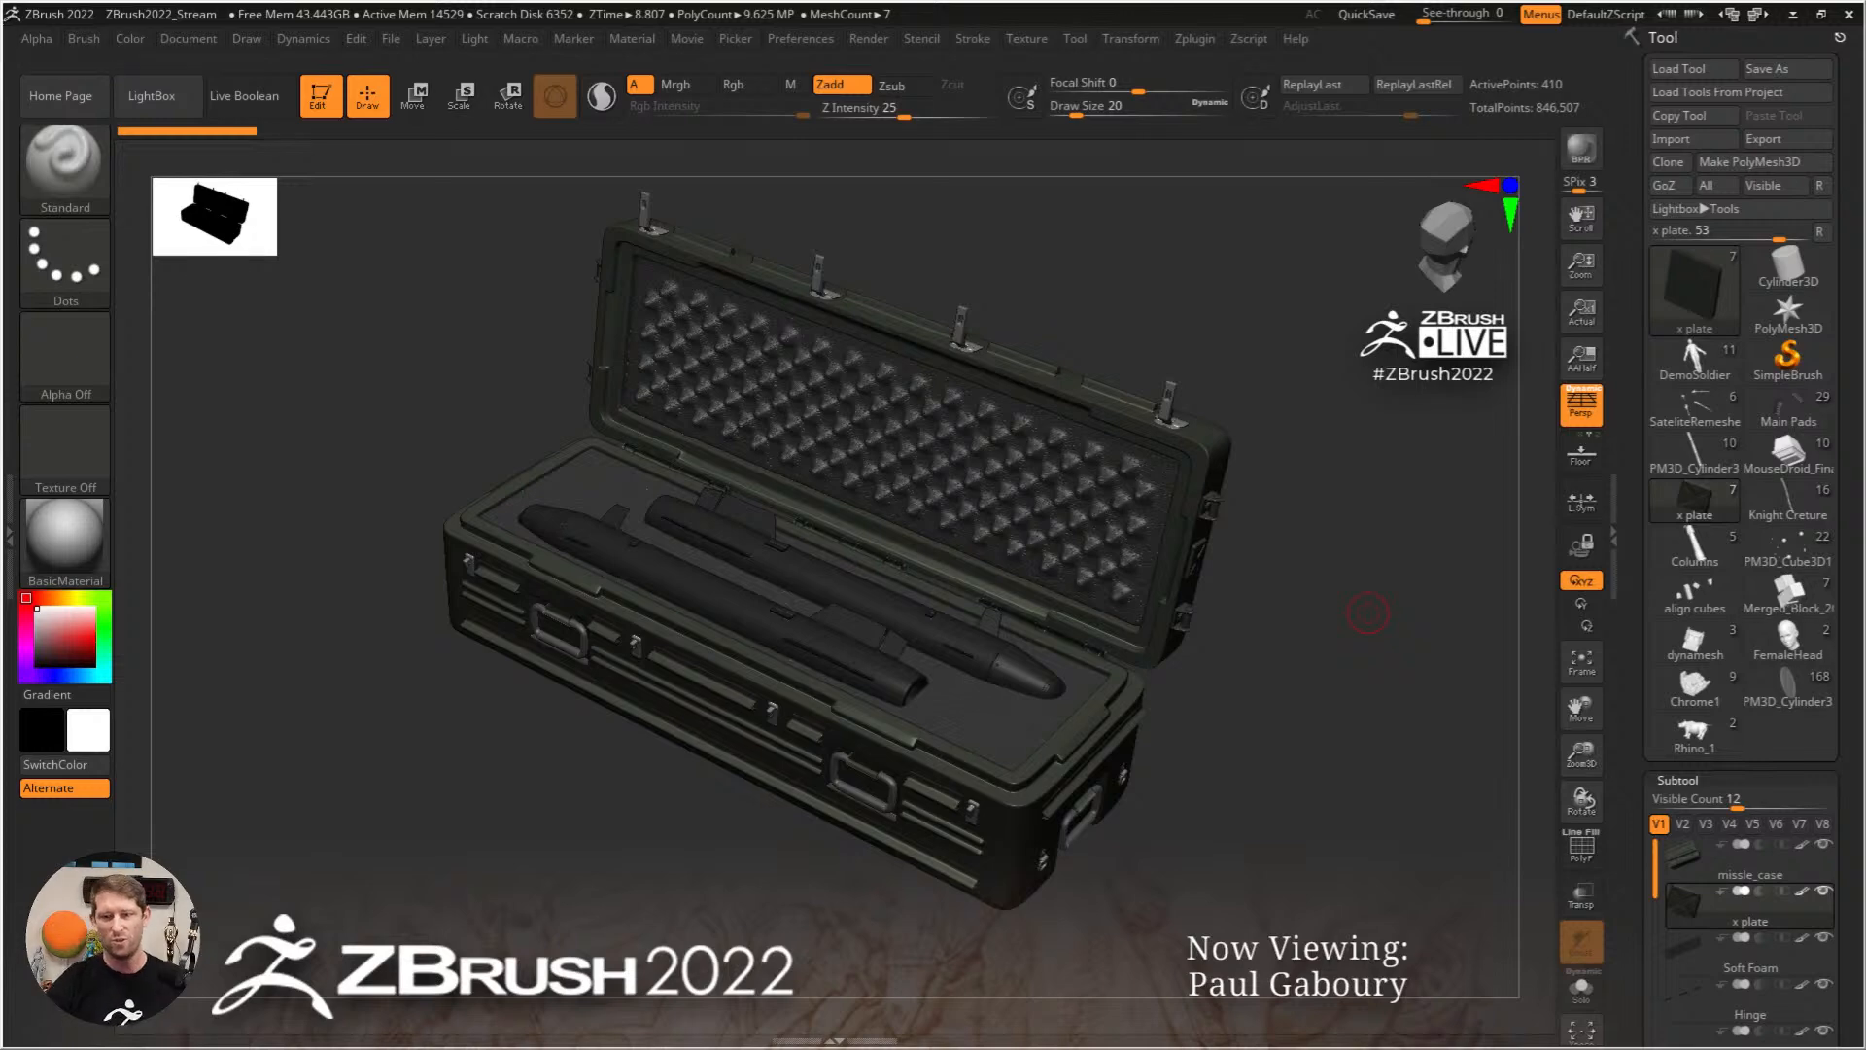
# Step: Open the Stager options in the Geometry settings of the x plate subtool
pyautogui.moveTo(1630, 668); pyautogui.dragTo(1629, 167)
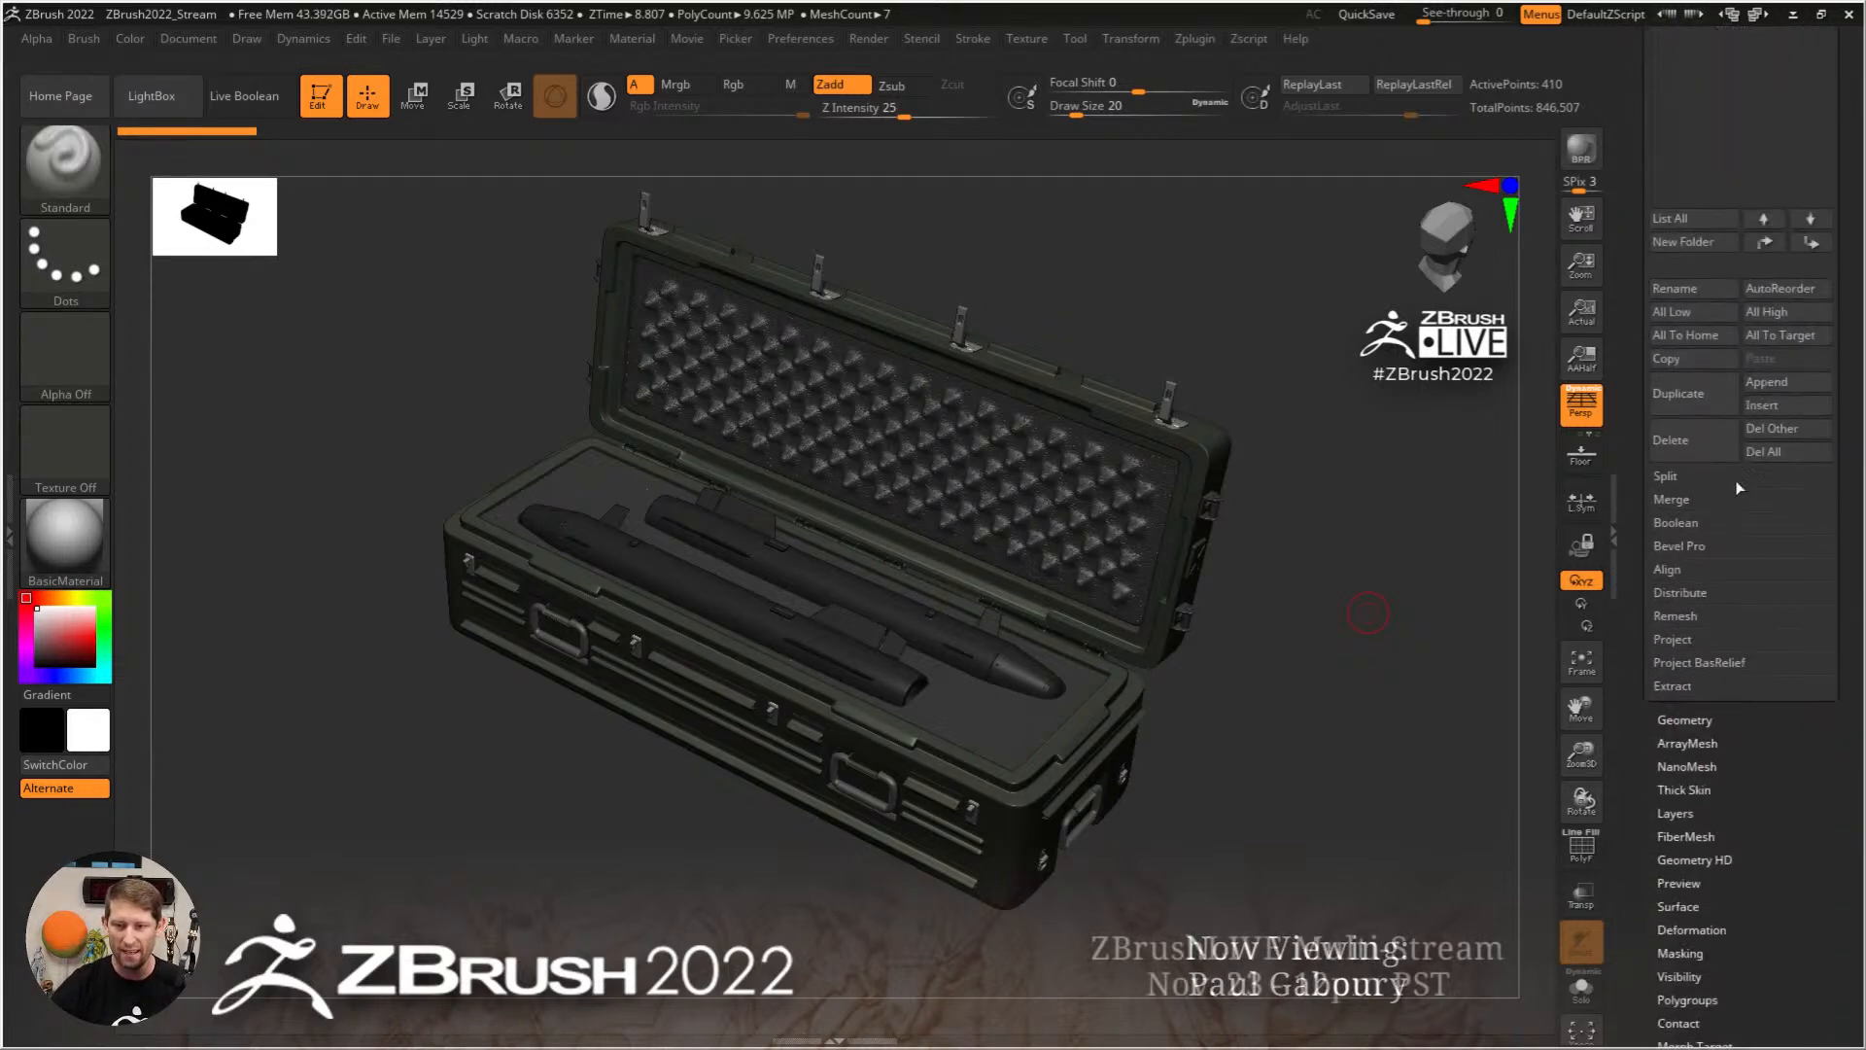
pyautogui.click(1683, 719)
pyautogui.click(1668, 477)
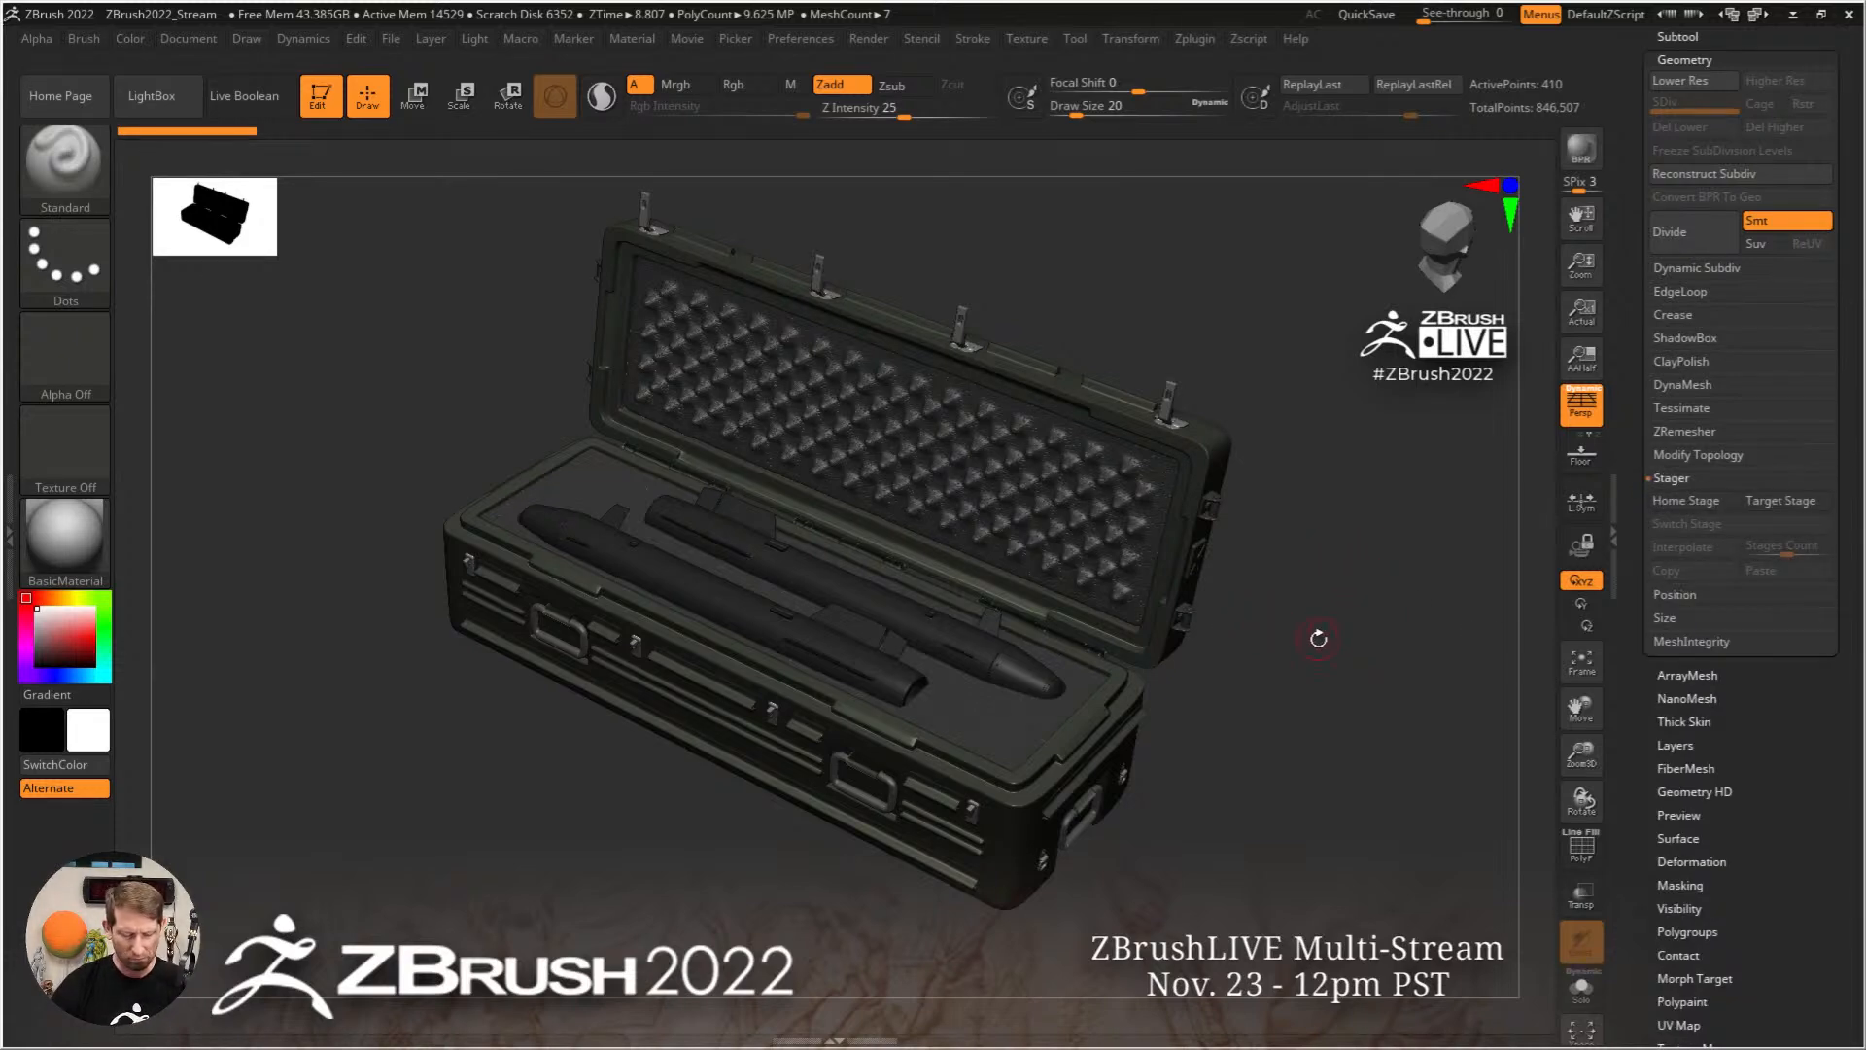
# Step: Reset the gizmo orientation on the embossed X plate and store the plate's position on the lid as the Home Stage
pyautogui.moveTo(1316, 632); pyautogui.dragTo(1481, 613)
pyautogui.keyDown('ctrl'); pyautogui.moveTo(705, 517); pyautogui.dragTo(720, 533, button='right'); pyautogui.keyUp('ctrl')
pyautogui.hotkey('shift', 'f')
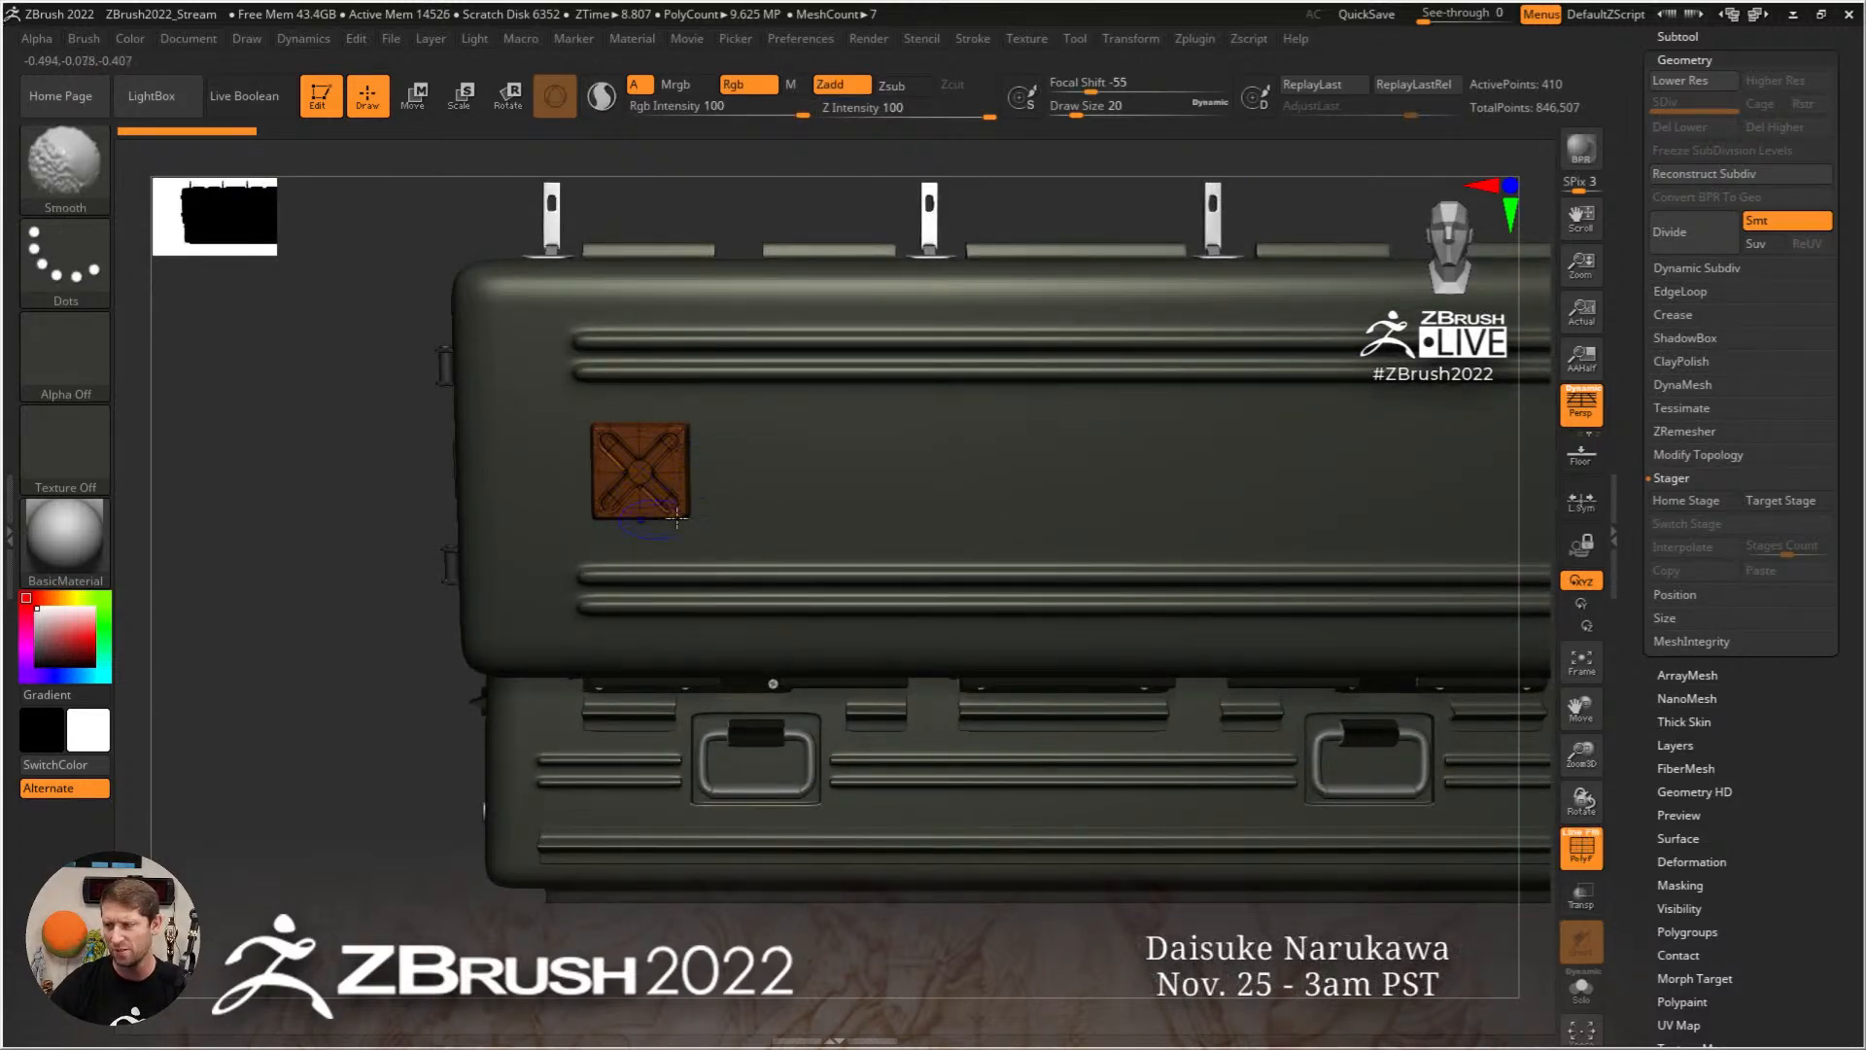
pyautogui.hotkey('shift', 'f')
pyautogui.press('w')
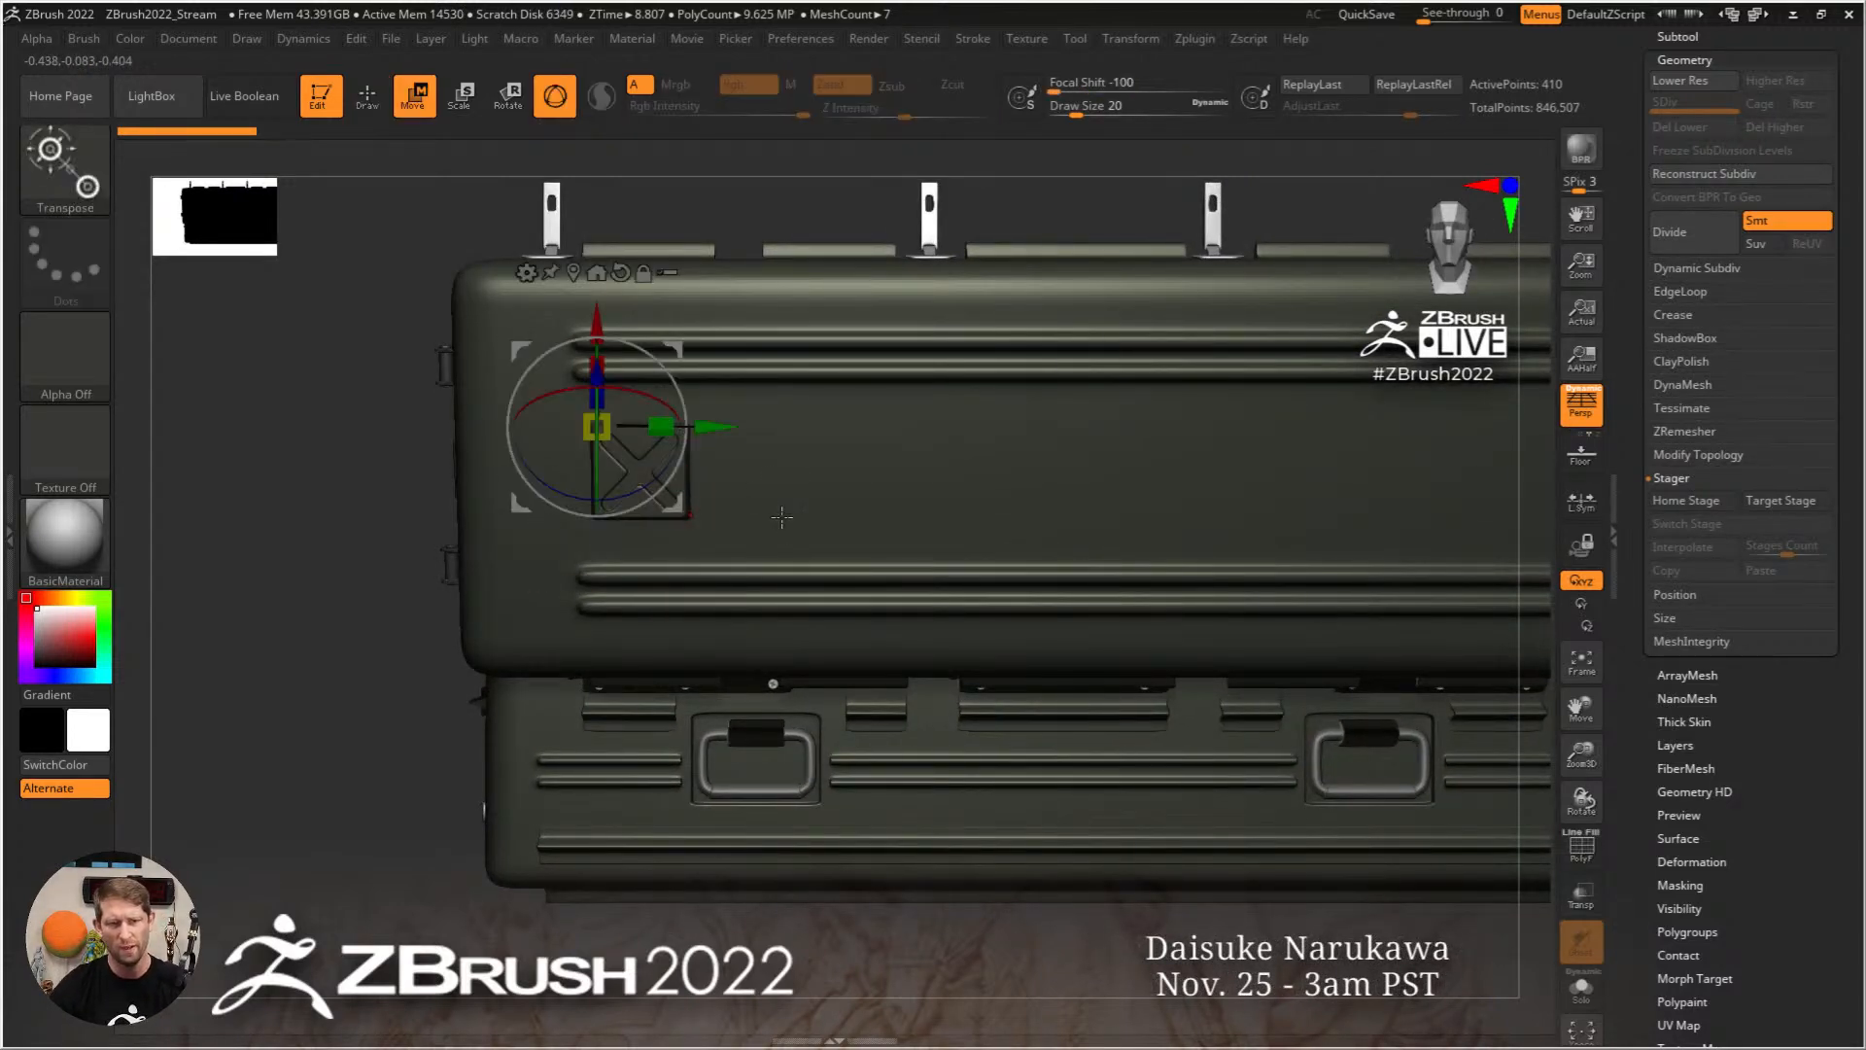
pyautogui.keyDown('alt'); pyautogui.click(597, 426); pyautogui.keyUp('alt')
pyautogui.keyDown('alt'); pyautogui.moveTo(901, 542); pyautogui.dragTo(863, 507, button='right'); pyautogui.keyUp('alt')
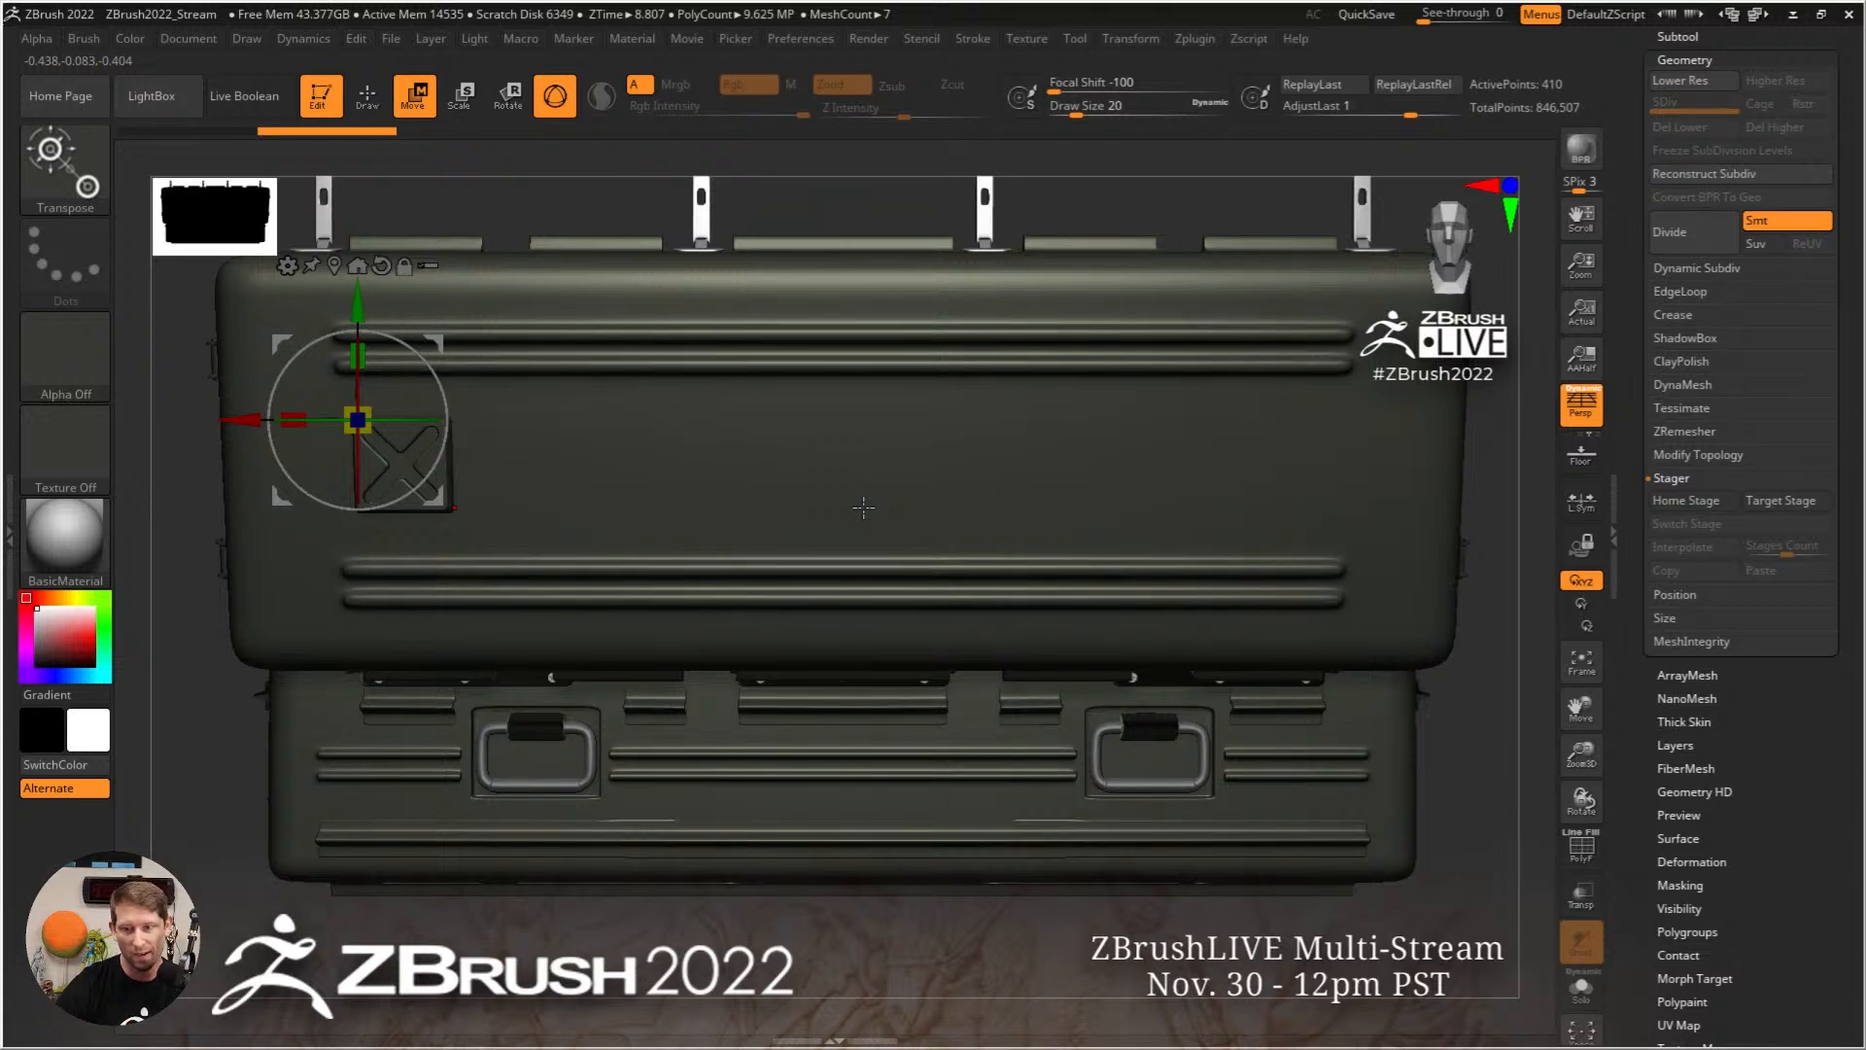
pyautogui.click(1686, 499)
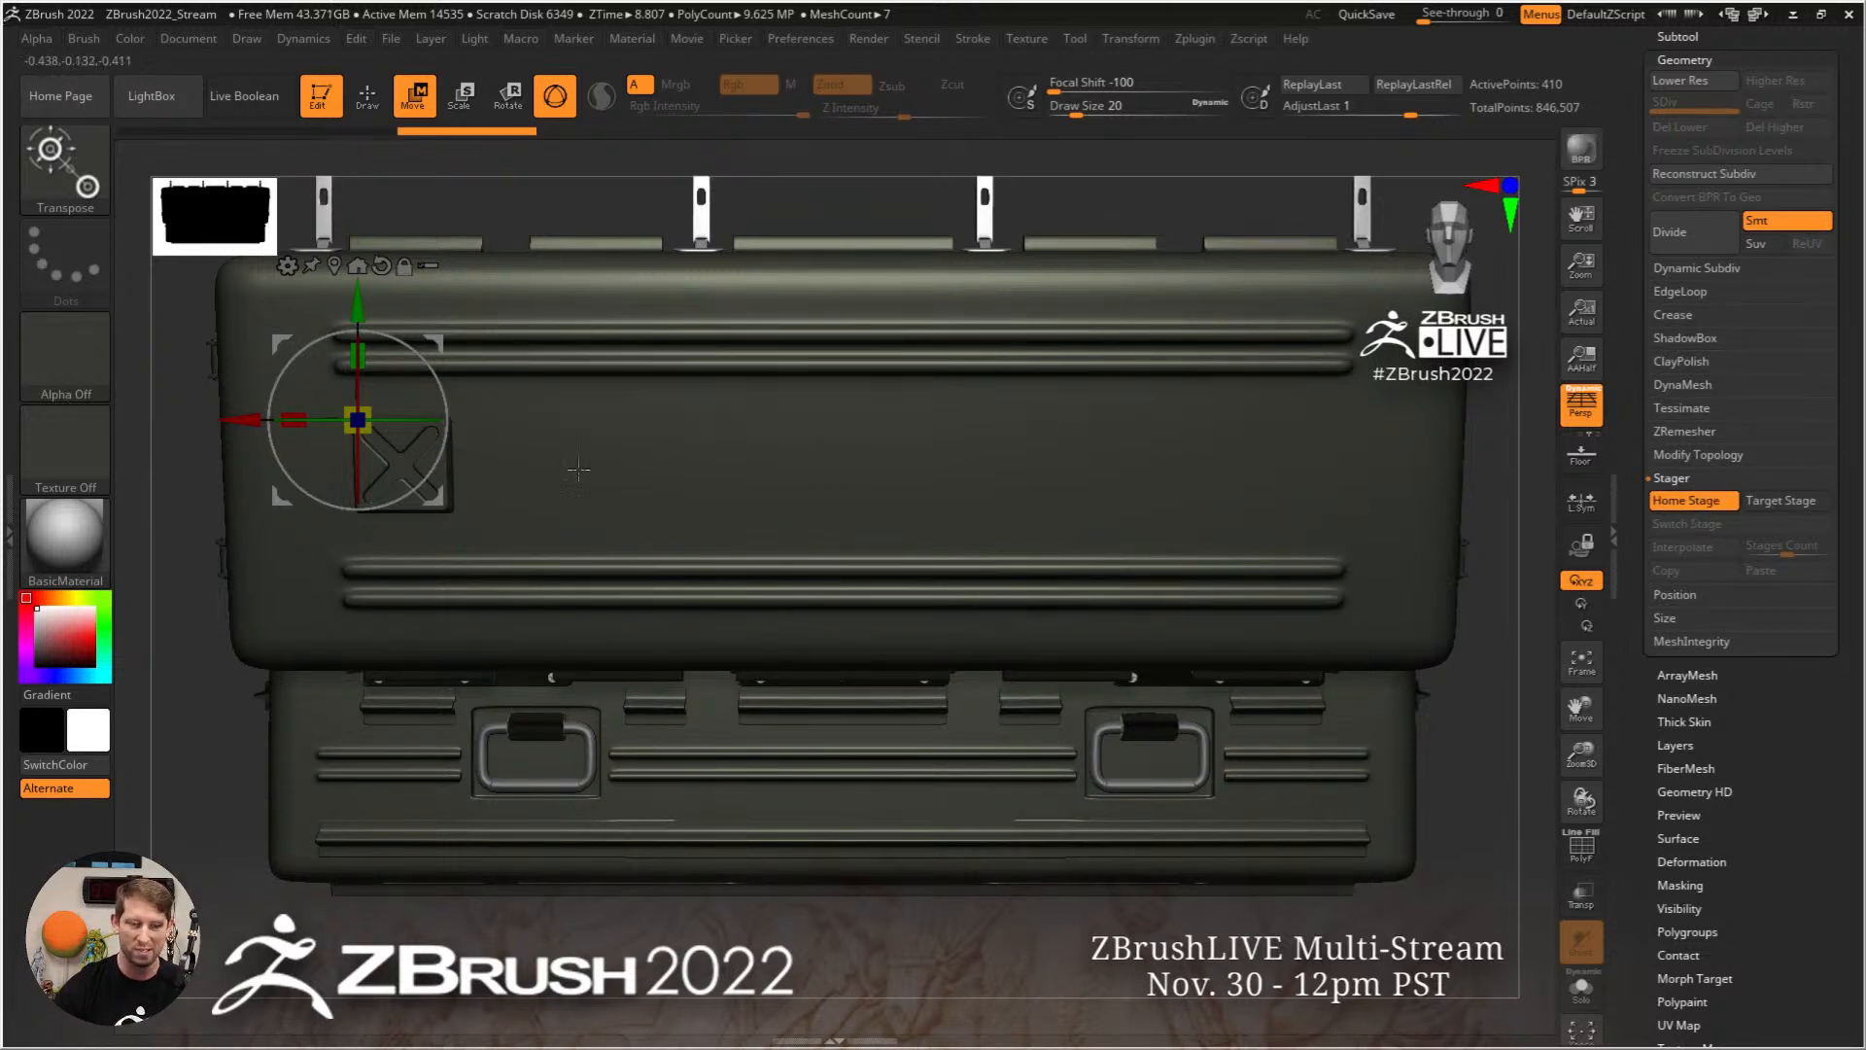
pyautogui.keyDown('alt'); pyautogui.moveTo(291, 420); pyautogui.dragTo(1136, 477); pyautogui.keyUp('alt')
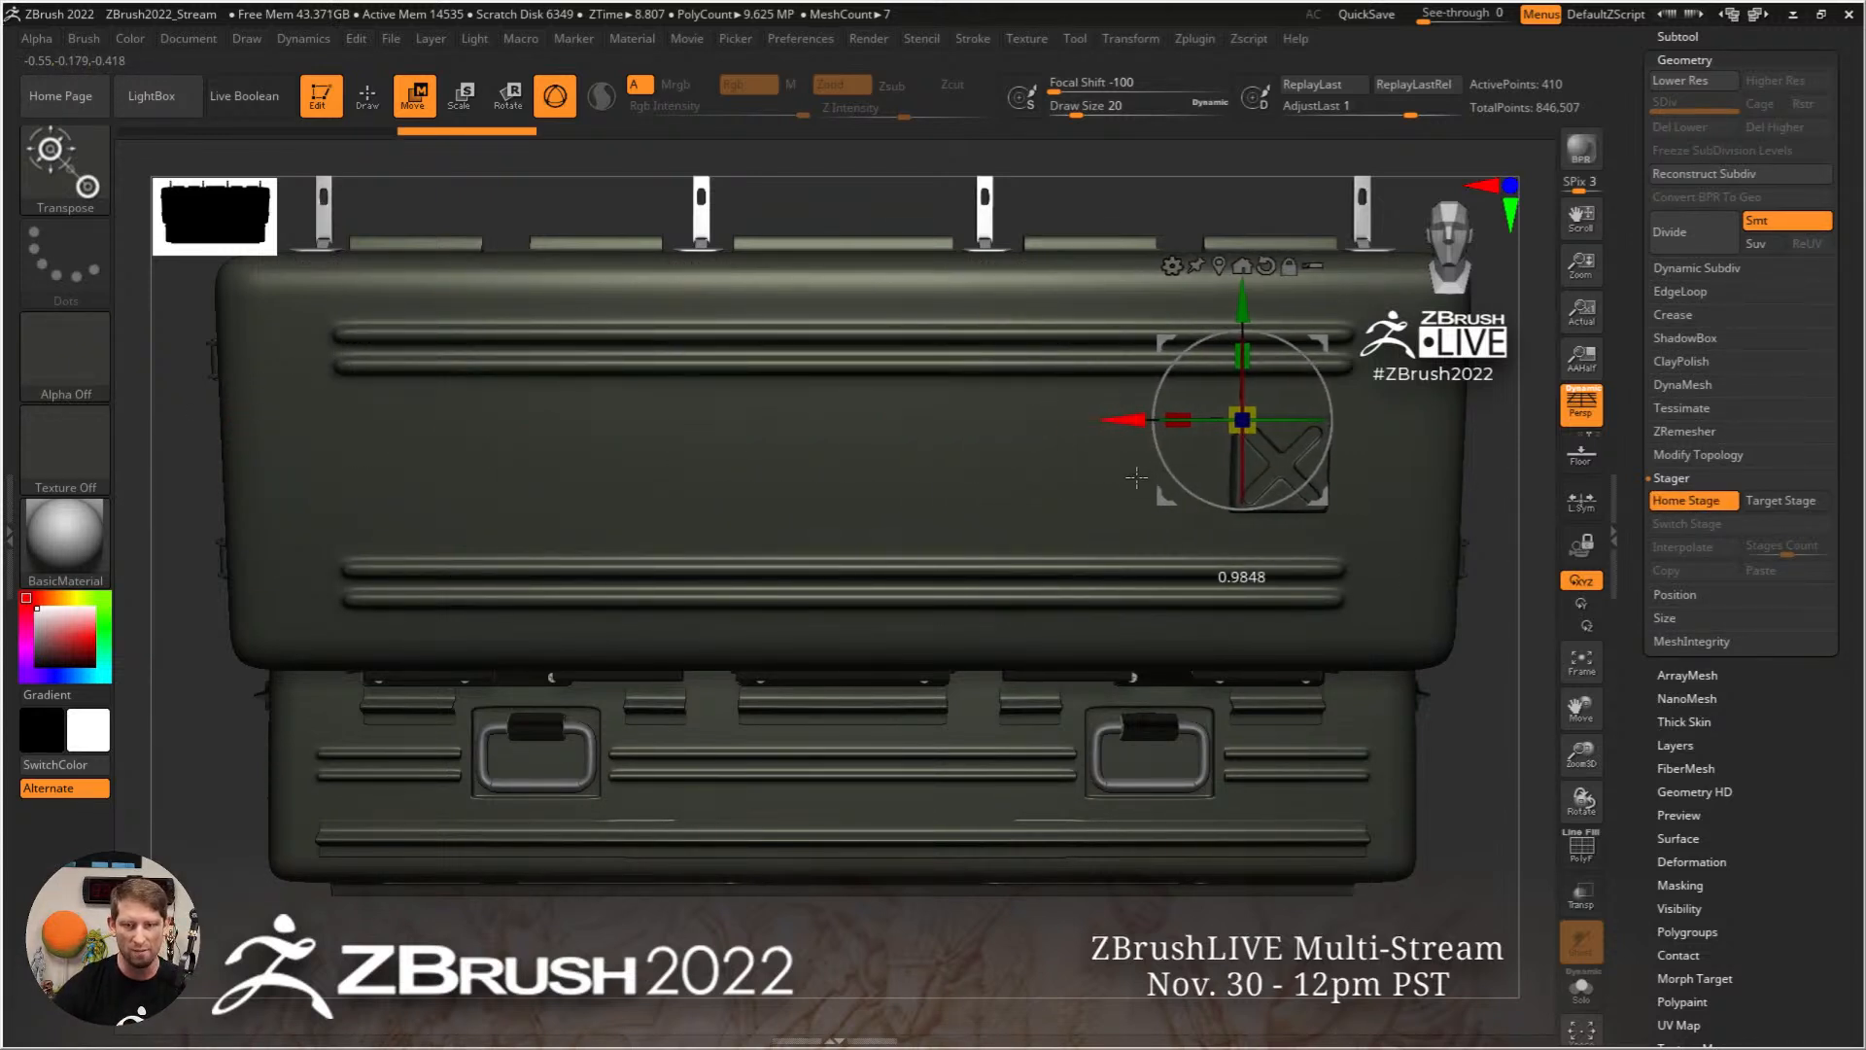
pyautogui.click(1010, 586)
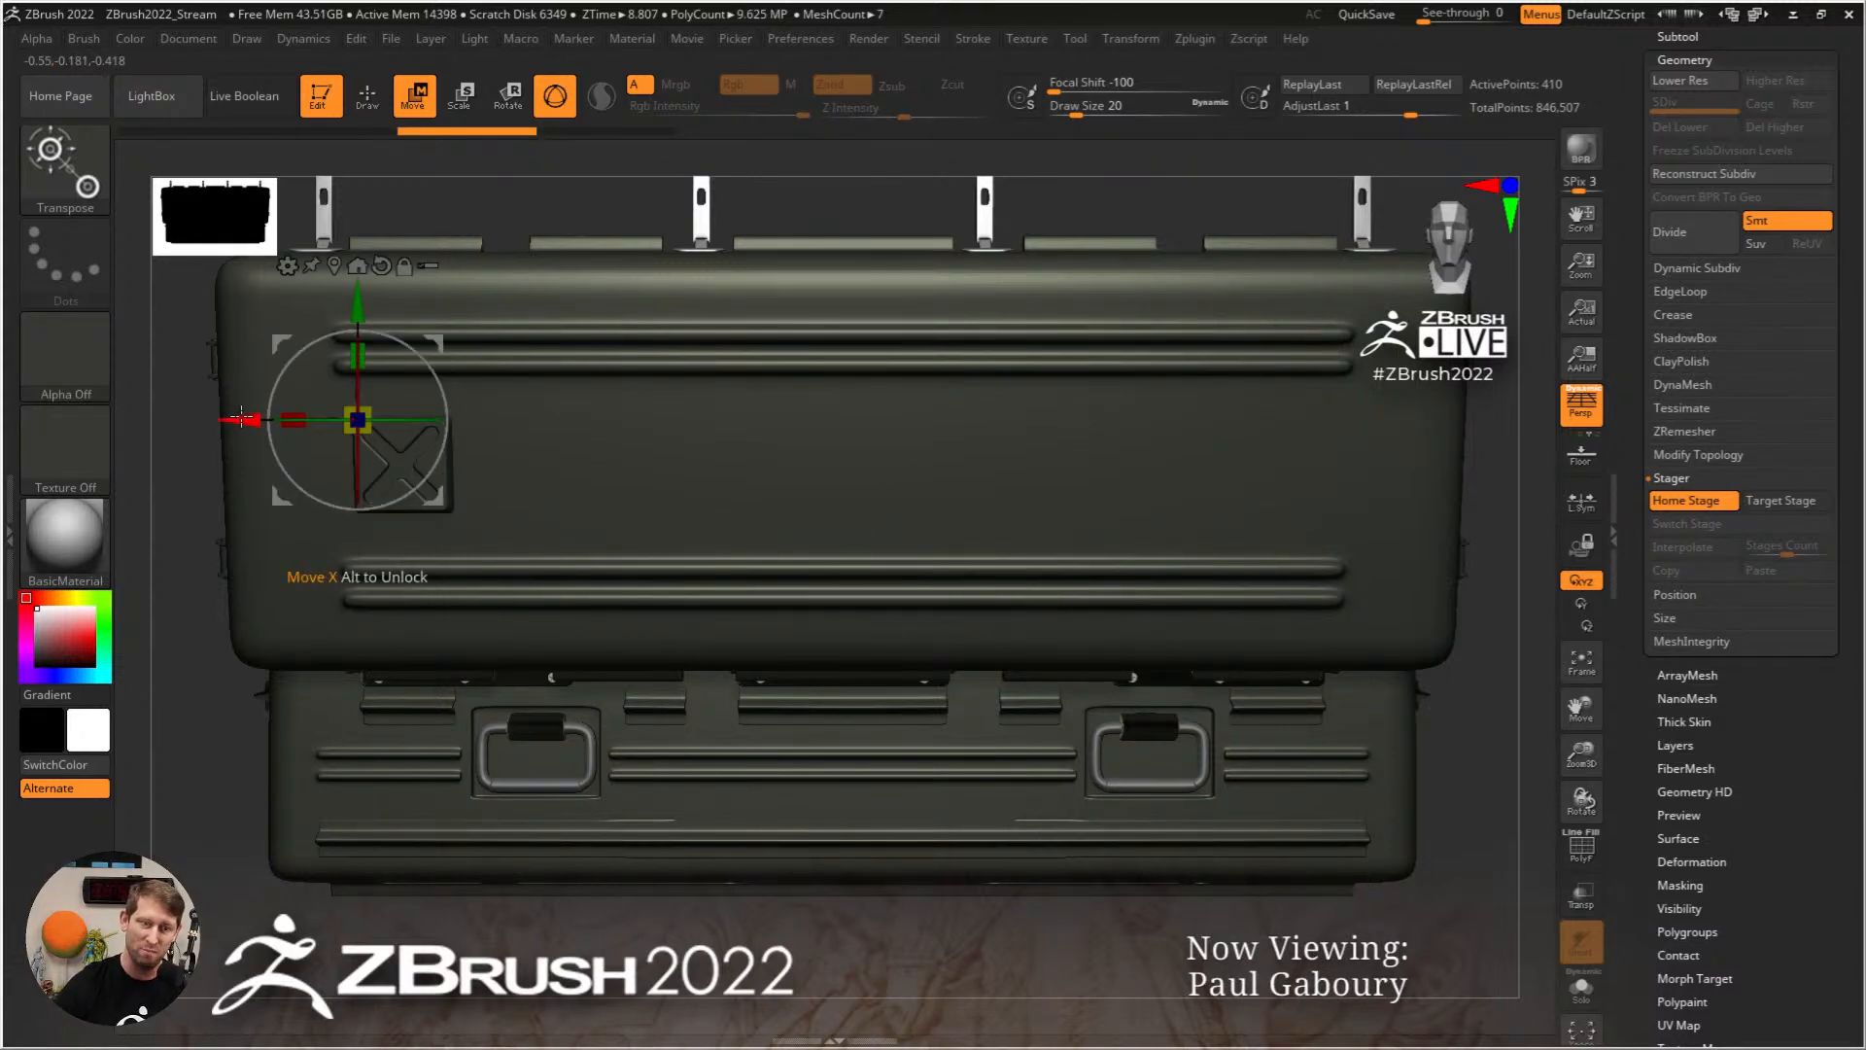
pyautogui.keyDown('alt'); pyautogui.moveTo(241, 419); pyautogui.dragTo(1038, 428); pyautogui.keyUp('alt')
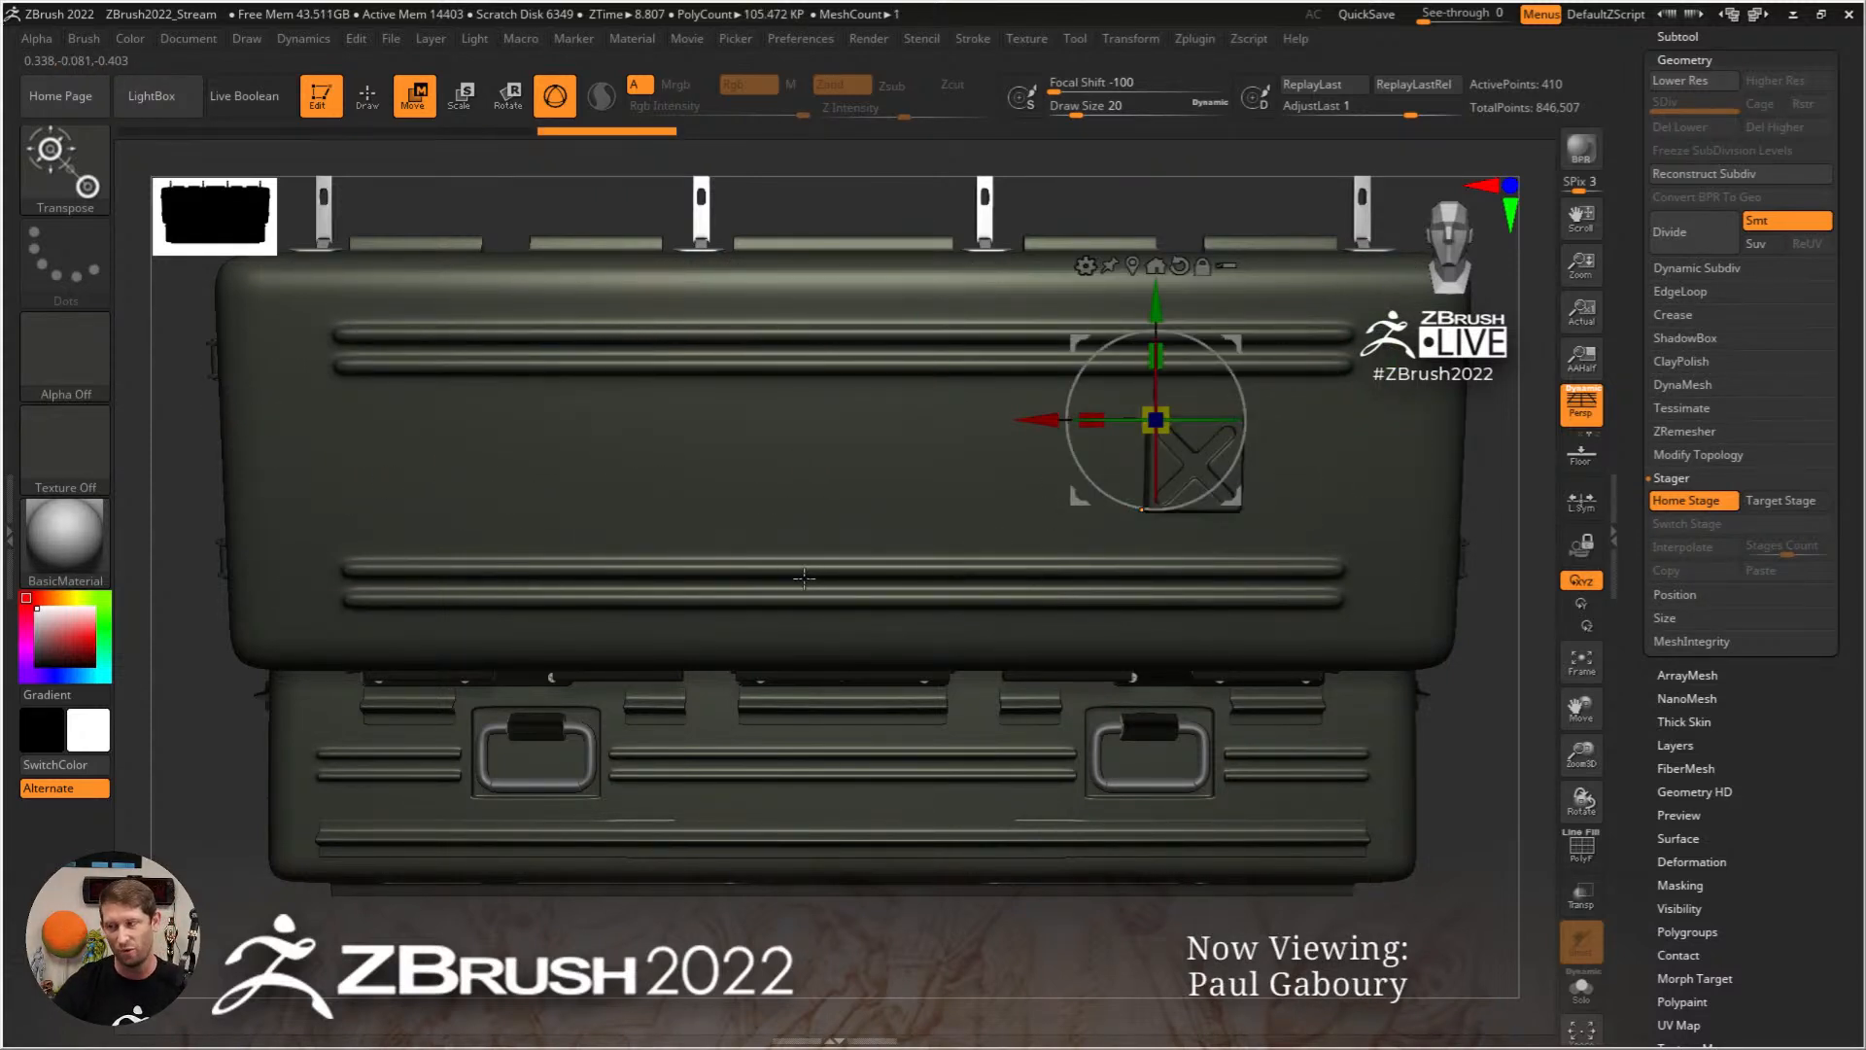
pyautogui.hotkey('ctrl', 'z')
# Step: Display the polyframe on the X plate and reduce the plate to its lowest subdivision level
pyautogui.keyDown('ctrl'); pyautogui.moveTo(820, 575); pyautogui.dragTo(949, 533, button='right'); pyautogui.keyUp('ctrl')
pyautogui.keyDown('alt'); pyautogui.moveTo(777, 570); pyautogui.dragTo(1118, 612, button='right'); pyautogui.keyUp('alt')
pyautogui.moveTo(1228, 636); pyautogui.dragTo(1411, 819, button='right')
pyautogui.keyDown('ctrl'); pyautogui.moveTo(1003, 387); pyautogui.dragTo(960, 632, button='right'); pyautogui.keyUp('ctrl')
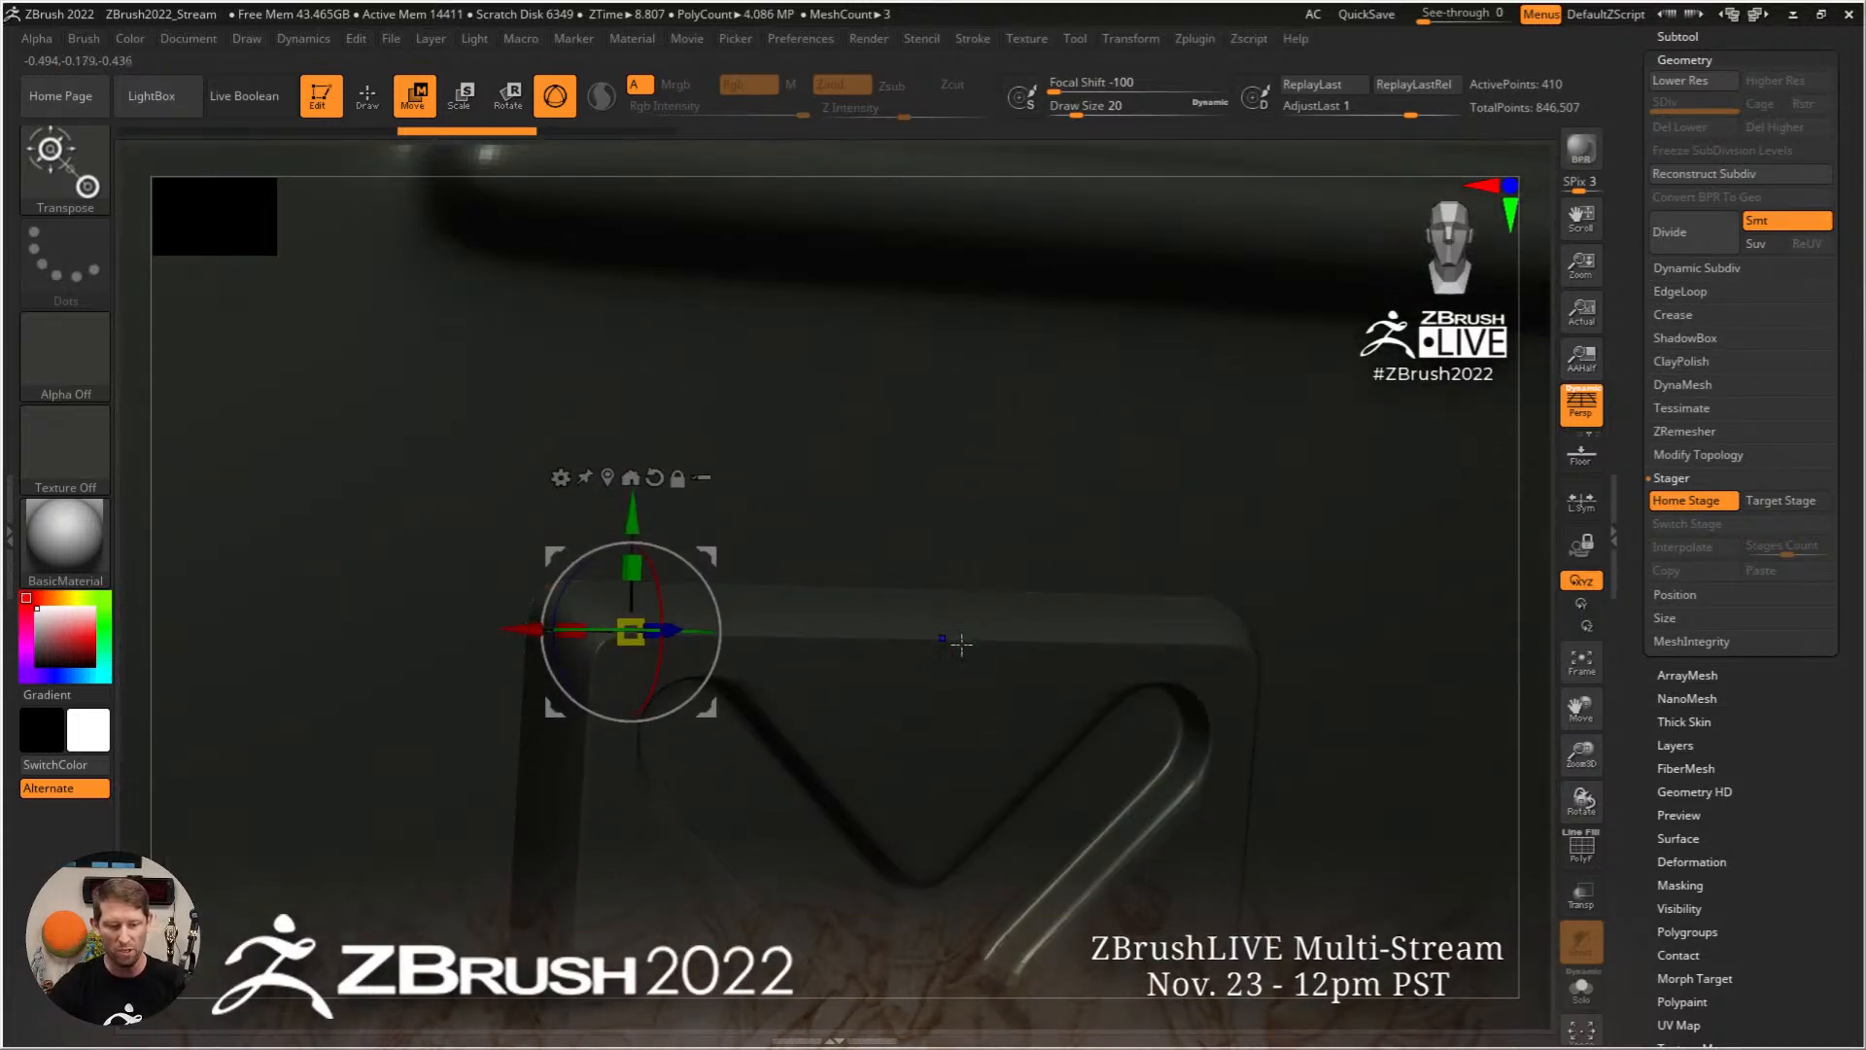
pyautogui.hotkey('shift', 'f')
pyautogui.keyDown('alt'); pyautogui.moveTo(921, 880); pyautogui.dragTo(883, 649, button='right'); pyautogui.keyUp('alt')
pyautogui.keyDown('alt'); pyautogui.moveTo(675, 475); pyautogui.dragTo(686, 471); pyautogui.keyUp('alt')
pyautogui.hotkey('shift', 'd')
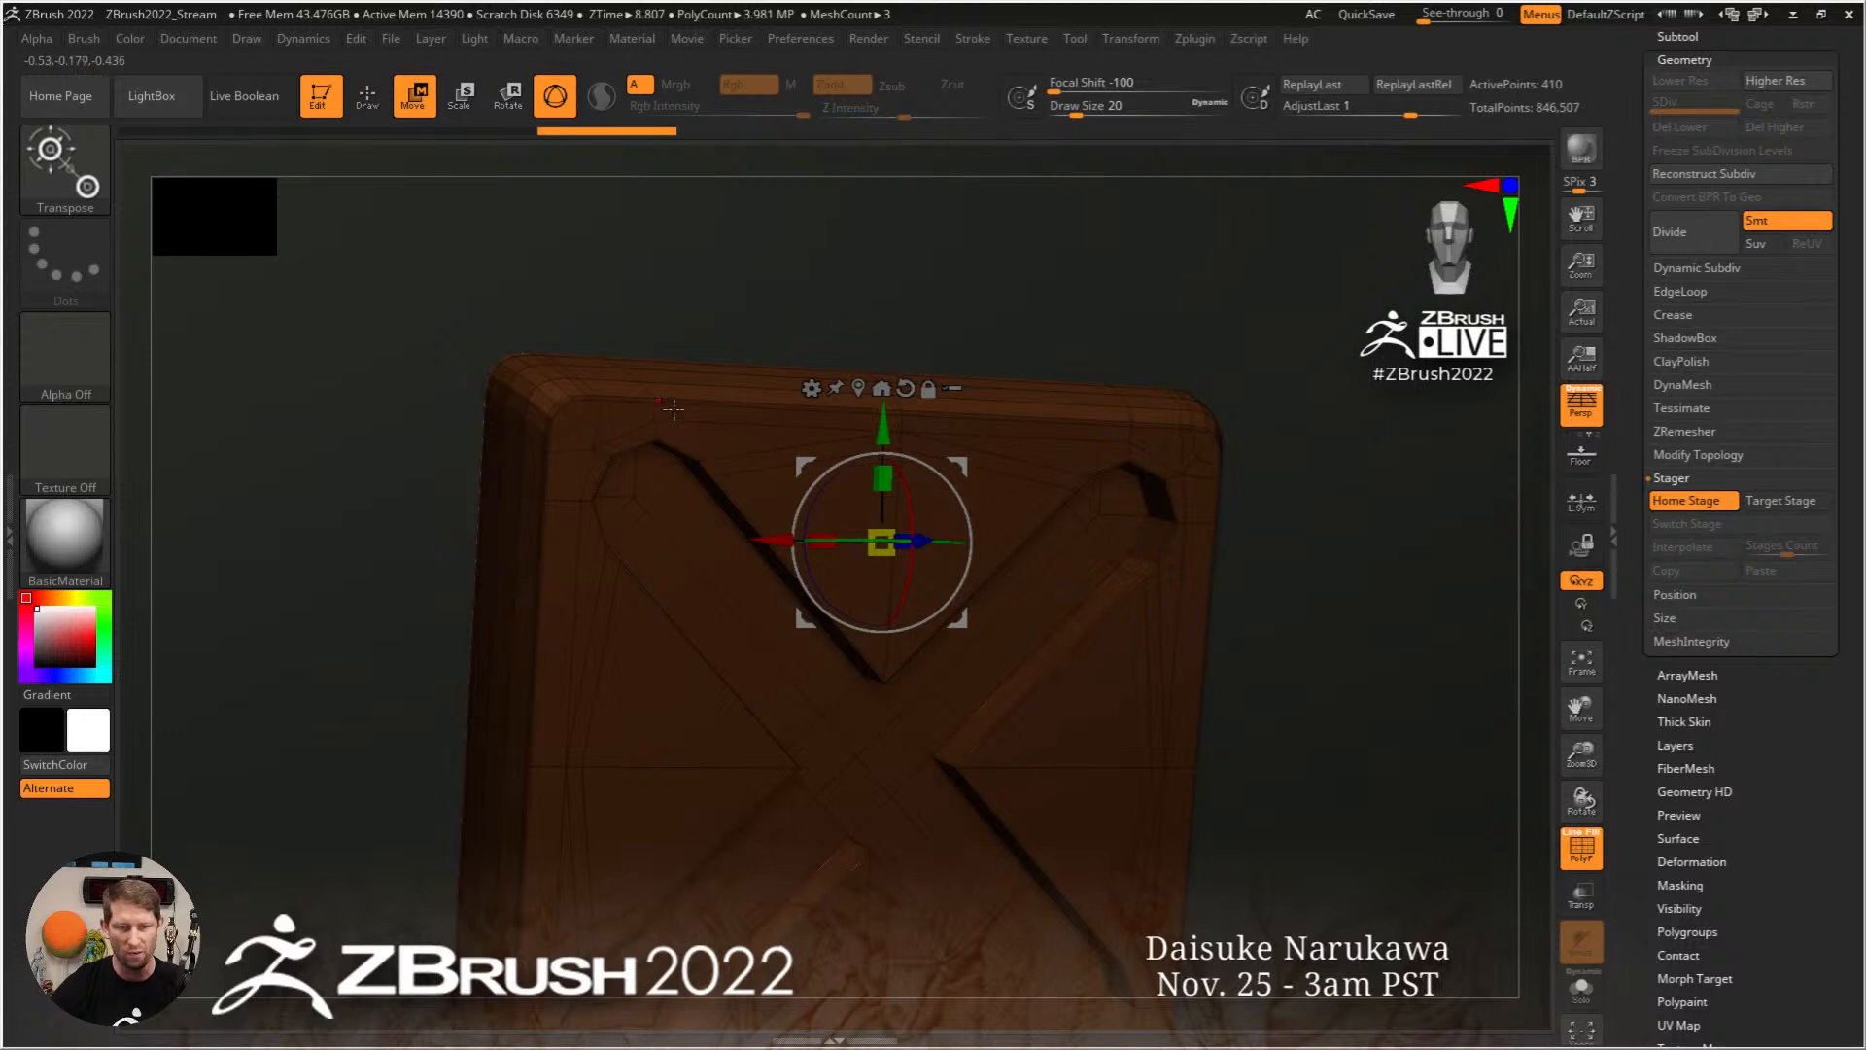
# Step: Align the gizmo to the plate's upper front edge and return the plate to its highest subdivision level
pyautogui.keyDown('ctrl'); pyautogui.moveTo(665, 403); pyautogui.dragTo(466, 457, button='right'); pyautogui.keyUp('ctrl')
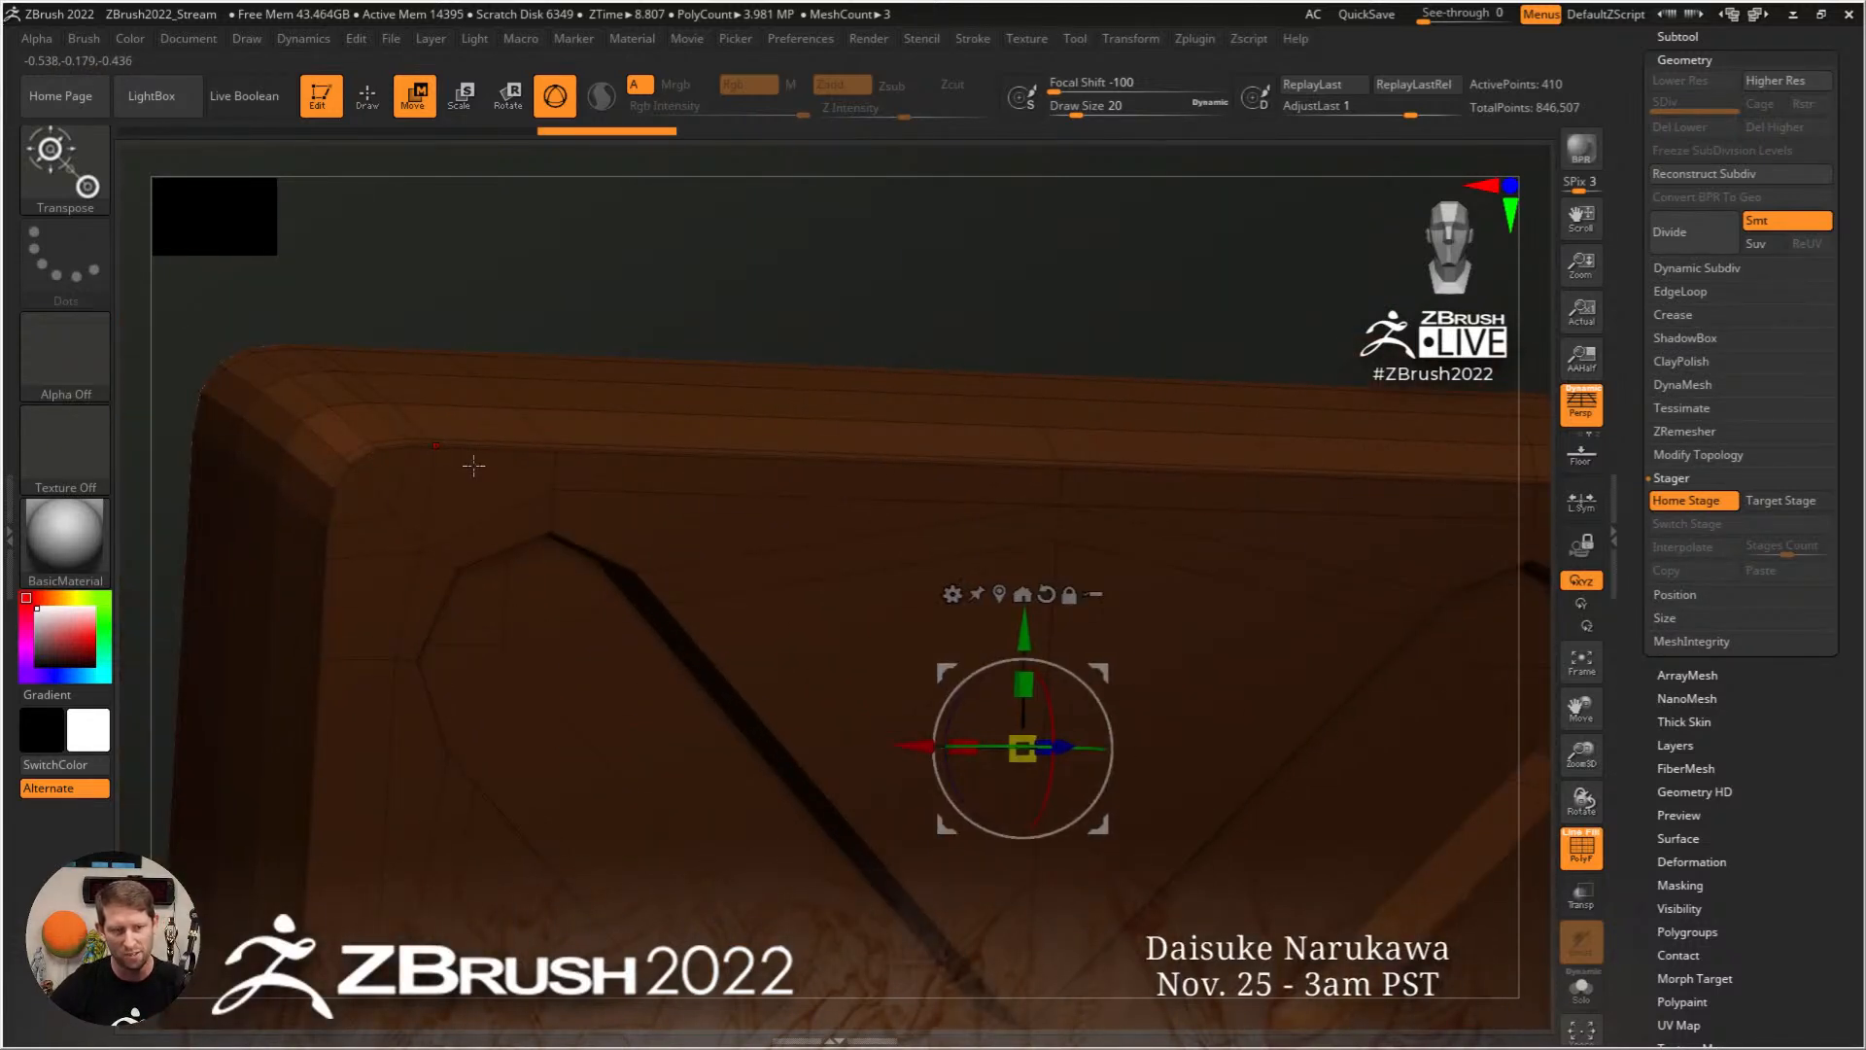
pyautogui.keyDown('alt'); pyautogui.click(559, 454); pyautogui.keyUp('alt')
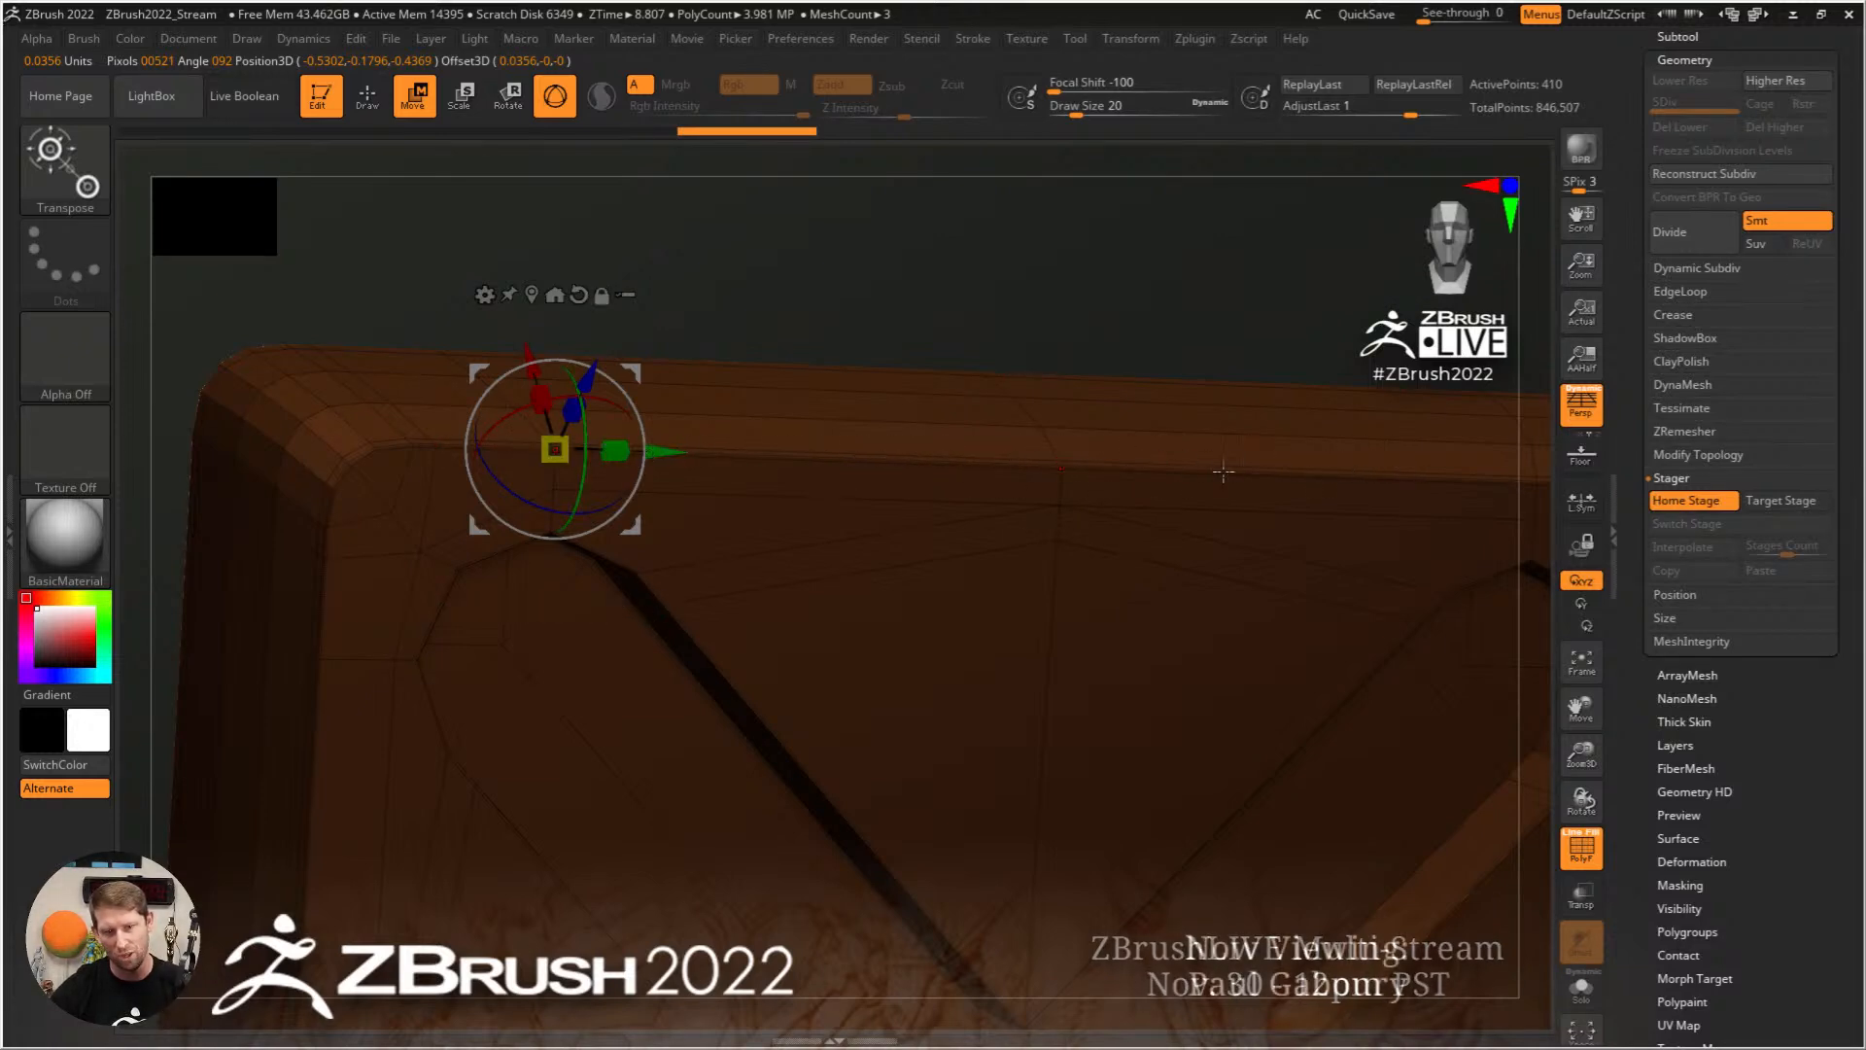
pyautogui.scroll(-8, 1059, 534)
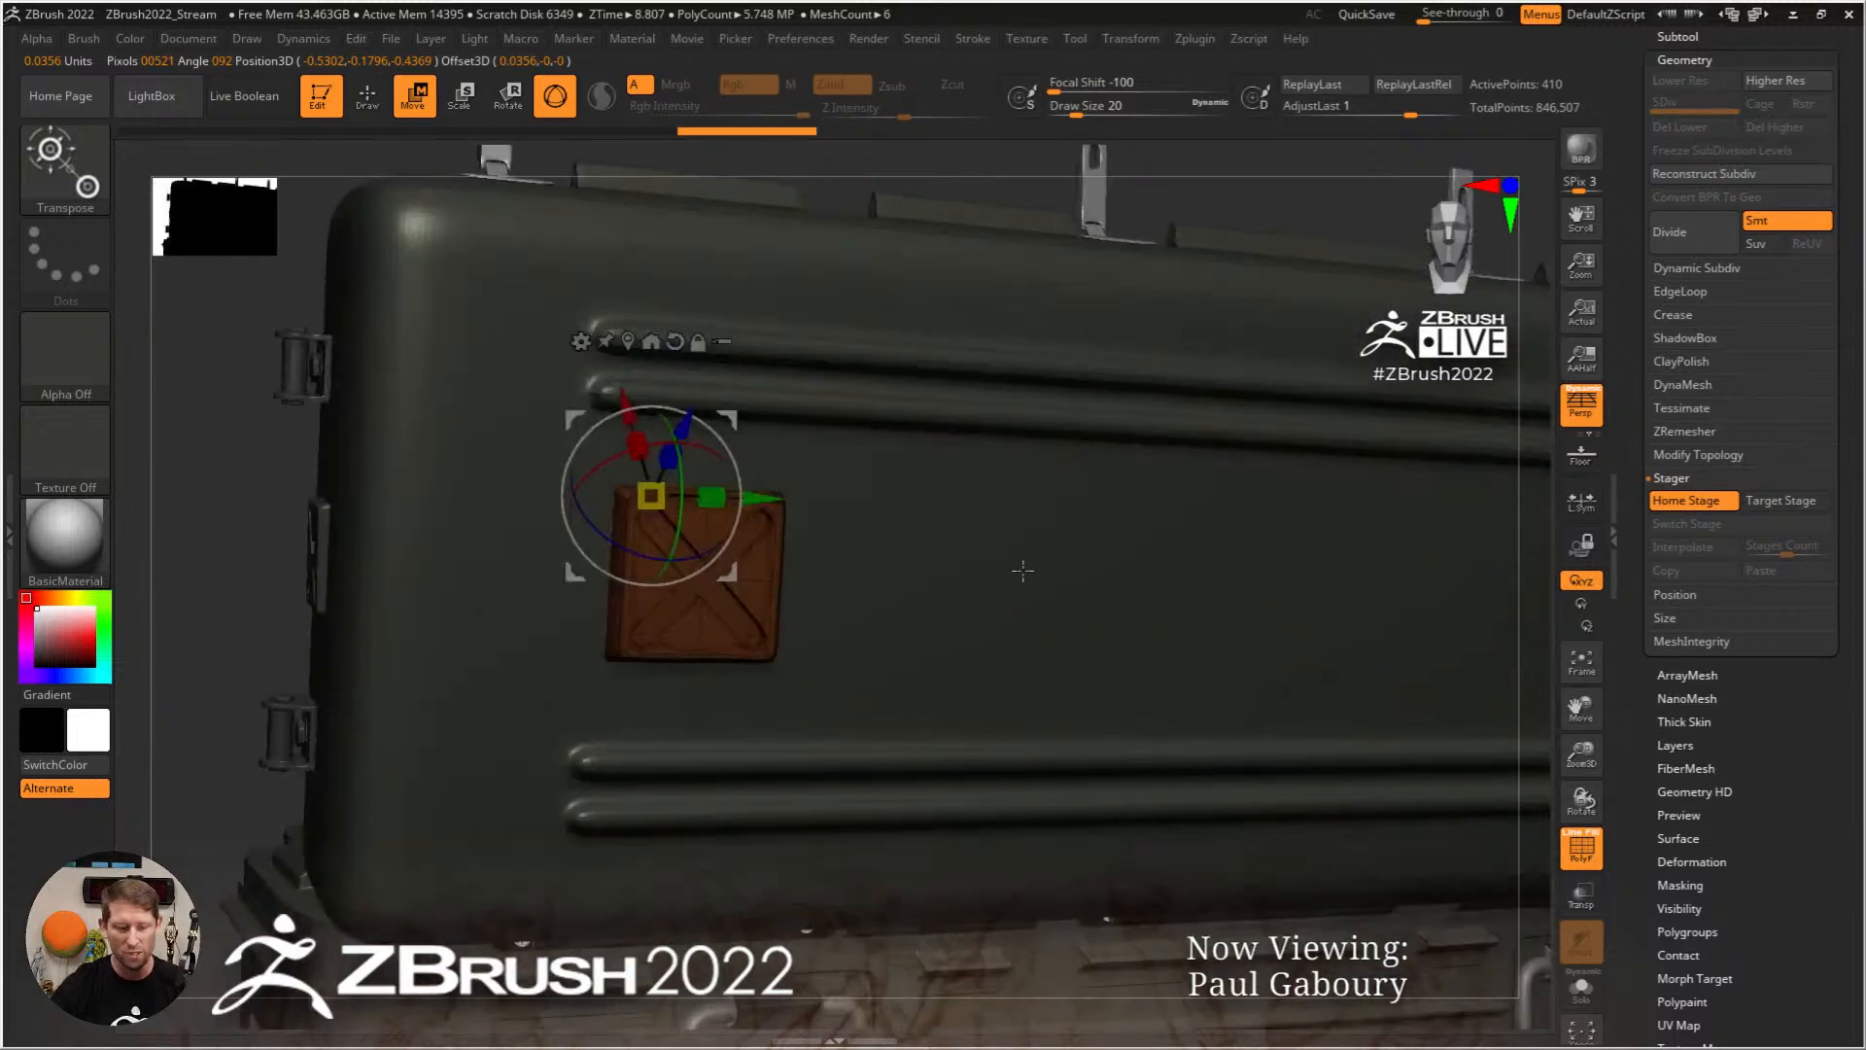
pyautogui.hotkey('ctrl', 'd')
pyautogui.click(908, 346)
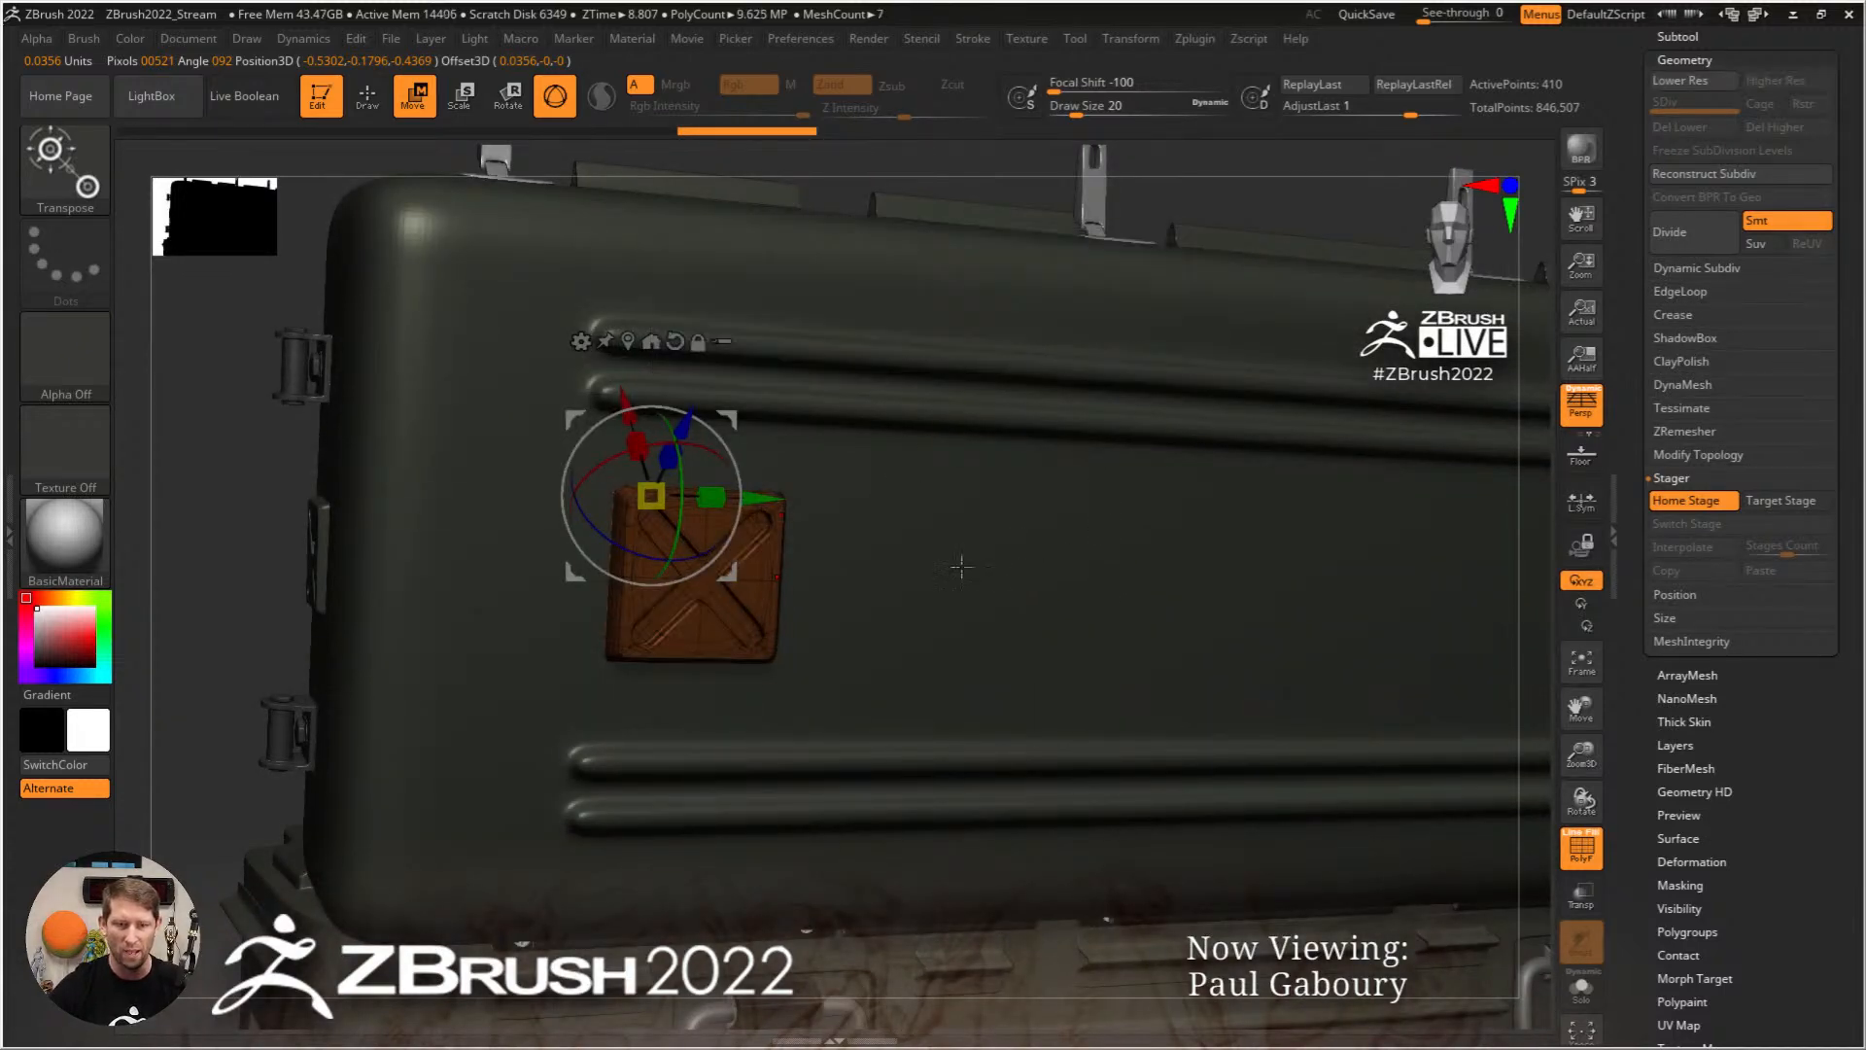
# Step: Move the plate along the gizmo's Y axis to the opposite end of the lid and store that position as the Target Stage
pyautogui.moveTo(961, 566); pyautogui.dragTo(606, 558, button='right')
pyautogui.scroll(2, 904, 581)
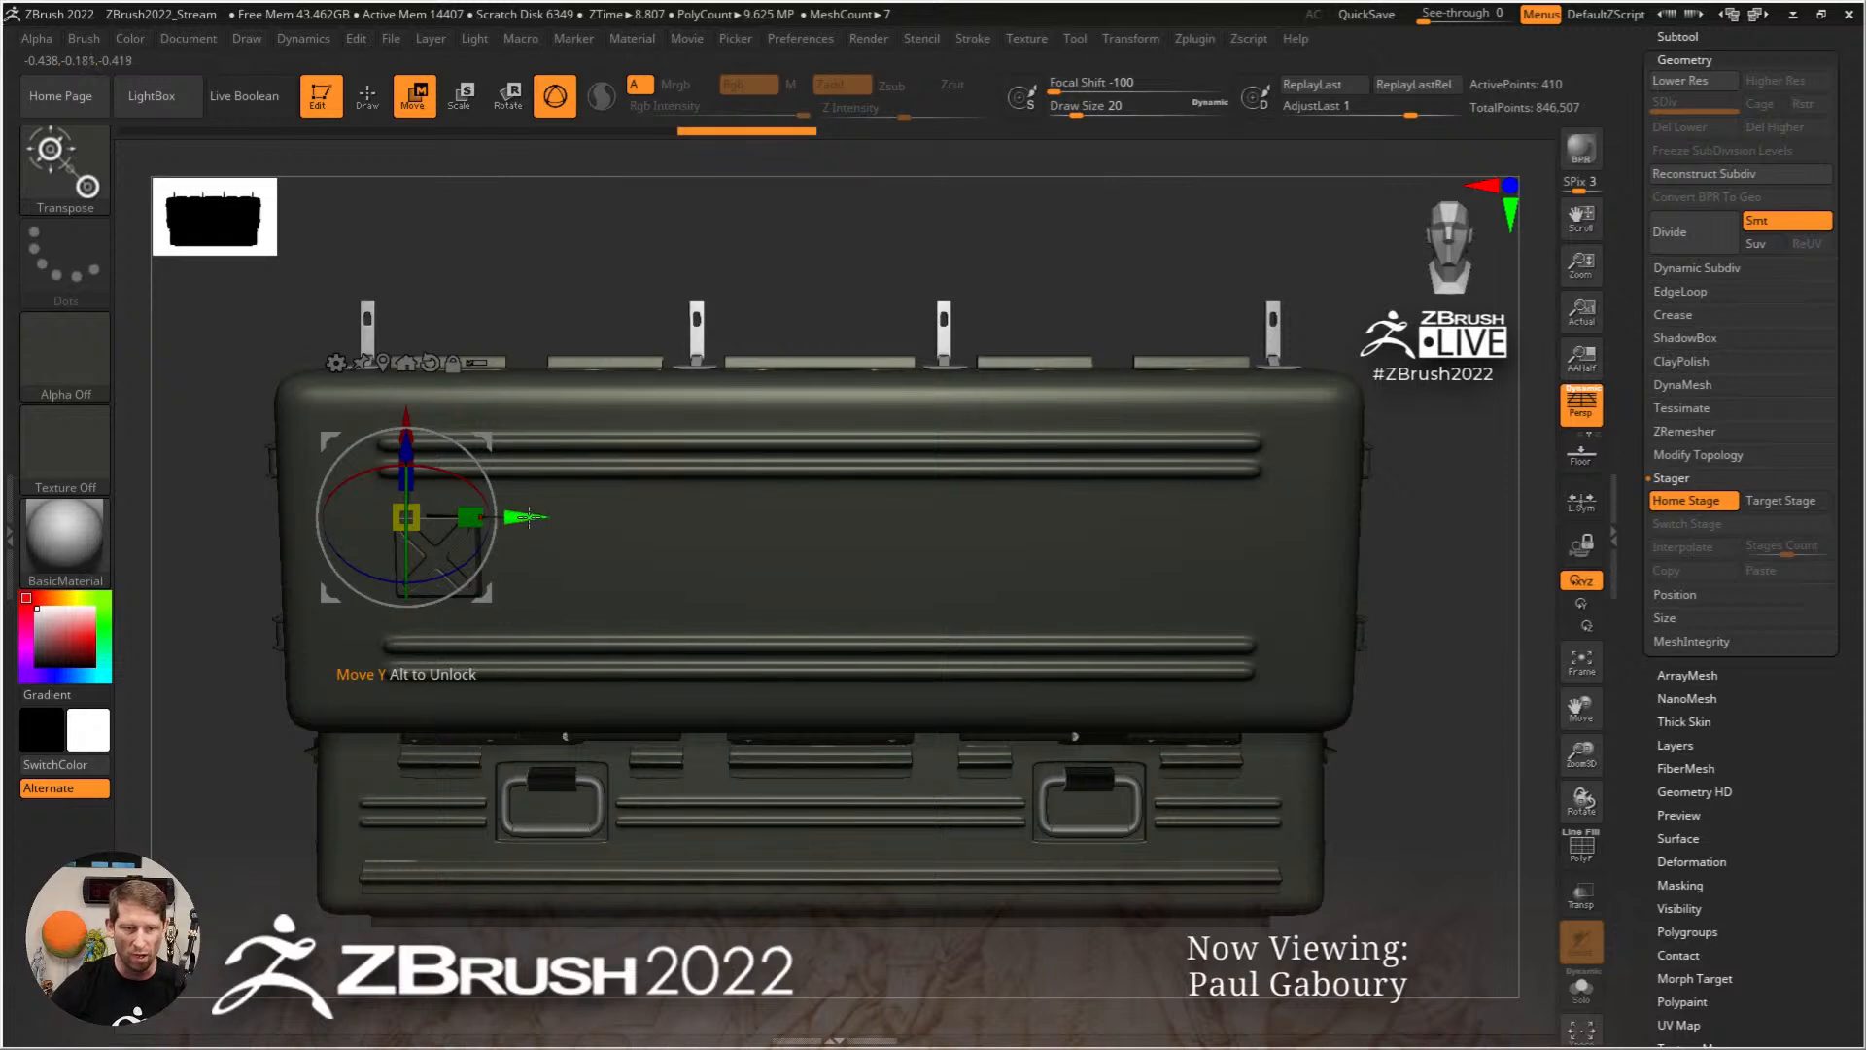
pyautogui.moveTo(530, 516); pyautogui.dragTo(1307, 544)
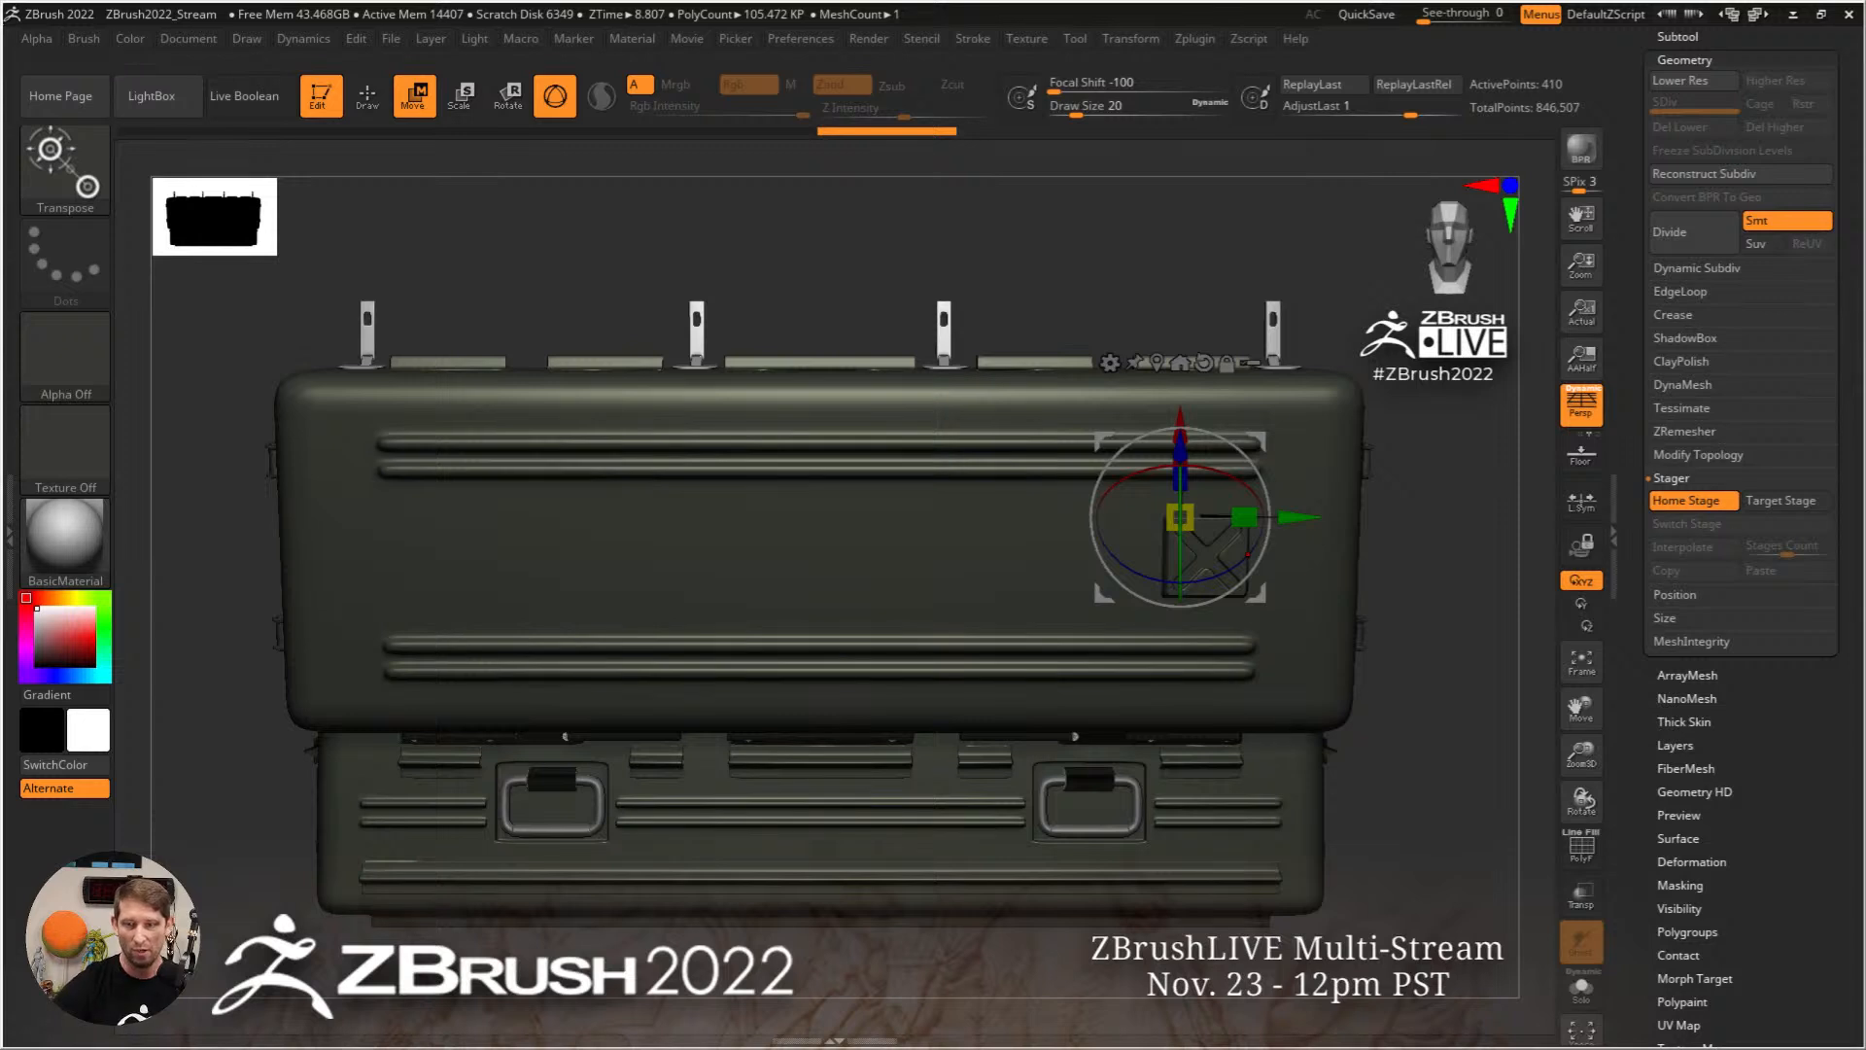
pyautogui.click(1779, 501)
# Step: Switch the plate to its home stage and back to its target stage to compare the two positions
pyautogui.click(1752, 523)
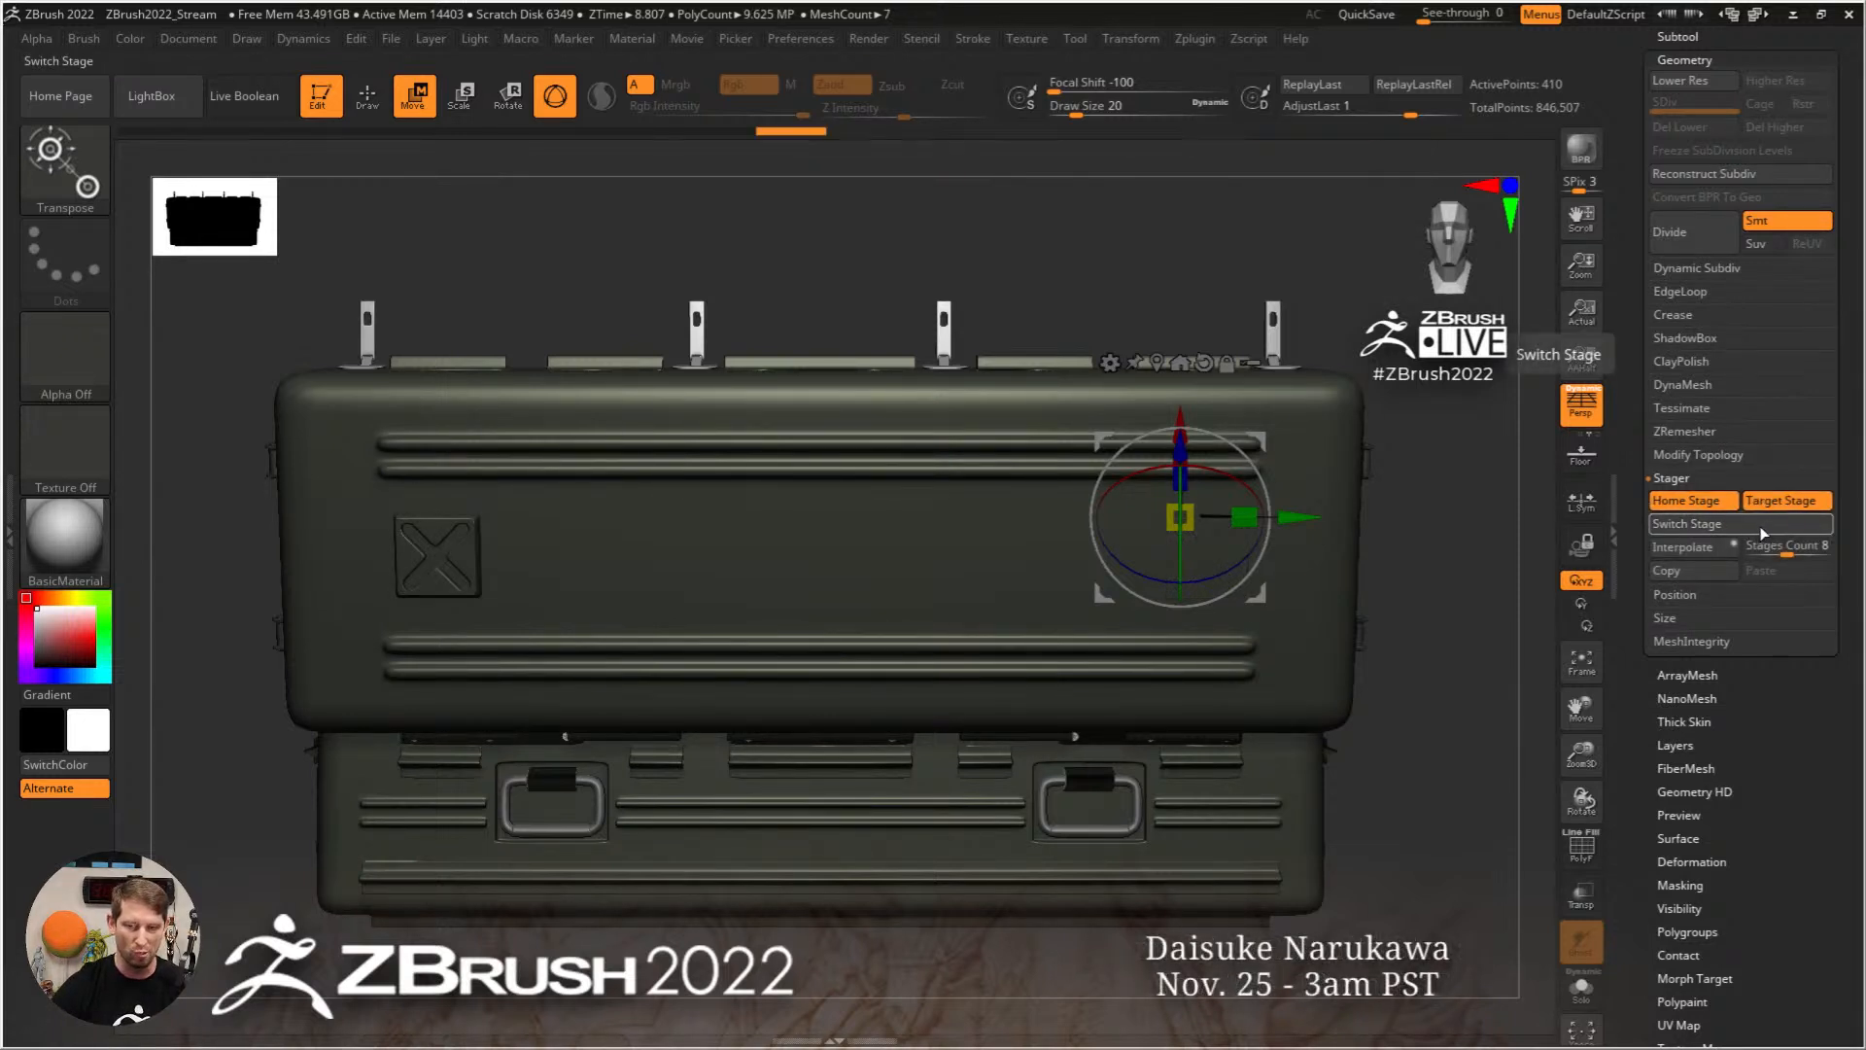
pyautogui.click(1759, 533)
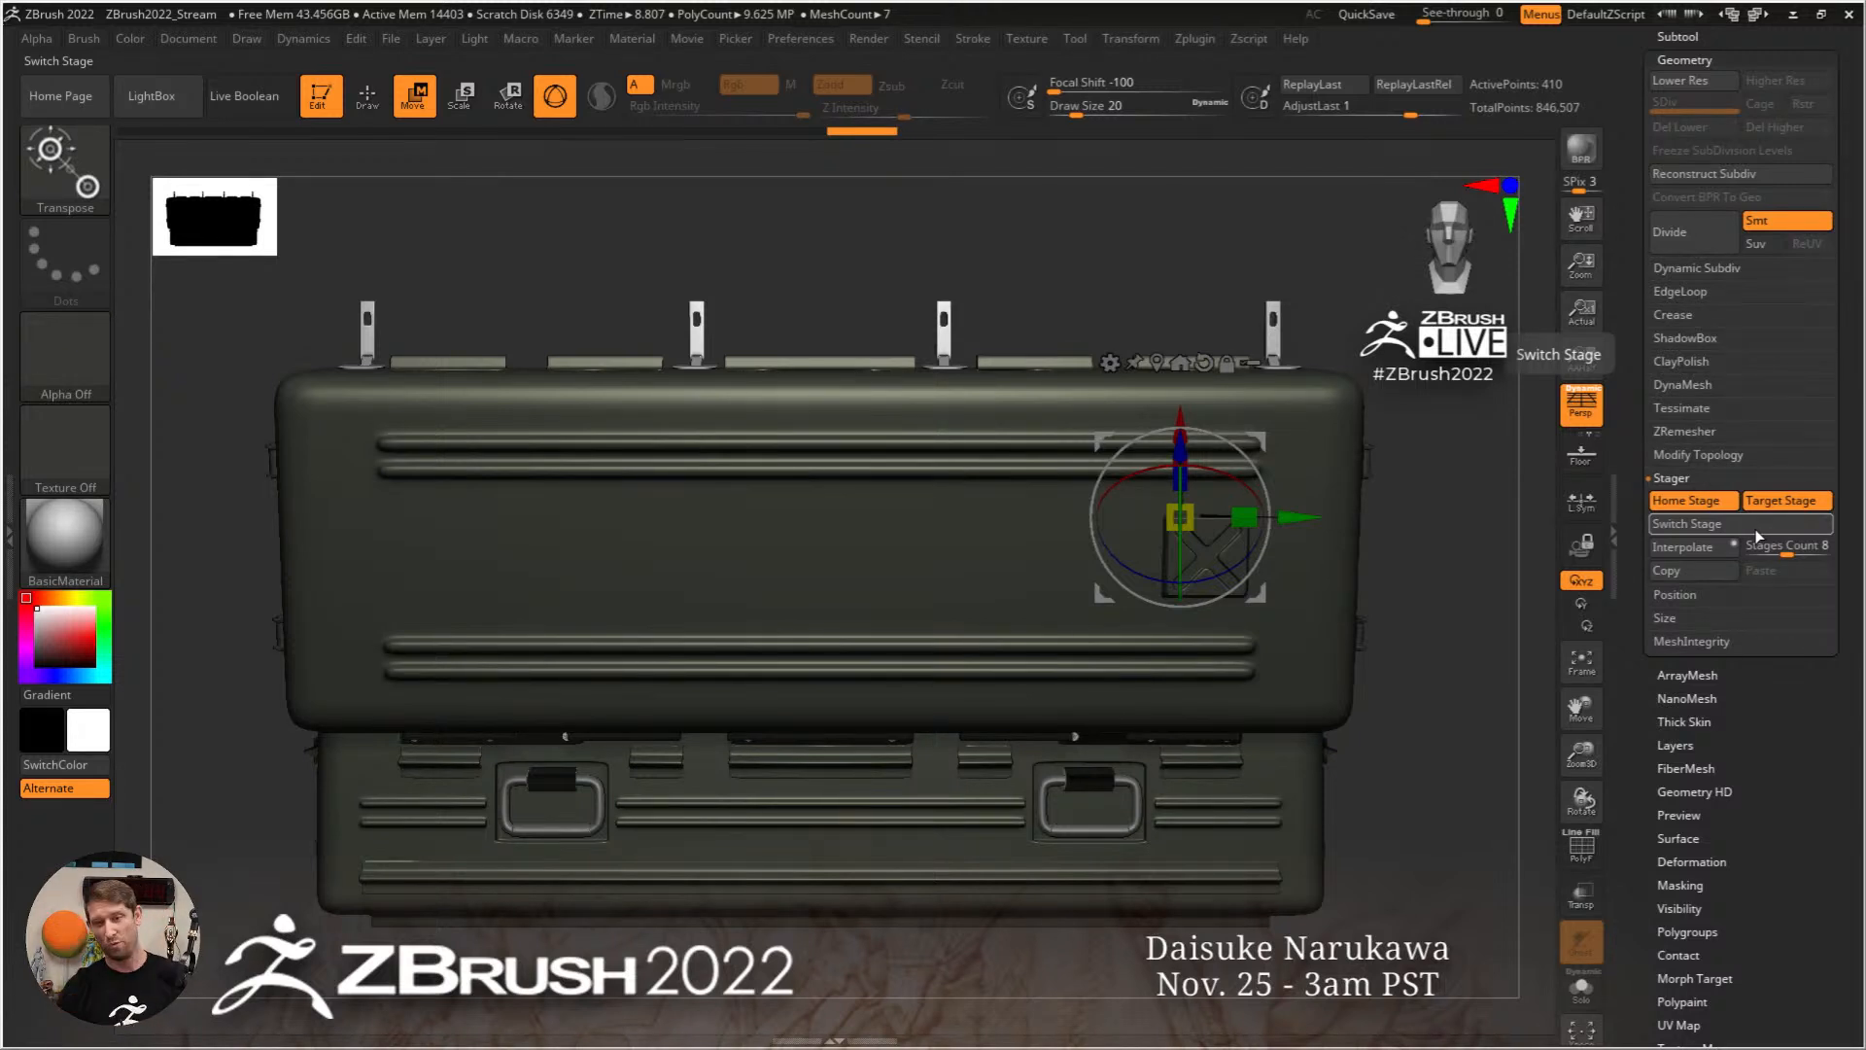
pyautogui.press('q')
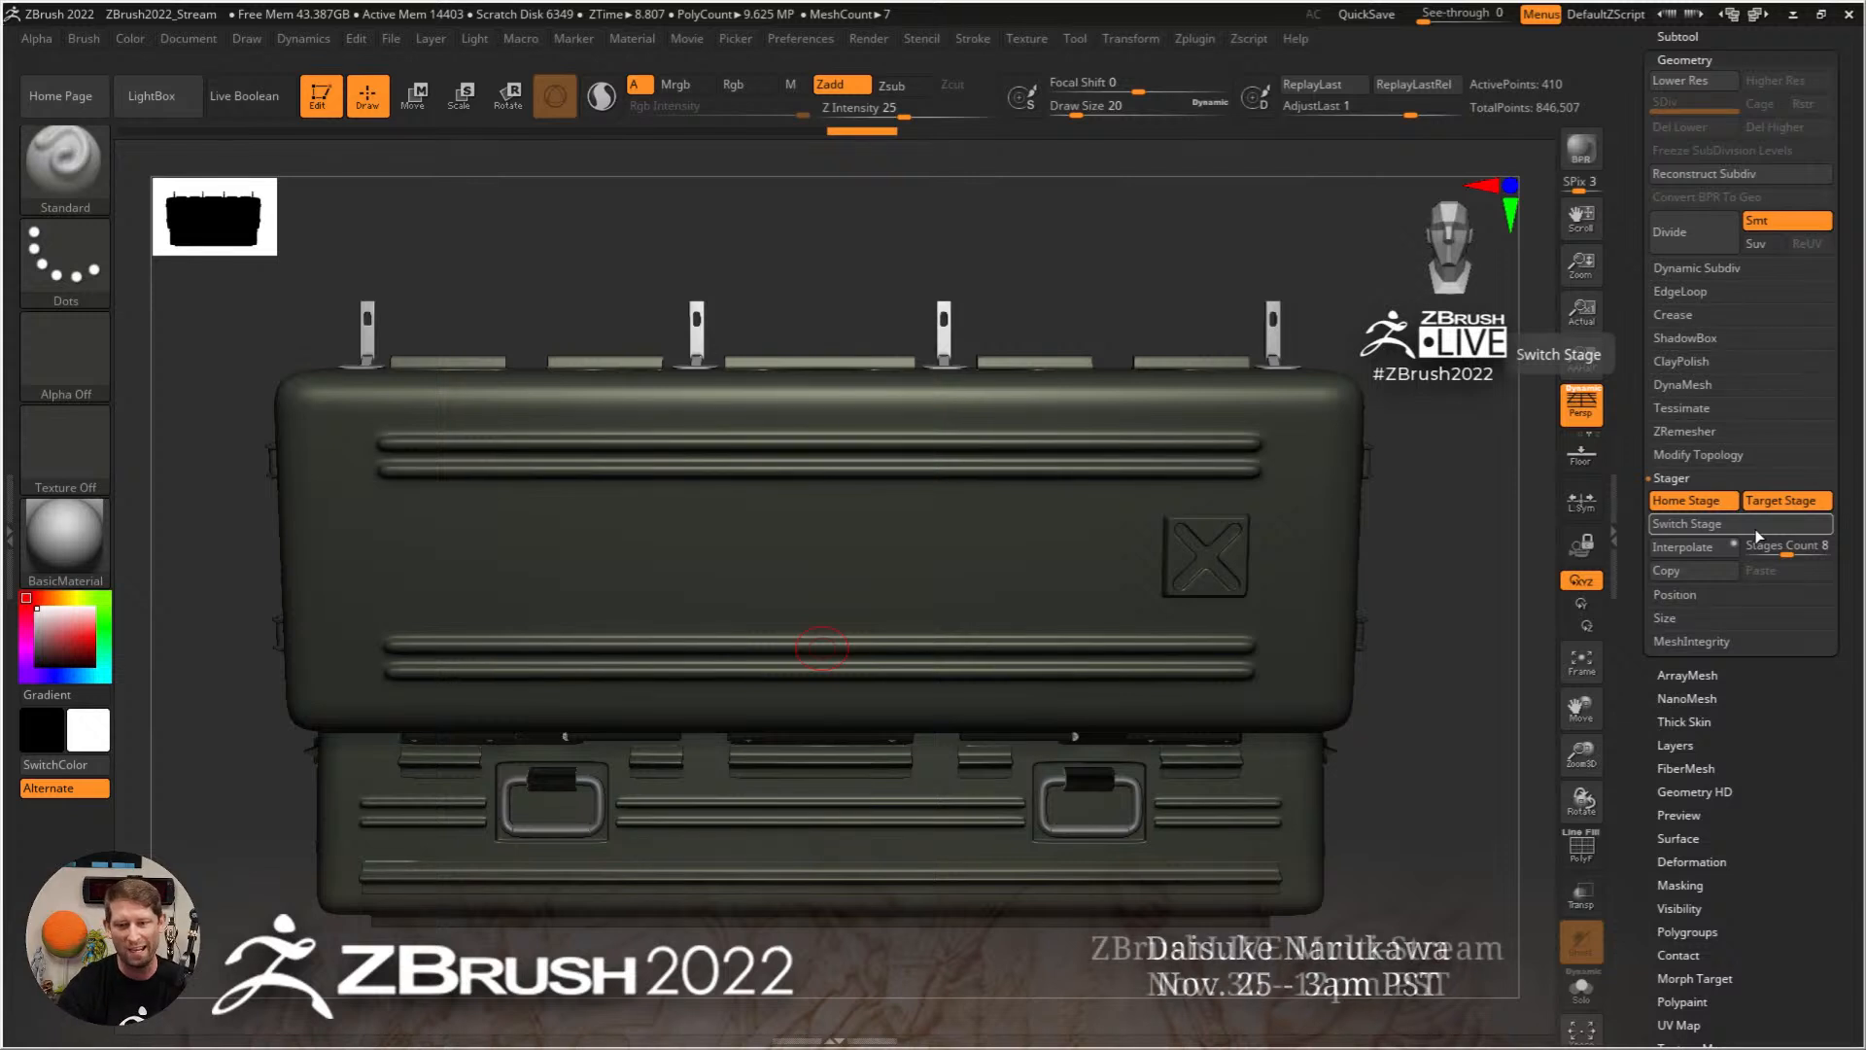
# Step: Try interpolating the plate between its home and target stages with 8 stages, and undo it
pyautogui.click(1694, 548)
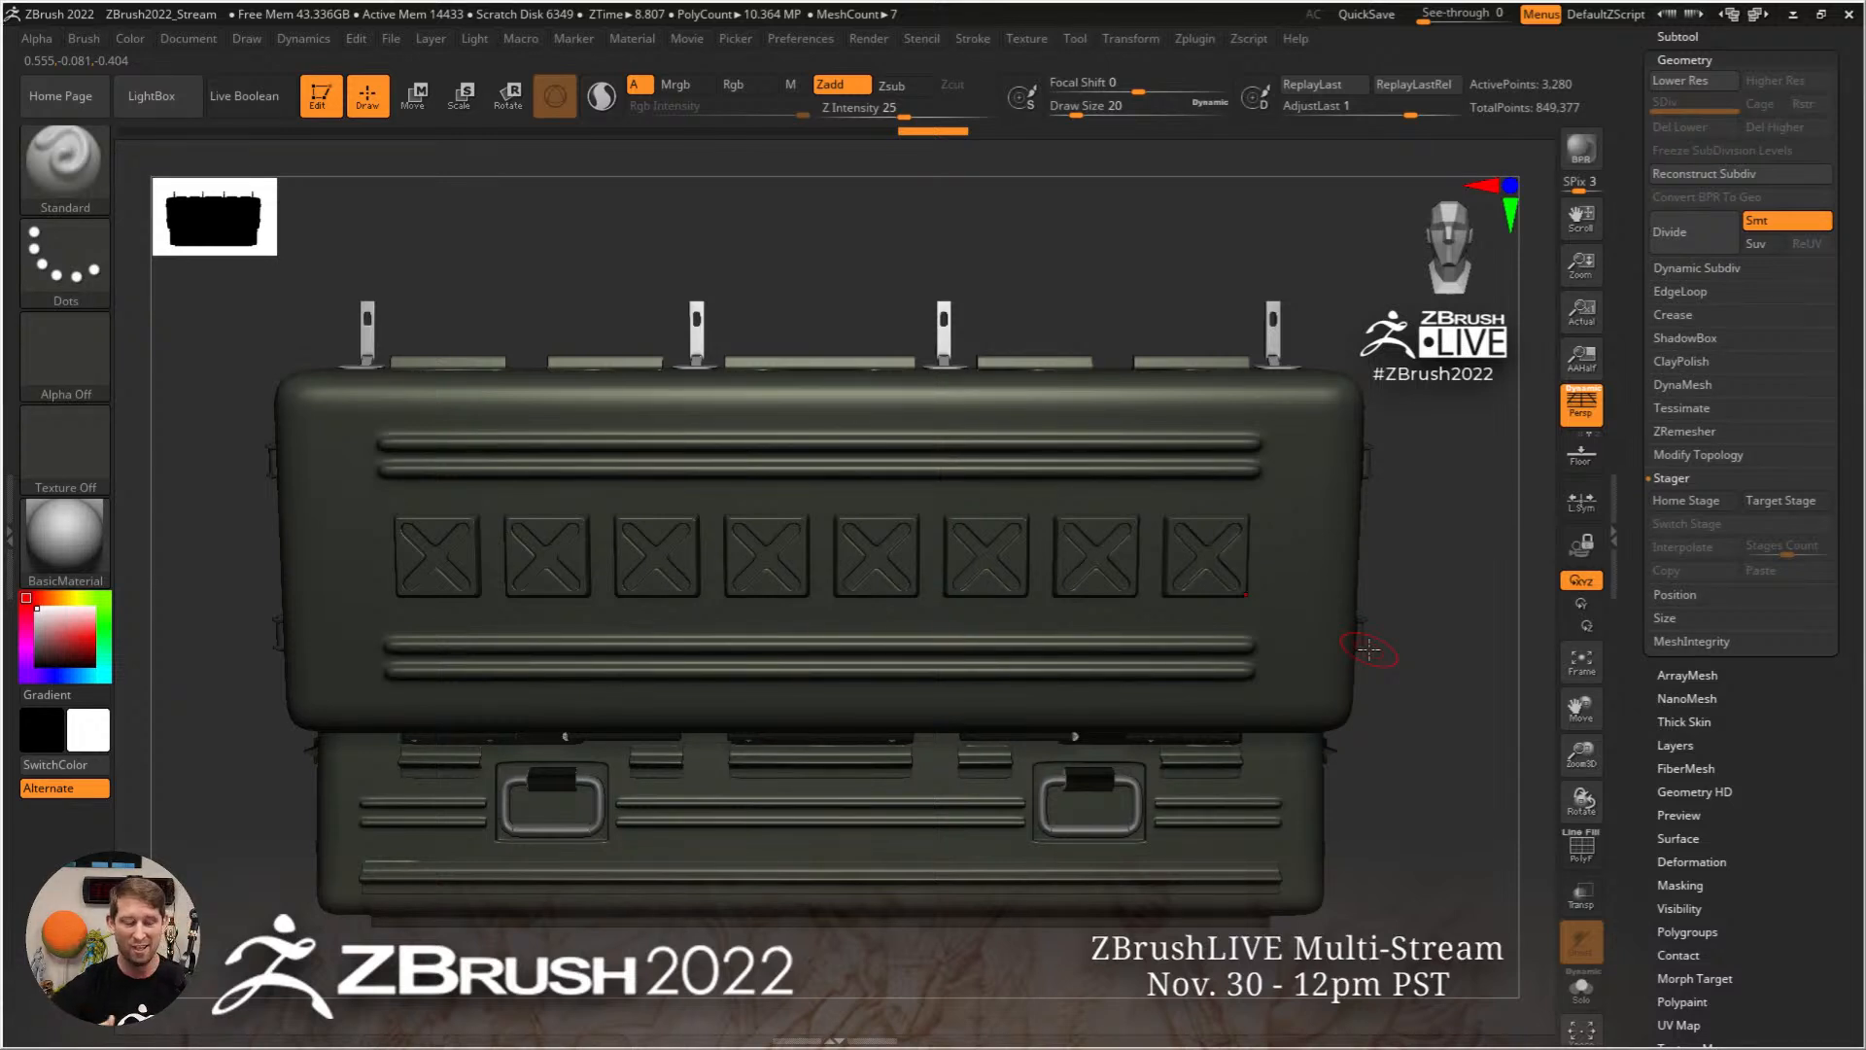
pyautogui.press('ctrl')
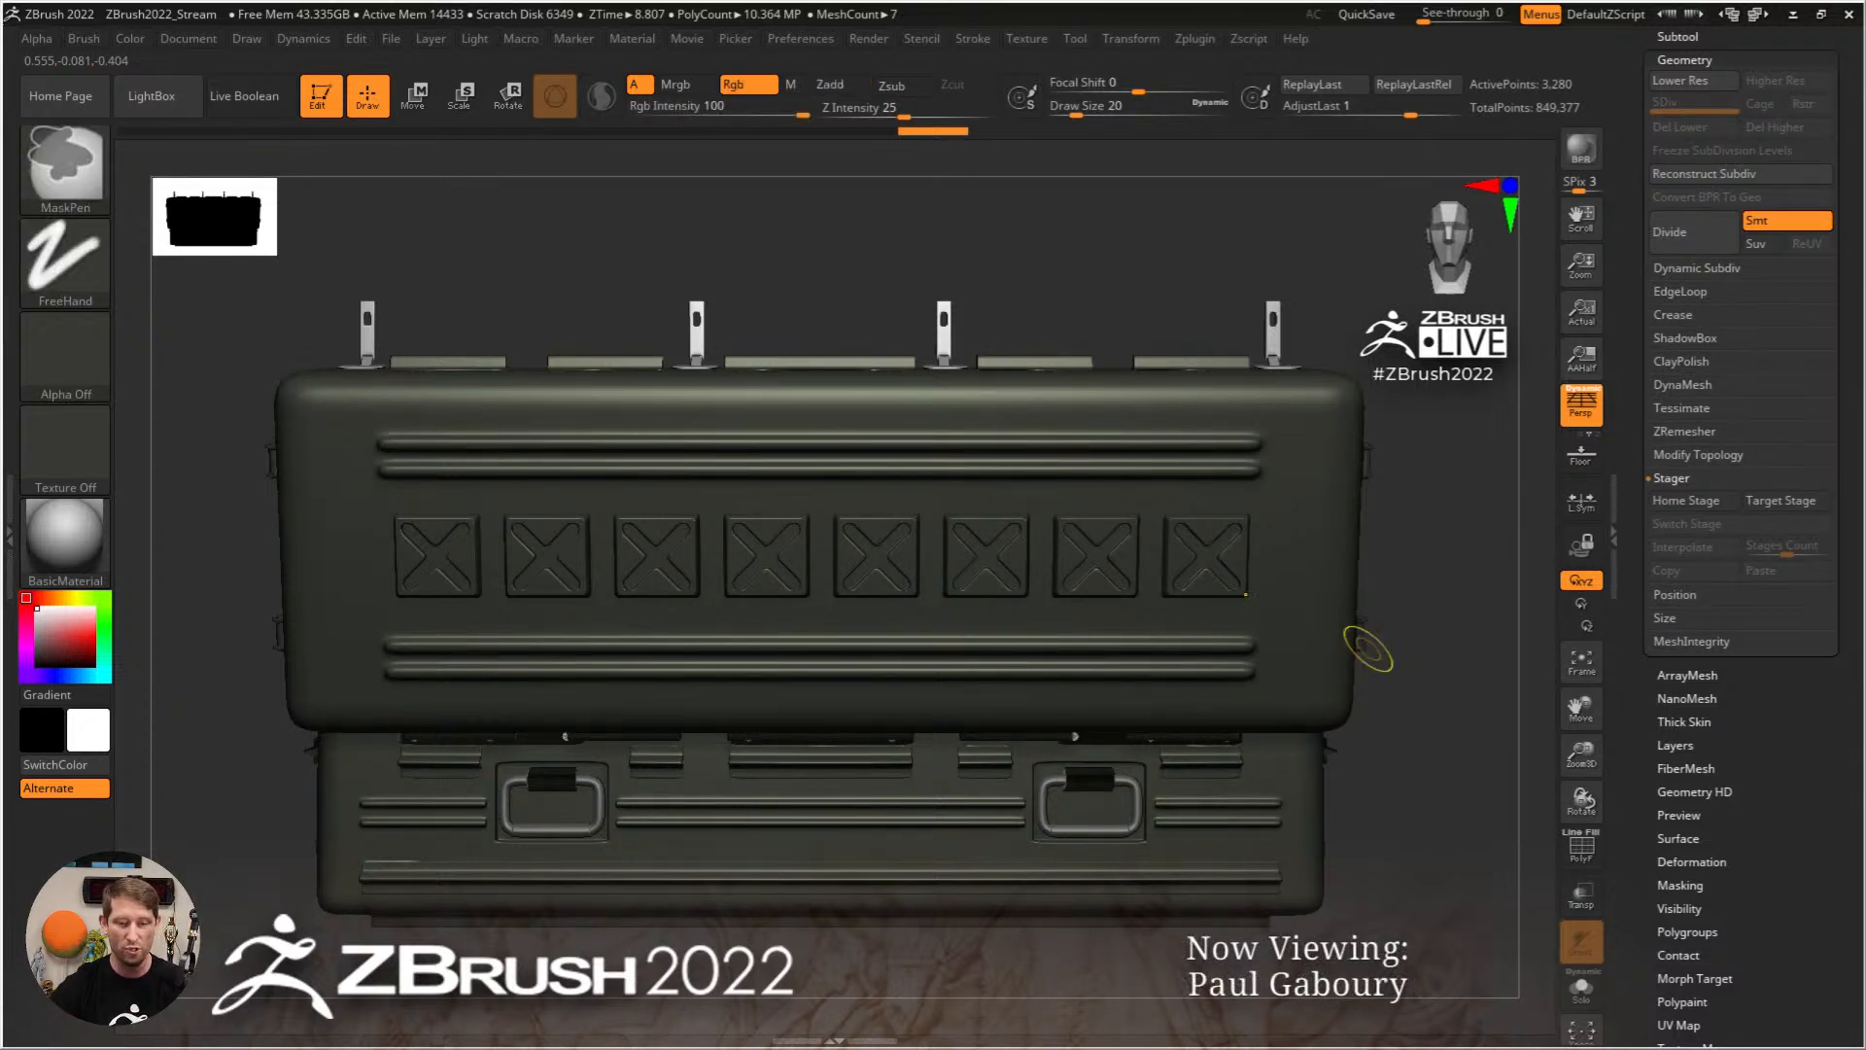
pyautogui.hotkey('ctrl', 'z')
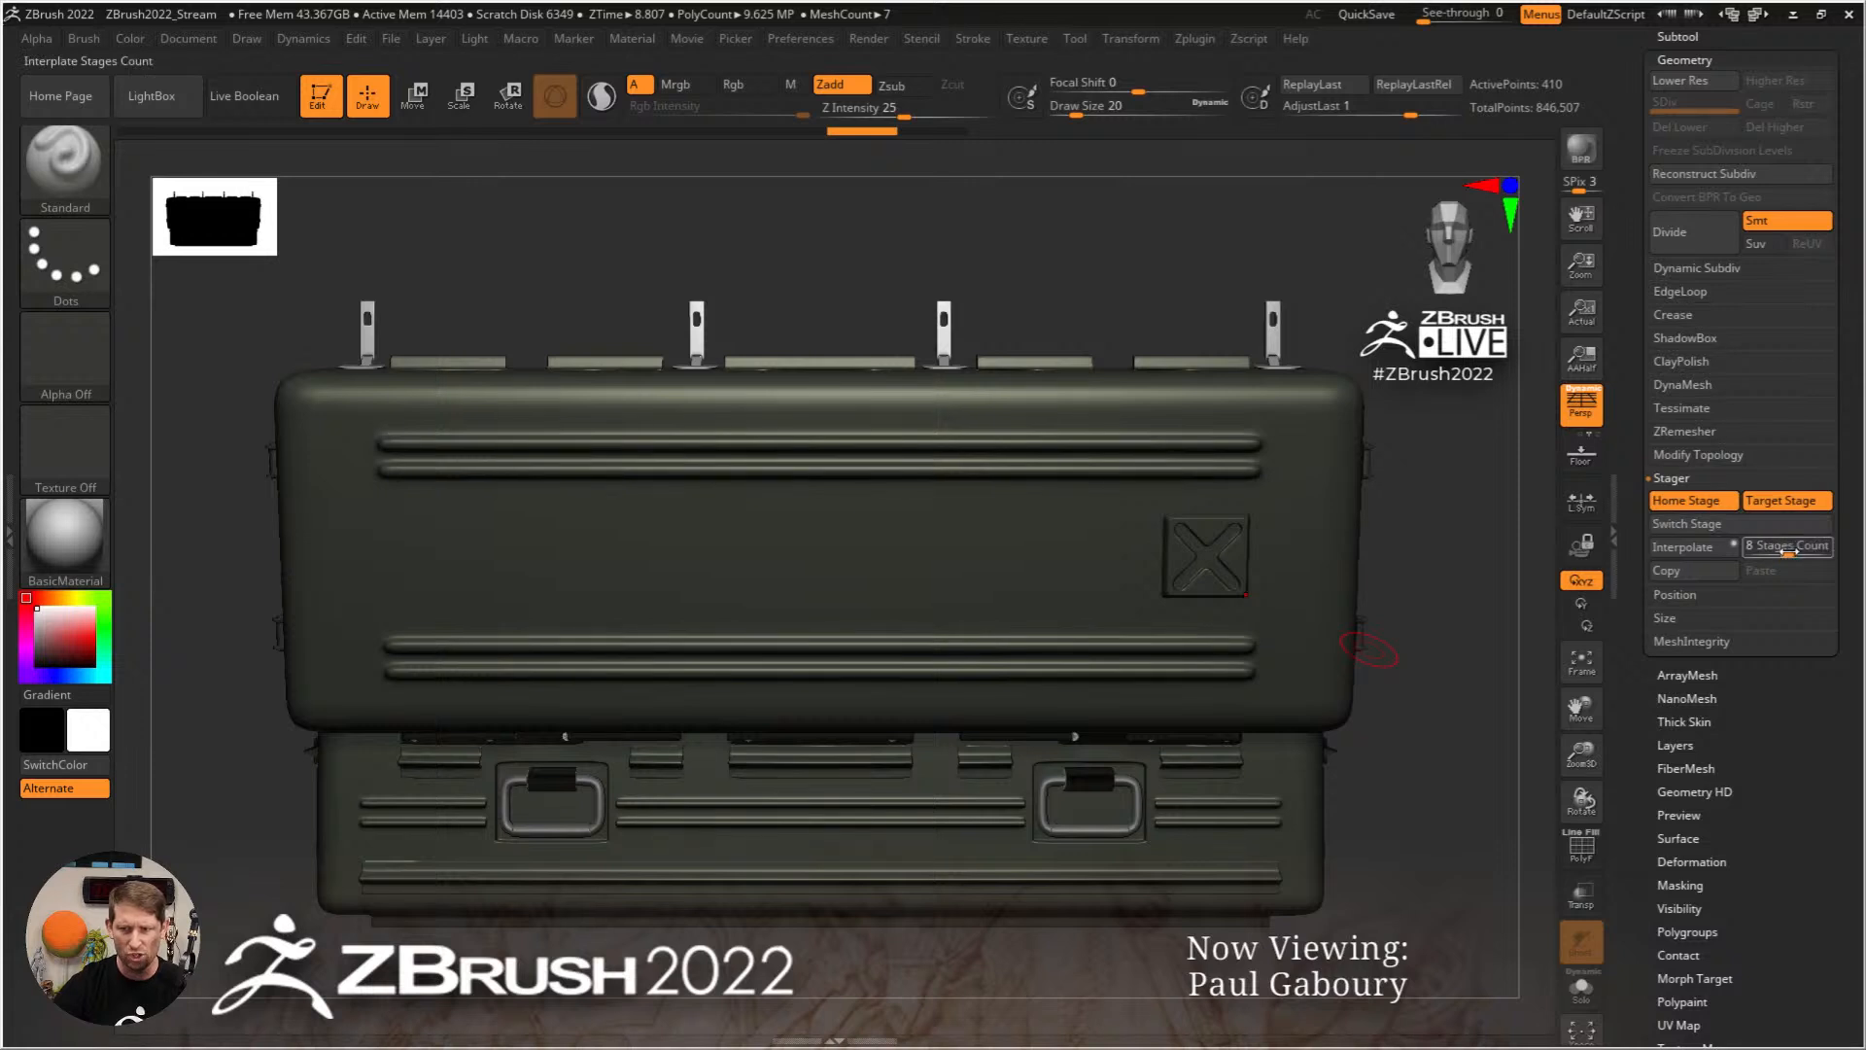
# Step: Try the interpolation between the plate's stages with a Stages Count of 4, and undo it
pyautogui.moveTo(1788, 551); pyautogui.dragTo(1795, 553)
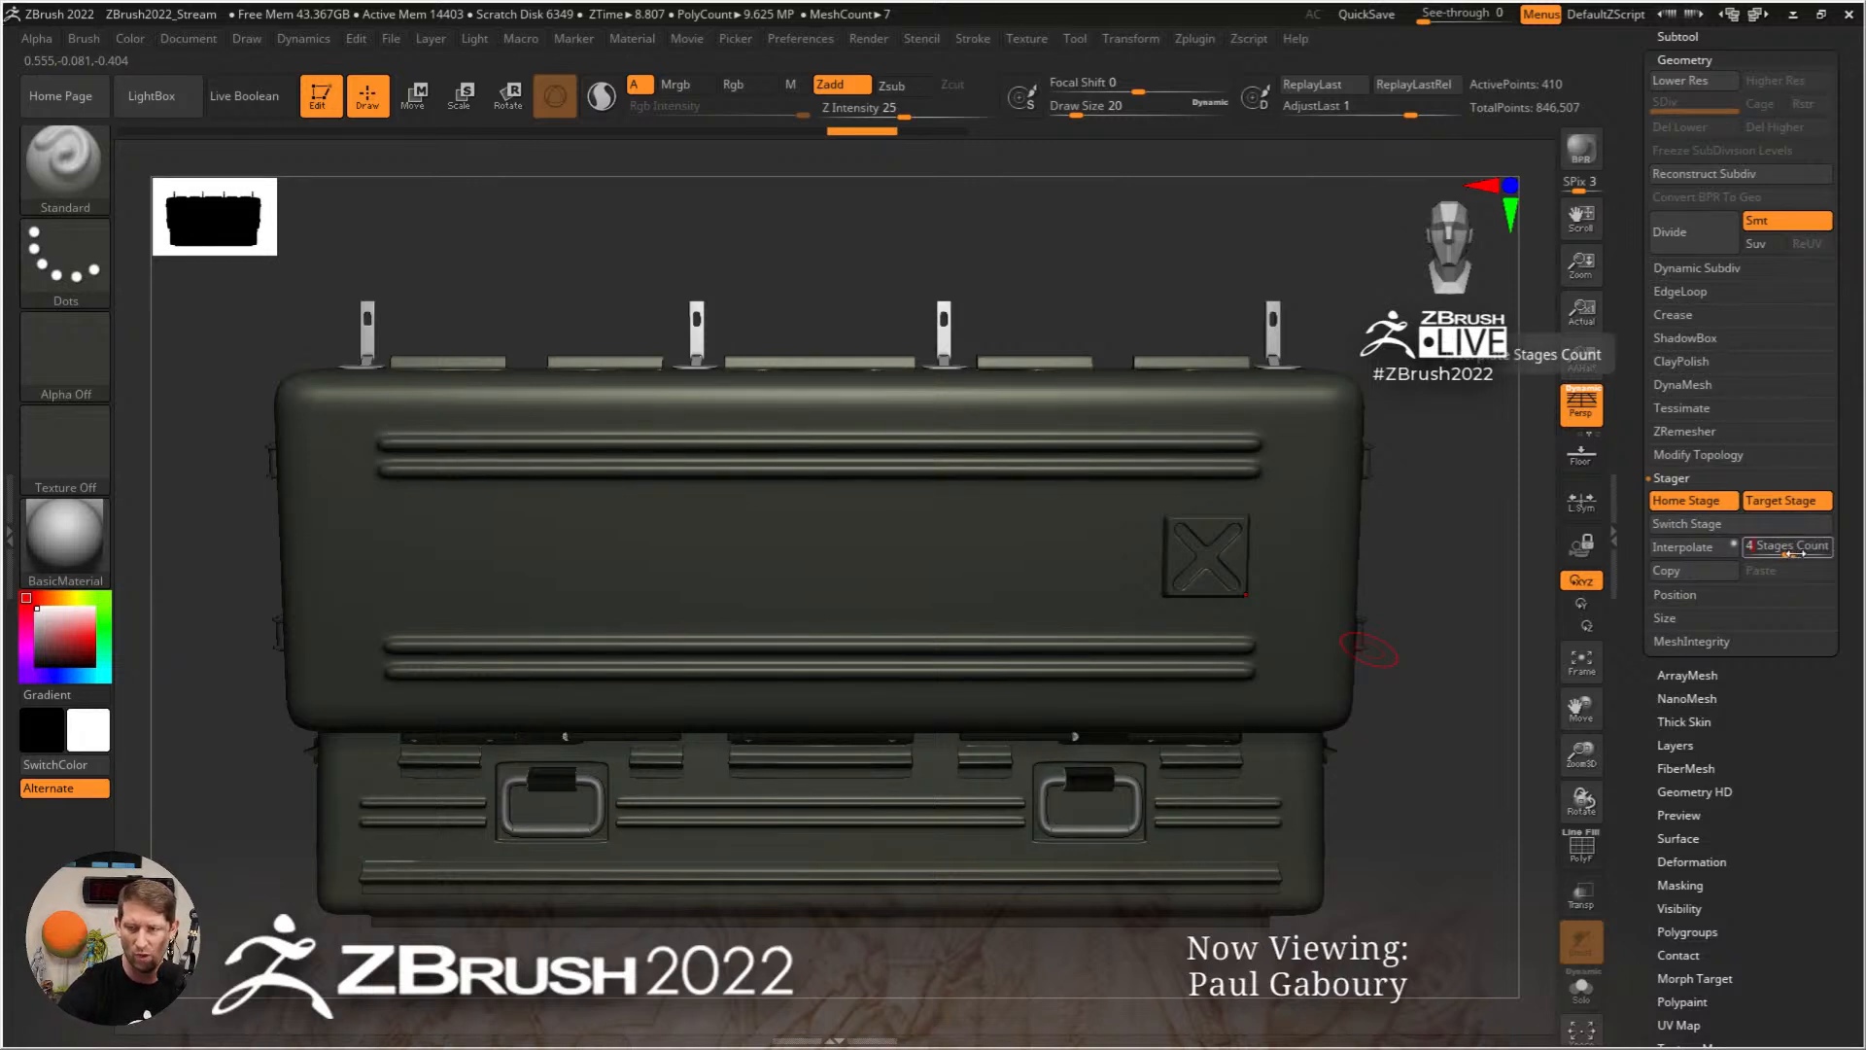
pyautogui.click(1688, 546)
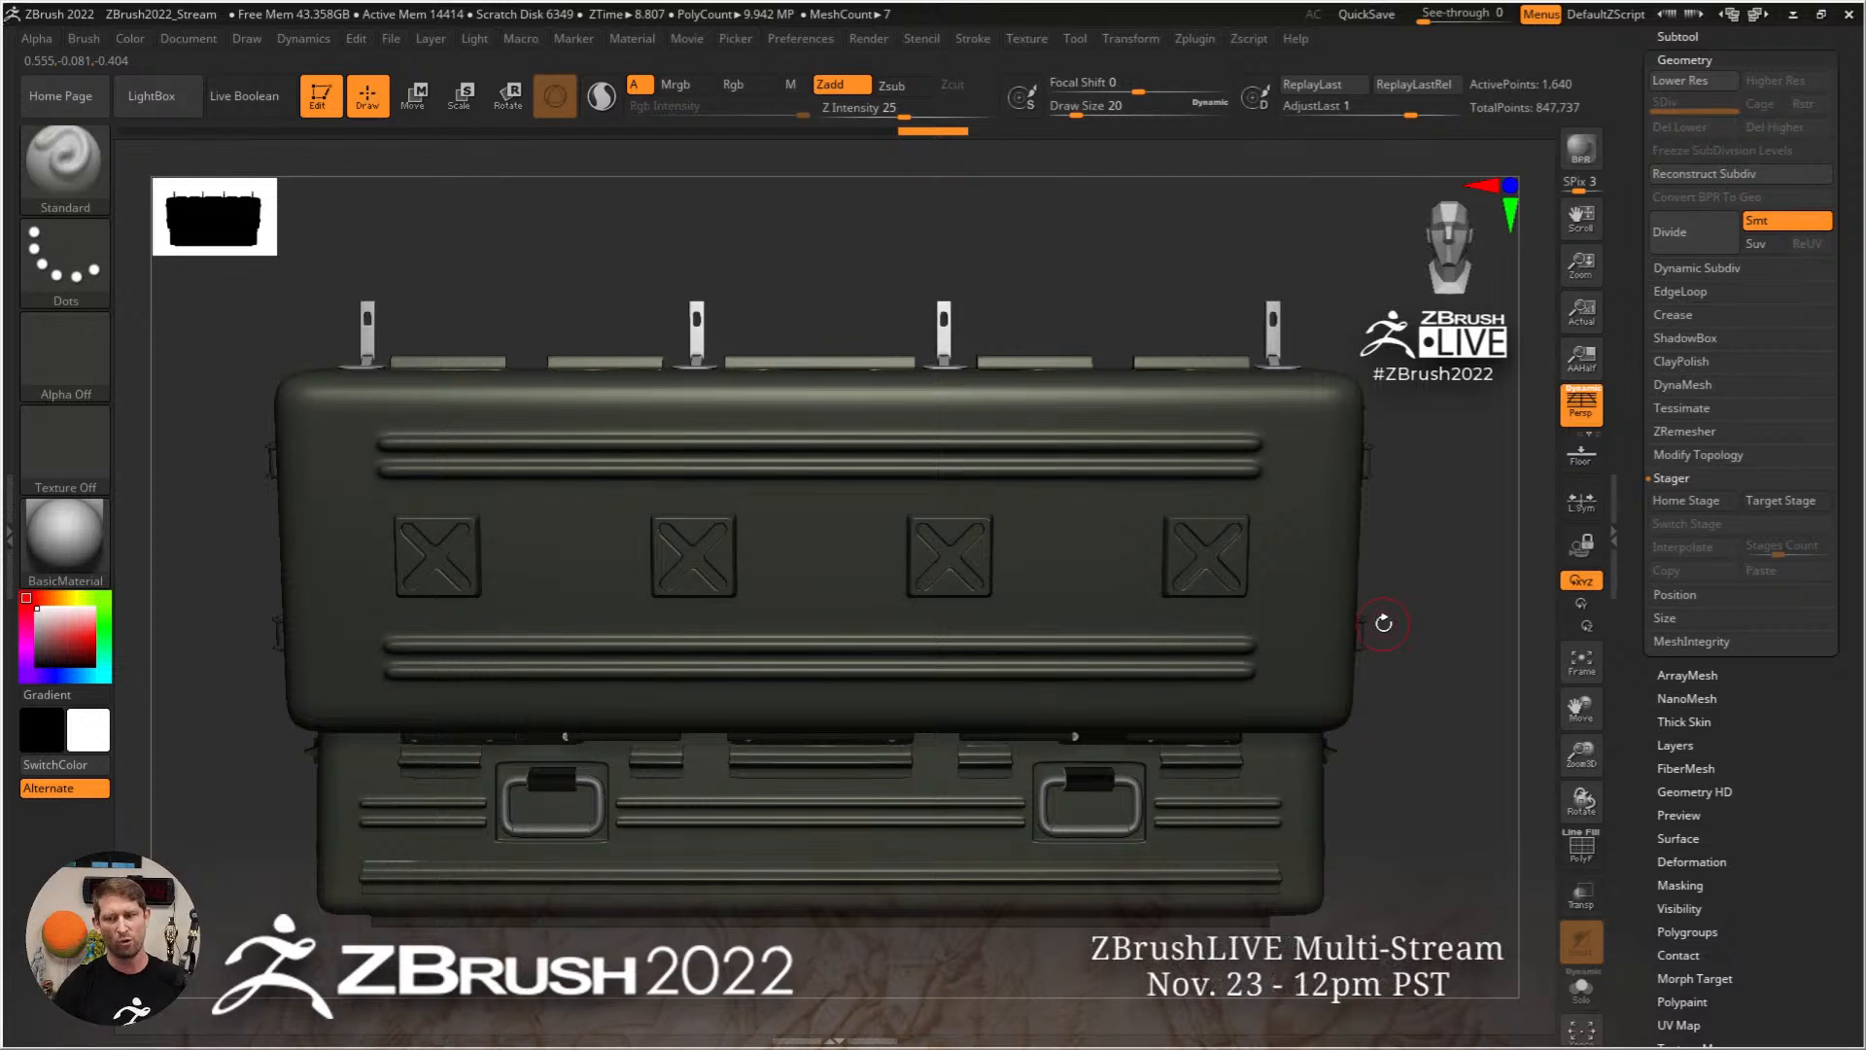
pyautogui.hotkey('ctrl', 'z')
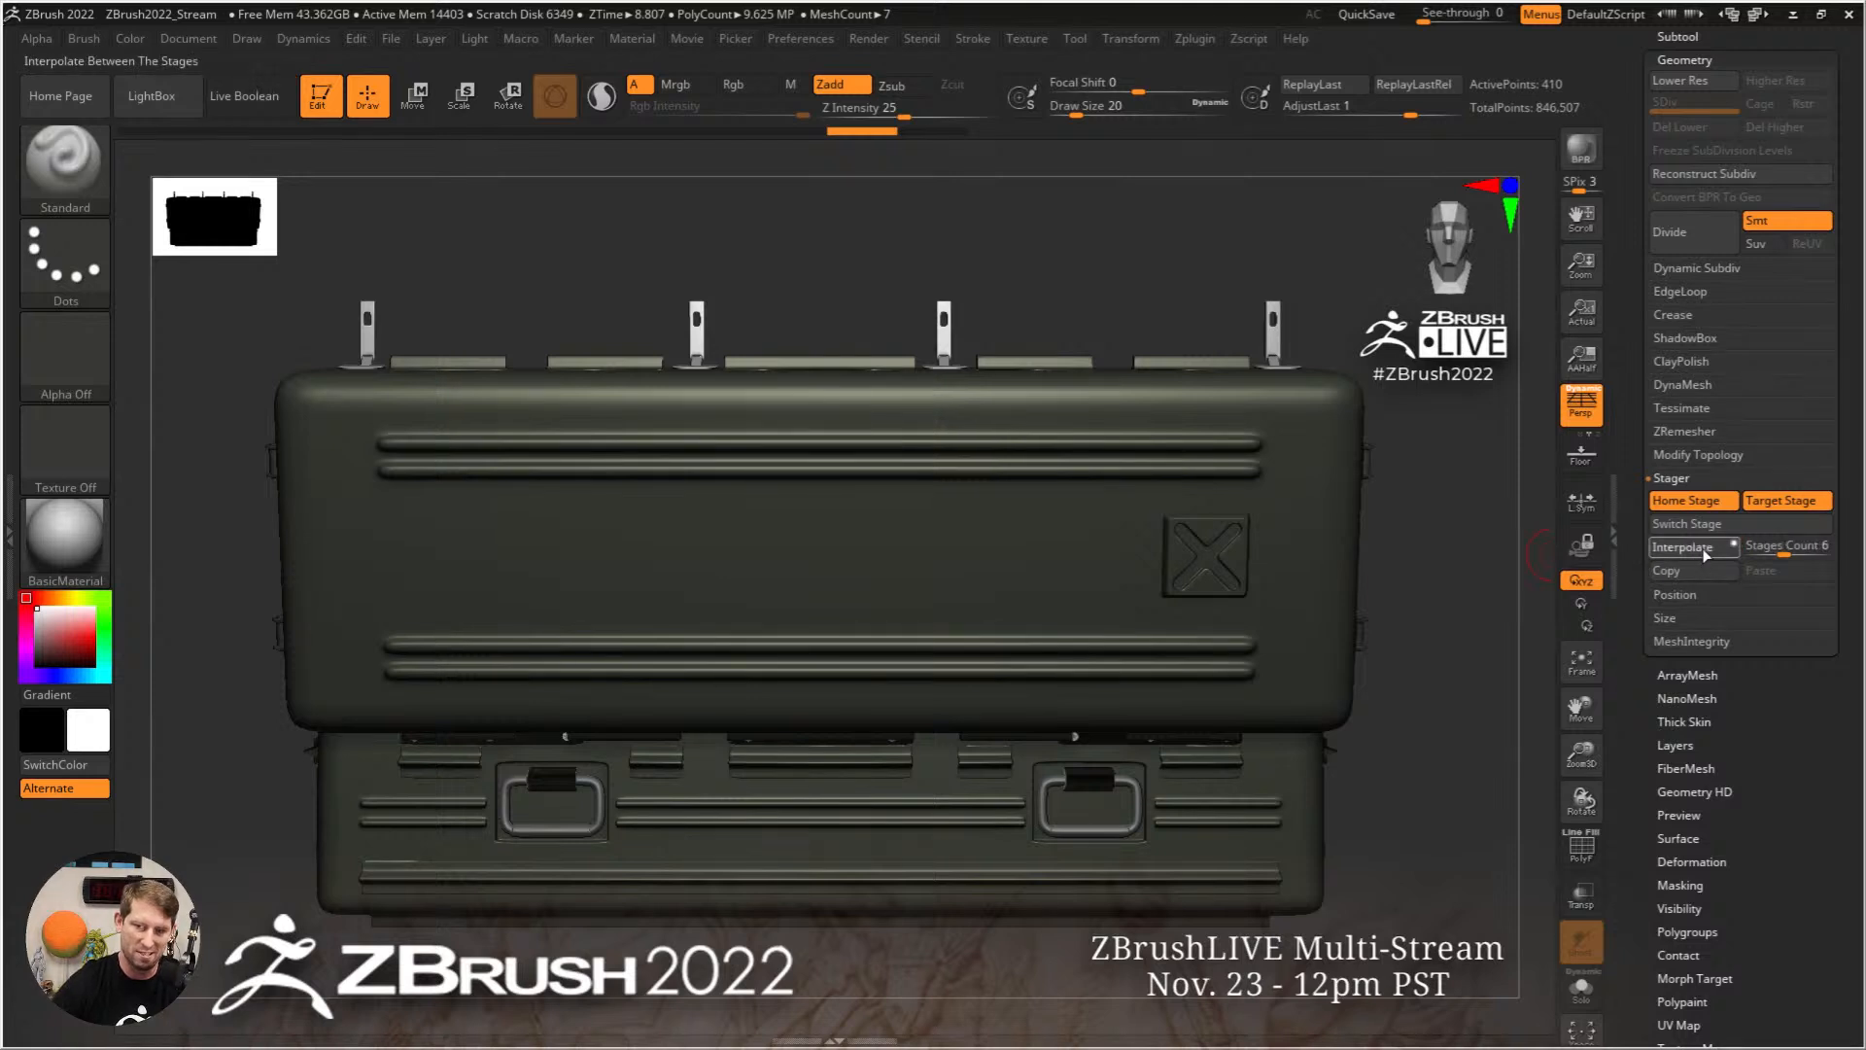
# Step: Clear the Target Stage, scale the plate narrower along the gizmo's Y axis, and store the narrowed plate as the new Target Stage
pyautogui.click(1683, 548)
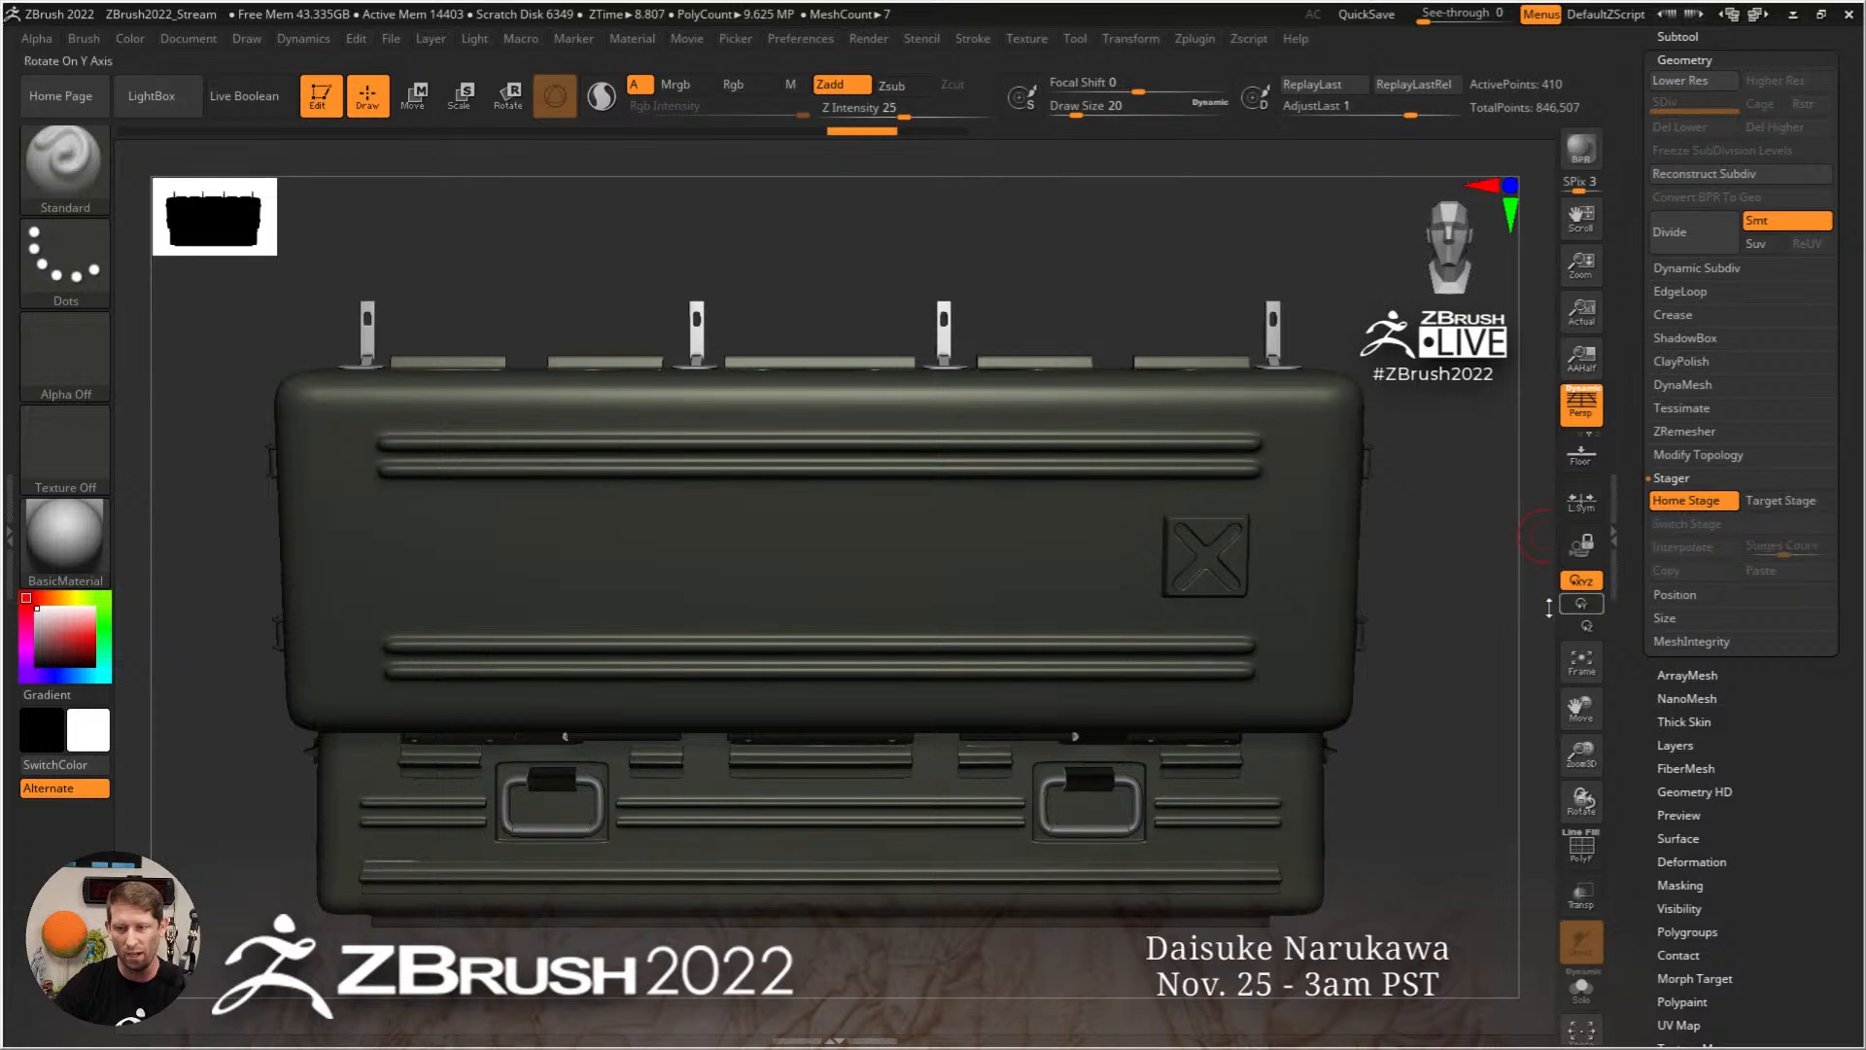
pyautogui.press('w')
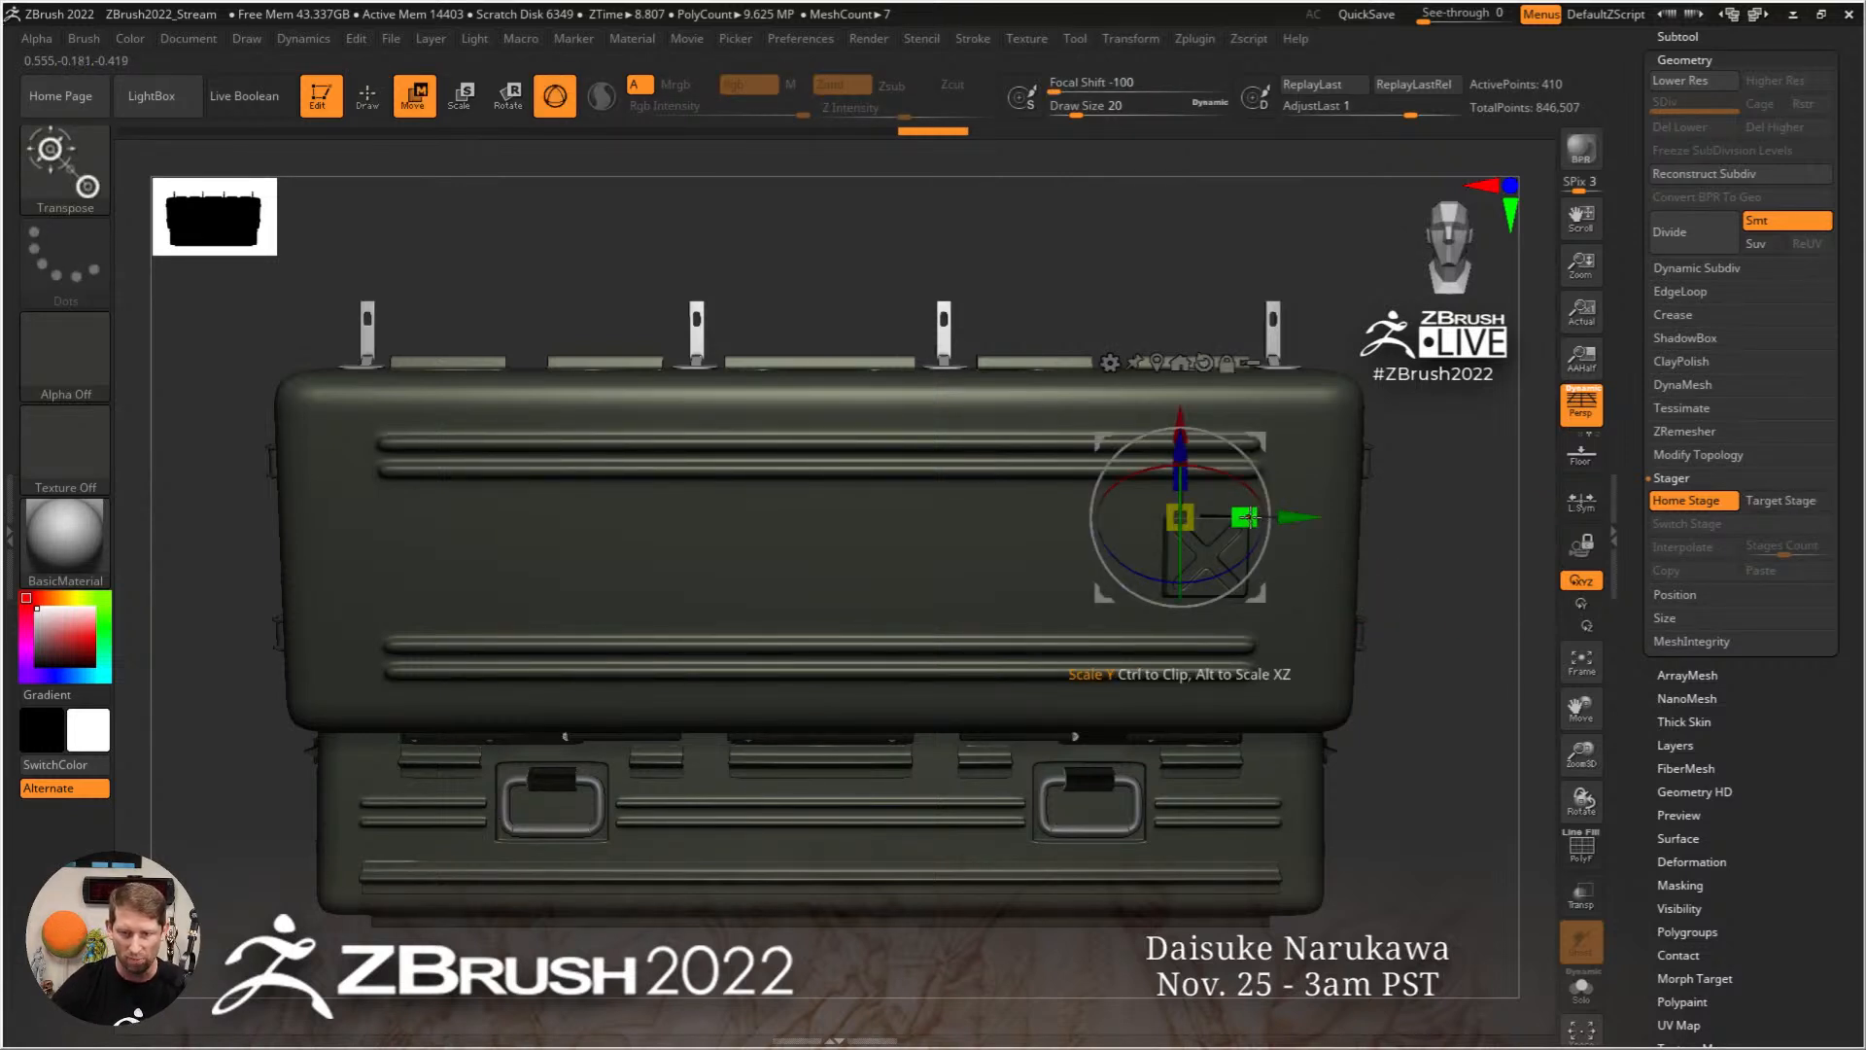
pyautogui.moveTo(1247, 517); pyautogui.dragTo(1225, 520)
pyautogui.press('q')
pyautogui.click(1788, 499)
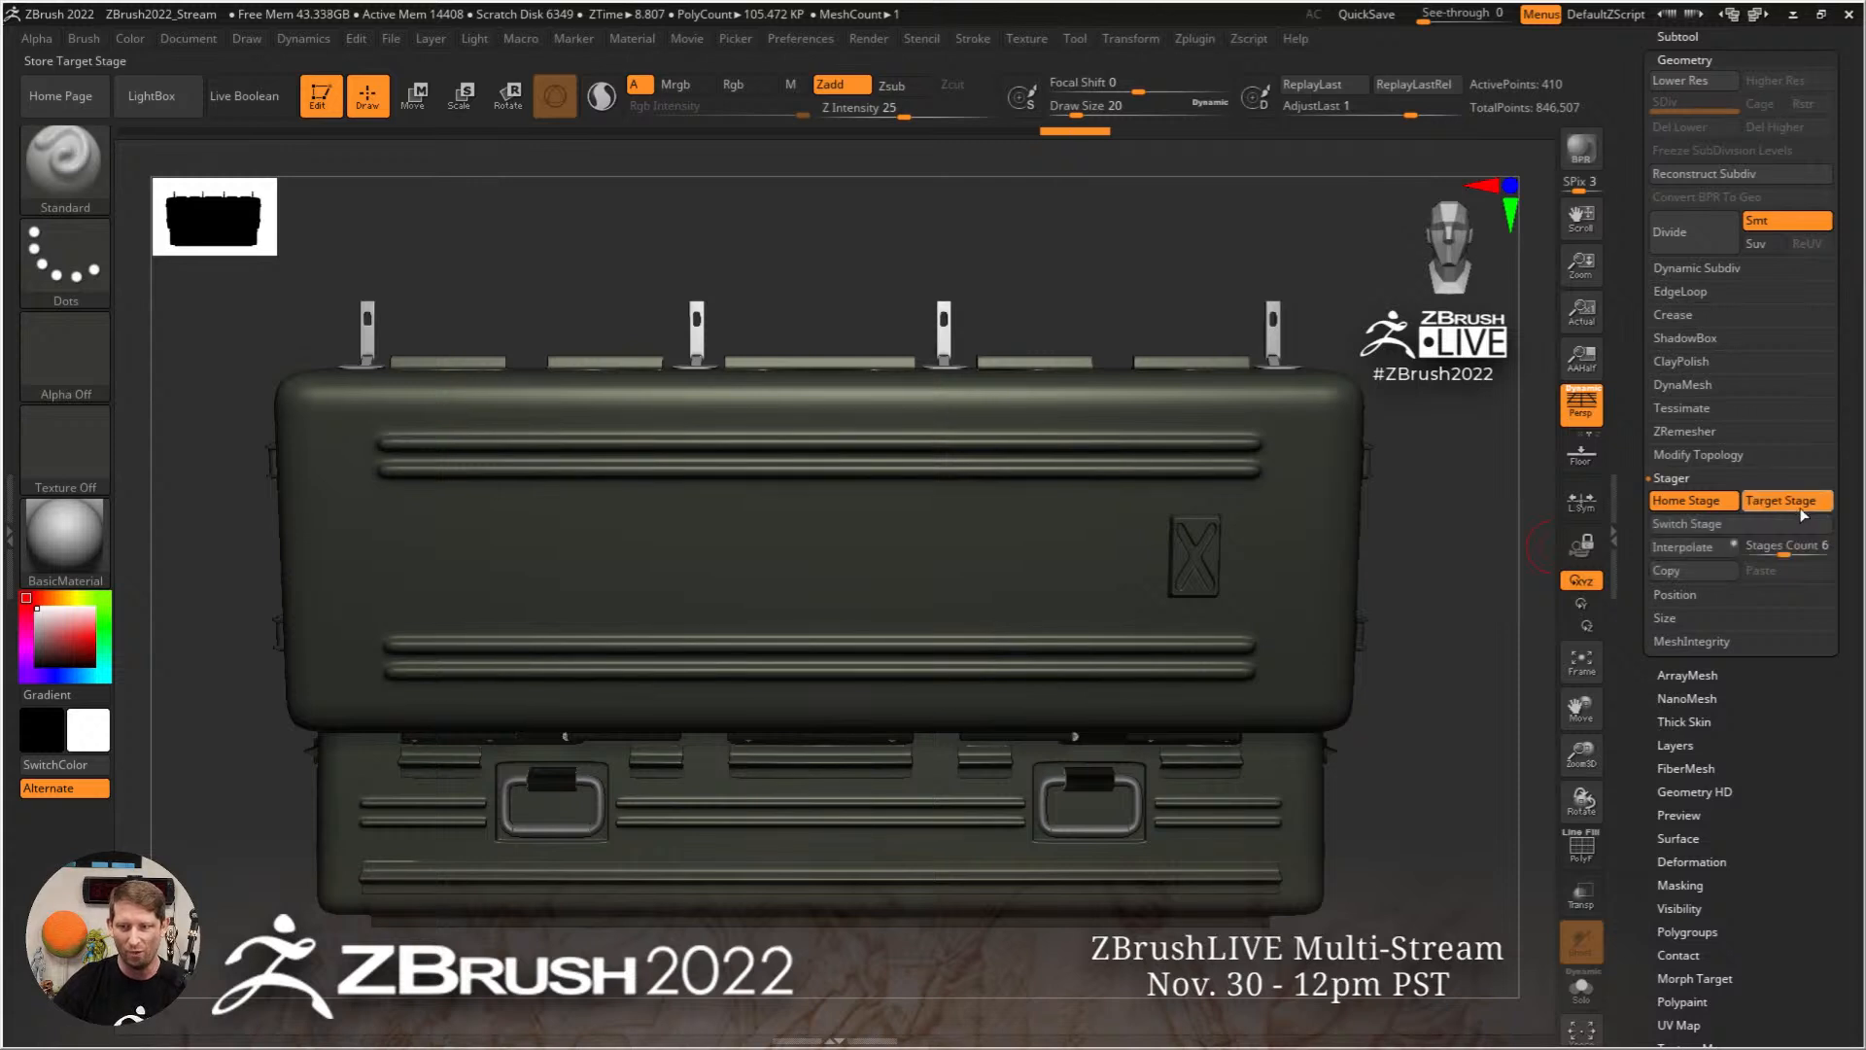
# Step: Try interpolating the plate toward its narrowed target with 6 stages, and again with a Stages Count of 10
pyautogui.click(1683, 547)
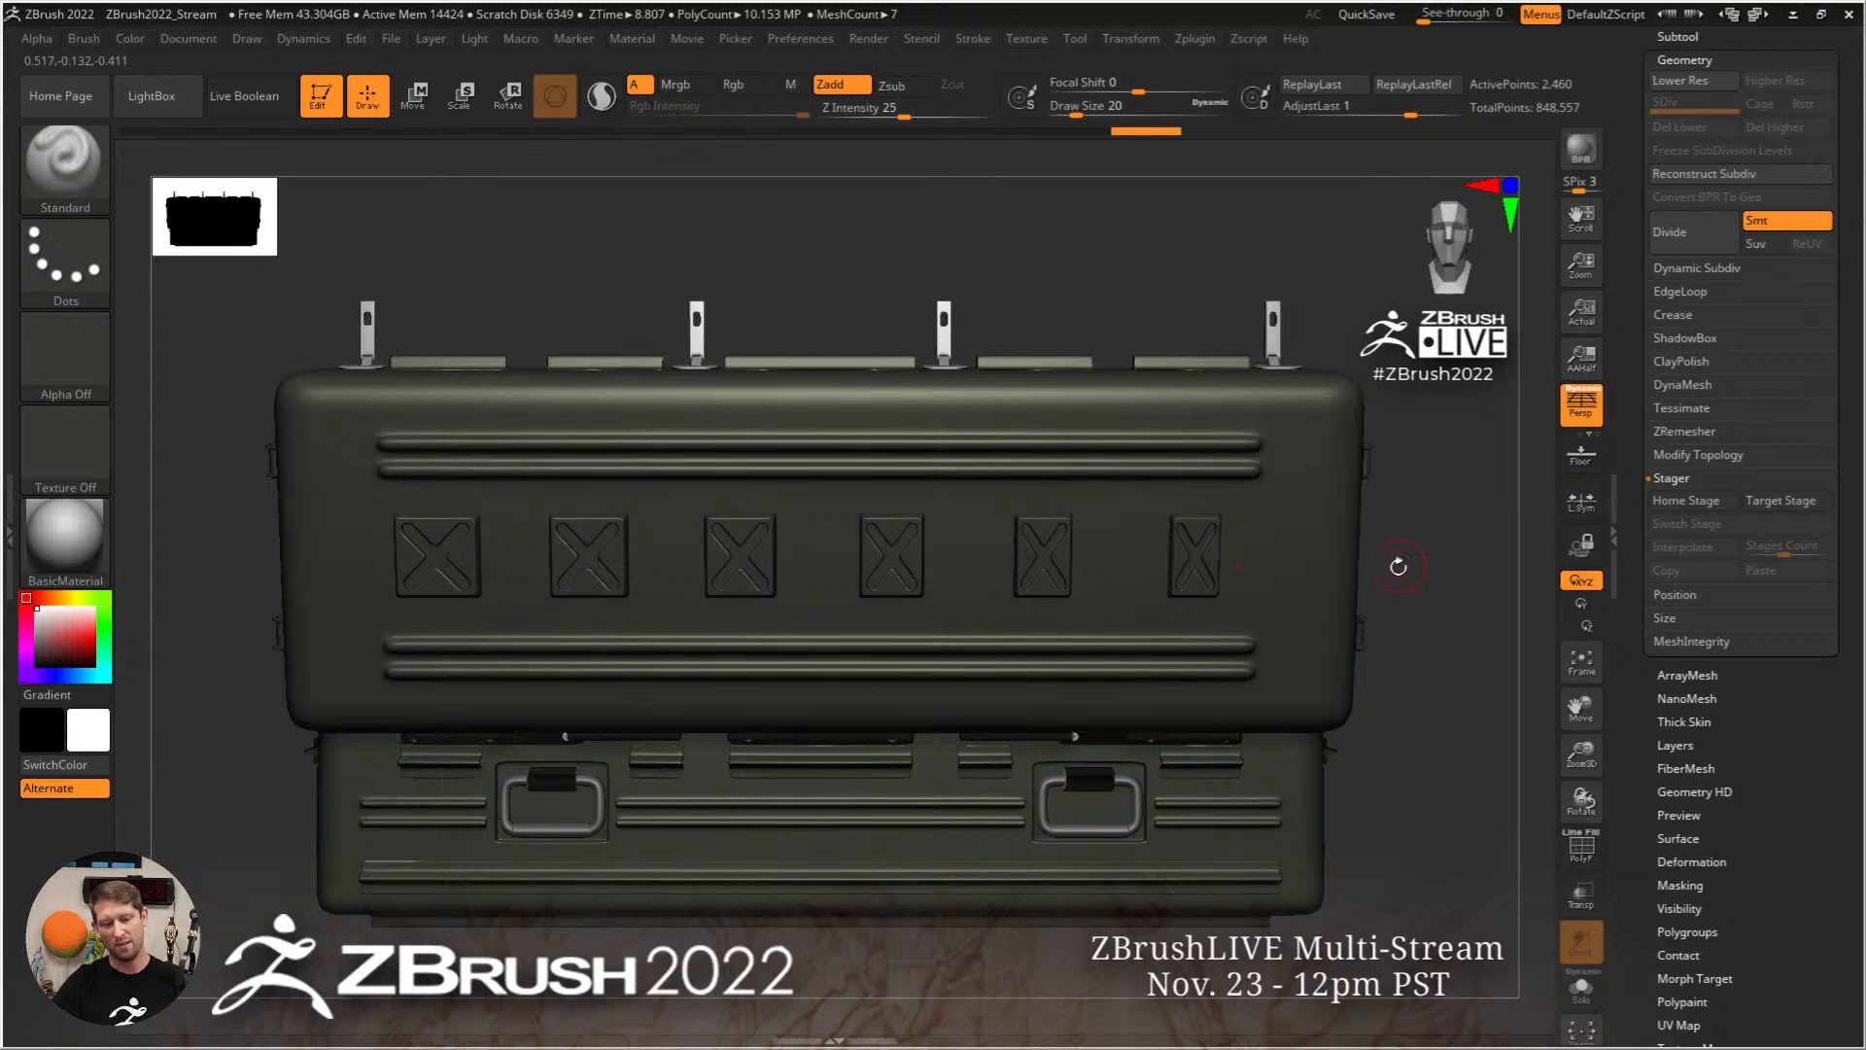
pyautogui.hotkey('ctrl', 'z')
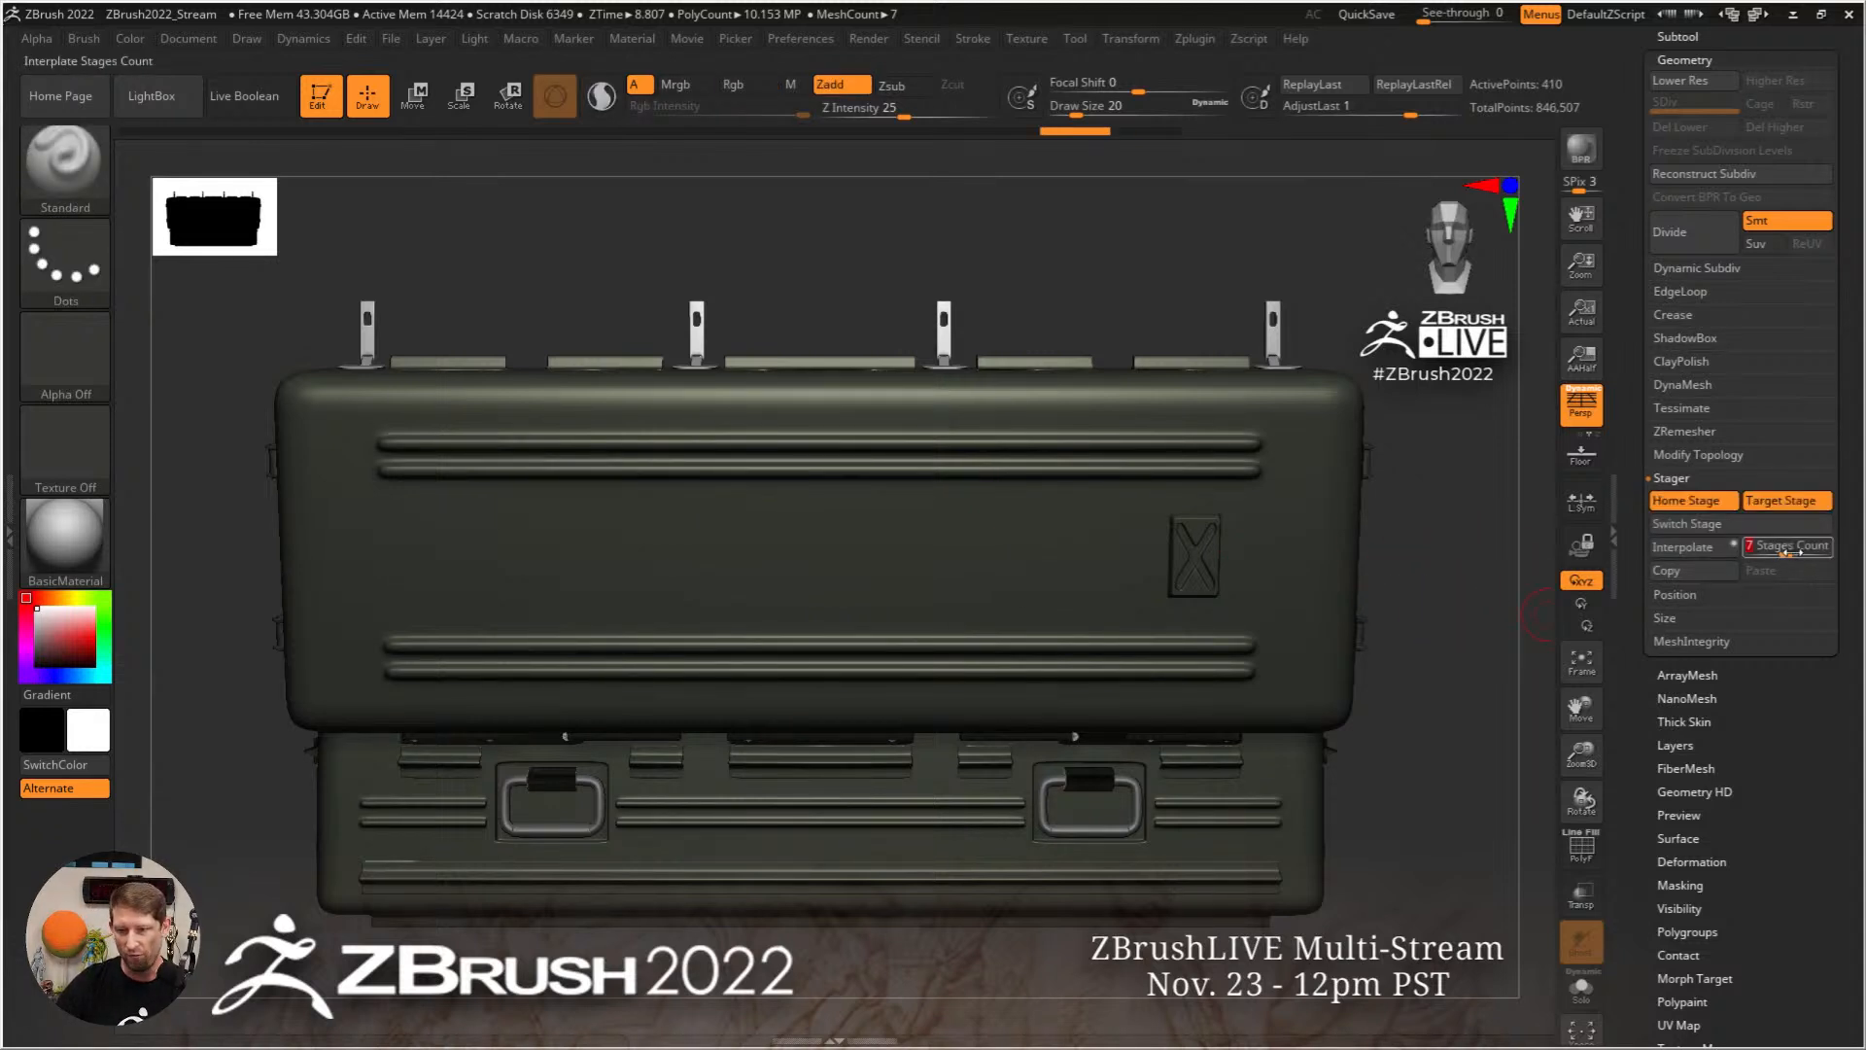
pyautogui.click(1796, 547)
pyautogui.write('10')
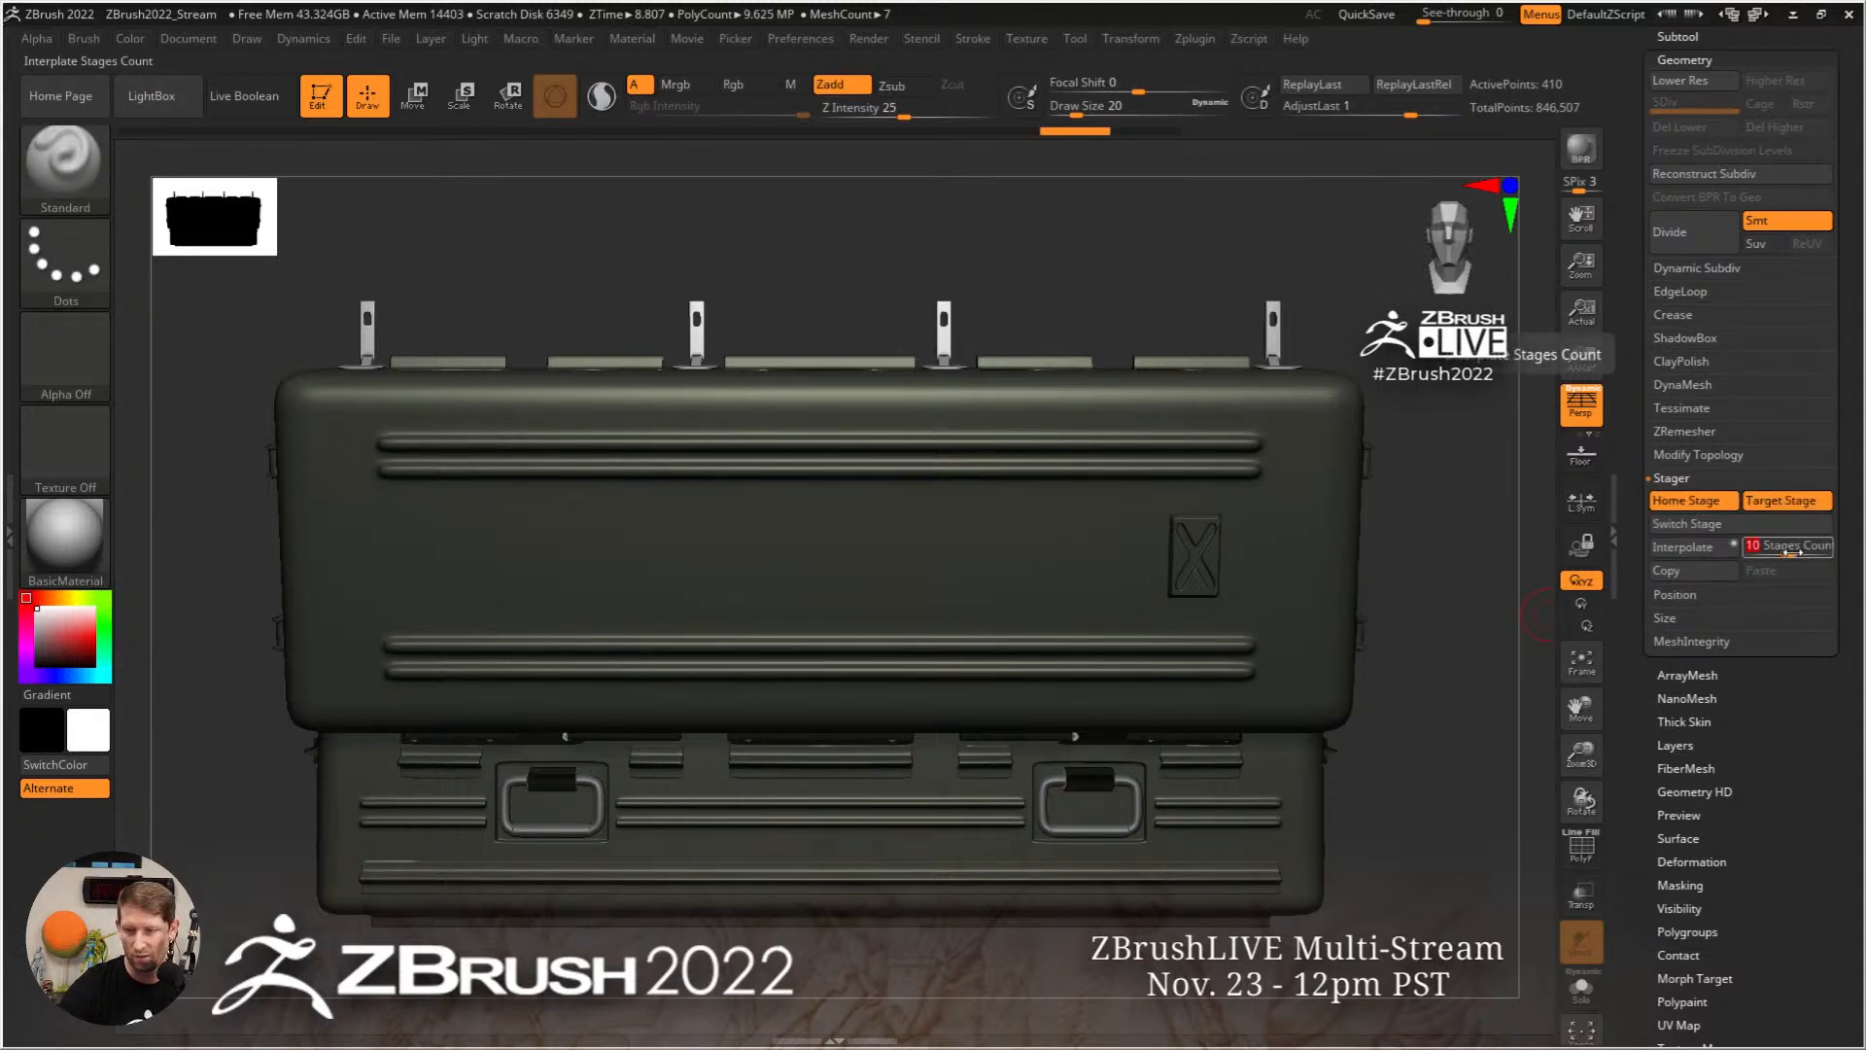
pyautogui.press('Return')
pyautogui.click(1681, 547)
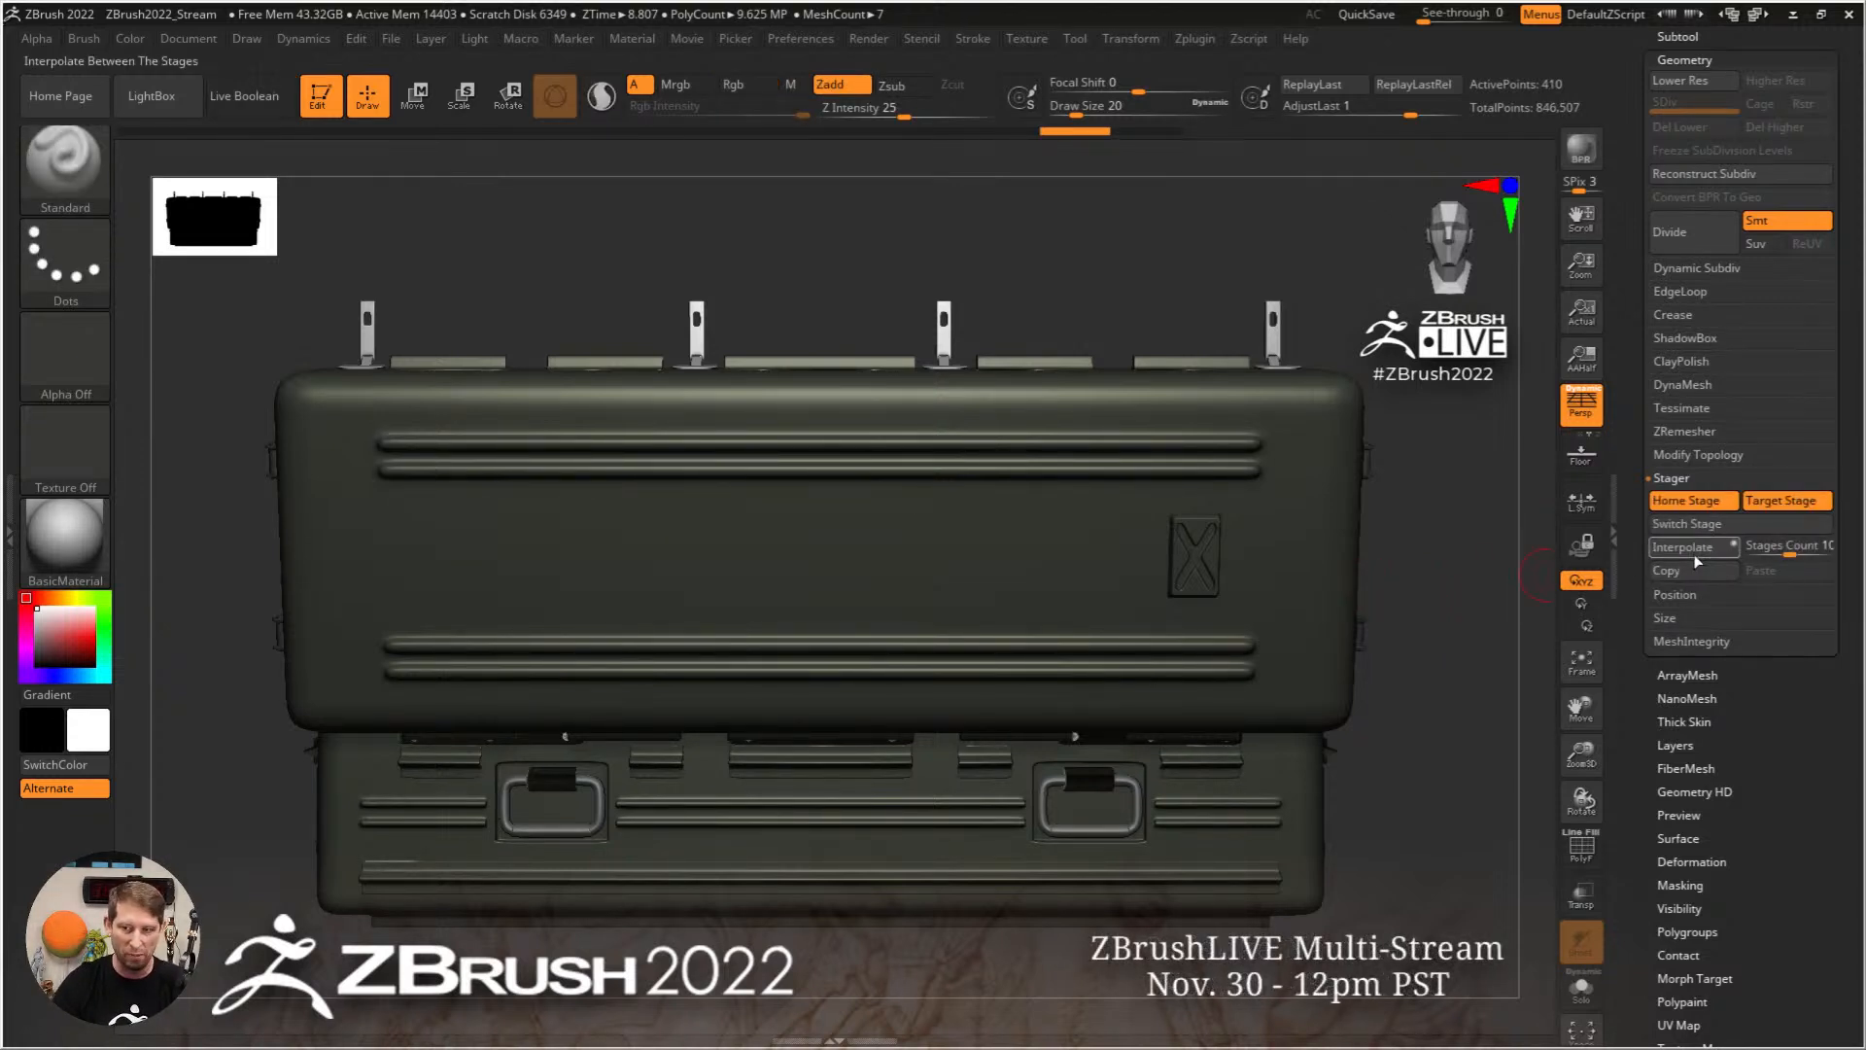
# Step: Switch the active tool to the DemoSoldier model
pyautogui.scroll(1, 1853, 579)
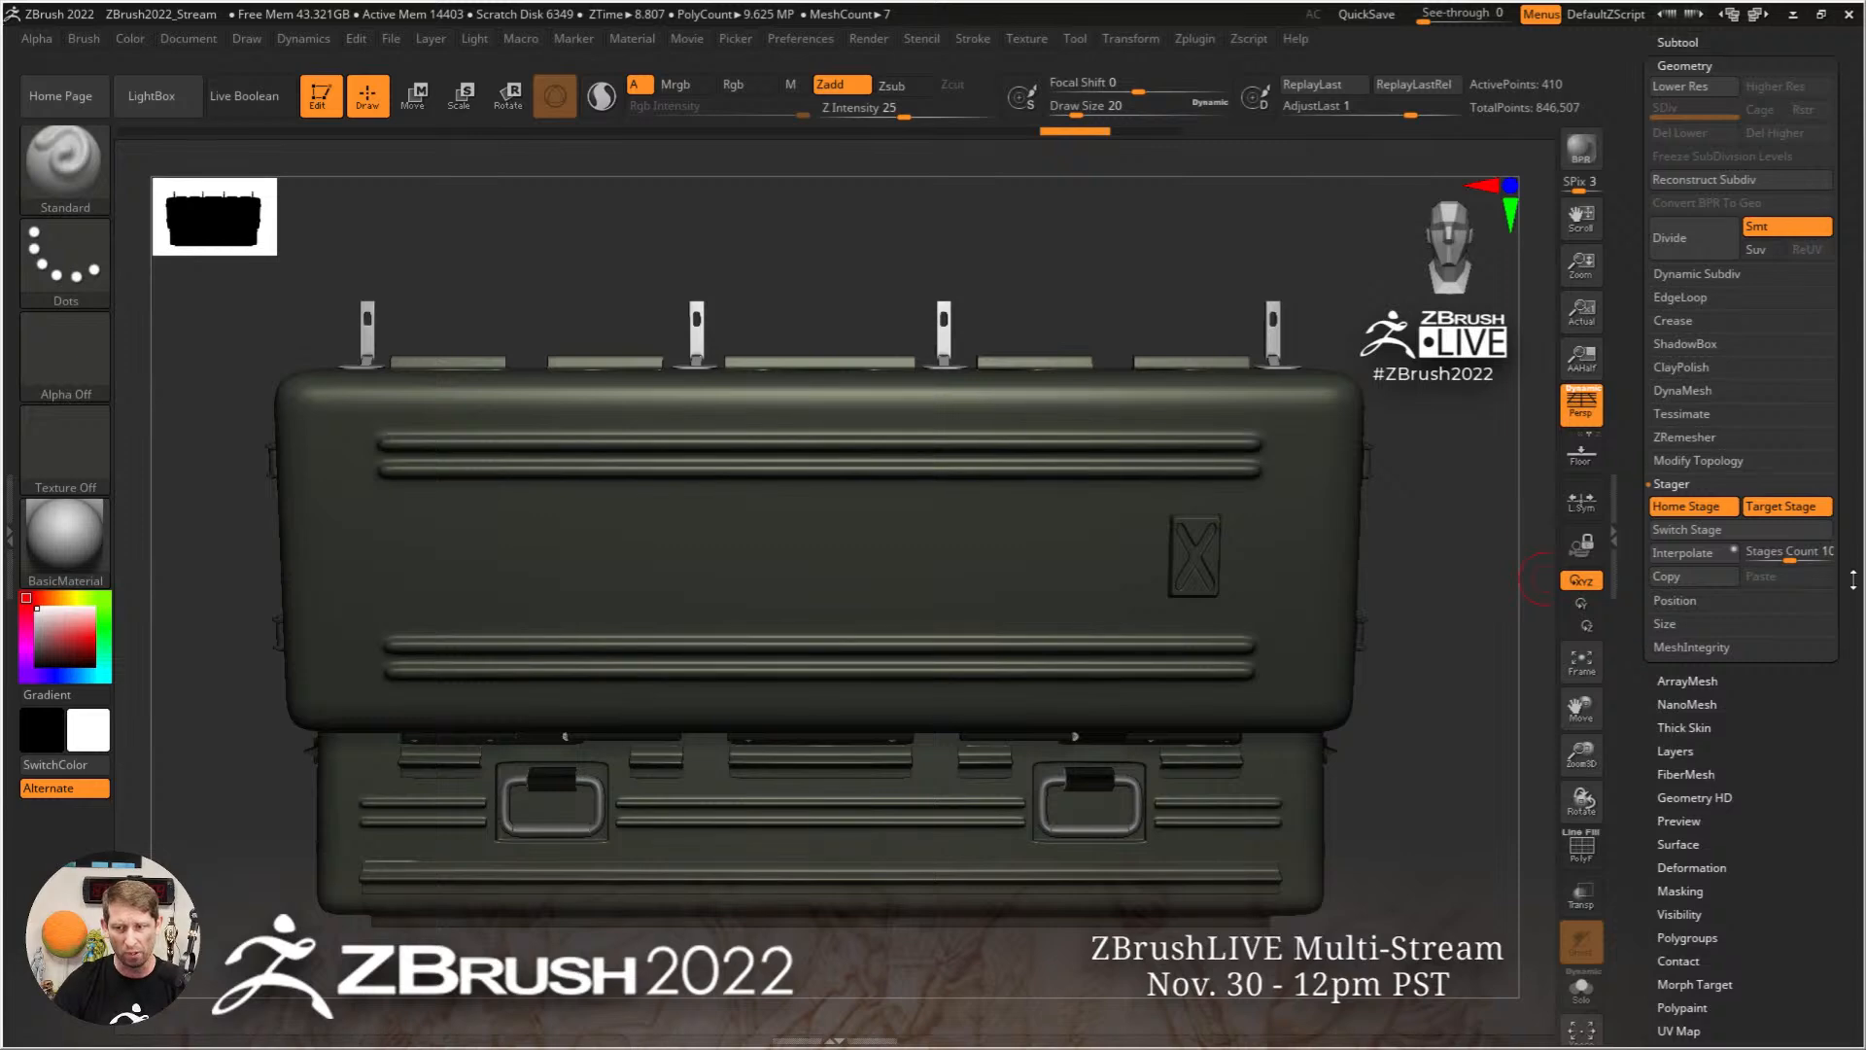
pyautogui.scroll(10, 1853, 580)
pyautogui.click(1694, 273)
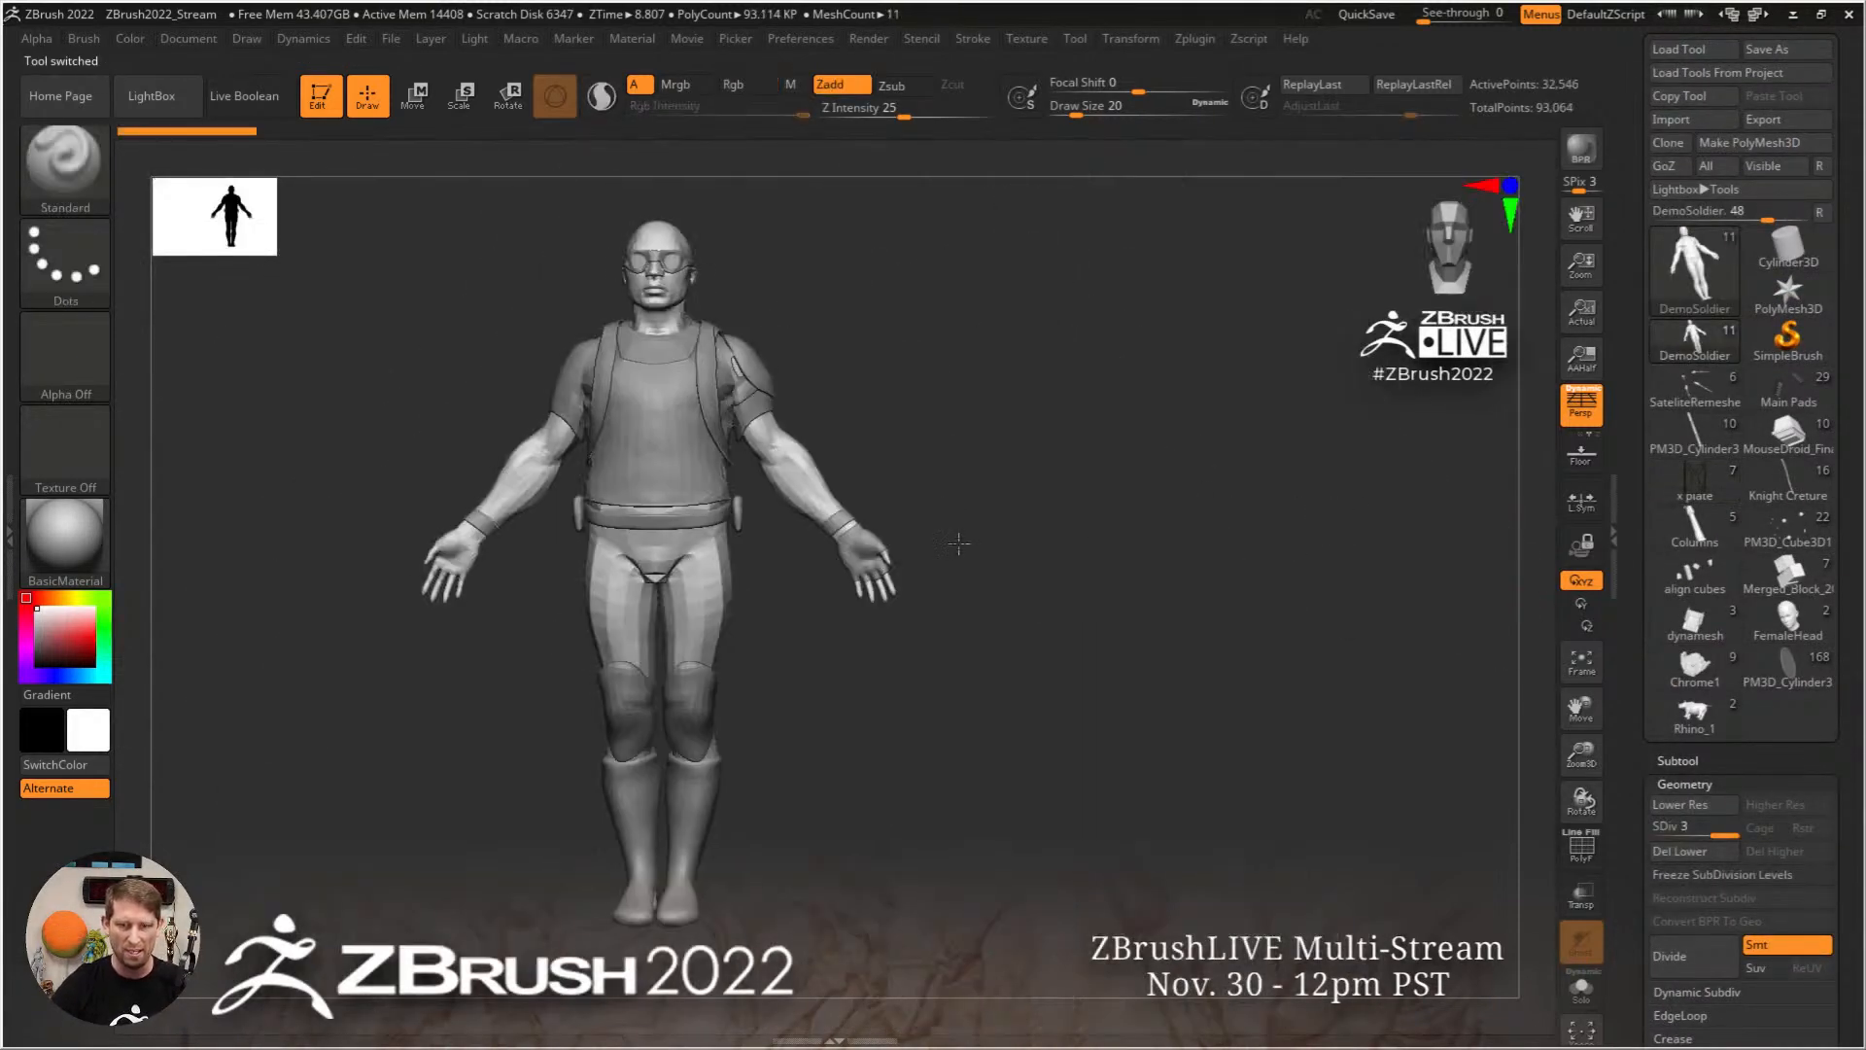
# Step: Store the current pose of the DemoSoldier body as its Home Stage
pyautogui.moveTo(1069, 544); pyautogui.dragTo(1316, 565)
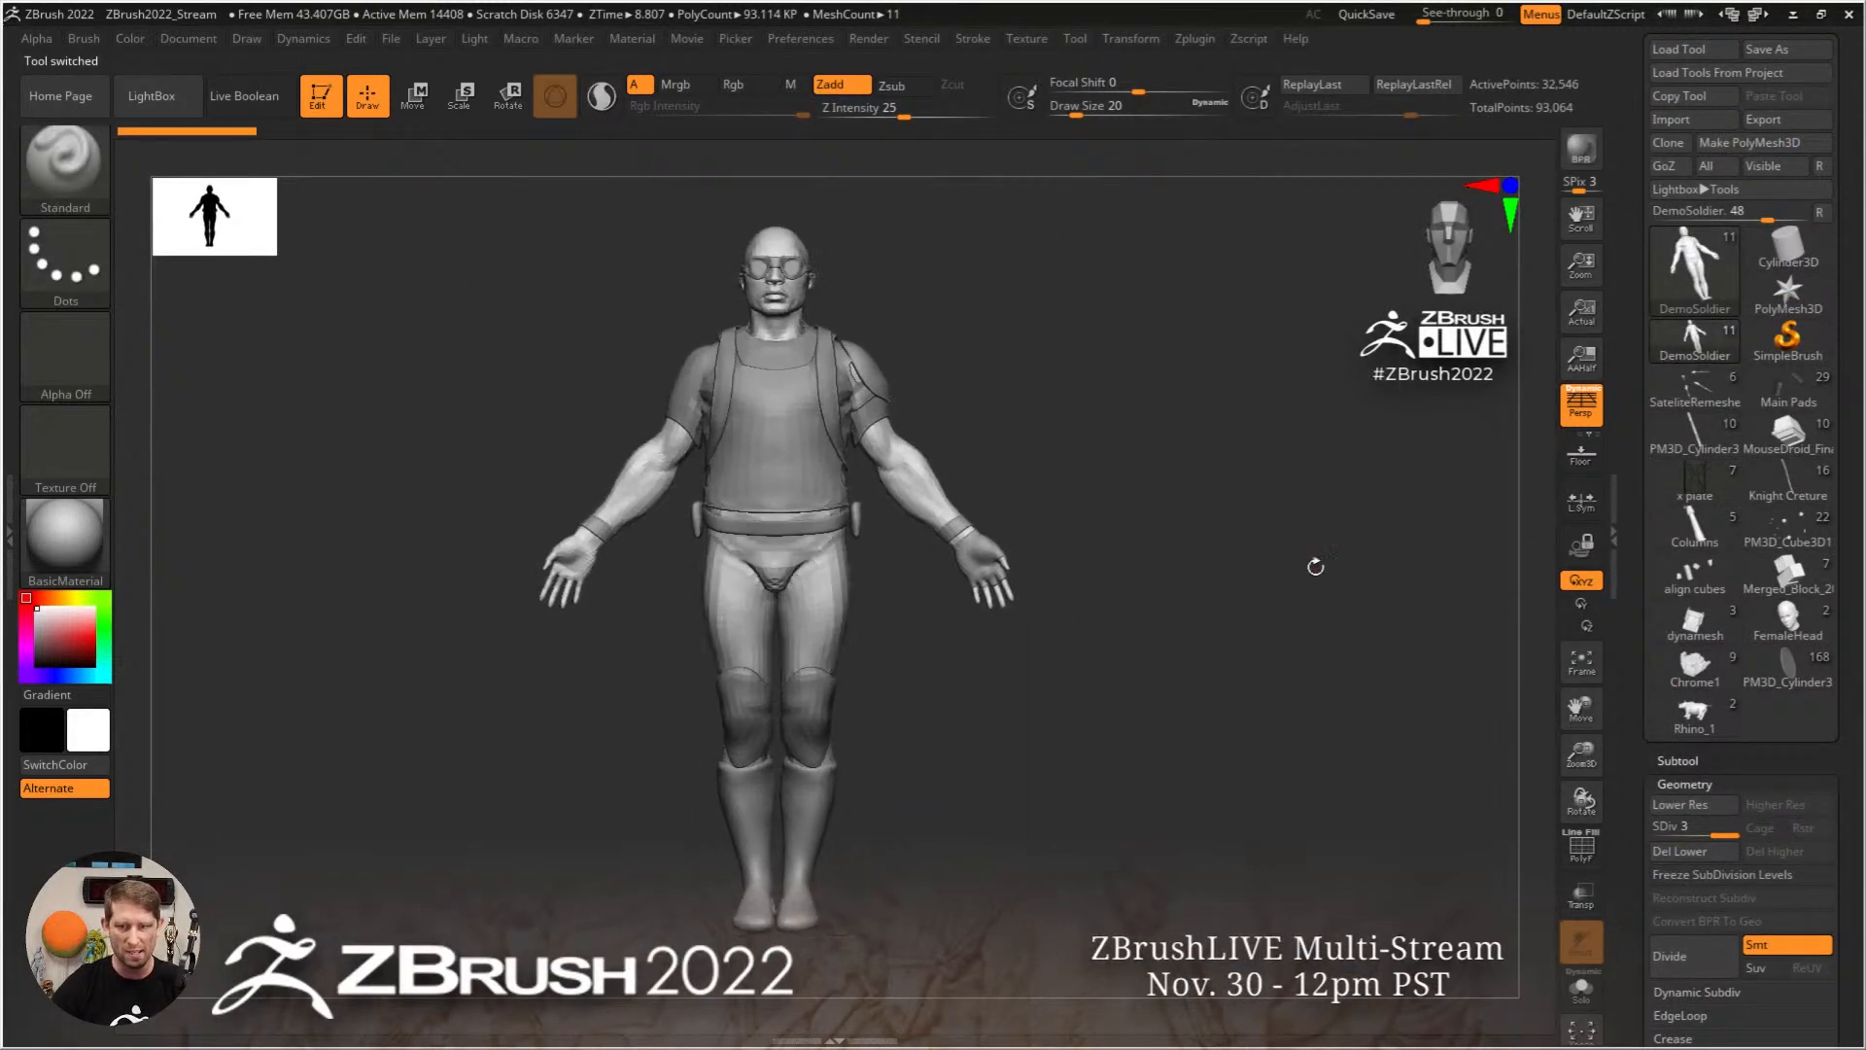
pyautogui.scroll(-10, 1829, 597)
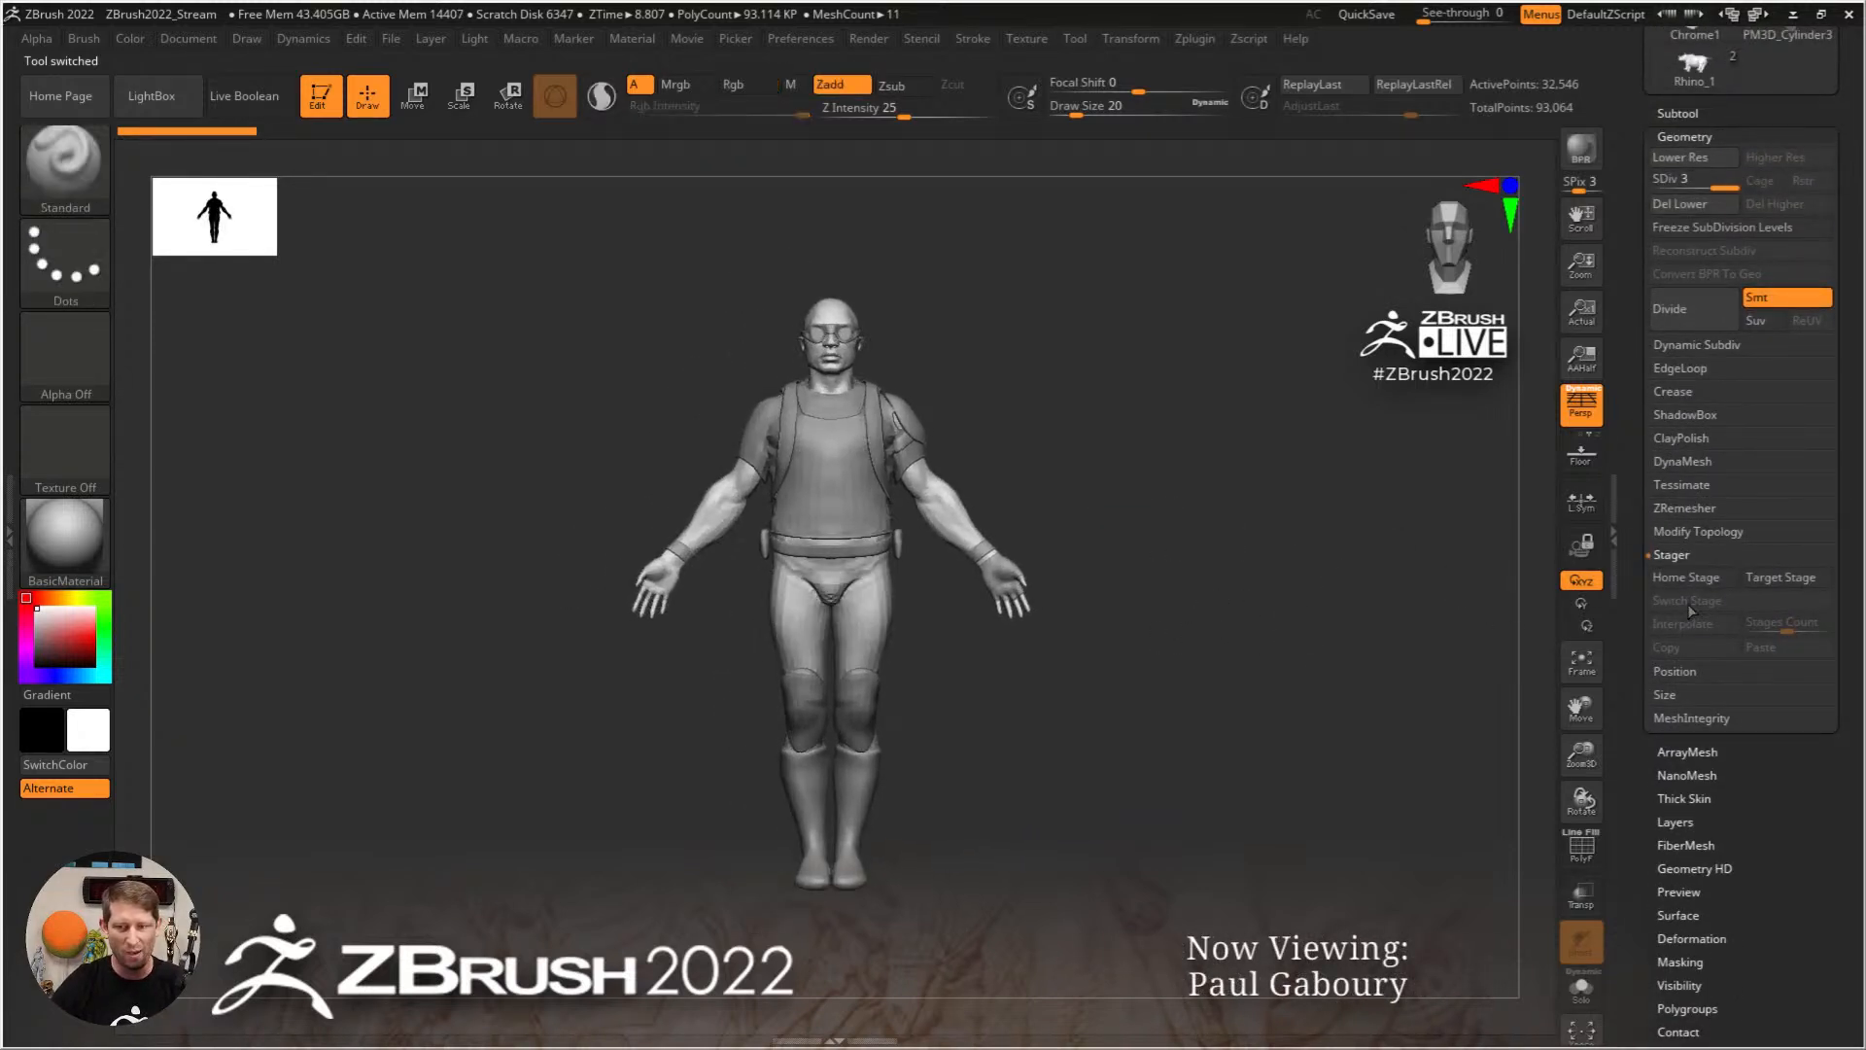
pyautogui.click(1699, 579)
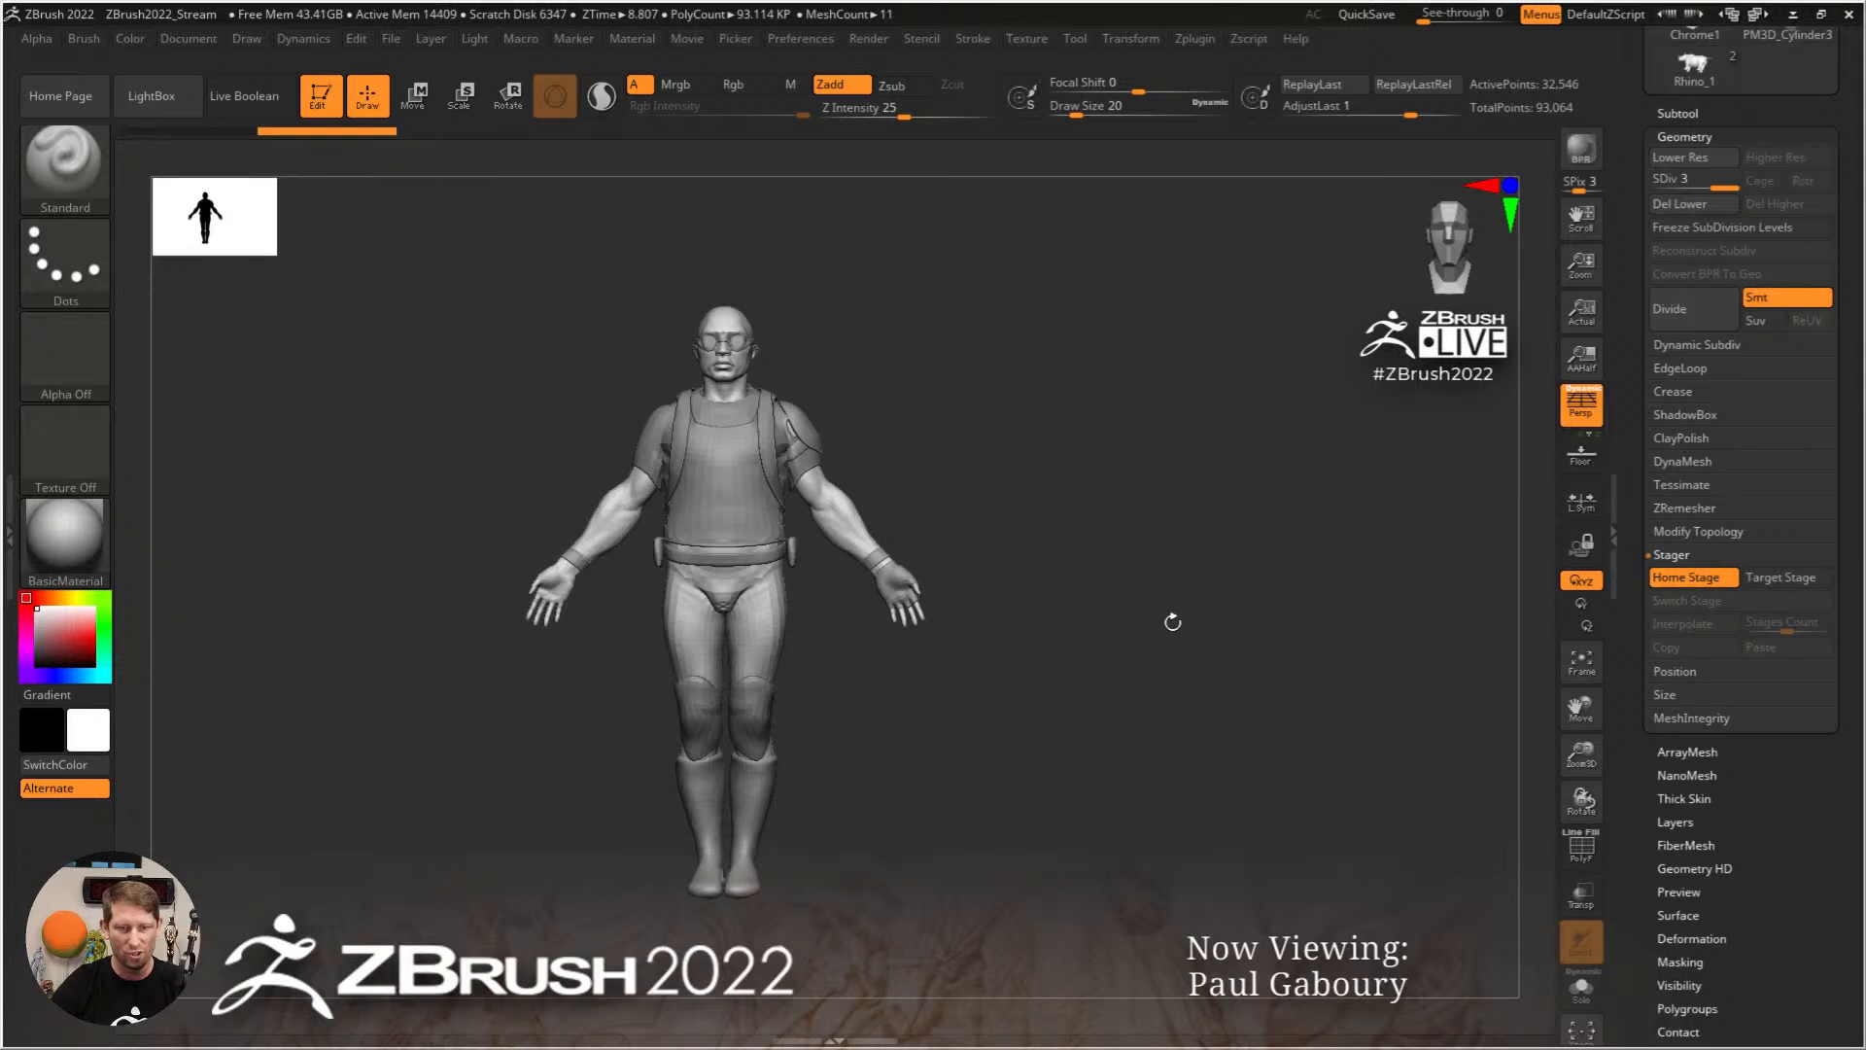
# Step: Move the soldier's body away from its gear, turned sideways and leaning, and store that placement as the Target Stage
pyautogui.press('w')
pyautogui.moveTo(780, 579); pyautogui.dragTo(1366, 620)
pyautogui.press('q')
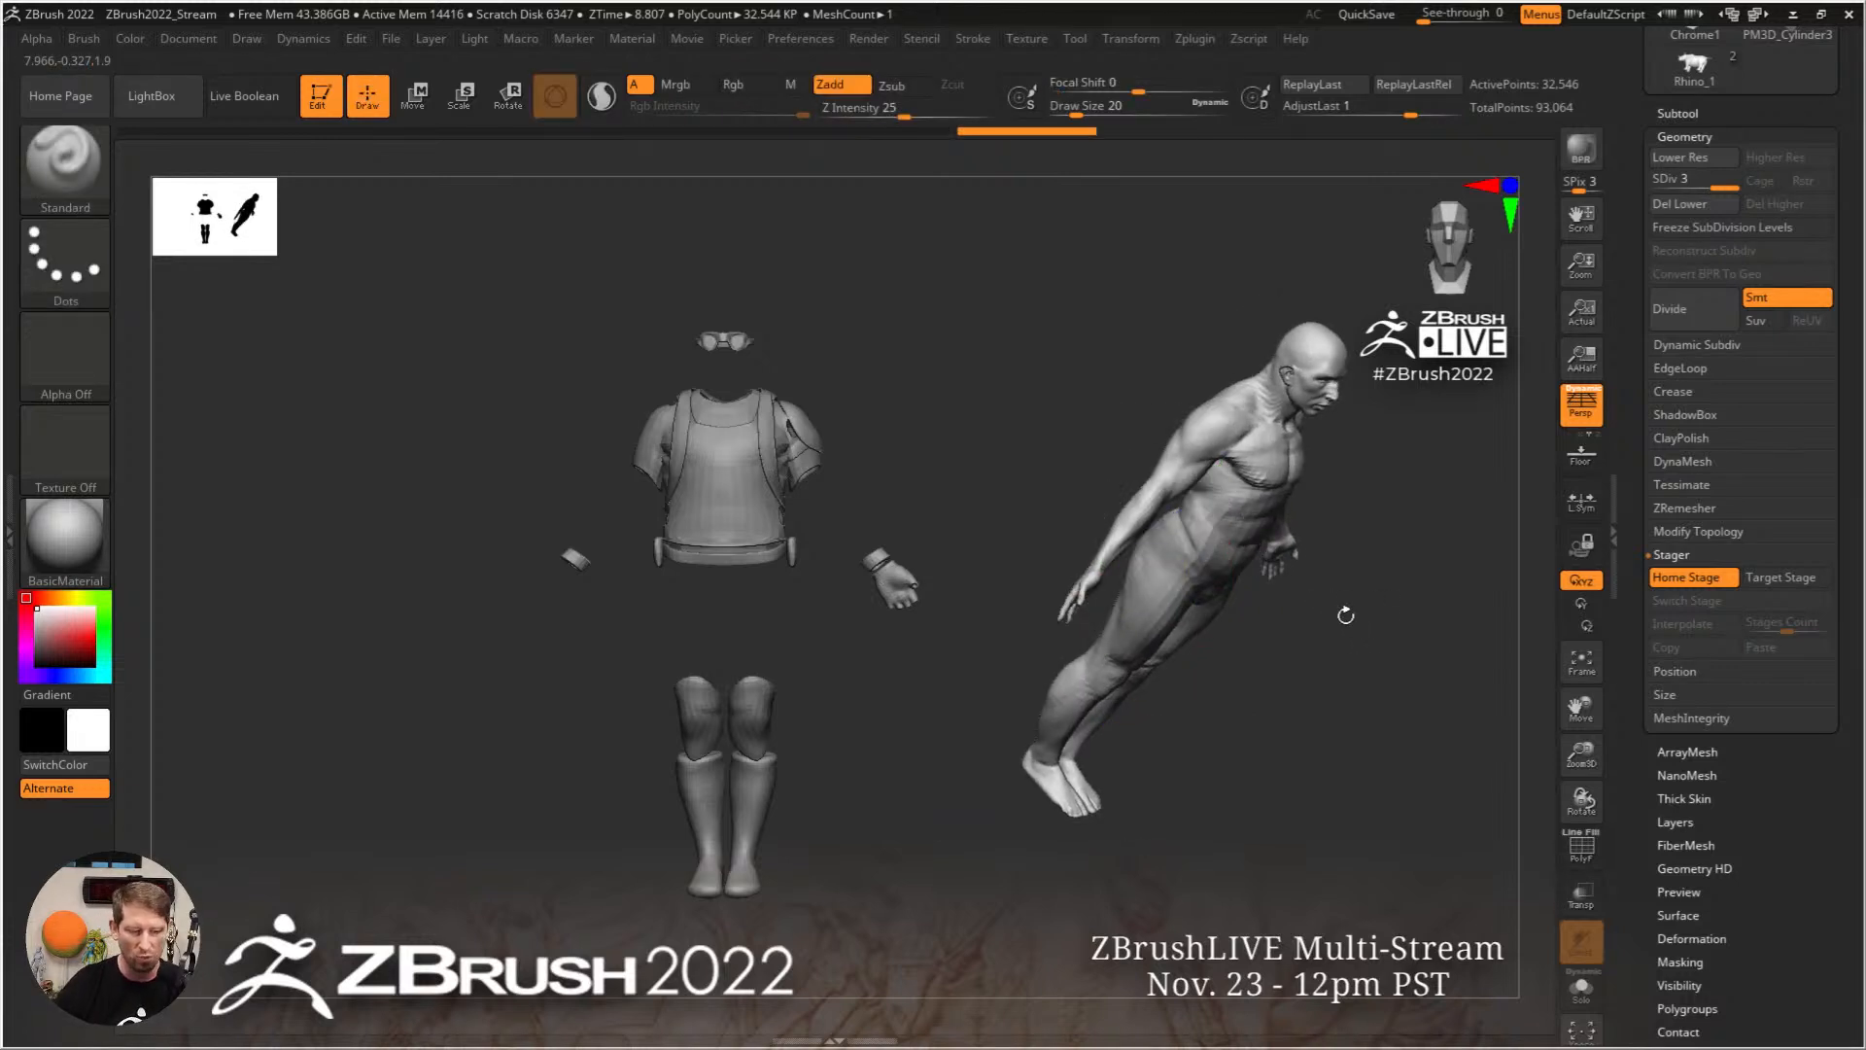
pyautogui.click(1788, 577)
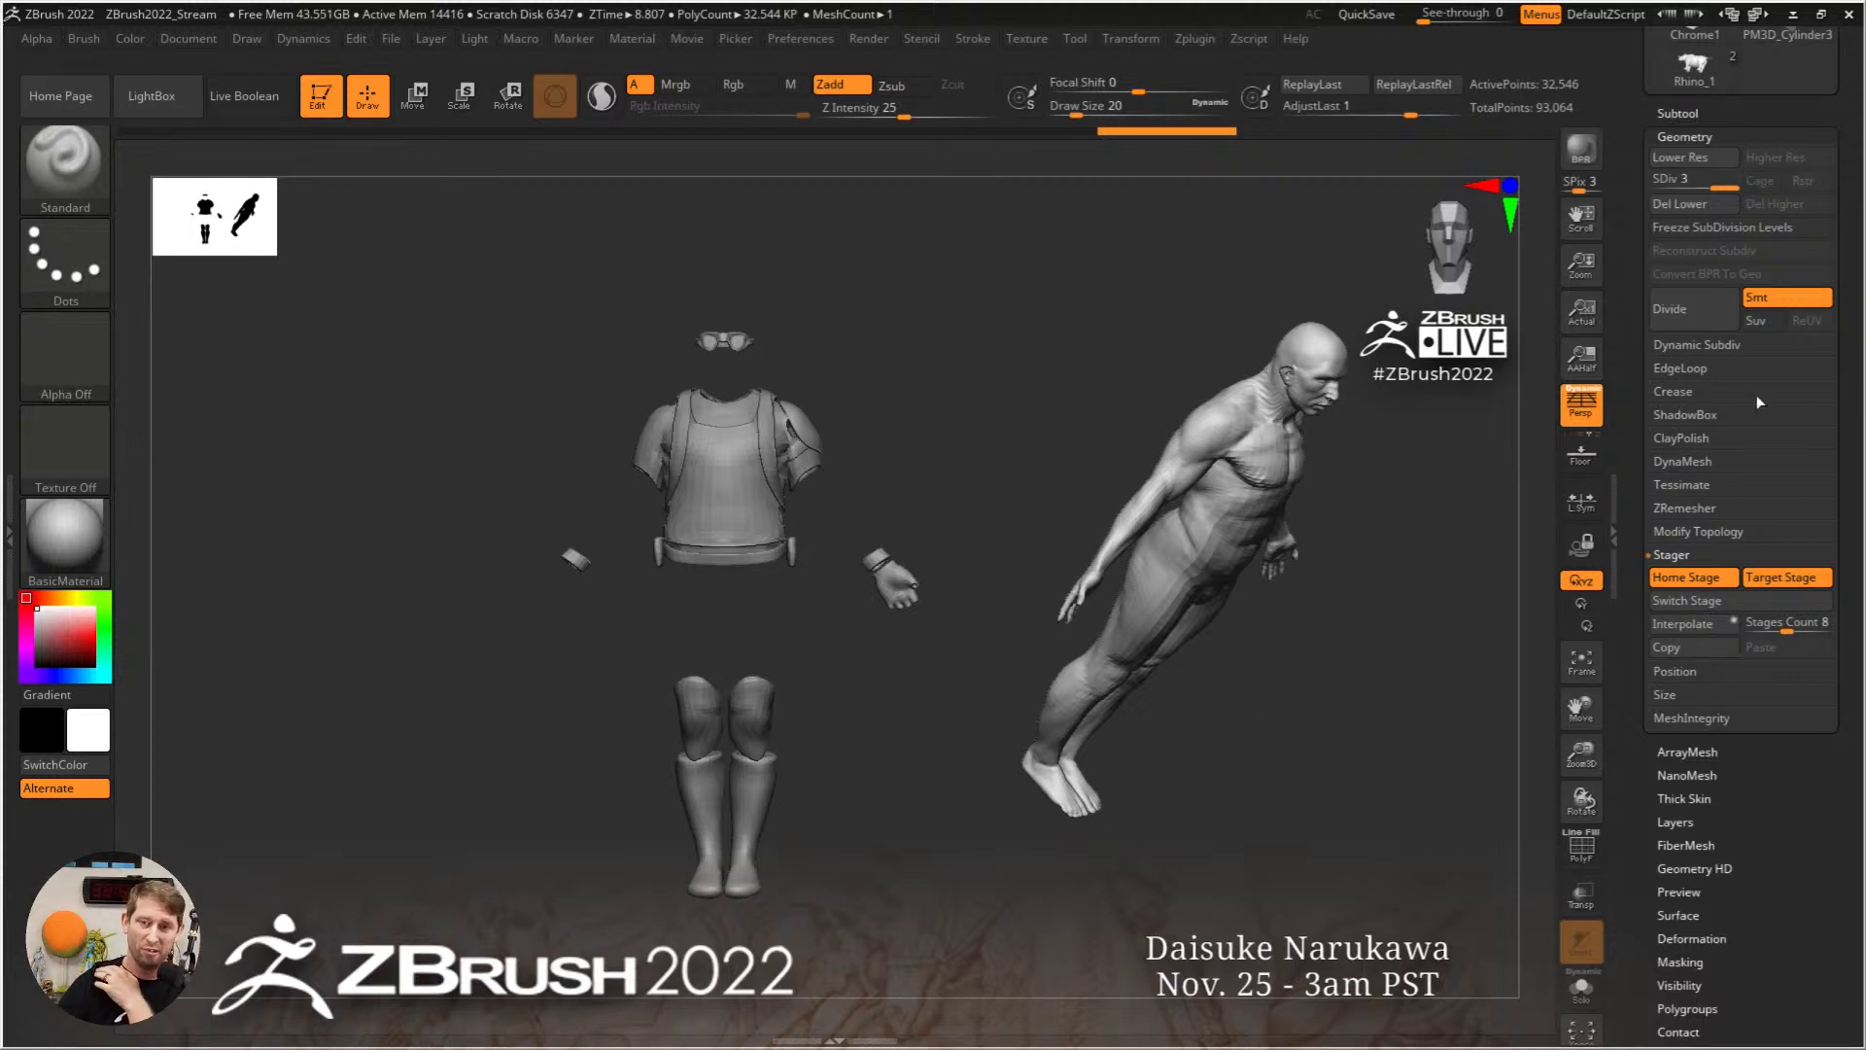
# Step: Run SubTool Master's Do Visible with the Copy/Paste Stager option to give all visible subtools the body's stages
pyautogui.click(1194, 38)
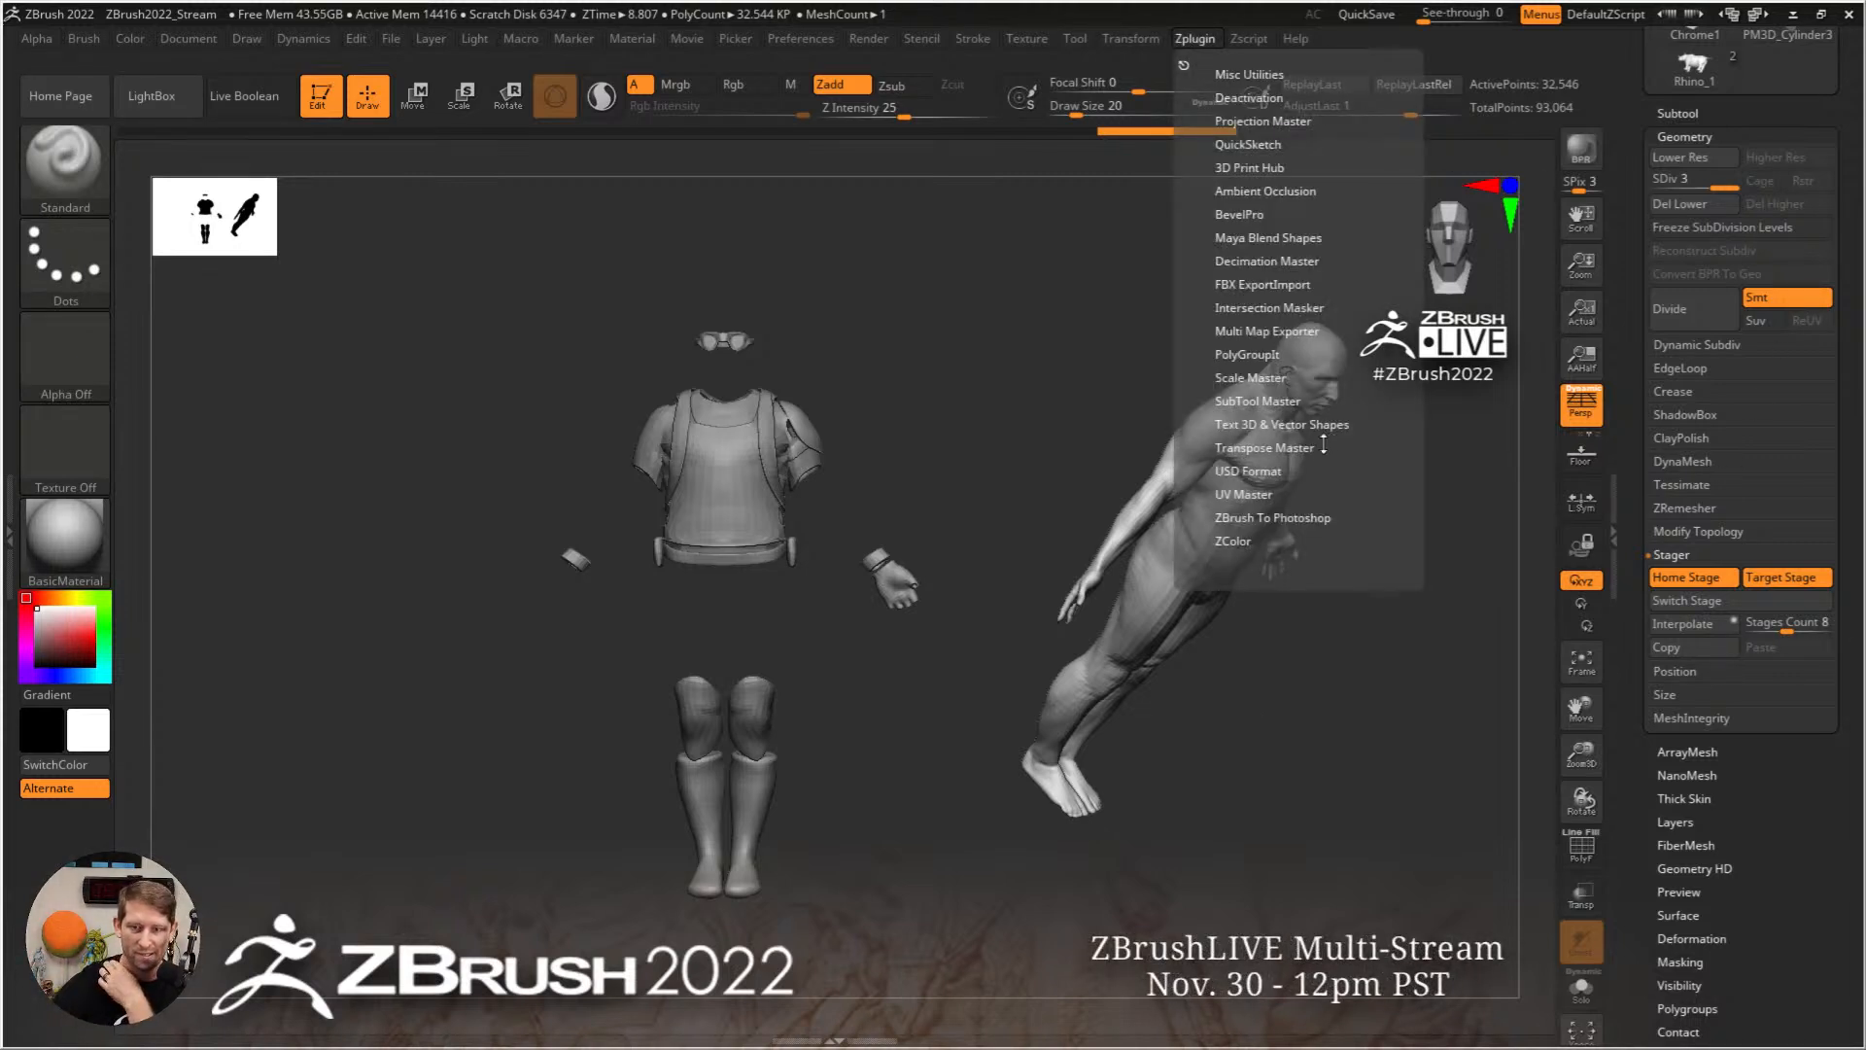
pyautogui.click(1294, 402)
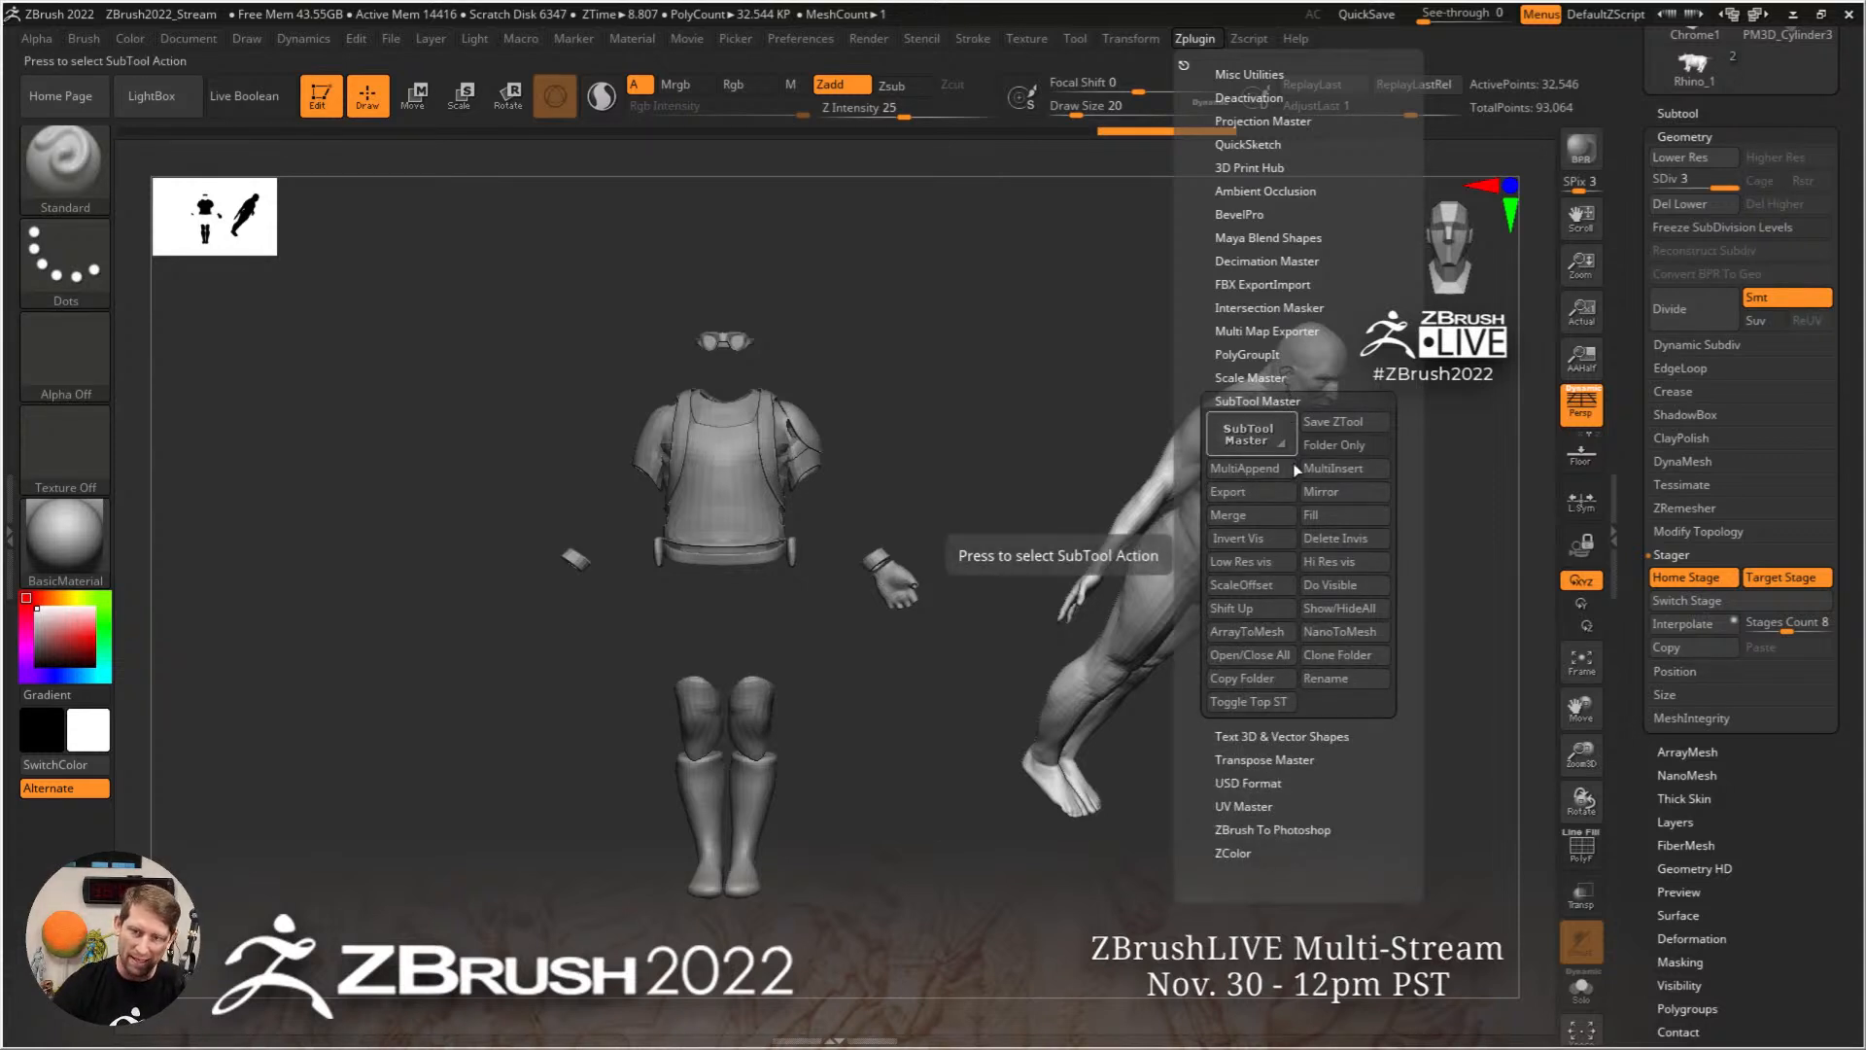
pyautogui.click(1347, 586)
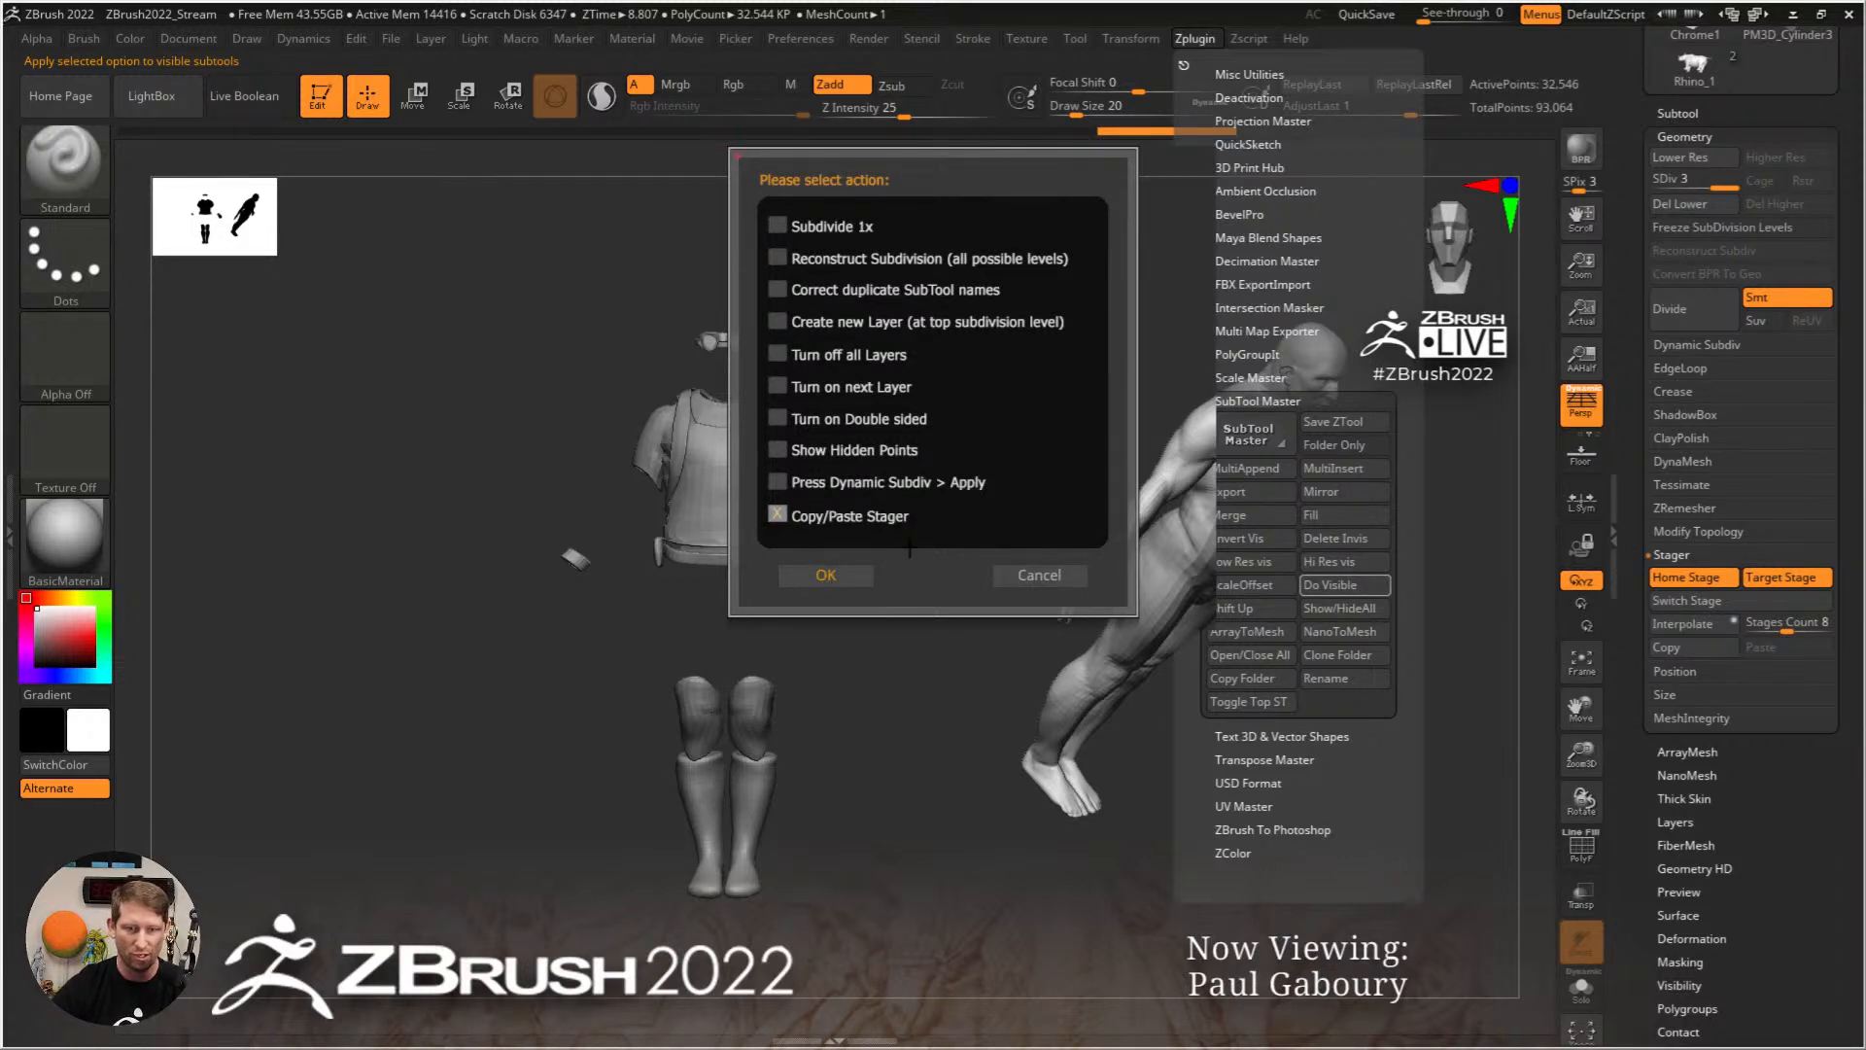
pyautogui.click(826, 575)
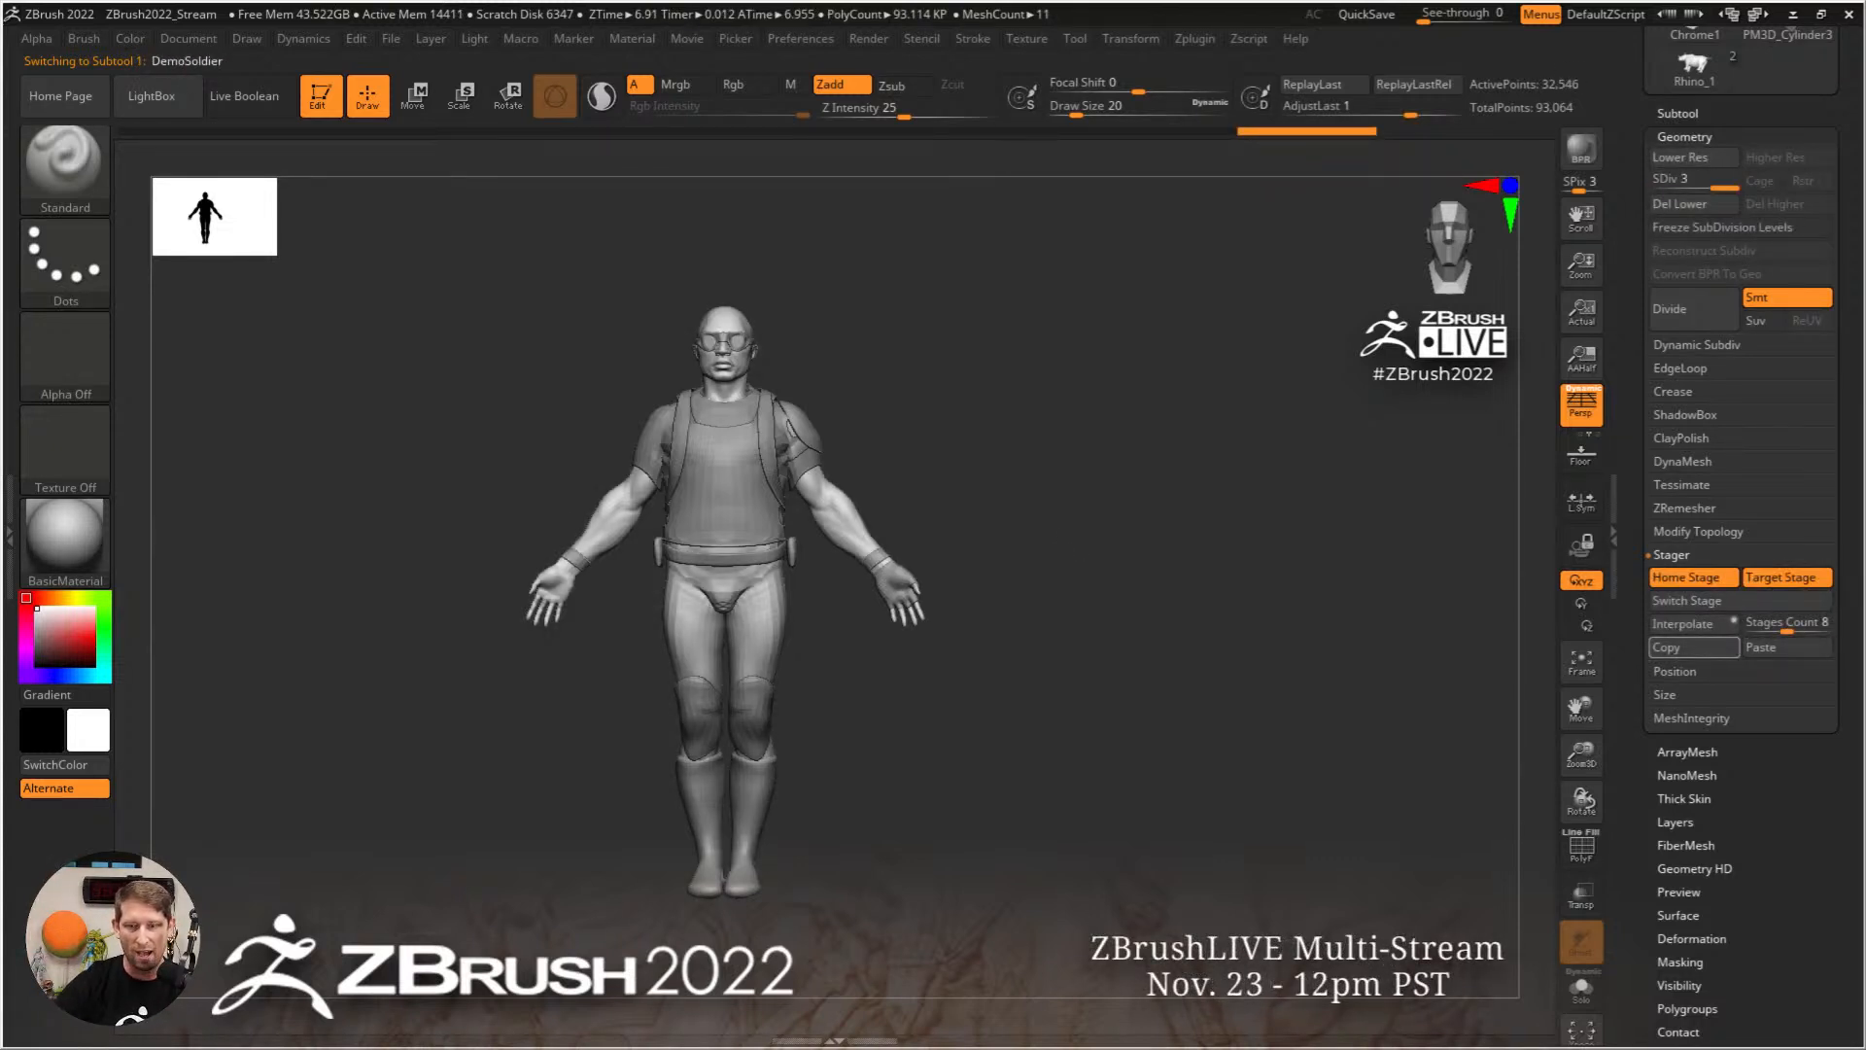
# Step: Switch the active subtool back and forth between its home and target stages
pyautogui.click(1752, 605)
pyautogui.click(1747, 604)
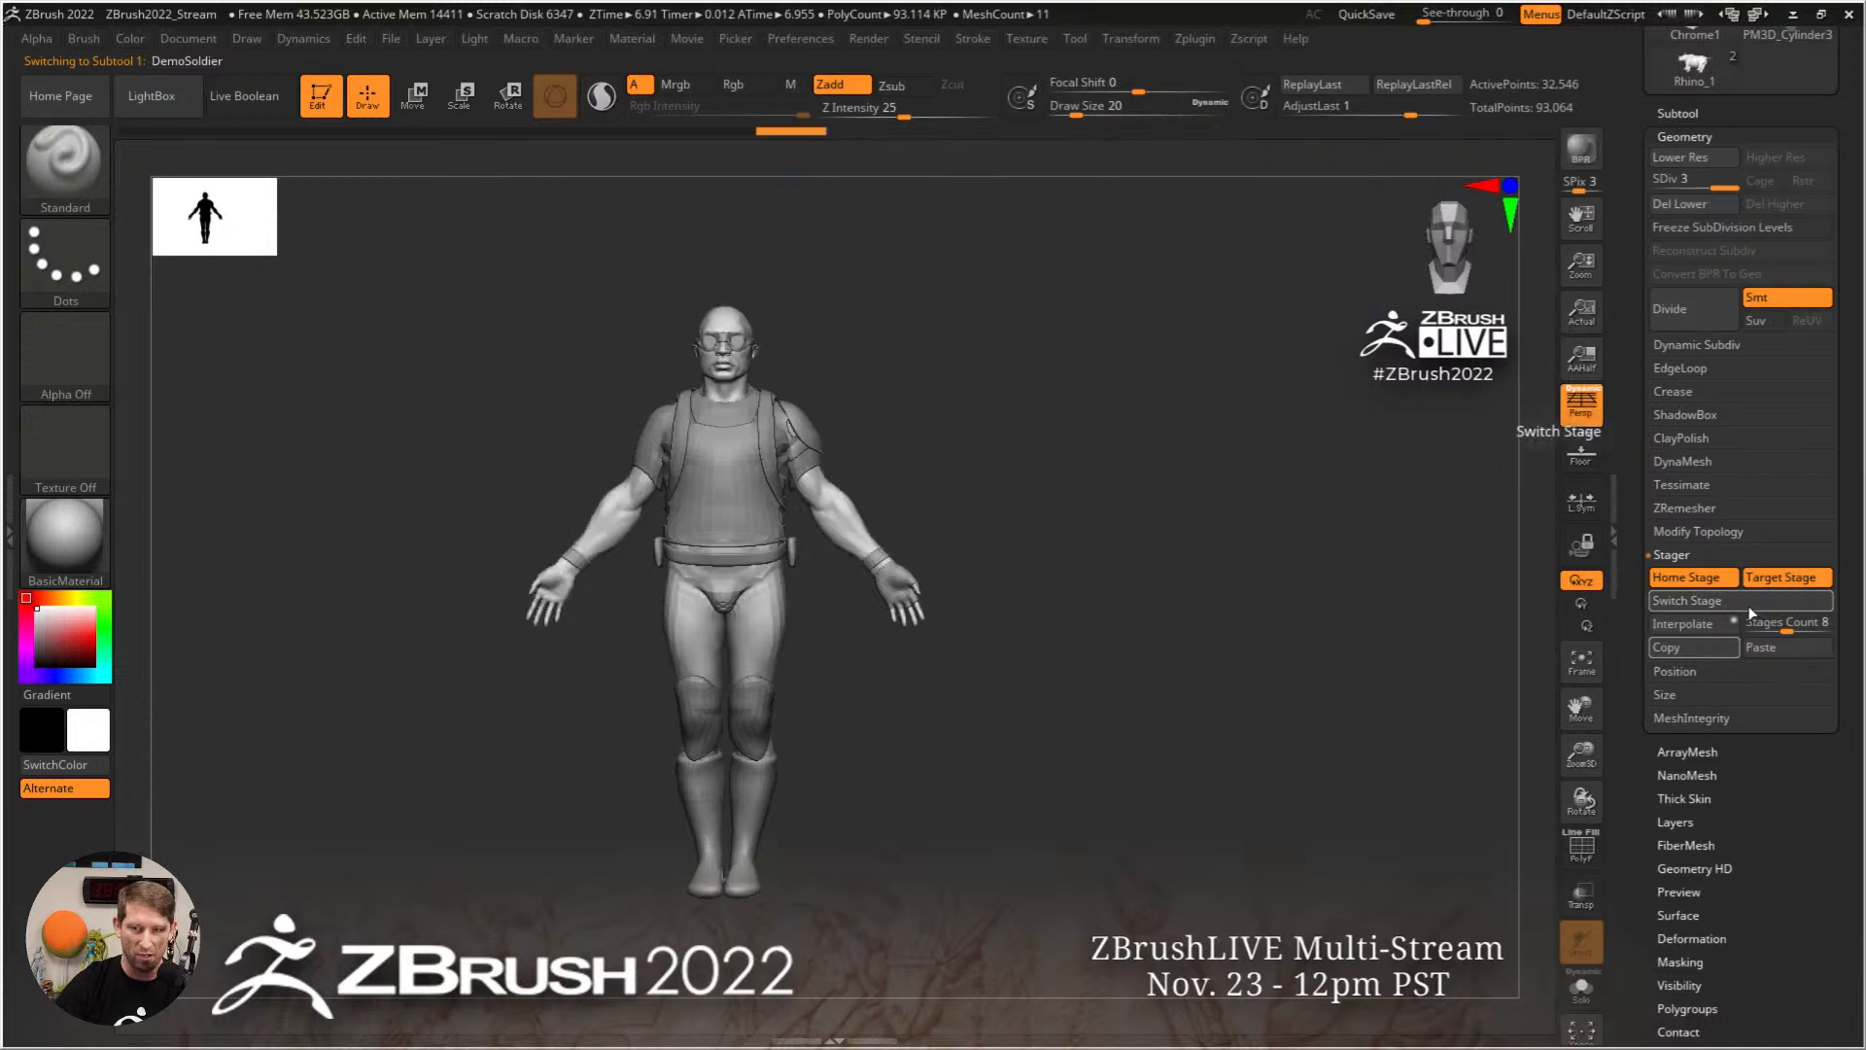
pyautogui.click(1747, 605)
pyautogui.click(1758, 605)
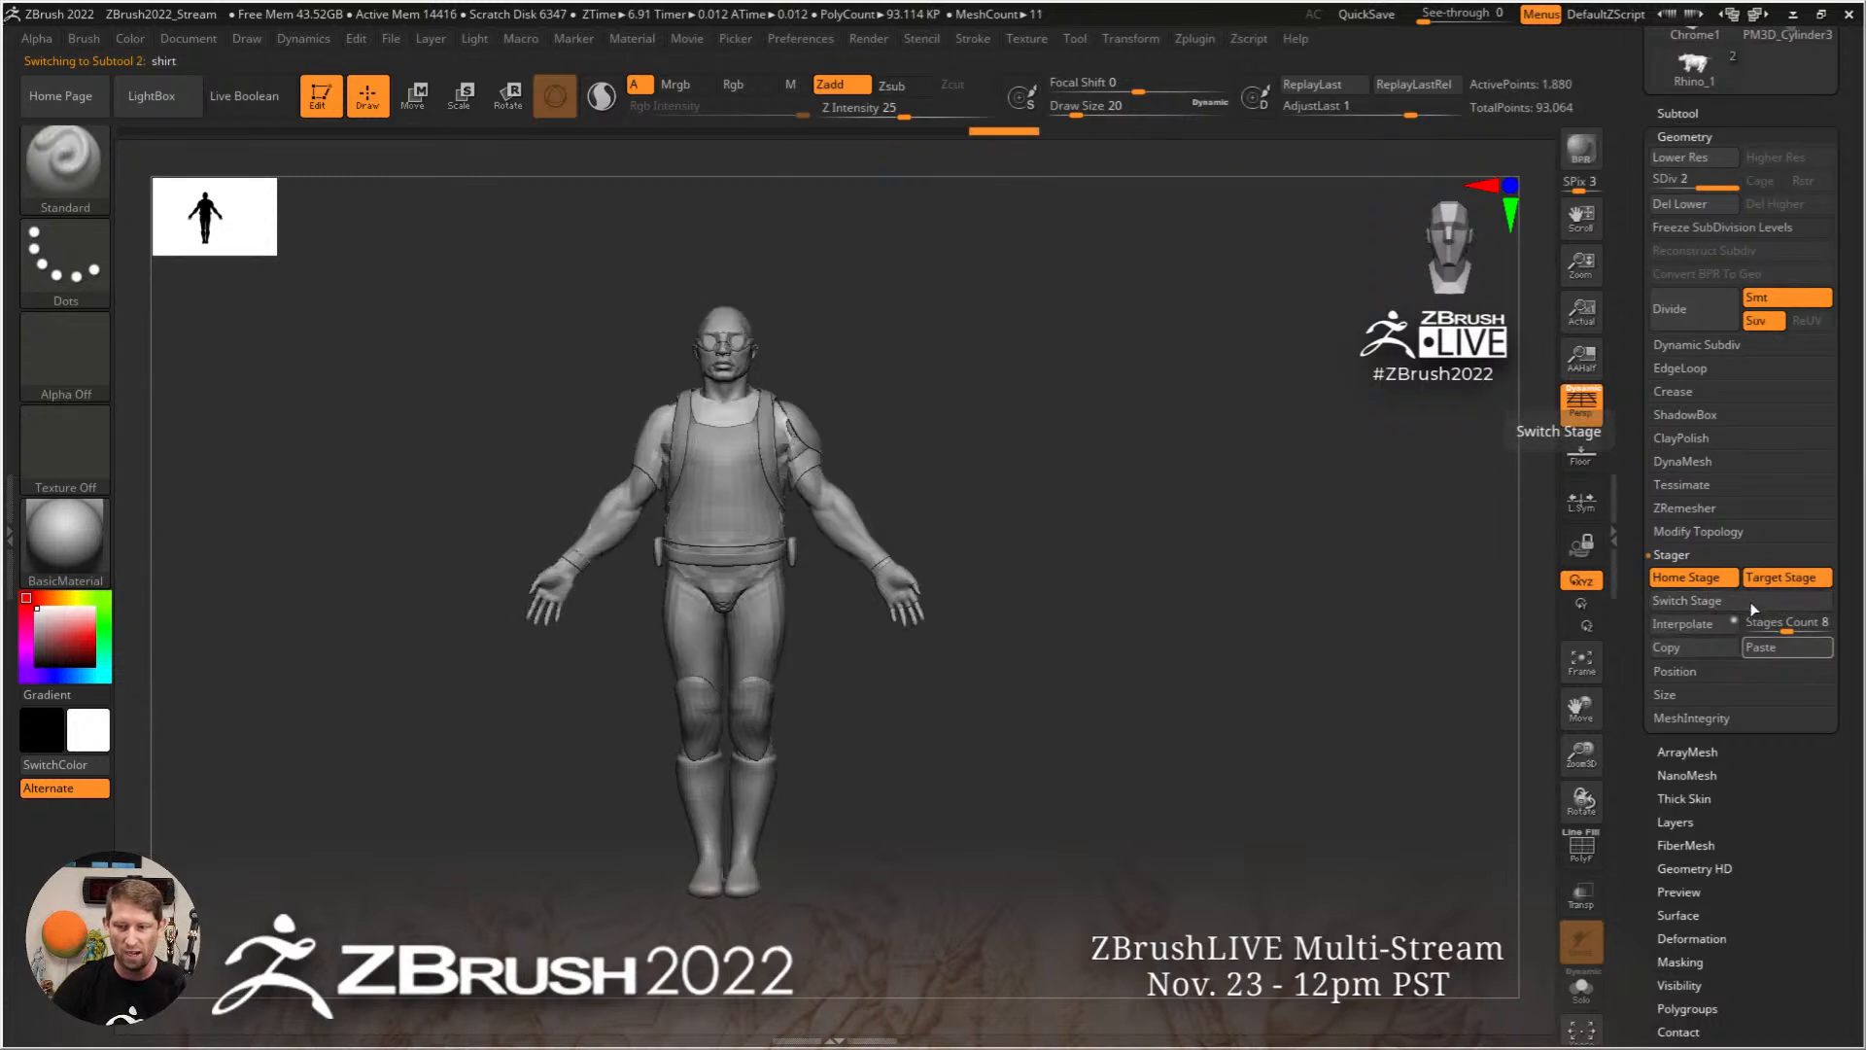
pyautogui.click(1755, 603)
pyautogui.click(1749, 604)
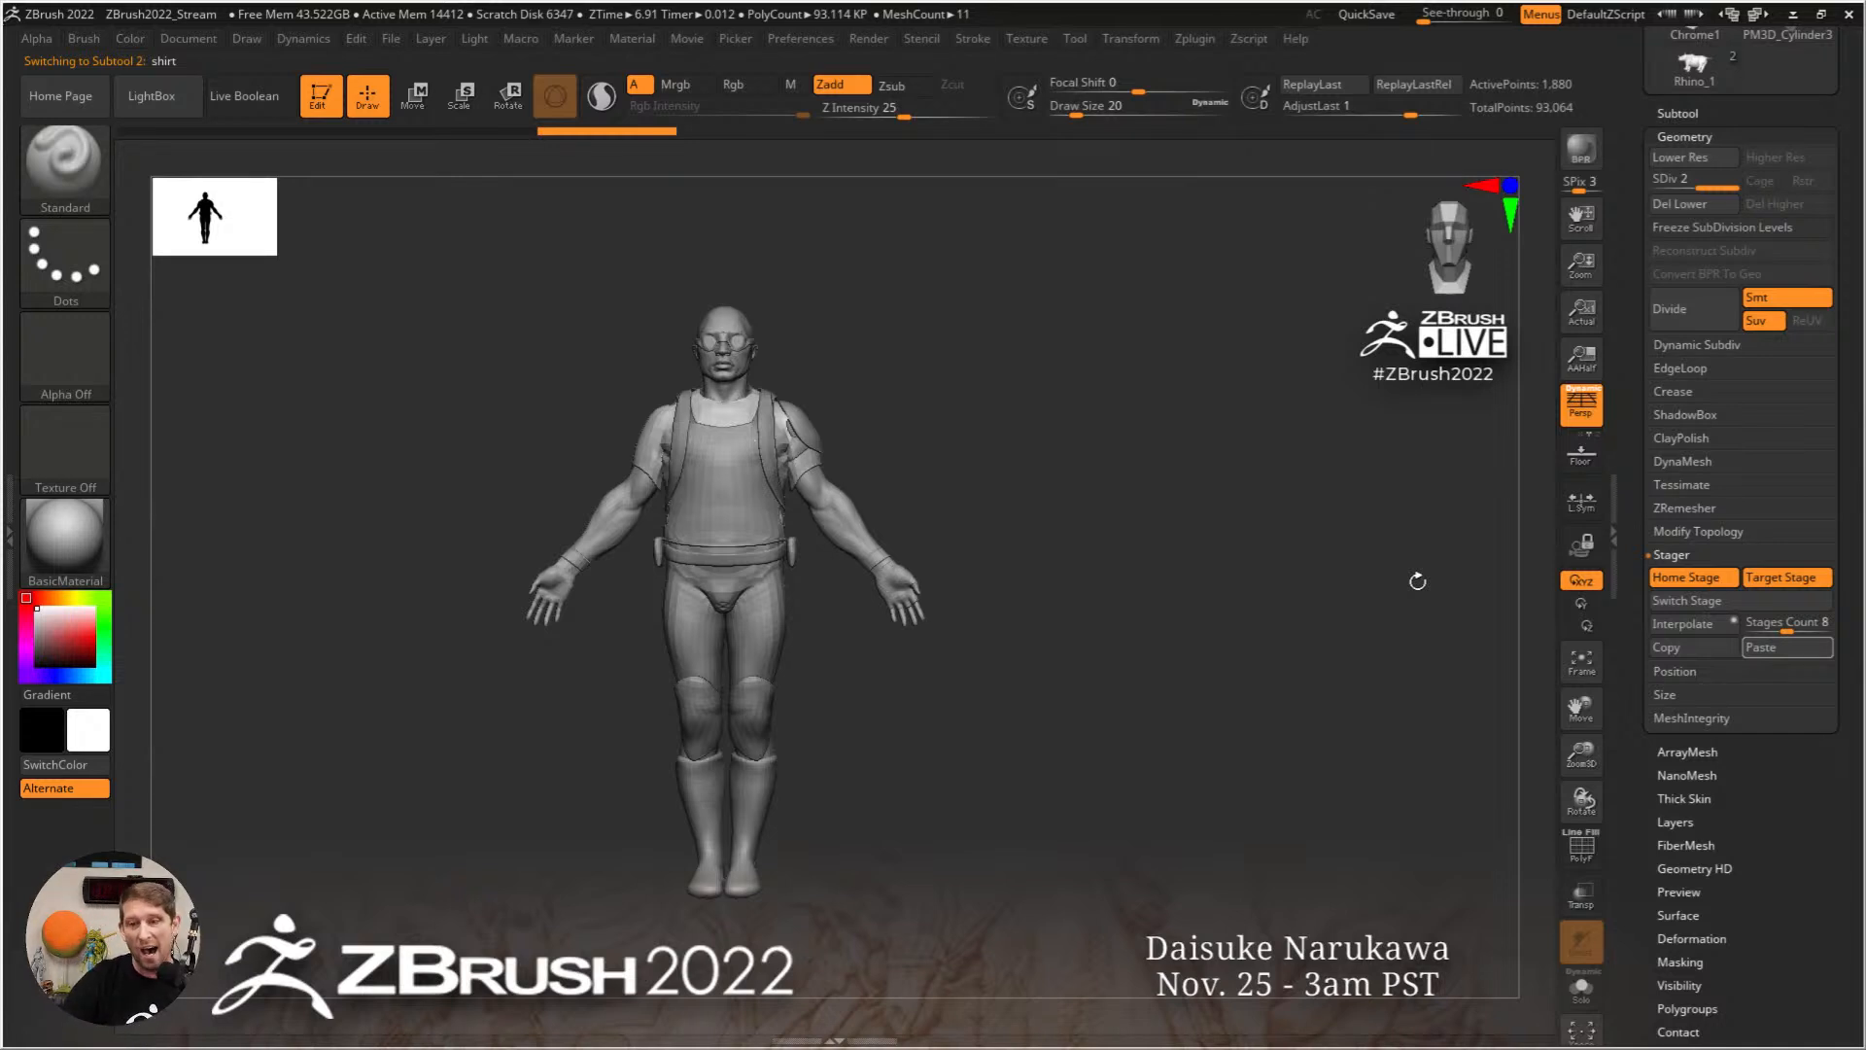
# Step: Send all of the soldier's subtools to the target stage and back to the home stage, repeating the comparison
pyautogui.click(1678, 113)
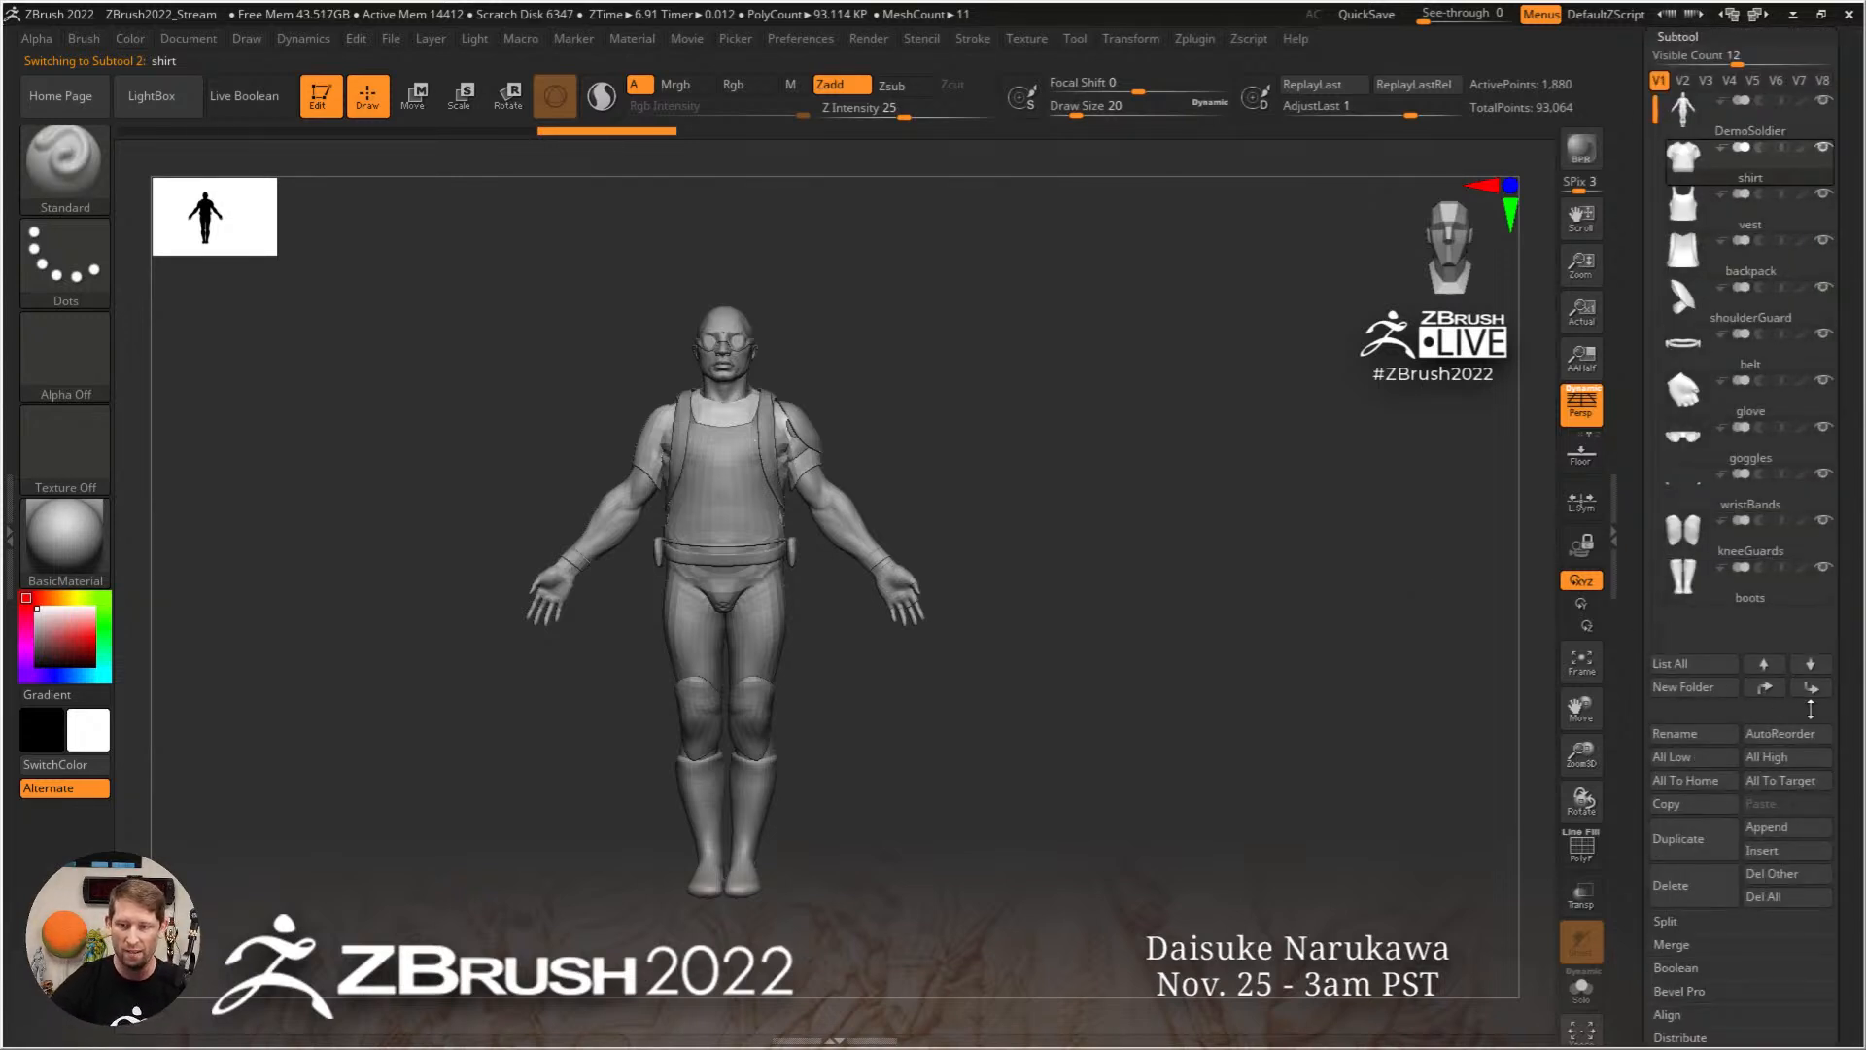
pyautogui.moveTo(1847, 721); pyautogui.dragTo(1844, 560)
pyautogui.click(1791, 621)
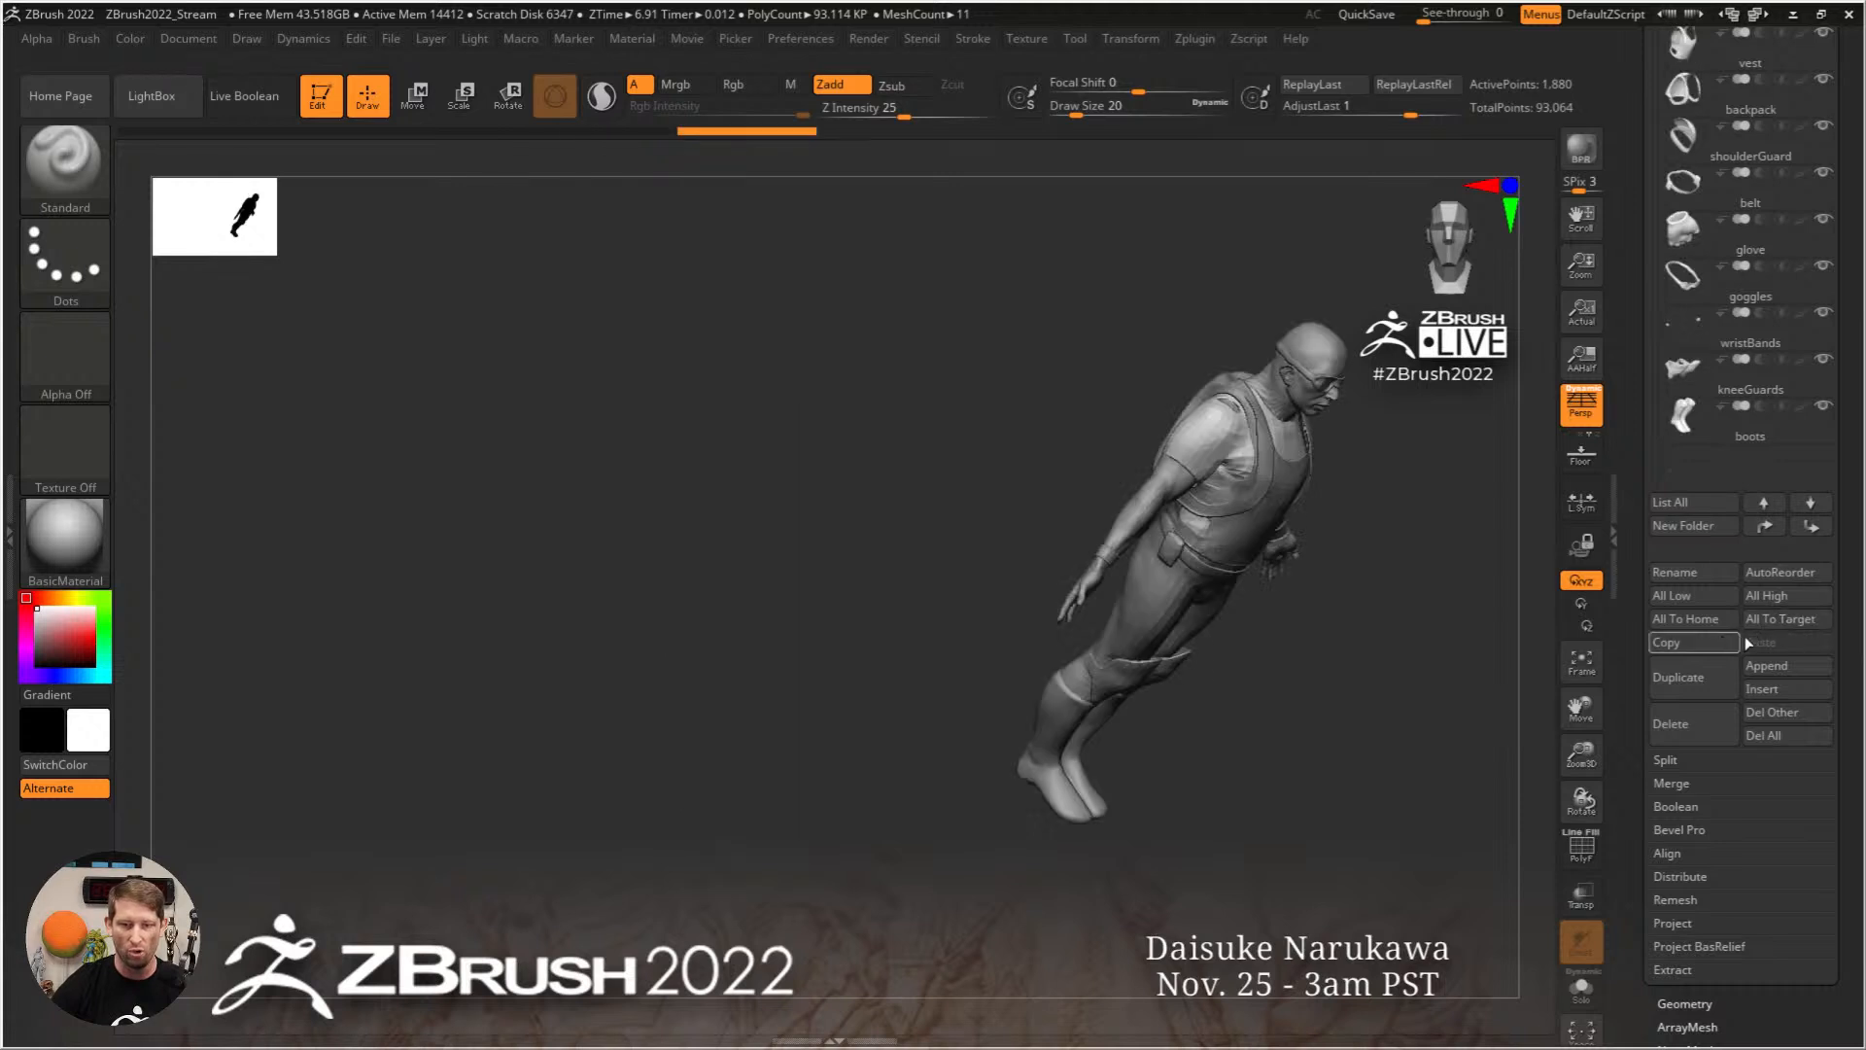
pyautogui.click(1703, 619)
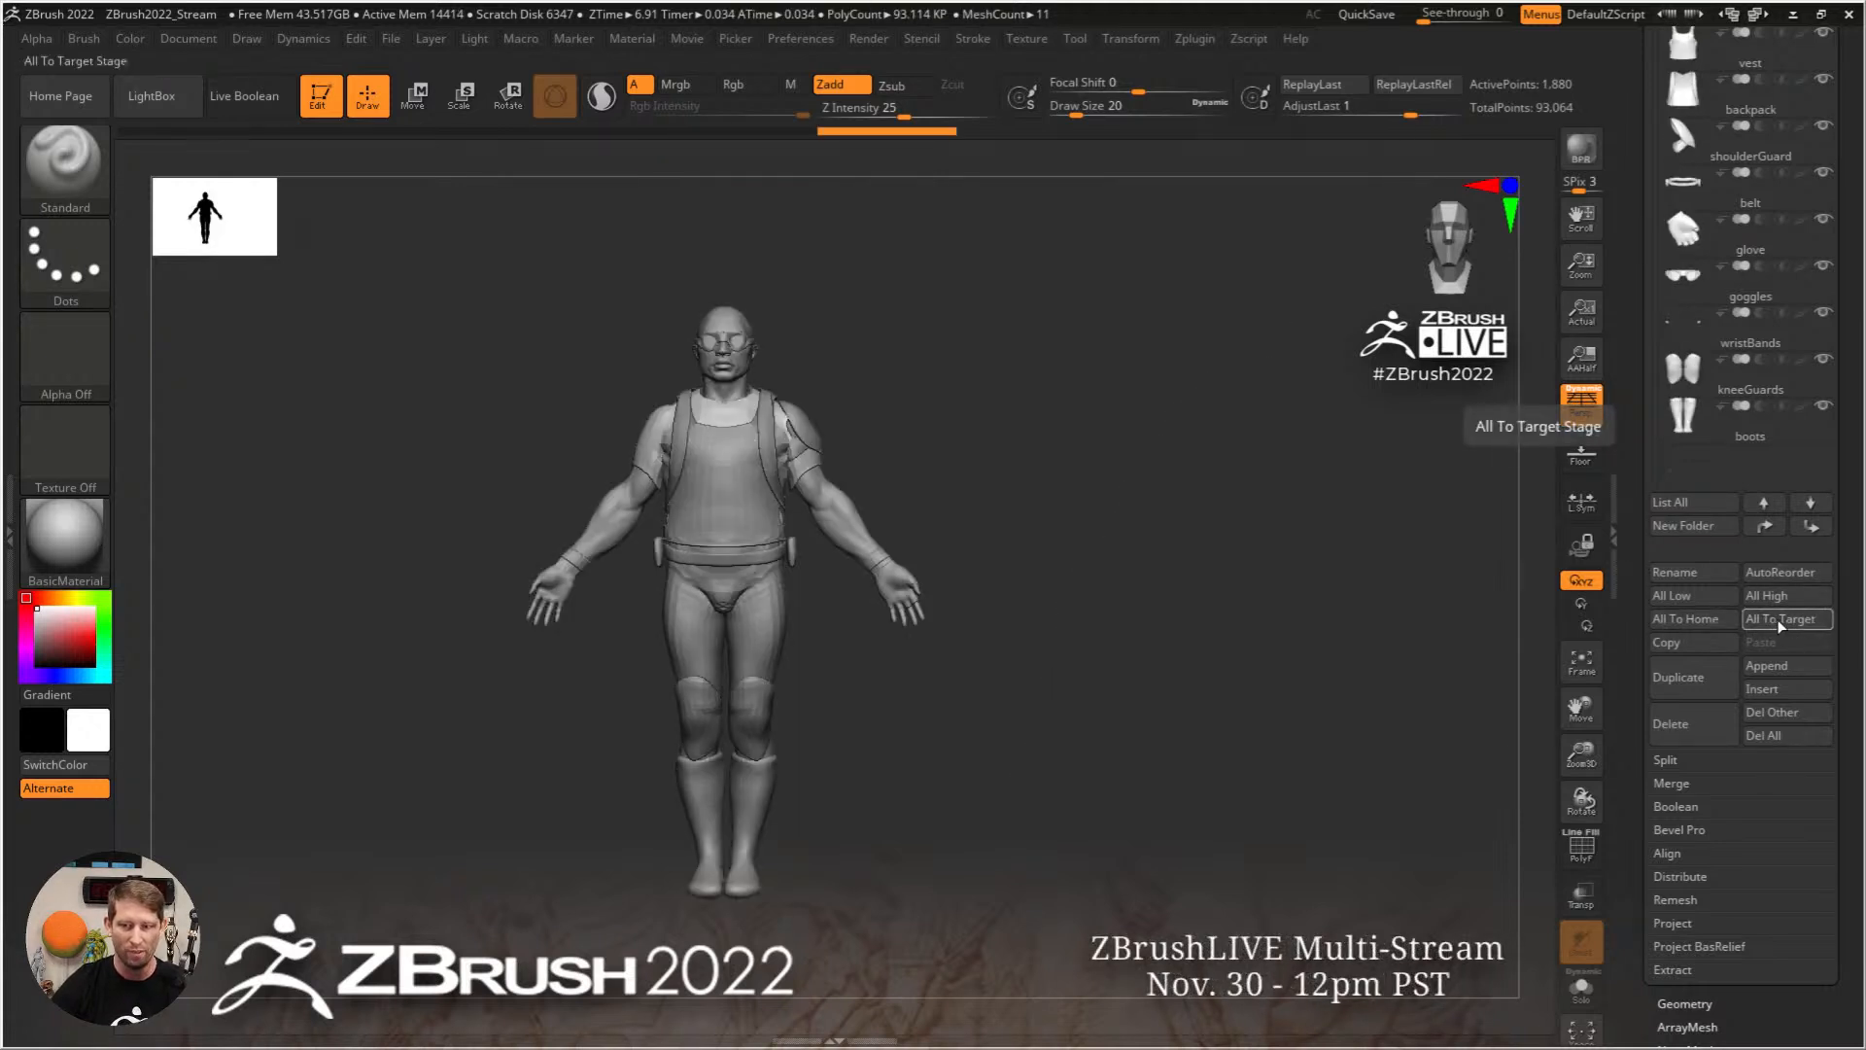
pyautogui.click(1774, 621)
pyautogui.click(1699, 621)
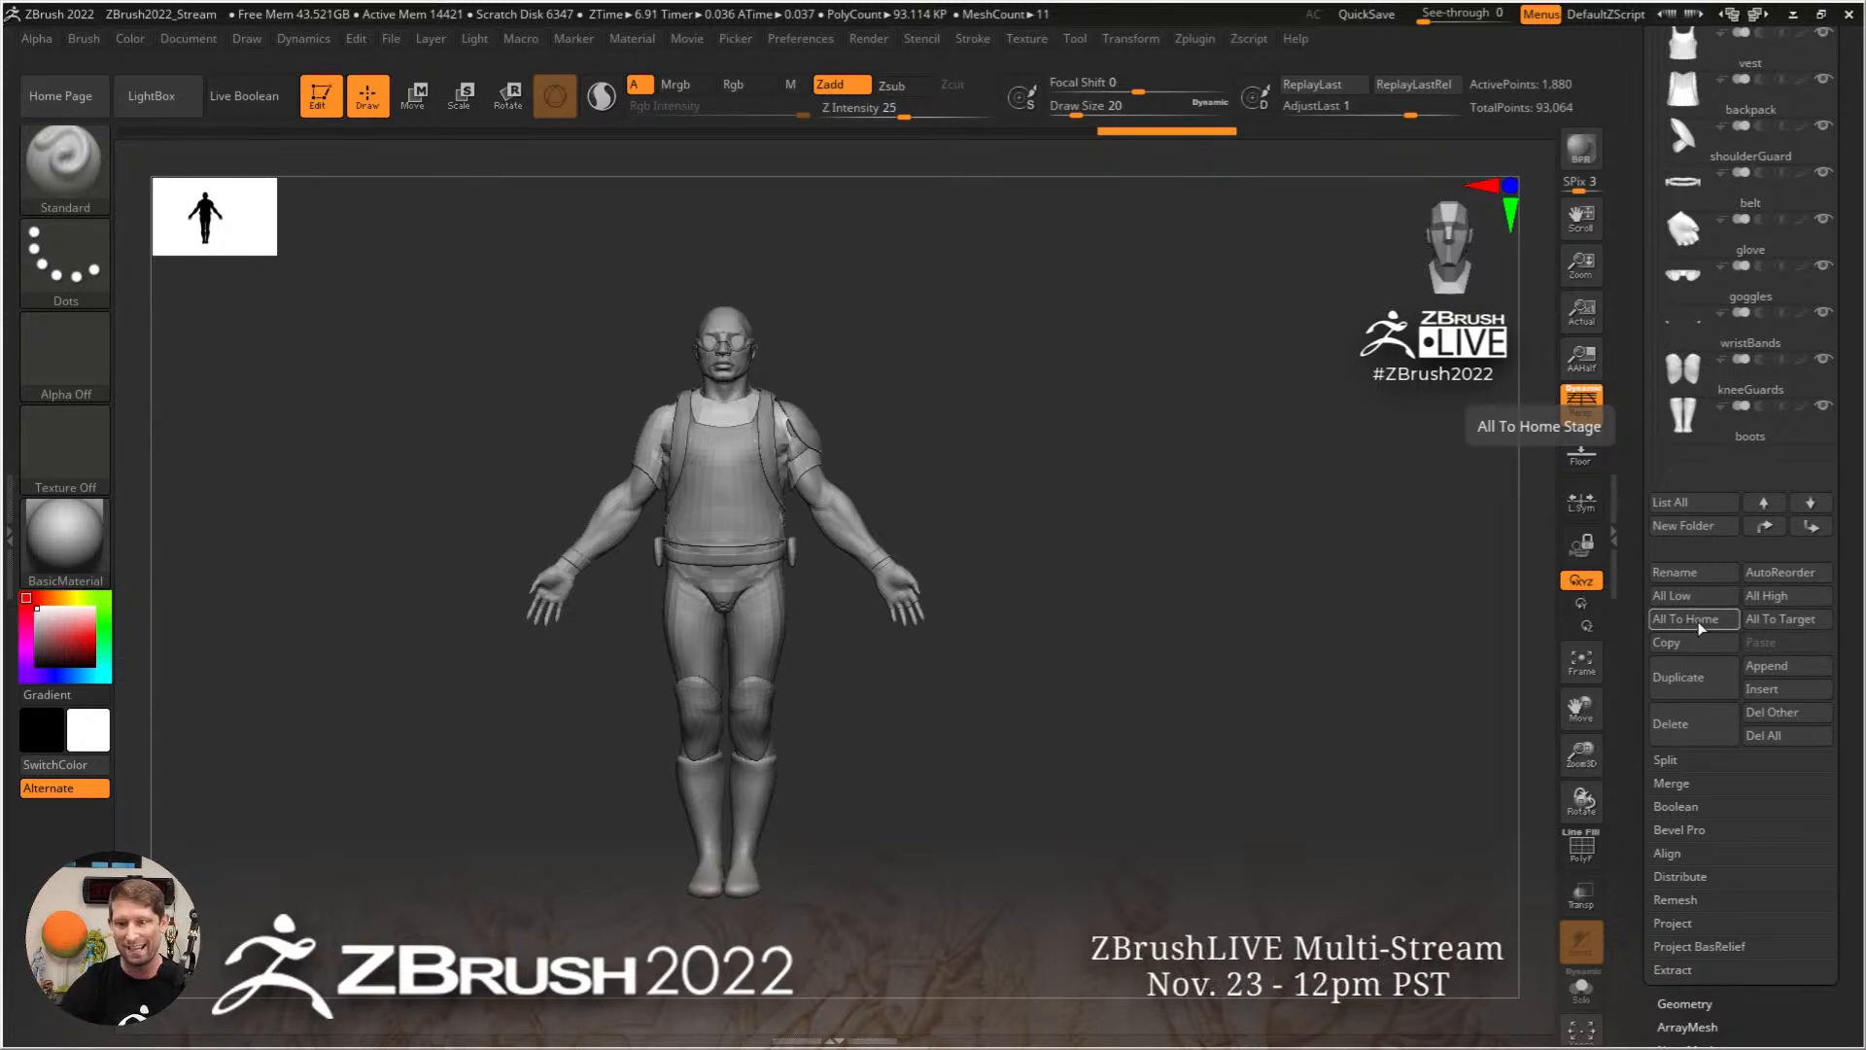
pyautogui.click(1784, 622)
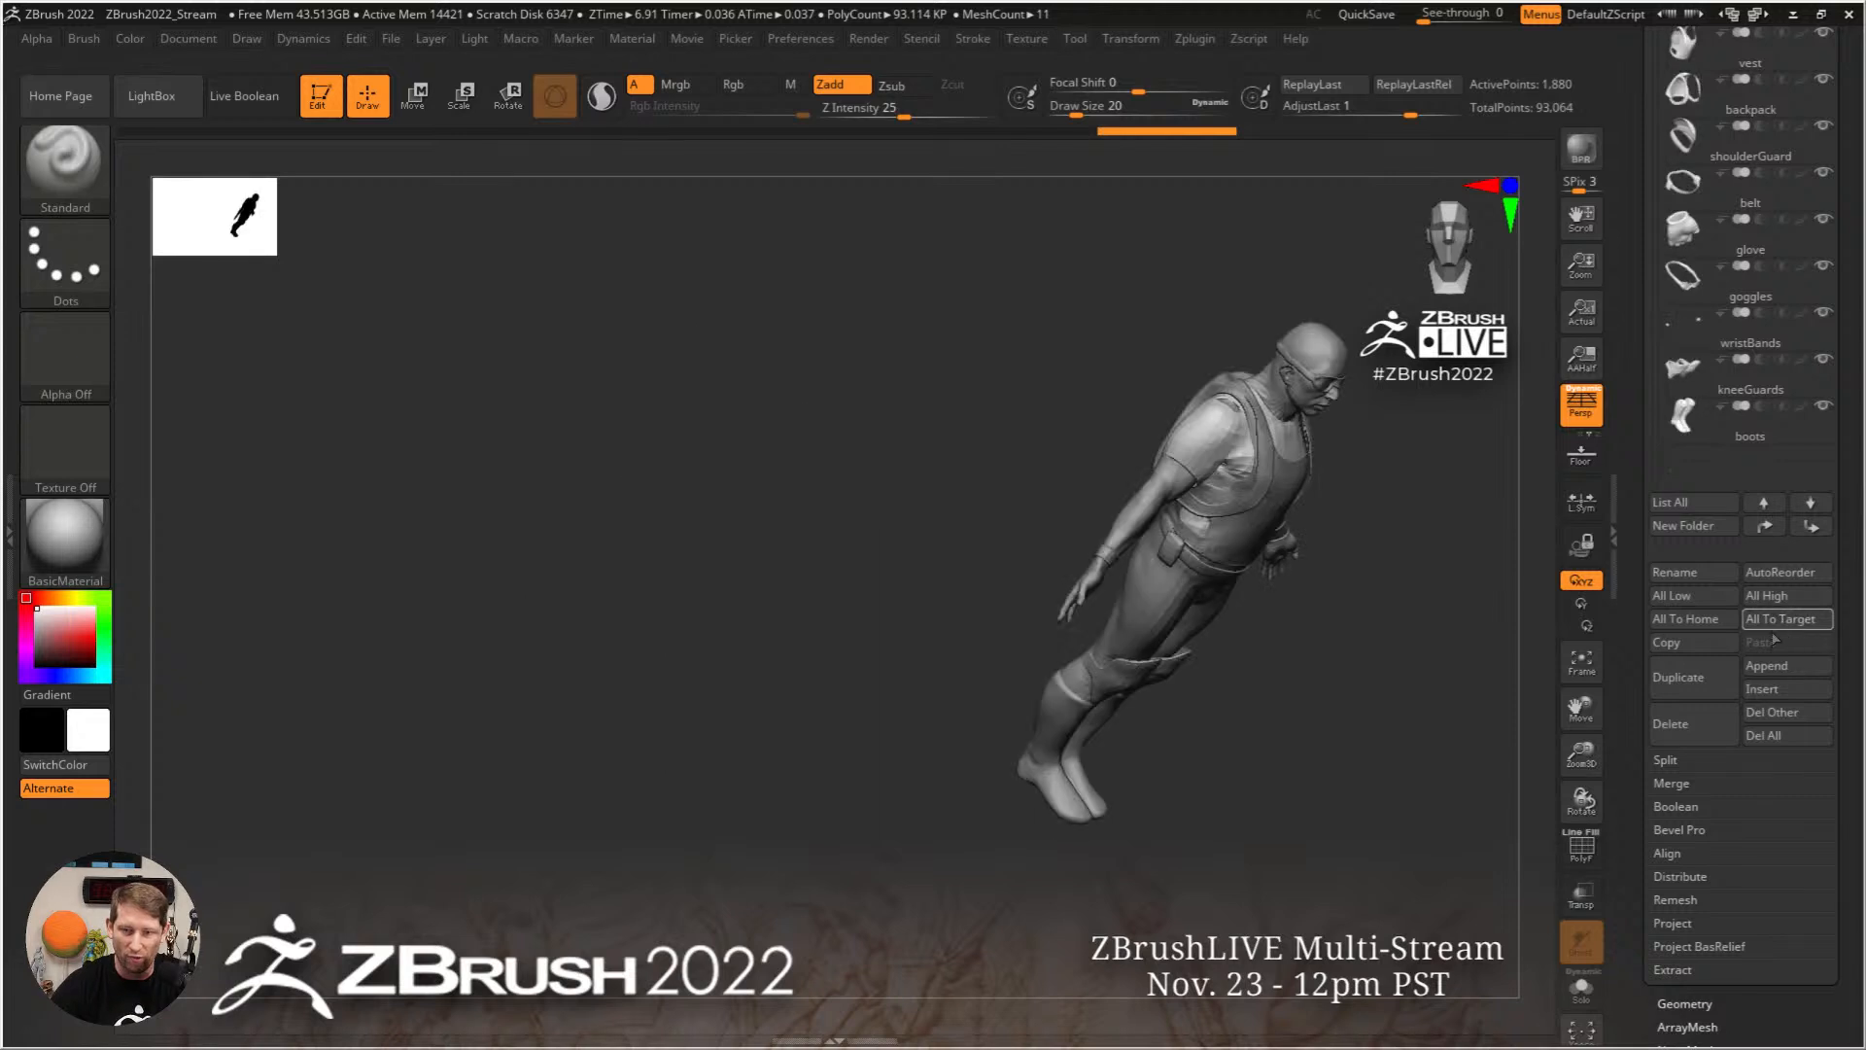
pyautogui.click(1709, 622)
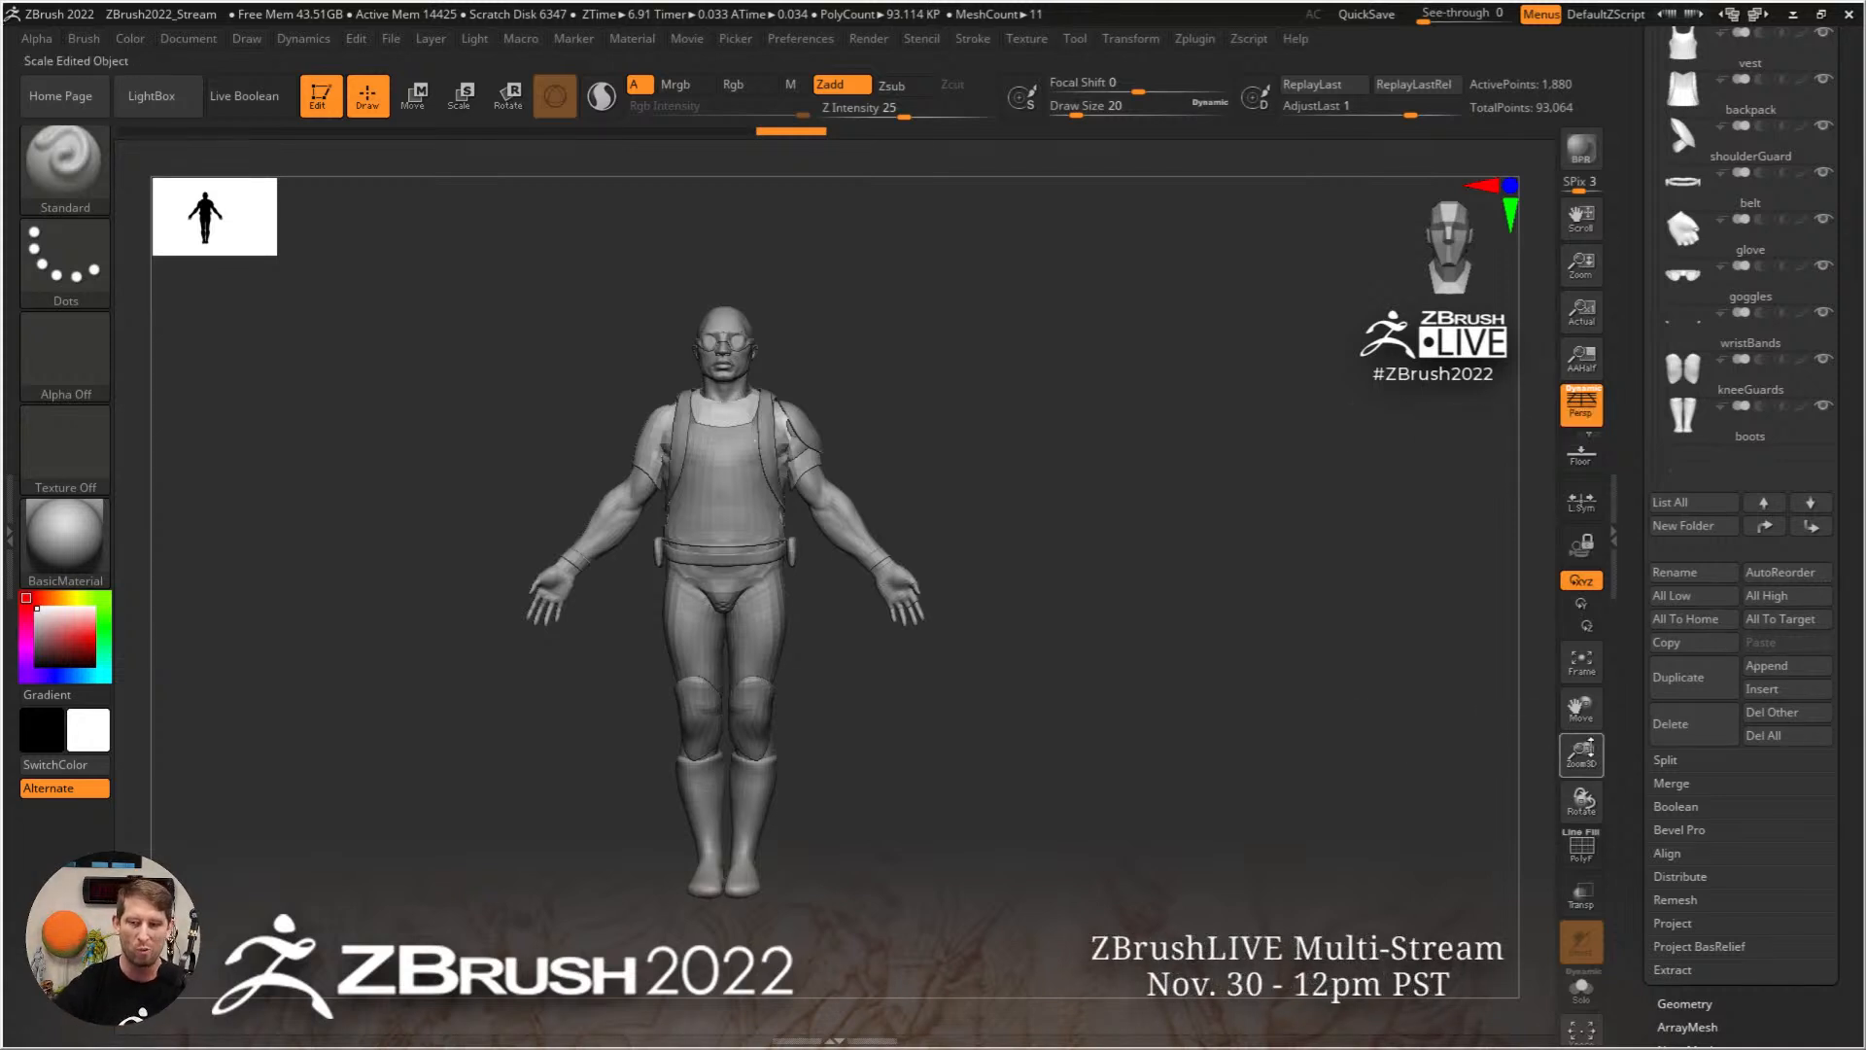
# Step: Reopen the Geometry settings and review Stager's copy and paste options
pyautogui.scroll(-5, 1658, 569)
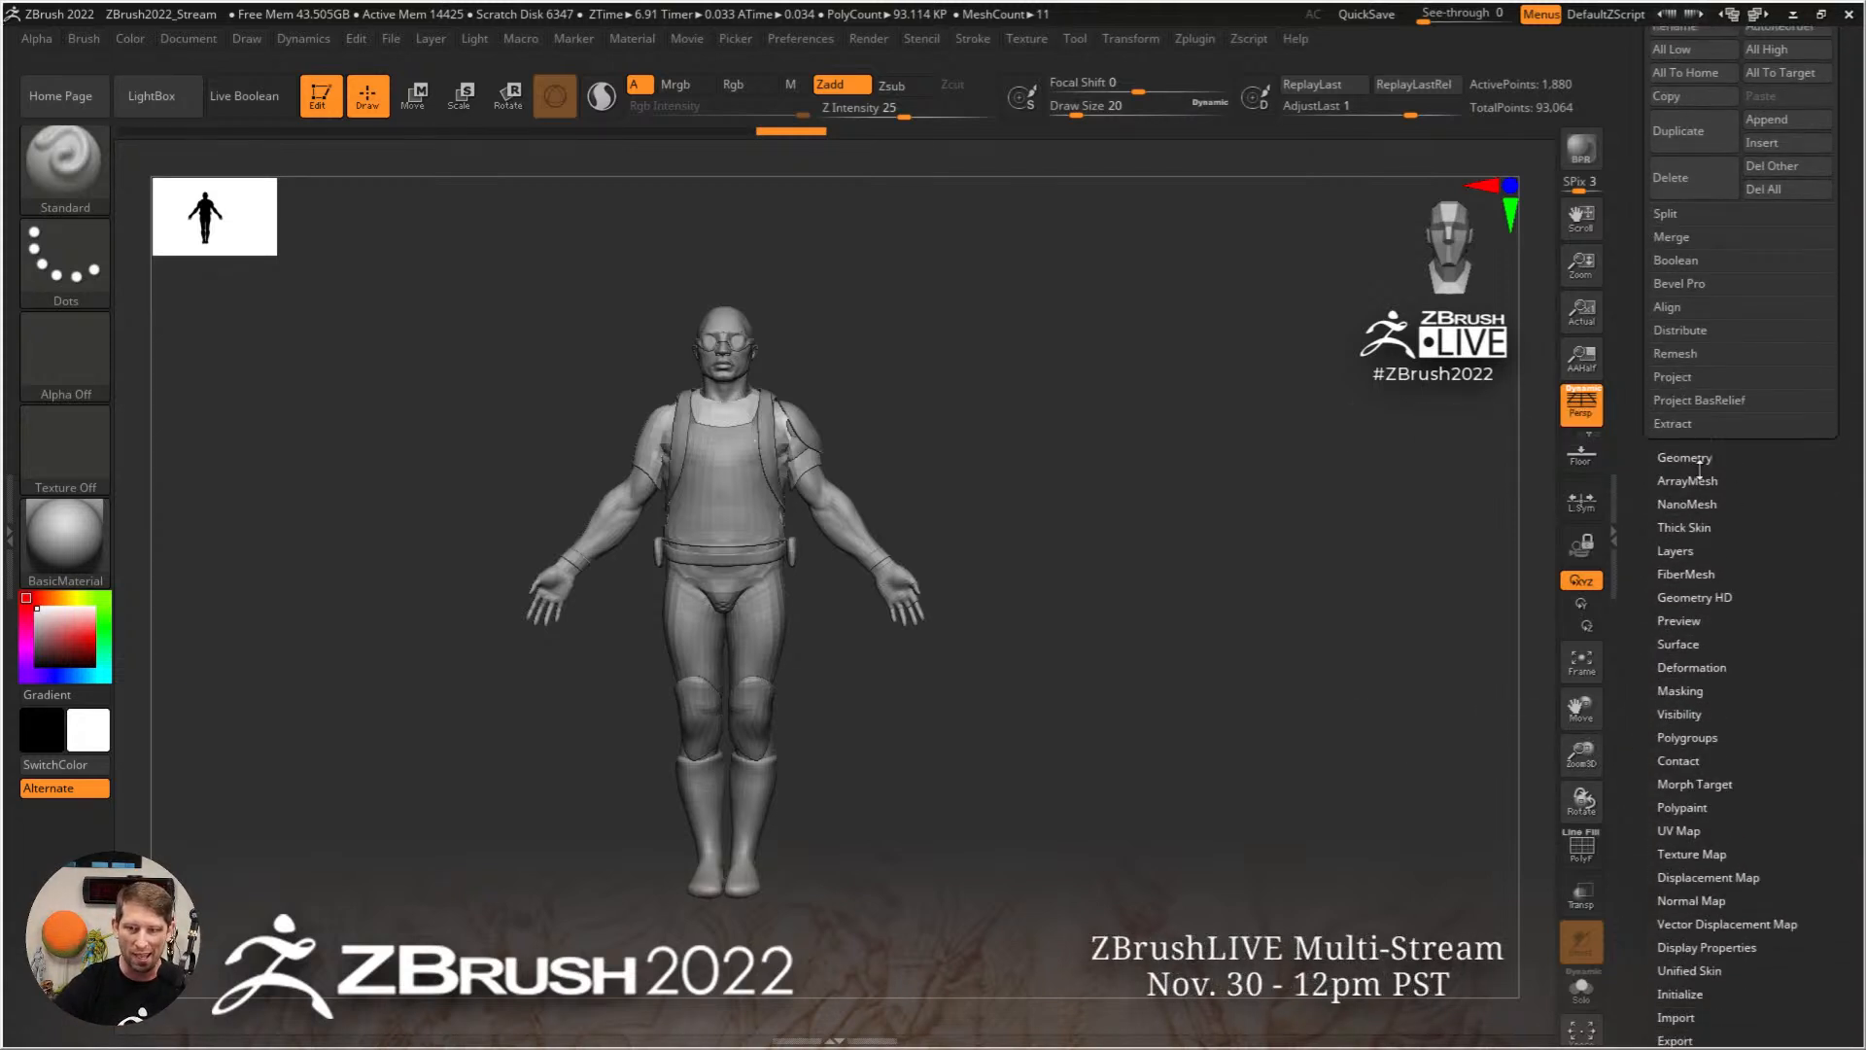
pyautogui.click(1691, 474)
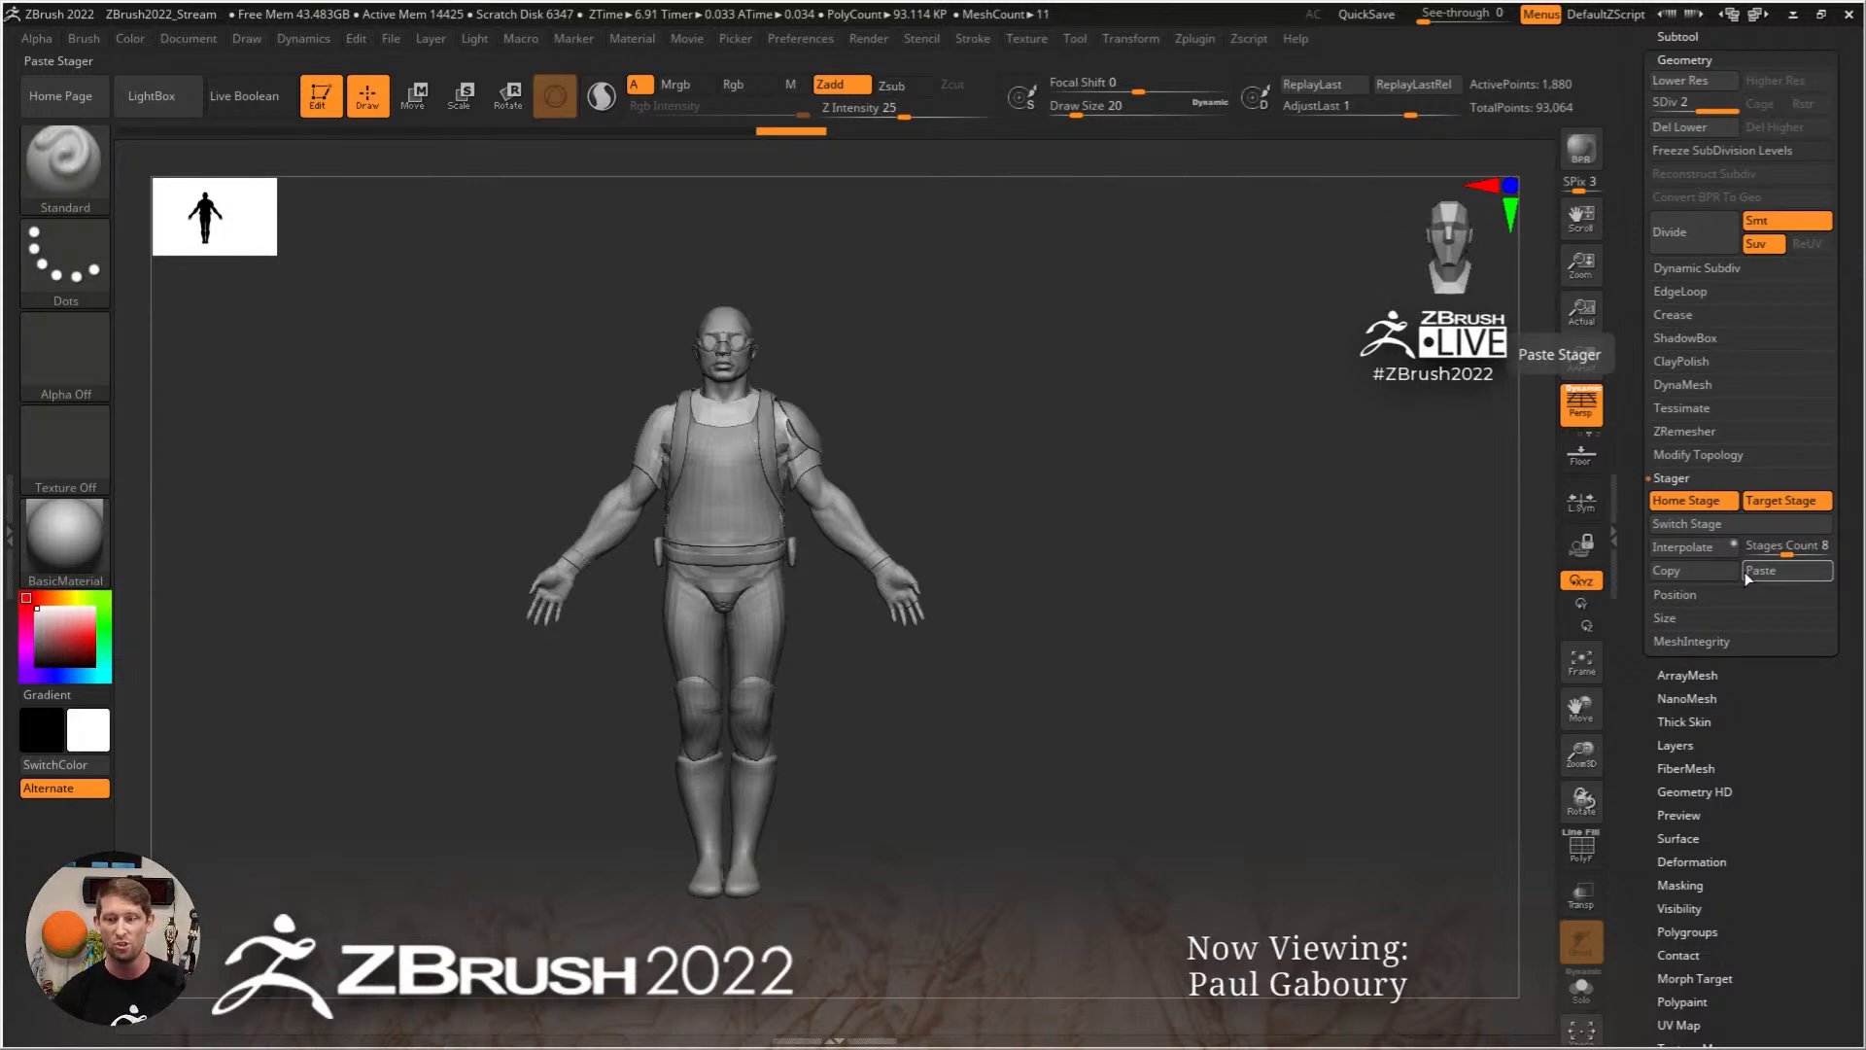
# Step: Switch the active tool to the Chrome1 truck model, frame it in side view and show its subtool list
pyautogui.moveTo(1631, 369); pyautogui.dragTo(1624, 574)
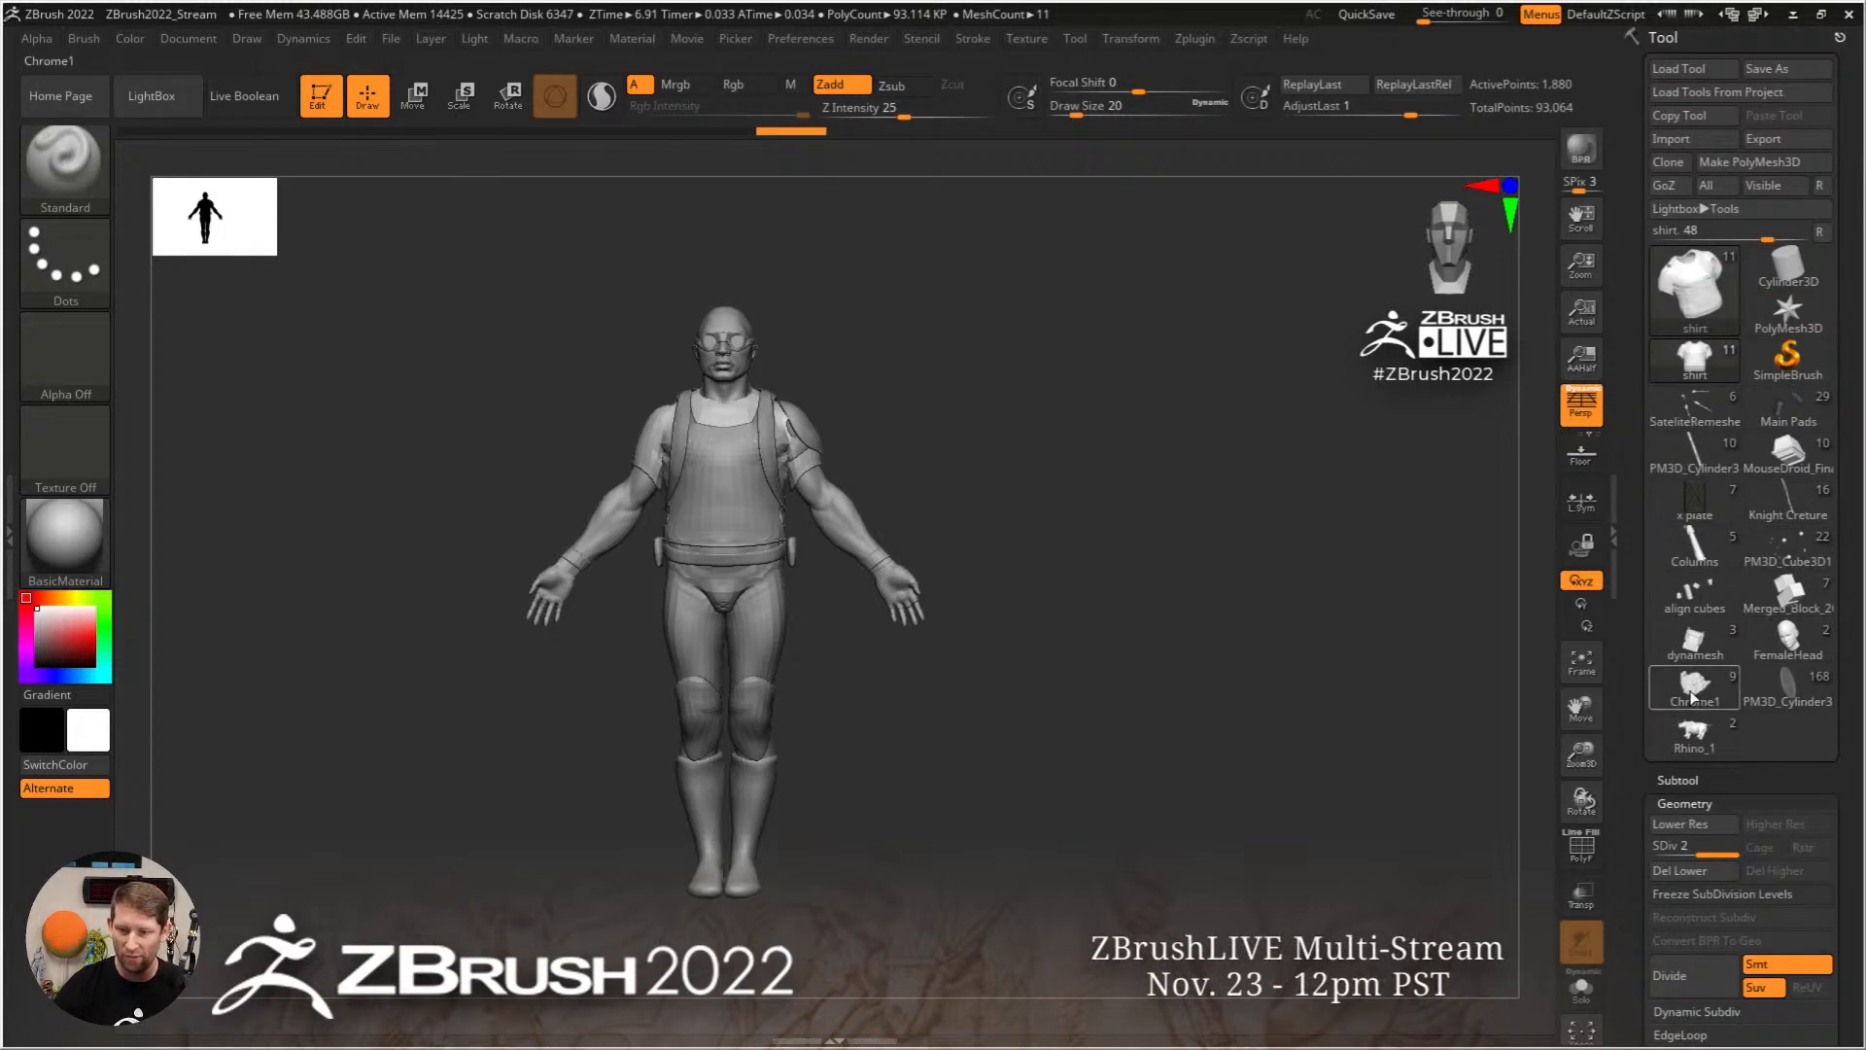
pyautogui.click(1694, 686)
pyautogui.moveTo(1050, 661); pyautogui.dragTo(948, 682, button='right')
pyautogui.moveTo(966, 682)
pyautogui.keyDown('alt'); pyautogui.mouseDown(button='right')
pyautogui.moveTo(1199, 661)
pyautogui.moveTo(1254, 818)
pyautogui.mouseUp(button='right'); pyautogui.keyUp('alt')
pyautogui.click(1678, 781)
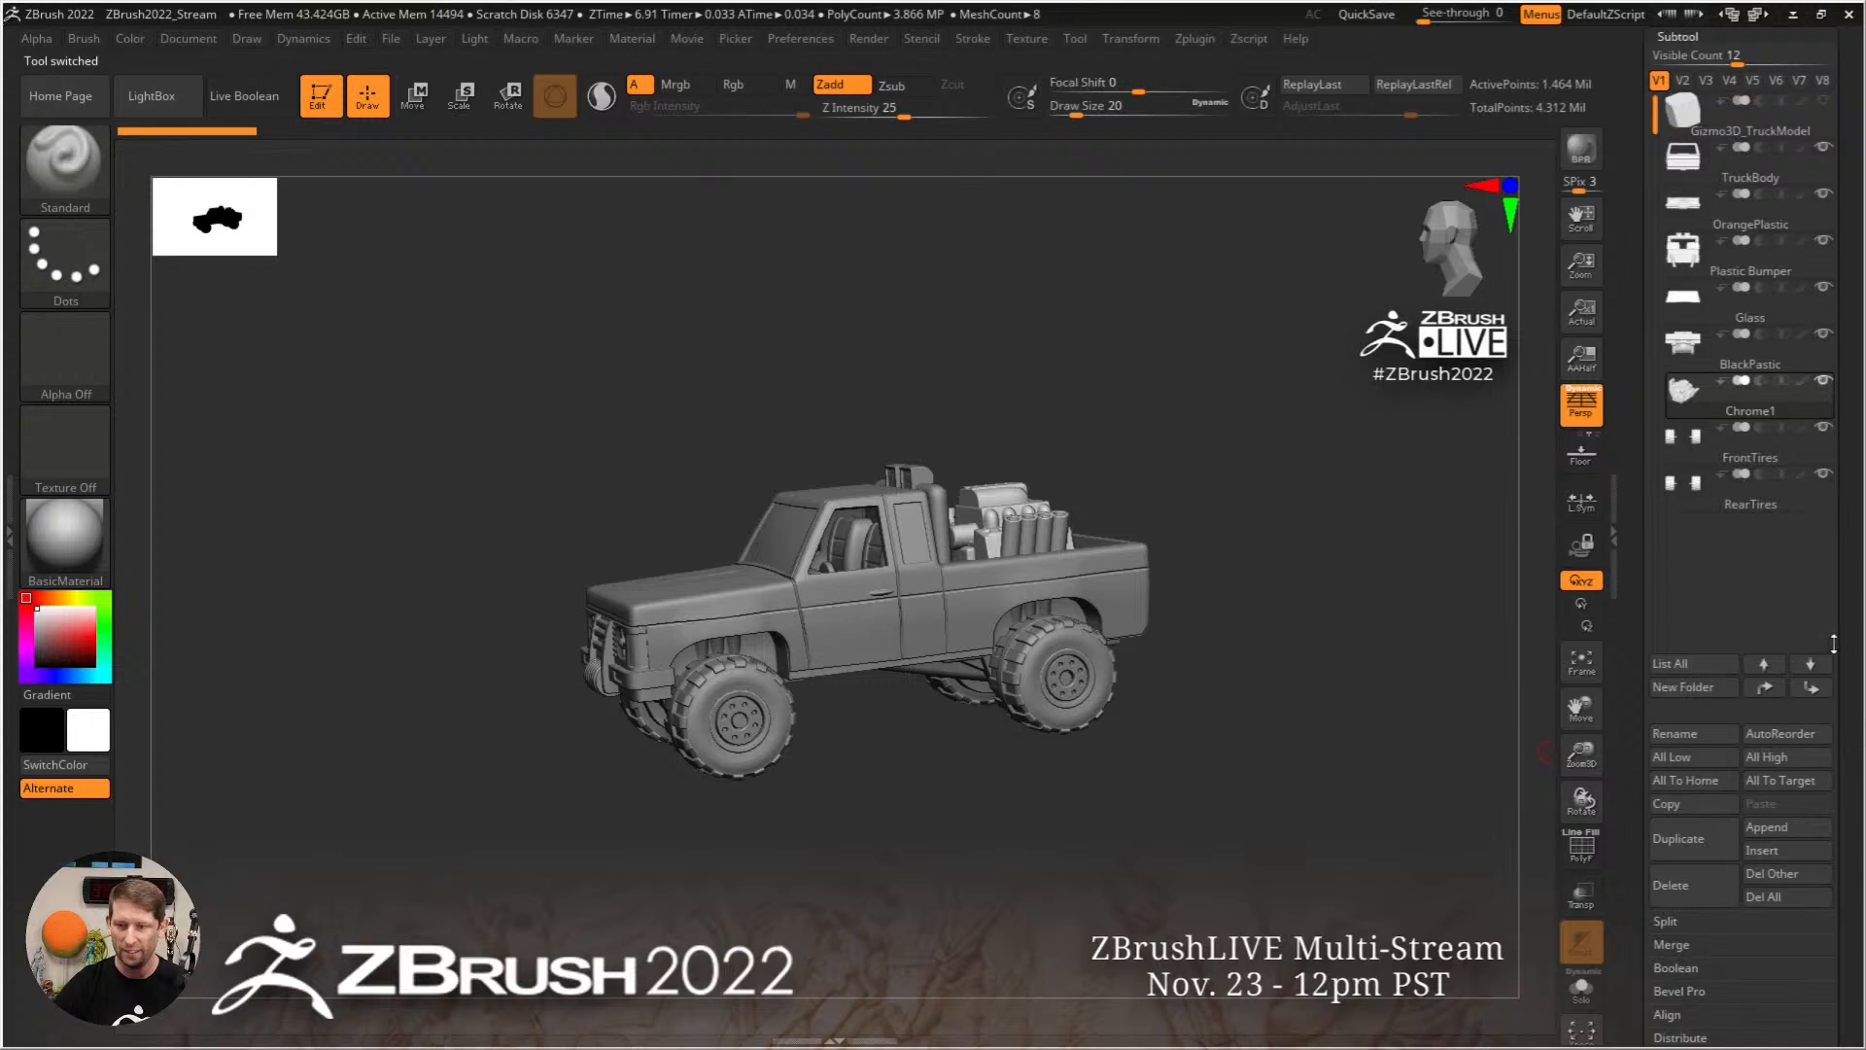
pyautogui.scroll(5, 1859, 649)
pyautogui.moveTo(1833, 765)
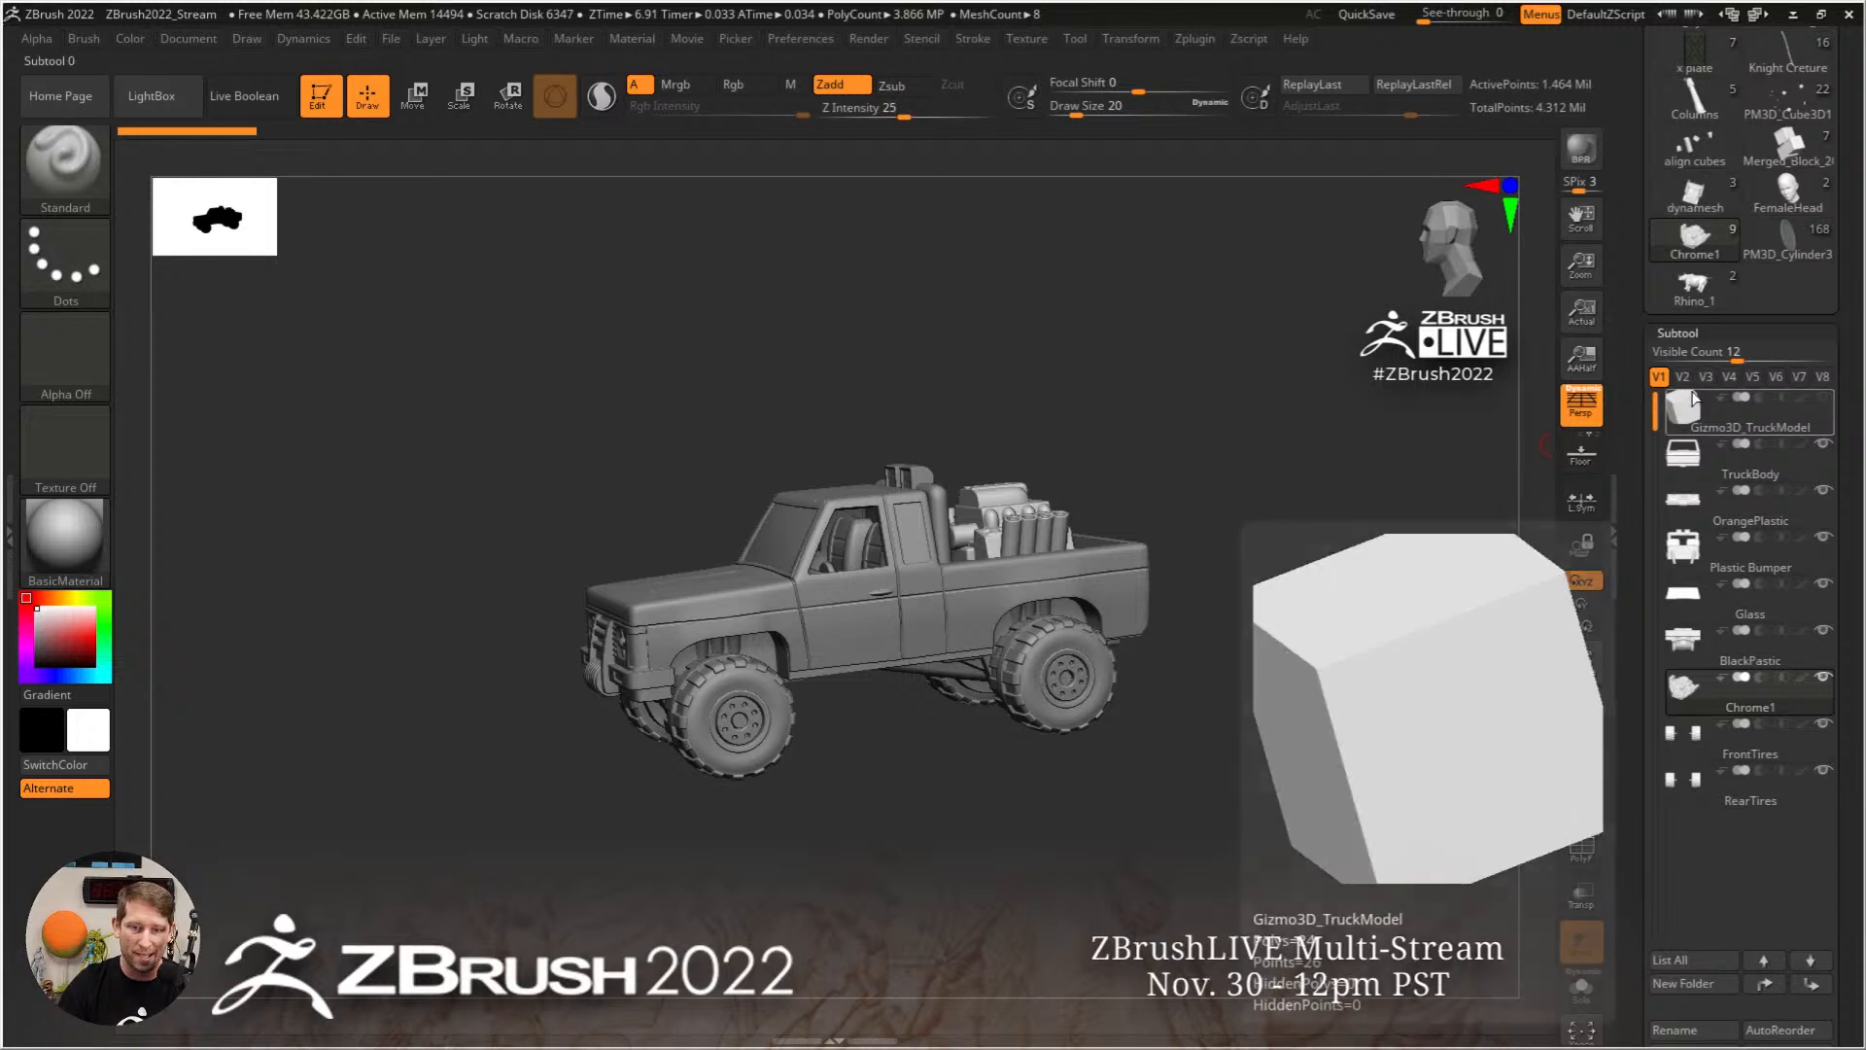
# Step: View visibility sets 2, 3 and 4 of the truck, and return to set 2 with FrontTires as the active subtool
pyautogui.click(1690, 385)
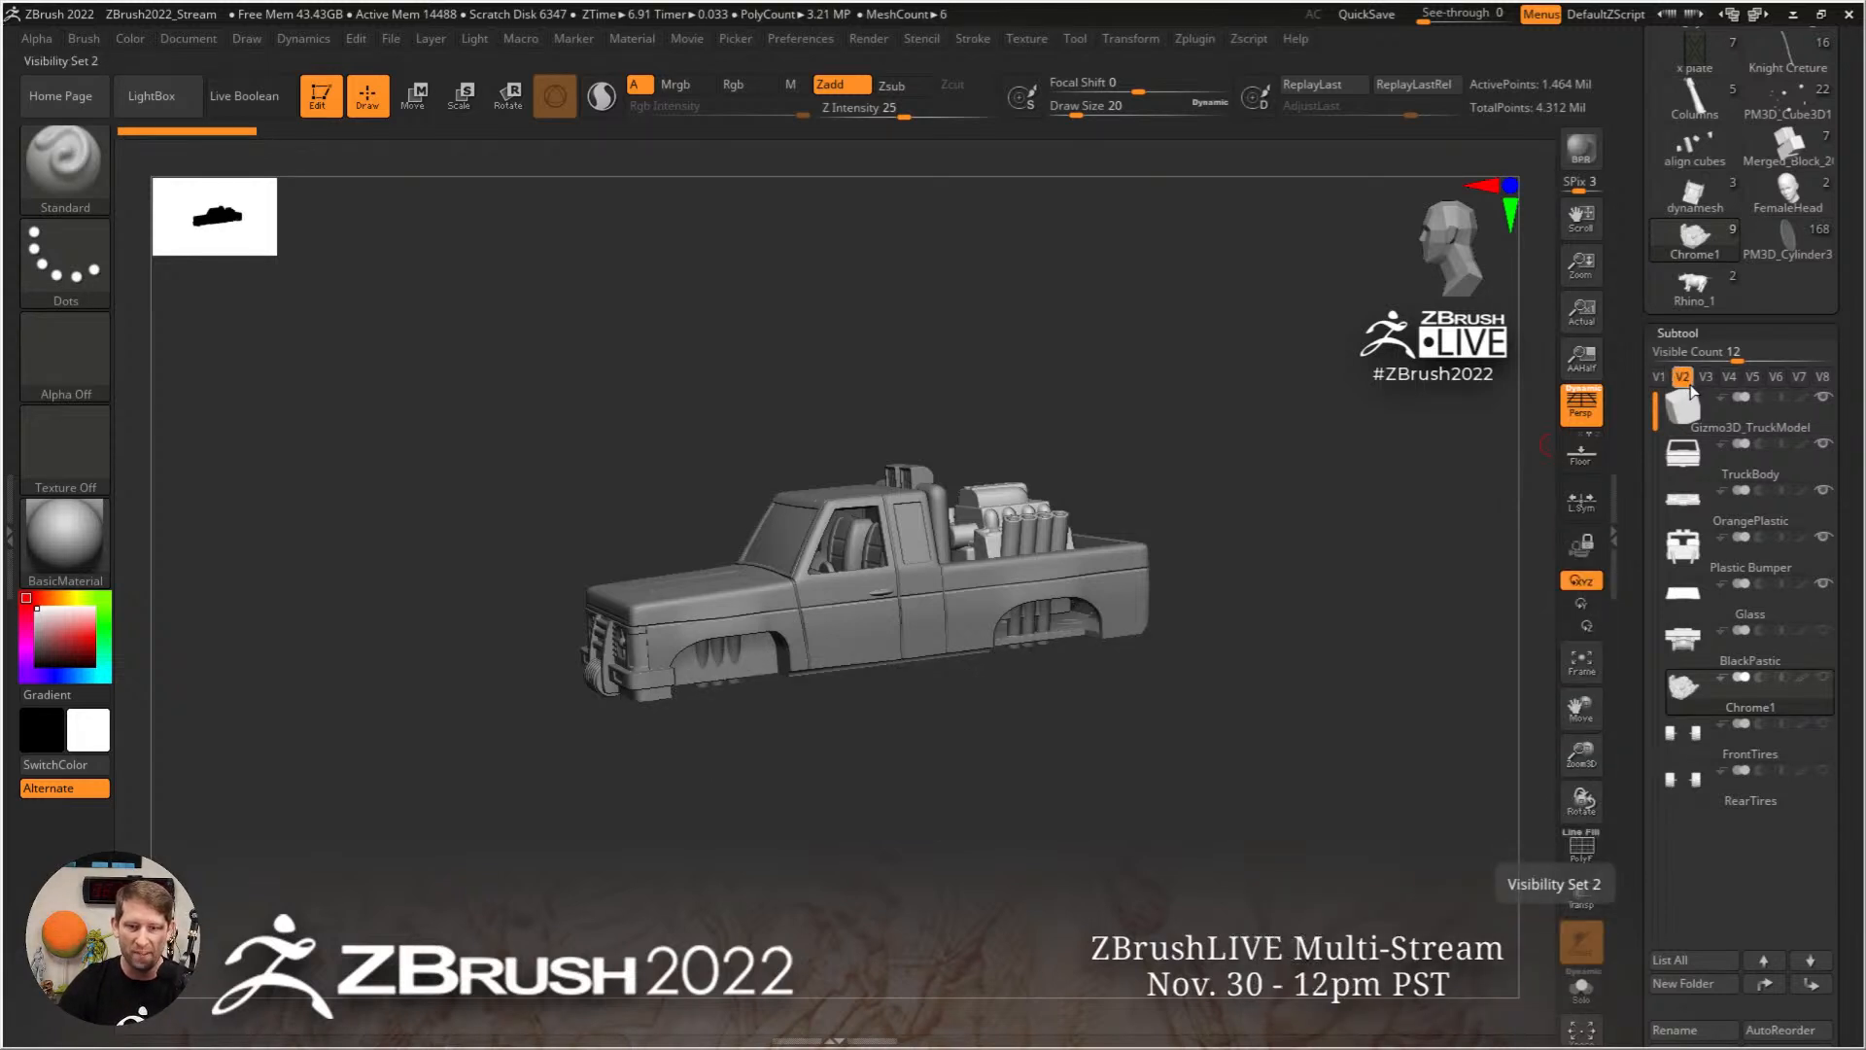
pyautogui.click(1707, 381)
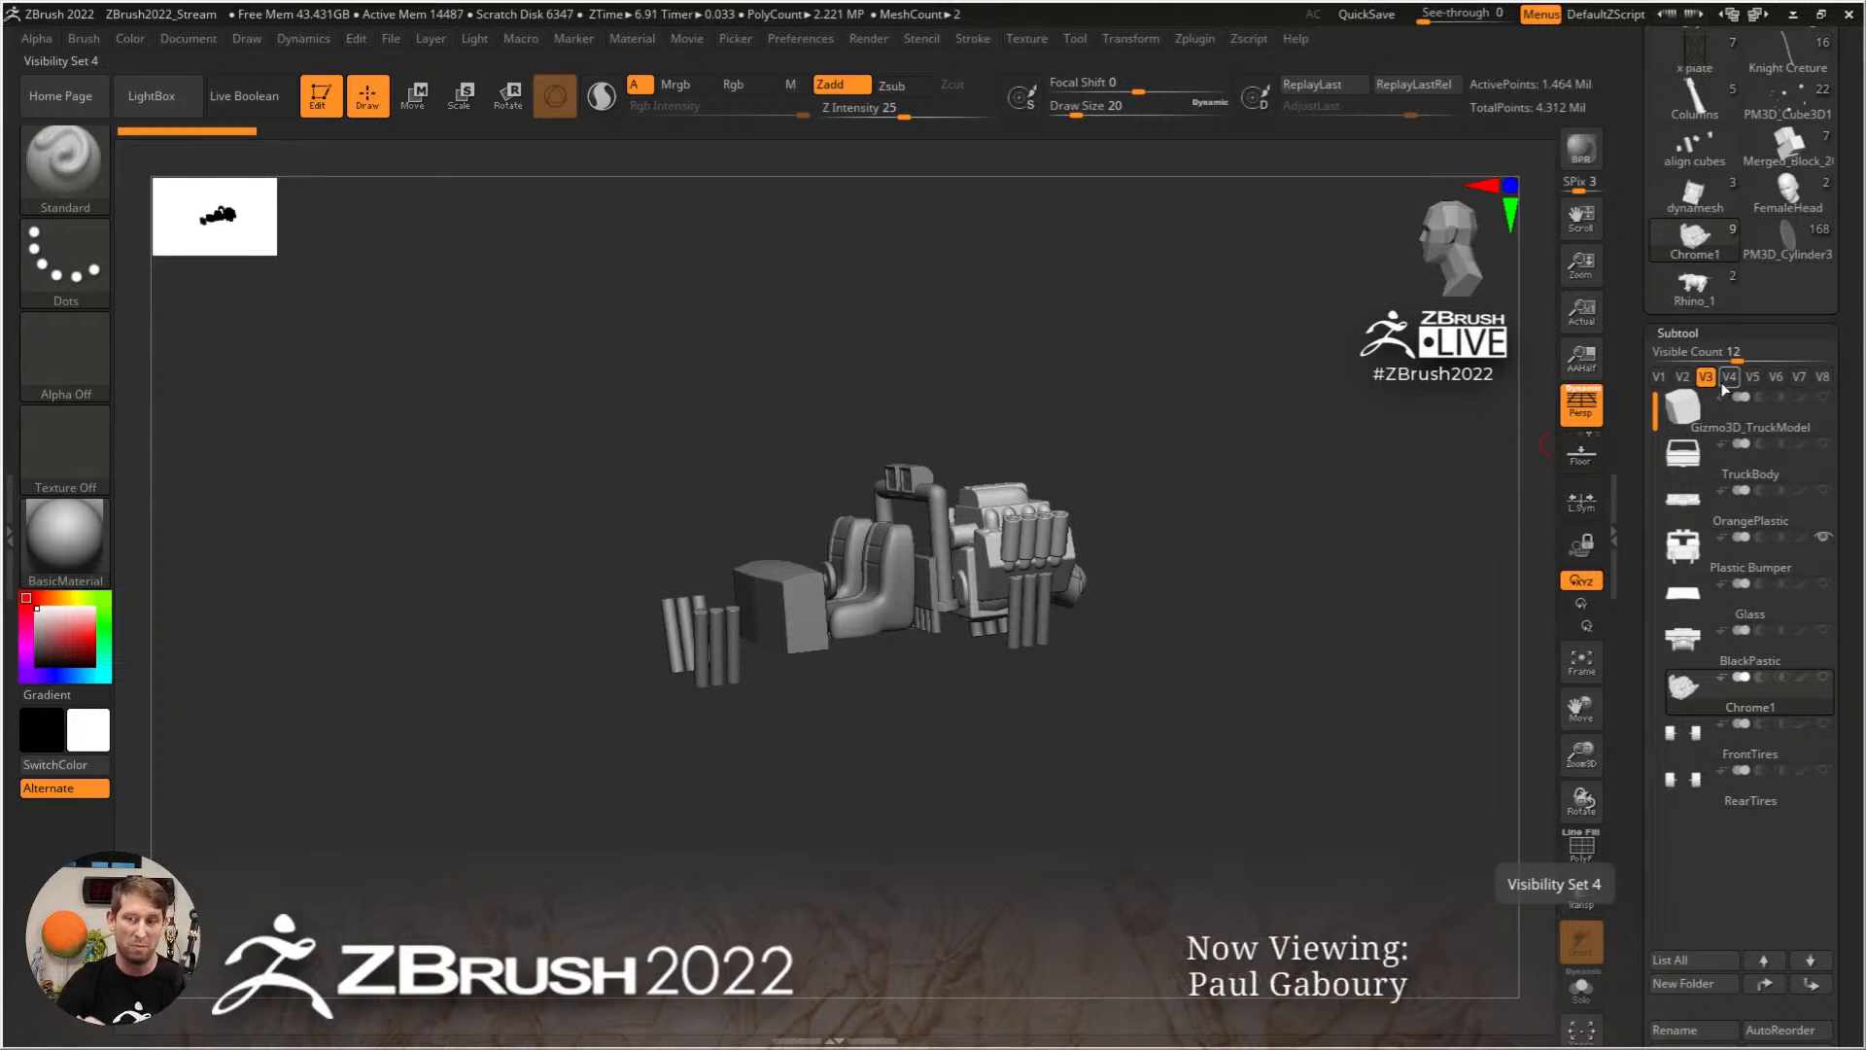
pyautogui.click(1729, 377)
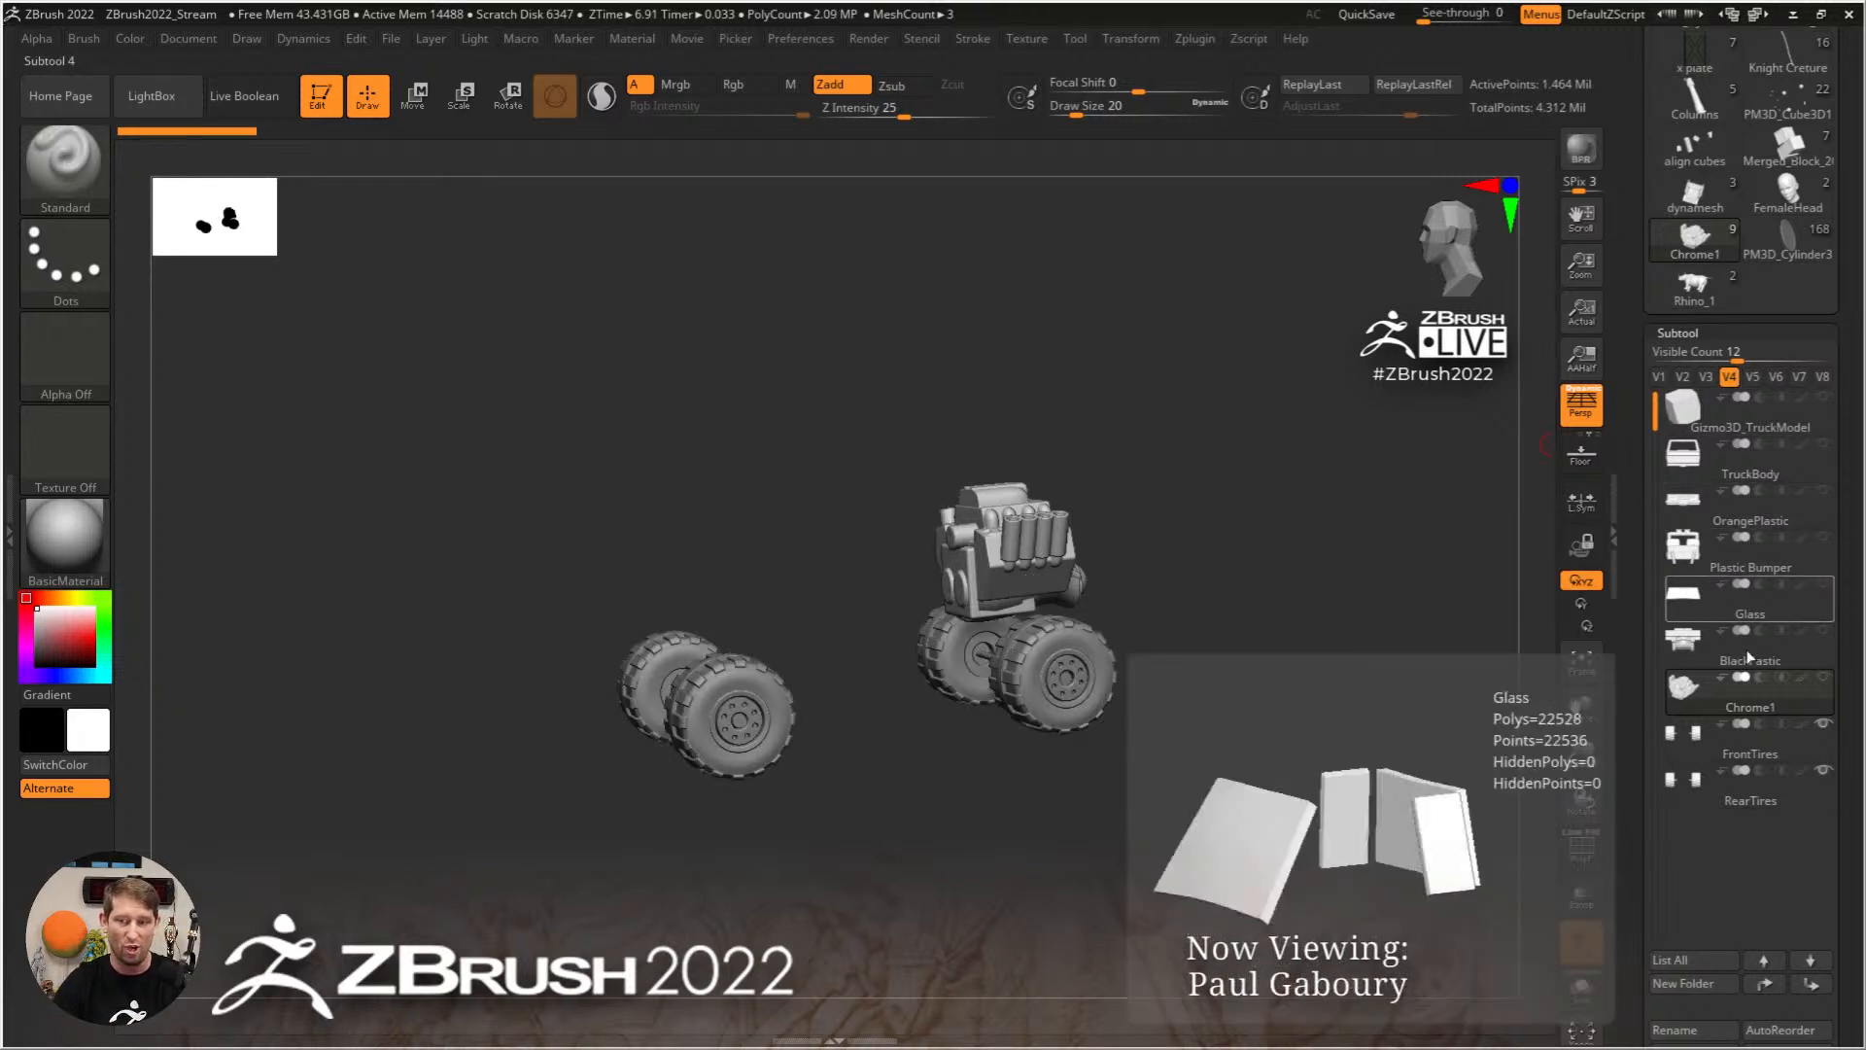
pyautogui.click(1681, 744)
pyautogui.click(1682, 377)
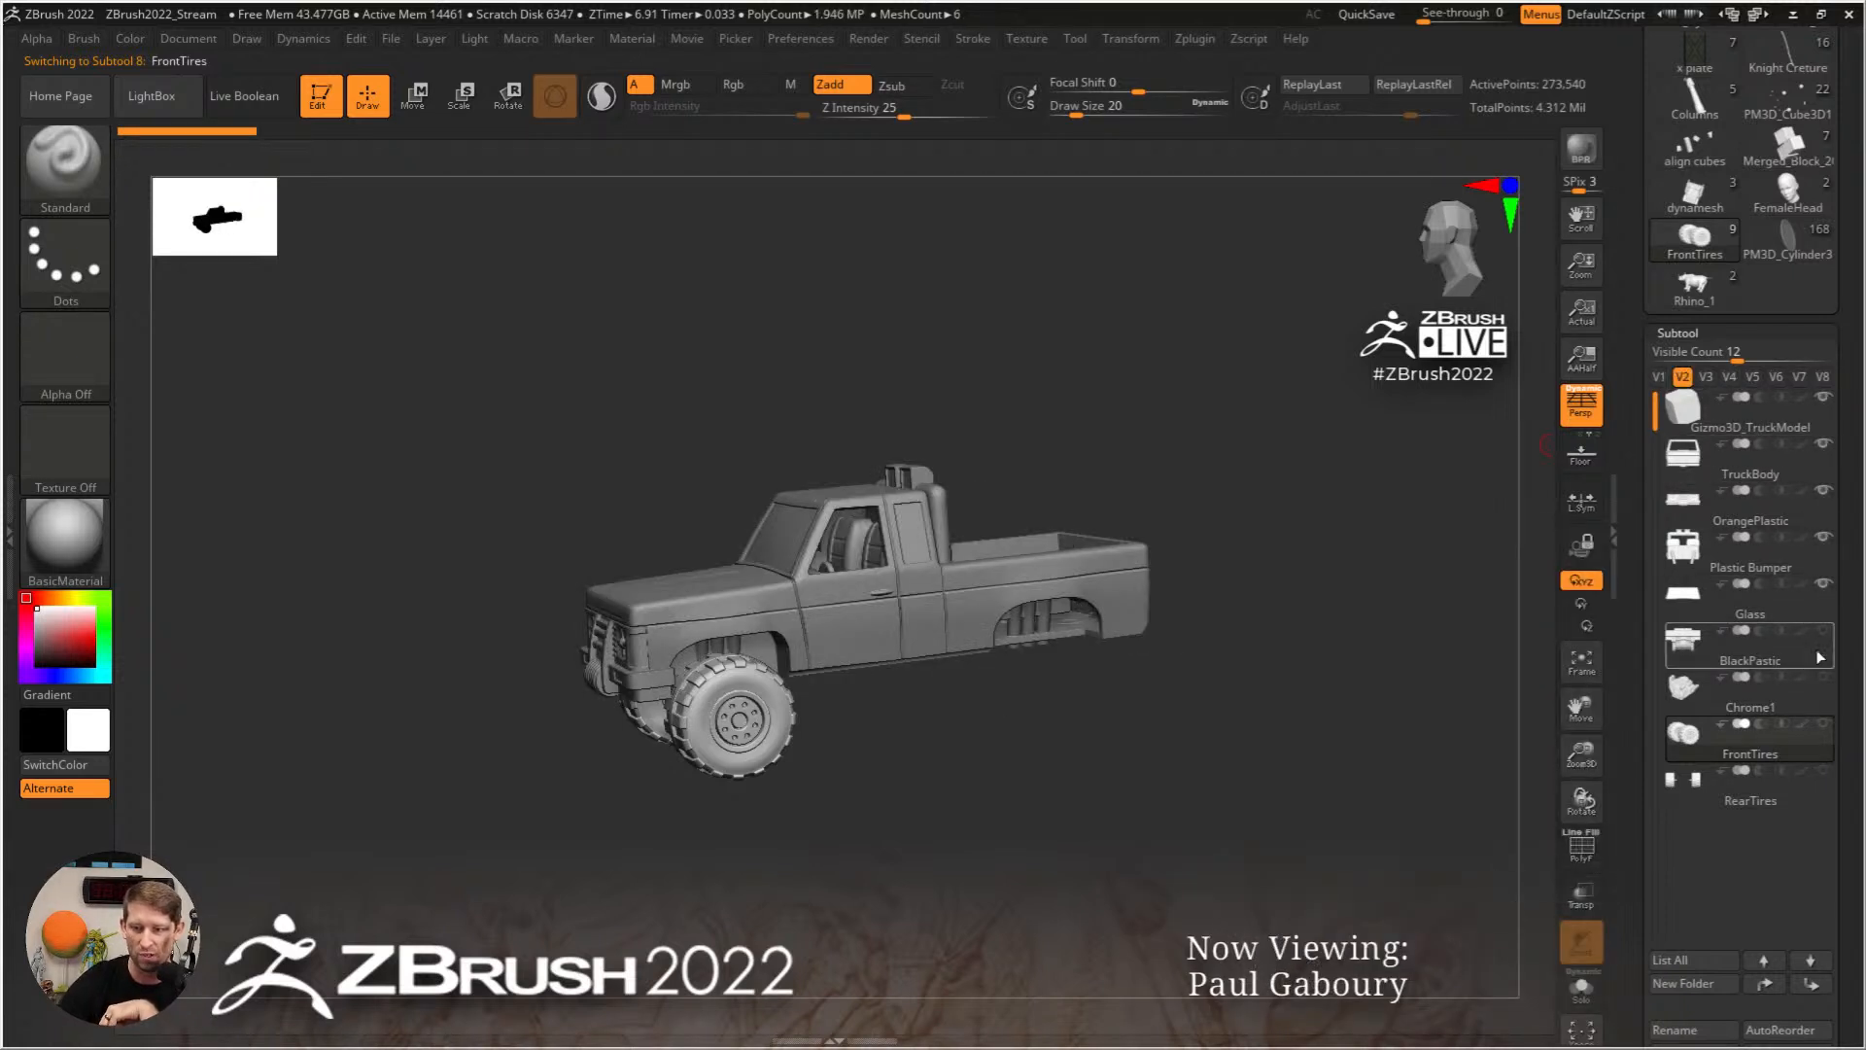
# Step: Show the BlackPastic, Chrome1, FrontTires and RearTires subtools in visibility set 2
pyautogui.click(1823, 629)
pyautogui.click(1824, 678)
pyautogui.click(1823, 723)
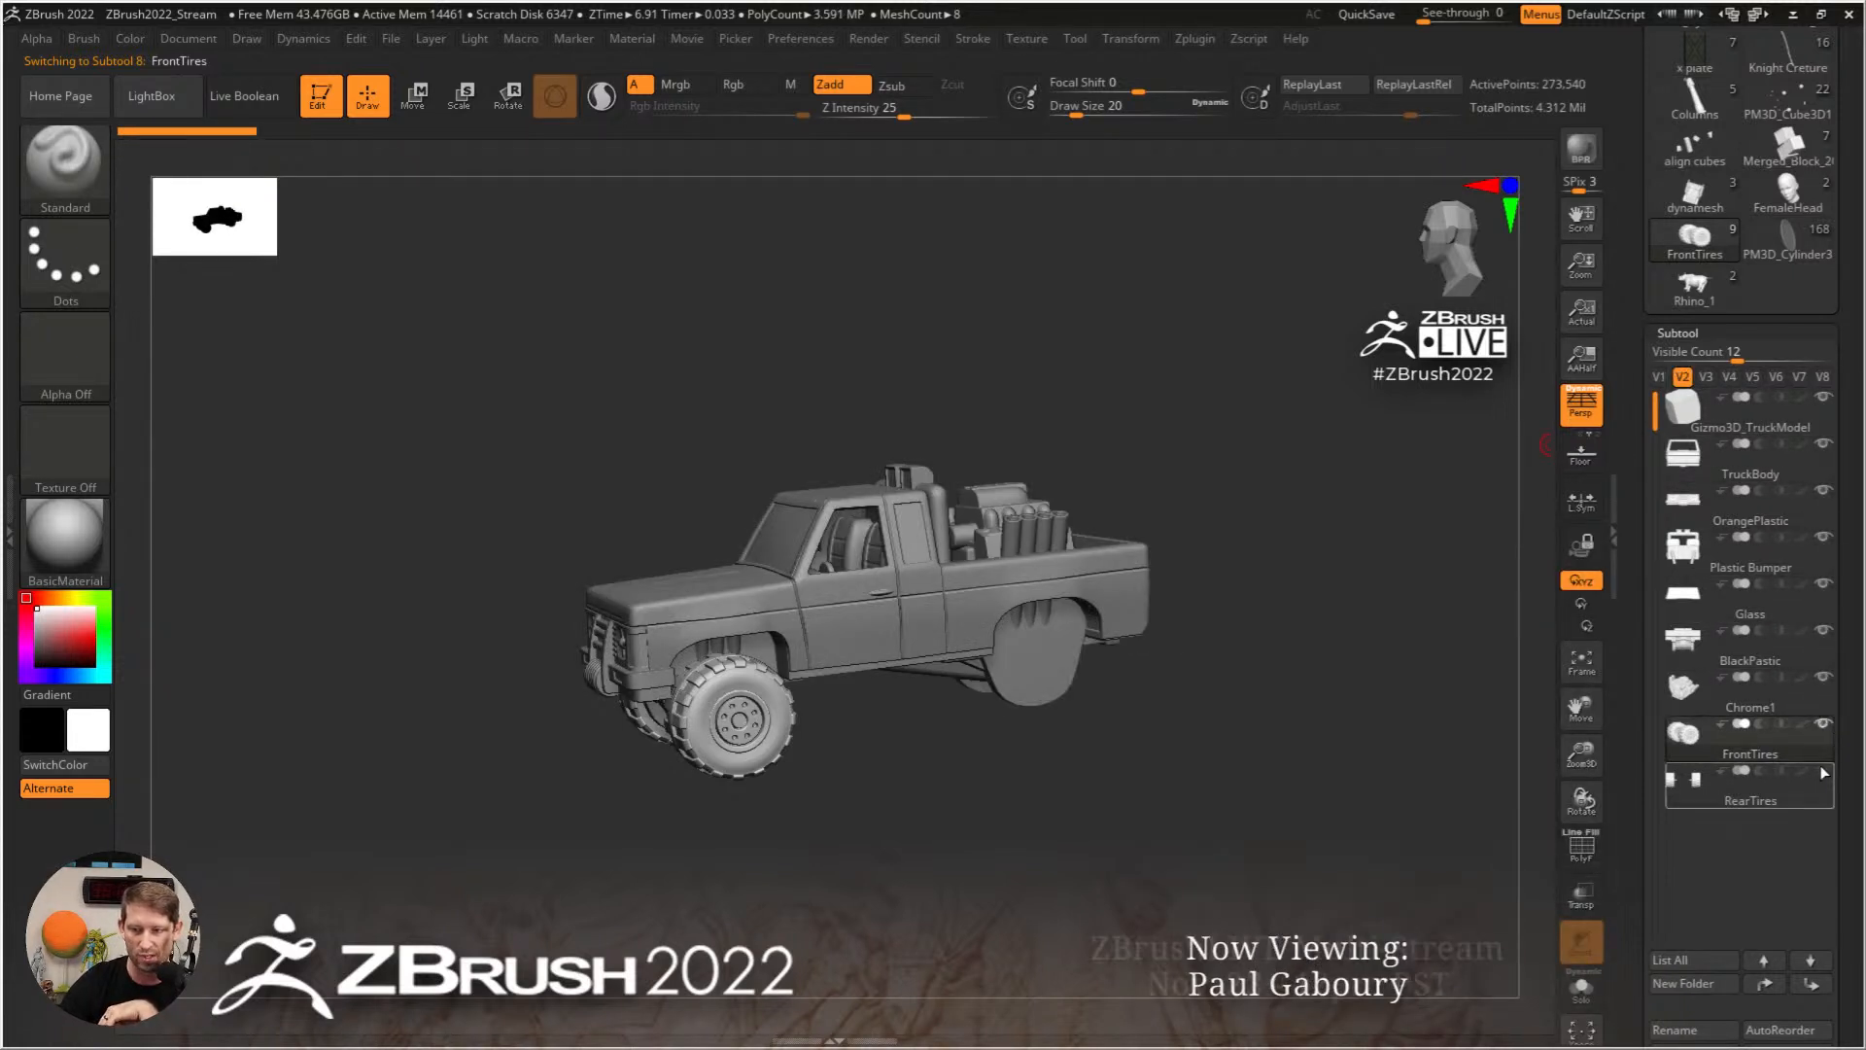
pyautogui.click(1823, 771)
pyautogui.moveTo(1682, 721)
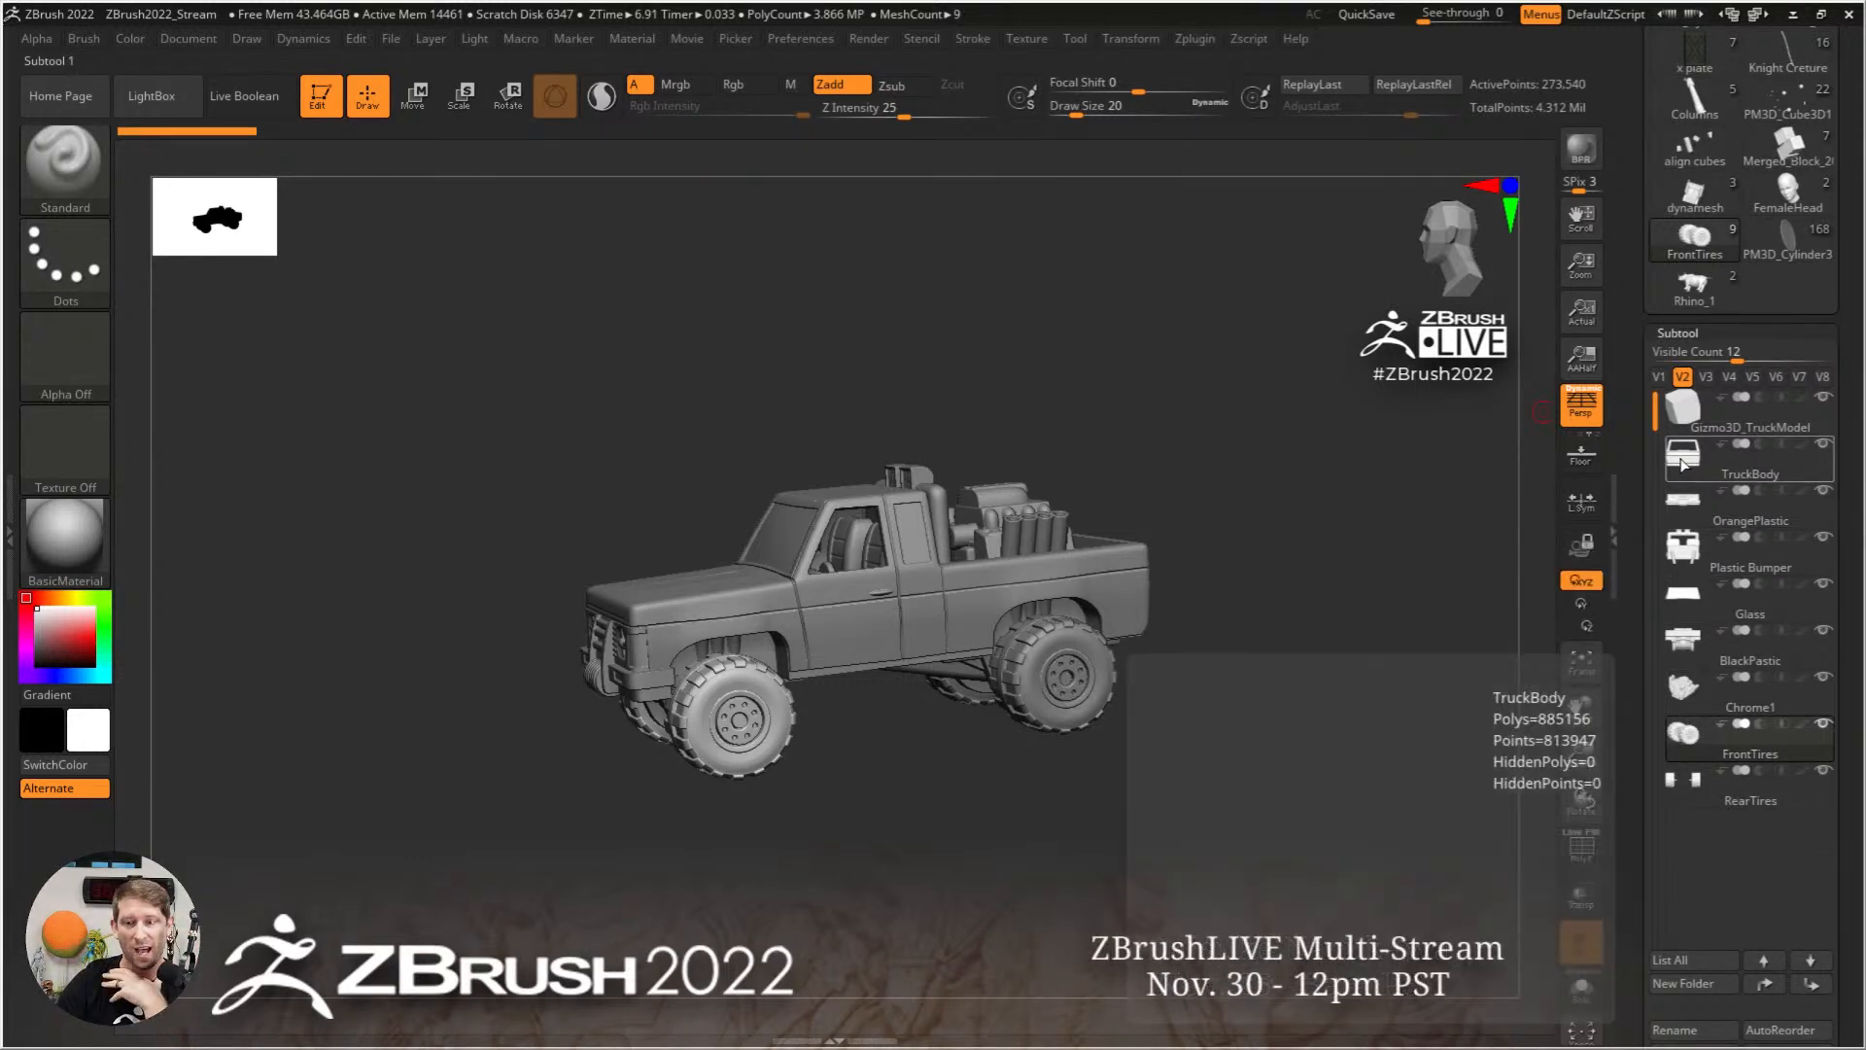
# Step: Make TruckBody the active subtool and hide BlackPastic, Chrome1, FrontTires and RearTires in visibility set 2
pyautogui.click(1740, 461)
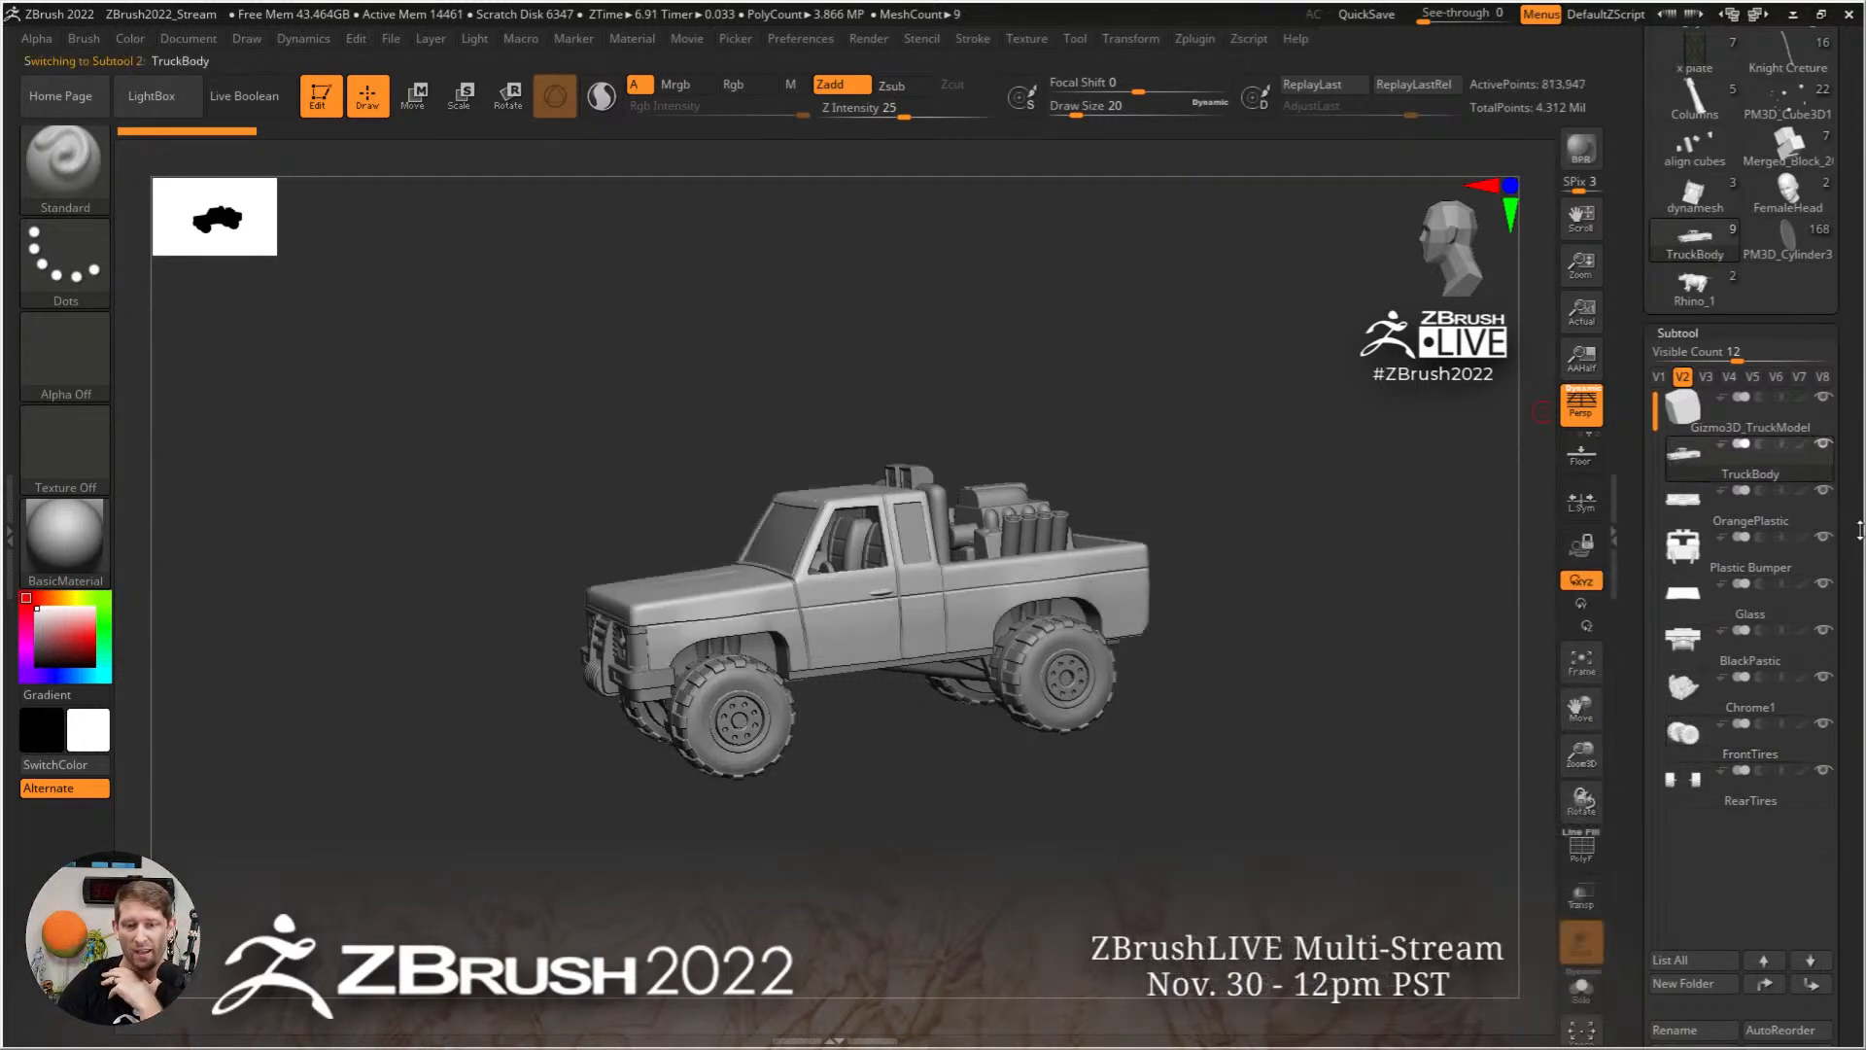
pyautogui.click(1821, 633)
pyautogui.click(1825, 677)
pyautogui.click(1823, 724)
pyautogui.click(1823, 770)
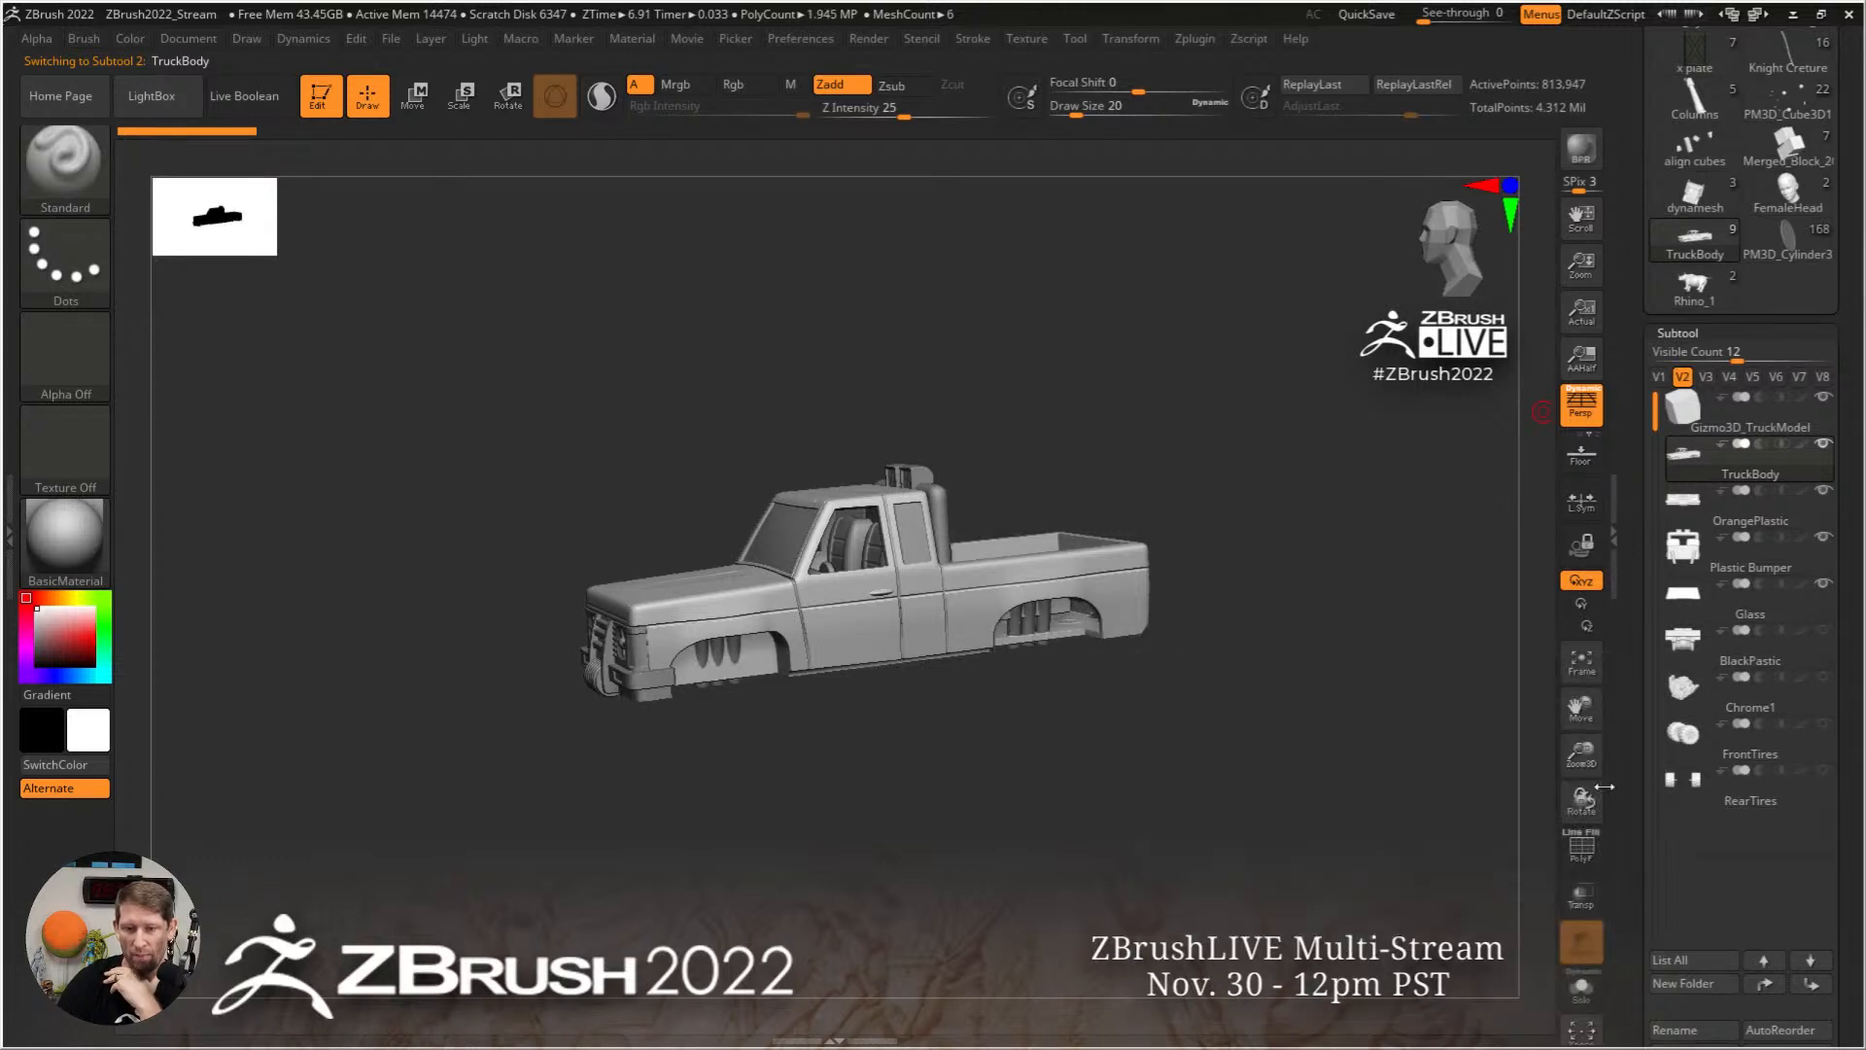
# Step: Compare the truck's visibility sets 1, 2 and 3 with TruckBody as the active subtool
pyautogui.moveTo(1353, 699); pyautogui.dragTo(1420, 521)
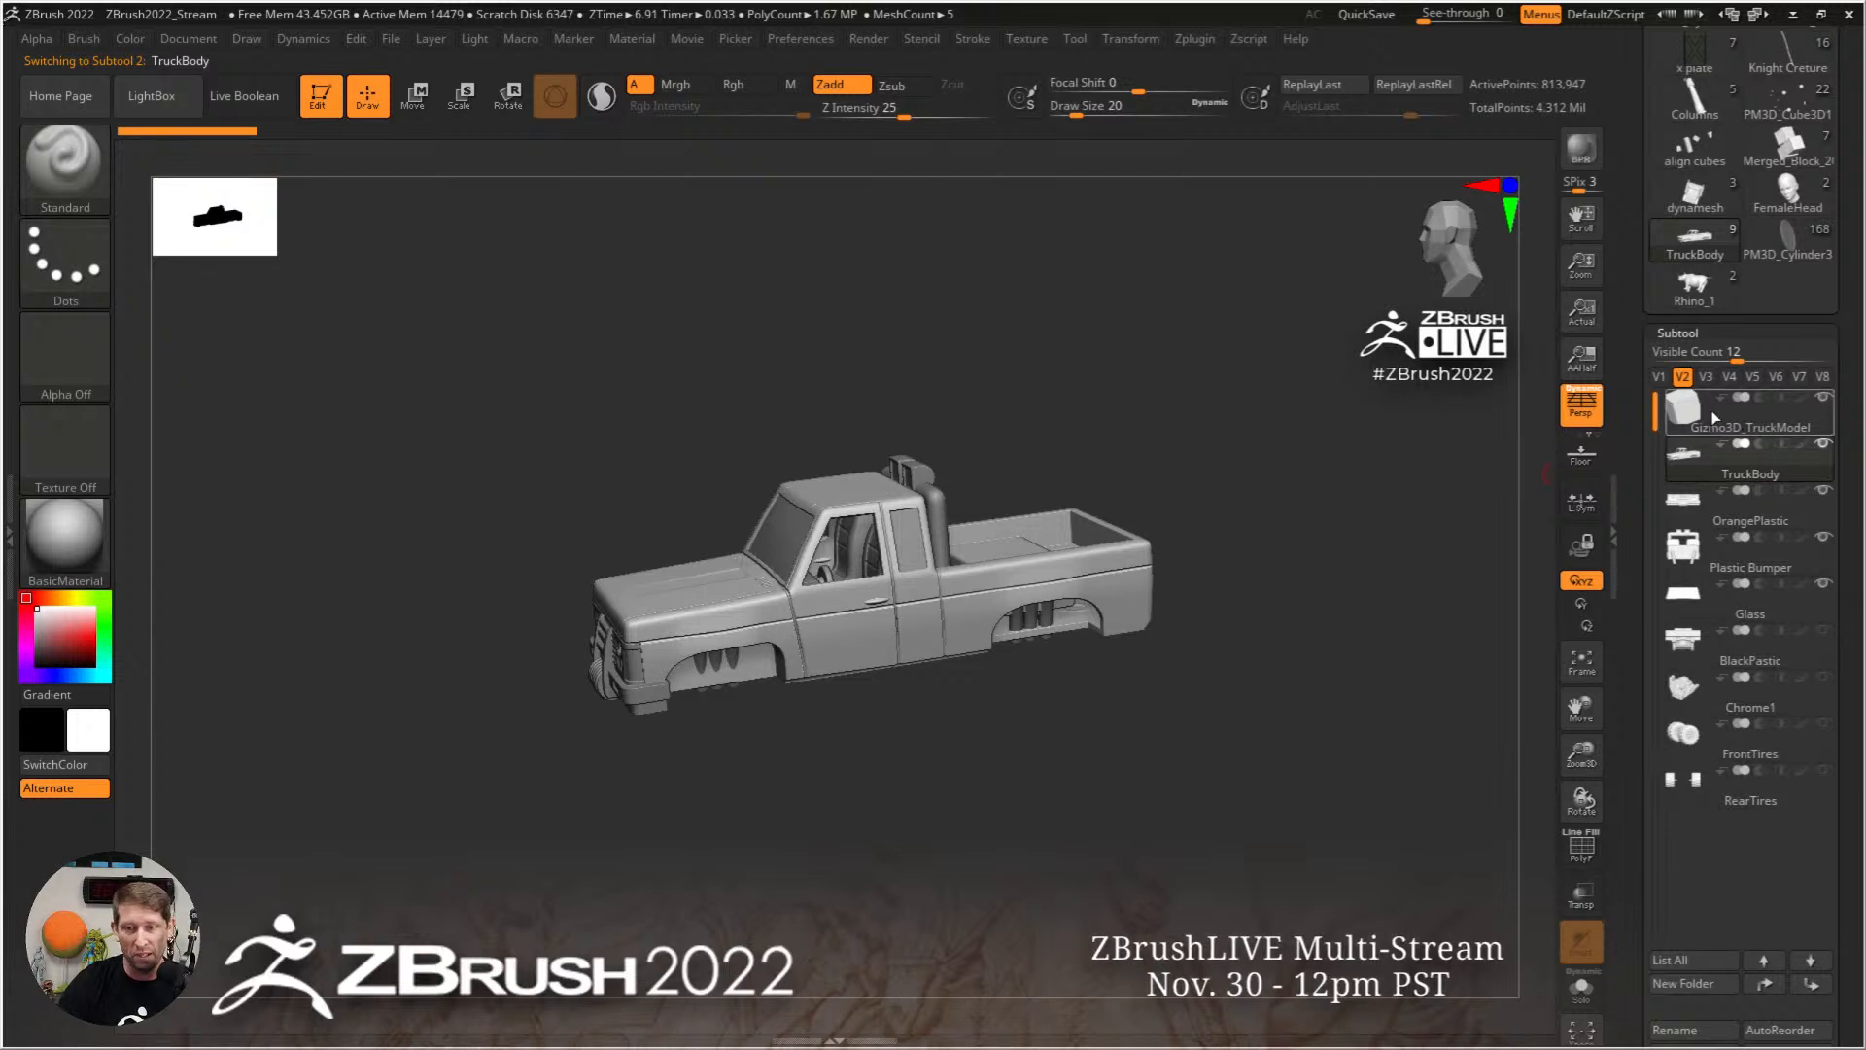
pyautogui.click(1659, 376)
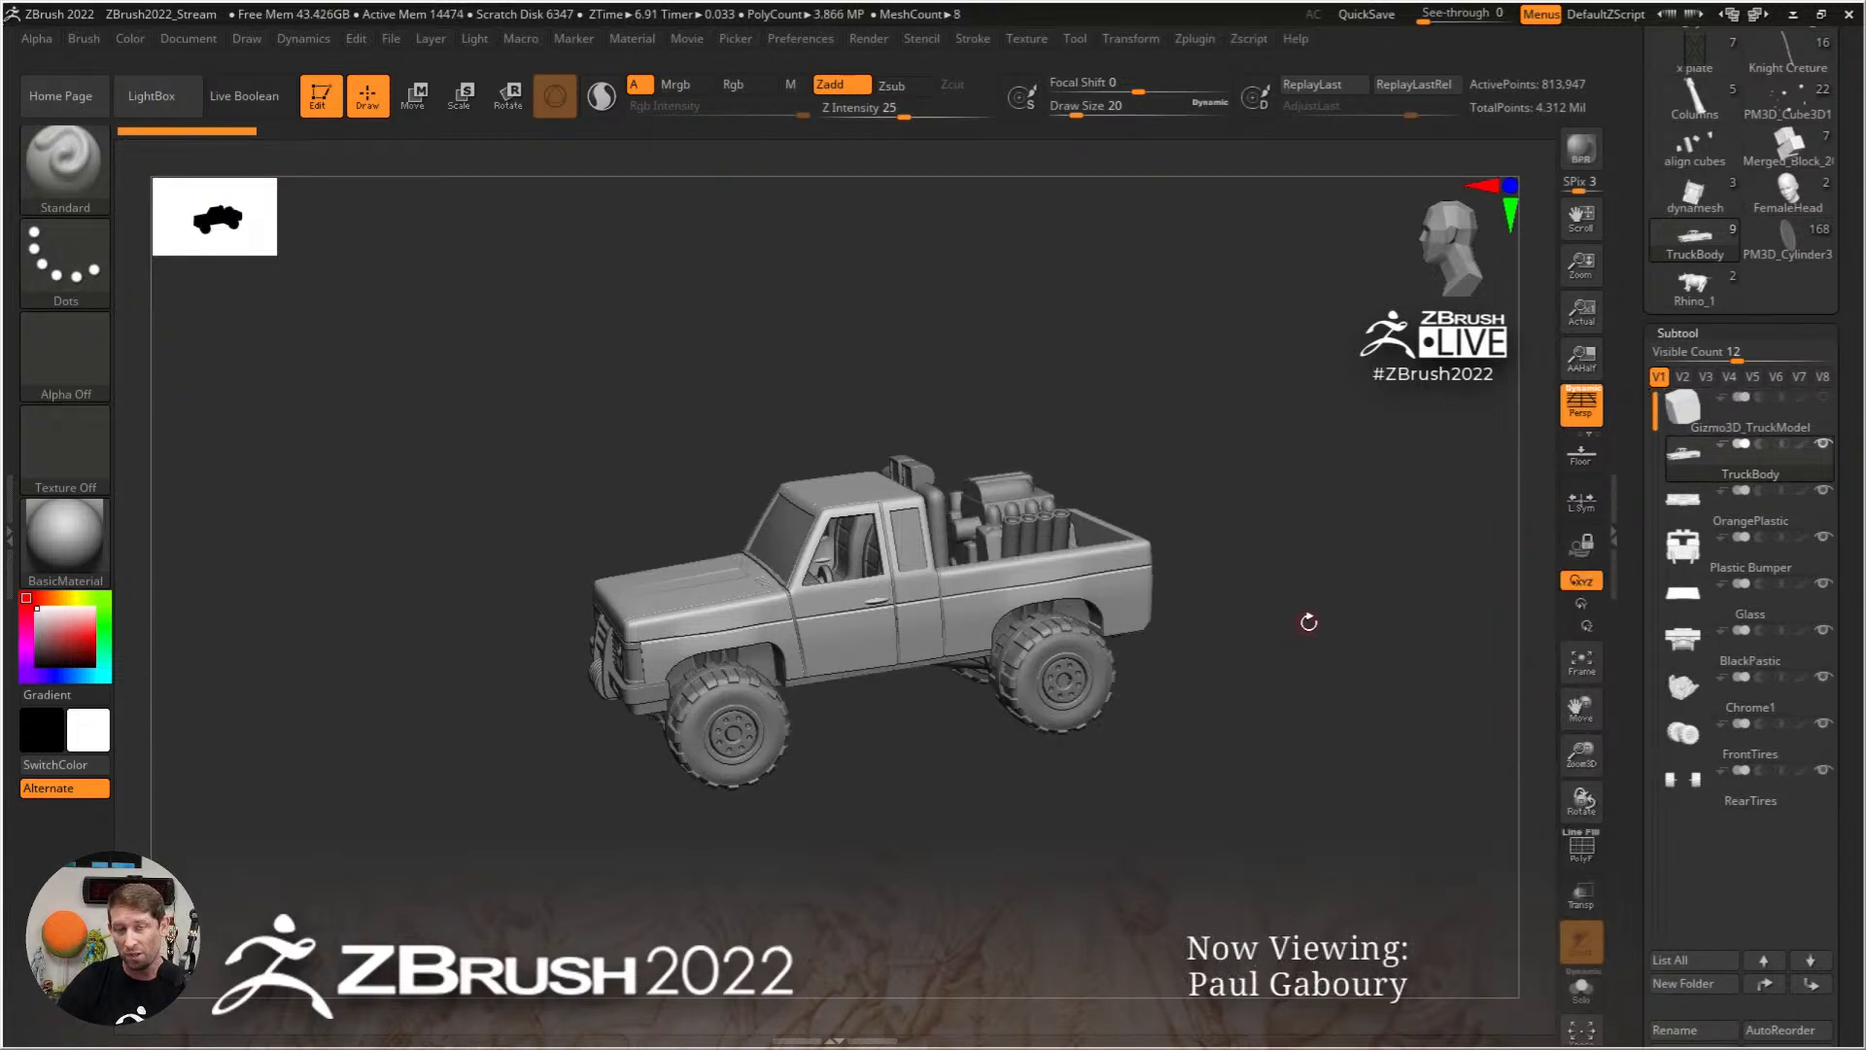
pyautogui.click(1682, 377)
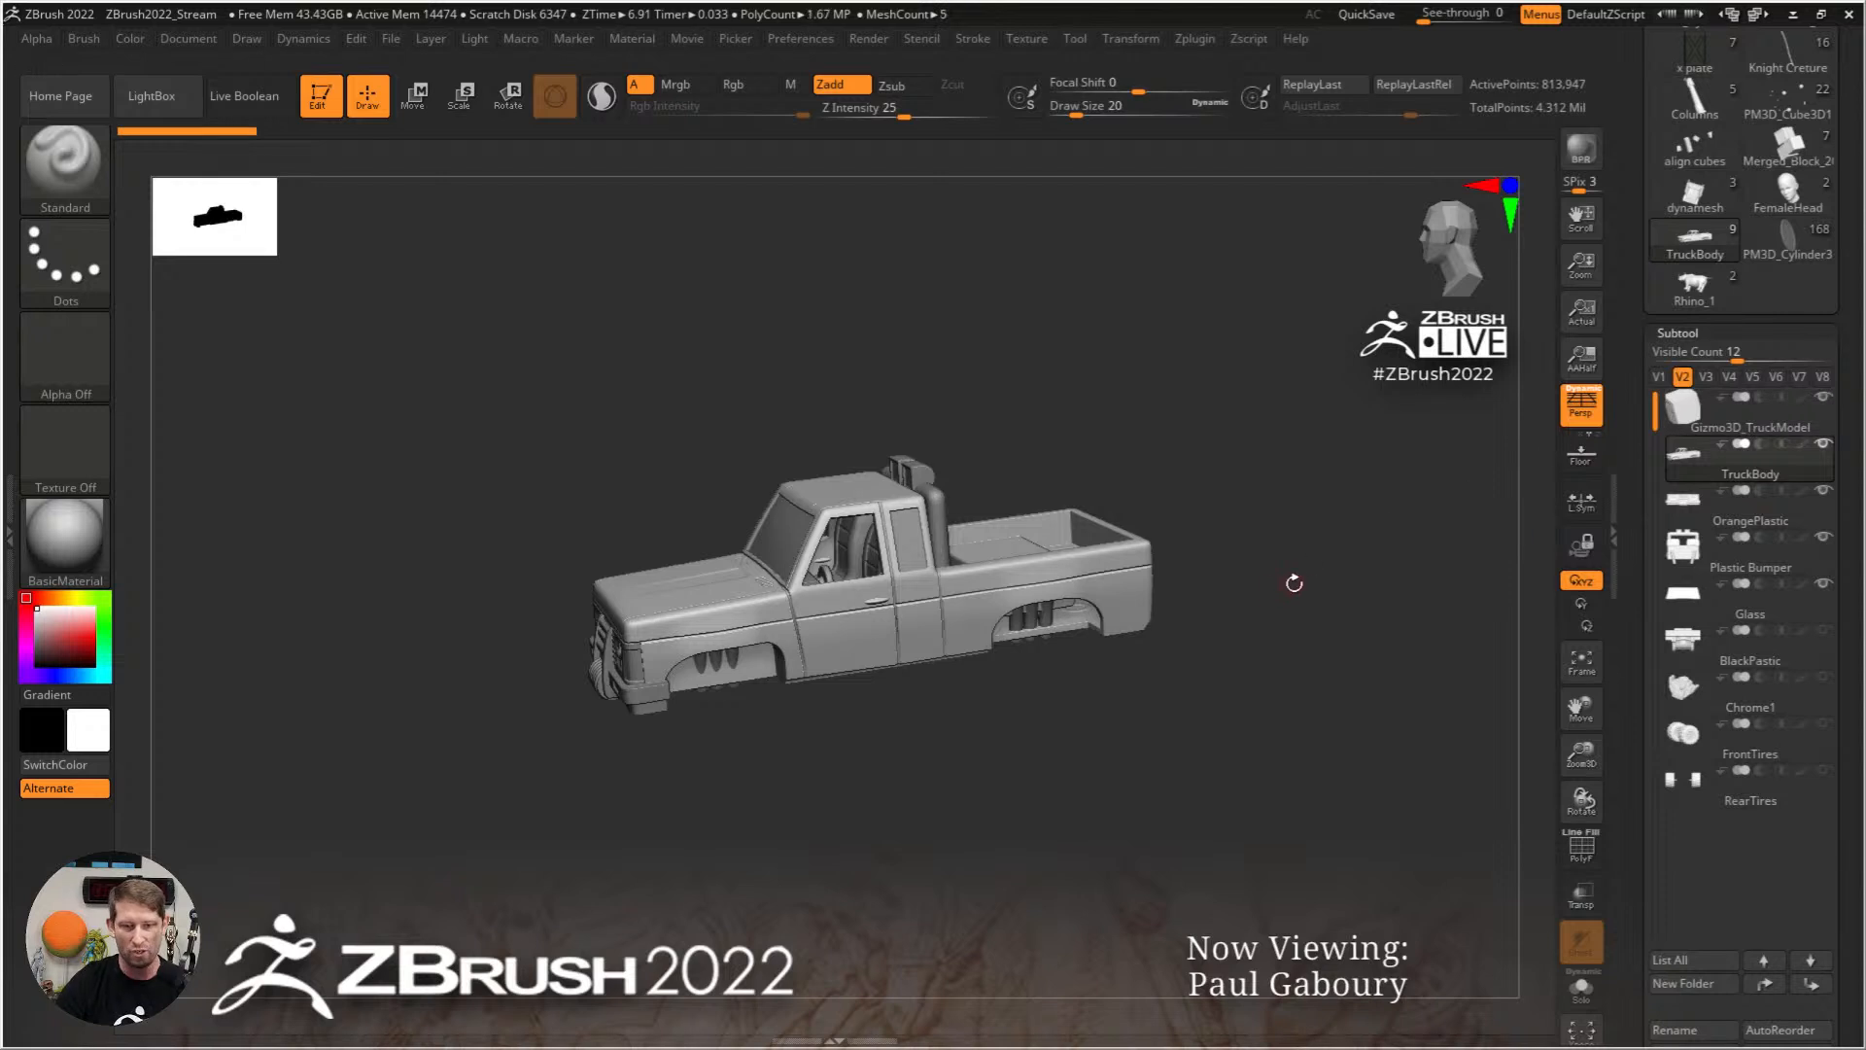
pyautogui.click(1706, 376)
pyautogui.moveTo(1772, 554)
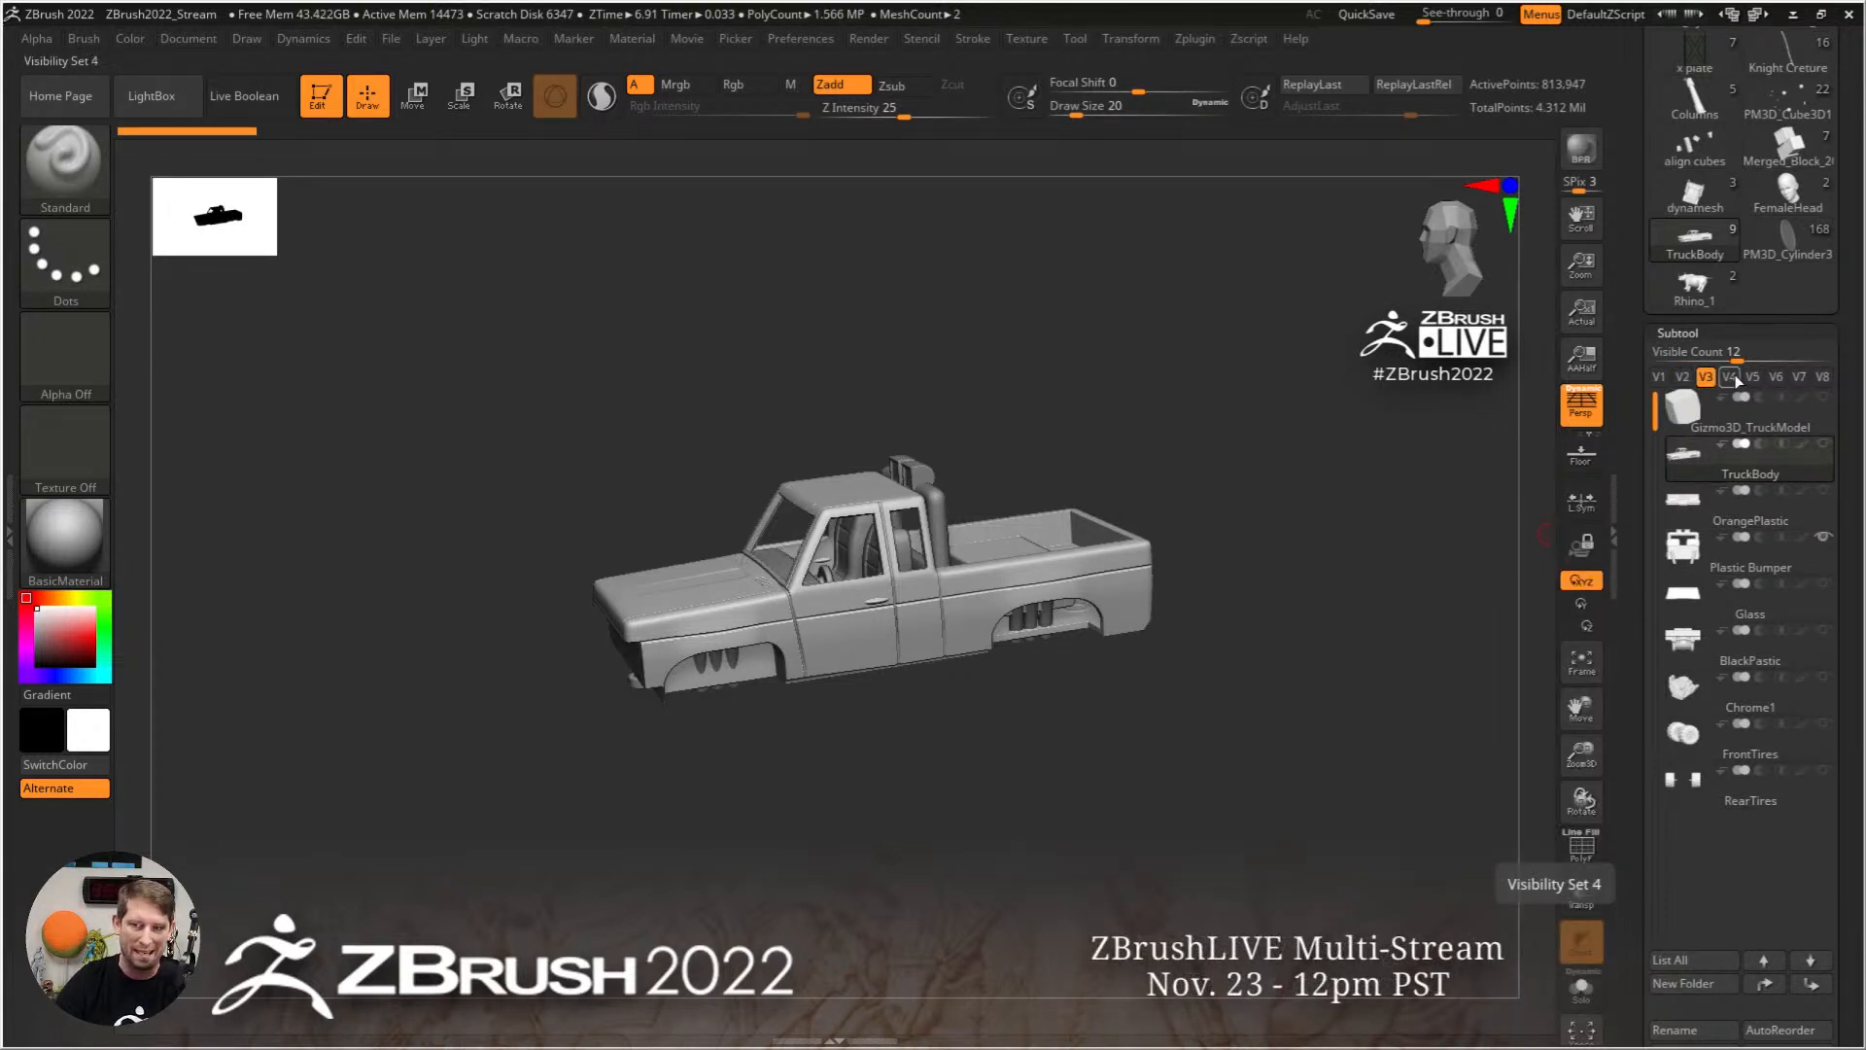
# Step: View the truck's visibility set 4 and make FrontTires the active subtool
pyautogui.click(1729, 376)
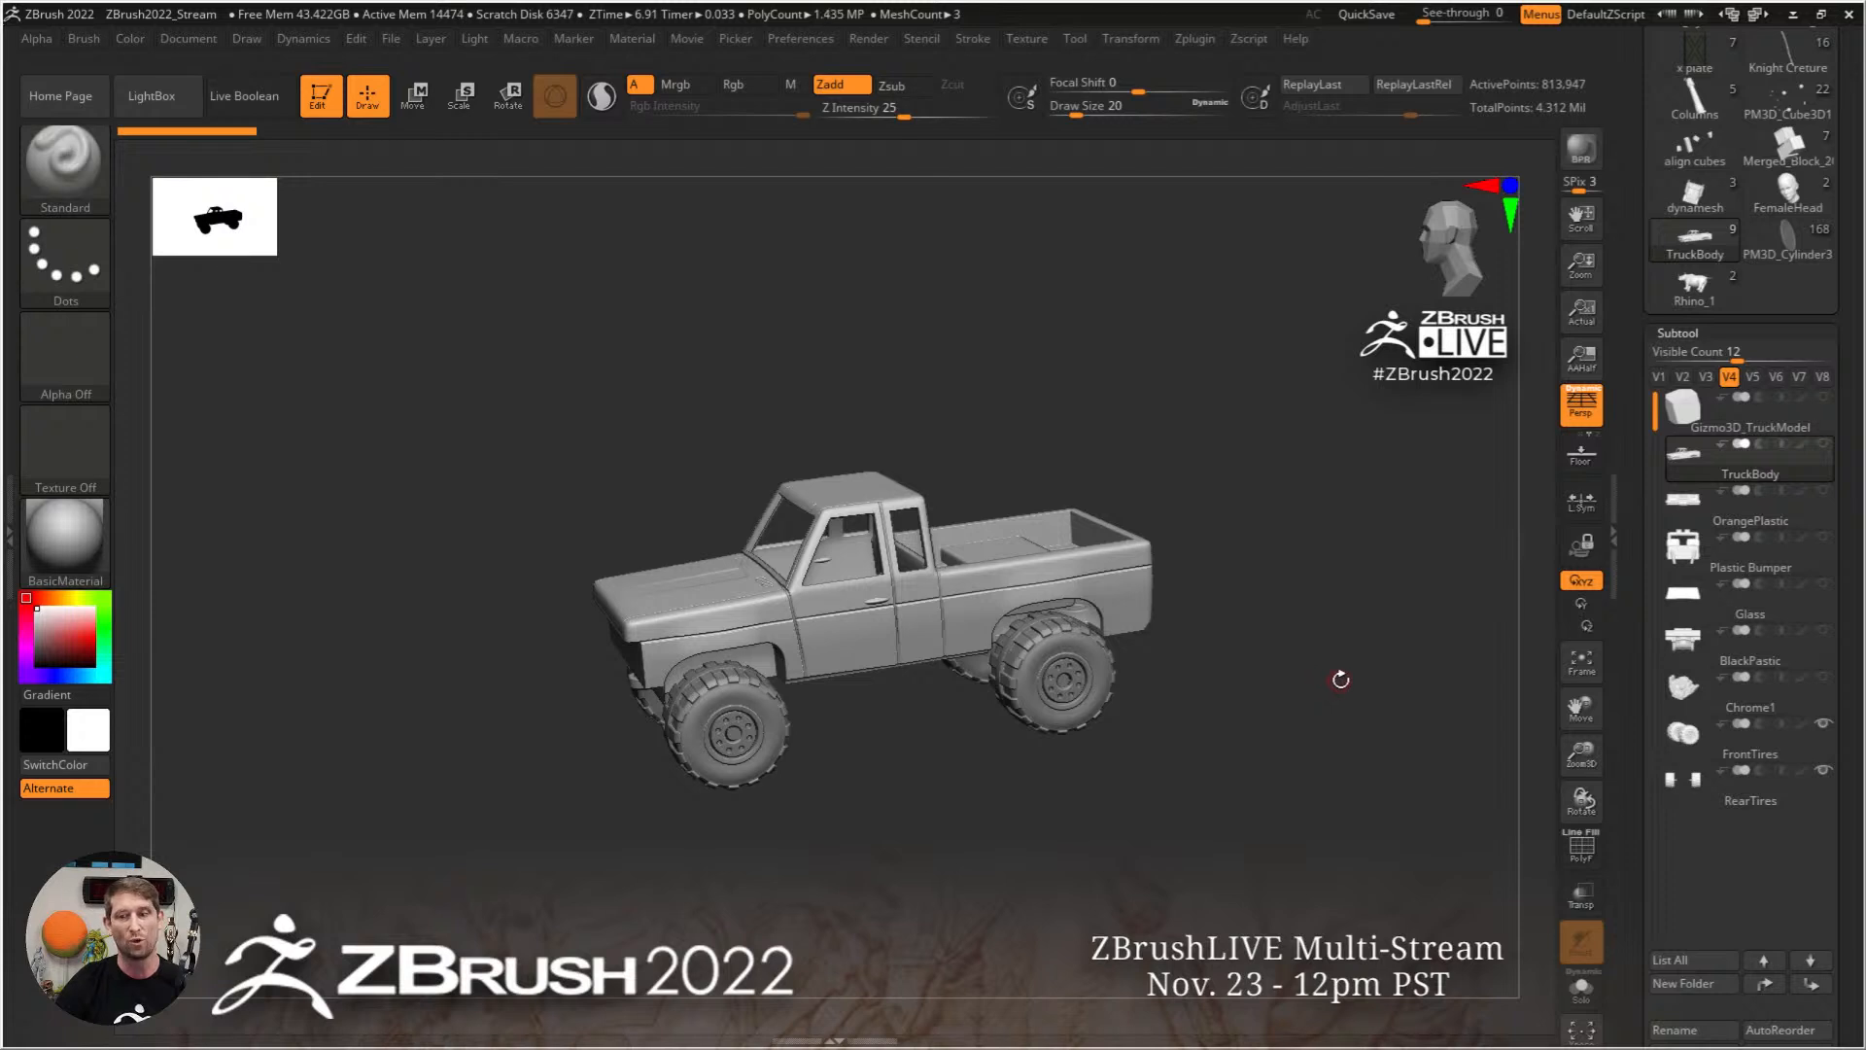
pyautogui.click(1682, 751)
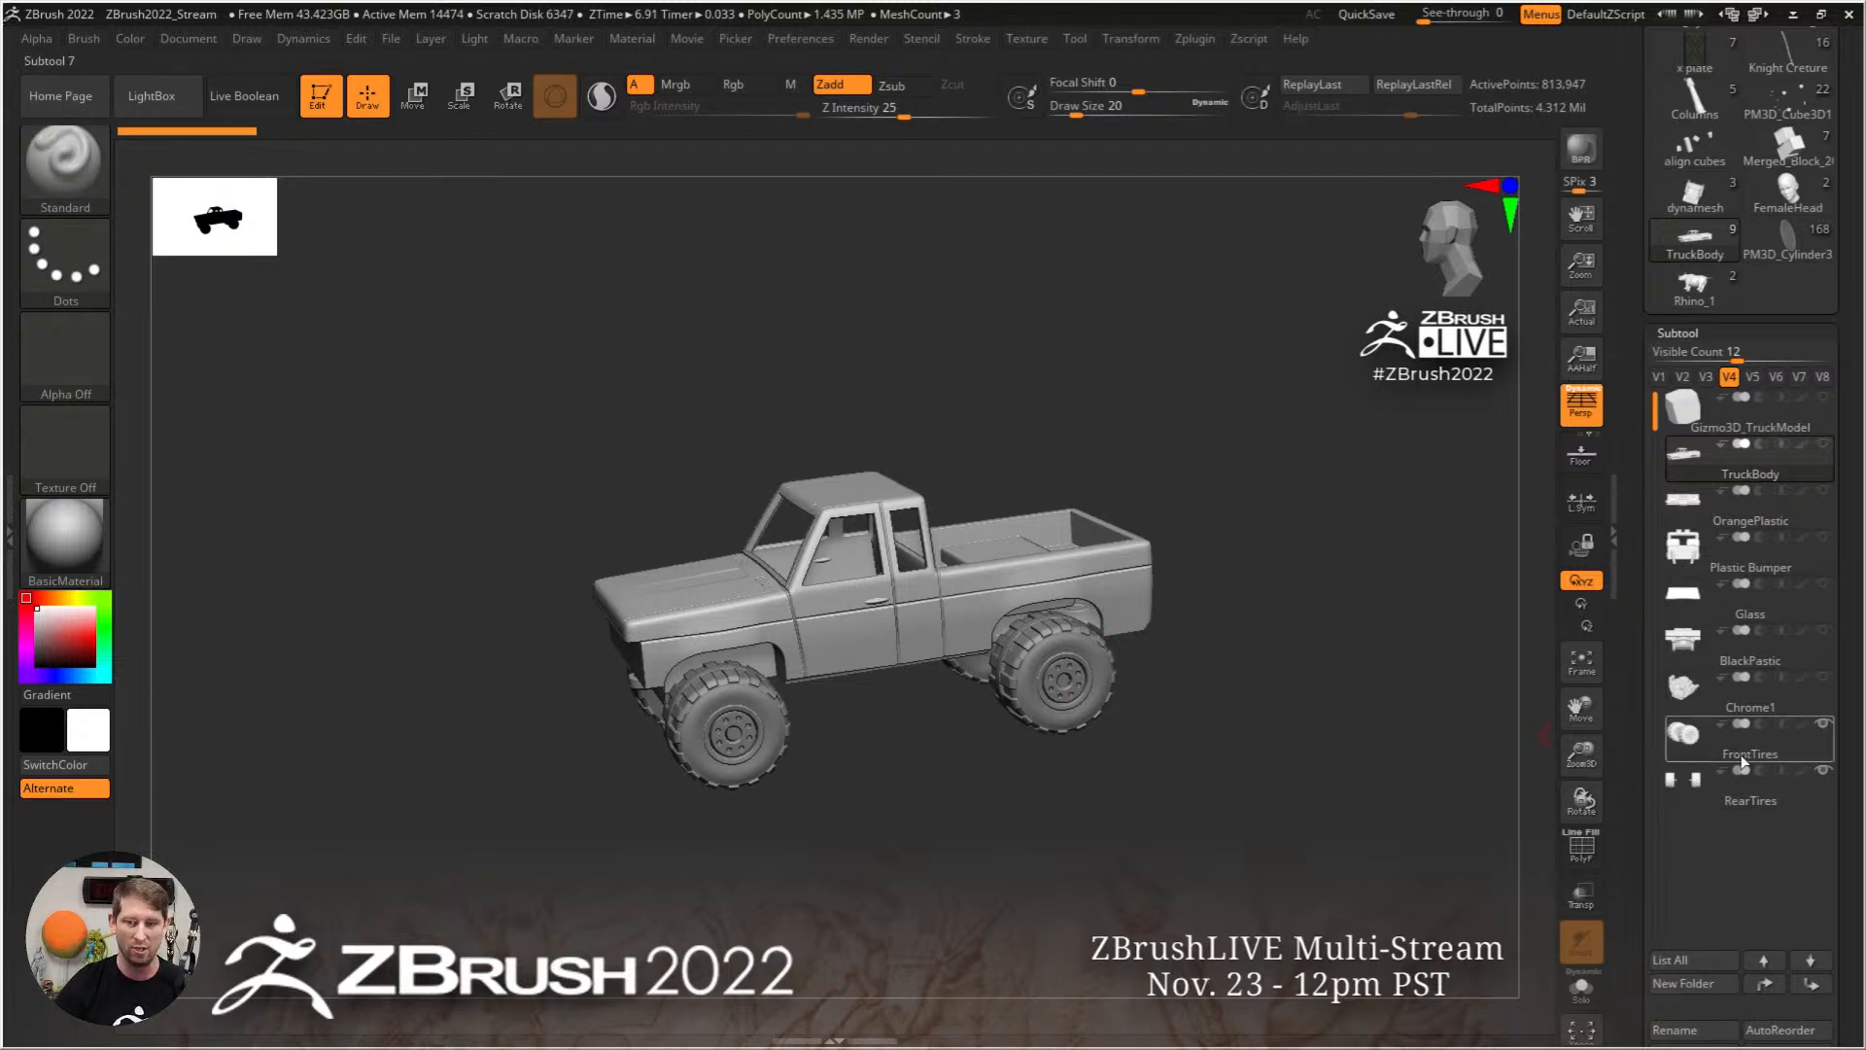
pyautogui.moveTo(1182, 704); pyautogui.dragTo(1227, 696)
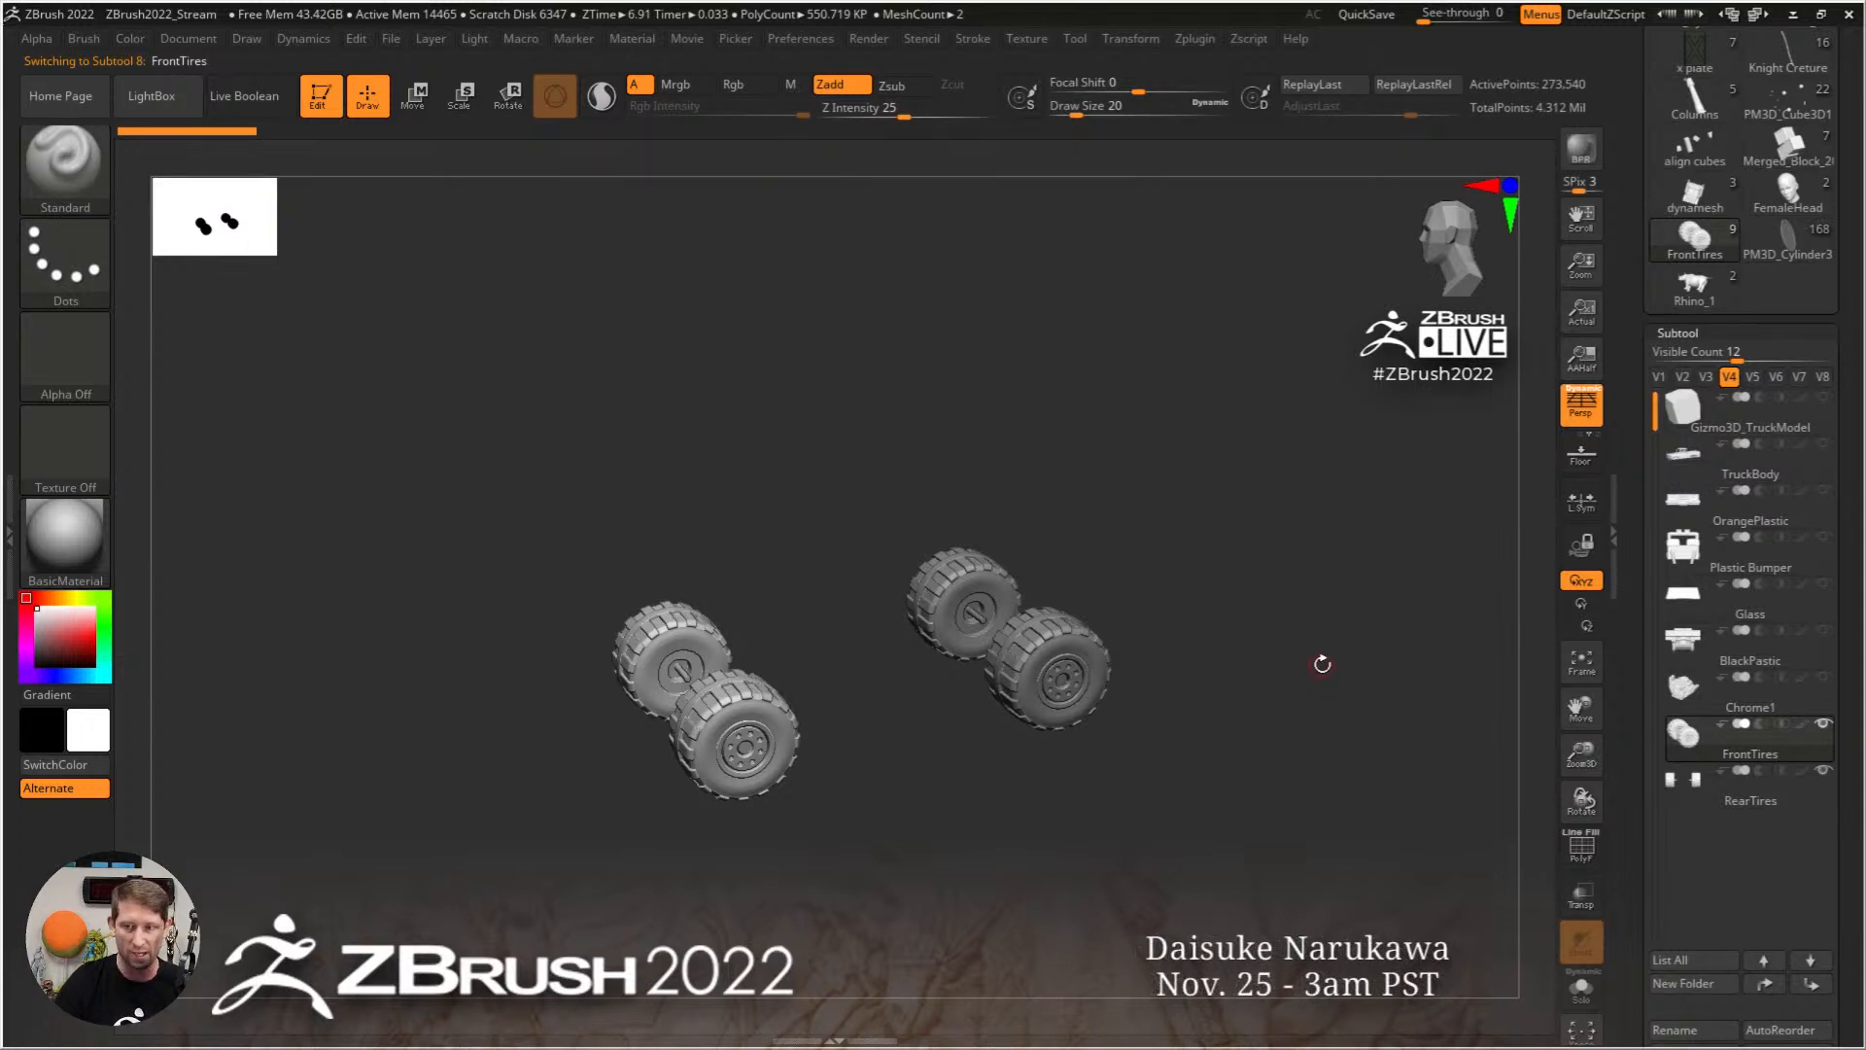
# Step: Compare the truck's visibility sets 3, 2 and 1 with FrontTires as the active subtool
pyautogui.click(1706, 376)
pyautogui.click(1682, 376)
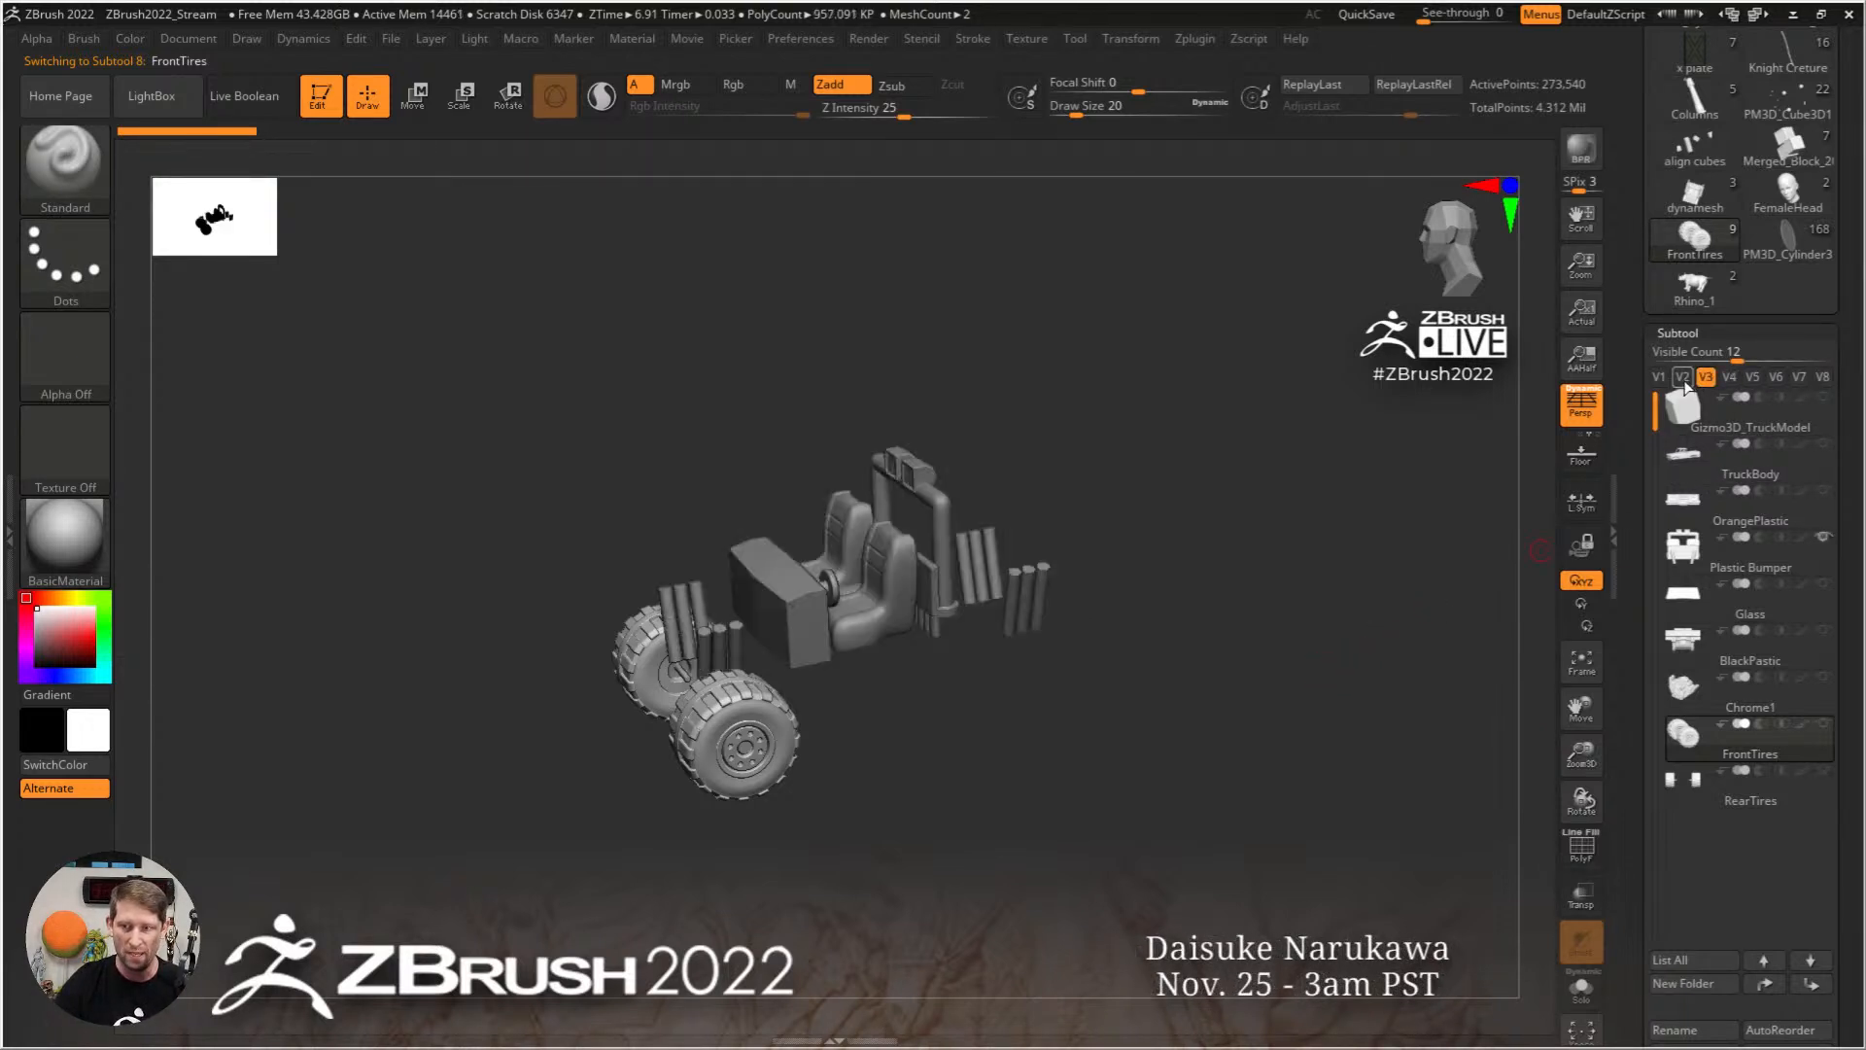
pyautogui.click(1659, 376)
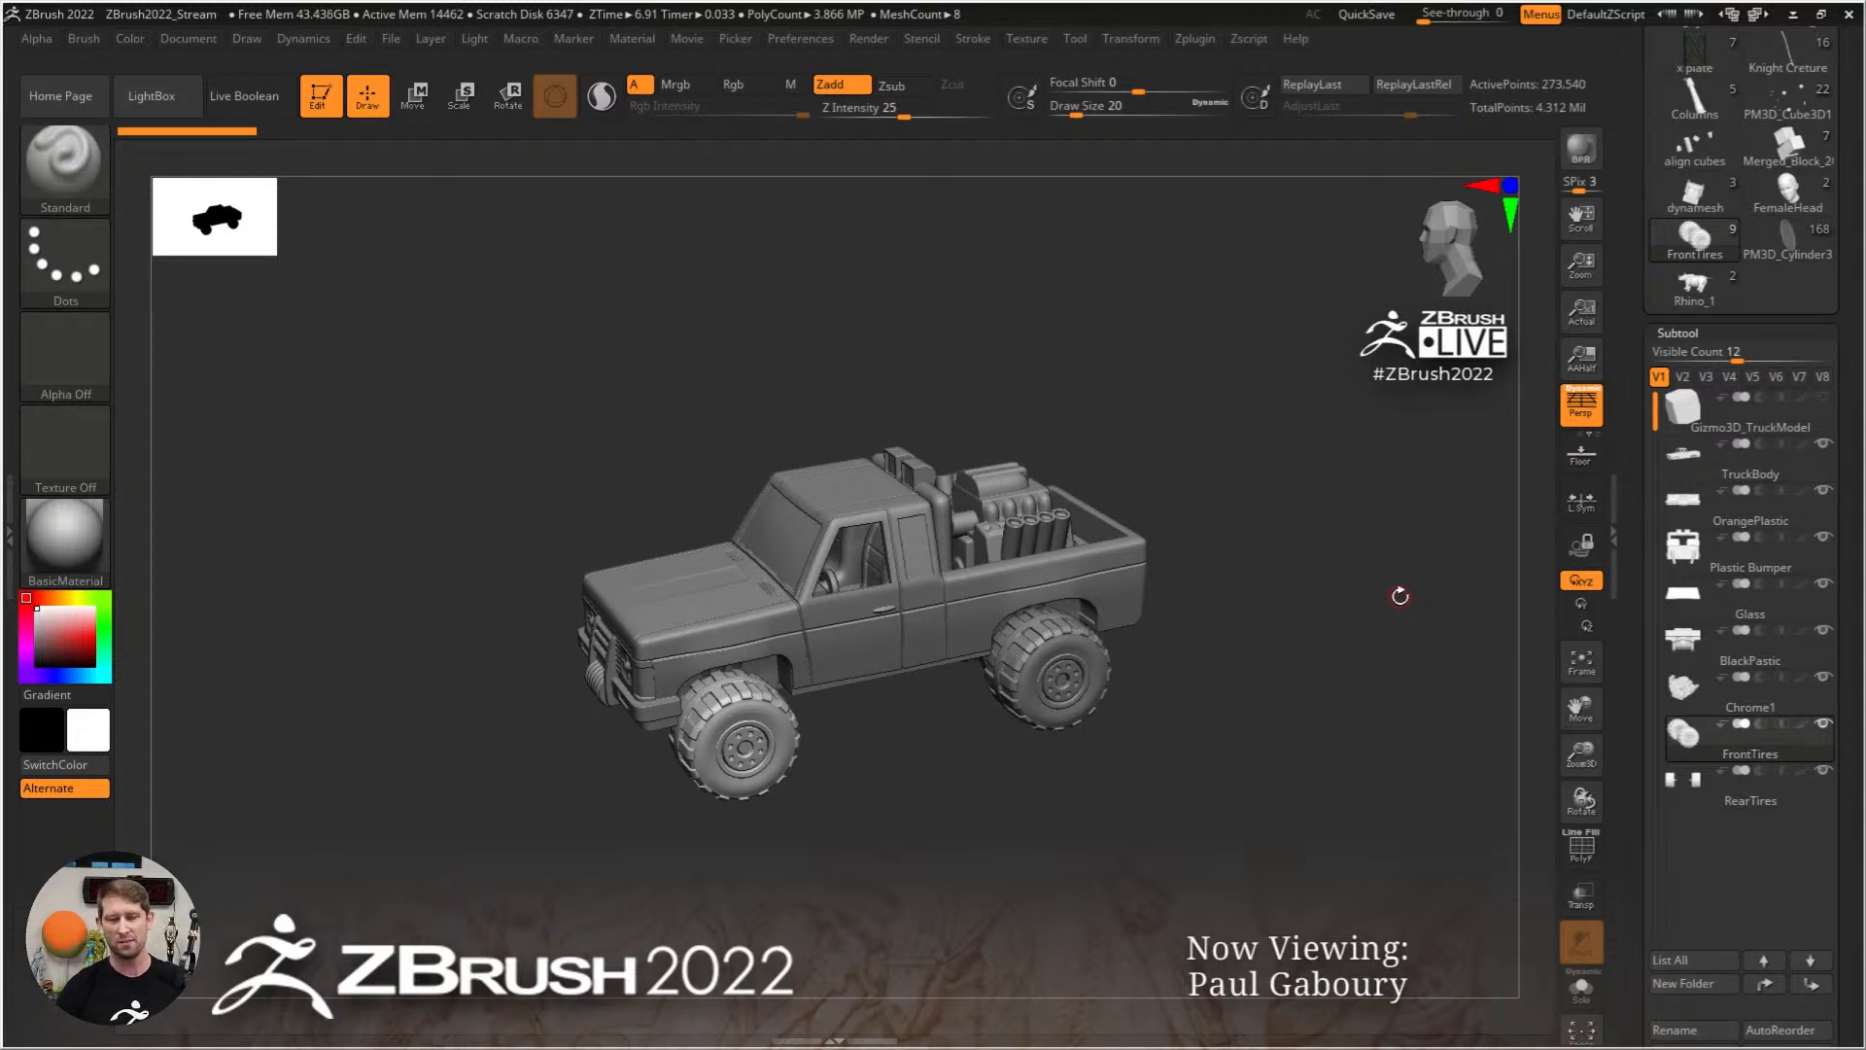
pyautogui.moveTo(1314, 637); pyautogui.dragTo(1322, 604)
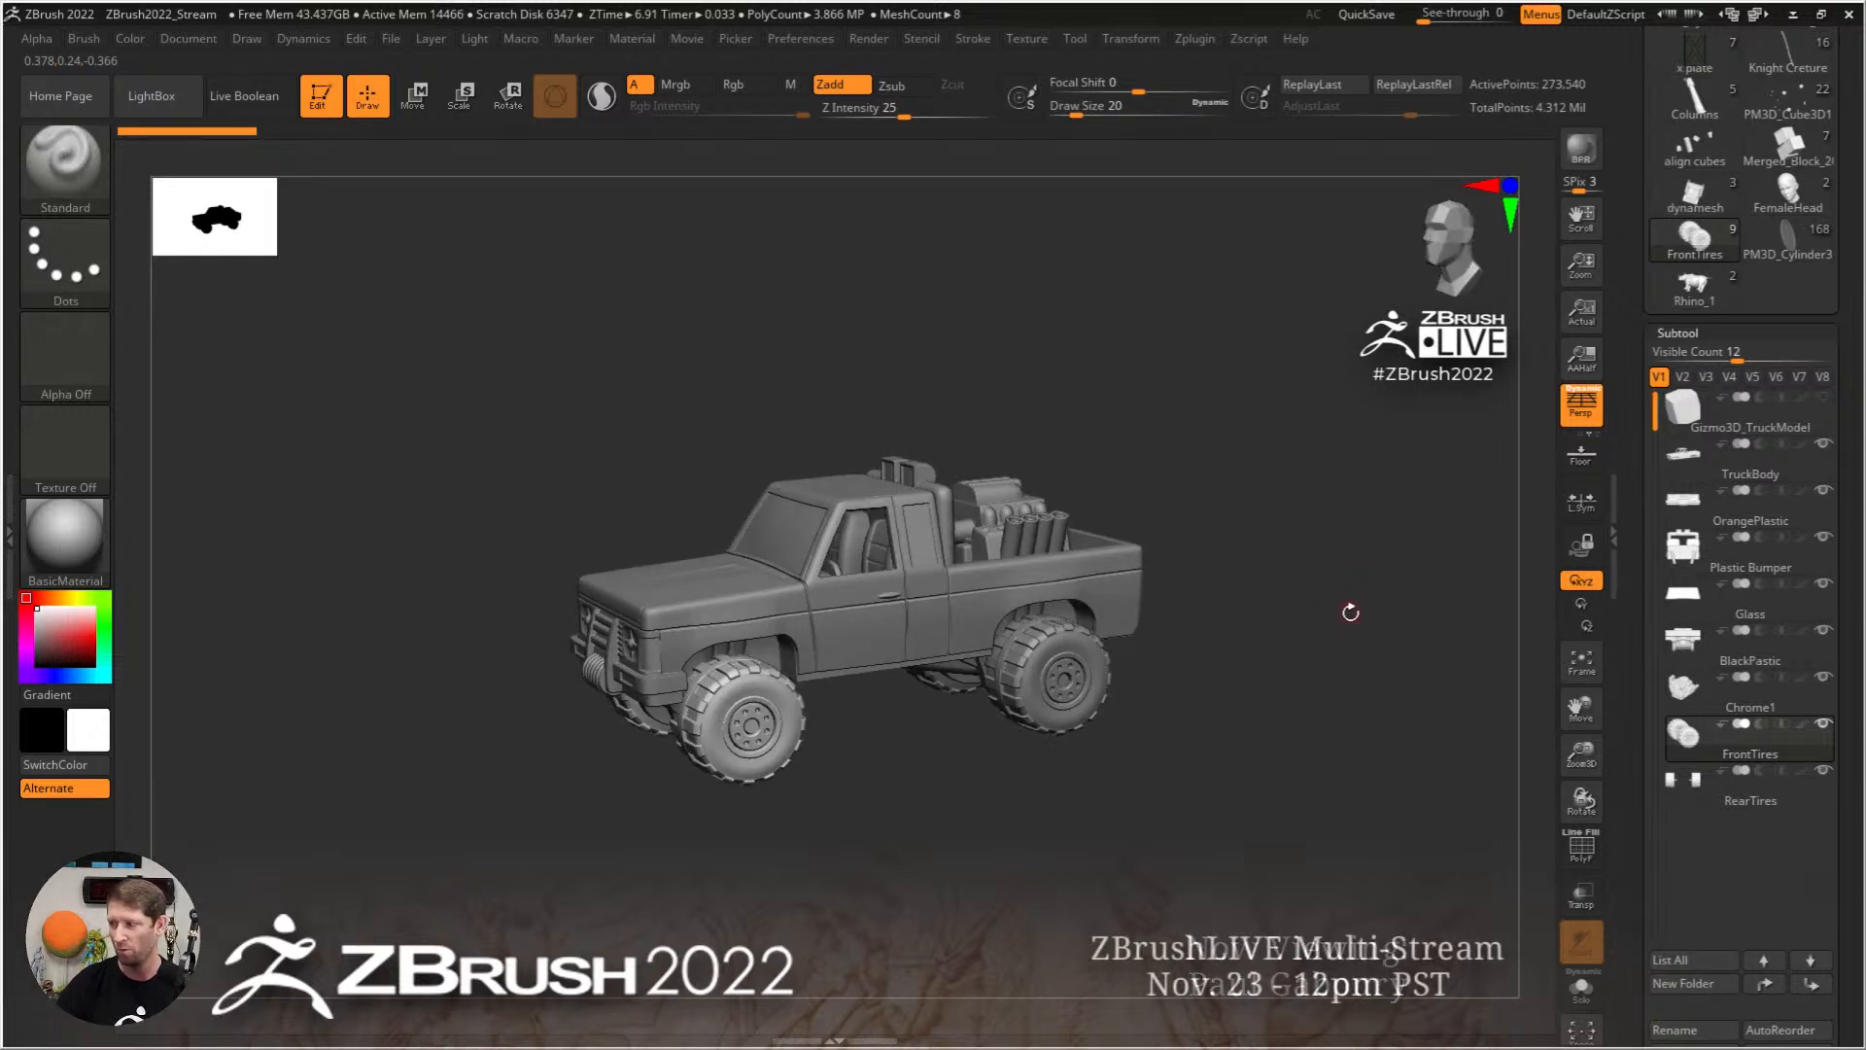
# Step: Switch to the FemaleHead tool and select the ScribeChisel brush
pyautogui.scroll(3, 1782, 387)
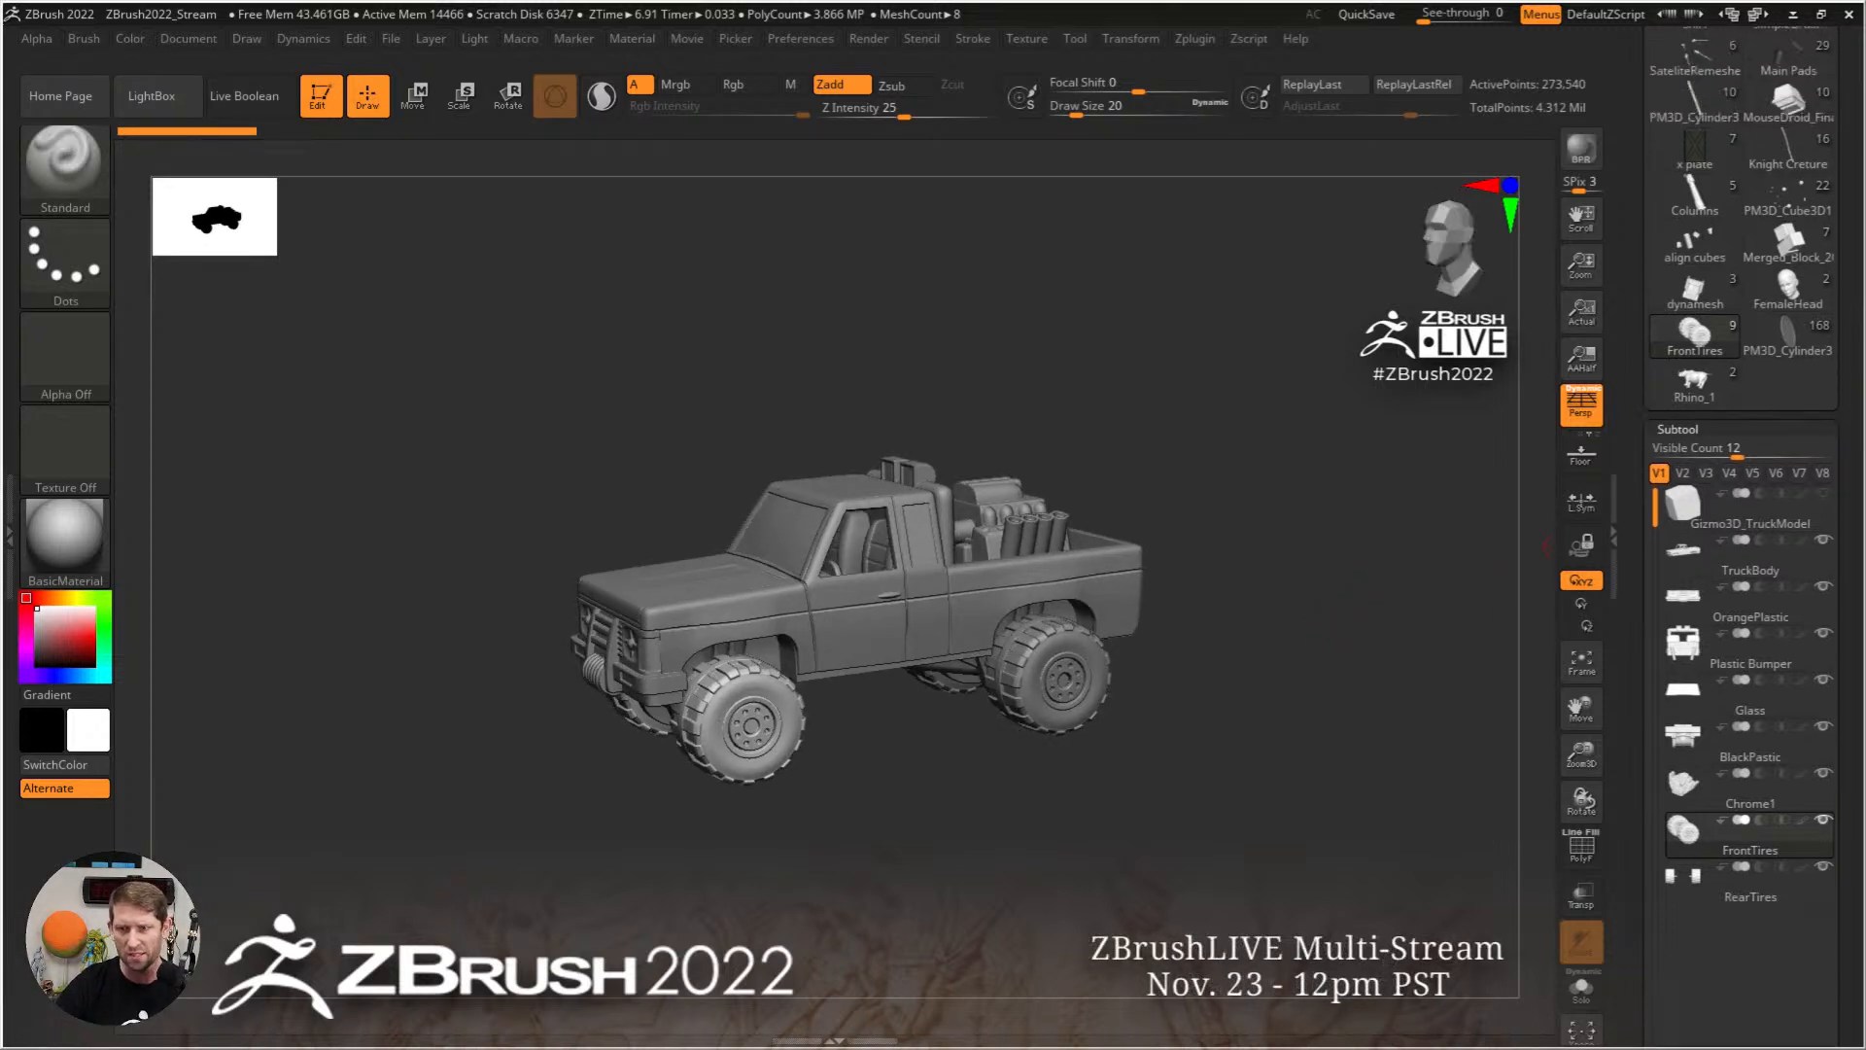
pyautogui.click(1788, 340)
pyautogui.moveTo(1108, 617); pyautogui.dragTo(1220, 582)
pyautogui.press('b')
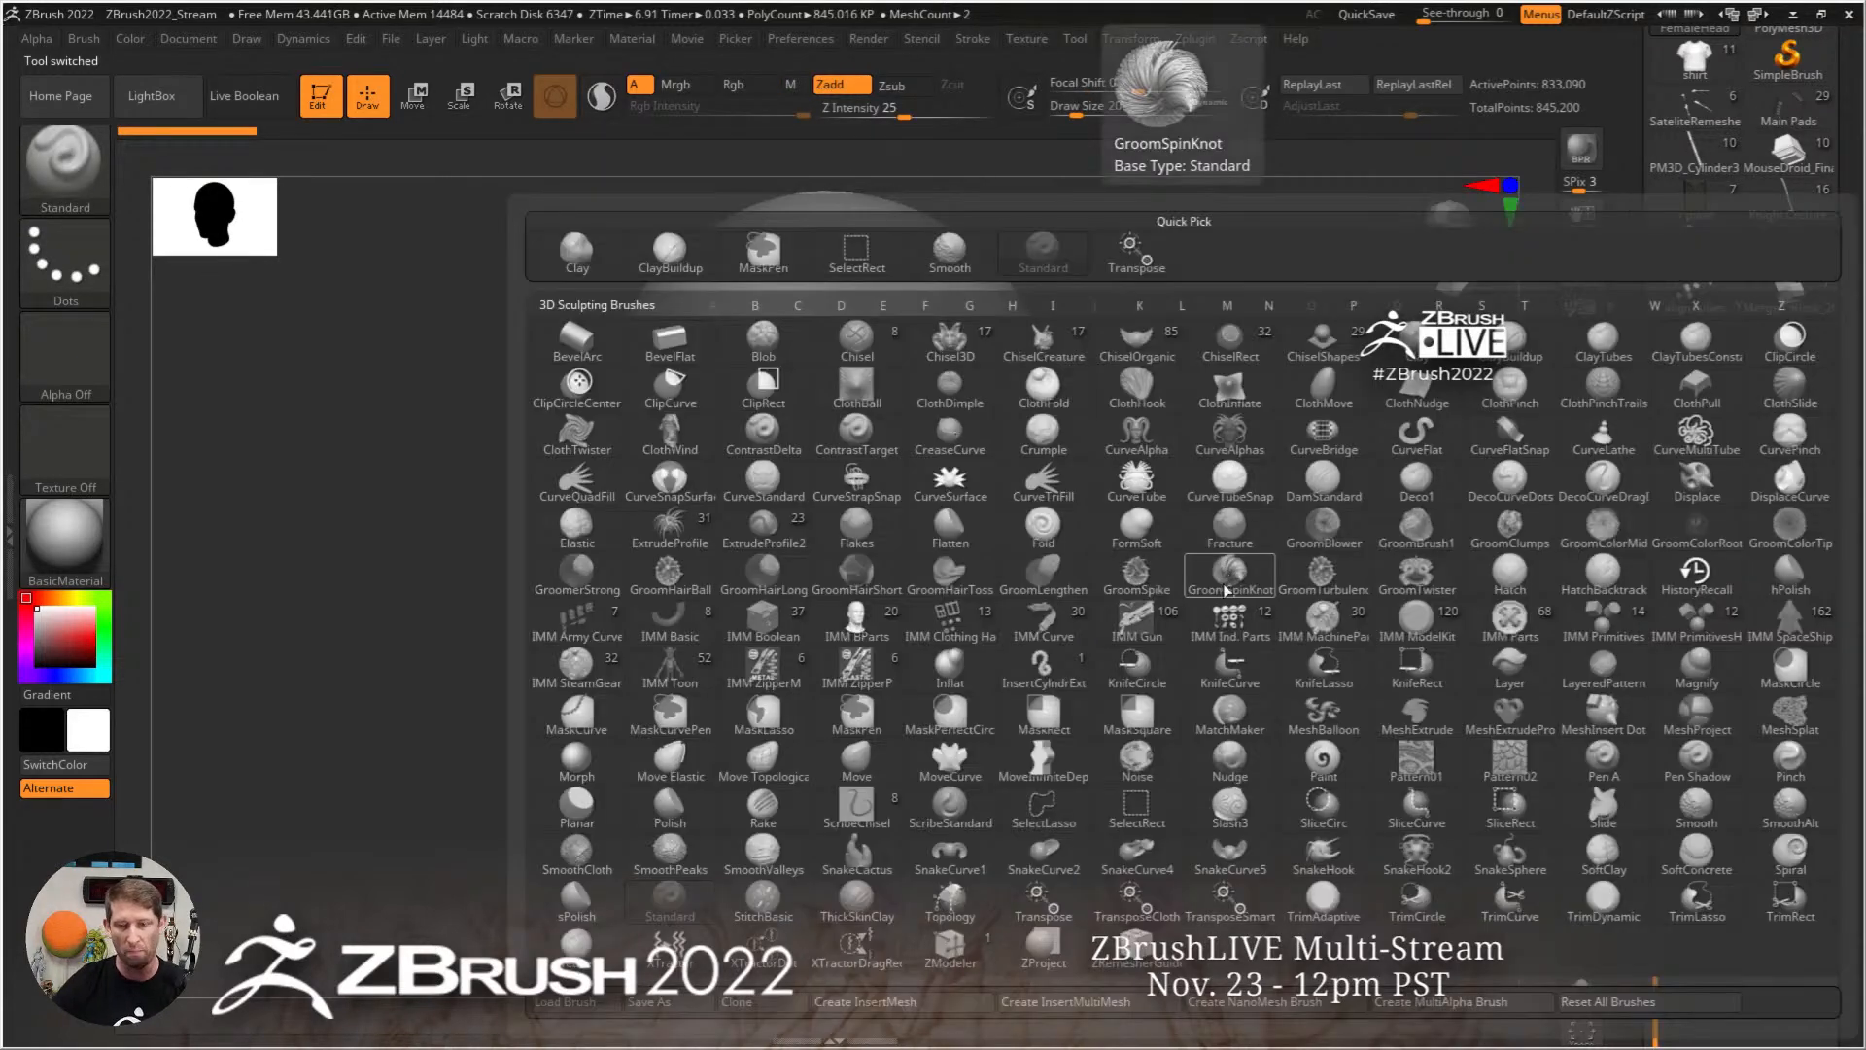
pyautogui.press('s')
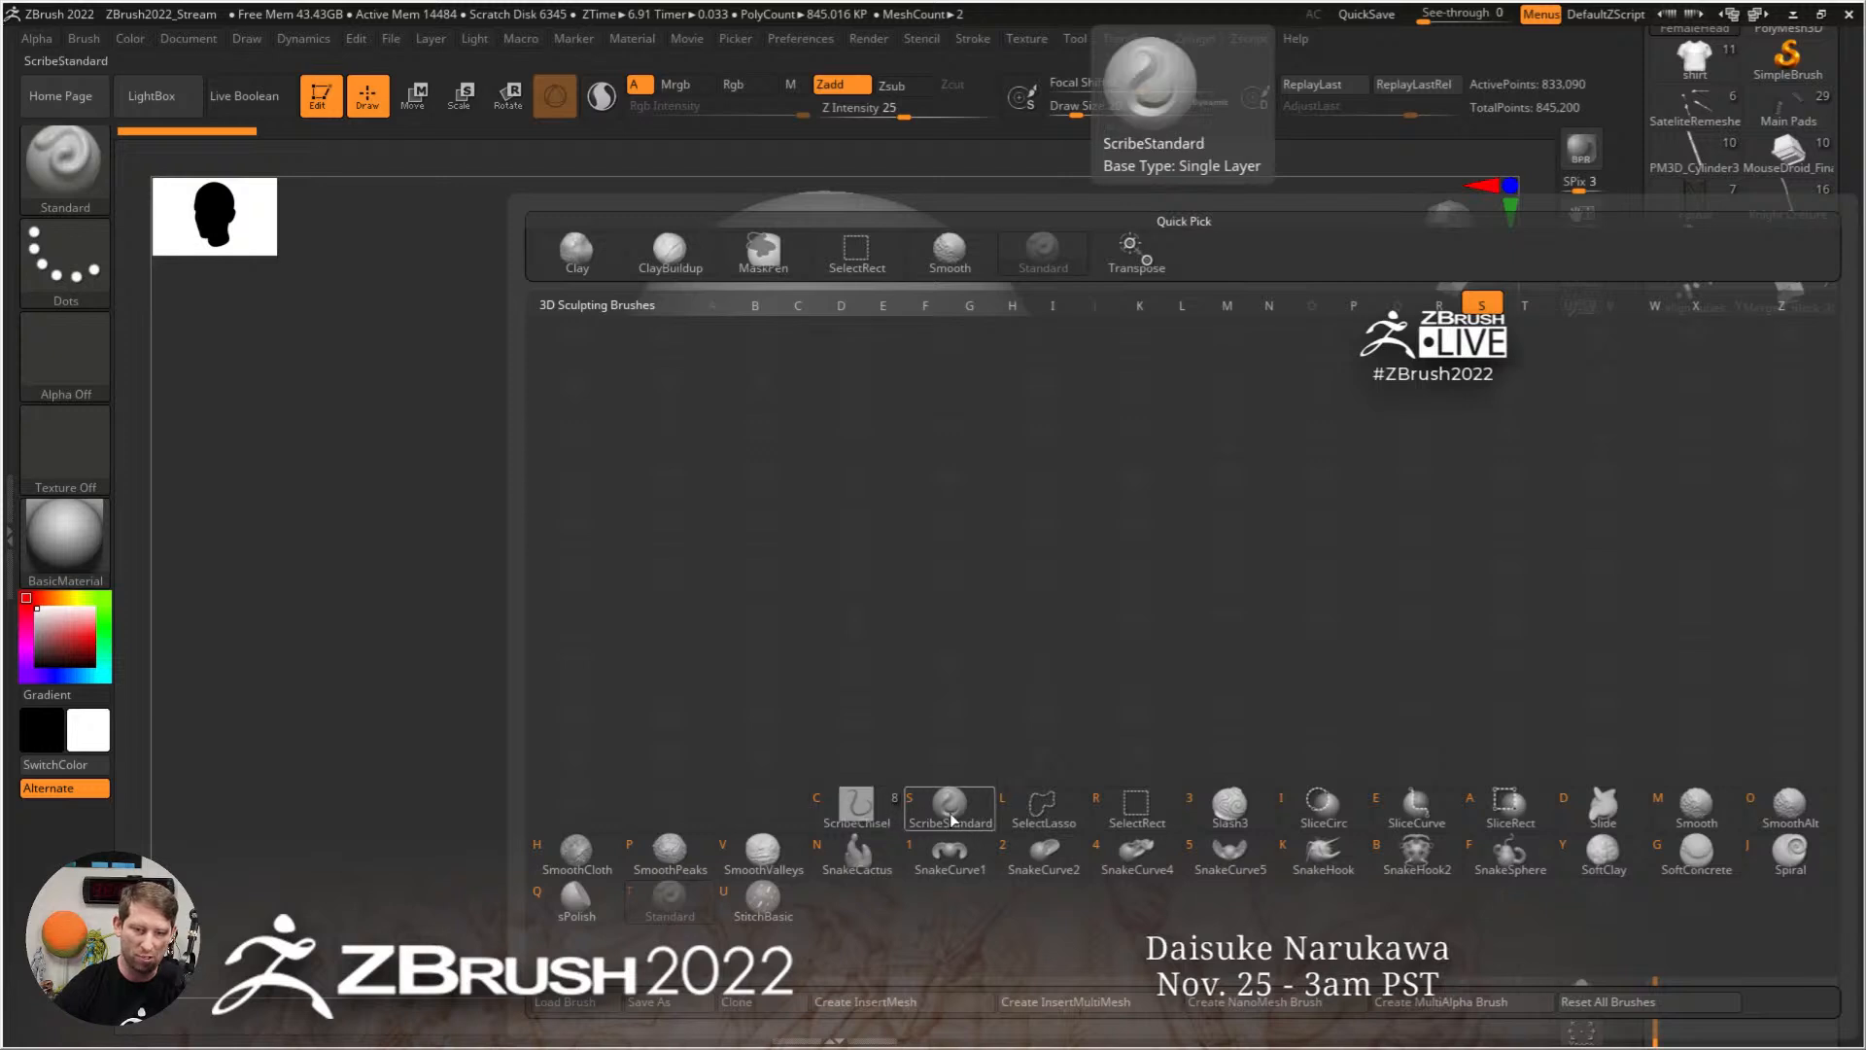
pyautogui.click(849, 807)
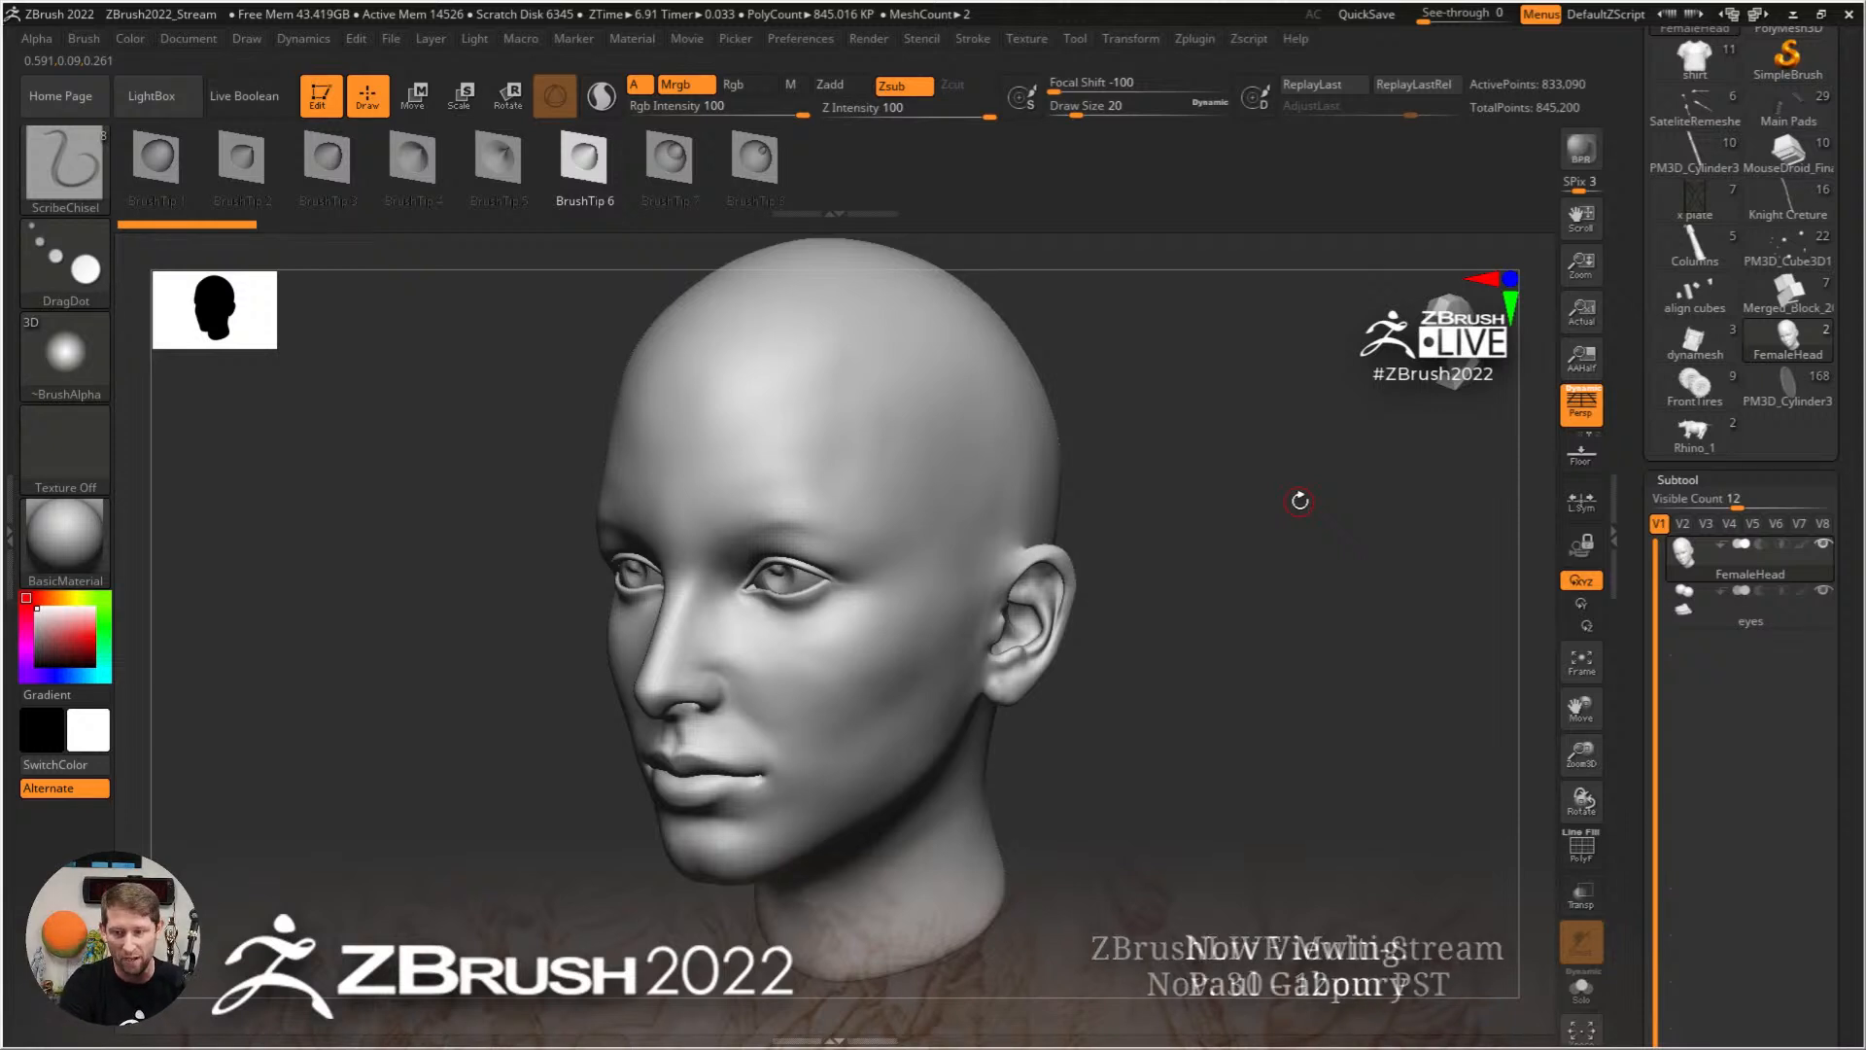
pyautogui.moveTo(1225, 479)
pyautogui.mouseDown()
pyautogui.moveTo(915, 502)
pyautogui.moveTo(837, 521)
pyautogui.moveTo(800, 579)
pyautogui.moveTo(746, 574)
pyautogui.moveTo(904, 479)
pyautogui.moveTo(1061, 564)
pyautogui.mouseUp()
pyautogui.moveTo(1196, 584); pyautogui.dragTo(1062, 616)
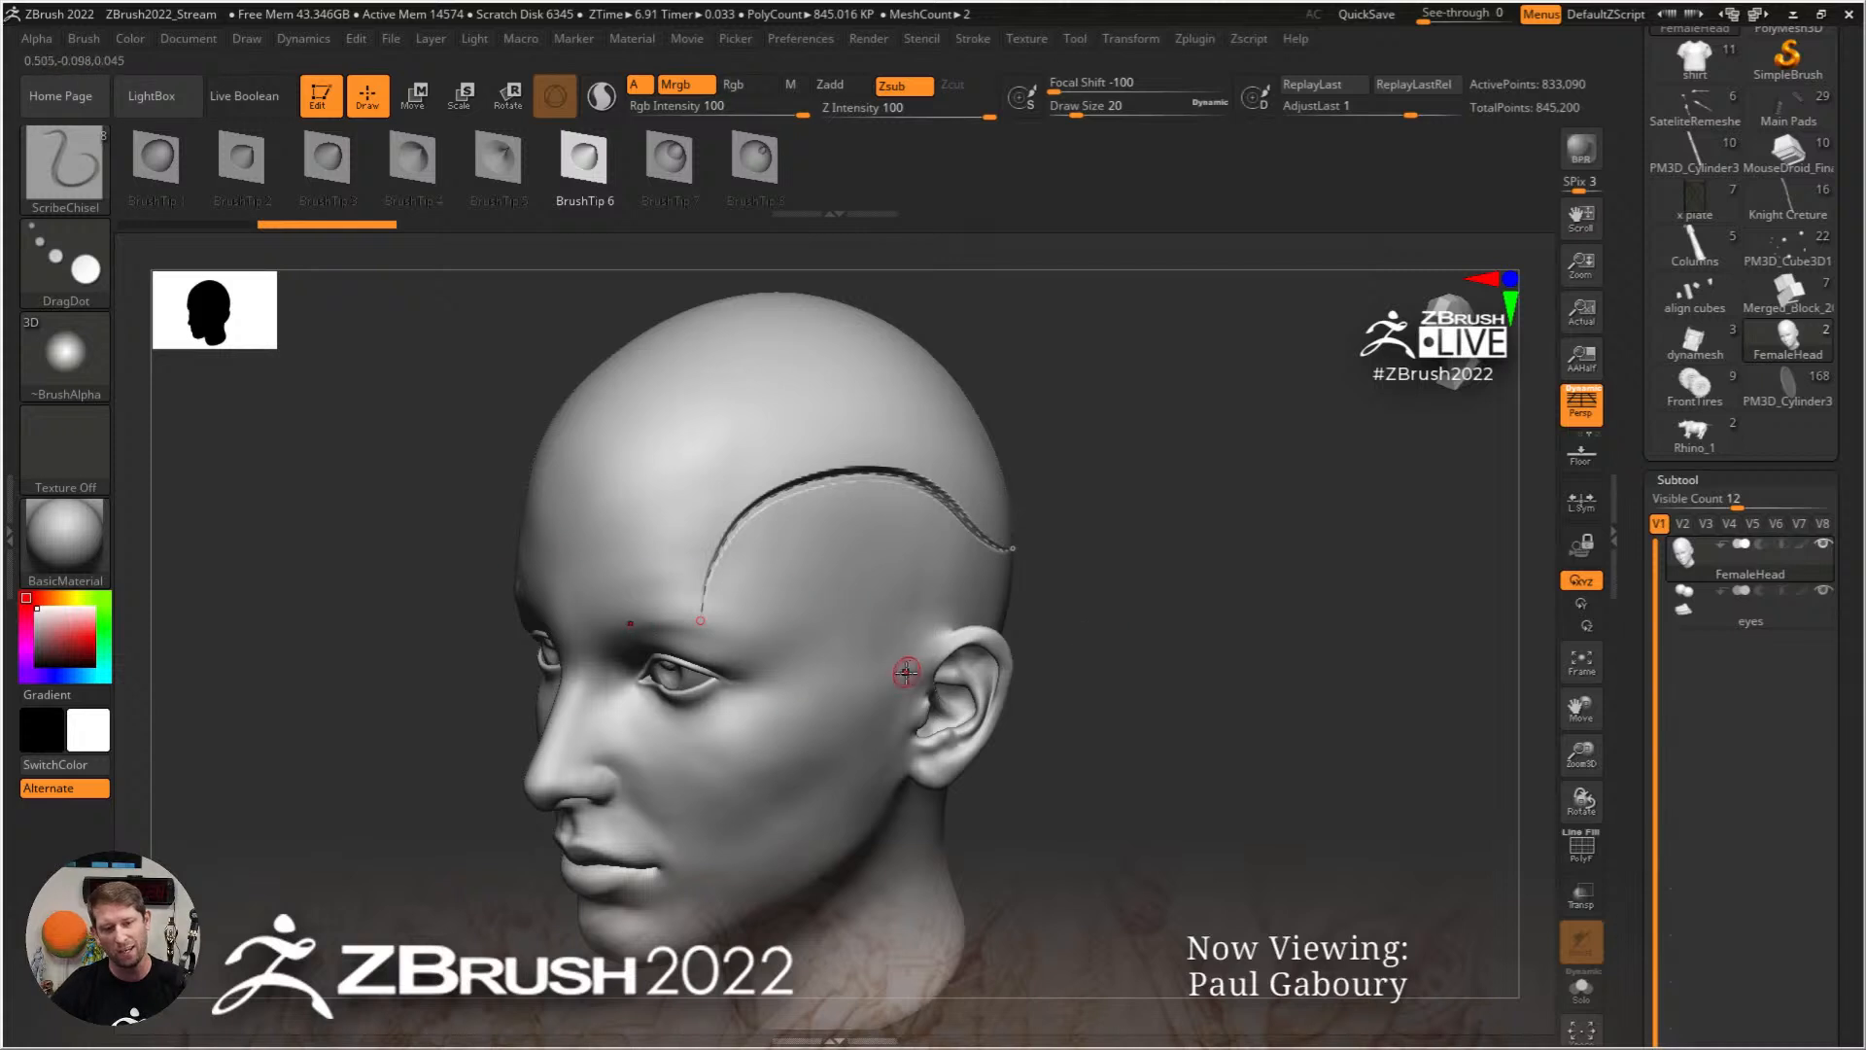
pyautogui.hotkey('ctrl', 'z')
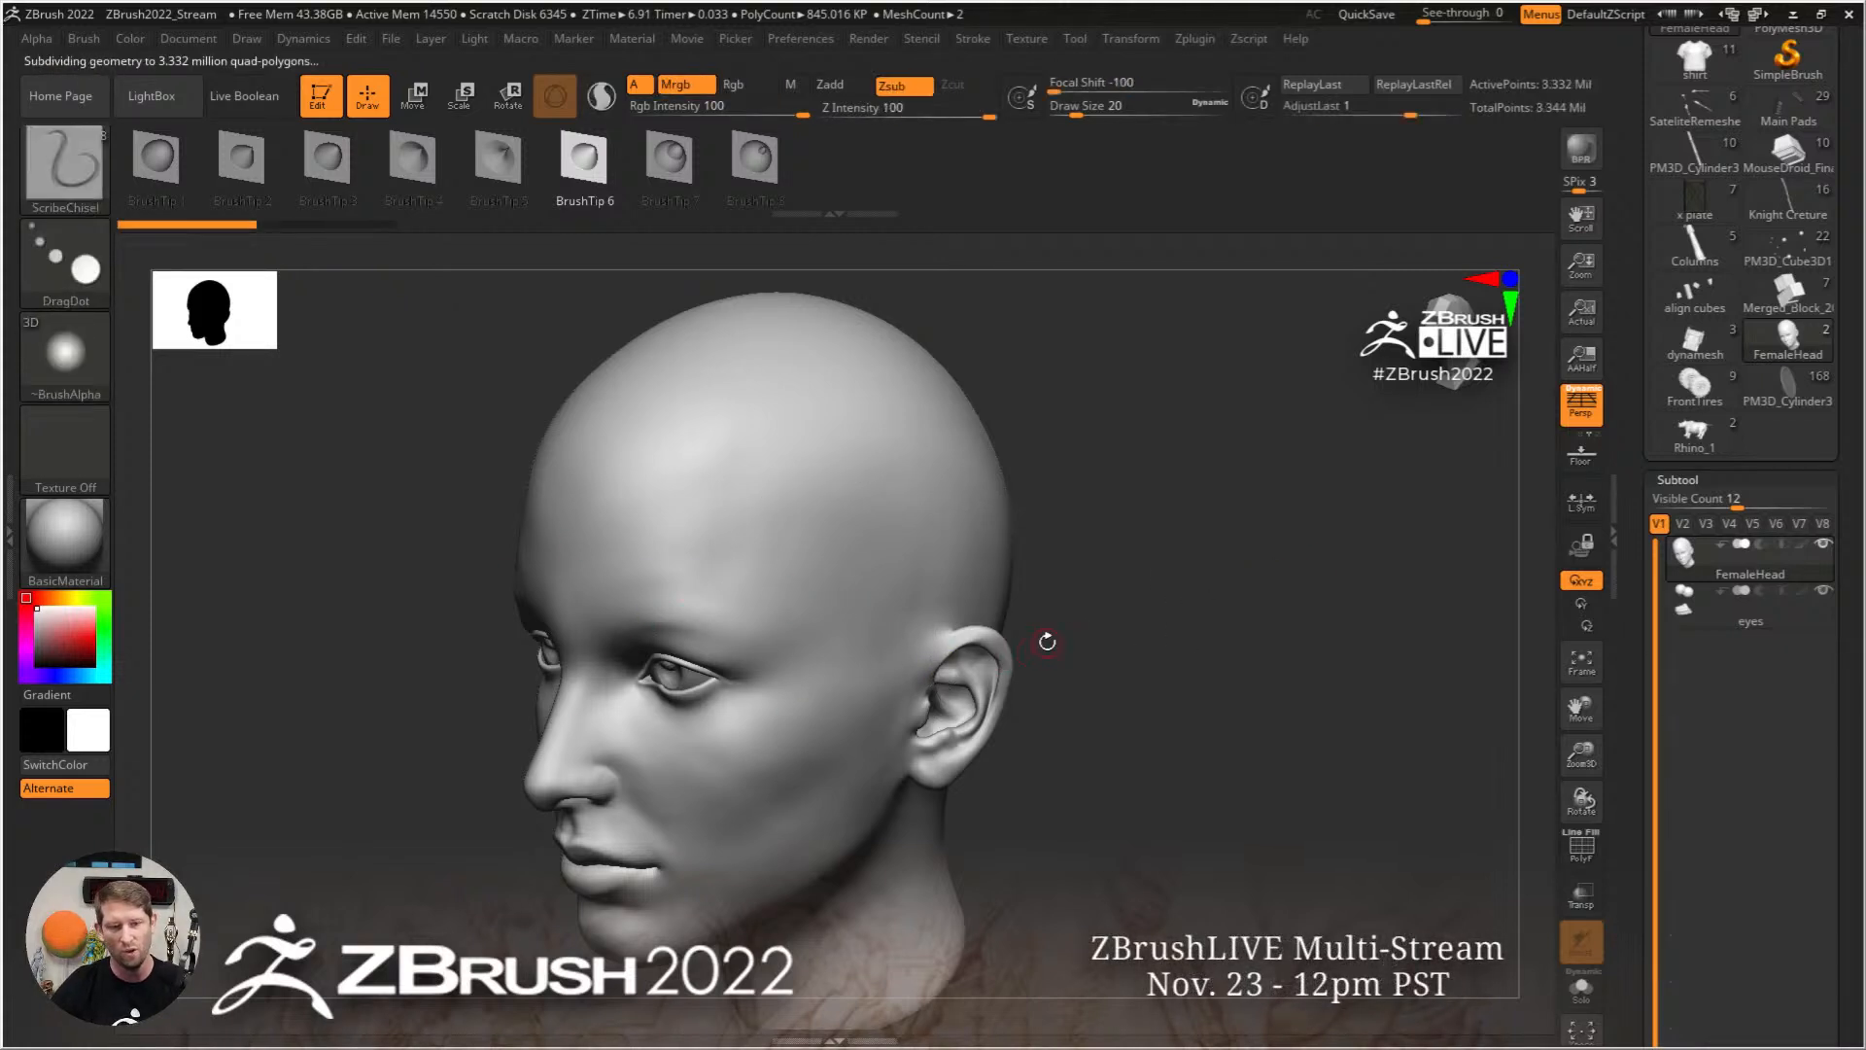
# Step: Subdivide the female head once and set the main colour to a light grey
pyautogui.moveTo(1050, 641); pyautogui.dragTo(1104, 563)
pyautogui.press('d')
pyautogui.moveTo(46, 634); pyautogui.dragTo(37, 629)
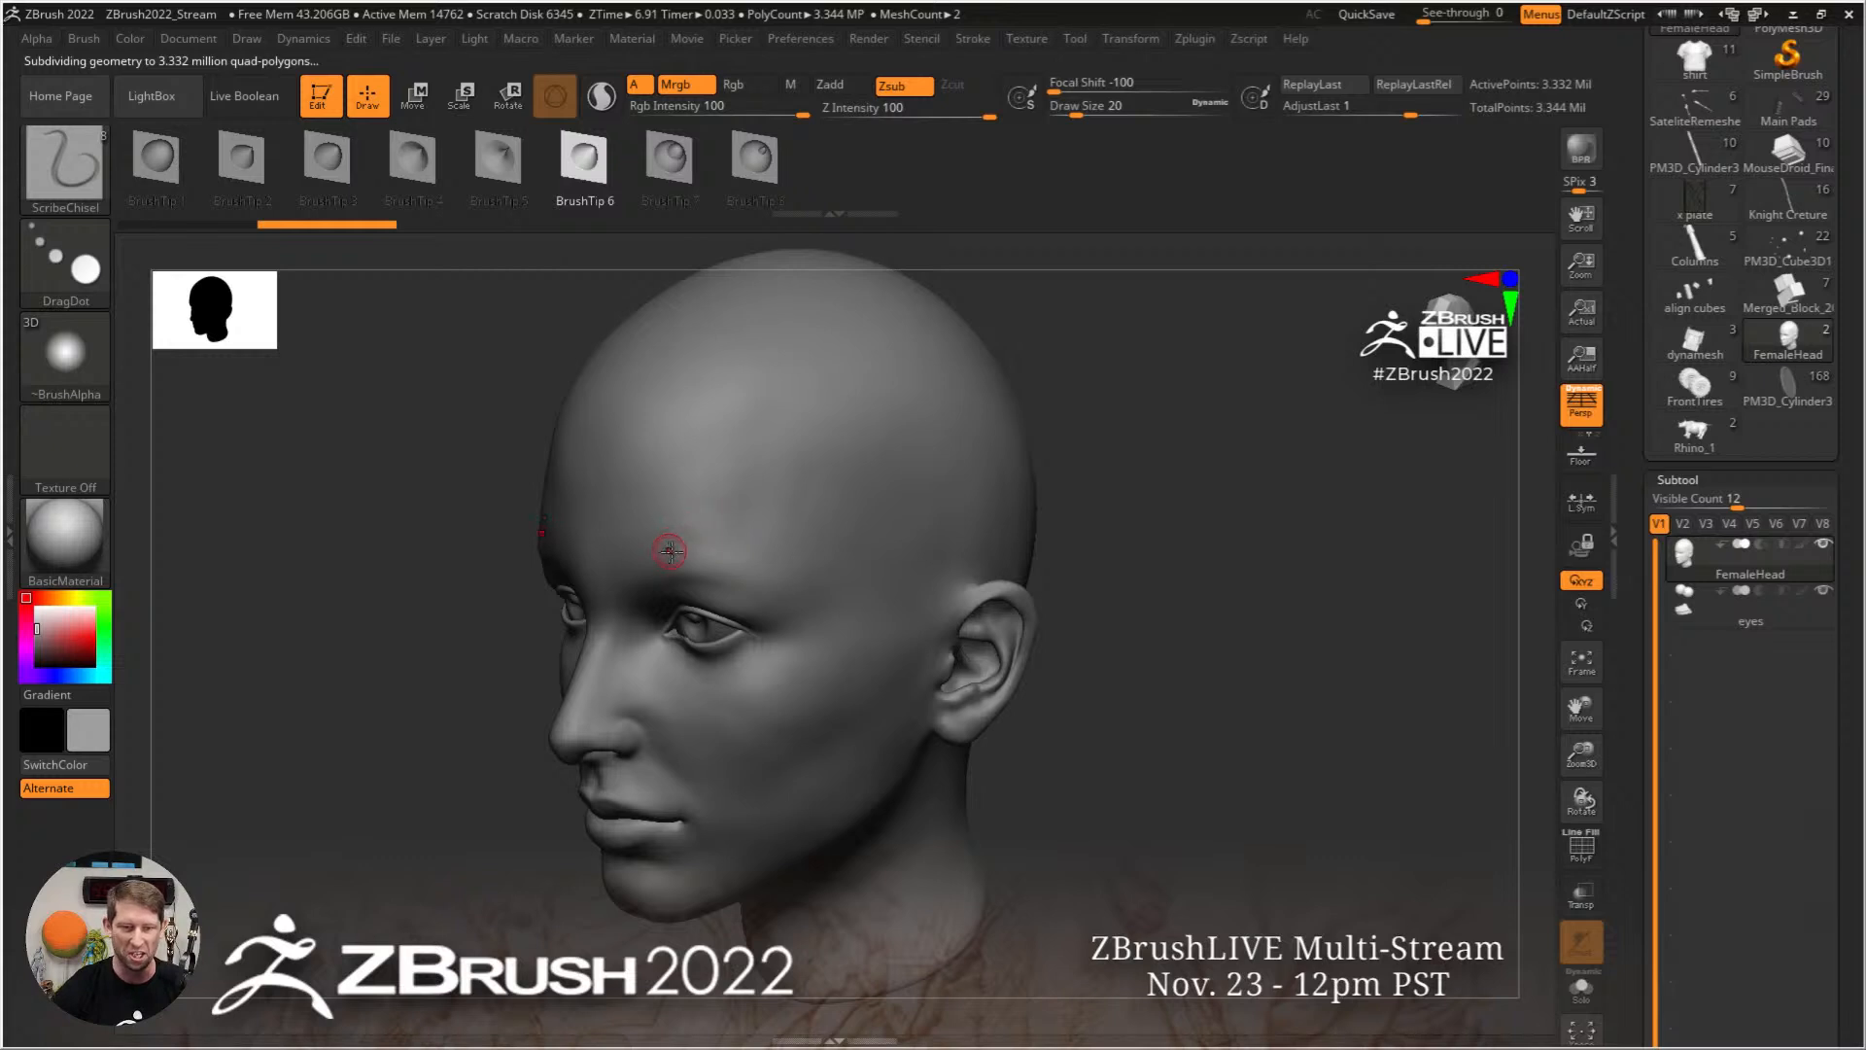
# Step: Carve three wavy ScribeChisel grooves, one below another, from the brow and eye area back toward the ear
pyautogui.moveTo(673, 552)
pyautogui.mouseDown()
pyautogui.moveTo(849, 496)
pyautogui.moveTo(1016, 507)
pyautogui.mouseUp()
pyautogui.moveTo(882, 668); pyautogui.dragTo(875, 638, button='right')
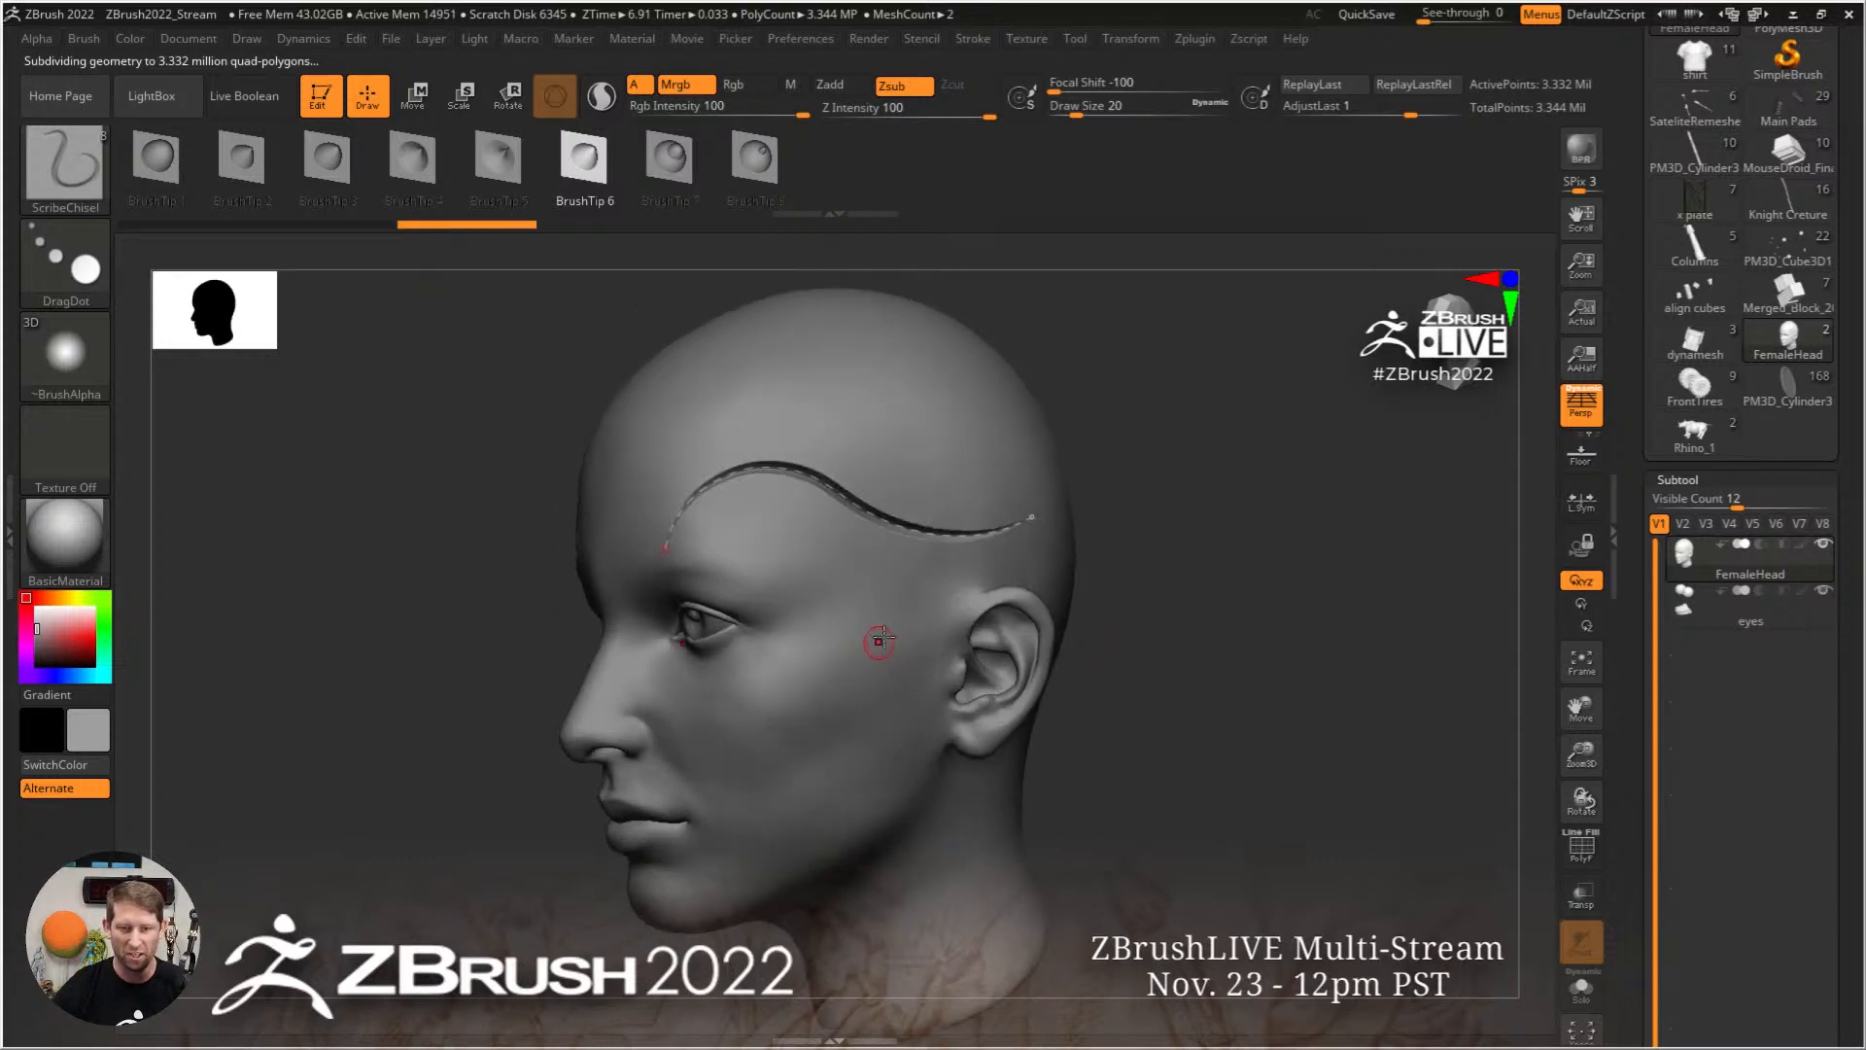
pyautogui.moveTo(717, 570); pyautogui.dragTo(886, 583)
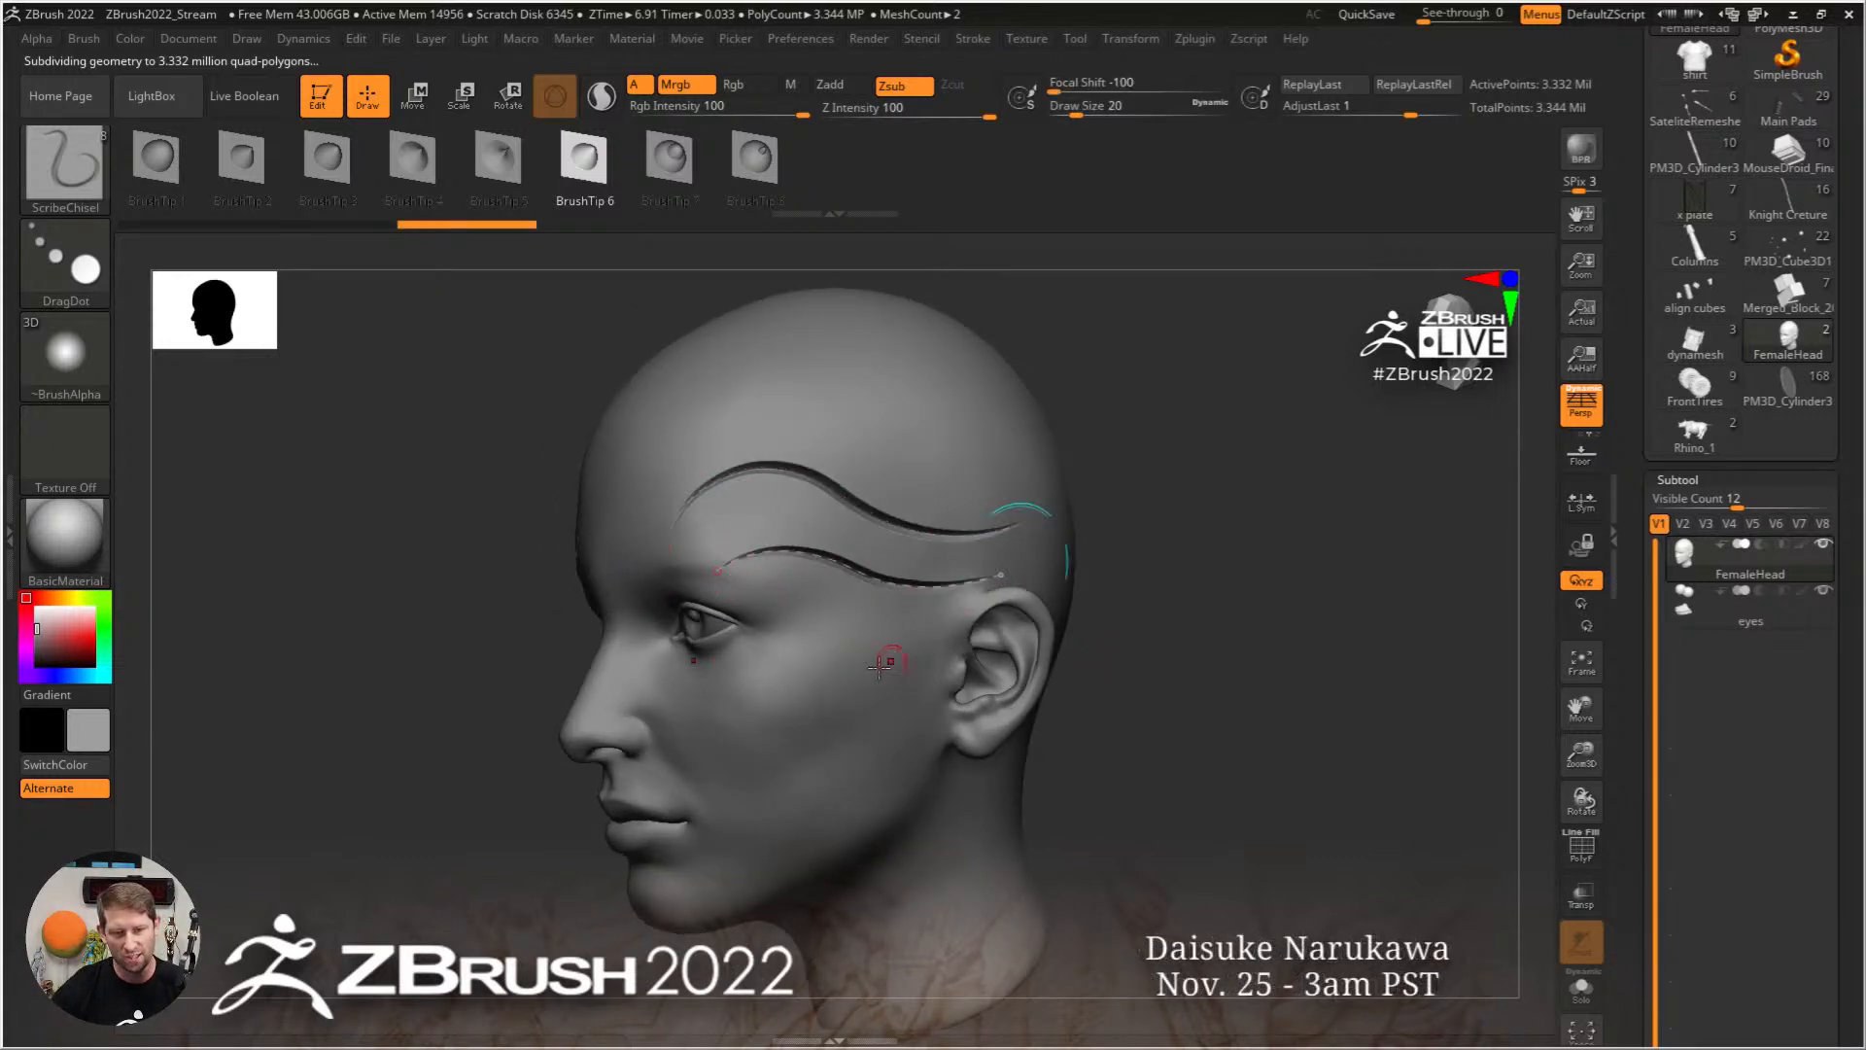
pyautogui.moveTo(734, 604); pyautogui.dragTo(953, 641)
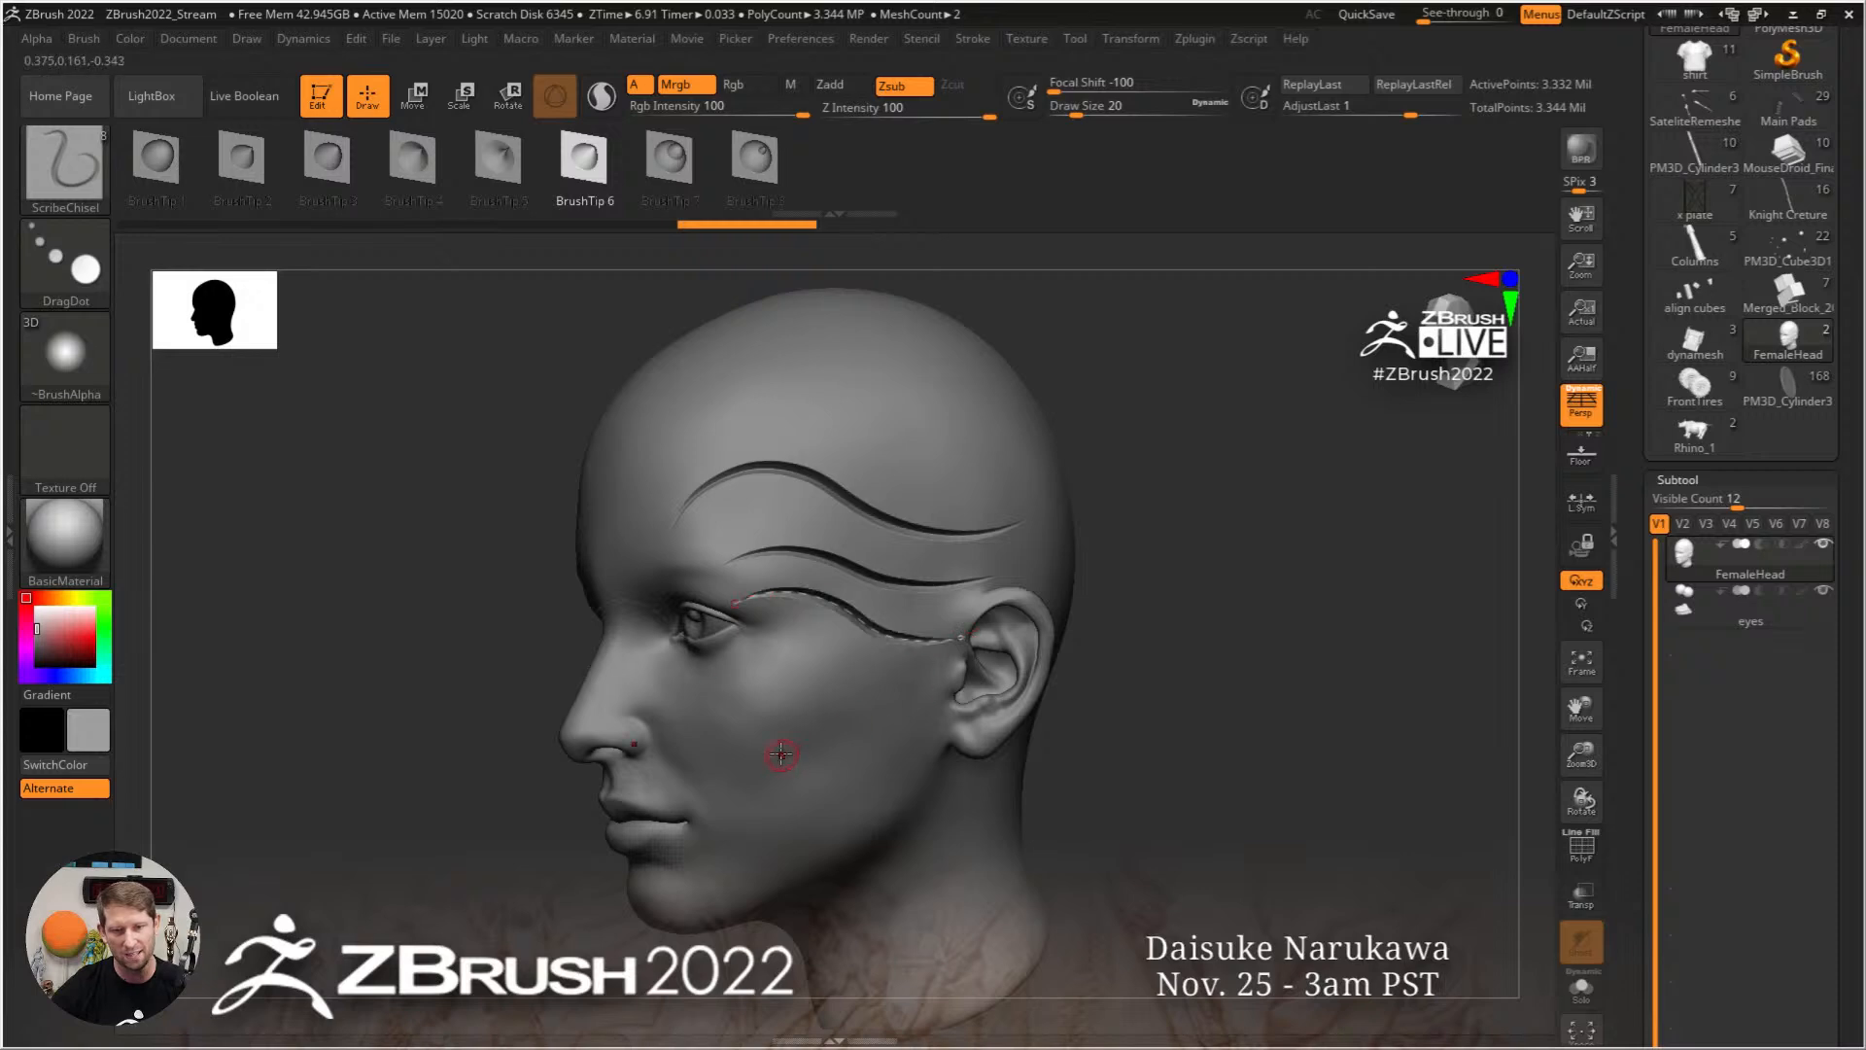
# Step: Change the brush's draw size and carve two curved grooves across the cheek below the eye
pyautogui.moveTo(778, 755); pyautogui.dragTo(878, 659, button='right')
pyautogui.moveTo(837, 592)
pyautogui.mouseDown(button='right')
pyautogui.moveTo(996, 588)
pyautogui.moveTo(826, 585)
pyautogui.mouseUp(button='right')
pyautogui.press('s')
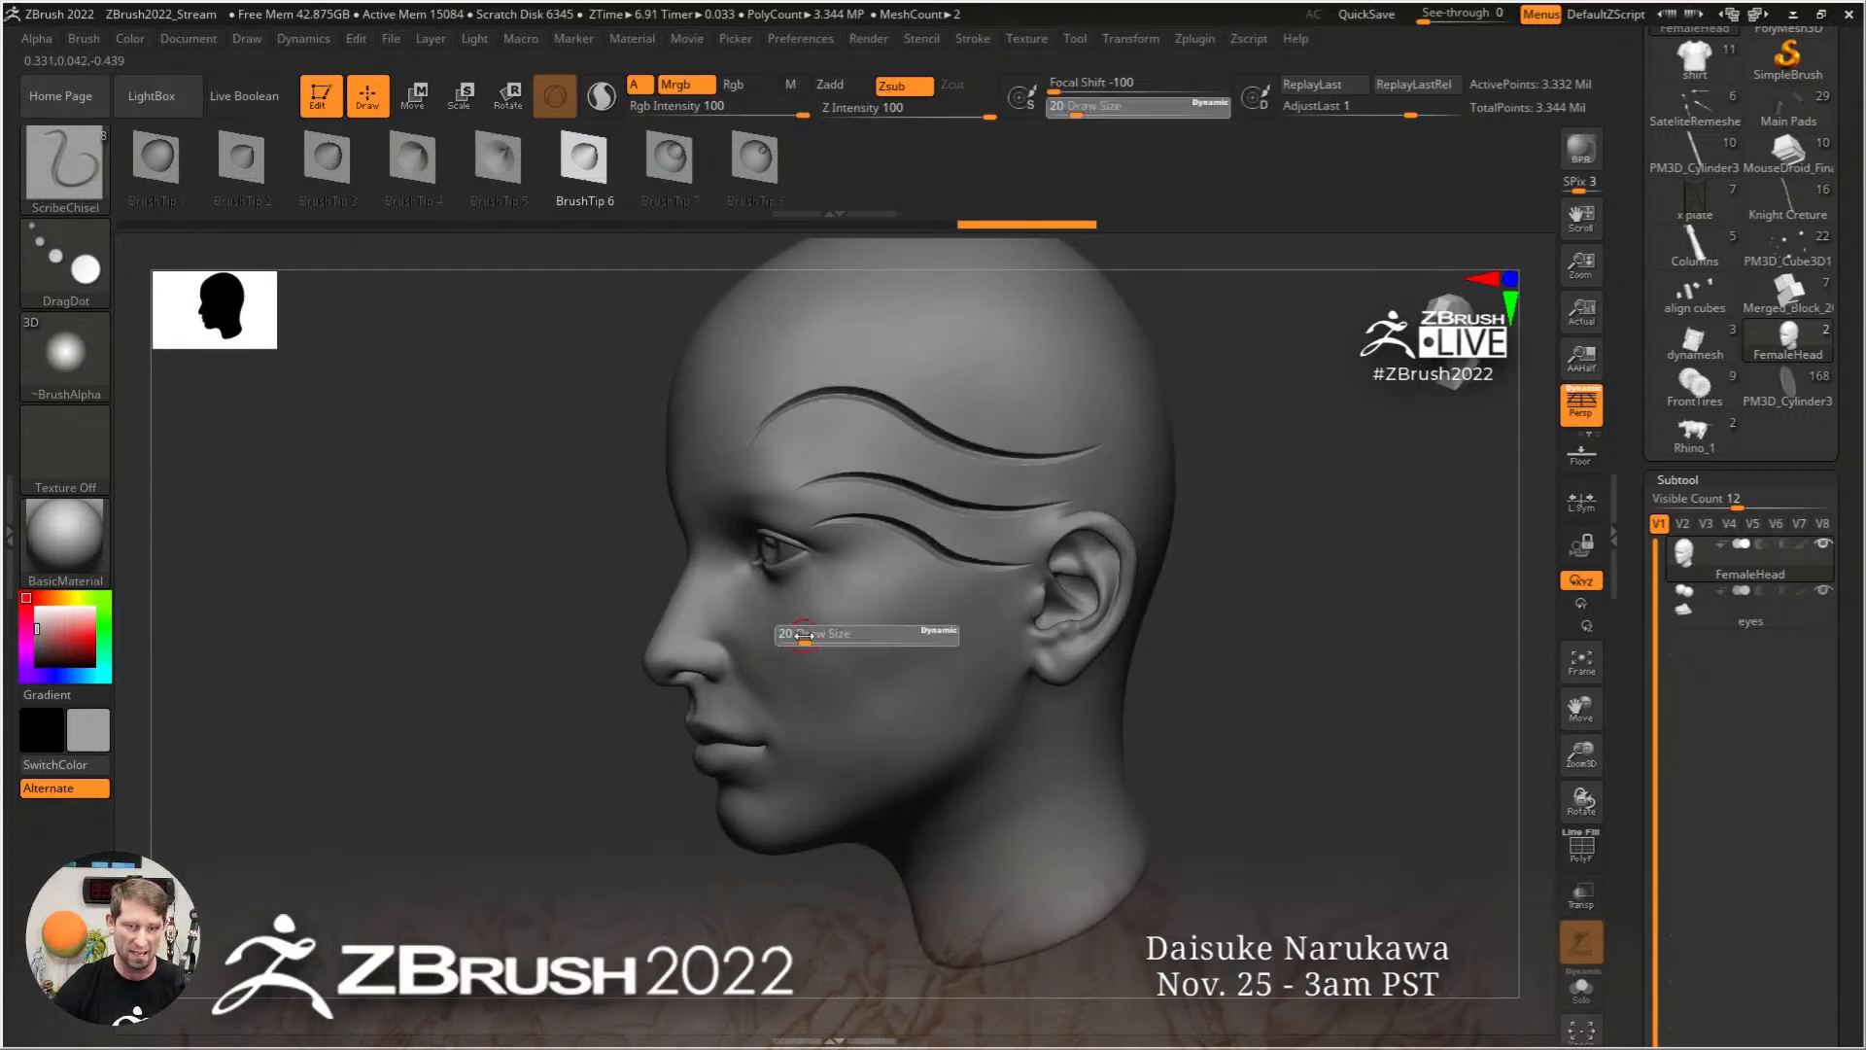
pyautogui.moveTo(805, 638); pyautogui.dragTo(935, 642)
pyautogui.press('s')
pyautogui.moveTo(890, 721); pyautogui.dragTo(861, 721)
pyautogui.moveTo(733, 629)
pyautogui.mouseDown()
pyautogui.moveTo(868, 714)
pyautogui.moveTo(996, 696)
pyautogui.mouseUp()
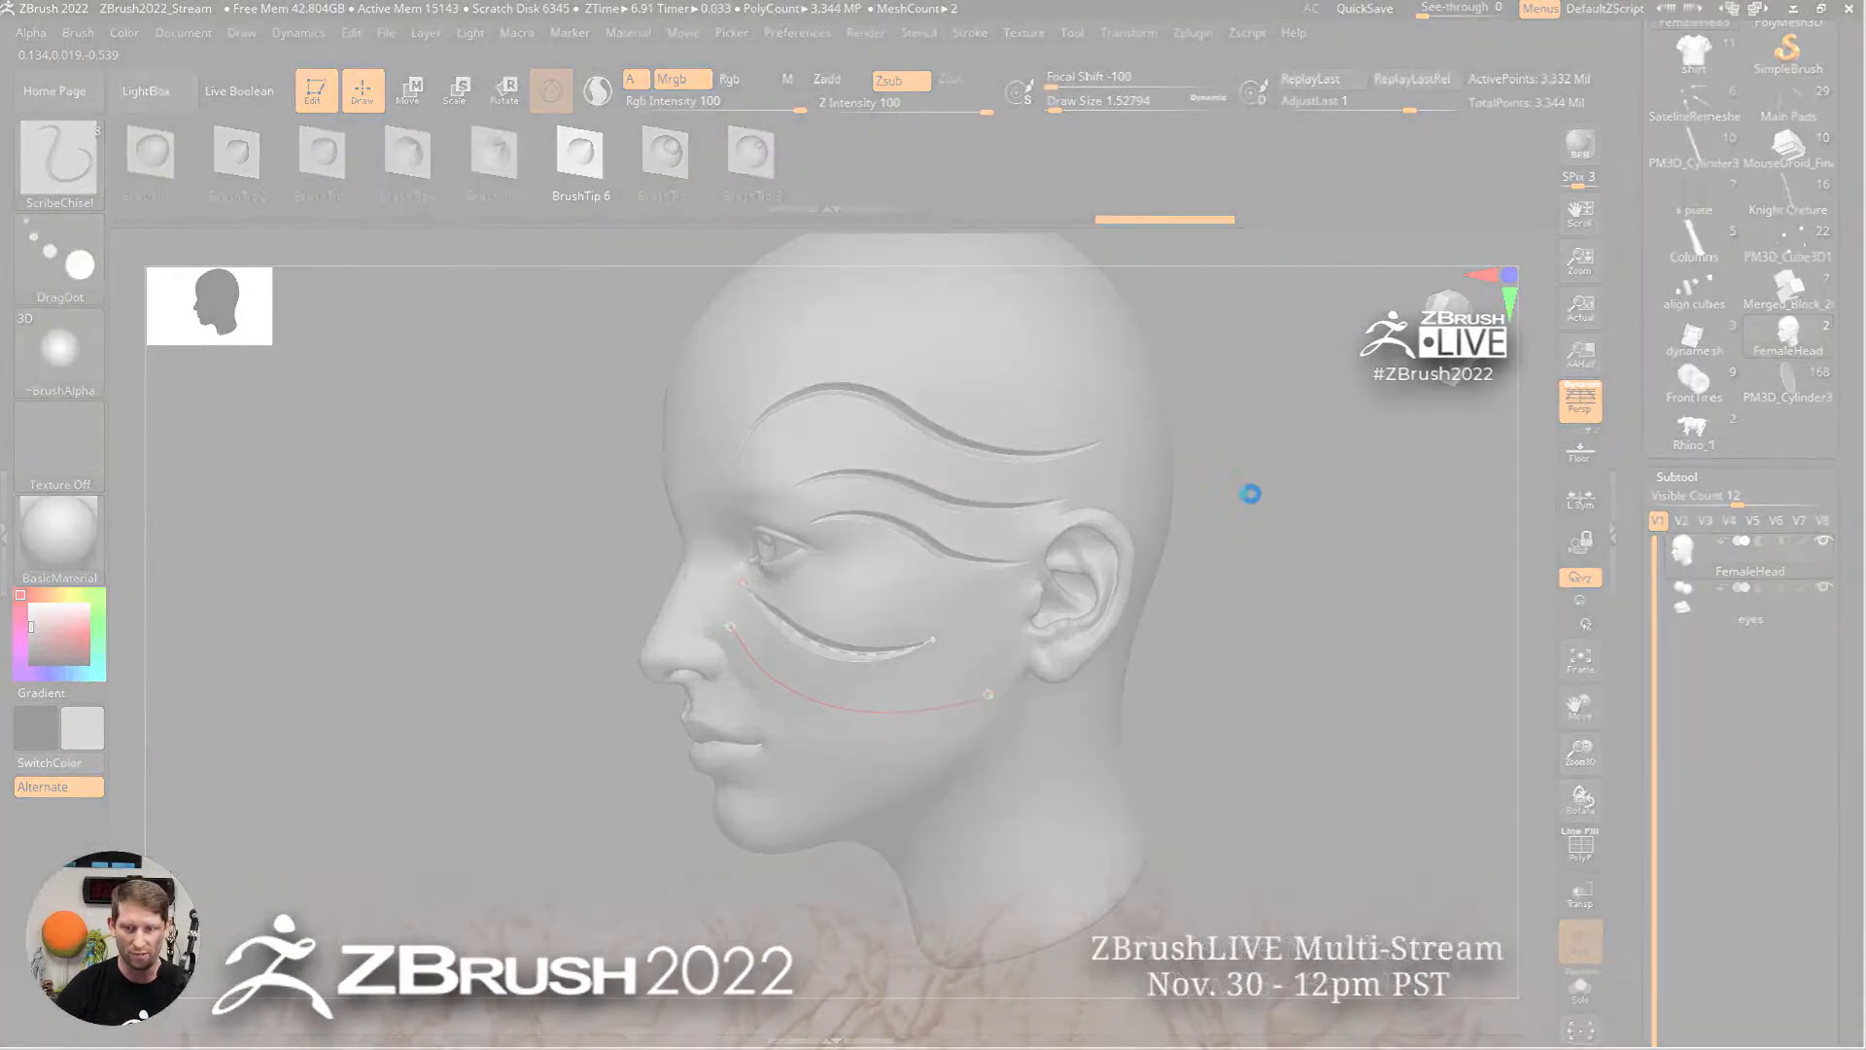
# Step: Restart ZBrush, hide LightBox and reopen the ZBrush2022_Stream project
pyautogui.click(867, 550)
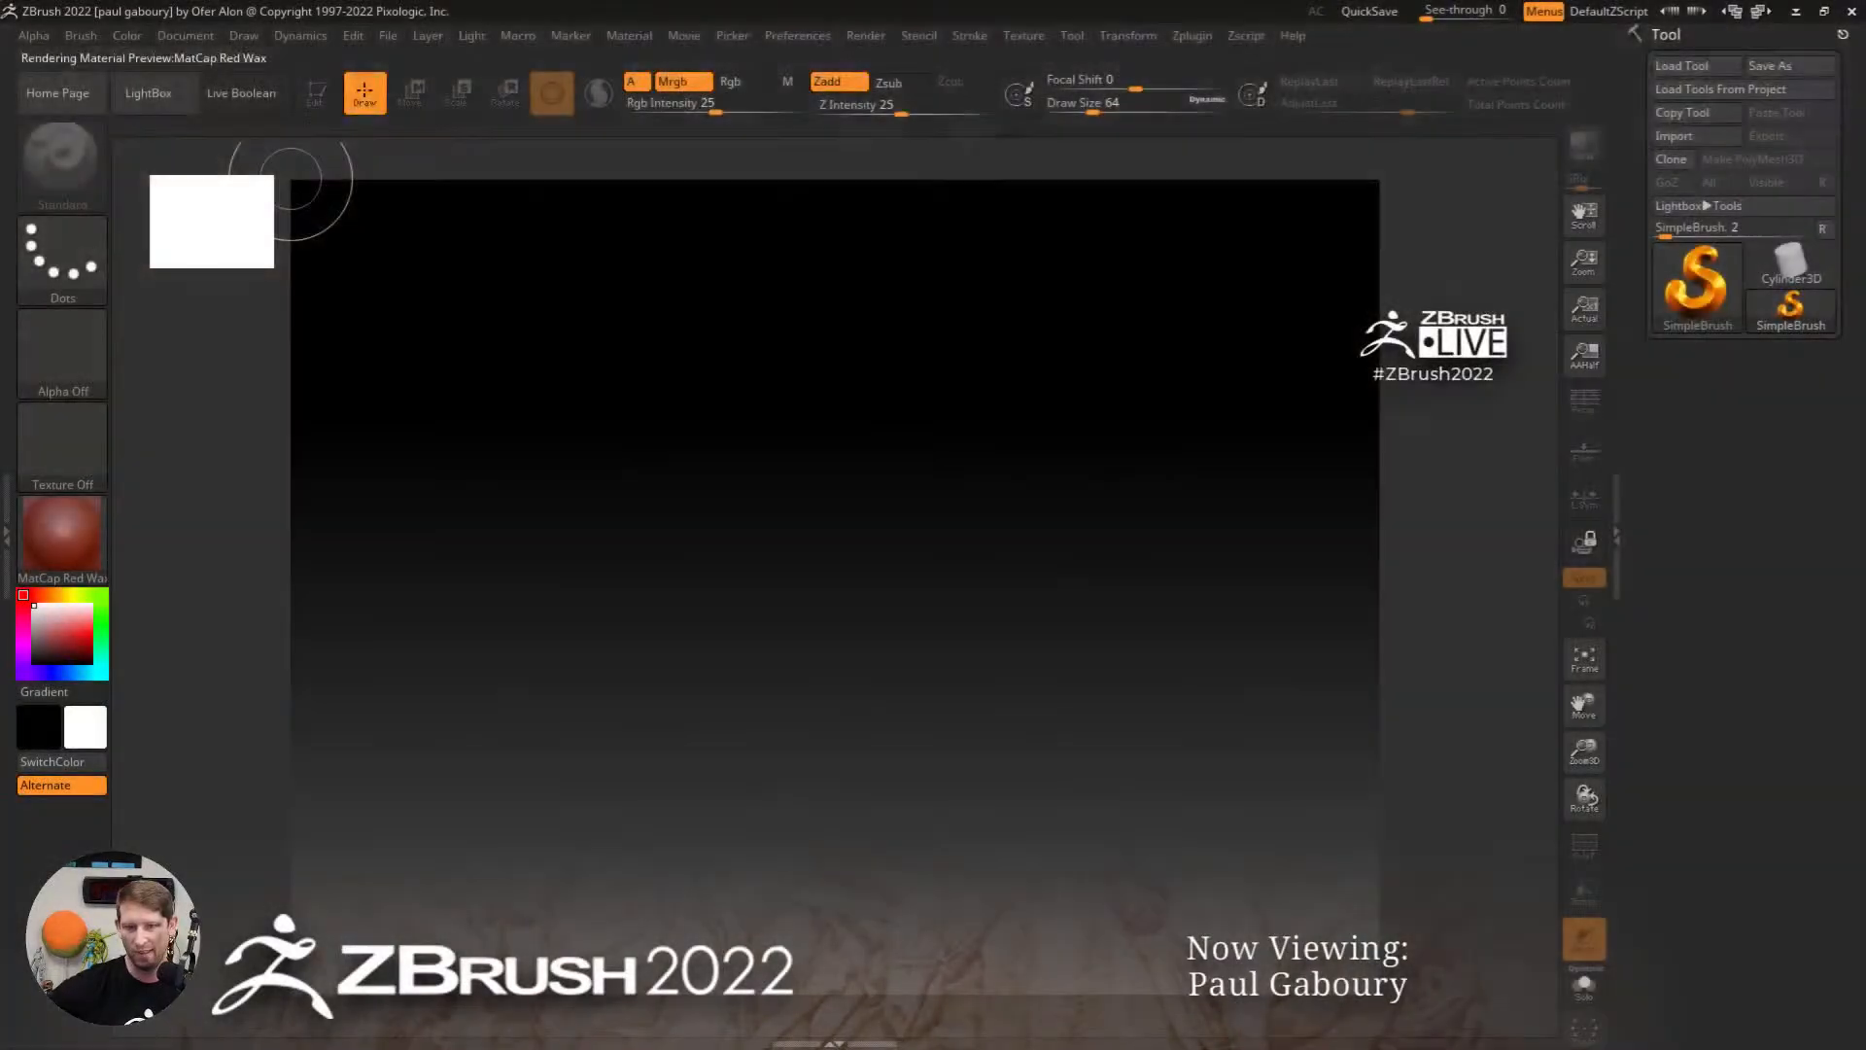
pyautogui.click(1084, 605)
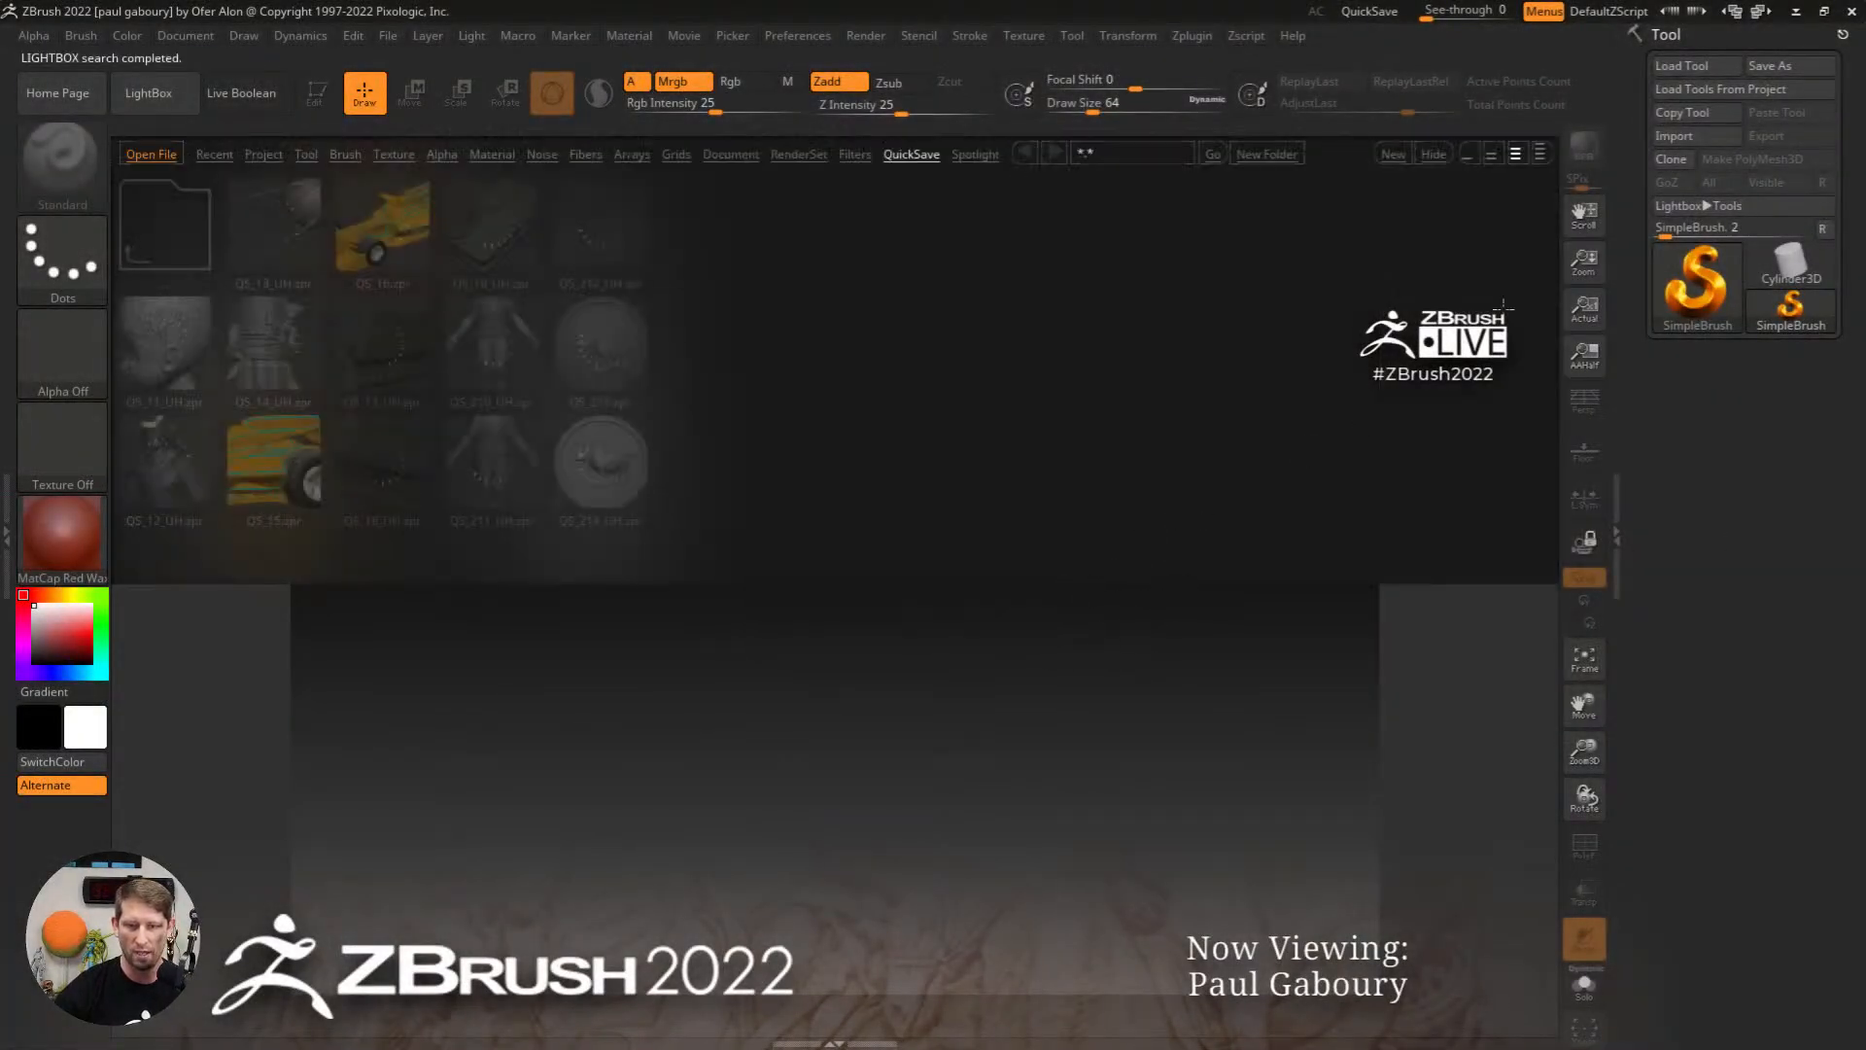
pyautogui.press(',')
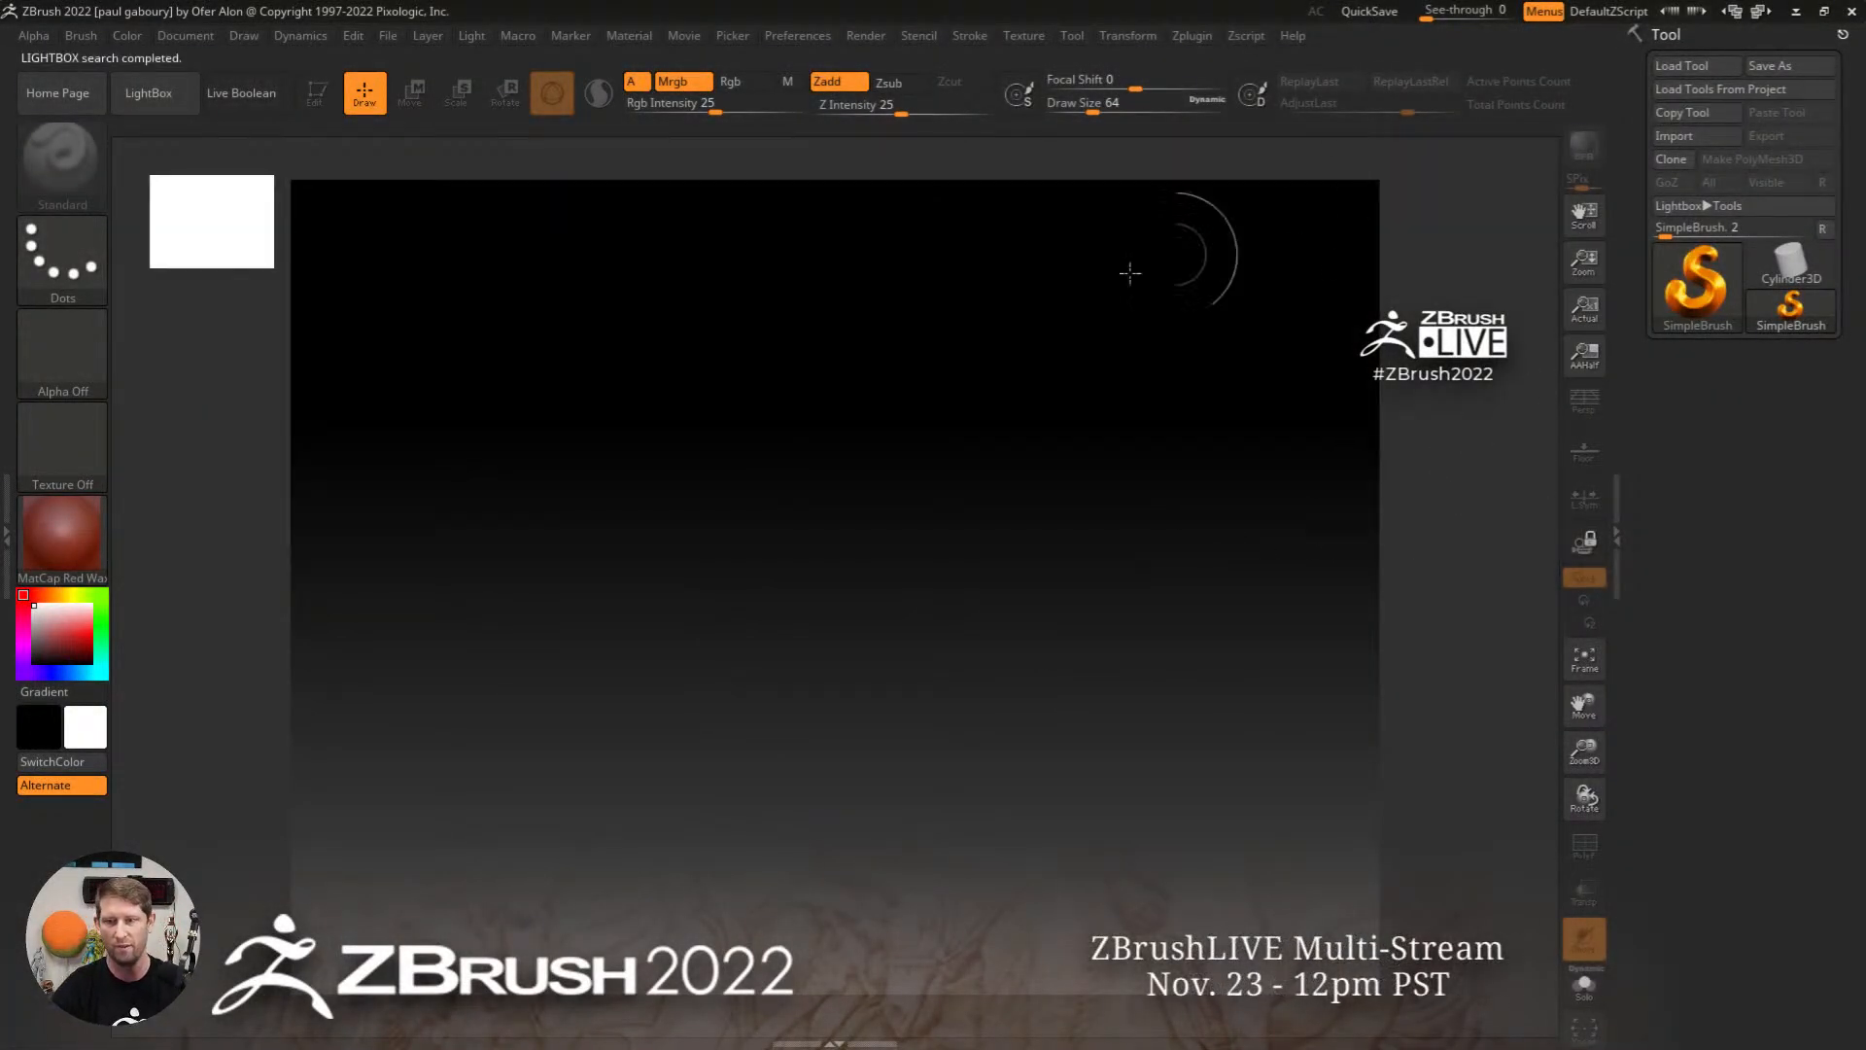
pyautogui.press('ctrl')
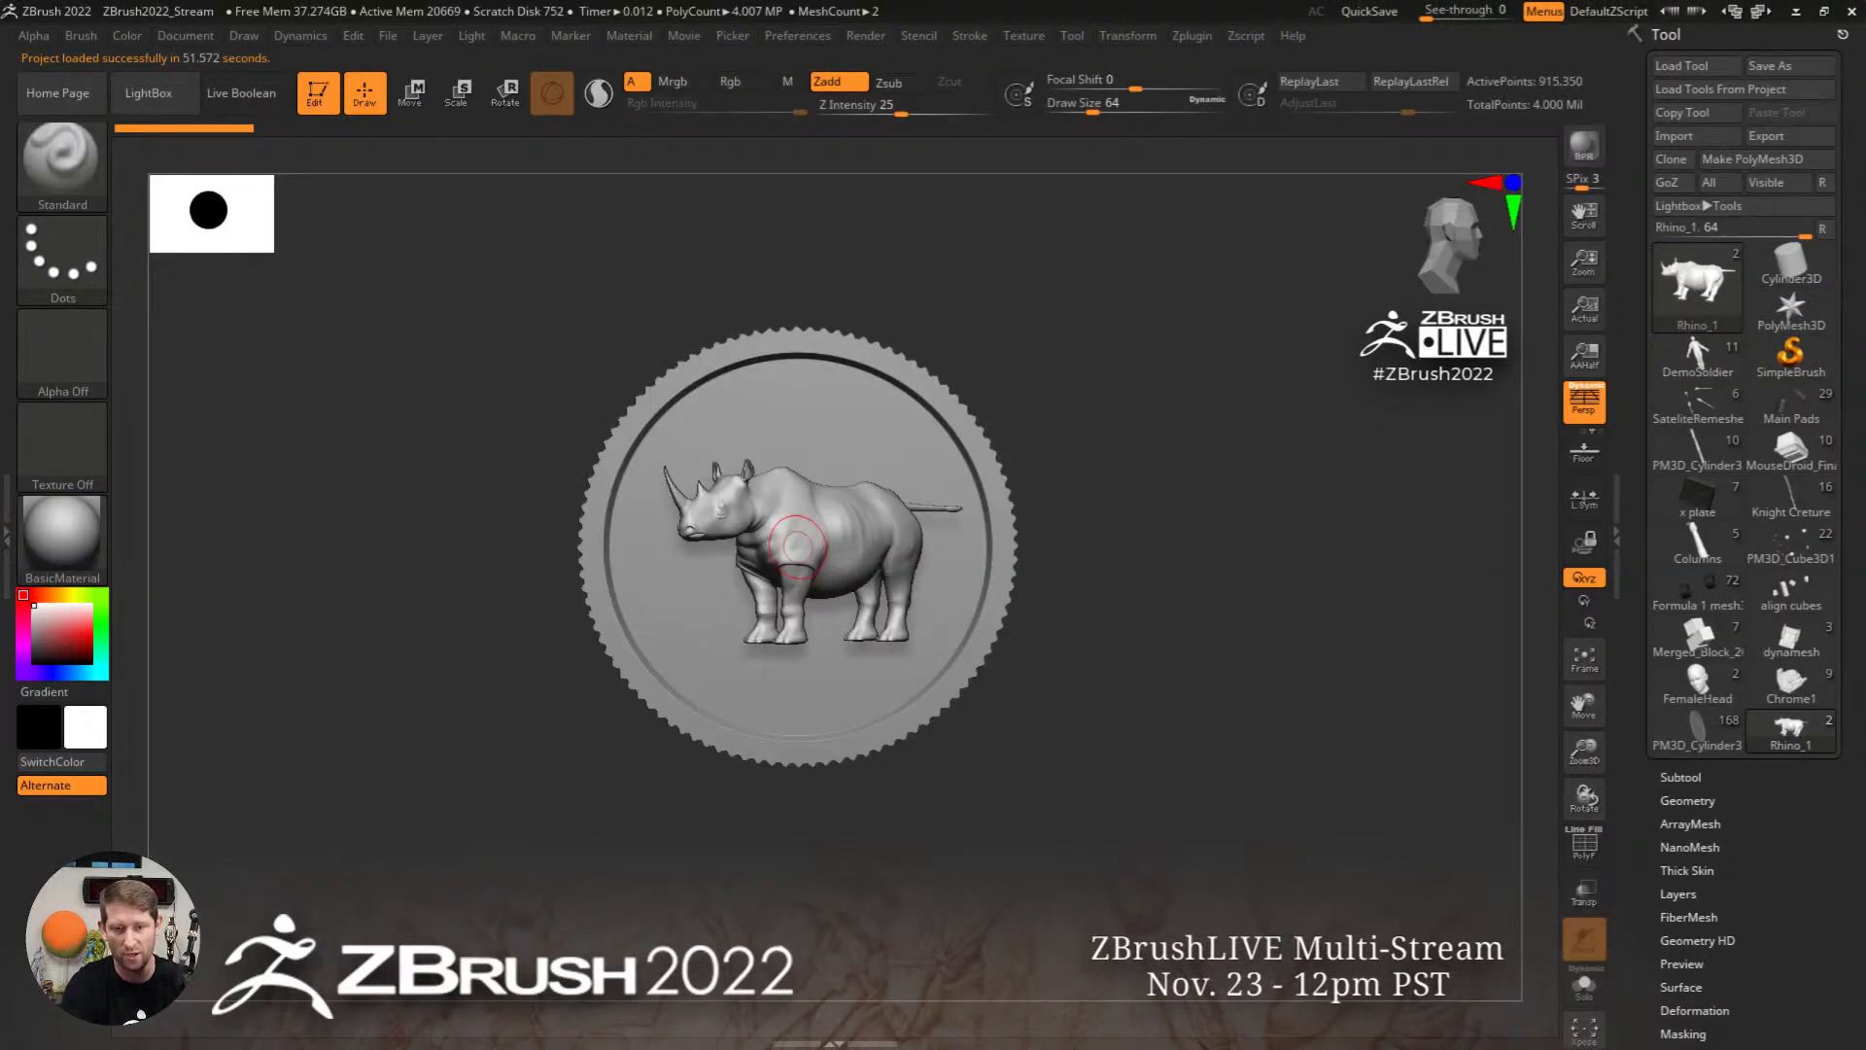
# Step: Make FemaleHead the active tool, turn it to a three-quarter view and subdivide it once
pyautogui.click(1698, 685)
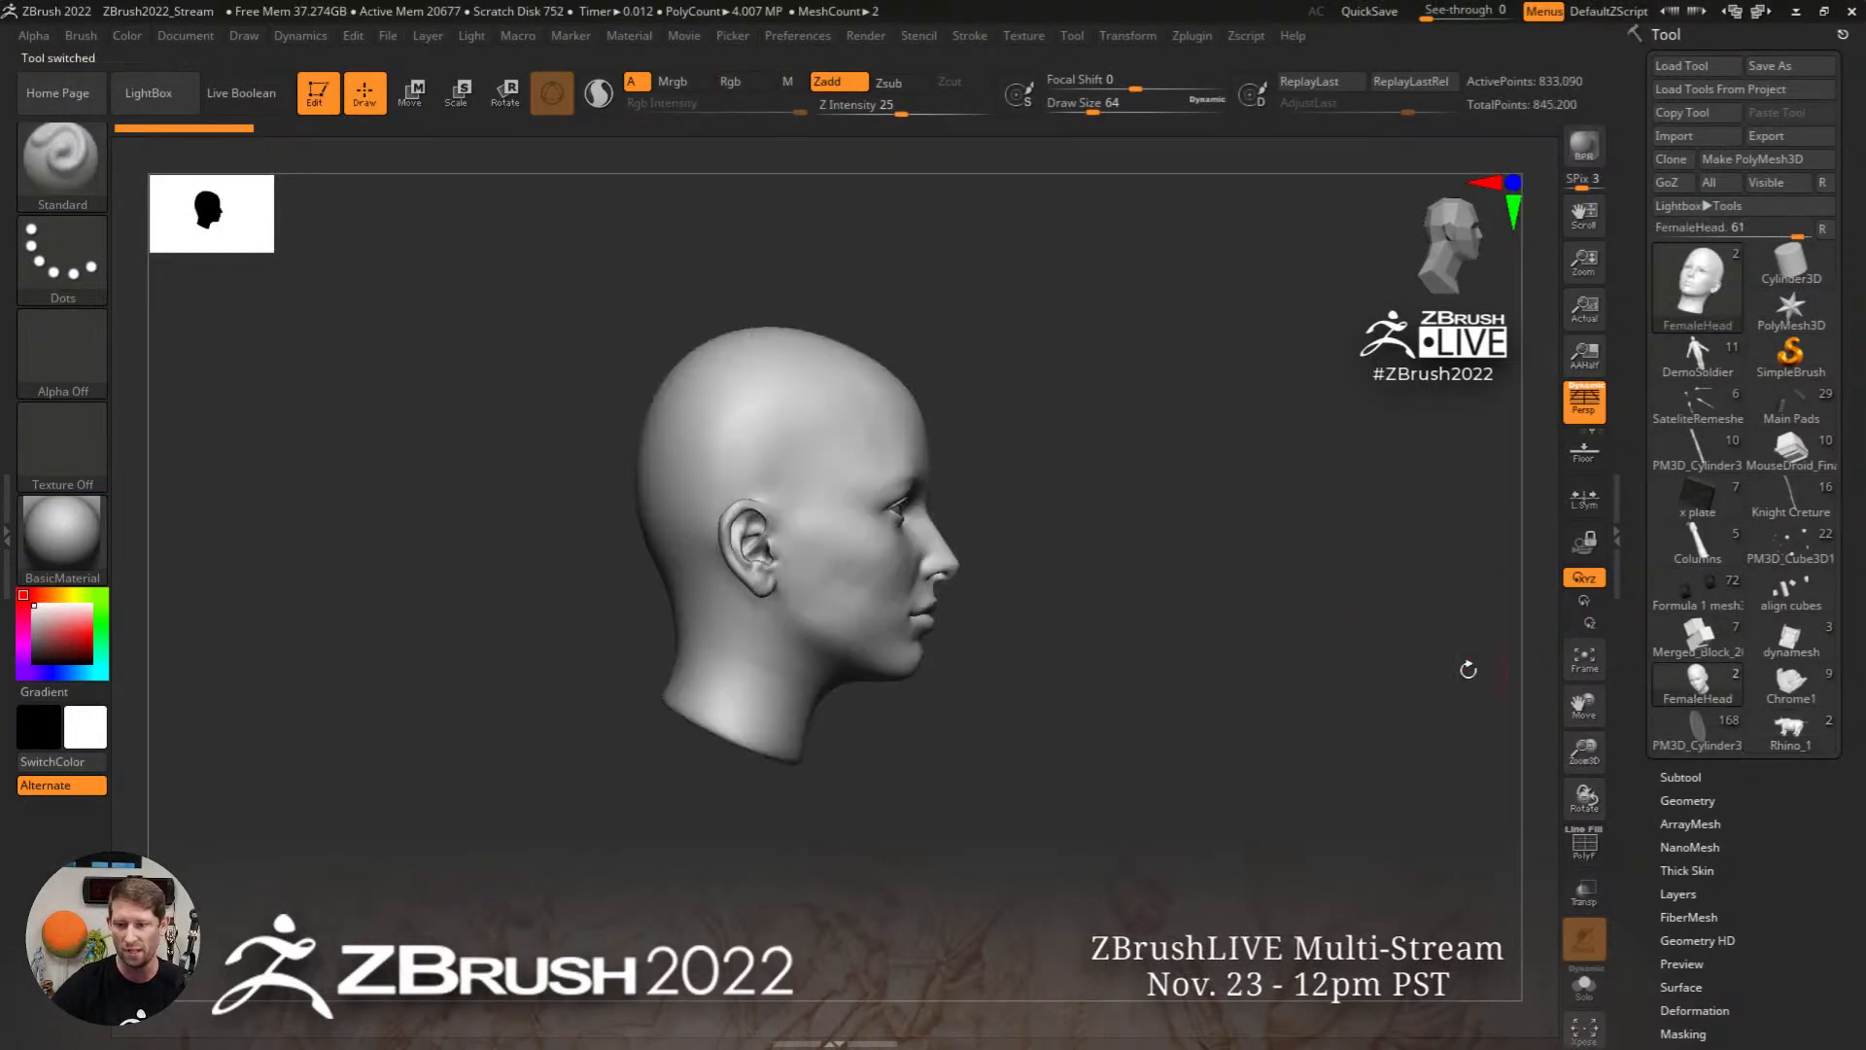
pyautogui.moveTo(1102, 555); pyautogui.dragTo(1137, 575)
pyautogui.hotkey('ctrl', 'd')
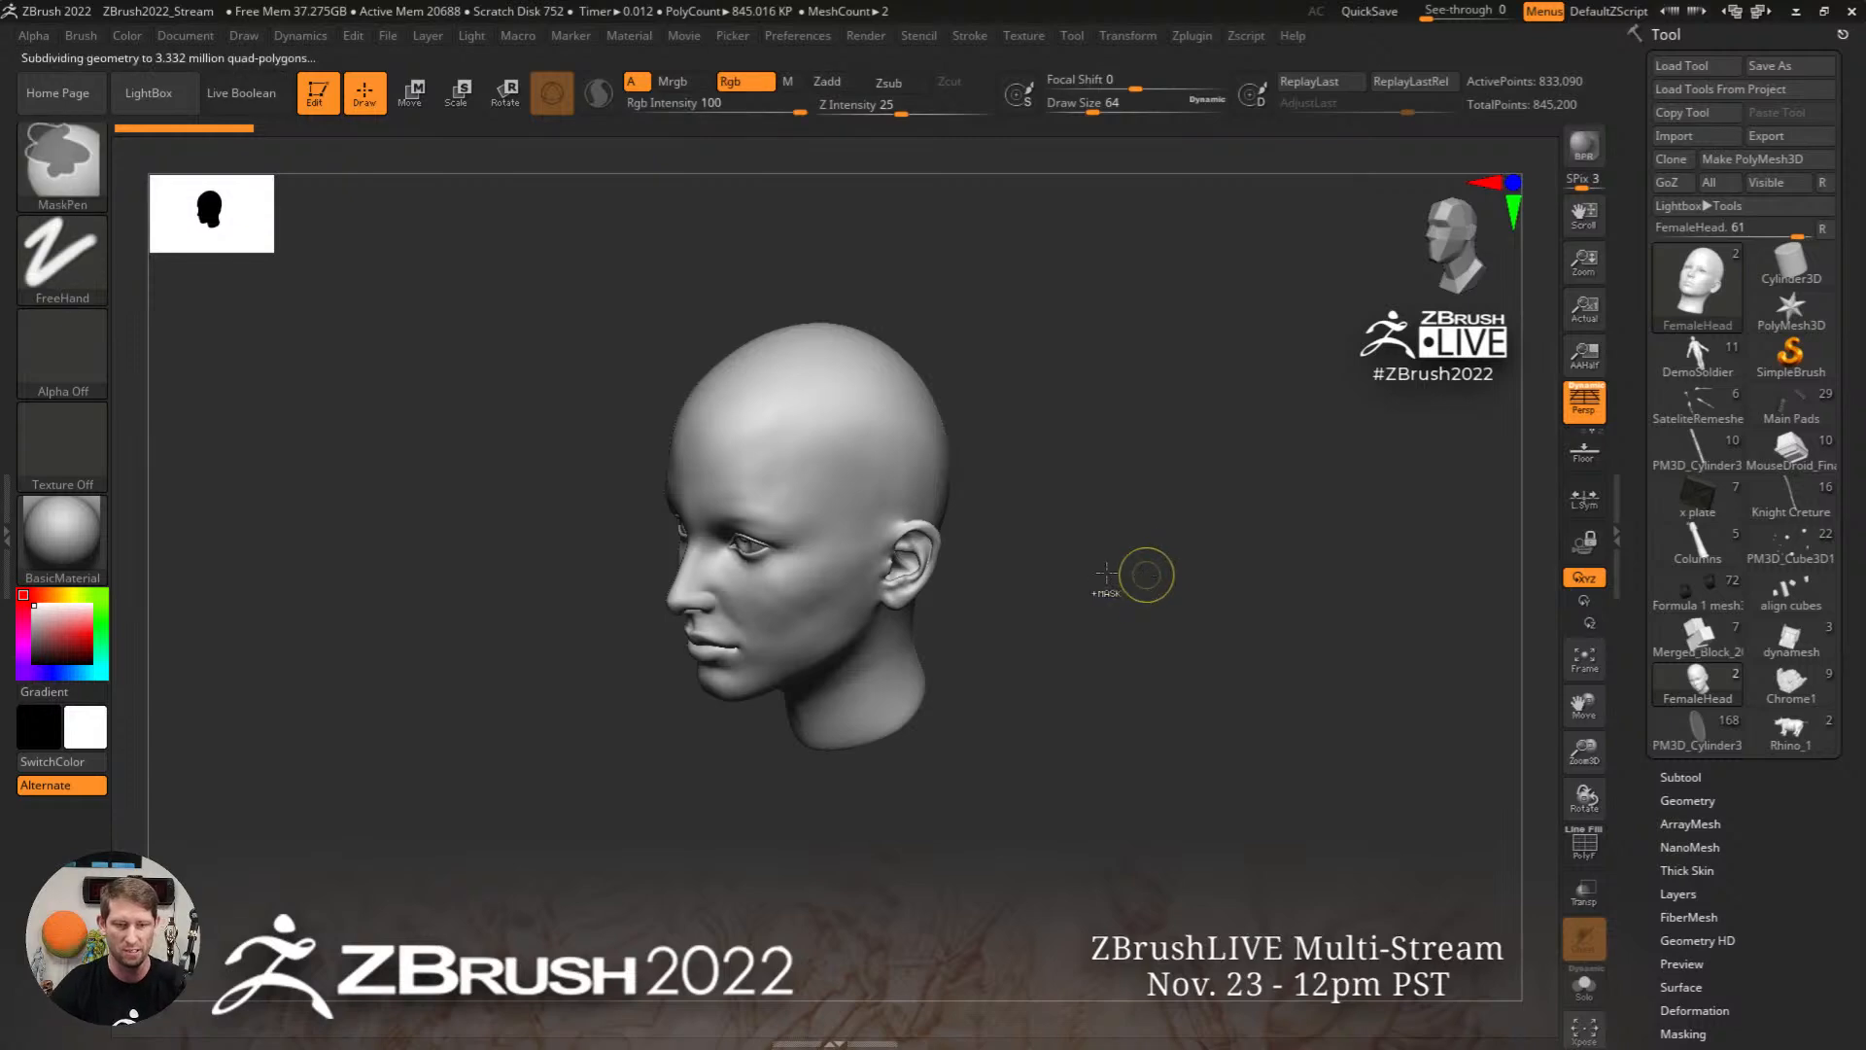
# Step: Select the ScribeChisel brush for the female head and preview its alpha
pyautogui.press('b')
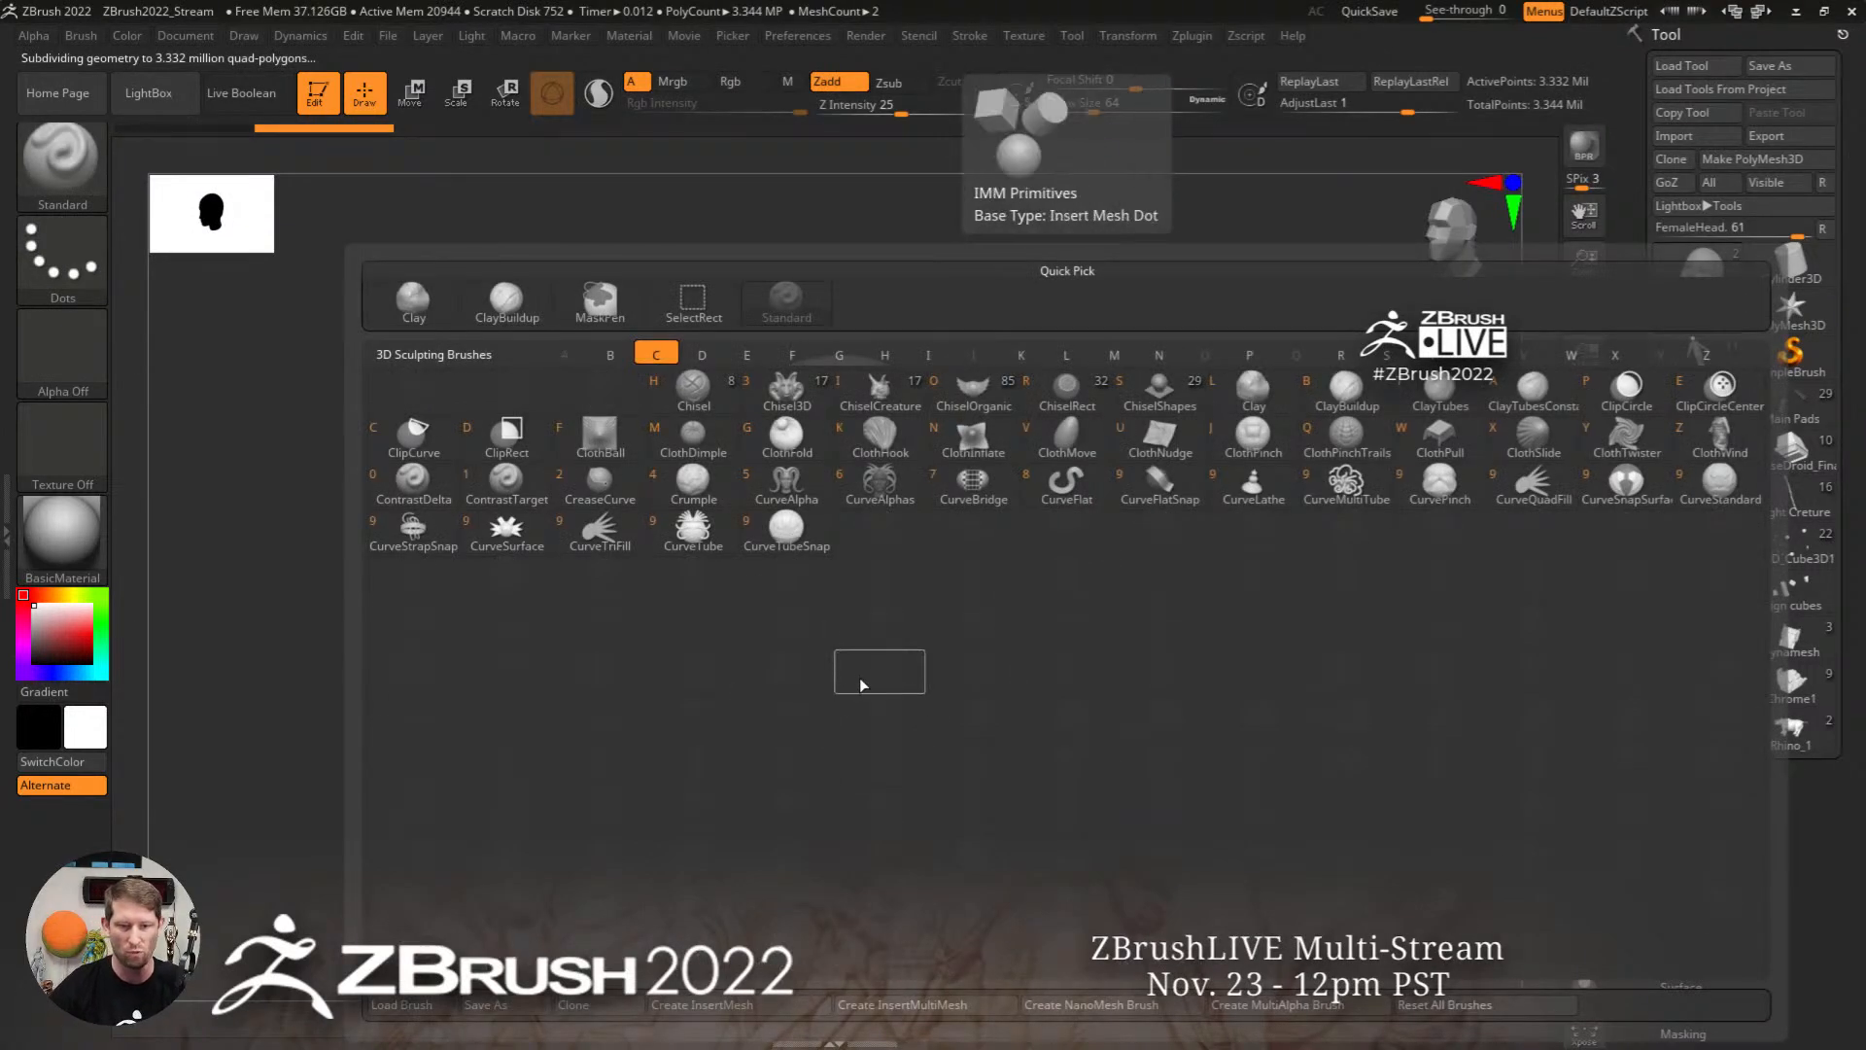
pyautogui.press('s')
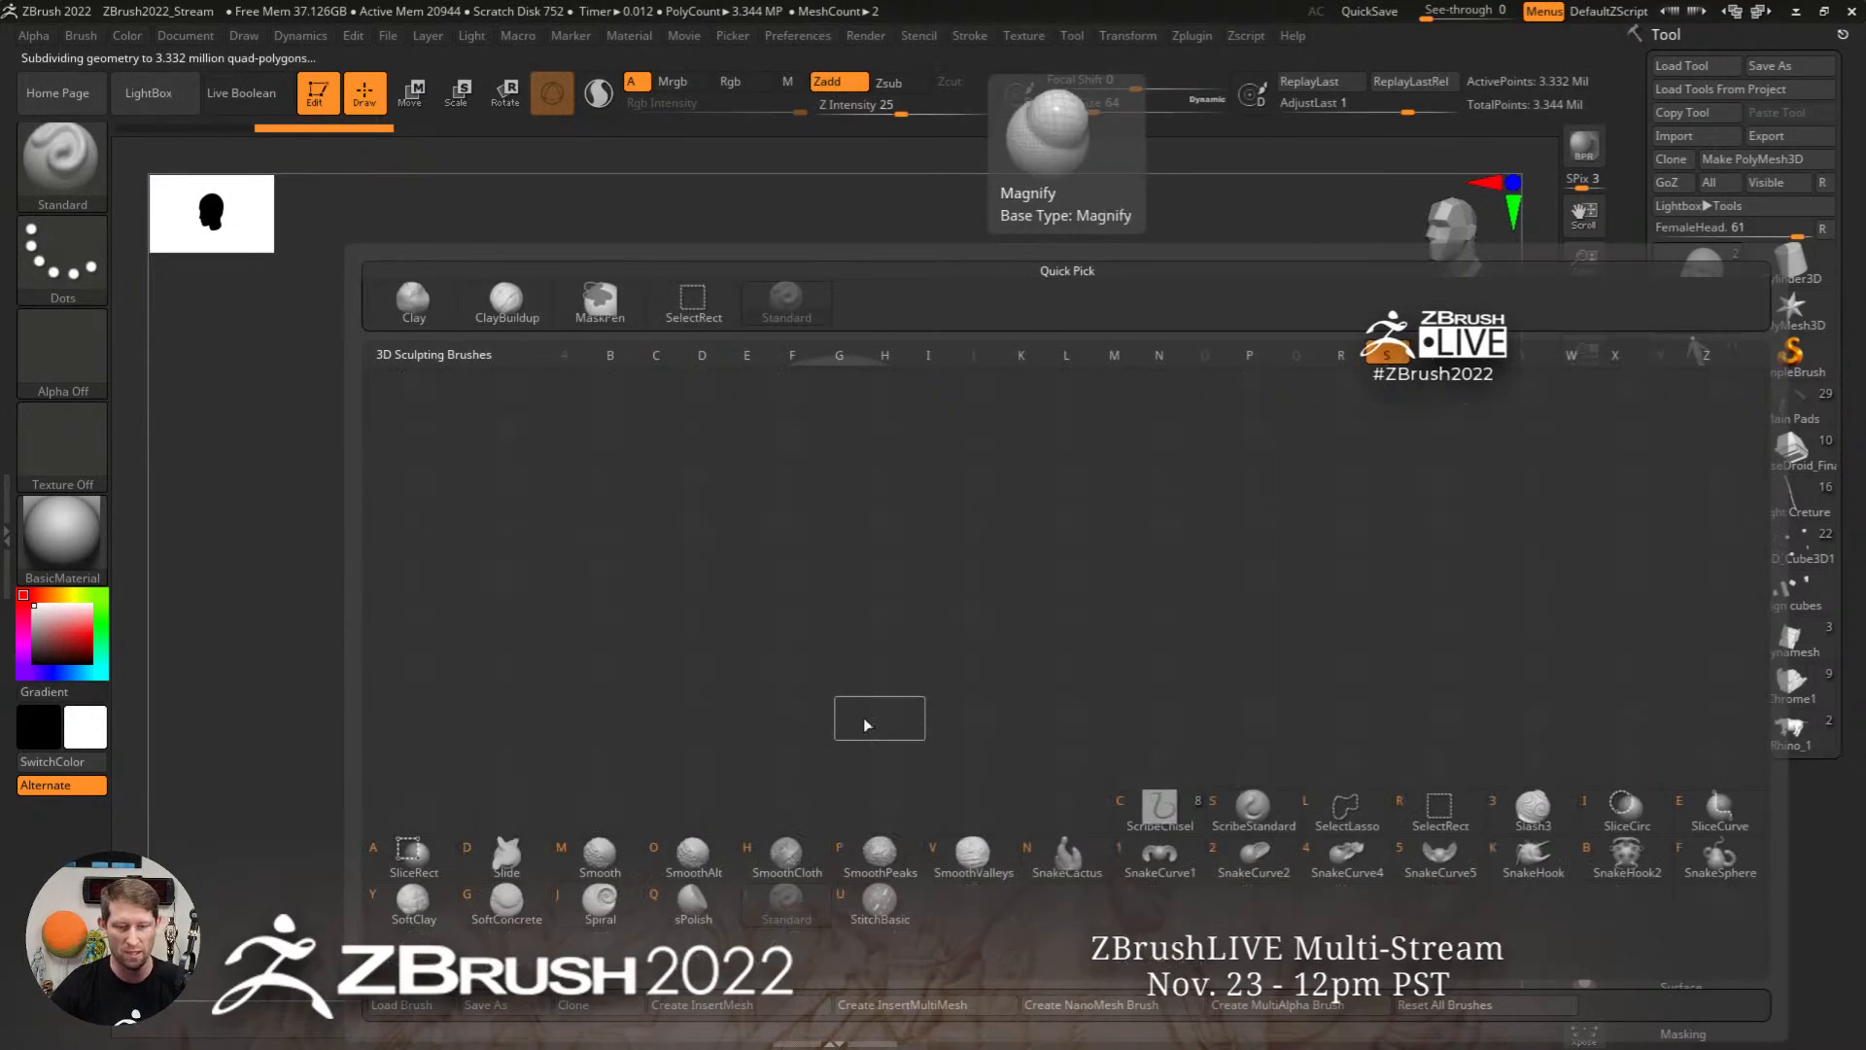
pyautogui.click(1162, 818)
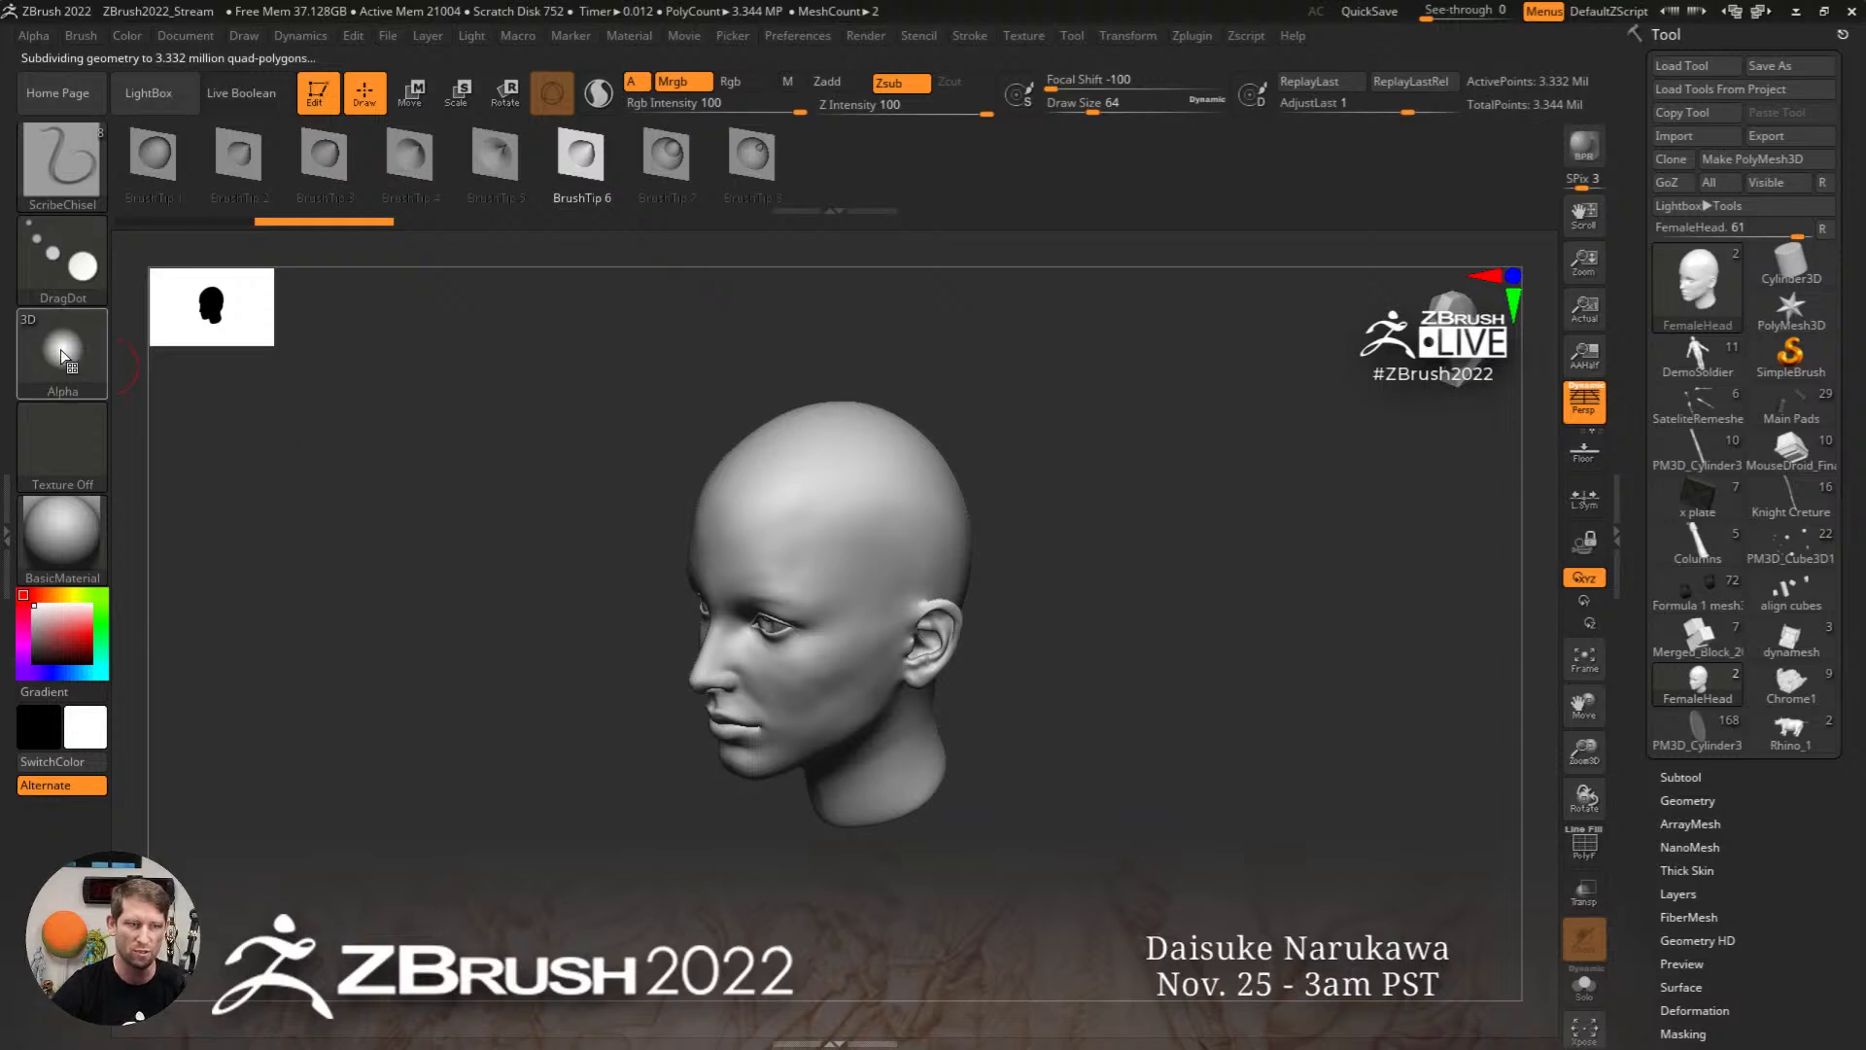
pyautogui.moveTo(68, 348)
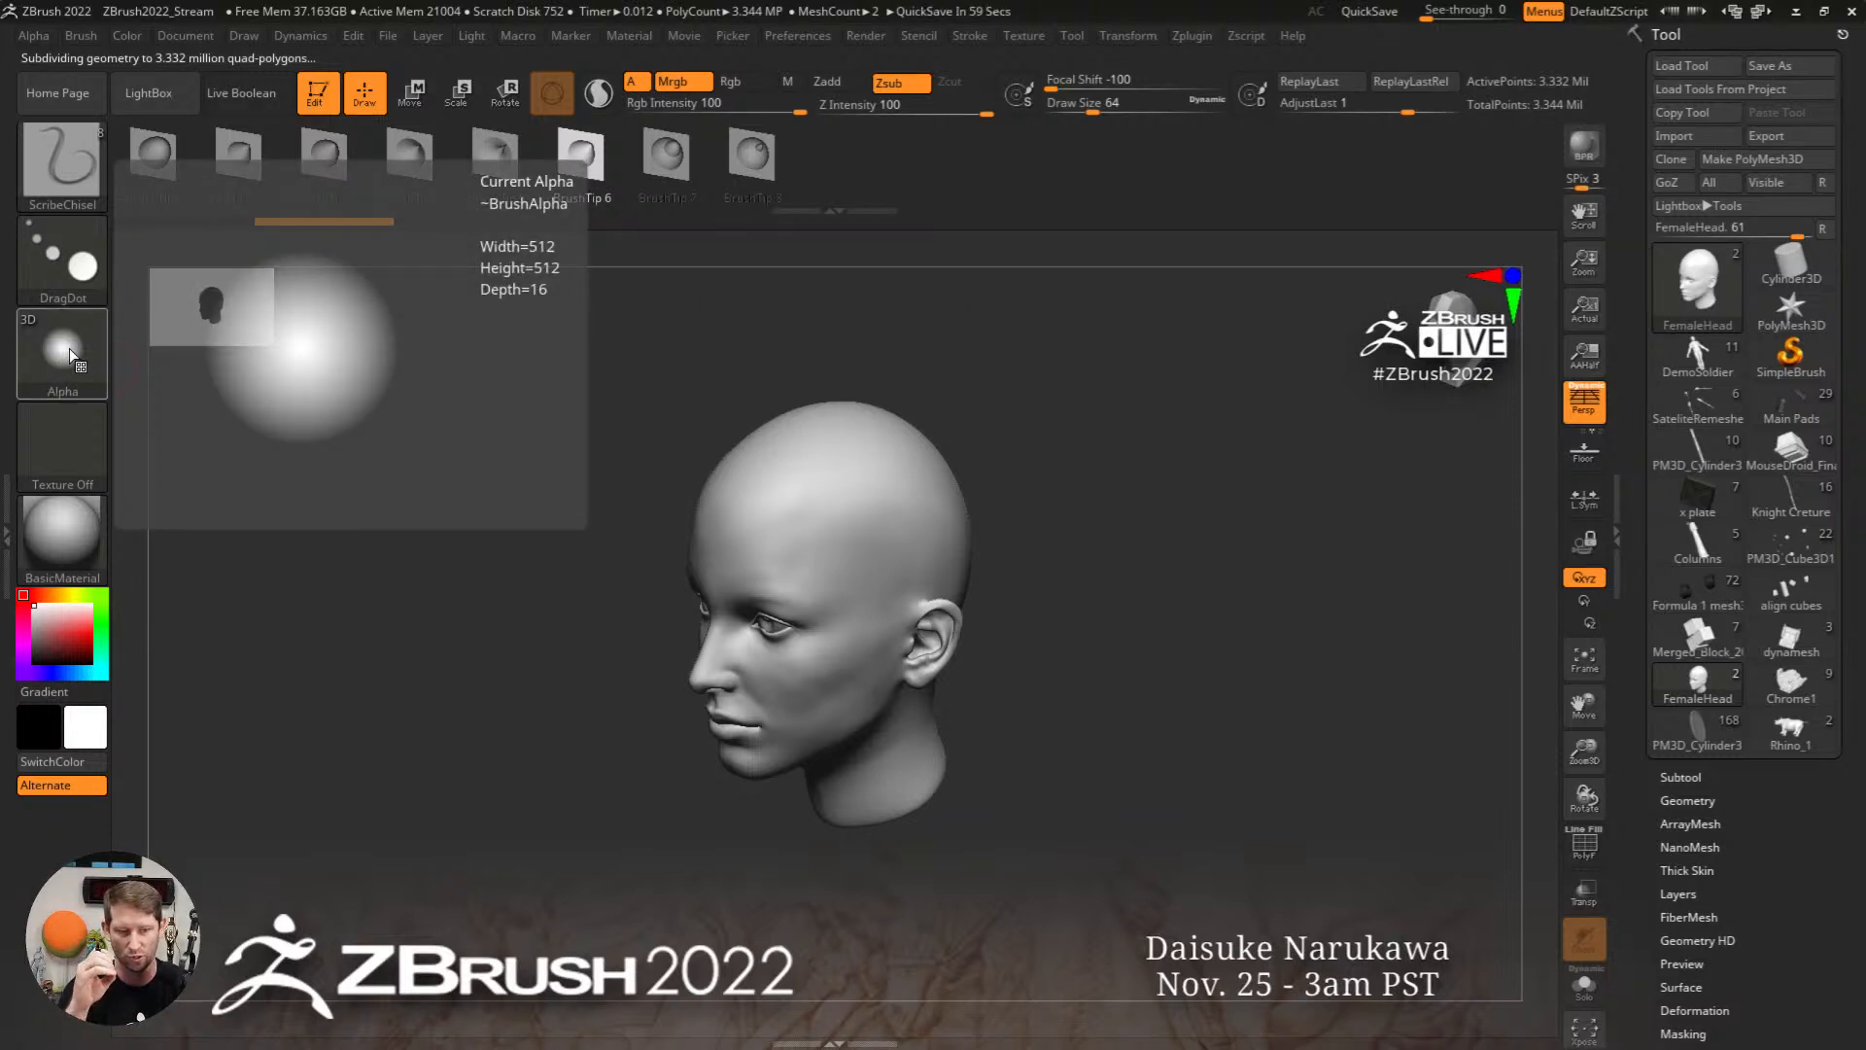
# Step: Subdivide the female head once more and step down one subdivision level
pyautogui.press('ctrl')
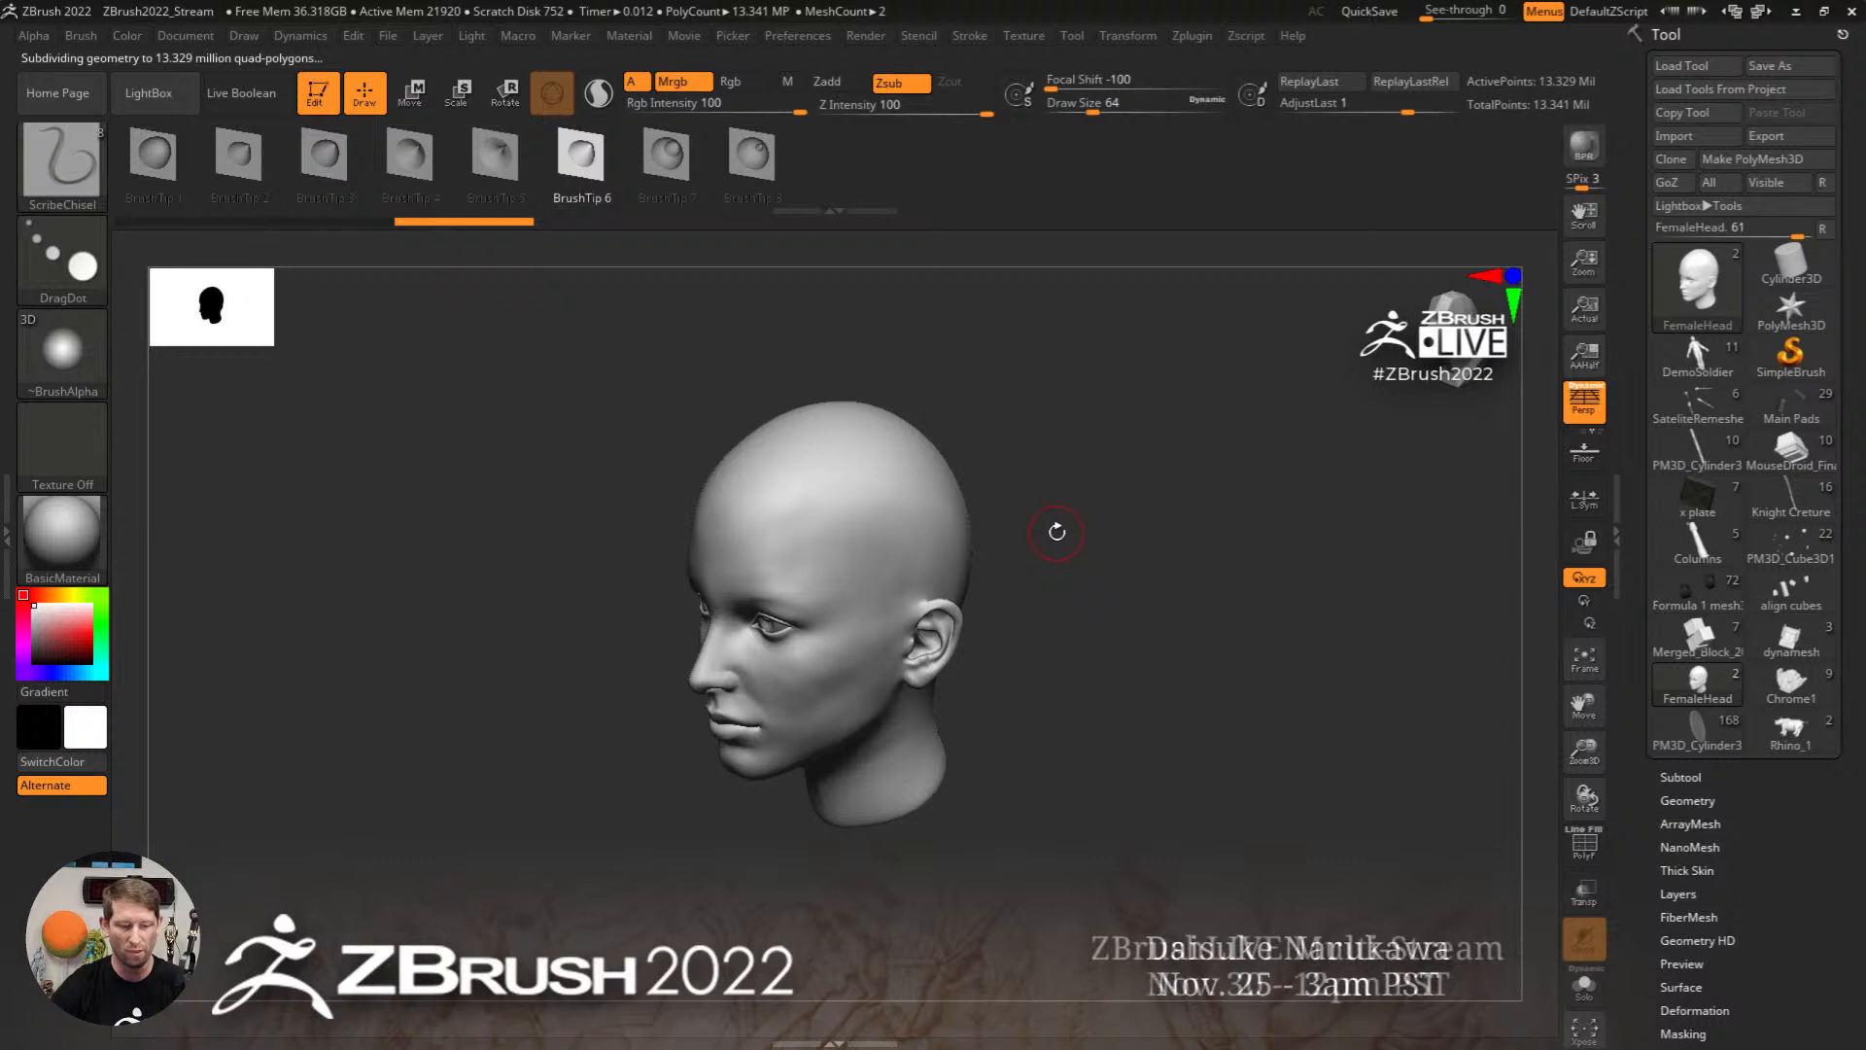
pyautogui.press('shift')
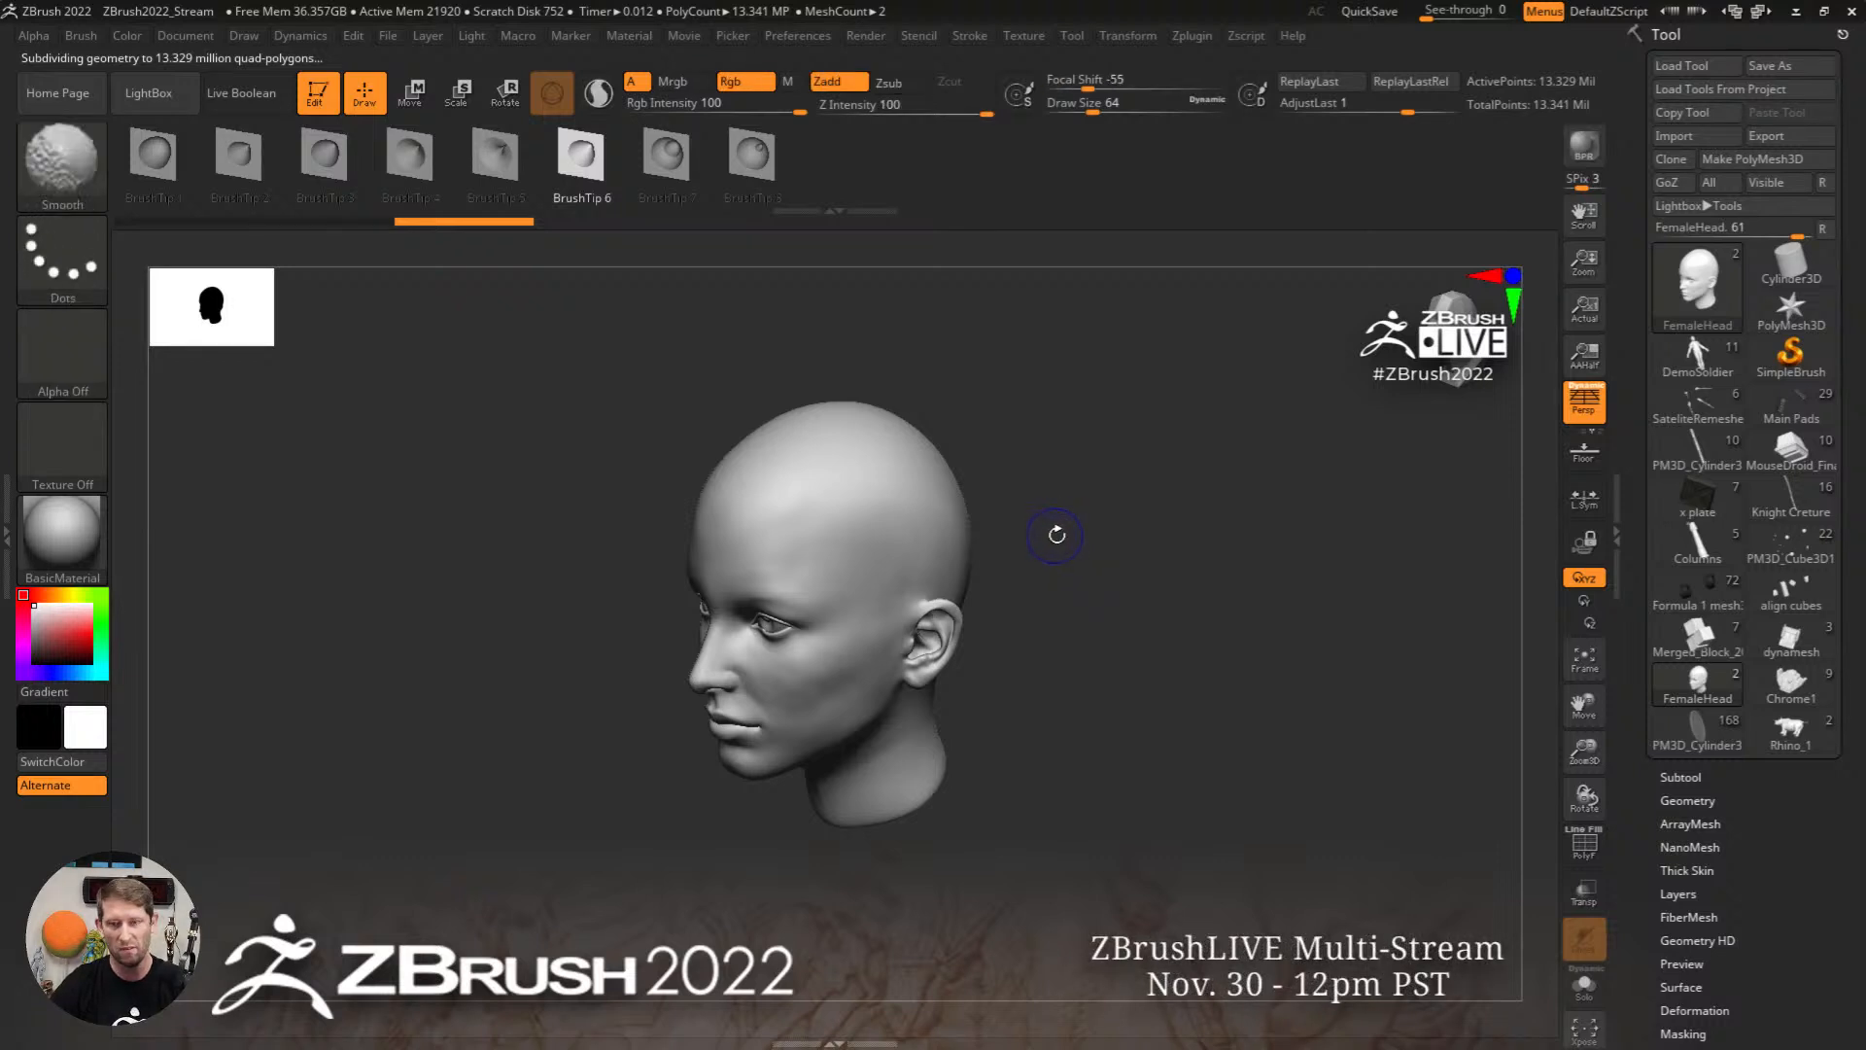
pyautogui.hotkey('shift', 'd')
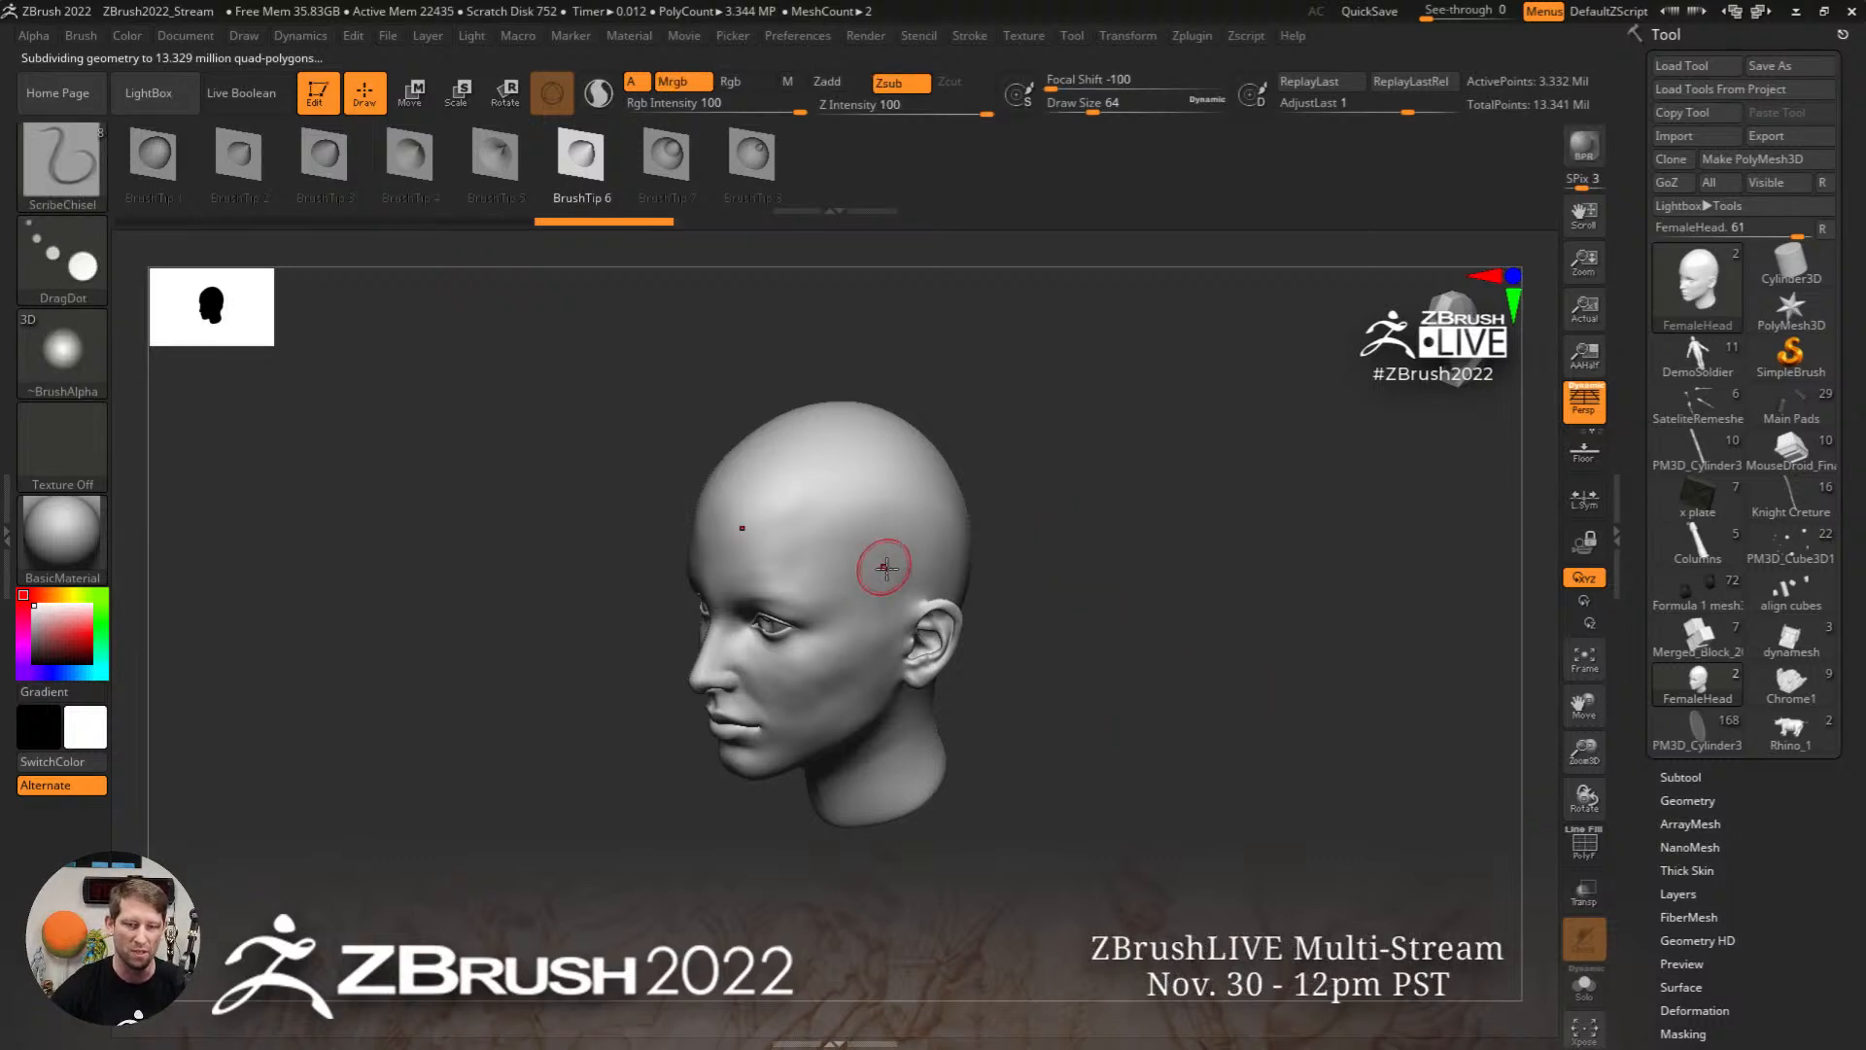
# Step: Carve a curved groove above the brow toward the back of the head at draw size about 44, and set the main colour to grey
pyautogui.keyDown('ctrl'); pyautogui.moveTo(883, 537); pyautogui.dragTo(829, 521, button='right'); pyautogui.keyUp('ctrl')
pyautogui.press('s')
pyautogui.moveTo(799, 509)
pyautogui.mouseDown()
pyautogui.moveTo(679, 512)
pyautogui.moveTo(971, 480)
pyautogui.mouseUp()
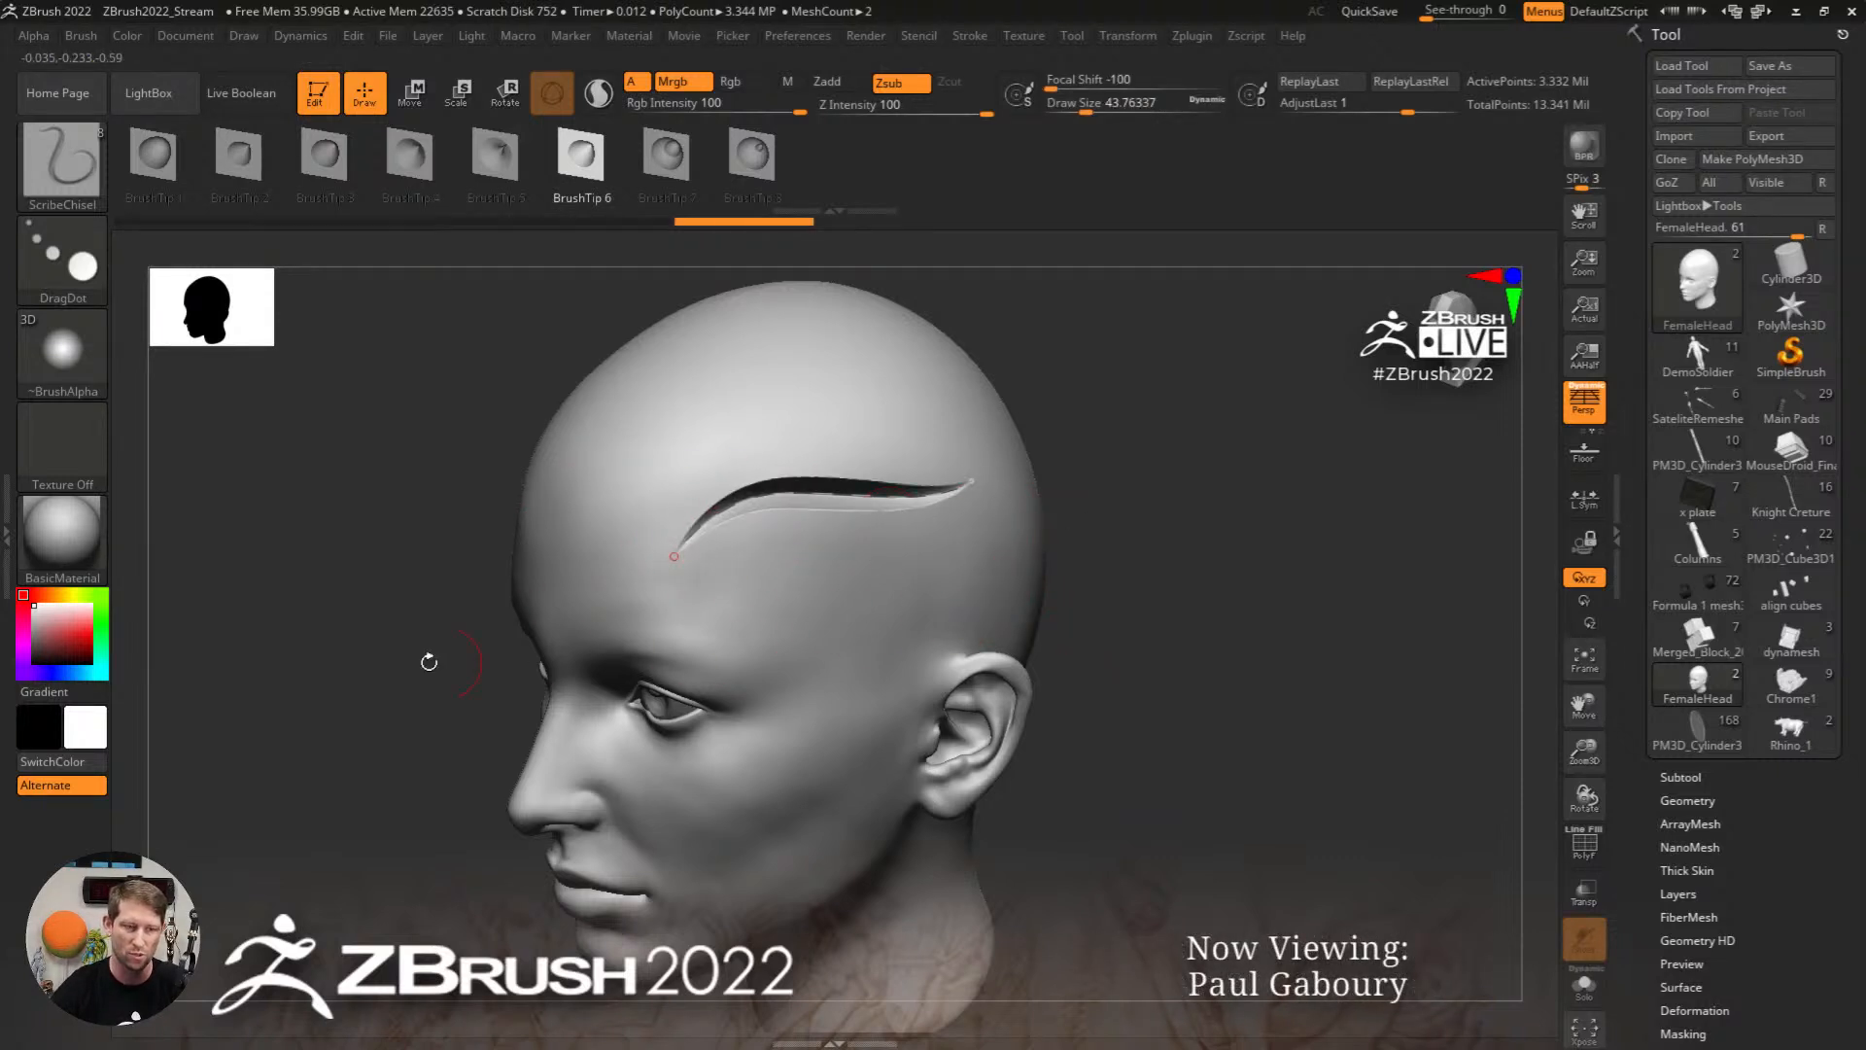
pyautogui.click(34, 625)
# Step: Examine the curve settings of the ScribeChisel brush's DragDot stroke
pyautogui.click(970, 36)
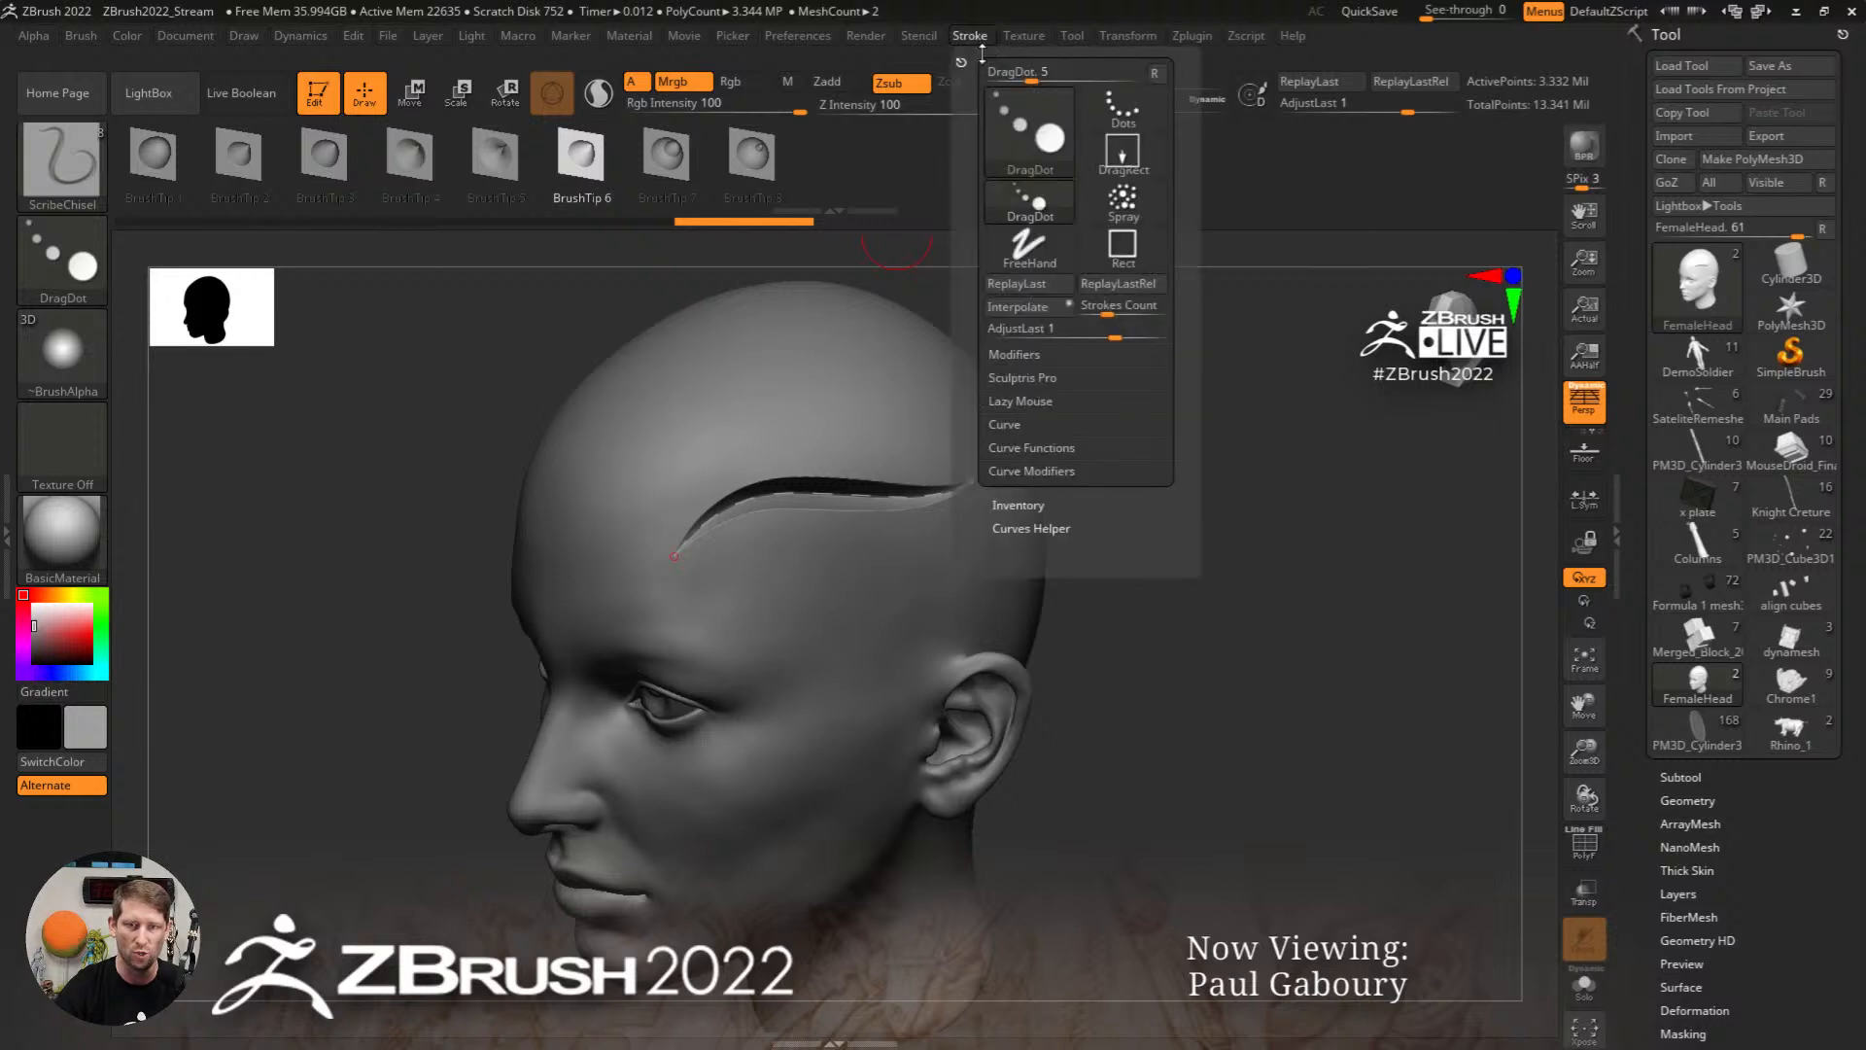
pyautogui.click(1005, 425)
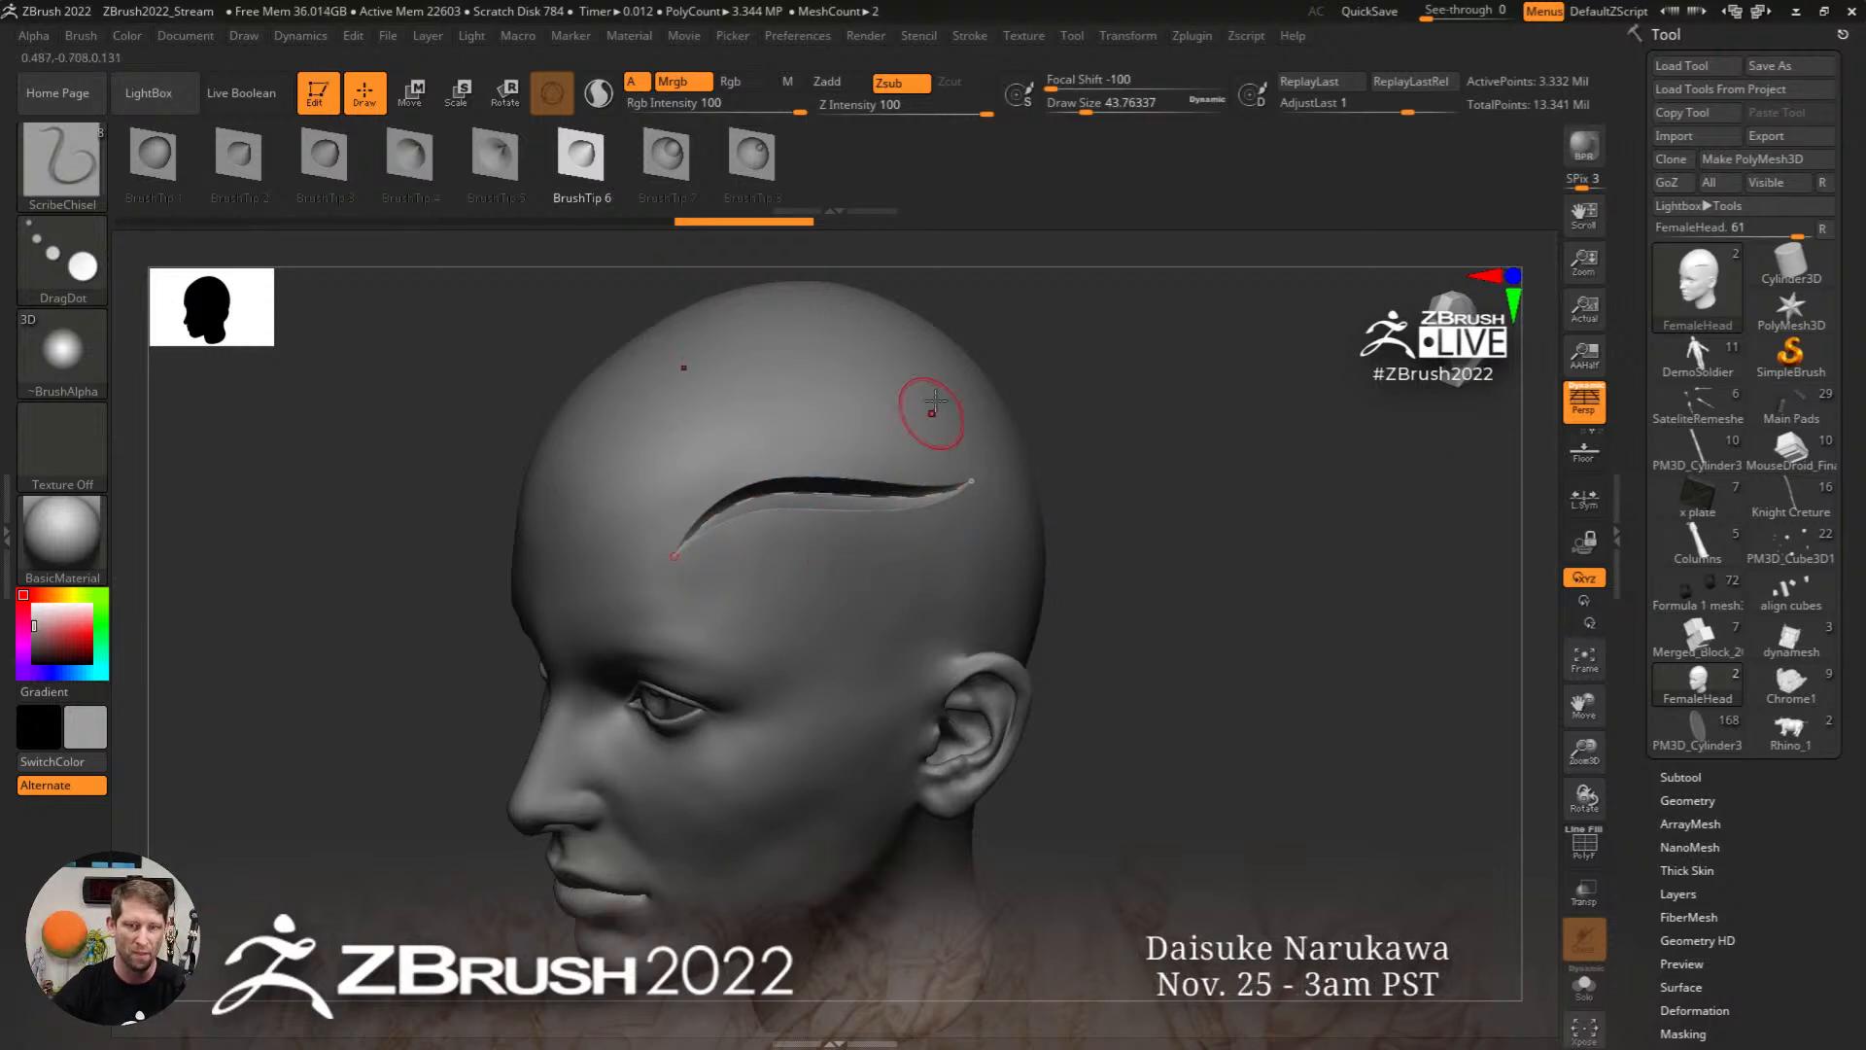
pyautogui.click(969, 35)
pyautogui.click(991, 216)
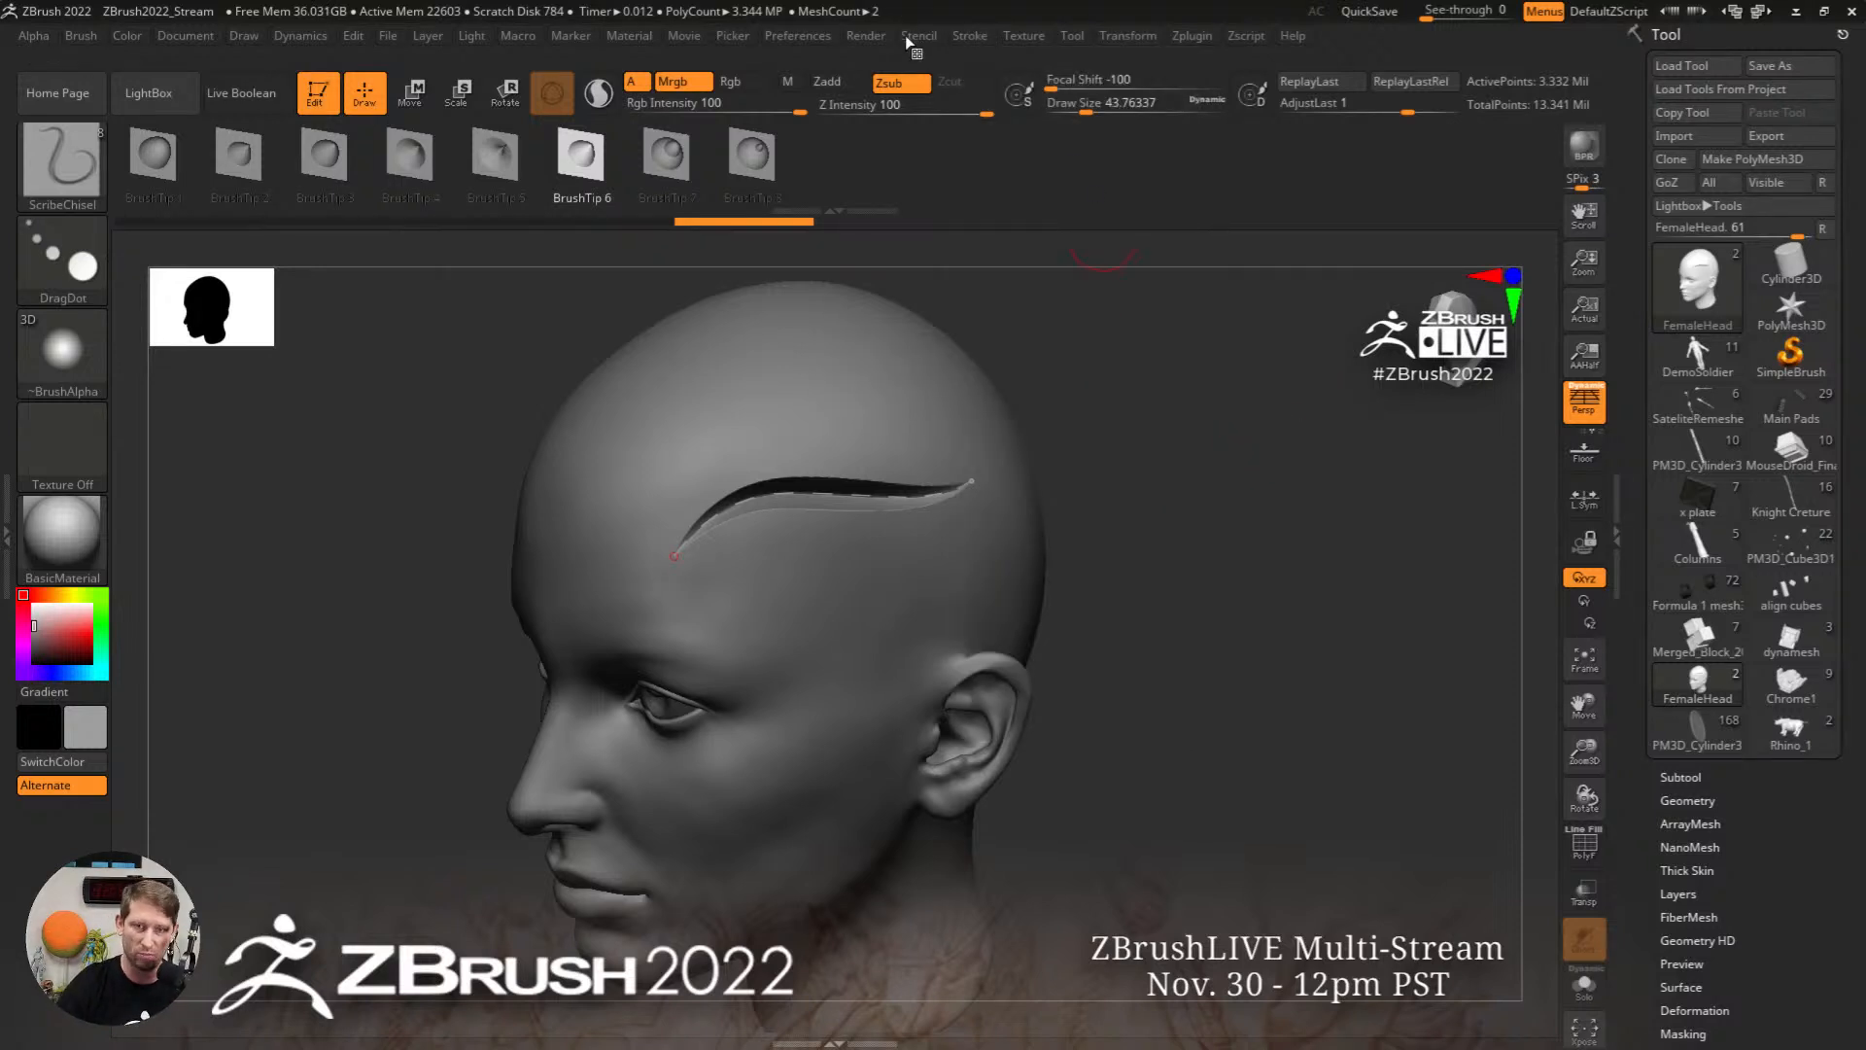
# Step: Set the curve SubSteps to 1 and carve a groove from the outer brow toward the back of the head
pyautogui.click(966, 37)
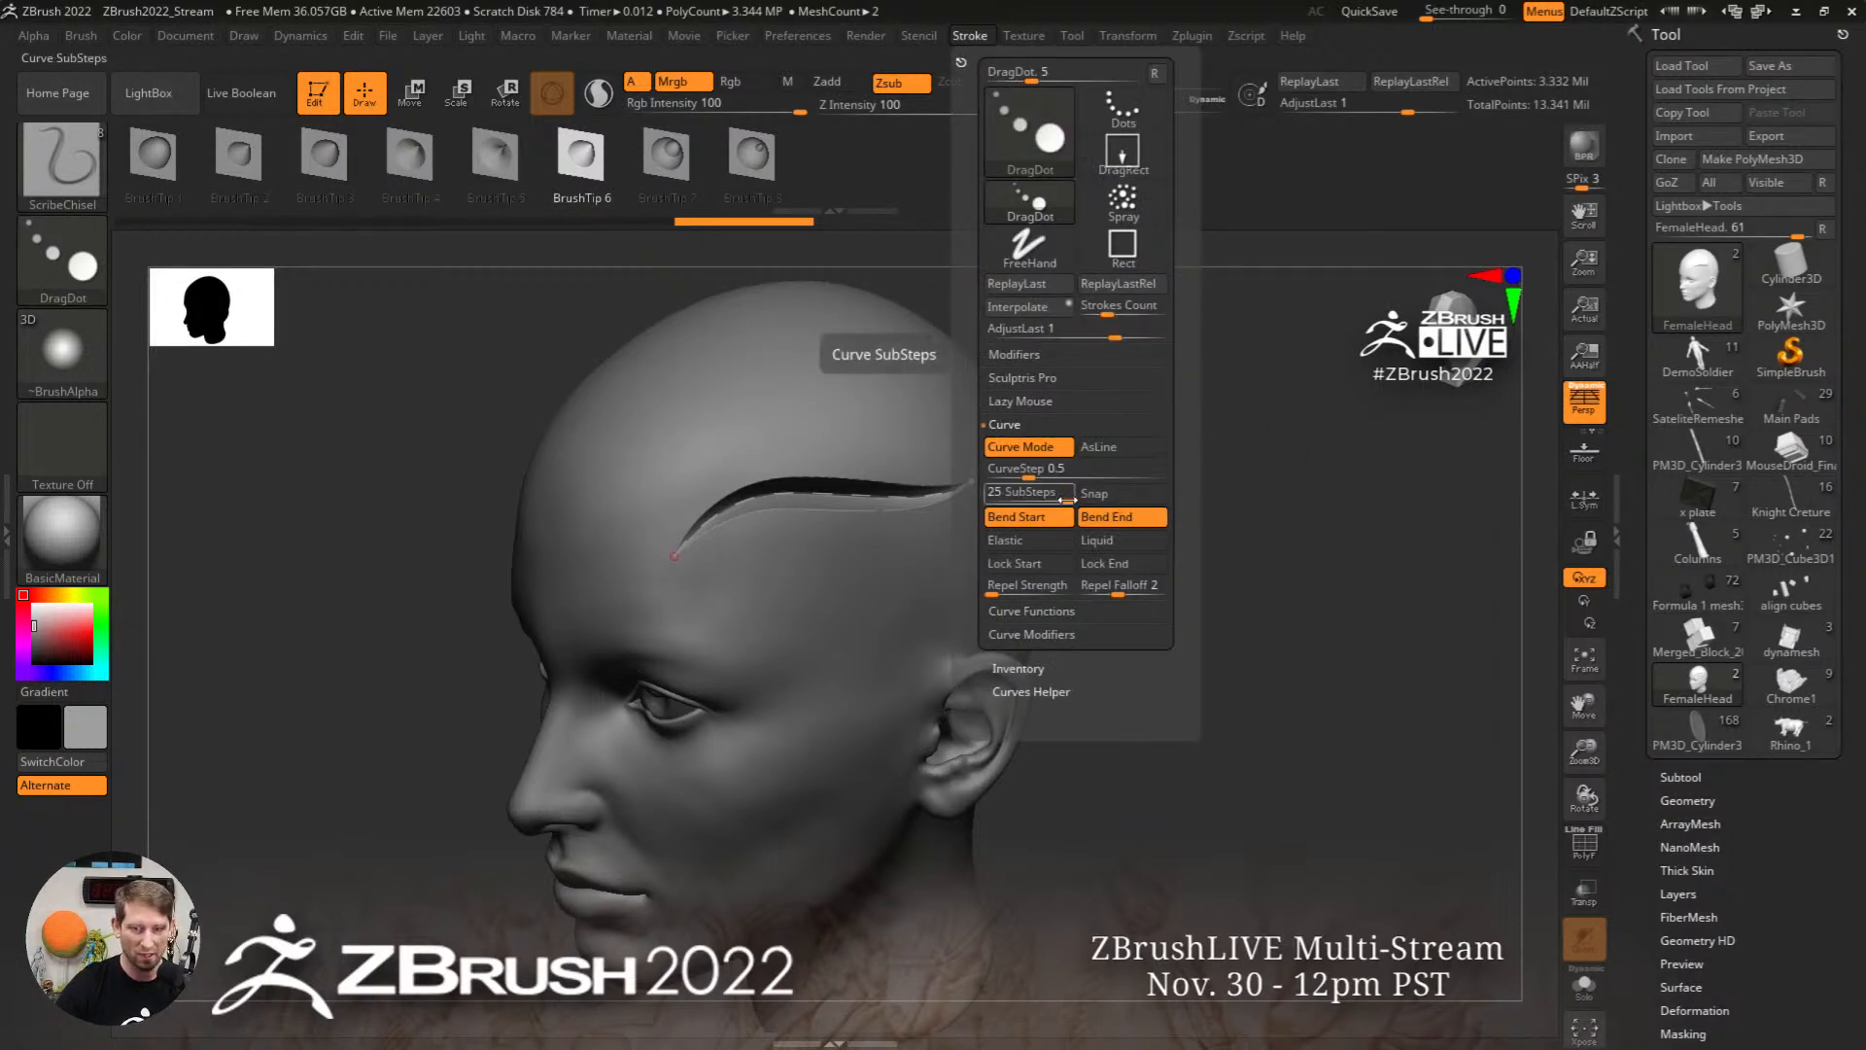
pyautogui.moveTo(1032, 495); pyautogui.dragTo(996, 502)
pyautogui.moveTo(734, 586)
pyautogui.keyDown('ctrl'); pyautogui.mouseDown(button='right')
pyautogui.moveTo(792, 645)
pyautogui.moveTo(408, 595)
pyautogui.mouseUp(button='right'); pyautogui.keyUp('ctrl')
pyautogui.moveTo(408, 595); pyautogui.dragTo(928, 476)
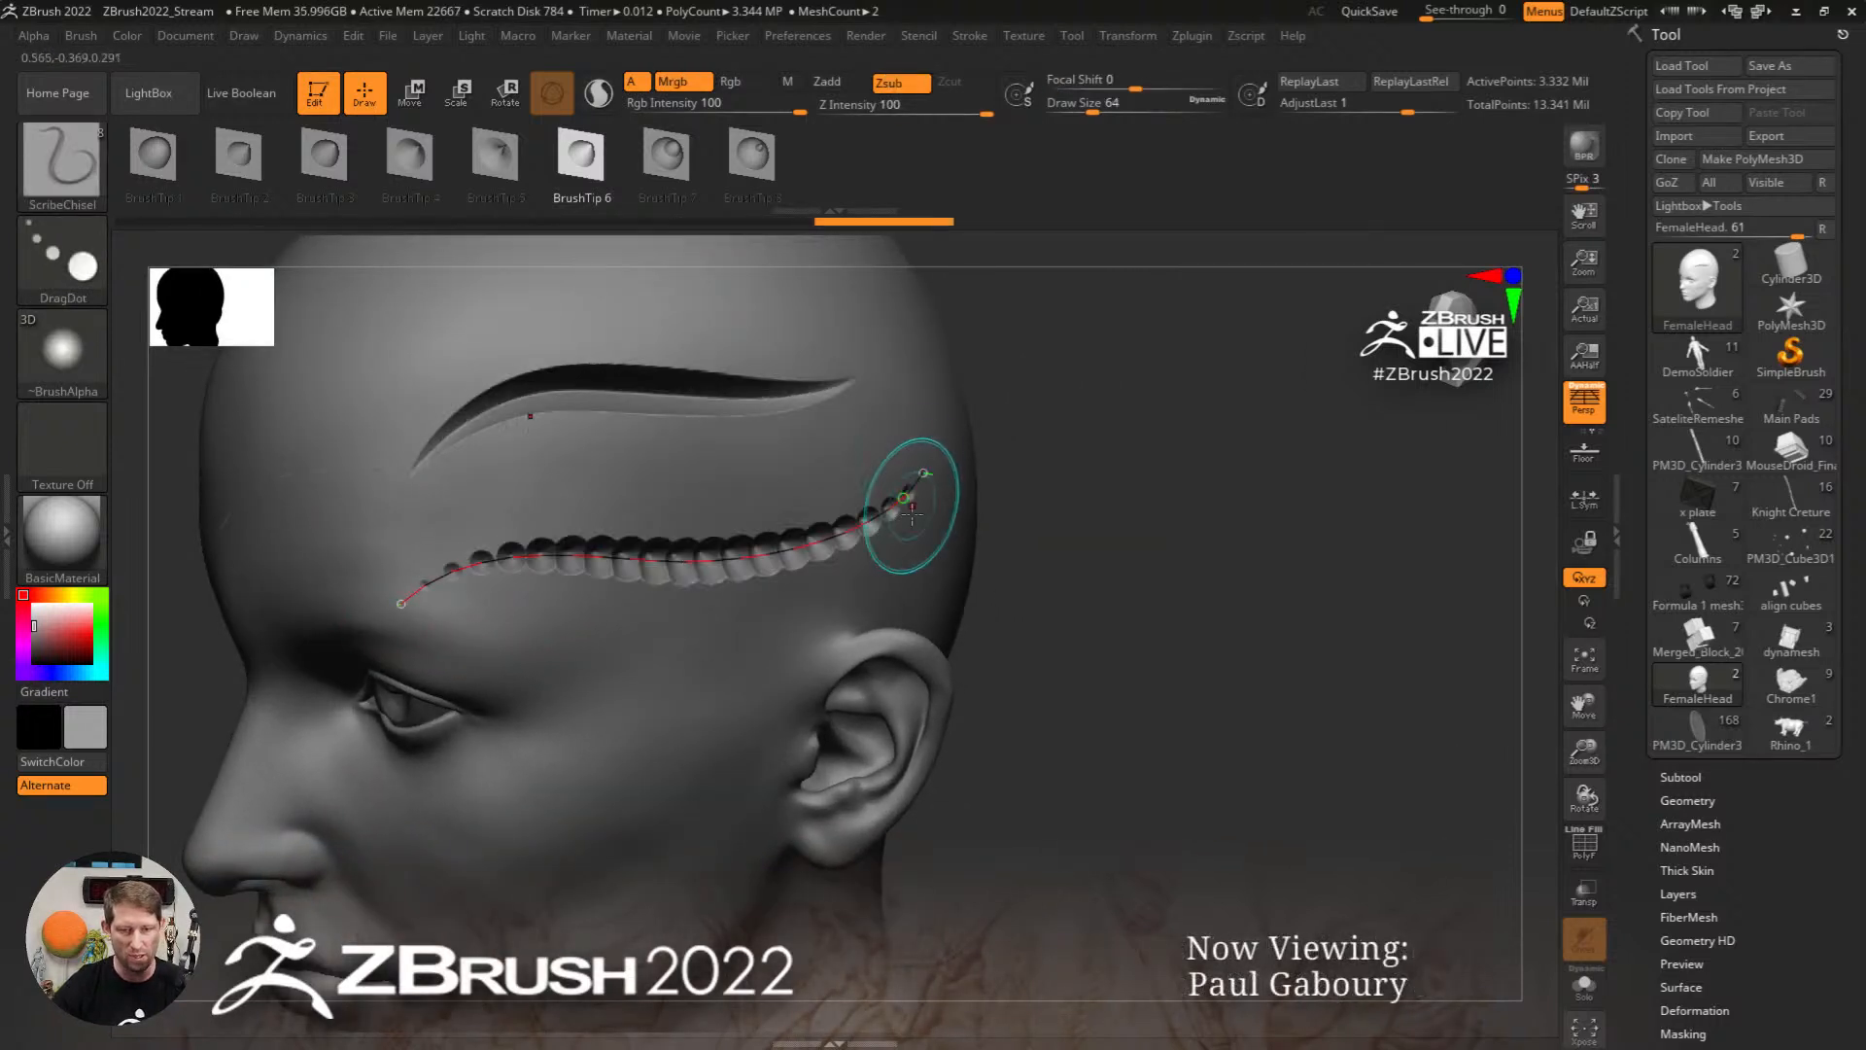
pyautogui.moveTo(721, 708); pyautogui.dragTo(724, 686, button='right')
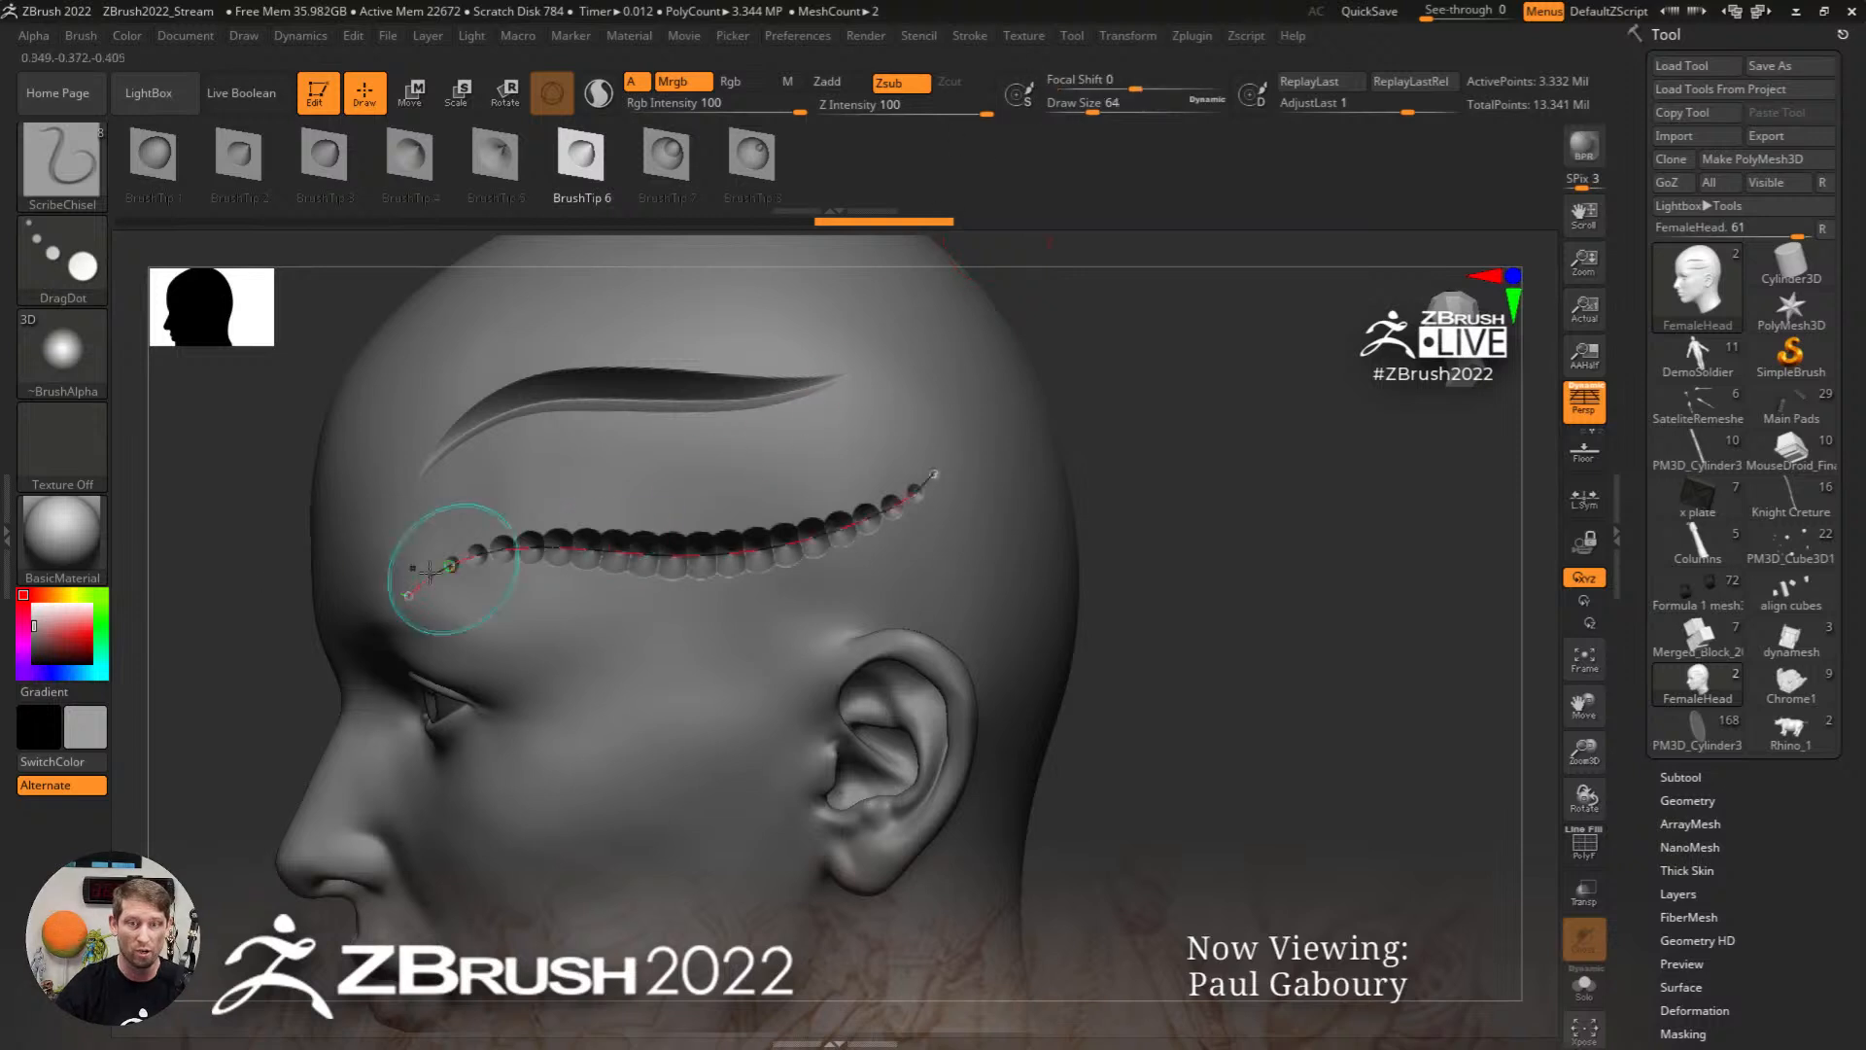
pyautogui.moveTo(78, 277)
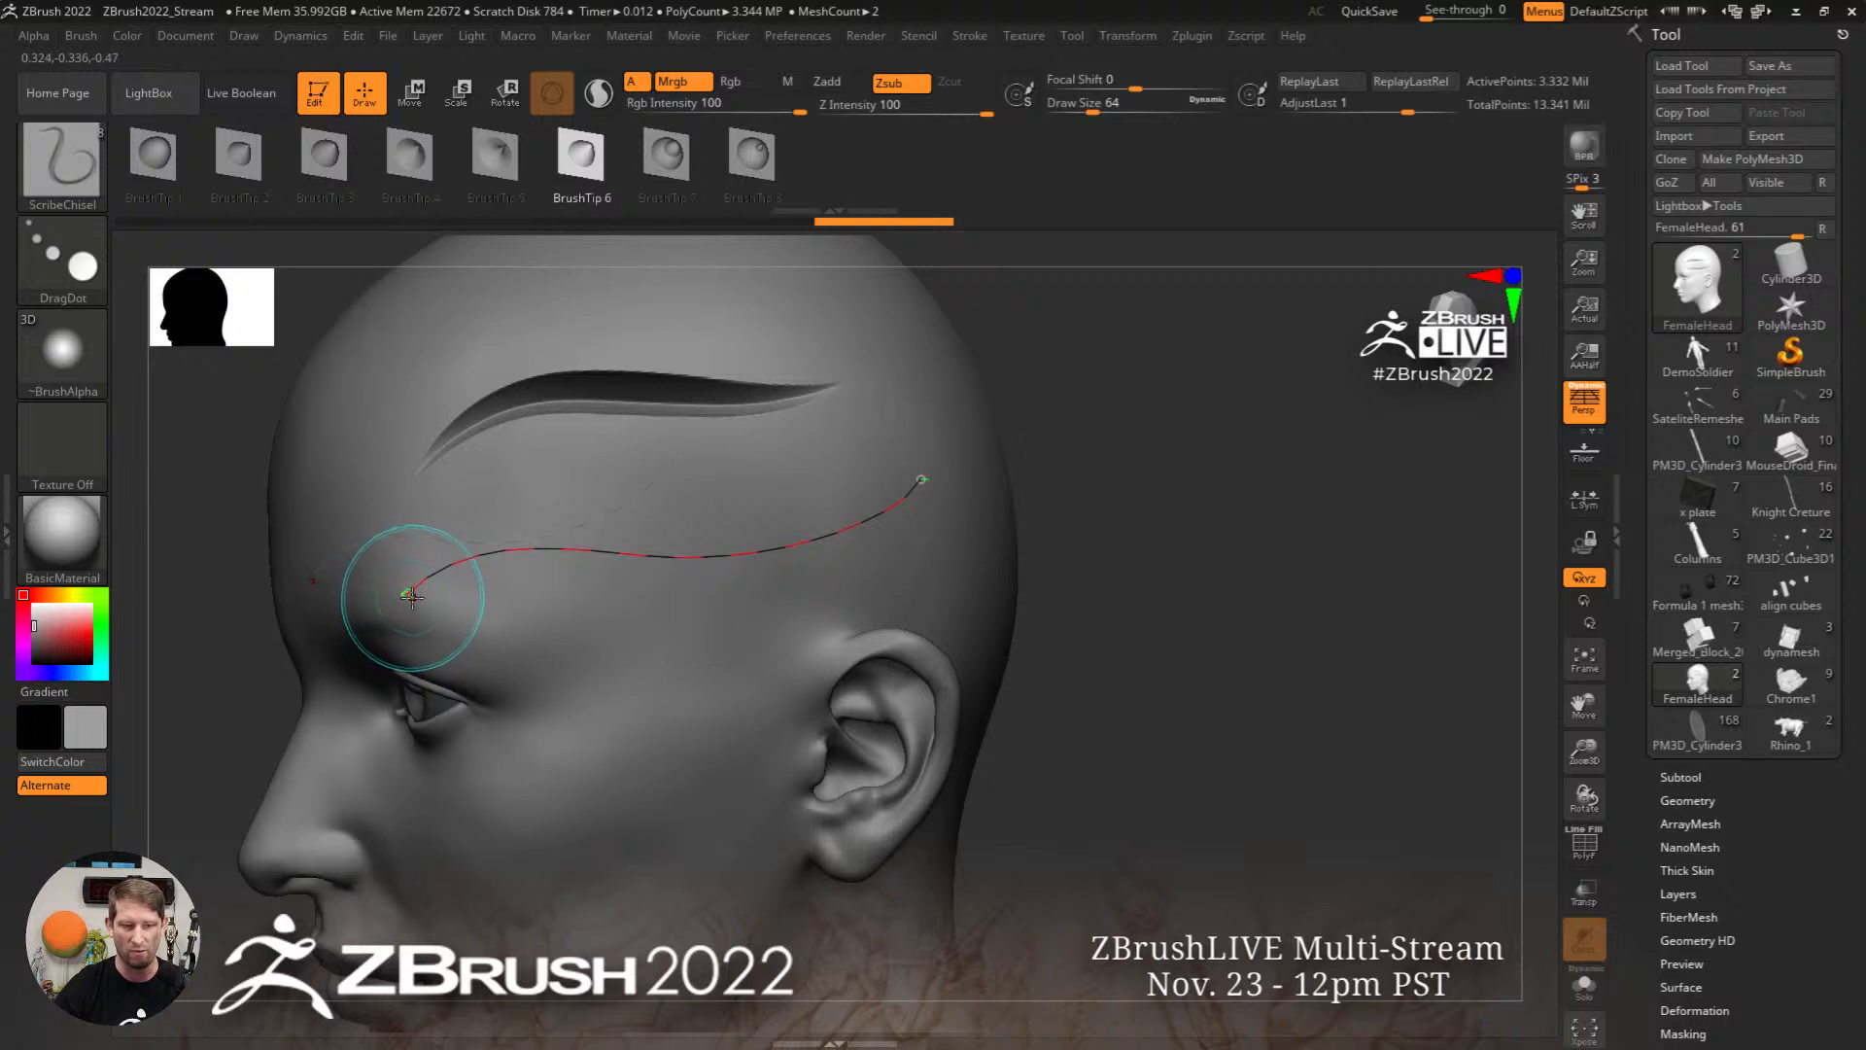
pyautogui.click(413, 595)
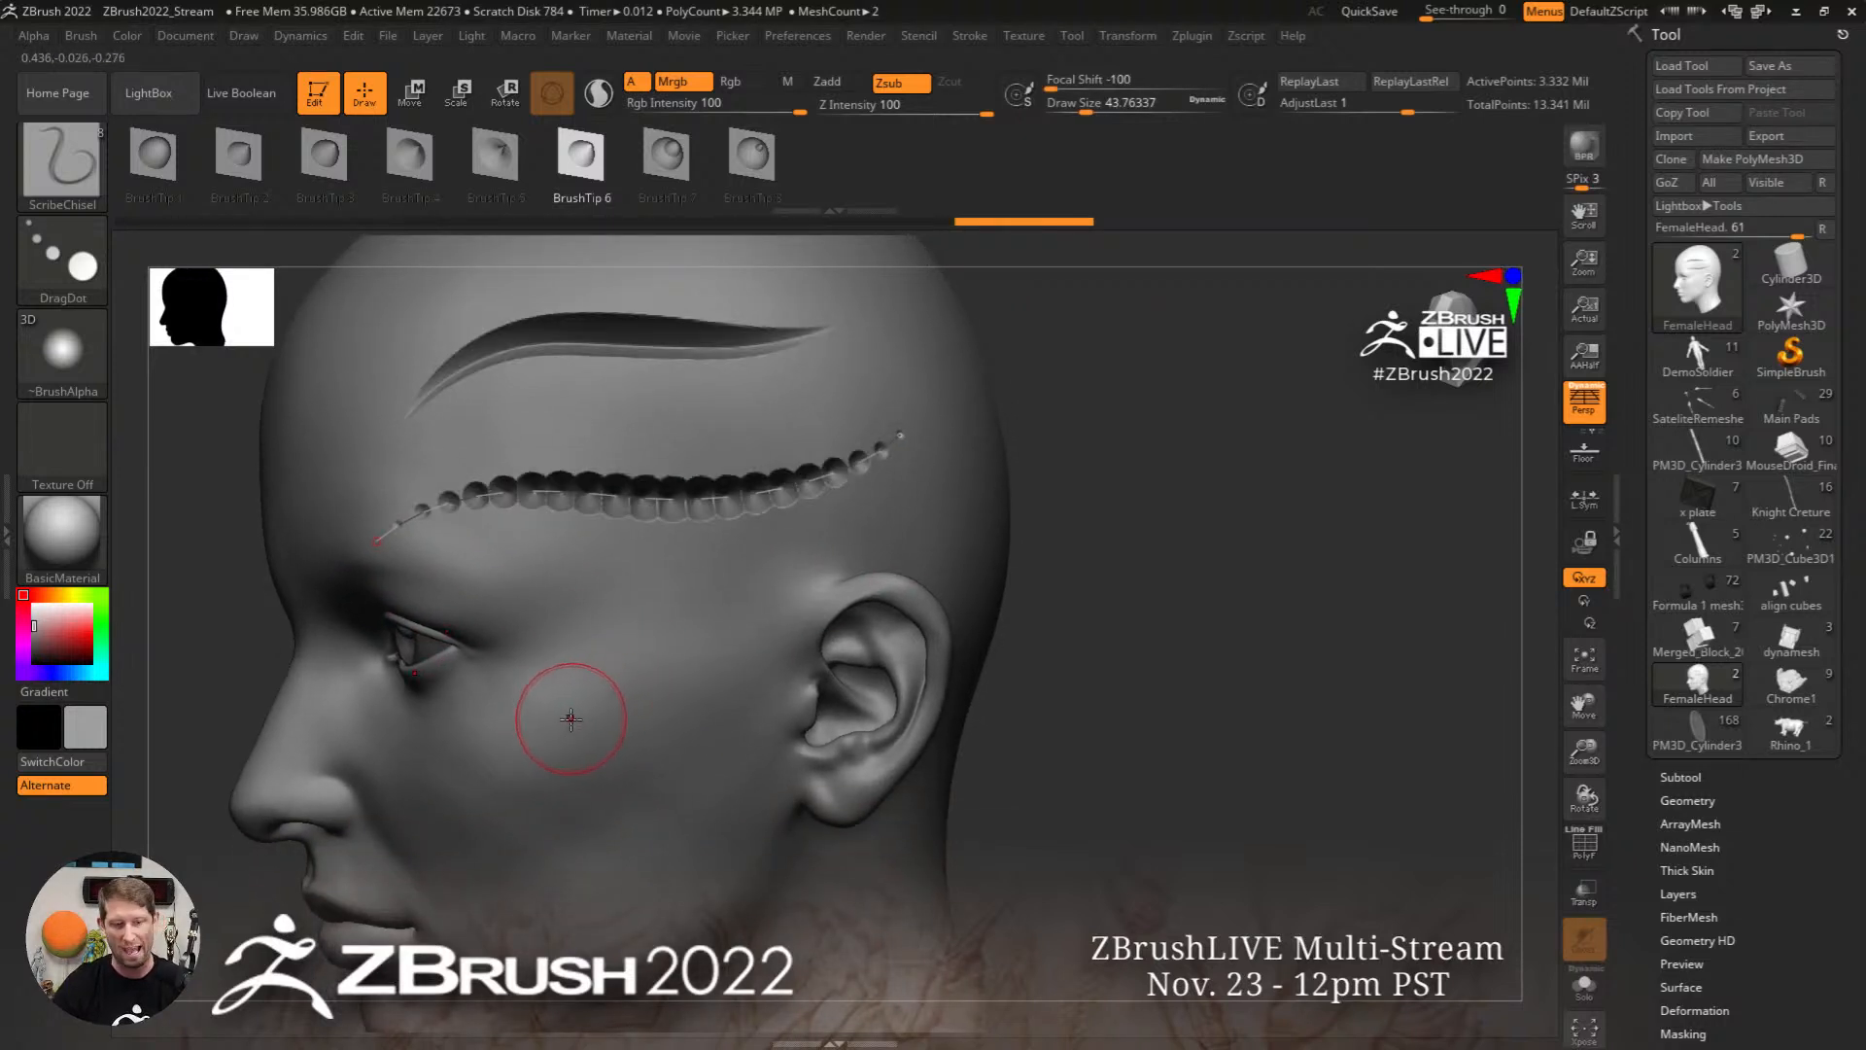
# Step: Raise the curve SubSteps slightly and carve two grooves, one above the ear and one diagonally down the cheek
pyautogui.click(970, 37)
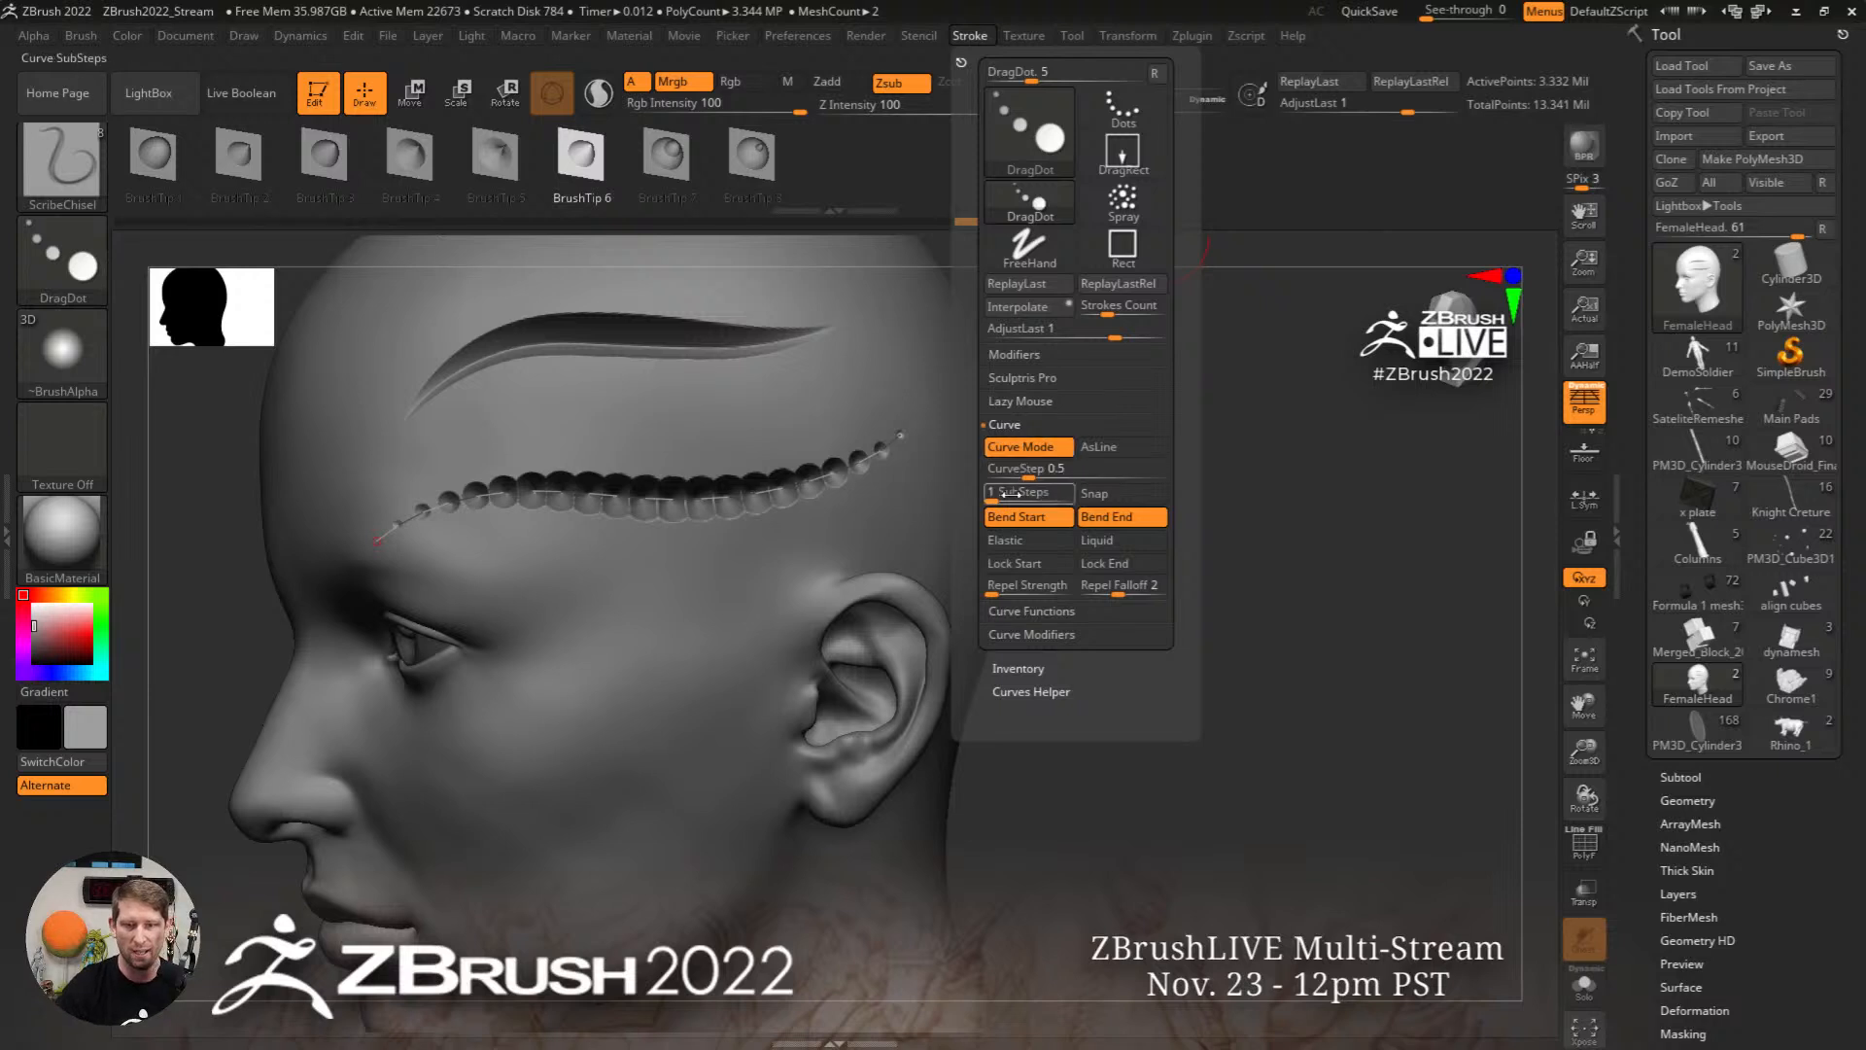
pyautogui.moveTo(1001, 496); pyautogui.dragTo(1005, 497)
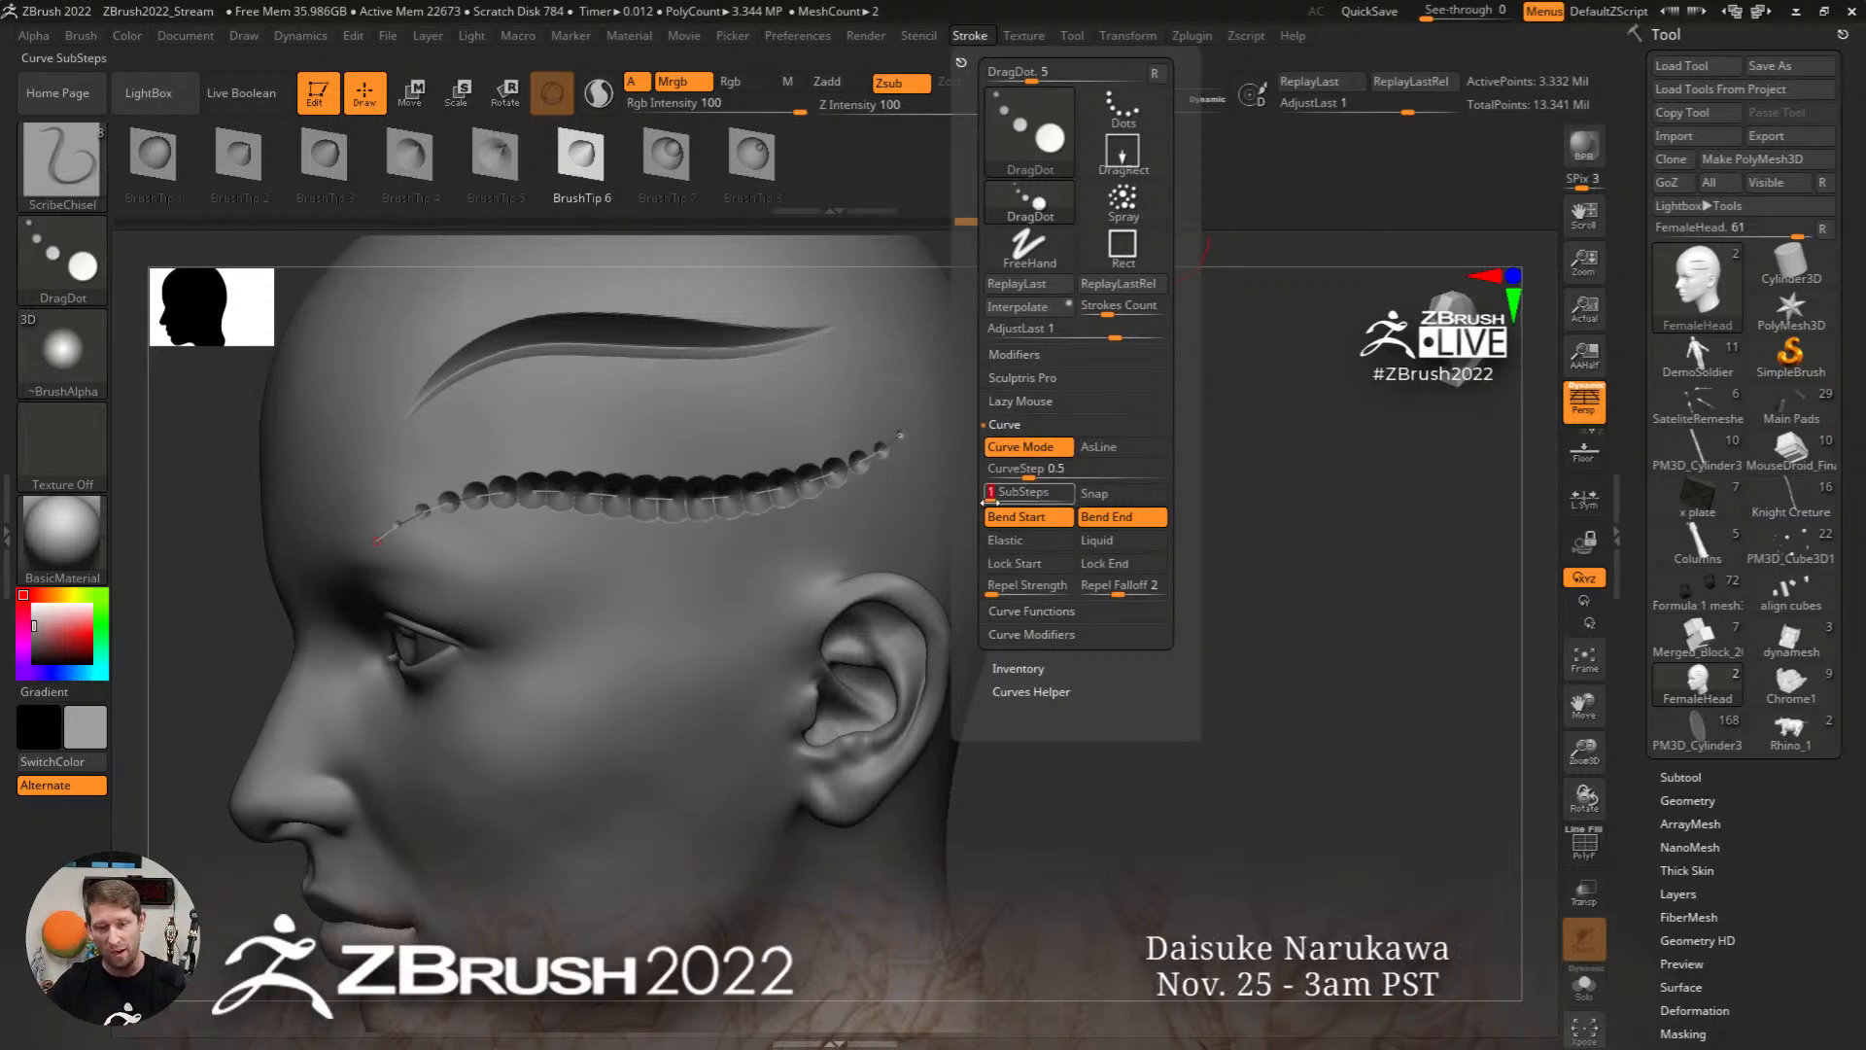
pyautogui.click(998, 516)
pyautogui.moveTo(544, 678)
pyautogui.mouseDown()
pyautogui.moveTo(953, 631)
pyautogui.moveTo(1079, 522)
pyautogui.mouseUp()
pyautogui.moveTo(772, 659); pyautogui.dragTo(709, 622, button='right')
pyautogui.moveTo(697, 610)
pyautogui.mouseDown()
pyautogui.moveTo(719, 665)
pyautogui.moveTo(812, 749)
pyautogui.moveTo(969, 780)
pyautogui.mouseUp()
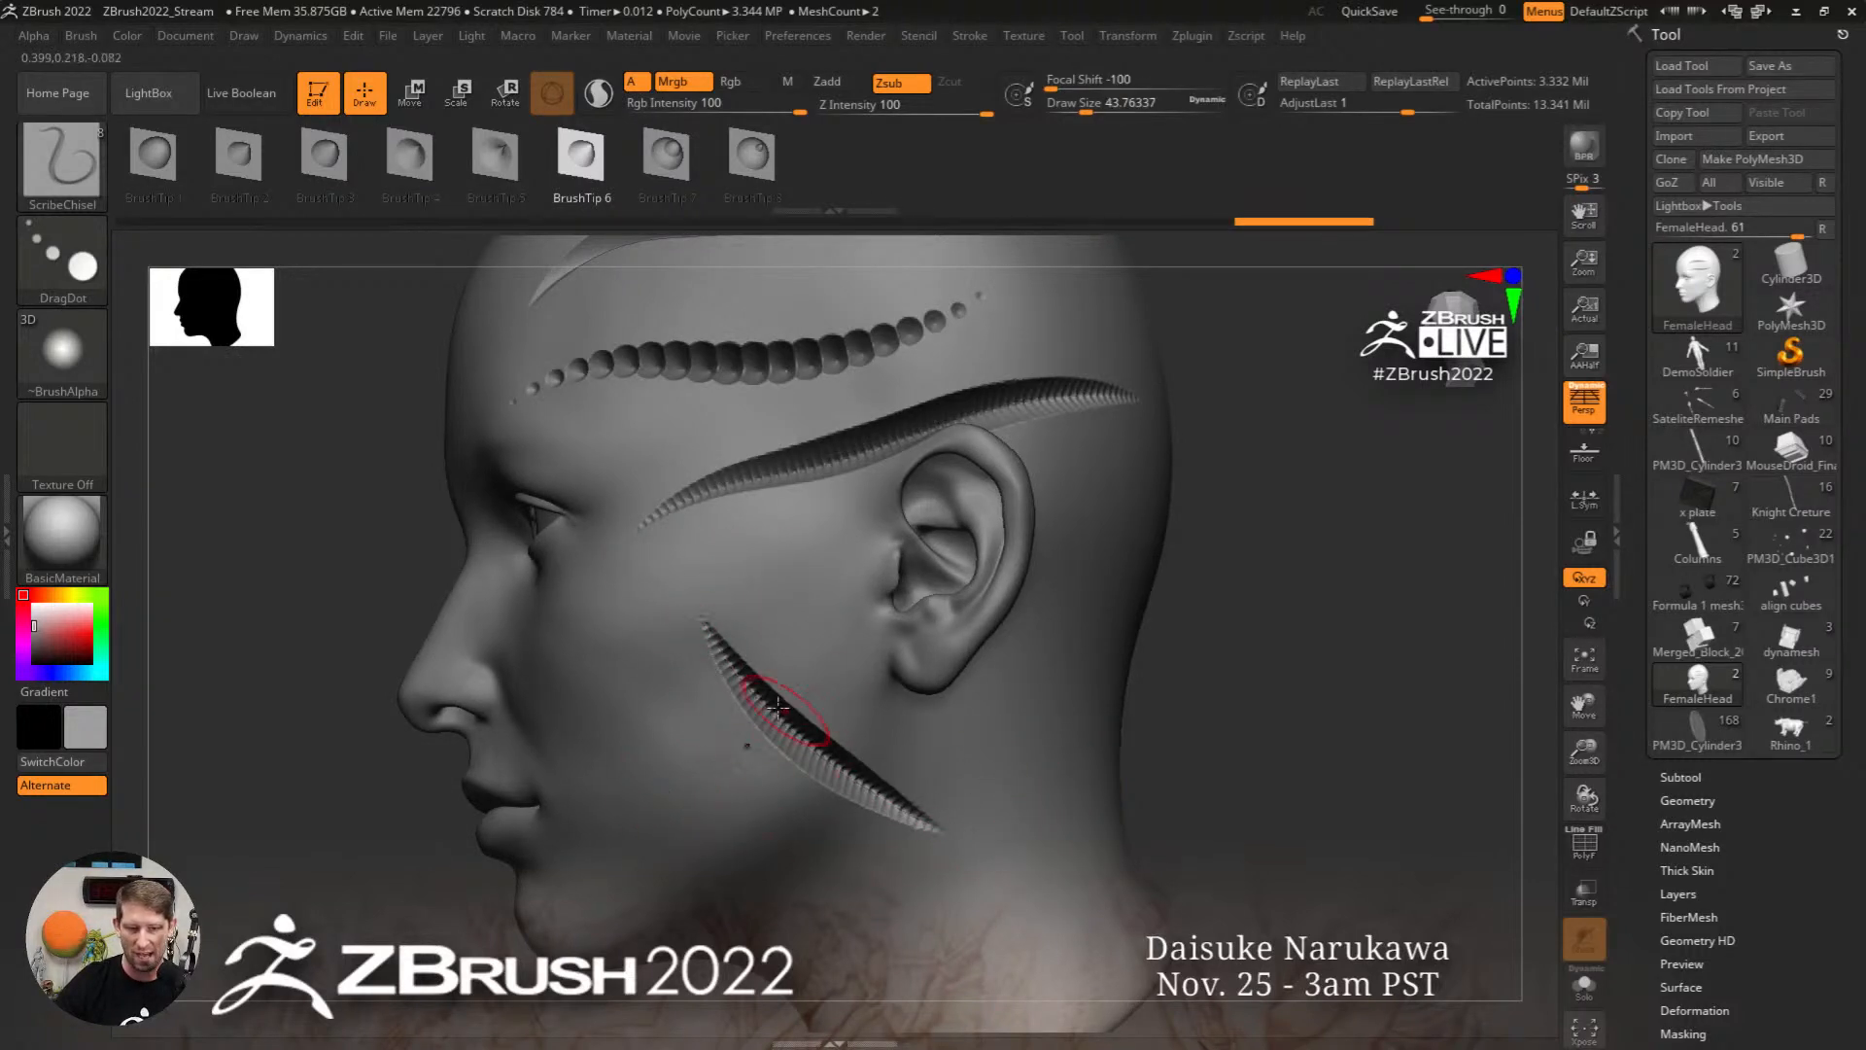
# Step: Set the curve SubSteps to 2 and carve two grooves beside the cheek groove and one between the two forehead grooves
pyautogui.click(969, 35)
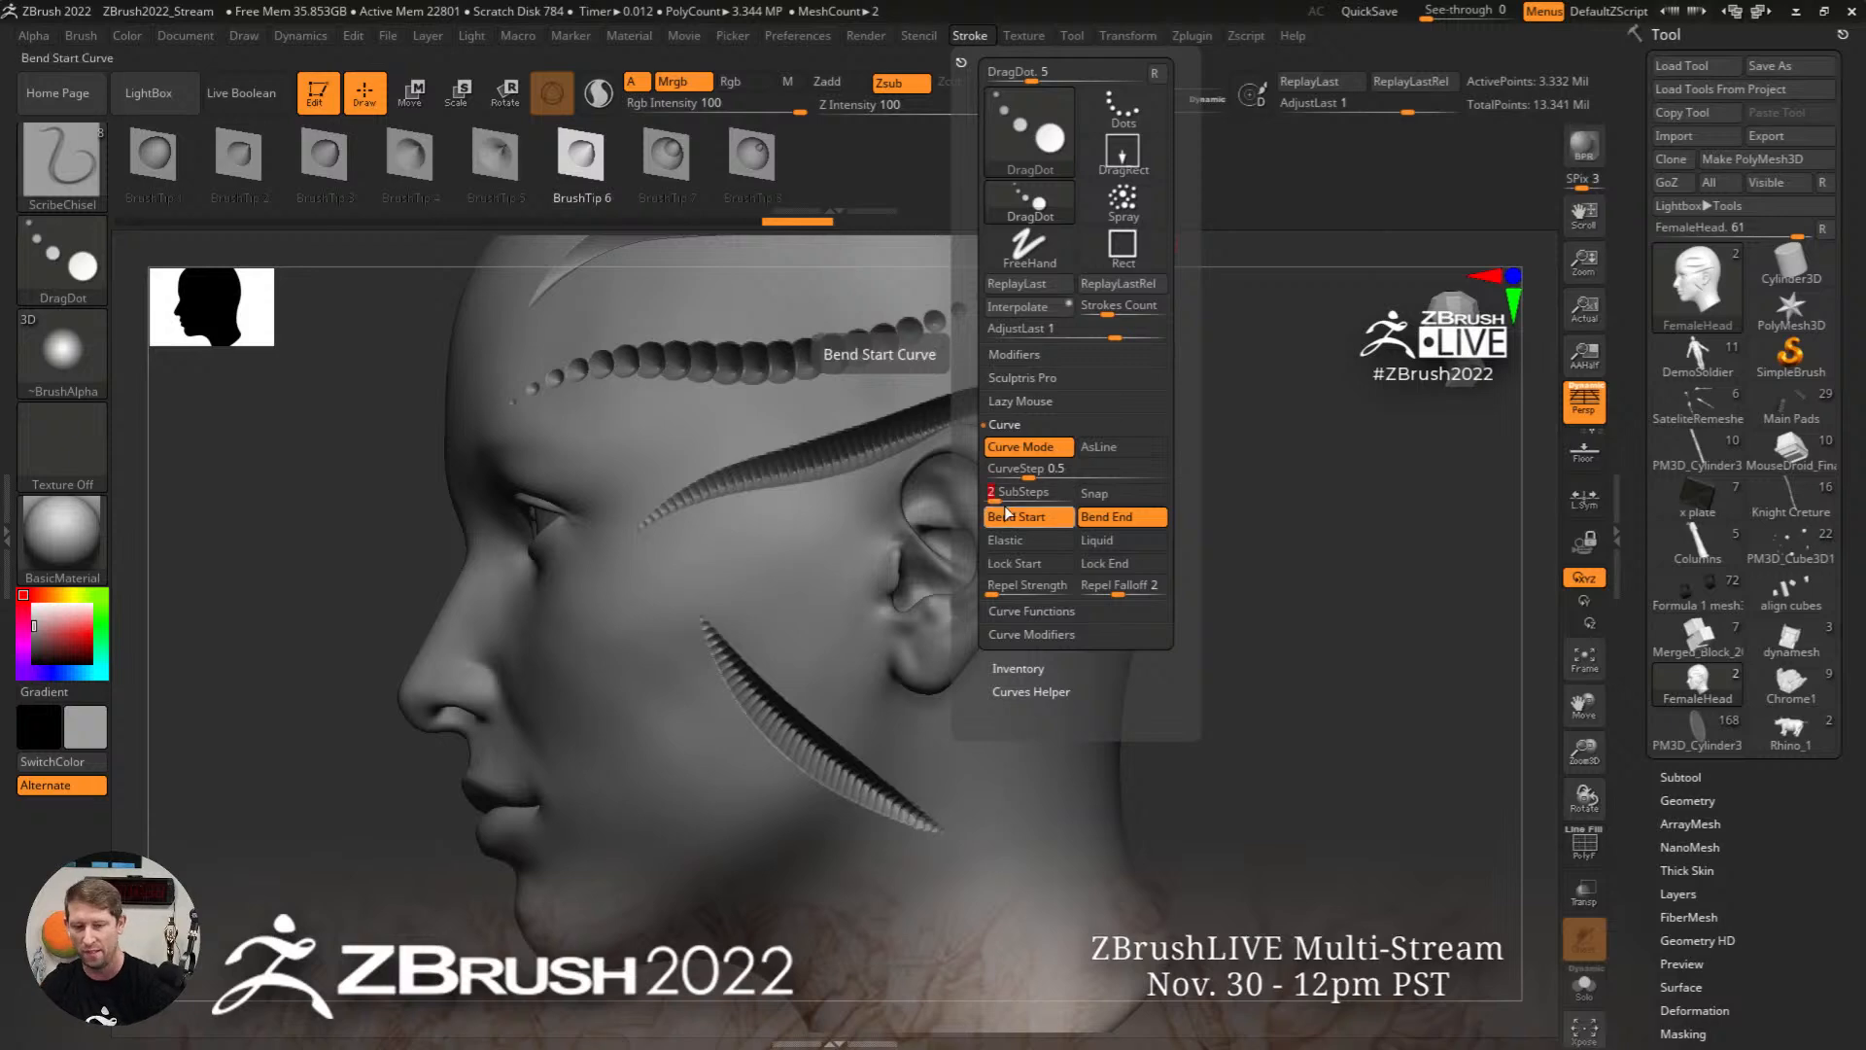
pyautogui.moveTo(611, 676); pyautogui.dragTo(1013, 916)
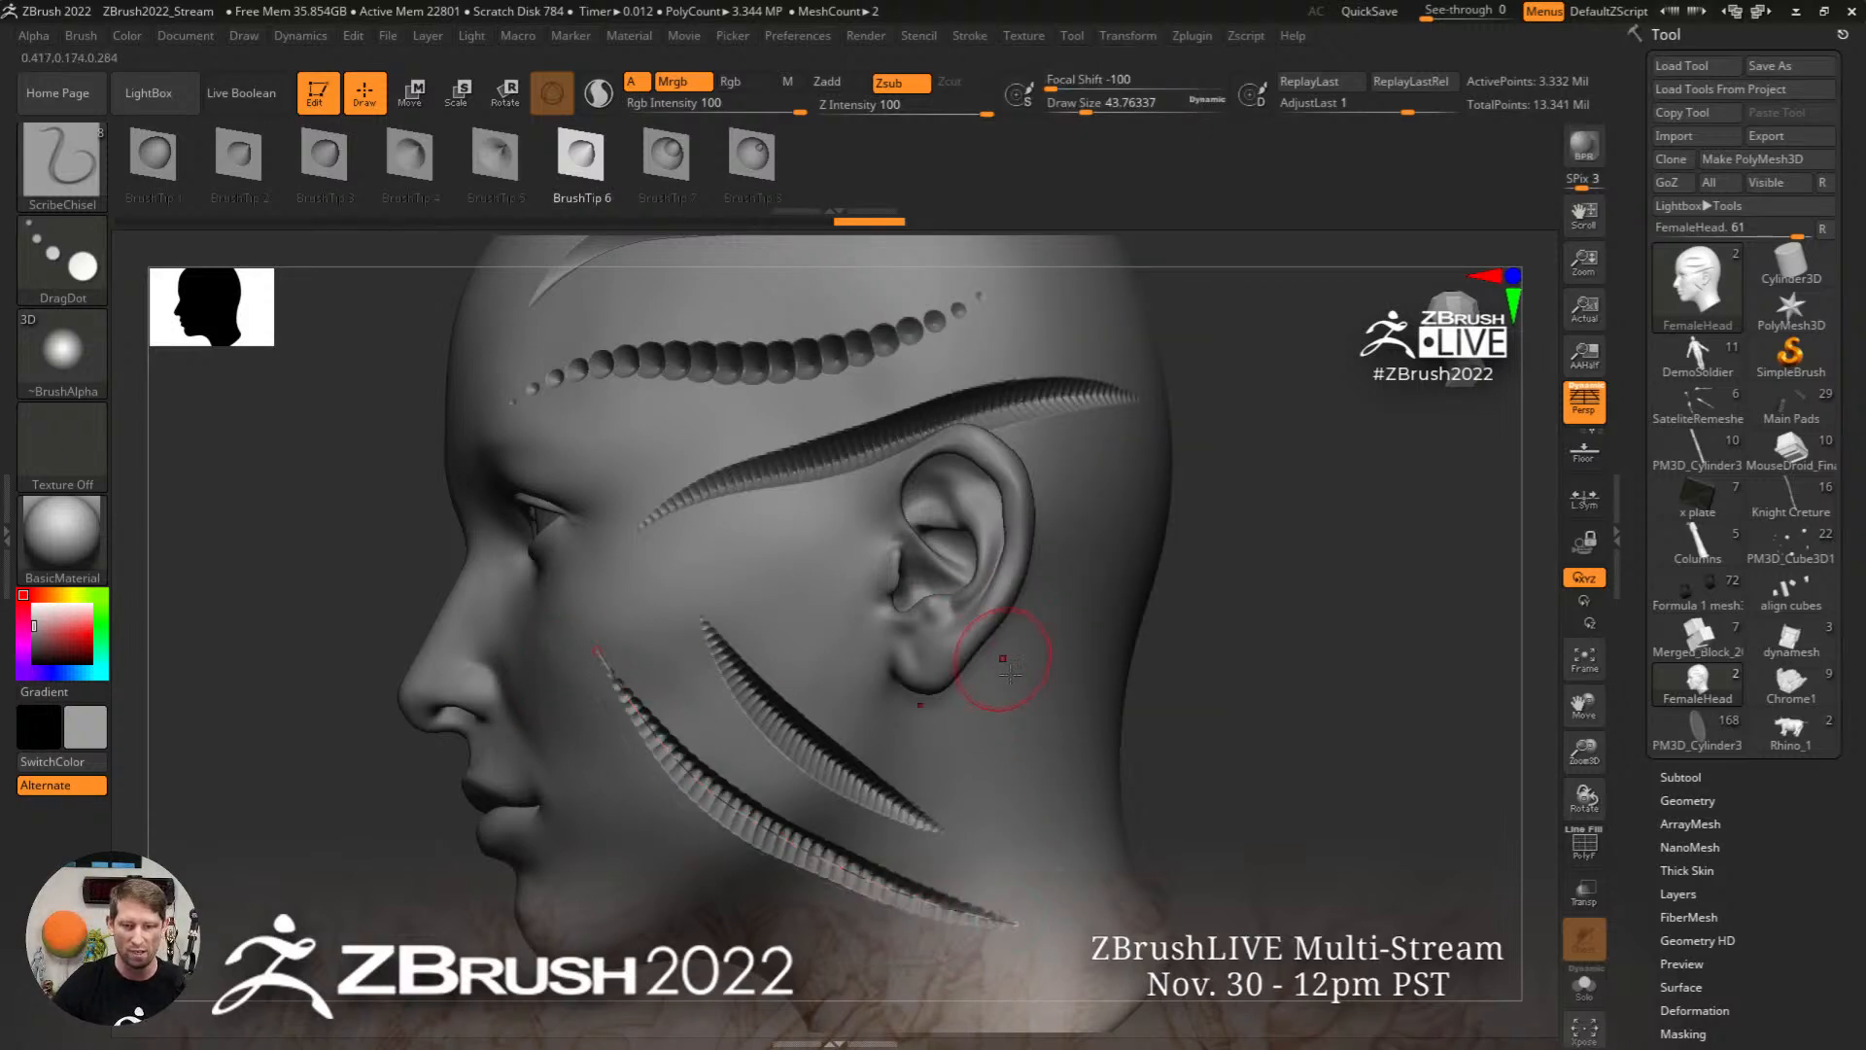
pyautogui.moveTo(1004, 657)
pyautogui.mouseDown(button='right')
pyautogui.moveTo(1046, 674)
pyautogui.moveTo(849, 550)
pyautogui.mouseUp(button='right')
pyautogui.moveTo(804, 543)
pyautogui.mouseDown()
pyautogui.moveTo(938, 661)
pyautogui.moveTo(1111, 750)
pyautogui.mouseUp()
pyautogui.moveTo(1108, 656)
pyautogui.mouseDown(button='right')
pyautogui.moveTo(1043, 716)
pyautogui.moveTo(1001, 715)
pyautogui.mouseUp(button='right')
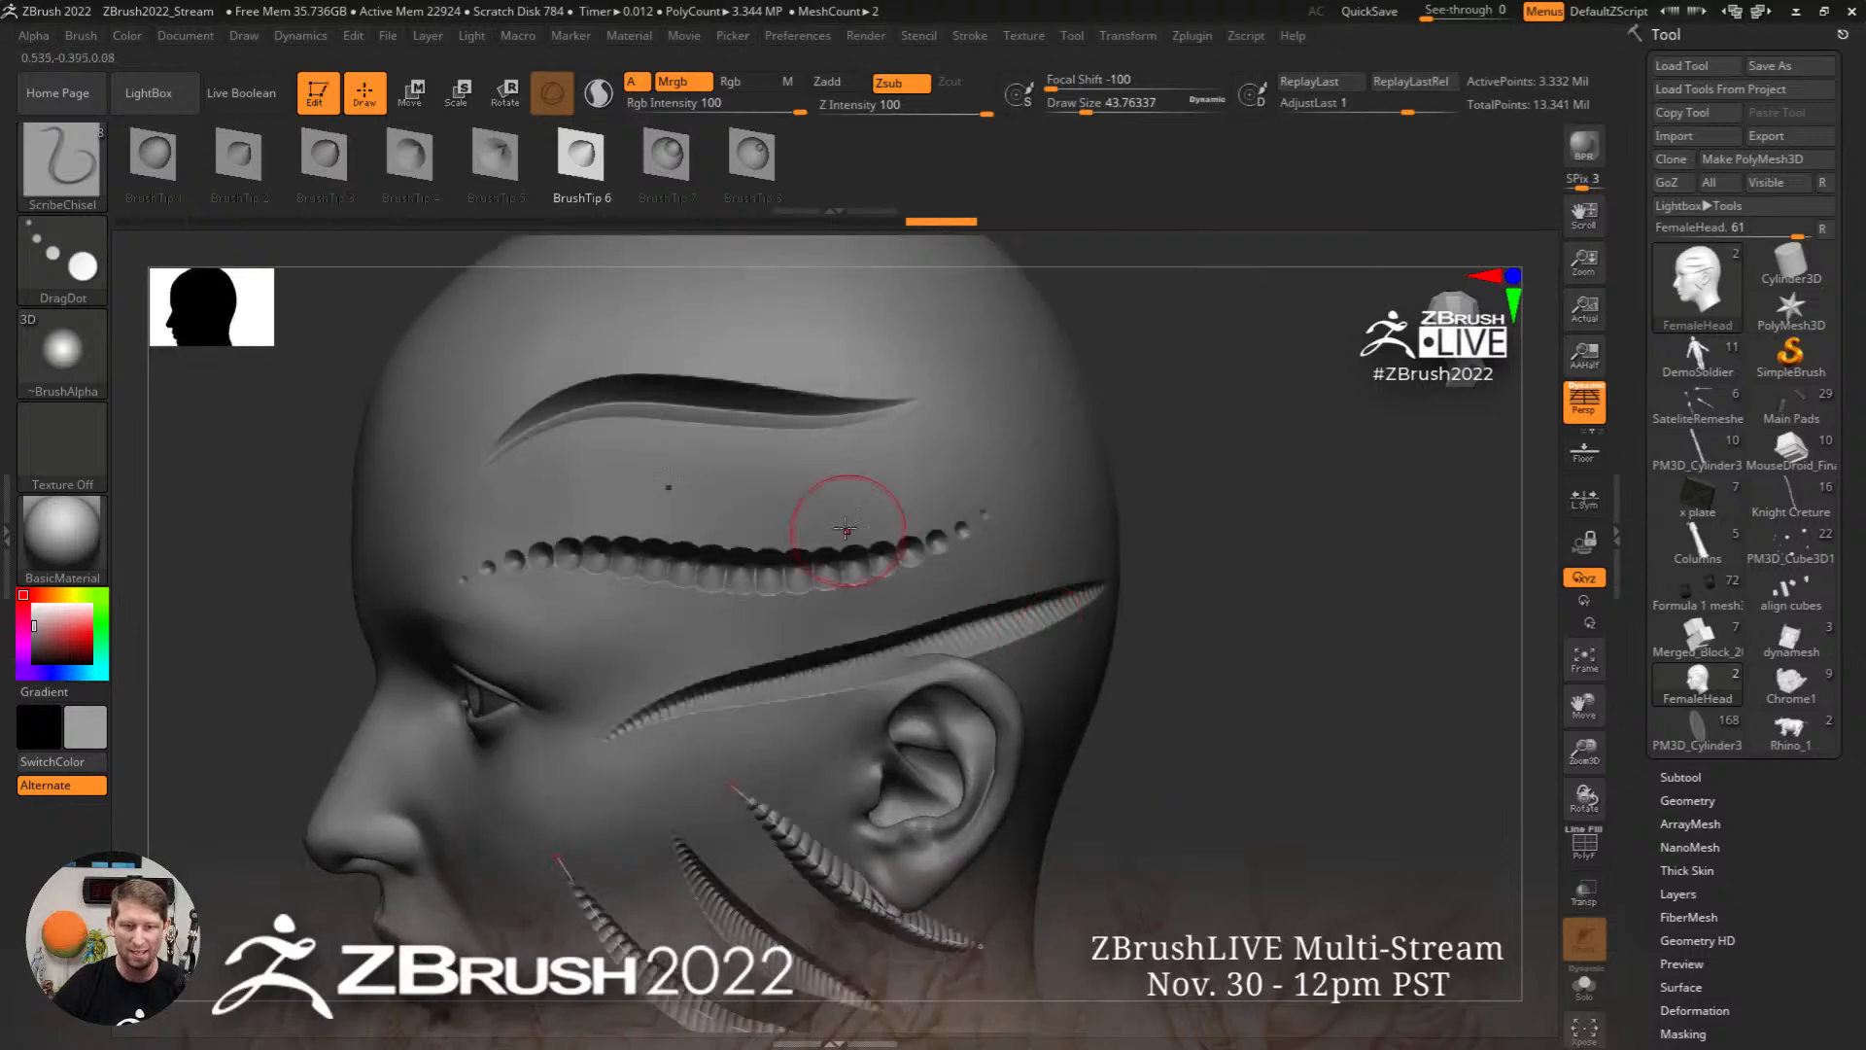
pyautogui.moveTo(504, 488); pyautogui.dragTo(999, 442)
pyautogui.moveTo(1010, 467)
pyautogui.mouseDown(button='right')
pyautogui.moveTo(975, 504)
pyautogui.moveTo(1033, 500)
pyautogui.mouseUp(button='right')
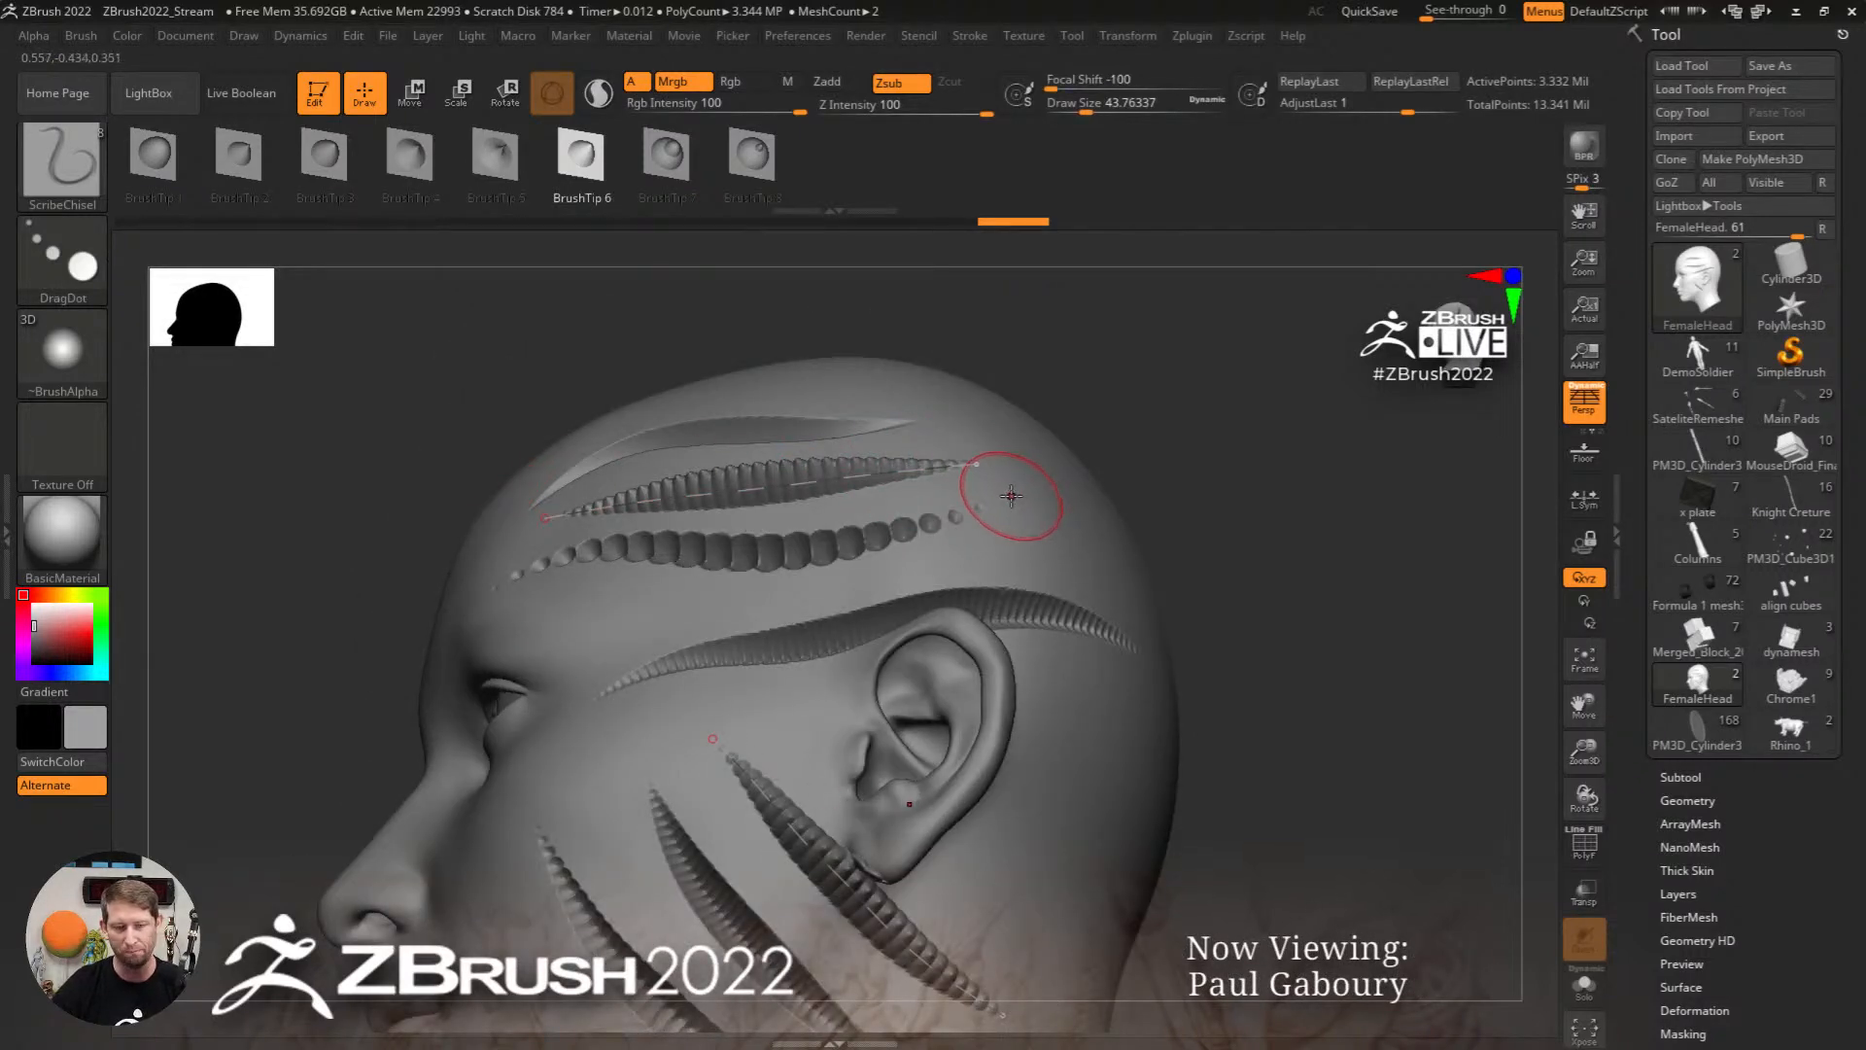
# Step: Set the curve SubSteps to 25 and add an inward point to the rising side of the Curve Falloff graph
pyautogui.click(970, 36)
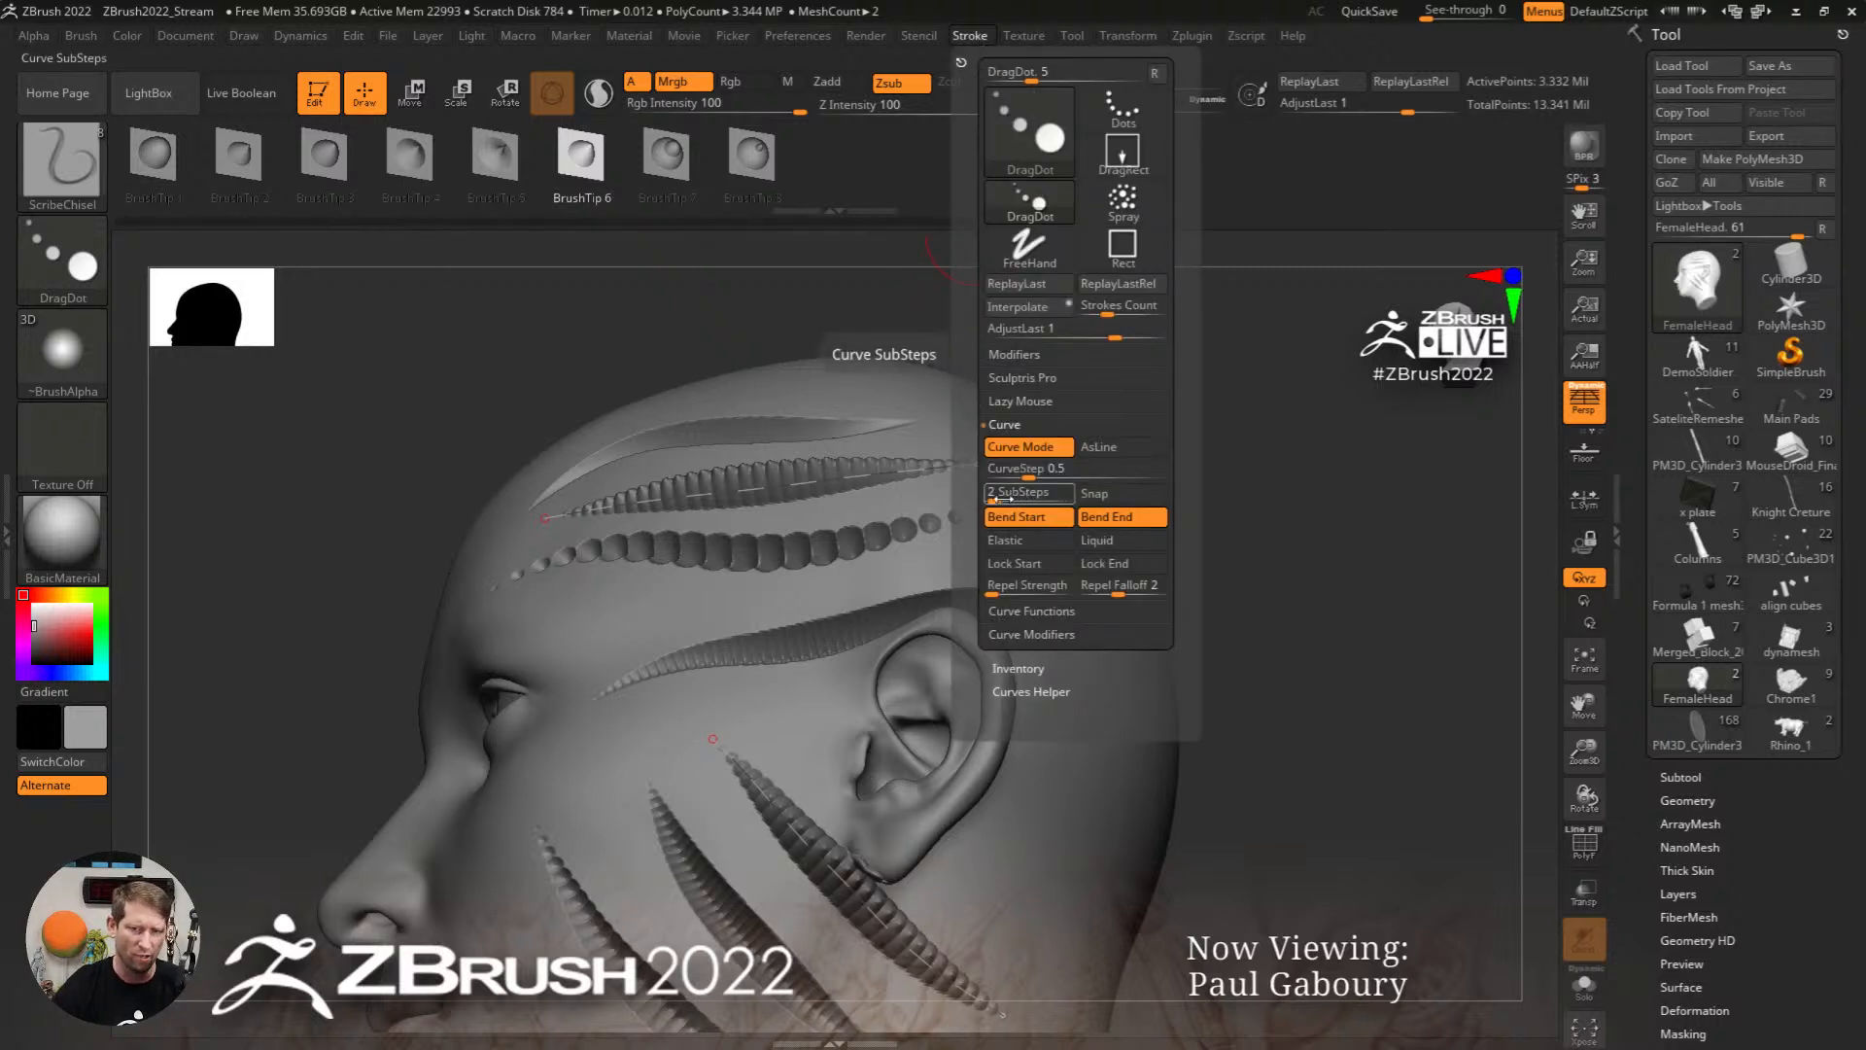
pyautogui.moveTo(1001, 500); pyautogui.dragTo(1085, 499)
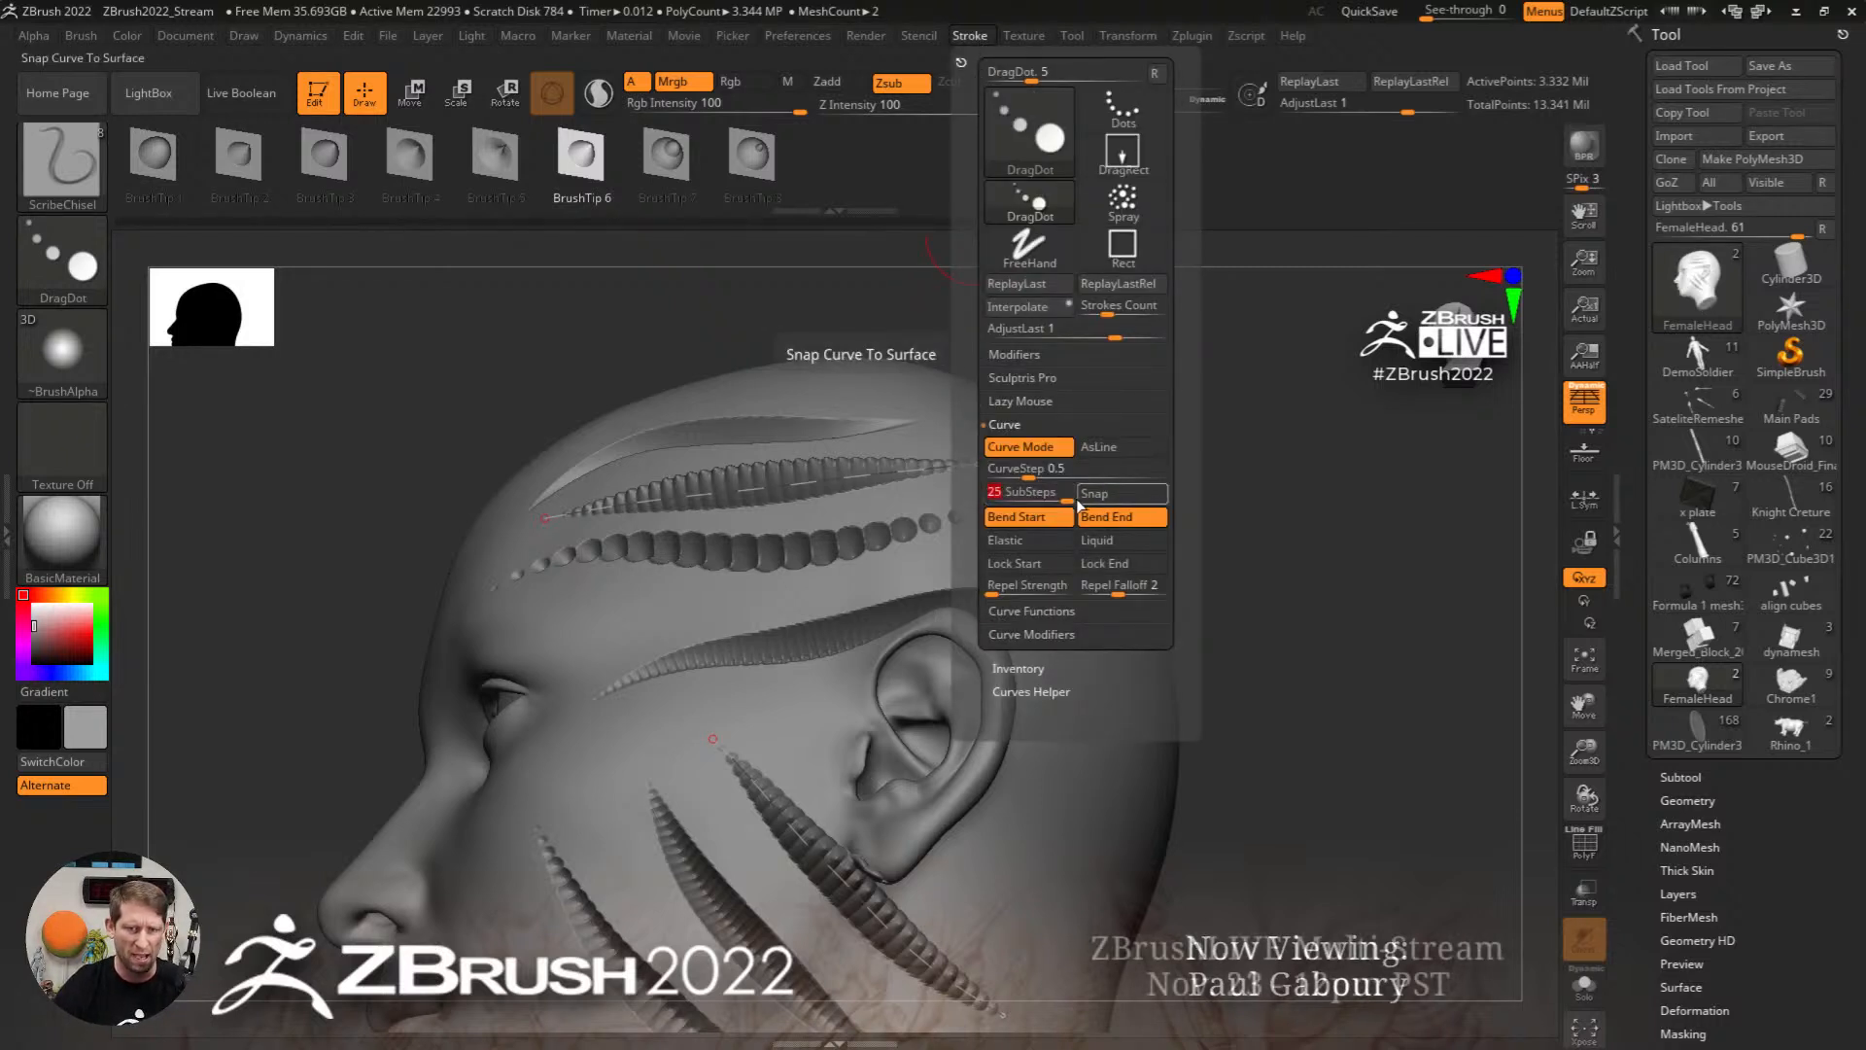
pyautogui.click(1059, 634)
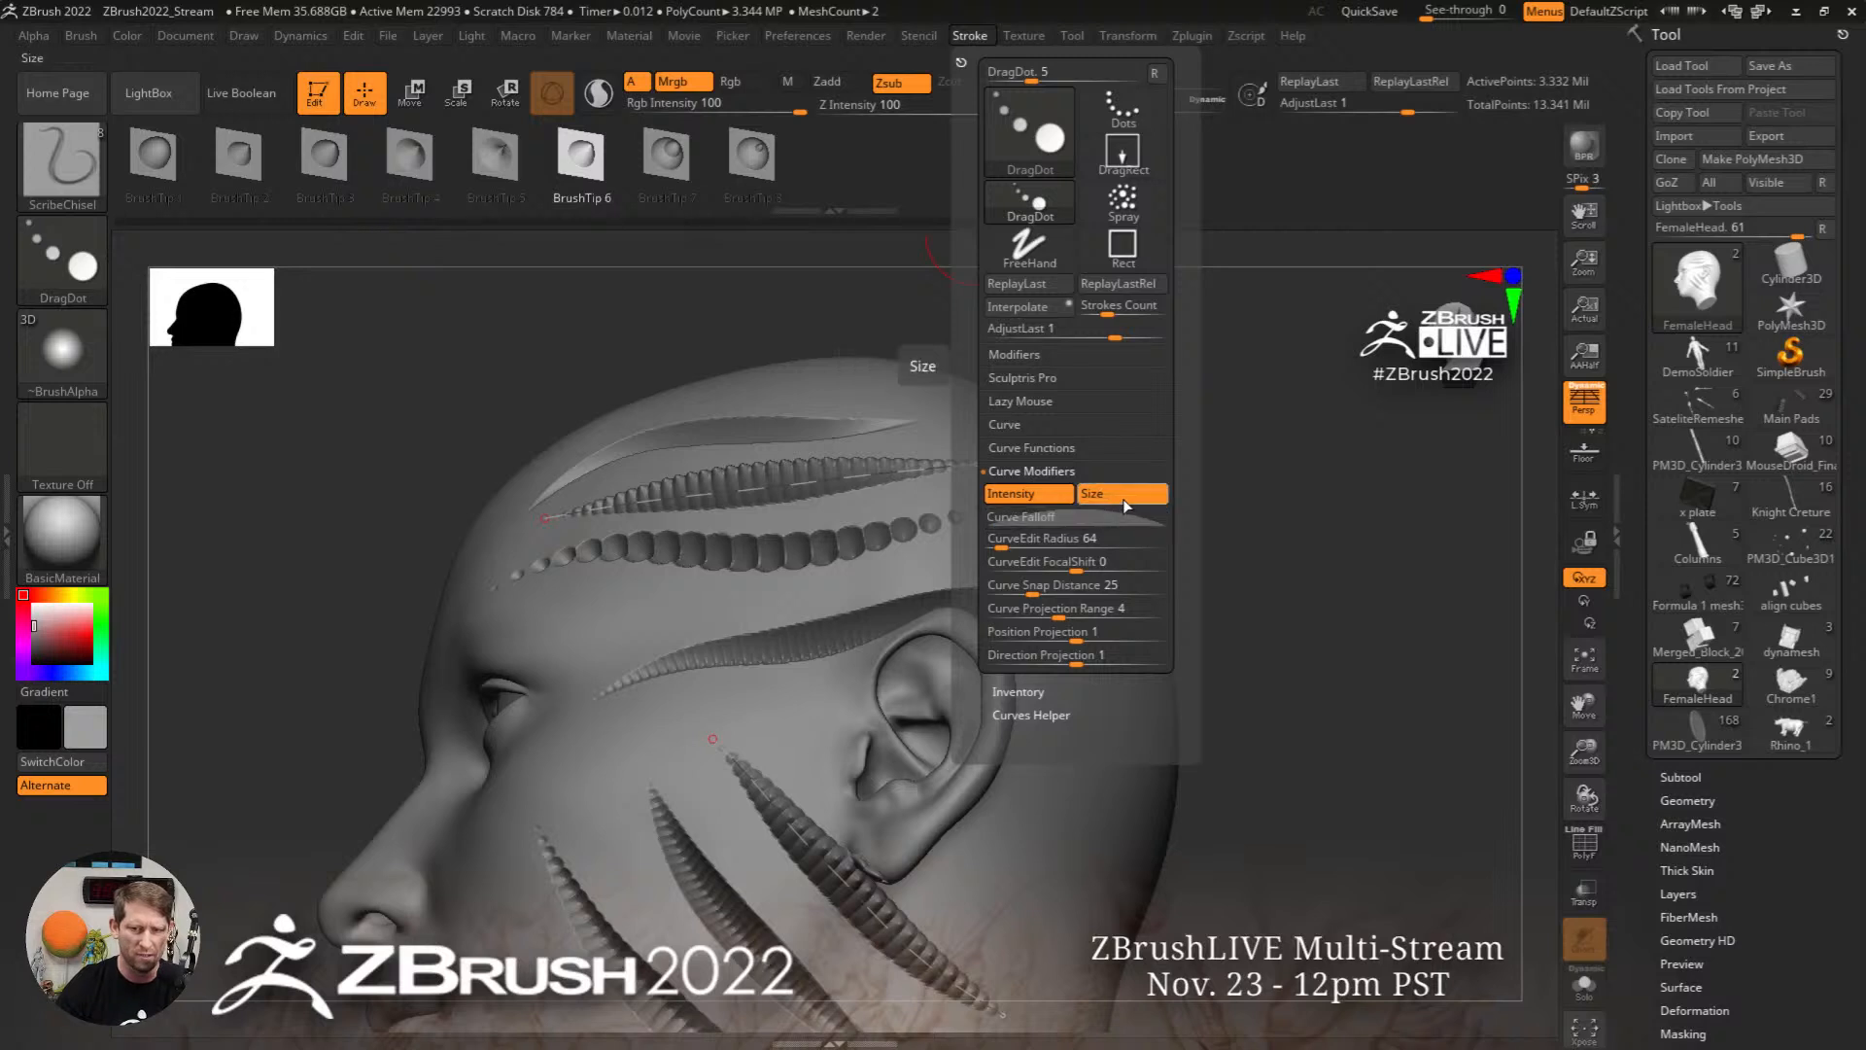
pyautogui.click(1069, 517)
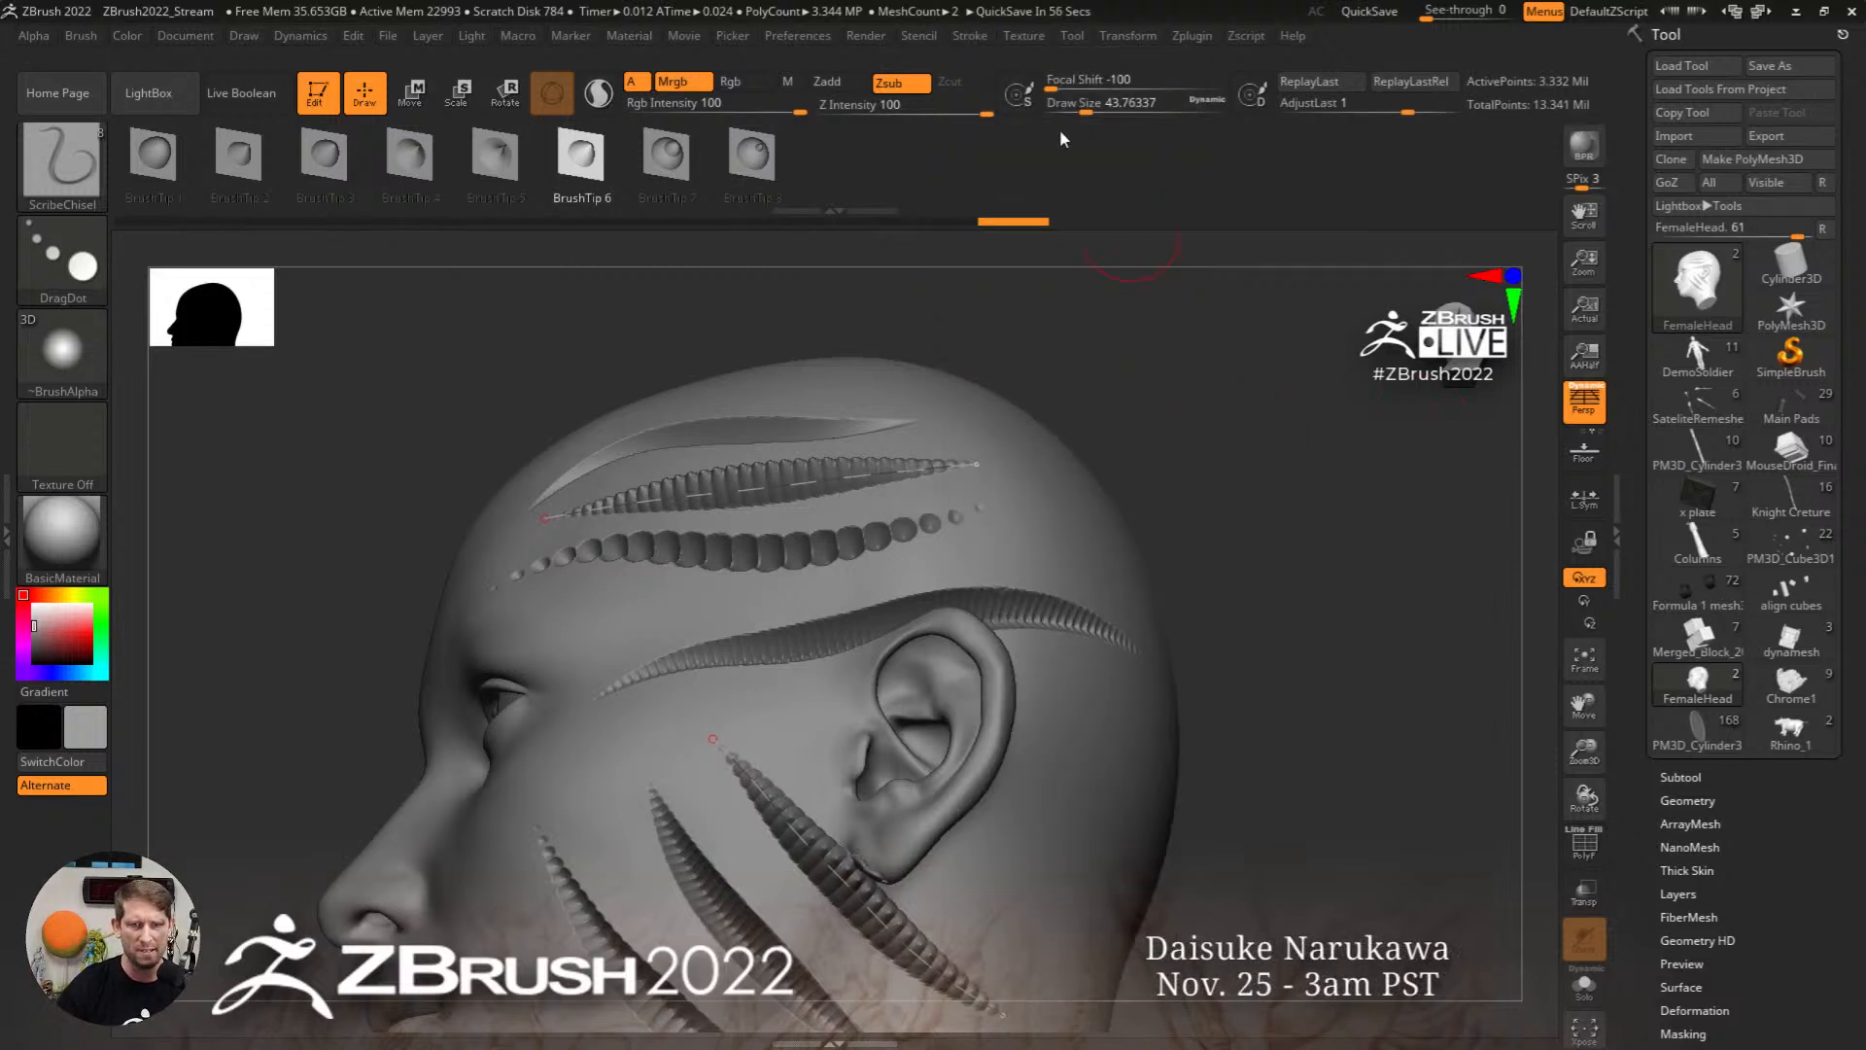
pyautogui.click(970, 35)
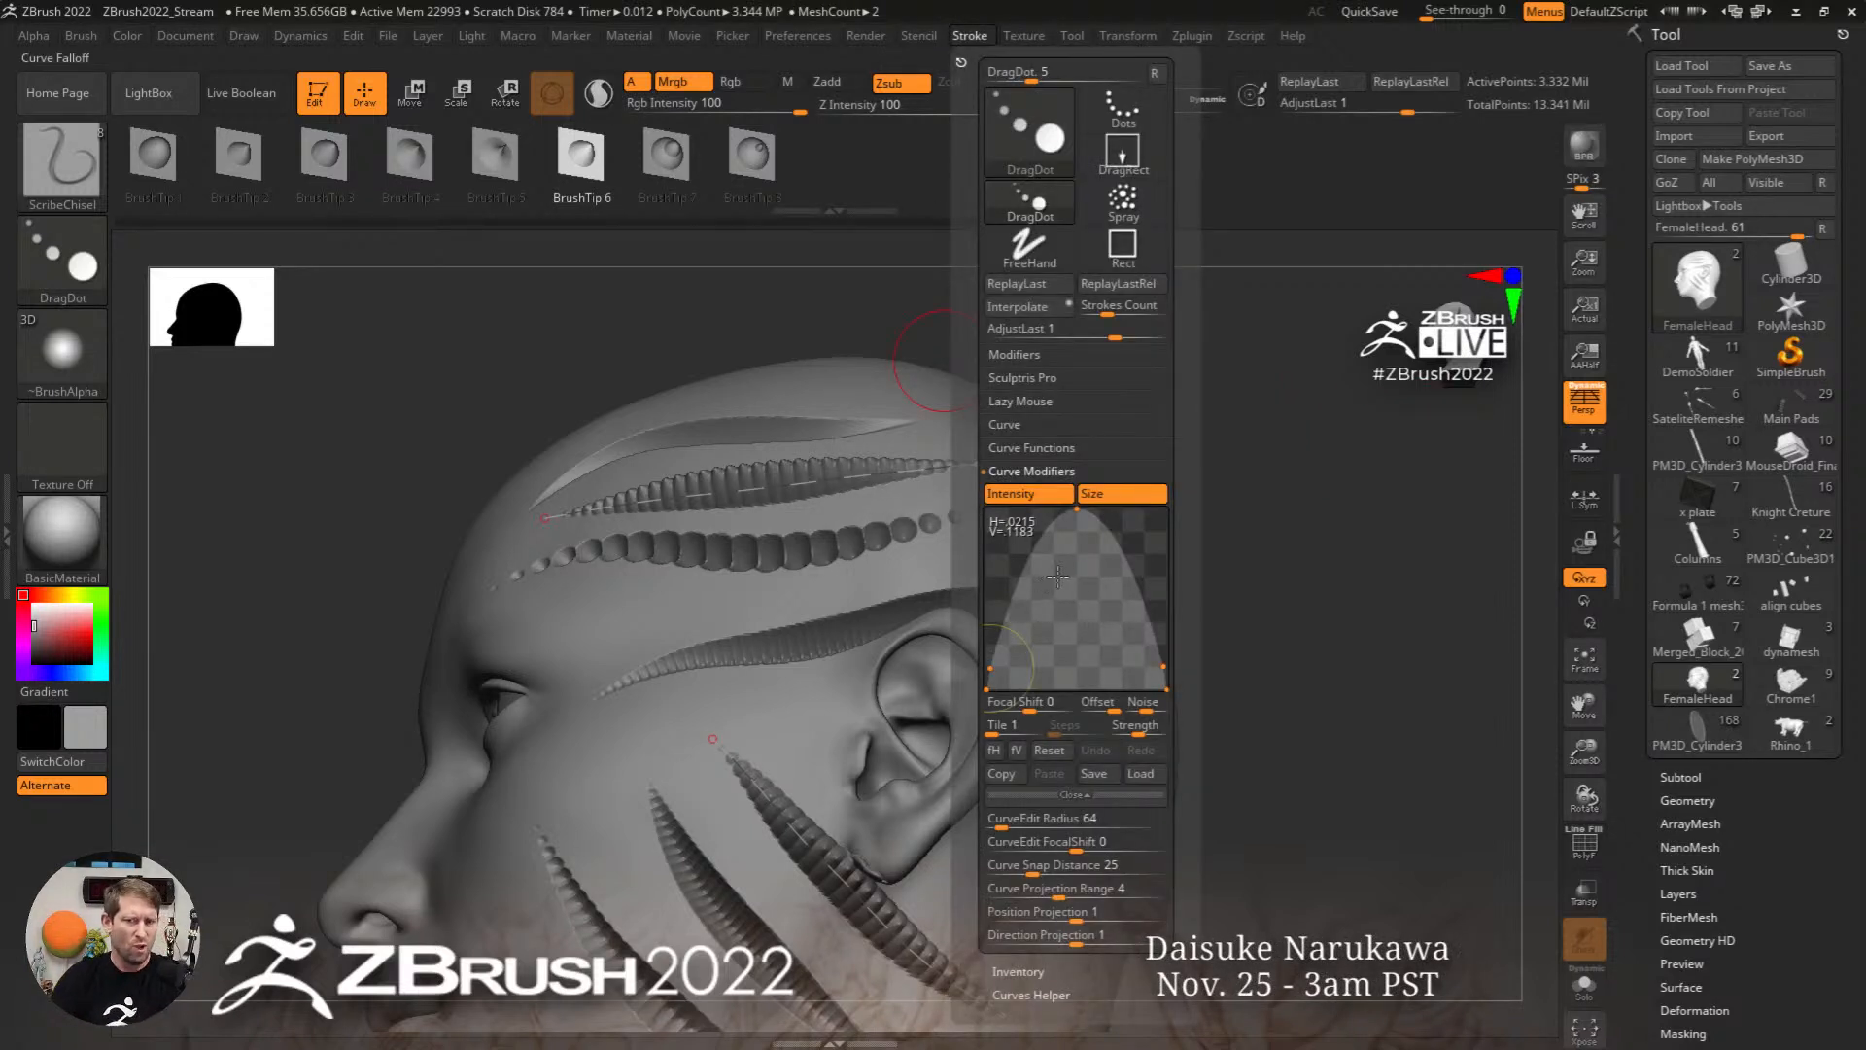
pyautogui.moveTo(1035, 568)
pyautogui.mouseDown()
pyautogui.moveTo(1121, 571)
pyautogui.moveTo(1050, 578)
pyautogui.mouseUp()
# Step: Carve a curved groove above the topmost forehead groove, undo it, and carve a shorter one in its place
pyautogui.moveTo(675, 593)
pyautogui.mouseDown(button='right')
pyautogui.moveTo(733, 633)
pyautogui.moveTo(609, 616)
pyautogui.moveTo(779, 816)
pyautogui.moveTo(894, 899)
pyautogui.moveTo(889, 875)
pyautogui.mouseUp(button='right')
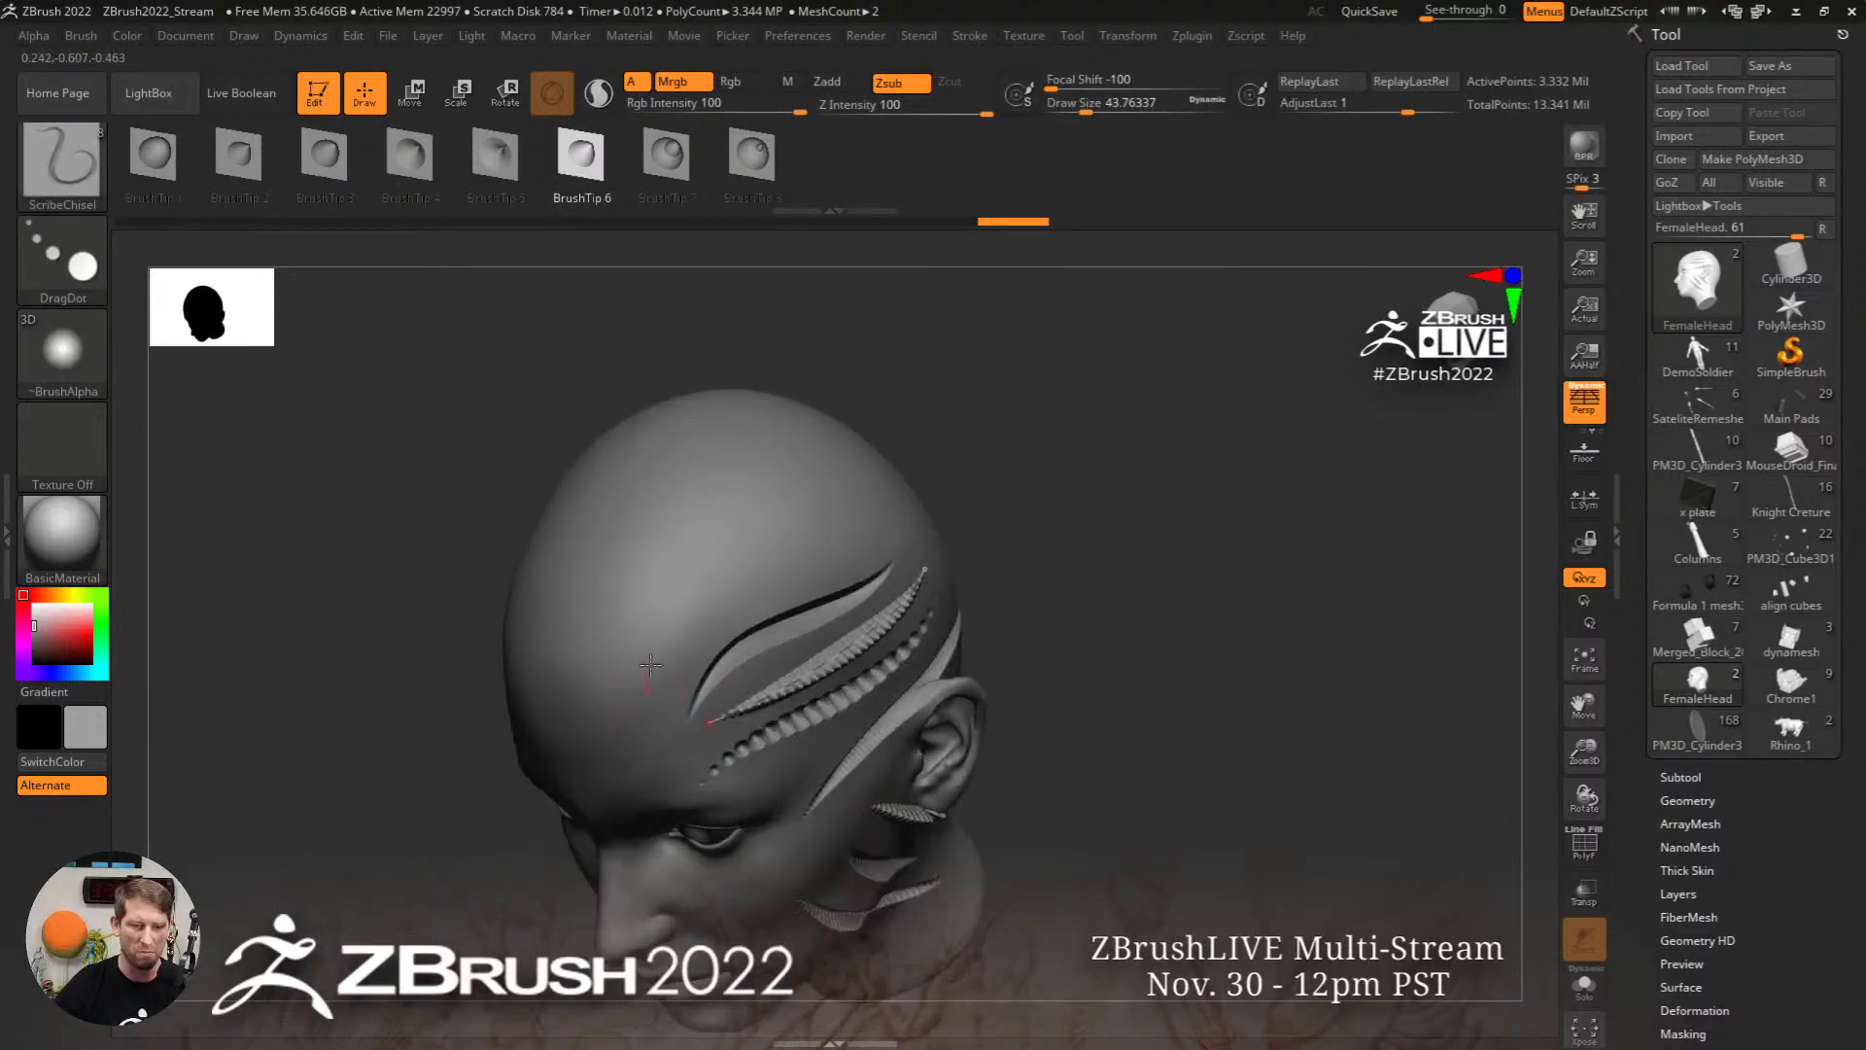
pyautogui.moveTo(649, 697); pyautogui.dragTo(825, 507)
pyautogui.keyDown('ctrl'); pyautogui.moveTo(836, 737); pyautogui.dragTo(816, 875, button='right'); pyautogui.keyUp('ctrl')
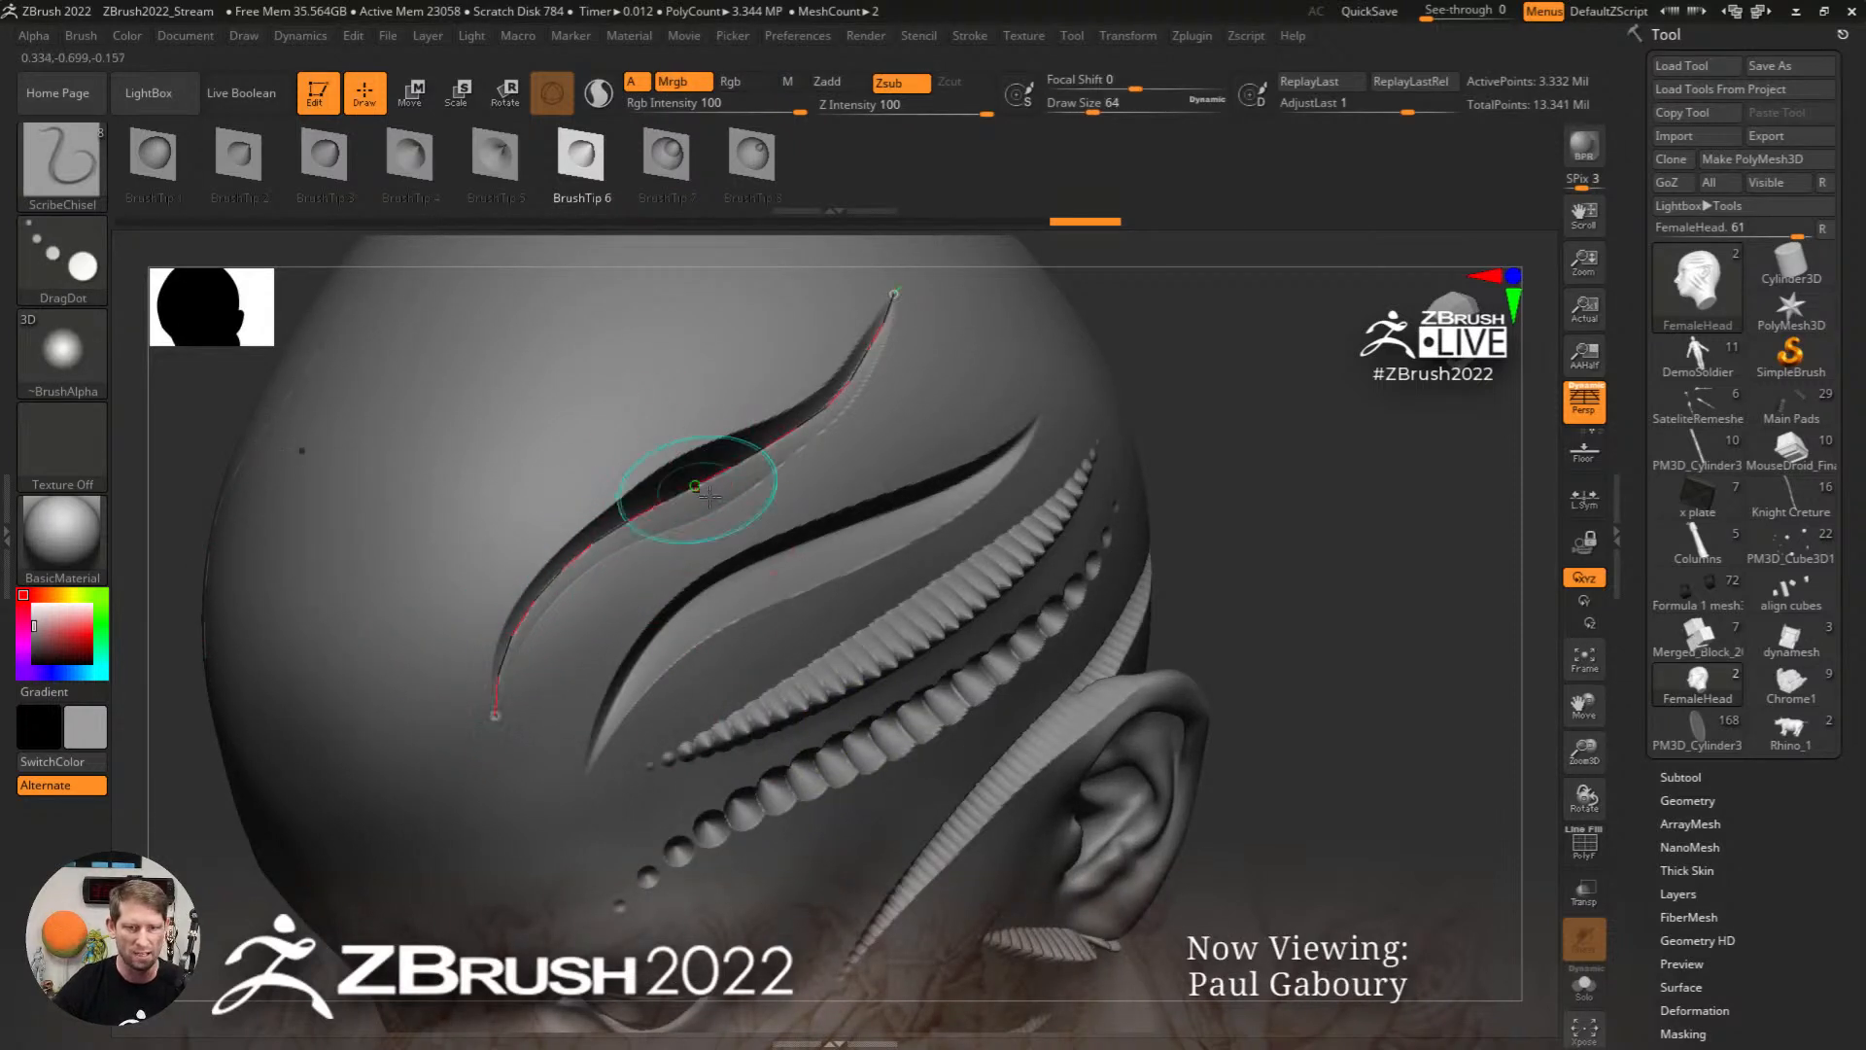
pyautogui.click(737, 466)
pyautogui.hotkey('ctrl', 'z')
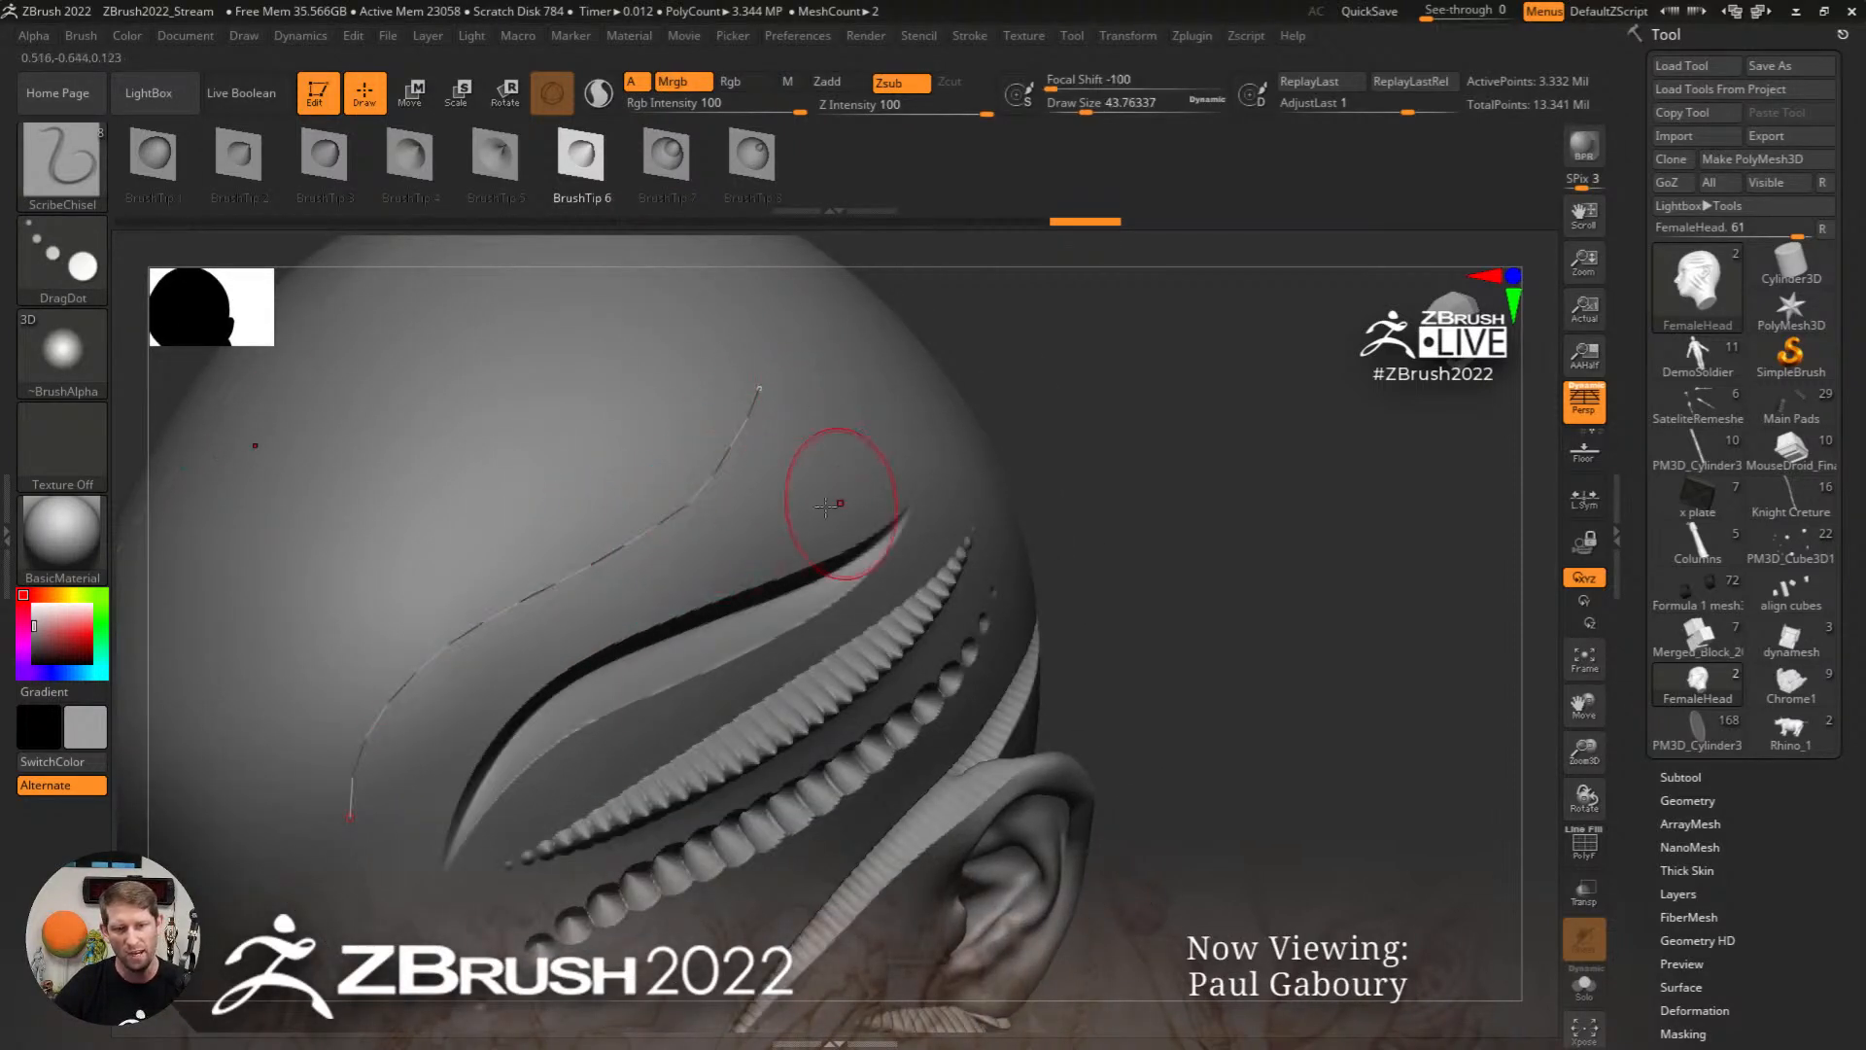
pyautogui.moveTo(383, 706); pyautogui.dragTo(710, 437)
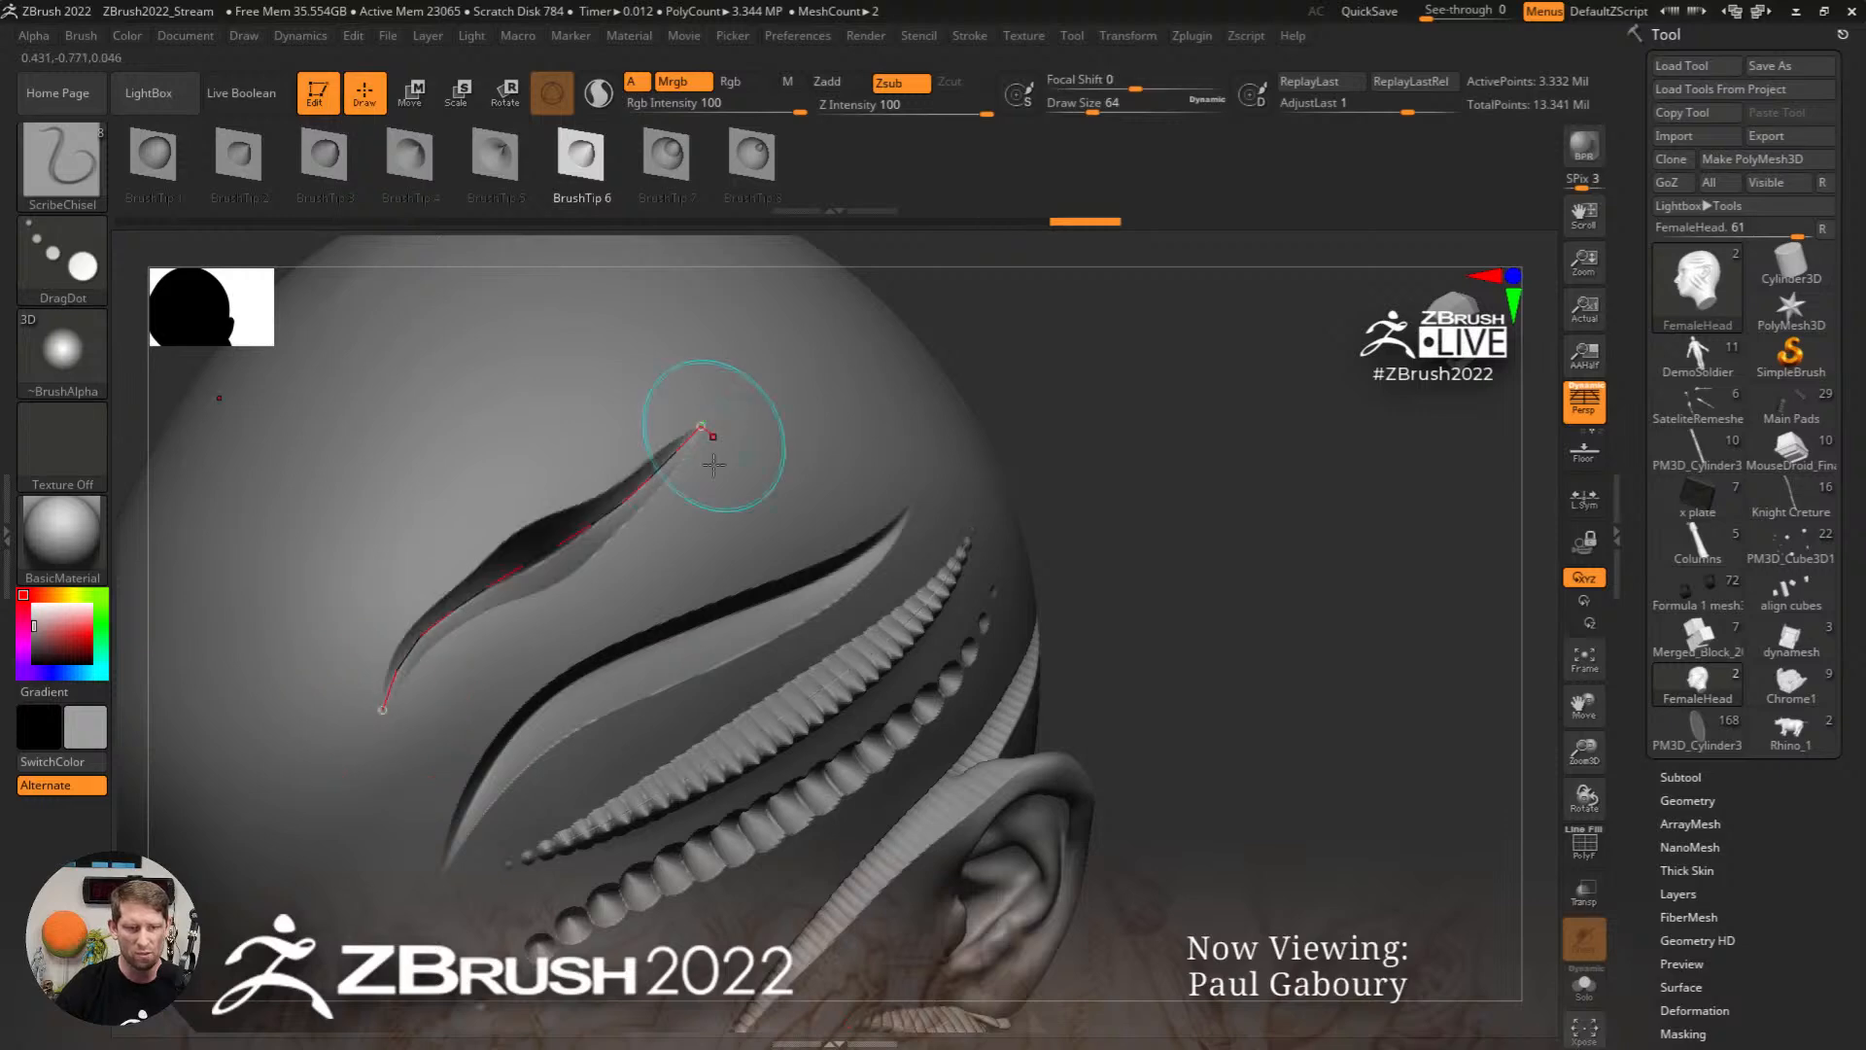
pyautogui.moveTo(738, 486)
pyautogui.keyDown('ctrl'); pyautogui.mouseDown(button='right')
pyautogui.moveTo(835, 525)
pyautogui.moveTo(912, 512)
pyautogui.mouseUp(button='right'); pyautogui.keyUp('ctrl')
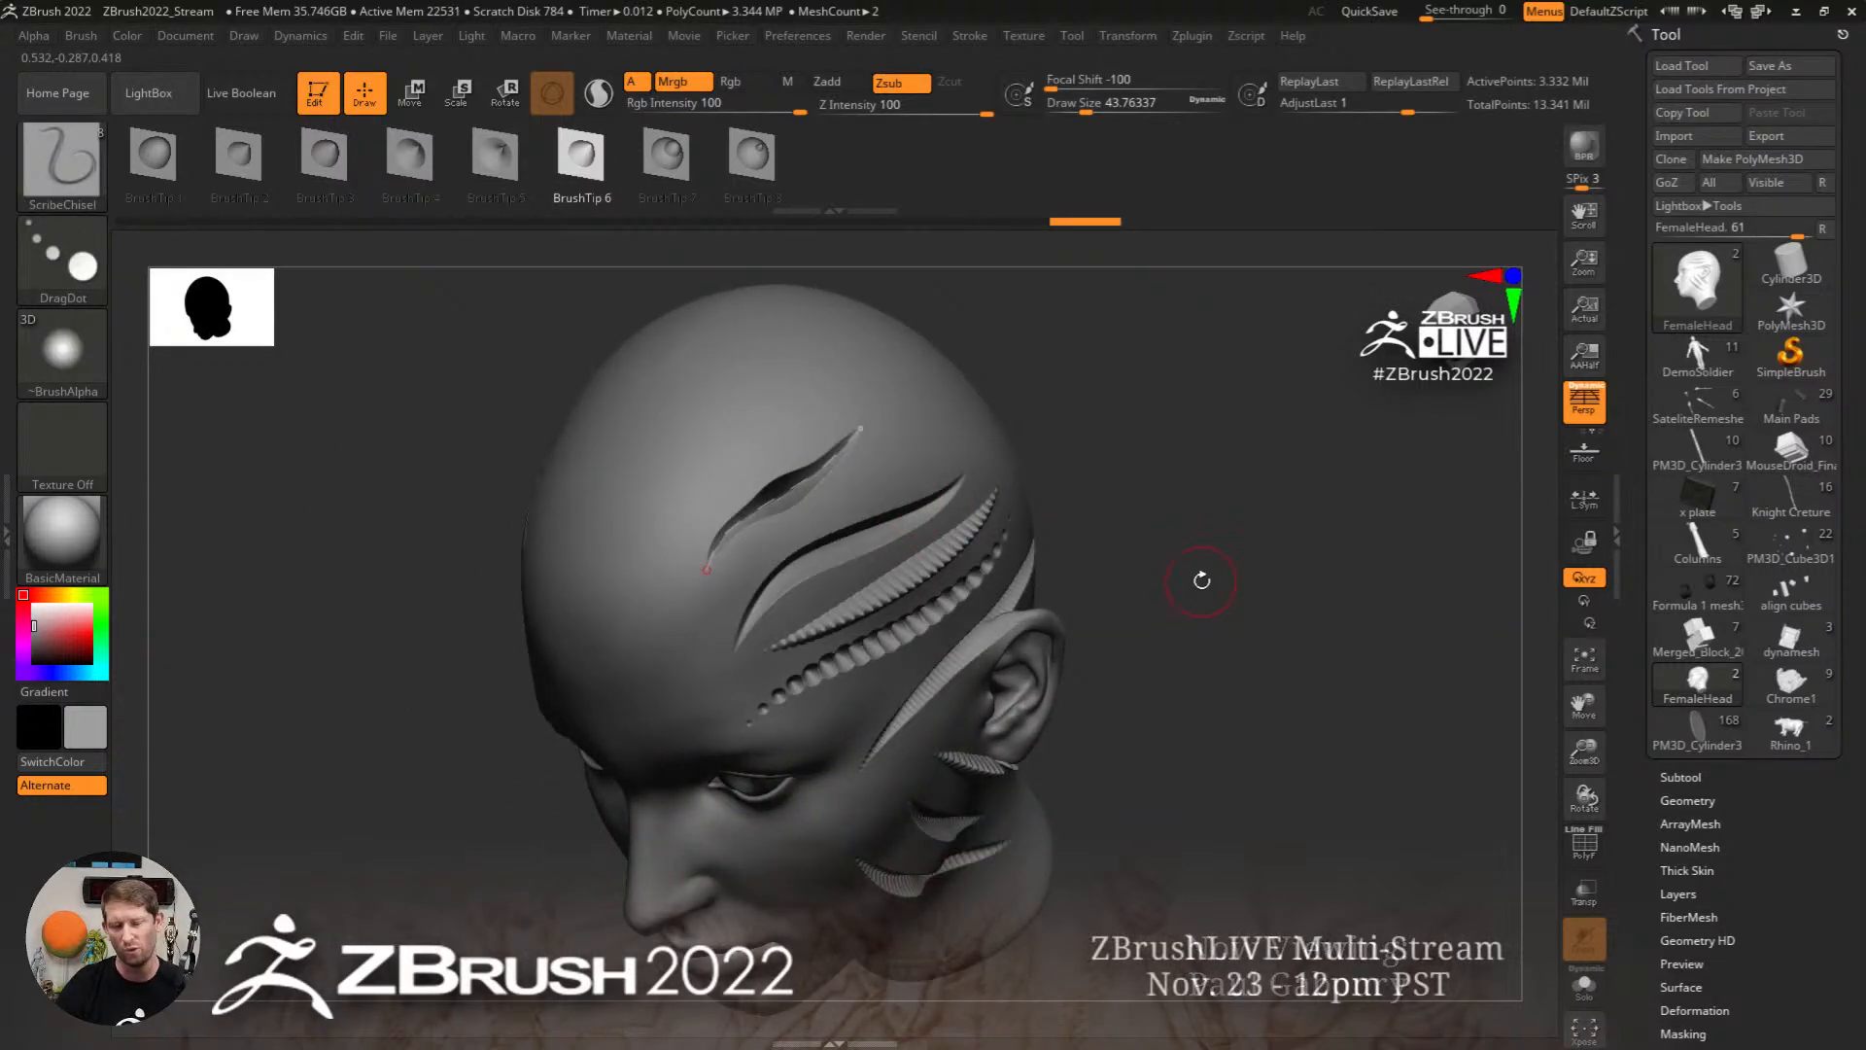
# Step: Reshape both sides of the Curve Falloff graph and return it to a full, symmetrical arch
pyautogui.click(969, 38)
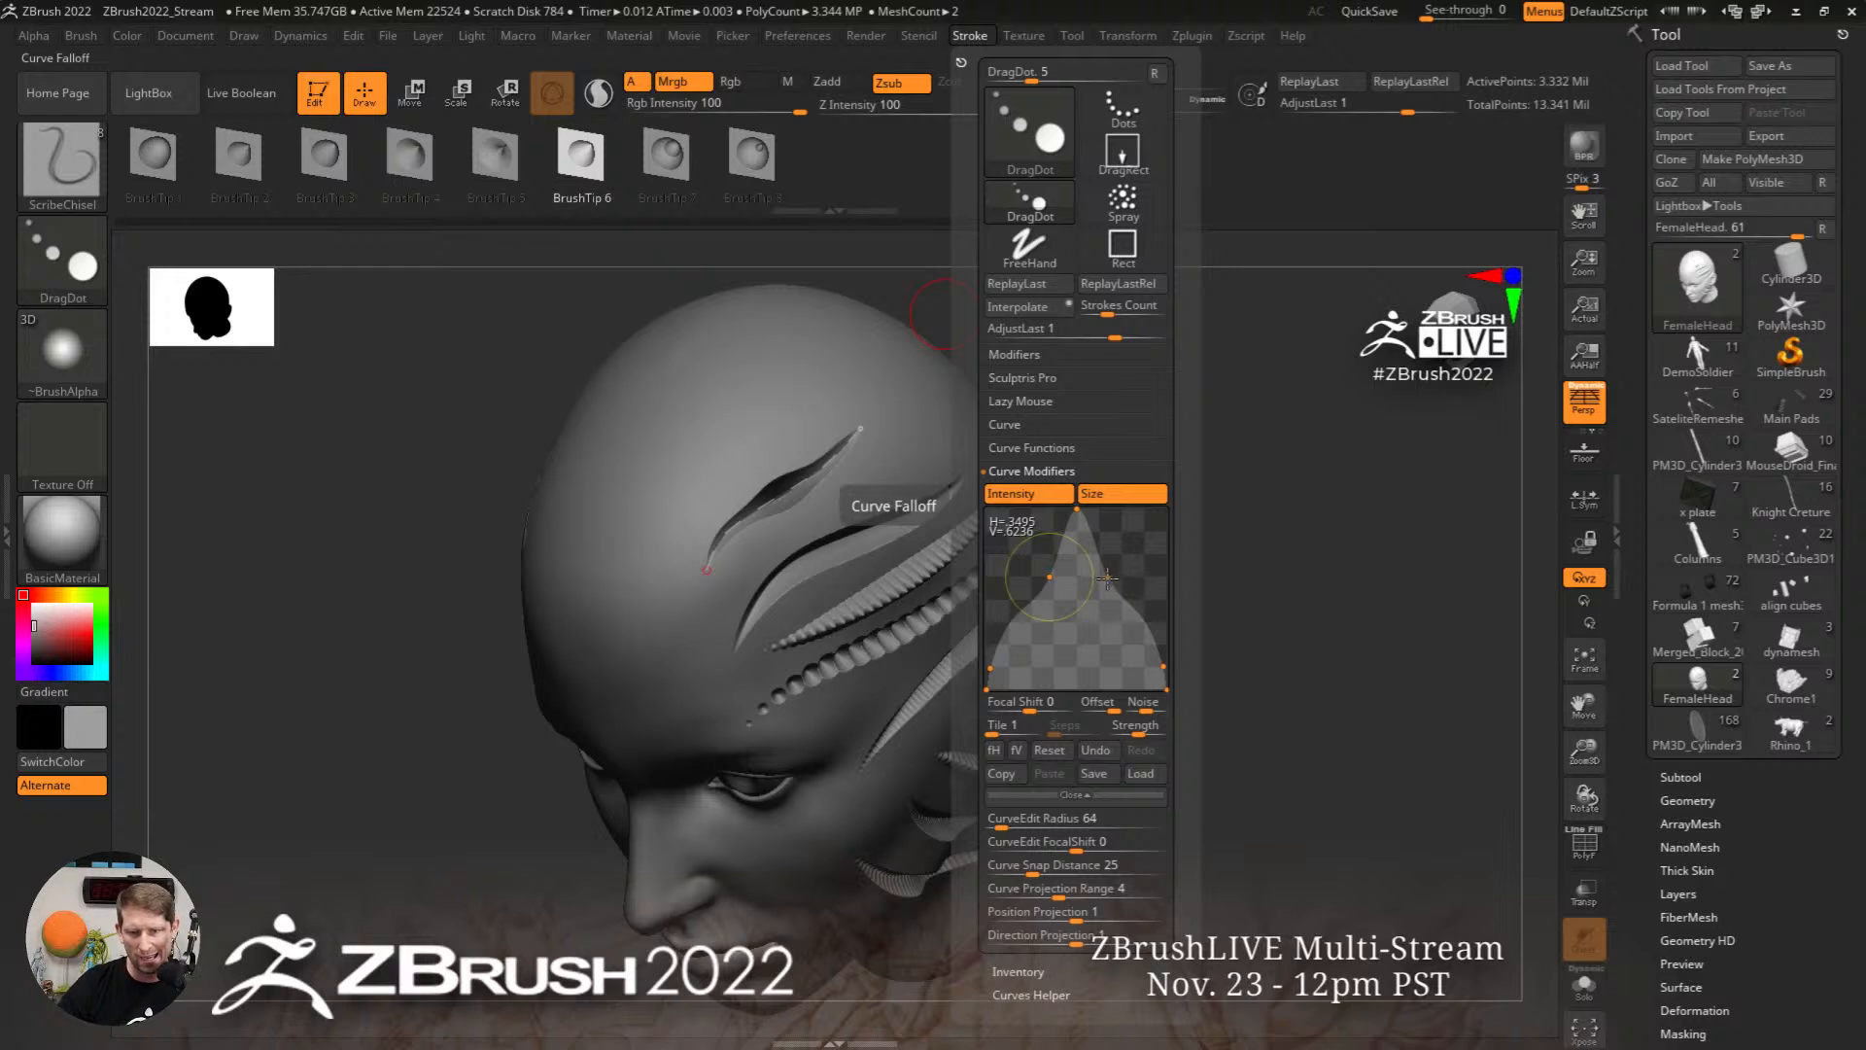
pyautogui.moveTo(1104, 579); pyautogui.dragTo(894, 511)
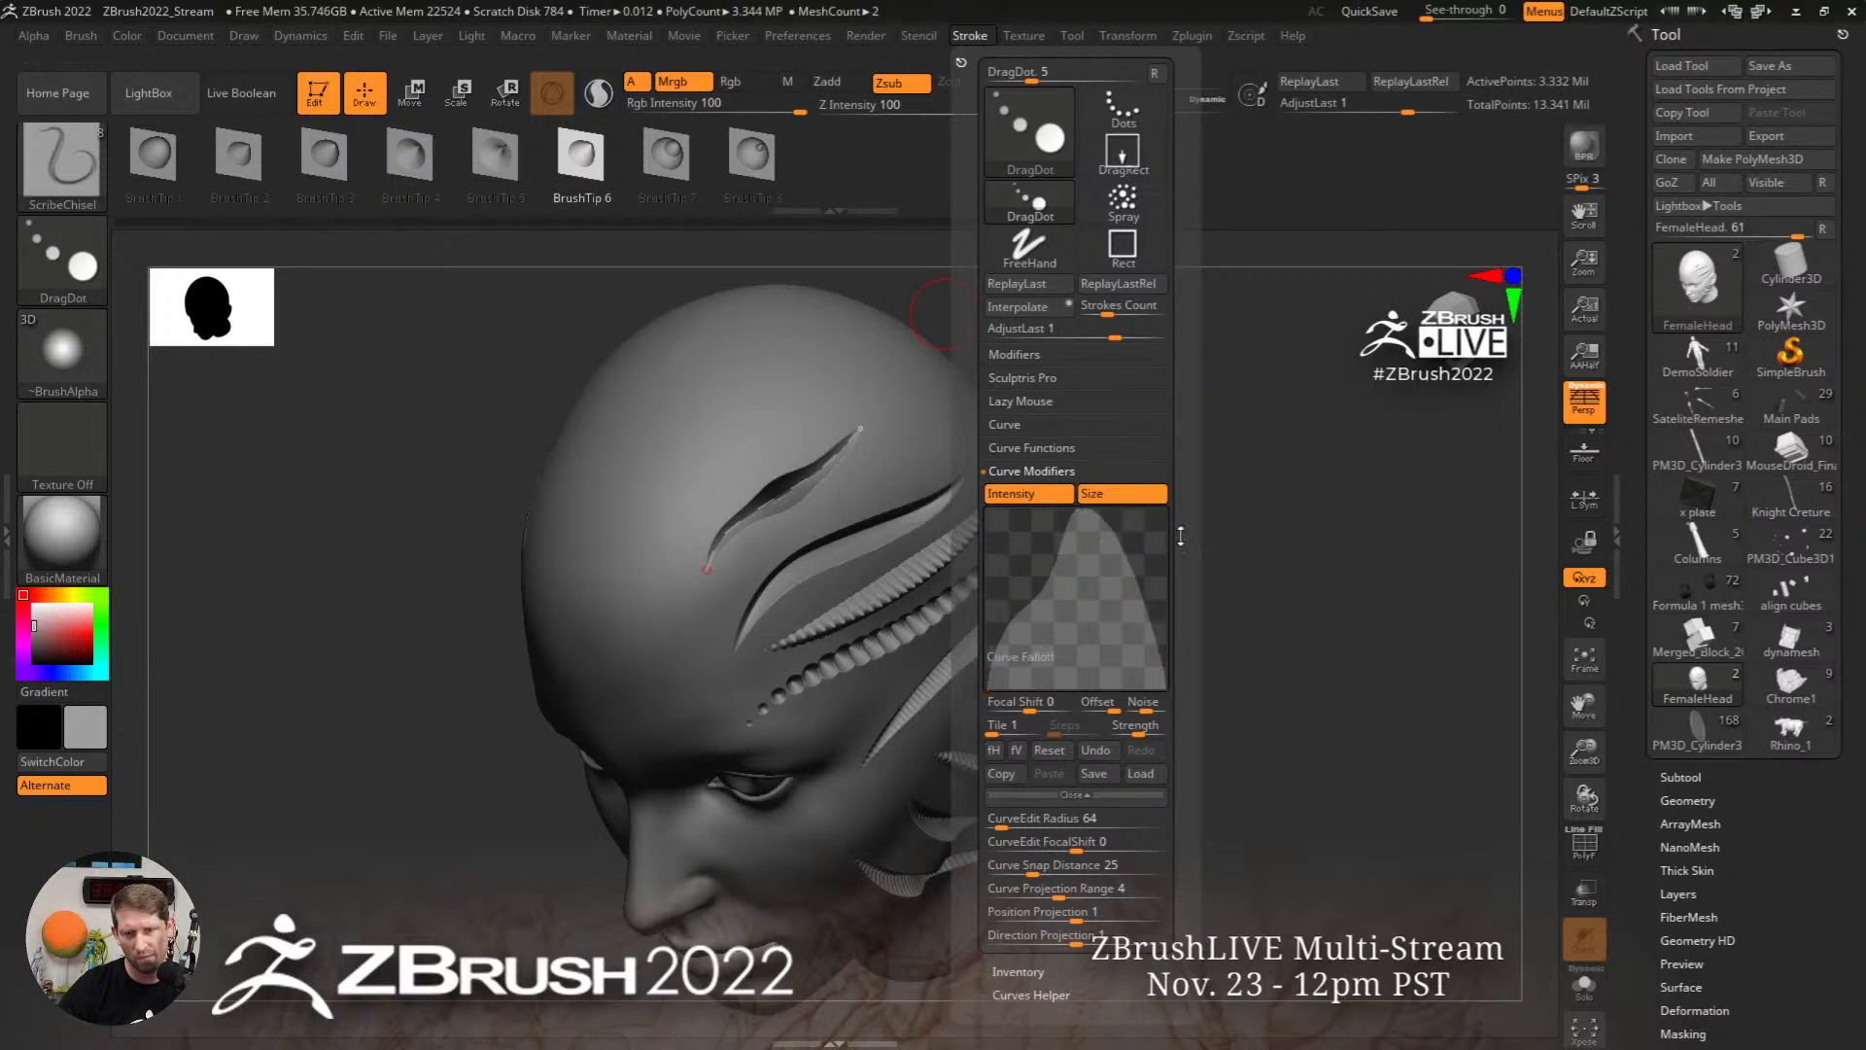
pyautogui.moveTo(1049, 577); pyautogui.dragTo(1018, 571)
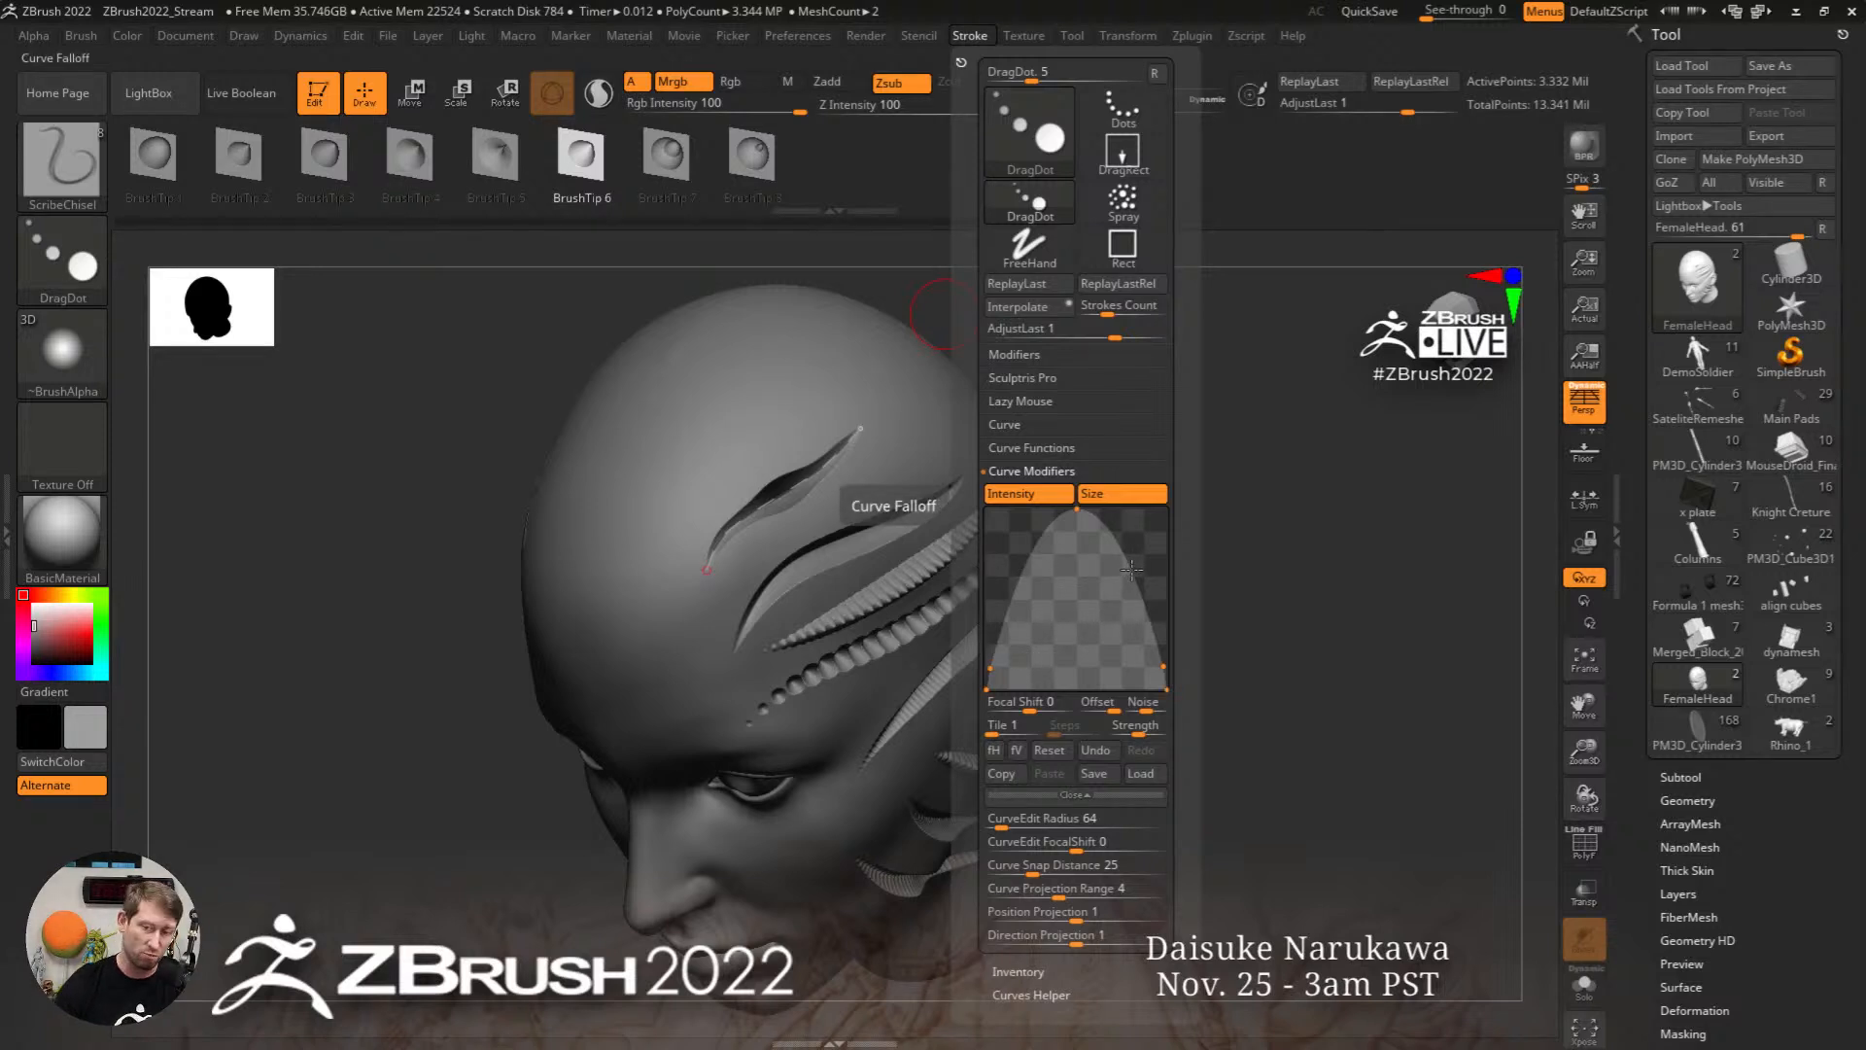
pyautogui.moveTo(1125, 578)
pyautogui.mouseDown()
pyautogui.moveTo(1147, 561)
pyautogui.moveTo(1123, 571)
pyautogui.mouseUp()
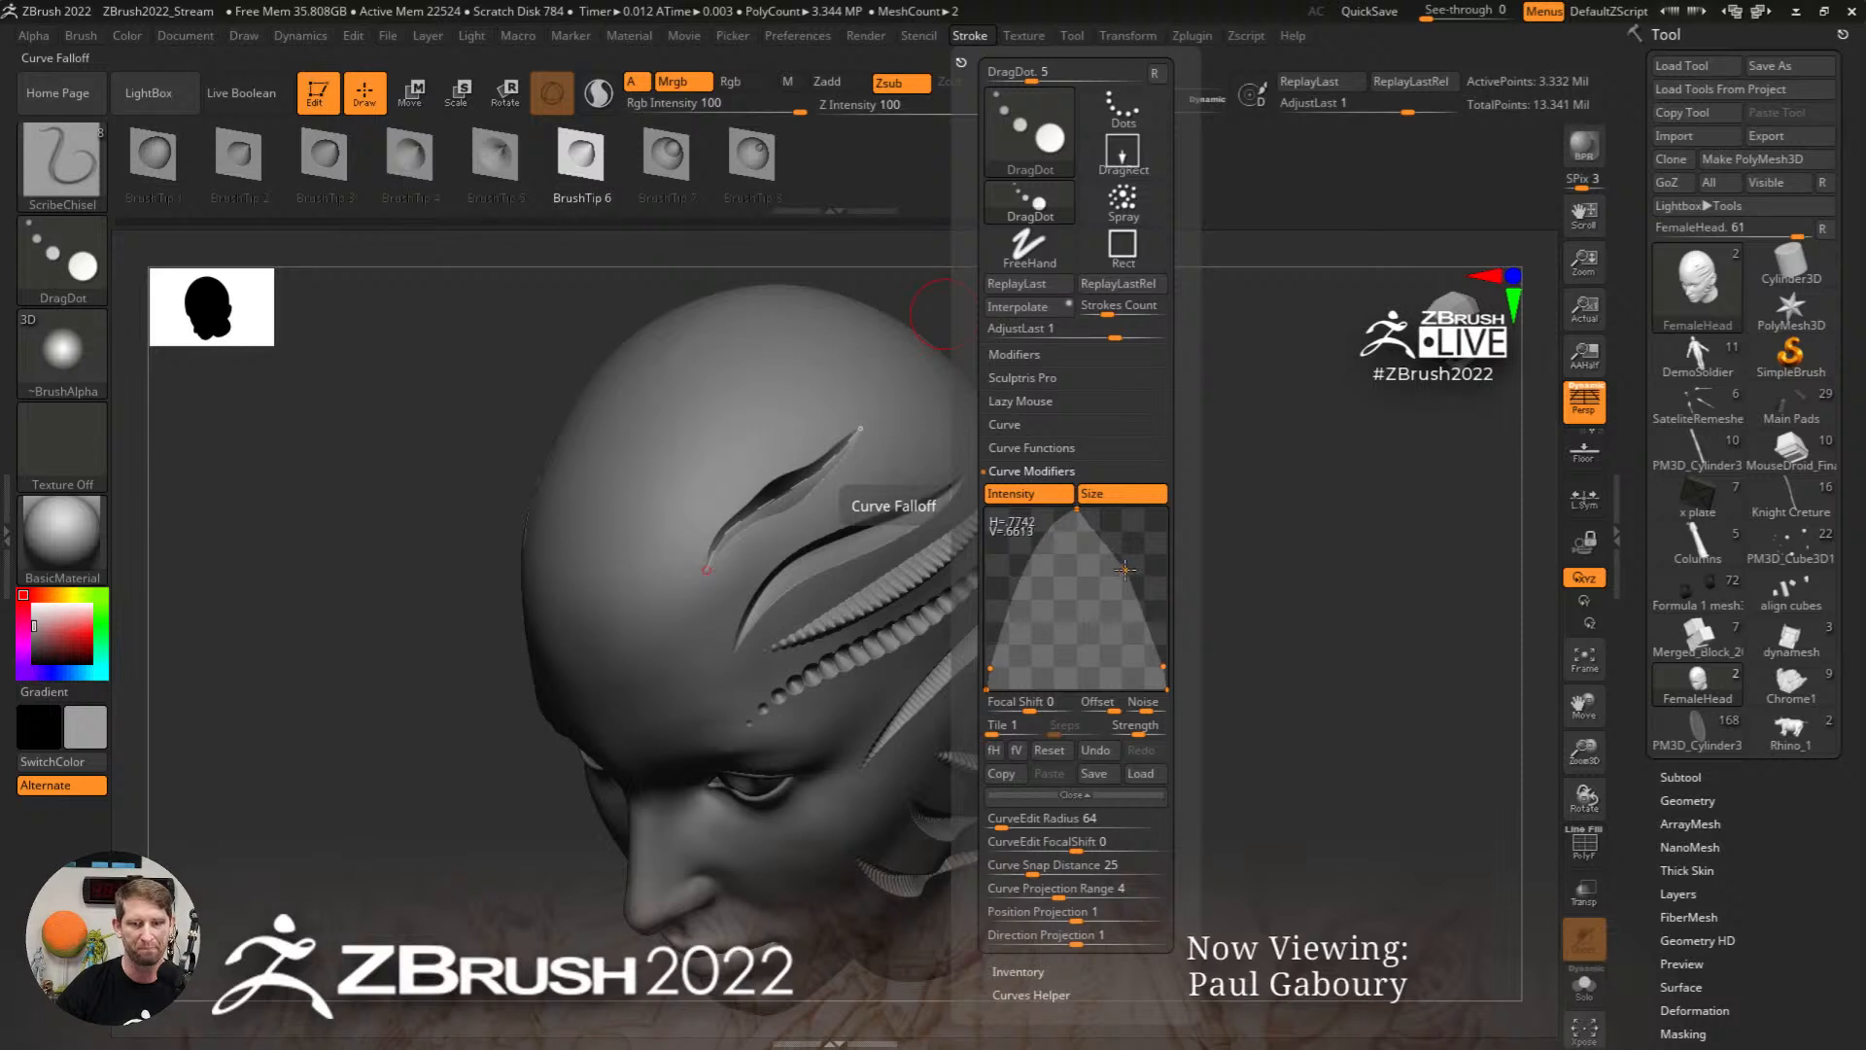
pyautogui.moveTo(1125, 568); pyautogui.dragTo(1121, 576)
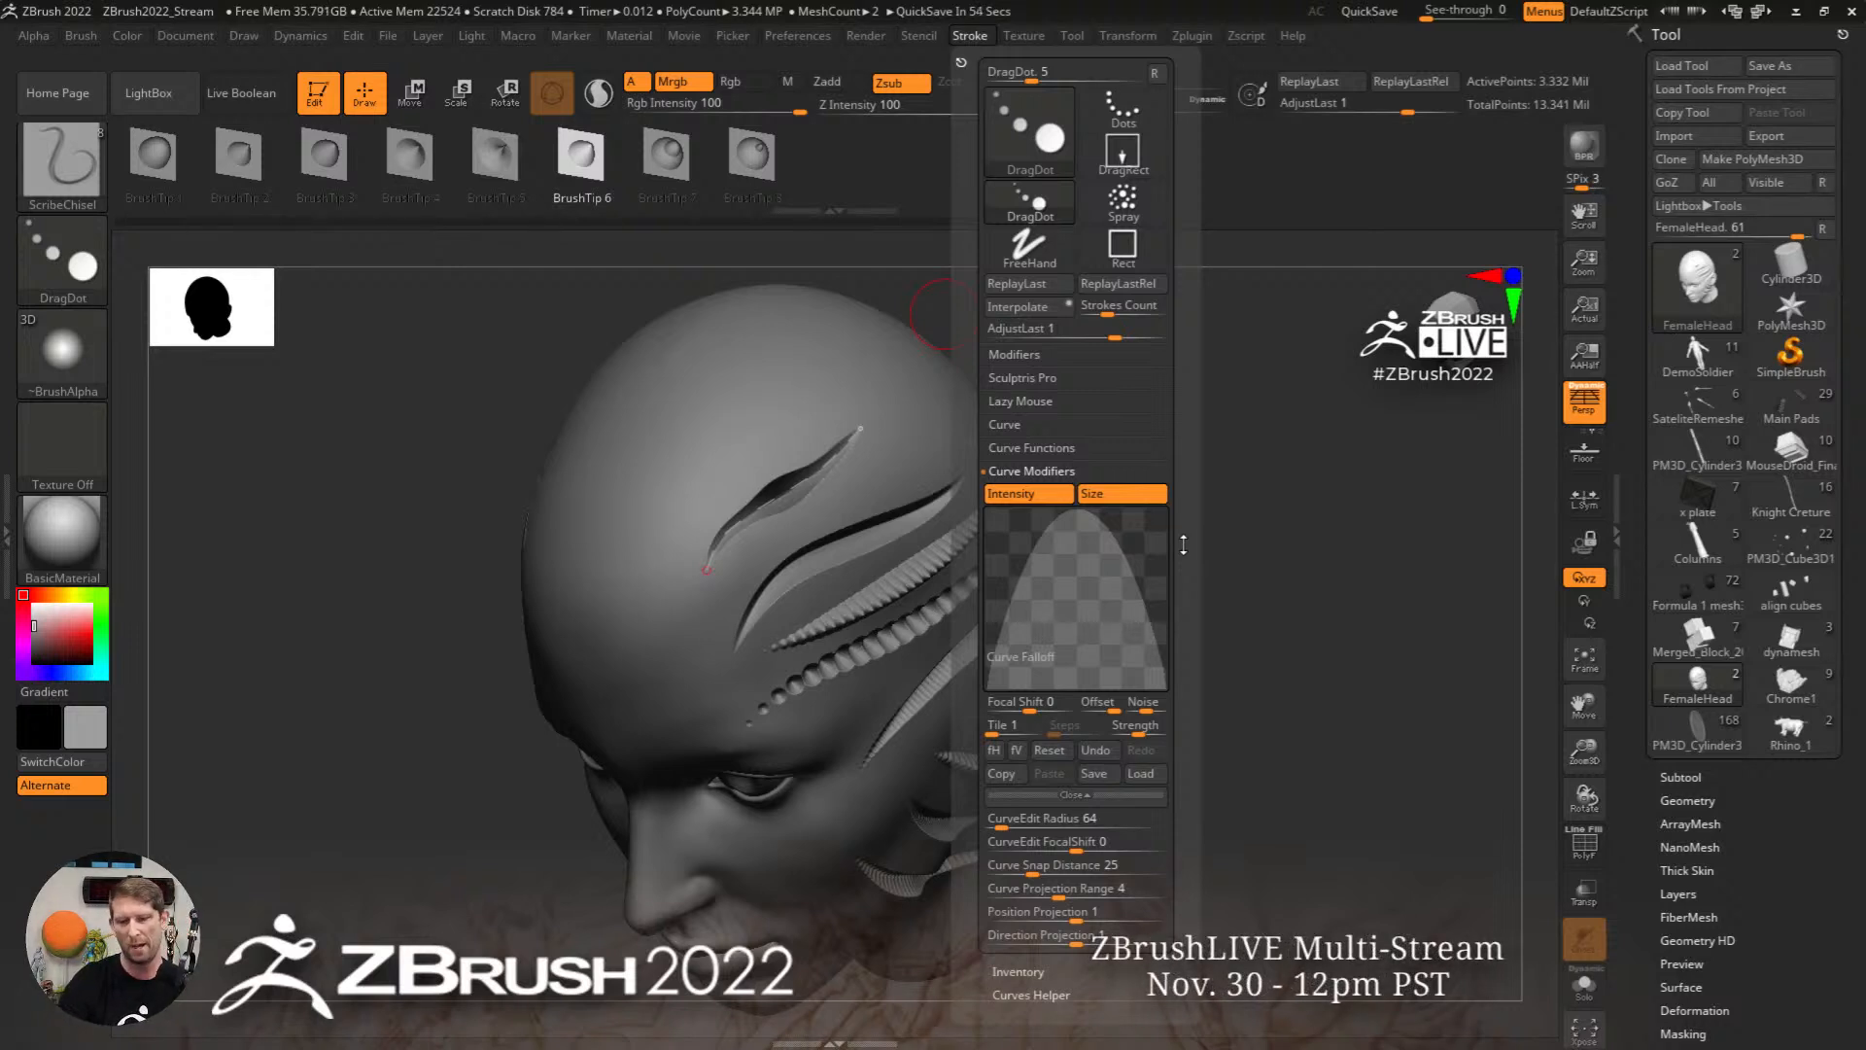
# Step: Switch to the DemoSoldier model and bring the whole figure into a front view
pyautogui.click(1696, 358)
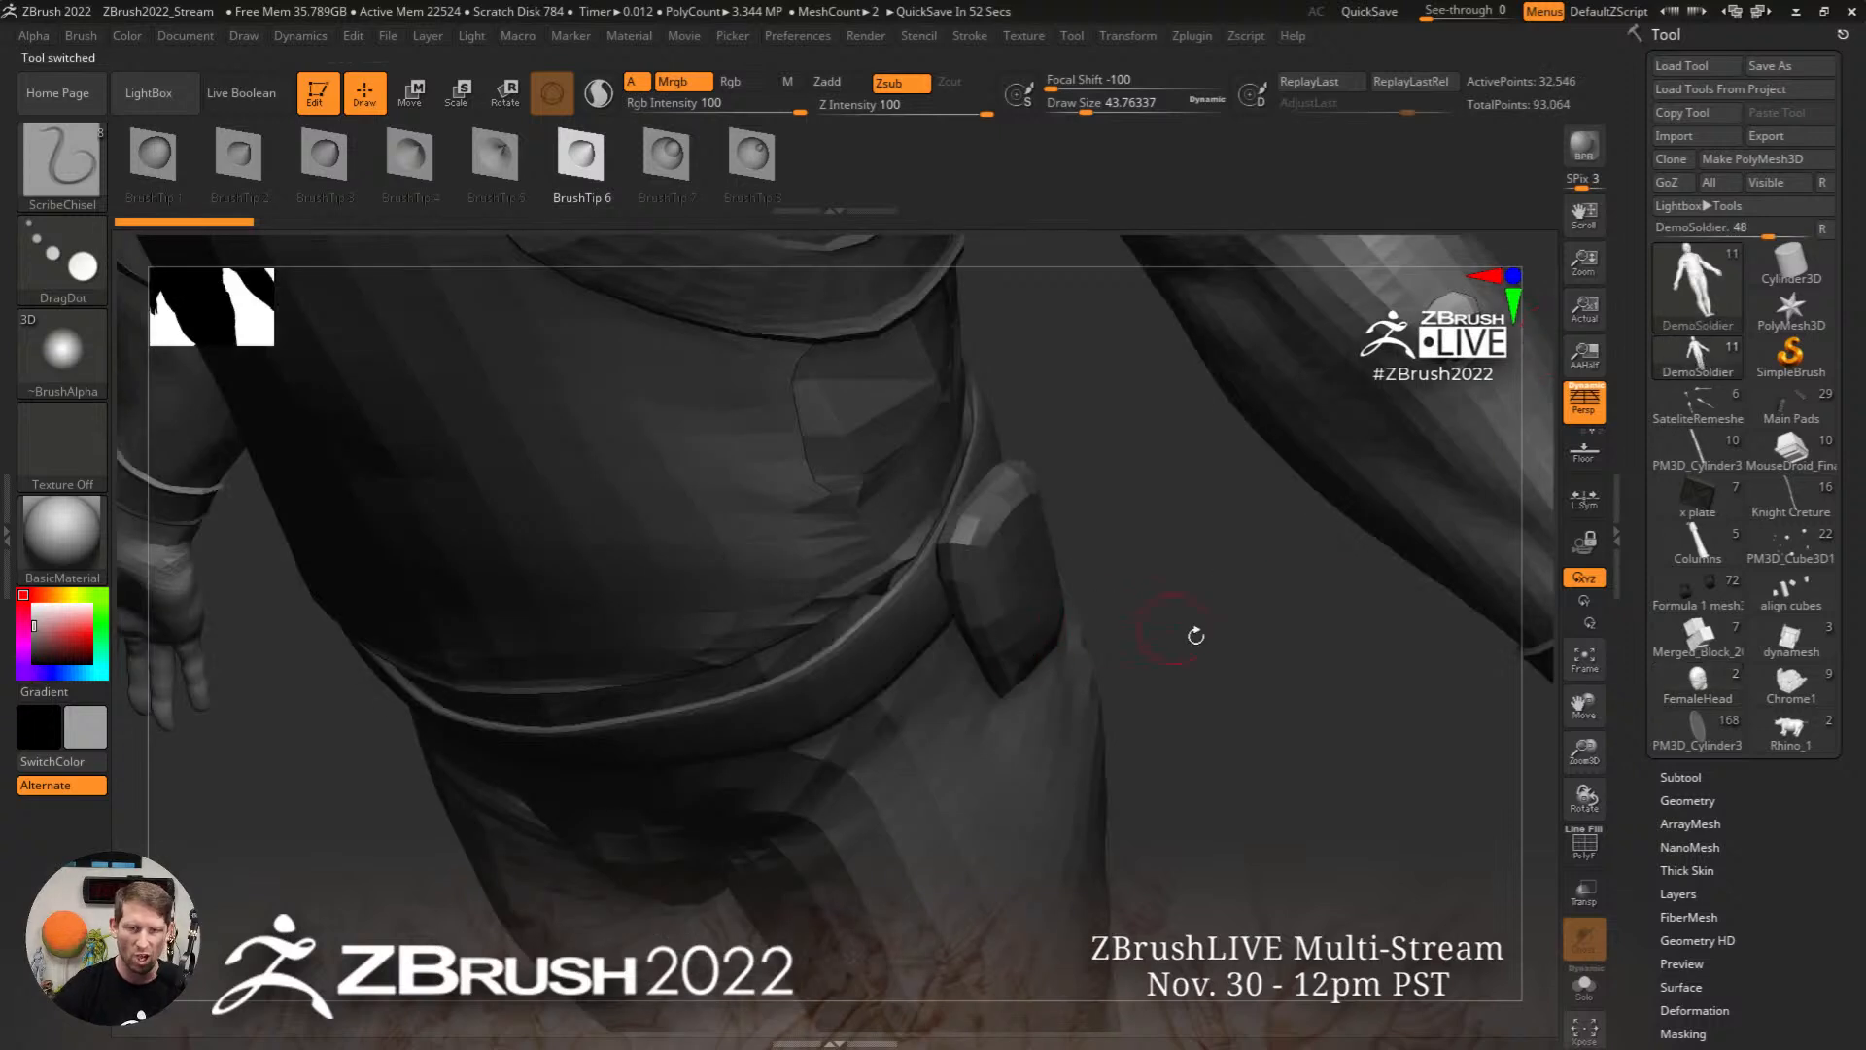
pyautogui.moveTo(1222, 683); pyautogui.dragTo(1184, 603)
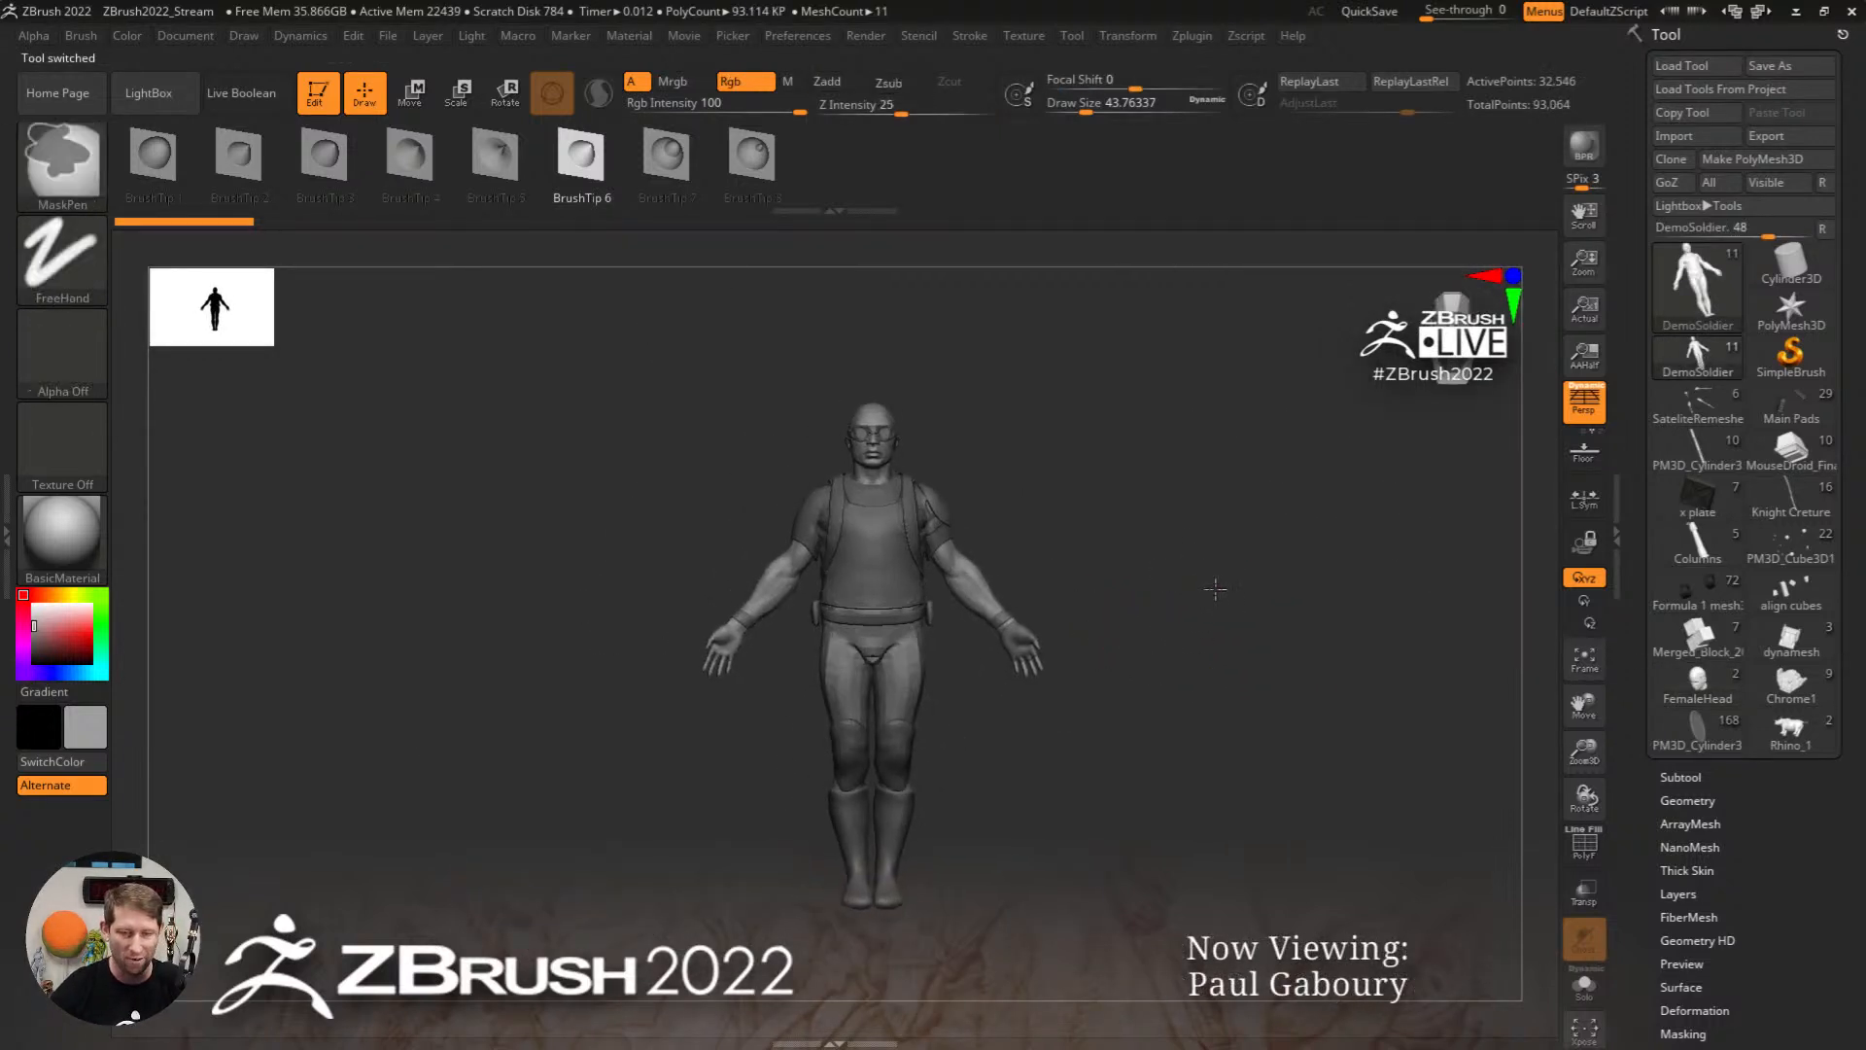
pyautogui.keyDown('ctrl'); pyautogui.moveTo(1215, 587); pyautogui.dragTo(1213, 564, button='right'); pyautogui.keyUp('ctrl')
pyautogui.keyDown('alt'); pyautogui.moveTo(1212, 564); pyautogui.dragTo(1201, 672, button='right'); pyautogui.keyUp('alt')
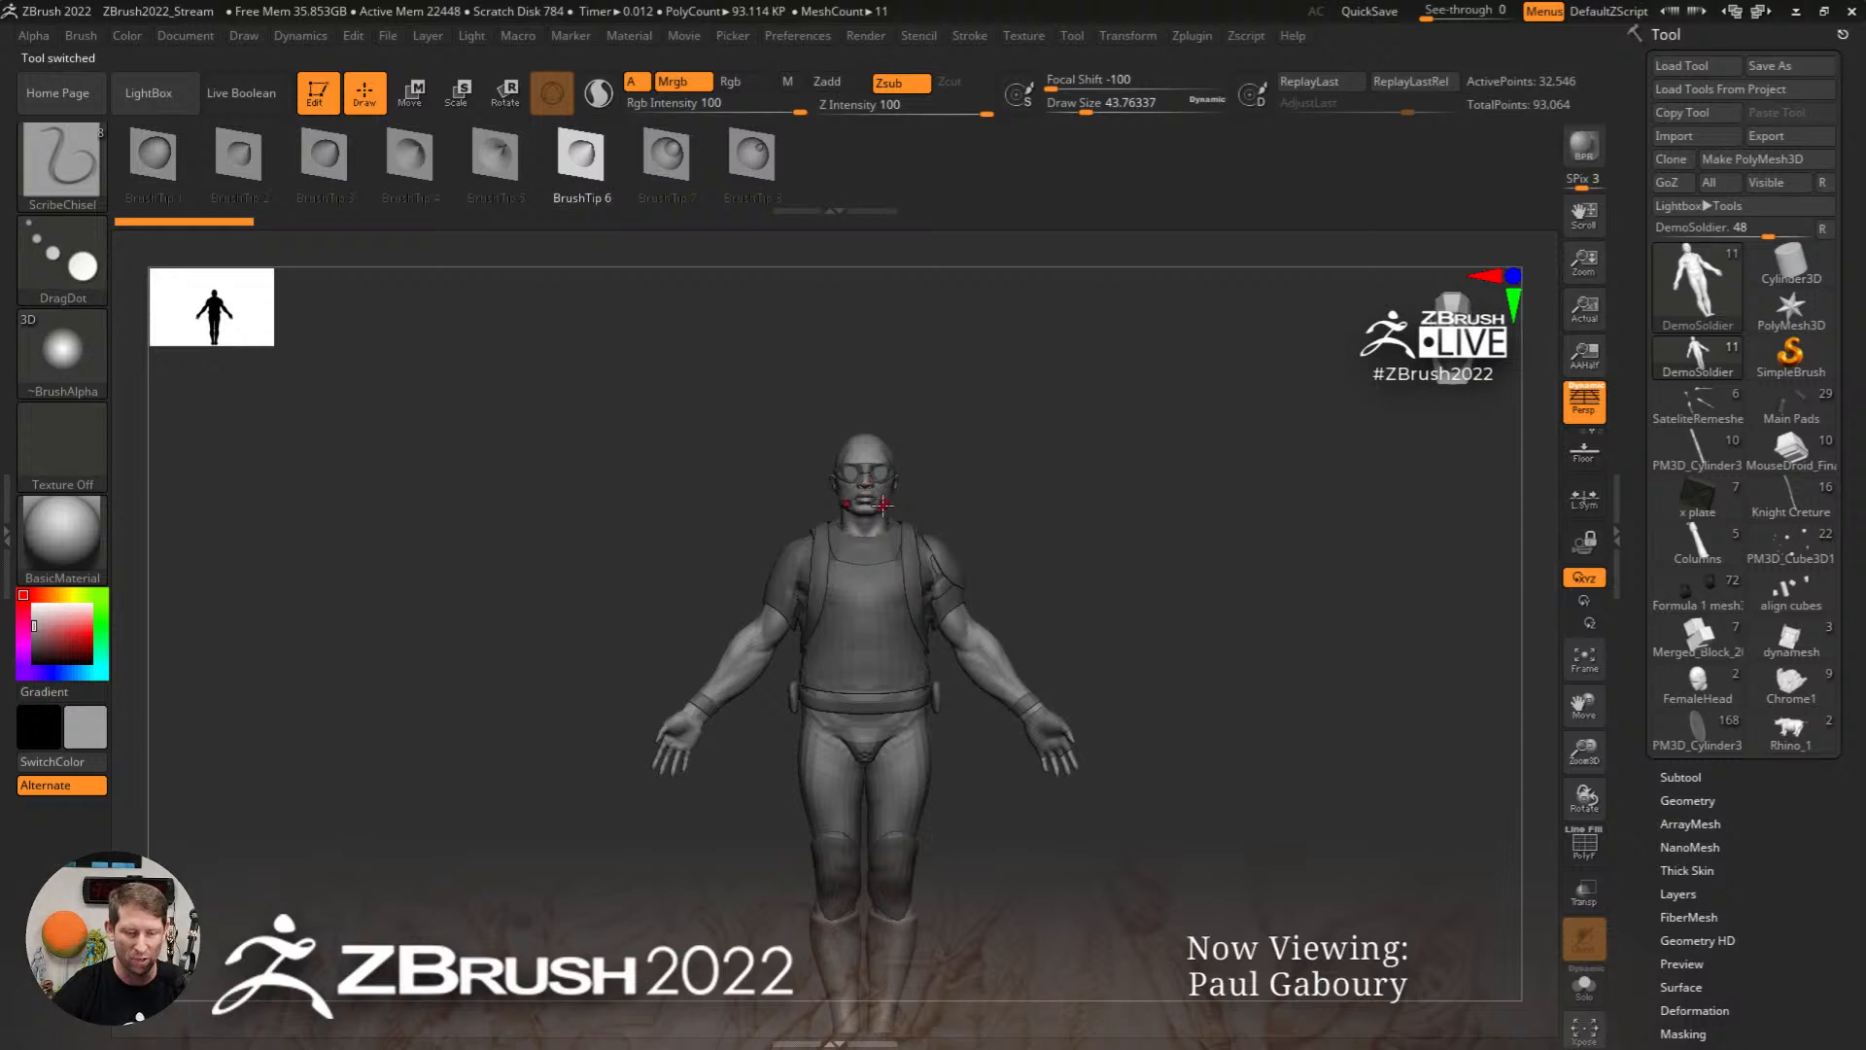
pyautogui.hotkey('shift', 'f')
pyautogui.hotkey('shift', 'f')
# Step: Activate the Move gizmo and reposition it from the soldier's hips up to the head without moving the mesh
pyautogui.press('w')
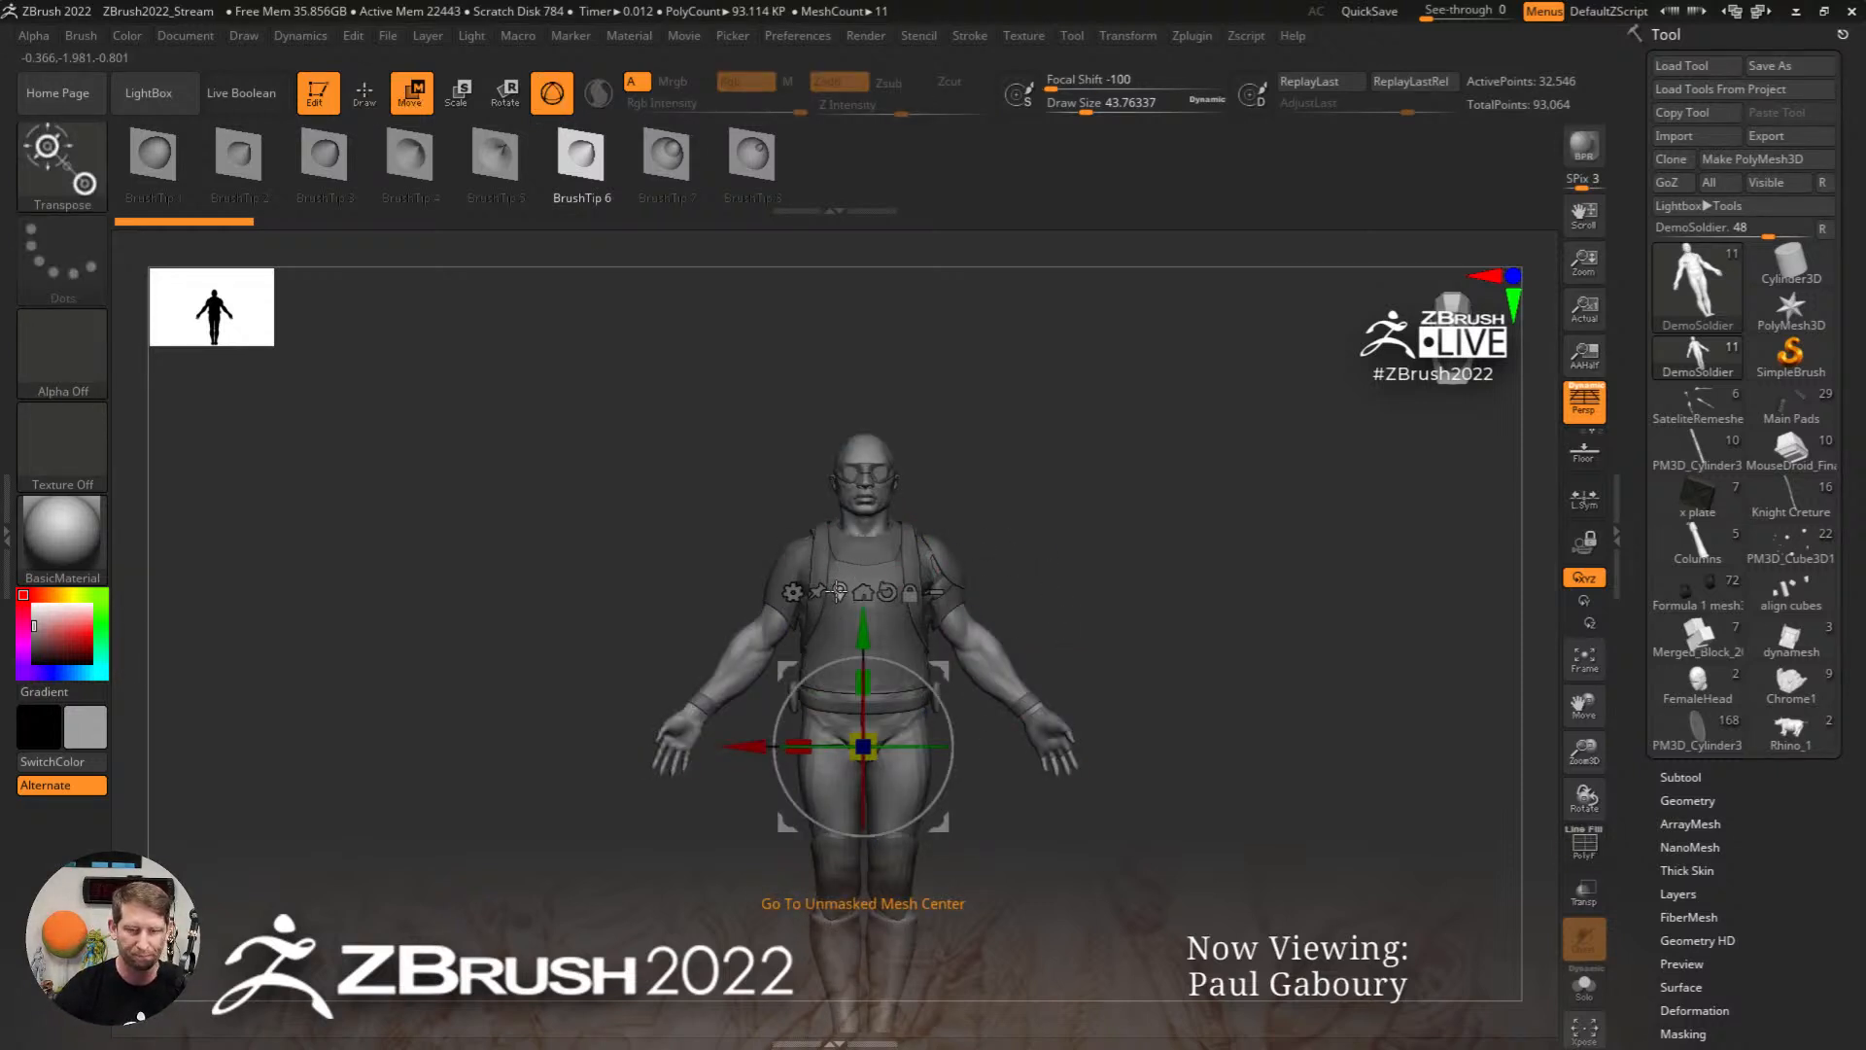
pyautogui.keyDown('alt'); pyautogui.moveTo(863, 634); pyautogui.dragTo(896, 360); pyautogui.keyUp('alt')
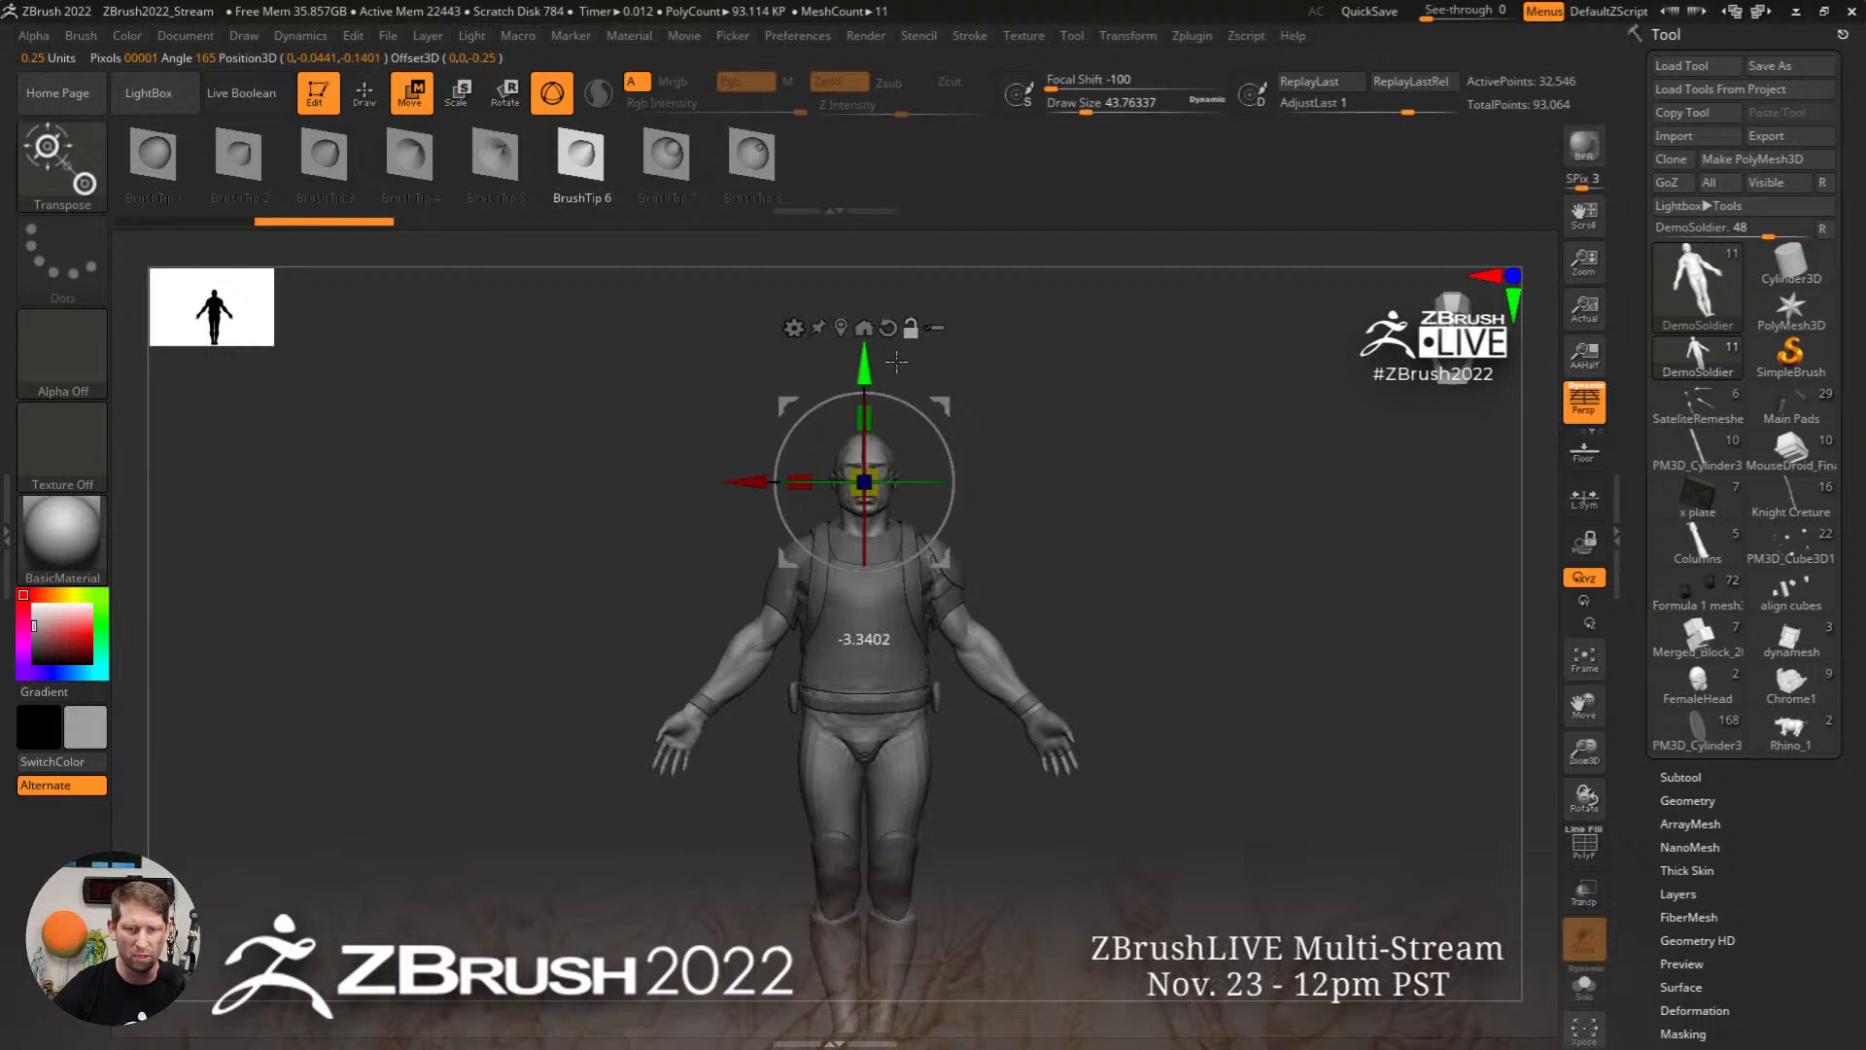
pyautogui.keyDown('ctrl'); pyautogui.moveTo(896, 360); pyautogui.dragTo(1260, 573, button='right'); pyautogui.keyUp('ctrl')
pyautogui.keyDown('ctrl'); pyautogui.moveTo(1141, 518); pyautogui.dragTo(1169, 507, button='right'); pyautogui.keyUp('ctrl')
pyautogui.moveTo(1116, 594)
pyautogui.keyDown('alt'); pyautogui.mouseDown(button='right')
pyautogui.moveTo(1104, 441)
pyautogui.moveTo(1065, 420)
pyautogui.mouseUp(button='right'); pyautogui.keyUp('alt')
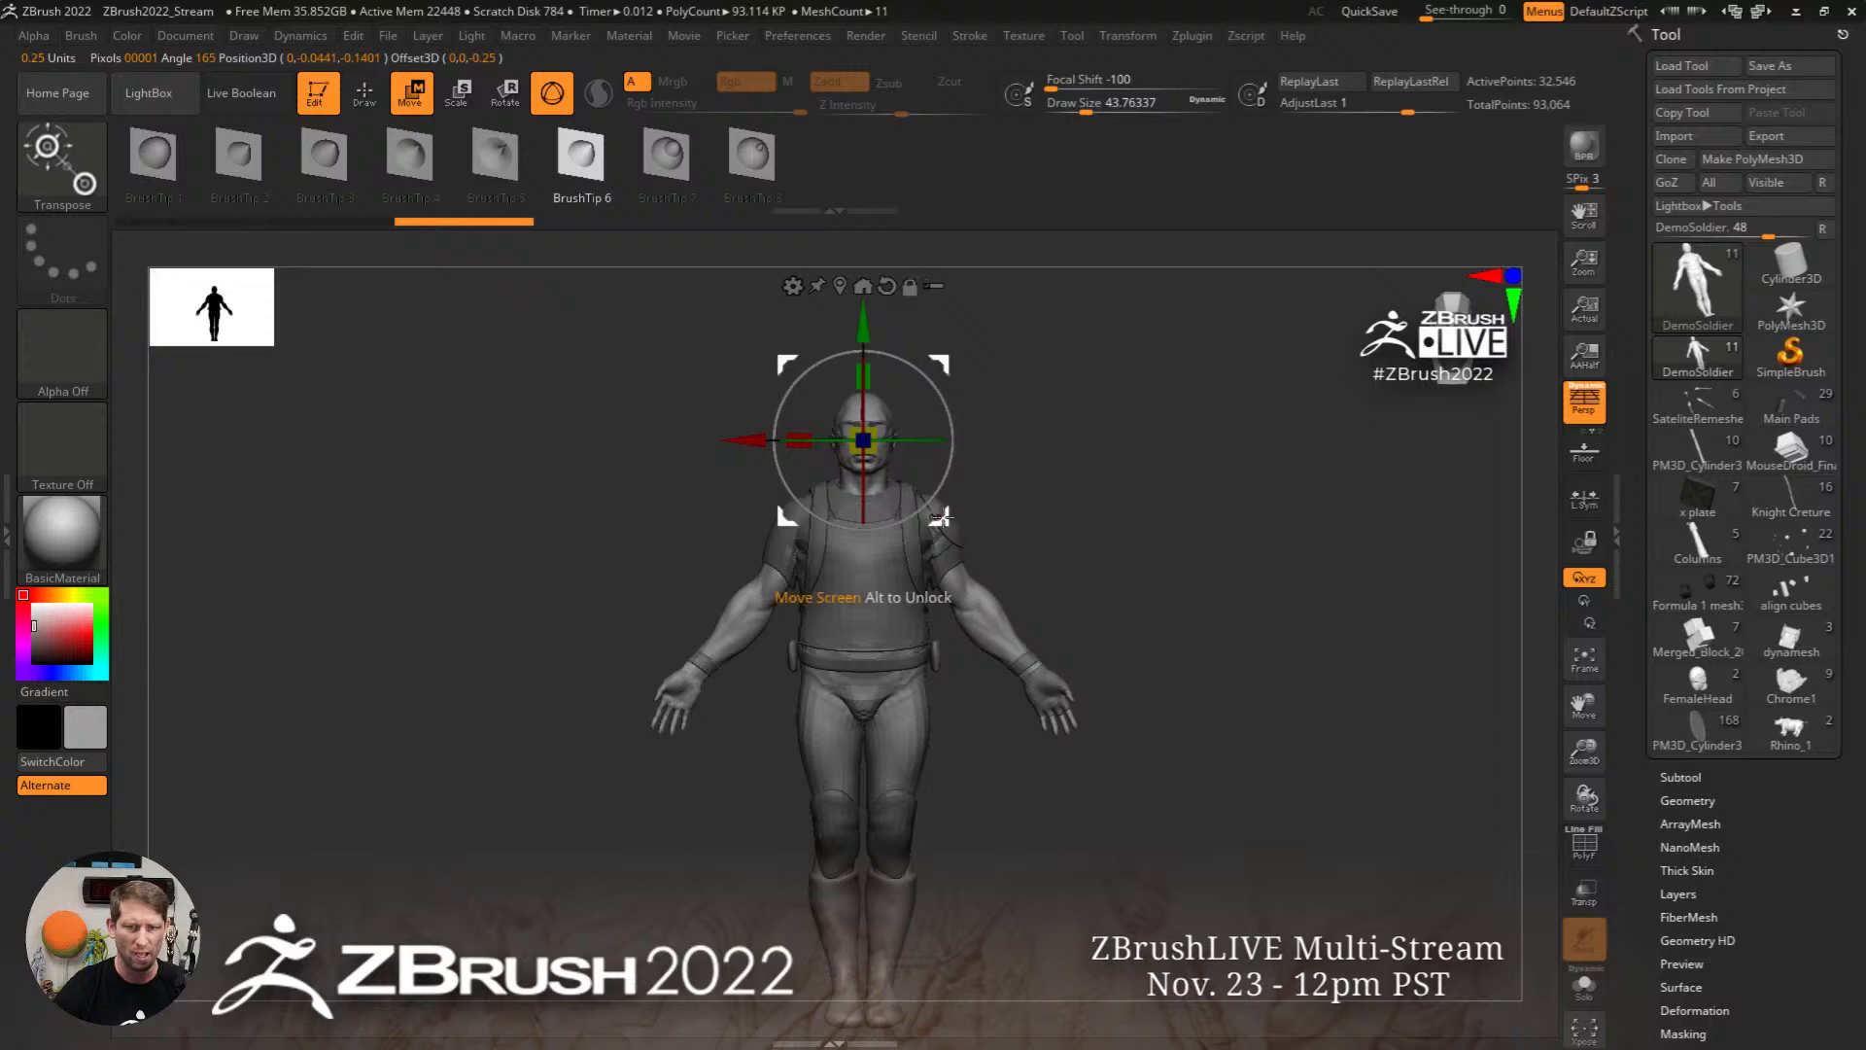
# Step: Try rotating the soldier about the gizmo at the head, and undo each attempt
pyautogui.moveTo(899, 447); pyautogui.dragTo(1008, 493)
pyautogui.hotkey('ctrl', 'z')
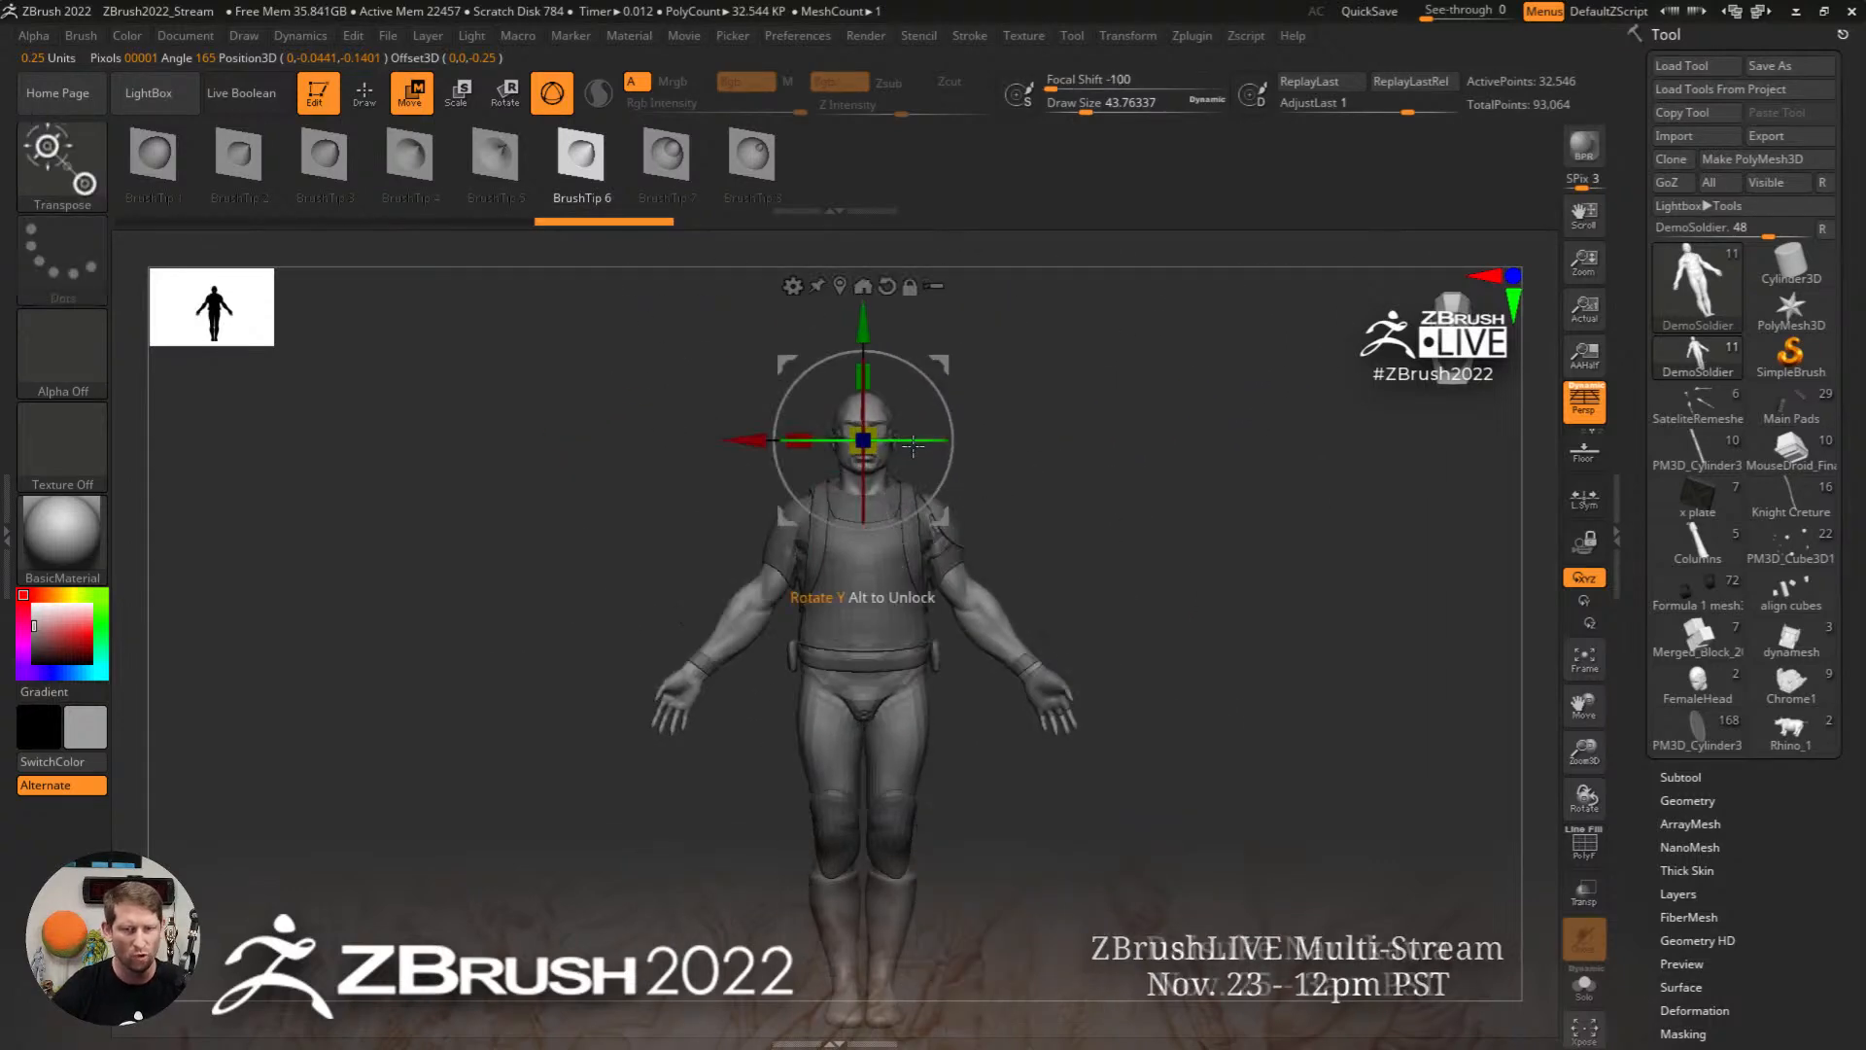
pyautogui.moveTo(906, 442)
pyautogui.mouseDown()
pyautogui.moveTo(1065, 441)
pyautogui.moveTo(908, 444)
pyautogui.moveTo(1108, 539)
pyautogui.mouseUp()
pyautogui.hotkey('ctrl', 'z')
pyautogui.hotkey('ctrl', 'z')
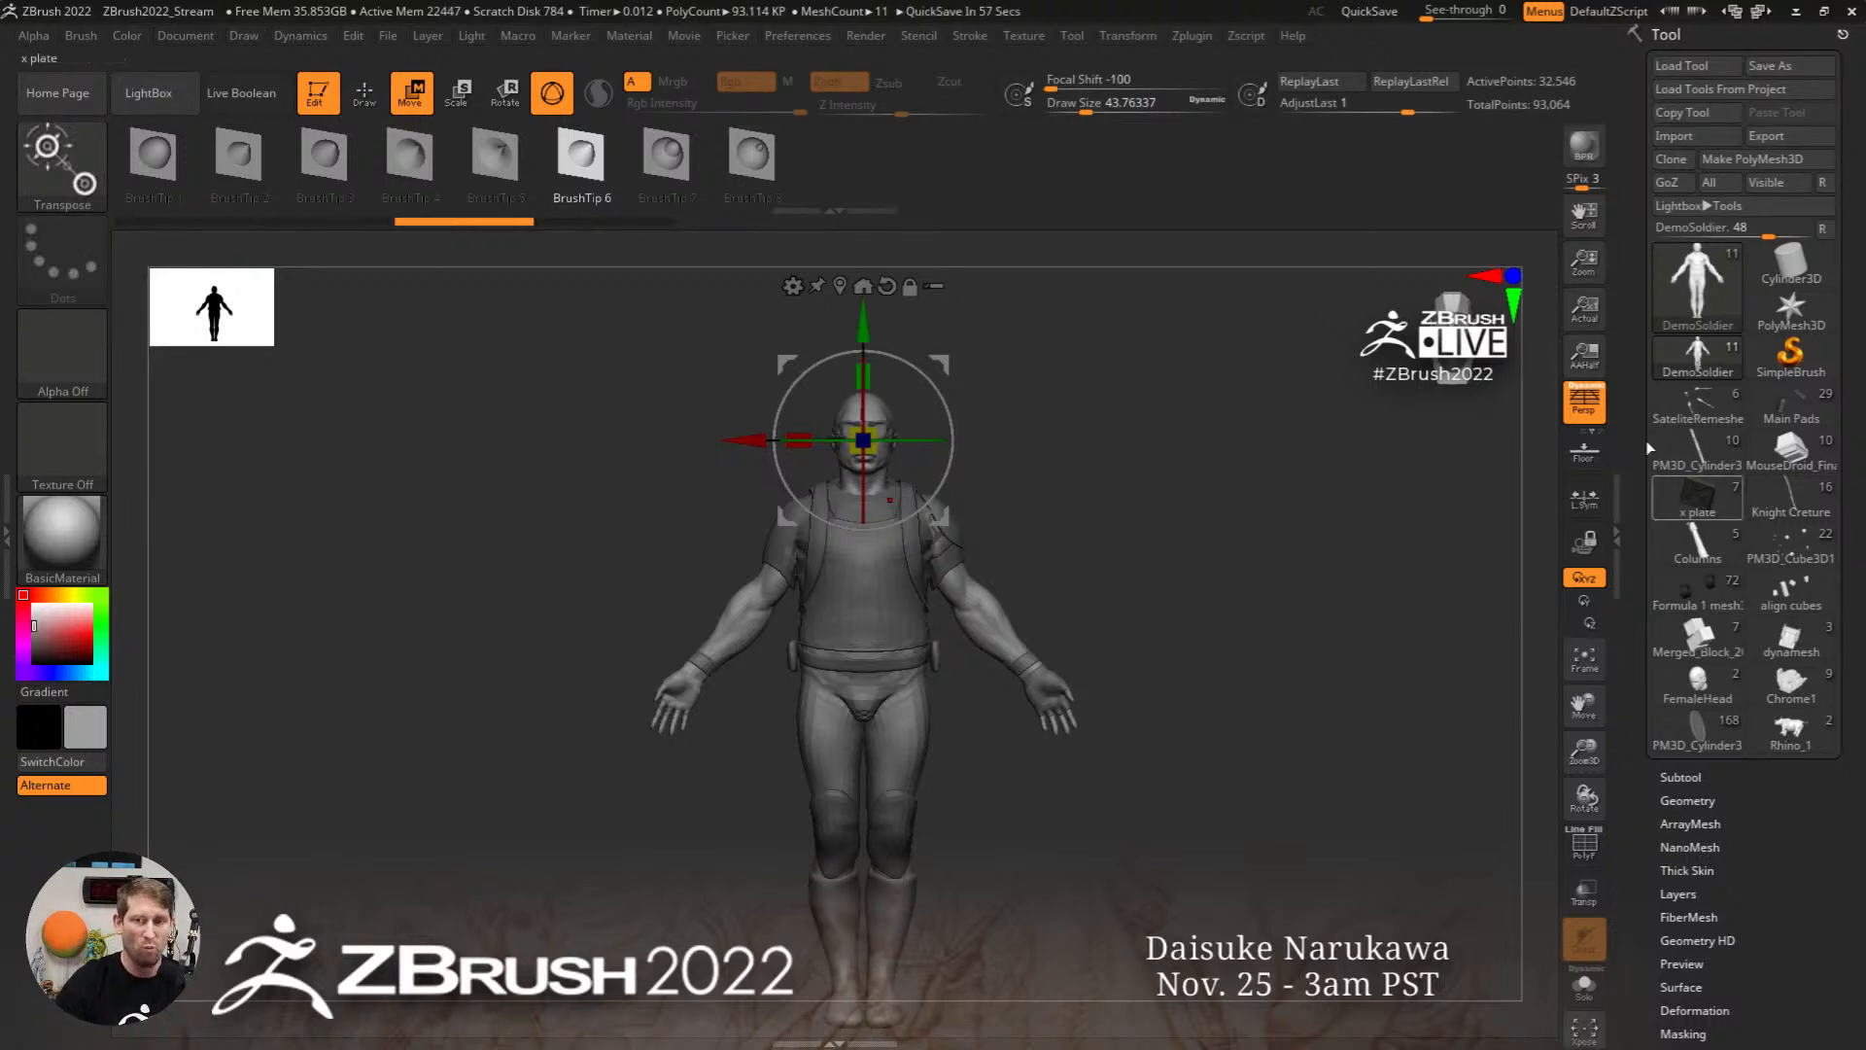
# Step: Set the gizmo's Focal Shift to 68 and scale the soldier uniformly from the gizmo at the head
pyautogui.click(1059, 83)
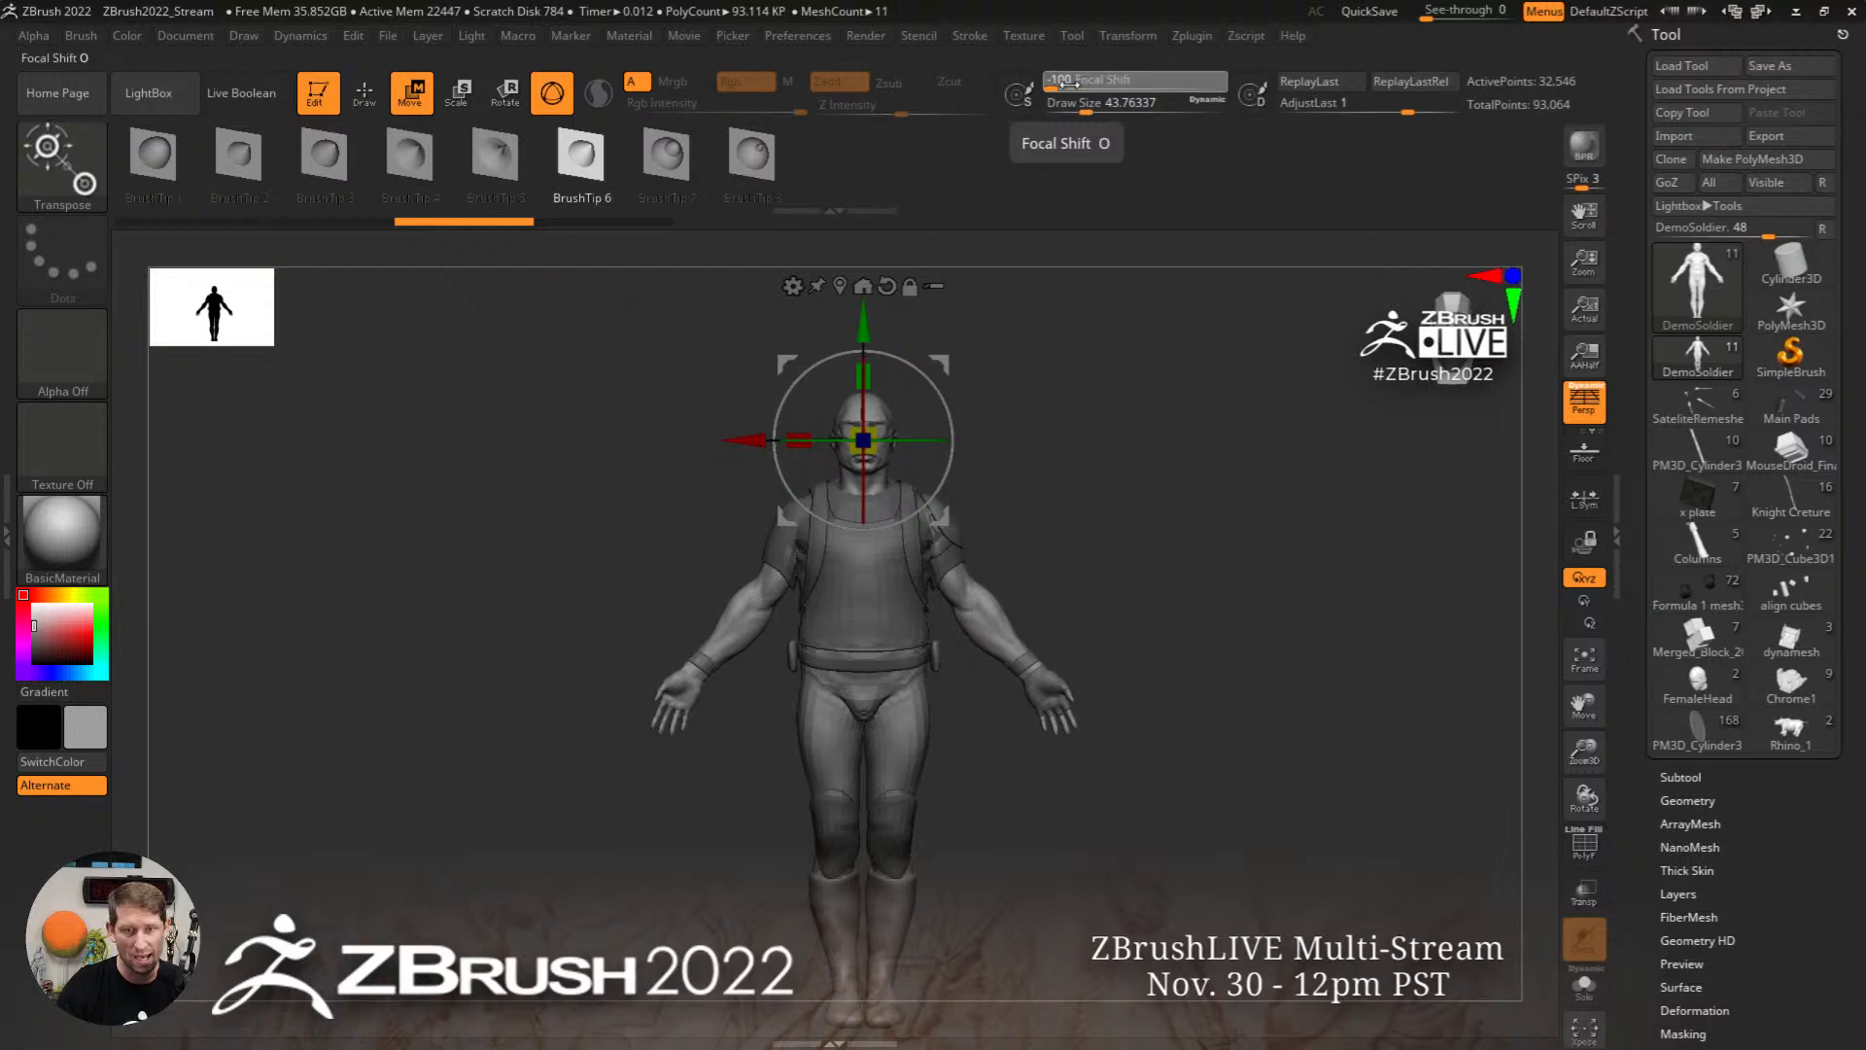
pyautogui.moveTo(1069, 84)
pyautogui.mouseDown()
pyautogui.moveTo(1191, 85)
pyautogui.moveTo(1084, 83)
pyautogui.mouseUp()
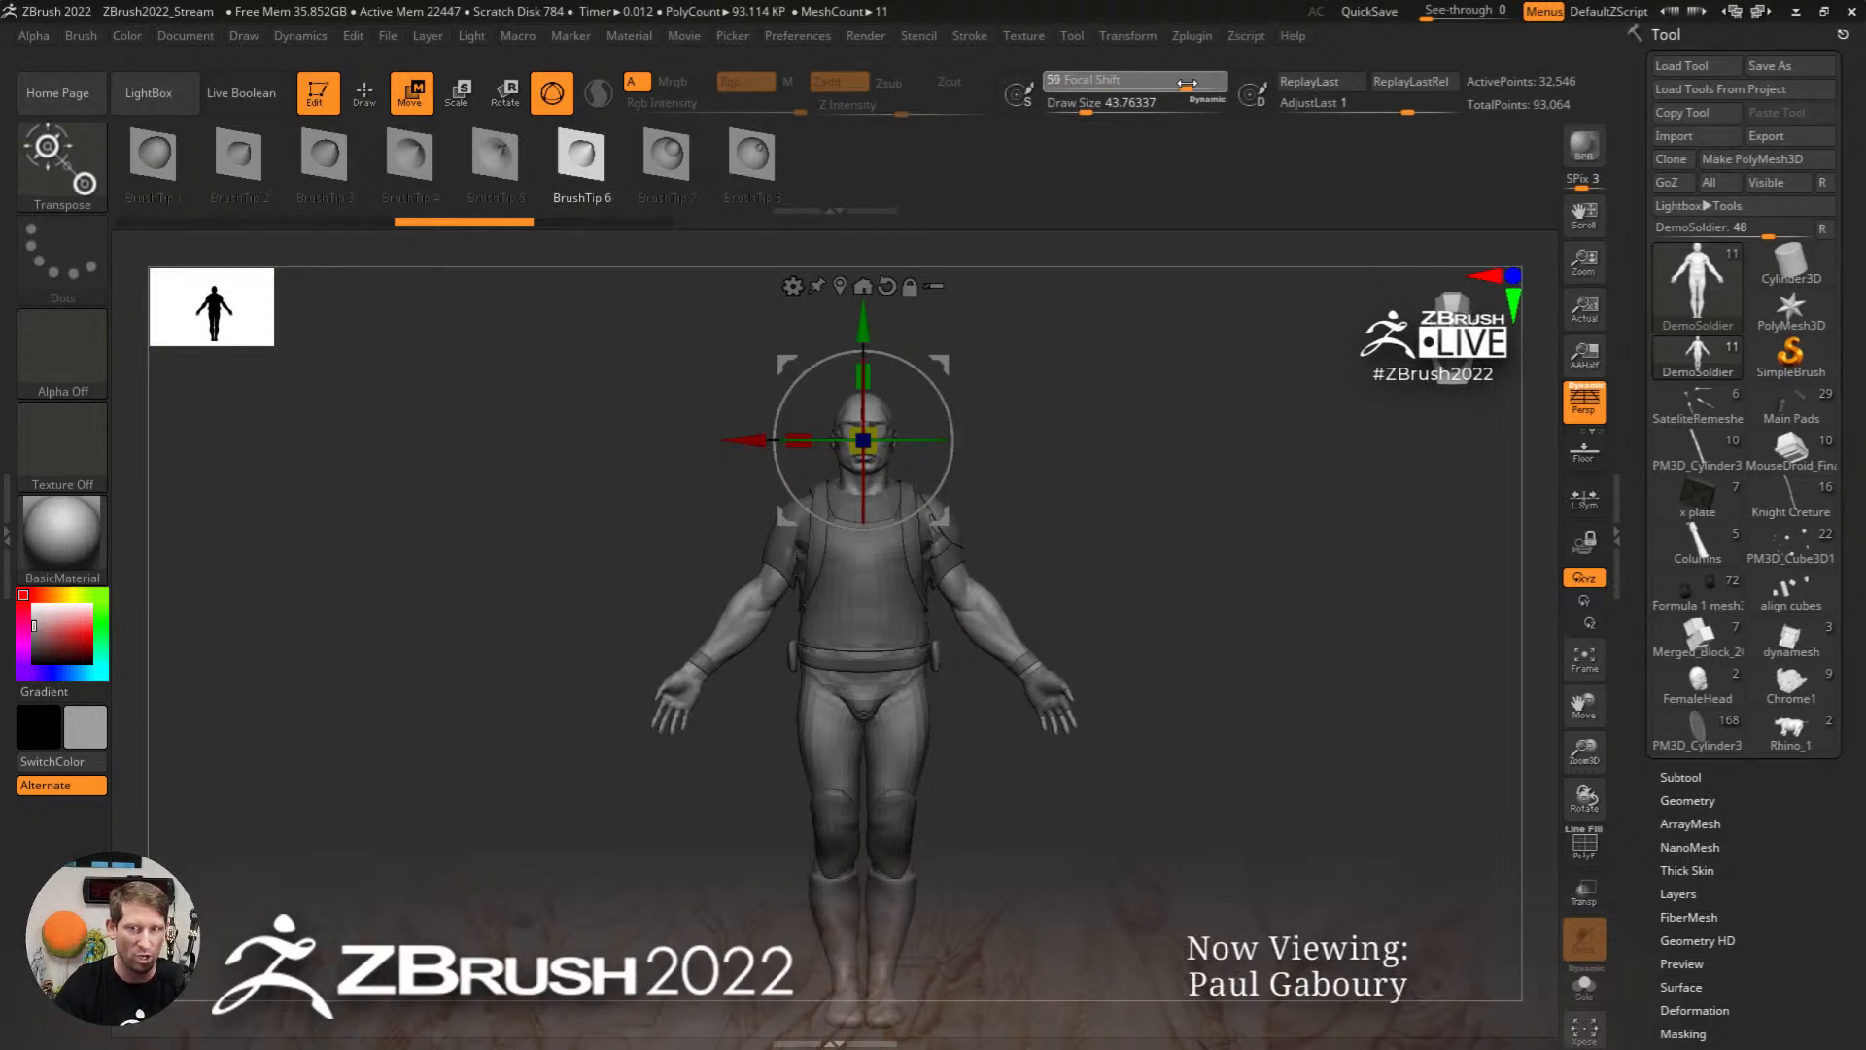
pyautogui.moveTo(1200, 84); pyautogui.dragTo(1193, 85)
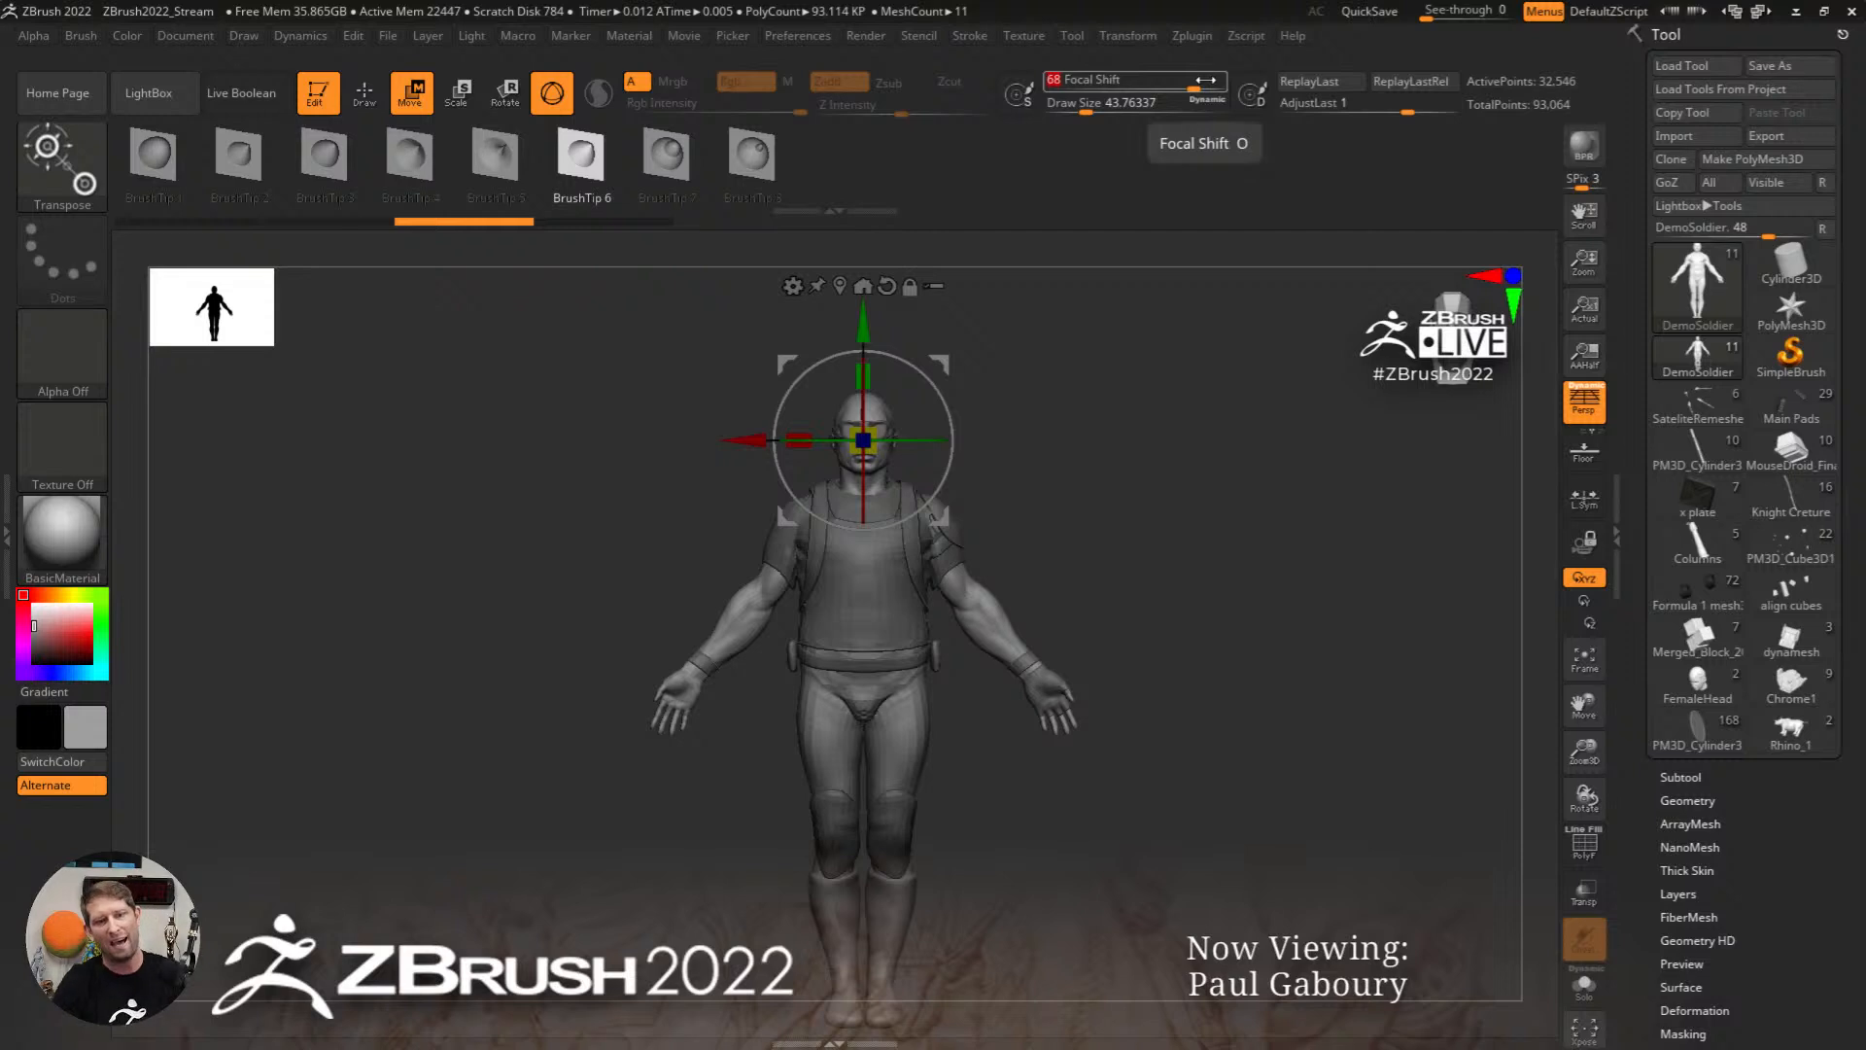
pyautogui.keyDown('ctrl'); pyautogui.moveTo(1128, 522); pyautogui.dragTo(1150, 549, button='right'); pyautogui.keyUp('ctrl')
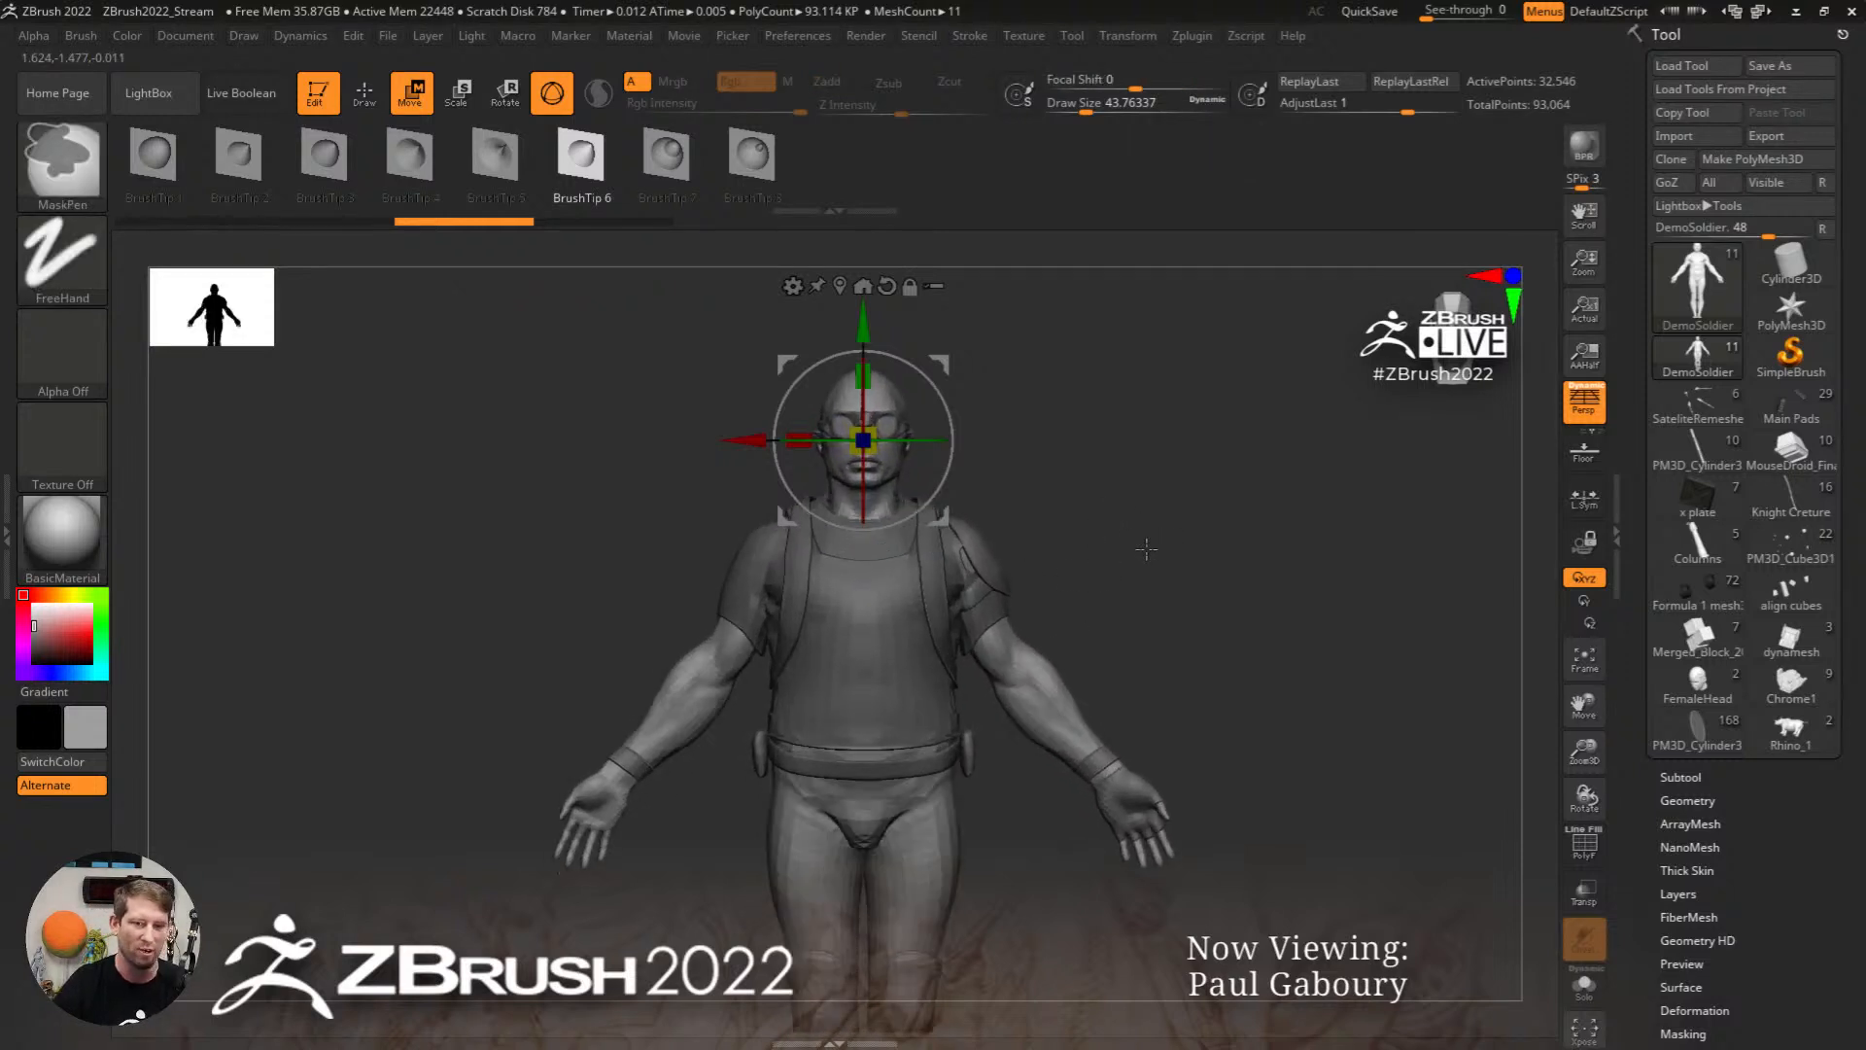
pyautogui.moveTo(863, 440); pyautogui.dragTo(1205, 534)
# Step: Isolate the soldier's body with Solo to inspect its proportions, and undo the scaling
pyautogui.keyDown('alt'); pyautogui.moveTo(1244, 787); pyautogui.dragTo(1253, 574); pyautogui.keyUp('alt')
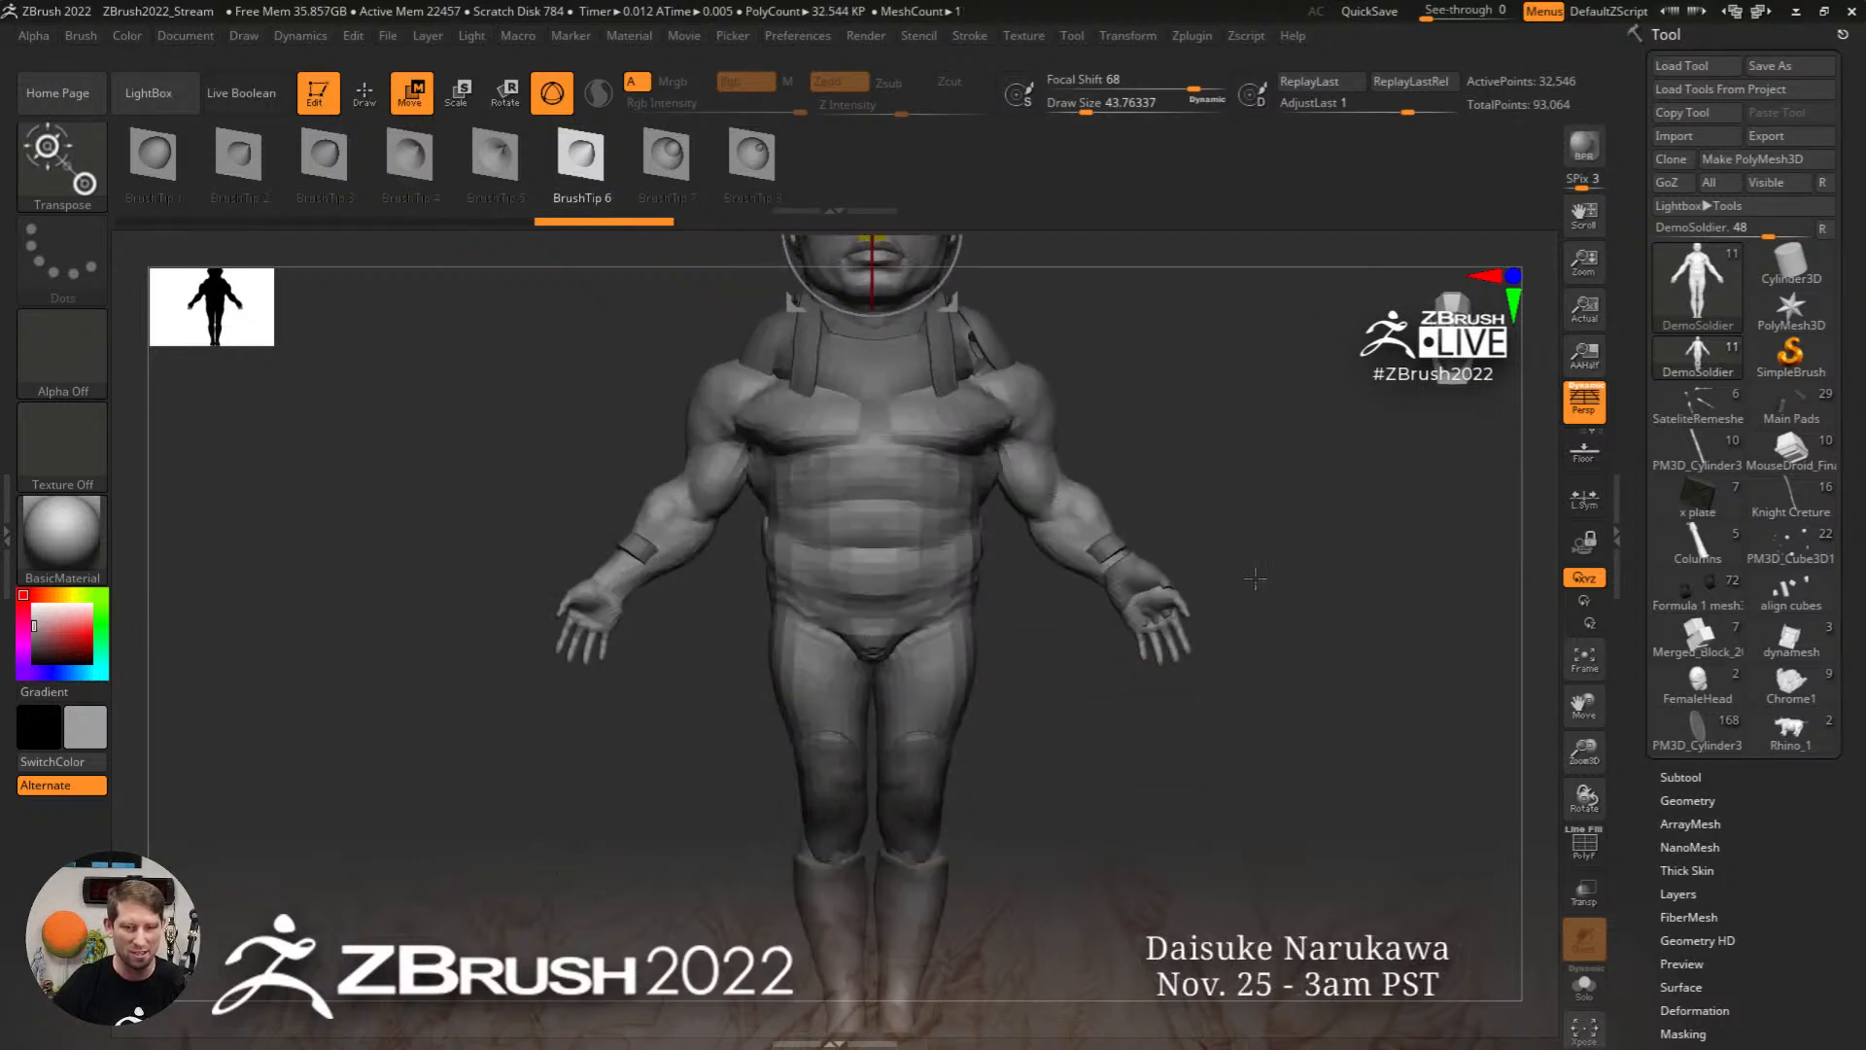
pyautogui.keyDown('alt'); pyautogui.moveTo(992, 641); pyautogui.dragTo(874, 644); pyautogui.keyUp('alt')
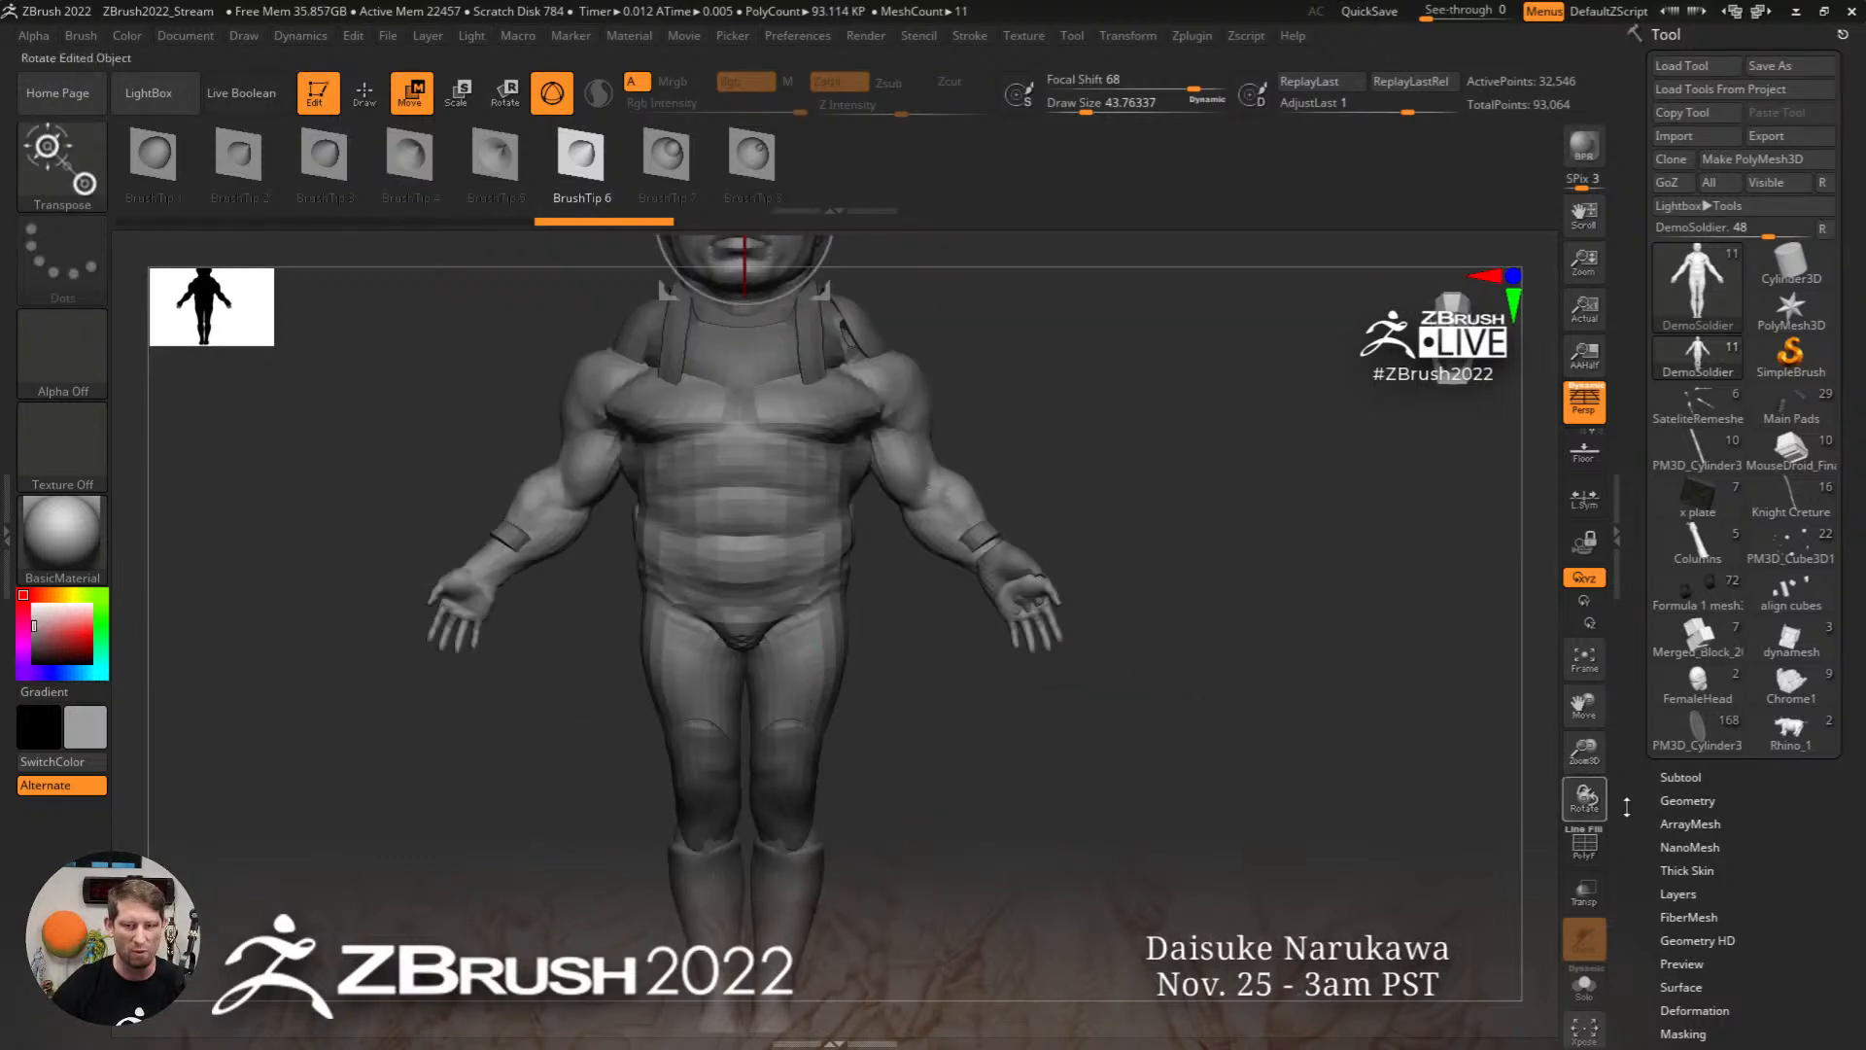
pyautogui.click(1584, 984)
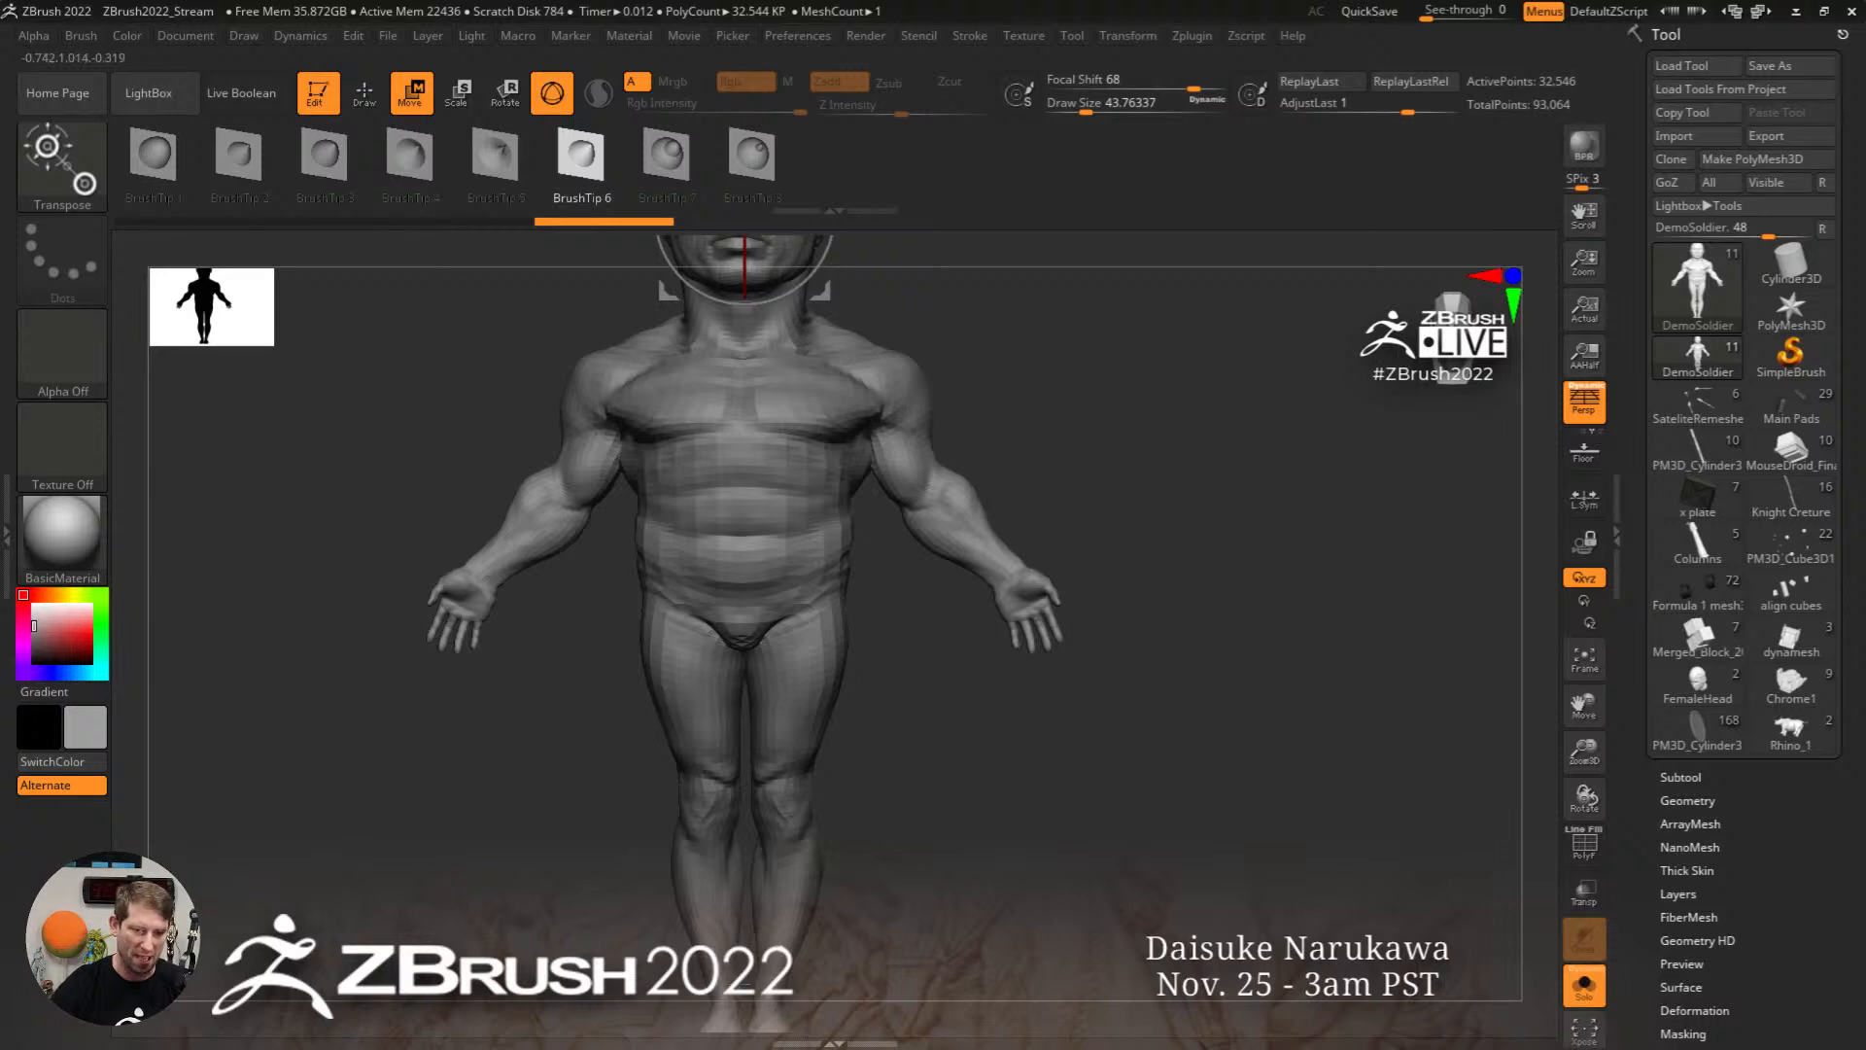
pyautogui.keyDown('alt'); pyautogui.moveTo(853, 284); pyautogui.dragTo(909, 449); pyautogui.keyUp('alt')
pyautogui.keyDown('alt'); pyautogui.moveTo(1041, 500); pyautogui.dragTo(1044, 562); pyautogui.keyUp('alt')
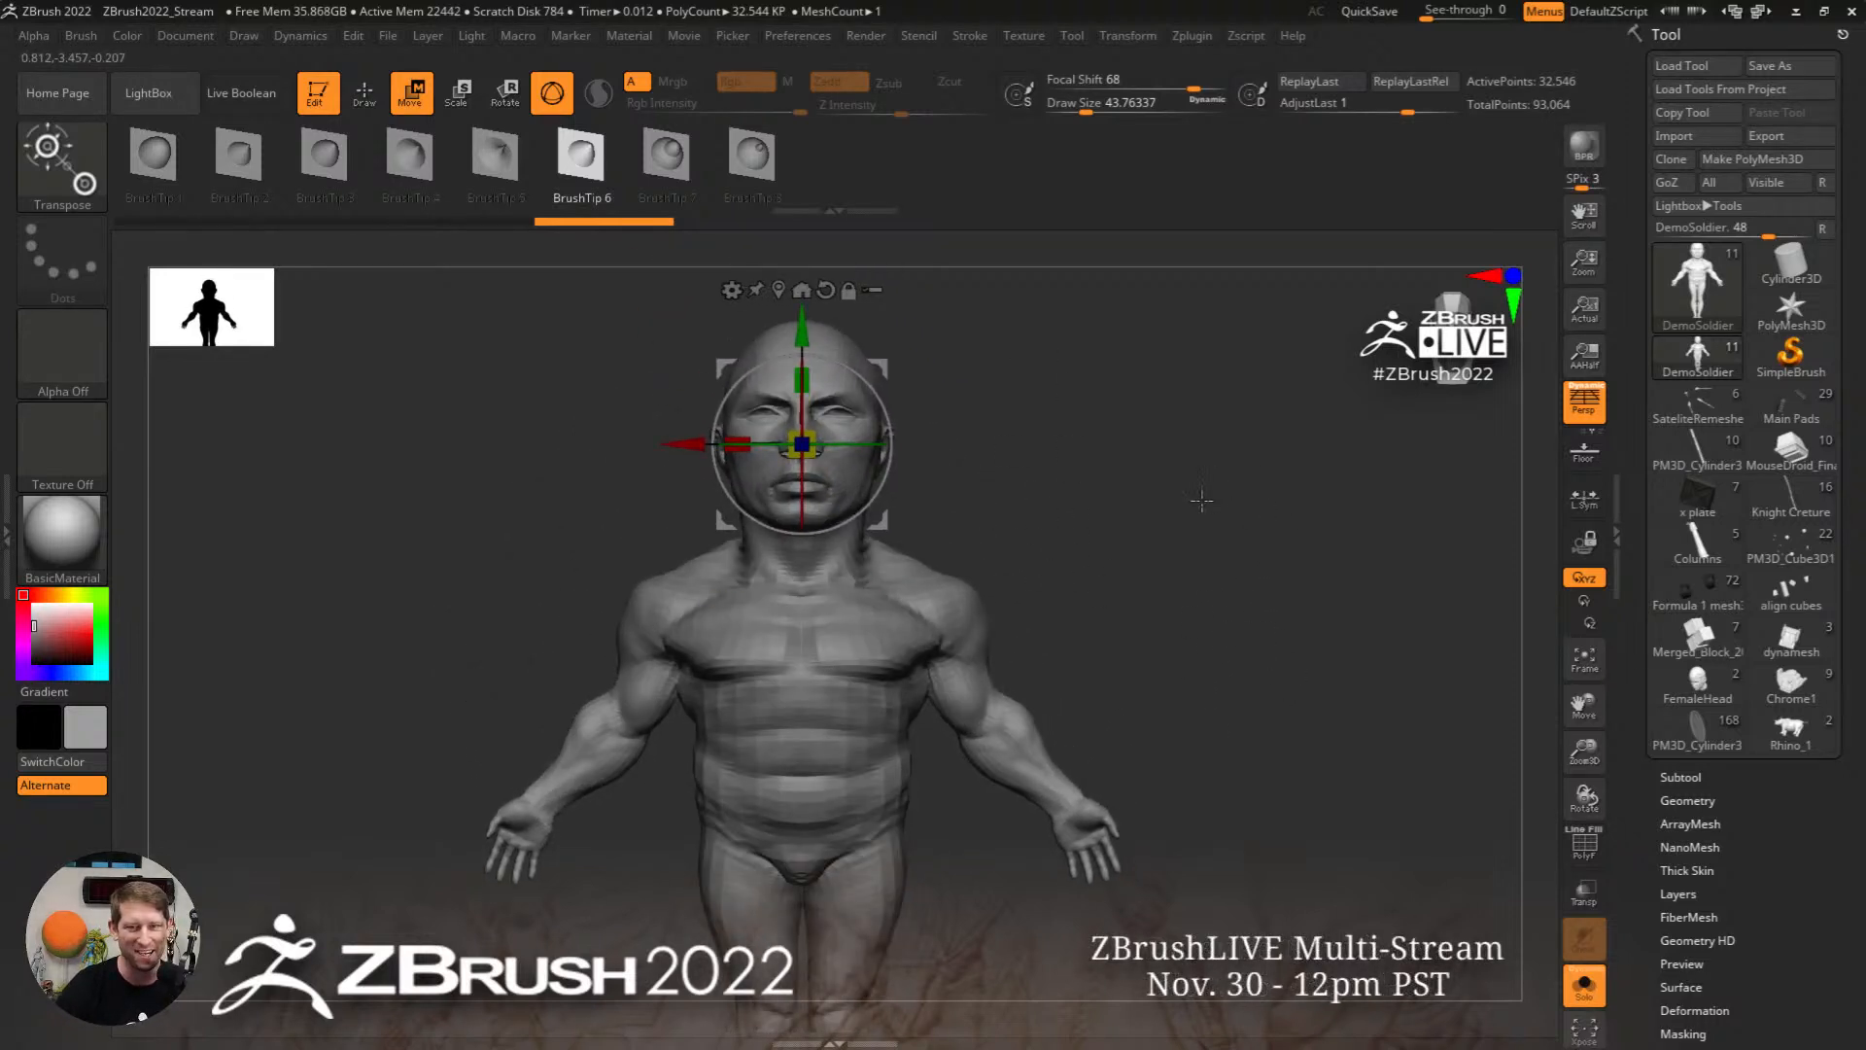
pyautogui.hotkey('ctrl', 'z')
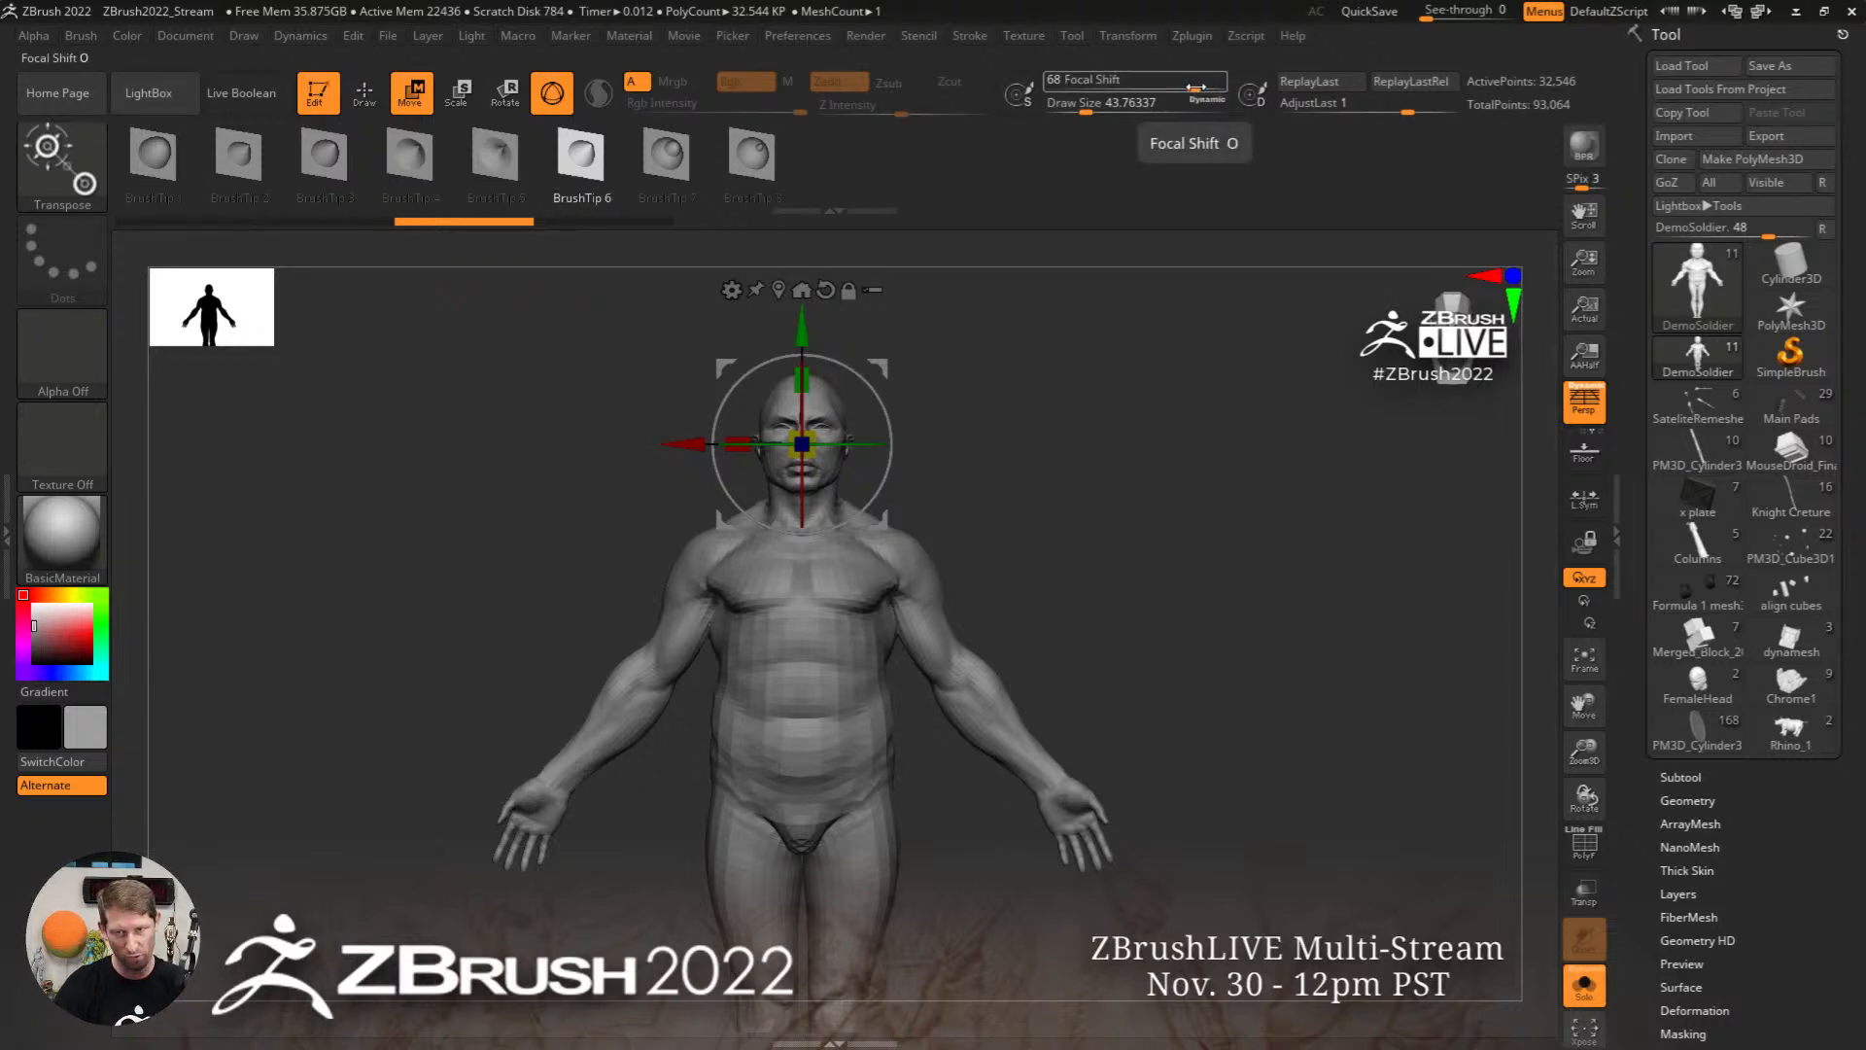
# Step: Set the Focal Shift to 88, try scaling the isolated body from the head, and undo it
pyautogui.moveTo(1199, 86); pyautogui.dragTo(1117, 87)
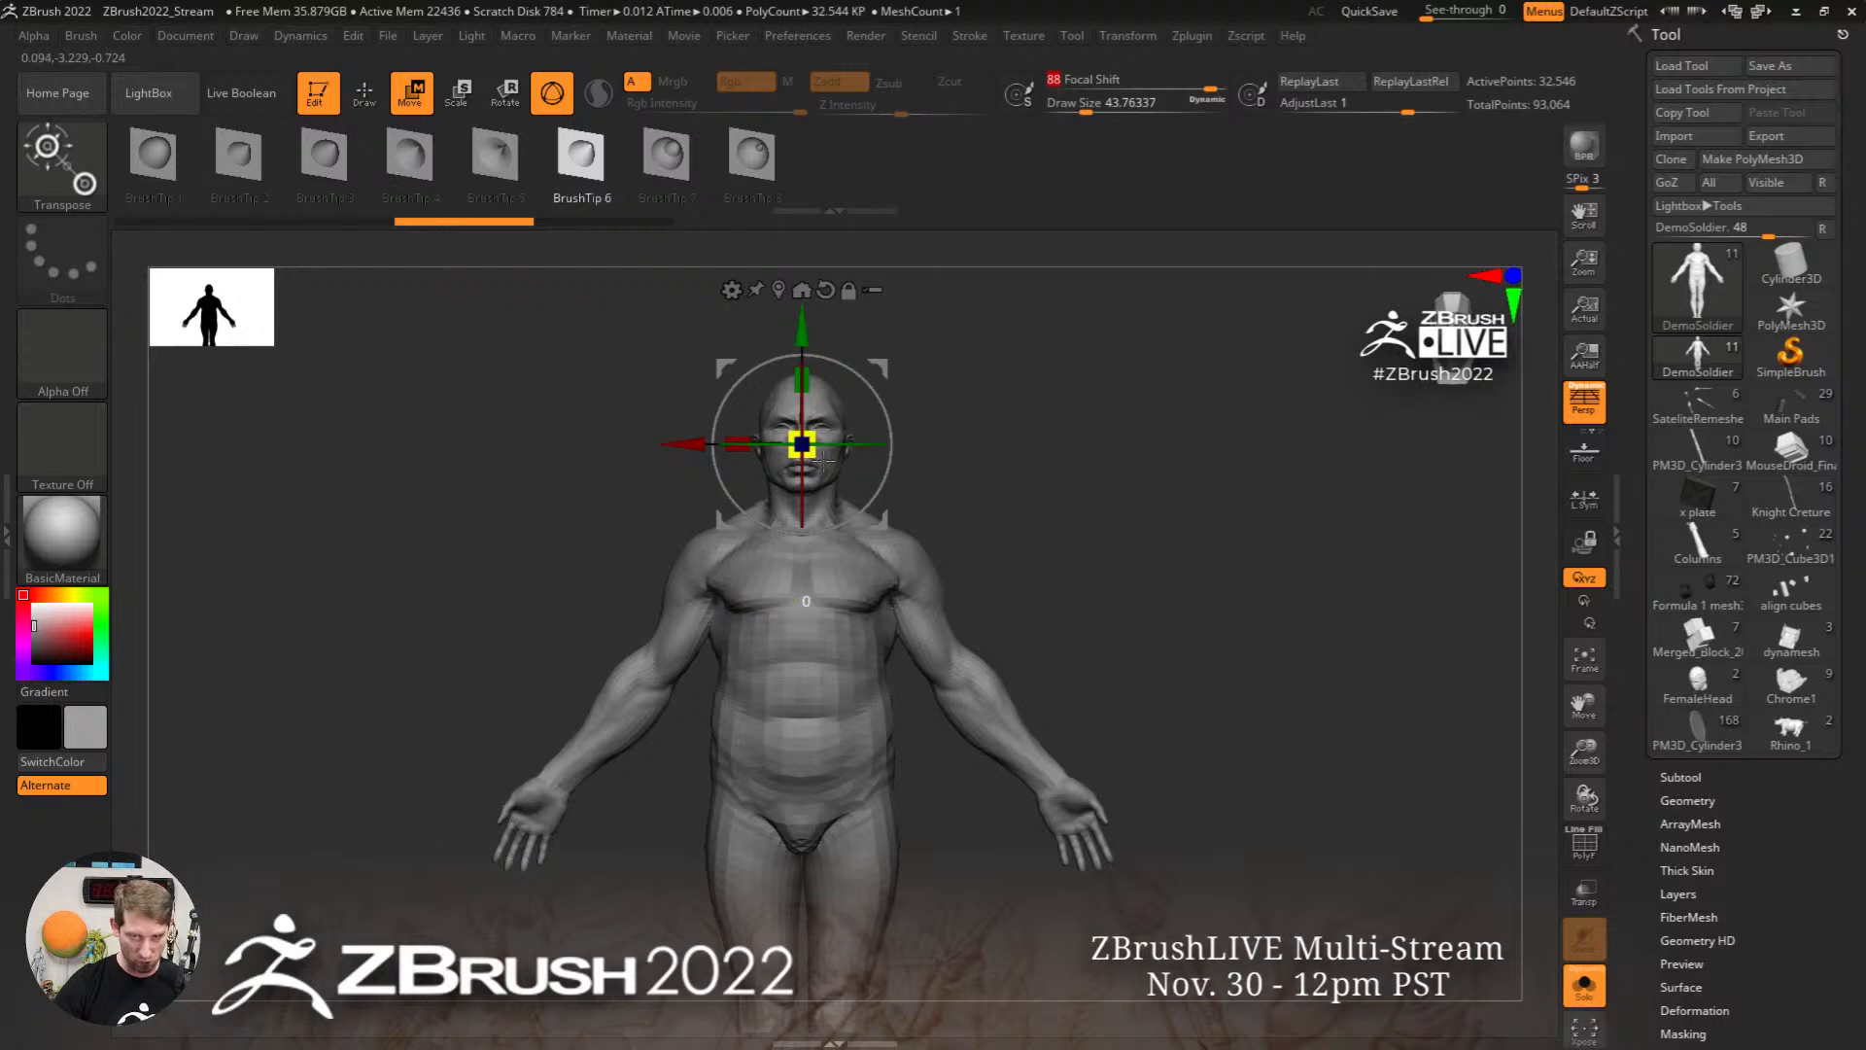
pyautogui.moveTo(802, 444)
pyautogui.mouseDown()
pyautogui.moveTo(1320, 599)
pyautogui.moveTo(1151, 399)
pyautogui.mouseUp()
pyautogui.press('ctrl')
pyautogui.hotkey('ctrl', 'z')
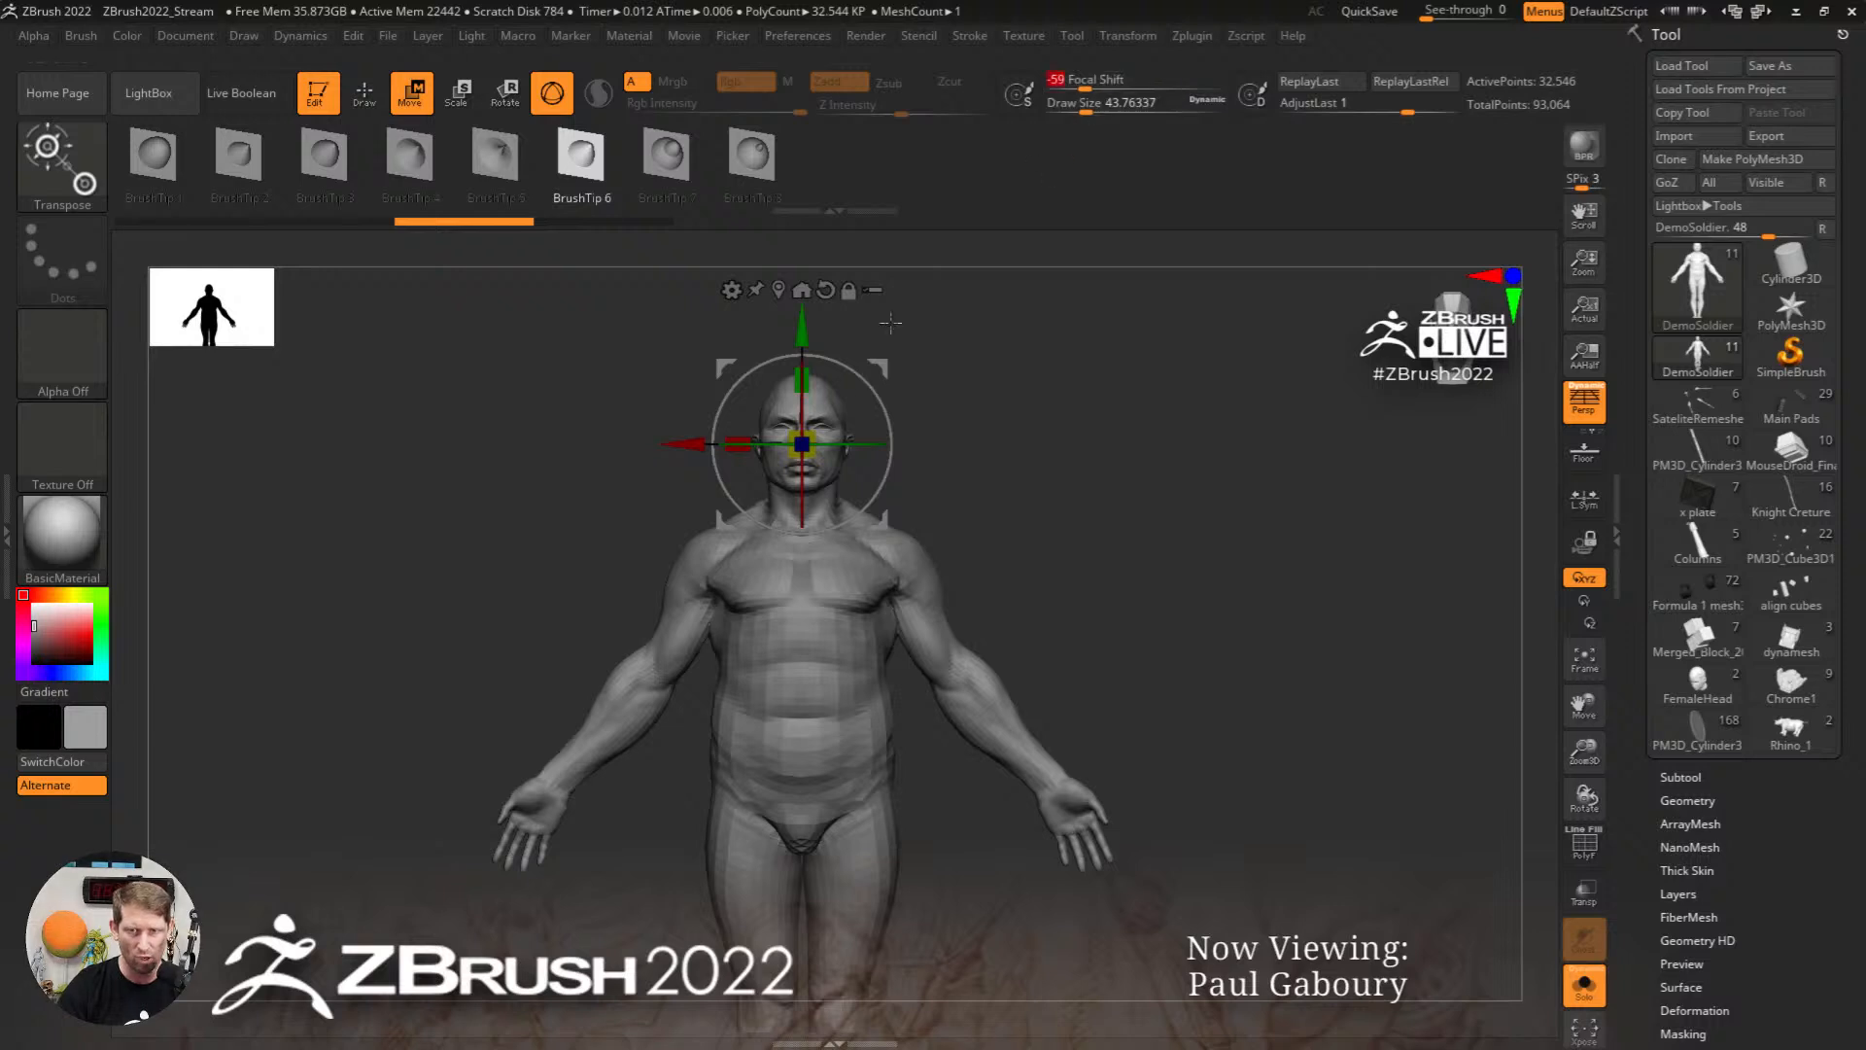
# Step: Try scaling the isolated body from the head at Focal Shift -59 and again at -100
pyautogui.moveTo(814, 453)
pyautogui.mouseDown()
pyautogui.moveTo(933, 525)
pyautogui.moveTo(758, 447)
pyautogui.moveTo(997, 570)
pyautogui.moveTo(811, 455)
pyautogui.moveTo(924, 515)
pyautogui.moveTo(745, 448)
pyautogui.moveTo(875, 496)
pyautogui.moveTo(777, 449)
pyautogui.mouseUp()
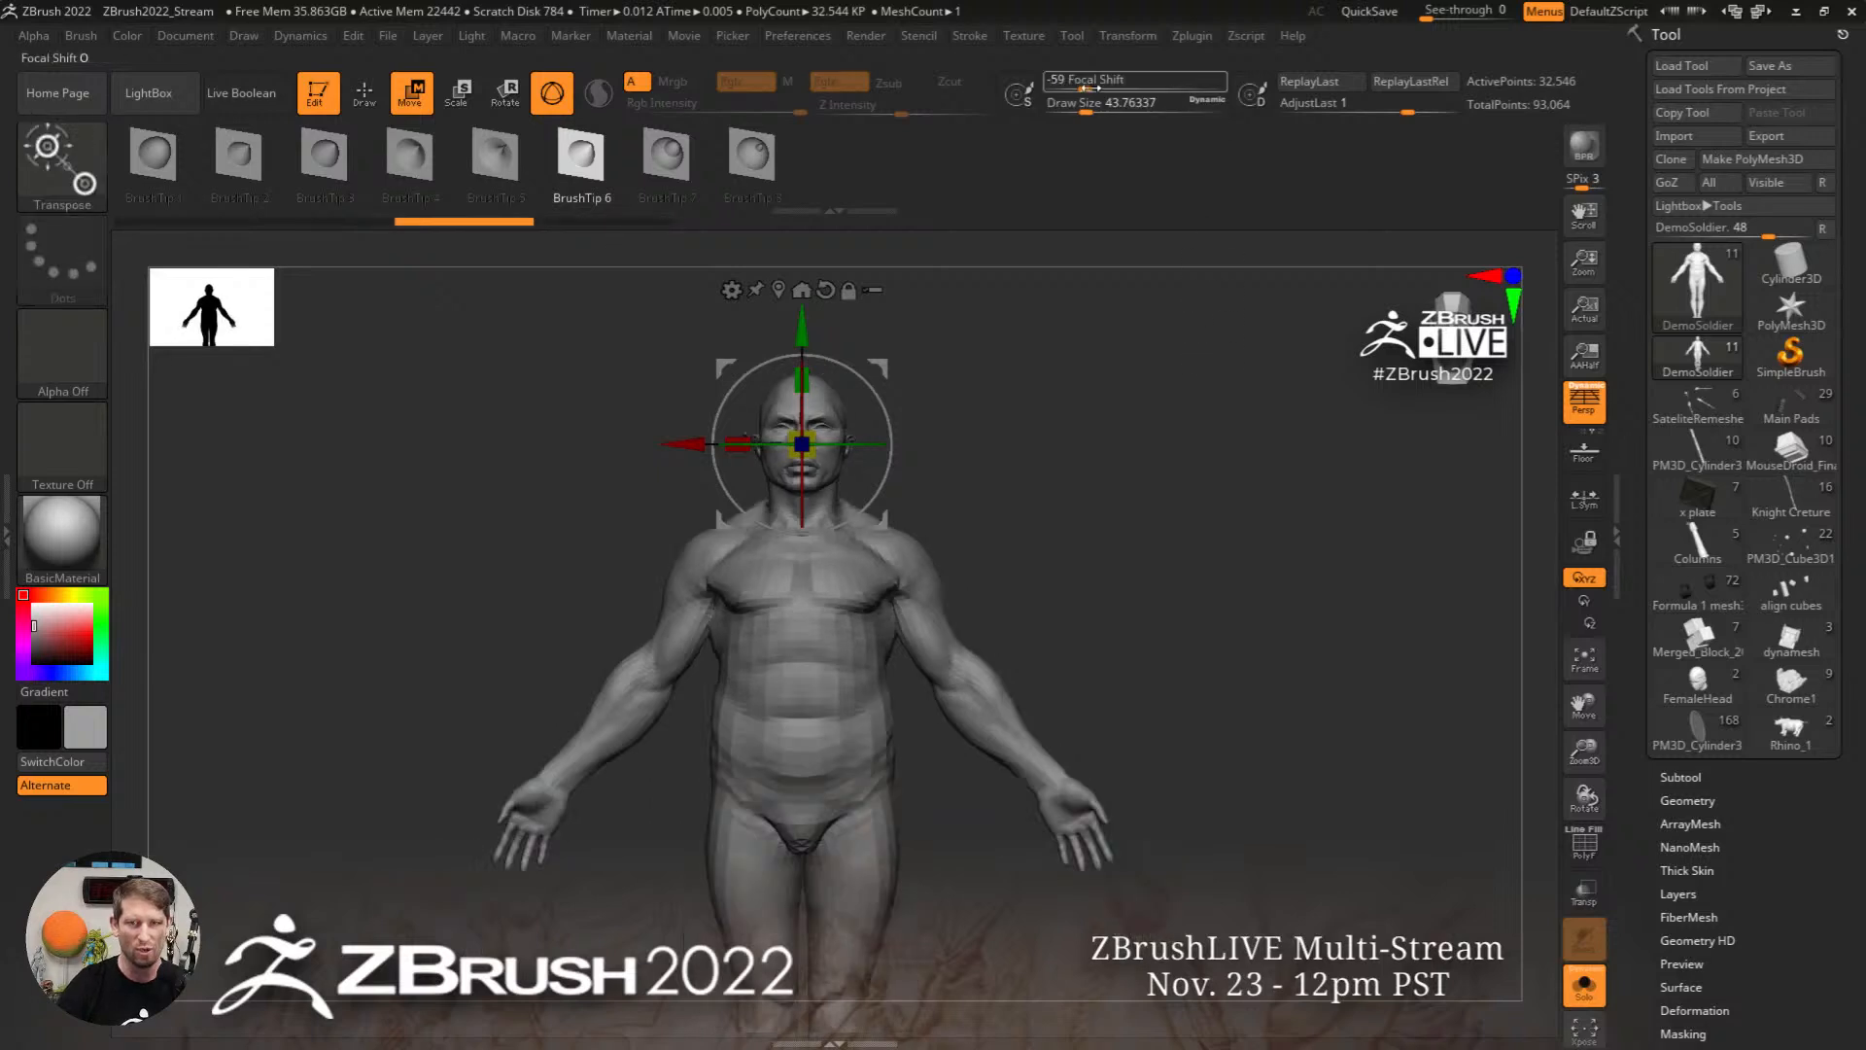
pyautogui.moveTo(1086, 81); pyautogui.dragTo(1049, 82)
pyautogui.moveTo(802, 444)
pyautogui.mouseDown()
pyautogui.moveTo(1012, 436)
pyautogui.moveTo(855, 443)
pyautogui.mouseUp()
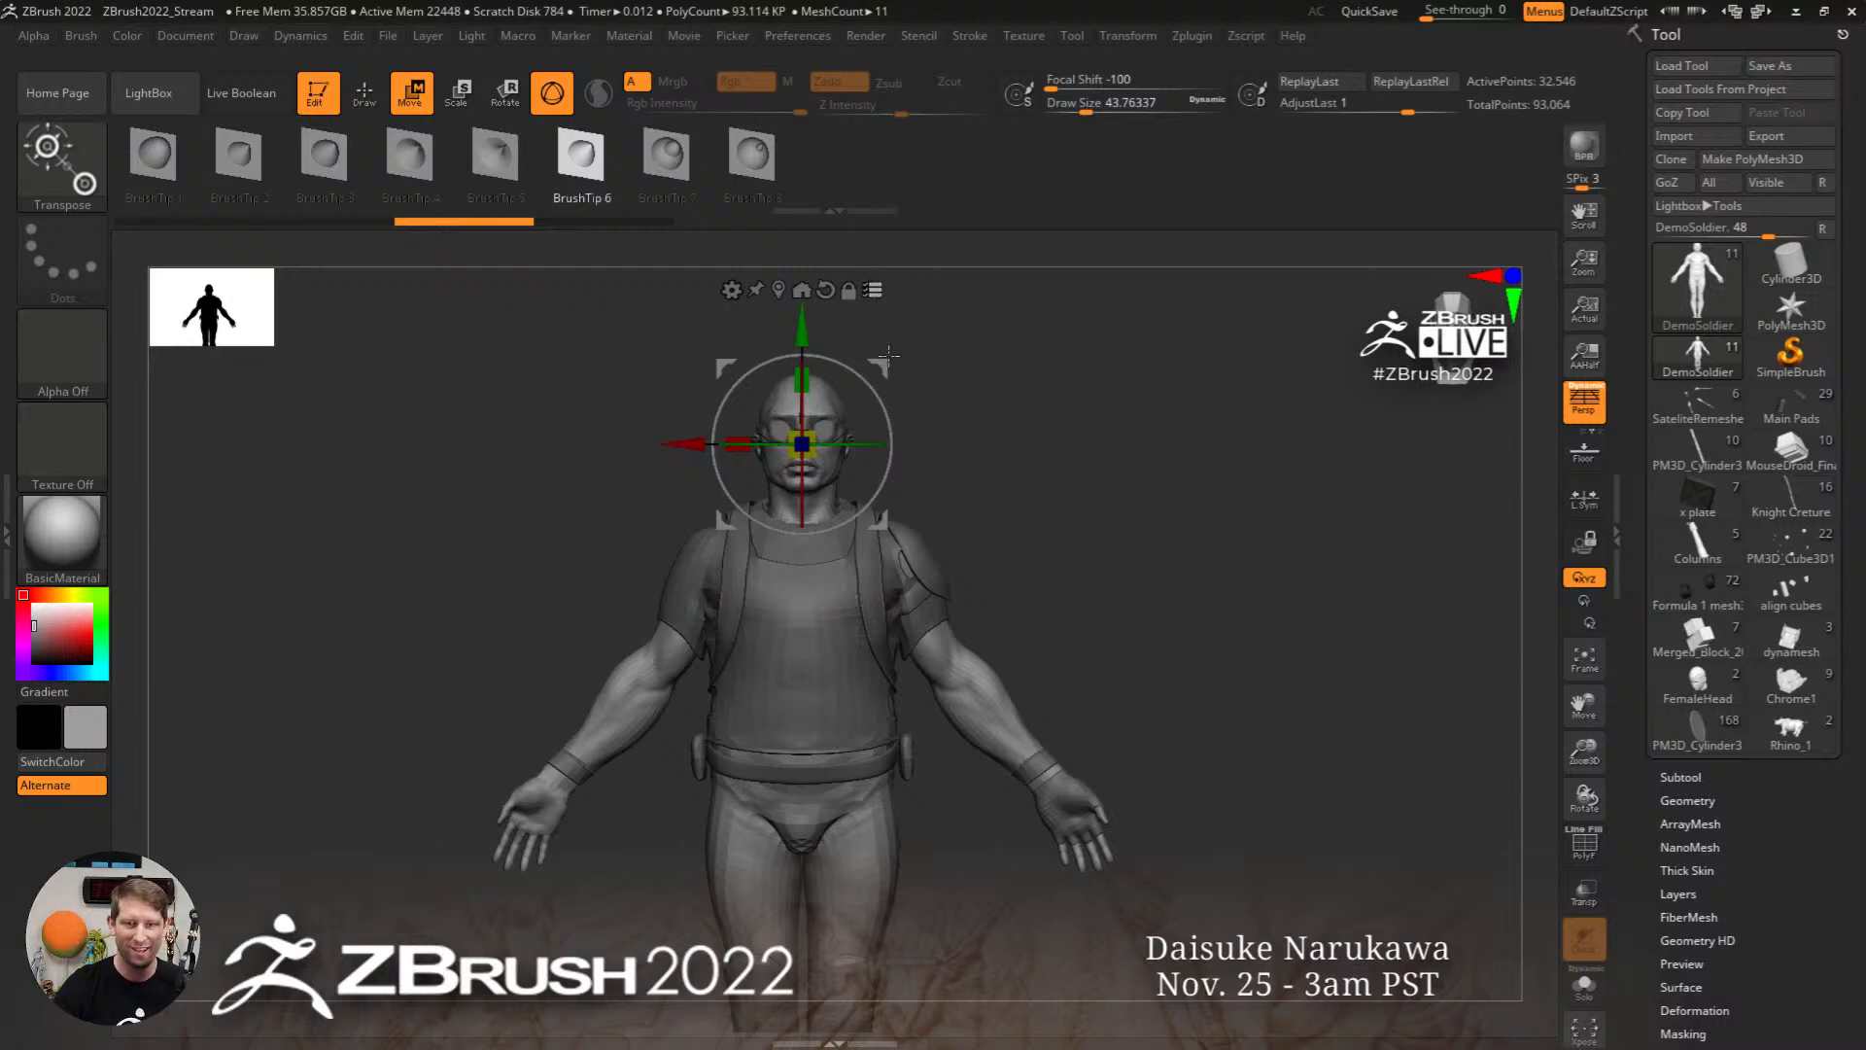
# Step: Set the Focal Shift to 67, try scaling all visible subtools from the head, and undo it
pyautogui.click(1196, 81)
pyautogui.moveTo(1196, 82); pyautogui.dragTo(1198, 82)
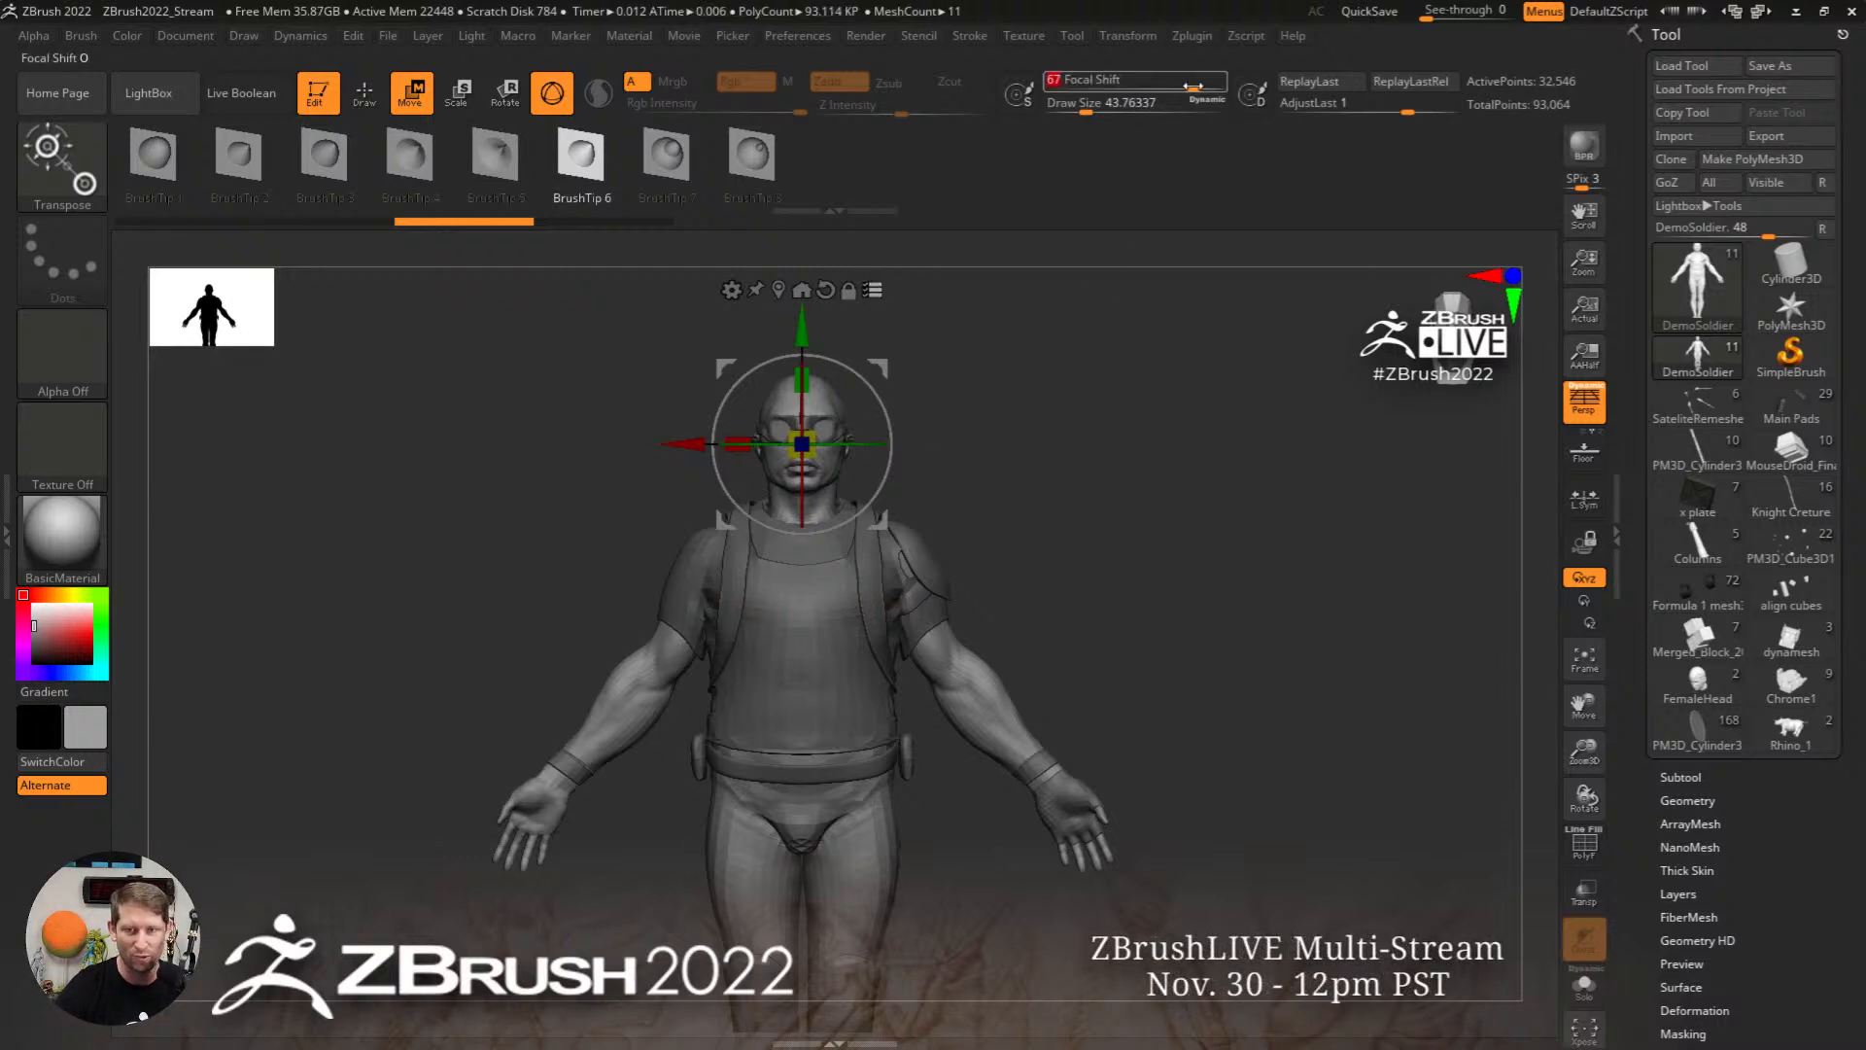
pyautogui.moveTo(810, 451); pyautogui.dragTo(719, 460)
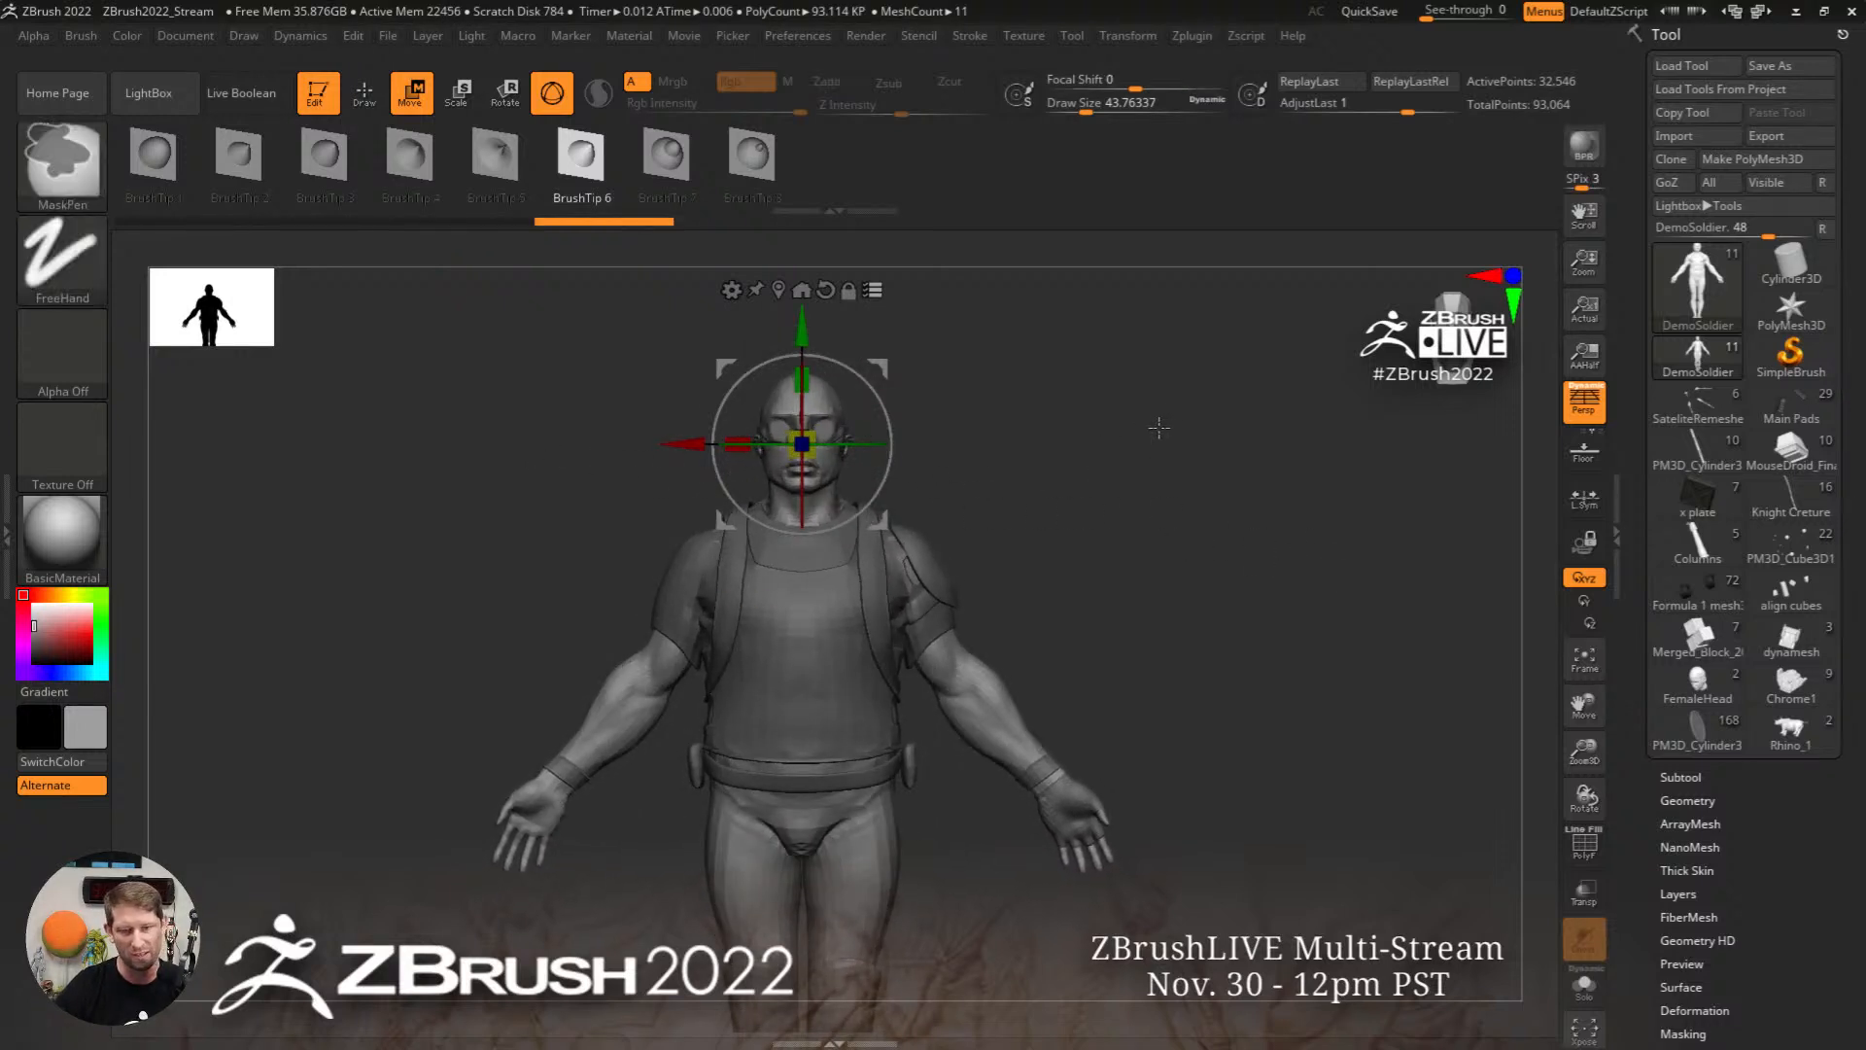
pyautogui.hotkey('ctrl', 'z')
# Step: Place the gizmo on the soldier's right hand, try scaling from there, and undo it
pyautogui.click(537, 817)
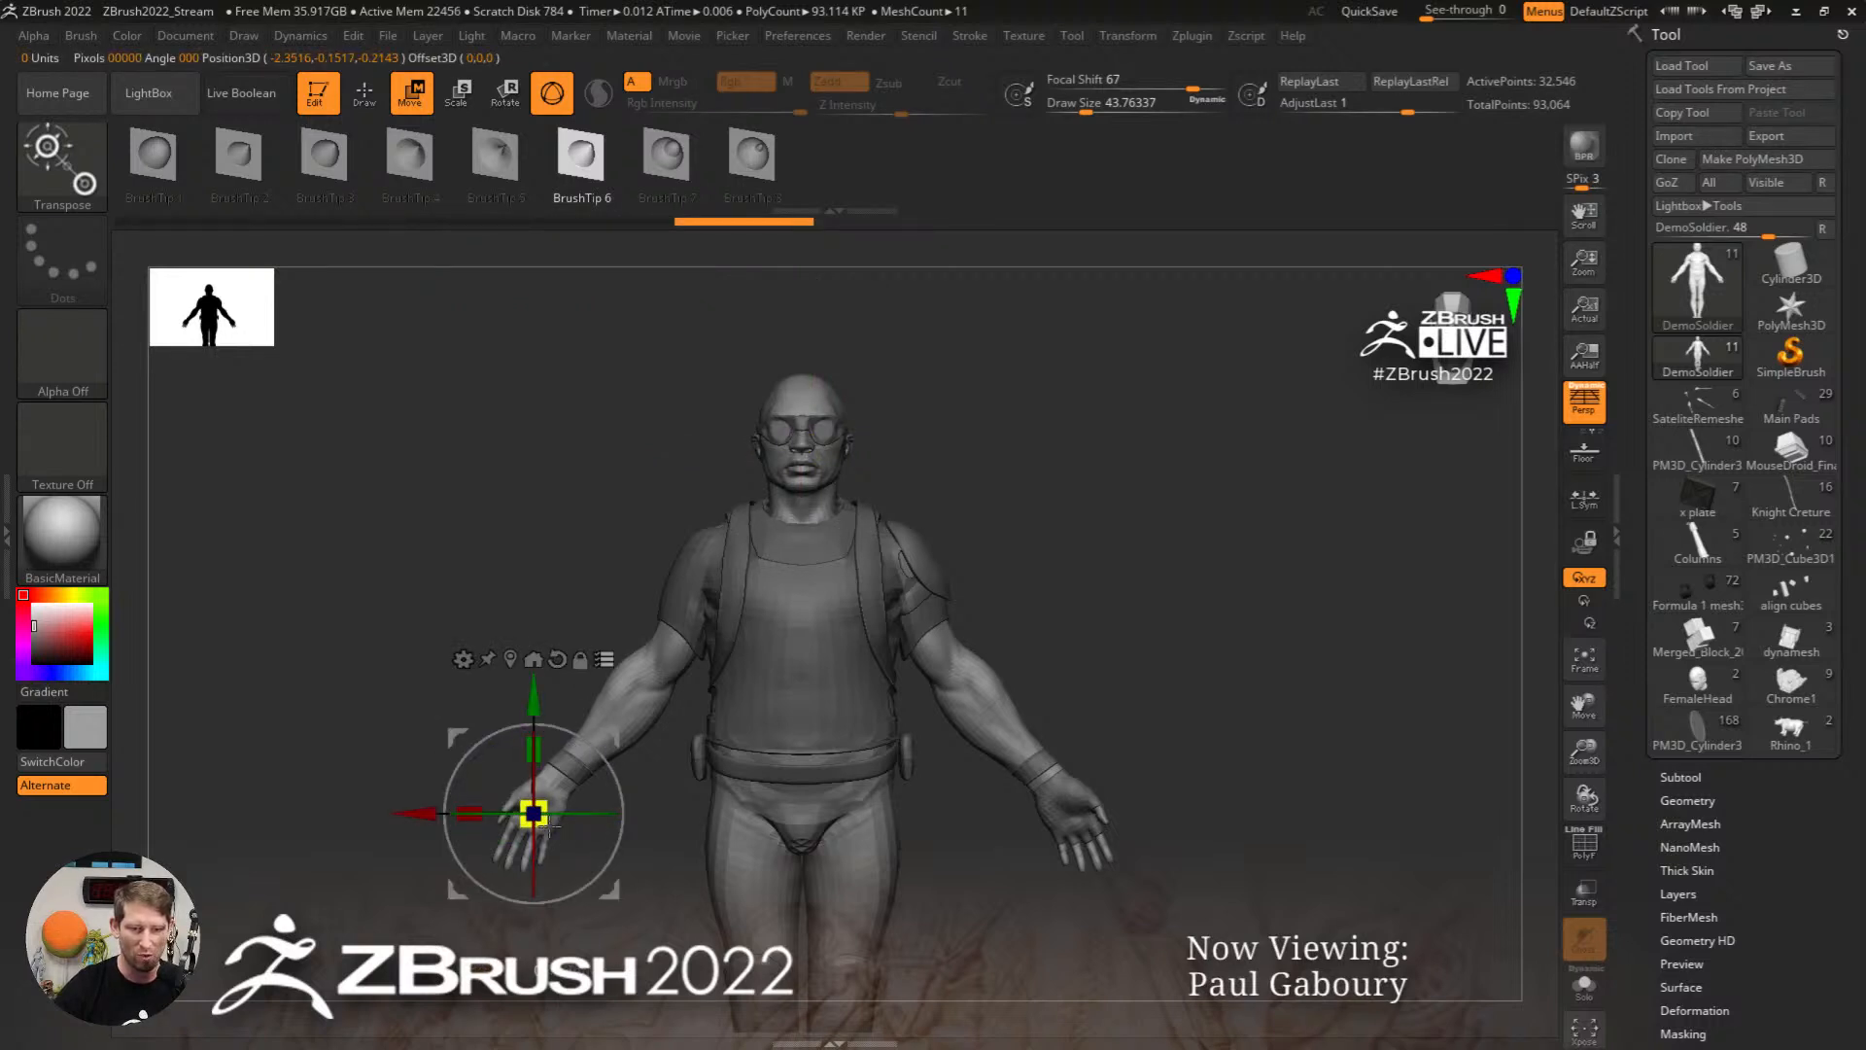
pyautogui.moveTo(549, 824); pyautogui.dragTo(644, 813)
pyautogui.hotkey('ctrl', 'z')
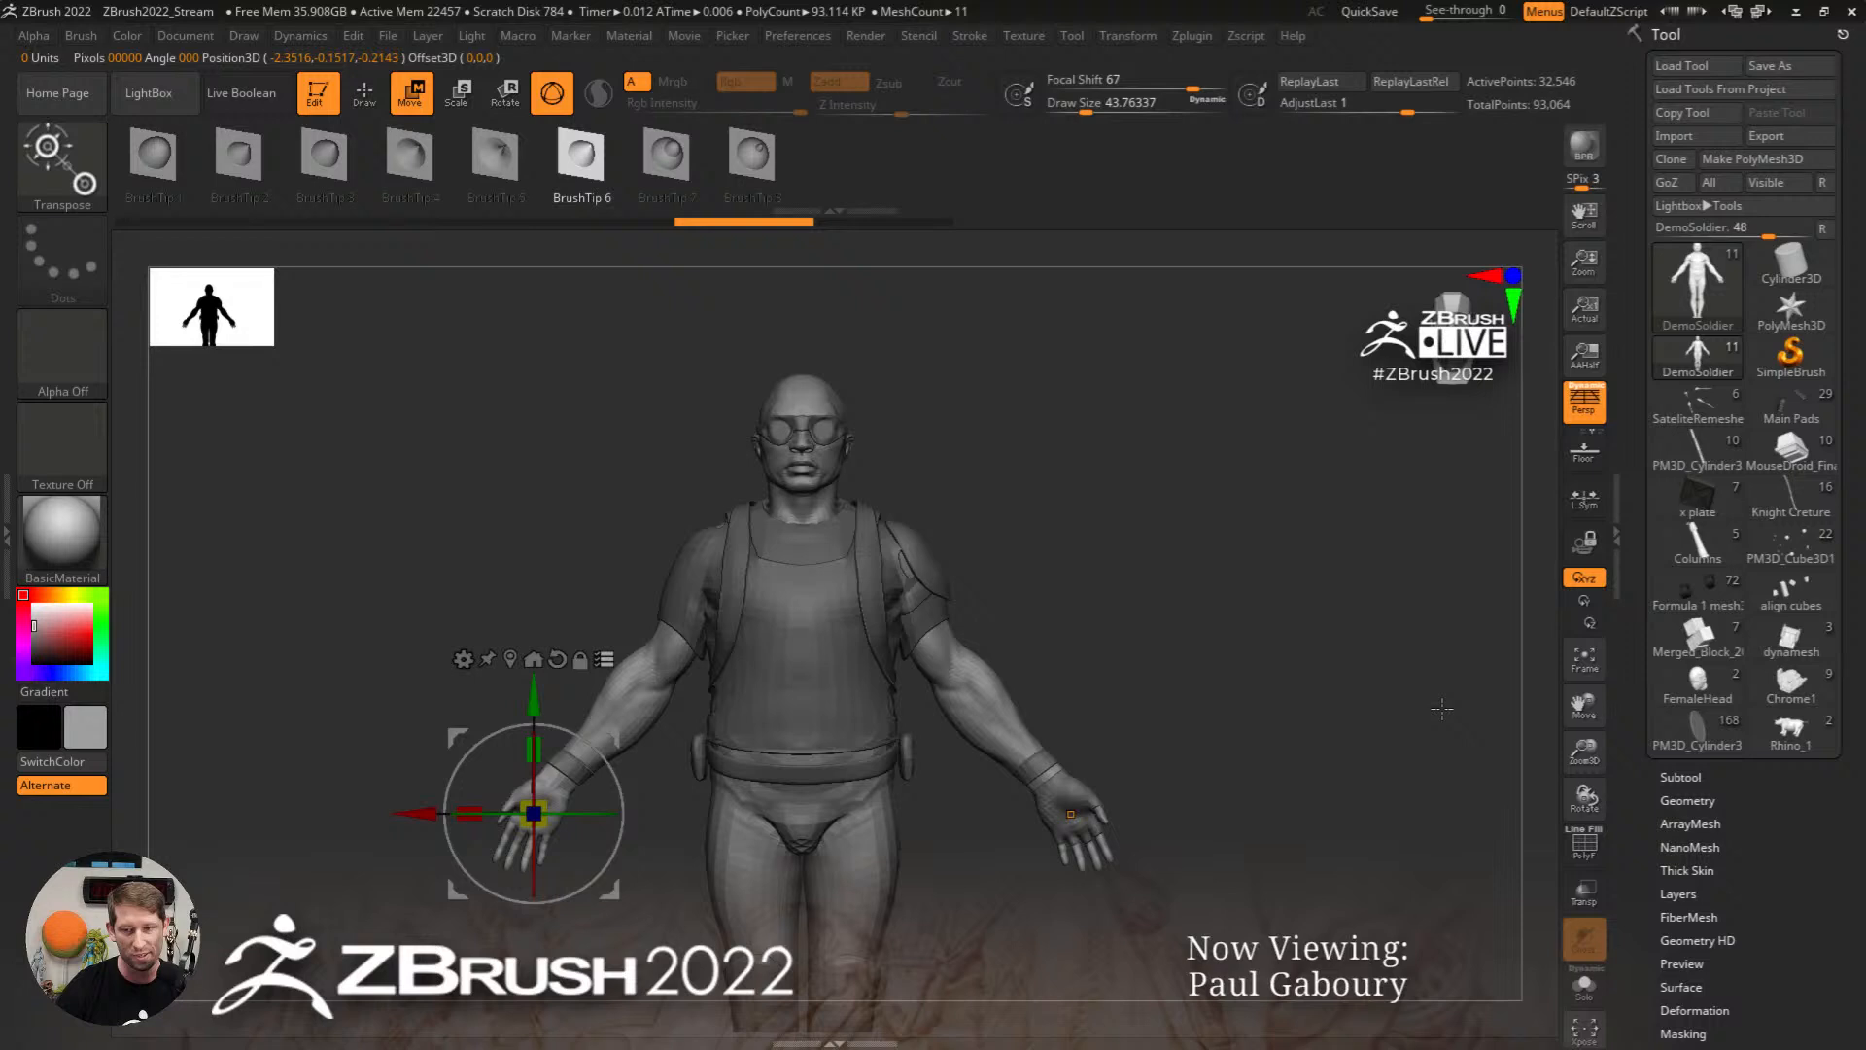
# Step: Turn on Local Symmetry and try scaling both hands from the gizmo on the right hand
pyautogui.click(1584, 497)
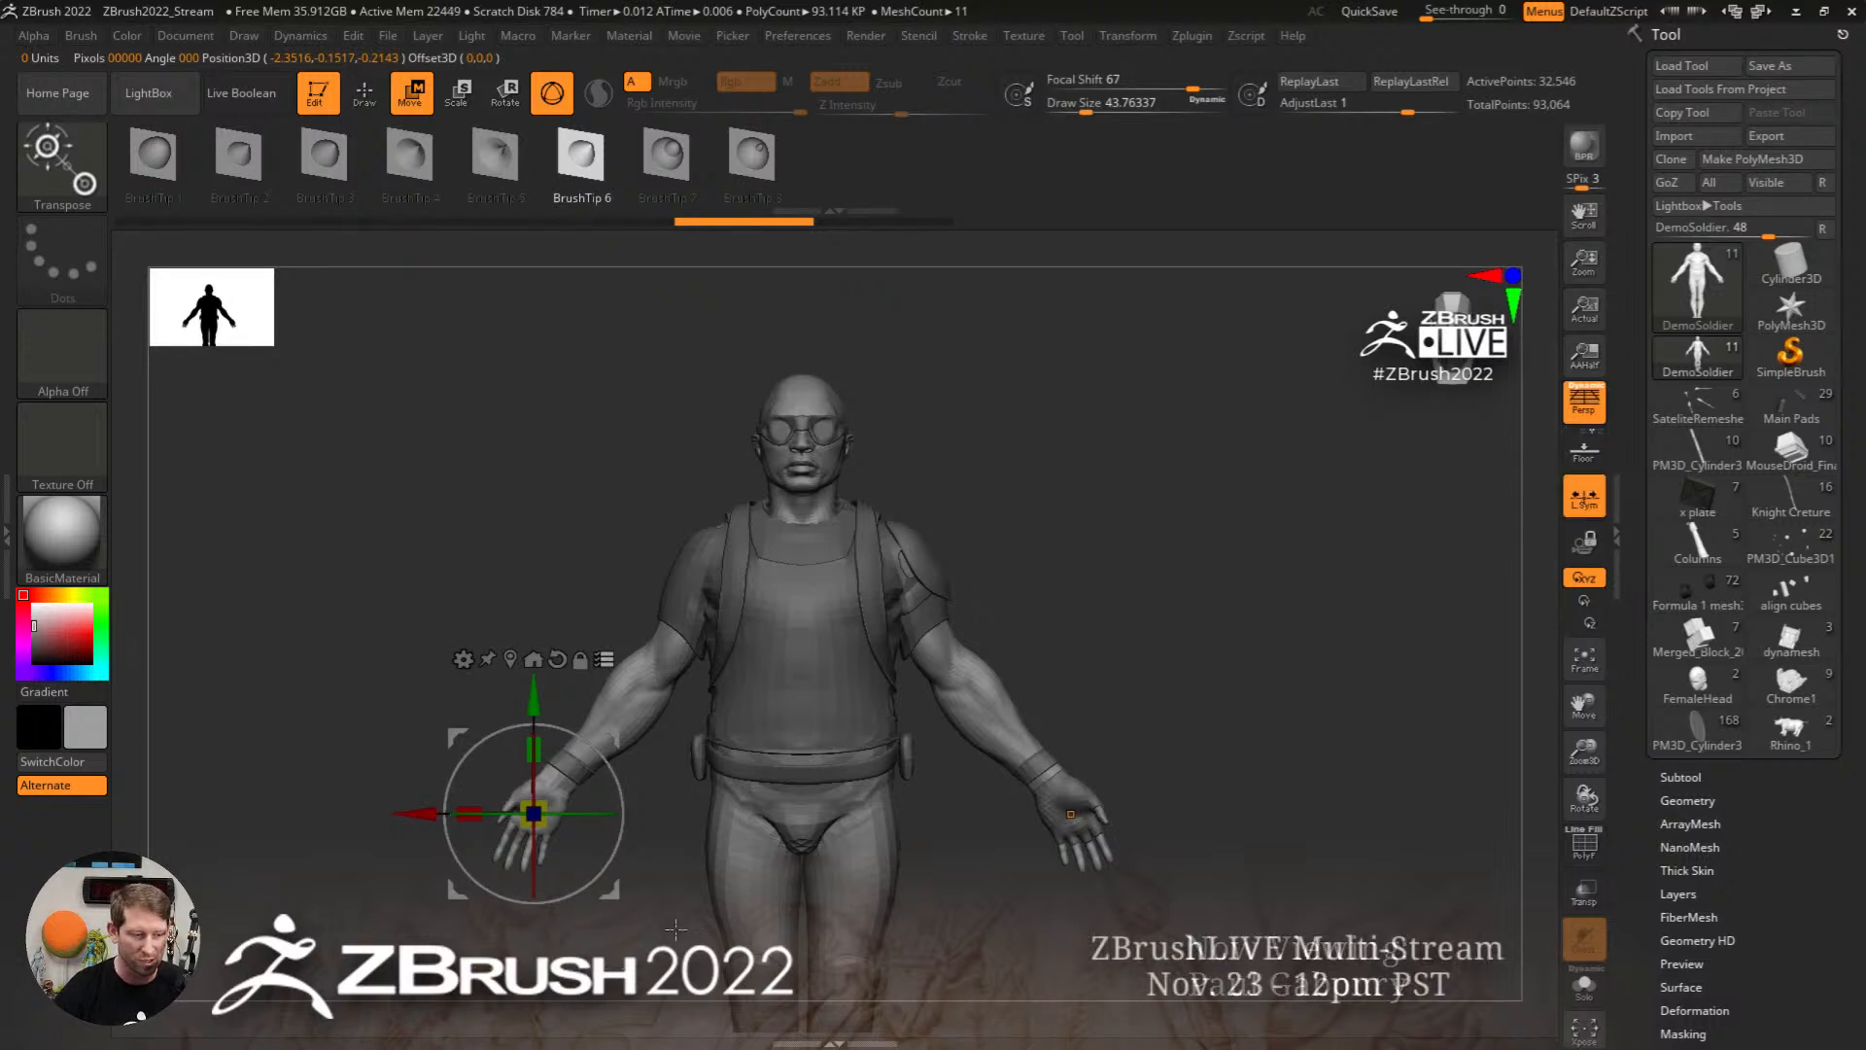
pyautogui.keyDown('alt'); pyautogui.moveTo(676, 929); pyautogui.dragTo(706, 826); pyautogui.keyUp('alt')
pyautogui.hotkey('shift', 'z')
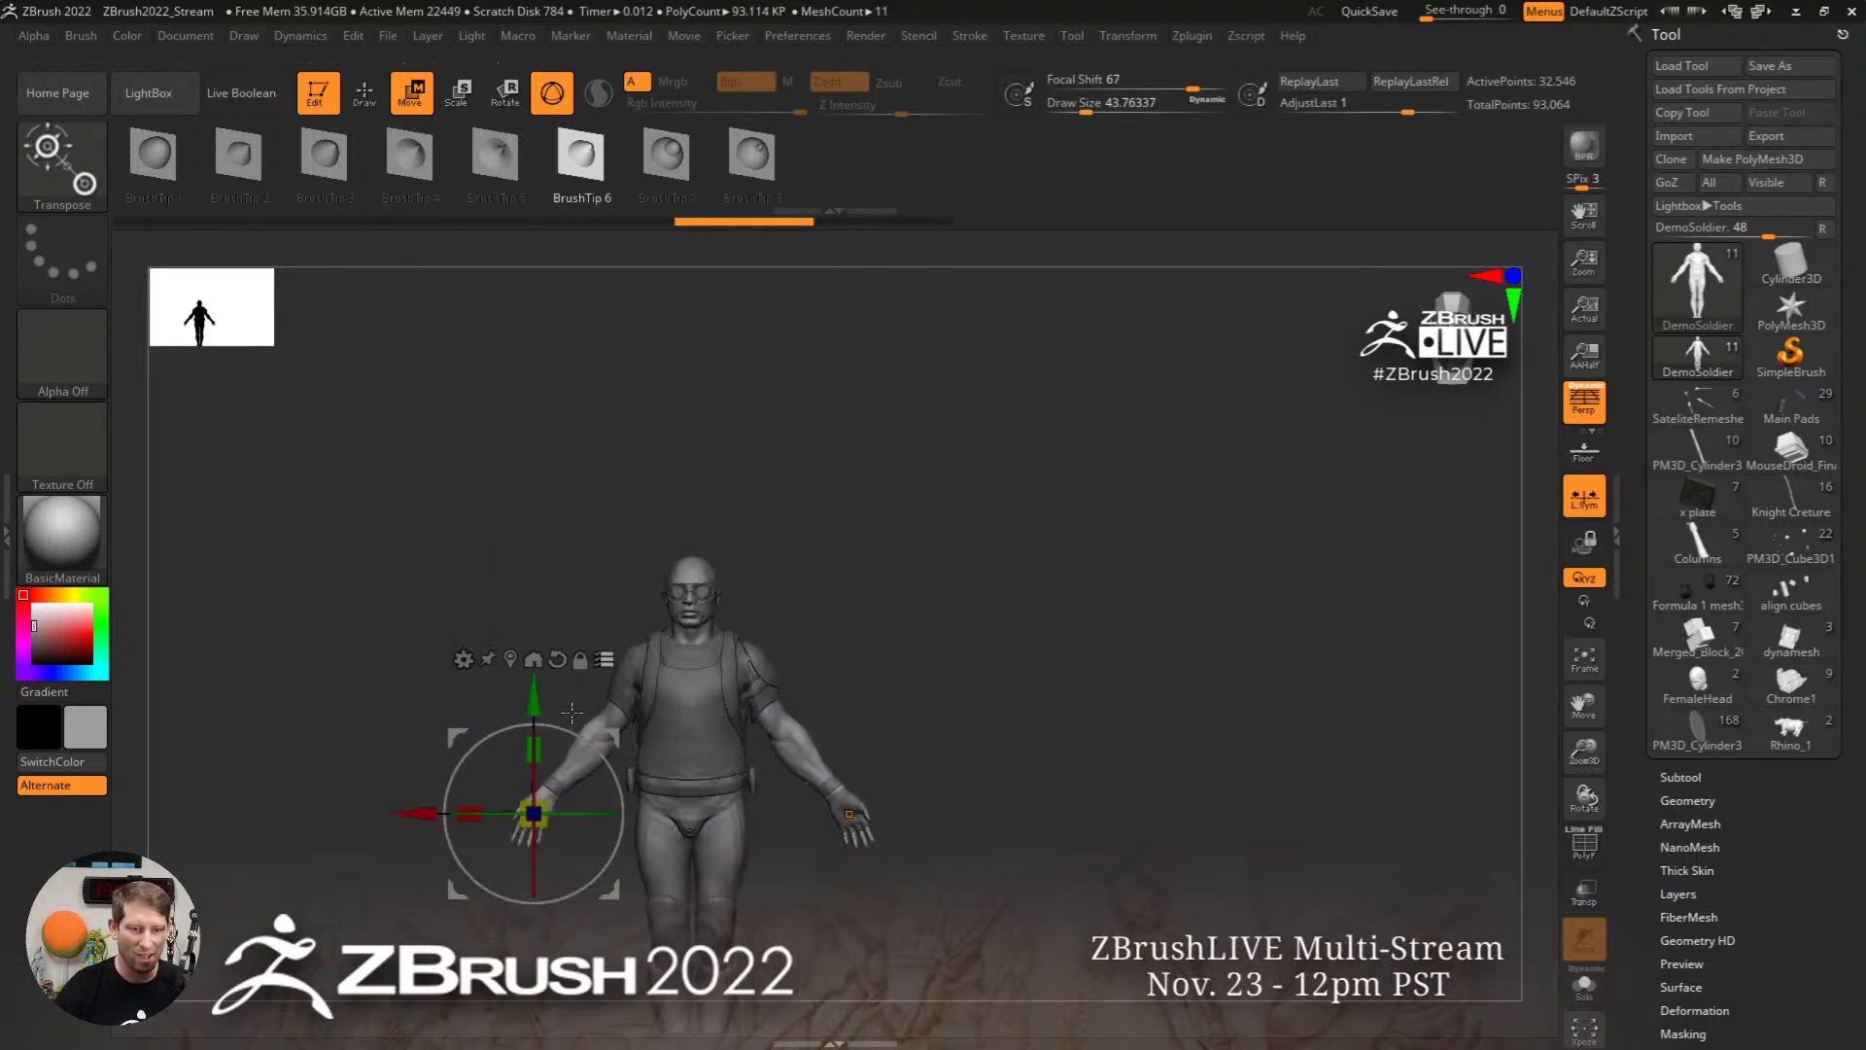
pyautogui.keyDown('alt'); pyautogui.moveTo(1039, 652); pyautogui.dragTo(1118, 450); pyautogui.keyUp('alt')
pyautogui.moveTo(619, 618); pyautogui.dragTo(580, 600)
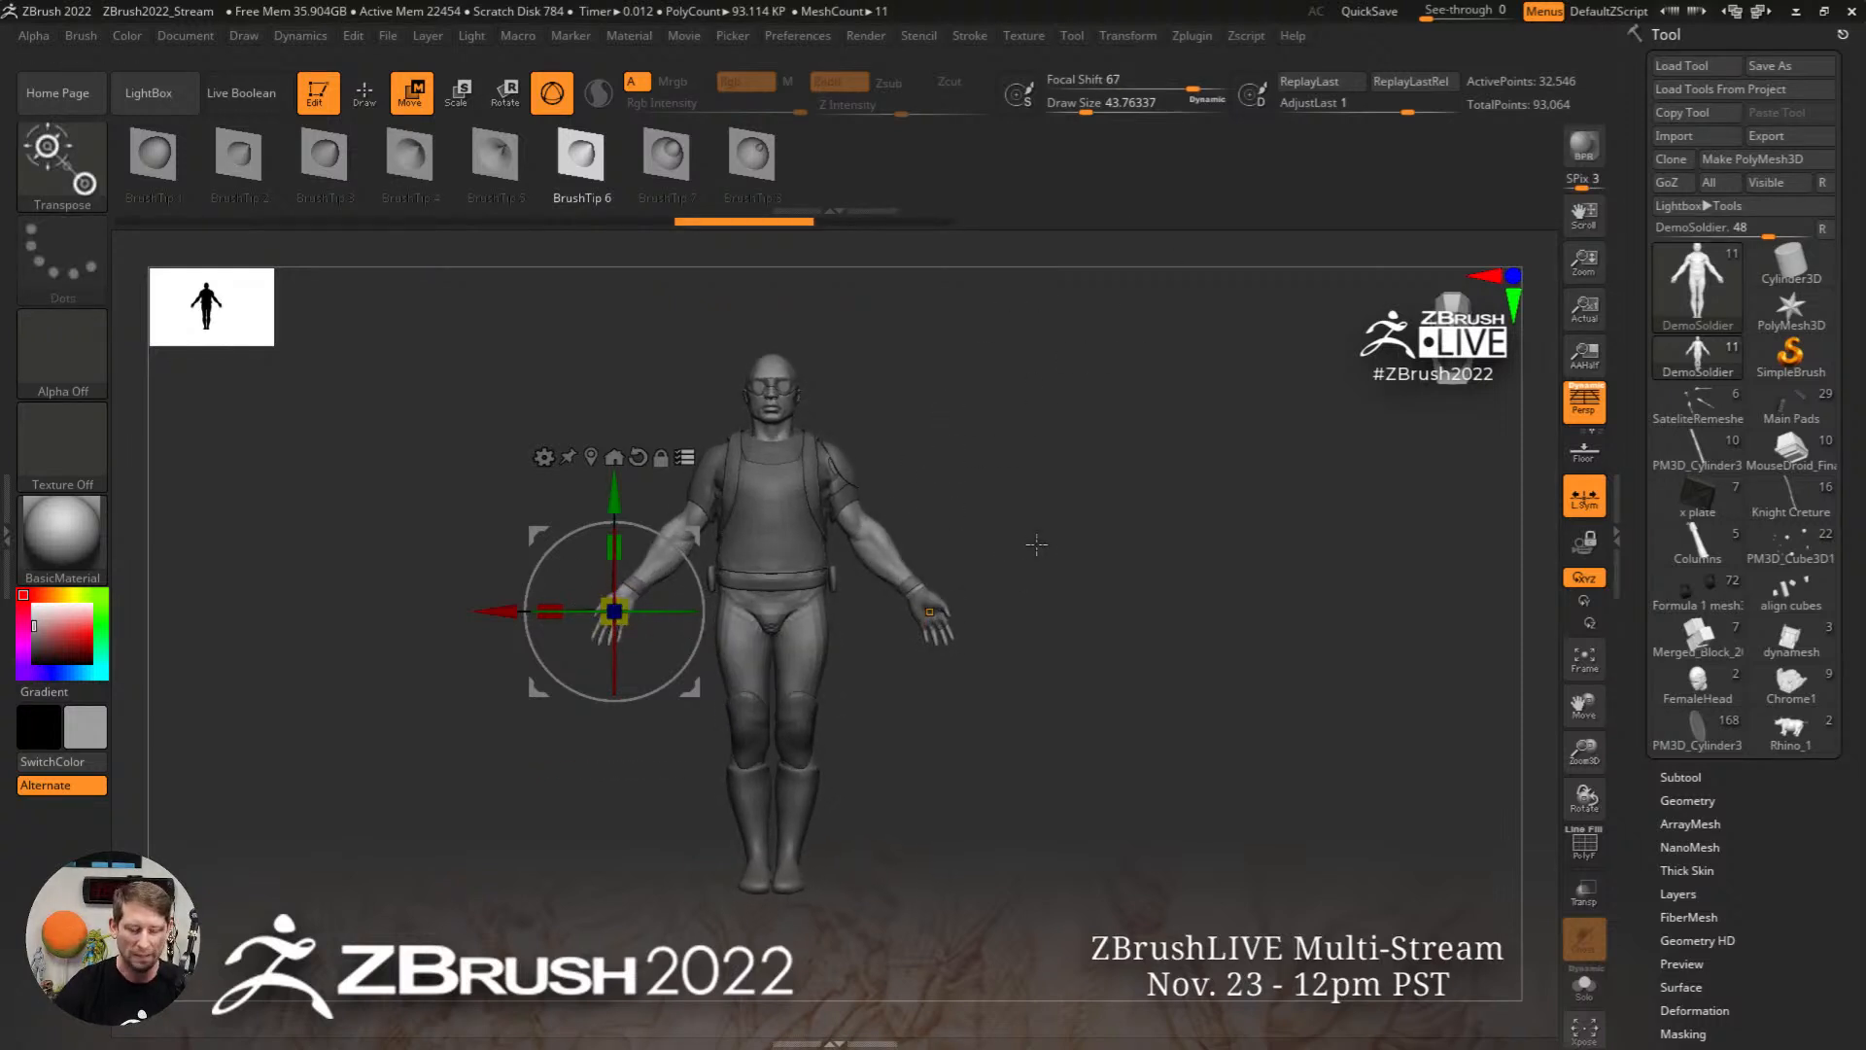
# Step: Mask everything except one finger of the soldier's right hand and place the gizmo near the finger's base
pyautogui.keyDown('alt'); pyautogui.moveTo(1036, 545); pyautogui.dragTo(1106, 548, button='right'); pyautogui.keyUp('alt')
pyautogui.keyDown('ctrl'); pyautogui.moveTo(848, 736); pyautogui.dragTo(491, 782, button='right'); pyautogui.keyUp('ctrl')
pyautogui.keyDown('ctrl'); pyautogui.moveTo(614, 733); pyautogui.dragTo(583, 802); pyautogui.keyUp('ctrl')
pyautogui.moveTo(622, 802); pyautogui.dragTo(865, 838, button='right')
pyautogui.keyDown('alt'); pyautogui.click(691, 674); pyautogui.keyUp('alt')
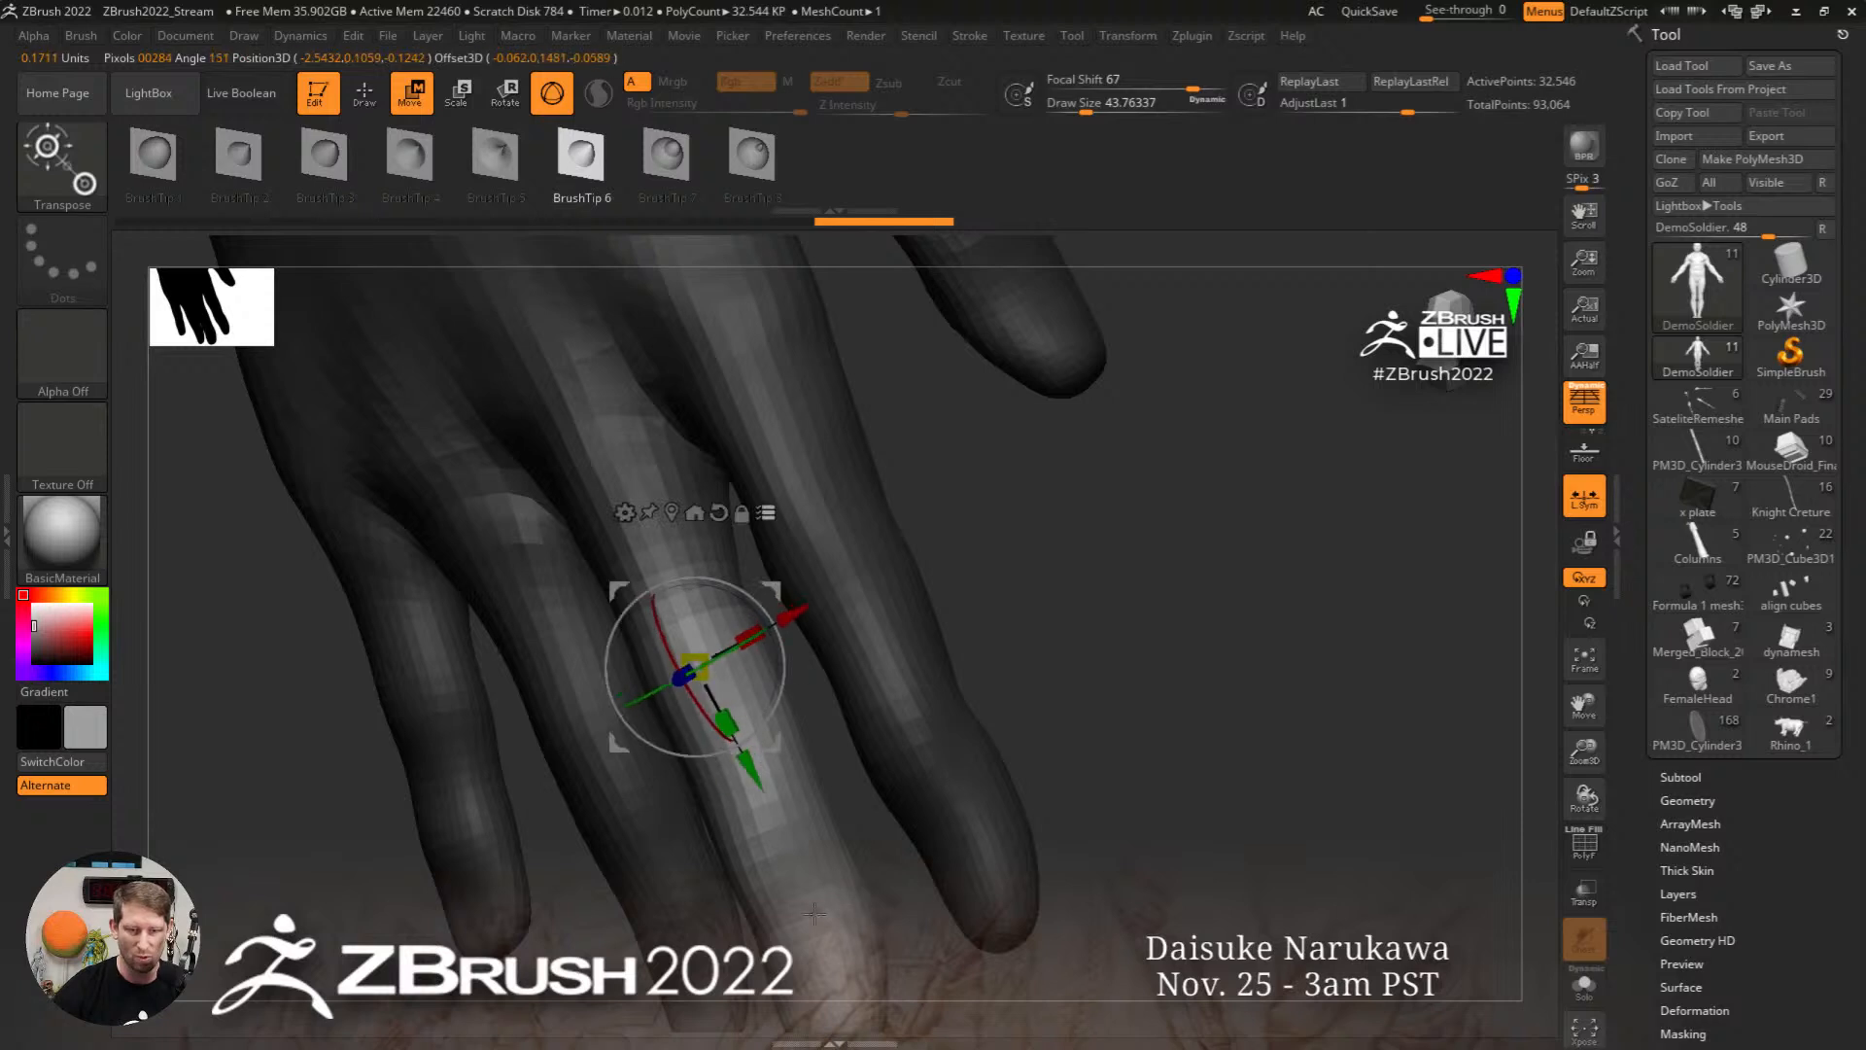
# Step: Try rotating the unmasked finger about the gizmo, and undo the rotation
pyautogui.moveTo(779, 886); pyautogui.dragTo(680, 896, button='right')
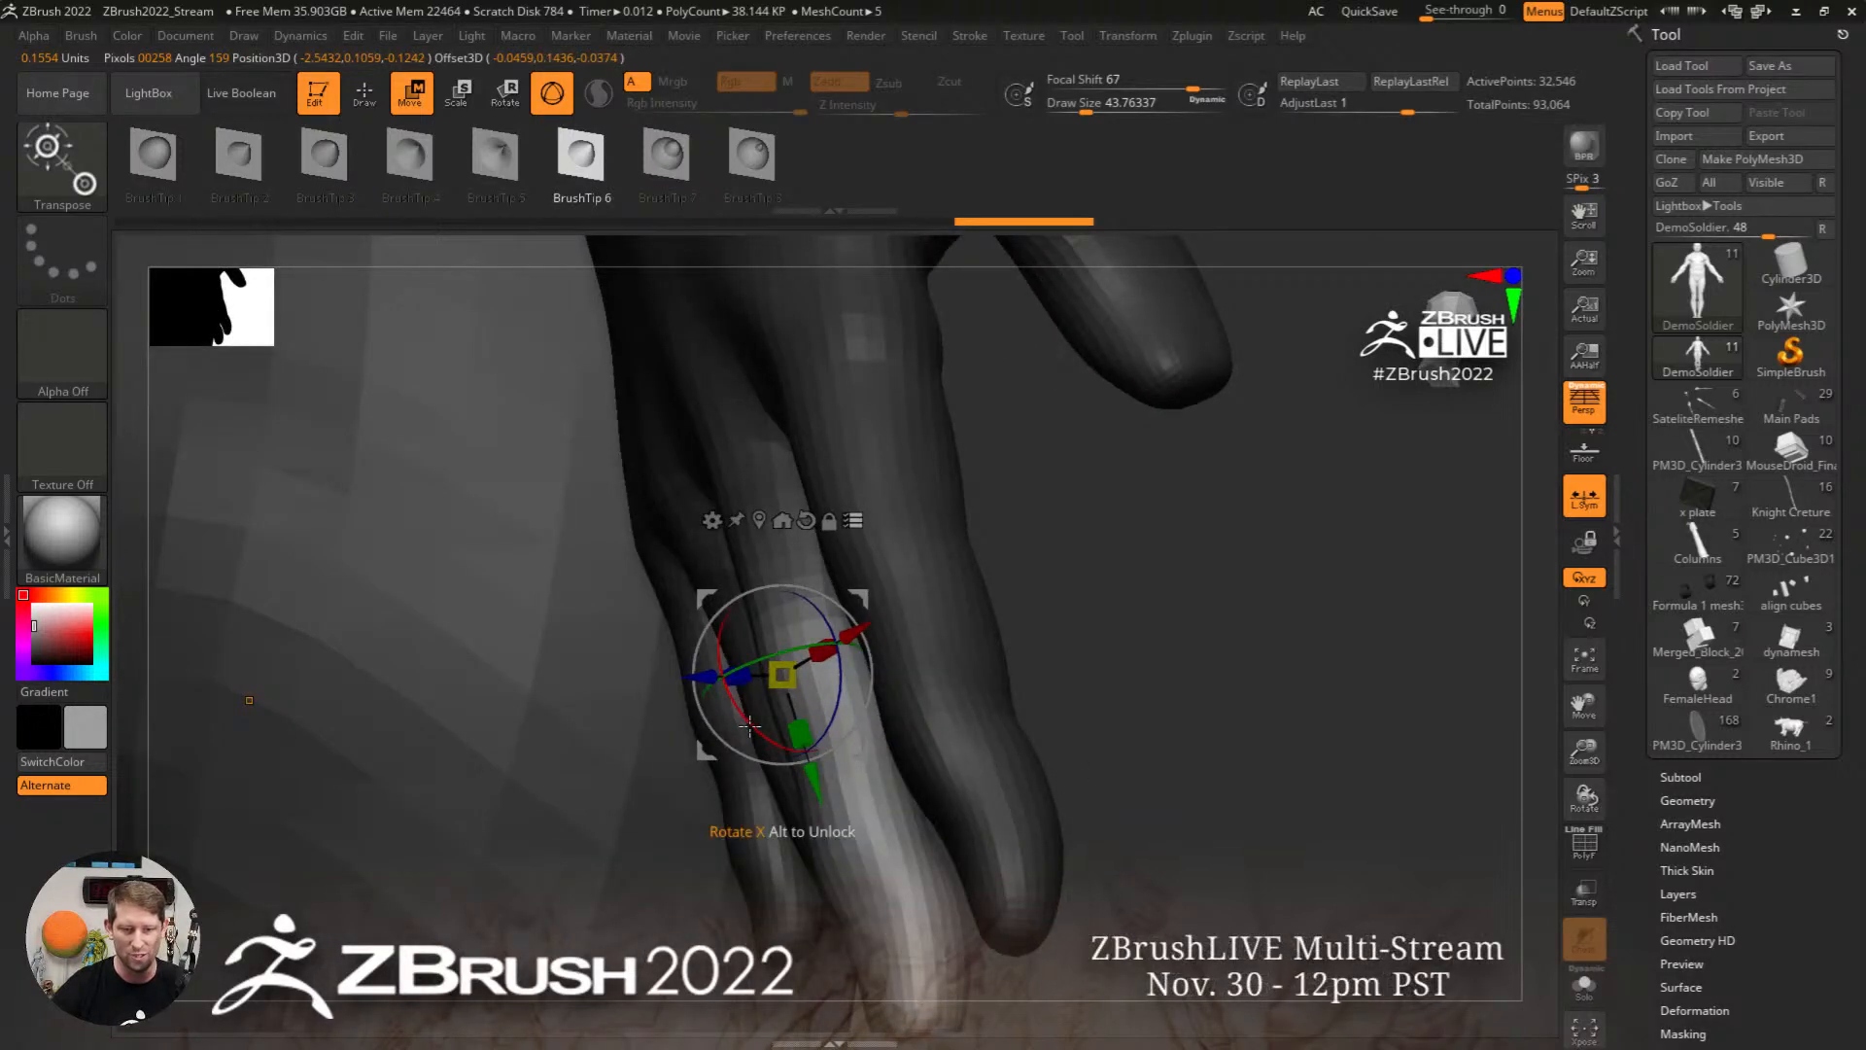
pyautogui.moveTo(785, 746); pyautogui.dragTo(594, 703)
pyautogui.hotkey('ctrl', 'z')
pyautogui.hotkey('ctrl', 'z')
pyautogui.moveTo(691, 717); pyautogui.dragTo(700, 761)
pyautogui.moveTo(1236, 668); pyautogui.dragTo(1020, 683)
pyautogui.moveTo(872, 665); pyautogui.dragTo(889, 638)
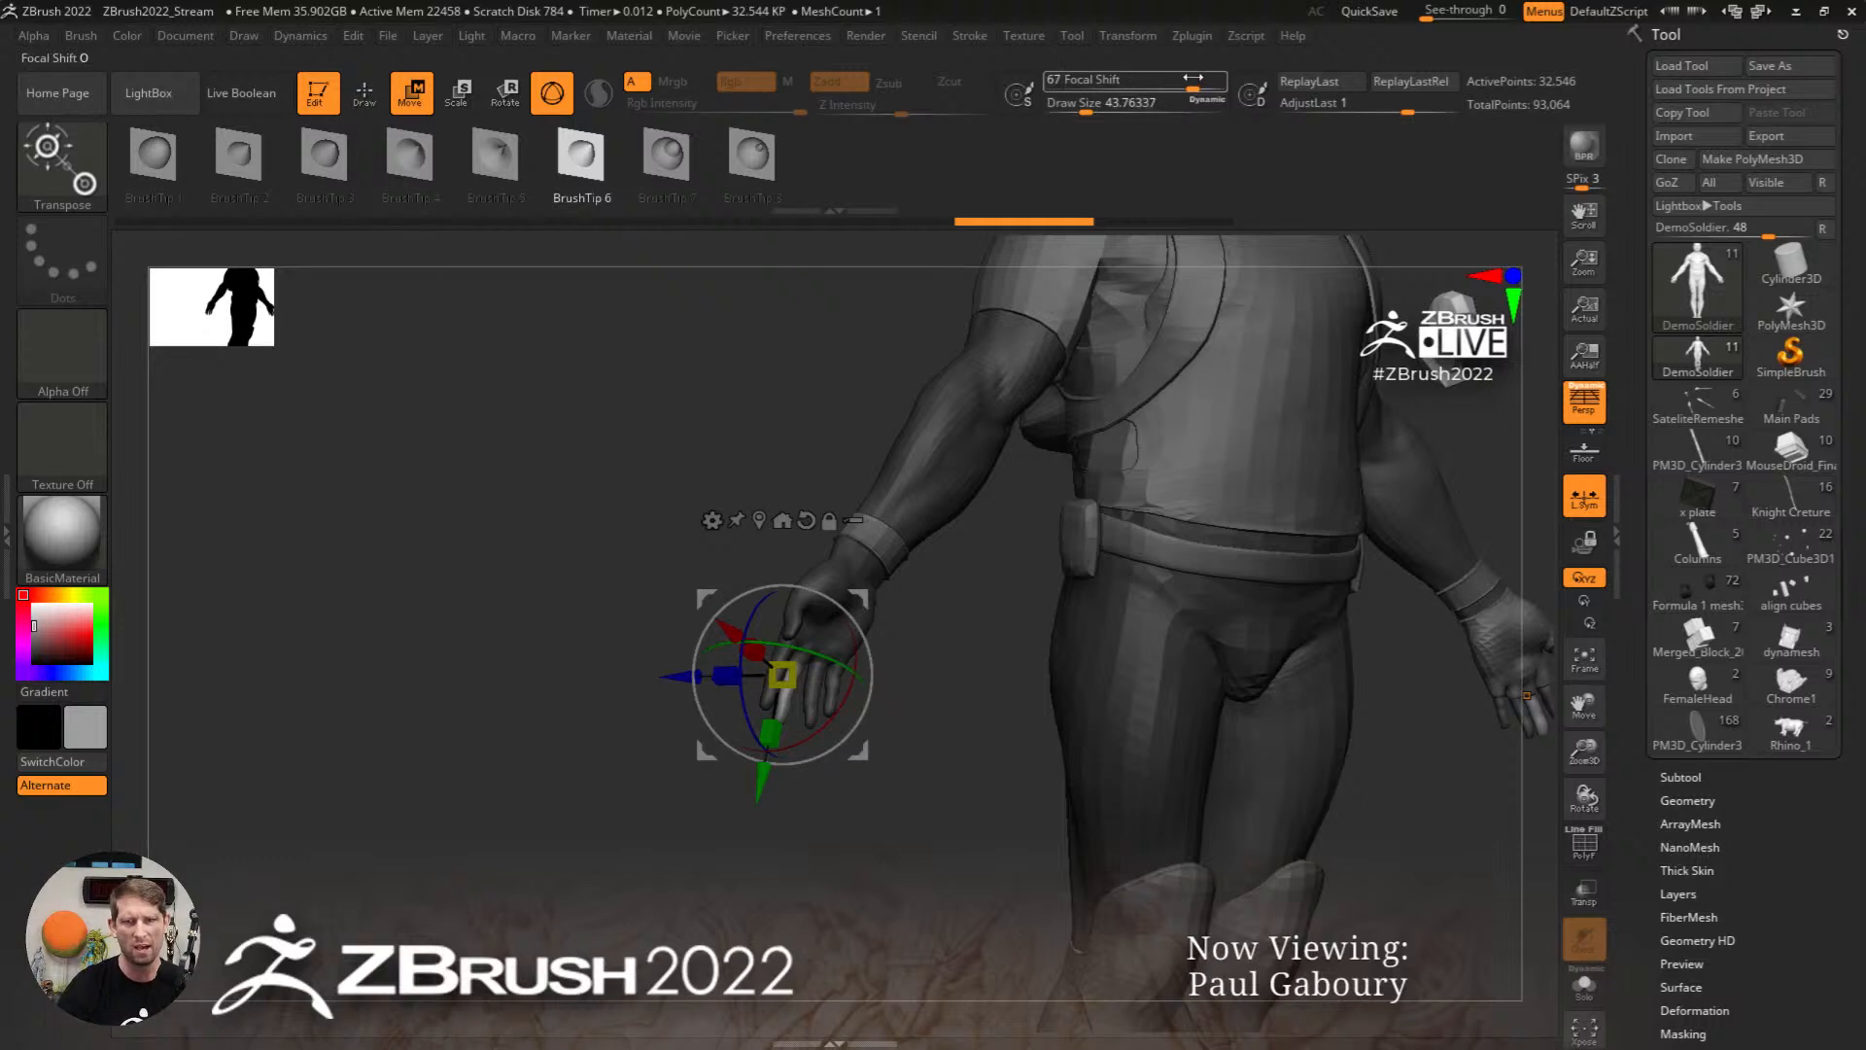
# Step: Bring the soldier back into a front view and select the ScribeChisel brush
pyautogui.press('f')
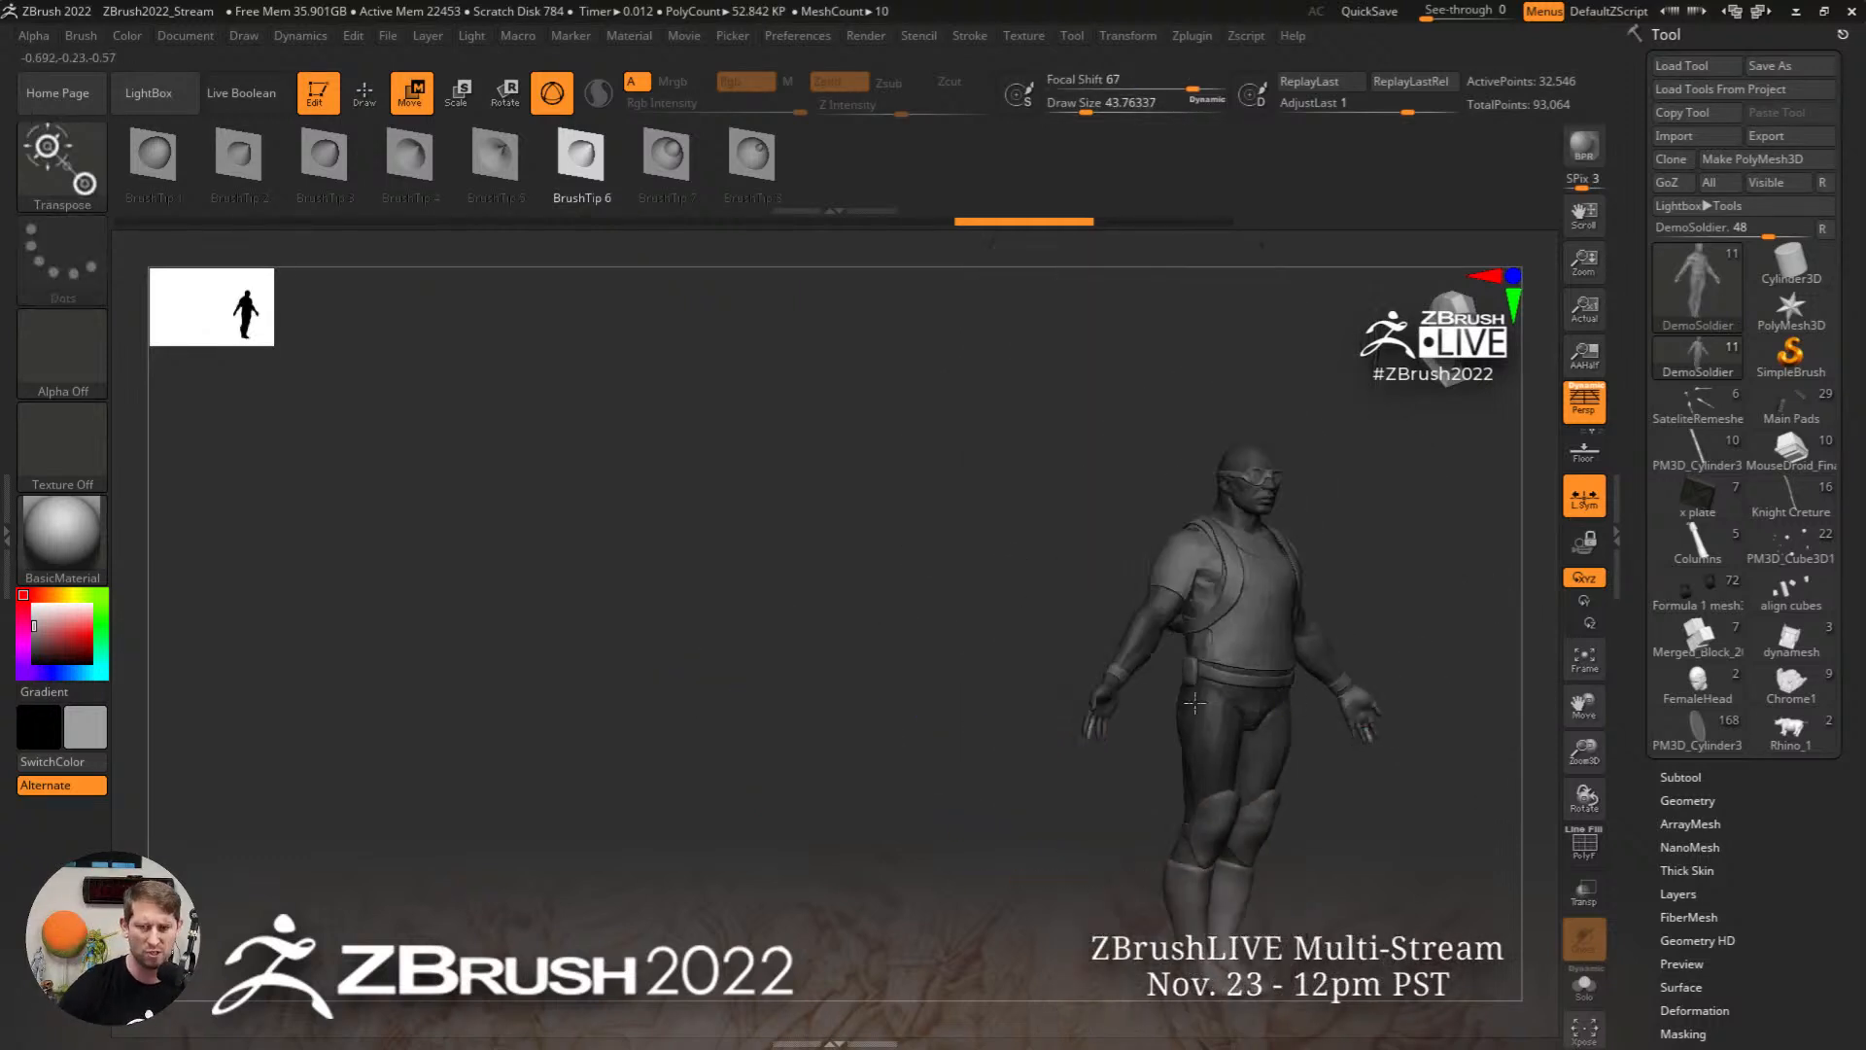
pyautogui.keyDown('shift'); pyautogui.moveTo(1201, 754); pyautogui.dragTo(1085, 318); pyautogui.keyUp('shift')
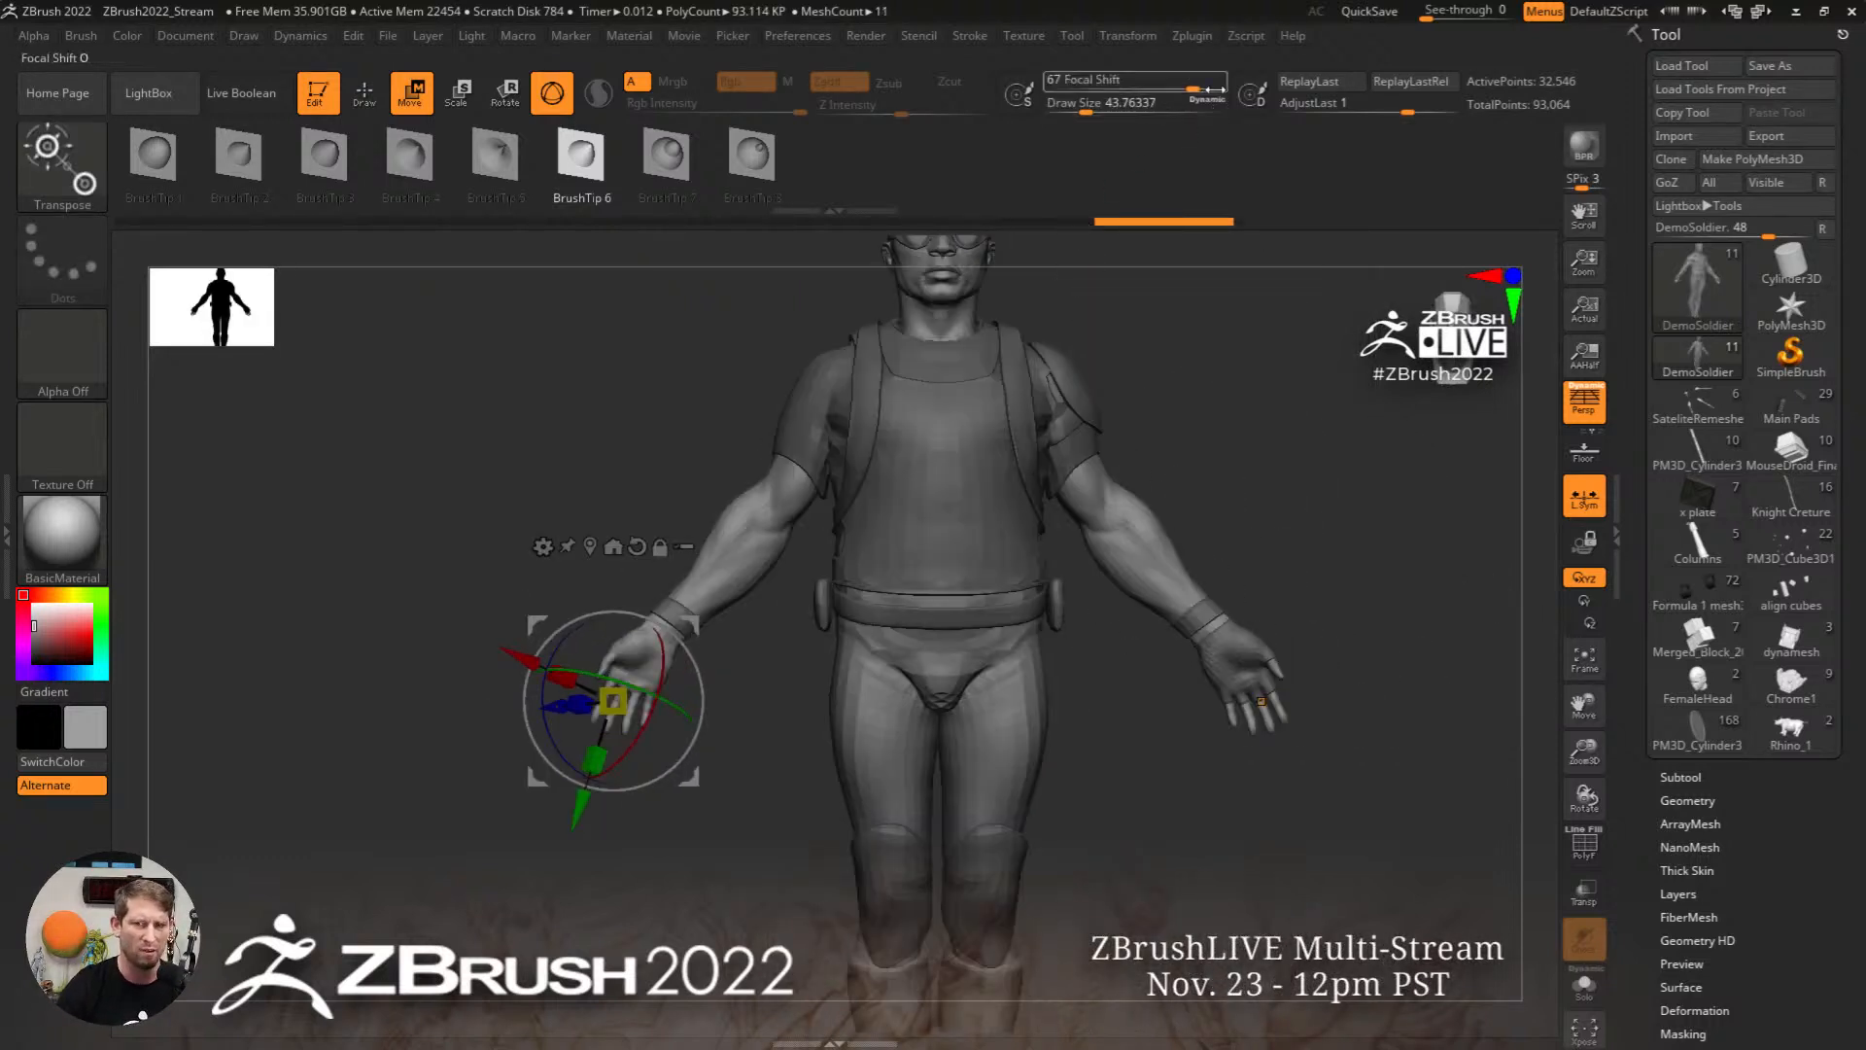
pyautogui.press('b')
pyautogui.press('s')
pyautogui.press('c')
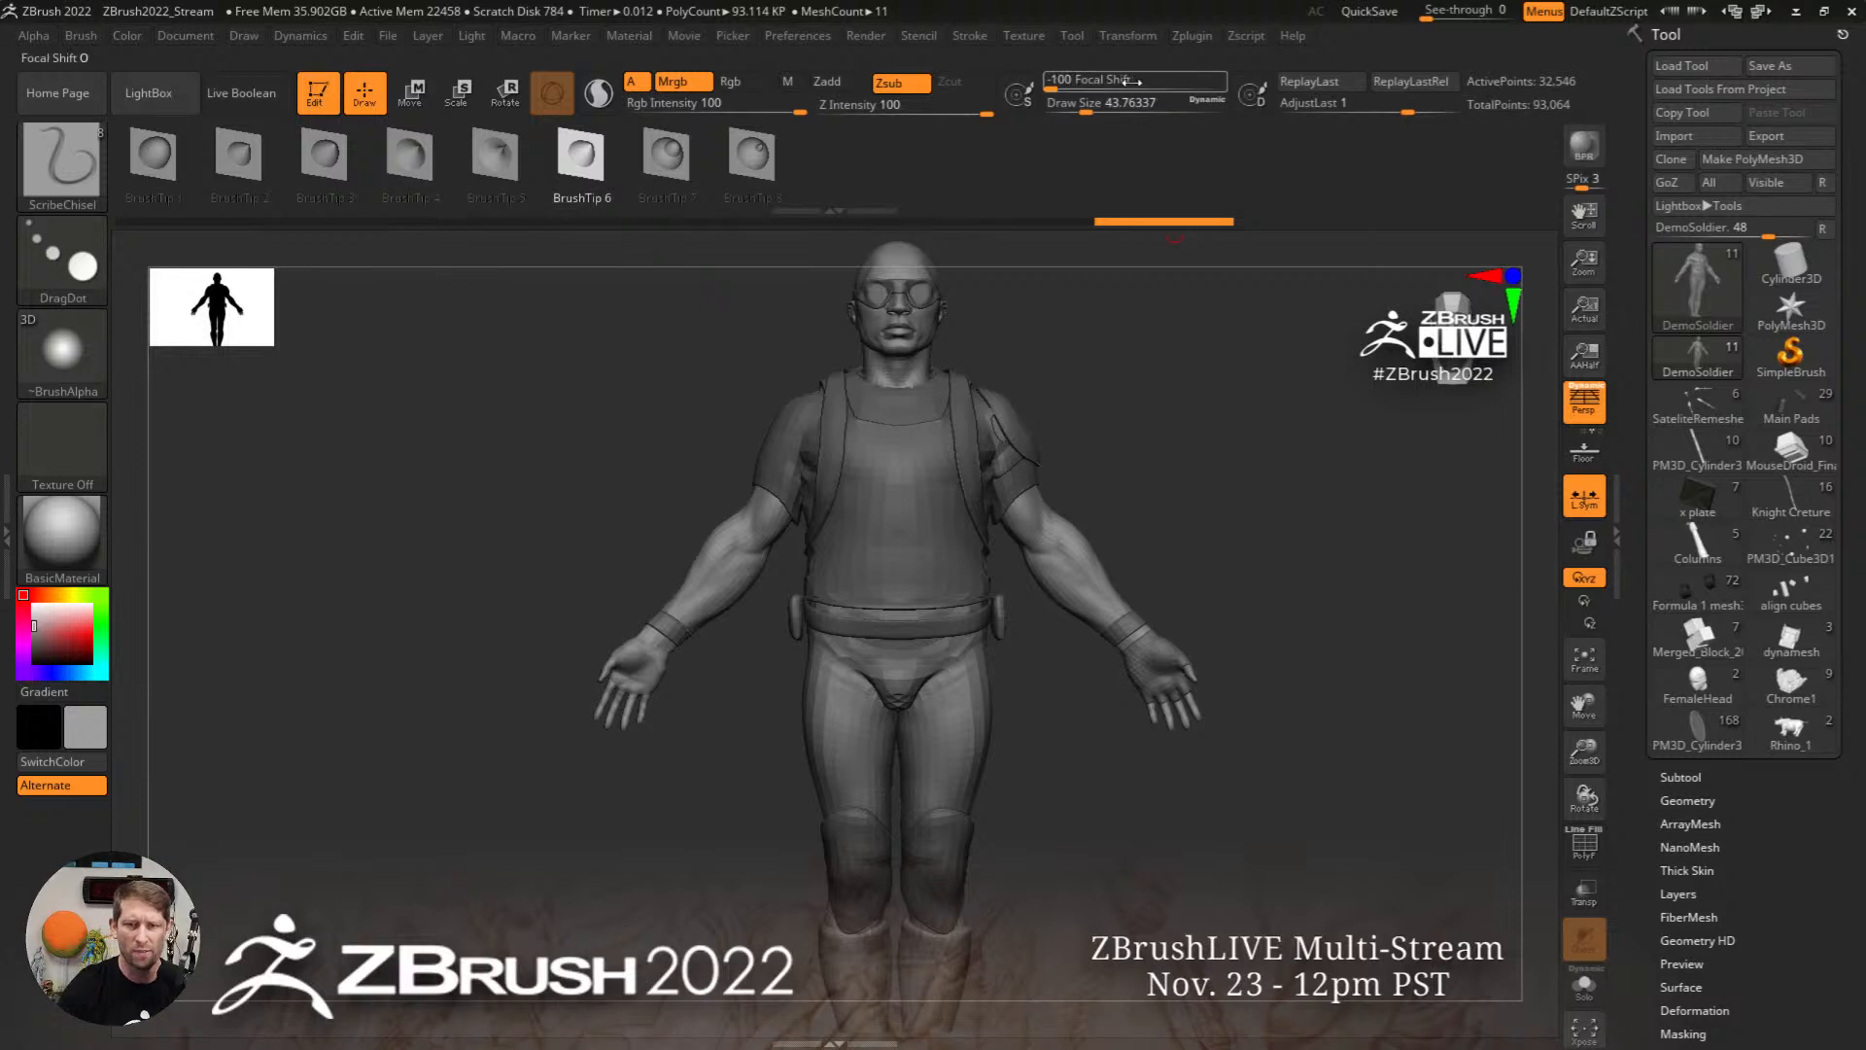
# Step: Switch to the Move gizmo, set its Focal Shift to -100, and return to Draw mode
pyautogui.press('w')
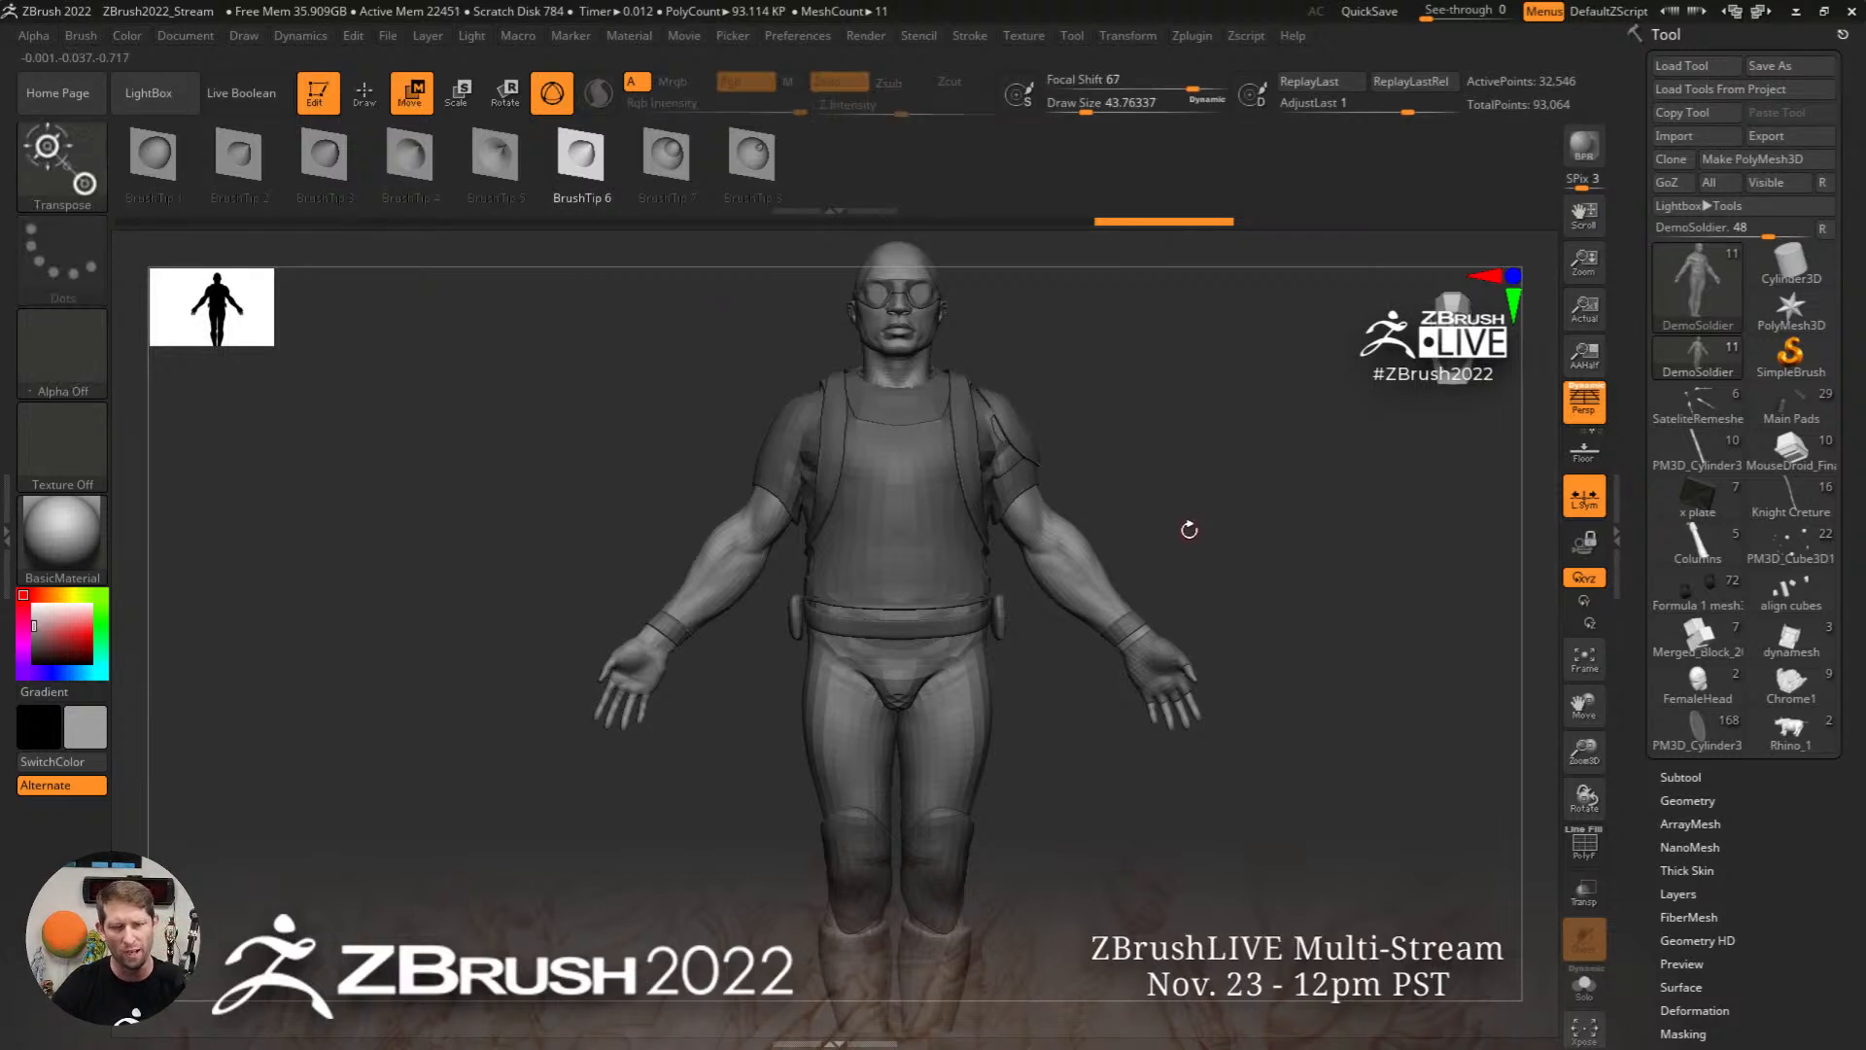
pyautogui.moveTo(1079, 83); pyautogui.dragTo(1032, 86)
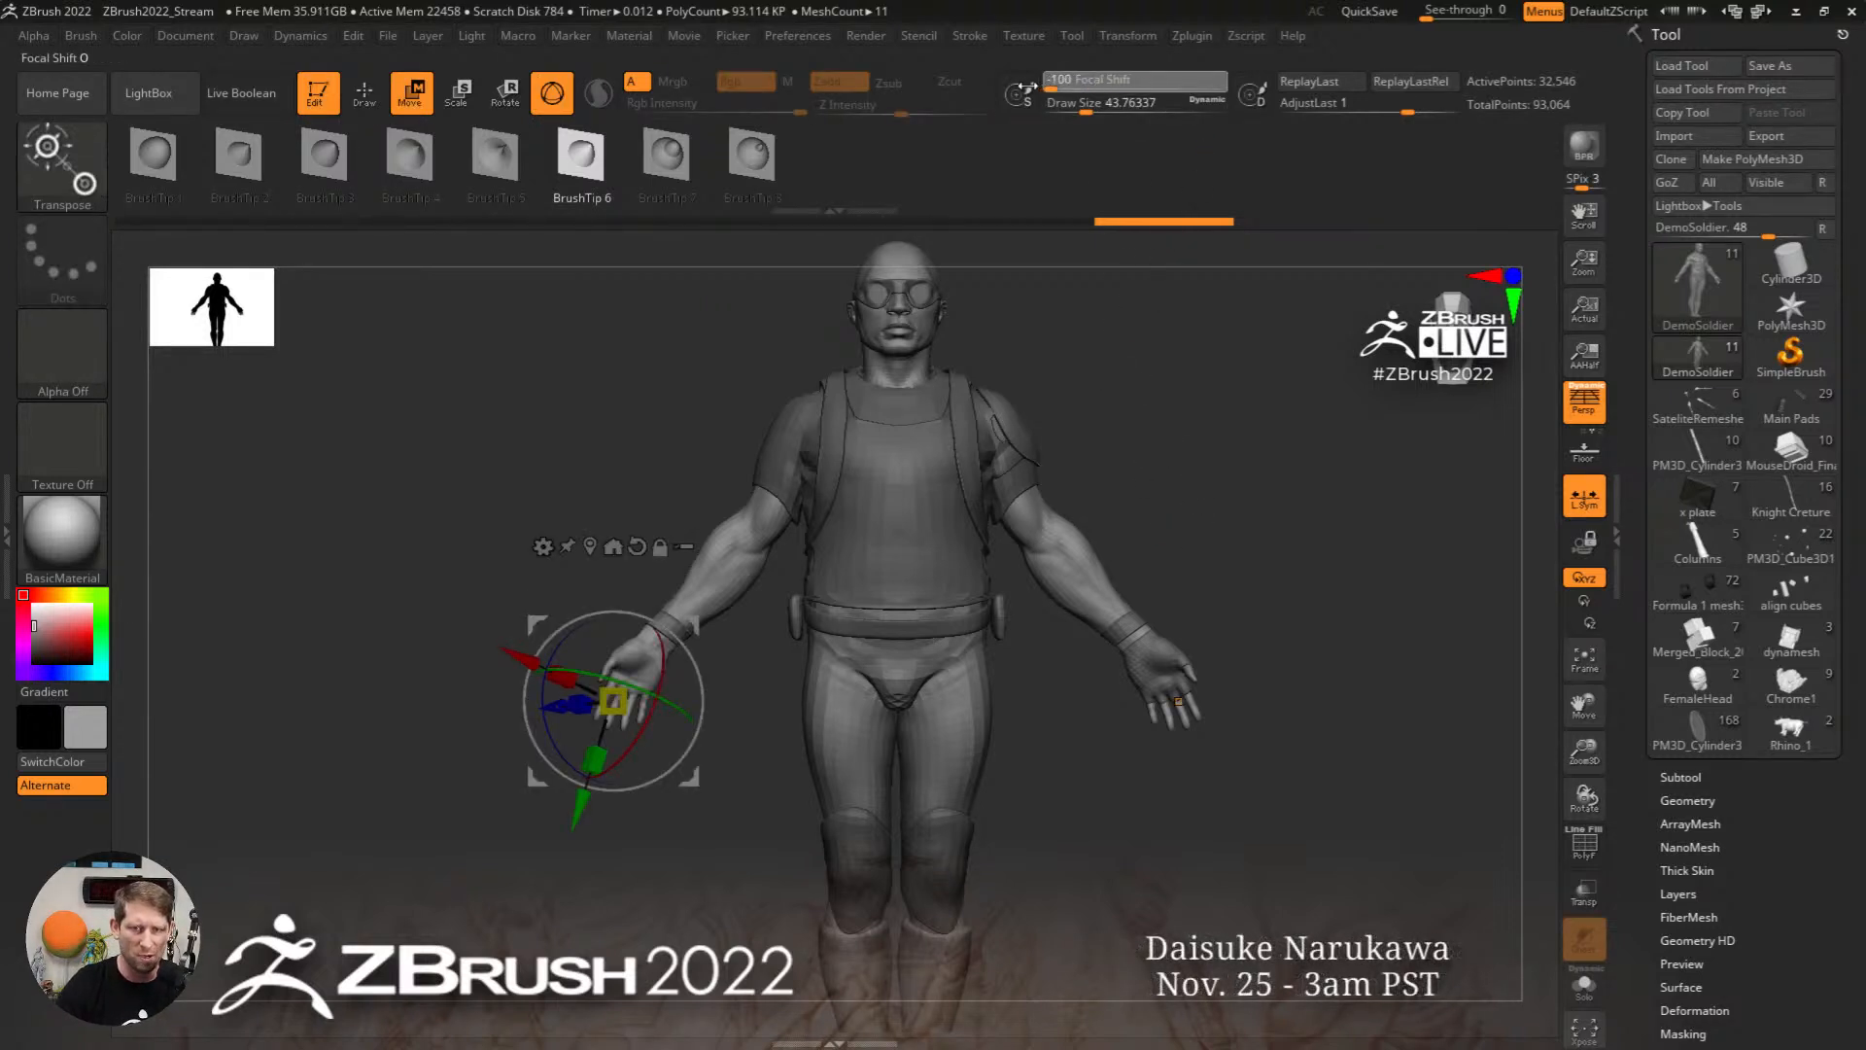
pyautogui.press('q')
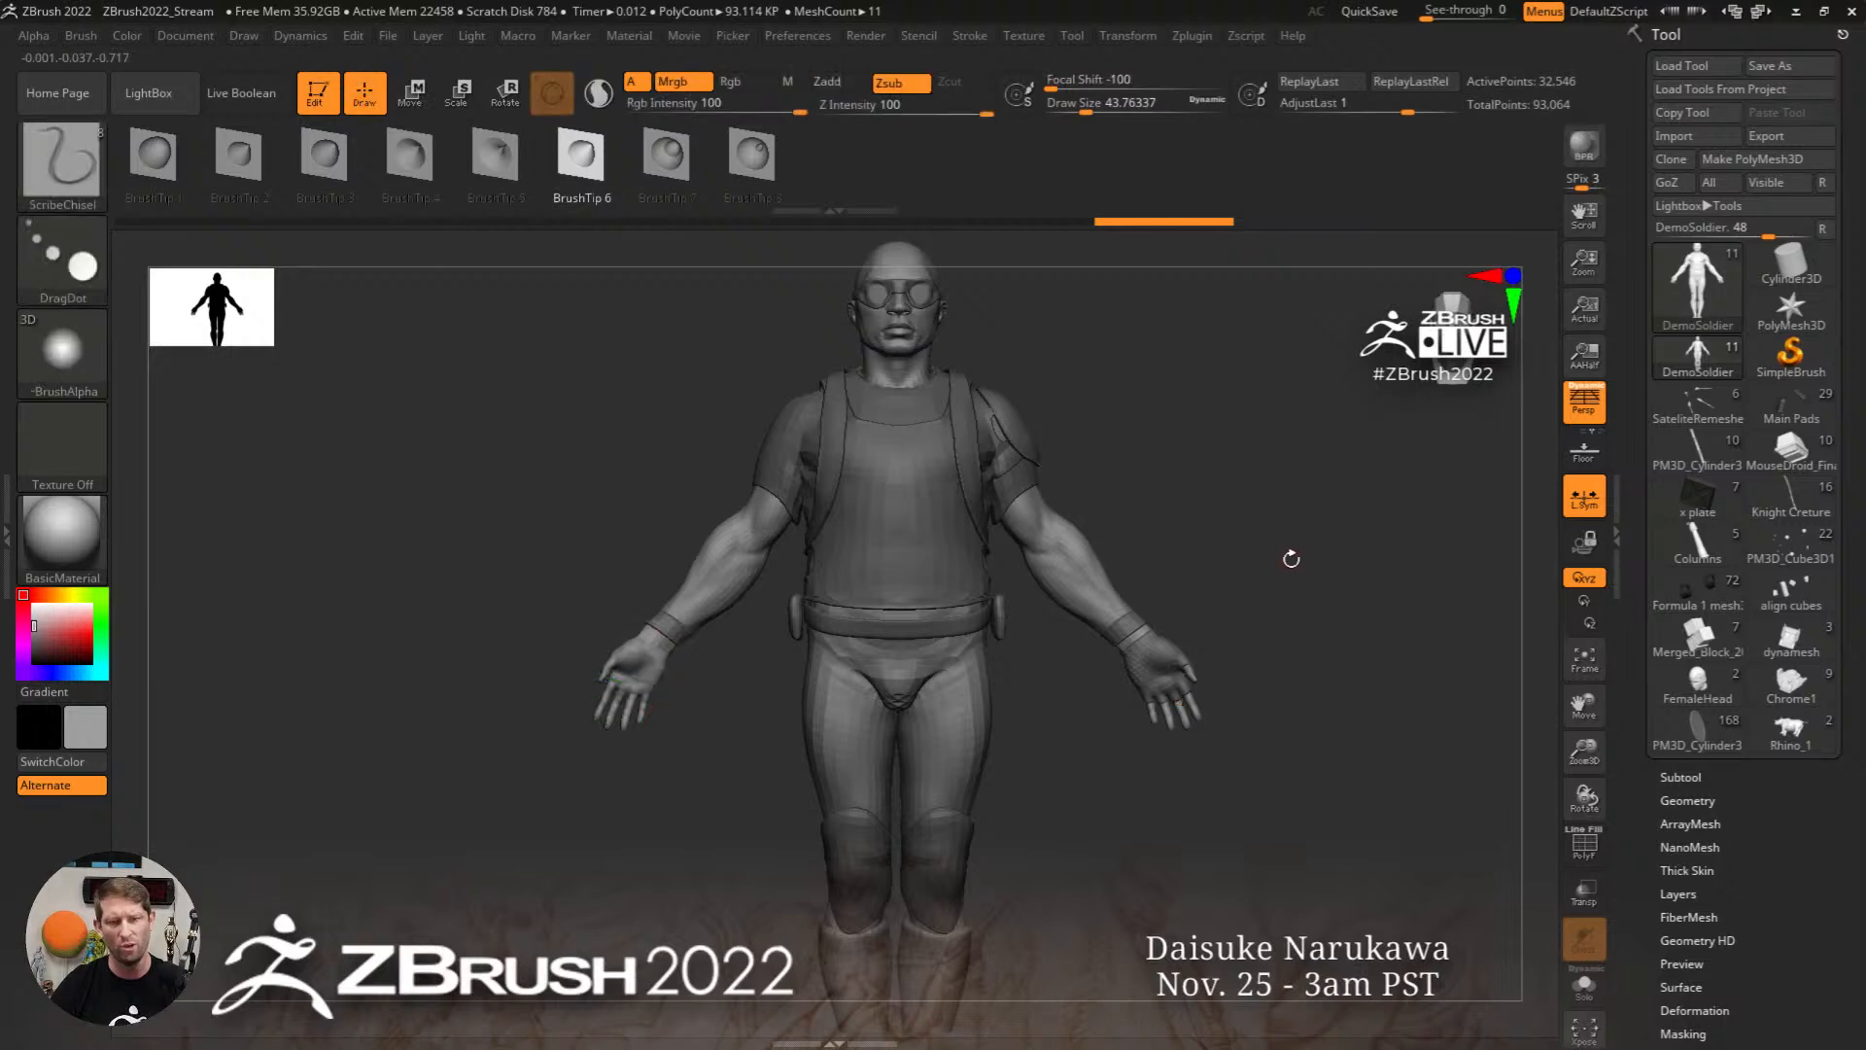
pyautogui.press('b')
pyautogui.press('t')
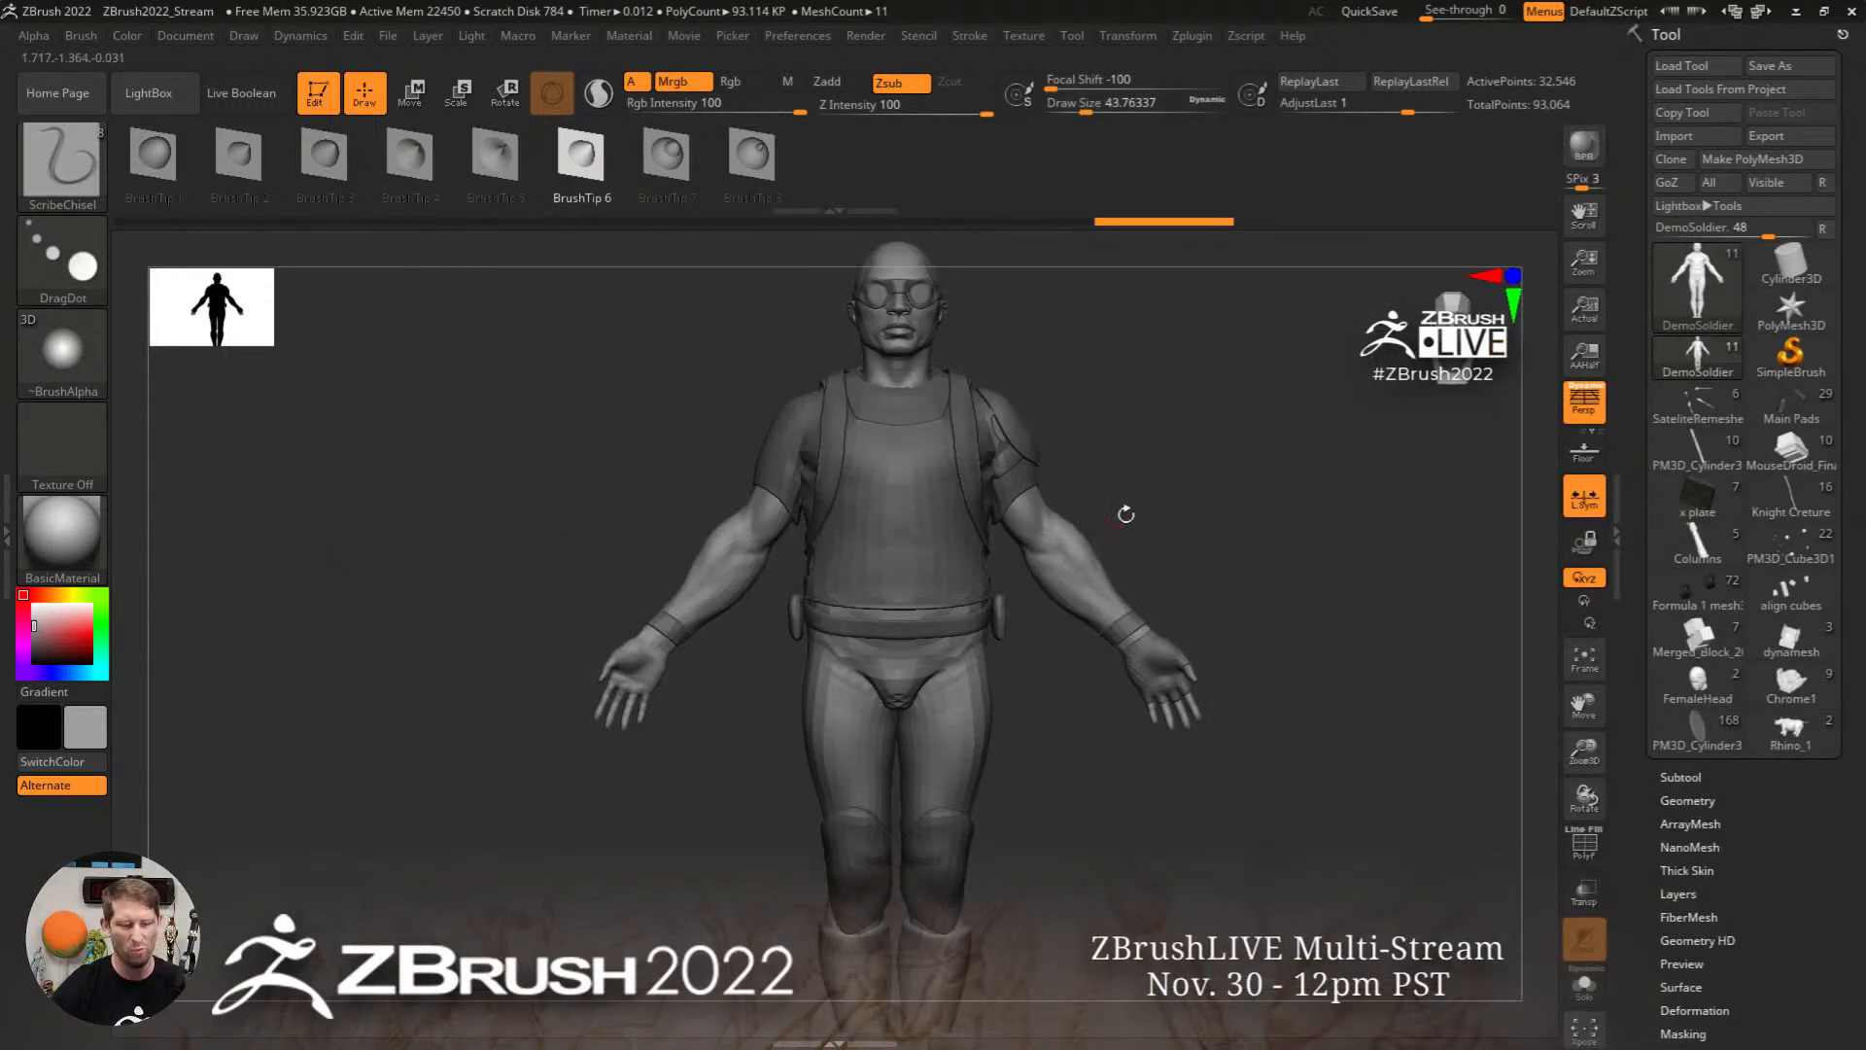
# Step: Switch to the MouseDroid_Final model and isolate its main body with Solo in a three-quarter view
pyautogui.moveTo(1034, 532); pyautogui.dragTo(1244, 529)
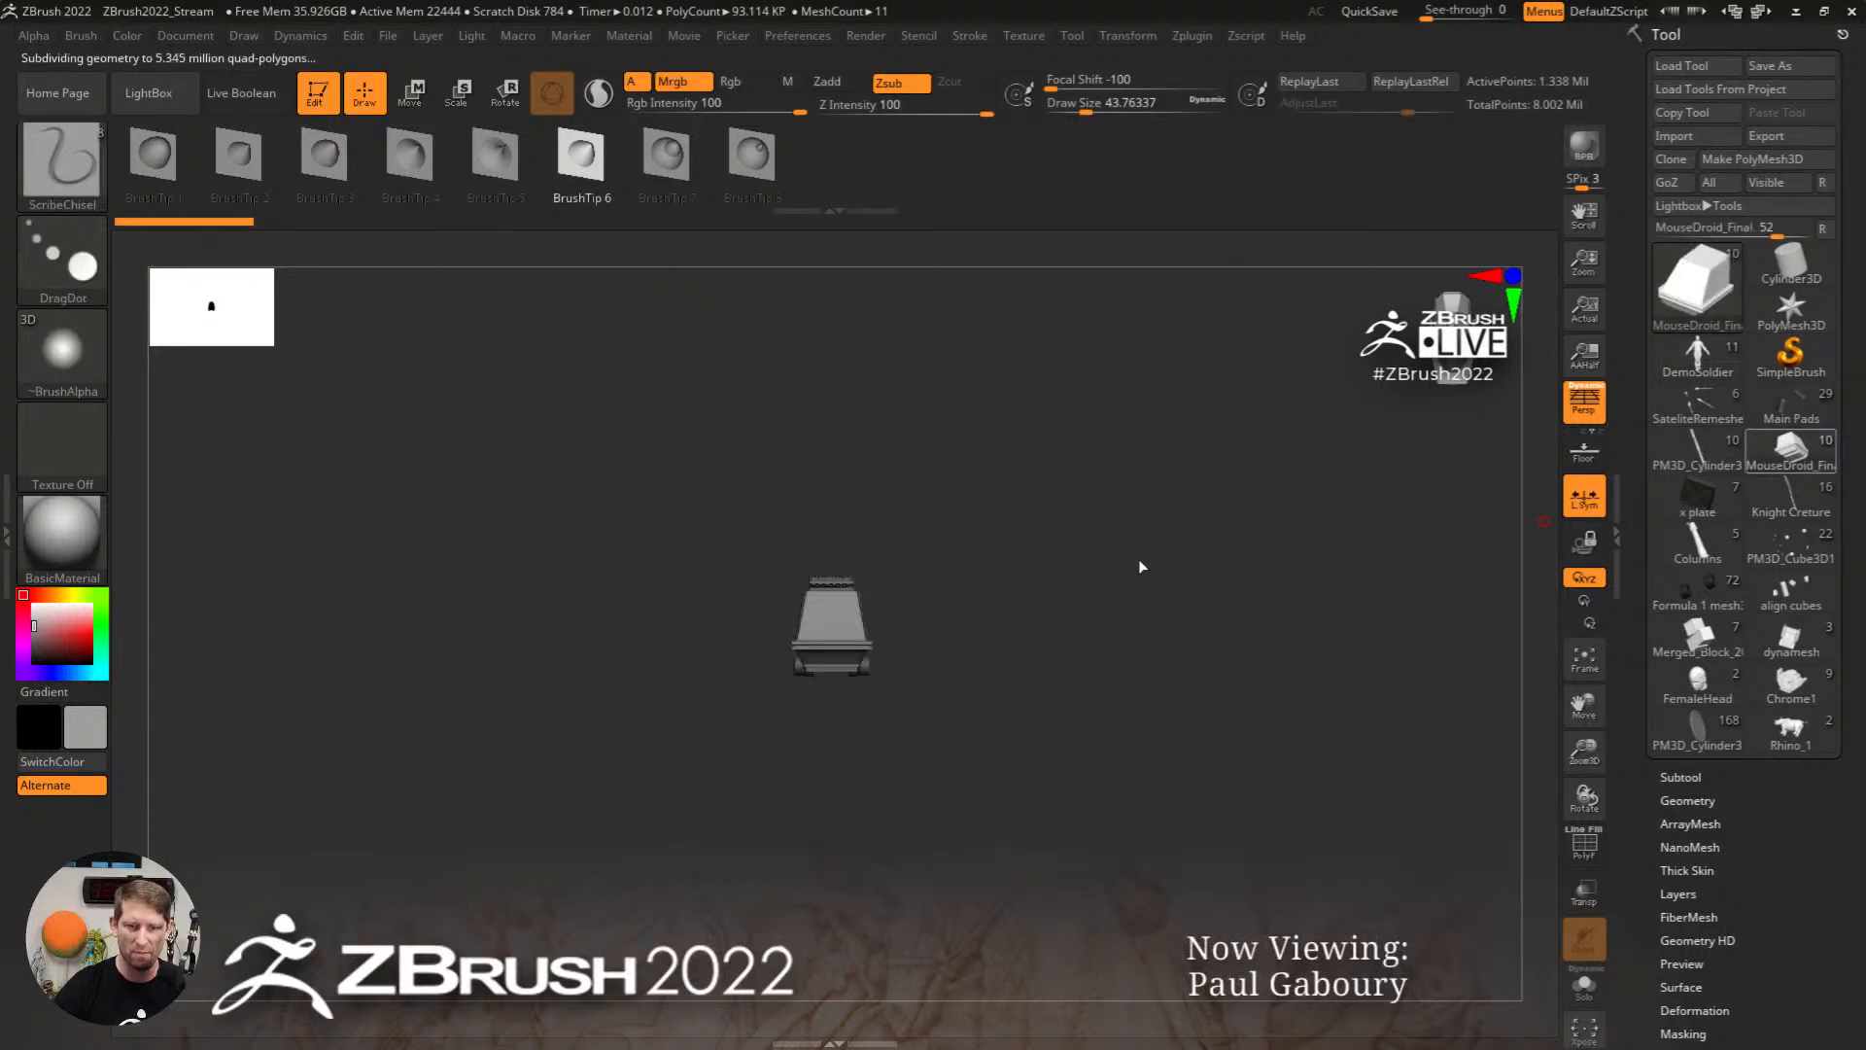
pyautogui.moveTo(1137, 566); pyautogui.dragTo(1112, 566)
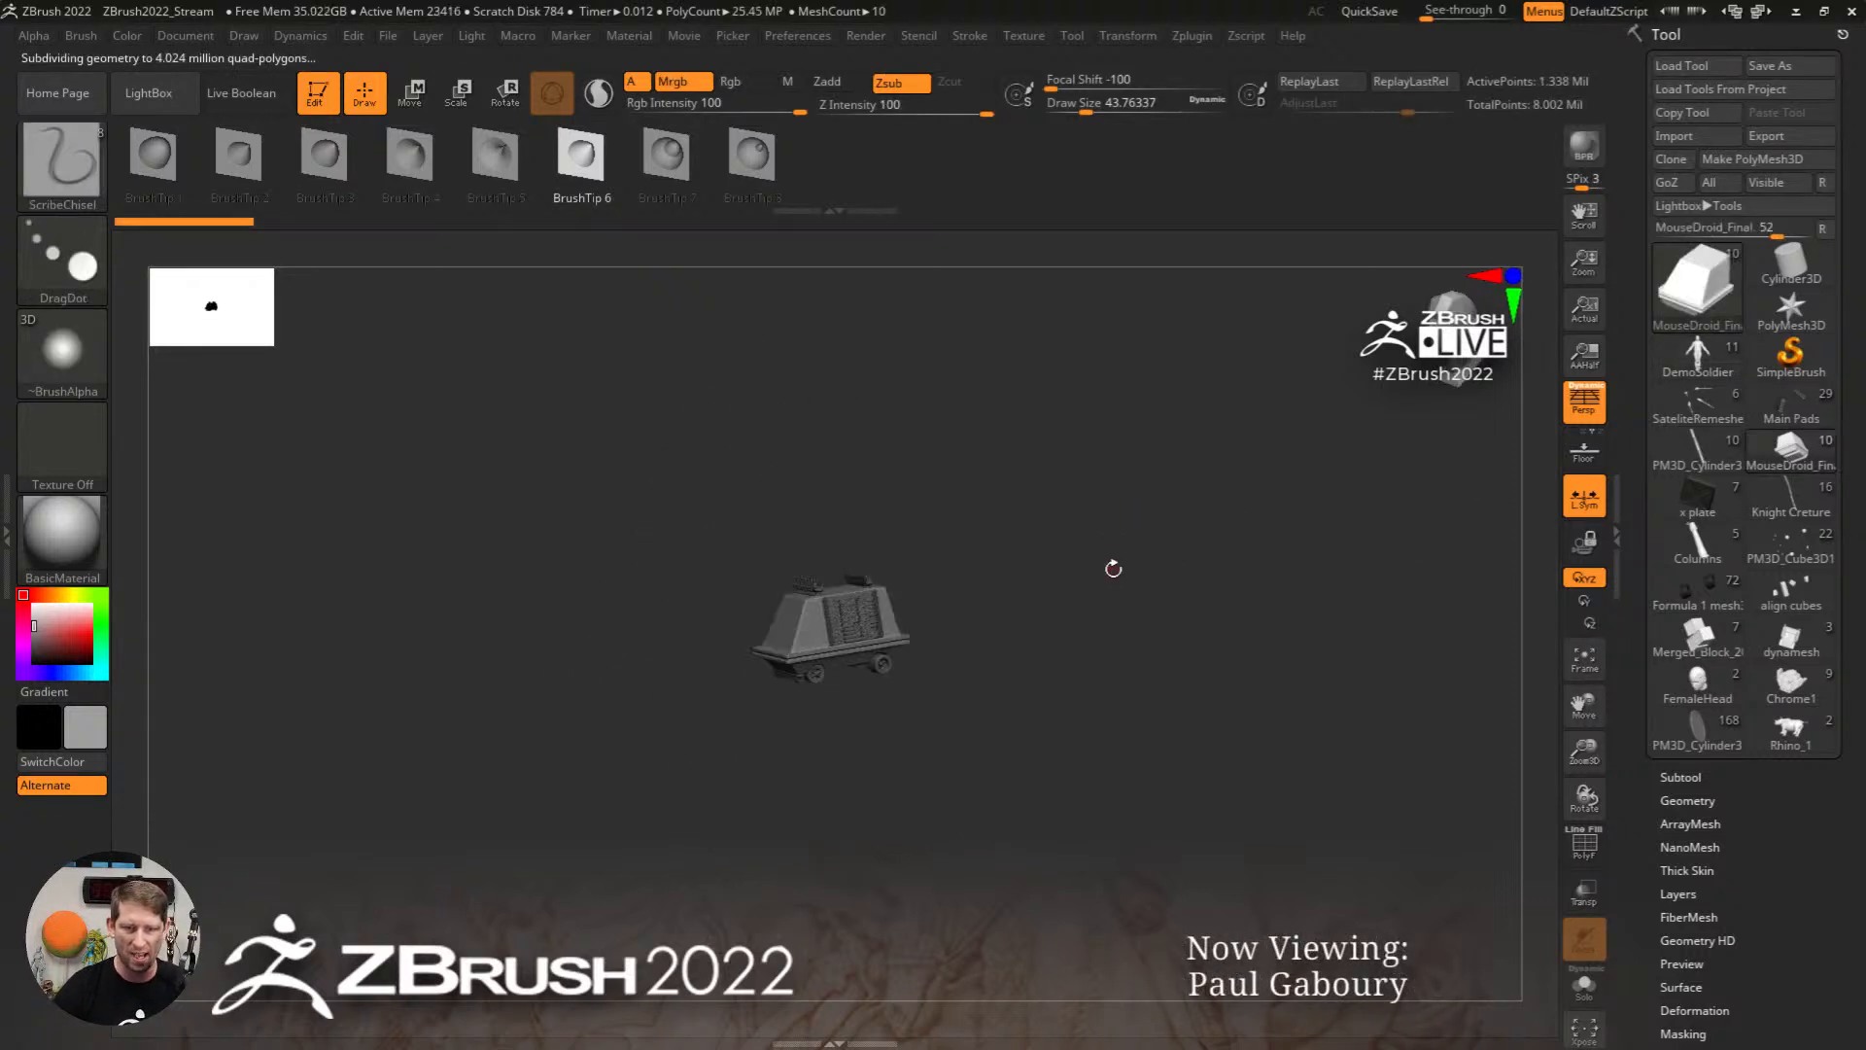
pyautogui.moveTo(956, 680); pyautogui.dragTo(1214, 632)
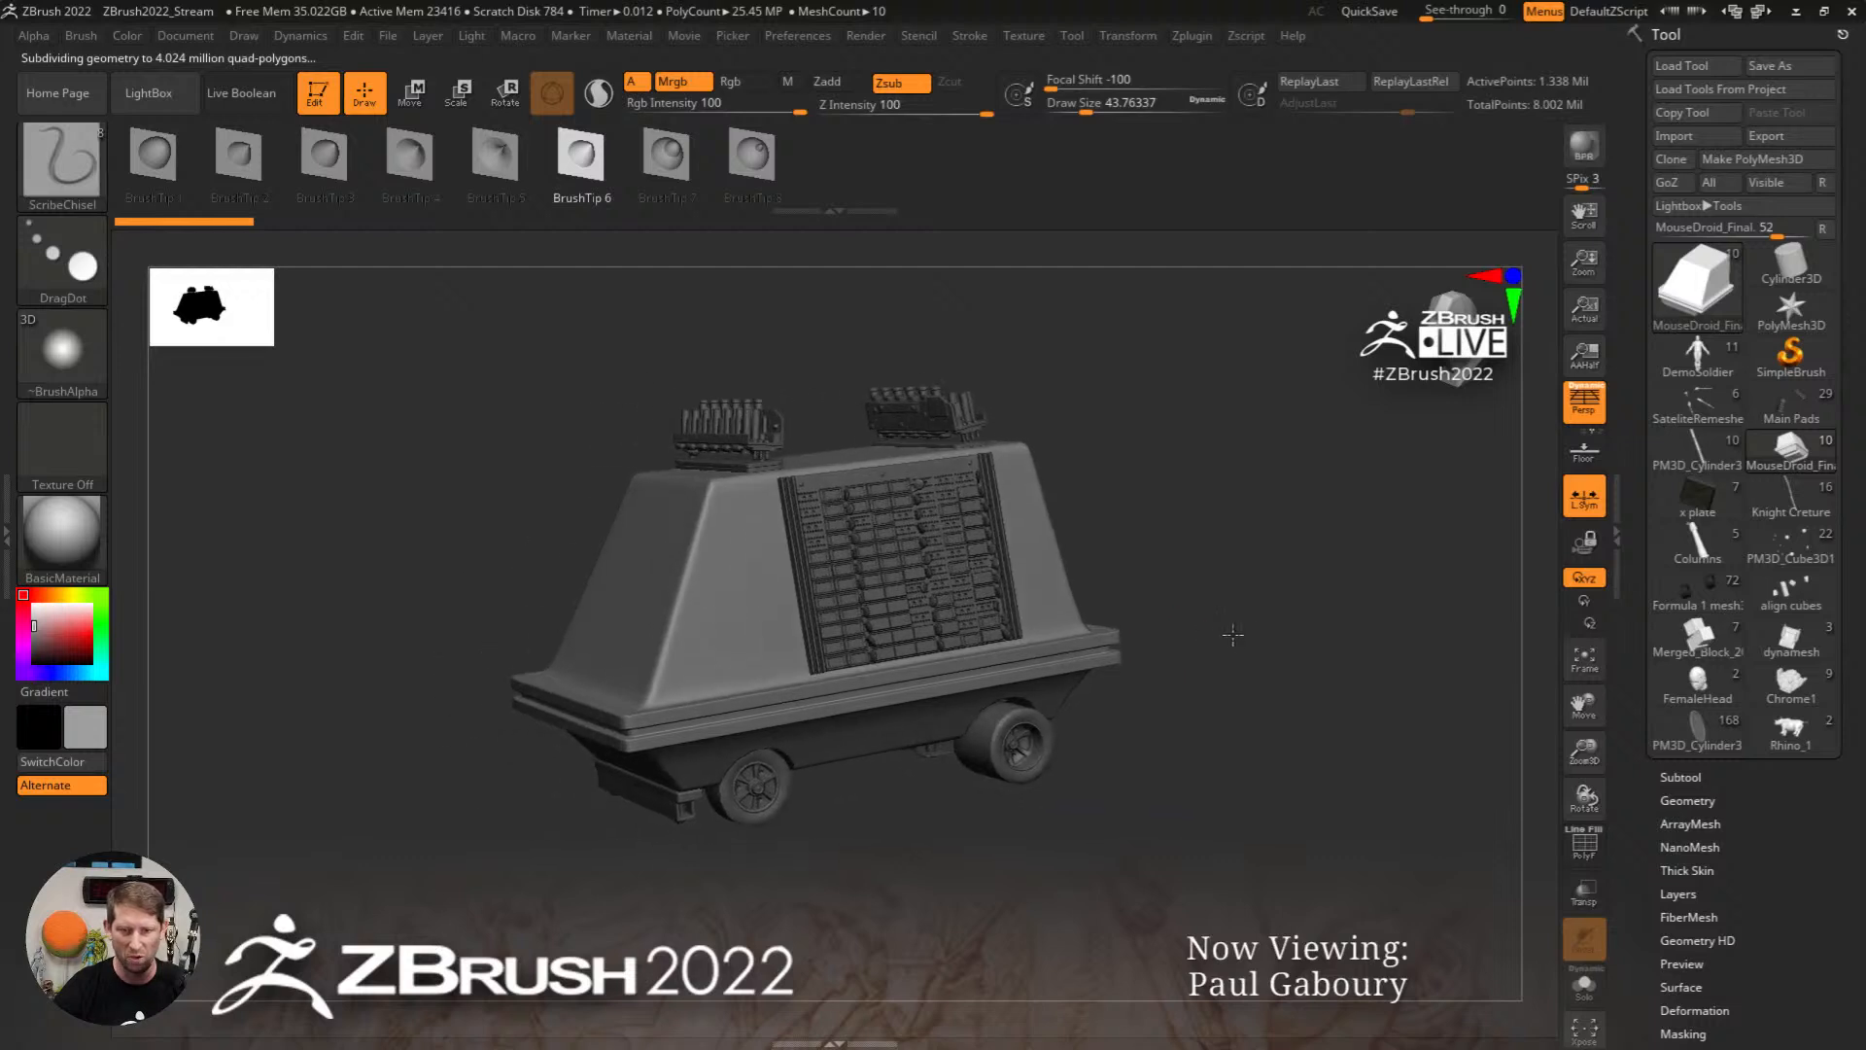
pyautogui.keyDown('ctrl'); pyautogui.moveTo(707, 552); pyautogui.dragTo(745, 599, button='right'); pyautogui.keyUp('ctrl')
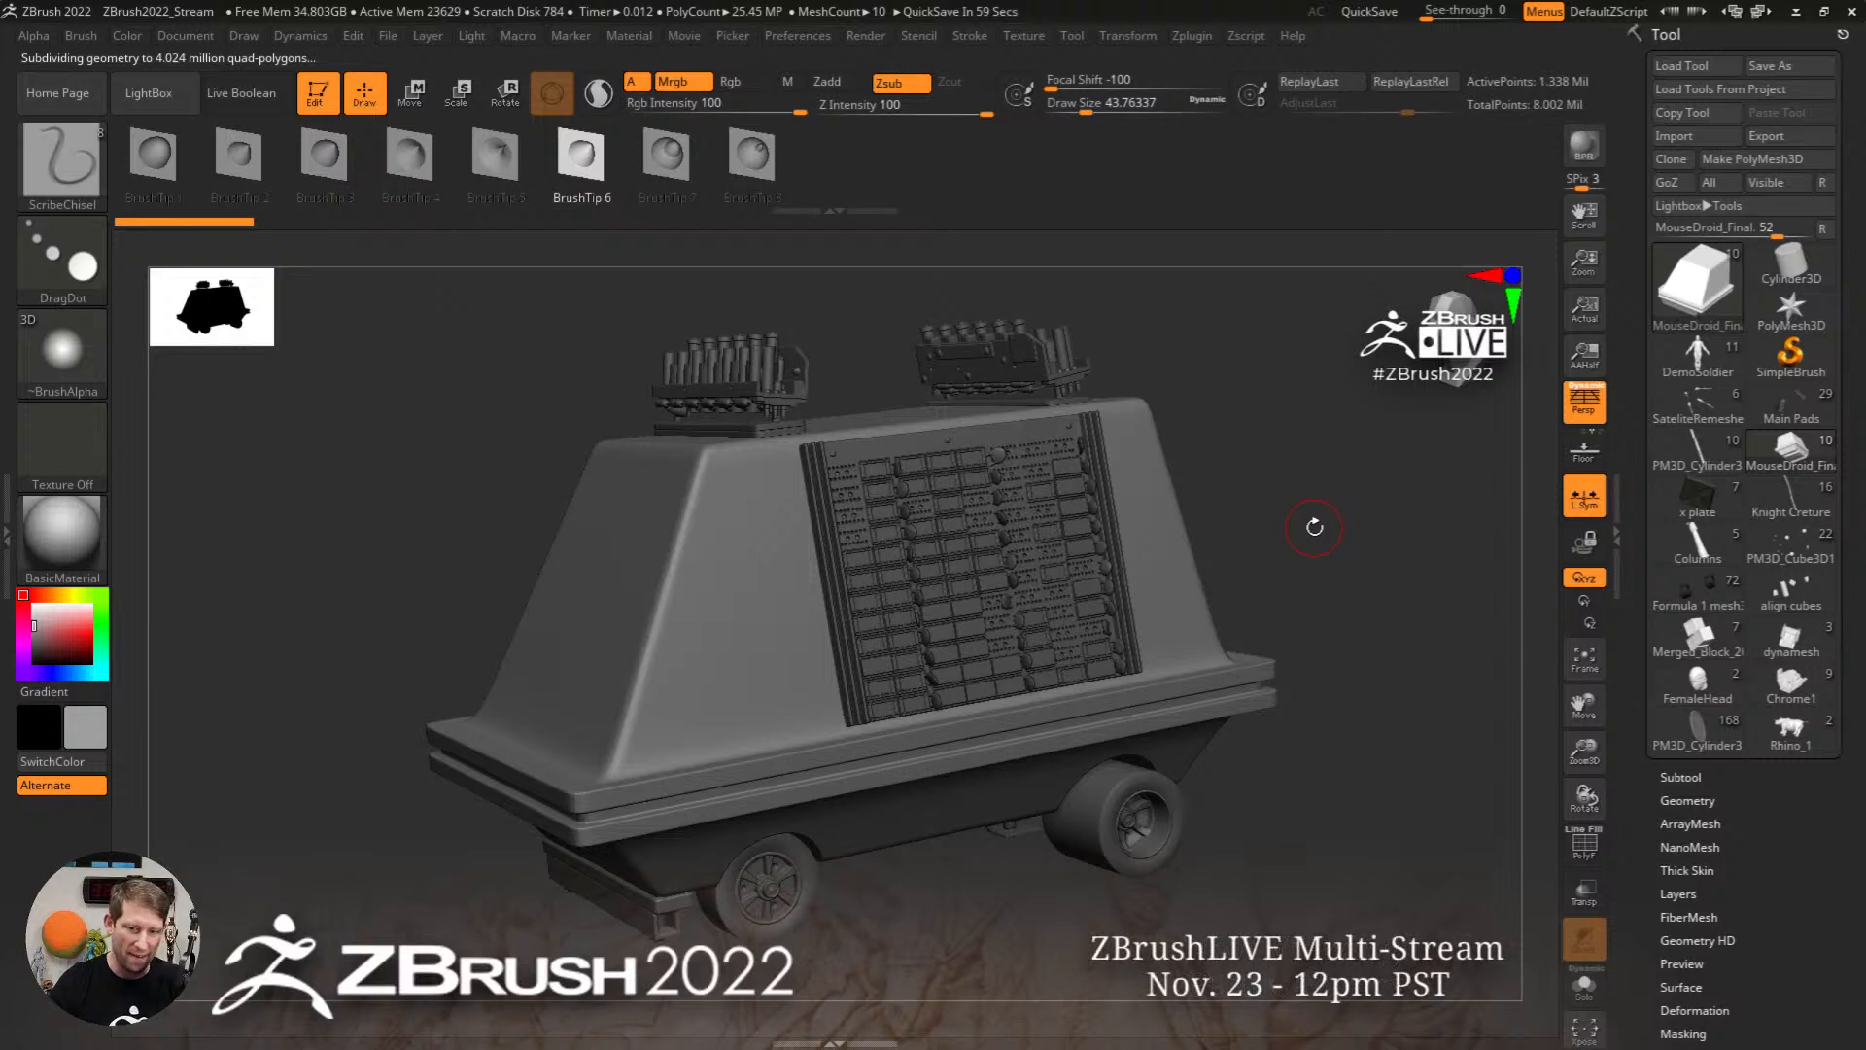
pyautogui.click(1586, 991)
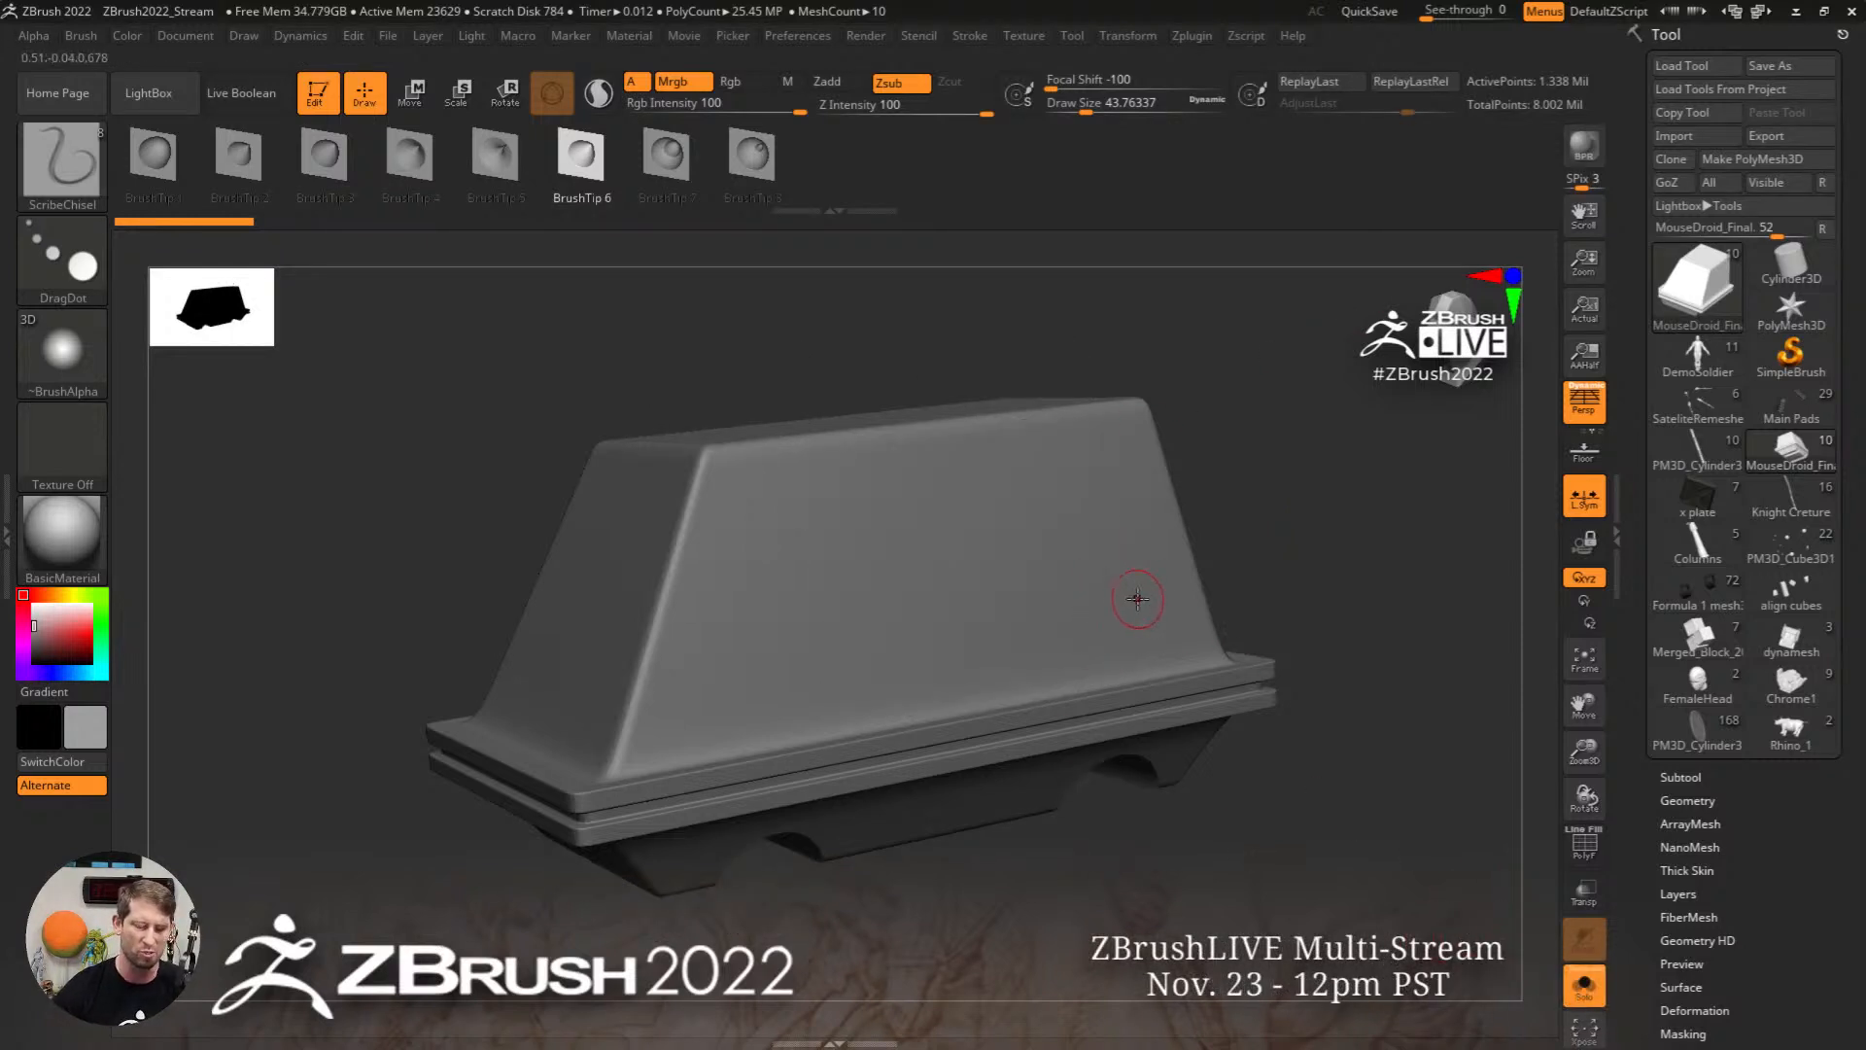
# Step: Select the ClayBuildup brush
pyautogui.press('b')
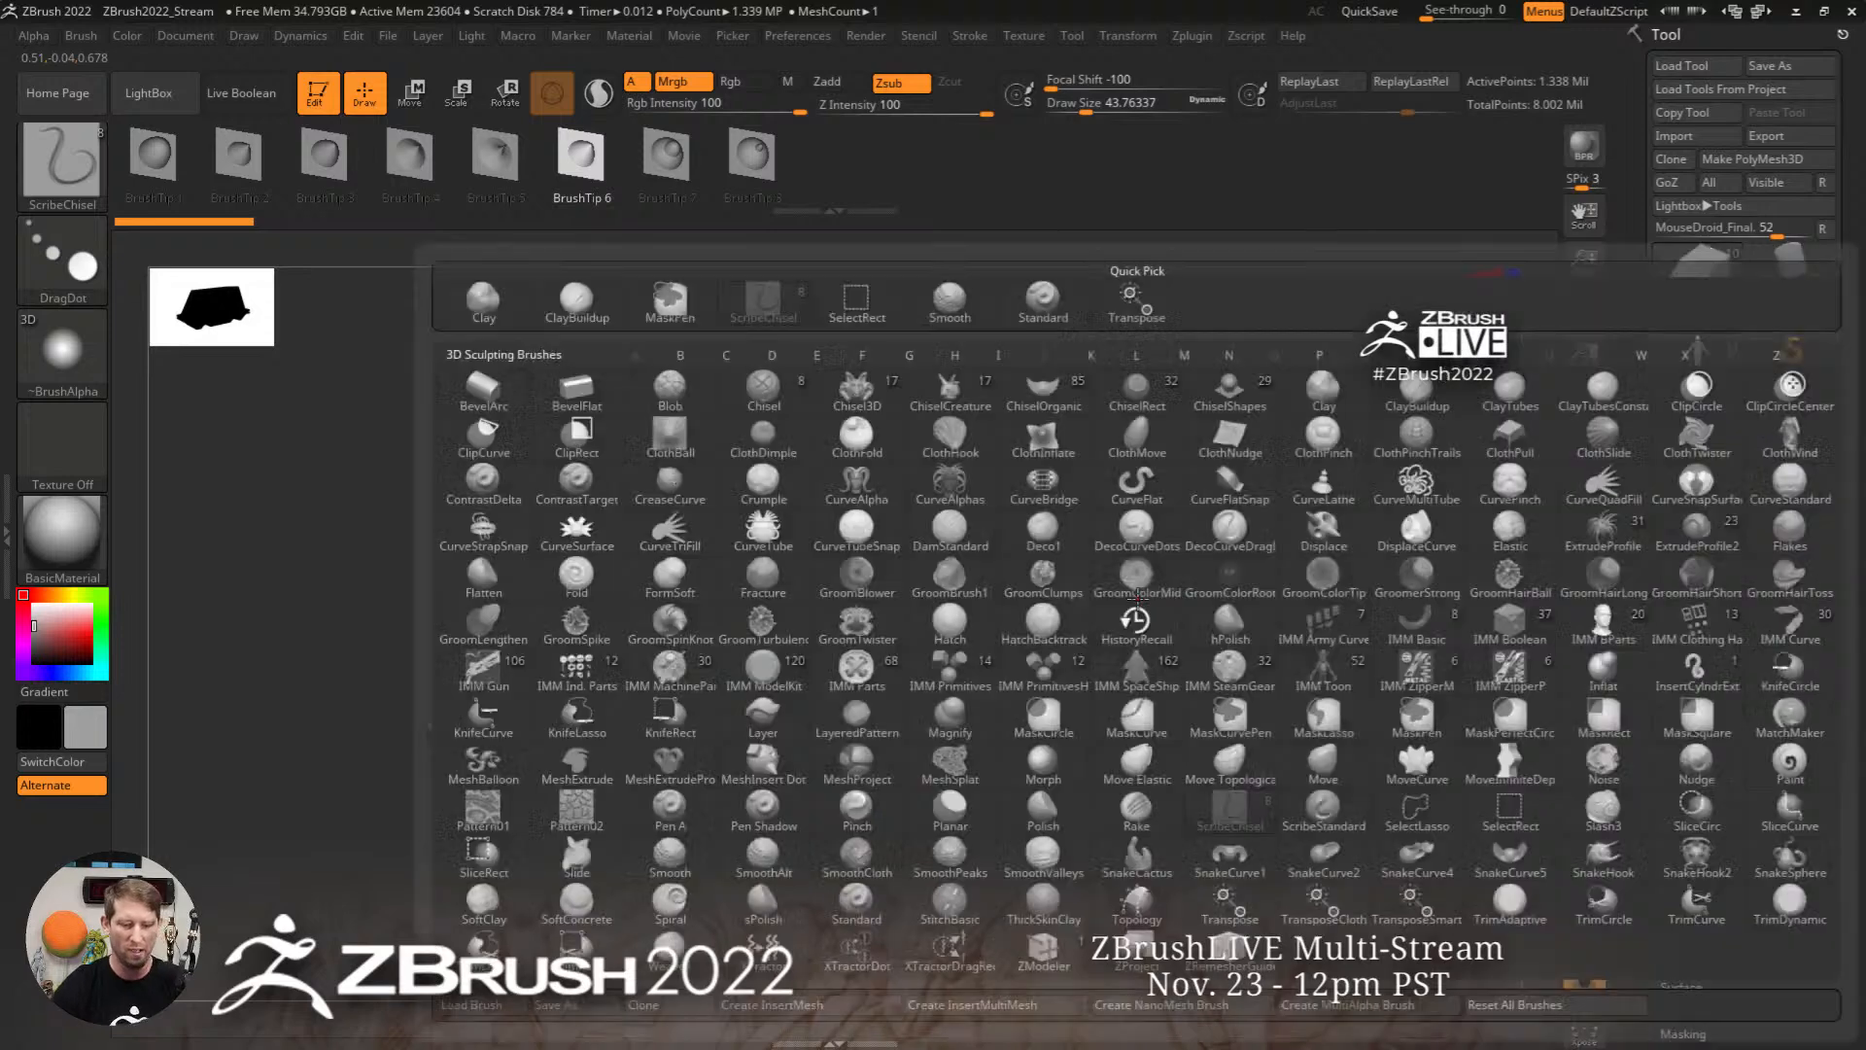
pyautogui.press('c')
pyautogui.press('b')
# Step: Examine the polygroups around the wheel wells on the body's underside with PolyFrame on and its wireframe lines hidden
pyautogui.moveTo(967, 659); pyautogui.dragTo(947, 613, button='right')
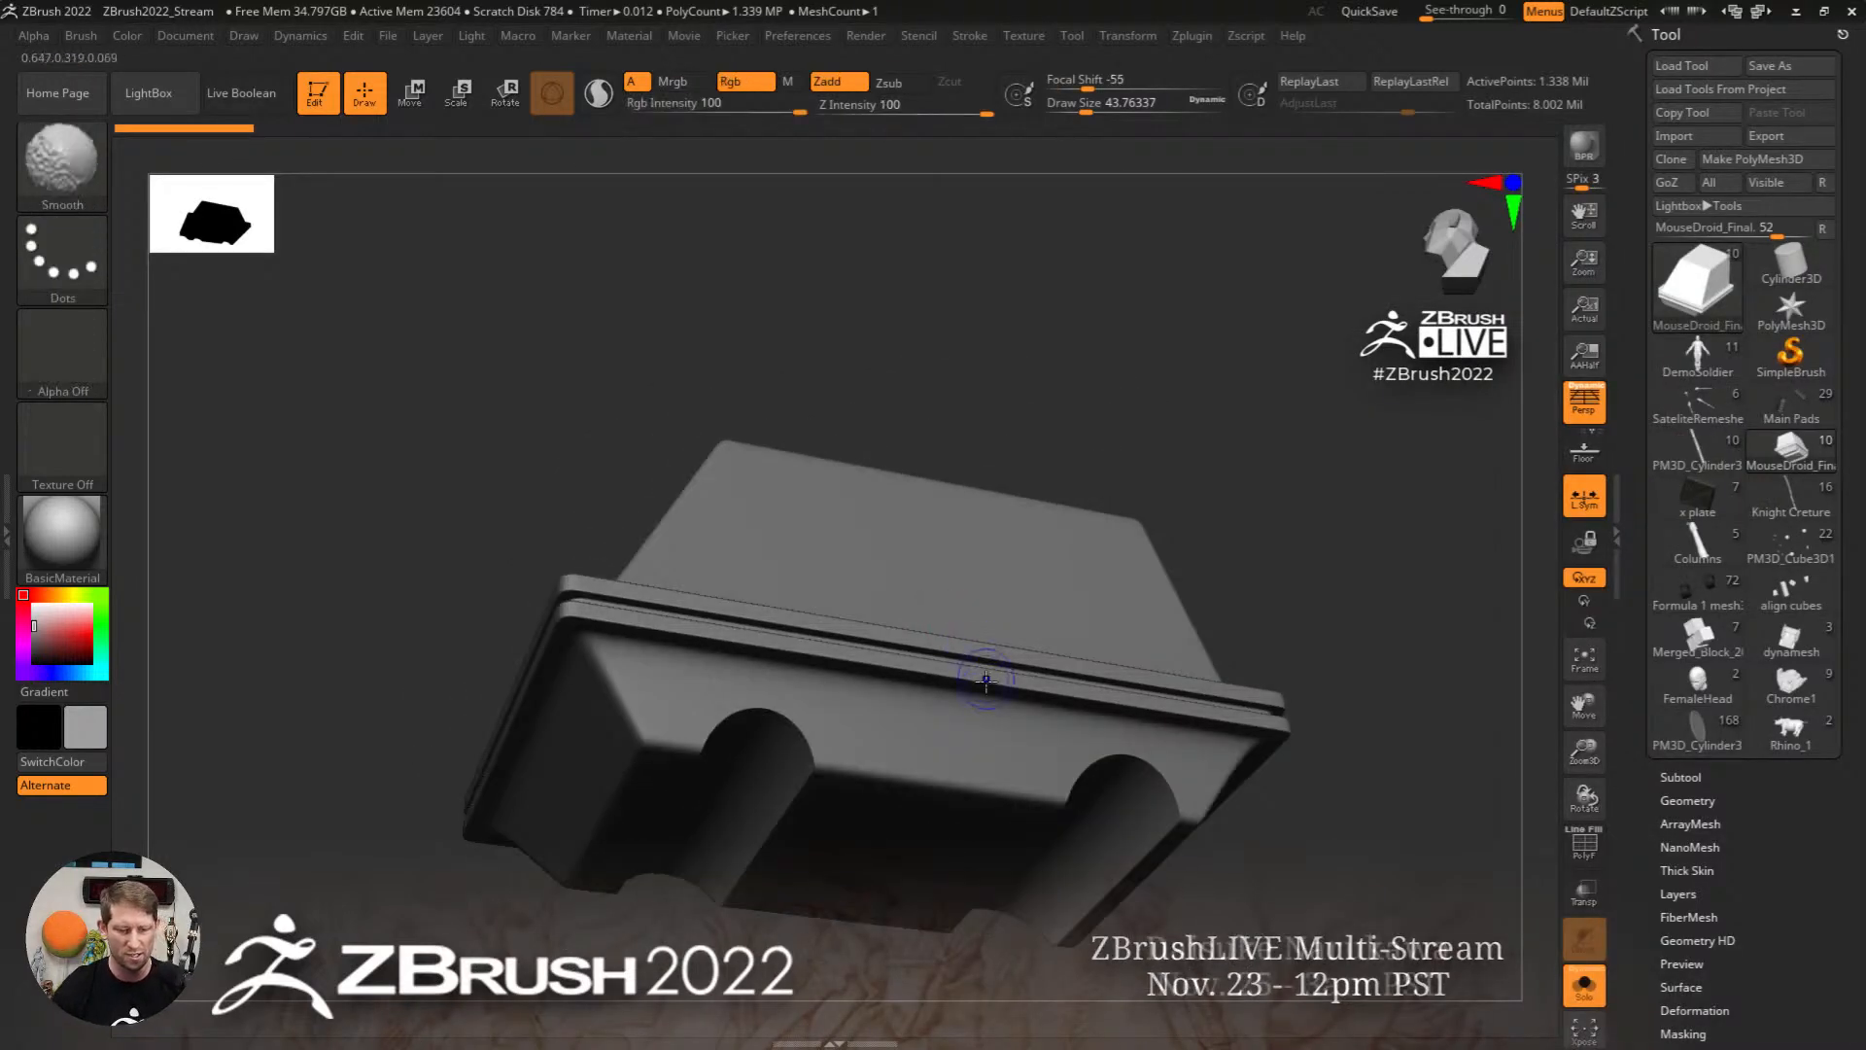
pyautogui.hotkey('shift', 'f')
pyautogui.moveTo(966, 784); pyautogui.dragTo(963, 692, button='right')
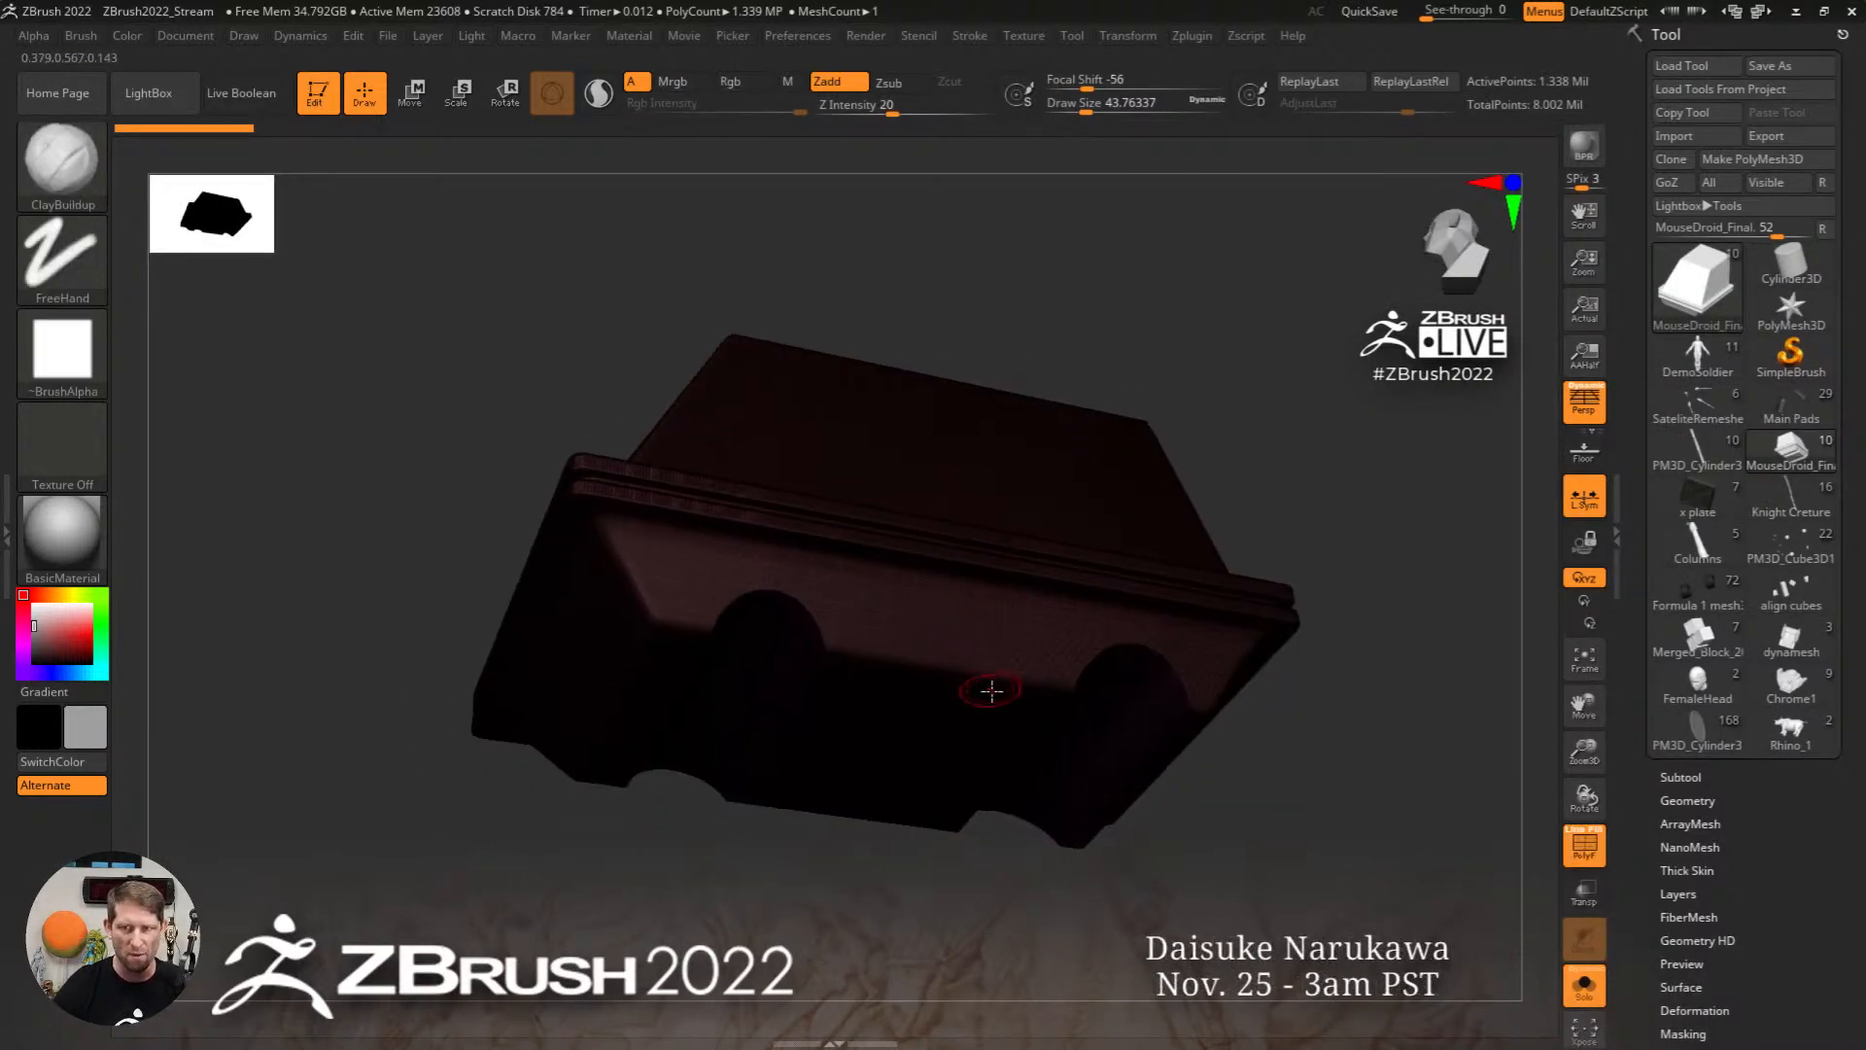
pyautogui.keyDown('ctrl'); pyautogui.moveTo(895, 632); pyautogui.dragTo(1018, 770, button='right'); pyautogui.keyUp('ctrl')
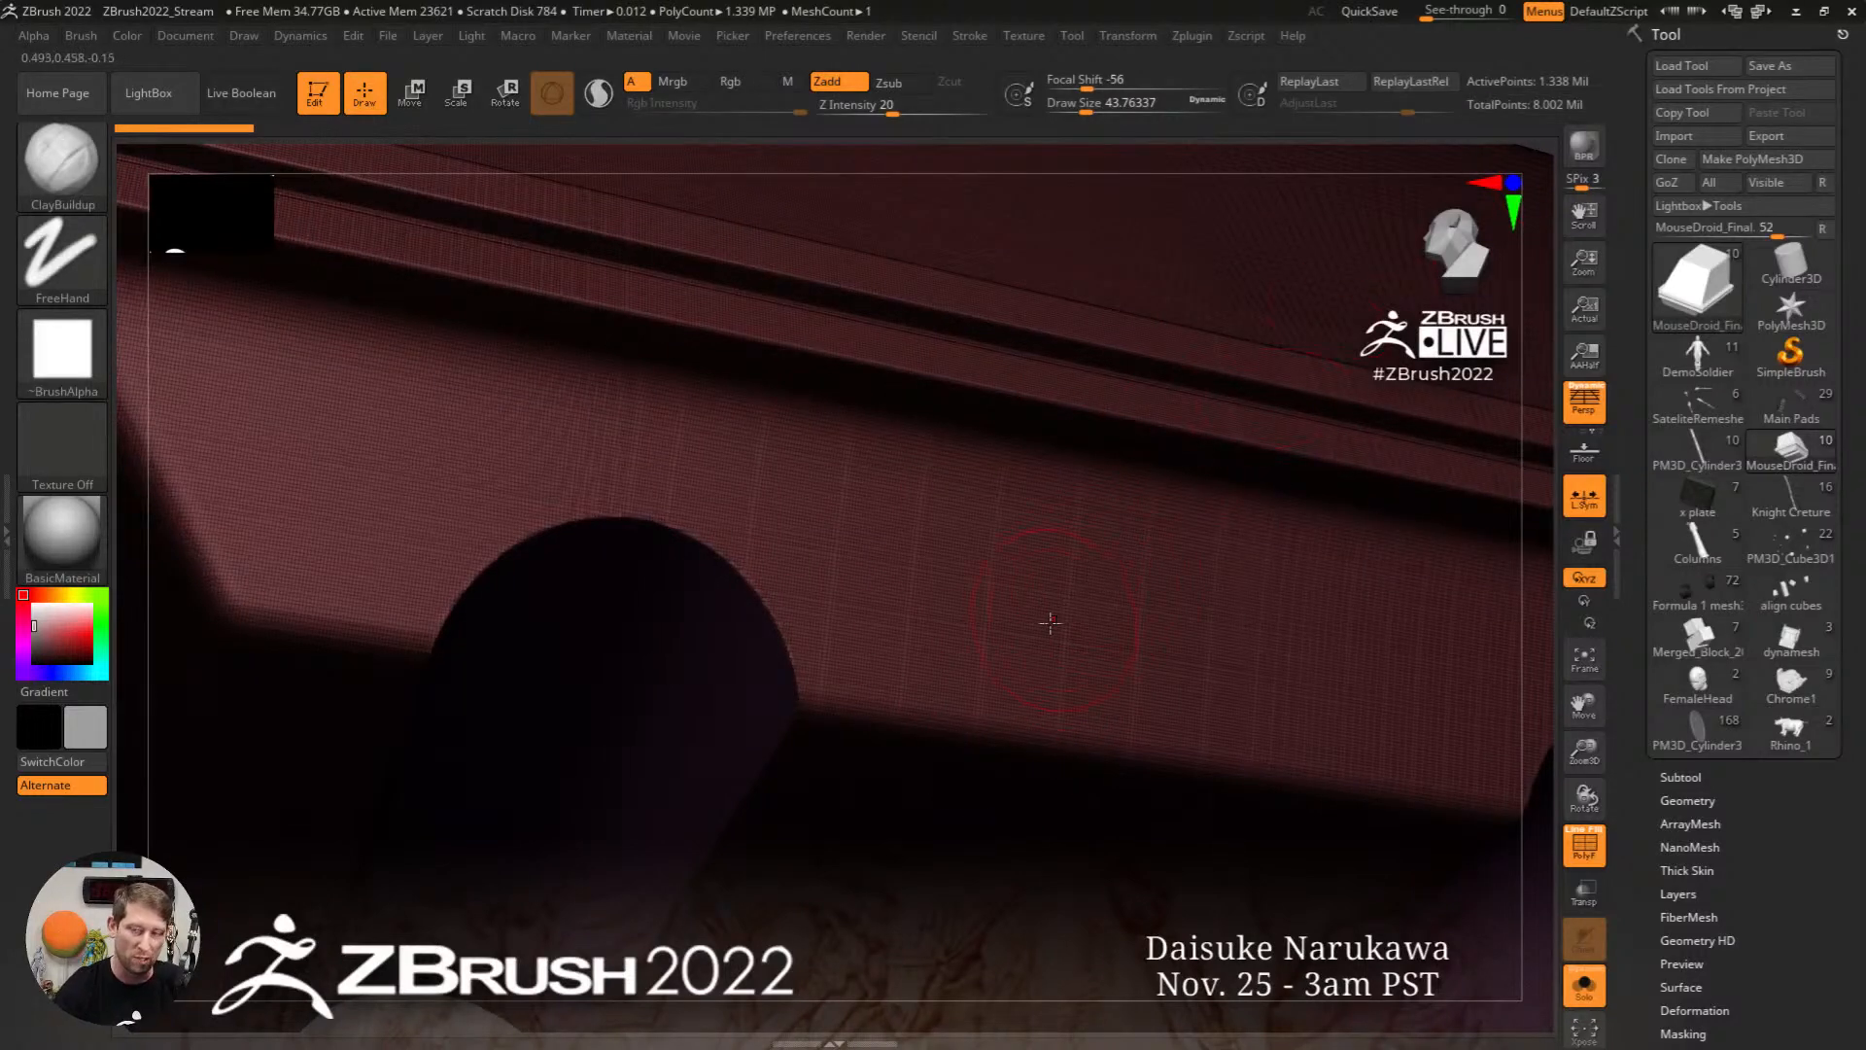
pyautogui.moveTo(1051, 624)
pyautogui.mouseDown(button='right')
pyautogui.moveTo(962, 620)
pyautogui.moveTo(962, 587)
pyautogui.mouseUp(button='right')
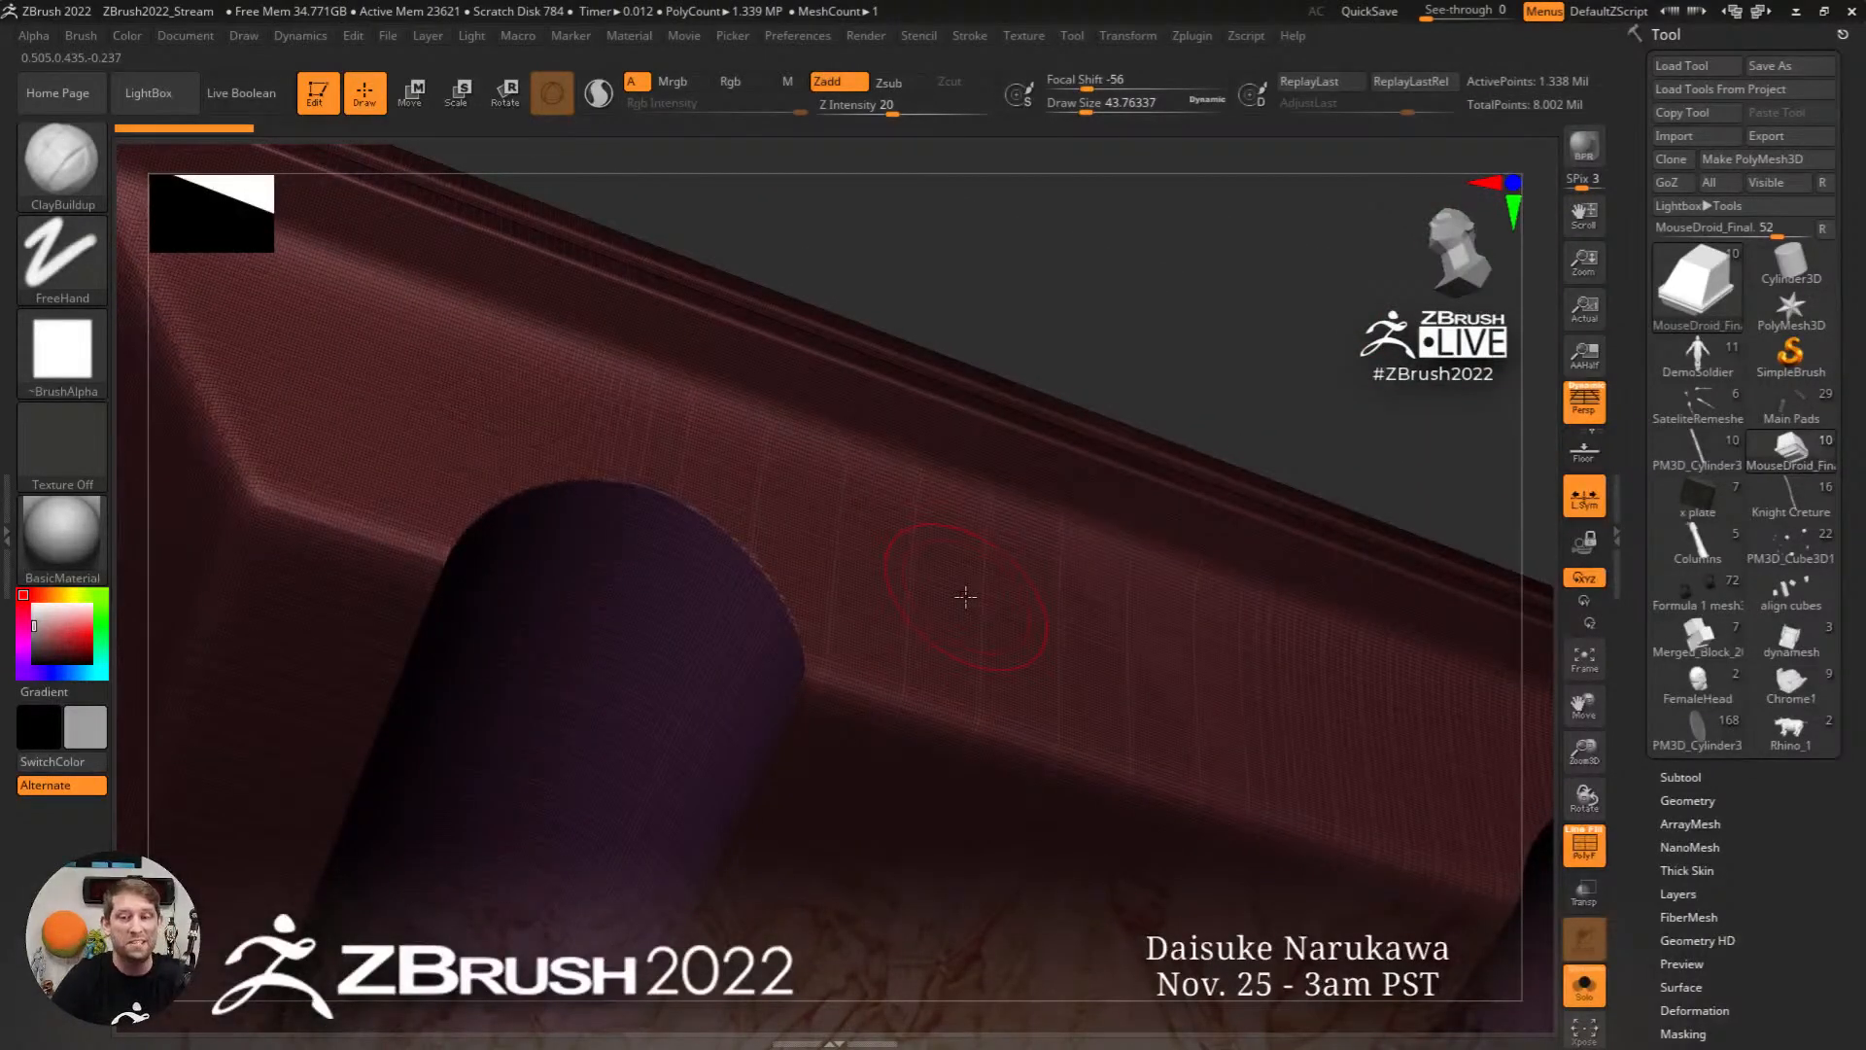
pyautogui.moveTo(851, 657)
pyautogui.mouseDown(button='right')
pyautogui.moveTo(942, 562)
pyautogui.moveTo(913, 562)
pyautogui.mouseUp(button='right')
pyautogui.click(1584, 844)
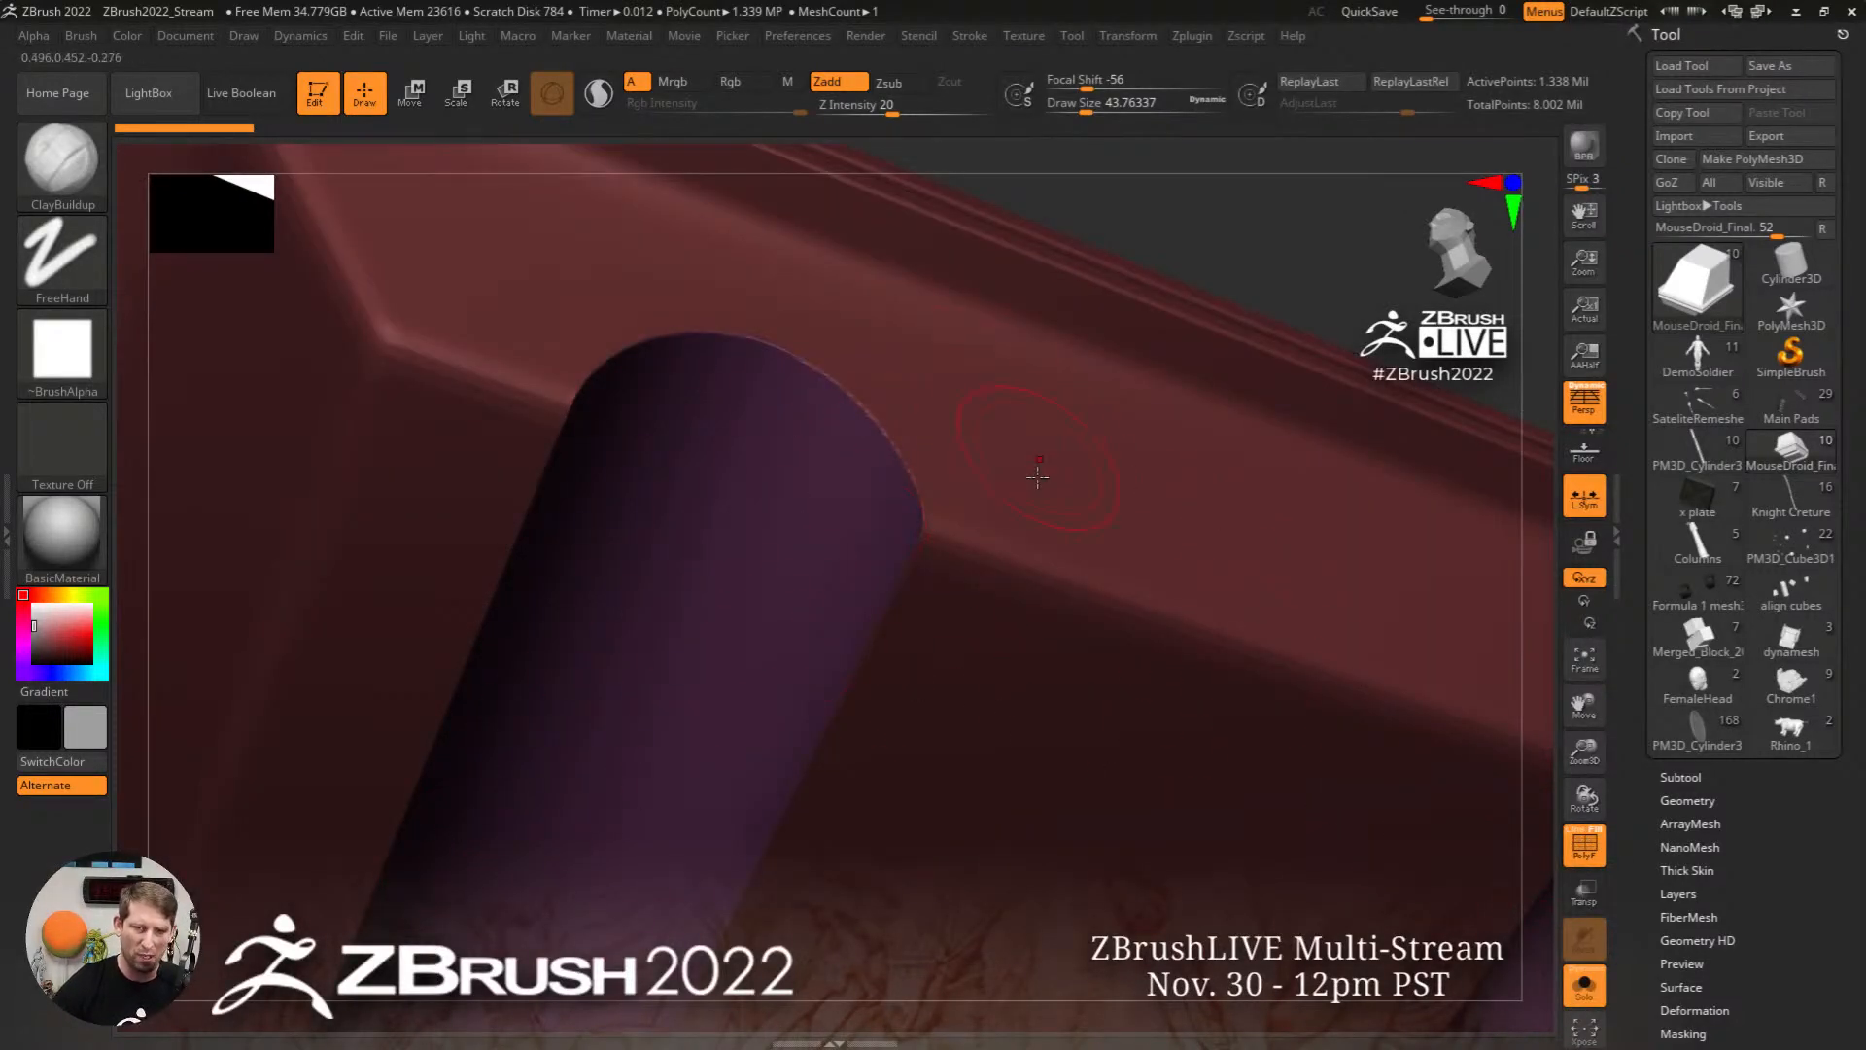
pyautogui.moveTo(1236, 675)
pyautogui.keyDown('ctrl'); pyautogui.mouseDown(button='right')
pyautogui.moveTo(1273, 715)
pyautogui.moveTo(1034, 617)
pyautogui.mouseUp(button='right'); pyautogui.keyUp('ctrl')
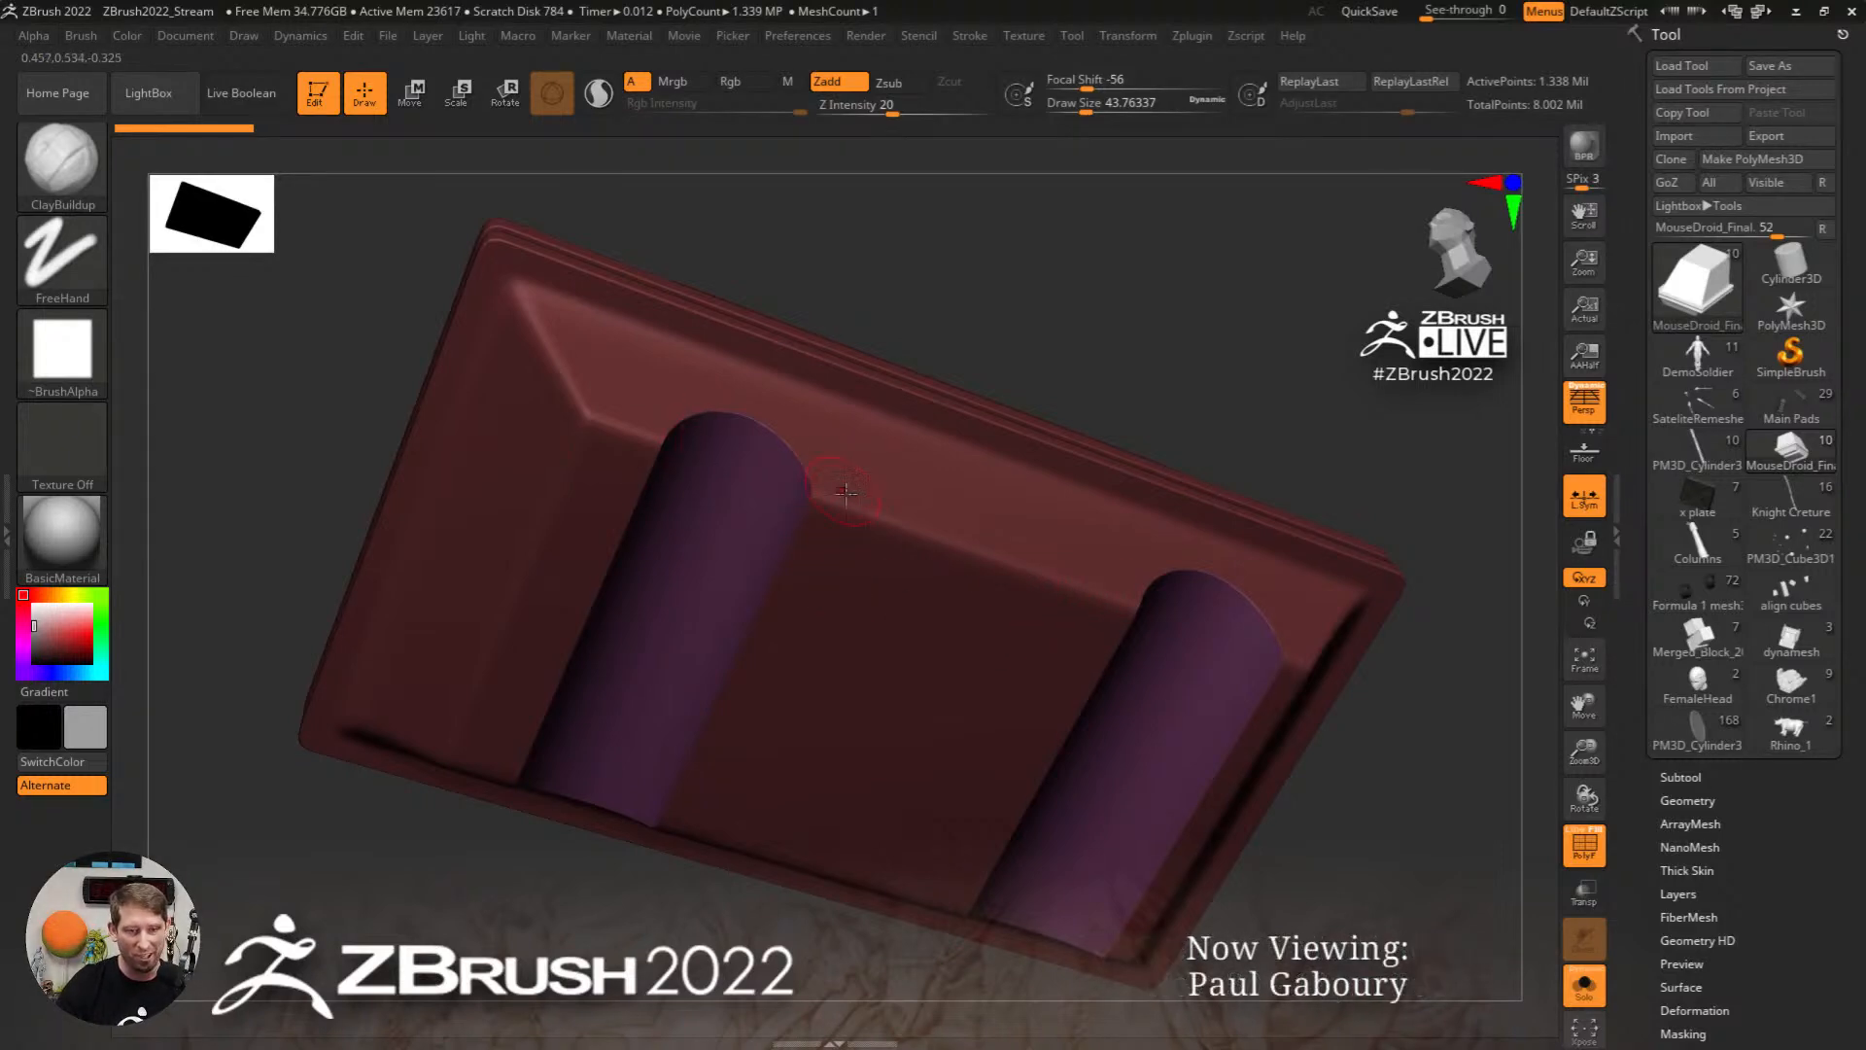
# Step: Turn off Solo and PolyFrame so the whole MouseDroid shows in a three-quarter view
pyautogui.click(1584, 985)
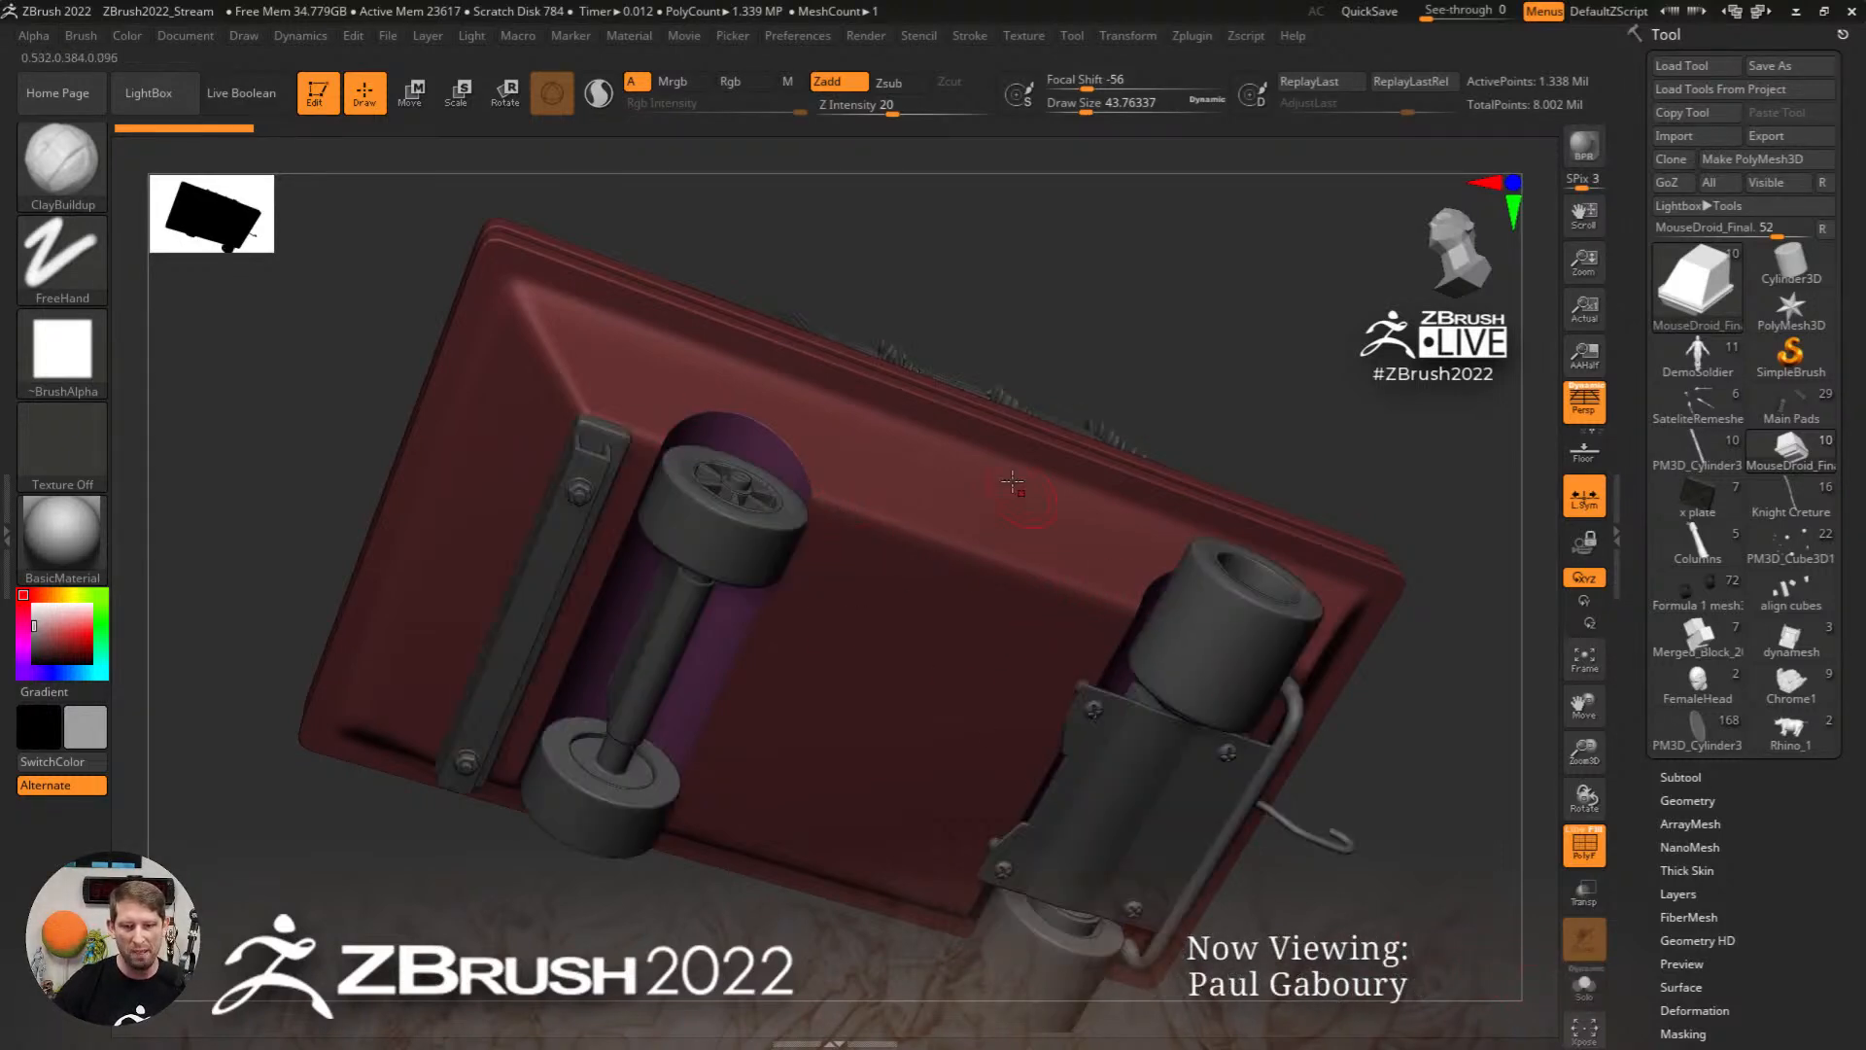
pyautogui.moveTo(1013, 483)
pyautogui.mouseDown(button='right')
pyautogui.moveTo(1093, 711)
pyautogui.moveTo(1099, 646)
pyautogui.moveTo(1119, 768)
pyautogui.moveTo(1113, 646)
pyautogui.moveTo(1246, 692)
pyautogui.mouseUp(button='right')
pyautogui.hotkey('shift', 'f')
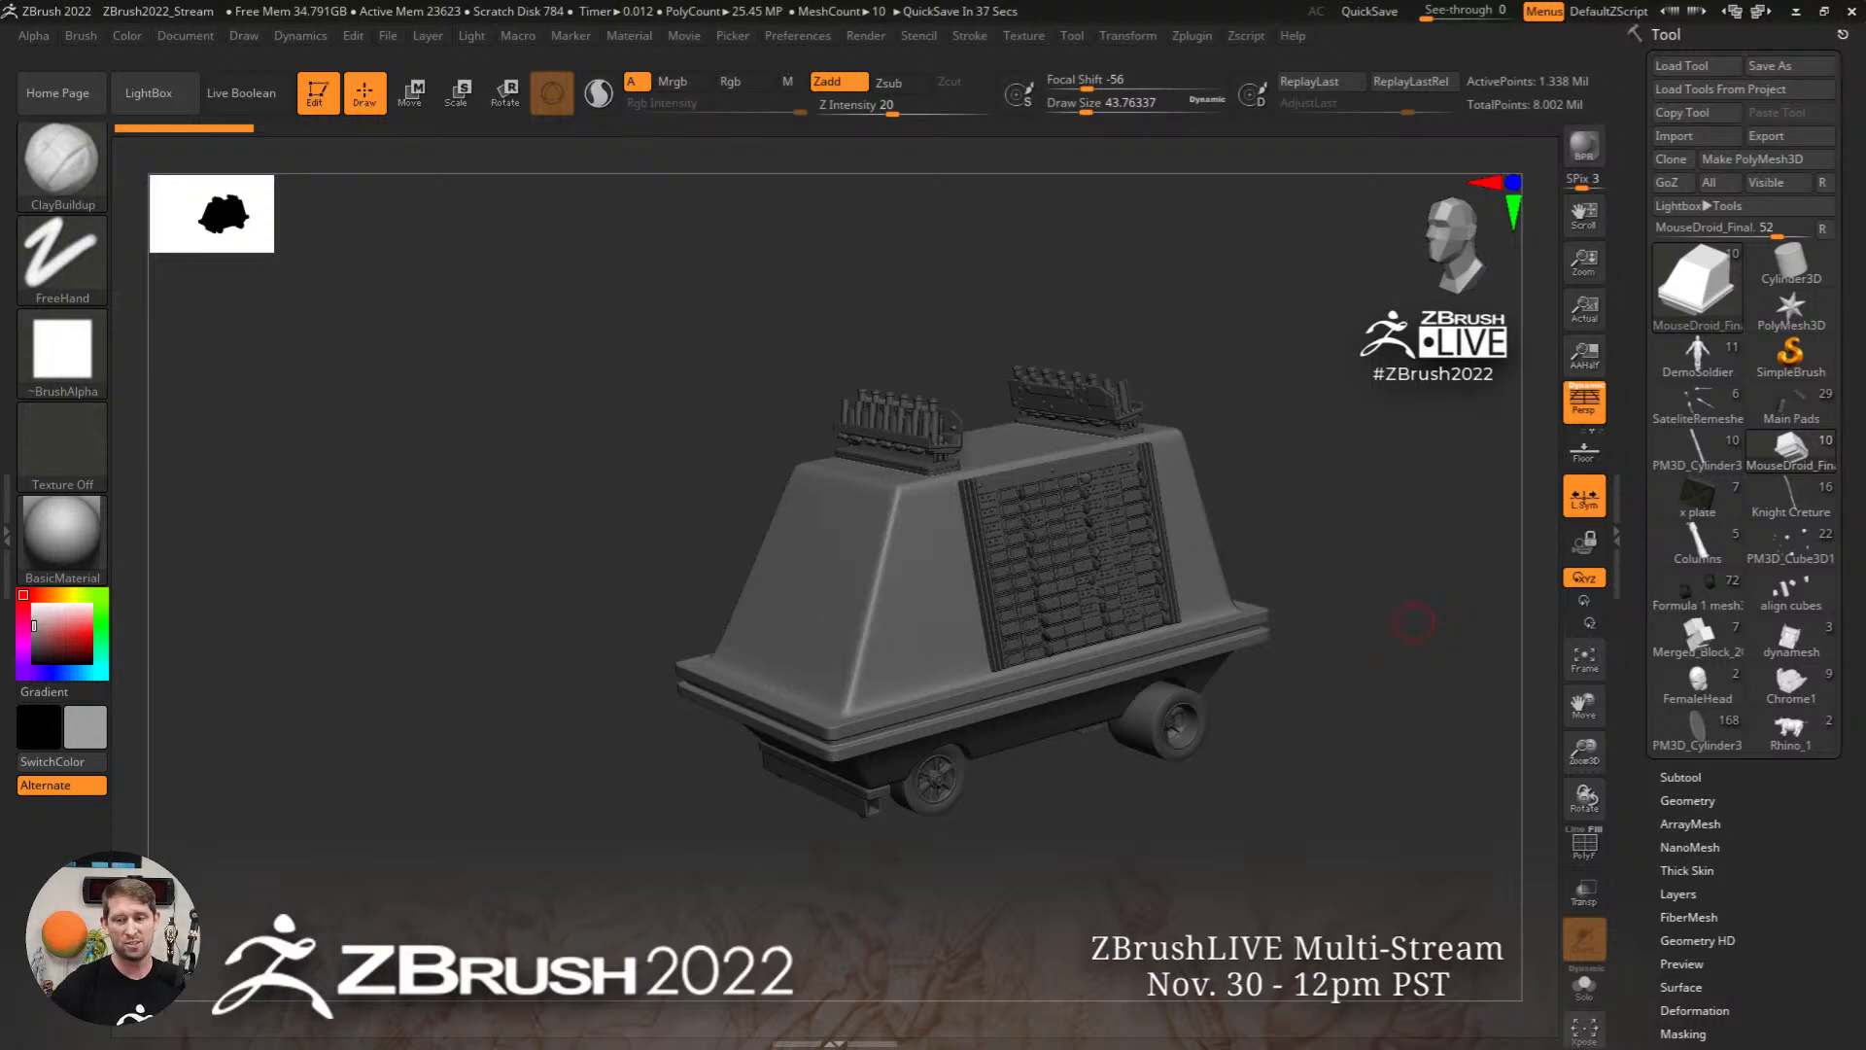
# Step: Open the MouseDroid_Final body subtool in BevelPro
pyautogui.click(1682, 776)
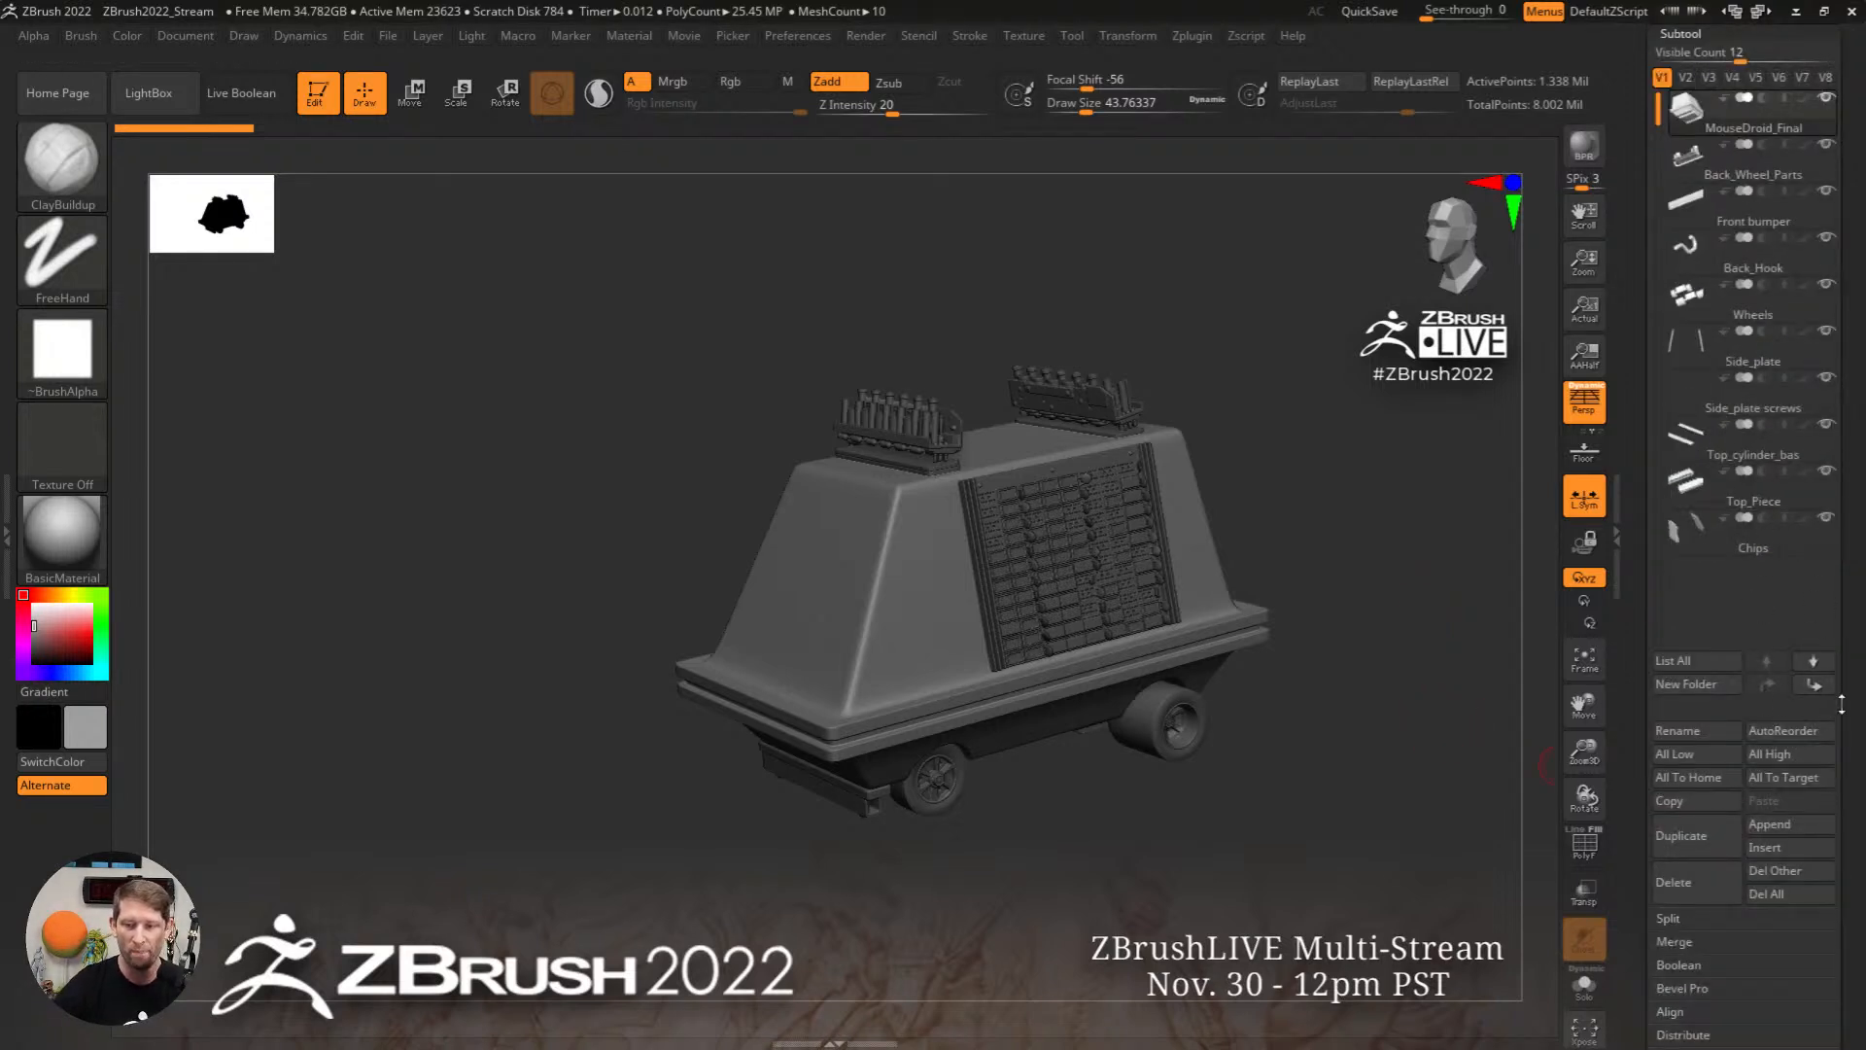
pyautogui.moveTo(1841, 704); pyautogui.dragTo(1827, 578)
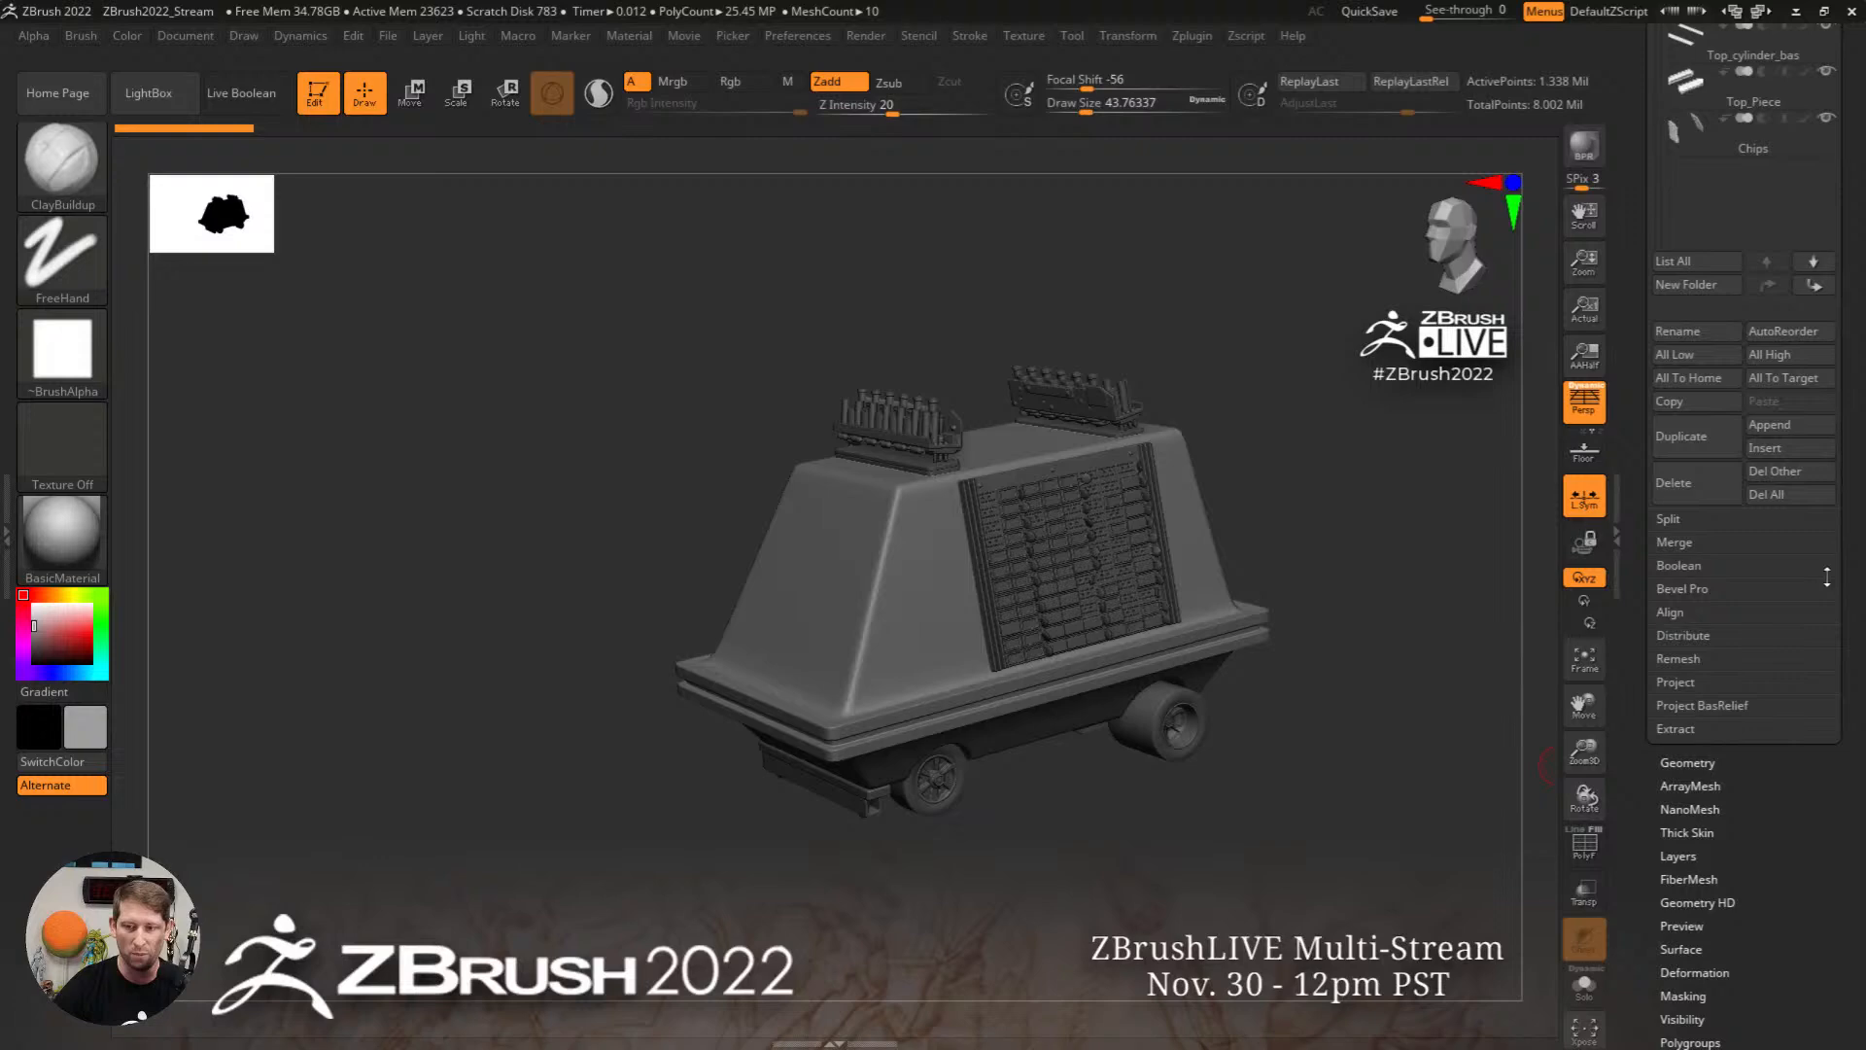
pyautogui.click(1688, 587)
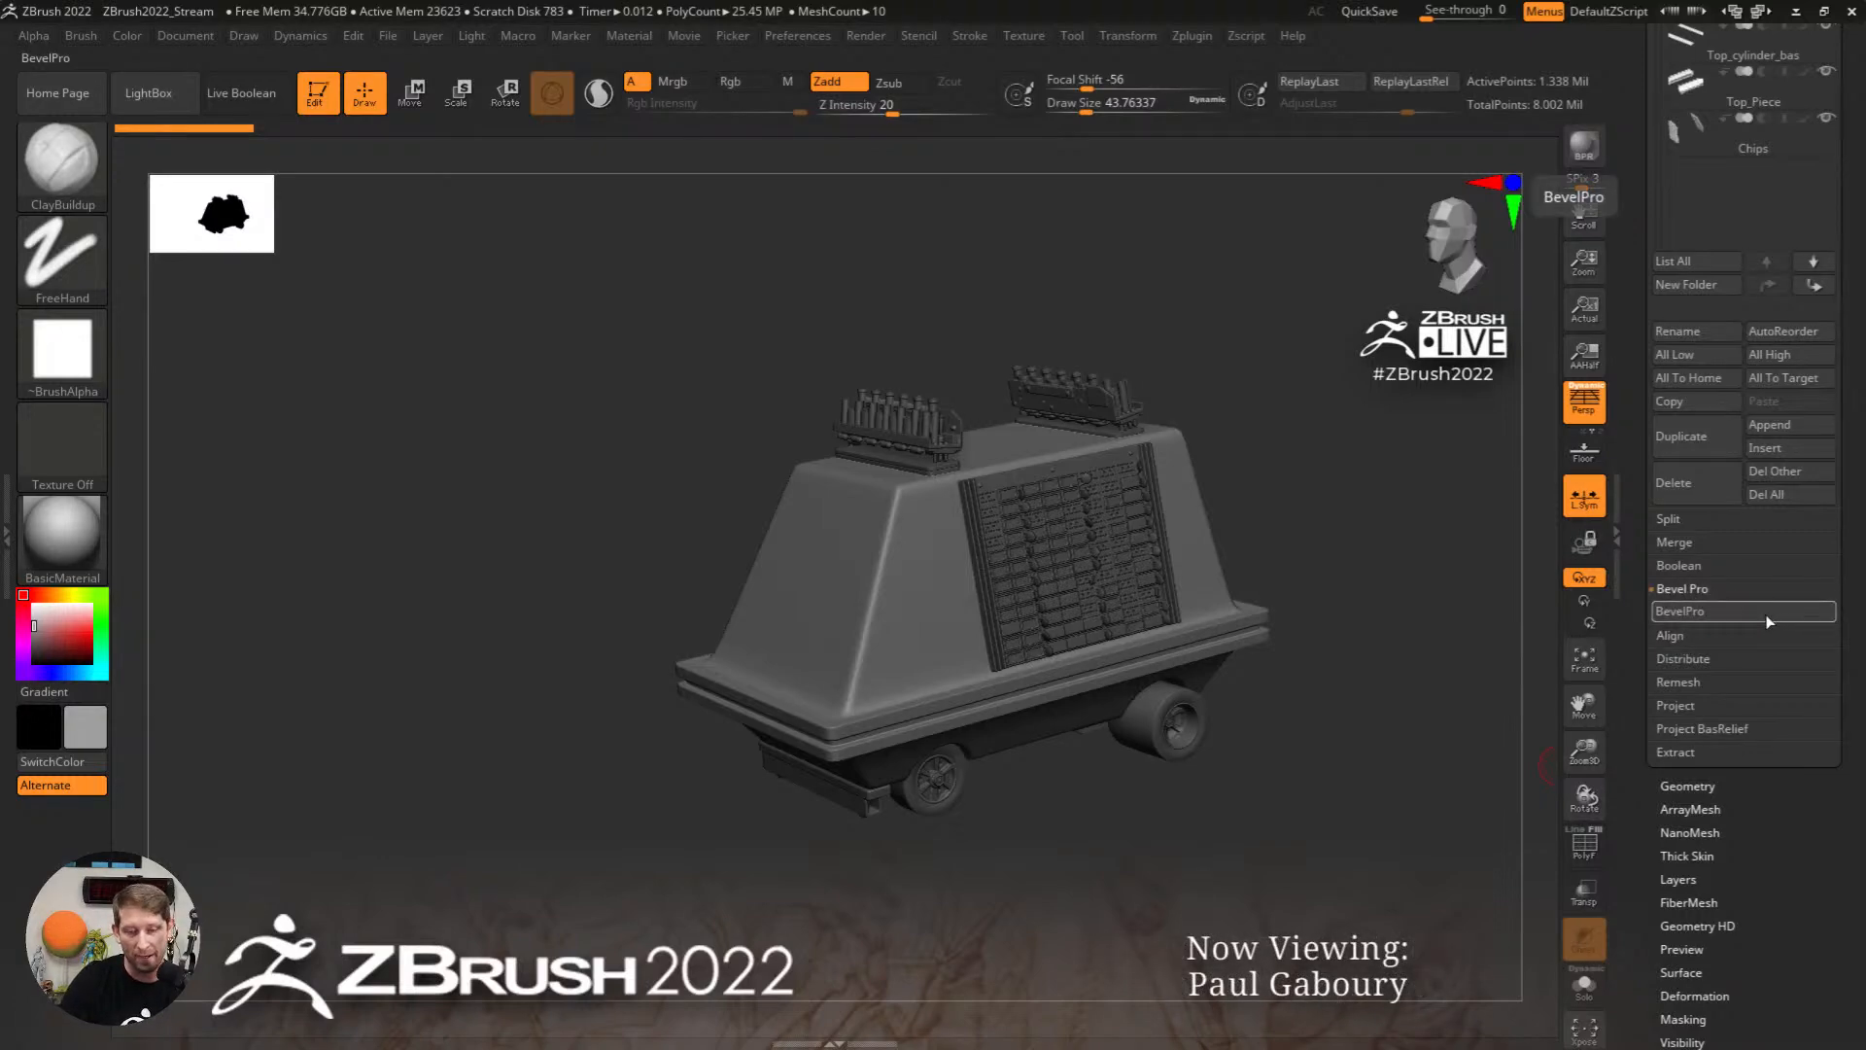
pyautogui.click(1769, 621)
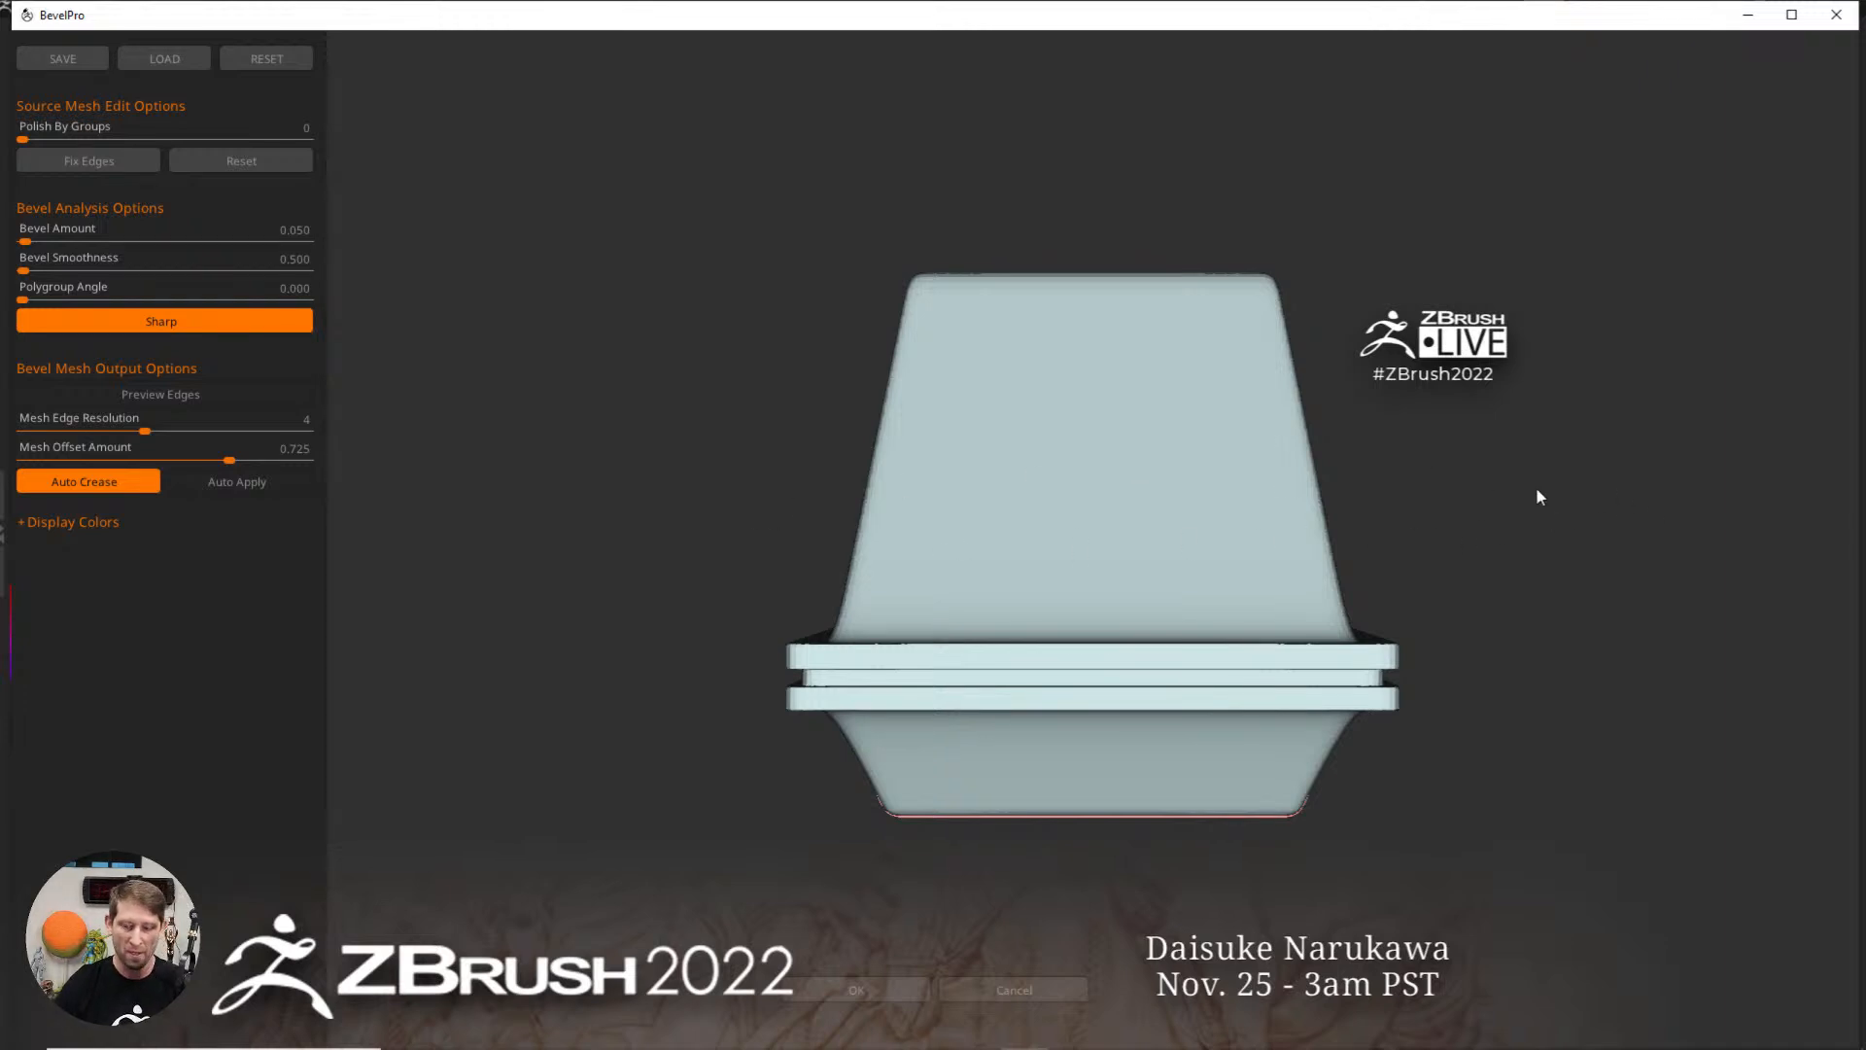
# Step: Apply Polish By Groups to the source mesh to smooth the jagged bevel edges around the wheel wells
pyautogui.moveTo(1642, 536); pyautogui.dragTo(1257, 625)
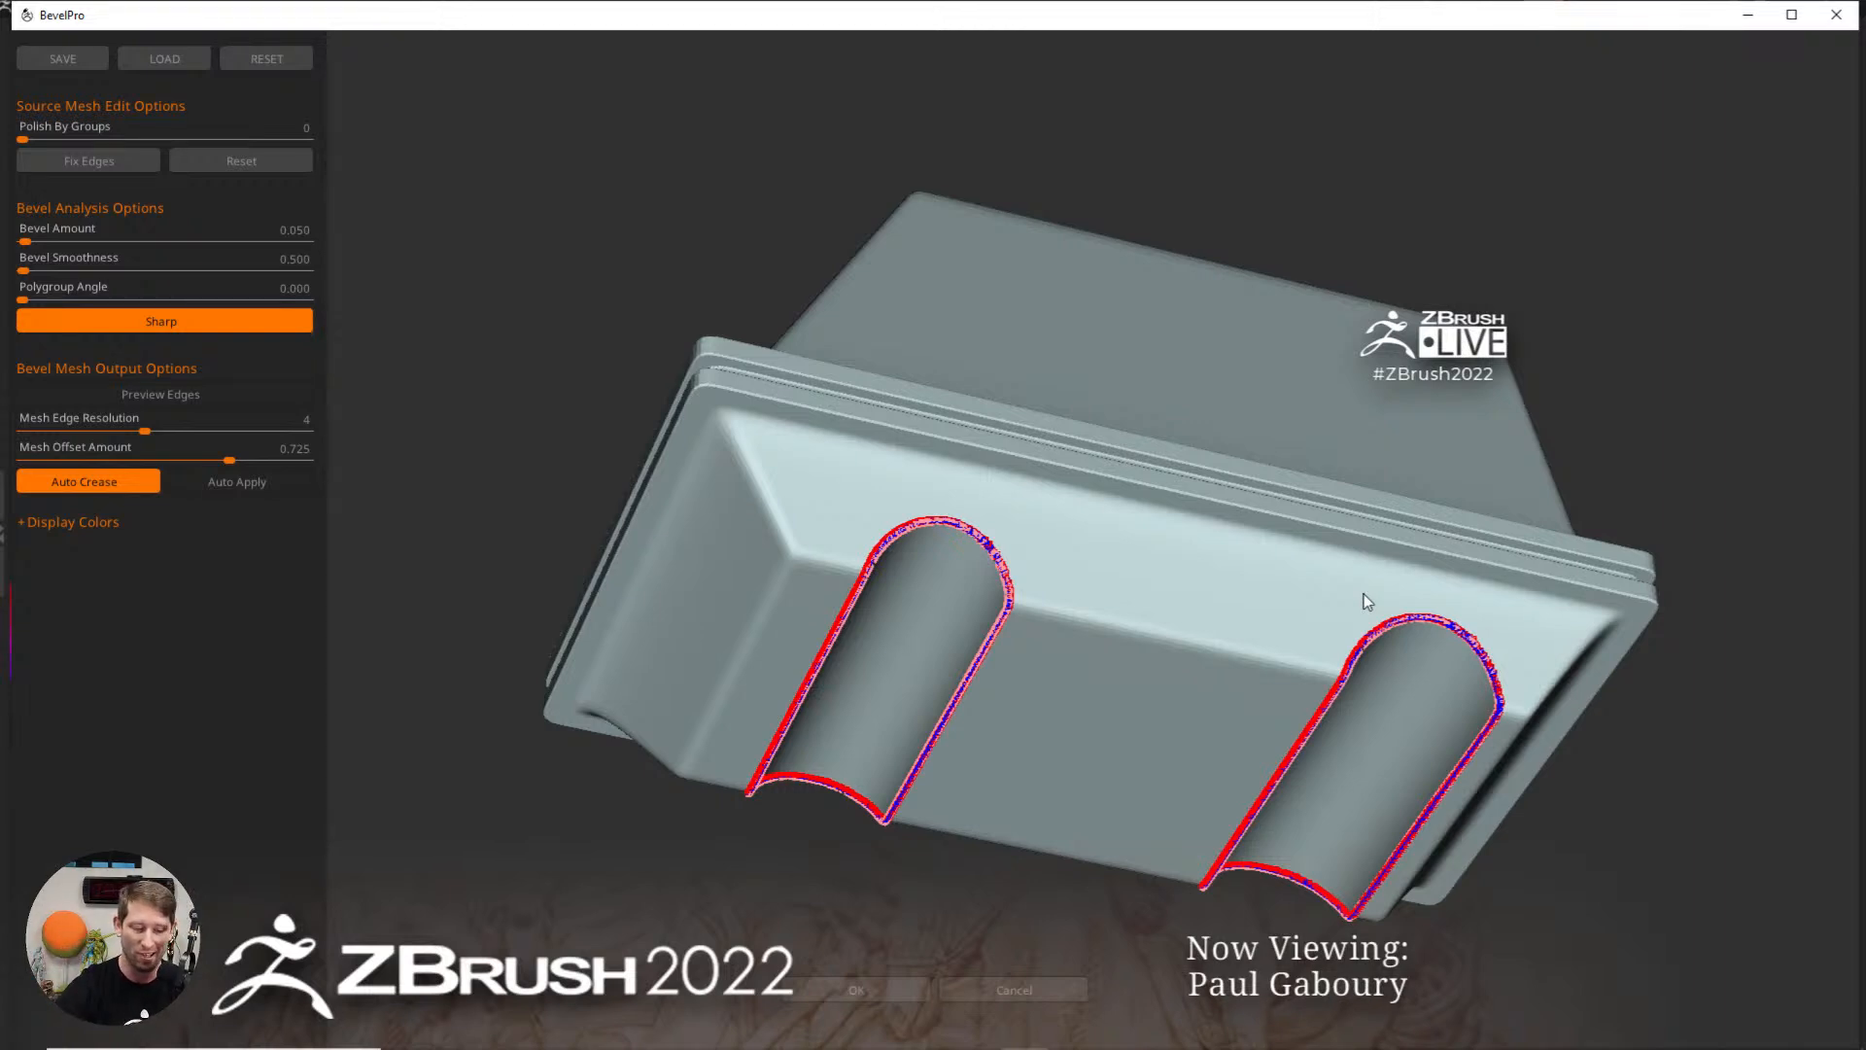
pyautogui.keyDown('alt'); pyautogui.moveTo(1409, 721); pyautogui.dragTo(1128, 650, button='right'); pyautogui.keyUp('alt')
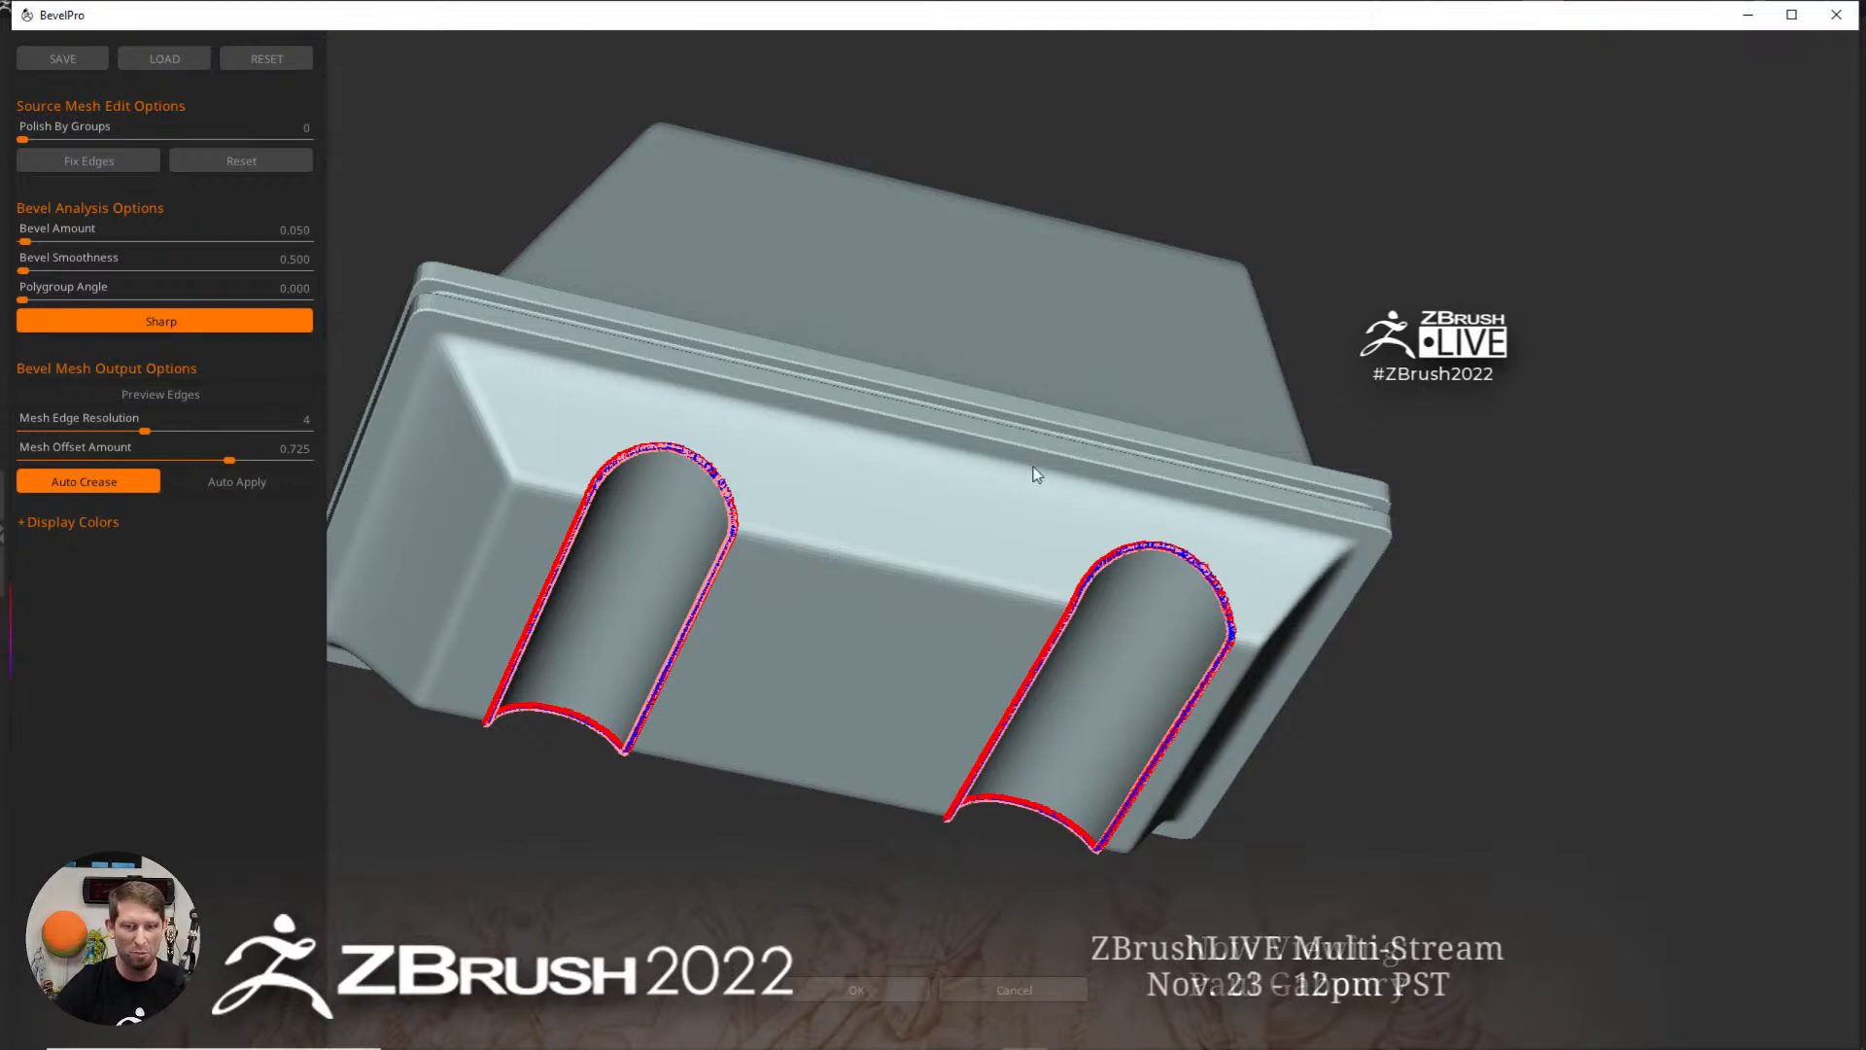
pyautogui.keyDown('ctrl'); pyautogui.moveTo(1193, 562); pyautogui.dragTo(1307, 727, button='right'); pyautogui.keyUp('ctrl')
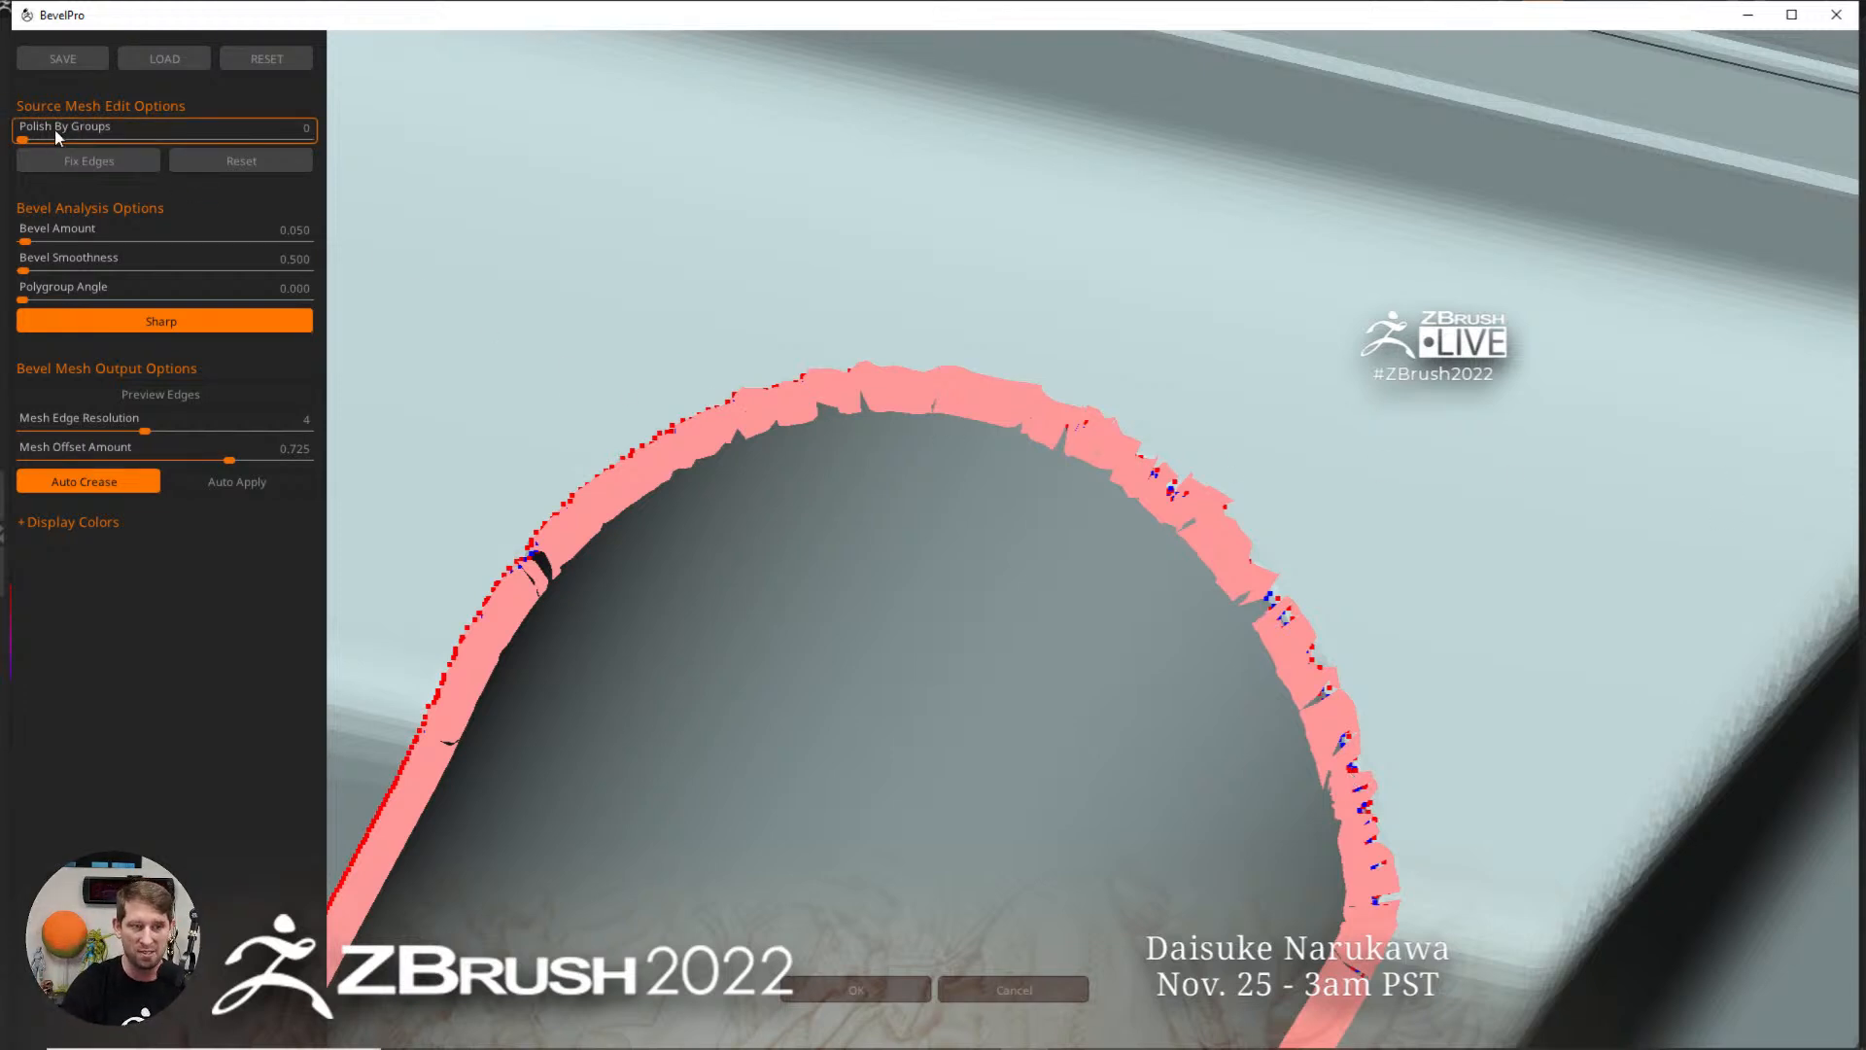
pyautogui.moveTo(58, 132); pyautogui.dragTo(68, 131)
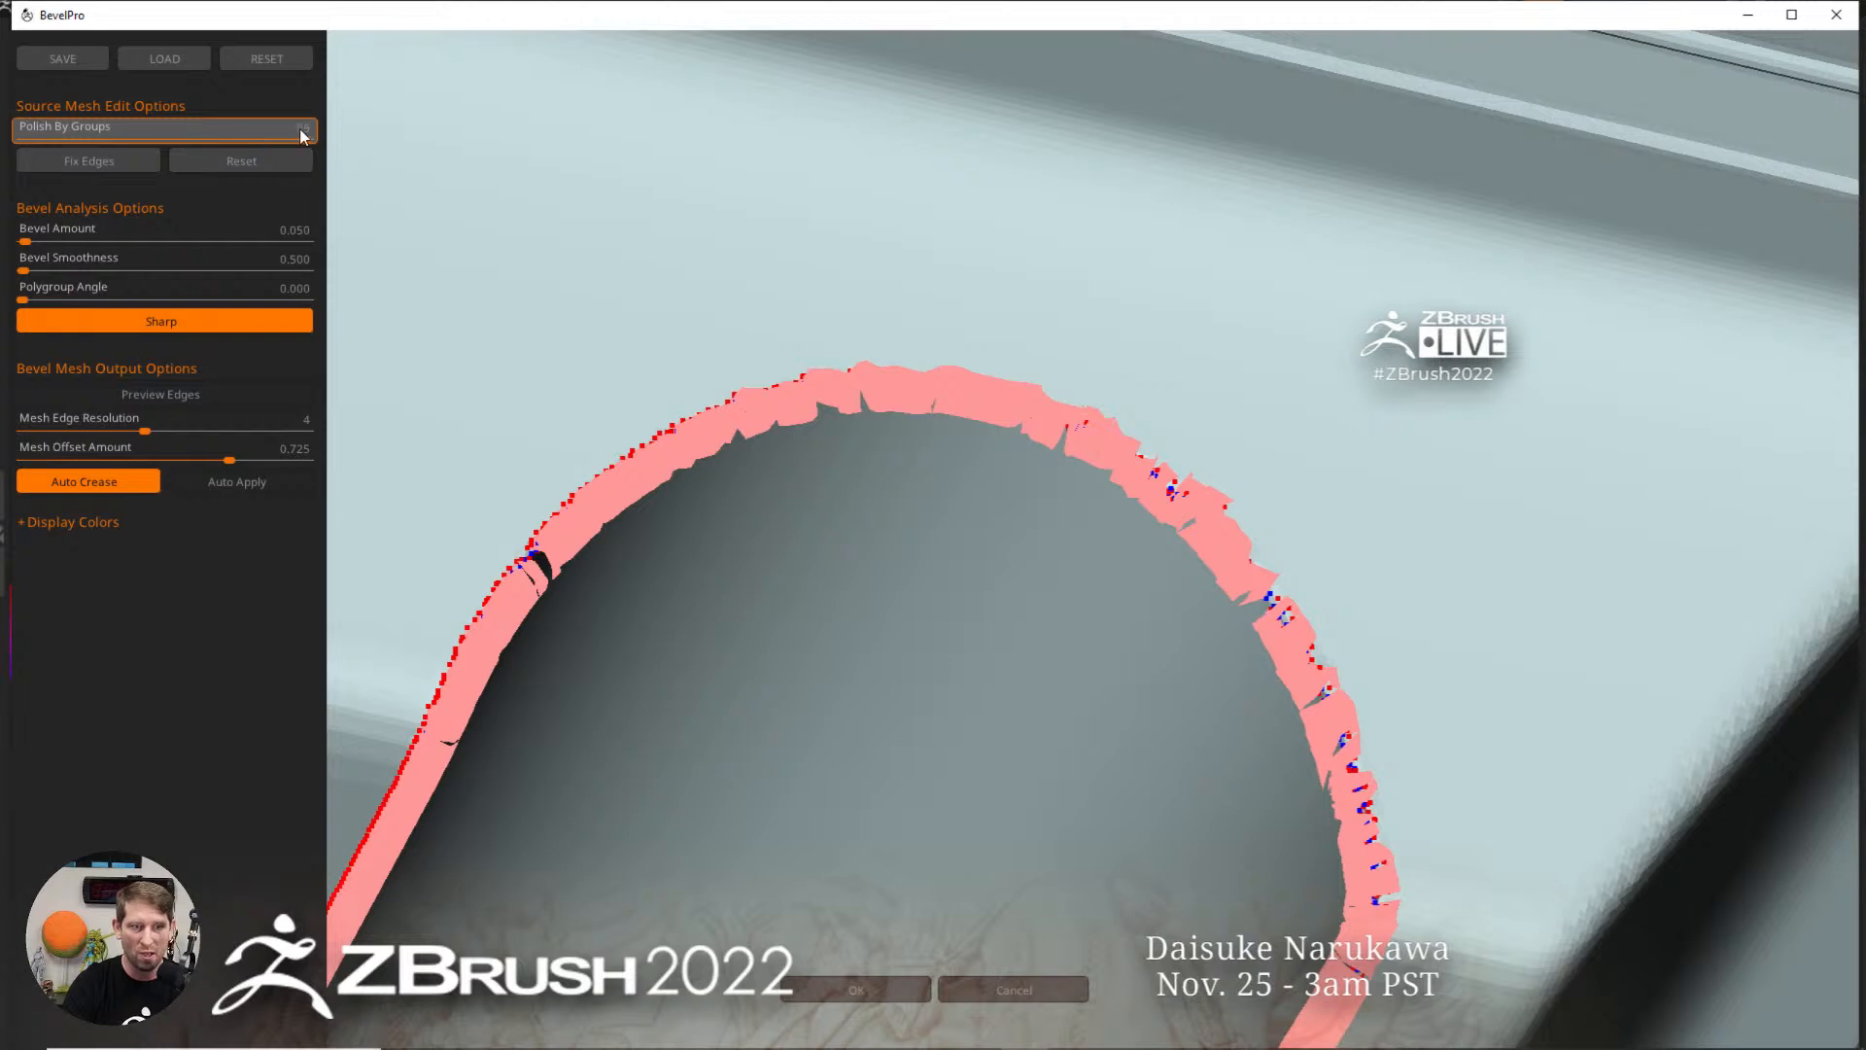
pyautogui.moveTo(315, 136); pyautogui.dragTo(377, 177)
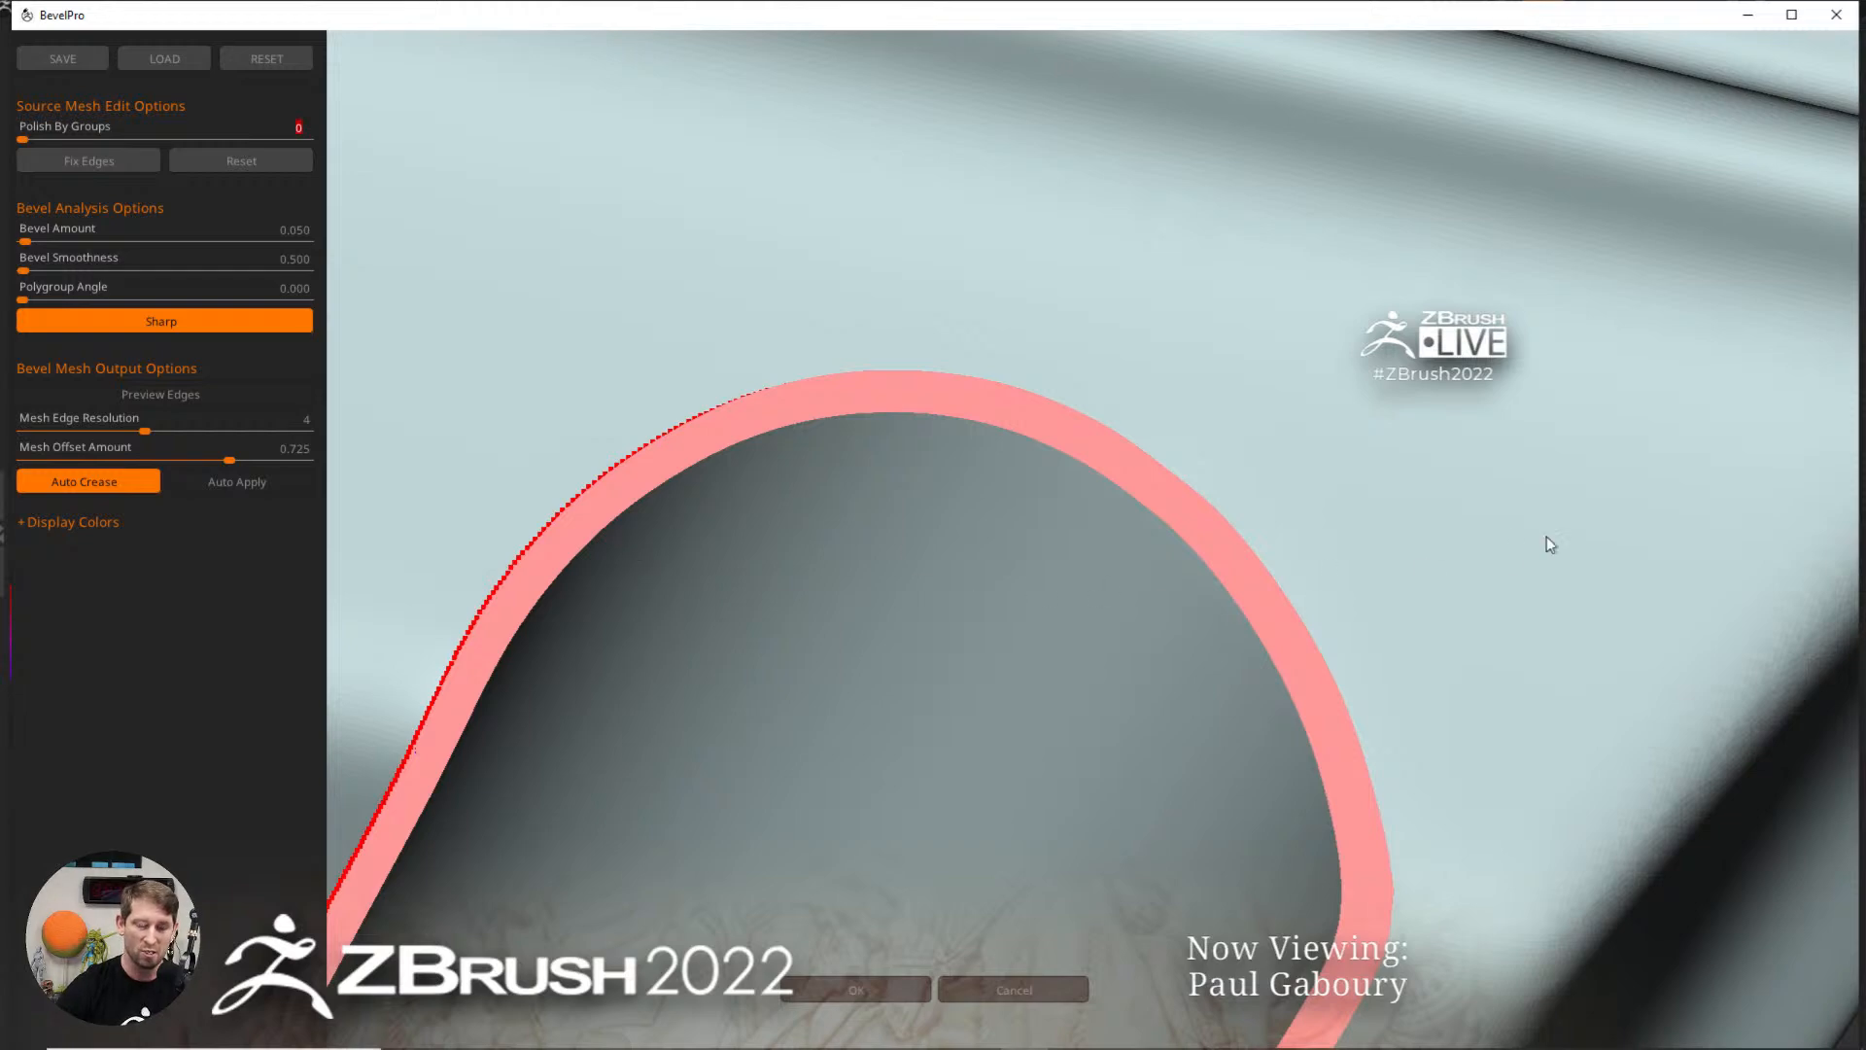
# Step: Lower the Mesh Offset Amount to 0.637 and further to 0.467, checking the bevel outline at the wheel-well arch
pyautogui.keyDown('ctrl'); pyautogui.moveTo(1416, 641); pyautogui.dragTo(988, 555, button='right'); pyautogui.keyUp('ctrl')
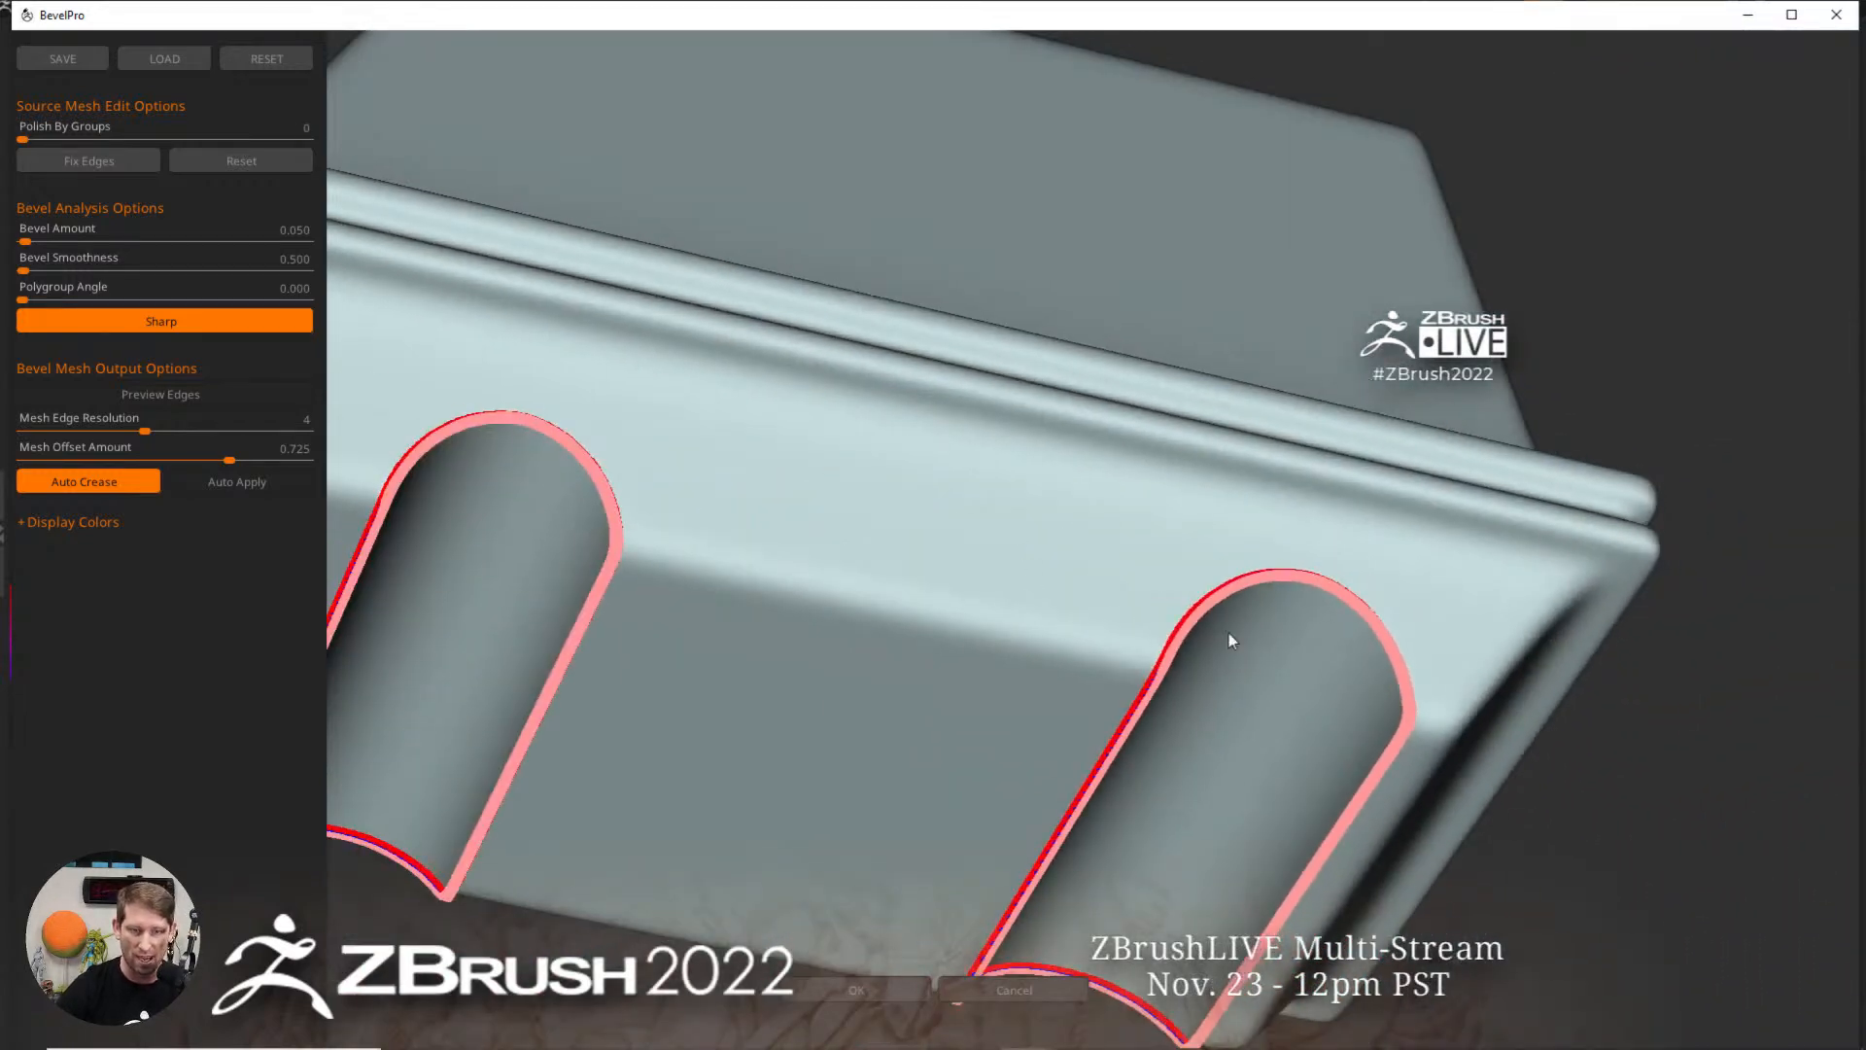
pyautogui.moveTo(1229, 634); pyautogui.dragTo(1193, 650, button='right')
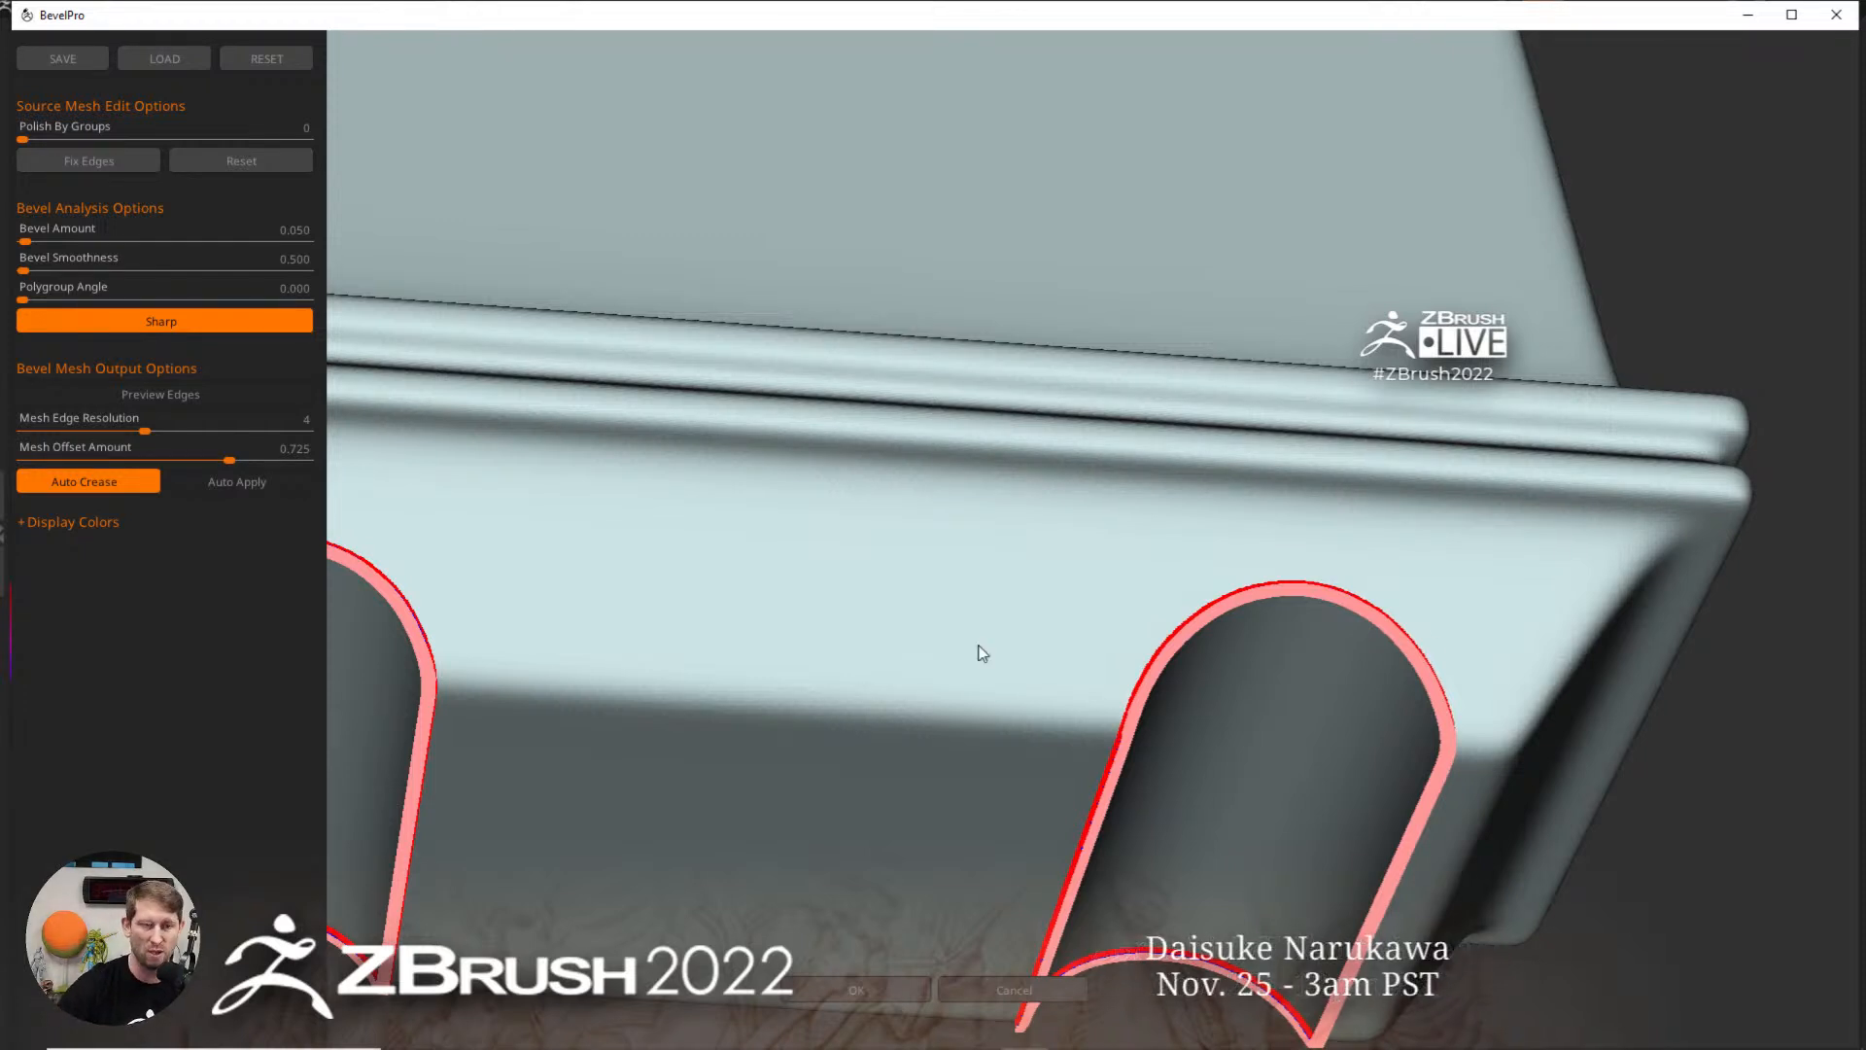
pyautogui.moveTo(231, 454); pyautogui.dragTo(203, 456)
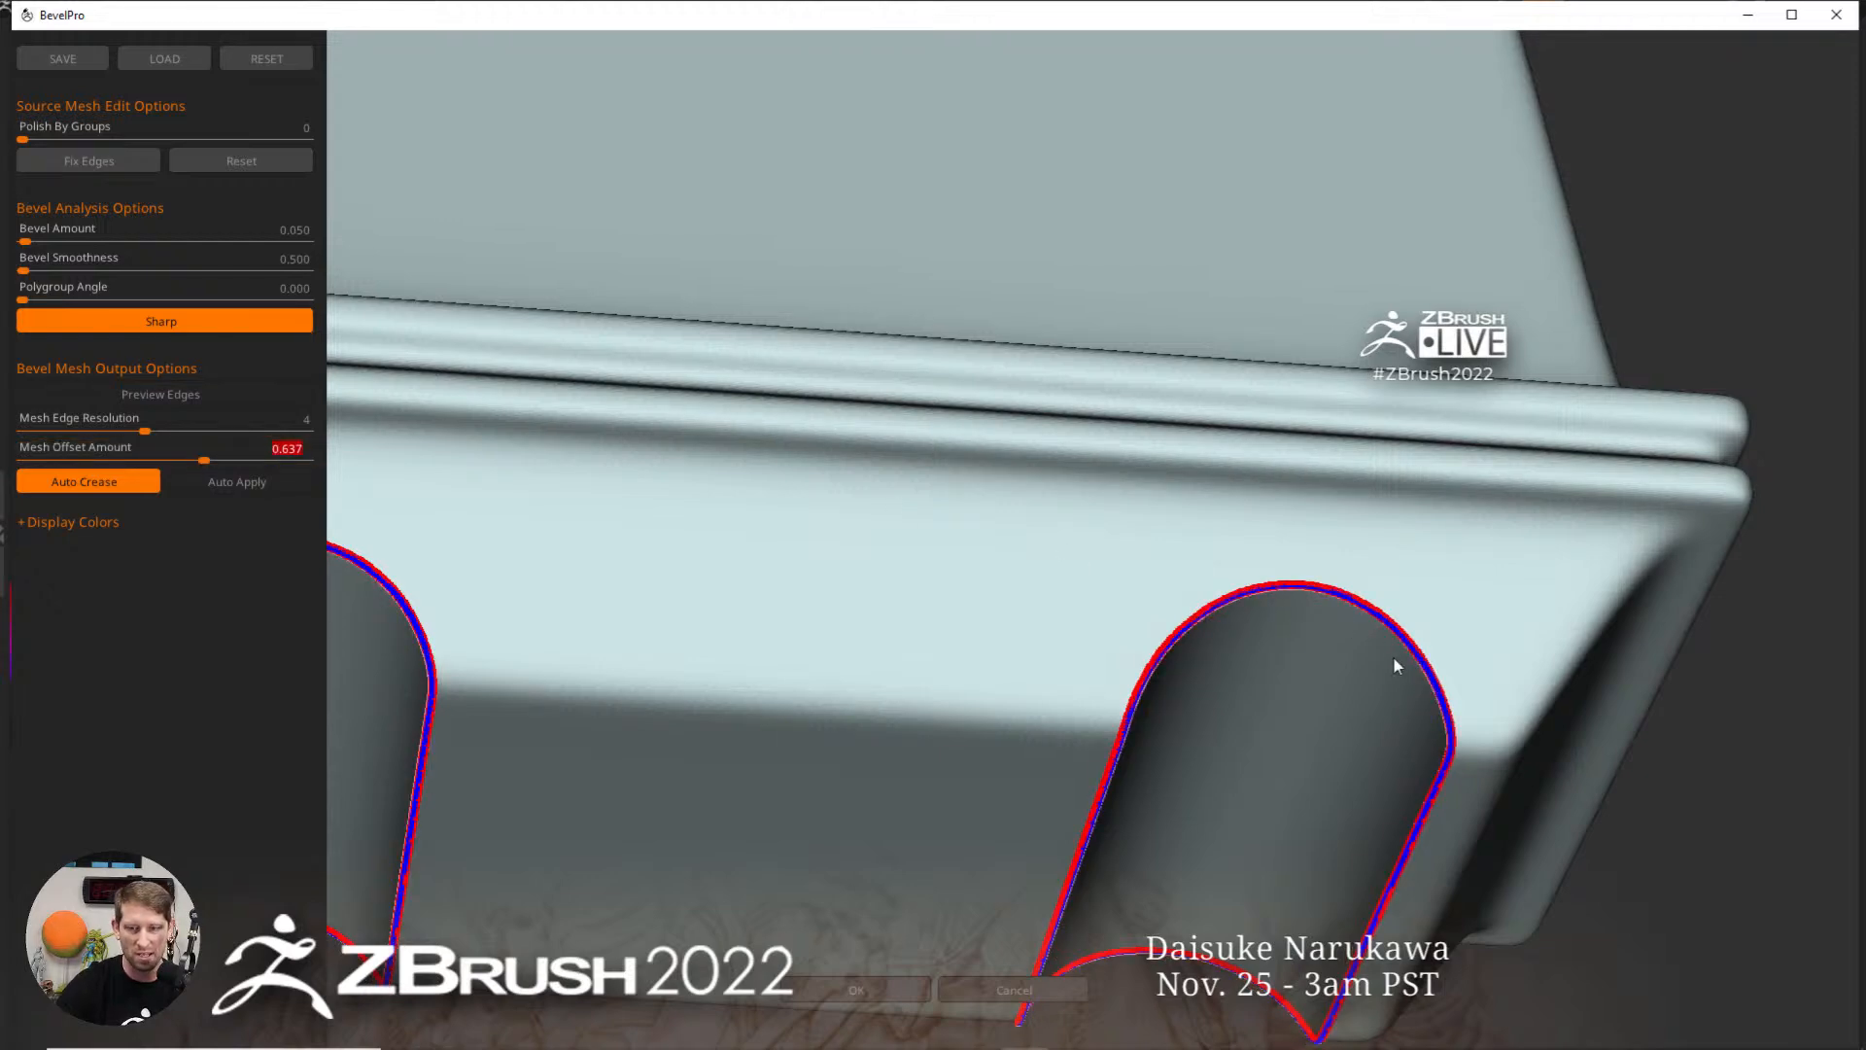
pyautogui.moveTo(1394, 657); pyautogui.dragTo(1157, 635)
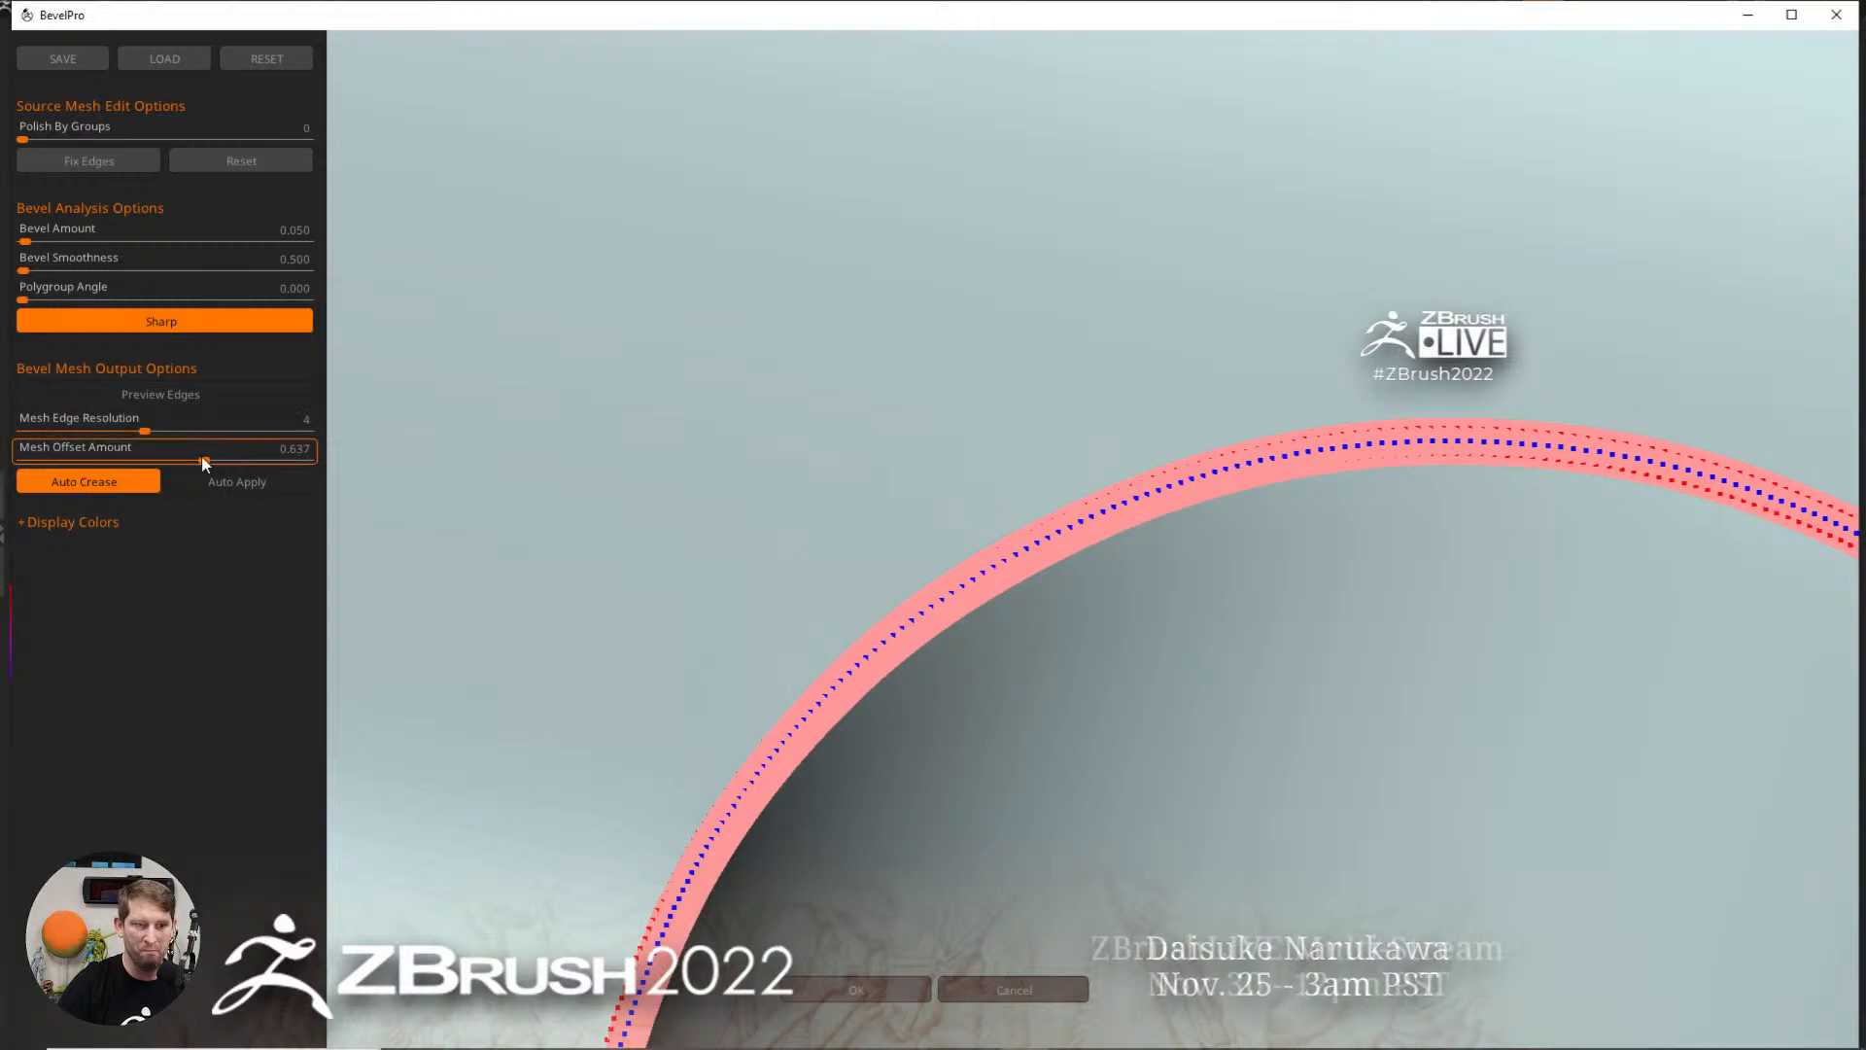
pyautogui.moveTo(202, 457); pyautogui.dragTo(158, 459)
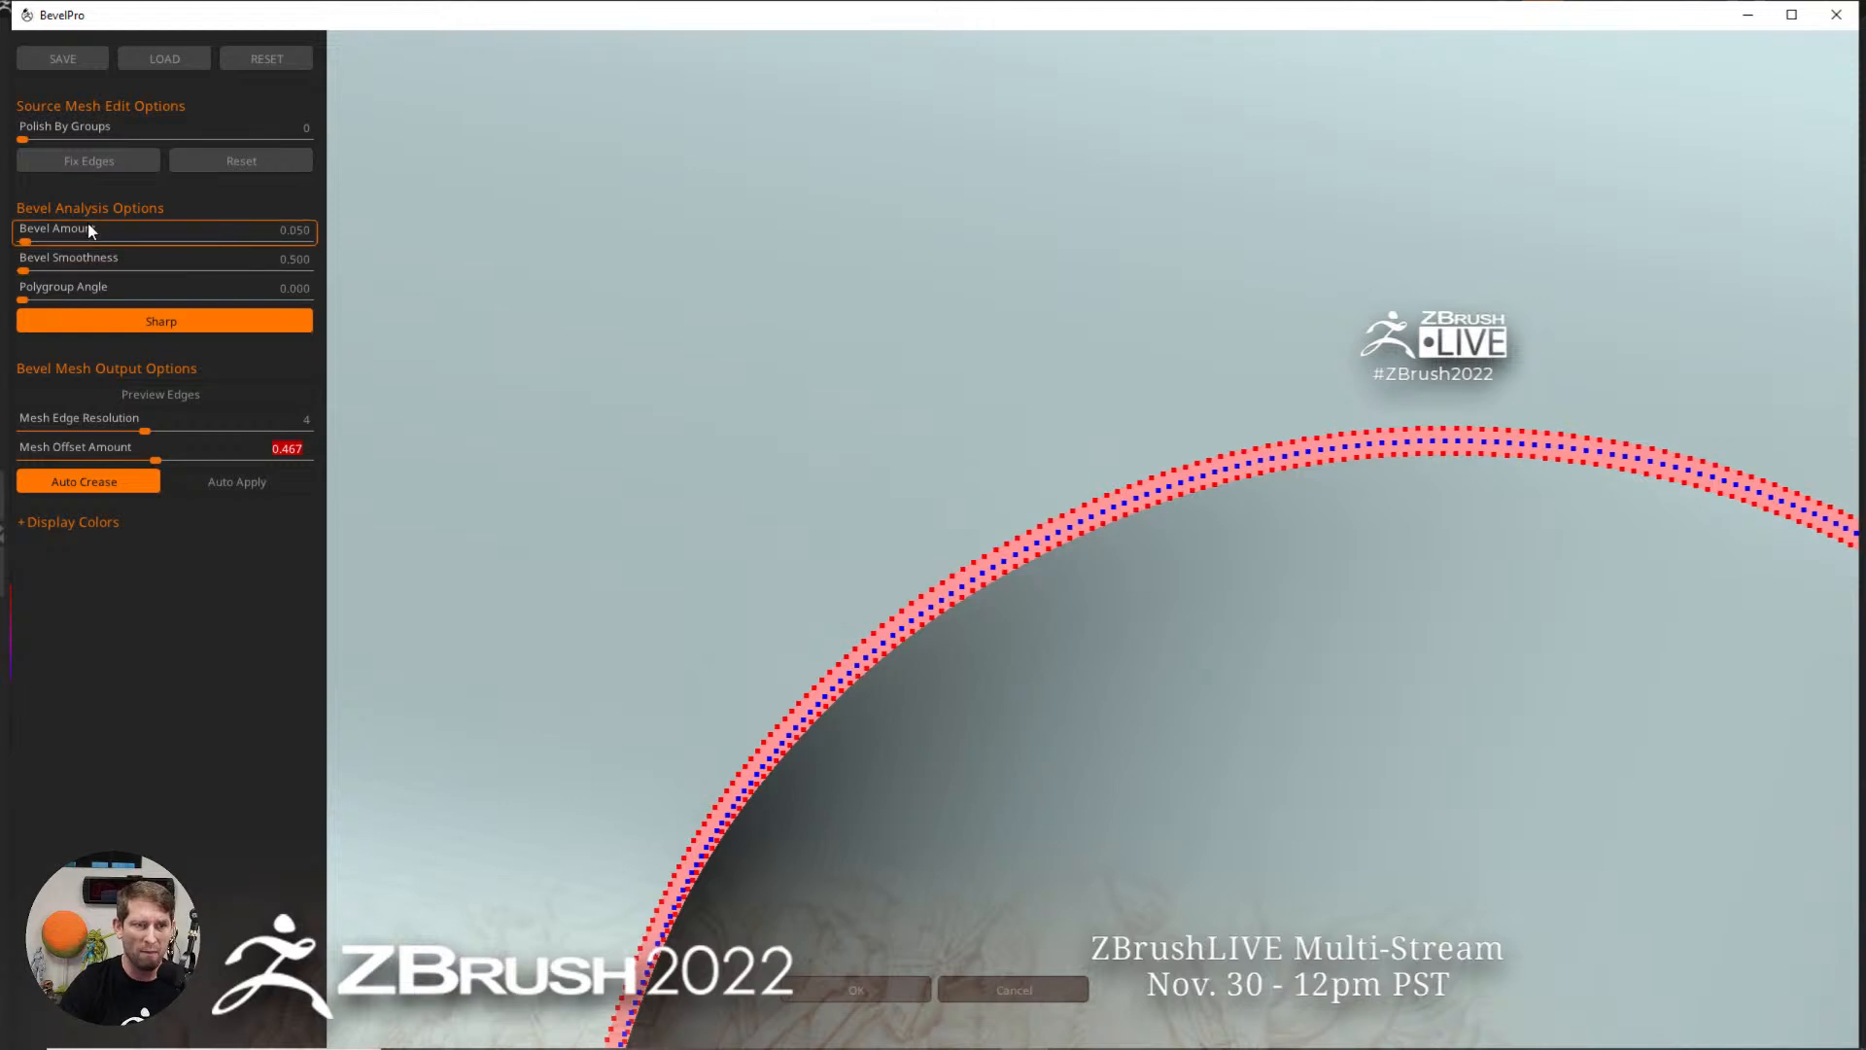
# Step: Set the Bevel Amount to 1 and check the widened bevel around both wheel wells from below
pyautogui.moveTo(30, 241); pyautogui.dragTo(20, 241)
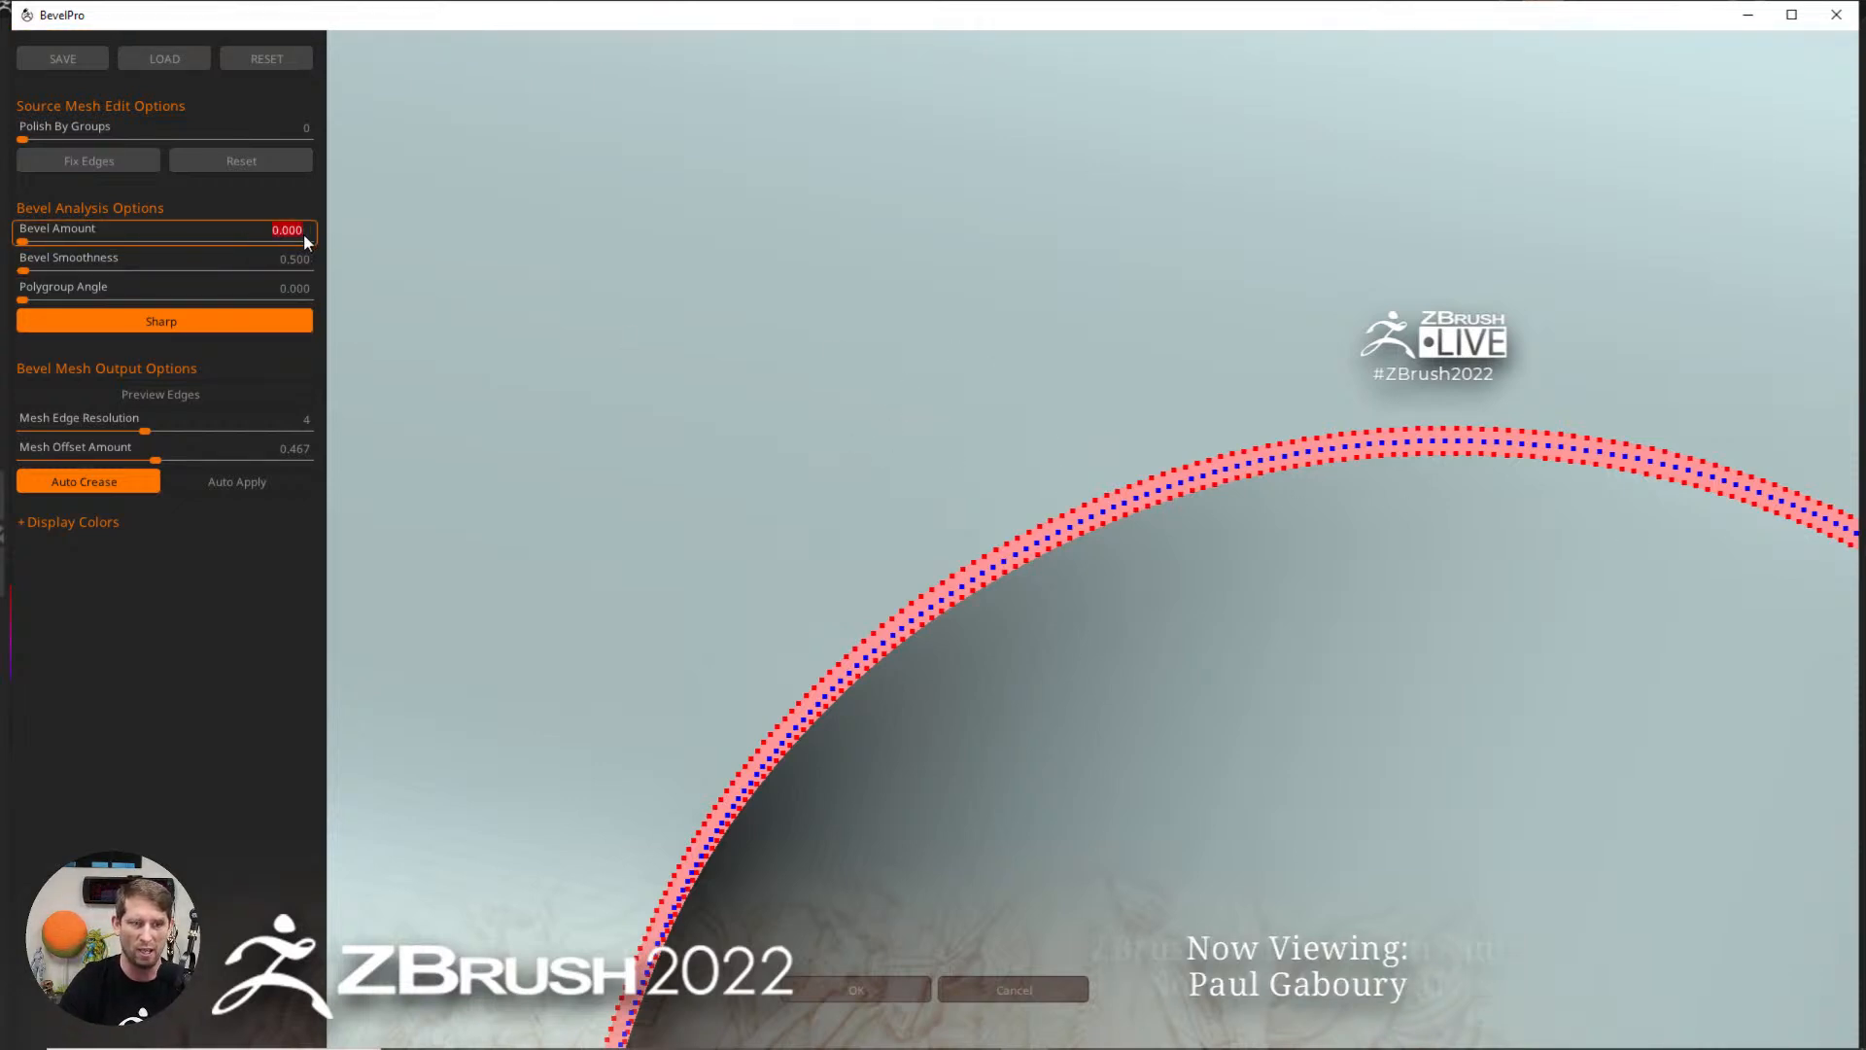
pyautogui.write('1')
pyautogui.press('Return')
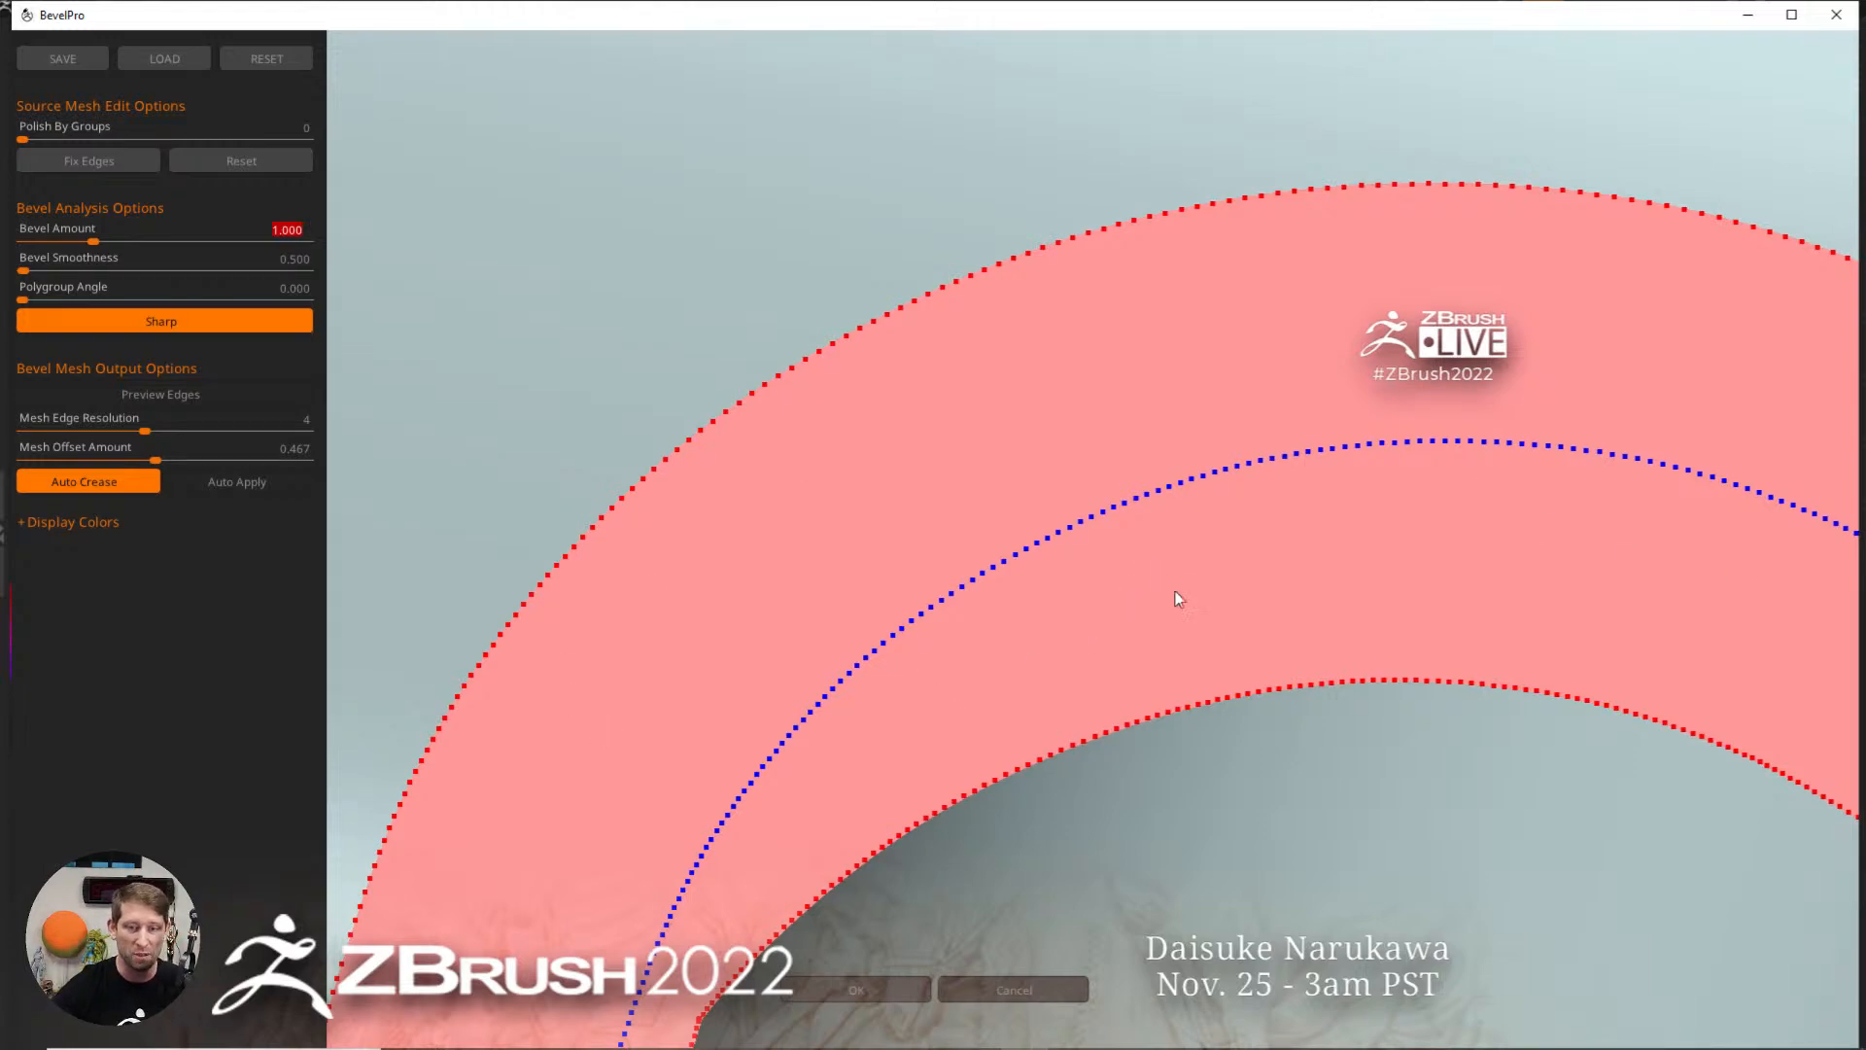
pyautogui.scroll(-10, 1283, 639)
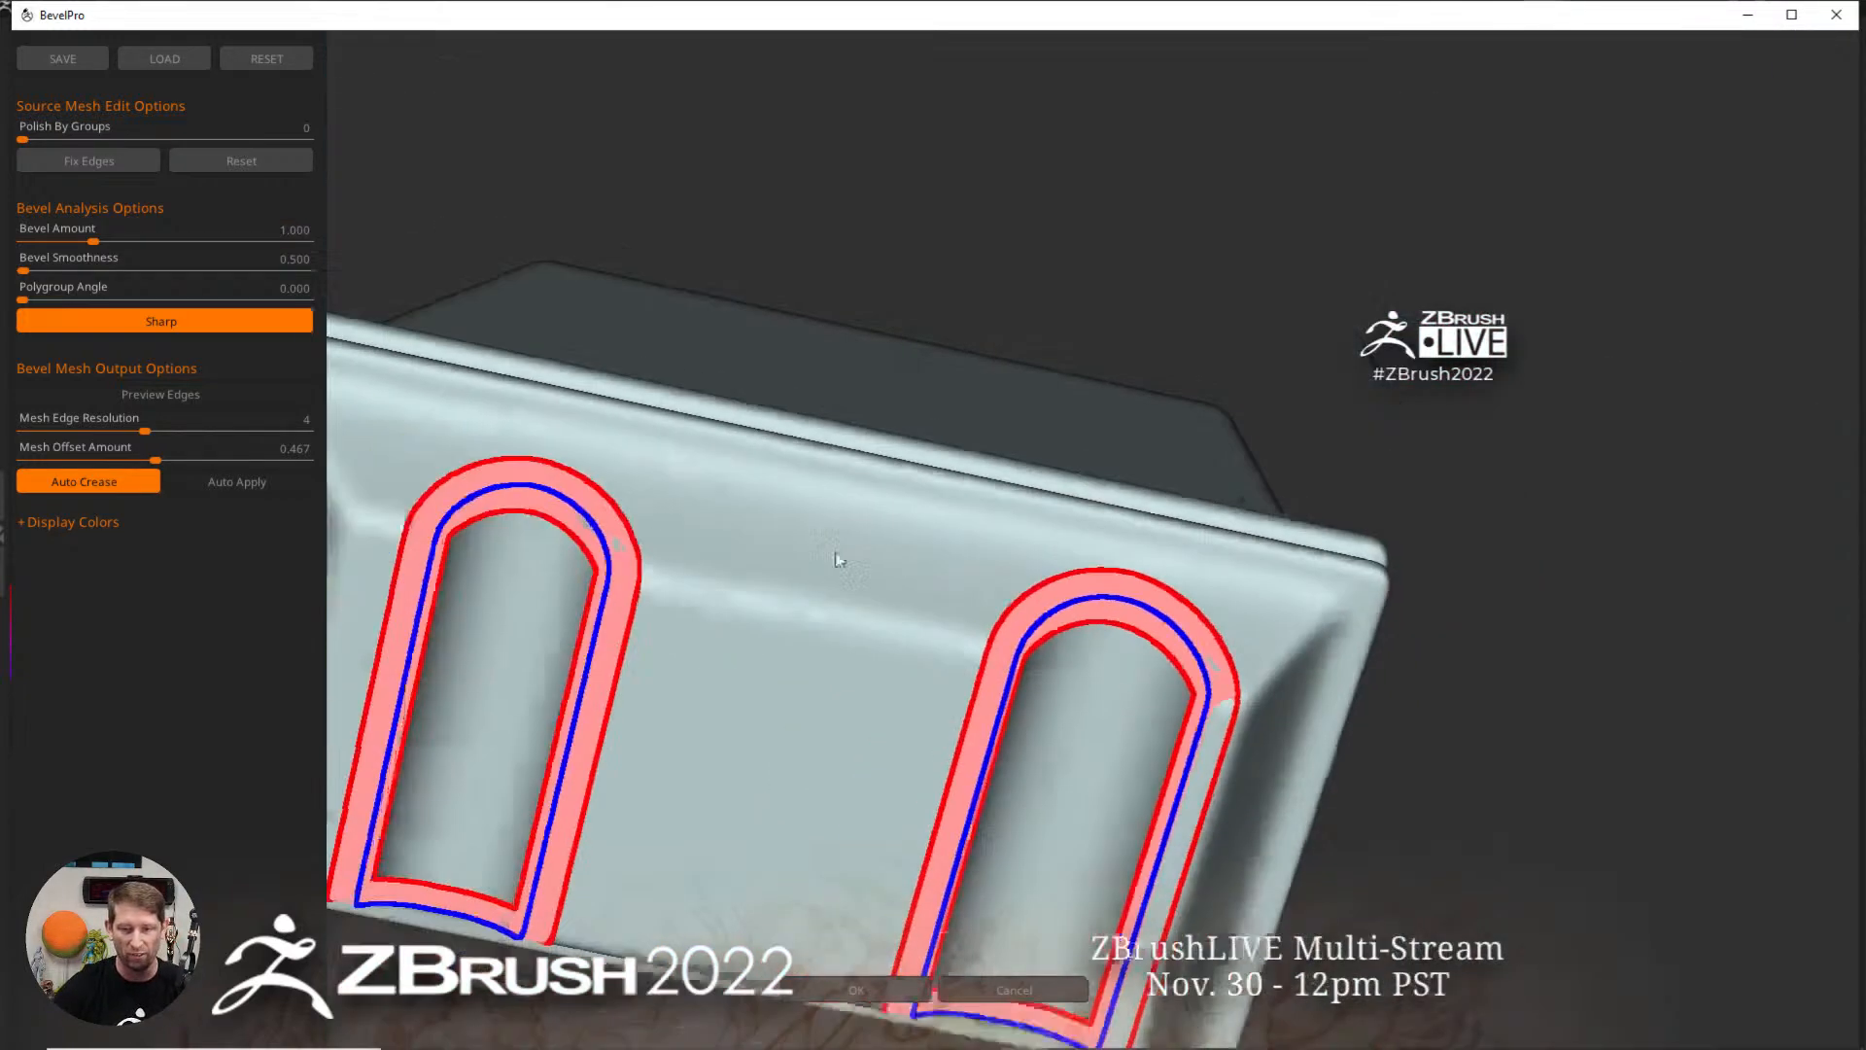
pyautogui.keyDown('alt'); pyautogui.moveTo(1169, 779); pyautogui.dragTo(1079, 632, button='right'); pyautogui.keyUp('alt')
pyautogui.moveTo(1064, 768); pyautogui.dragTo(1082, 641, button='right')
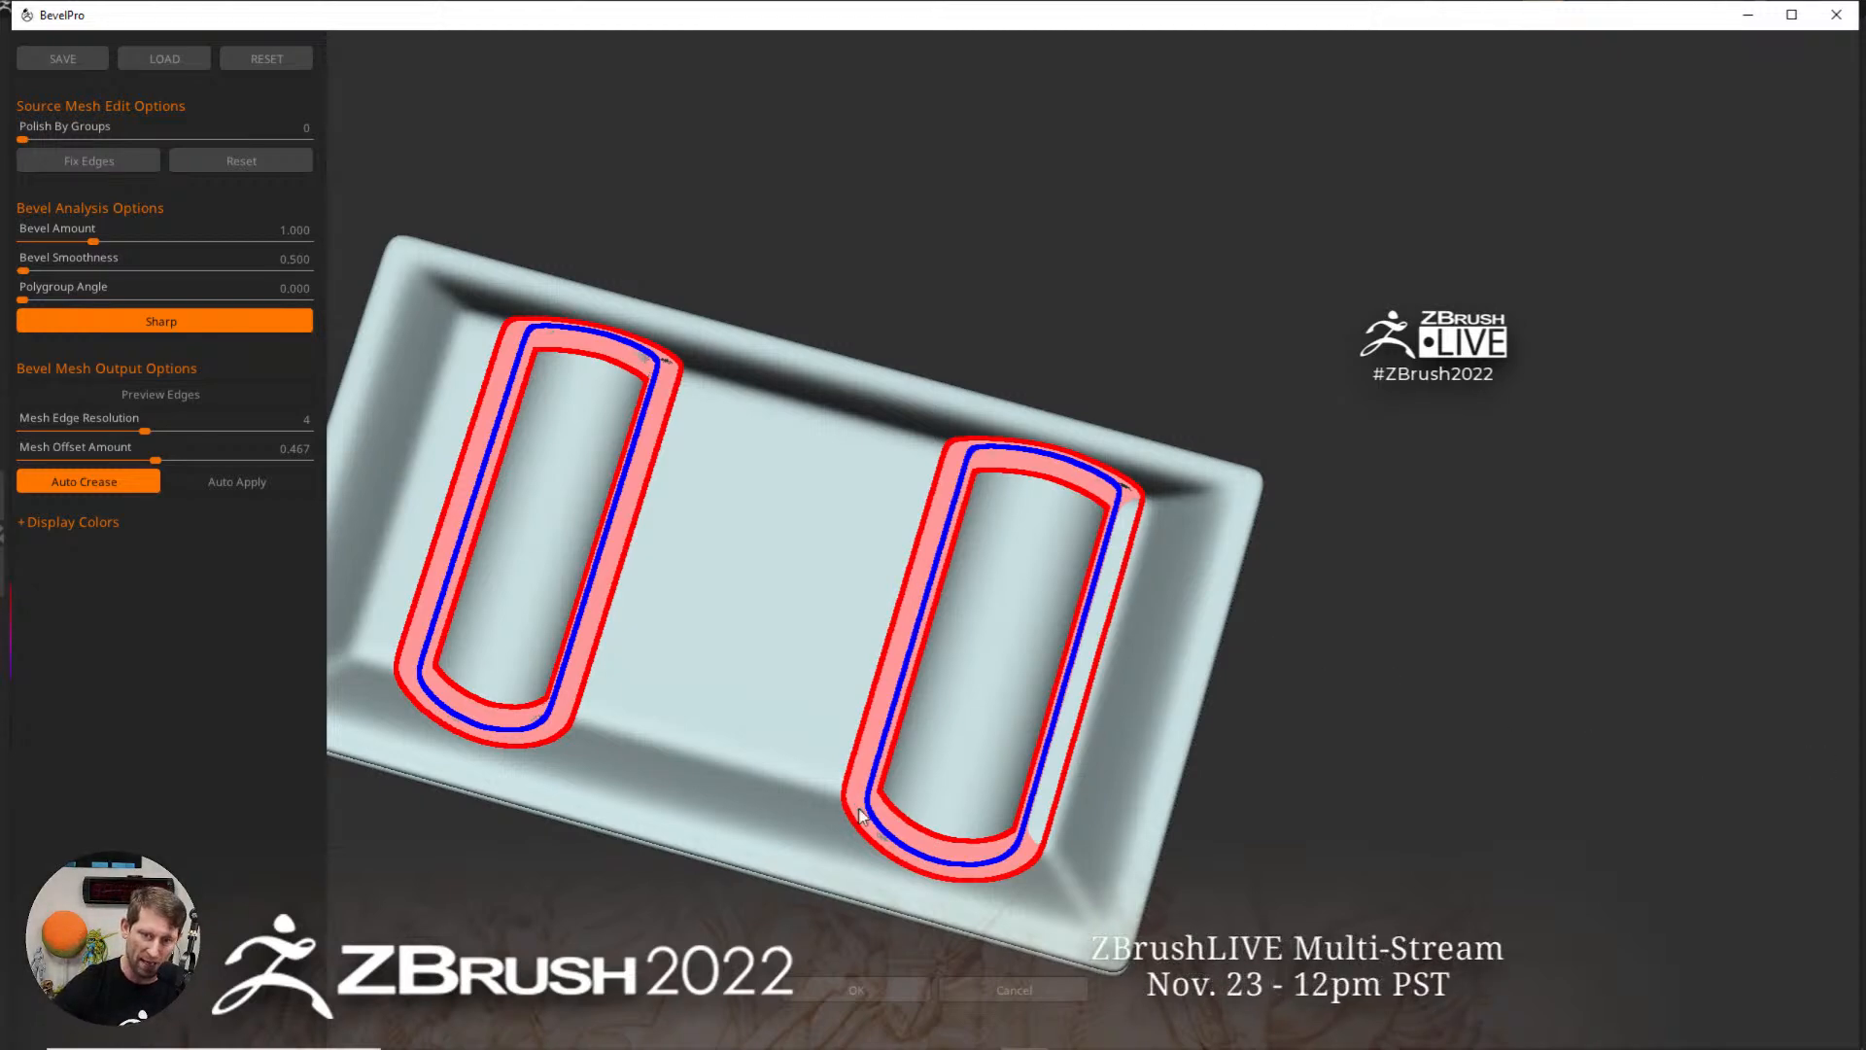
pyautogui.moveTo(1016, 866); pyautogui.dragTo(1028, 829)
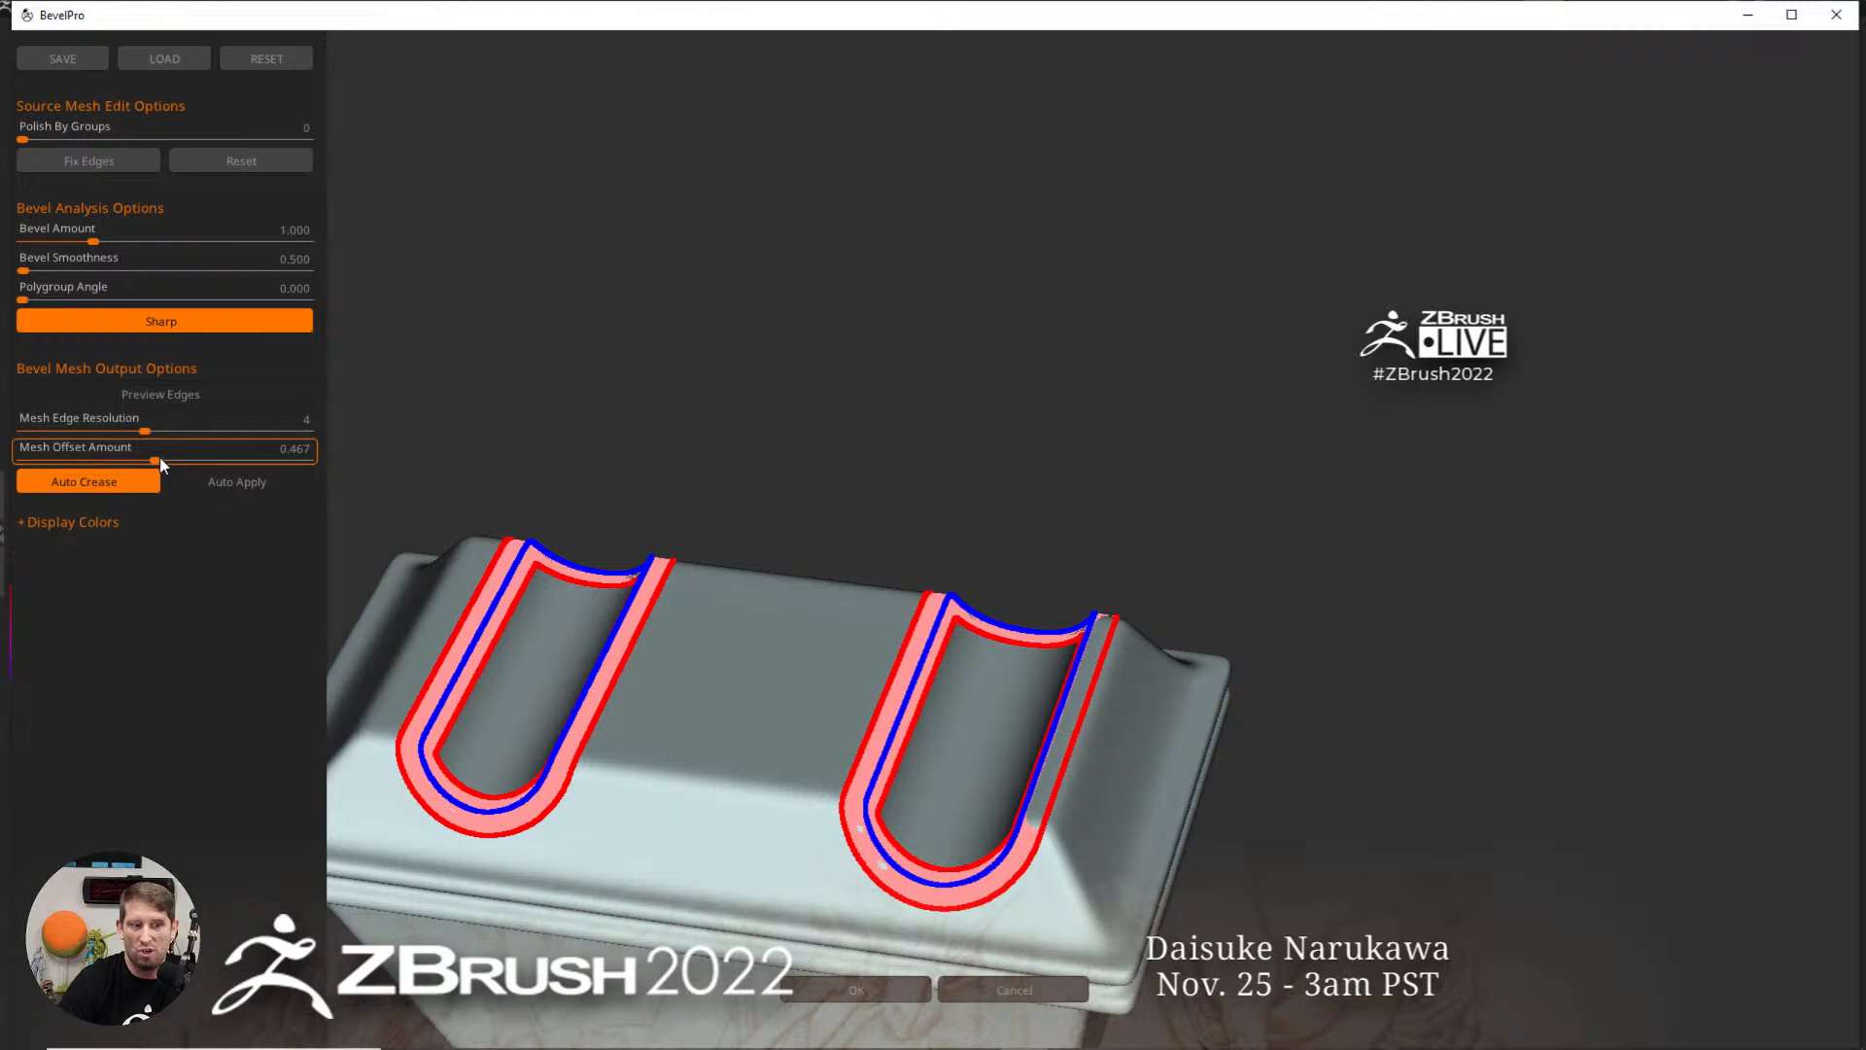
# Step: Set the Mesh Offset Amount to 0.688 and enable Auto Apply to show the bevels cut into the wheel wells
pyautogui.moveTo(159, 457); pyautogui.dragTo(221, 461)
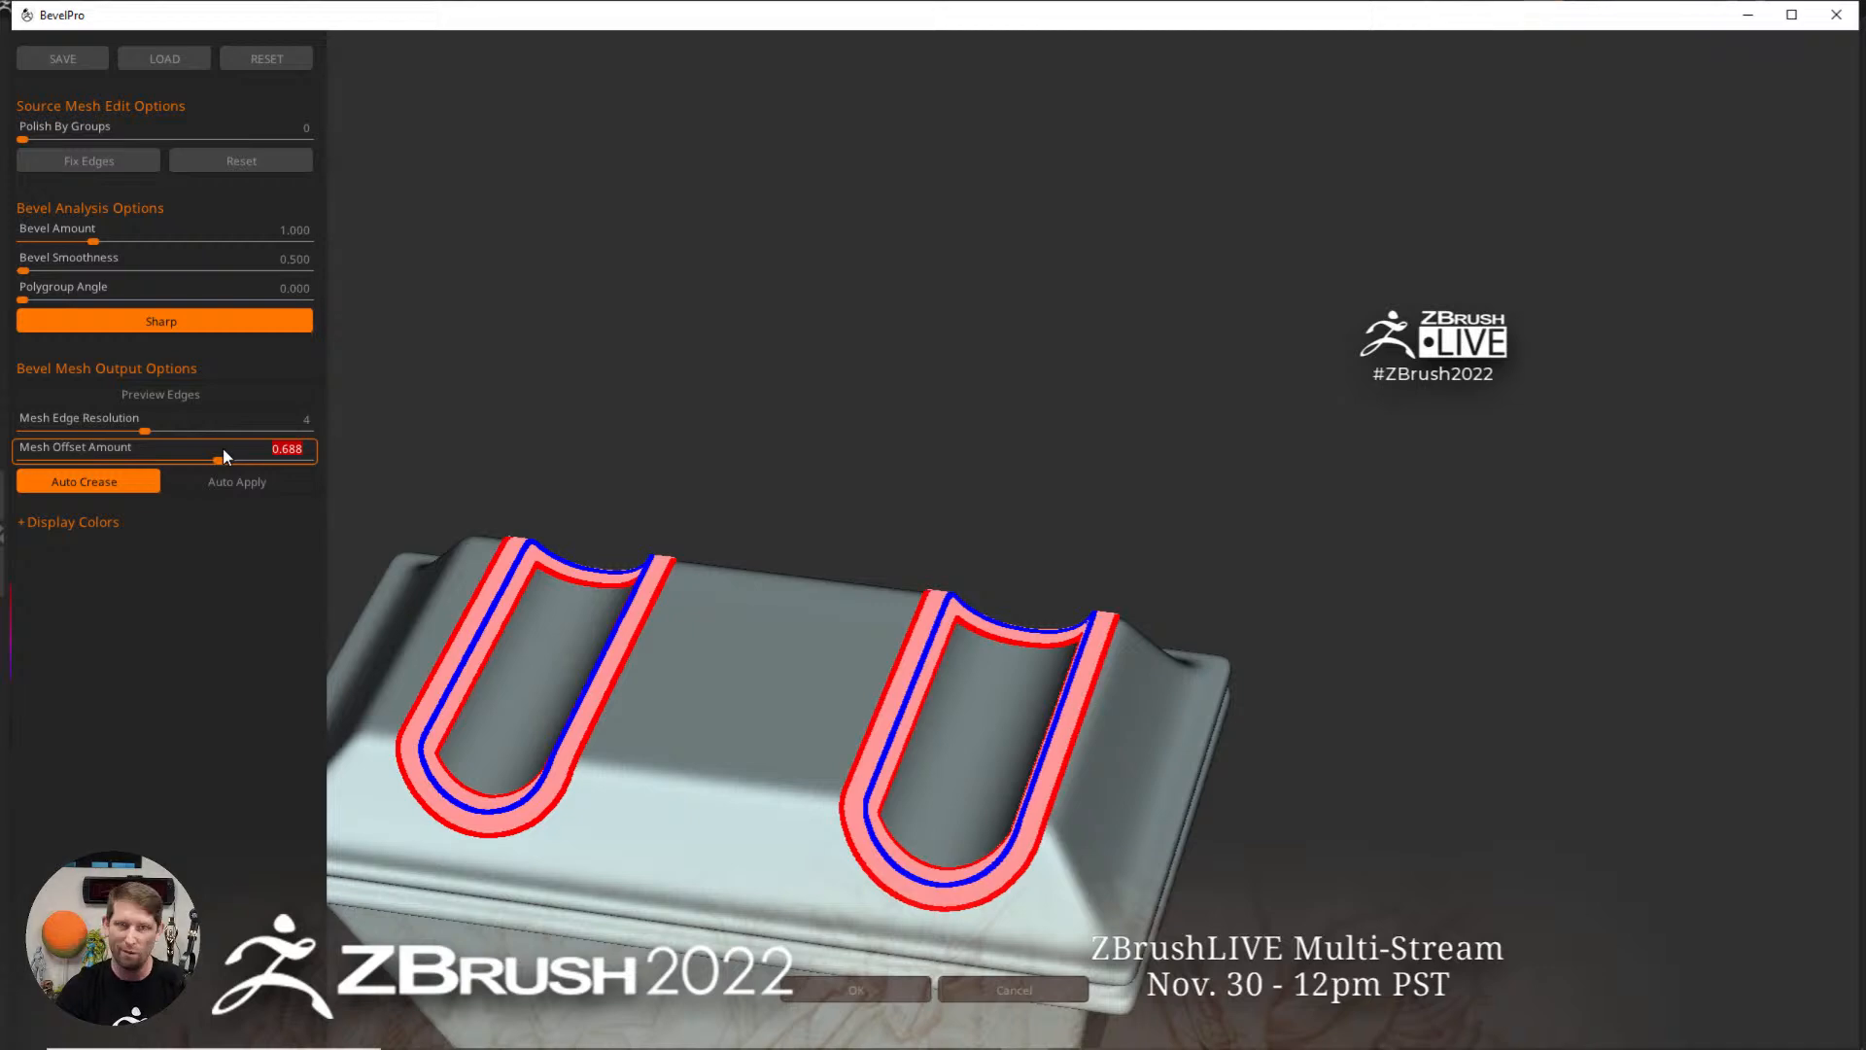
pyautogui.moveTo(1475, 808); pyautogui.dragTo(1060, 609)
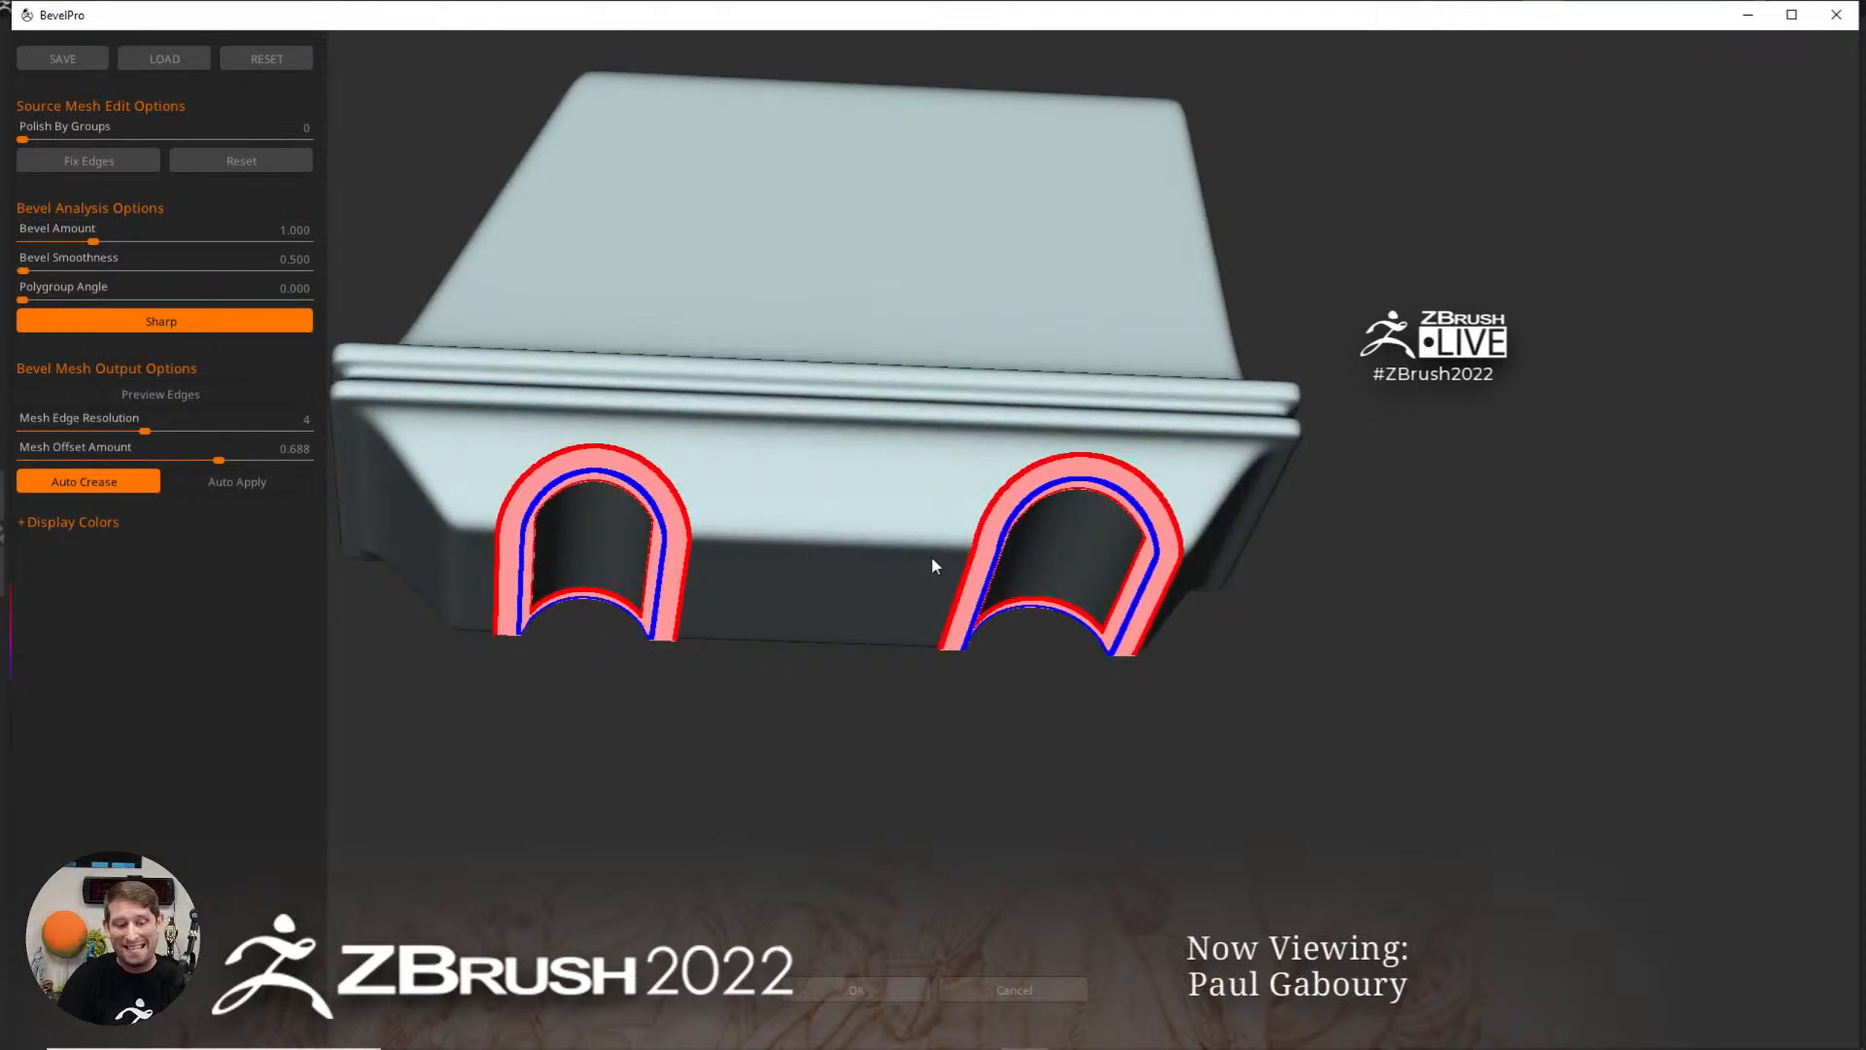
pyautogui.moveTo(931, 565); pyautogui.dragTo(1107, 709)
pyautogui.click(237, 482)
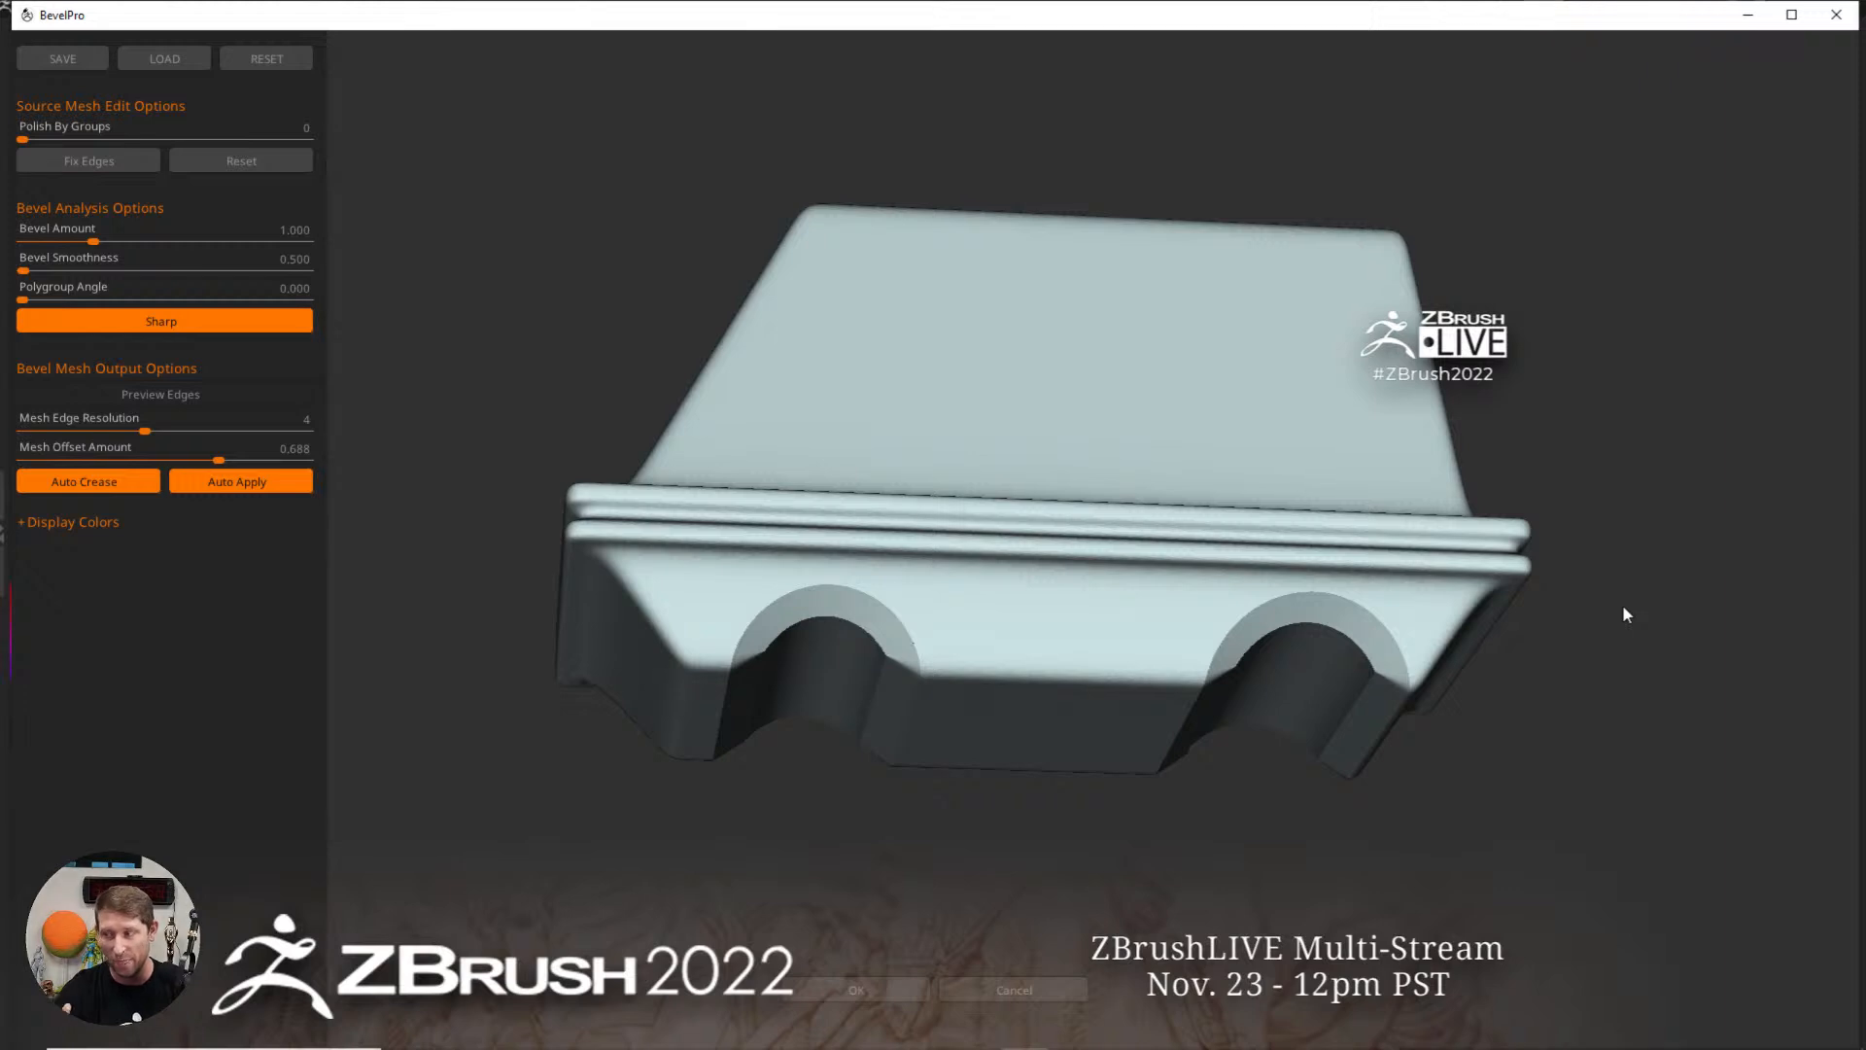
pyautogui.moveTo(1033, 755); pyautogui.dragTo(1127, 674)
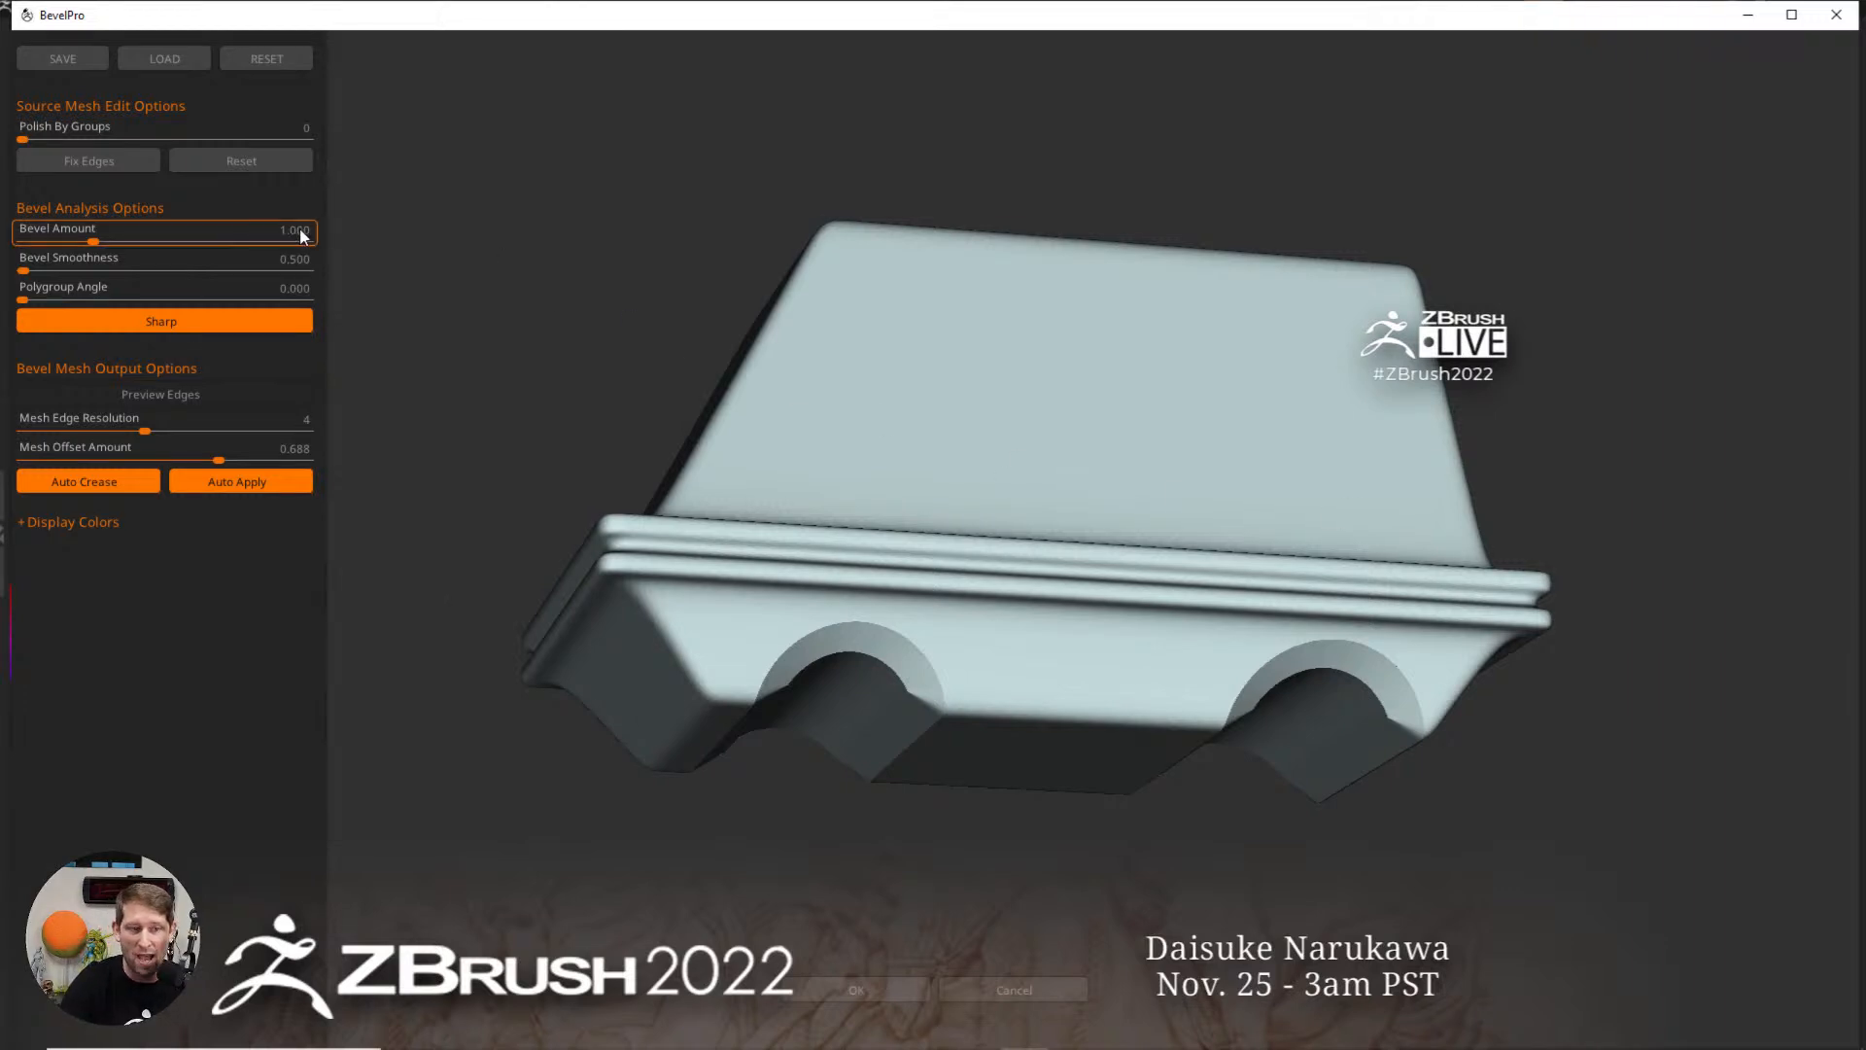
# Step: Set the Bevel Amount to 0.5 and check the narrower bevel on the wheel wells up close
pyautogui.write('0.5')
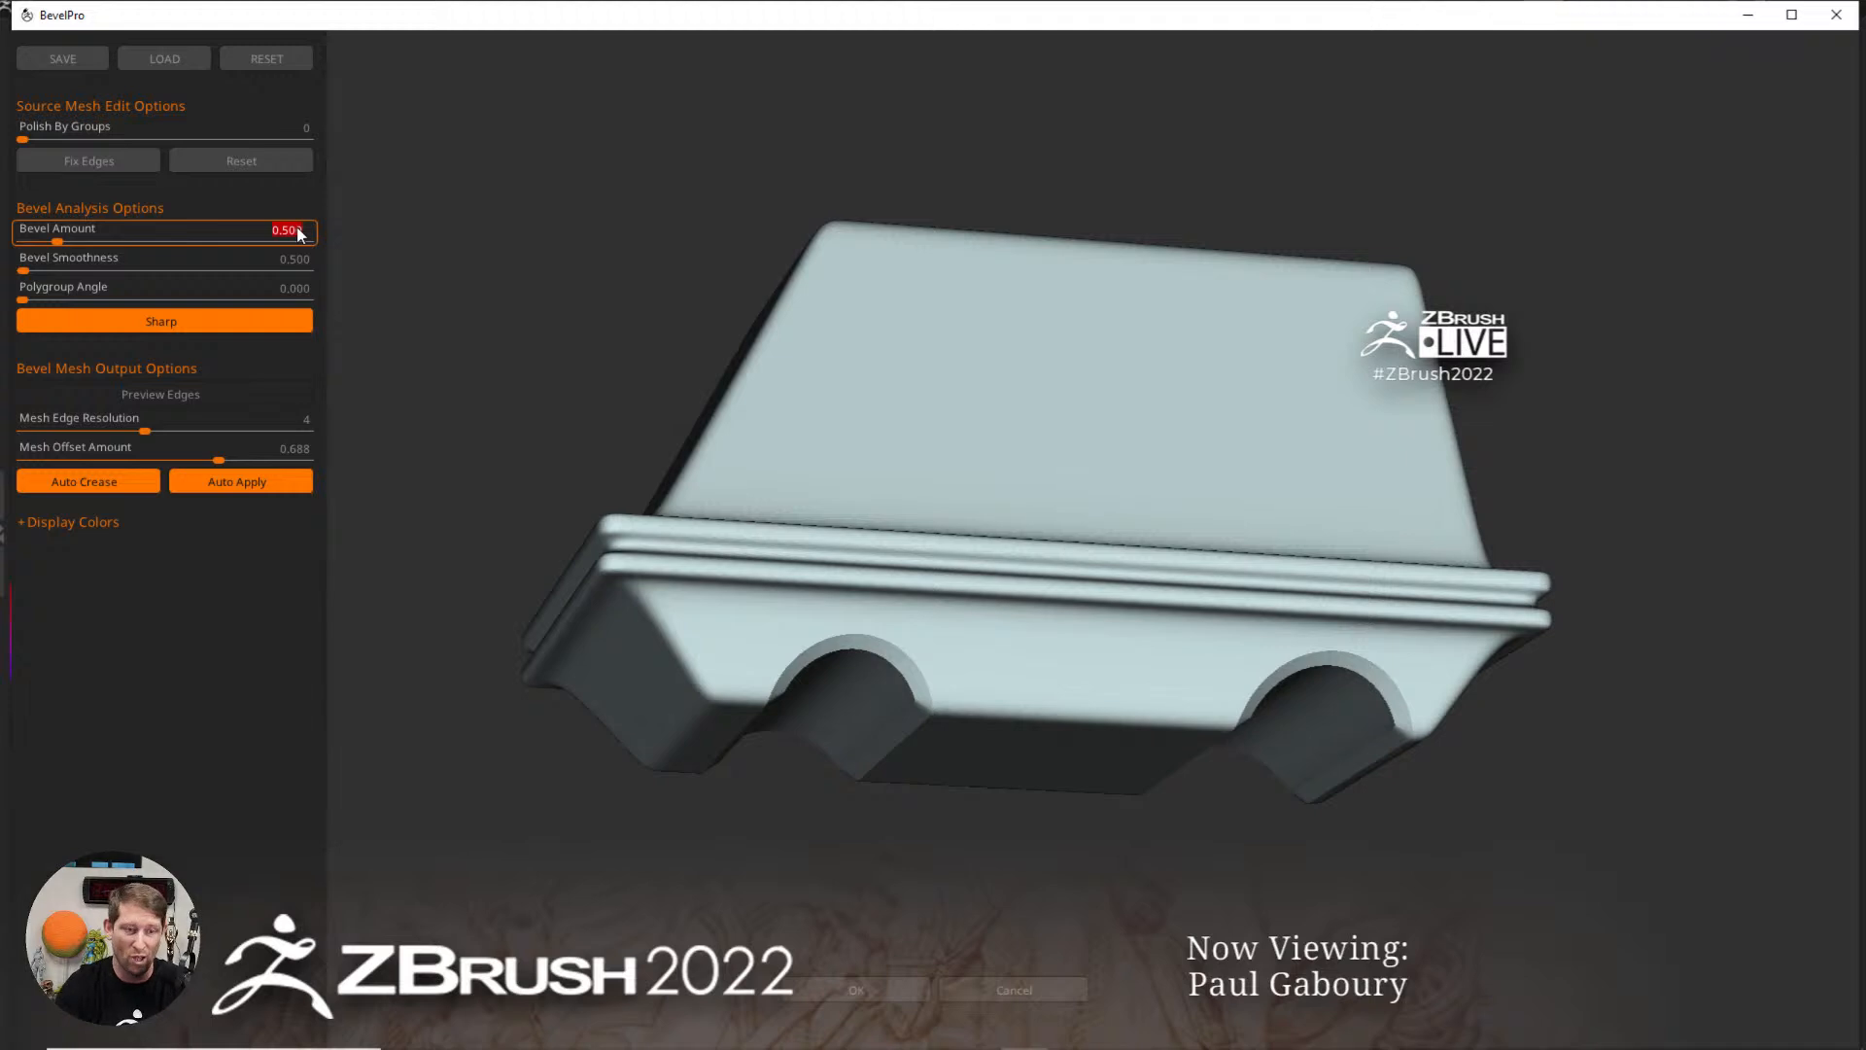
pyautogui.moveTo(930, 720); pyautogui.dragTo(908, 690)
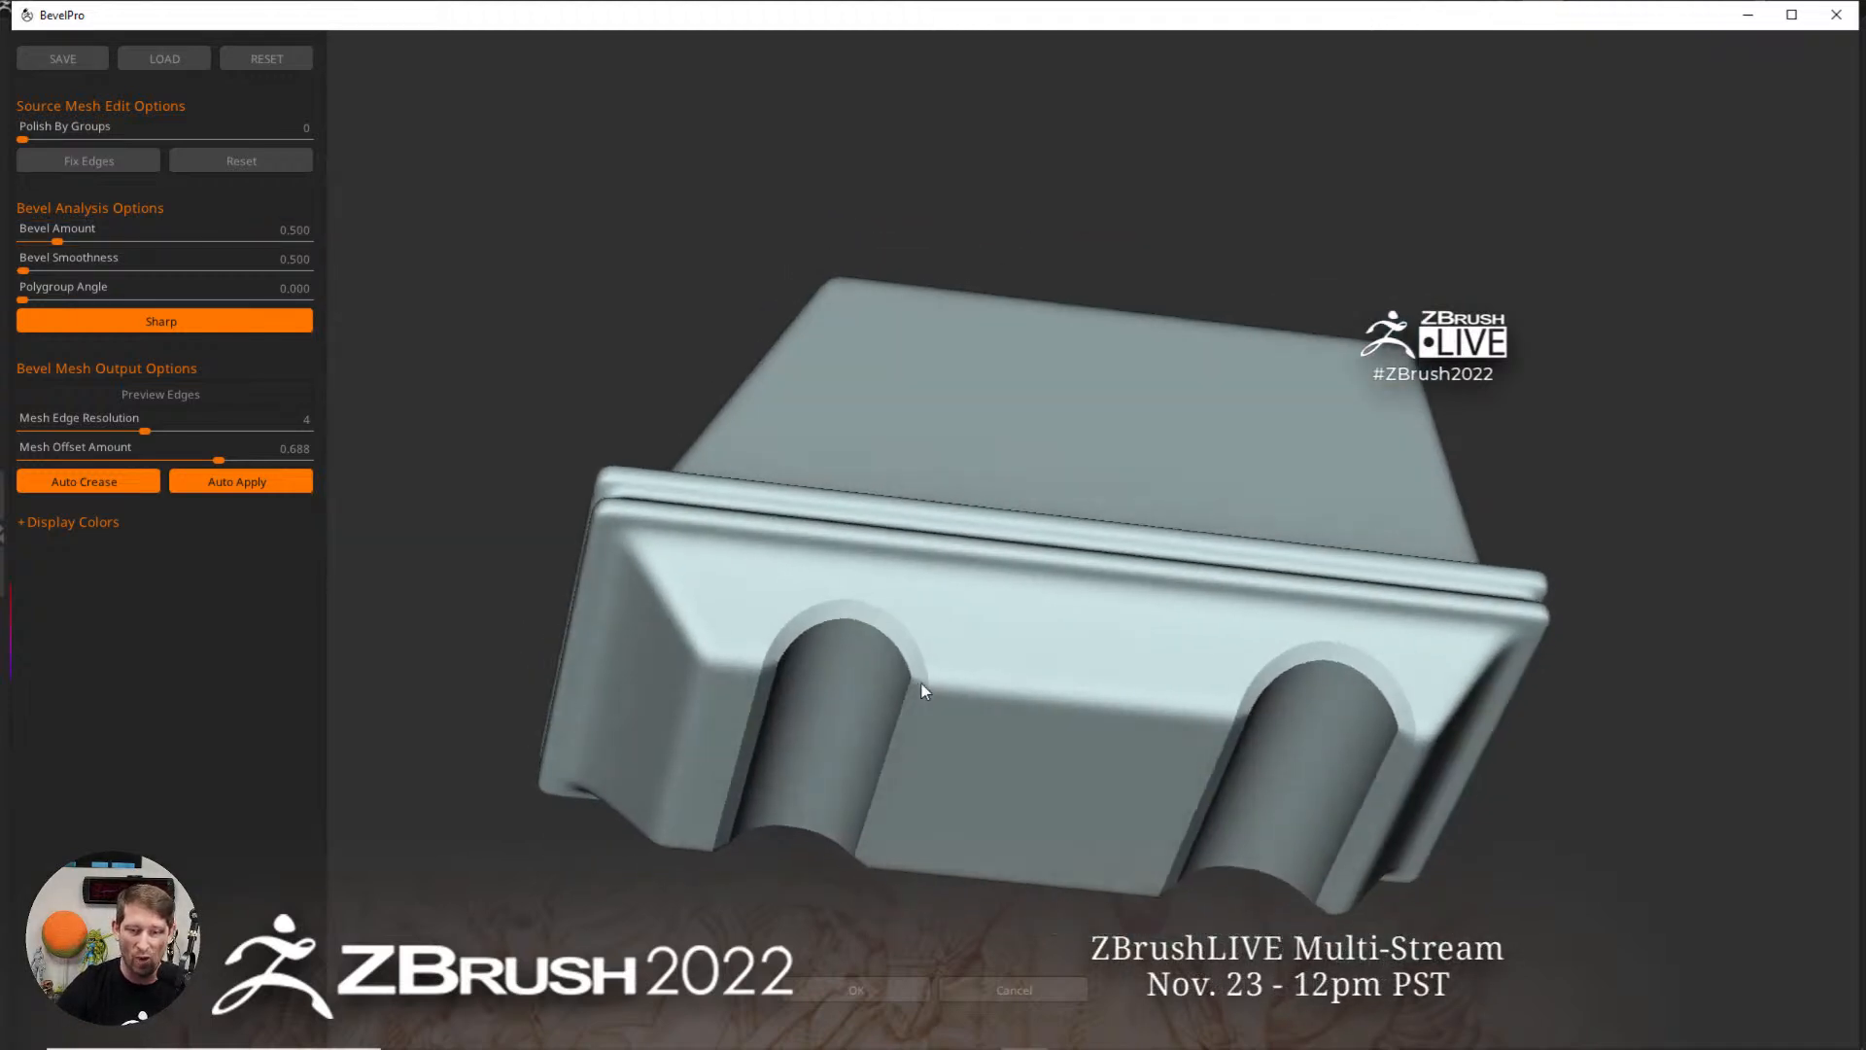
pyautogui.scroll(5, 955, 694)
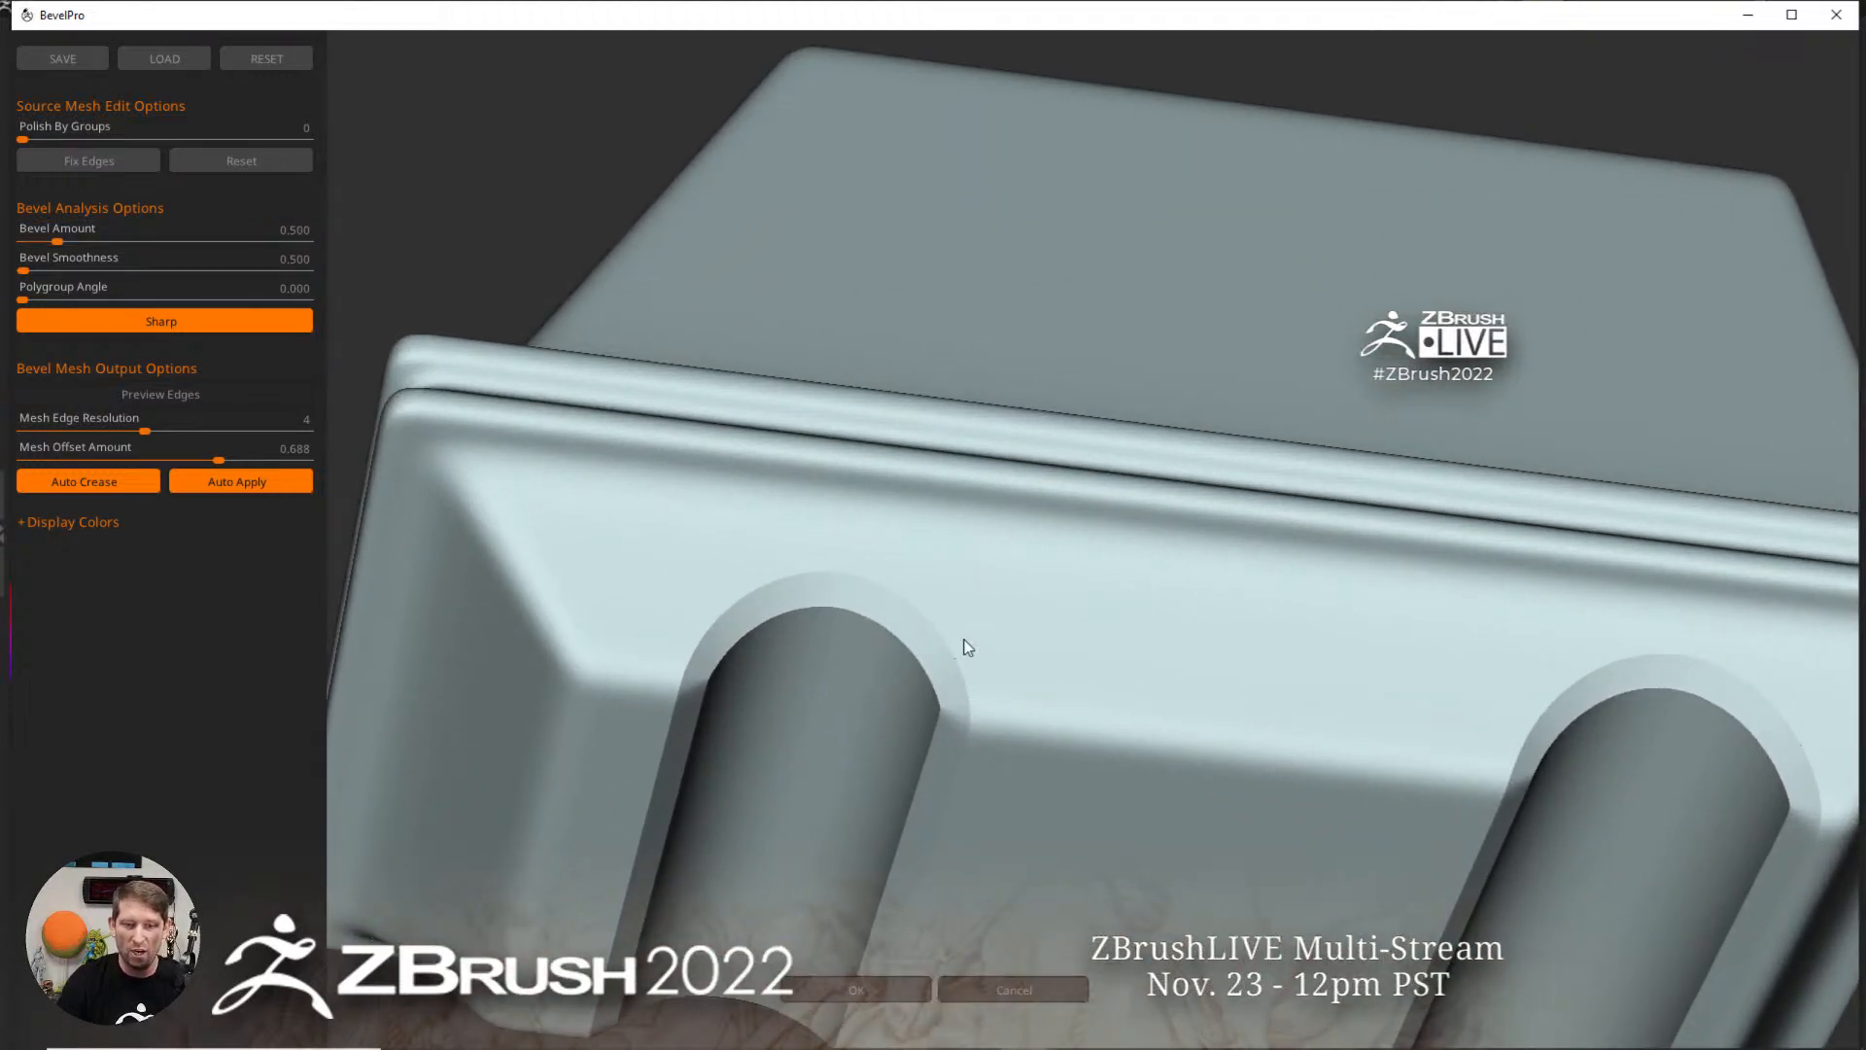
# Step: Preview the bevel edges at the wheel well and compare a Mesh Edge Resolution of 2 with 4, ending with the preview off
pyautogui.click(172, 393)
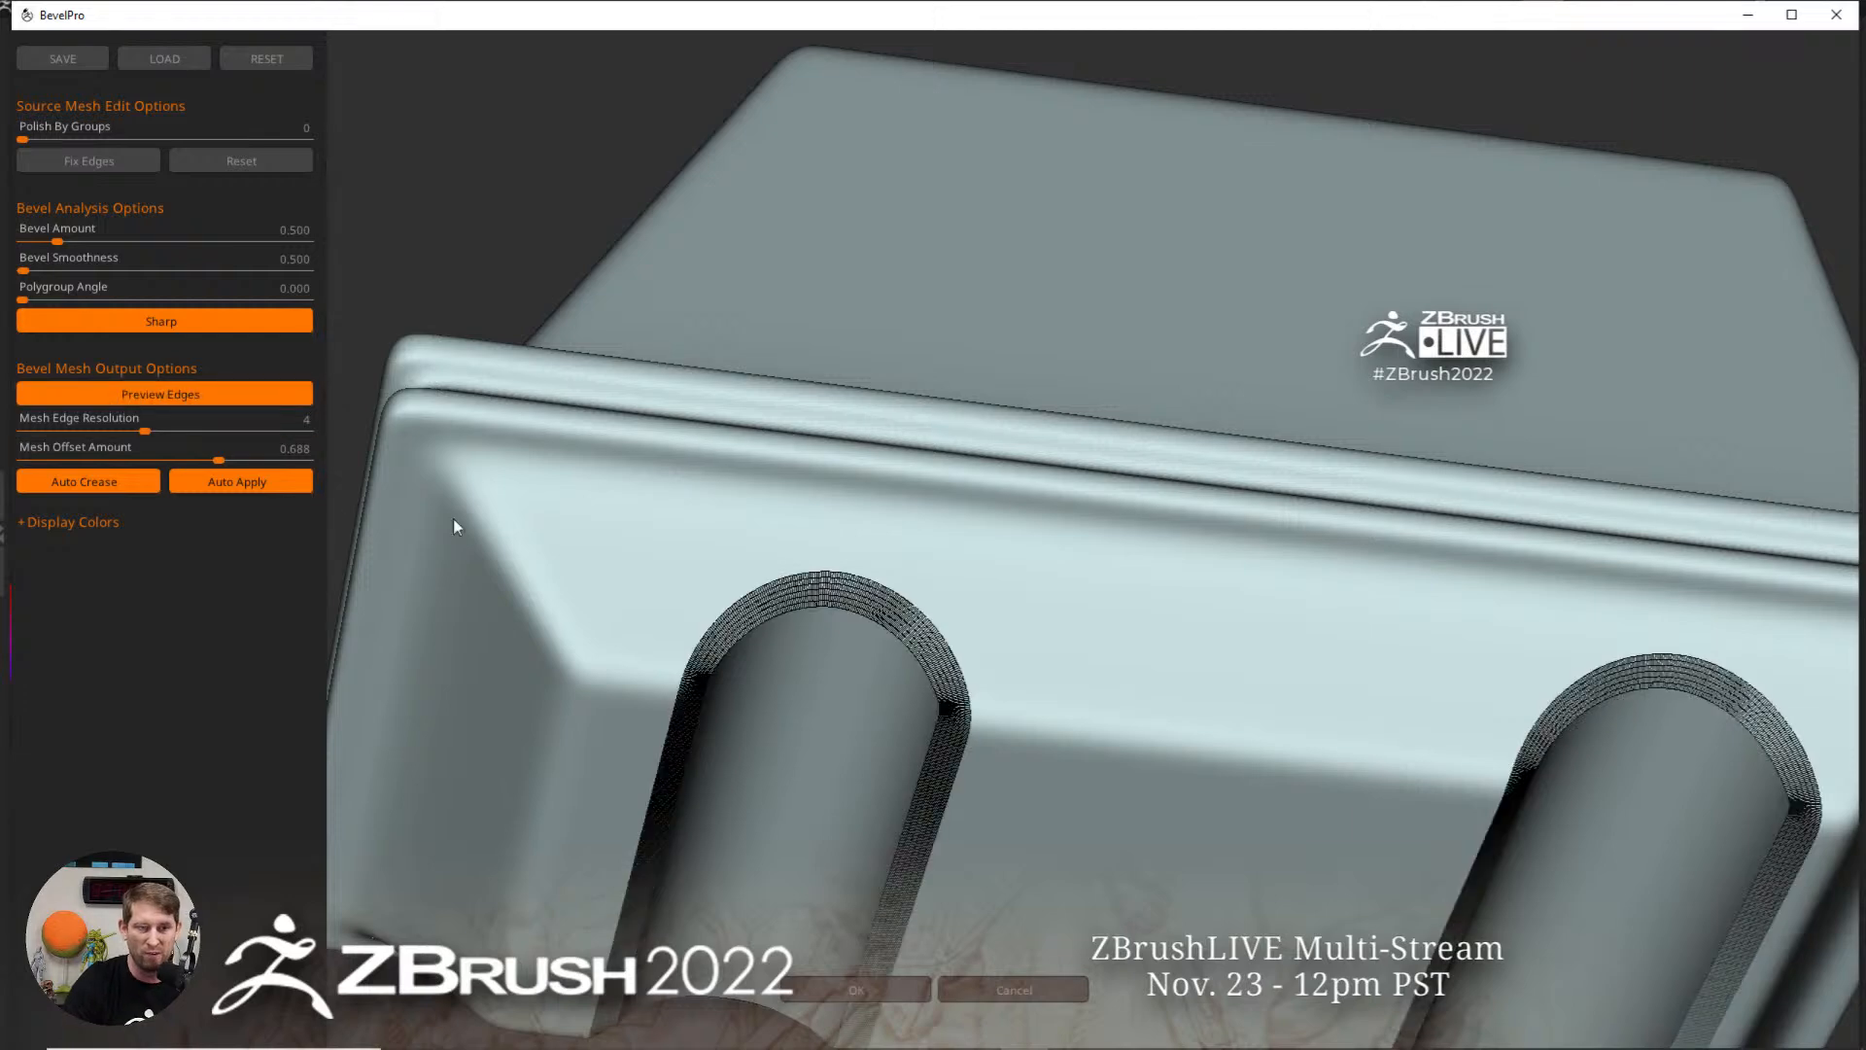
pyautogui.scroll(8, 1016, 768)
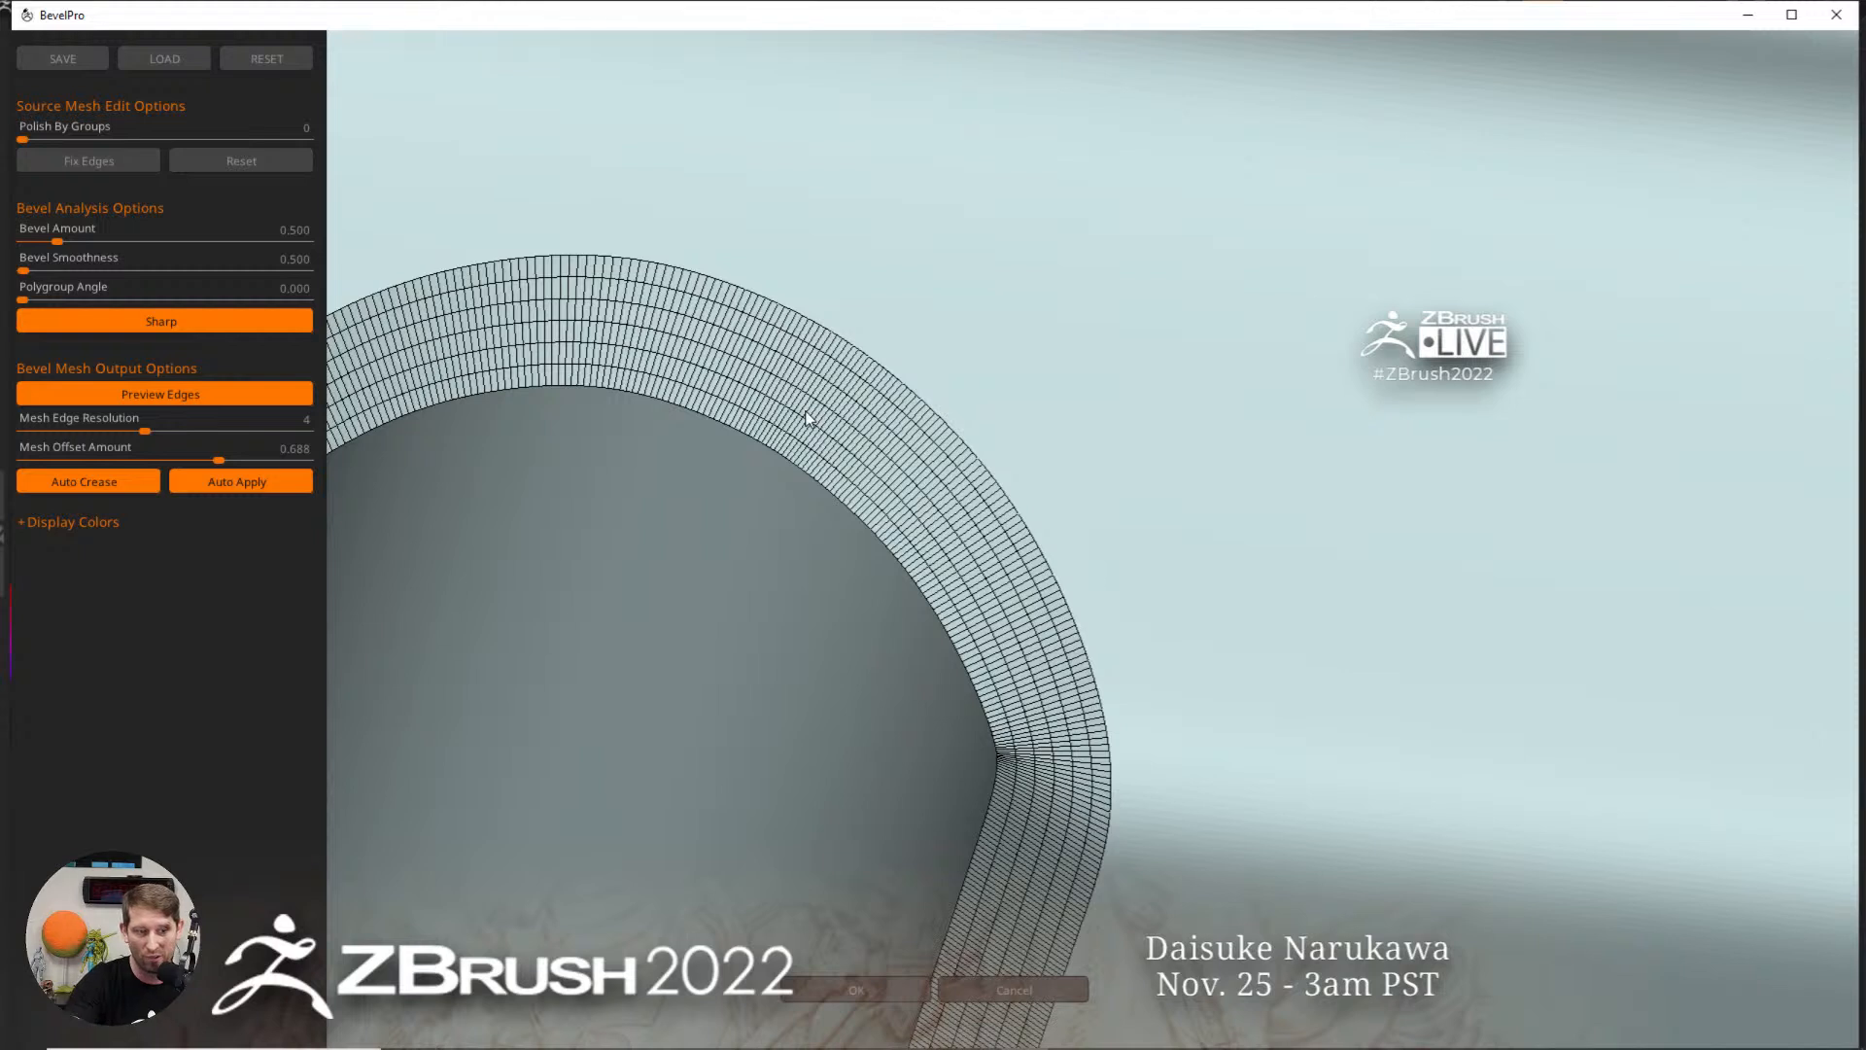
pyautogui.moveTo(142, 427); pyautogui.dragTo(97, 424)
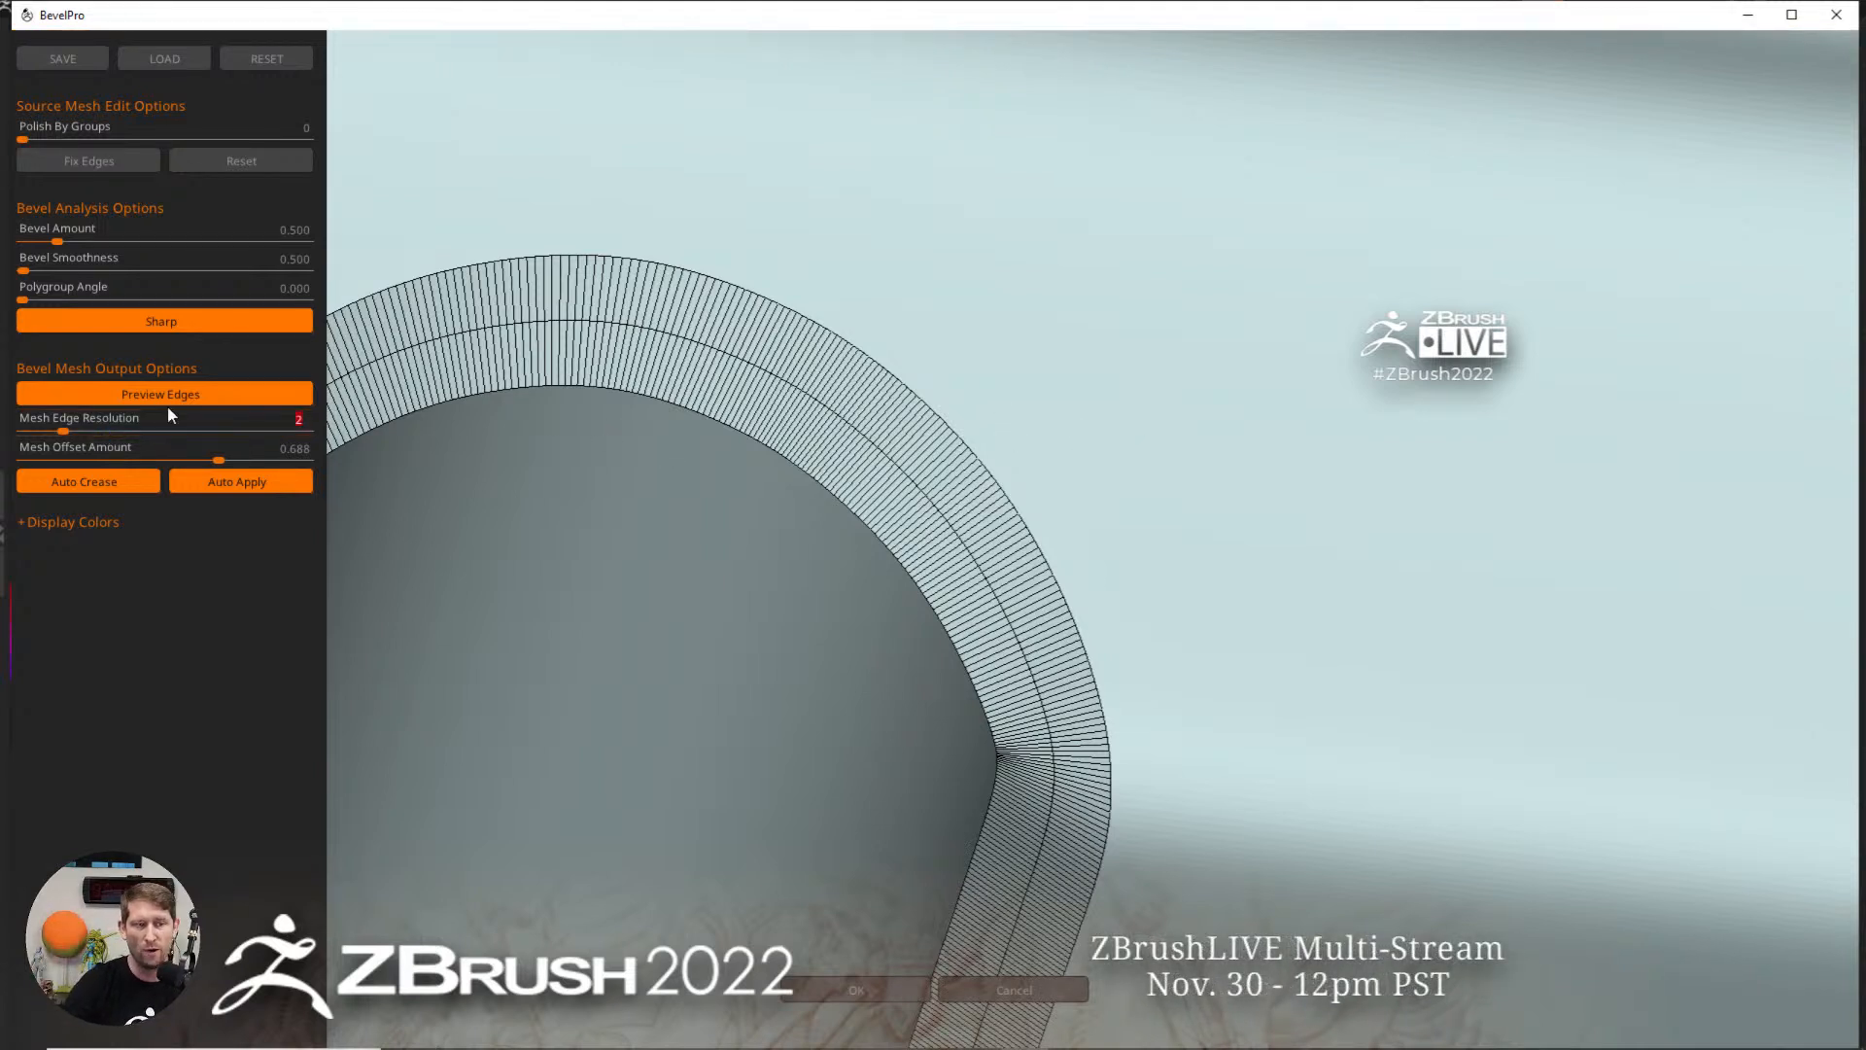
pyautogui.moveTo(160, 423); pyautogui.dragTo(161, 424)
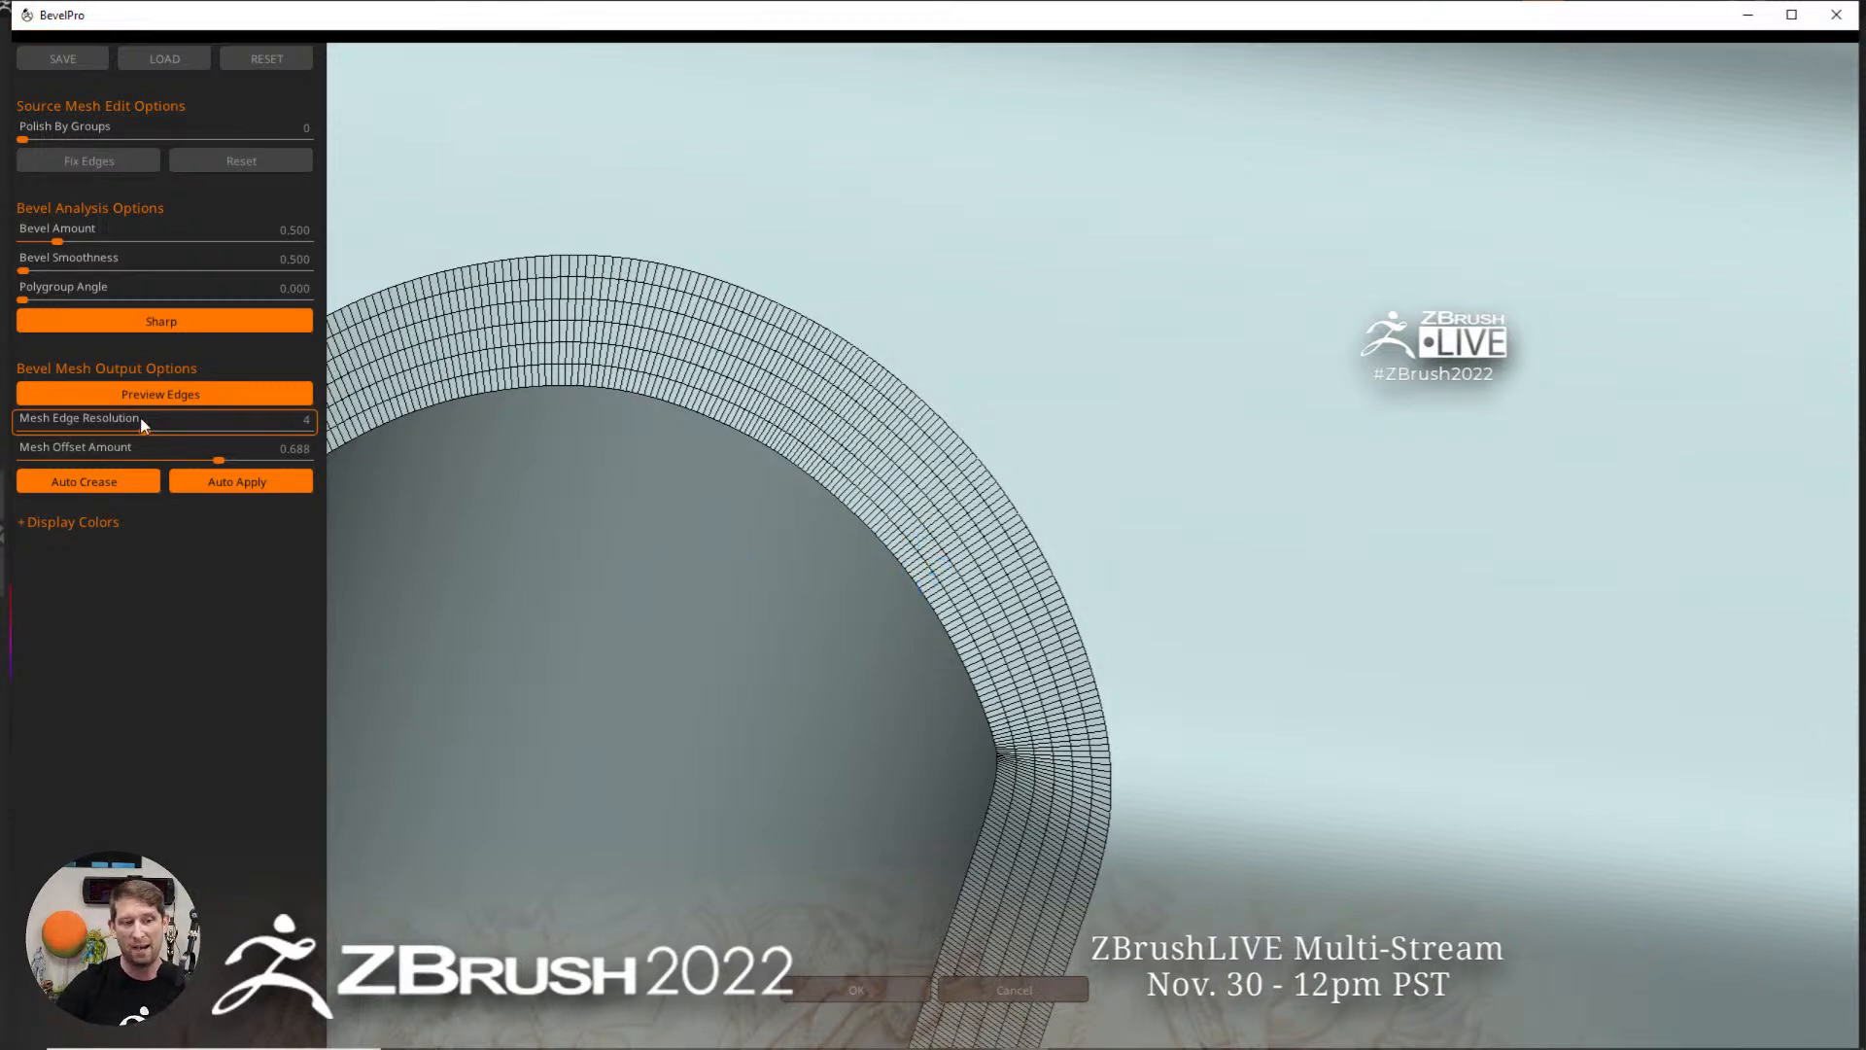
pyautogui.click(208, 395)
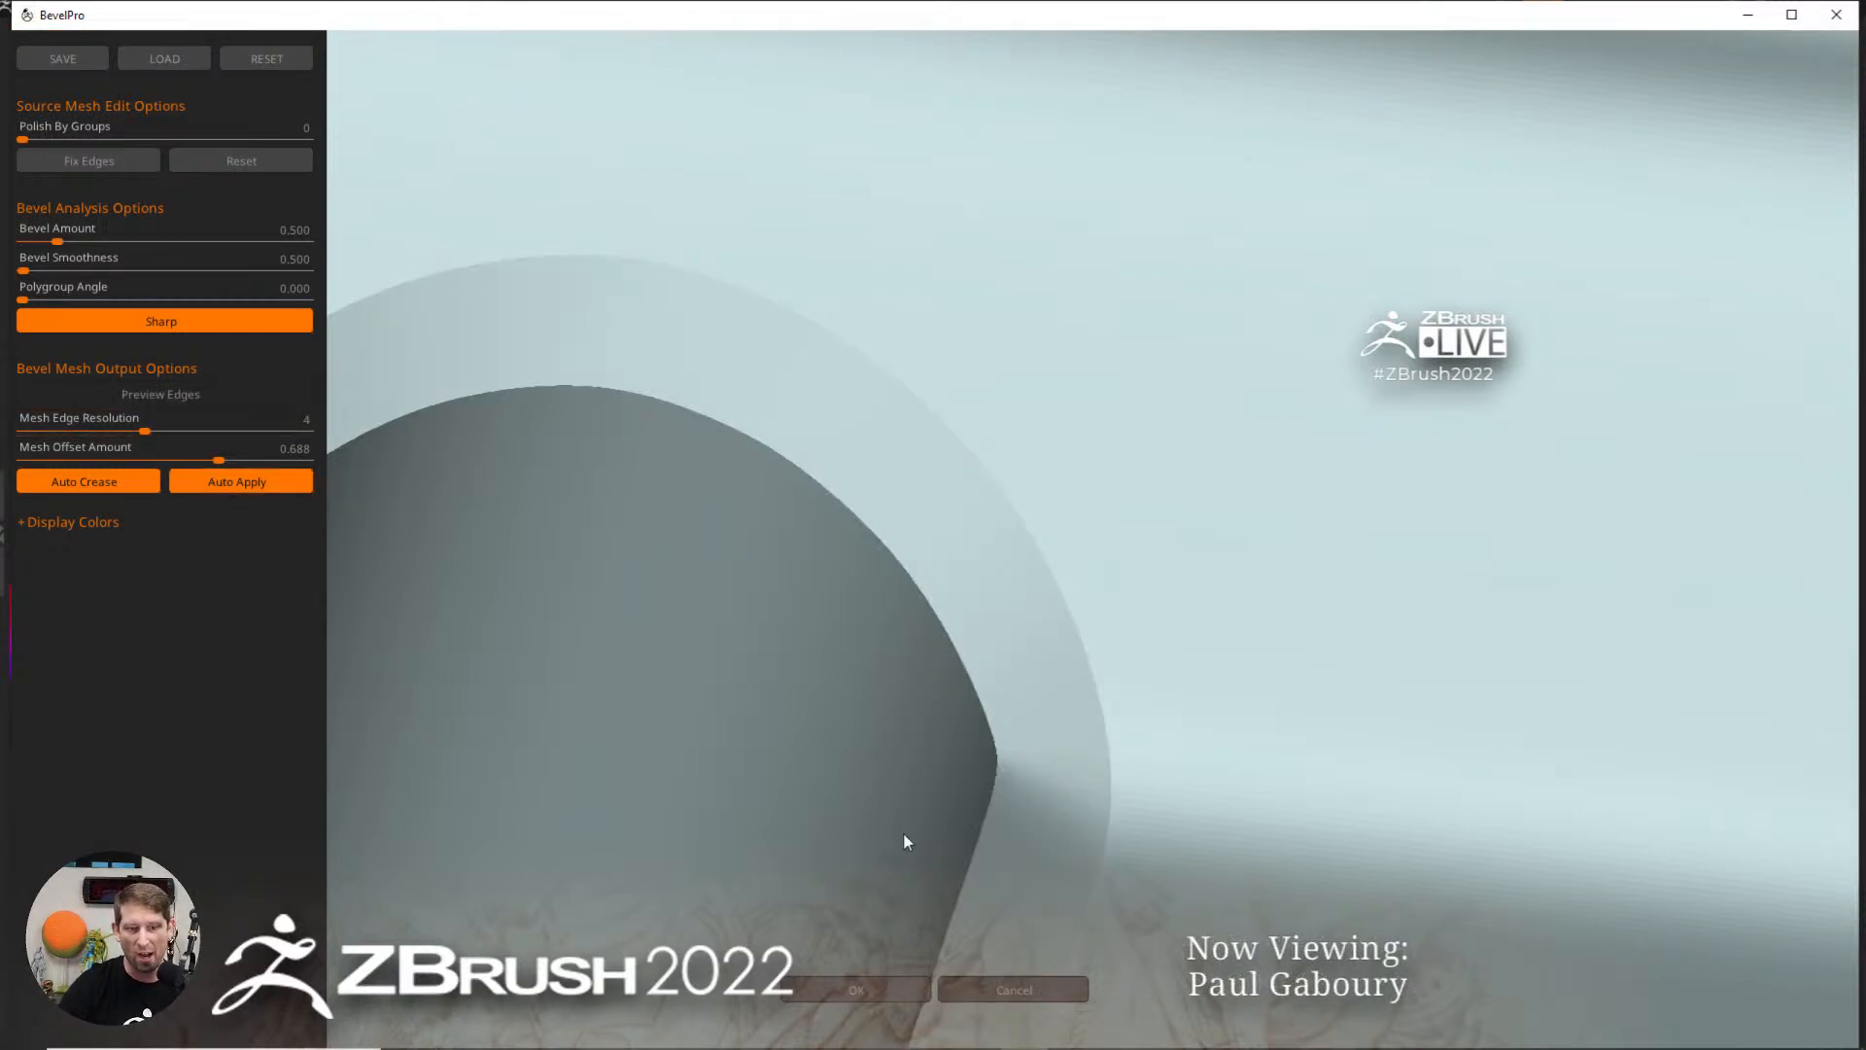
# Step: Accept the wheel-well bevels and inspect their polygroup and wireframe with PolyFrame, switching PolyFrame off at the end
pyautogui.click(834, 992)
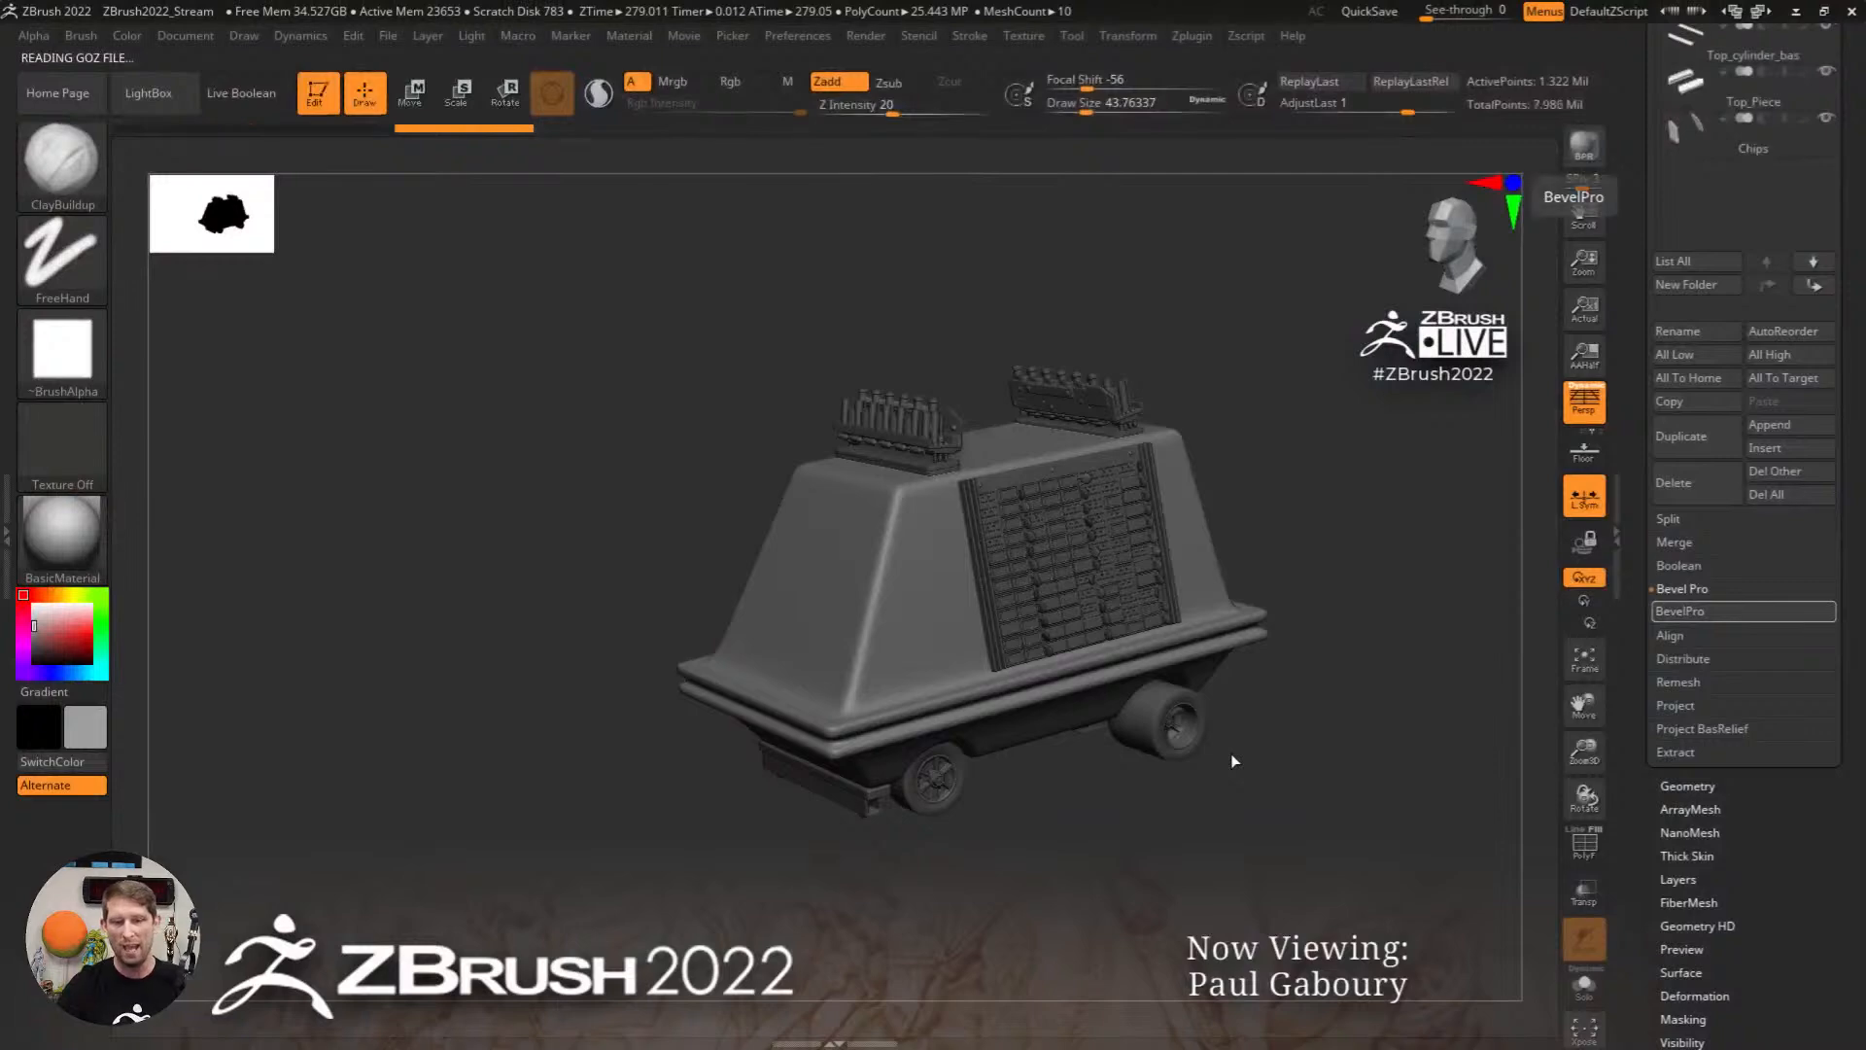
pyautogui.moveTo(1395, 638); pyautogui.dragTo(1055, 795)
pyautogui.keyDown('alt'); pyautogui.moveTo(1055, 795); pyautogui.dragTo(874, 561, button='right'); pyautogui.keyUp('alt')
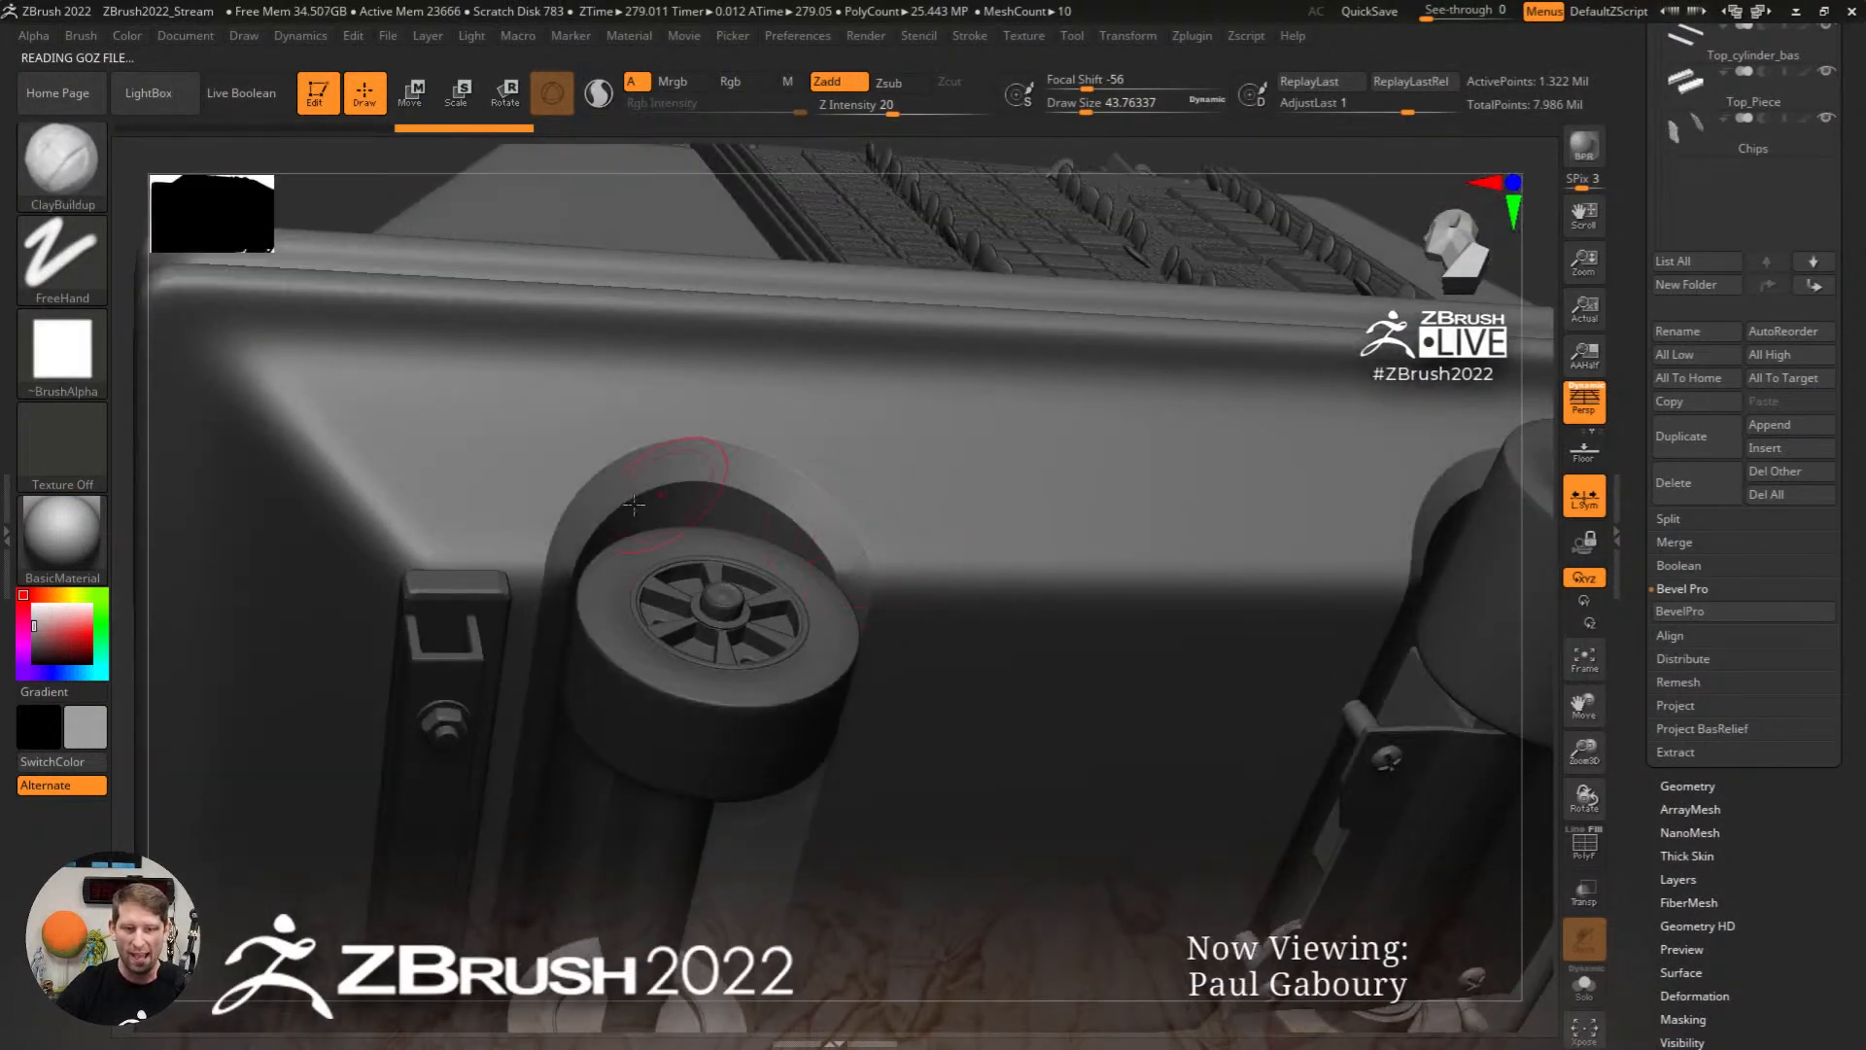
pyautogui.hotkey('shift', 'f')
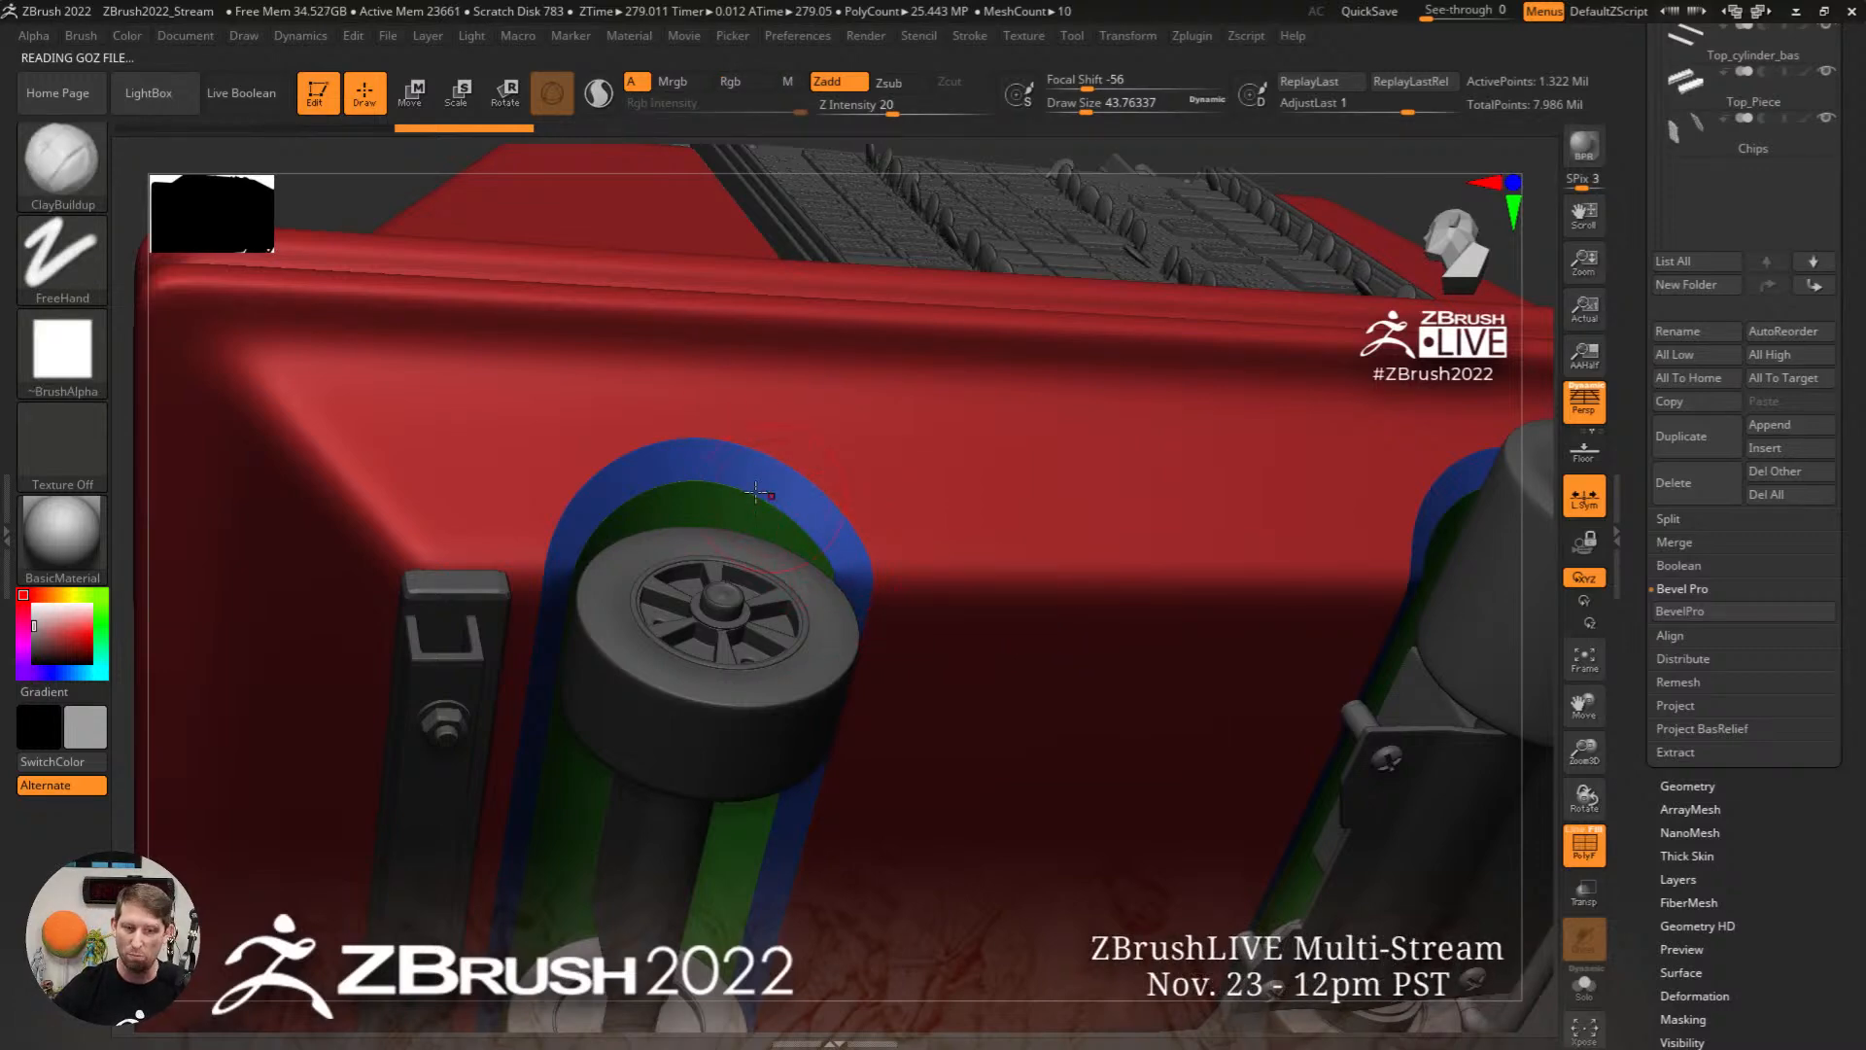
pyautogui.click(1576, 846)
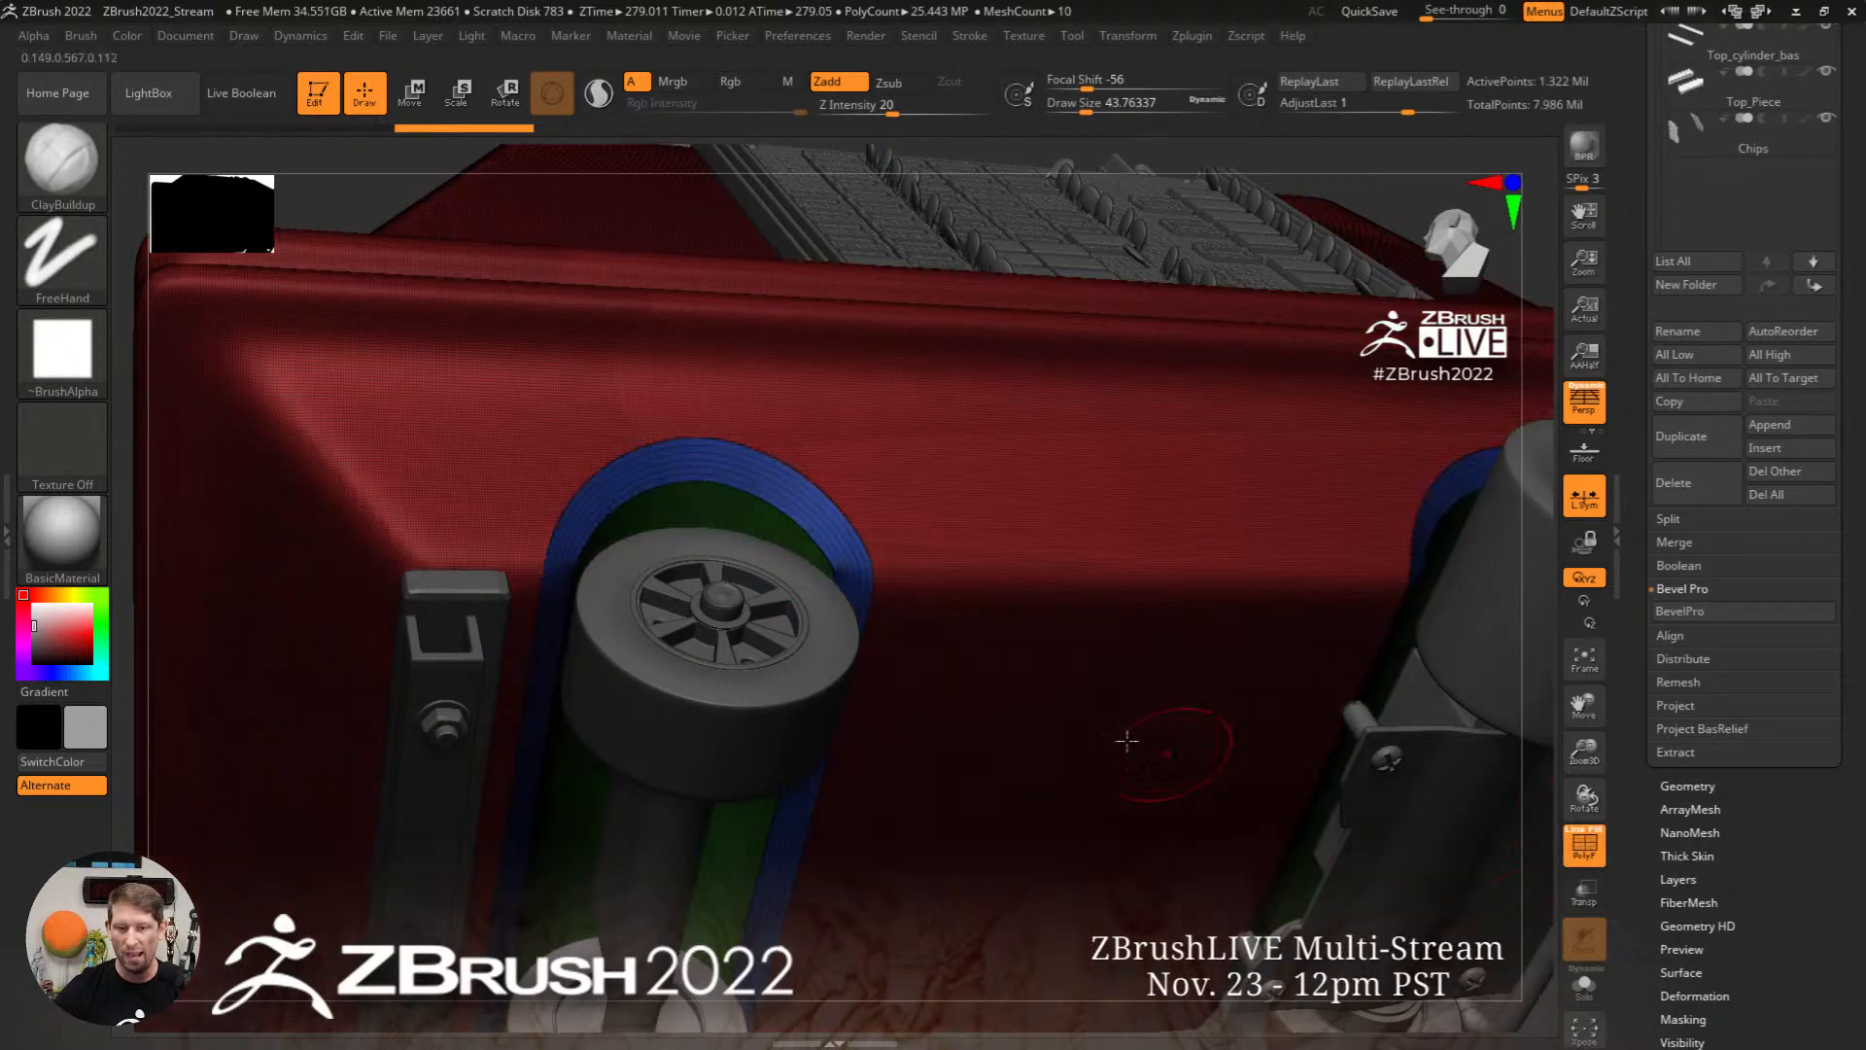
pyautogui.moveTo(783, 487)
pyautogui.keyDown('ctrl'); pyautogui.mouseDown(button='right')
pyautogui.moveTo(911, 641)
pyautogui.moveTo(860, 588)
pyautogui.mouseUp(button='right'); pyautogui.keyUp('ctrl')
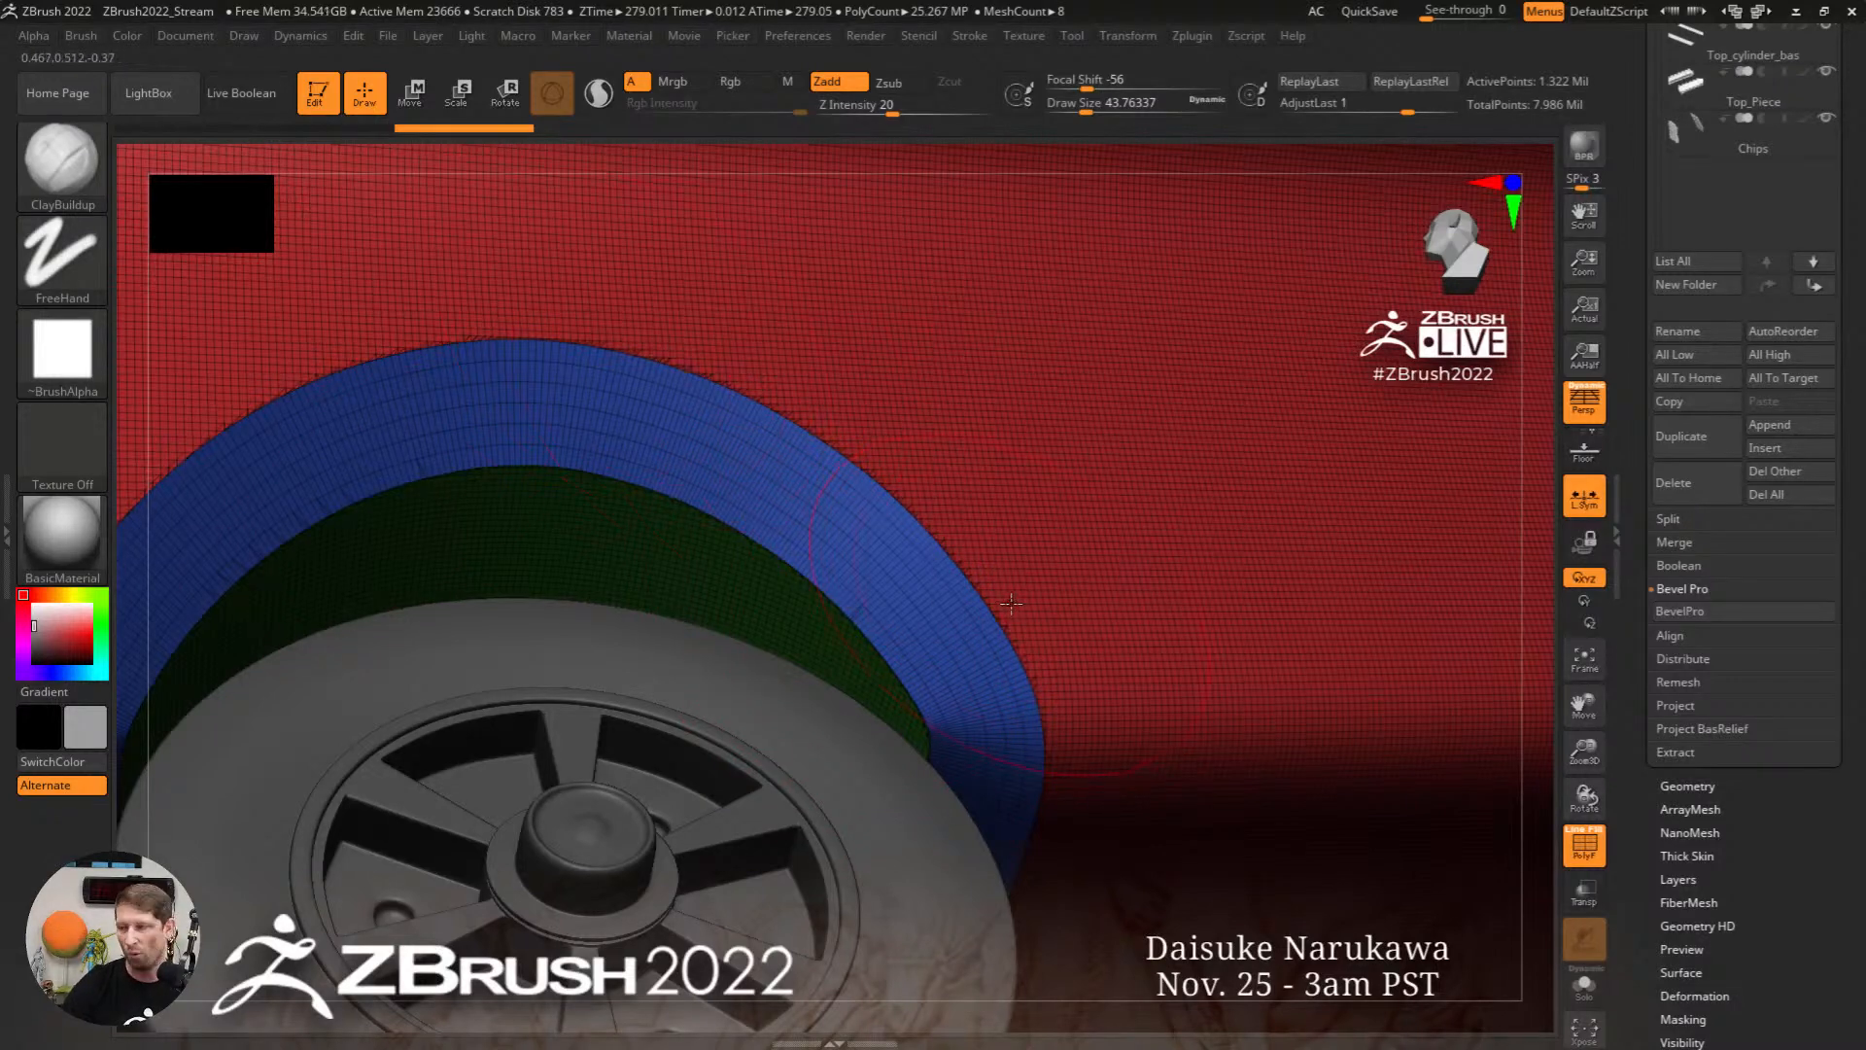
pyautogui.hotkey('shift', 'f')
pyautogui.scroll(-5, 991, 591)
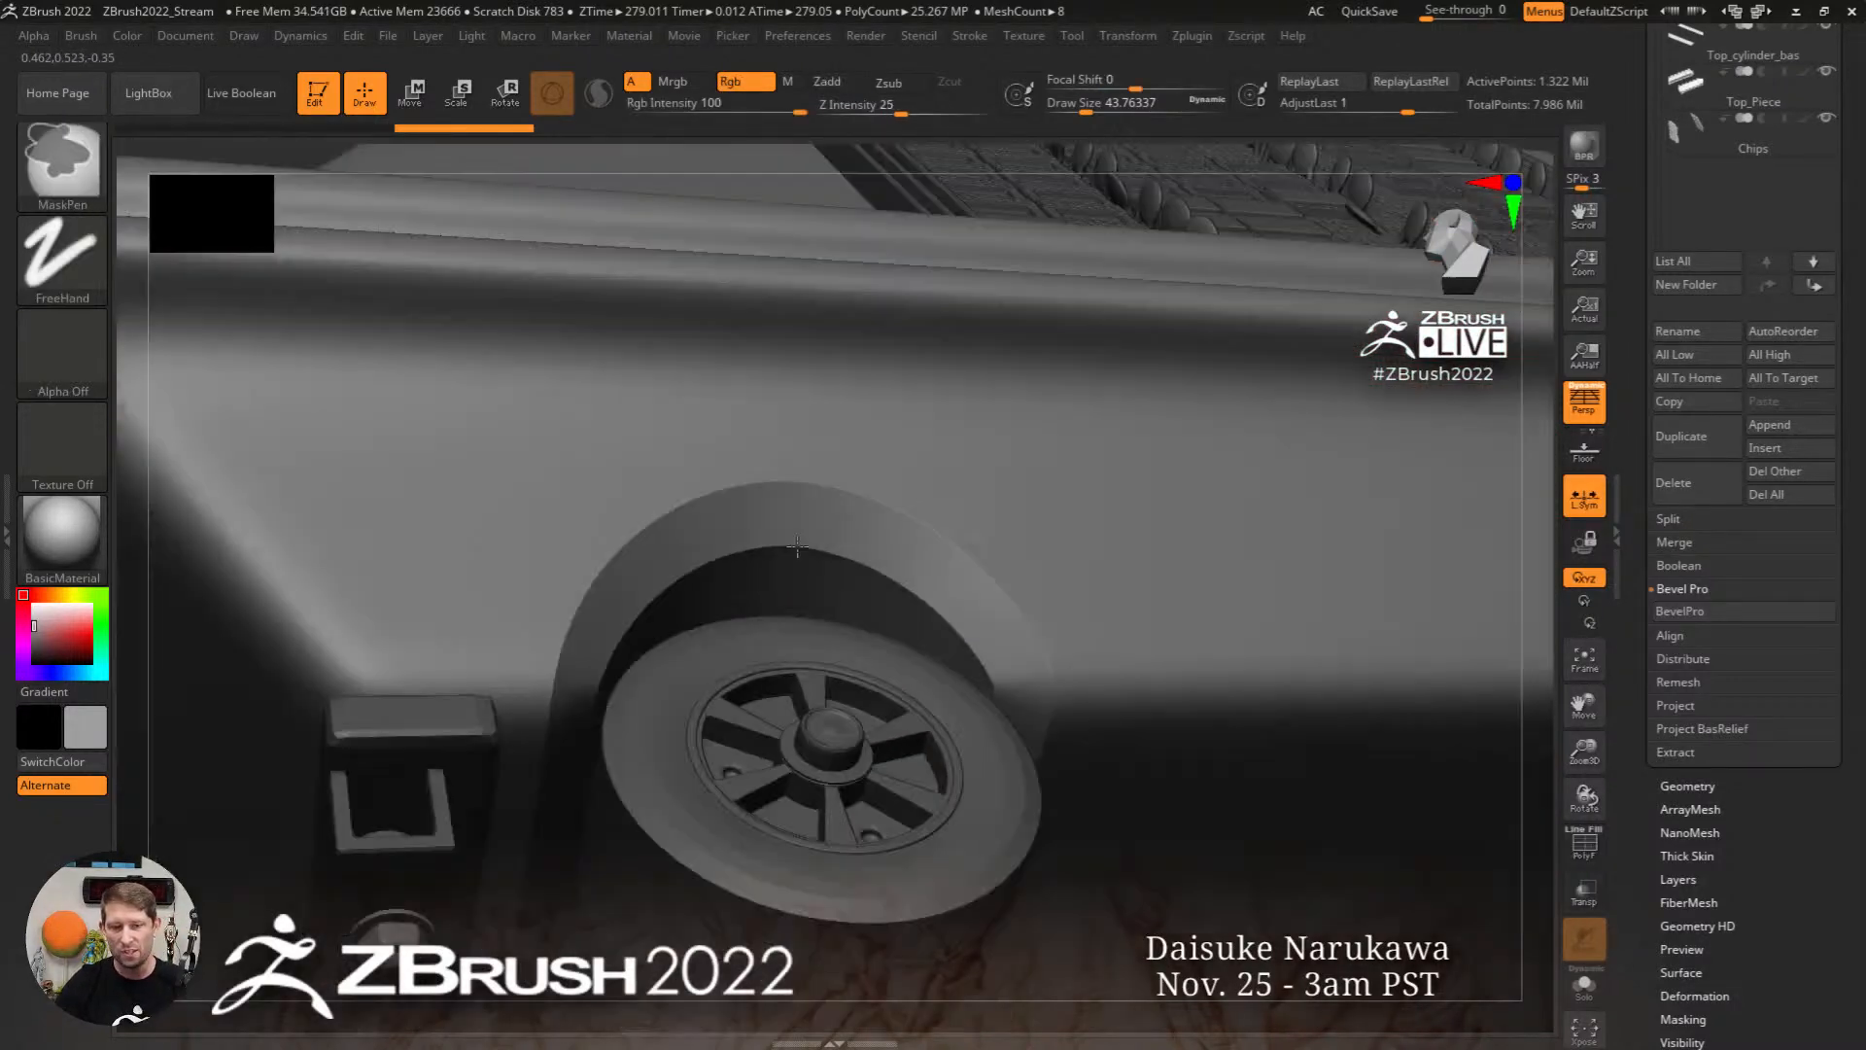
pyautogui.moveTo(991, 591); pyautogui.dragTo(1185, 715)
# Step: Switch to the PM3D_Cube3D1 tool and select its shoulder box subtool, Send this Piece to BevelPro
pyautogui.scroll(10, 1740, 583)
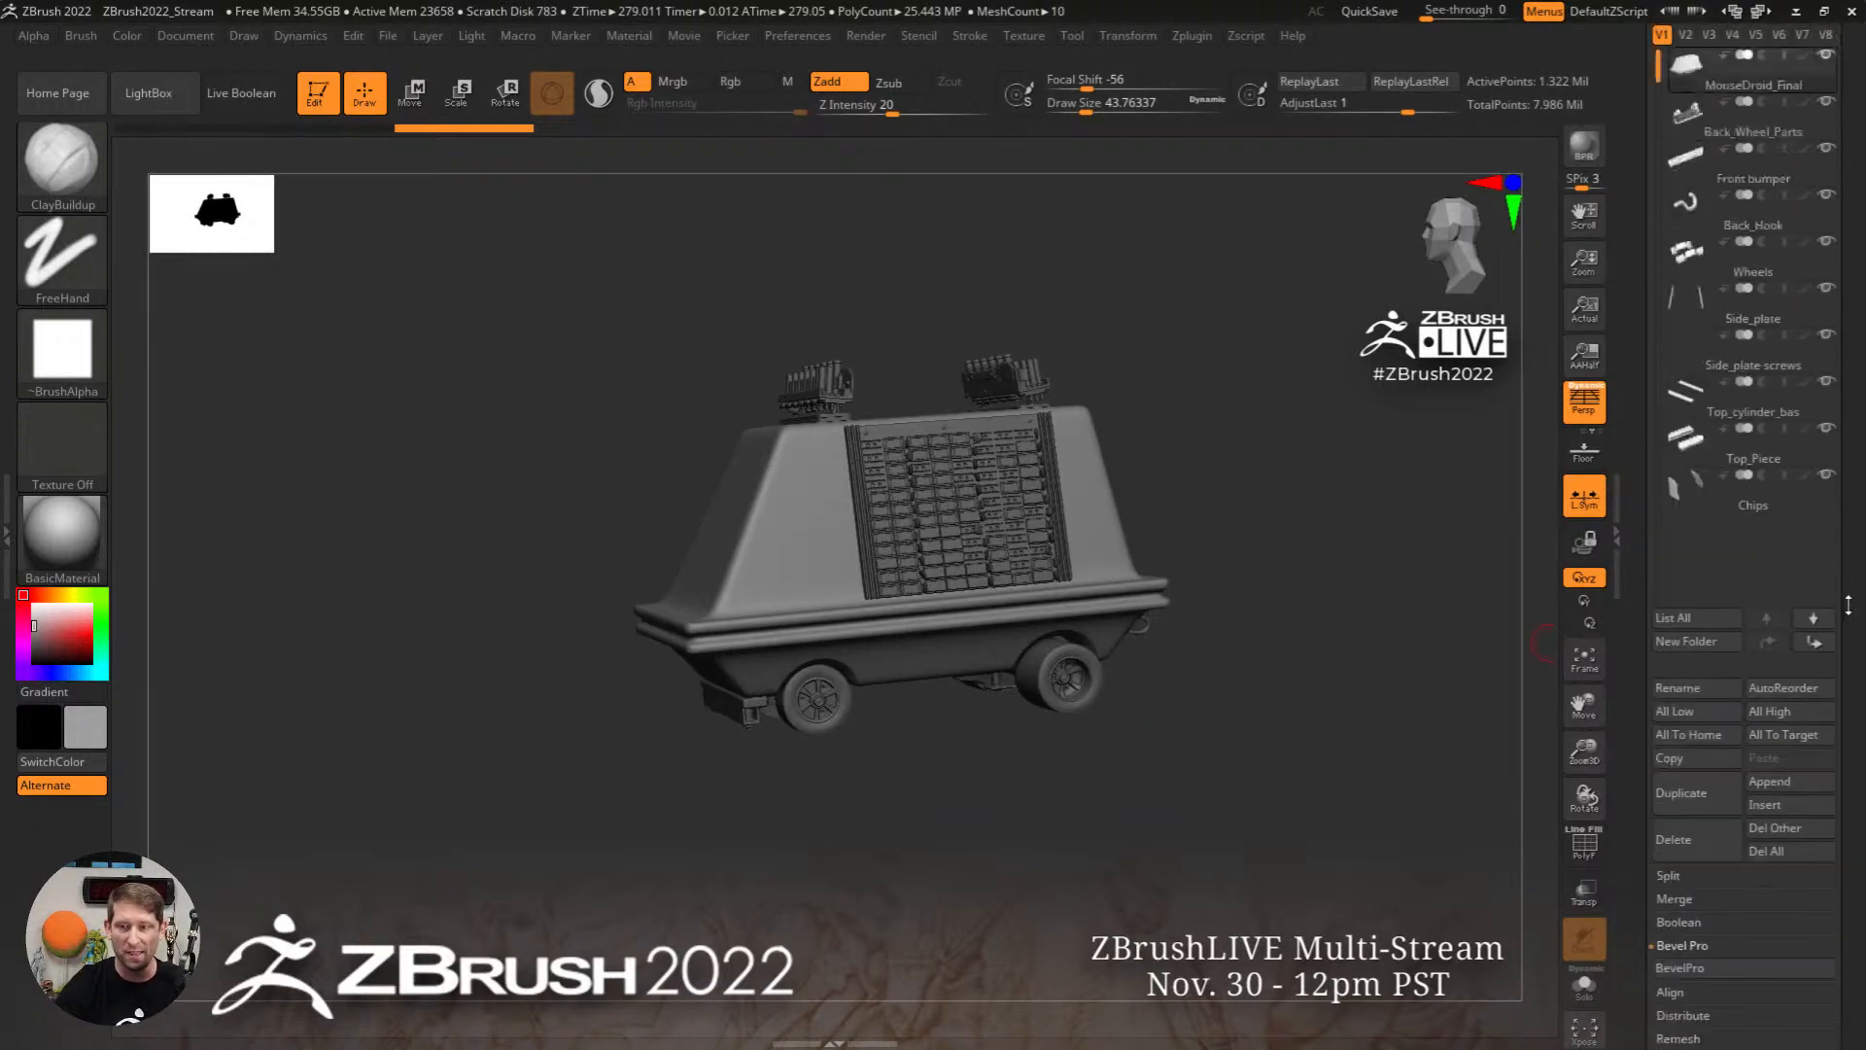
pyautogui.scroll(3, 1859, 700)
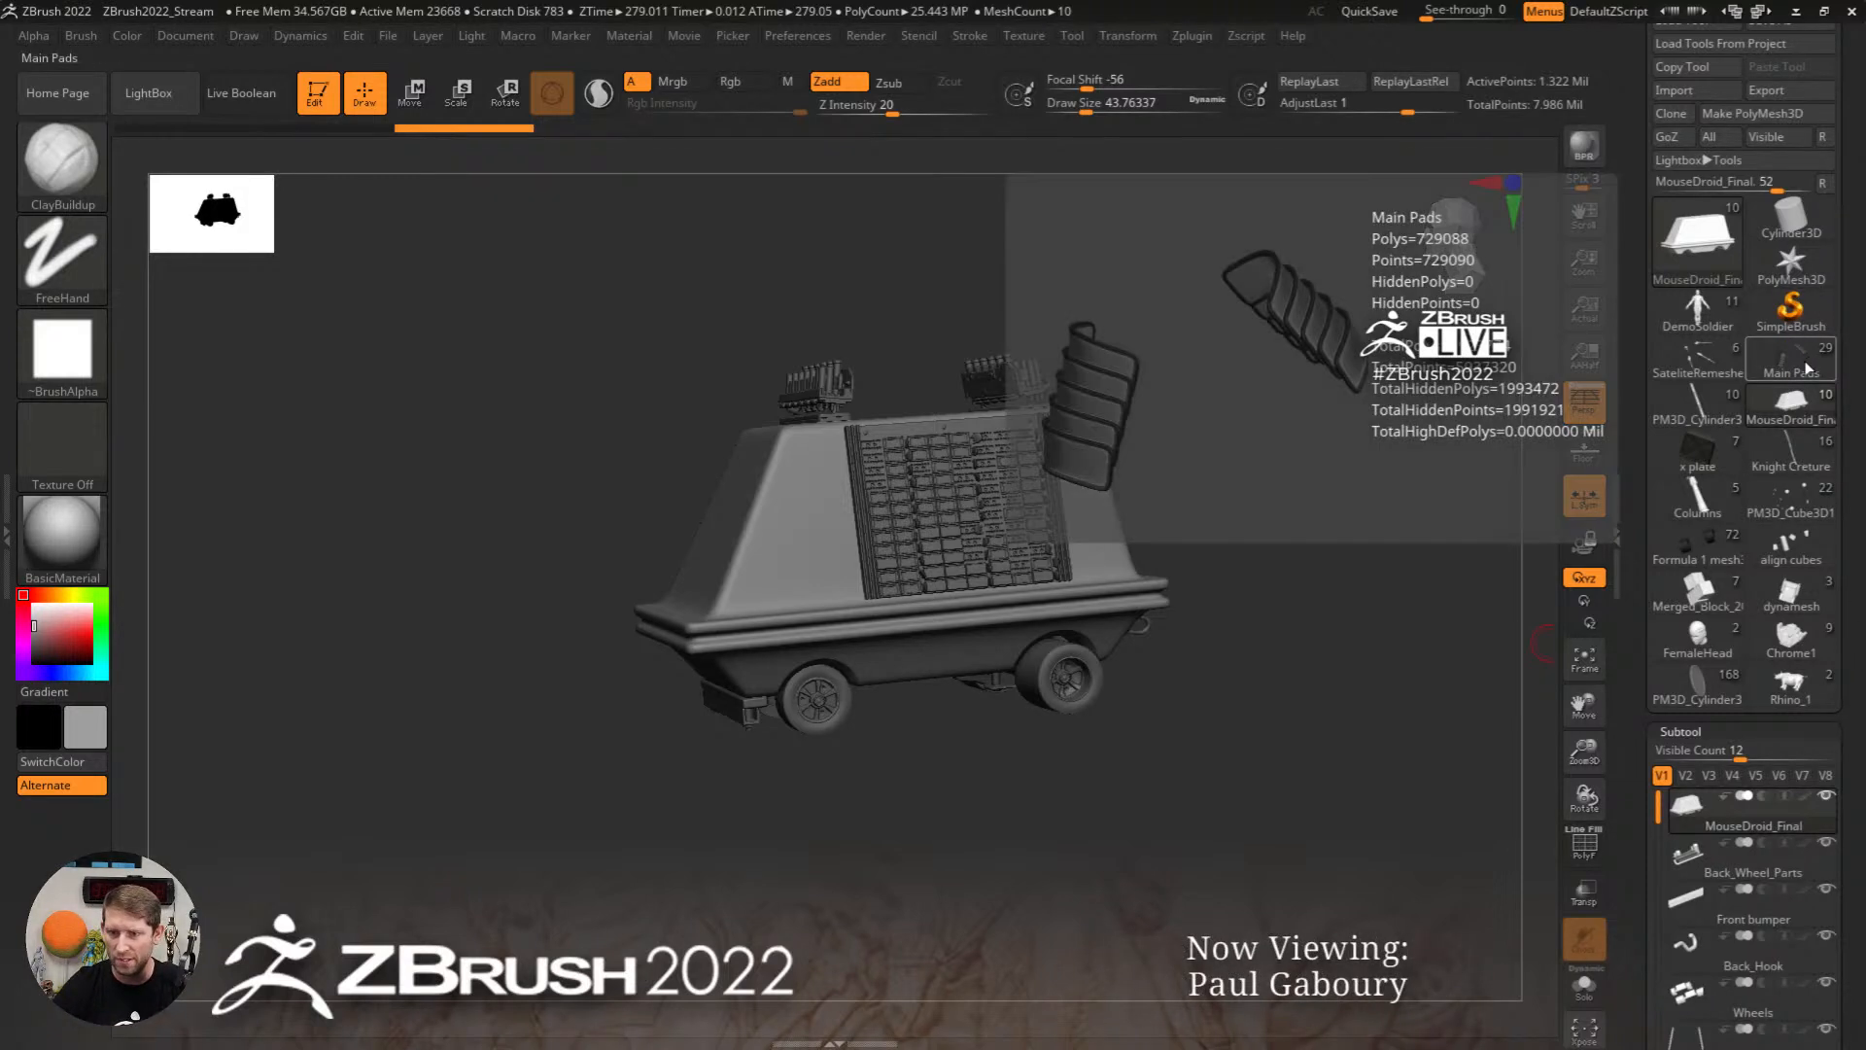
pyautogui.moveTo(1796, 466)
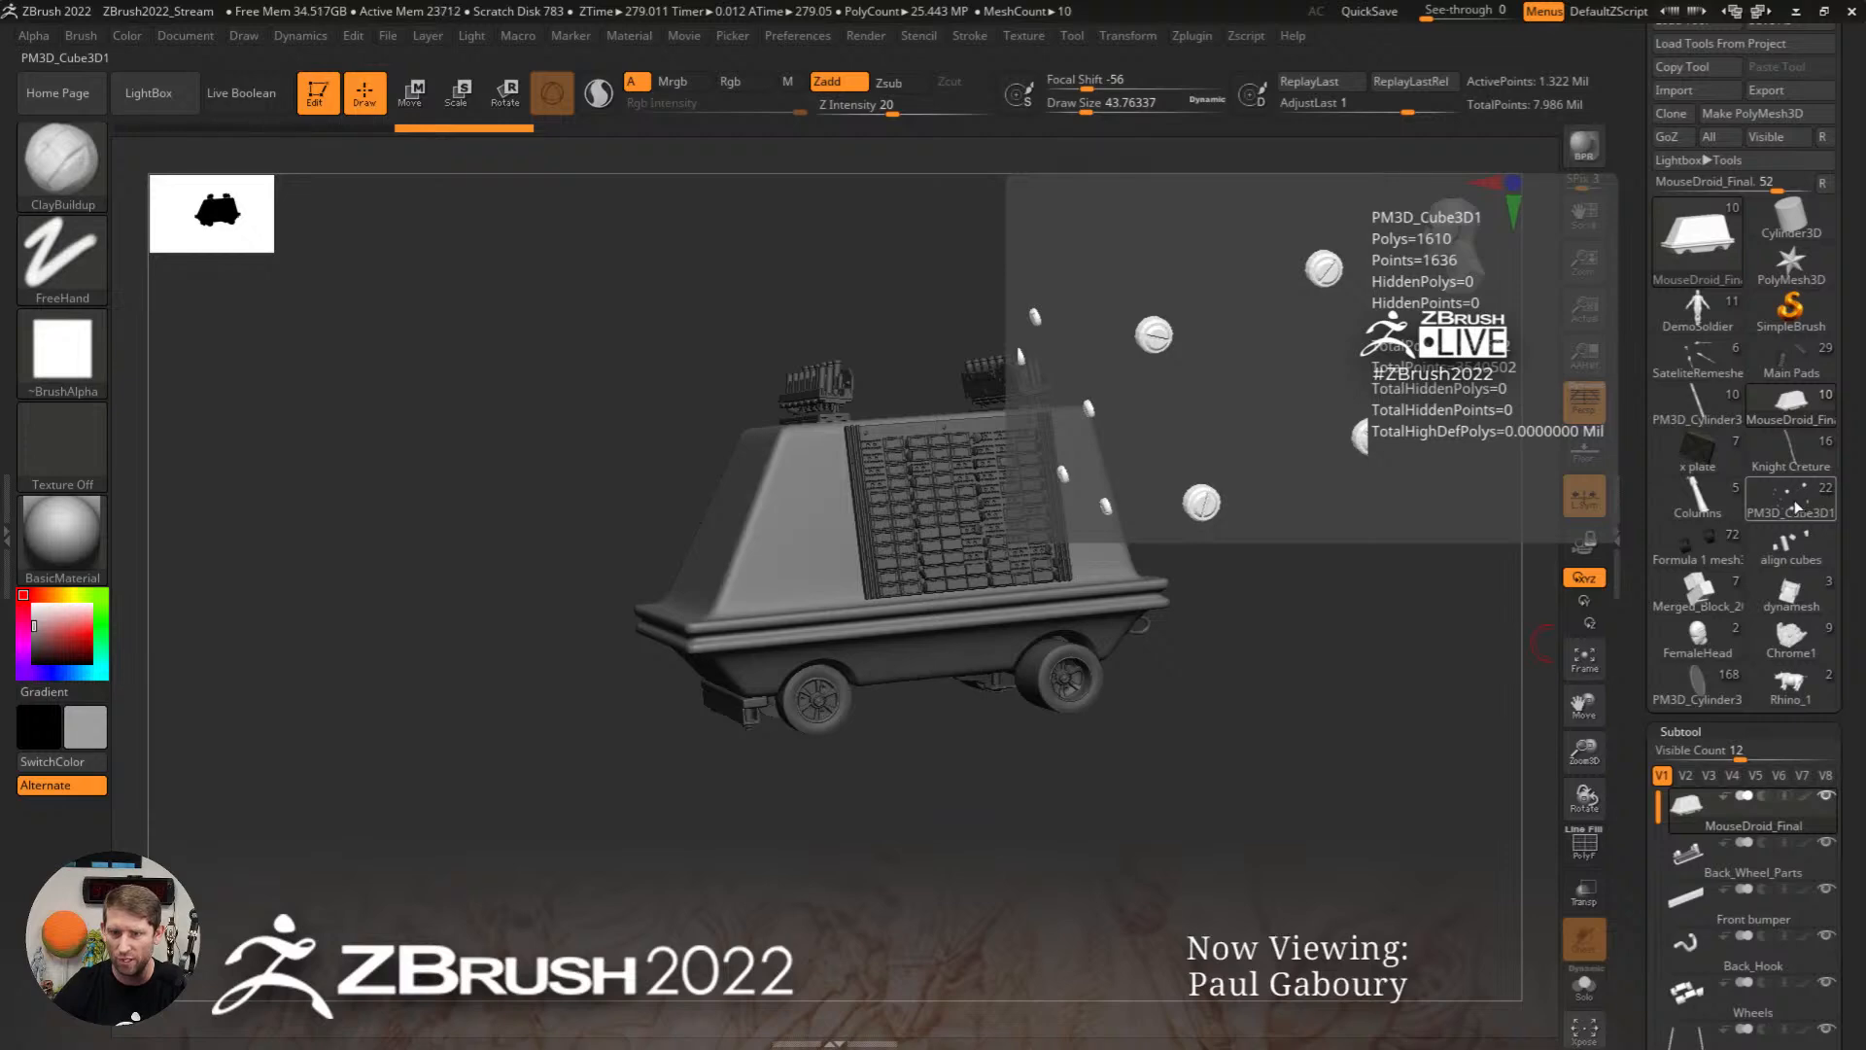
pyautogui.click(1798, 508)
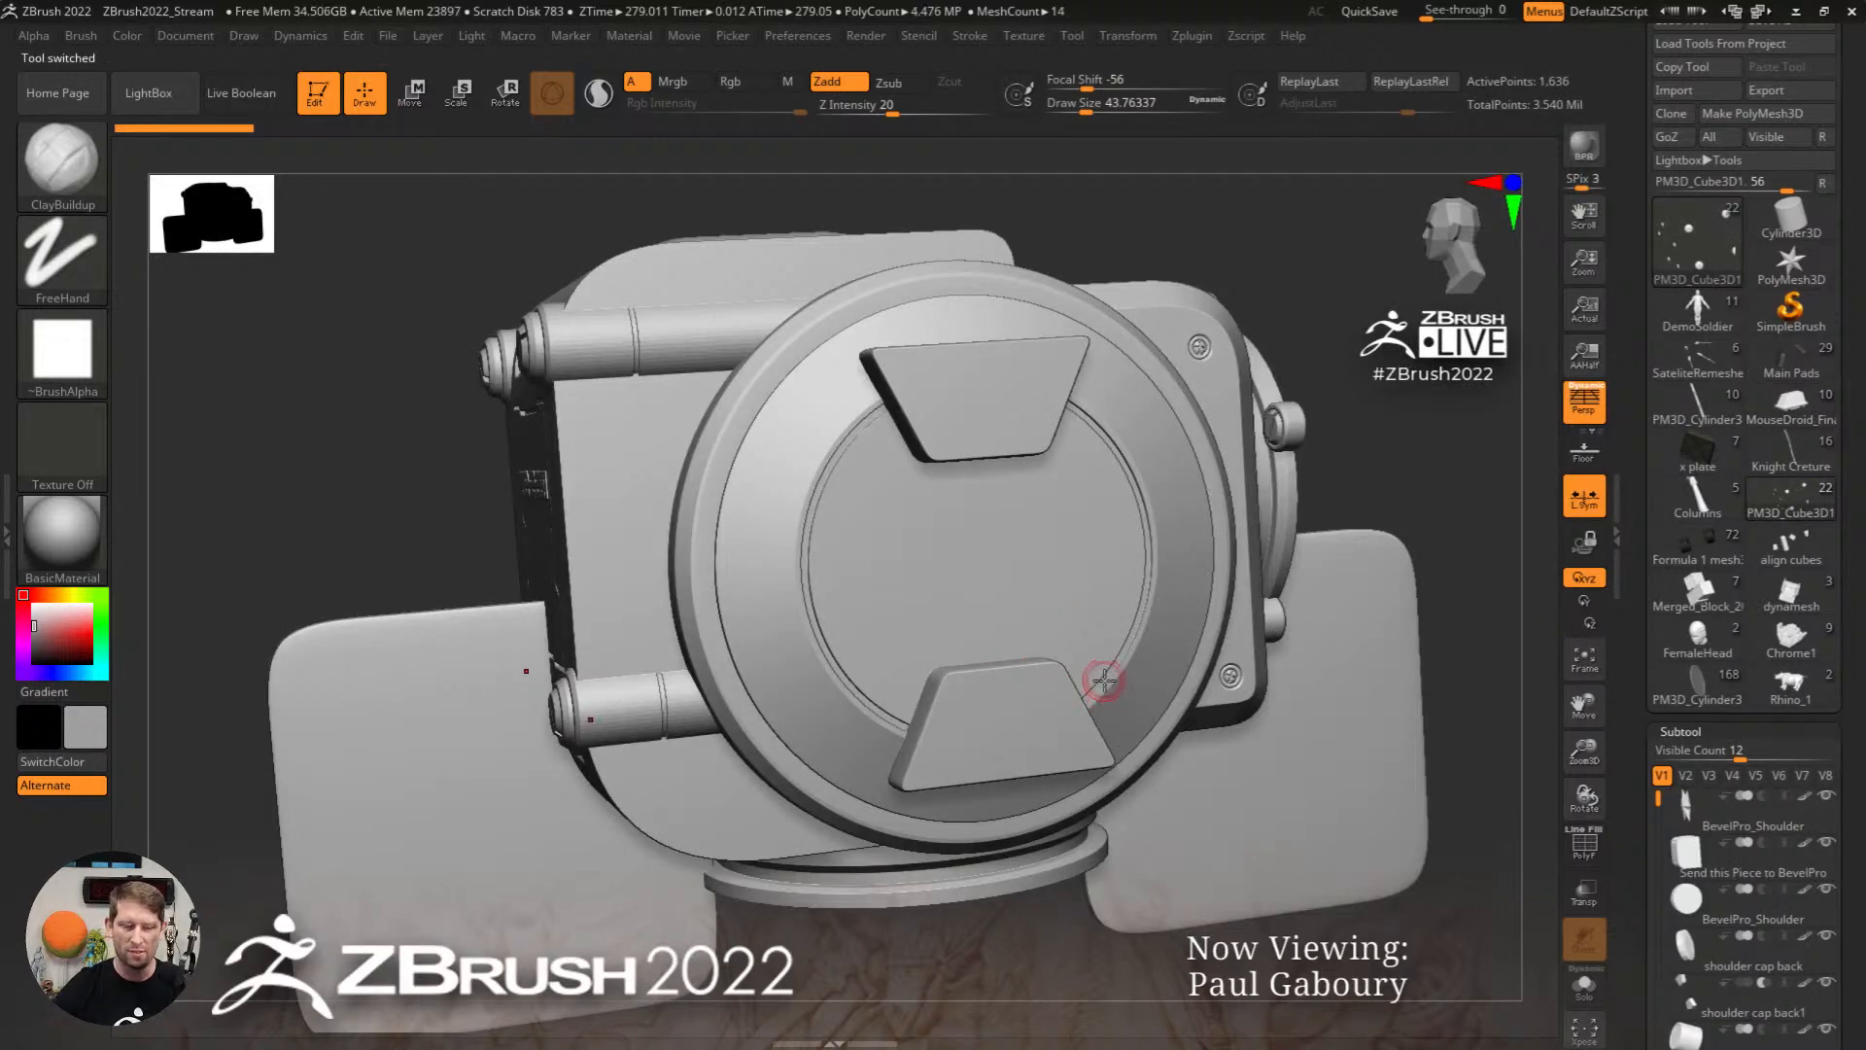
pyautogui.moveTo(1104, 674)
pyautogui.keyDown('ctrl'); pyautogui.mouseDown(button='right')
pyautogui.moveTo(848, 604)
pyautogui.moveTo(962, 622)
pyautogui.moveTo(1058, 697)
pyautogui.mouseUp(button='right'); pyautogui.keyUp('ctrl')
pyautogui.keyDown('alt'); pyautogui.click(1016, 491); pyautogui.keyUp('alt')
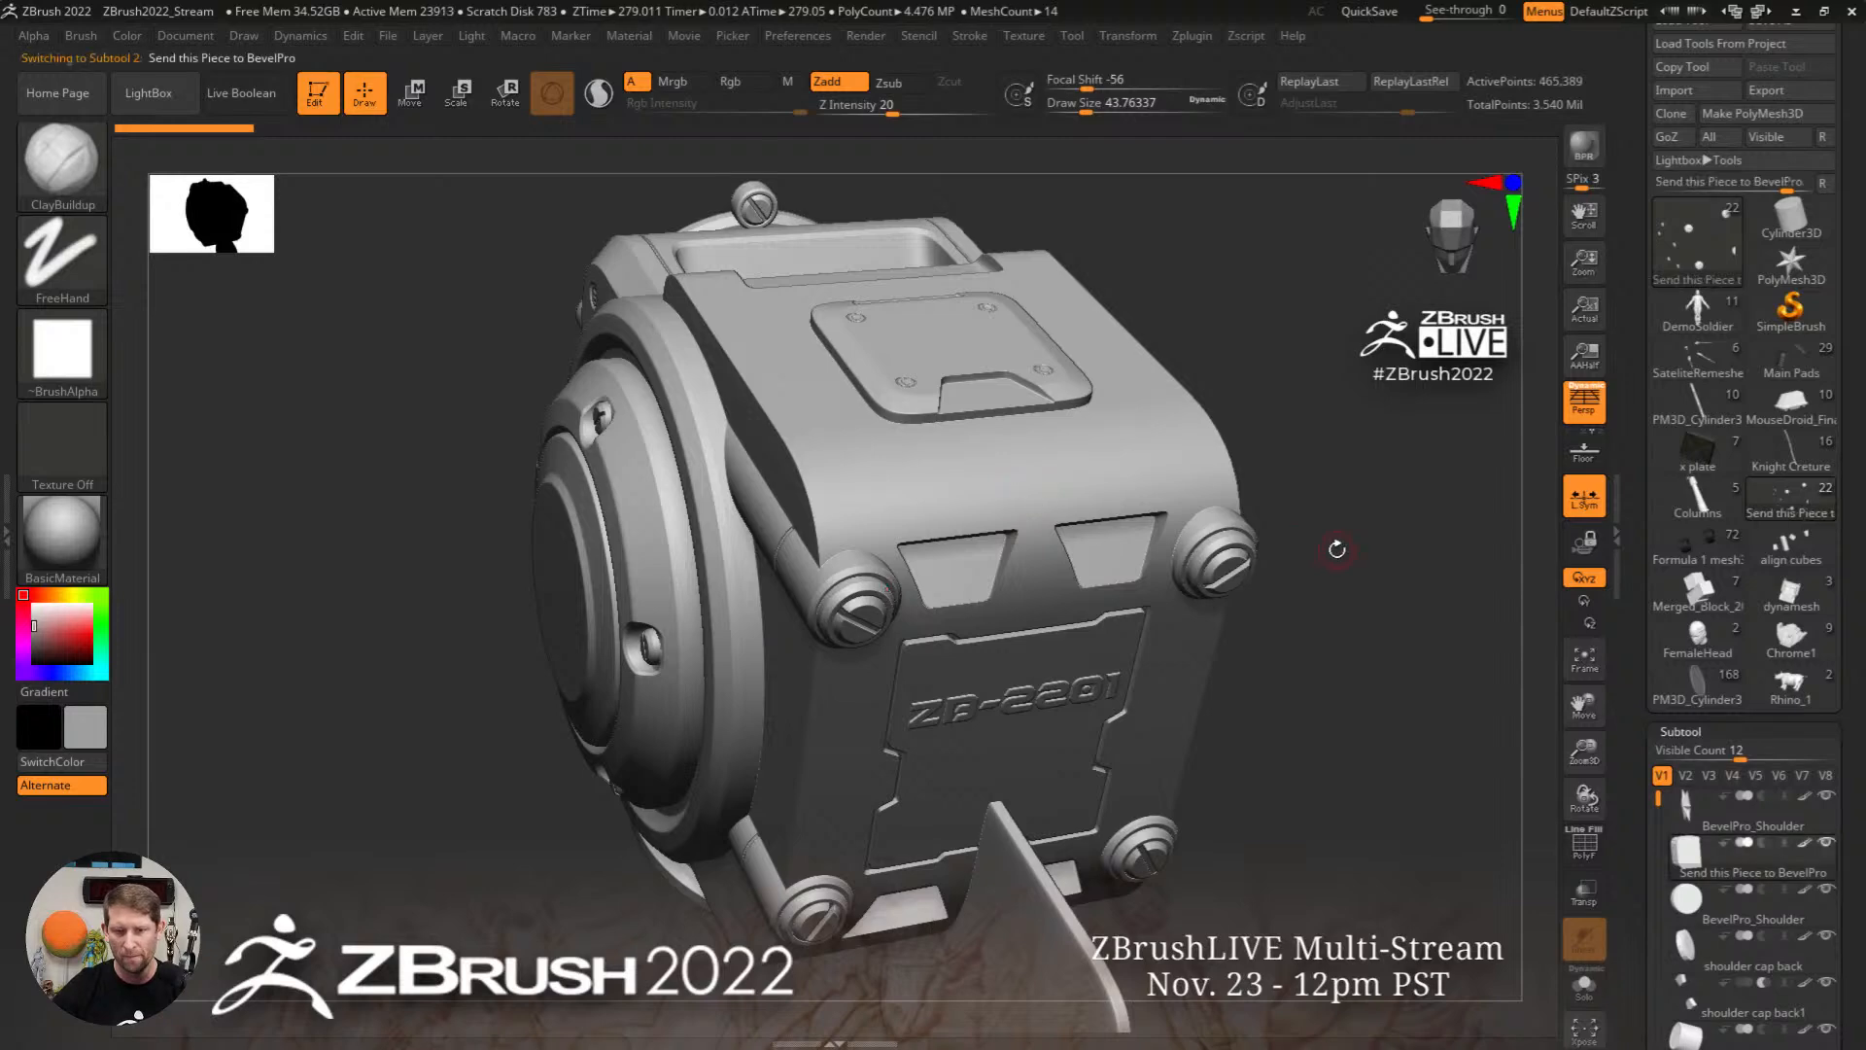
# Step: Display the shoulder box's polygroups with PolyFrame and isolate the subtool with Solo
pyautogui.hotkey('shift', 'f')
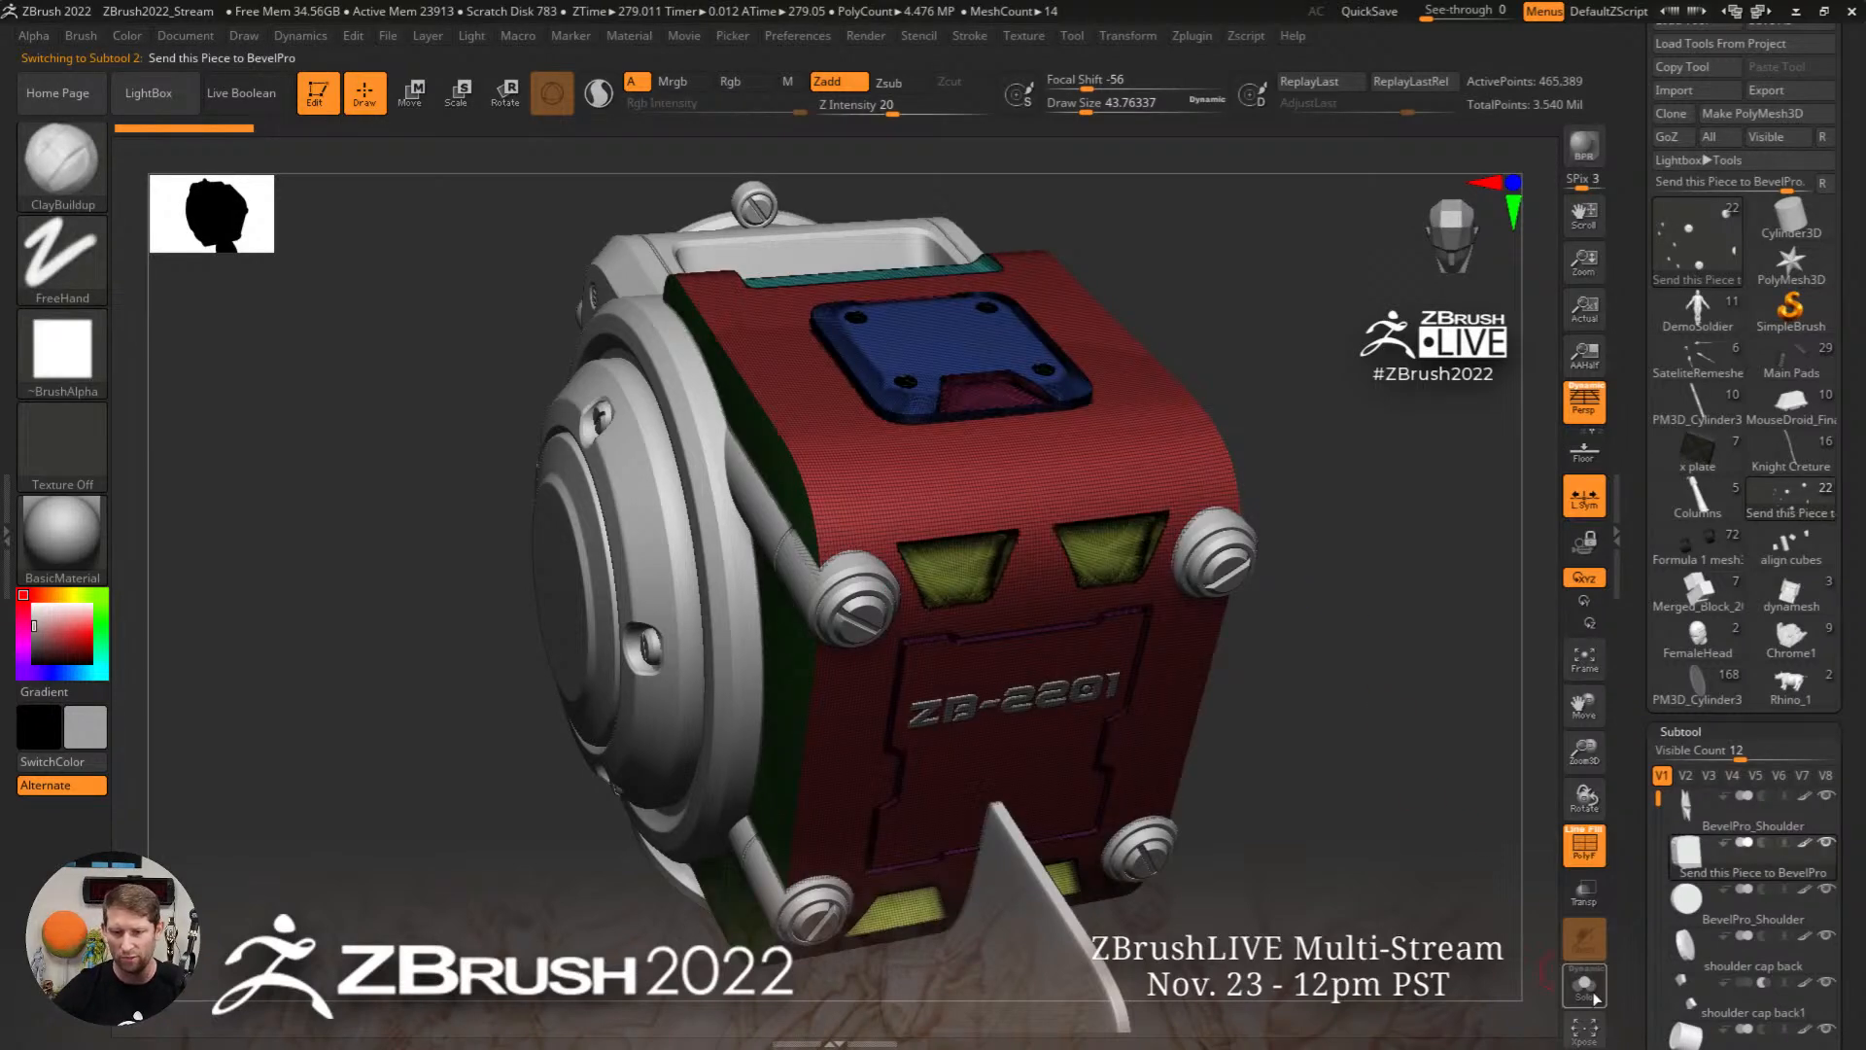
pyautogui.click(1584, 984)
pyautogui.keyDown('shift'); pyautogui.moveTo(1135, 674); pyautogui.dragTo(1113, 583, button='right'); pyautogui.keyUp('shift')
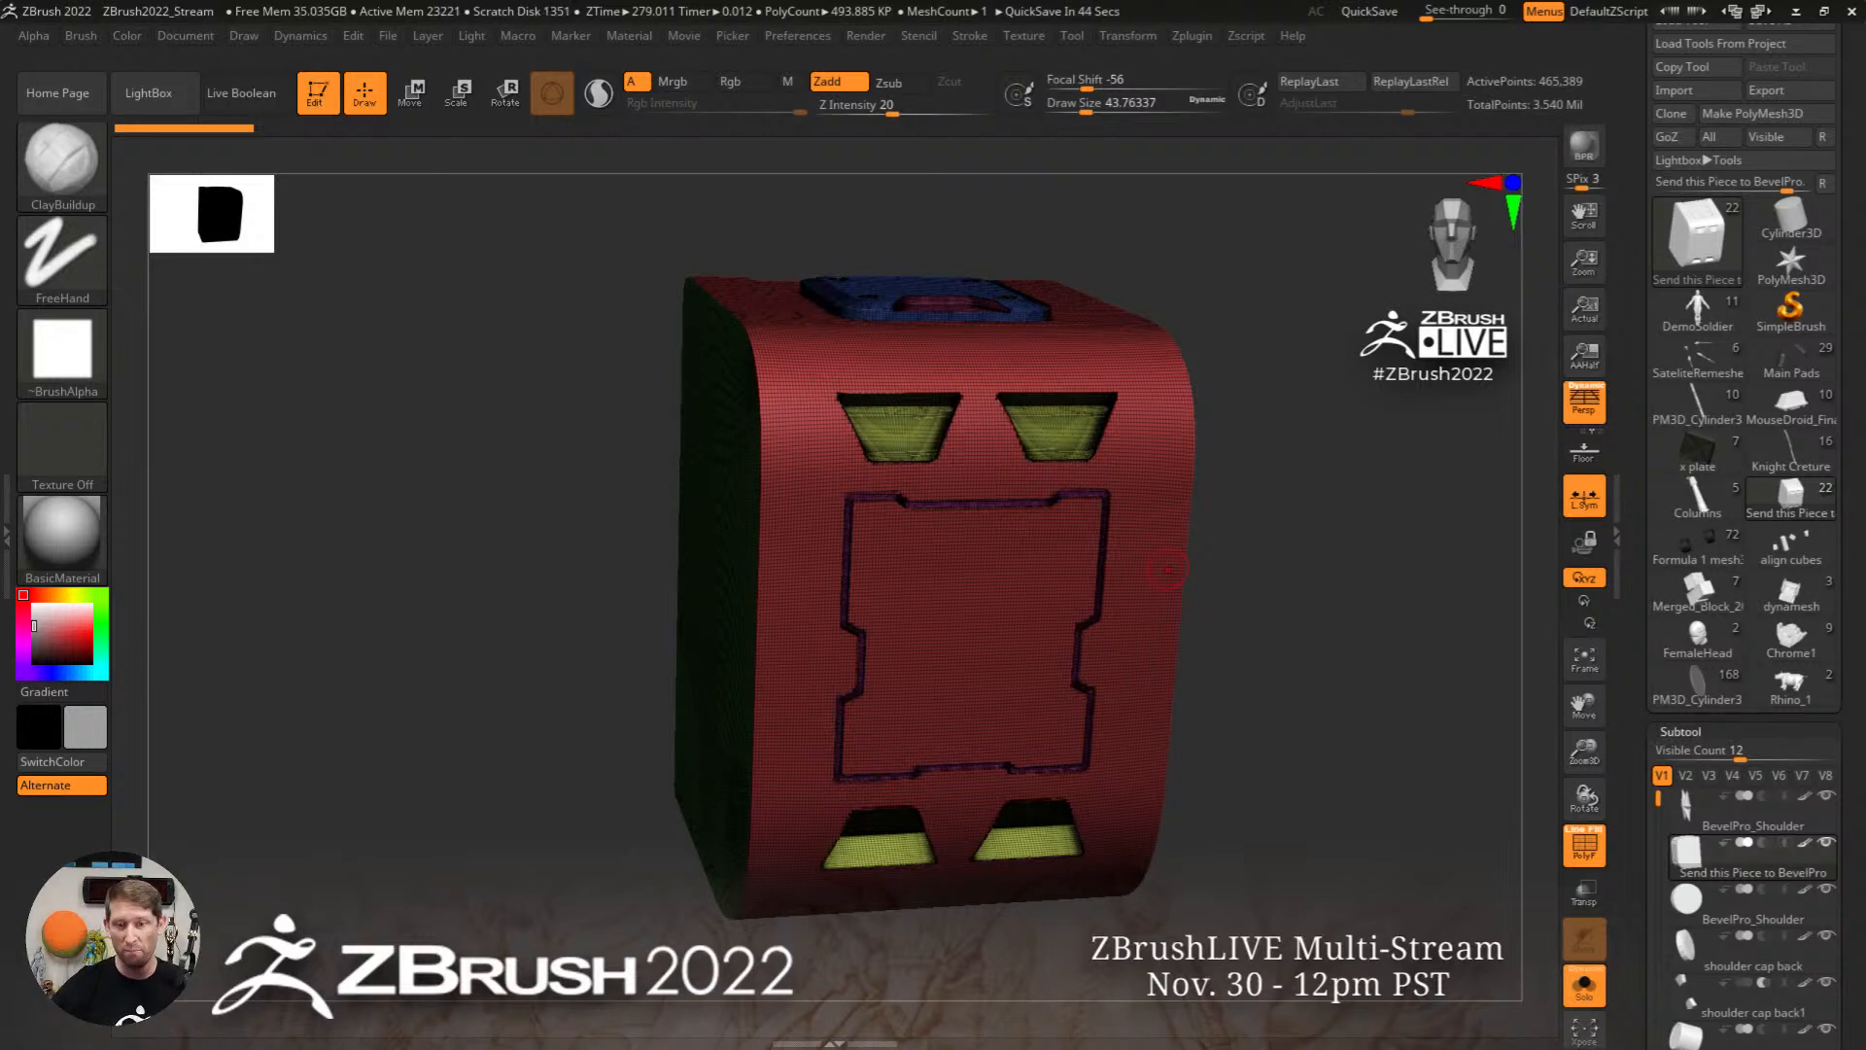
pyautogui.moveTo(1026, 417); pyautogui.dragTo(968, 587, button='right')
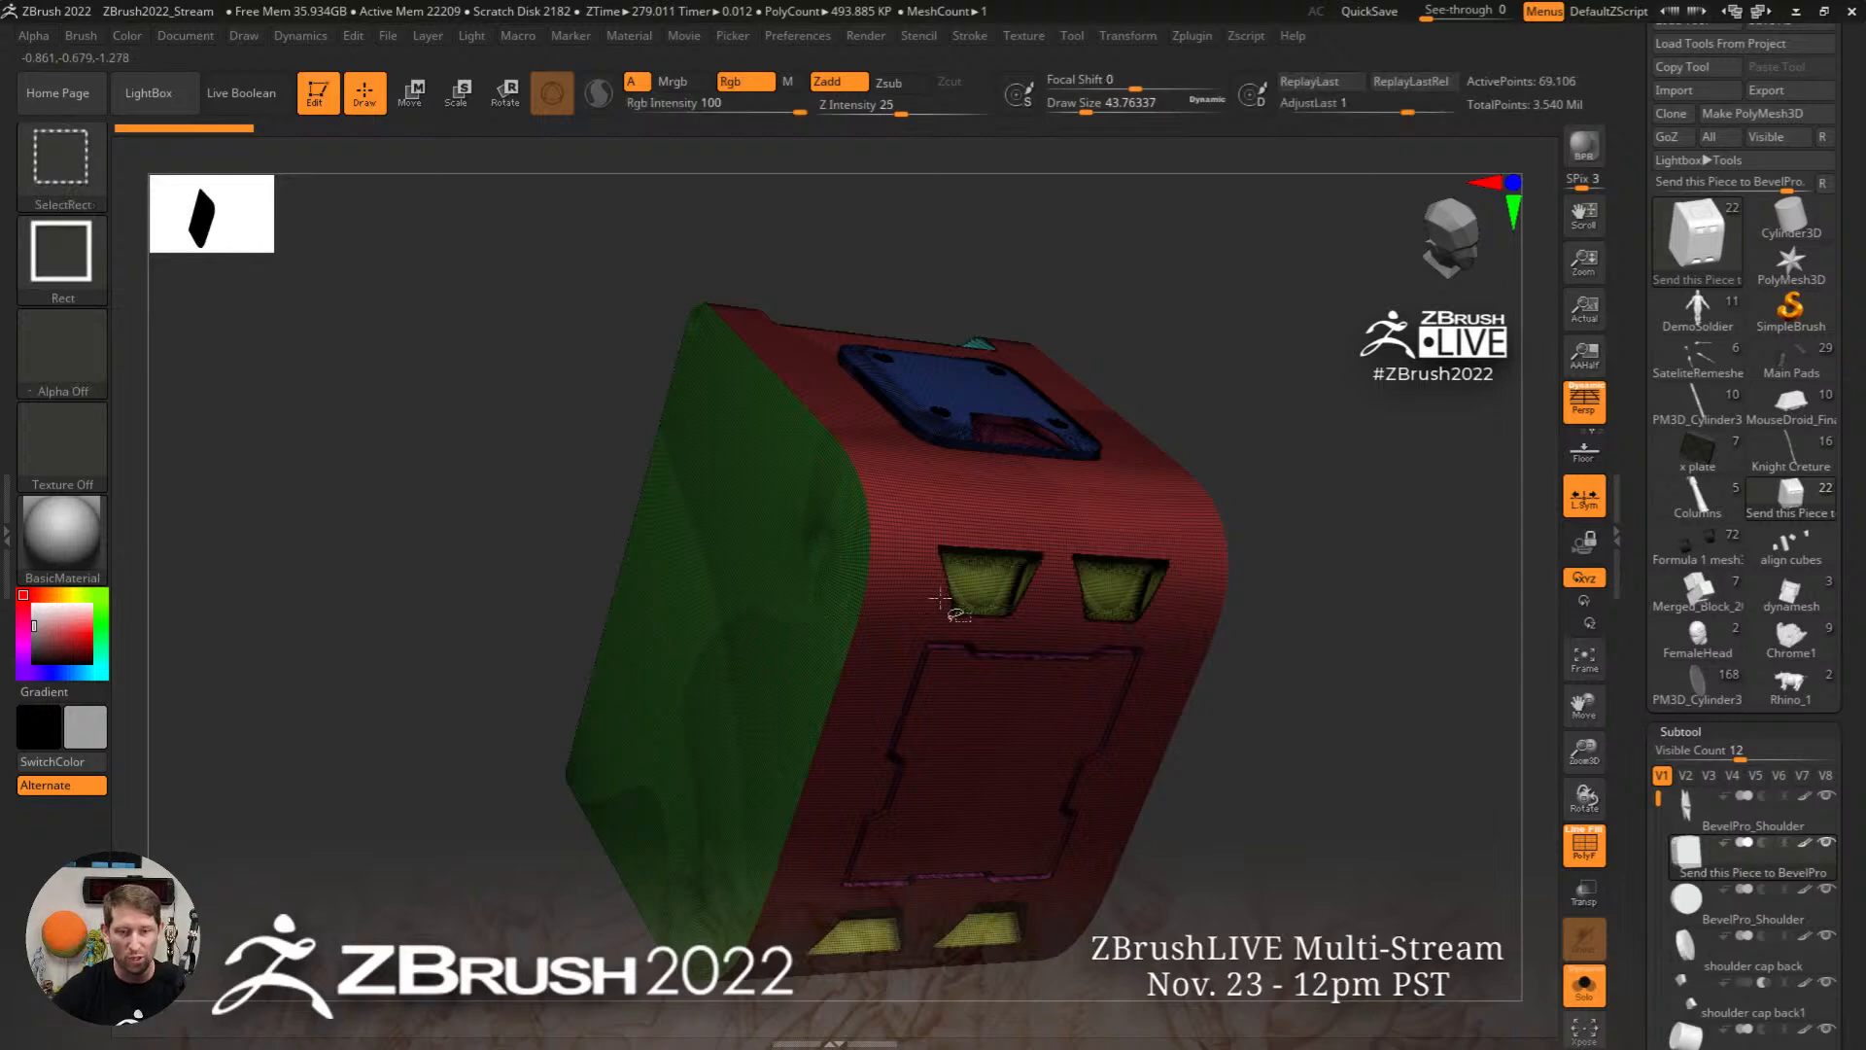
# Step: Isolate the green side polygroup of the shoulder box to examine it, and restore the whole mesh's visibility
pyautogui.keyDown('ctrl'); pyautogui.keyDown('shift'); pyautogui.click(802, 610); pyautogui.keyUp('shift'); pyautogui.keyUp('ctrl')
pyautogui.moveTo(1125, 617); pyautogui.dragTo(1208, 587)
pyautogui.keyDown('ctrl'); pyautogui.keyDown('shift'); pyautogui.click(1409, 598); pyautogui.keyUp('shift'); pyautogui.keyUp('ctrl')
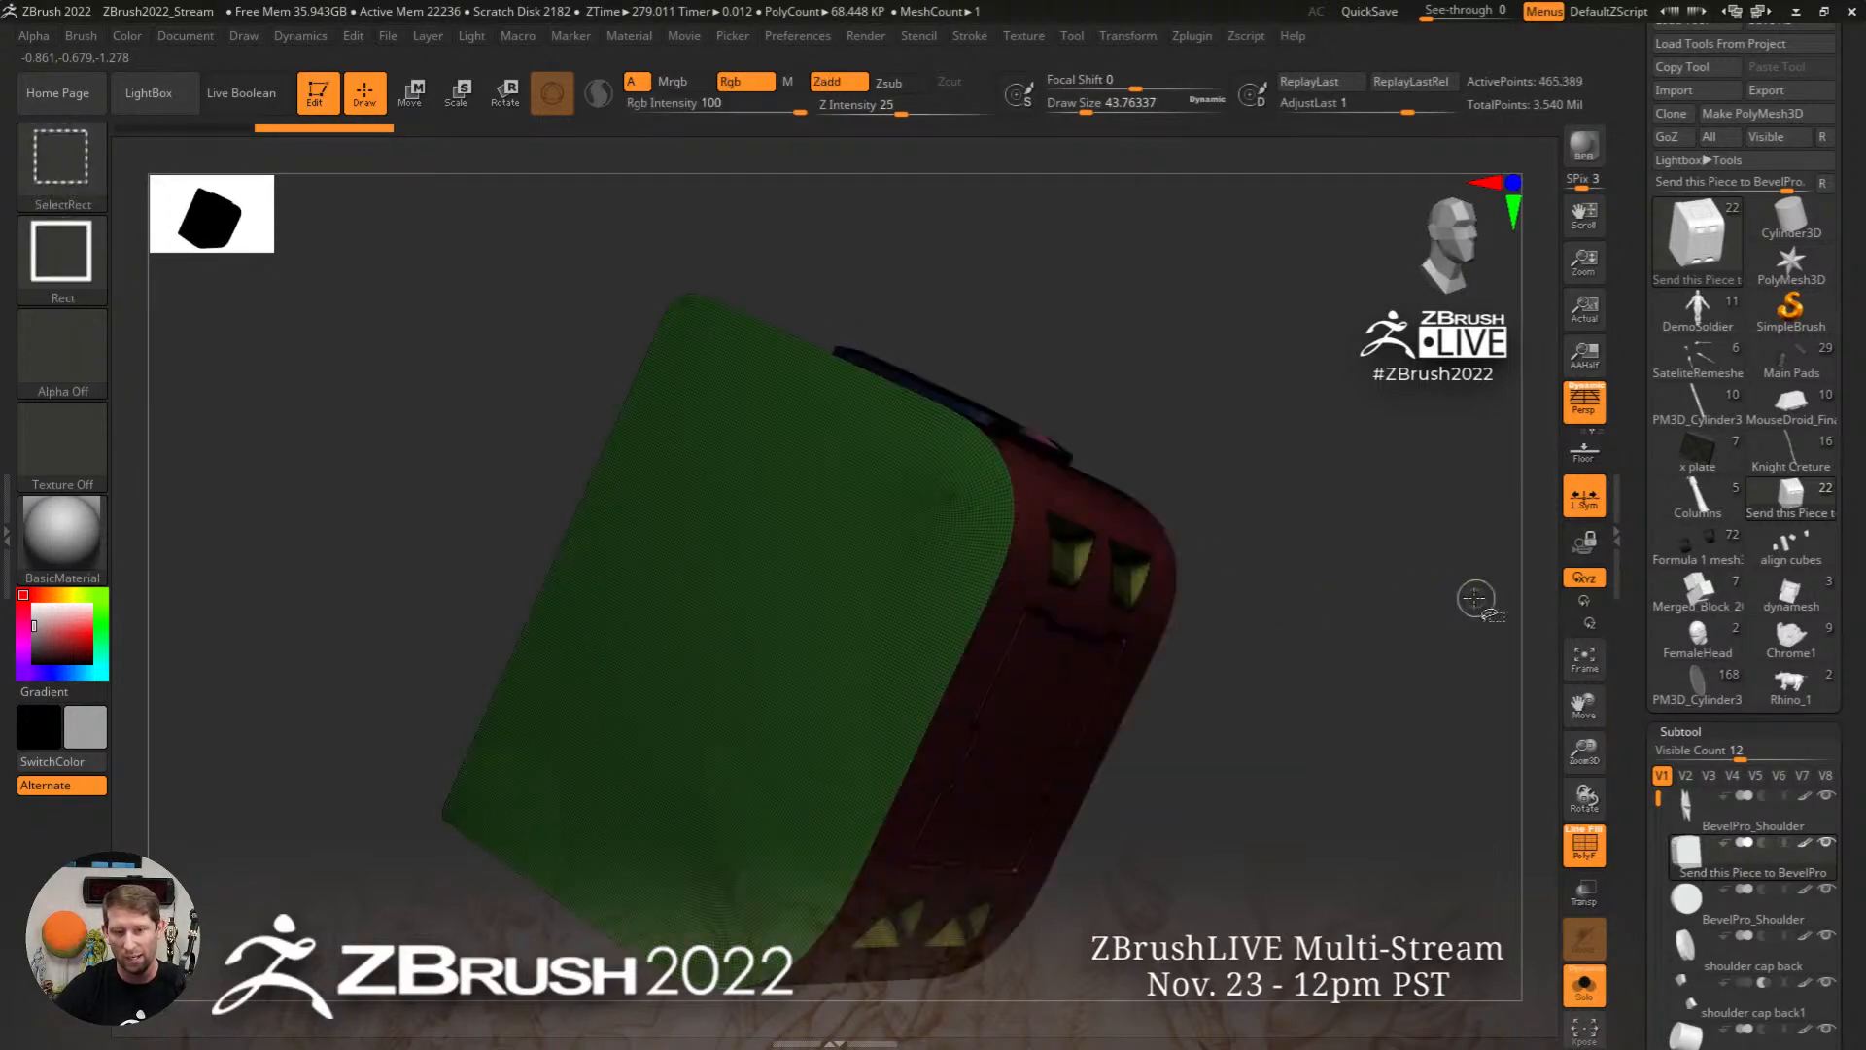
pyautogui.moveTo(1458, 613)
pyautogui.mouseDown()
pyautogui.moveTo(1022, 515)
pyautogui.moveTo(966, 534)
pyautogui.mouseUp()
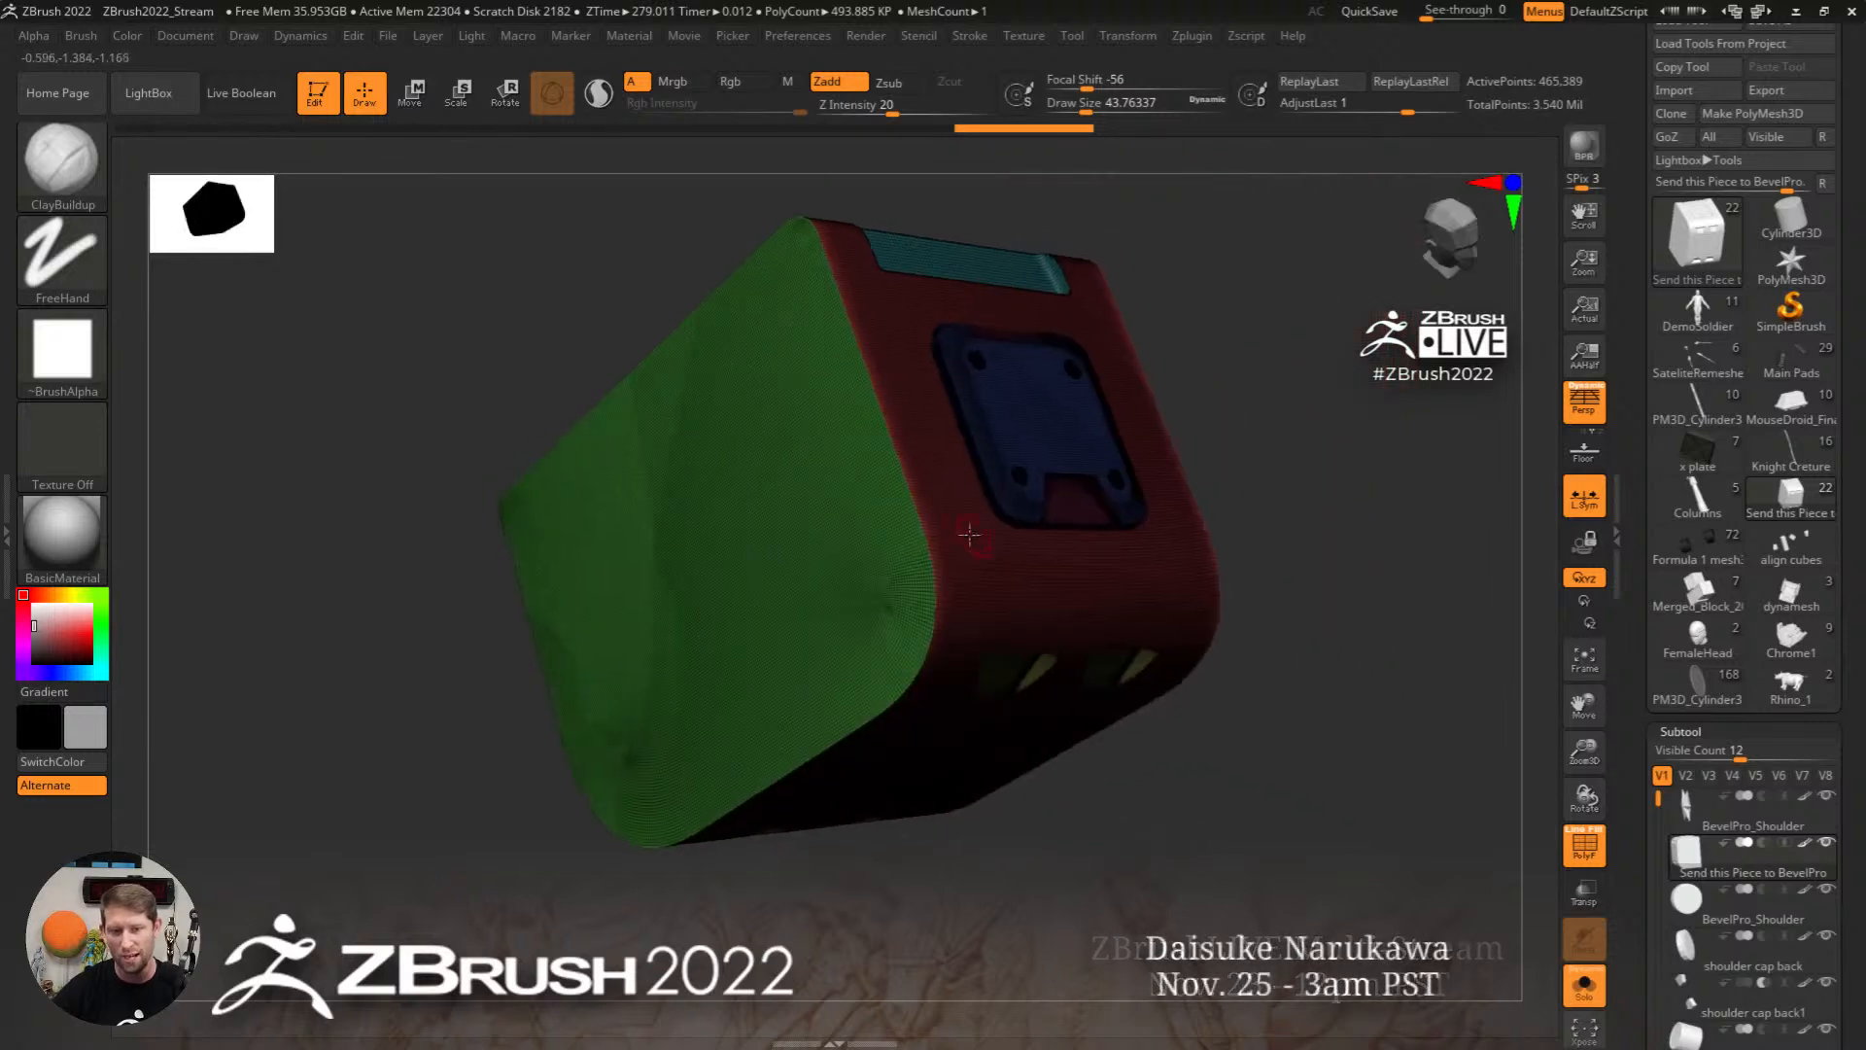
# Step: Turn off PolyFrame and send the shoulder box to BevelPro
pyautogui.hotkey('shift', 'f')
pyautogui.moveTo(1034, 621)
pyautogui.mouseDown()
pyautogui.moveTo(1011, 583)
pyautogui.moveTo(875, 512)
pyautogui.moveTo(725, 563)
pyautogui.moveTo(1122, 597)
pyautogui.moveTo(1137, 638)
pyautogui.moveTo(1233, 616)
pyautogui.moveTo(1204, 563)
pyautogui.moveTo(1231, 599)
pyautogui.mouseUp()
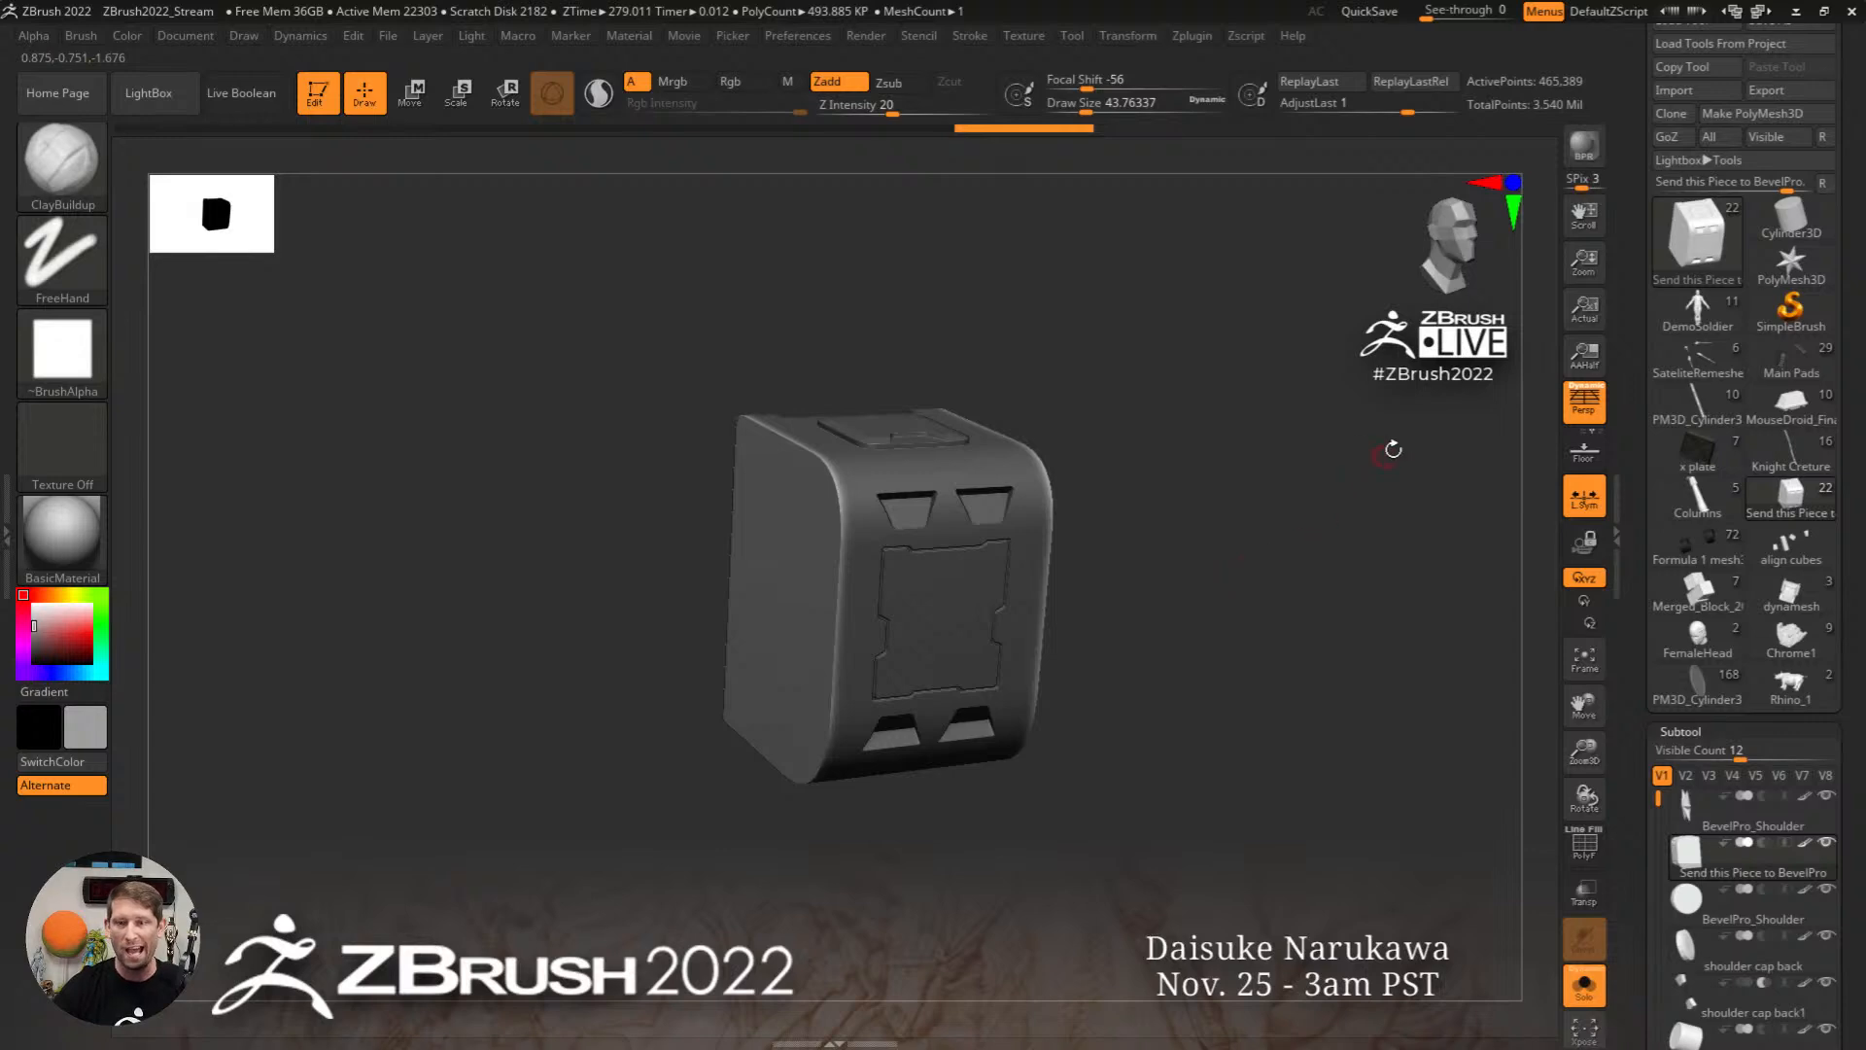
pyautogui.scroll(-10, 1858, 680)
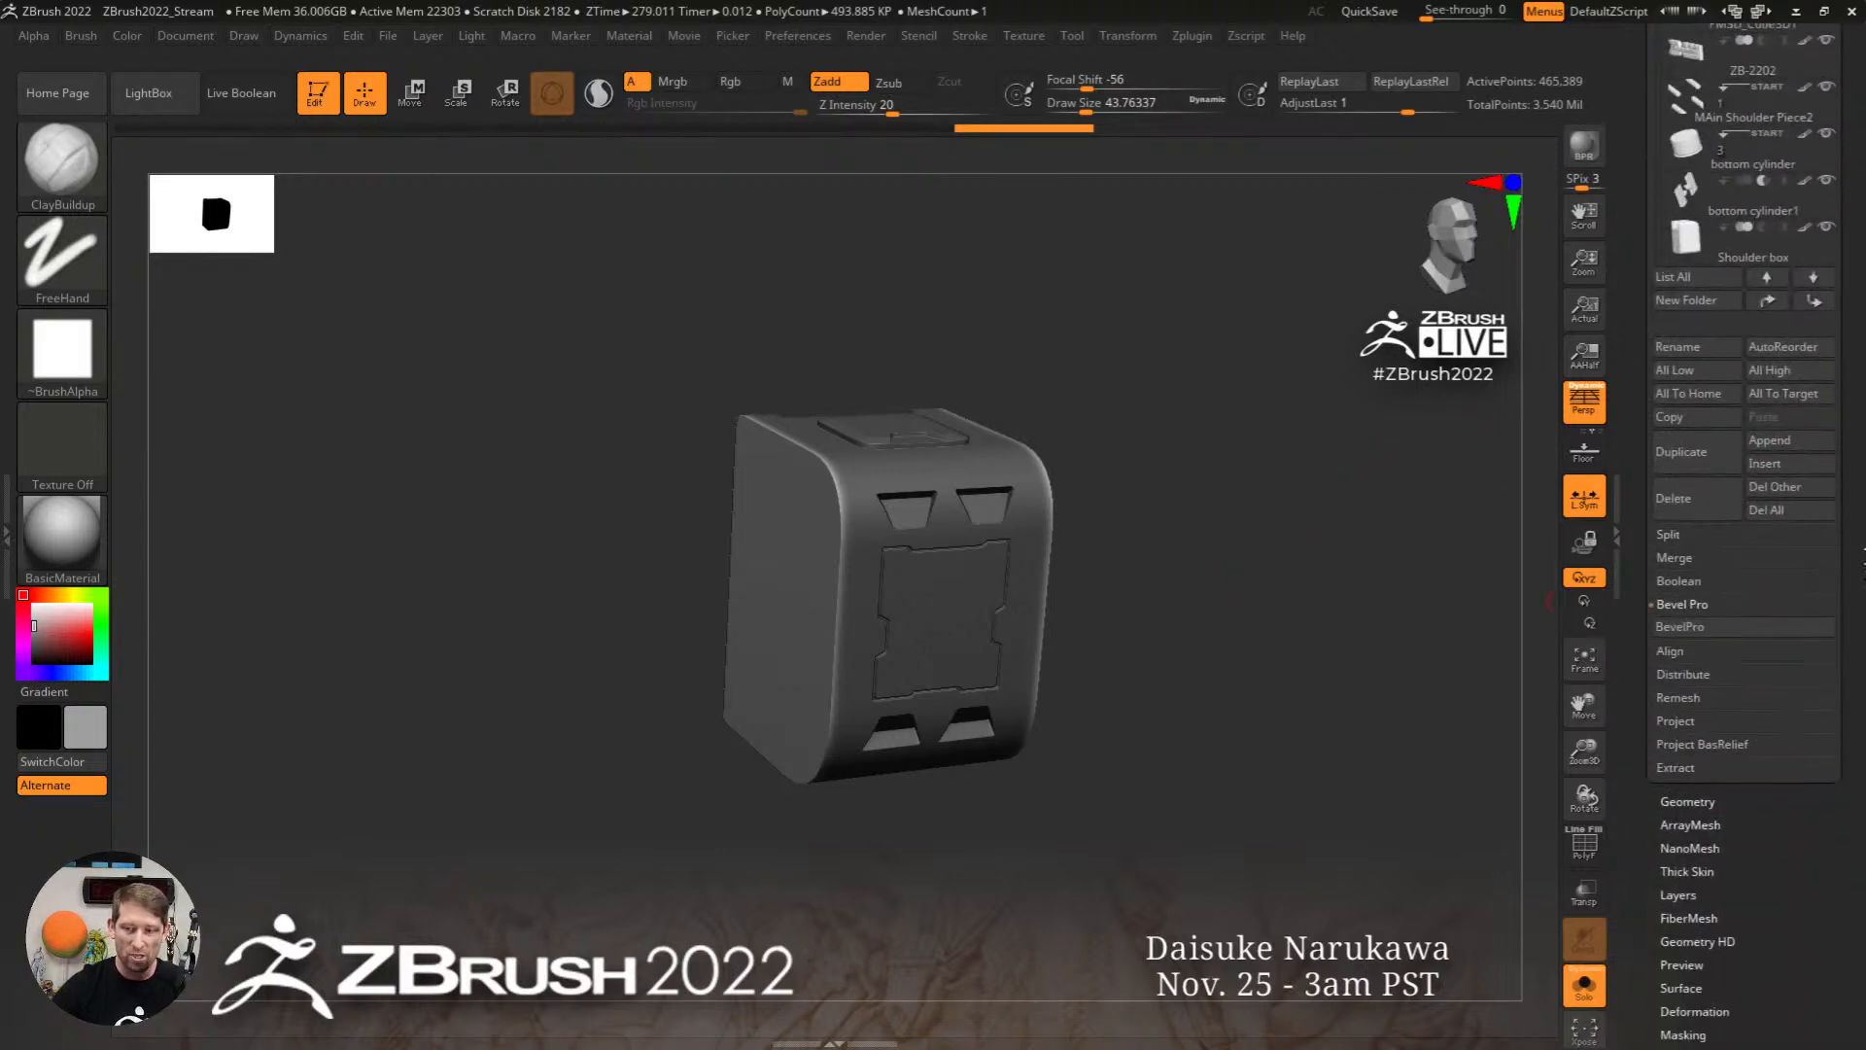
pyautogui.scroll(-2, 1691, 583)
pyautogui.click(1691, 549)
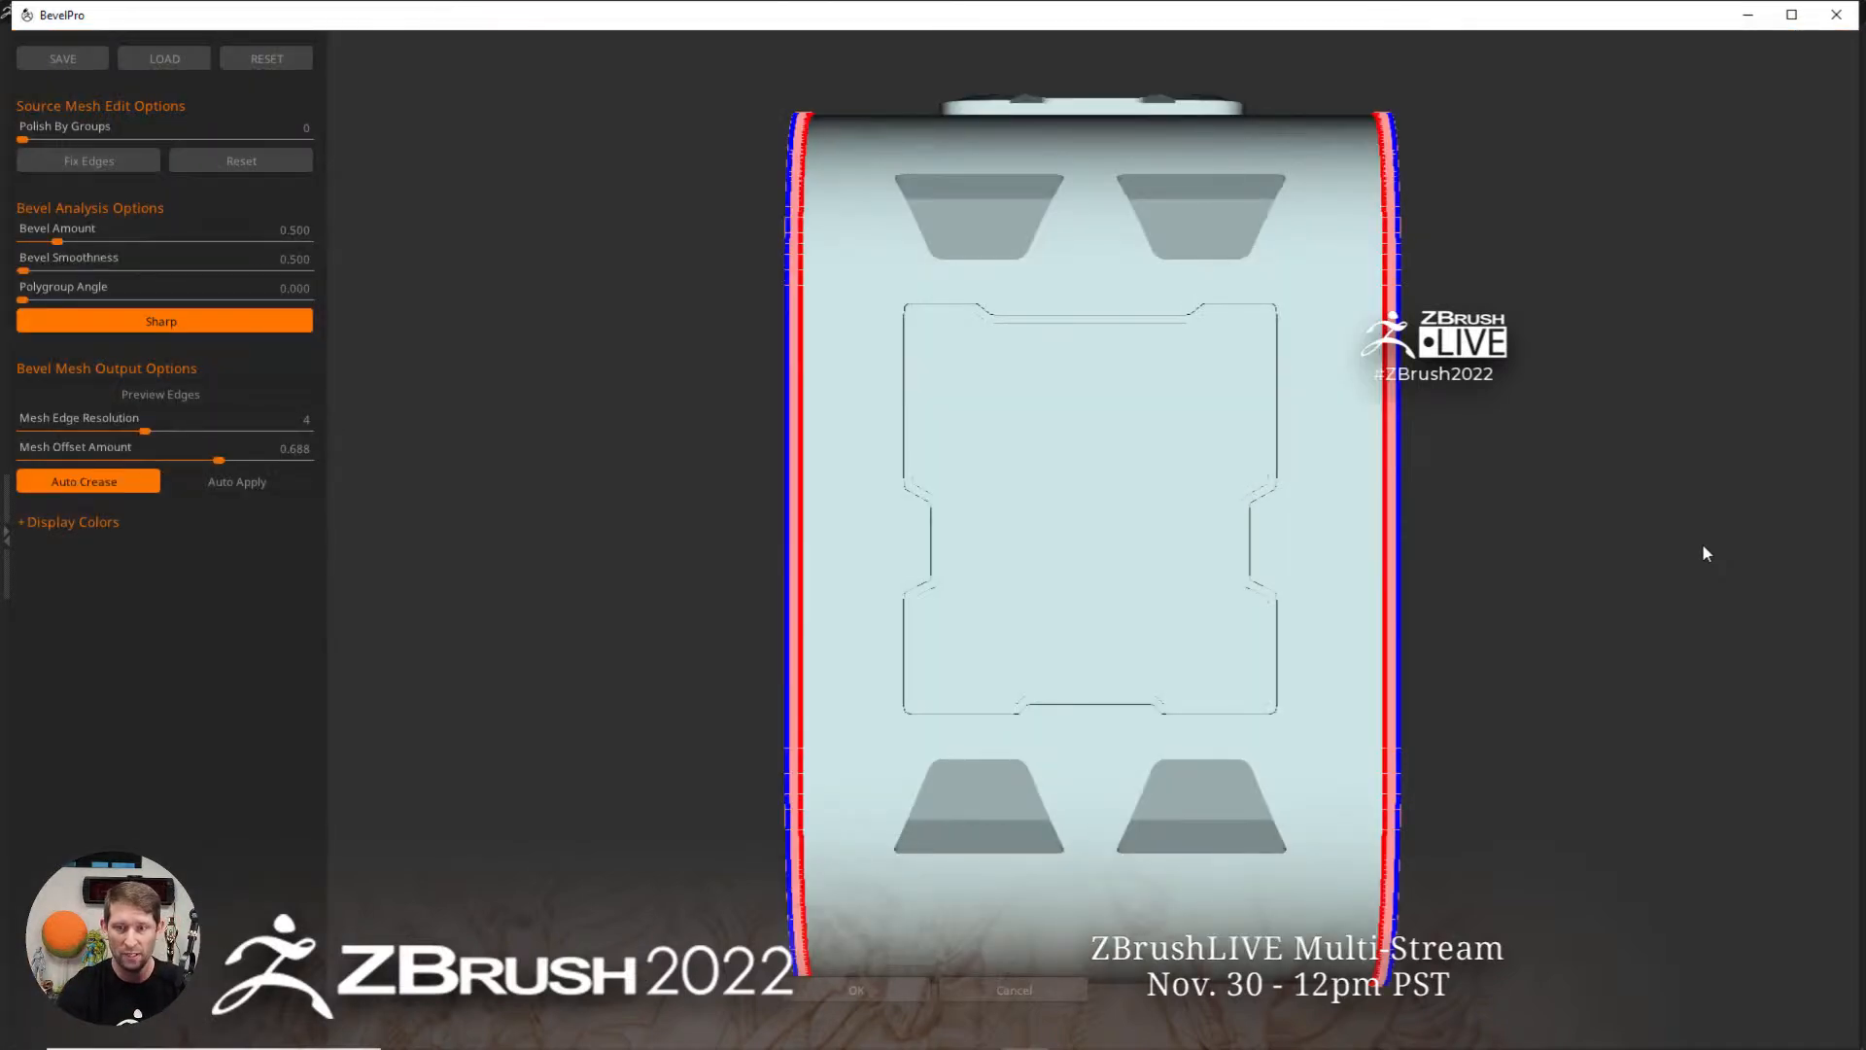
# Step: Set the Bevel Amount to 1 for the shoulder box's side edges
pyautogui.moveTo(1509, 550); pyautogui.dragTo(1085, 563)
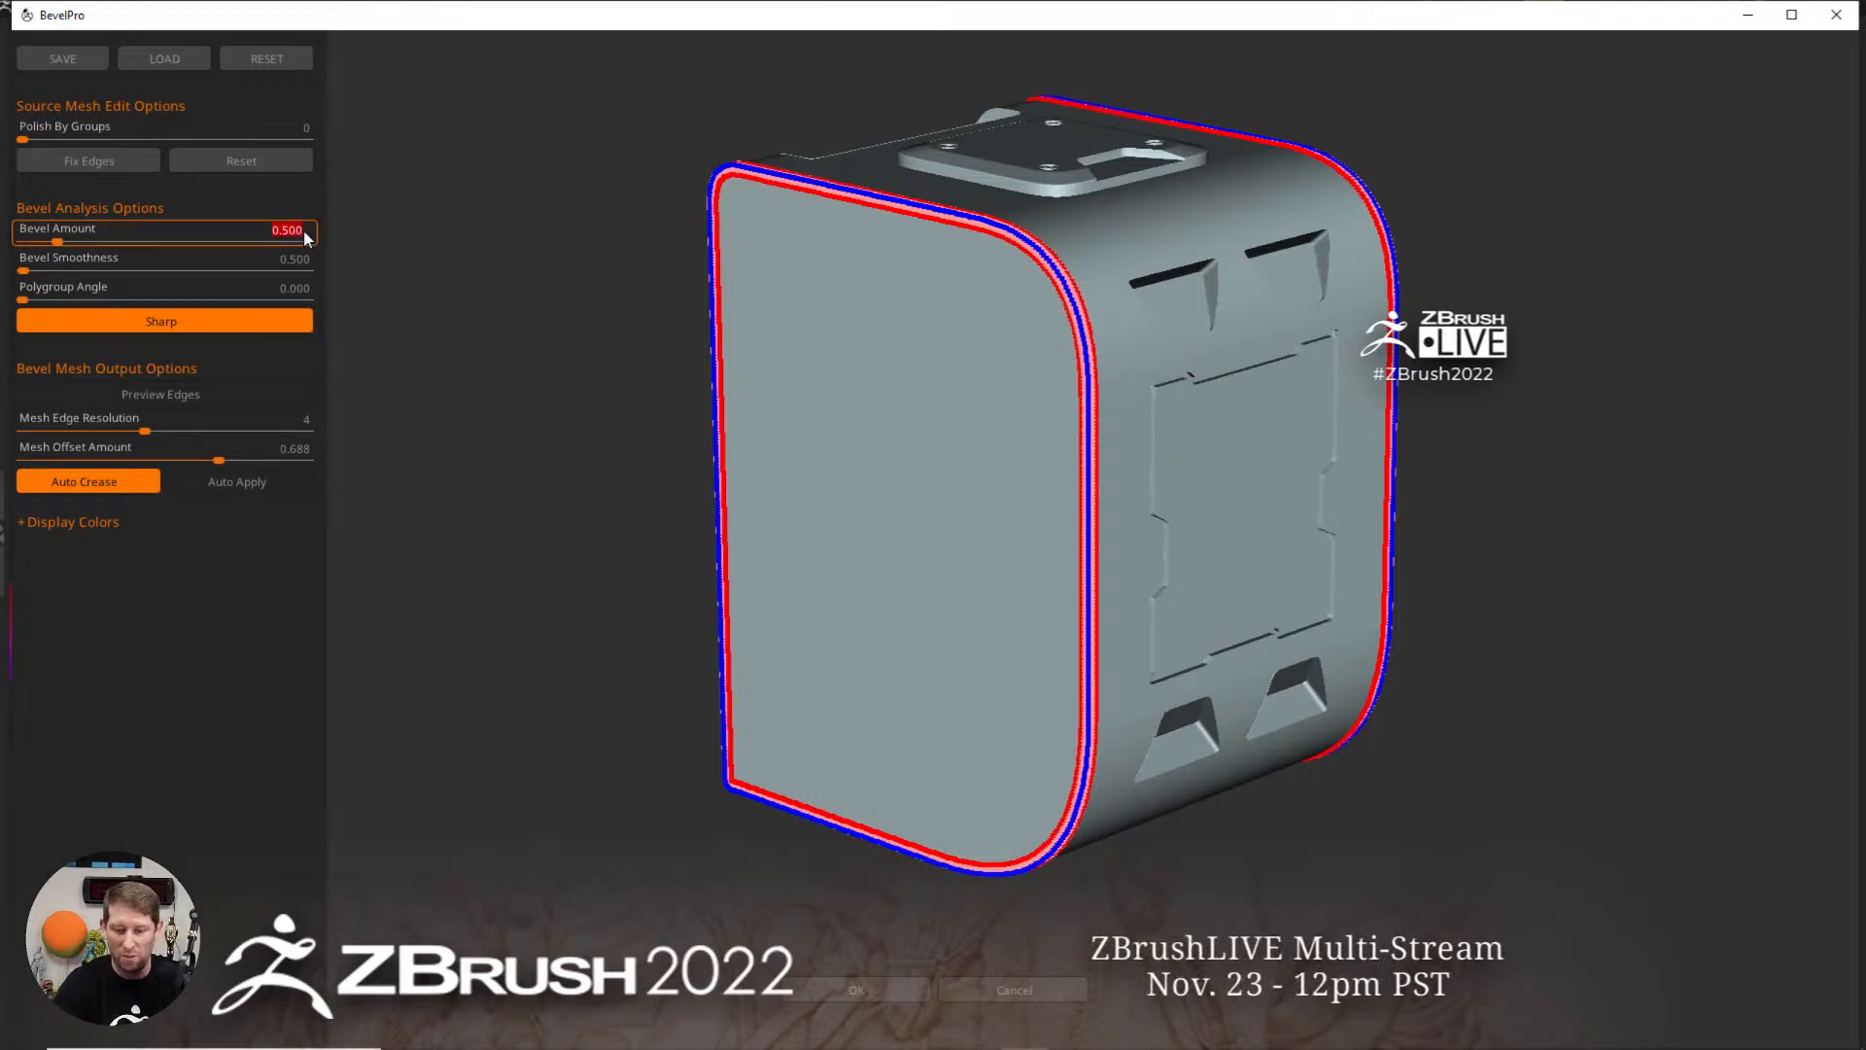
pyautogui.write('1')
pyautogui.press('Return')
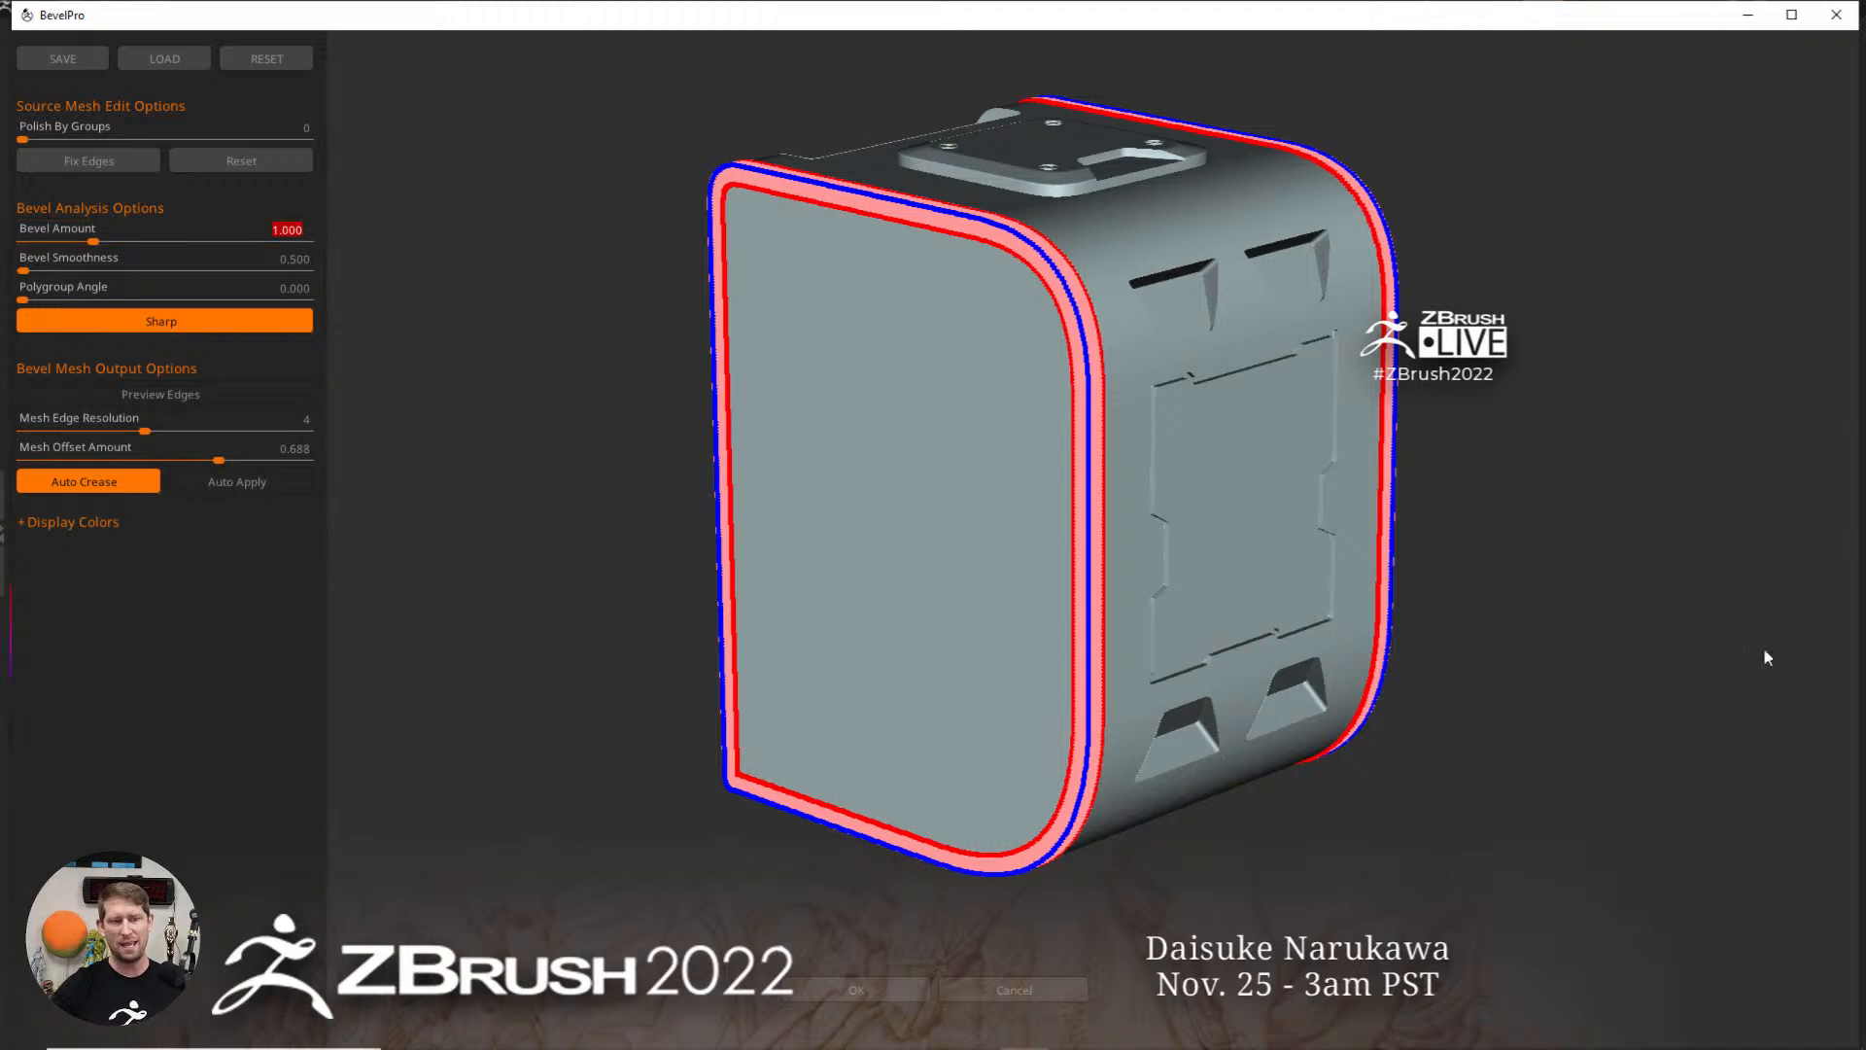
# Step: Check the cut side edges with Auto Apply, and accept the bevel with Auto Apply turned off
pyautogui.click(255, 481)
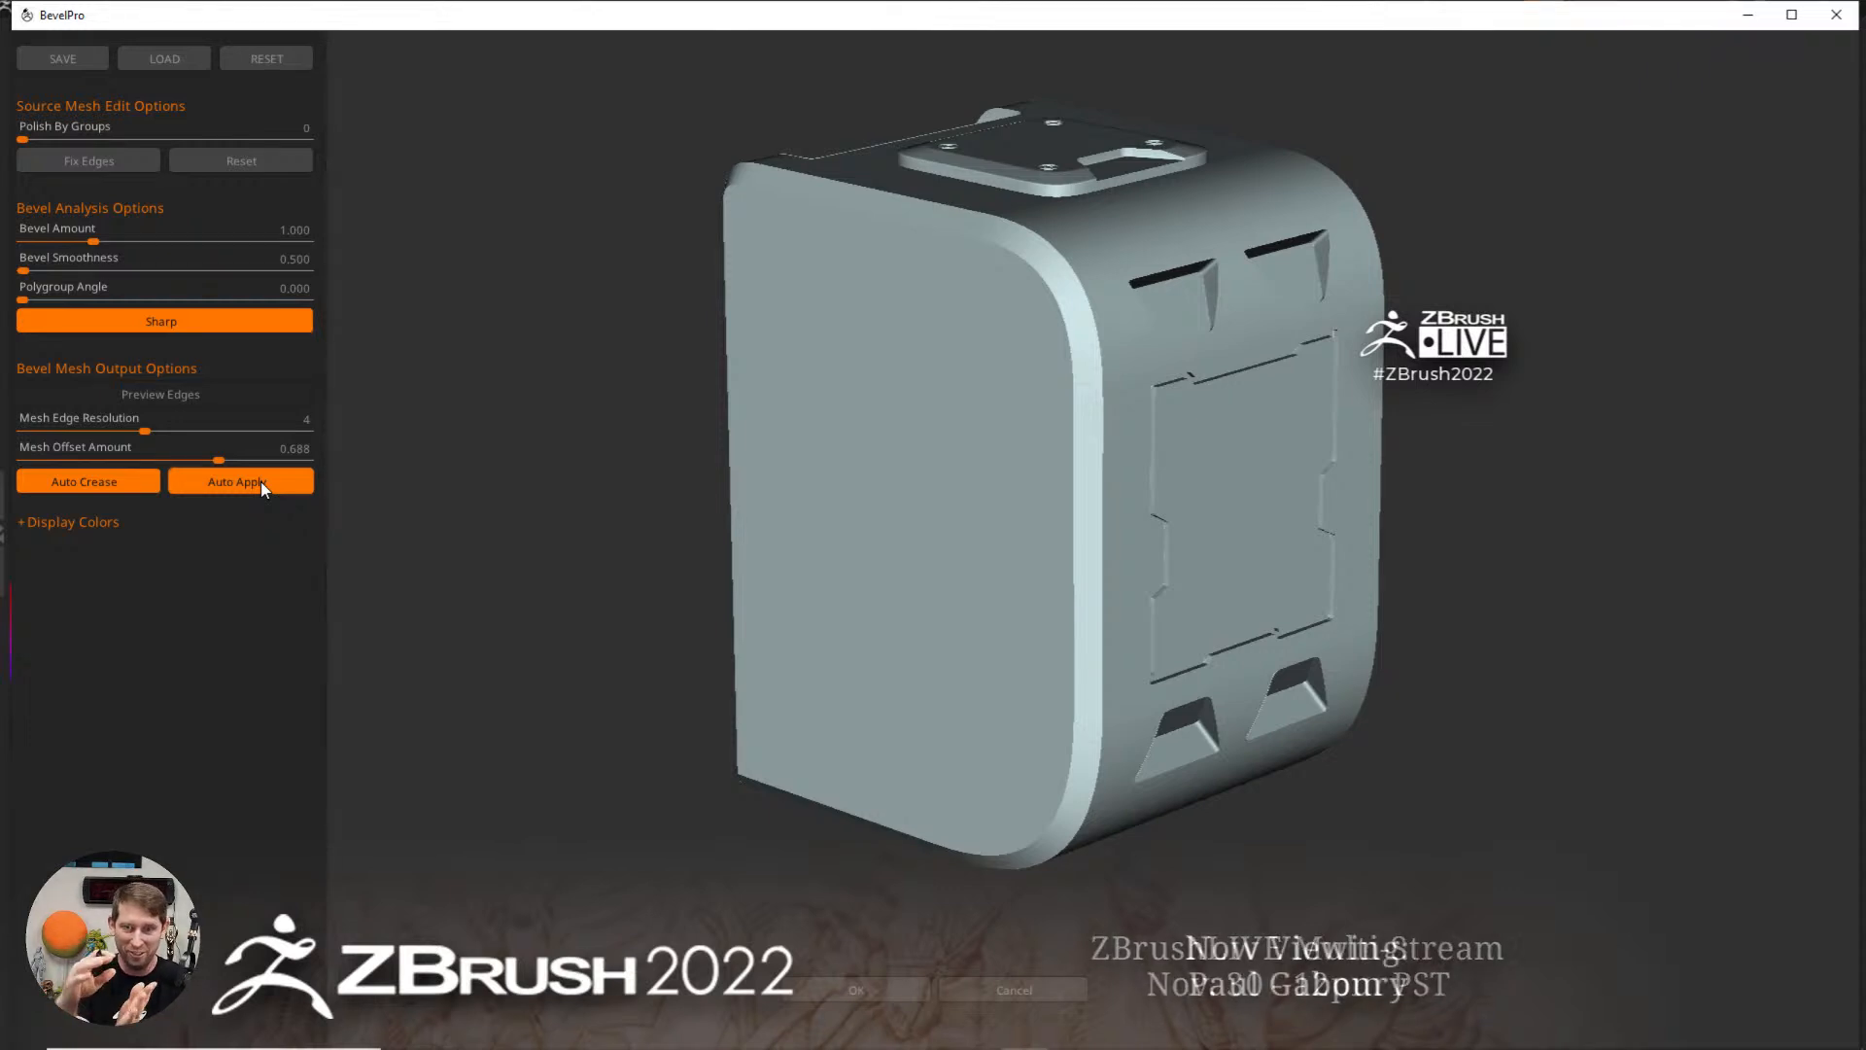
pyautogui.click(271, 482)
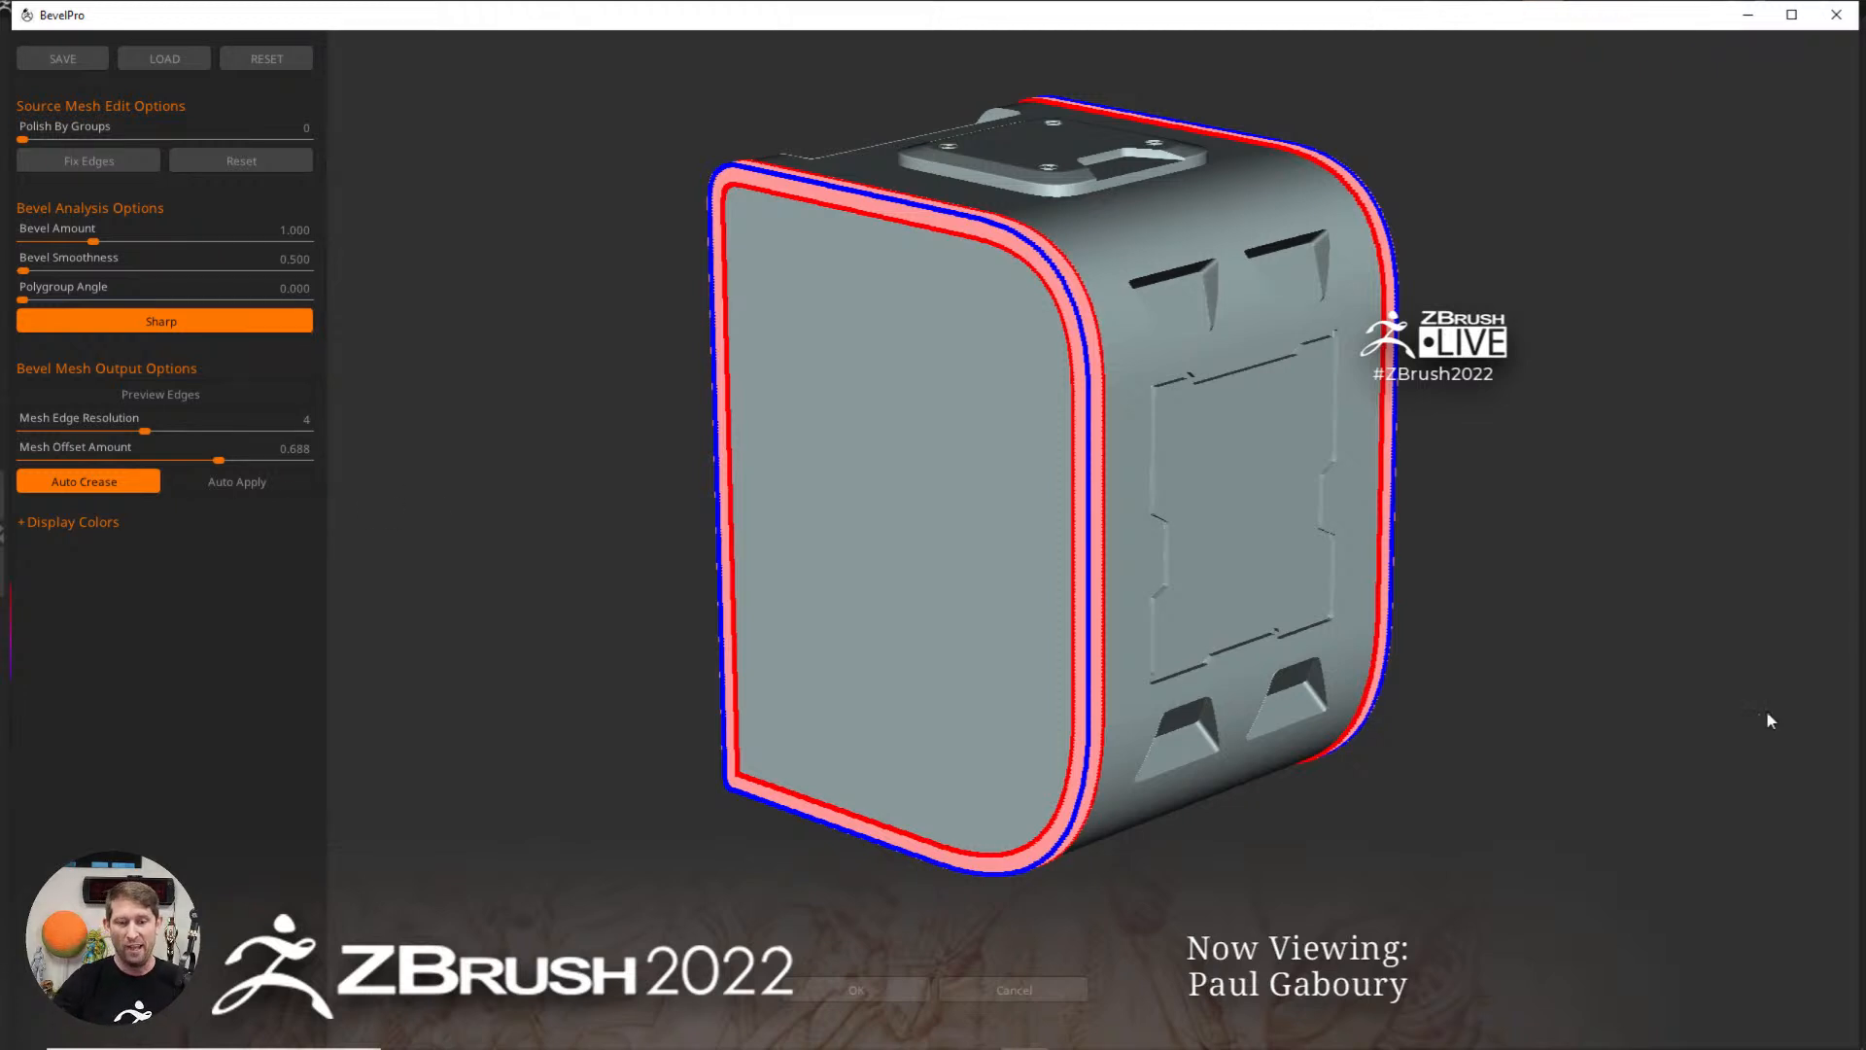
pyautogui.click(856, 988)
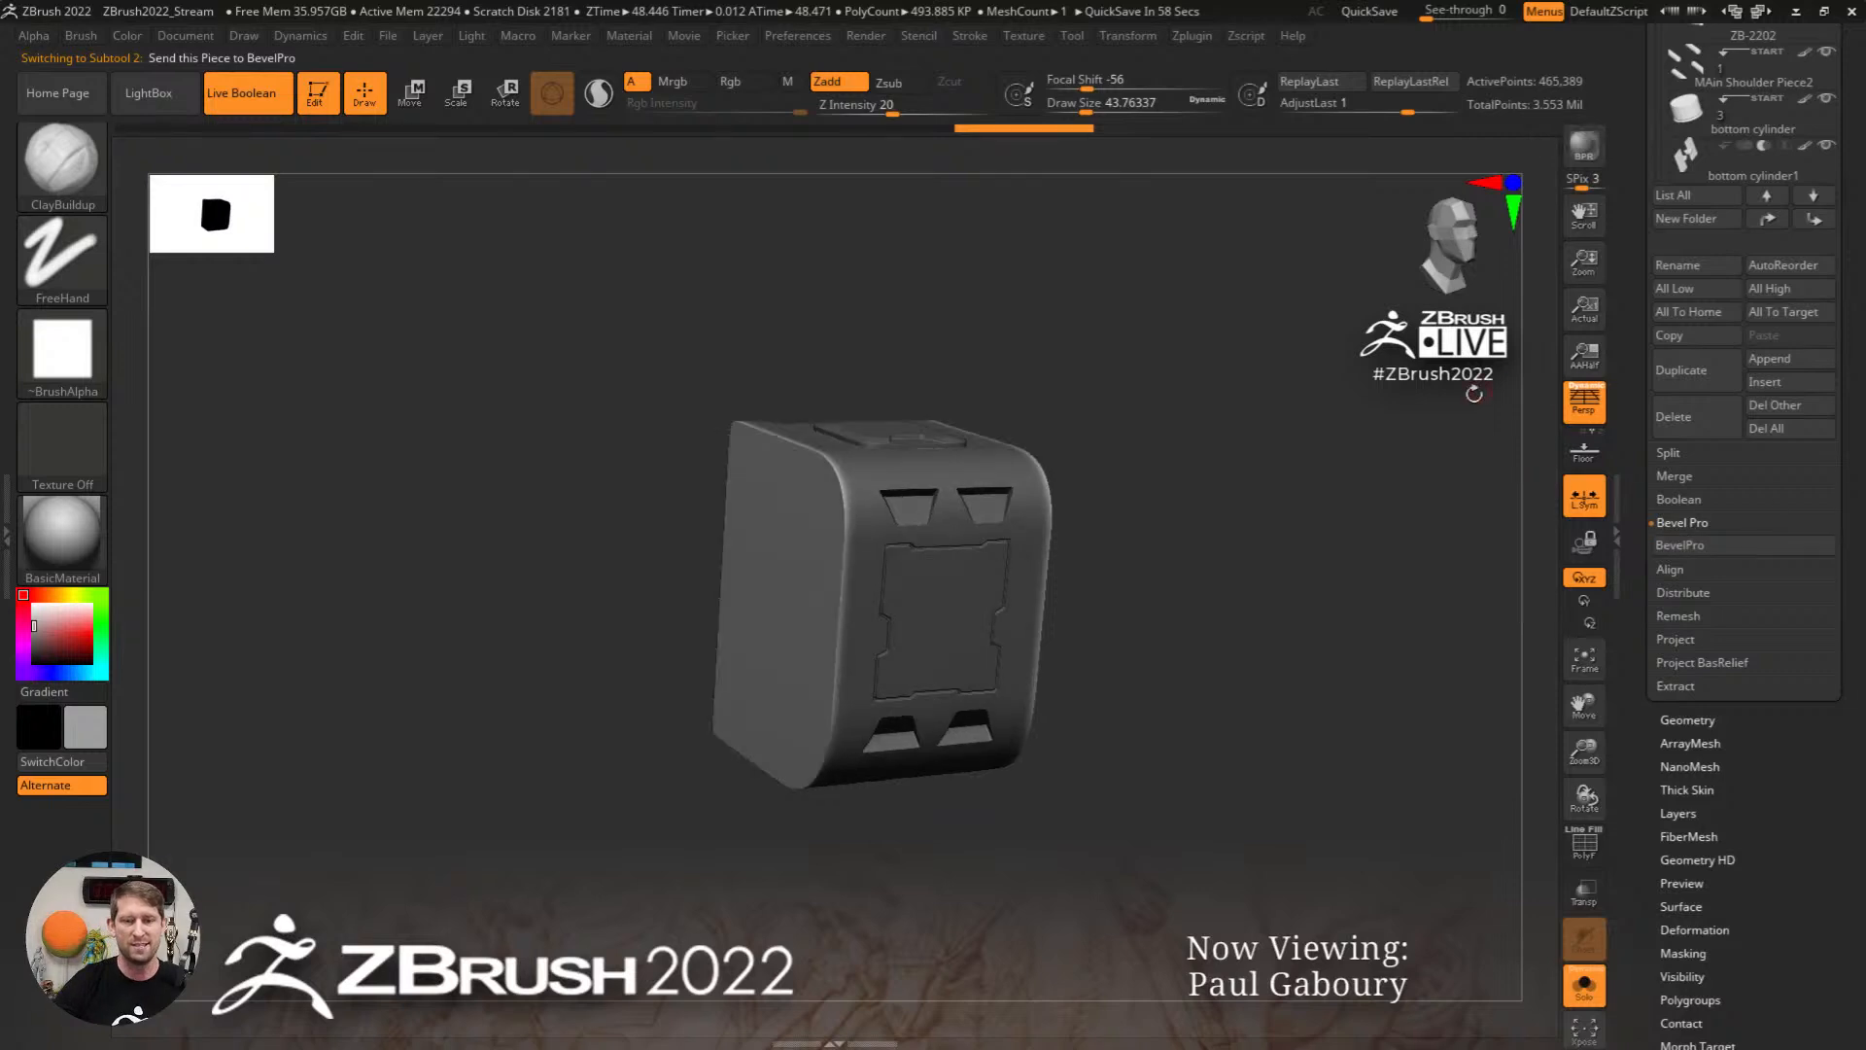
# Step: Select the bevel subtool Send this Piece to BevelPro_sub and show its wireframe with PolyFrame
pyautogui.scroll(10, 1842, 595)
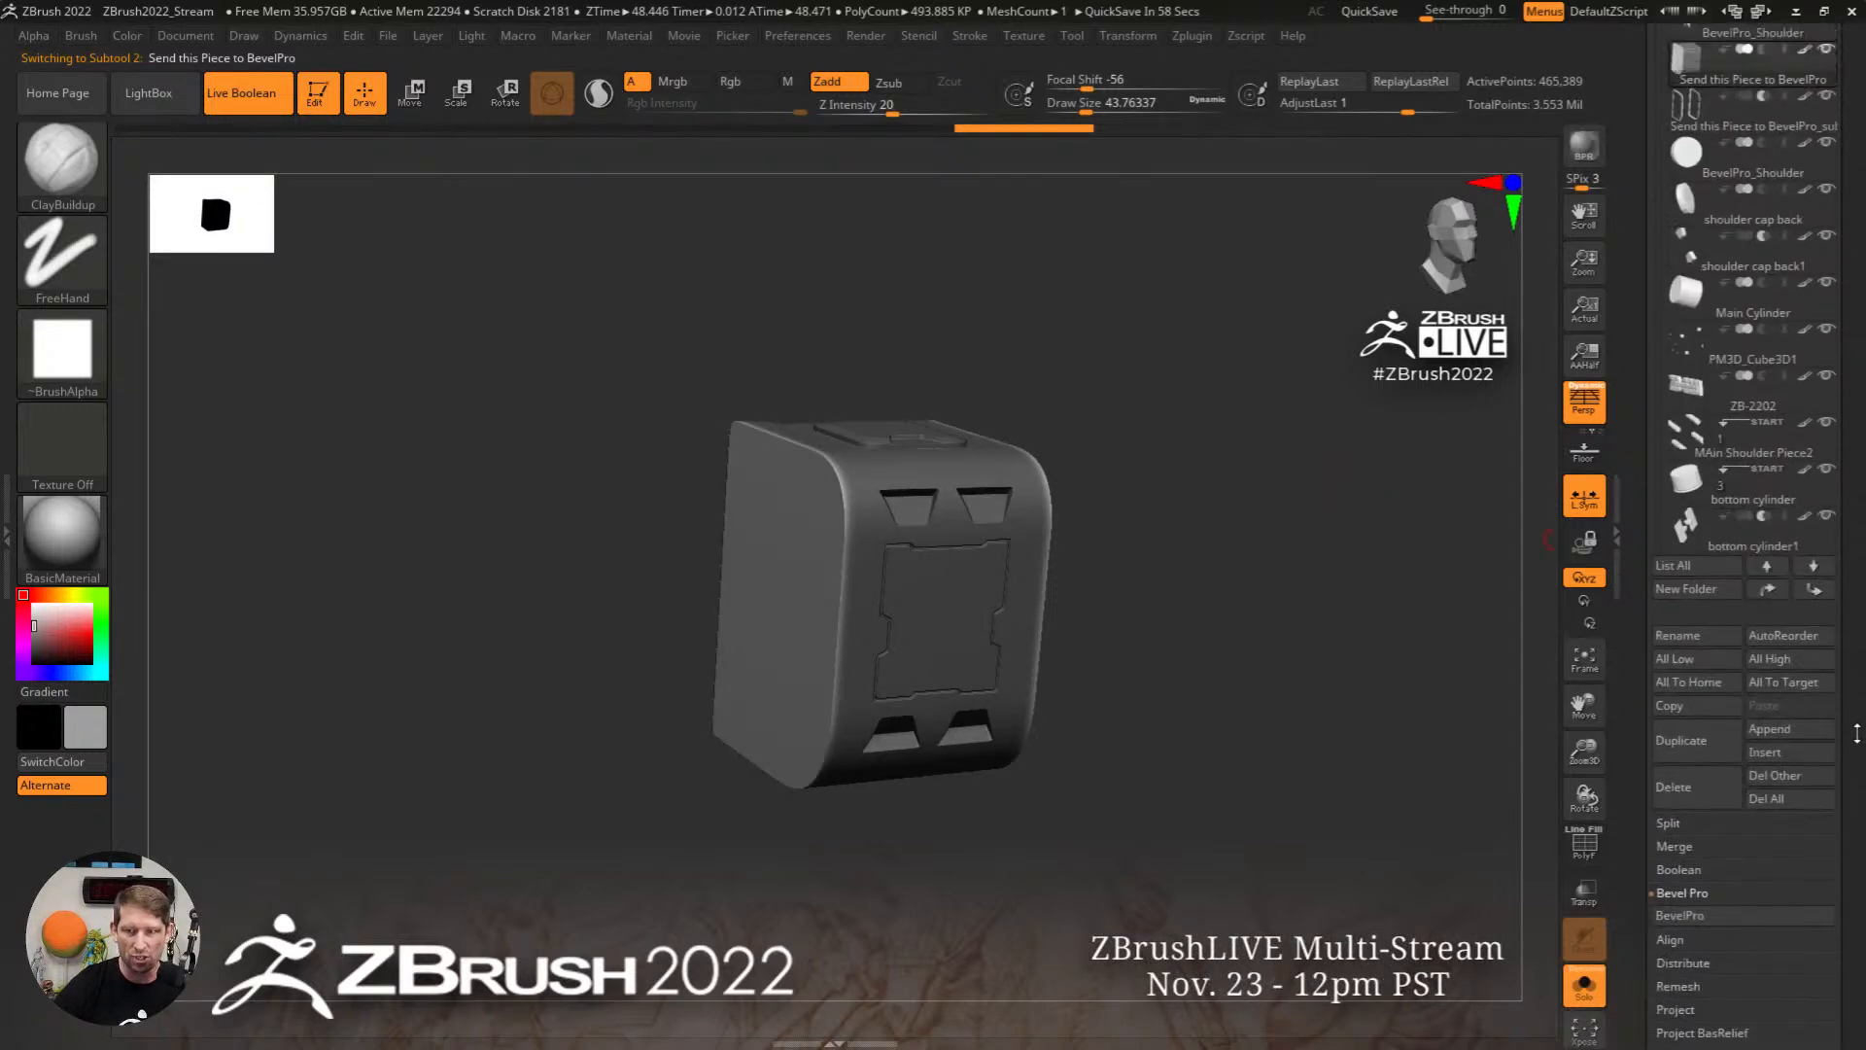
pyautogui.moveTo(1737, 424)
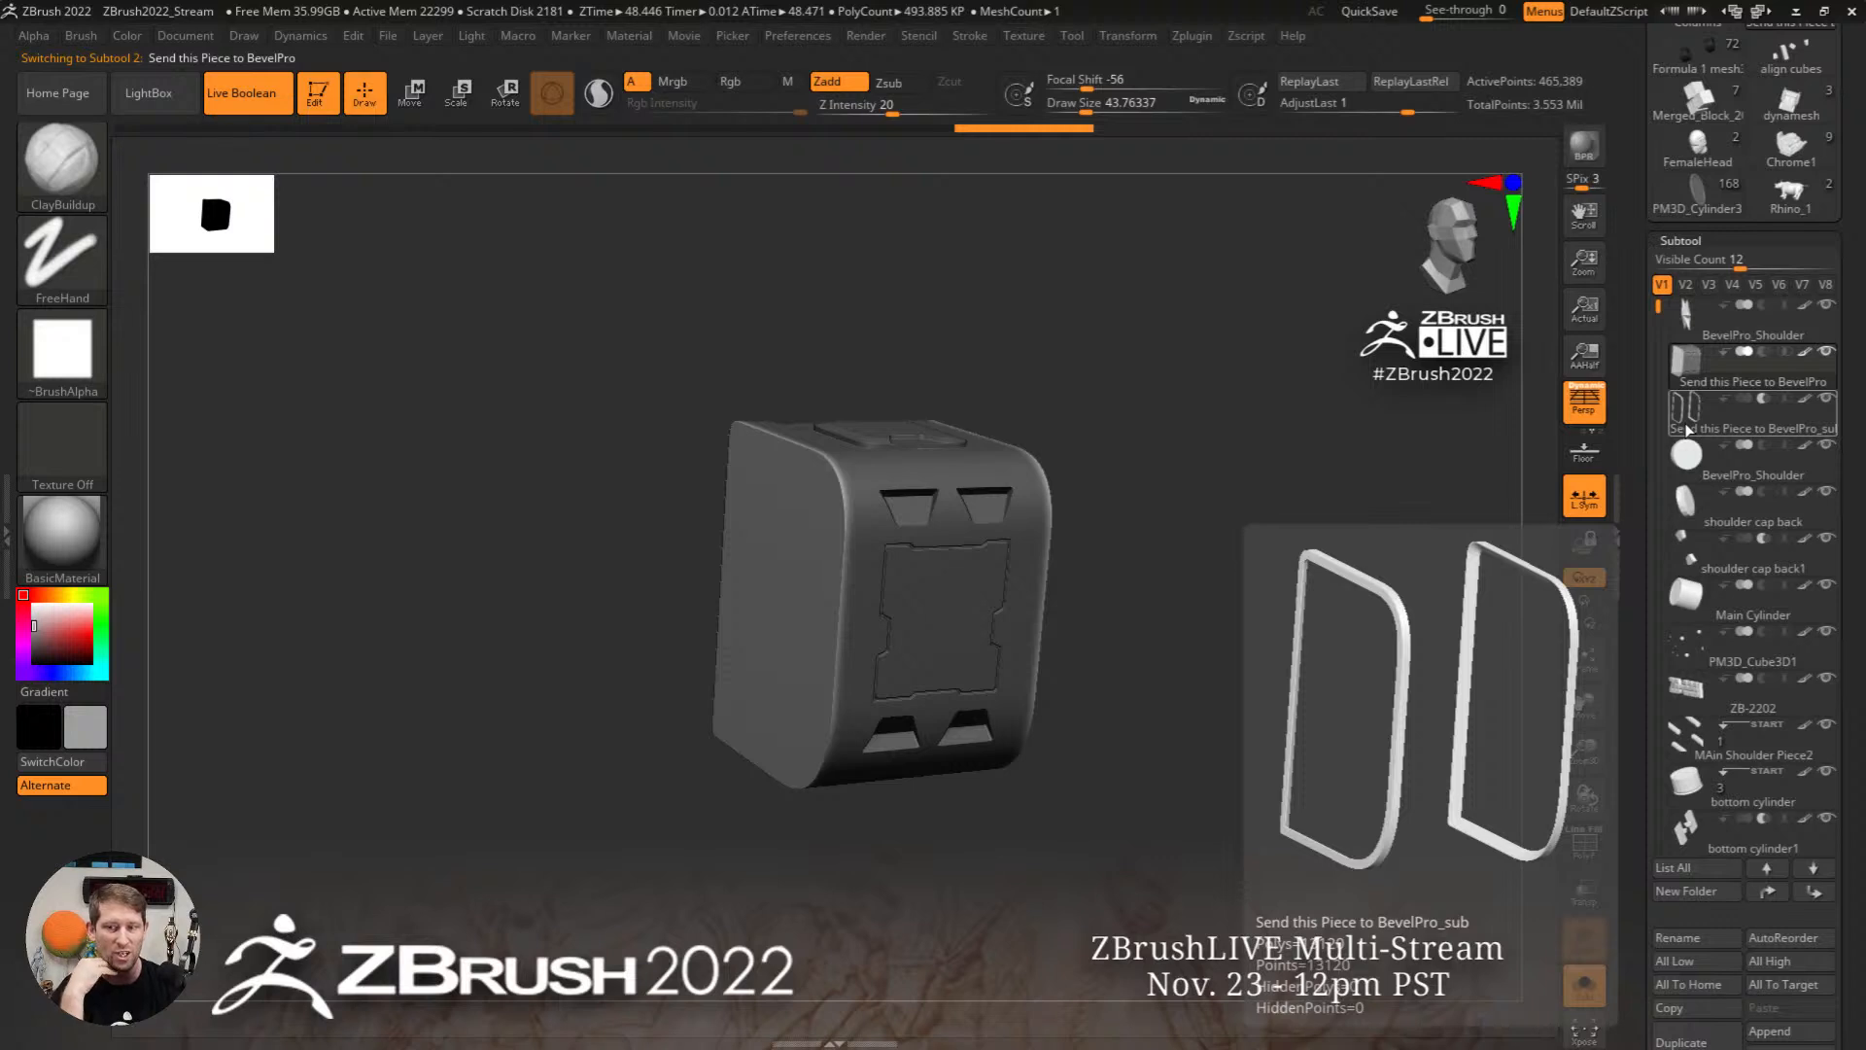
pyautogui.click(1688, 428)
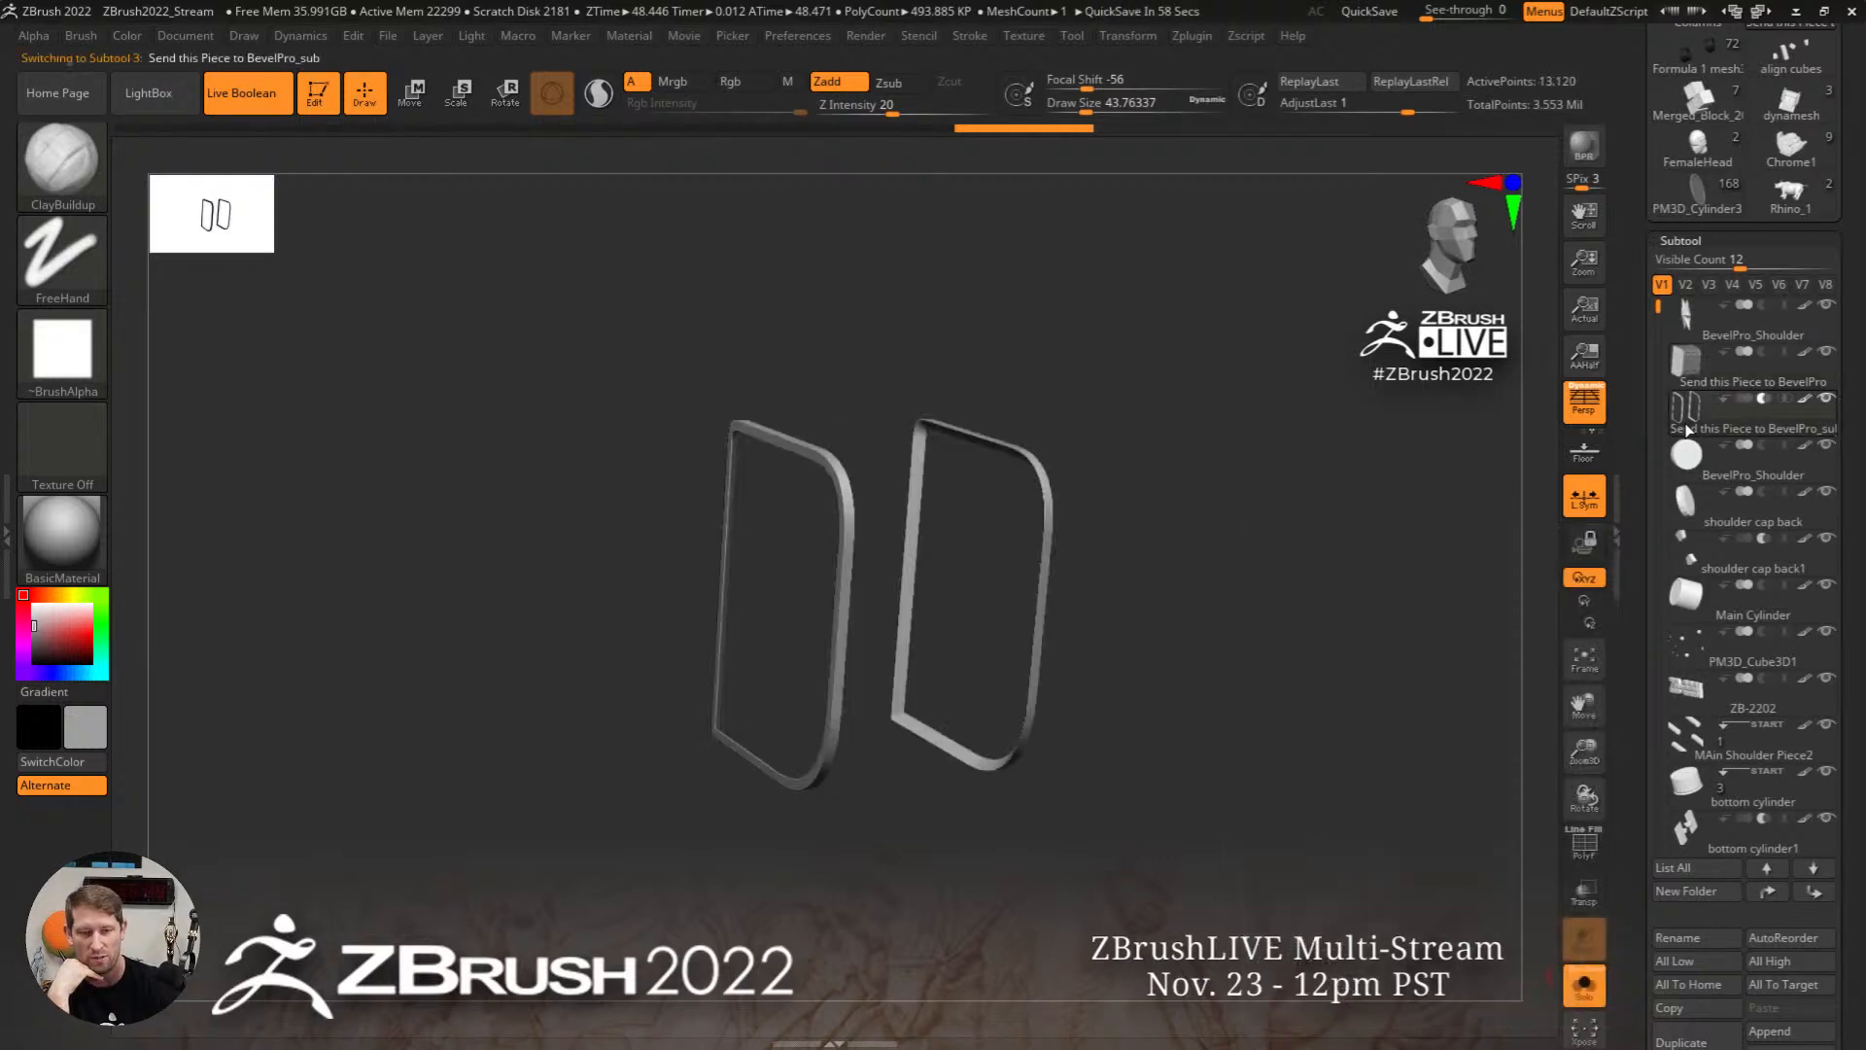
pyautogui.moveTo(966, 548)
pyautogui.mouseDown()
pyautogui.moveTo(1049, 550)
pyautogui.moveTo(964, 552)
pyautogui.mouseUp()
pyautogui.hotkey('shift', 'f')
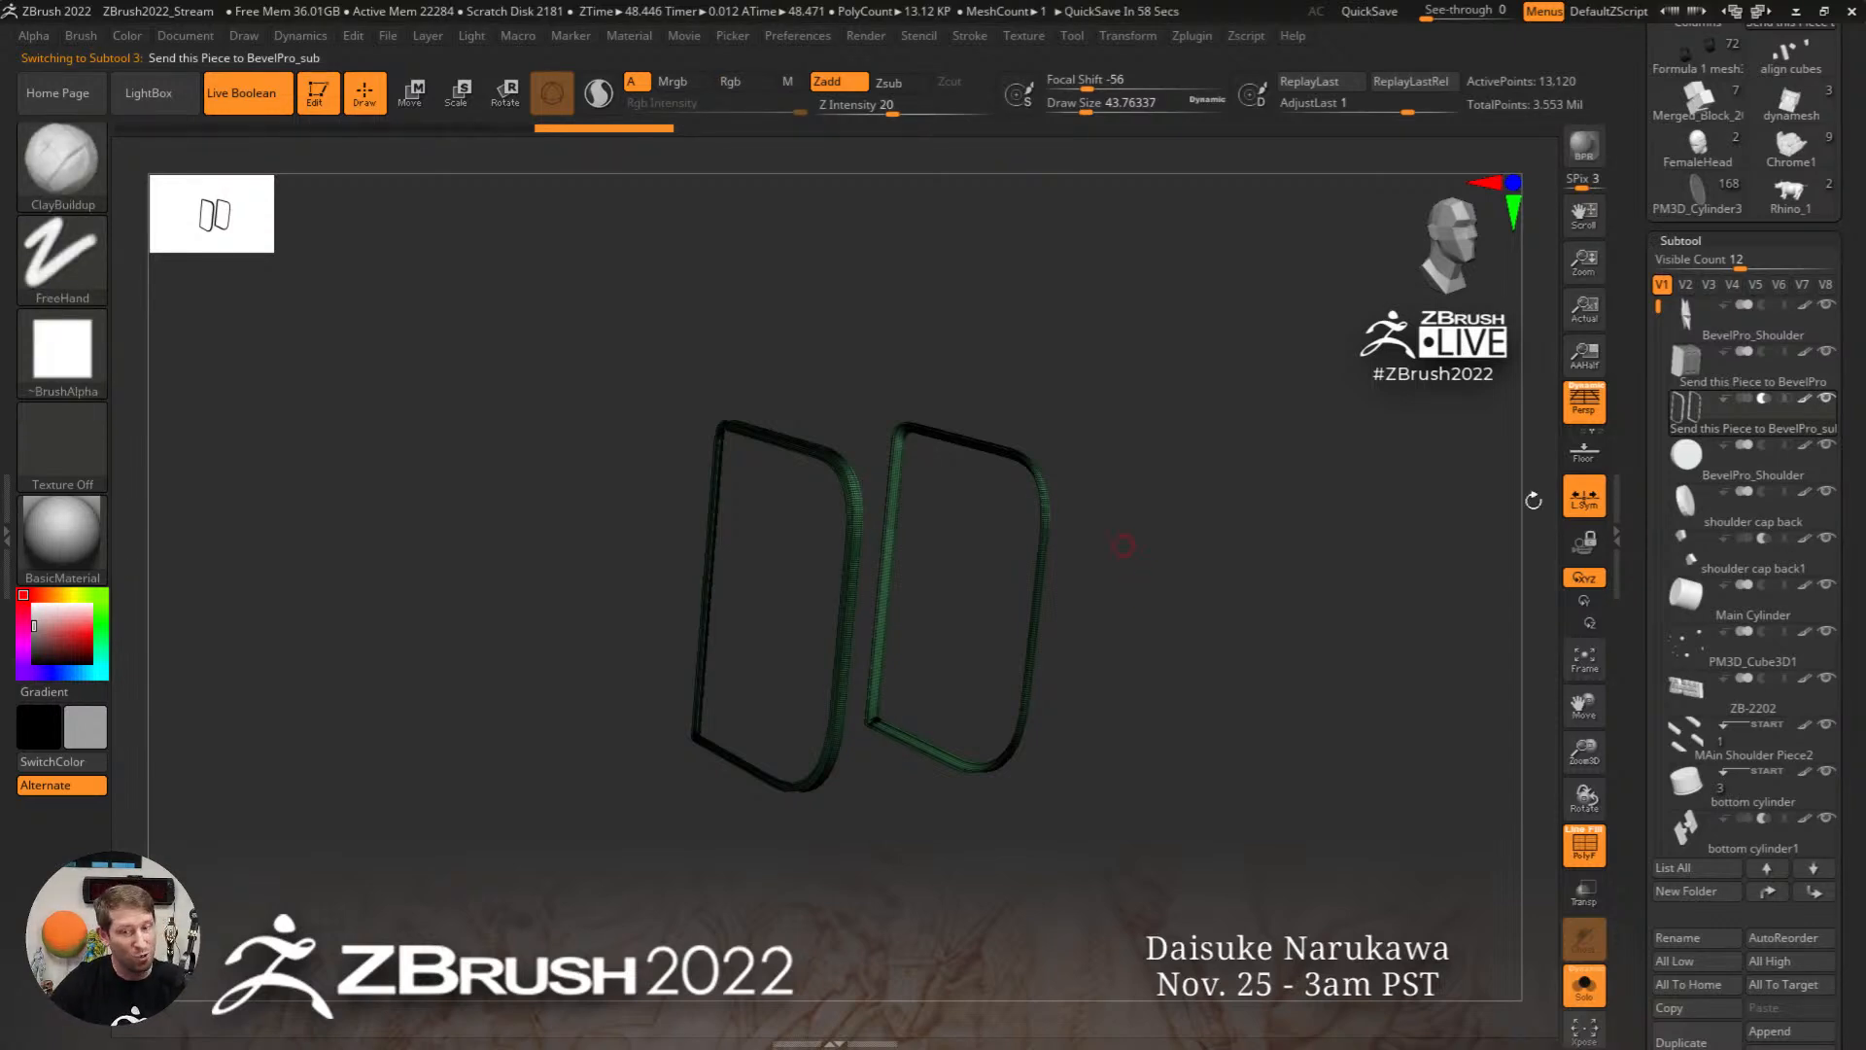
# Step: Switch to the ZModeler brush and set the QMesh polygon action to target a Polyloop
pyautogui.moveTo(977, 466)
pyautogui.keyDown('ctrl'); pyautogui.mouseDown(button='right')
pyautogui.moveTo(1233, 795)
pyautogui.moveTo(862, 479)
pyautogui.moveTo(1074, 635)
pyautogui.moveTo(1060, 628)
pyautogui.mouseUp(button='right'); pyautogui.keyUp('ctrl')
pyautogui.press('b')
pyautogui.press('z')
pyautogui.press('m')
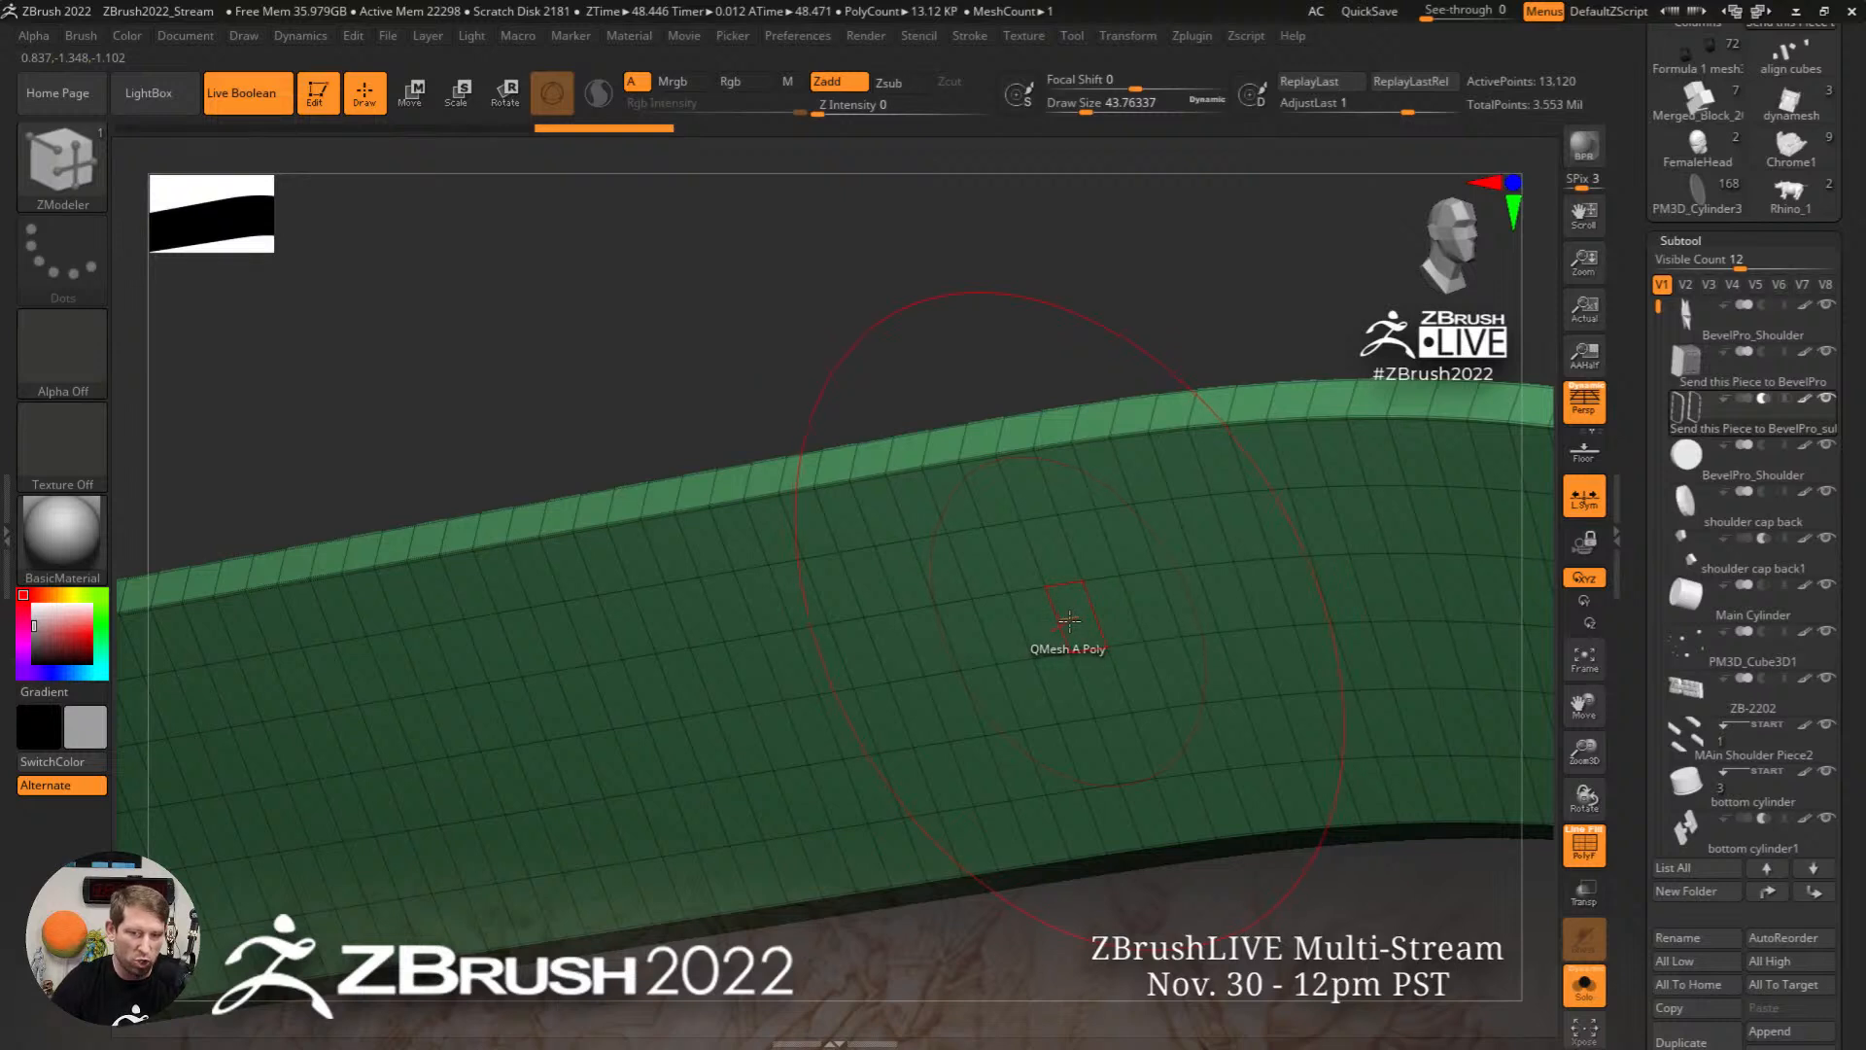
pyautogui.press('space')
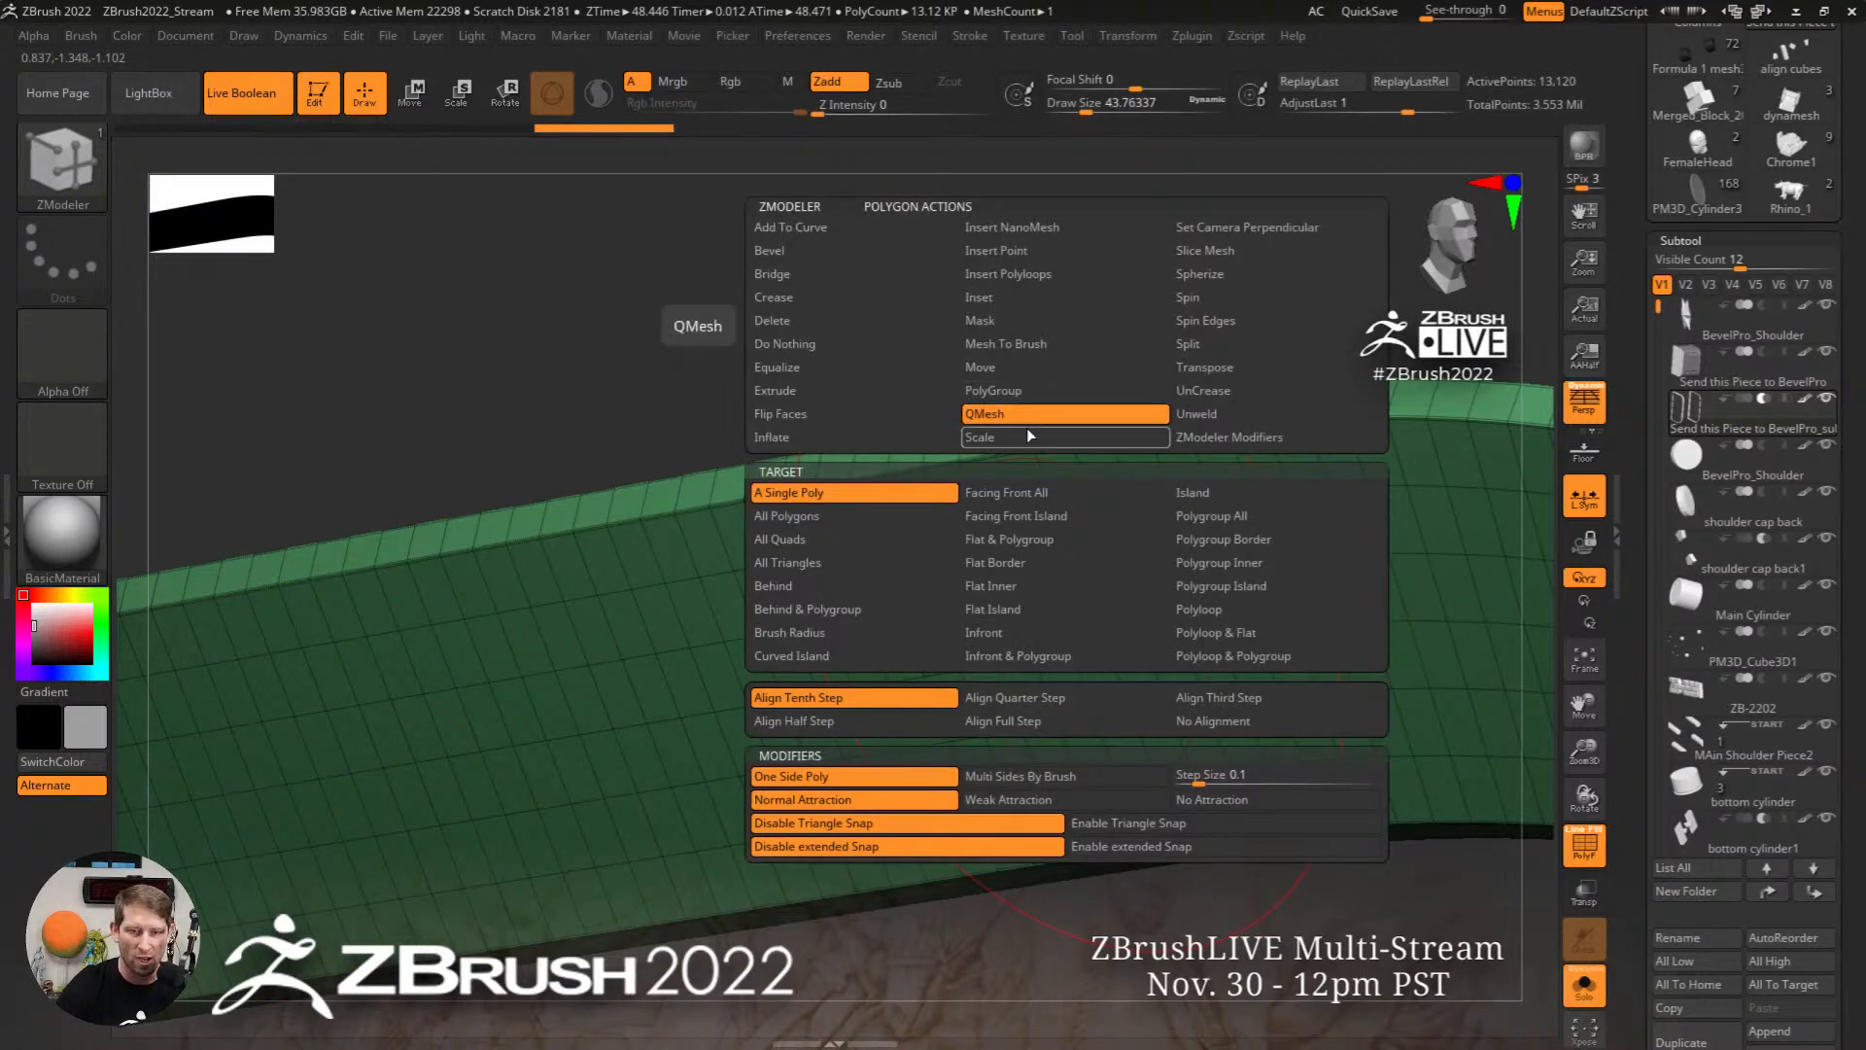
pyautogui.click(1198, 609)
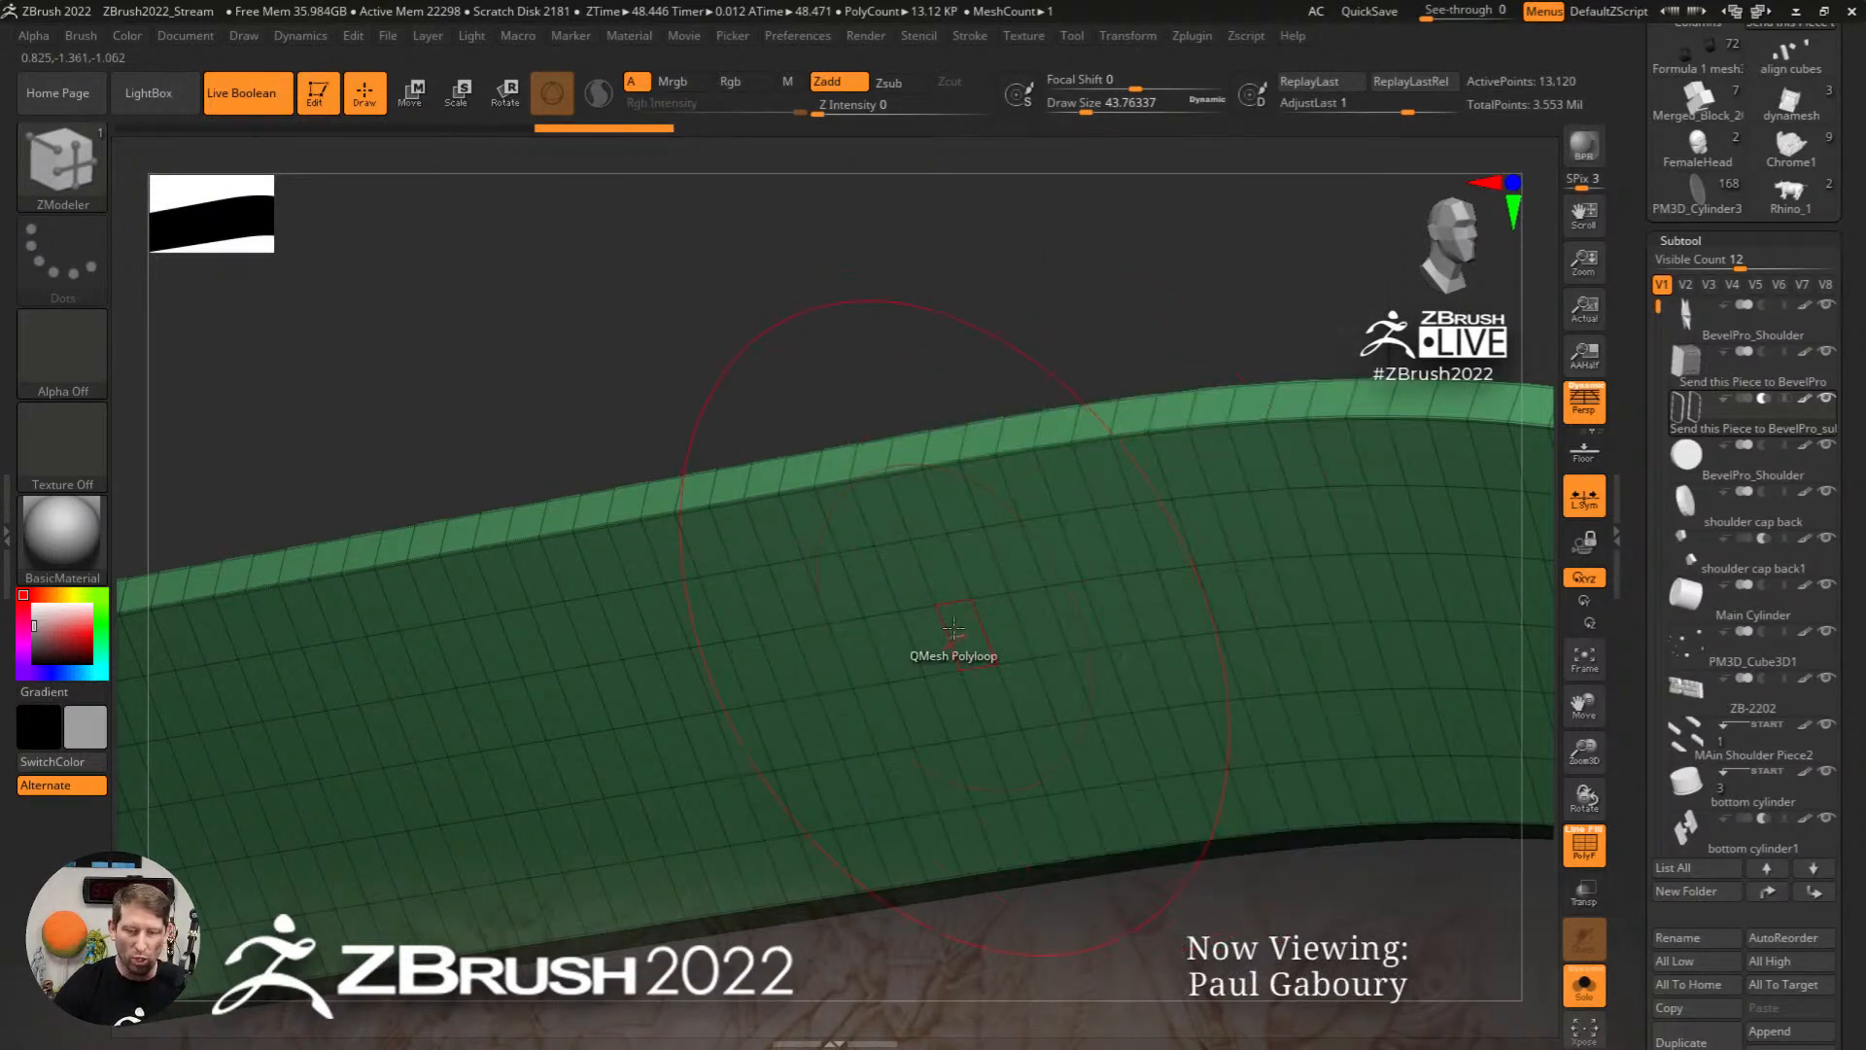
# Step: Extrude polyloops along the inner side of the bevel frame with QMesh
pyautogui.moveTo(994, 625); pyautogui.dragTo(1045, 714)
pyautogui.moveTo(1045, 714); pyautogui.dragTo(1063, 595, button='right')
pyautogui.click(1009, 708)
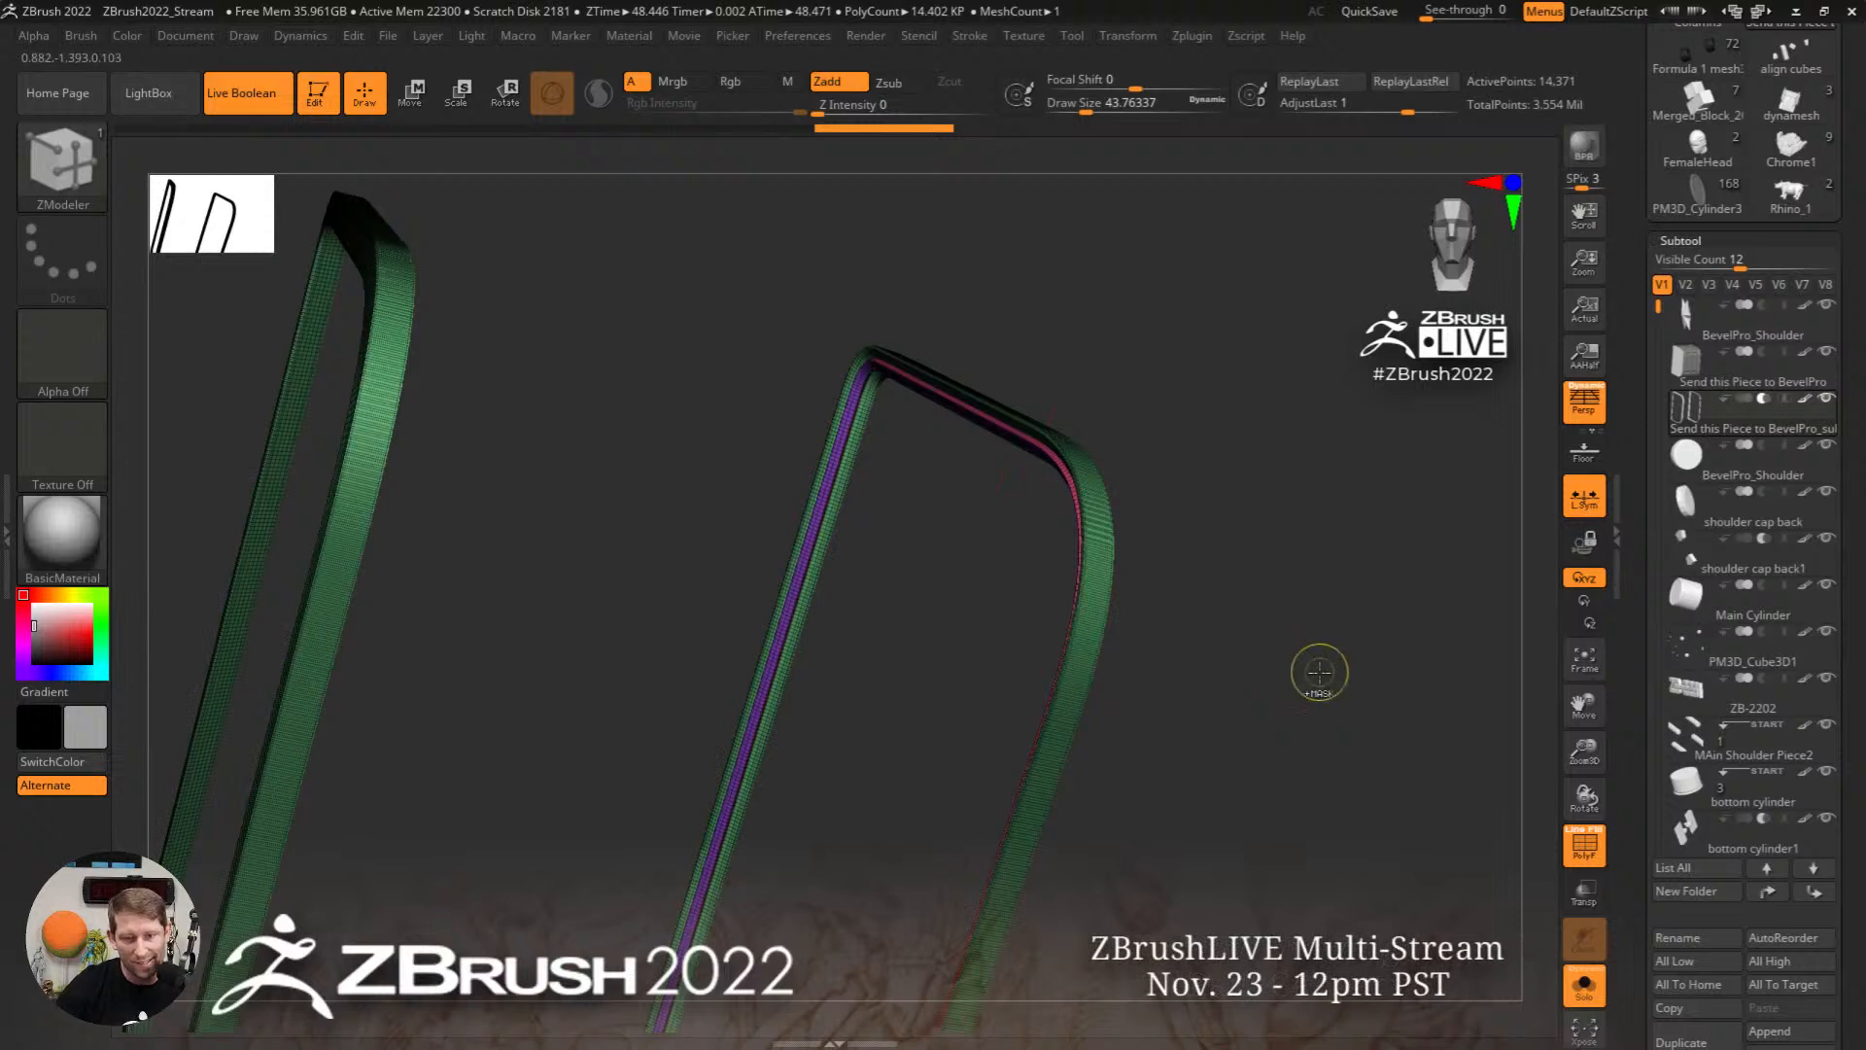
pyautogui.keyDown('ctrl'); pyautogui.moveTo(1319, 672); pyautogui.dragTo(1099, 479, button='right'); pyautogui.keyUp('ctrl')
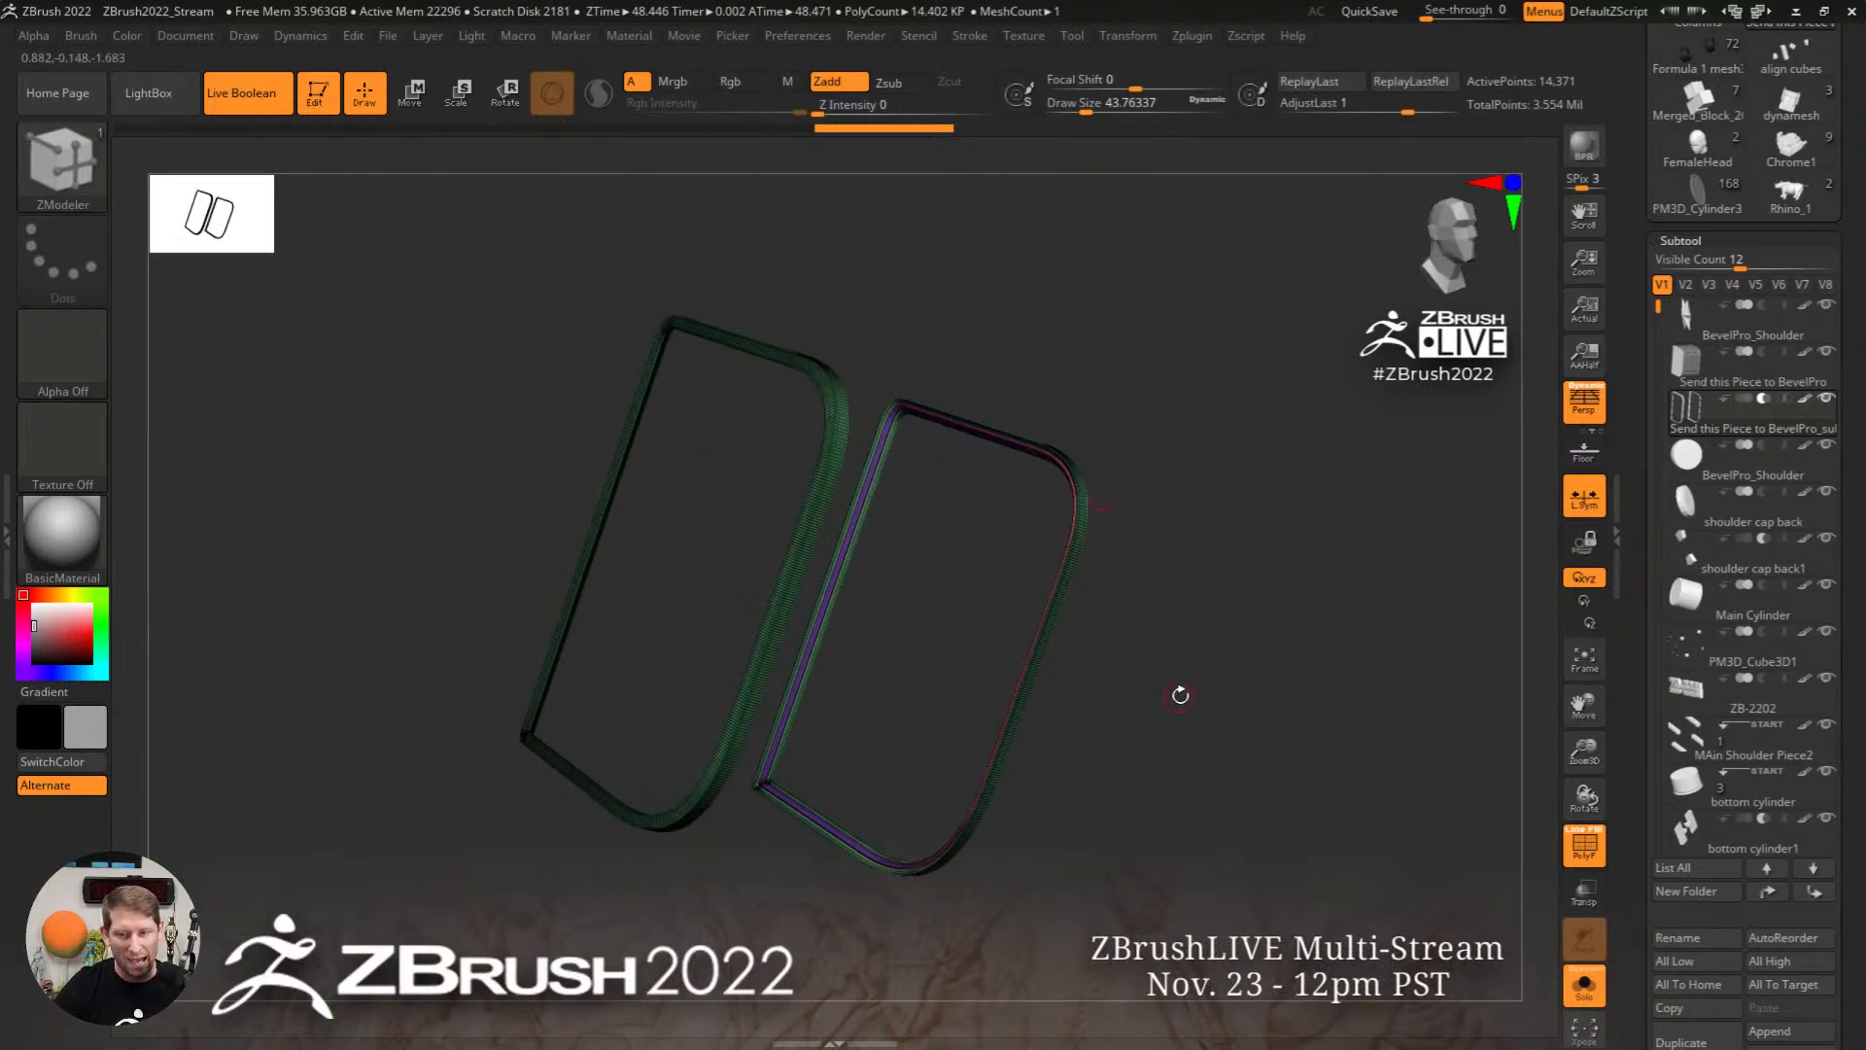
pyautogui.moveTo(1179, 691); pyautogui.dragTo(1289, 790, button='right')
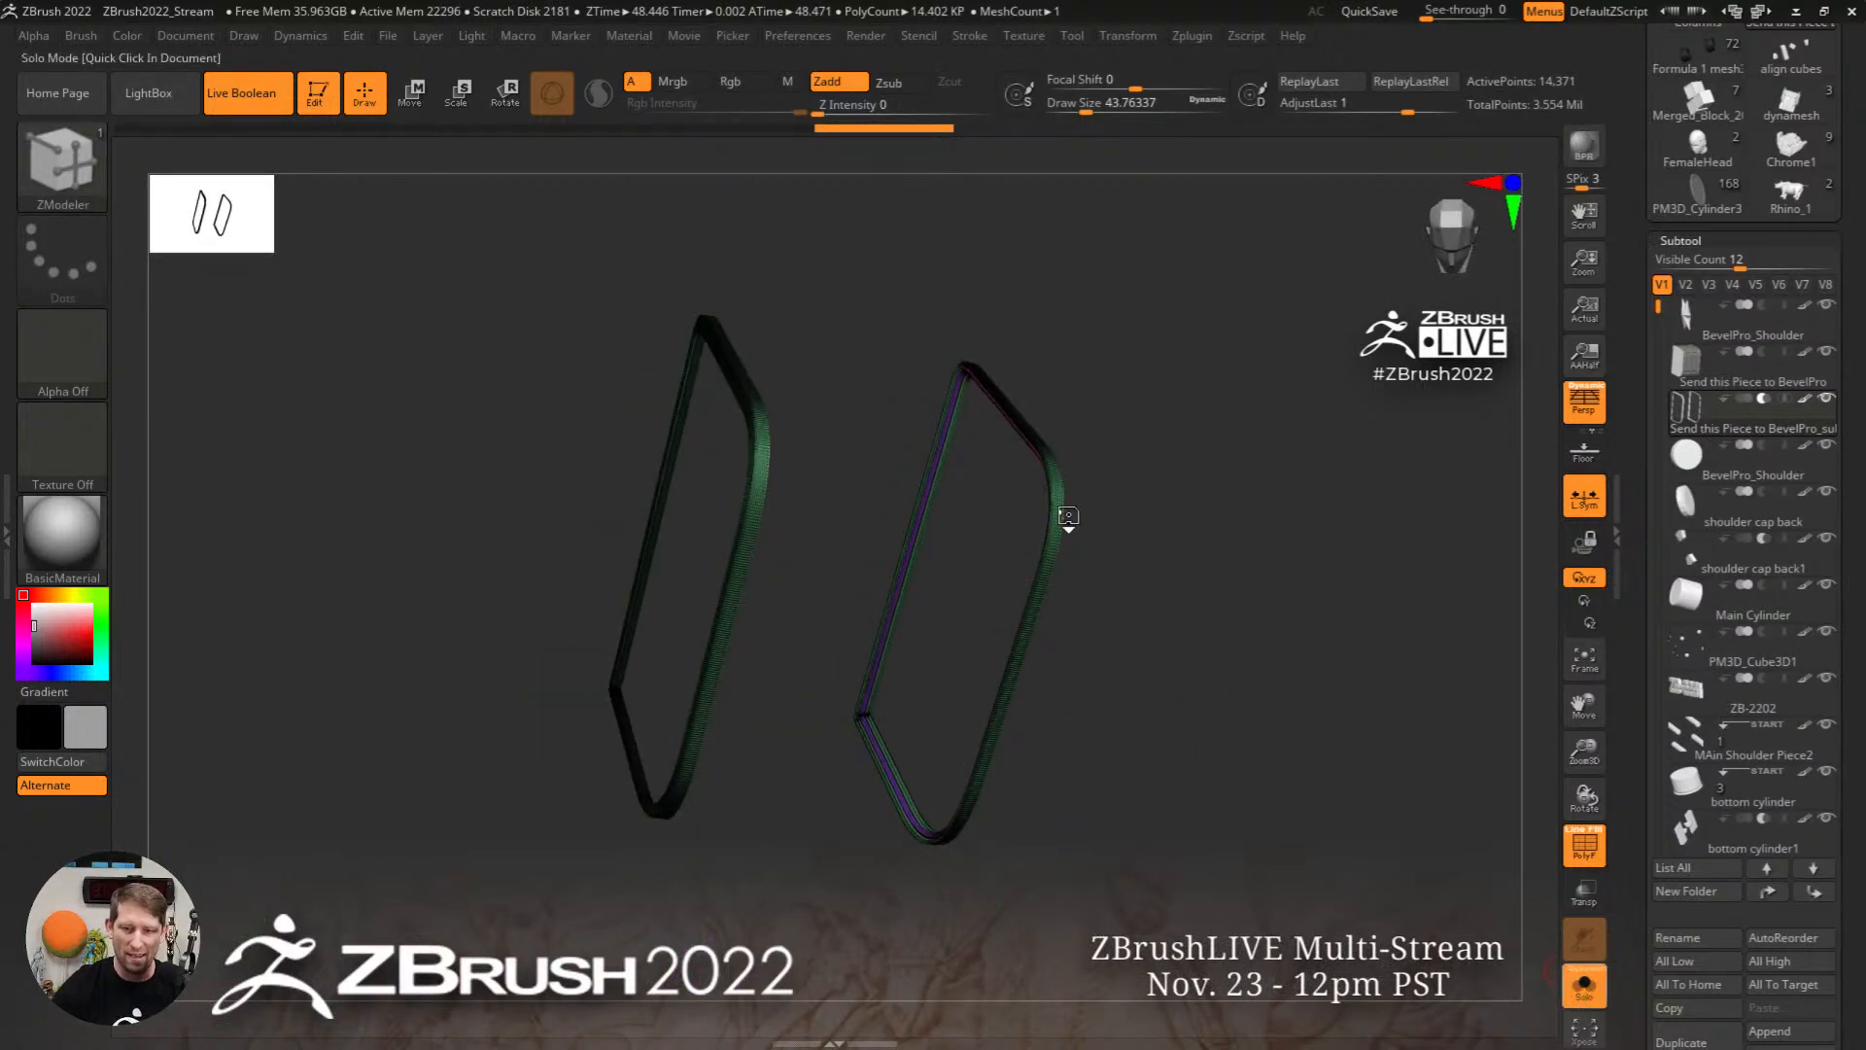
# Step: Turn off Solo and PolyFrame to inspect the edited bevel cut on the whole shoulder assembly
pyautogui.click(1069, 525)
pyautogui.press('shift')
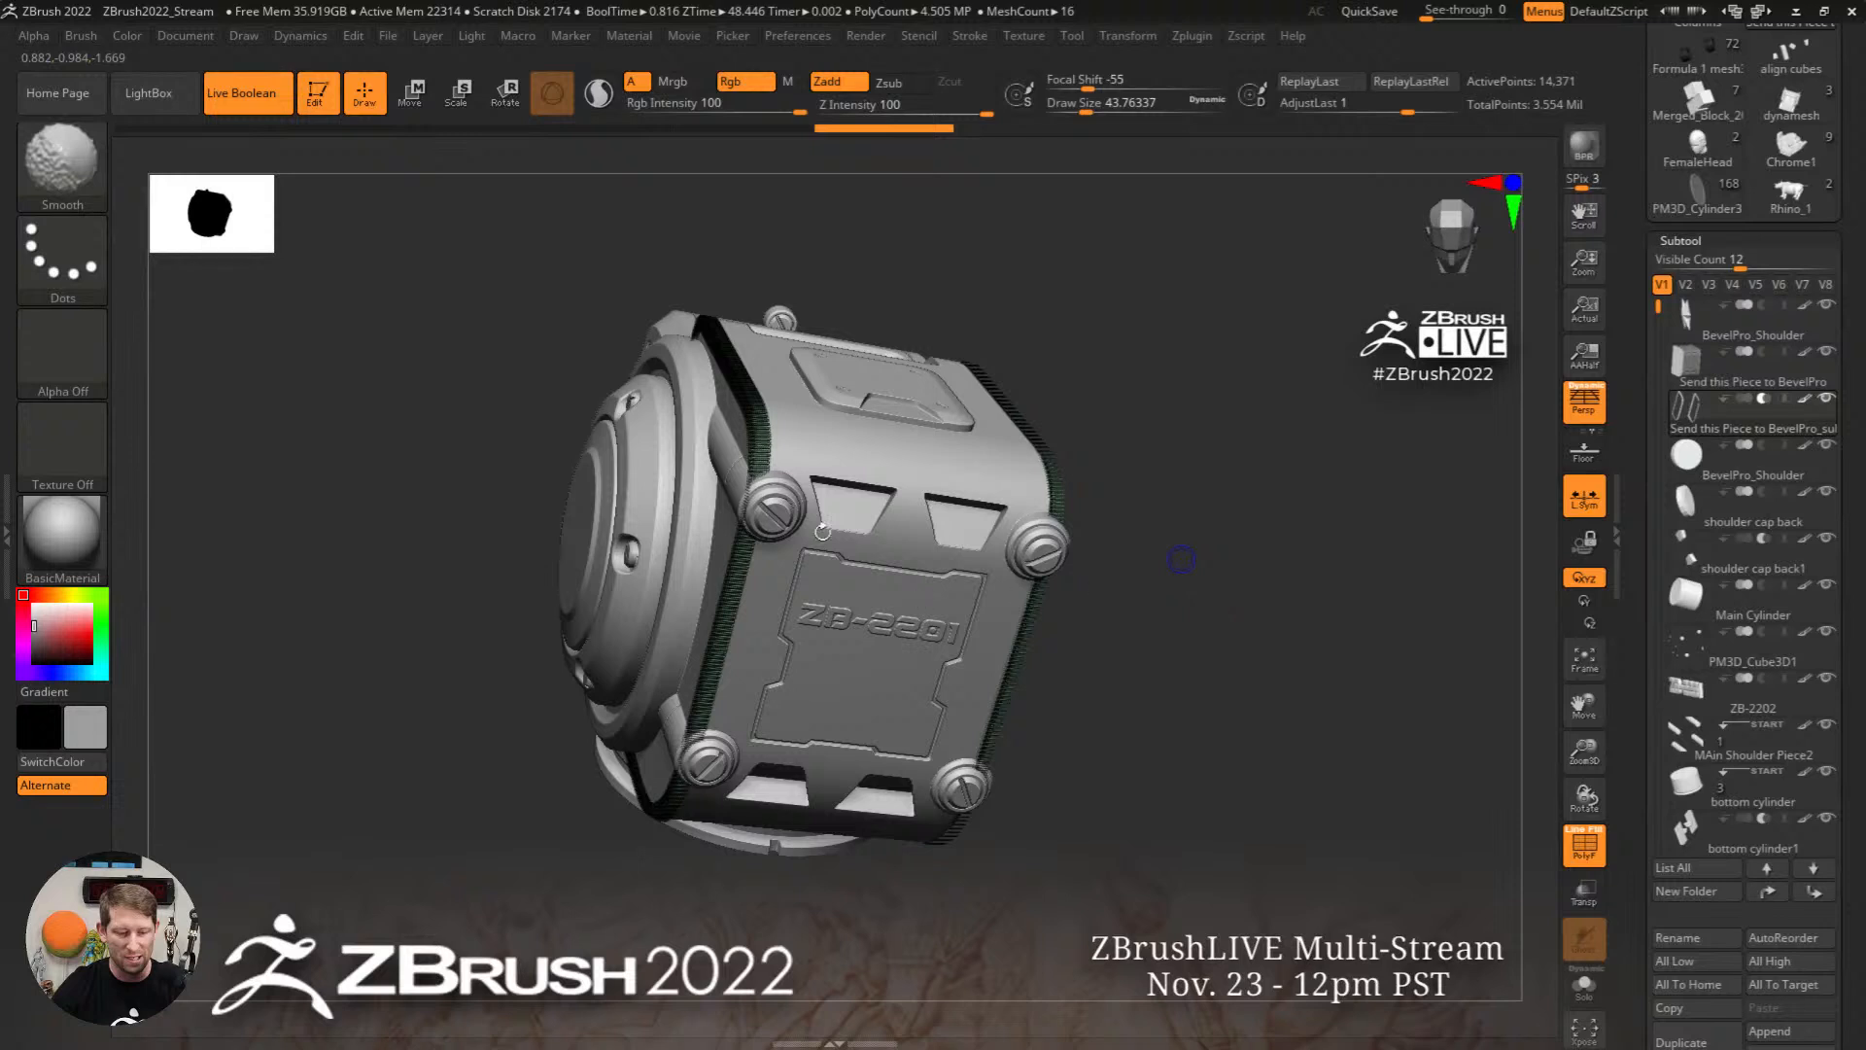
pyautogui.click(1708, 499)
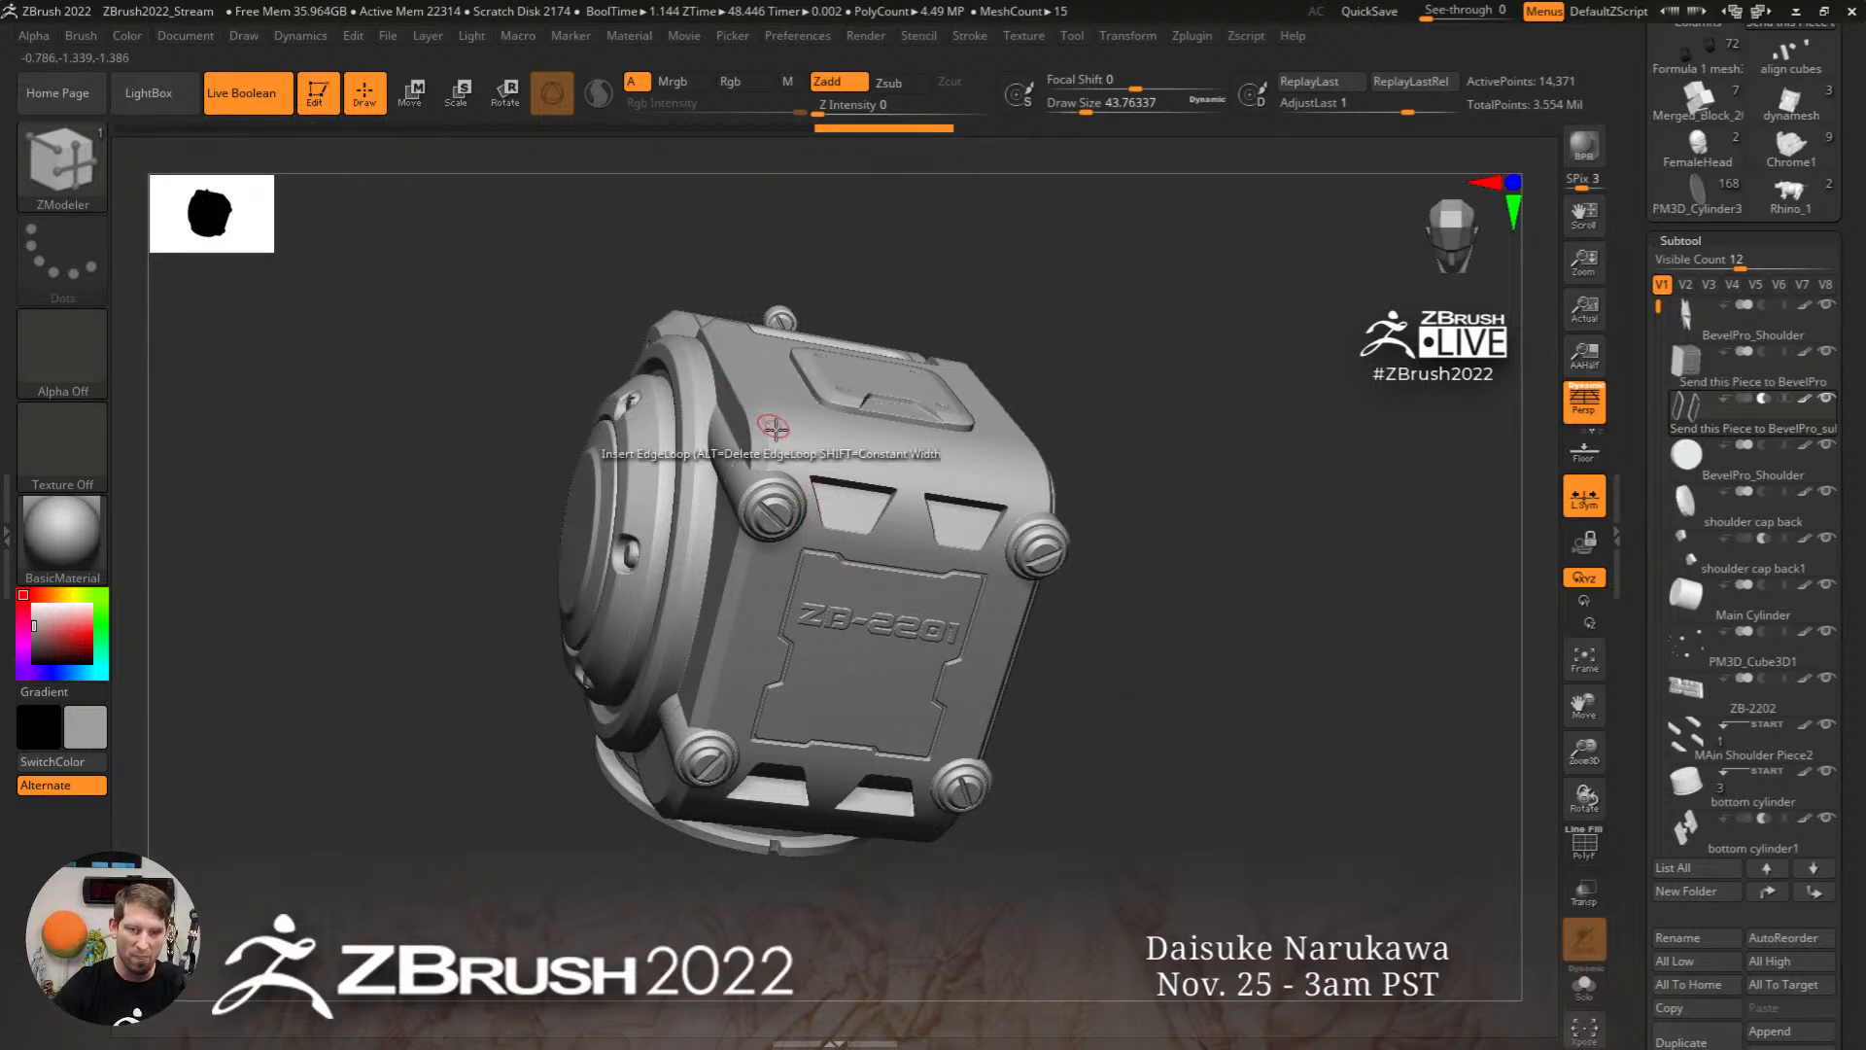
pyautogui.moveTo(1169, 672); pyautogui.dragTo(1134, 664)
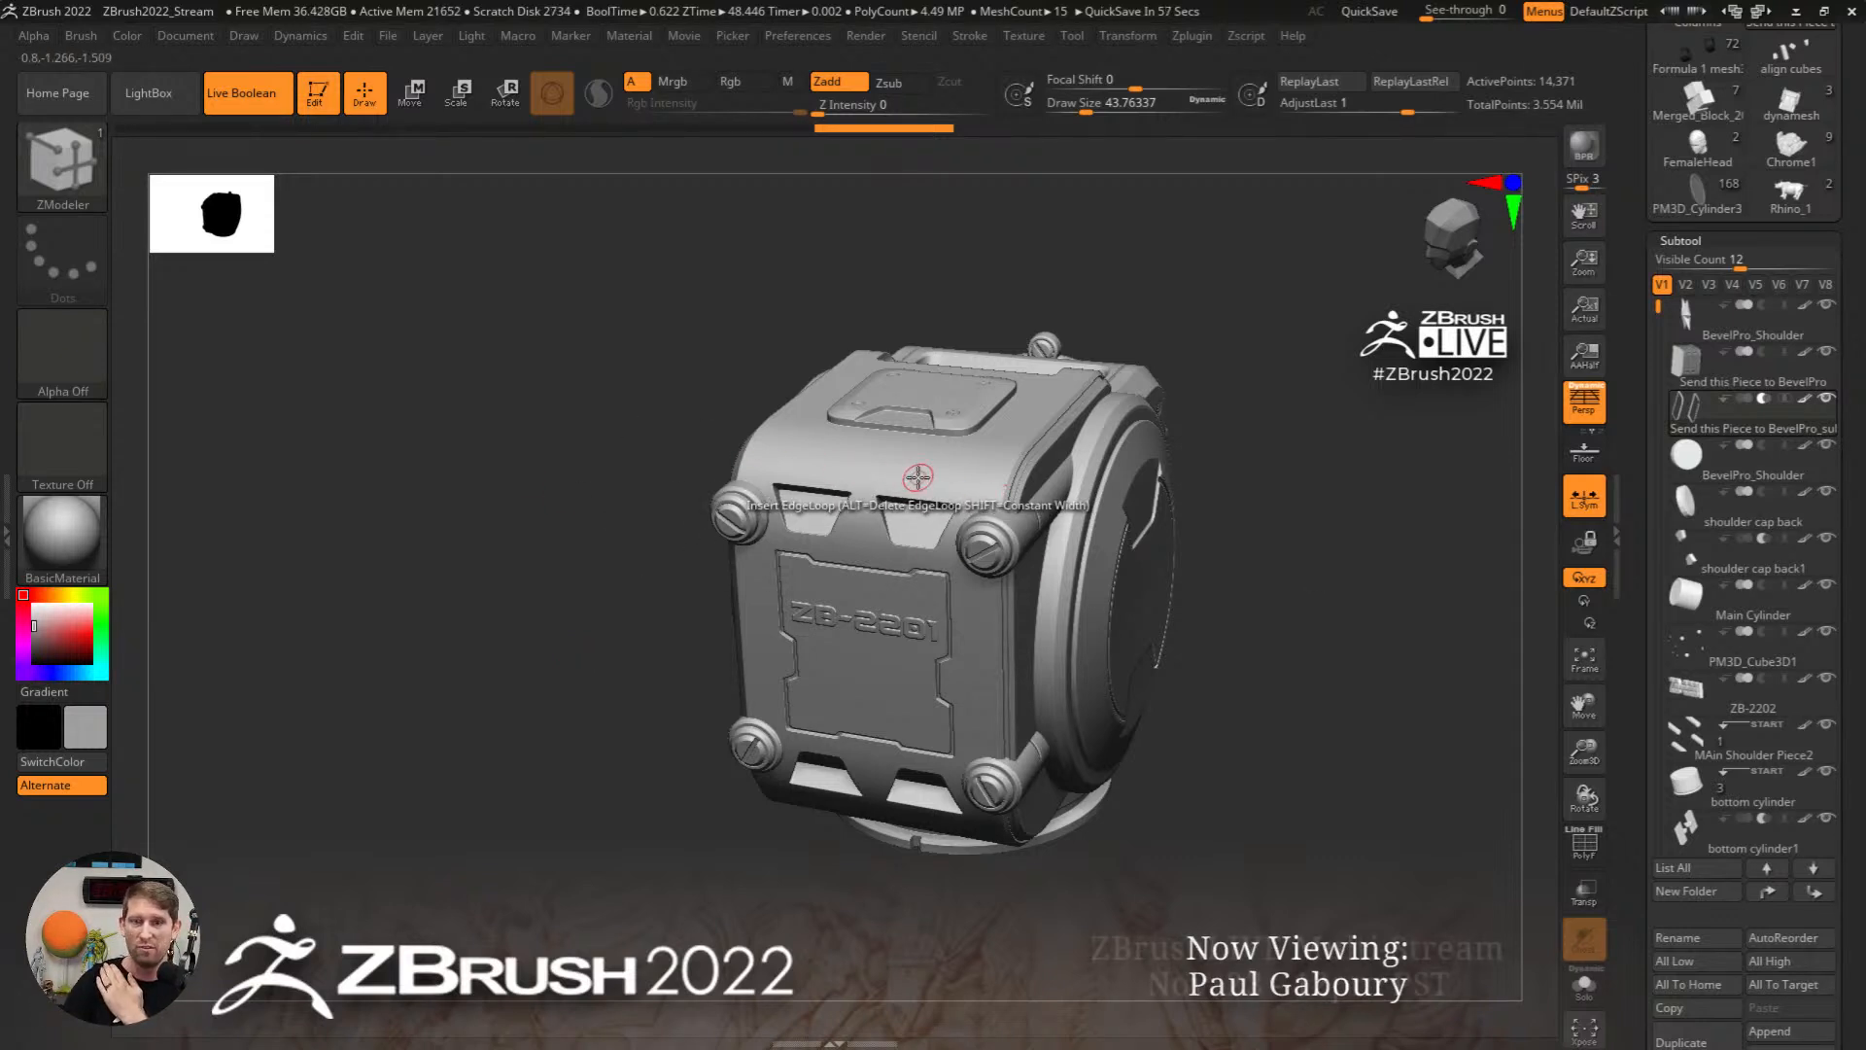
# Step: Turn off Live Boolean and select the Send this Piece to BevelPro subtool
pyautogui.click(239, 91)
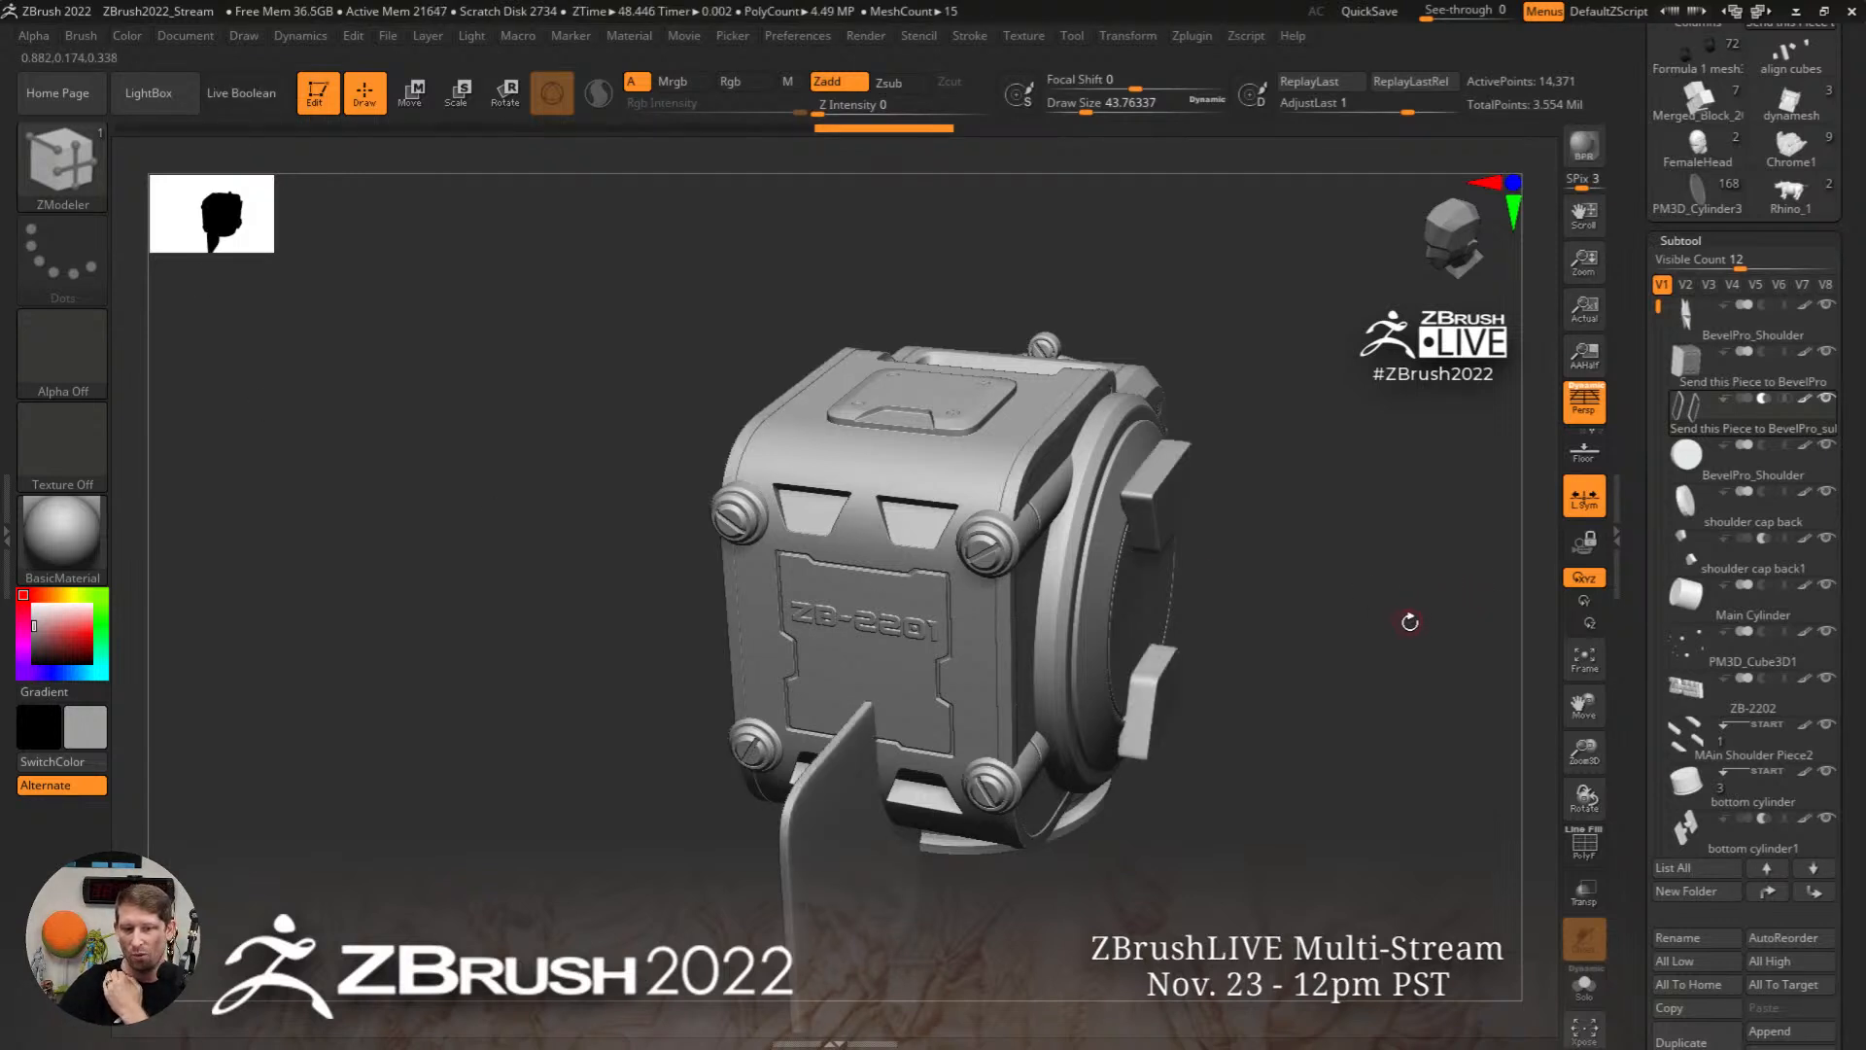
pyautogui.moveTo(1401, 664); pyautogui.dragTo(1287, 571)
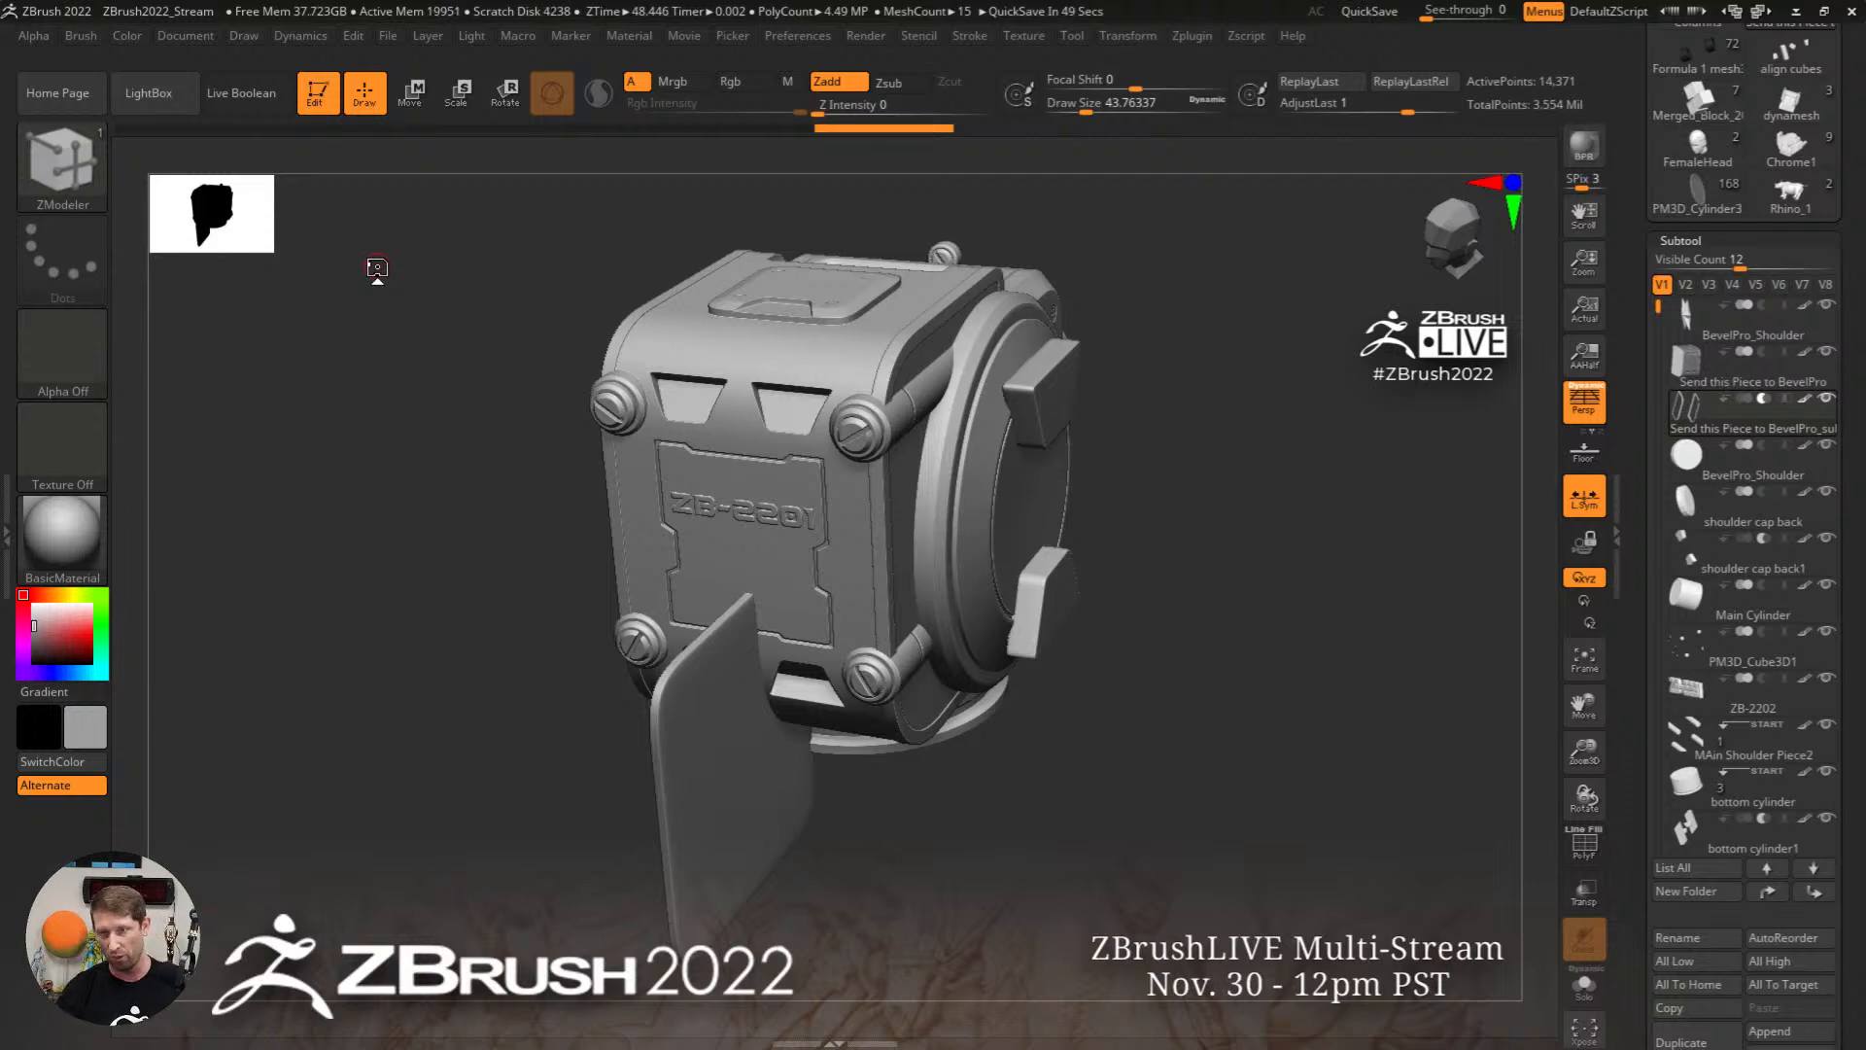
pyautogui.keyDown('alt'); pyautogui.click(739, 467); pyautogui.keyUp('alt')
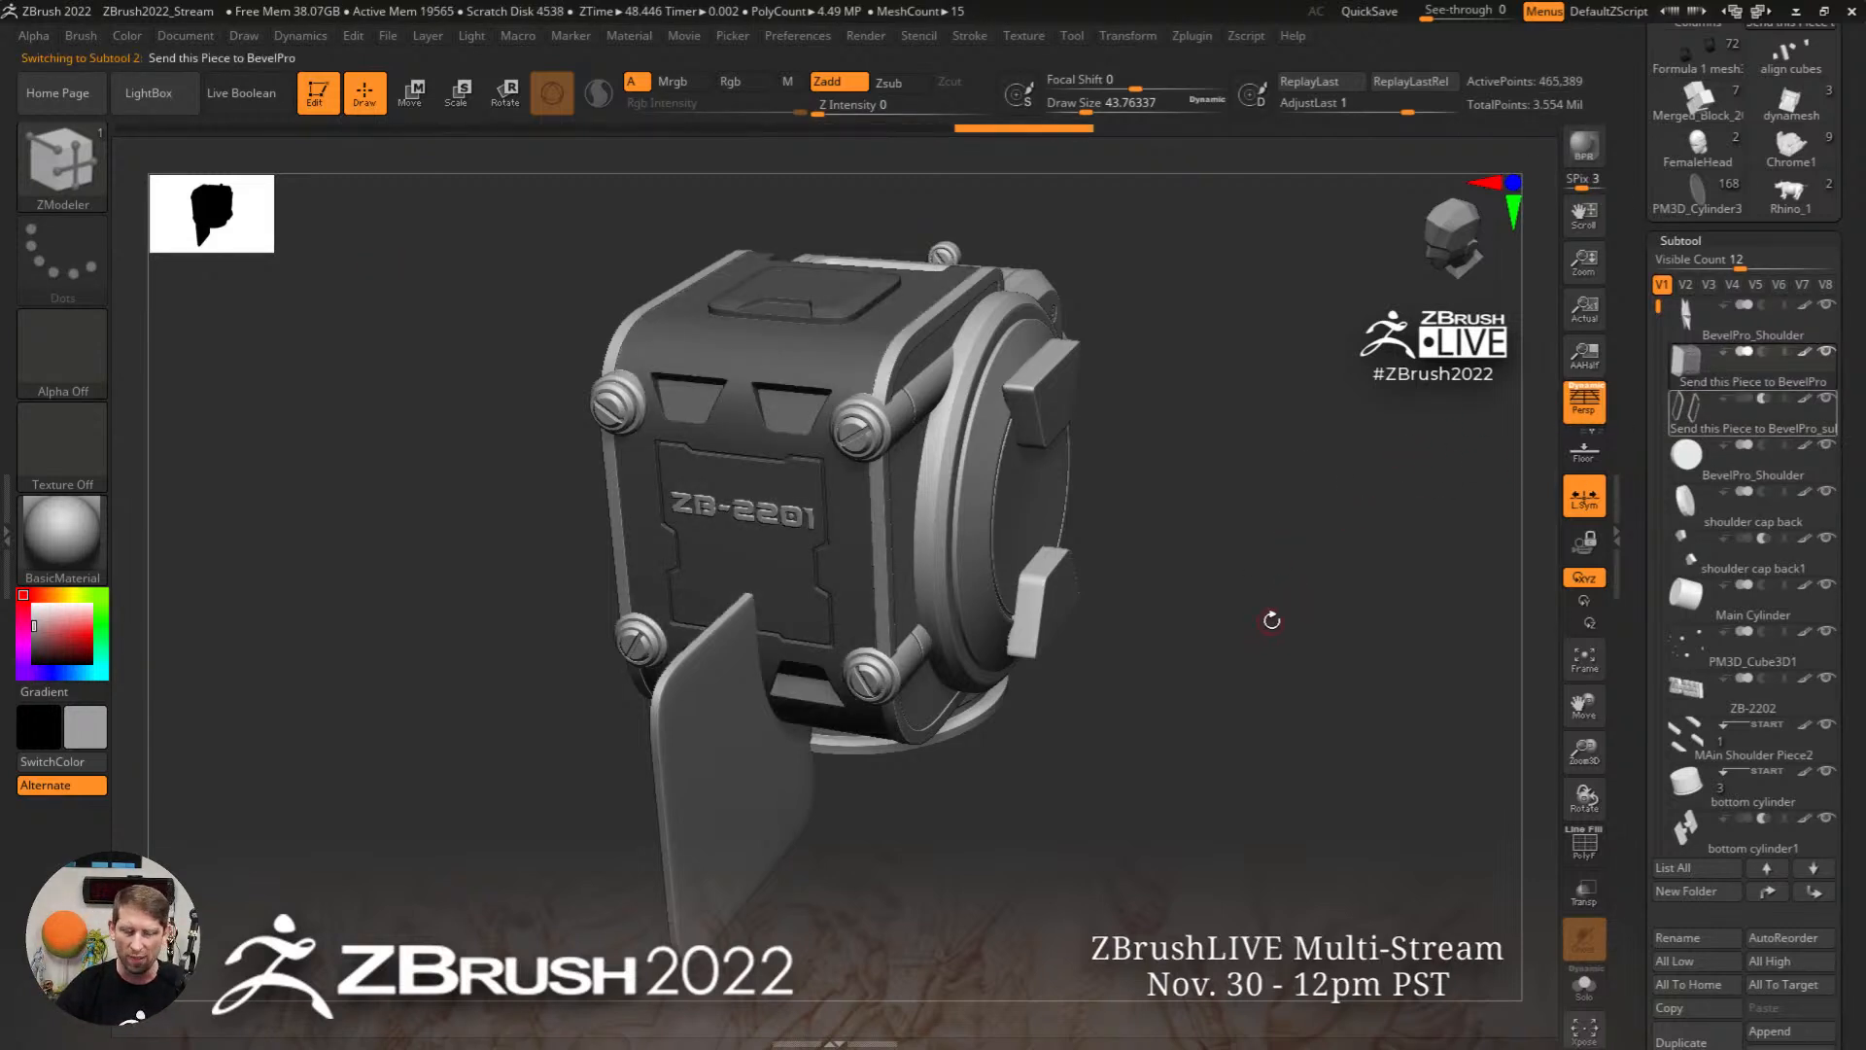
pyautogui.press('ctrl')
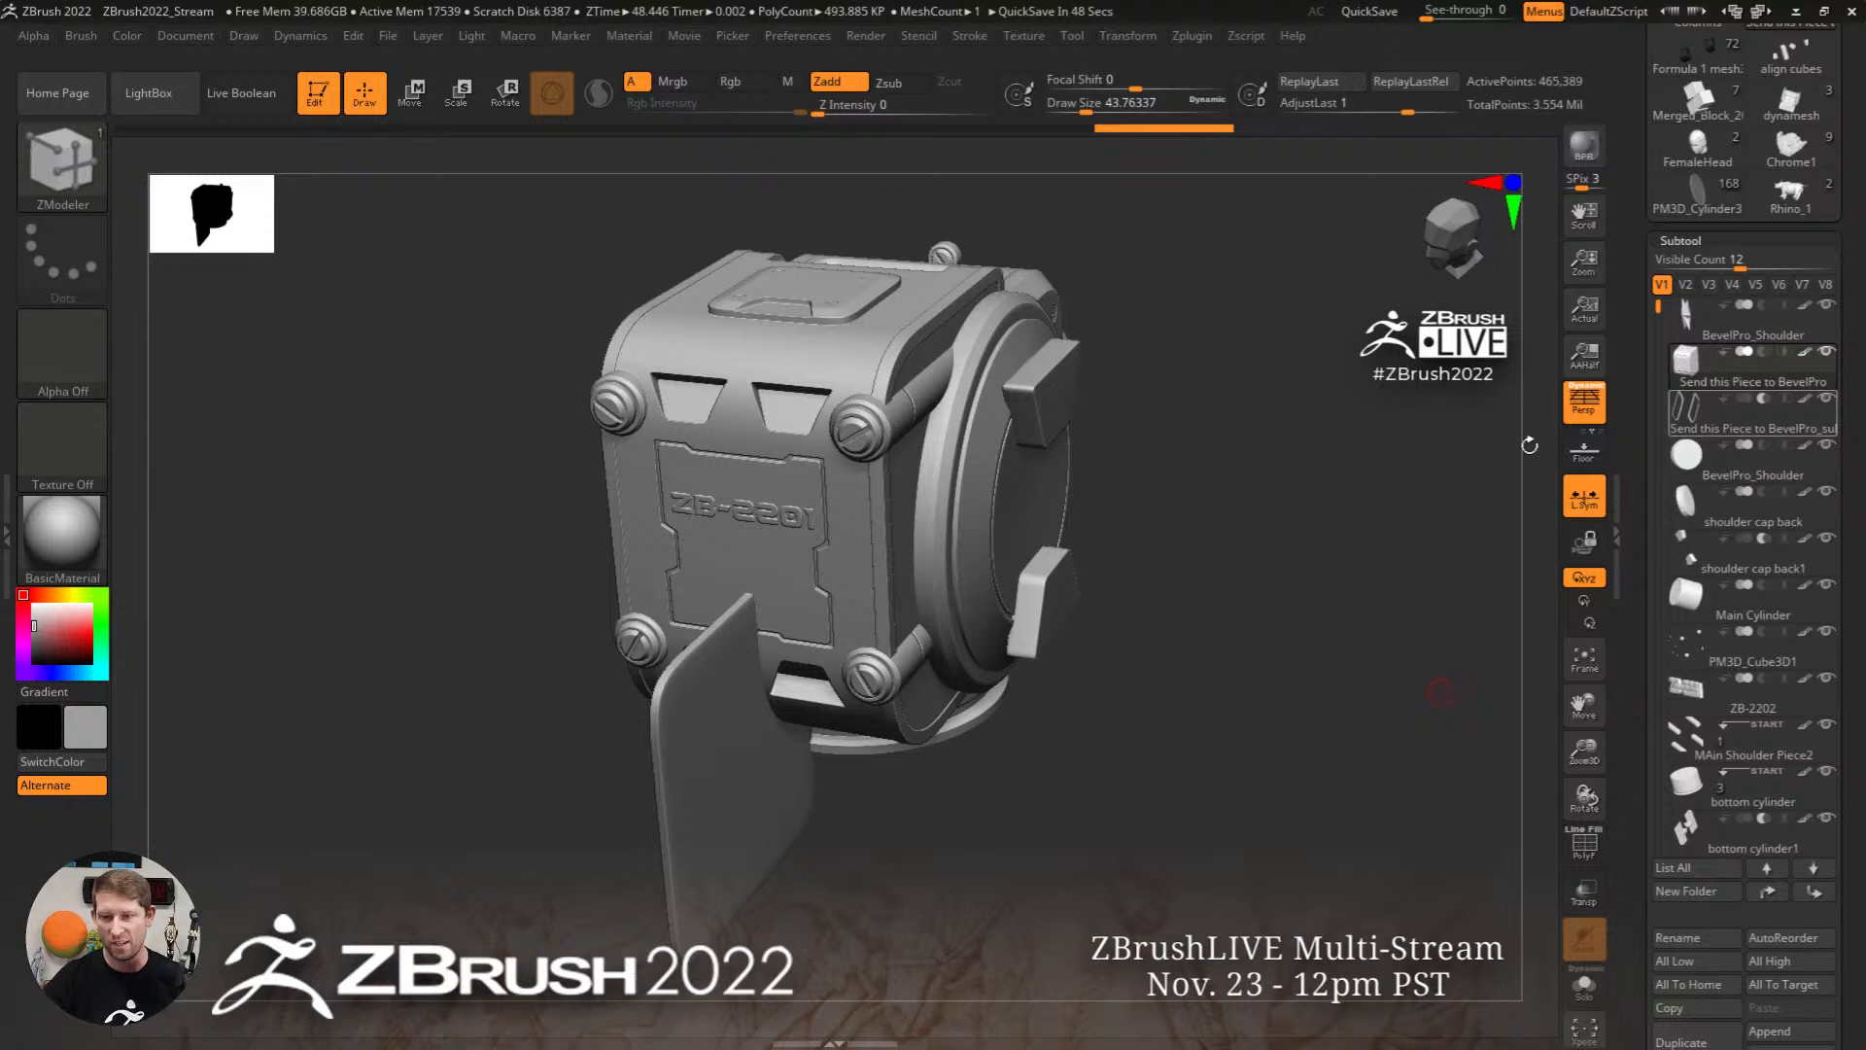
# Step: Switch the active tool to the PolyMesh3D star
pyautogui.scroll(5, 1827, 481)
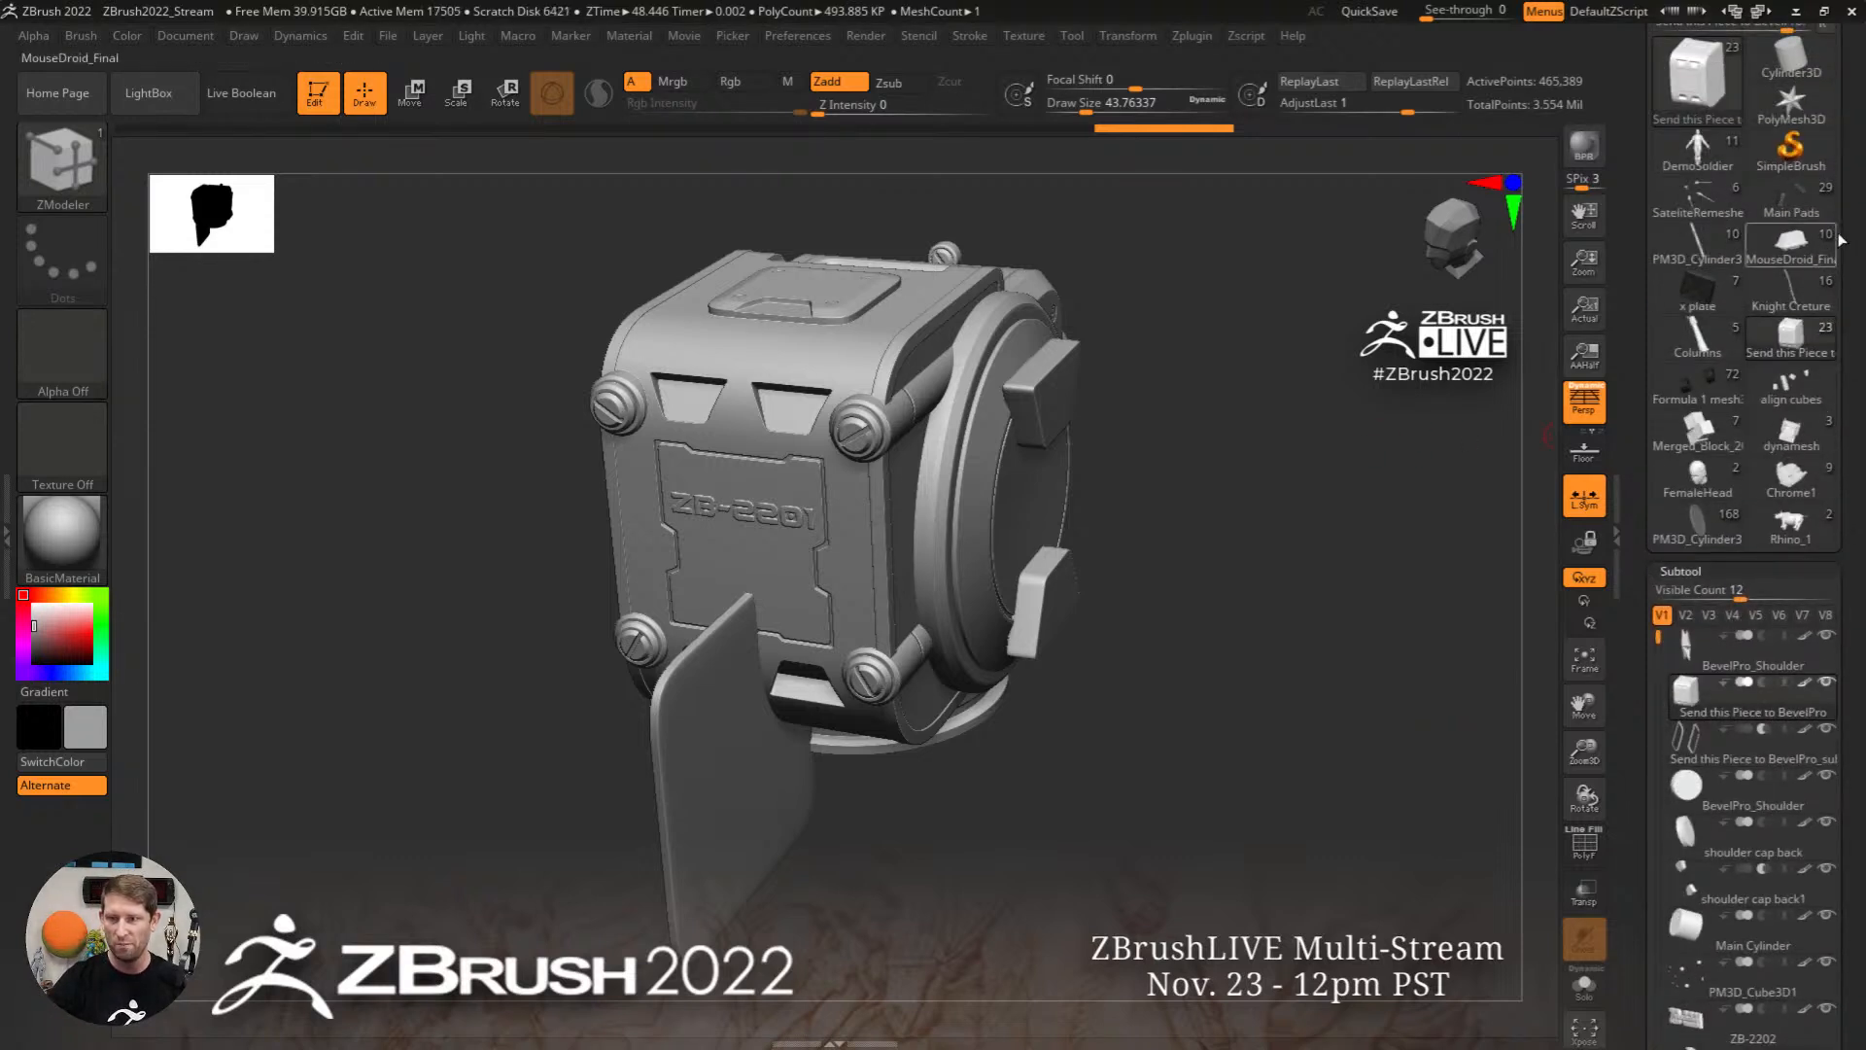
pyautogui.moveTo(1845, 223); pyautogui.dragTo(1847, 391)
pyautogui.click(1790, 276)
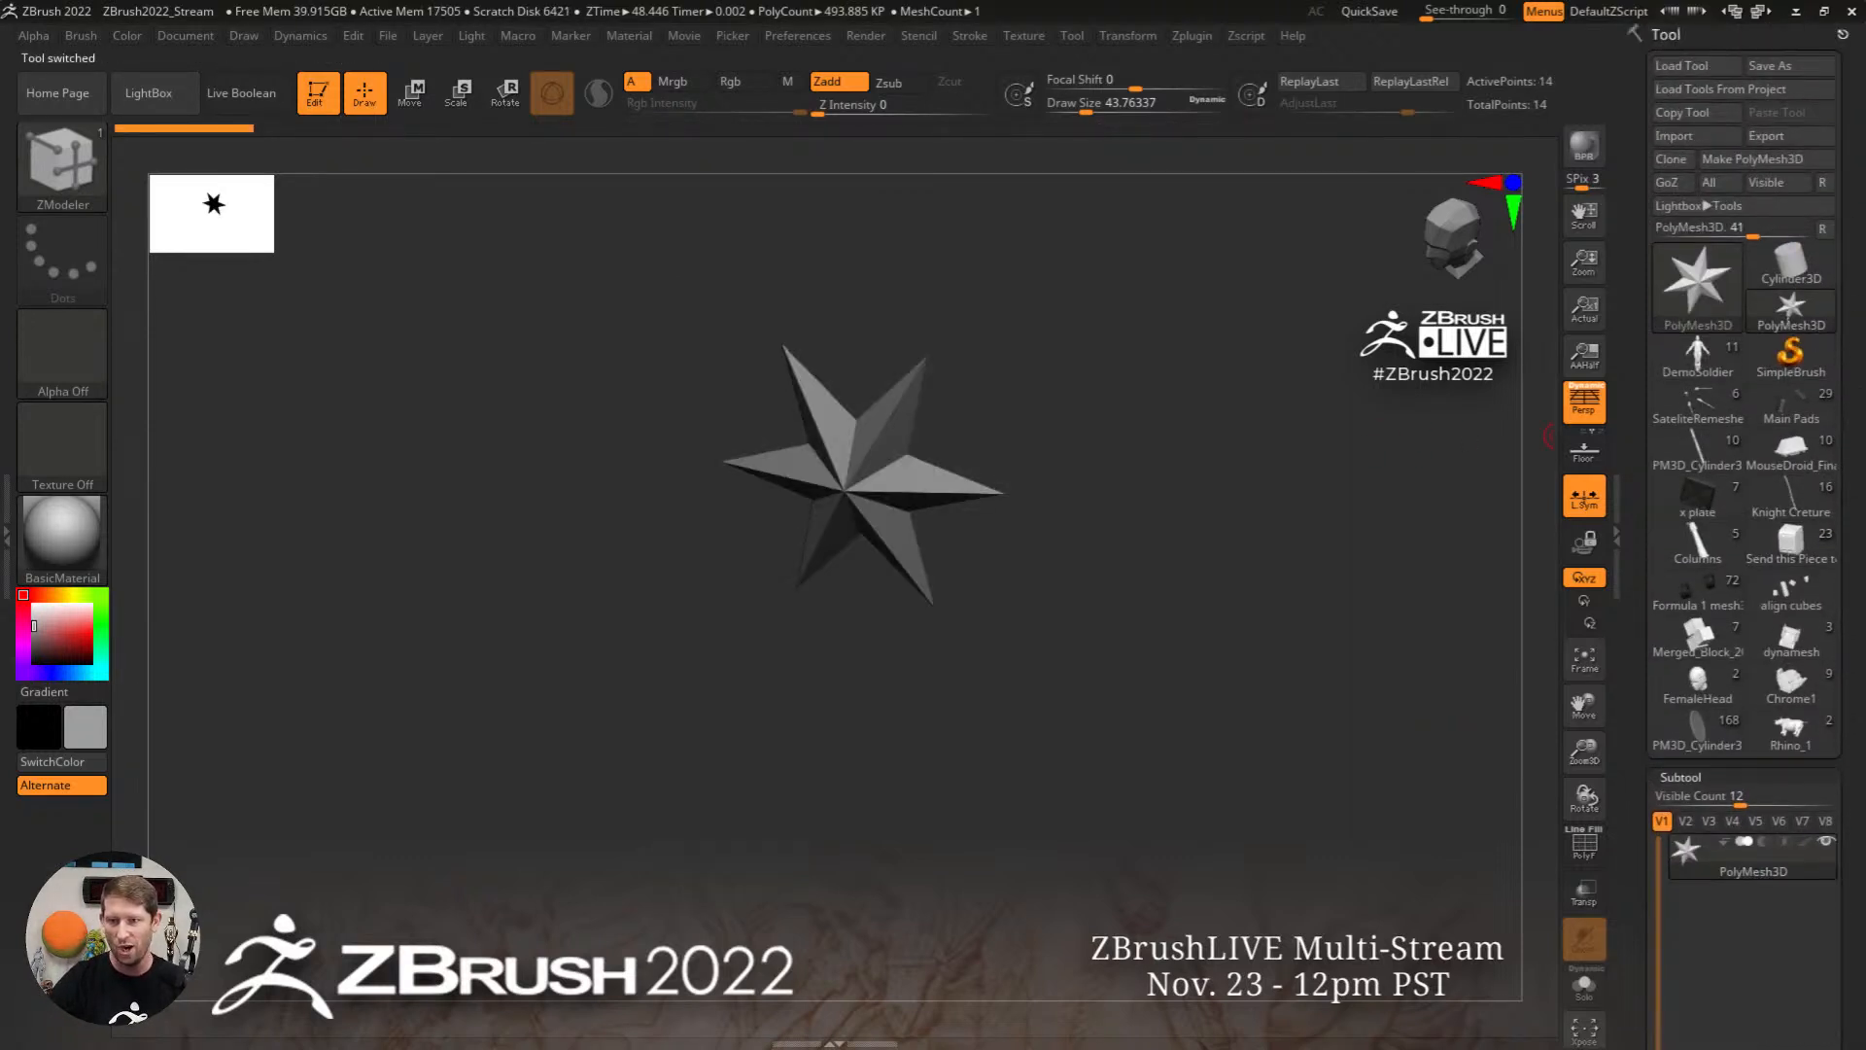
# Step: Open the empty side tray and dock the Draw palette in it in place of the Brush palette
pyautogui.click(6, 535)
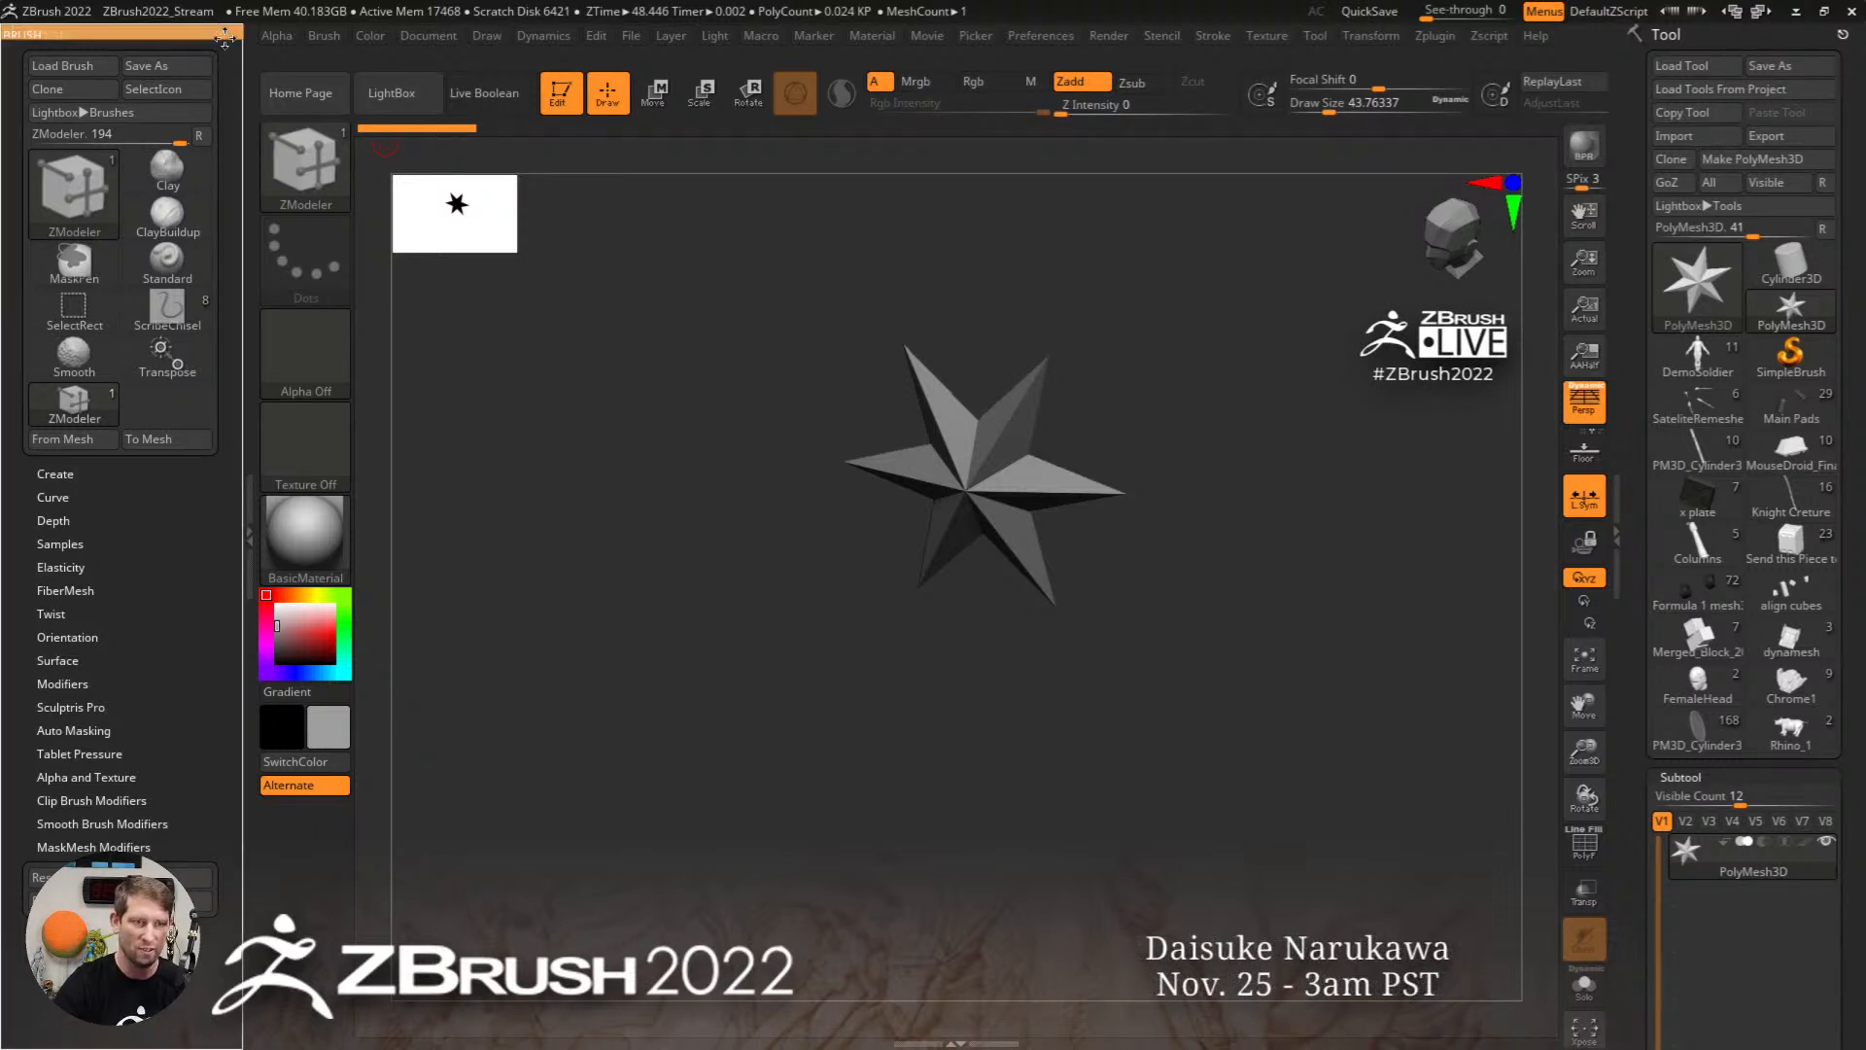
pyautogui.click(216, 33)
pyautogui.click(487, 36)
pyautogui.moveTo(481, 57); pyautogui.dragTo(58, 150)
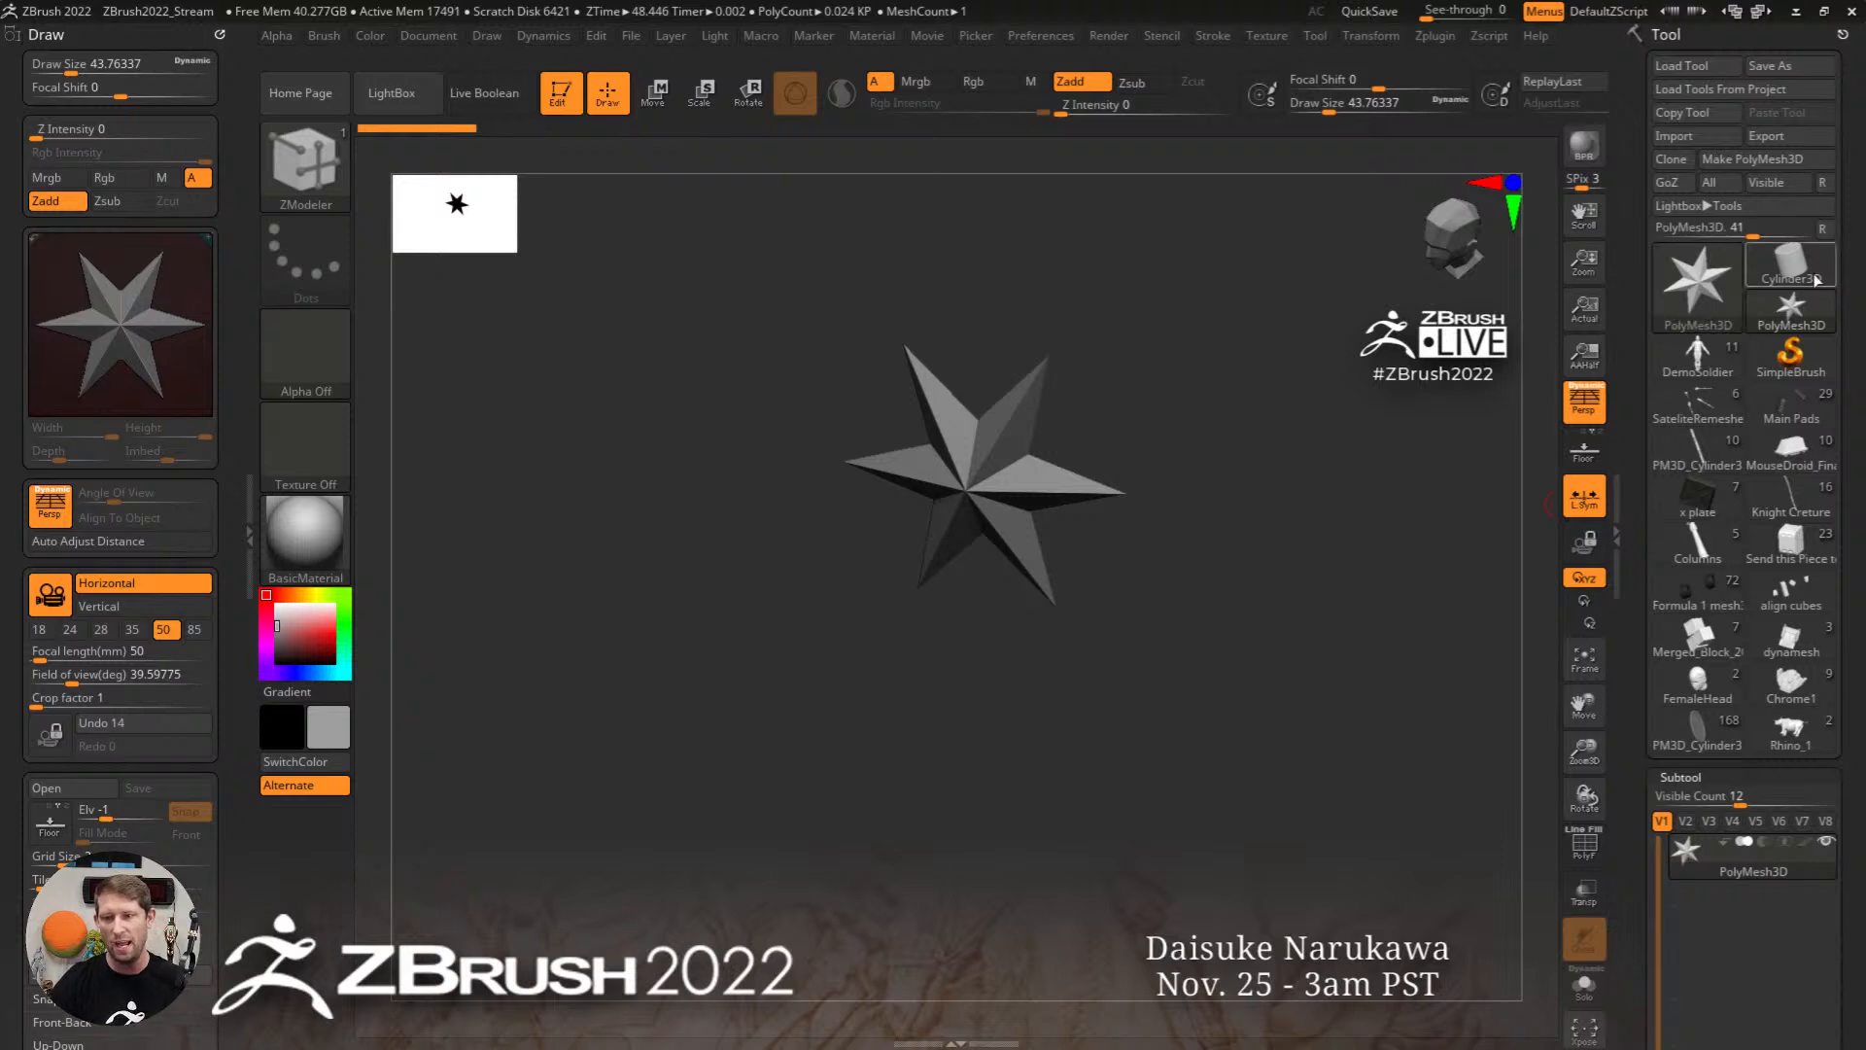
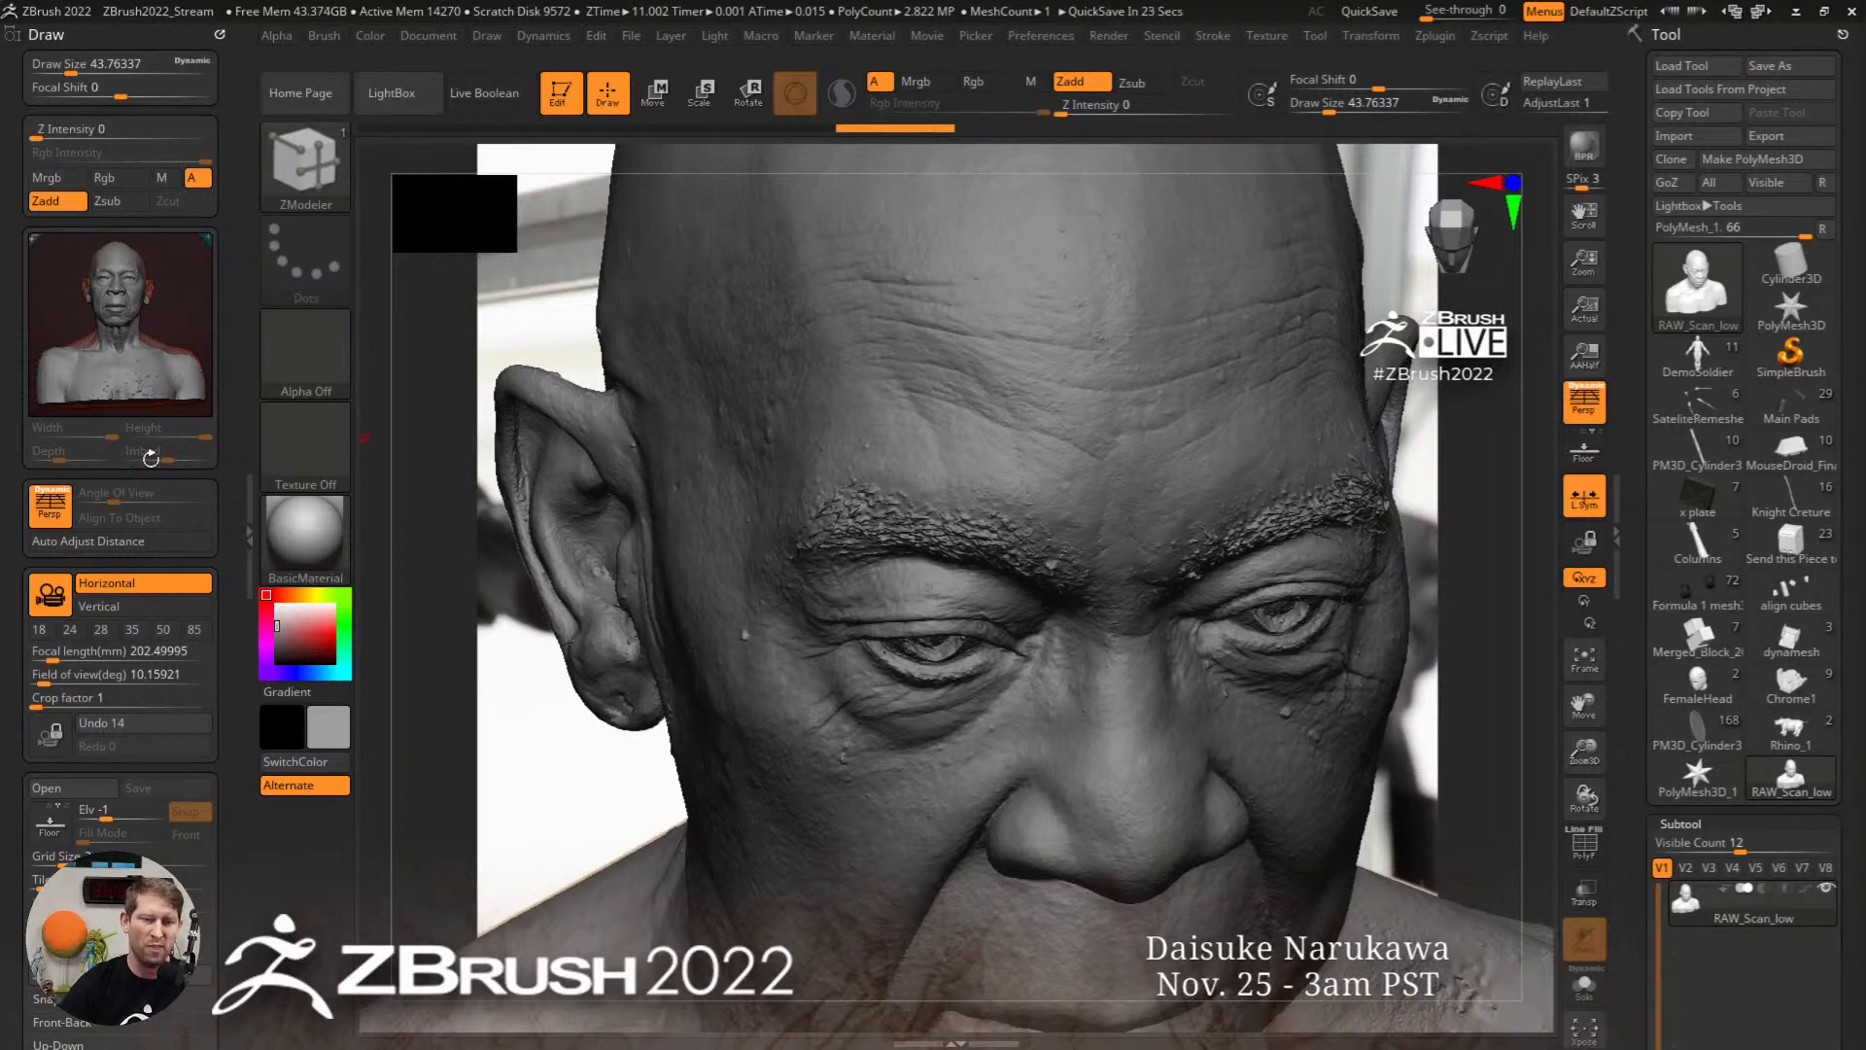
# Step: View the head scan from the stored cameras Camera01 and Camera03
pyautogui.scroll(-8, 215, 507)
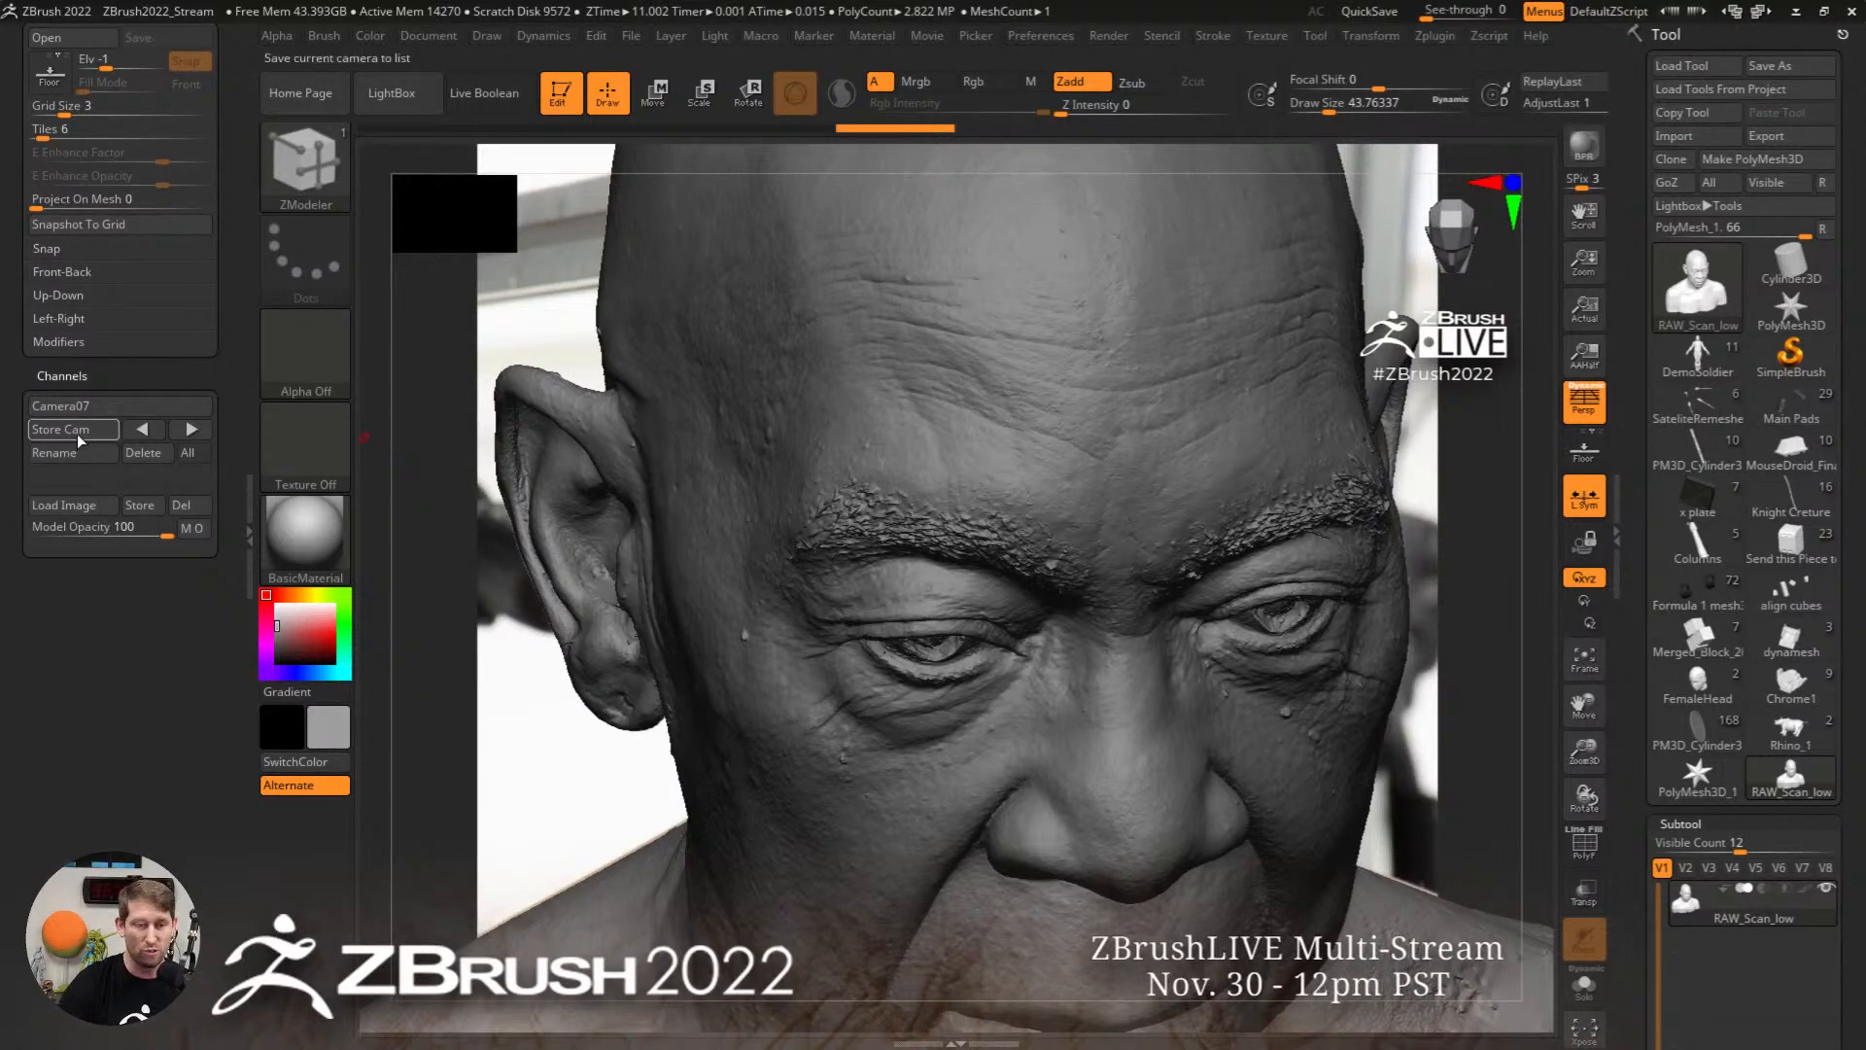
pyautogui.click(107, 405)
pyautogui.click(122, 406)
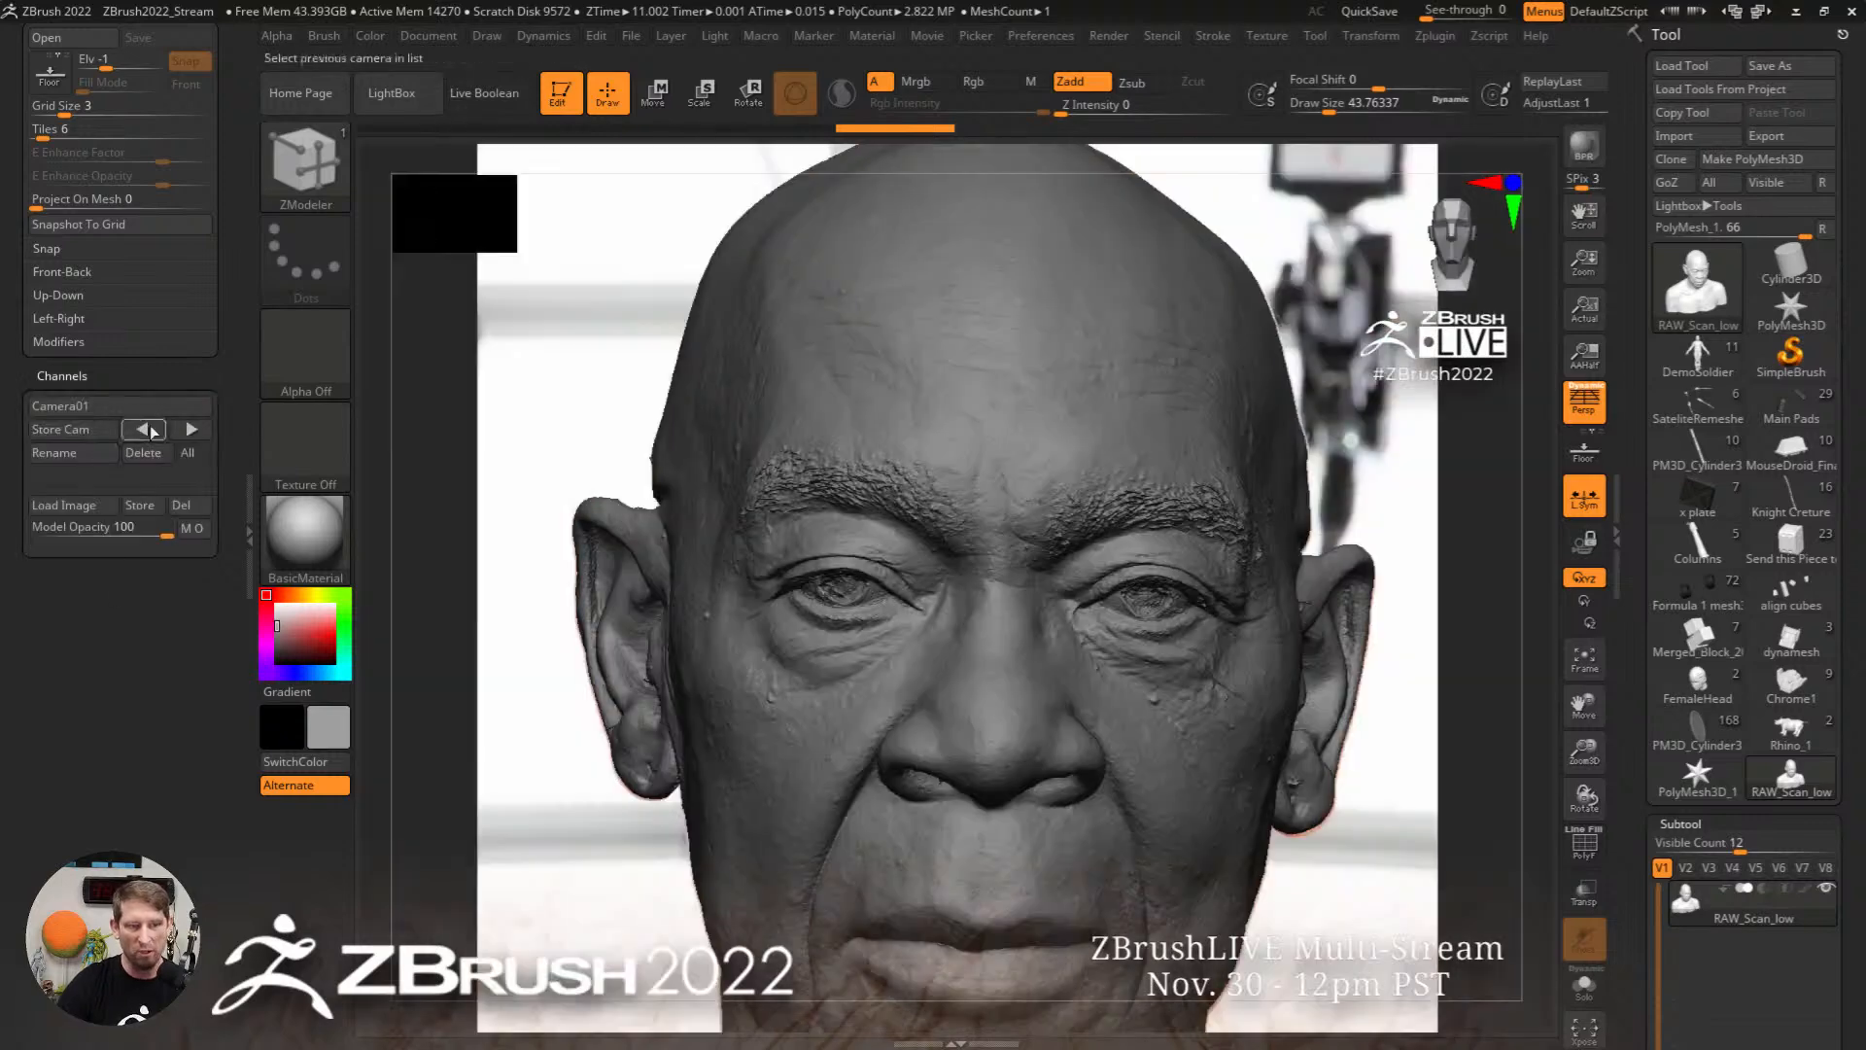
pyautogui.click(150, 408)
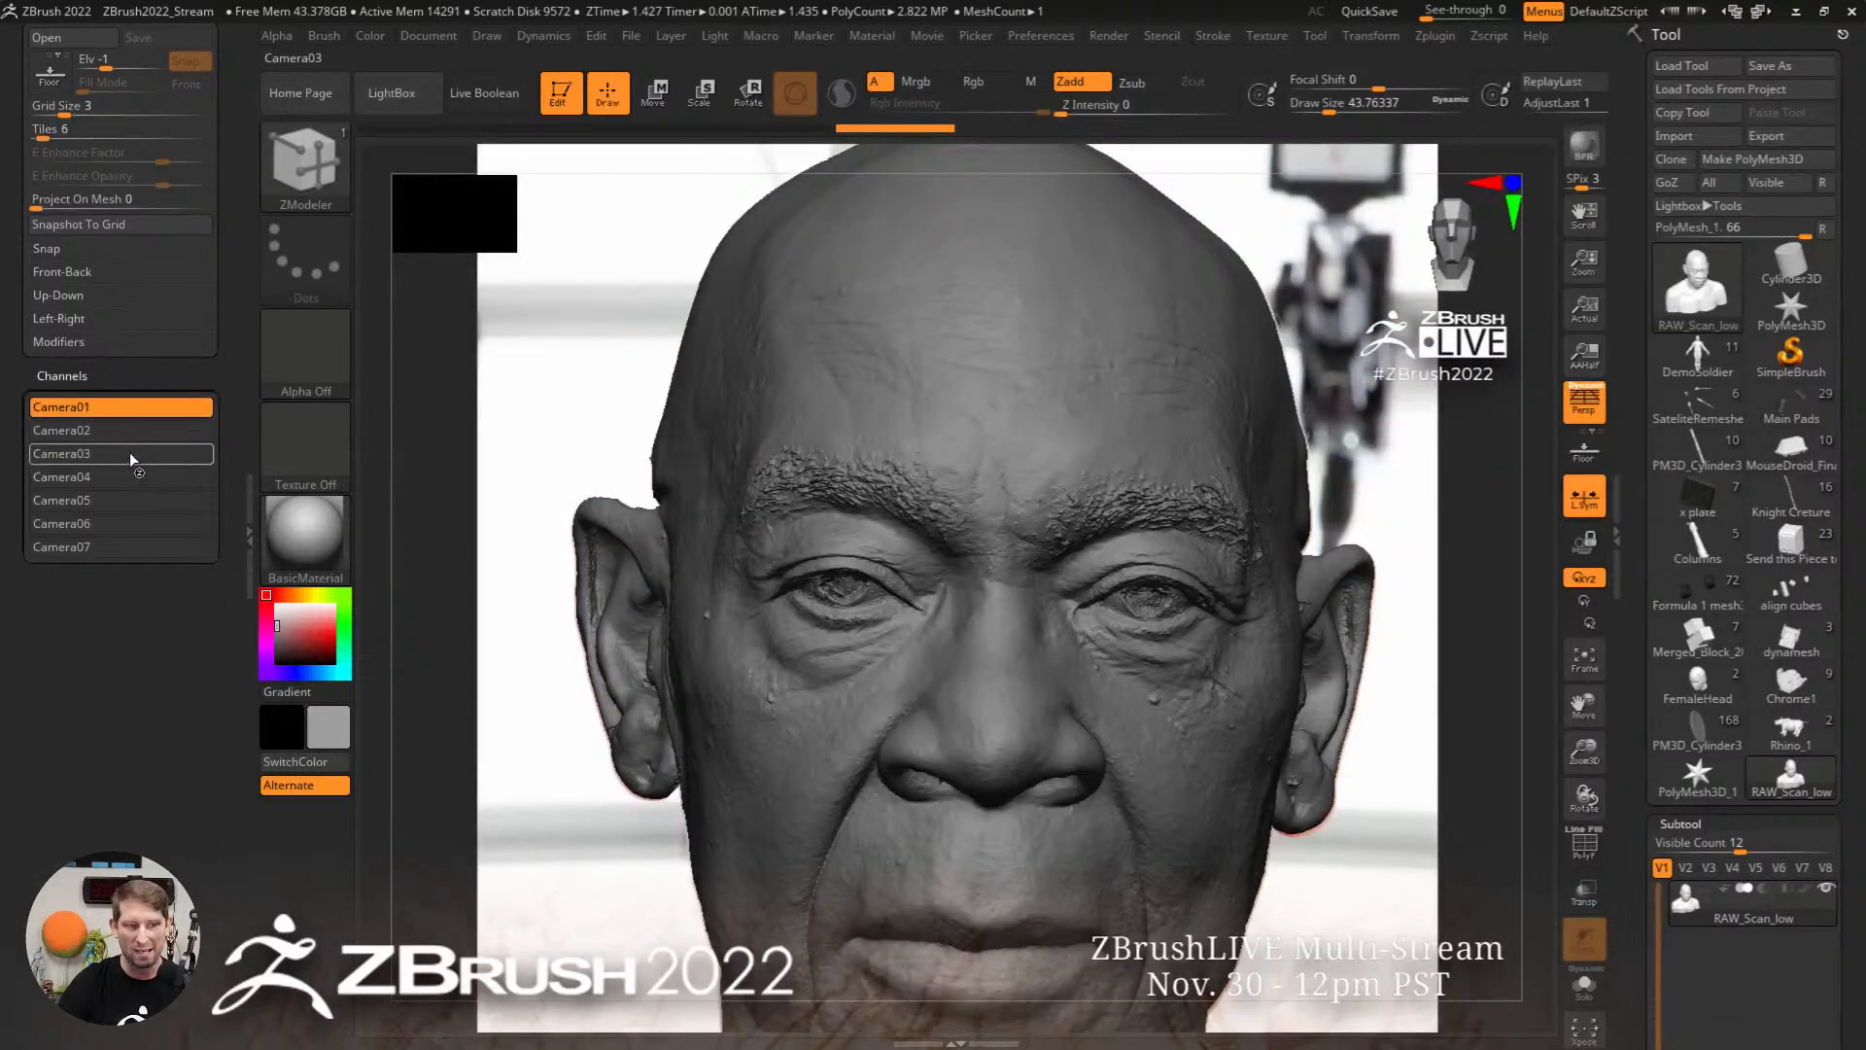
pyautogui.click(136, 452)
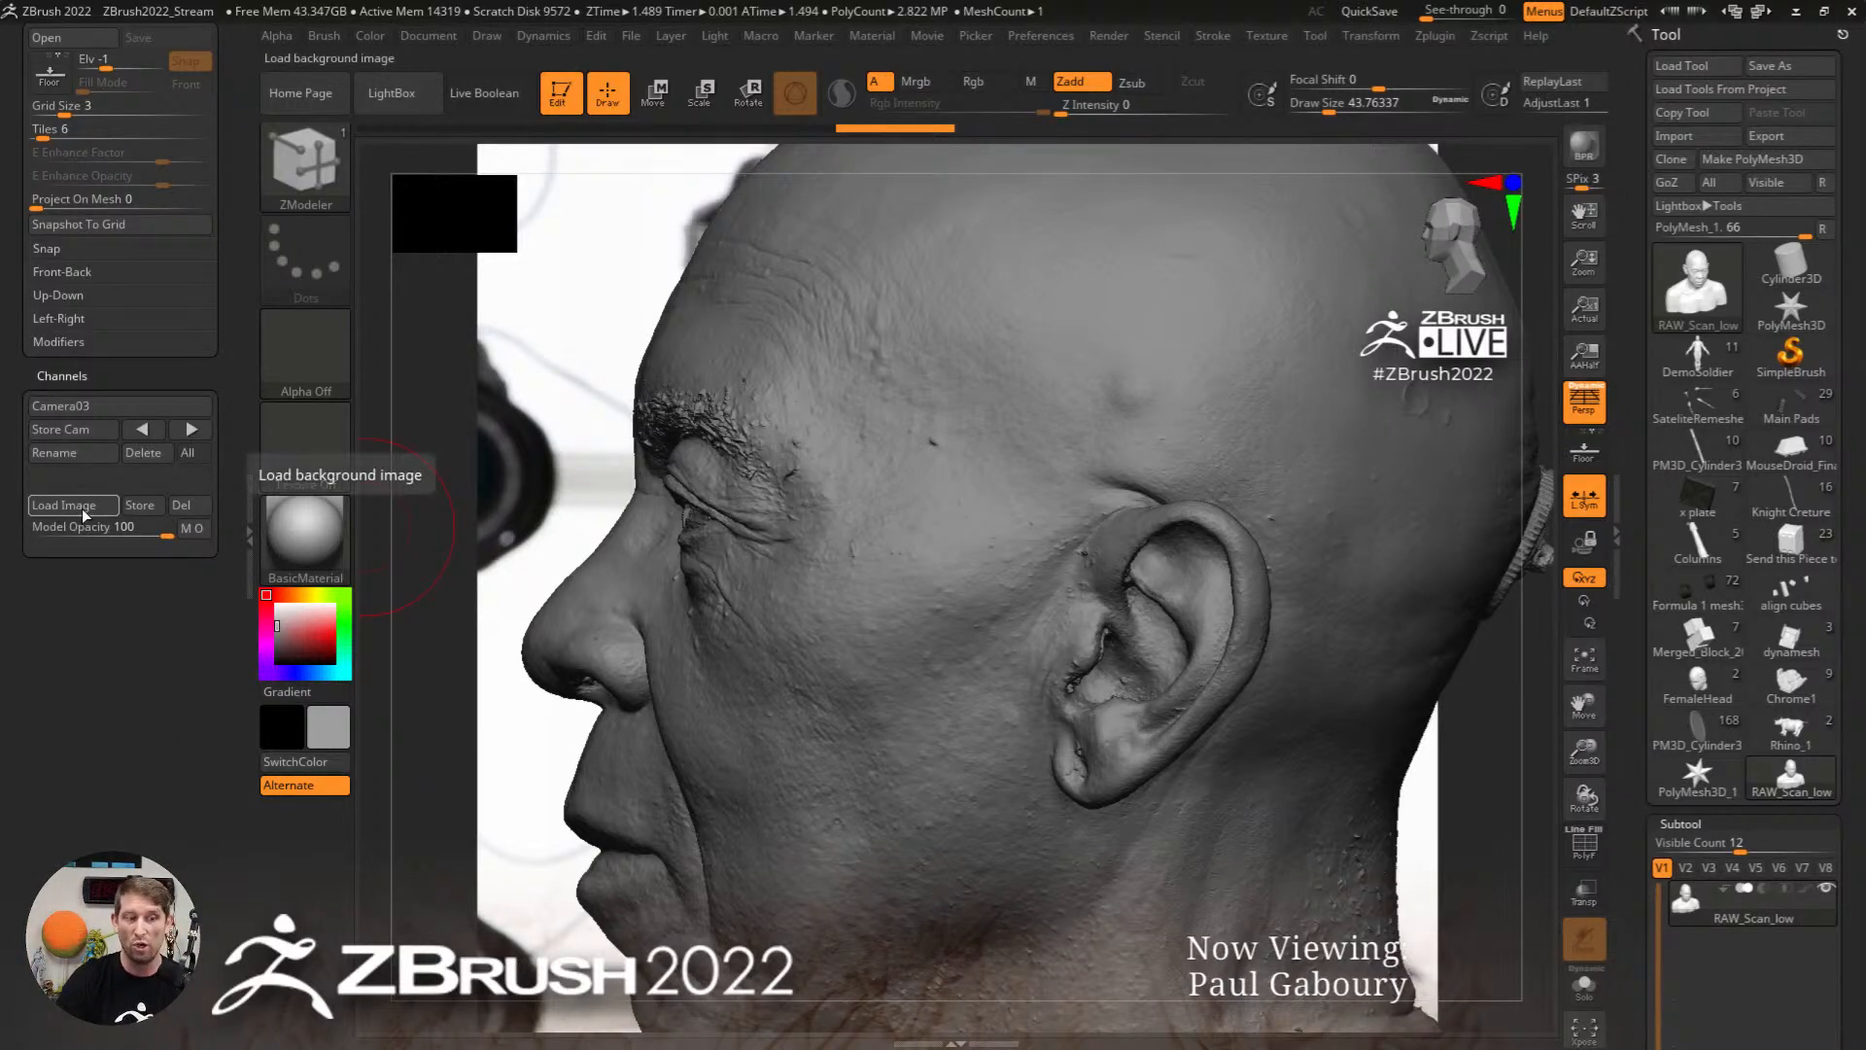
# Step: Blend the scan with the background photo using the model opacity toggle, and recall the stored camera Camera02
pyautogui.click(191, 527)
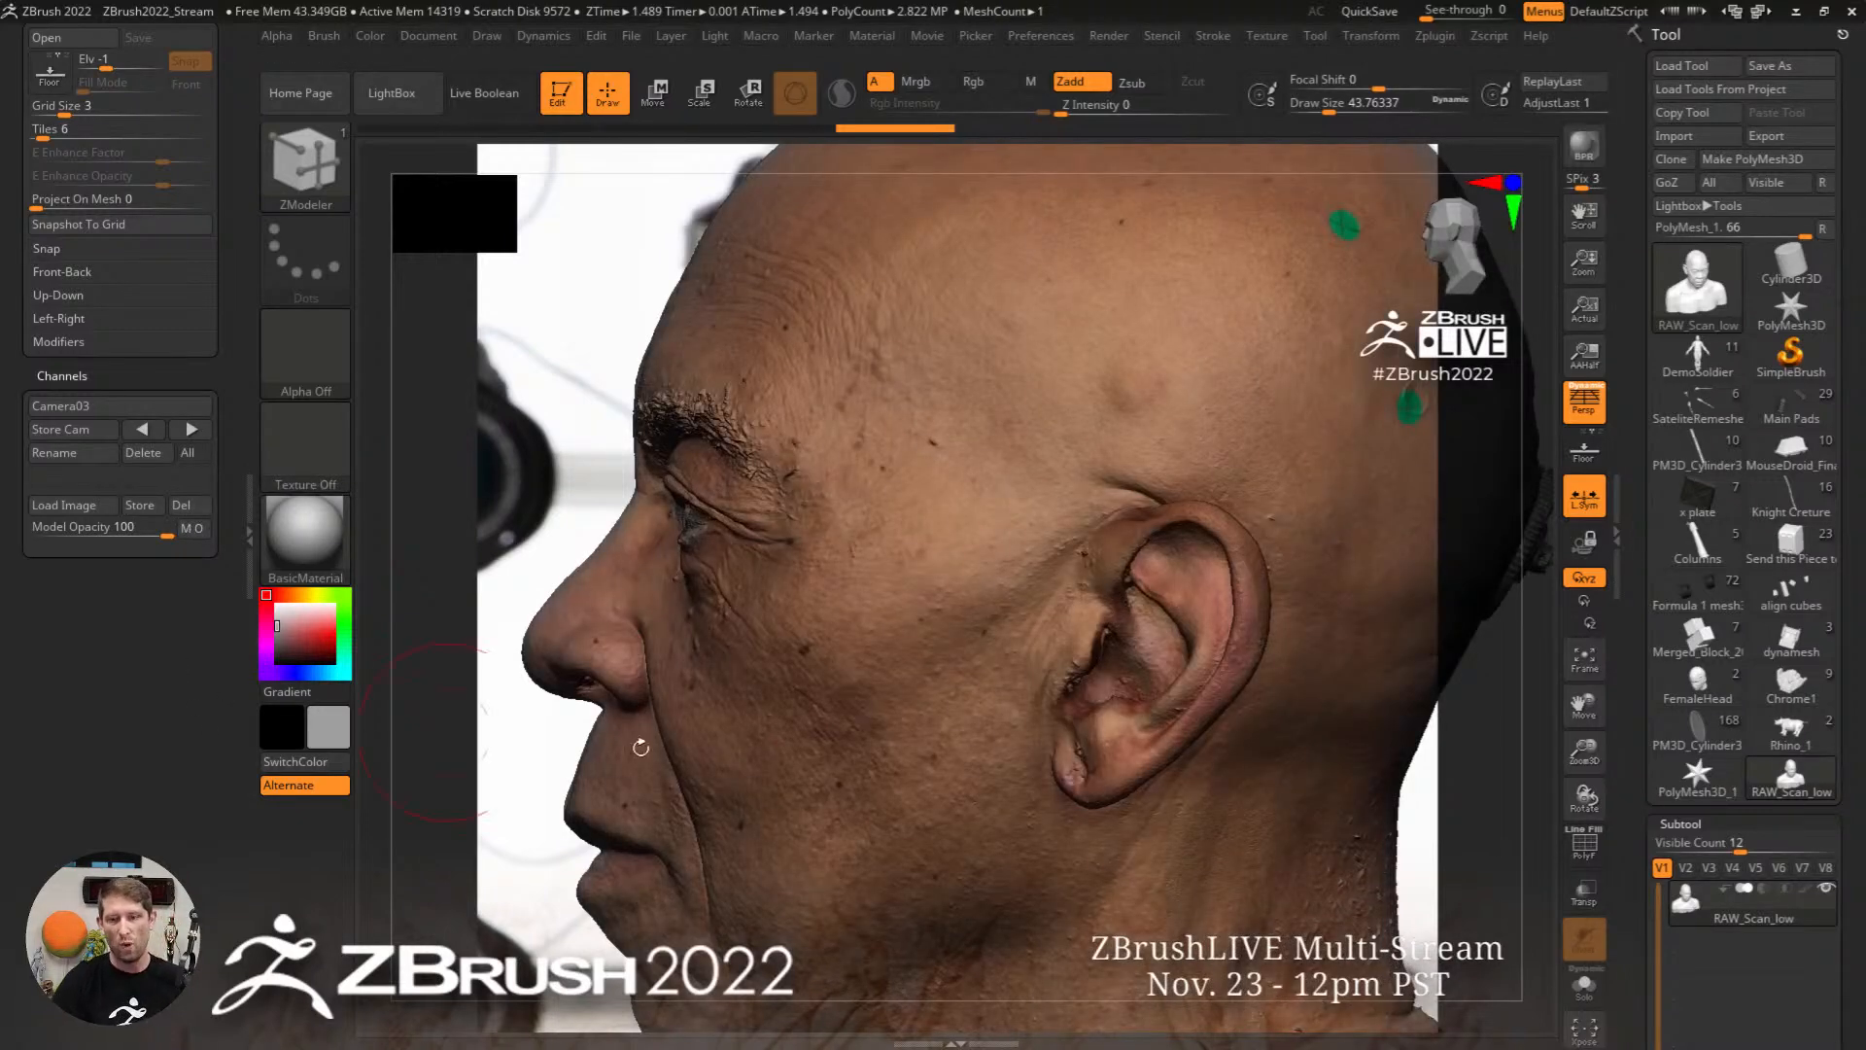
pyautogui.moveTo(729, 656)
pyautogui.keyDown('alt'); pyautogui.mouseDown(button='right')
pyautogui.moveTo(1042, 661)
pyautogui.moveTo(766, 666)
pyautogui.moveTo(878, 685)
pyautogui.moveTo(676, 670)
pyautogui.moveTo(723, 669)
pyautogui.mouseUp(button='right'); pyautogui.keyUp('alt')
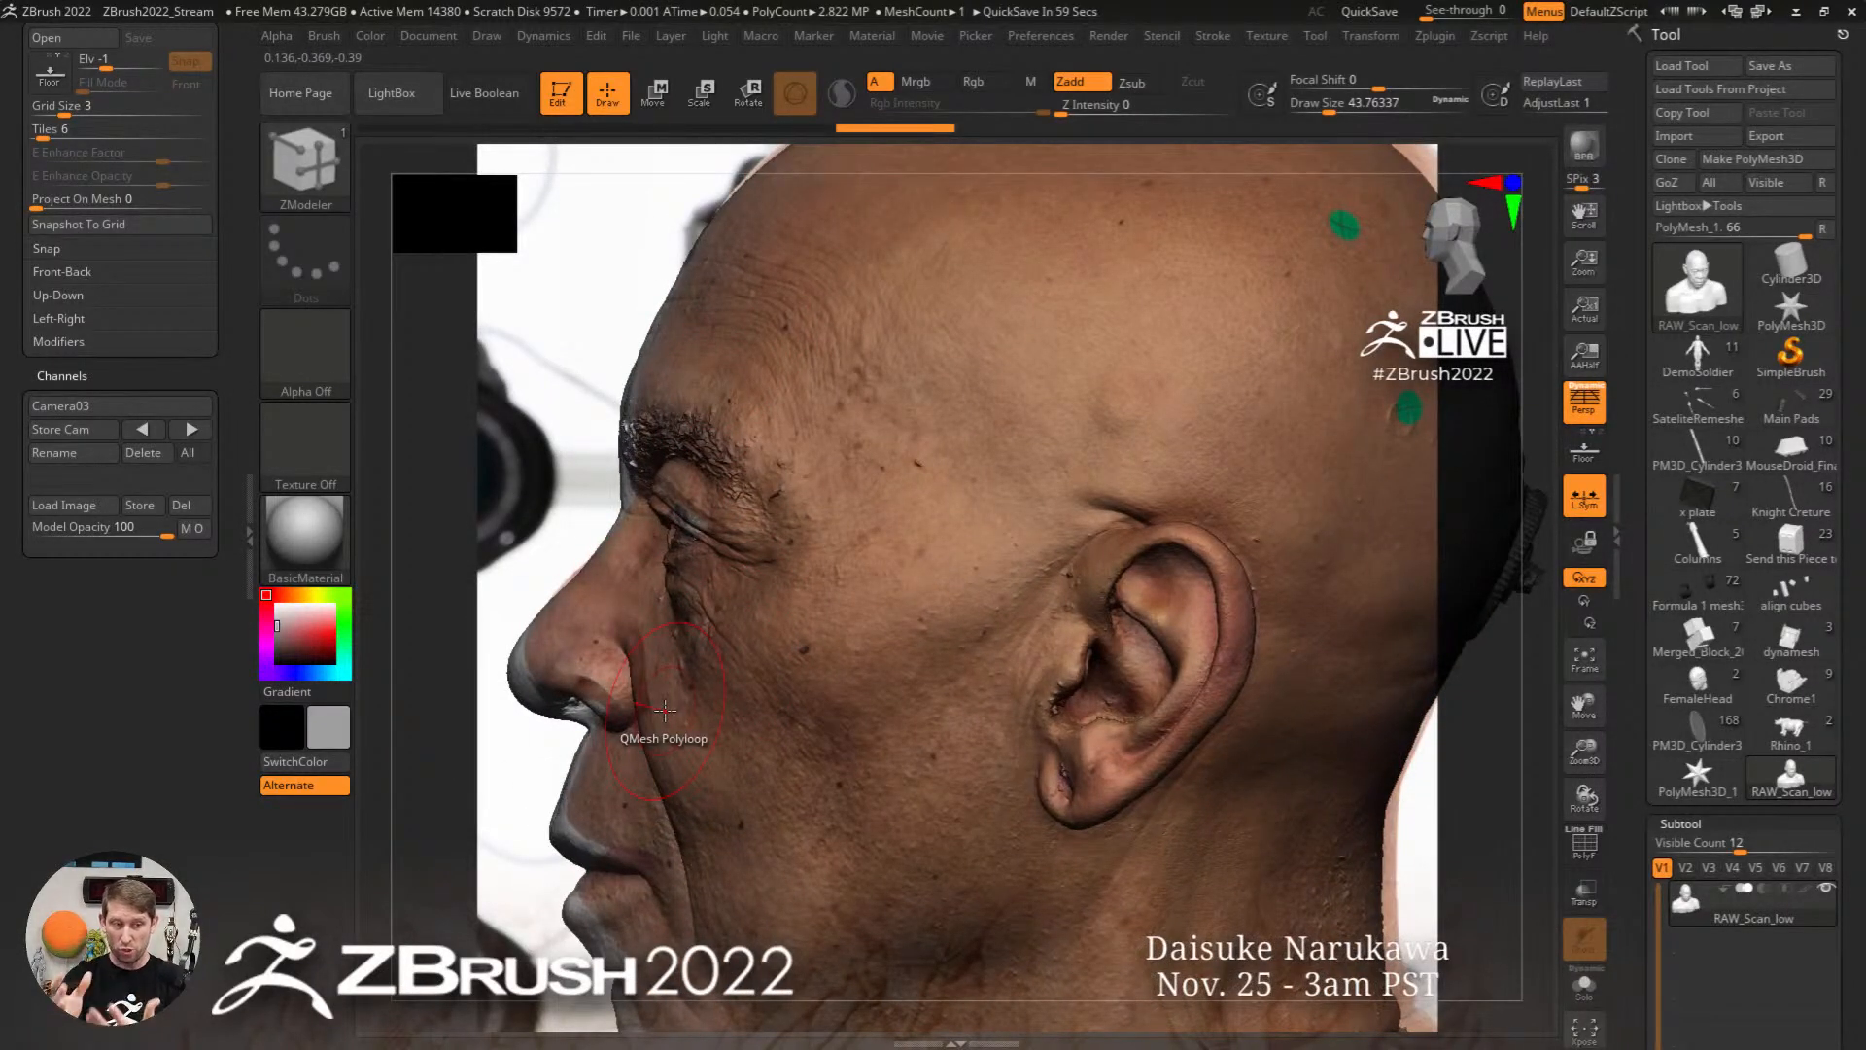
pyautogui.click(86, 404)
pyautogui.click(114, 387)
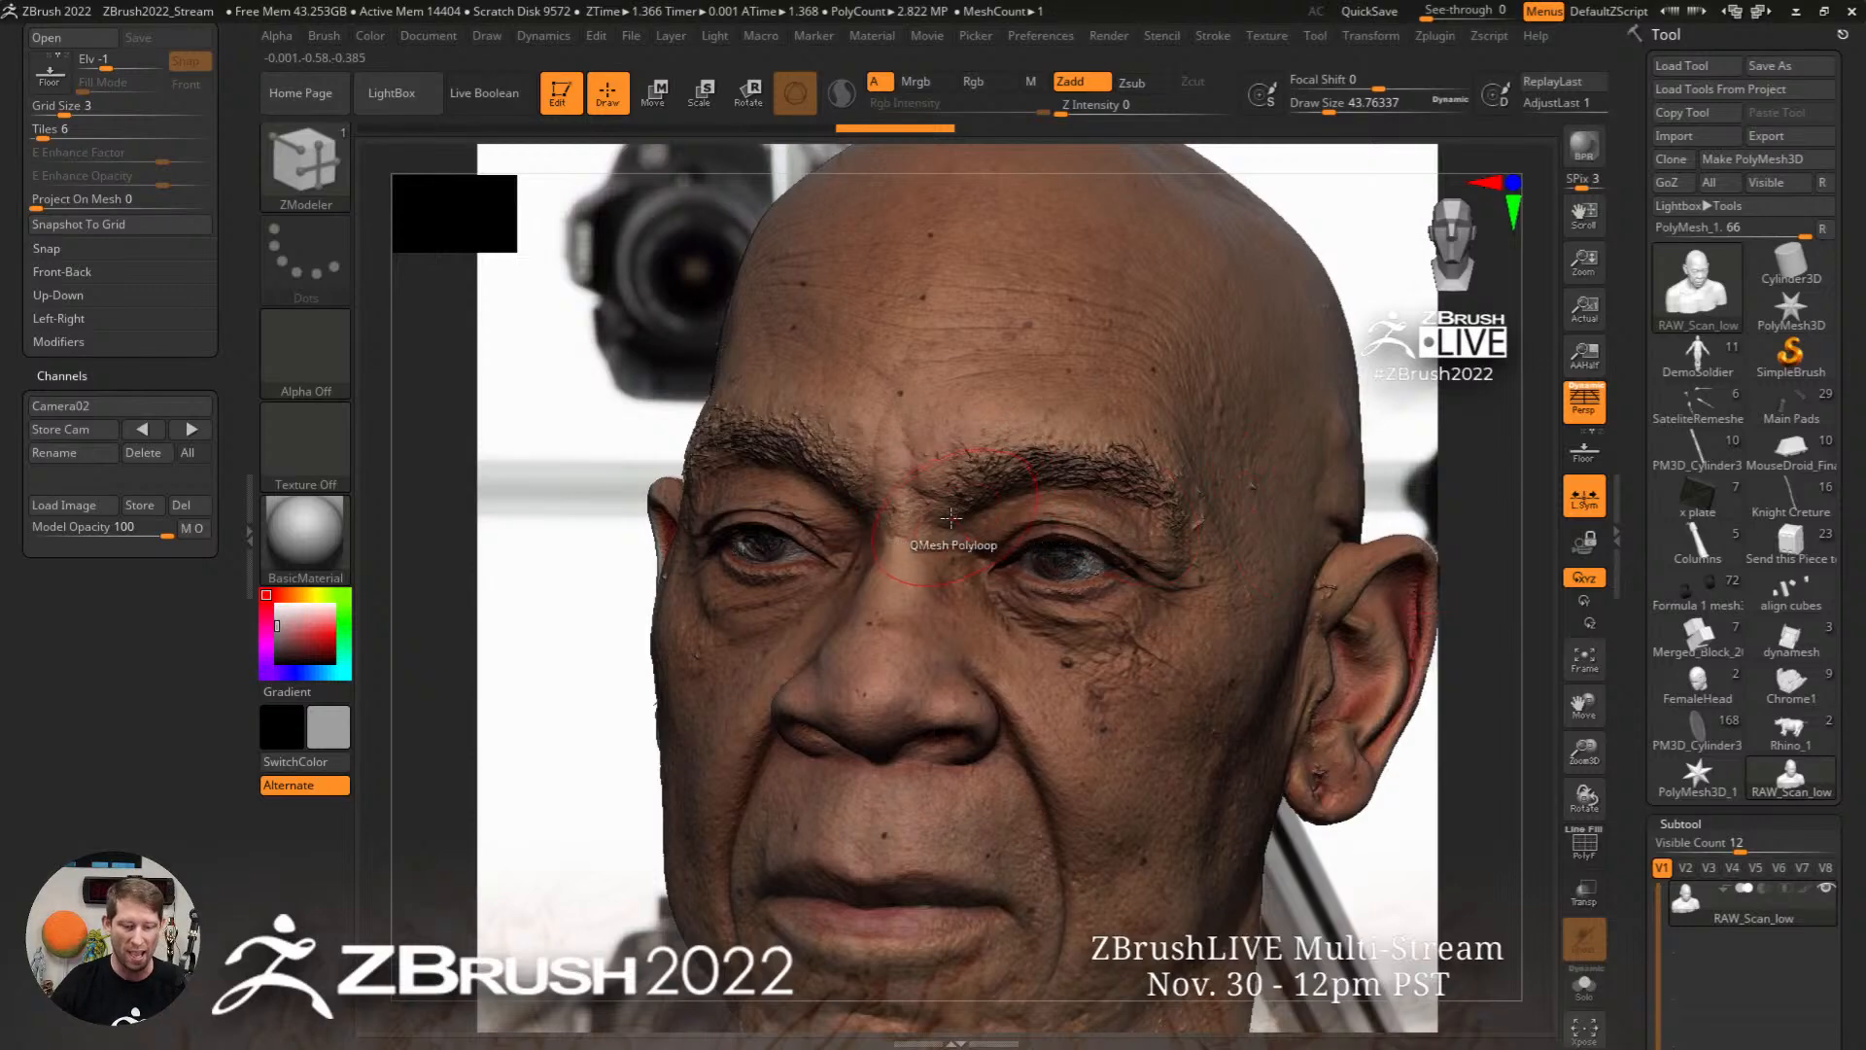
# Step: Switch to the Move brush with a Draw Size of about 90 and pull the scan's far ear area to match the photo
pyautogui.press('b')
pyautogui.press('m')
pyautogui.press('v')
pyautogui.press('s')
pyautogui.moveTo(826, 470); pyautogui.dragTo(843, 470)
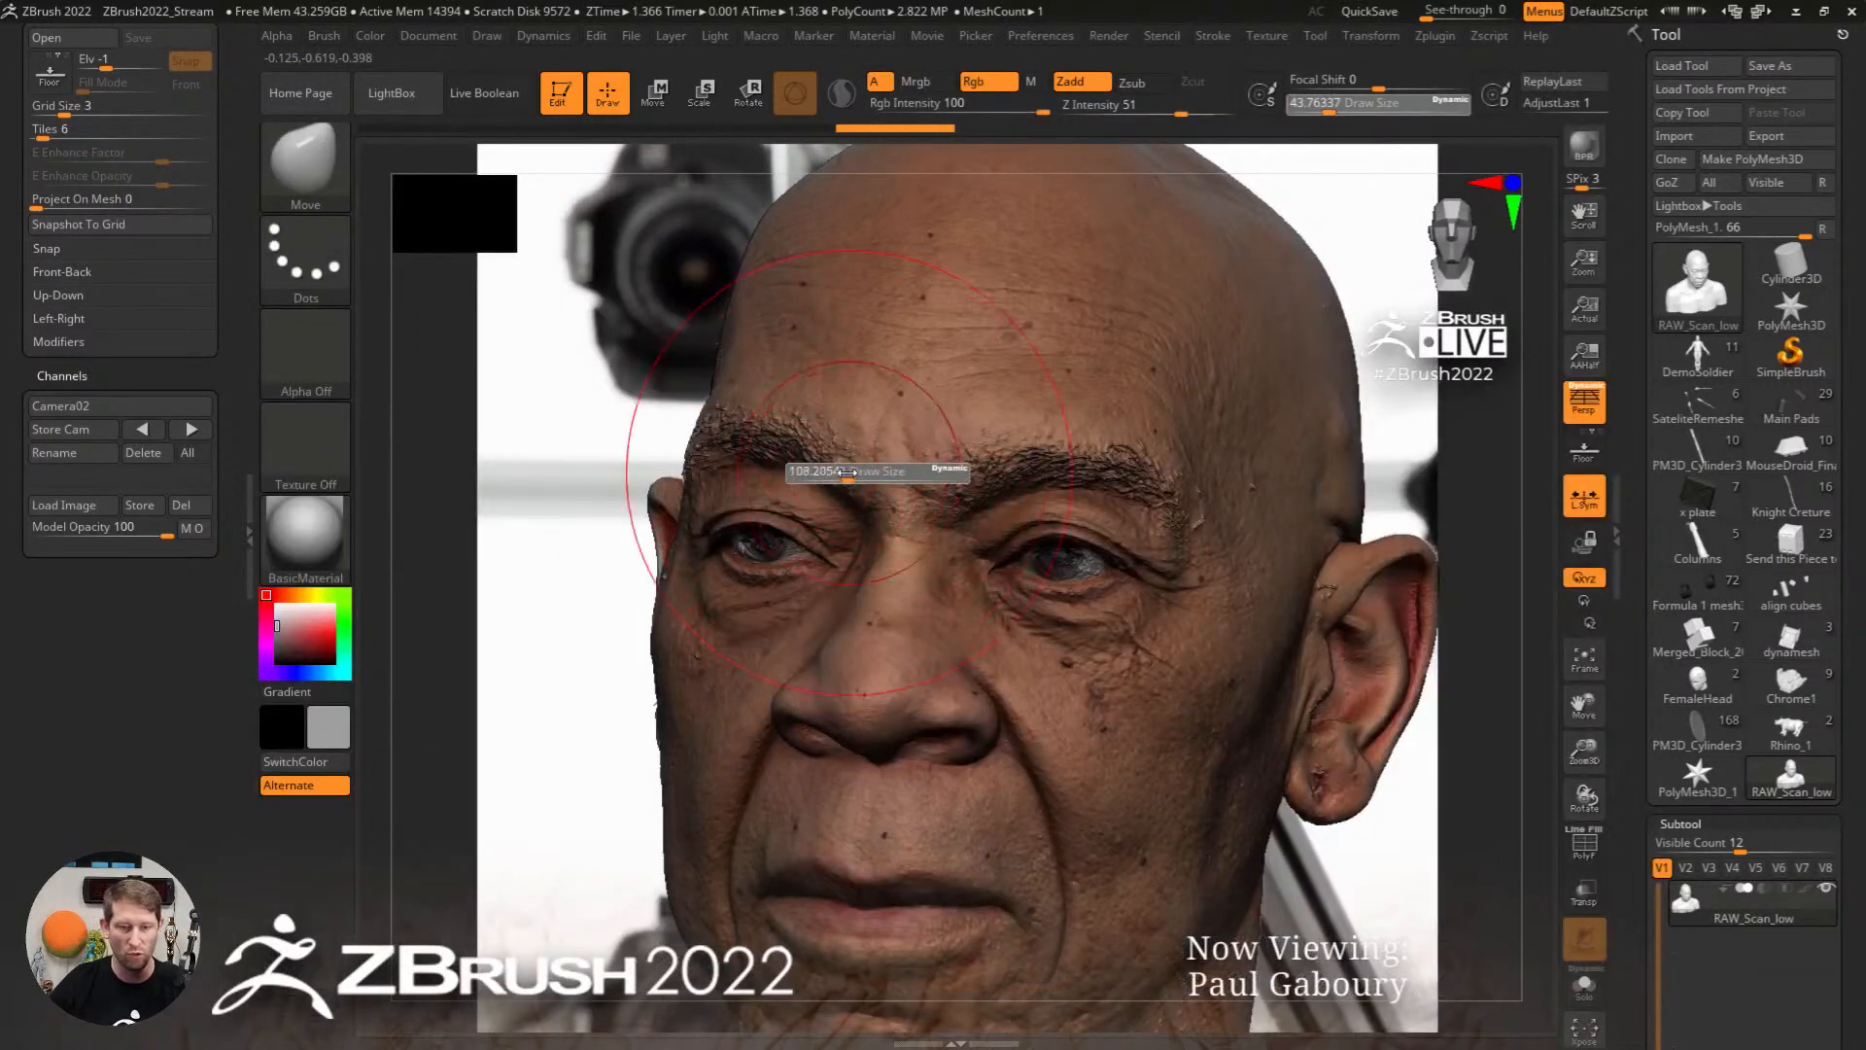
pyautogui.moveTo(670, 498)
pyautogui.mouseDown()
pyautogui.moveTo(655, 505)
pyautogui.moveTo(704, 517)
pyautogui.moveTo(610, 538)
pyautogui.moveTo(672, 565)
pyautogui.moveTo(684, 537)
pyautogui.mouseUp()
# Step: Compare the scan with the model opacity toggled off and on, and set Model Opacity to 41
pyautogui.click(193, 529)
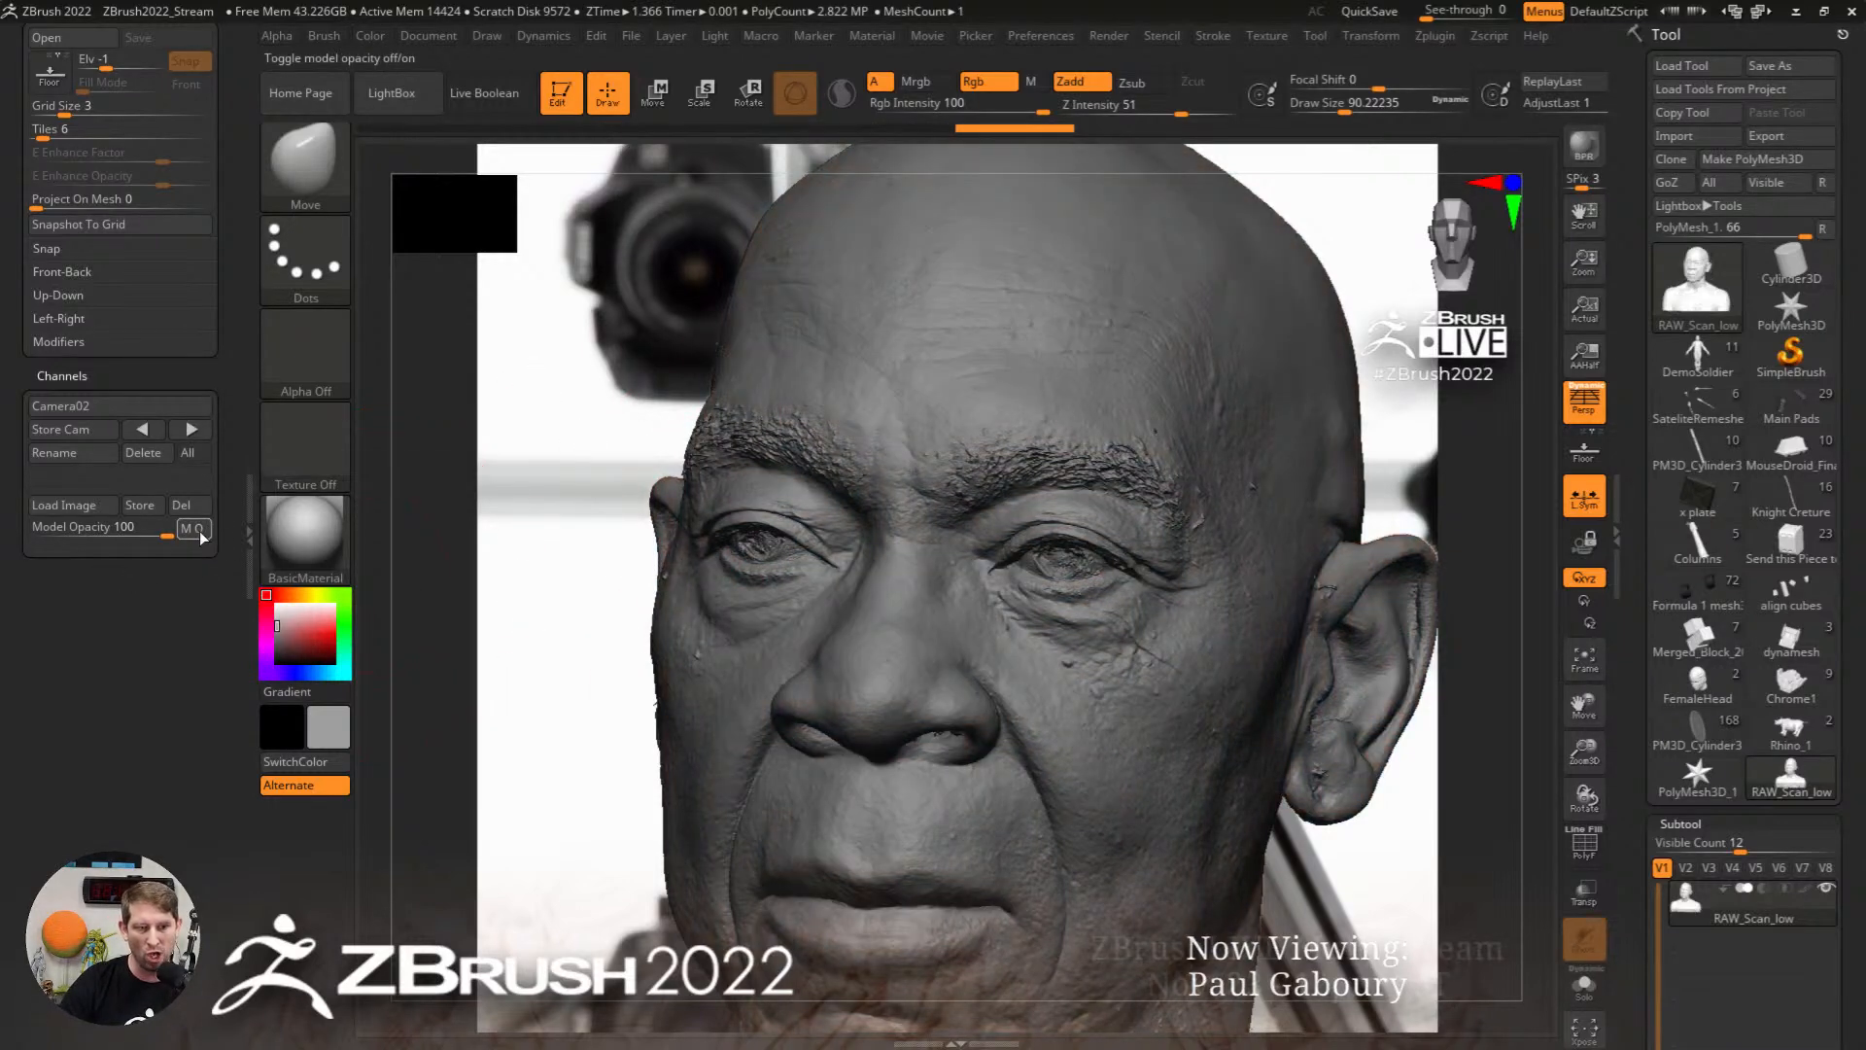
pyautogui.click(195, 528)
pyautogui.click(197, 532)
pyautogui.moveTo(148, 534); pyautogui.dragTo(91, 527)
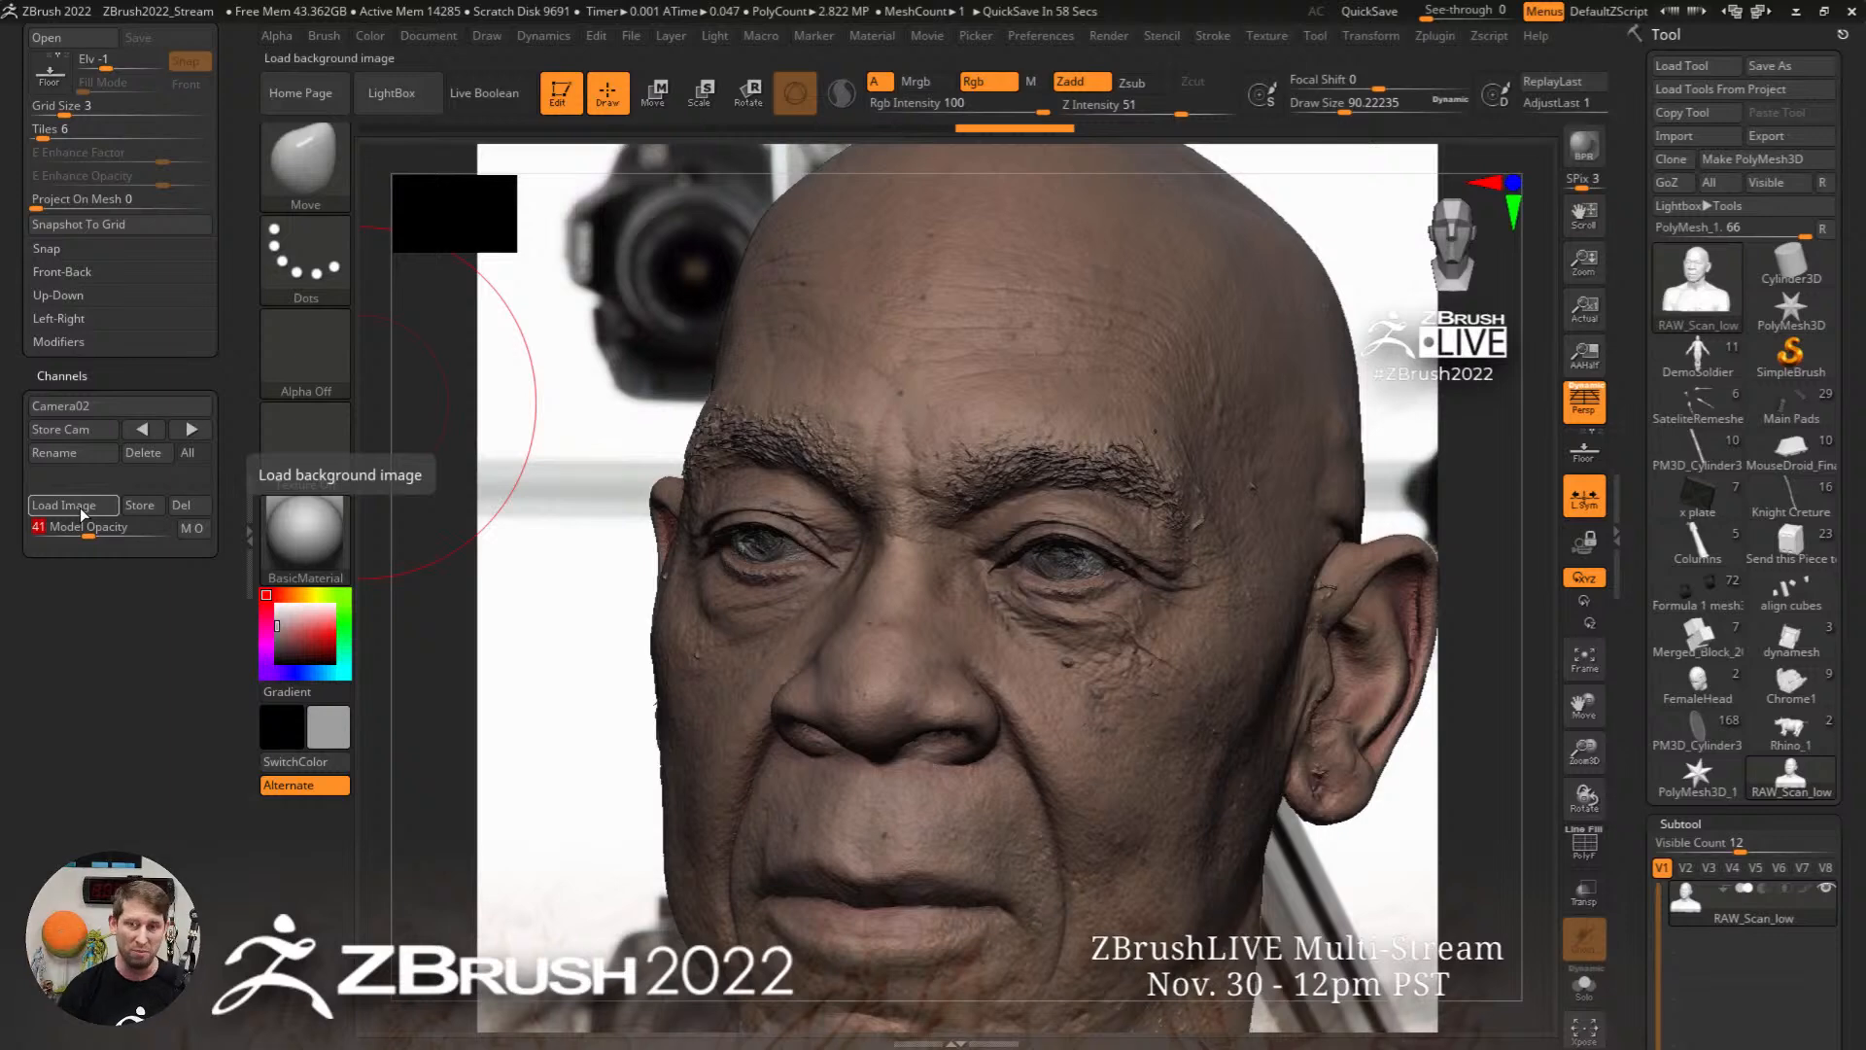
pyautogui.click(81, 507)
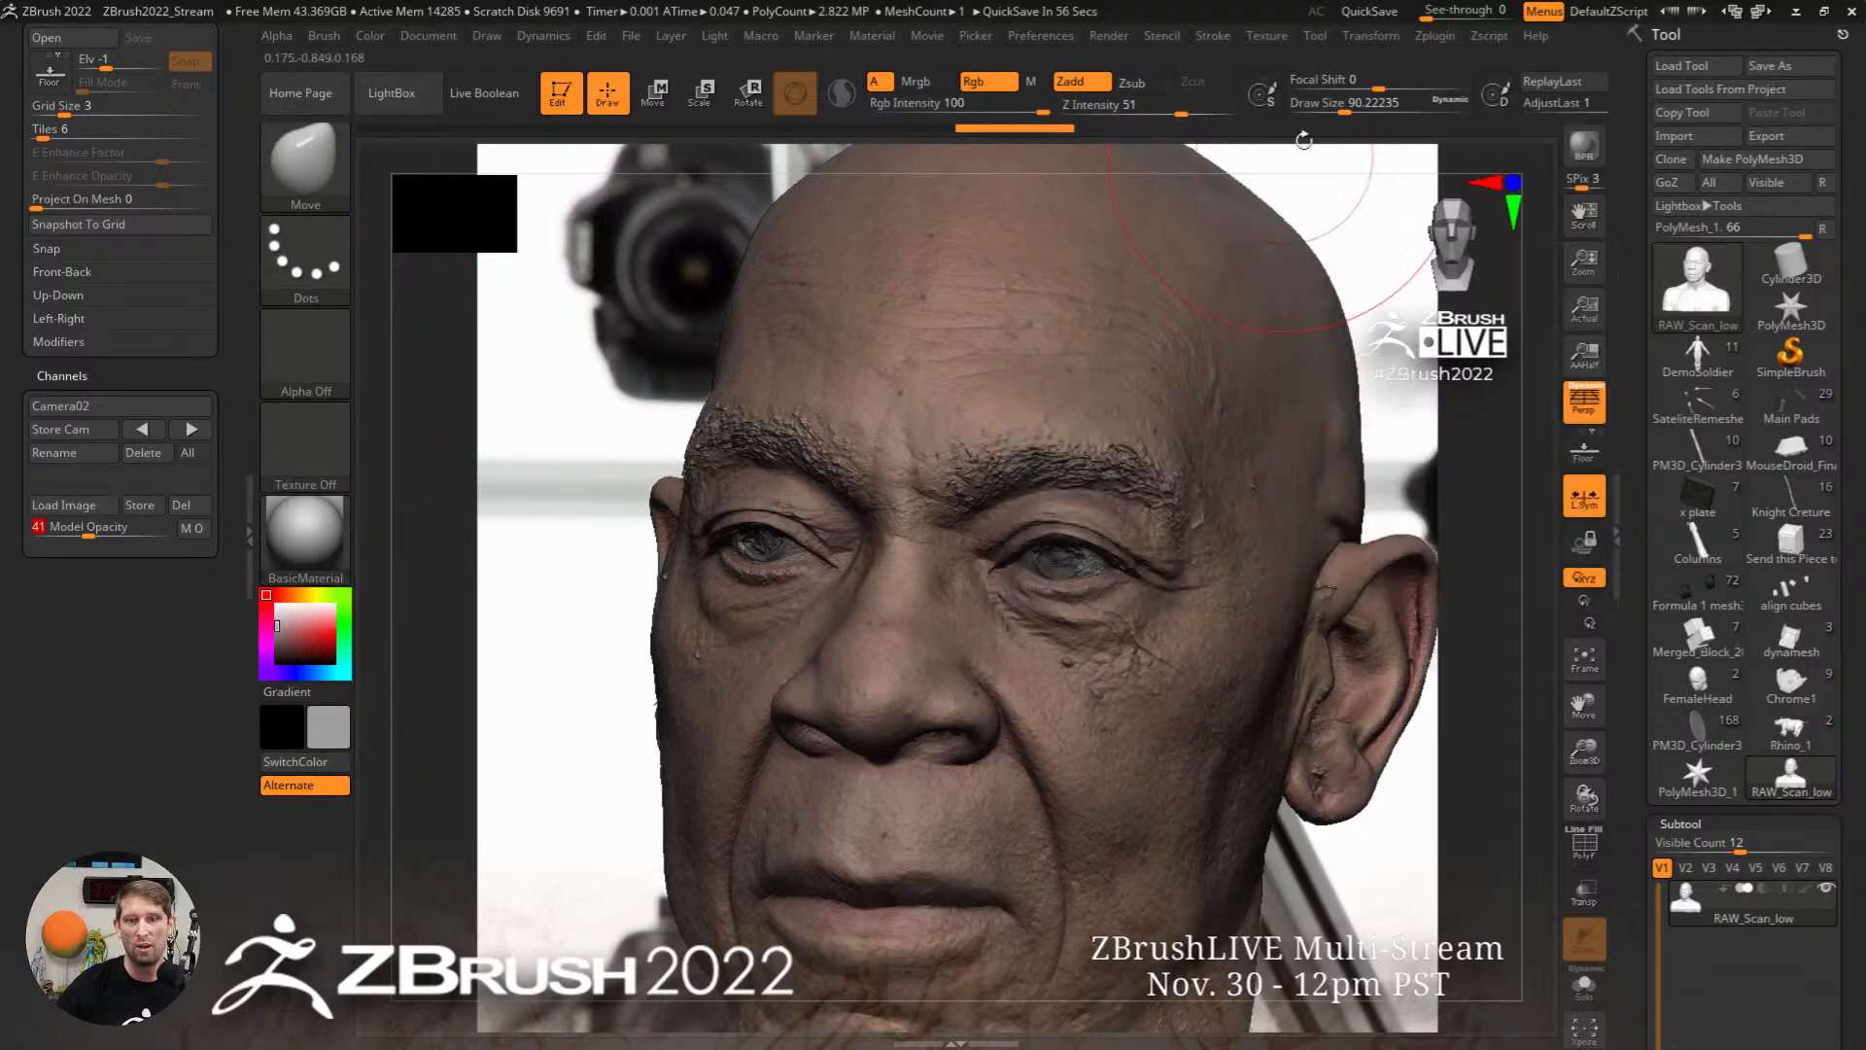
pyautogui.click(1267, 35)
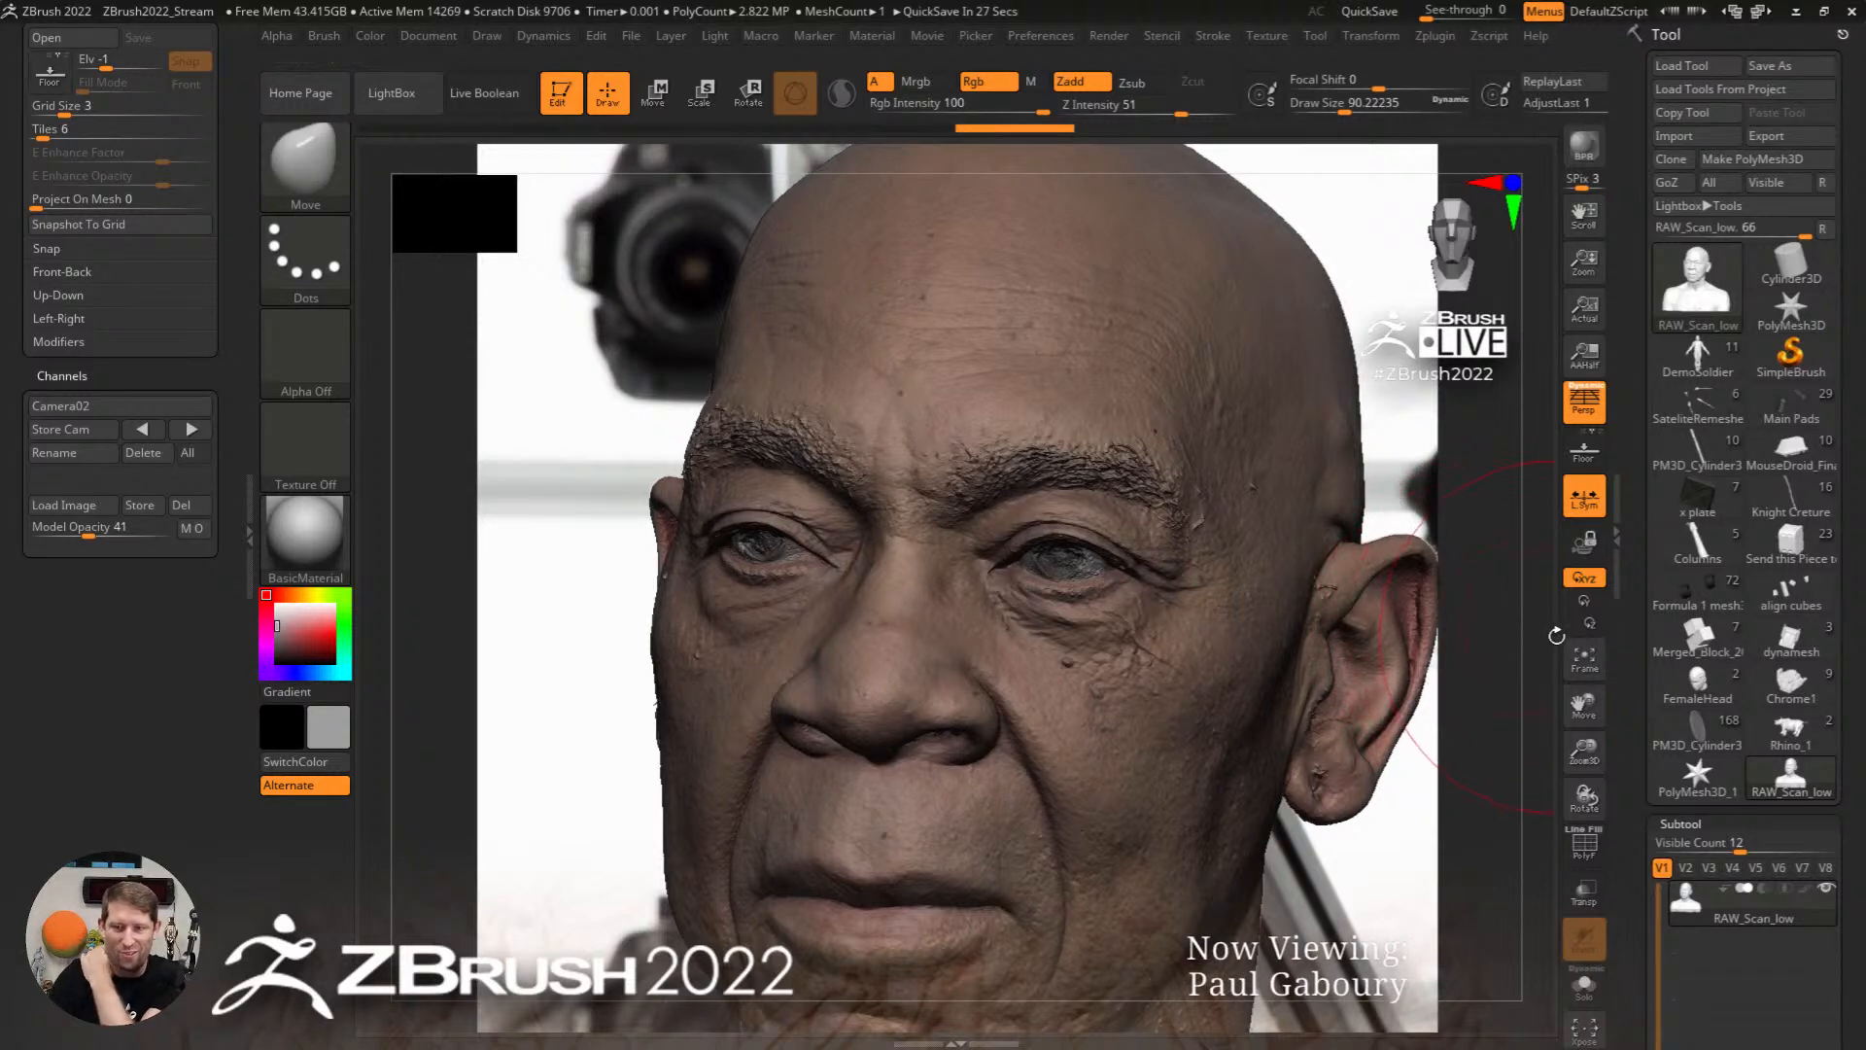
# Step: Switch to the PM3D_Cylinder3D5 tool and set Model Opacity to 100
pyautogui.click(1692, 464)
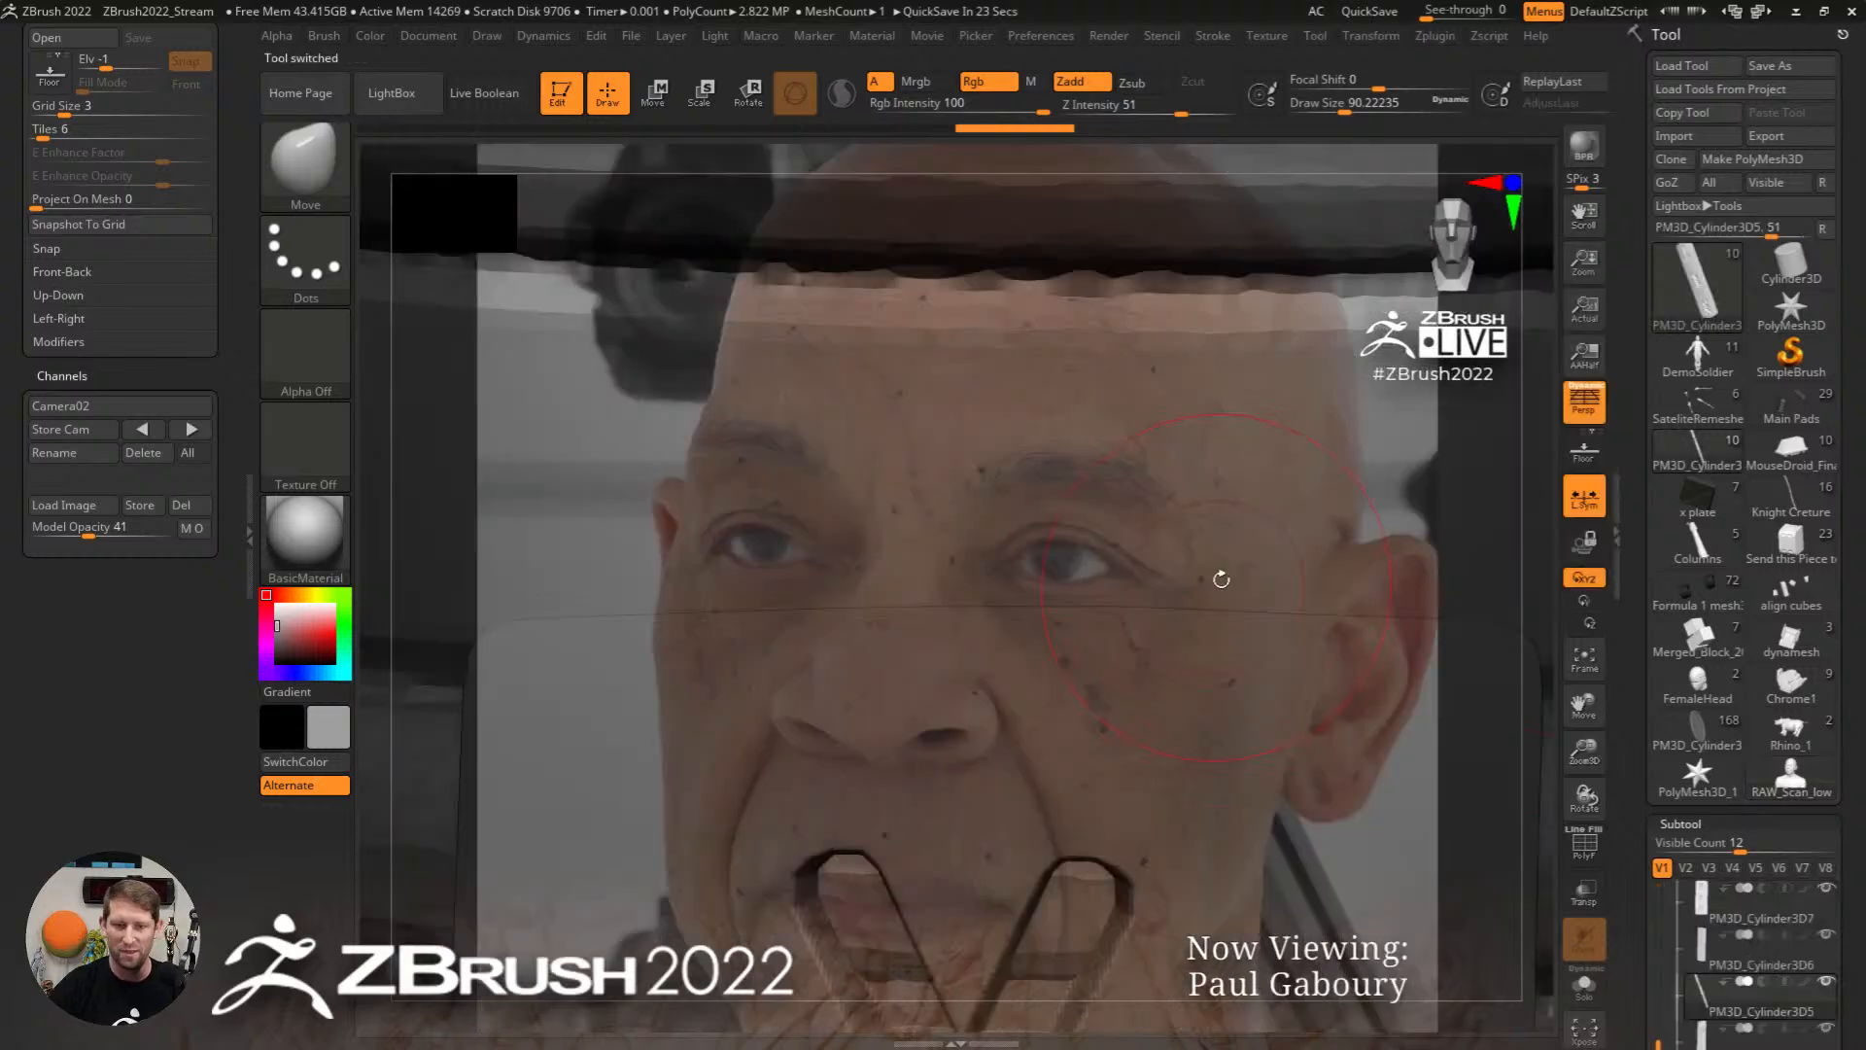
pyautogui.click(115, 527)
pyautogui.write('100')
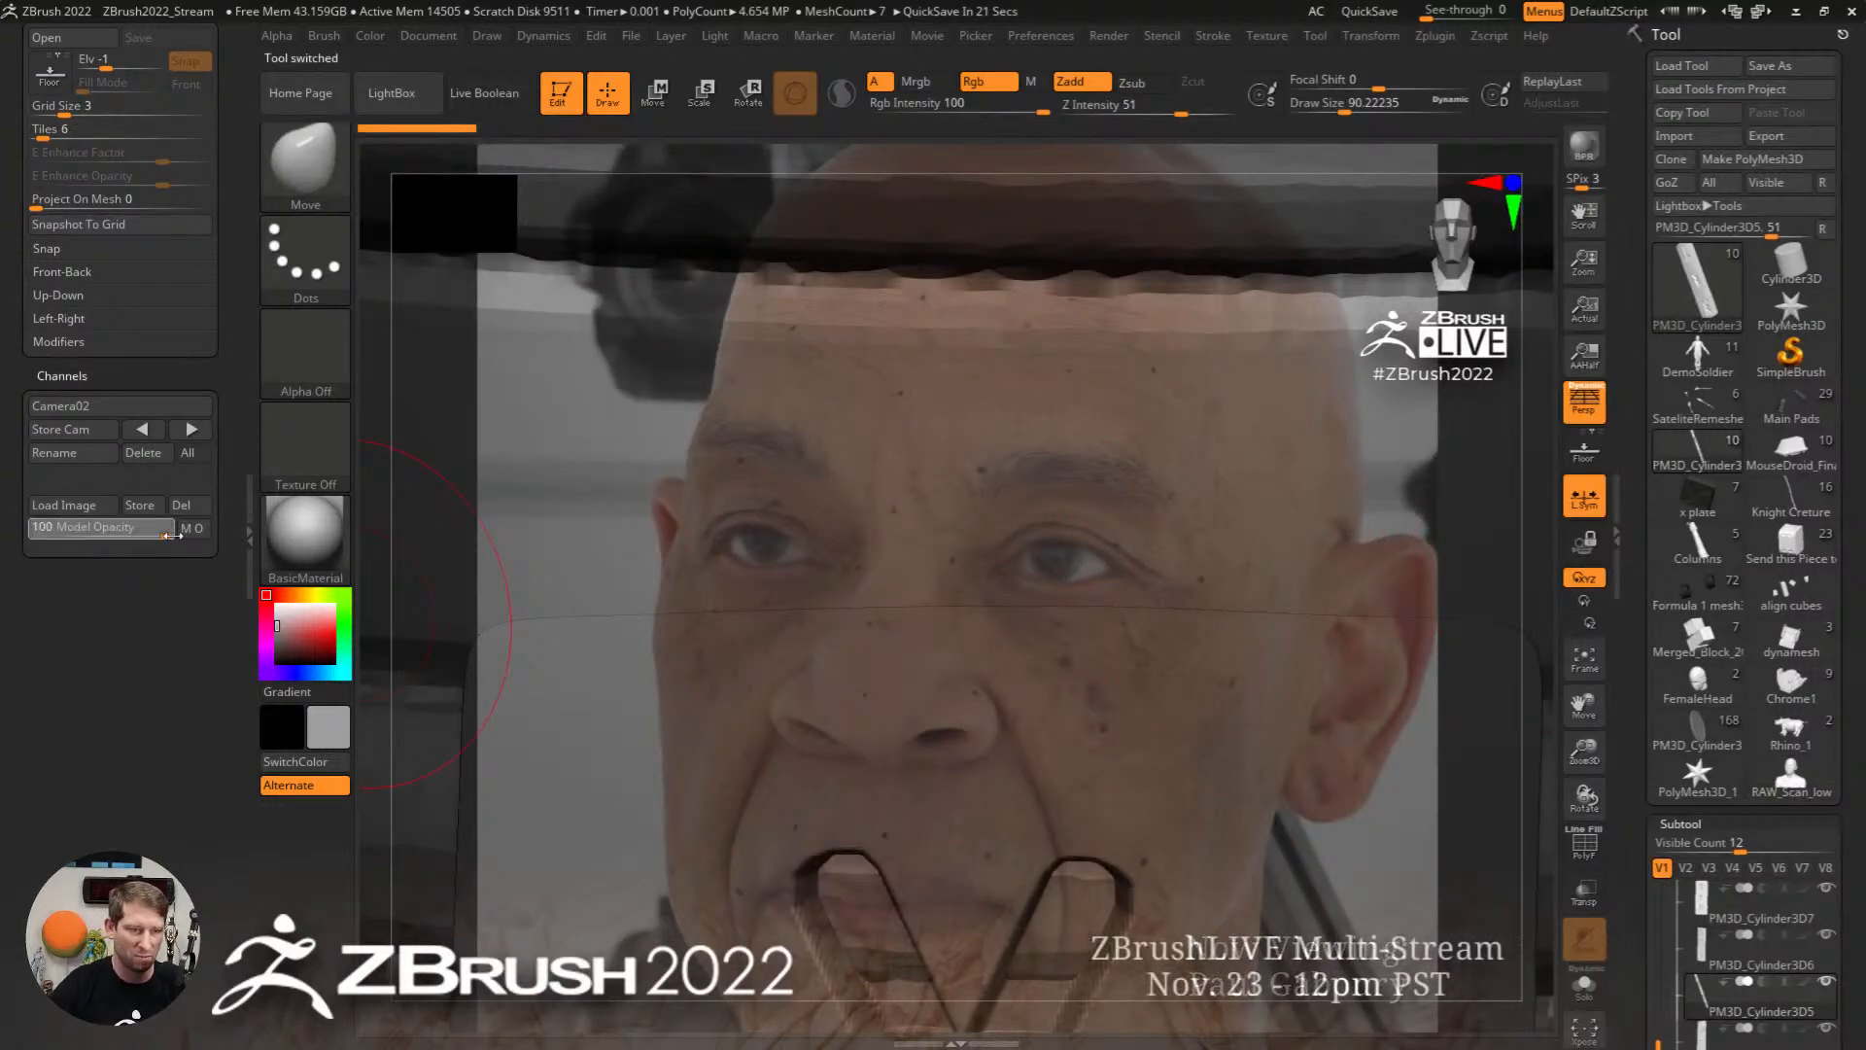
pyautogui.press('Return')
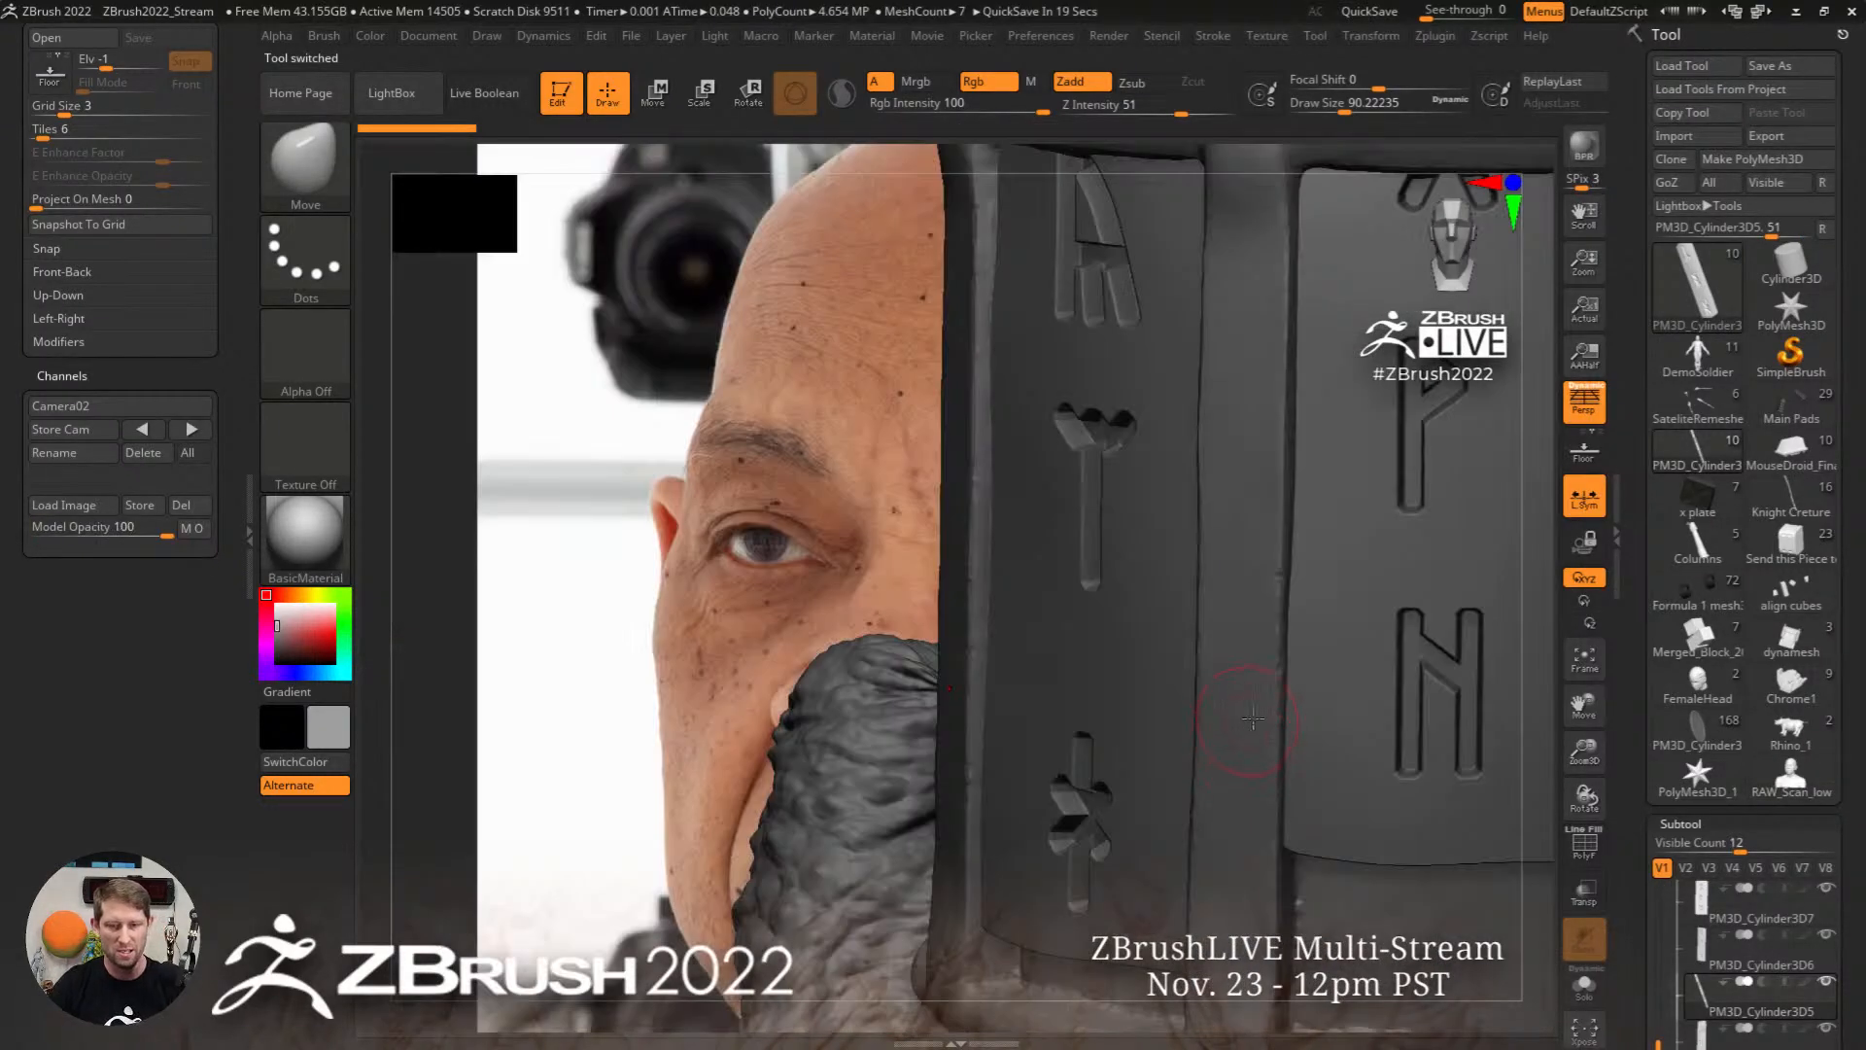
# Step: Delete the background image and view the whole tentacled column model from a slightly turned angle
pyautogui.click(201, 510)
pyautogui.scroll(-5, 710, 578)
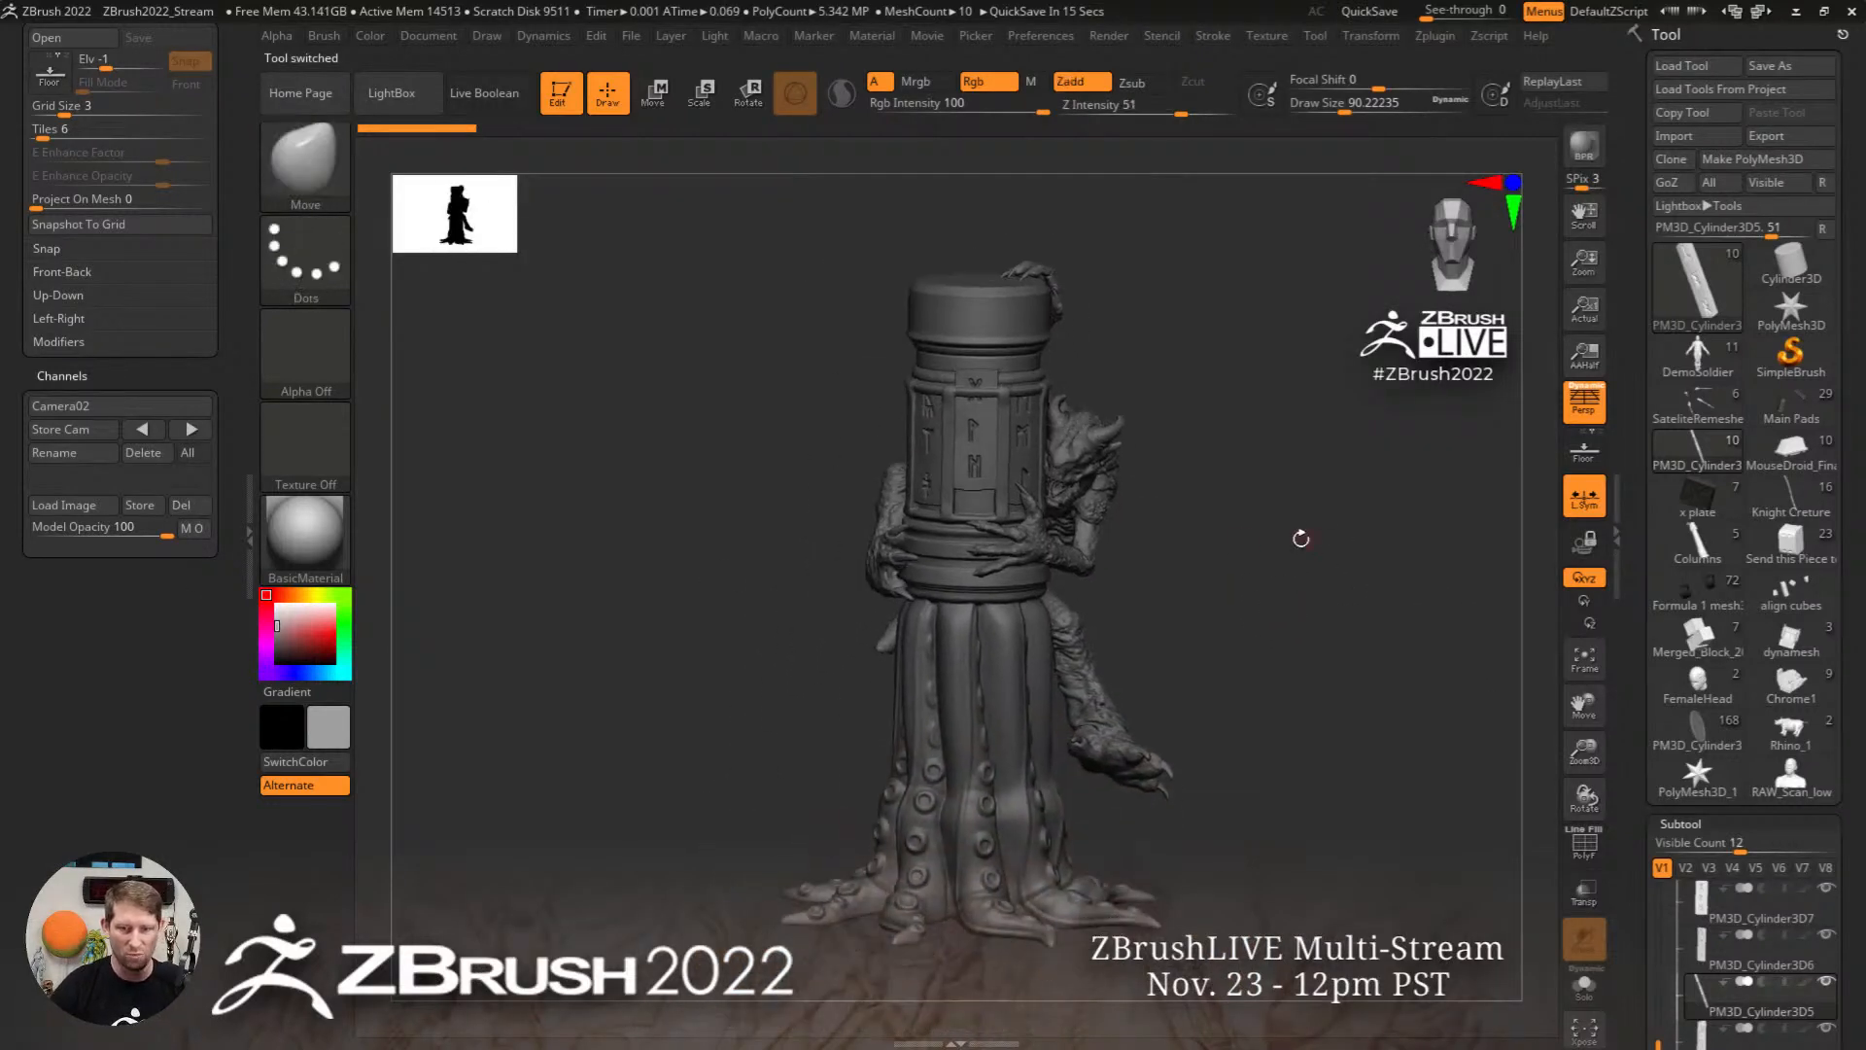
pyautogui.moveTo(1282, 562)
pyautogui.mouseDown()
pyautogui.moveTo(1316, 555)
pyautogui.moveTo(1256, 549)
pyautogui.moveTo(1266, 567)
pyautogui.mouseUp()
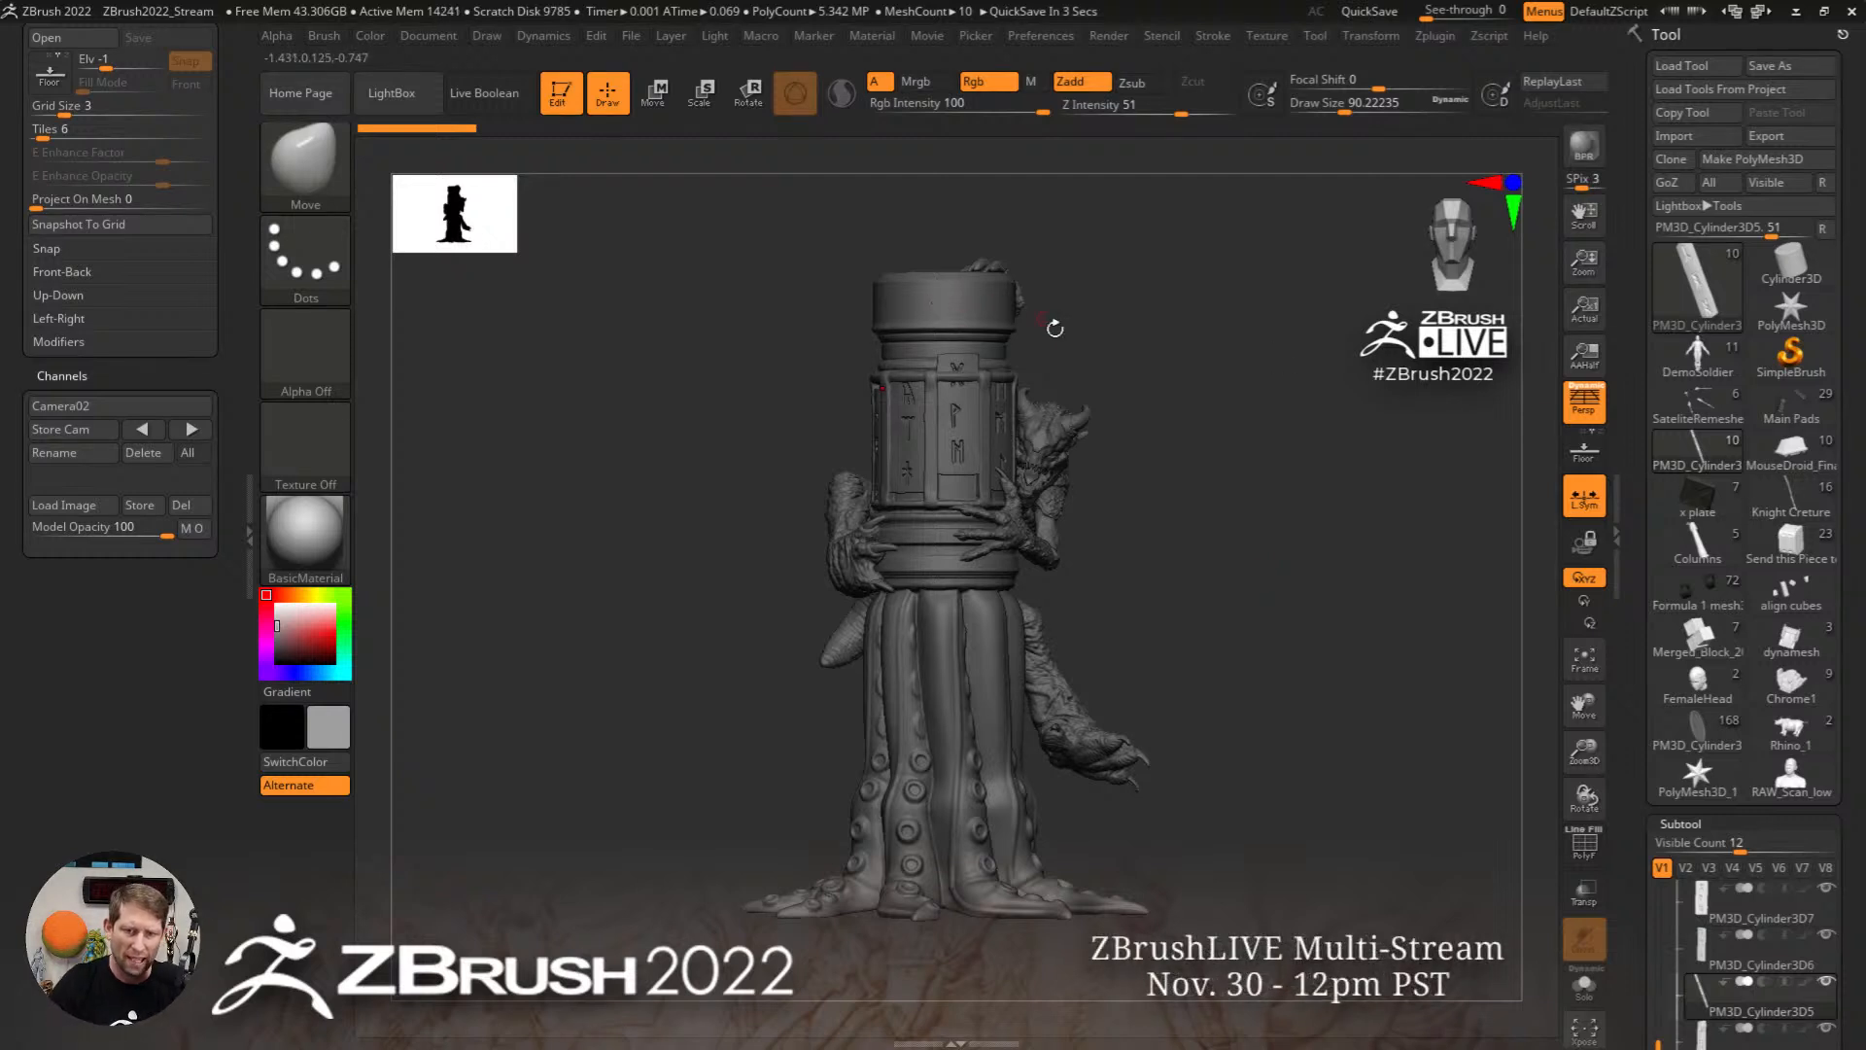
# Step: Select the column's main cylinder subtool and abort the automatic project save
pyautogui.keyDown('alt'); pyautogui.click(934, 300); pyautogui.keyUp('alt')
pyautogui.moveTo(1237, 462); pyautogui.dragTo(1224, 462)
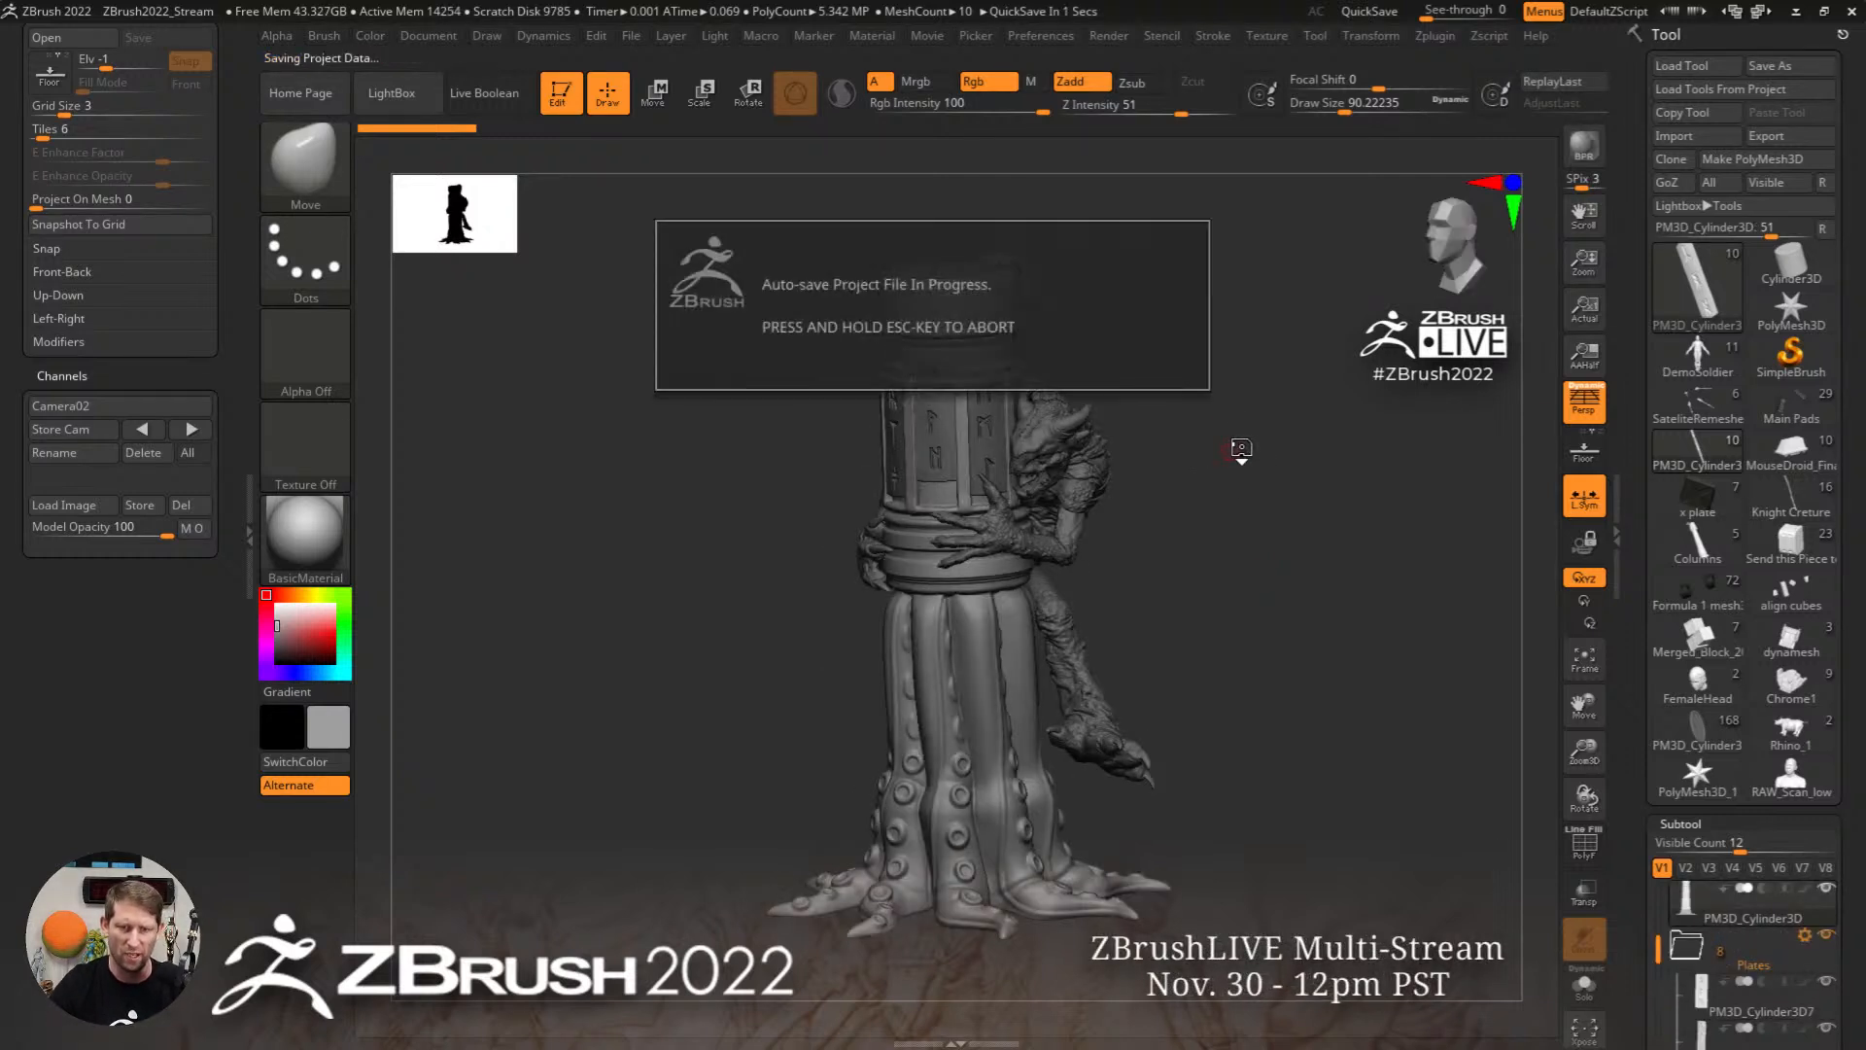
pyautogui.press('Escape')
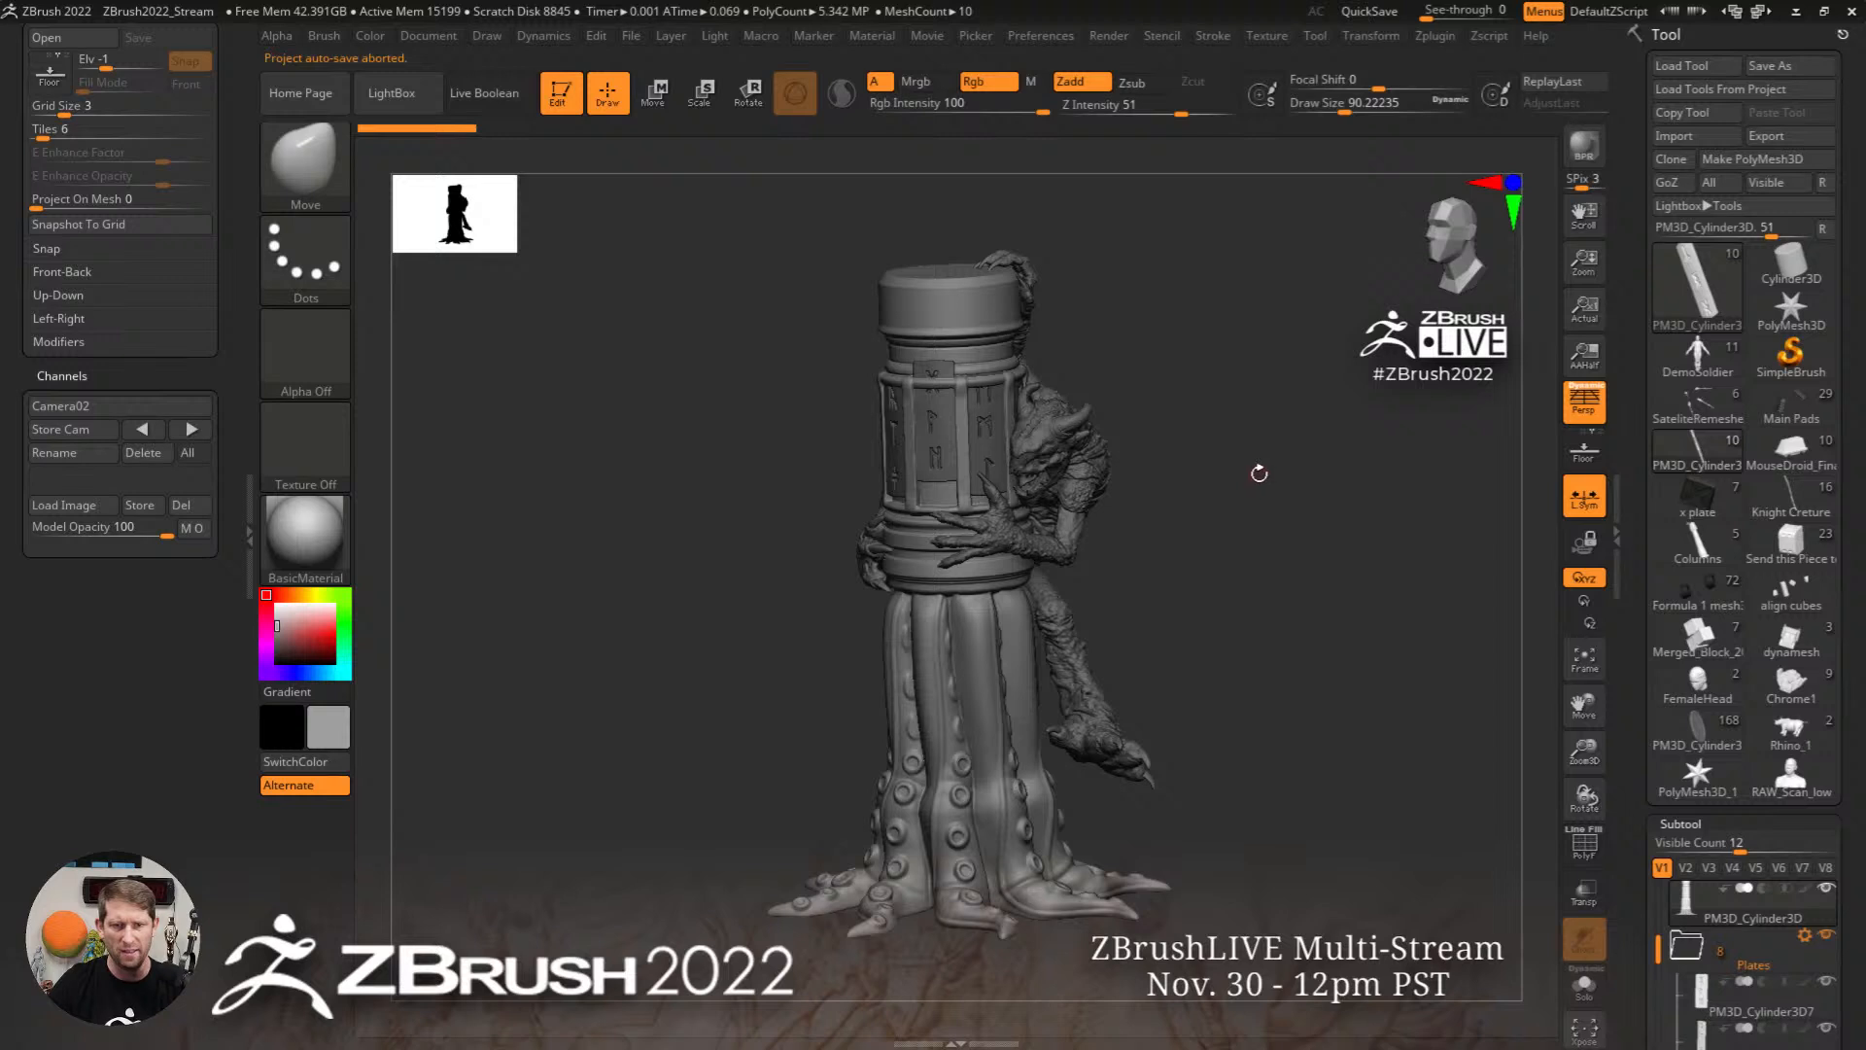
# Step: Look through the QuickSave and ScreenSaver preferences
pyautogui.click(1046, 39)
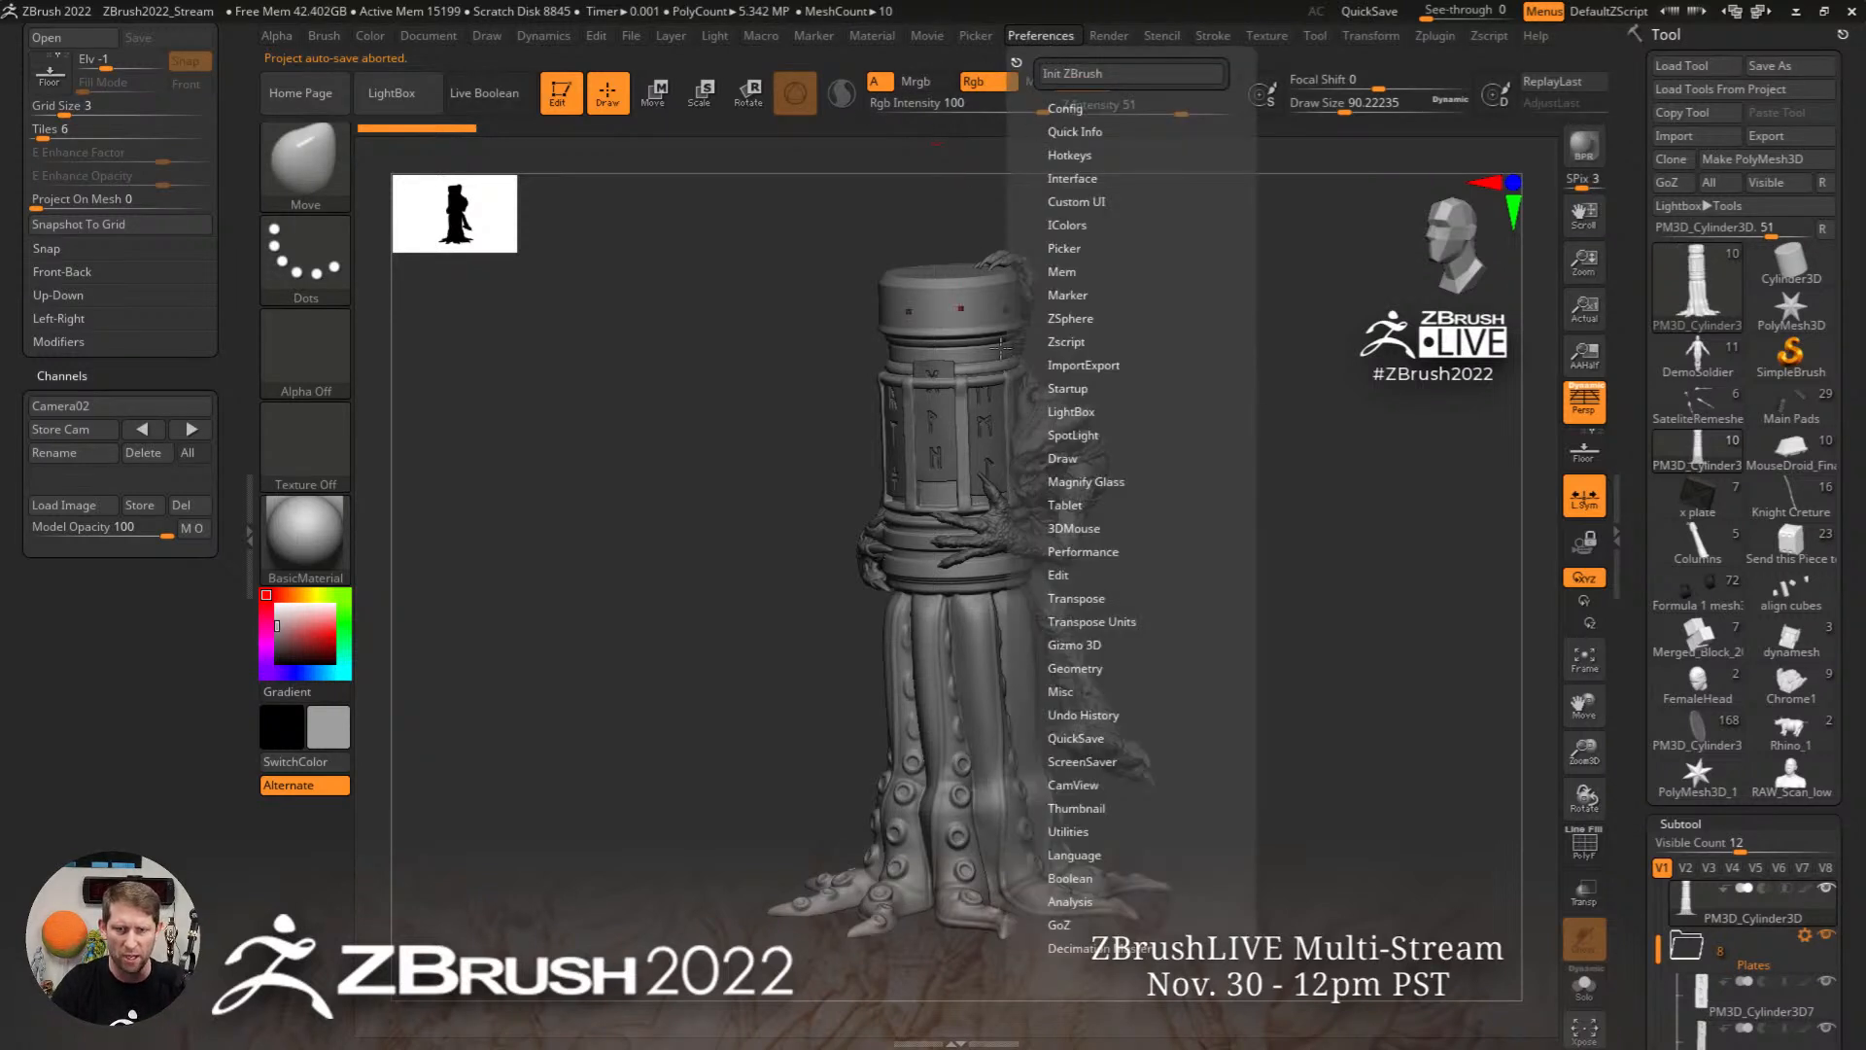
pyautogui.click(1075, 738)
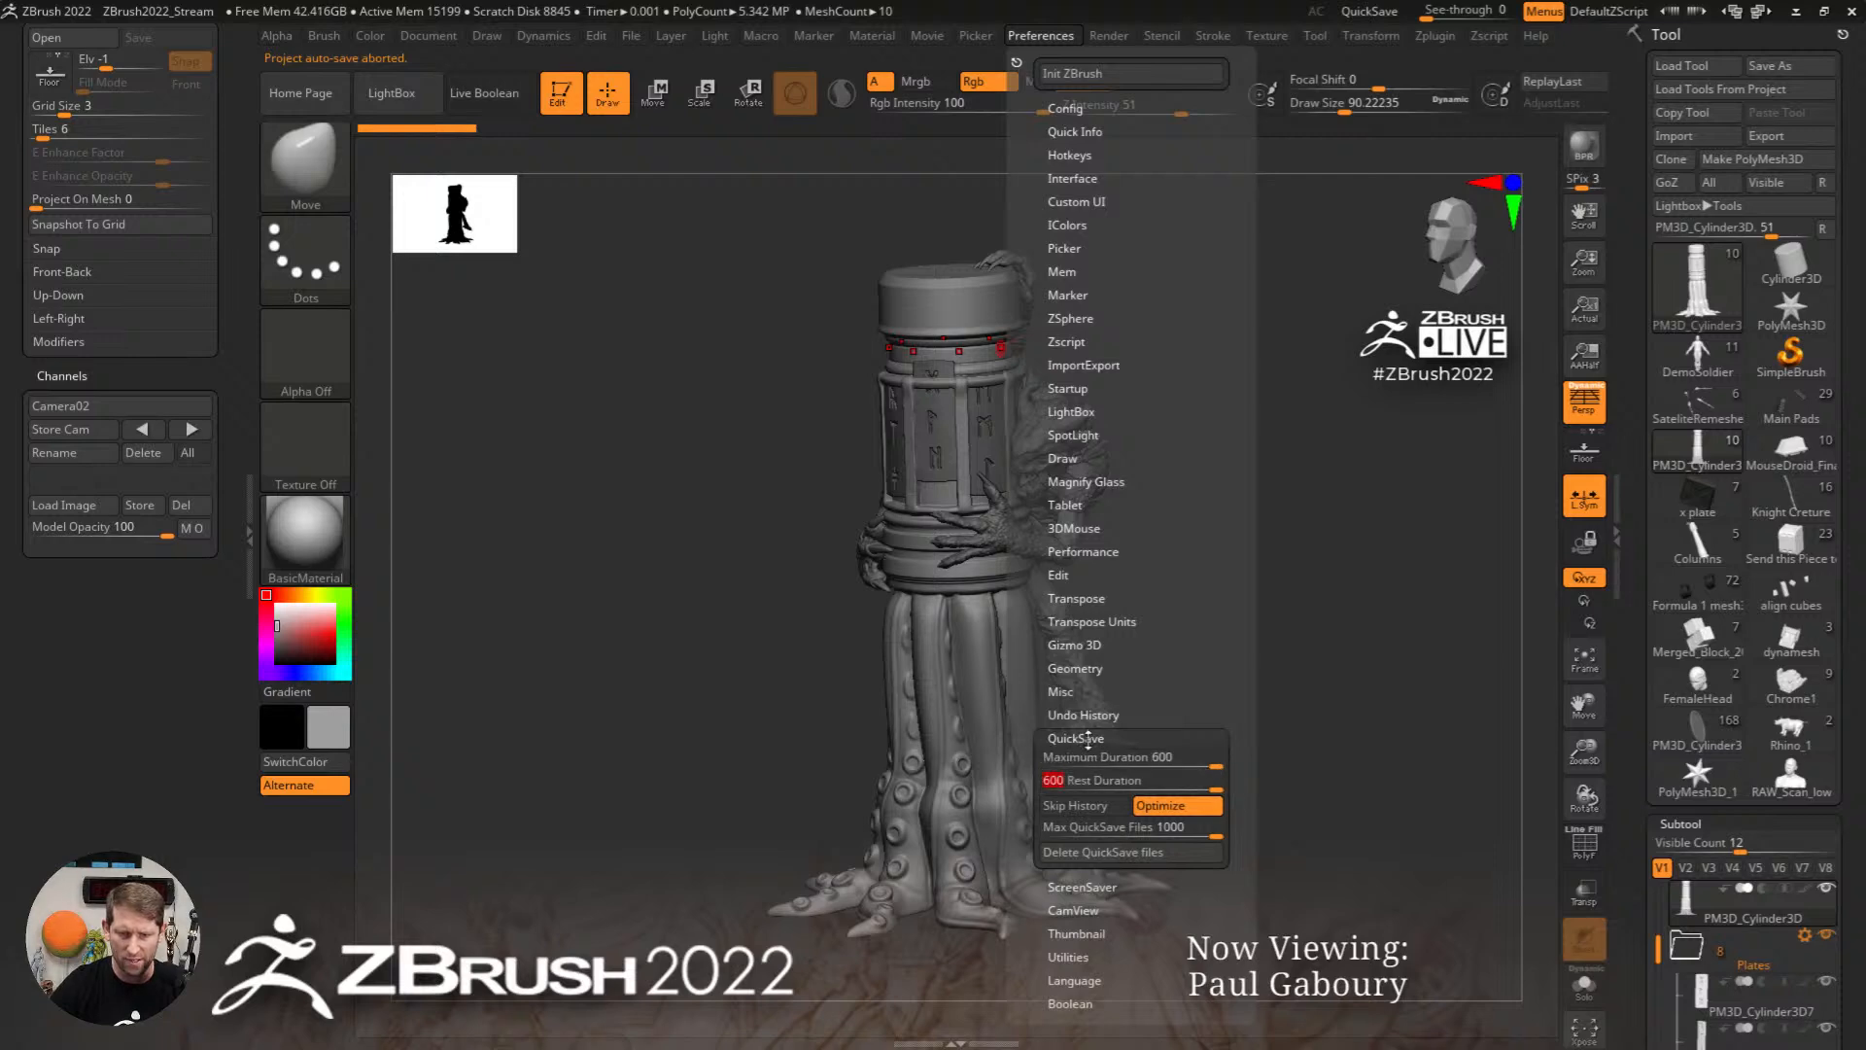
pyautogui.click(1117, 737)
pyautogui.click(1151, 766)
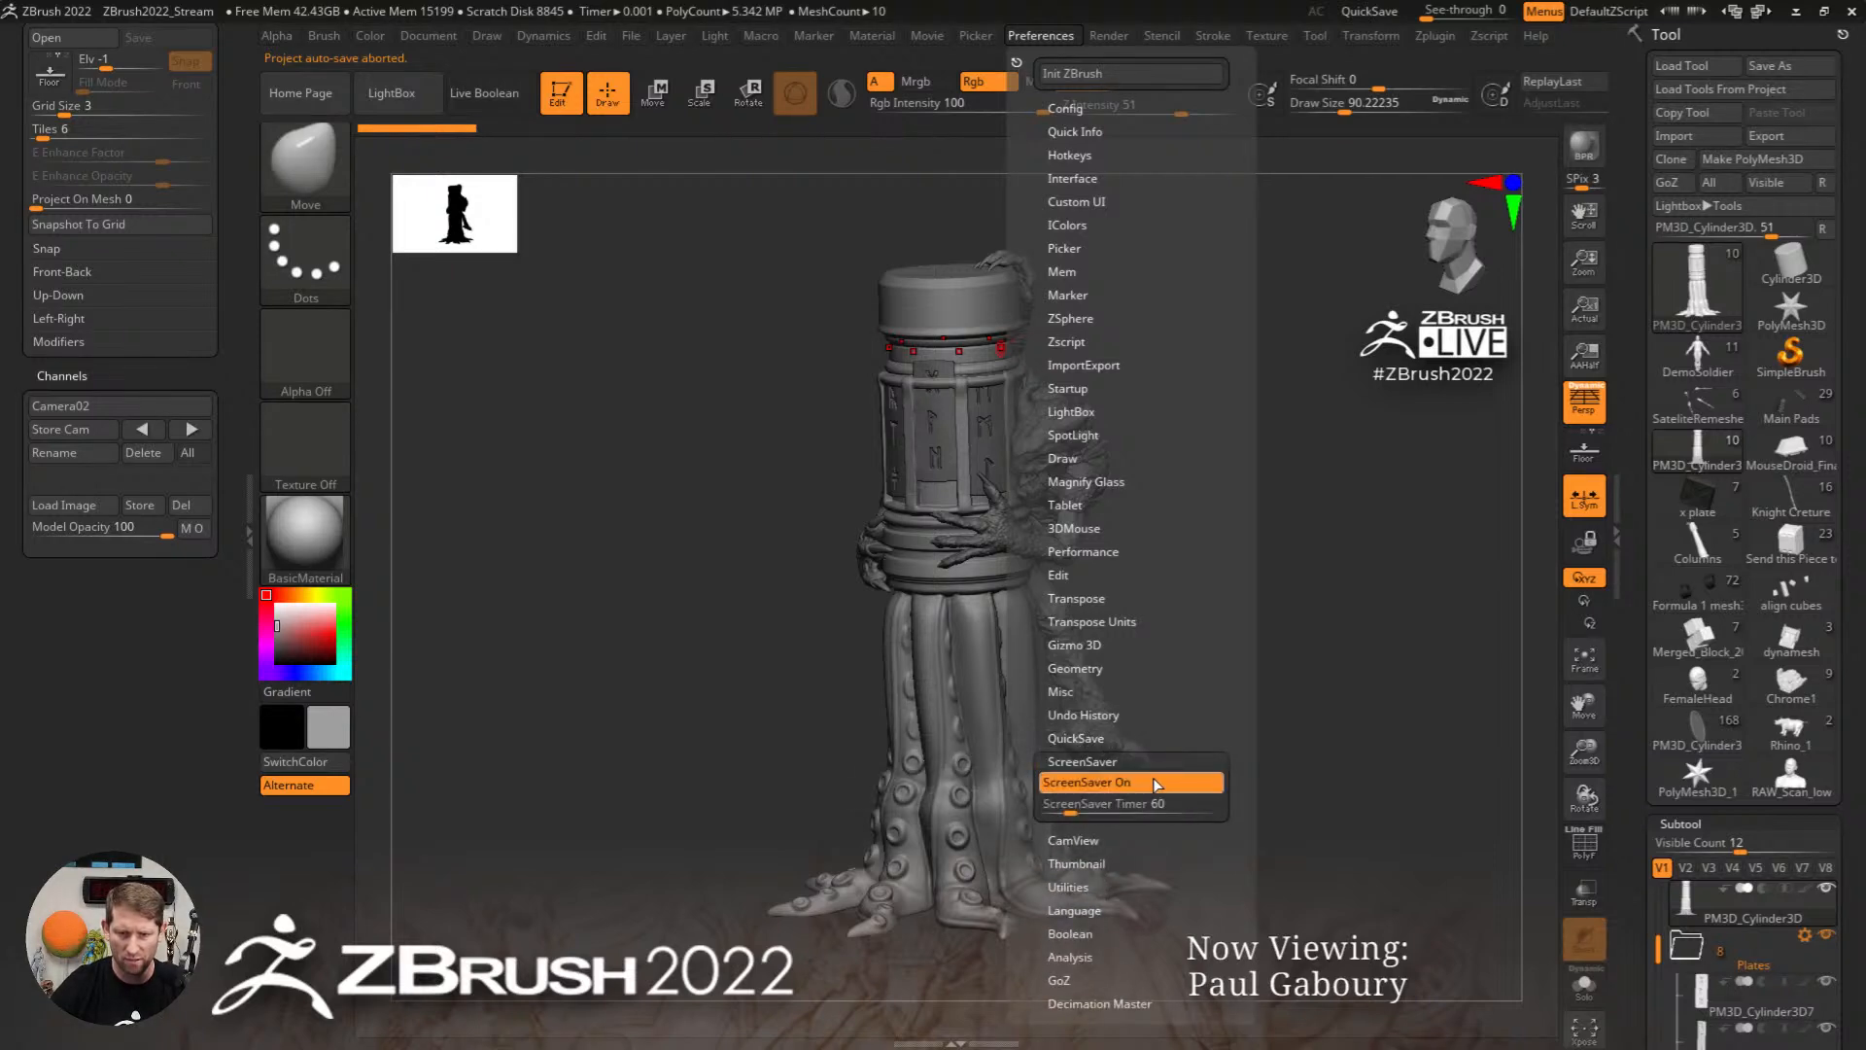
# Step: Inspect the column capital up close with its polyframe shown, and hide the polyframe again
pyautogui.moveTo(951, 333)
pyautogui.mouseDown(button='right')
pyautogui.moveTo(1011, 335)
pyautogui.moveTo(892, 339)
pyautogui.mouseUp(button='right')
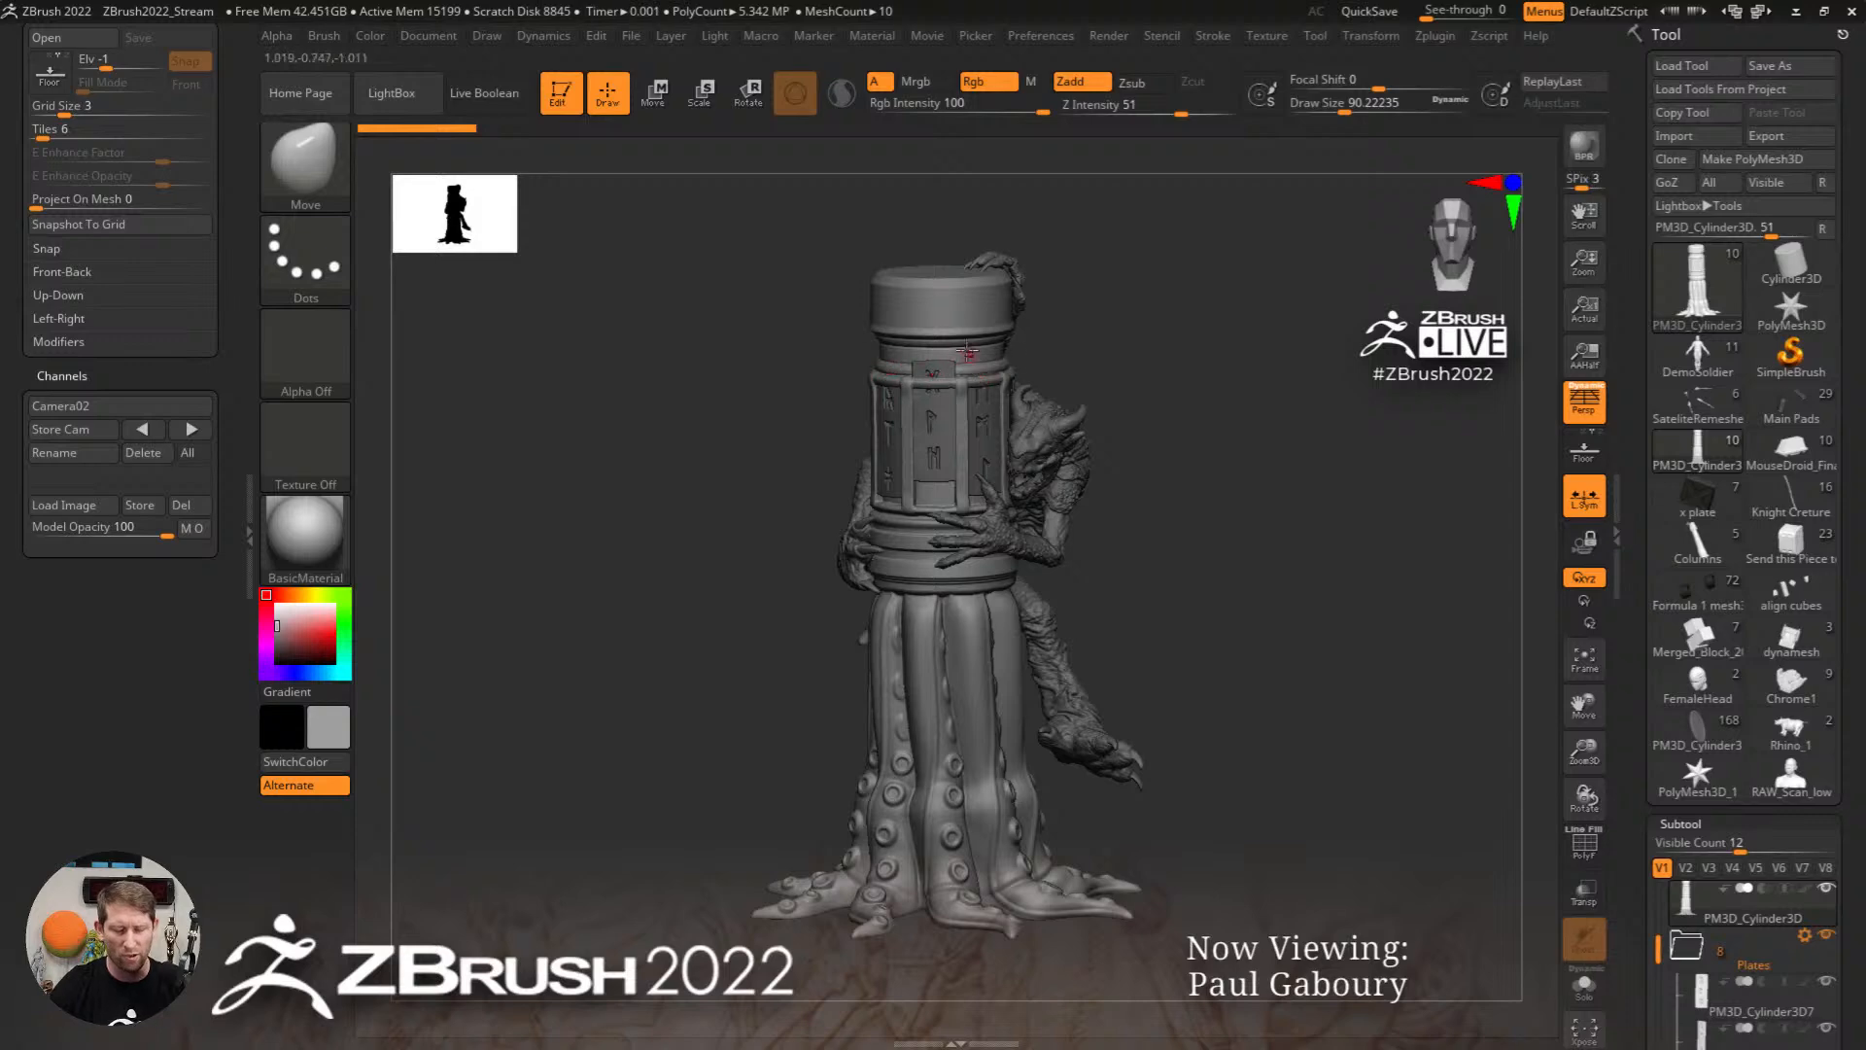
pyautogui.moveTo(986, 304)
pyautogui.keyDown('ctrl'); pyautogui.mouseDown(button='right')
pyautogui.moveTo(995, 457)
pyautogui.moveTo(883, 437)
pyautogui.mouseUp(button='right'); pyautogui.keyUp('ctrl')
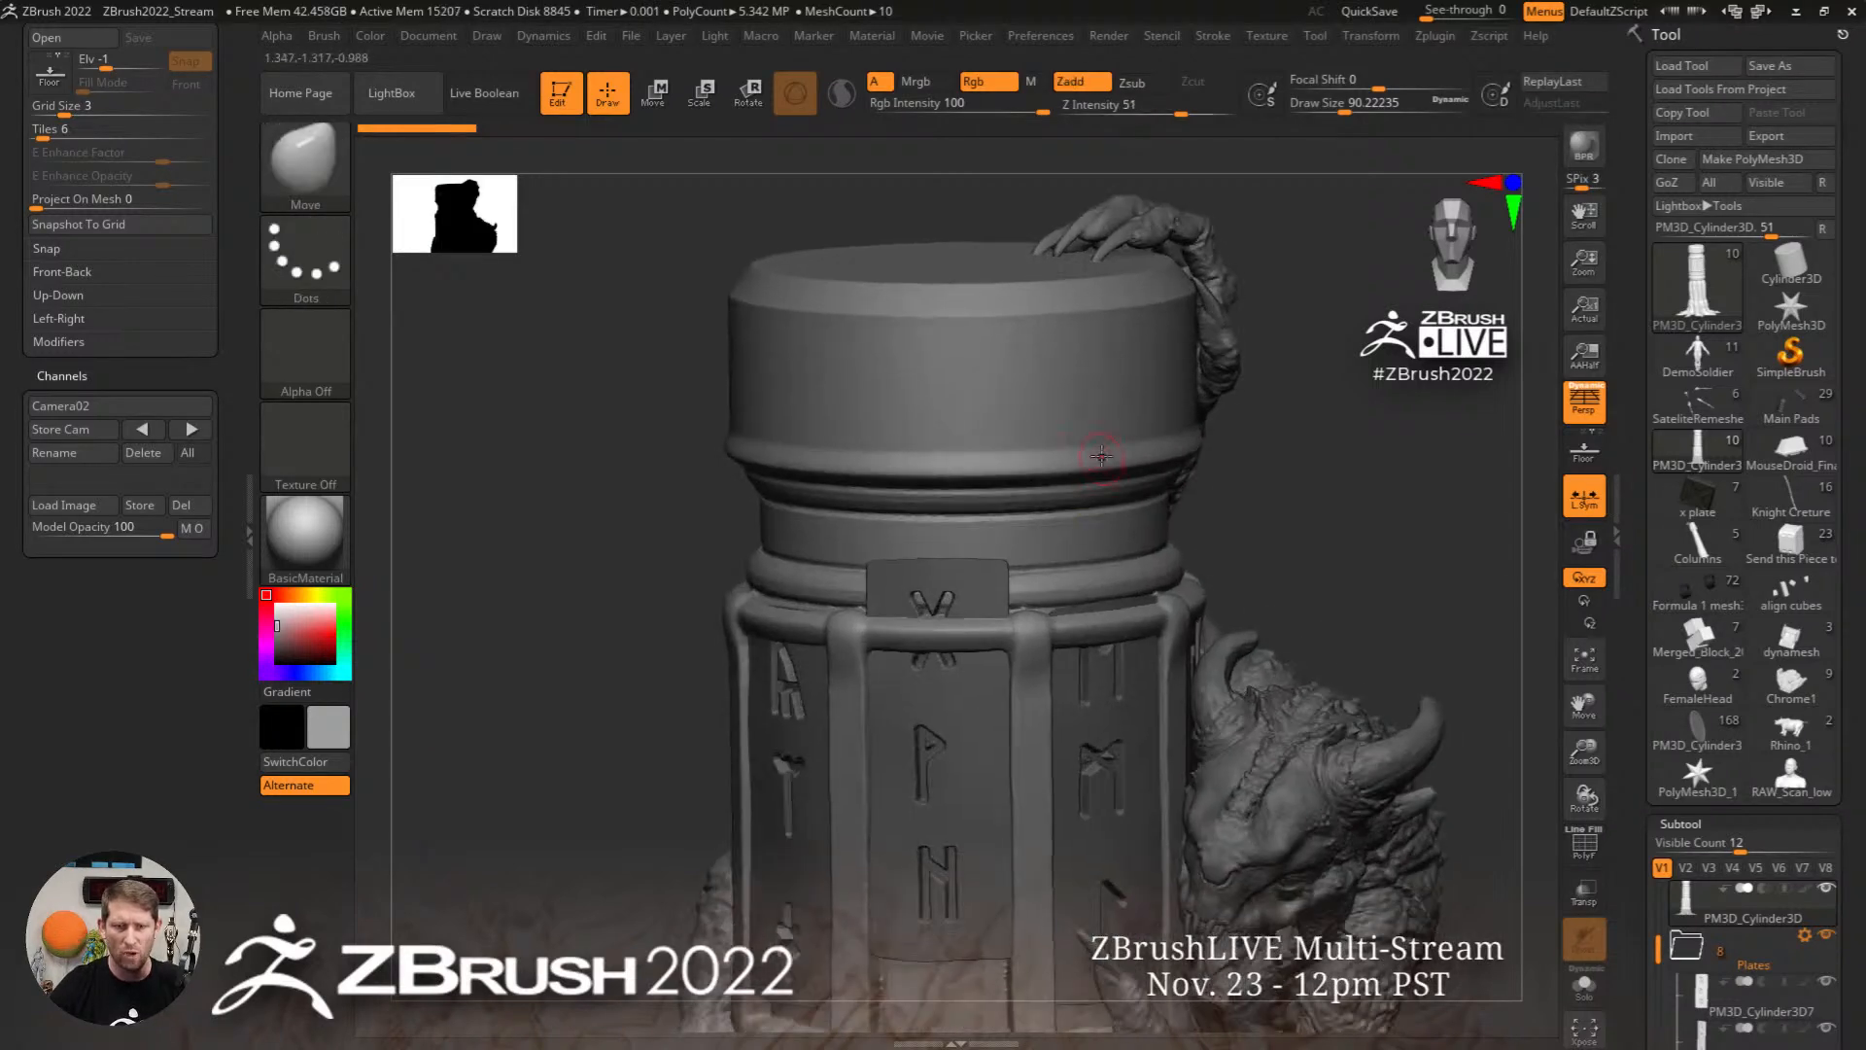
pyautogui.hotkey('shift', 'f')
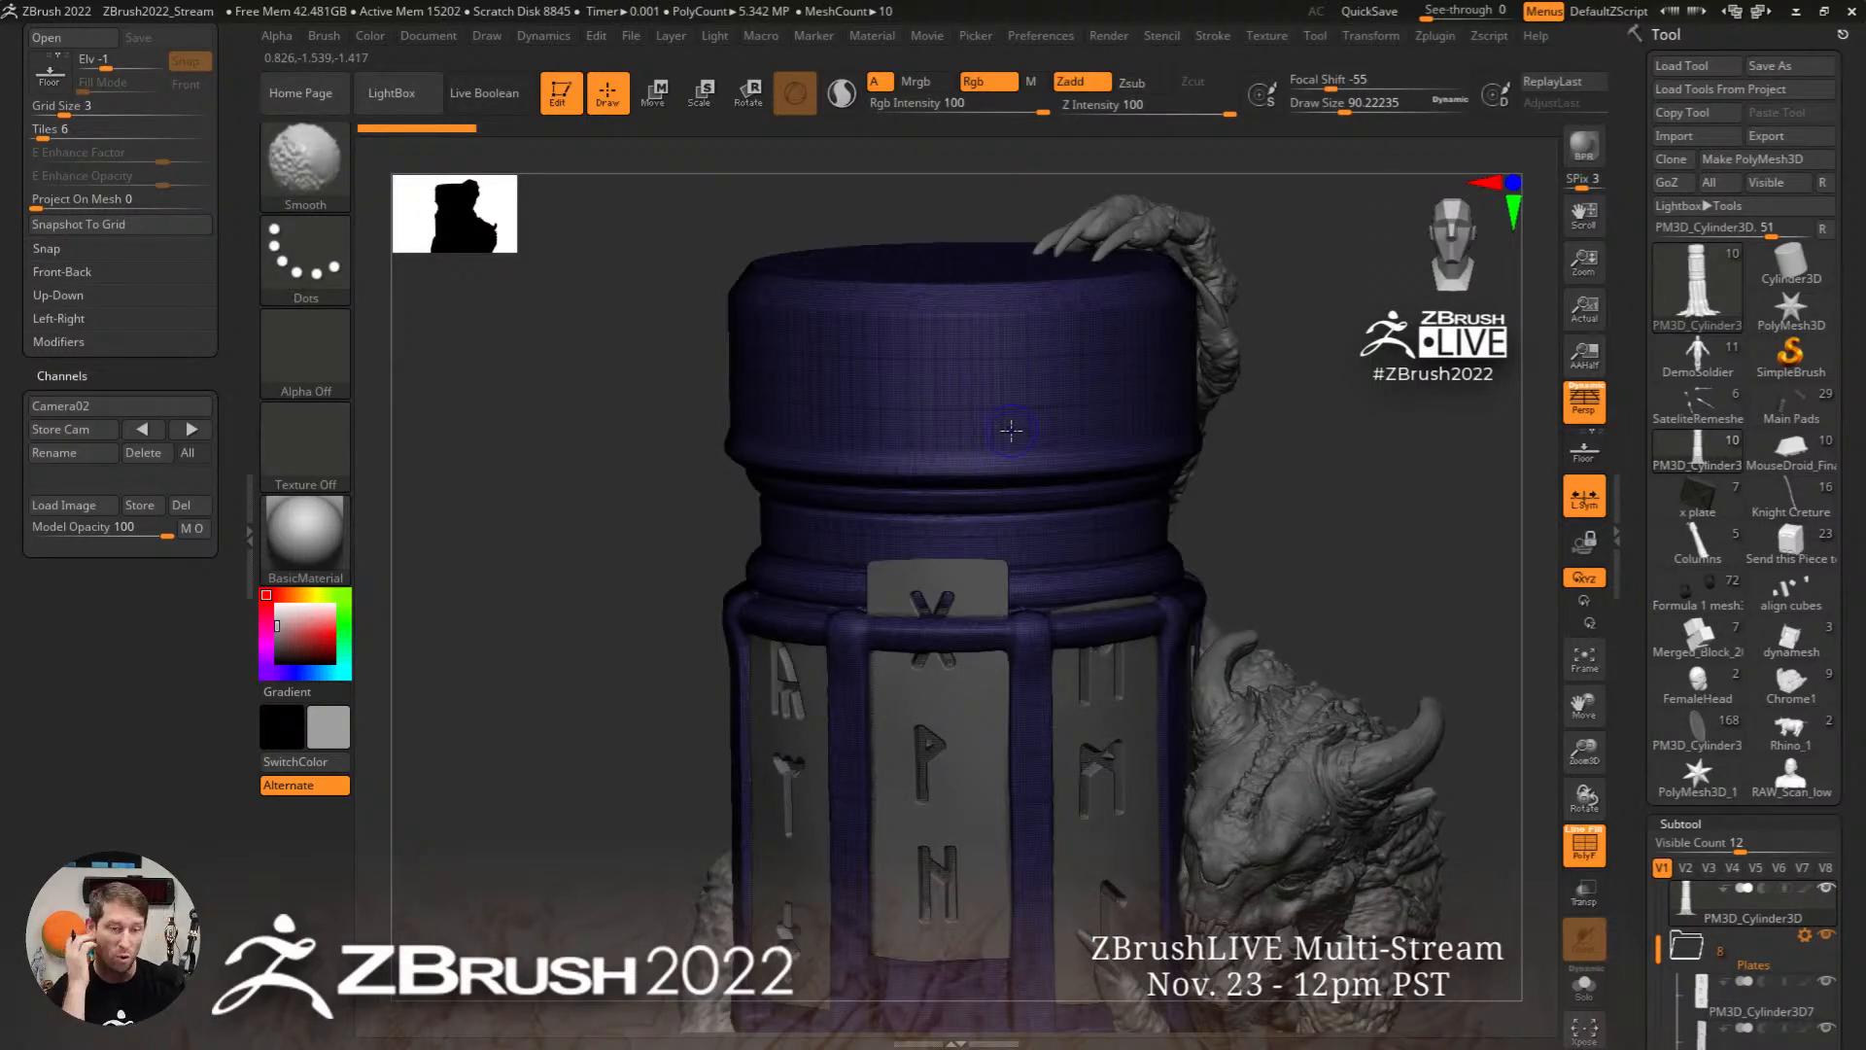
pyautogui.hotkey('shift', 'f')
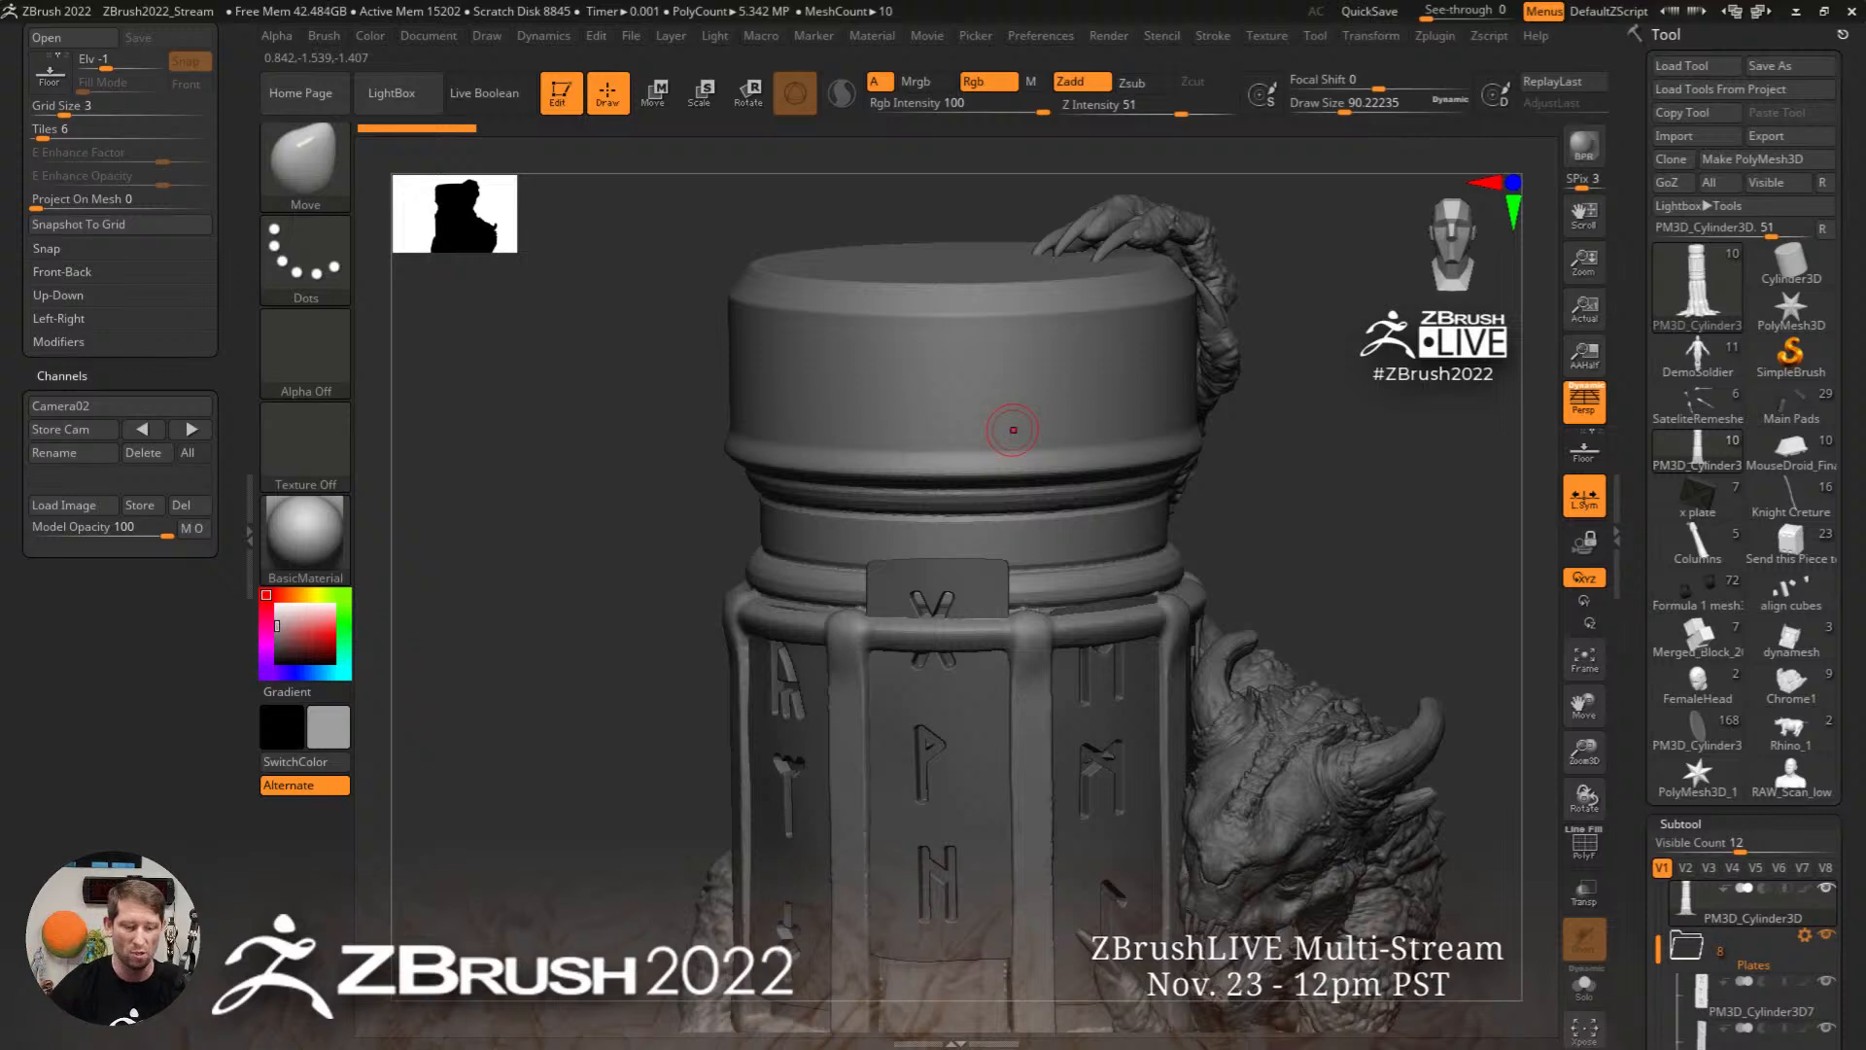
# Step: Switch to the Standard brush and dock the Brush palette in the tray
pyautogui.press('b')
pyautogui.press('s')
pyautogui.press('t')
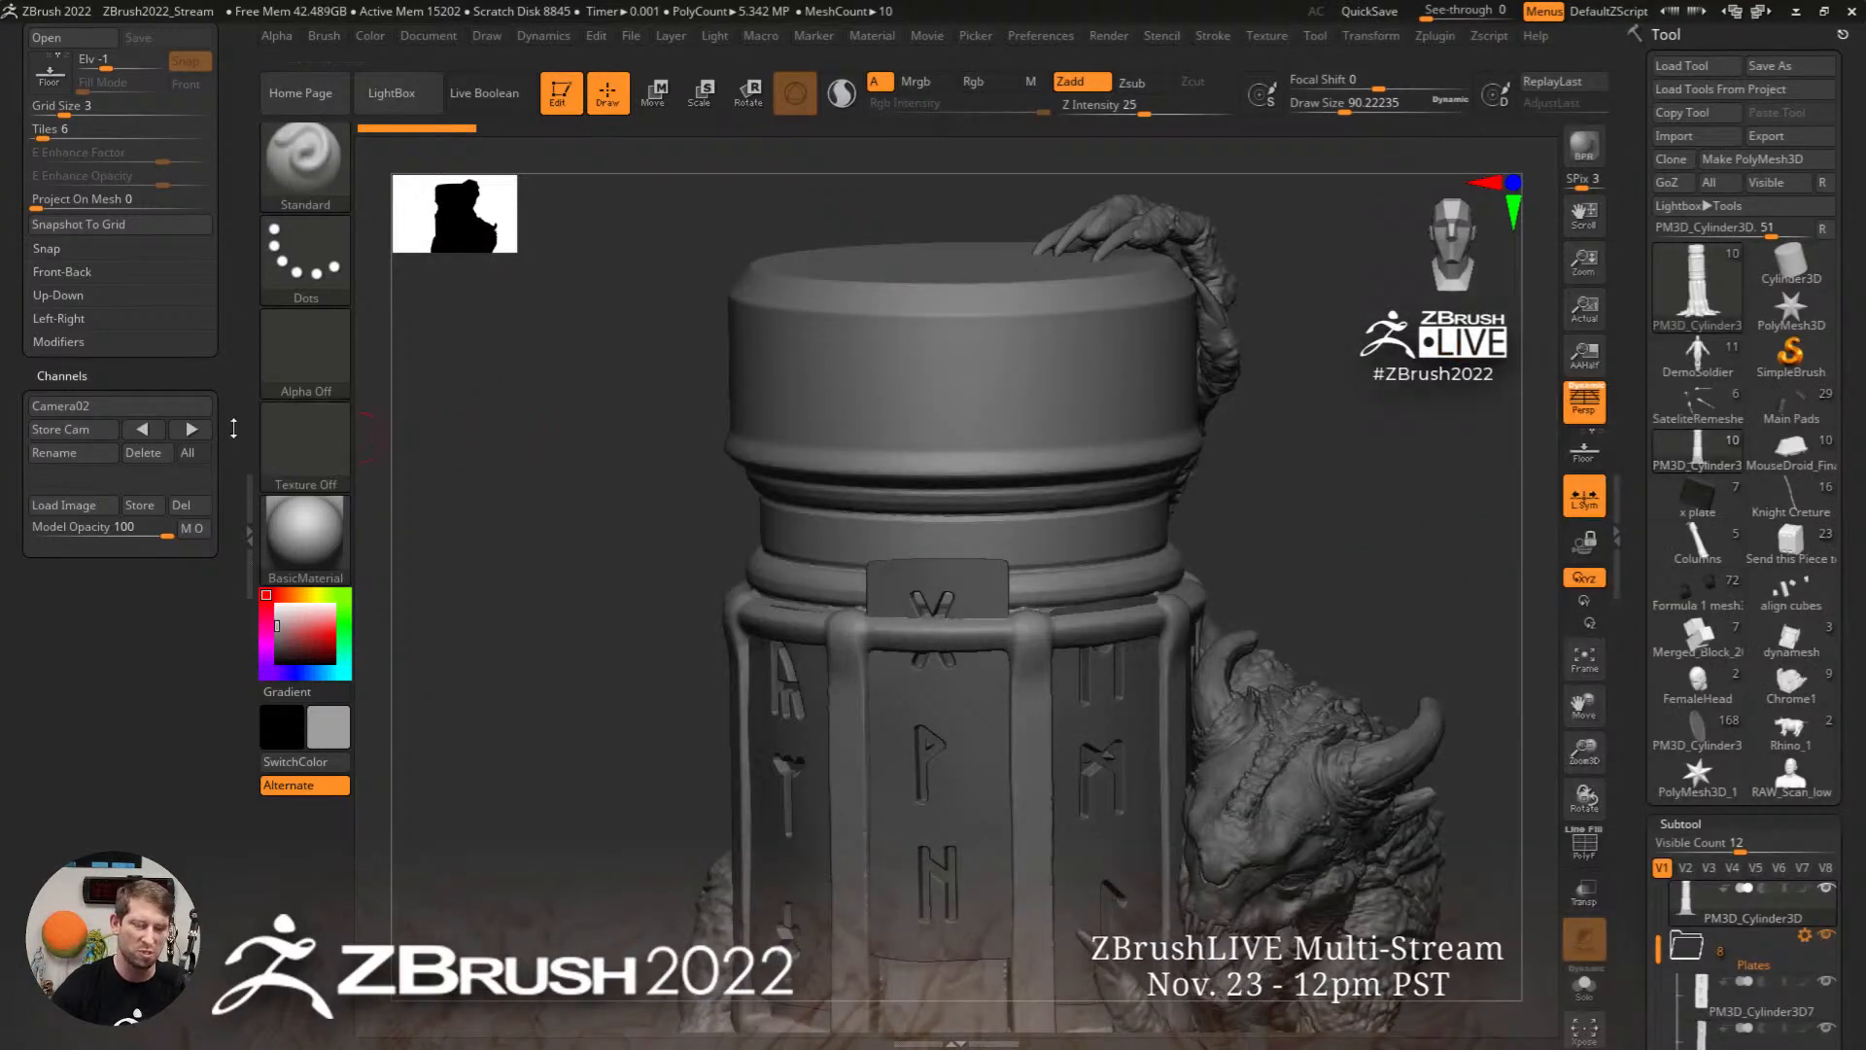
pyautogui.scroll(8, 233, 429)
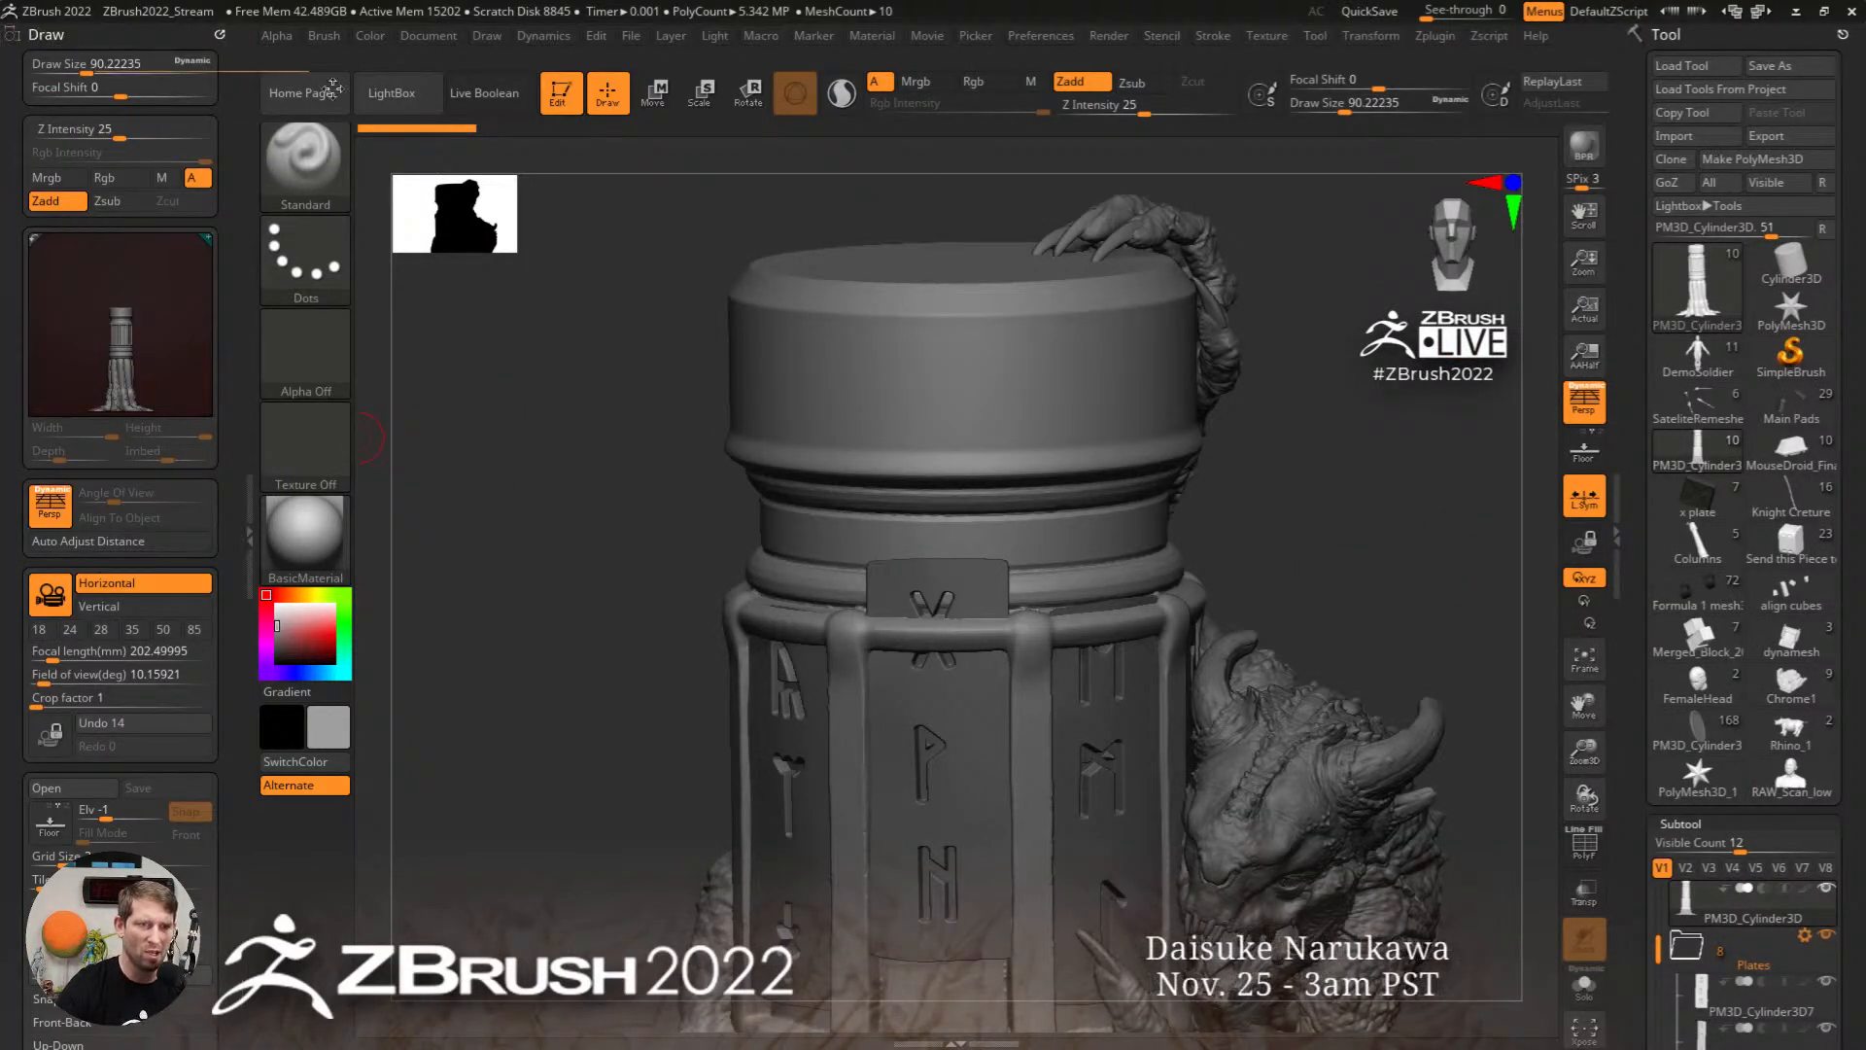
pyautogui.click(328, 37)
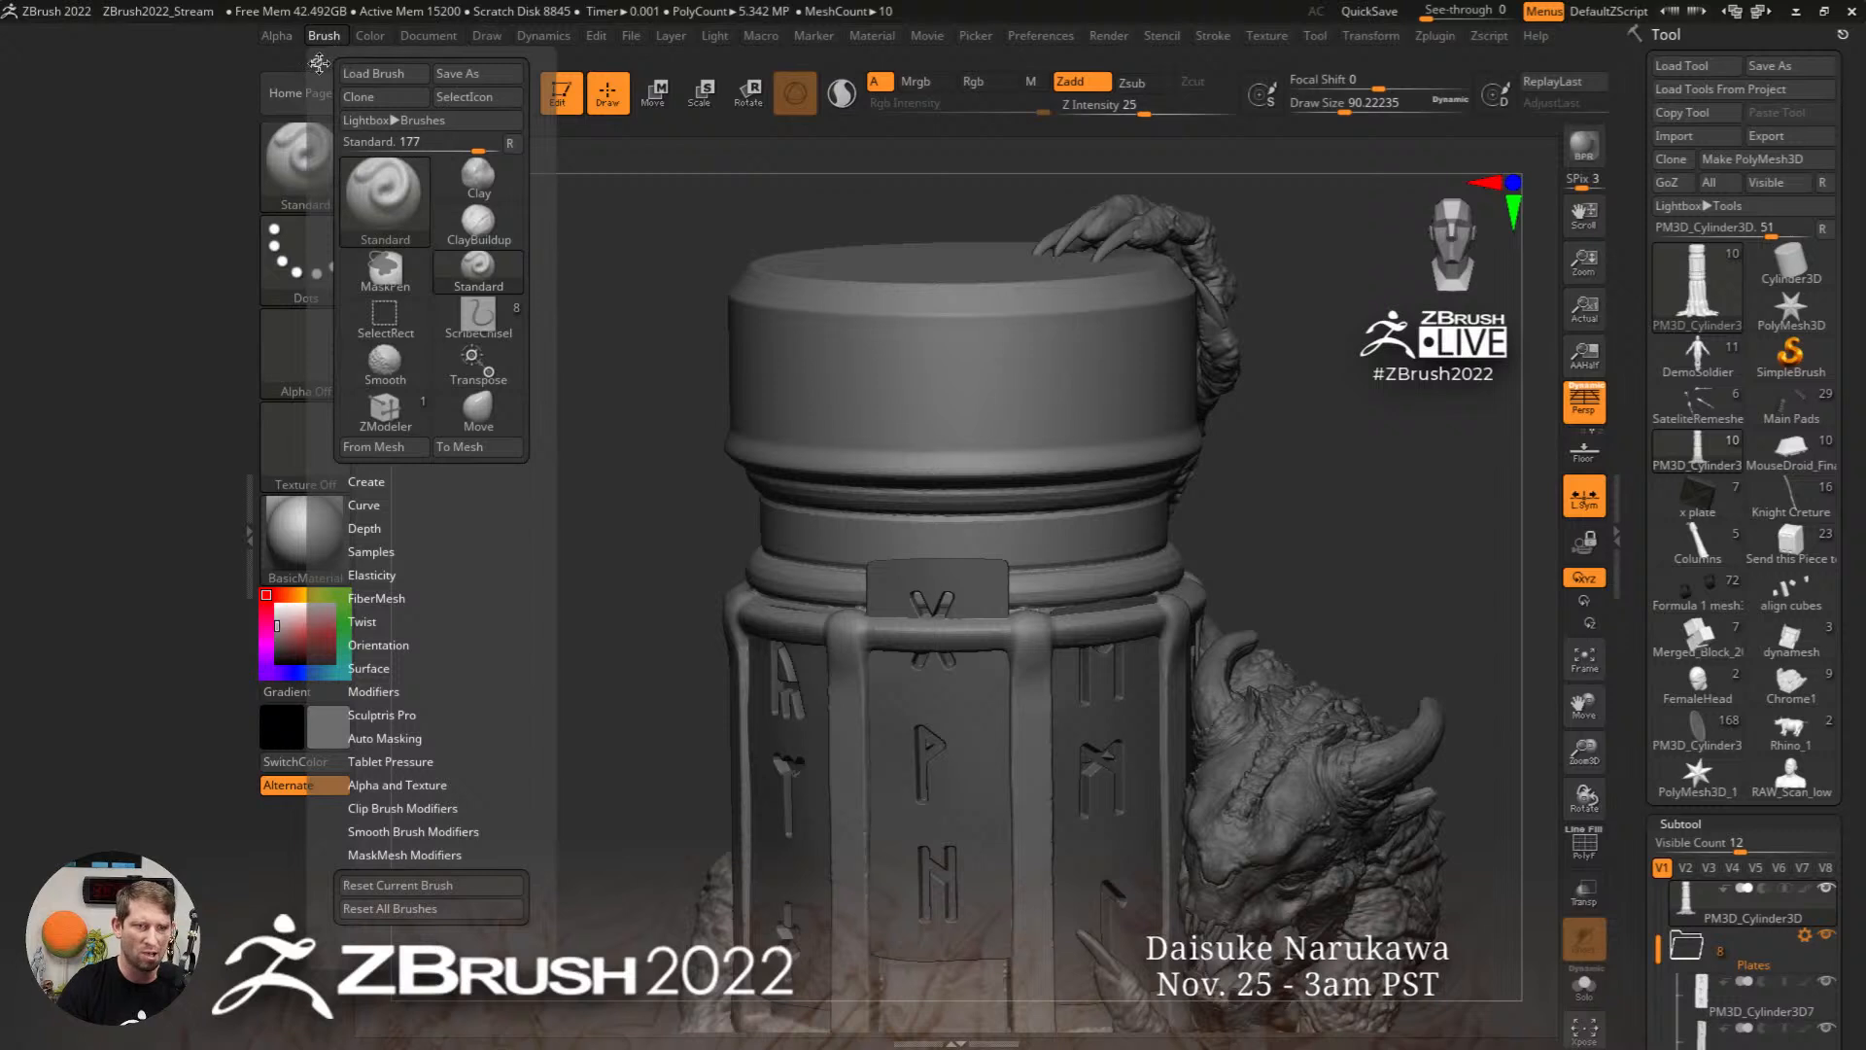
pyautogui.click(318, 62)
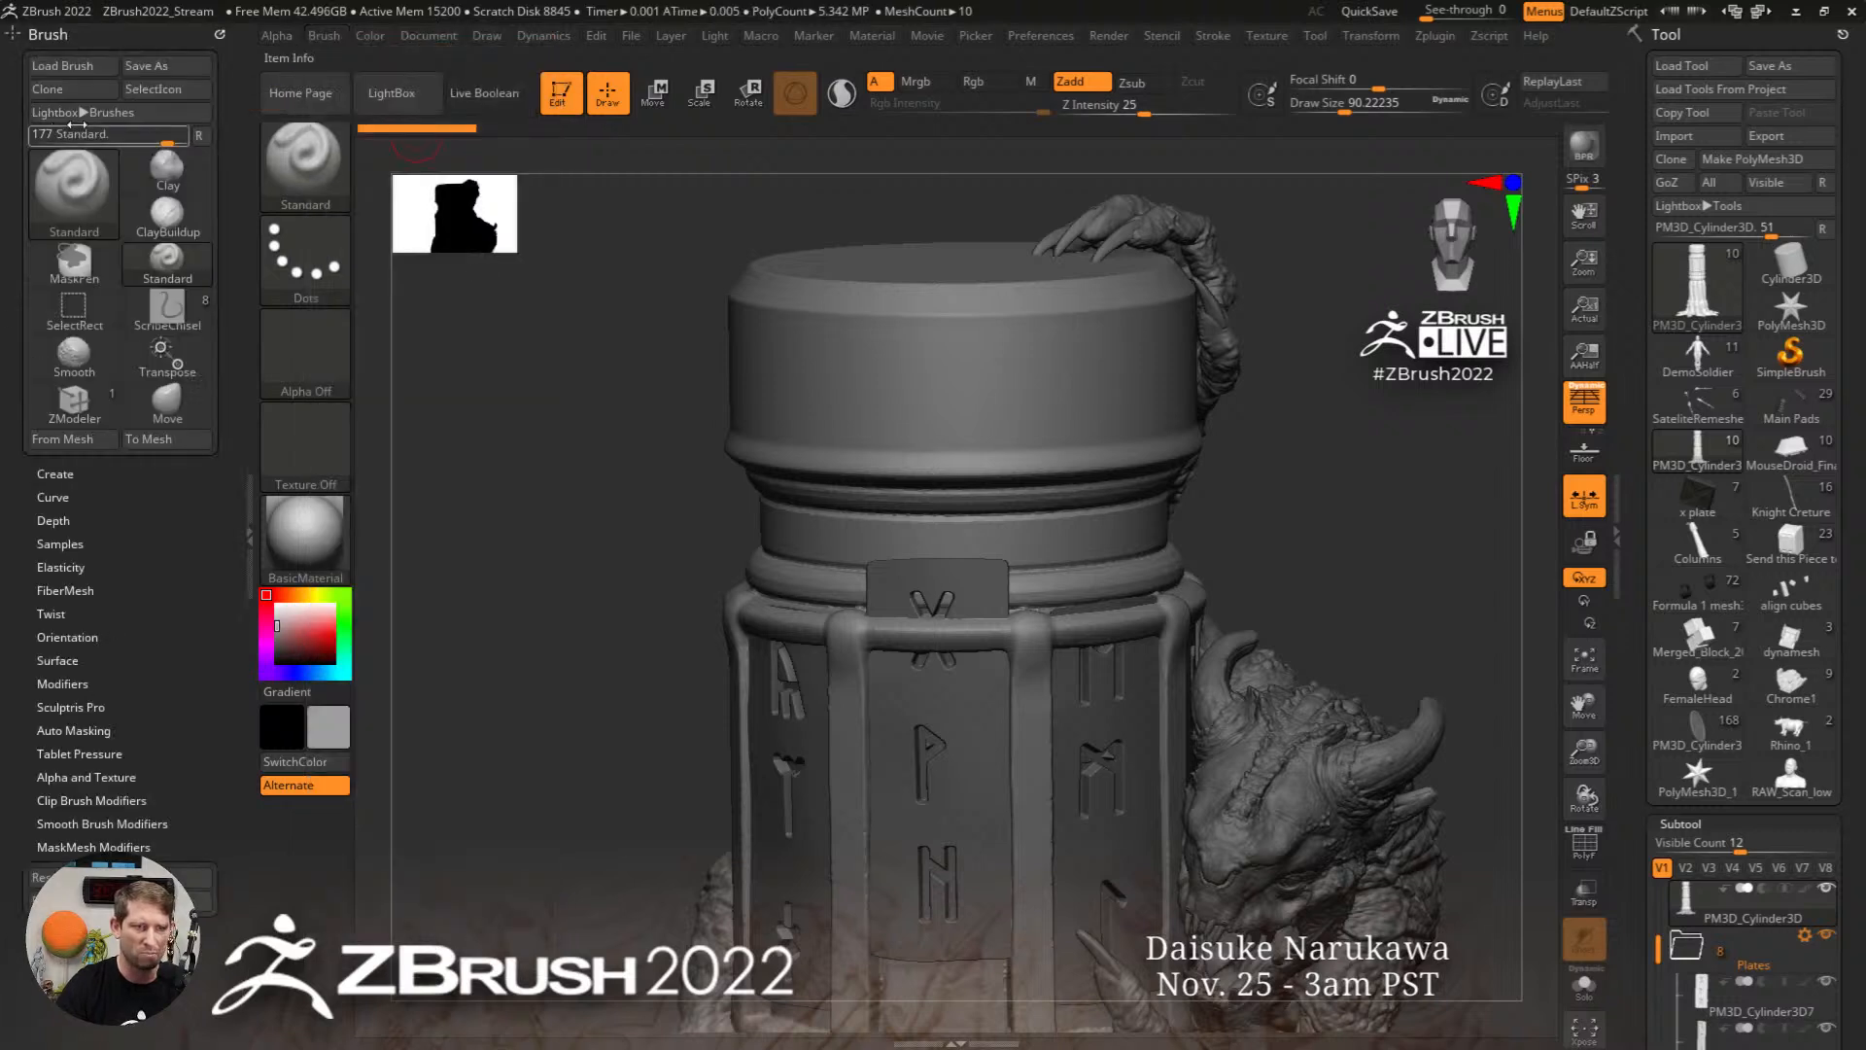
# Step: Assign Alpha 28 to the Standard brush and set the Draw Size to about 217
pyautogui.click(334, 345)
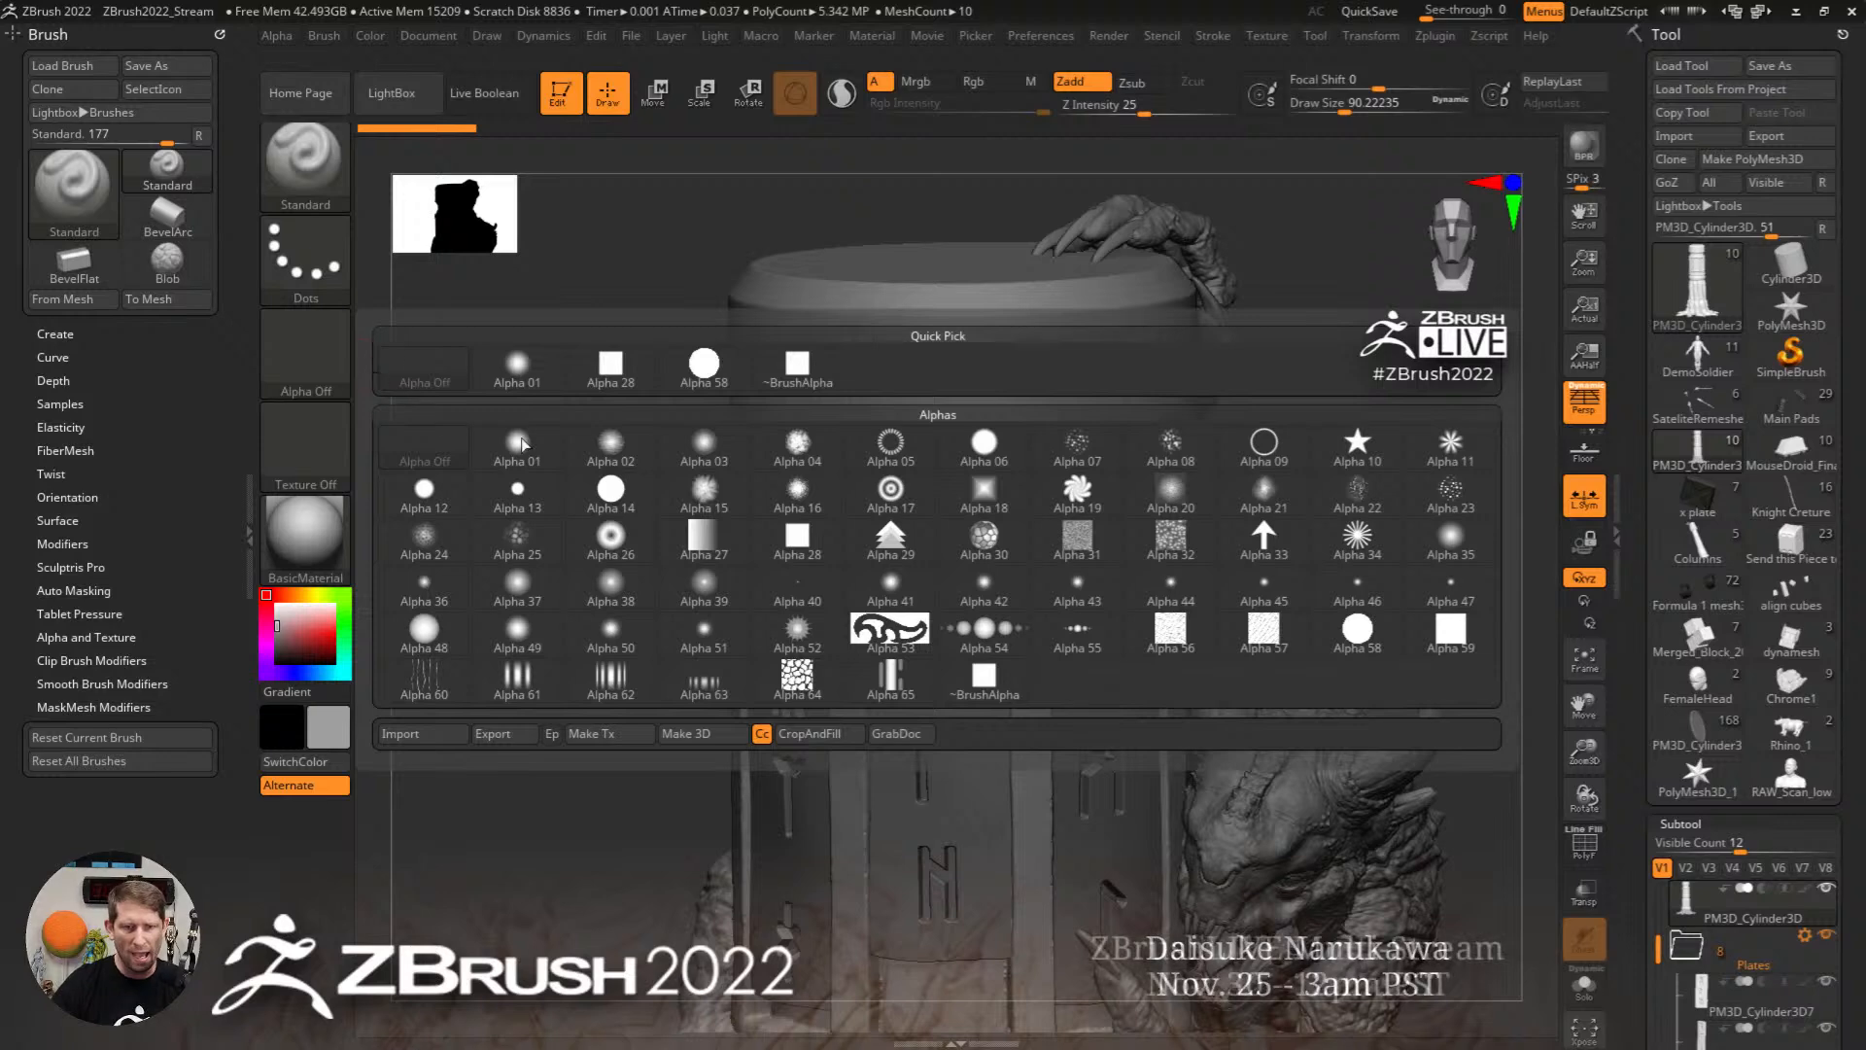
pyautogui.click(797, 536)
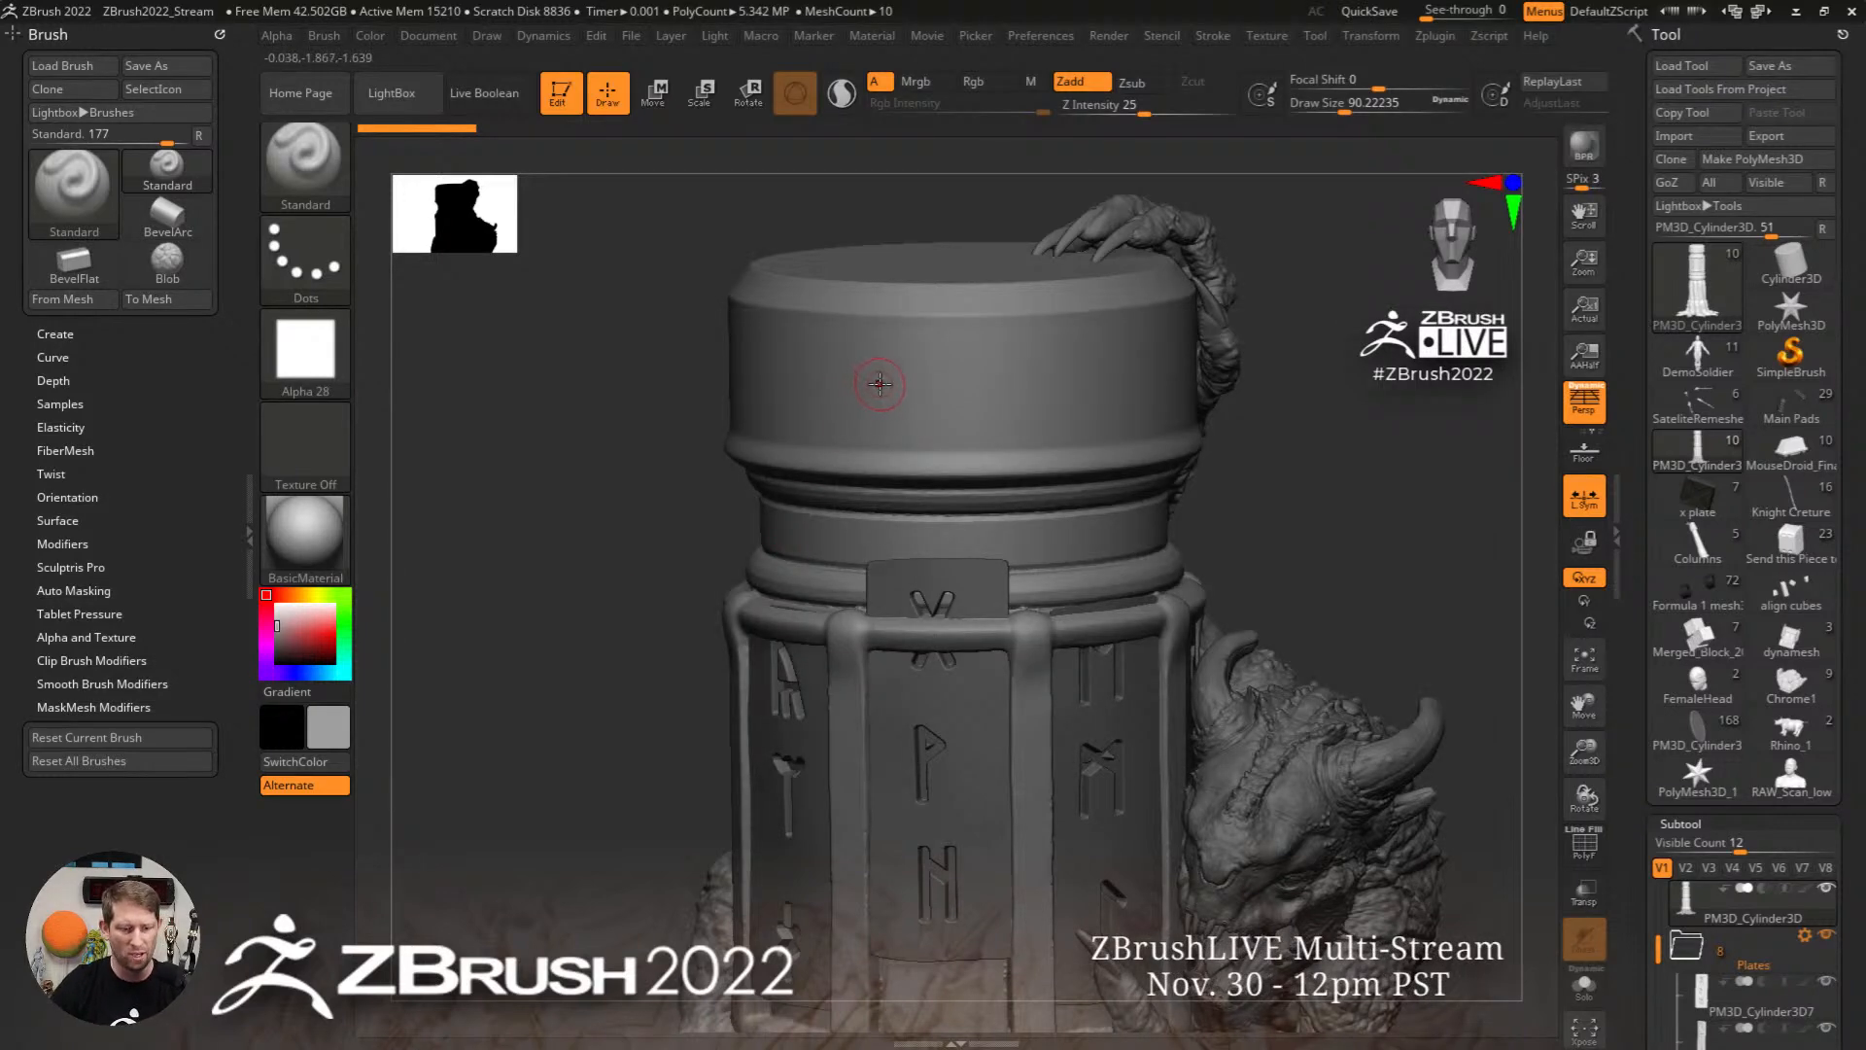
pyautogui.press('s')
pyautogui.moveTo(879, 384)
pyautogui.mouseDown()
pyautogui.moveTo(962, 392)
pyautogui.moveTo(923, 348)
pyautogui.mouseUp()
# Step: Try carving several diagonal Zsub strokes into the side of the column's capital
pyautogui.moveTo(923, 348); pyautogui.dragTo(962, 308, button='right')
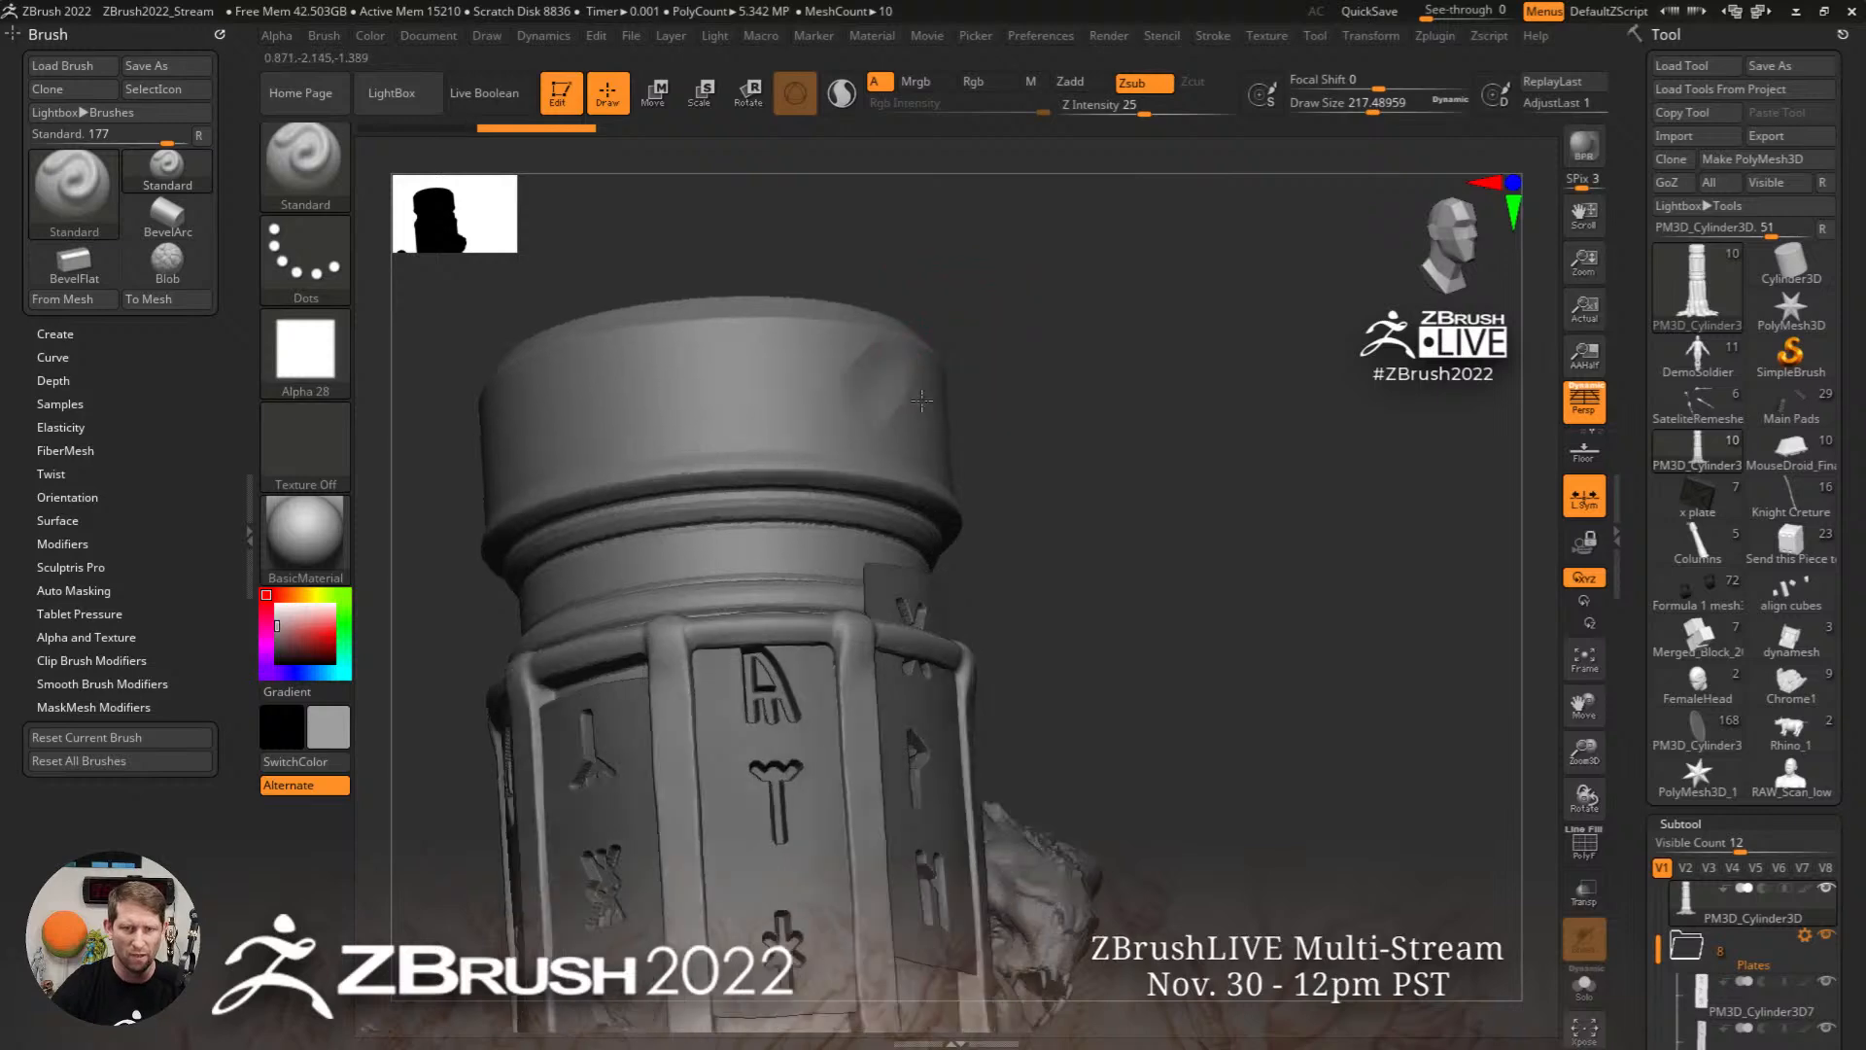
pyautogui.moveTo(921, 401); pyautogui.dragTo(886, 413, button='right')
pyautogui.moveTo(884, 406)
pyautogui.keyDown('alt'); pyautogui.mouseDown()
pyautogui.moveTo(870, 357)
pyautogui.moveTo(846, 379)
pyautogui.mouseUp(); pyautogui.keyUp('alt')
pyautogui.moveTo(845, 379); pyautogui.dragTo(811, 427, button='right')
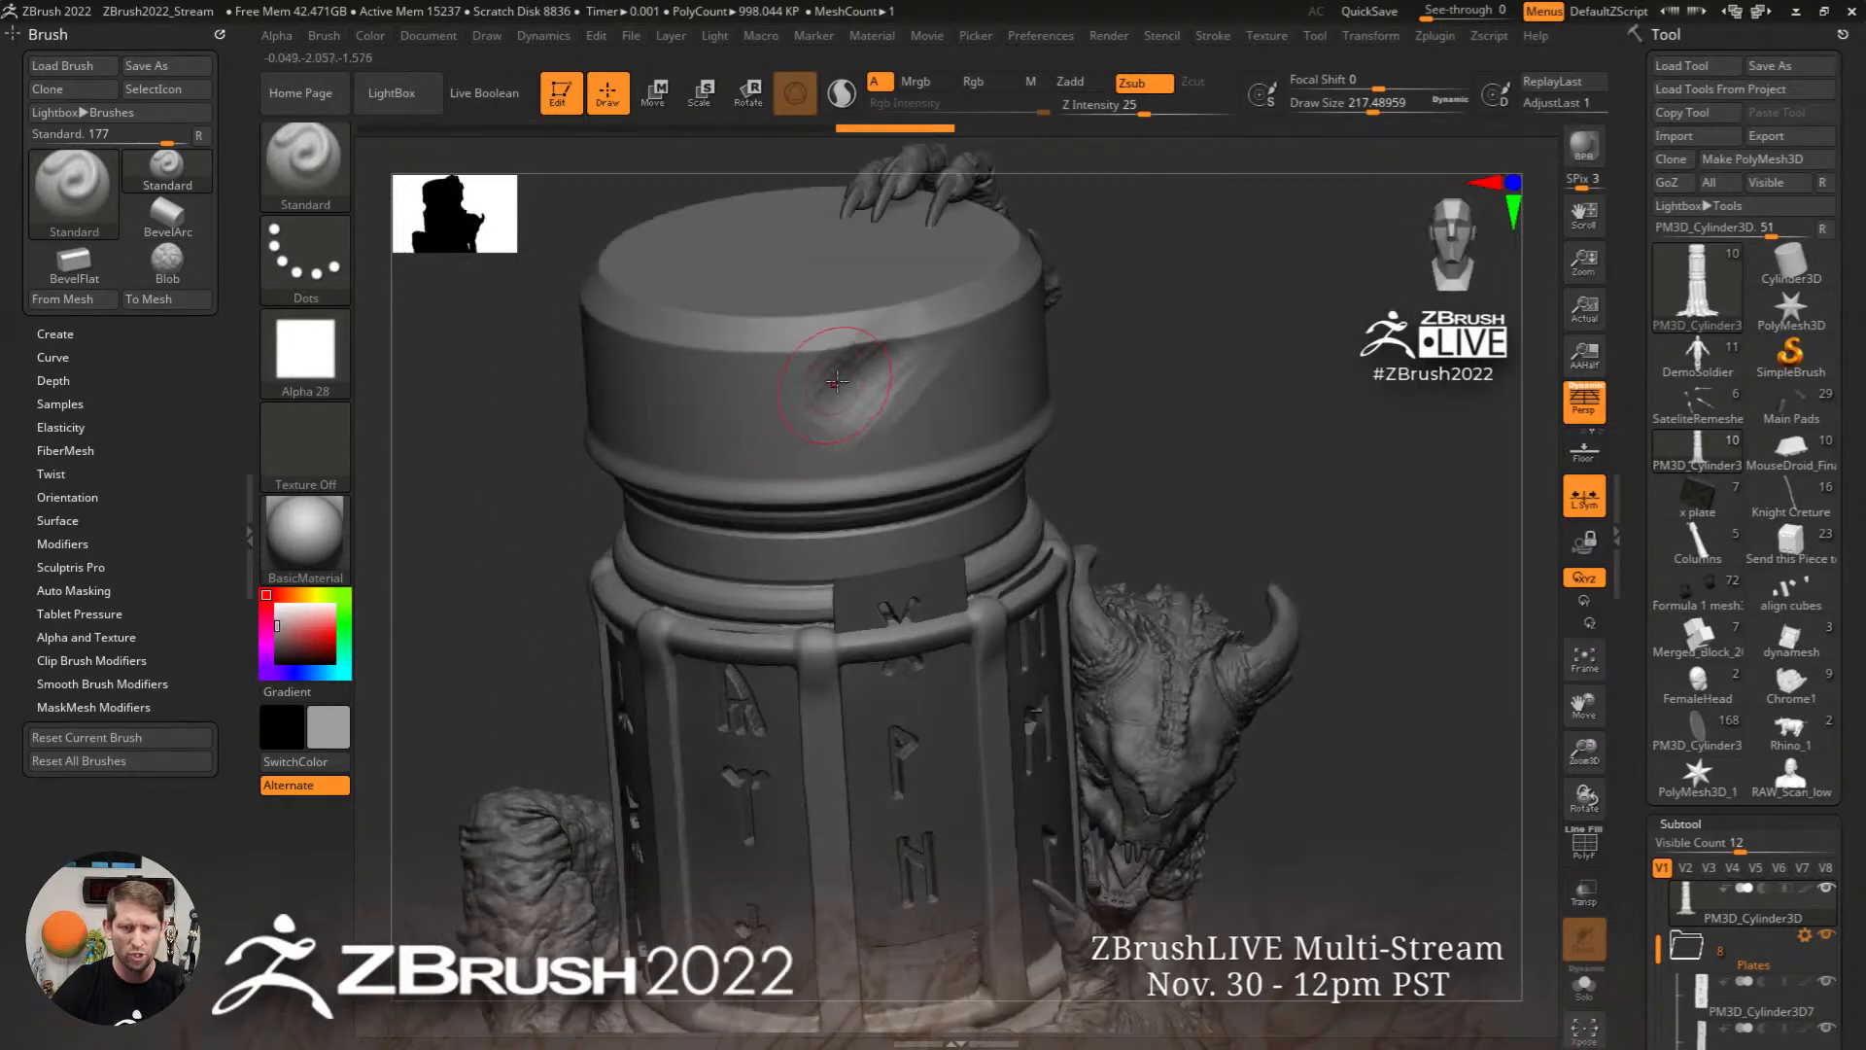
pyautogui.moveTo(836, 382)
pyautogui.keyDown('alt'); pyautogui.mouseDown()
pyautogui.moveTo(825, 362)
pyautogui.moveTo(803, 383)
pyautogui.moveTo(814, 358)
pyautogui.moveTo(874, 424)
pyautogui.moveTo(797, 439)
pyautogui.mouseUp(); pyautogui.keyUp('alt')
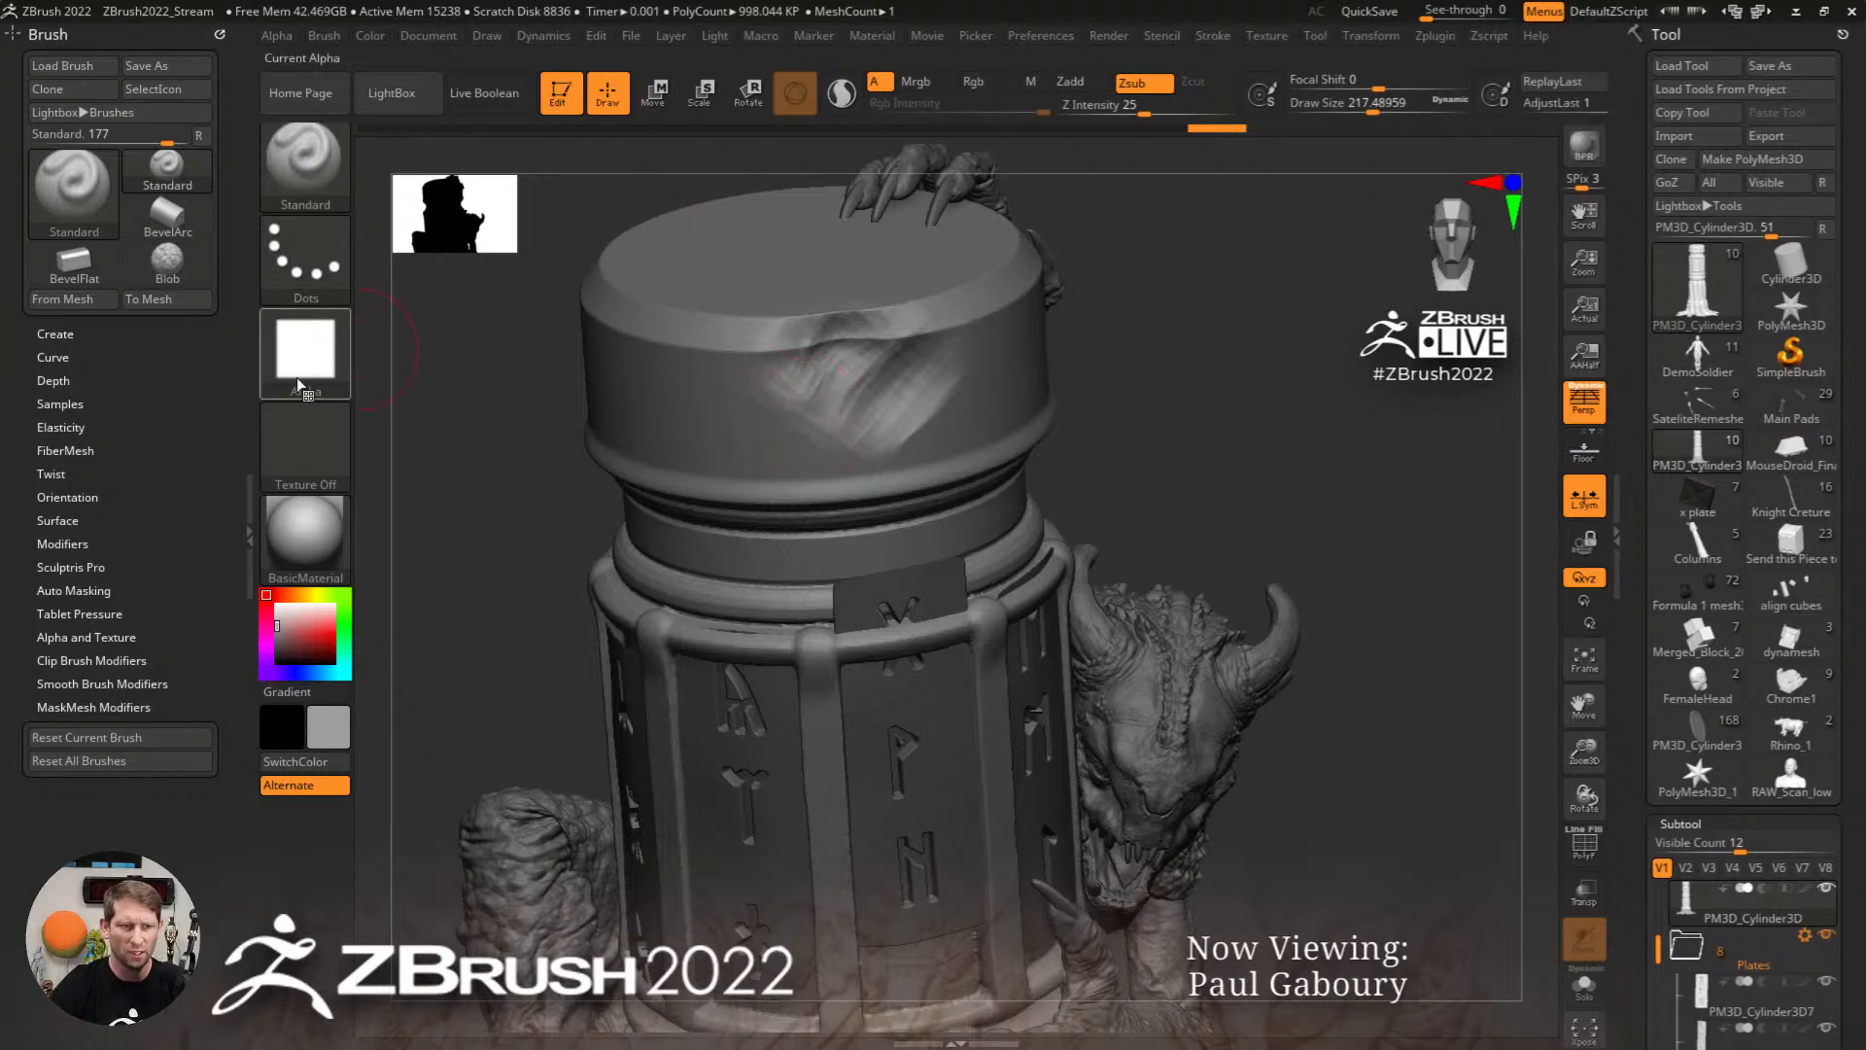
# Step: Undo the series of carving strokes on the capital's side
pyautogui.press('ctrl')
pyautogui.hotkey('ctrl', 'z')
pyautogui.hotkey('ctrl', 'z')
pyautogui.hotkey('ctrl', 'z')
pyautogui.hotkey('ctrl', 'z')
pyautogui.hotkey('ctrl', 'z')
pyautogui.hotkey('ctrl', 'z')
pyautogui.hotkey('ctrl', 'z')
pyautogui.hotkey('ctrl', 'z')
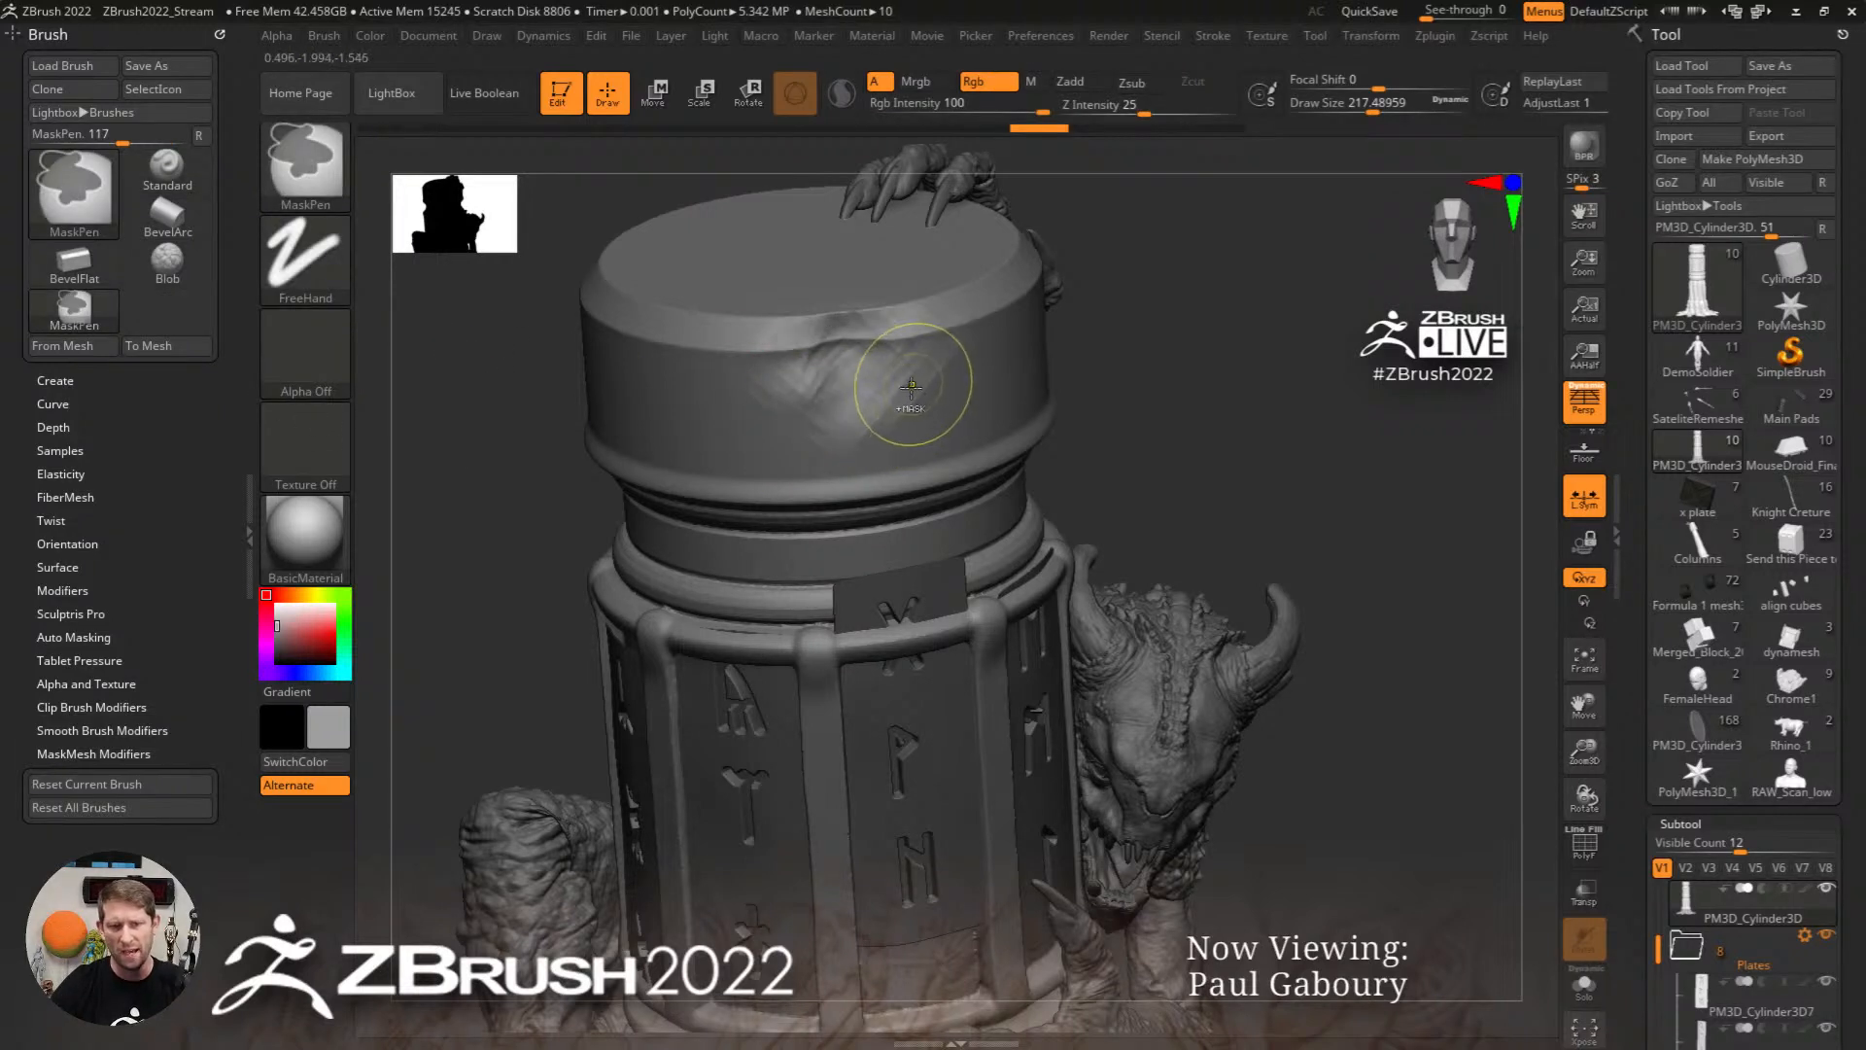
pyautogui.hotkey('ctrl', 'z')
pyautogui.hotkey('ctrl', 'z')
pyautogui.hotkey('ctrl', 'z')
pyautogui.hotkey('ctrl', 'z')
pyautogui.hotkey('ctrl', 'z')
pyautogui.hotkey('ctrl', 'z')
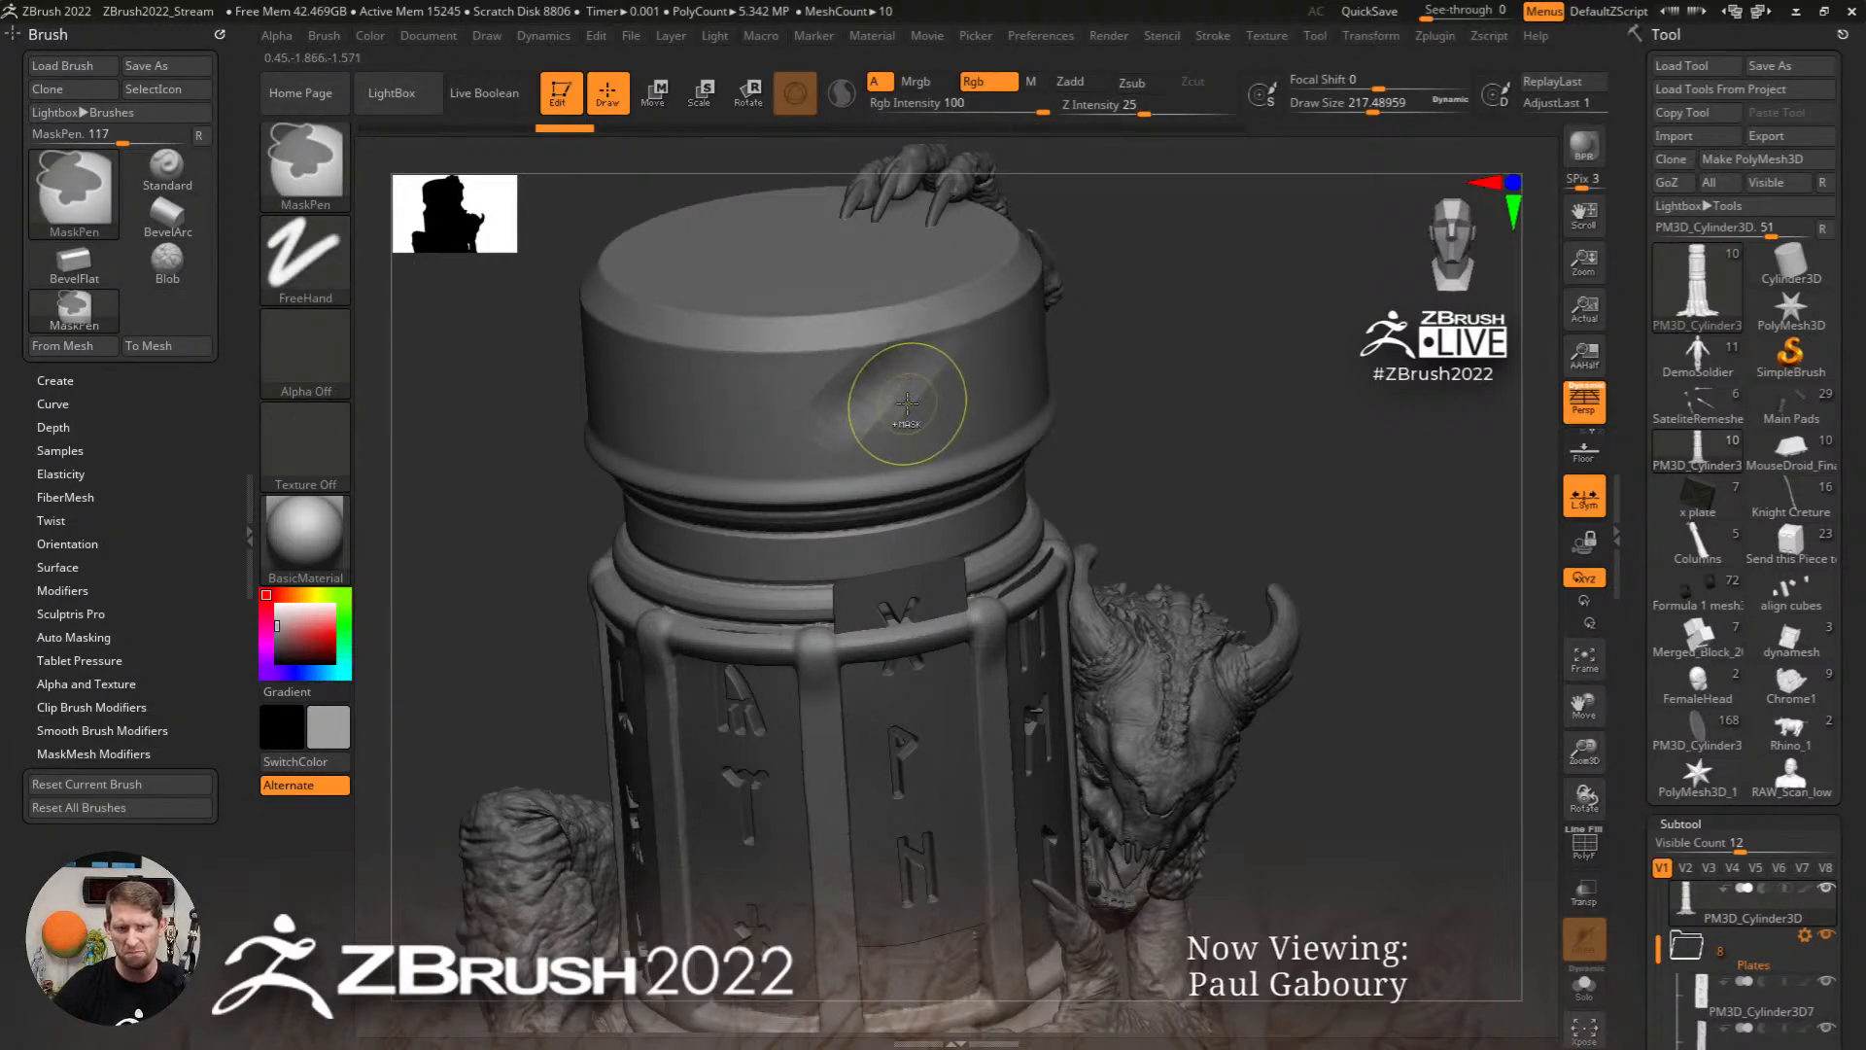
# Step: Try one more short carving stroke on the capital's side and undo back to the smooth surface
pyautogui.moveTo(847, 409)
pyautogui.mouseDown()
pyautogui.moveTo(875, 413)
pyautogui.moveTo(878, 386)
pyautogui.mouseUp()
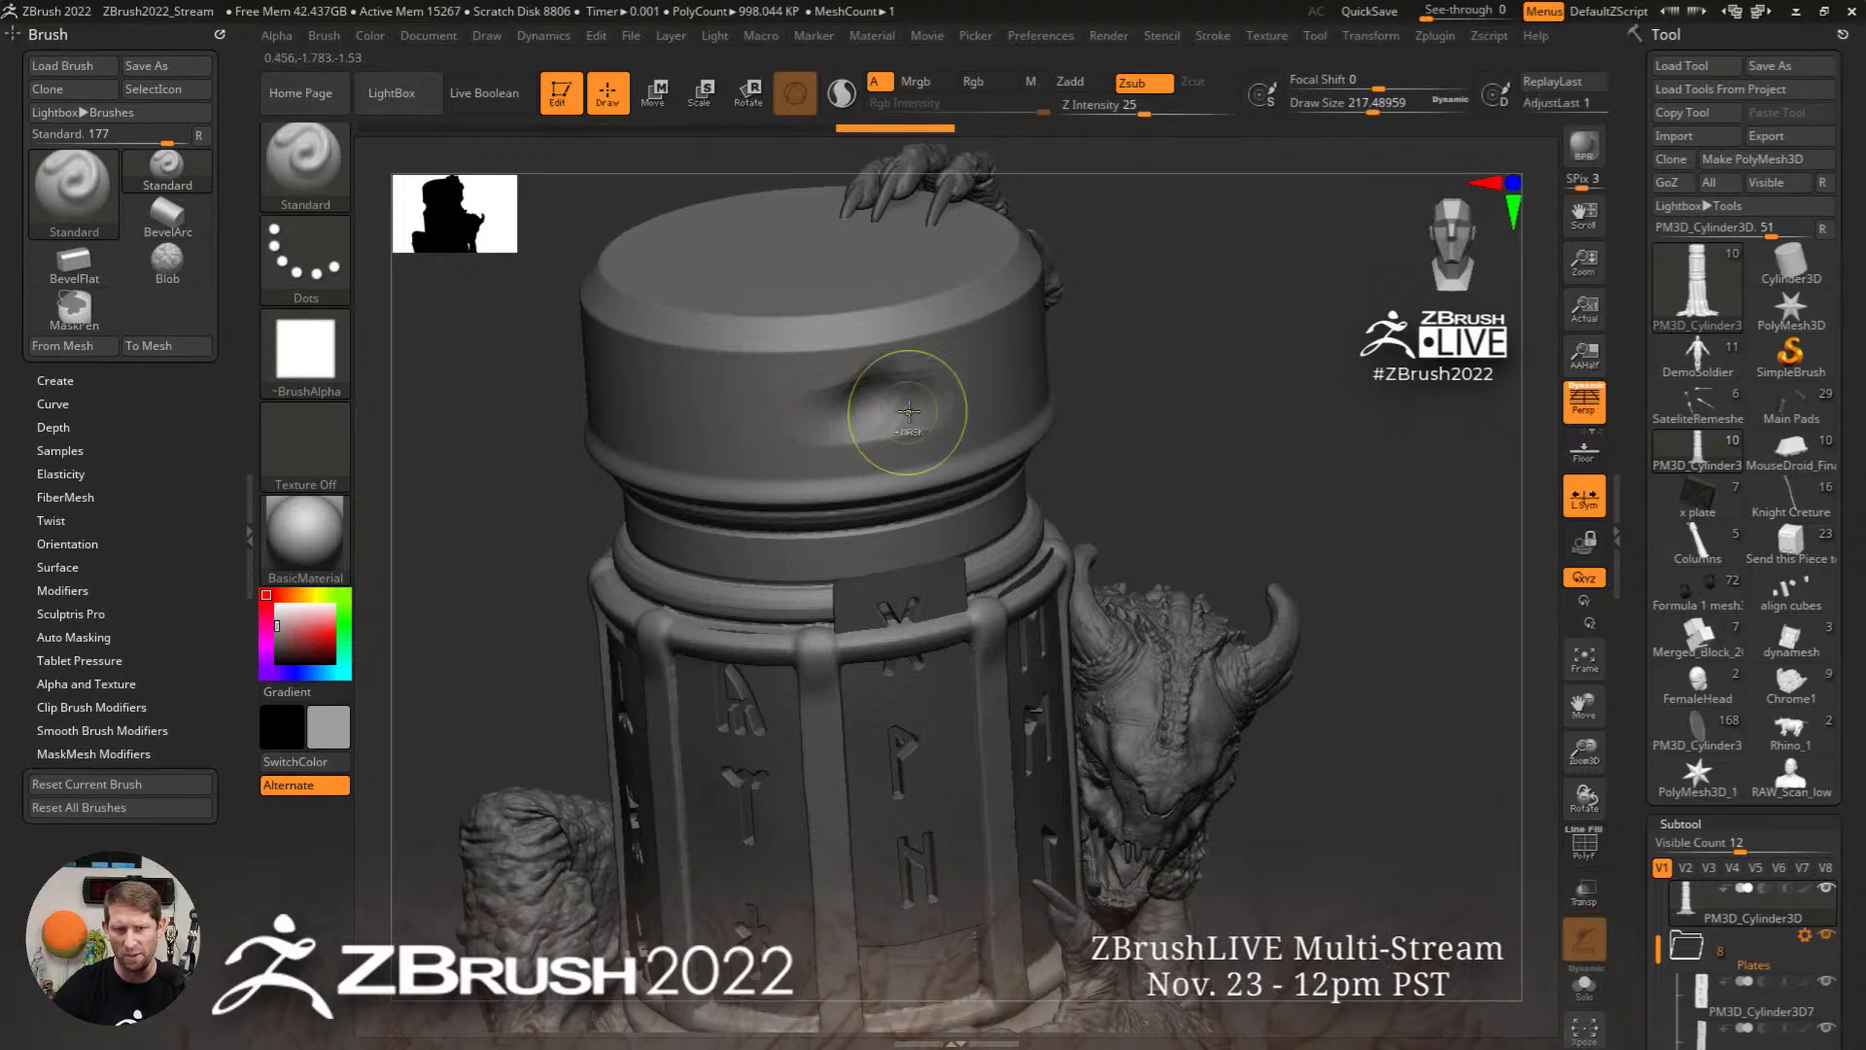
pyautogui.press('ctrl')
pyautogui.hotkey('ctrl', 'z')
pyautogui.hotkey('ctrl', 'z')
pyautogui.hotkey('ctrl', 'z')
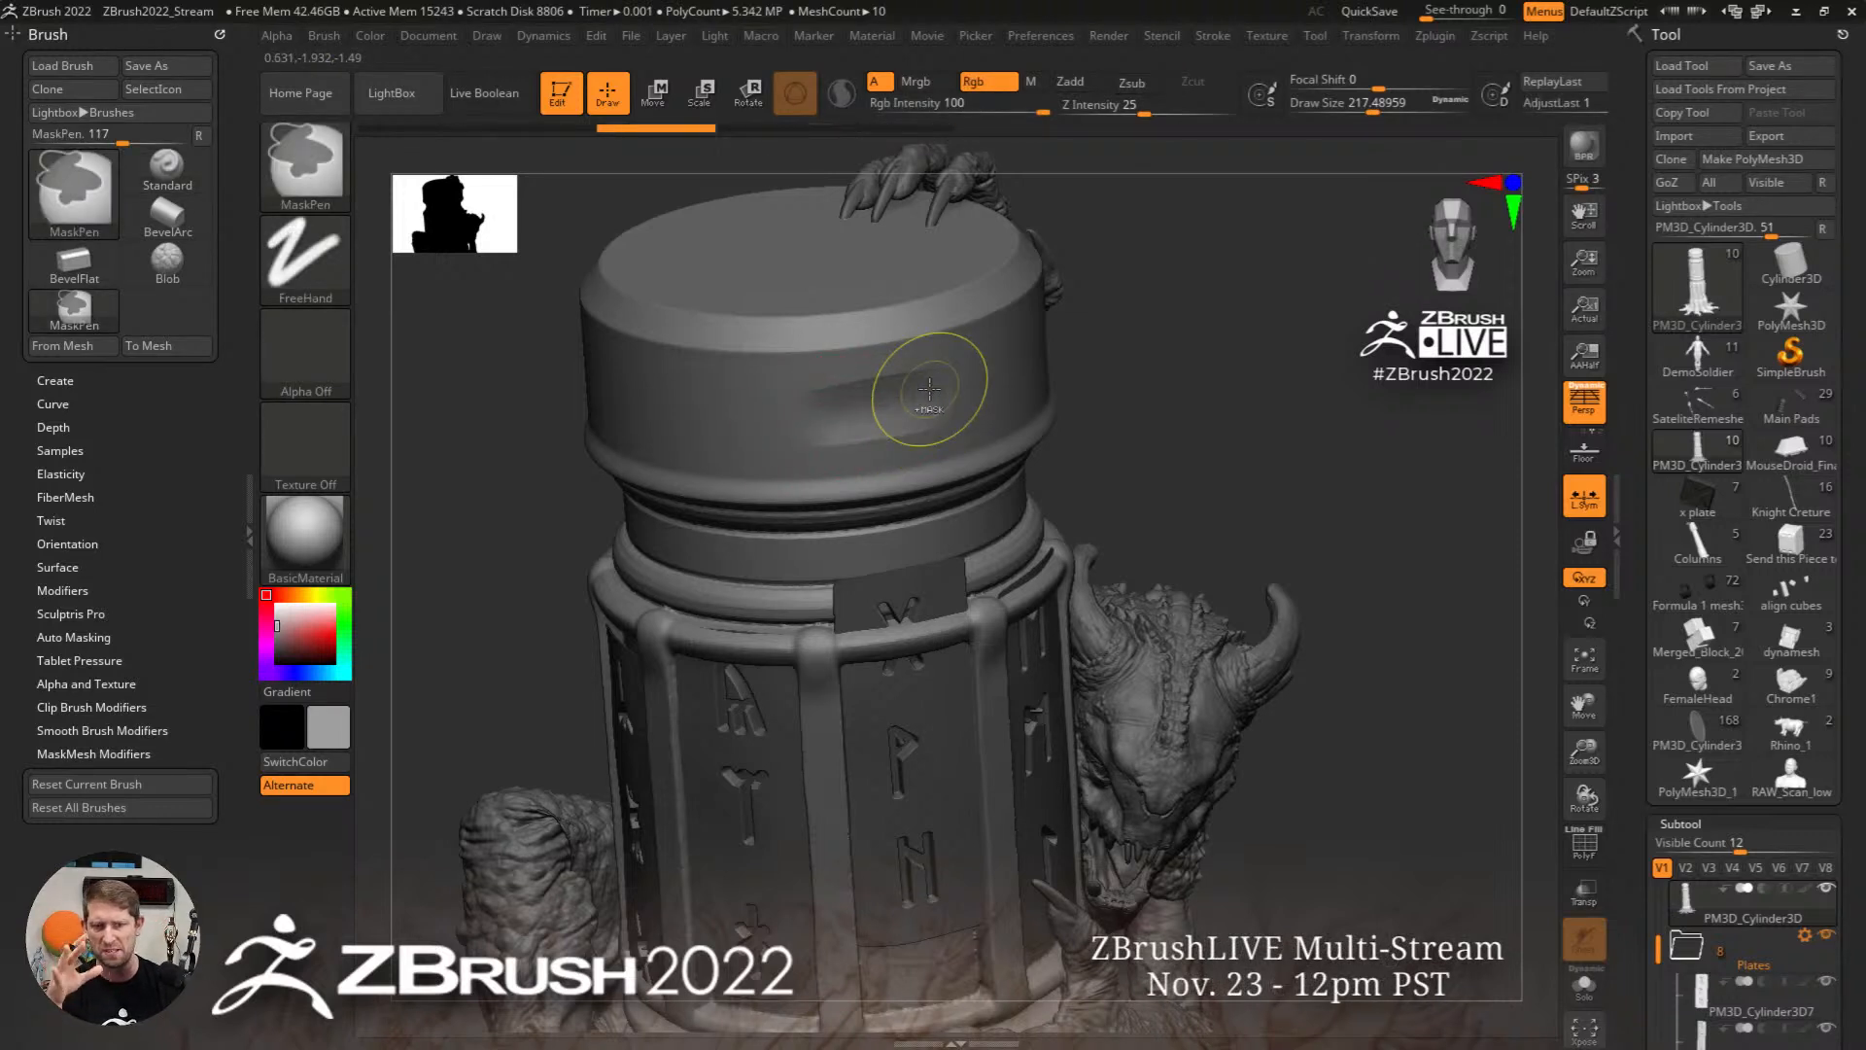
pyautogui.press('alt')
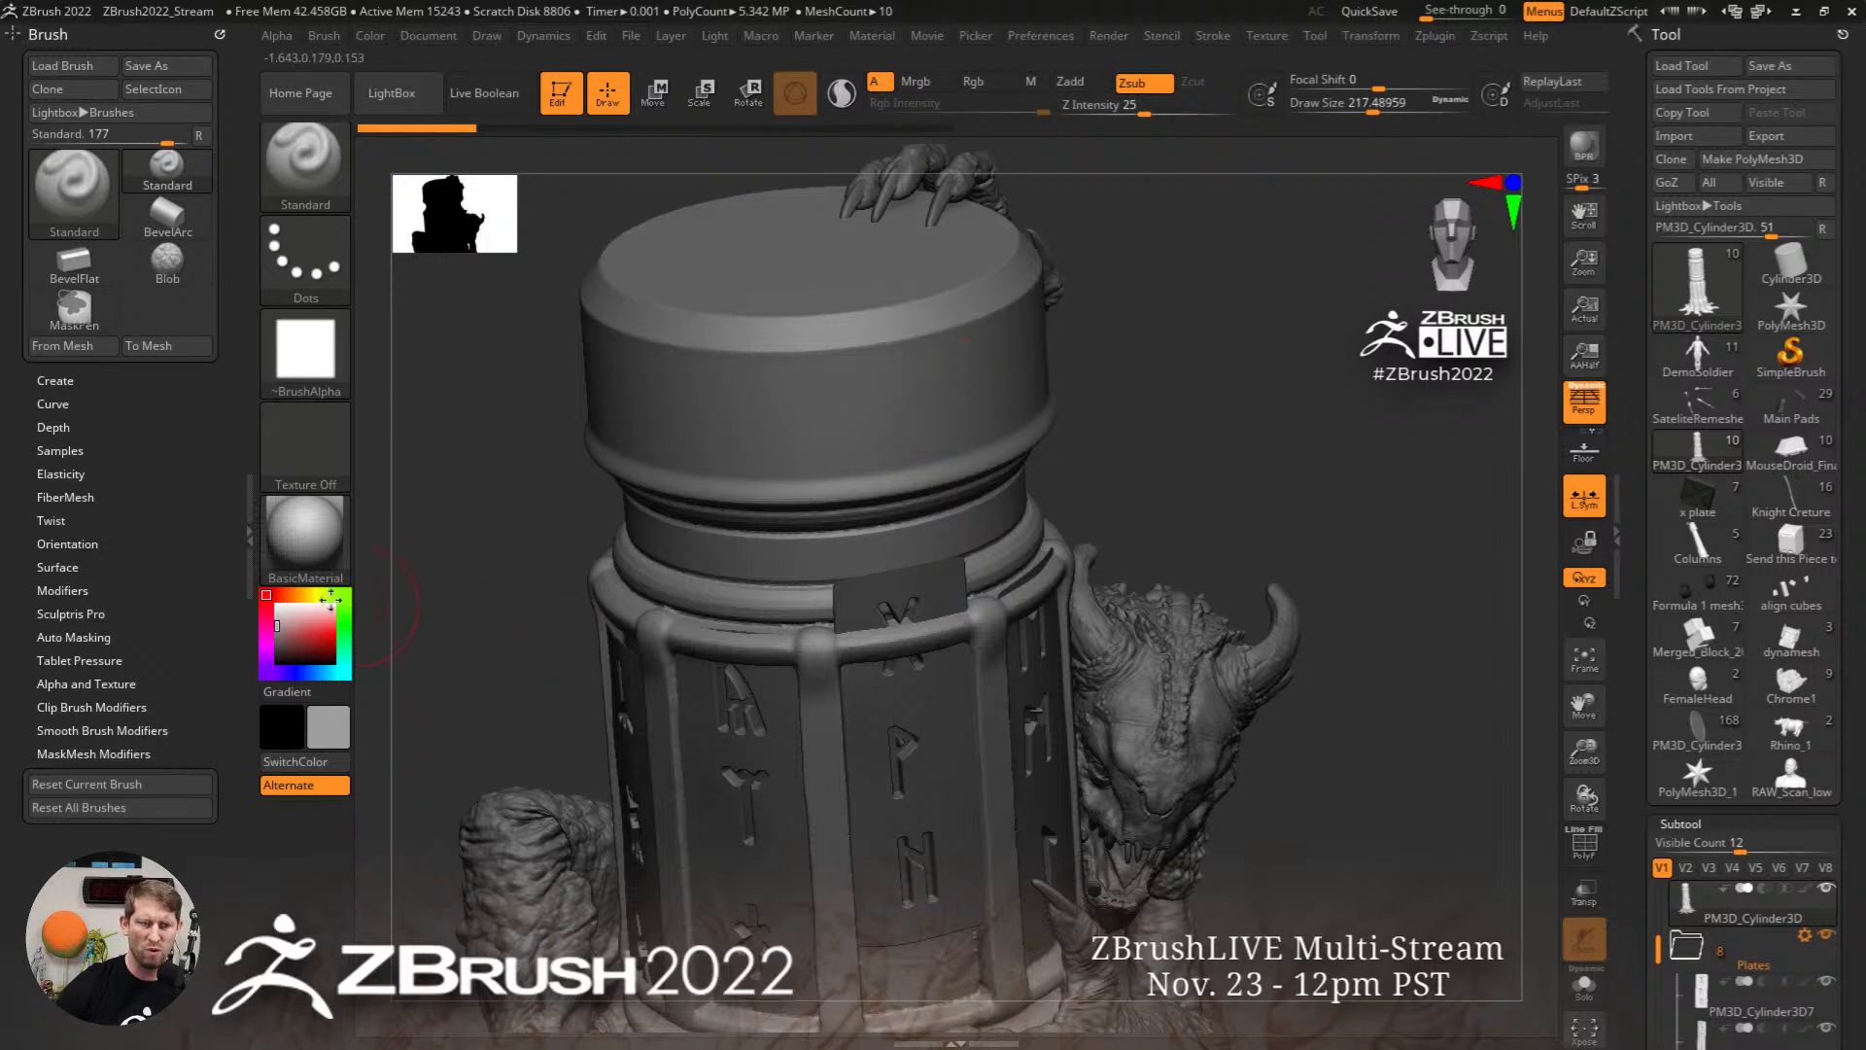
# Step: Set the Standard brush's base alpha to Alpha 61 in its Alpha and Texture settings
pyautogui.click(117, 683)
pyautogui.scroll(-5, 216, 476)
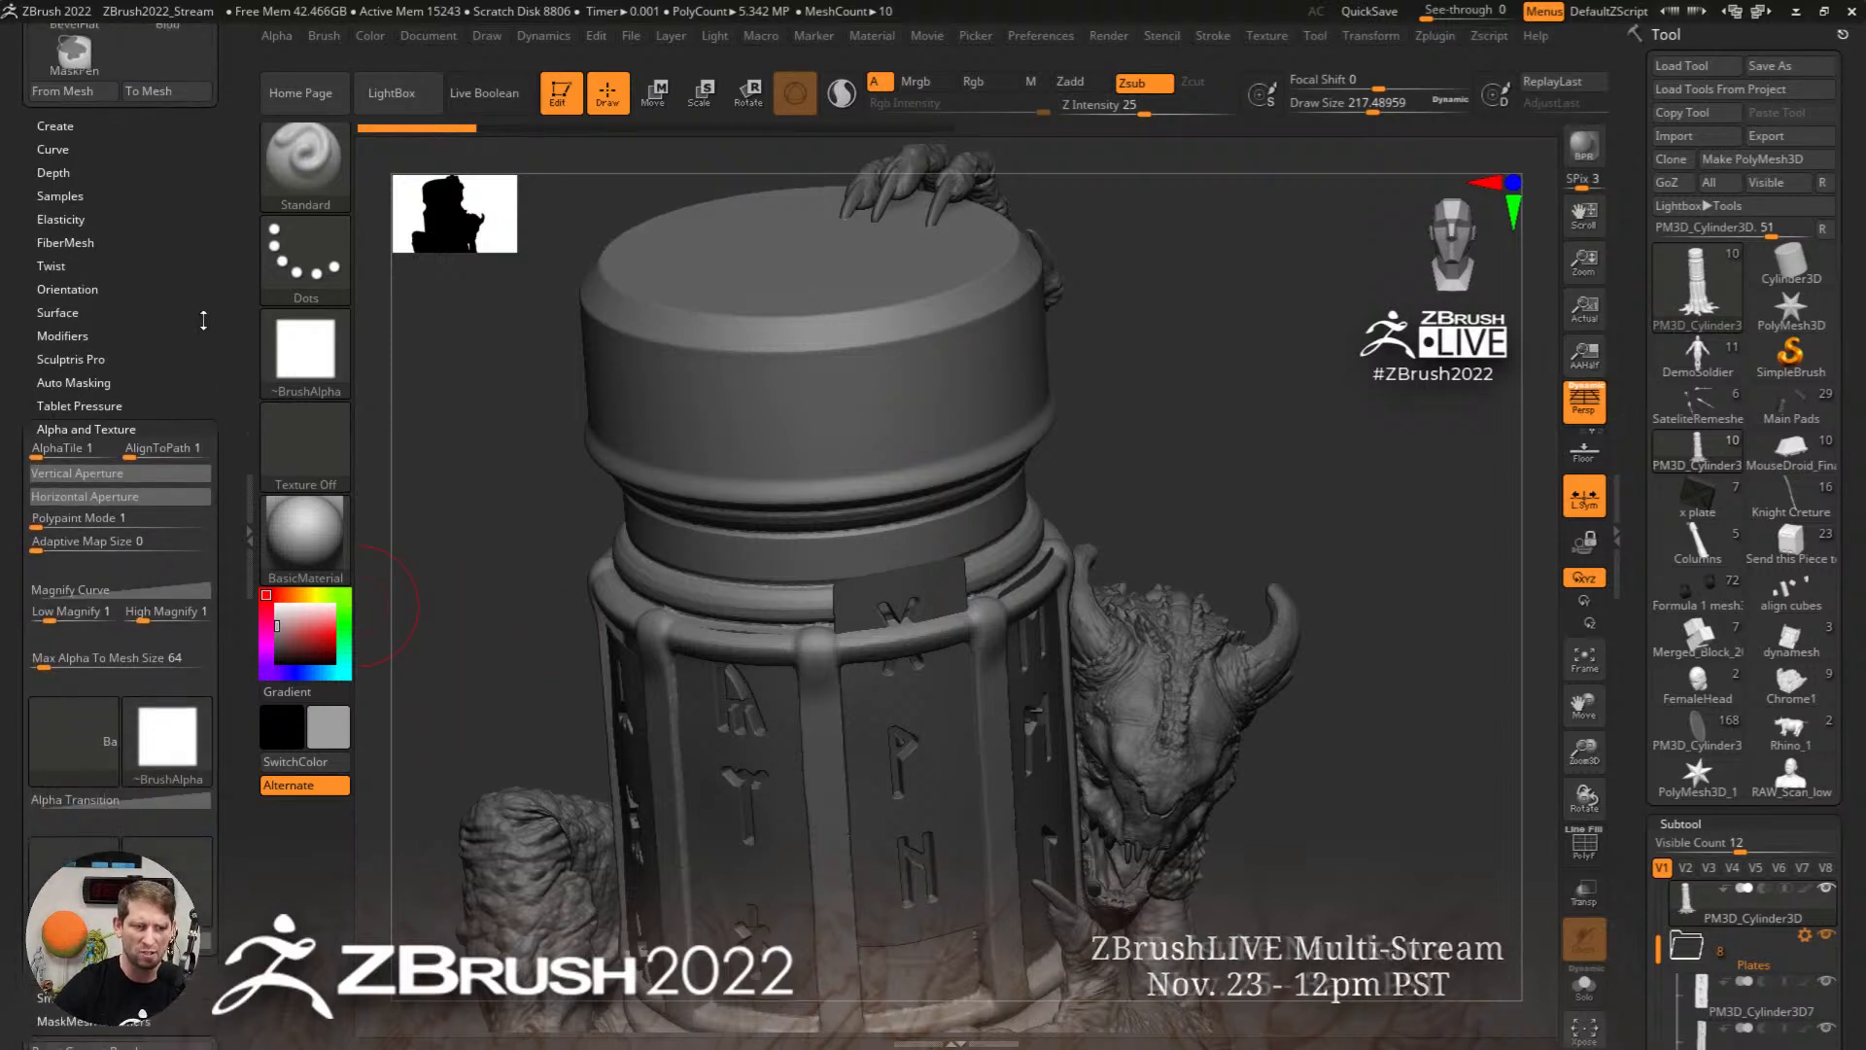
pyautogui.moveTo(178, 495)
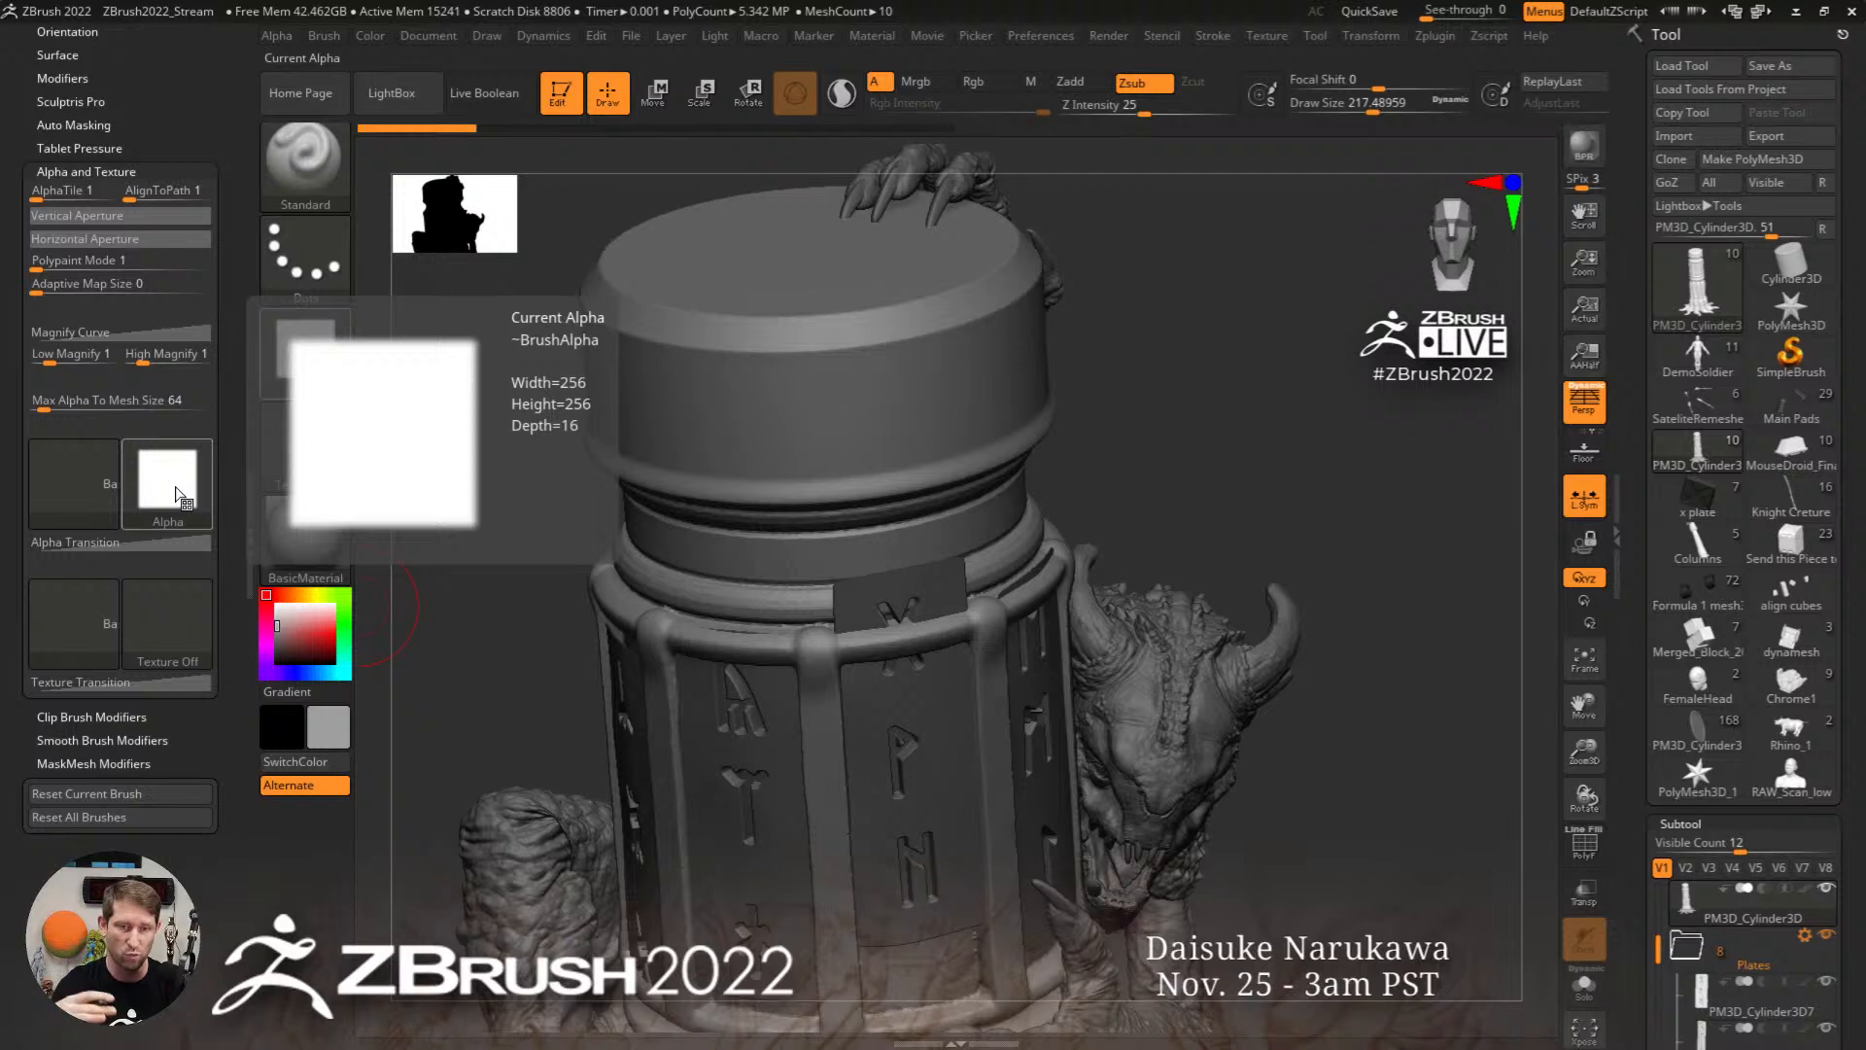
pyautogui.click(81, 484)
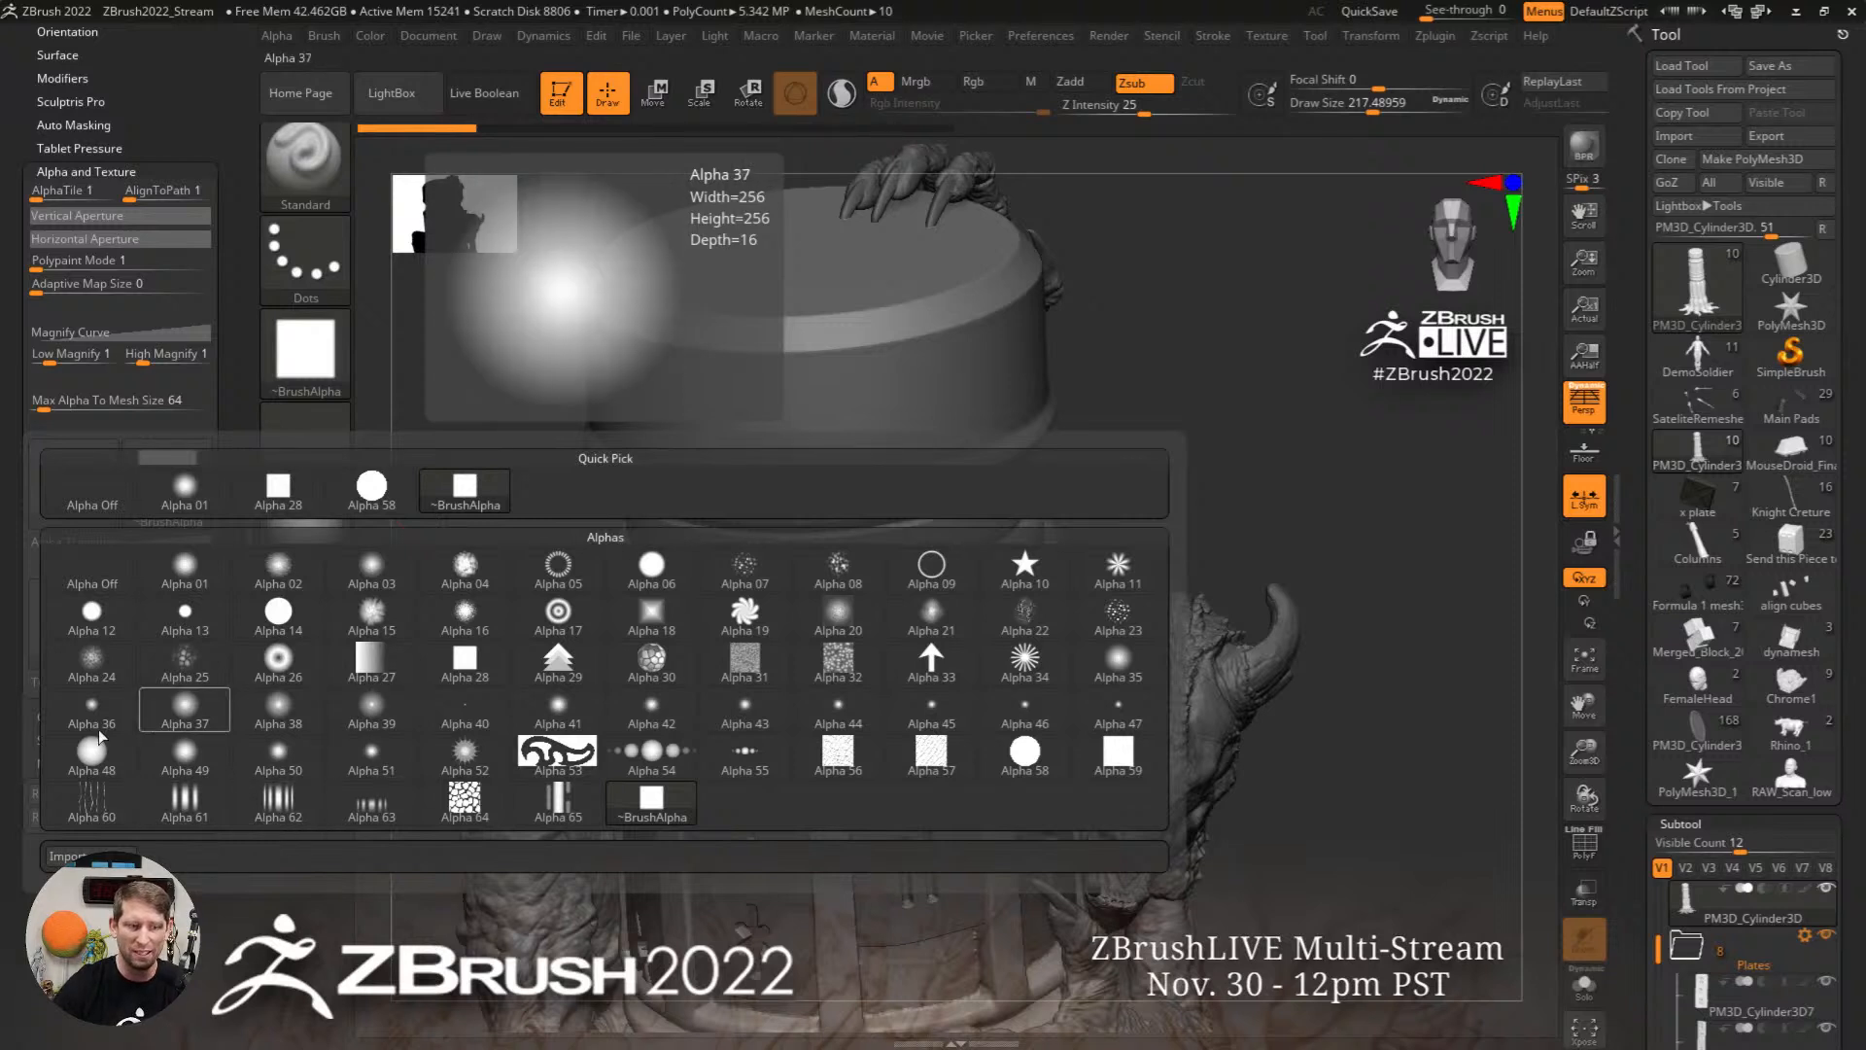
pyautogui.click(185, 798)
# Step: Carve Zsub strokes across the front of the capital's bevelled rim with the blended alpha
pyautogui.moveTo(931, 367)
pyautogui.mouseDown()
pyautogui.moveTo(846, 369)
pyautogui.moveTo(923, 325)
pyautogui.moveTo(768, 418)
pyautogui.moveTo(775, 344)
pyautogui.moveTo(753, 399)
pyautogui.moveTo(739, 320)
pyautogui.moveTo(754, 394)
pyautogui.moveTo(772, 347)
pyautogui.mouseUp()
pyautogui.moveTo(772, 347); pyautogui.dragTo(801, 307, button='right')
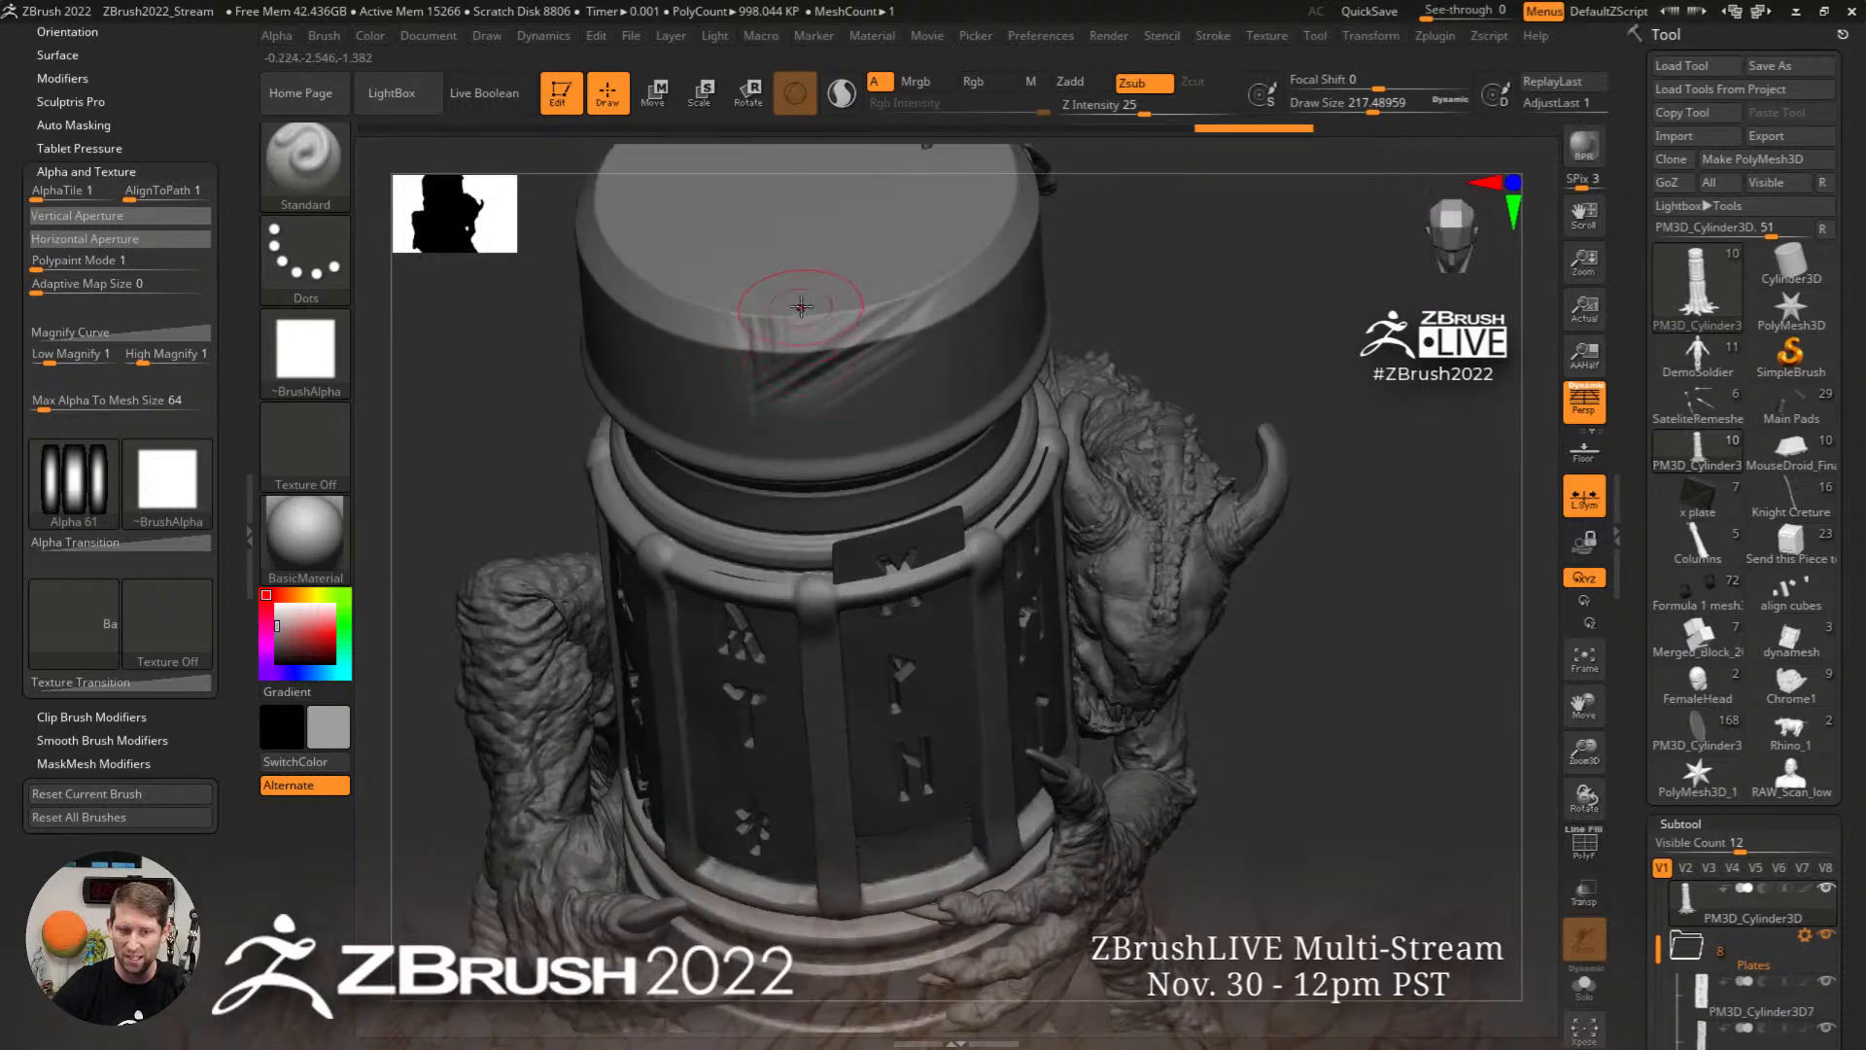
pyautogui.moveTo(799, 347)
pyautogui.mouseDown()
pyautogui.moveTo(814, 328)
pyautogui.moveTo(828, 364)
pyautogui.moveTo(870, 304)
pyautogui.moveTo(822, 381)
pyautogui.mouseUp()
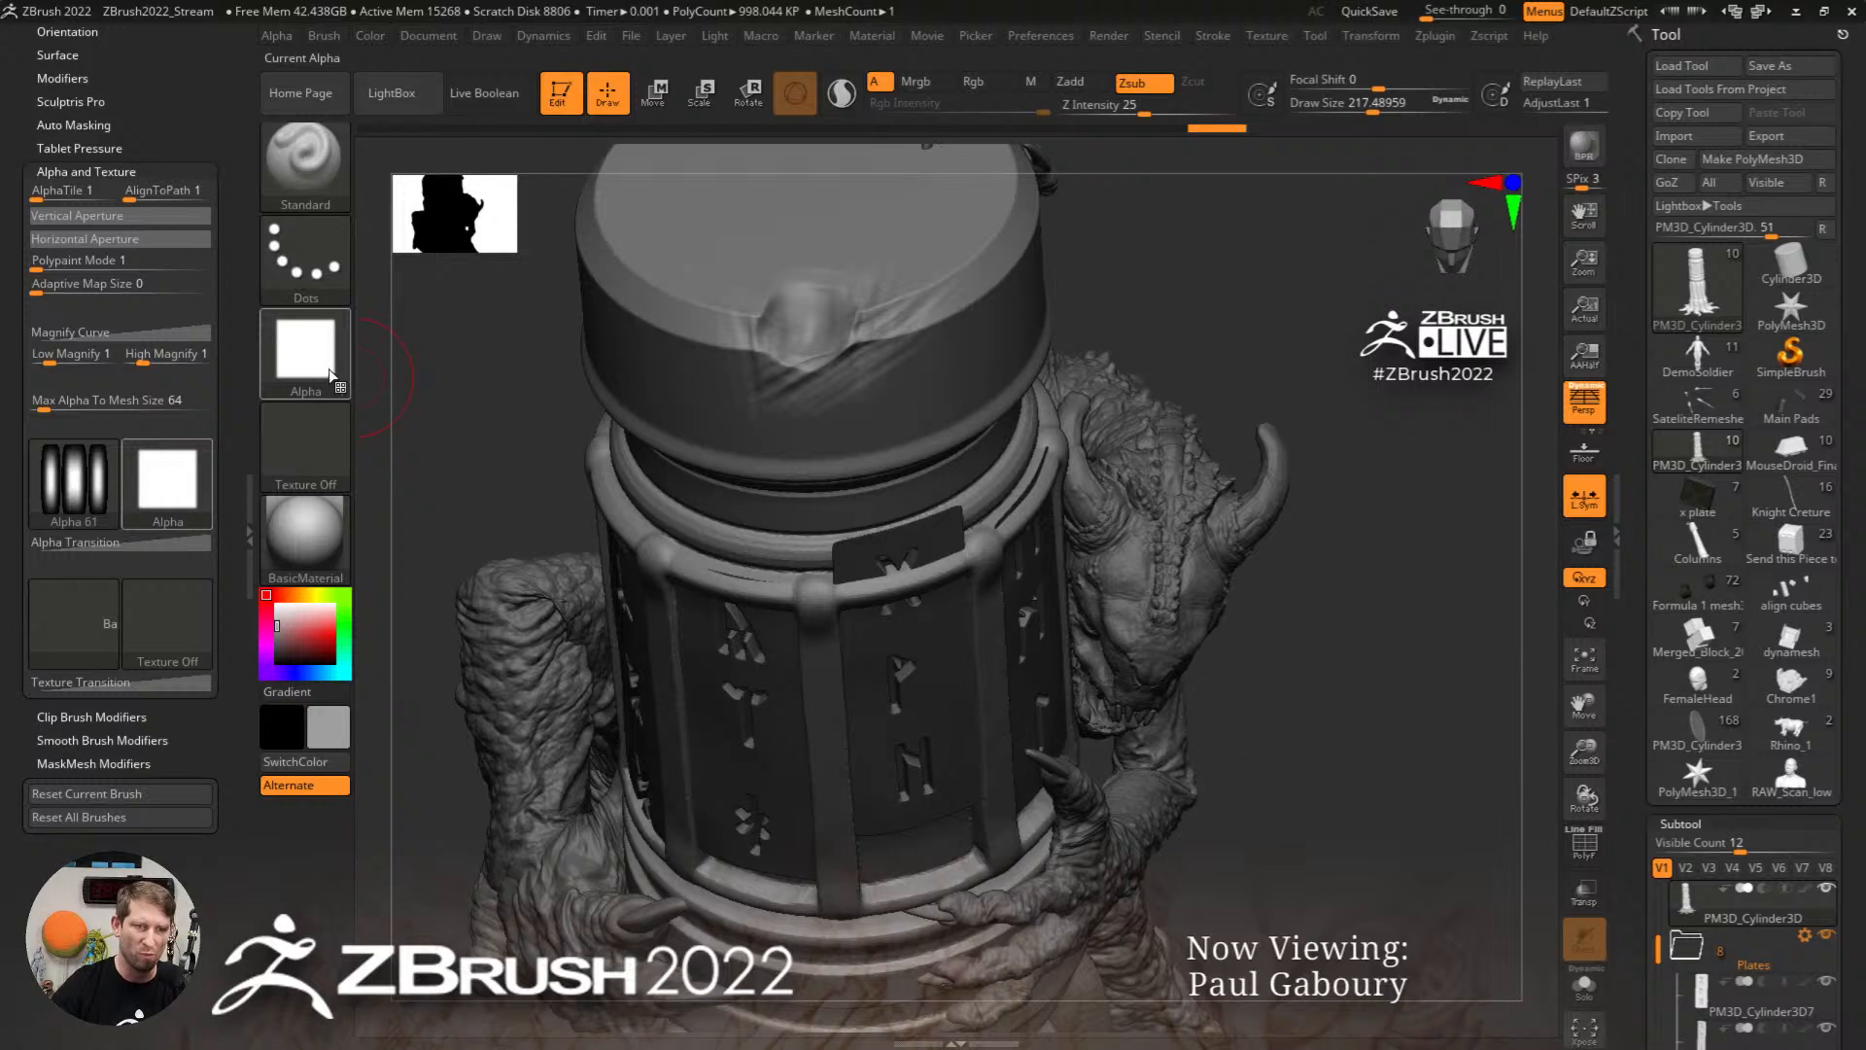
# Step: Modify the current brush alpha to give its white square rough, streaked edges
pyautogui.click(279, 37)
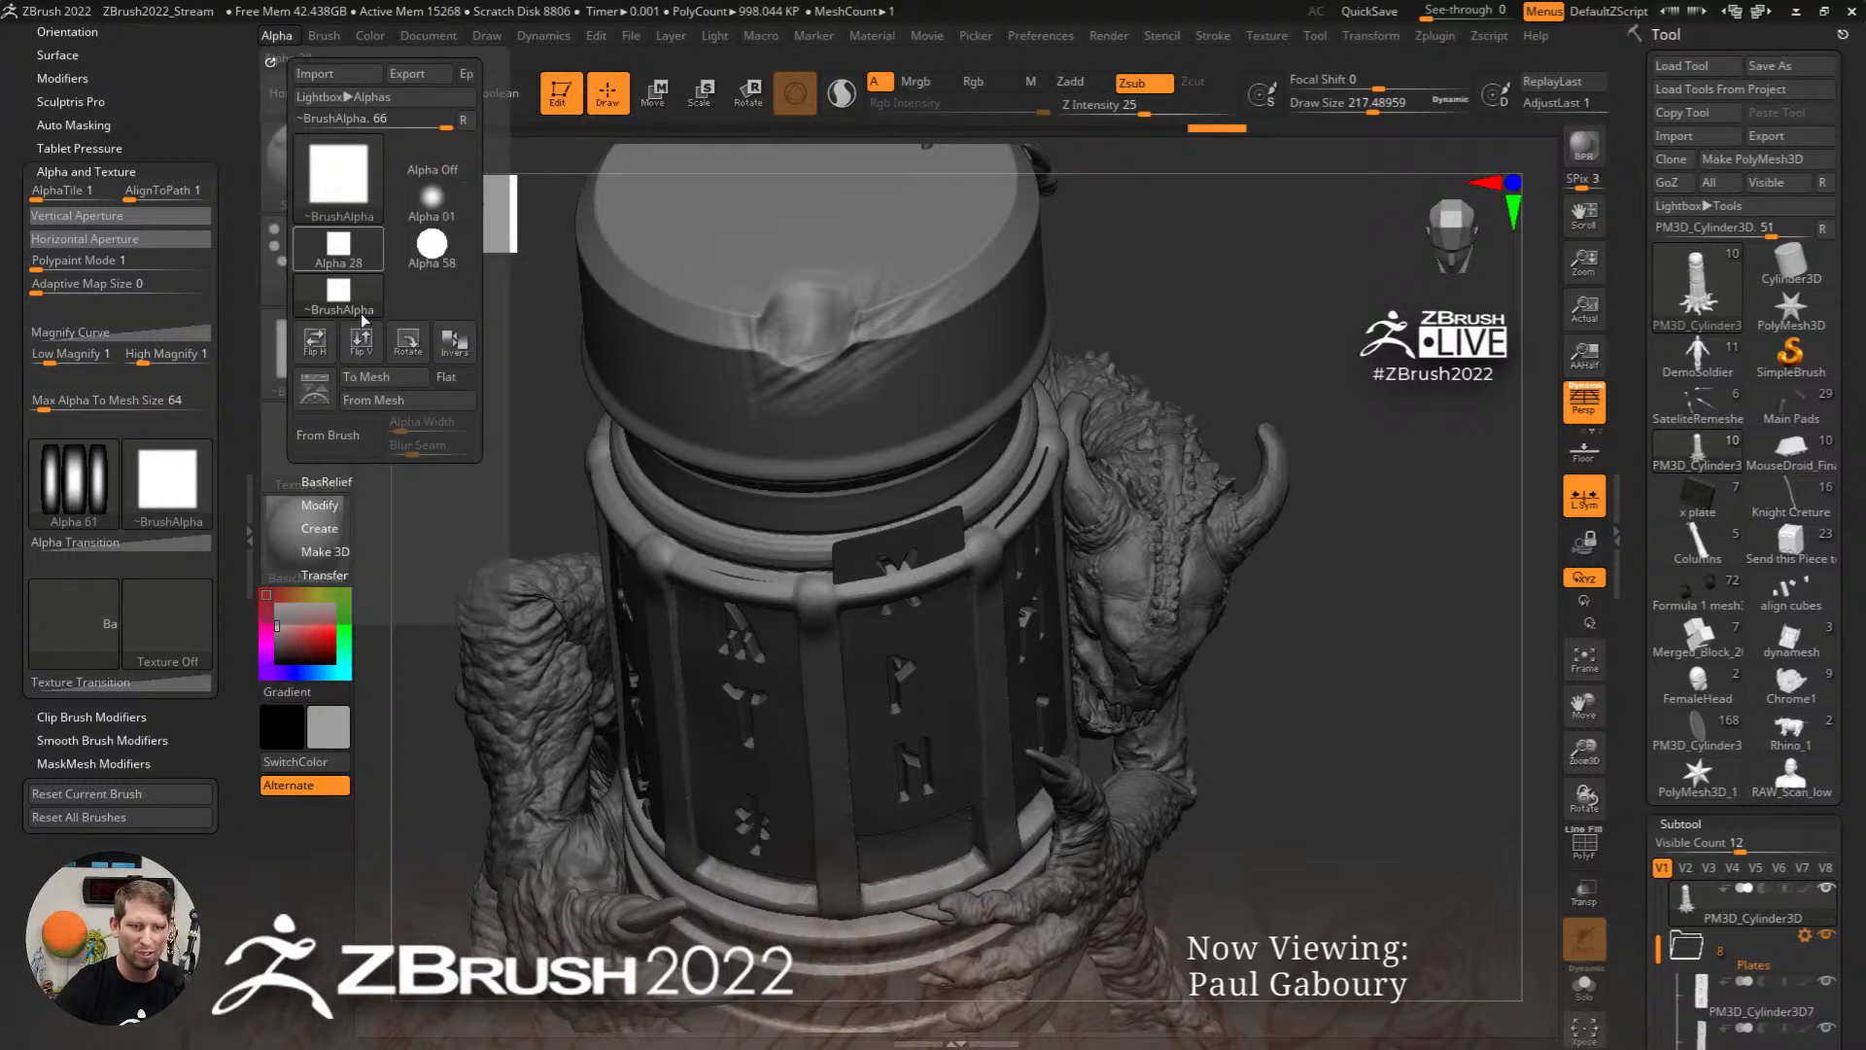
pyautogui.click(319, 506)
pyautogui.moveTo(393, 531)
pyautogui.mouseDown()
pyautogui.moveTo(464, 533)
pyautogui.moveTo(340, 549)
pyautogui.mouseUp()
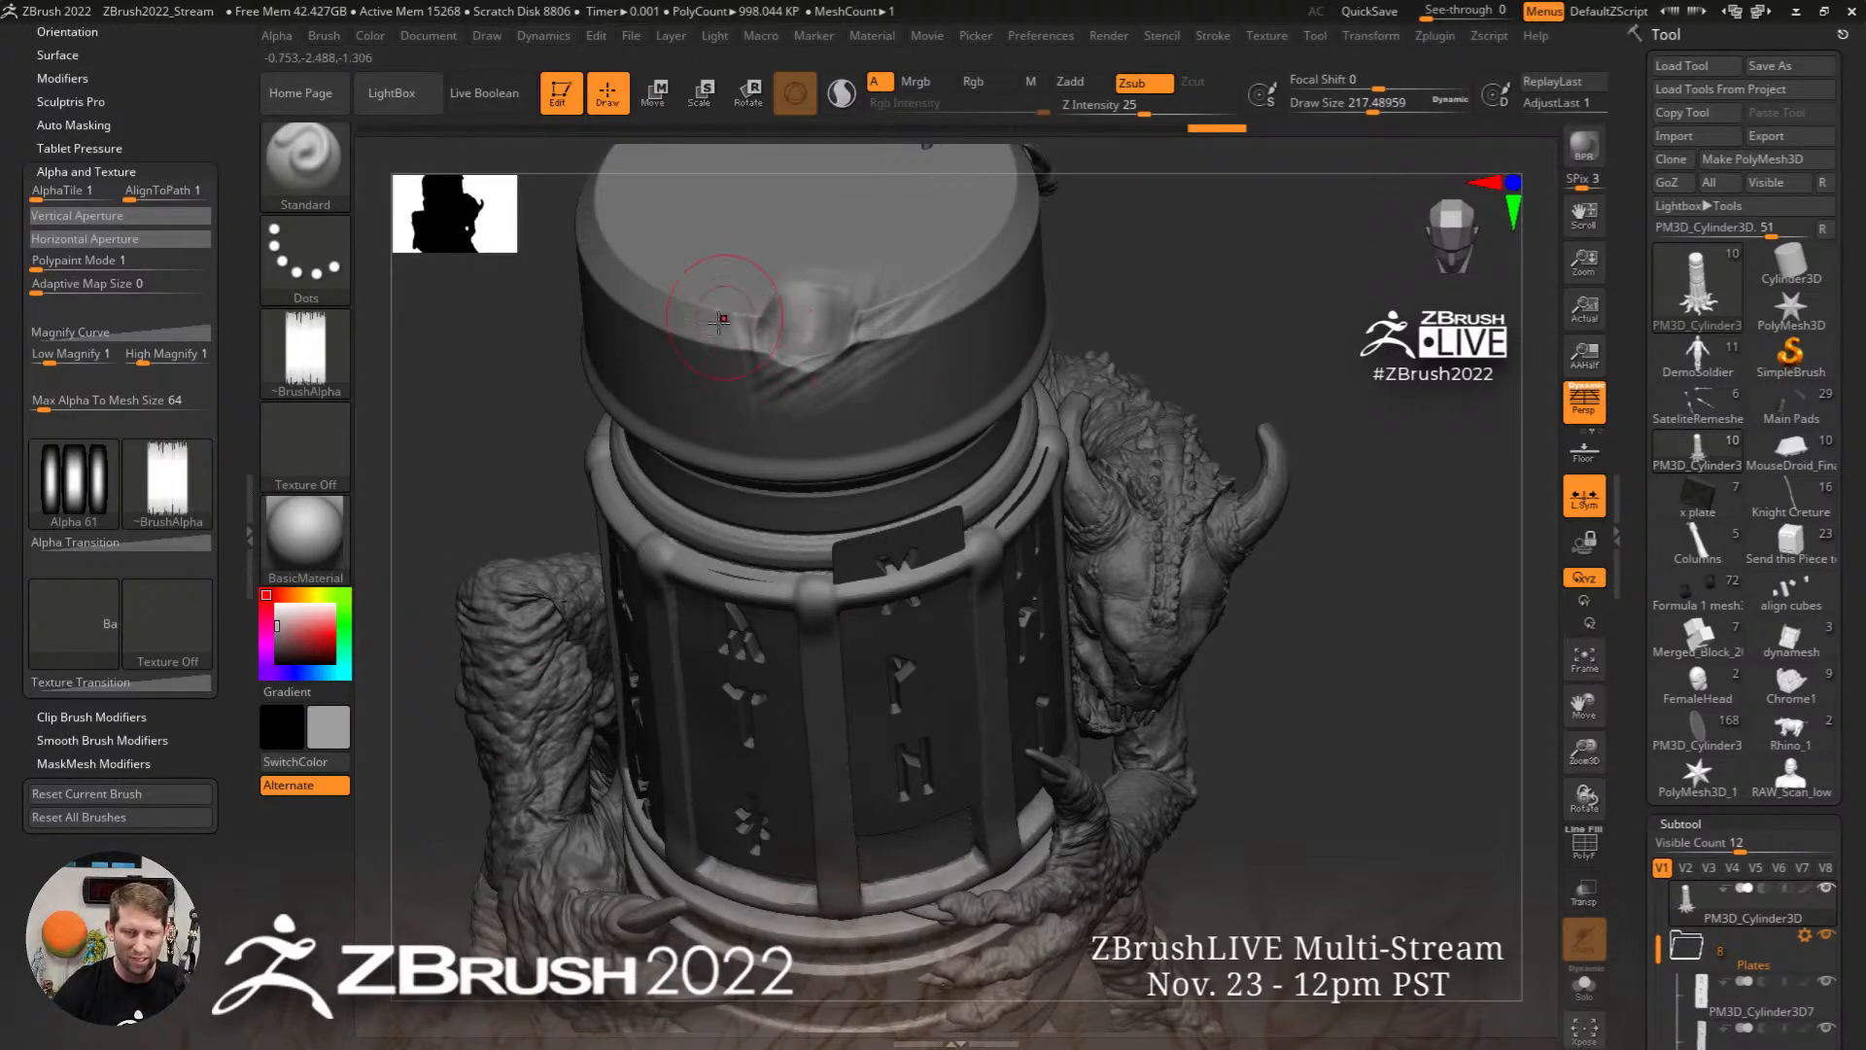
# Step: Carve a row of diagonal chipped strokes over the capital's bevelled rim and onto its flat top
pyautogui.moveTo(722, 319); pyautogui.dragTo(728, 321)
pyautogui.moveTo(734, 320)
pyautogui.keyDown('alt'); pyautogui.mouseDown(button='right')
pyautogui.moveTo(838, 416)
pyautogui.moveTo(890, 423)
pyautogui.moveTo(715, 425)
pyautogui.mouseUp(button='right'); pyautogui.keyUp('alt')
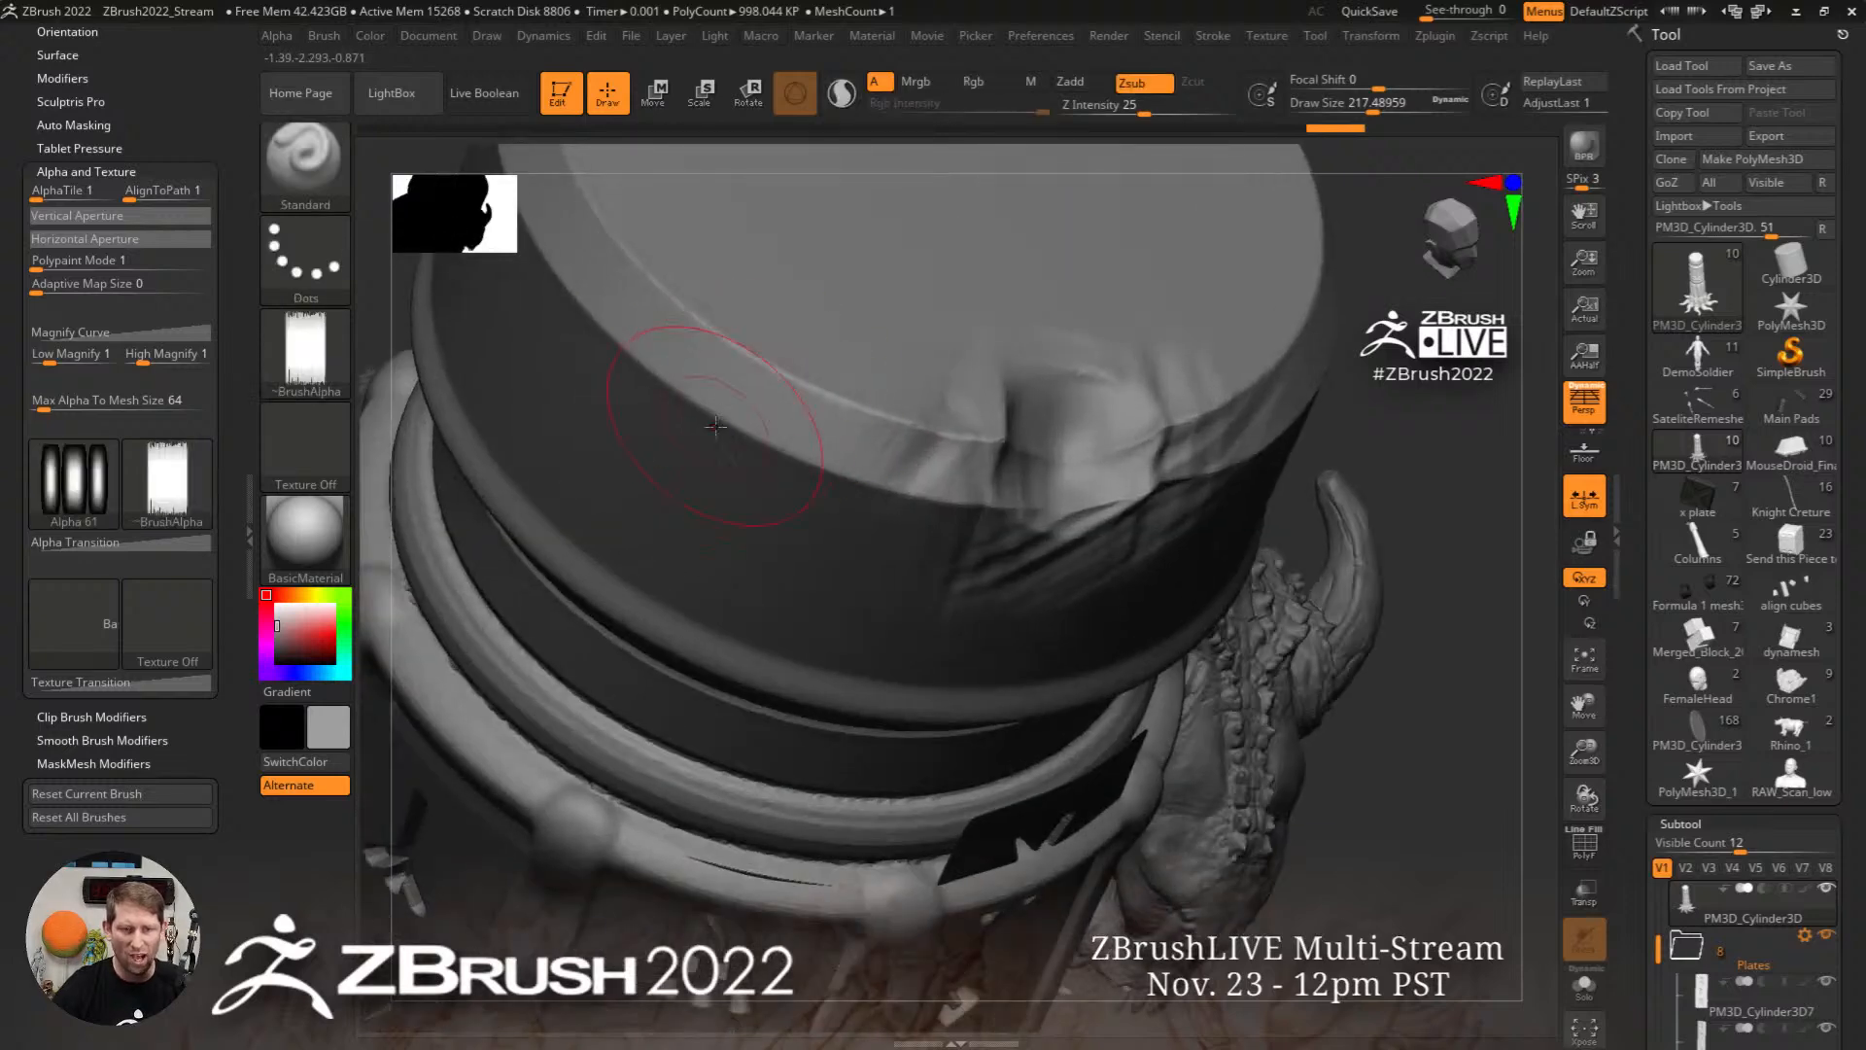
pyautogui.moveTo(719, 423)
pyautogui.mouseDown()
pyautogui.moveTo(818, 350)
pyautogui.moveTo(819, 313)
pyautogui.mouseUp()
pyautogui.moveTo(806, 457)
pyautogui.mouseDown()
pyautogui.moveTo(853, 396)
pyautogui.moveTo(919, 359)
pyautogui.moveTo(882, 330)
pyautogui.mouseUp()
pyautogui.moveTo(789, 466); pyautogui.dragTo(865, 364)
pyautogui.moveTo(721, 423); pyautogui.dragTo(775, 329)
pyautogui.moveTo(670, 408); pyautogui.dragTo(749, 320)
pyautogui.moveTo(622, 374)
pyautogui.mouseDown()
pyautogui.moveTo(704, 250)
pyautogui.moveTo(719, 291)
pyautogui.mouseUp()
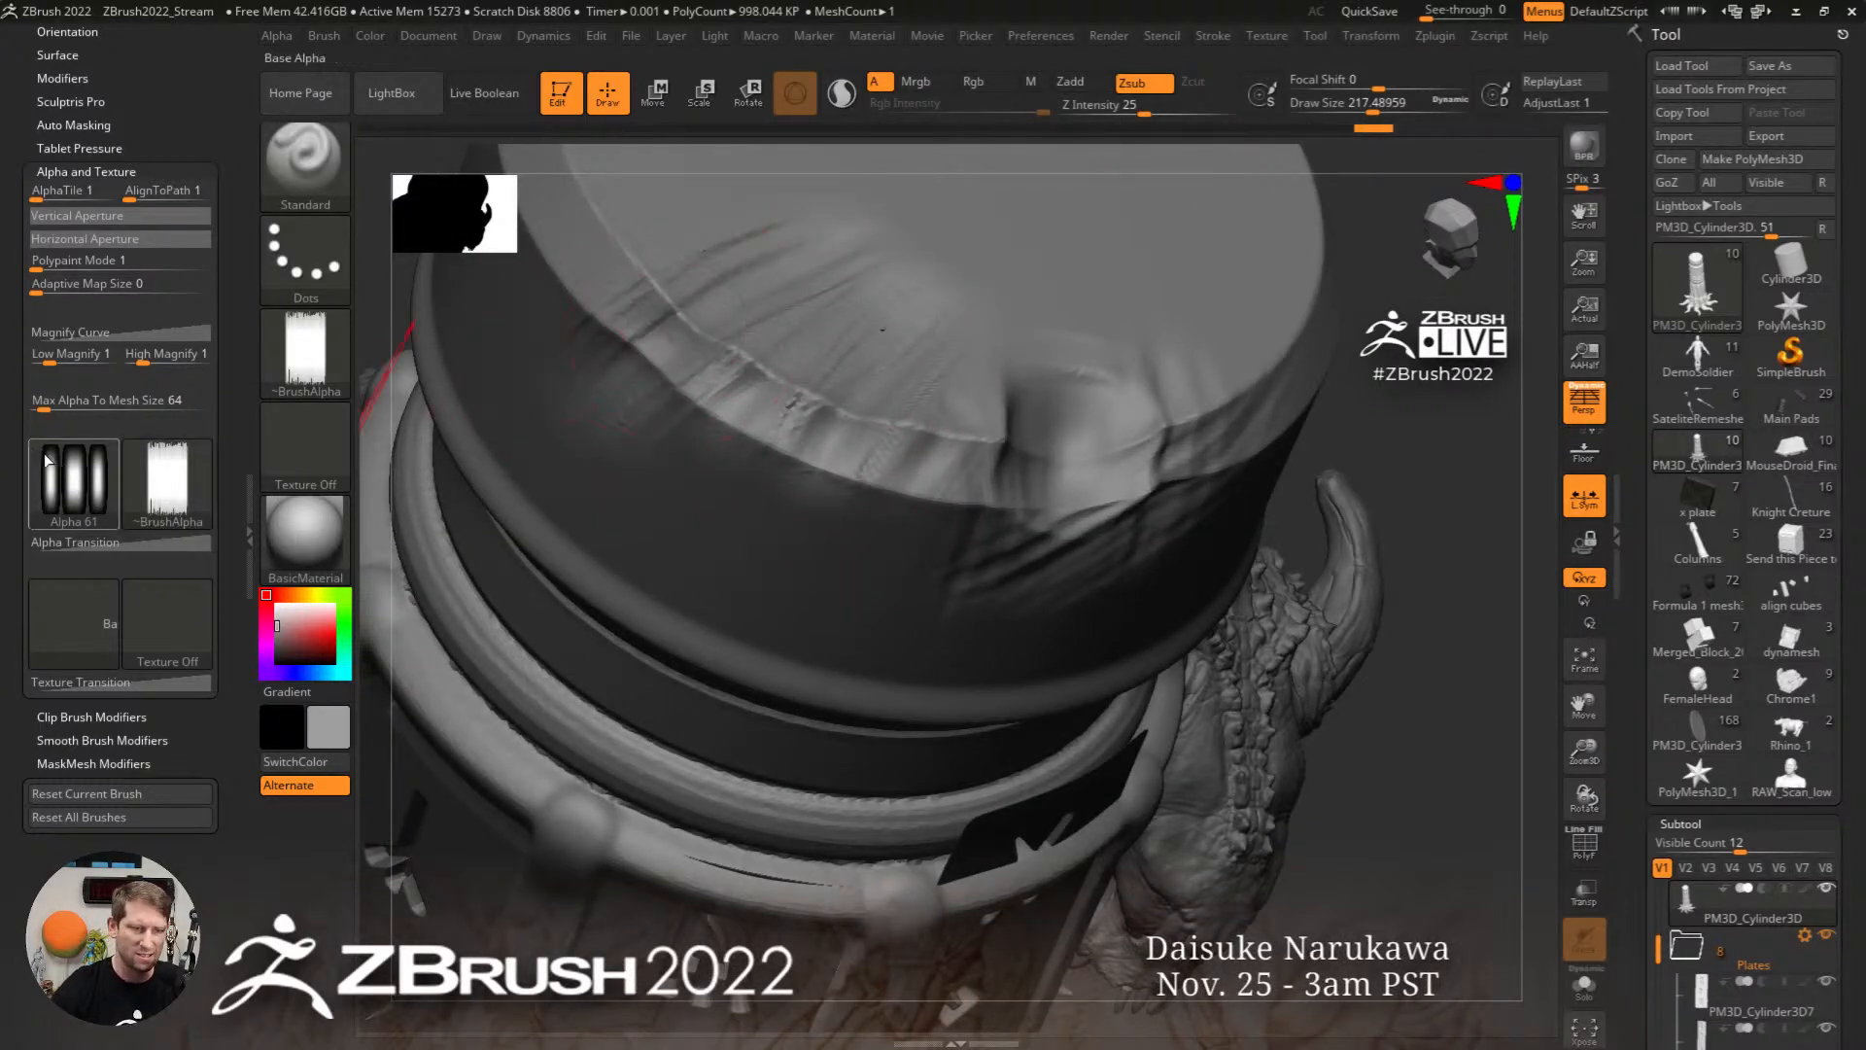
# Step: Carve long overlapping Zsub grooves along the capital's side band to give it a rough, rocky surface
pyautogui.moveTo(1098, 452)
pyautogui.mouseDown(button='right')
pyautogui.moveTo(1002, 521)
pyautogui.moveTo(891, 499)
pyautogui.mouseUp(button='right')
pyautogui.moveTo(899, 540); pyautogui.dragTo(1113, 459)
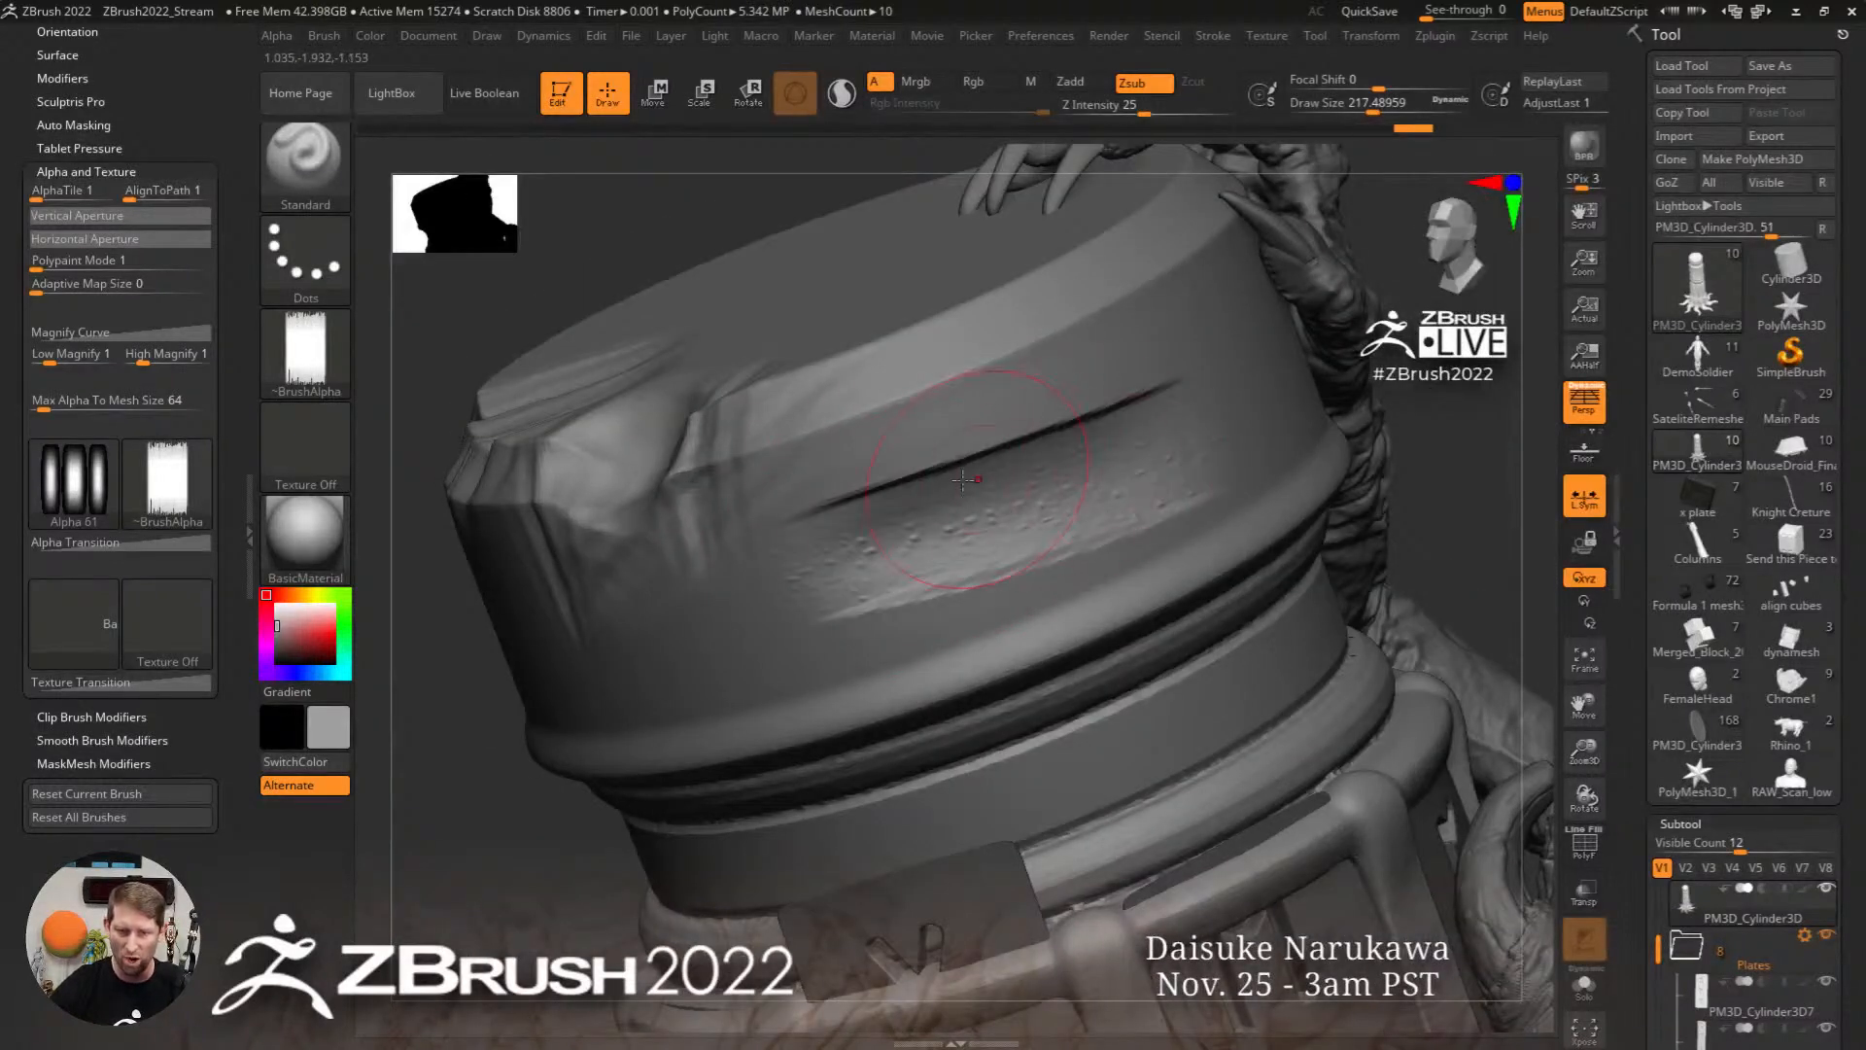
pyautogui.moveTo(894, 488)
pyautogui.mouseDown()
pyautogui.moveTo(1057, 447)
pyautogui.moveTo(1064, 428)
pyautogui.mouseUp()
pyautogui.moveTo(855, 573); pyautogui.dragTo(1079, 515)
pyautogui.moveTo(777, 588); pyautogui.dragTo(1147, 524)
pyautogui.moveTo(782, 598); pyautogui.dragTo(1118, 491)
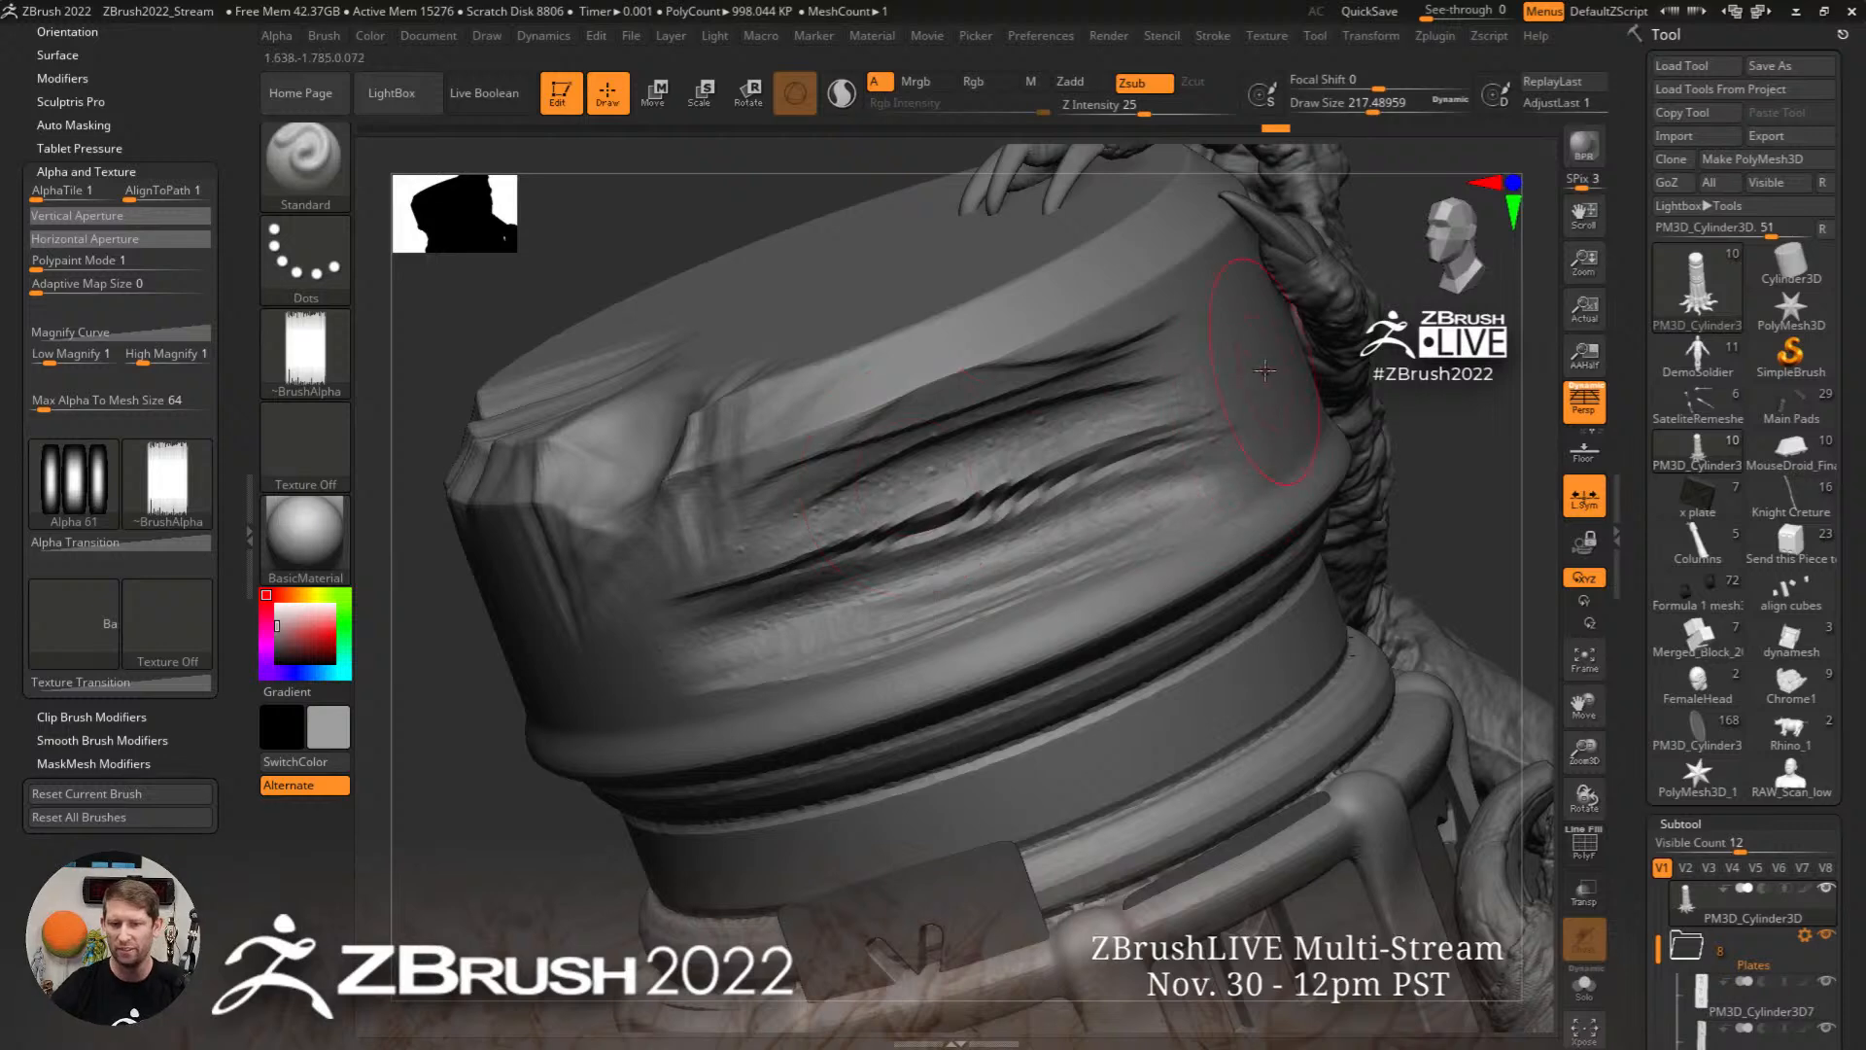
pyautogui.moveTo(1265, 370)
pyautogui.mouseDown()
pyautogui.moveTo(1049, 389)
pyautogui.moveTo(972, 384)
pyautogui.moveTo(958, 361)
pyautogui.moveTo(777, 466)
pyautogui.moveTo(816, 398)
pyautogui.mouseUp()
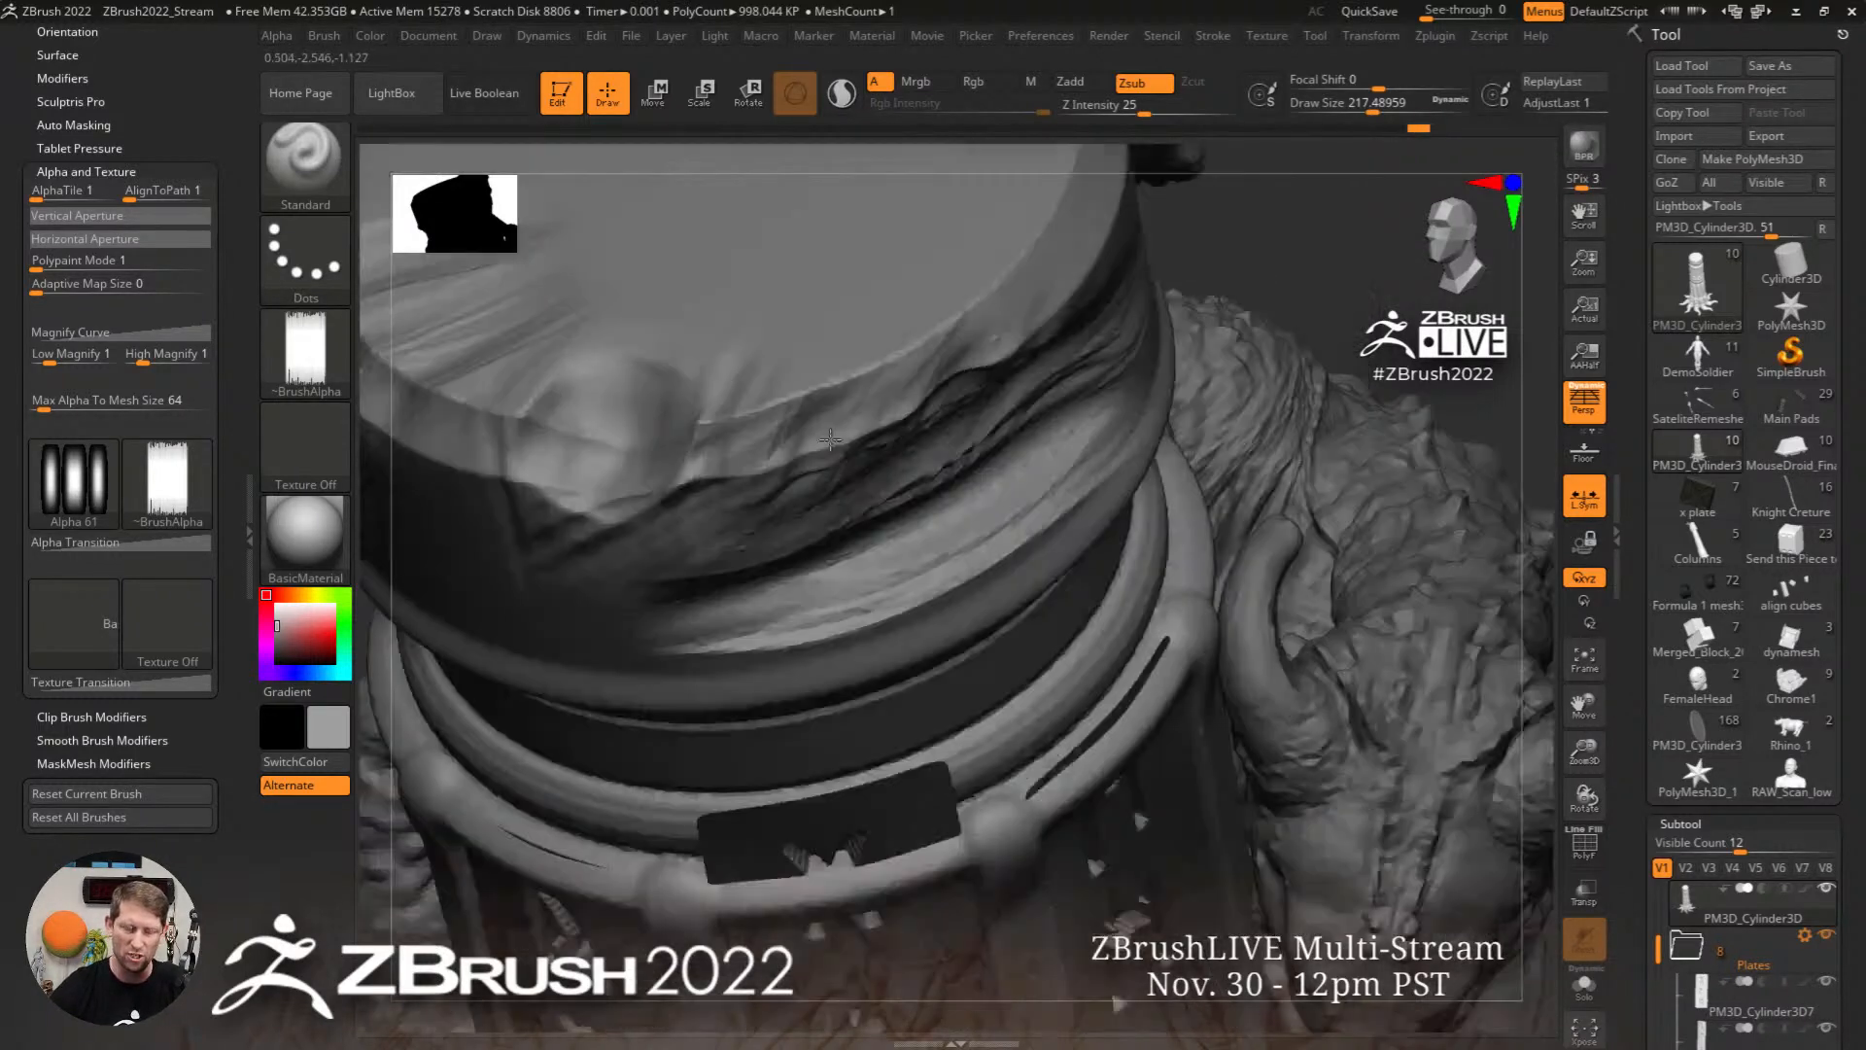
# Step: Carve one more Zsub groove from the capital's rough side band up onto its bevelled rim
pyautogui.moveTo(830, 440)
pyautogui.mouseDown()
pyautogui.moveTo(797, 379)
pyautogui.moveTo(836, 379)
pyautogui.mouseUp()
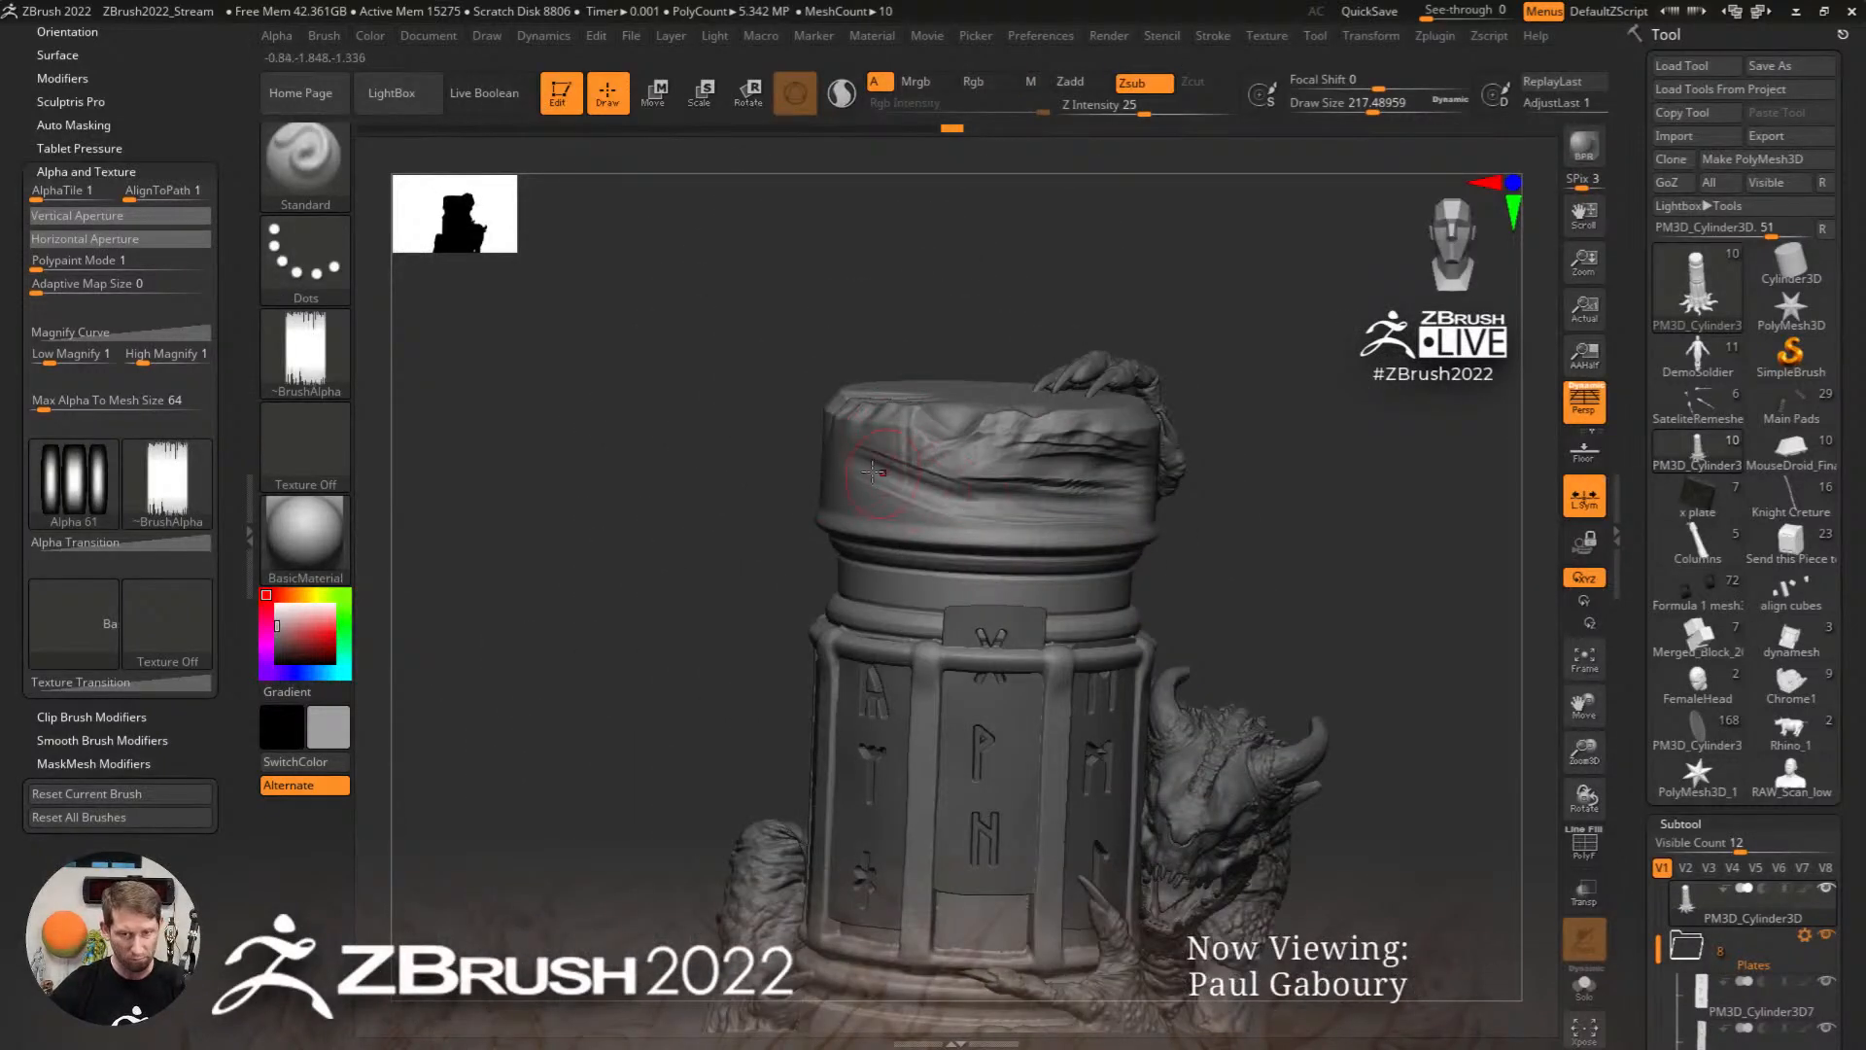
pyautogui.moveTo(1355, 489); pyautogui.dragTo(1383, 529)
pyautogui.keyDown('ctrl'); pyautogui.moveTo(1383, 529); pyautogui.dragTo(1254, 495, button='right'); pyautogui.keyUp('ctrl')
pyautogui.moveTo(1253, 495)
pyautogui.mouseDown()
pyautogui.moveTo(1374, 493)
pyautogui.moveTo(1154, 508)
pyautogui.moveTo(1285, 471)
pyautogui.moveTo(1396, 529)
pyautogui.moveTo(1341, 492)
pyautogui.moveTo(1387, 588)
pyautogui.mouseUp()
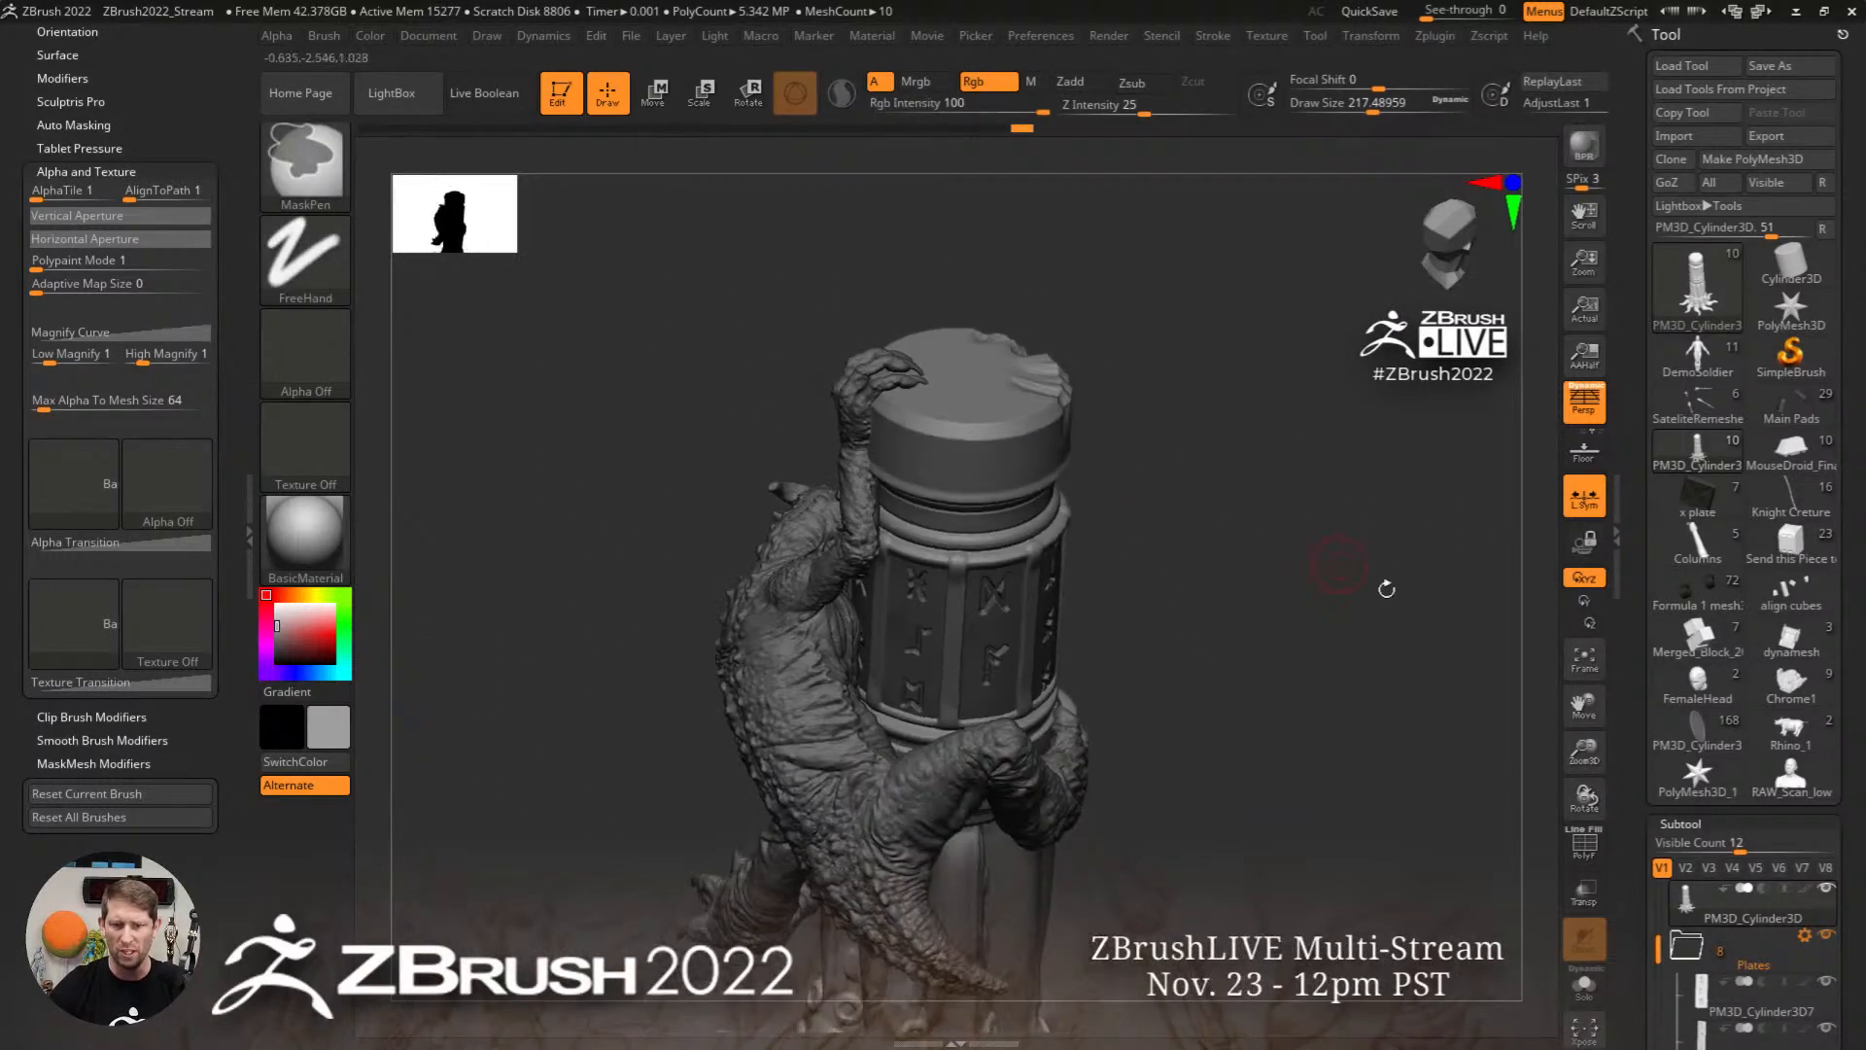
# Step: Enable Thick Skin for the column's capital
pyautogui.moveTo(1812, 820)
pyautogui.mouseDown()
pyautogui.moveTo(1844, 650)
pyautogui.moveTo(1789, 497)
pyautogui.mouseUp()
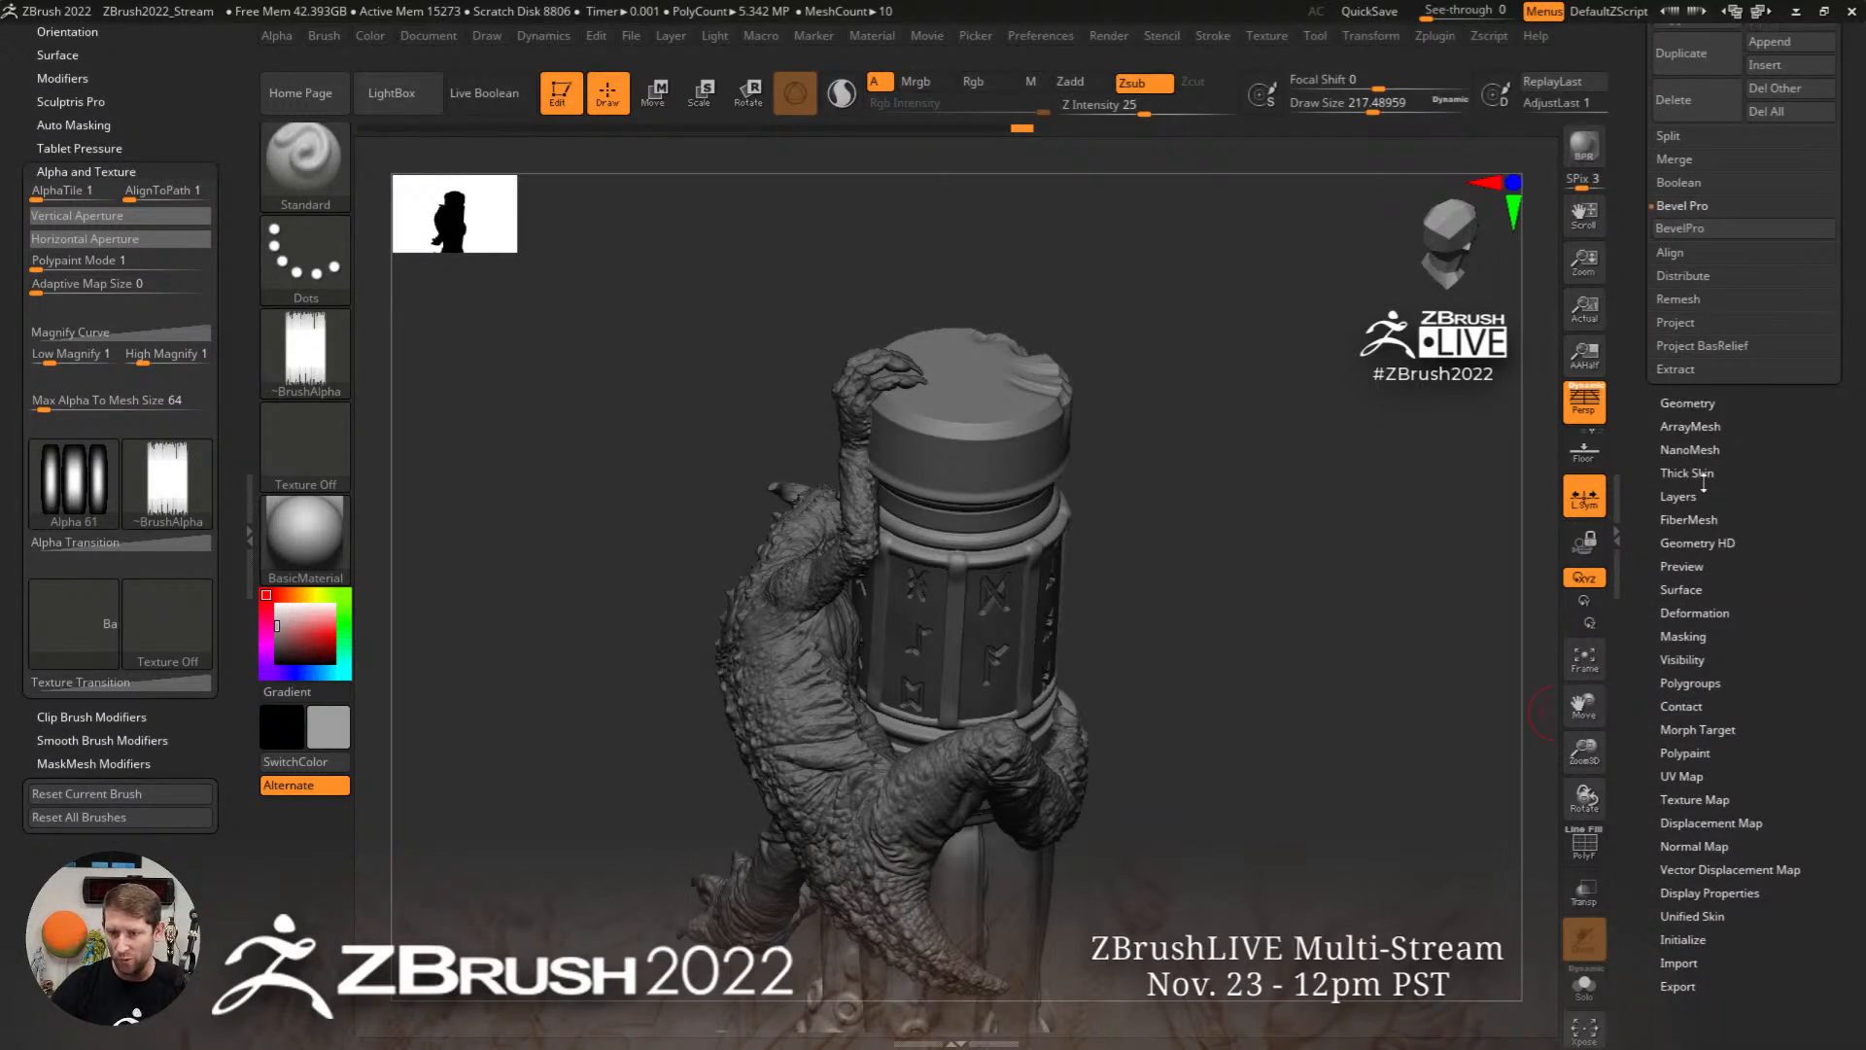
pyautogui.click(1701, 477)
pyautogui.moveTo(1821, 368); pyautogui.dragTo(1805, 651)
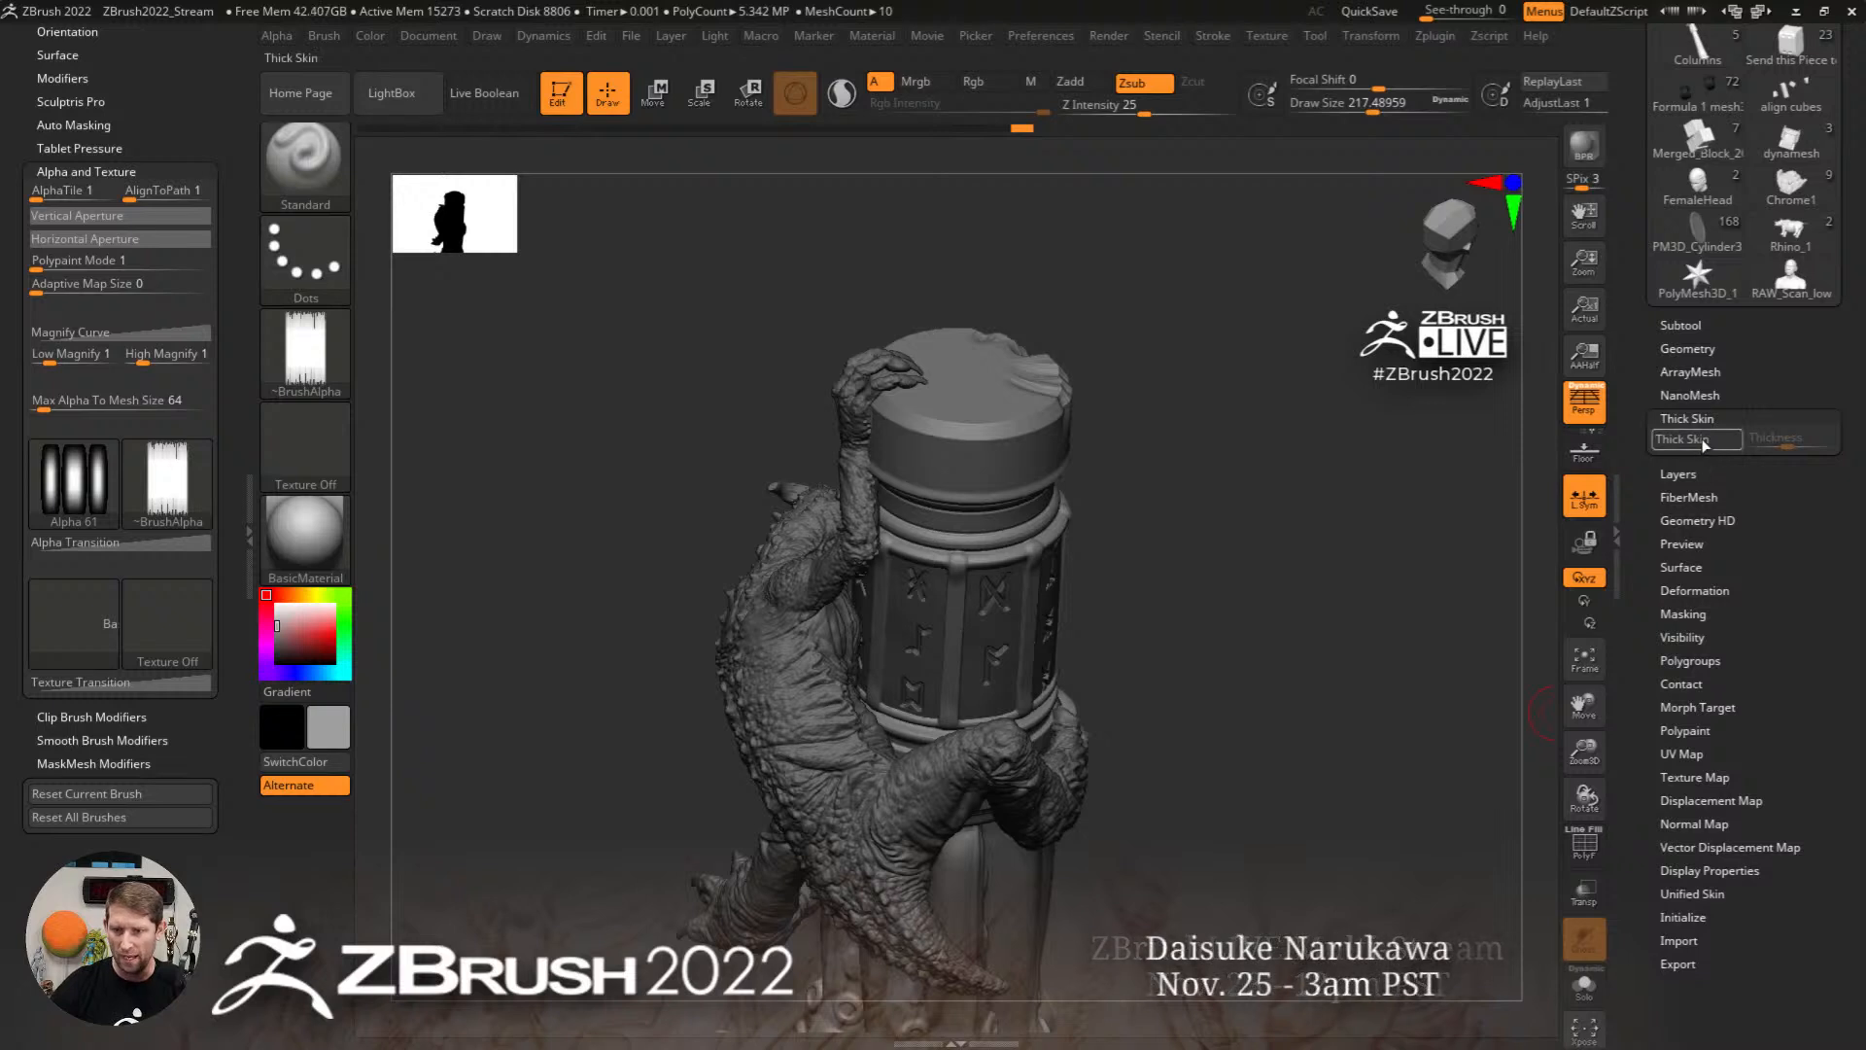
pyautogui.click(1702, 444)
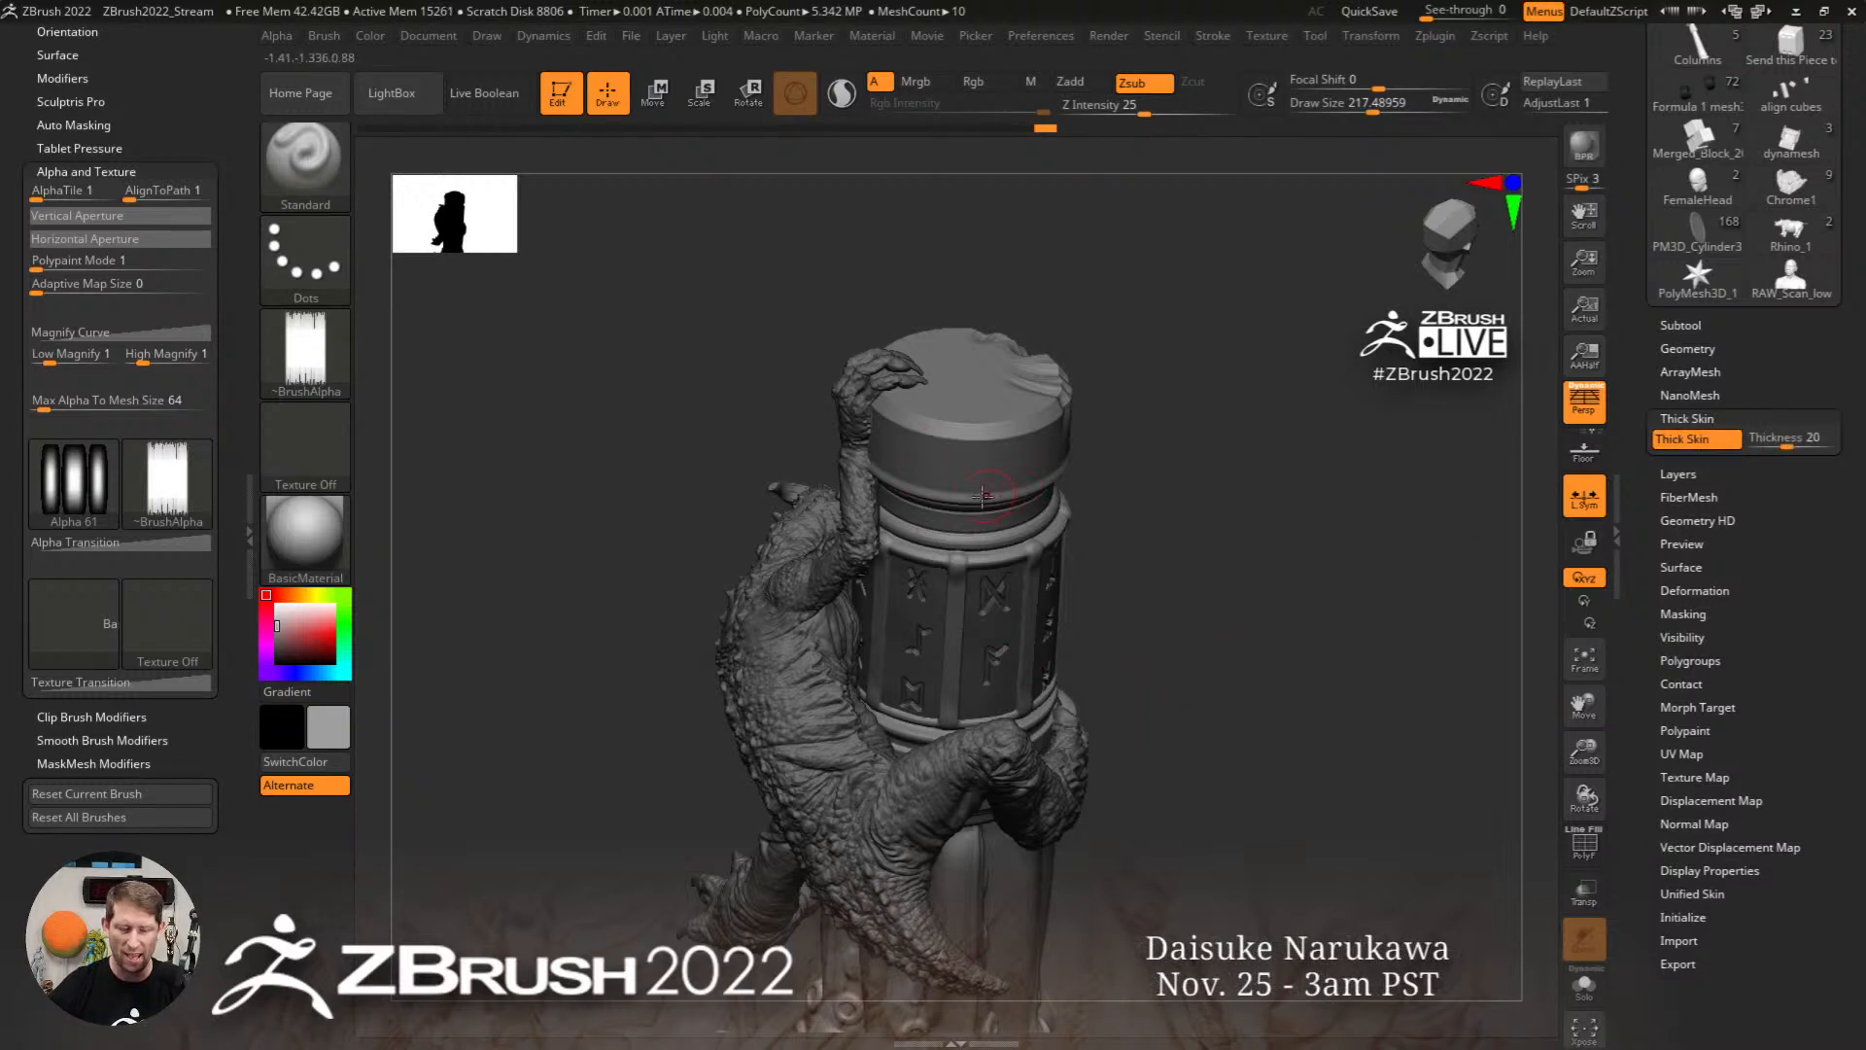
# Step: Switch to the ClayRakeBuildup brush and carve Zsub rake strokes across a clean stretch of the capital's bevelled rim
pyautogui.click(336, 38)
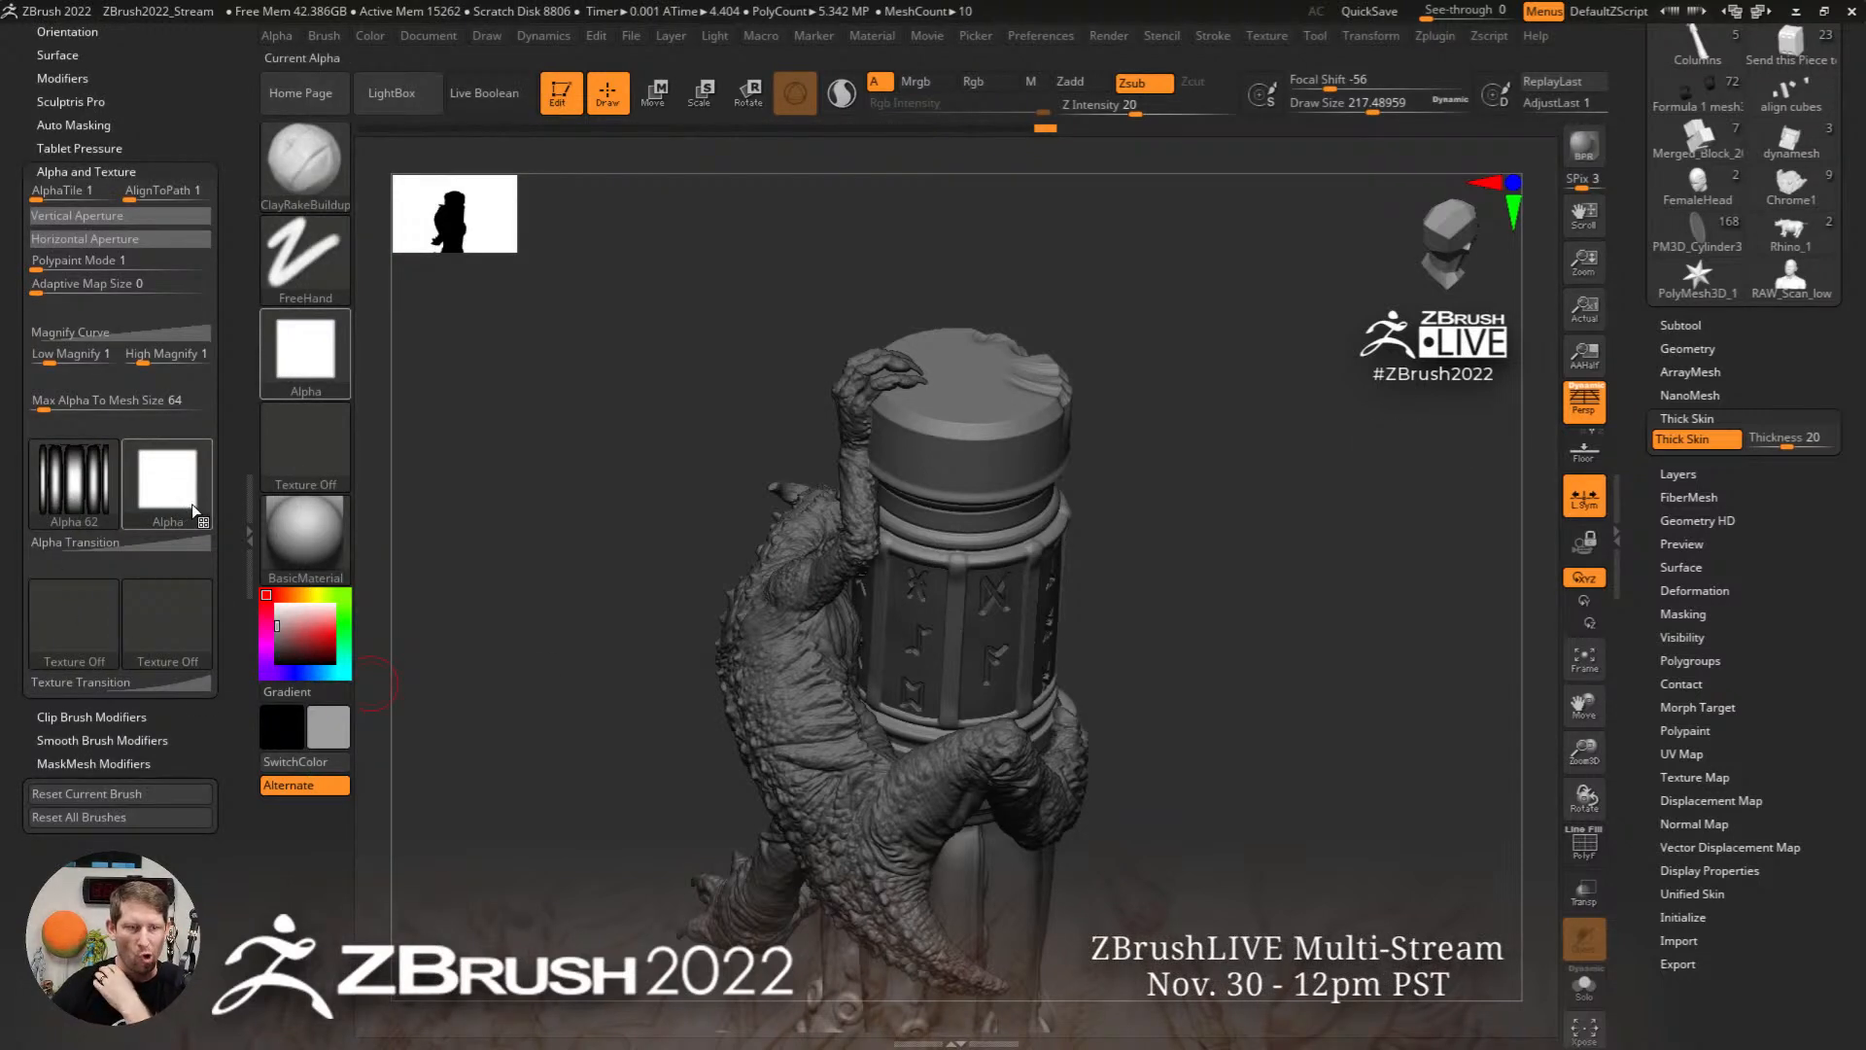
pyautogui.moveTo(195, 505)
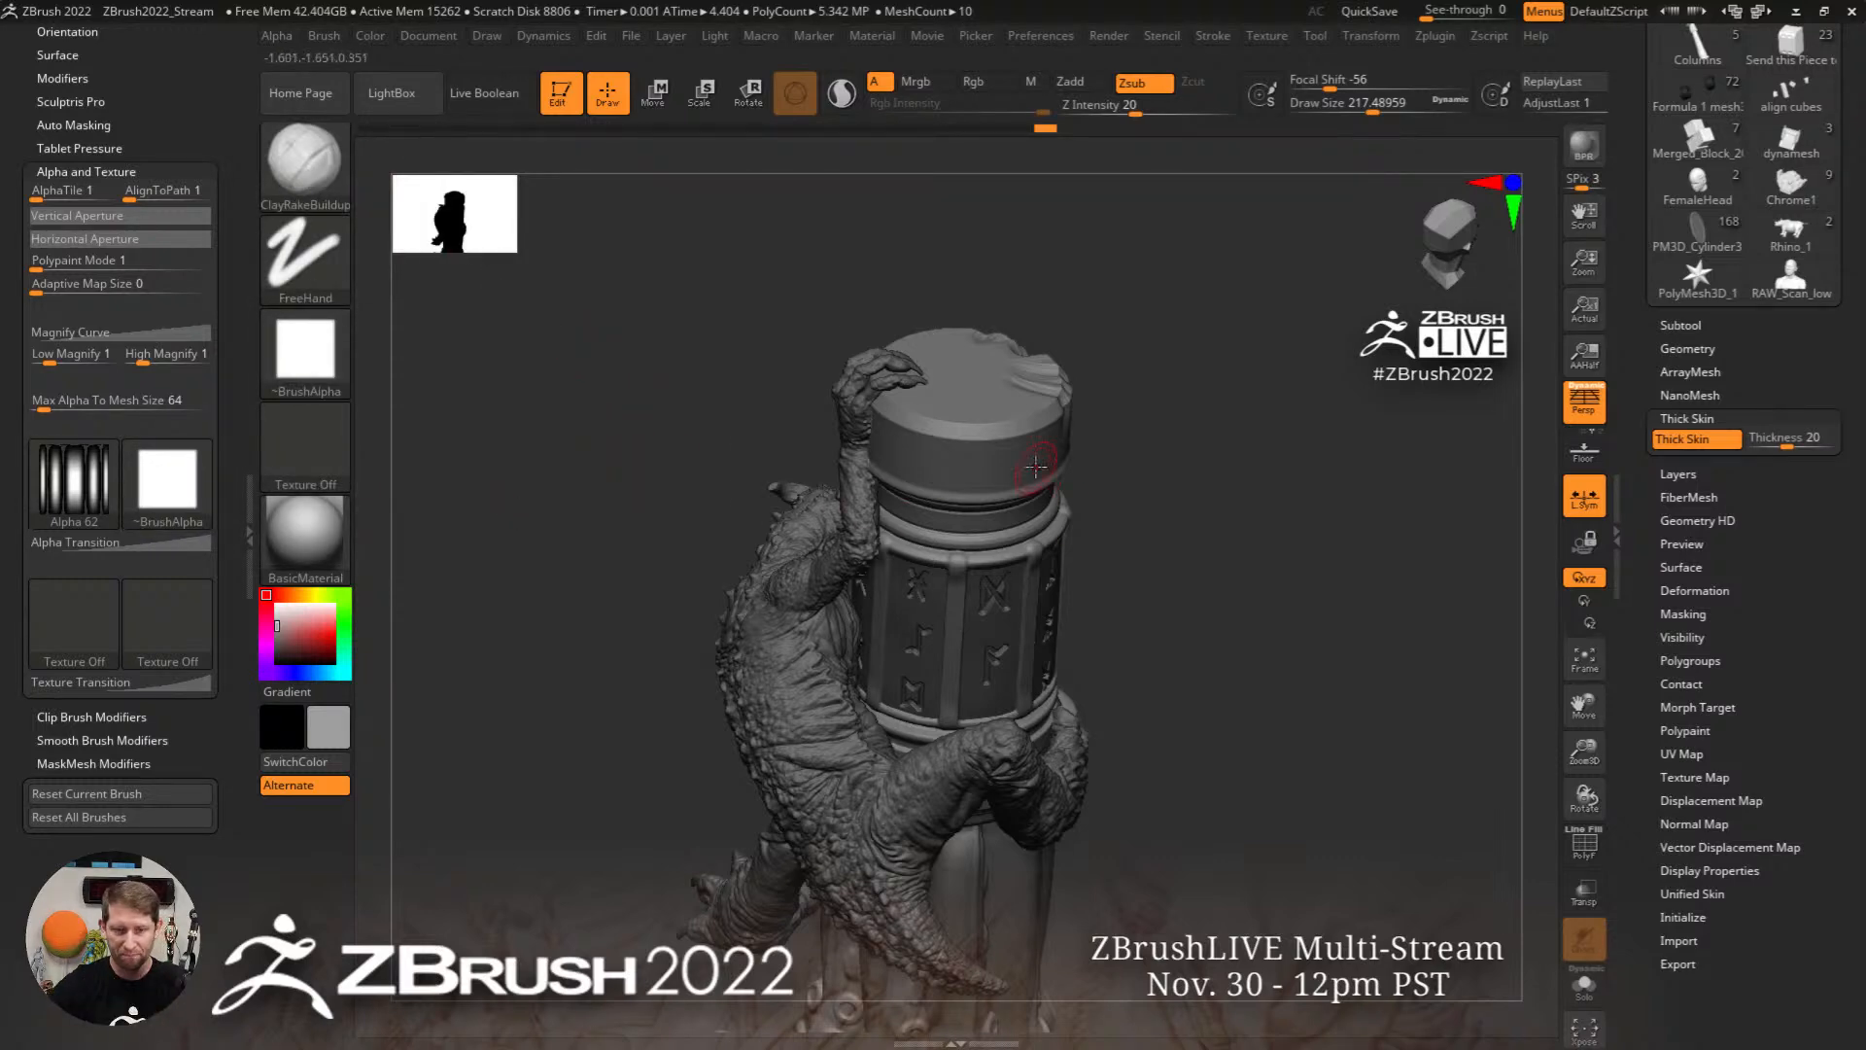
pyautogui.keyDown('ctrl'); pyautogui.moveTo(954, 437); pyautogui.dragTo(958, 540, button='right'); pyautogui.keyUp('ctrl')
pyautogui.moveTo(935, 436); pyautogui.dragTo(999, 361)
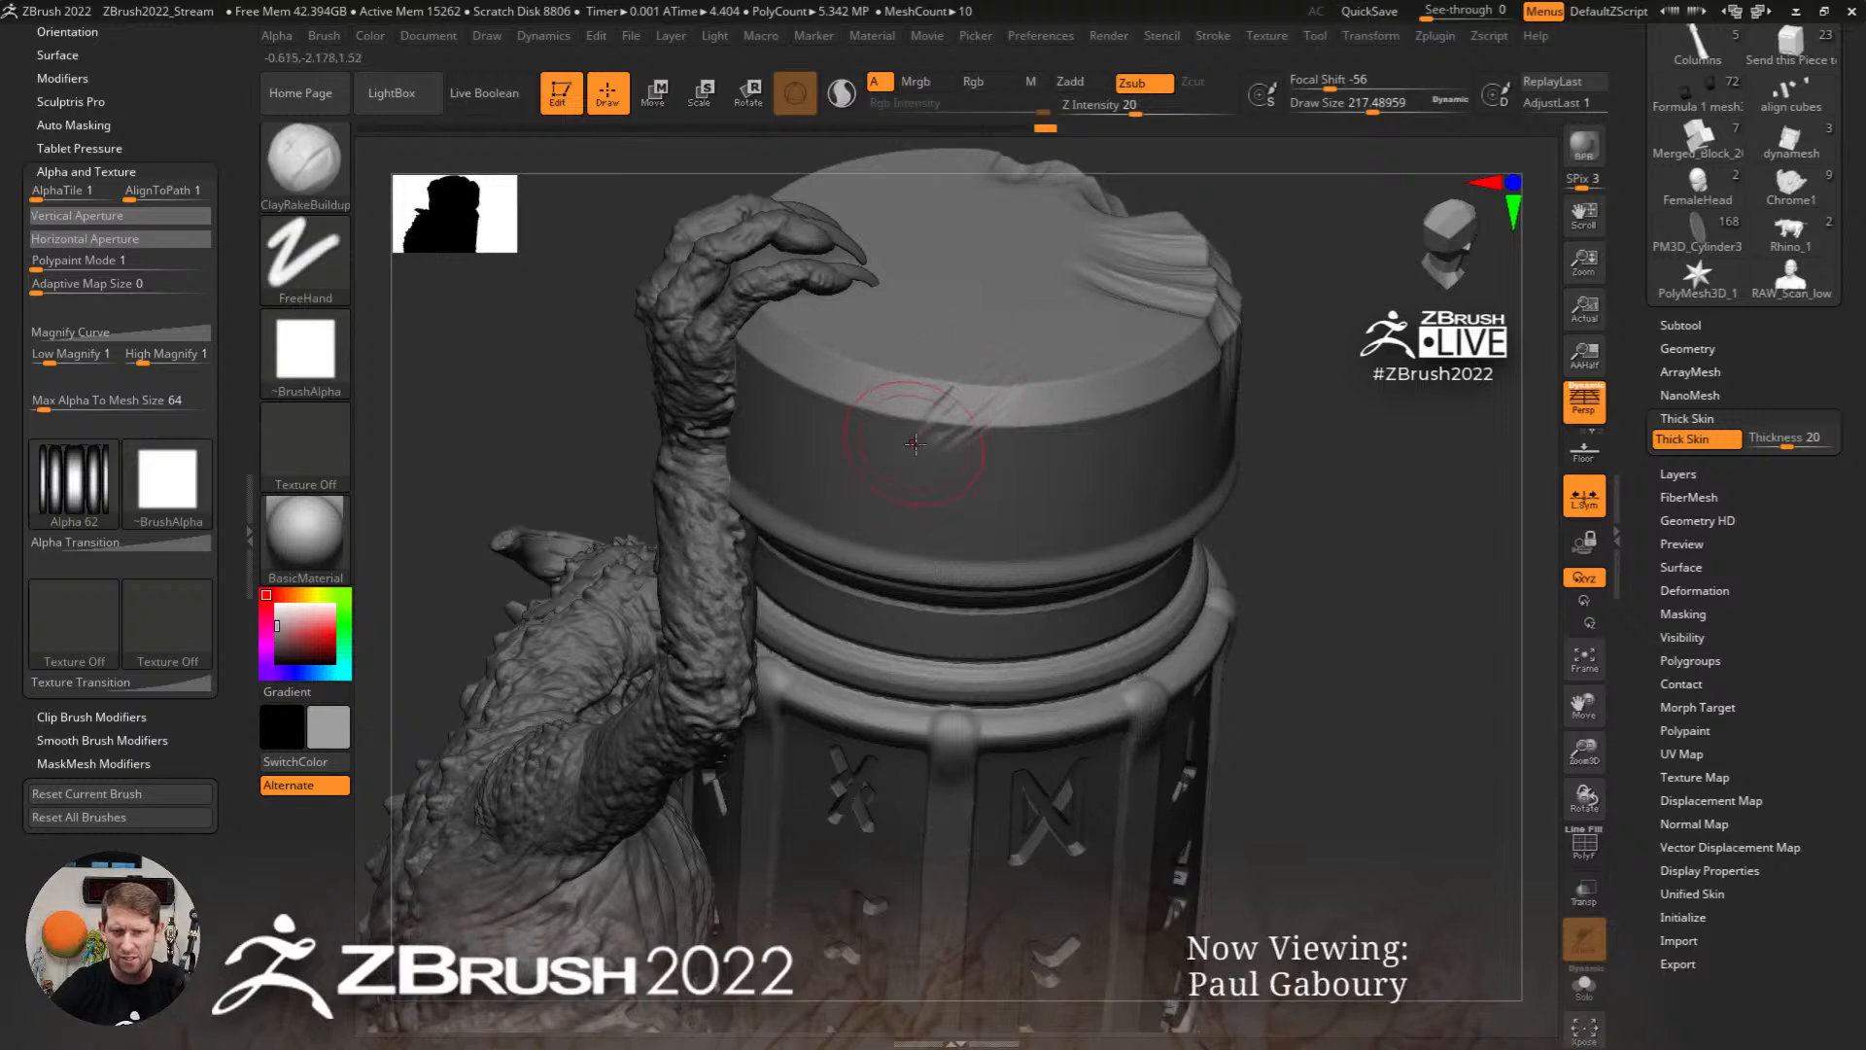
pyautogui.moveTo(914, 444); pyautogui.dragTo(941, 376)
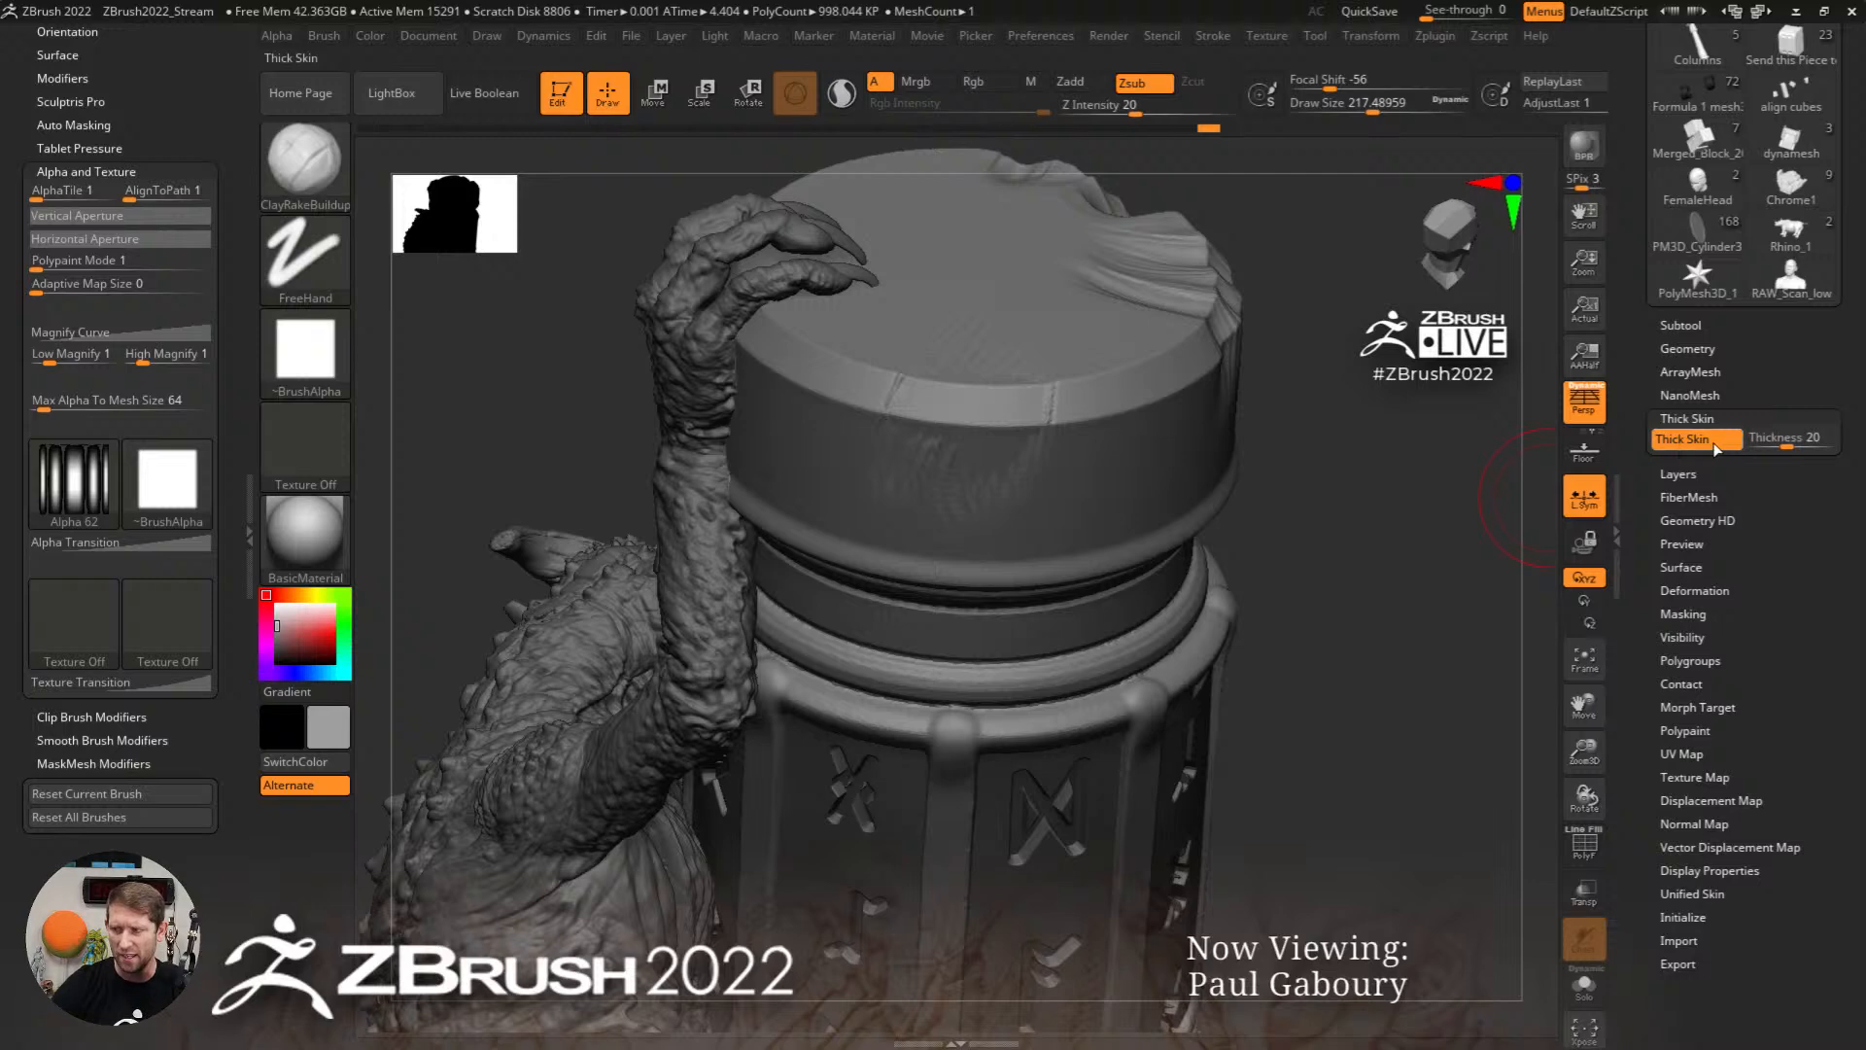
# Step: Carve overlapping rake strokes over the bevelled rim and side band to sink a broad, jagged-edged chipped patch
pyautogui.keyDown('ctrl'); pyautogui.moveTo(1020, 437); pyautogui.dragTo(962, 389, button='right'); pyautogui.keyUp('ctrl')
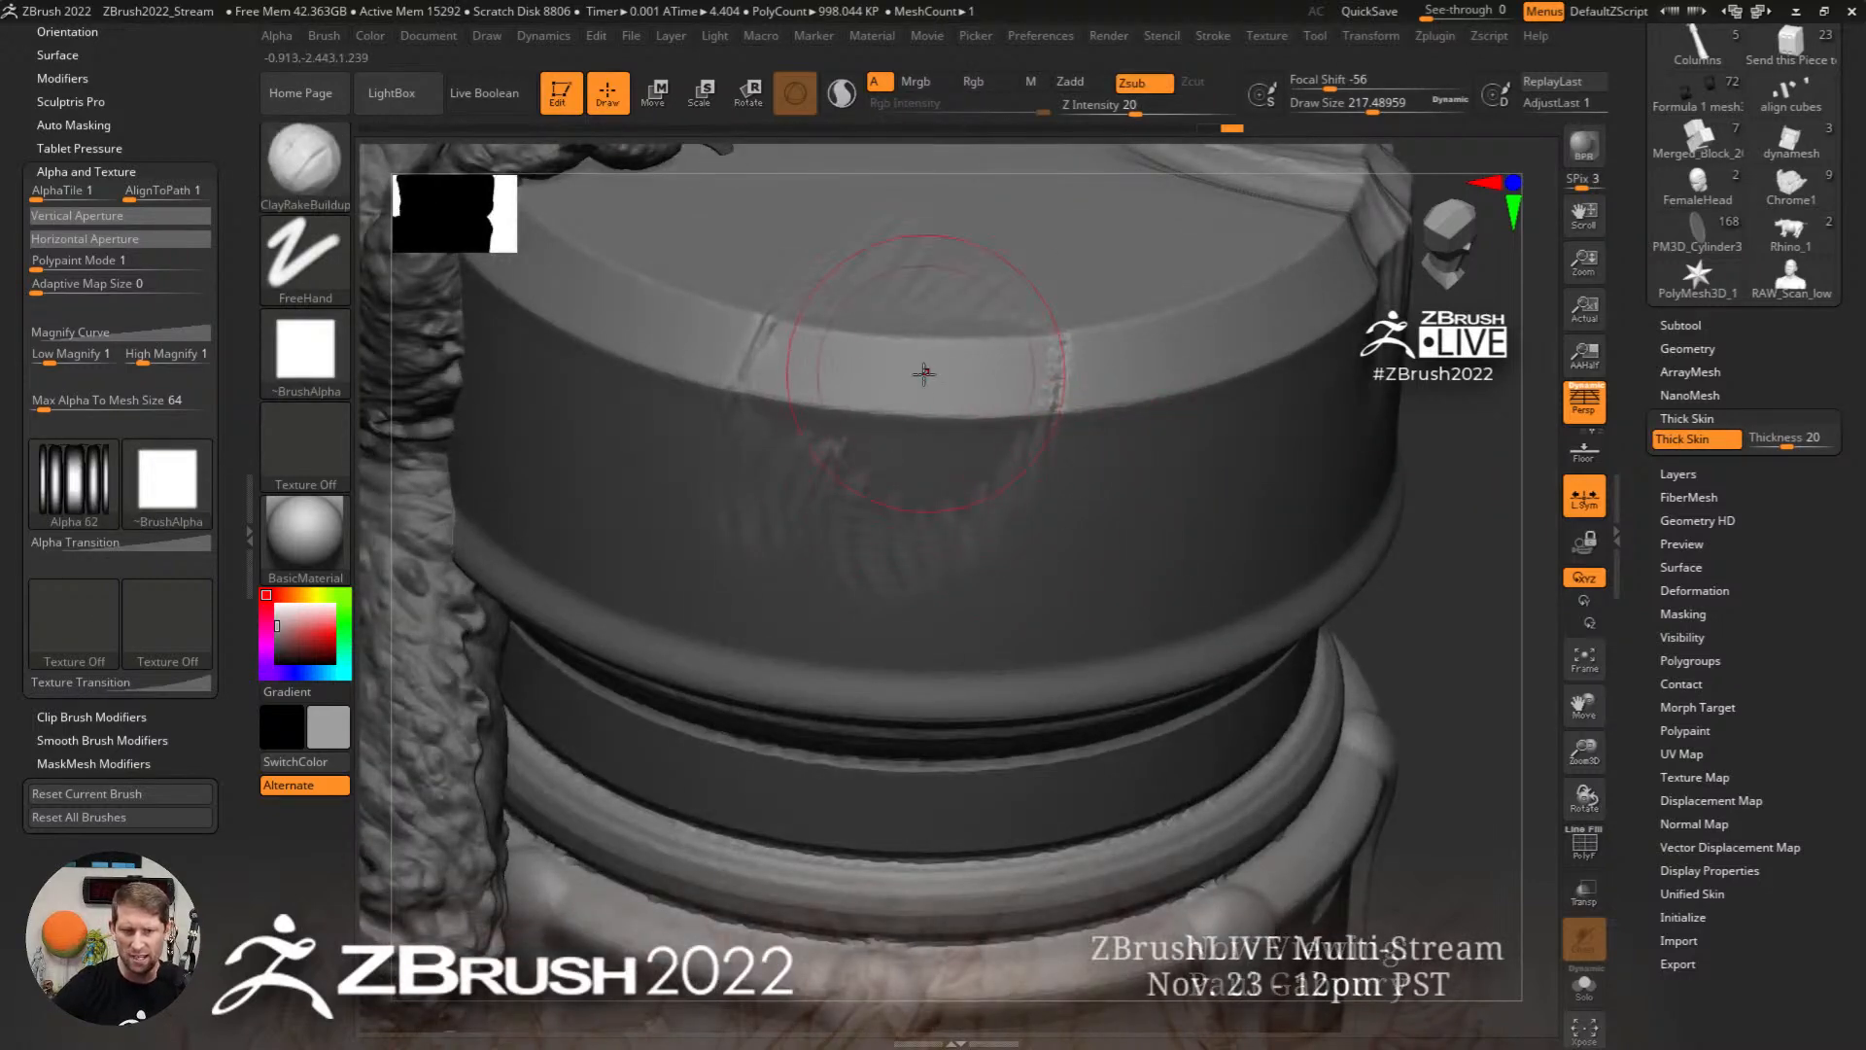
pyautogui.moveTo(923, 373); pyautogui.dragTo(848, 502)
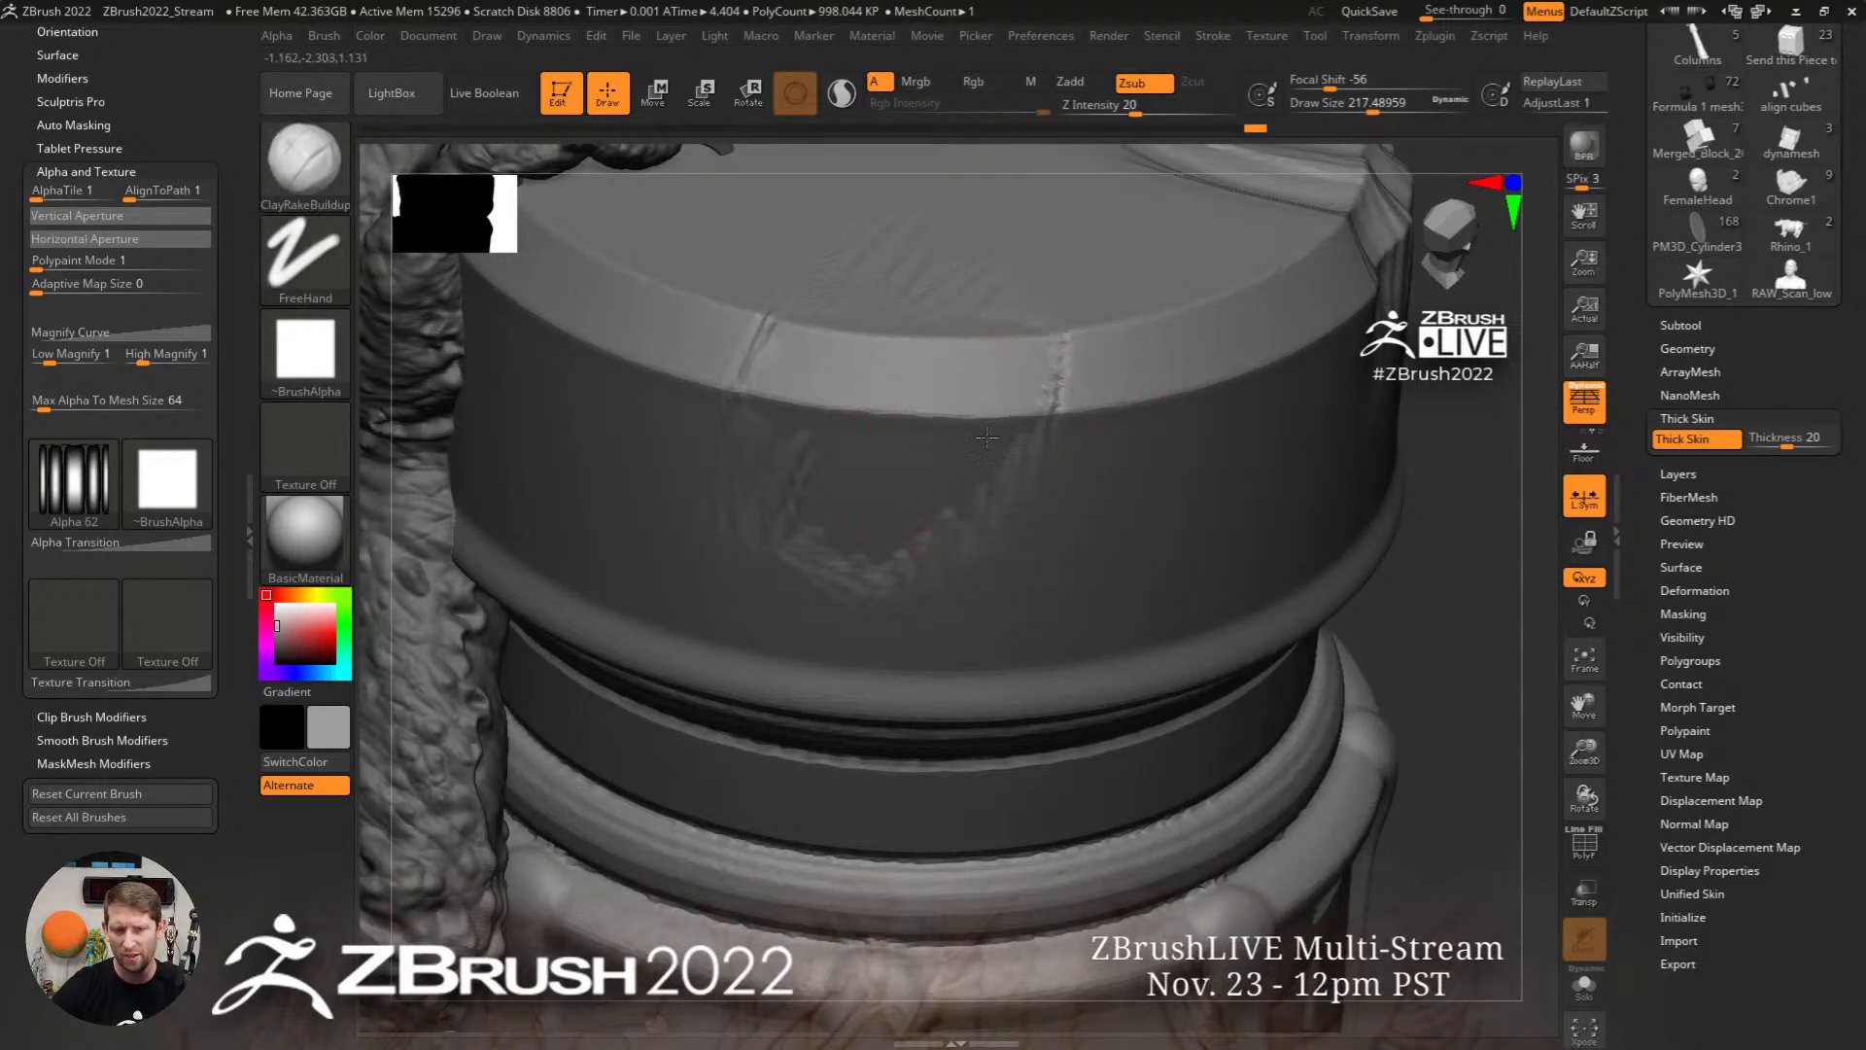
pyautogui.moveTo(986, 437)
pyautogui.mouseDown()
pyautogui.moveTo(1057, 433)
pyautogui.moveTo(1113, 476)
pyautogui.moveTo(1058, 553)
pyautogui.moveTo(1088, 506)
pyautogui.moveTo(797, 438)
pyautogui.moveTo(882, 387)
pyautogui.mouseUp()
pyautogui.moveTo(767, 321)
pyautogui.mouseDown()
pyautogui.moveTo(603, 384)
pyautogui.moveTo(661, 510)
pyautogui.moveTo(824, 471)
pyautogui.mouseUp()
pyautogui.moveTo(732, 414)
pyautogui.mouseDown()
pyautogui.moveTo(796, 481)
pyautogui.moveTo(700, 515)
pyautogui.moveTo(758, 593)
pyautogui.moveTo(923, 583)
pyautogui.moveTo(933, 437)
pyautogui.moveTo(1010, 408)
pyautogui.moveTo(1069, 583)
pyautogui.moveTo(1054, 409)
pyautogui.moveTo(1013, 416)
pyautogui.mouseUp()
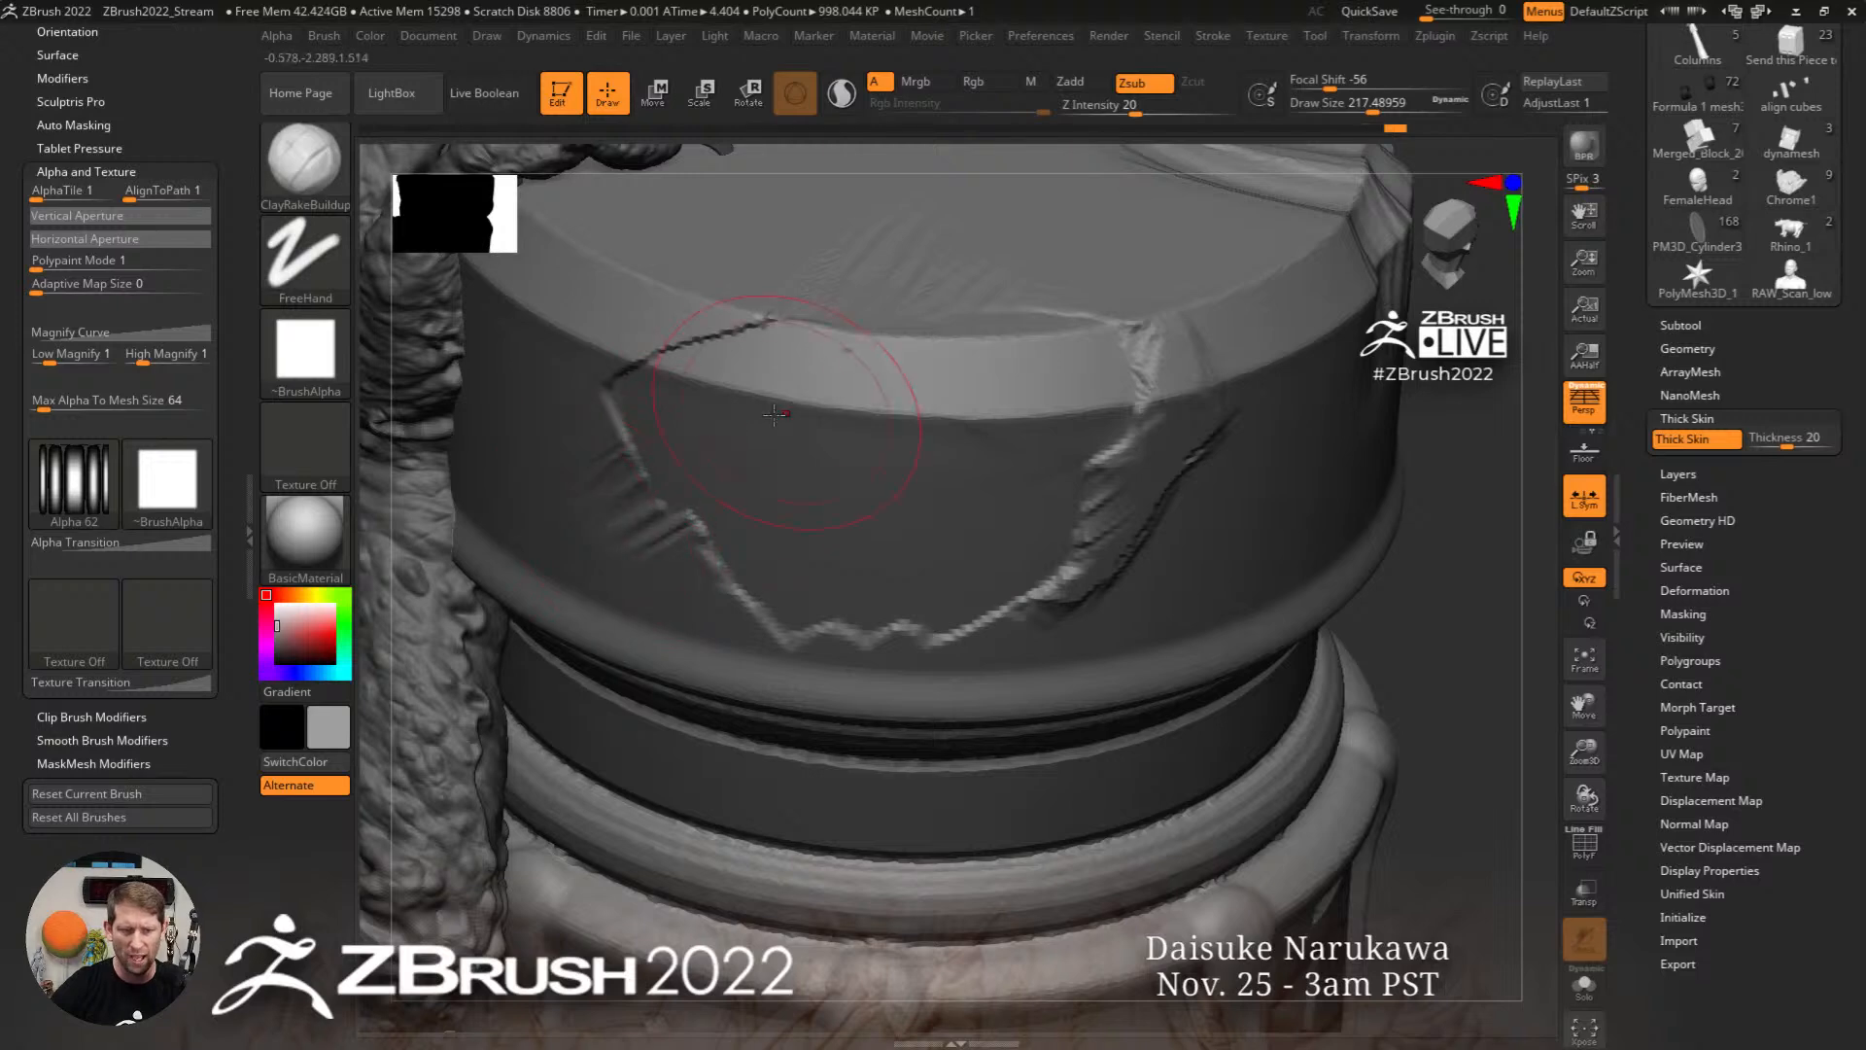
pyautogui.moveTo(566, 481)
pyautogui.keyDown('shift'); pyautogui.mouseDown()
pyautogui.moveTo(617, 439)
pyautogui.moveTo(671, 341)
pyautogui.moveTo(724, 326)
pyautogui.mouseUp(); pyautogui.keyUp('shift')
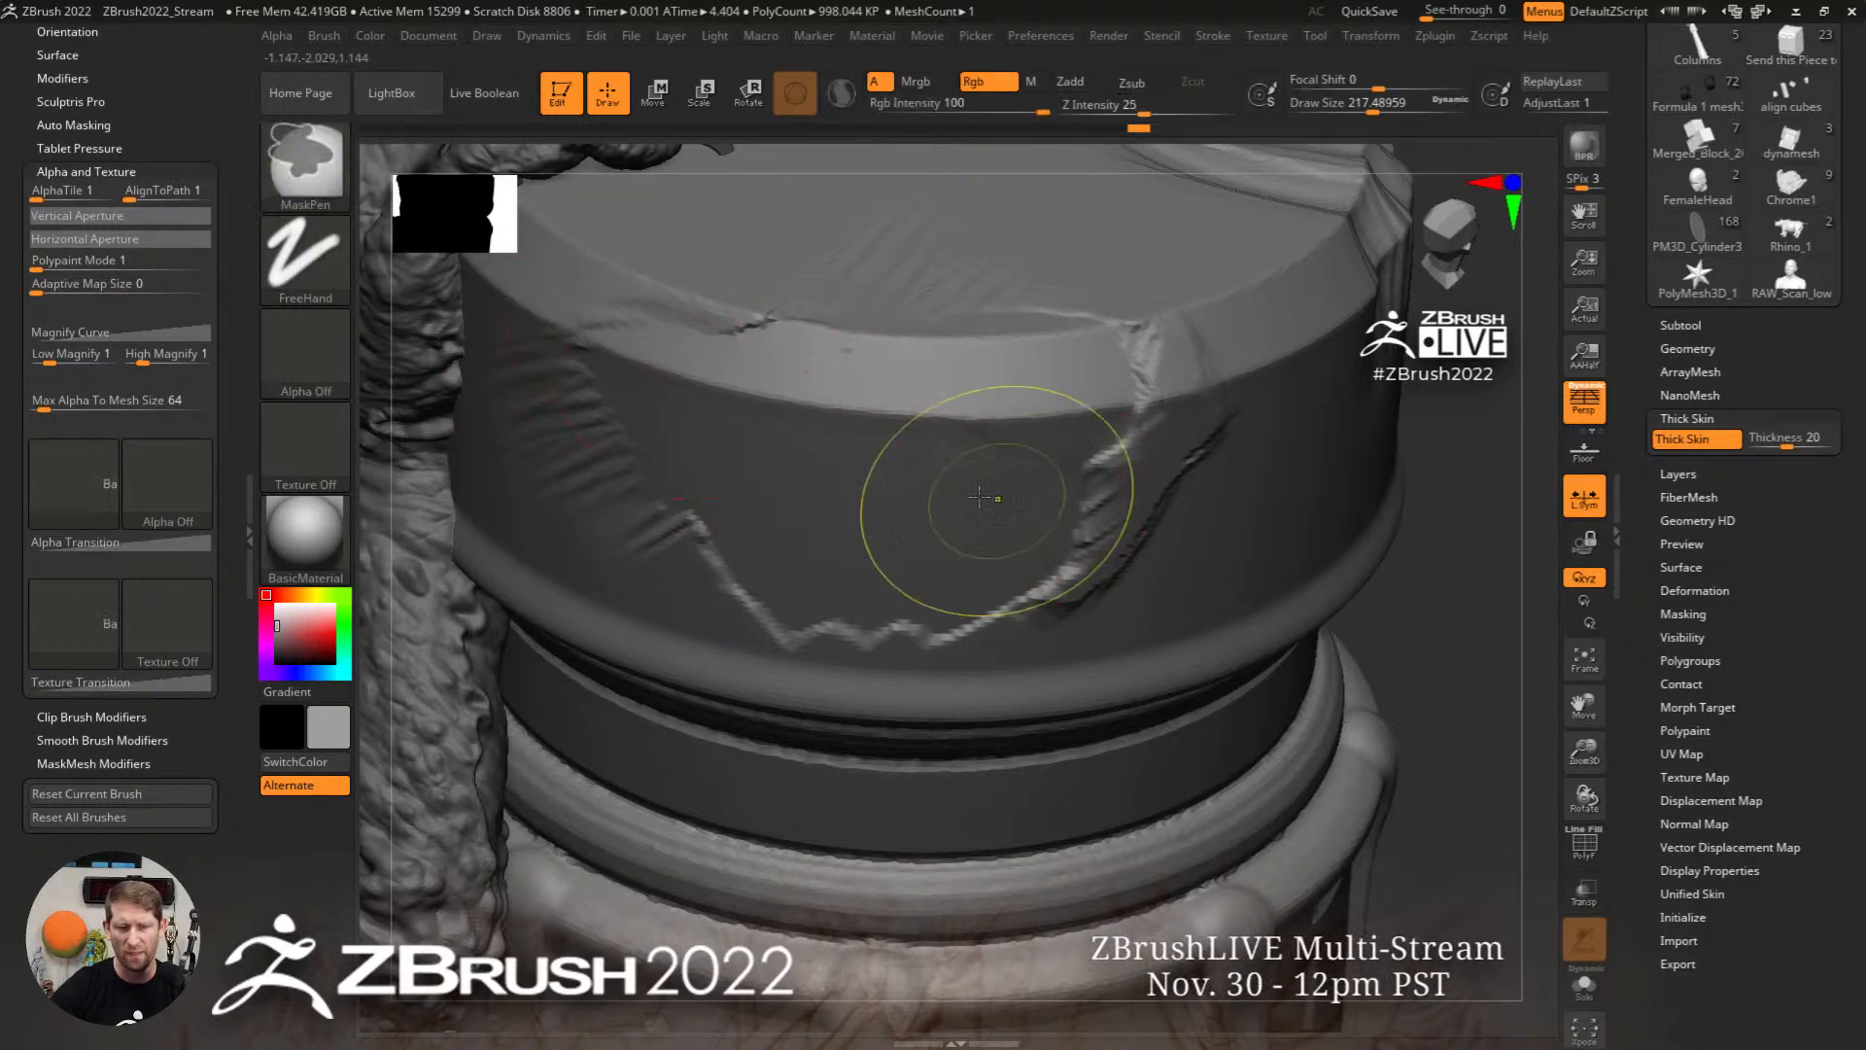
# Step: Rake diagonal scratches into the capital's flat top around the creature's claws
pyautogui.scroll(-5, 971, 495)
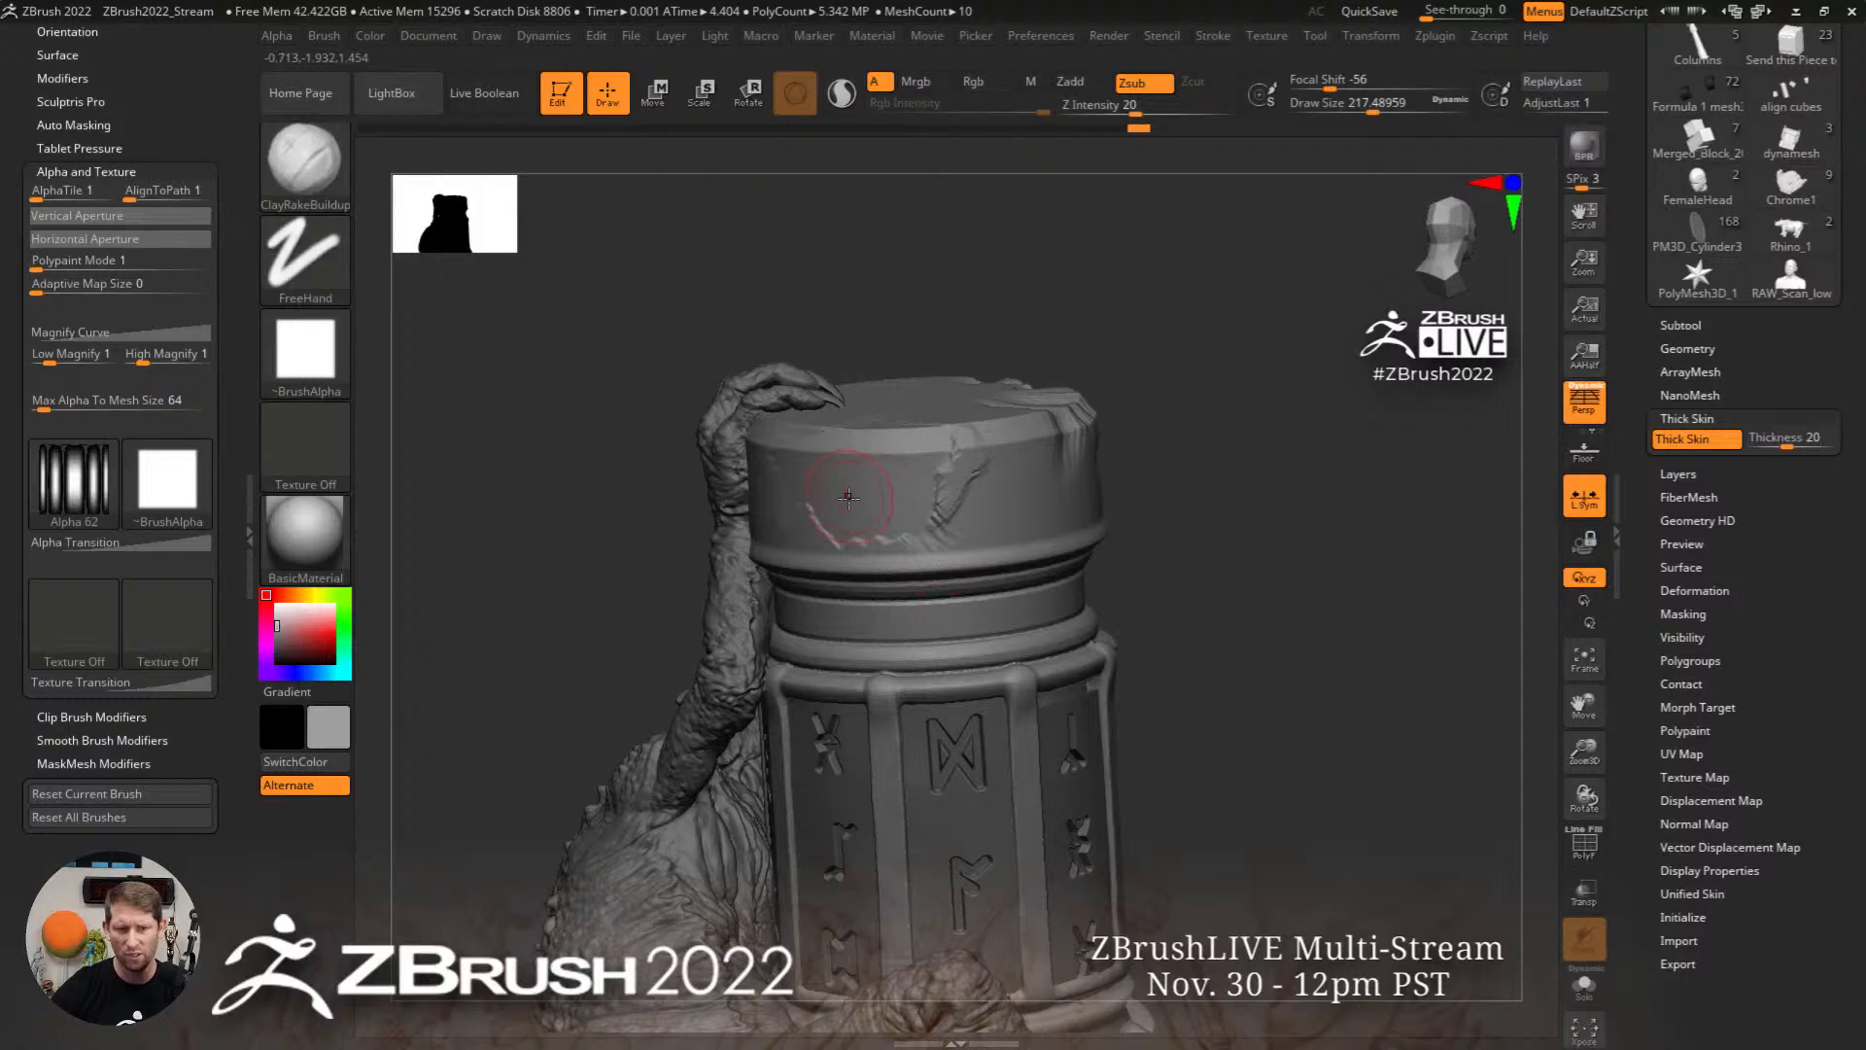
pyautogui.moveTo(849, 496); pyautogui.dragTo(776, 470, button='right')
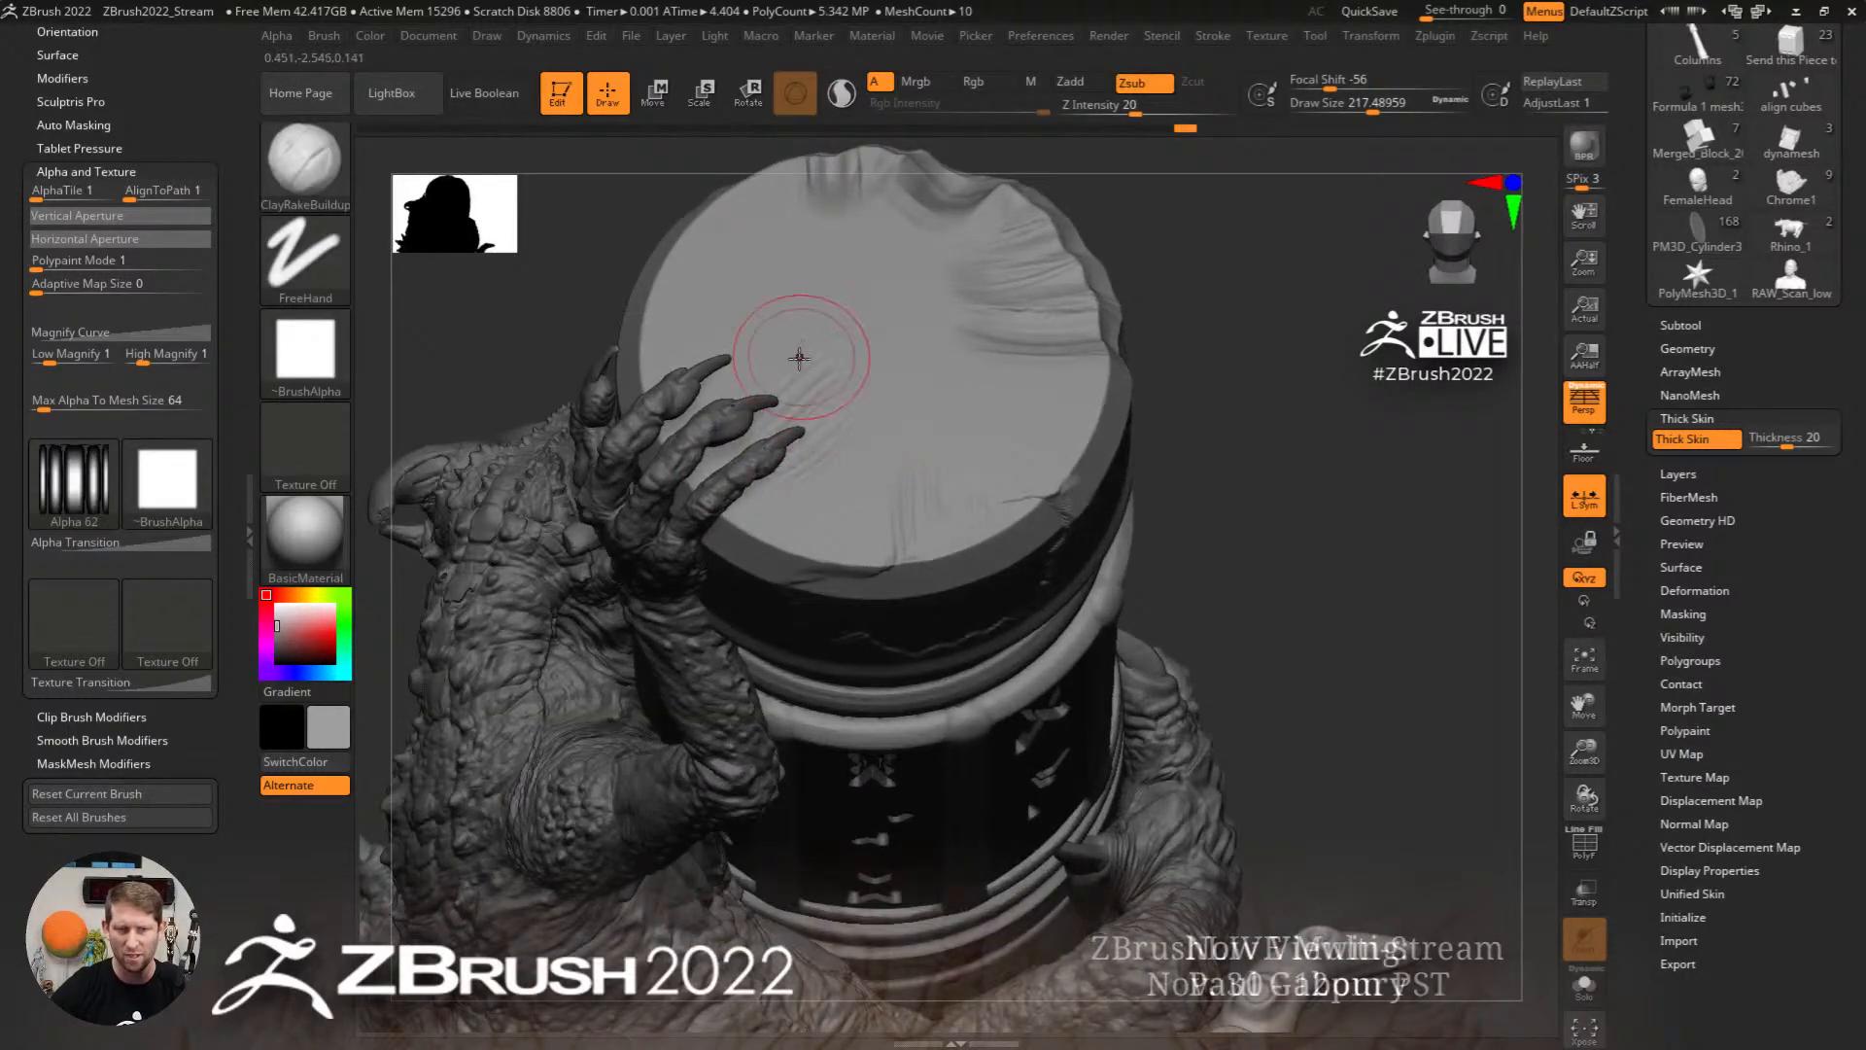
pyautogui.moveTo(716, 378); pyautogui.dragTo(705, 386)
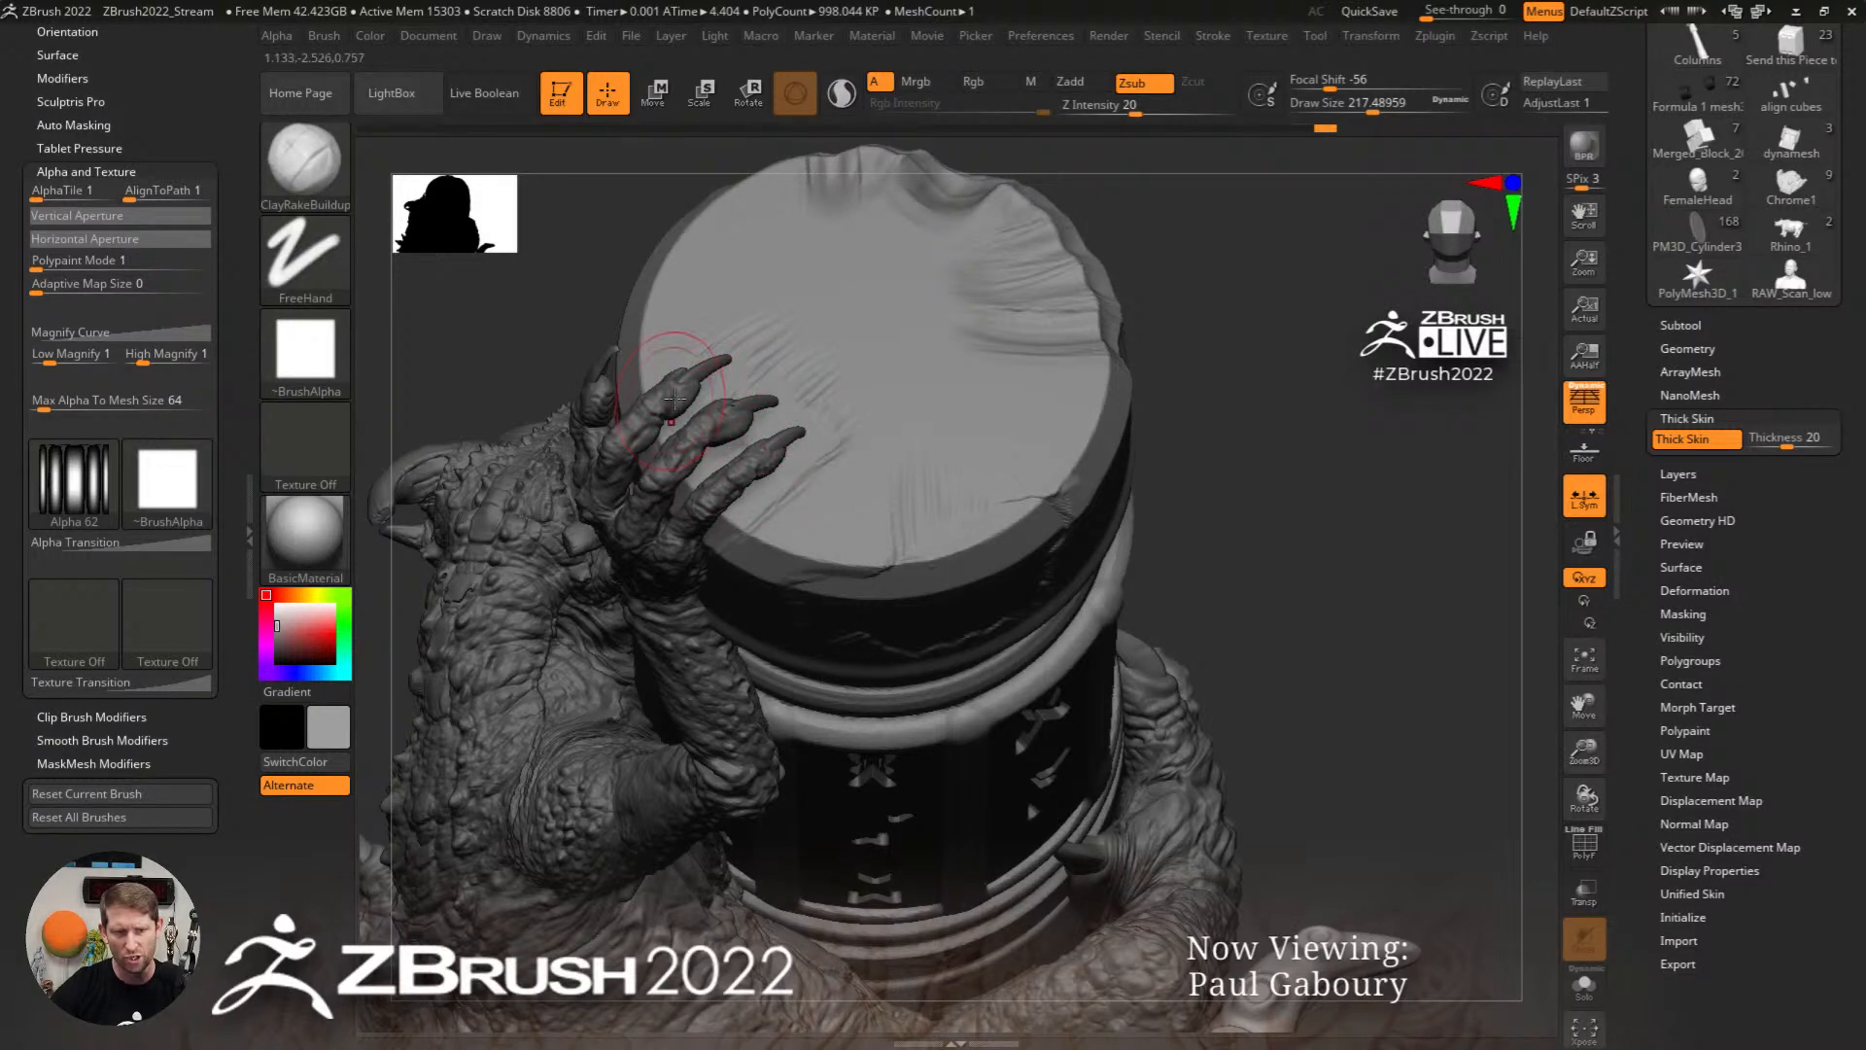
# Step: Subdivide the capital once and carve finer claw scratches from its flat top over the nearby bevelled rim
pyautogui.moveTo(825, 550); pyautogui.dragTo(357, 576, button='right')
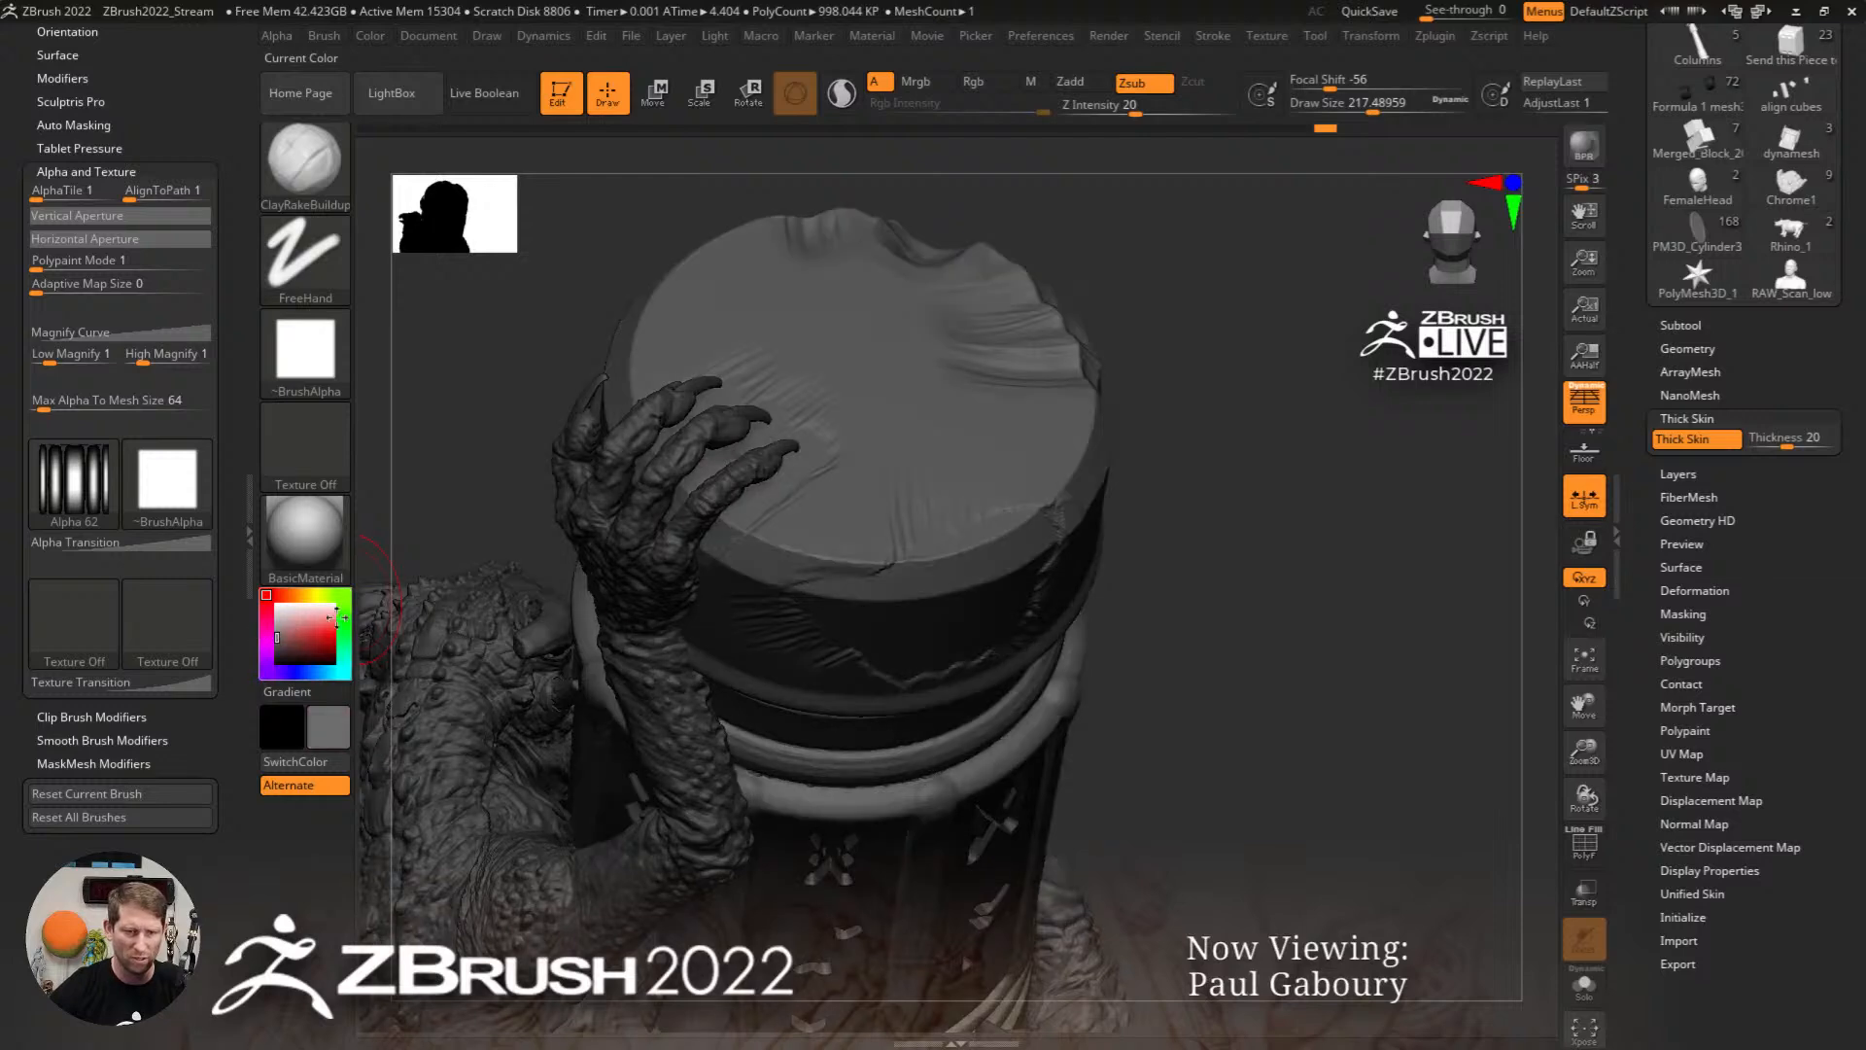
pyautogui.scroll(3, 506, 437)
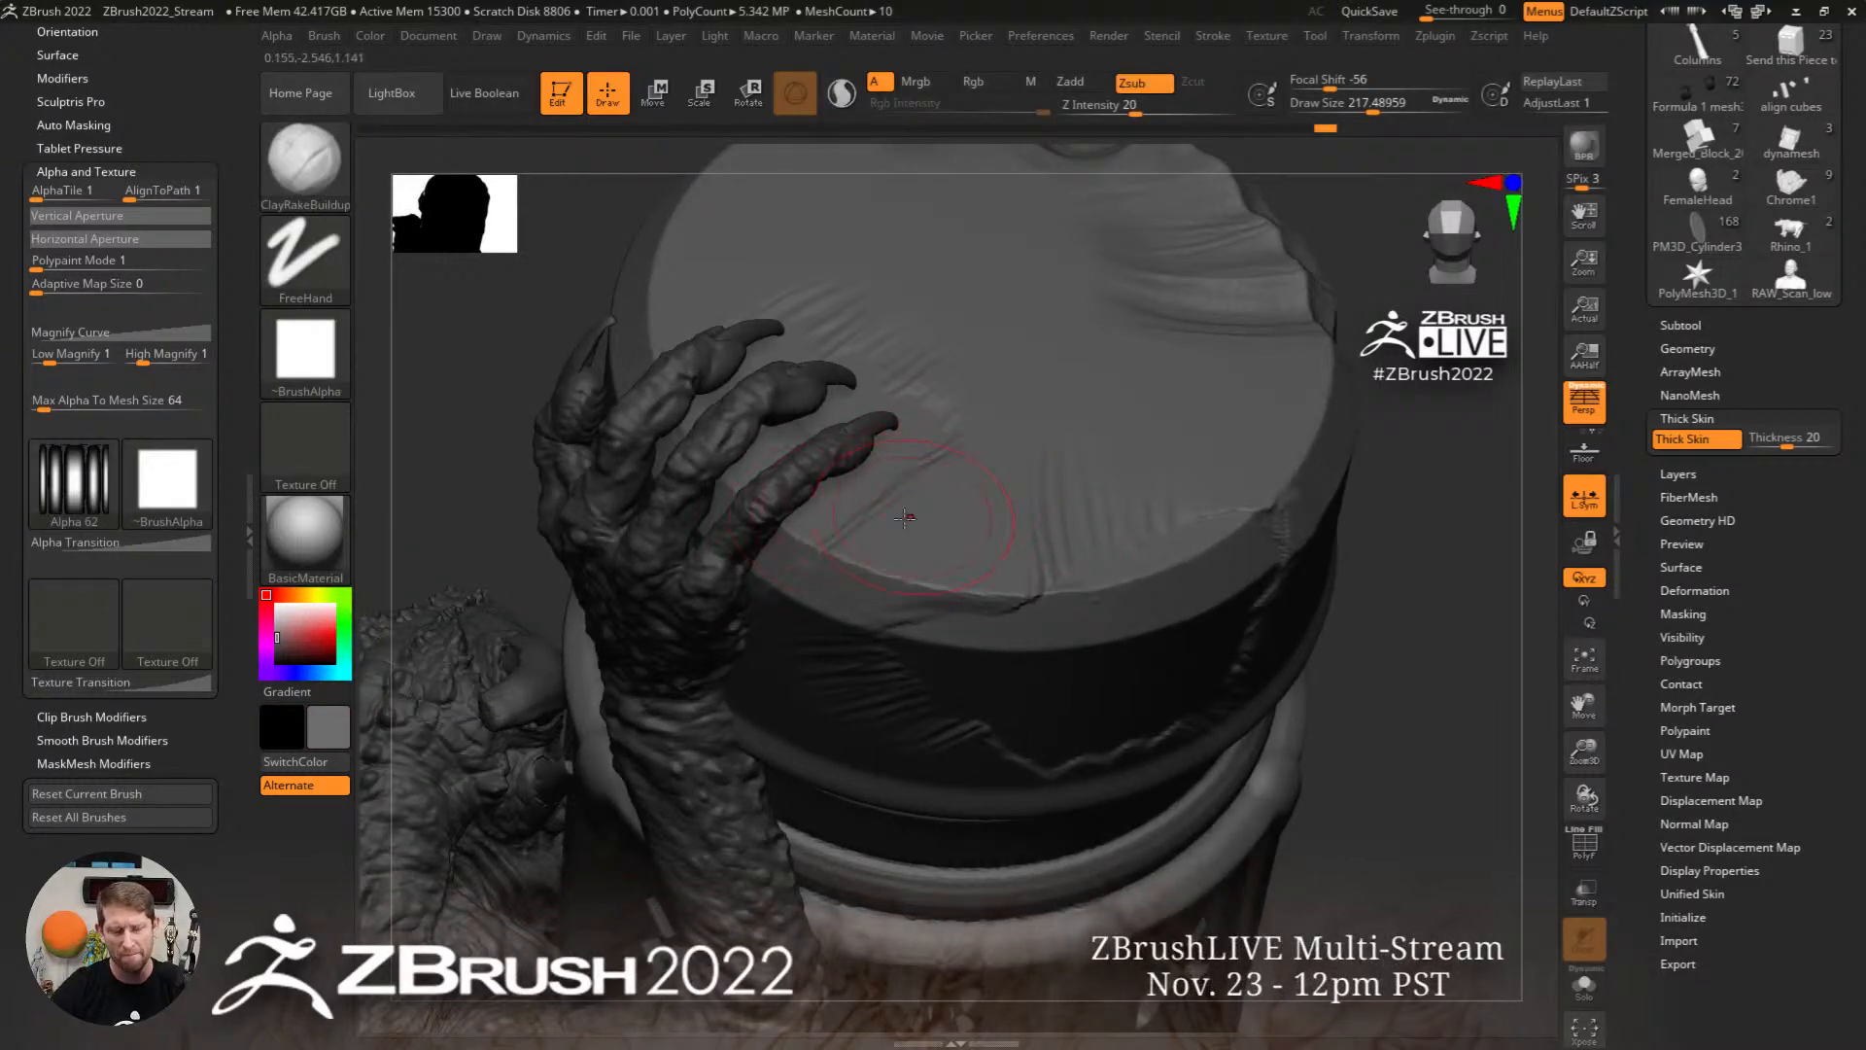
pyautogui.hotkey('ctrl', 'd')
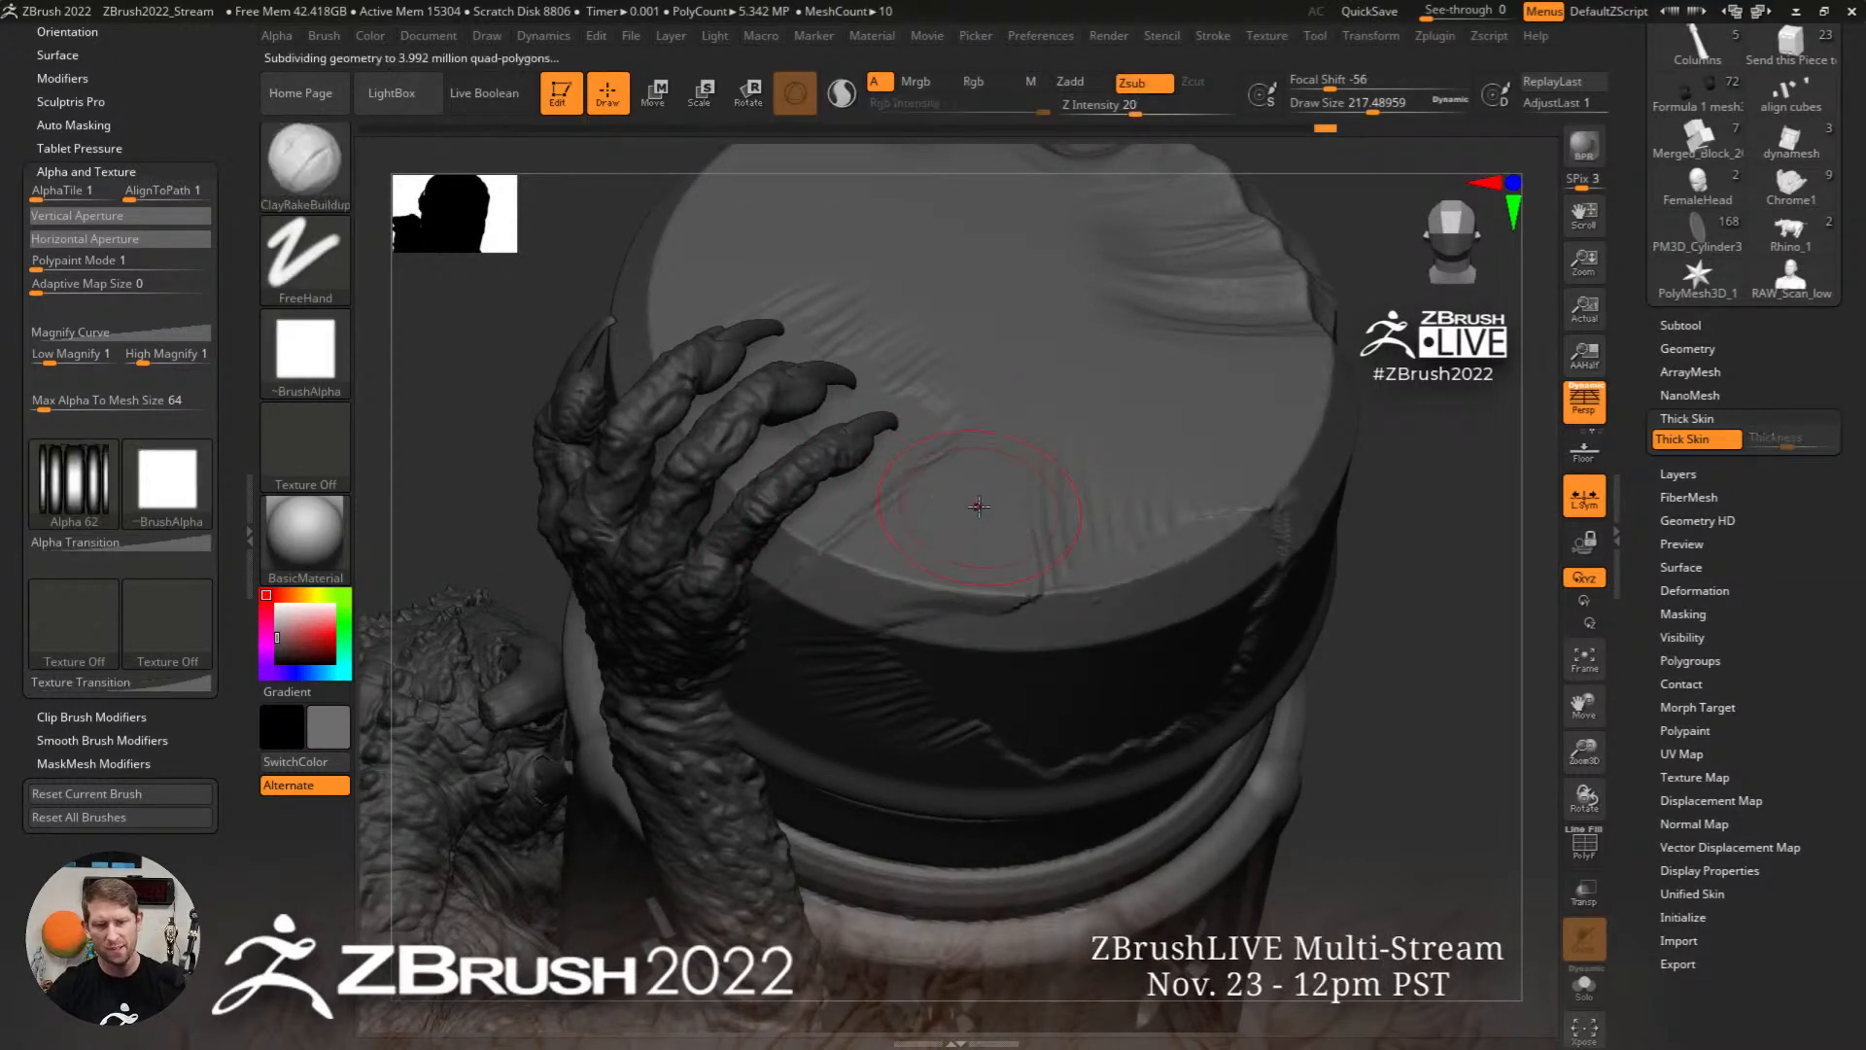
pyautogui.moveTo(911, 432)
pyautogui.mouseDown()
pyautogui.moveTo(938, 388)
pyautogui.moveTo(891, 448)
pyautogui.mouseUp()
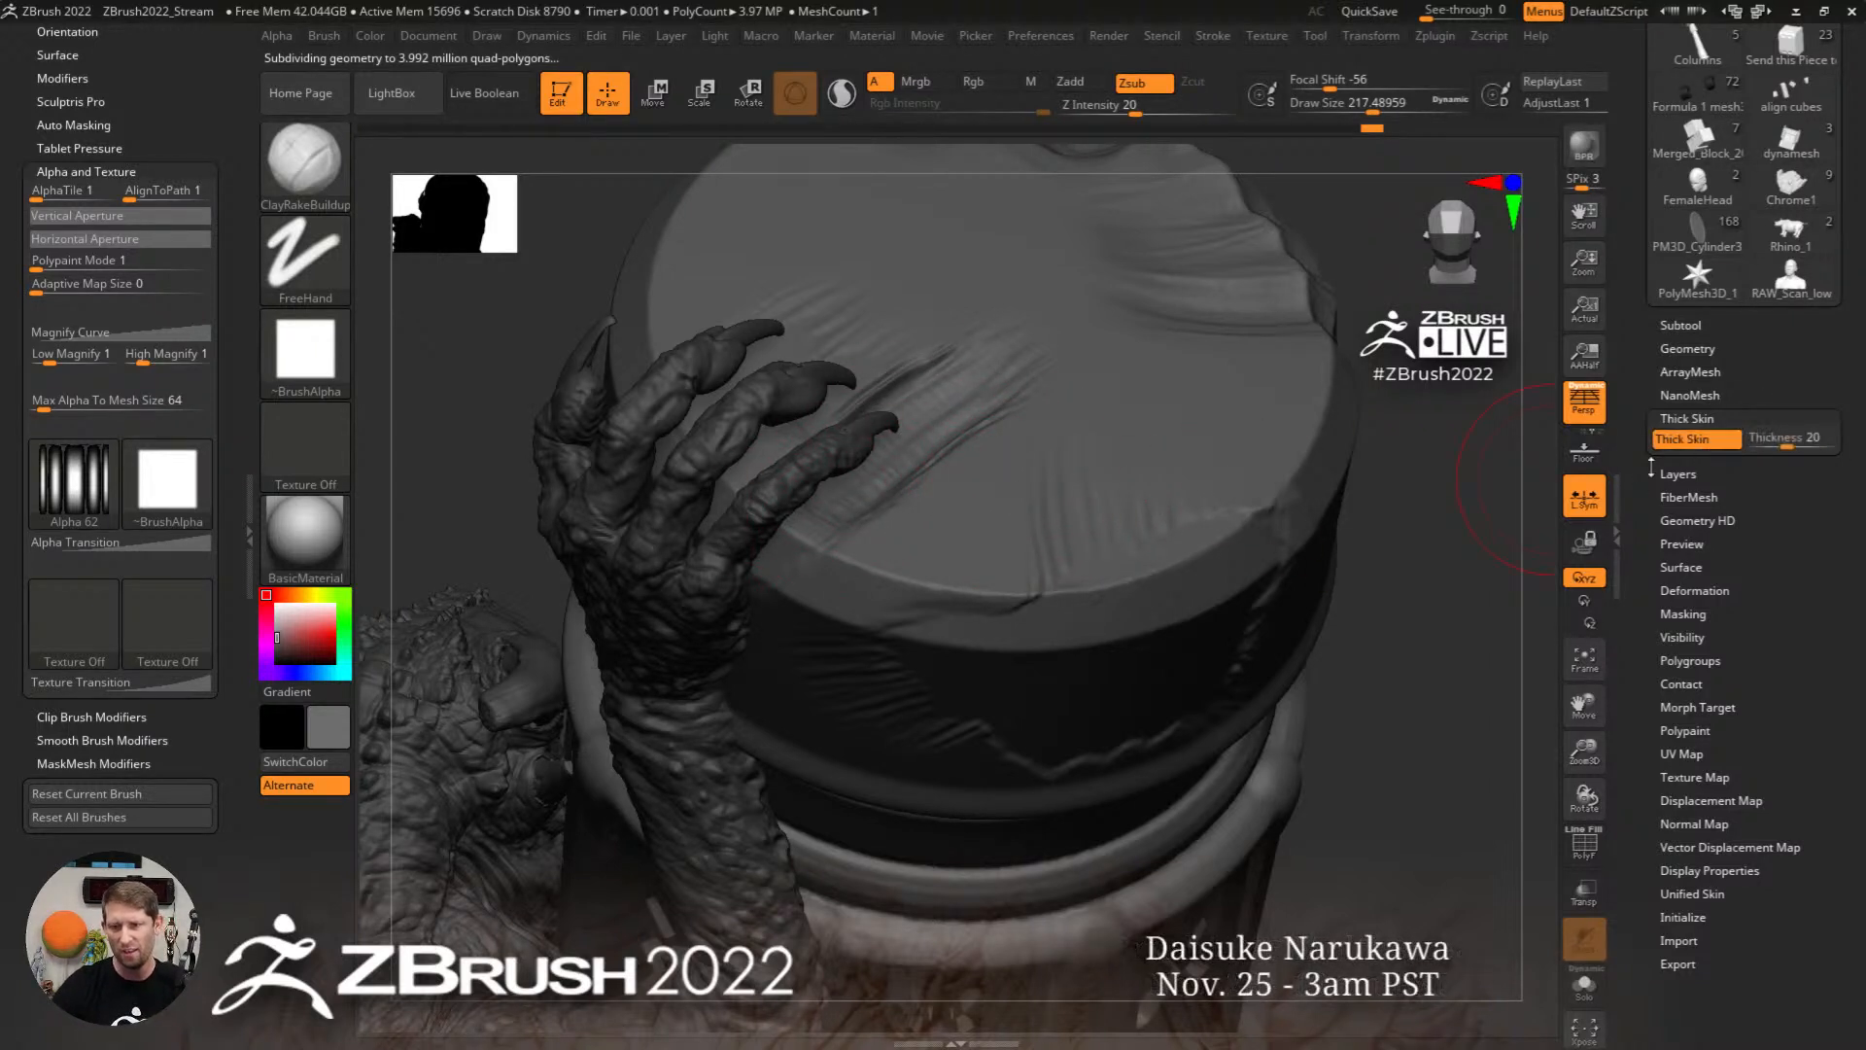
pyautogui.moveTo(873, 532); pyautogui.dragTo(852, 584)
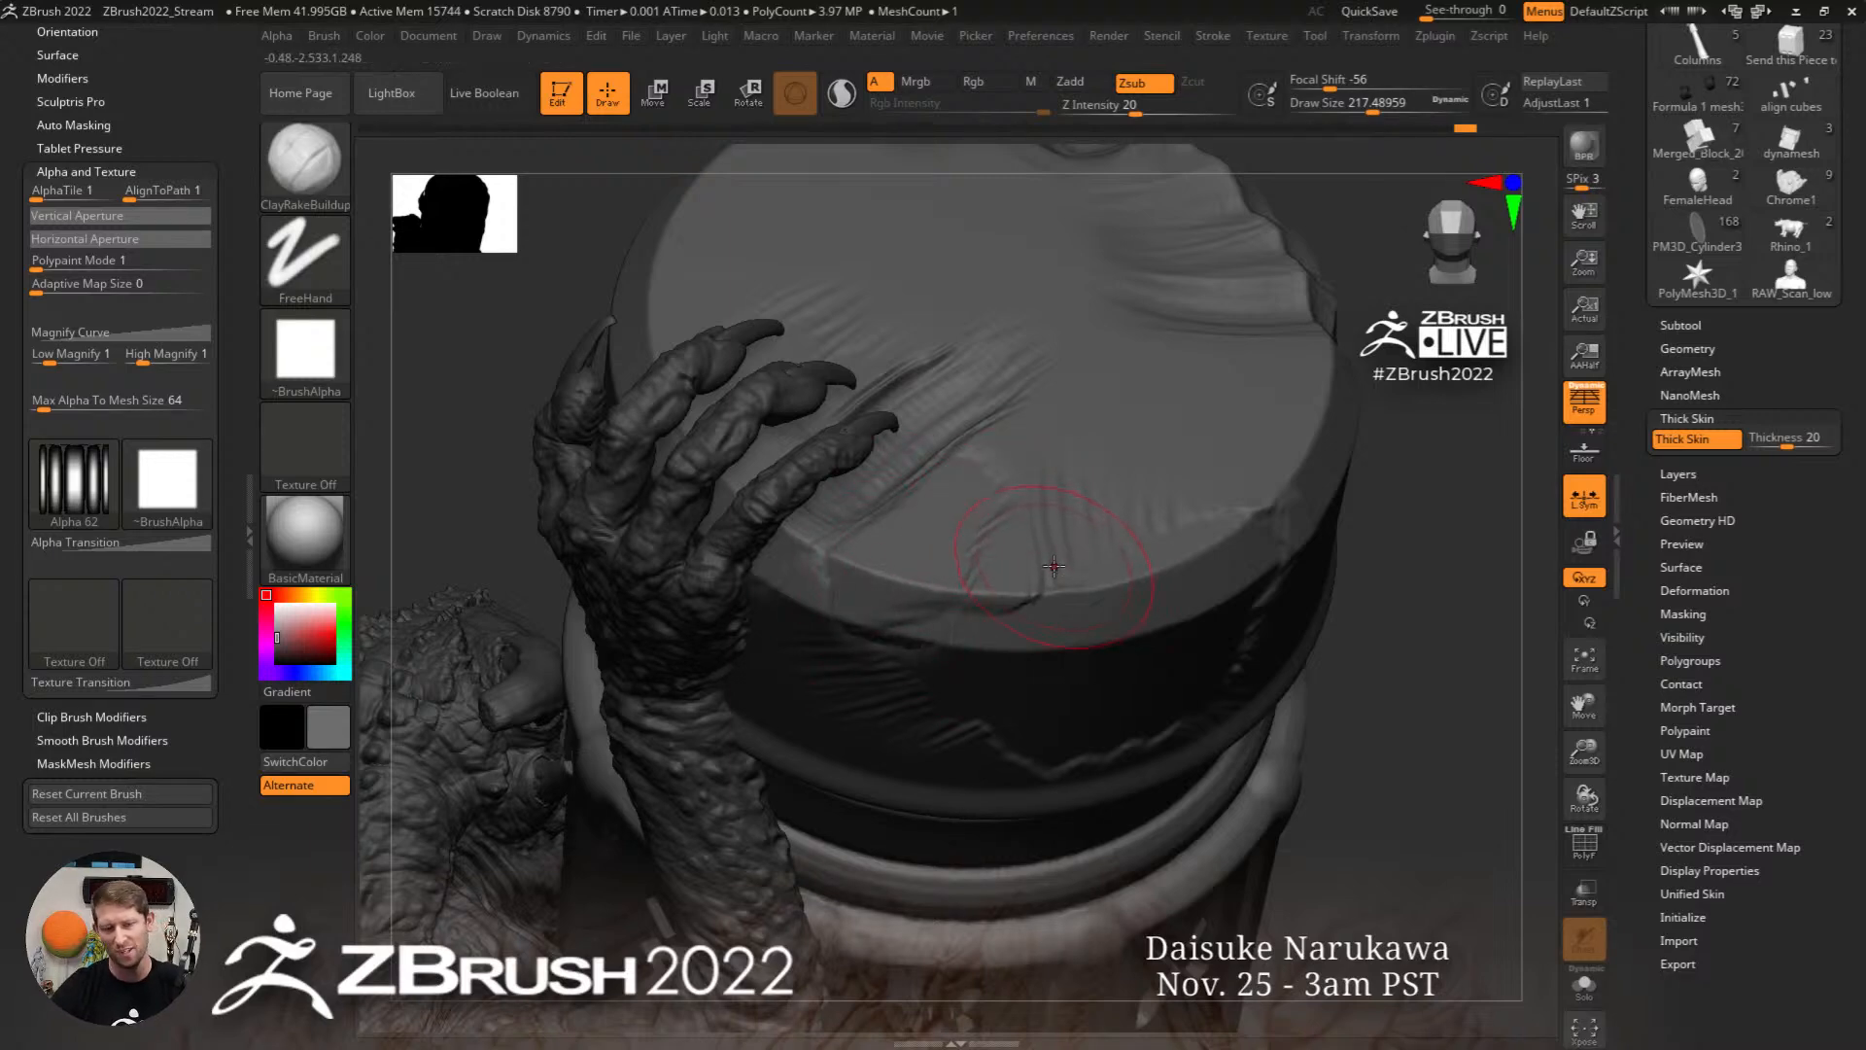
# Step: Enable Rgb painting at intensity 100 for the ClayRakeBuildup brush and fill the container's lid with the current color
pyautogui.press('f')
pyautogui.moveTo(525, 530); pyautogui.dragTo(491, 504)
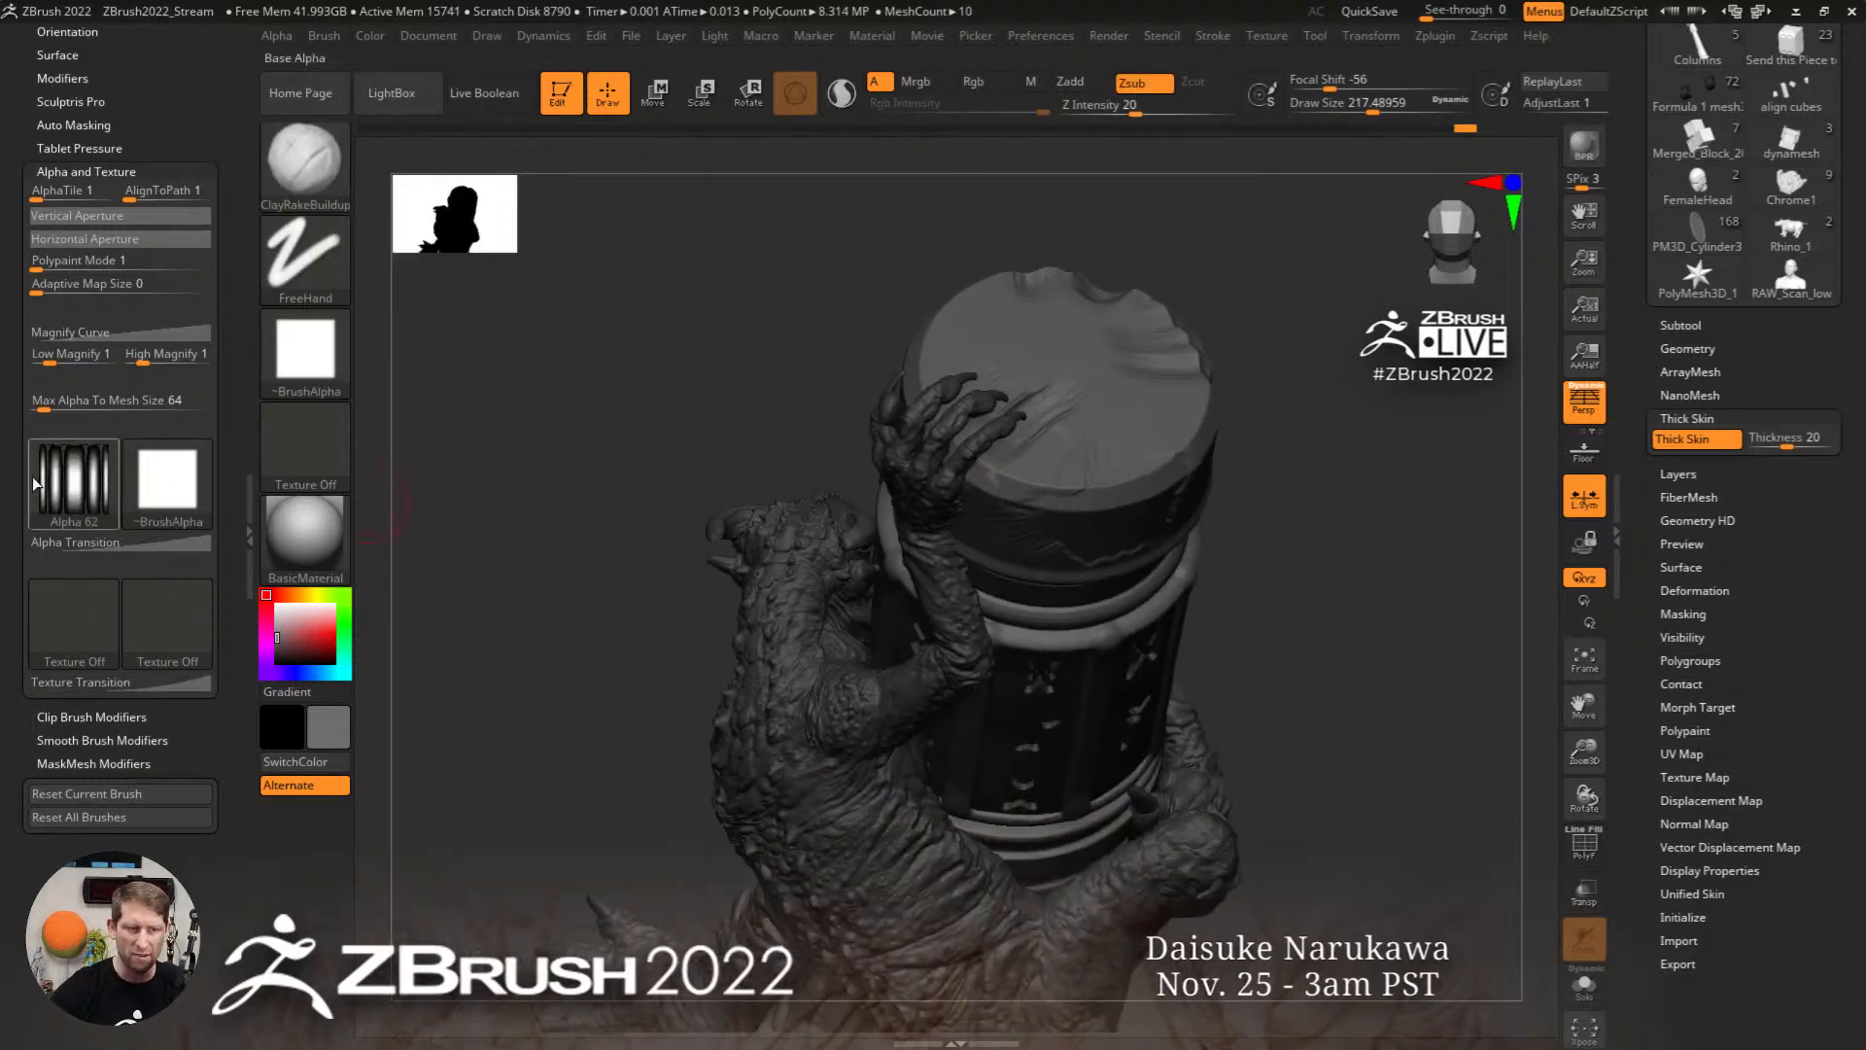
pyautogui.moveTo(102, 488)
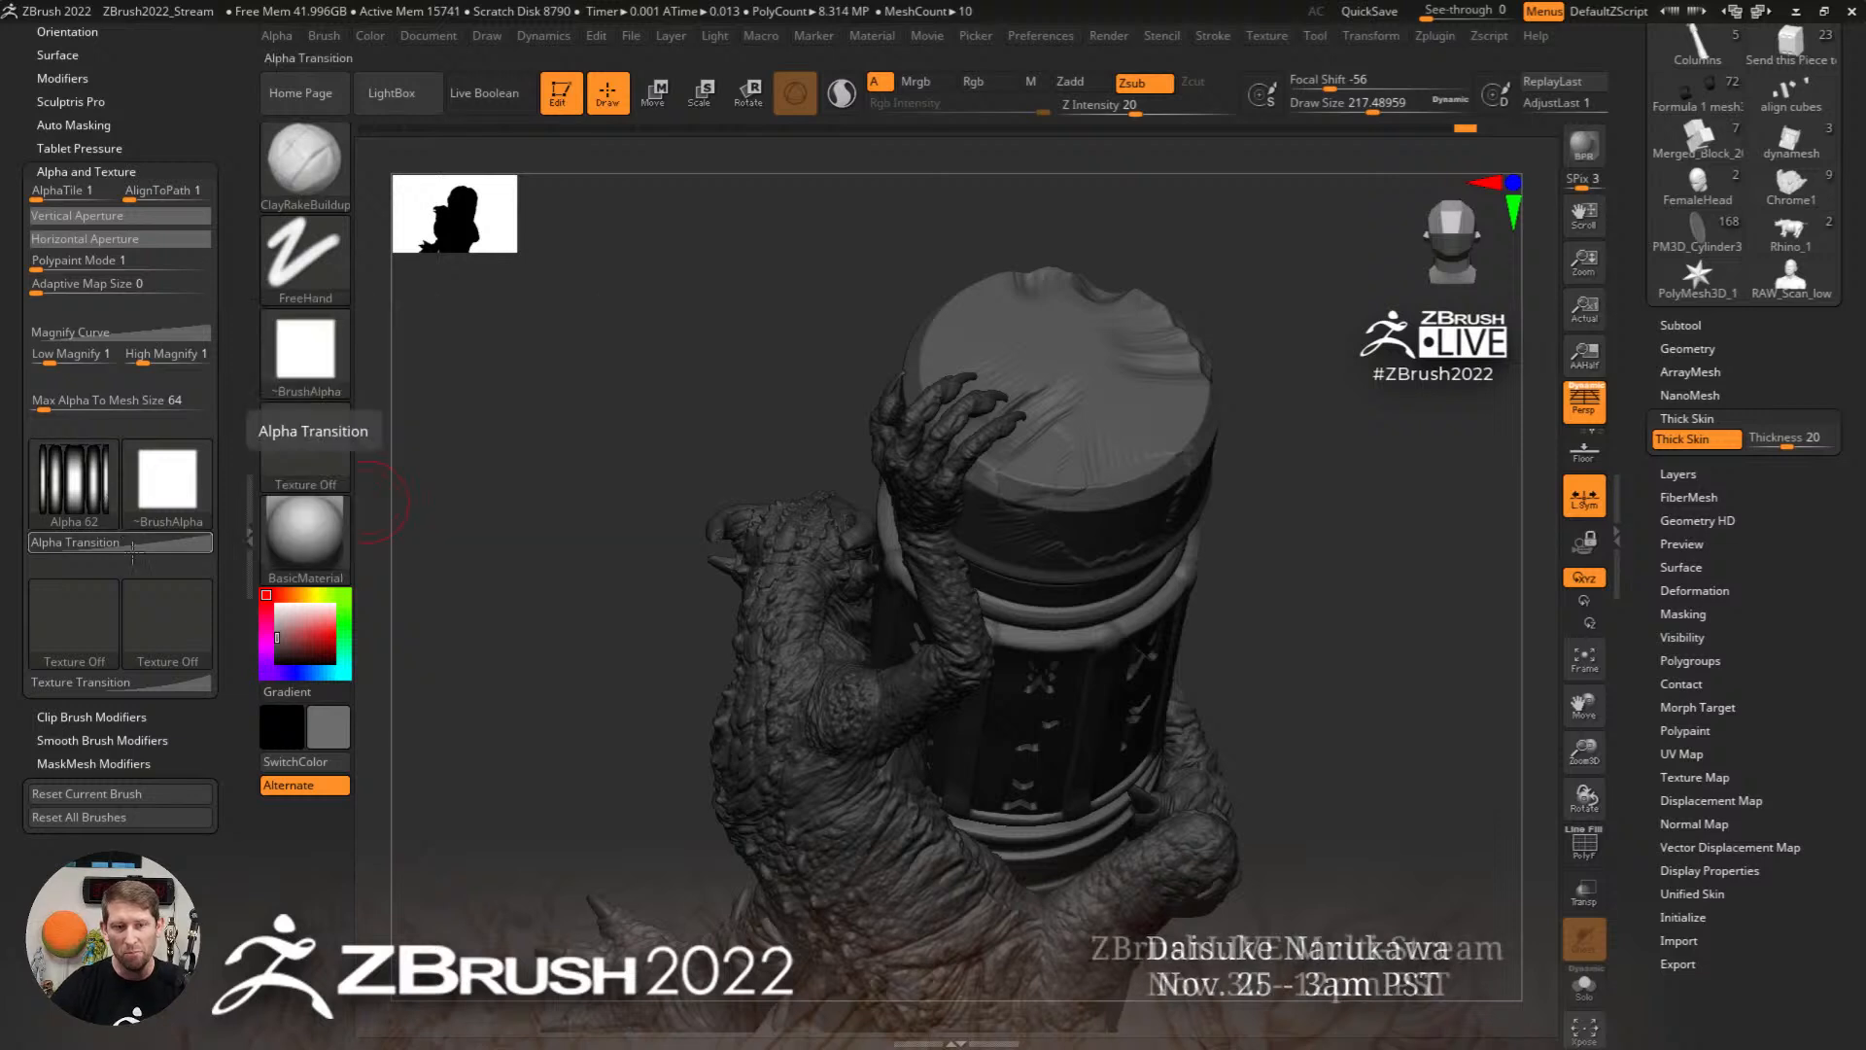
pyautogui.moveTo(195, 637)
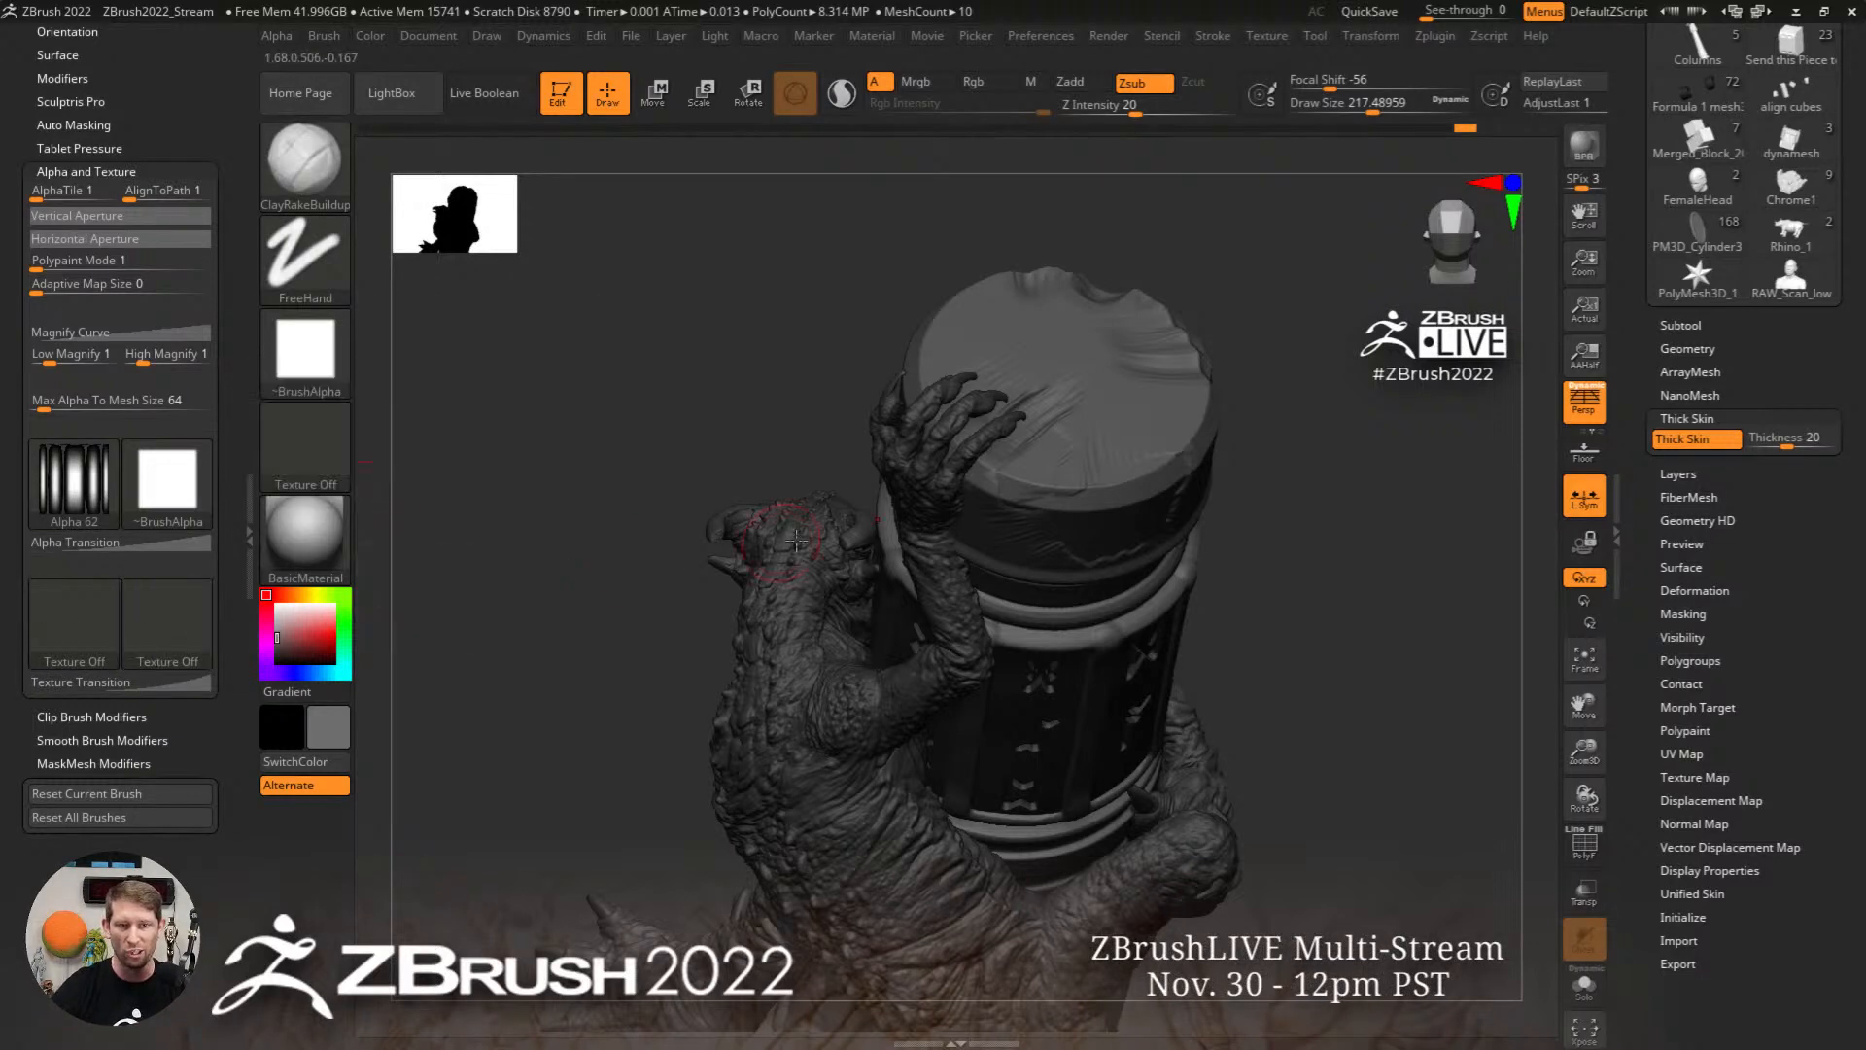
pyautogui.click(987, 89)
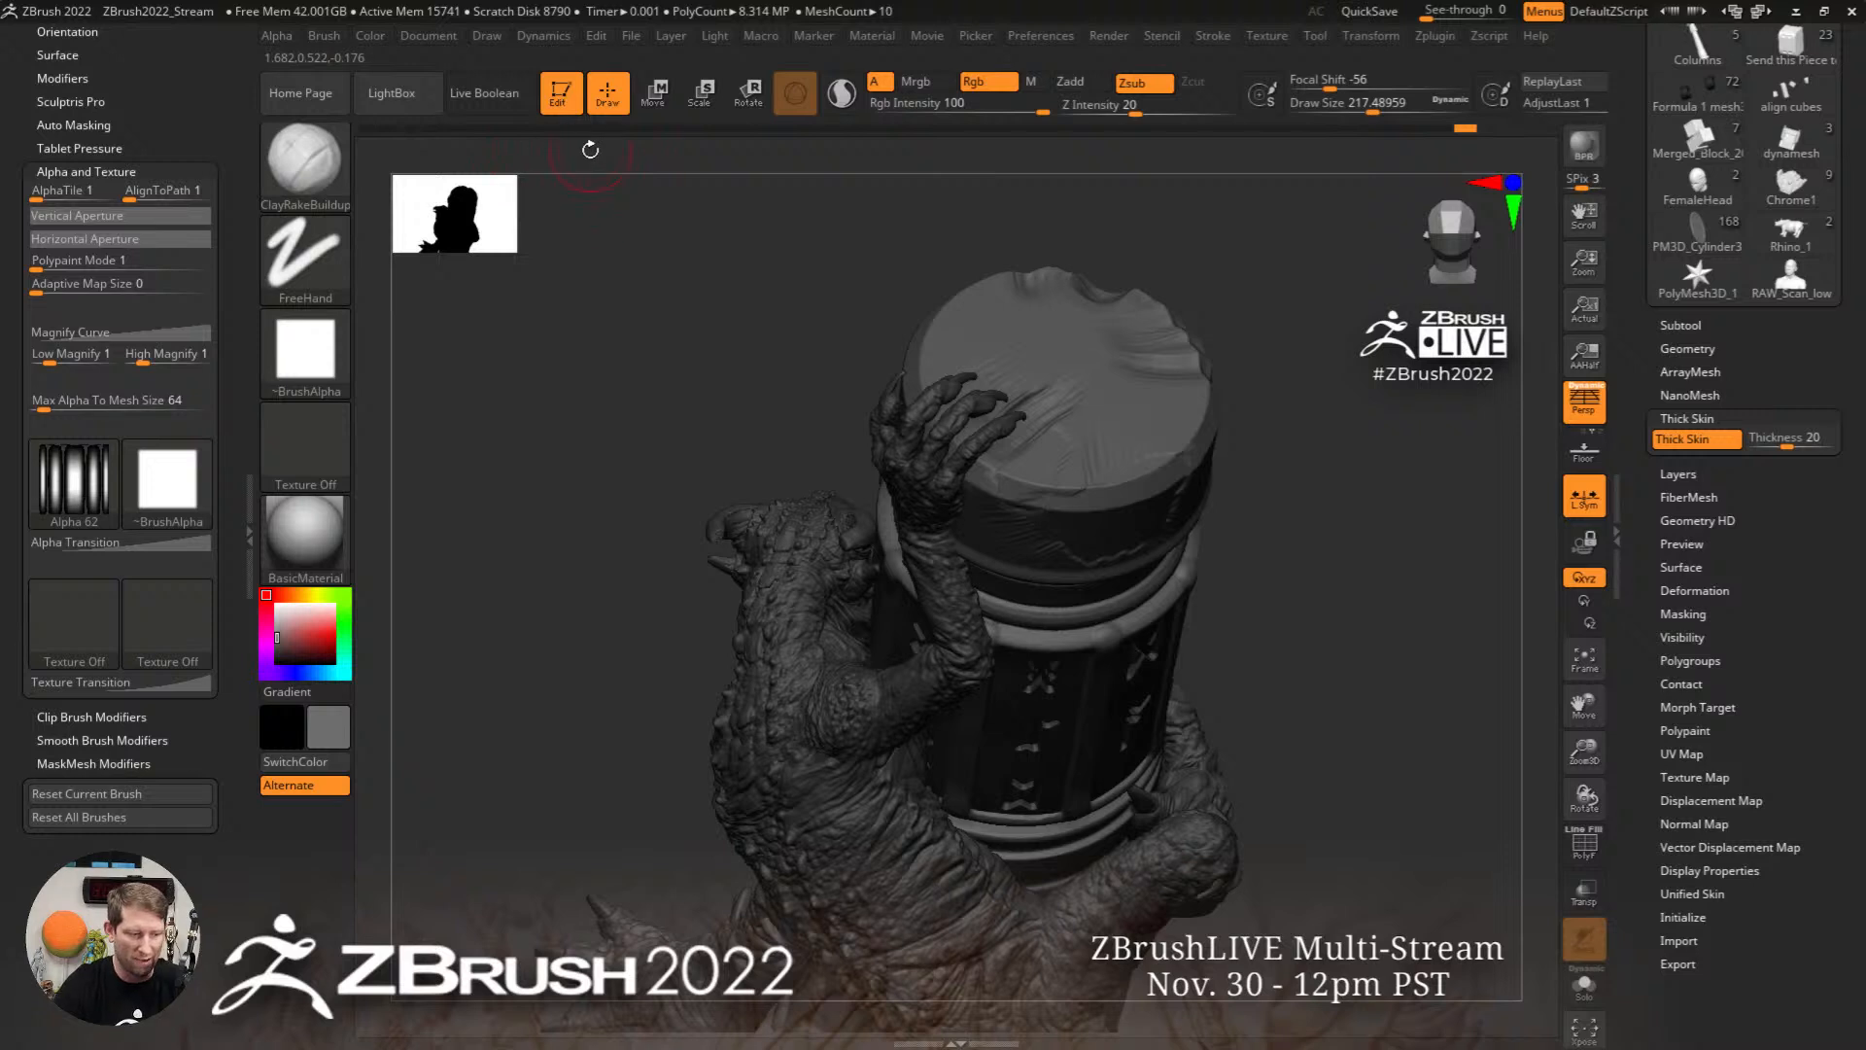
pyautogui.click(377, 41)
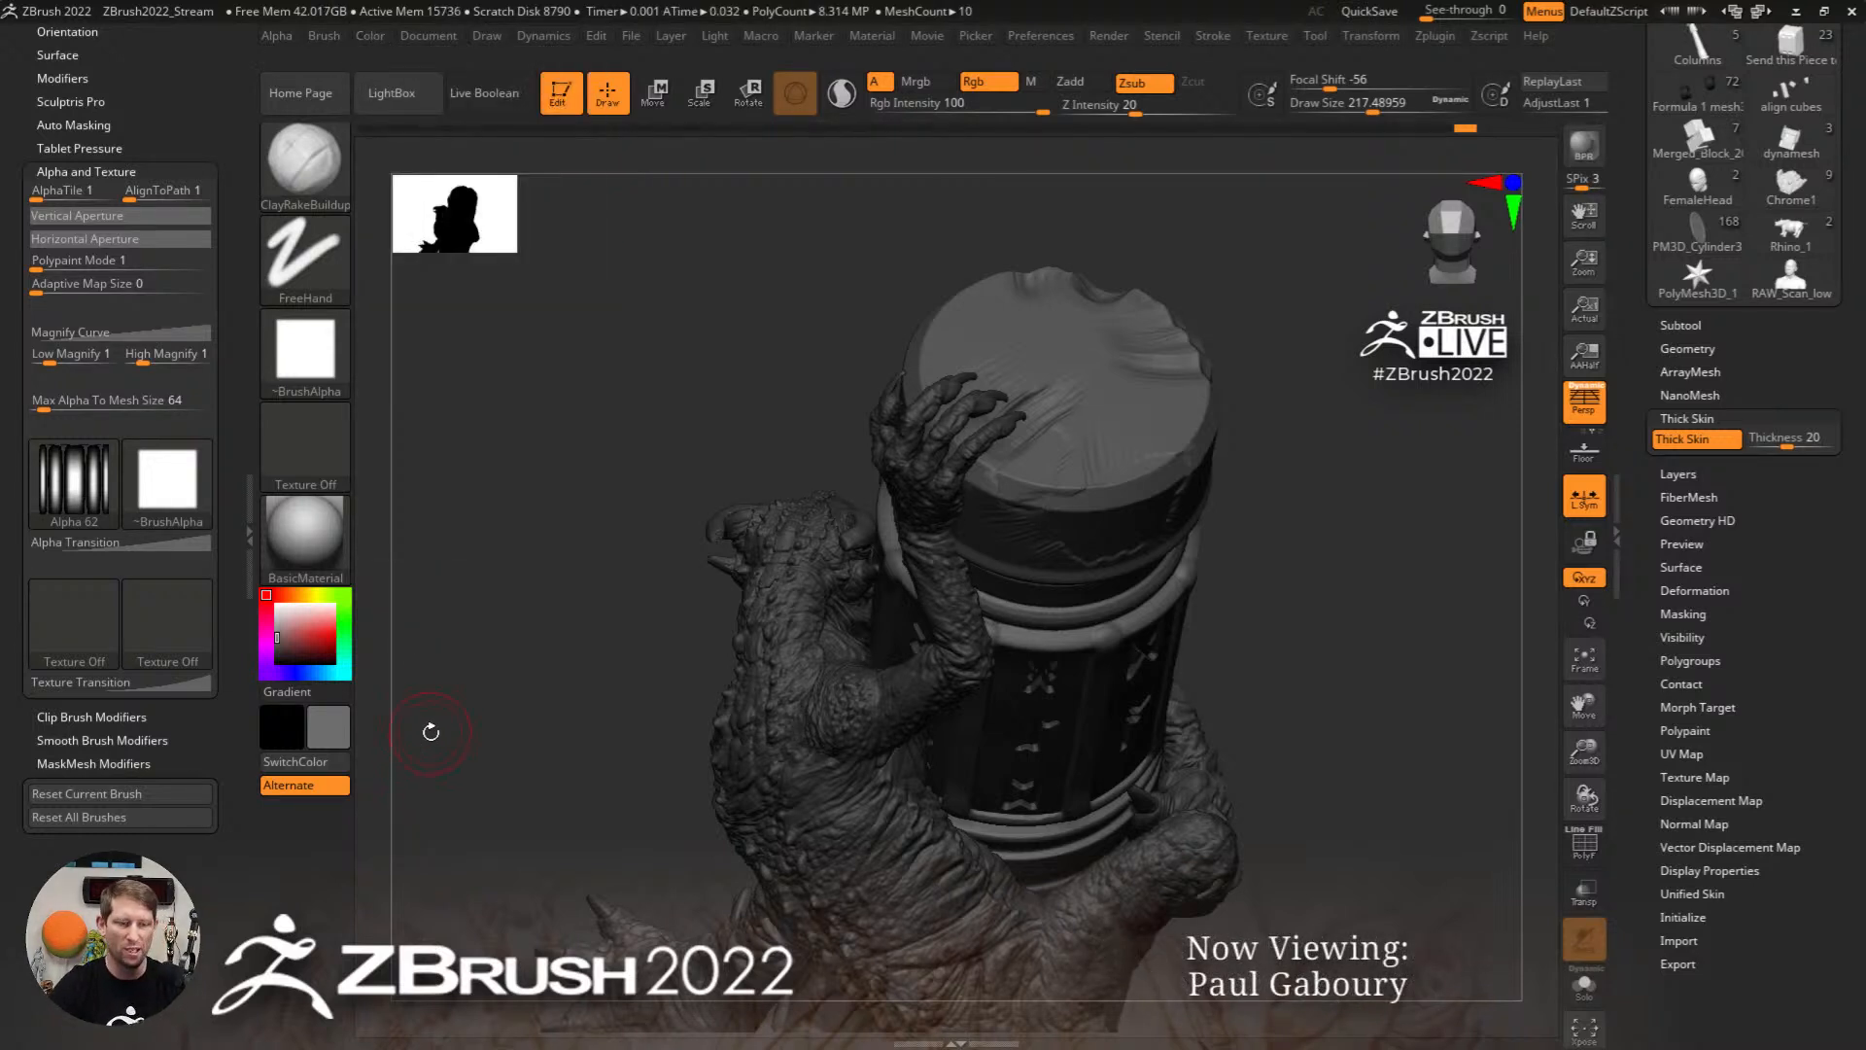
# Step: Turn on the color gradient with red as the main color and blue as the secondary color
pyautogui.click(321, 692)
pyautogui.click(334, 637)
pyautogui.hotkey('ctrl', 'f')
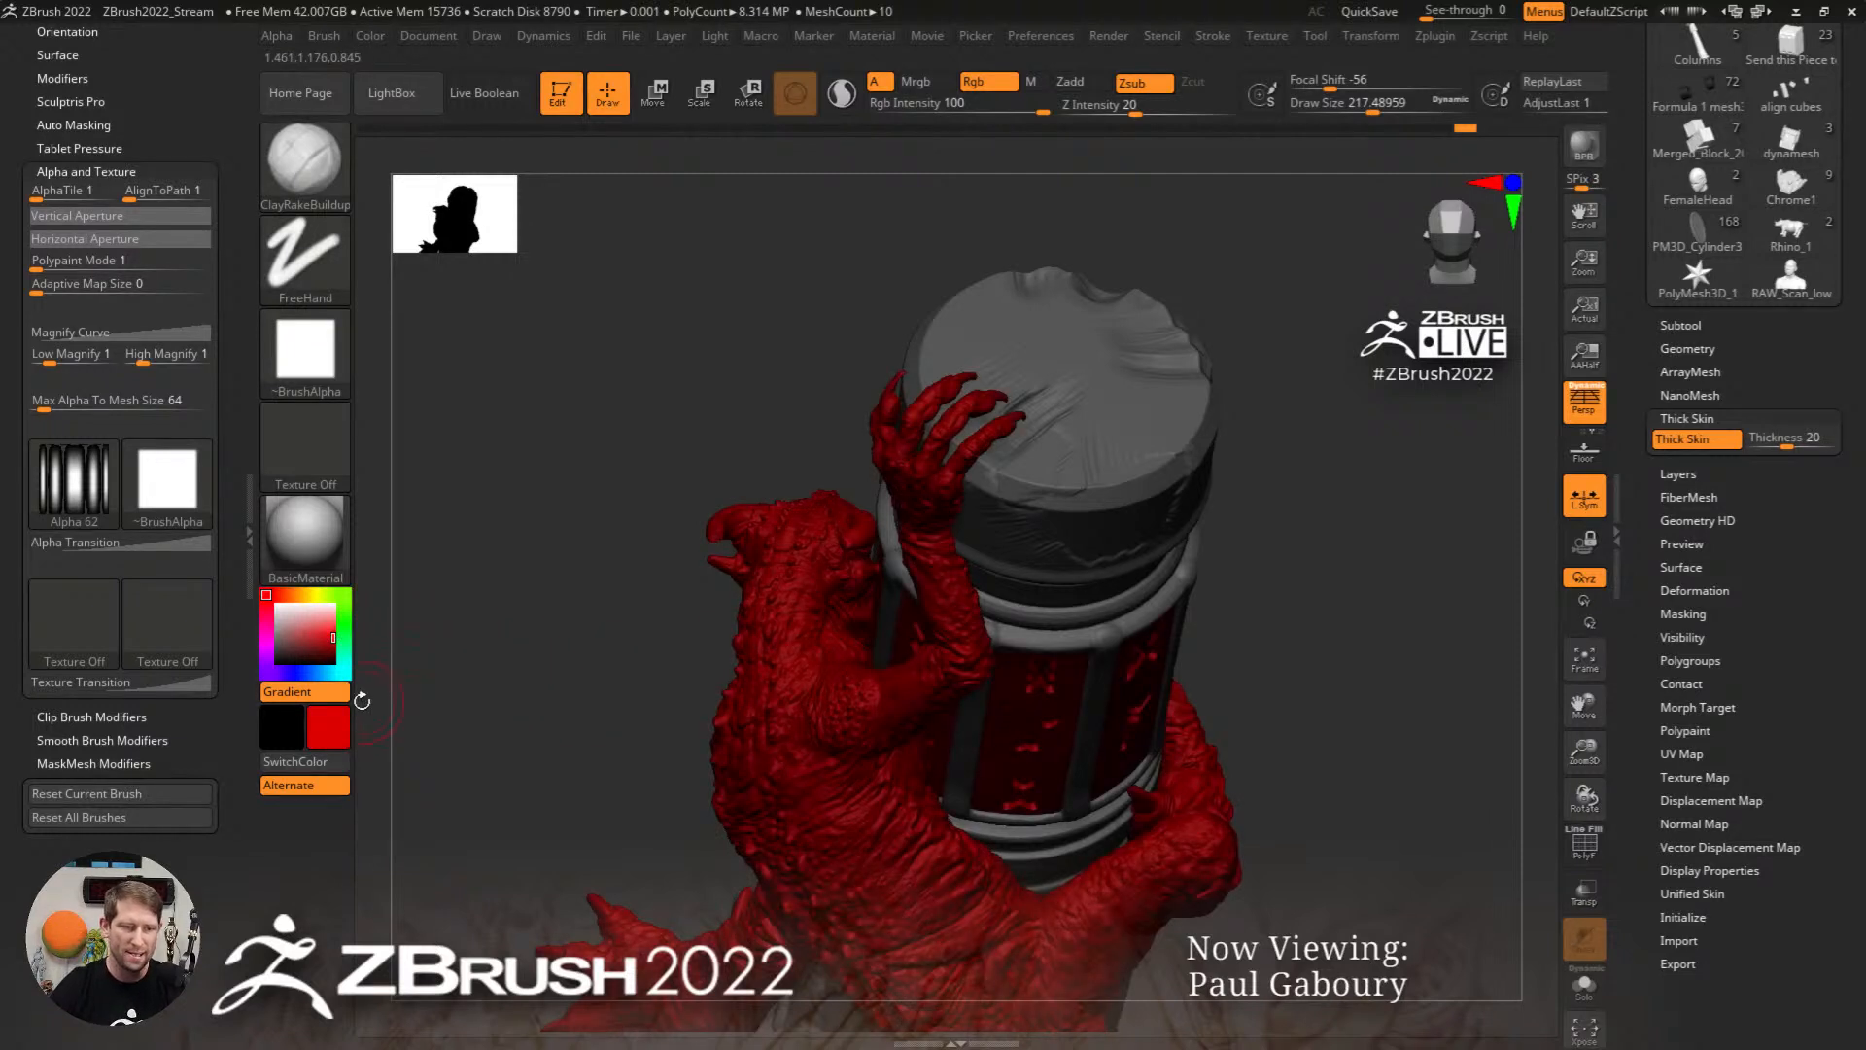
pyautogui.click(284, 722)
pyautogui.click(403, 882)
pyautogui.click(425, 716)
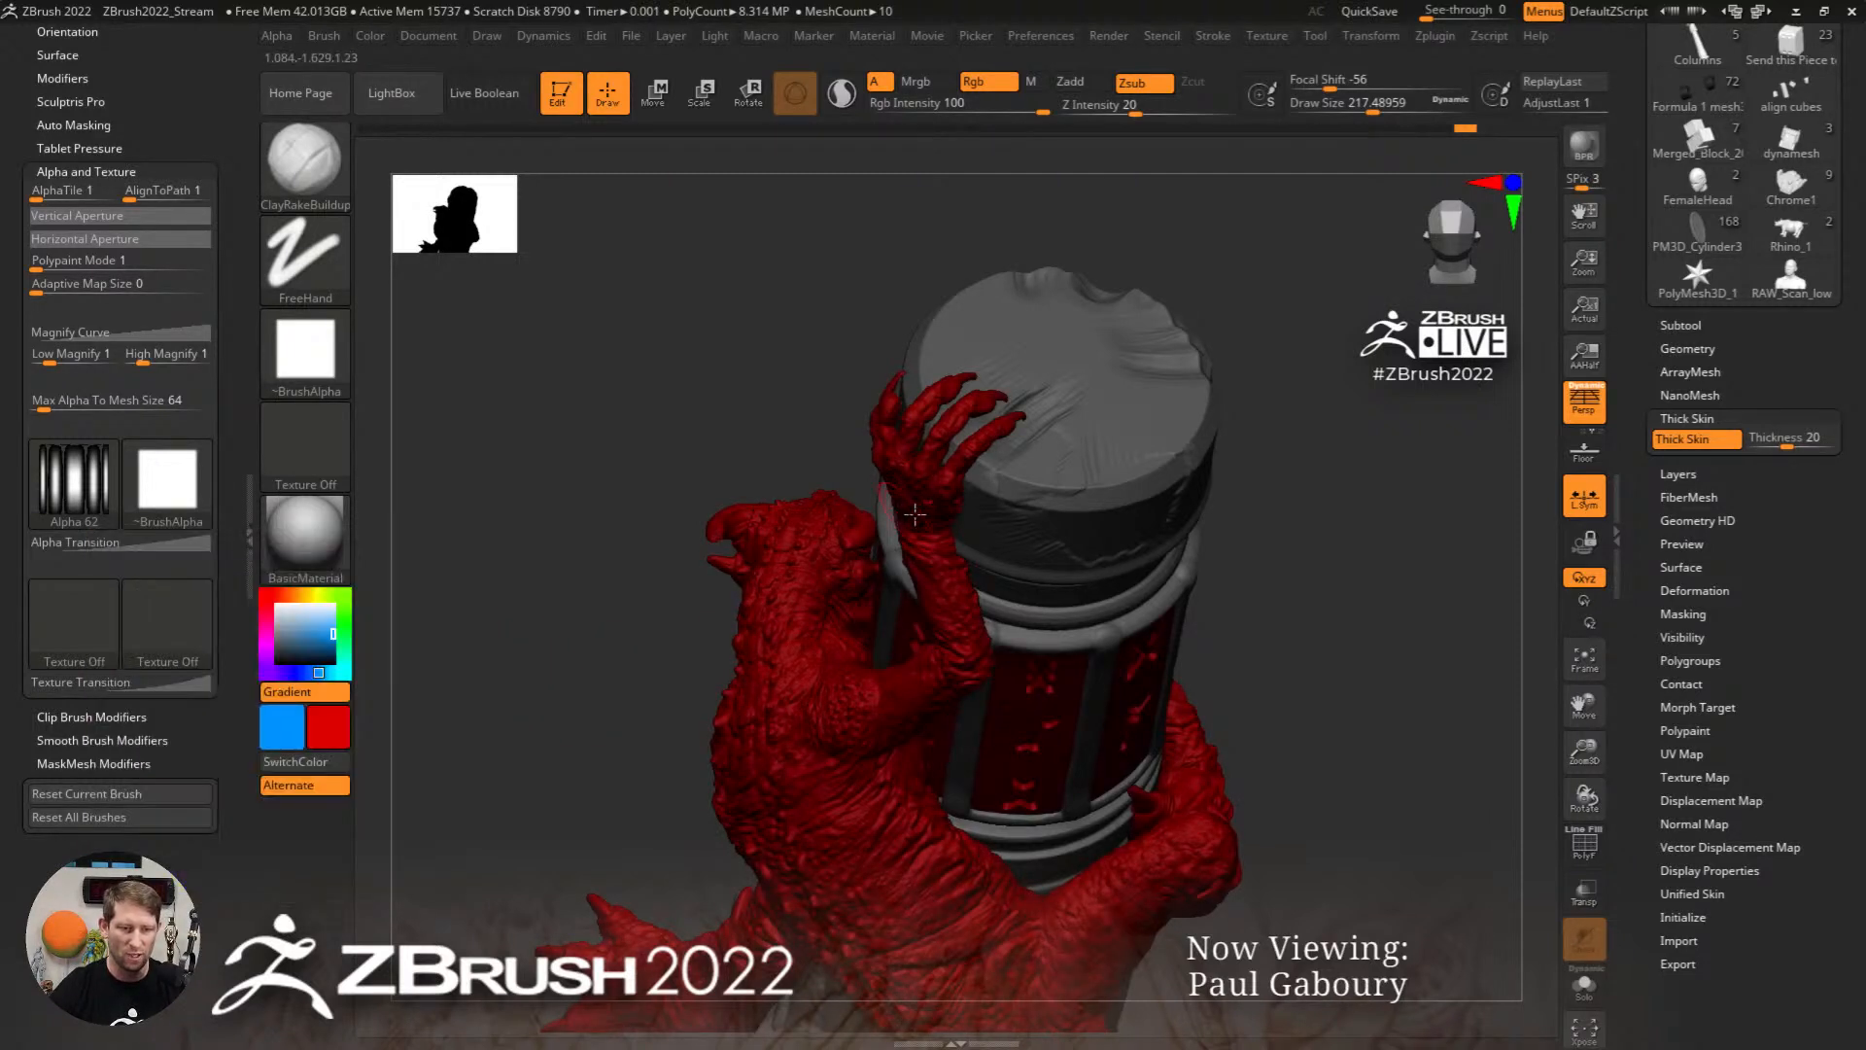
# Step: Try ClayRakeBuildup strokes in the red and blue gradient across the top and rim of the lid
pyautogui.moveTo(1042, 481); pyautogui.dragTo(1169, 412)
pyautogui.keyDown('ctrl'); pyautogui.moveTo(1161, 418); pyautogui.dragTo(1166, 521, button='right'); pyautogui.keyUp('ctrl')
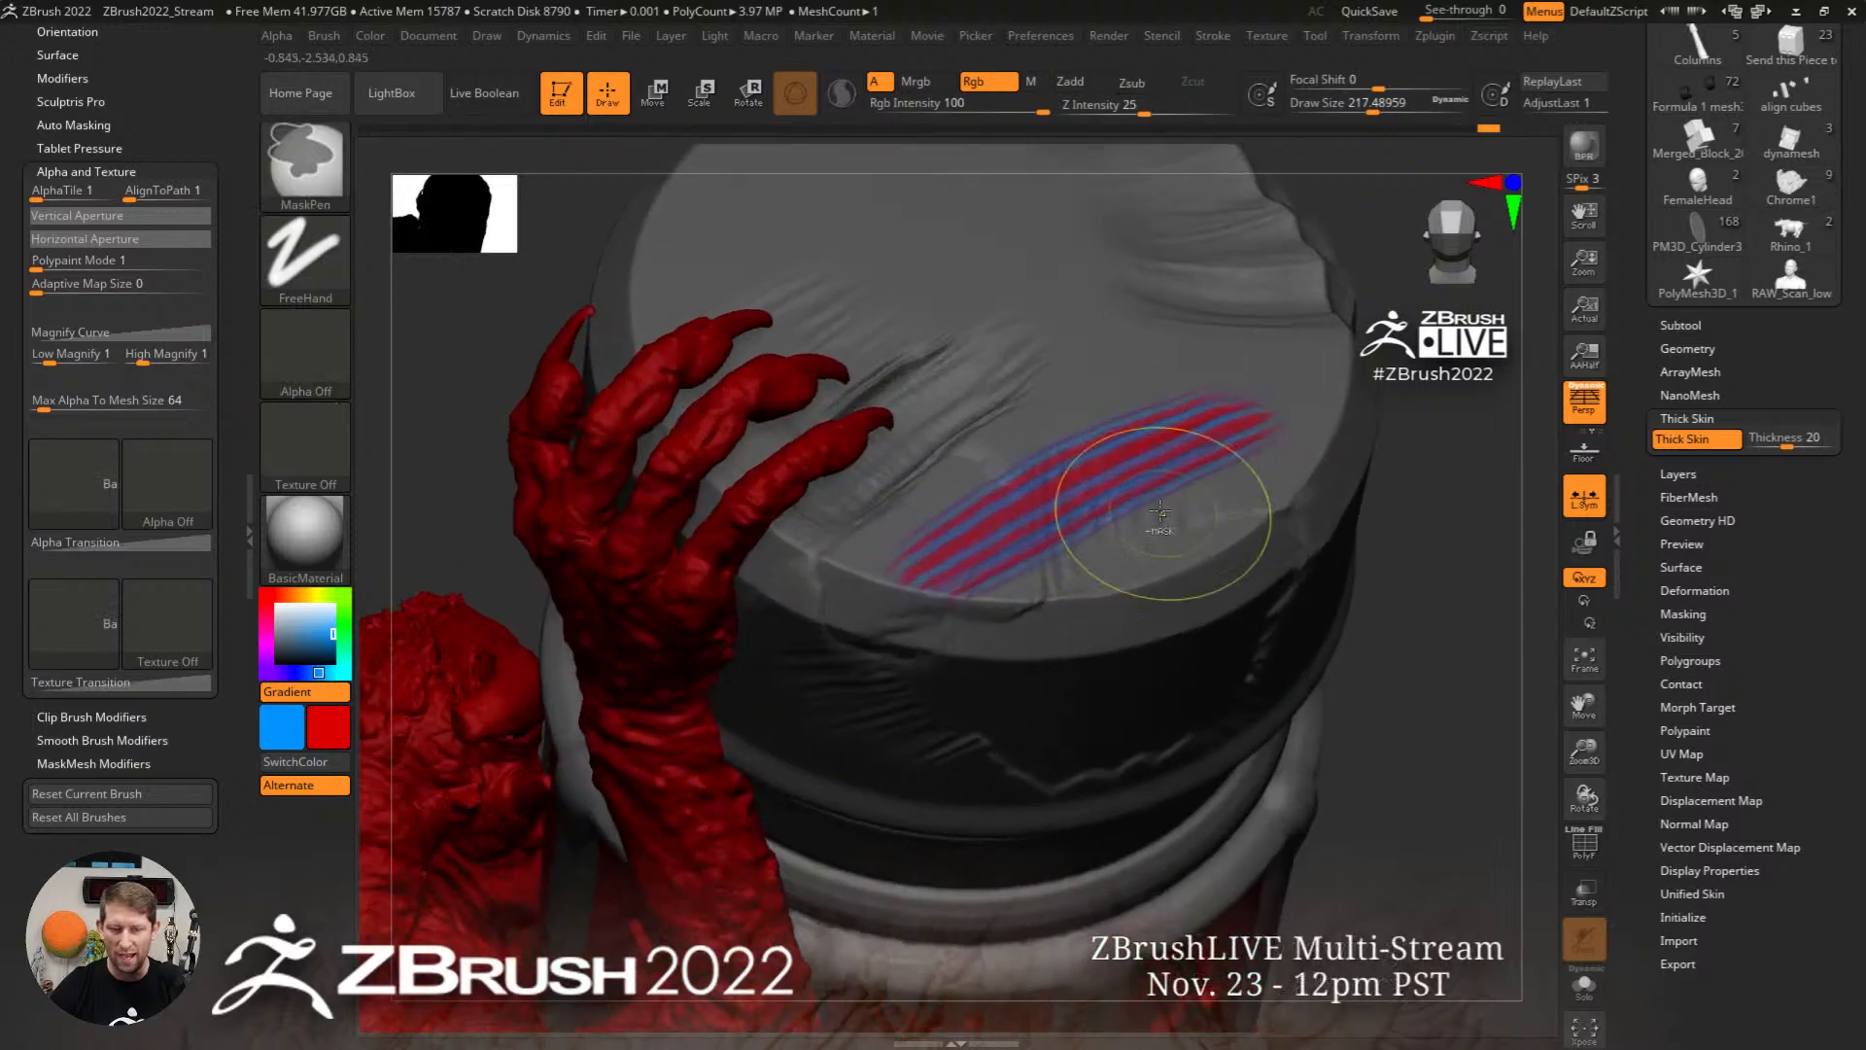
pyautogui.moveTo(923, 569)
pyautogui.mouseDown()
pyautogui.moveTo(1133, 336)
pyautogui.moveTo(928, 529)
pyautogui.moveTo(1020, 515)
pyautogui.moveTo(913, 549)
pyautogui.moveTo(1088, 484)
pyautogui.moveTo(1016, 598)
pyautogui.moveTo(938, 612)
pyautogui.moveTo(913, 588)
pyautogui.moveTo(1099, 519)
pyautogui.moveTo(923, 583)
pyautogui.mouseUp()
pyautogui.moveTo(1147, 457)
pyautogui.mouseDown()
pyautogui.moveTo(973, 588)
pyautogui.moveTo(1115, 445)
pyautogui.mouseUp()
# Step: Undo the red and blue gradient strokes on the lid
pyautogui.hotkey('ctrl', 'z')
pyautogui.hotkey('ctrl', 'z')
pyautogui.hotkey('ctrl', 'z')
pyautogui.hotkey('ctrl', 'z')
pyautogui.hotkey('ctrl', 'z')
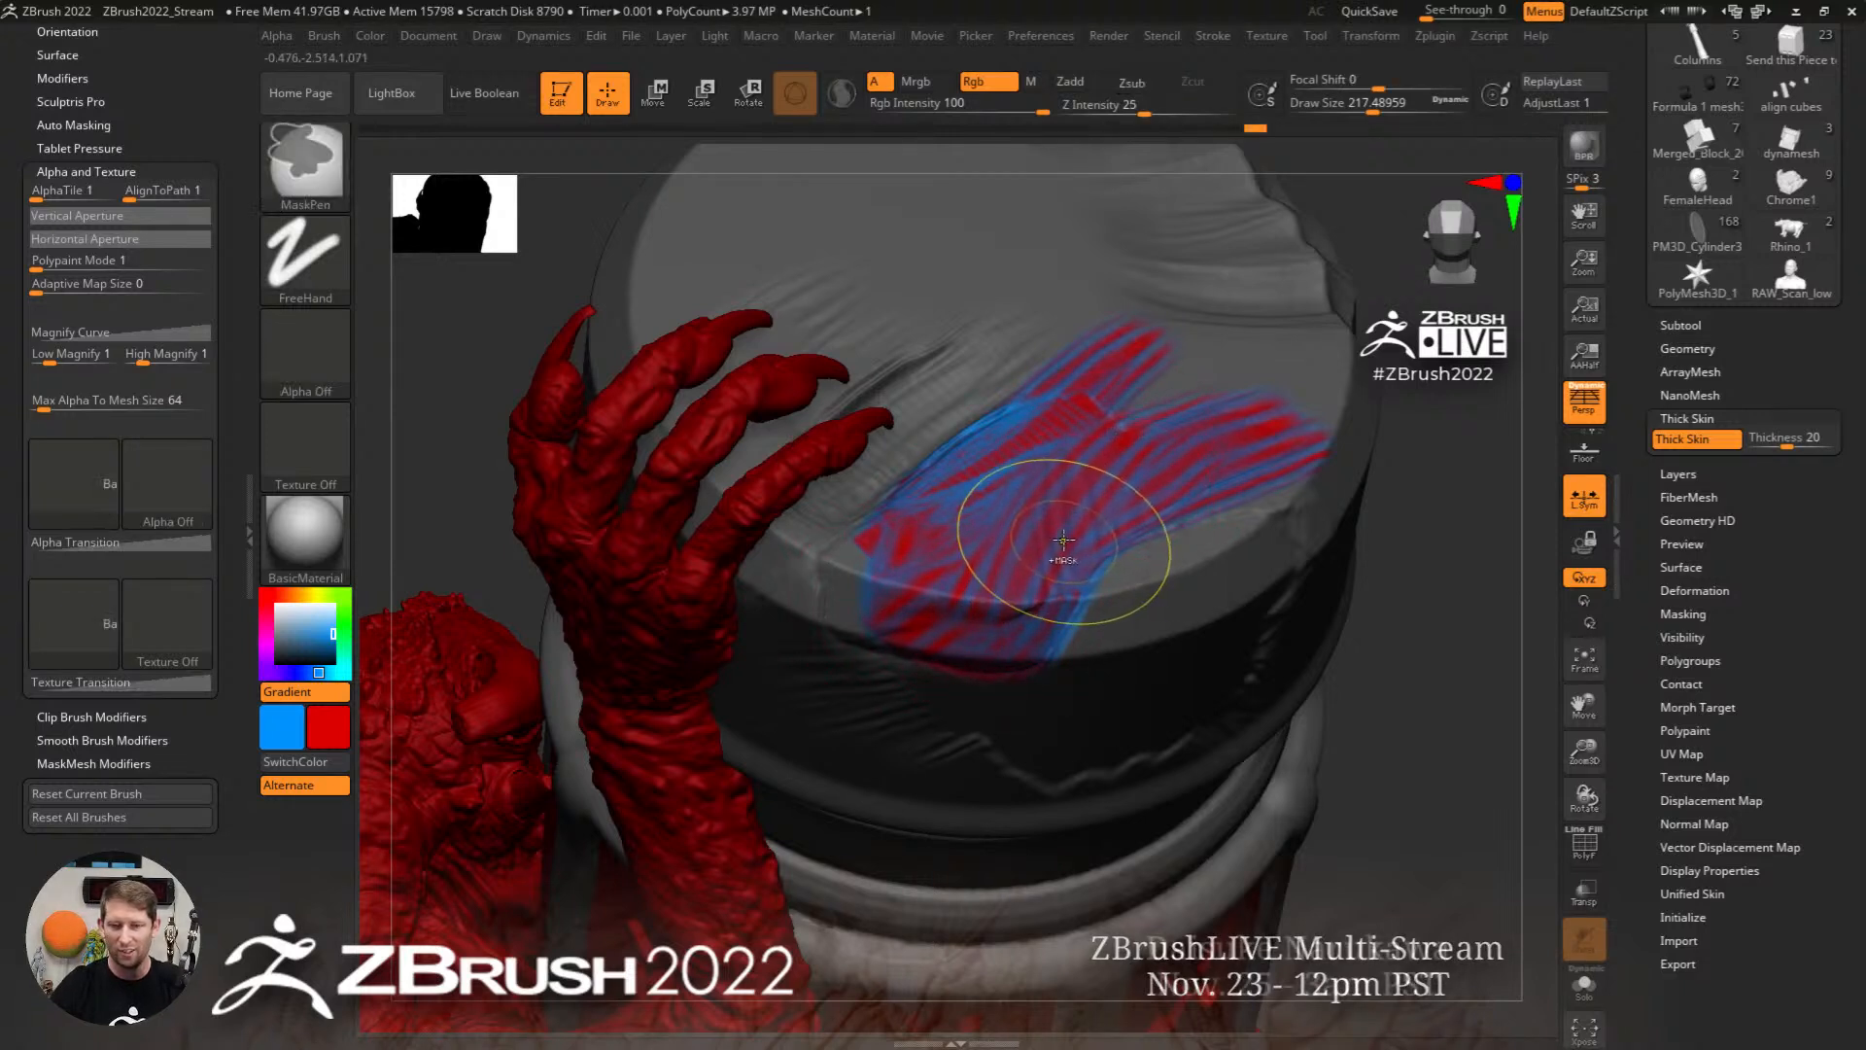
pyautogui.hotkey('ctrl', 'z')
pyautogui.hotkey('ctrl', 'z')
pyautogui.hotkey('ctrl', 'z')
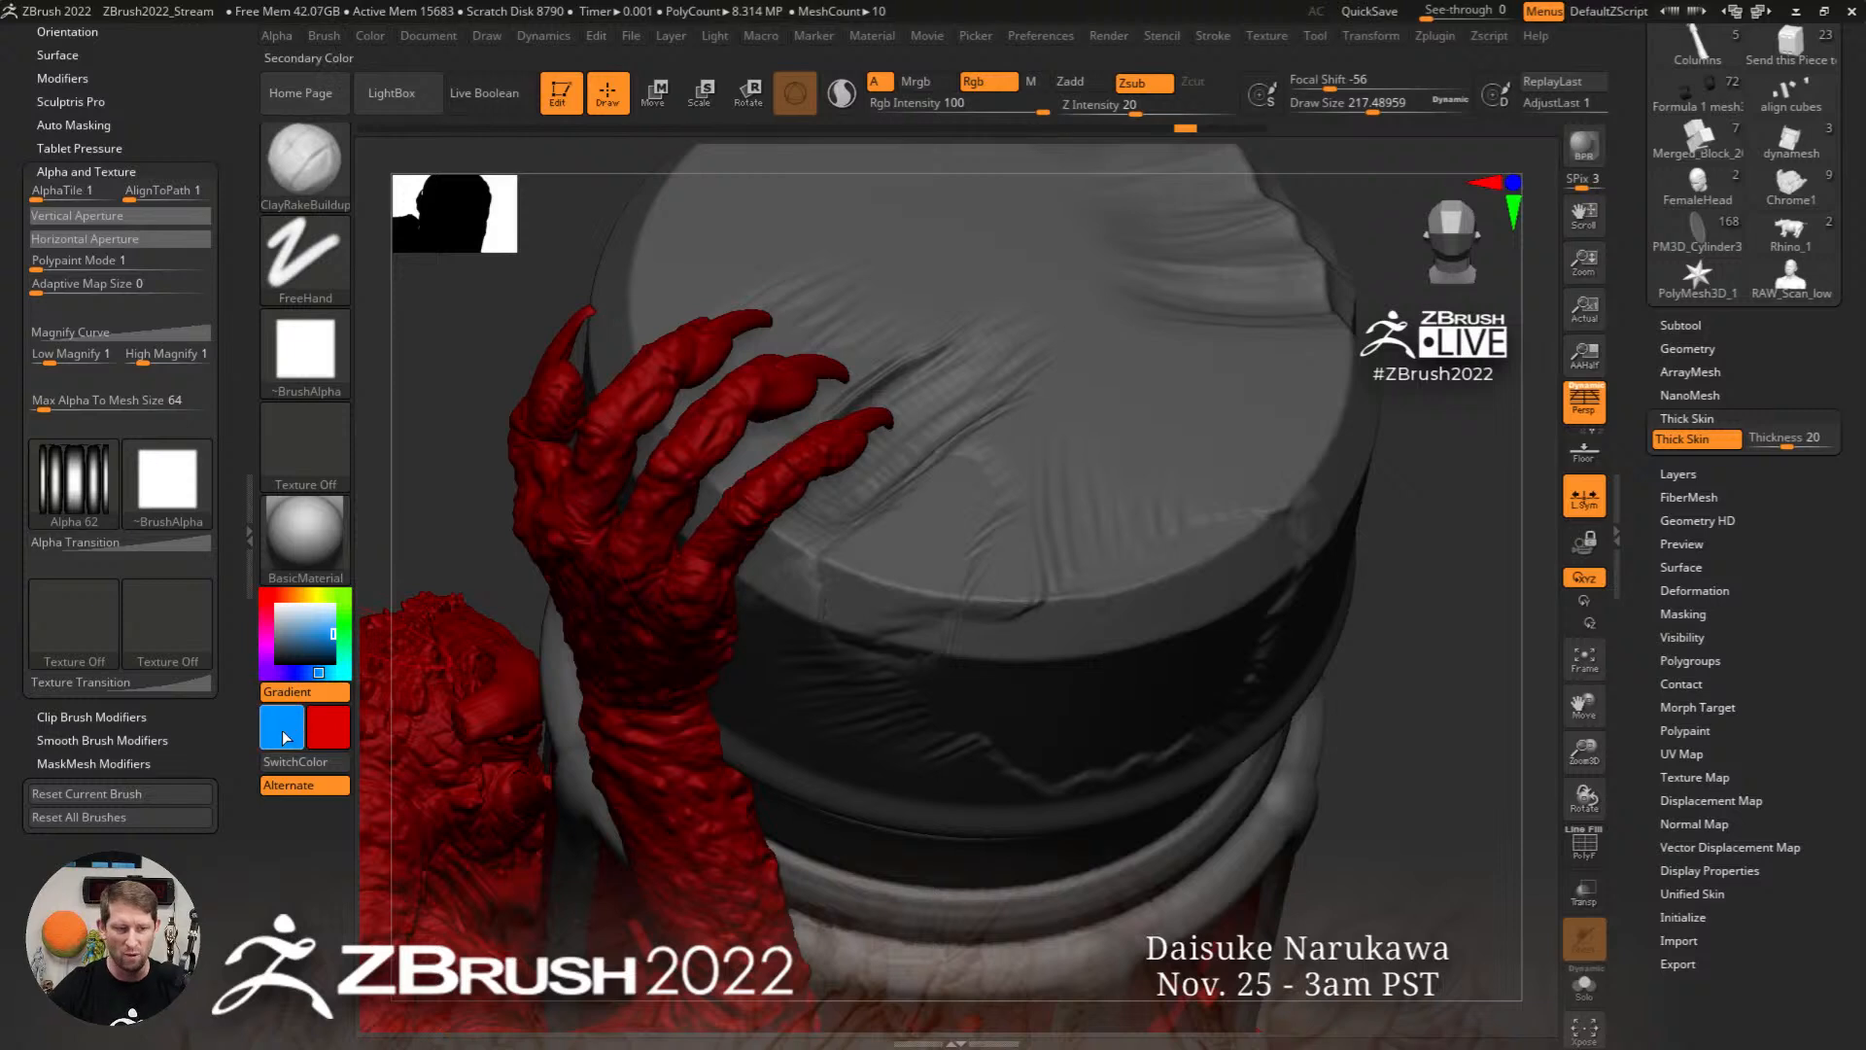
# Step: Change the secondary color to dark gray and the main color to orange
pyautogui.click(291, 641)
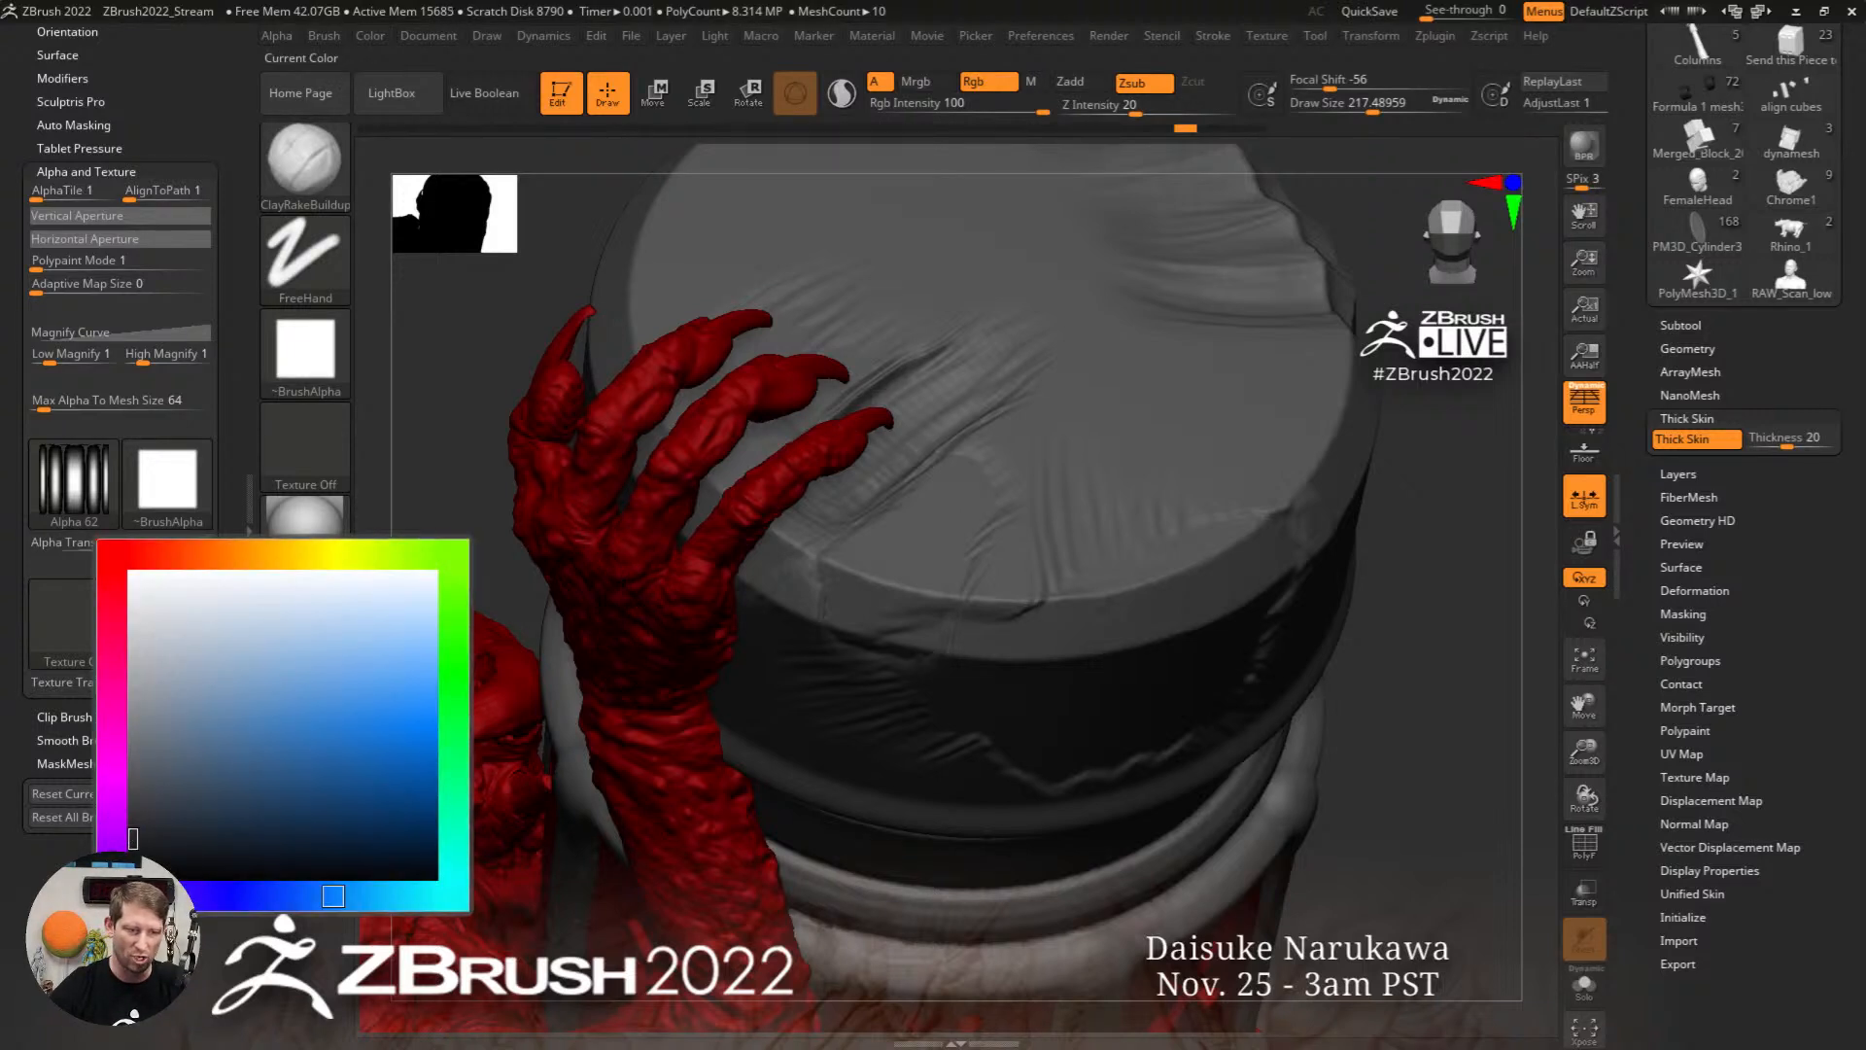
pyautogui.click(328, 732)
pyautogui.click(464, 698)
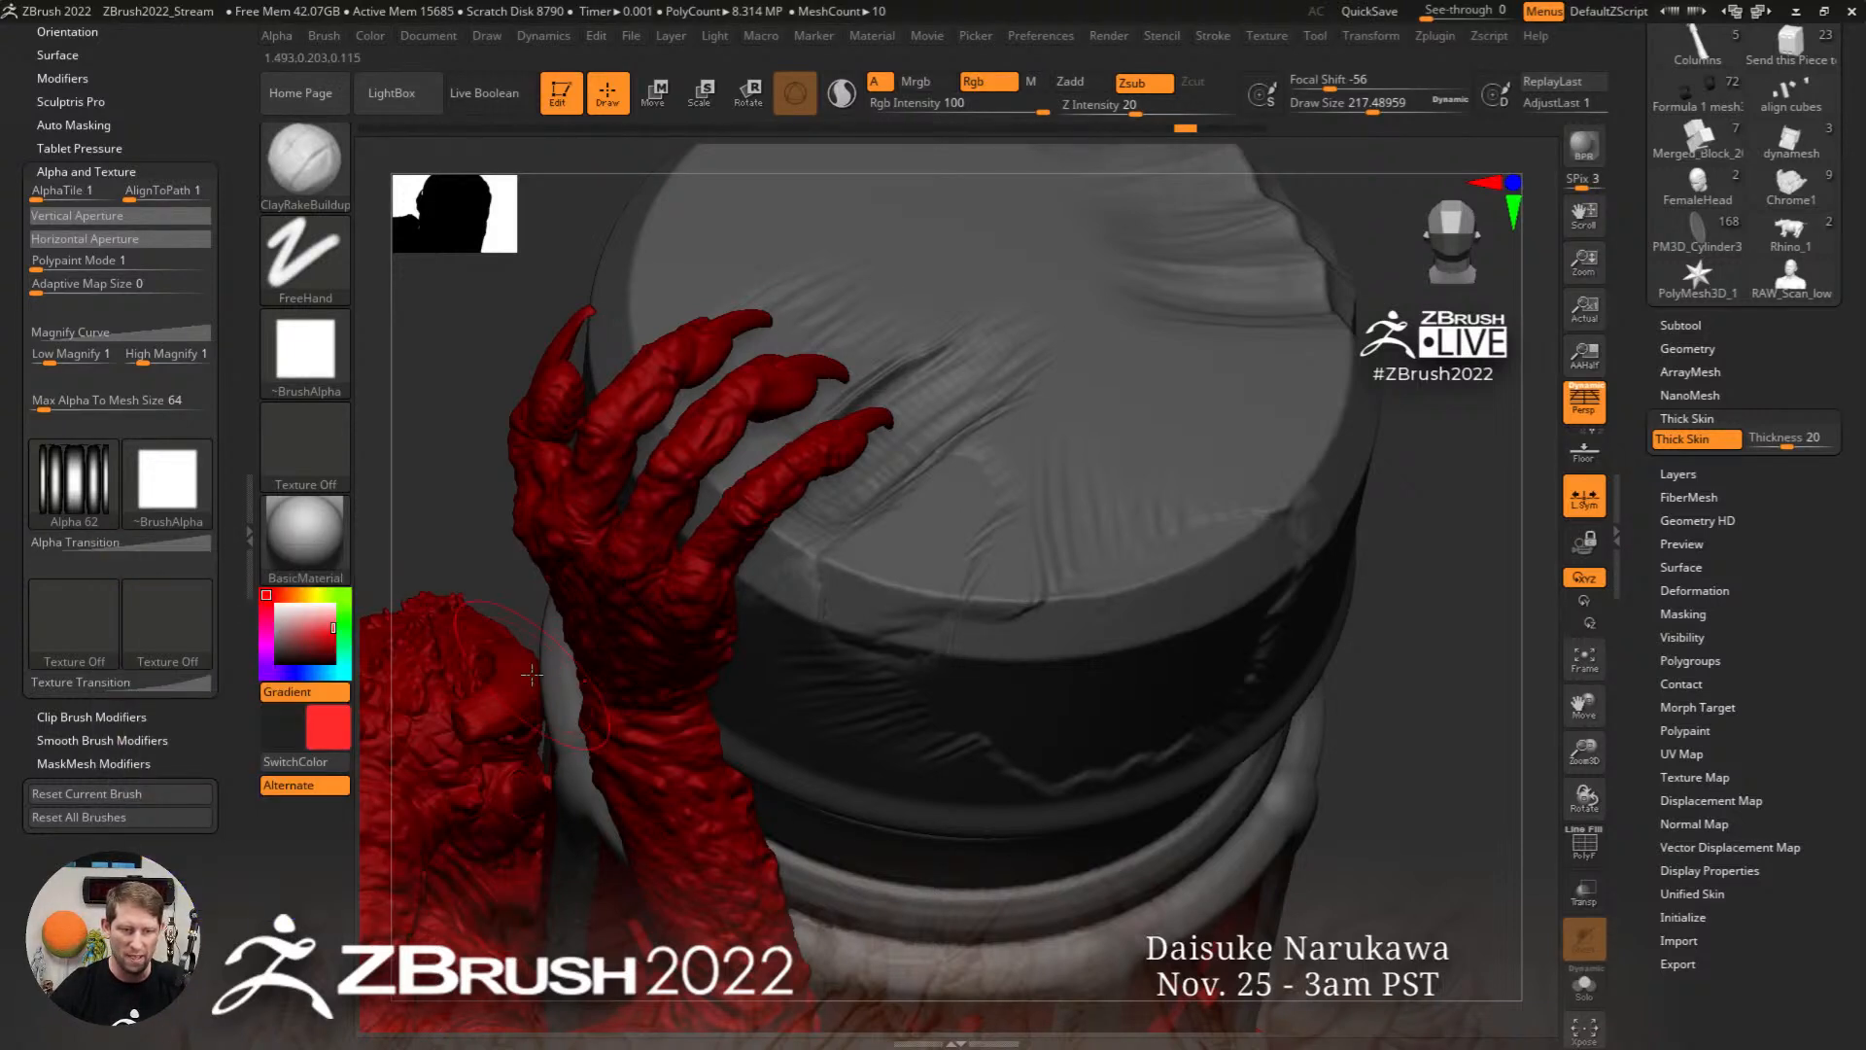
pyautogui.click(328, 723)
pyautogui.moveTo(357, 550); pyautogui.dragTo(321, 546)
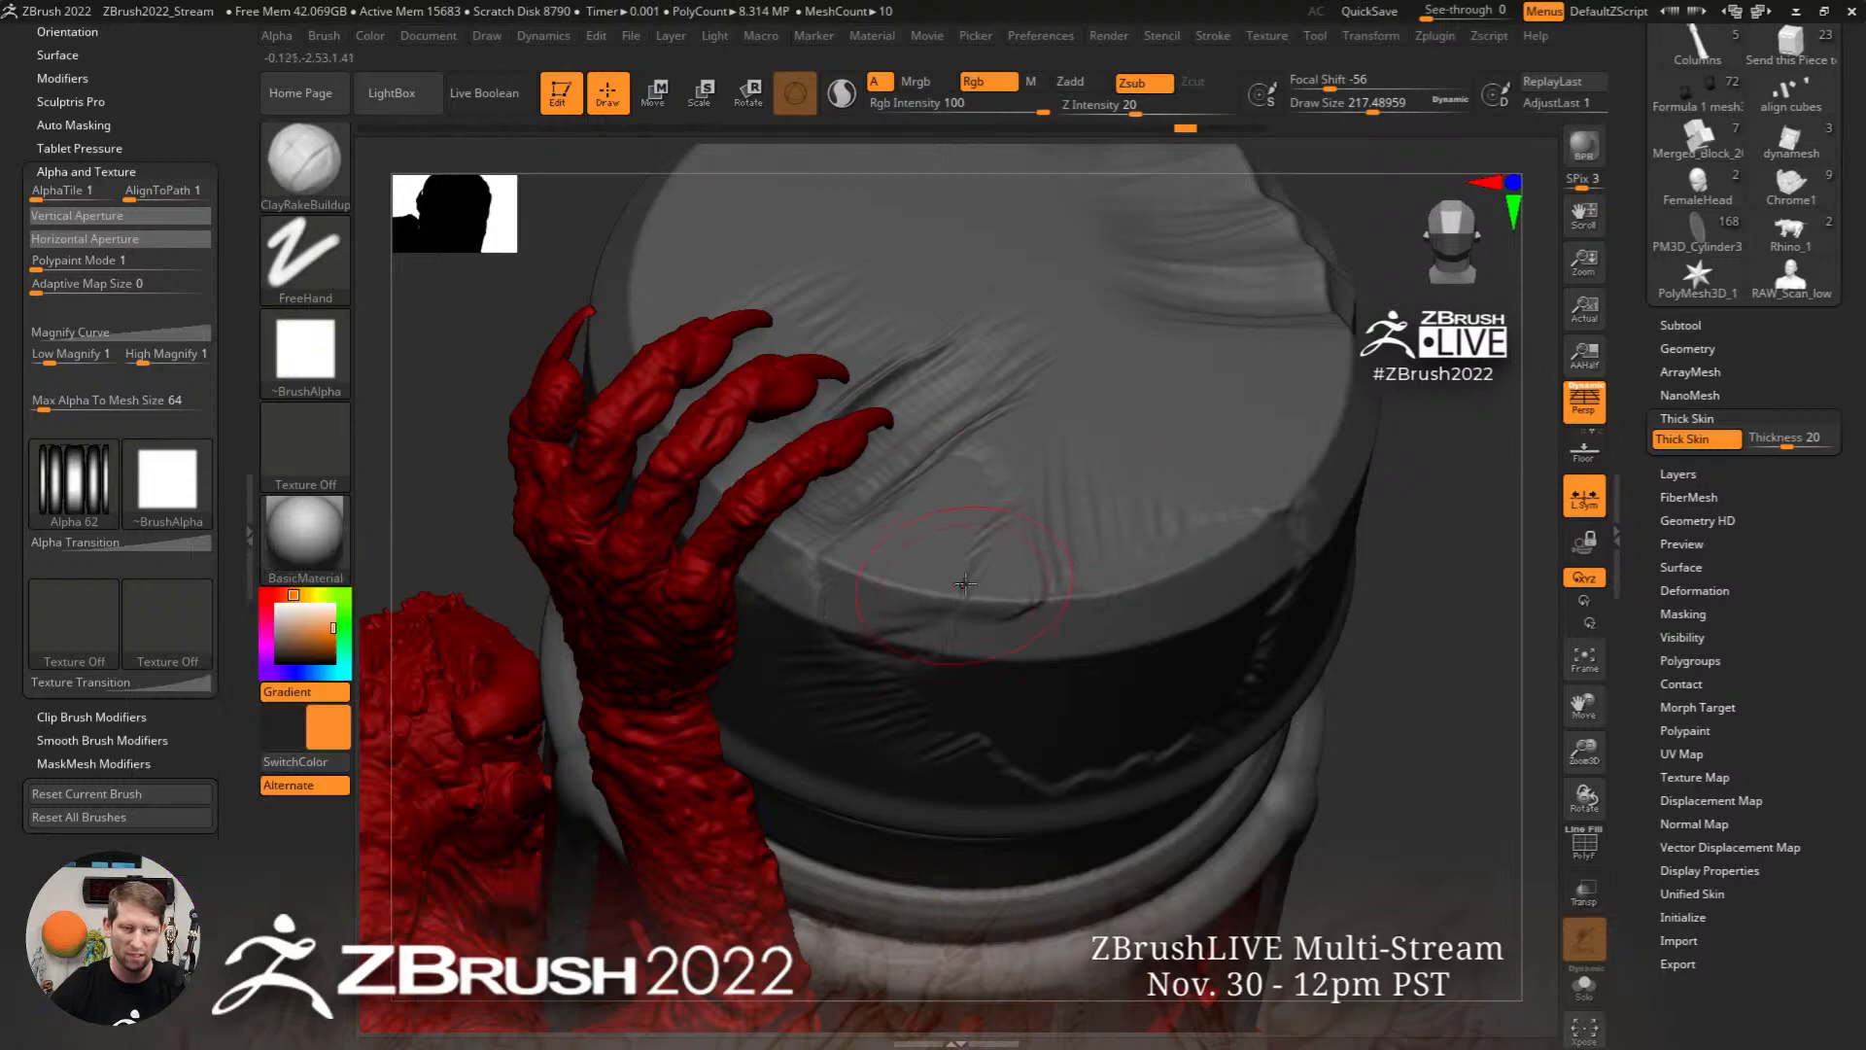
# Step: Paint orange and dark gray gradient strokes over the lid's top and front edge with the ClayRakeBuildup brush
pyautogui.moveTo(964, 583)
pyautogui.mouseDown()
pyautogui.moveTo(992, 534)
pyautogui.moveTo(875, 583)
pyautogui.moveTo(1021, 467)
pyautogui.moveTo(961, 505)
pyautogui.moveTo(1030, 388)
pyautogui.moveTo(1093, 355)
pyautogui.moveTo(1069, 331)
pyautogui.moveTo(1112, 489)
pyautogui.moveTo(1089, 549)
pyautogui.moveTo(1015, 578)
pyautogui.mouseUp()
pyautogui.keyDown('ctrl'); pyautogui.moveTo(1279, 533); pyautogui.dragTo(1264, 427, button='right'); pyautogui.keyUp('ctrl')
pyautogui.moveTo(1253, 622)
pyautogui.mouseDown(button='right')
pyautogui.moveTo(1234, 543)
pyautogui.moveTo(1079, 598)
pyautogui.mouseUp(button='right')
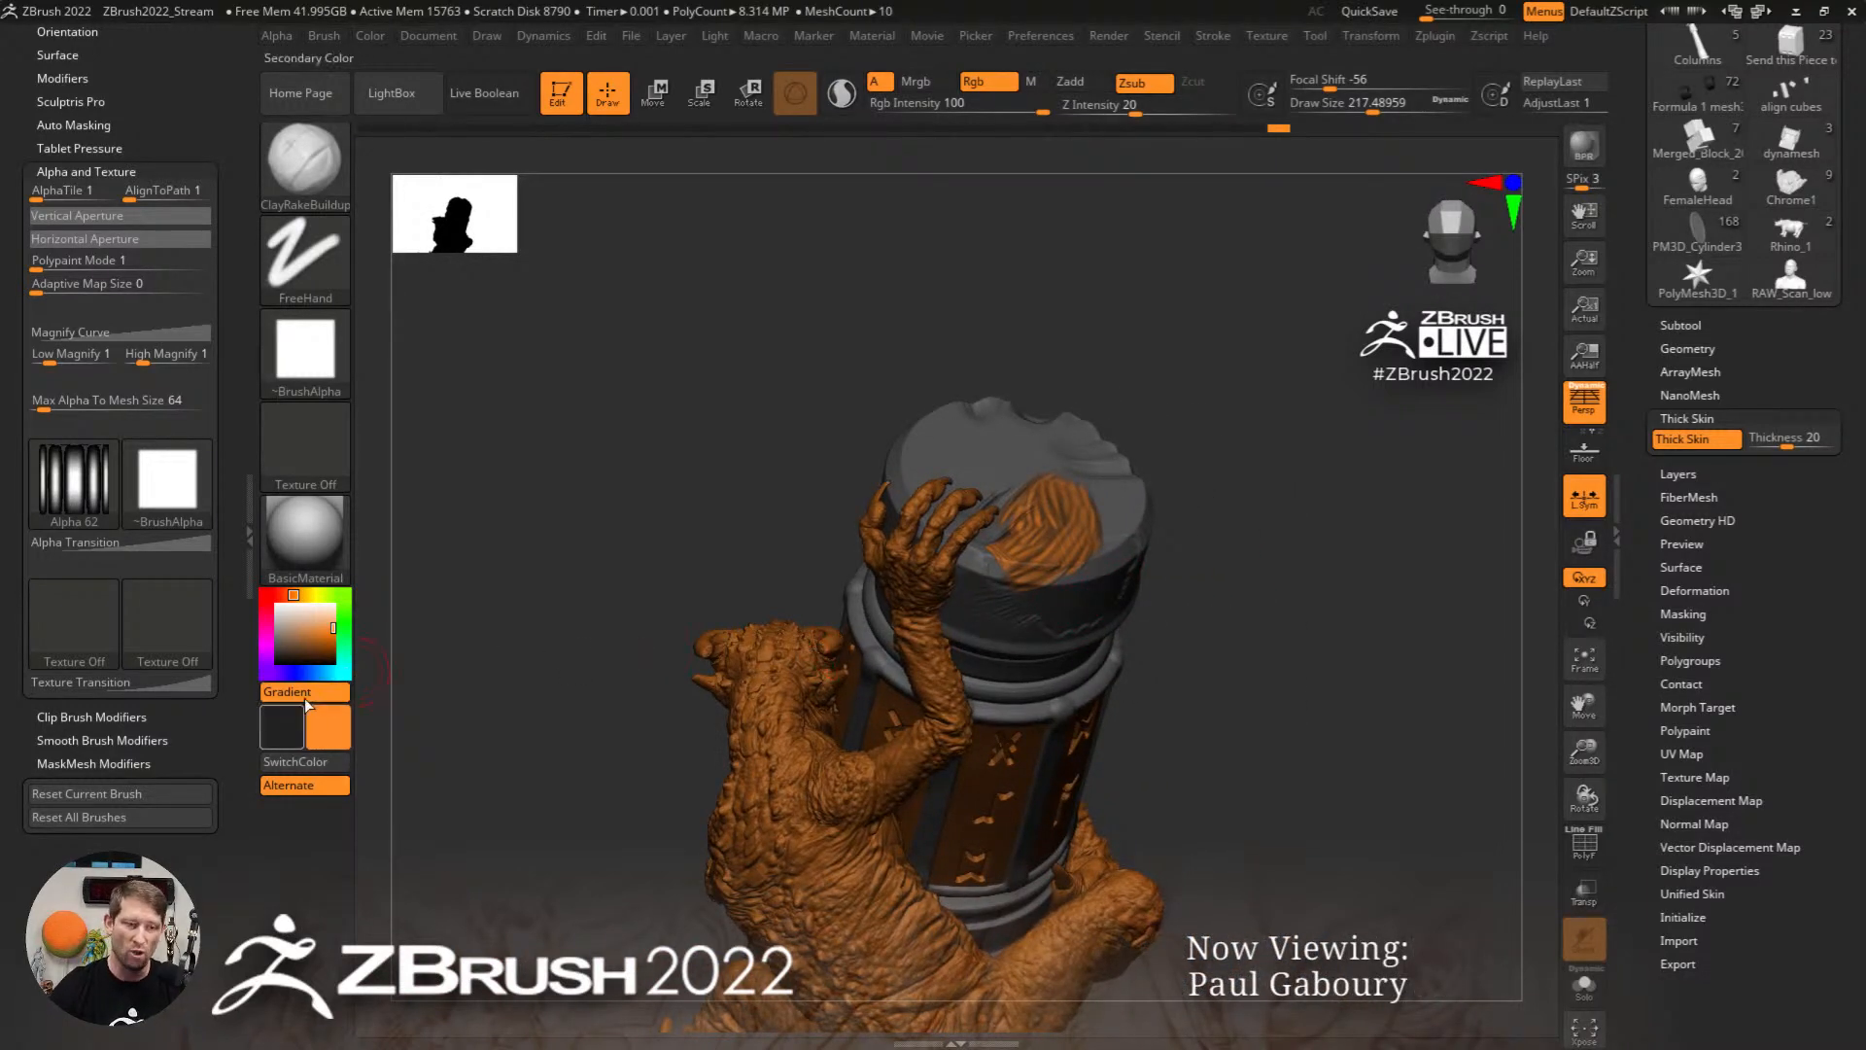
pyautogui.moveTo(1081, 511)
pyautogui.mouseDown()
pyautogui.moveTo(978, 477)
pyautogui.moveTo(1019, 536)
pyautogui.mouseUp()
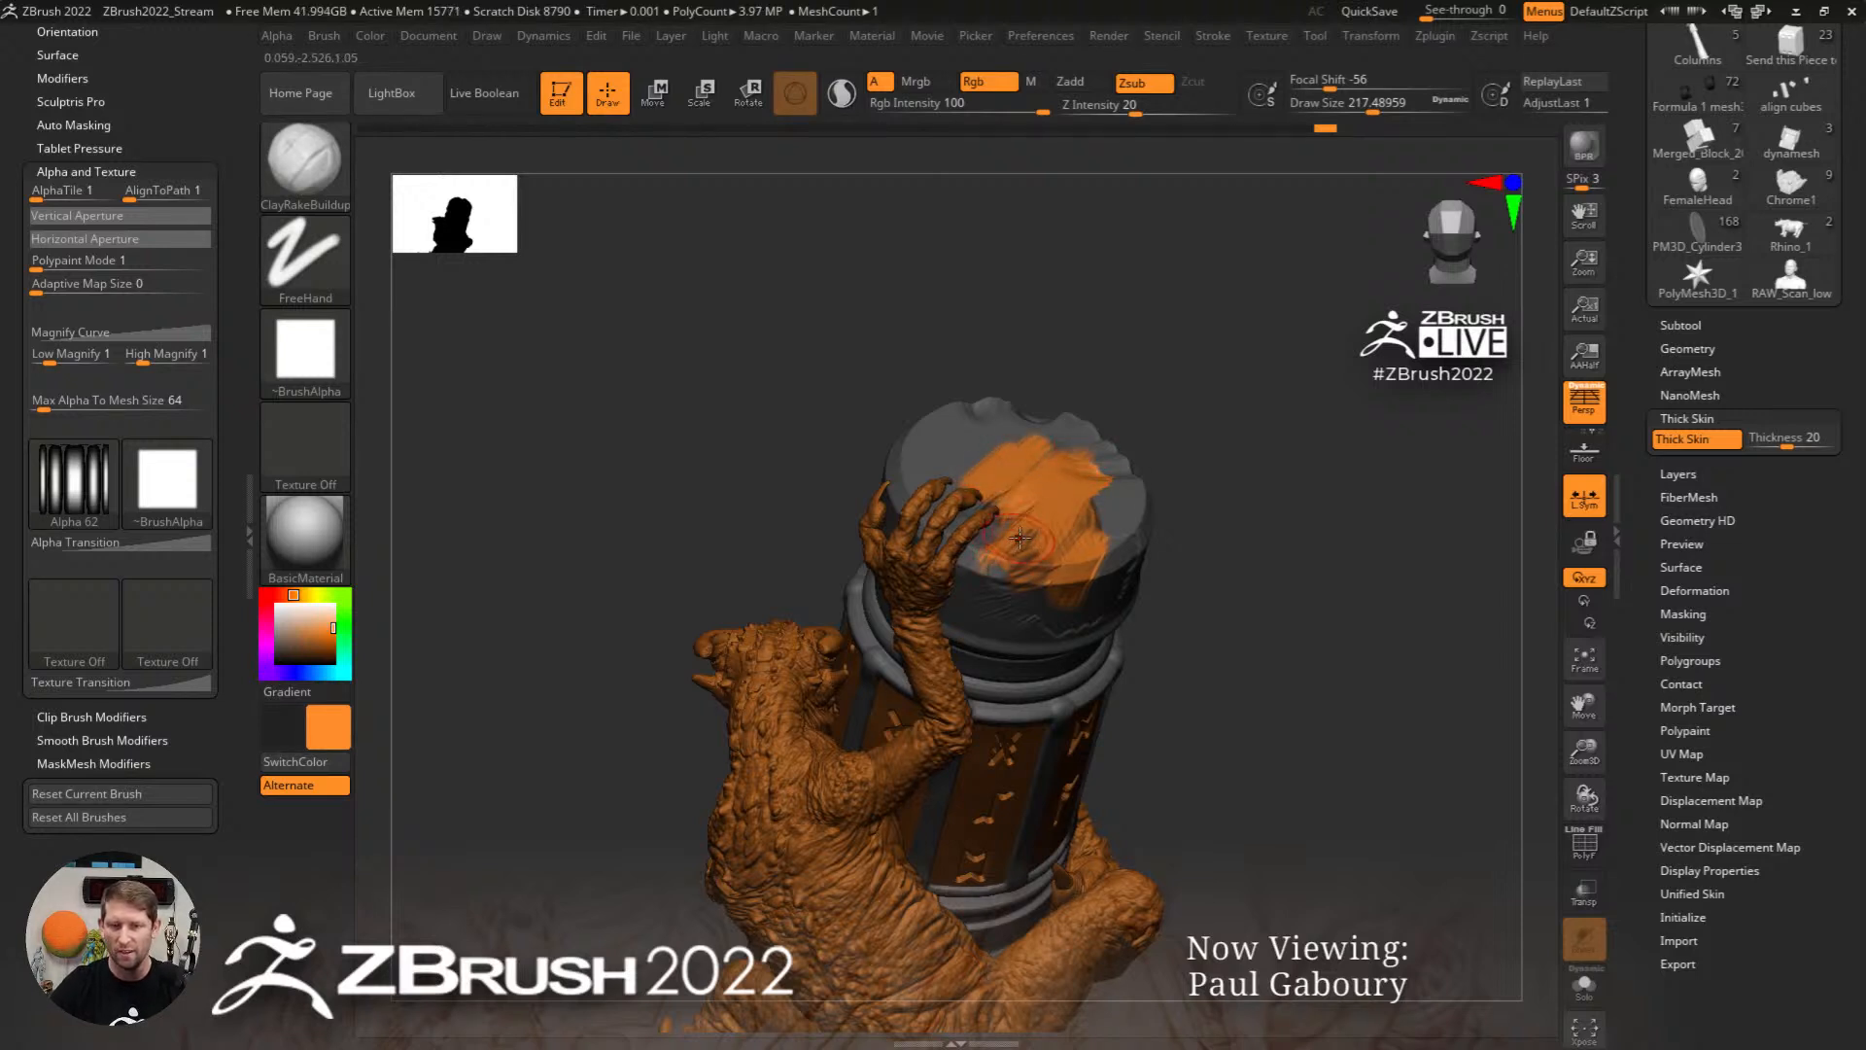
# Step: Assign Texture 02 as the brush's current texture and Texture 25 as its base texture
pyautogui.click(168, 627)
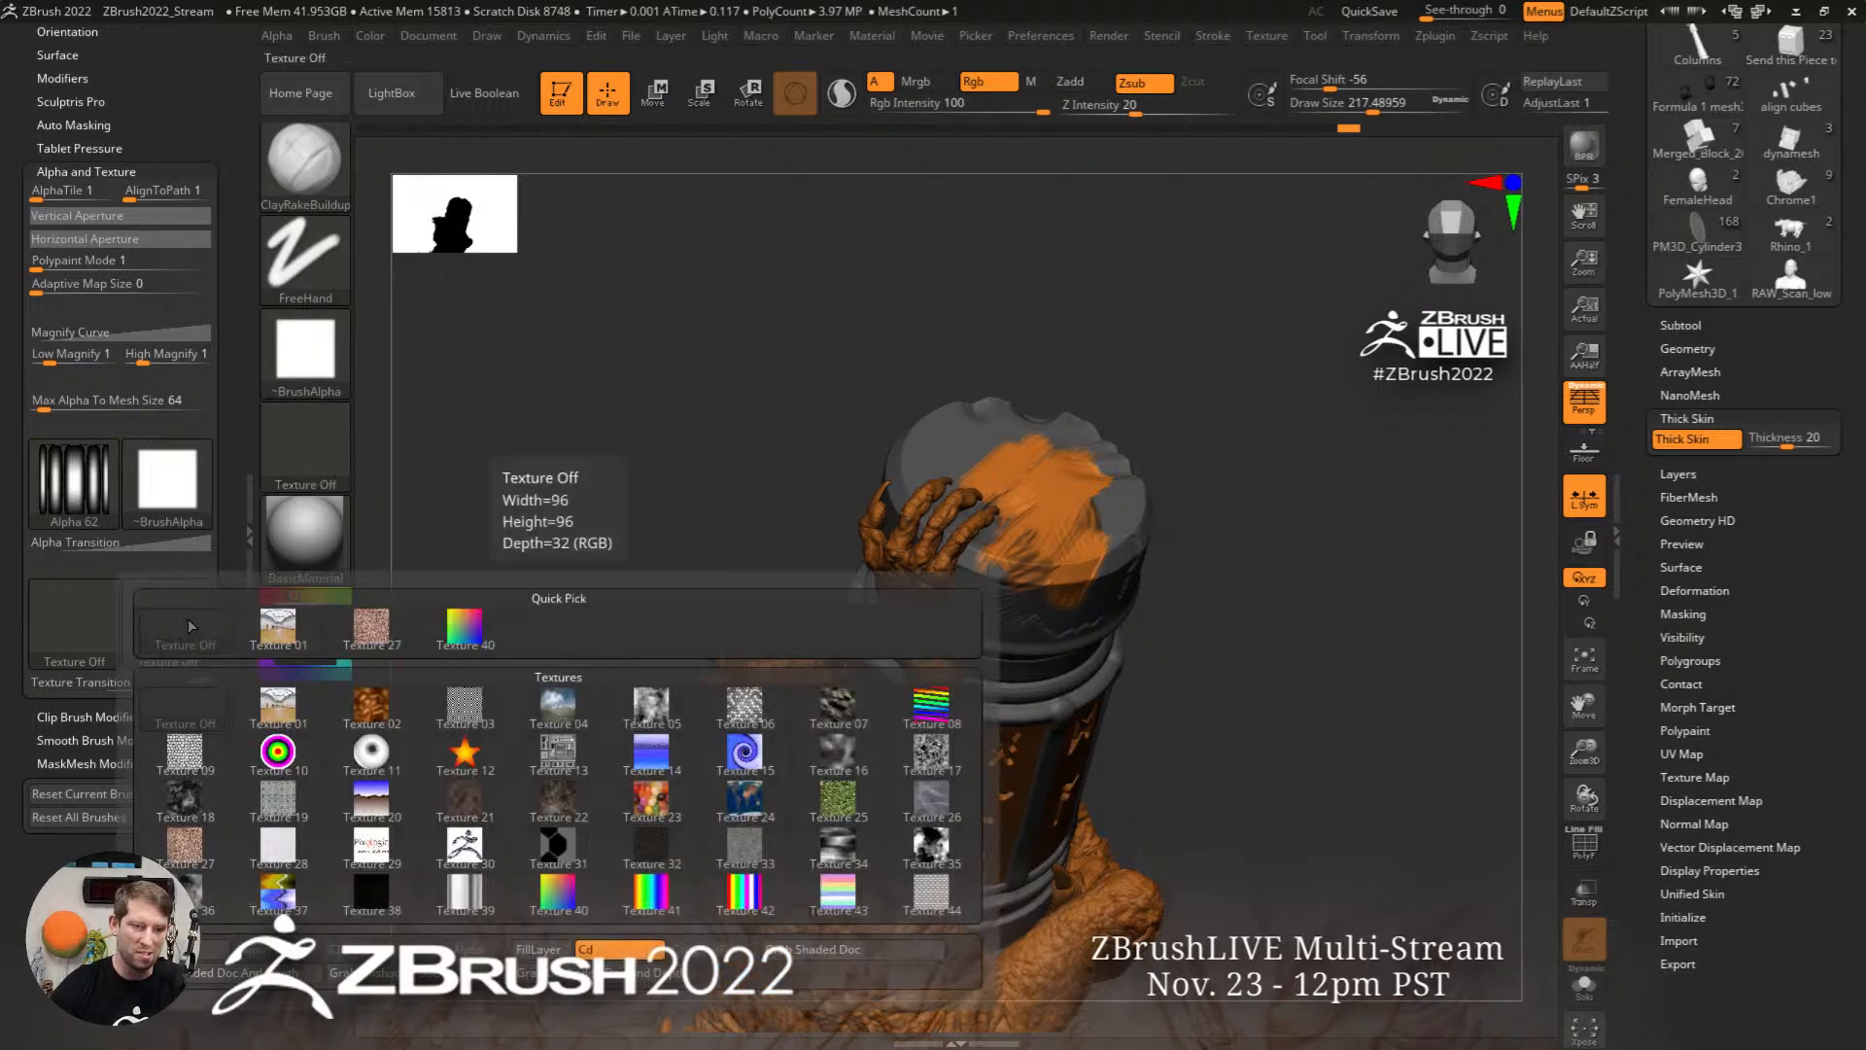
pyautogui.click(371, 707)
pyautogui.click(73, 630)
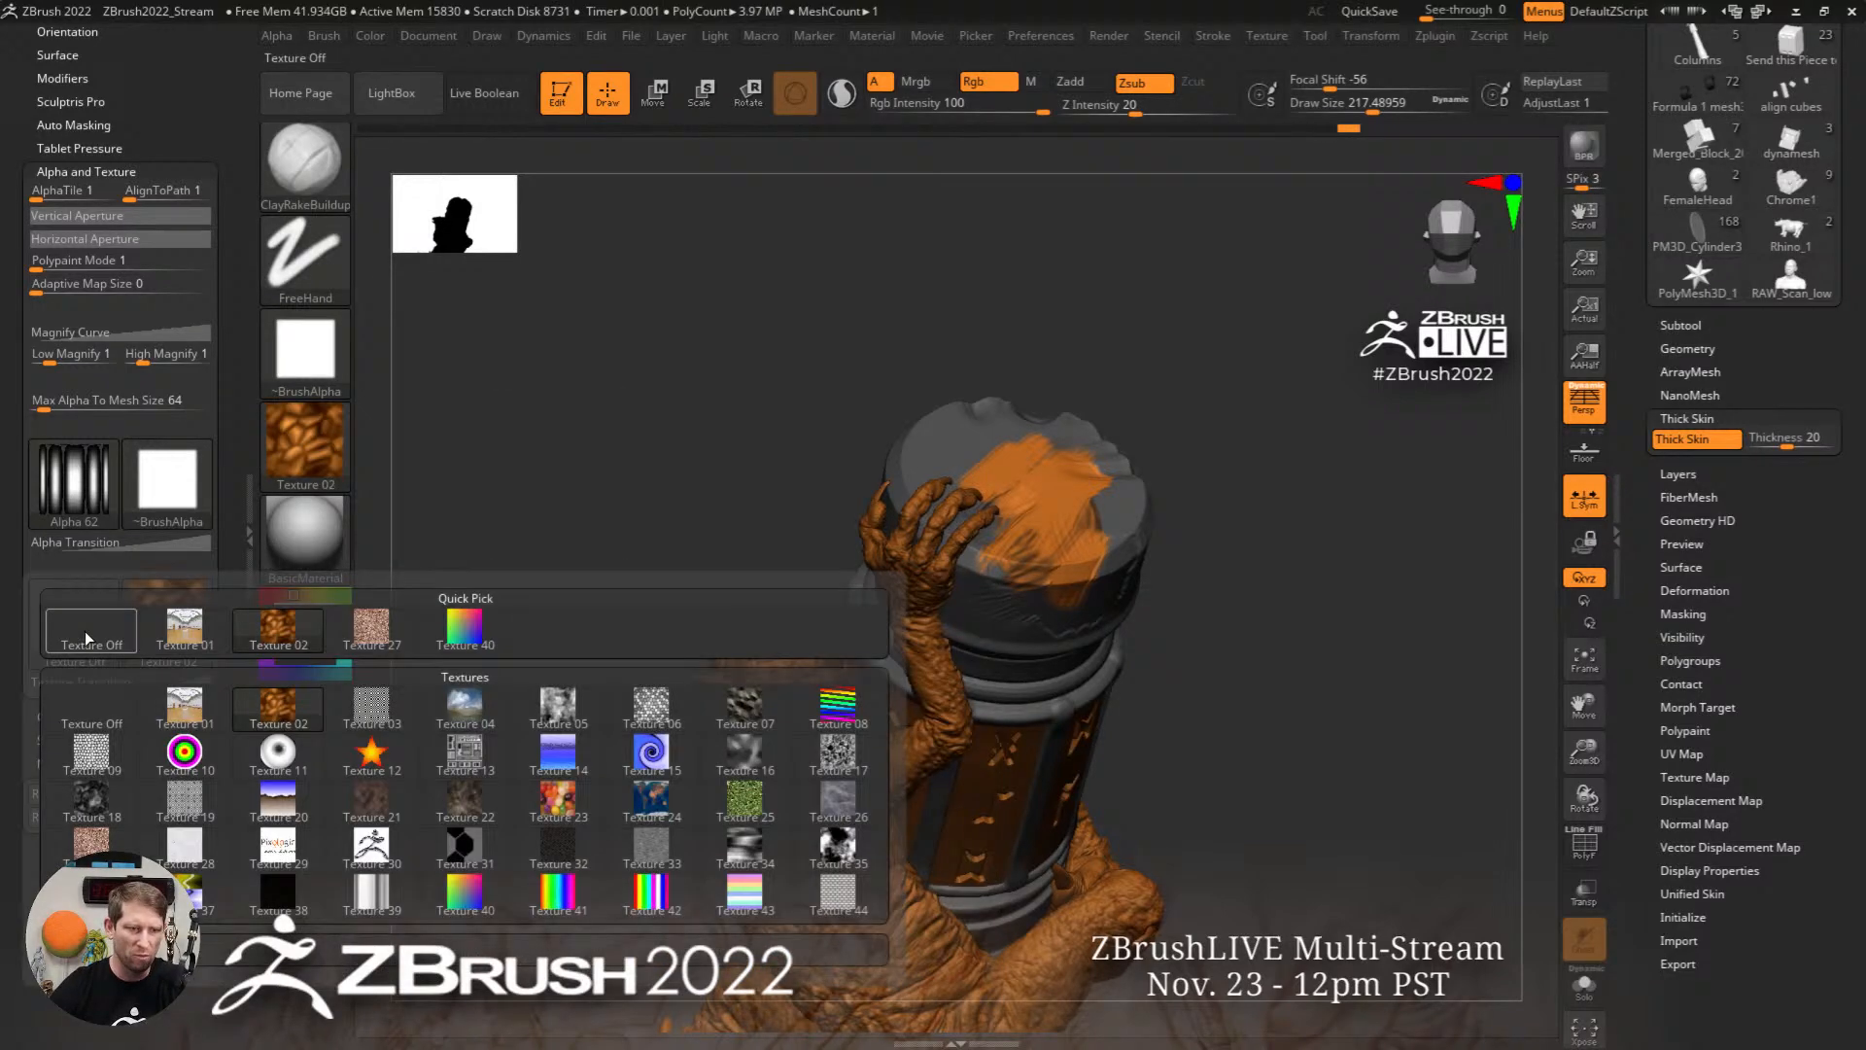
pyautogui.click(718, 792)
# Step: Paint green grass-textured strokes over the lid's top and side, adding a patch of brown Texture 02 near the front edge
pyautogui.moveTo(1107, 524); pyautogui.dragTo(875, 603, button='right')
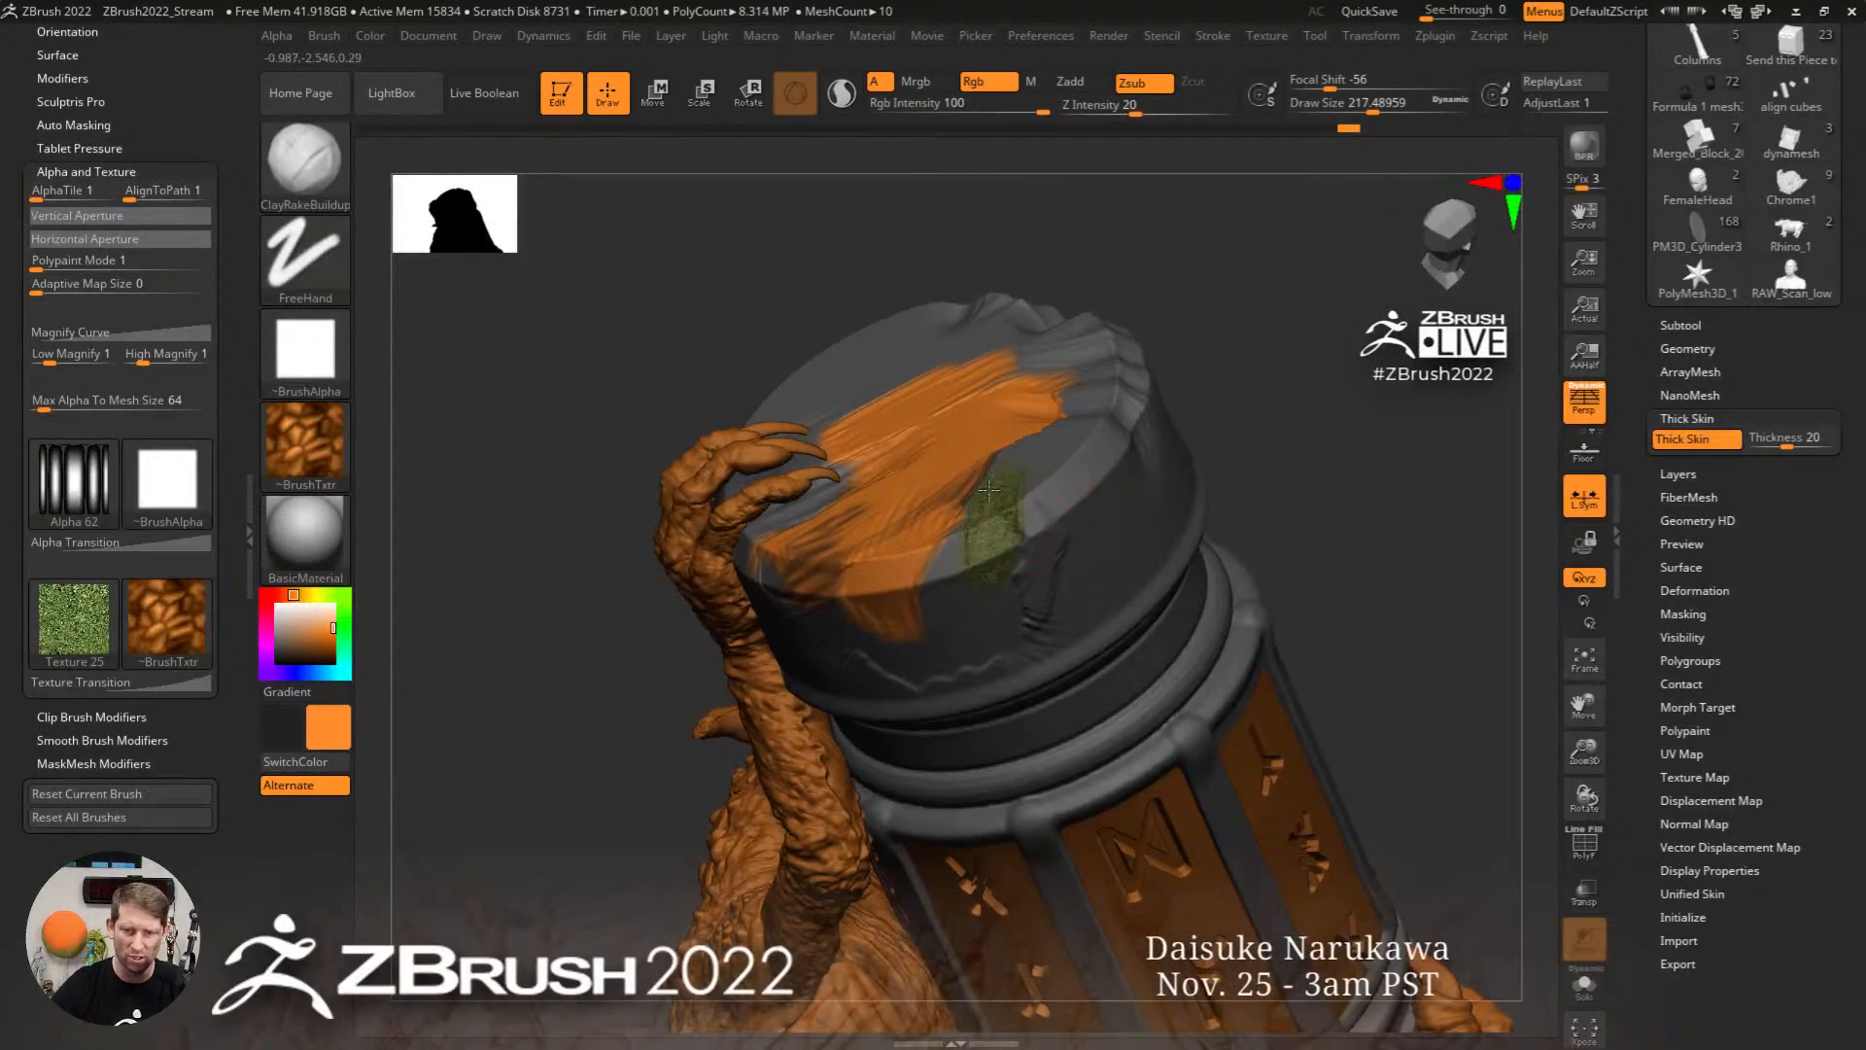
pyautogui.moveTo(988, 491); pyautogui.dragTo(902, 607)
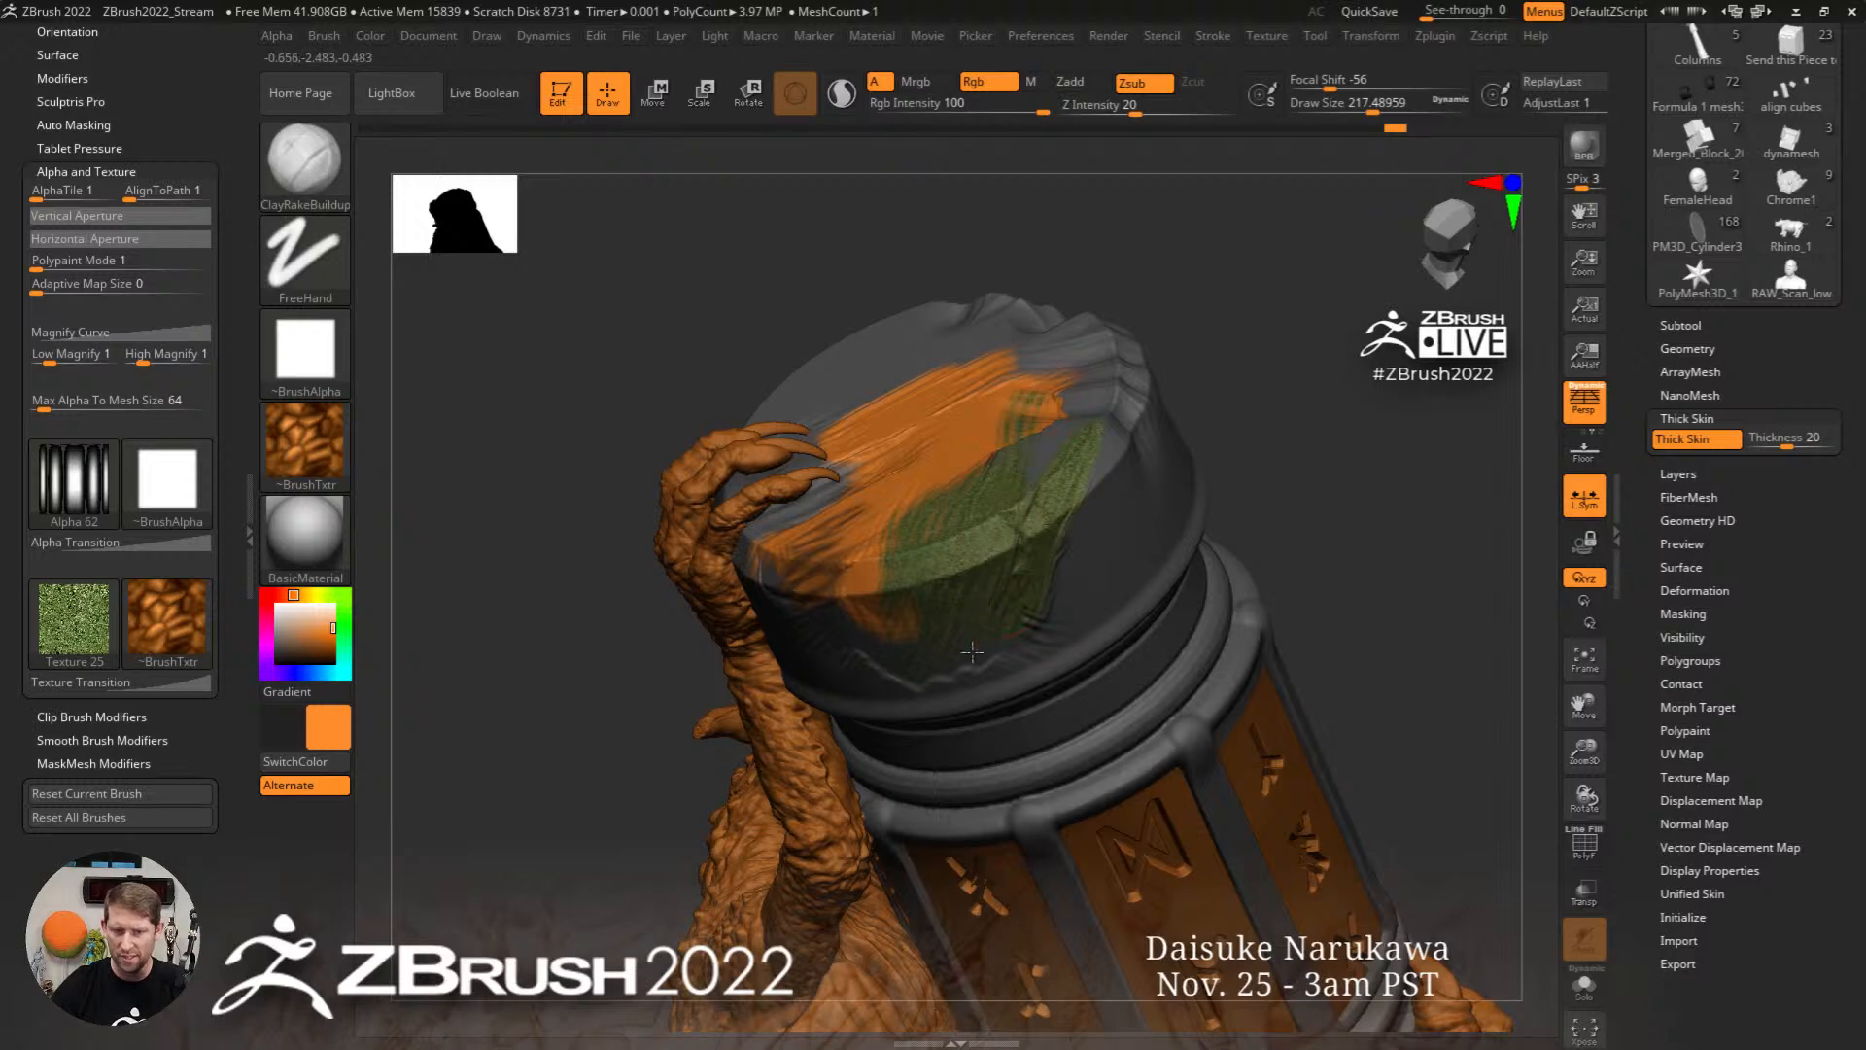
pyautogui.moveTo(925, 555)
pyautogui.mouseDown()
pyautogui.moveTo(948, 428)
pyautogui.moveTo(981, 392)
pyautogui.mouseUp()
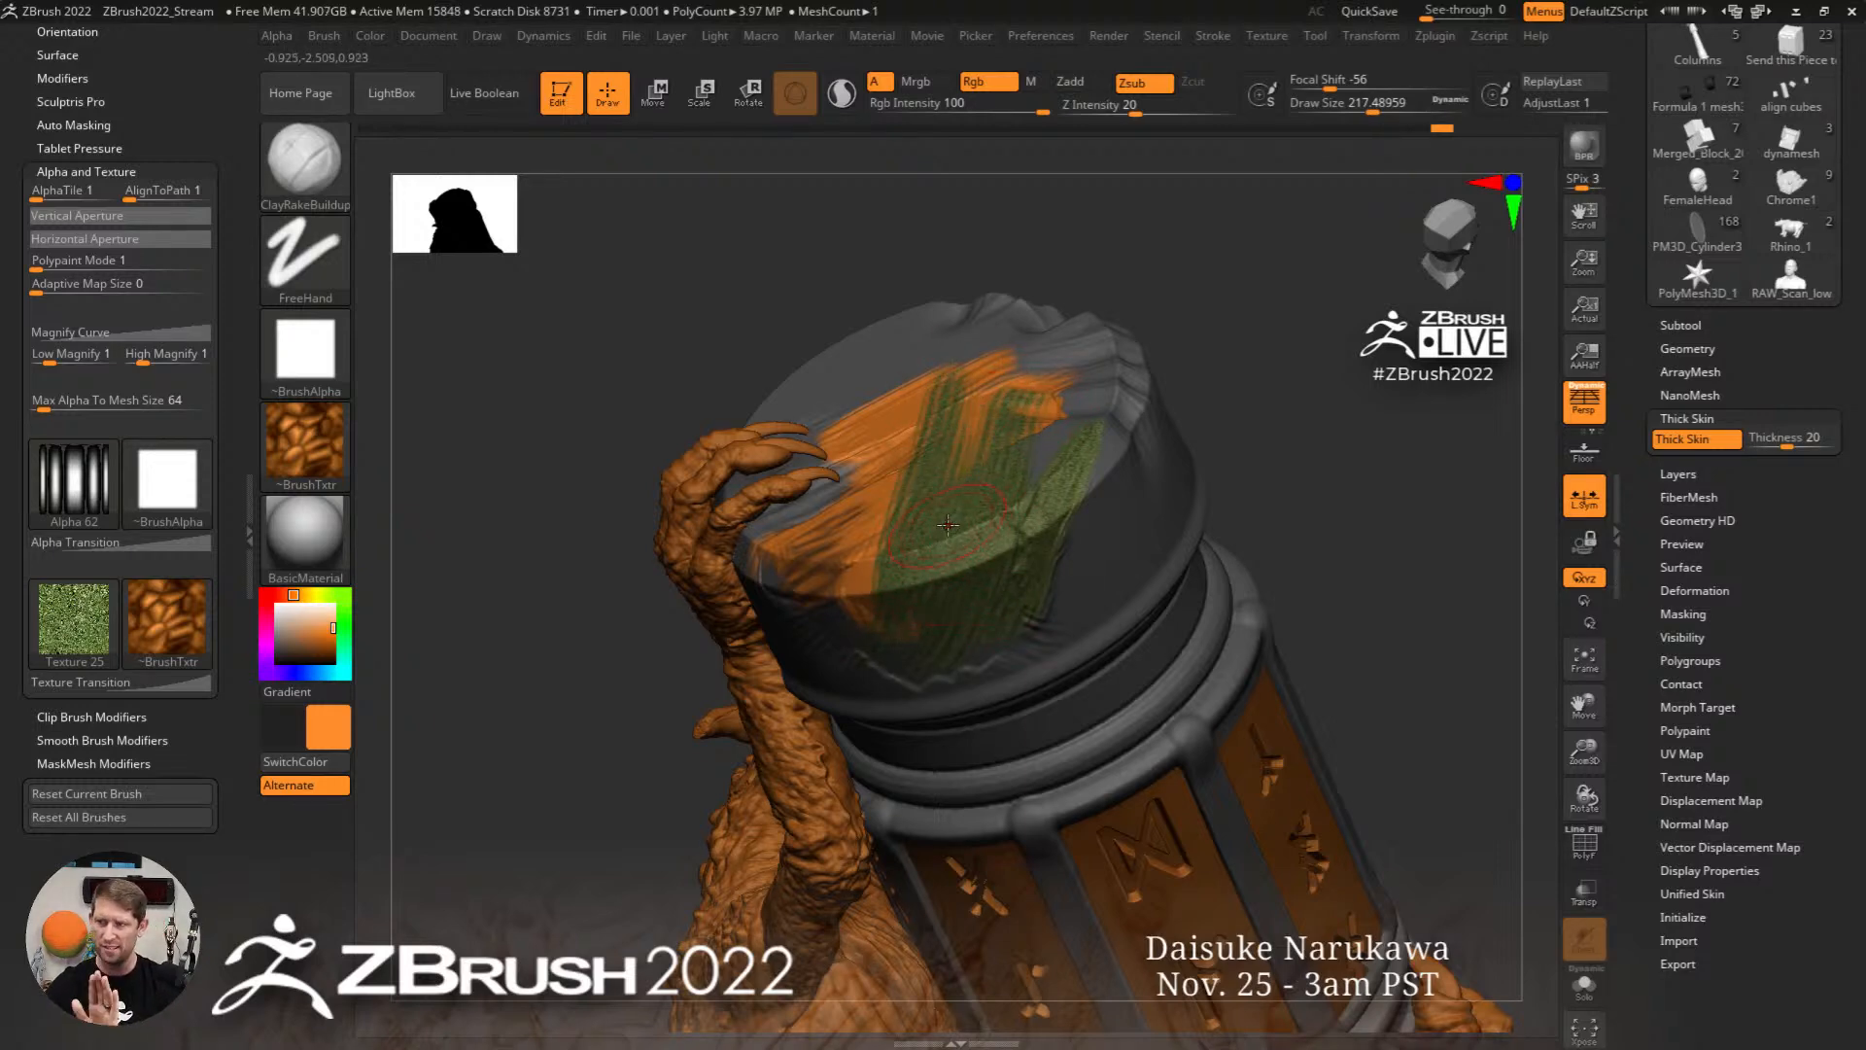
pyautogui.moveTo(948, 525); pyautogui.dragTo(808, 637, button='right')
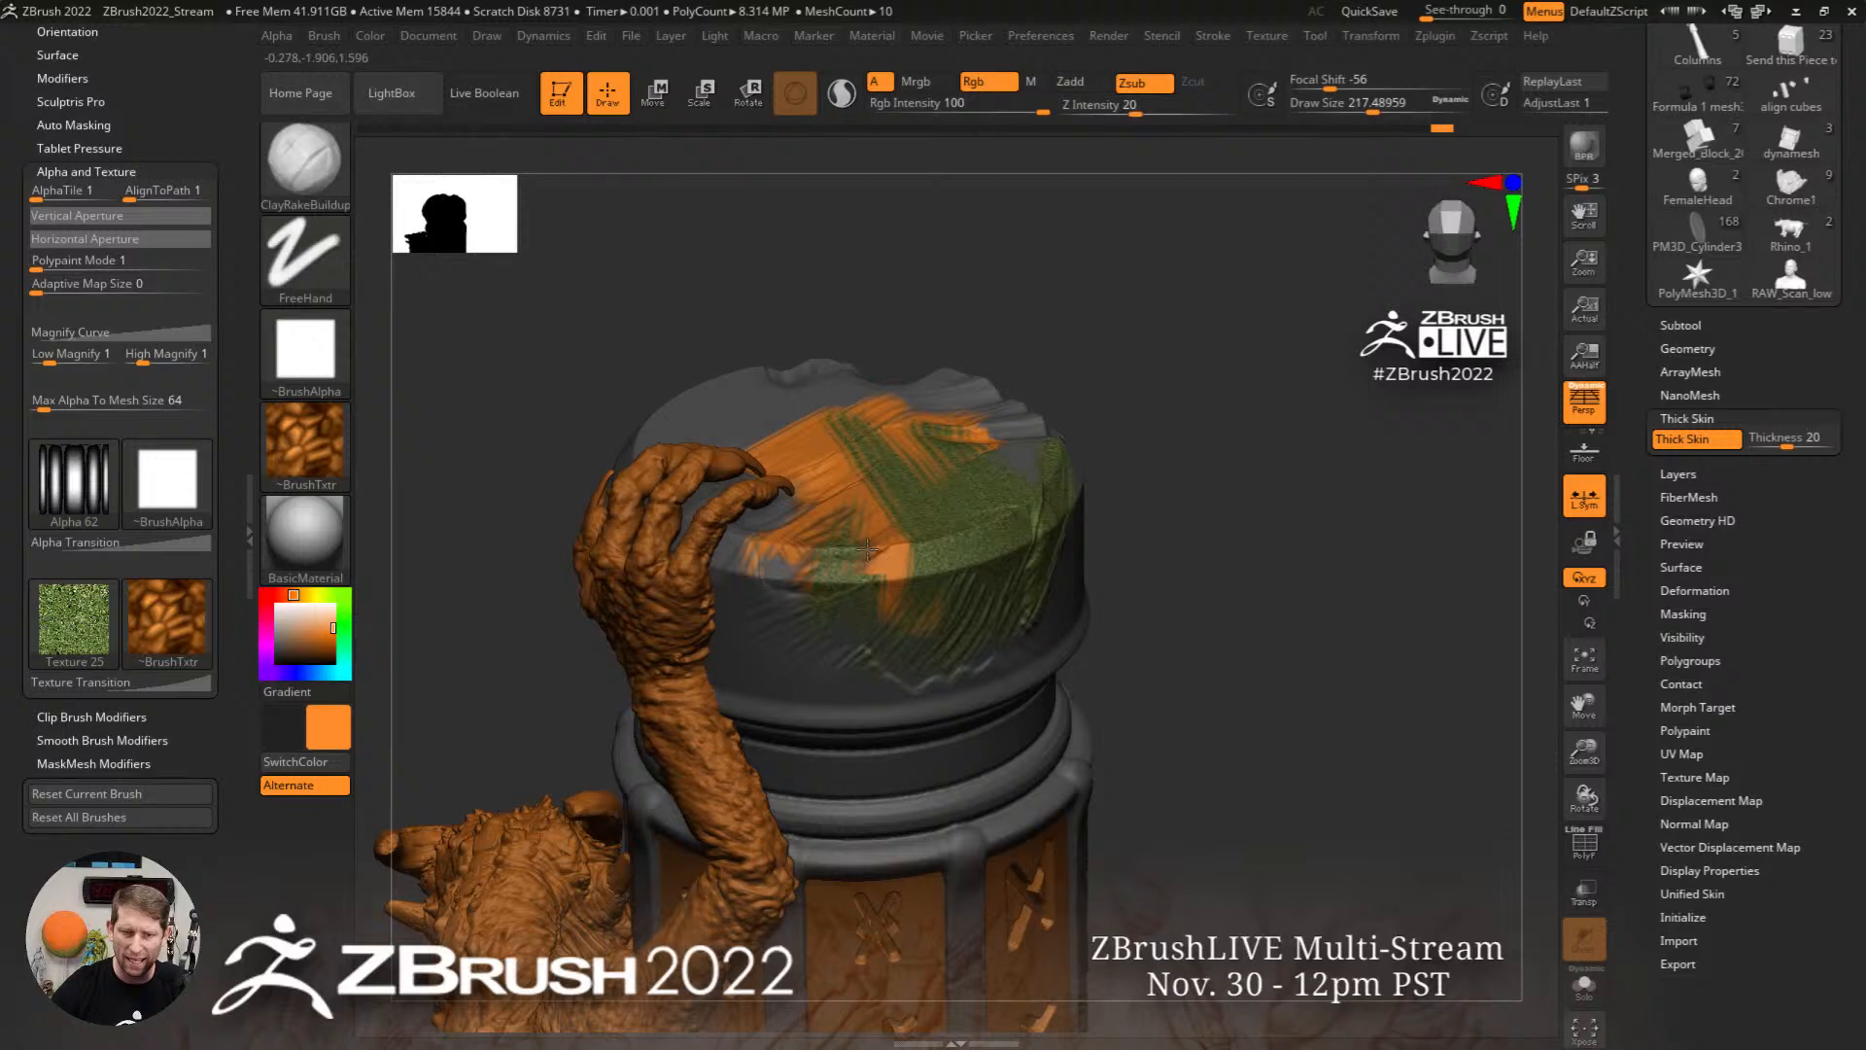
pyautogui.moveTo(867, 550); pyautogui.dragTo(911, 496)
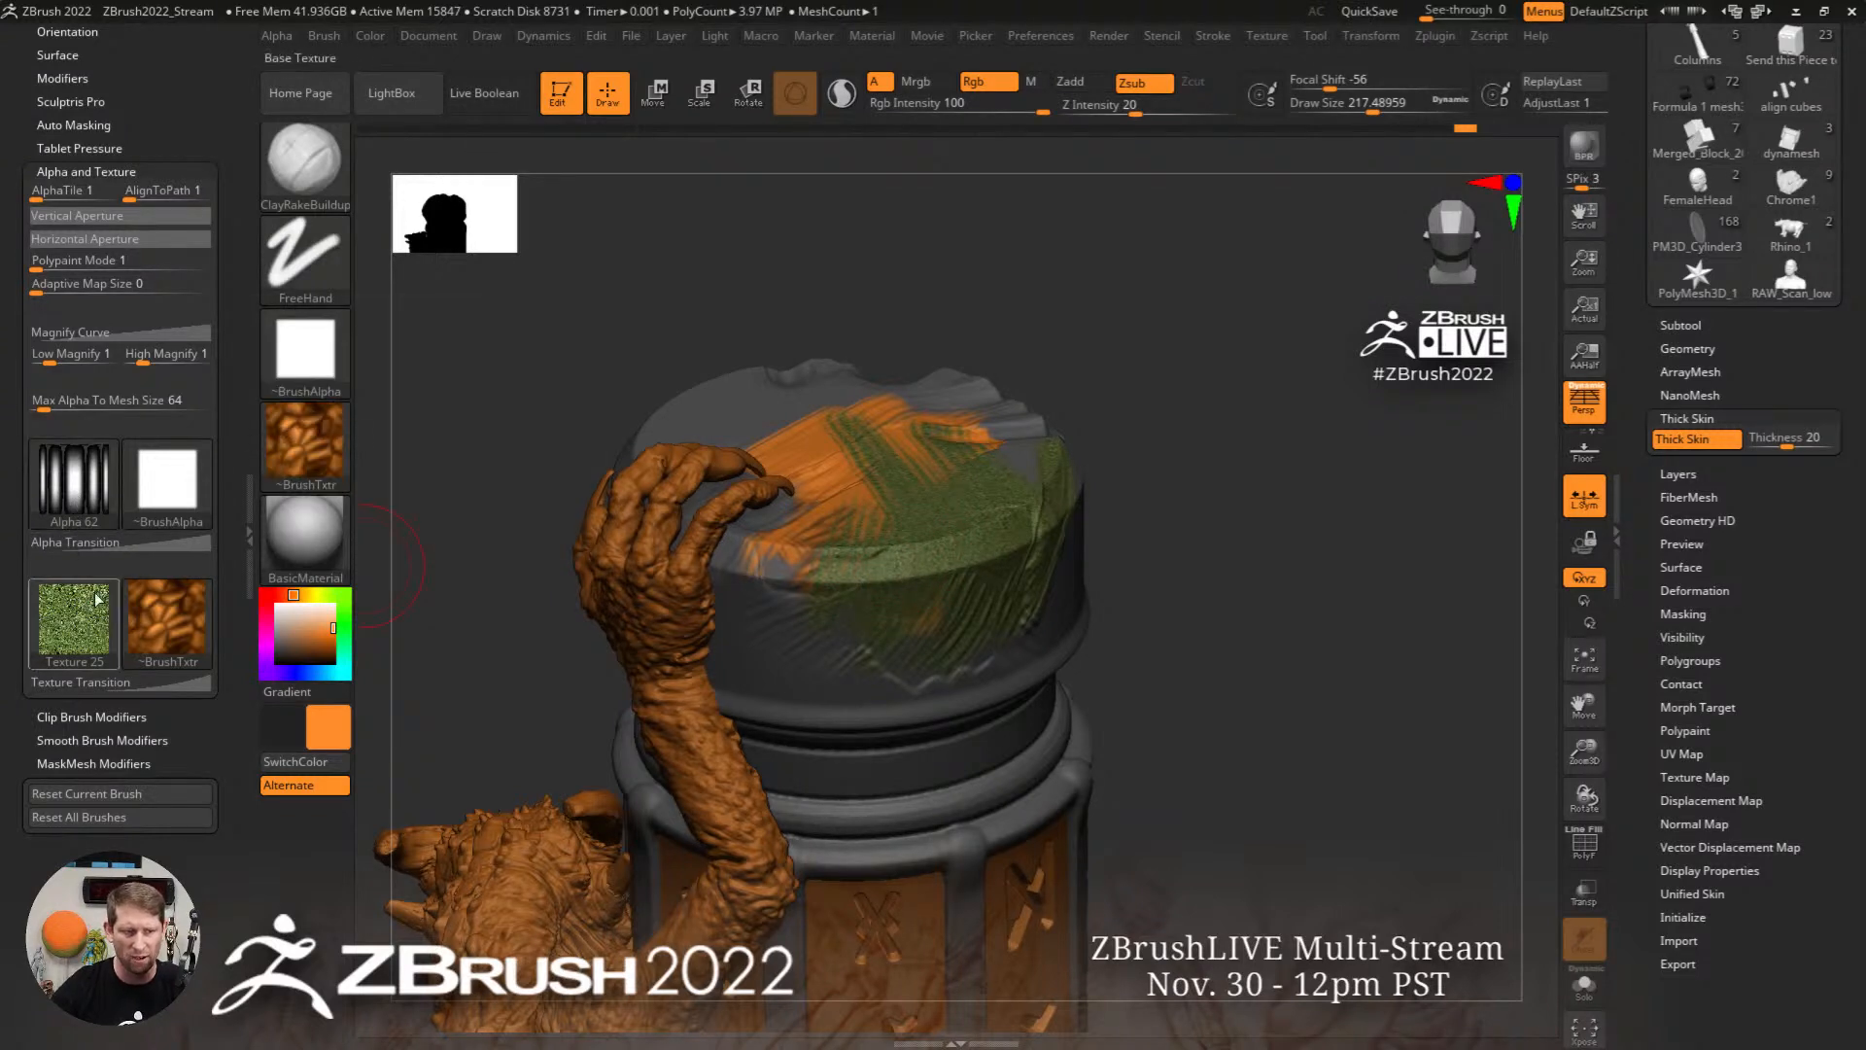
pyautogui.moveTo(927, 552)
pyautogui.mouseDown()
pyautogui.moveTo(865, 573)
pyautogui.moveTo(826, 622)
pyautogui.moveTo(838, 560)
pyautogui.moveTo(913, 564)
pyautogui.moveTo(880, 641)
pyautogui.moveTo(778, 554)
pyautogui.mouseUp()
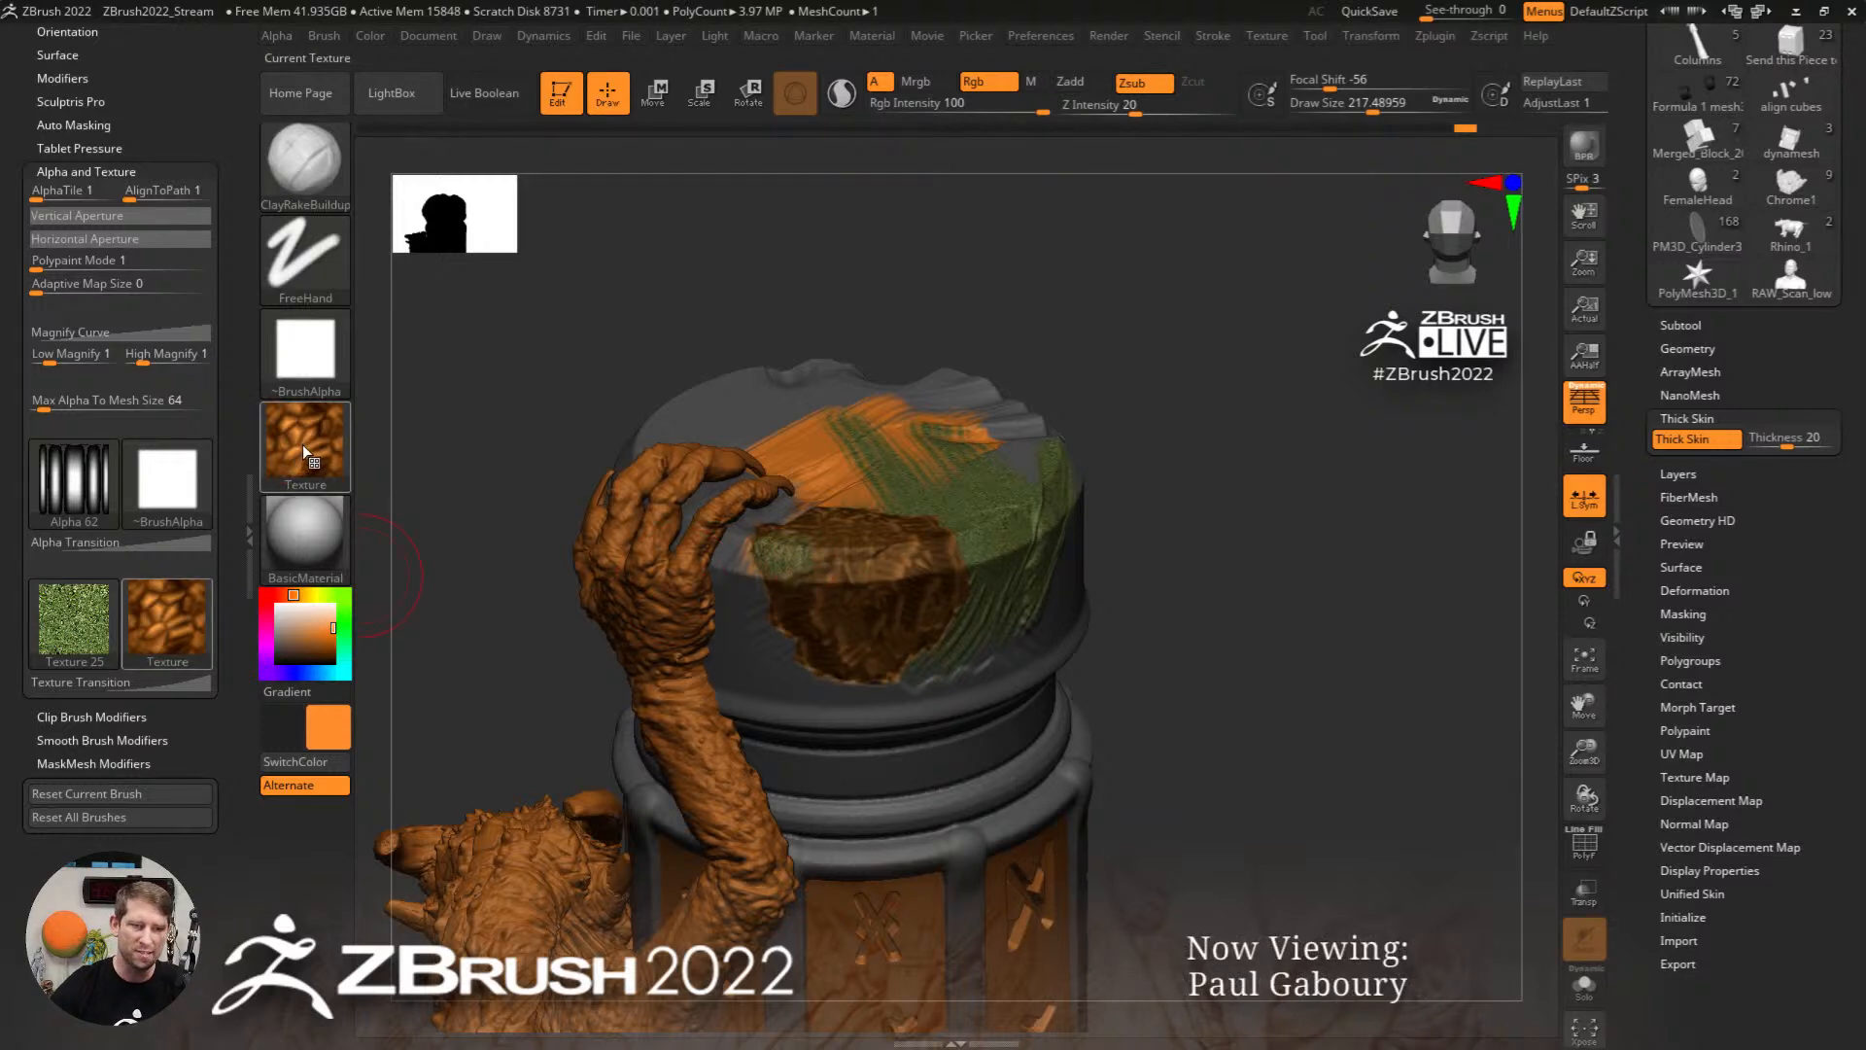
# Step: Switch to the Plane3D tool and convert it to a PolyMesh3D facing the camera
pyautogui.moveTo(310, 374)
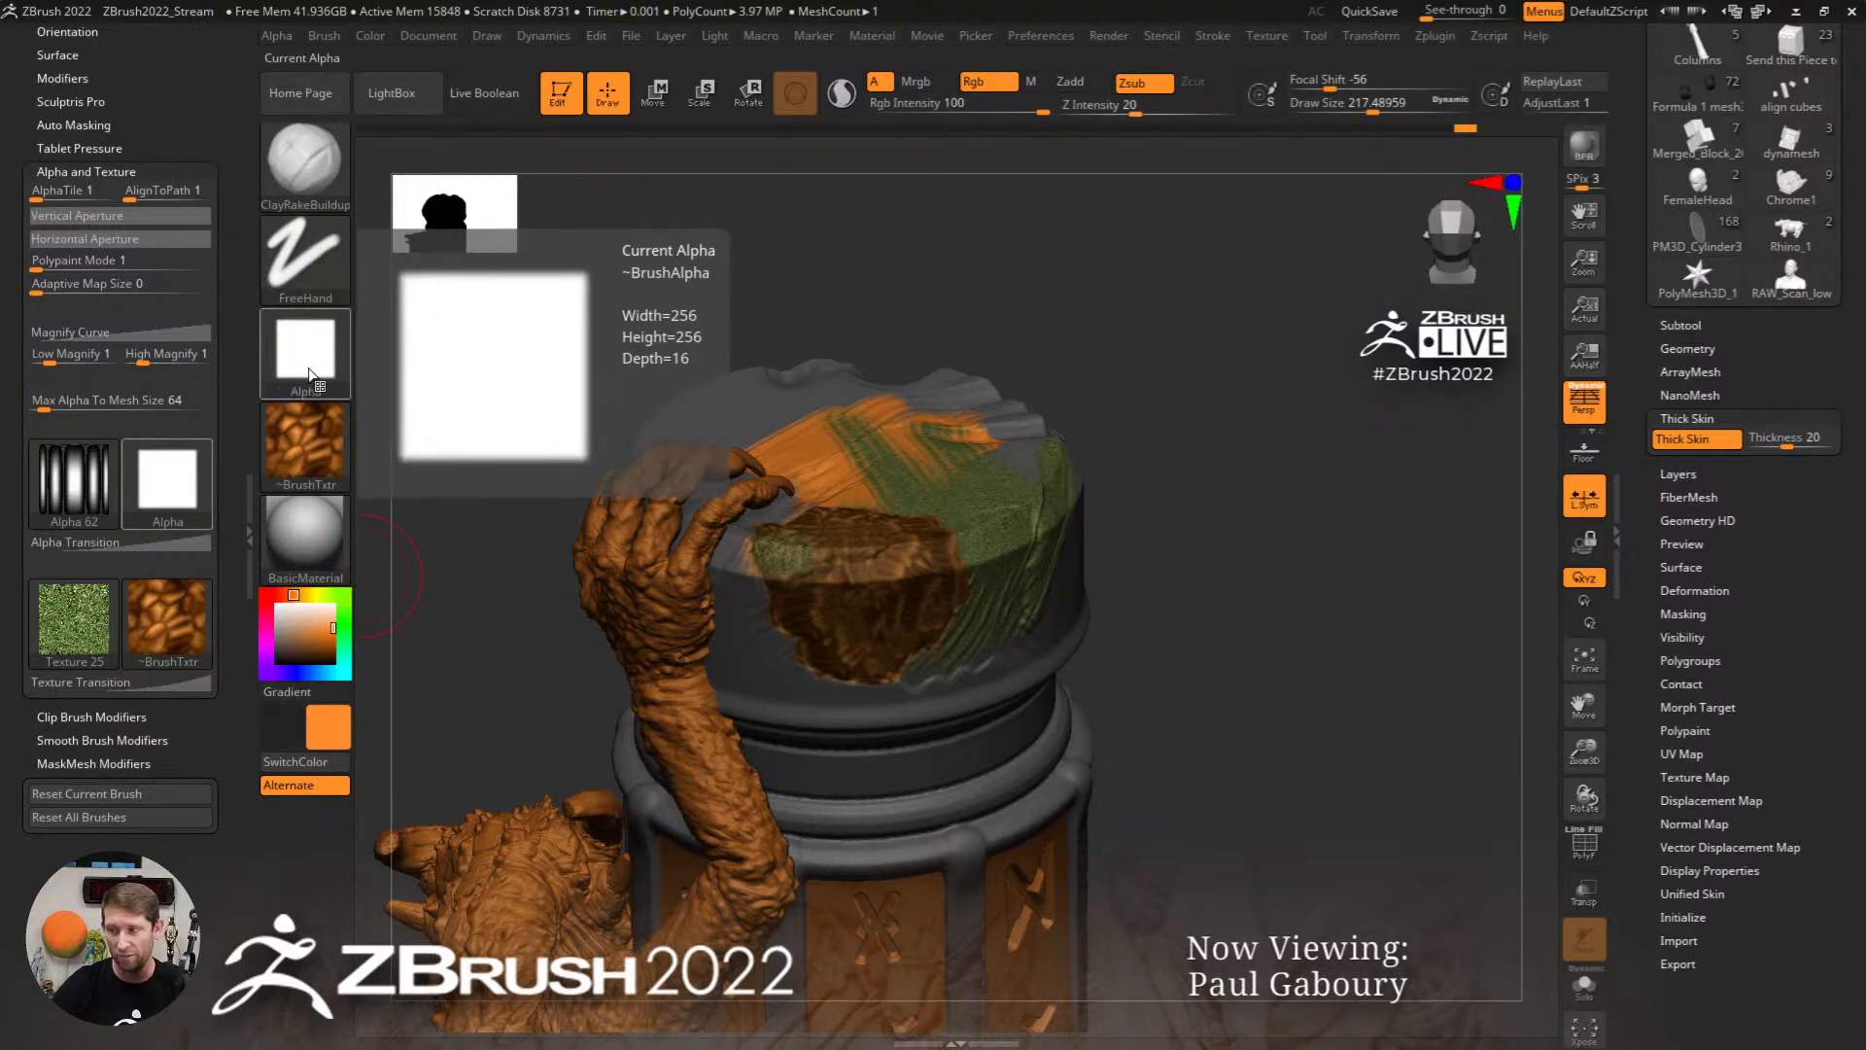
pyautogui.moveTo(1108, 608); pyautogui.dragTo(1135, 554)
pyautogui.moveTo(1844, 362); pyautogui.dragTo(1844, 822)
pyautogui.click(1687, 255)
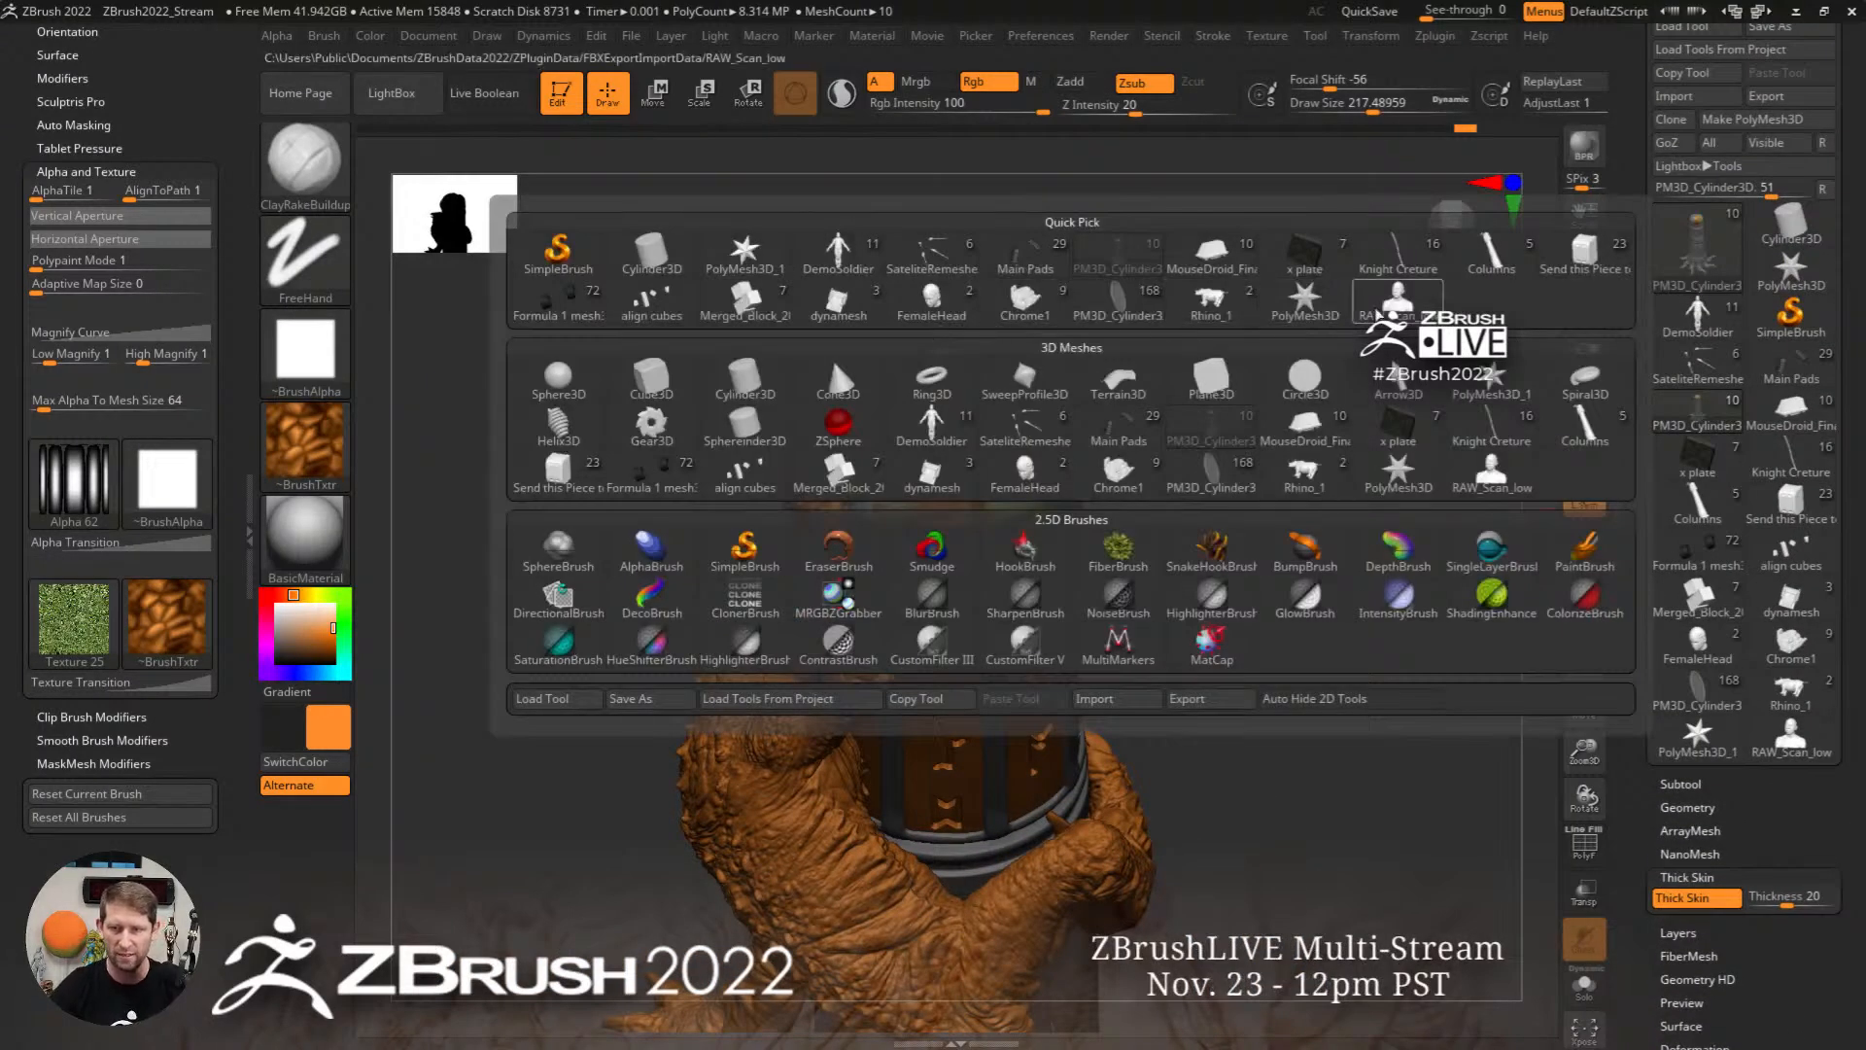
pyautogui.click(1211, 379)
pyautogui.keyDown('shift'); pyautogui.moveTo(1266, 626); pyautogui.dragTo(1279, 530); pyautogui.keyUp('shift')
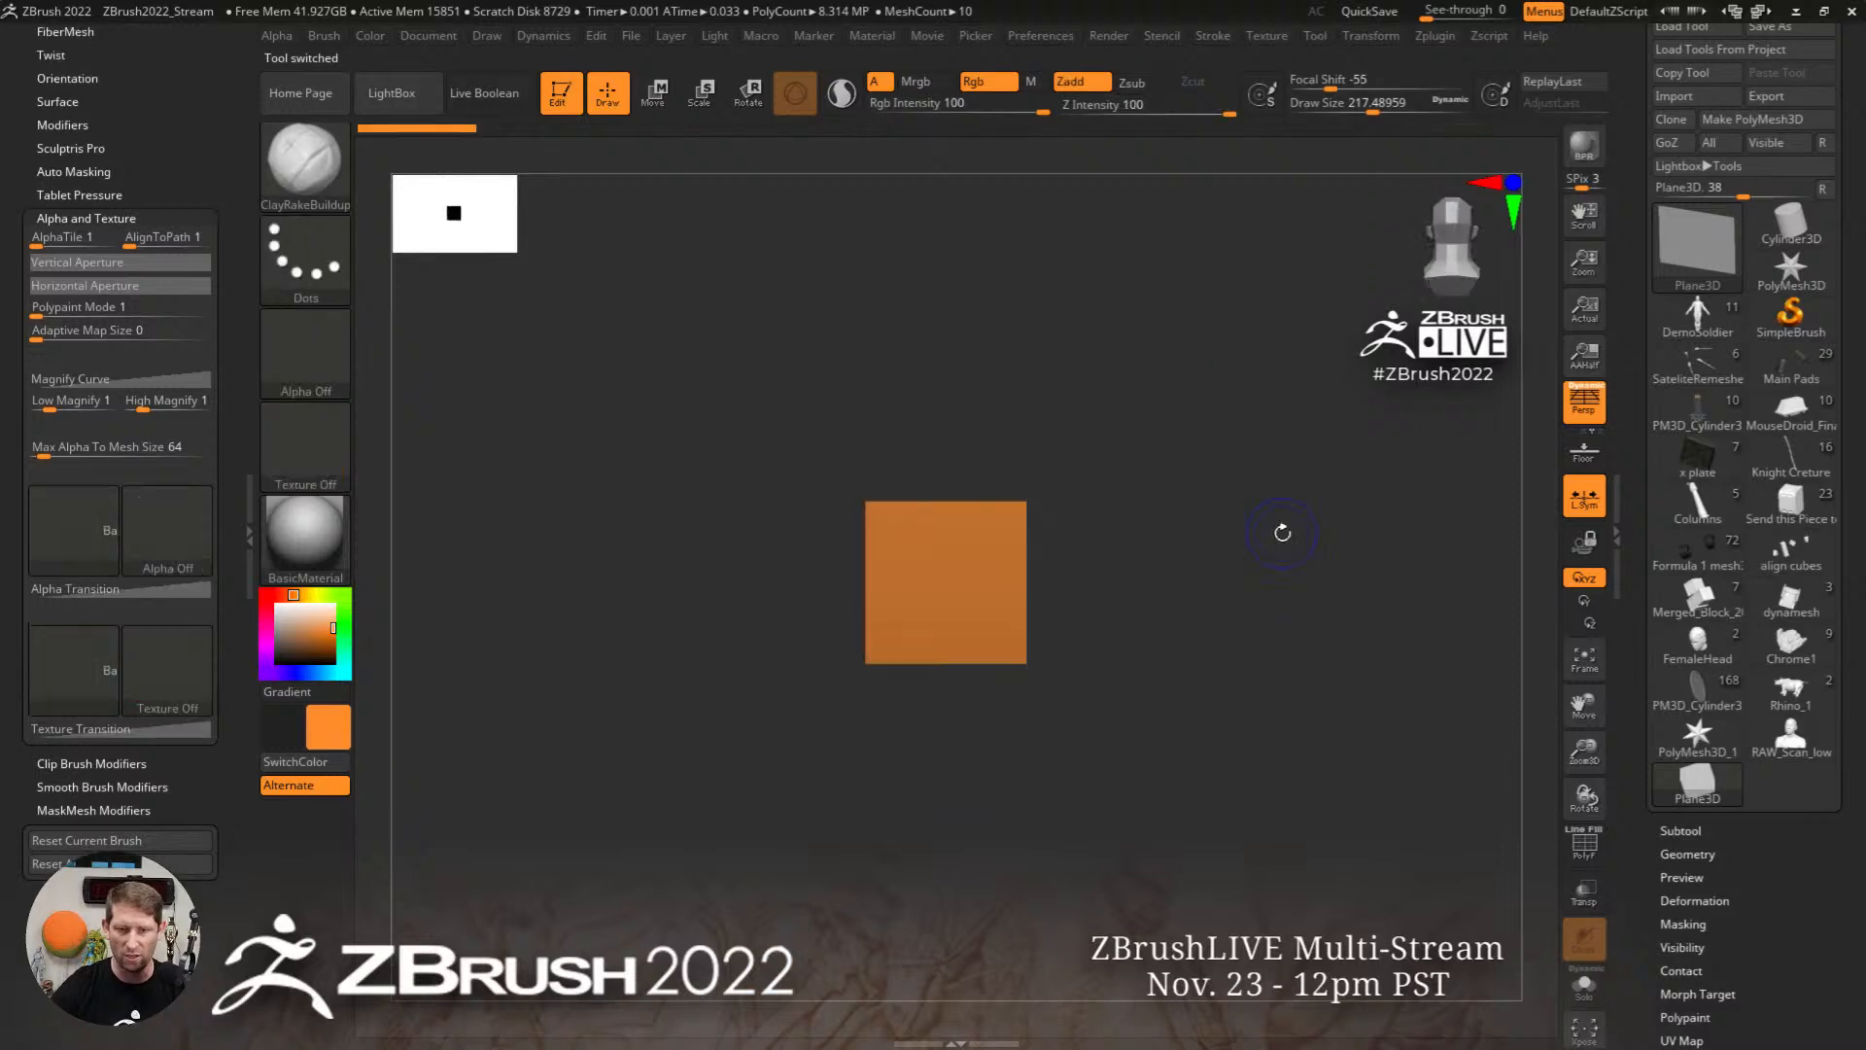
pyautogui.moveTo(1846, 369); pyautogui.dragTo(1846, 409)
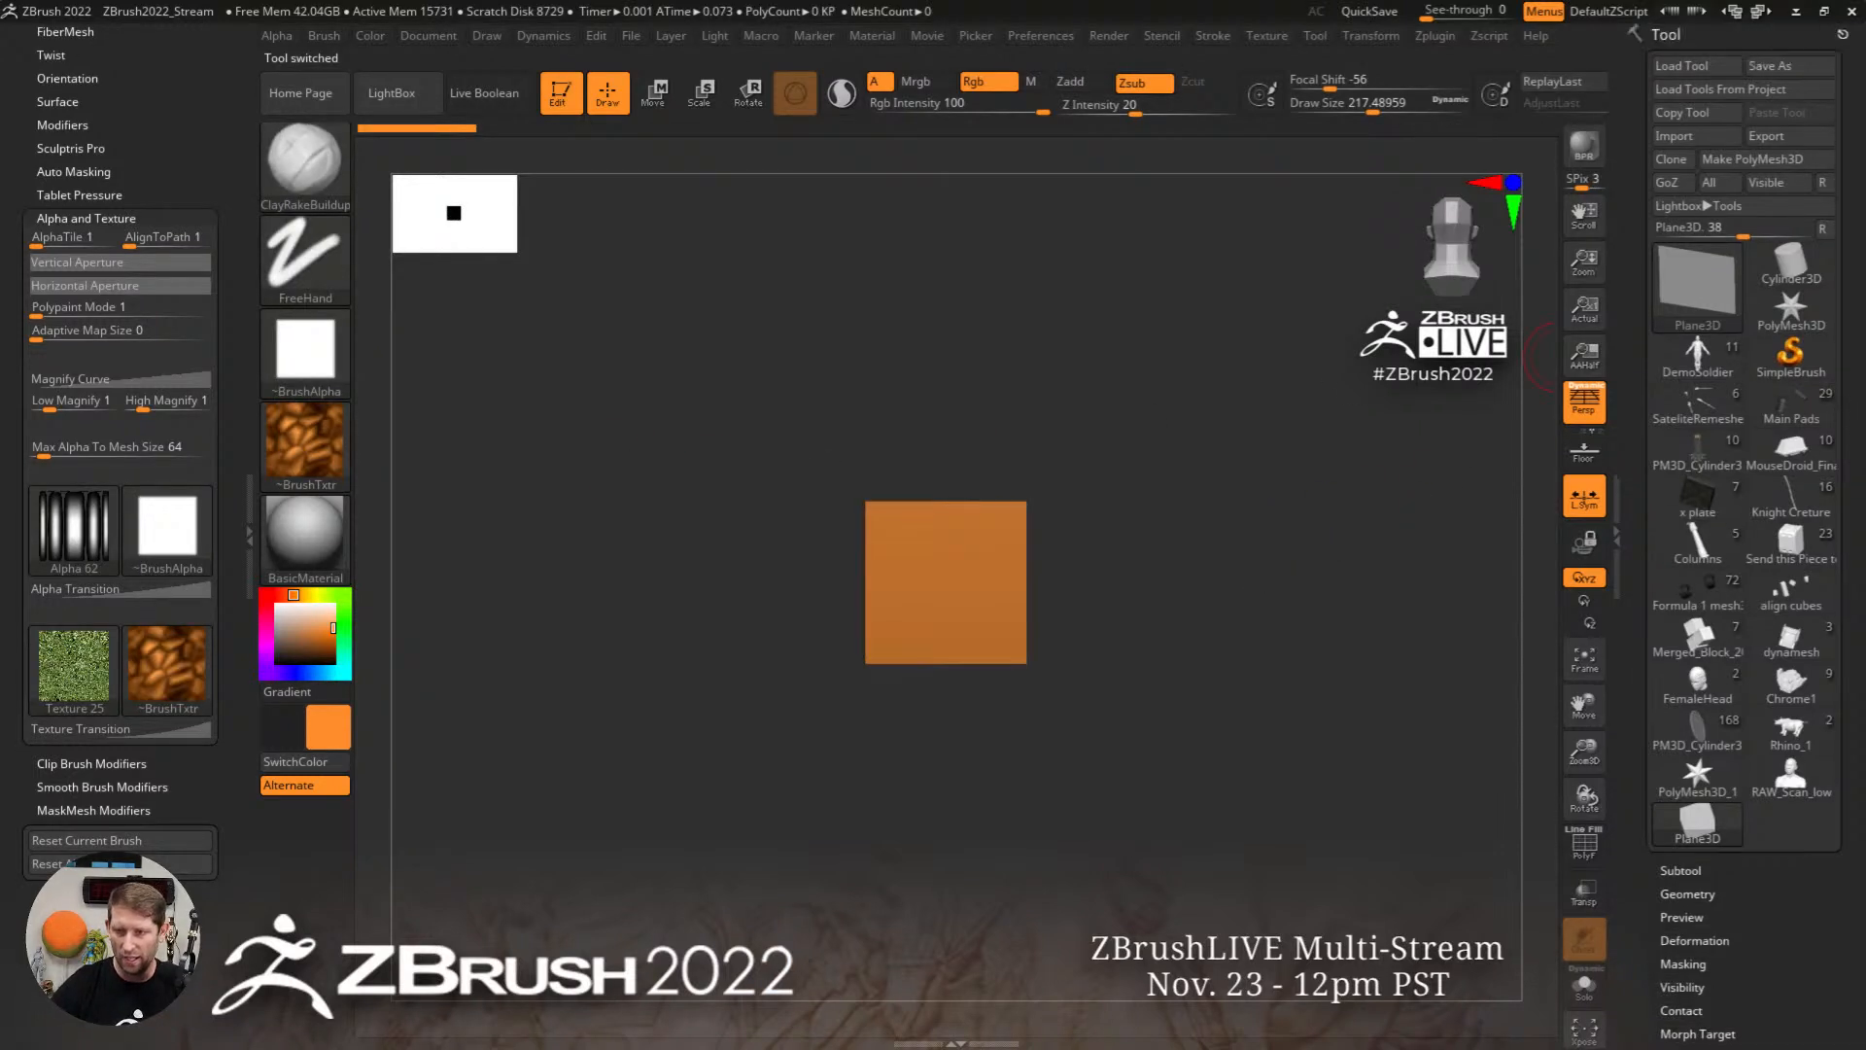
pyautogui.click(1754, 158)
pyautogui.moveTo(1142, 531); pyautogui.dragTo(958, 610)
# Step: Turn off the brush texture, switch the main color to white and fill the plane with it
pyautogui.click(307, 443)
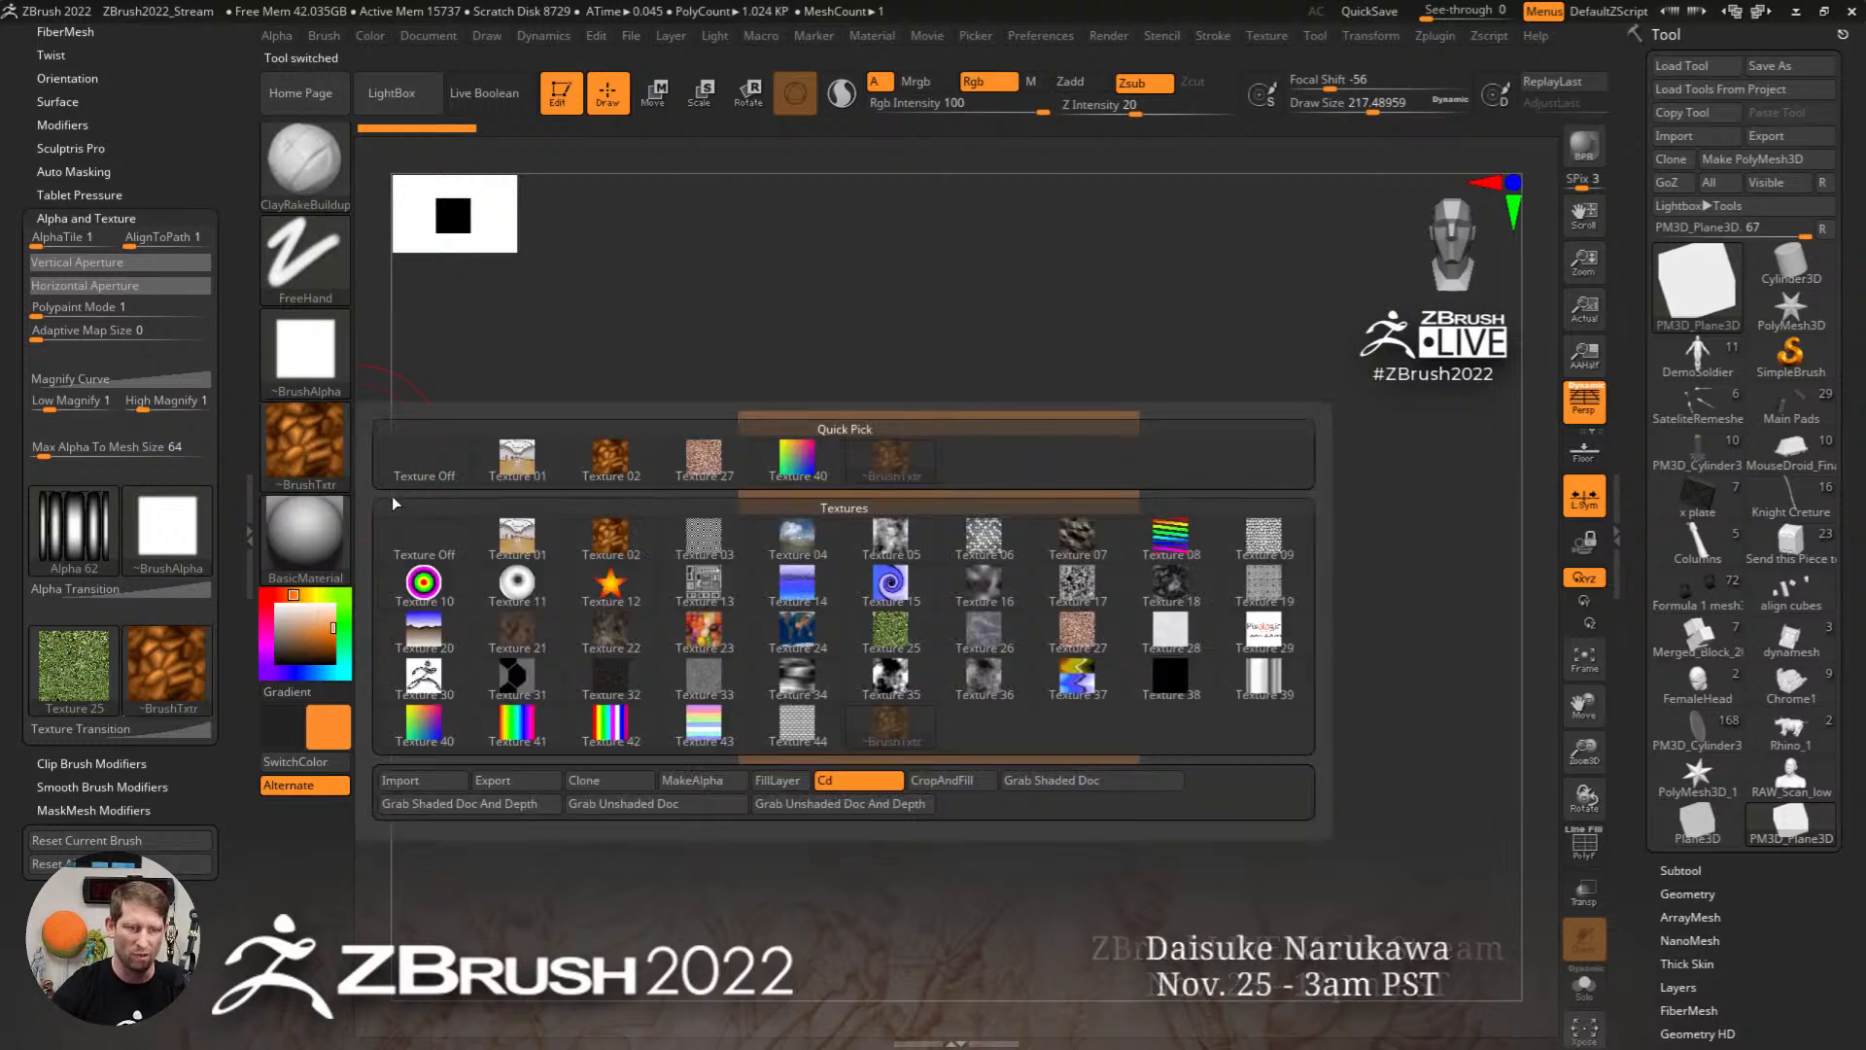
pyautogui.click(433, 521)
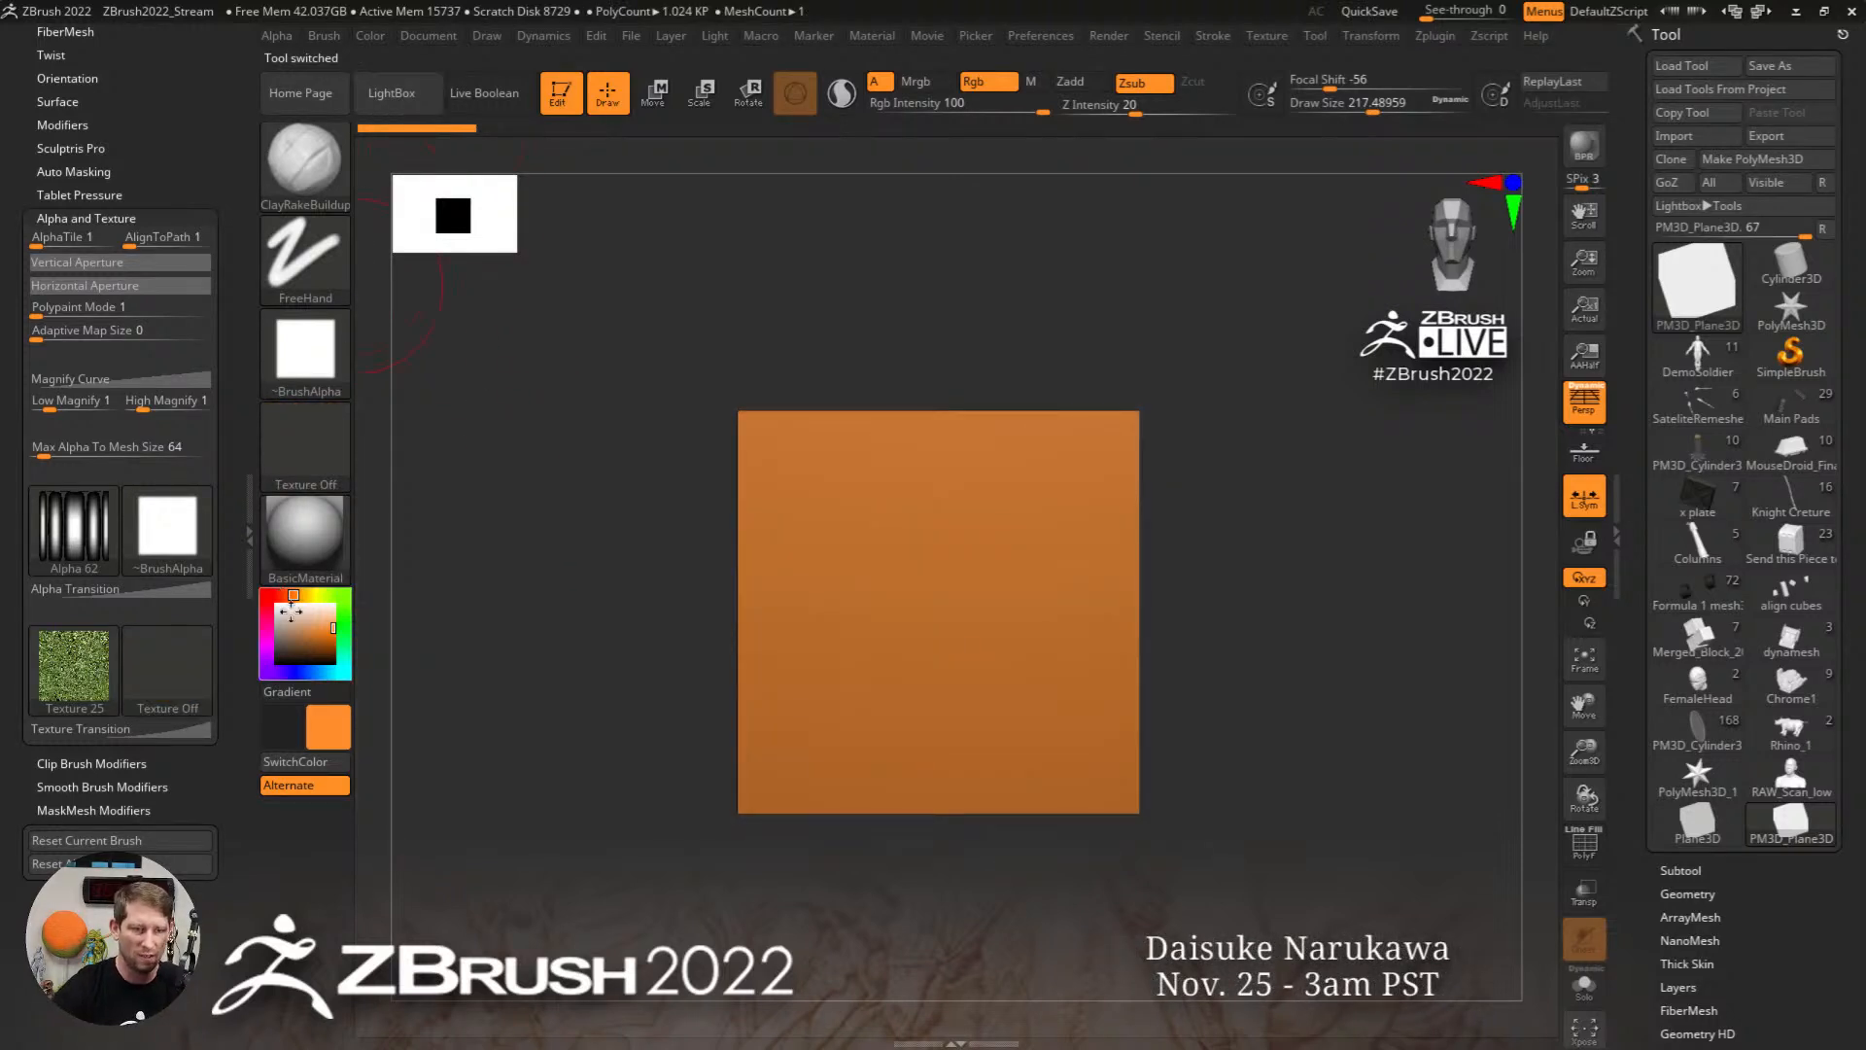
pyautogui.press('v')
pyautogui.click(377, 39)
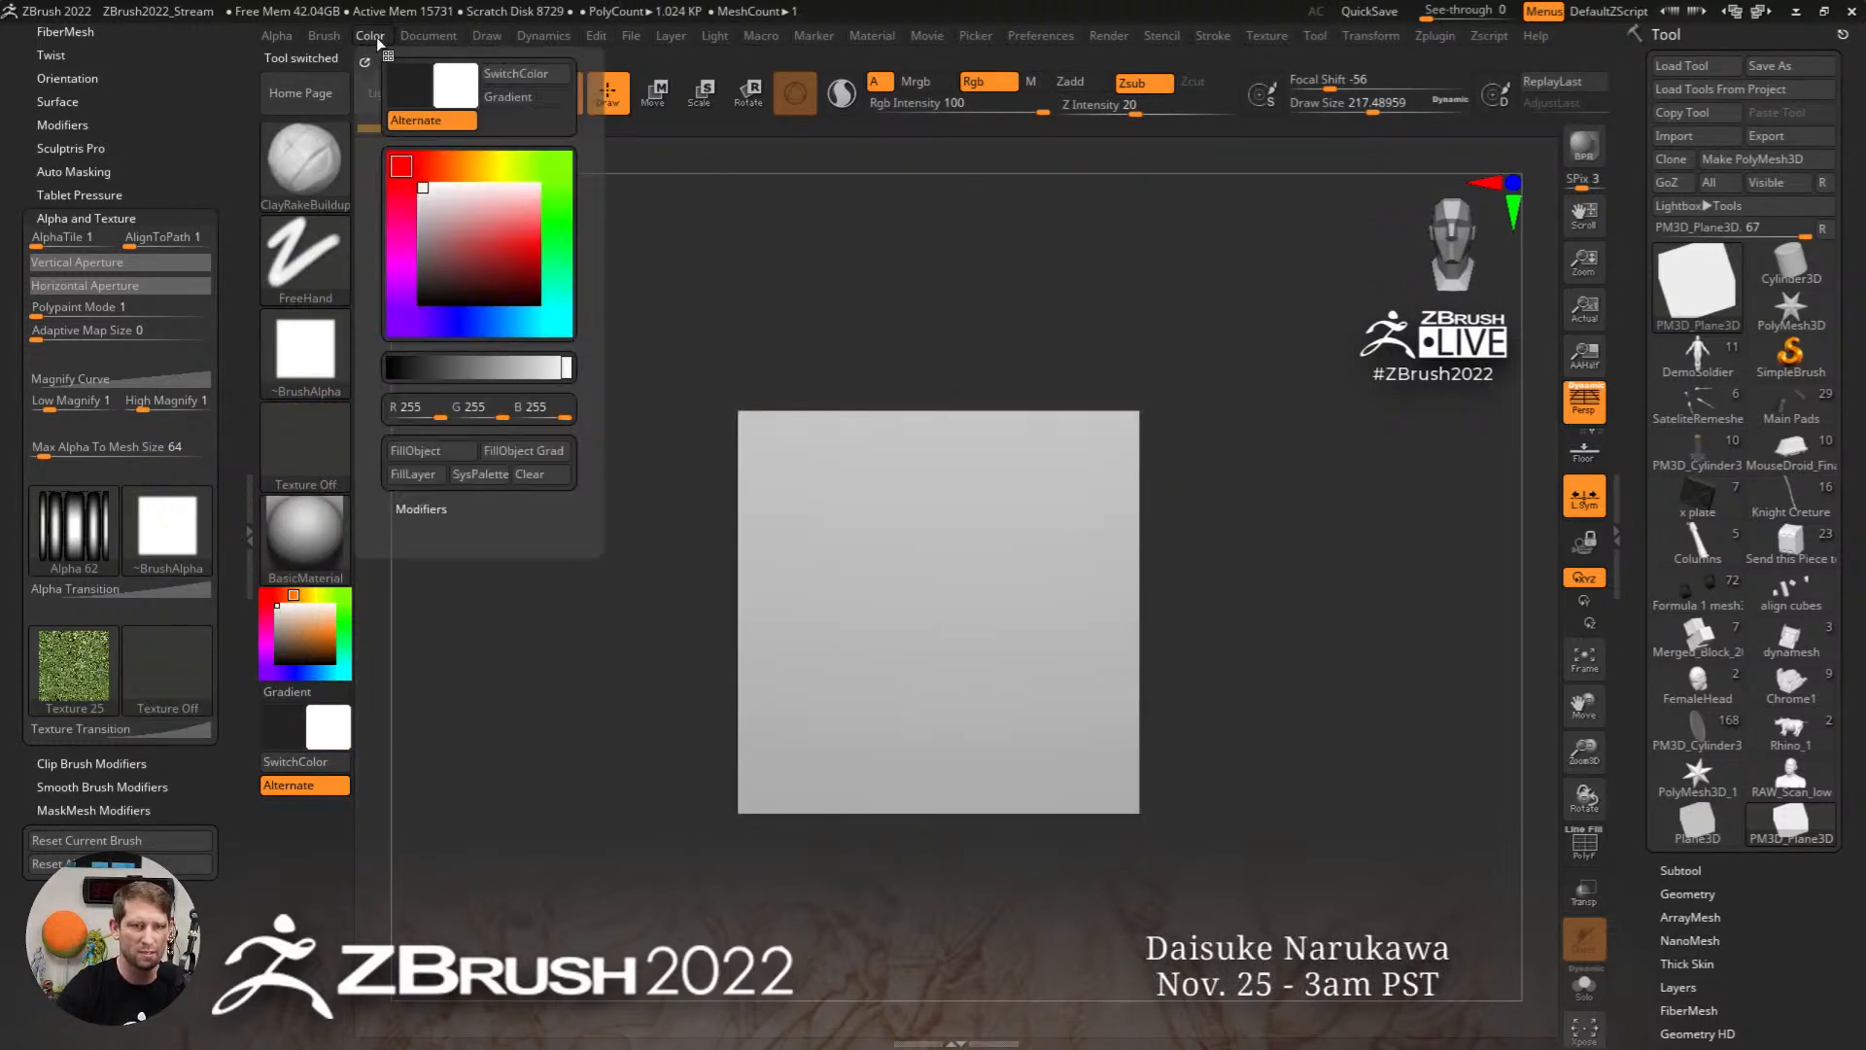
# Step: Set the brush texture back to Texture 02 and subdivide the plane three times
pyautogui.click(307, 442)
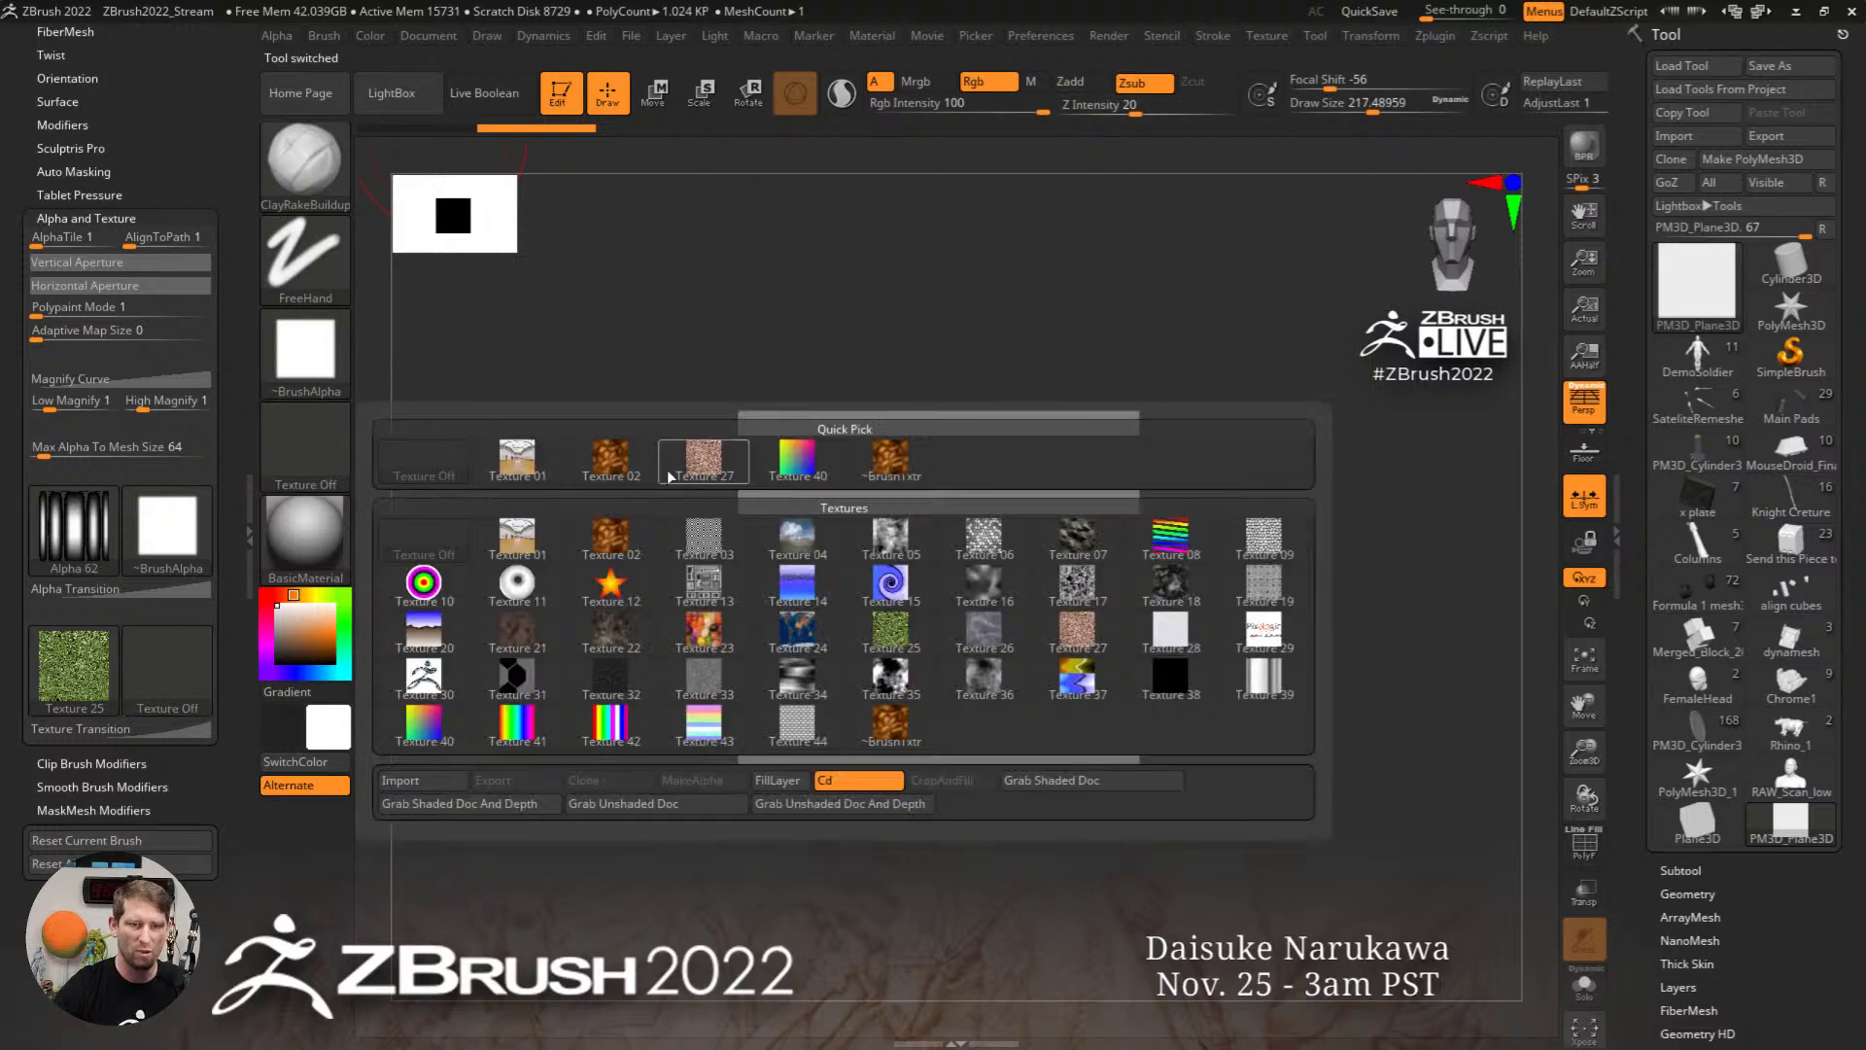
pyautogui.click(612, 456)
pyautogui.press('ctrl')
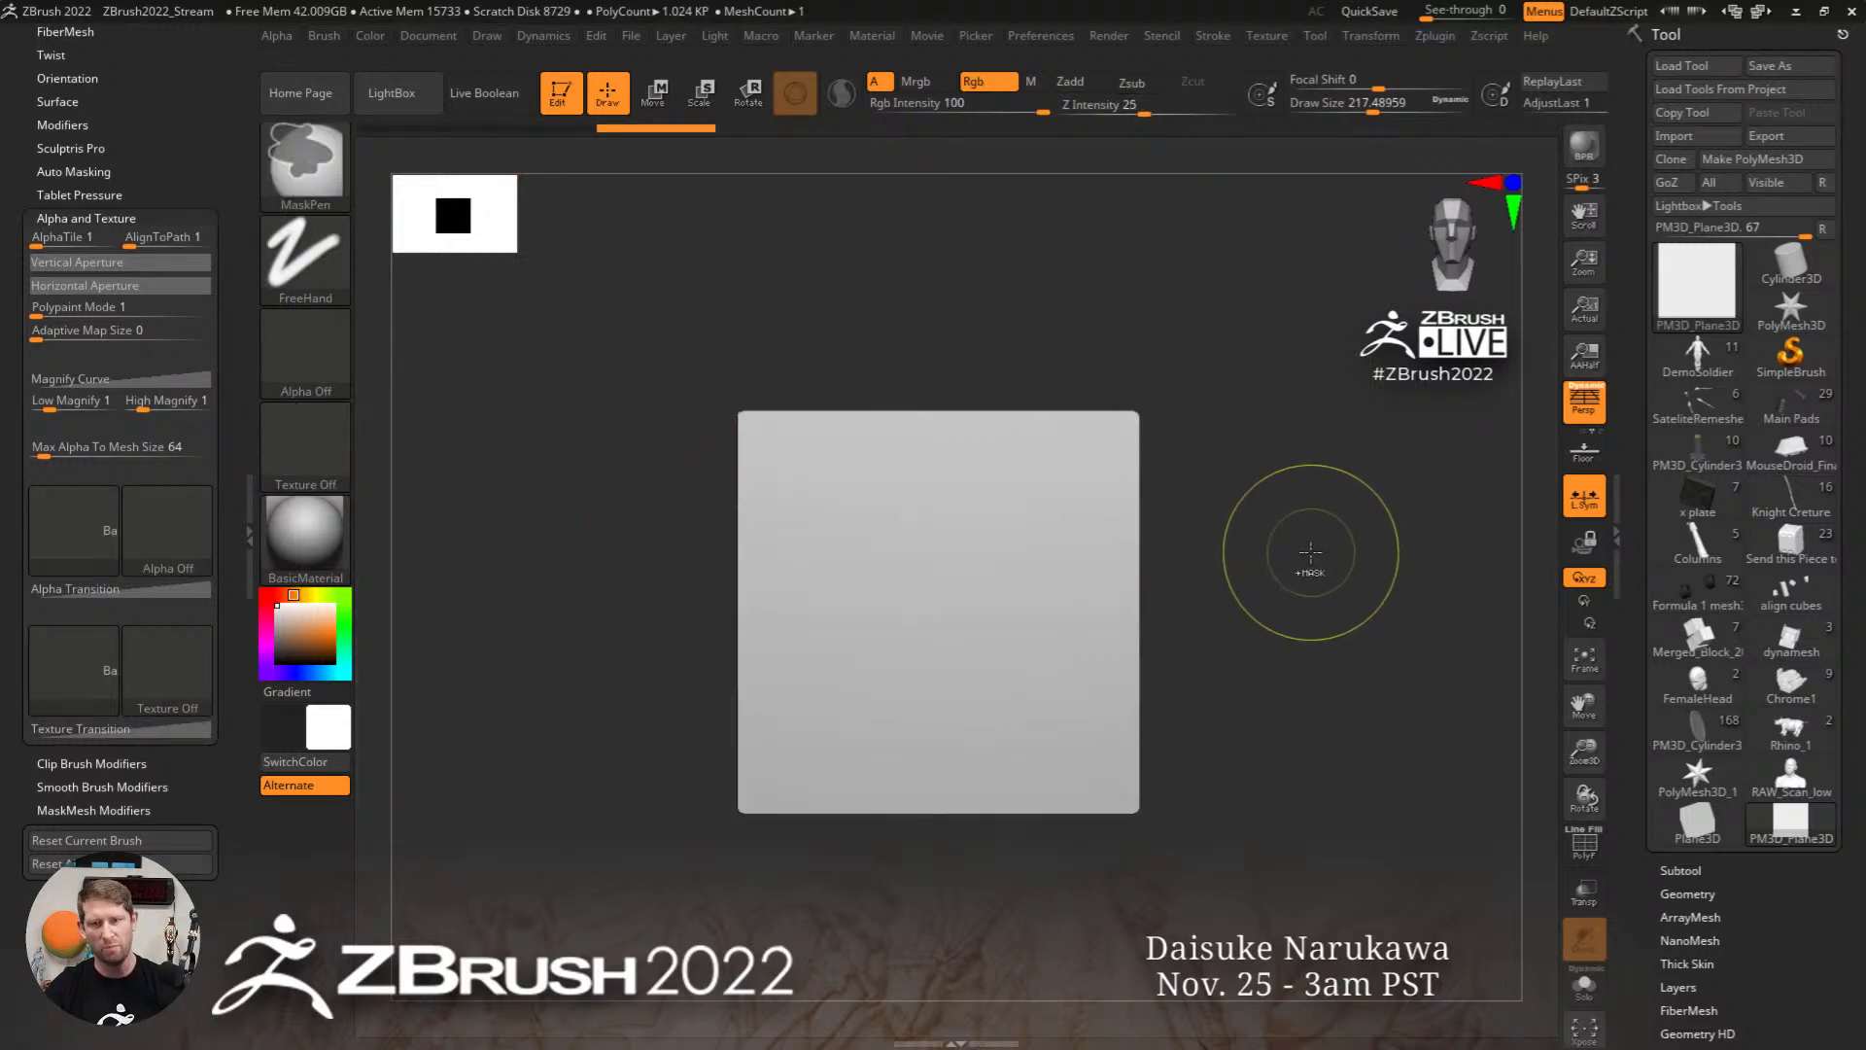
pyautogui.hotkey('ctrl', 'd')
pyautogui.hotkey('ctrl', 'd')
pyautogui.hotkey('ctrl', 'd')
# Step: Paint a broad area of green grass texture across the middle of the plane
pyautogui.moveTo(838, 646)
pyautogui.mouseDown()
pyautogui.moveTo(974, 525)
pyautogui.moveTo(986, 608)
pyautogui.moveTo(903, 614)
pyautogui.mouseUp()
pyautogui.keyDown('ctrl'); pyautogui.moveTo(904, 614); pyautogui.dragTo(1026, 680, button='right'); pyautogui.keyUp('ctrl')
pyautogui.moveTo(976, 774)
pyautogui.mouseDown()
pyautogui.moveTo(1060, 714)
pyautogui.moveTo(1035, 748)
pyautogui.mouseUp()
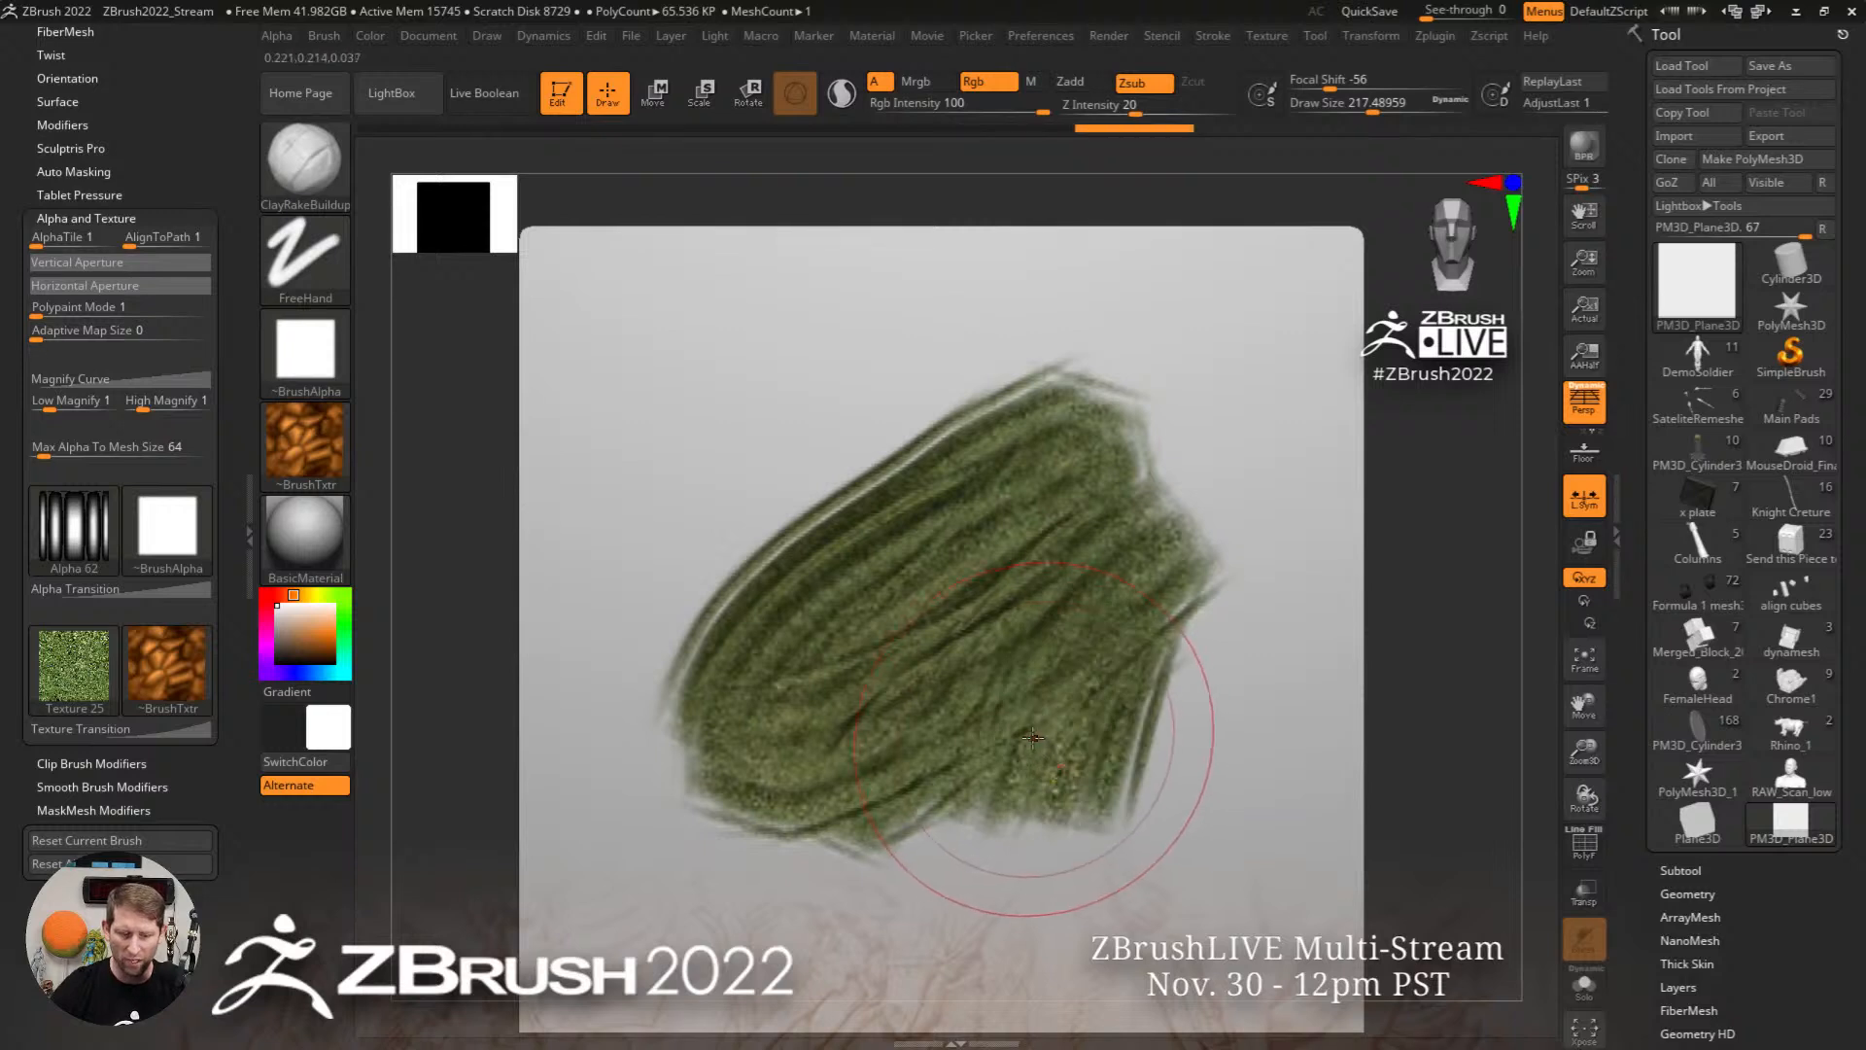
# Step: Subdivide the plane once more and paint a curved stroke of brown Texture 02 over the green area
pyautogui.press('ctrl')
pyautogui.hotkey('ctrl', 'd')
pyautogui.moveTo(822, 628)
pyautogui.mouseDown()
pyautogui.moveTo(782, 588)
pyautogui.moveTo(957, 398)
pyautogui.moveTo(713, 494)
pyautogui.moveTo(828, 598)
pyautogui.mouseUp()
pyautogui.keyDown('ctrl'); pyautogui.moveTo(1033, 646); pyautogui.dragTo(905, 598, button='right'); pyautogui.keyUp('ctrl')
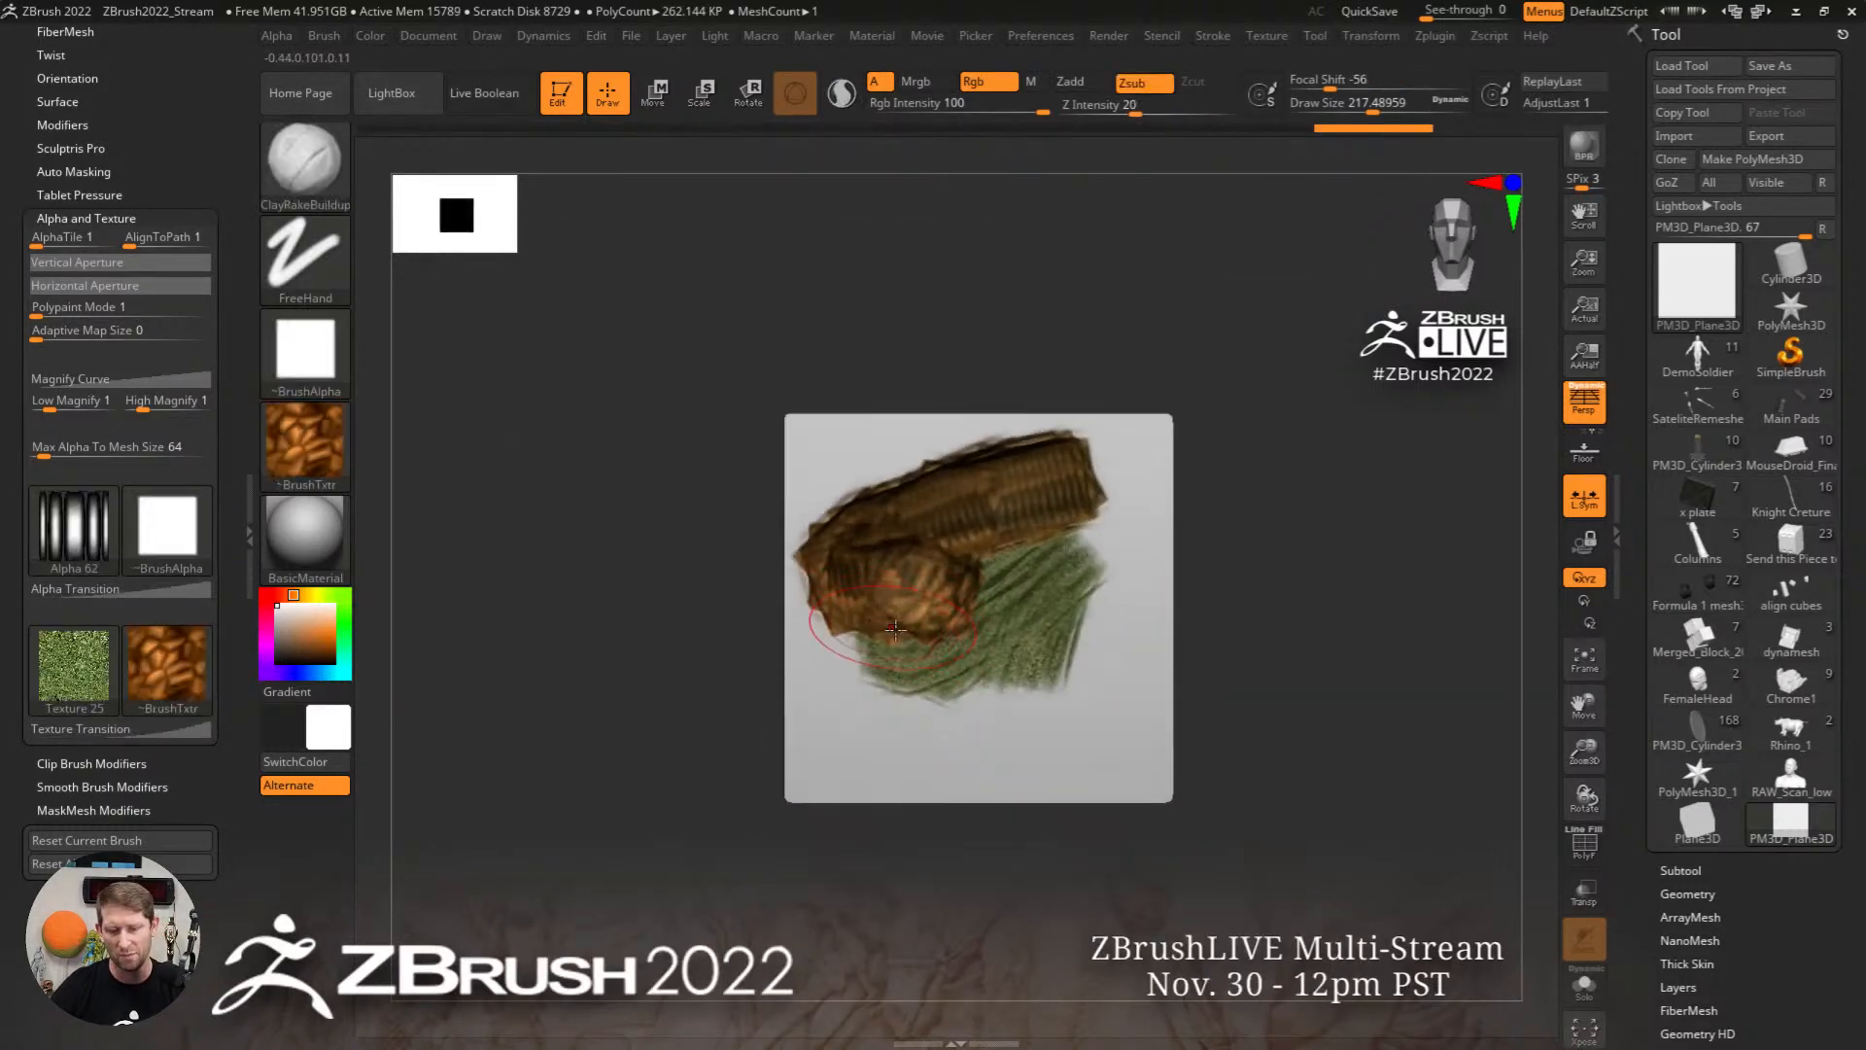
# Step: Paint a second curved brown stroke below the first and extend the green grass strokes toward the plane's edges
pyautogui.moveTo(928, 653)
pyautogui.mouseDown()
pyautogui.moveTo(933, 699)
pyautogui.moveTo(1021, 724)
pyautogui.moveTo(952, 739)
pyautogui.moveTo(901, 721)
pyautogui.mouseUp()
pyautogui.moveTo(900, 721)
pyautogui.mouseDown(button='right')
pyautogui.moveTo(953, 725)
pyautogui.moveTo(962, 686)
pyautogui.mouseUp(button='right')
pyautogui.moveTo(1062, 661)
pyautogui.mouseDown()
pyautogui.moveTo(1097, 764)
pyautogui.moveTo(972, 768)
pyautogui.moveTo(1108, 739)
pyautogui.moveTo(1166, 622)
pyautogui.moveTo(1086, 595)
pyautogui.moveTo(1084, 632)
pyautogui.mouseUp()
pyautogui.moveTo(1205, 507)
pyautogui.mouseDown()
pyautogui.moveTo(1225, 471)
pyautogui.moveTo(1162, 471)
pyautogui.mouseUp()
pyautogui.moveTo(971, 452); pyautogui.dragTo(945, 429)
pyautogui.moveTo(944, 428); pyautogui.dragTo(951, 452, button='right')
pyautogui.moveTo(951, 448); pyautogui.dragTo(1095, 408)
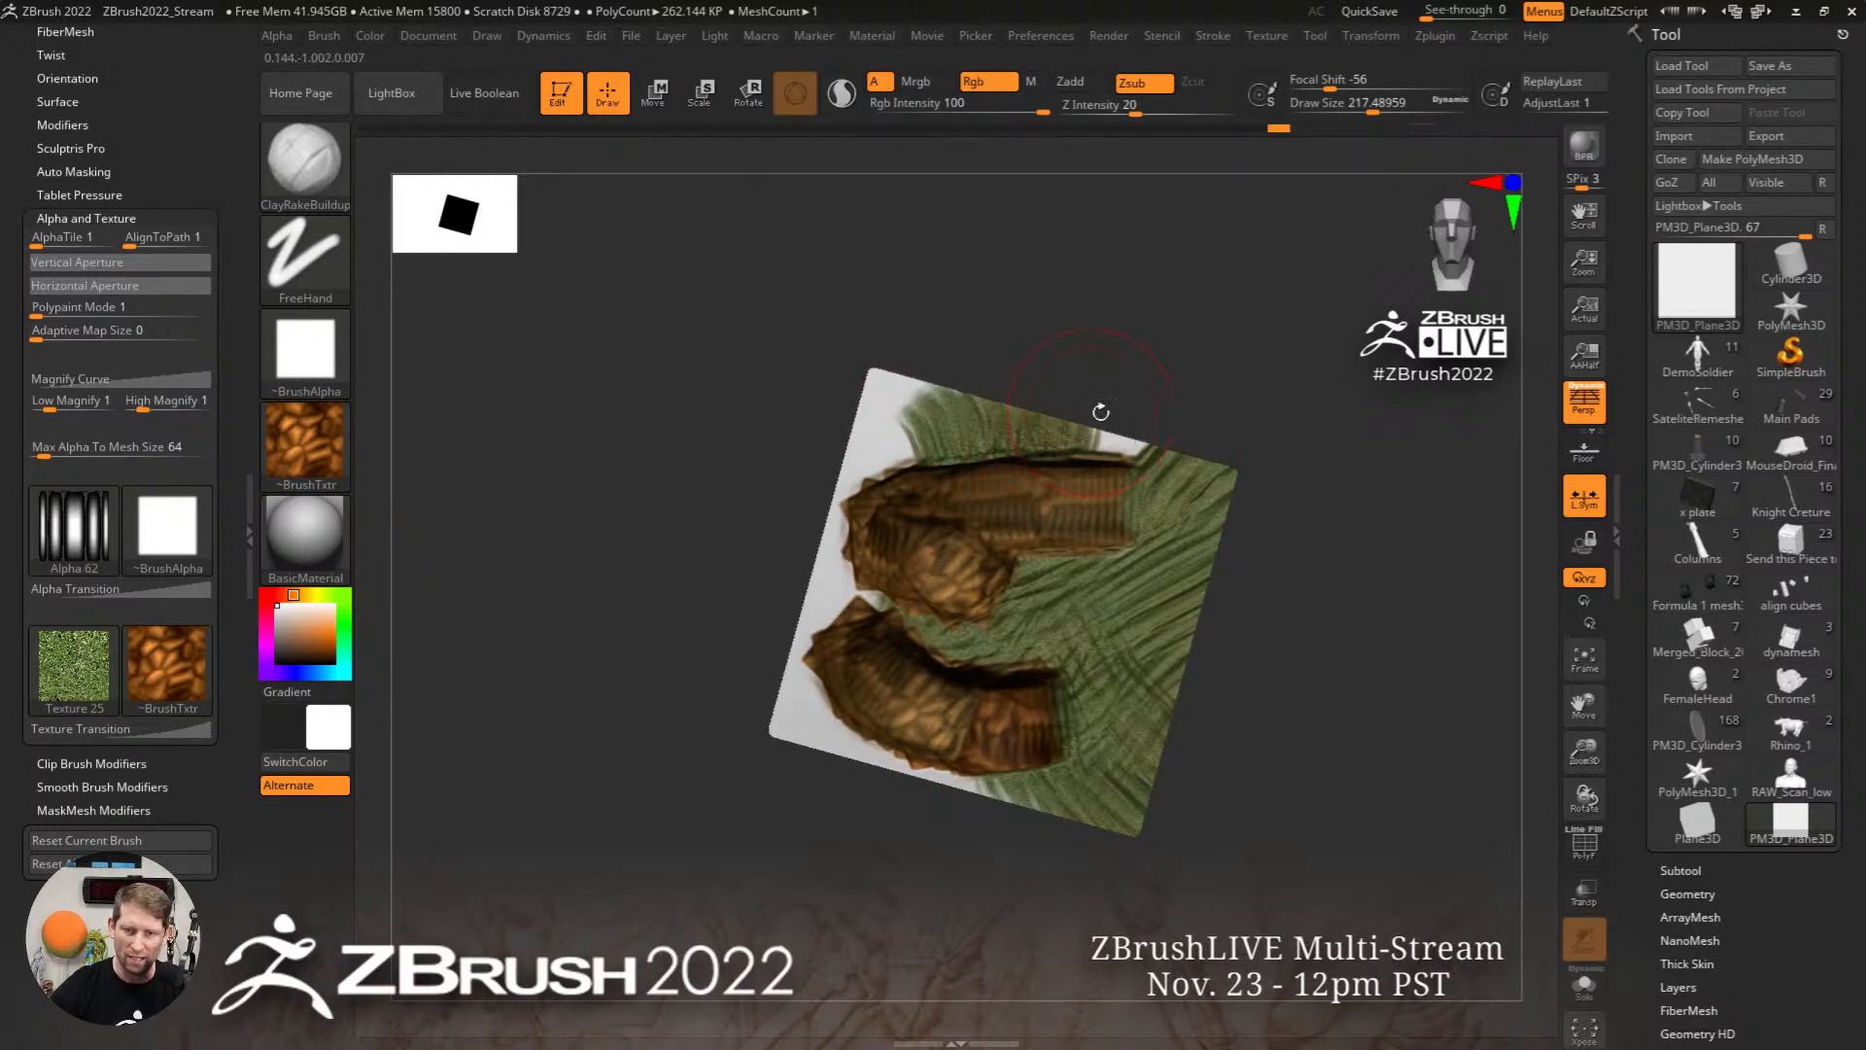
# Step: Cover the plane's remaining white edges with green grass texture strokes and undo the last stray stroke
pyautogui.moveTo(1095, 408); pyautogui.dragTo(1125, 440, button='right')
pyautogui.moveTo(987, 431)
pyautogui.mouseDown()
pyautogui.moveTo(913, 432)
pyautogui.moveTo(831, 493)
pyautogui.moveTo(825, 570)
pyautogui.moveTo(855, 607)
pyautogui.moveTo(828, 653)
pyautogui.moveTo(870, 689)
pyautogui.mouseUp()
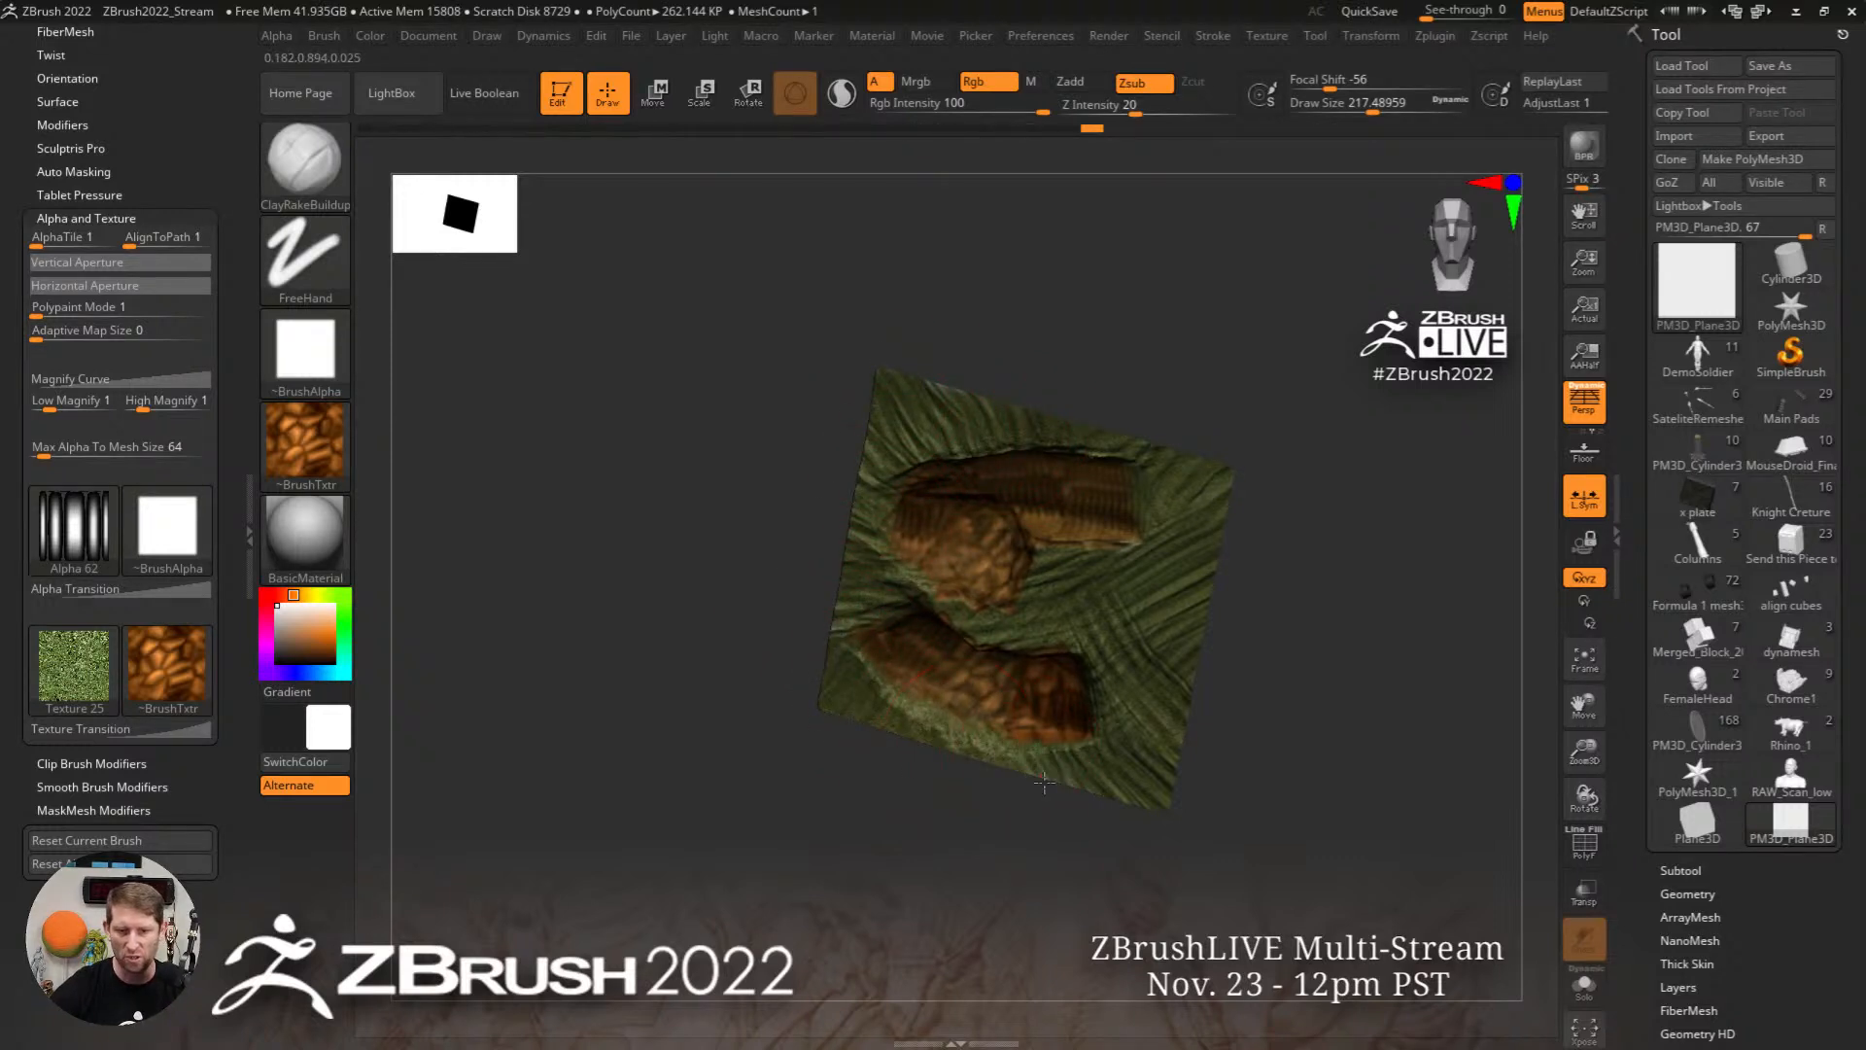
pyautogui.moveTo(1137, 662); pyautogui.dragTo(1148, 607, button='right')
pyautogui.moveTo(1121, 622); pyautogui.dragTo(1138, 612)
pyautogui.hotkey('ctrl', 'z')
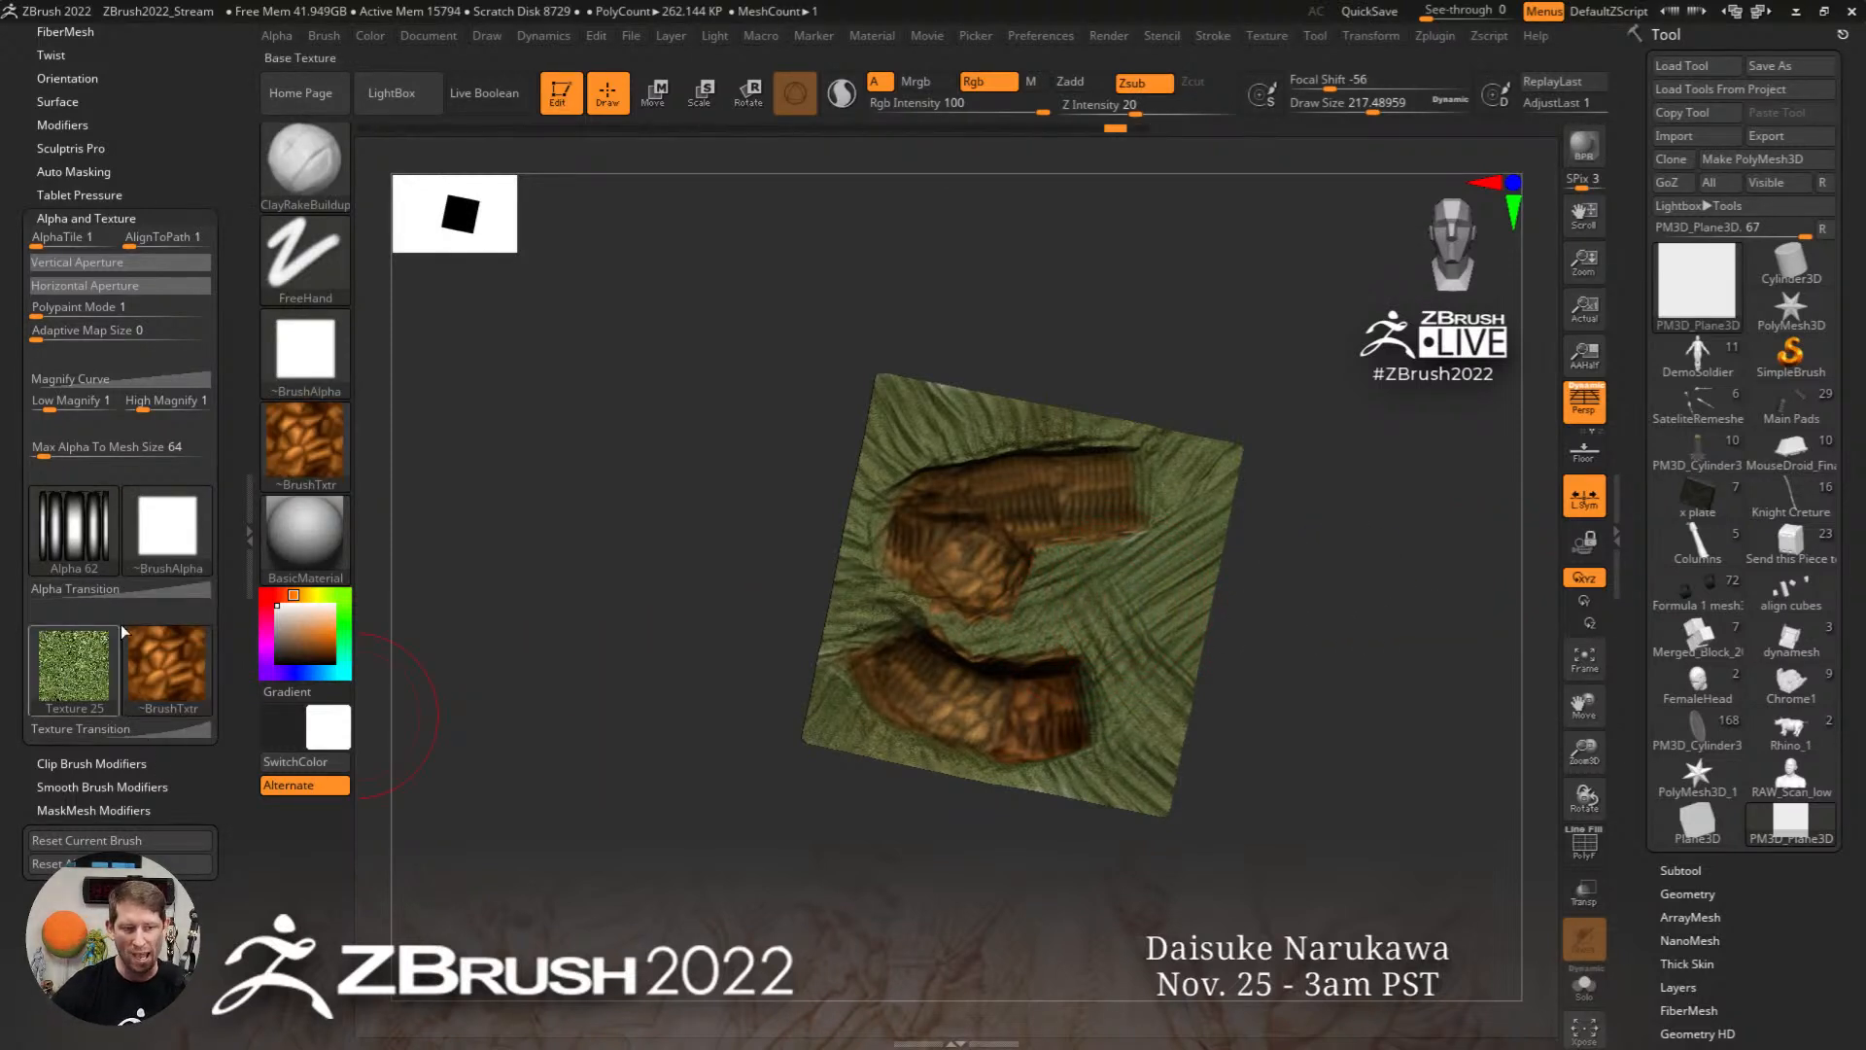
# Step: Try different Alpha Transition curve shapes with grass strokes in the green area between the two brown strokes
pyautogui.click(146, 589)
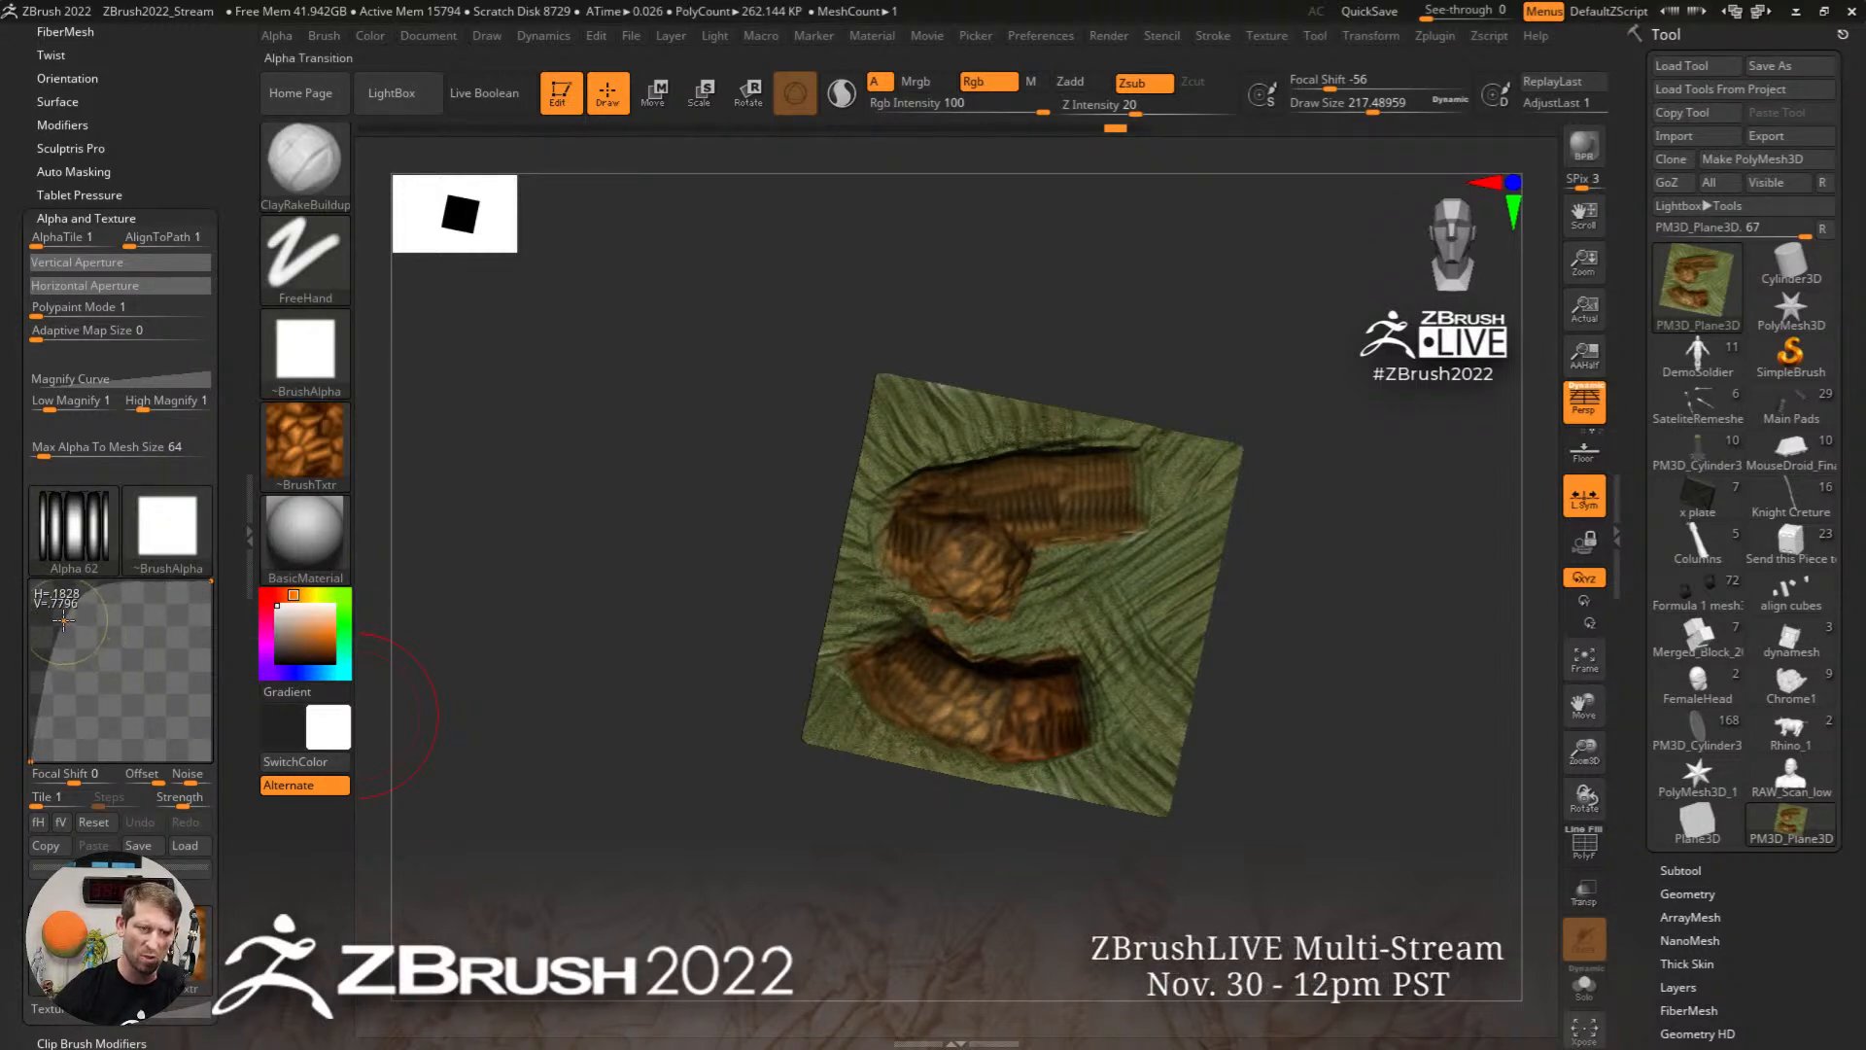
pyautogui.moveTo(89, 541)
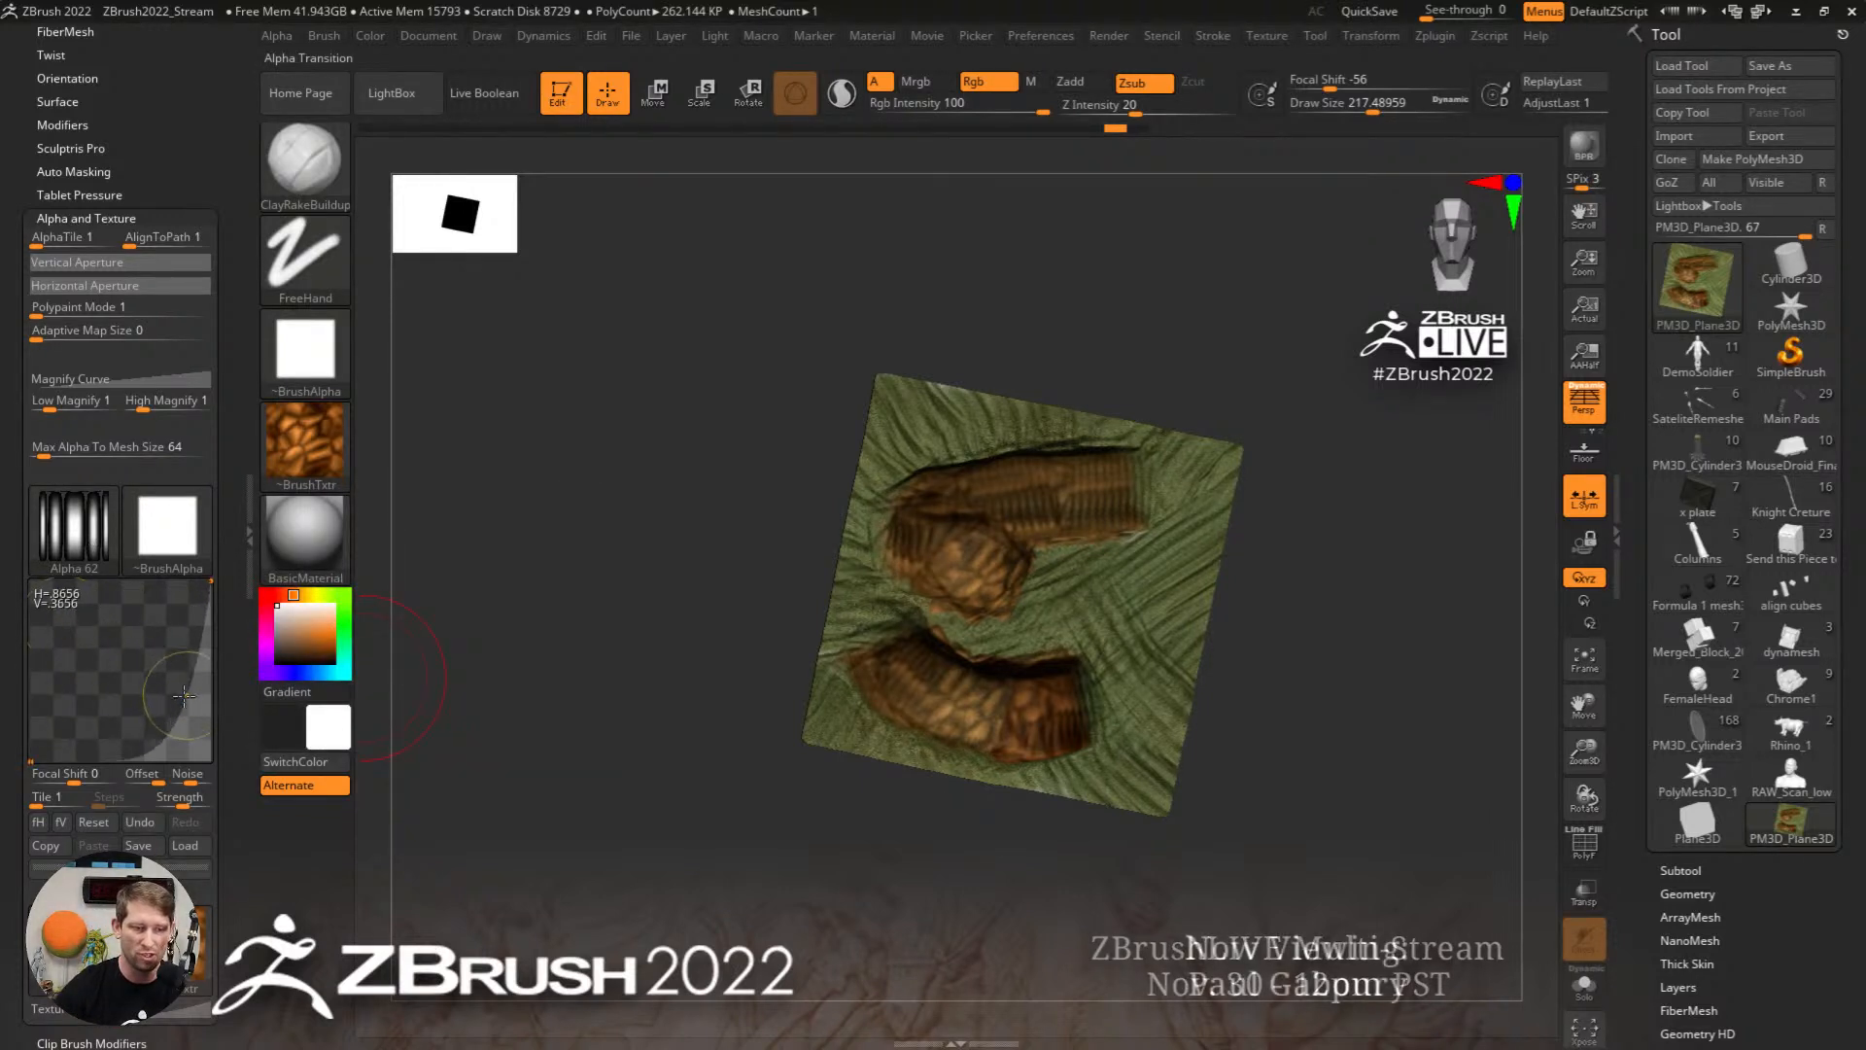
pyautogui.moveTo(1200, 680); pyautogui.dragTo(1139, 623)
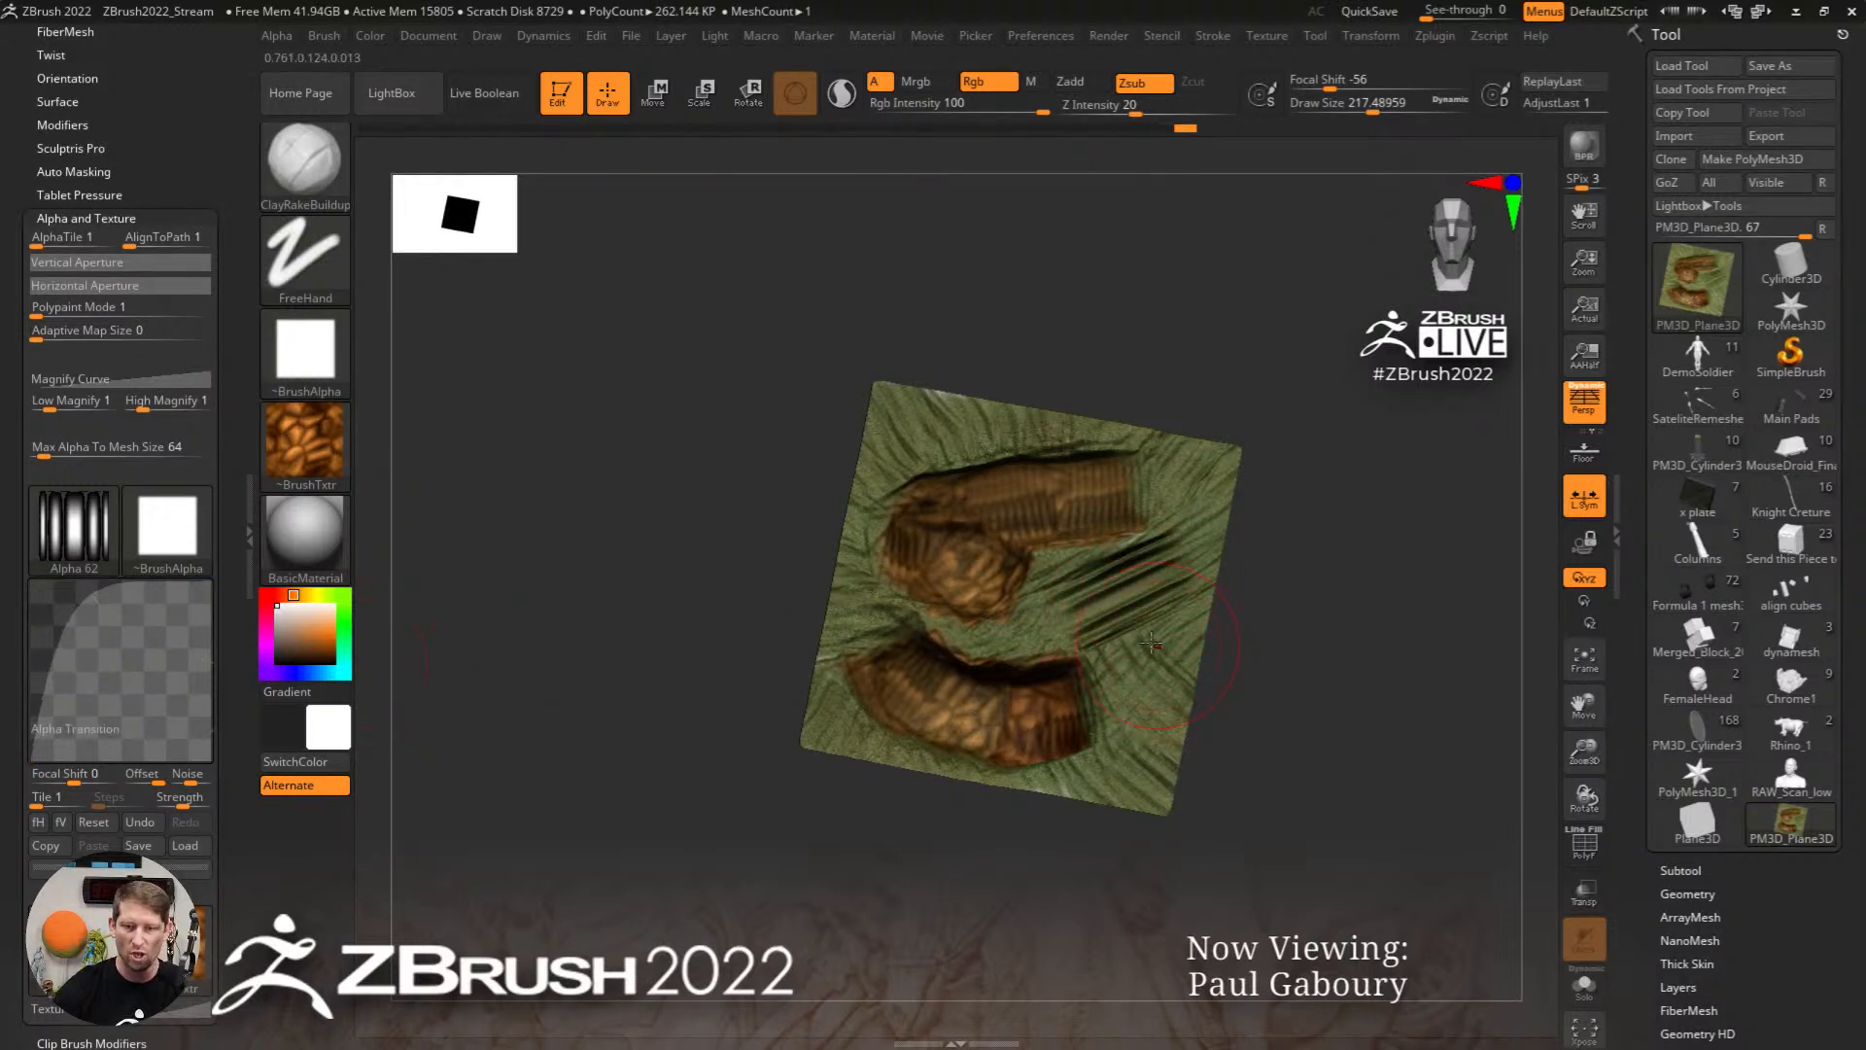
pyautogui.hotkey('ctrl', 'z')
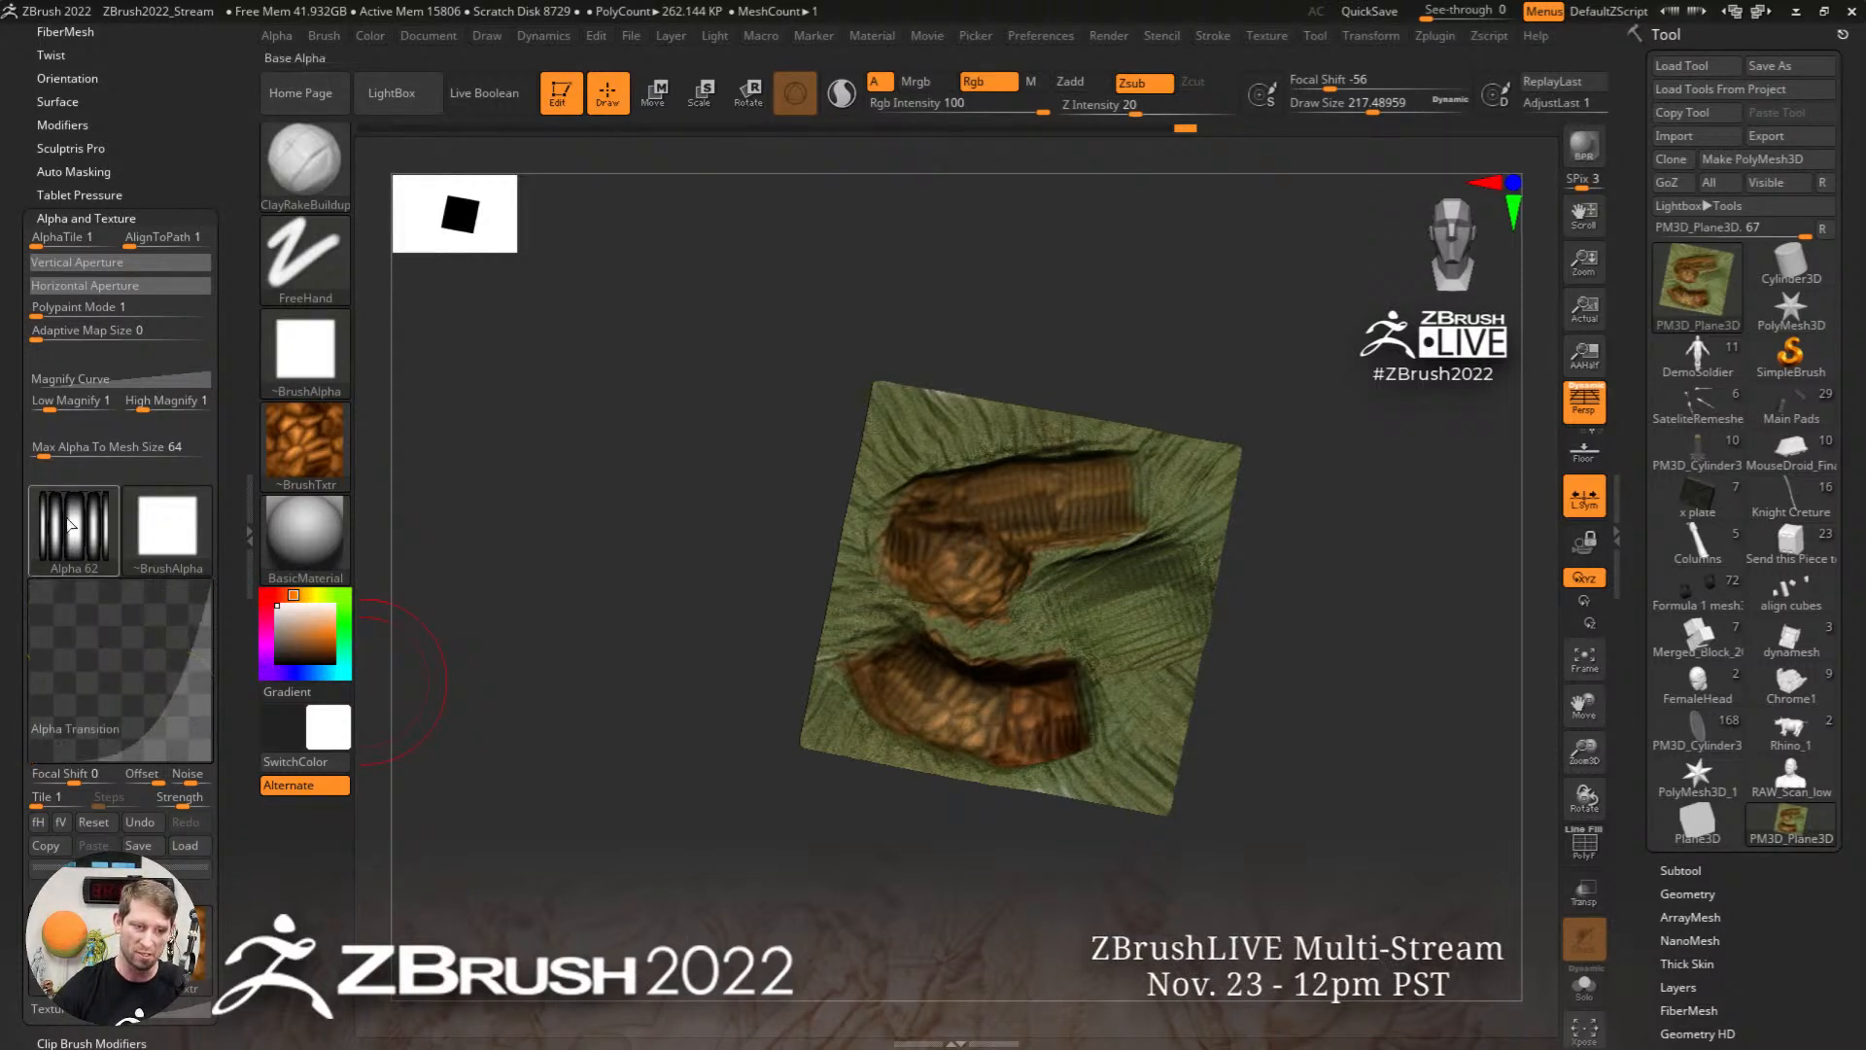
# Step: Paint and undo a test stroke beside the upper brown one, and reshape the brush's Texture Transition curve
pyautogui.moveTo(962, 598)
pyautogui.mouseDown()
pyautogui.moveTo(1152, 530)
pyautogui.moveTo(1076, 500)
pyautogui.moveTo(1117, 530)
pyautogui.moveTo(1036, 608)
pyautogui.mouseUp()
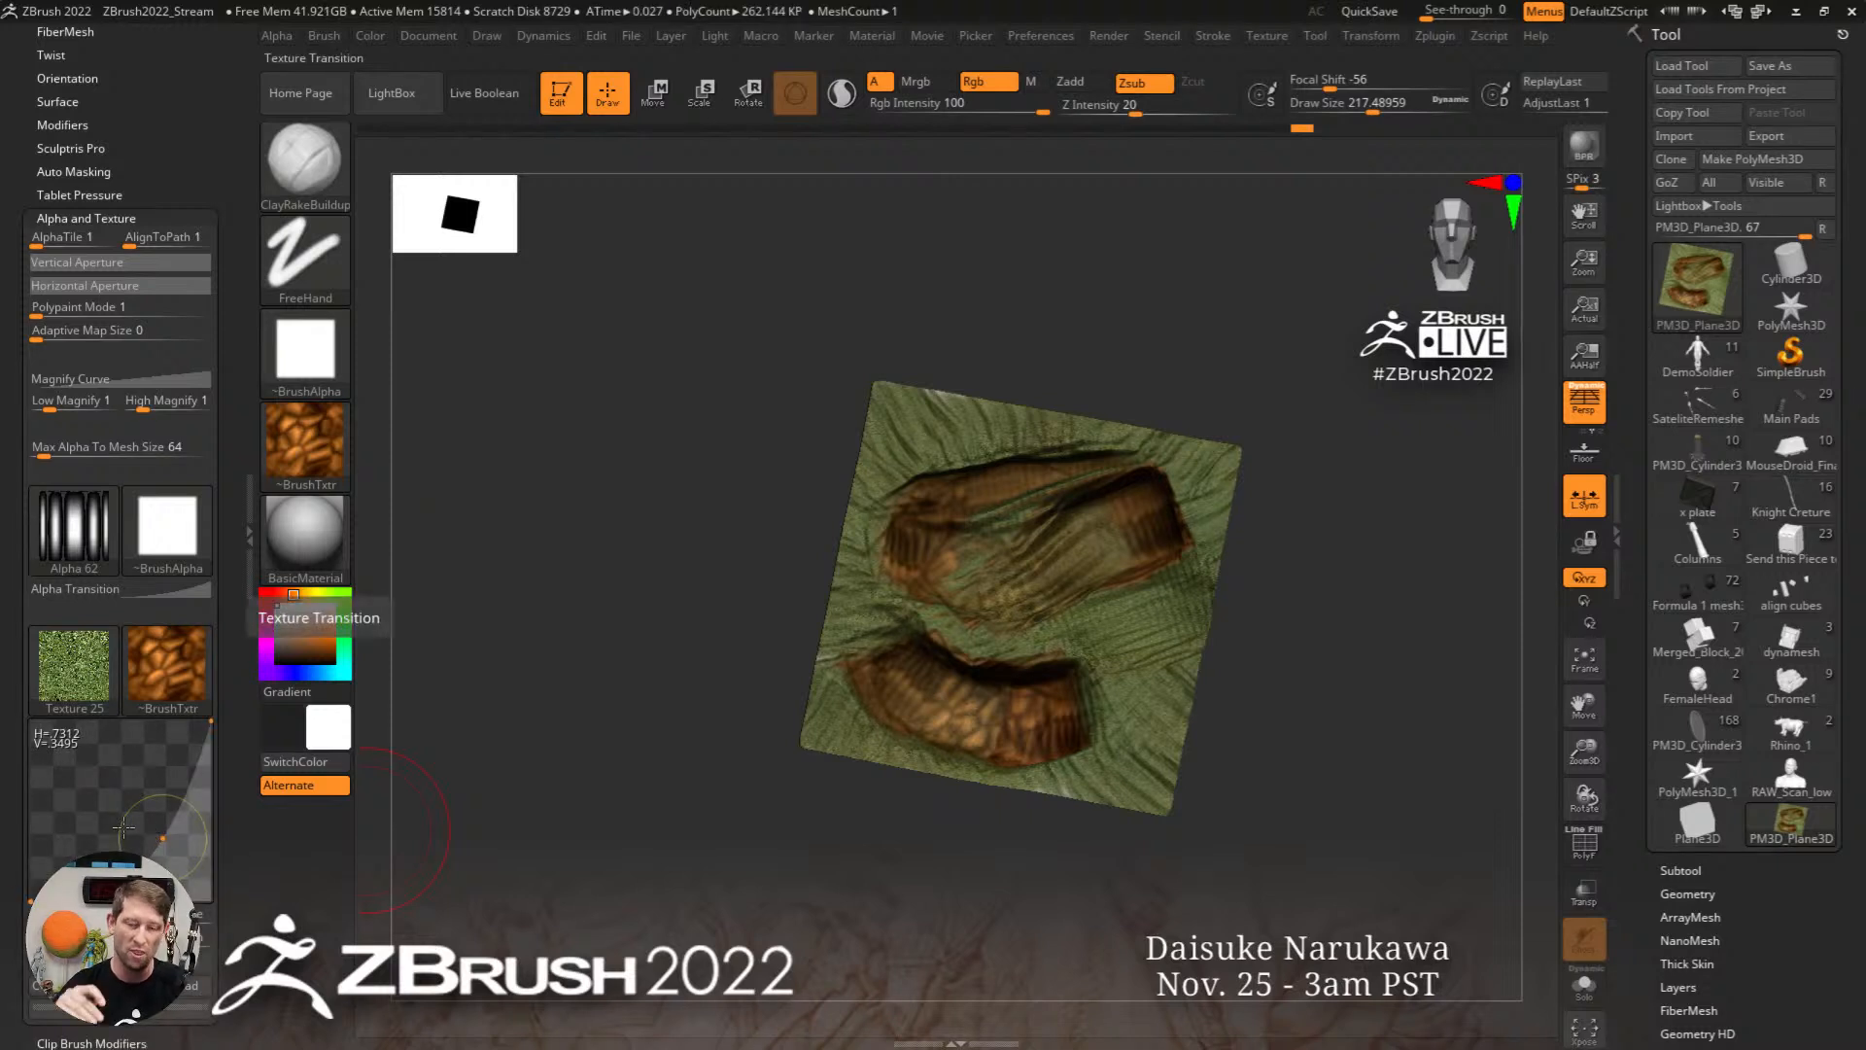
pyautogui.press('ctrl')
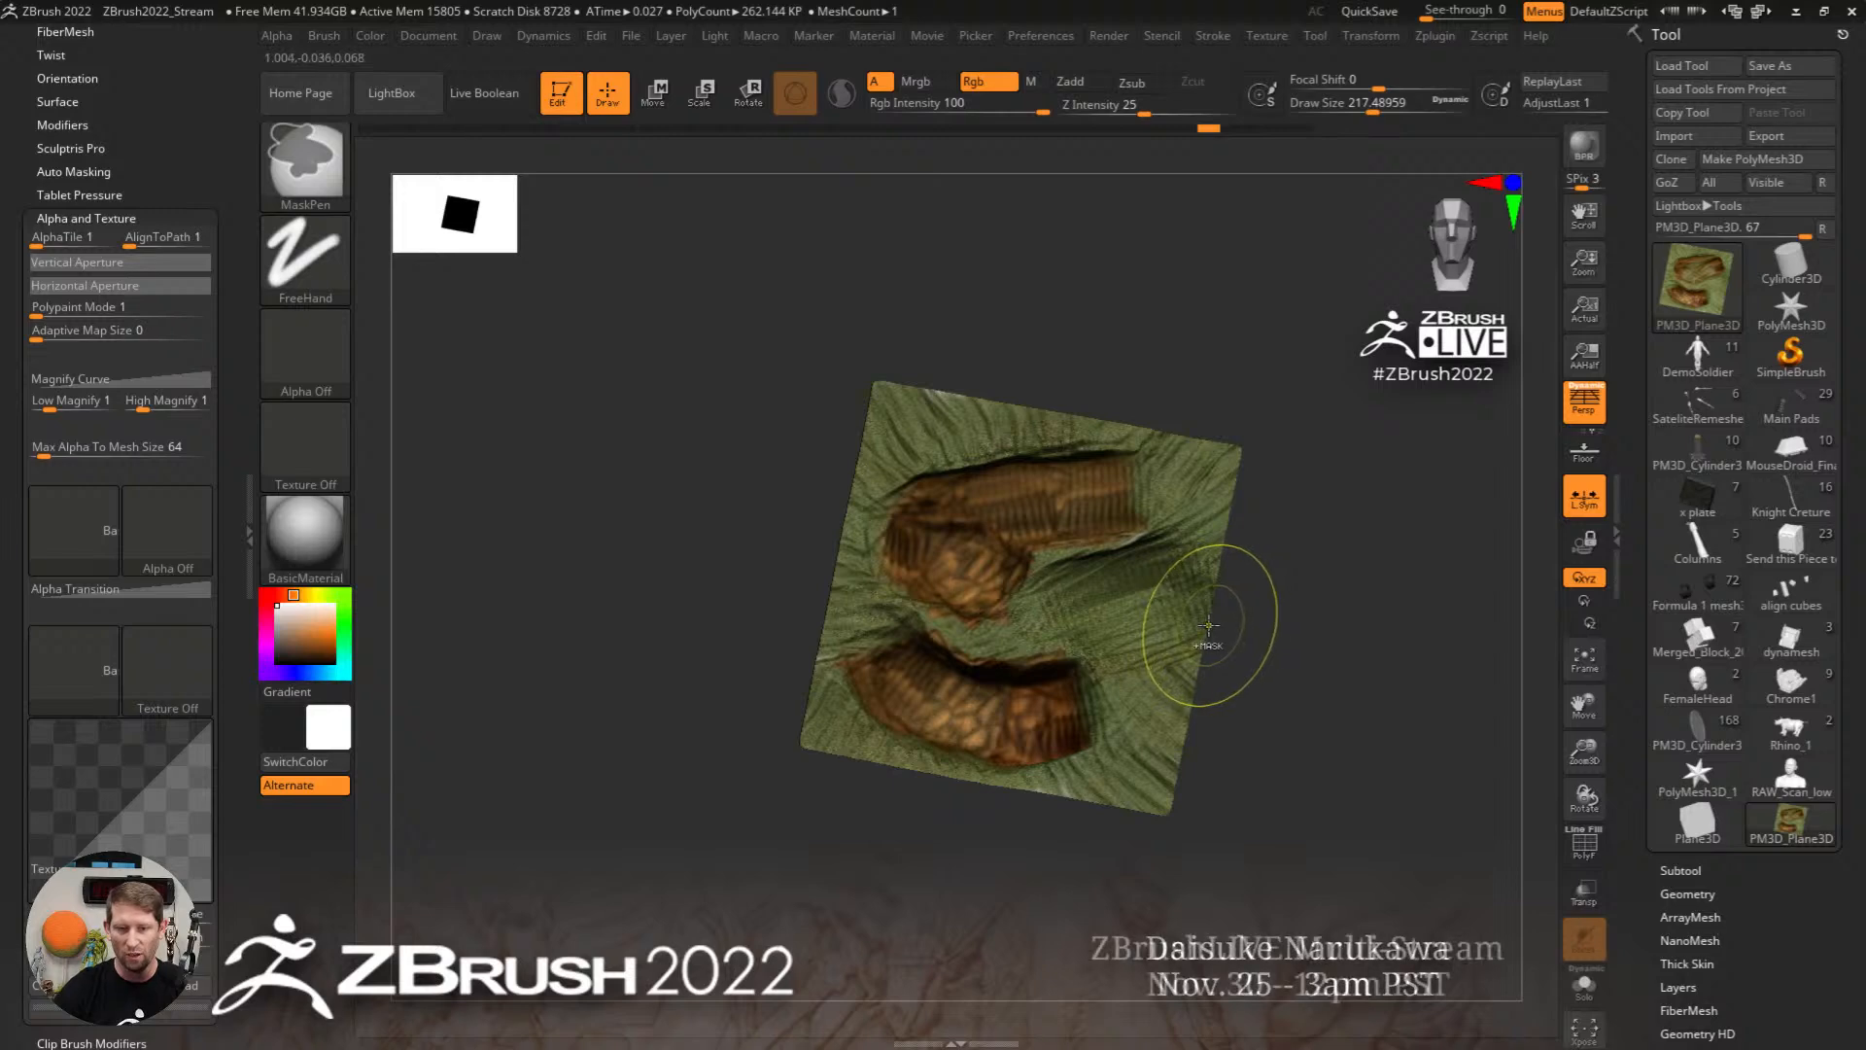
pyautogui.moveTo(1208, 625)
pyautogui.keyDown('shift'); pyautogui.mouseDown()
pyautogui.moveTo(1297, 642)
pyautogui.moveTo(1315, 596)
pyautogui.moveTo(1251, 577)
pyautogui.mouseUp(); pyautogui.keyUp('shift')
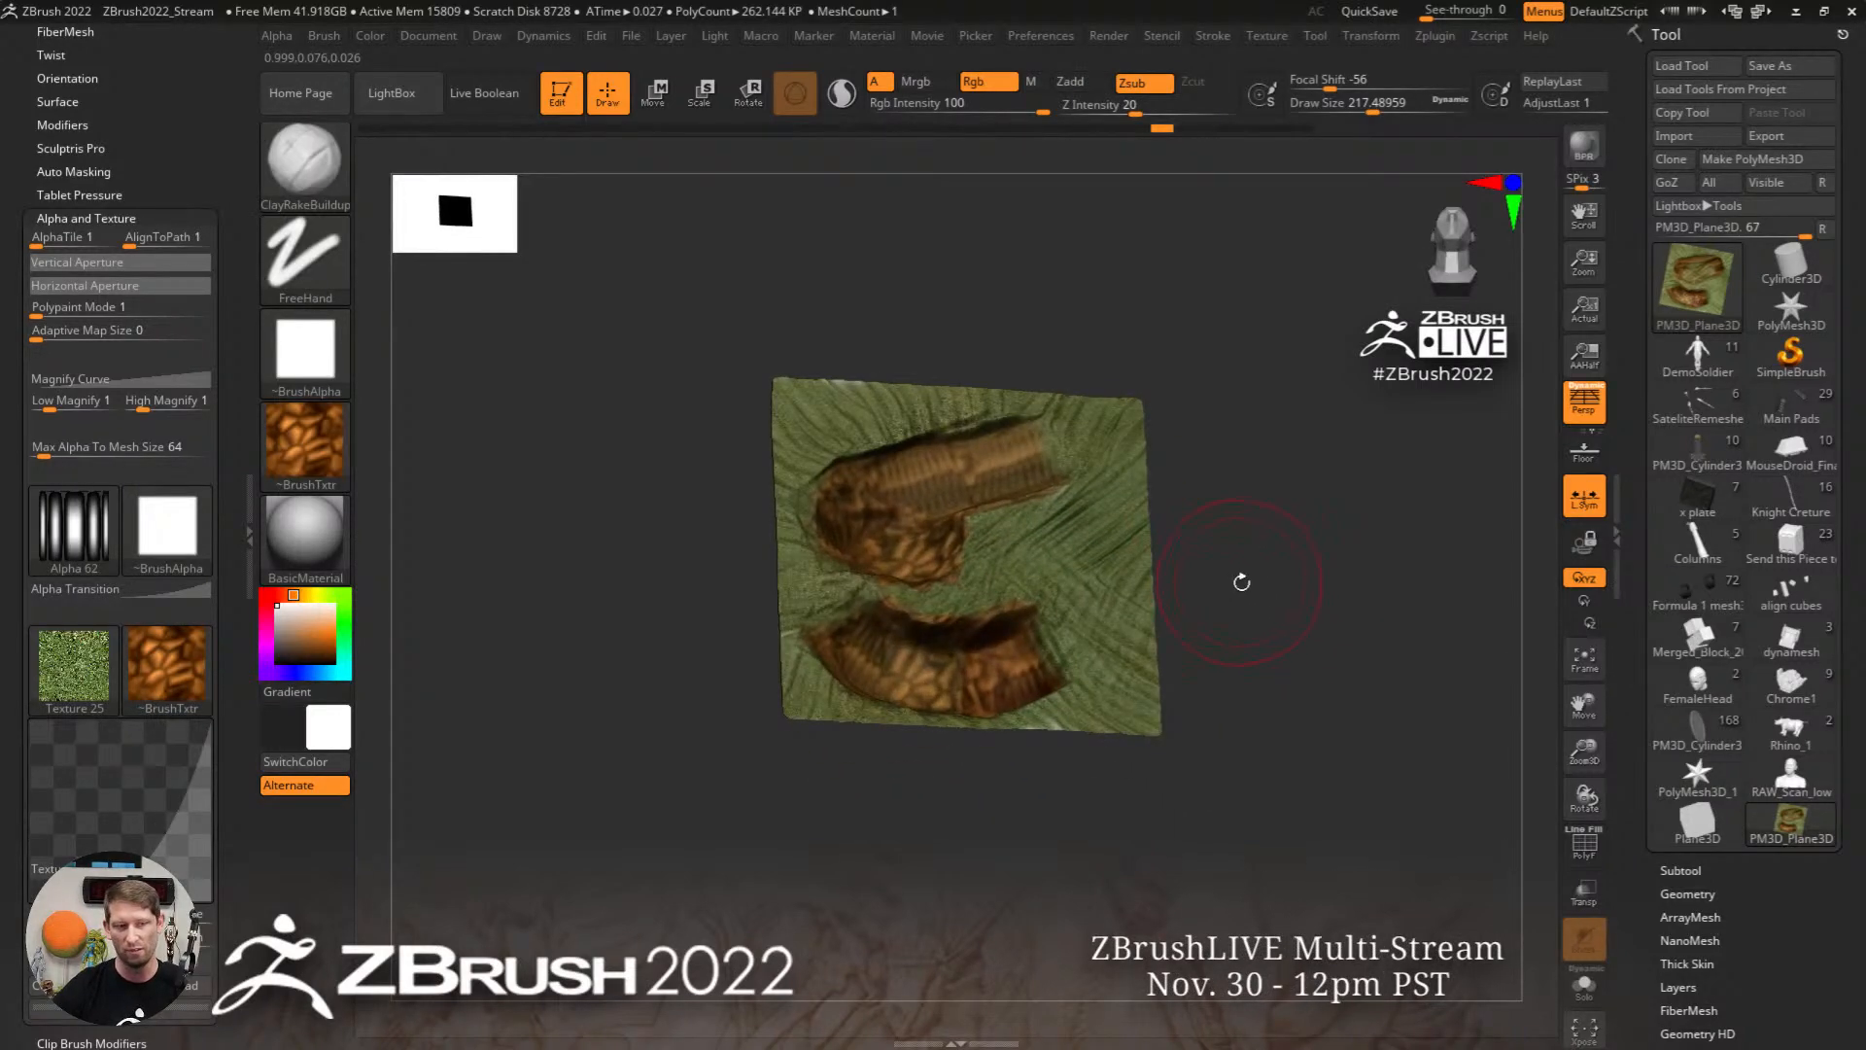
# Step: Flatten the brush's Rgb Intensity tablet pressure curve to full and paint brown texture strokes over the plane's lower right area
pyautogui.keyDown('shift'); pyautogui.moveTo(239, 223); pyautogui.dragTo(117, 374); pyautogui.keyUp('shift')
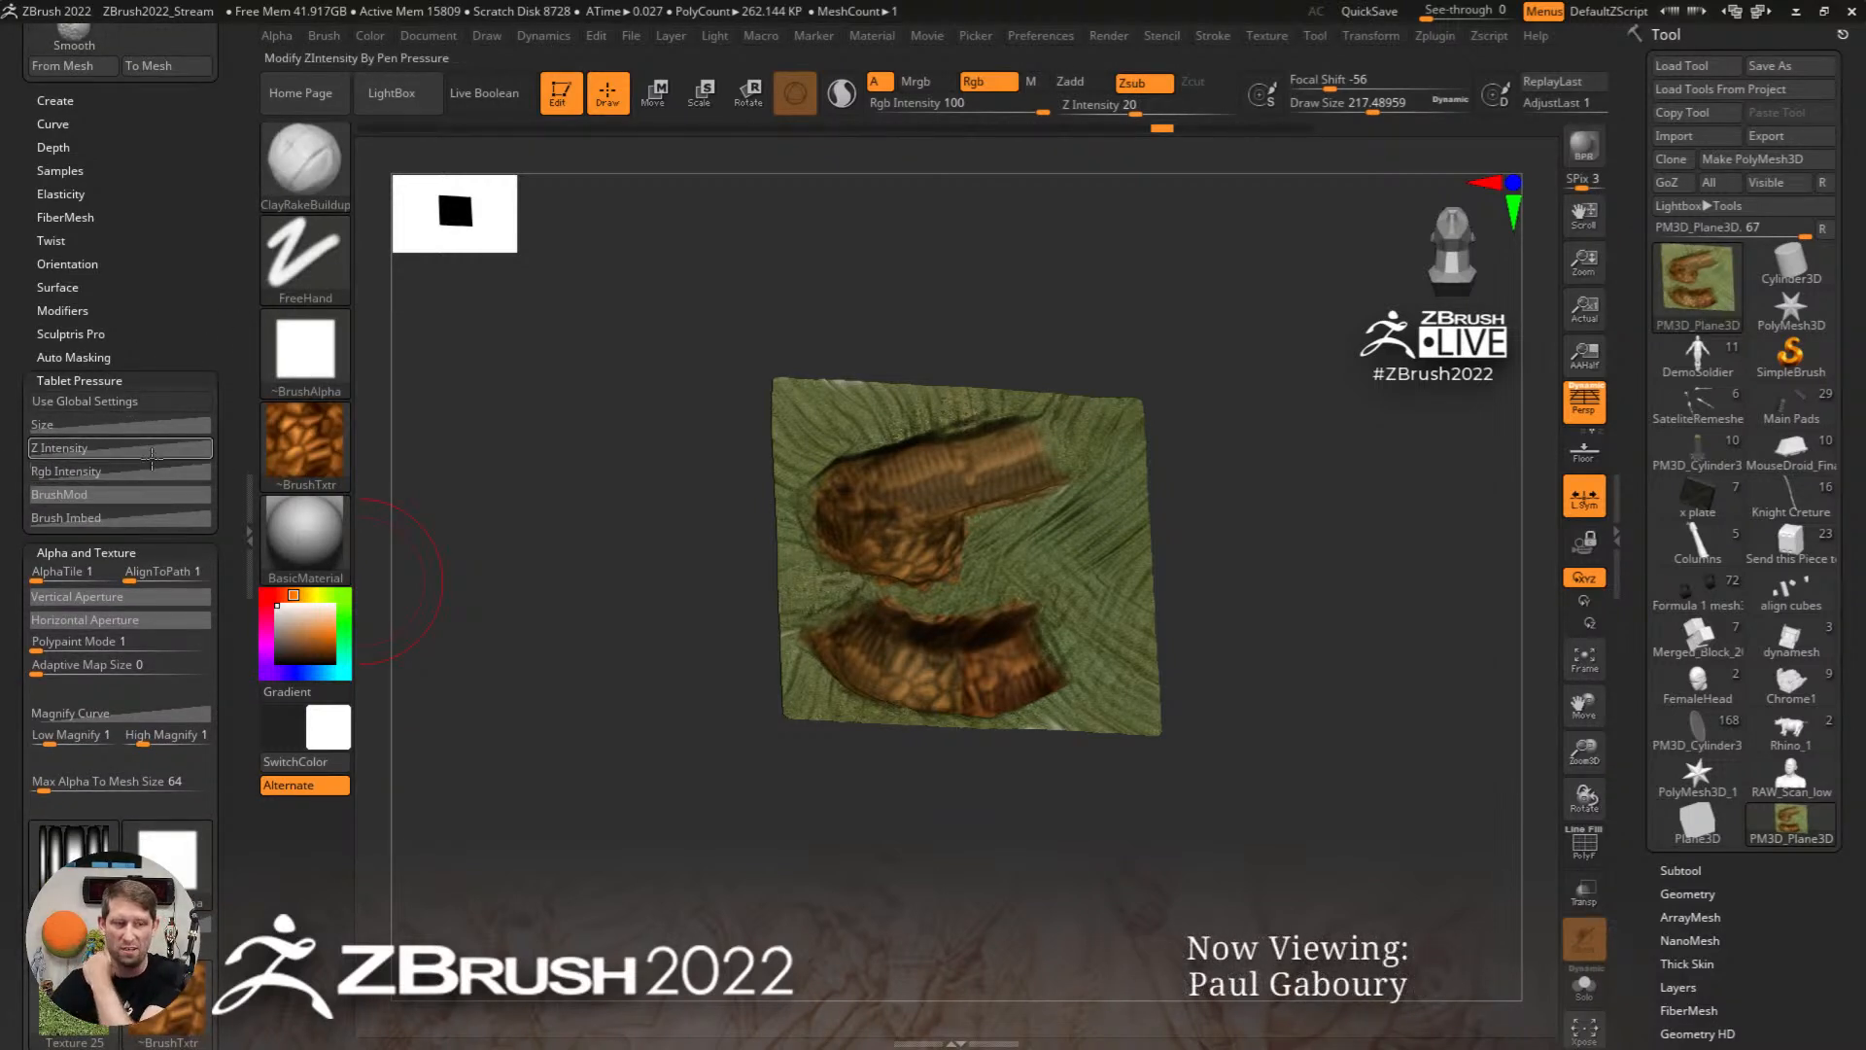
pyautogui.click(146, 472)
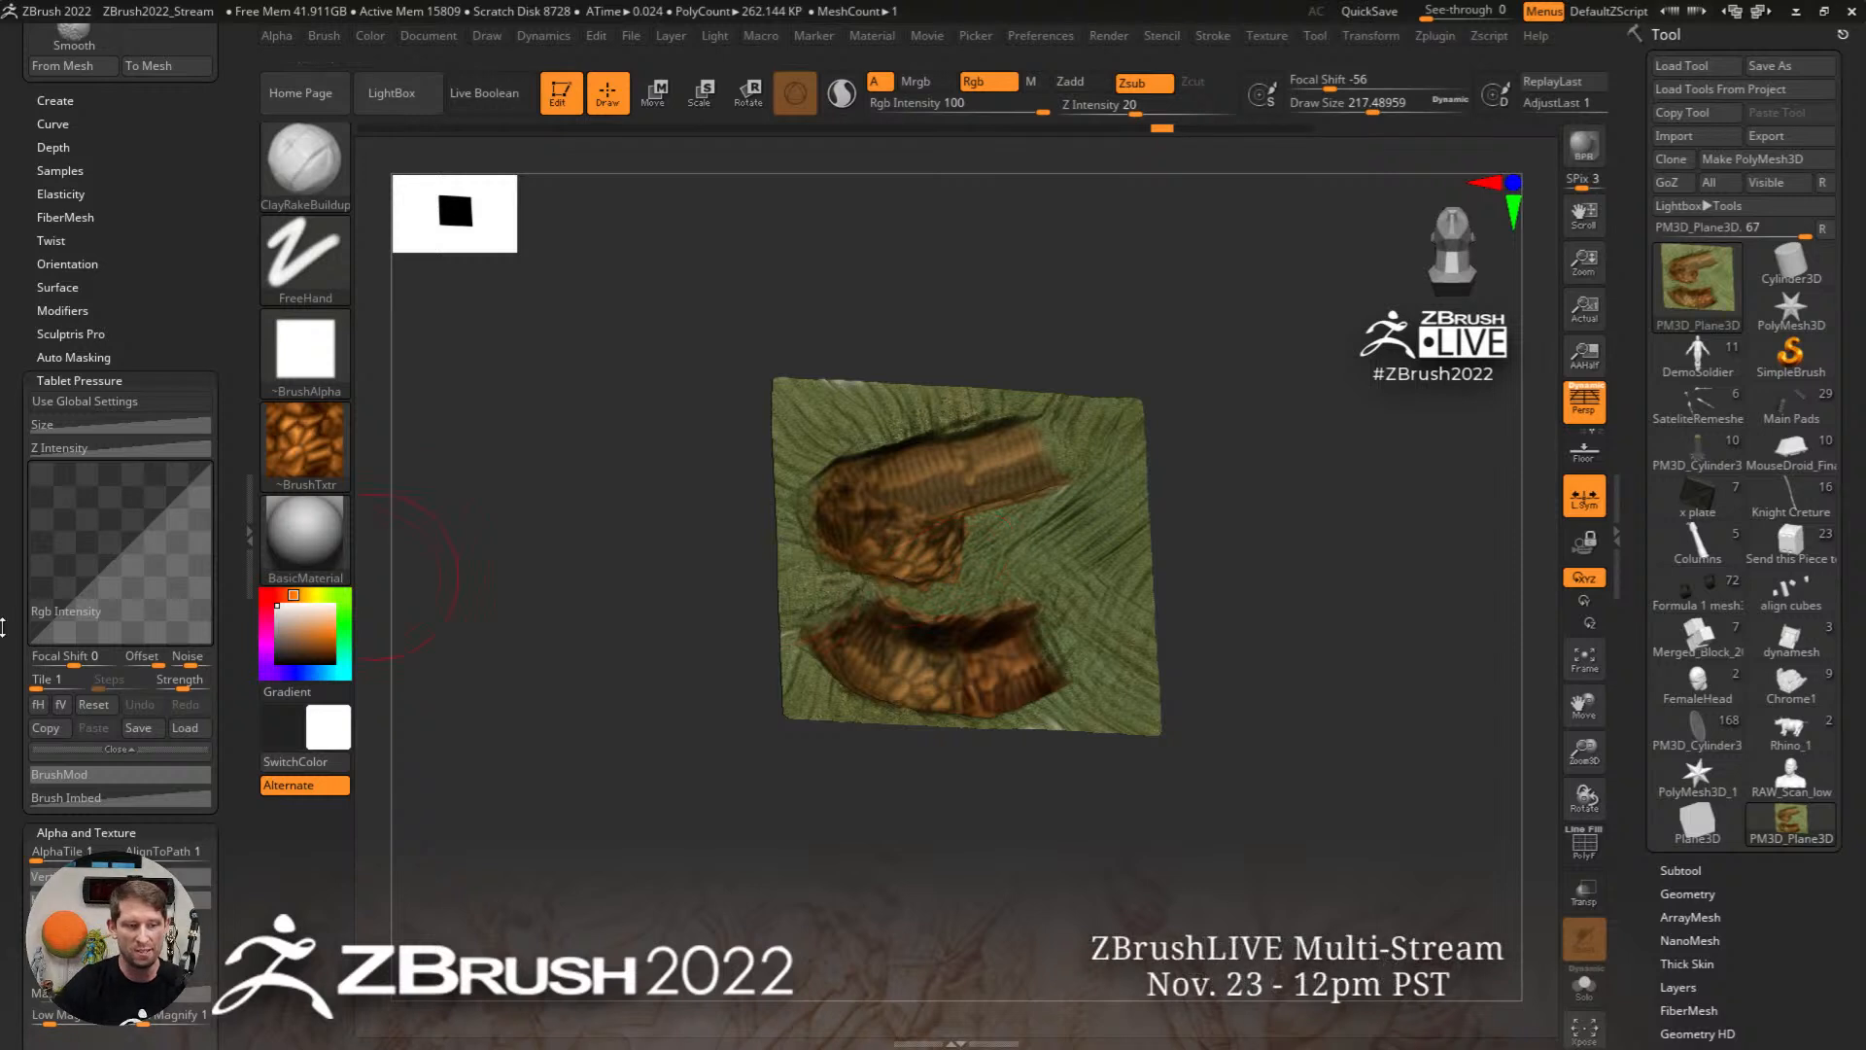
pyautogui.moveTo(34, 640); pyautogui.dragTo(34, 448)
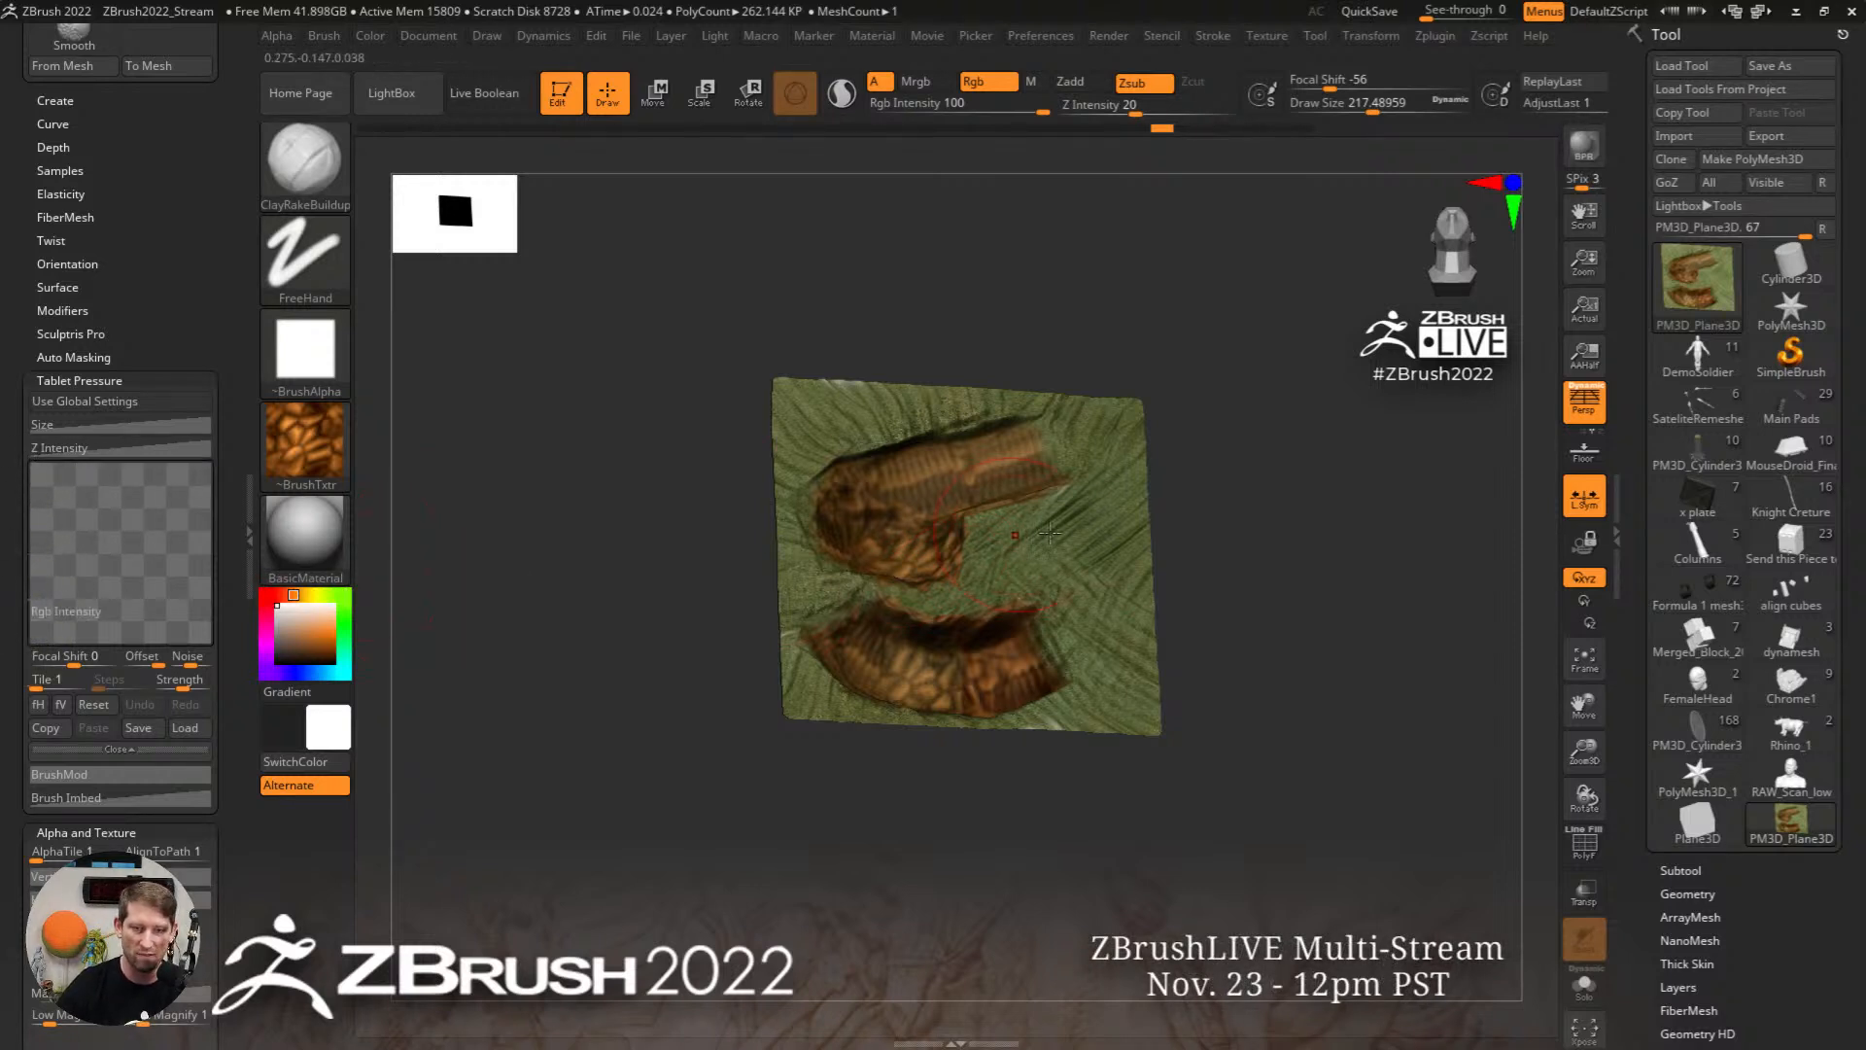
pyautogui.moveTo(1050, 532); pyautogui.dragTo(1055, 567, button='right')
pyautogui.moveTo(1007, 588)
pyautogui.mouseDown()
pyautogui.moveTo(1088, 495)
pyautogui.moveTo(972, 583)
pyautogui.moveTo(1083, 503)
pyautogui.moveTo(1057, 628)
pyautogui.moveTo(1081, 556)
pyautogui.moveTo(1034, 593)
pyautogui.moveTo(1108, 520)
pyautogui.moveTo(1074, 539)
pyautogui.moveTo(1052, 635)
pyautogui.moveTo(1069, 668)
pyautogui.moveTo(922, 682)
pyautogui.moveTo(978, 629)
pyautogui.moveTo(1031, 685)
pyautogui.moveTo(865, 680)
pyautogui.mouseUp()
pyautogui.moveTo(998, 639); pyautogui.dragTo(960, 631, button='right')
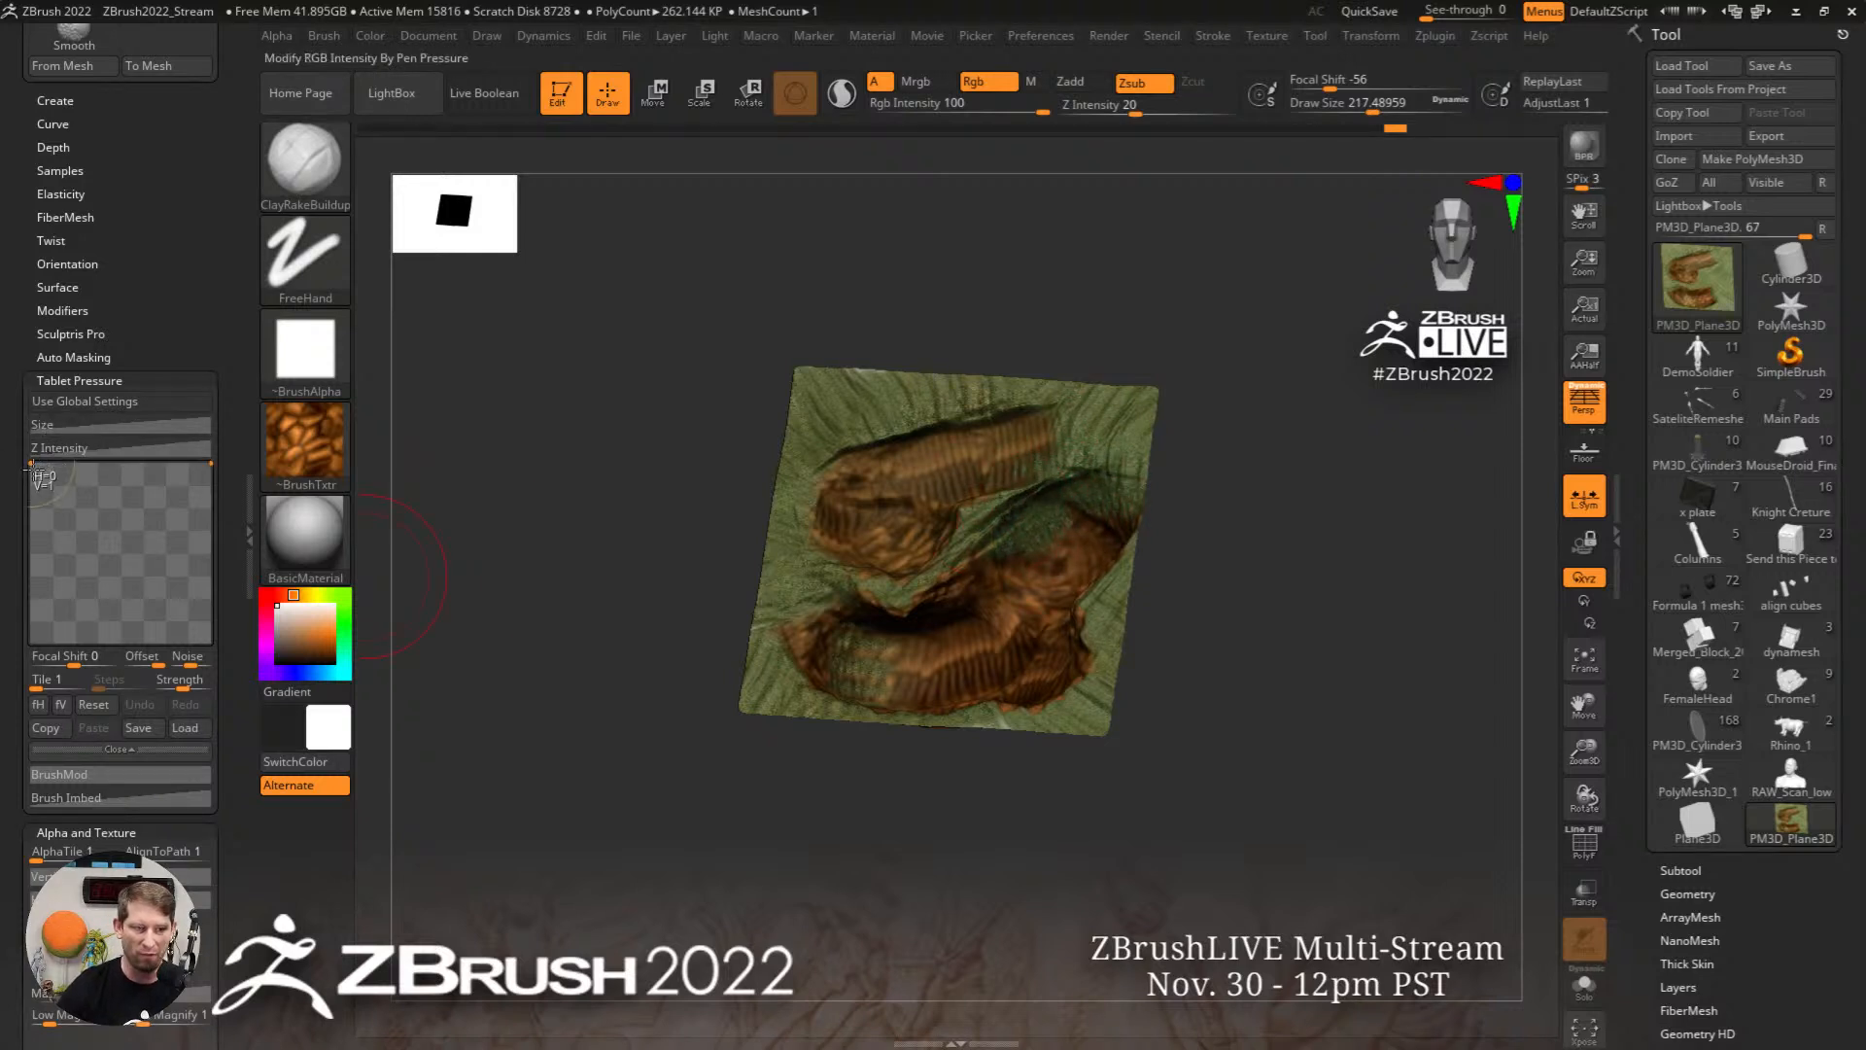
# Step: Return the Rgb Intensity pressure curve to a linear ramp and rewind the undo history to the blank plane
pyautogui.moveTo(32, 465); pyautogui.dragTo(53, 641)
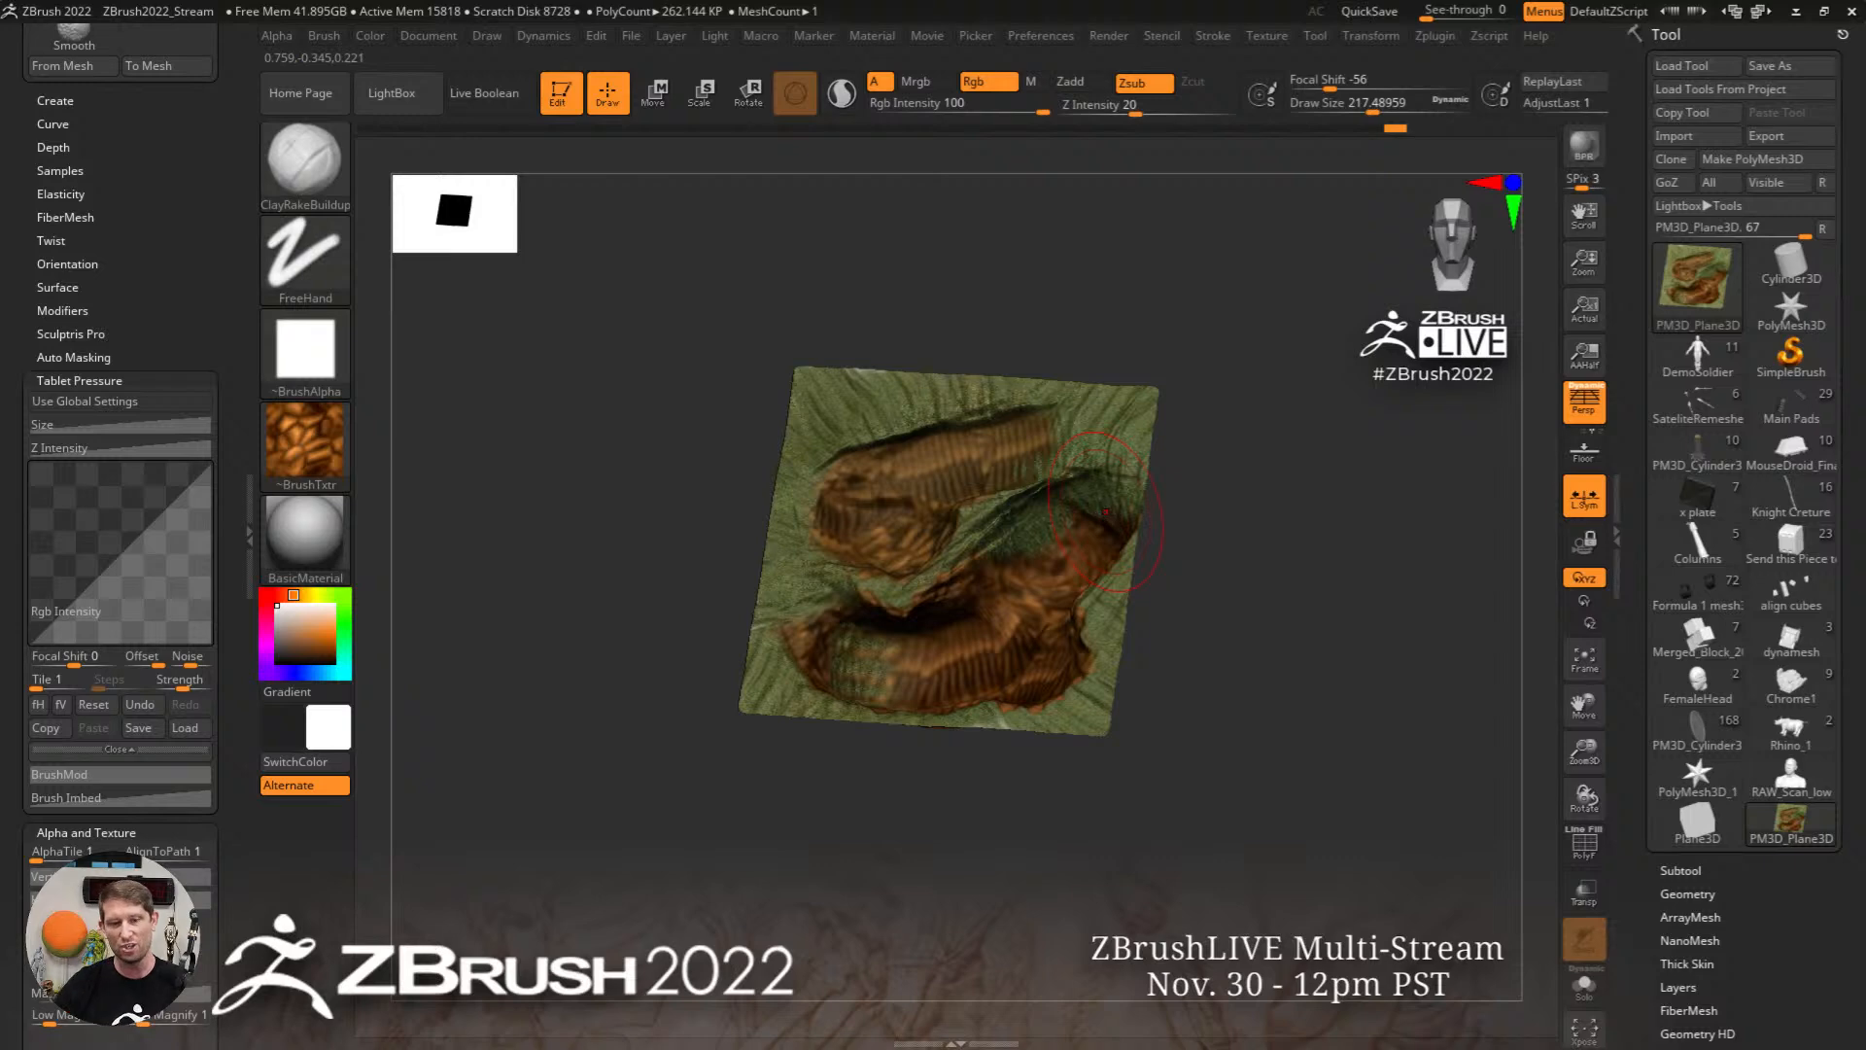
pyautogui.moveTo(960, 550); pyautogui.dragTo(1276, 600, button='right')
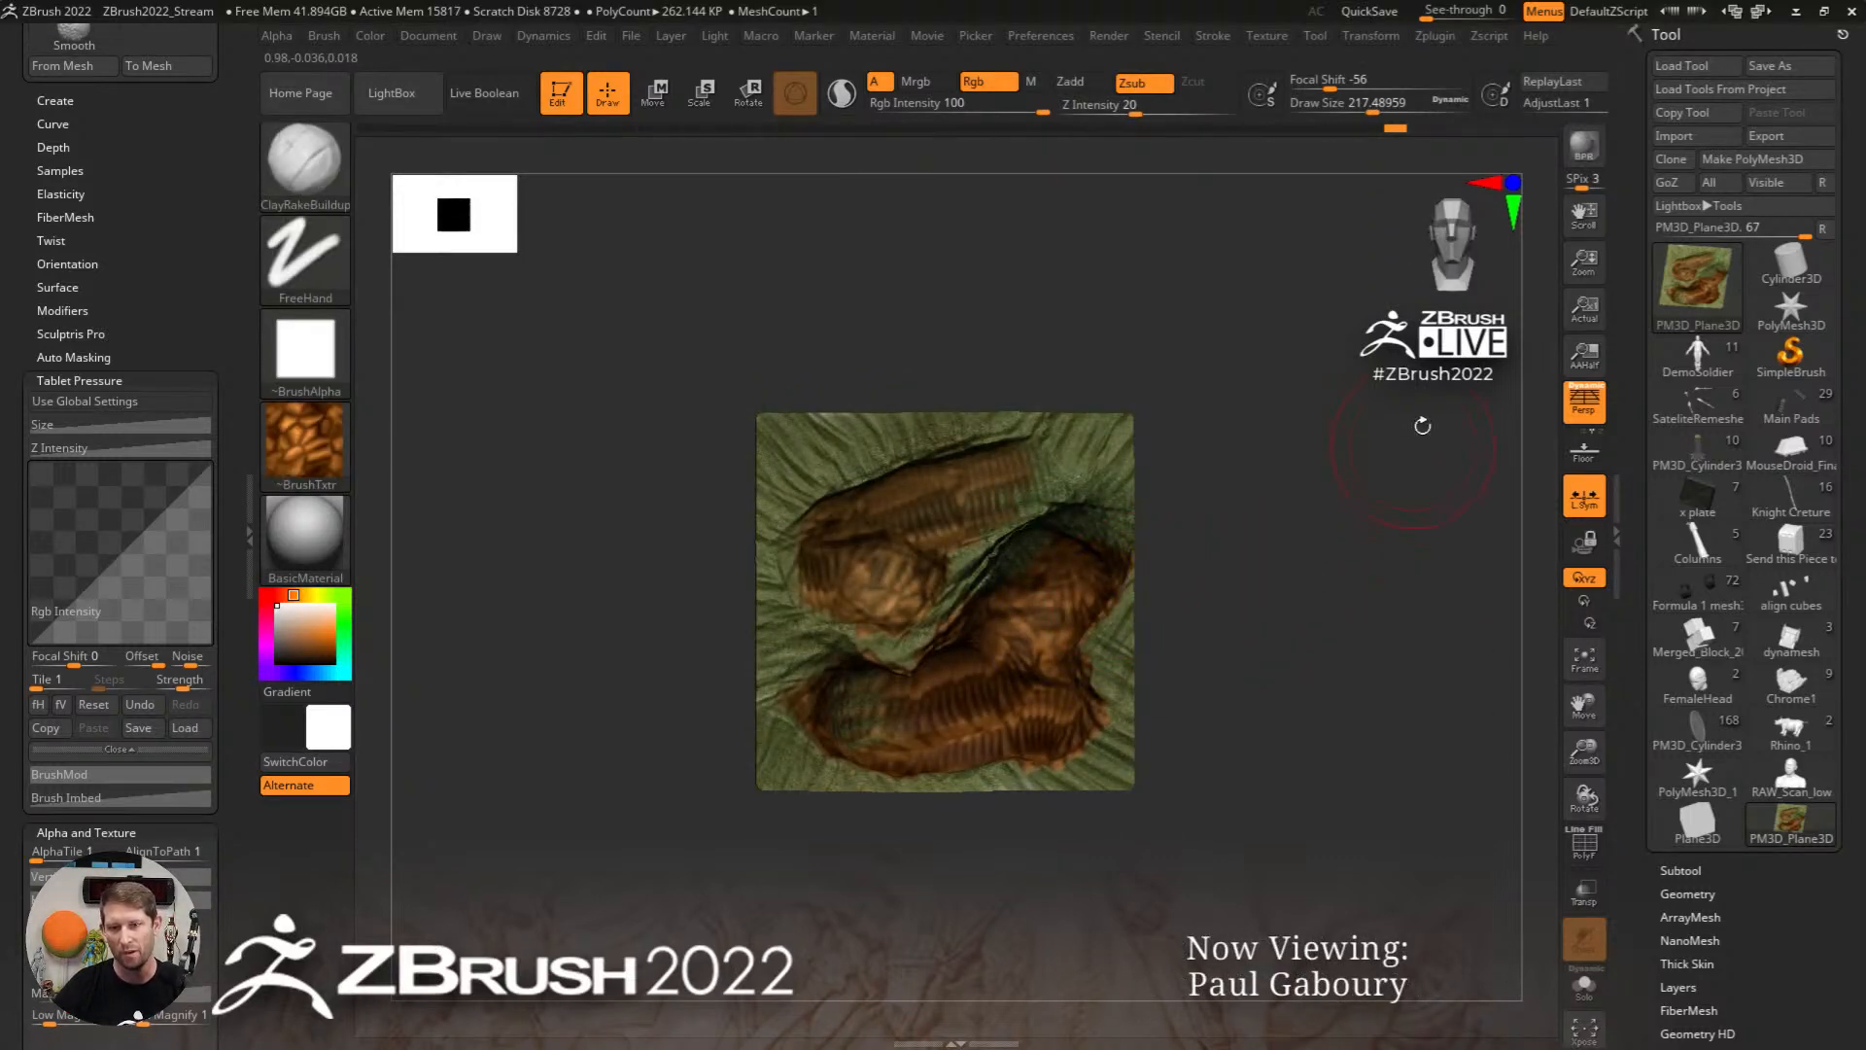
pyautogui.moveTo(1277, 136); pyautogui.dragTo(406, 138)
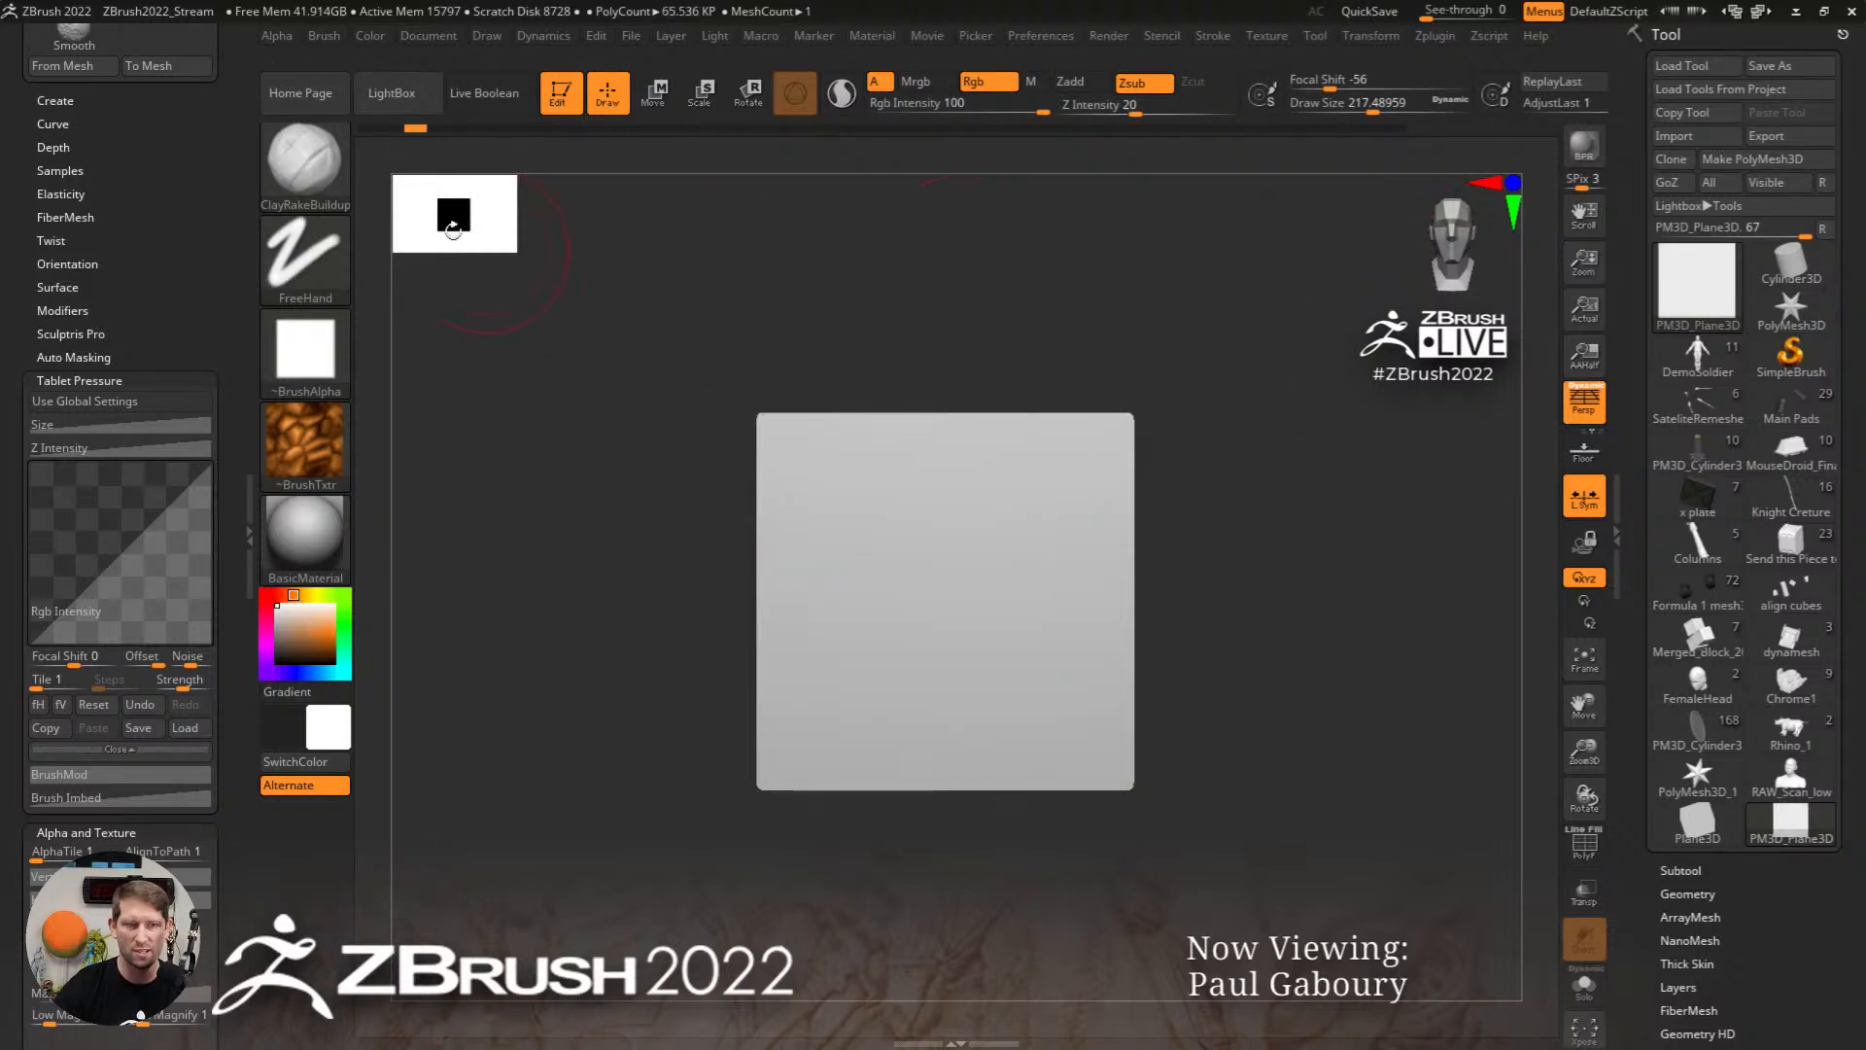
# Step: Load the OilPaint brush and paint bristle-textured strokes across the middle of the plane, accepting removal of the newer undo history
pyautogui.click(324, 31)
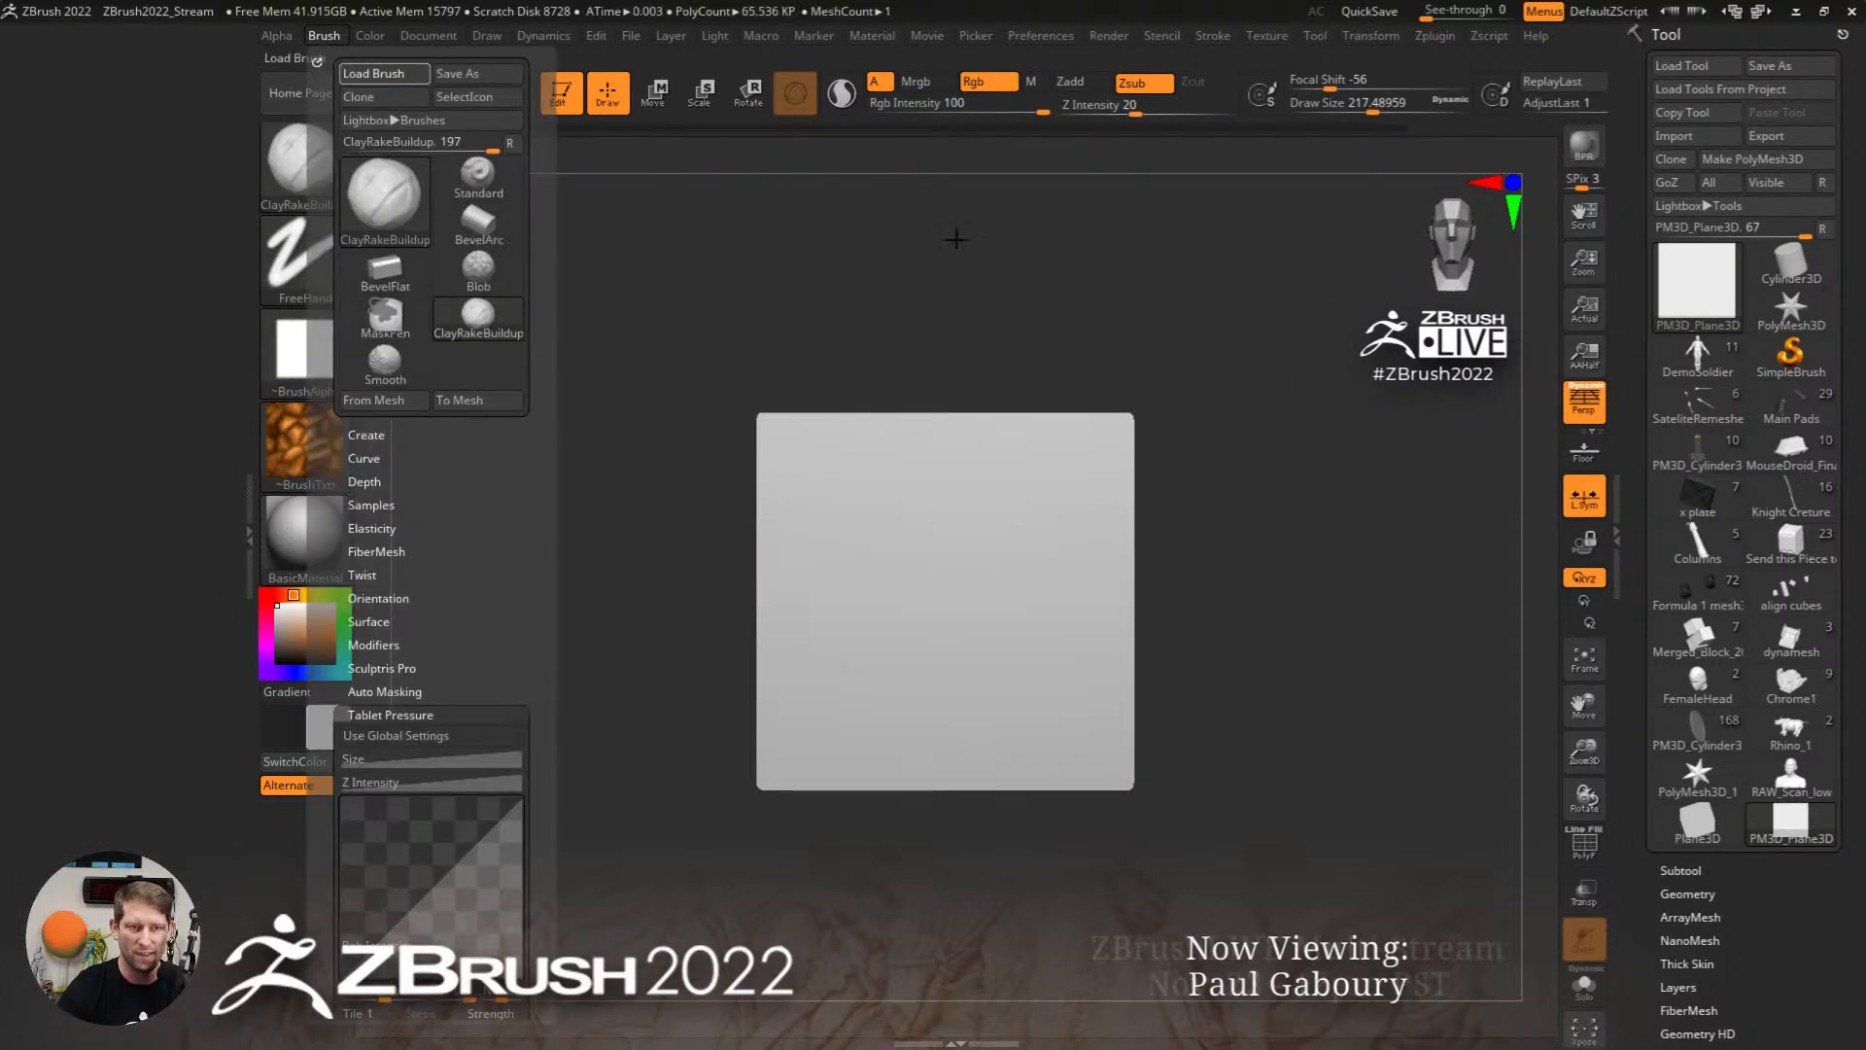
pyautogui.click(382, 74)
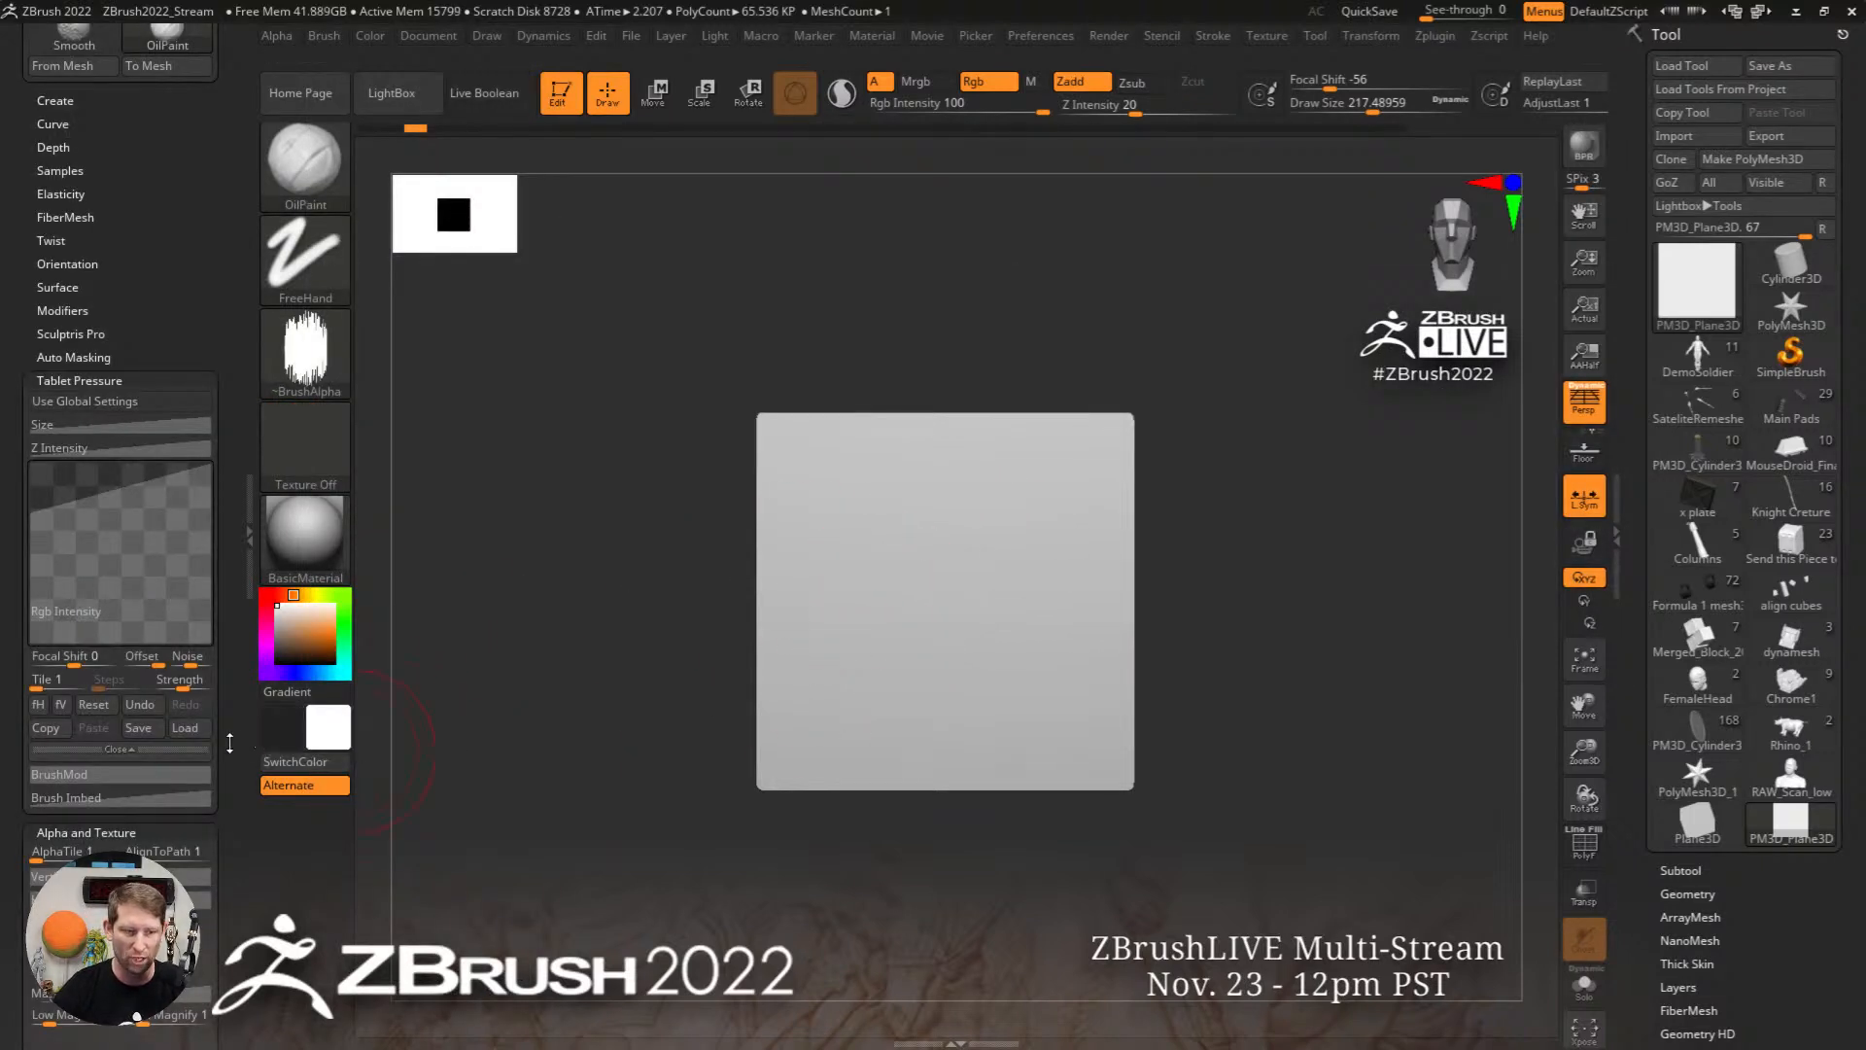
pyautogui.scroll(-10, 229, 742)
pyautogui.click(879, 610)
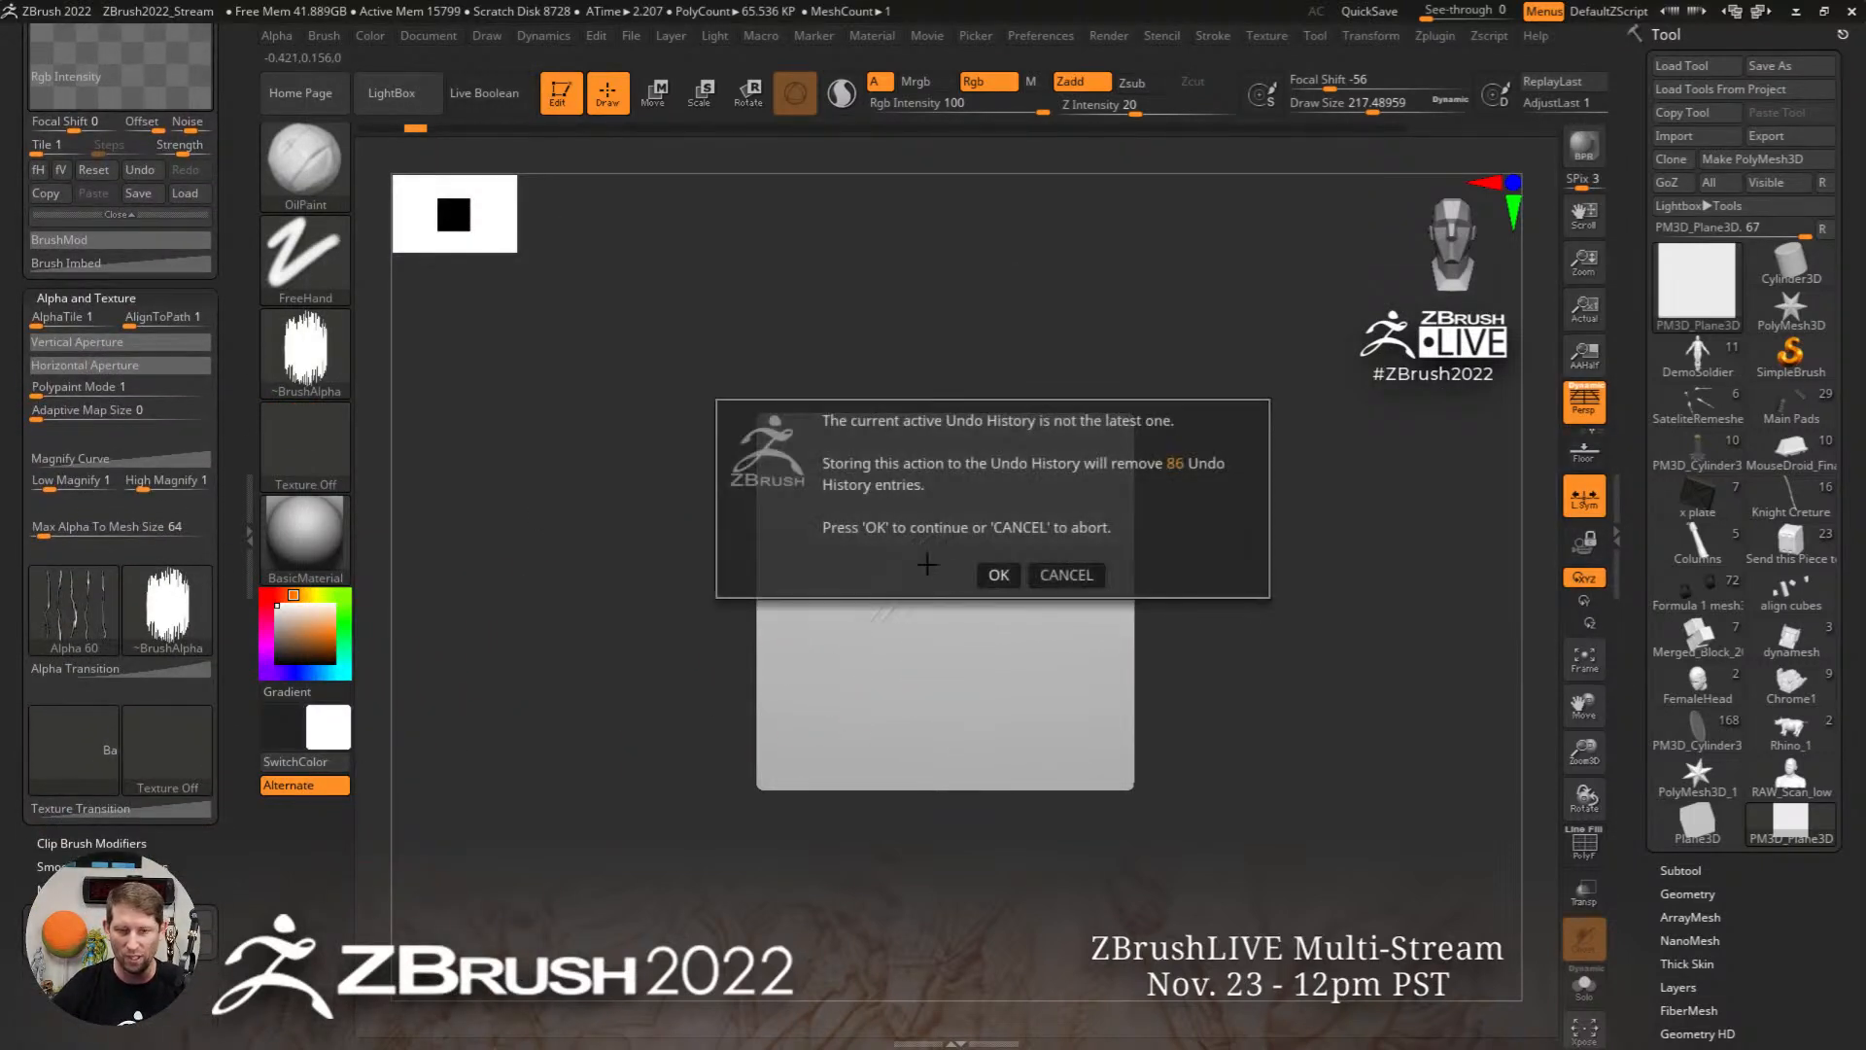
pyautogui.click(999, 574)
pyautogui.moveTo(942, 654)
pyautogui.mouseDown()
pyautogui.moveTo(971, 533)
pyautogui.moveTo(1010, 575)
pyautogui.moveTo(939, 634)
pyautogui.moveTo(937, 731)
pyautogui.moveTo(1166, 486)
pyautogui.moveTo(910, 669)
pyautogui.moveTo(895, 425)
pyautogui.moveTo(771, 804)
pyautogui.moveTo(1179, 616)
pyautogui.moveTo(1205, 583)
pyautogui.mouseUp()
# Step: Set the main color to cyan for broad strokes on the plane and the secondary color to blue
pyautogui.click(340, 670)
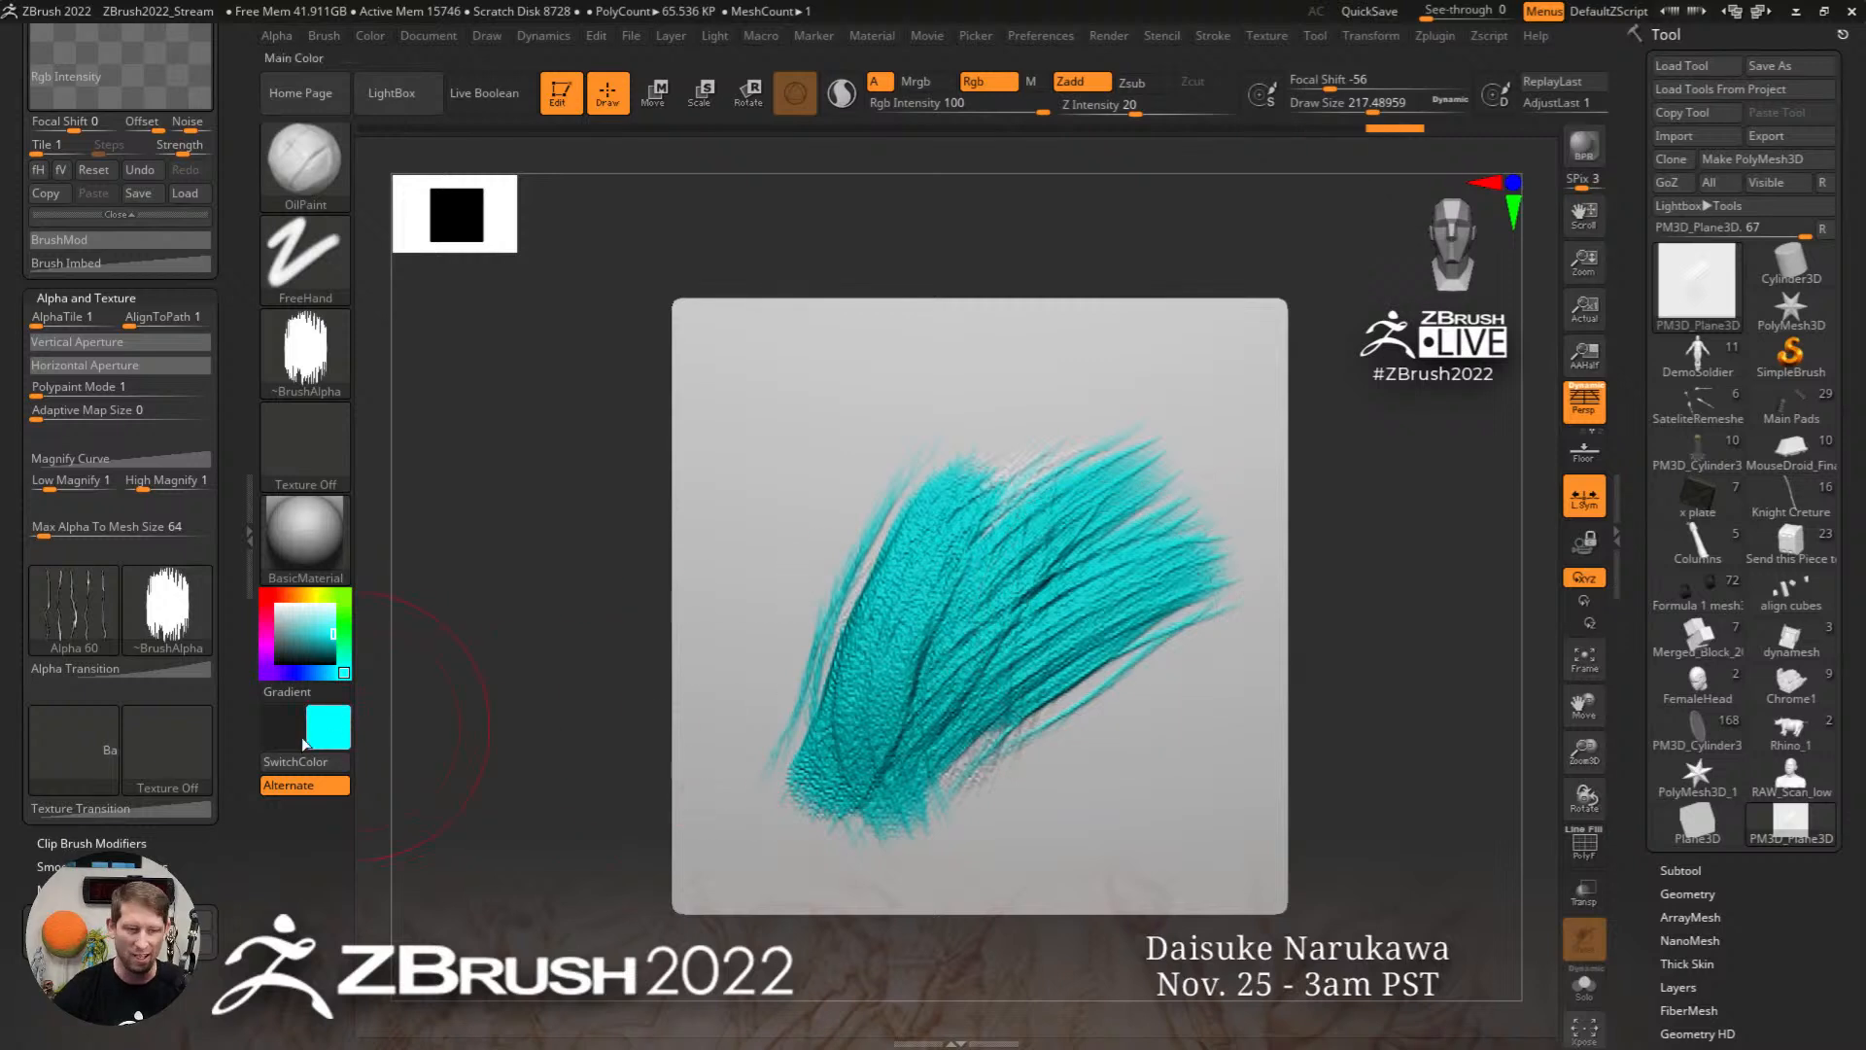
pyautogui.click(304, 743)
pyautogui.moveTo(341, 883); pyautogui.dragTo(242, 886)
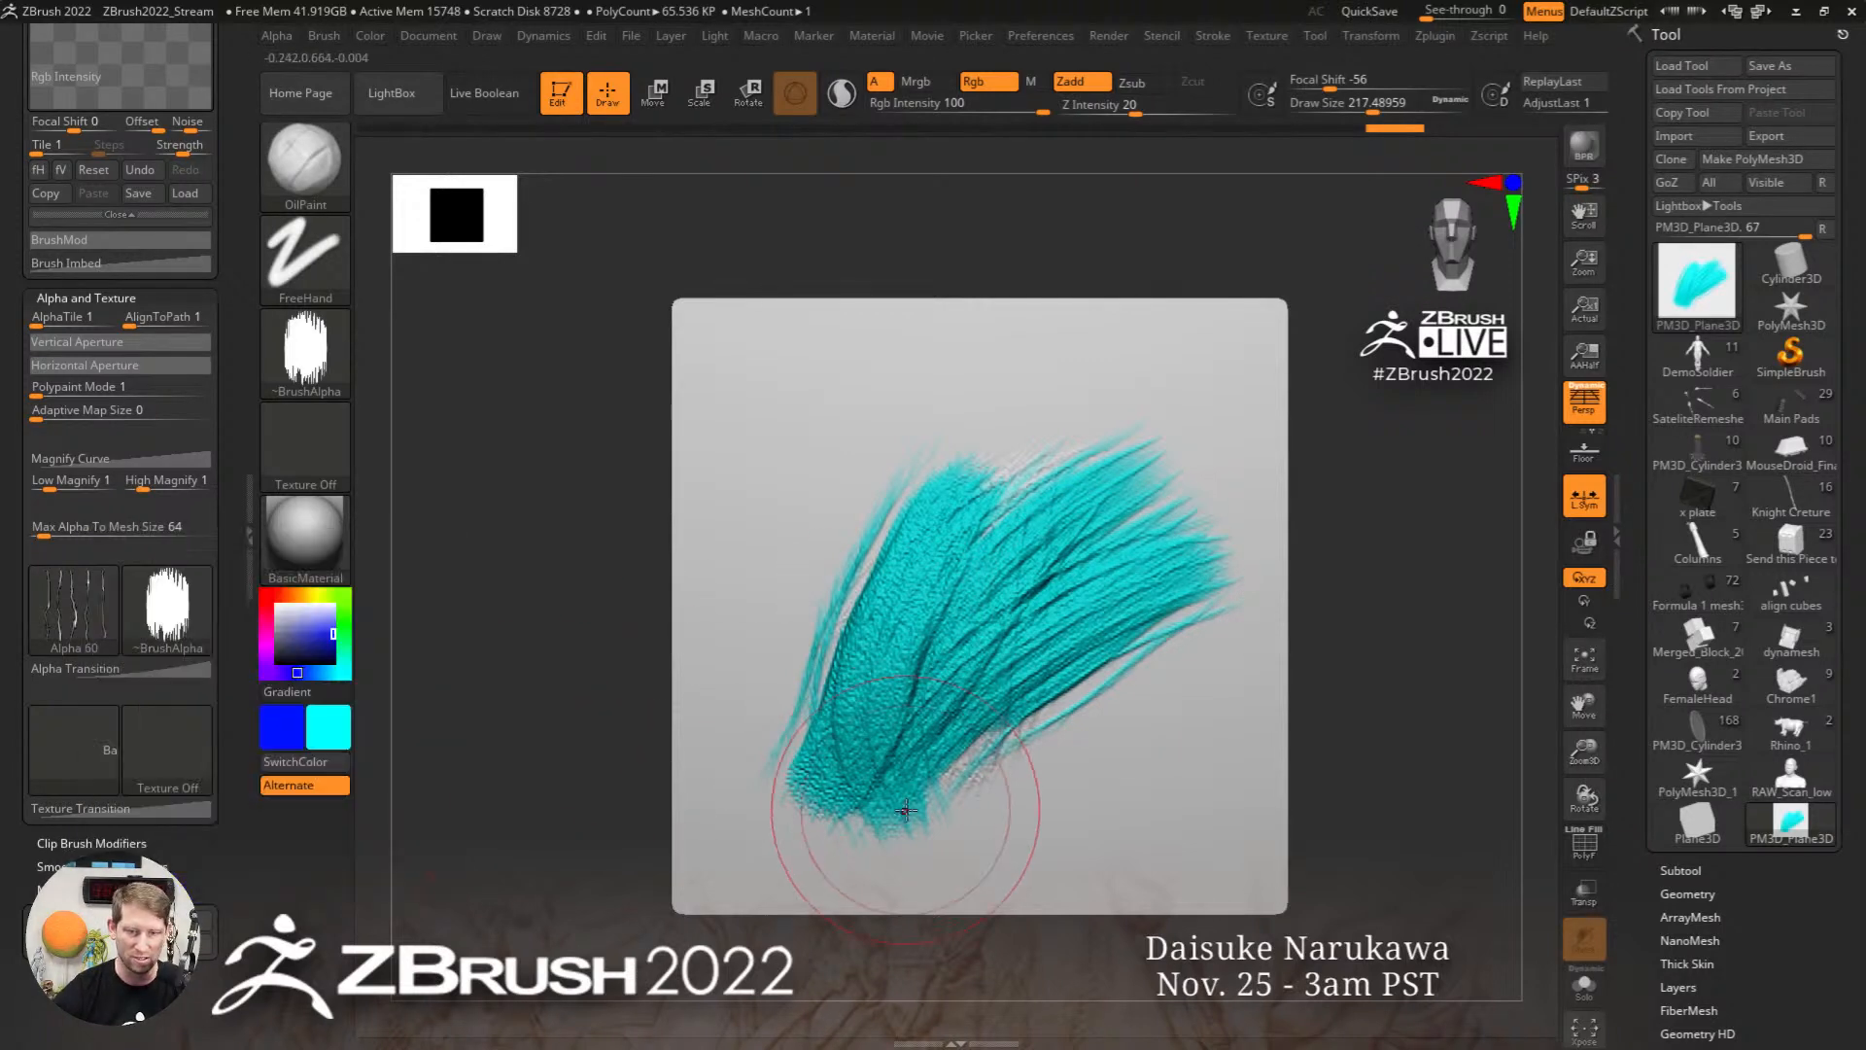
# Step: Extend the cyan strokes, turn on Gradient and paint broad crossing blue-to-cyan strokes over the plane
pyautogui.moveTo(899, 811)
pyautogui.mouseDown()
pyautogui.moveTo(977, 750)
pyautogui.moveTo(1031, 666)
pyautogui.mouseUp()
pyautogui.click(328, 694)
pyautogui.moveTo(851, 628)
pyautogui.mouseDown()
pyautogui.moveTo(828, 661)
pyautogui.moveTo(980, 476)
pyautogui.moveTo(858, 670)
pyautogui.moveTo(1078, 437)
pyautogui.moveTo(817, 768)
pyautogui.moveTo(1191, 452)
pyautogui.moveTo(1162, 522)
pyautogui.moveTo(1303, 325)
pyautogui.moveTo(714, 710)
pyautogui.moveTo(717, 425)
pyautogui.moveTo(852, 380)
pyautogui.moveTo(1156, 607)
pyautogui.moveTo(1105, 812)
pyautogui.moveTo(1229, 578)
pyautogui.moveTo(931, 819)
pyautogui.mouseUp()
# Step: Undo the blue and cyan strokes step by step back to the uncolored bristle strokes
pyautogui.hotkey('ctrl', 'z')
pyautogui.hotkey('ctrl', 'z')
pyautogui.hotkey('ctrl', 'z')
pyautogui.hotkey('ctrl', 'z')
pyautogui.hotkey('ctrl', 'z')
pyautogui.hotkey('ctrl', 'z')
pyautogui.hotkey('ctrl', 'z')
pyautogui.hotkey('ctrl', 'z')
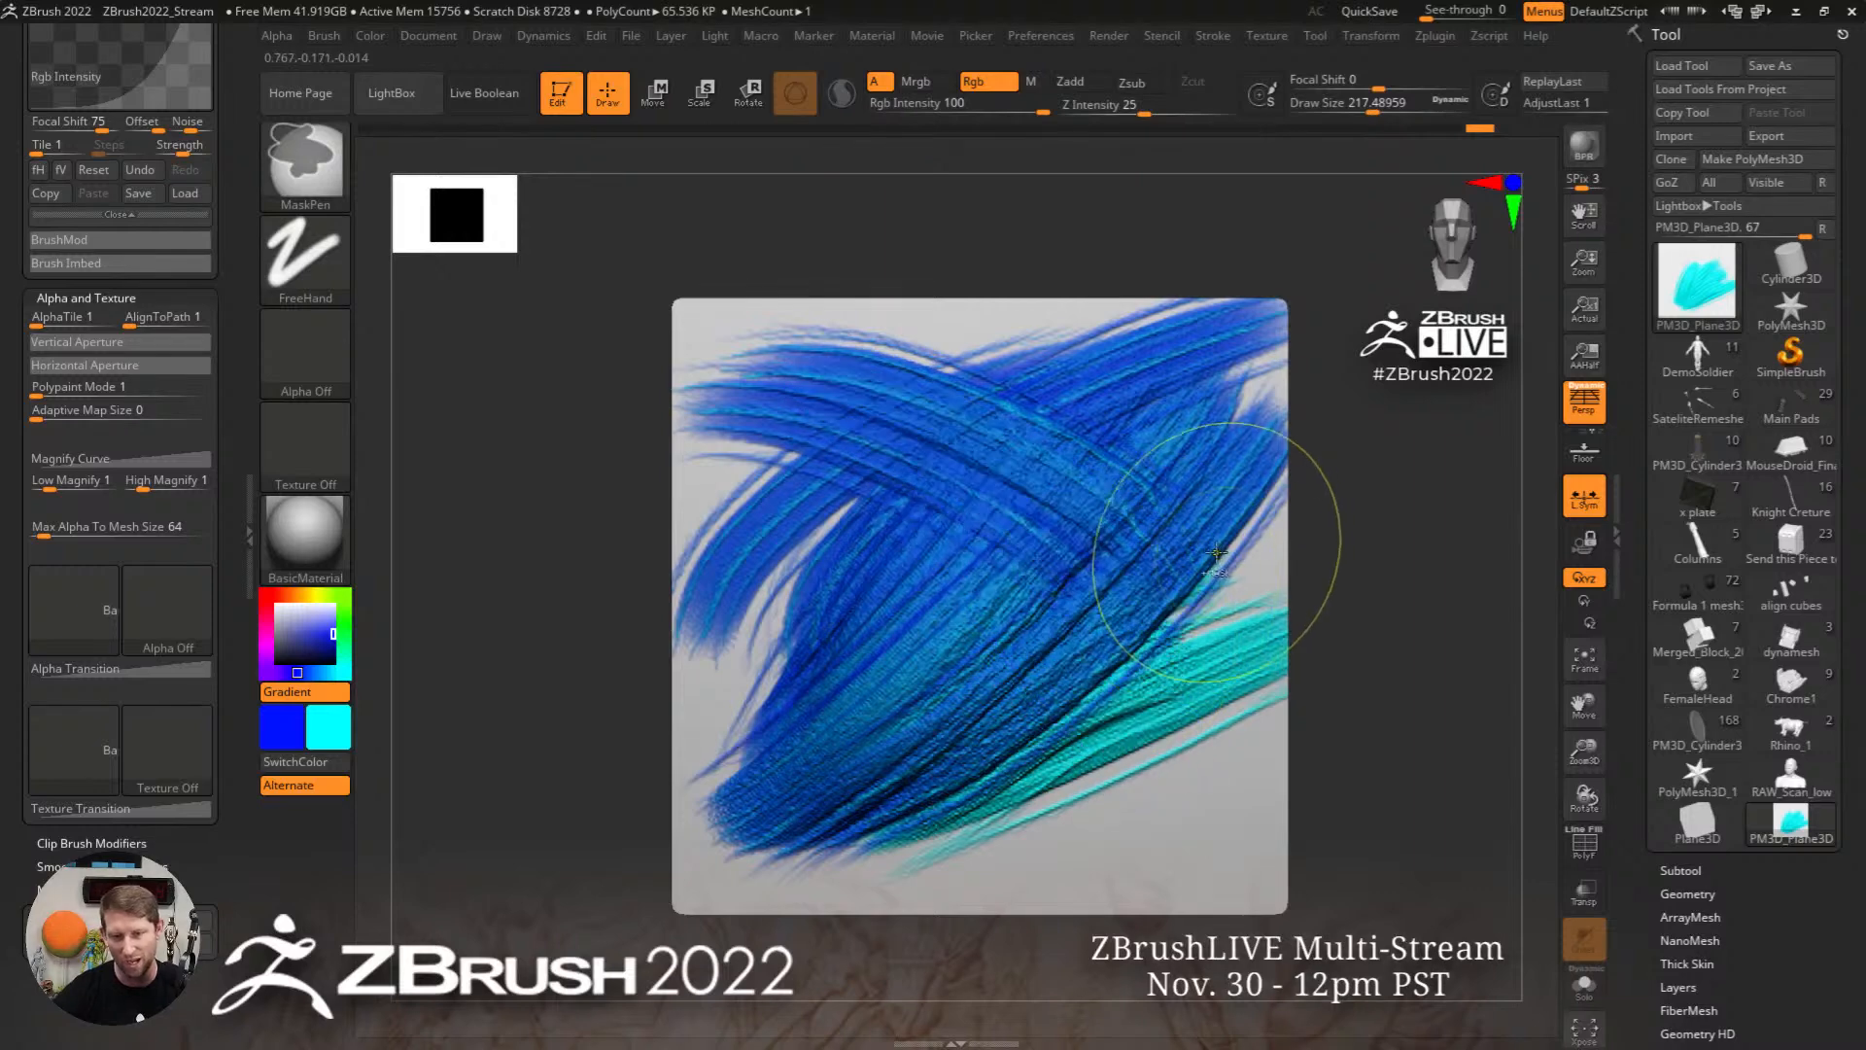
pyautogui.hotkey('ctrl', 'z')
pyautogui.hotkey('ctrl', 'z')
pyautogui.hotkey('ctrl', 'z')
pyautogui.hotkey('ctrl', 'z')
pyautogui.hotkey('ctrl', 'z')
pyautogui.hotkey('ctrl', 'z')
pyautogui.hotkey('ctrl', 'z')
pyautogui.hotkey('ctrl', 'z')
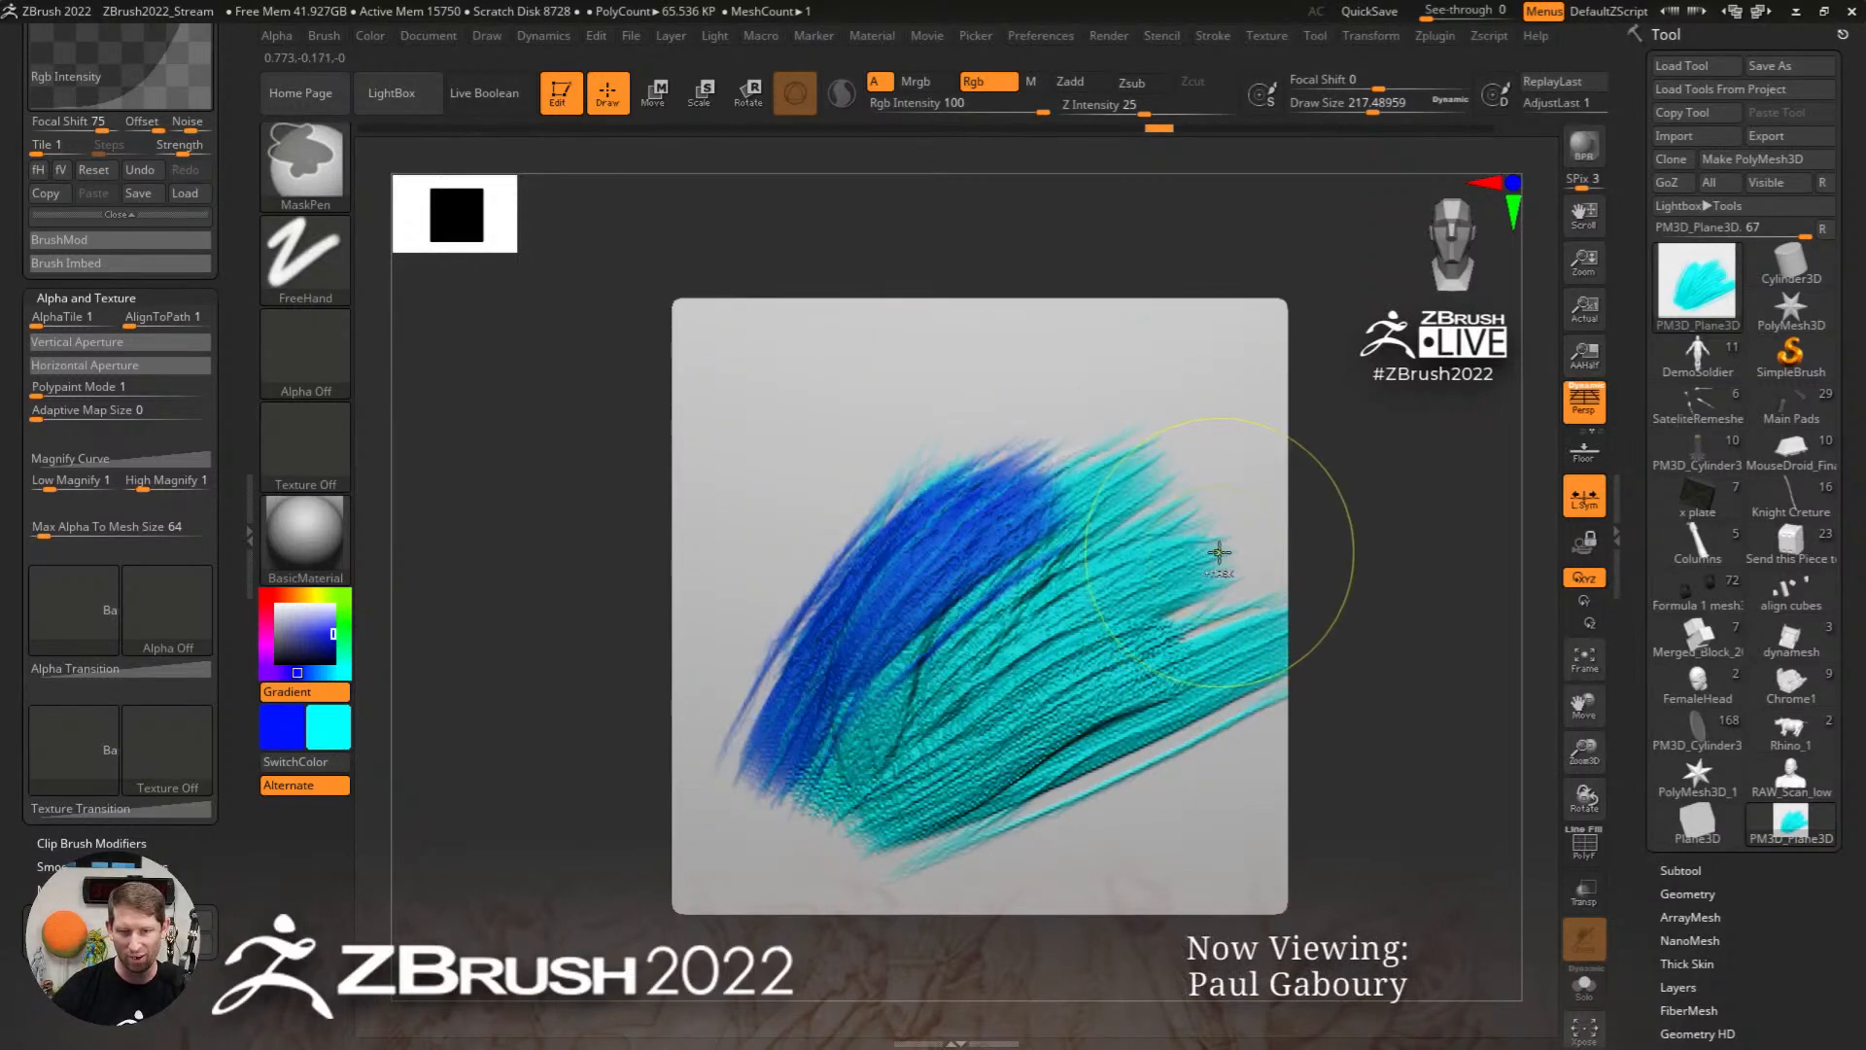
pyautogui.hotkey('ctrl', 'z')
pyautogui.hotkey('ctrl', 'z')
pyautogui.hotkey('ctrl', 'z')
pyautogui.hotkey('ctrl', 'z')
pyautogui.hotkey('ctrl', 'z')
pyautogui.hotkey('ctrl', 'z')
pyautogui.hotkey('ctrl', 'z')
pyautogui.hotkey('ctrl', 'z')
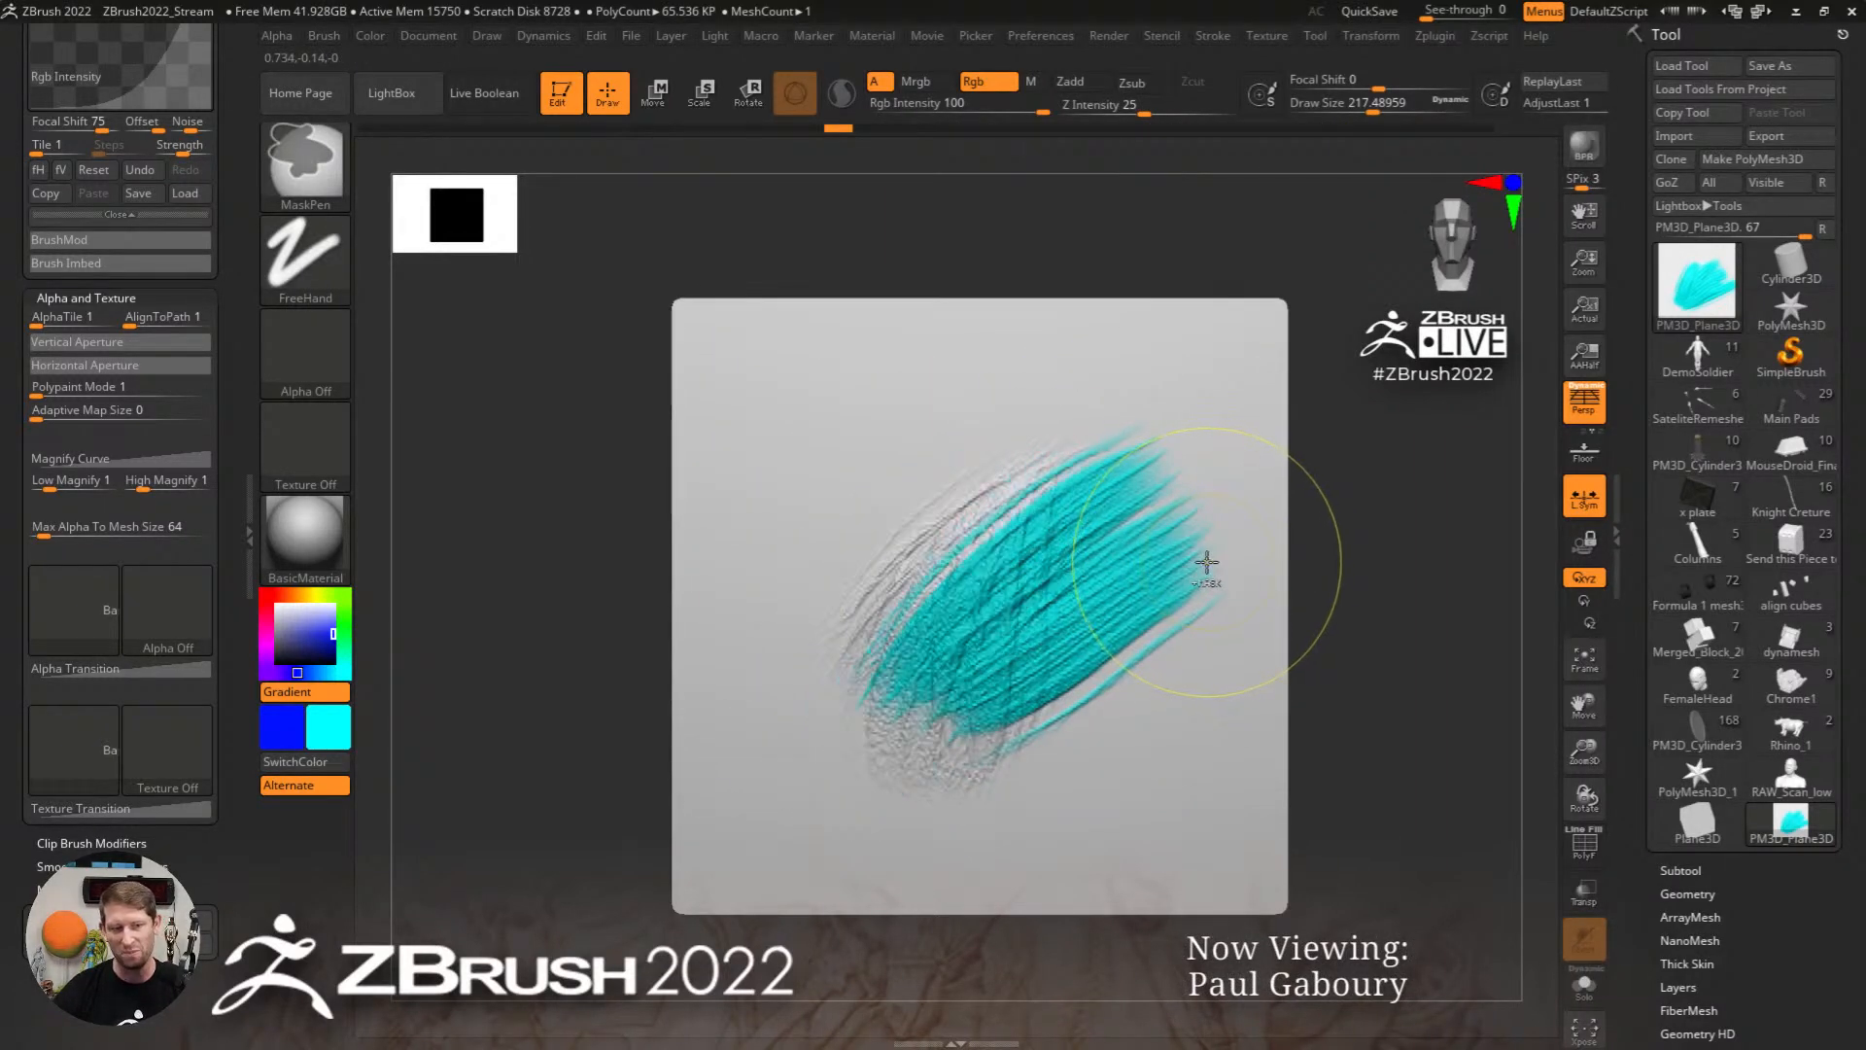
# Step: Reduce the draw size to about 87 and paint a thin S-shaped blue stroke, accepting removal of the newer undo history
pyautogui.press('s')
pyautogui.moveTo(1158, 446); pyautogui.dragTo(1124, 437)
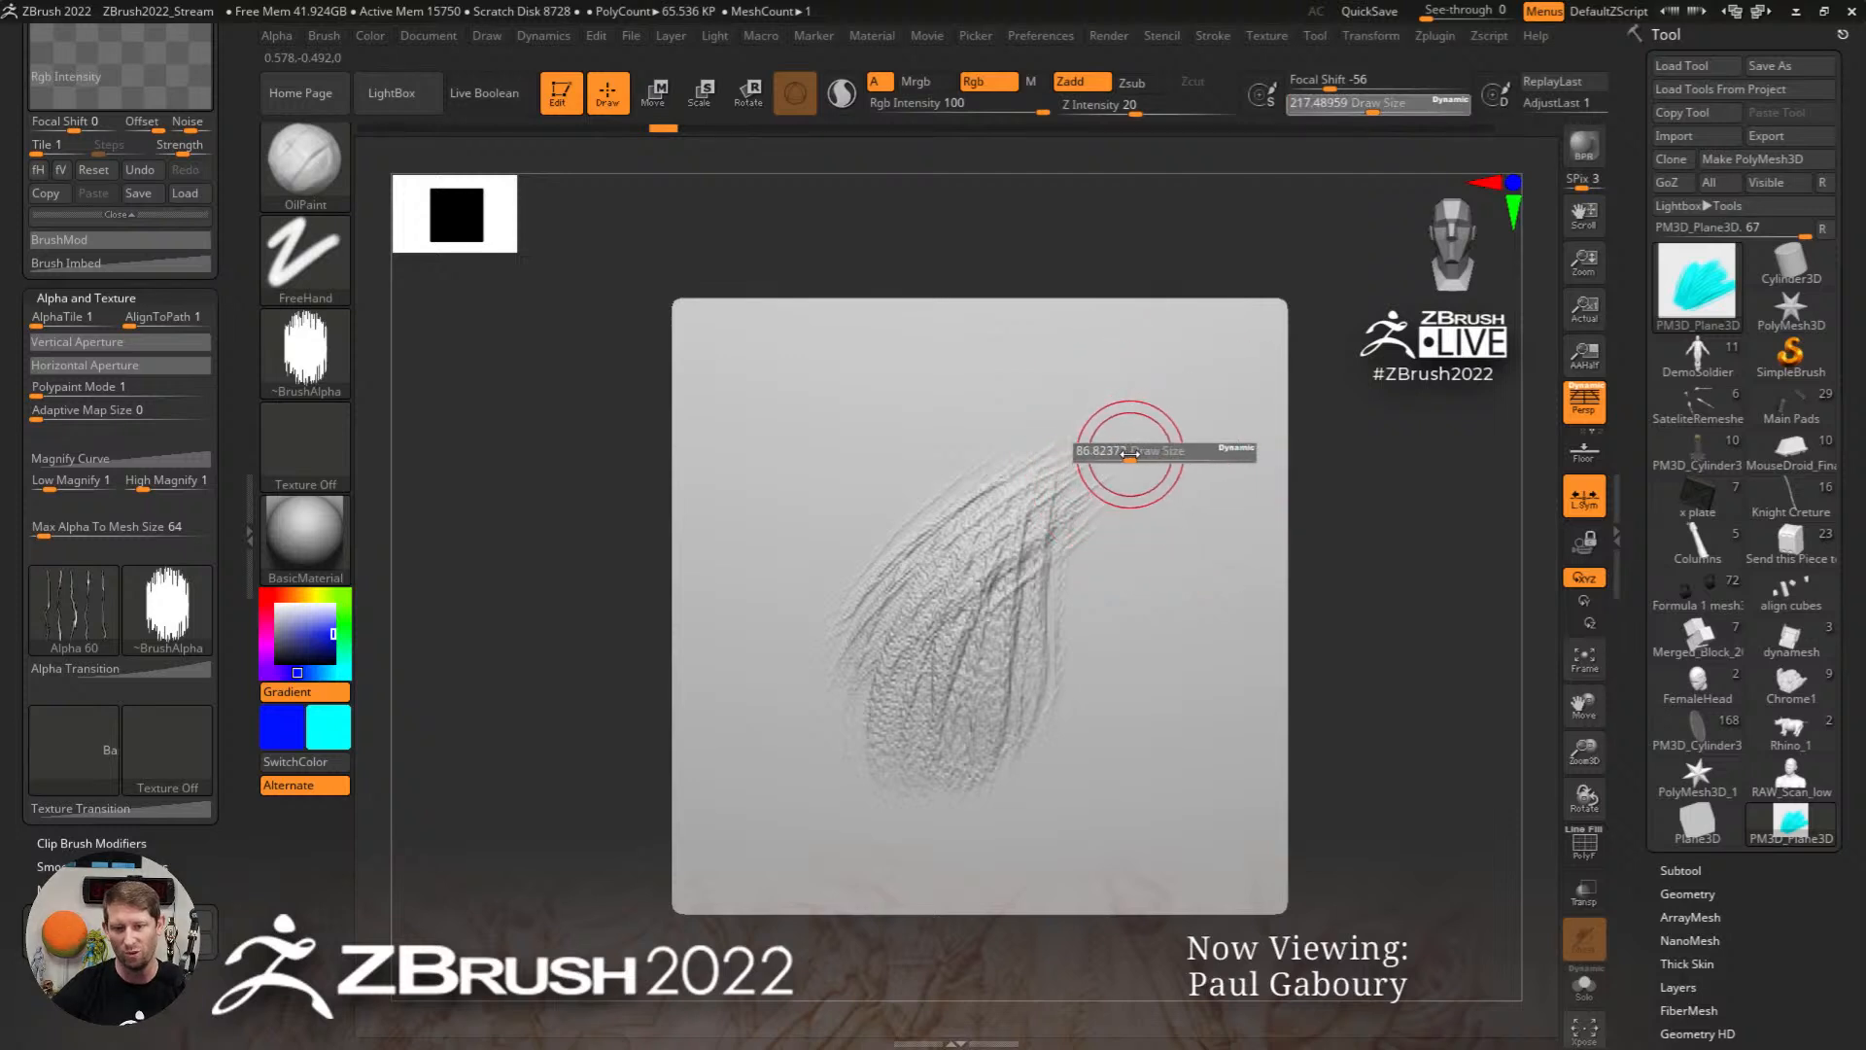
pyautogui.moveTo(1232, 366)
pyautogui.mouseDown()
pyautogui.moveTo(1145, 396)
pyautogui.moveTo(892, 713)
pyautogui.mouseUp()
pyautogui.click(859, 791)
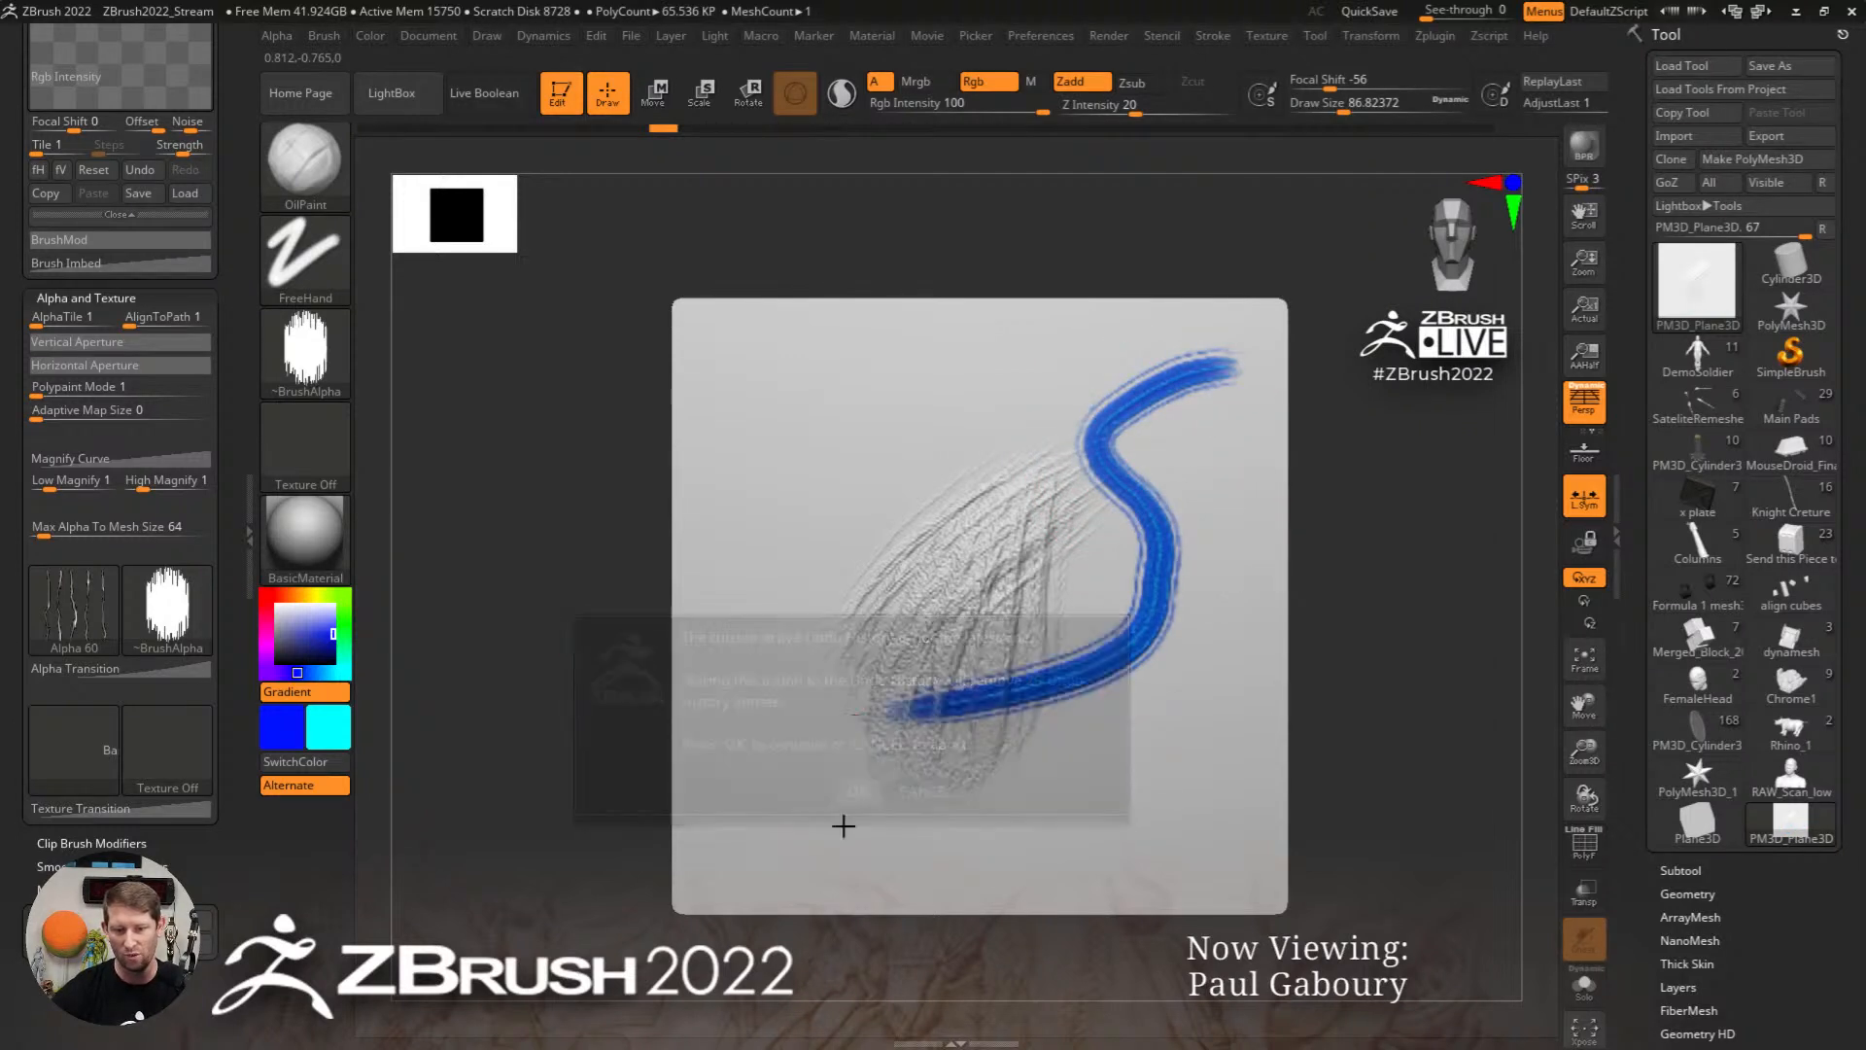
# Step: Paint a series of diagonal blue and cyan gradient strokes across the plane with varying pressure
pyautogui.moveTo(1249, 552); pyautogui.dragTo(943, 860)
pyautogui.moveTo(739, 816); pyautogui.dragTo(1090, 478)
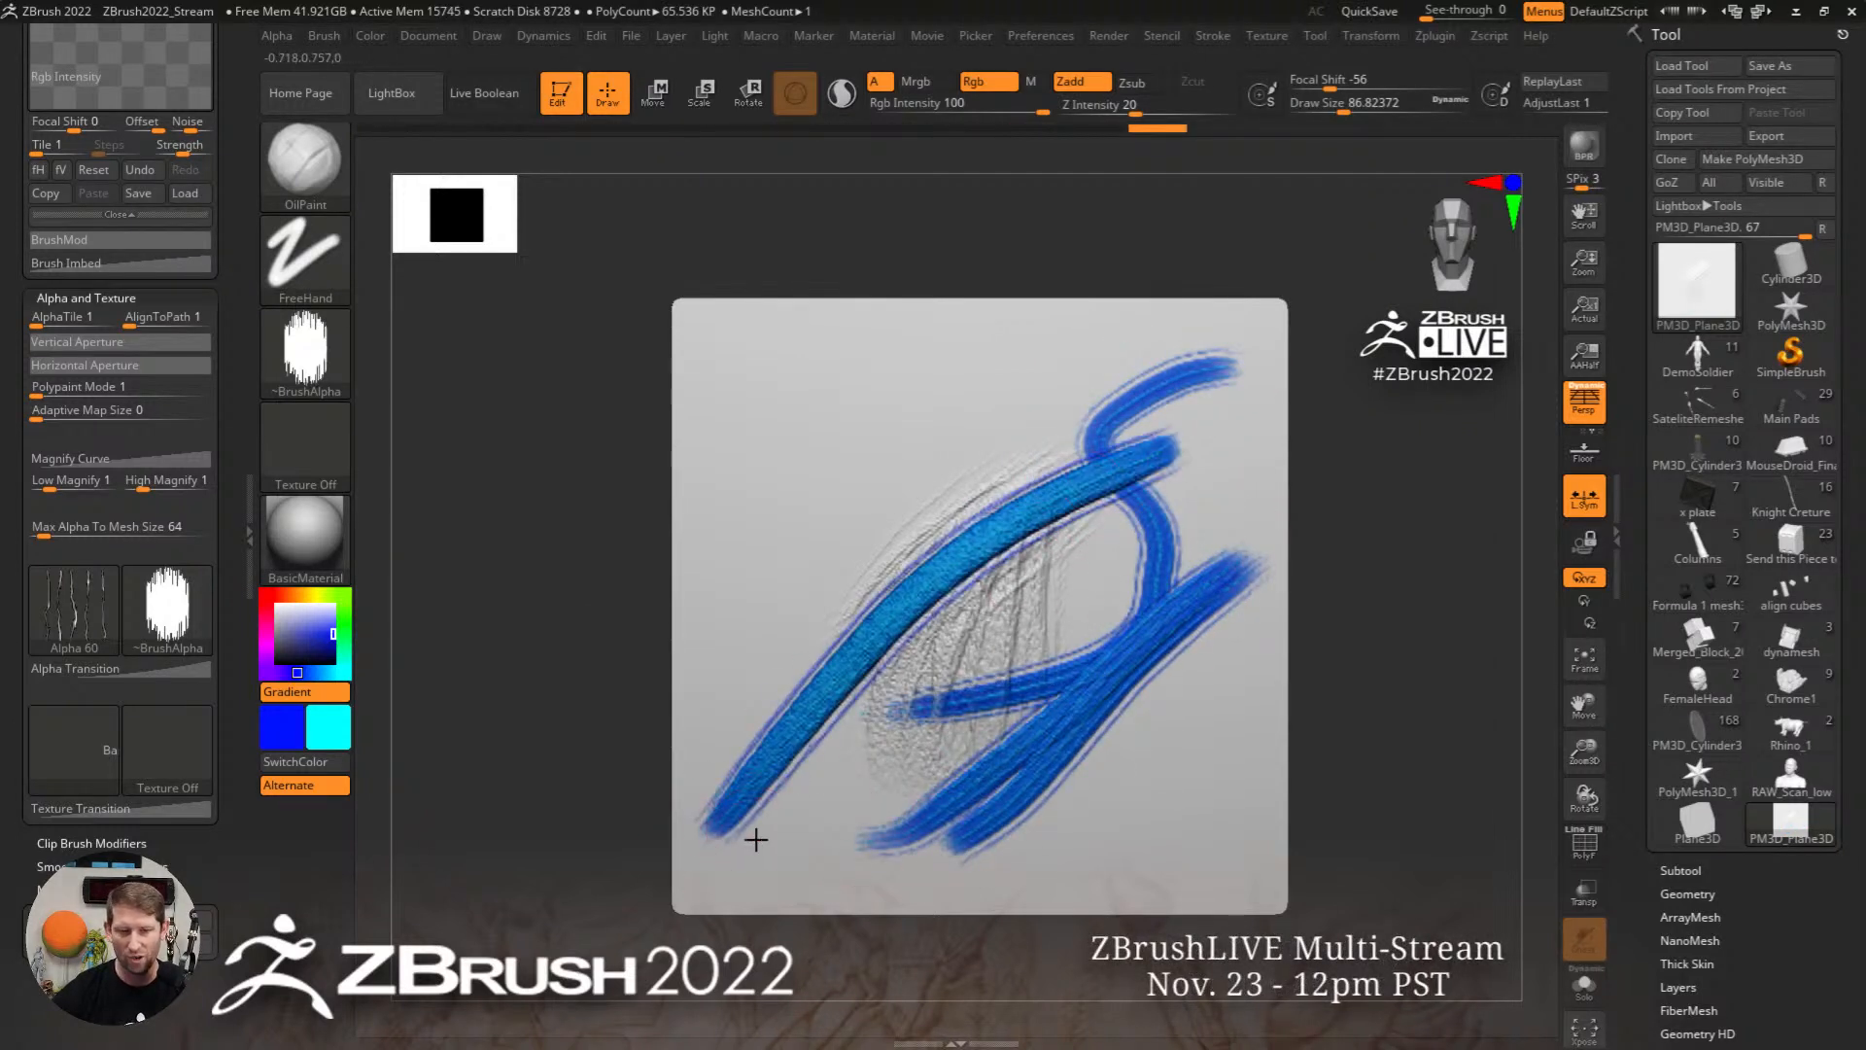
pyautogui.moveTo(739, 695)
pyautogui.mouseDown()
pyautogui.moveTo(979, 471)
pyautogui.moveTo(1152, 367)
pyautogui.mouseUp()
pyautogui.moveTo(685, 612); pyautogui.dragTo(1165, 405)
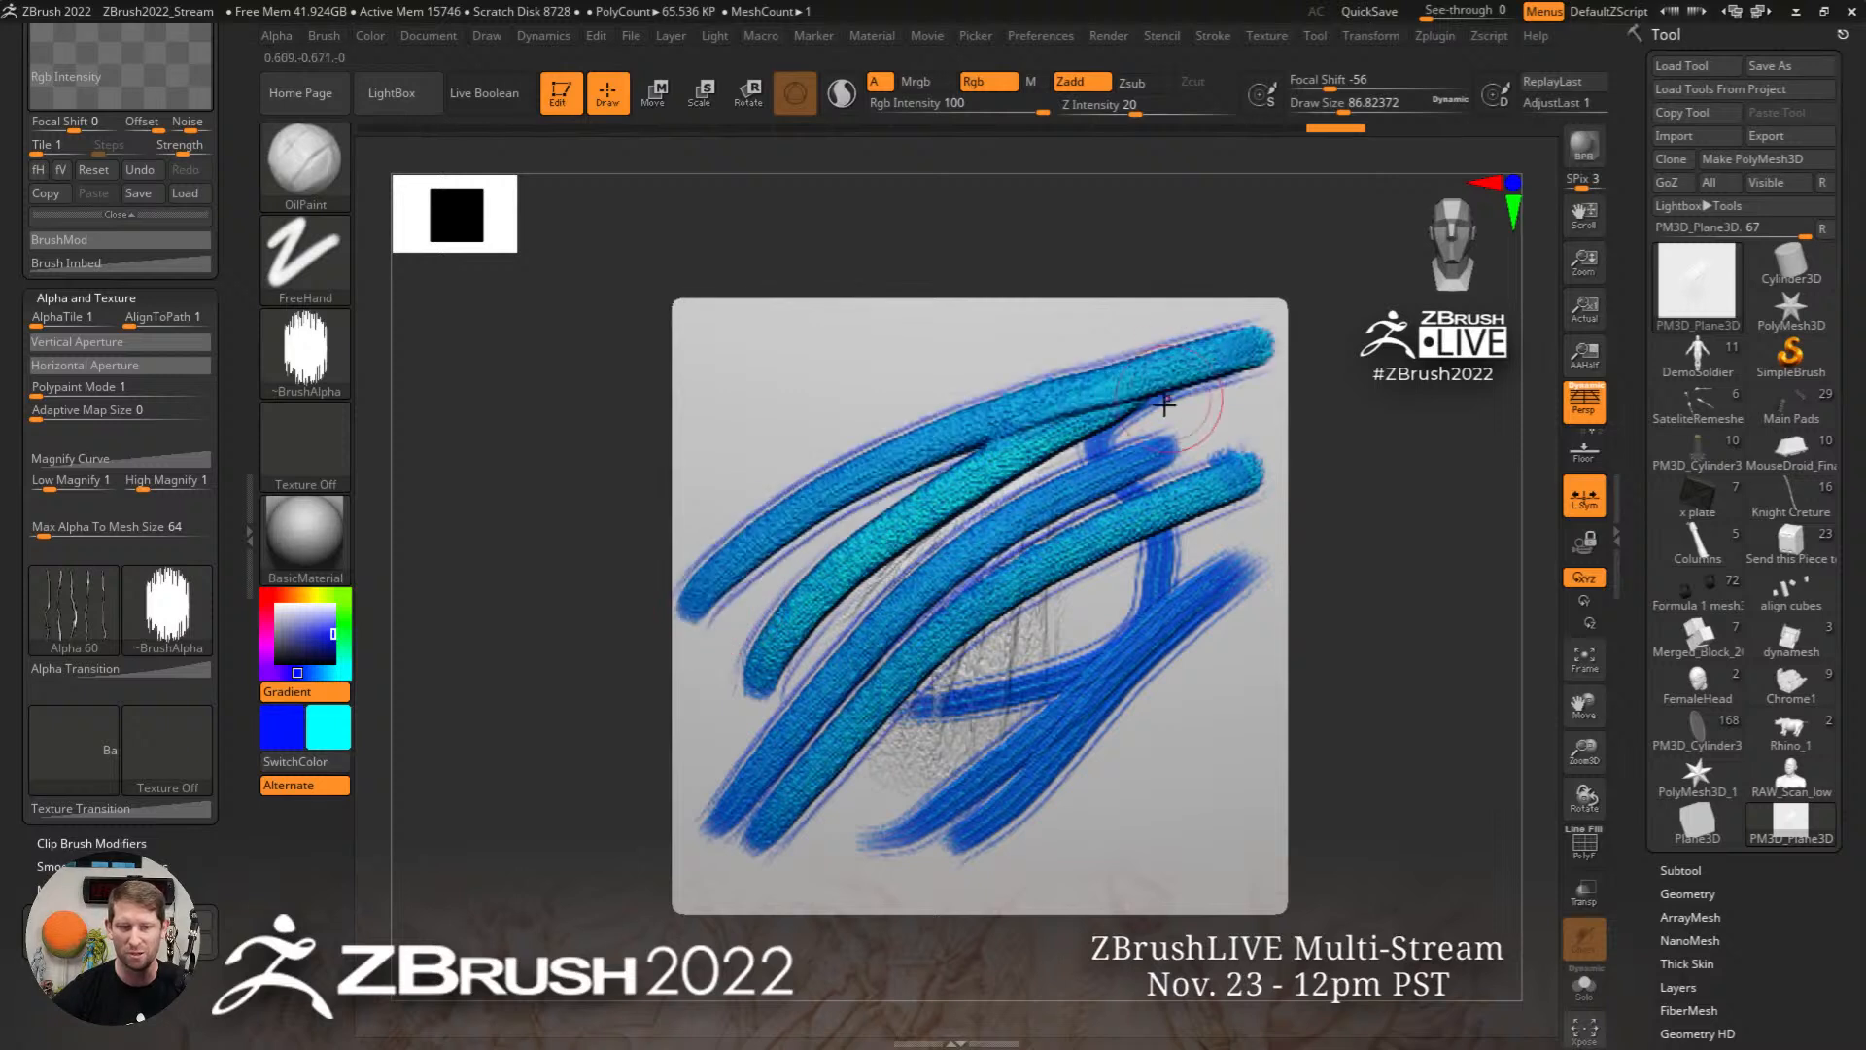
pyautogui.moveTo(846, 835); pyautogui.dragTo(1263, 563)
pyautogui.moveTo(963, 836)
pyautogui.mouseDown()
pyautogui.moveTo(1263, 645)
pyautogui.moveTo(1002, 795)
pyautogui.moveTo(908, 884)
pyautogui.moveTo(918, 855)
pyautogui.moveTo(1263, 671)
pyautogui.moveTo(1111, 766)
pyautogui.moveTo(1273, 702)
pyautogui.moveTo(1278, 641)
pyautogui.moveTo(947, 795)
pyautogui.mouseUp()
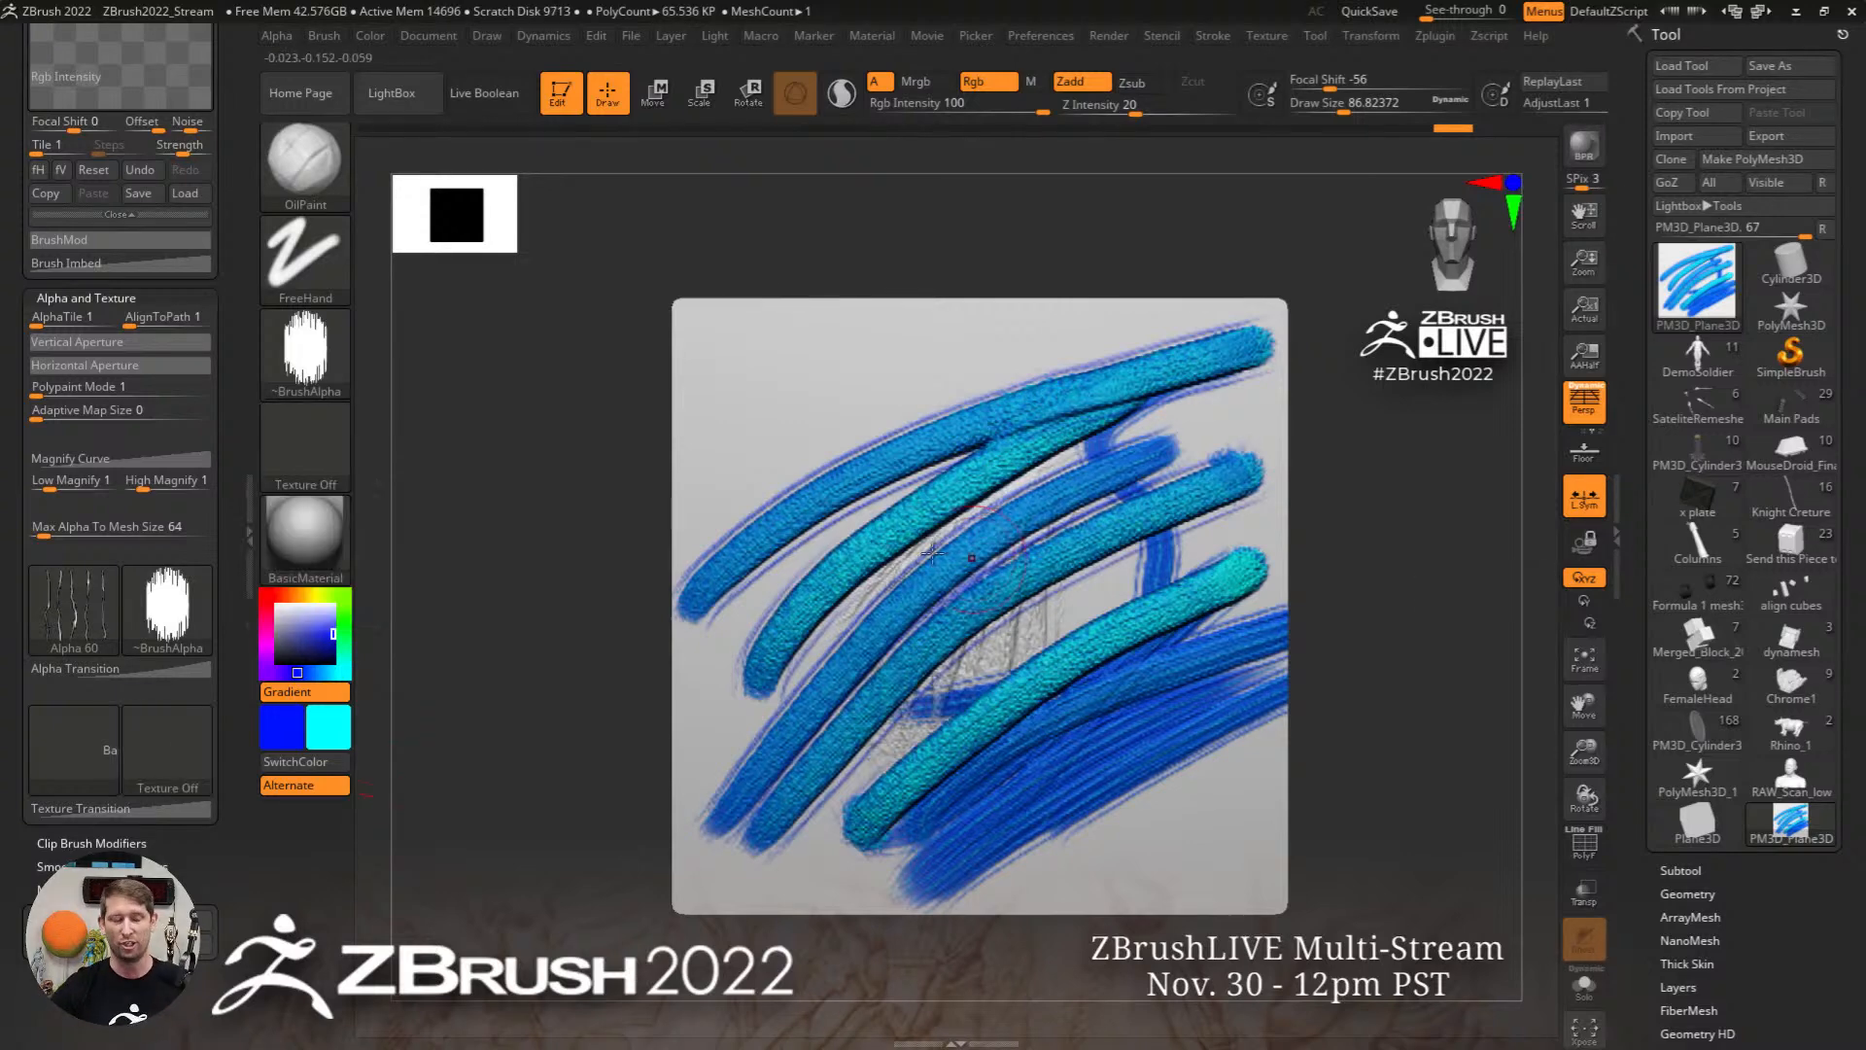
# Step: Hide the docked brush settings and switch to the PM3D_Cylinder3 column model with the horned creature
pyautogui.click(248, 534)
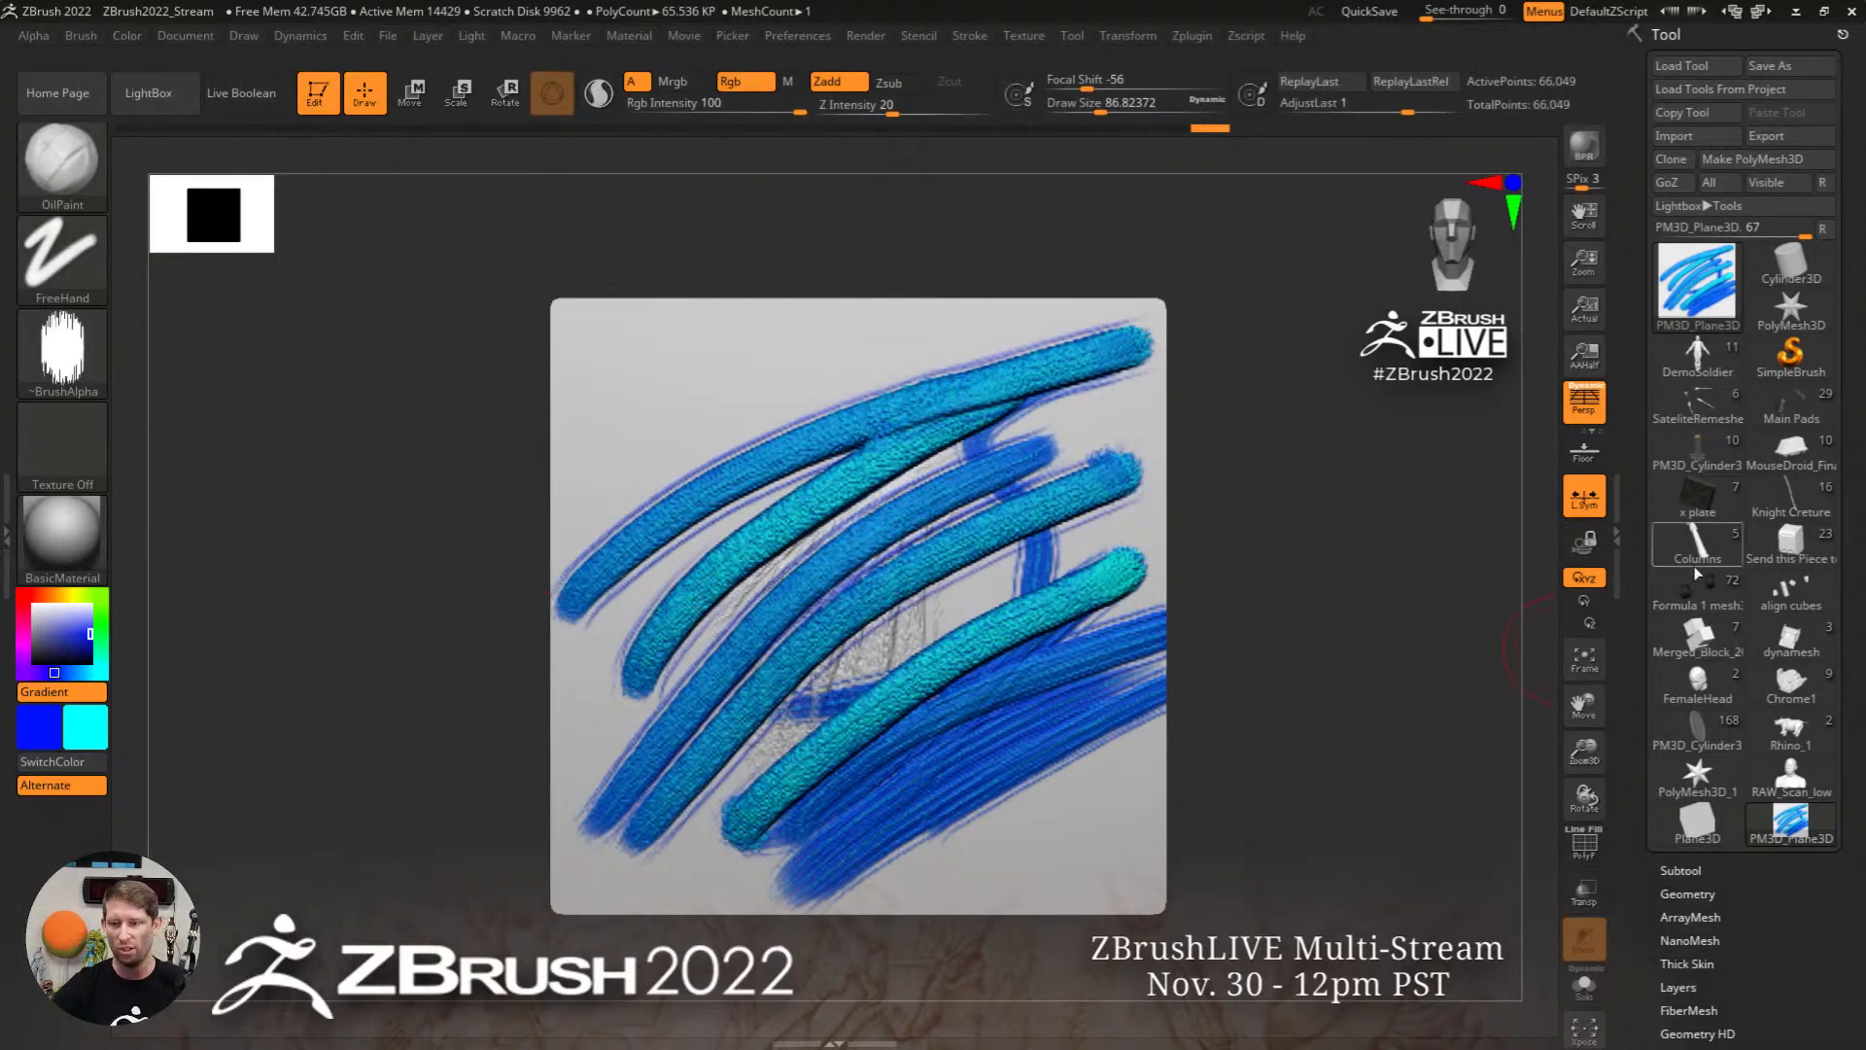
pyautogui.moveTo(1788, 537)
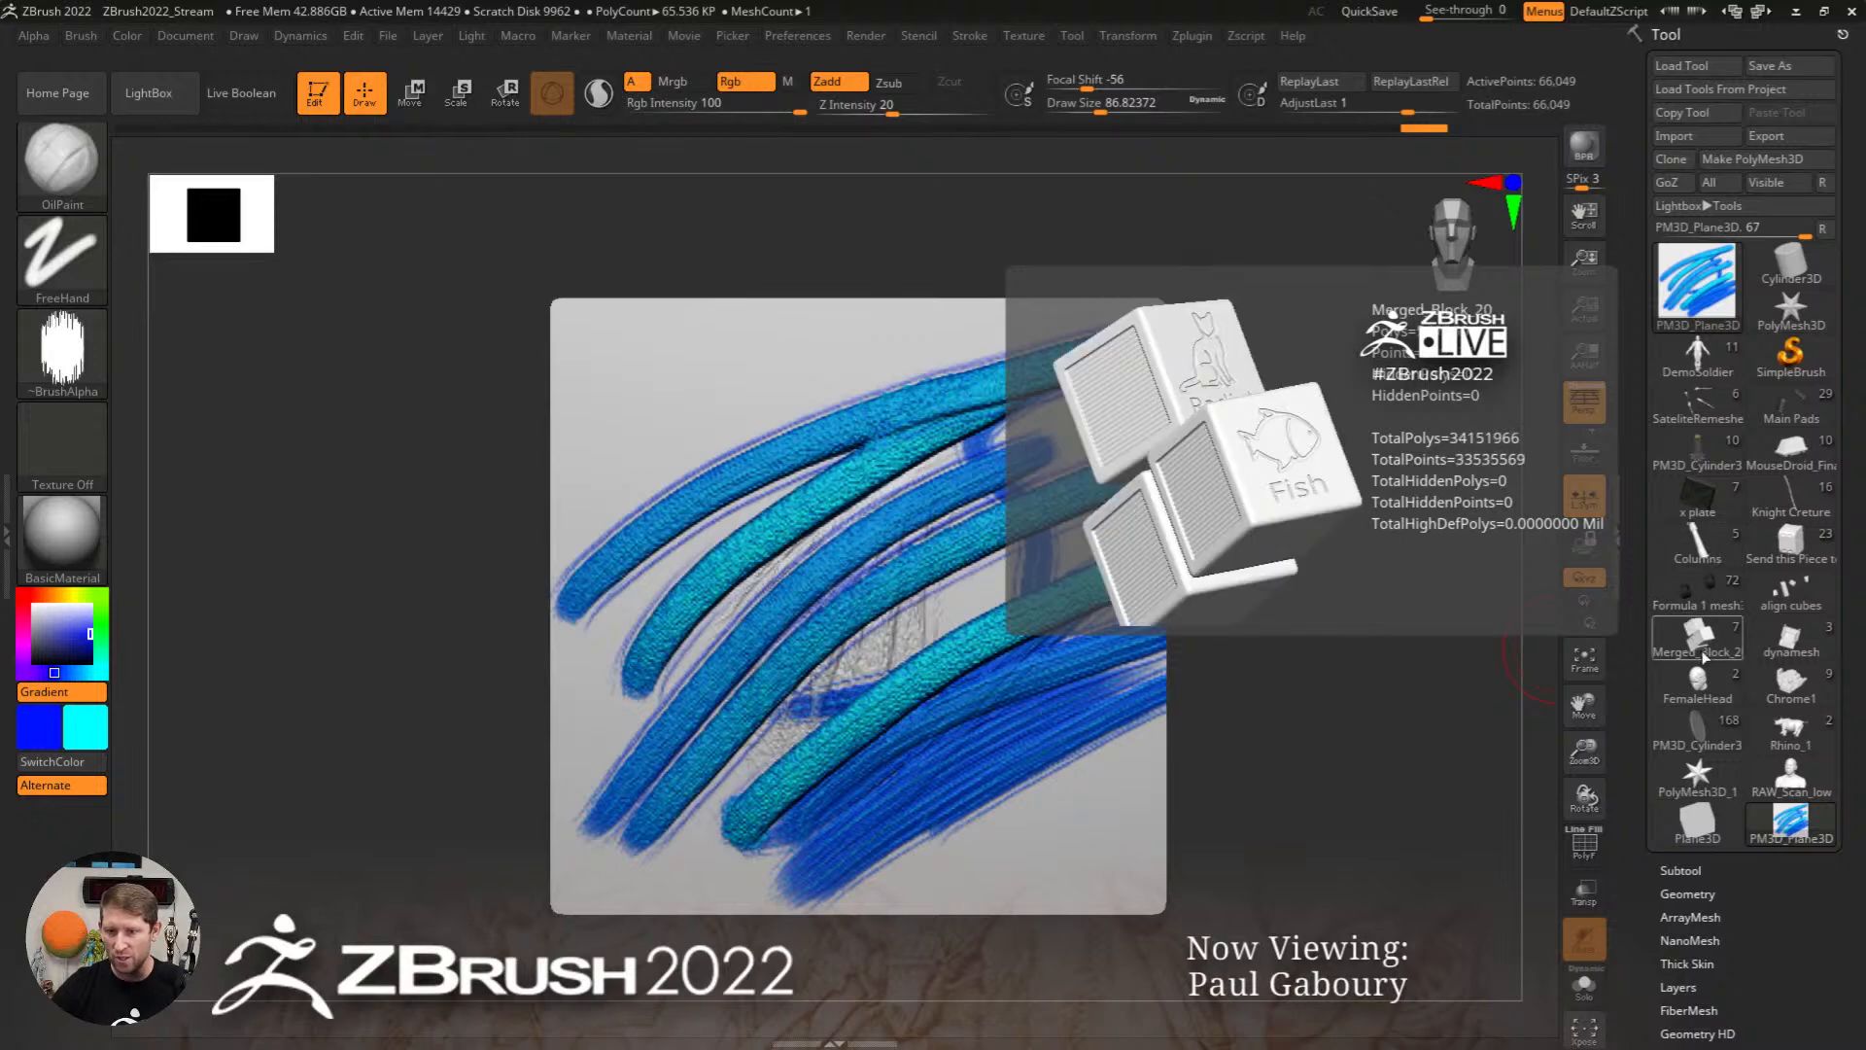
pyautogui.click(1696, 468)
pyautogui.keyDown('ctrl'); pyautogui.moveTo(1325, 607); pyautogui.dragTo(631, 376, button='right'); pyautogui.keyUp('ctrl')
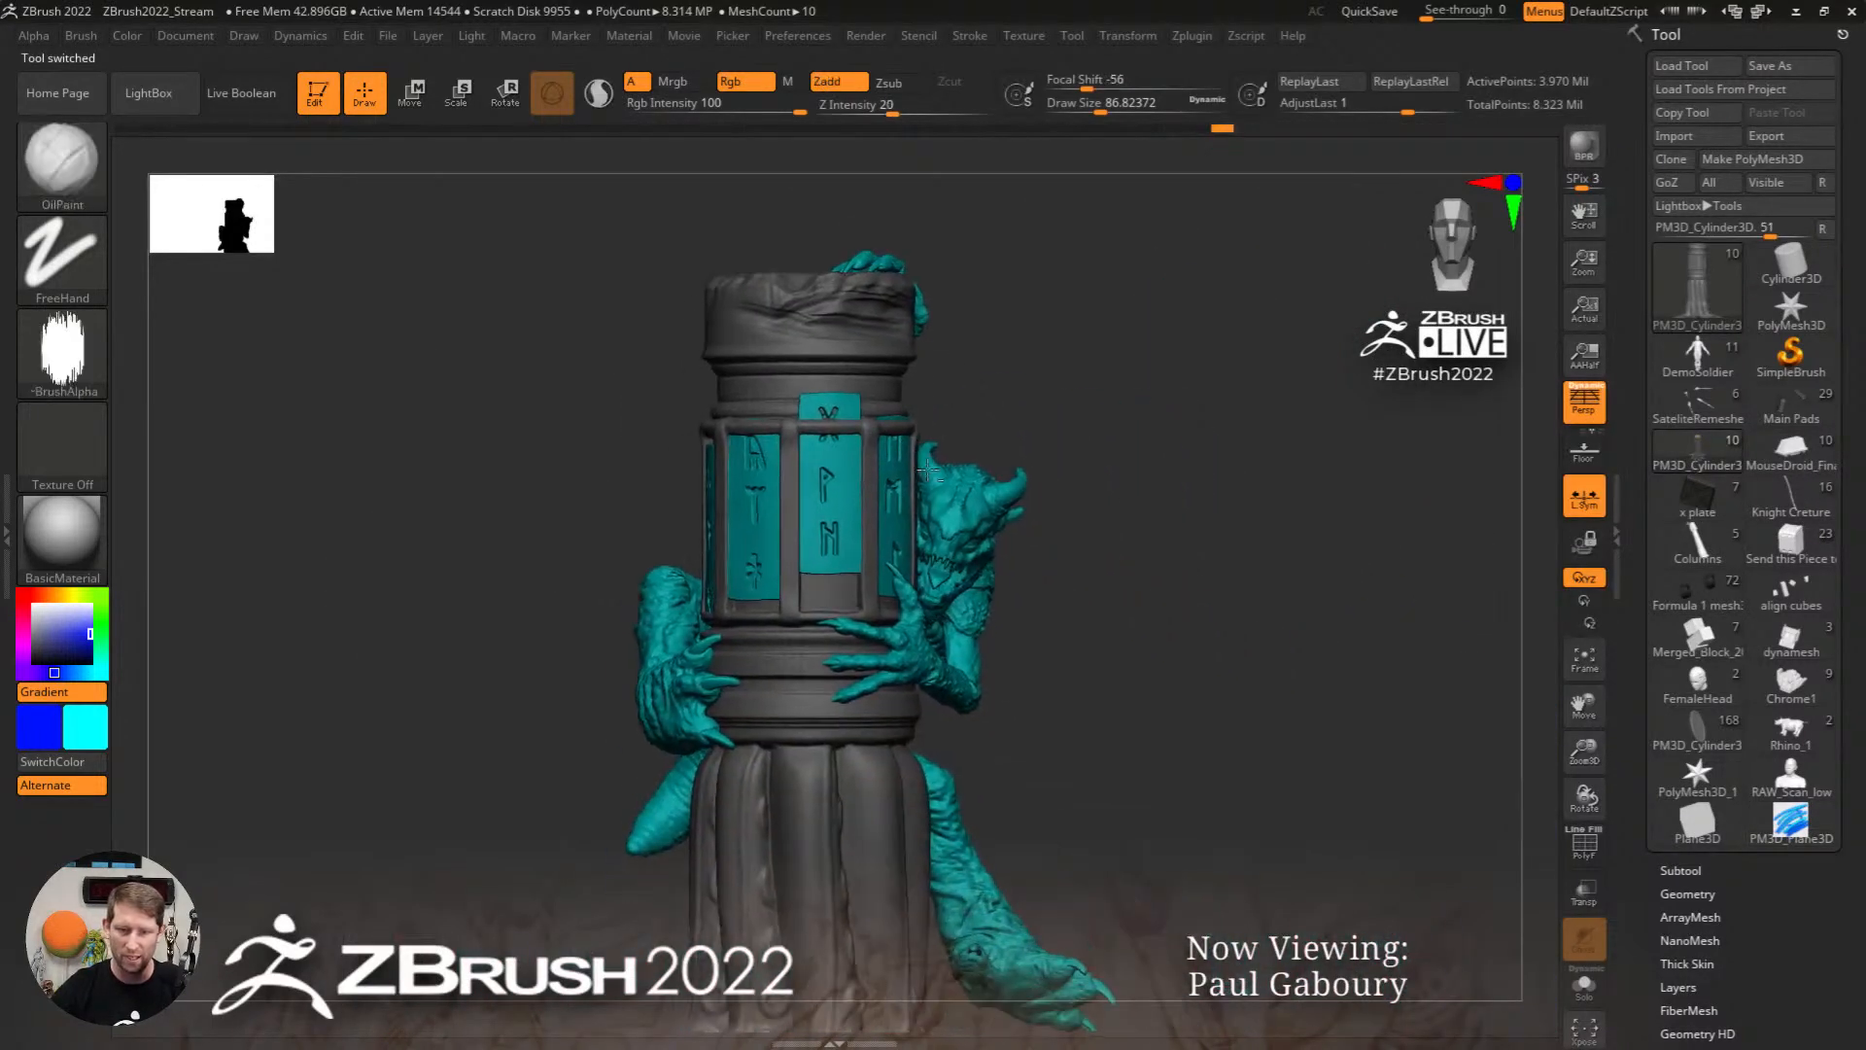
# Step: Set both the main and secondary colors to white and turn off Gradient
pyautogui.click(94, 724)
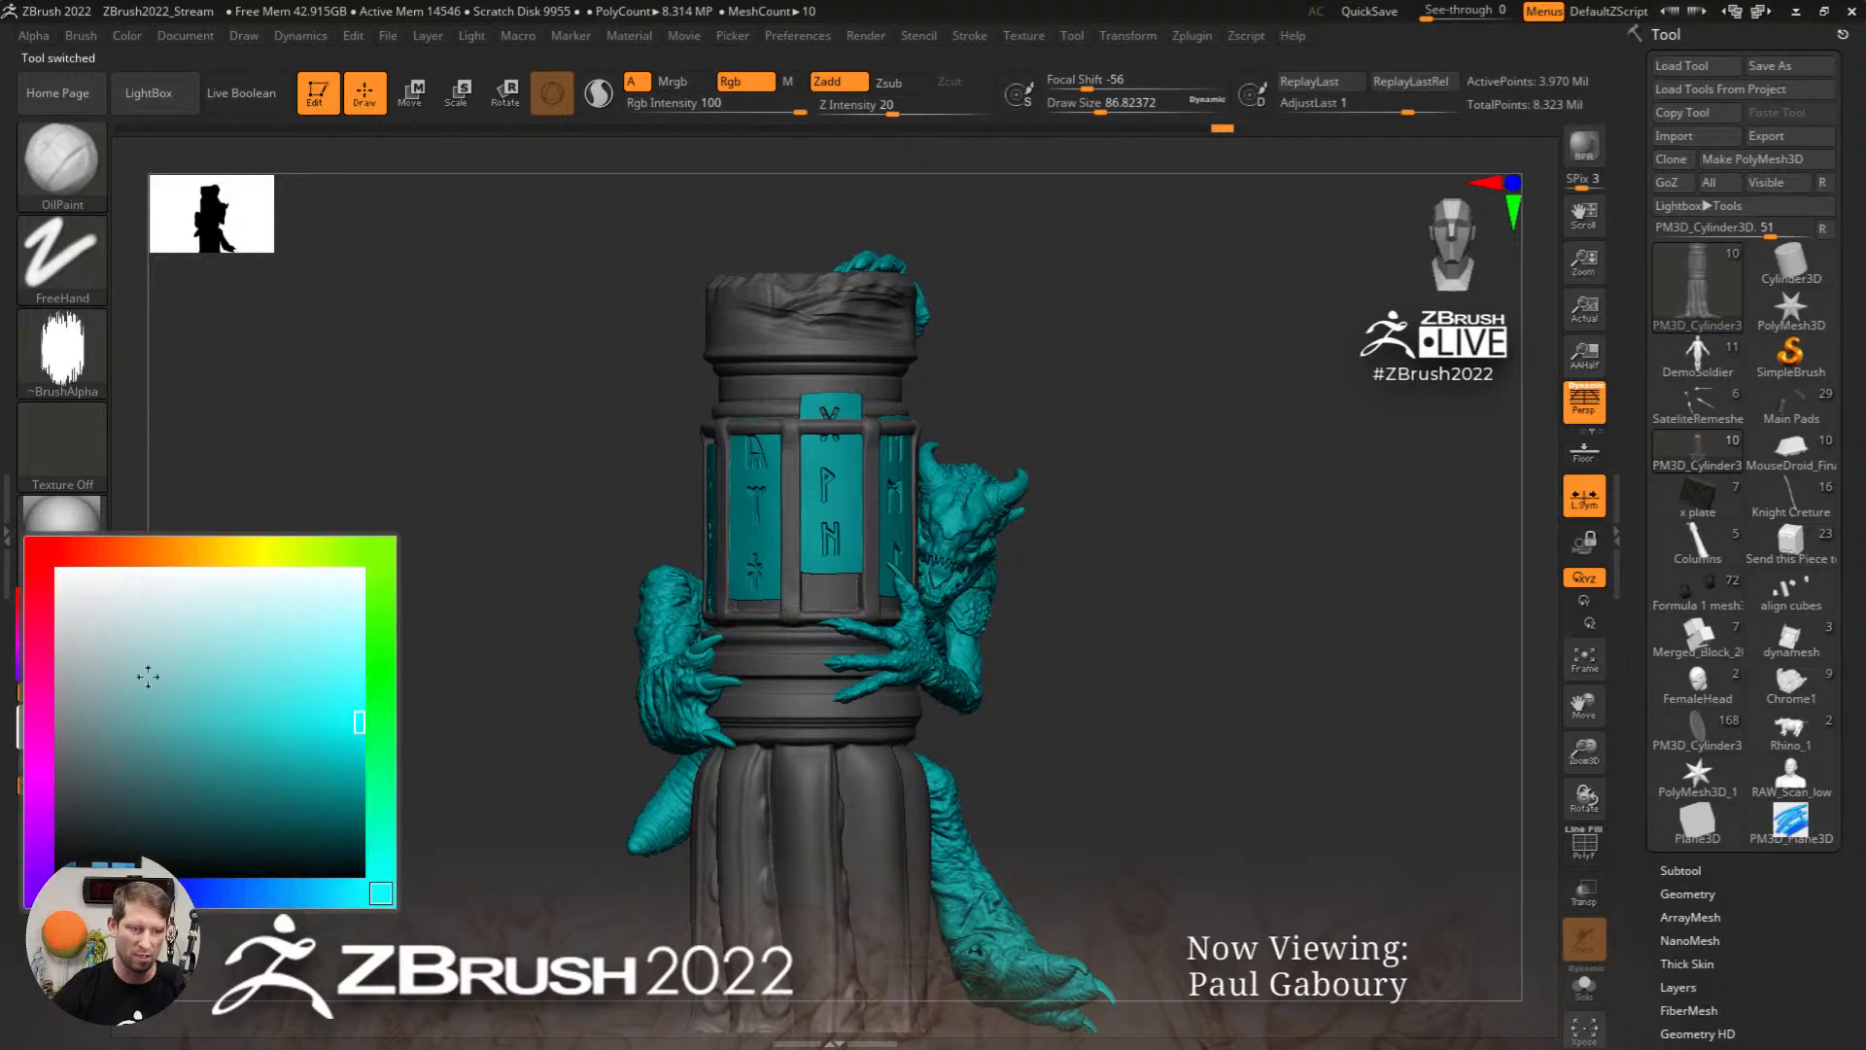
pyautogui.click(73, 570)
pyautogui.click(58, 737)
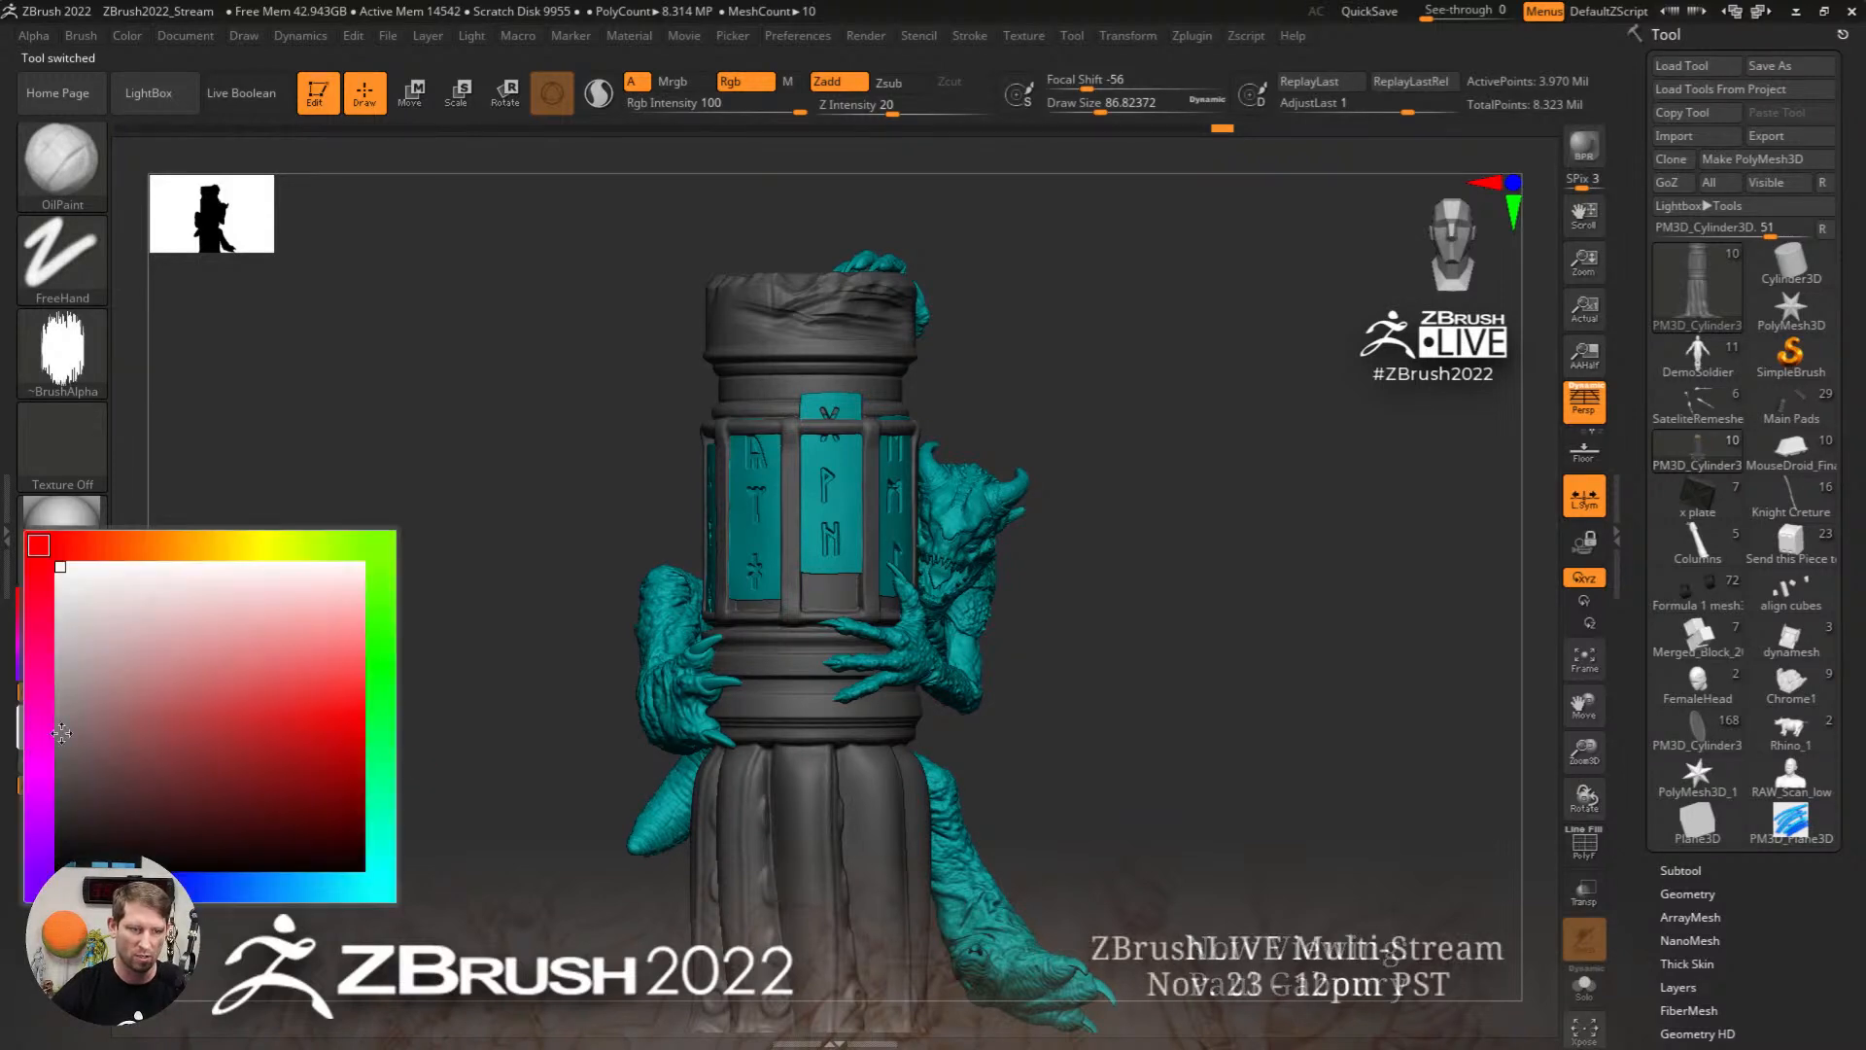
pyautogui.click(80, 700)
pyautogui.keyDown('alt'); pyautogui.moveTo(1148, 578); pyautogui.dragTo(1234, 556, button='right'); pyautogui.keyUp('alt')
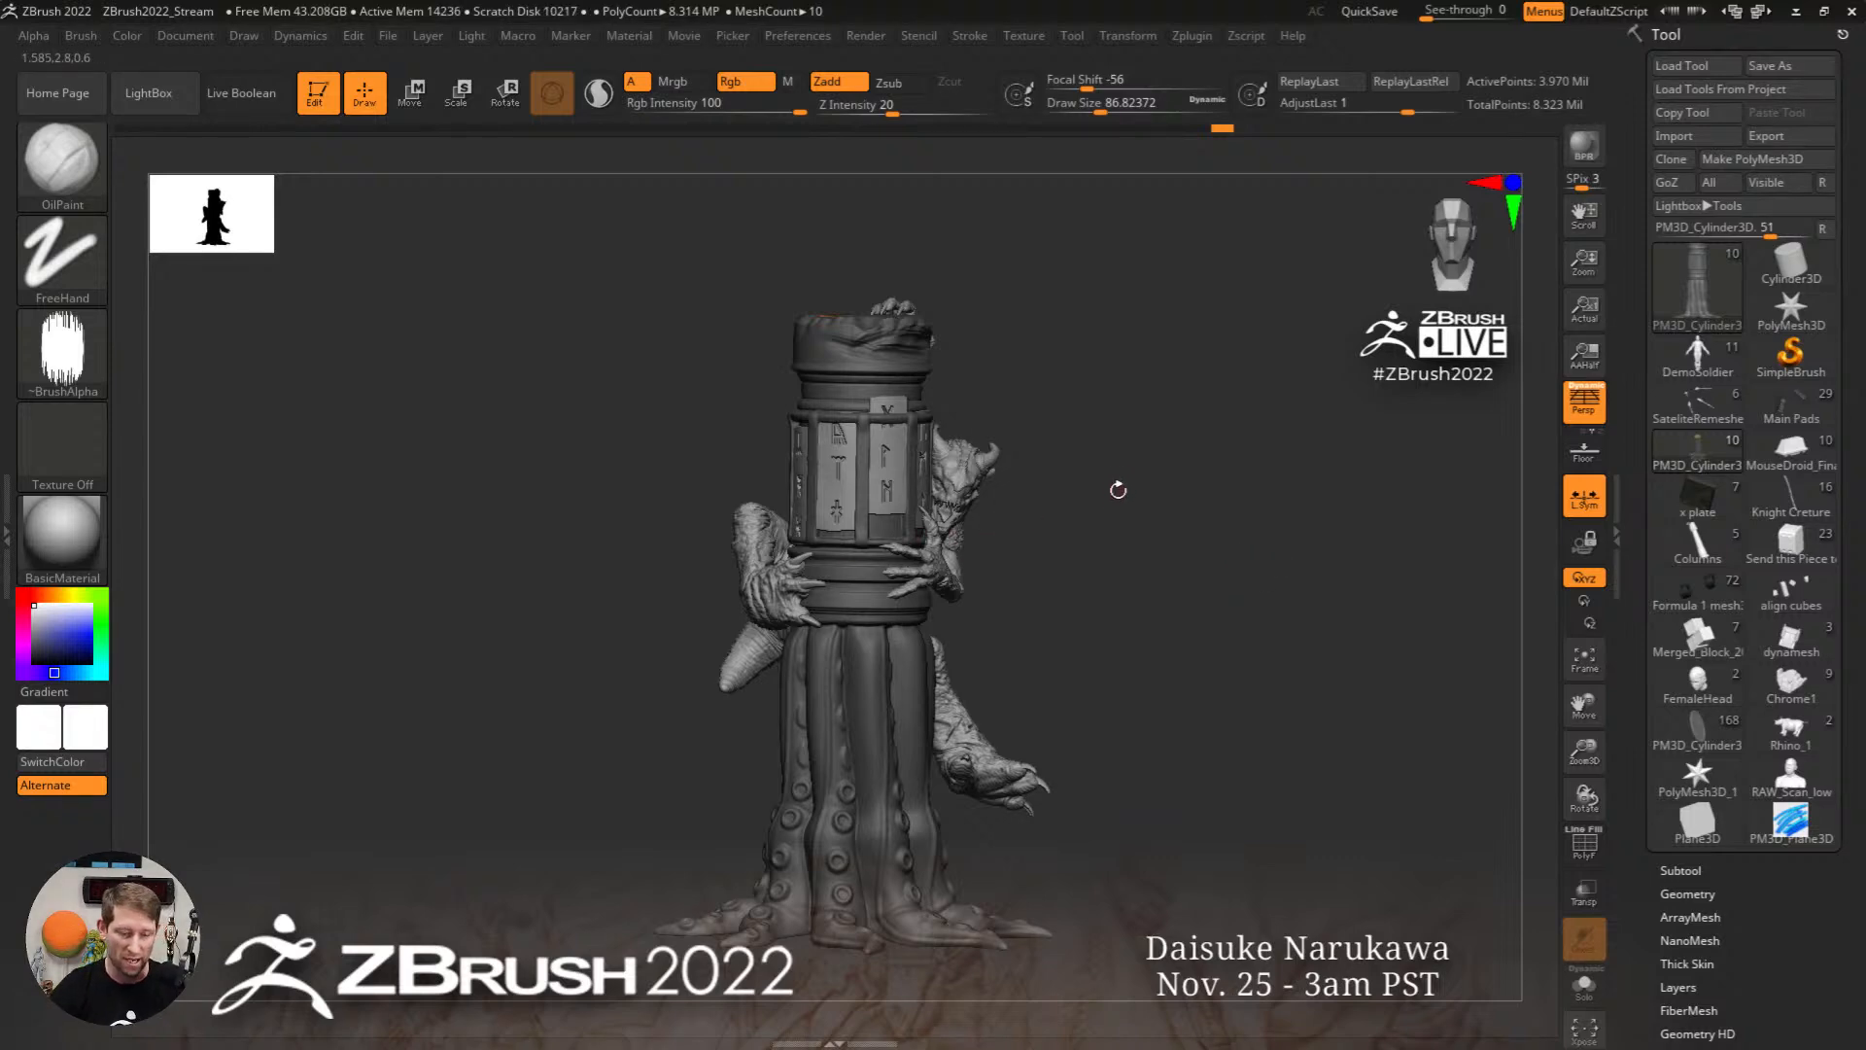
# Step: Turn on PolyFrame and make individual rune plates around the column active while inspecting the model from several sides
pyautogui.hotkey('shift', 'f')
pyautogui.keyDown('ctrl'); pyautogui.moveTo(883, 418); pyautogui.dragTo(878, 472, button='right'); pyautogui.keyUp('ctrl')
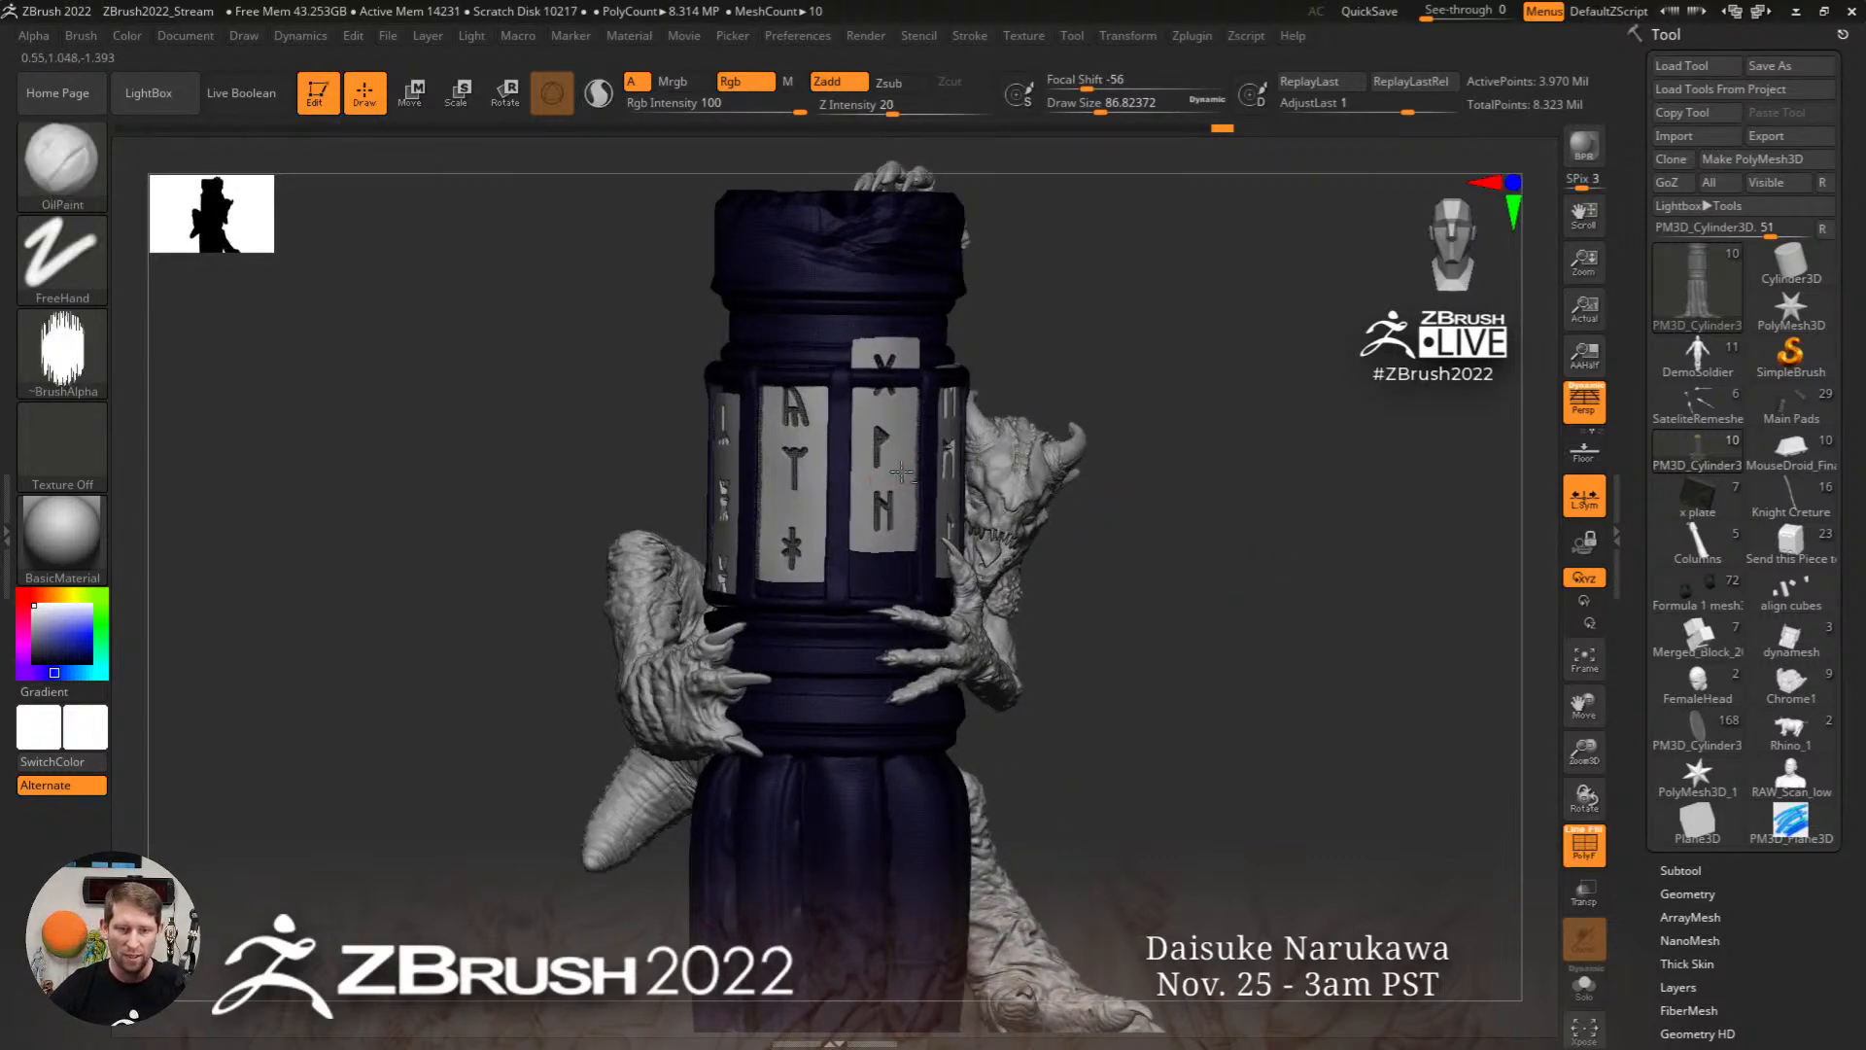
pyautogui.keyDown('alt'); pyautogui.click(901, 472); pyautogui.keyUp('alt')
pyautogui.moveTo(1224, 516)
pyautogui.mouseDown()
pyautogui.moveTo(1132, 515)
pyautogui.moveTo(1218, 515)
pyautogui.mouseUp()
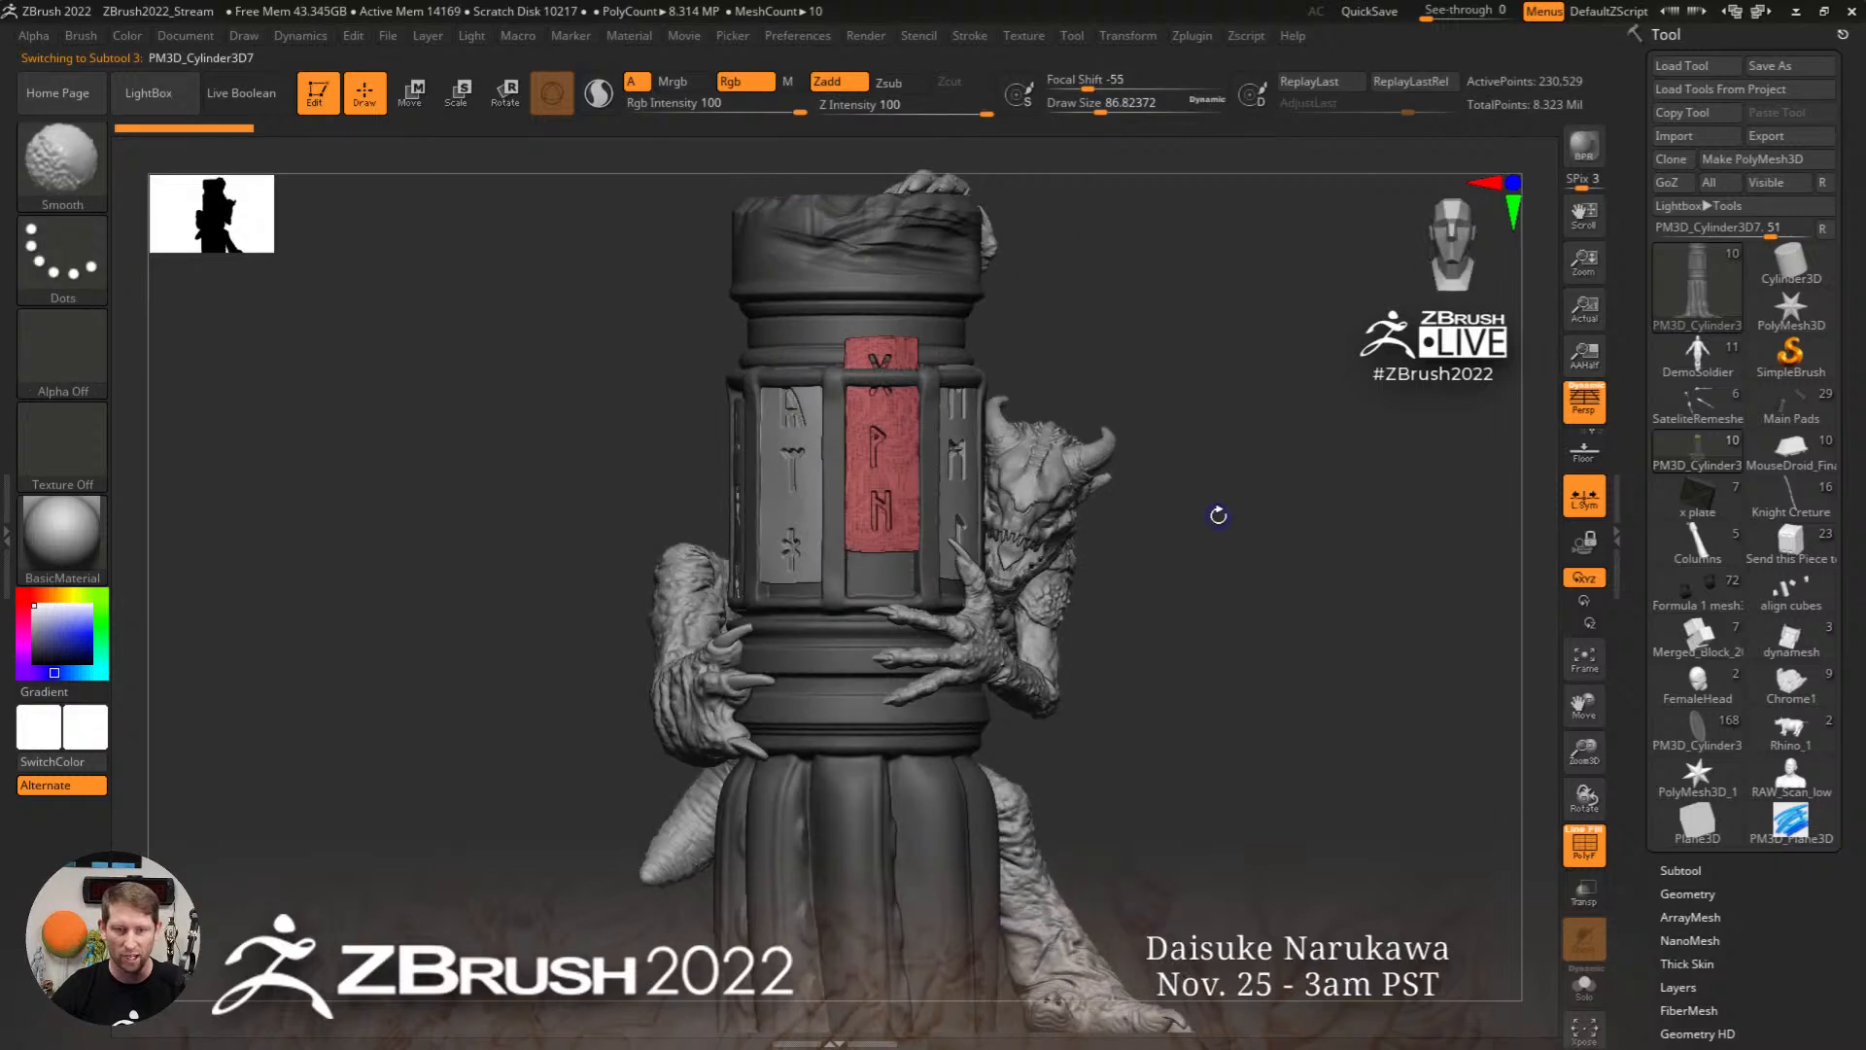
pyautogui.moveTo(758, 449)
pyautogui.mouseDown(button='right')
pyautogui.moveTo(913, 492)
pyautogui.moveTo(1088, 491)
pyautogui.moveTo(872, 499)
pyautogui.mouseUp(button='right')
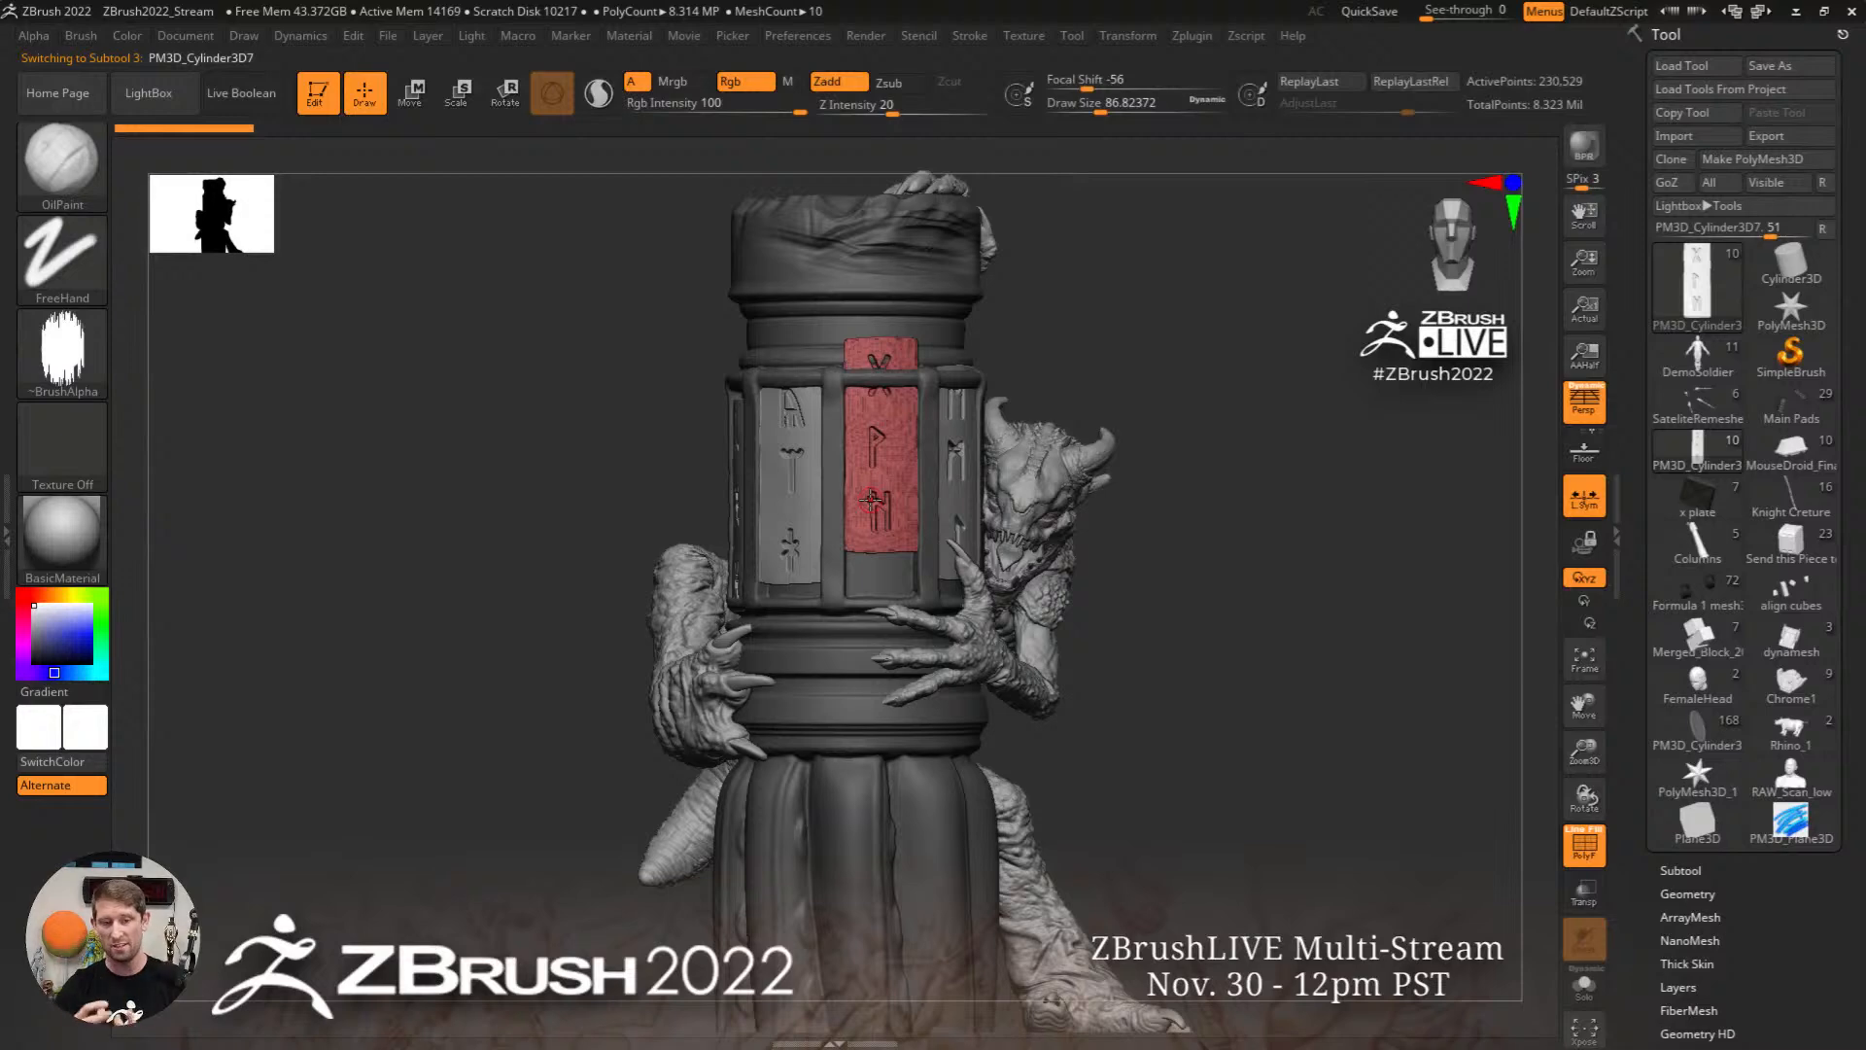
pyautogui.moveTo(974, 550); pyautogui.dragTo(1061, 549, button='right')
pyautogui.moveTo(1237, 507); pyautogui.dragTo(1231, 548)
# Step: Find the Plates folder in the subtool list and apply the Transpose Set folder action to it
pyautogui.click(1686, 870)
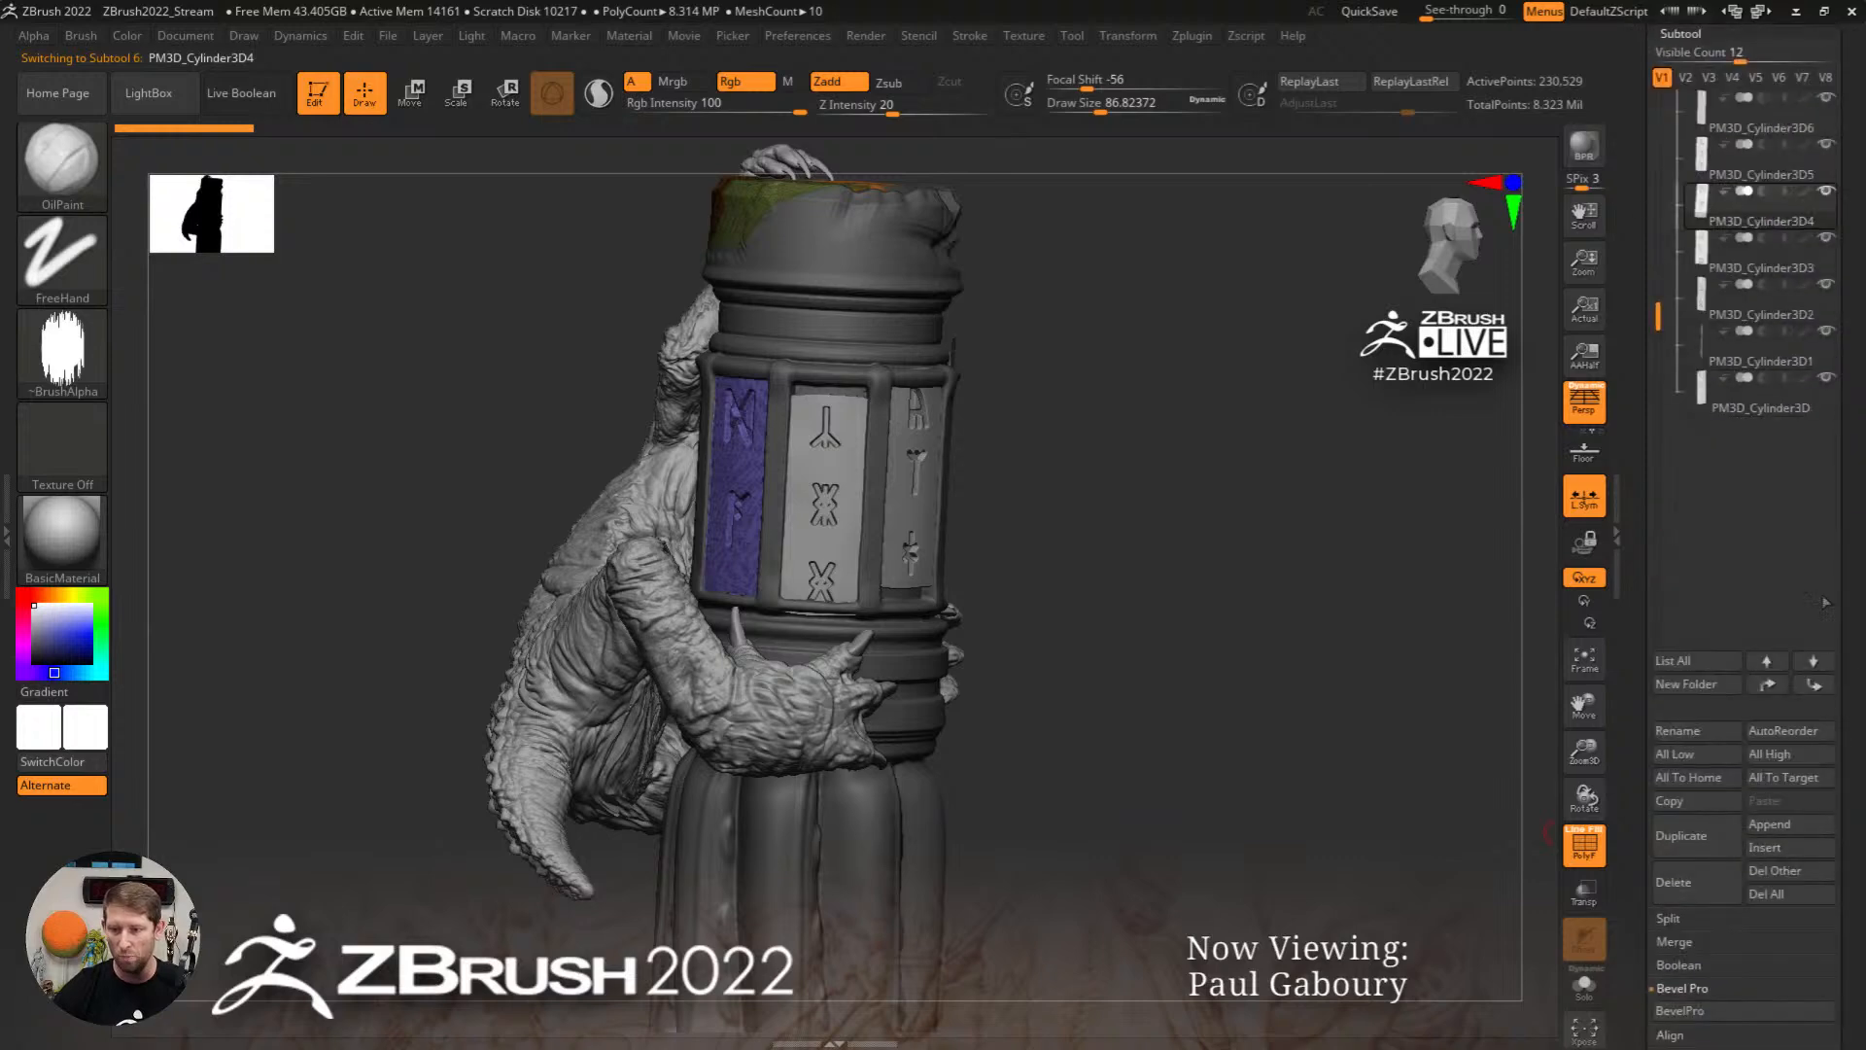
pyautogui.scroll(3, 1757, 603)
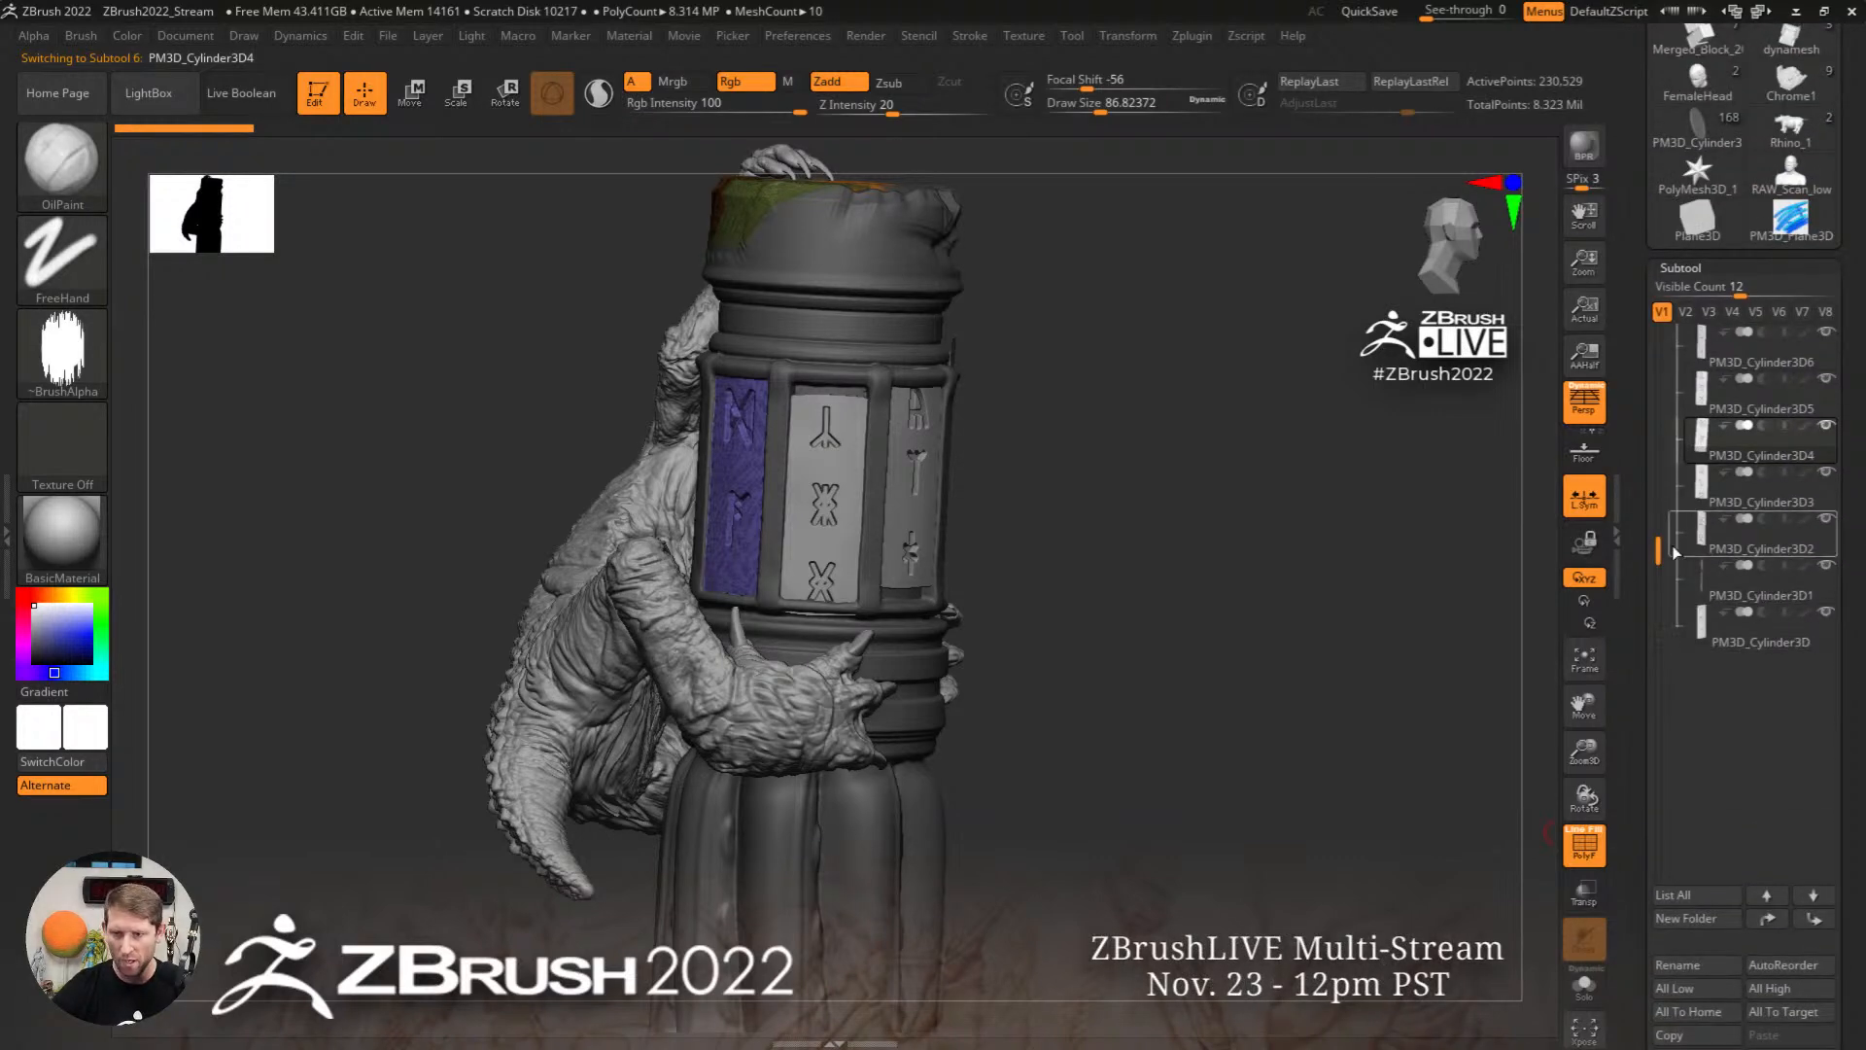
pyautogui.moveTo(1658, 550); pyautogui.dragTo(1669, 311)
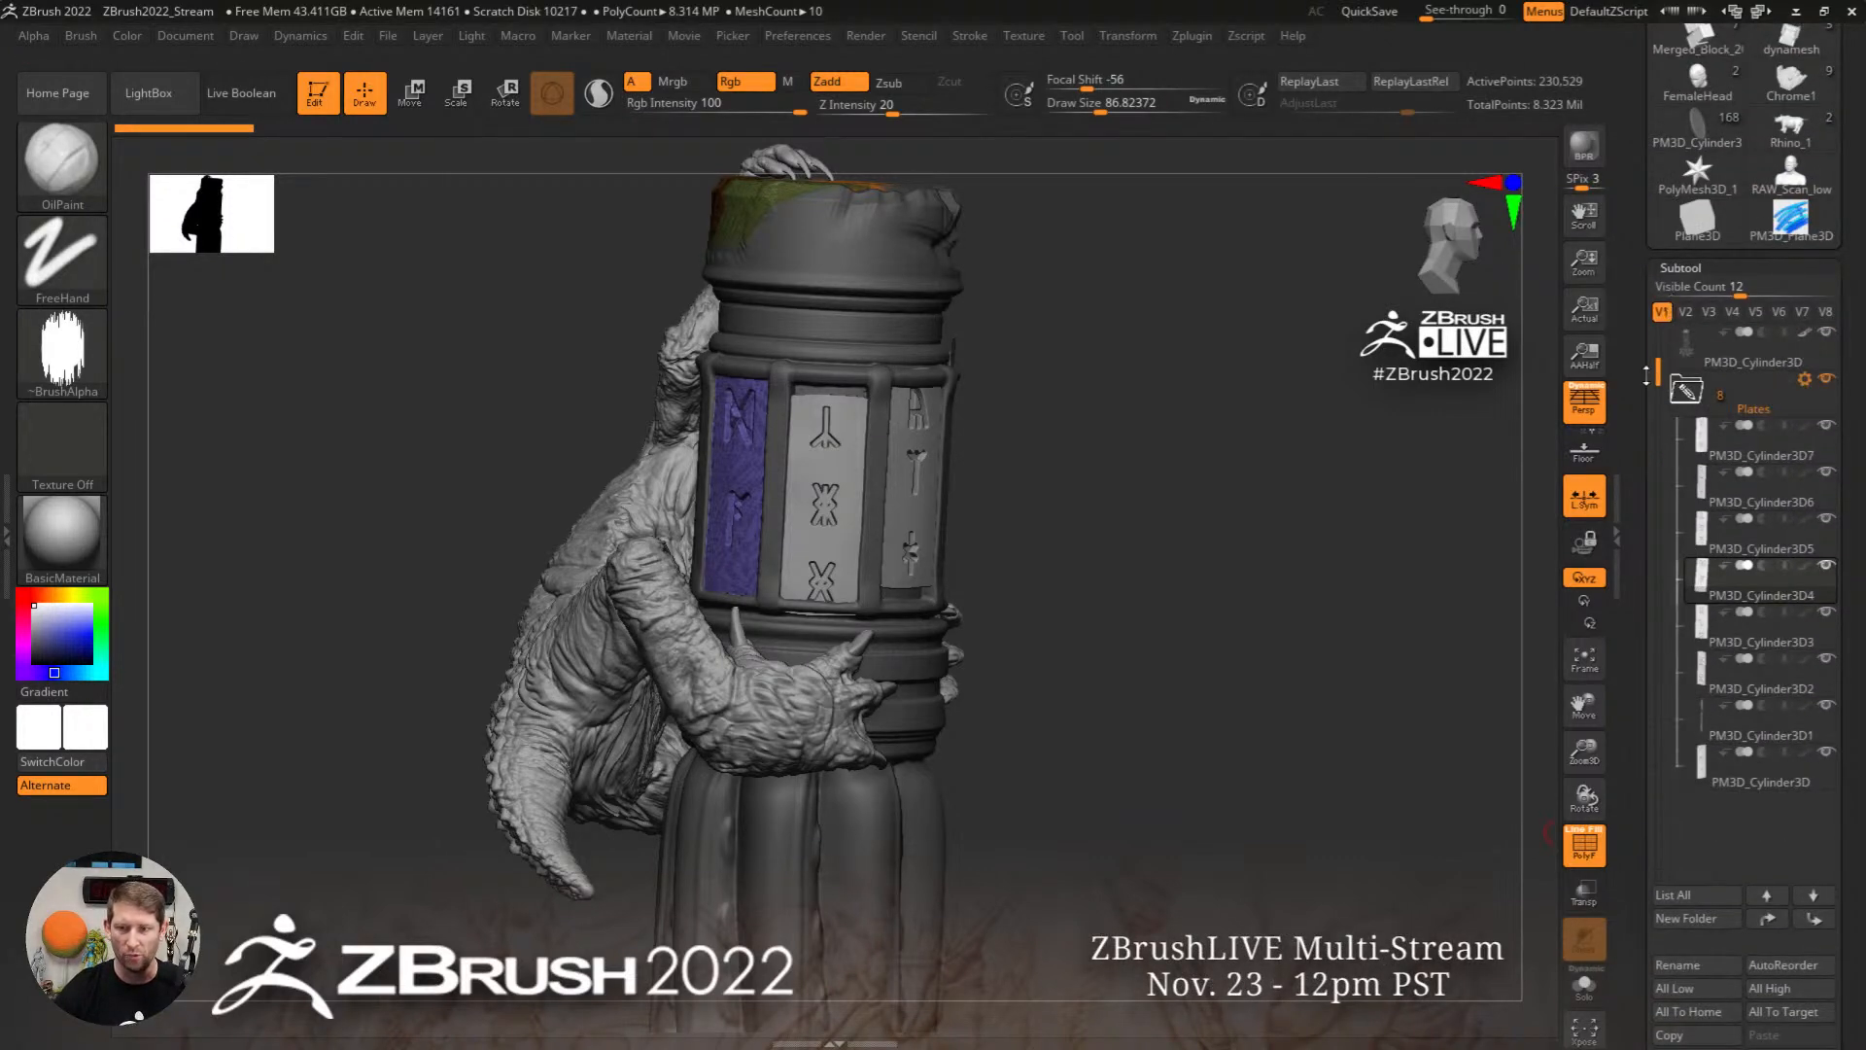
pyautogui.moveTo(1698, 452)
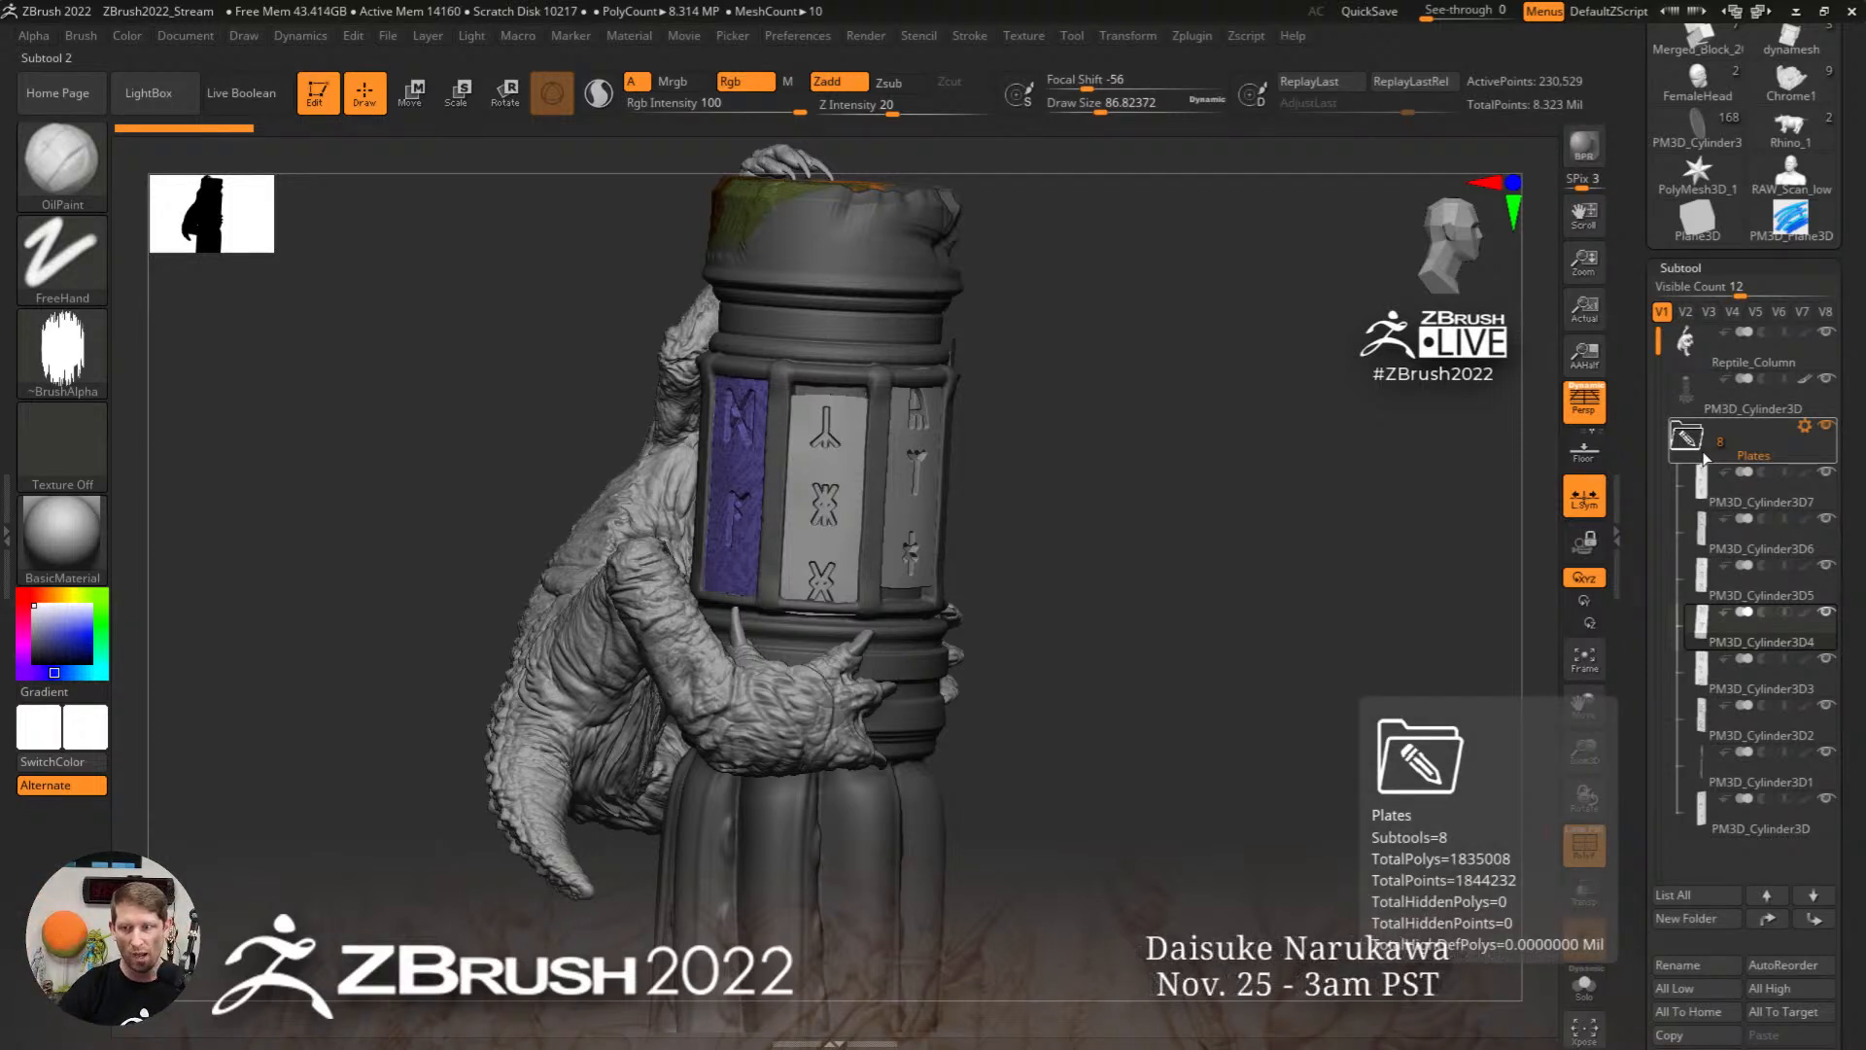
pyautogui.press('f')
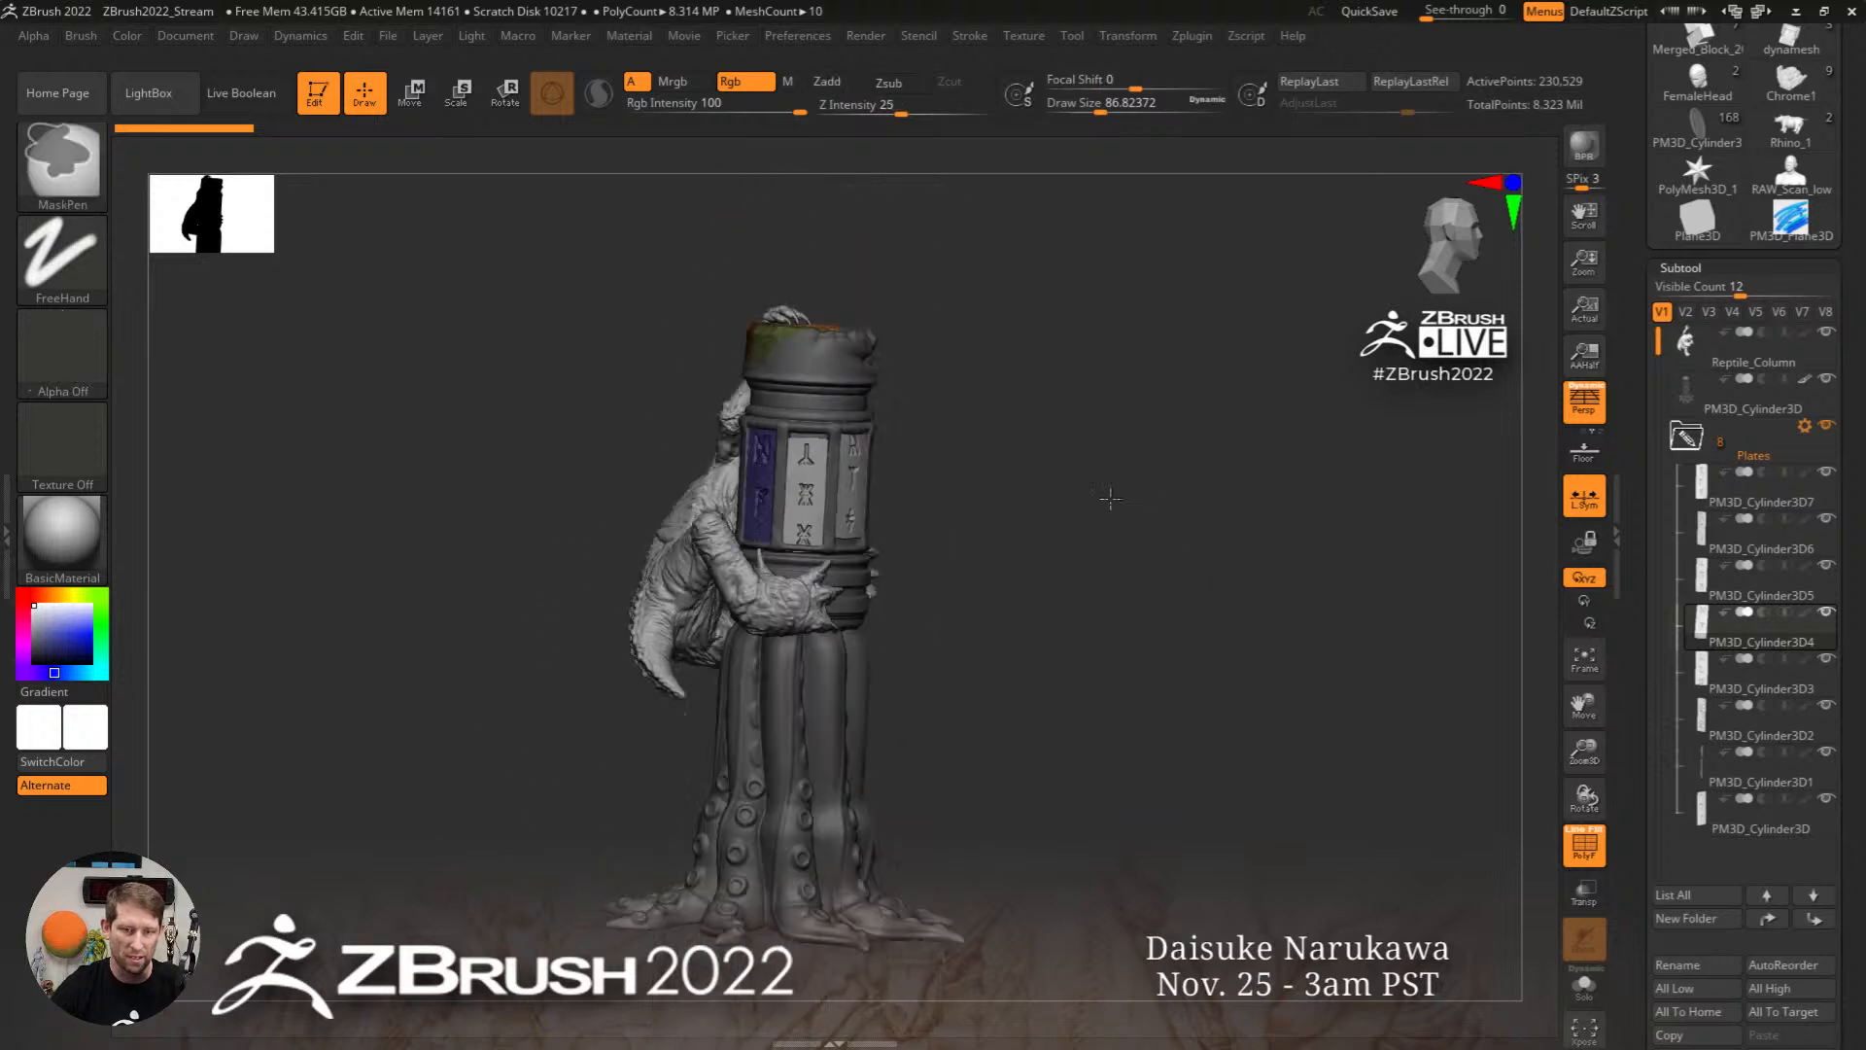
pyautogui.keyDown('shift'); pyautogui.moveTo(1112, 496); pyautogui.dragTo(1041, 528); pyautogui.keyUp('shift')
pyautogui.click(1804, 425)
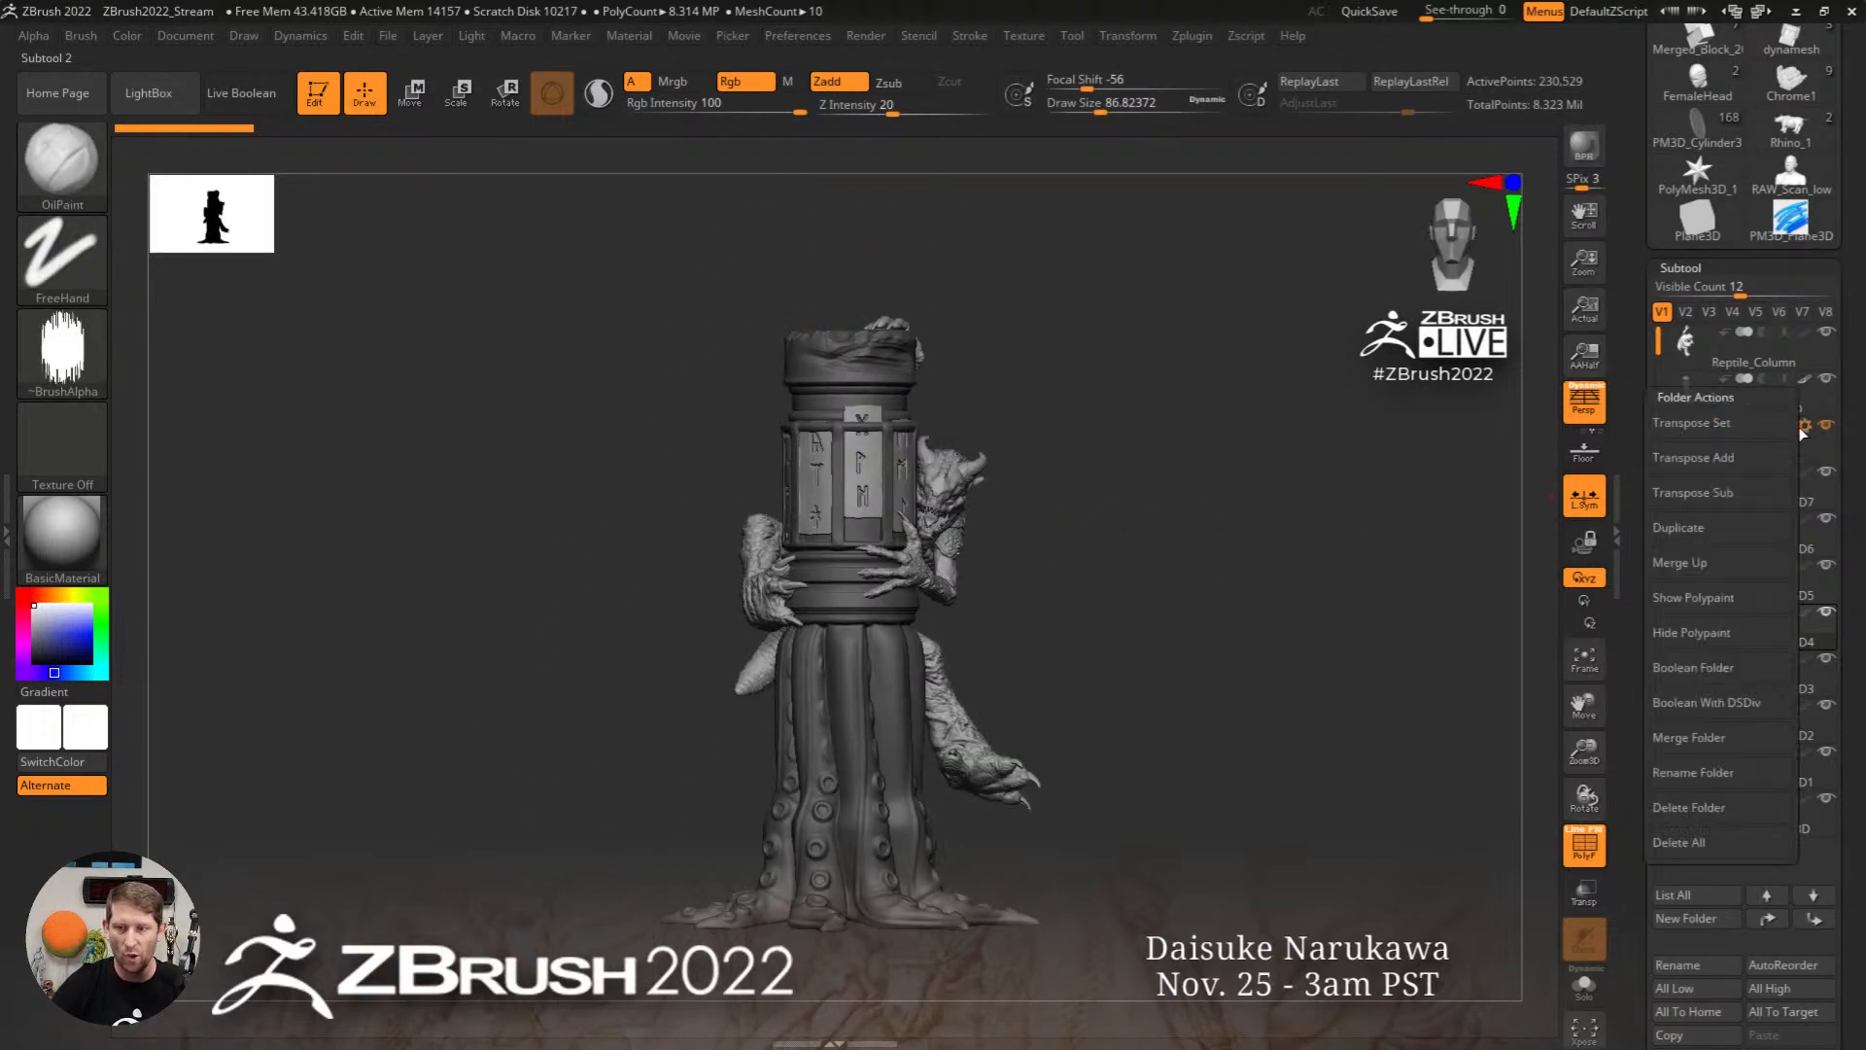
pyautogui.click(1717, 428)
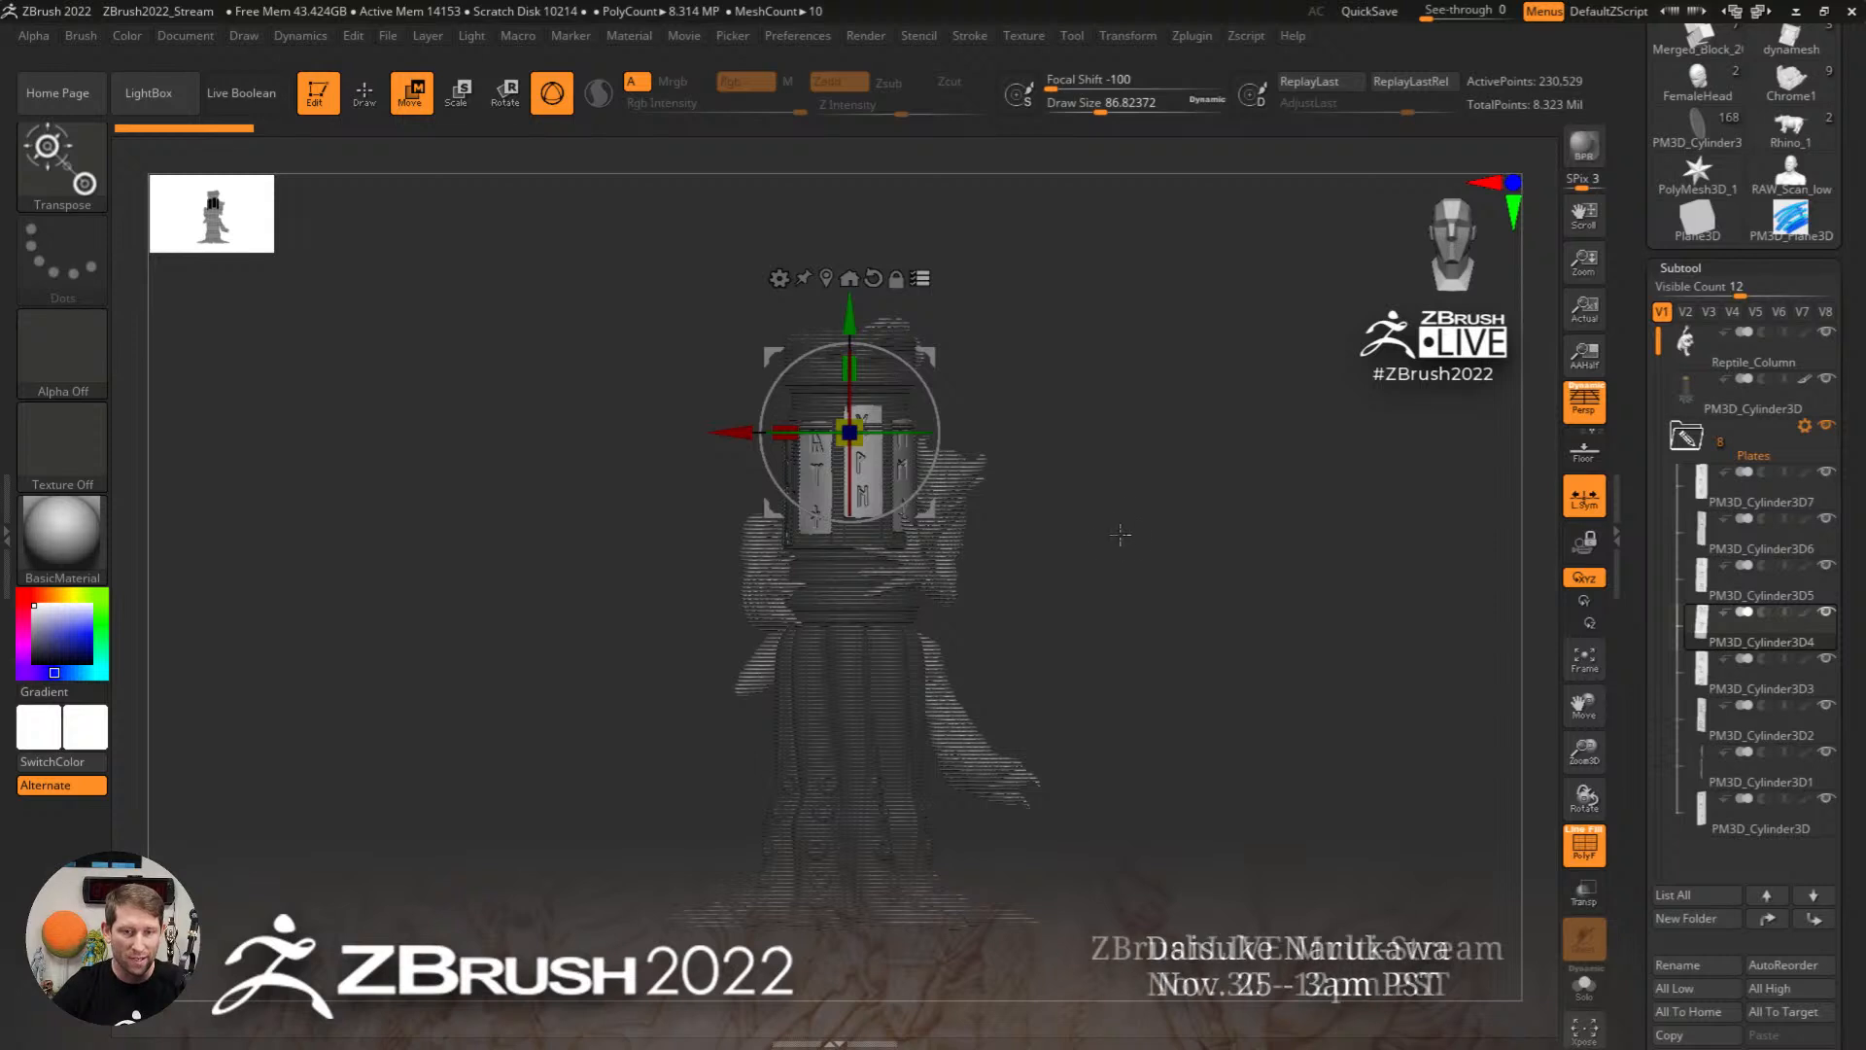
# Step: Align the bottom edges of all rune plates in the Plates folder and inspect them around the column
pyautogui.moveTo(1126, 519); pyautogui.dragTo(1166, 437)
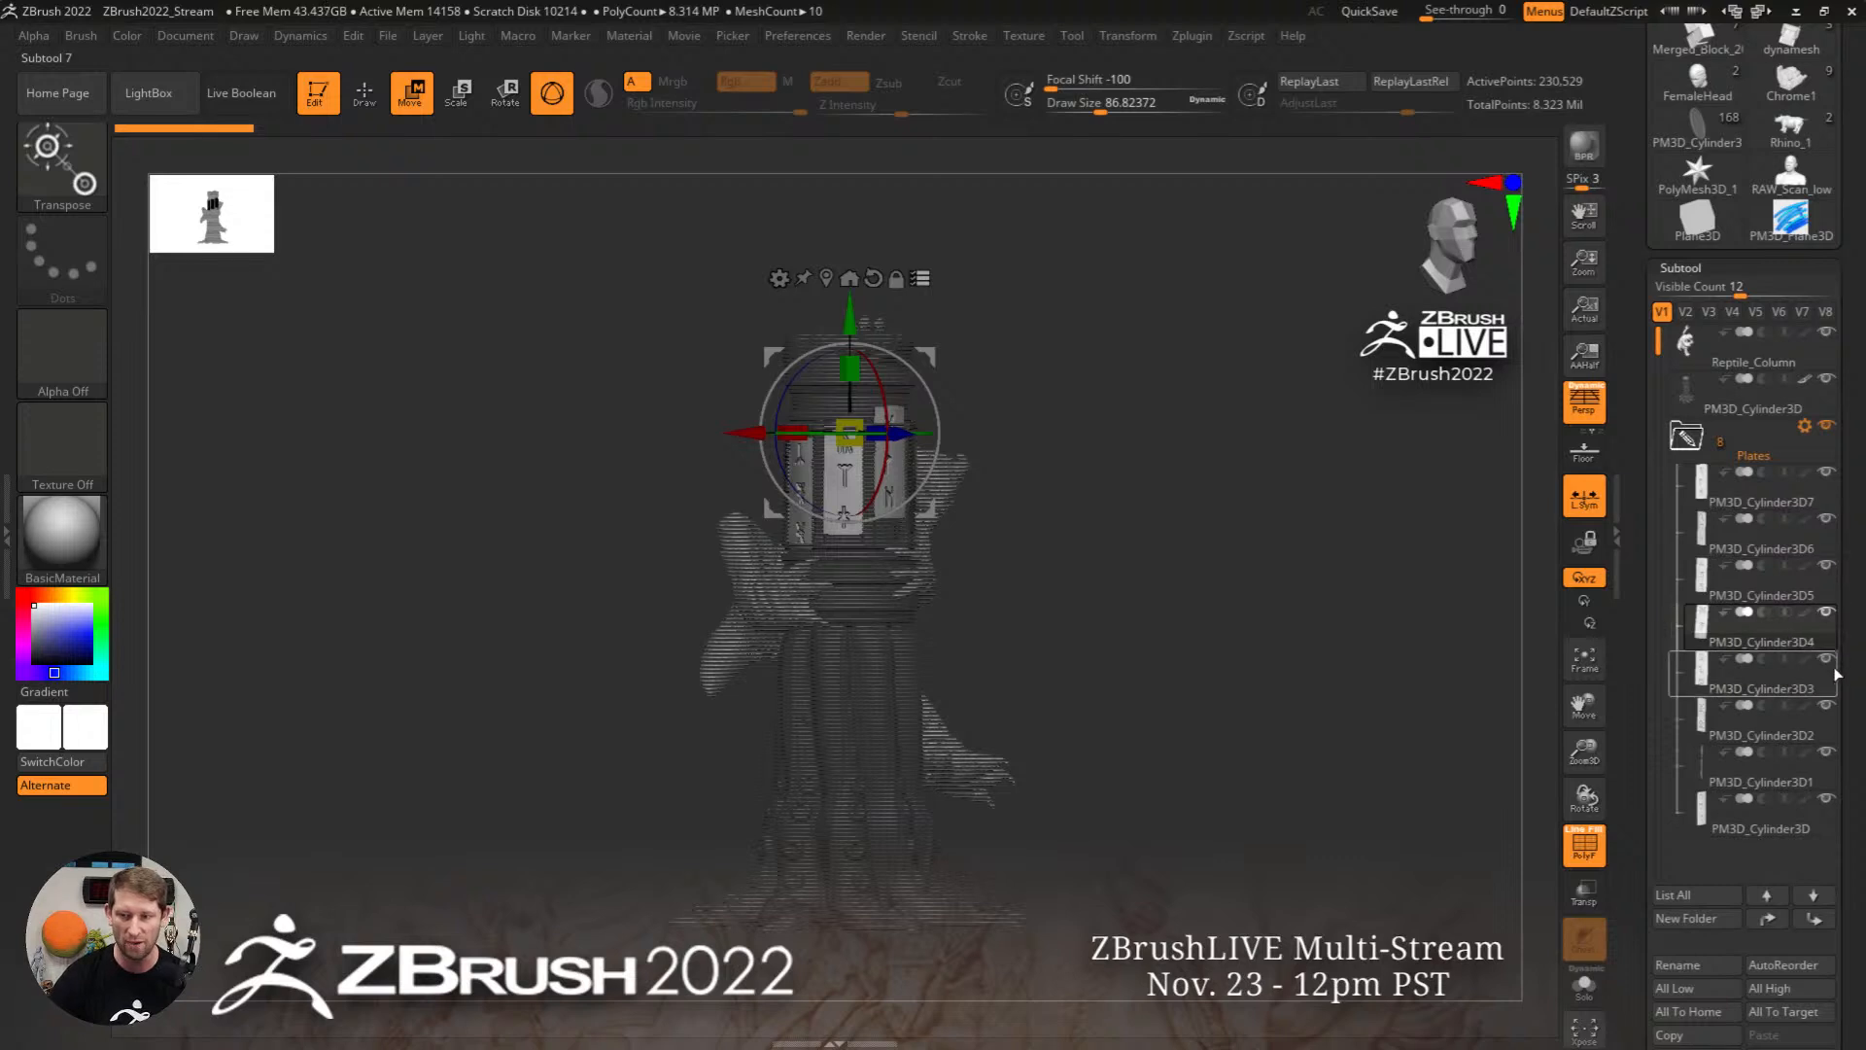
pyautogui.scroll(-1, 1846, 647)
pyautogui.scroll(-10, 1847, 647)
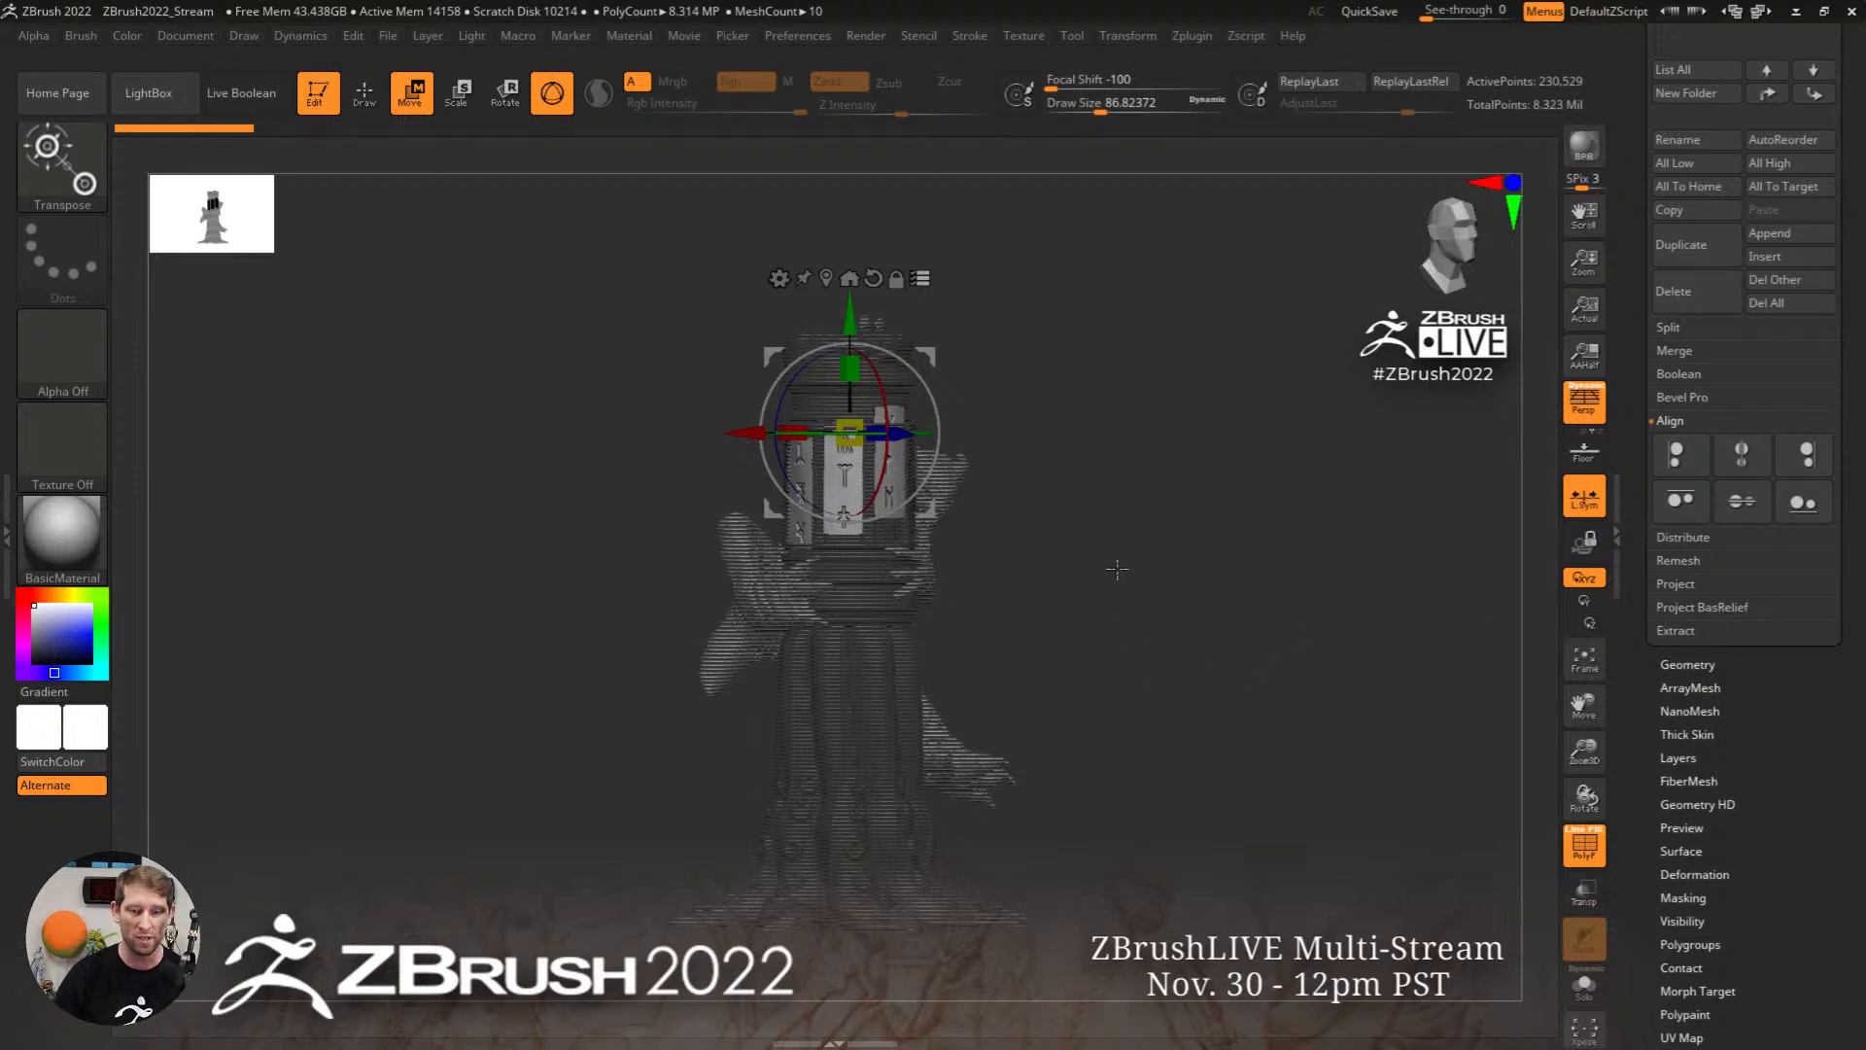
pyautogui.moveTo(1078, 589); pyautogui.dragTo(1159, 613)
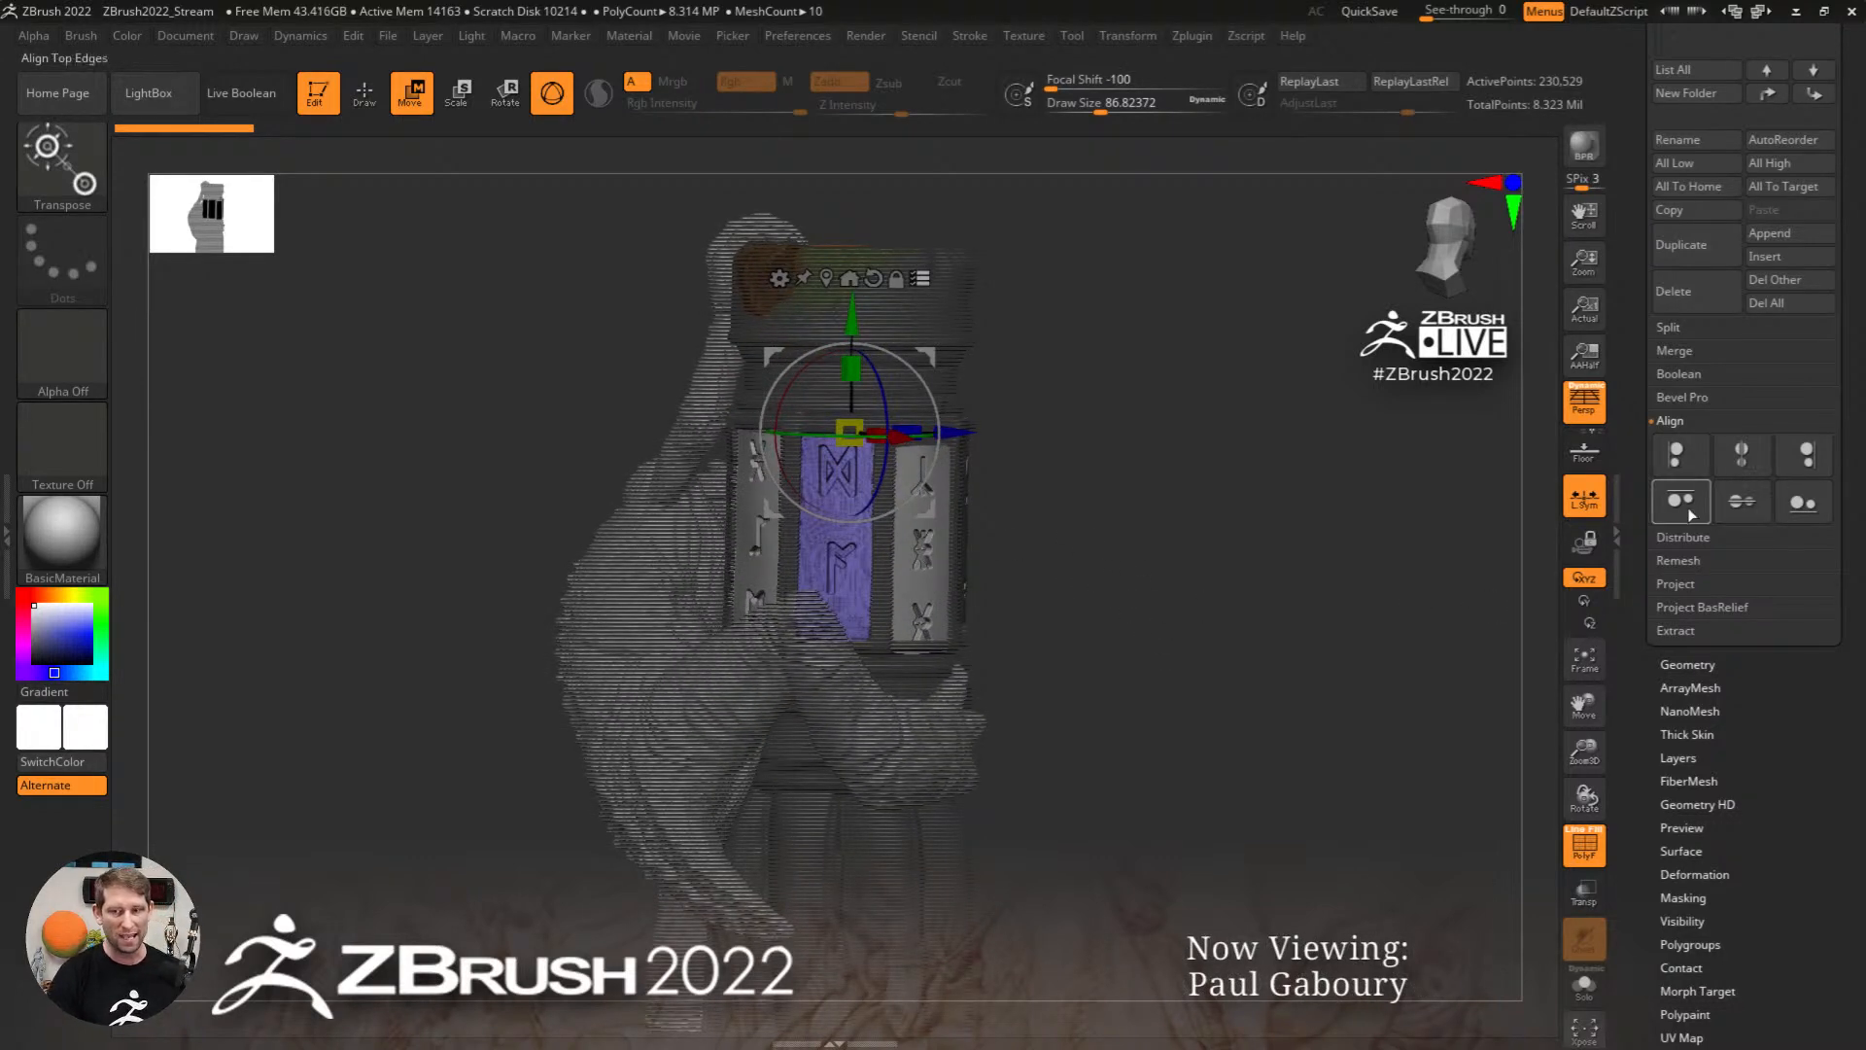
pyautogui.click(1806, 506)
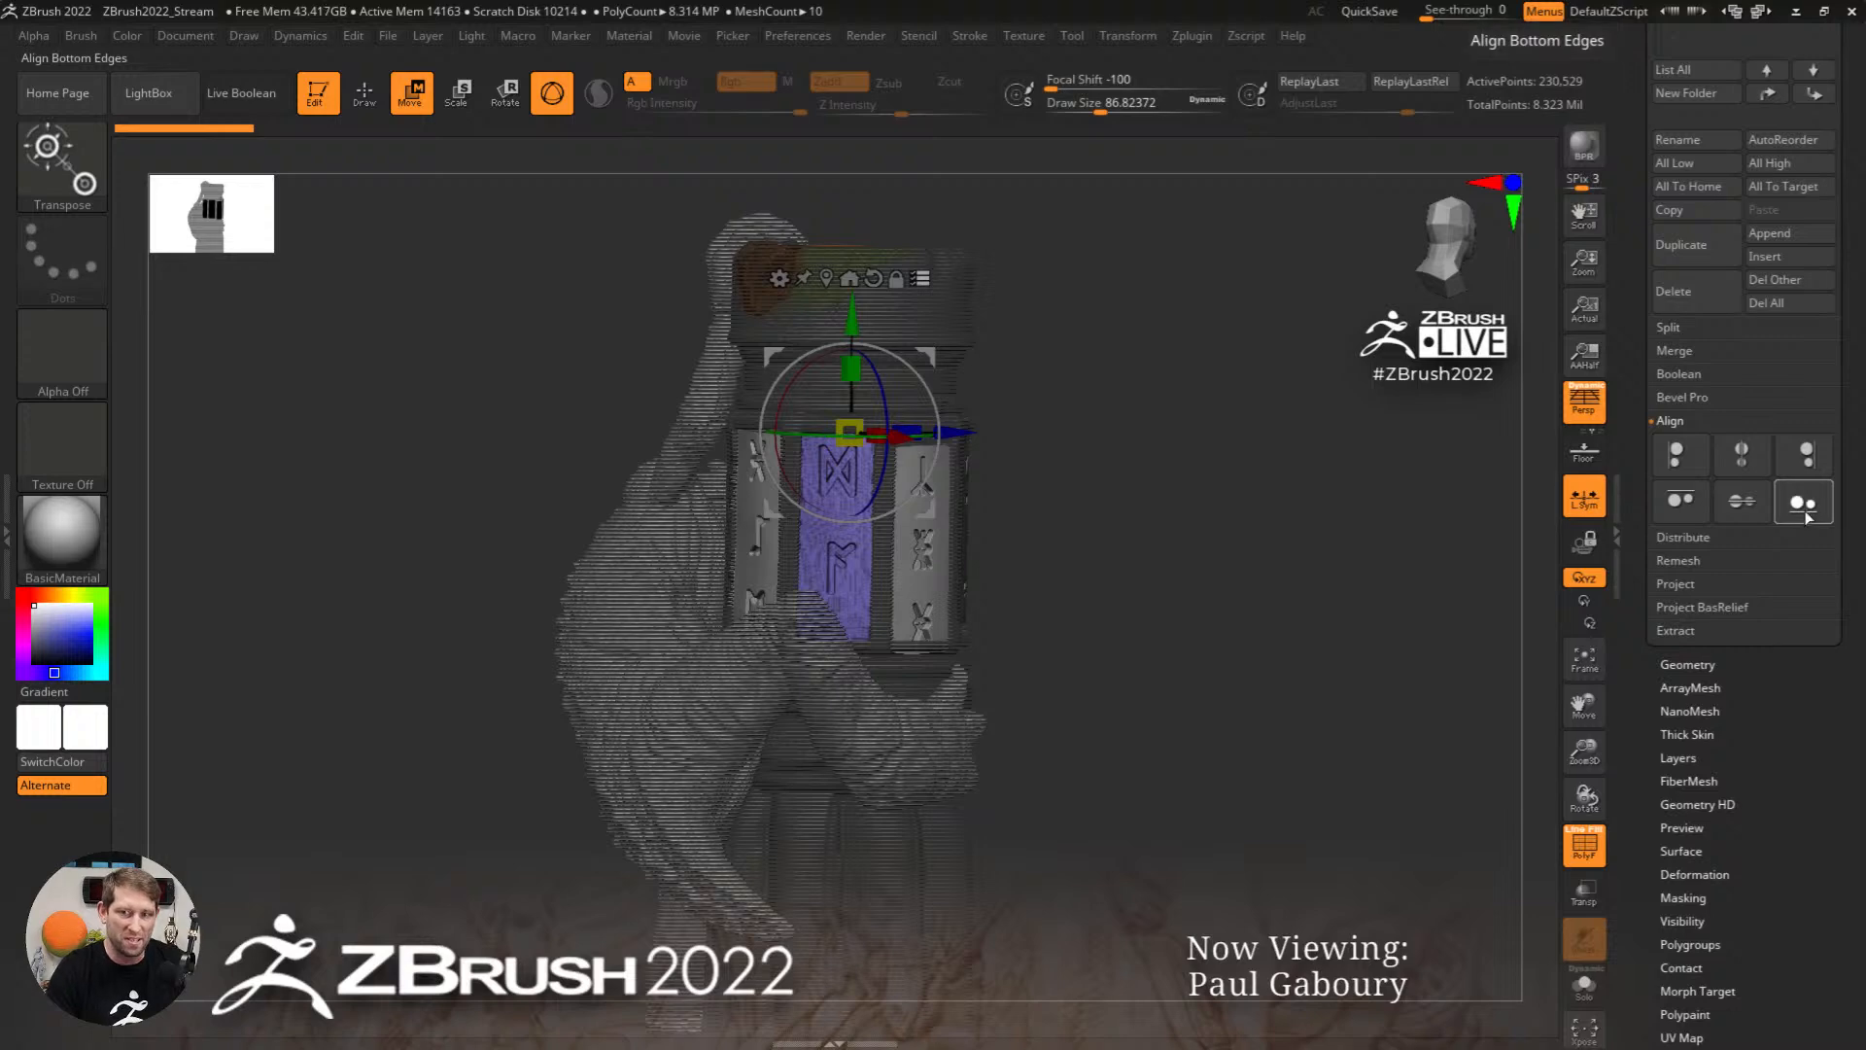
pyautogui.moveTo(903, 712); pyautogui.dragTo(1312, 680)
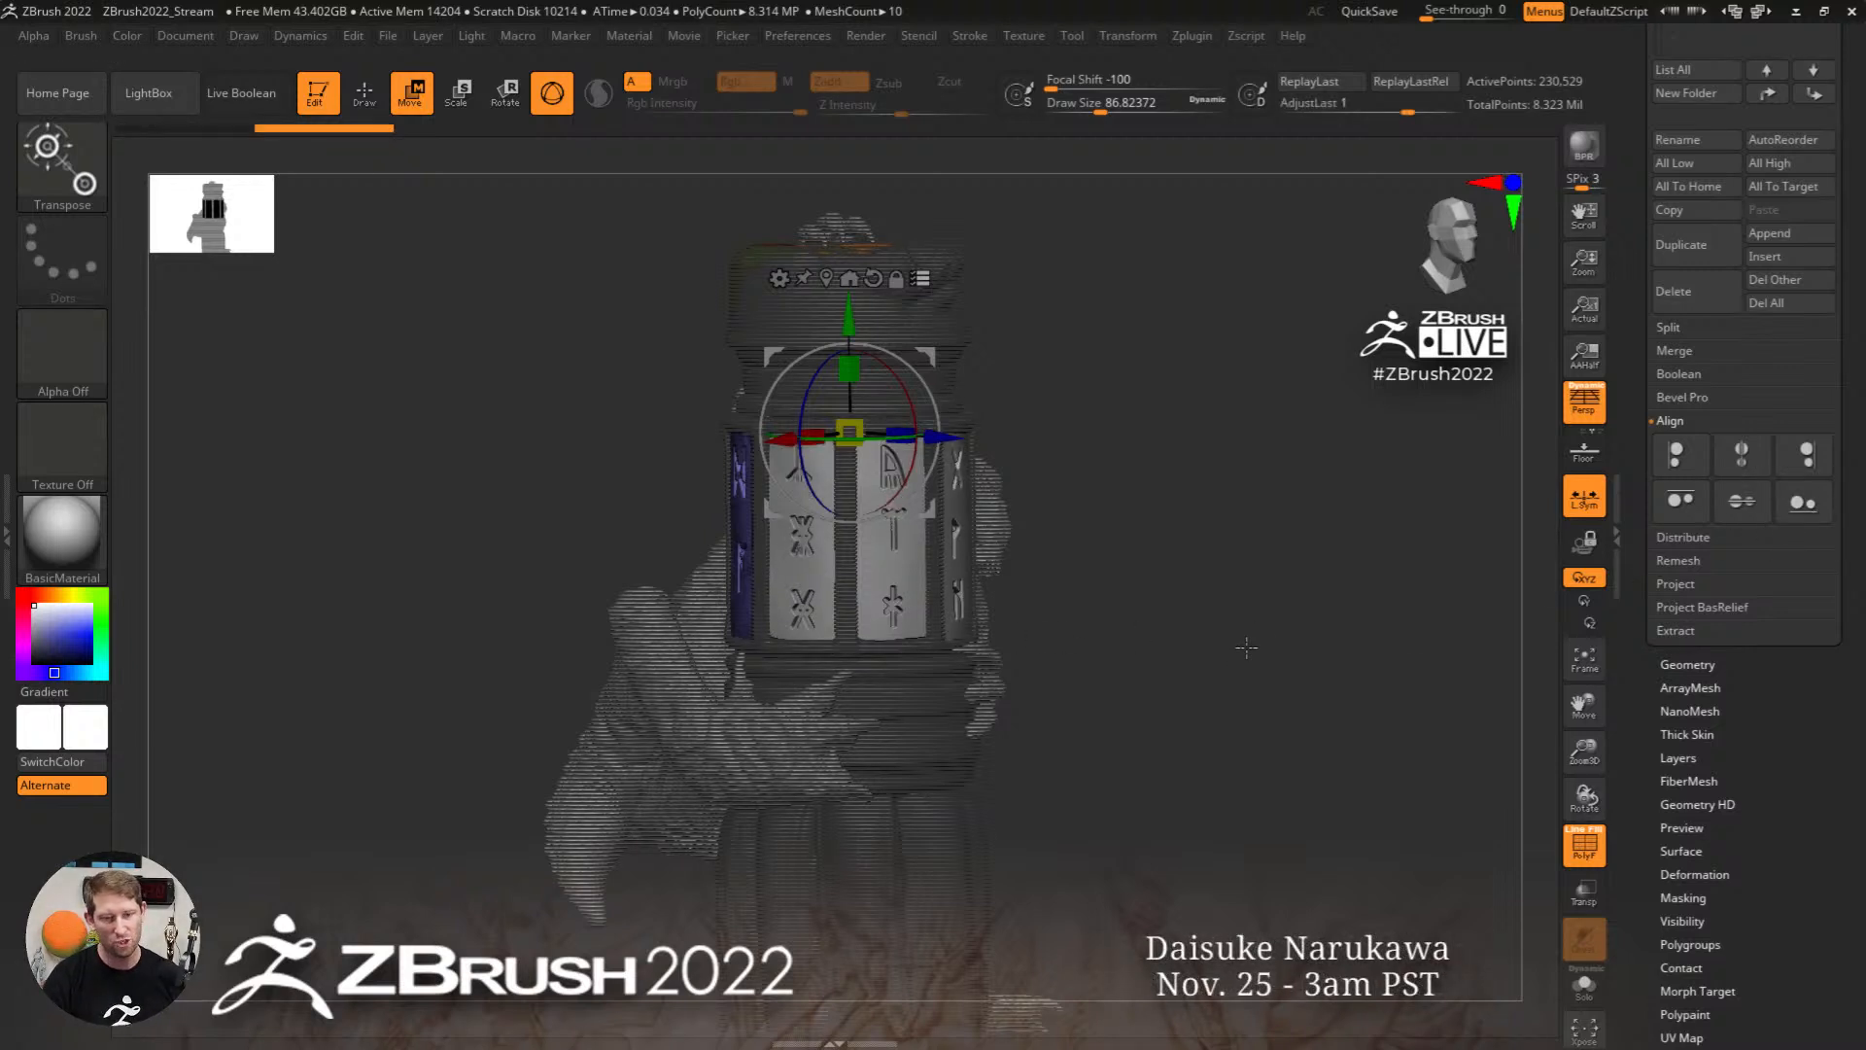
# Step: Try aligning the rune plates by their vertical centers and by their horizontal centers
pyautogui.click(1741, 500)
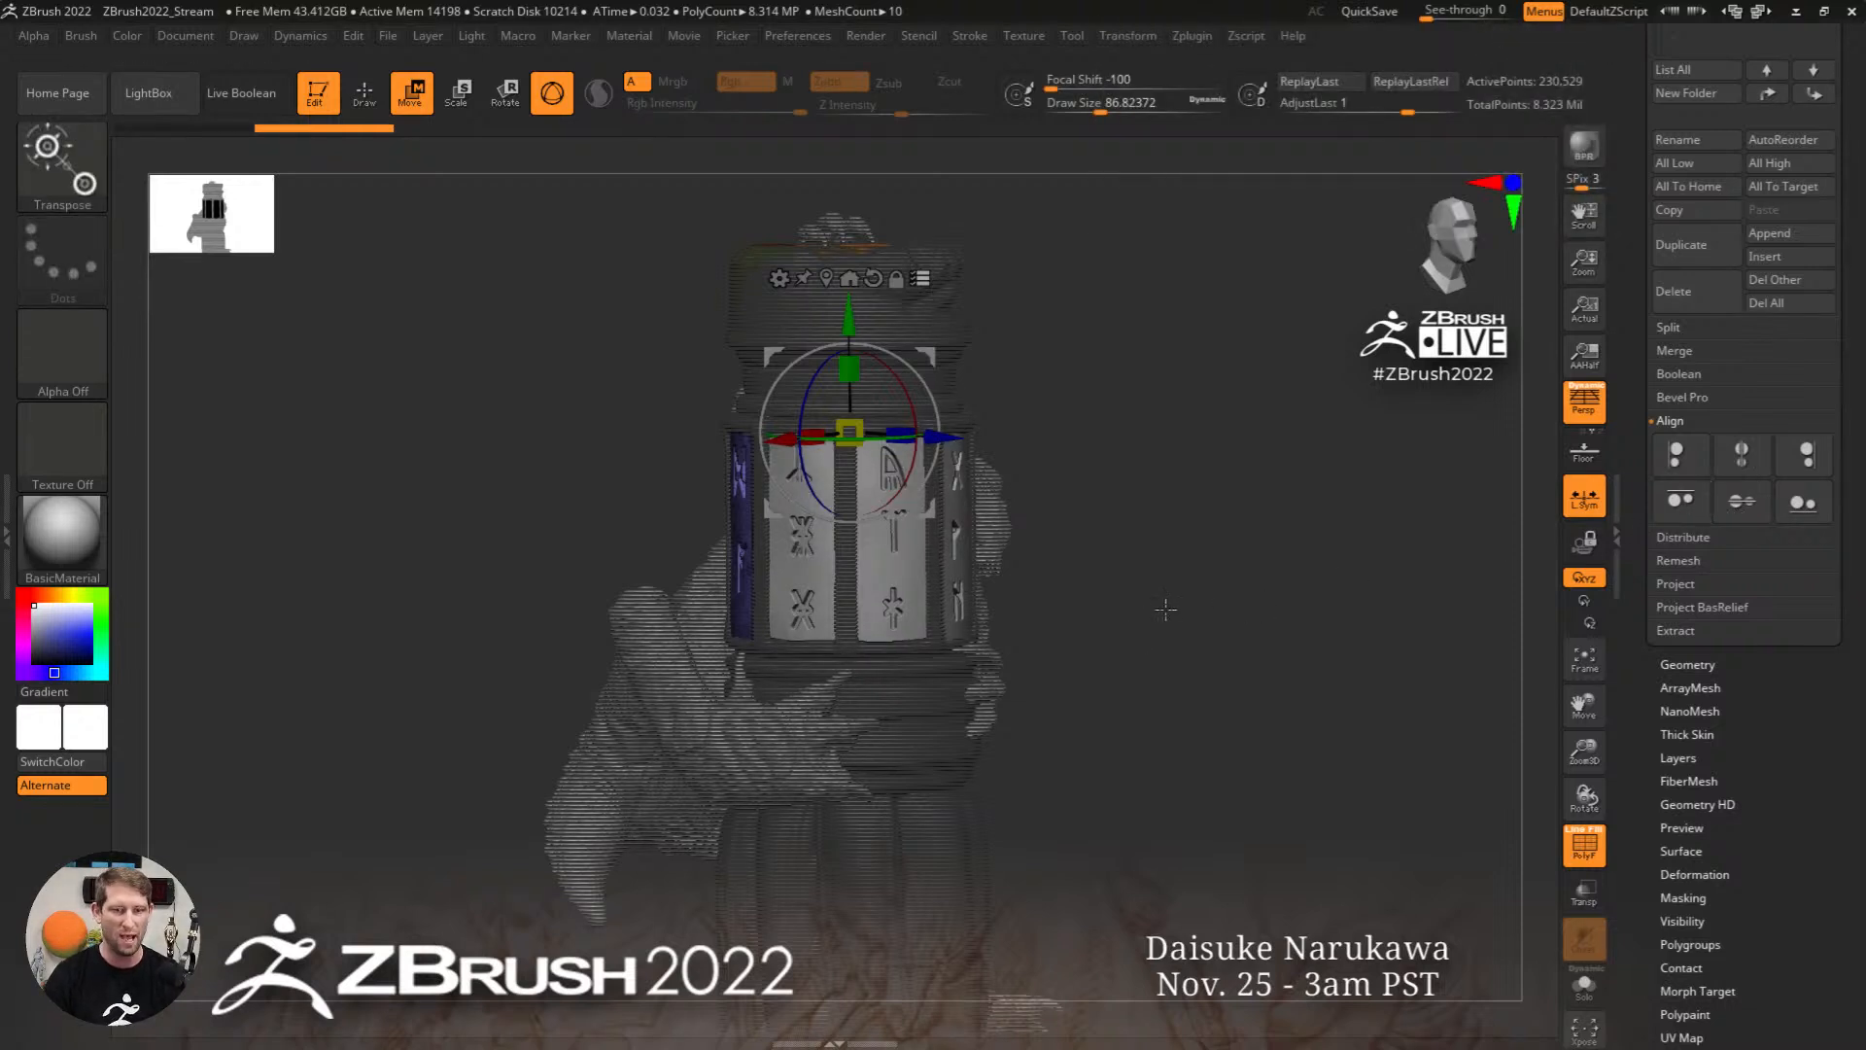
pyautogui.click(1743, 459)
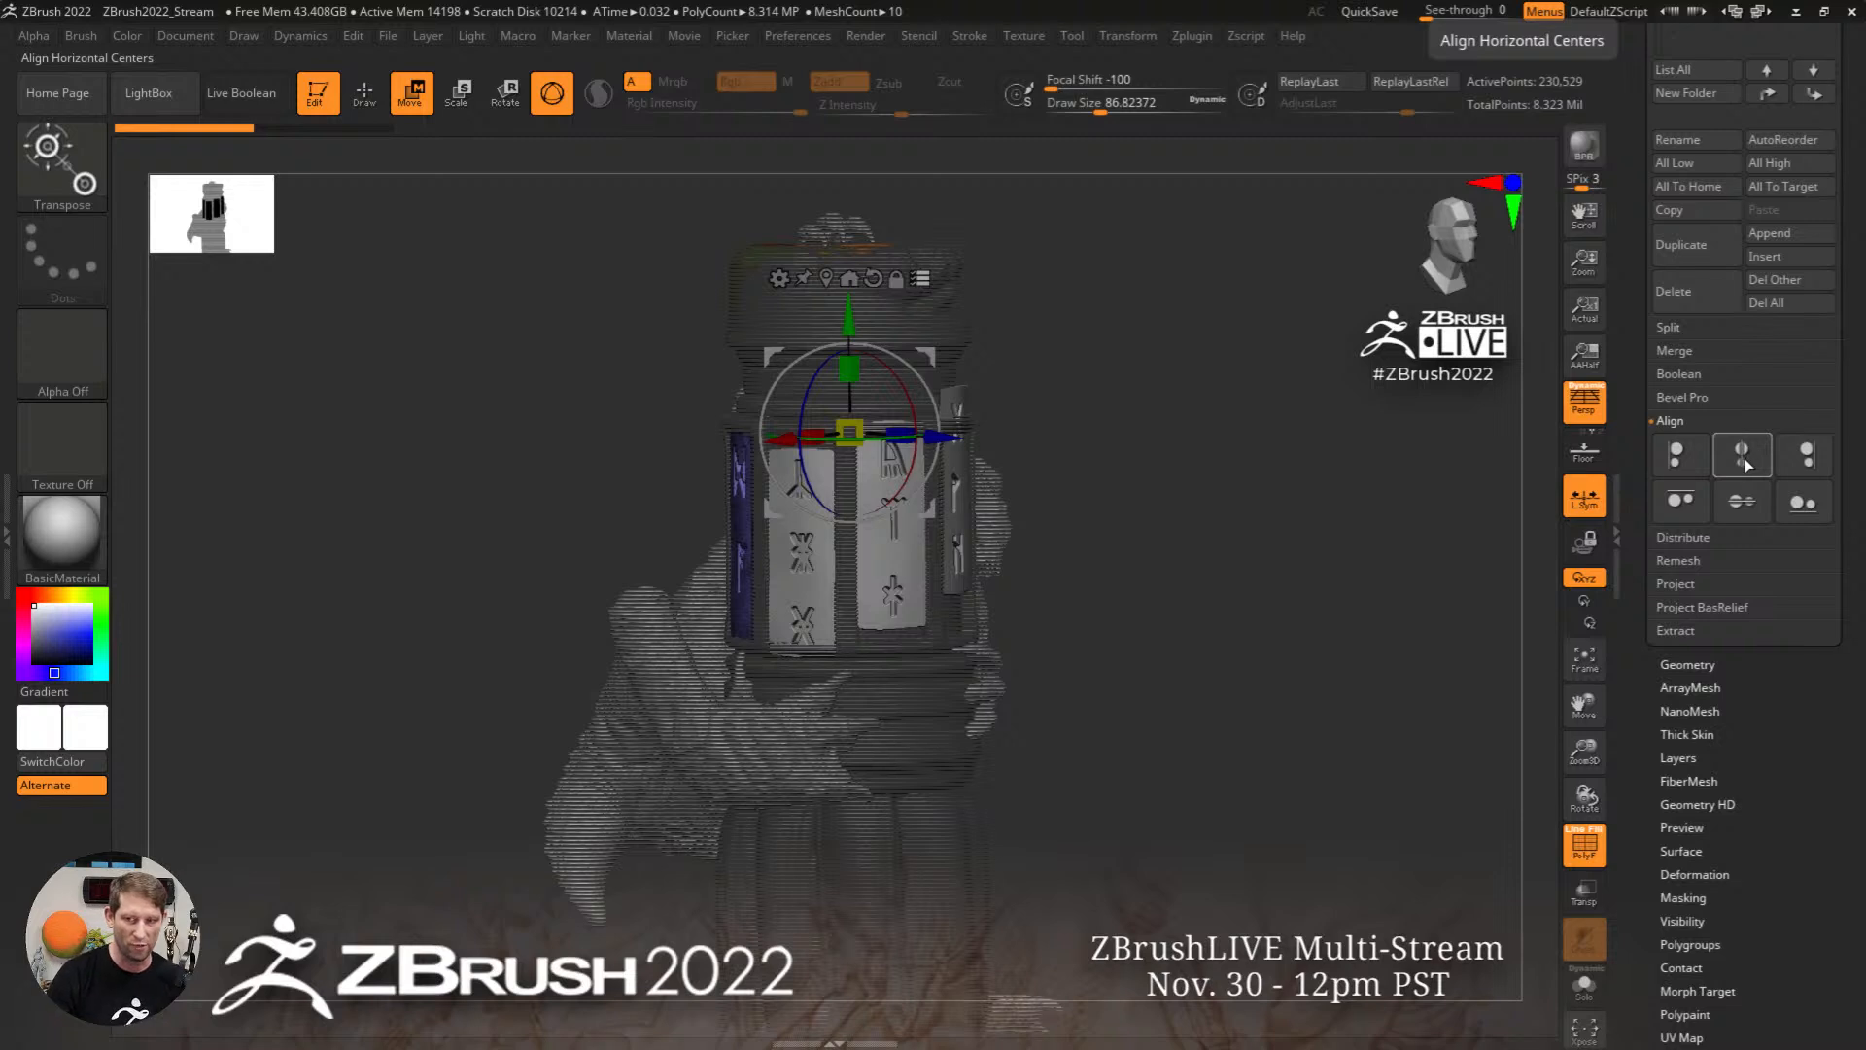
pyautogui.click(1799, 462)
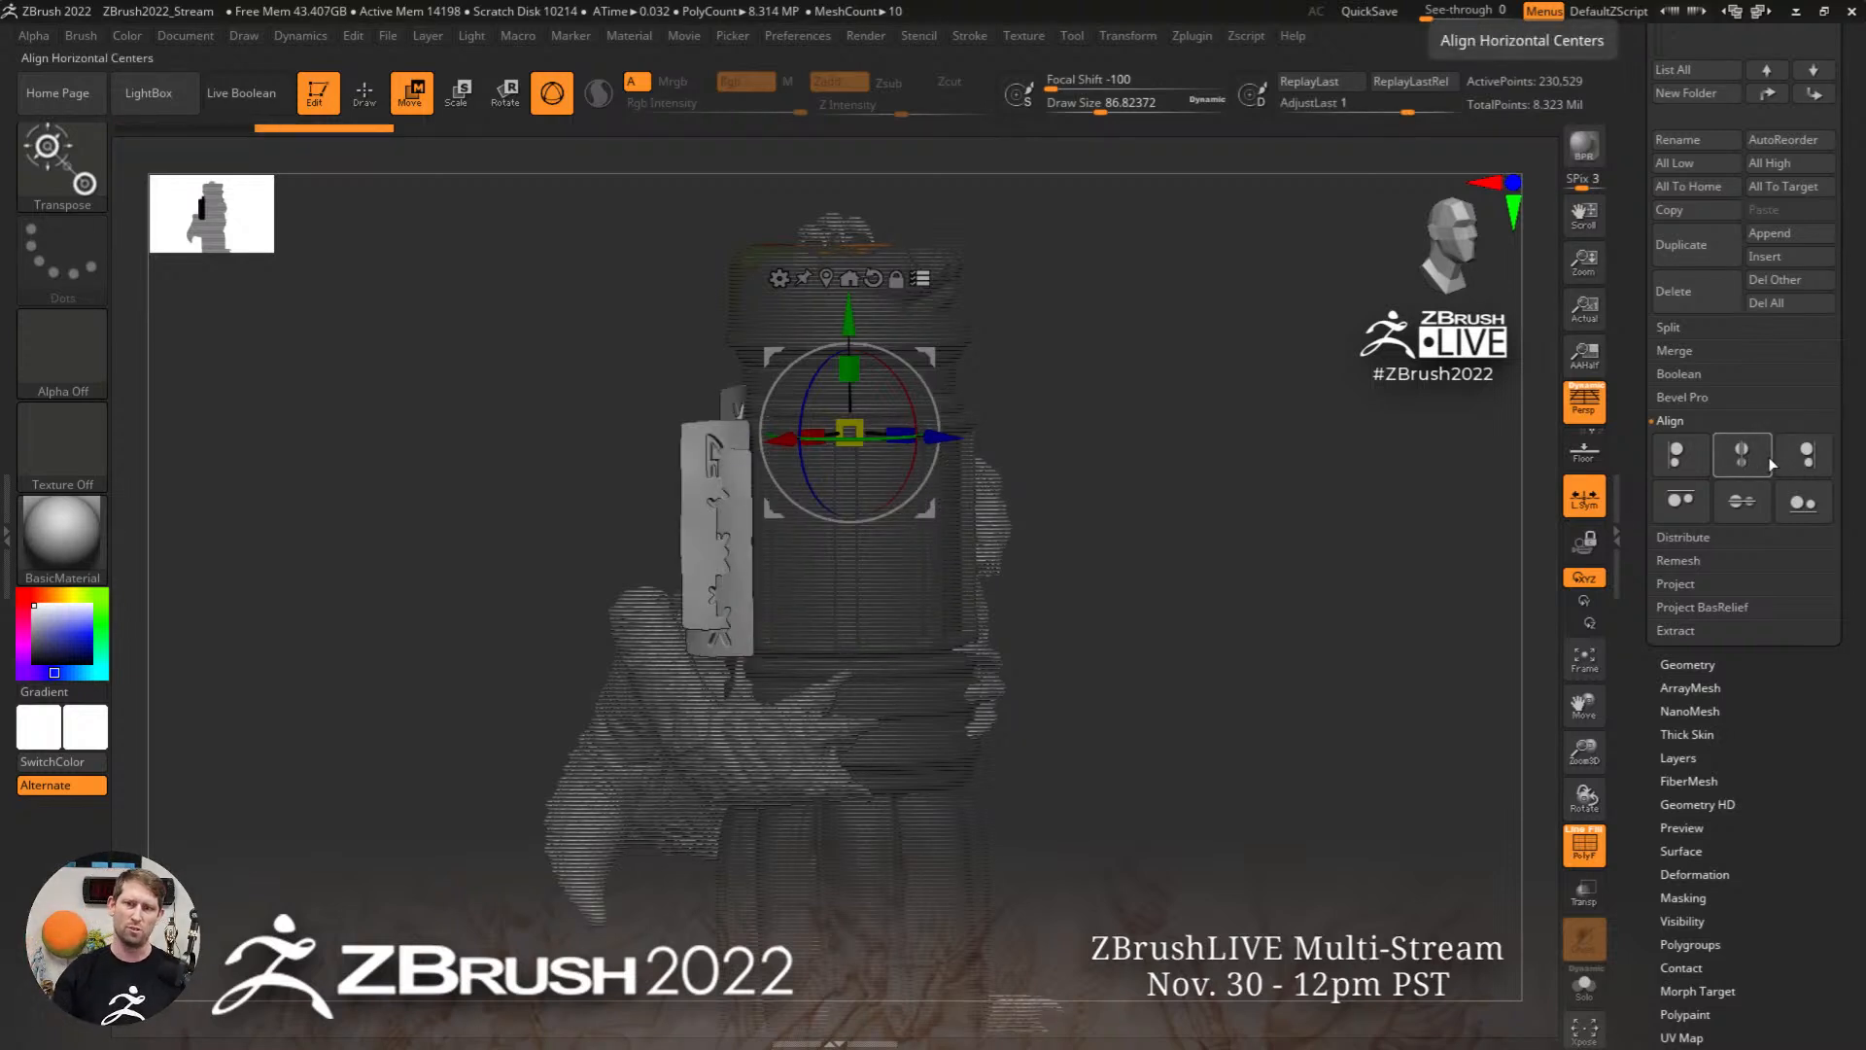
pyautogui.click(1768, 457)
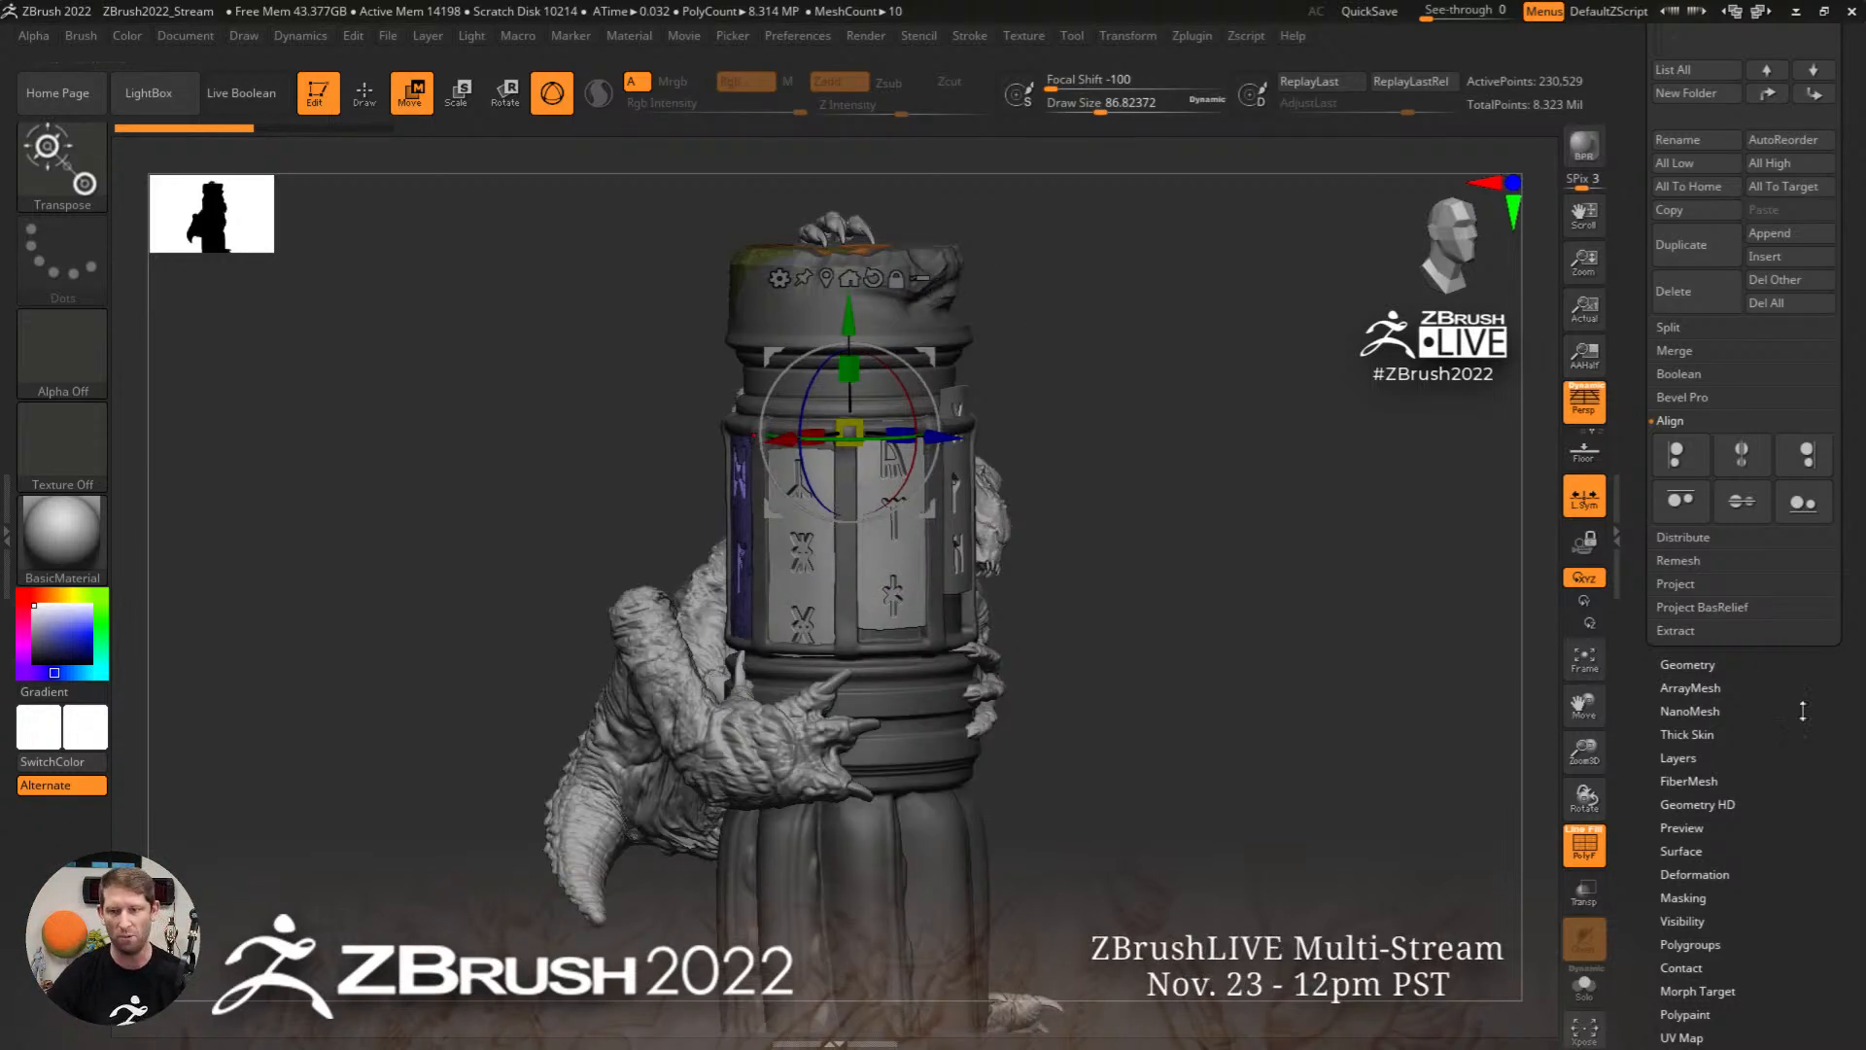
# Step: Switch to the Merged_Block_2 tool, turn off PolyFrame and frame the toy bricks, letter blocks and trucks from the side
pyautogui.moveTo(1802, 710); pyautogui.dragTo(1815, 921)
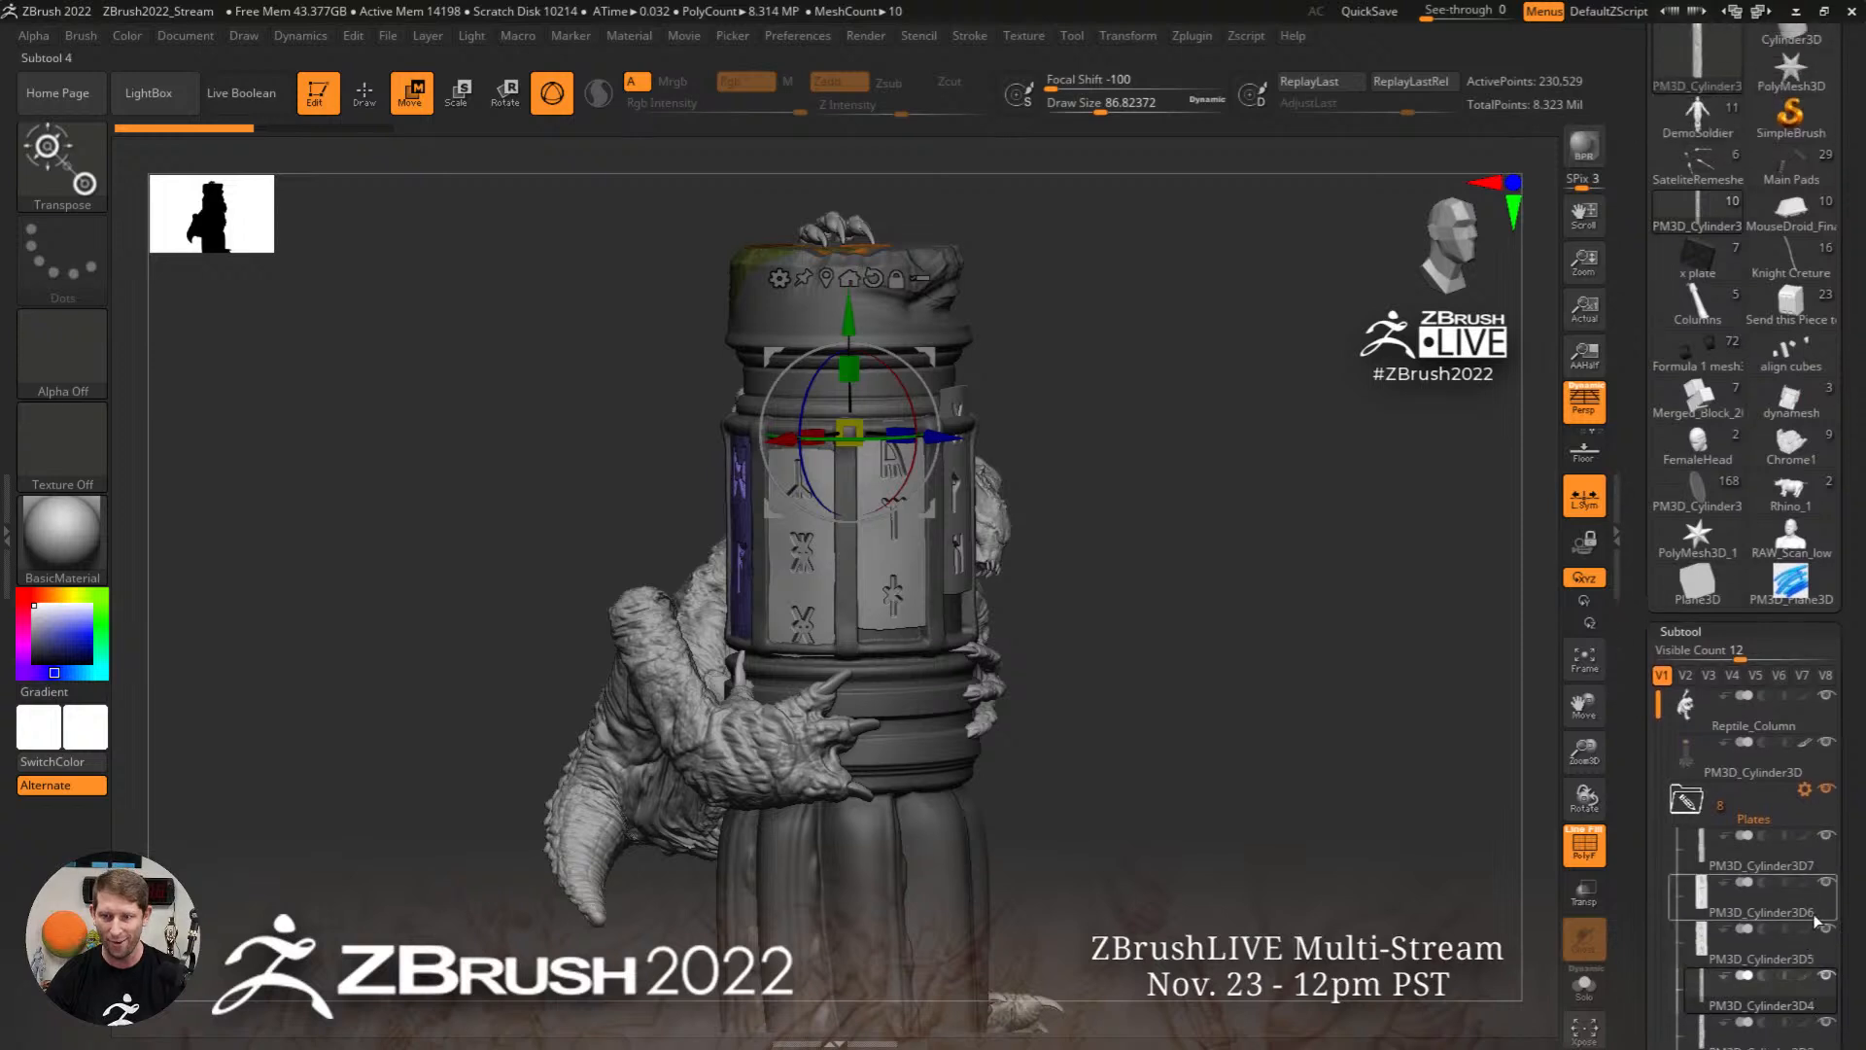
pyautogui.click(1697, 398)
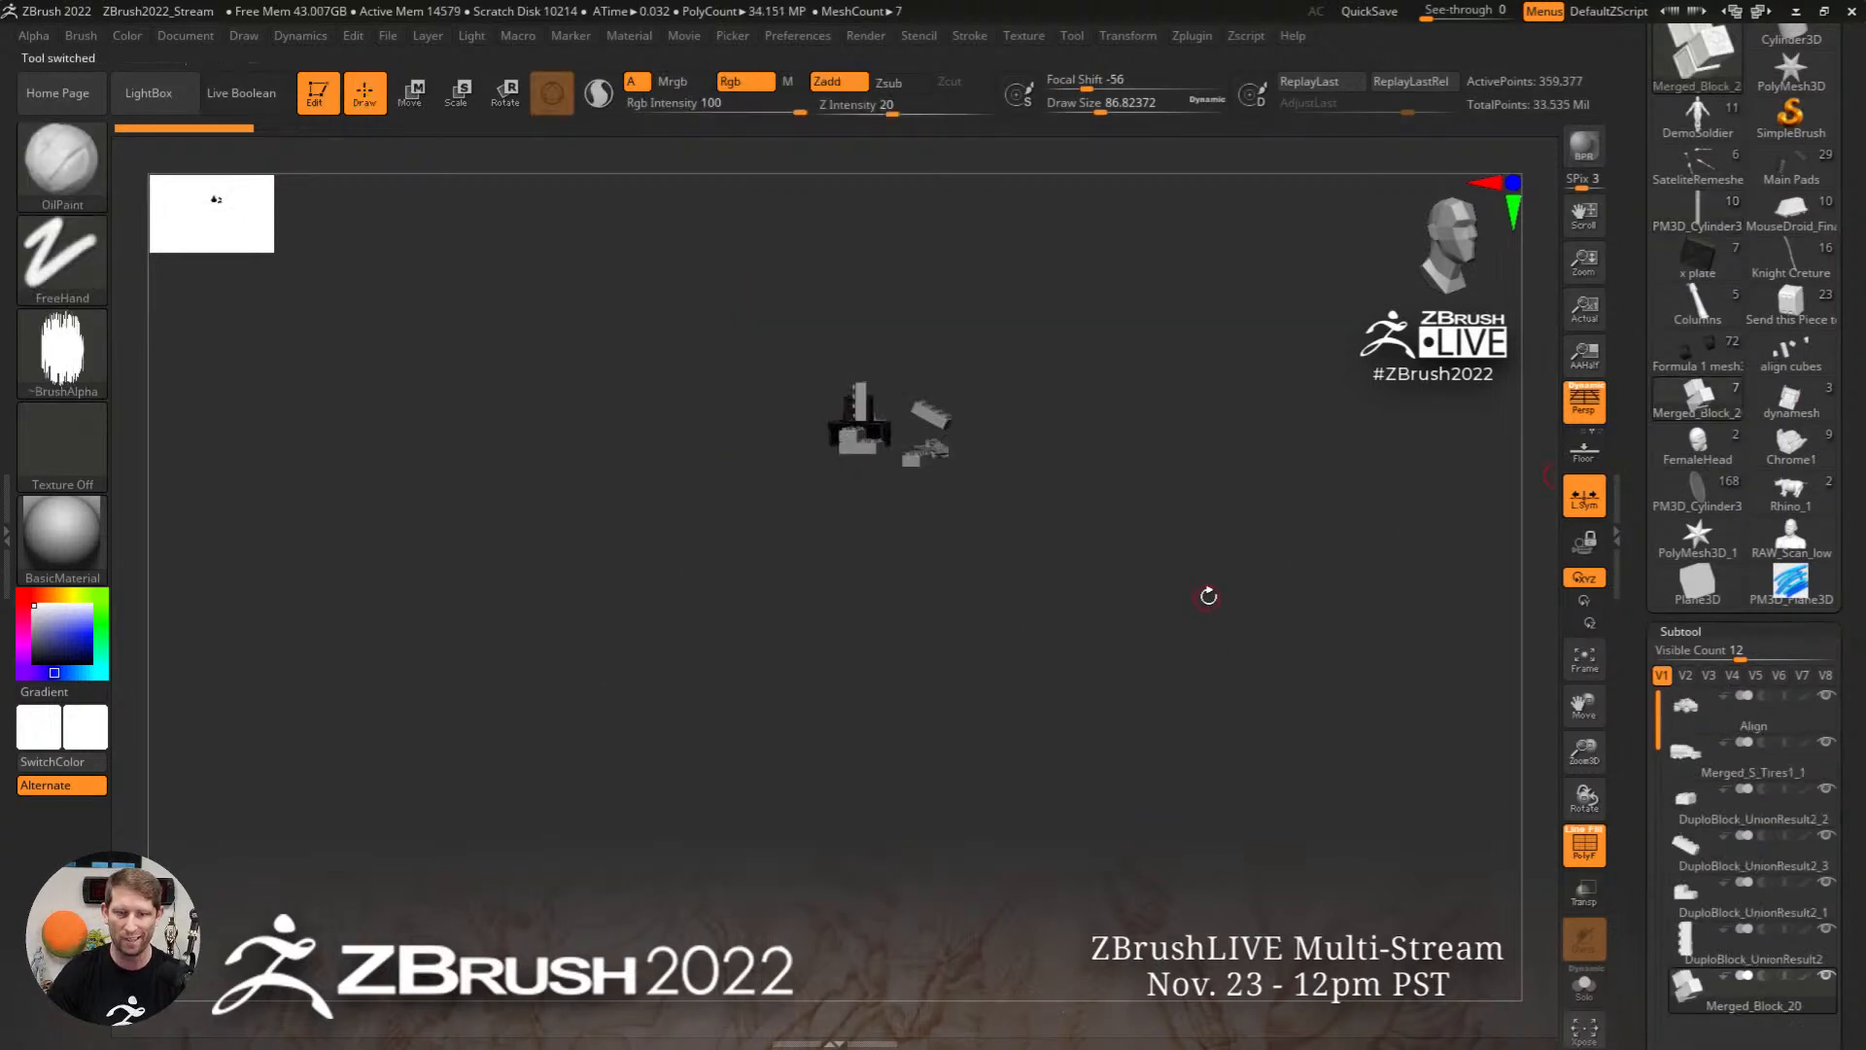
pyautogui.moveTo(1208, 596); pyautogui.dragTo(1071, 613)
pyautogui.keyDown('alt'); pyautogui.moveTo(824, 464); pyautogui.dragTo(892, 540); pyautogui.keyUp('alt')
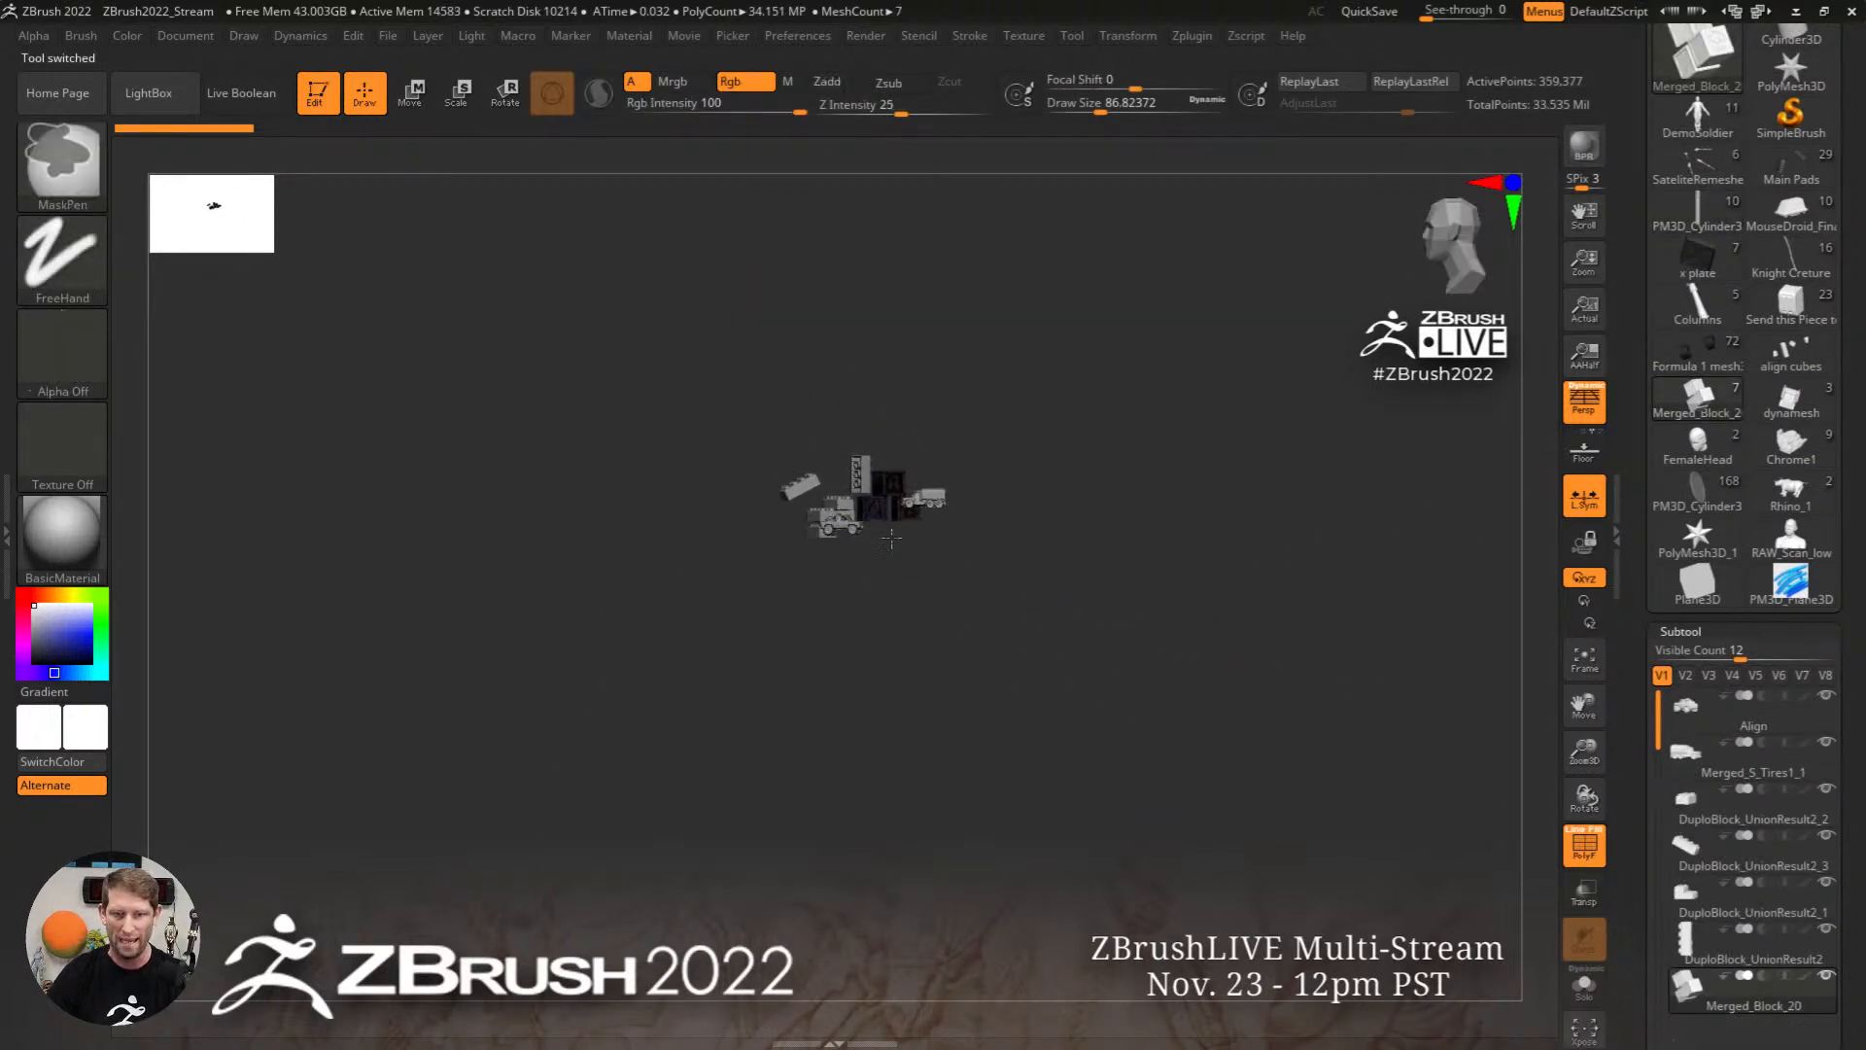
pyautogui.keyDown('ctrl'); pyautogui.moveTo(891, 539); pyautogui.dragTo(1058, 674, button='right'); pyautogui.keyUp('ctrl')
pyautogui.hotkey('shift', 'f')
pyautogui.keyDown('ctrl'); pyautogui.moveTo(1008, 579); pyautogui.dragTo(1051, 634, button='right'); pyautogui.keyUp('ctrl')
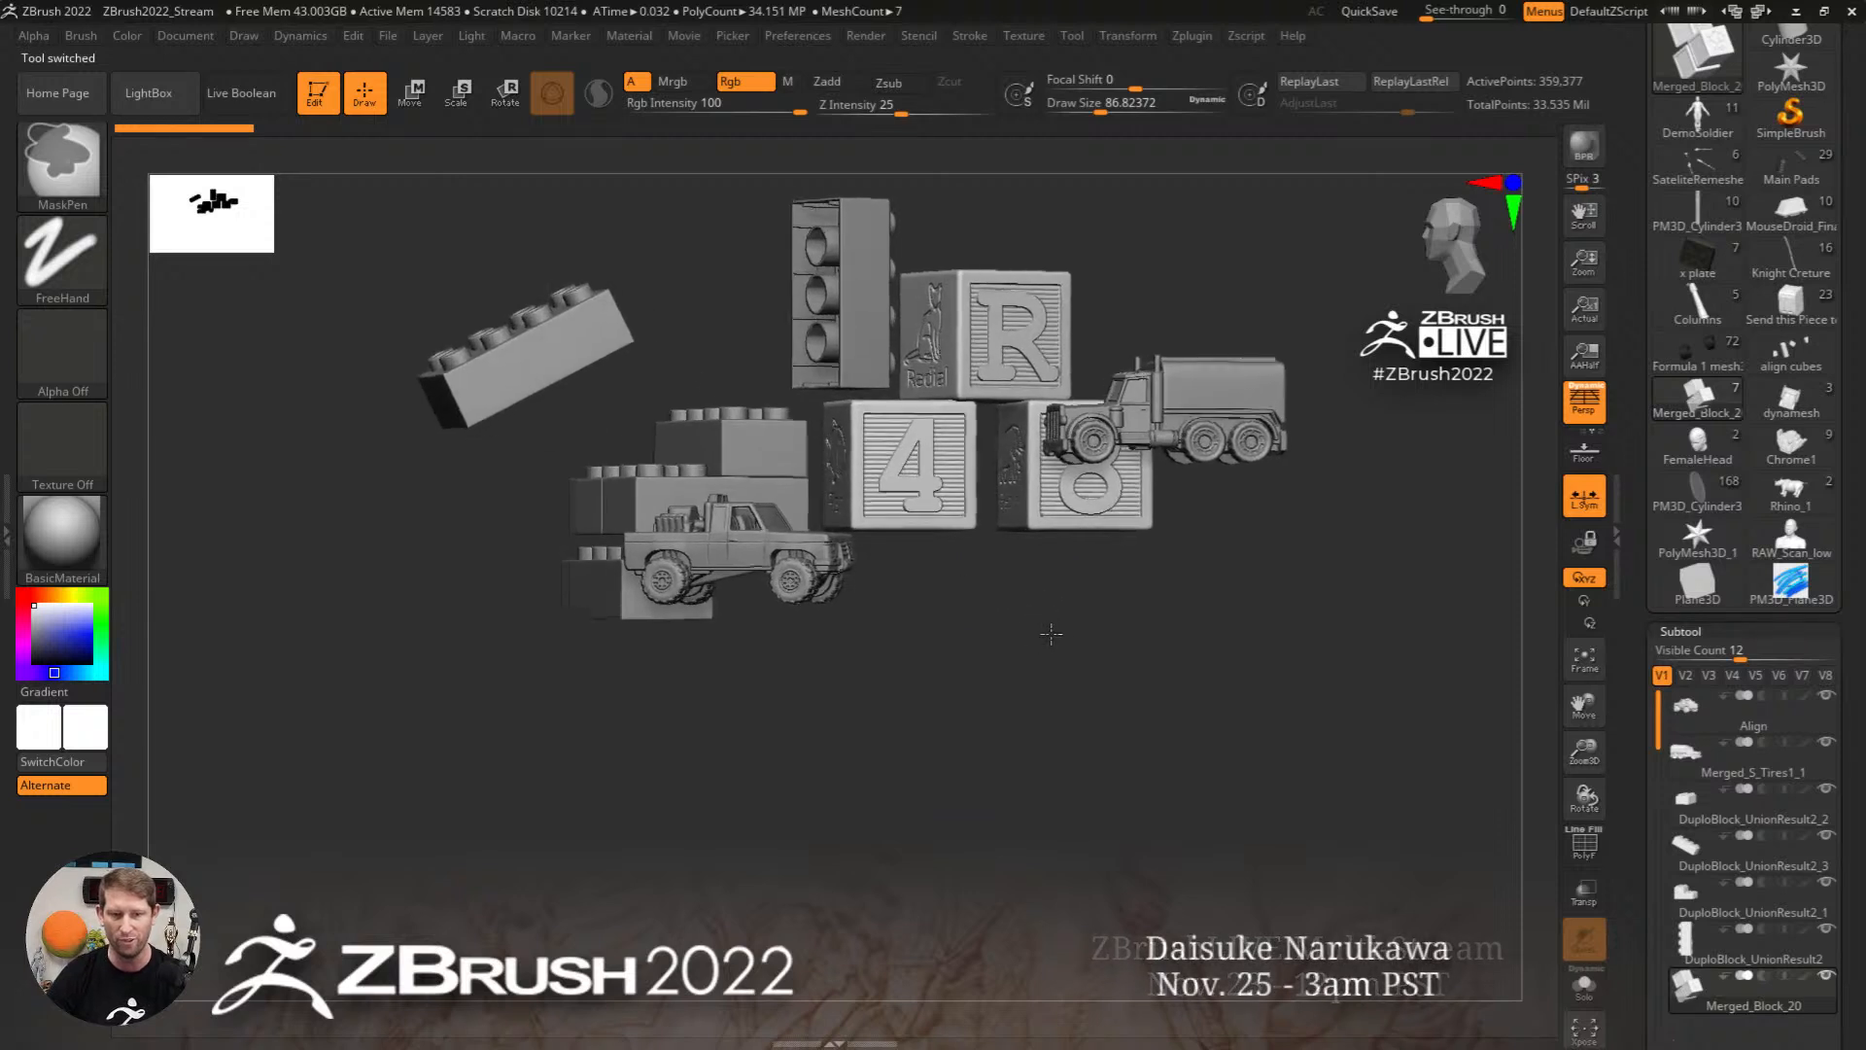
pyautogui.keyDown('alt'); pyautogui.moveTo(1051, 634); pyautogui.dragTo(1046, 725); pyautogui.keyUp('alt')
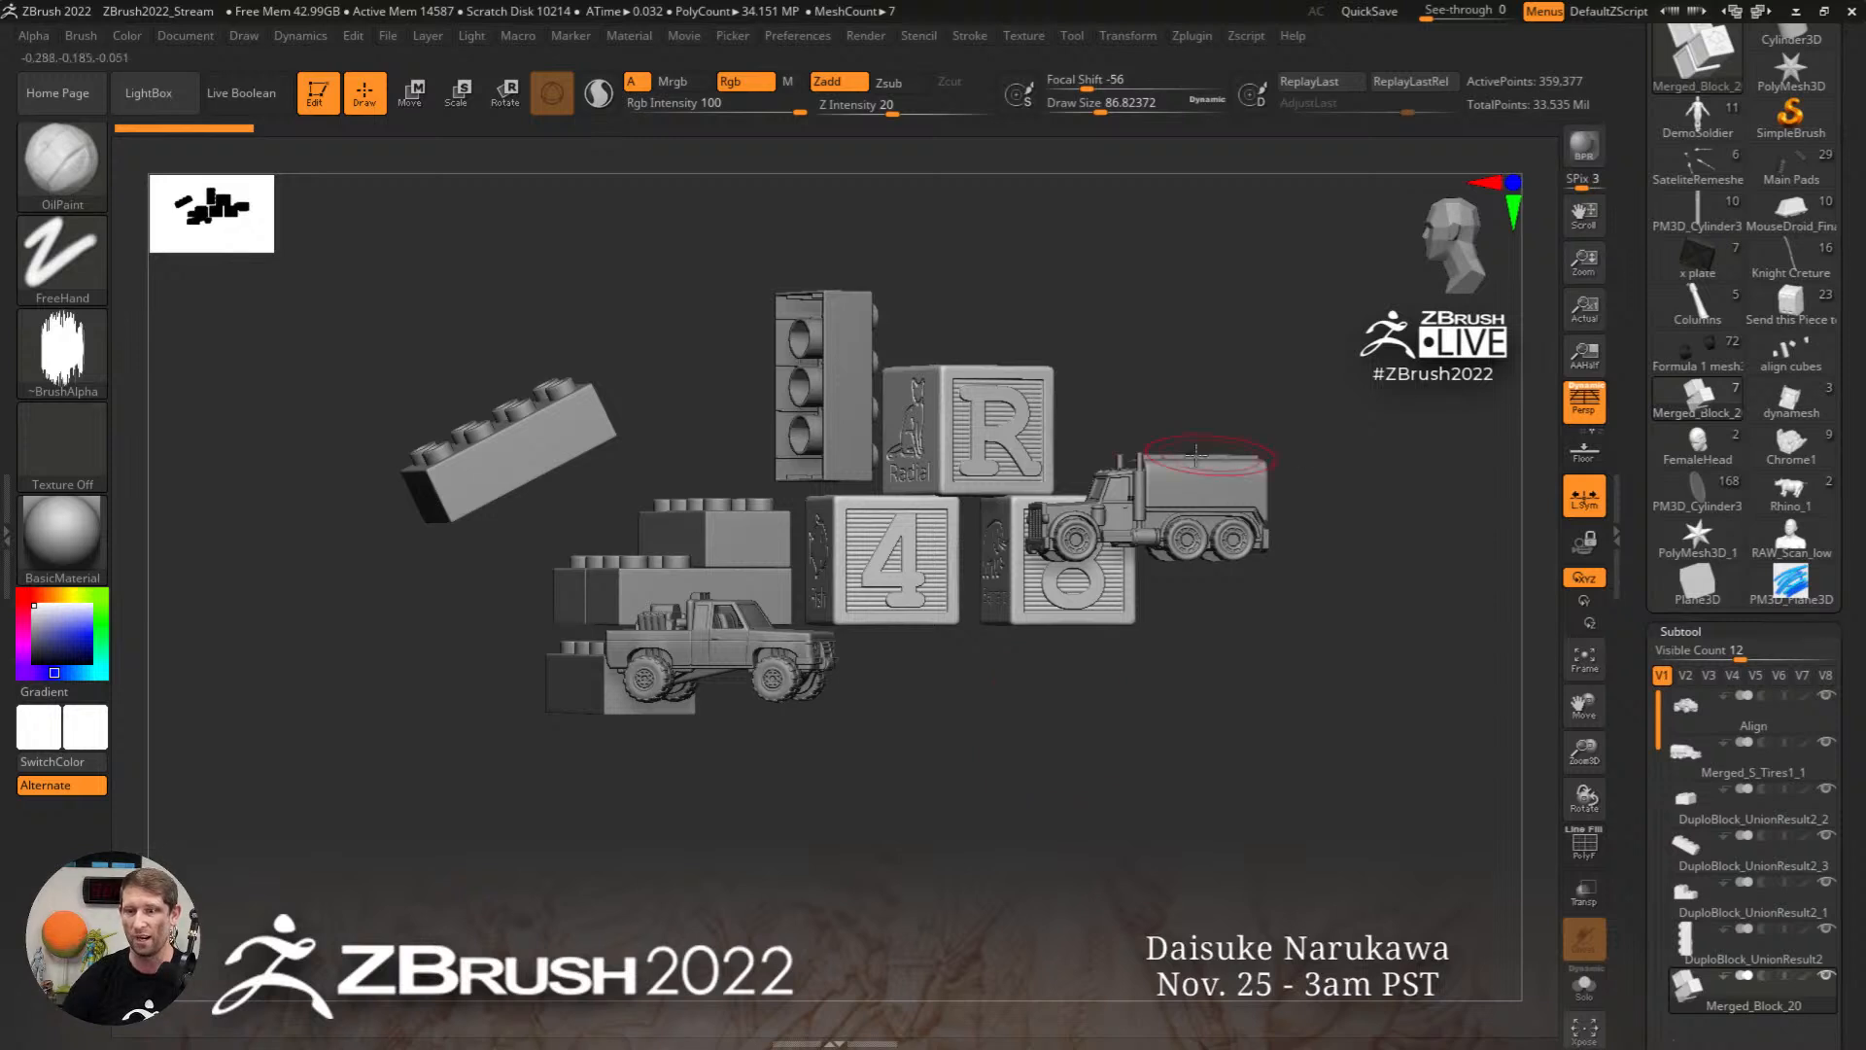
# Step: Display the floor grid under the toys and briefly show PolyFrame to check the letter blocks' polygroups
pyautogui.hotkey('shift', 'p')
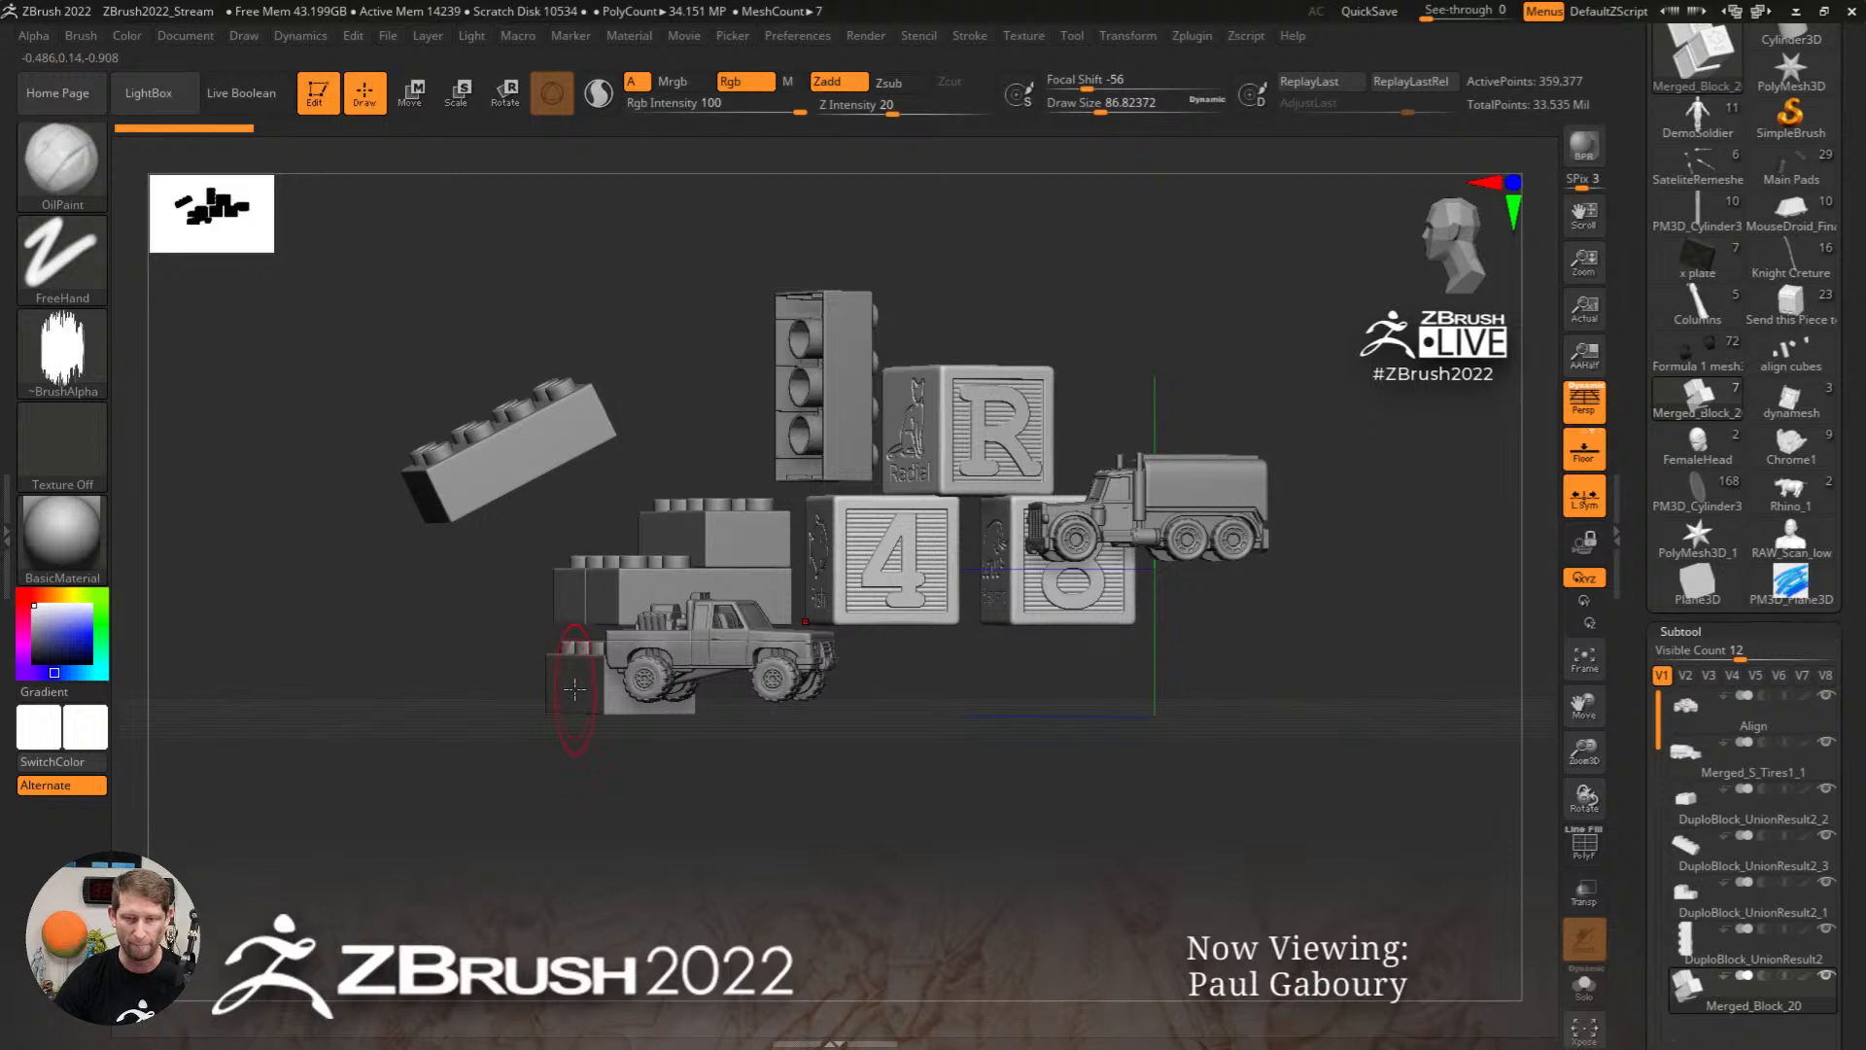
pyautogui.hotkey('shift', 'f')
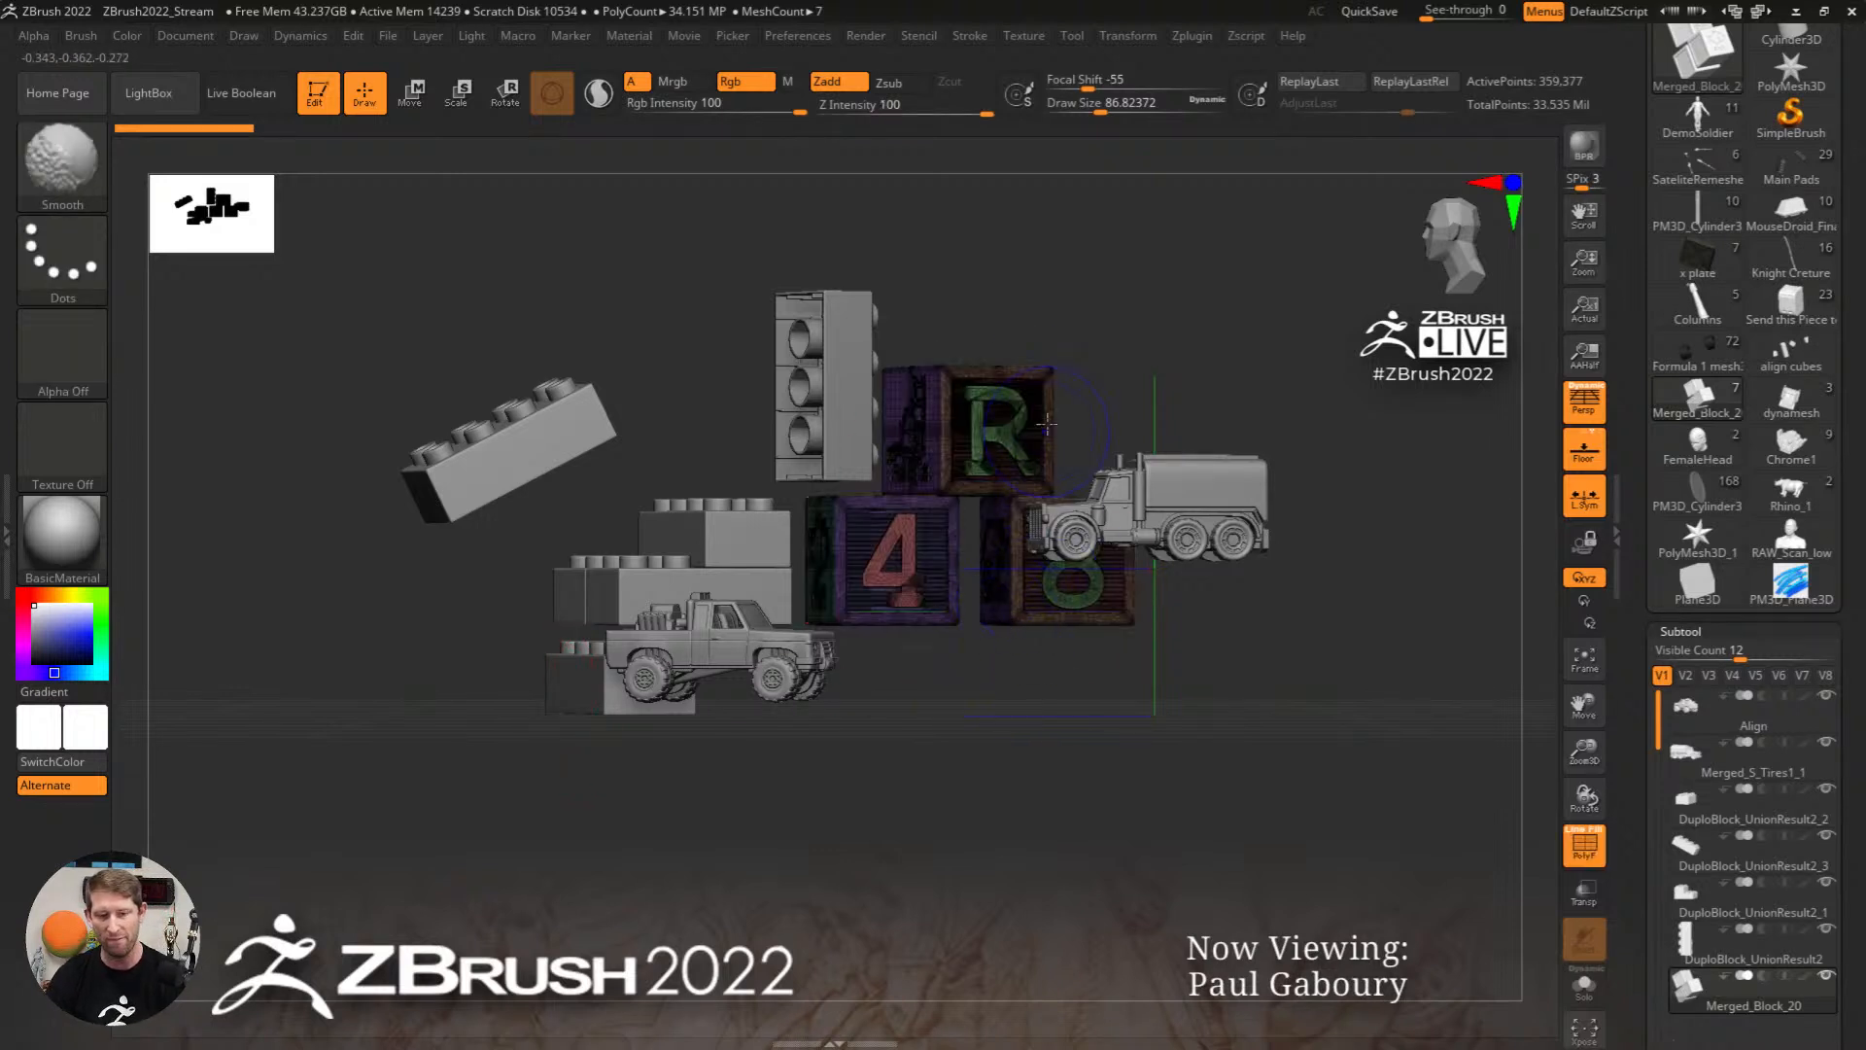
pyautogui.hotkey('shift', 'f')
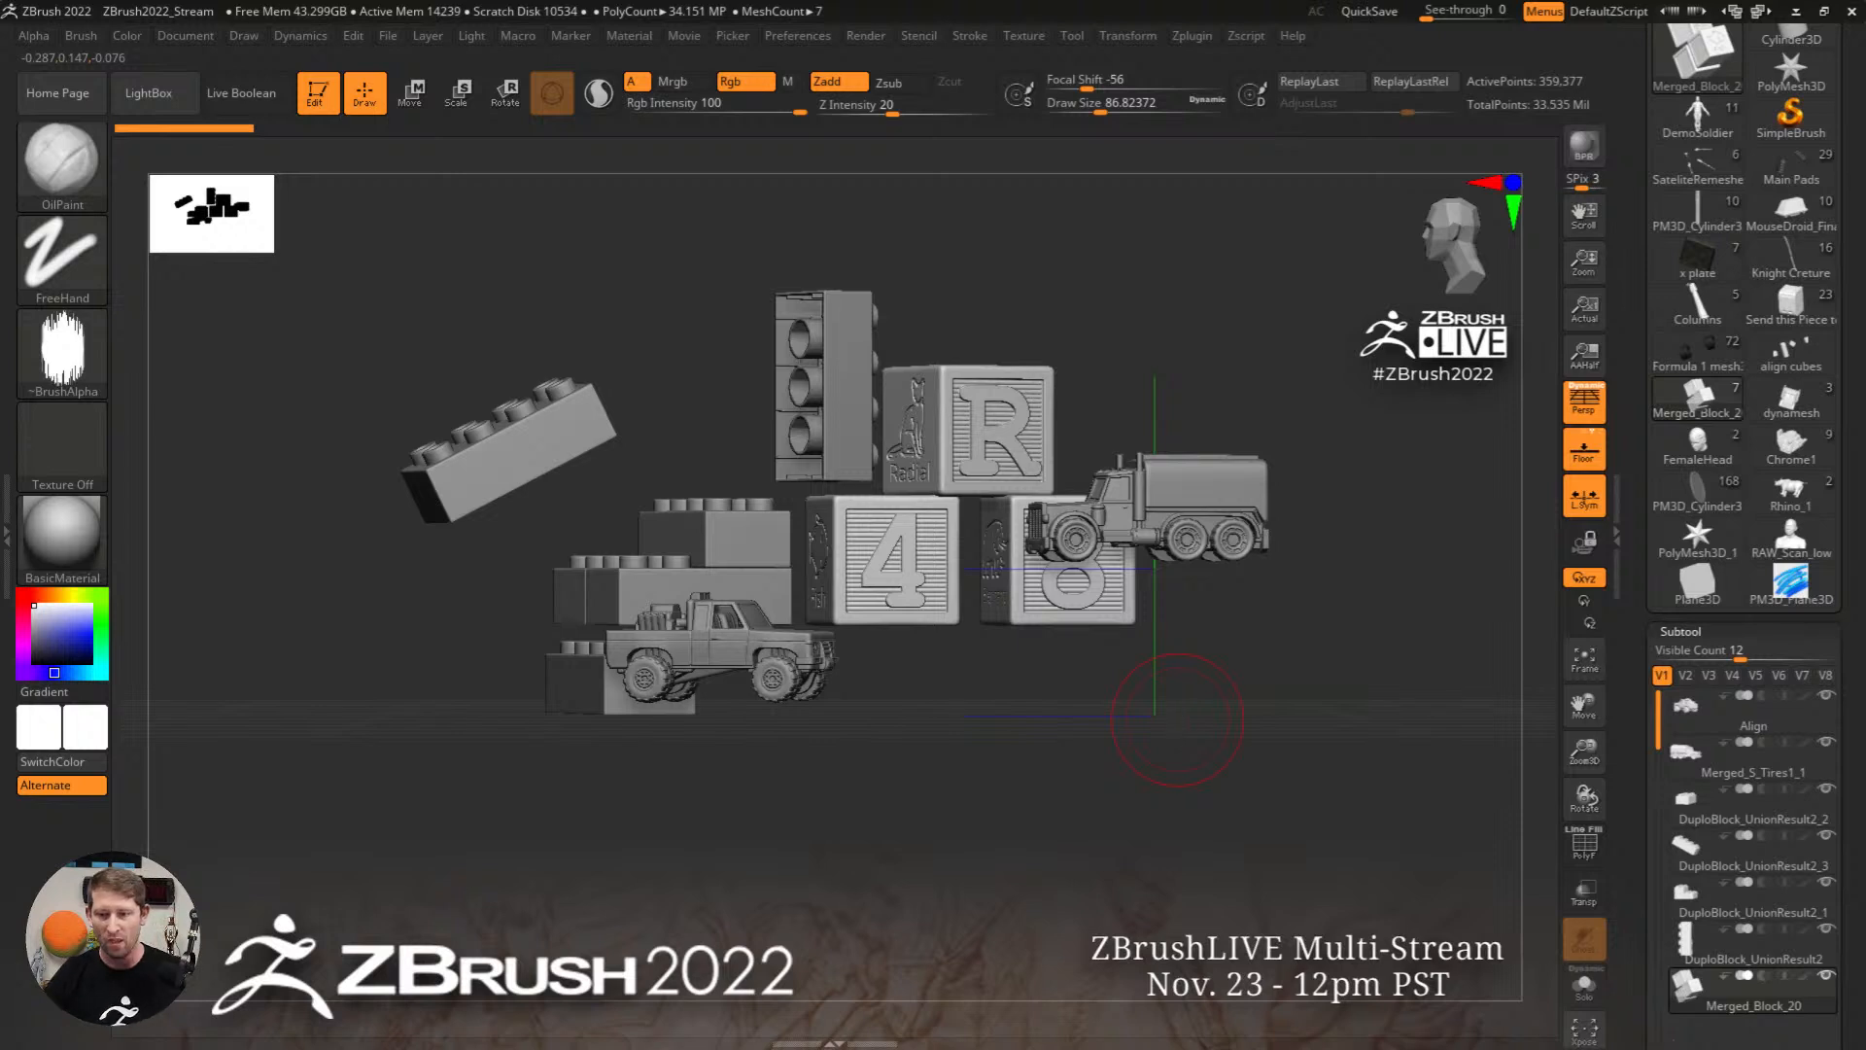
# Step: Align the bottom edges of all toy subtools with Merged_Block_20 as the active subtool
pyautogui.scroll(-5, 1749, 738)
pyautogui.scroll(-2, 1696, 630)
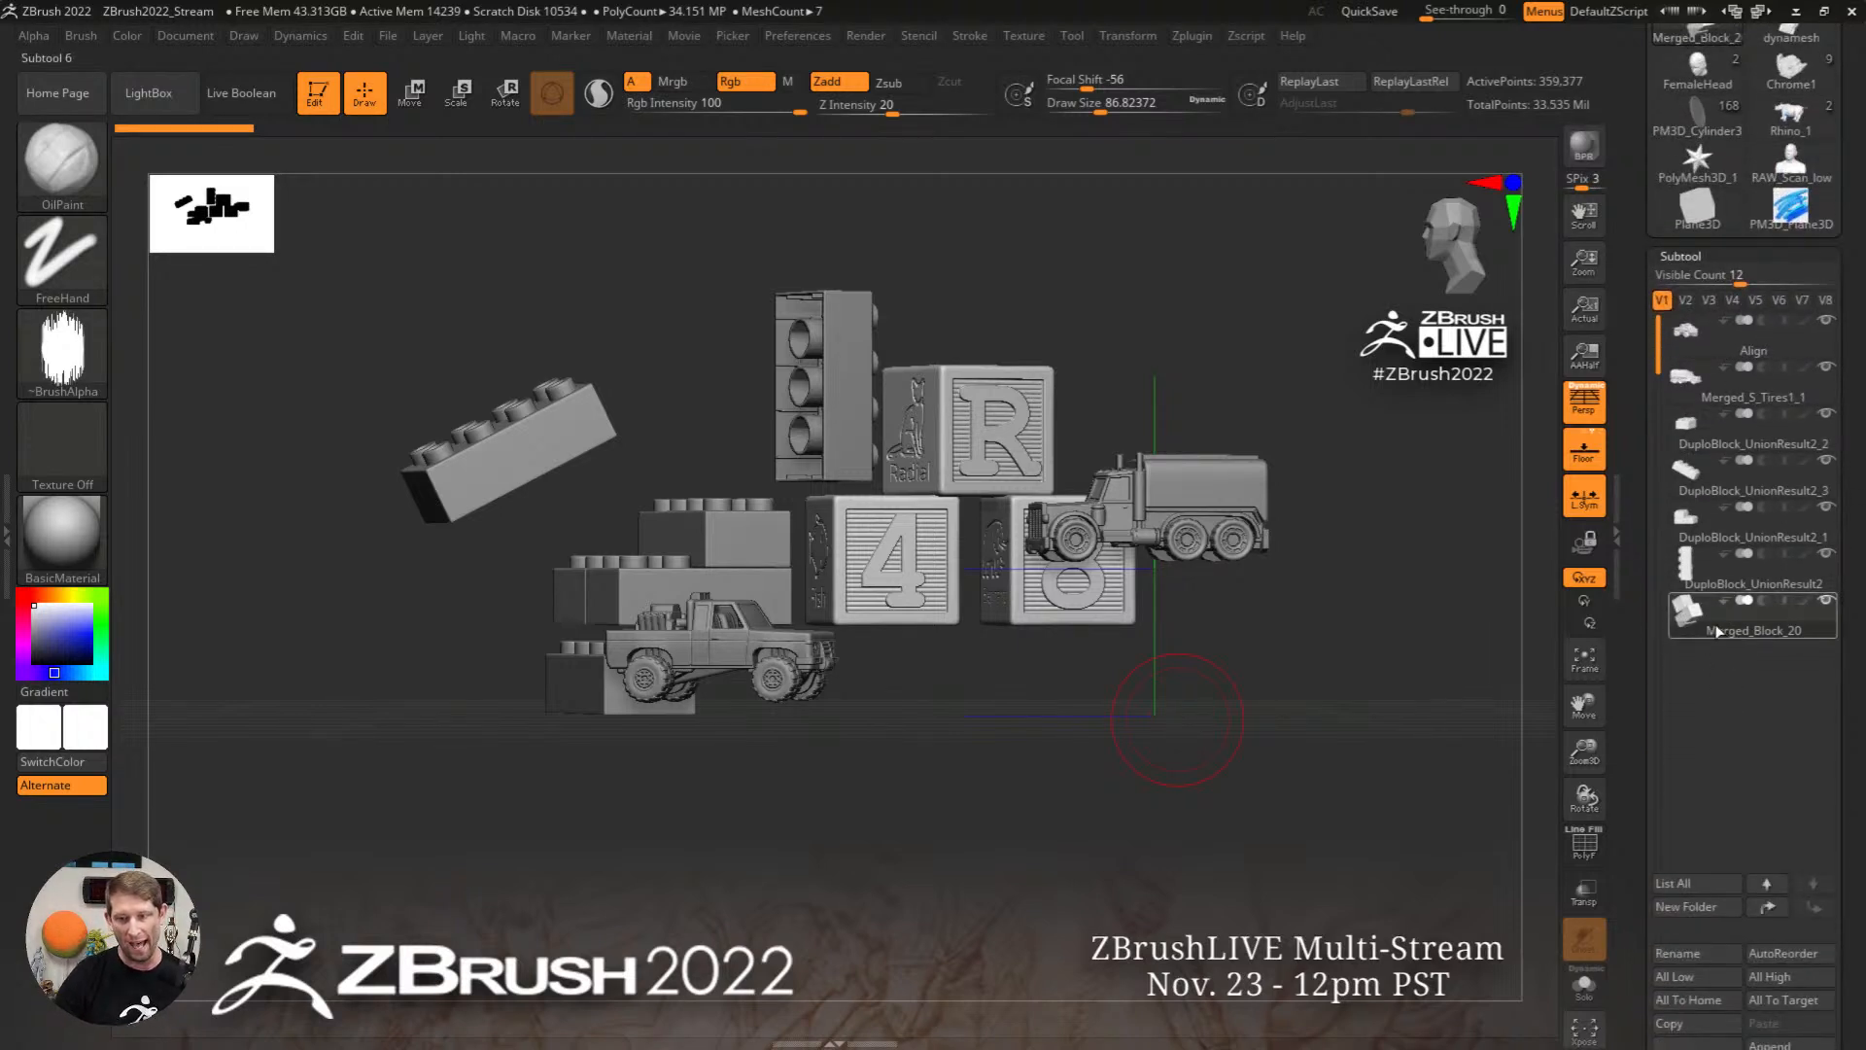
pyautogui.moveTo(1717, 631)
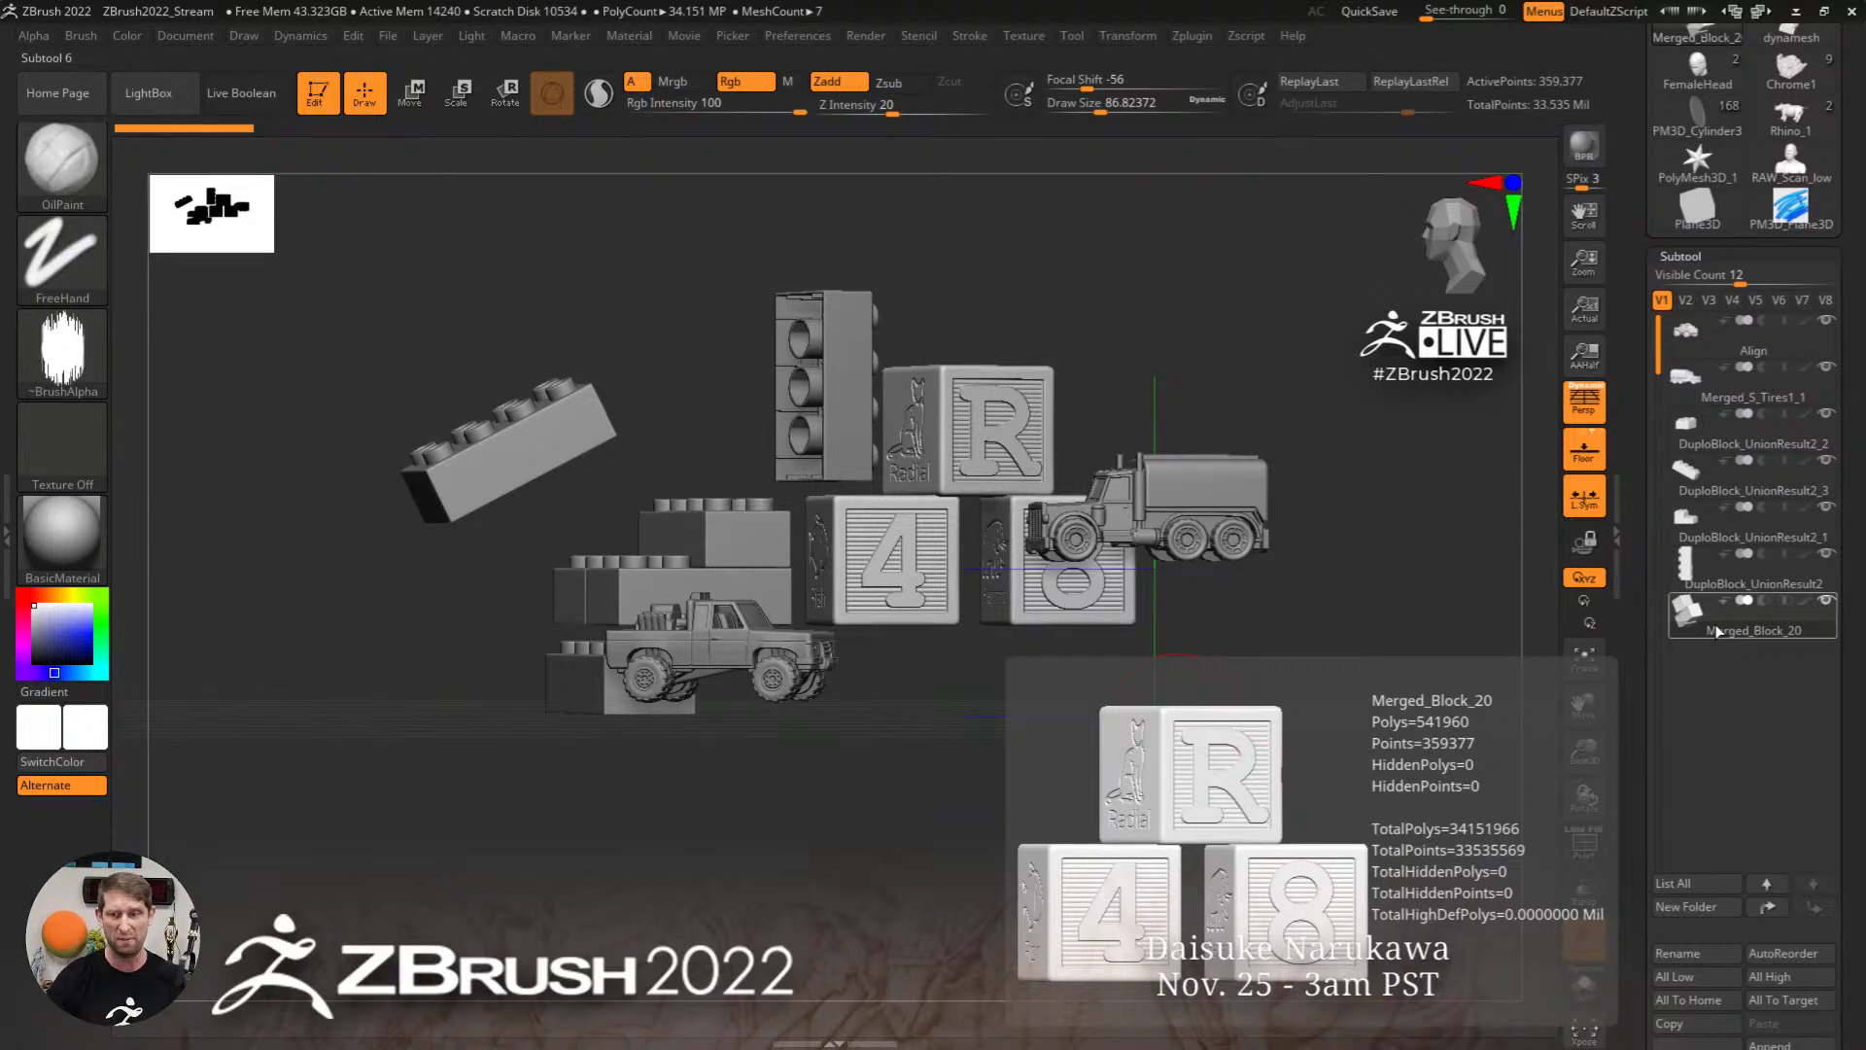
pyautogui.scroll(-12, 1635, 503)
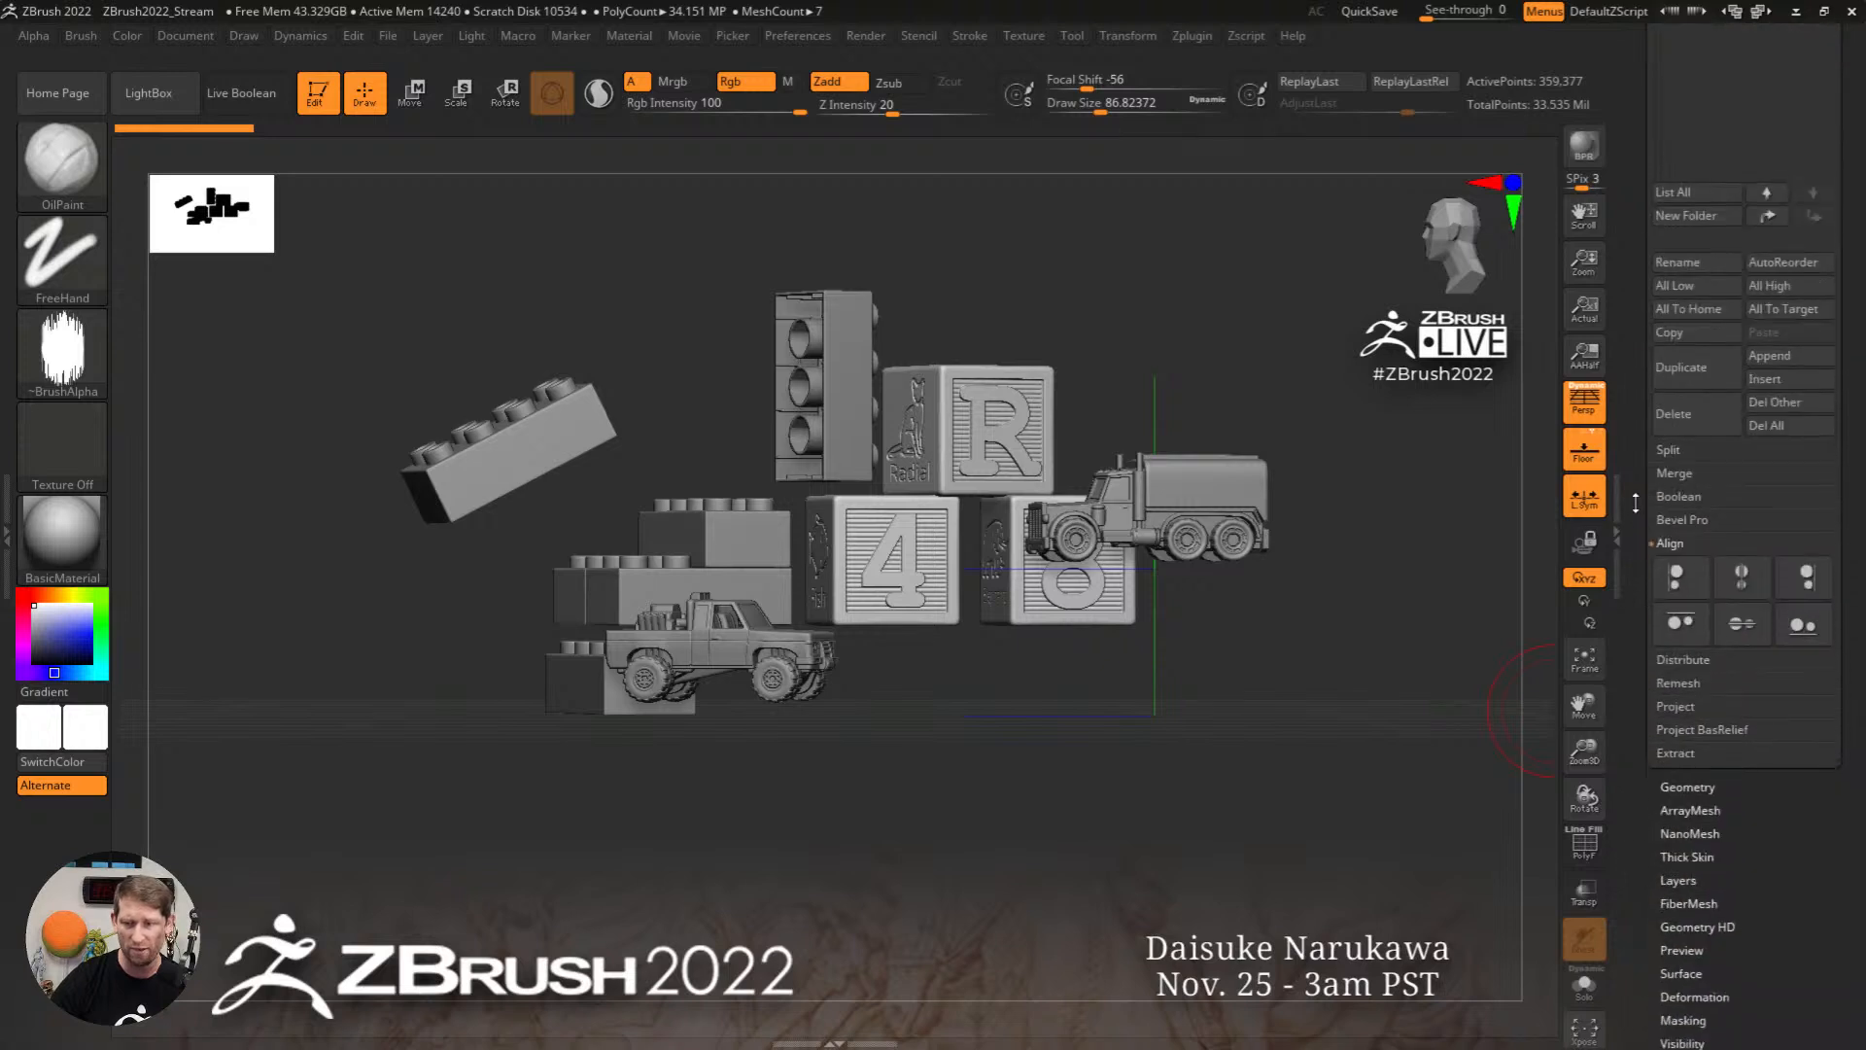
pyautogui.scroll(-1, 1636, 503)
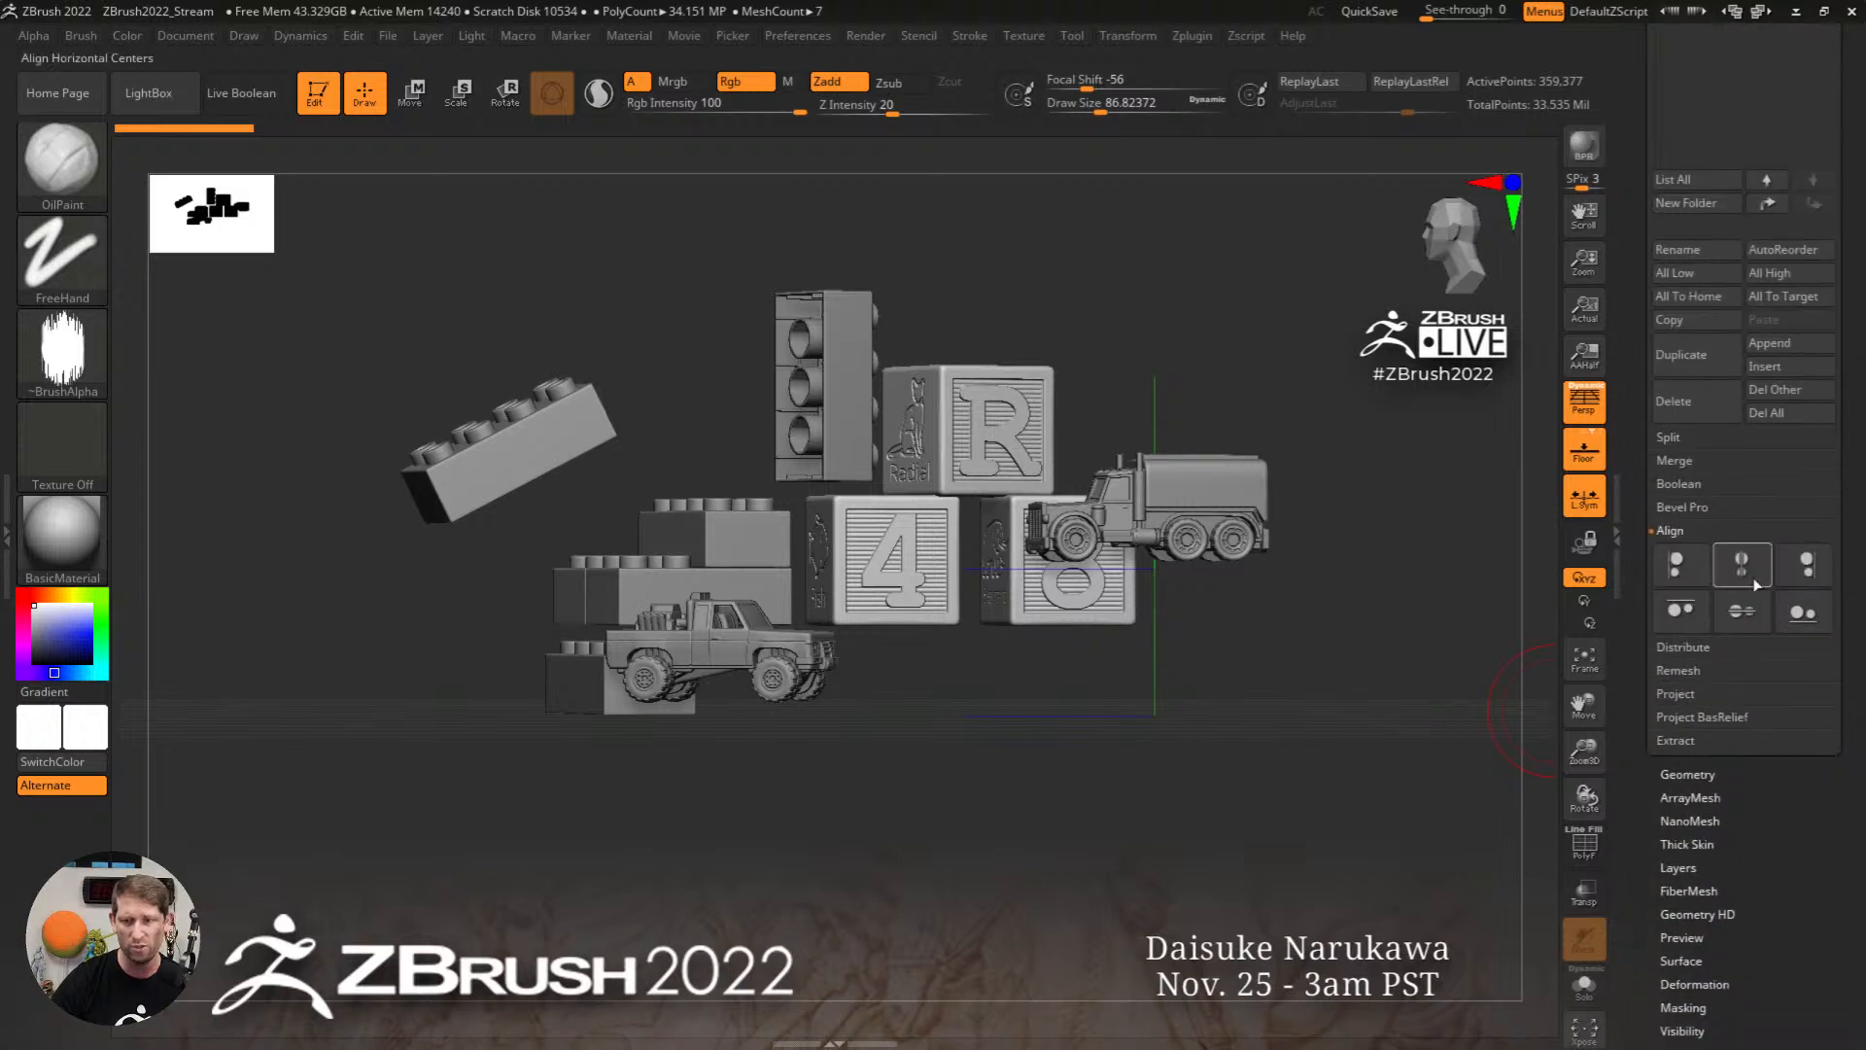
pyautogui.click(1805, 619)
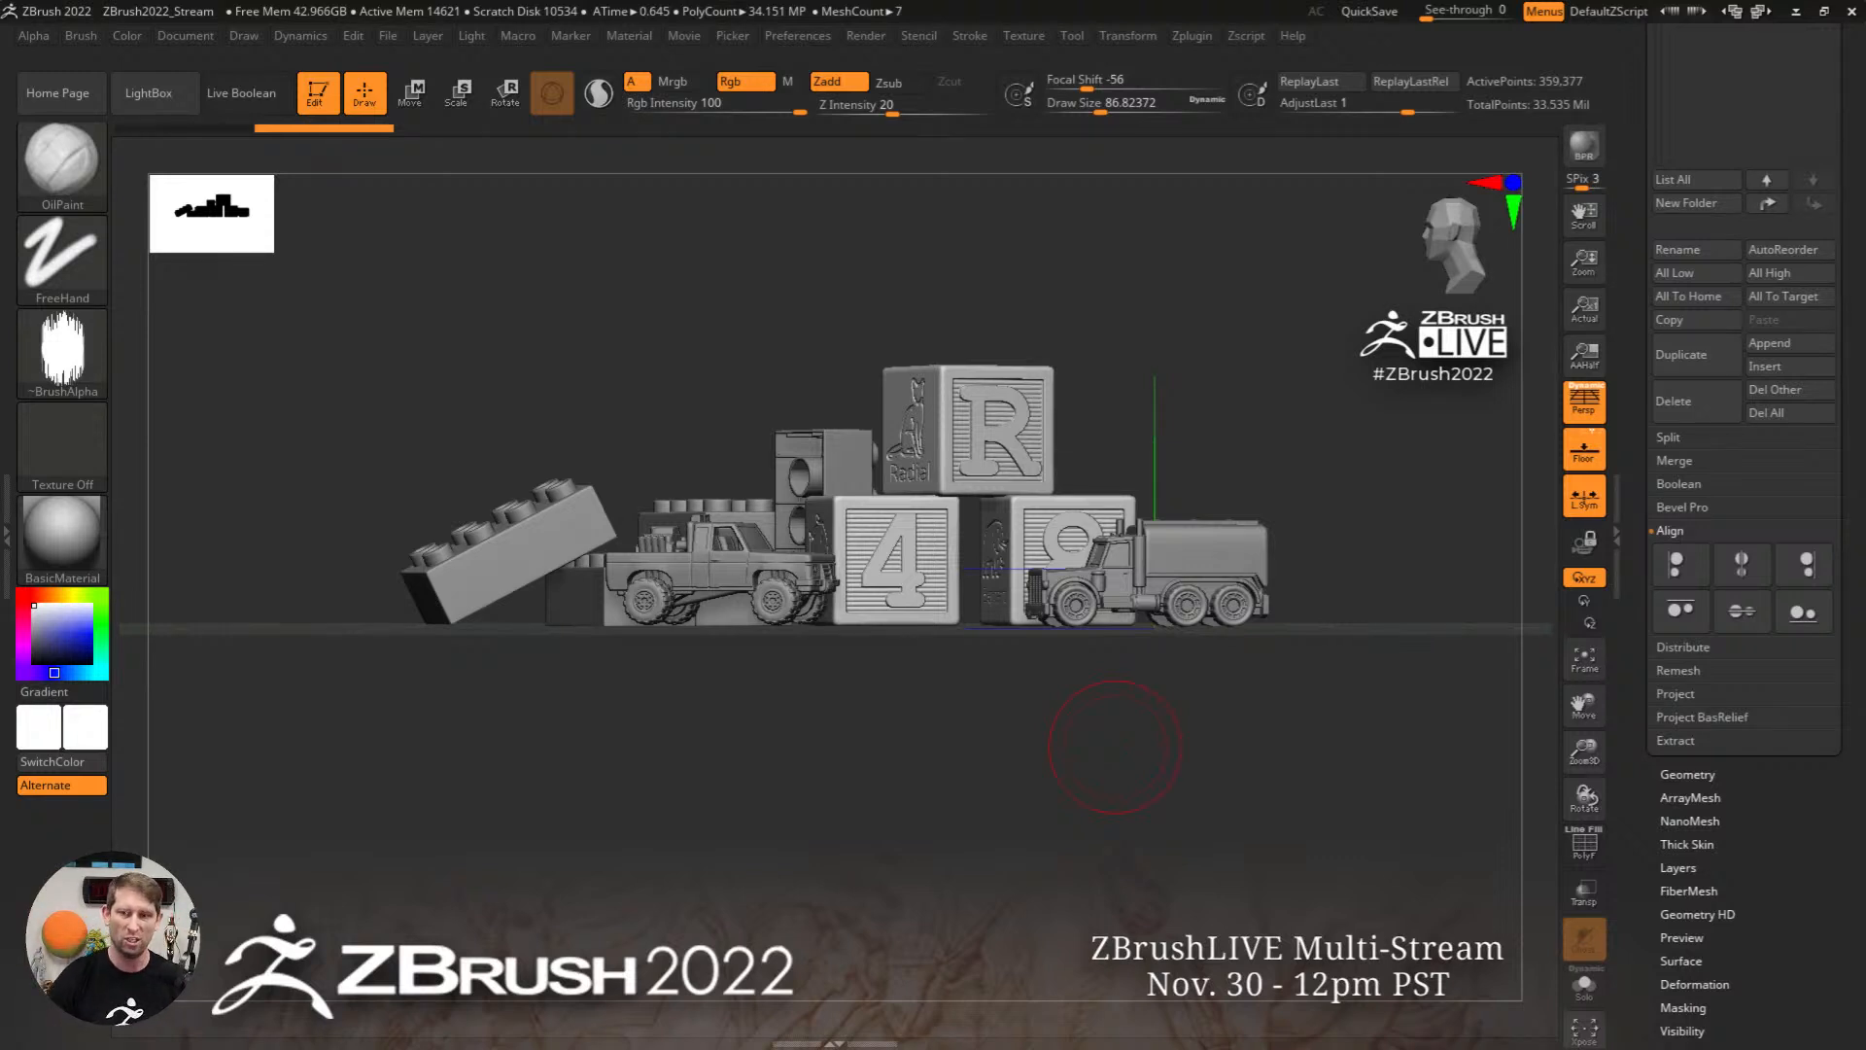
# Step: Compare the aligned toys without and with perspective, and inspect them on the floor from a raised angle
pyautogui.press('p')
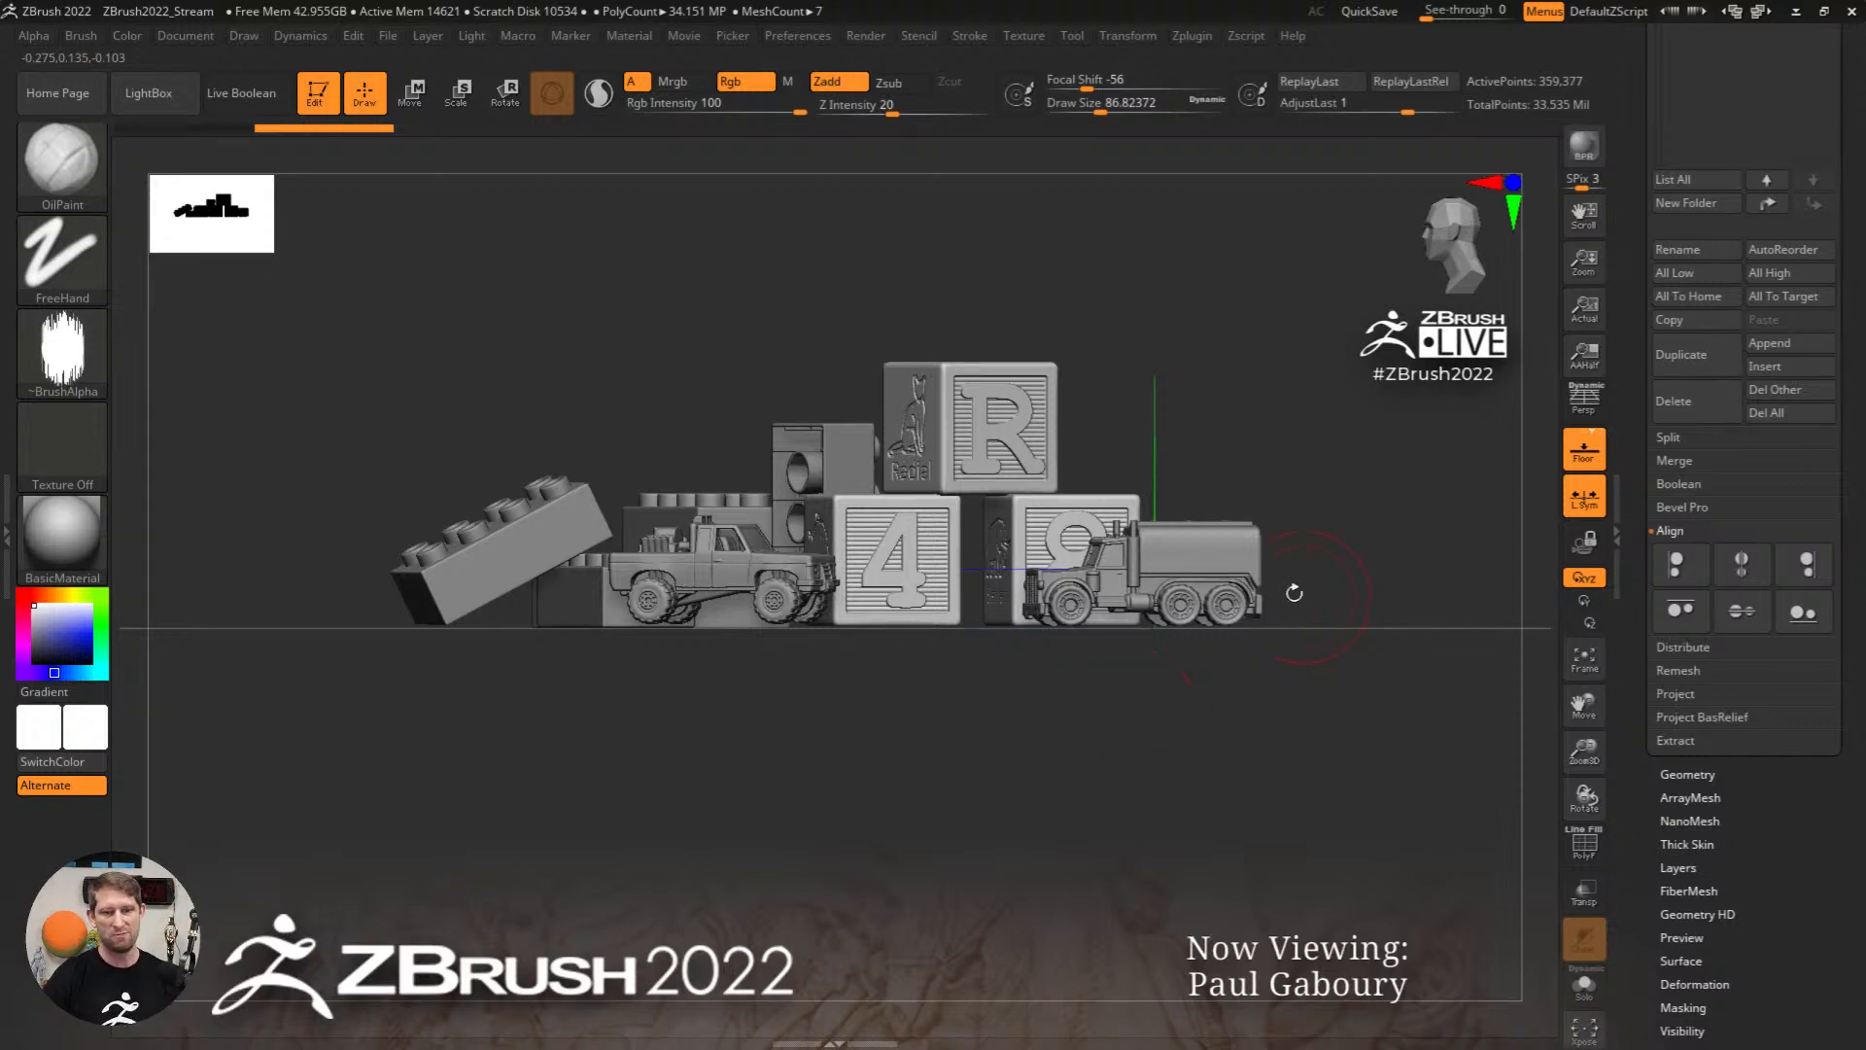
pyautogui.click(1585, 404)
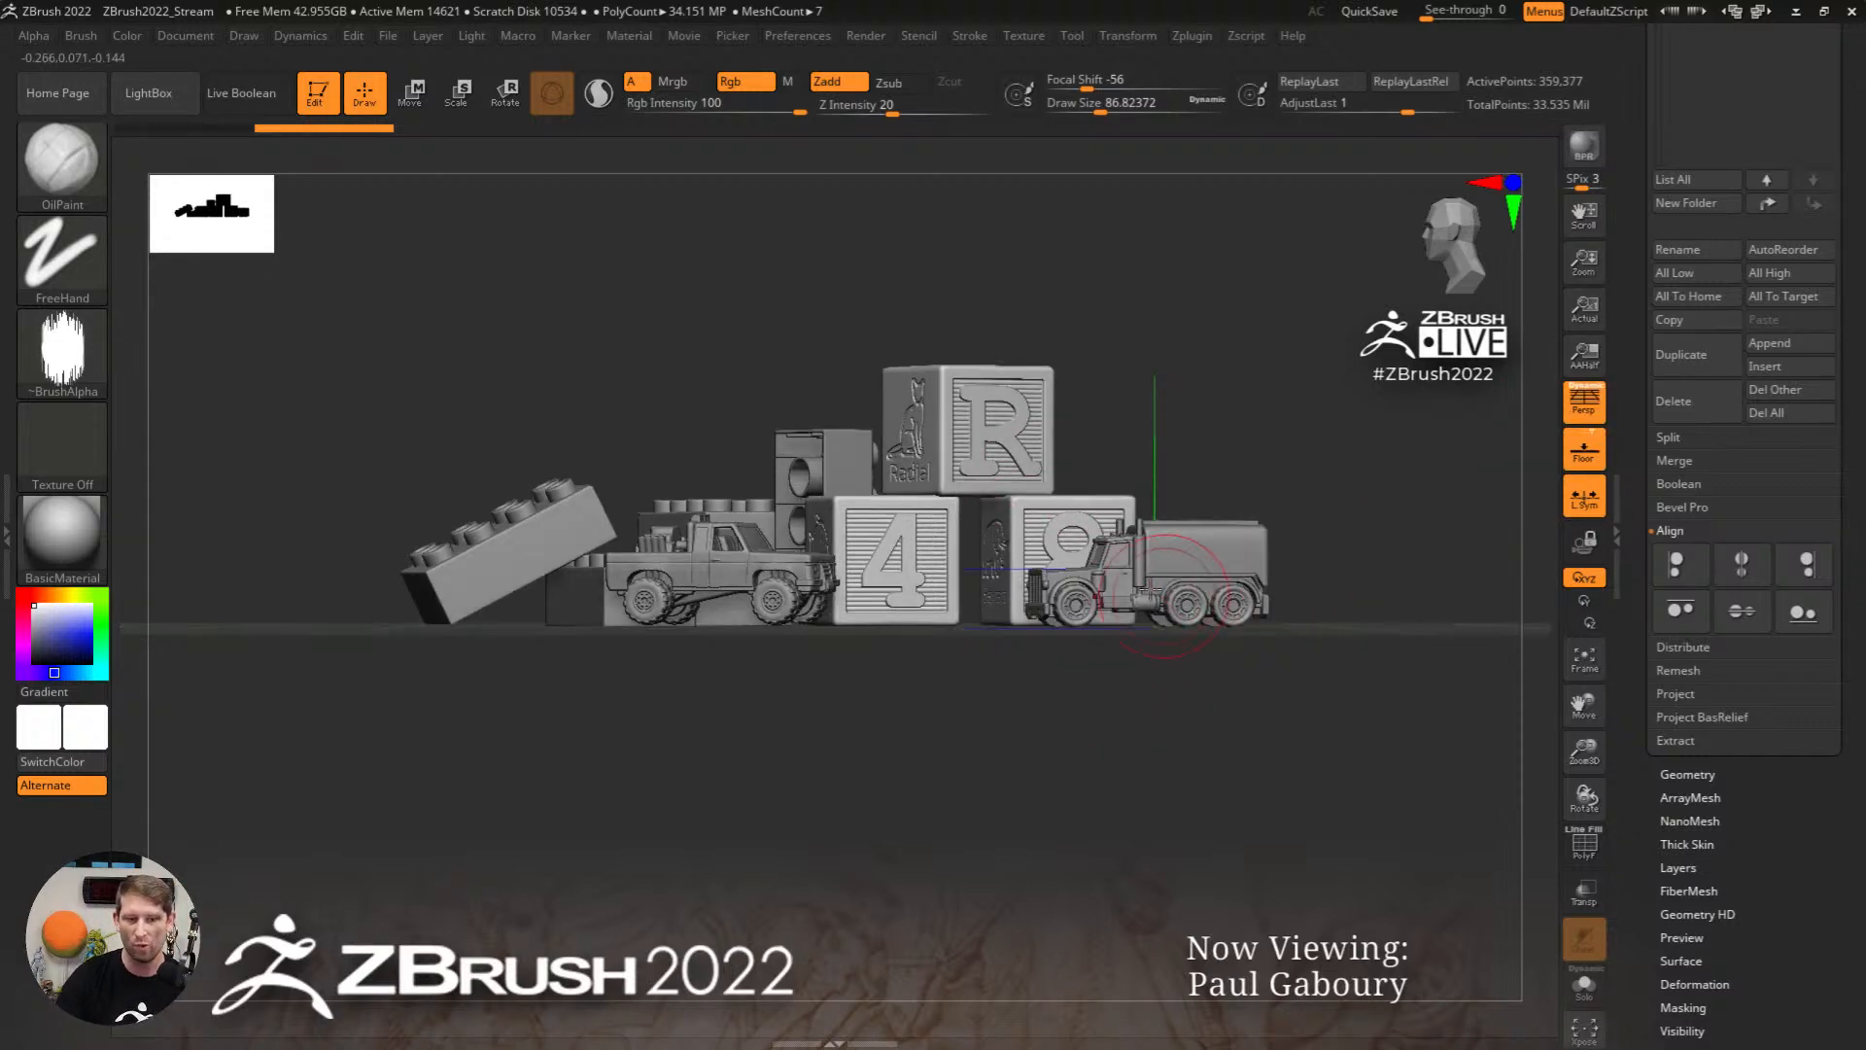
pyautogui.moveTo(1040, 661); pyautogui.dragTo(1174, 708, button='right')
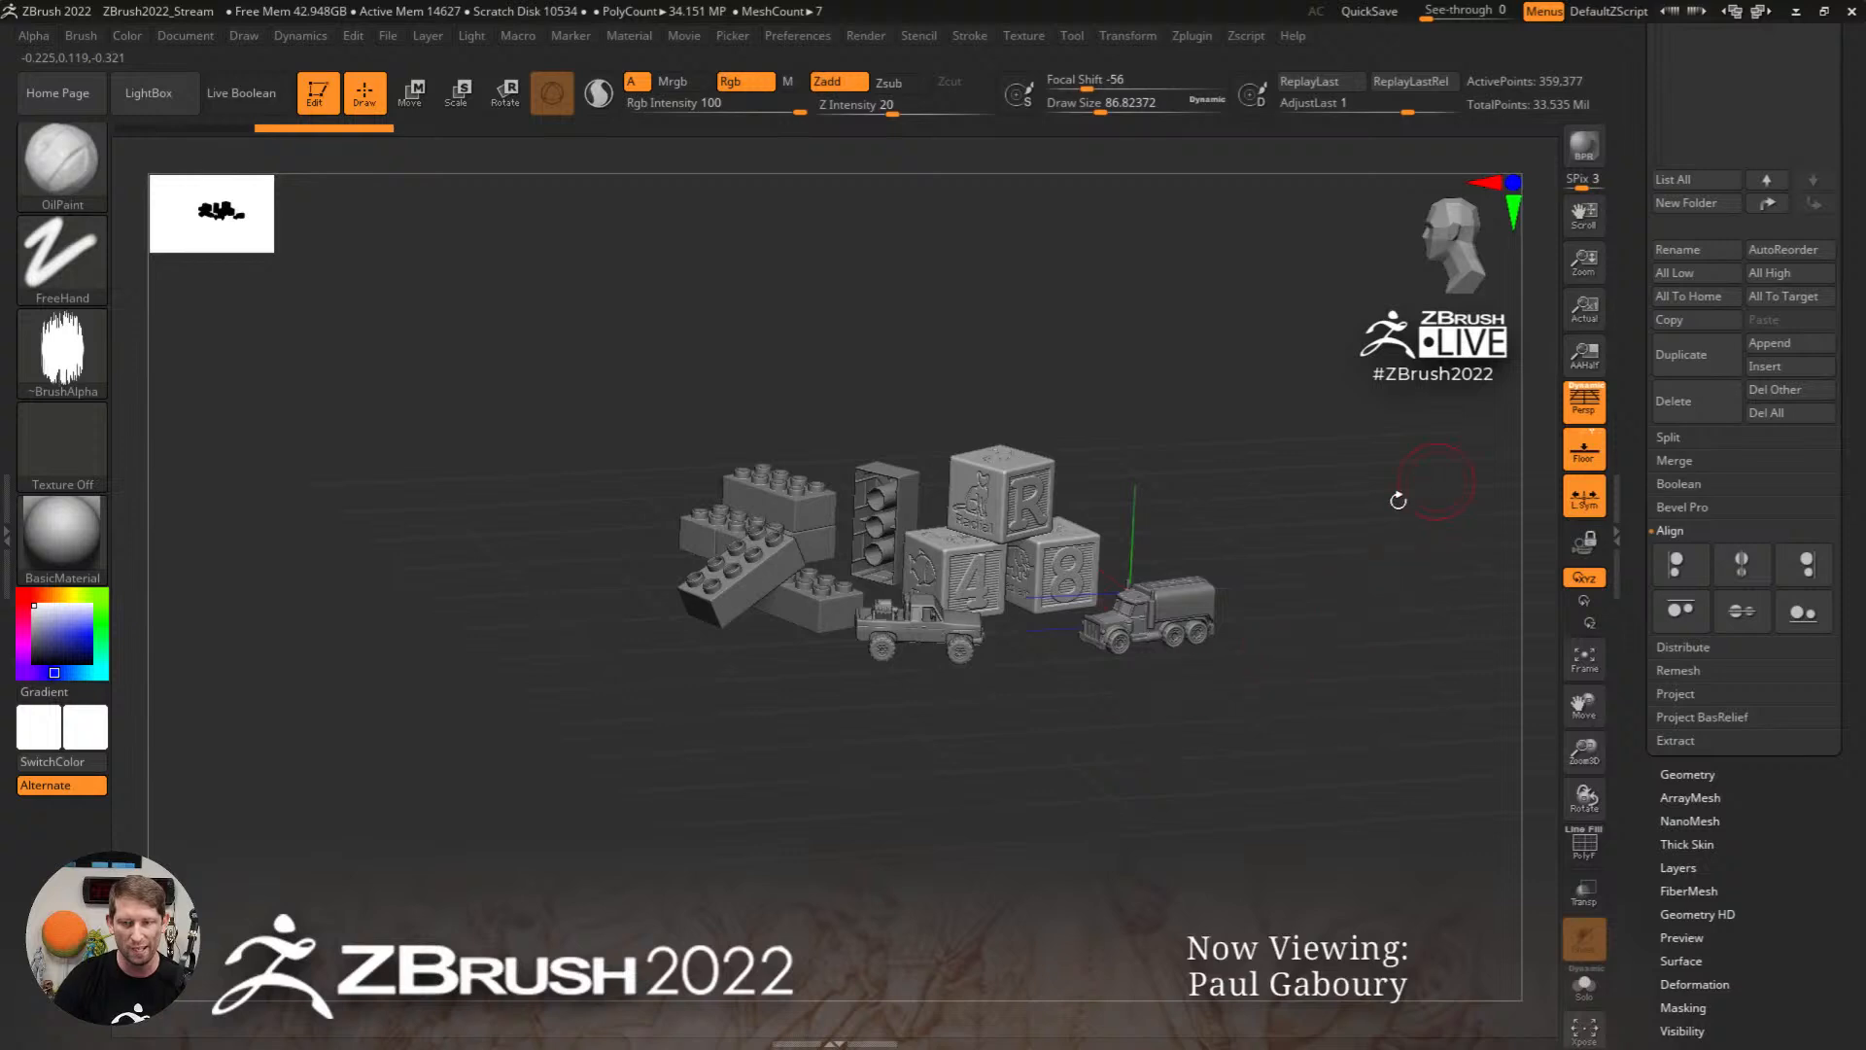
# Step: Inspect the aligned toys from a closer raised angle and render them with BPR shadows
pyautogui.moveTo(1331, 552); pyautogui.dragTo(1290, 595)
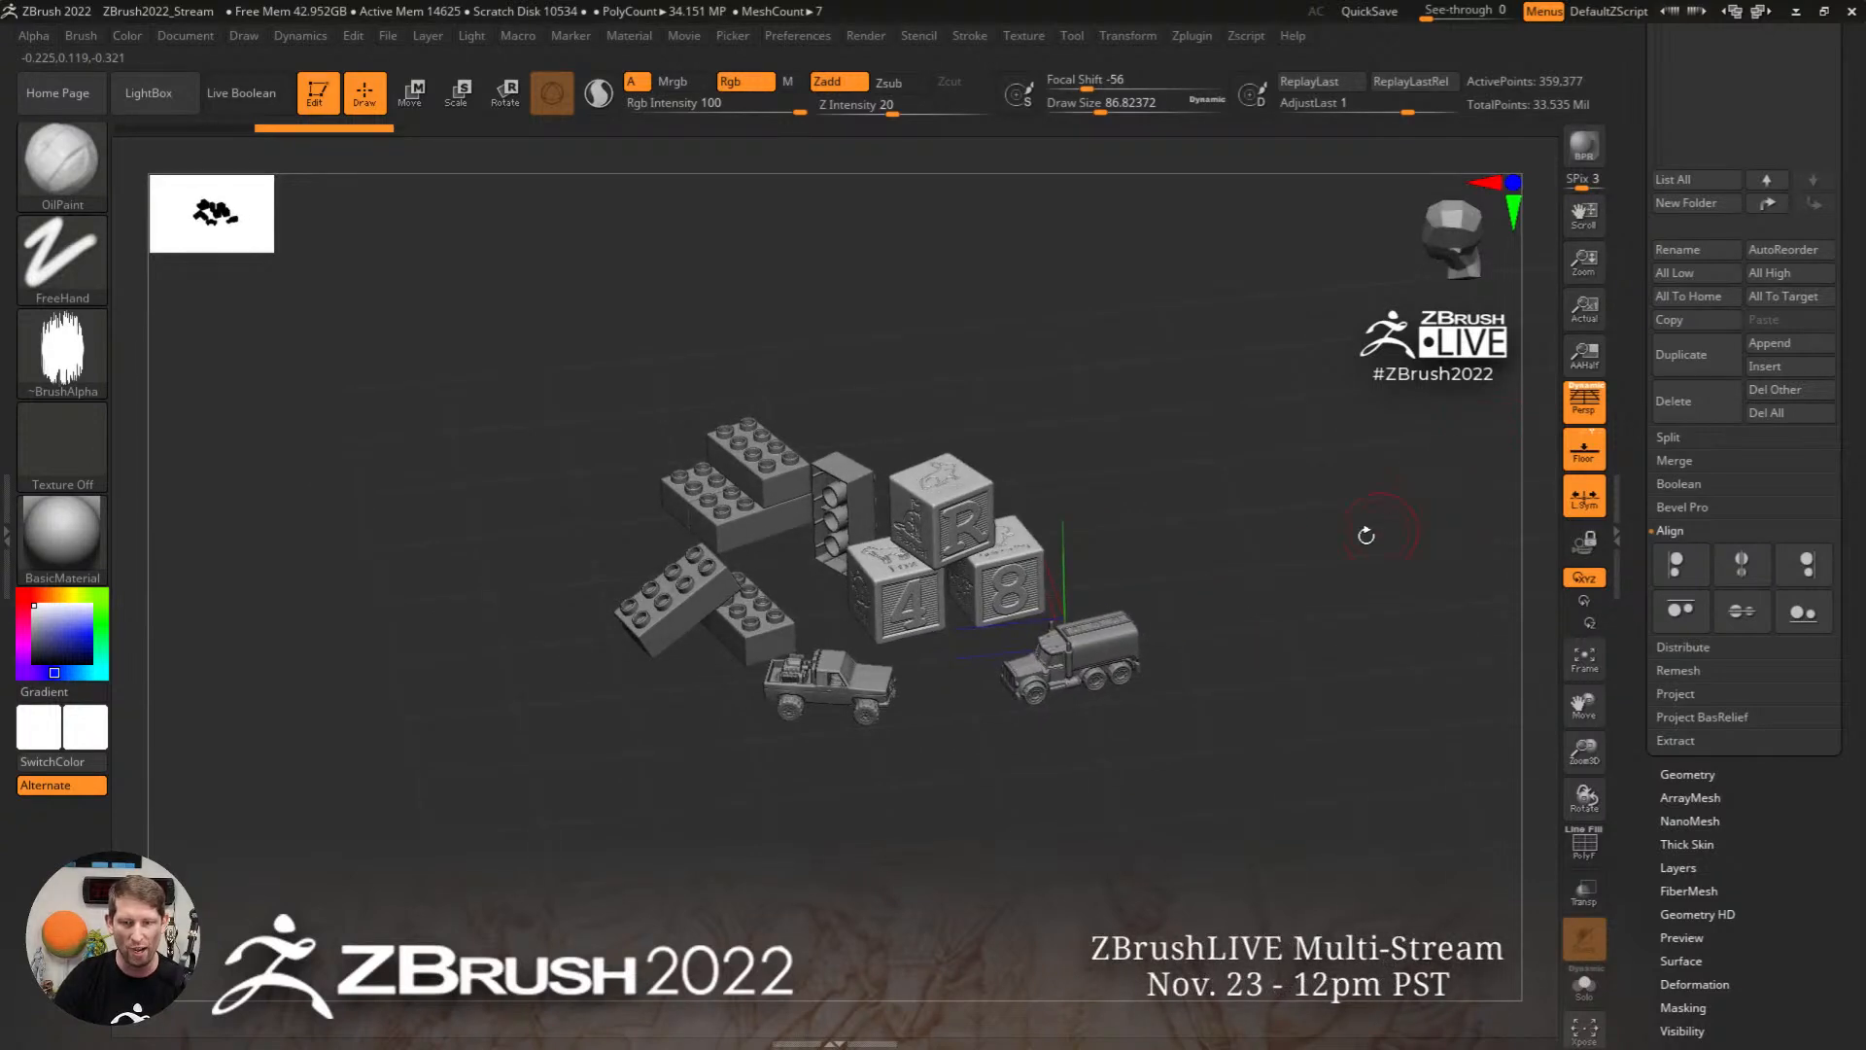
pyautogui.moveTo(1240, 587)
pyautogui.keyDown('alt'); pyautogui.mouseDown(button='right')
pyautogui.moveTo(1270, 637)
pyautogui.moveTo(1301, 606)
pyautogui.mouseUp(button='right'); pyautogui.keyUp('alt')
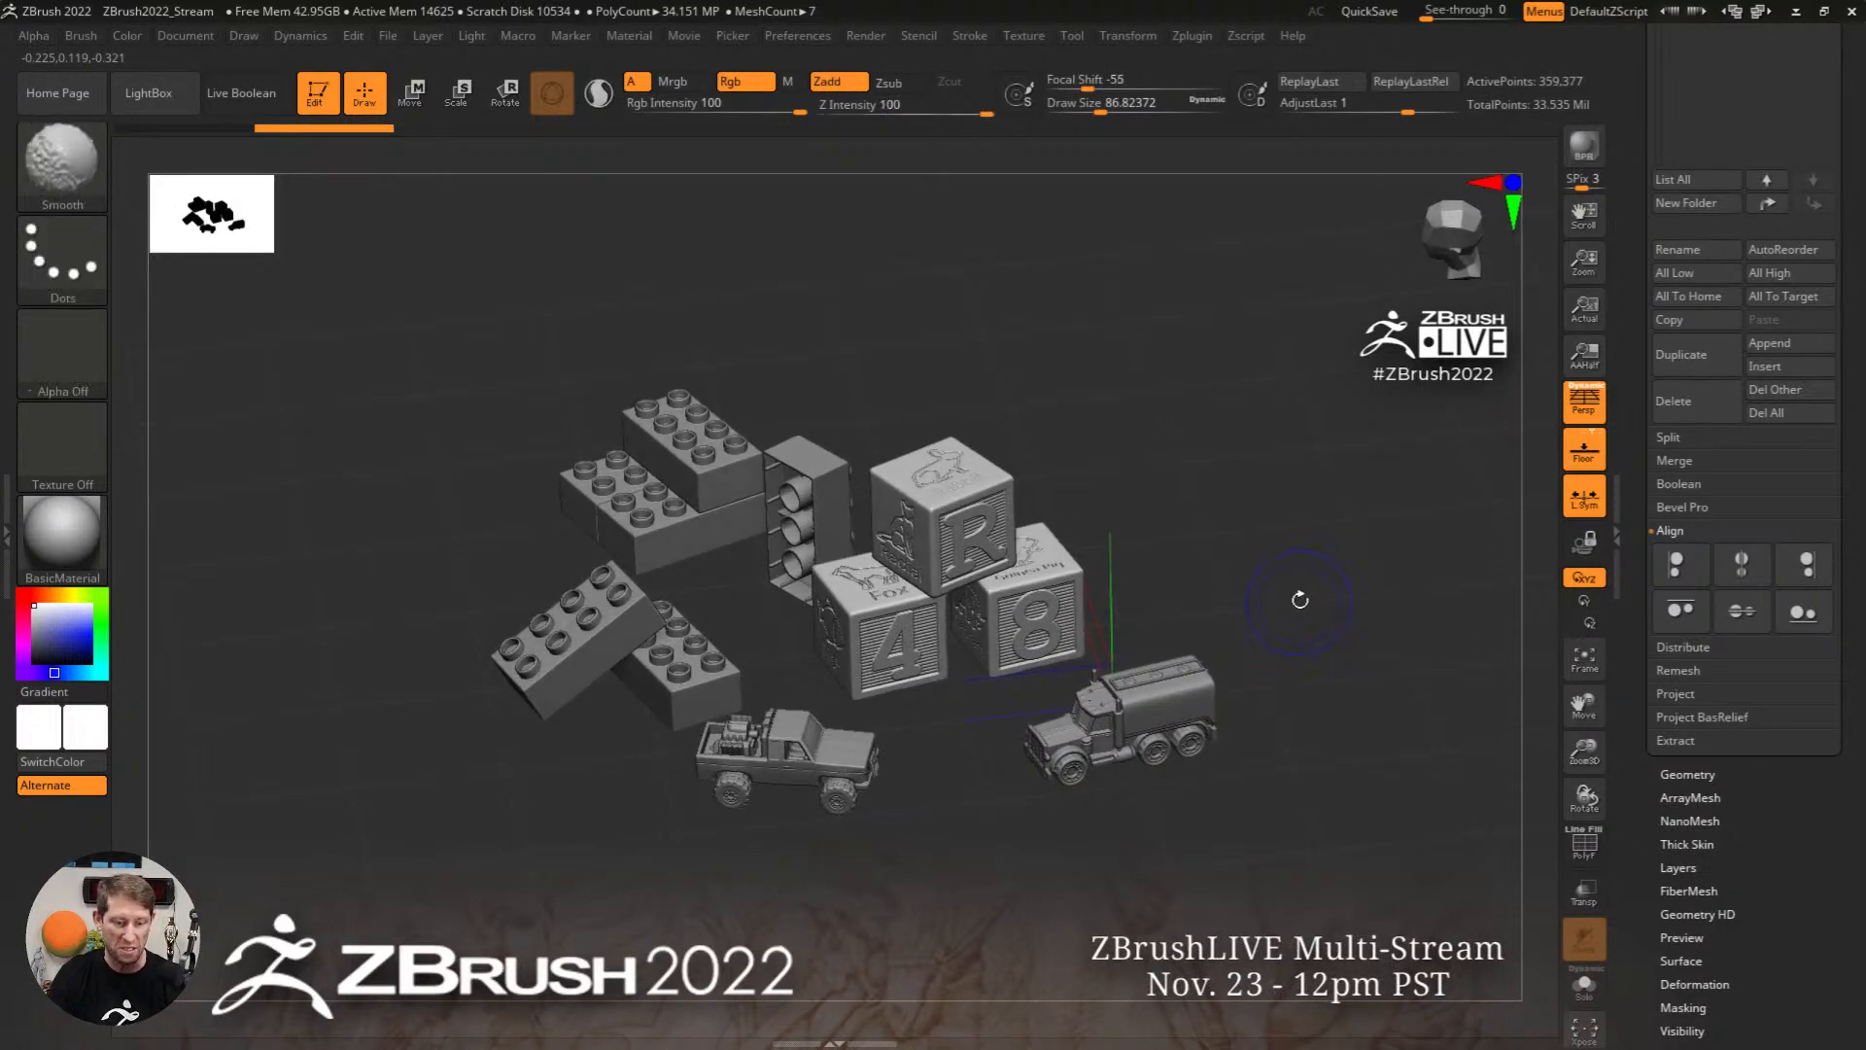
pyautogui.hotkey('shift', 'r')
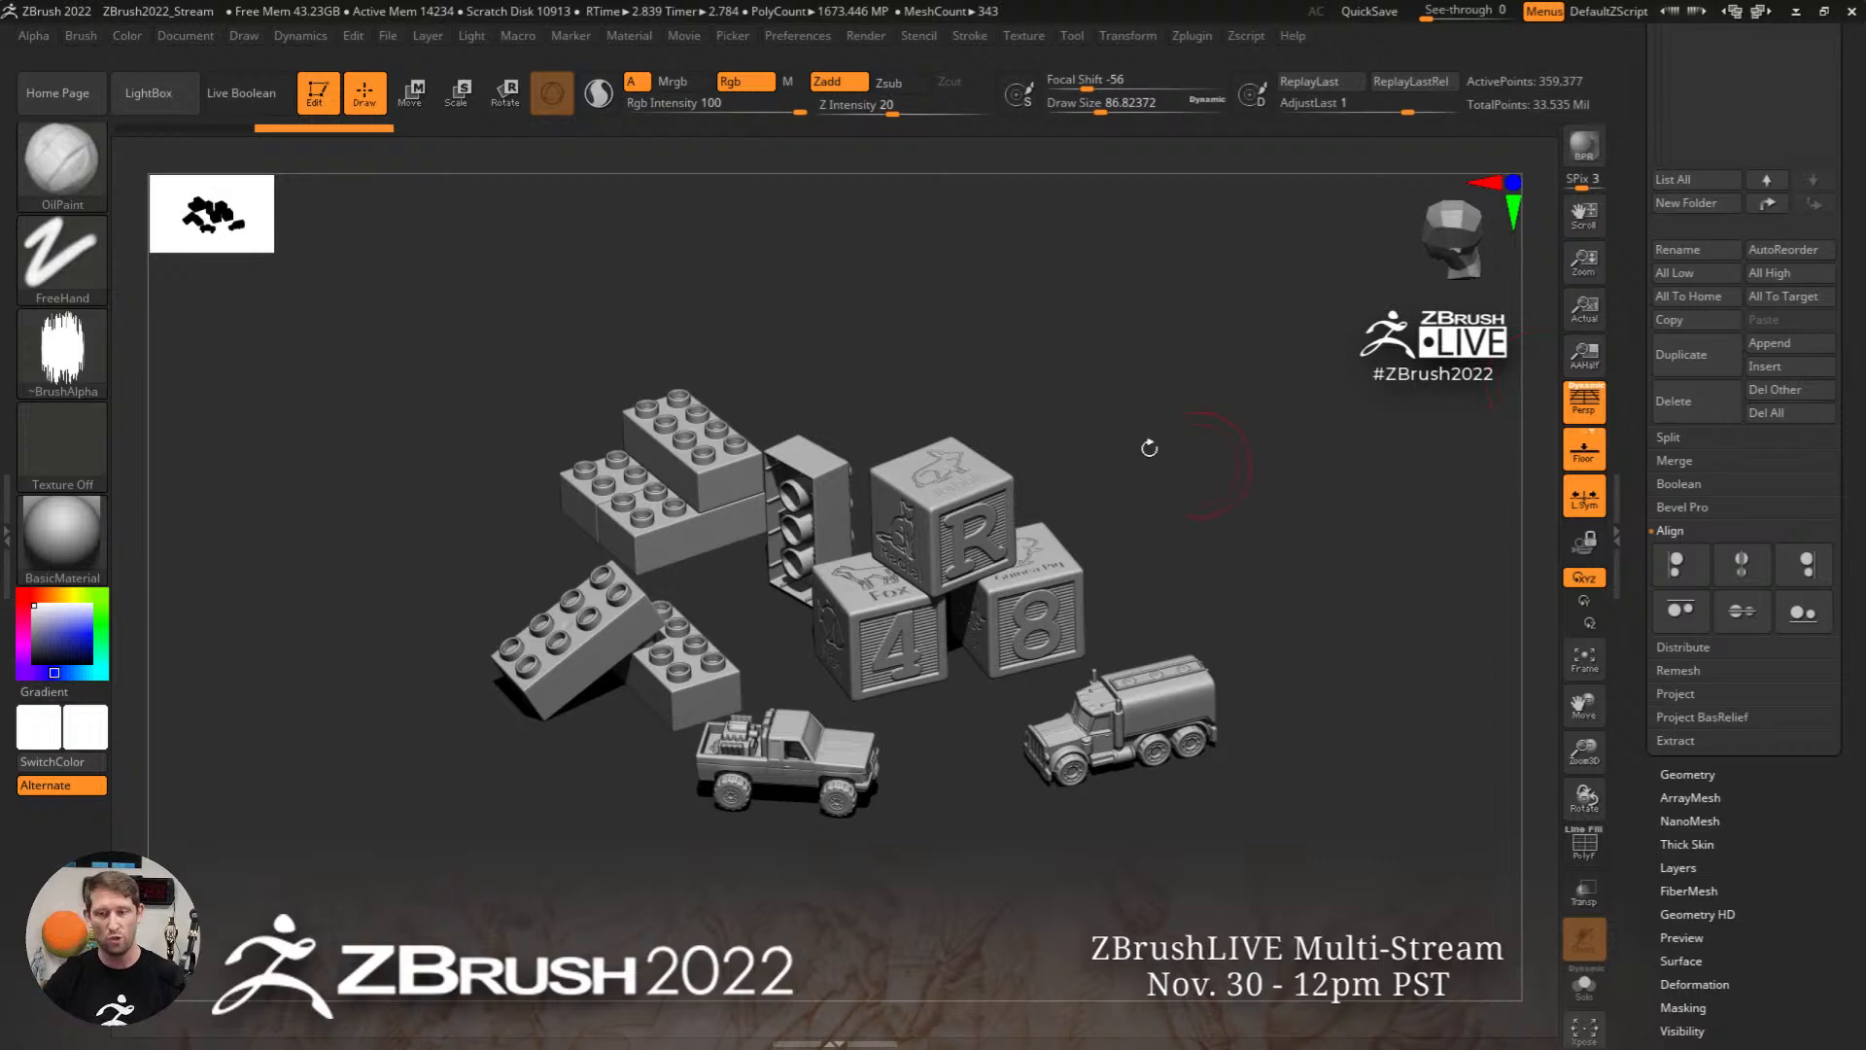
# Step: Switch to the PM3D_Cylinder3 tool and frame the column with the clinging creature
pyautogui.scroll(5, 1635, 511)
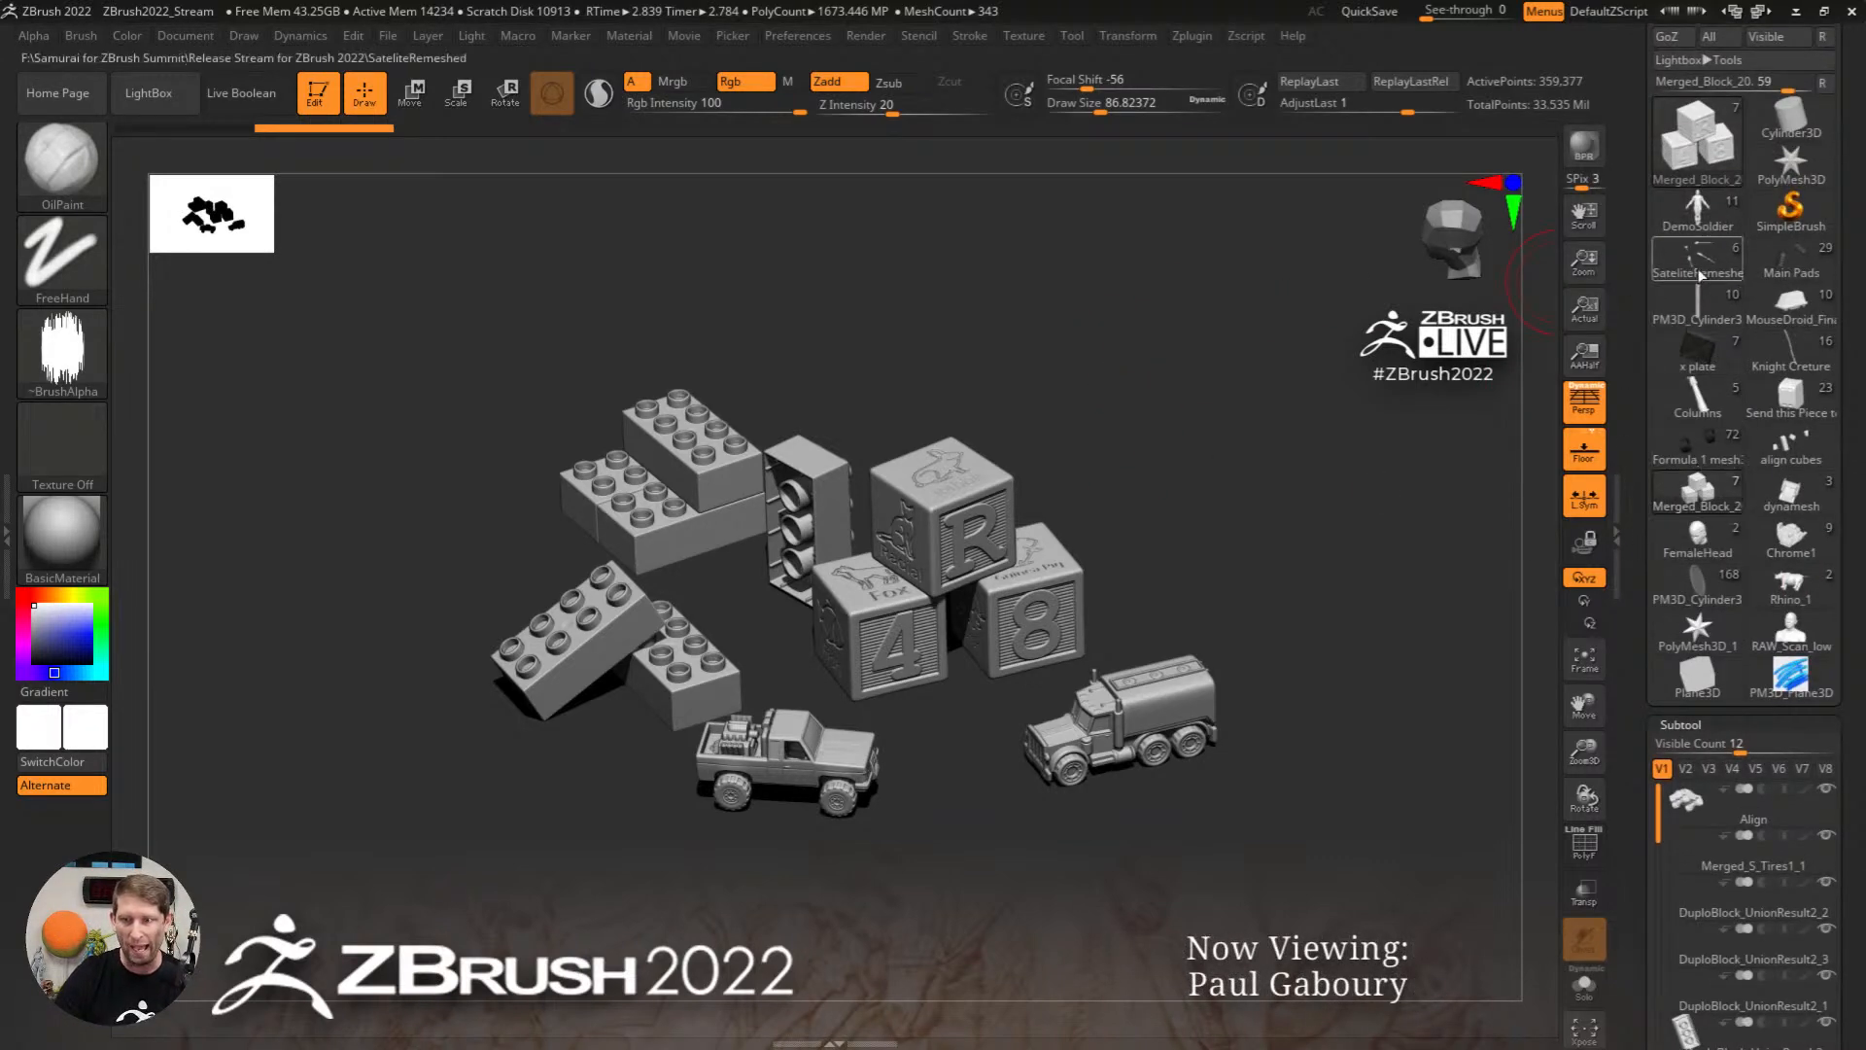
pyautogui.click(1699, 303)
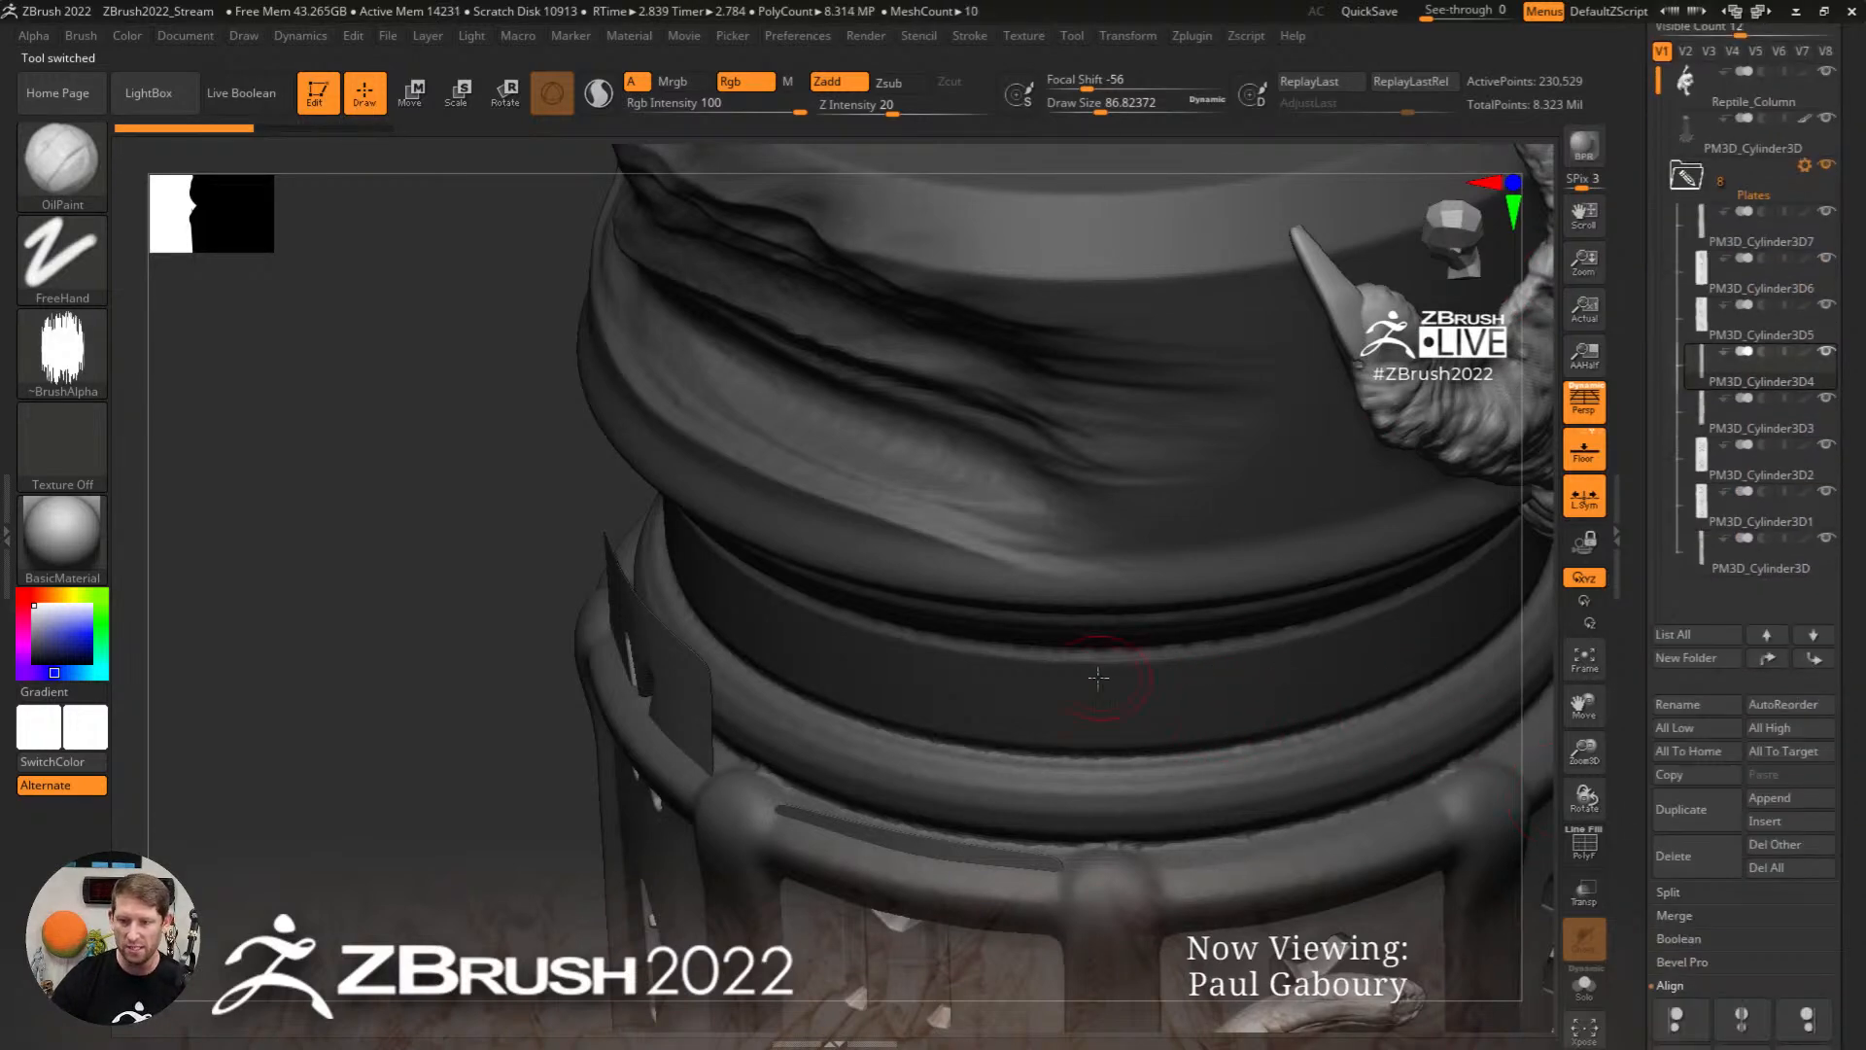
pyautogui.press('f')
pyautogui.moveTo(1232, 612); pyautogui.dragTo(1633, 419)
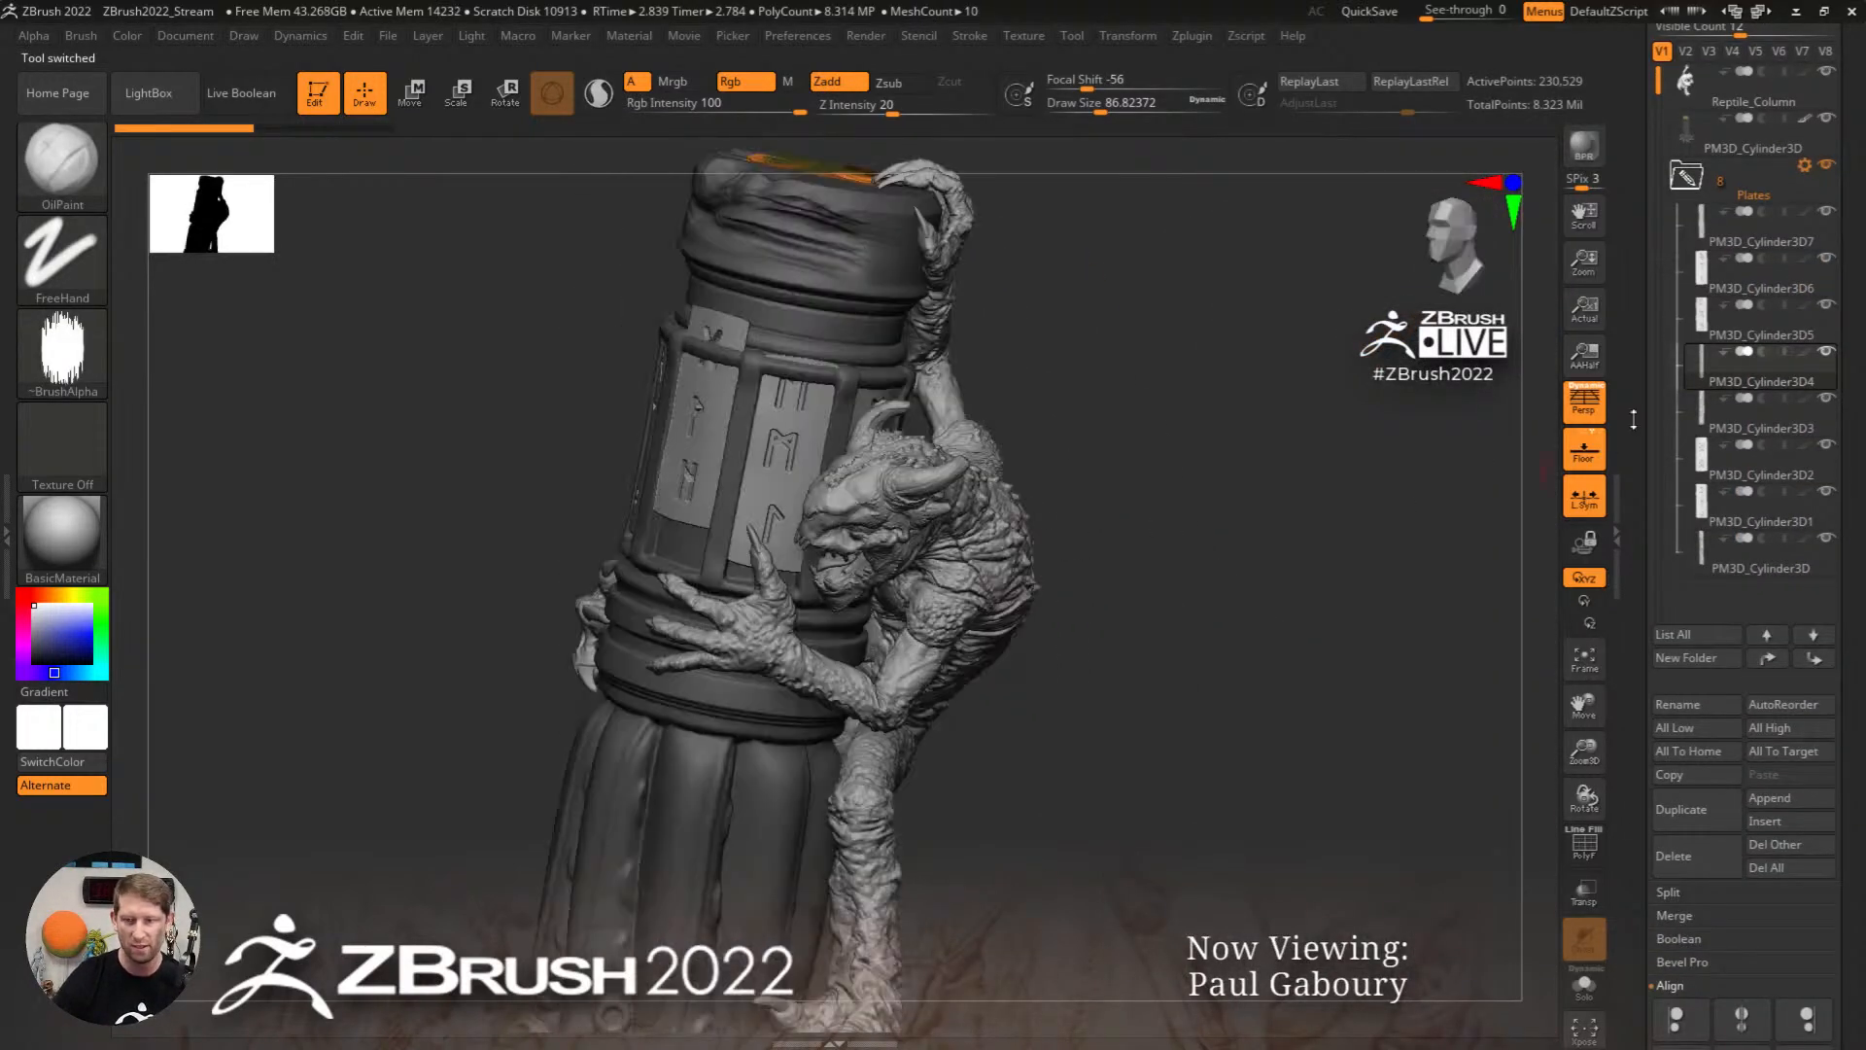
# Step: Merge the Plates folder into a single subtool and make the merged rune plates active
pyautogui.click(1805, 164)
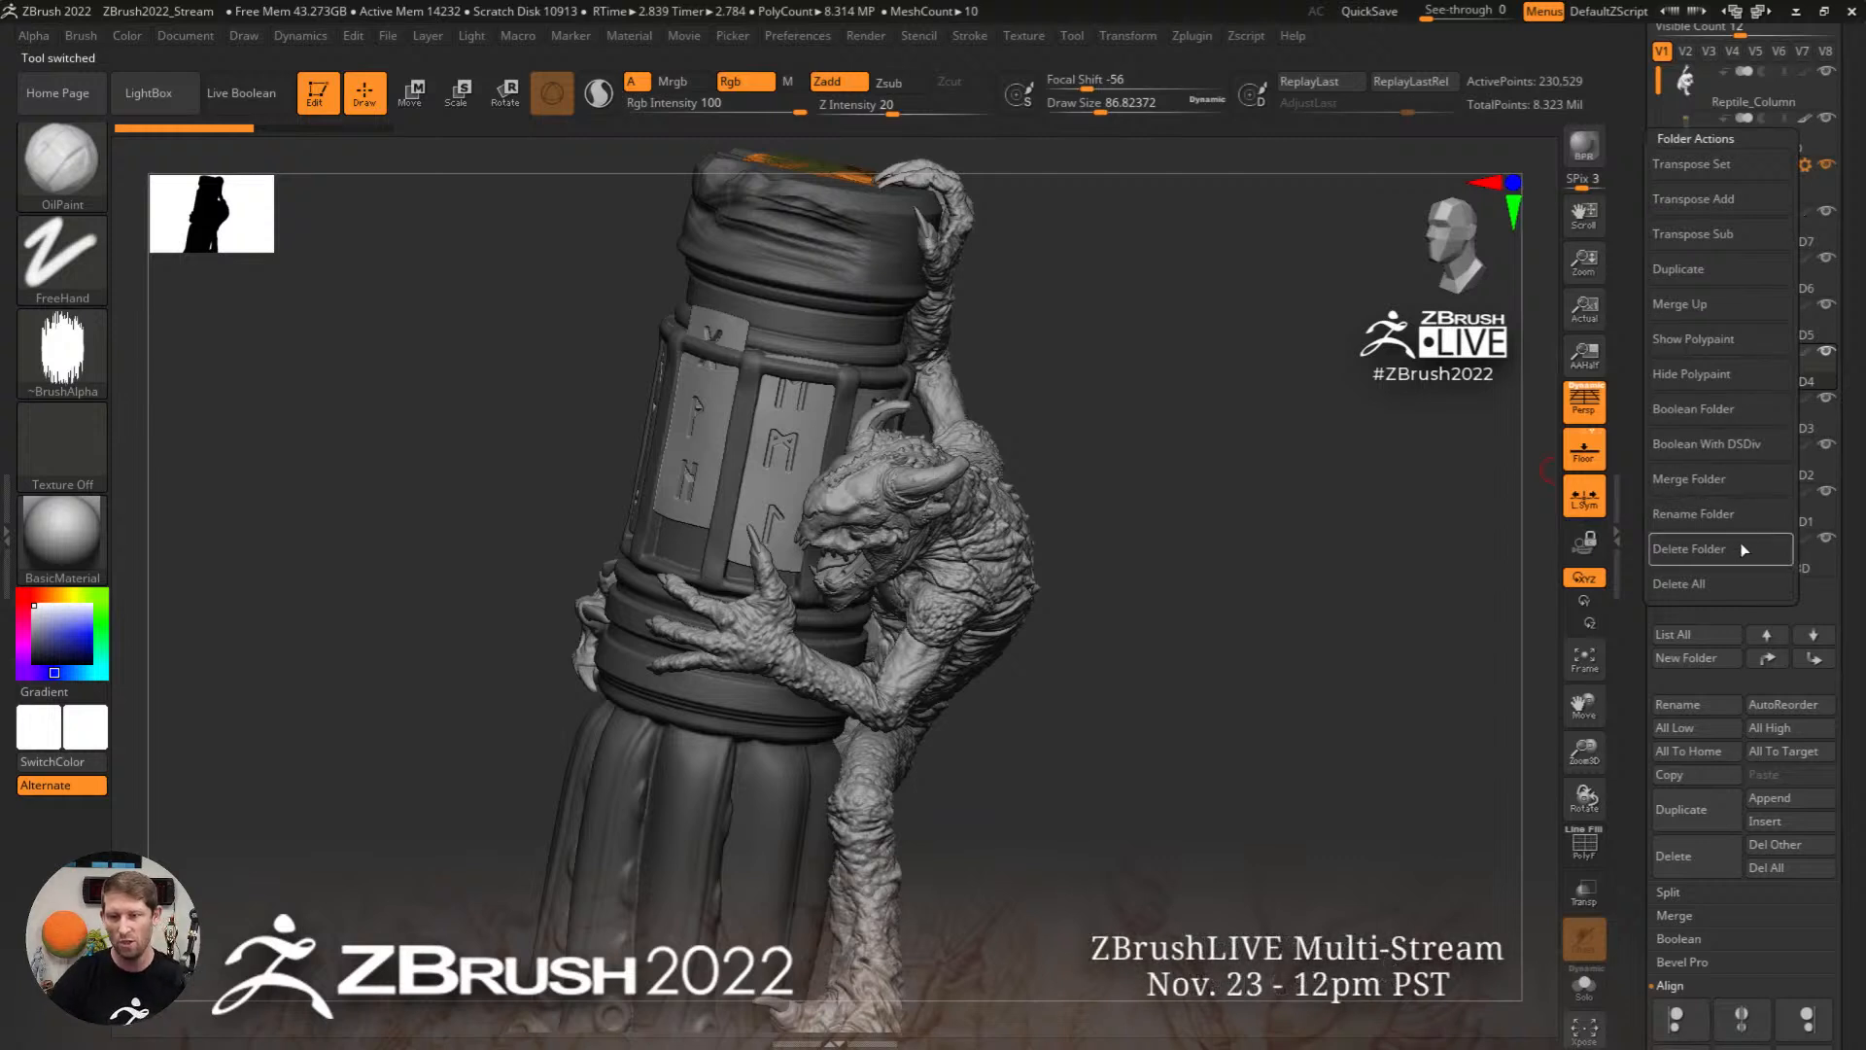
pyautogui.click(1720, 479)
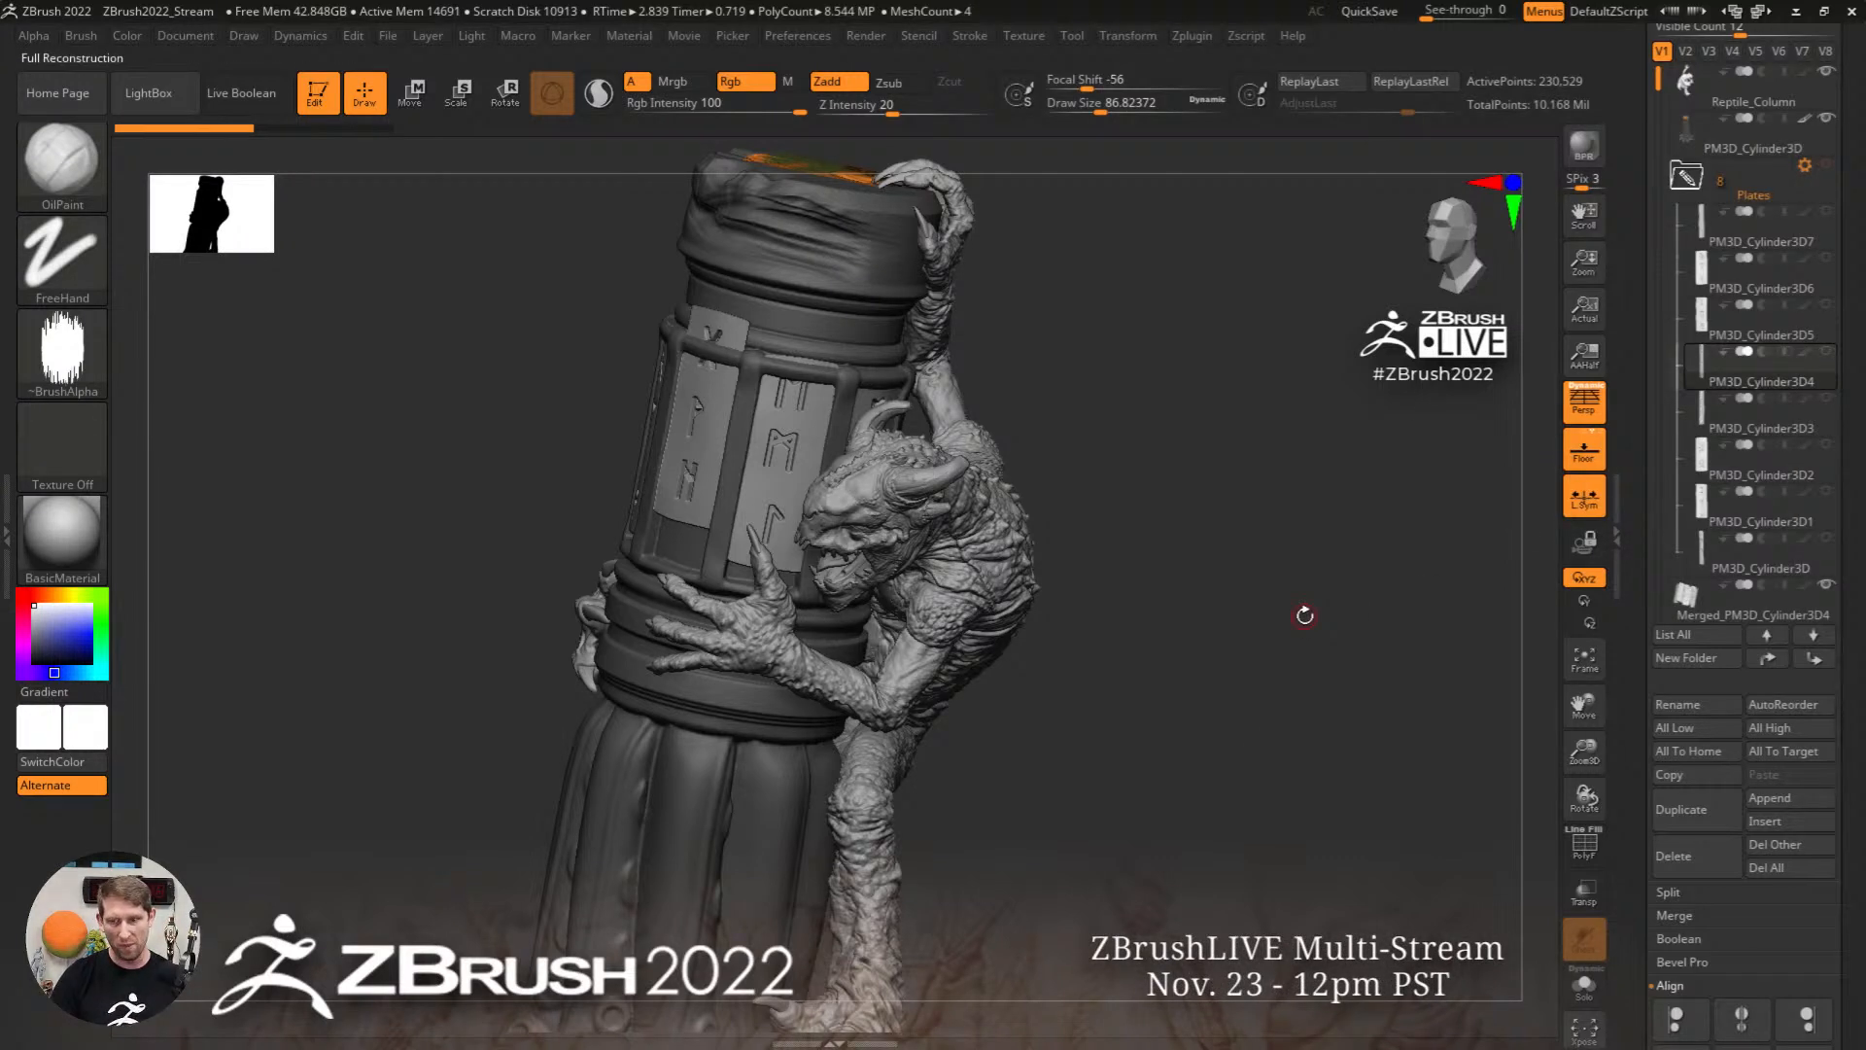
pyautogui.click(1740, 607)
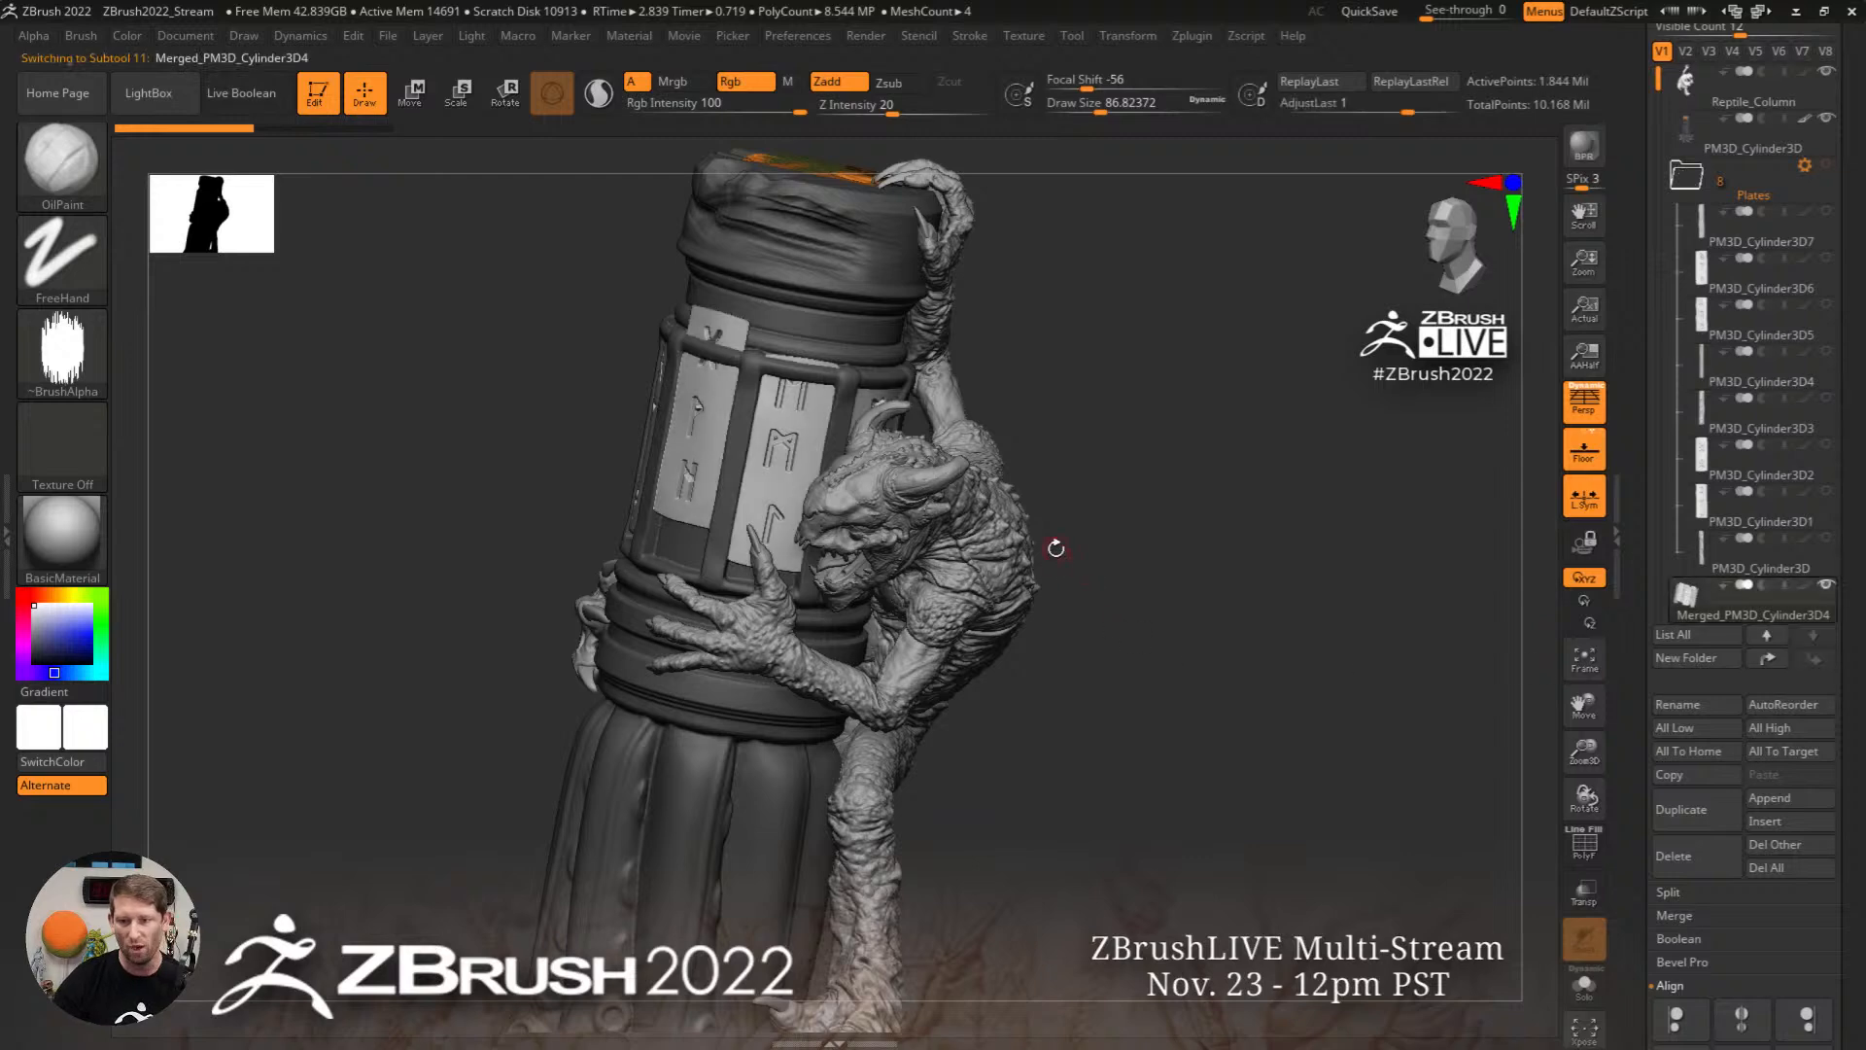
# Step: Inspect the merged rune plates from the front, isolated in Solo mode and on the full column
pyautogui.moveTo(1241, 616); pyautogui.dragTo(1341, 616)
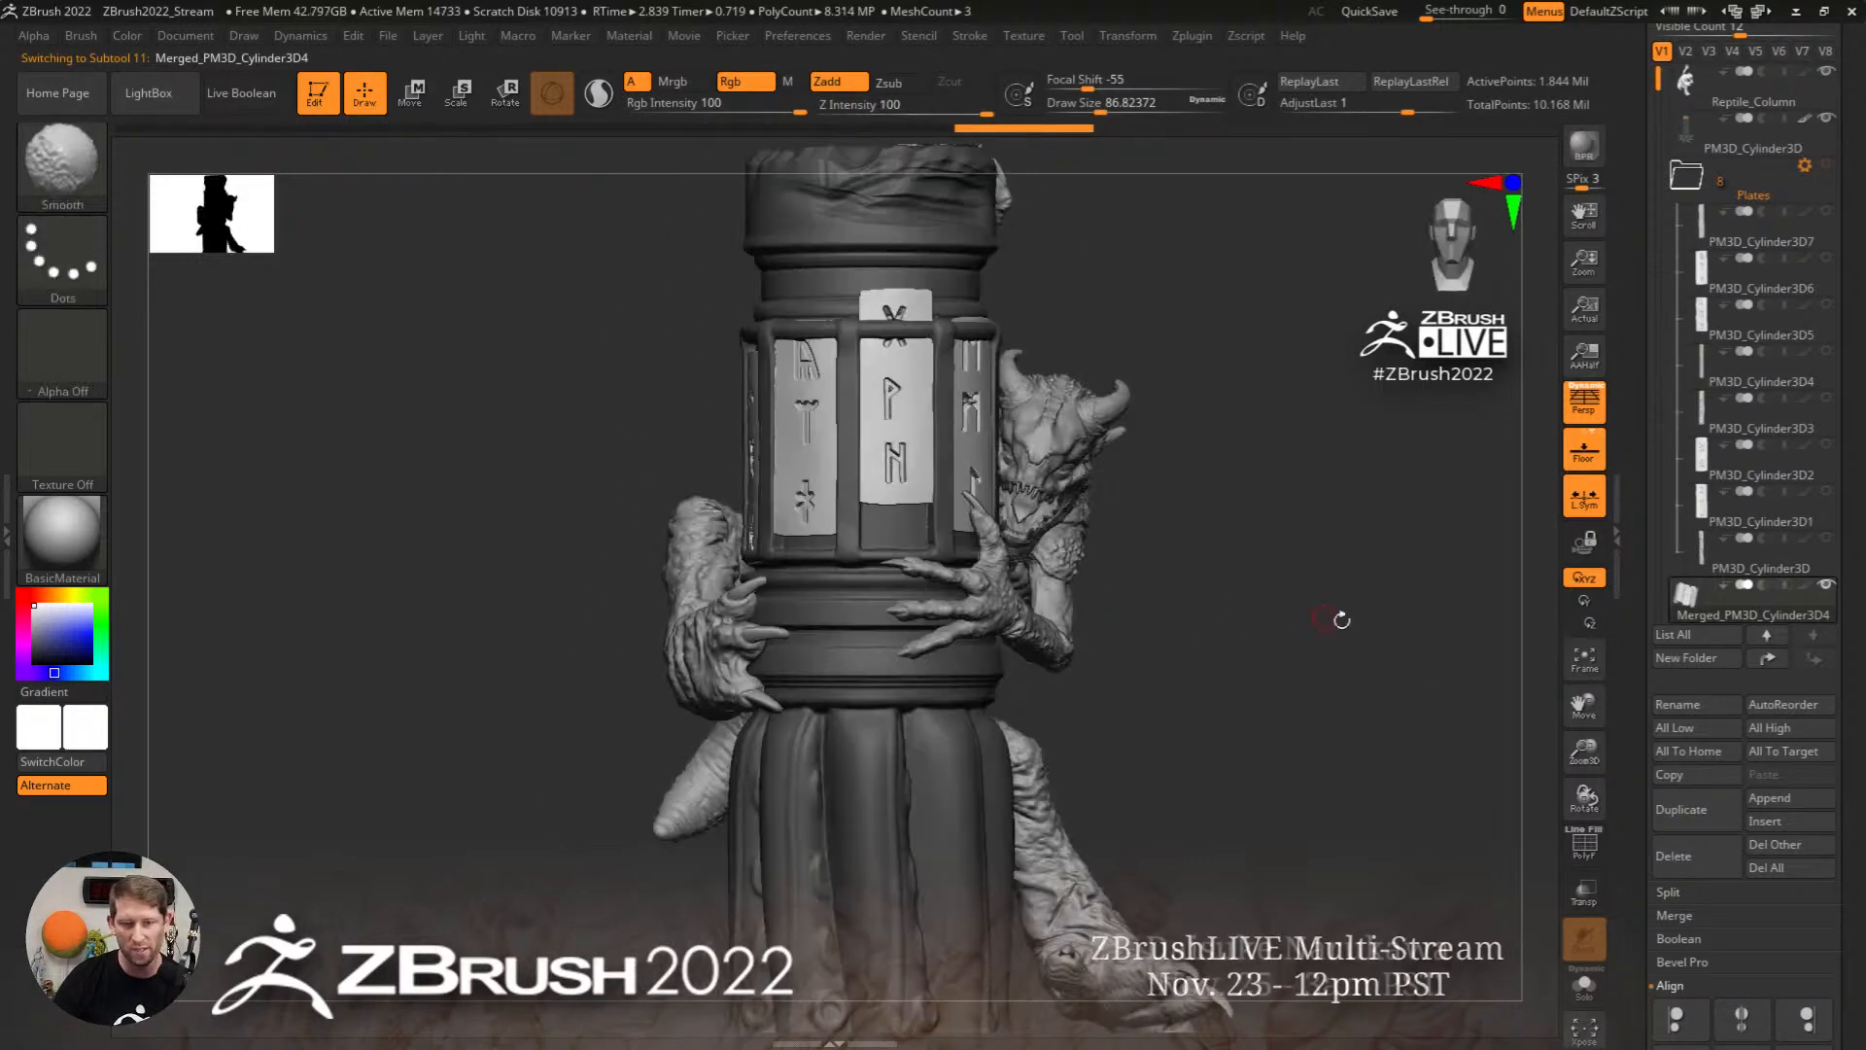
pyautogui.hotkey('ctrl', 'shift', 's')
pyautogui.moveTo(1166, 500)
pyautogui.mouseDown()
pyautogui.moveTo(1096, 498)
pyautogui.moveTo(1174, 485)
pyautogui.mouseUp()
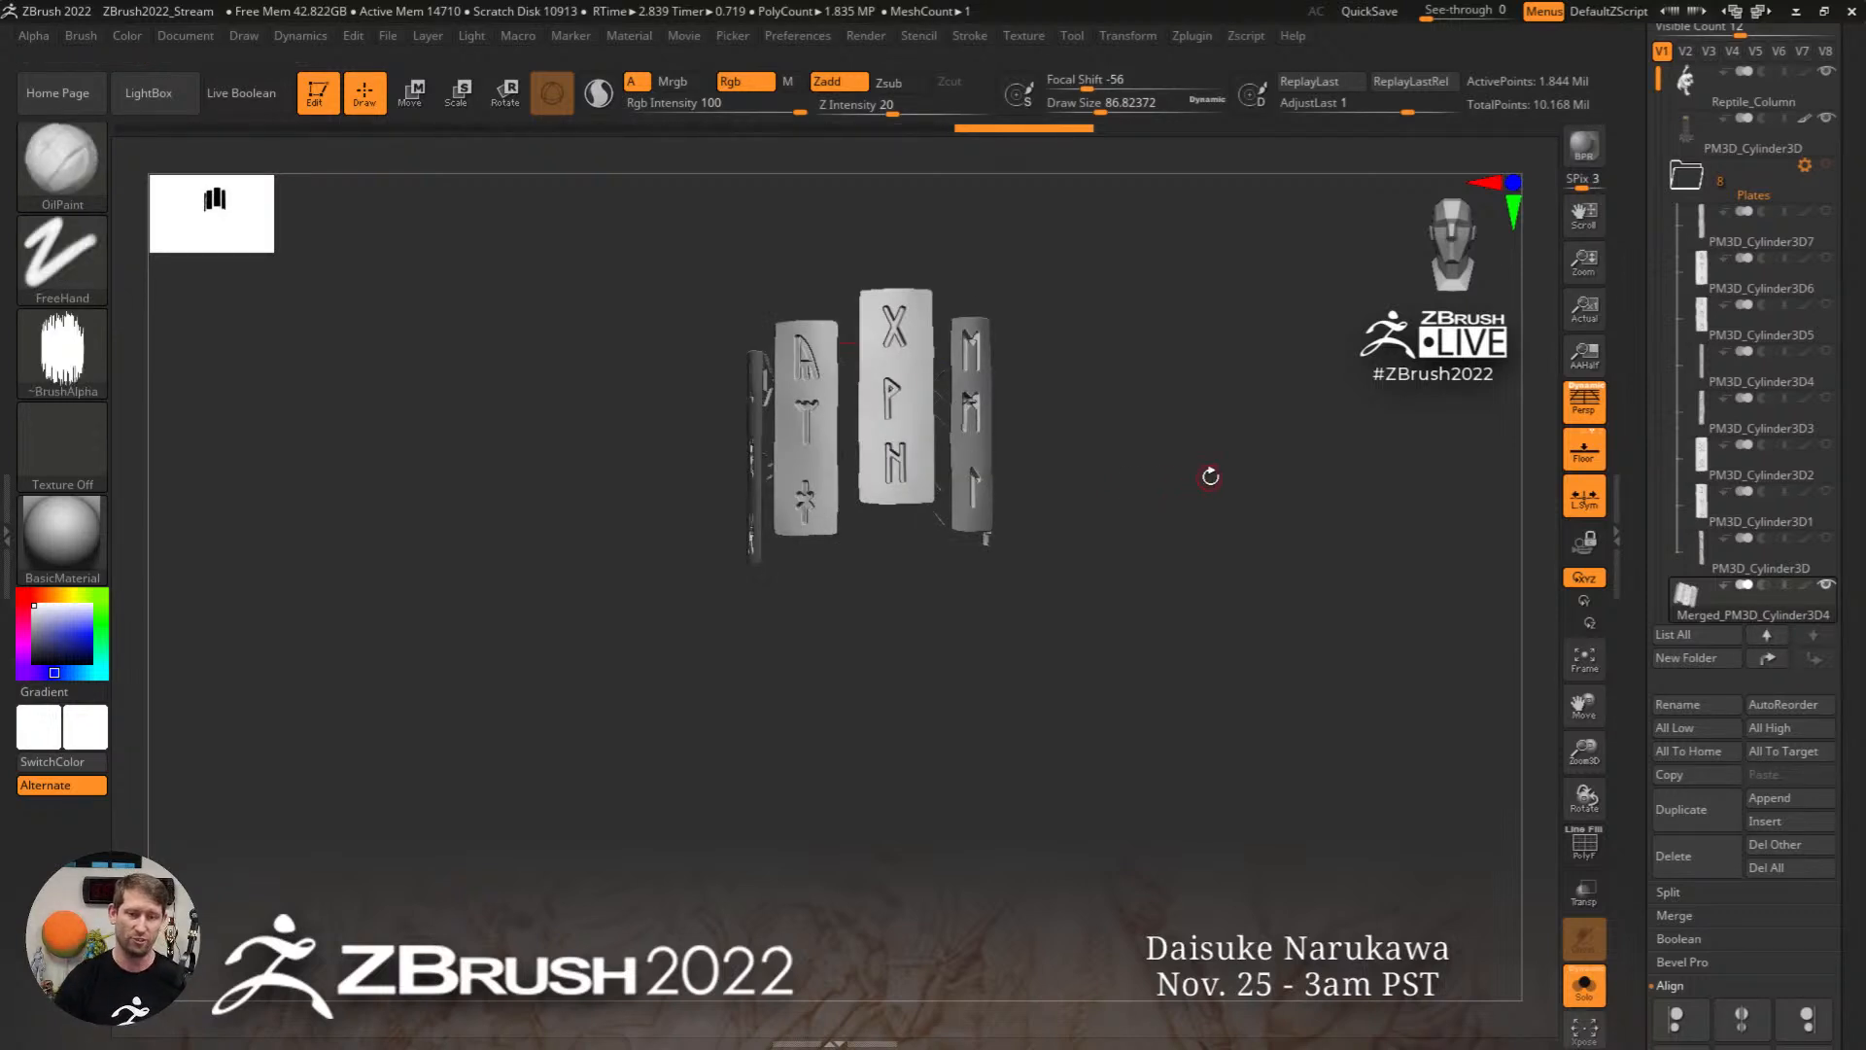
pyautogui.click(1584, 986)
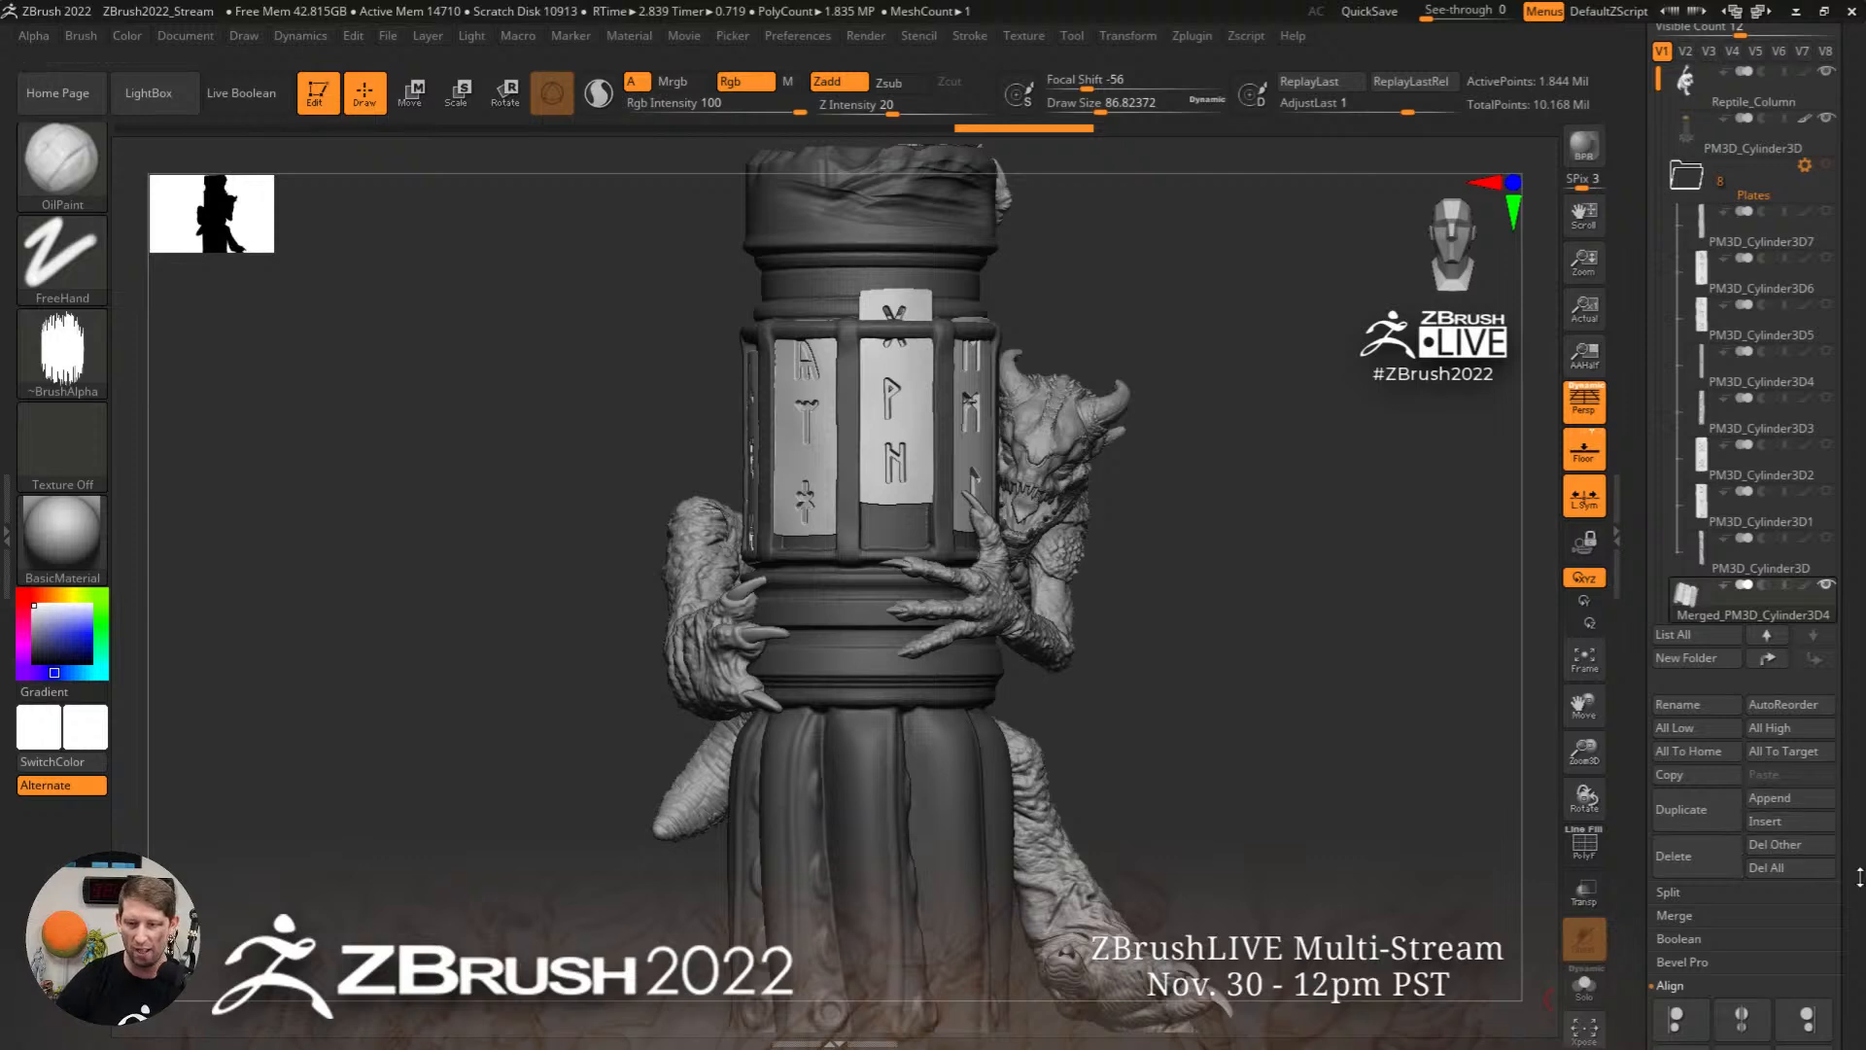
# Step: Try an alignment of the merged rune plates with the full column visible, and undo it
pyautogui.moveTo(1844, 905); pyautogui.dragTo(1827, 584)
pyautogui.keyDown('alt'); pyautogui.moveTo(1333, 631); pyautogui.dragTo(1333, 470); pyautogui.keyUp('alt')
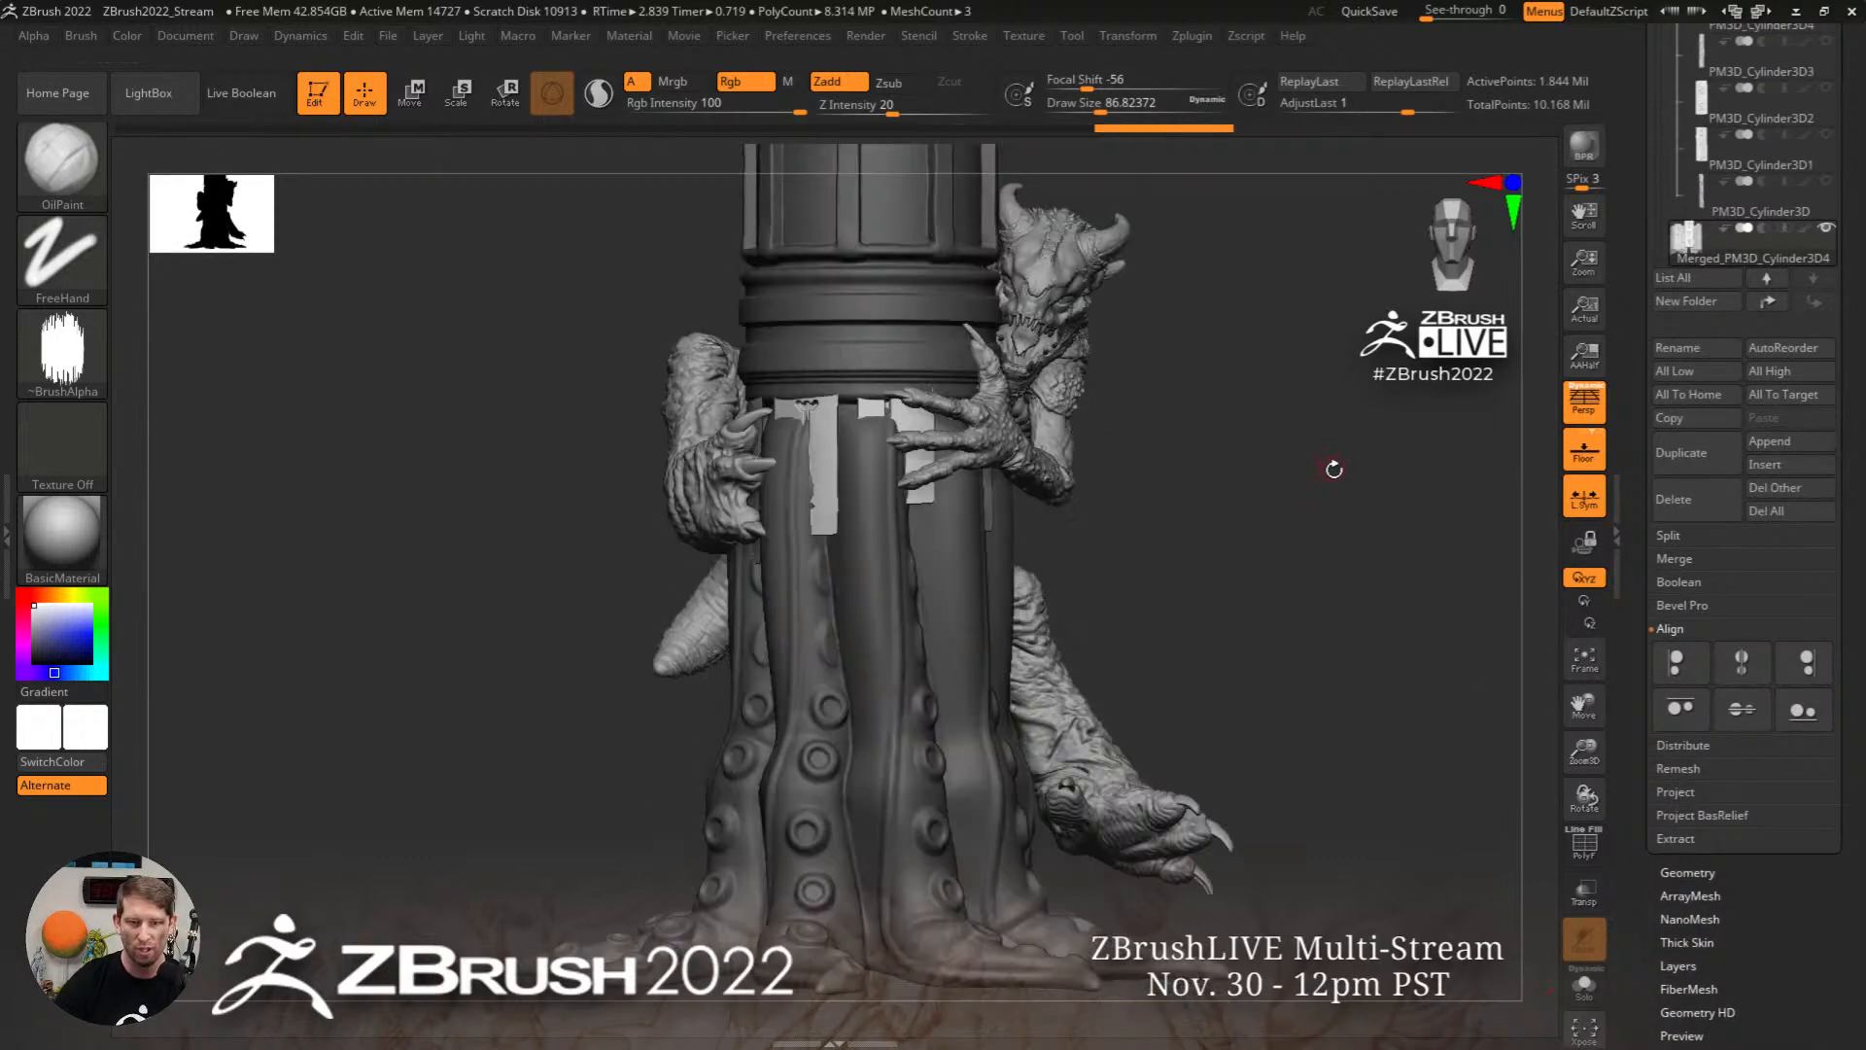
pyautogui.press('ctrl')
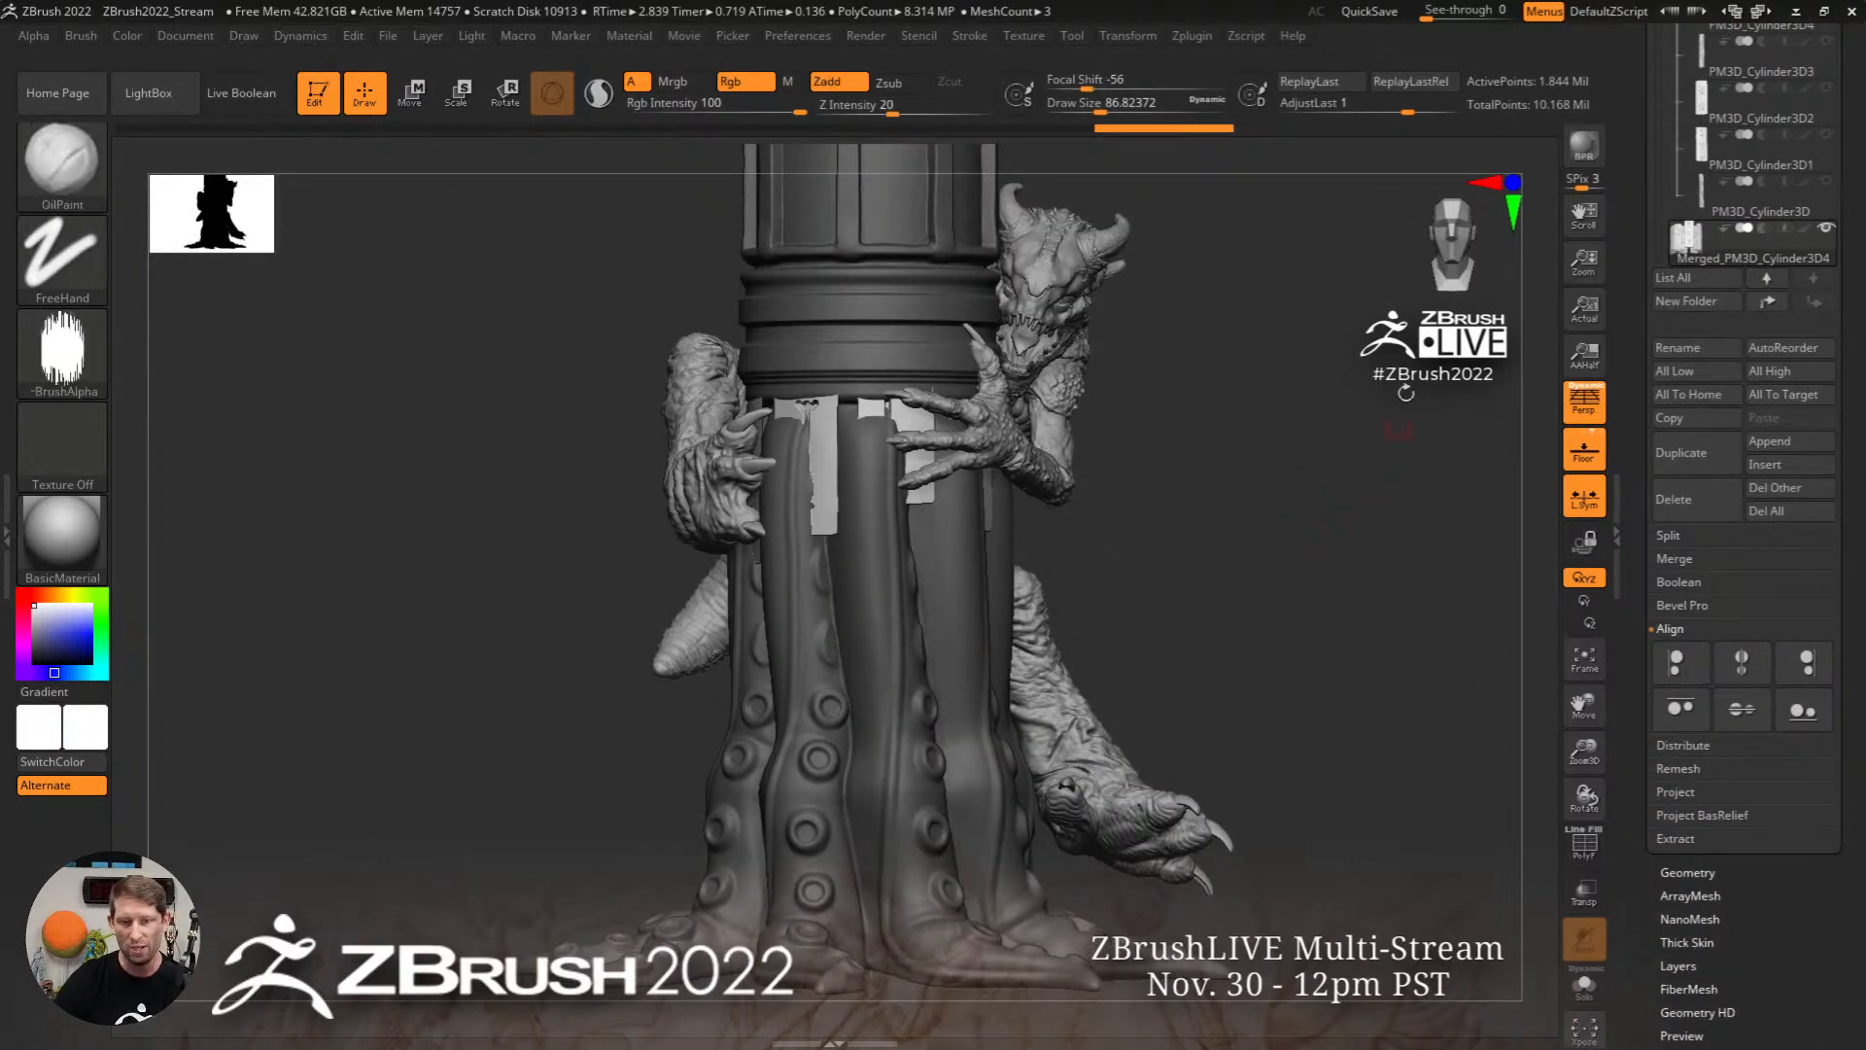
pyautogui.moveTo(1250, 596)
pyautogui.keyDown('ctrl'); pyautogui.mouseDown(button='right')
pyautogui.moveTo(1124, 534)
pyautogui.moveTo(1118, 652)
pyautogui.moveTo(1250, 666)
pyautogui.moveTo(1117, 654)
pyautogui.moveTo(1163, 641)
pyautogui.mouseUp(button='right'); pyautogui.keyUp('ctrl')
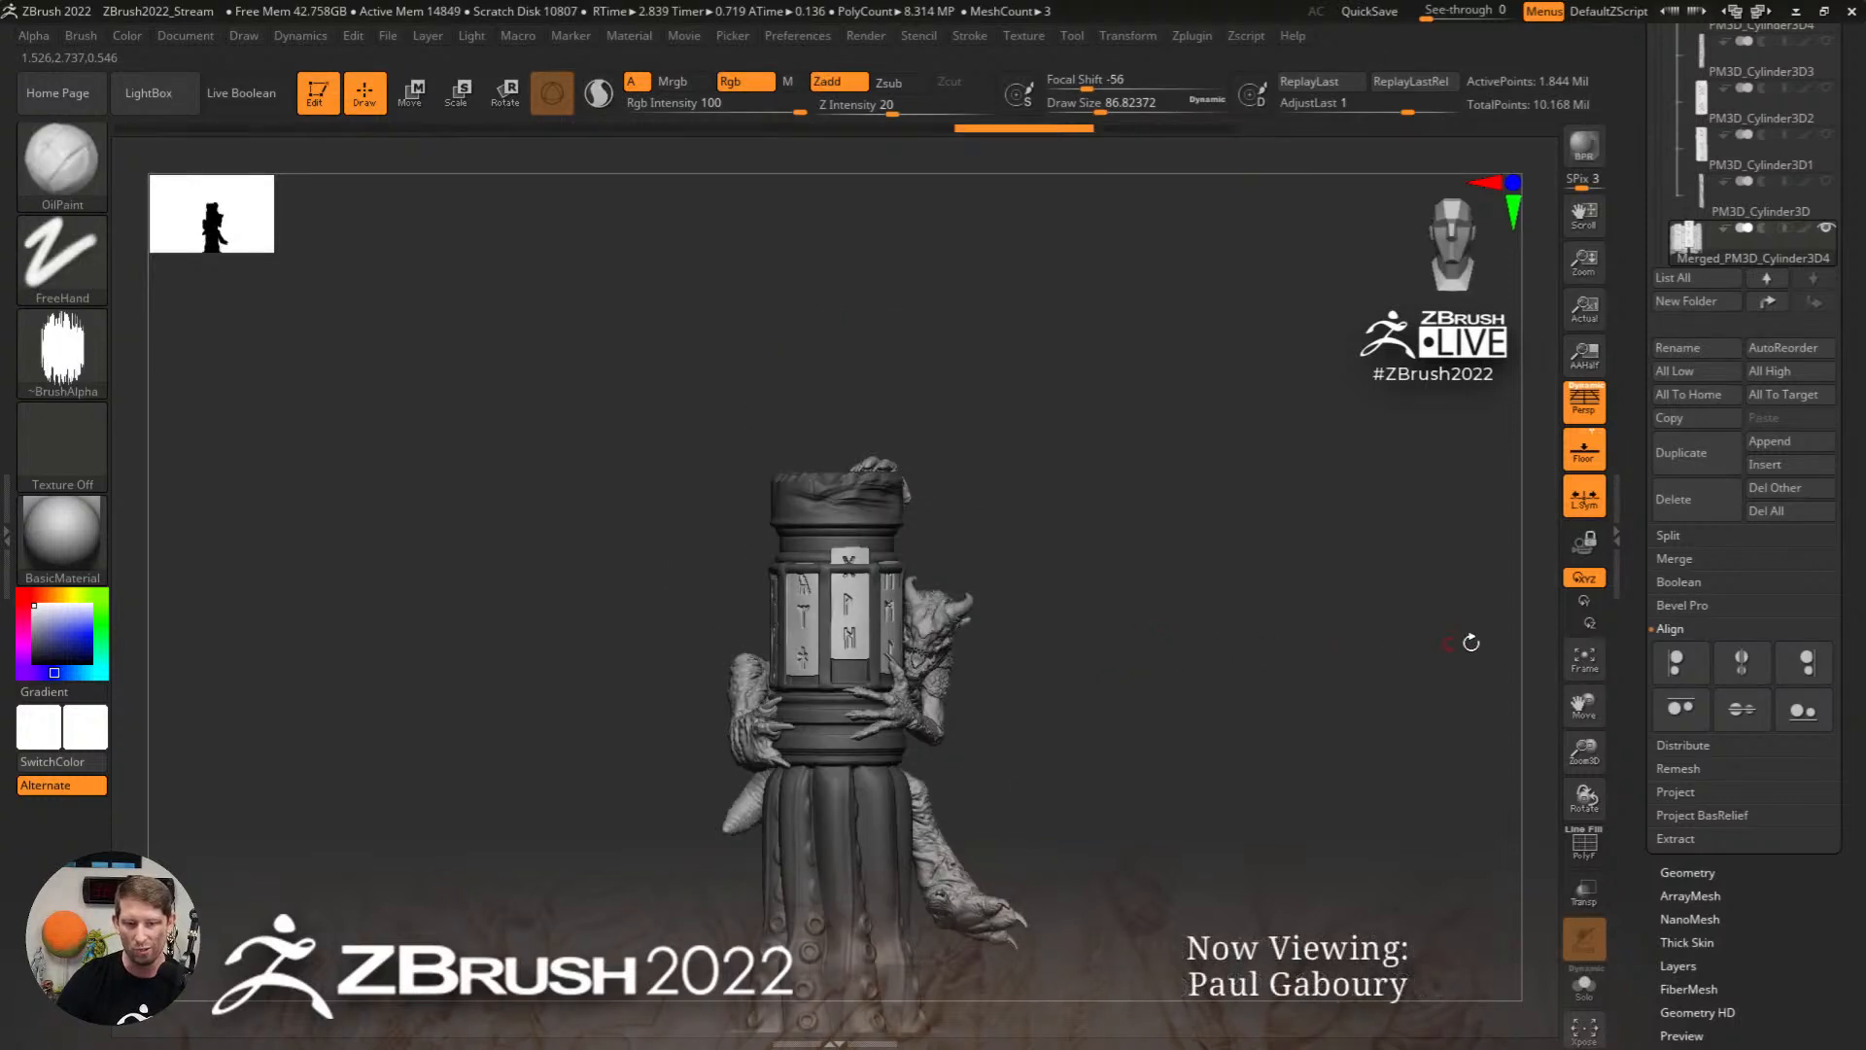
# Step: Align the bottom edges of the rune plates while they are isolated, and show the full column again
pyautogui.hotkey('shift', 'alt', 's')
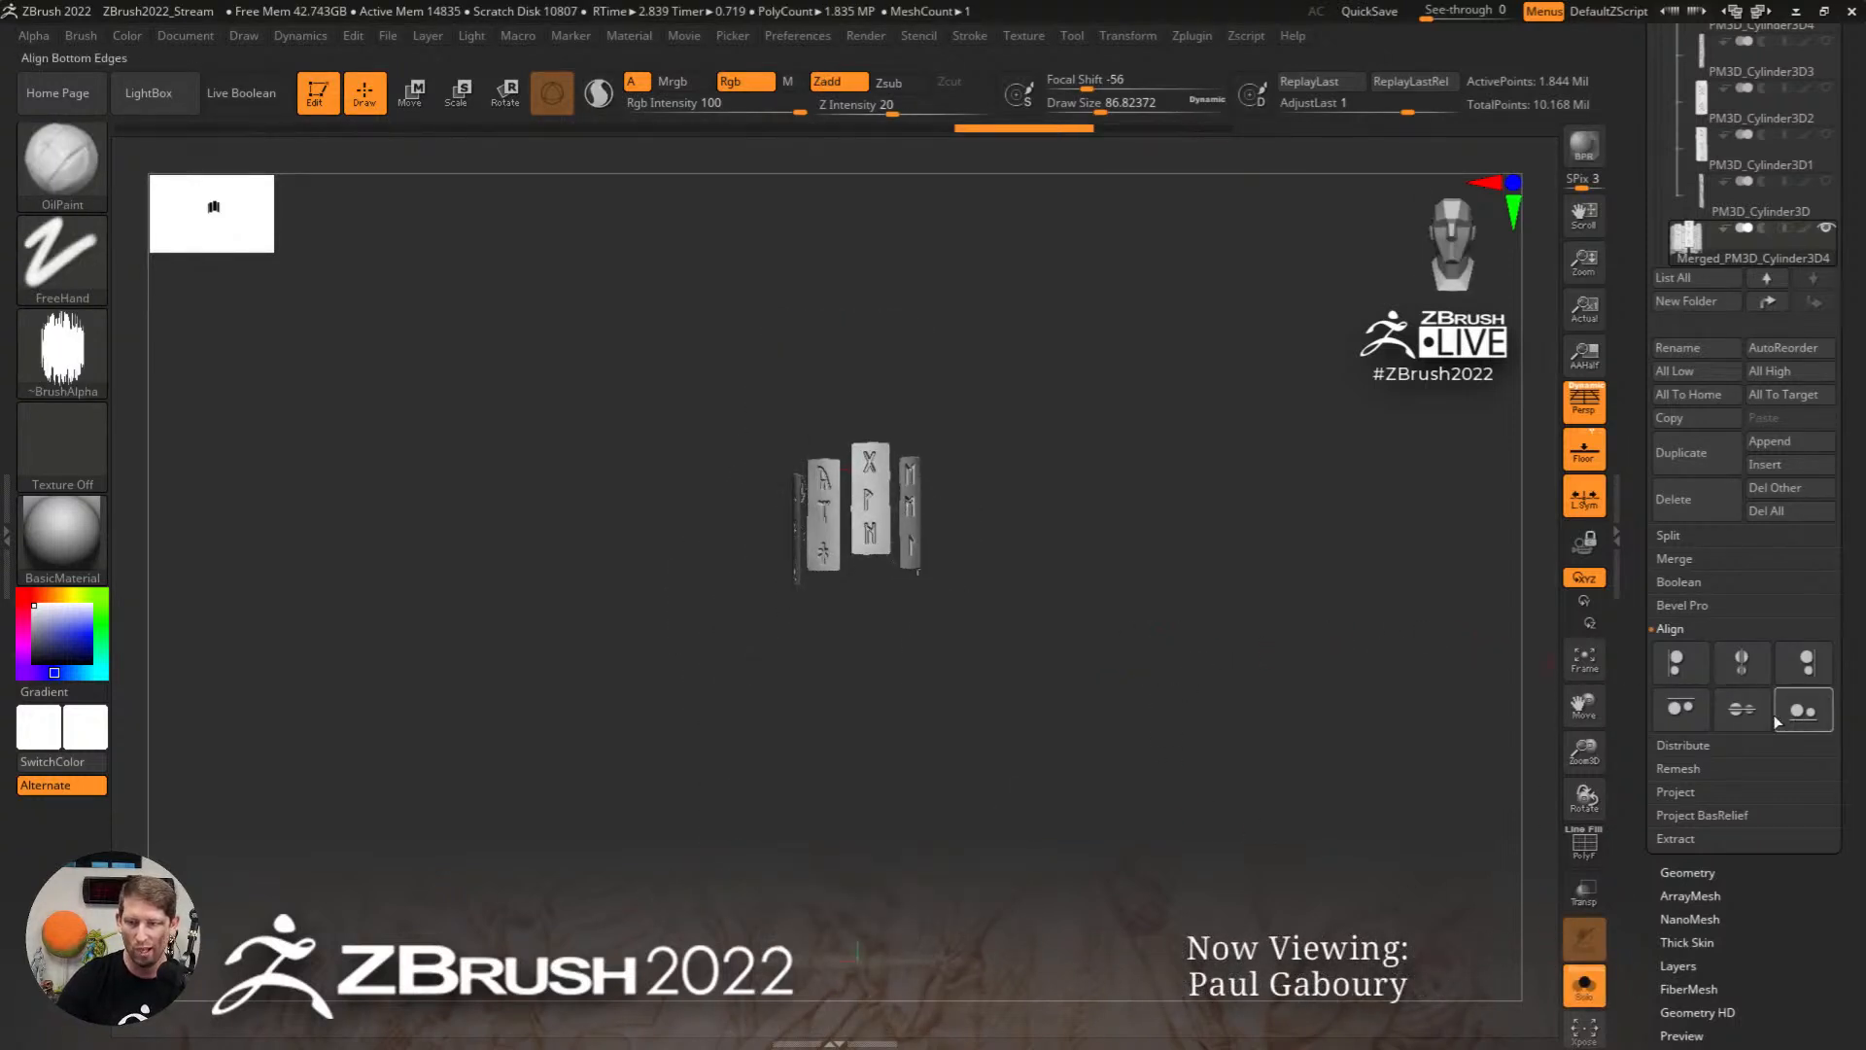
pyautogui.click(1584, 989)
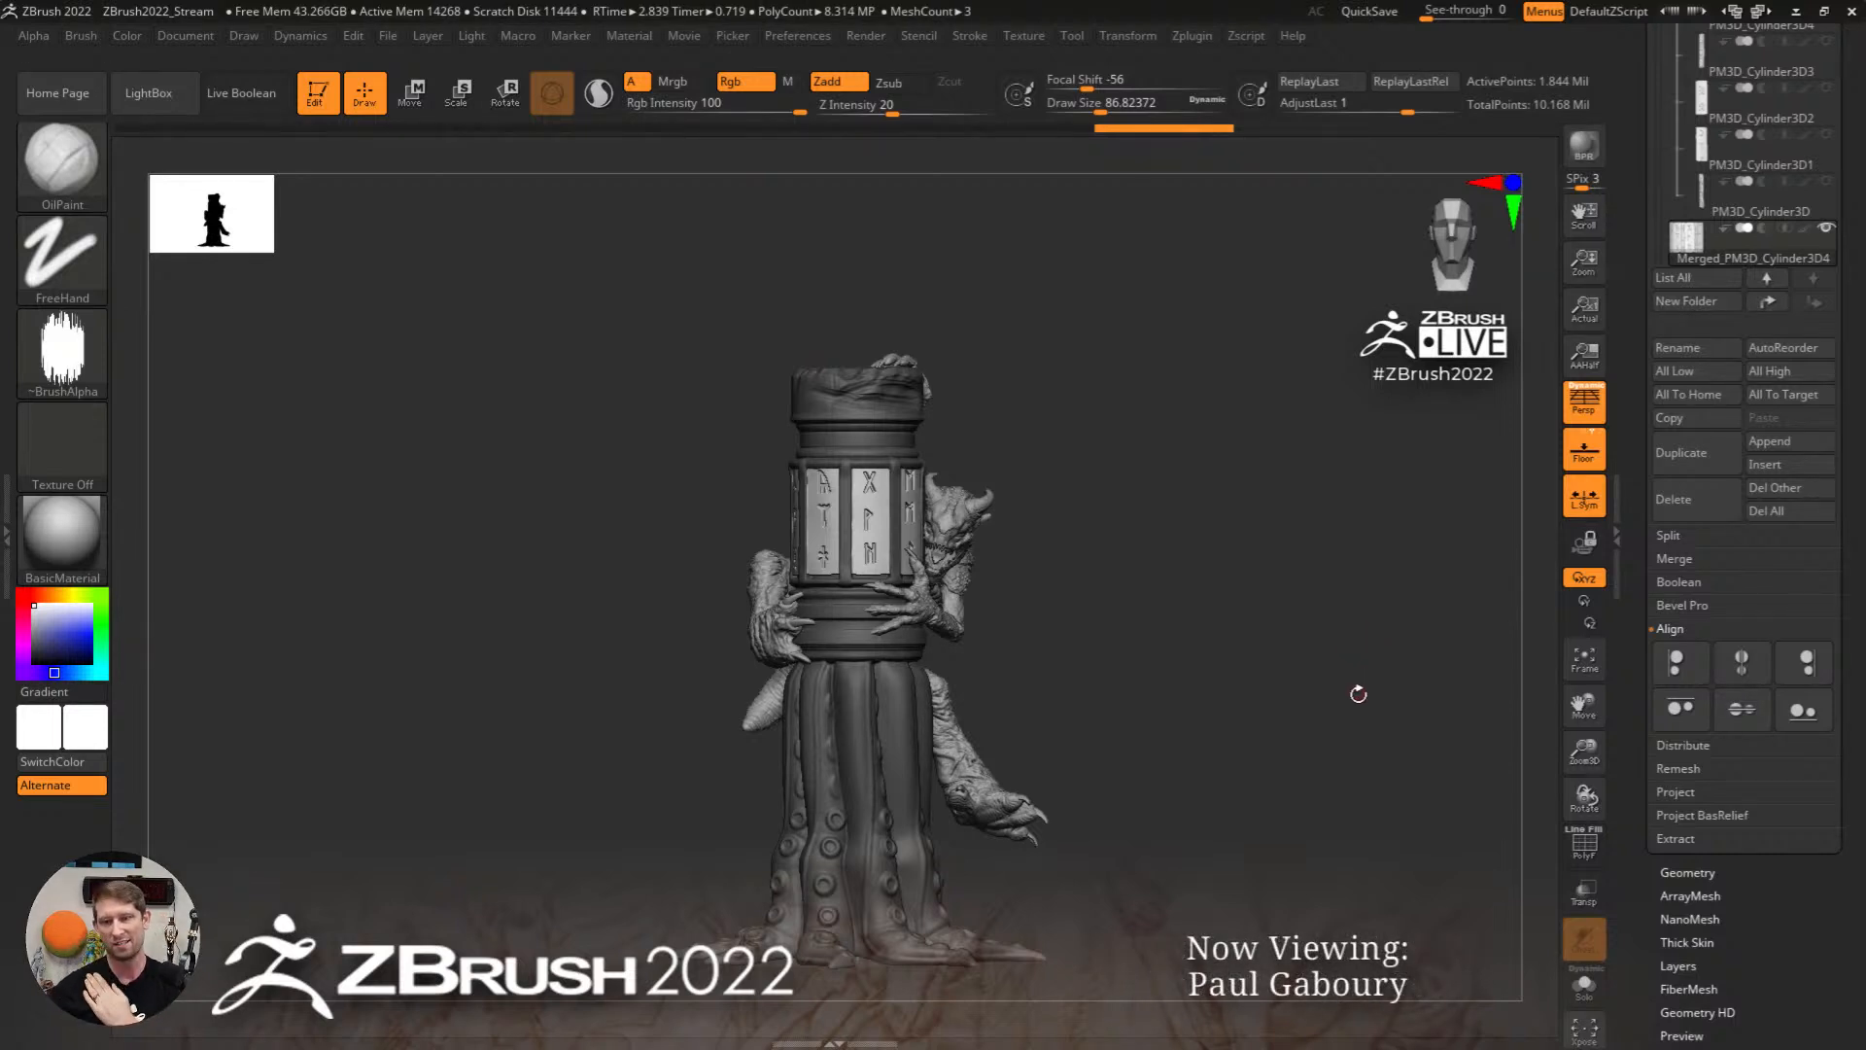
# Step: Switch to the Columns tool and place the single column toward one side of the view
pyautogui.scroll(10, 1658, 583)
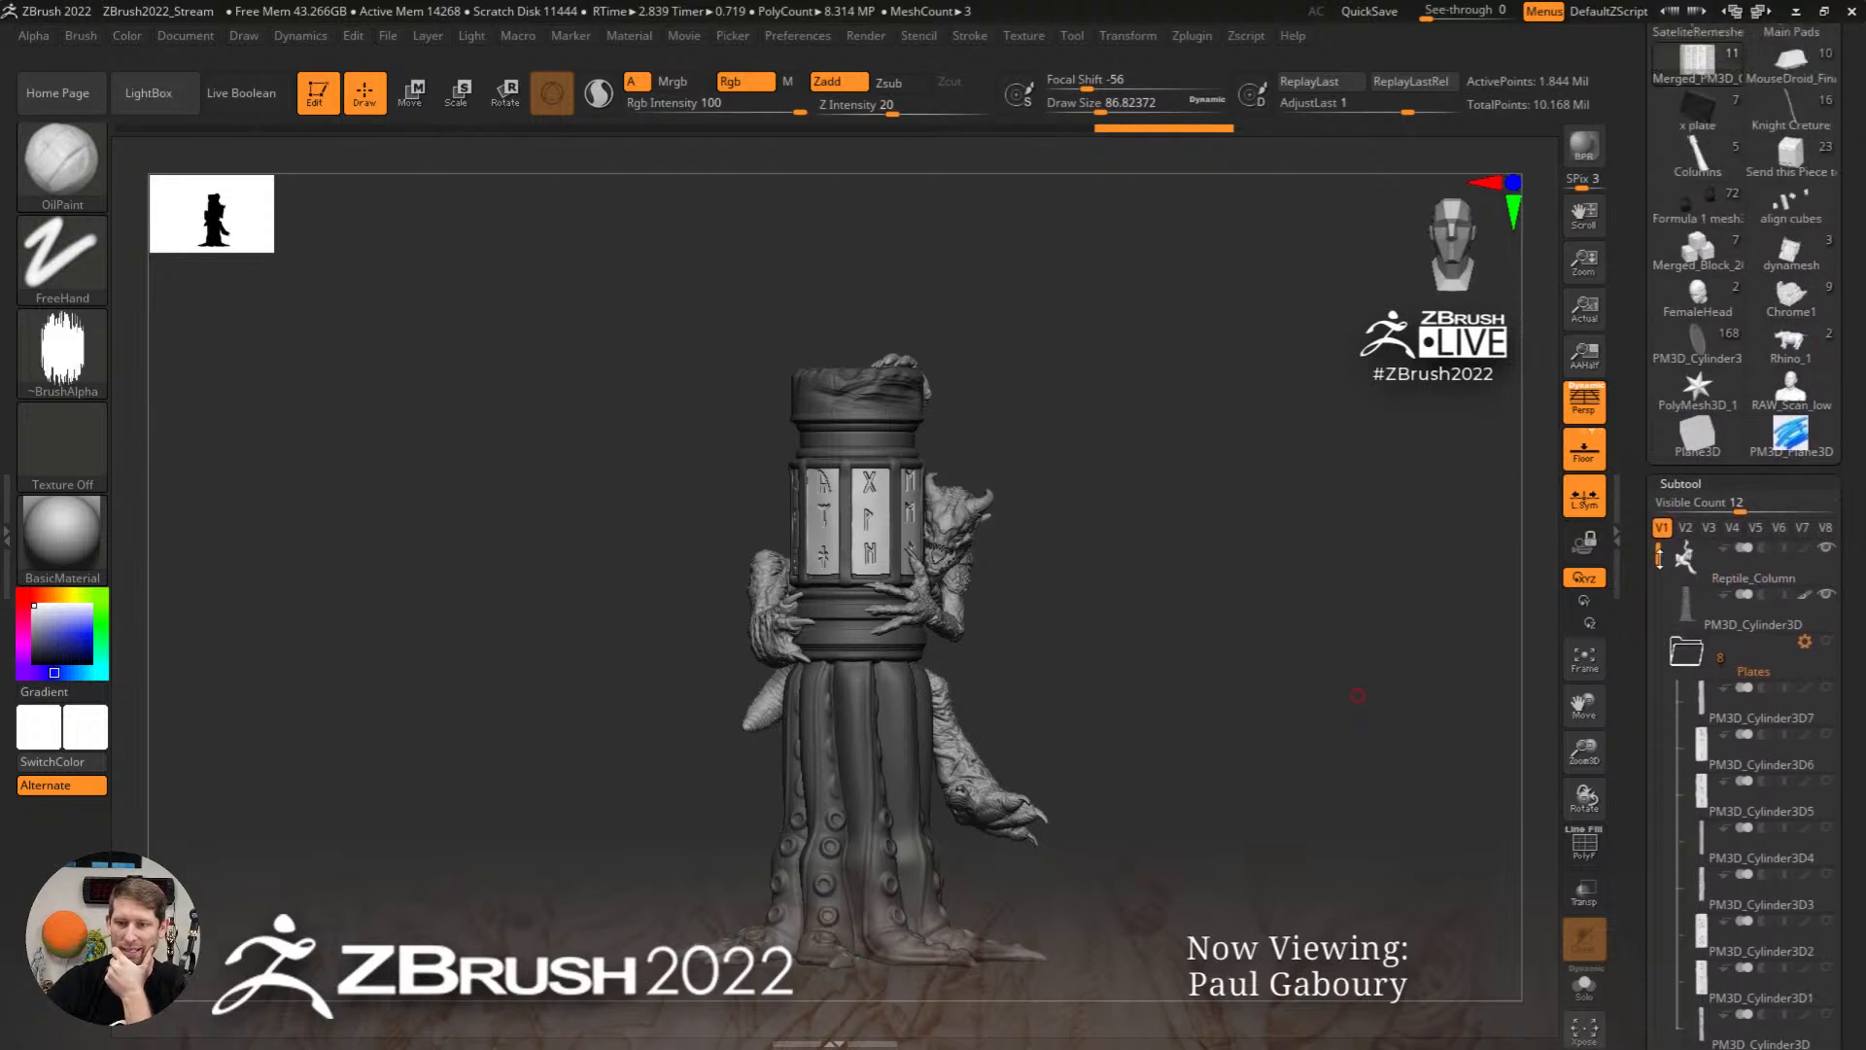
pyautogui.click(1697, 304)
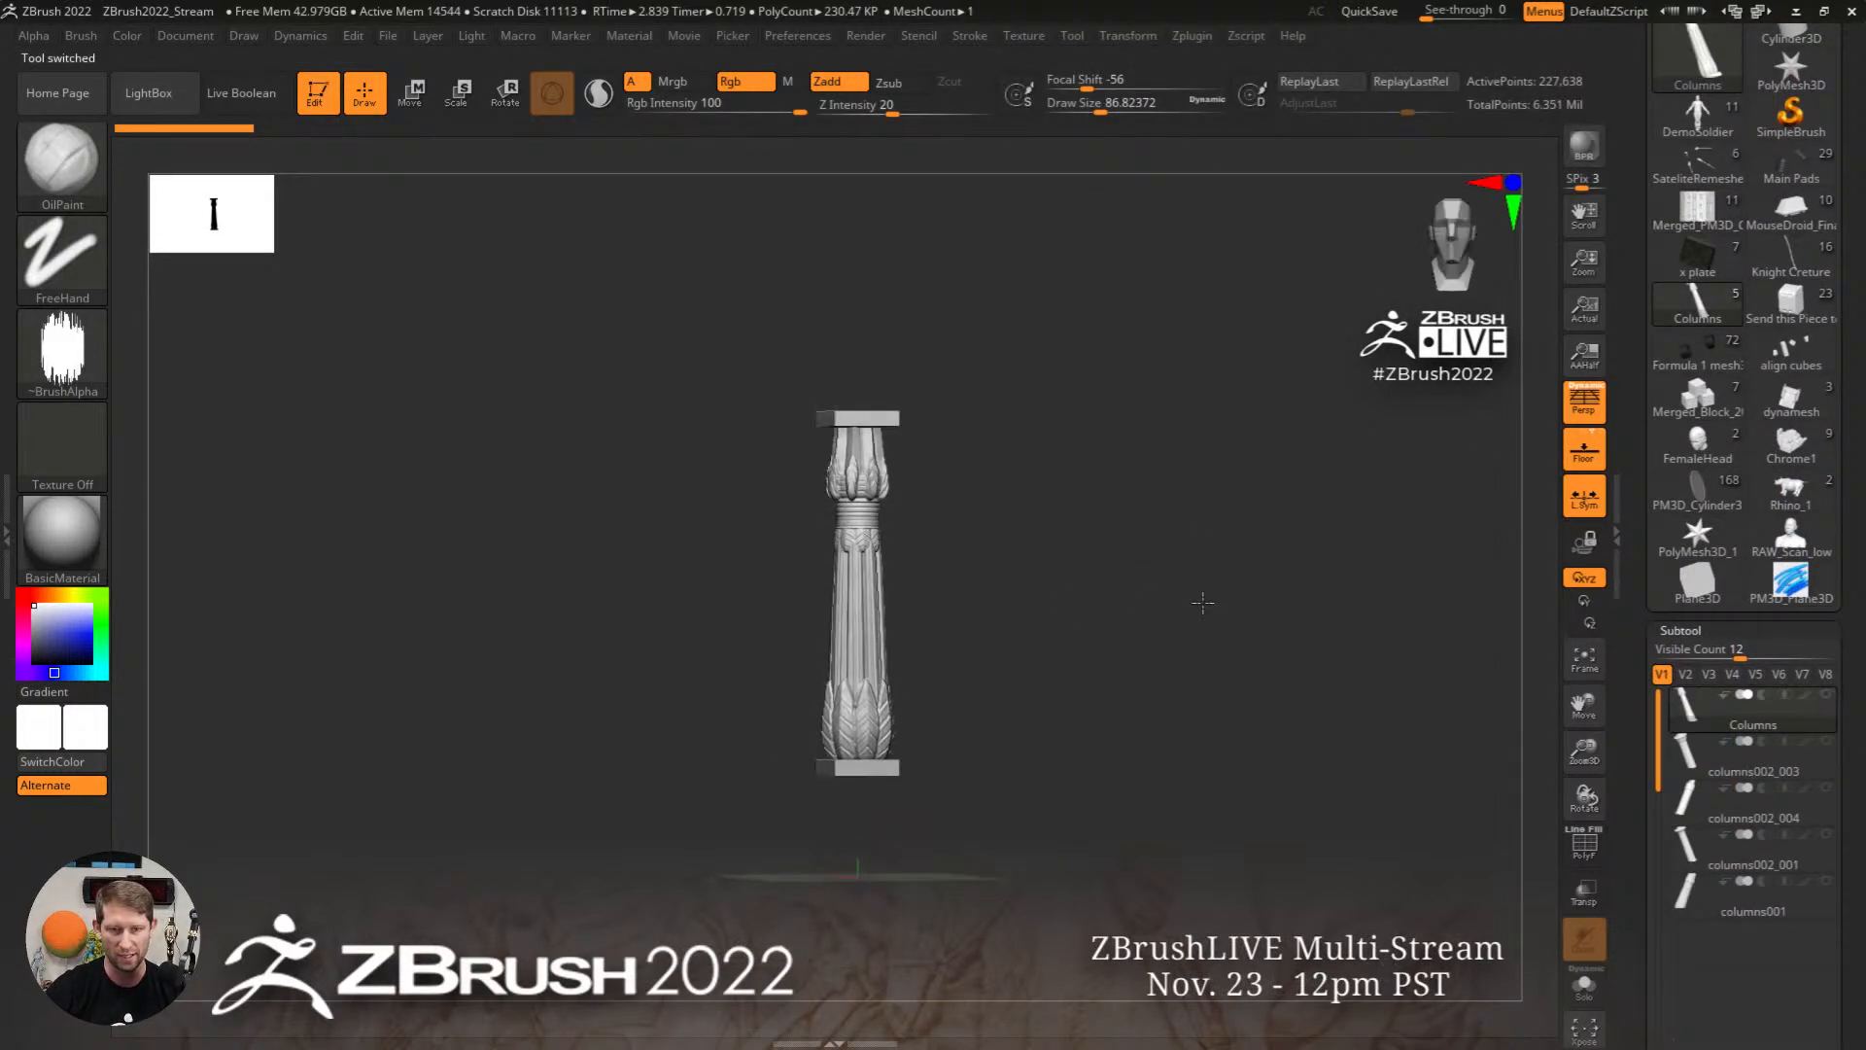
pyautogui.moveTo(1184, 597)
pyautogui.keyDown('alt'); pyautogui.mouseDown()
pyautogui.moveTo(1000, 574)
pyautogui.moveTo(1075, 560)
pyautogui.mouseUp(); pyautogui.keyUp('alt')
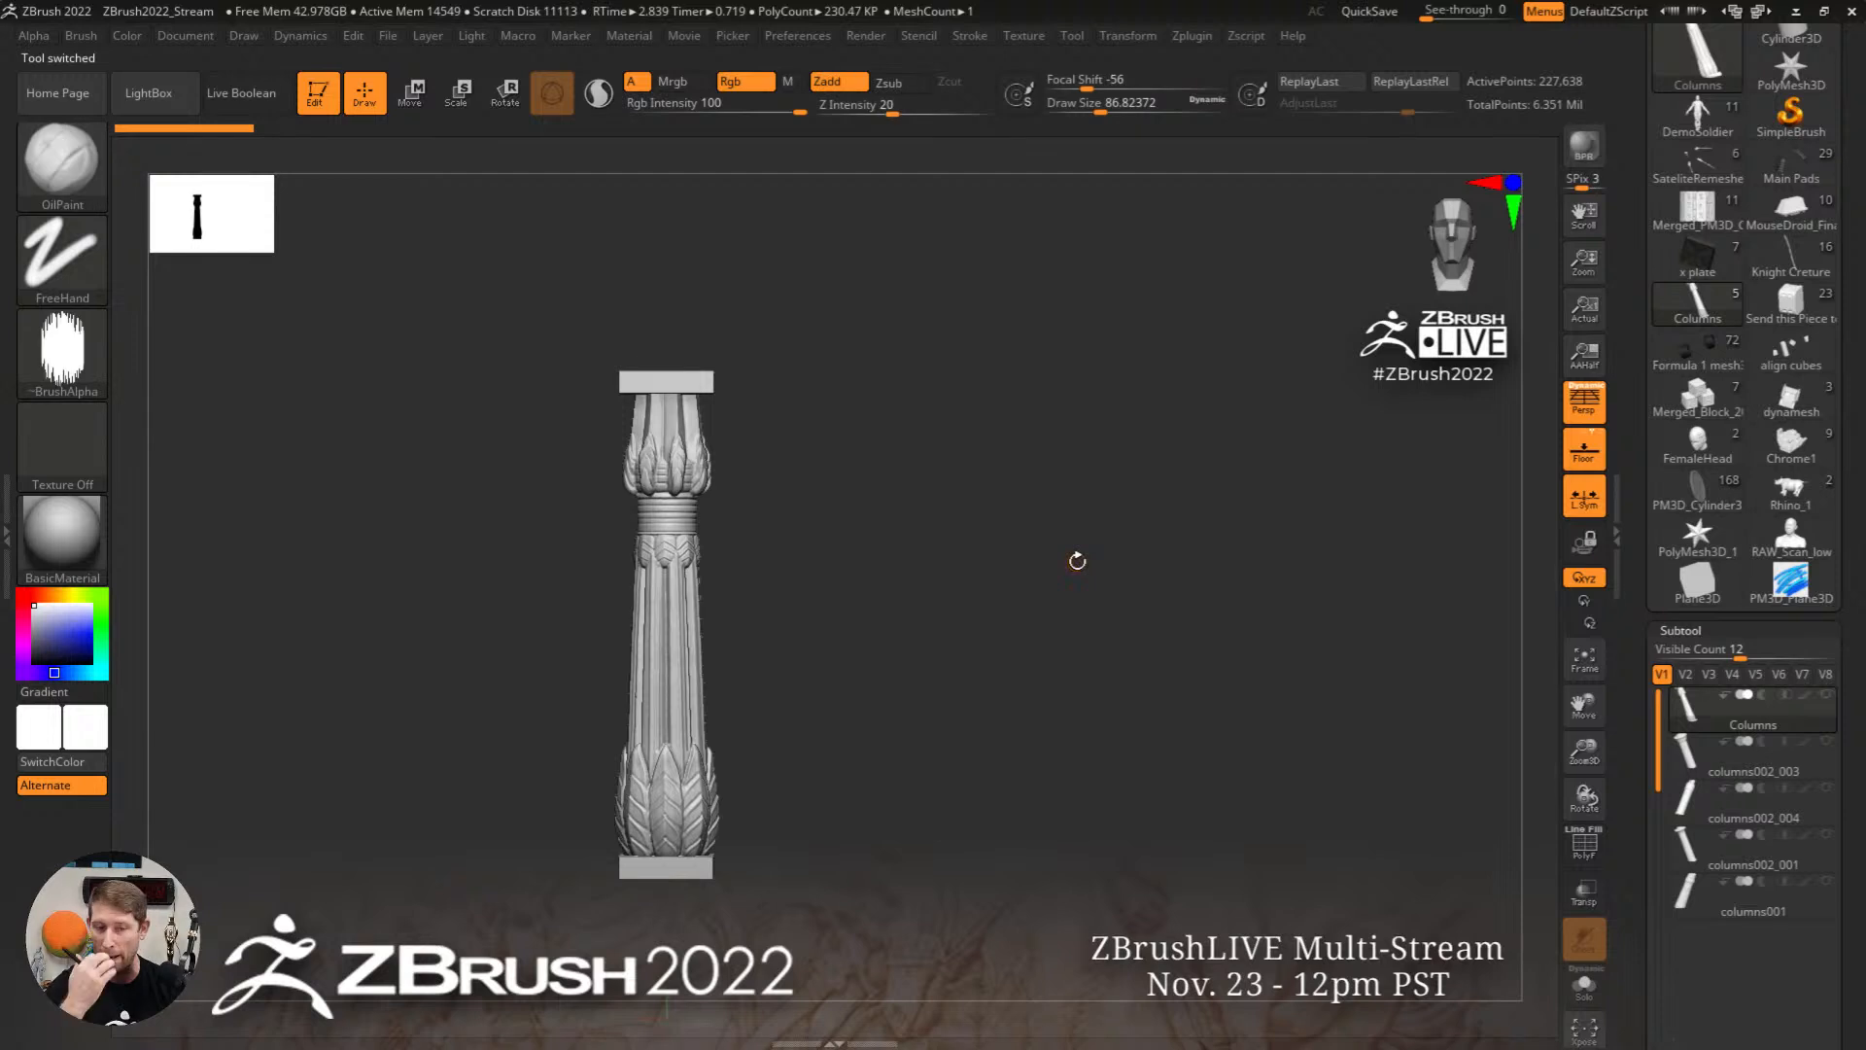
# Step: Duplicate the column sideways four times with uneven gaps inside the same subtool, and return to Draw mode
pyautogui.press('w')
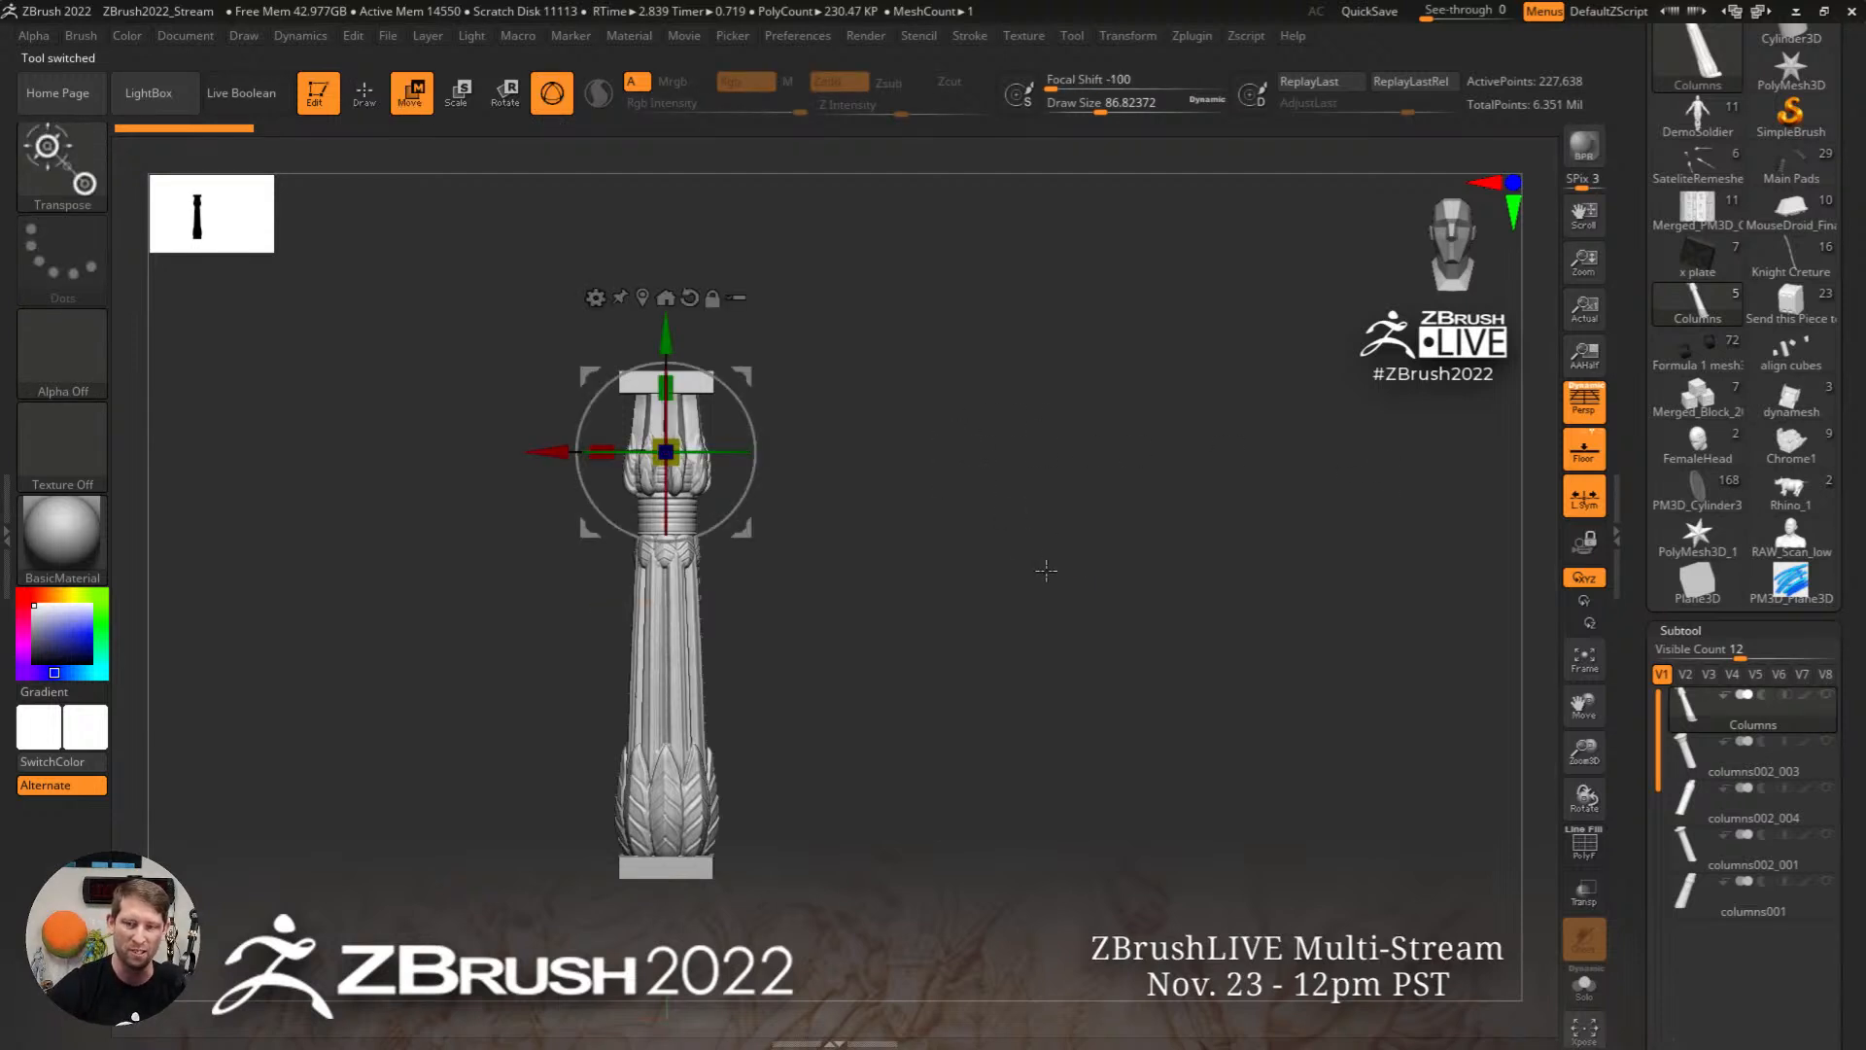
pyautogui.keyDown('ctrl'); pyautogui.moveTo(545, 452); pyautogui.dragTo(1212, 452); pyautogui.keyUp('ctrl')
pyautogui.keyDown('alt'); pyautogui.moveTo(1102, 520); pyautogui.dragTo(939, 516); pyautogui.keyUp('alt')
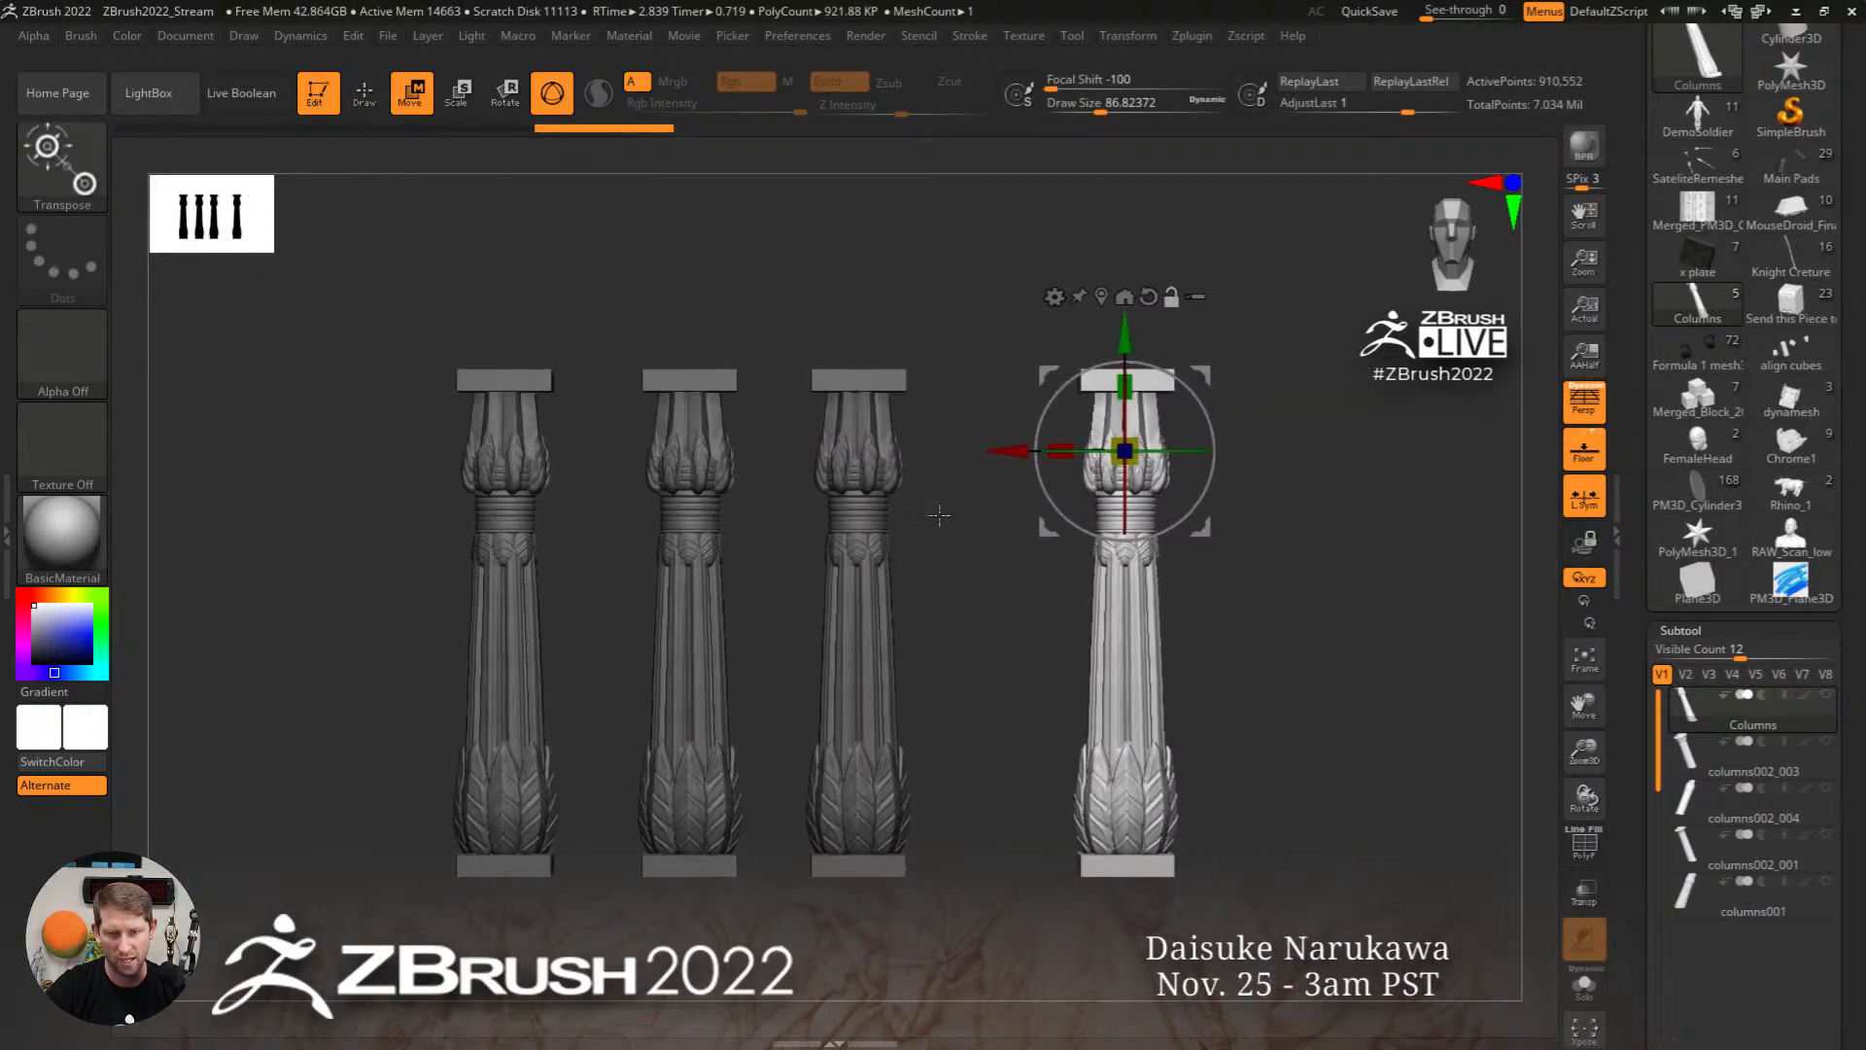
pyautogui.keyDown('ctrl'); pyautogui.moveTo(1004, 452); pyautogui.dragTo(1117, 451); pyautogui.keyUp('ctrl')
pyautogui.keyDown('alt'); pyautogui.moveTo(1425, 649); pyautogui.dragTo(1226, 594); pyautogui.keyUp('alt')
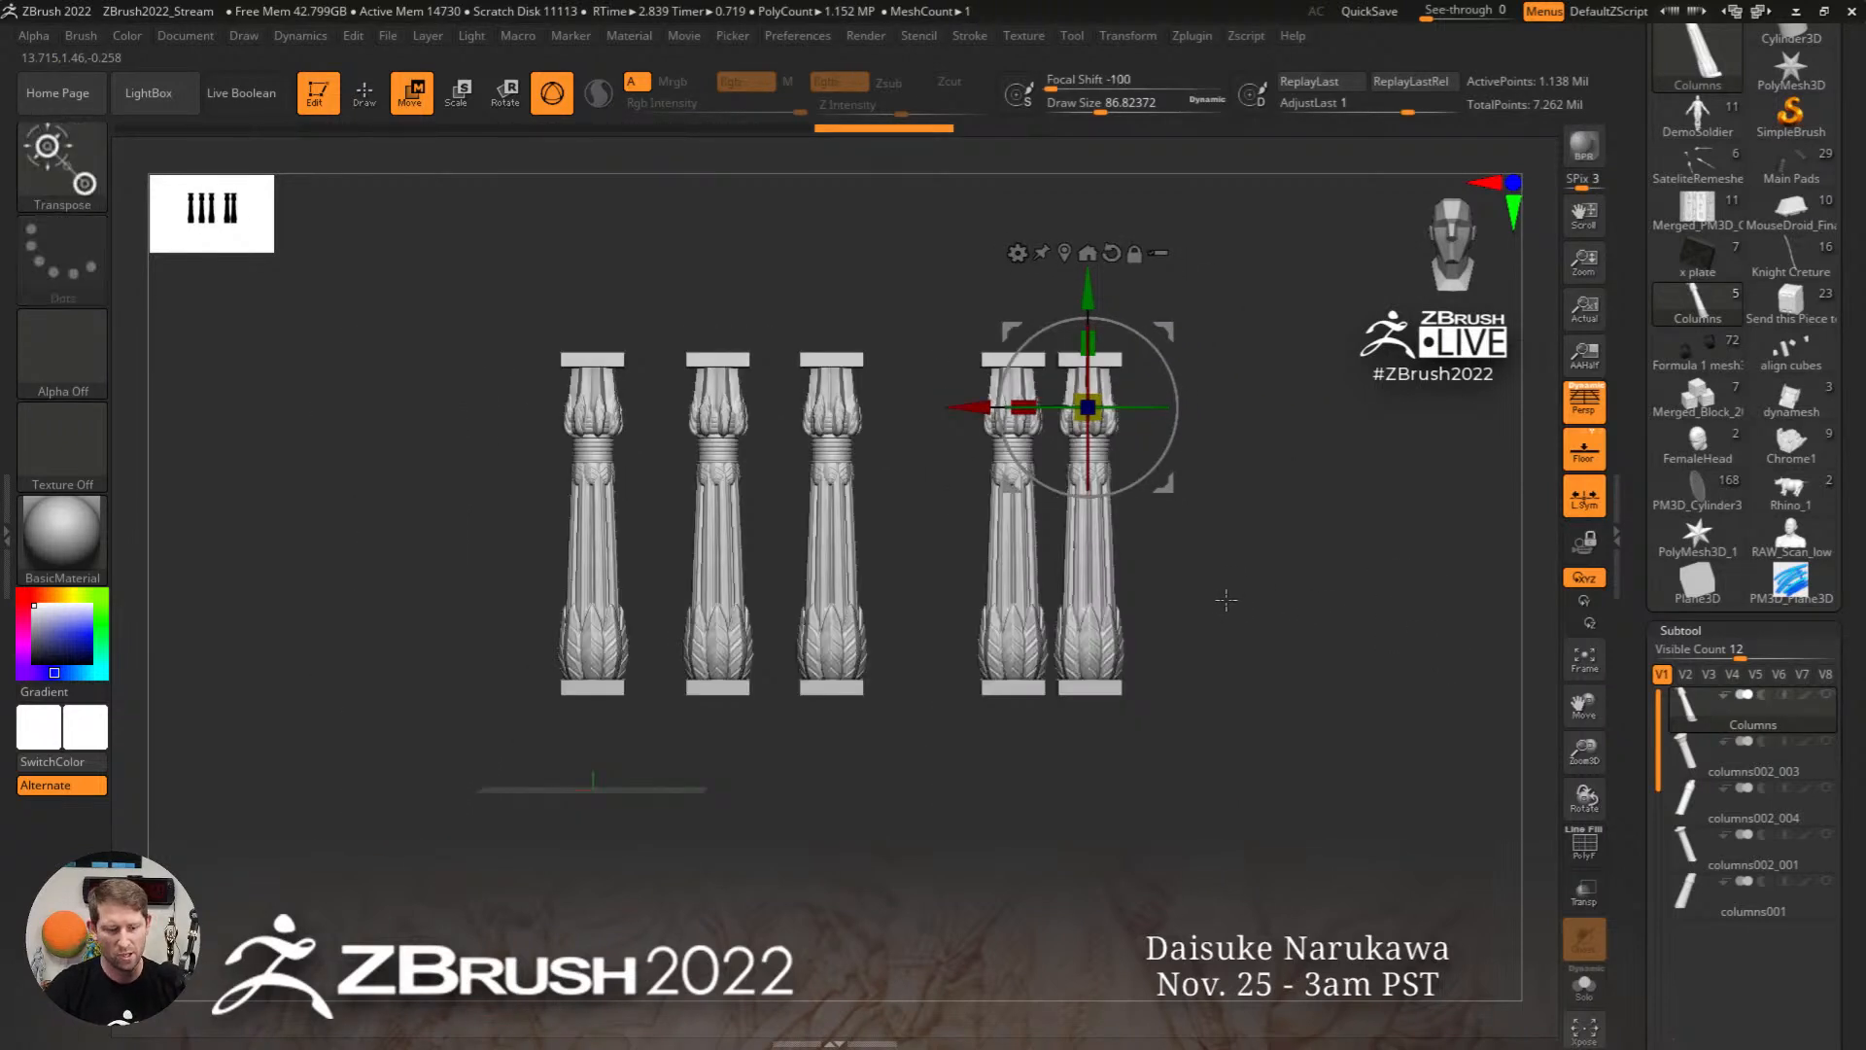
pyautogui.press('q')
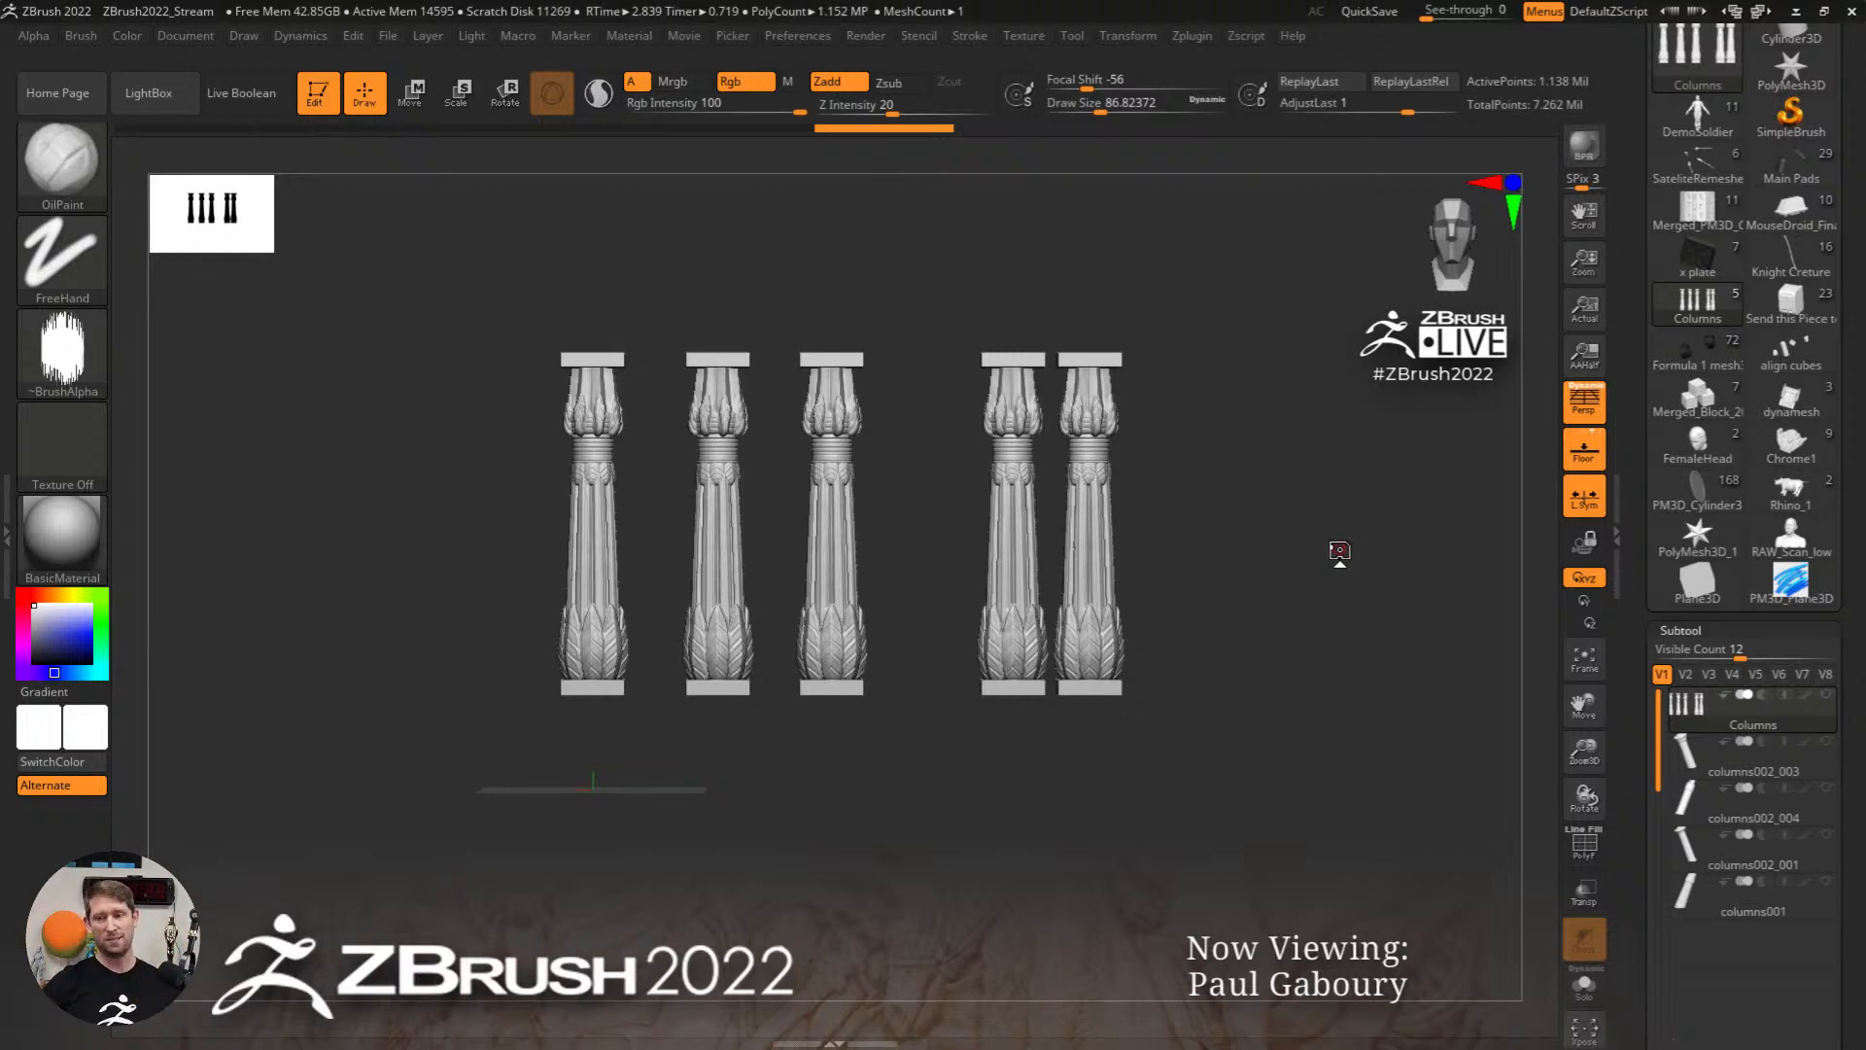
# Step: Distribute the parts of the five columns by their horizontal centers
pyautogui.moveTo(1639, 699); pyautogui.dragTo(1692, 496)
pyautogui.click(1669, 495)
pyautogui.click(1692, 516)
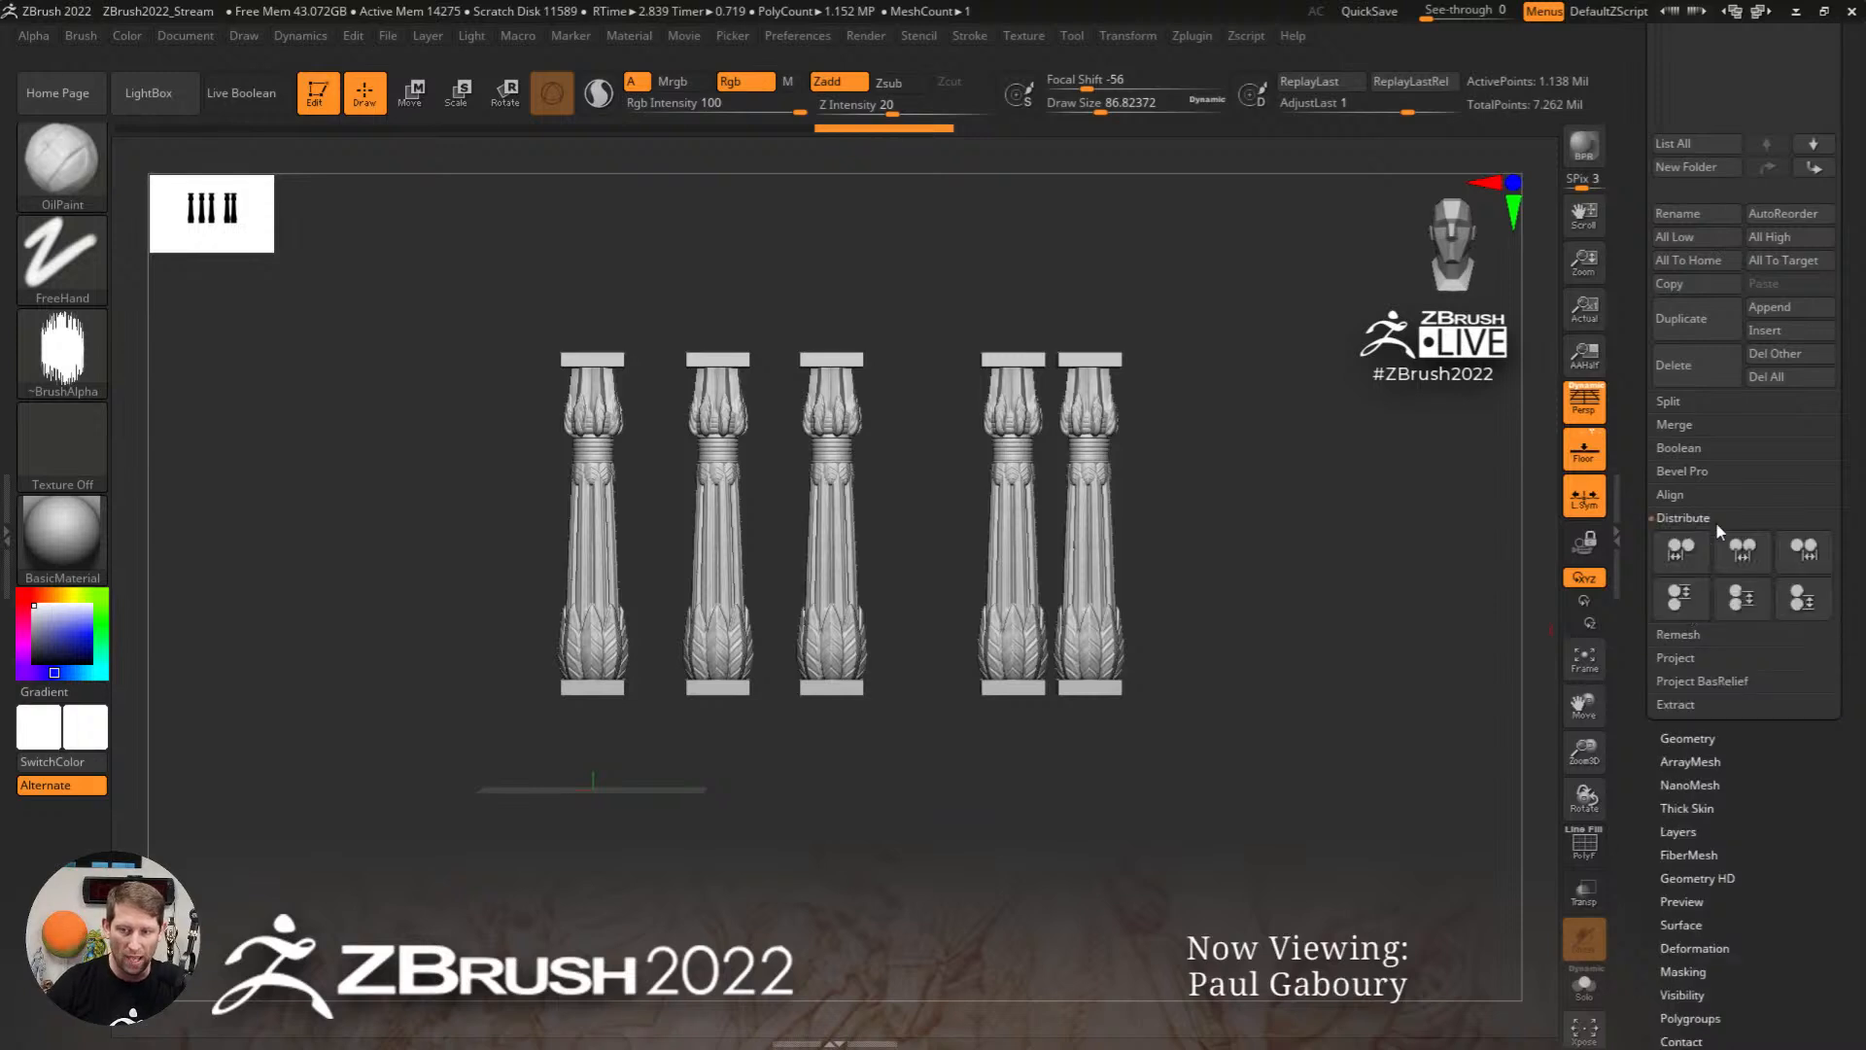
pyautogui.click(1742, 596)
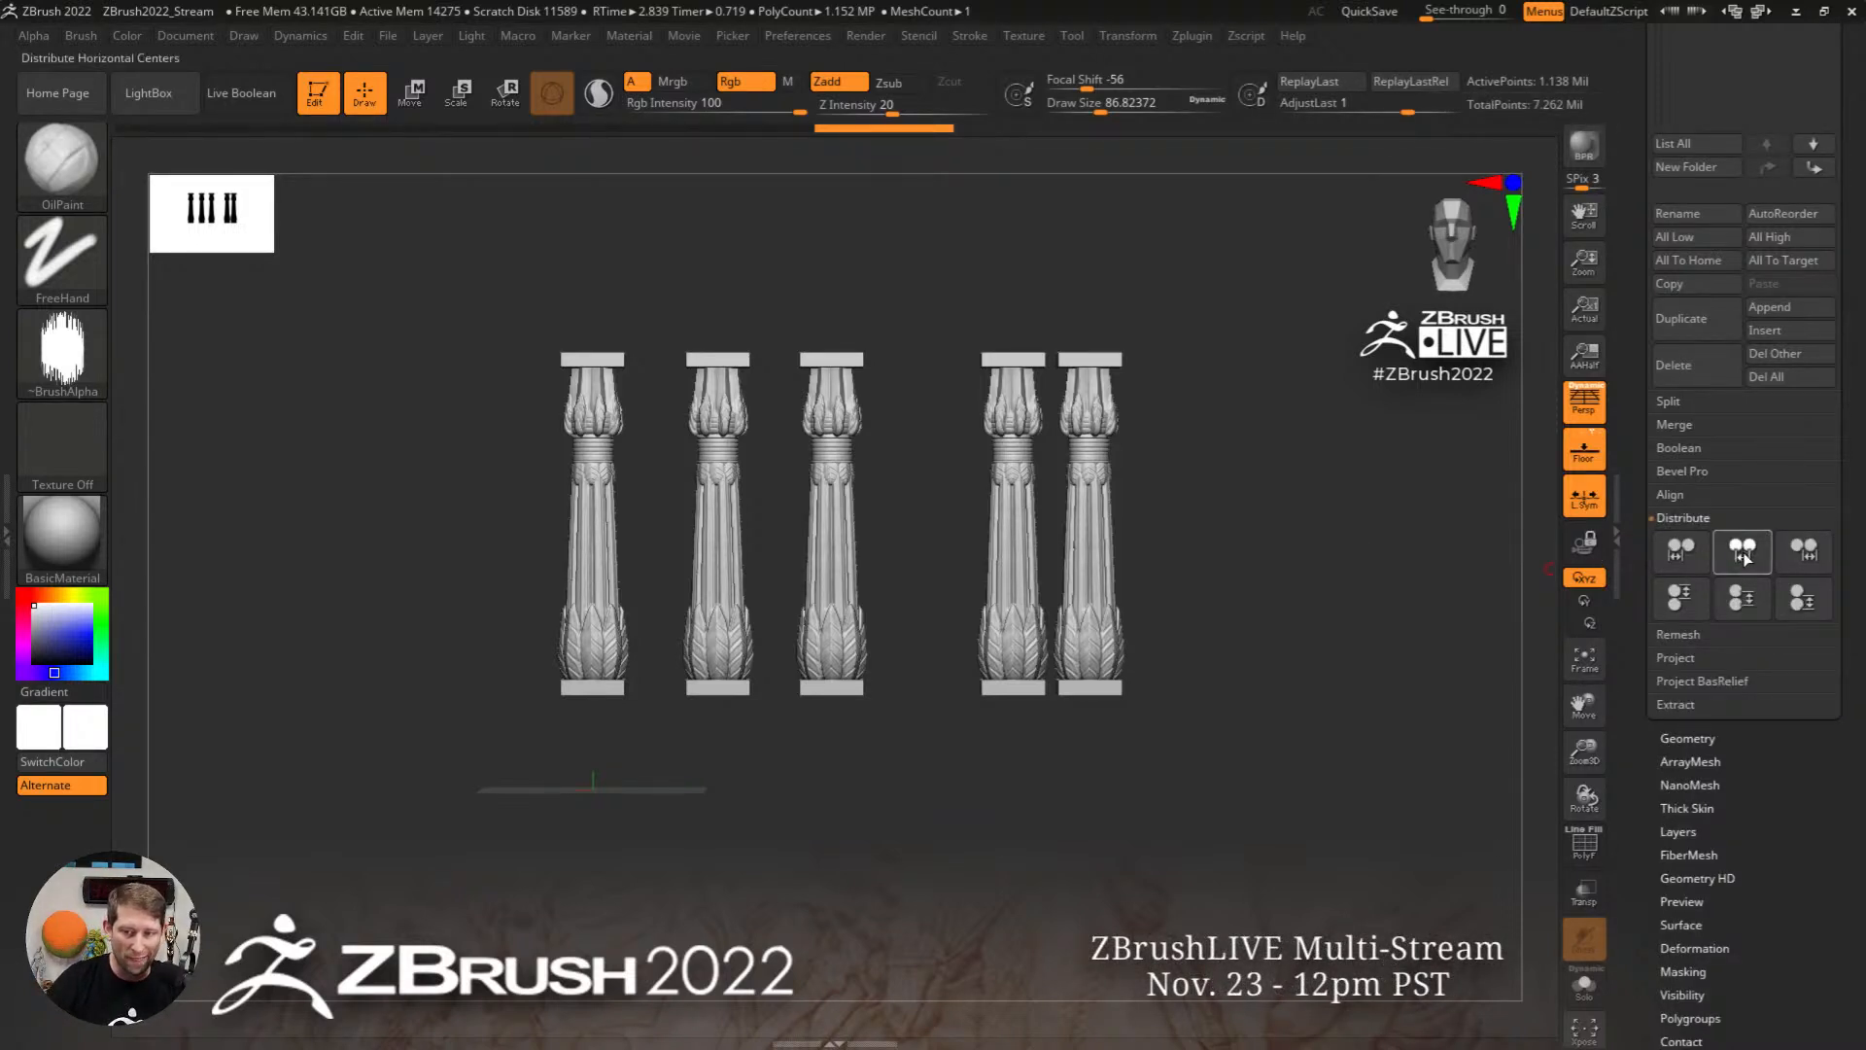
pyautogui.press('ctrl')
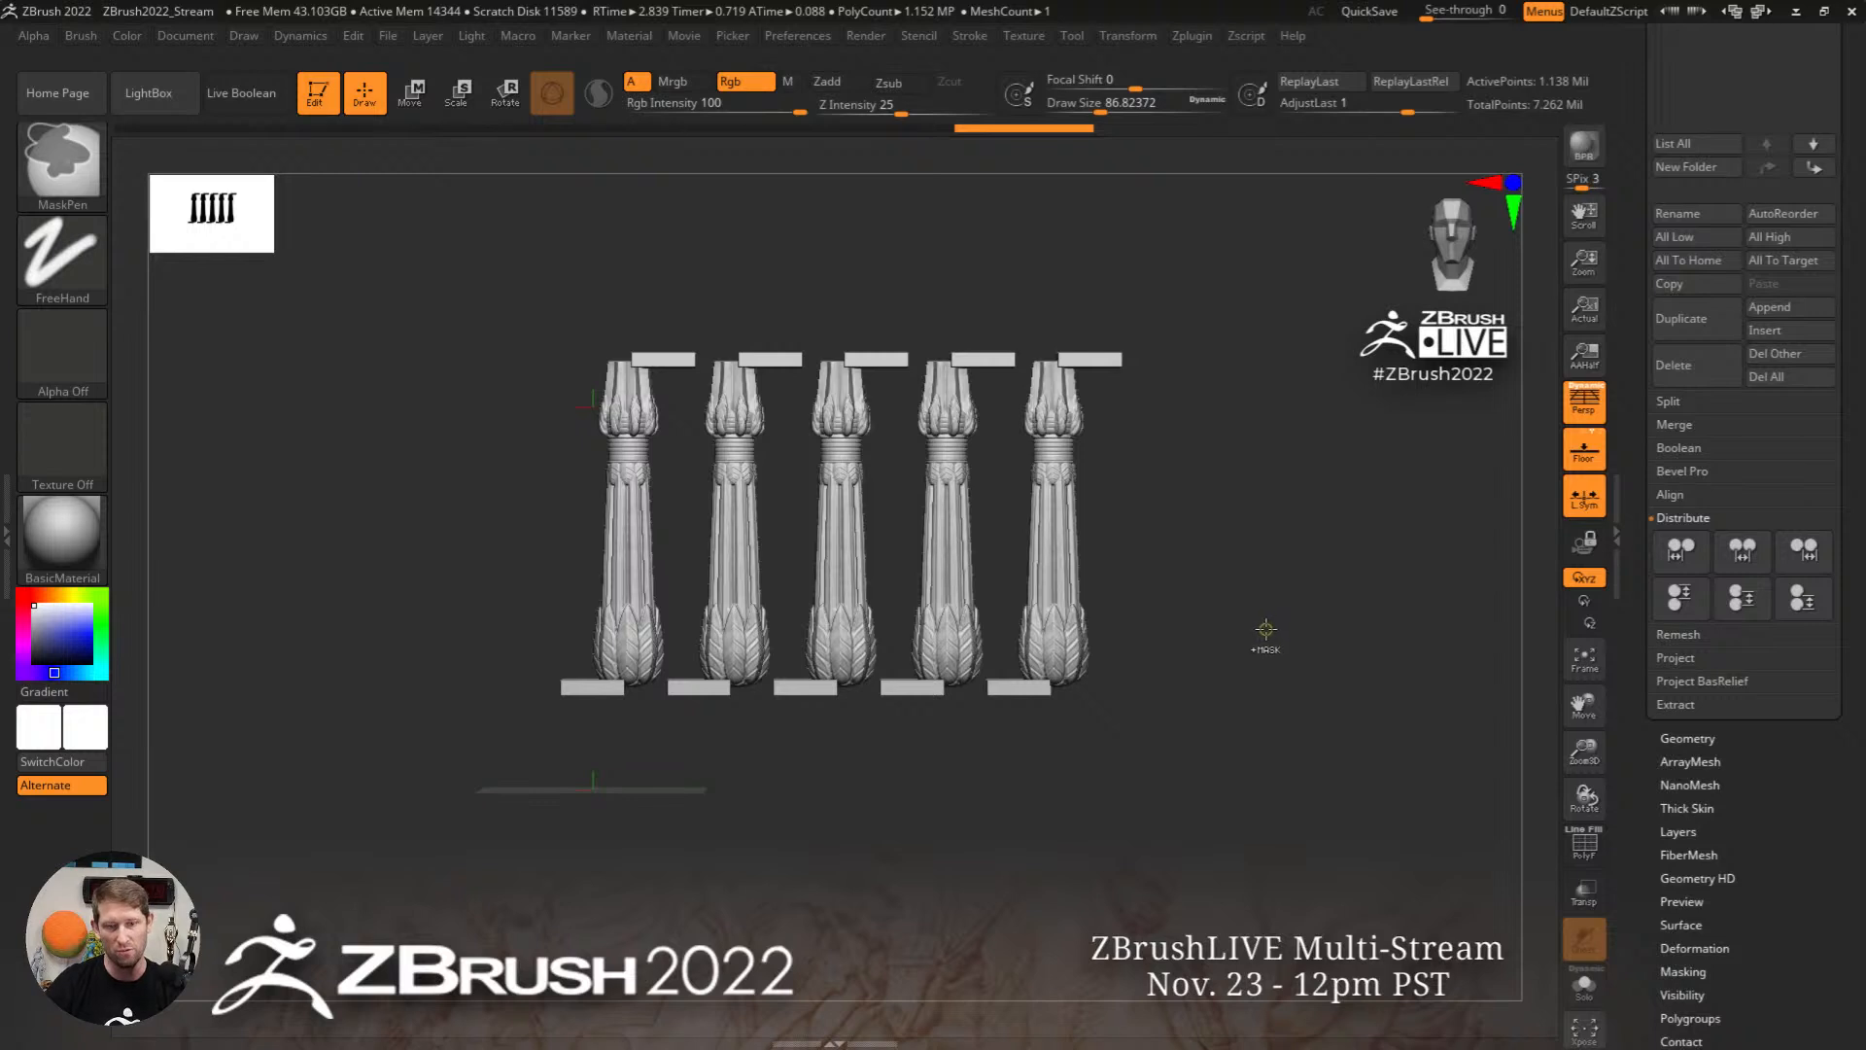
# Step: Undo the distribution and all the column copies, back to the single column
pyautogui.hotkey('ctrl', 'z')
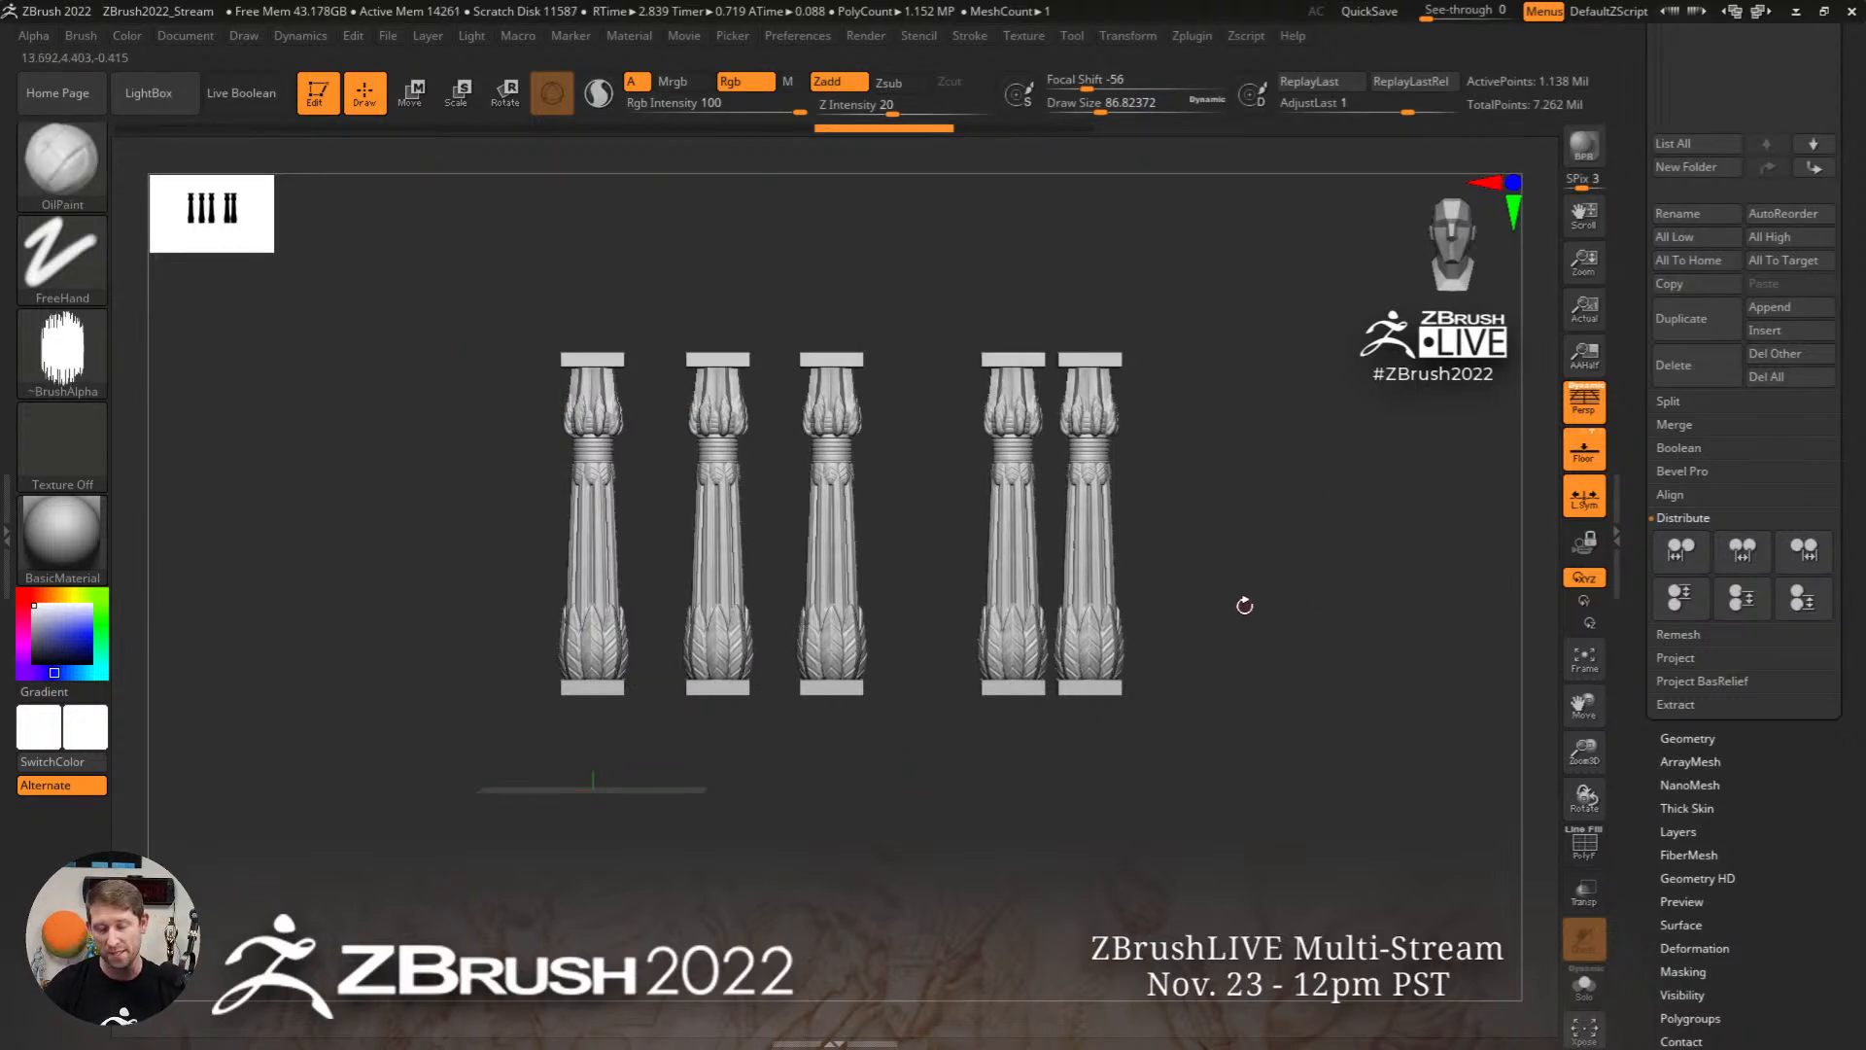
pyautogui.hotkey('ctrl', 'z')
pyautogui.hotkey('ctrl', 'z')
pyautogui.hotkey('ctrl', 'z')
pyautogui.hotkey('ctrl', 'z')
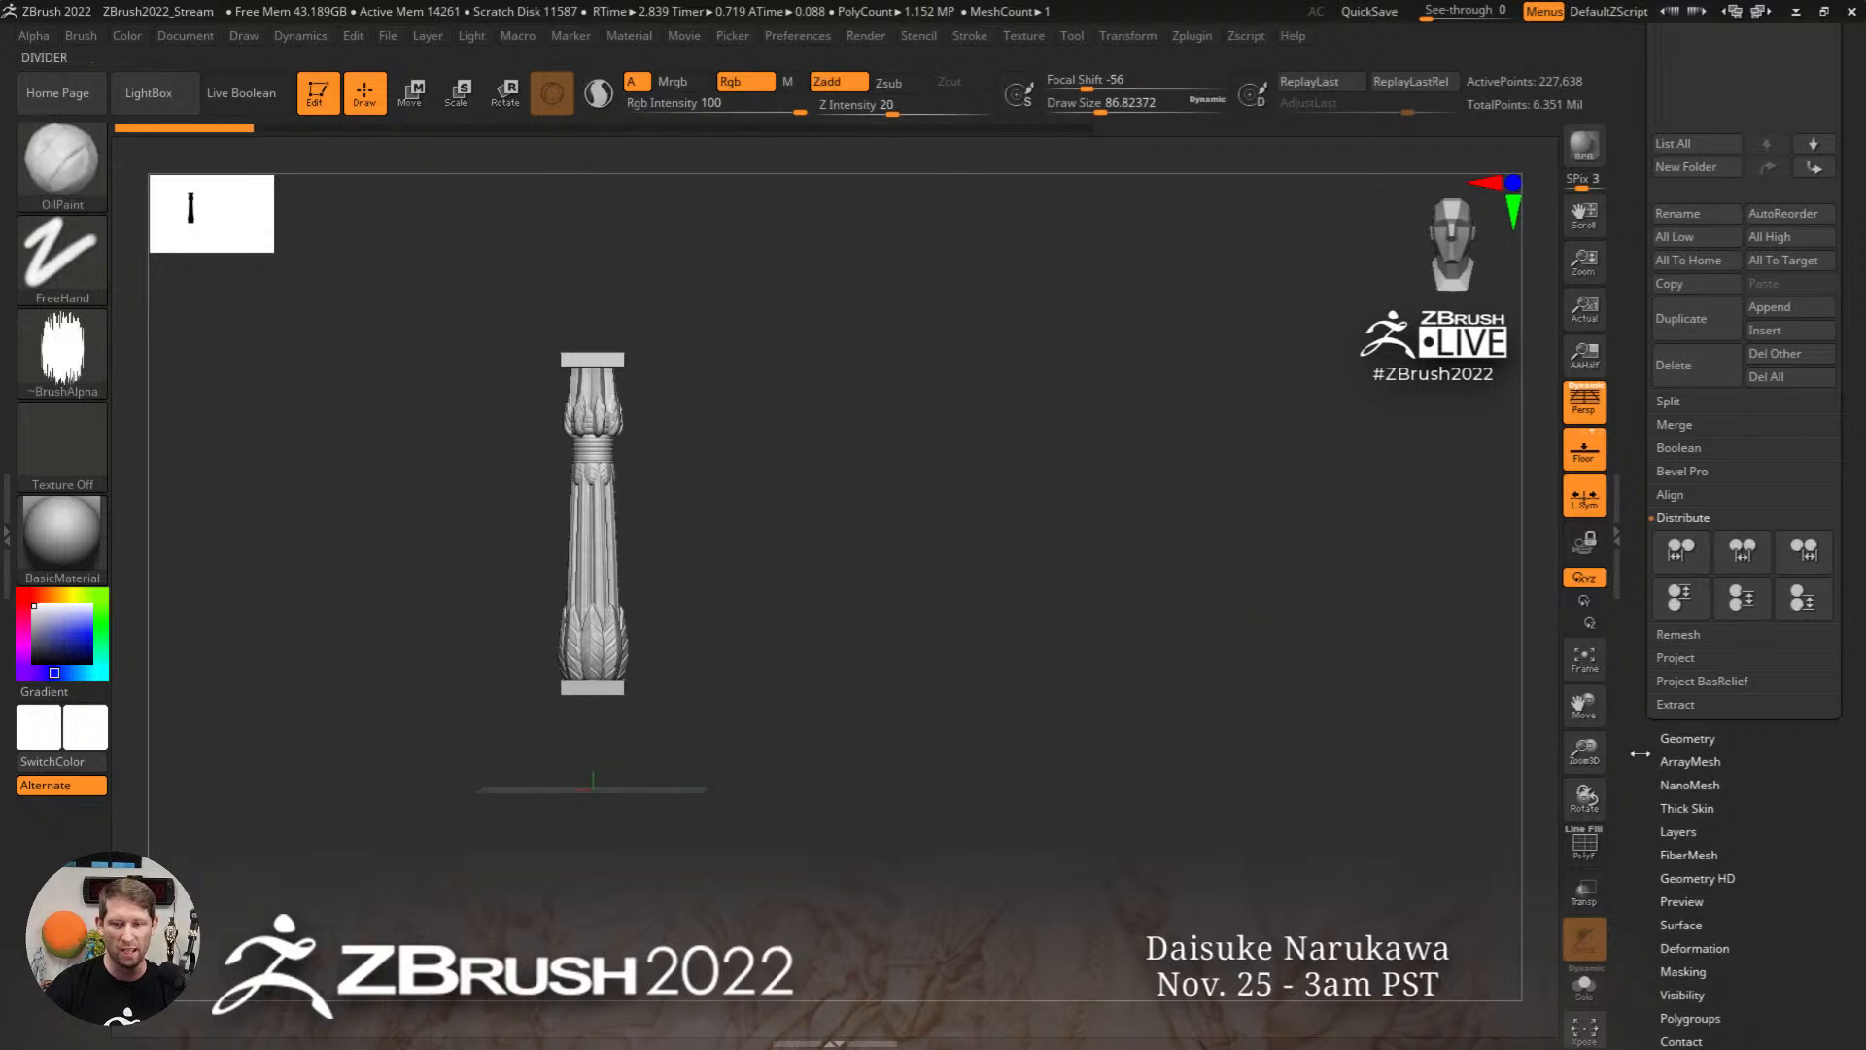
# Step: Display PolyFrame on the column and view its top from a raised, closer angle
pyautogui.scroll(-1, 1639, 753)
pyautogui.hotkey('shift', 'f')
pyautogui.moveTo(946, 620); pyautogui.dragTo(1478, 745)
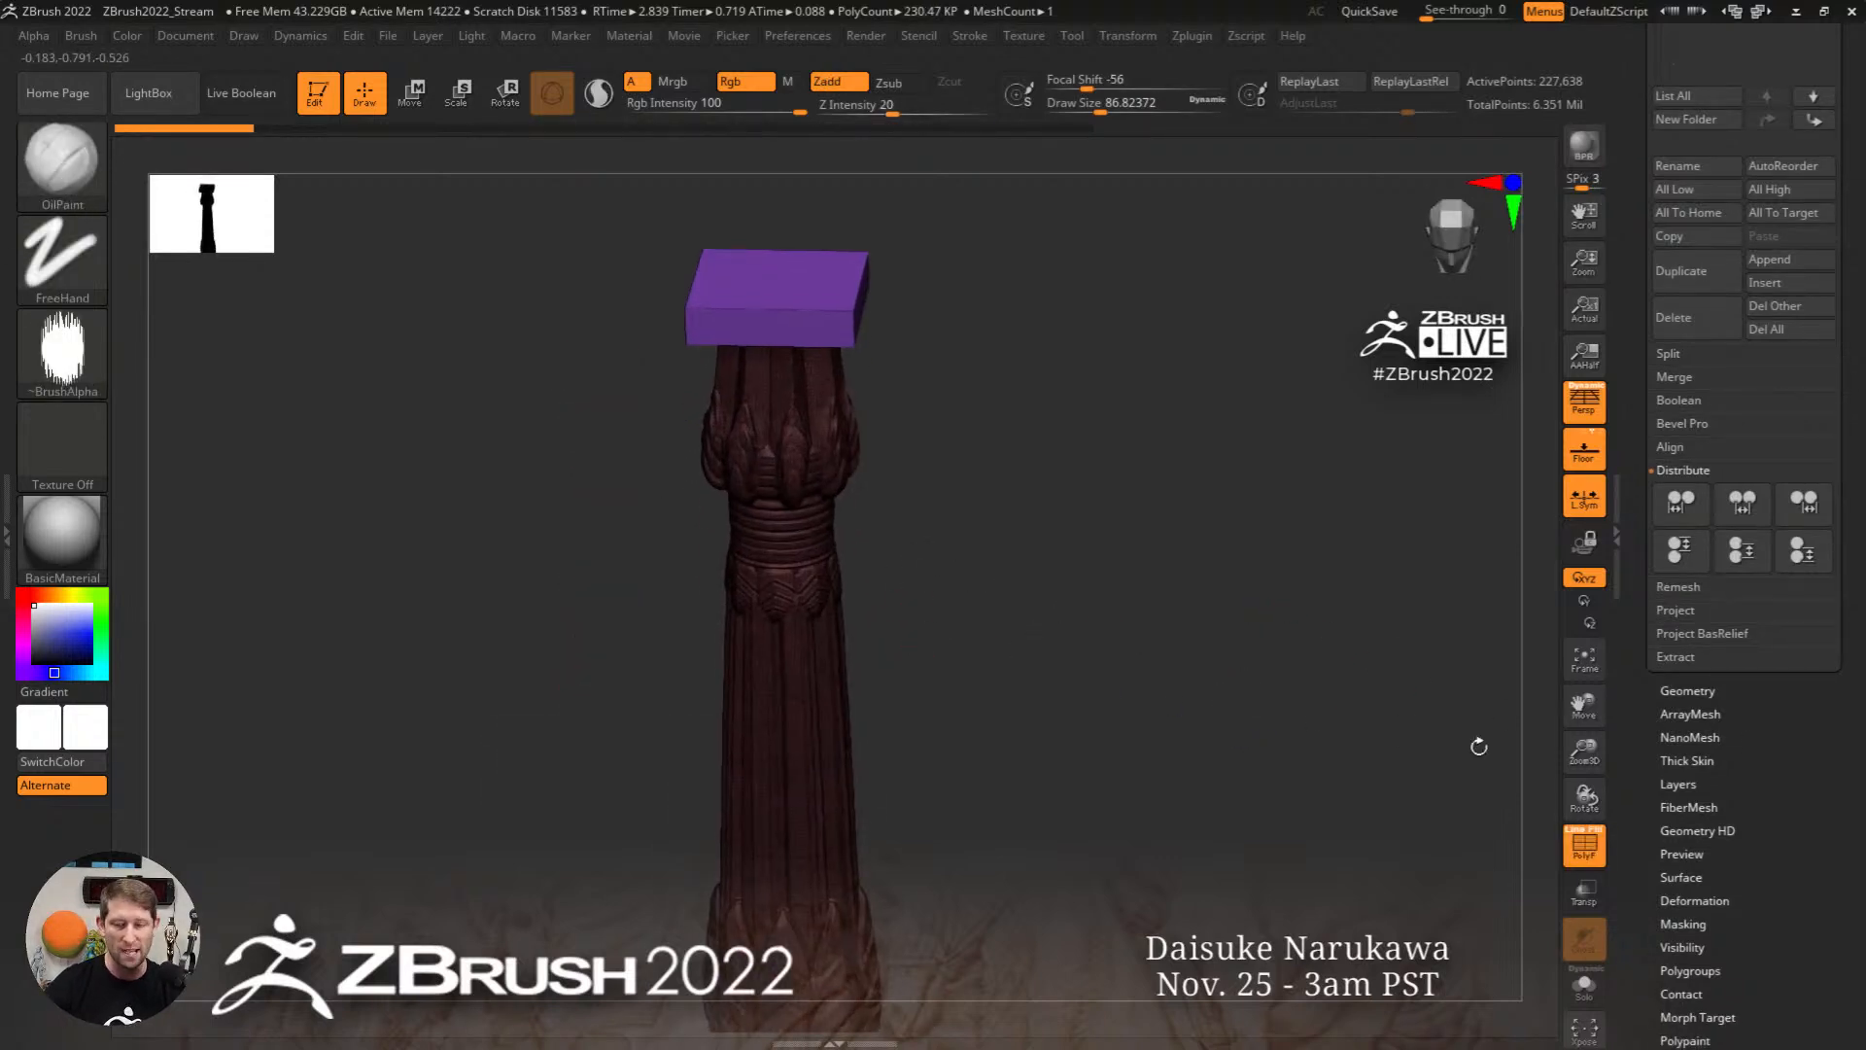
# Step: Try DynaMesh on the column at resolution 160 in the Geometry settings, and undo it
pyautogui.click(1723, 692)
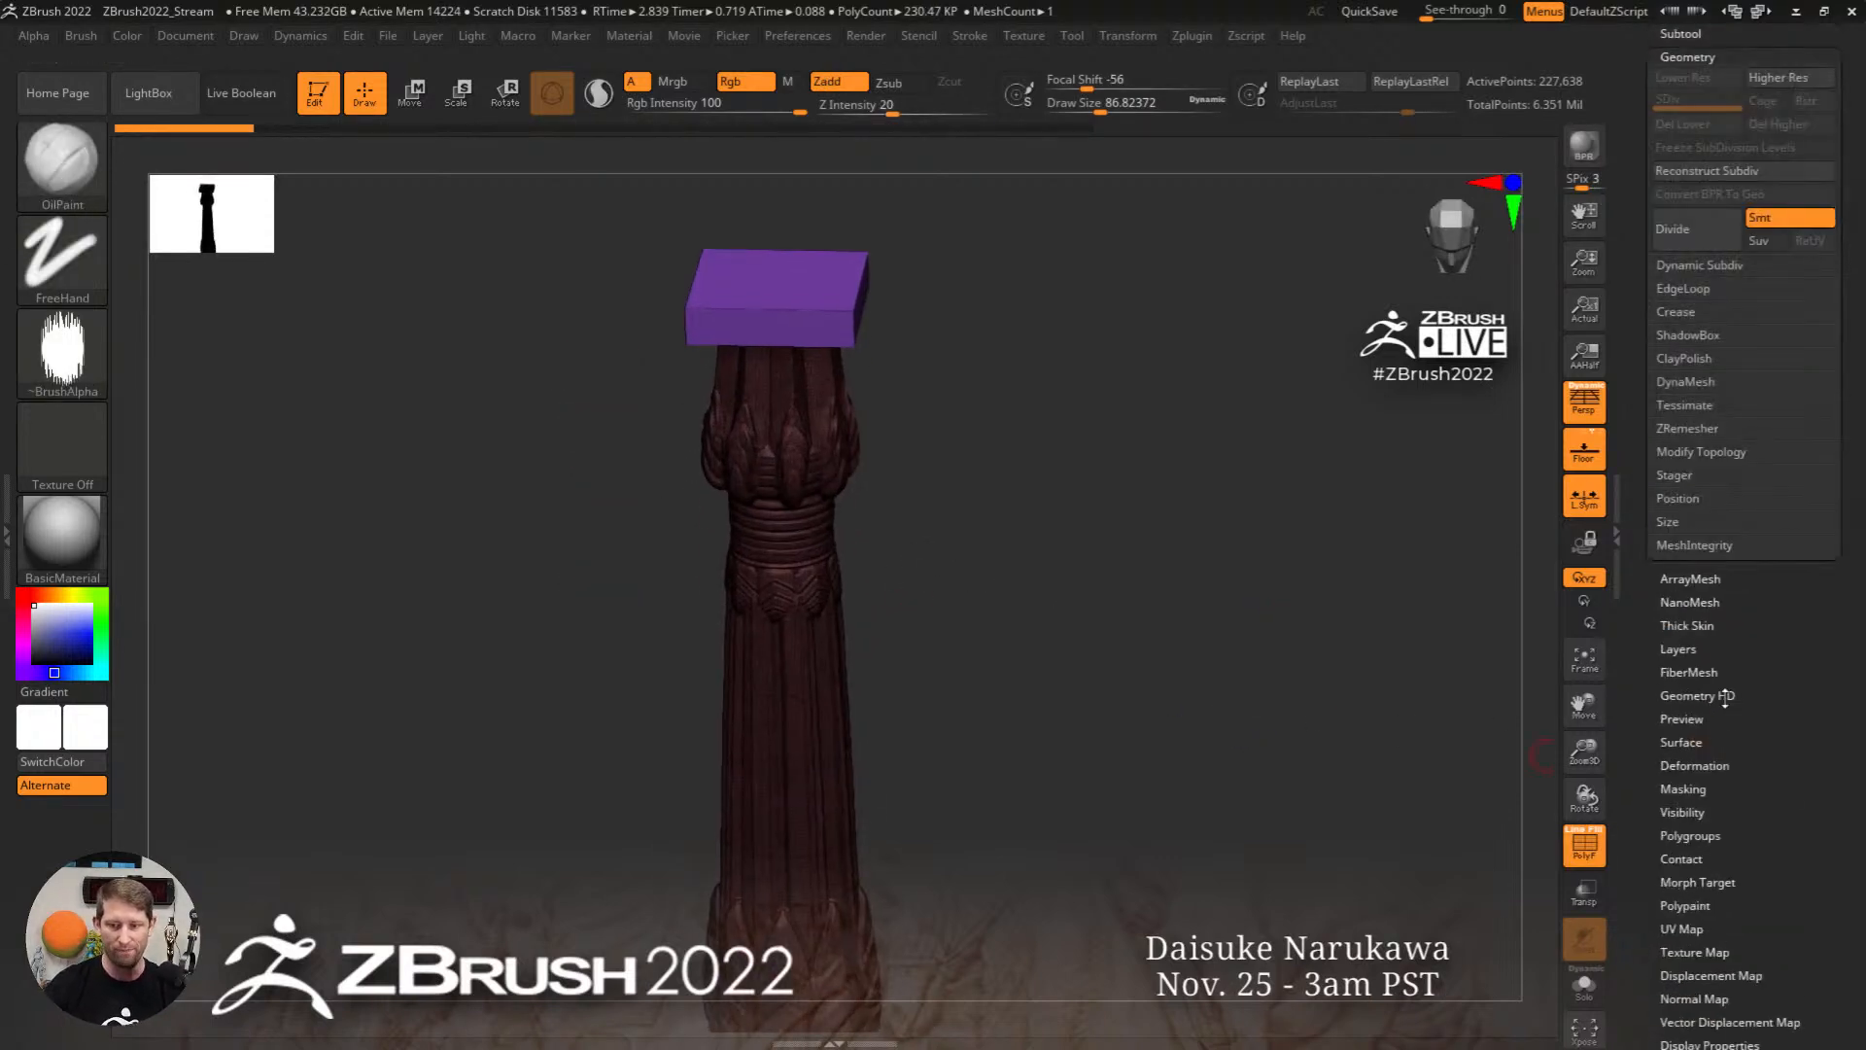
pyautogui.click(1702, 381)
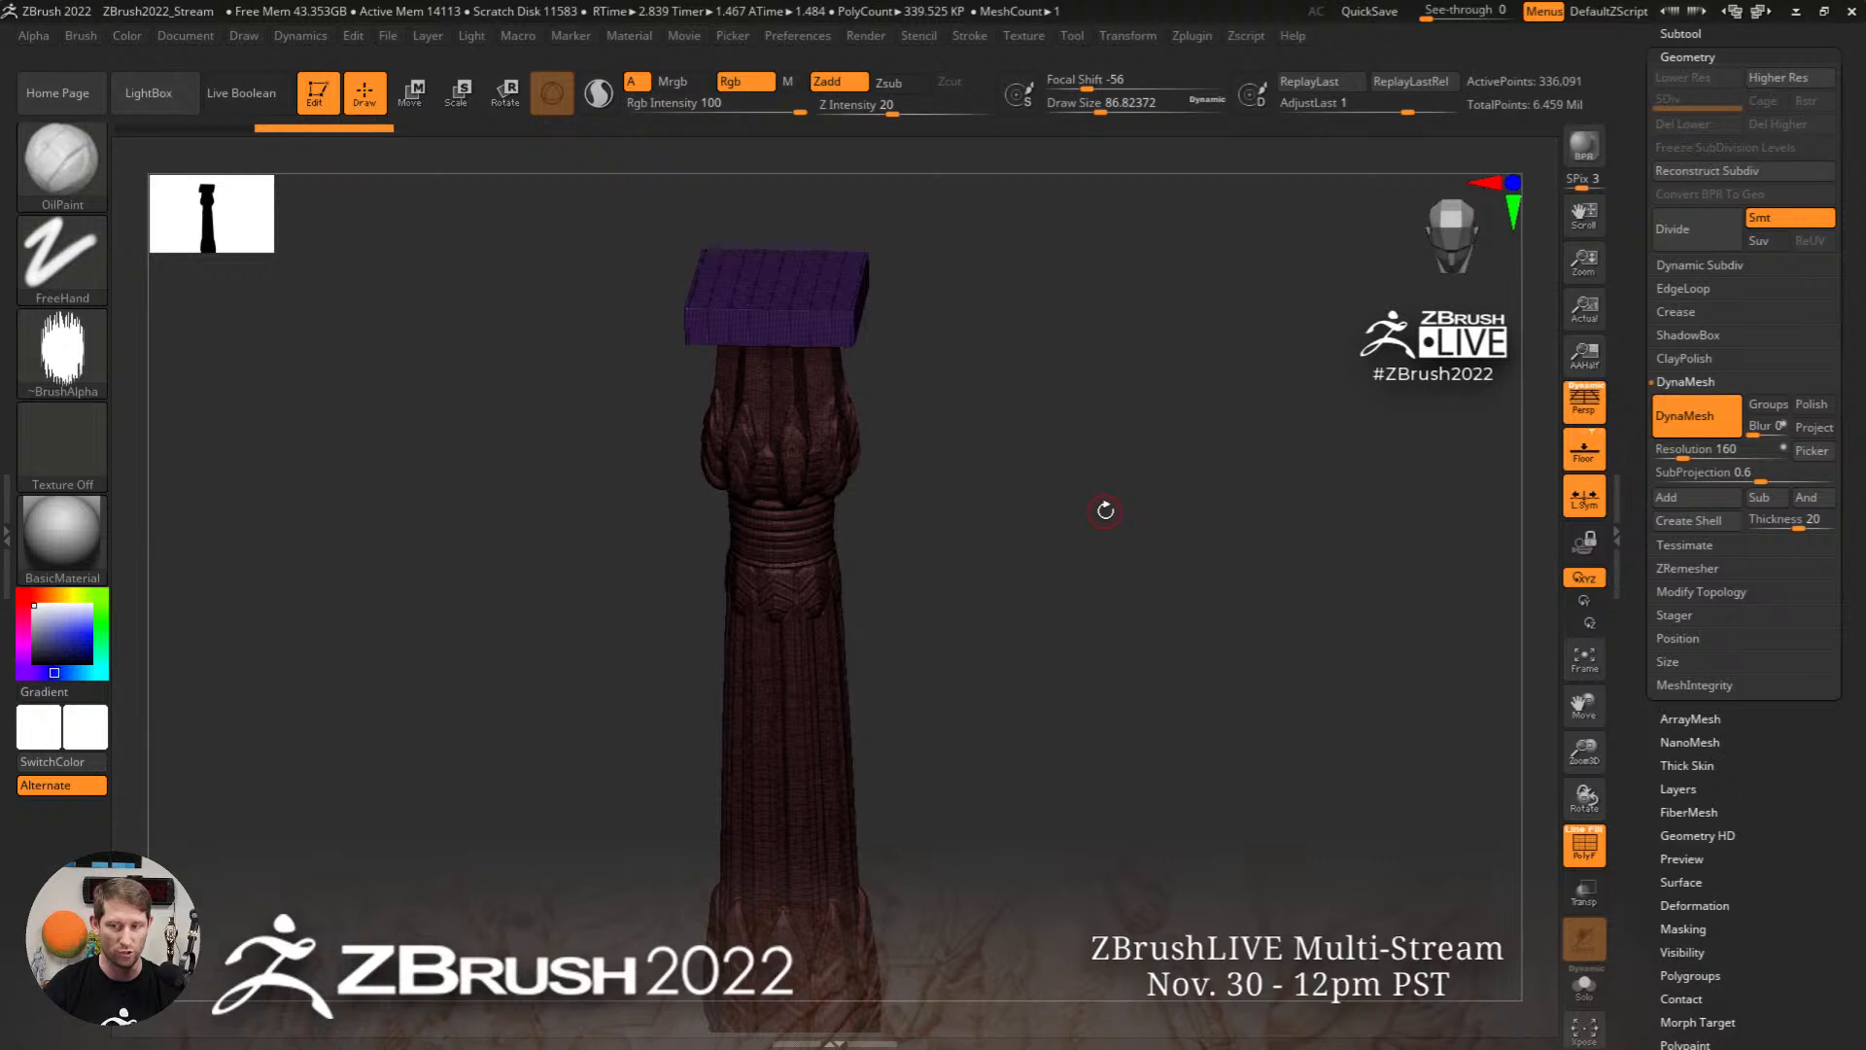
pyautogui.hotkey('ctrl', 'z')
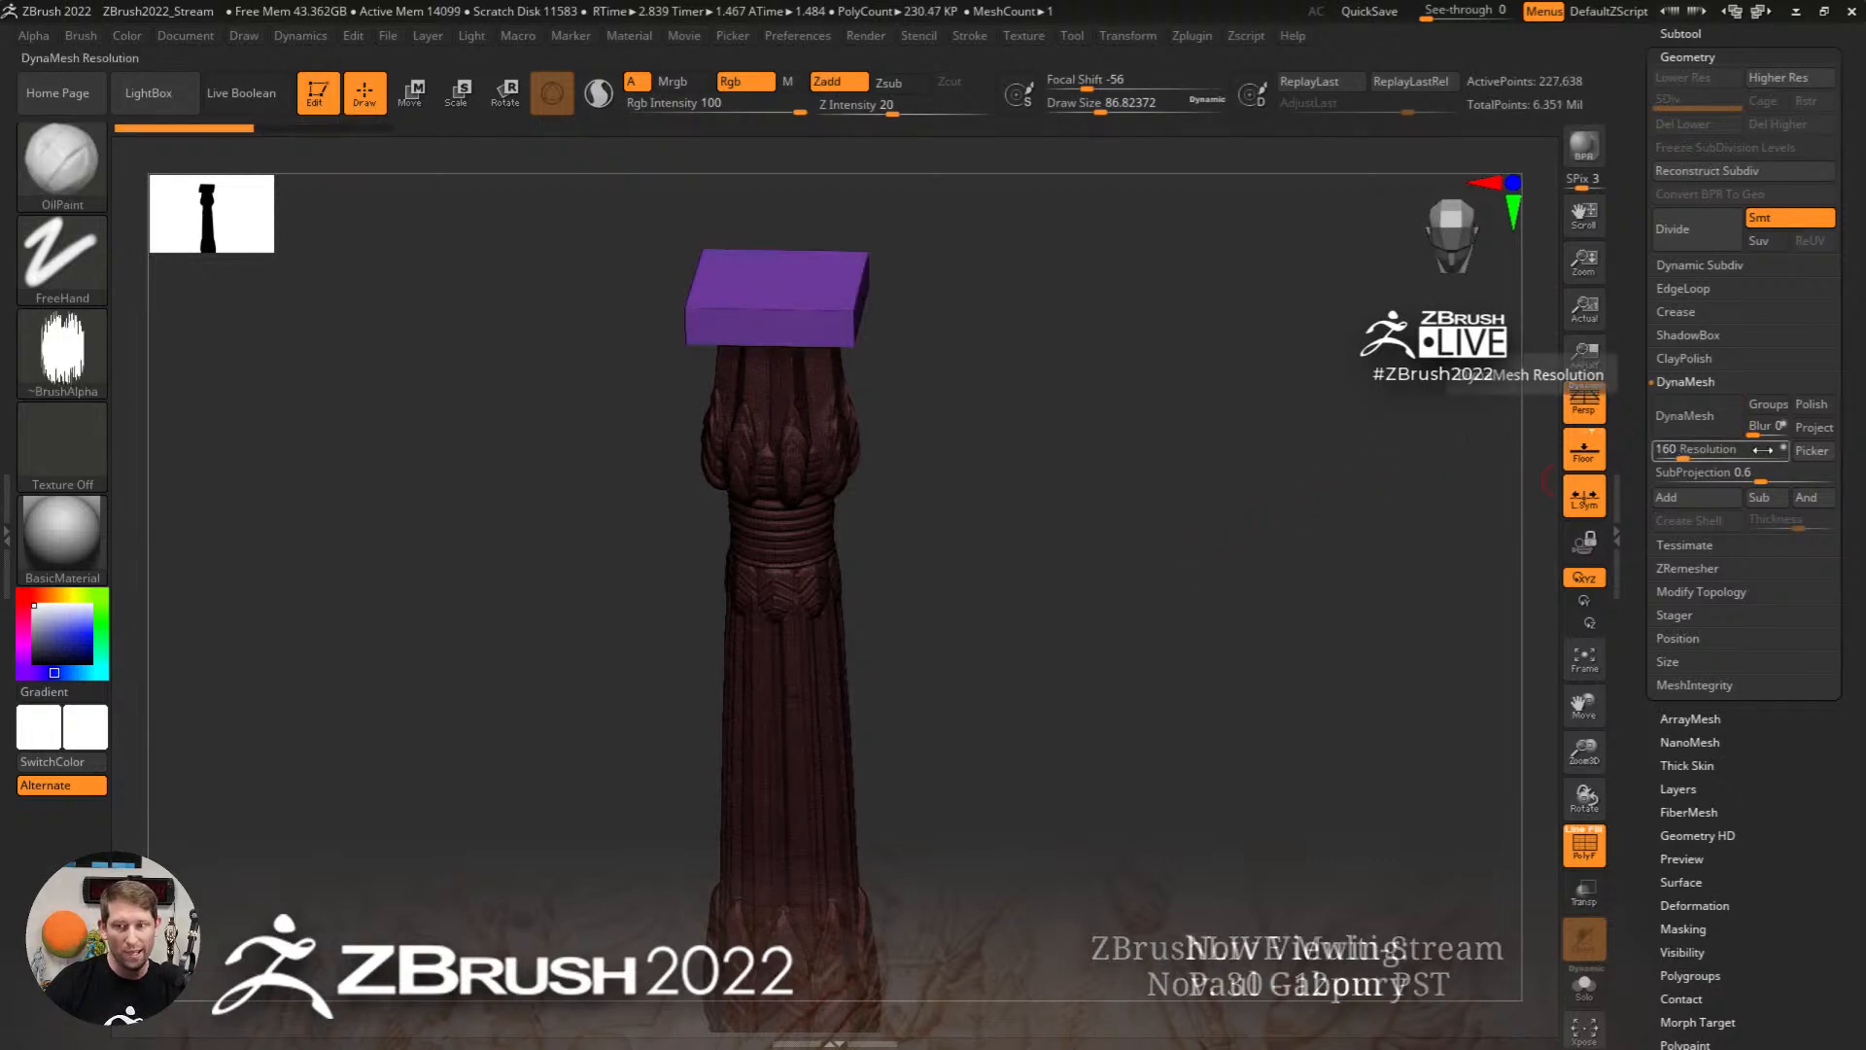
# Step: Sample polygon sizes on the column with the DynaMesh resolution picker, setting the resolution to 144 and finally 128
pyautogui.moveTo(1694, 452); pyautogui.dragTo(1684, 452)
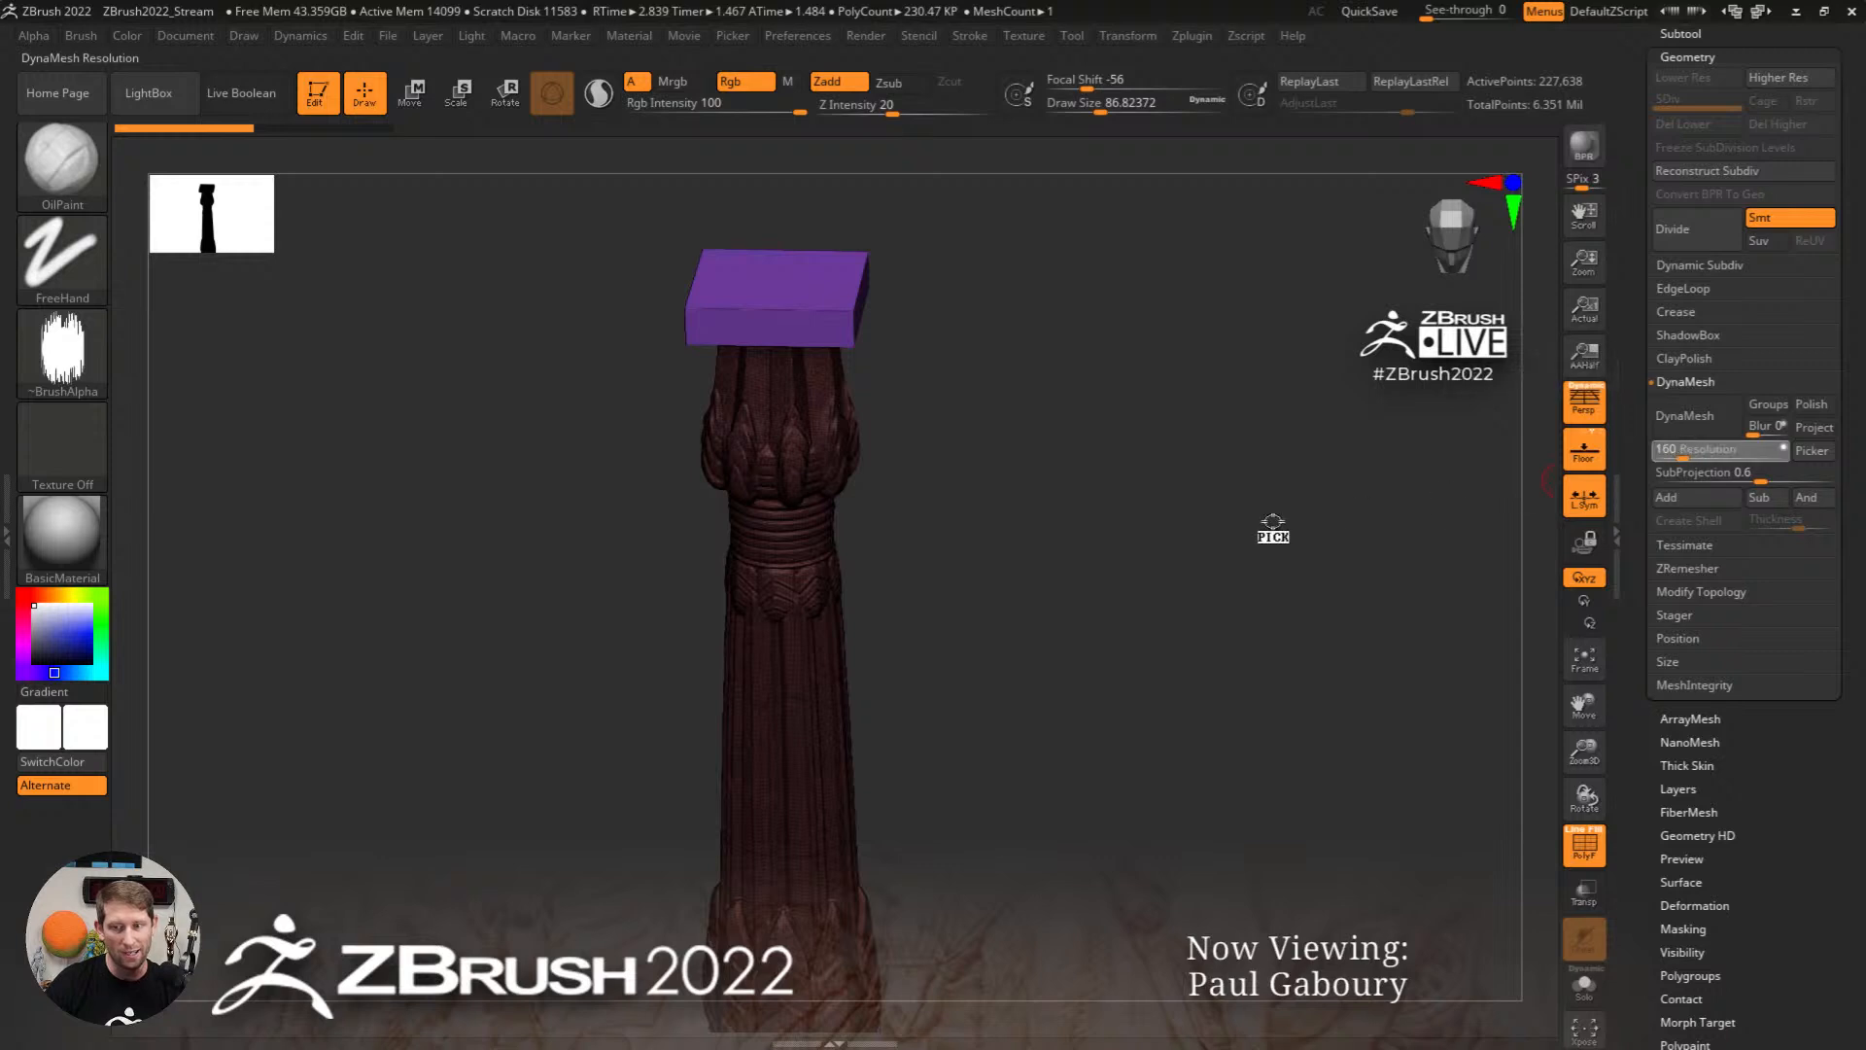
pyautogui.moveTo(784, 587); pyautogui.dragTo(744, 588)
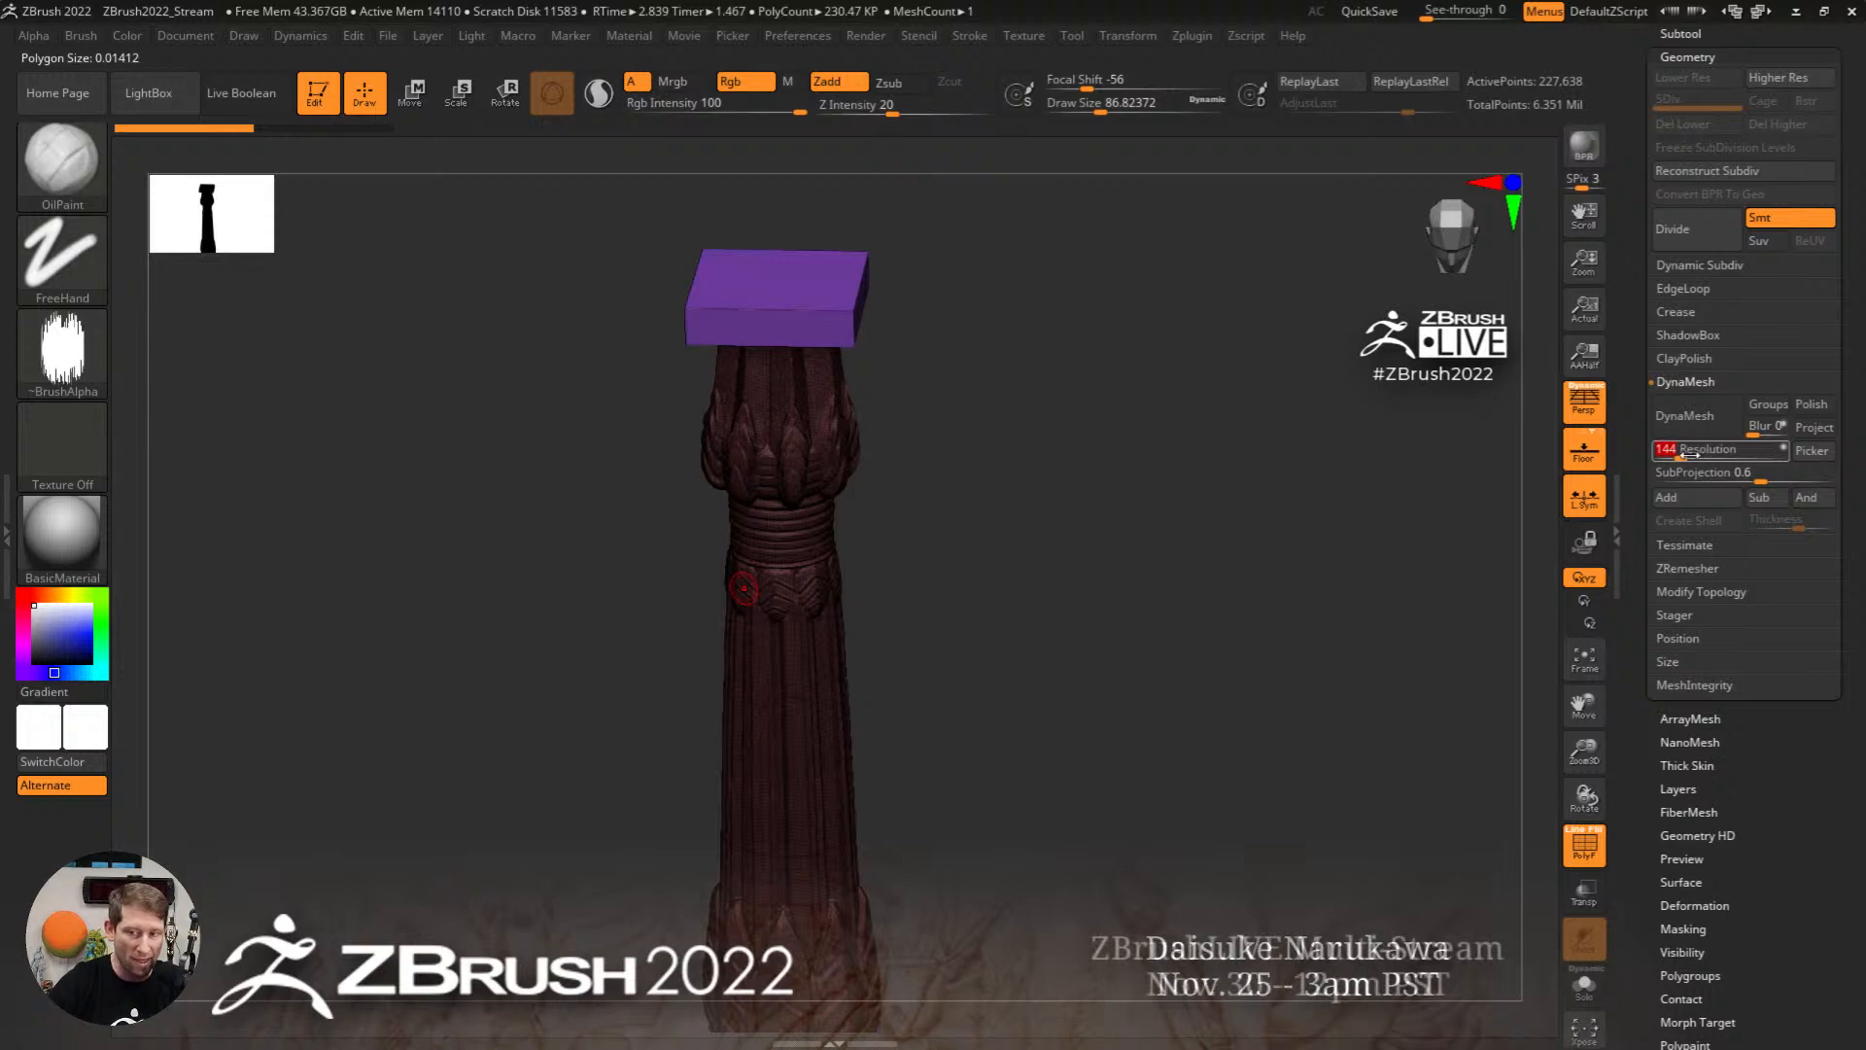
pyautogui.click(1824, 457)
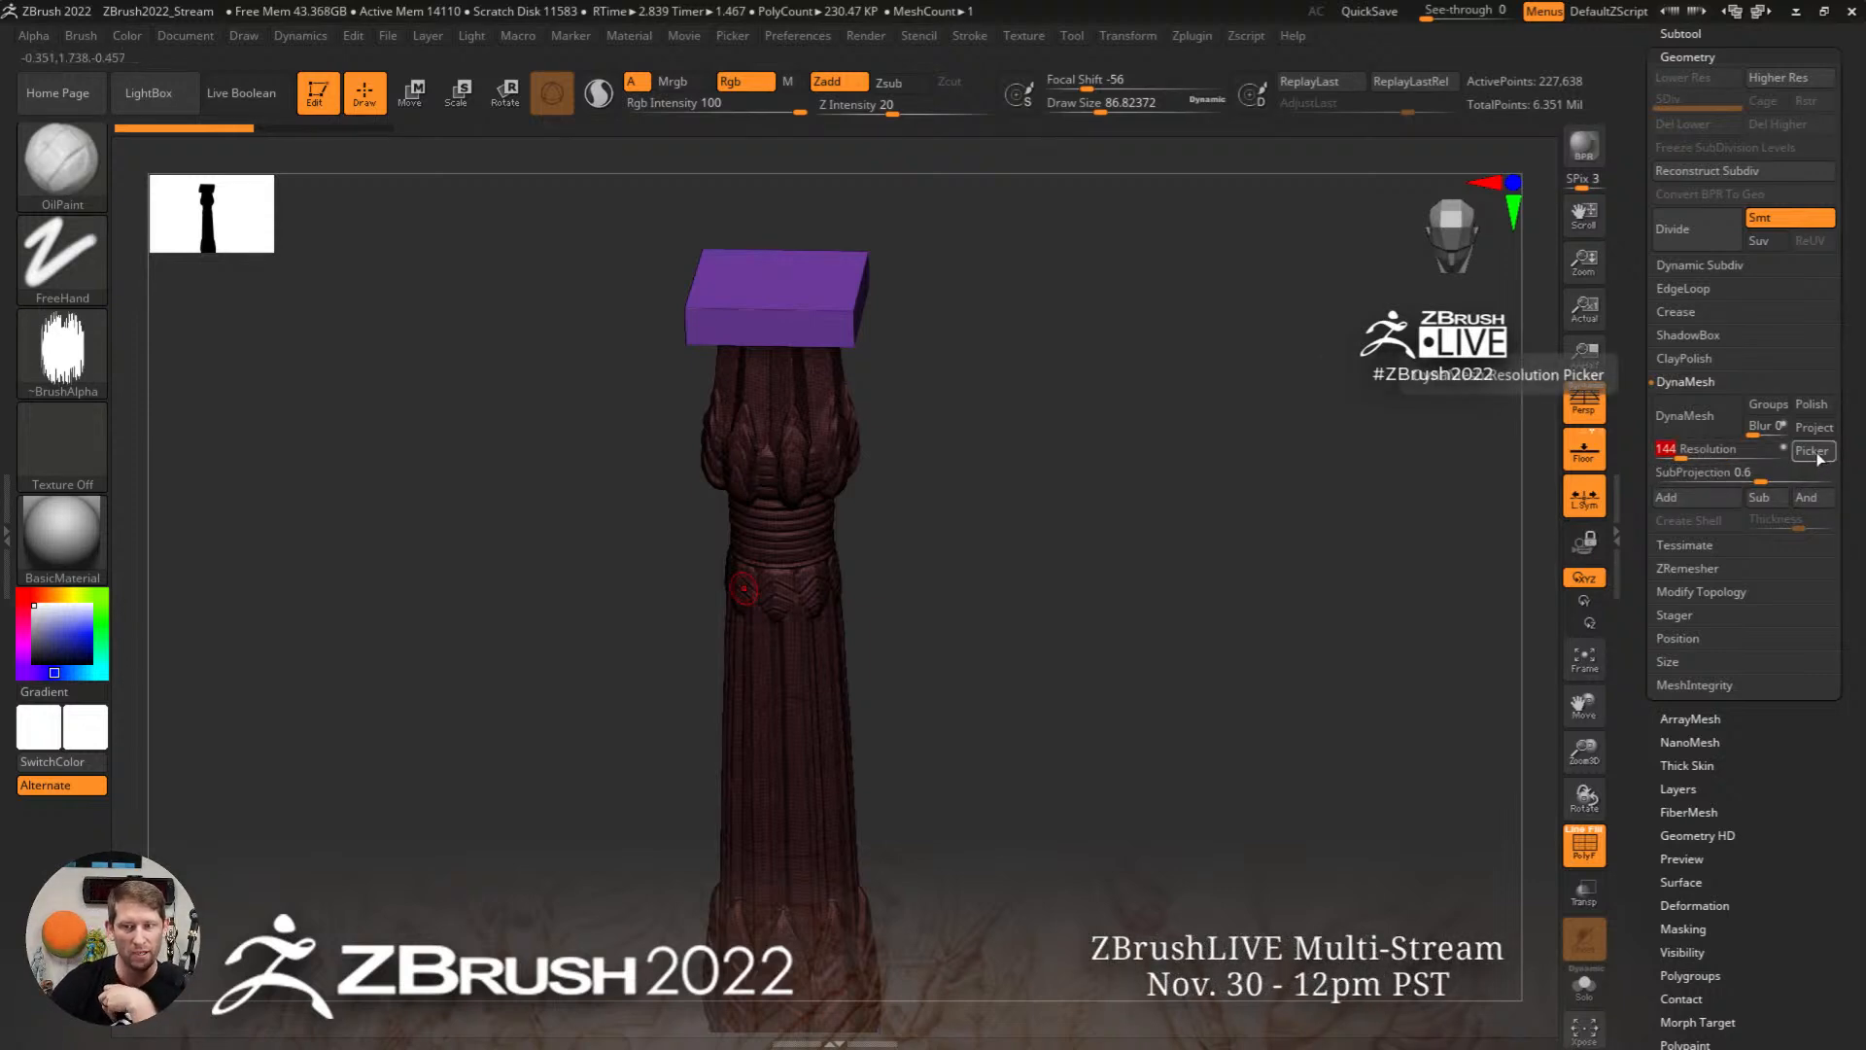
pyautogui.click(792, 456)
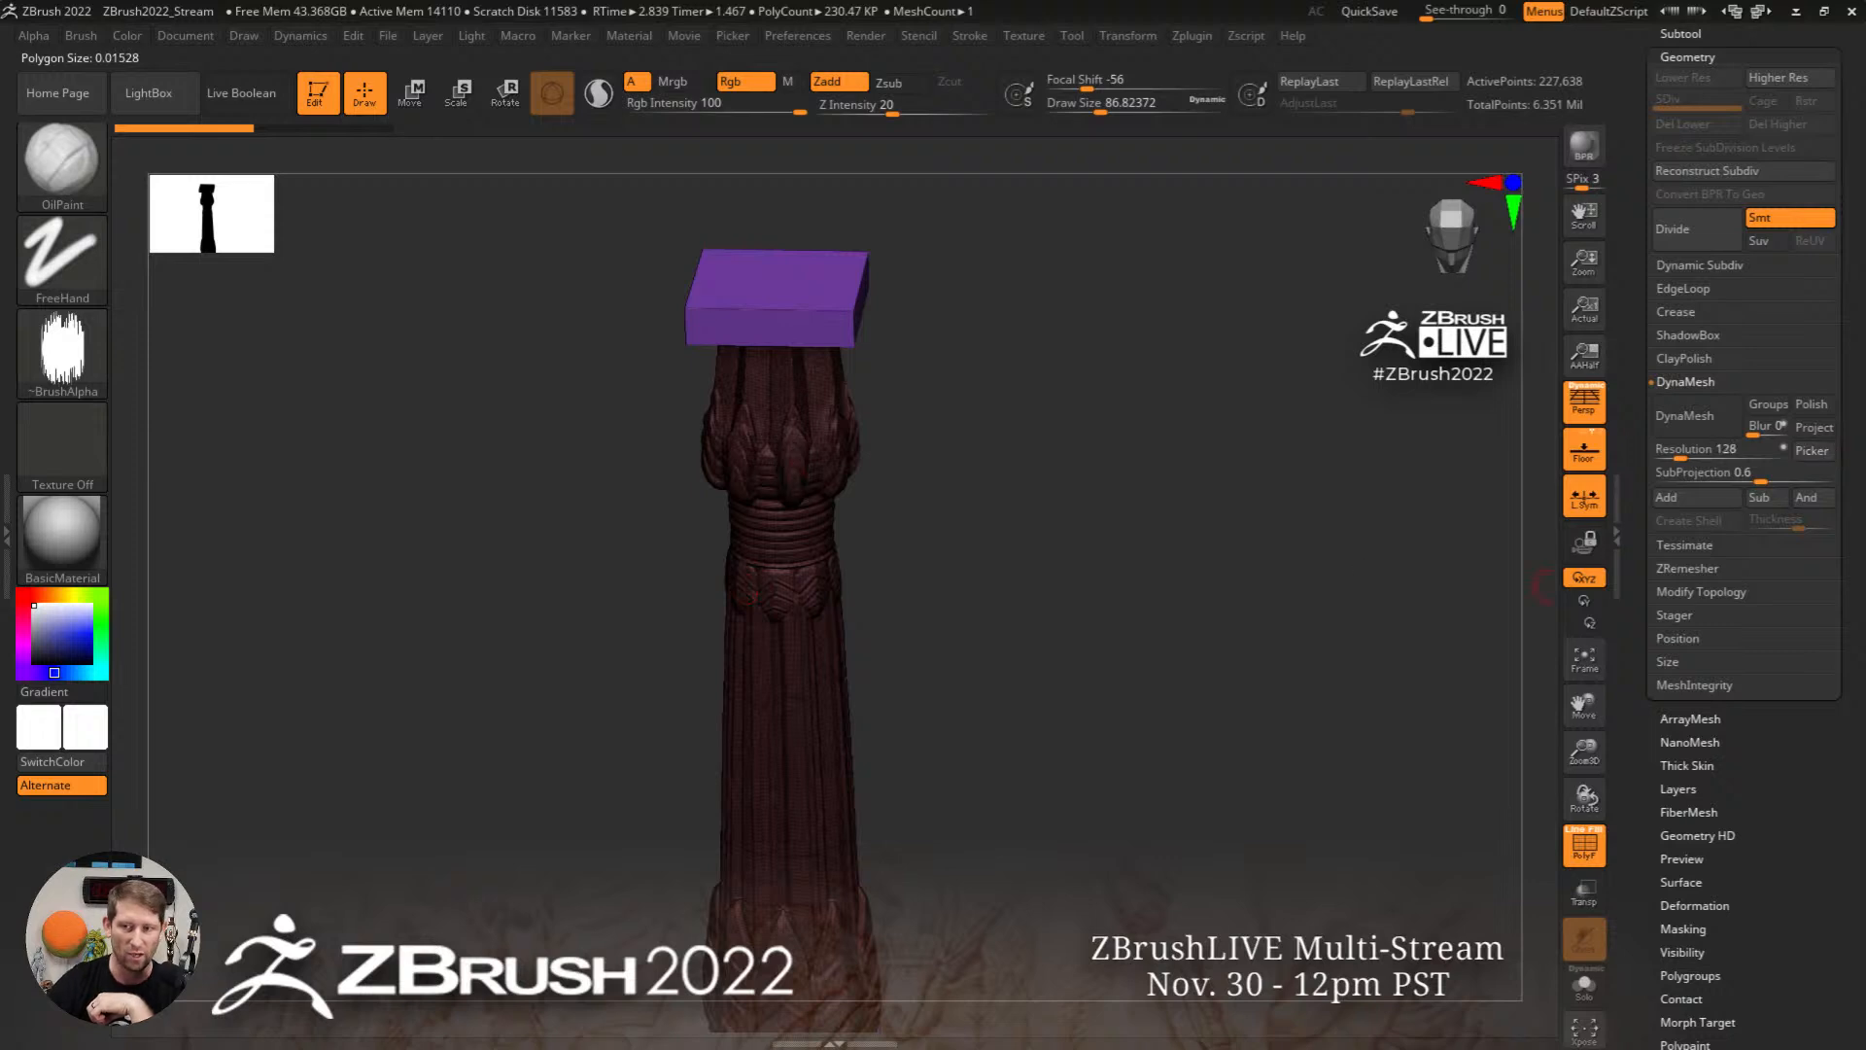
# Step: Switch to the truck model named dynamesh, frame it, and view the cab's door and windows up close
pyautogui.scroll(10, 1791, 506)
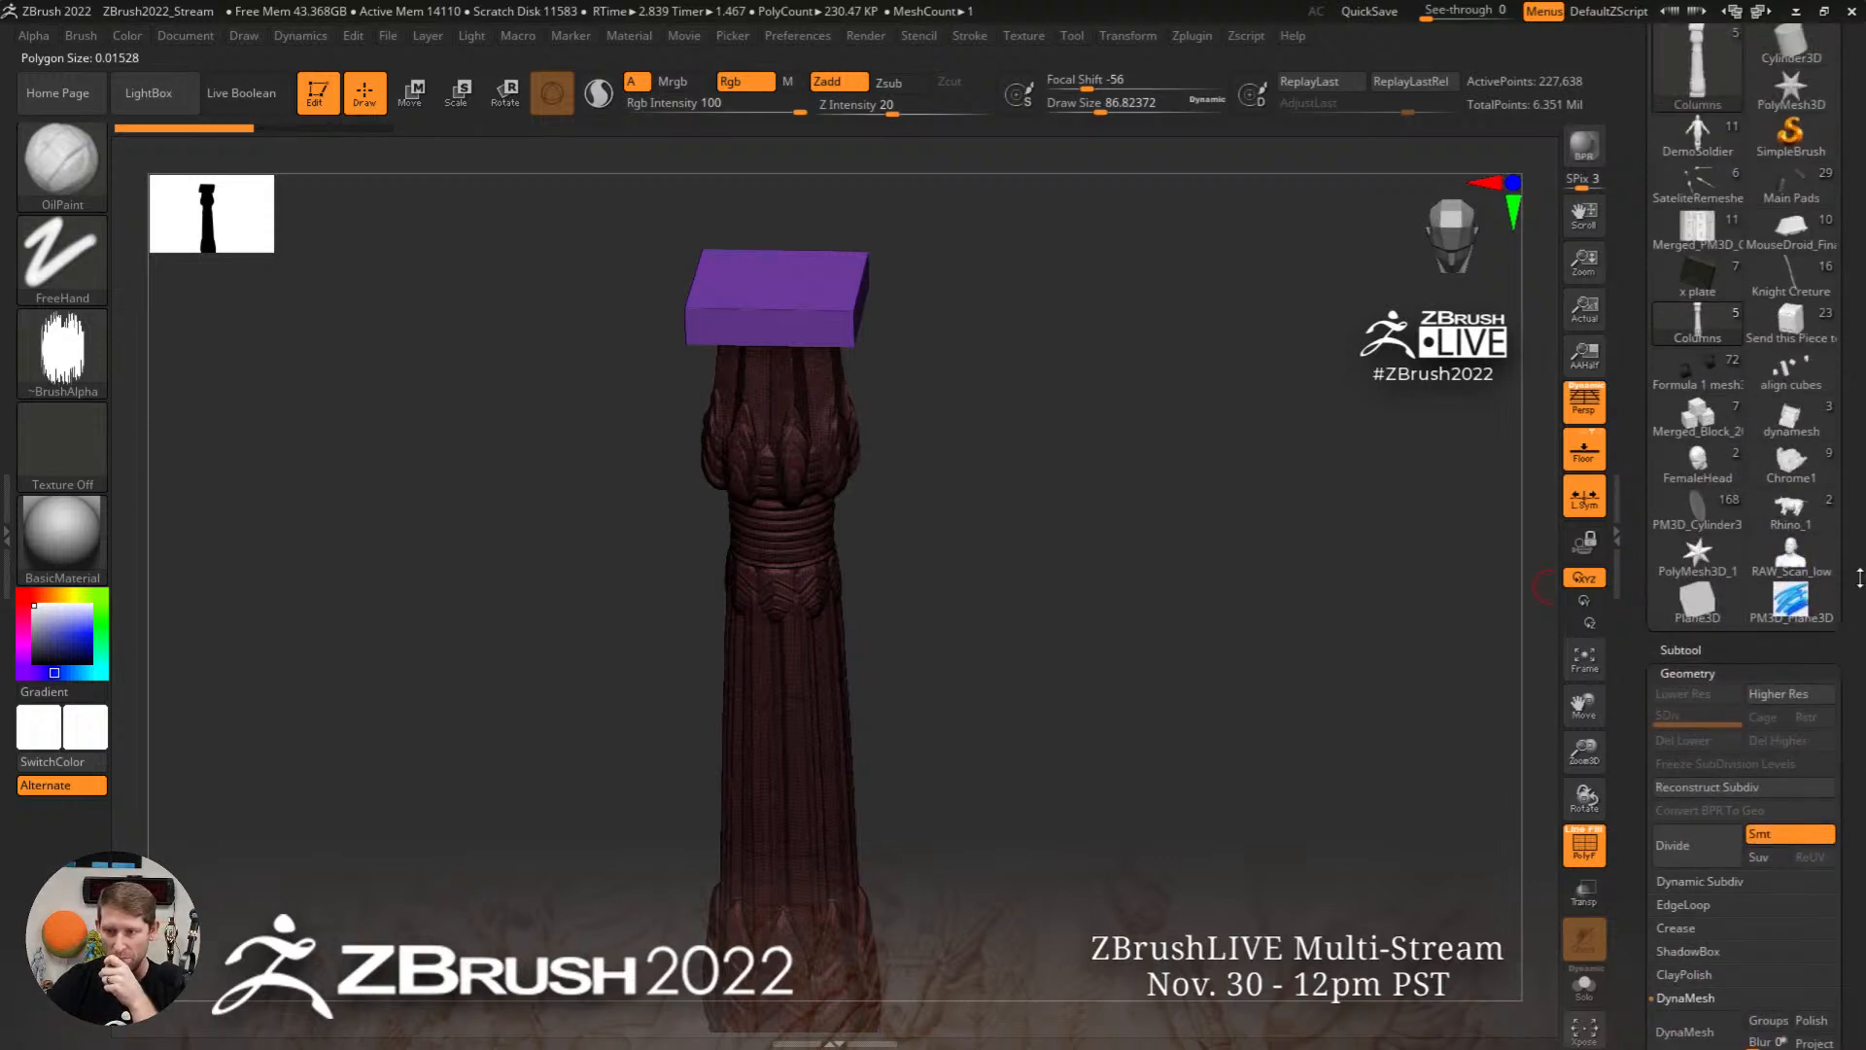
pyautogui.click(1791, 428)
pyautogui.moveTo(1172, 645); pyautogui.dragTo(1073, 632)
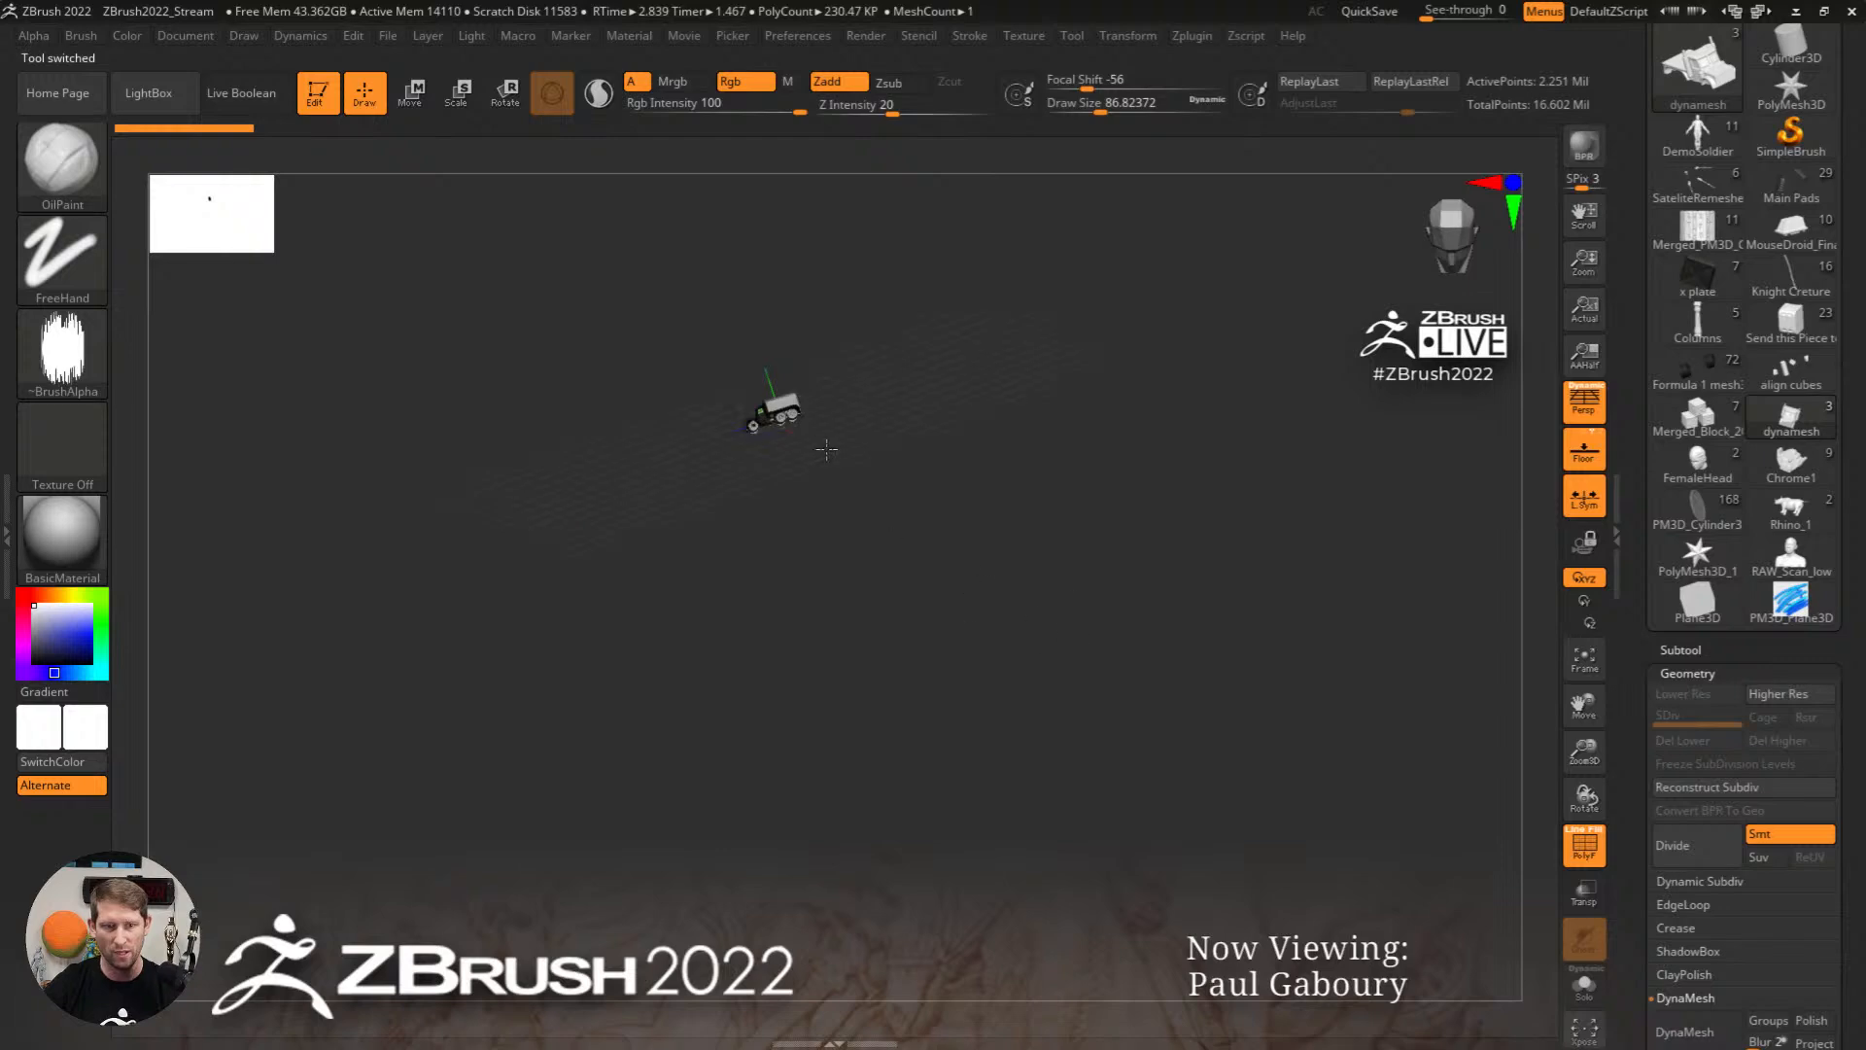
pyautogui.moveTo(847, 524); pyautogui.dragTo(881, 532)
pyautogui.press('f')
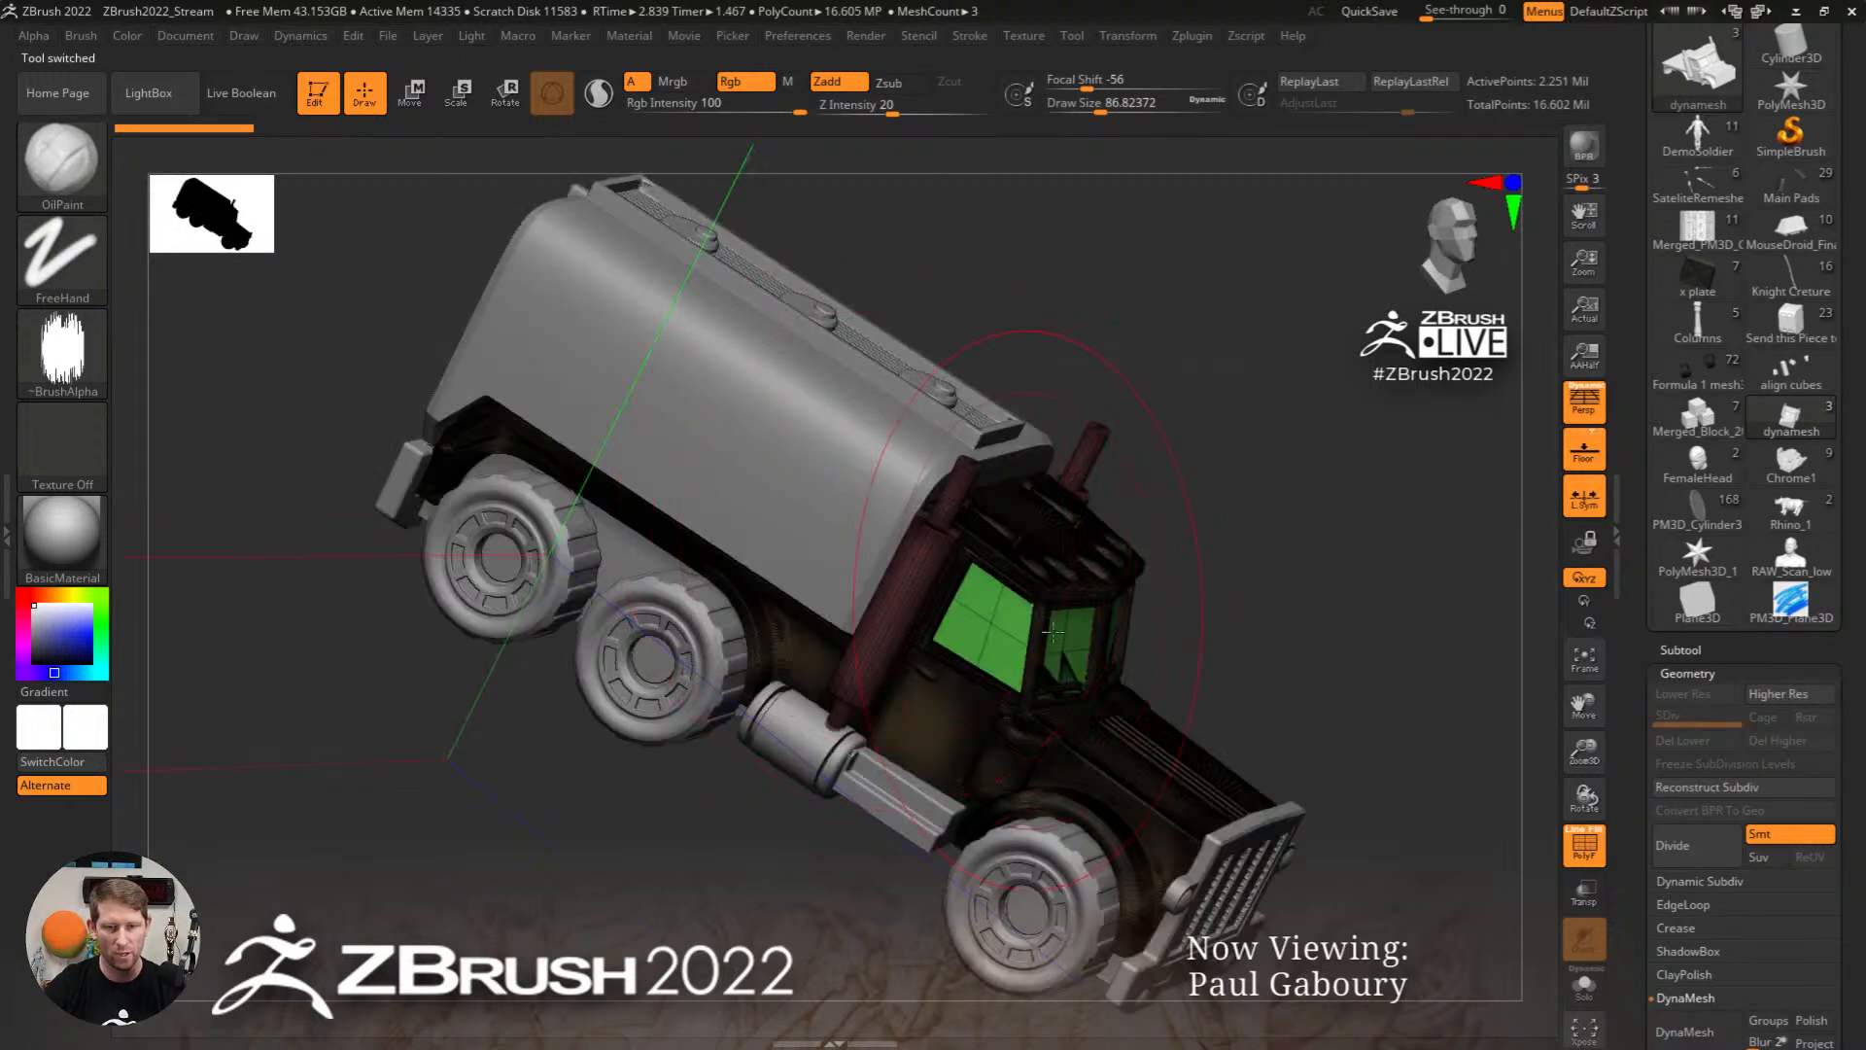
pyautogui.moveTo(1127, 563); pyautogui.dragTo(892, 620)
pyautogui.keyDown('ctrl'); pyautogui.moveTo(893, 620); pyautogui.dragTo(993, 671, button='right'); pyautogui.keyUp('ctrl')
pyautogui.press('s')
pyautogui.moveTo(994, 673); pyautogui.dragTo(958, 671)
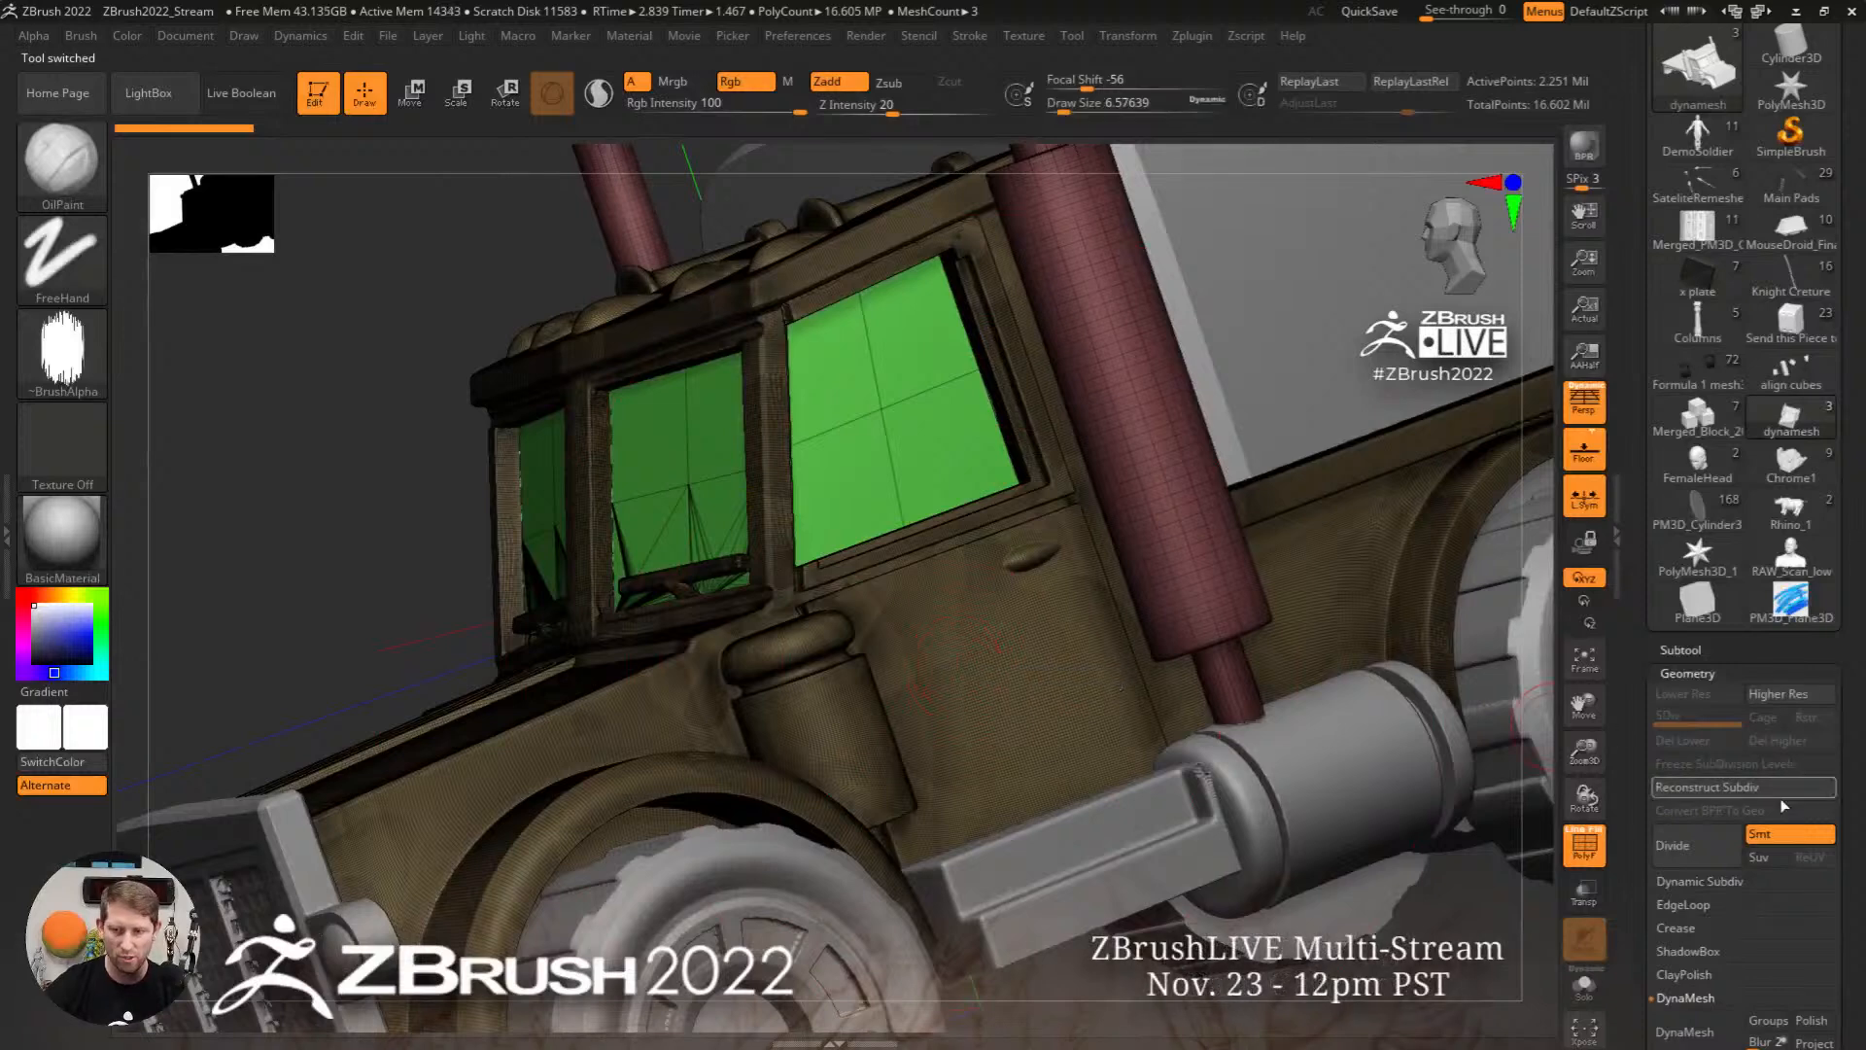
# Step: Pick a DynaMesh resolution of 3400 by polygon size on the truck's door, and apply DynaMesh to the cab subtool
pyautogui.scroll(-6, 1744, 807)
pyautogui.moveTo(1840, 690); pyautogui.dragTo(1840, 738)
pyautogui.click(1675, 494)
pyautogui.write('2888')
pyautogui.press('Return')
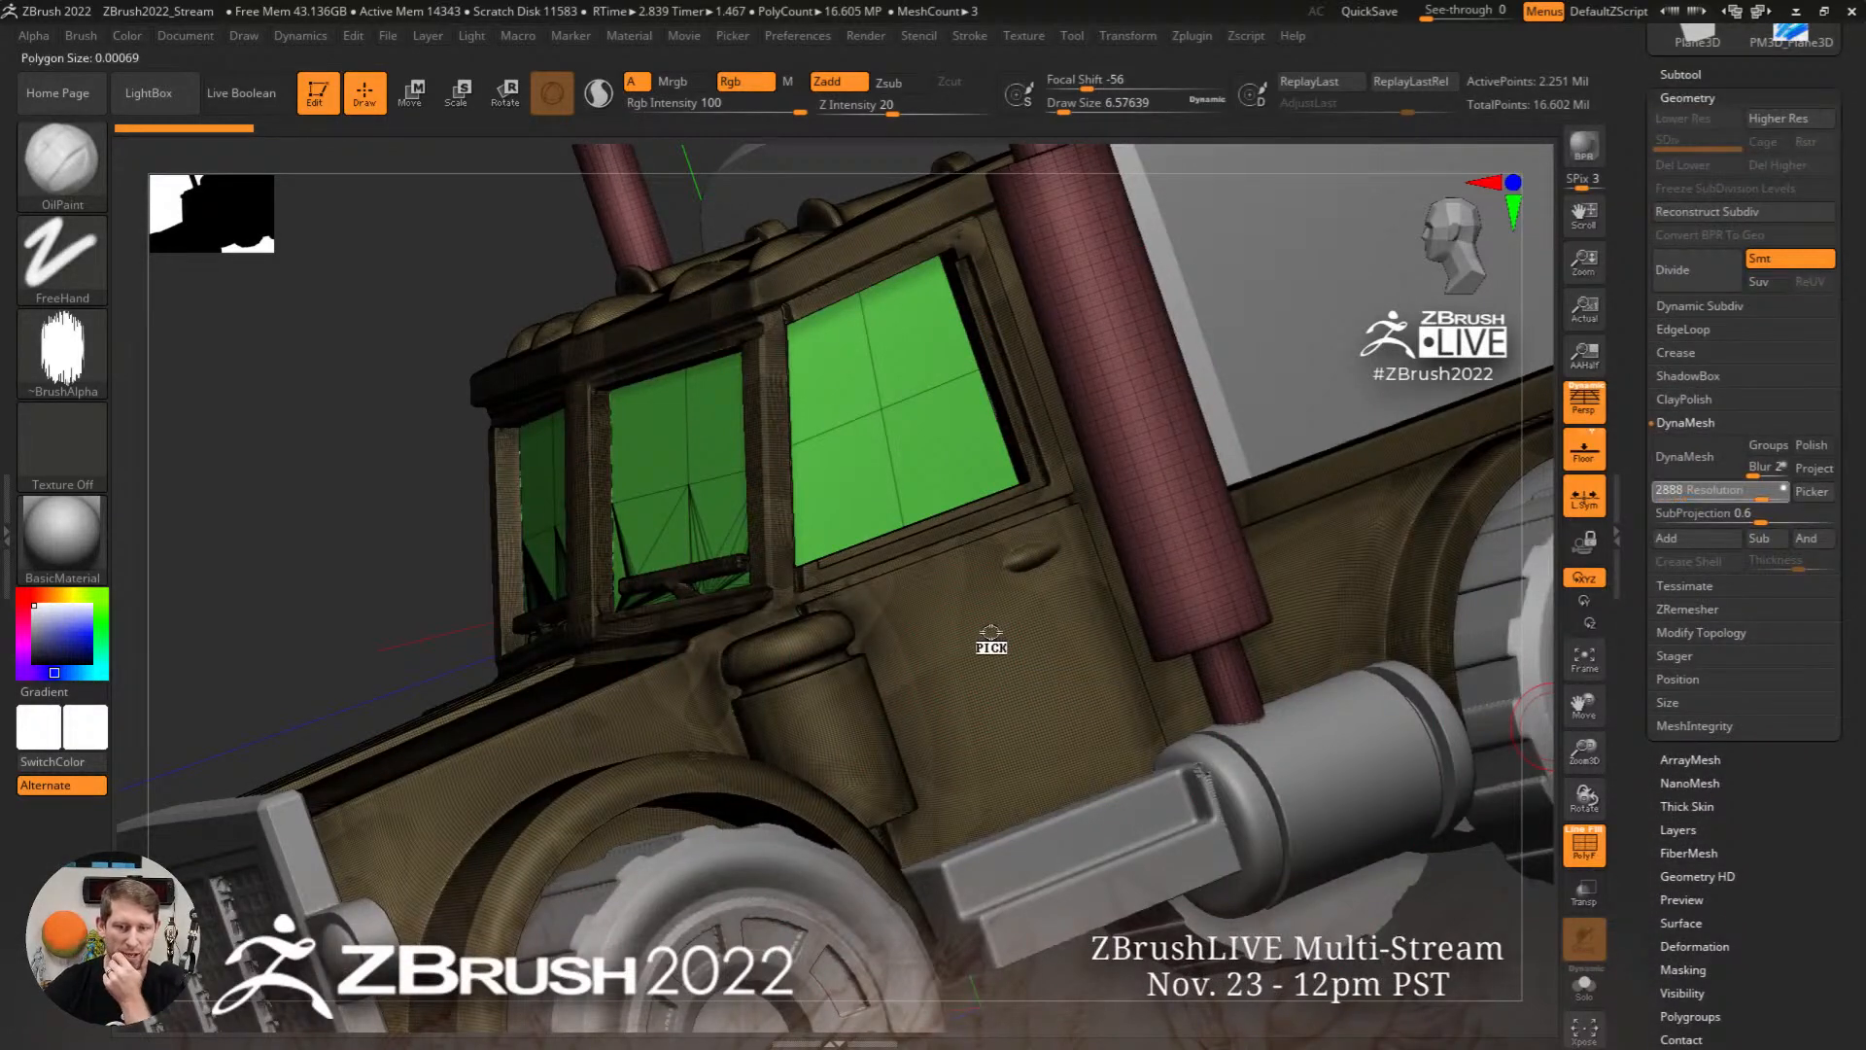
pyautogui.moveTo(991, 633); pyautogui.dragTo(1049, 641)
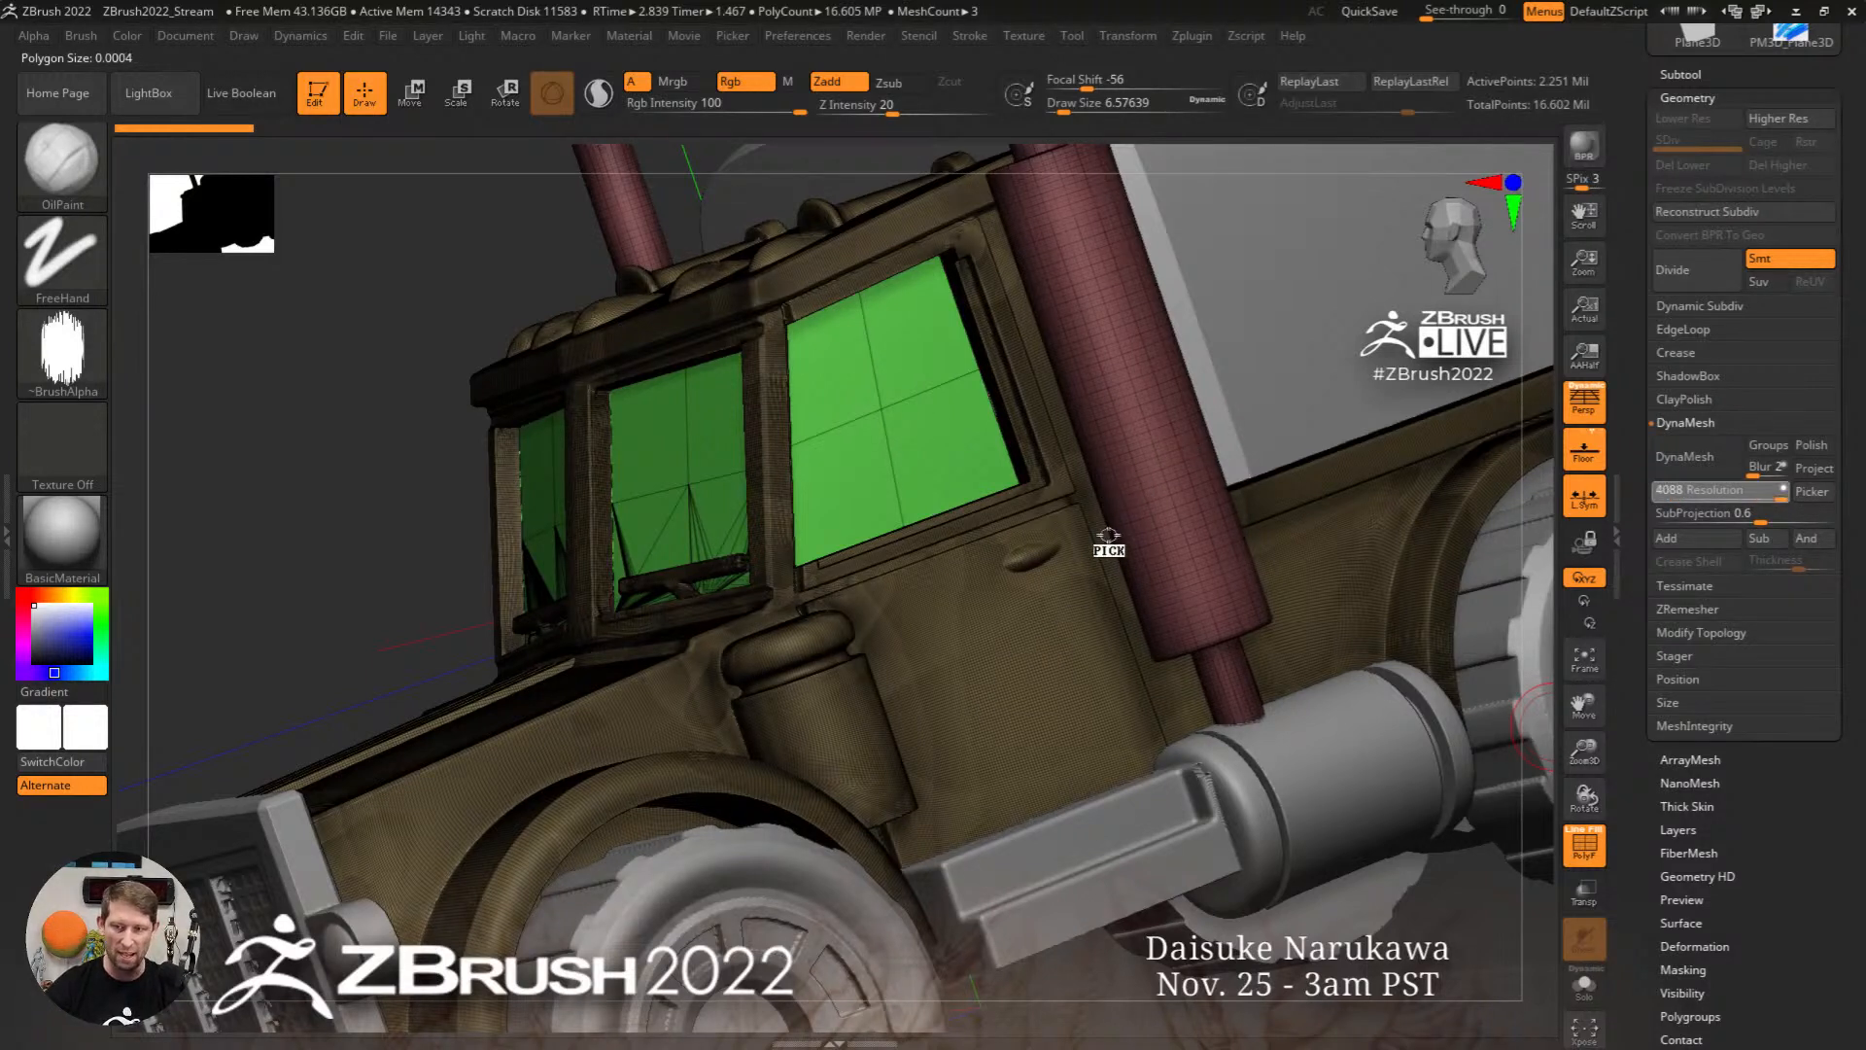
pyautogui.click(1685, 455)
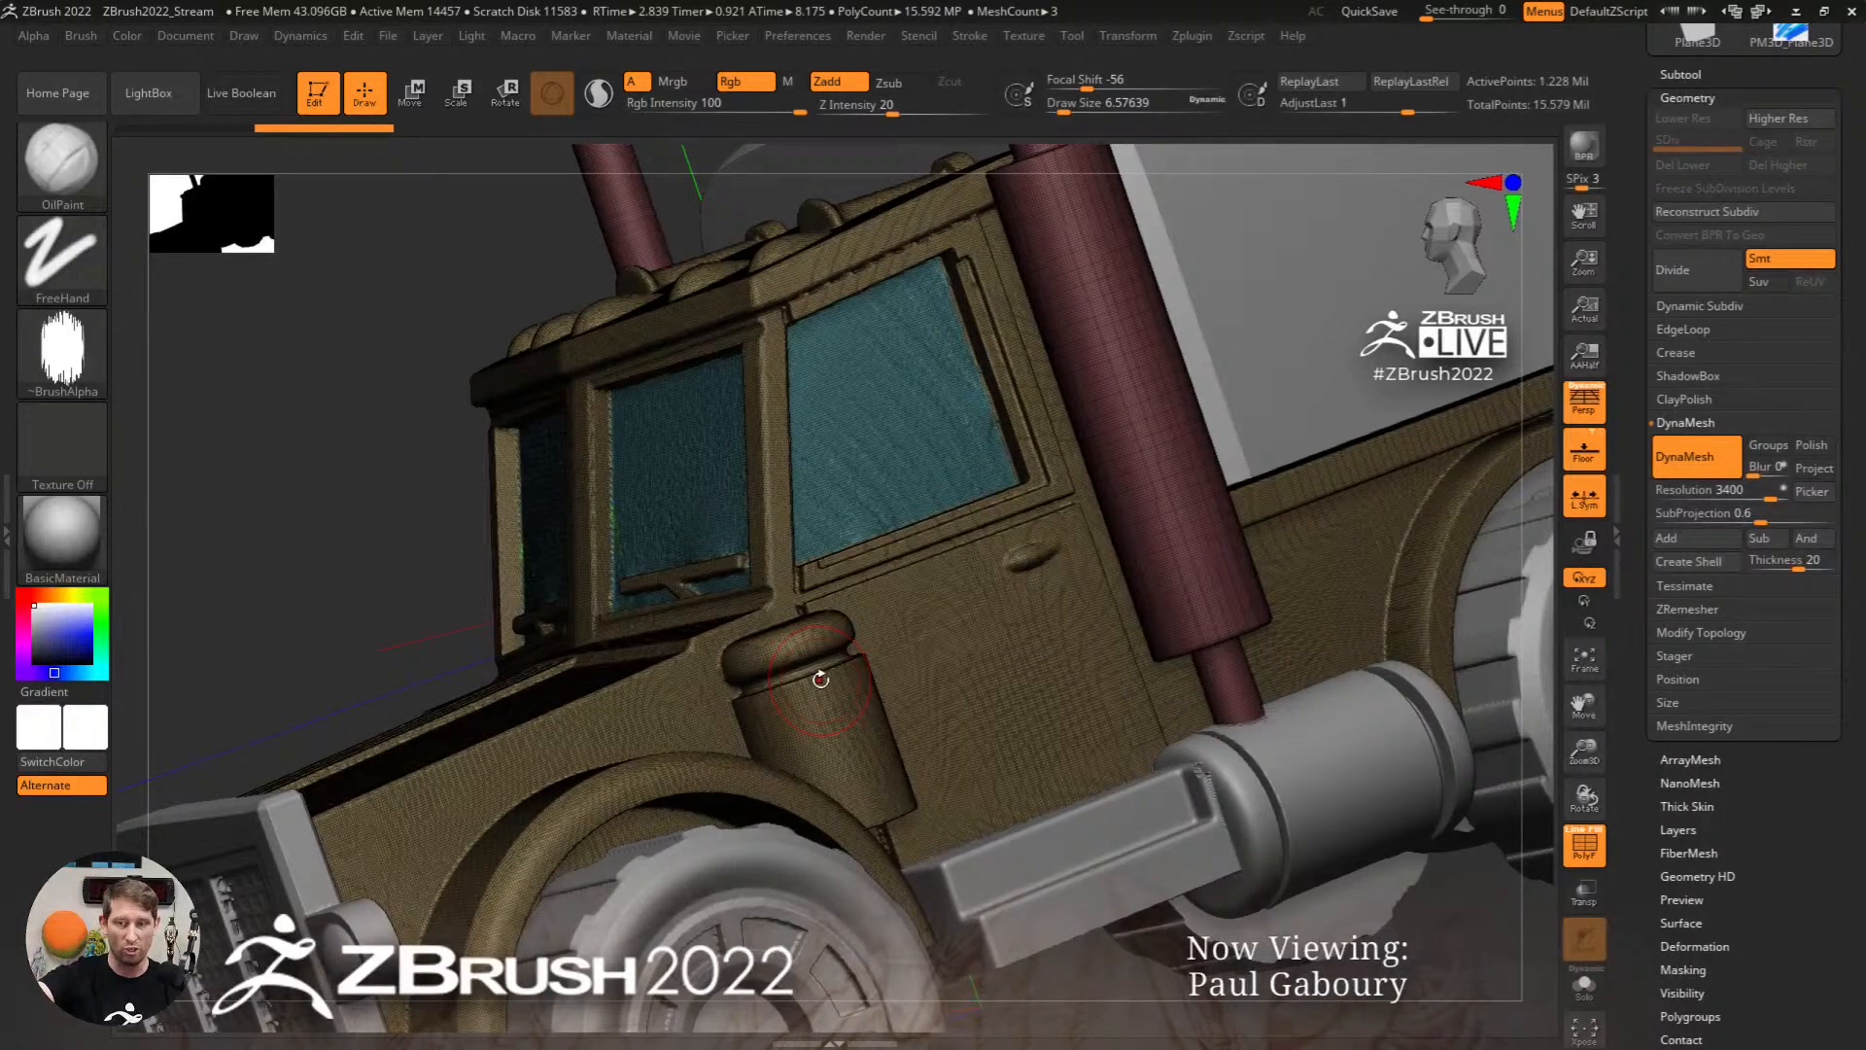
# Step: Switch back to the Columns tool, view the whole column, and apply DynaMesh to it at resolution 128
pyautogui.scroll(5, 1703, 462)
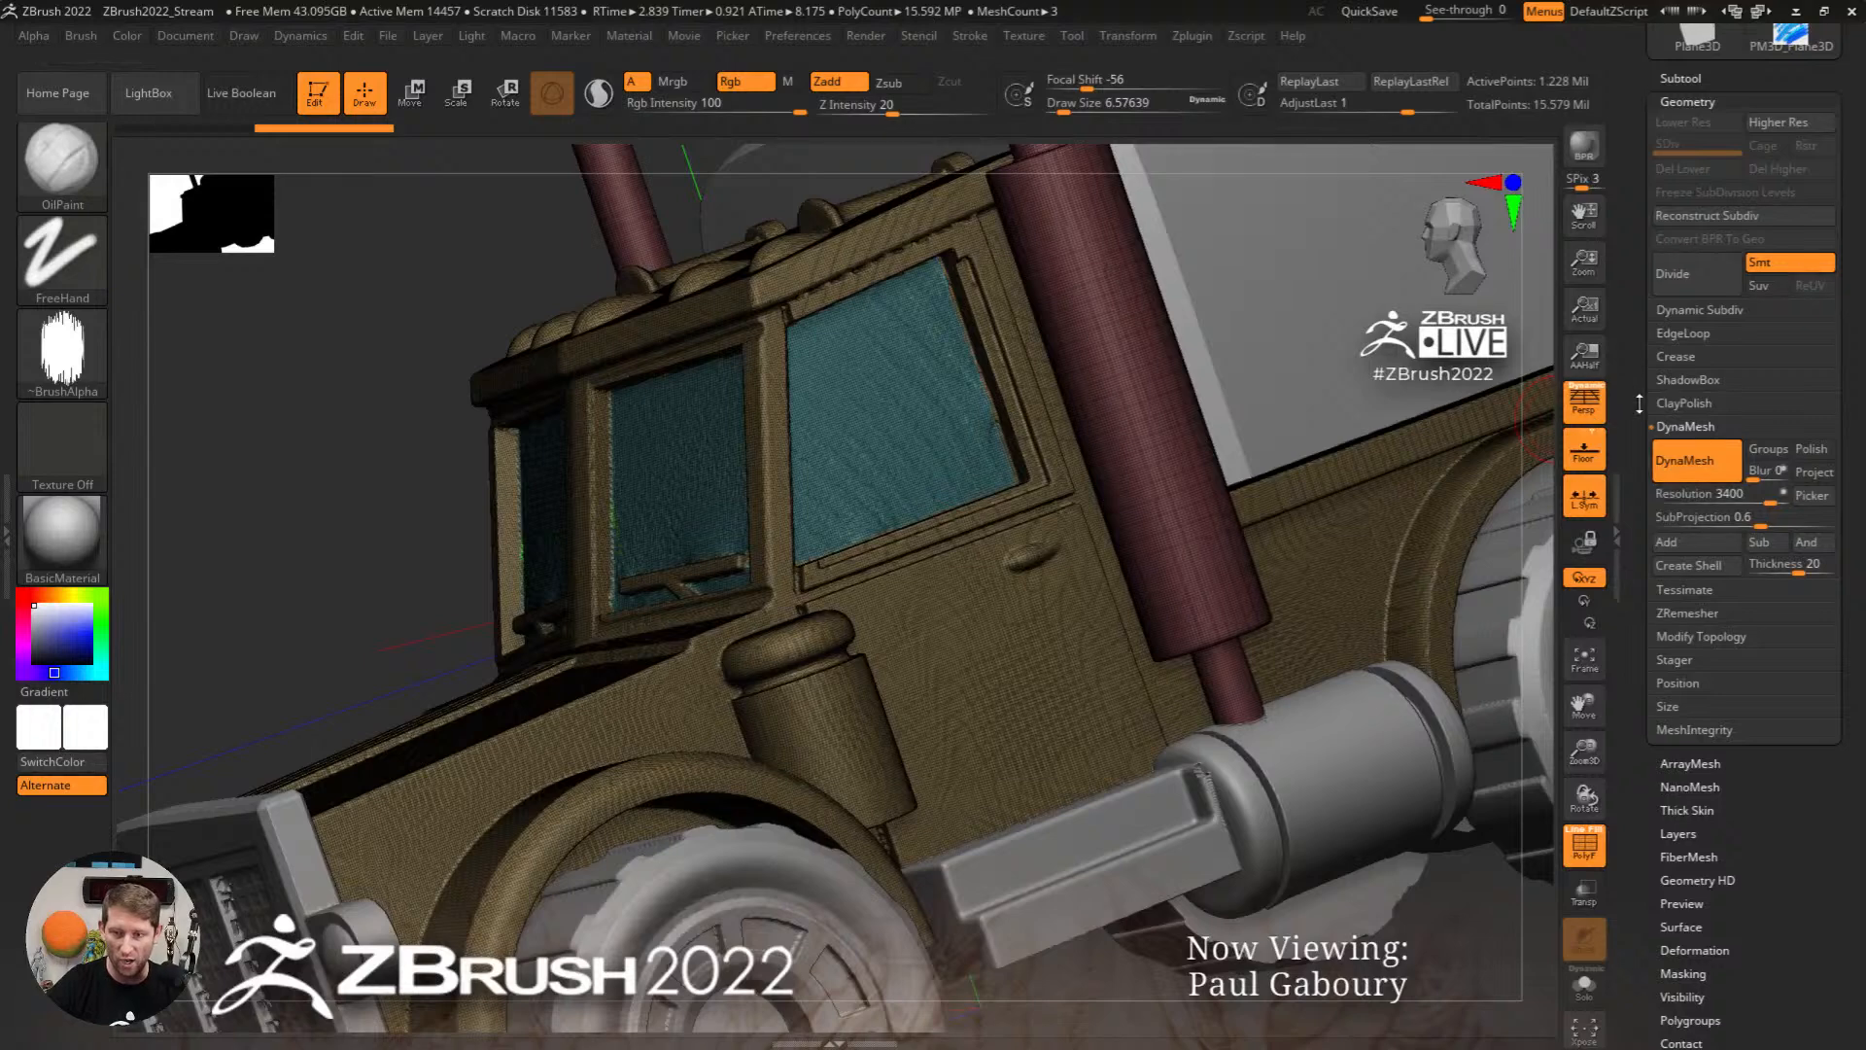
pyautogui.click(1703, 462)
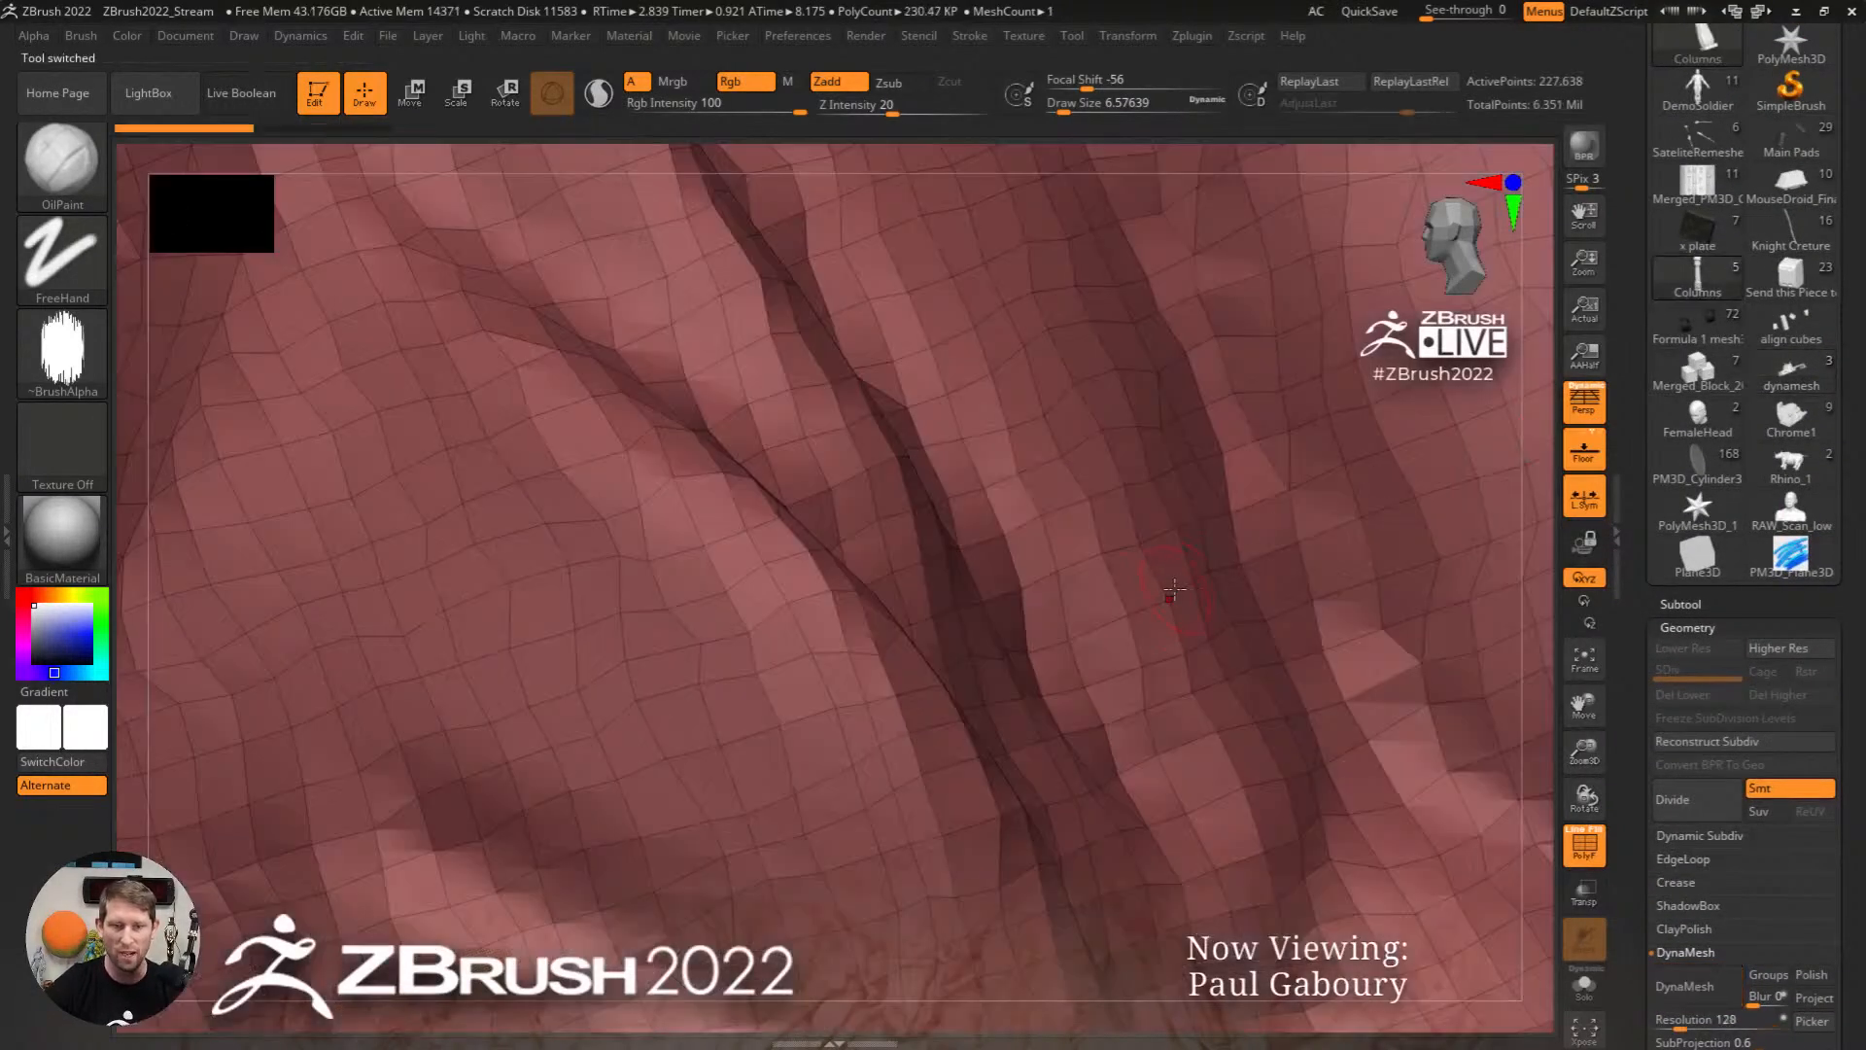
pyautogui.keyDown('ctrl'); pyautogui.moveTo(680, 544); pyautogui.dragTo(1096, 603, button='right'); pyautogui.keyUp('ctrl')
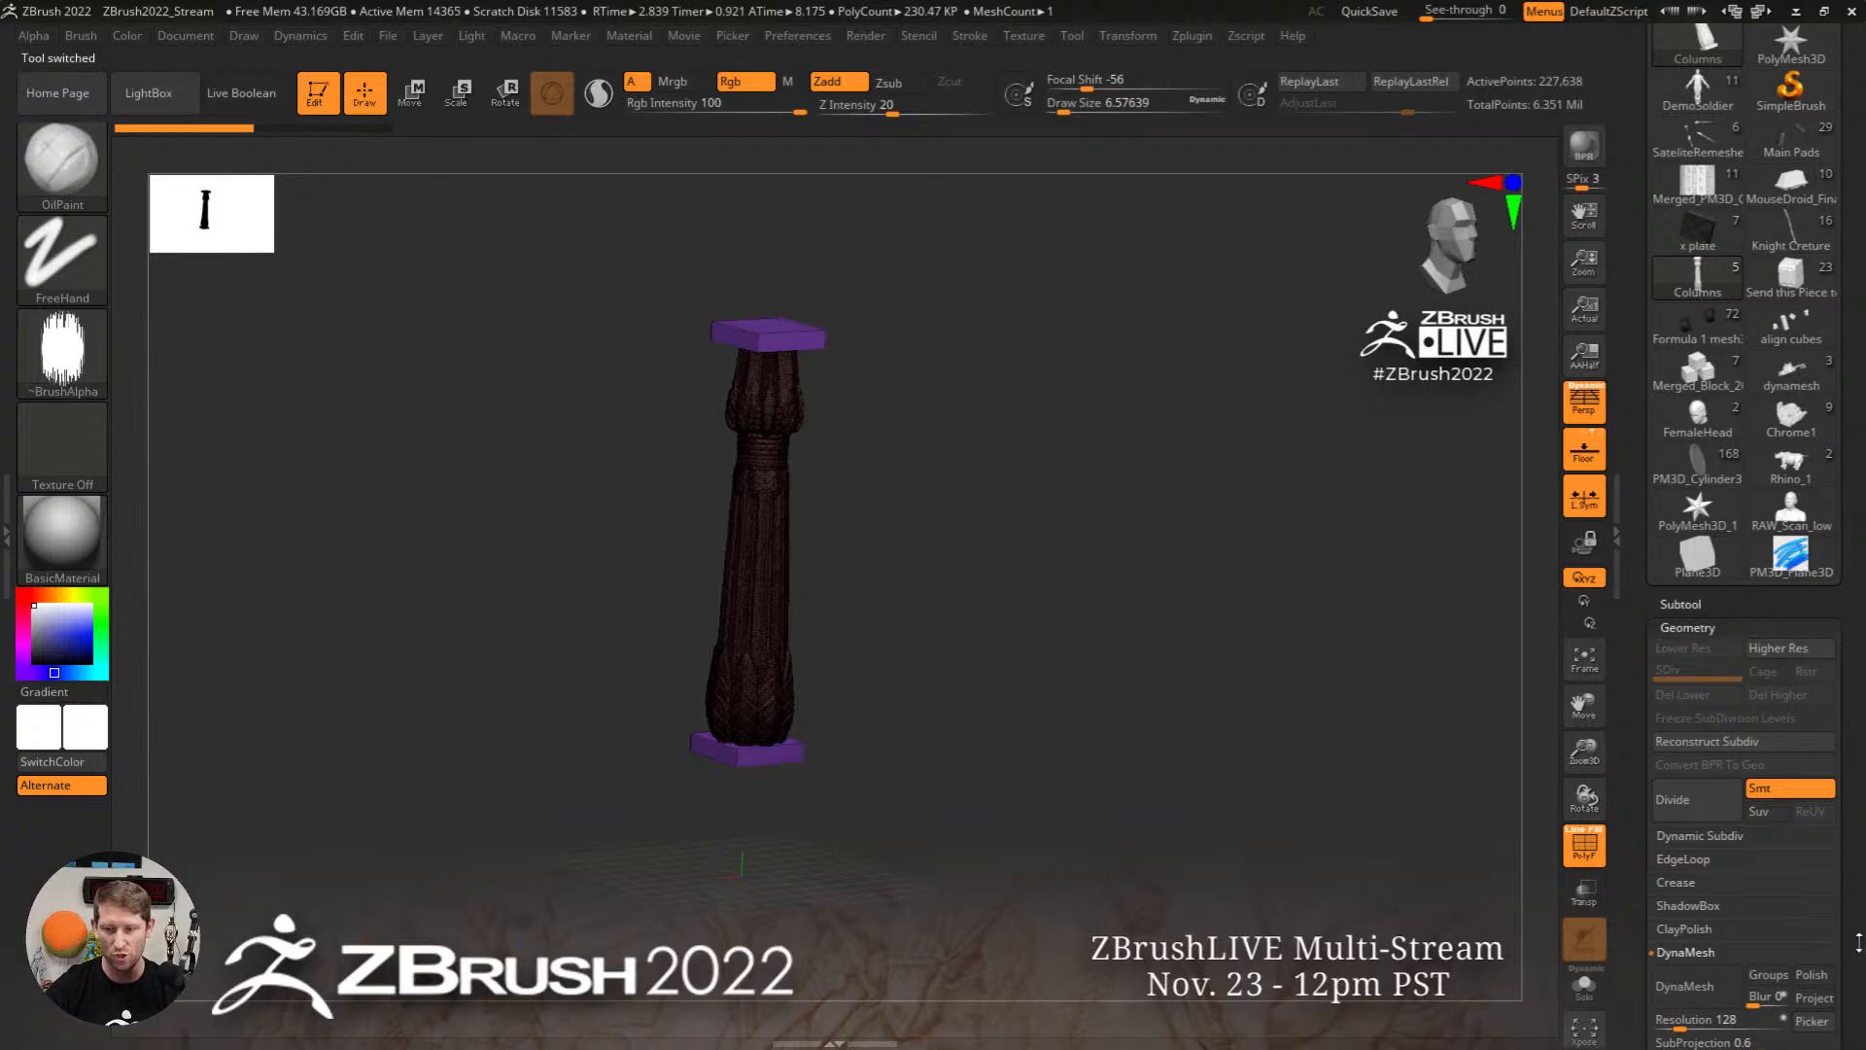
pyautogui.scroll(-5, 1739, 874)
pyautogui.click(1684, 615)
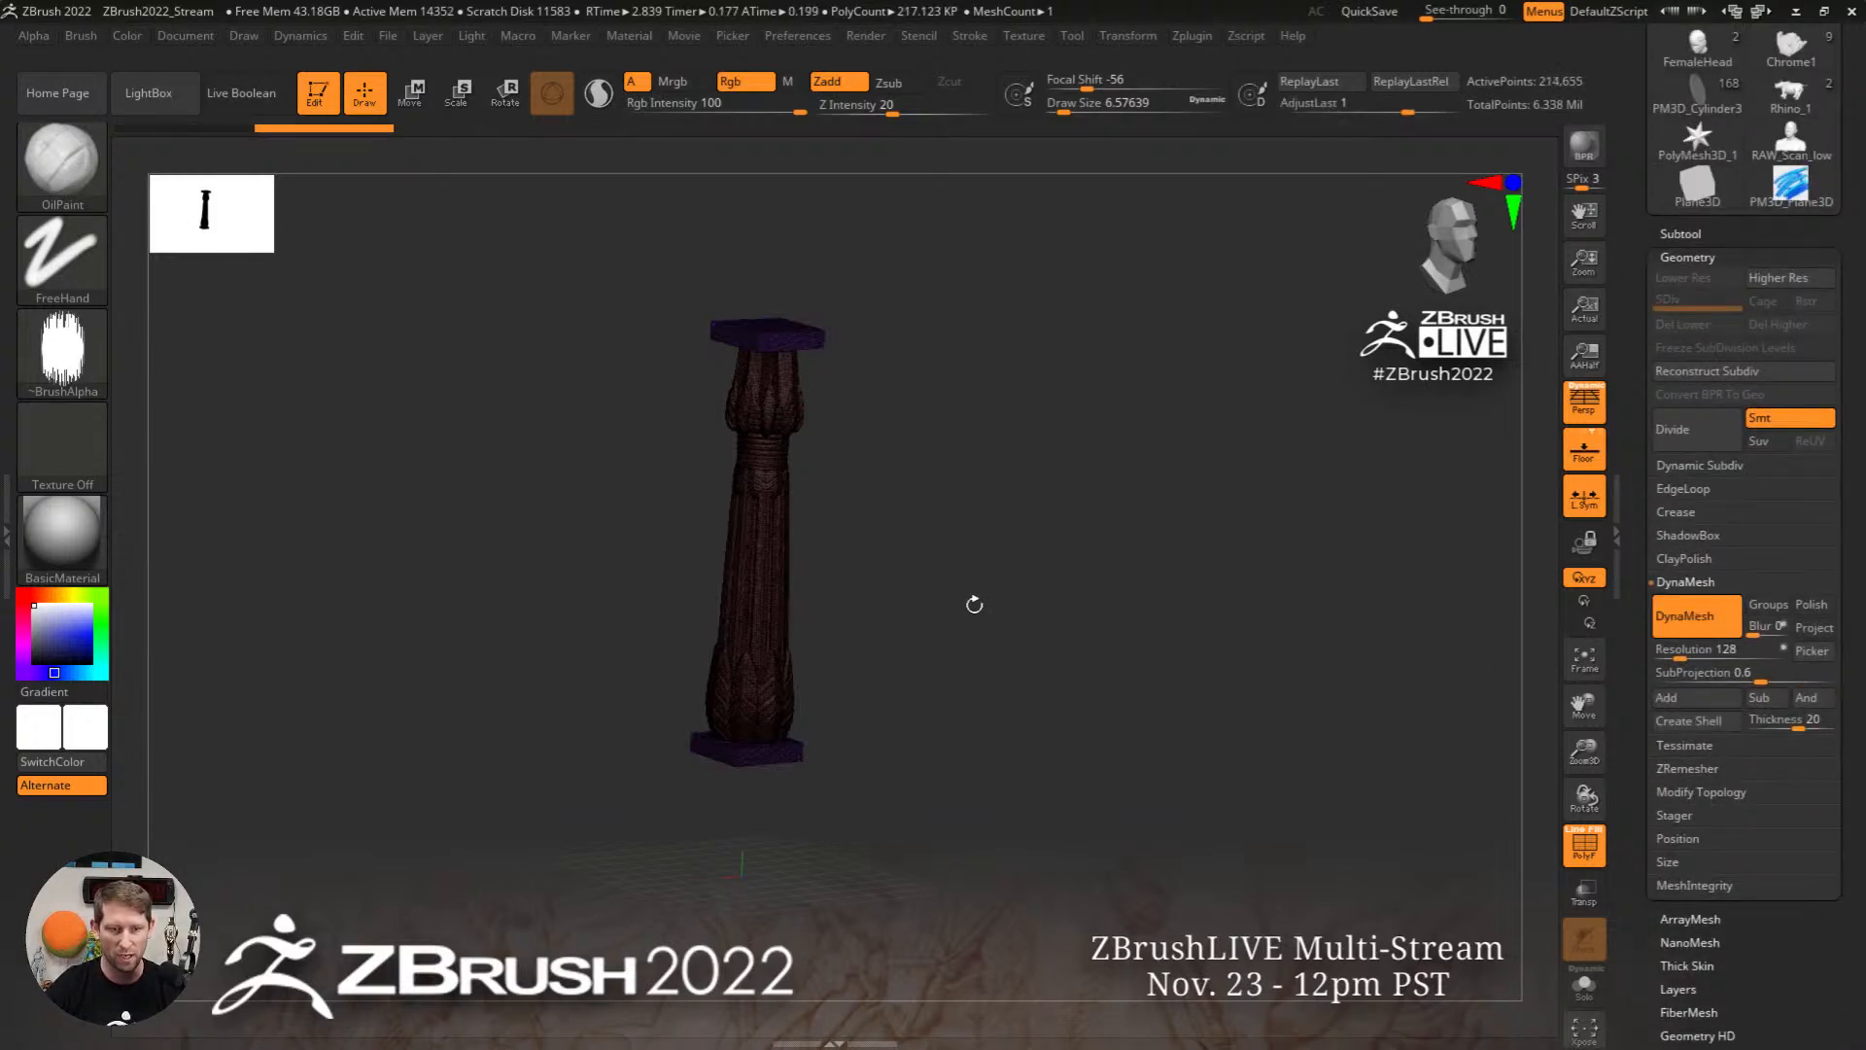
# Step: Copy the column four times into an unevenly spaced row, then frame all five with PolyFrame off
pyautogui.moveTo(1009, 577); pyautogui.dragTo(1021, 590, button='right')
pyautogui.press('w')
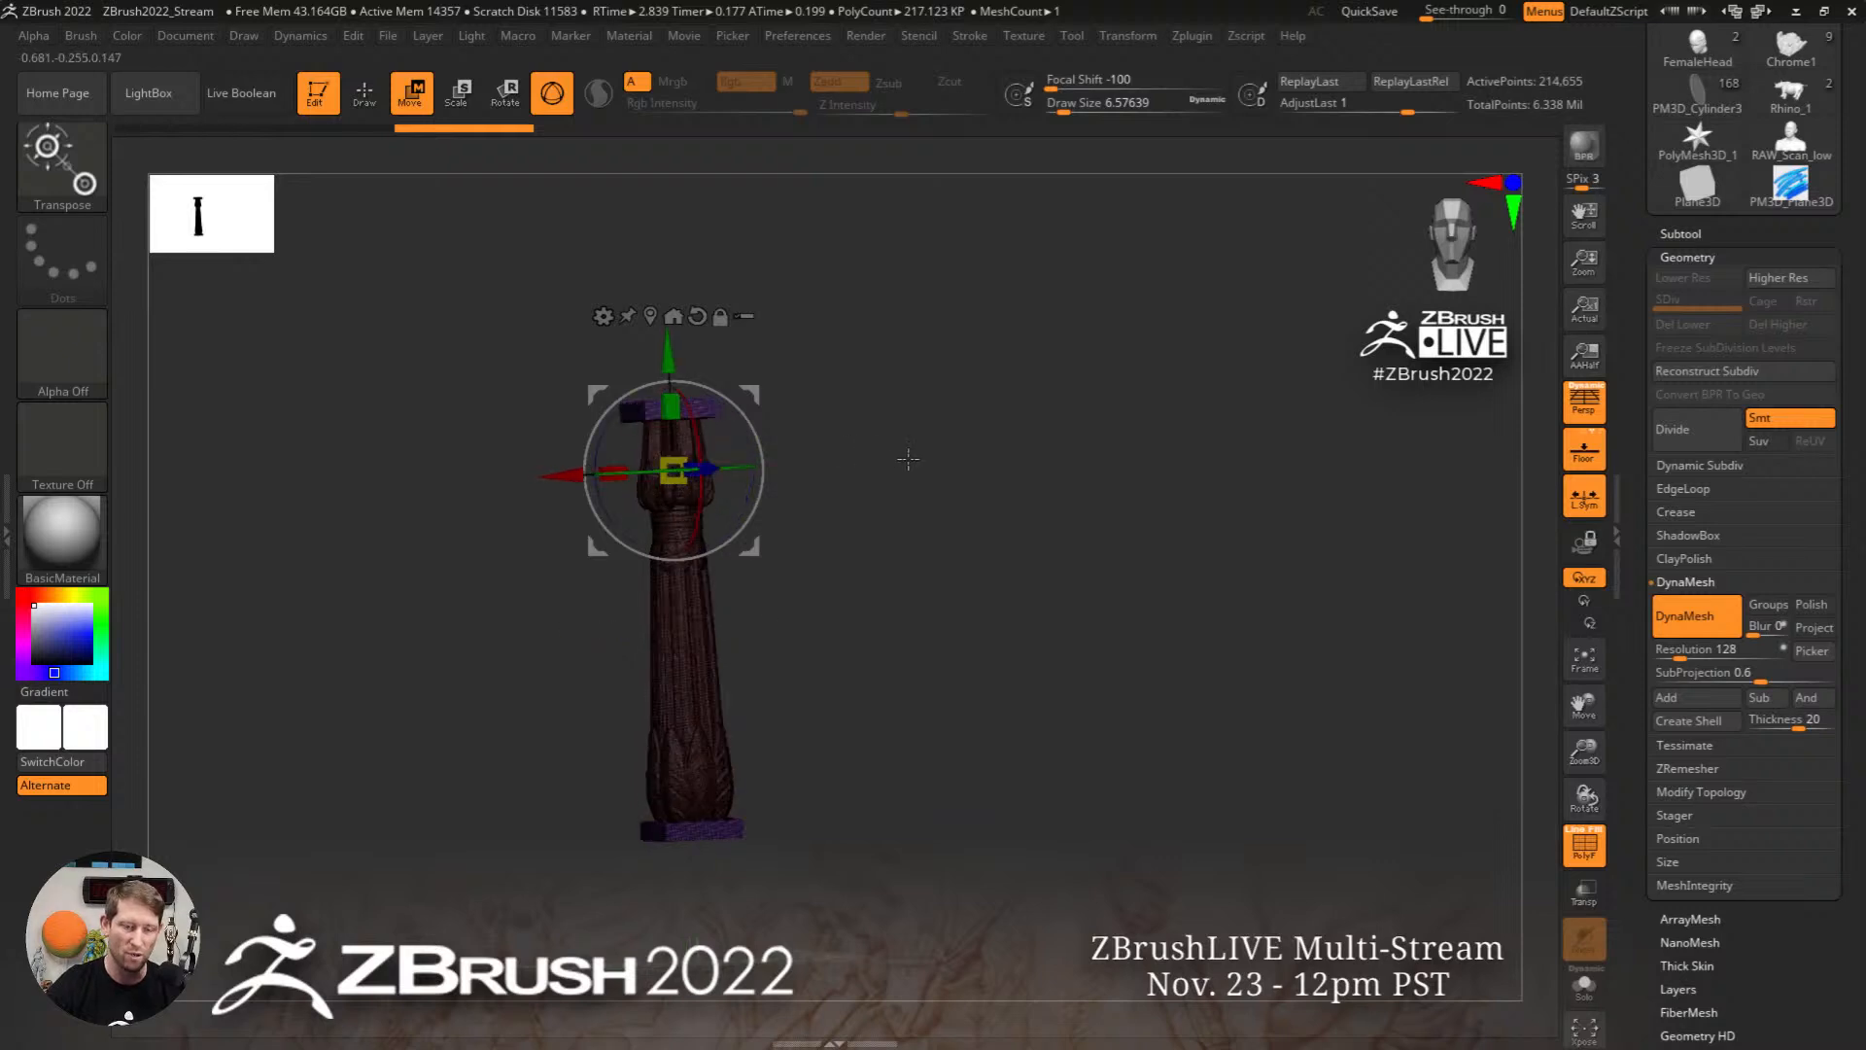
pyautogui.moveTo(594, 466); pyautogui.dragTo(738, 470, button='right')
pyautogui.keyDown('ctrl'); pyautogui.moveTo(792, 471); pyautogui.dragTo(1030, 466); pyautogui.keyUp('ctrl')
pyautogui.keyDown('ctrl'); pyautogui.moveTo(916, 470); pyautogui.dragTo(1477, 470); pyautogui.keyUp('ctrl')
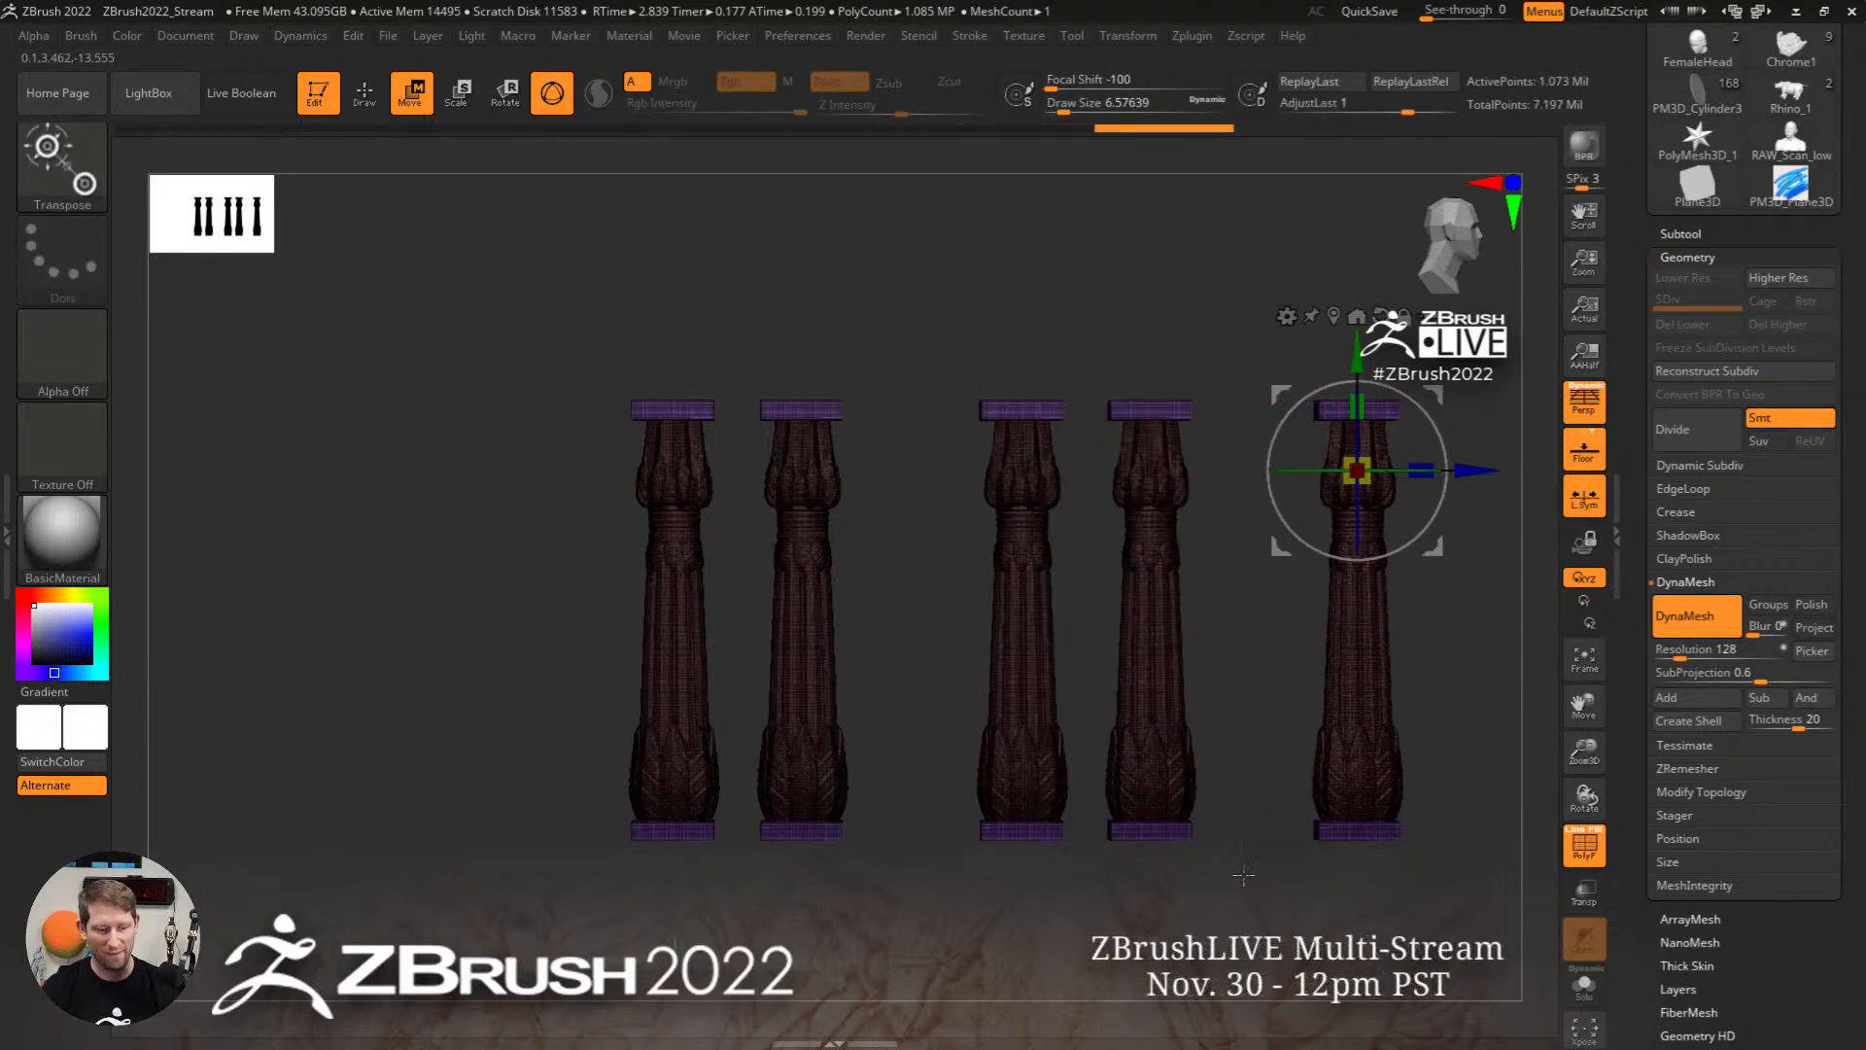
pyautogui.press('q')
pyautogui.press('f')
pyautogui.hotkey('shift', 'f')
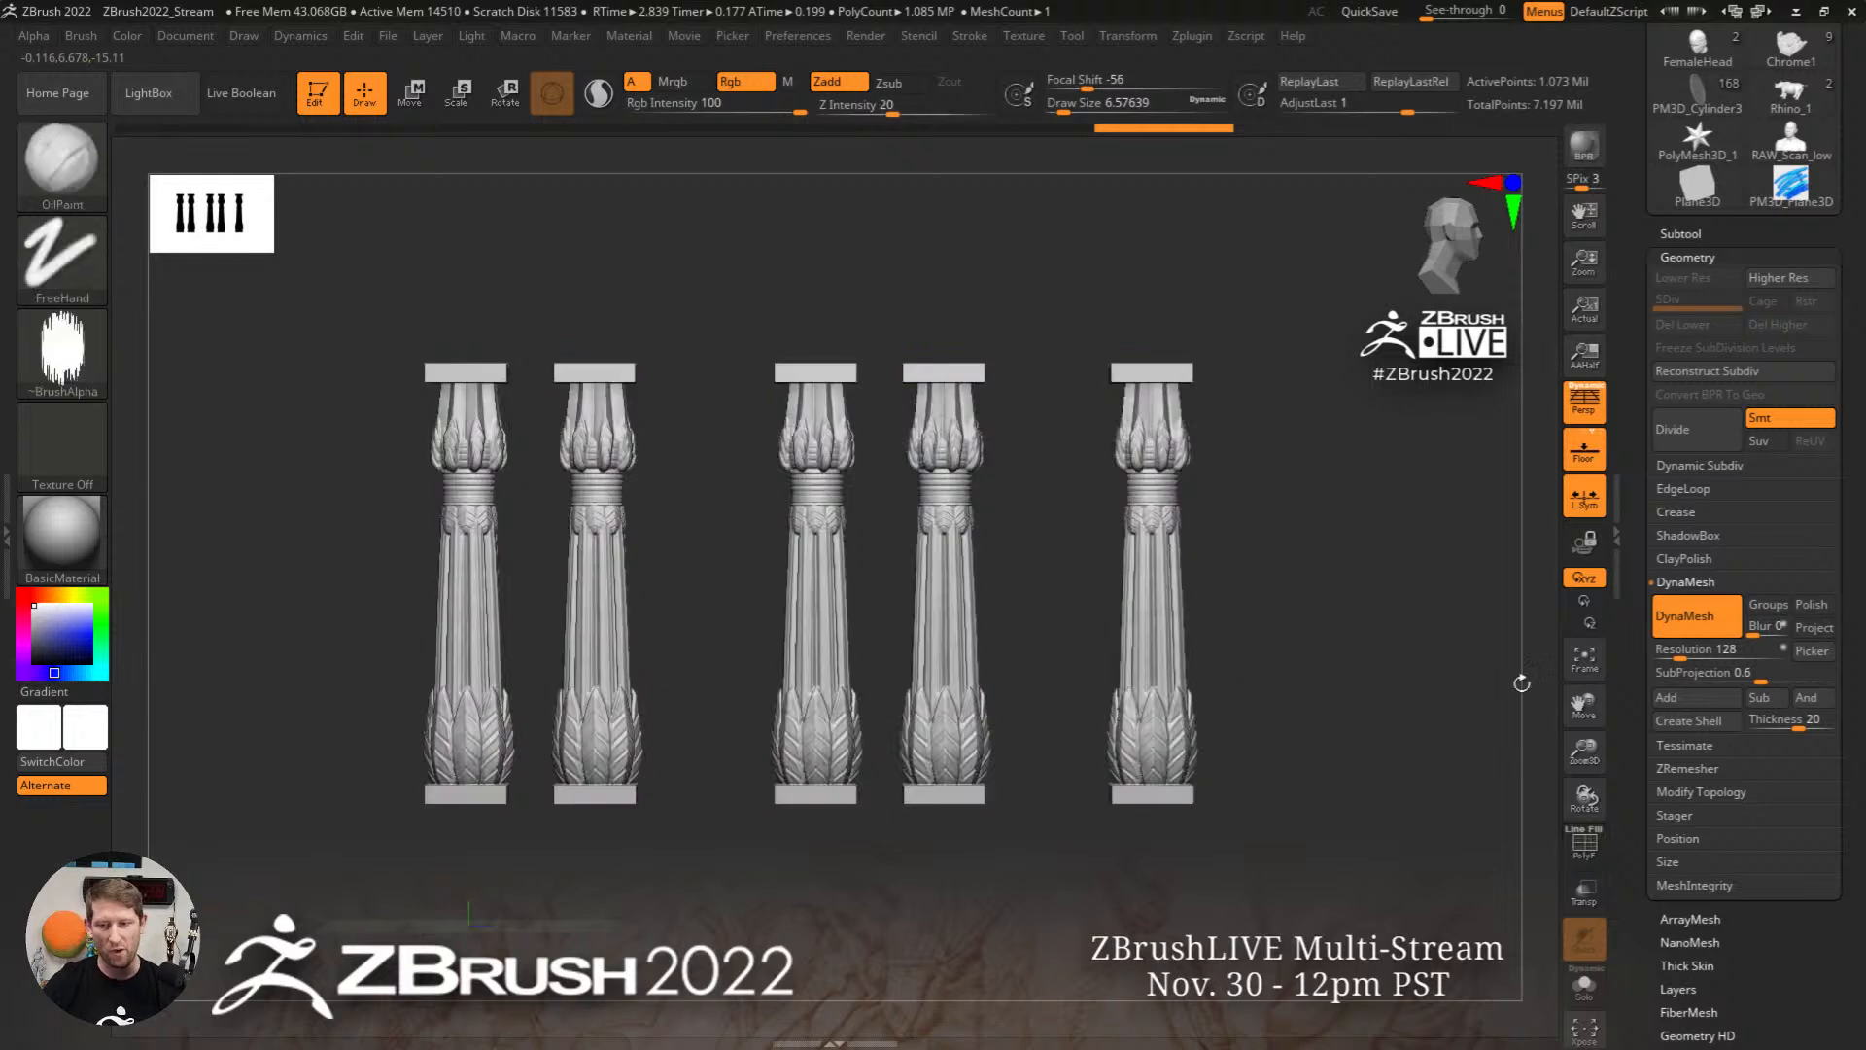
# Step: Distribute the parts of the five-column subtool evenly by their horizontal centers
pyautogui.click(1684, 607)
pyautogui.click(1685, 583)
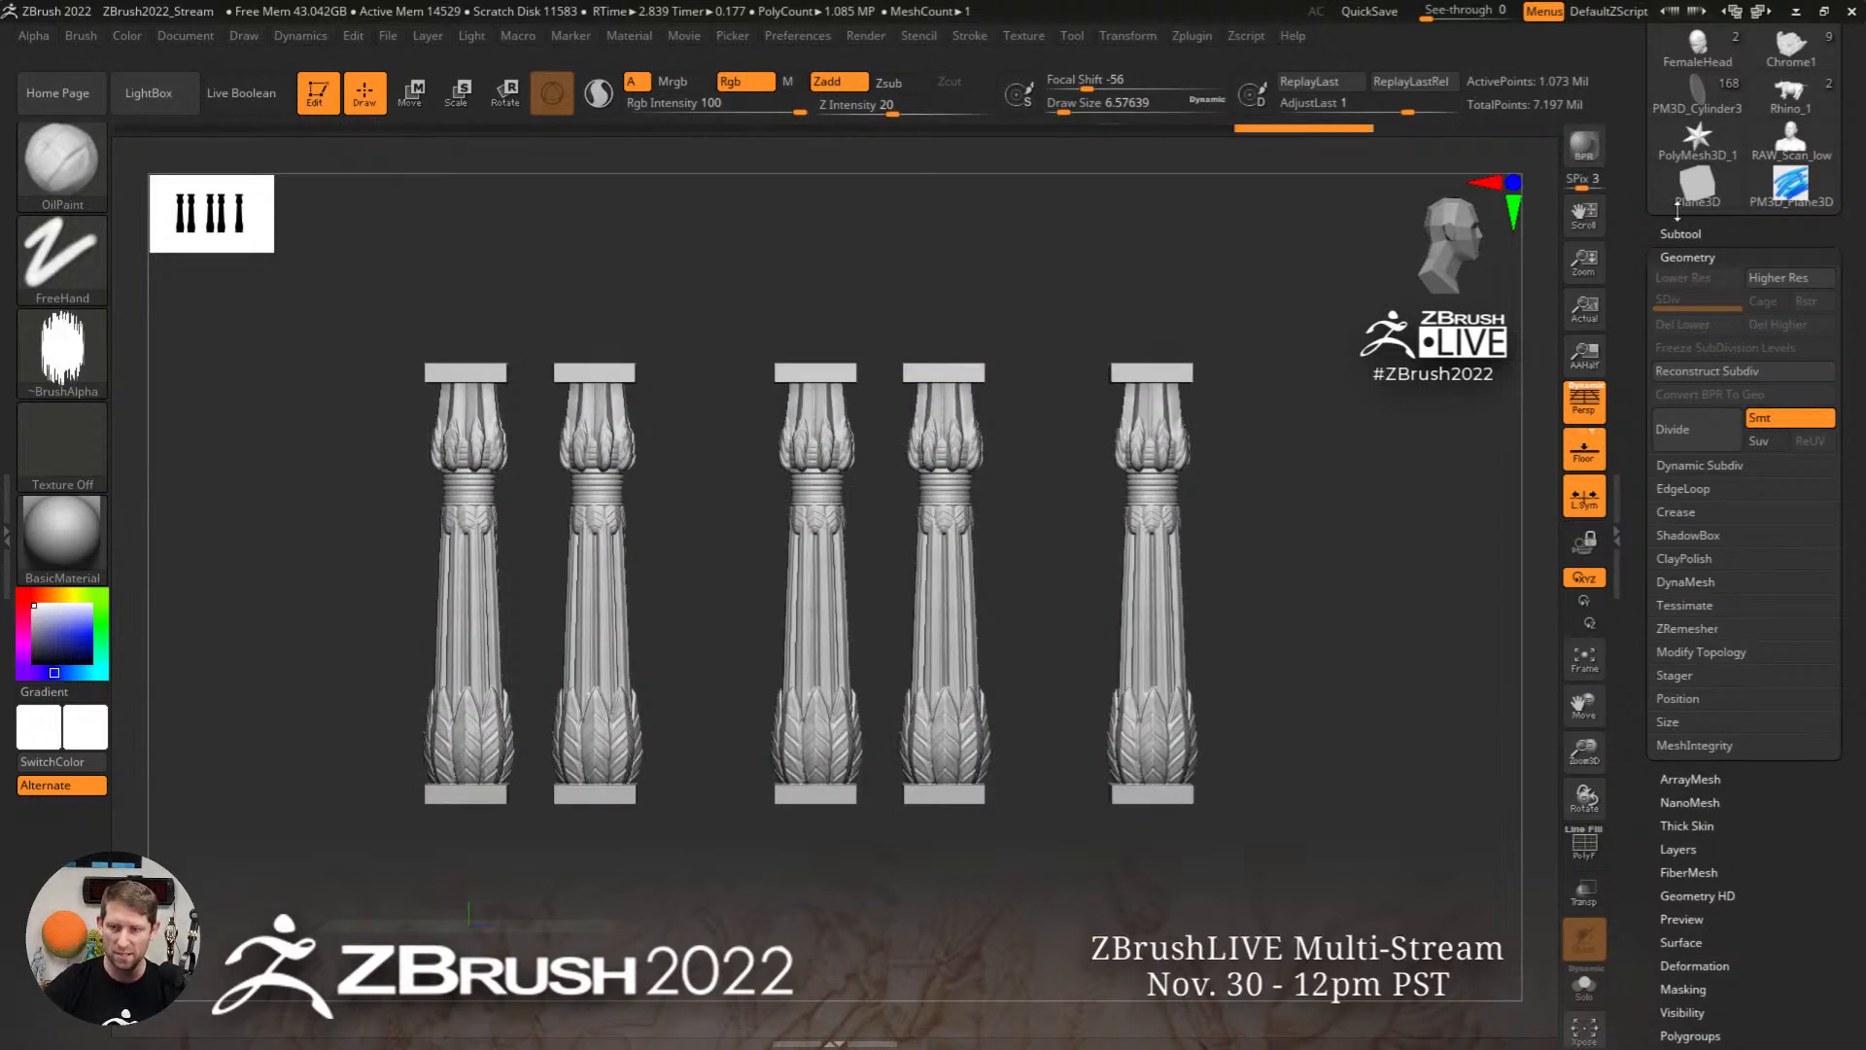
pyautogui.click(1689, 233)
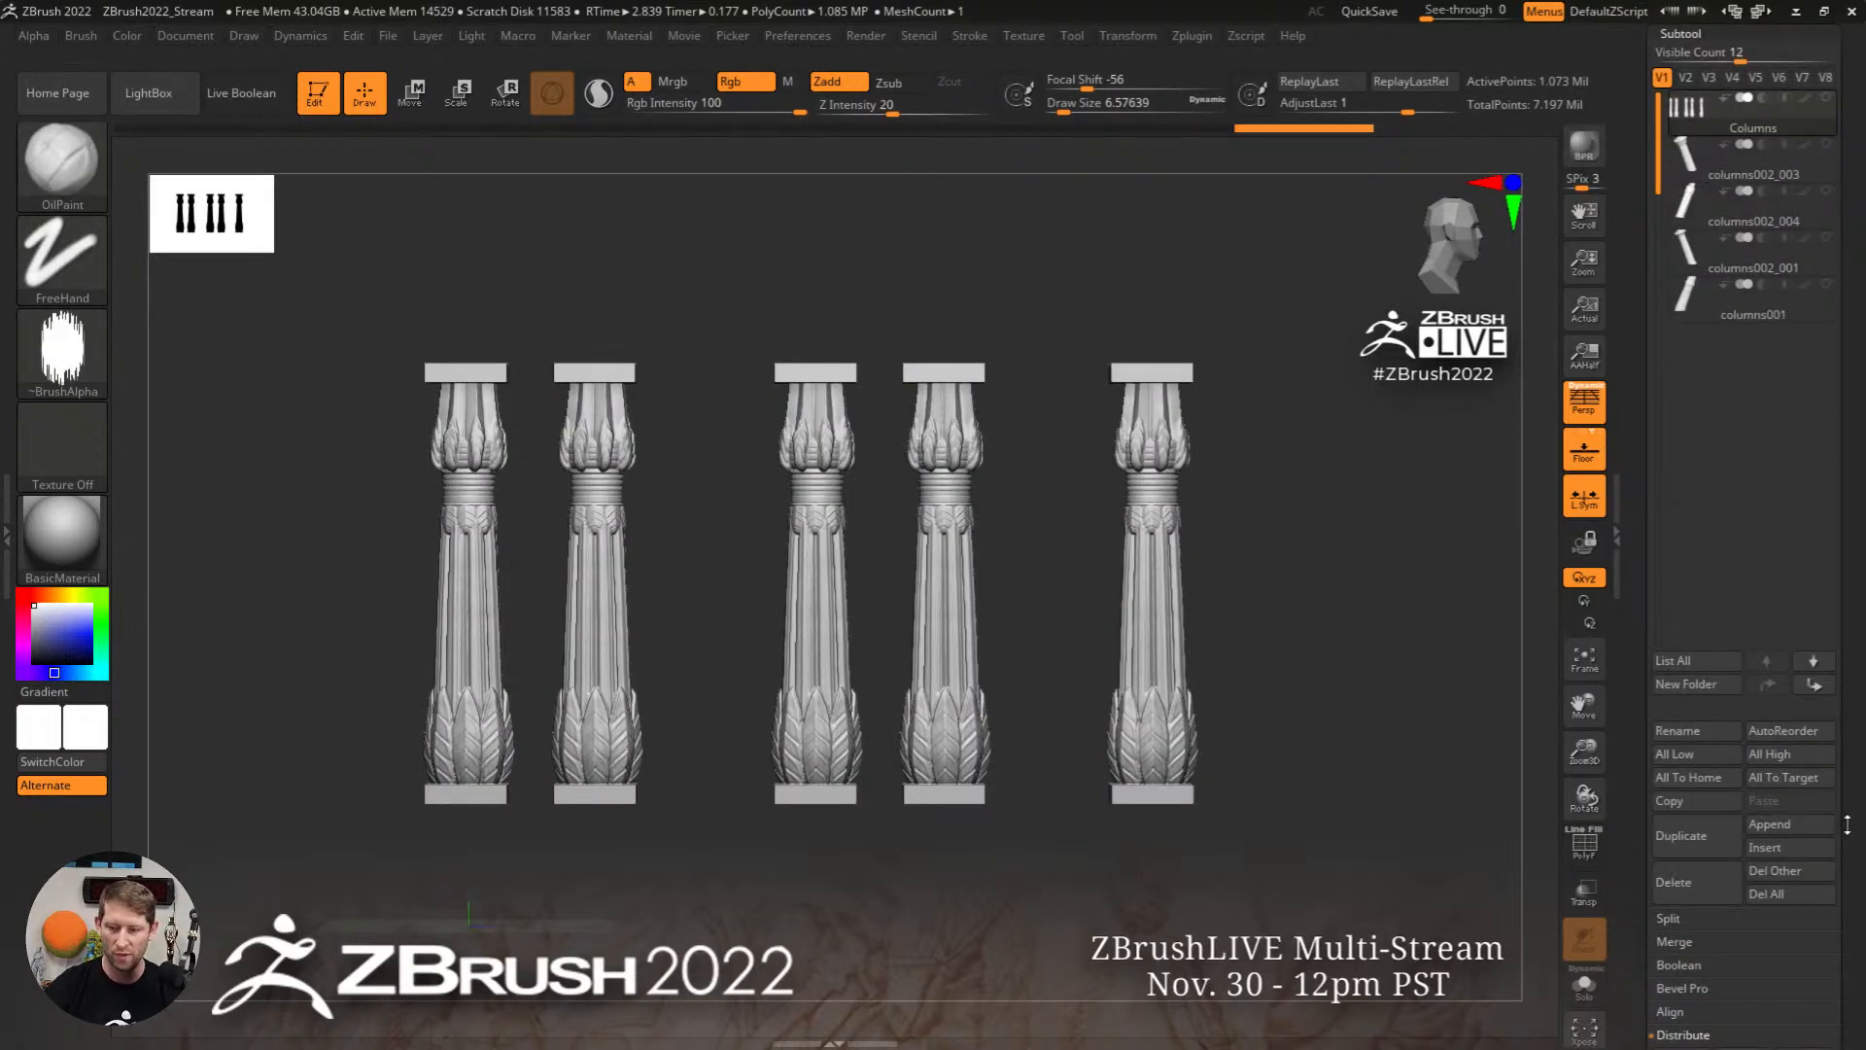
pyautogui.moveTo(1846, 824); pyautogui.dragTo(1847, 283)
pyautogui.click(1683, 493)
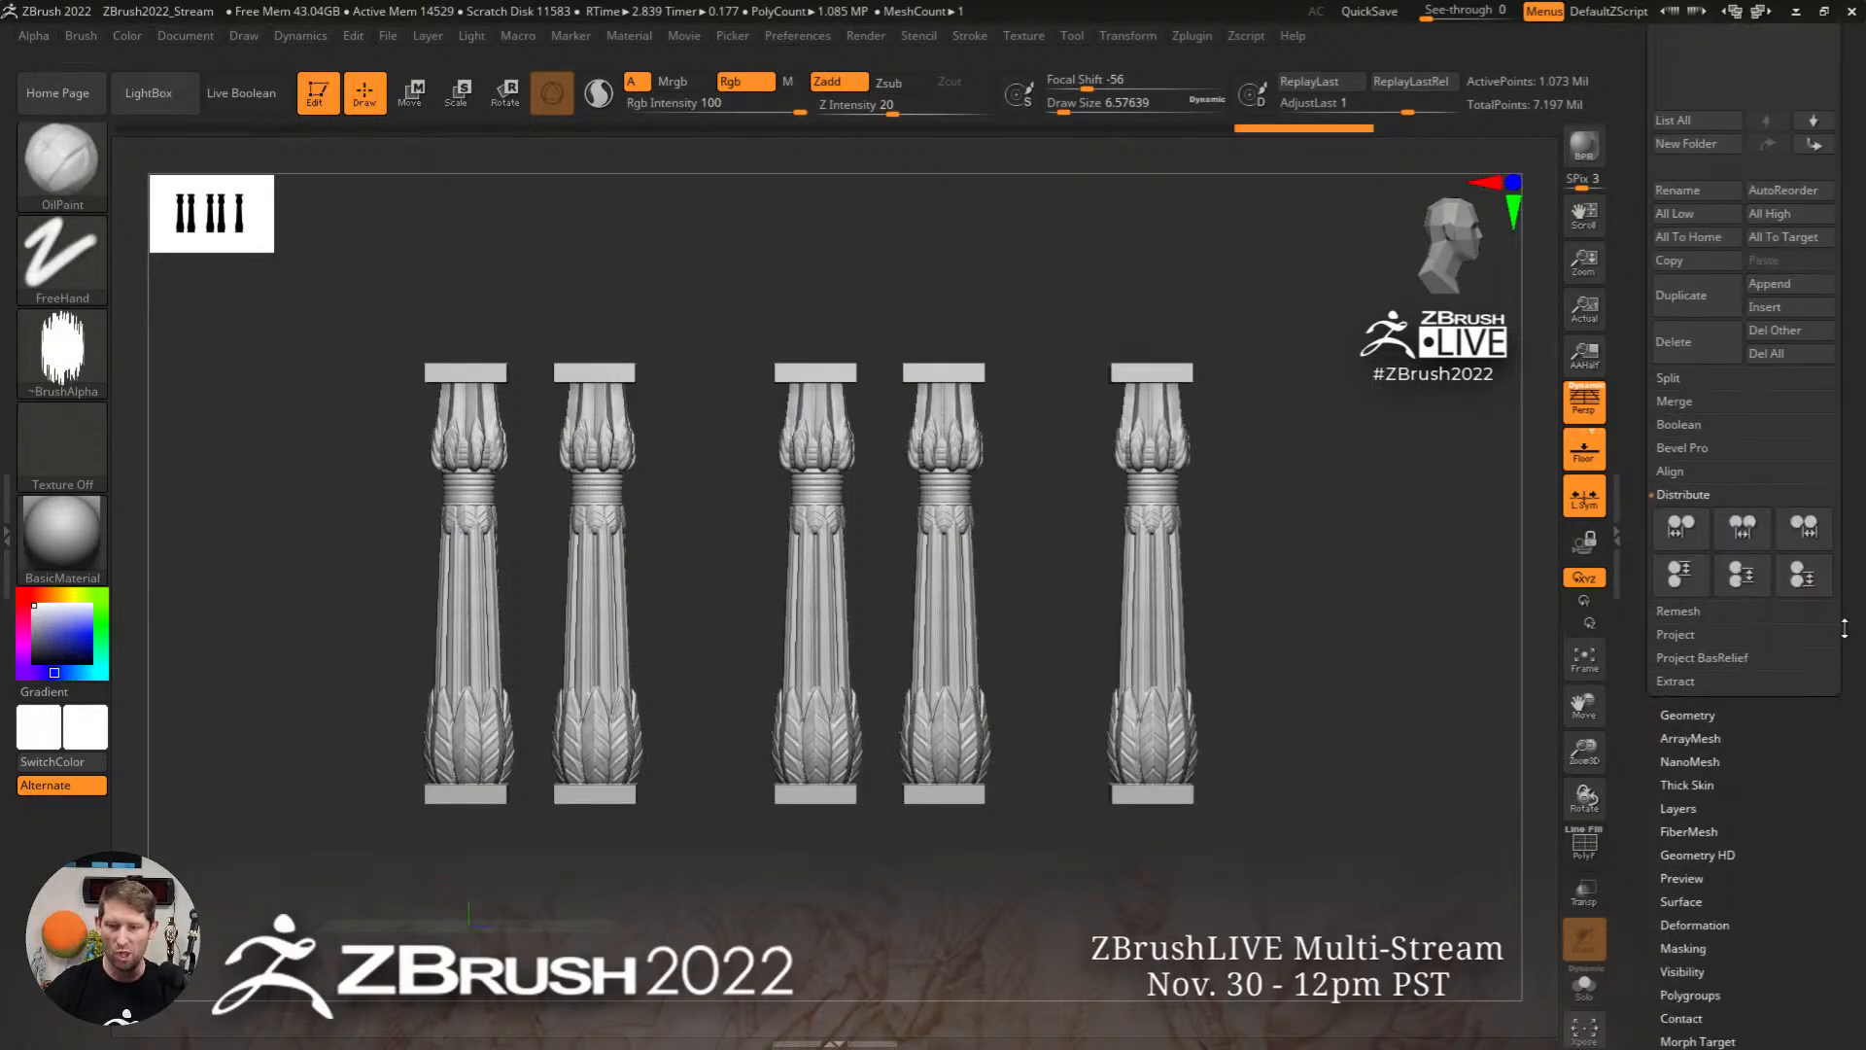
pyautogui.click(1724, 530)
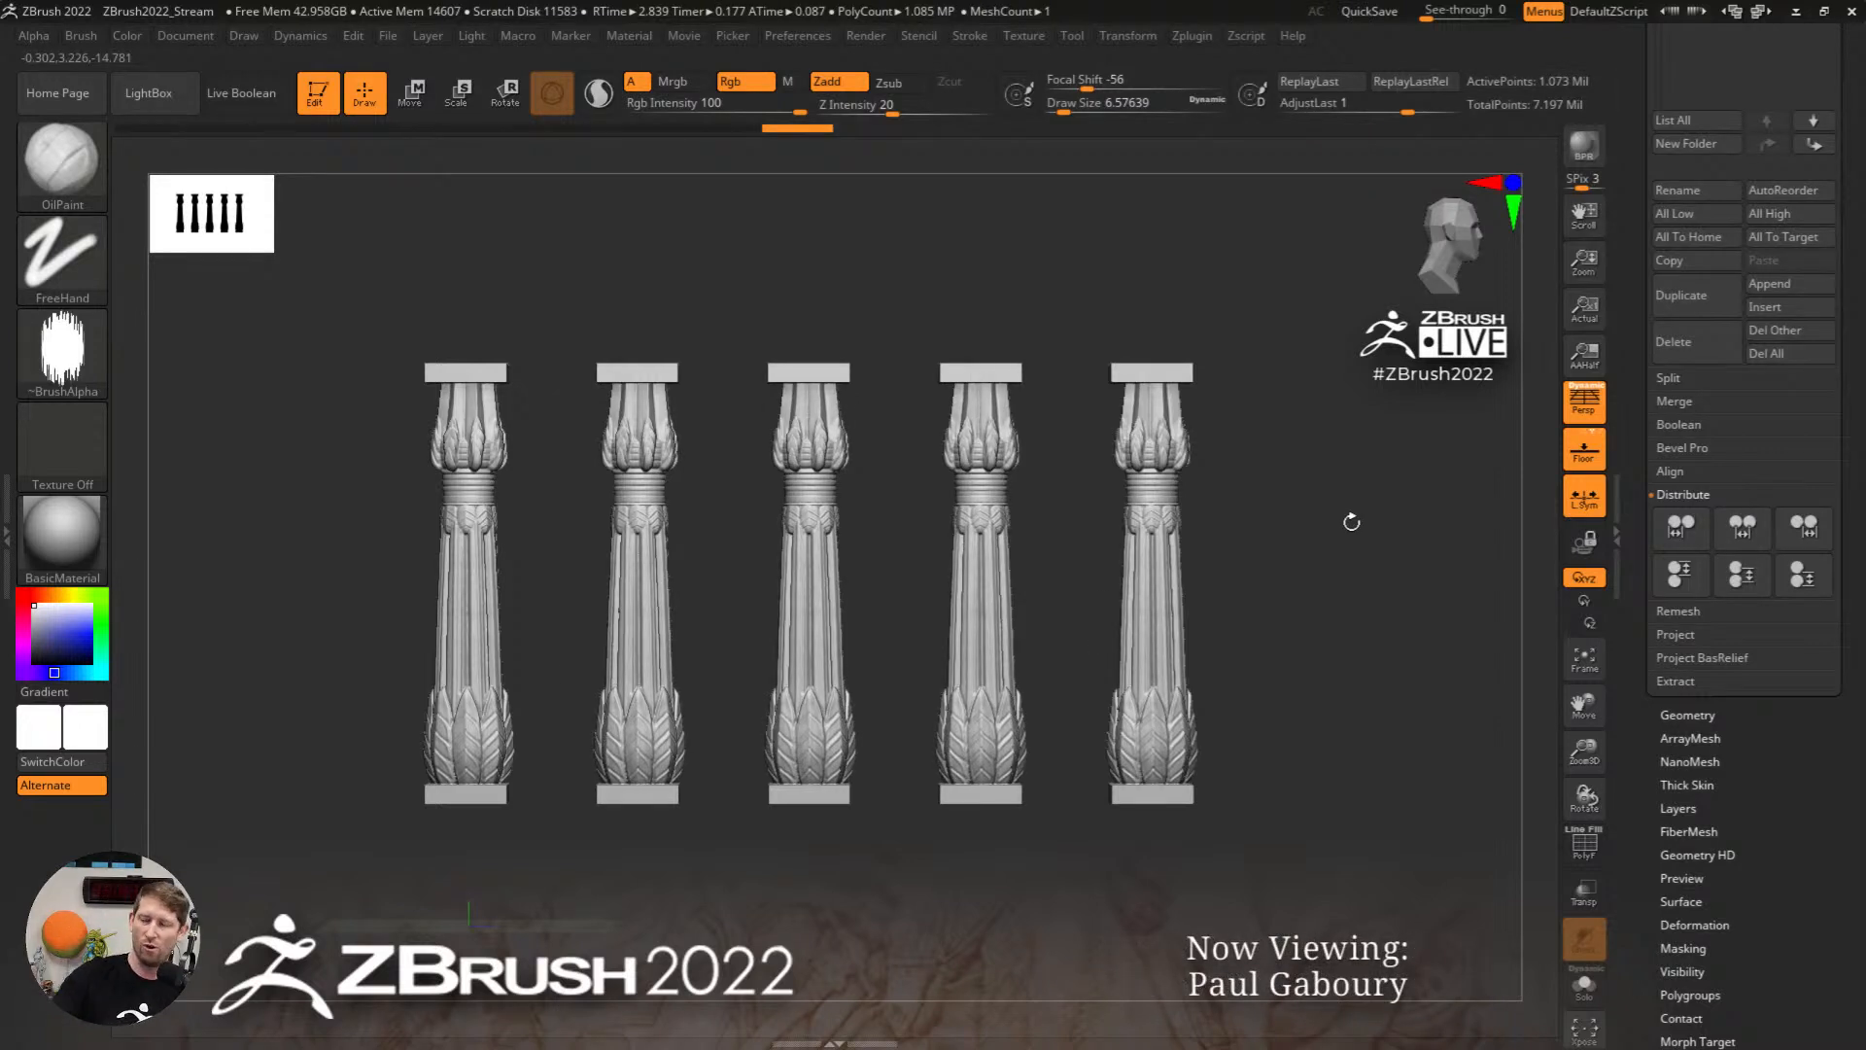
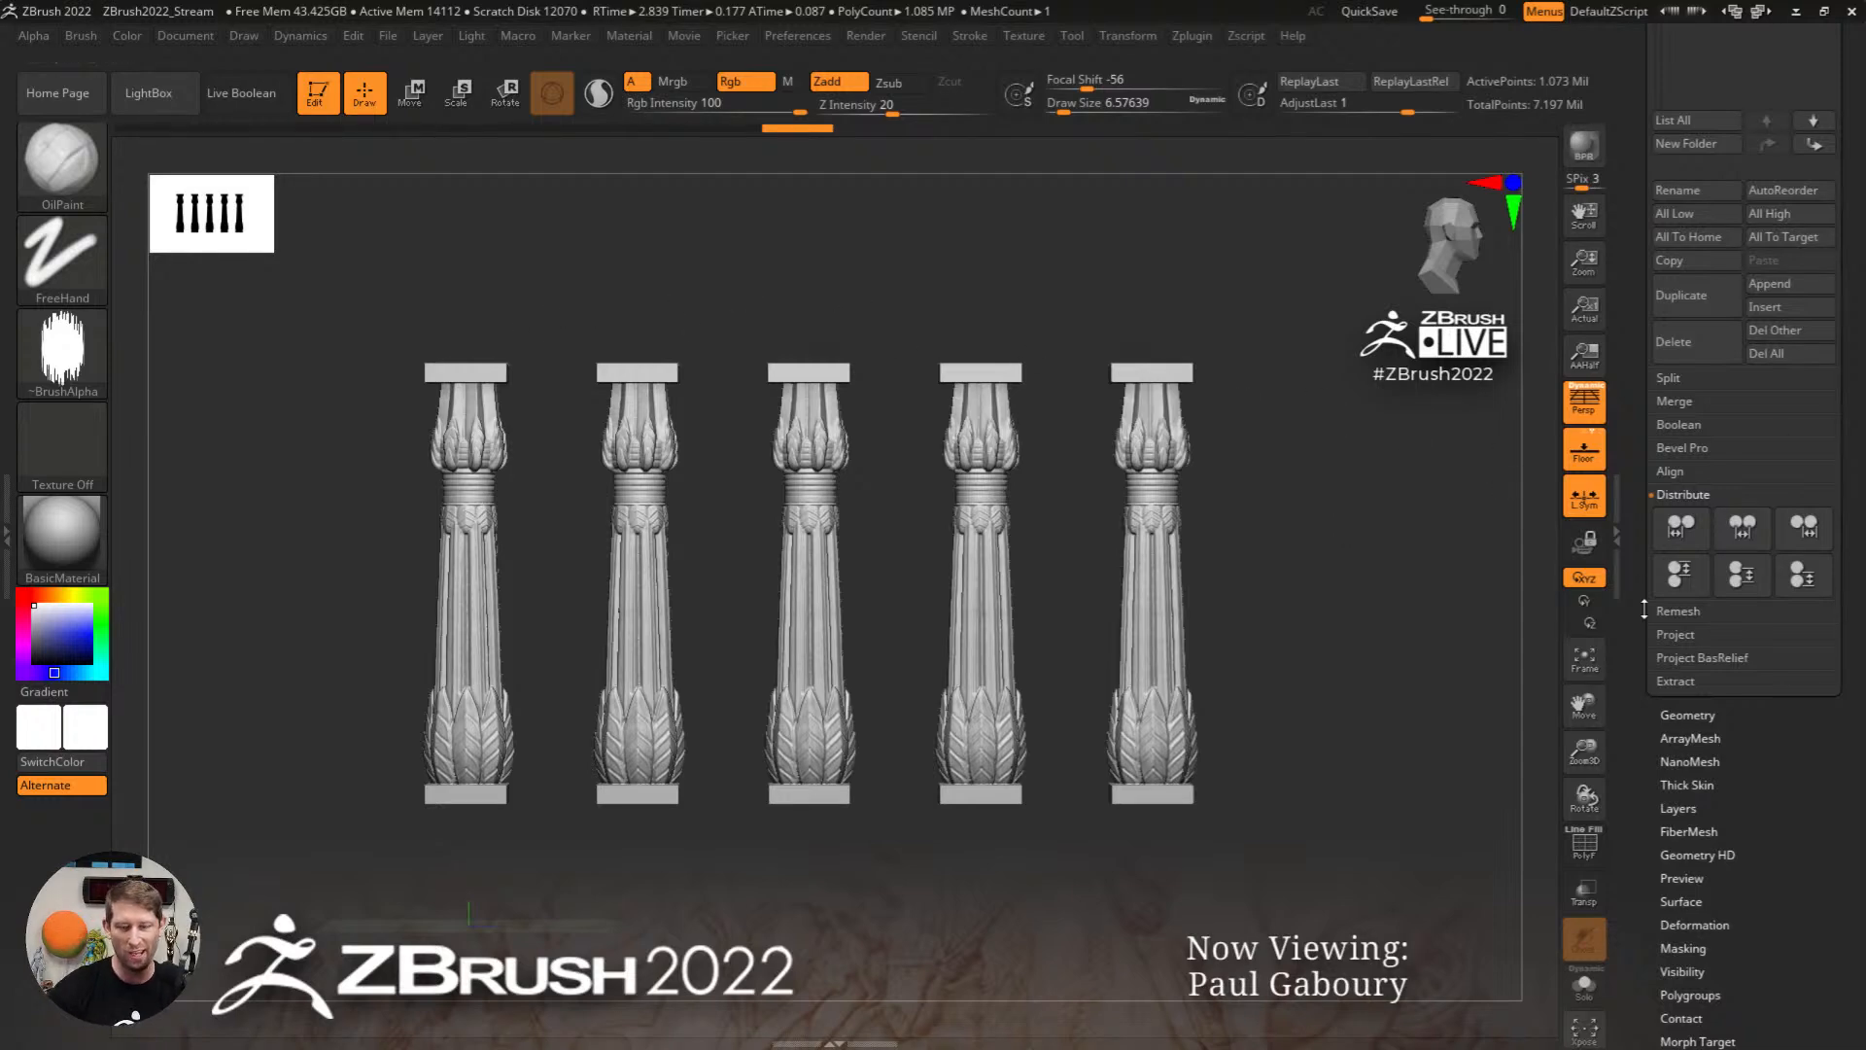
# Step: Switch to the Cylinder3D tool, make it a PolyMesh3D, replace it with a PolyCube, and display PolyFrame
pyautogui.scroll(10, 1638, 525)
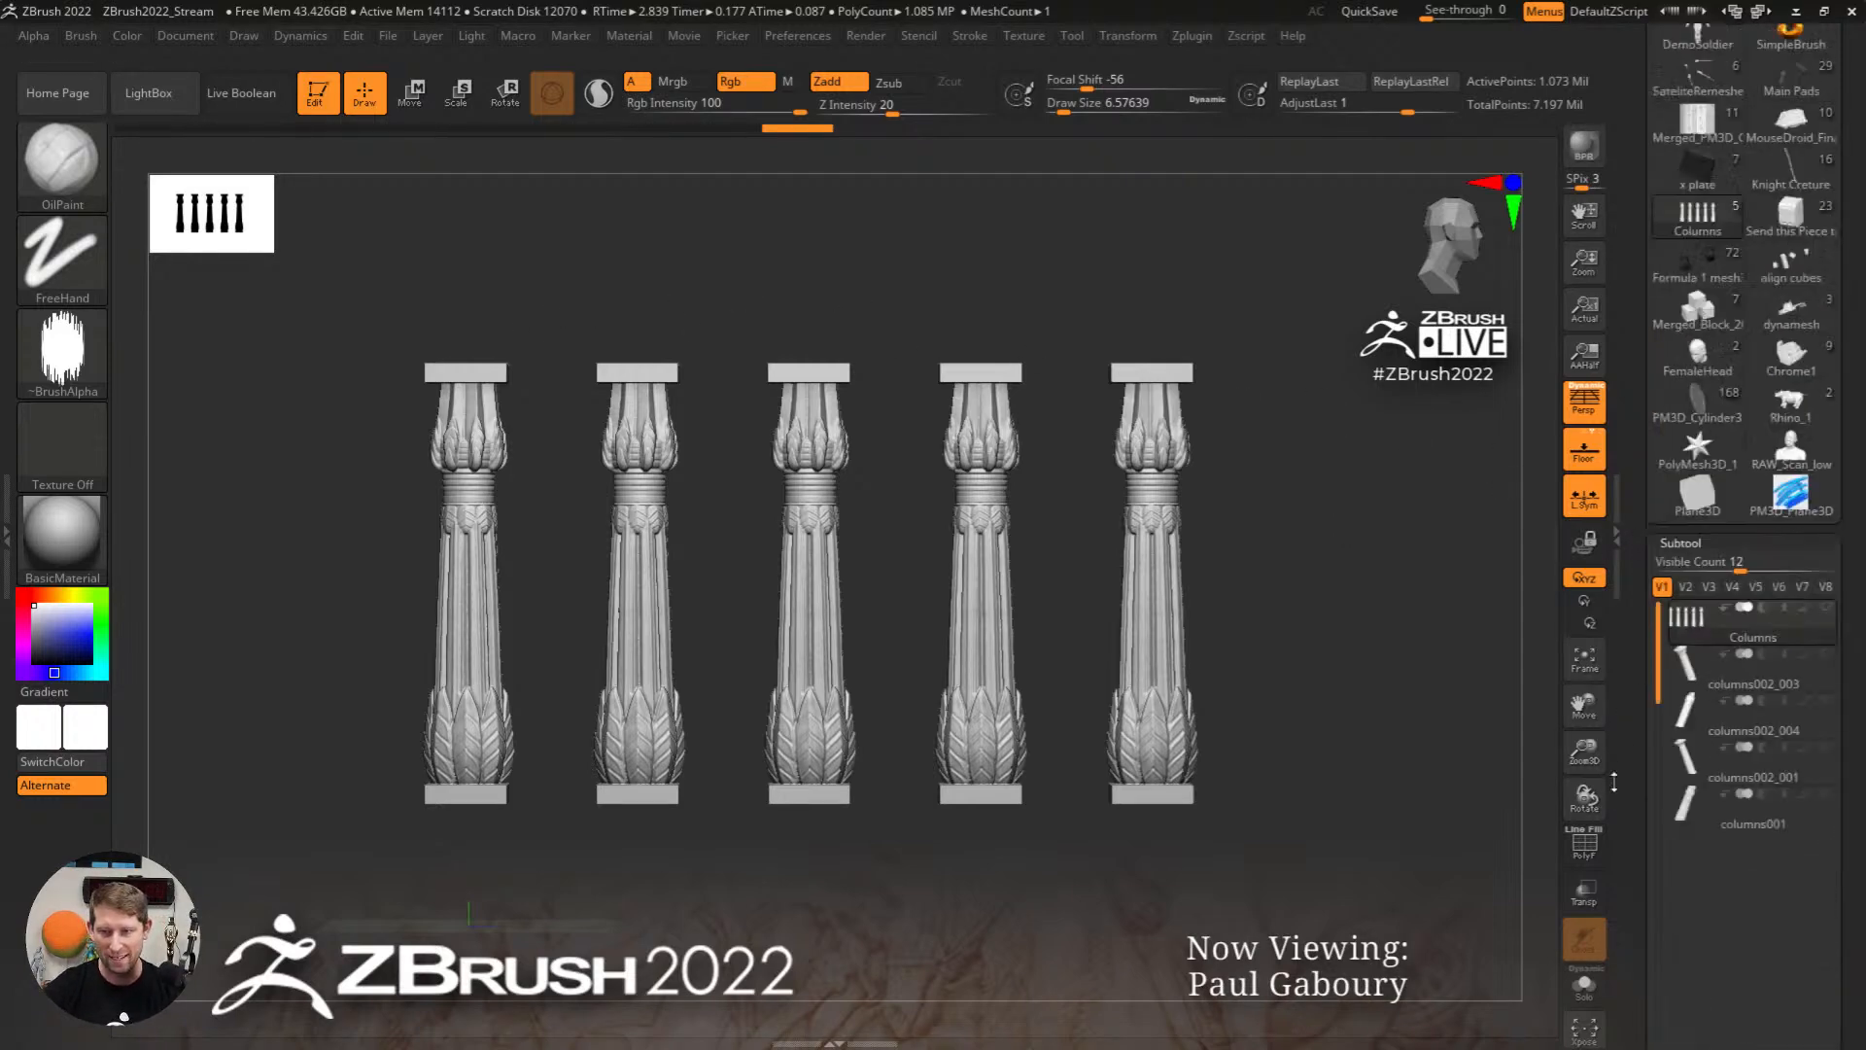
pyautogui.click(1786, 268)
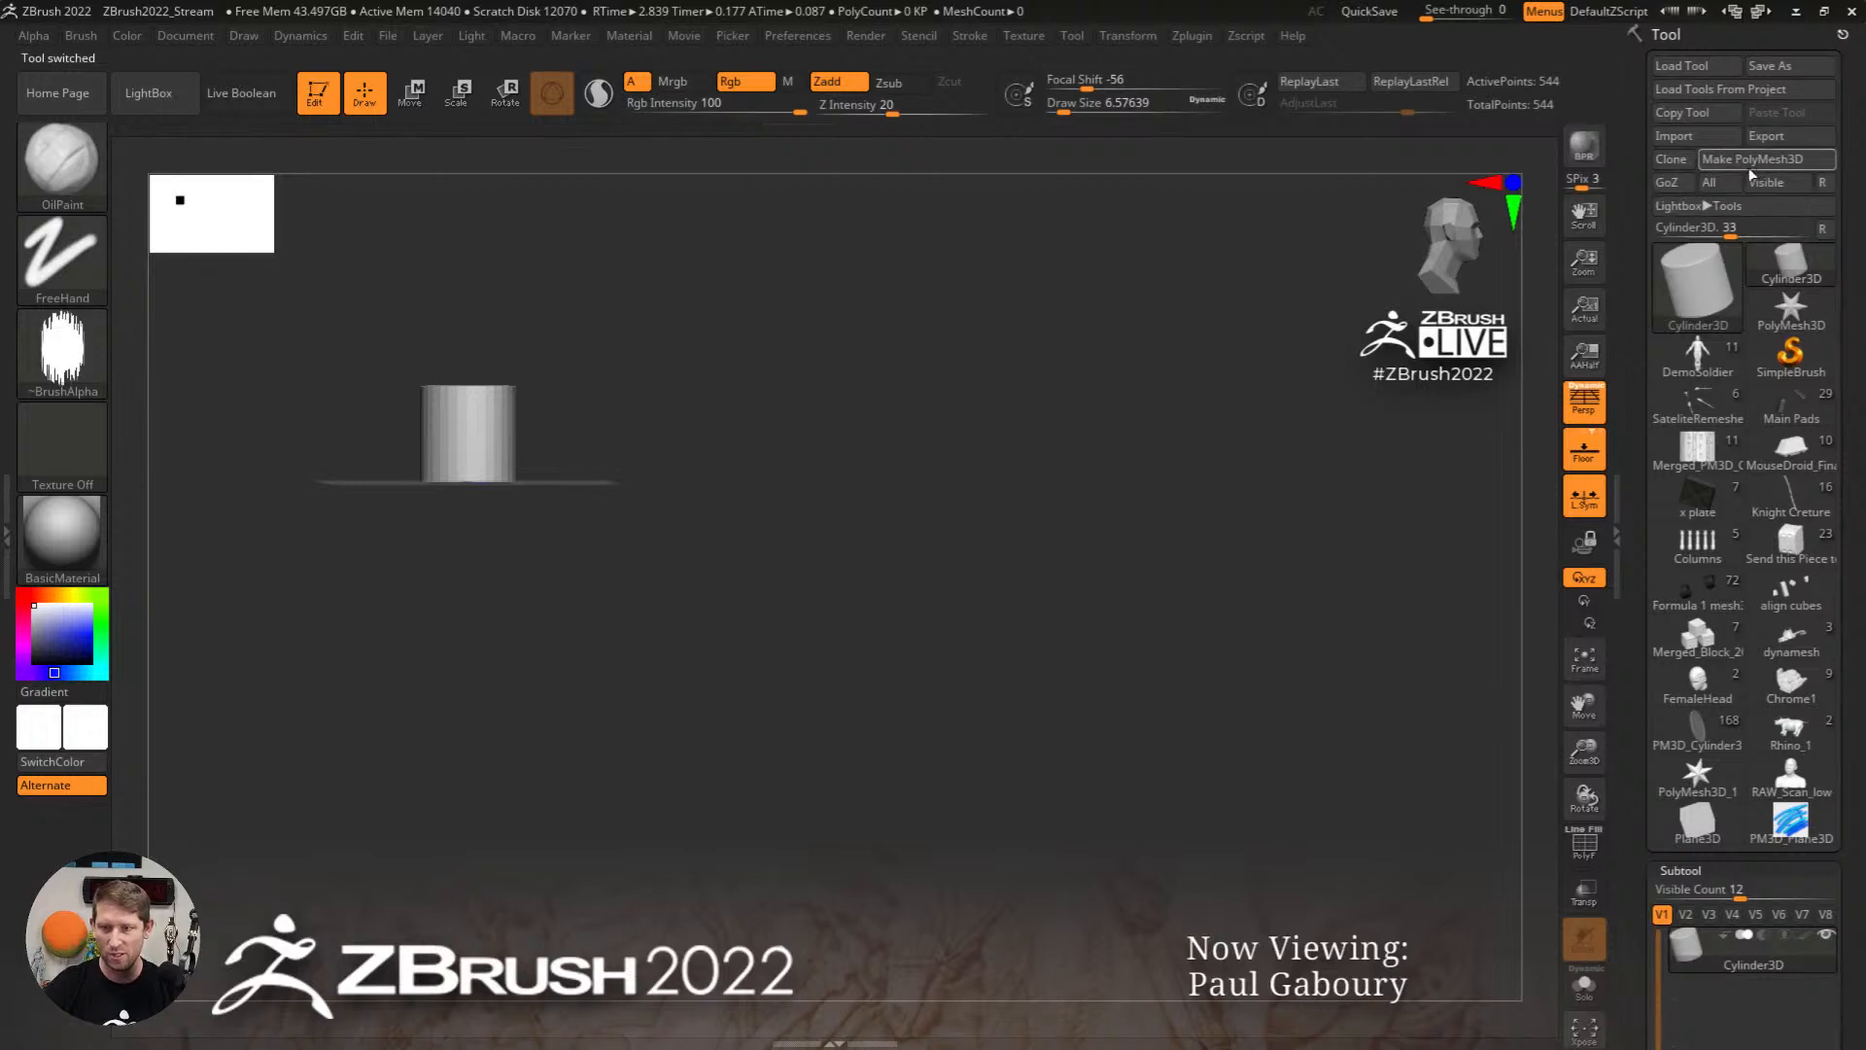
pyautogui.click(1767, 158)
pyautogui.press('f')
pyautogui.press('w')
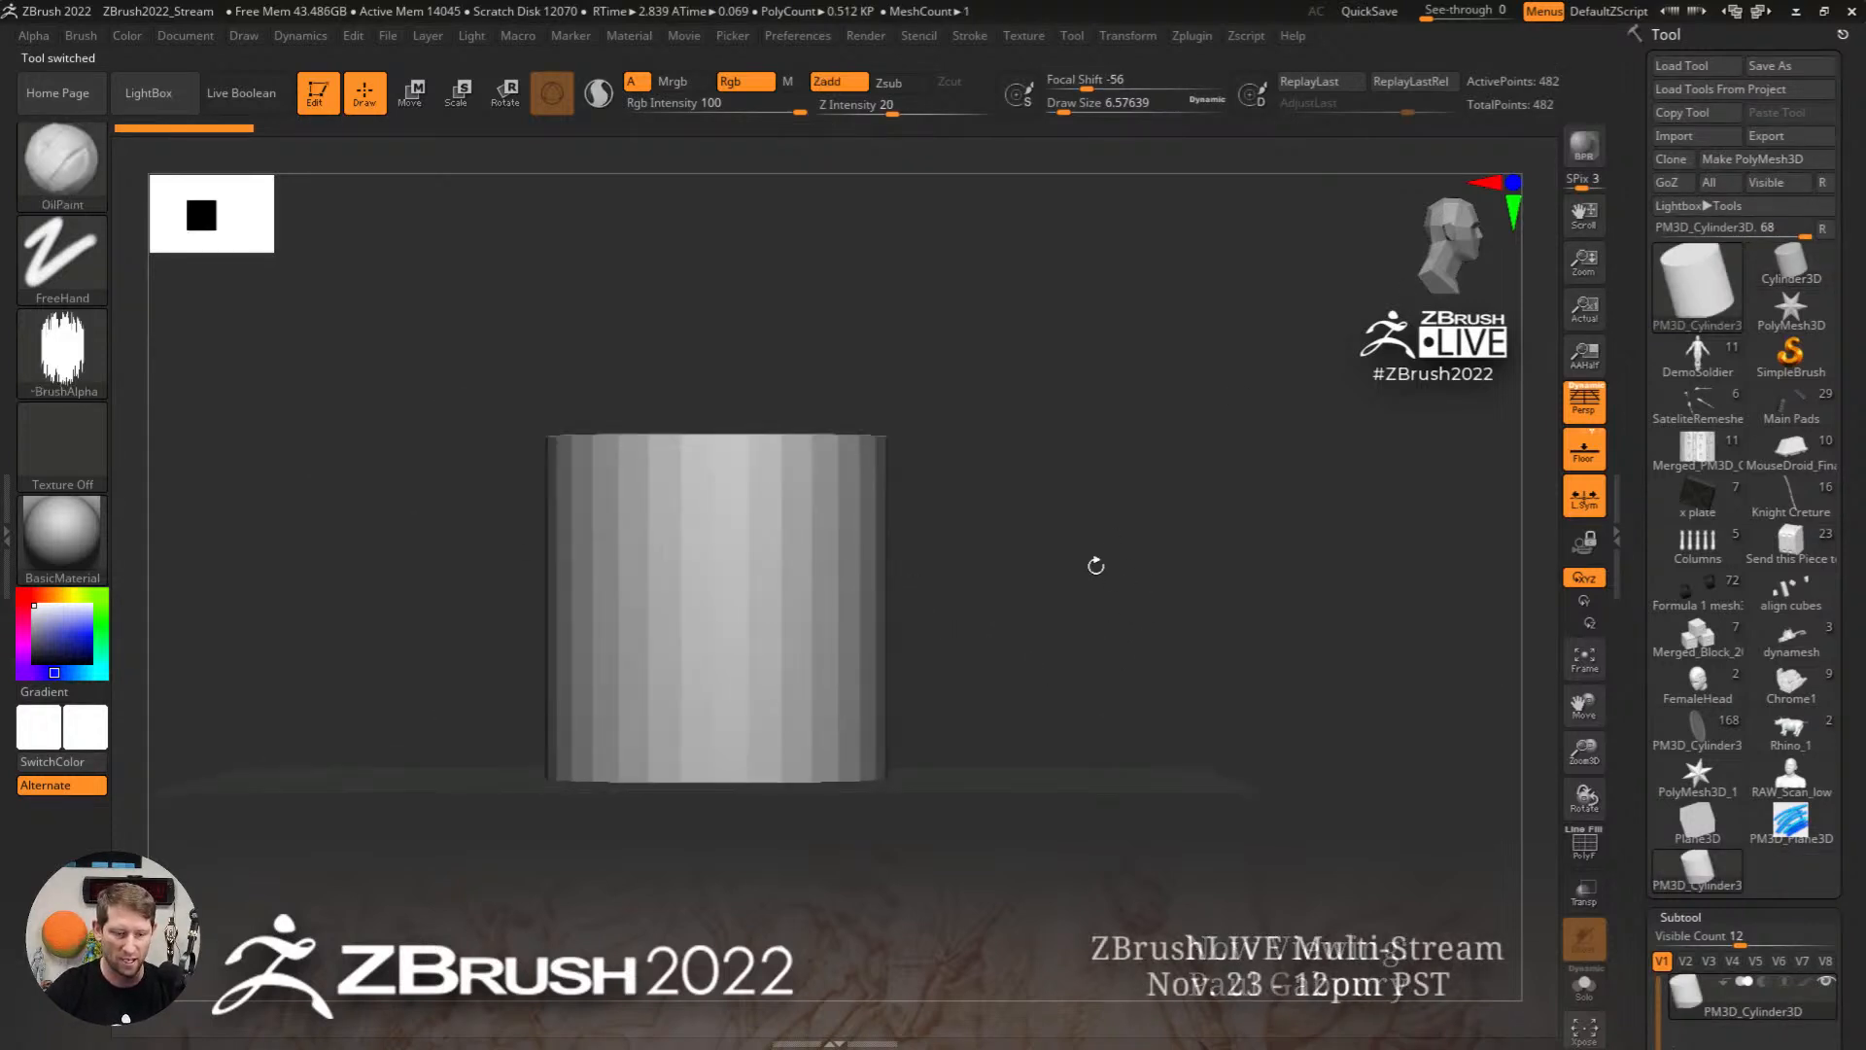
pyautogui.click(645, 455)
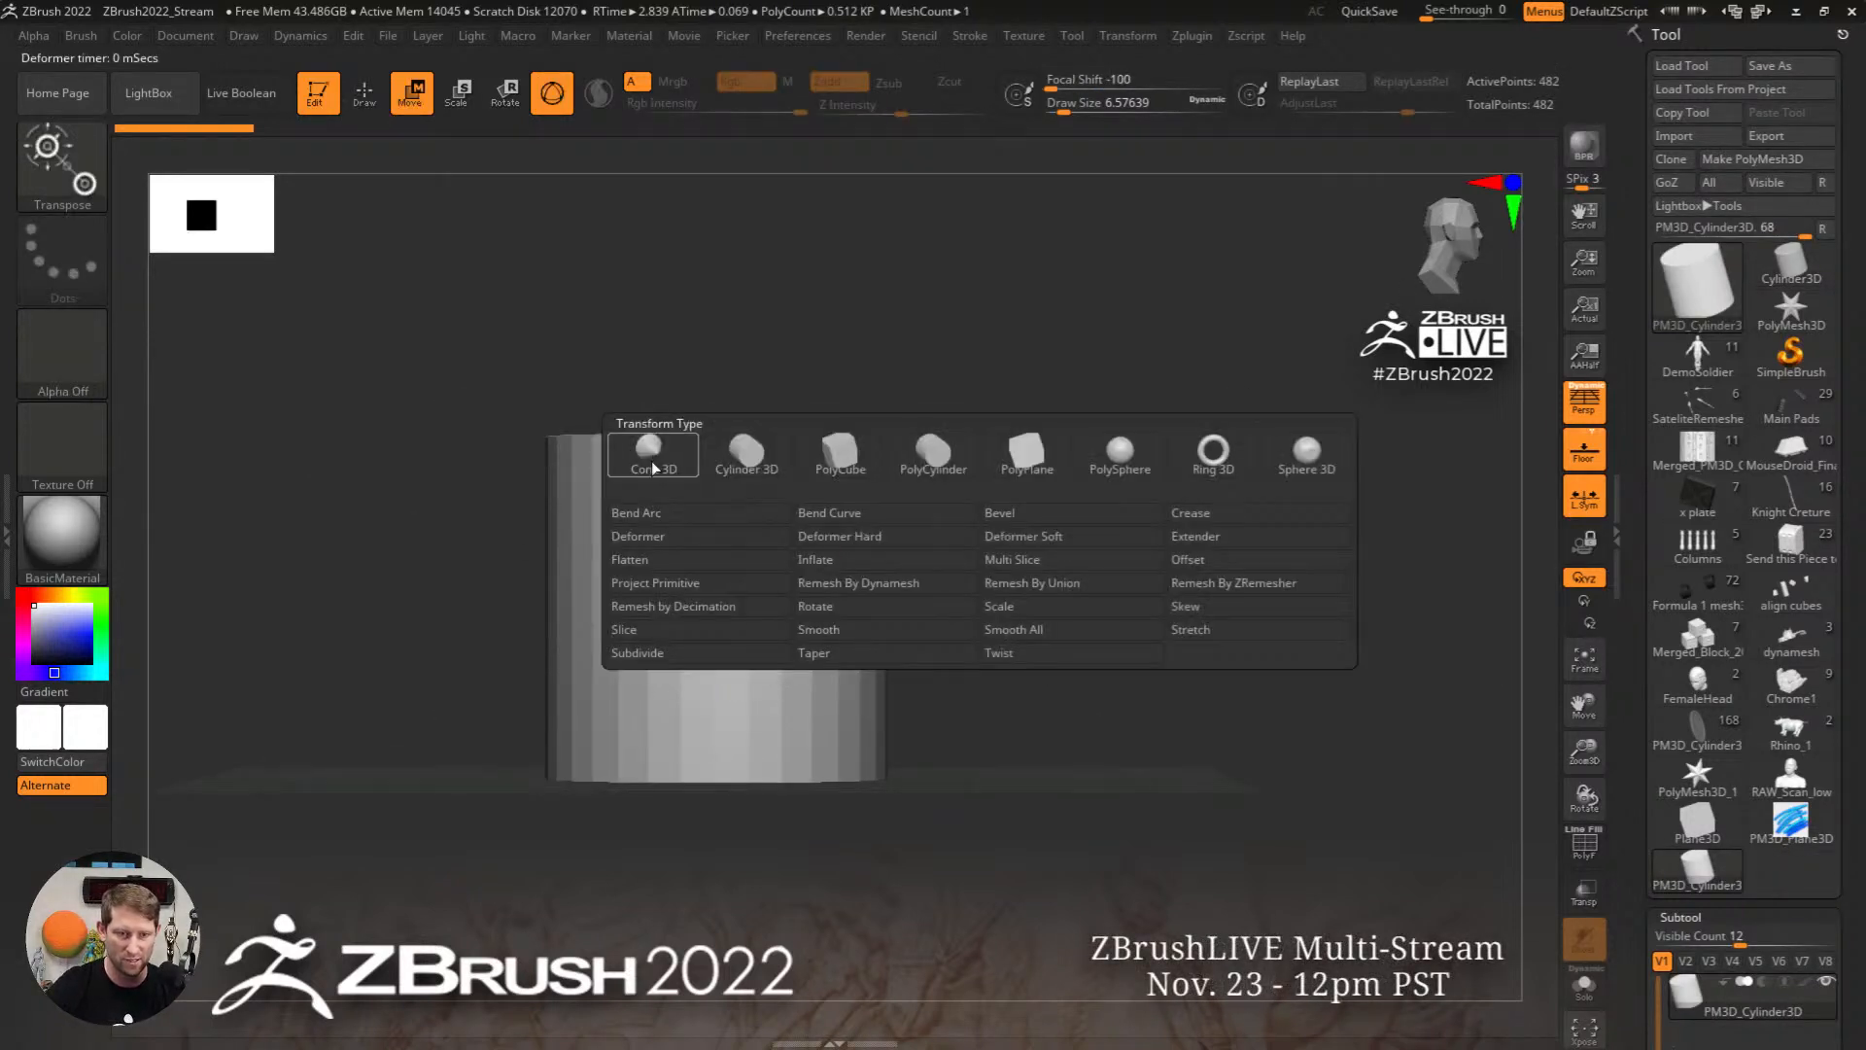
pyautogui.click(833, 455)
pyautogui.moveTo(1041, 541); pyautogui.dragTo(1062, 596)
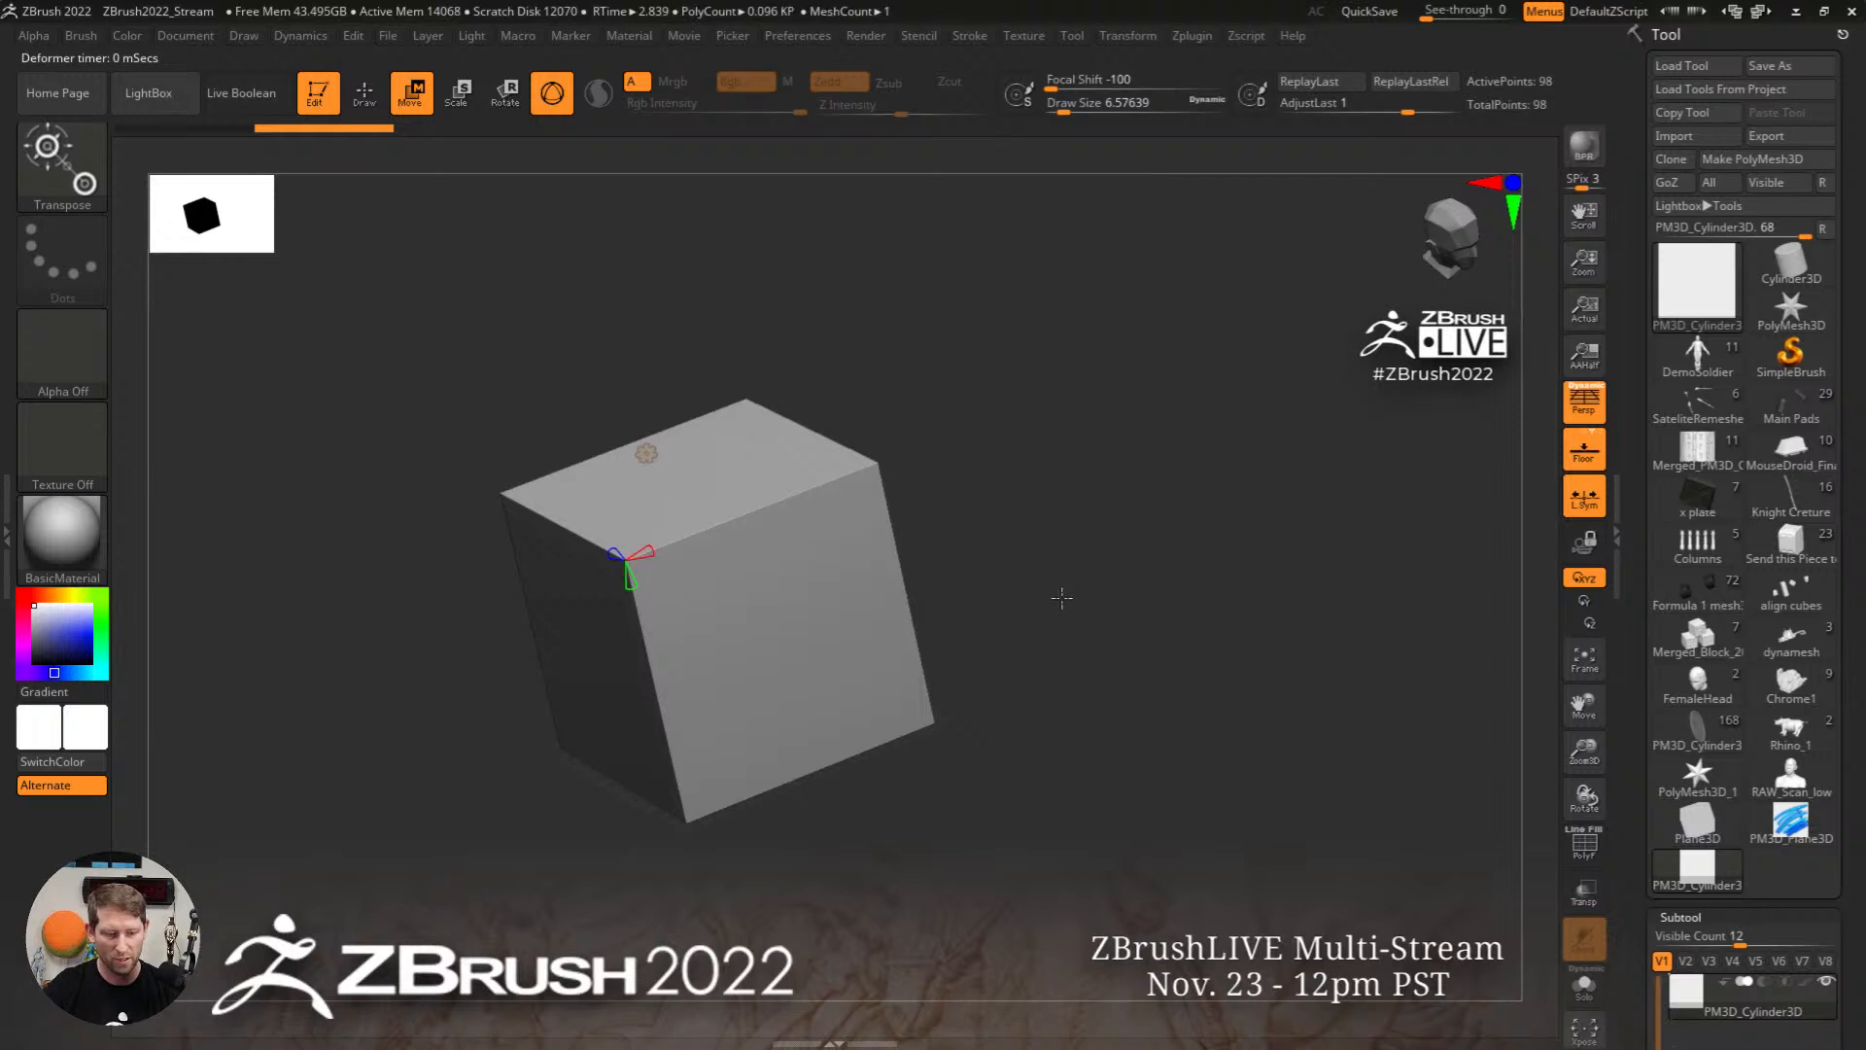
pyautogui.hotkey('shift', 'f')
pyautogui.press('q')
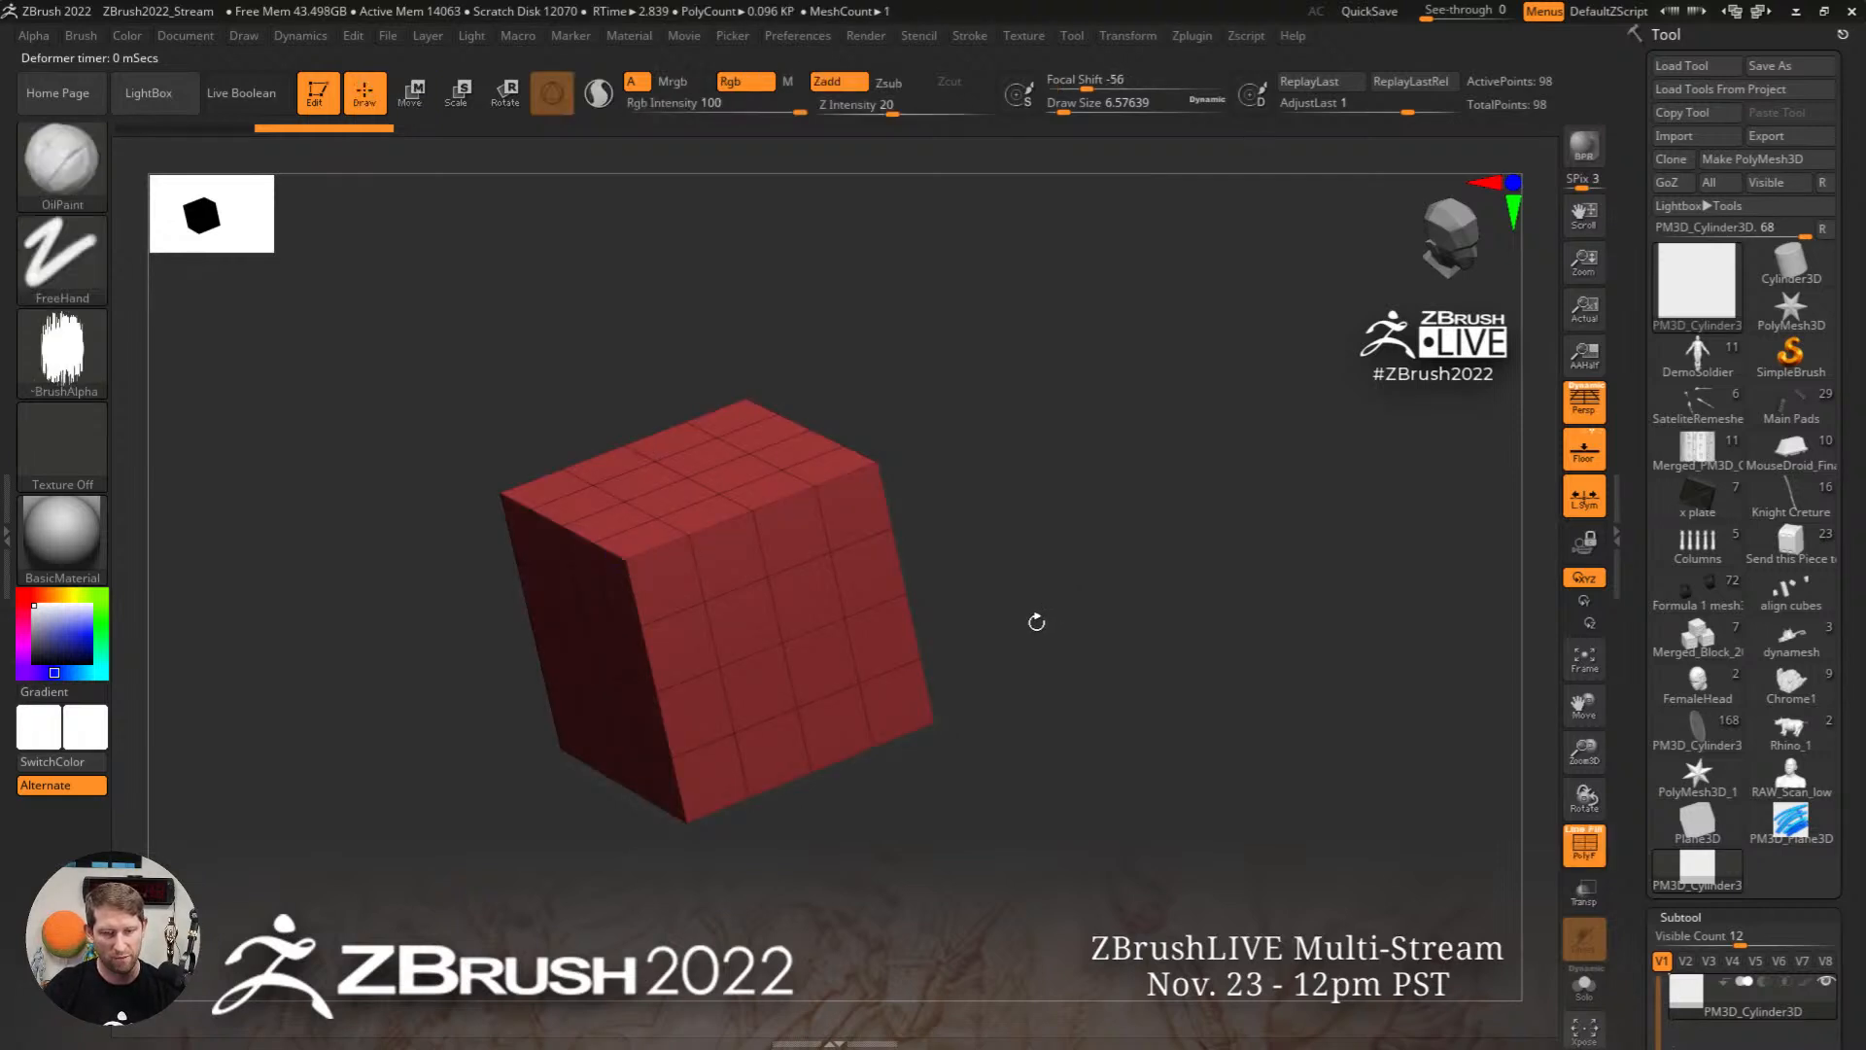
# Step: Subdivide the cube to about 393,000 polygons, face it straight on, and hide the floor grid and PolyFrame
pyautogui.press('d')
pyautogui.hotkey('ctrl', 'd')
pyautogui.hotkey('ctrl', 'd')
pyautogui.hotkey('ctrl', 'd')
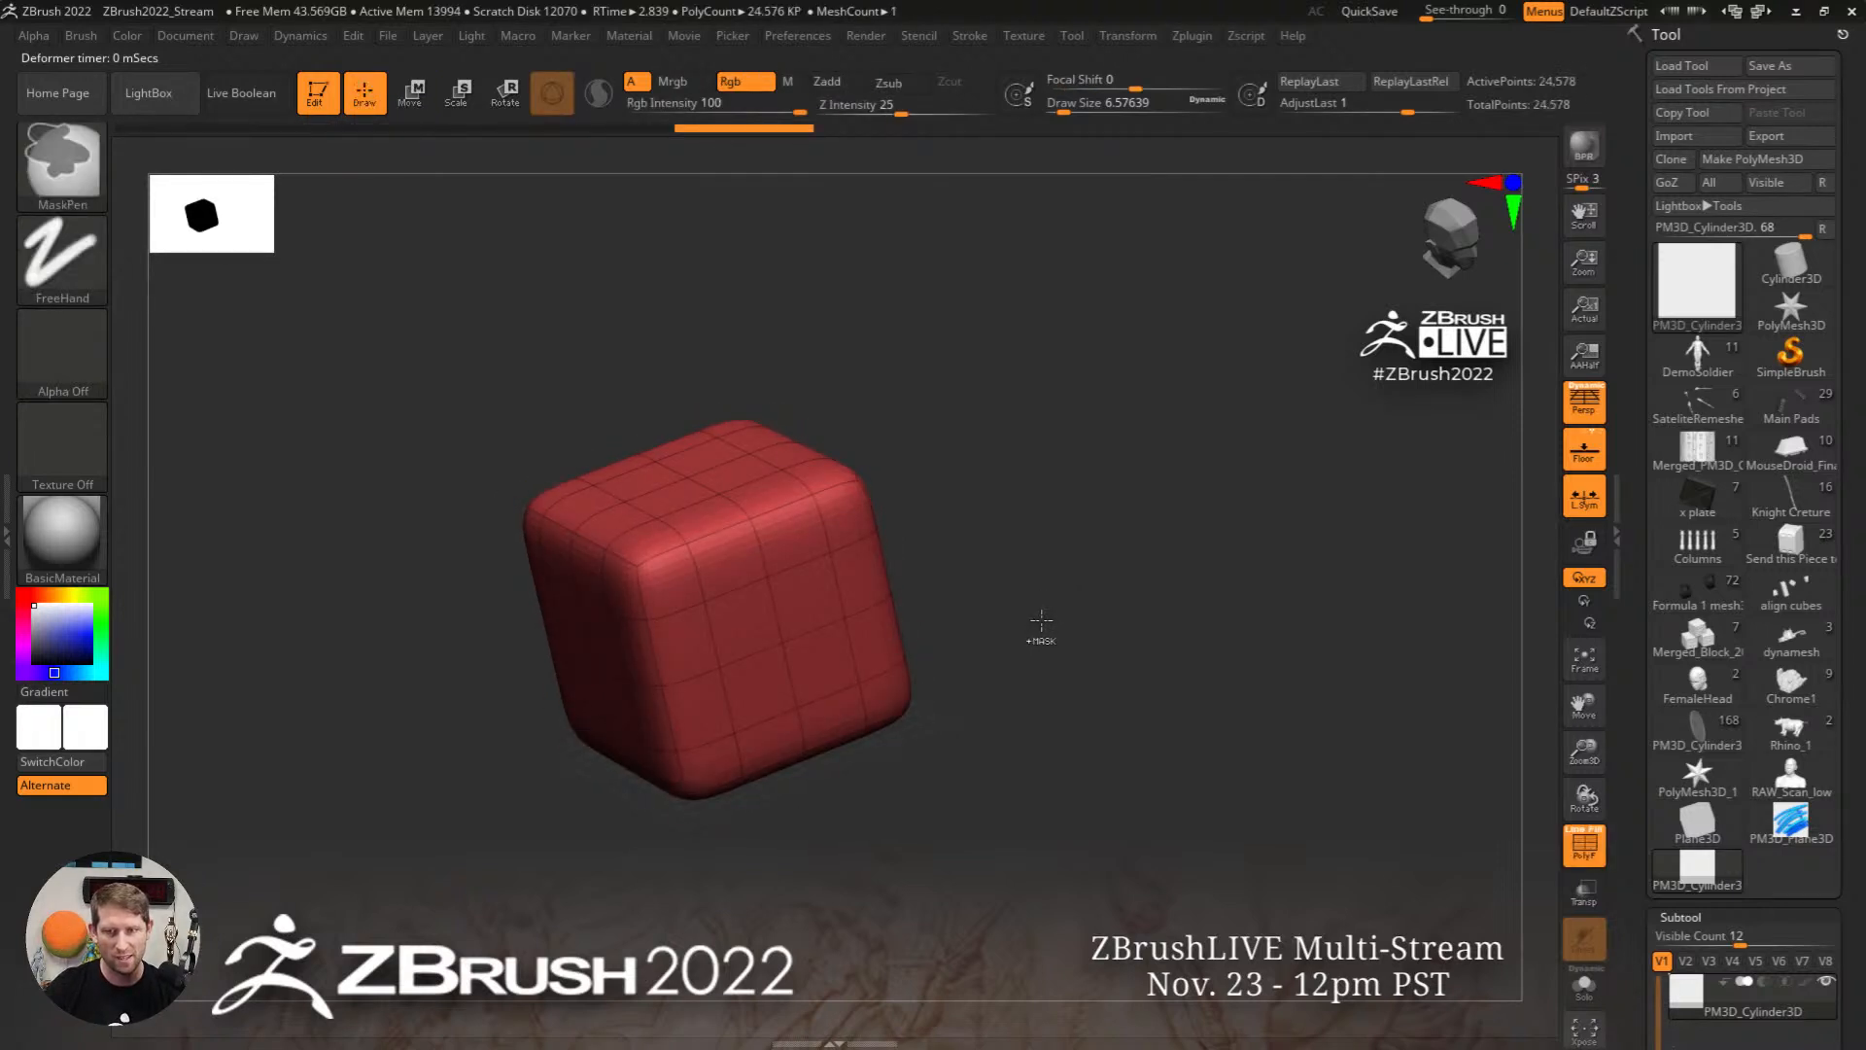
pyautogui.moveTo(1039, 620)
pyautogui.keyDown('shift'); pyautogui.mouseDown()
pyautogui.moveTo(1070, 586)
pyautogui.moveTo(1160, 577)
pyautogui.mouseUp(); pyautogui.keyUp('shift')
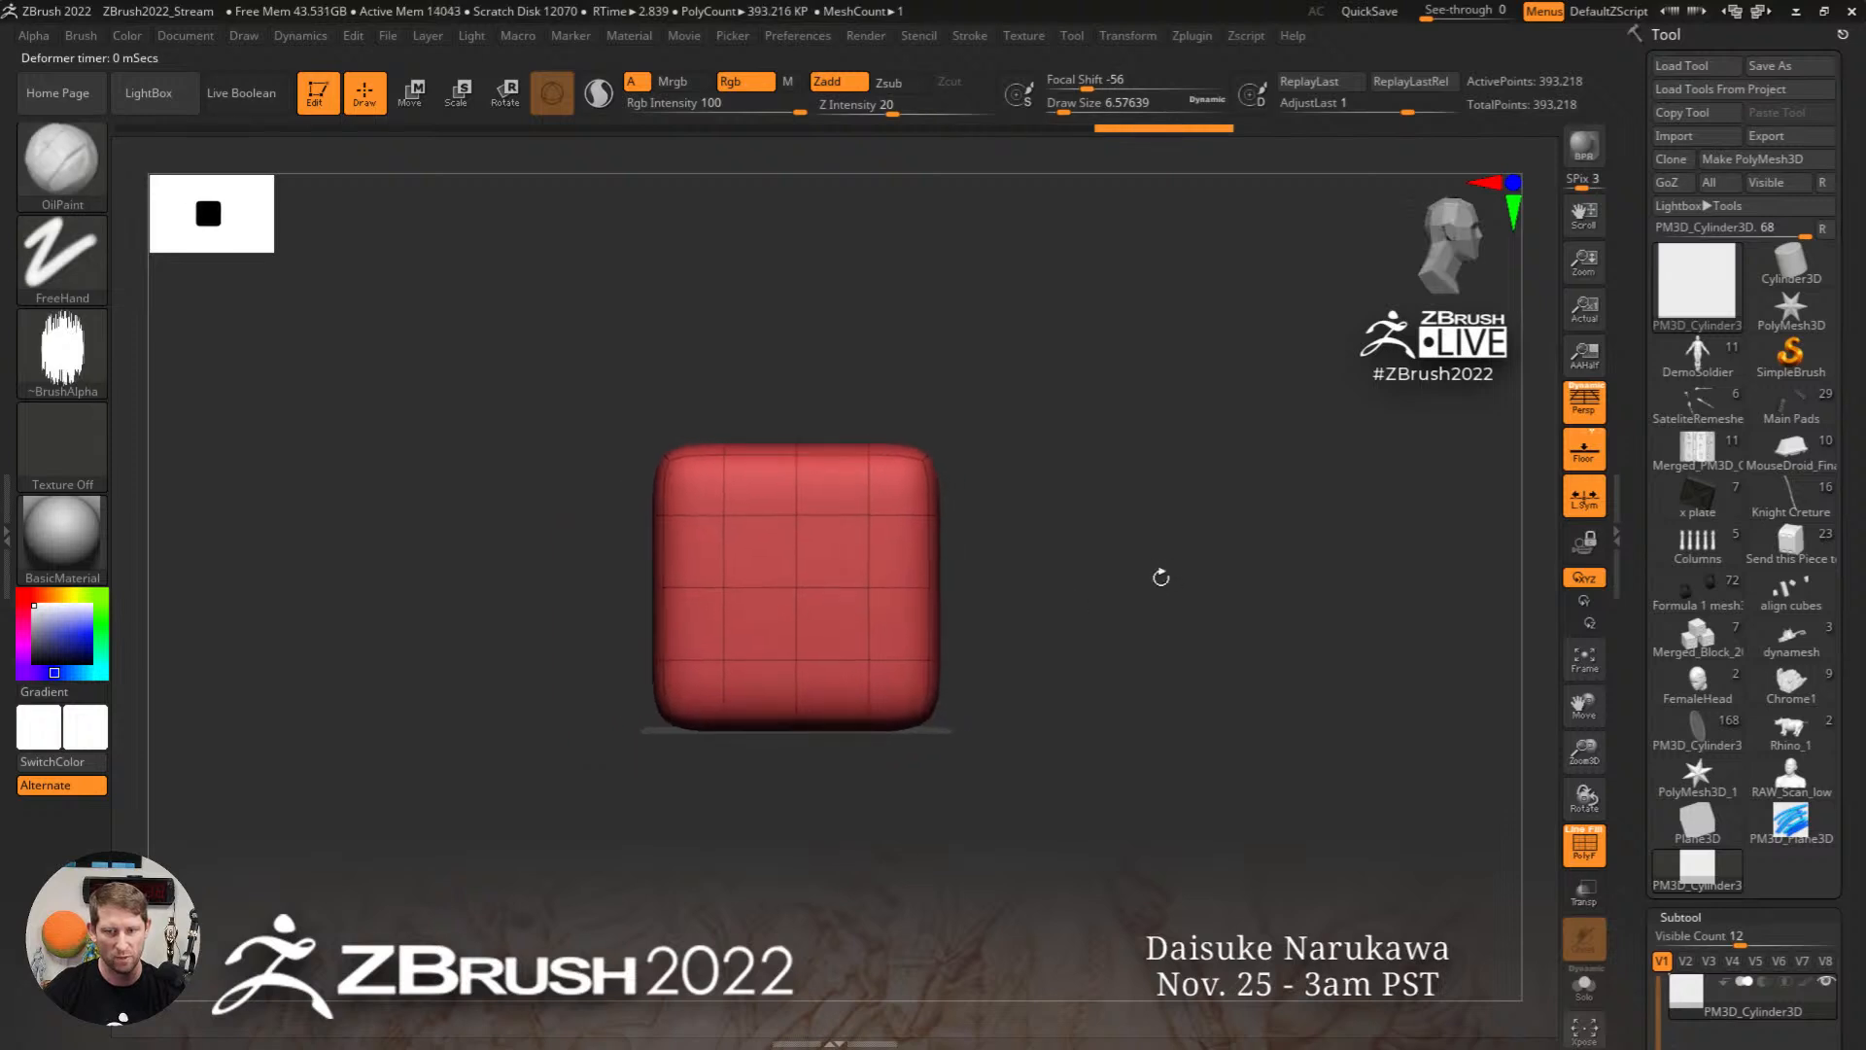
pyautogui.click(1581, 461)
pyautogui.hotkey('shift', 'f')
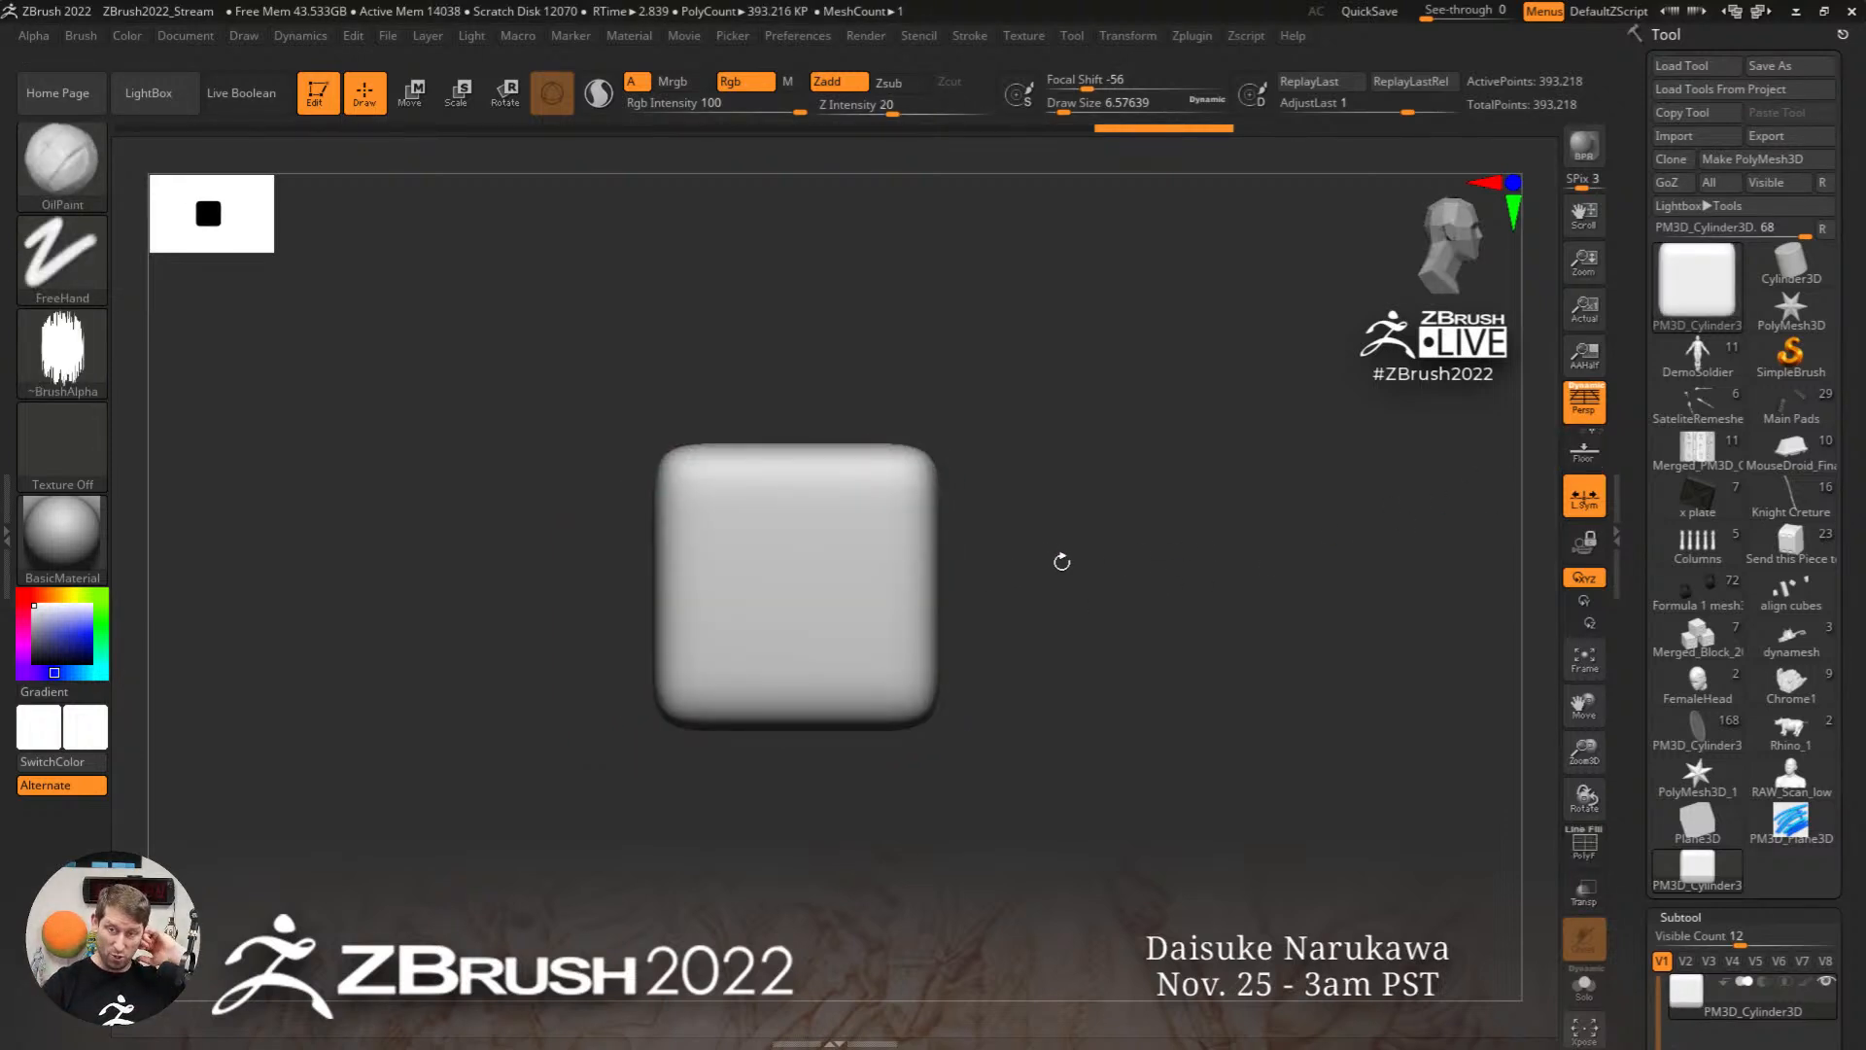
# Step: Show the Brush palette beside the canvas and lower the OilPaint alpha's Streak Length until the alpha is a solid disc
pyautogui.click(8, 543)
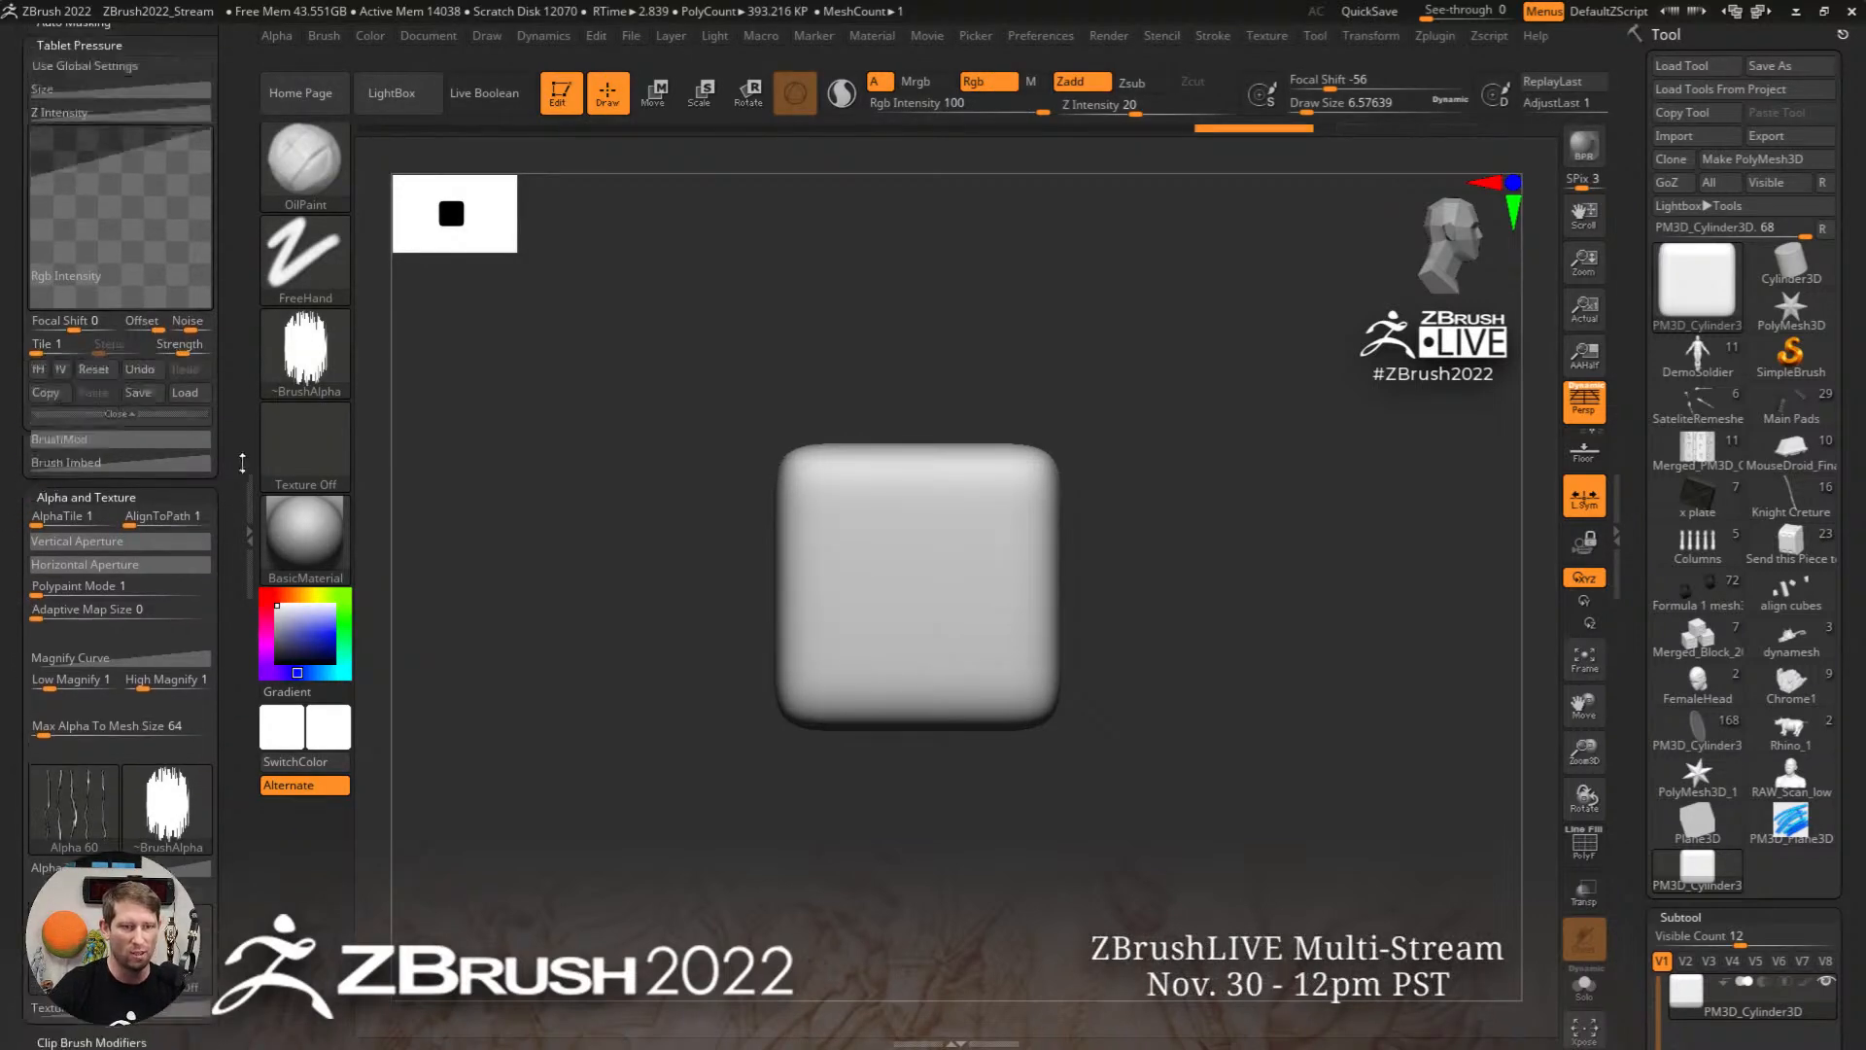
pyautogui.moveTo(242, 464); pyautogui.dragTo(243, 622)
pyautogui.click(281, 37)
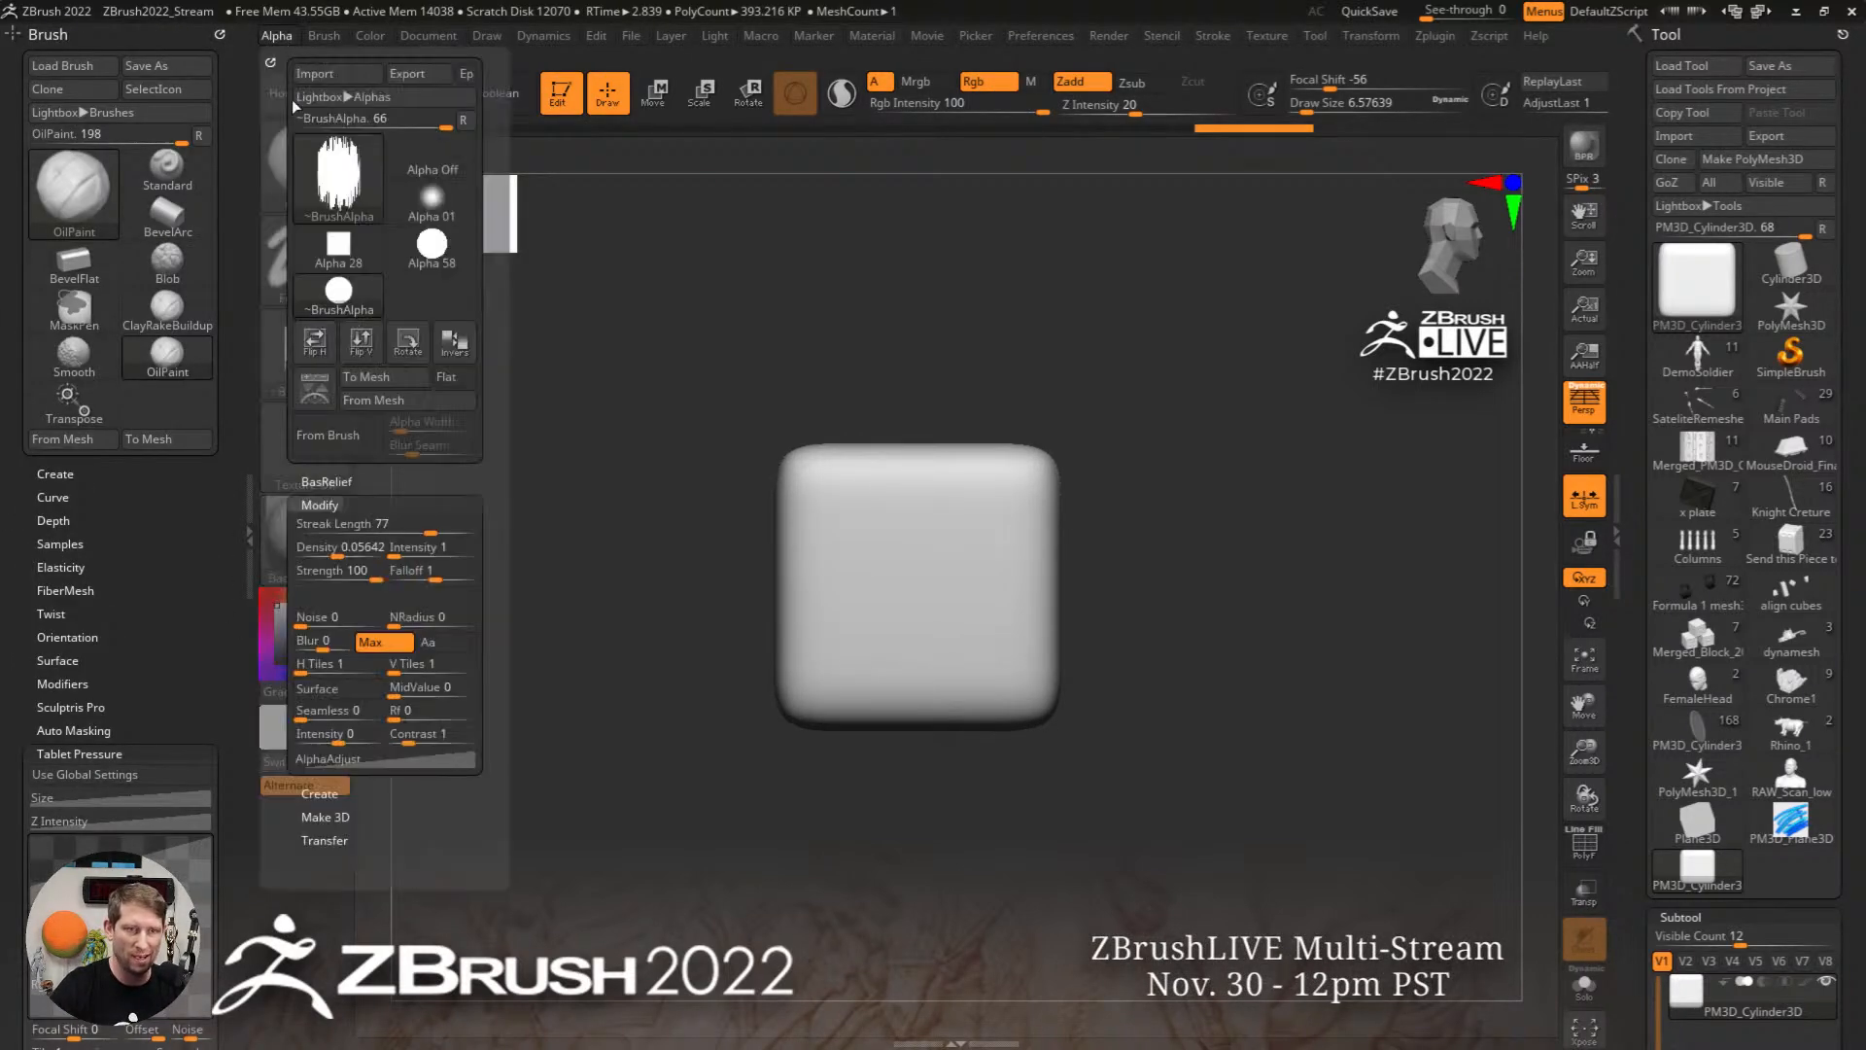
pyautogui.moveTo(398, 523); pyautogui.dragTo(317, 522)
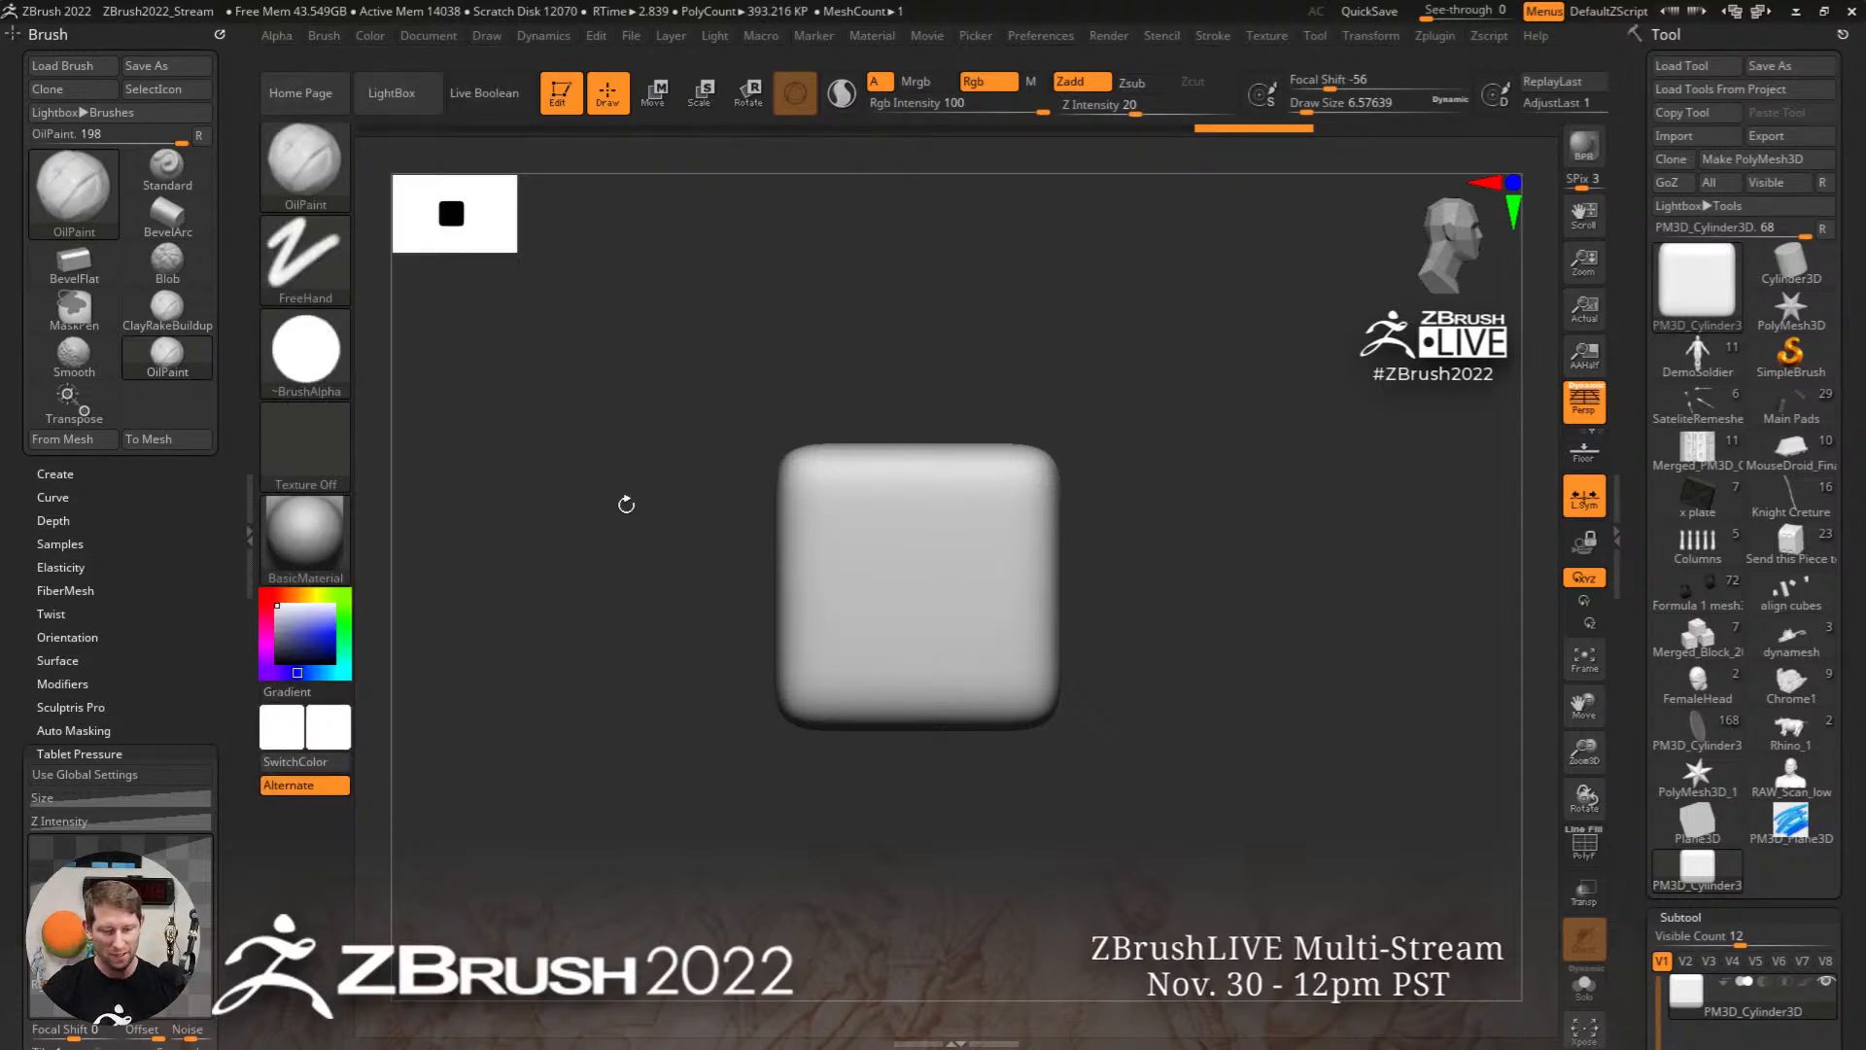
# Step: Select the ClayBuildup brush and set its Draw Size to about 517
pyautogui.press('b')
pyautogui.press('c')
pyautogui.press('b')
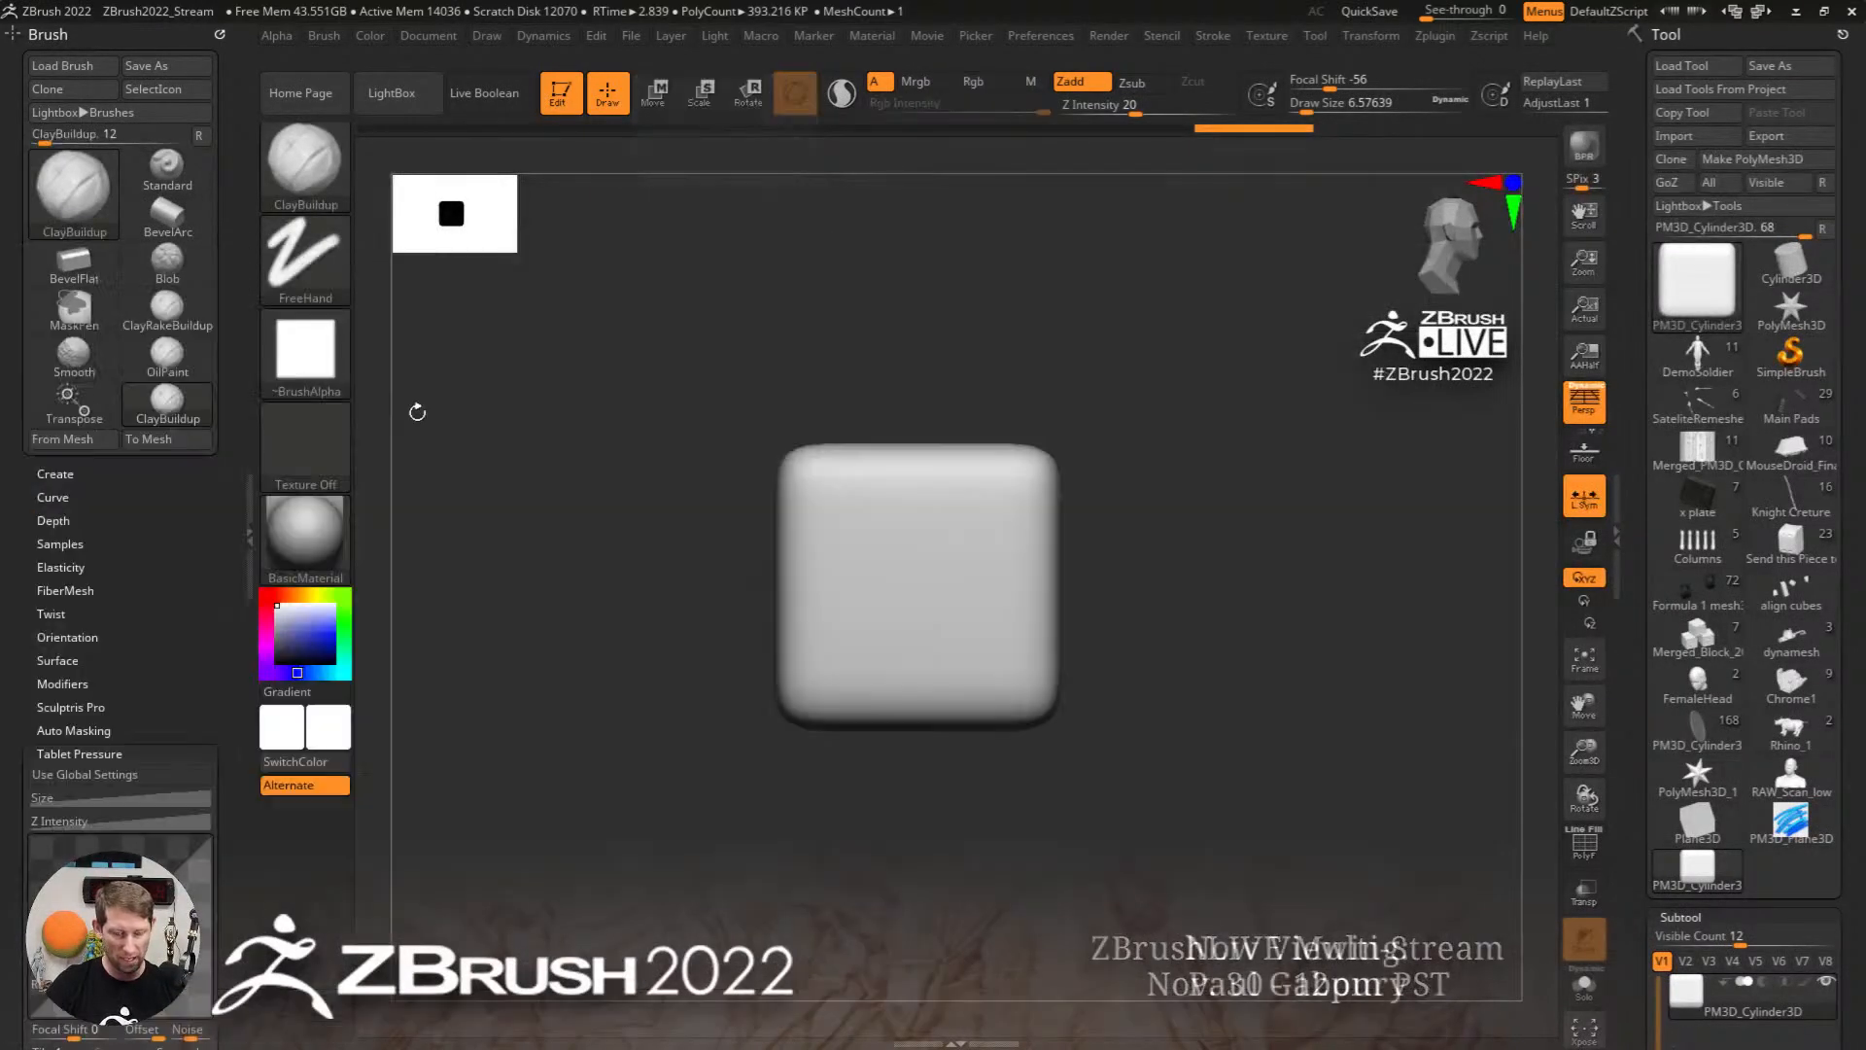
pyautogui.press('s')
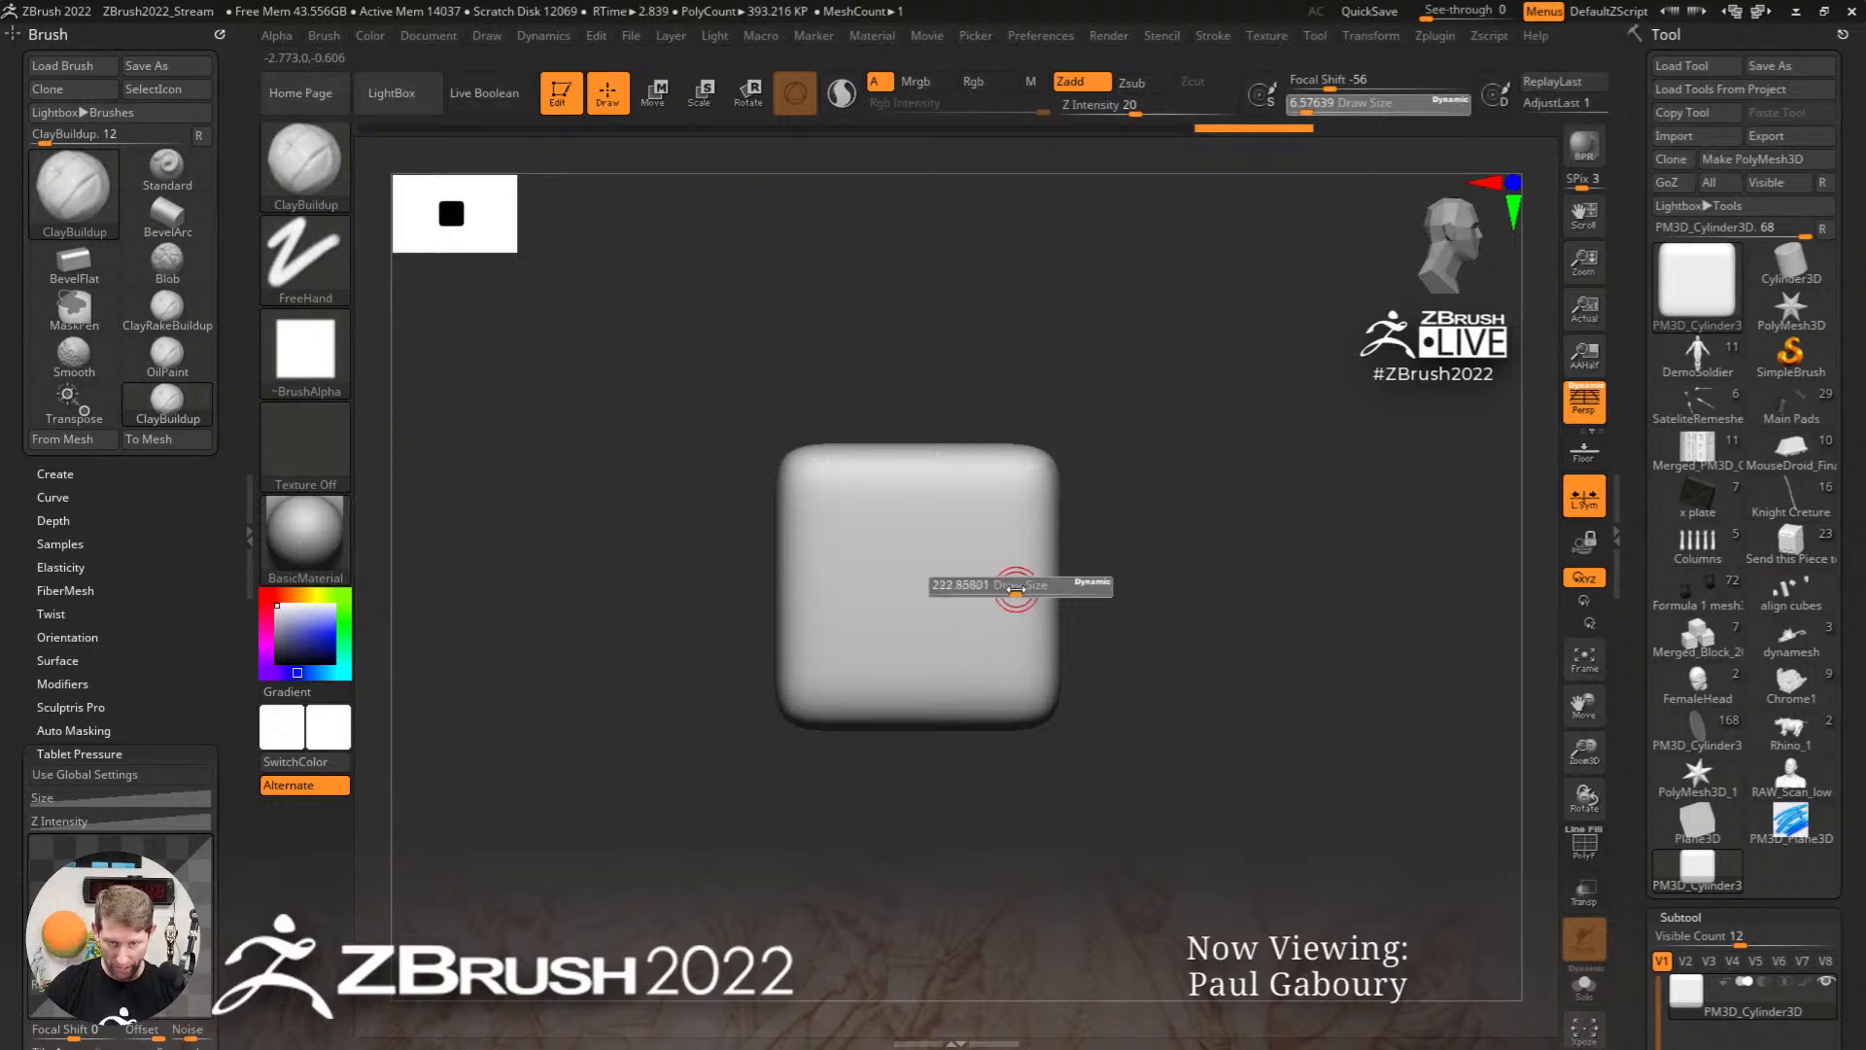
pyautogui.moveTo(1016, 589); pyautogui.dragTo(1056, 599)
pyautogui.keyDown('ctrl'); pyautogui.moveTo(957, 559); pyautogui.dragTo(933, 604, button='right'); pyautogui.keyUp('ctrl')
# Step: Sculpt overlapping diagonal ClayBuildup strokes across the cube's front face, corner and adjoining face
pyautogui.moveTo(814, 659)
pyautogui.mouseDown()
pyautogui.moveTo(898, 571)
pyautogui.moveTo(1015, 542)
pyautogui.mouseUp()
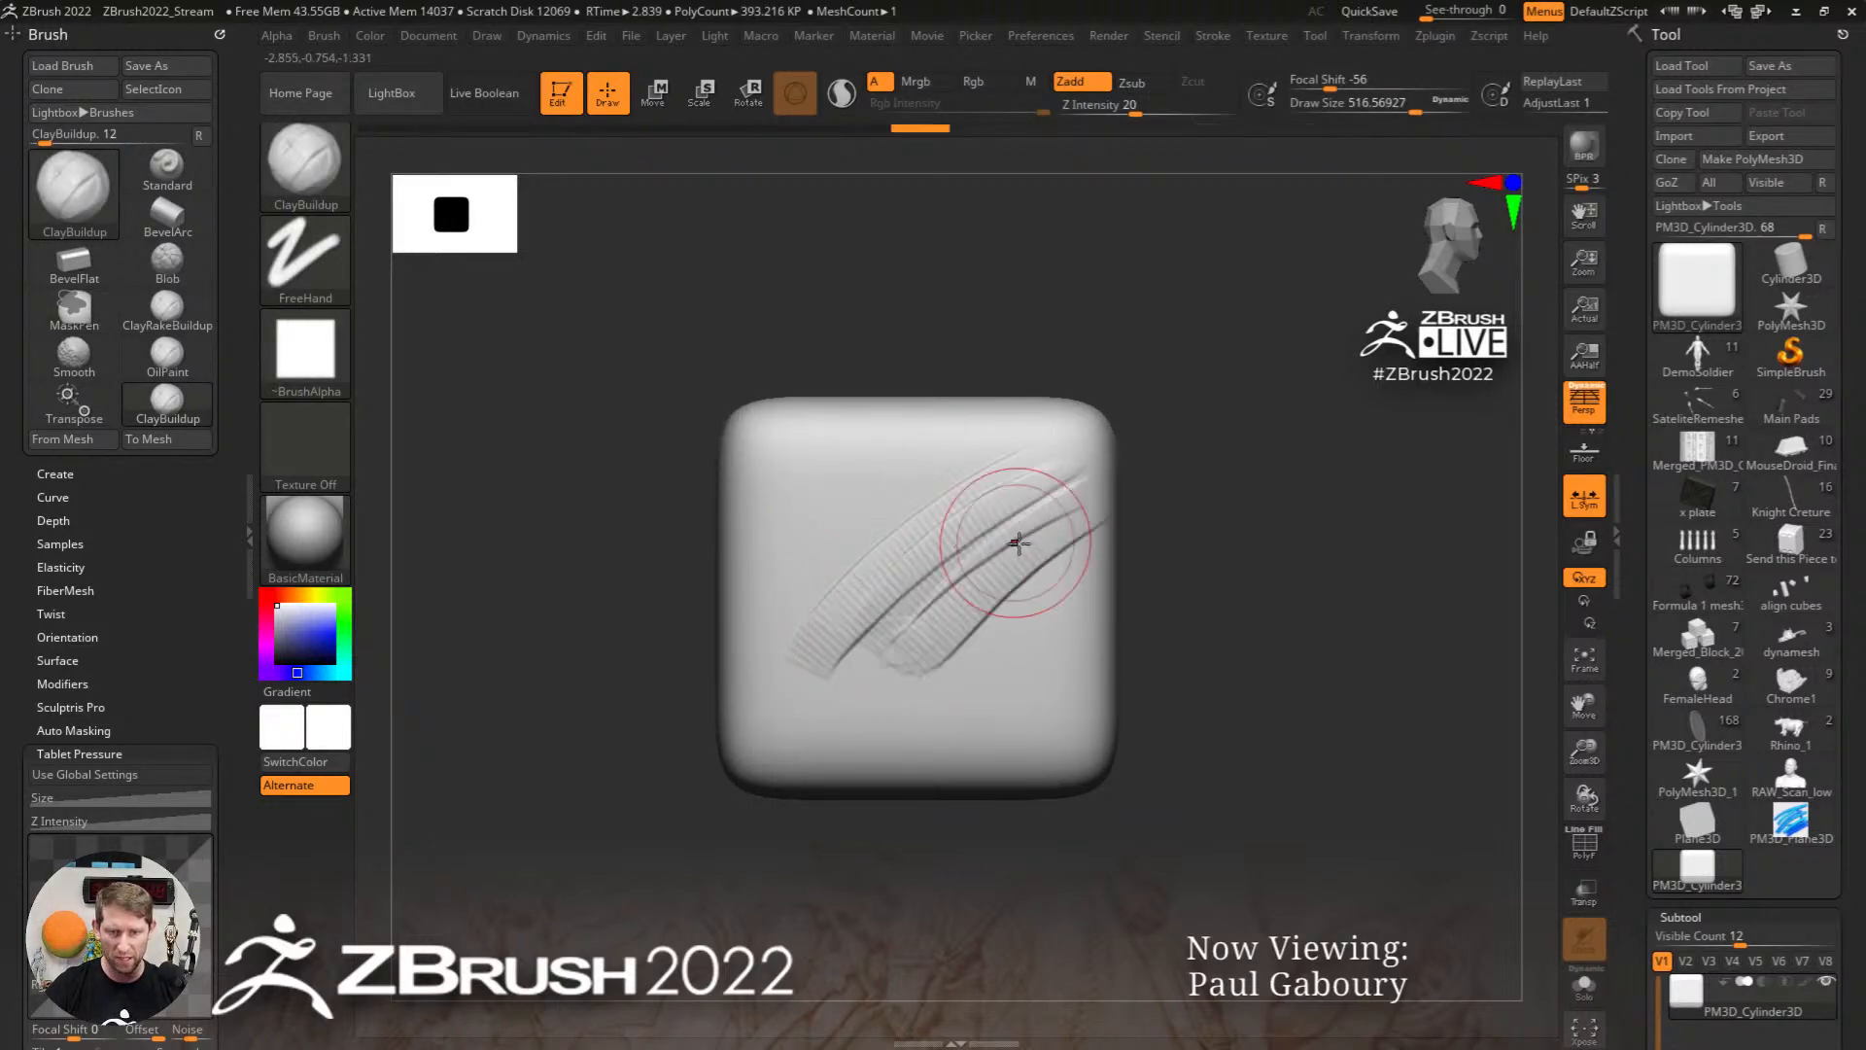
pyautogui.moveTo(1017, 543); pyautogui.dragTo(919, 581, button='right')
pyautogui.moveTo(1216, 585); pyautogui.dragTo(1314, 475)
pyautogui.moveTo(1149, 595); pyautogui.dragTo(1240, 455)
pyautogui.moveTo(1067, 530)
pyautogui.mouseDown()
pyautogui.moveTo(1149, 432)
pyautogui.moveTo(1026, 476)
pyautogui.mouseUp()
pyautogui.moveTo(1077, 587); pyautogui.dragTo(1166, 476)
pyautogui.moveTo(1031, 622)
pyautogui.mouseDown()
pyautogui.moveTo(1137, 554)
pyautogui.moveTo(1247, 528)
pyautogui.mouseUp()
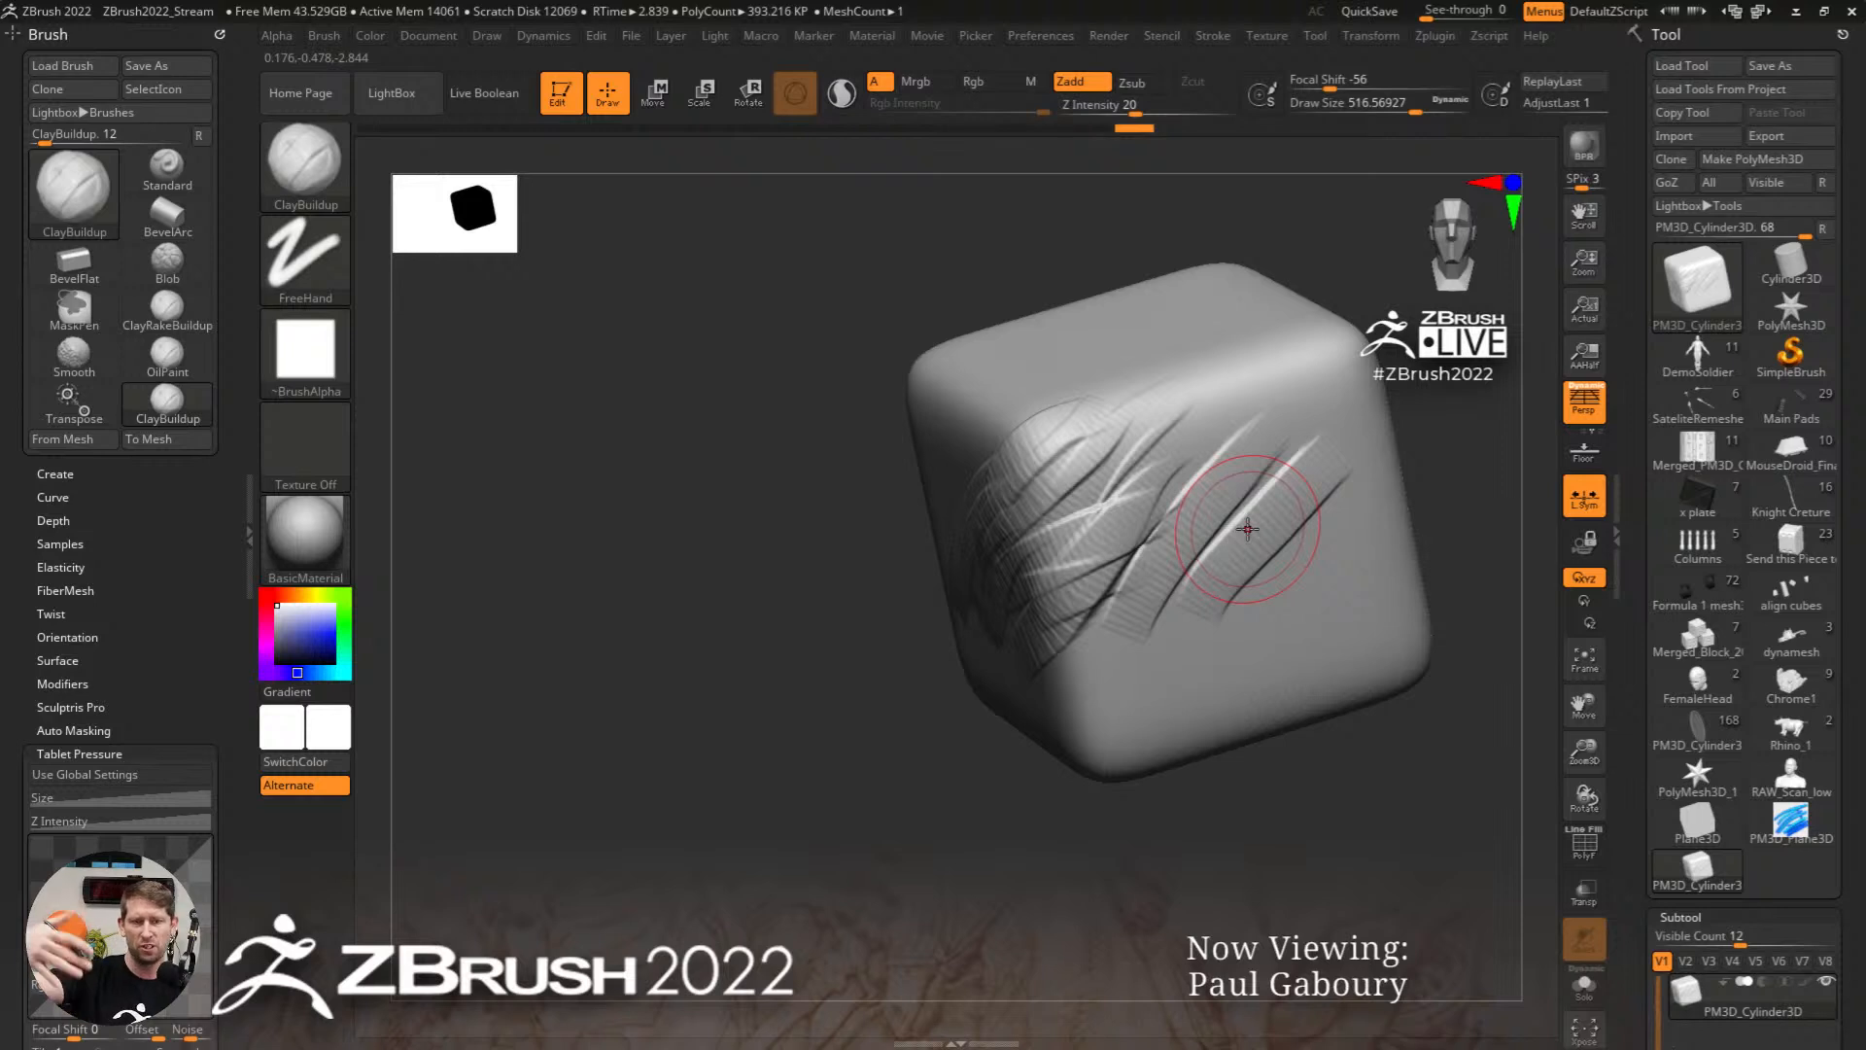
# Step: Undo all the ClayBuildup strokes on the cube
pyautogui.press('ctrl')
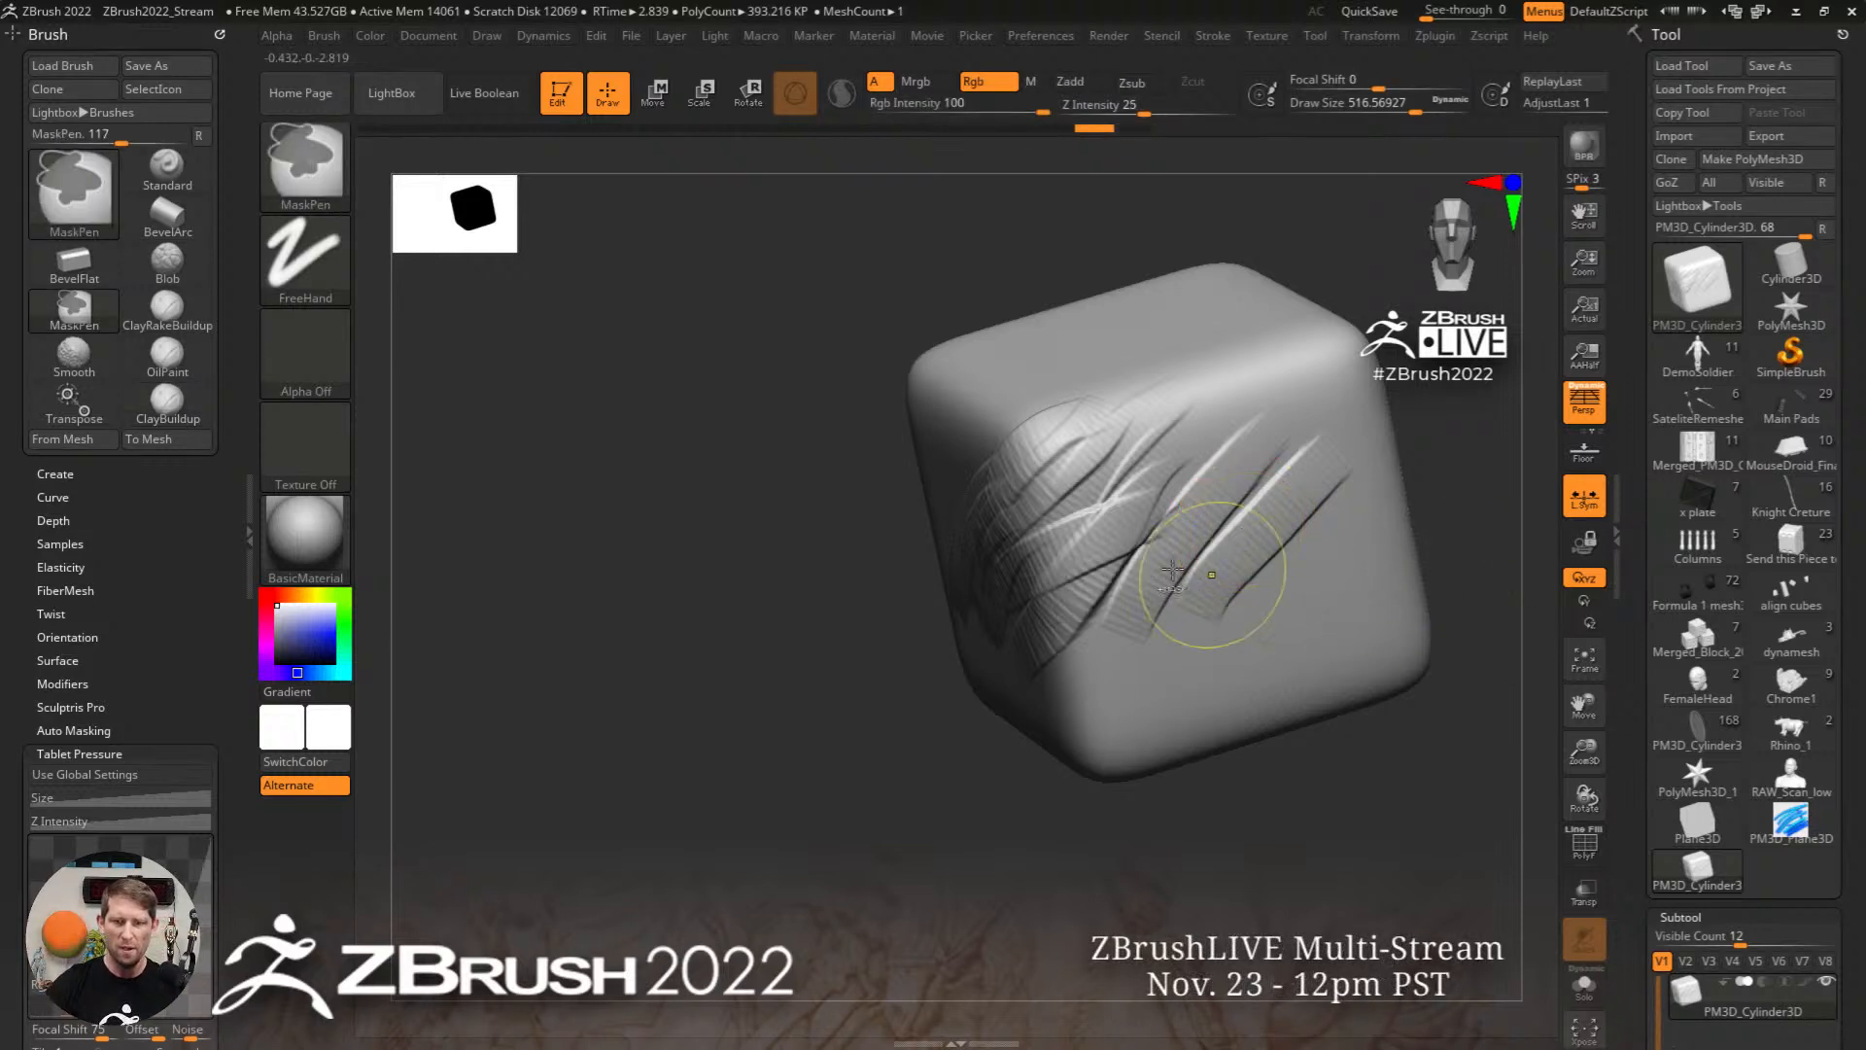
pyautogui.hotkey('ctrl', 'z')
pyautogui.hotkey('ctrl', 'z')
pyautogui.hotkey('ctrl', 'z')
pyautogui.hotkey('ctrl', 'z')
pyautogui.hotkey('ctrl', 'z')
pyautogui.hotkey('ctrl', 'z')
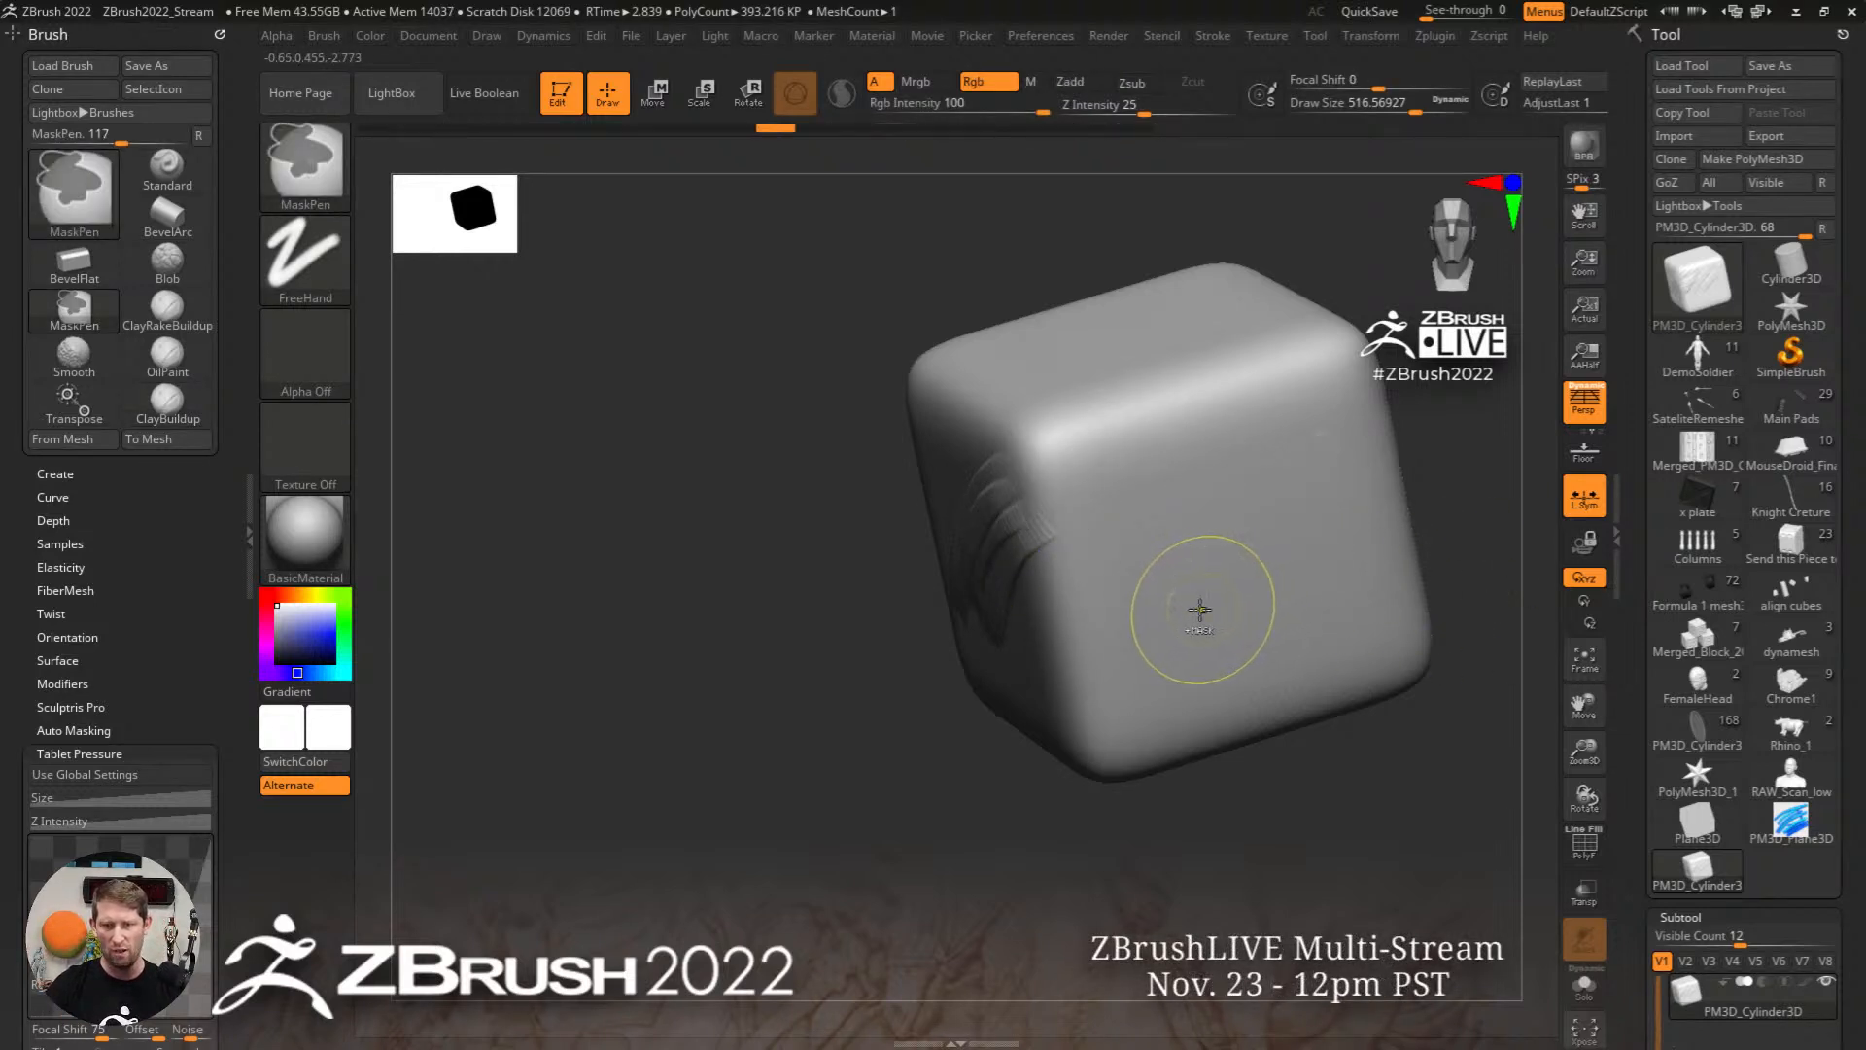
pyautogui.hotkey('ctrl', 'z')
pyautogui.hotkey('ctrl', 'z')
pyautogui.hotkey('ctrl', 'z')
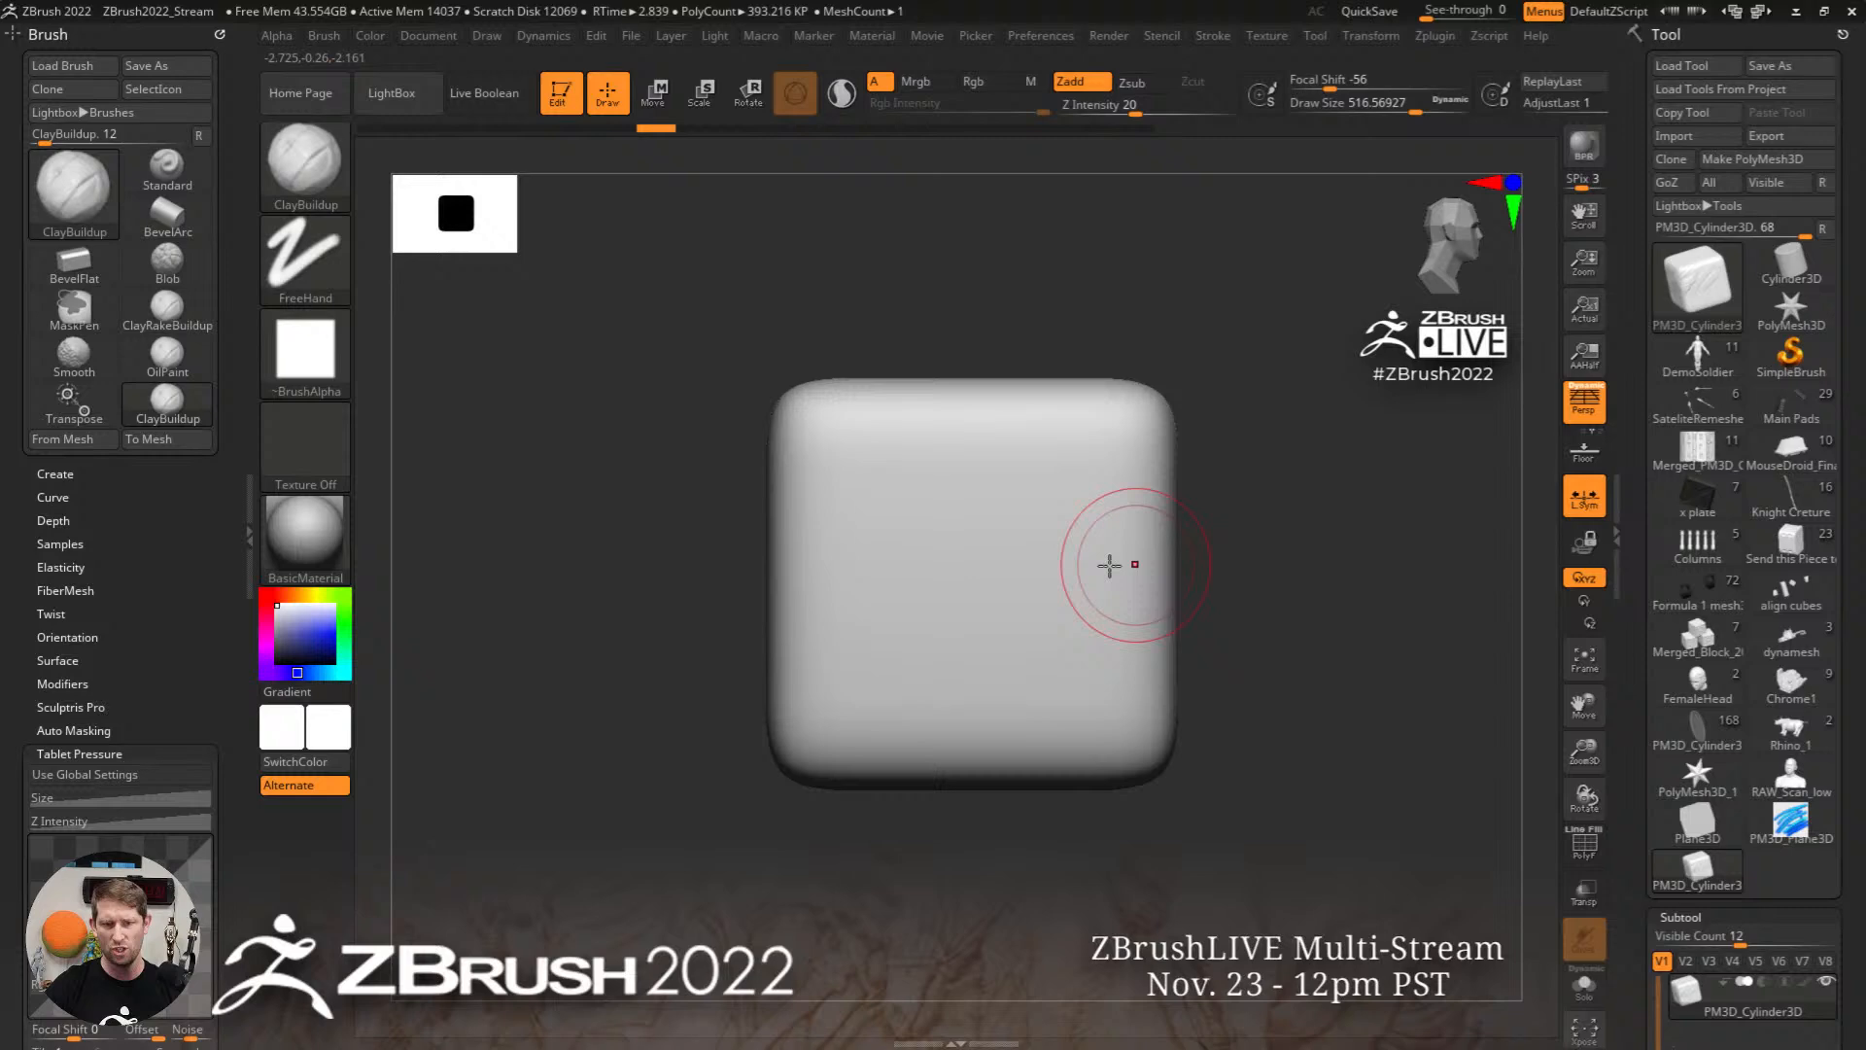
# Step: Enable surface noise on the ClayBuildup brush and open NoiseMaker for it
pyautogui.click(307, 366)
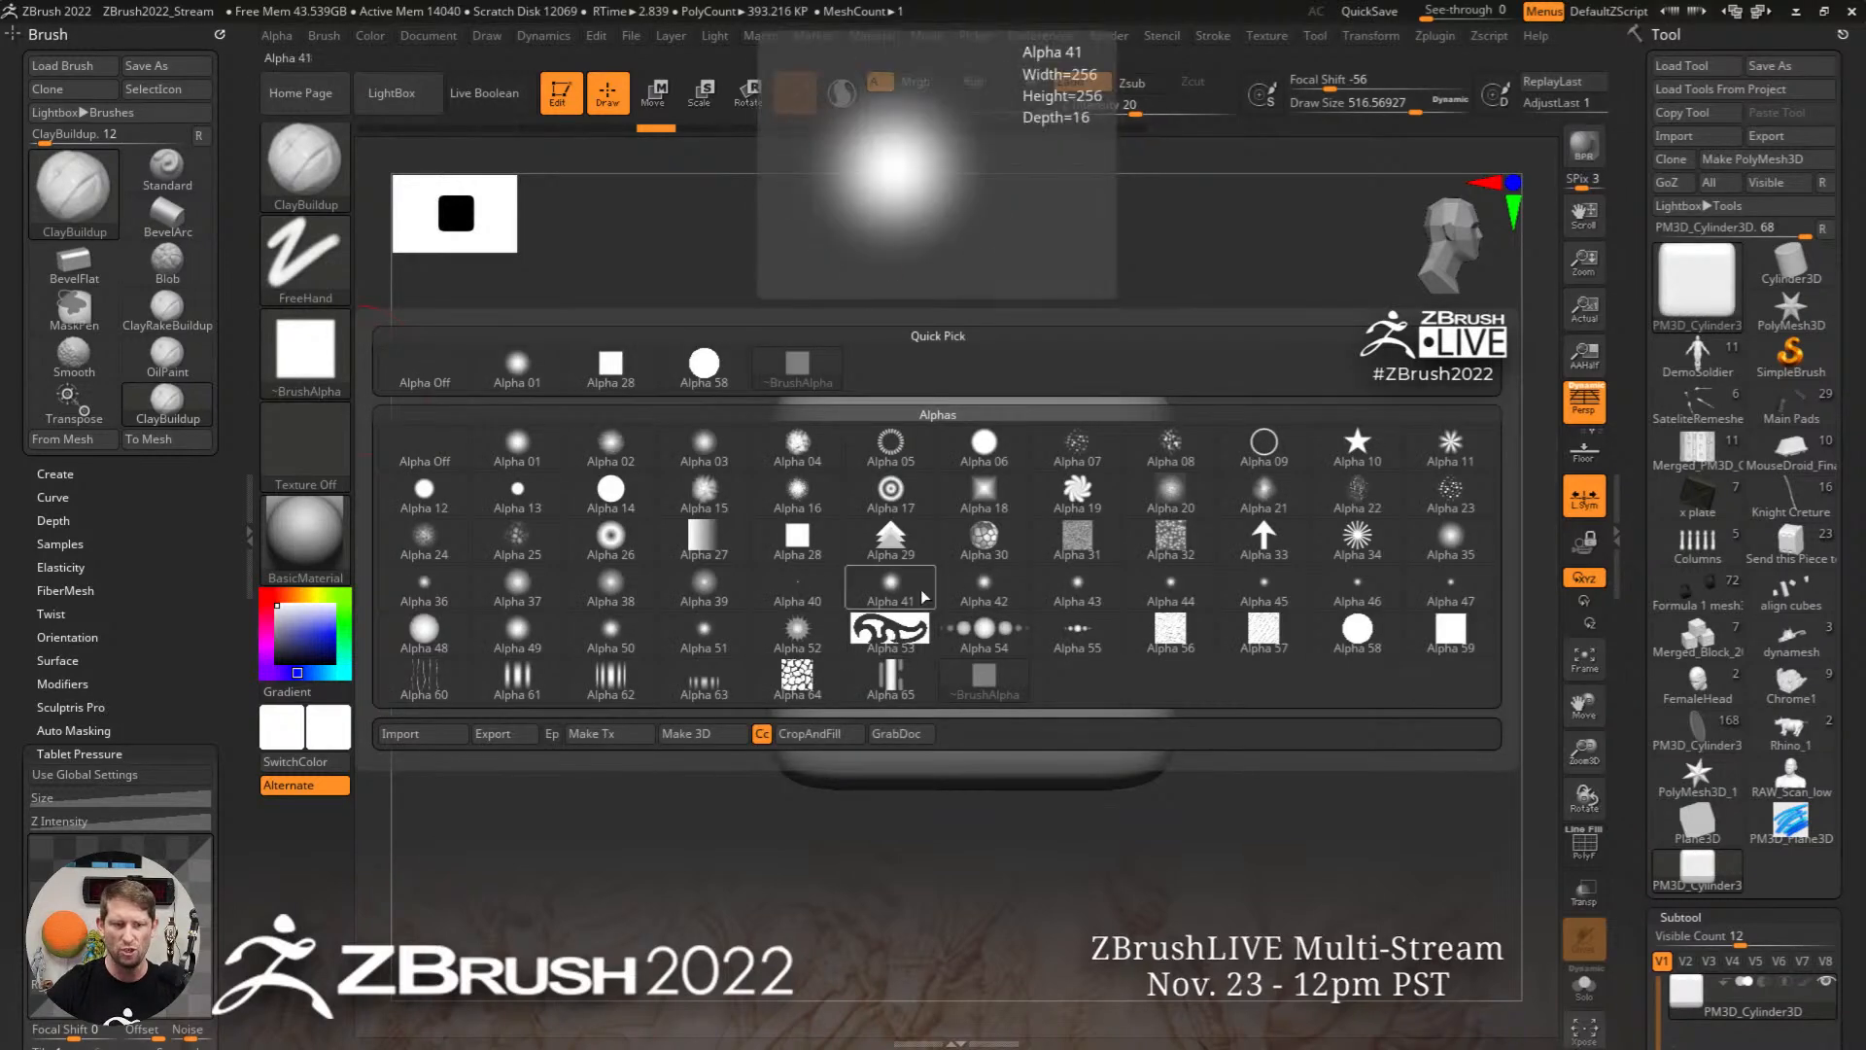
pyautogui.click(789, 560)
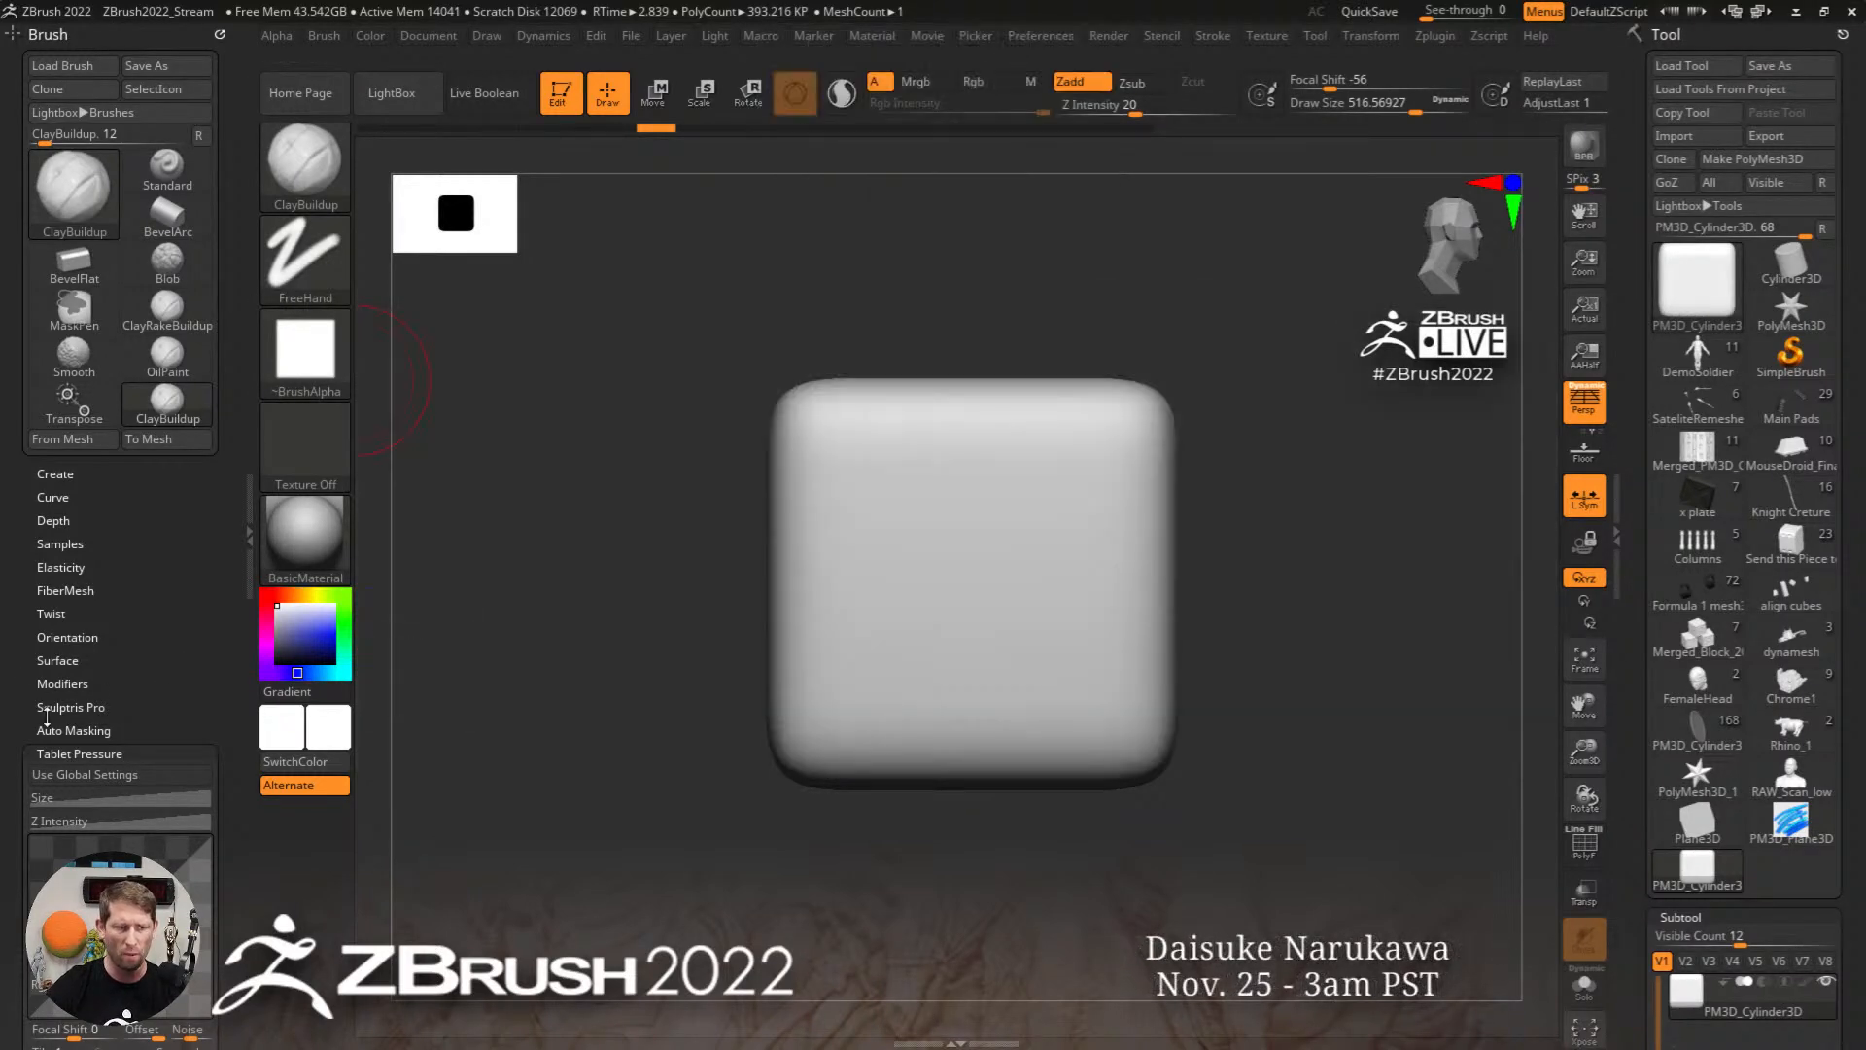
pyautogui.click(69, 754)
pyautogui.click(110, 637)
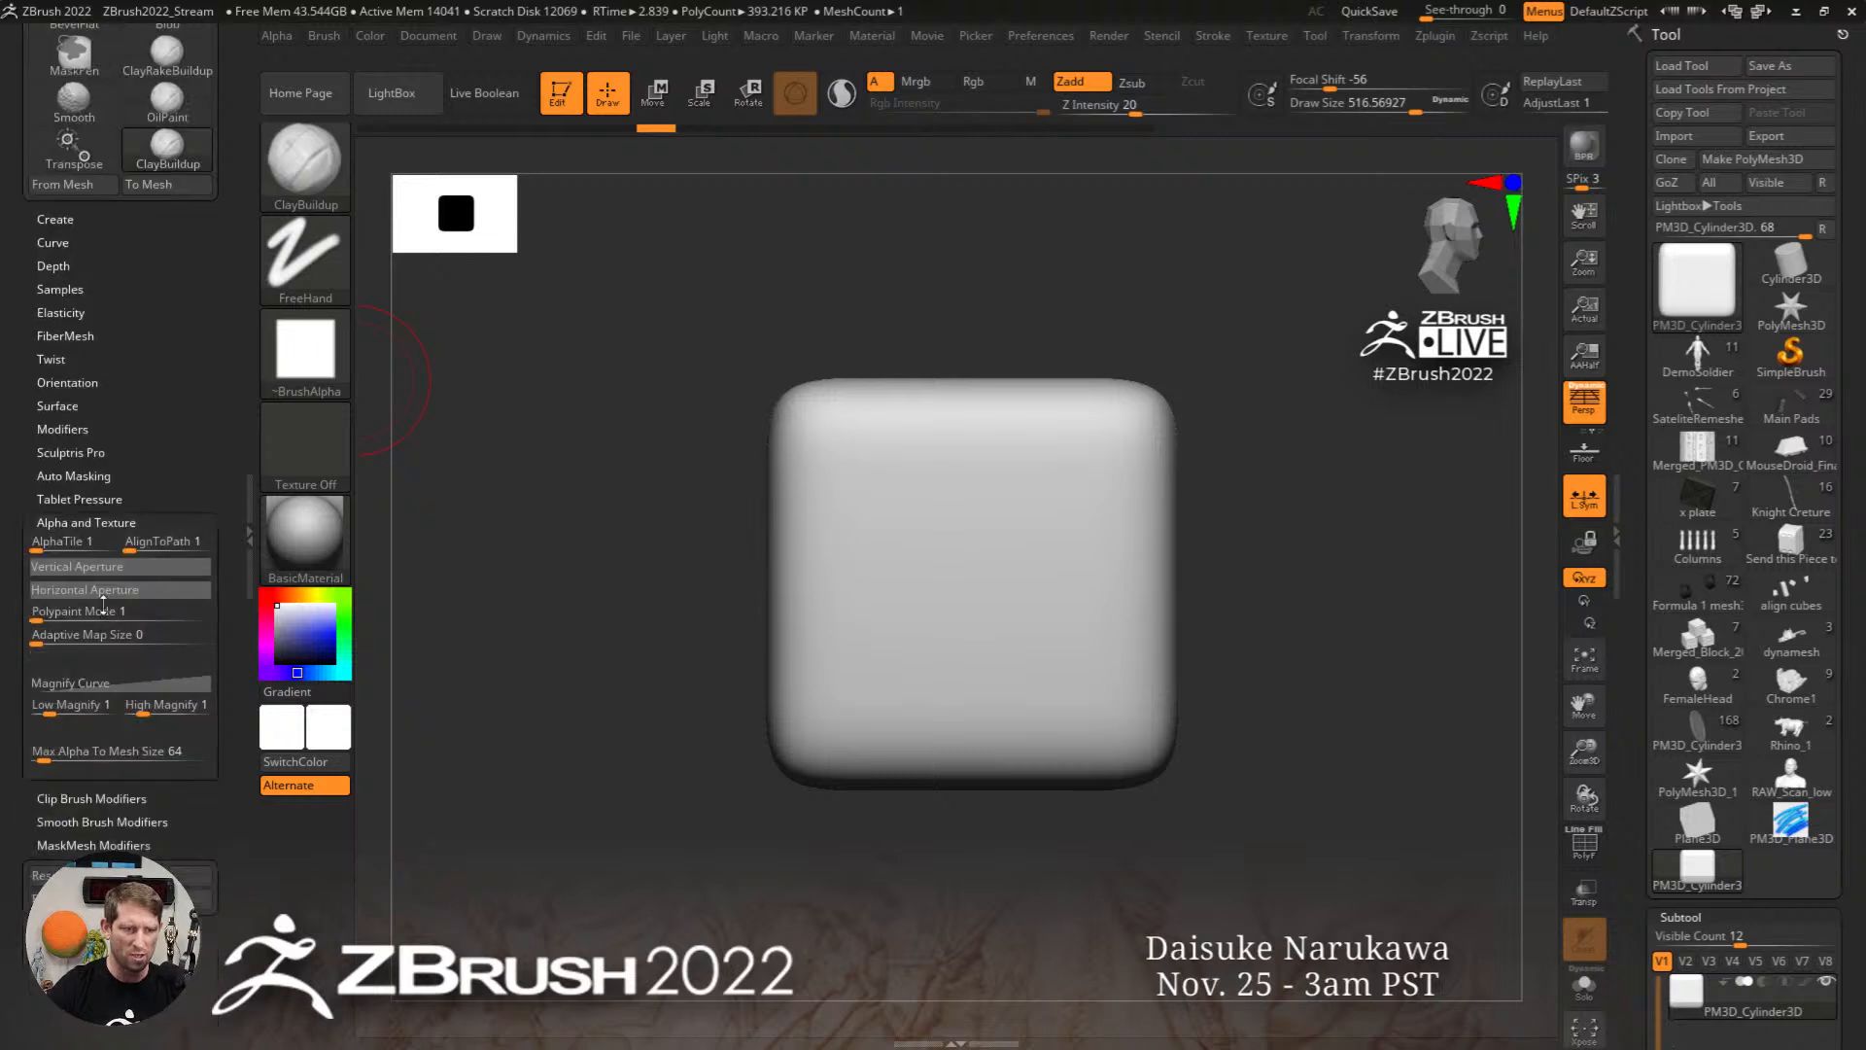
pyautogui.click(64, 409)
pyautogui.moveTo(180, 338); pyautogui.dragTo(163, 441)
pyautogui.click(48, 632)
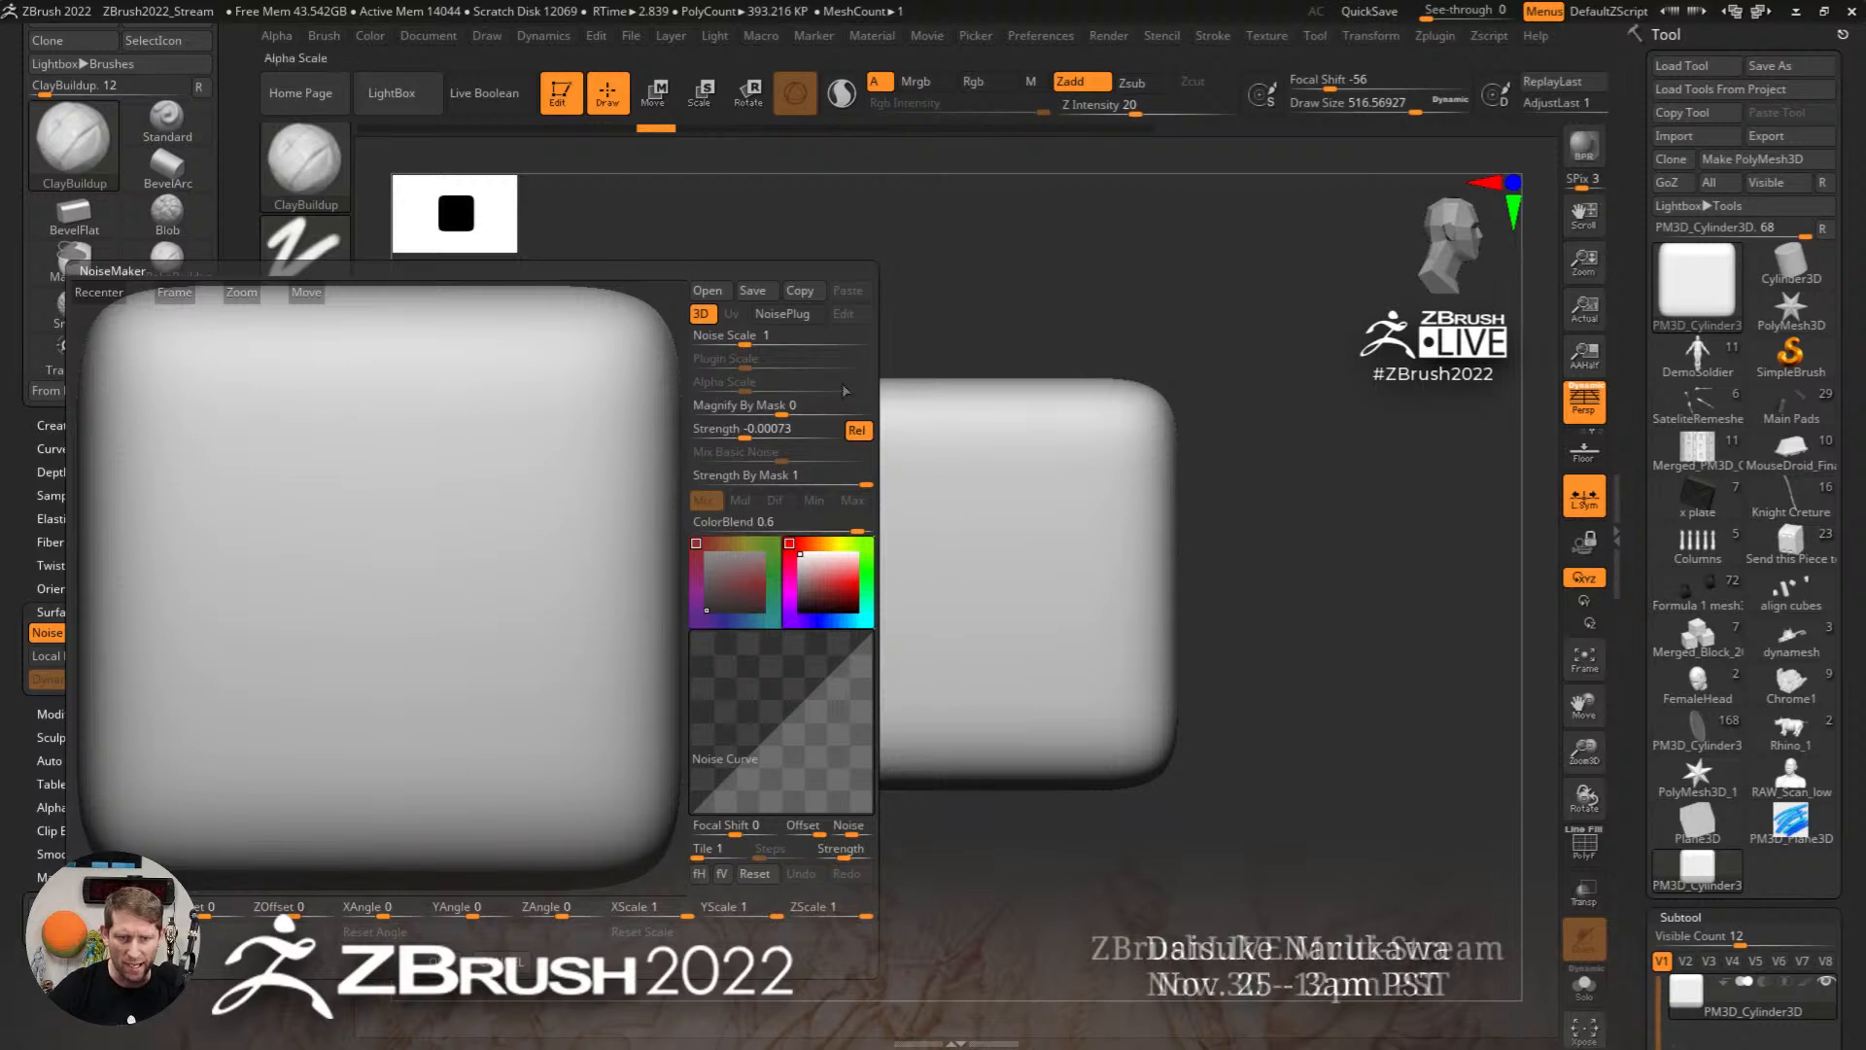
# Step: Set the brush's Noise Scale to 347.25869, shape the Noise Curve into patchy rocky detail, and accept the noise
pyautogui.moveTo(744, 342); pyautogui.dragTo(803, 345)
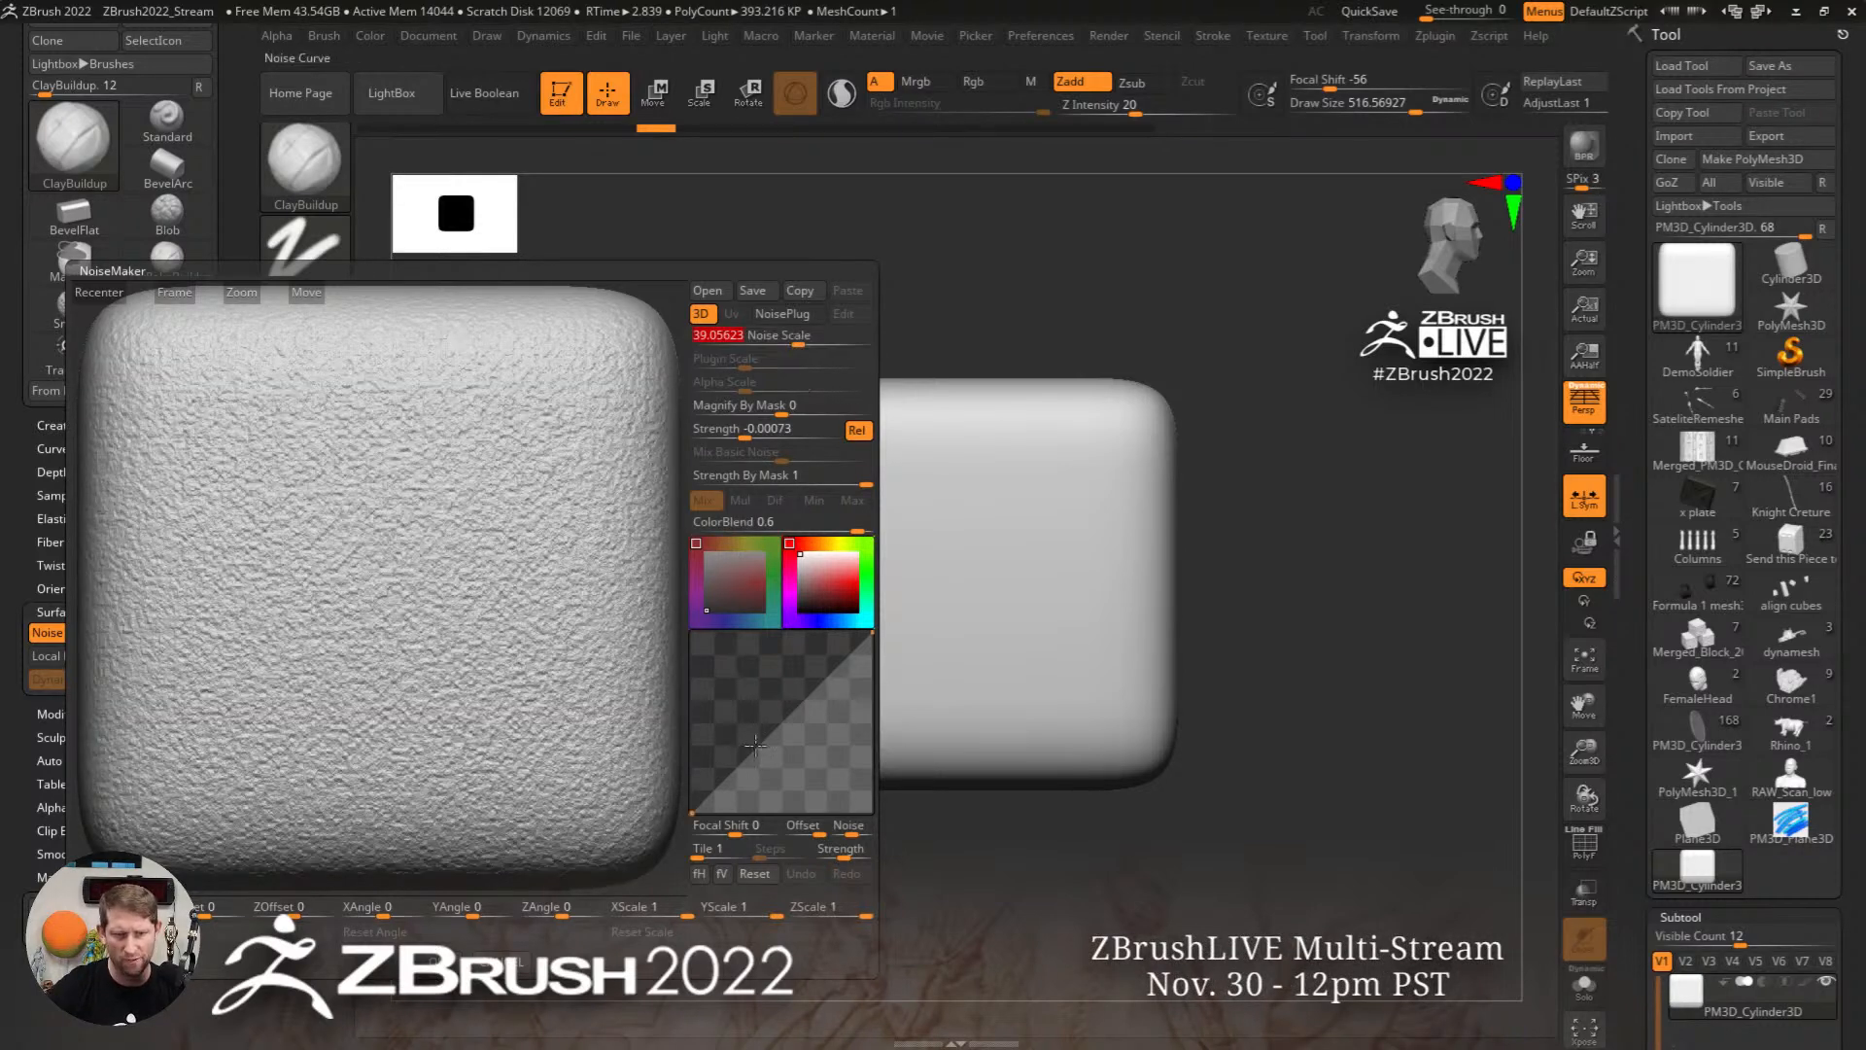
pyautogui.moveTo(755, 741); pyautogui.dragTo(723, 718)
pyautogui.moveTo(815, 339); pyautogui.dragTo(855, 340)
pyautogui.moveTo(798, 686)
pyautogui.mouseDown()
pyautogui.moveTo(820, 712)
pyautogui.moveTo(843, 663)
pyautogui.moveTo(823, 715)
pyautogui.moveTo(787, 721)
pyautogui.mouseUp()
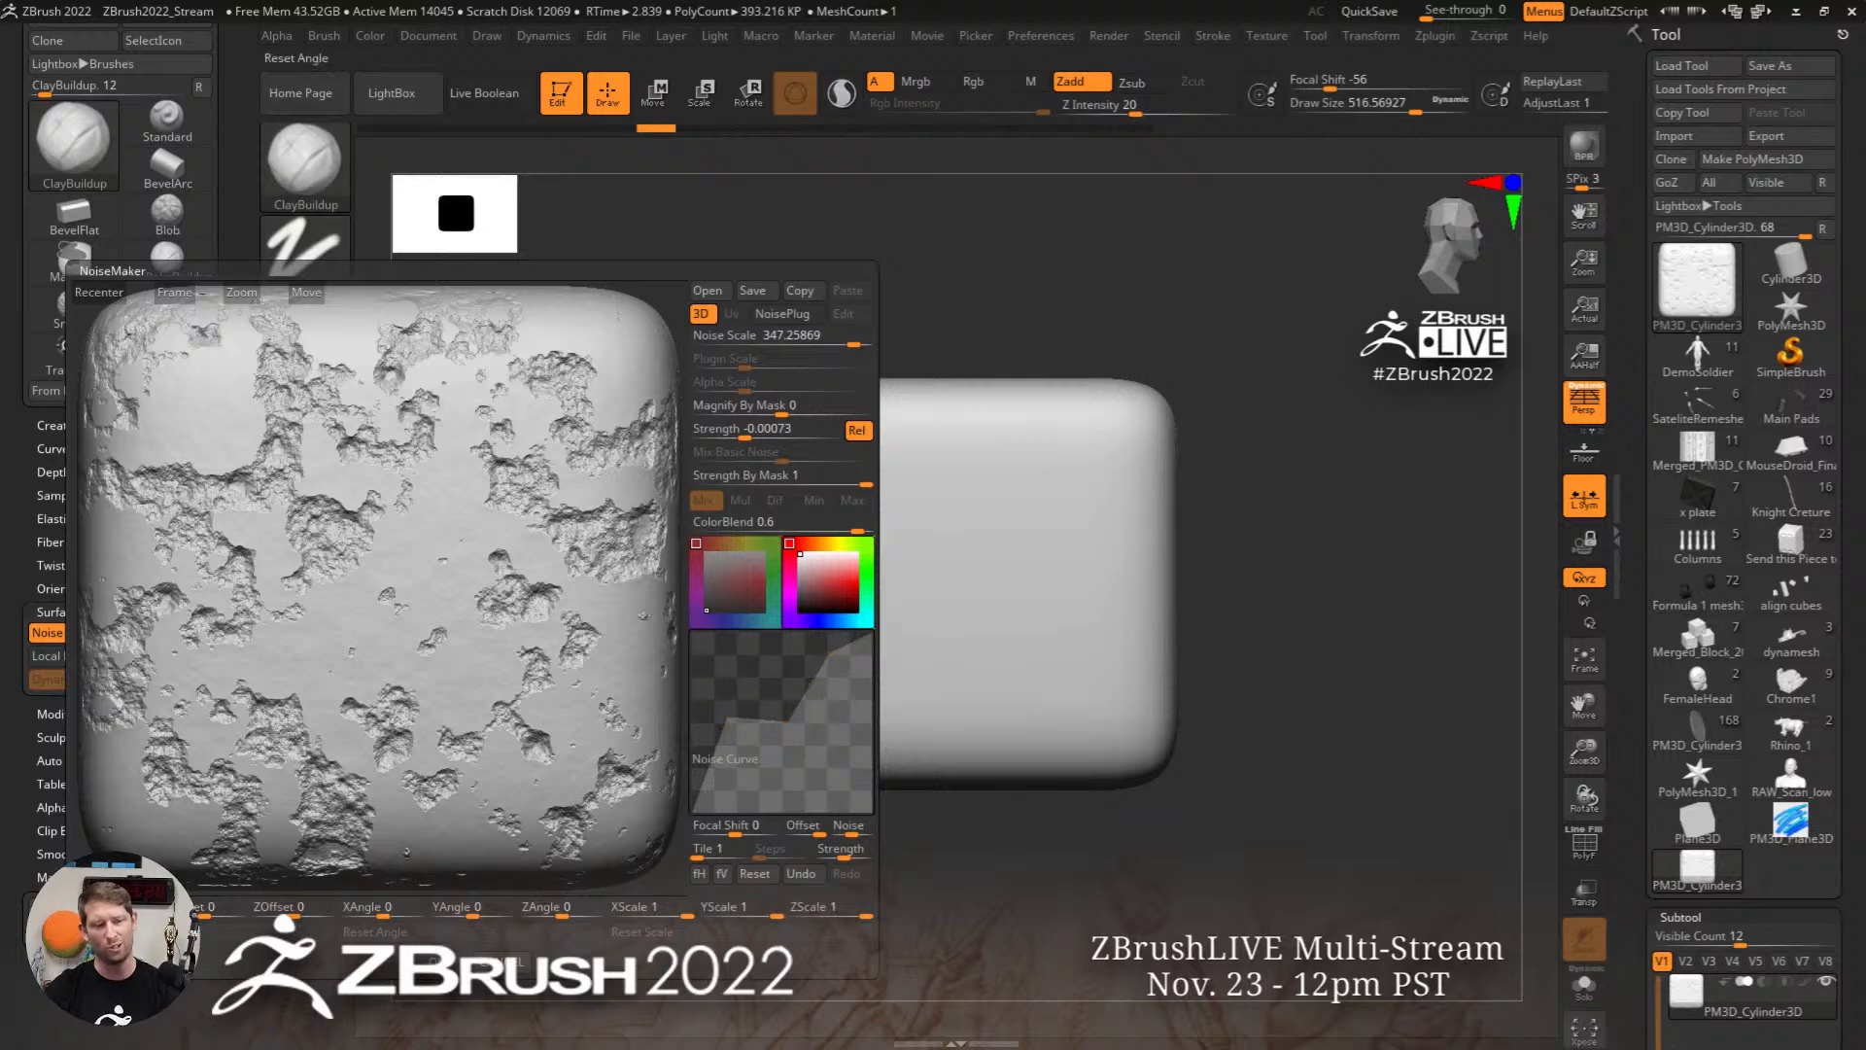
pyautogui.click(436, 961)
# Step: Try noisy ClayBuildup strokes with the square alpha on the cube's front face, undoing each attempt
pyautogui.moveTo(1001, 566); pyautogui.dragTo(946, 596, button='right')
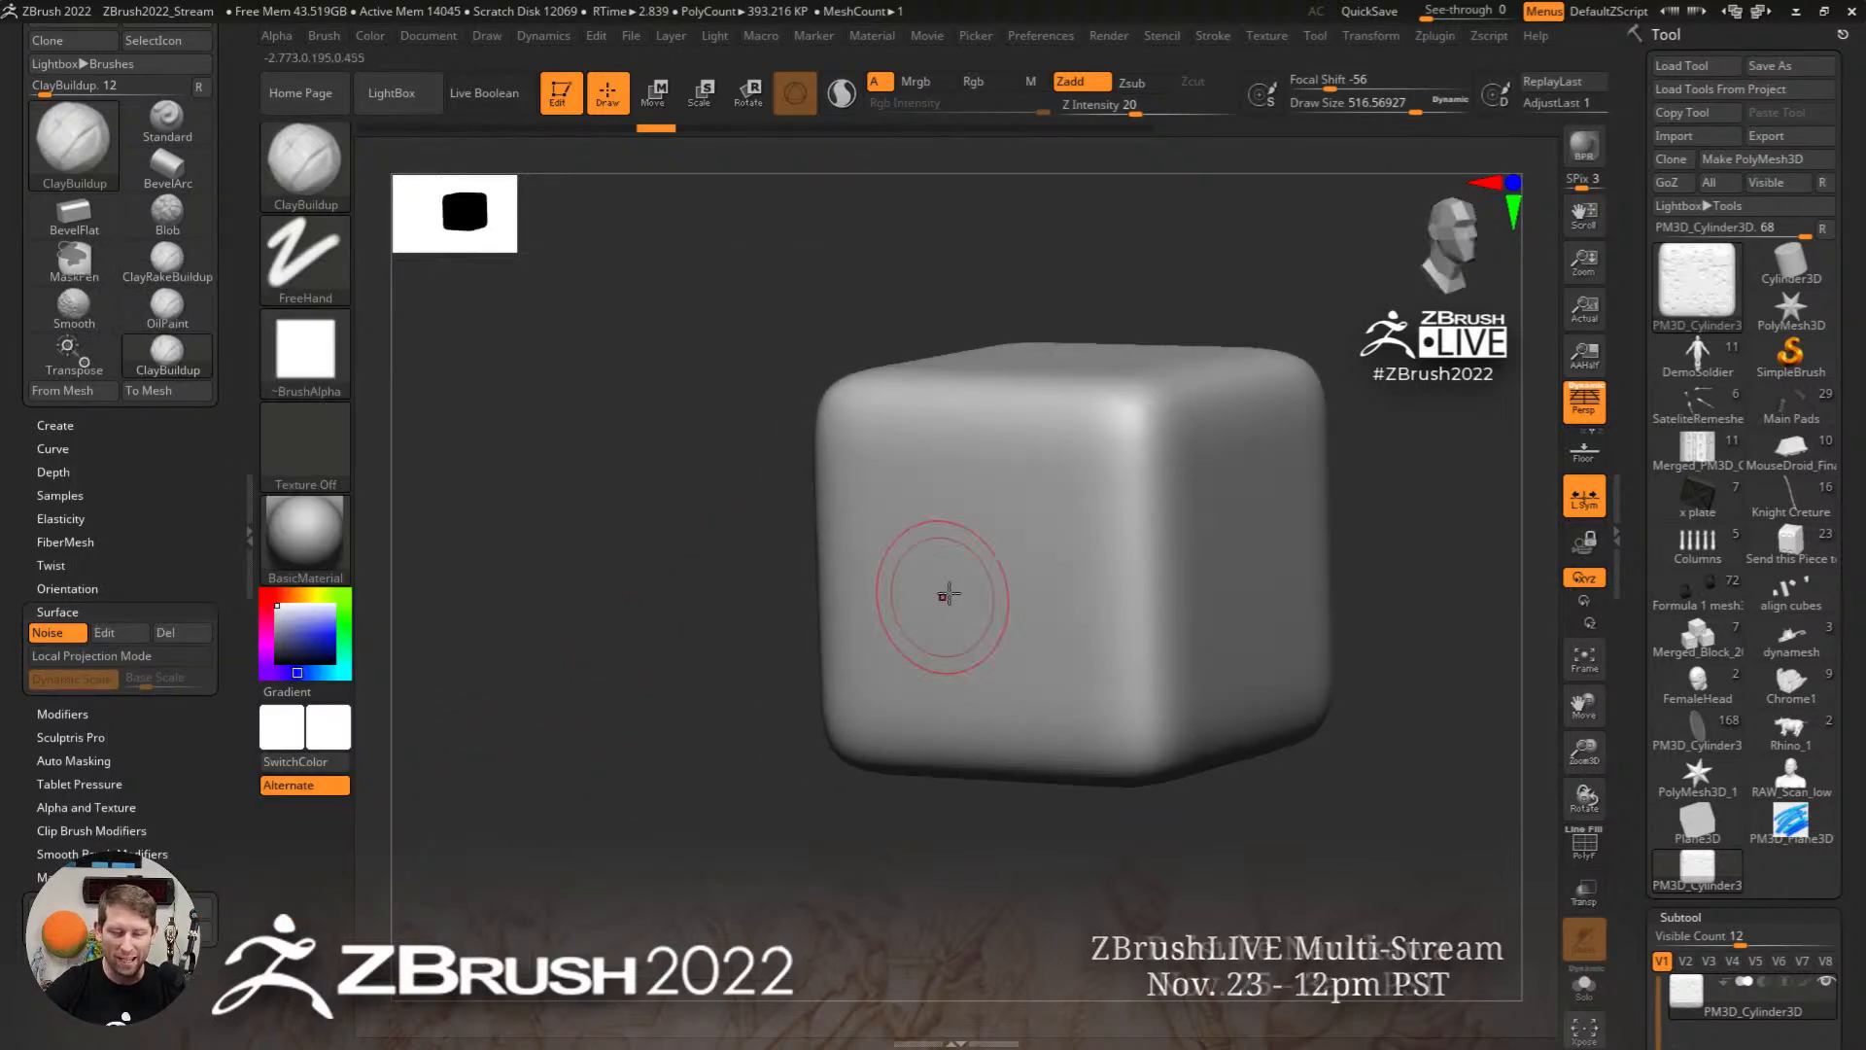
pyautogui.moveTo(1001, 574)
pyautogui.mouseDown()
pyautogui.moveTo(1074, 450)
pyautogui.moveTo(1098, 551)
pyautogui.moveTo(1038, 649)
pyautogui.mouseUp()
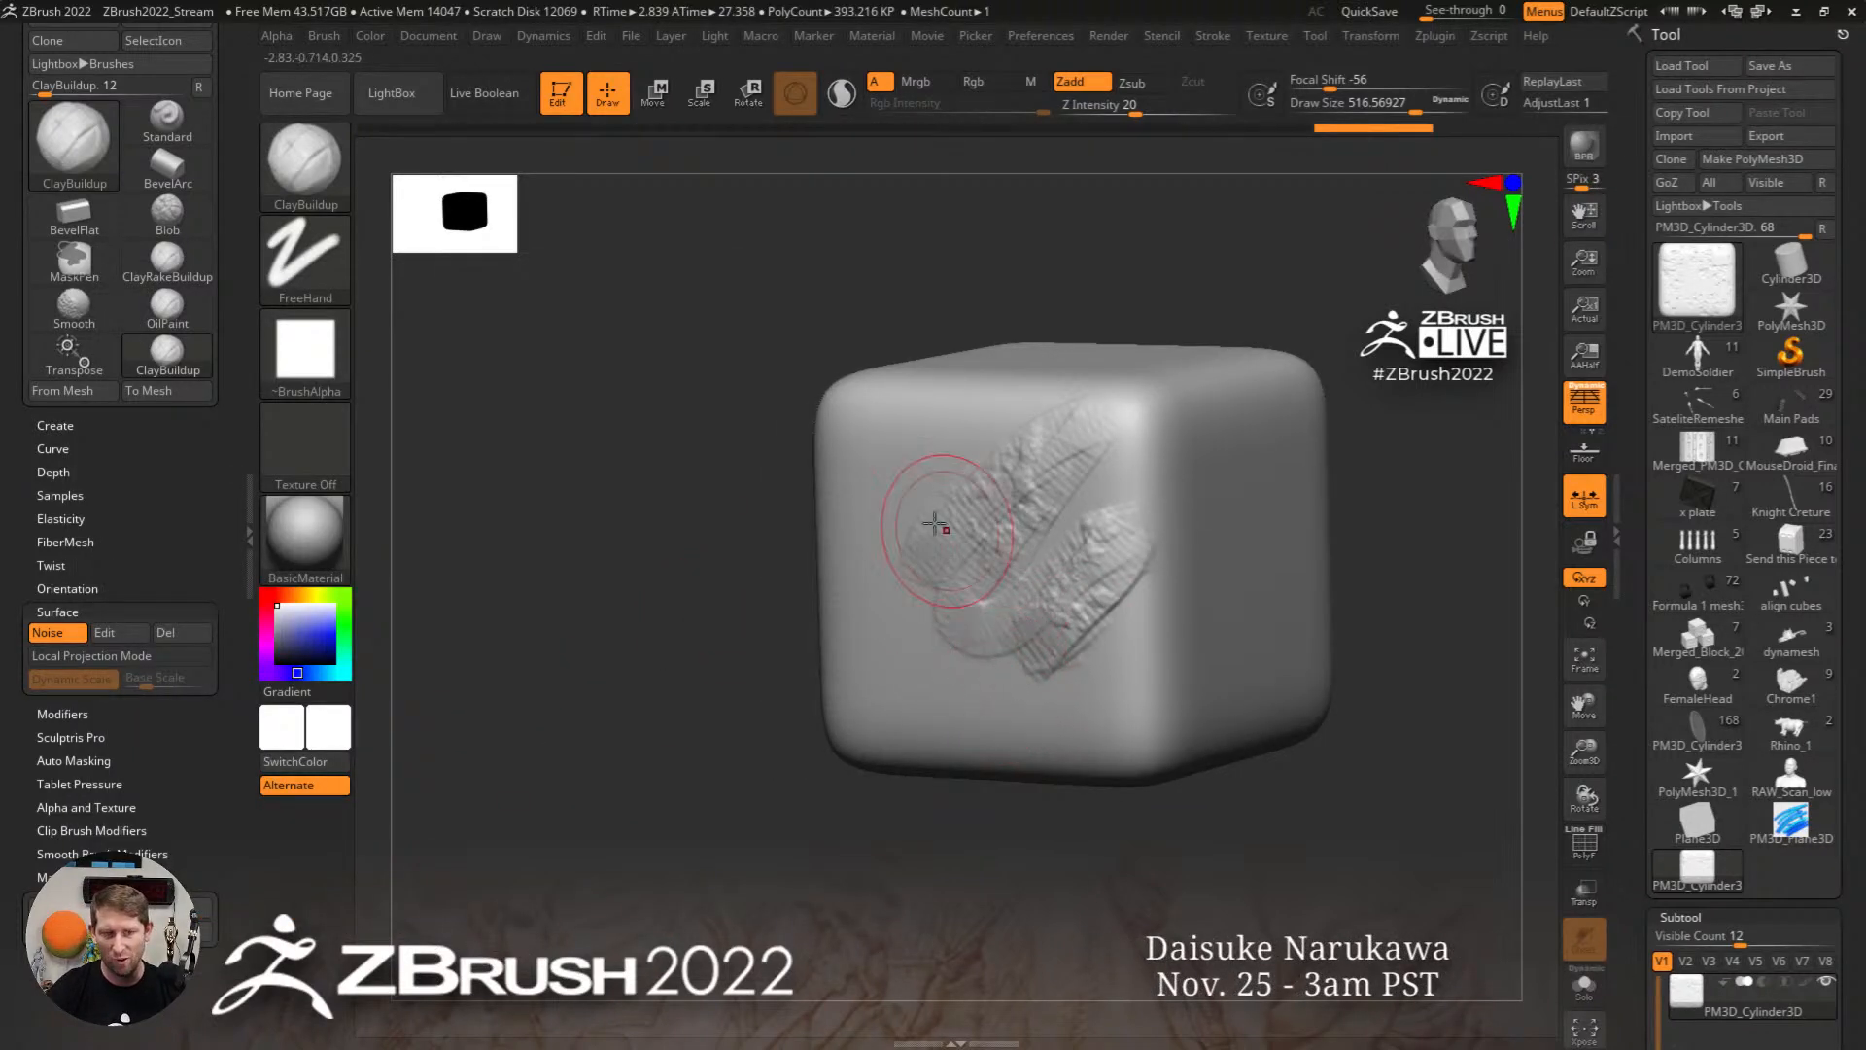
pyautogui.hotkey('ctrl', 'z')
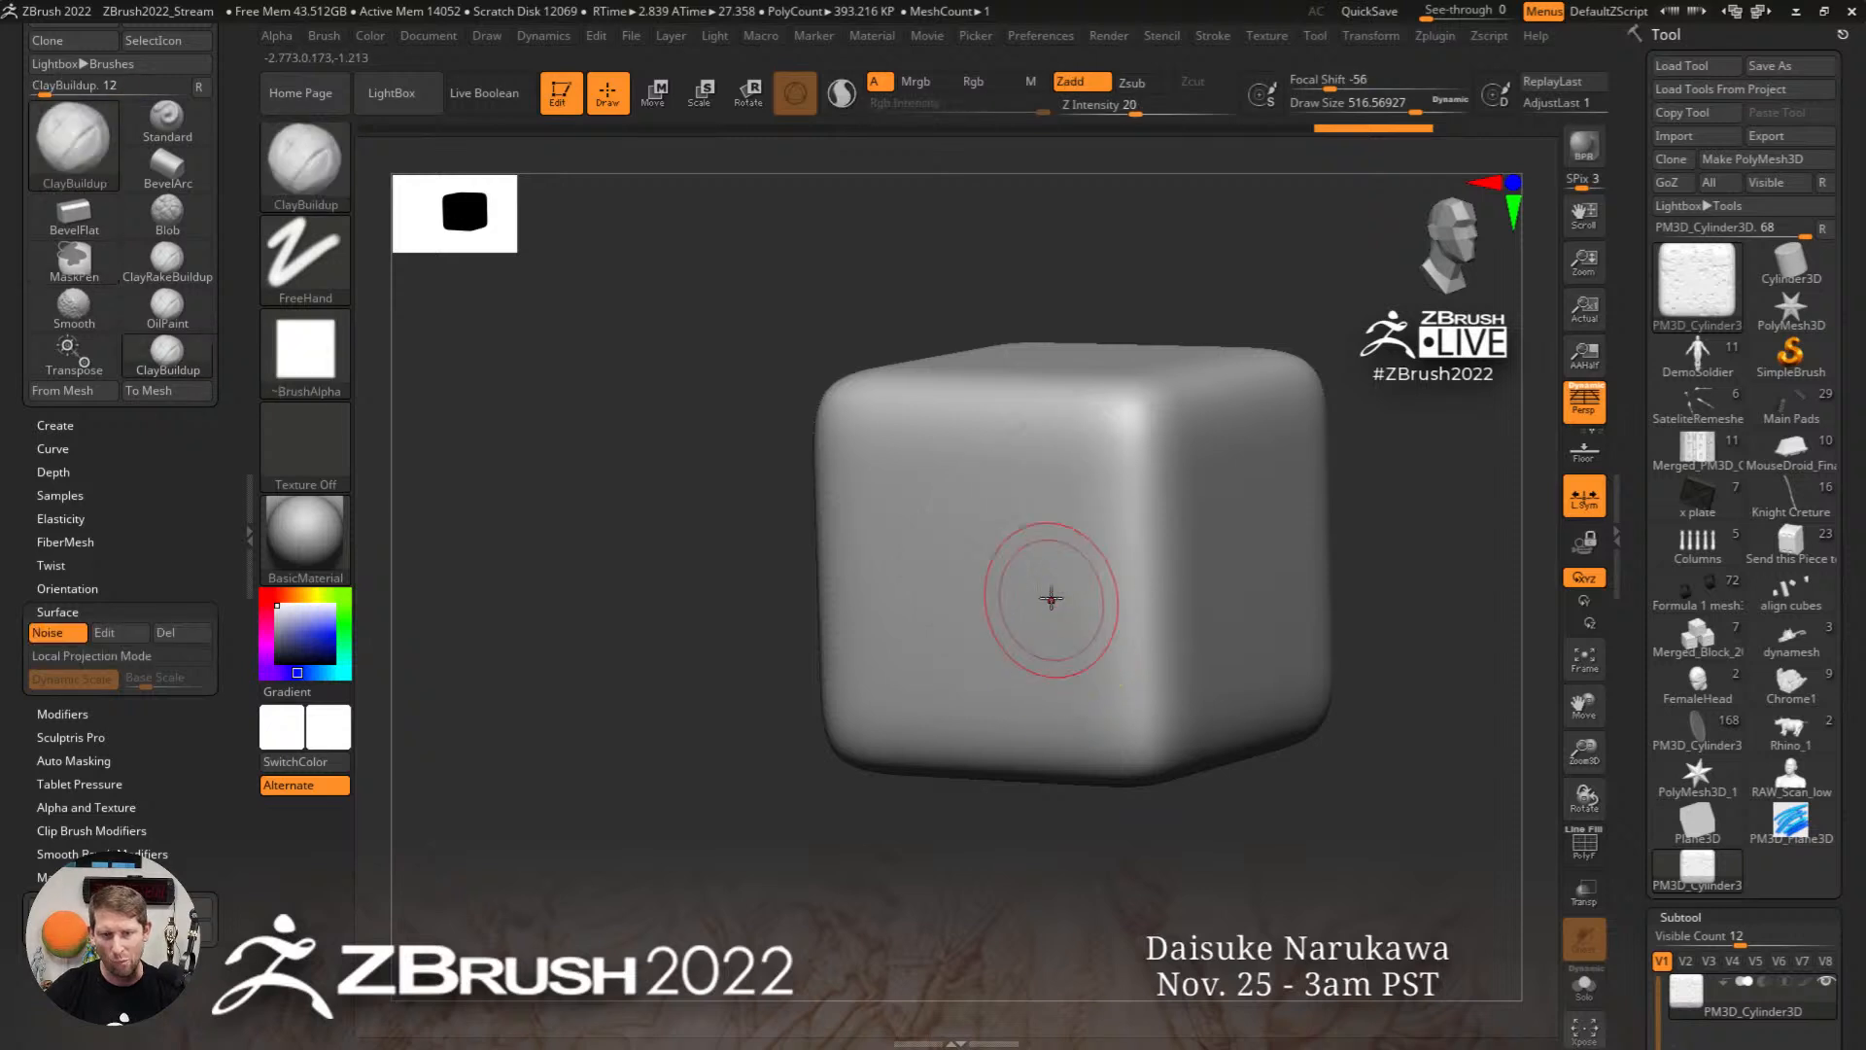
pyautogui.moveTo(1040, 481)
pyautogui.mouseDown()
pyautogui.moveTo(1006, 568)
pyautogui.moveTo(1091, 680)
pyautogui.mouseUp()
pyautogui.moveTo(1095, 678)
pyautogui.mouseDown(button='right')
pyautogui.moveTo(1144, 627)
pyautogui.moveTo(1123, 653)
pyautogui.mouseUp(button='right')
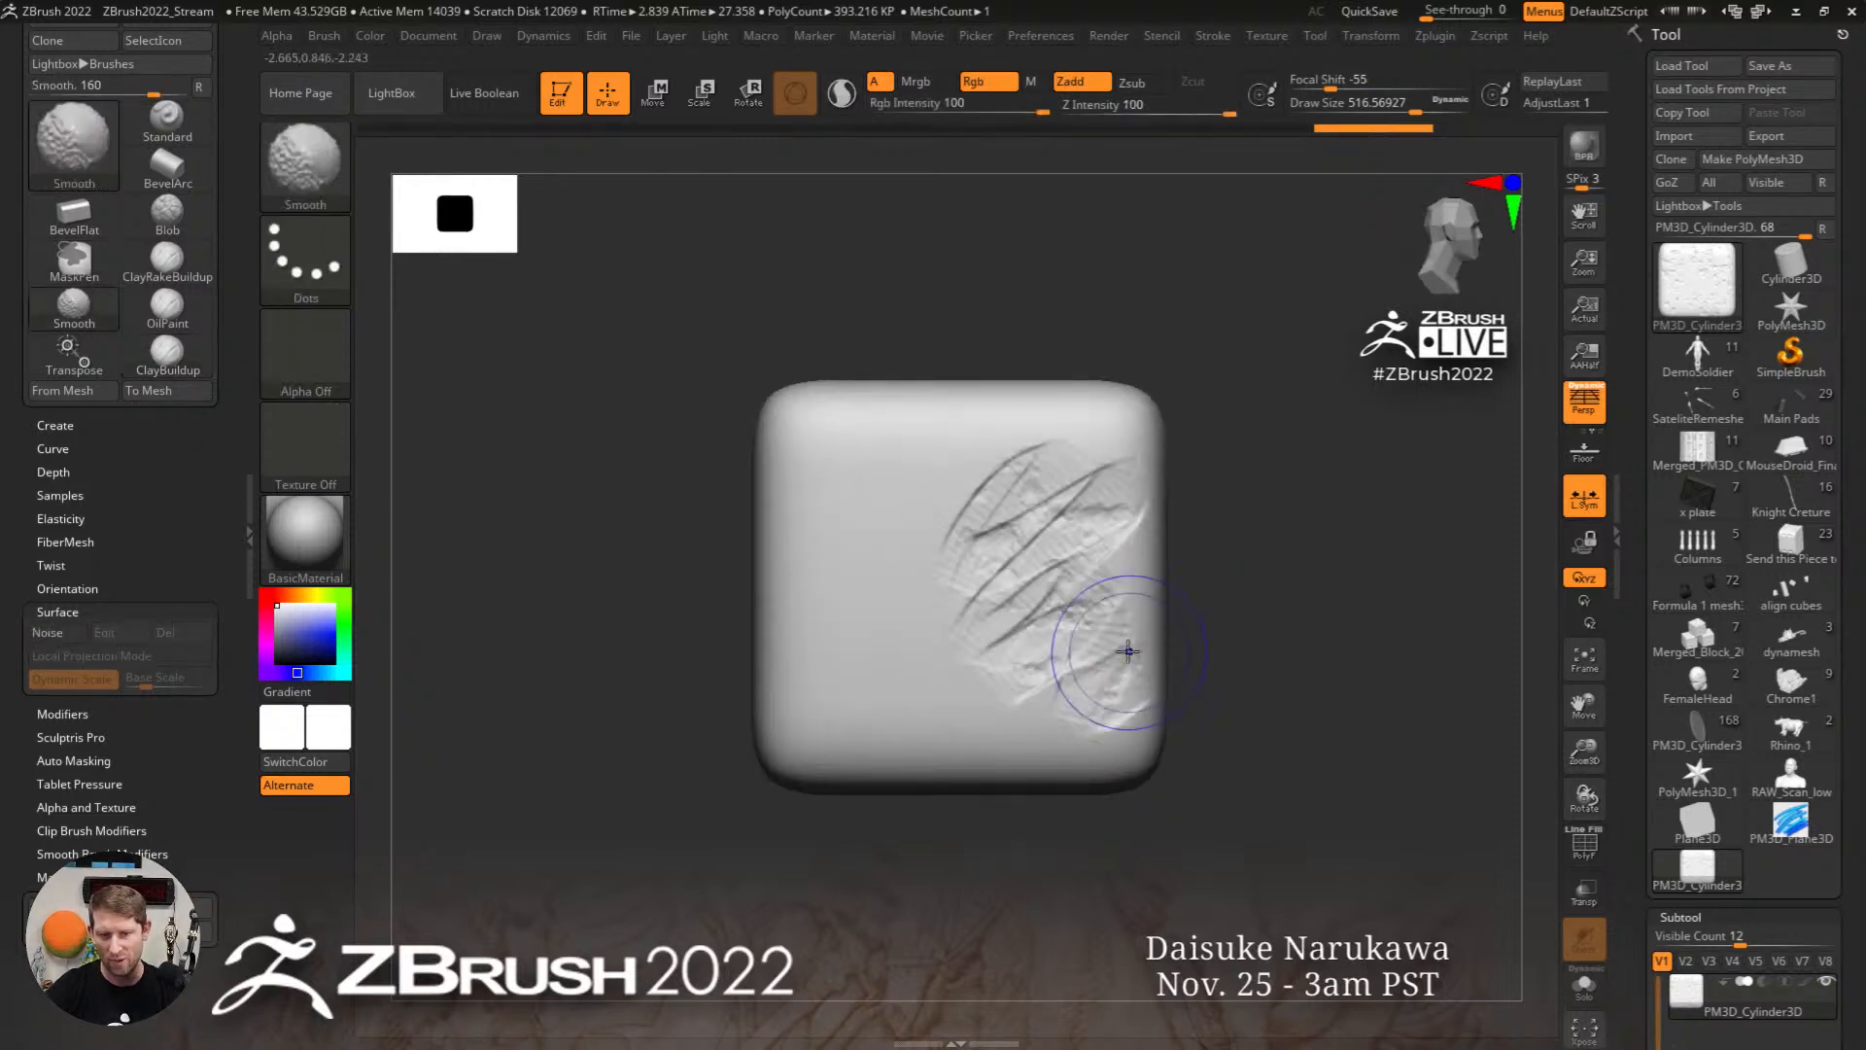
pyautogui.hotkey('ctrl', 'z')
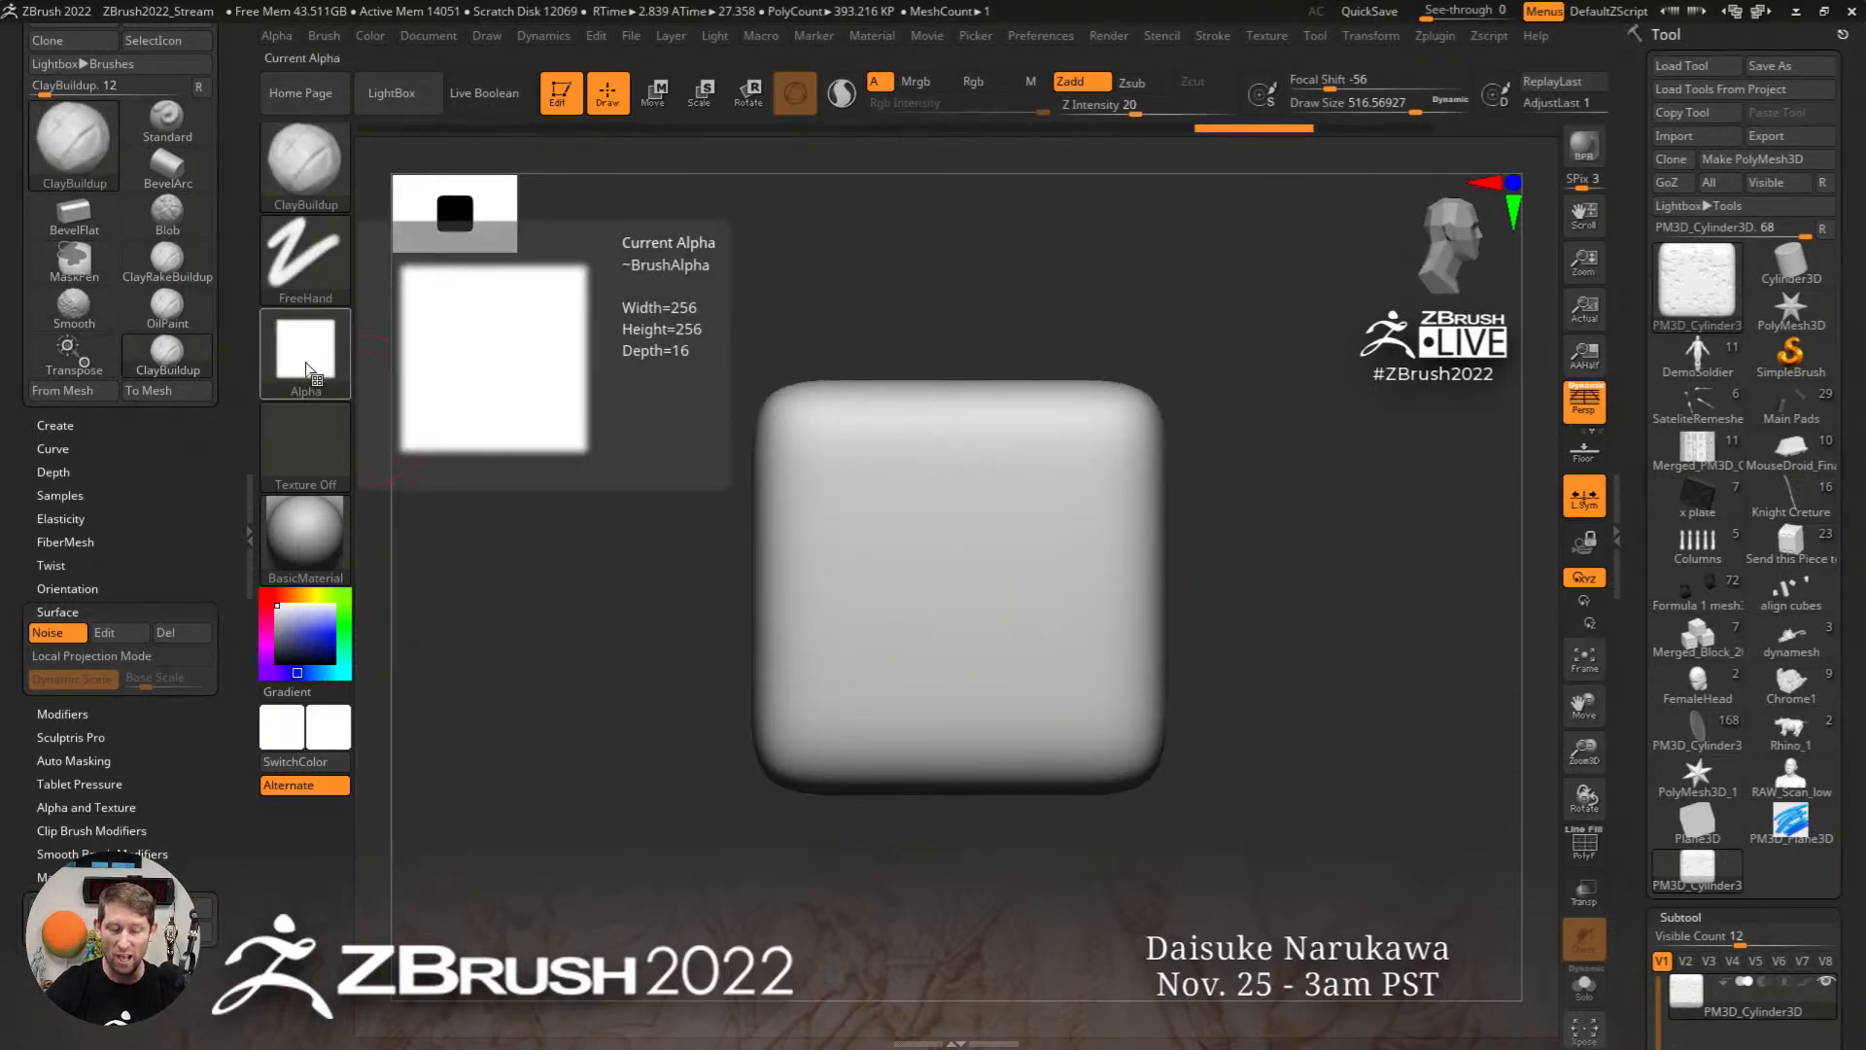
# Step: Turn the ClayBuildup alpha off and try noisy strokes on the cube's front face, undoing them
pyautogui.click(323, 362)
pyautogui.click(418, 384)
pyautogui.moveTo(830, 490)
pyautogui.mouseDown()
pyautogui.moveTo(1070, 617)
pyautogui.moveTo(972, 505)
pyautogui.moveTo(814, 592)
pyautogui.moveTo(1118, 554)
pyautogui.mouseUp()
pyautogui.moveTo(1132, 558); pyautogui.dragTo(1048, 612, button='right')
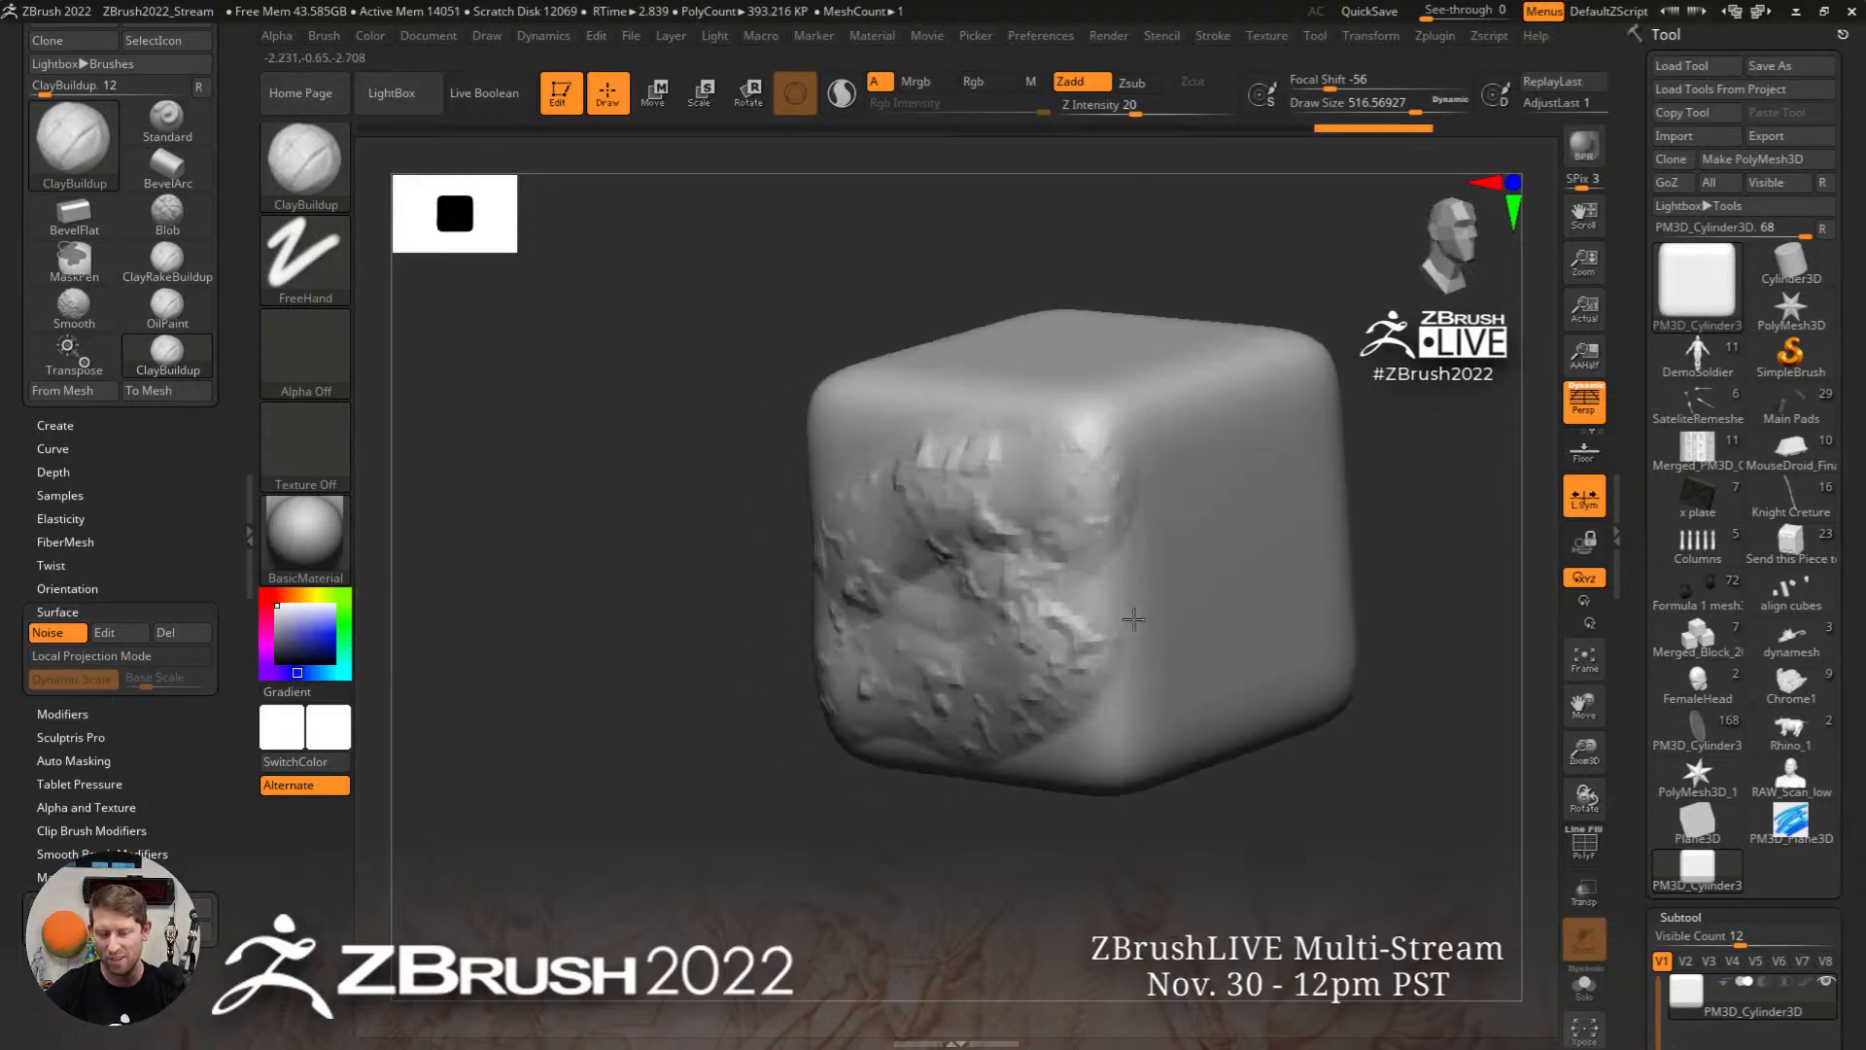
pyautogui.hotkey('ctrl', 'z')
# Step: Sculpt rocky noise strokes over the cube's front, side and top faces, and undo them
pyautogui.moveTo(977, 569)
pyautogui.mouseDown()
pyautogui.moveTo(1010, 537)
pyautogui.moveTo(1025, 675)
pyautogui.moveTo(1196, 457)
pyautogui.moveTo(923, 524)
pyautogui.moveTo(913, 408)
pyautogui.moveTo(1201, 696)
pyautogui.moveTo(1098, 428)
pyautogui.moveTo(1001, 413)
pyautogui.mouseUp()
pyautogui.moveTo(1030, 418)
pyautogui.mouseDown(button='right')
pyautogui.moveTo(1132, 542)
pyautogui.moveTo(1095, 537)
pyautogui.mouseUp(button='right')
pyautogui.moveTo(1095, 537)
pyautogui.mouseDown()
pyautogui.moveTo(902, 383)
pyautogui.moveTo(1019, 685)
pyautogui.mouseUp()
pyautogui.moveTo(1055, 733)
pyautogui.mouseDown(button='right')
pyautogui.moveTo(1098, 650)
pyautogui.moveTo(984, 744)
pyautogui.mouseUp(button='right')
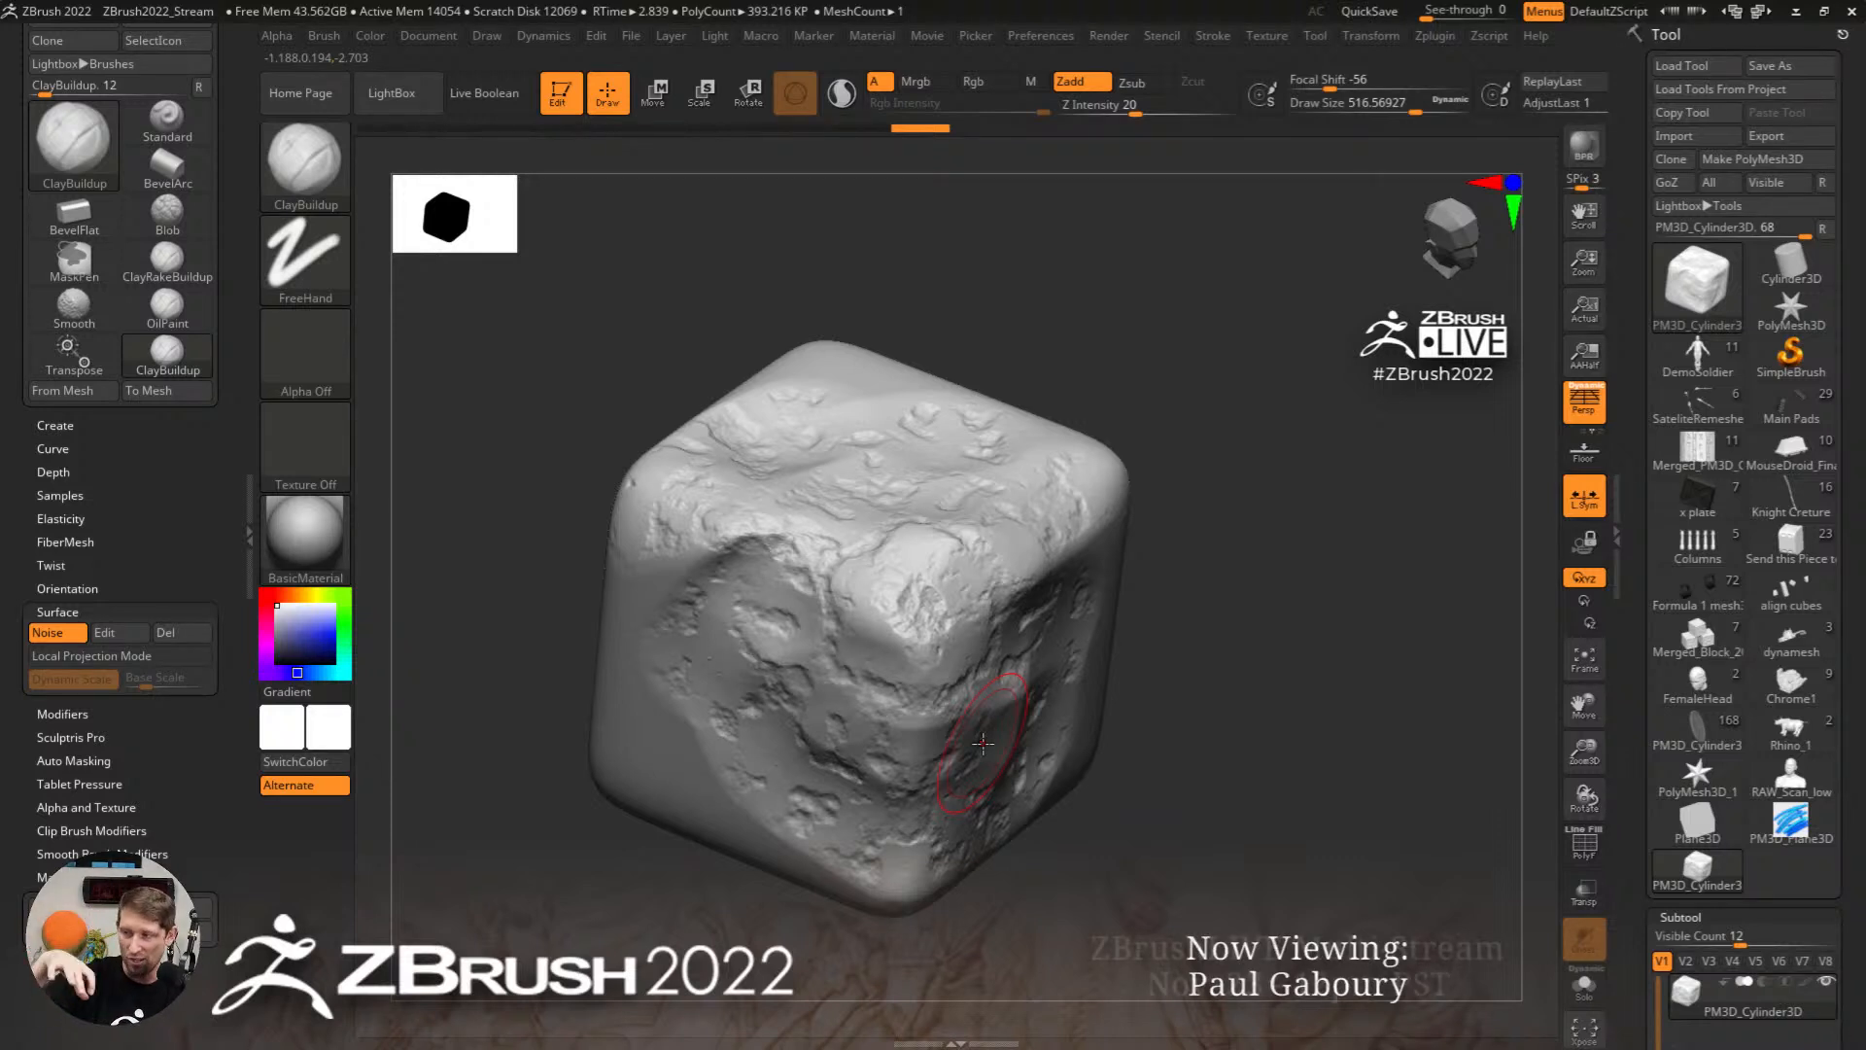
pyautogui.hotkey('ctrl', 'z')
pyautogui.hotkey('ctrl', 'z')
# Step: Edit the brush noise with the cobblestone alpha, setting Strength to -0.1201 and the noise blending mode to Min
pyautogui.keyDown('shift'); pyautogui.moveTo(966, 610); pyautogui.dragTo(1105, 533, button='right'); pyautogui.keyUp('shift')
pyautogui.click(119, 632)
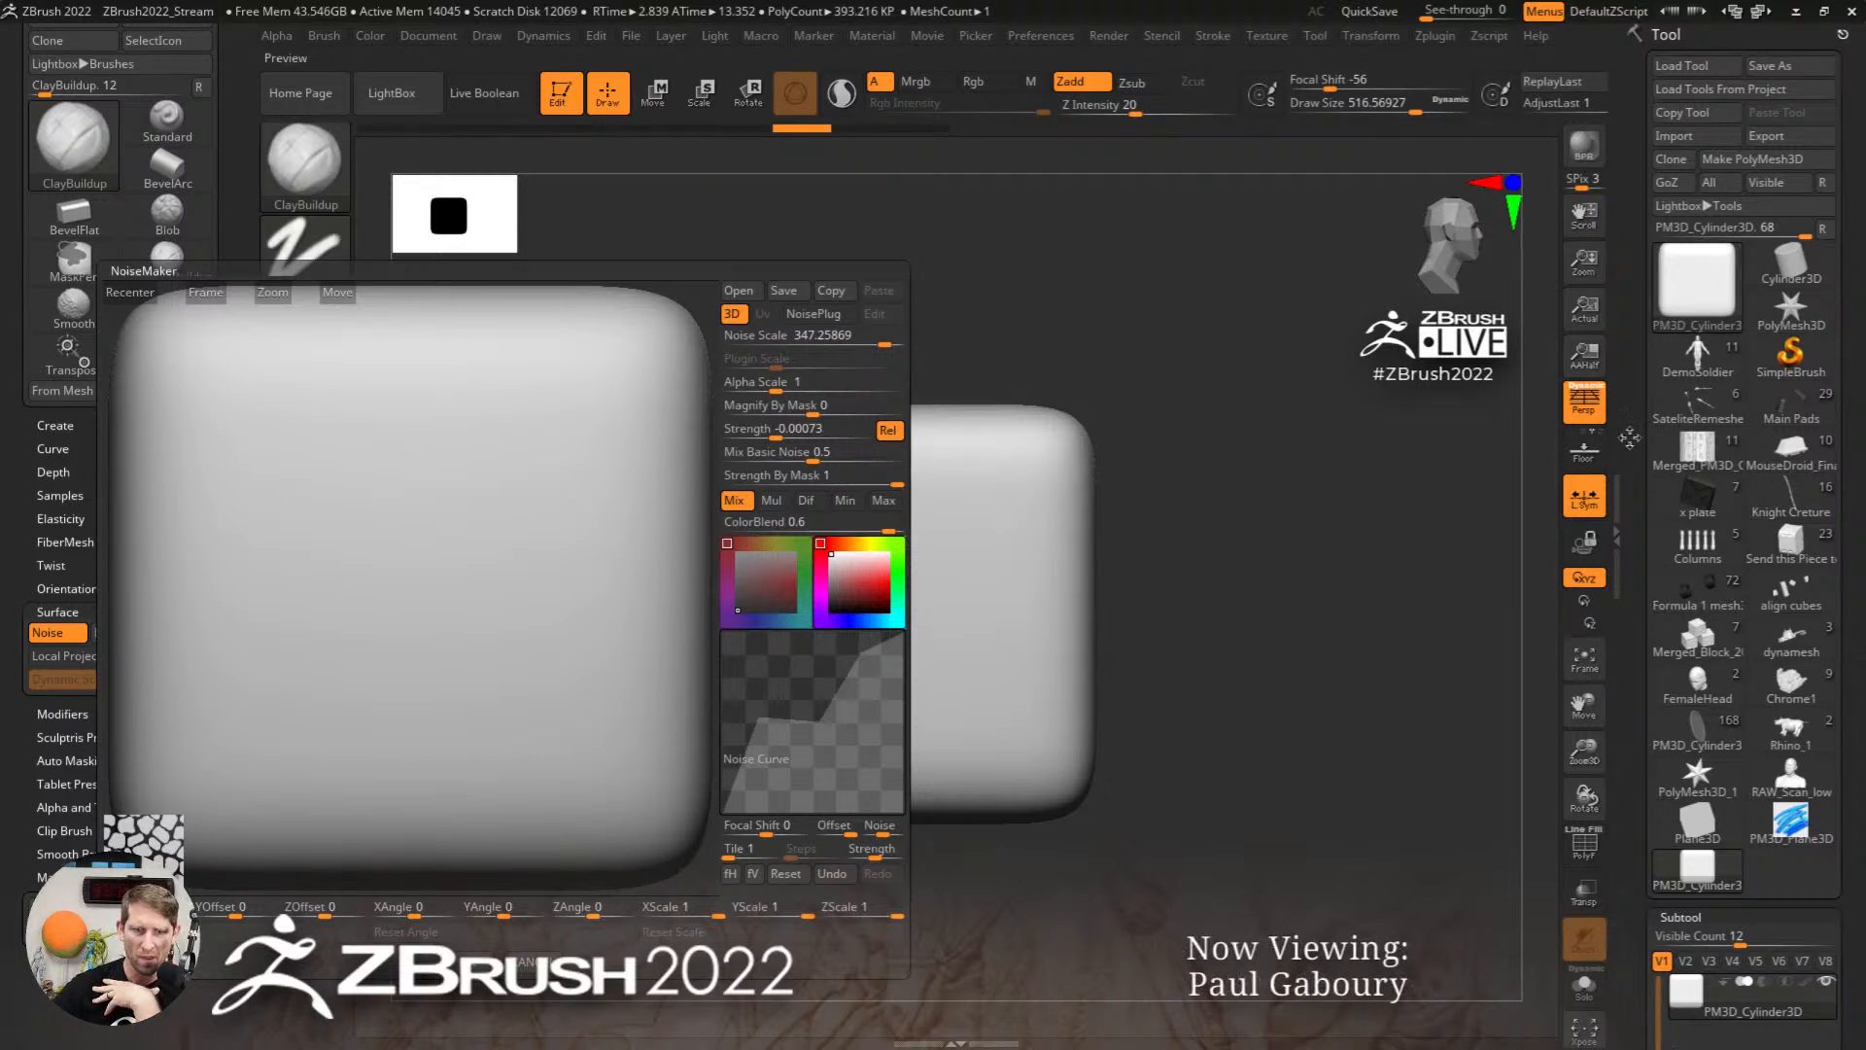
pyautogui.moveTo(775, 435); pyautogui.dragTo(734, 436)
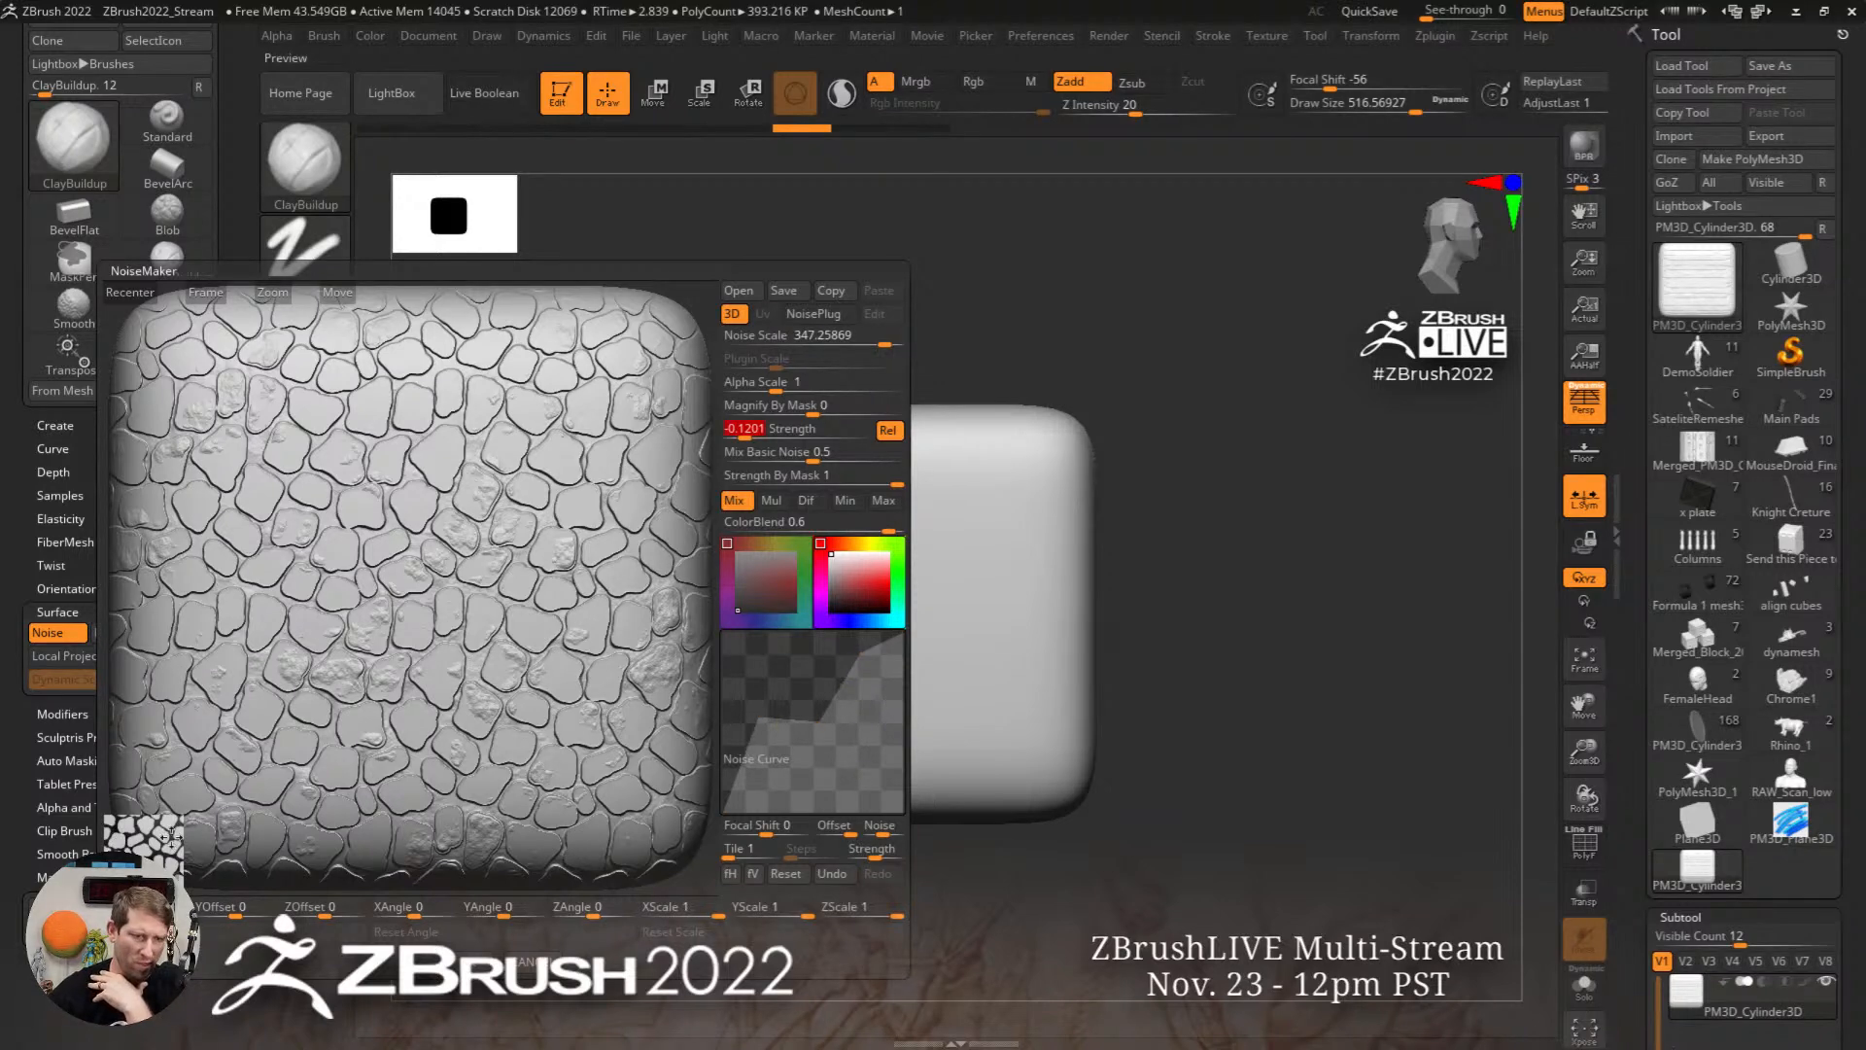
pyautogui.click(844, 501)
pyautogui.click(882, 502)
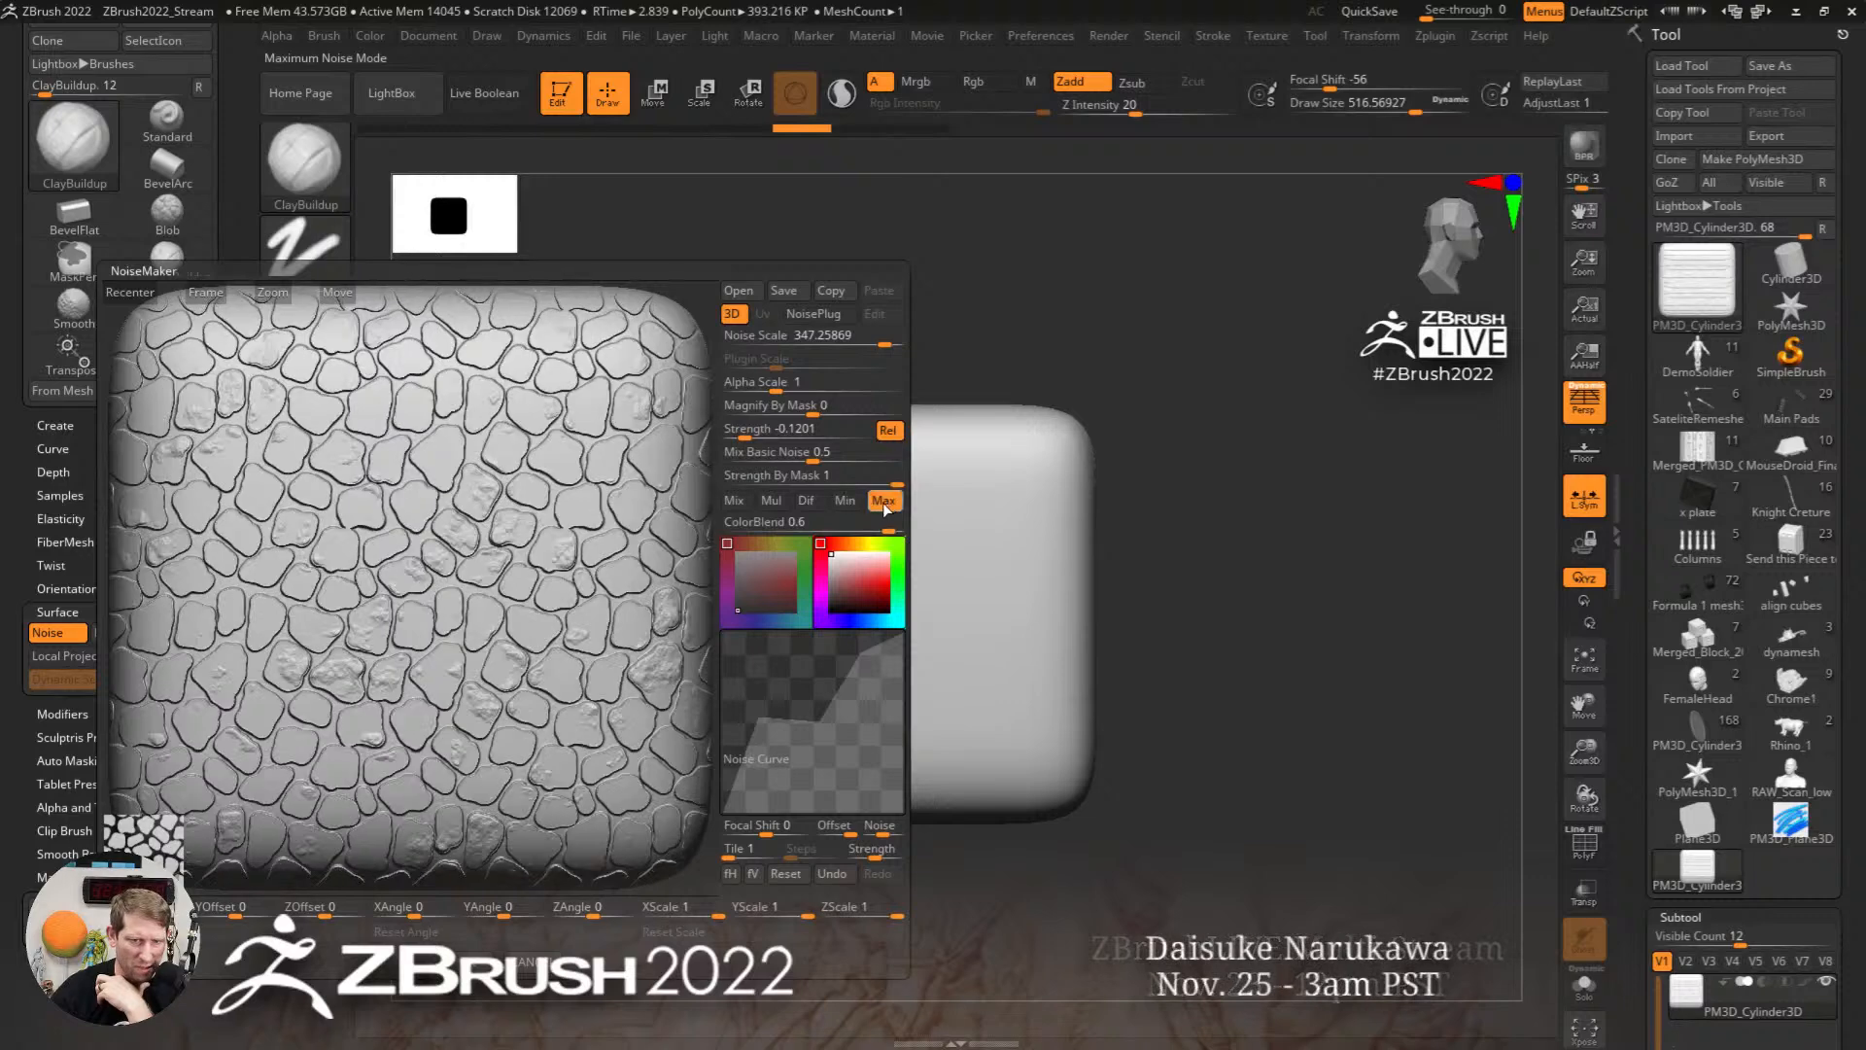
pyautogui.click(844, 500)
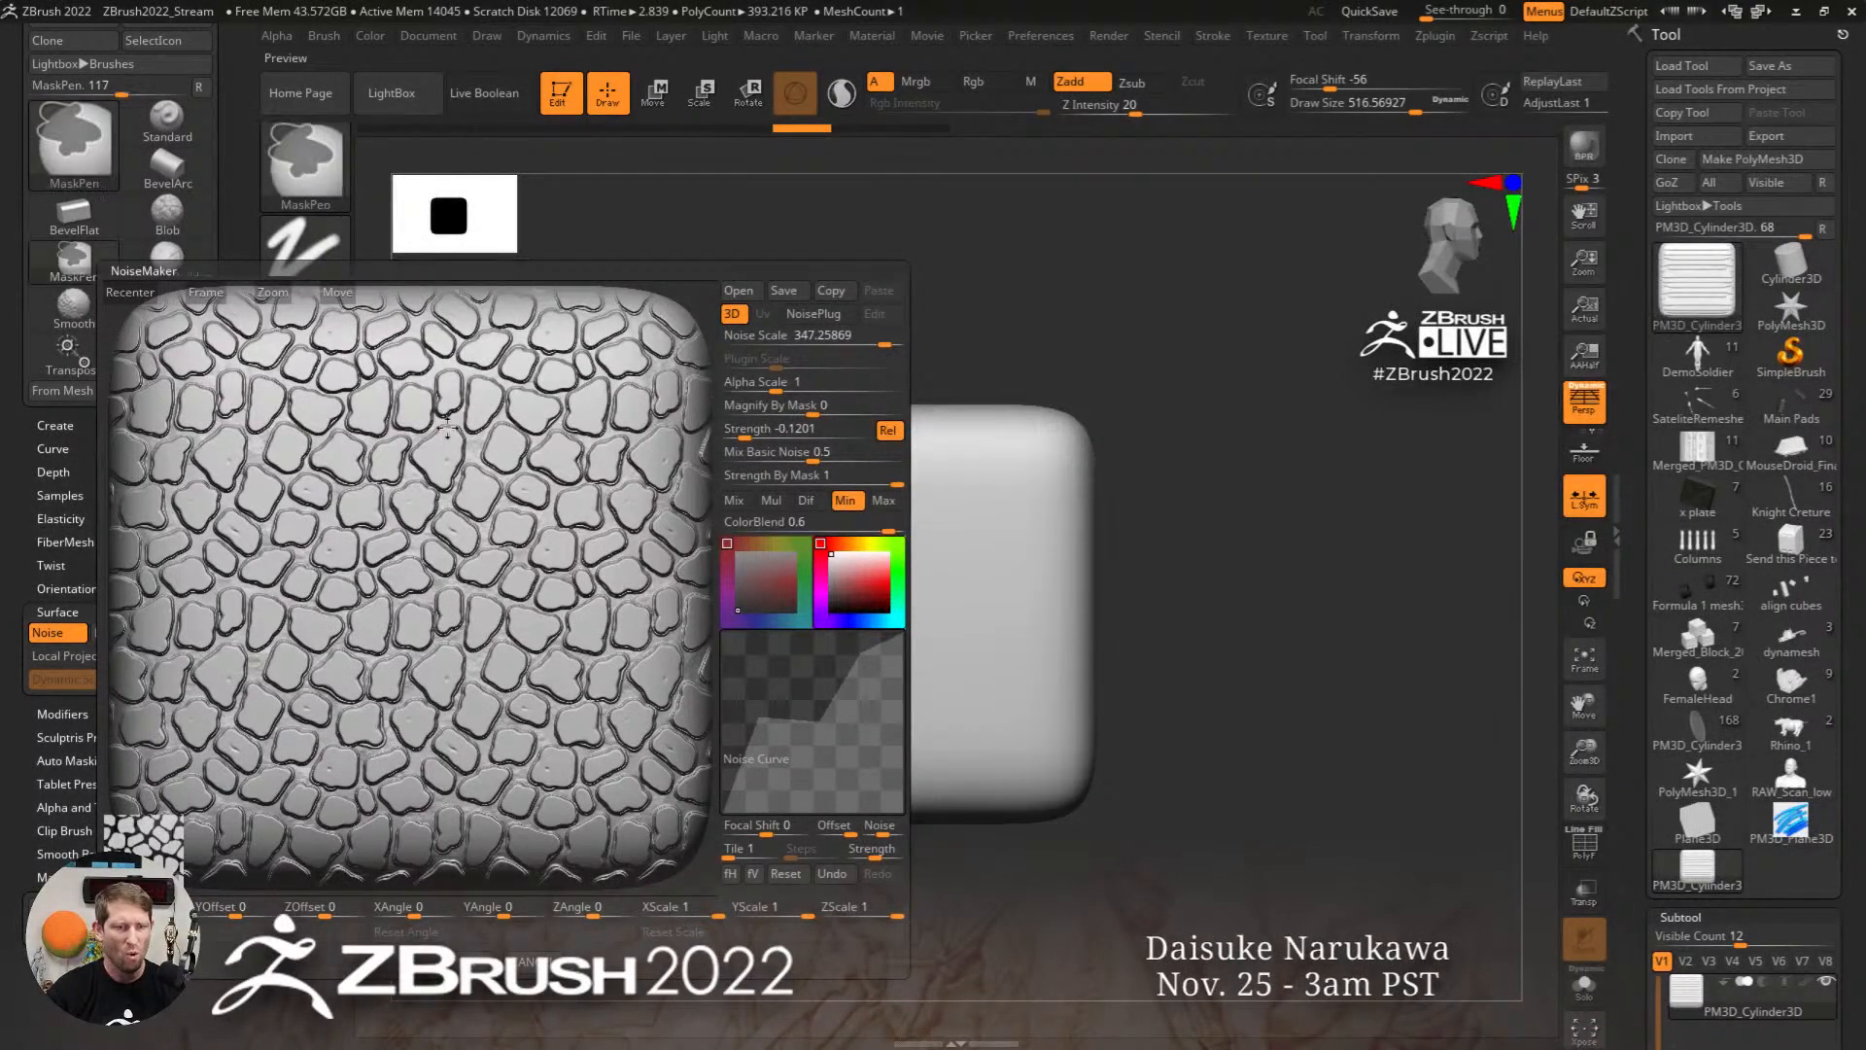
# Step: Lower the brush's Noise Scale to 101.94744 and close NoiseMaker with the settings kept
pyautogui.keyDown('alt'); pyautogui.moveTo(424, 477); pyautogui.dragTo(543, 517); pyautogui.keyUp('alt')
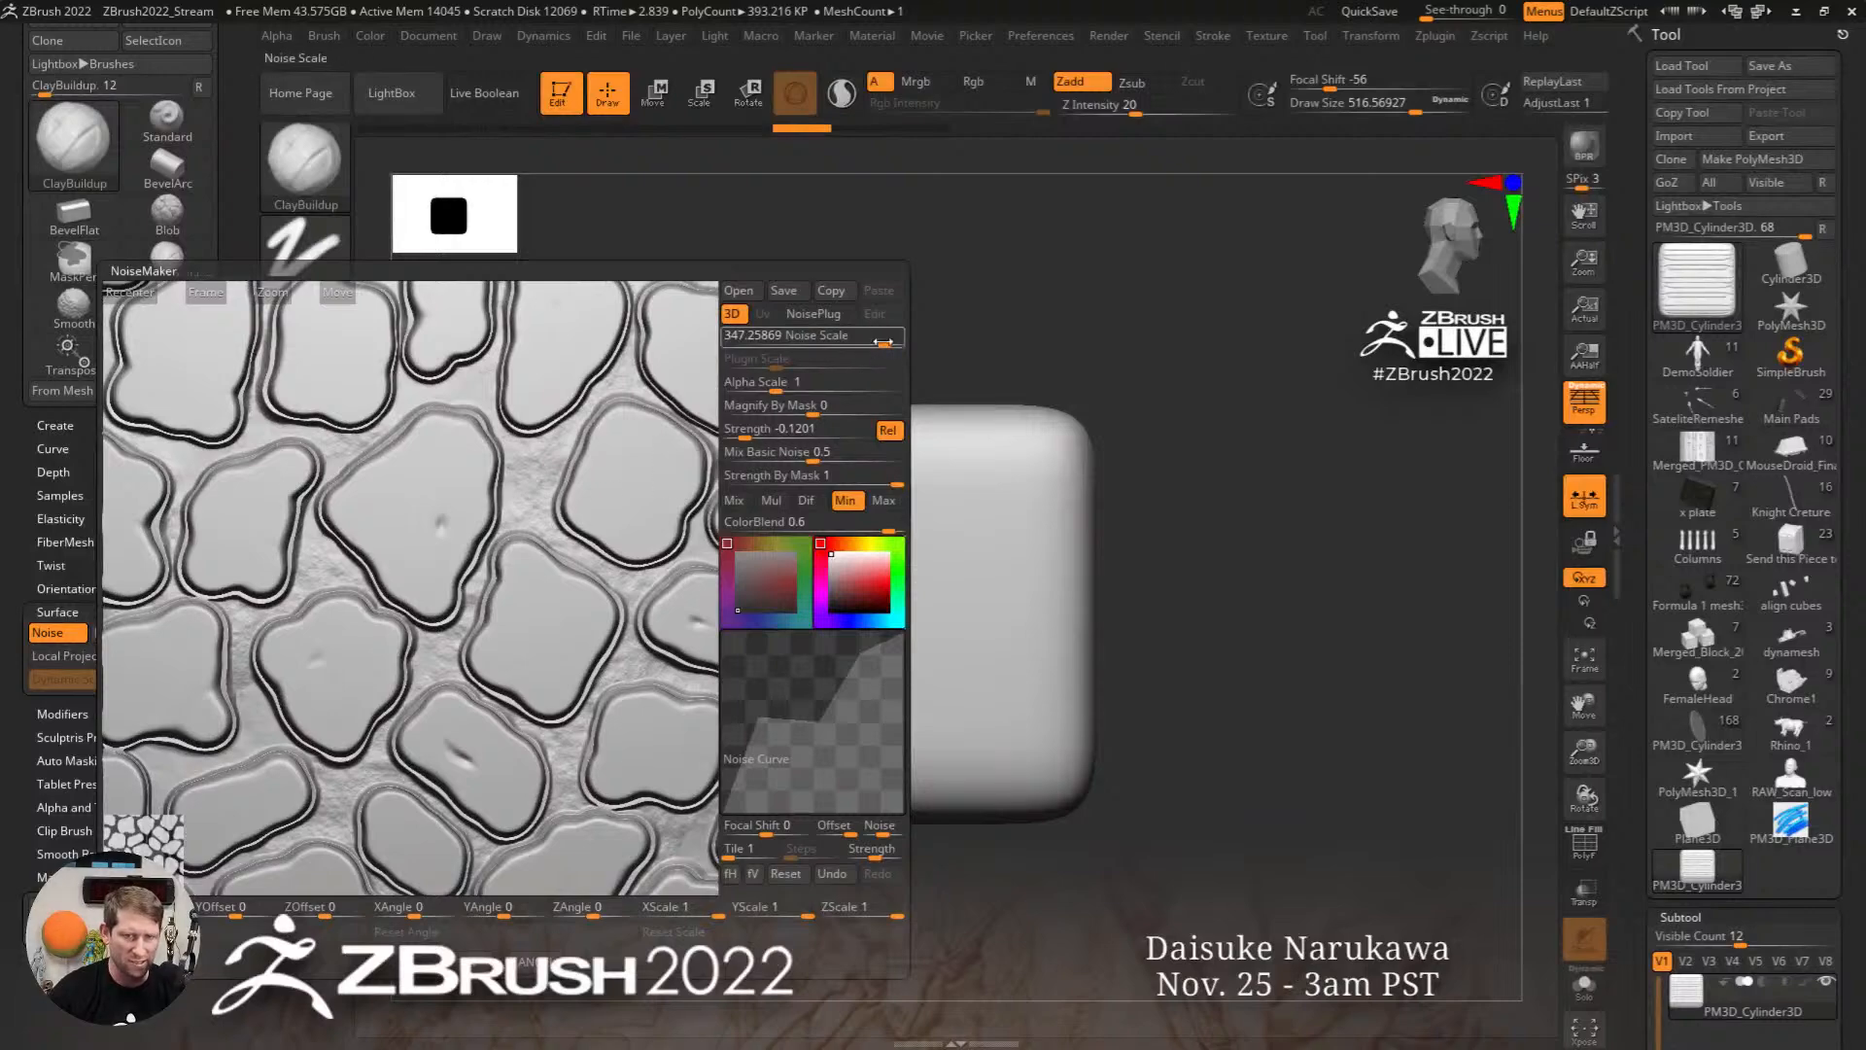
pyautogui.moveTo(882, 342); pyautogui.dragTo(833, 343)
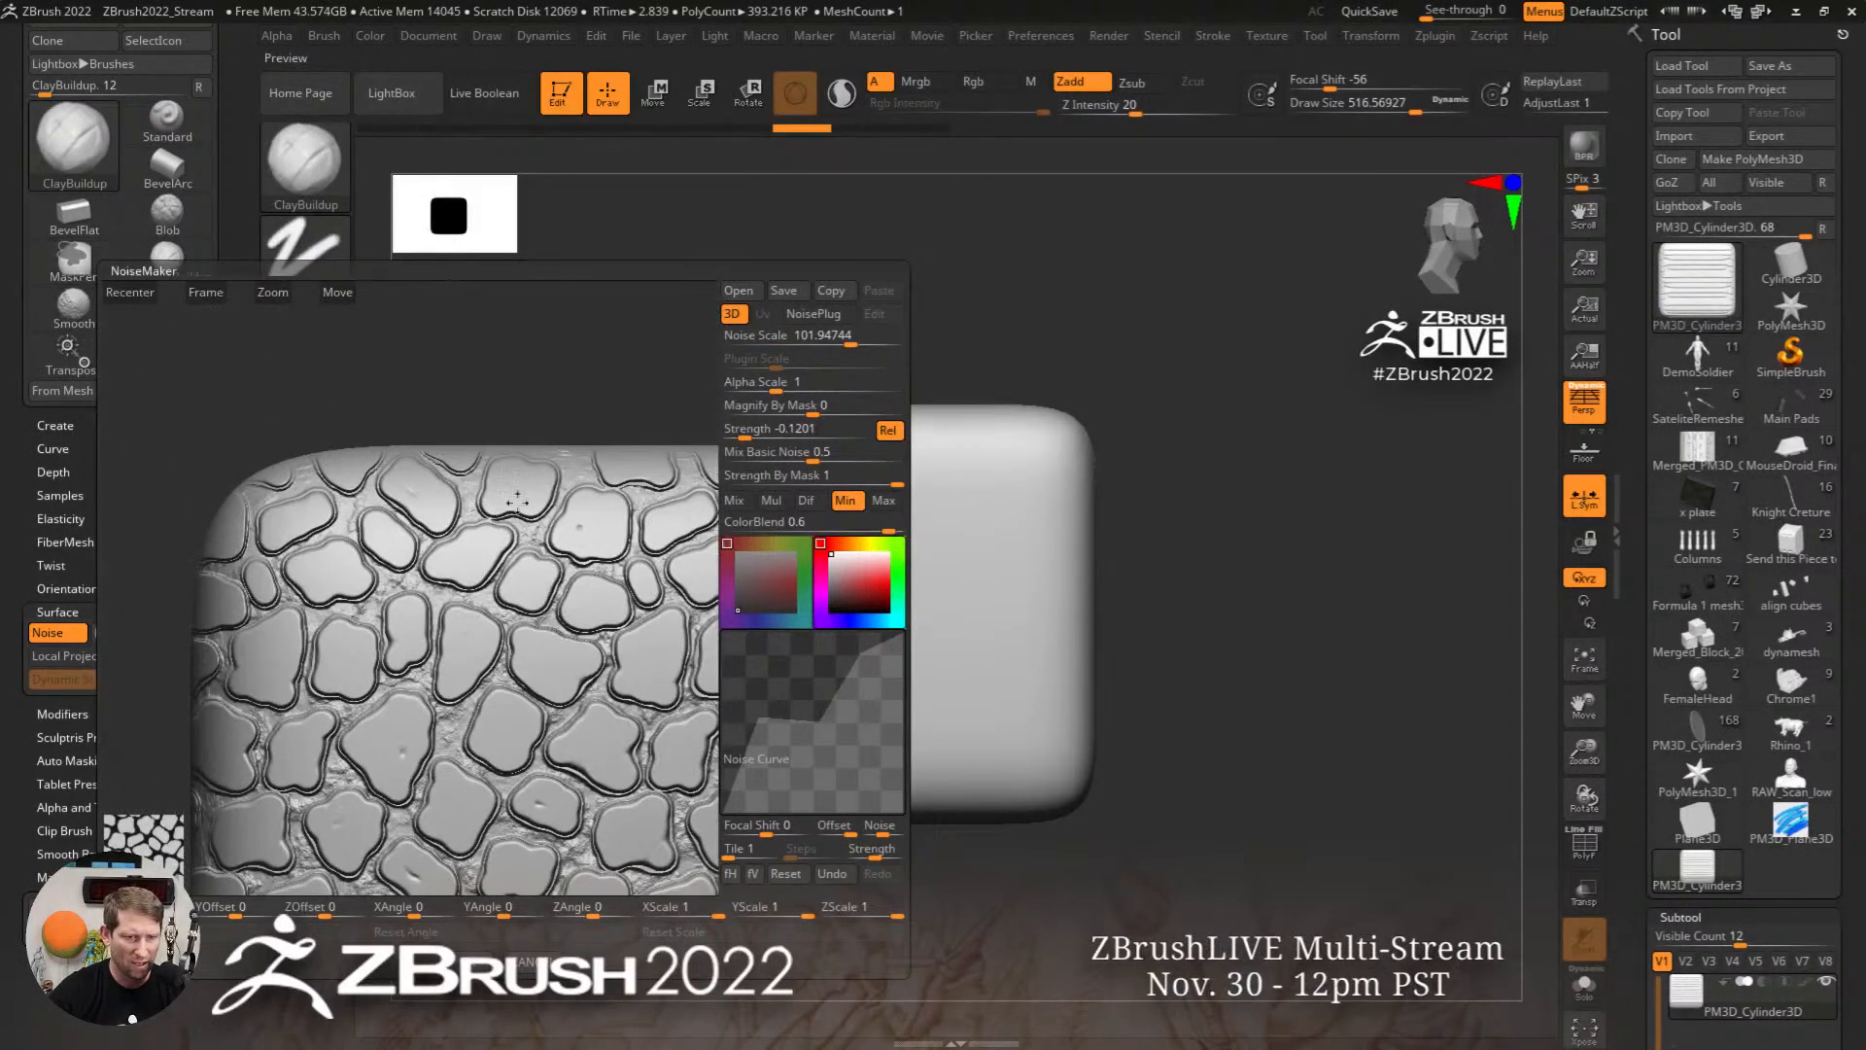
pyautogui.keyDown('alt'); pyautogui.moveTo(490, 577); pyautogui.dragTo(427, 612); pyautogui.keyUp('alt')
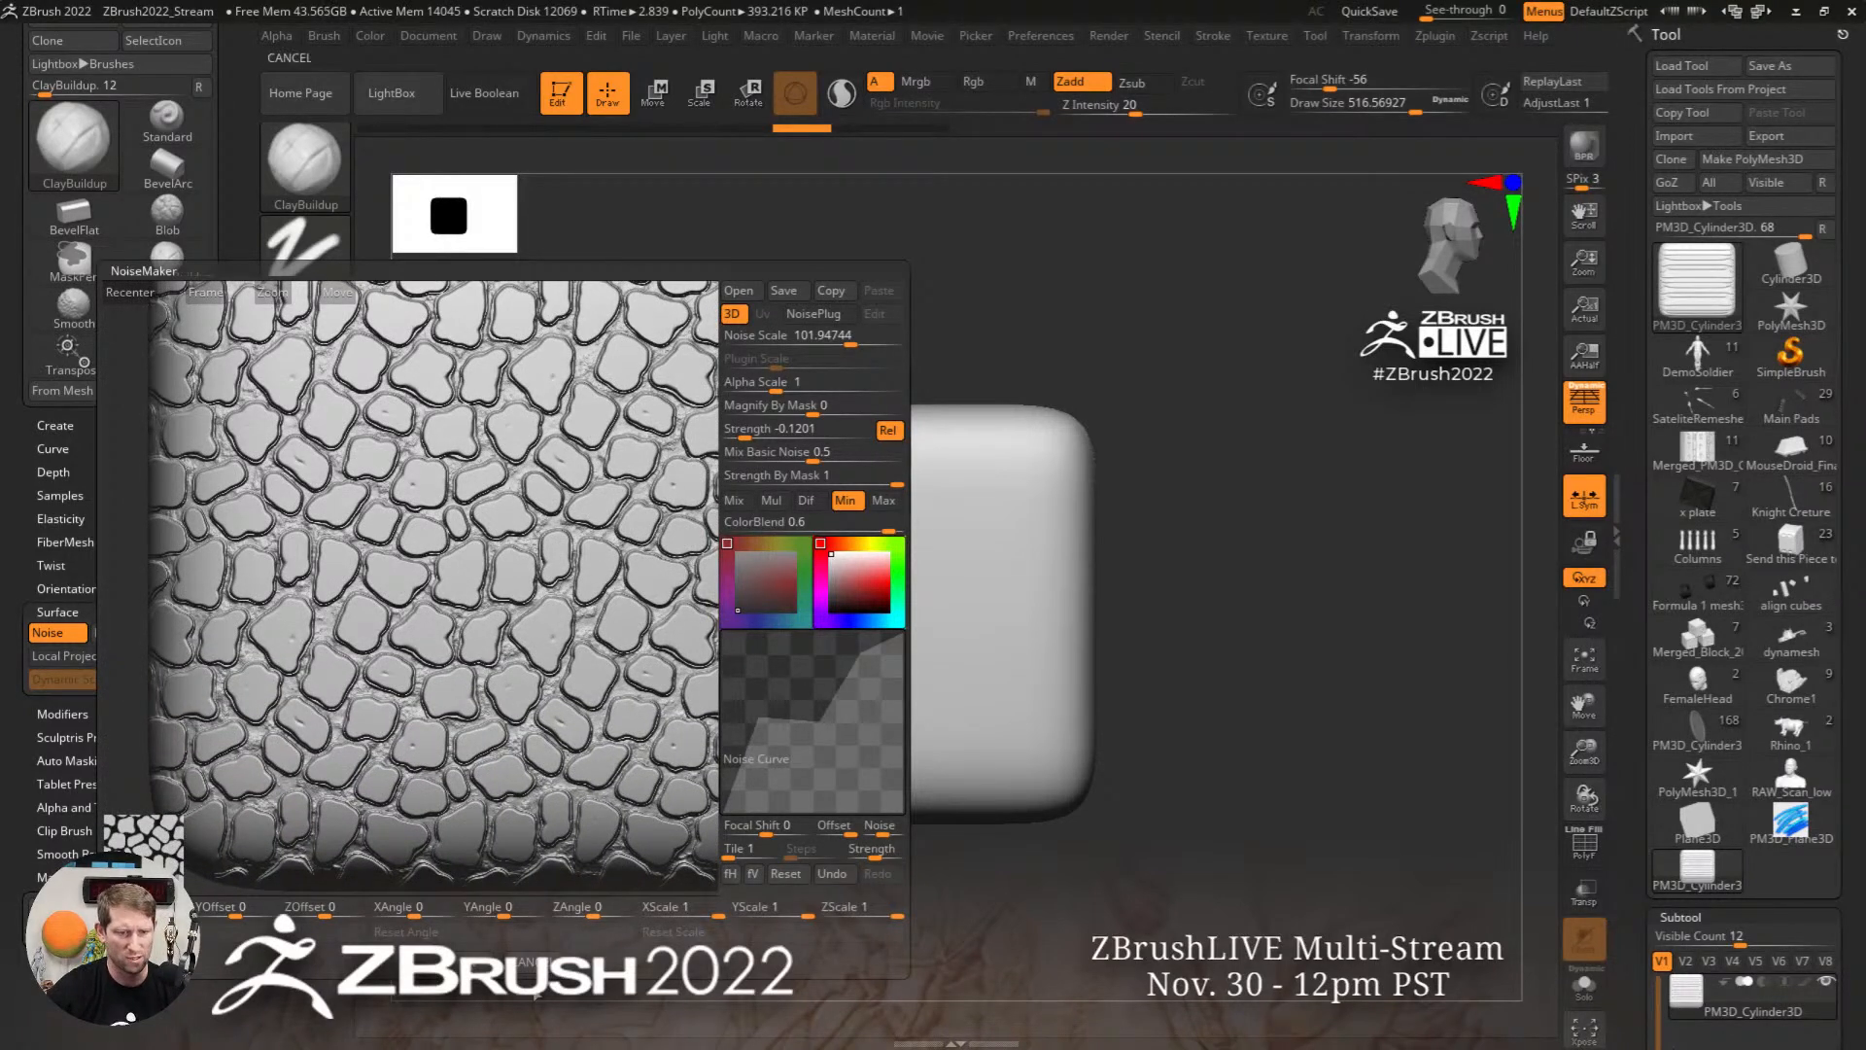
pyautogui.click(283, 58)
# Step: Try the cobblestone noise strokes on several faces of the cube and undo them
pyautogui.moveTo(866, 596)
pyautogui.mouseDown()
pyautogui.moveTo(875, 563)
pyautogui.moveTo(808, 507)
pyautogui.moveTo(1036, 579)
pyautogui.moveTo(891, 712)
pyautogui.moveTo(948, 713)
pyautogui.mouseUp()
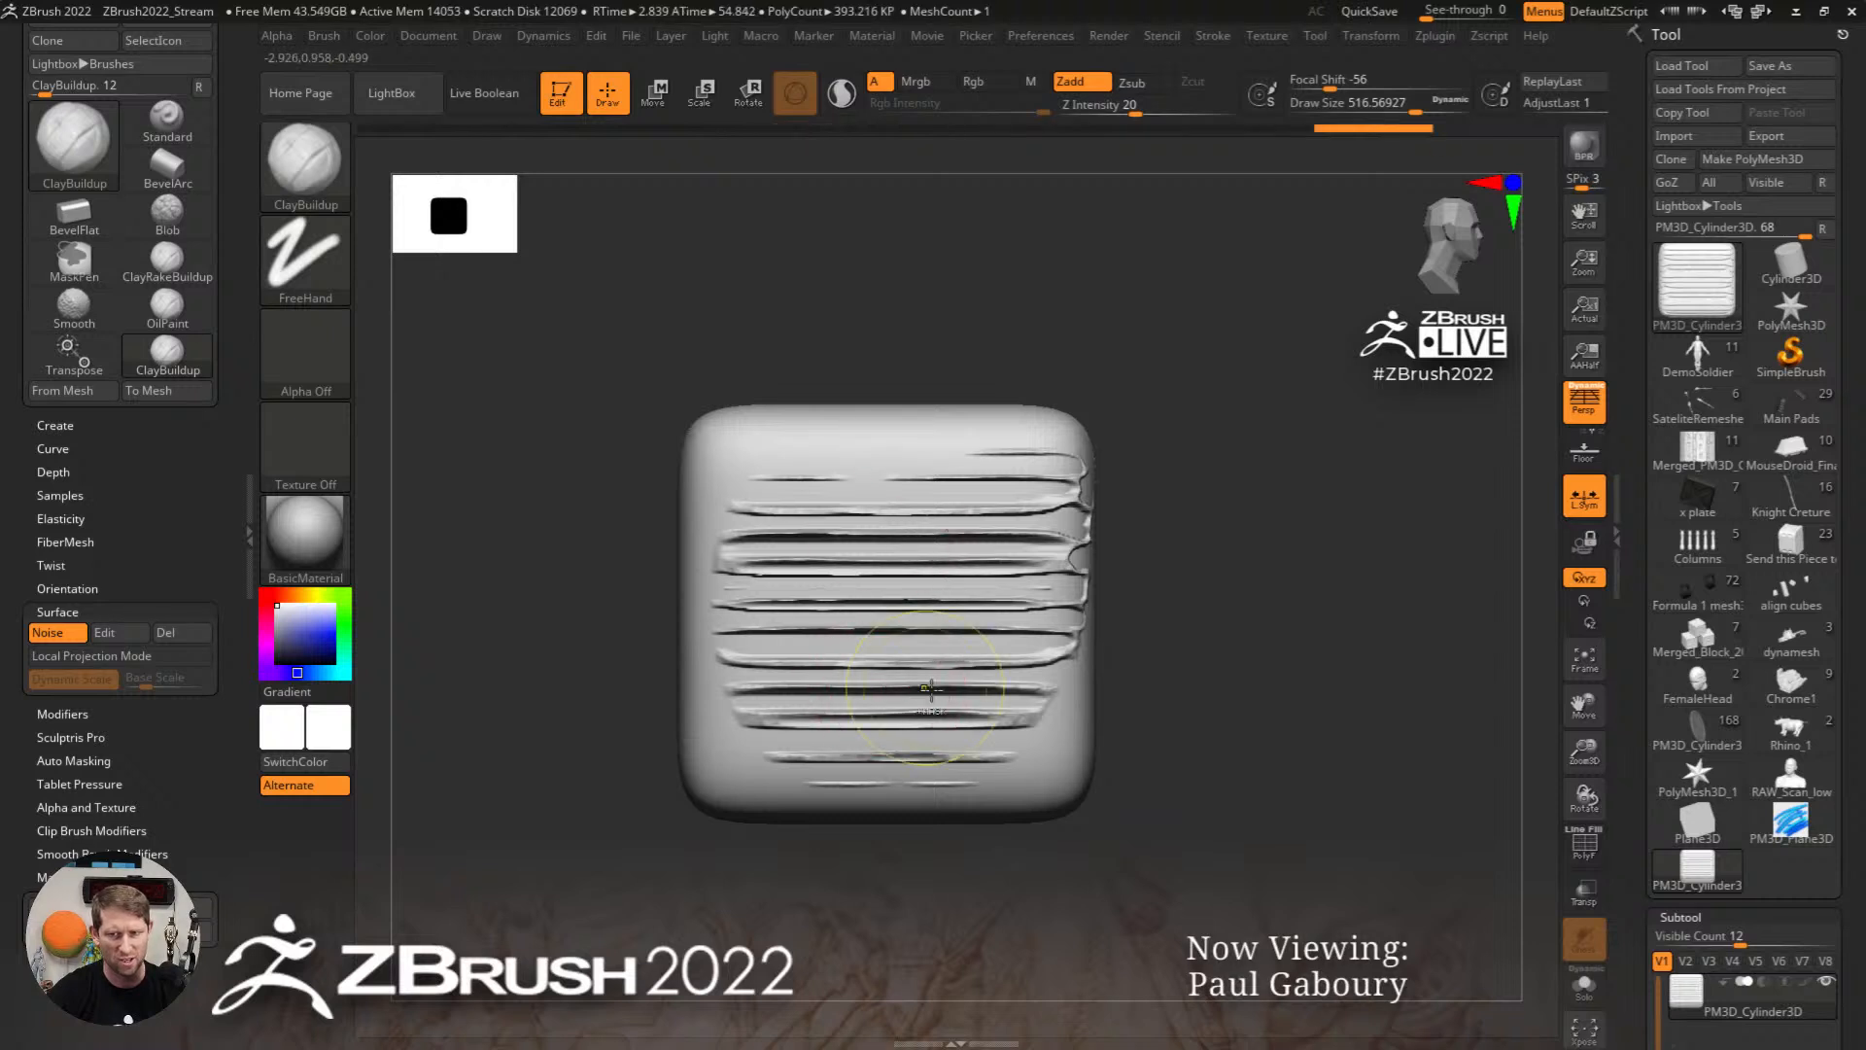
pyautogui.moveTo(929, 691)
pyautogui.keyDown('ctrl'); pyautogui.mouseDown(button='right')
pyautogui.moveTo(958, 683)
pyautogui.moveTo(908, 666)
pyautogui.mouseUp(button='right'); pyautogui.keyUp('ctrl')
pyautogui.hotkey('ctrl', 'z')
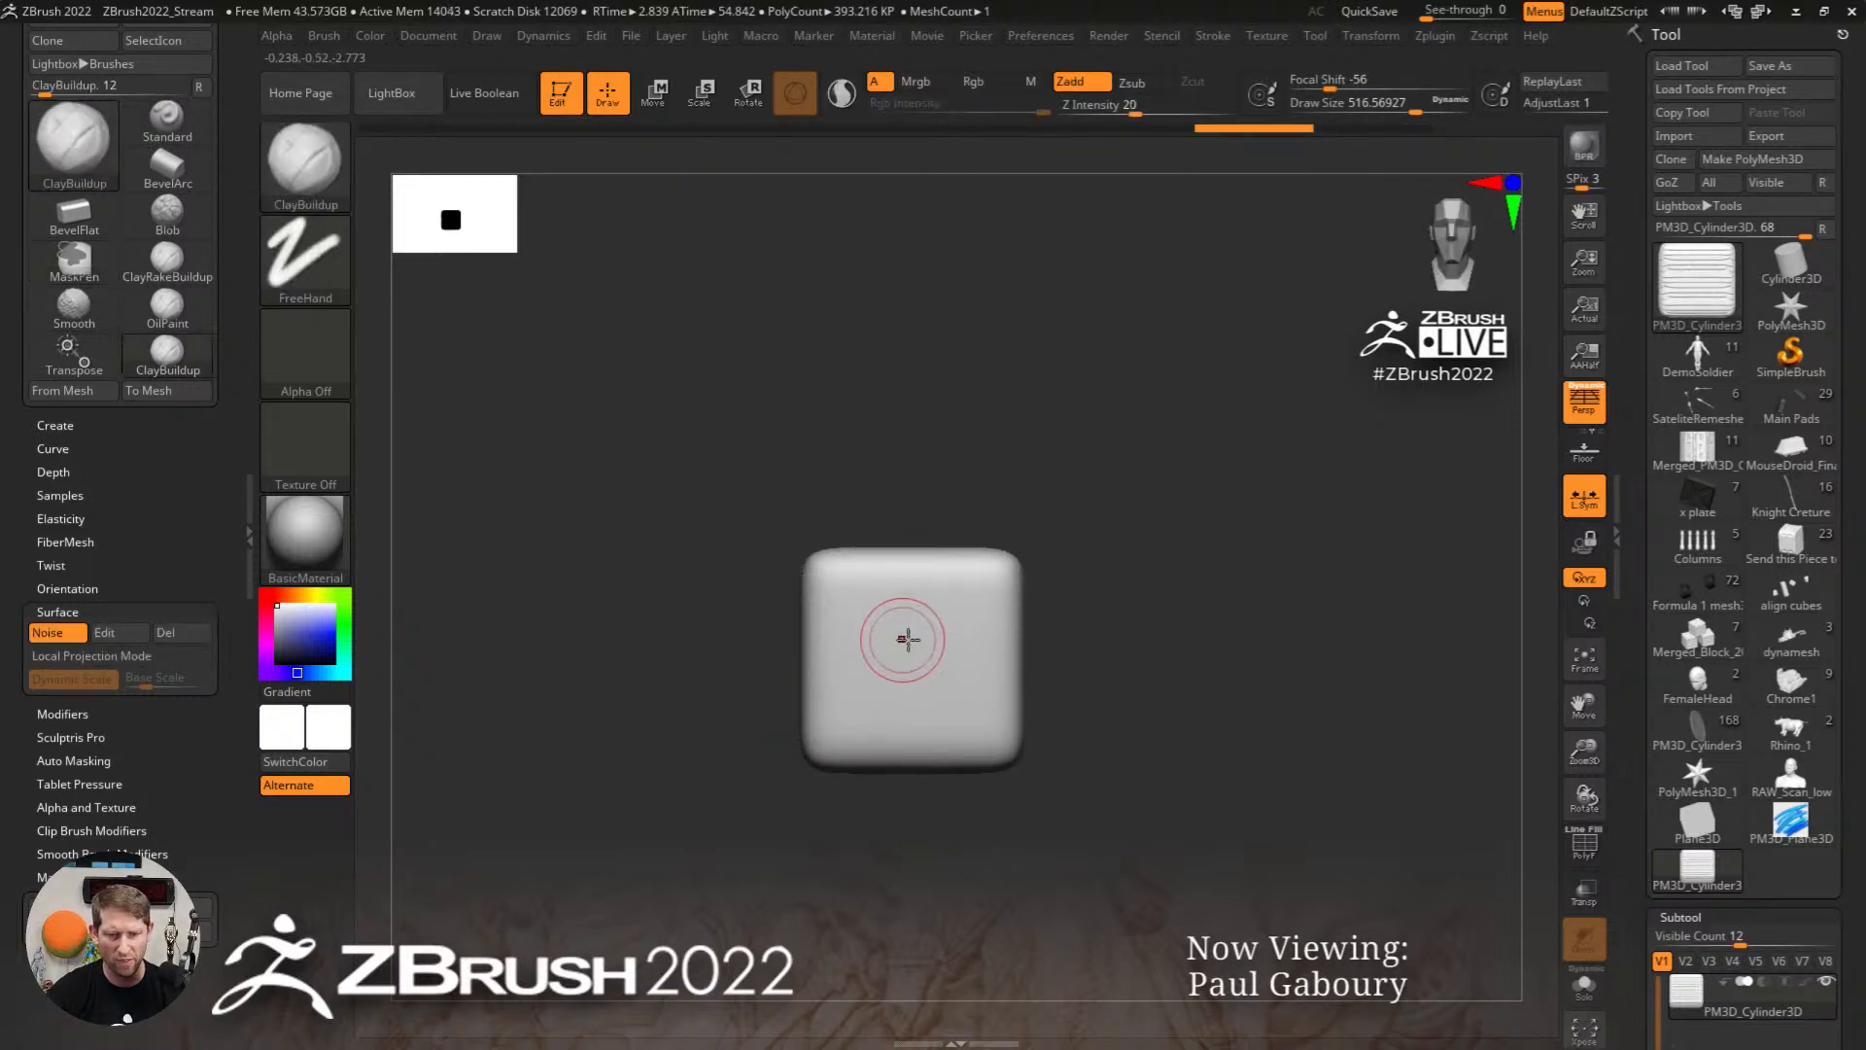
pyautogui.moveTo(906, 639)
pyautogui.mouseDown()
pyautogui.moveTo(919, 600)
pyautogui.moveTo(972, 680)
pyautogui.moveTo(875, 700)
pyautogui.moveTo(981, 739)
pyautogui.moveTo(840, 594)
pyautogui.moveTo(875, 695)
pyautogui.mouseUp()
pyautogui.keyDown('shift'); pyautogui.moveTo(875, 695); pyautogui.dragTo(902, 688, button='right'); pyautogui.keyUp('shift')
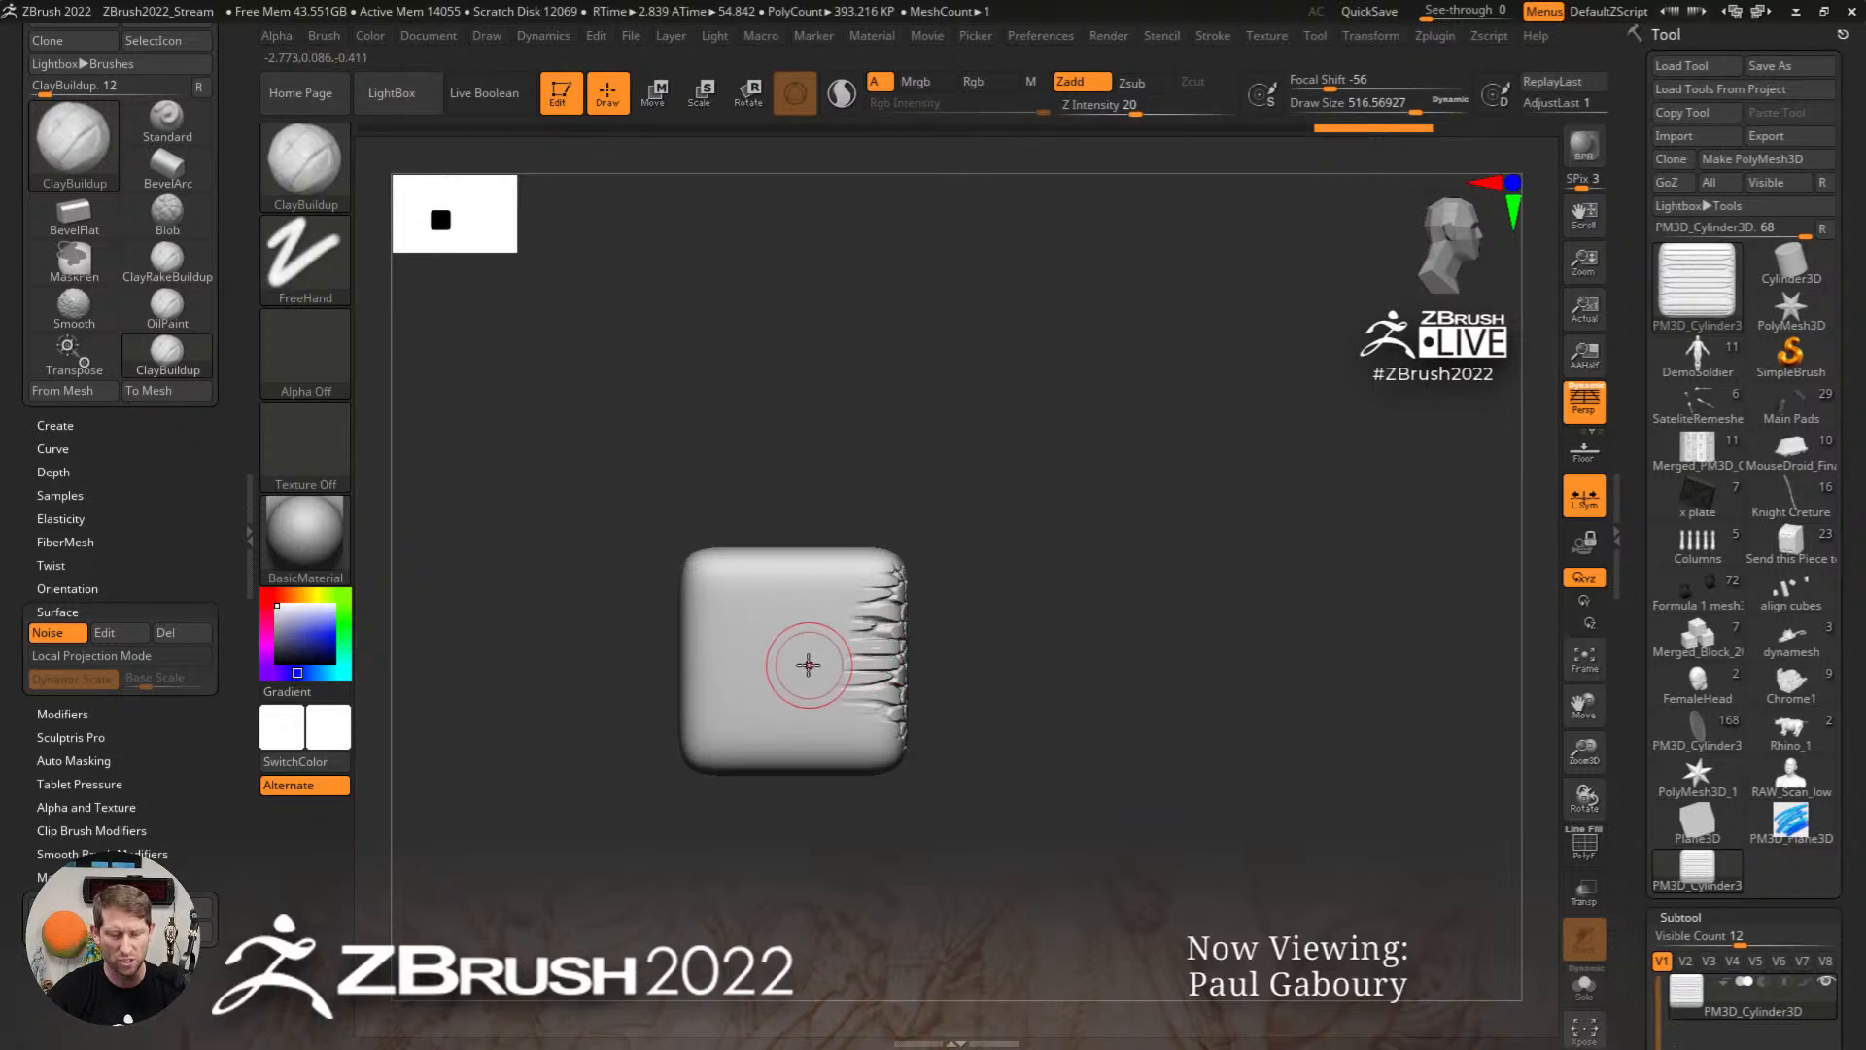
pyautogui.moveTo(829, 635)
pyautogui.mouseDown()
pyautogui.moveTo(739, 700)
pyautogui.moveTo(875, 699)
pyautogui.mouseUp()
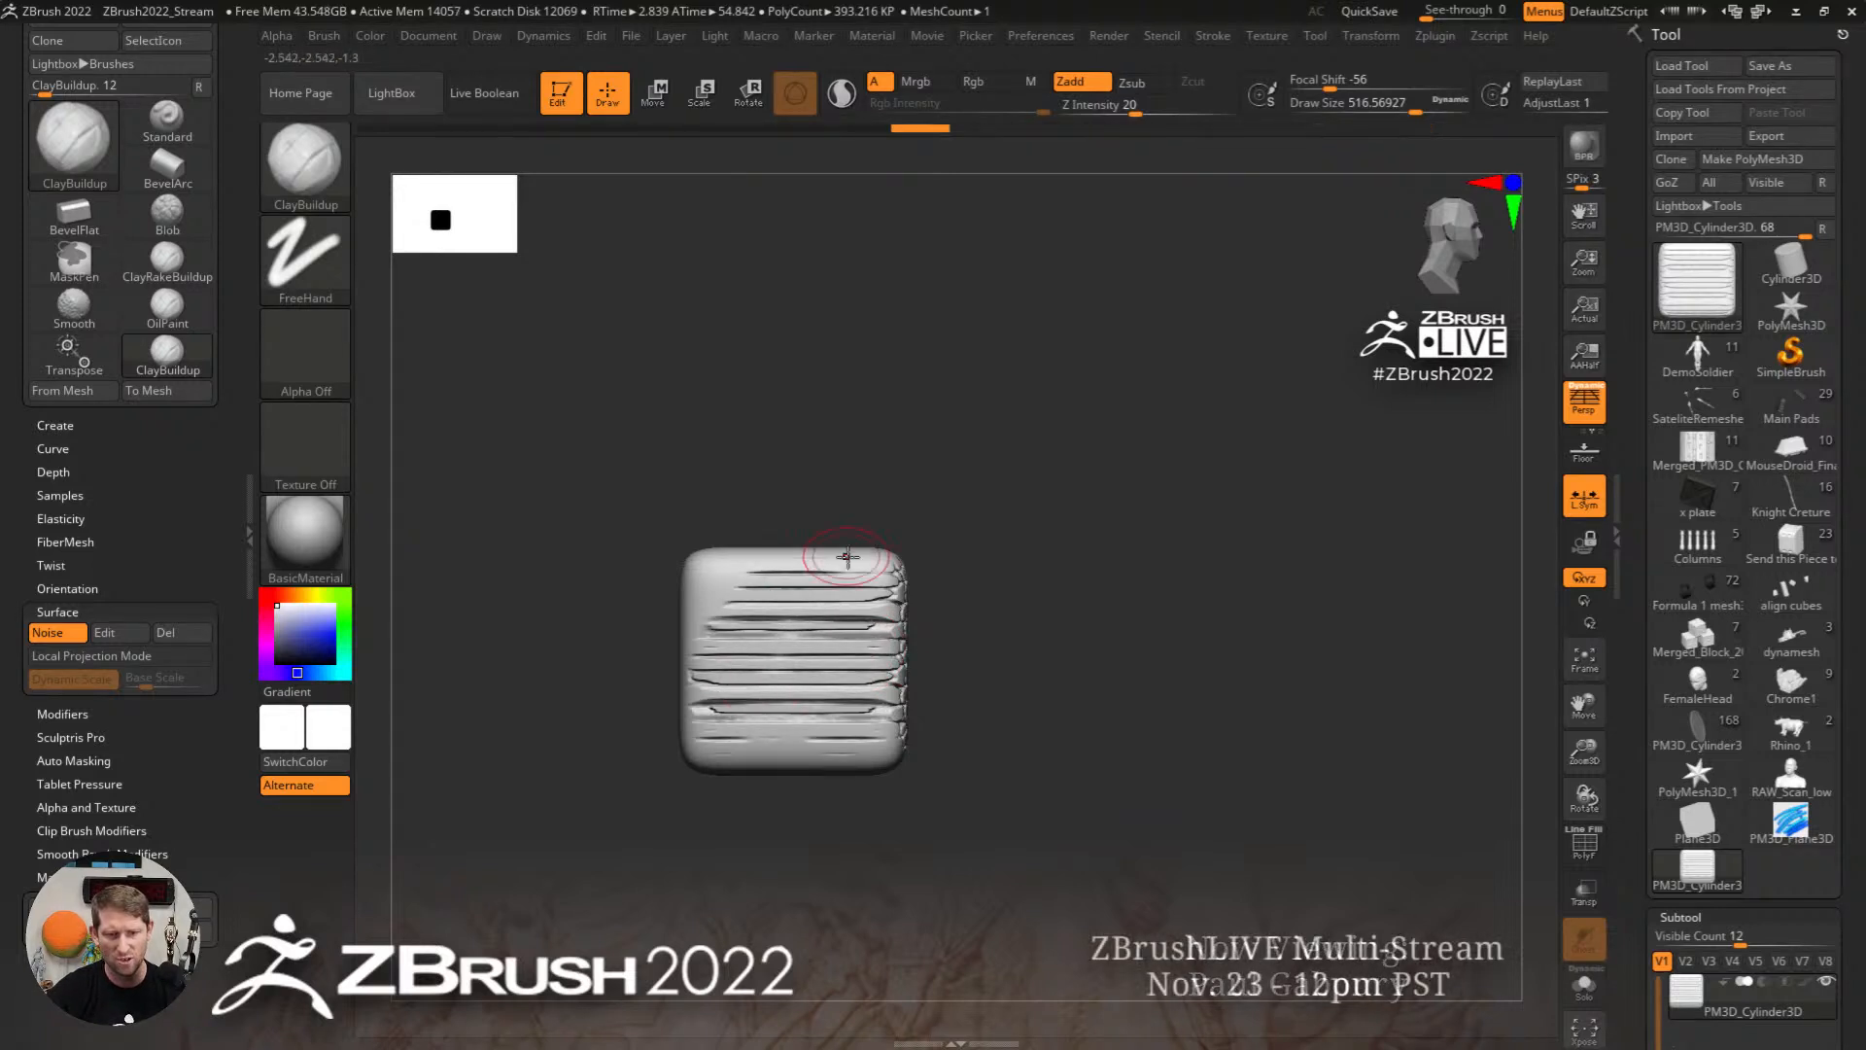
pyautogui.moveTo(874, 700)
pyautogui.mouseDown(button='right')
pyautogui.moveTo(839, 486)
pyautogui.moveTo(904, 602)
pyautogui.mouseUp(button='right')
pyautogui.moveTo(953, 709)
pyautogui.mouseDown(button='right')
pyautogui.moveTo(1057, 616)
pyautogui.moveTo(1204, 633)
pyautogui.moveTo(1087, 646)
pyautogui.moveTo(1075, 625)
pyautogui.moveTo(1070, 403)
pyautogui.mouseUp(button='right')
pyautogui.press('ctrl')
# Step: Switch ClayBuildup to Zsub and try carving the stone noise into one cube face, undoing the stroke
pyautogui.click(1129, 88)
pyautogui.keyDown('alt'); pyautogui.moveTo(1036, 500); pyautogui.dragTo(1166, 527, button='right'); pyautogui.keyUp('alt')
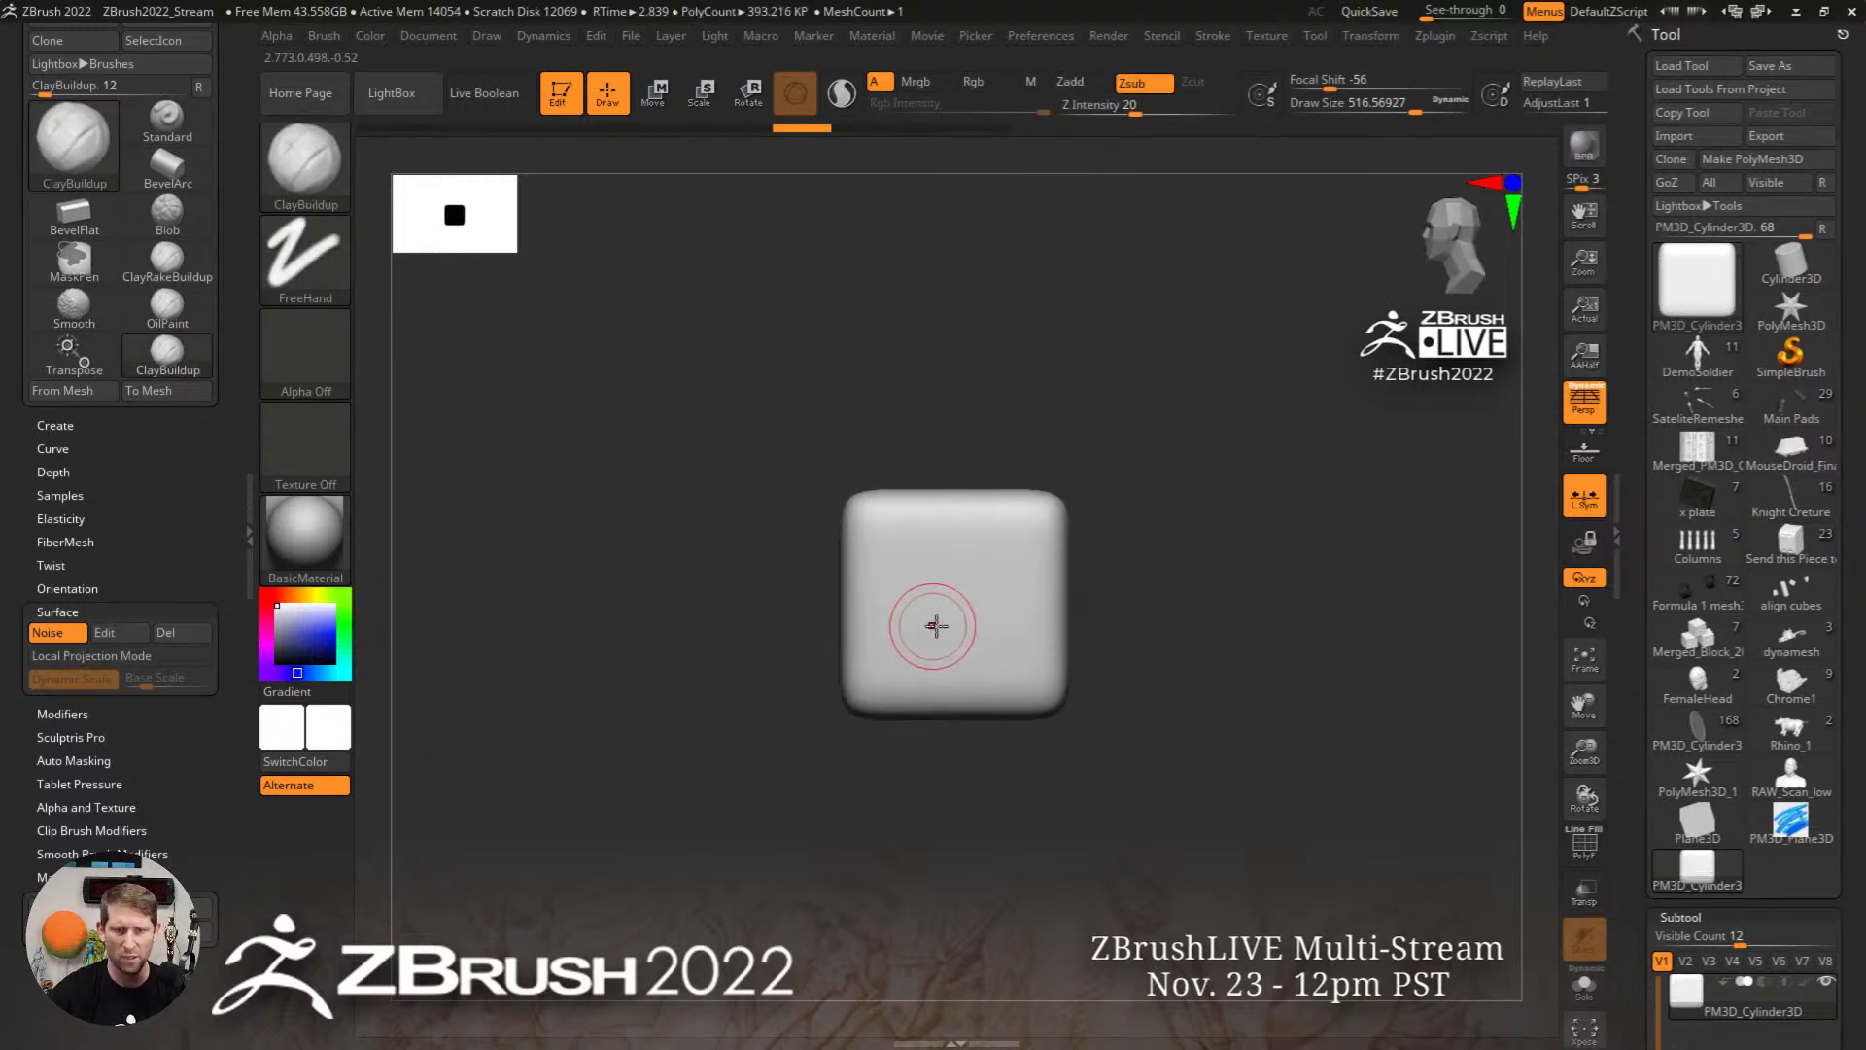
pyautogui.moveTo(1010, 525)
pyautogui.mouseDown()
pyautogui.moveTo(902, 645)
pyautogui.moveTo(1000, 656)
pyautogui.mouseUp()
pyautogui.hotkey('ctrl', 'z')
# Step: Carve the stone noise into different faces of the cube and undo the strokes
pyautogui.keyDown('alt'); pyautogui.moveTo(1093, 607); pyautogui.dragTo(1268, 592, button='right'); pyautogui.keyUp('alt')
pyautogui.moveTo(1054, 625)
pyautogui.mouseDown()
pyautogui.moveTo(975, 598)
pyautogui.moveTo(1072, 610)
pyautogui.moveTo(1077, 549)
pyautogui.mouseUp()
pyautogui.moveTo(938, 657); pyautogui.dragTo(1184, 633, button='right')
pyautogui.moveTo(1006, 562)
pyautogui.mouseDown()
pyautogui.moveTo(909, 614)
pyautogui.moveTo(1012, 597)
pyautogui.mouseUp()
pyautogui.moveTo(1132, 520); pyautogui.dragTo(1130, 622, button='right')
pyautogui.moveTo(937, 408); pyautogui.dragTo(978, 509)
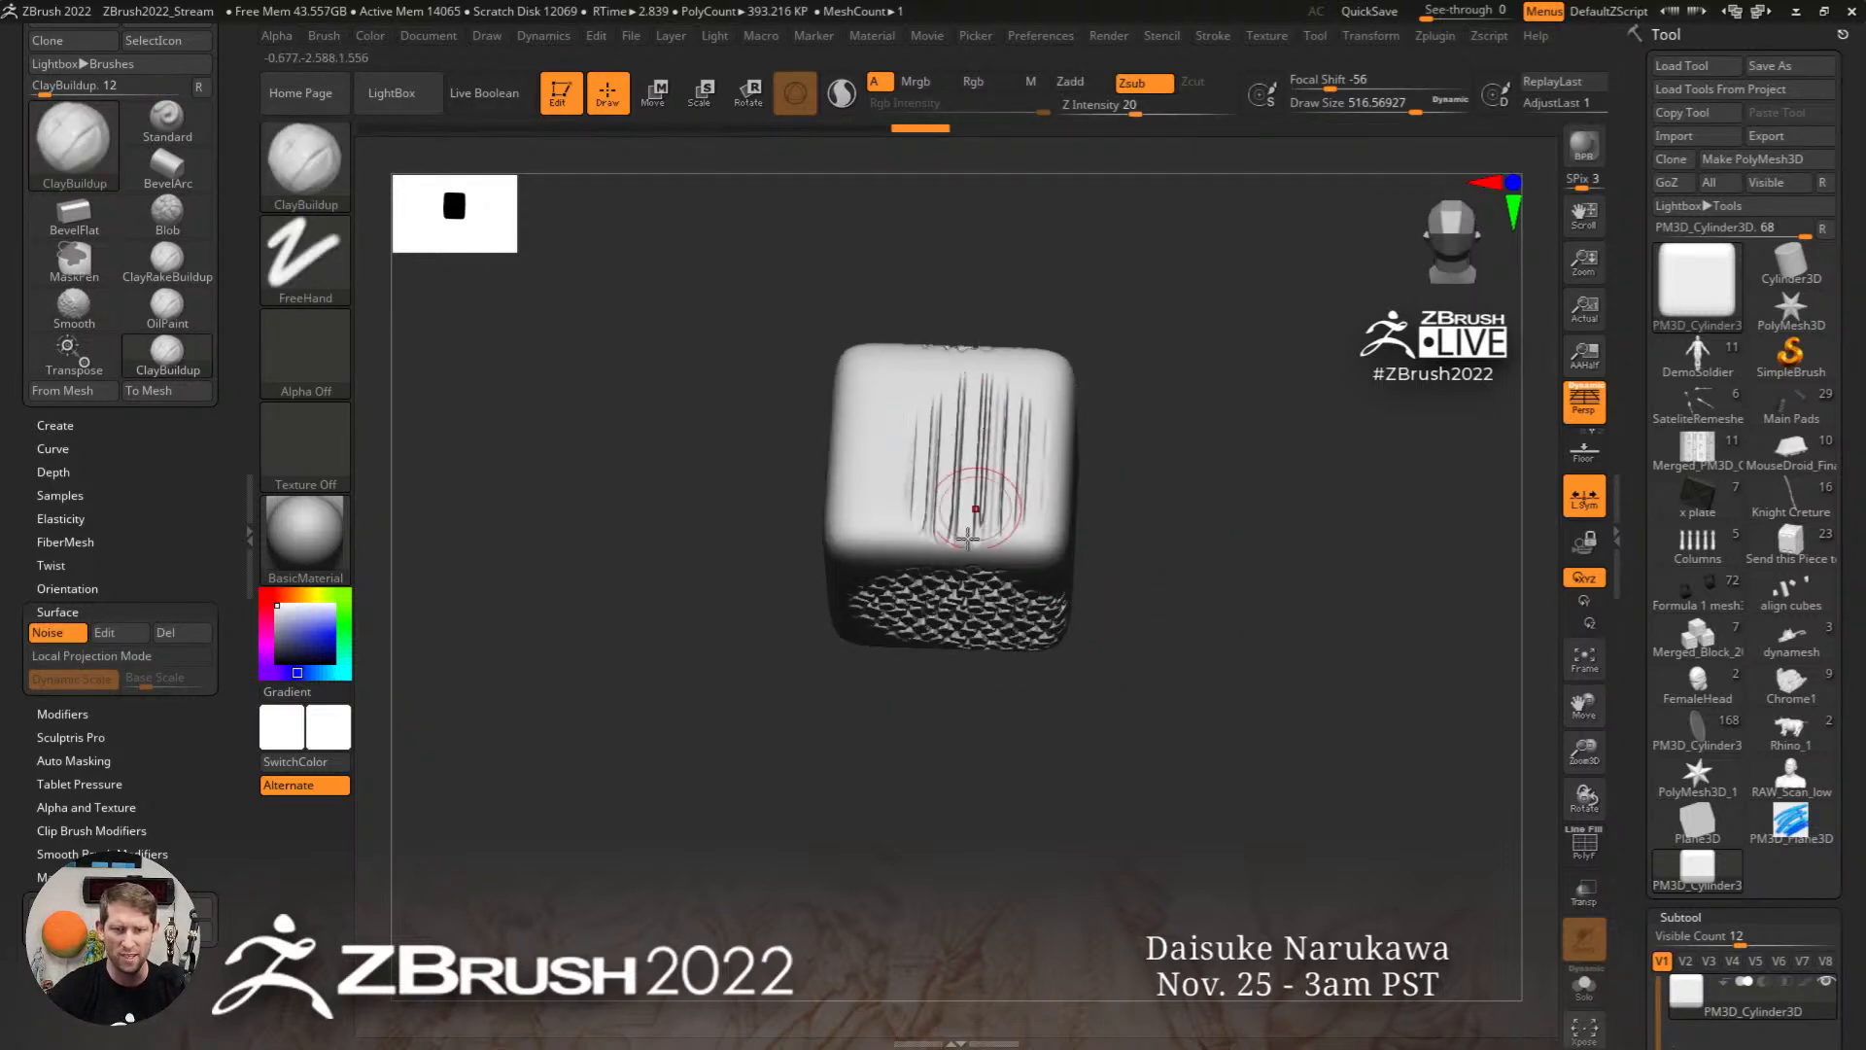
pyautogui.hotkey('ctrl', 'z')
pyautogui.hotkey('ctrl', 'z')
# Step: Turn on Local Projection Mode for the brush noise, set Draw Size to about 585, and carve the stone pattern into the front face
pyautogui.moveTo(1274, 708)
pyautogui.mouseDown()
pyautogui.moveTo(1182, 613)
pyautogui.moveTo(1095, 634)
pyautogui.mouseUp()
pyautogui.click(105, 657)
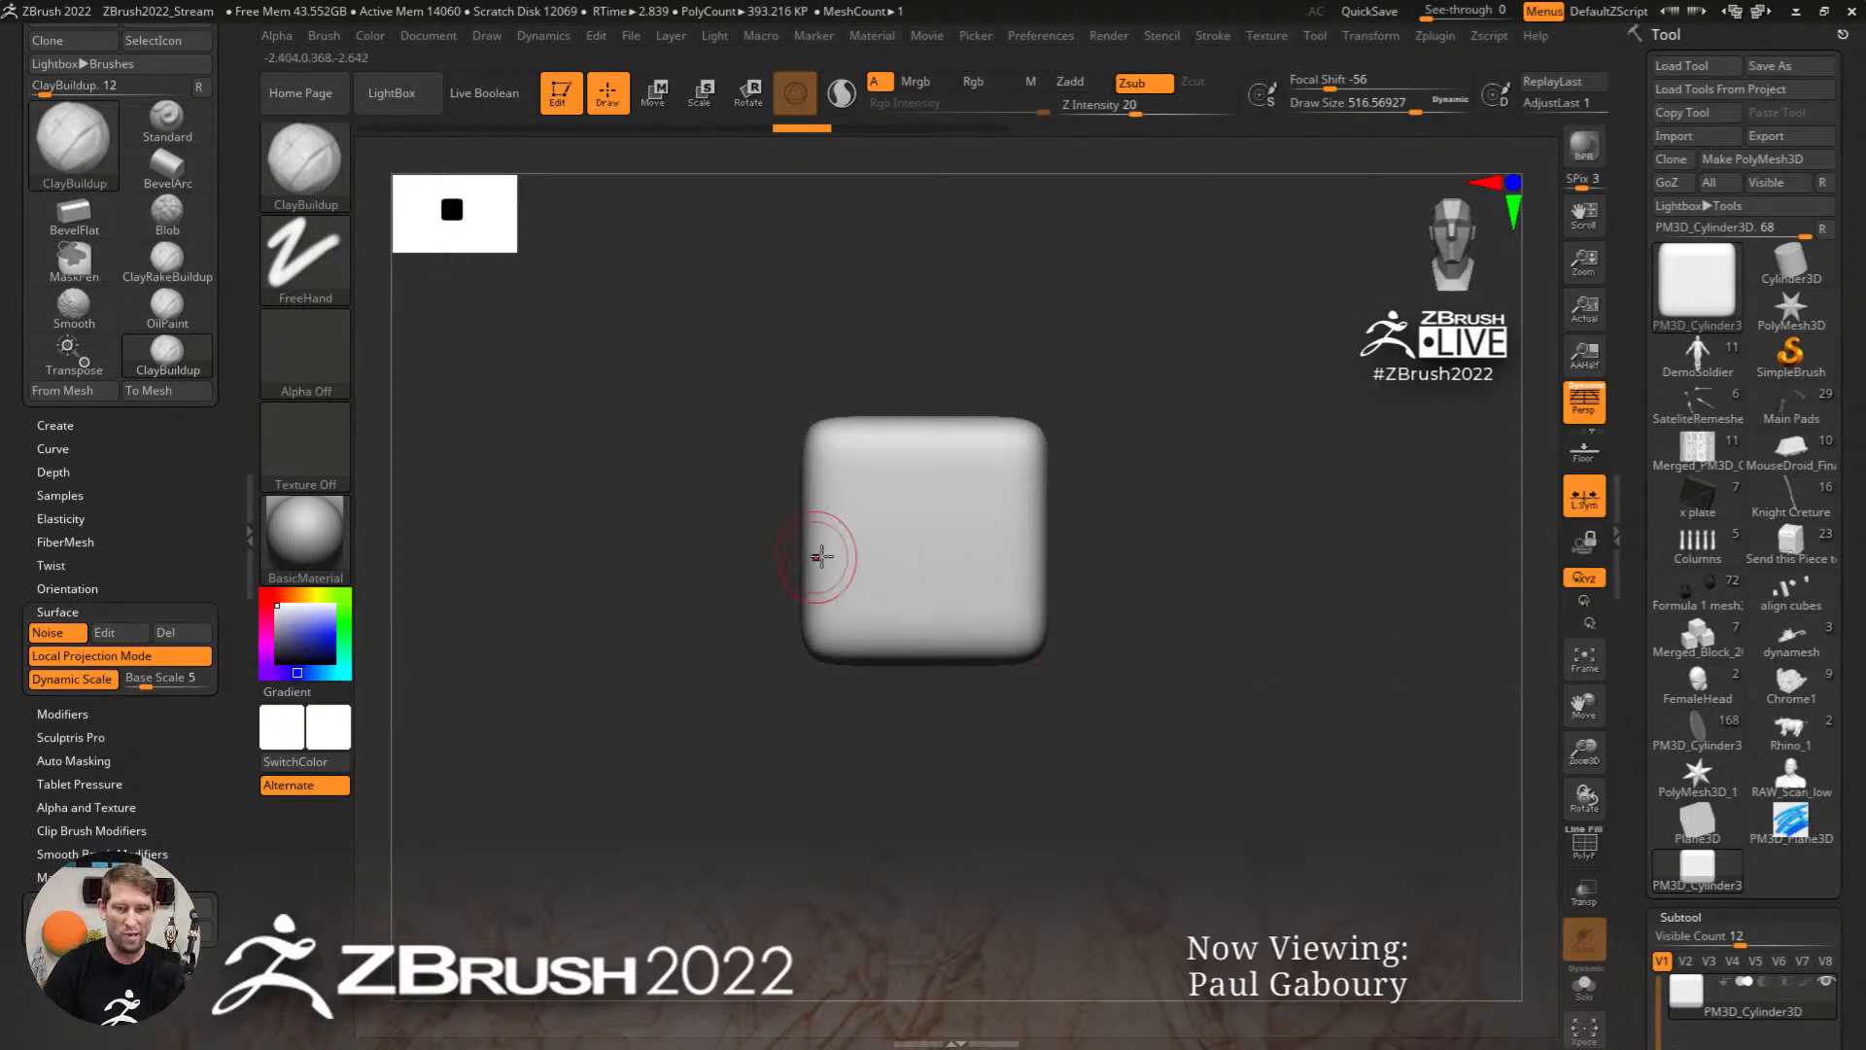
pyautogui.press('s')
pyautogui.moveTo(896, 554)
pyautogui.mouseDown()
pyautogui.moveTo(933, 470)
pyautogui.moveTo(969, 581)
pyautogui.moveTo(828, 491)
pyautogui.moveTo(908, 609)
pyautogui.moveTo(1034, 573)
pyautogui.mouseUp()
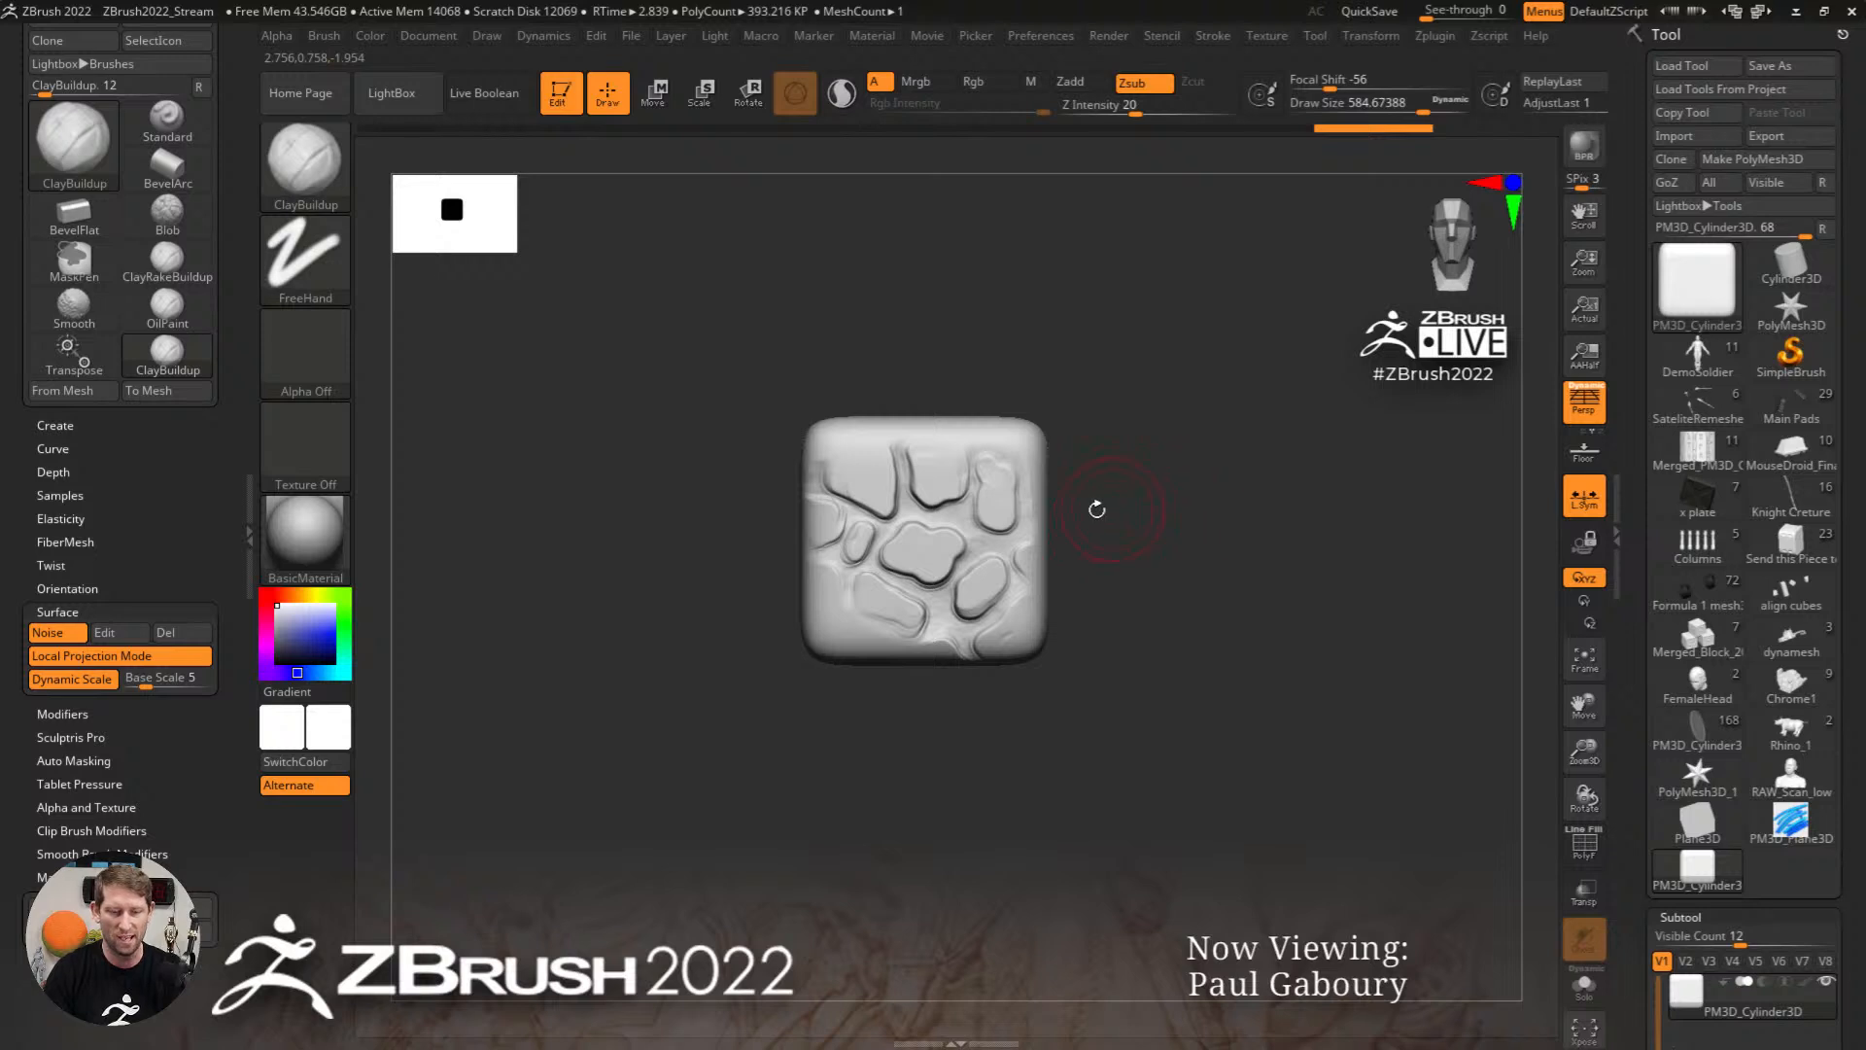
# Step: Carve the stone noise into the cube faces adjoining the front face
pyautogui.moveTo(1178, 483)
pyautogui.mouseDown()
pyautogui.moveTo(1200, 513)
pyautogui.moveTo(1166, 493)
pyautogui.mouseUp()
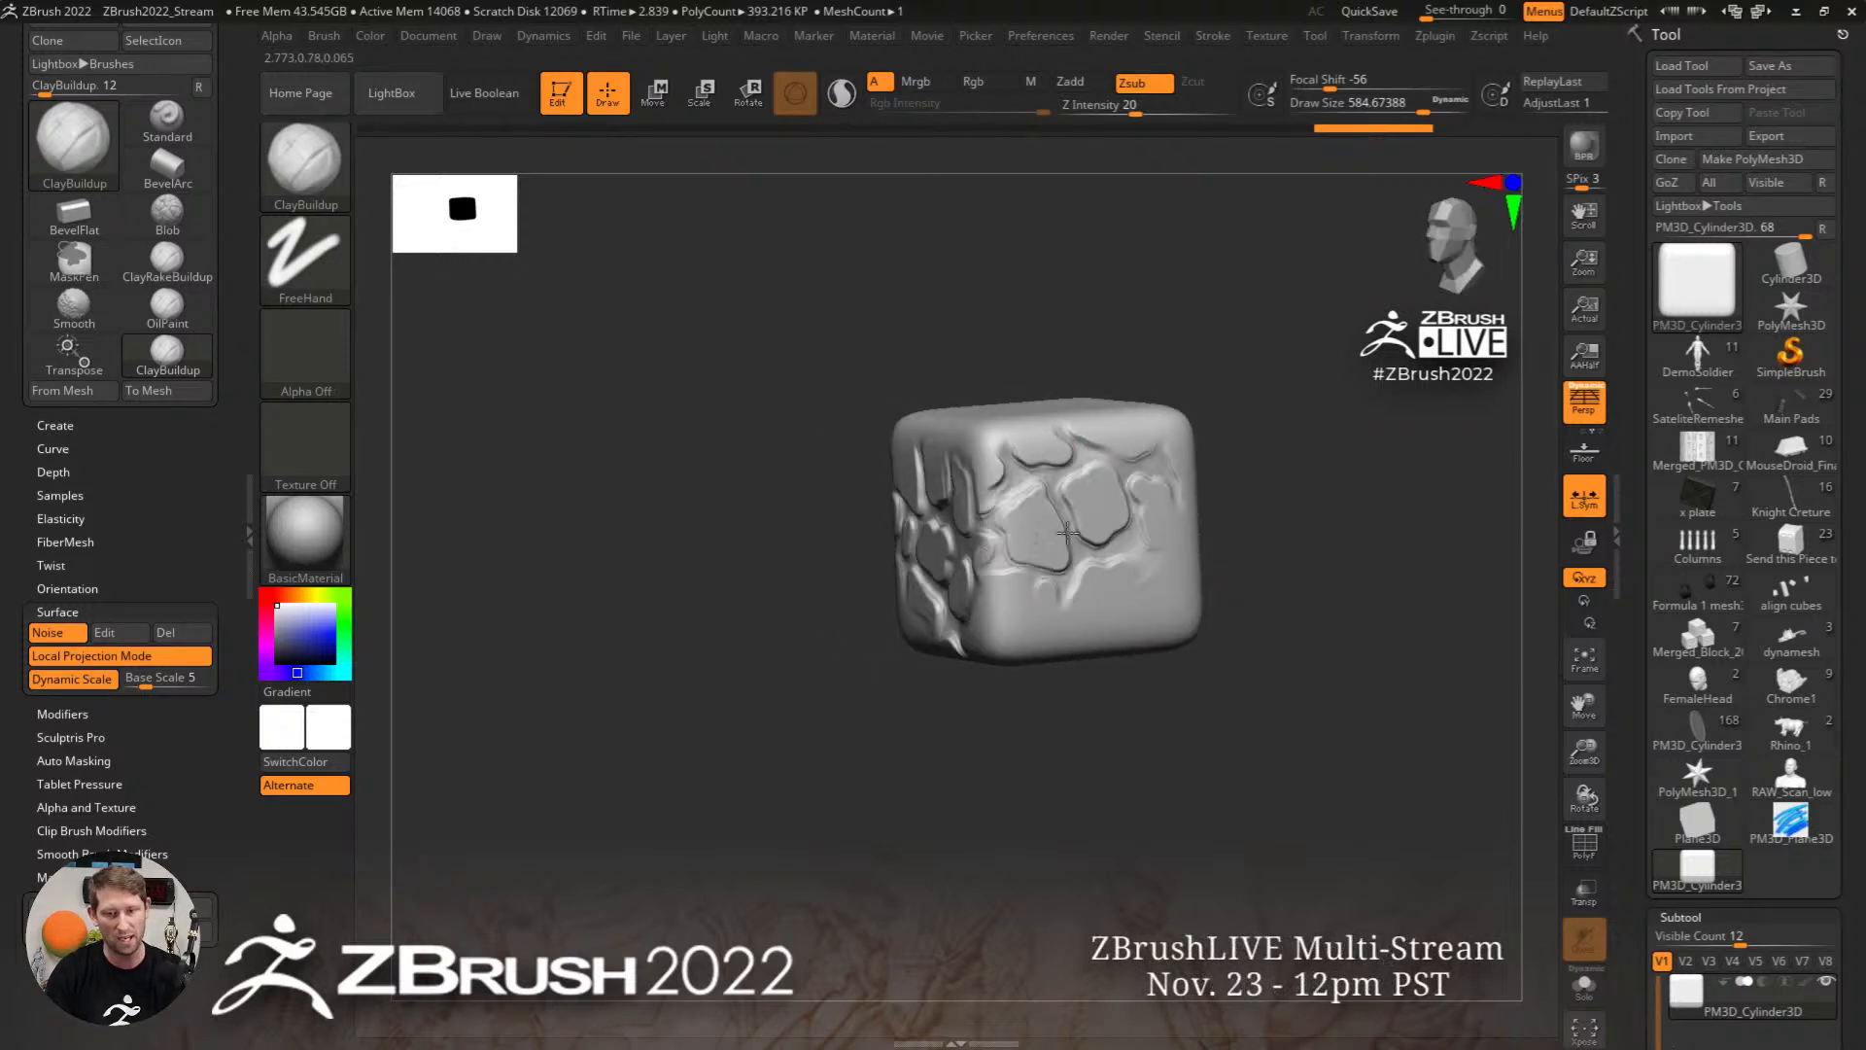
pyautogui.moveTo(1067, 533); pyautogui.dragTo(1049, 595)
pyautogui.moveTo(1239, 457)
pyautogui.mouseDown()
pyautogui.moveTo(1180, 559)
pyautogui.moveTo(1095, 548)
pyautogui.moveTo(1112, 556)
pyautogui.moveTo(946, 479)
pyautogui.moveTo(1084, 428)
pyautogui.moveTo(1001, 495)
pyautogui.mouseUp()
pyautogui.moveTo(1201, 467)
pyautogui.mouseDown()
pyautogui.moveTo(1066, 480)
pyautogui.moveTo(1135, 613)
pyautogui.mouseUp()
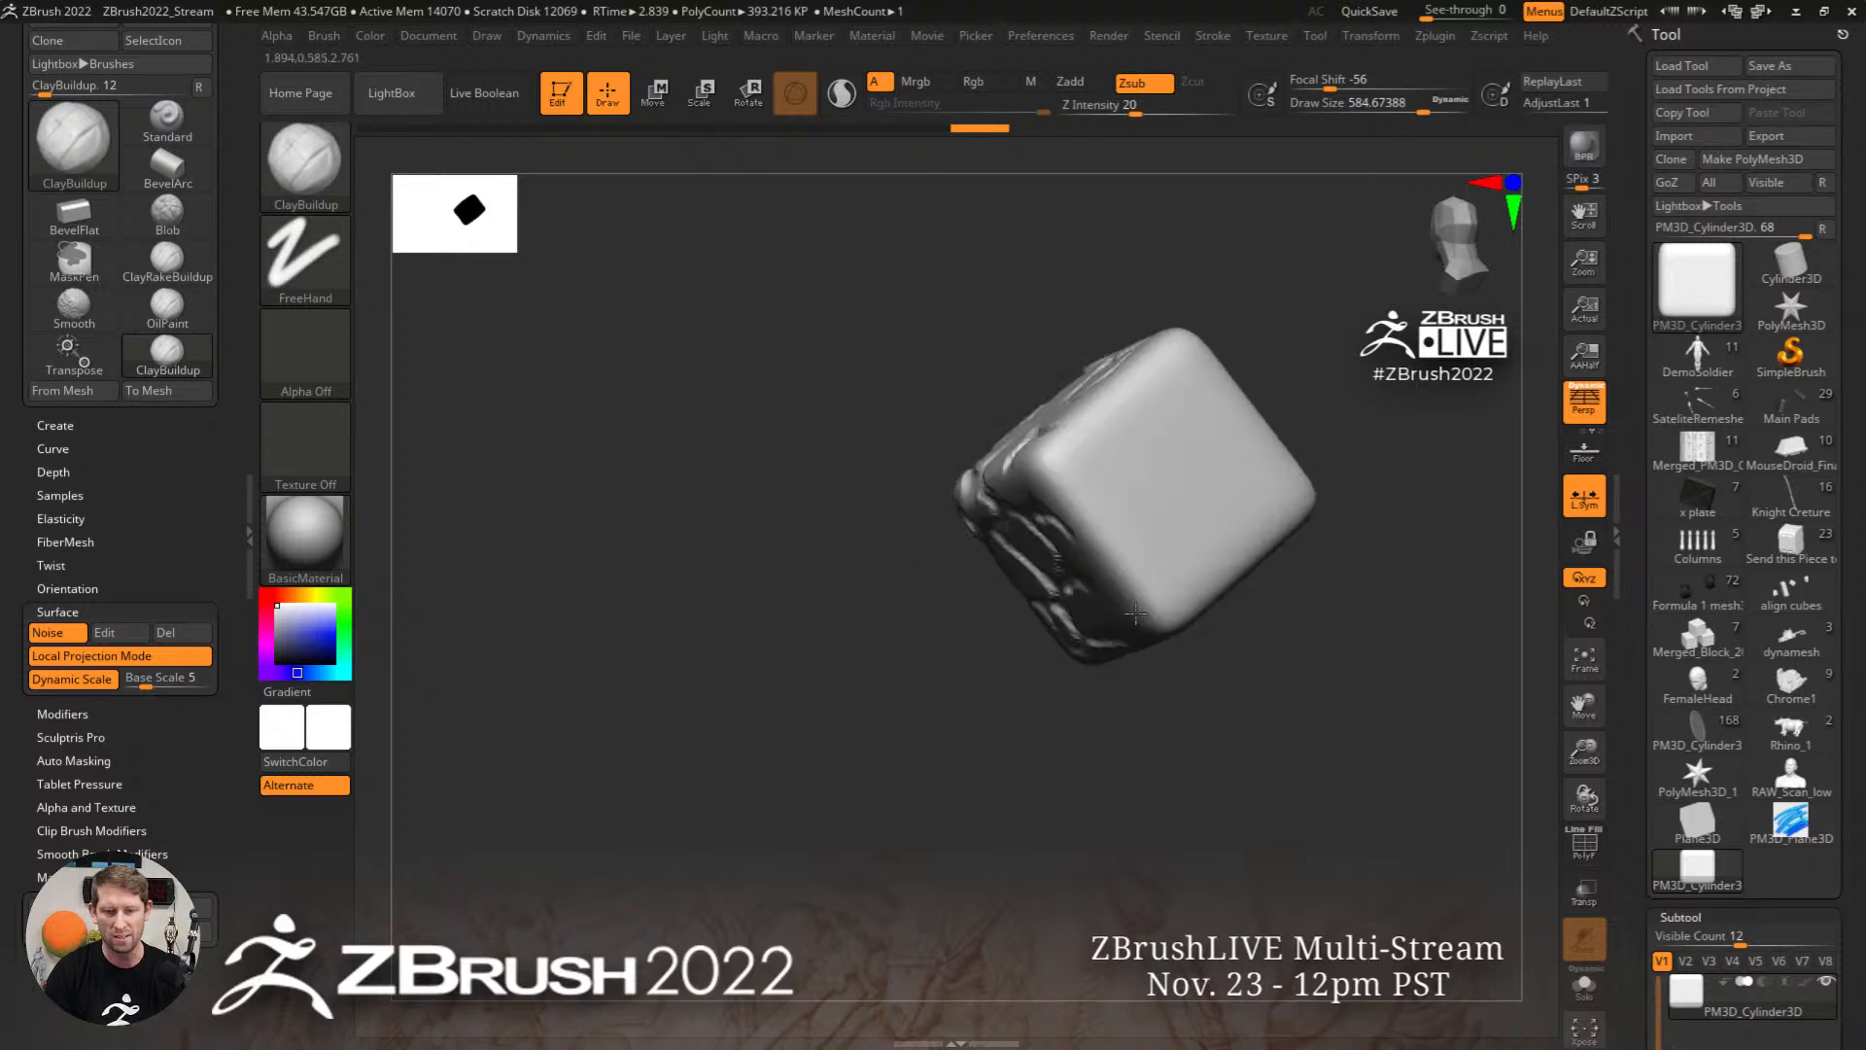
pyautogui.moveTo(1135, 613); pyautogui.dragTo(1186, 574, button='right')
pyautogui.moveTo(1130, 525)
pyautogui.mouseDown()
pyautogui.moveTo(1122, 551)
pyautogui.moveTo(1050, 455)
pyautogui.mouseUp()
pyautogui.moveTo(1221, 470)
pyautogui.mouseDown(button='right')
pyautogui.moveTo(1250, 470)
pyautogui.moveTo(1219, 474)
pyautogui.mouseUp(button='right')
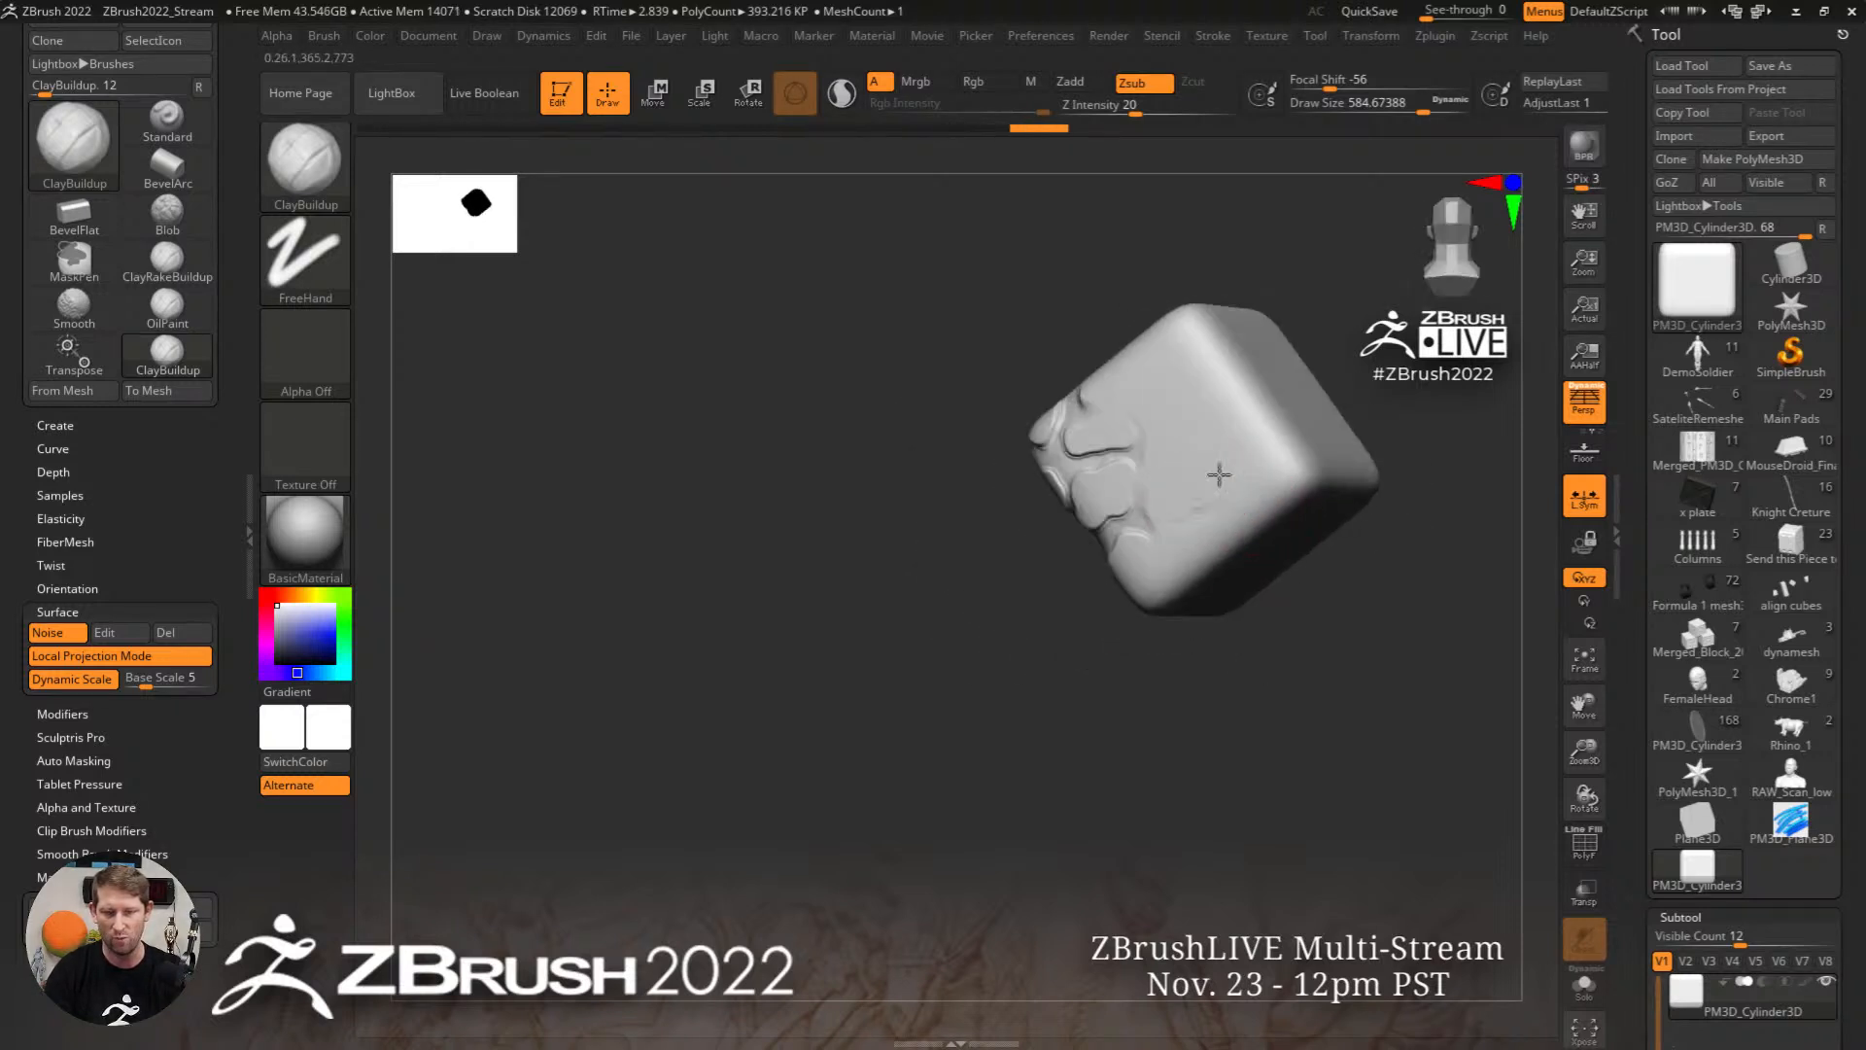
# Step: Extend the stone noise over the remaining faces until it wraps around the whole cube
pyautogui.moveTo(1219, 474)
pyautogui.mouseDown()
pyautogui.moveTo(1161, 345)
pyautogui.moveTo(1098, 321)
pyautogui.mouseUp()
pyautogui.moveTo(1098, 320)
pyautogui.mouseDown(button='right')
pyautogui.moveTo(1166, 409)
pyautogui.moveTo(1290, 479)
pyautogui.moveTo(1041, 535)
pyautogui.moveTo(1078, 476)
pyautogui.mouseUp(button='right')
pyautogui.moveTo(1079, 476)
pyautogui.mouseDown()
pyautogui.moveTo(1112, 433)
pyautogui.moveTo(1118, 360)
pyautogui.moveTo(1157, 350)
pyautogui.mouseUp()
pyautogui.moveTo(1156, 349)
pyautogui.mouseDown(button='right')
pyautogui.moveTo(862, 421)
pyautogui.moveTo(993, 537)
pyautogui.mouseUp(button='right')
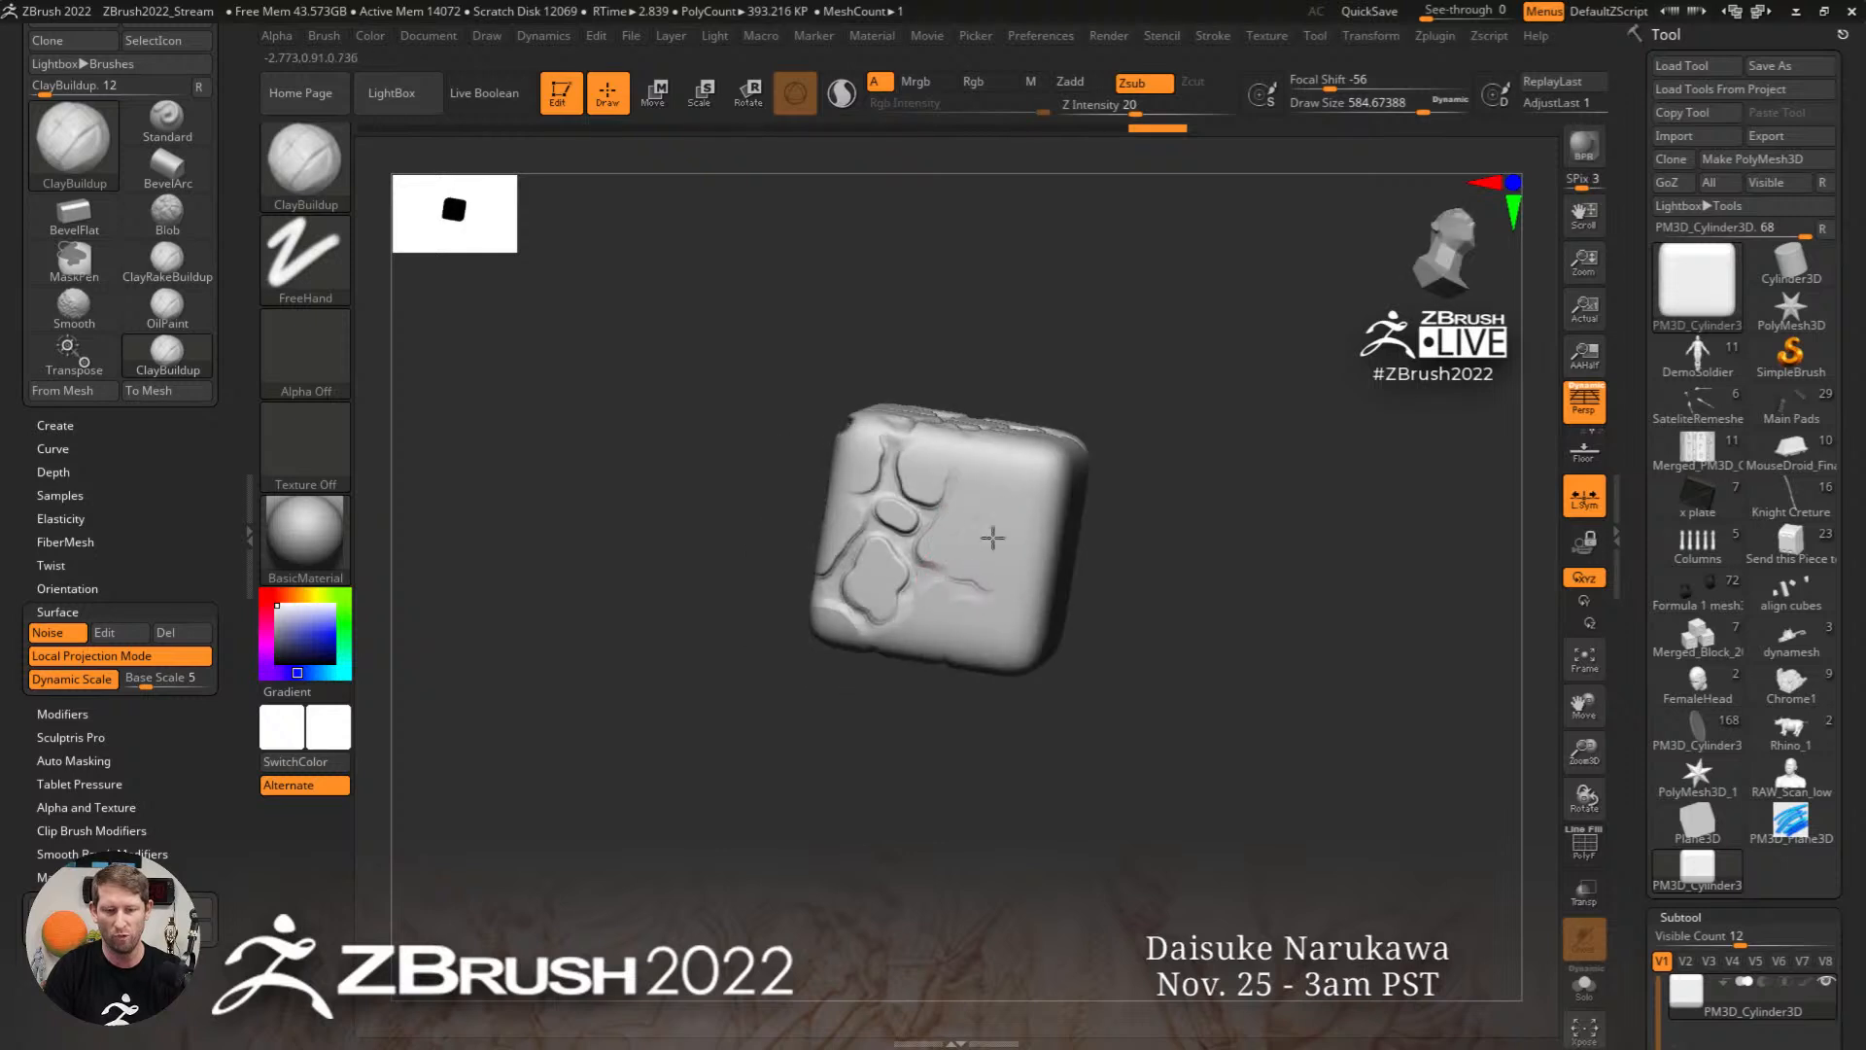
pyautogui.moveTo(992, 538)
pyautogui.mouseDown()
pyautogui.moveTo(971, 457)
pyautogui.moveTo(933, 622)
pyautogui.mouseUp()
pyautogui.moveTo(933, 622); pyautogui.dragTo(1024, 612, button='right')
pyautogui.moveTo(1024, 612)
pyautogui.mouseDown()
pyautogui.moveTo(1074, 450)
pyautogui.moveTo(1146, 525)
pyautogui.moveTo(1118, 642)
pyautogui.mouseUp()
pyautogui.moveTo(1117, 642)
pyautogui.mouseDown(button='right')
pyautogui.moveTo(1208, 616)
pyautogui.moveTo(1174, 777)
pyautogui.moveTo(1216, 679)
pyautogui.moveTo(1158, 612)
pyautogui.mouseUp(button='right')
# Step: Undo the stone noise strokes on all faces of the cube
pyautogui.press('ctrl')
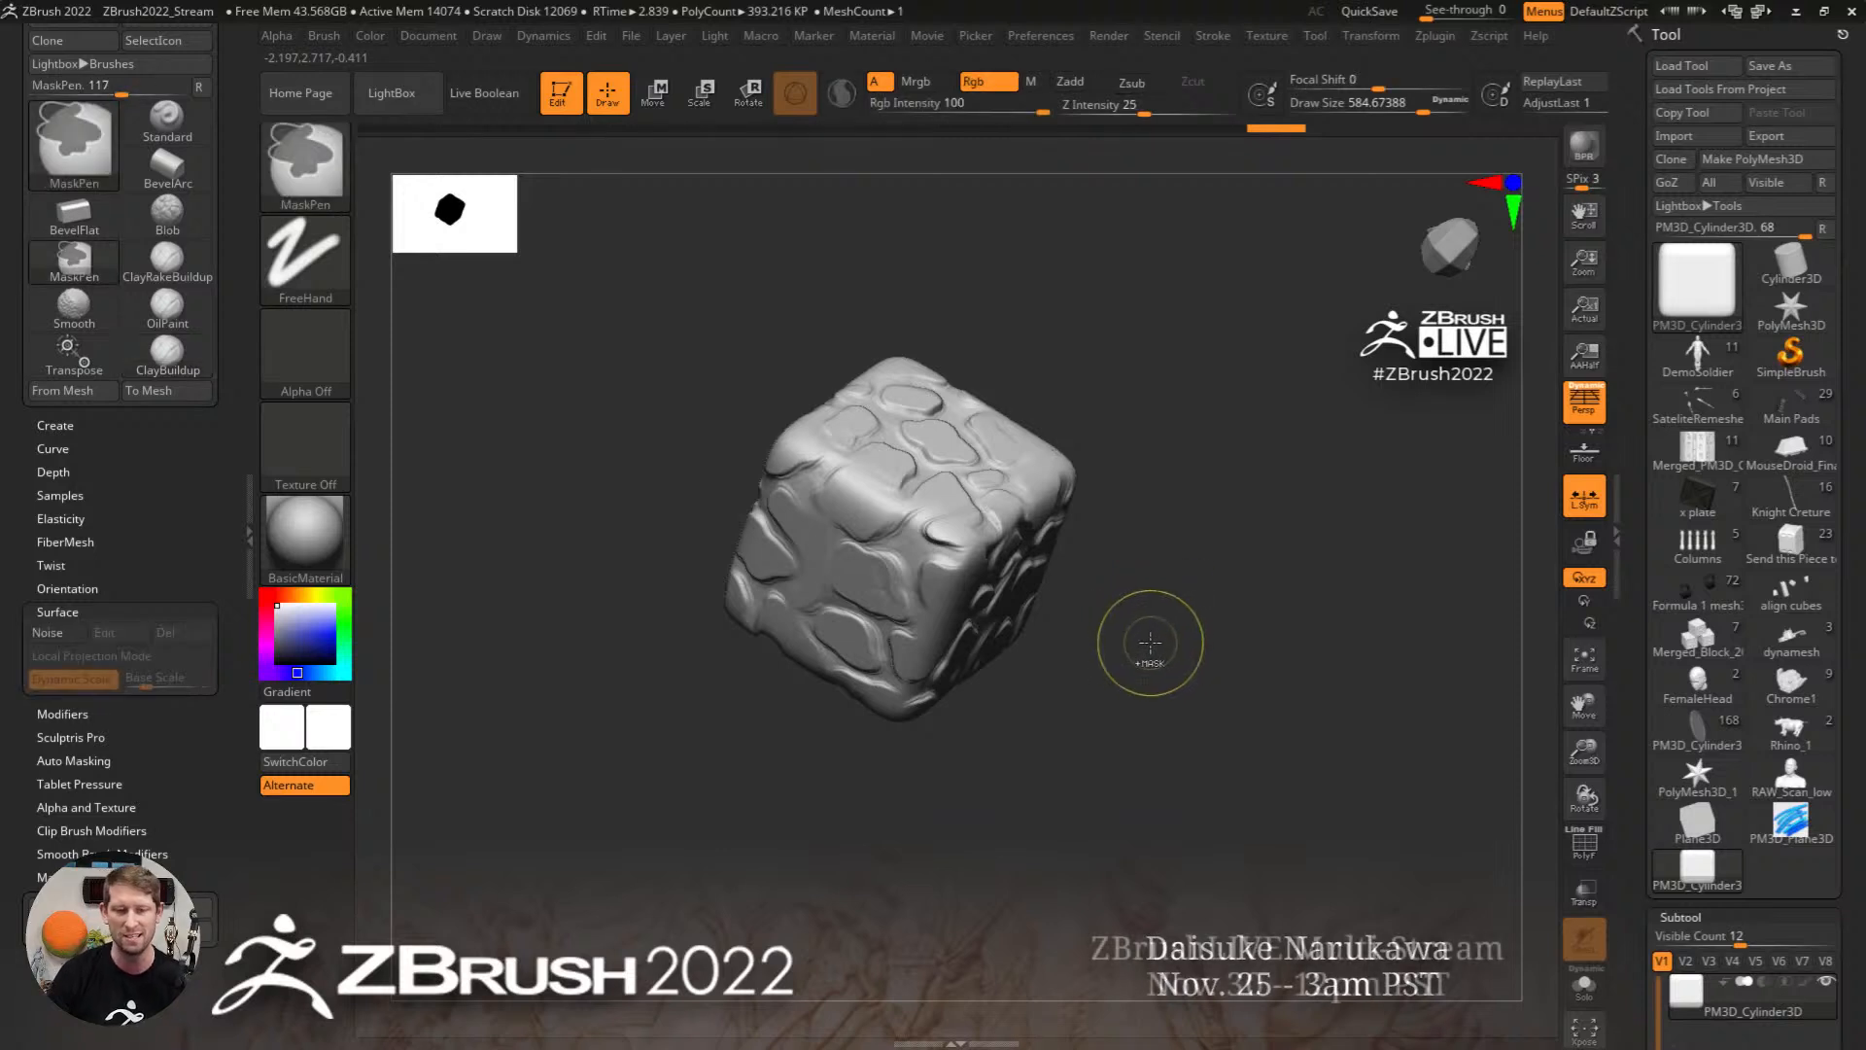
pyautogui.hotkey('ctrl', 'z')
pyautogui.hotkey('ctrl', 'z')
pyautogui.hotkey('ctrl', 'z')
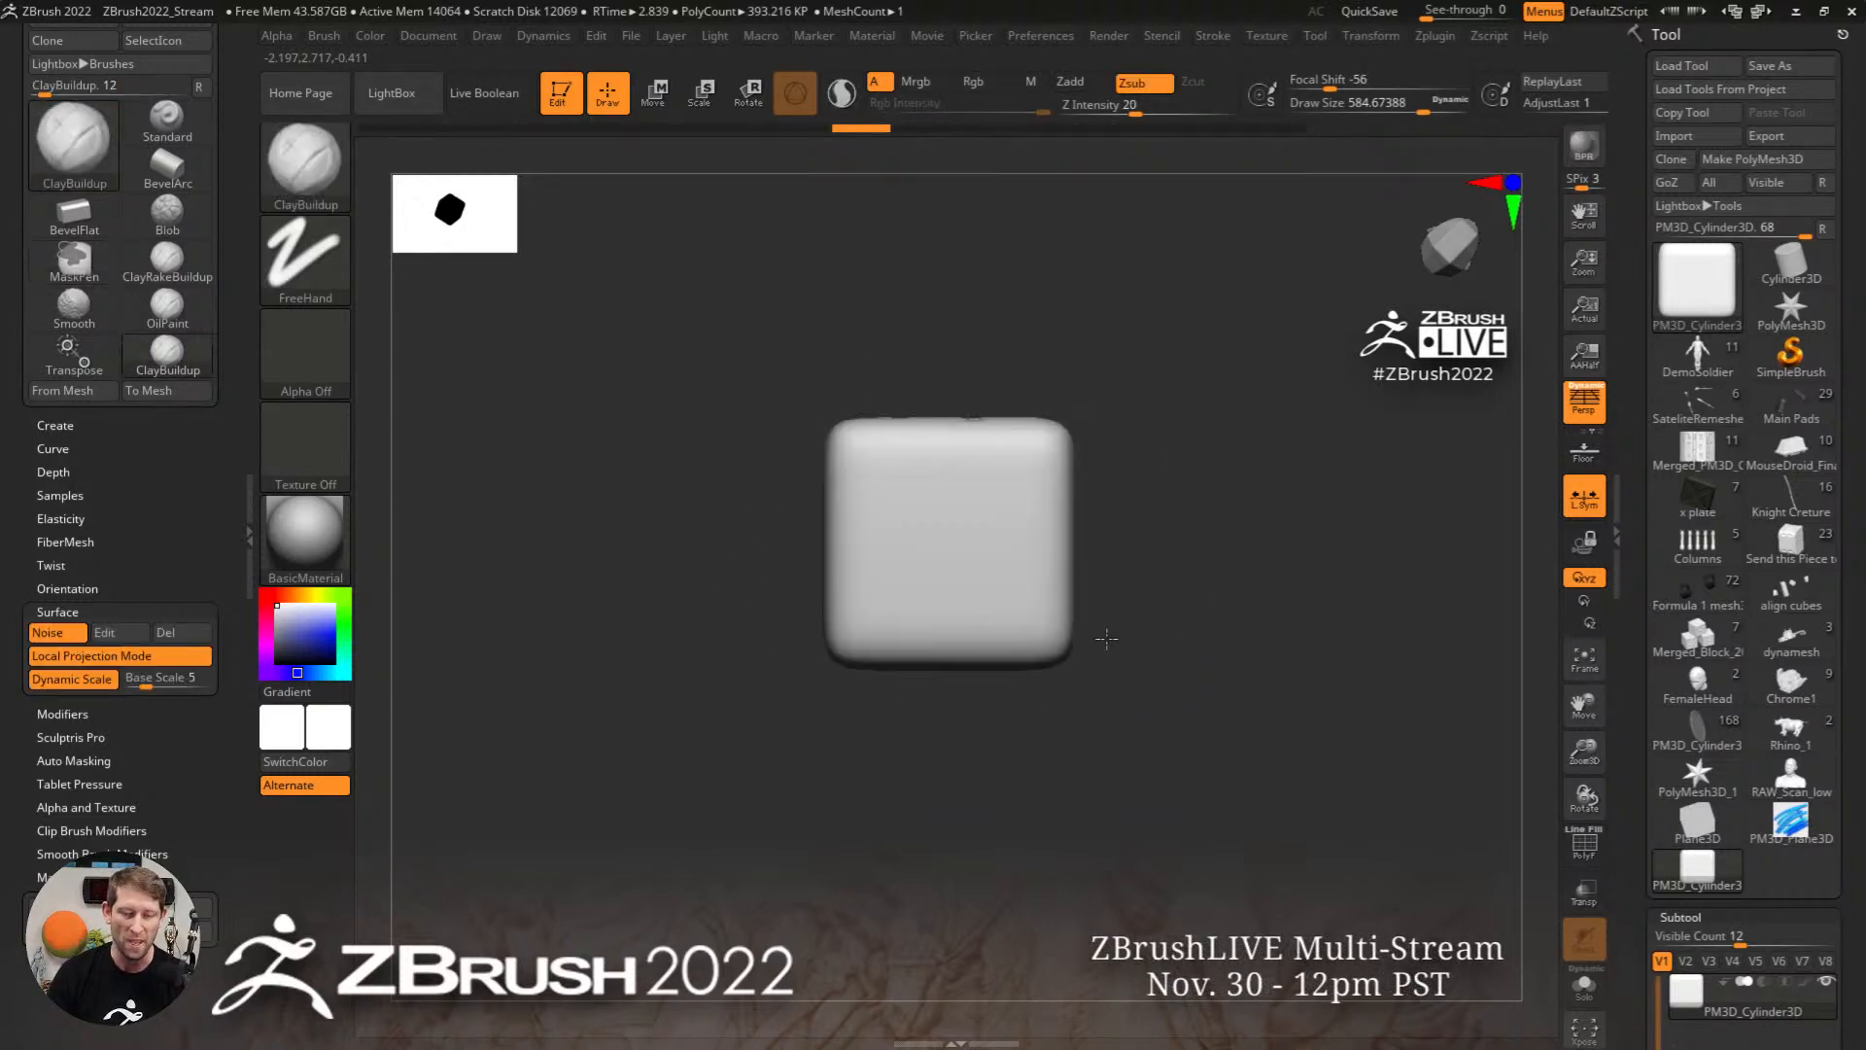
pyautogui.moveTo(1107, 639); pyautogui.dragTo(854, 622, button='right')
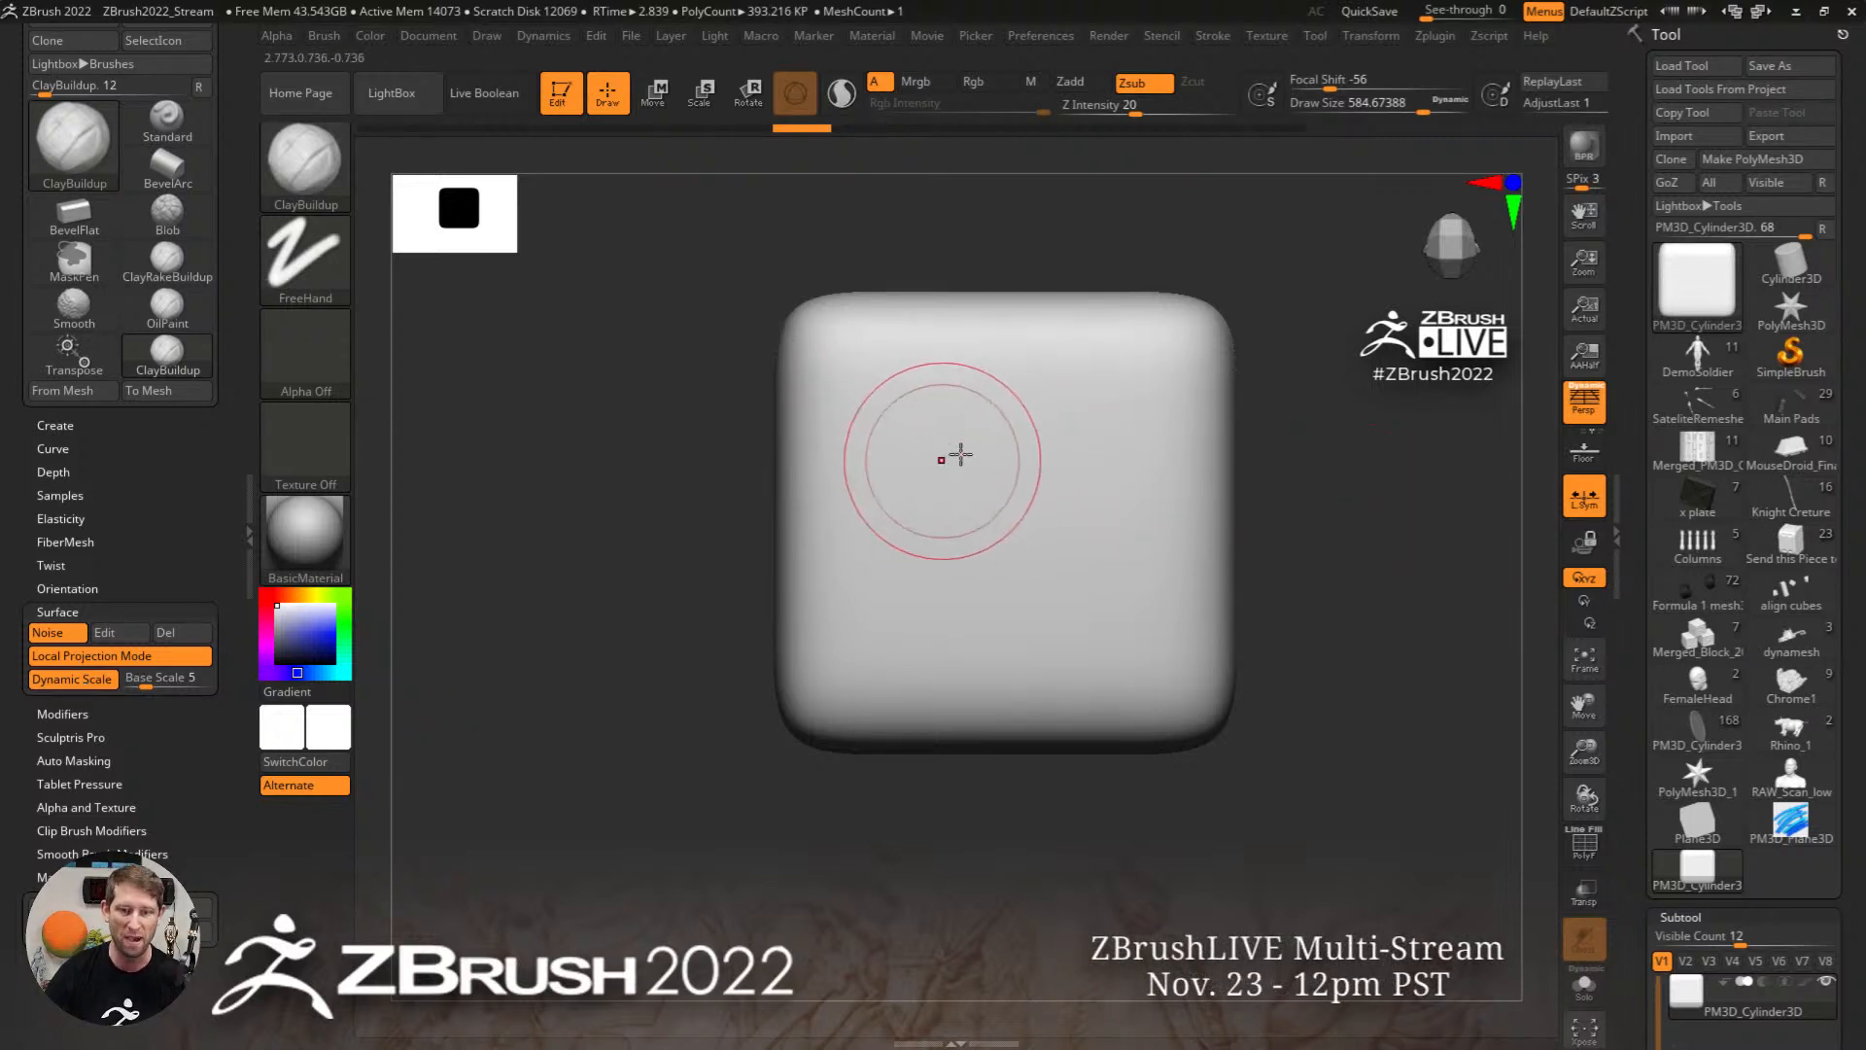
# Step: Try the stone noise on several cube faces at decreasing brush sizes, down to a Draw Size of about 167
pyautogui.moveTo(958, 479)
pyautogui.mouseDown()
pyautogui.moveTo(1108, 429)
pyautogui.moveTo(967, 455)
pyautogui.moveTo(894, 524)
pyautogui.mouseUp()
pyautogui.keyDown('ctrl'); pyautogui.moveTo(916, 543); pyautogui.dragTo(914, 496, button='right'); pyautogui.keyUp('ctrl')
pyautogui.moveTo(680, 544); pyautogui.dragTo(937, 550, button='right')
pyautogui.press('s')
pyautogui.moveTo(937, 550)
pyautogui.mouseDown()
pyautogui.moveTo(910, 550)
pyautogui.moveTo(920, 483)
pyautogui.moveTo(881, 595)
pyautogui.moveTo(981, 627)
pyautogui.moveTo(854, 454)
pyautogui.moveTo(913, 622)
pyautogui.mouseUp()
pyautogui.moveTo(778, 591); pyautogui.dragTo(970, 580, button='right')
pyautogui.keyDown('alt'); pyautogui.moveTo(969, 579); pyautogui.dragTo(1230, 629, button='right'); pyautogui.keyUp('alt')
pyautogui.press('s')
pyautogui.moveTo(966, 567)
pyautogui.mouseDown()
pyautogui.moveTo(1038, 458)
pyautogui.moveTo(957, 581)
pyautogui.moveTo(964, 682)
pyautogui.moveTo(1098, 573)
pyautogui.moveTo(1015, 651)
pyautogui.mouseUp()
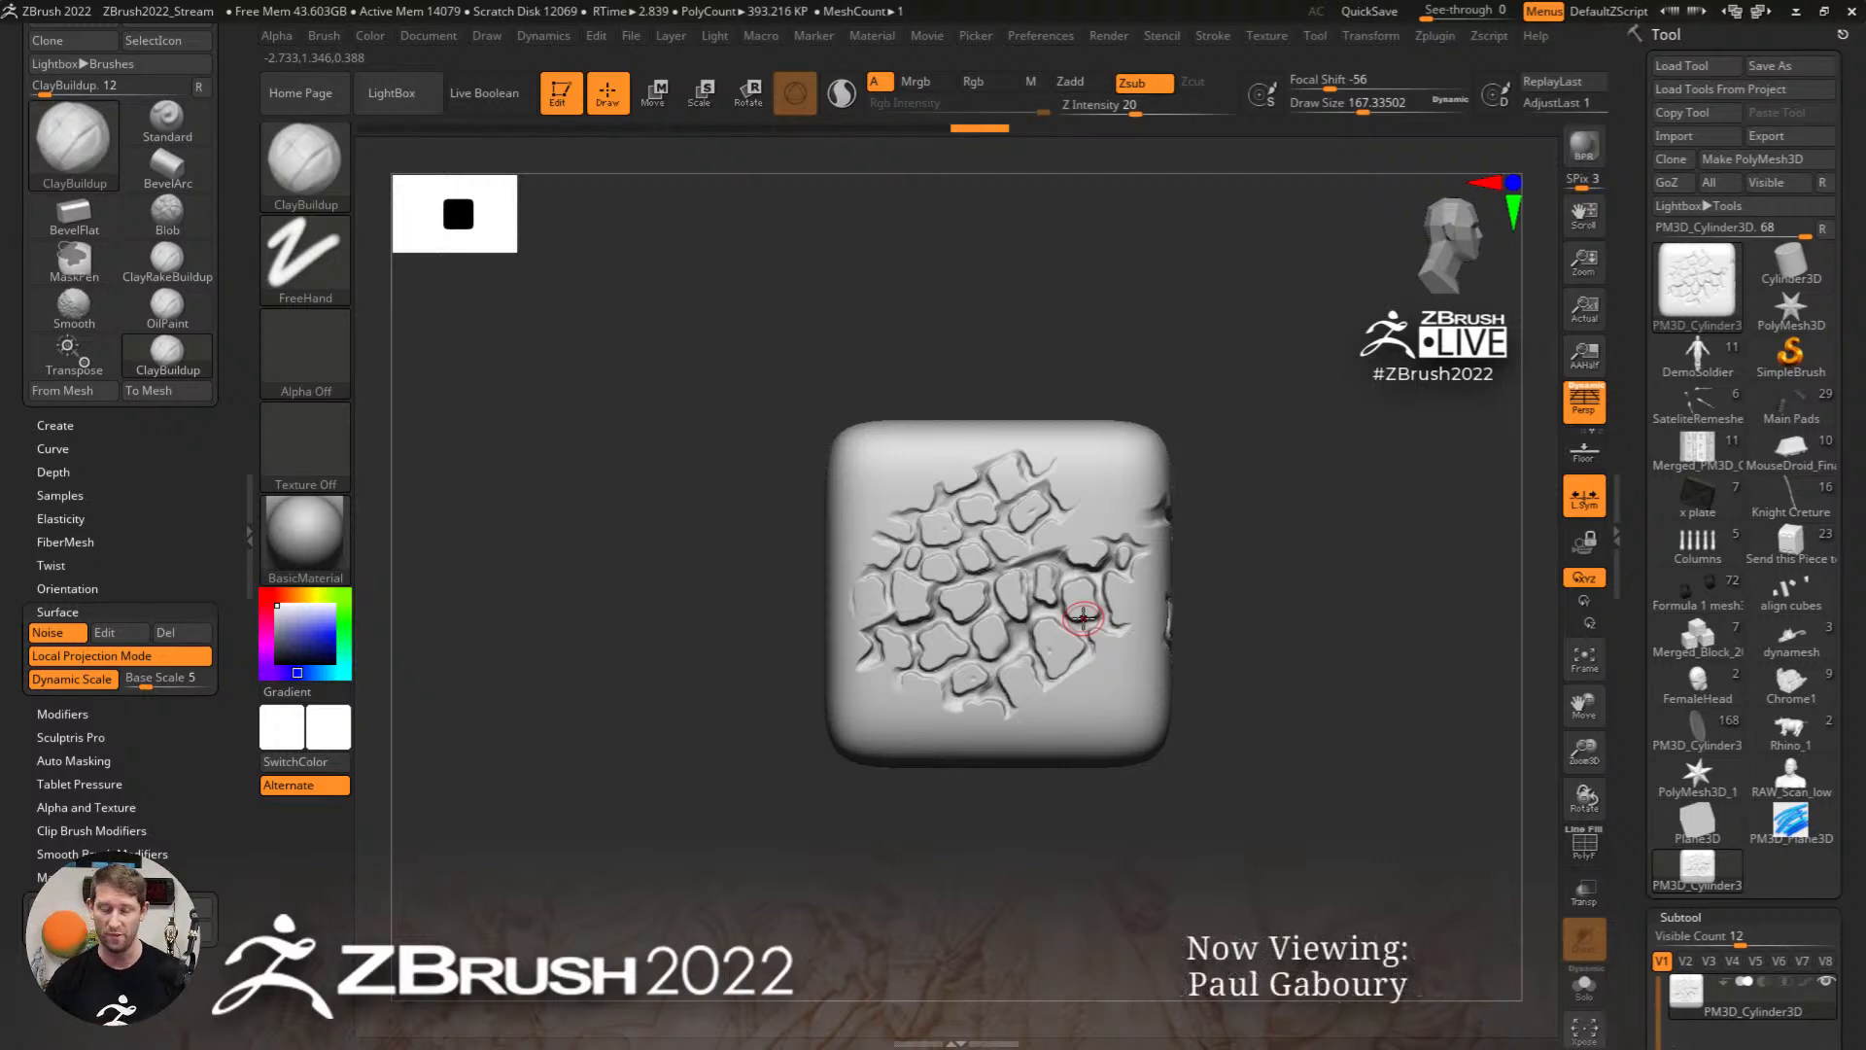
# Step: Undo the stone noise strokes made at the different brush sizes
pyautogui.hotkey('ctrl', 'z')
pyautogui.hotkey('ctrl', 'z')
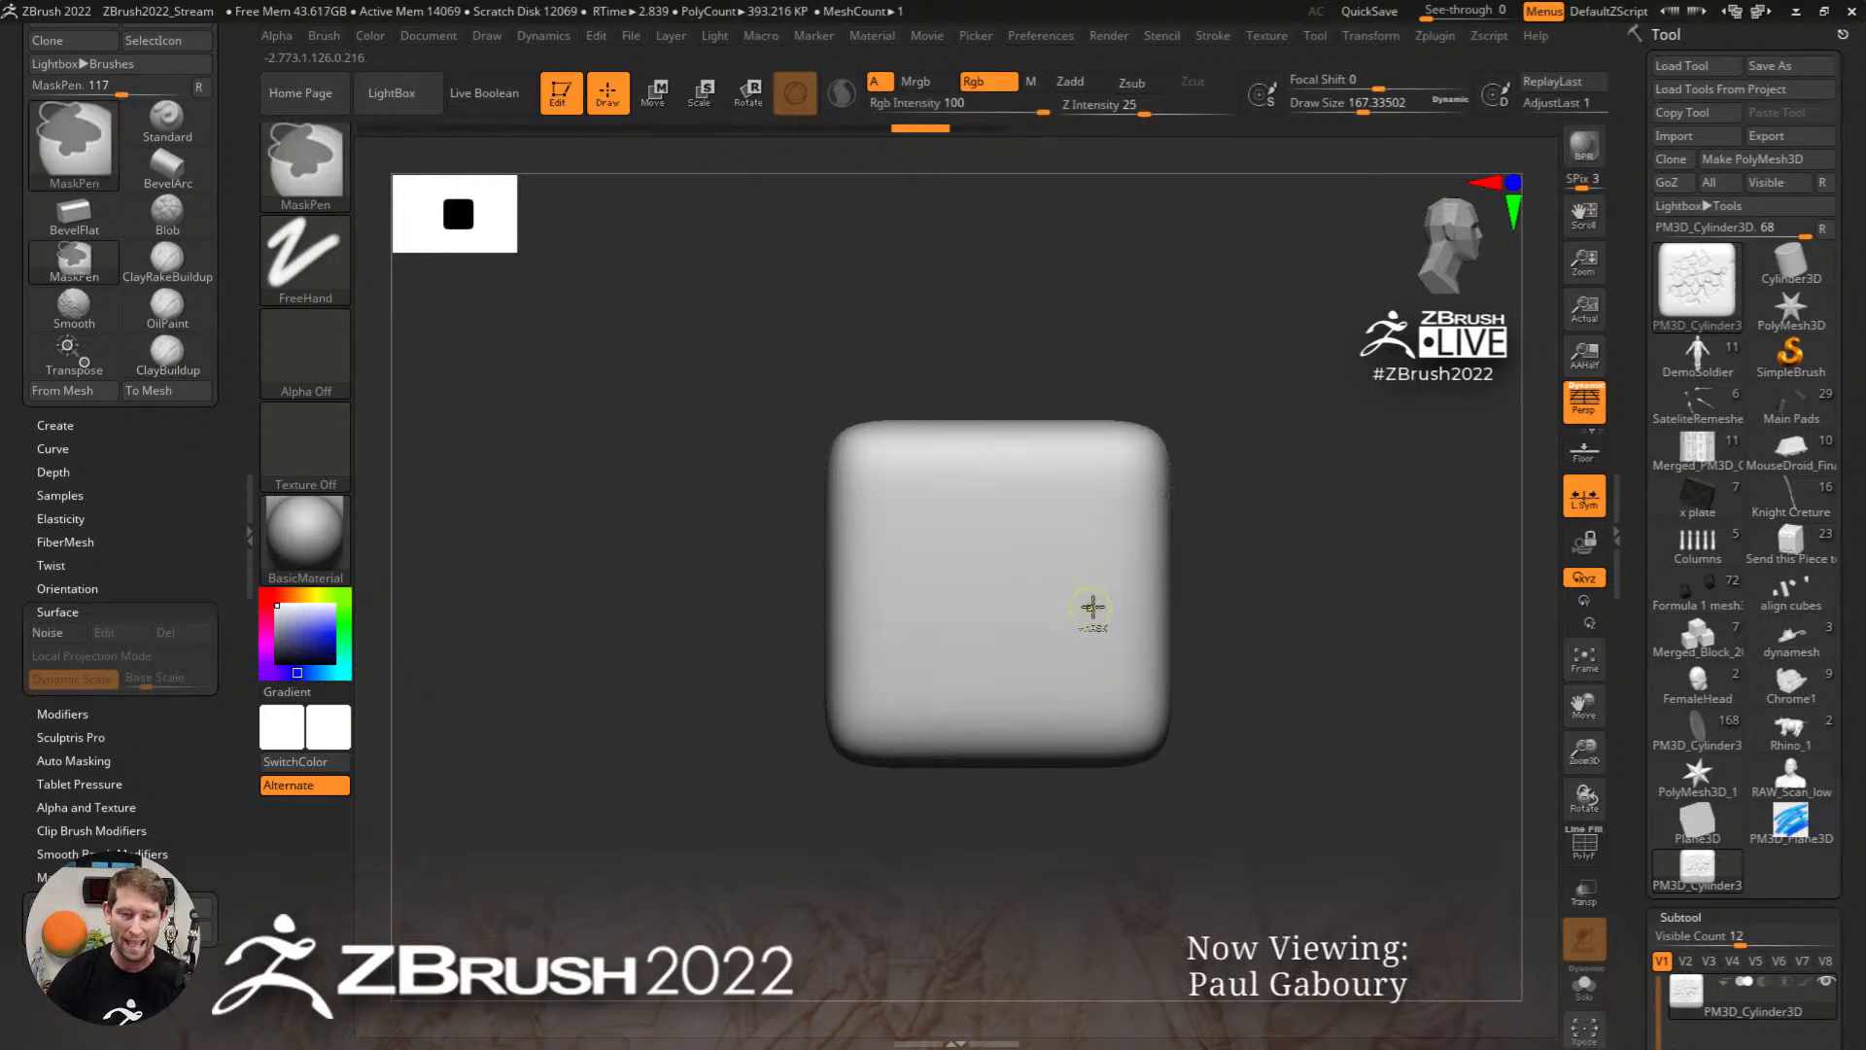
pyautogui.hotkey('ctrl', 'z')
pyautogui.hotkey('ctrl', 'z')
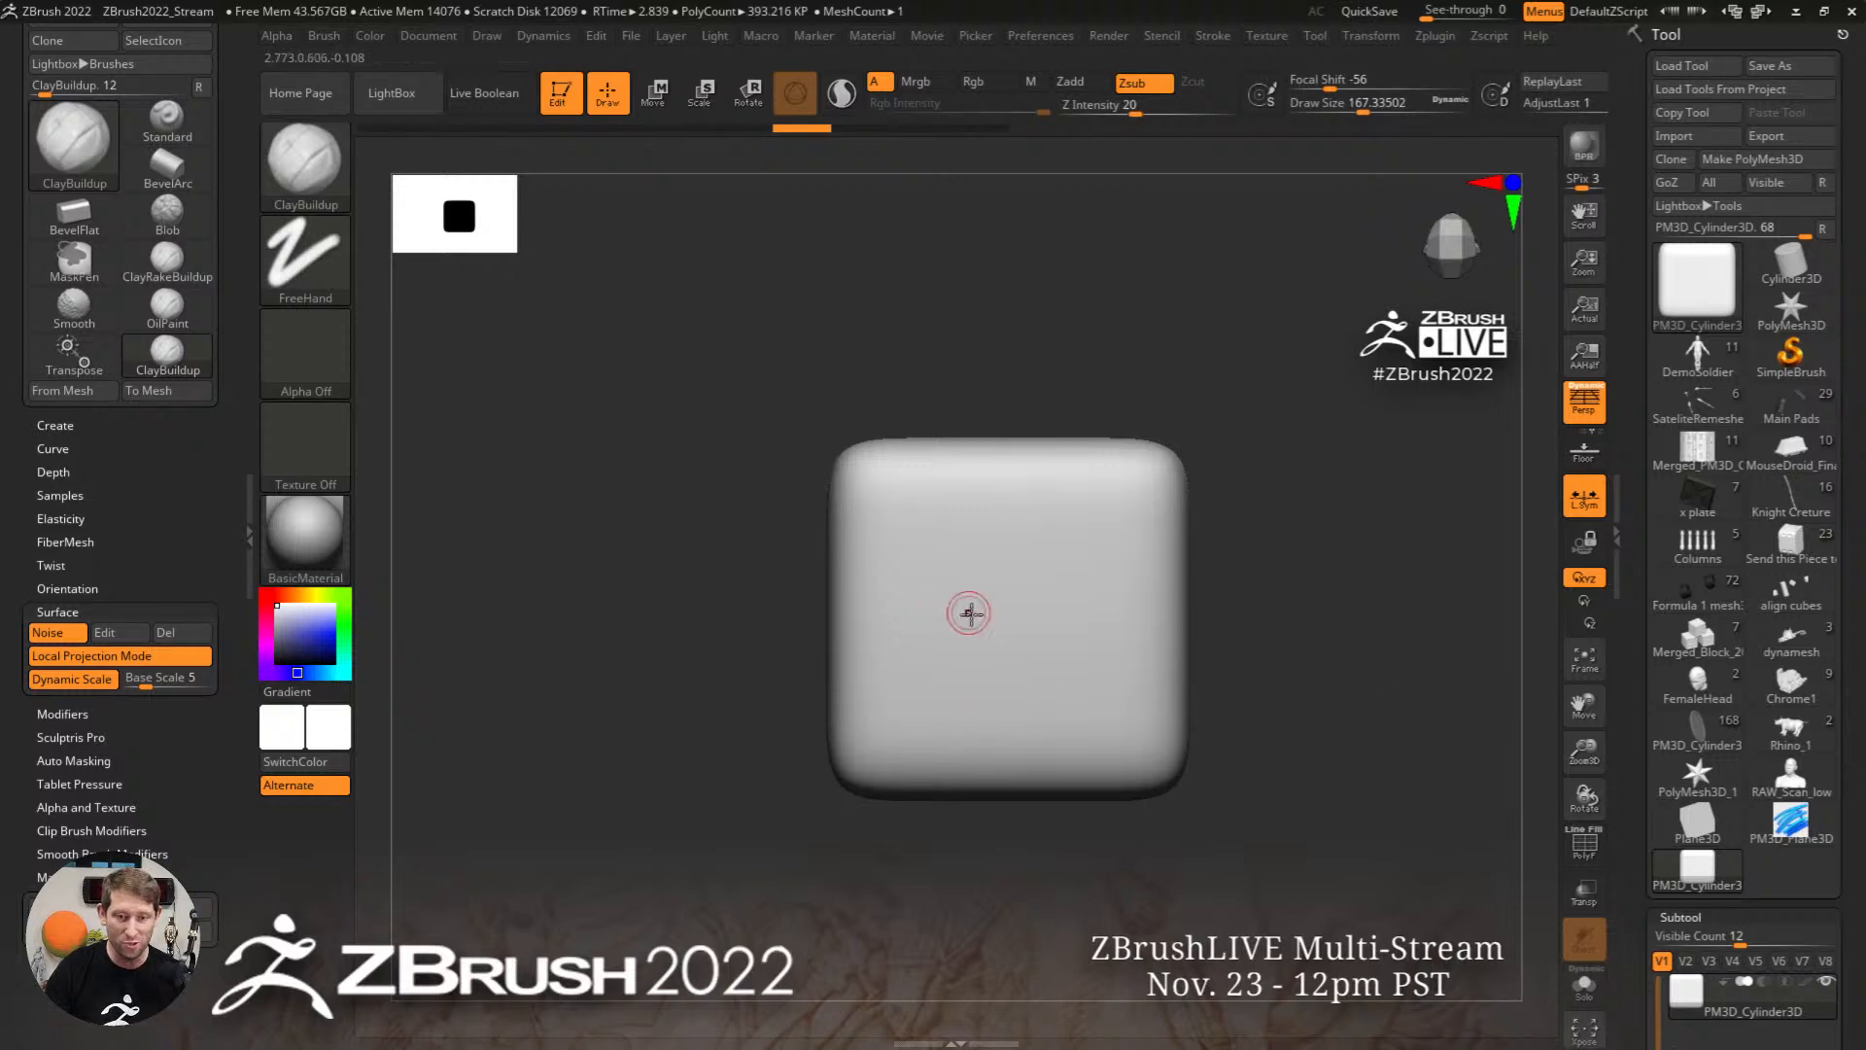
# Step: Set Draw Size to 460 and carve the stone noise over the cube's front face
pyautogui.press('s')
pyautogui.moveTo(1037, 612); pyautogui.dragTo(1049, 613)
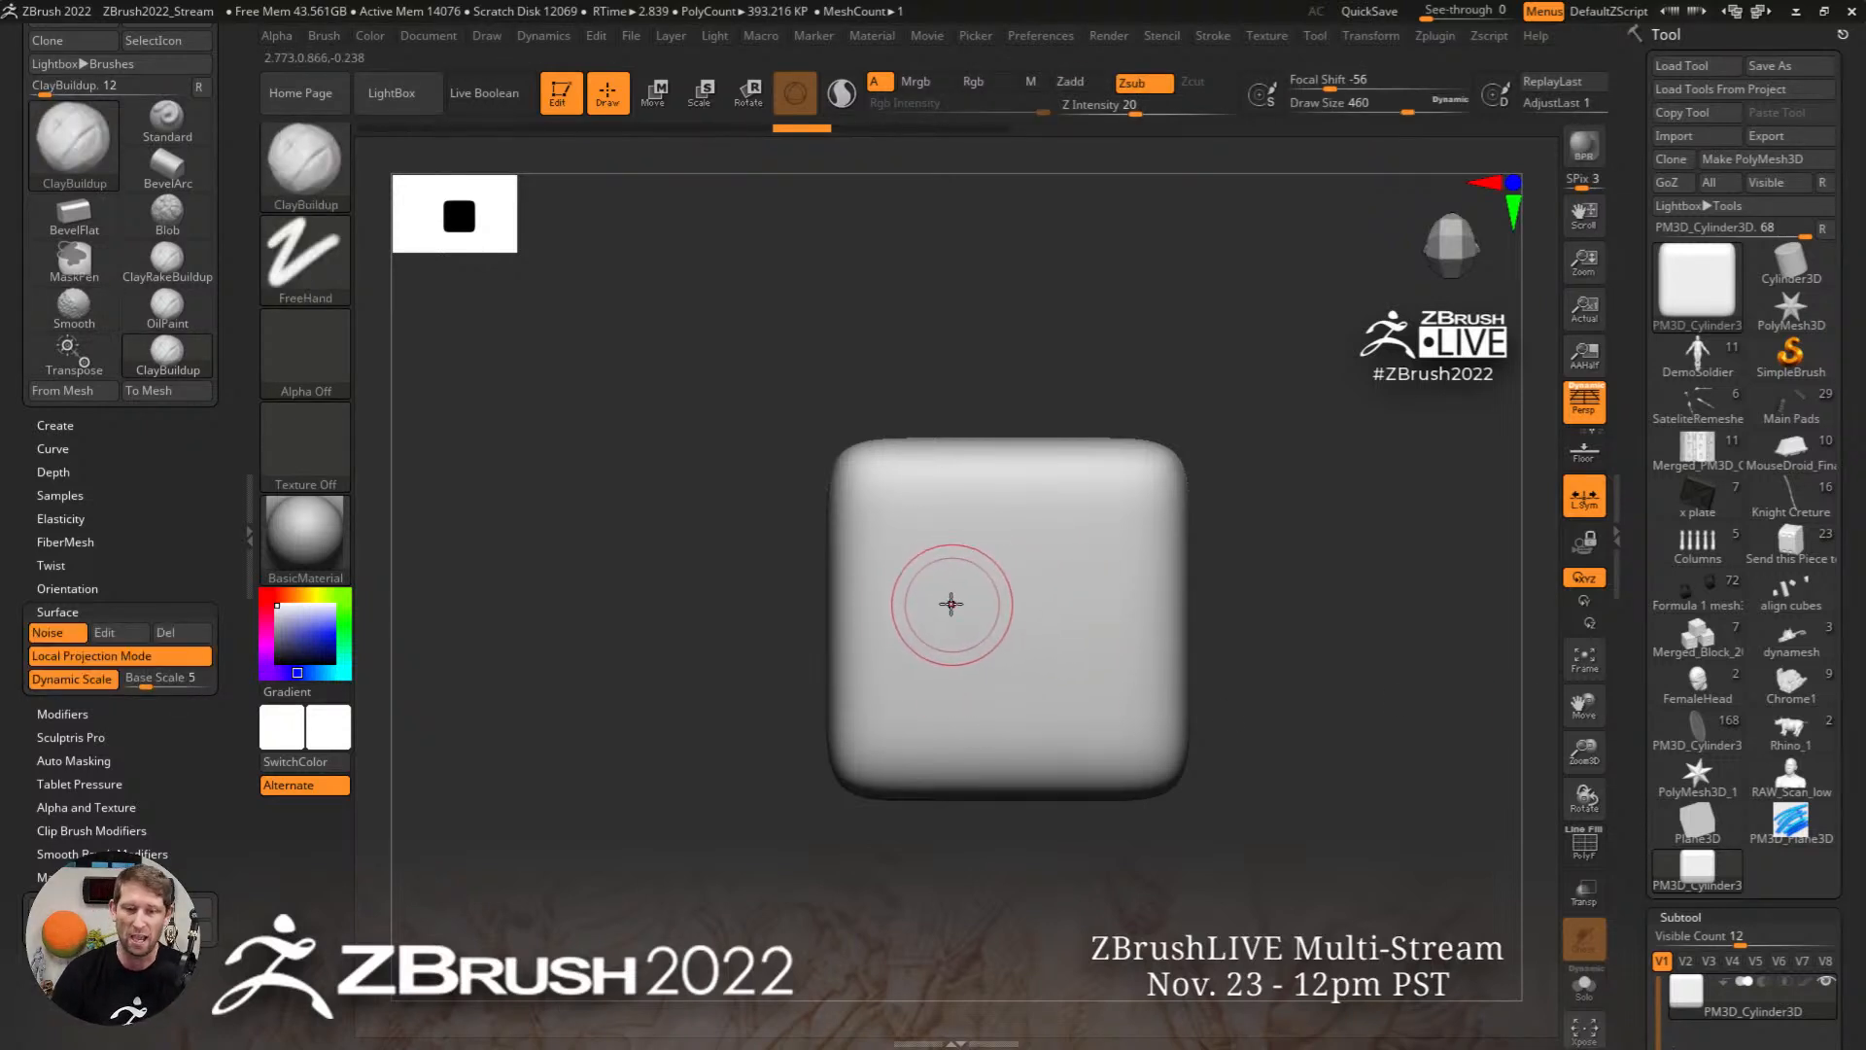
pyautogui.moveTo(909, 607); pyautogui.dragTo(1011, 515)
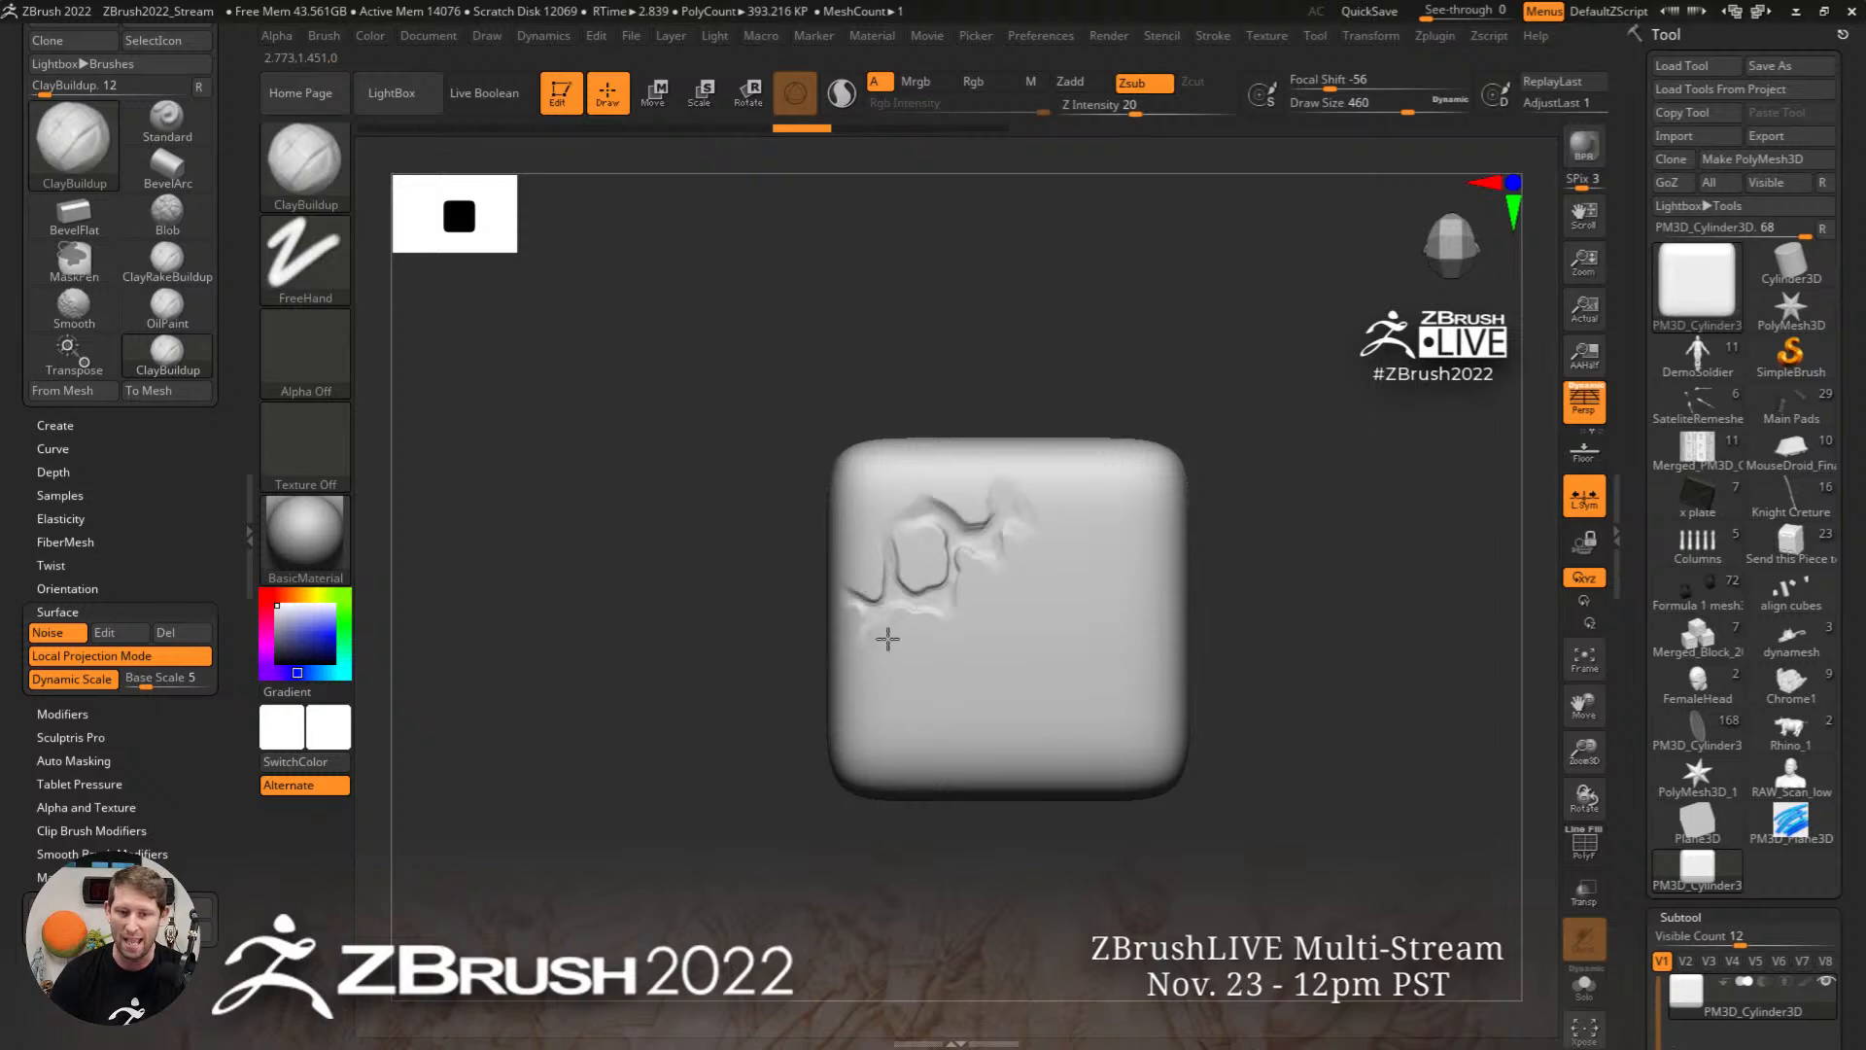
pyautogui.moveTo(987, 652)
pyautogui.mouseDown()
pyautogui.moveTo(1001, 729)
pyautogui.moveTo(1092, 581)
pyautogui.moveTo(1166, 602)
pyautogui.moveTo(1098, 782)
pyautogui.moveTo(884, 767)
pyautogui.moveTo(881, 721)
pyautogui.mouseUp()
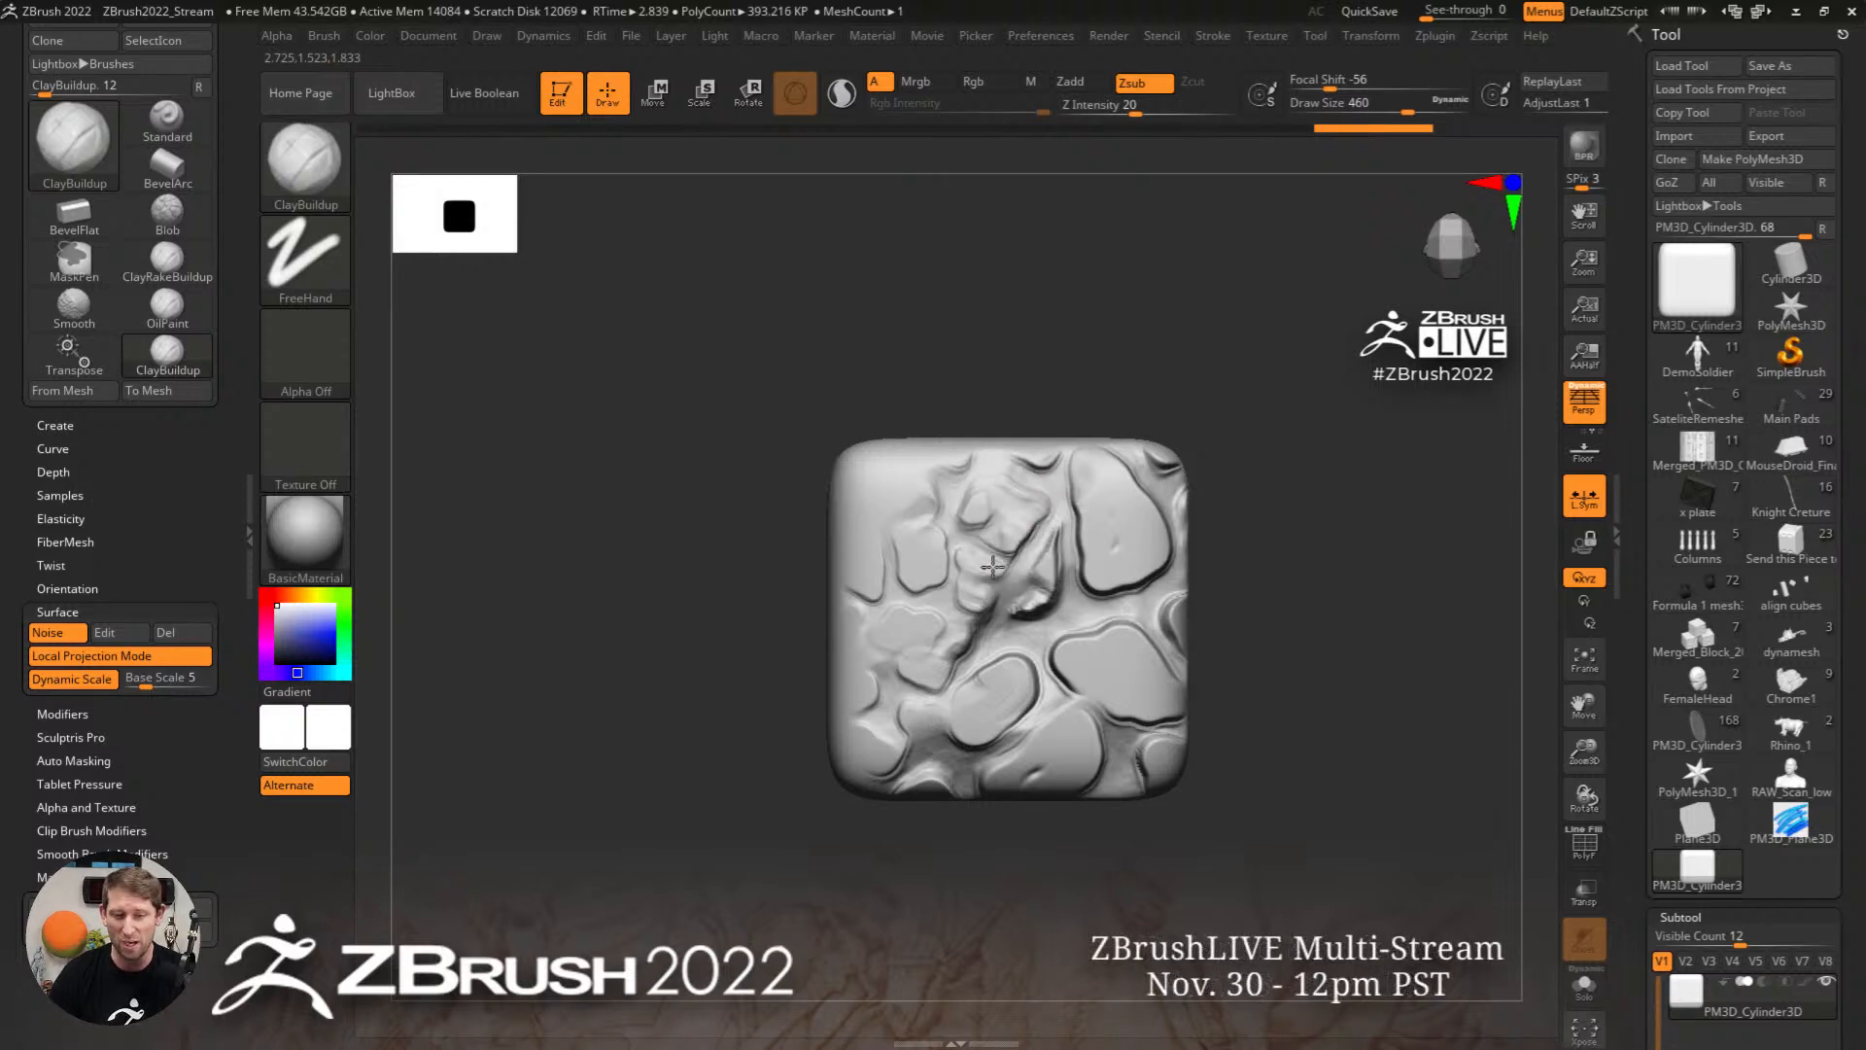
pyautogui.moveTo(1058, 615); pyautogui.dragTo(1101, 579)
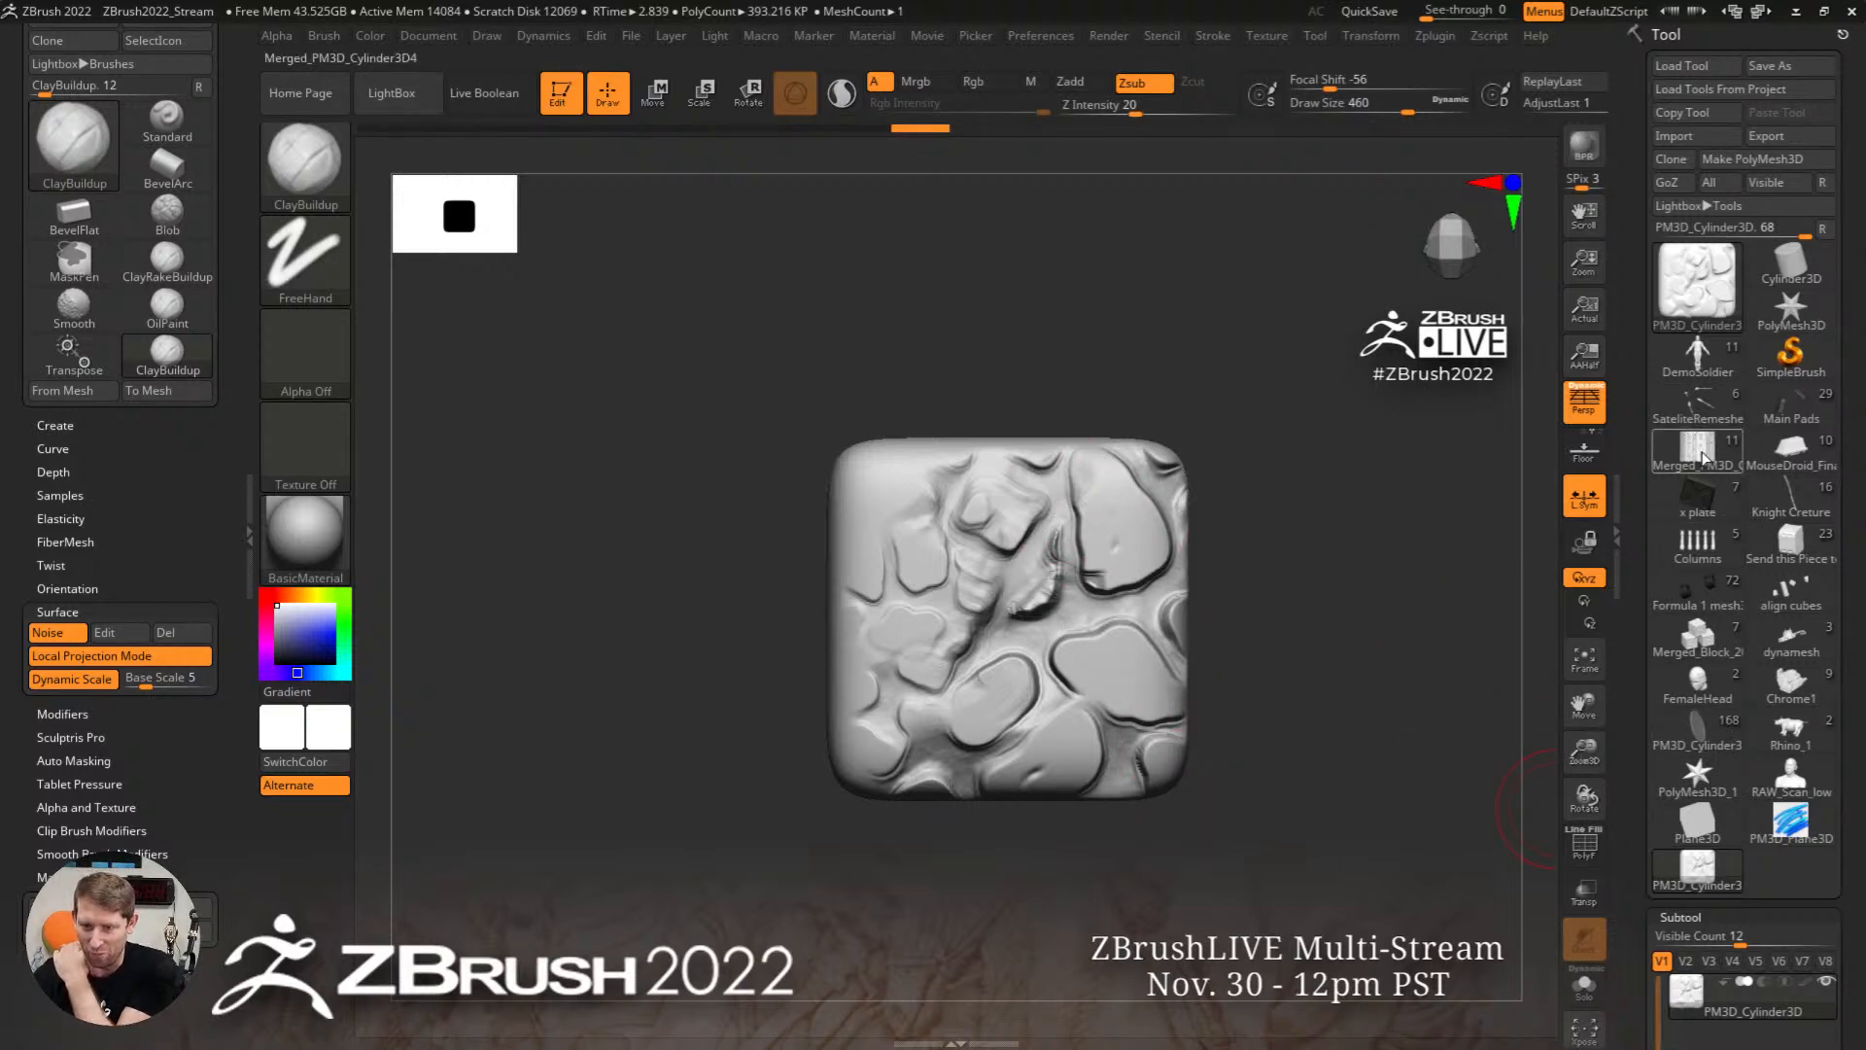
# Step: Switch to the Merged_PM3D_Cylinder3D reptile column tool and make its column subtool active
pyautogui.click(1699, 452)
pyautogui.moveTo(1253, 714); pyautogui.dragTo(1186, 587)
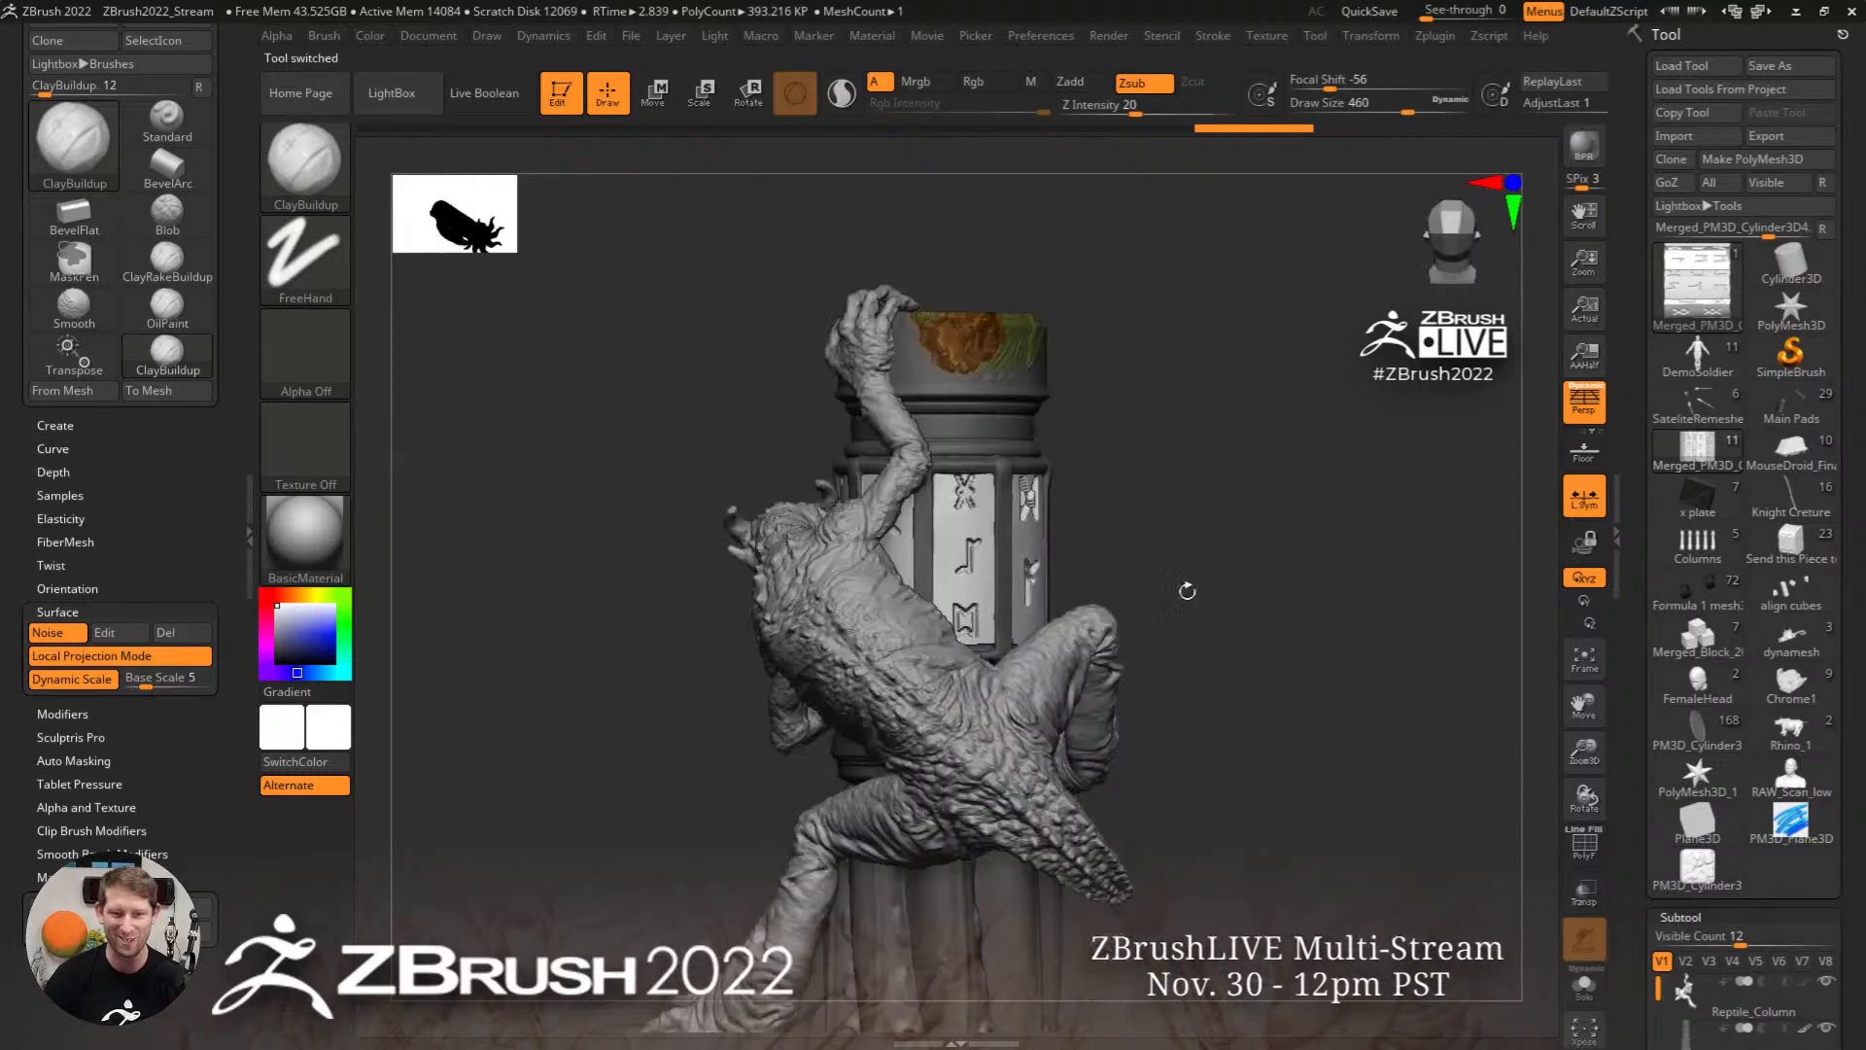
pyautogui.keyDown('alt'); pyautogui.click(1043, 426); pyautogui.keyUp('alt')
pyautogui.moveTo(1043, 426); pyautogui.dragTo(1079, 408)
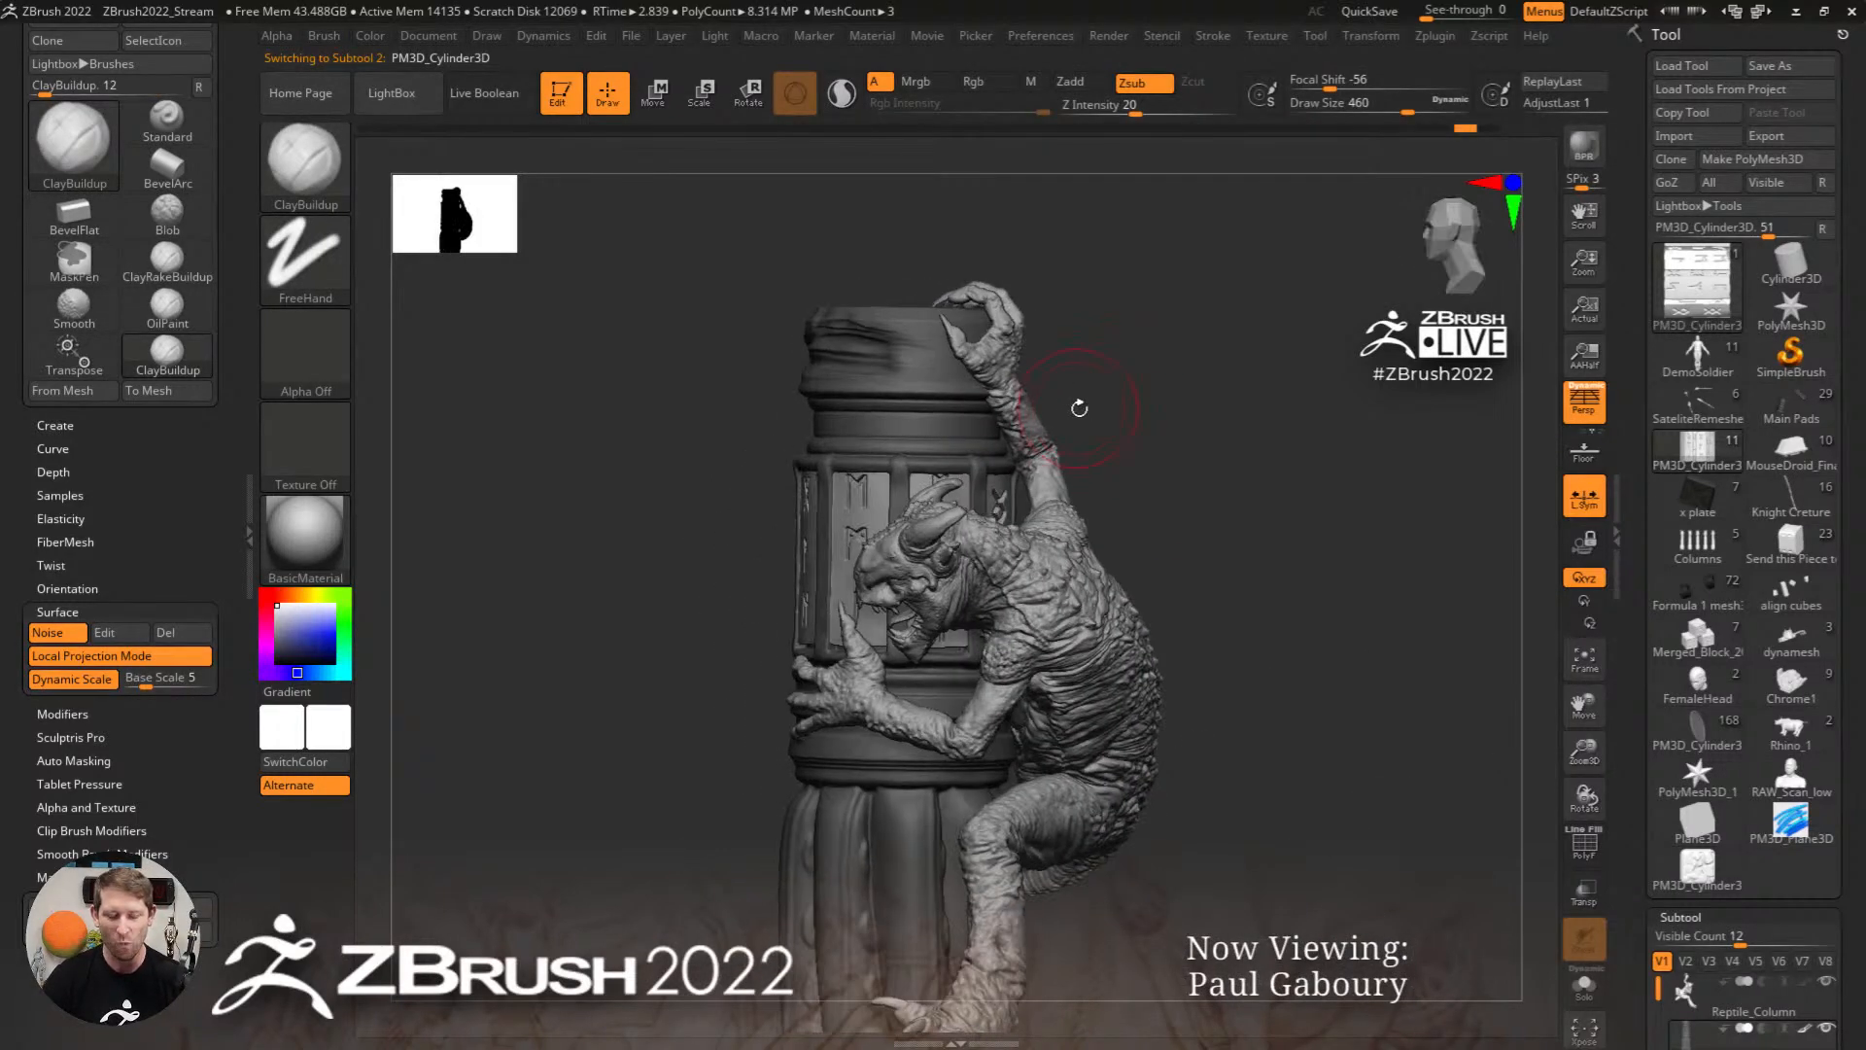
pyautogui.keyDown('ctrl'); pyautogui.click(1079, 408); pyautogui.keyUp('ctrl')
pyautogui.hotkey('ctrl', 'z')
# Step: Reduce Draw Size to about 167 and carve the stone noise around the upper bands of the column
pyautogui.moveTo(882, 418)
pyautogui.mouseDown(button='right')
pyautogui.moveTo(909, 394)
pyautogui.moveTo(902, 309)
pyautogui.moveTo(912, 466)
pyautogui.moveTo(890, 508)
pyautogui.mouseUp(button='right')
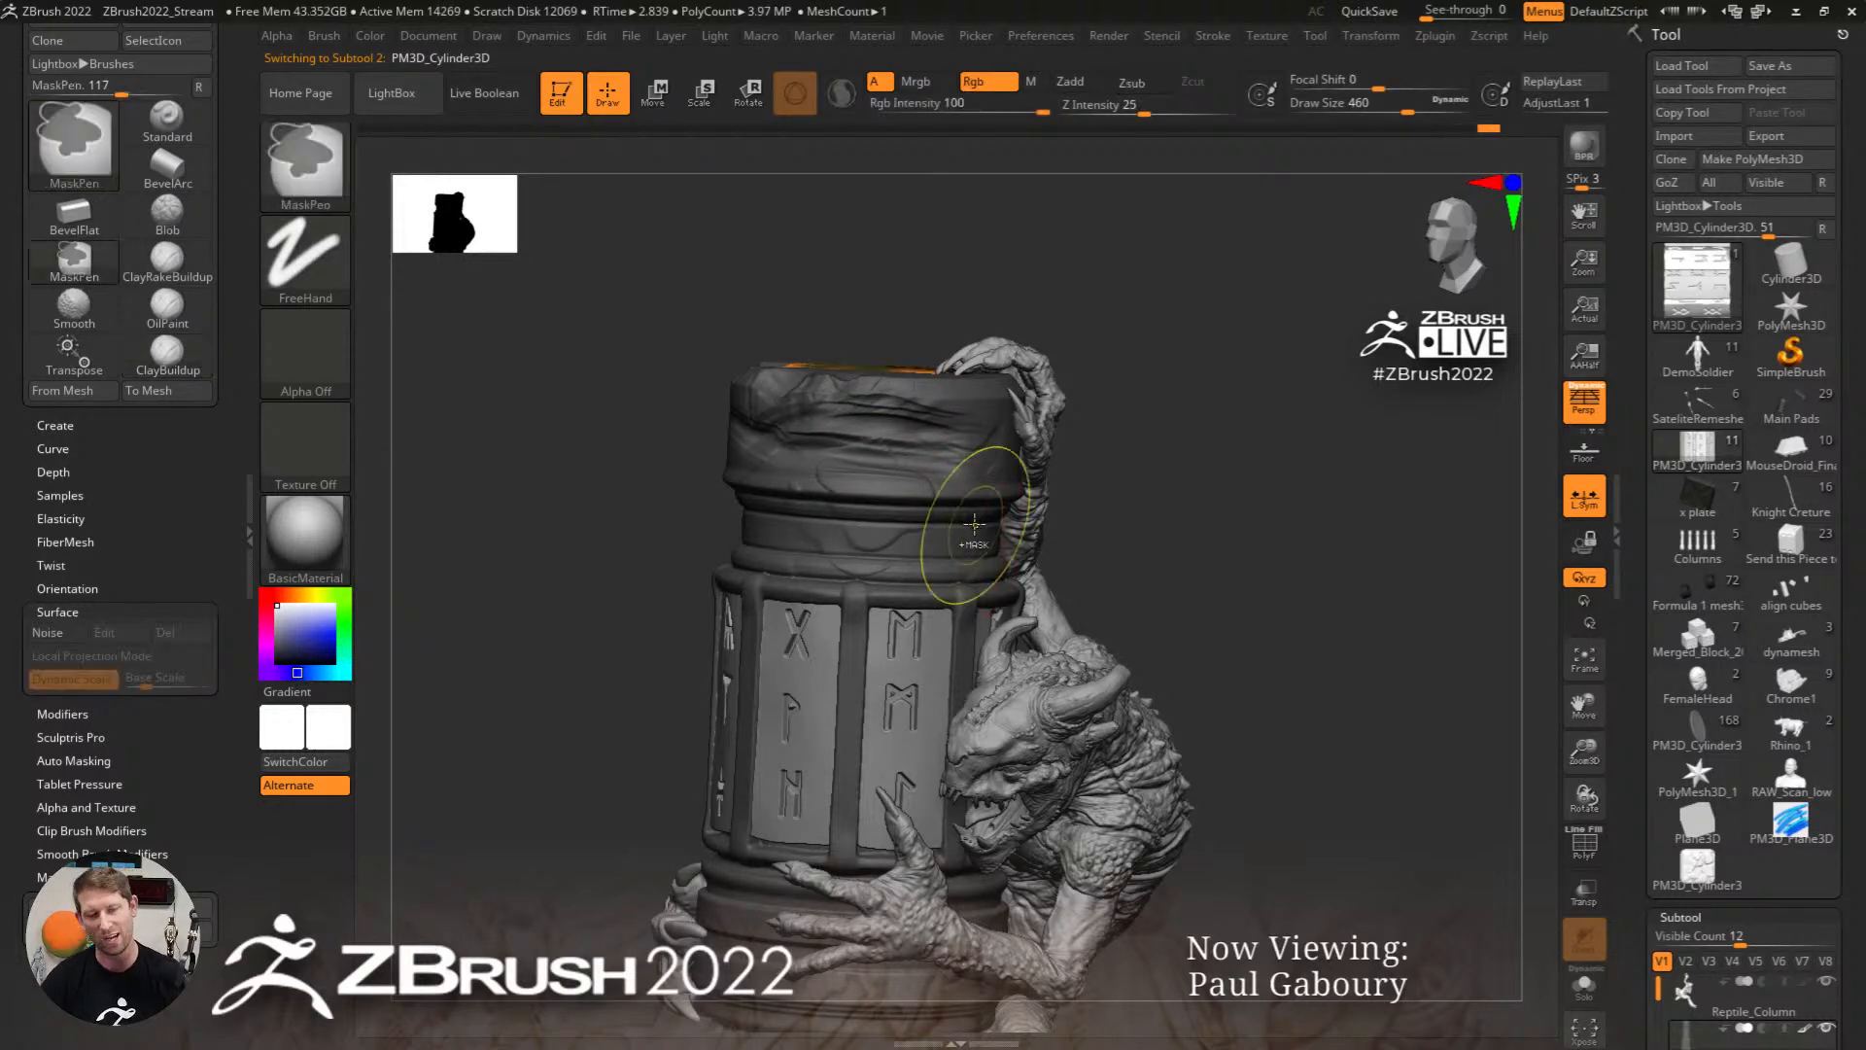
pyautogui.keyDown('alt'); pyautogui.click(886, 481); pyautogui.keyUp('alt')
pyautogui.keyDown('alt'); pyautogui.click(870, 491); pyautogui.keyUp('alt')
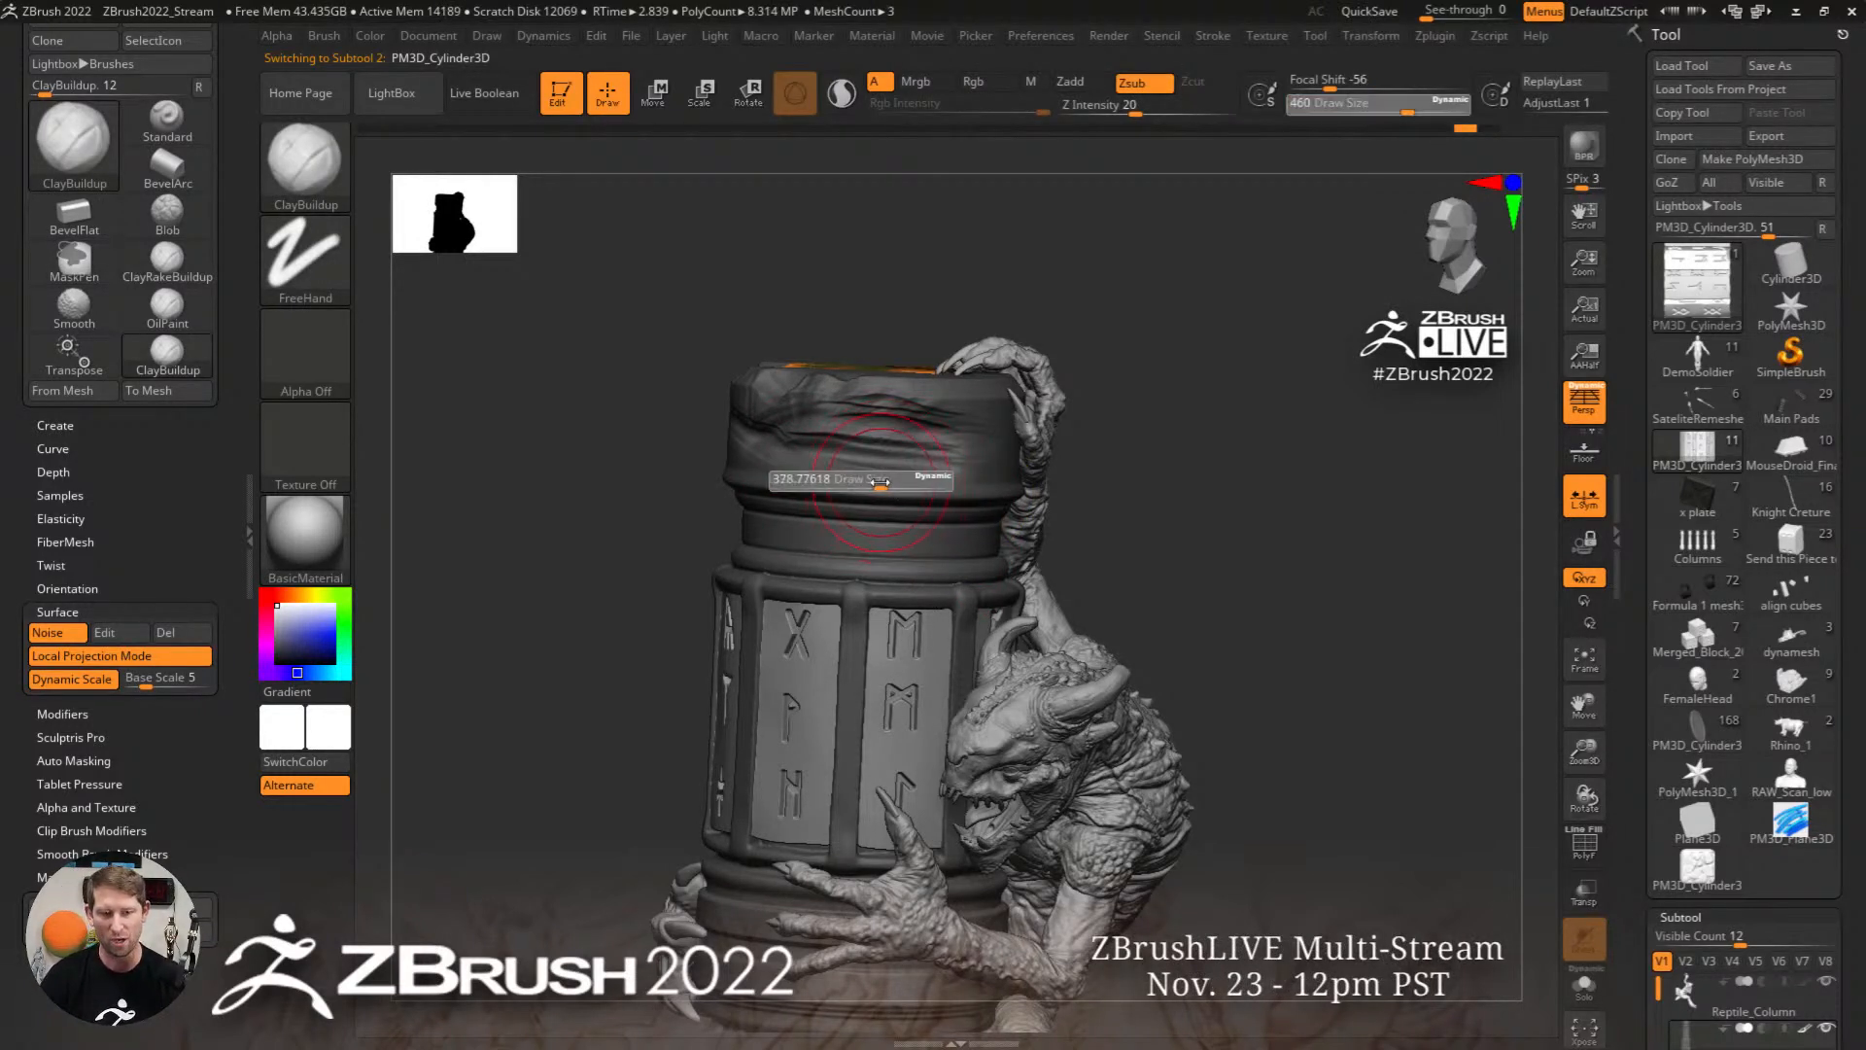
pyautogui.moveTo(799, 456)
pyautogui.mouseDown()
pyautogui.moveTo(850, 544)
pyautogui.moveTo(875, 393)
pyautogui.moveTo(923, 540)
pyautogui.moveTo(719, 432)
pyautogui.moveTo(875, 449)
pyautogui.mouseUp()
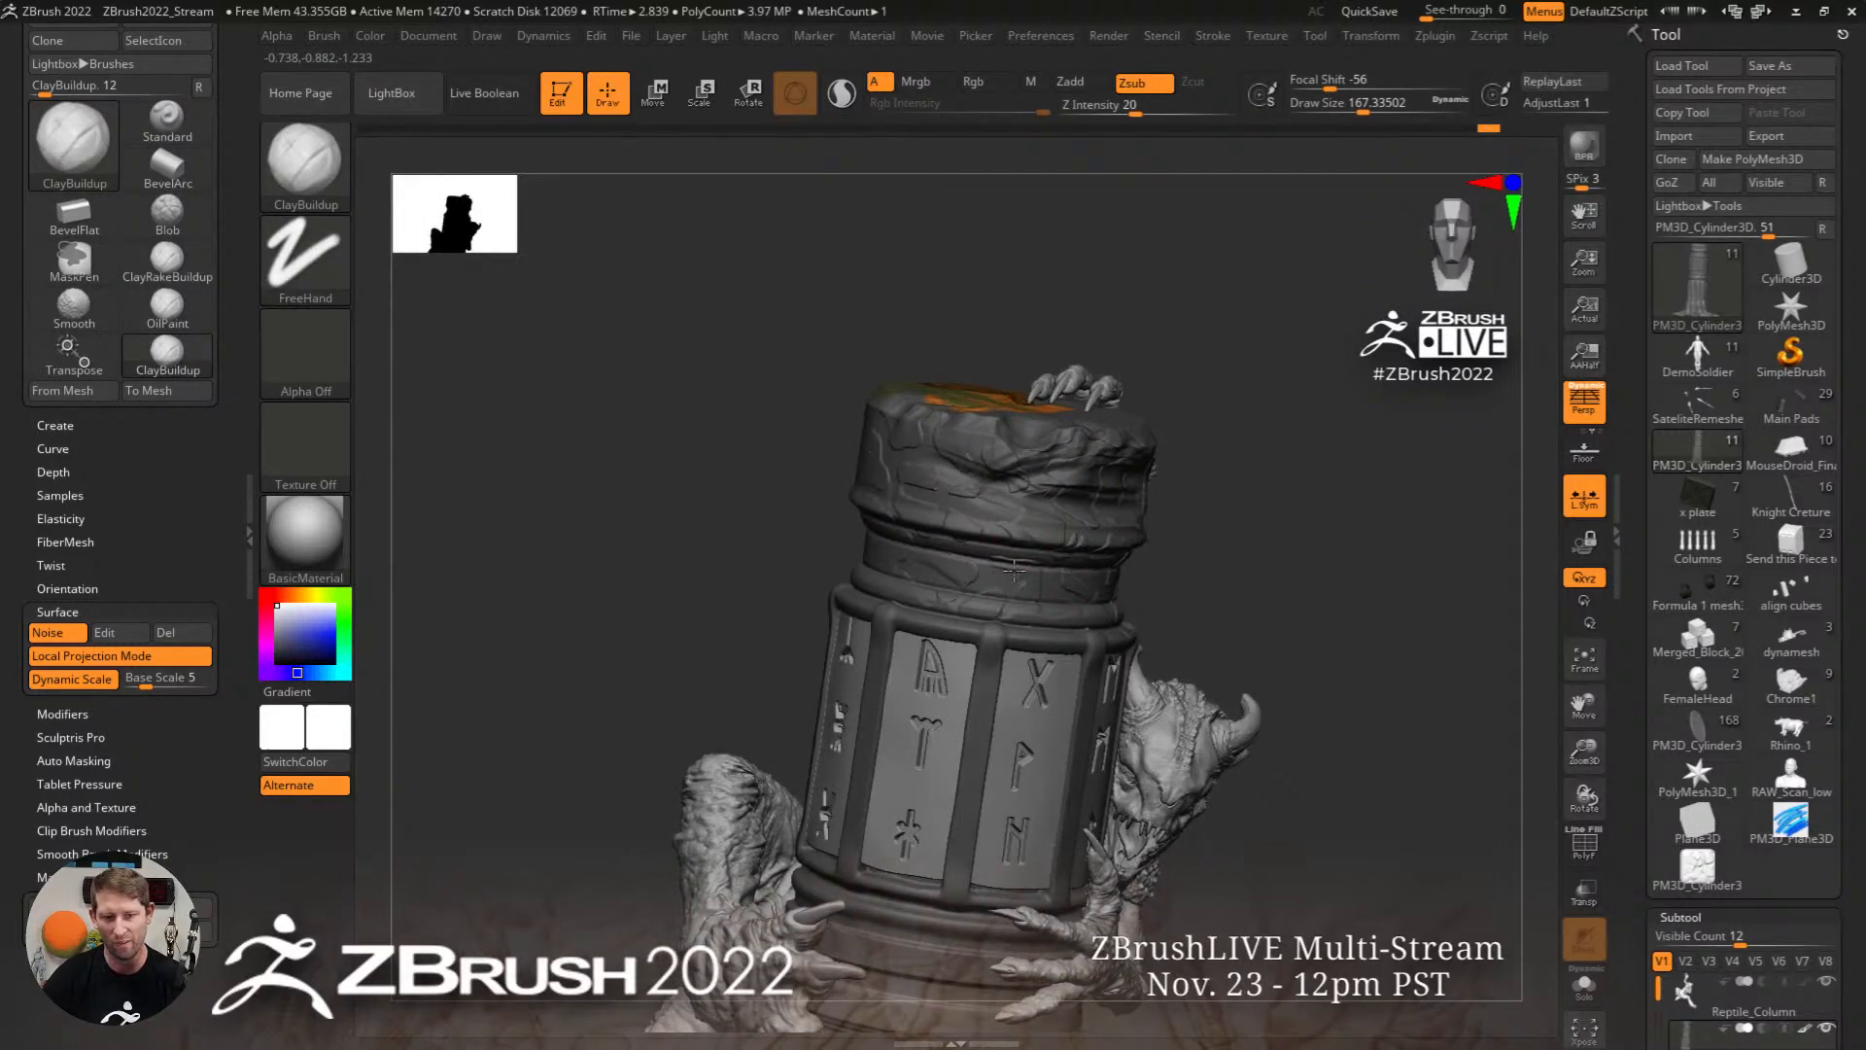
pyautogui.moveTo(1013, 571)
pyautogui.mouseDown()
pyautogui.moveTo(867, 574)
pyautogui.moveTo(951, 482)
pyautogui.mouseUp()
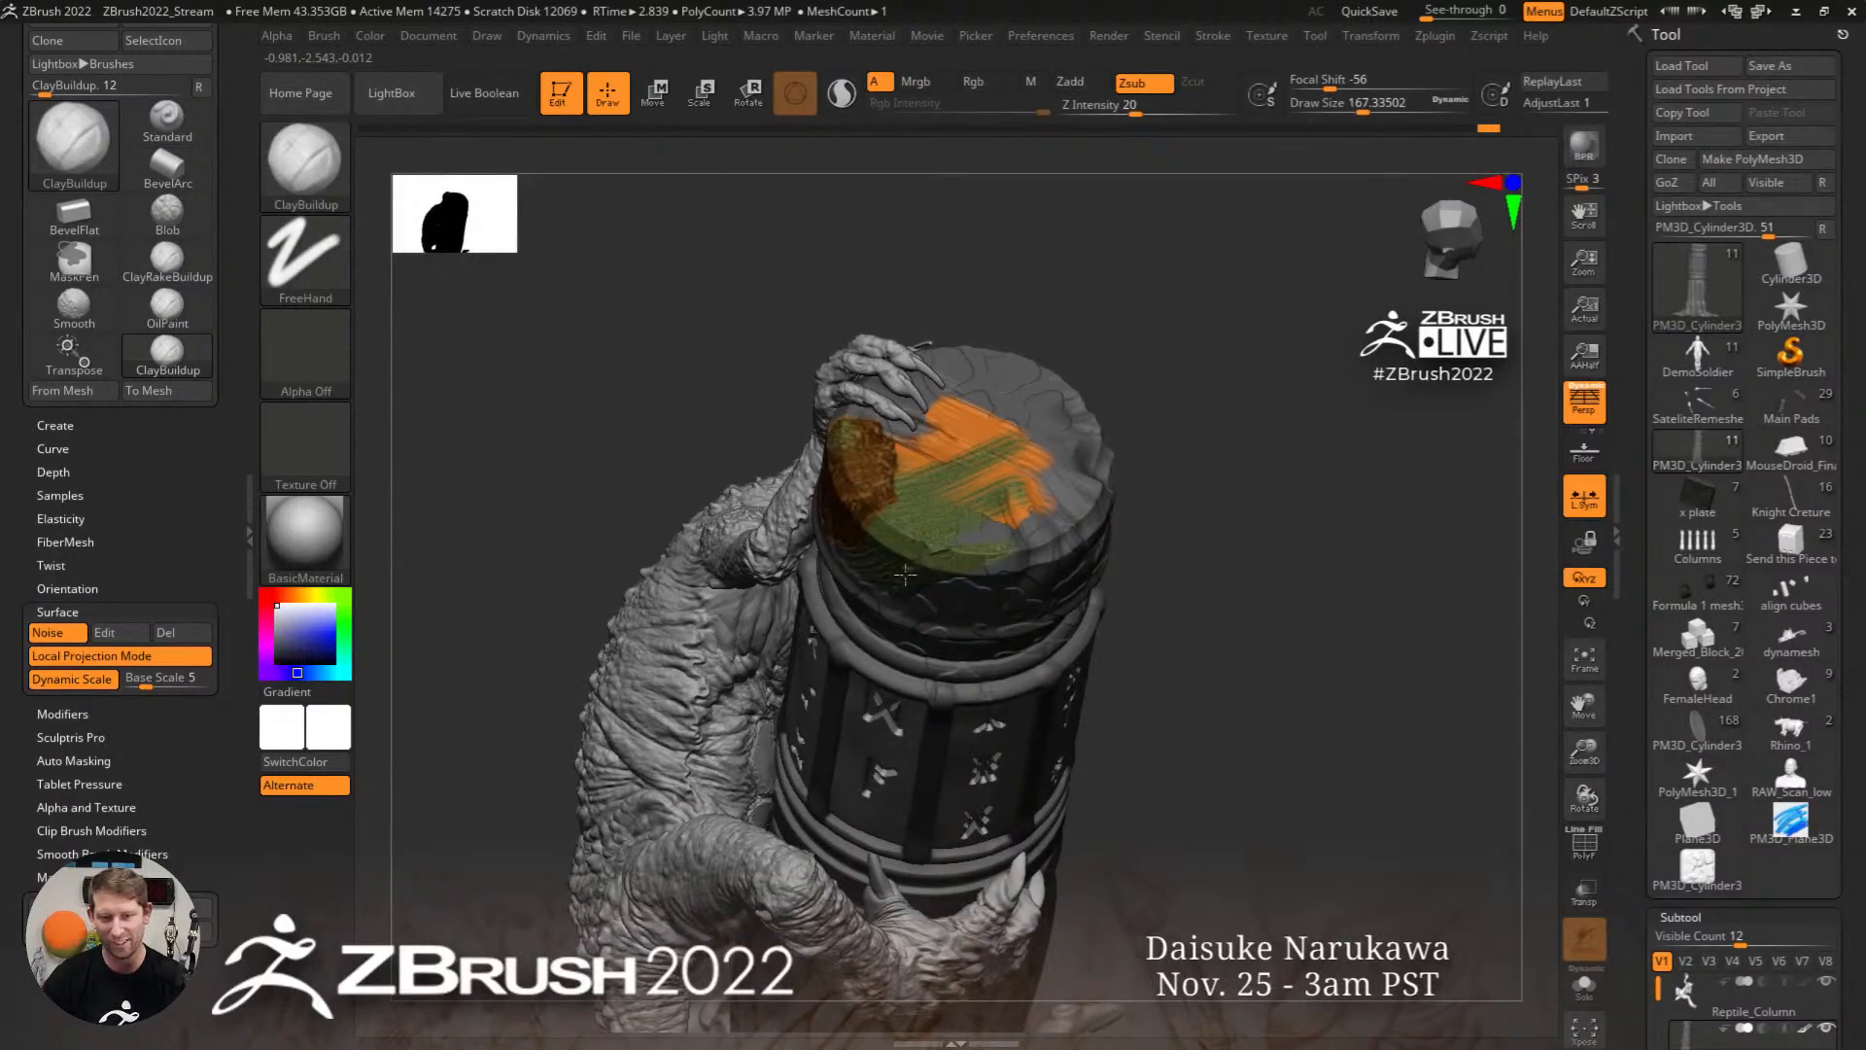
# Step: Turn off the polypaint display on the column subtool and disable Thick Skin
pyautogui.scroll(-3, 1808, 812)
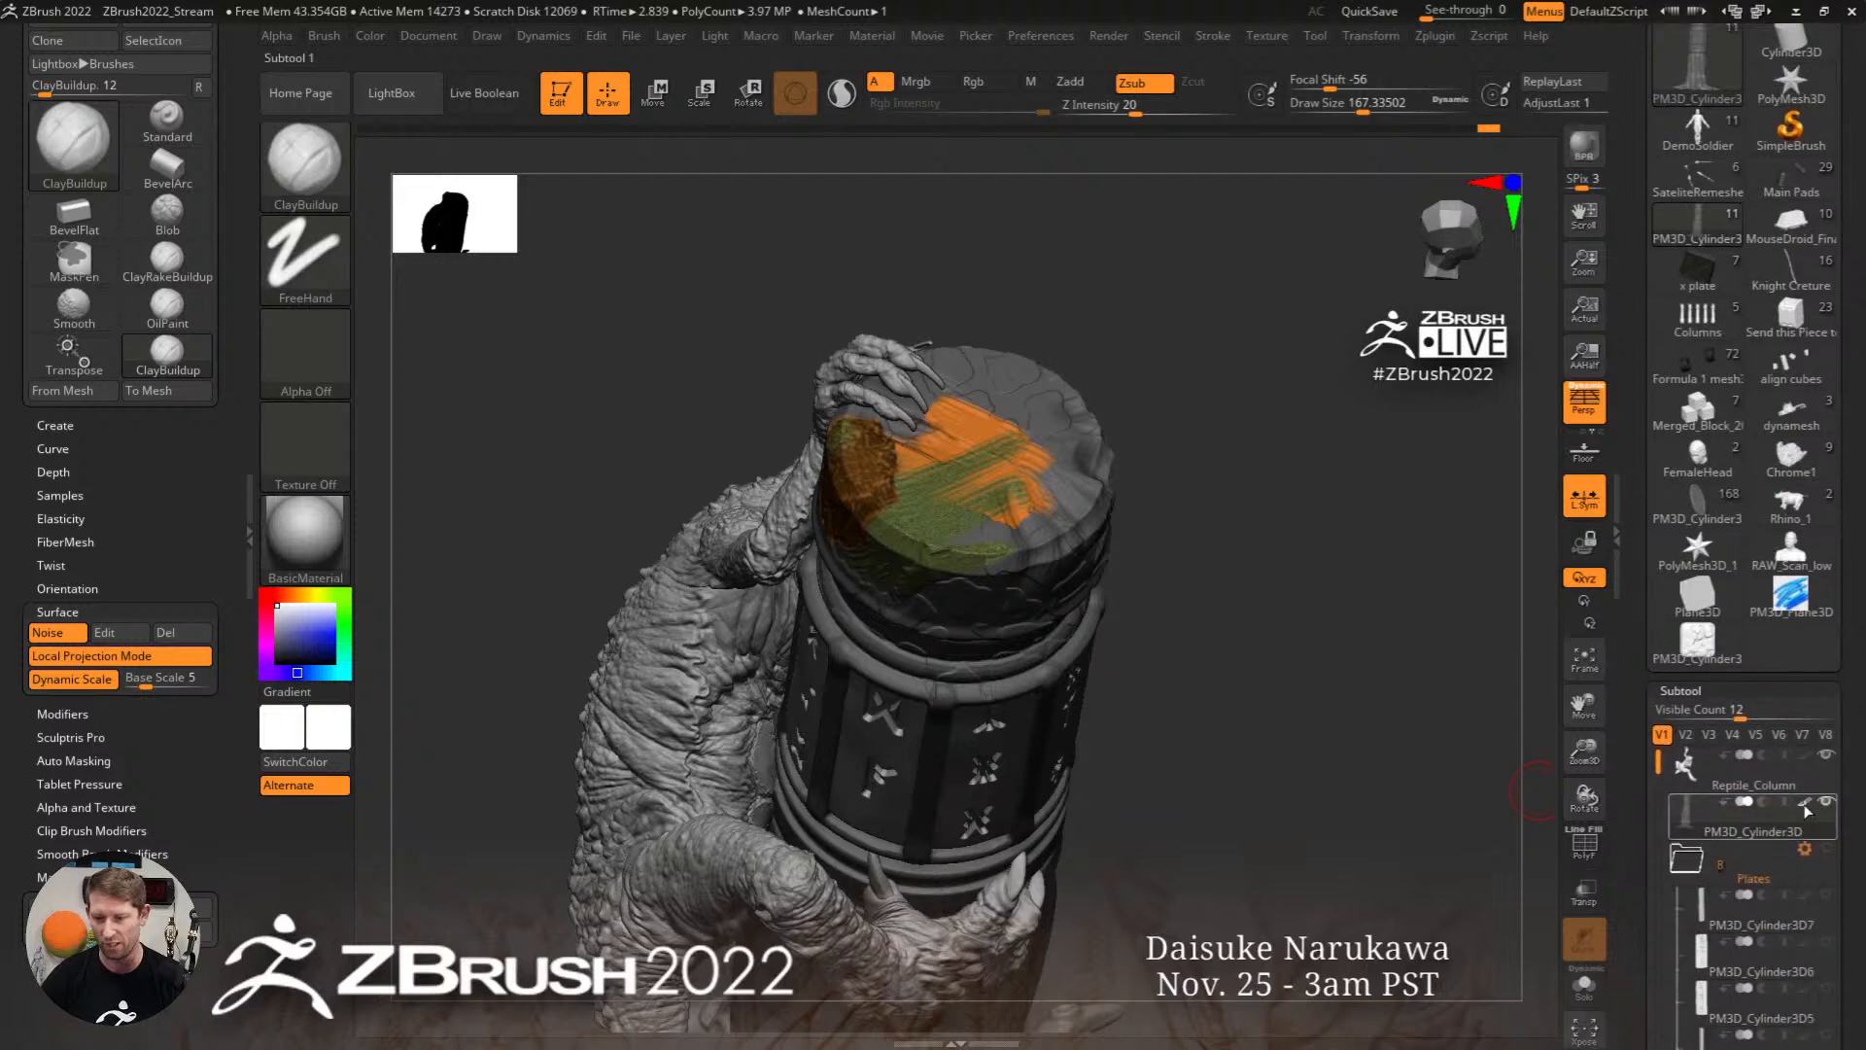
pyautogui.click(1805, 803)
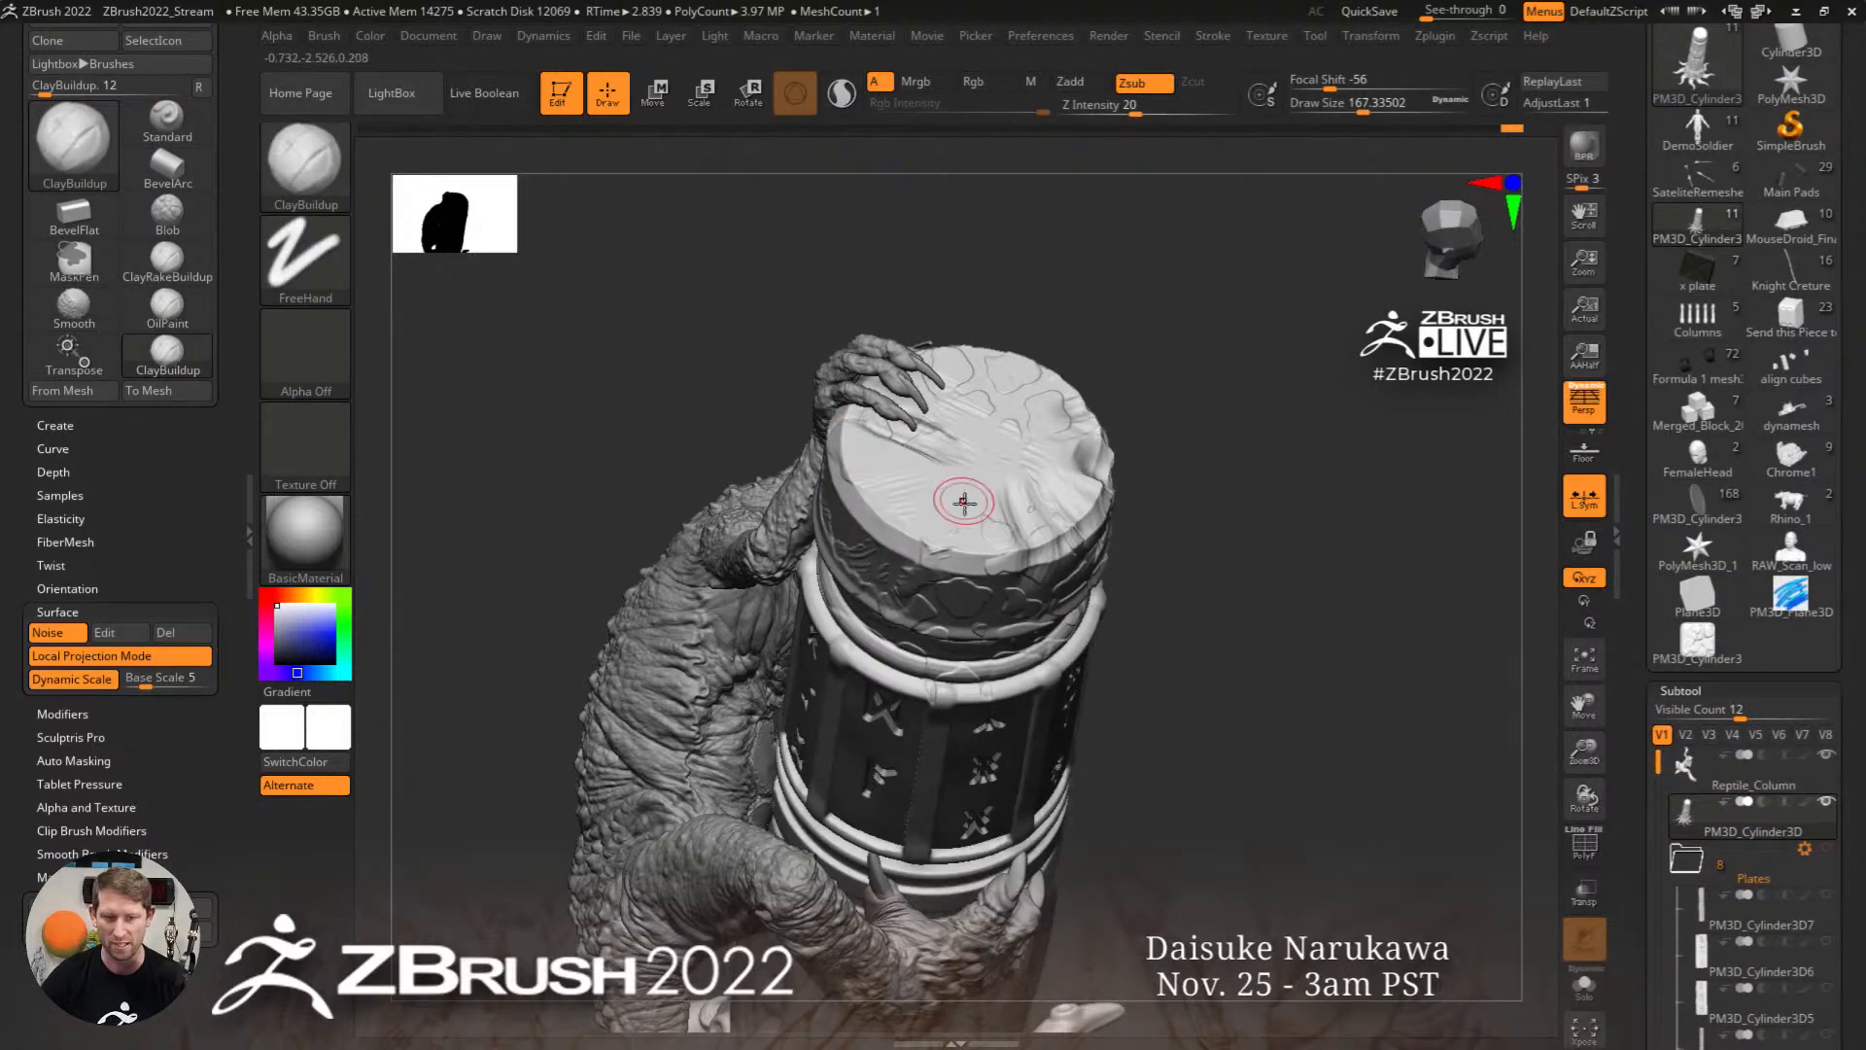
pyautogui.moveTo(964, 501); pyautogui.dragTo(853, 573)
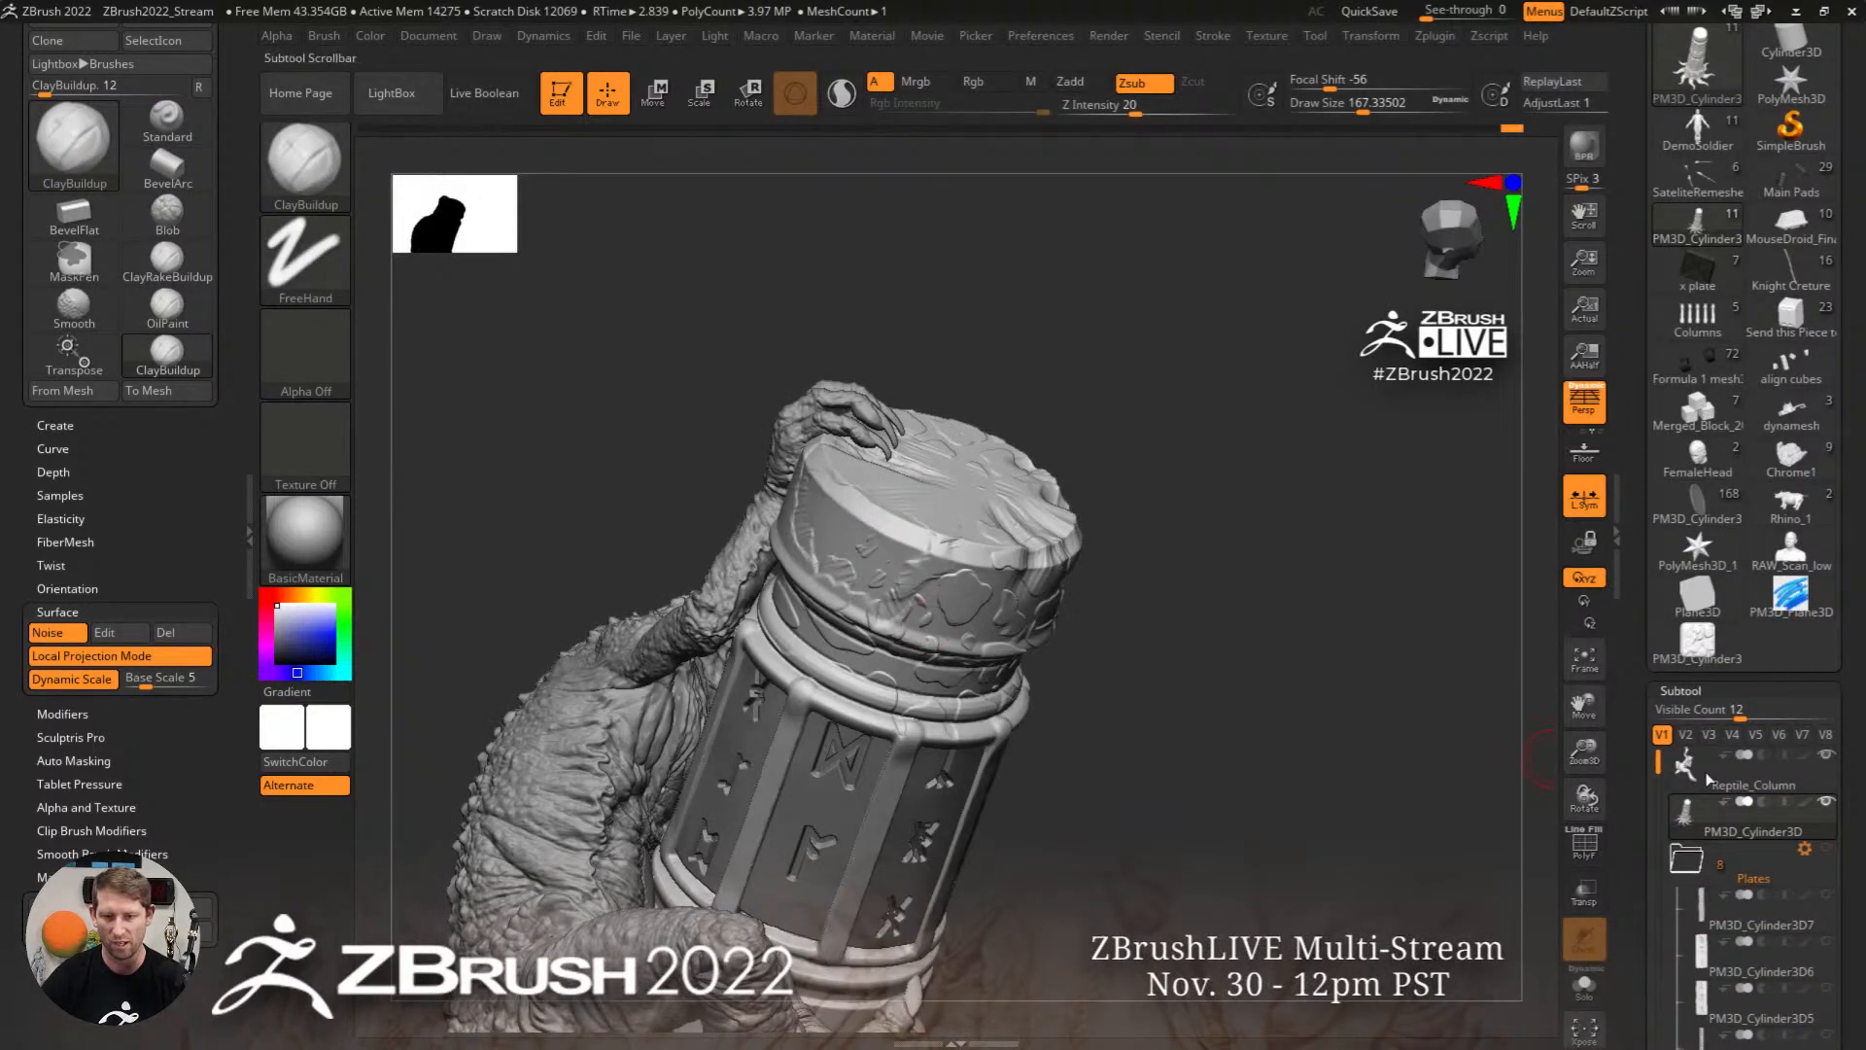
pyautogui.scroll(-10, 1789, 536)
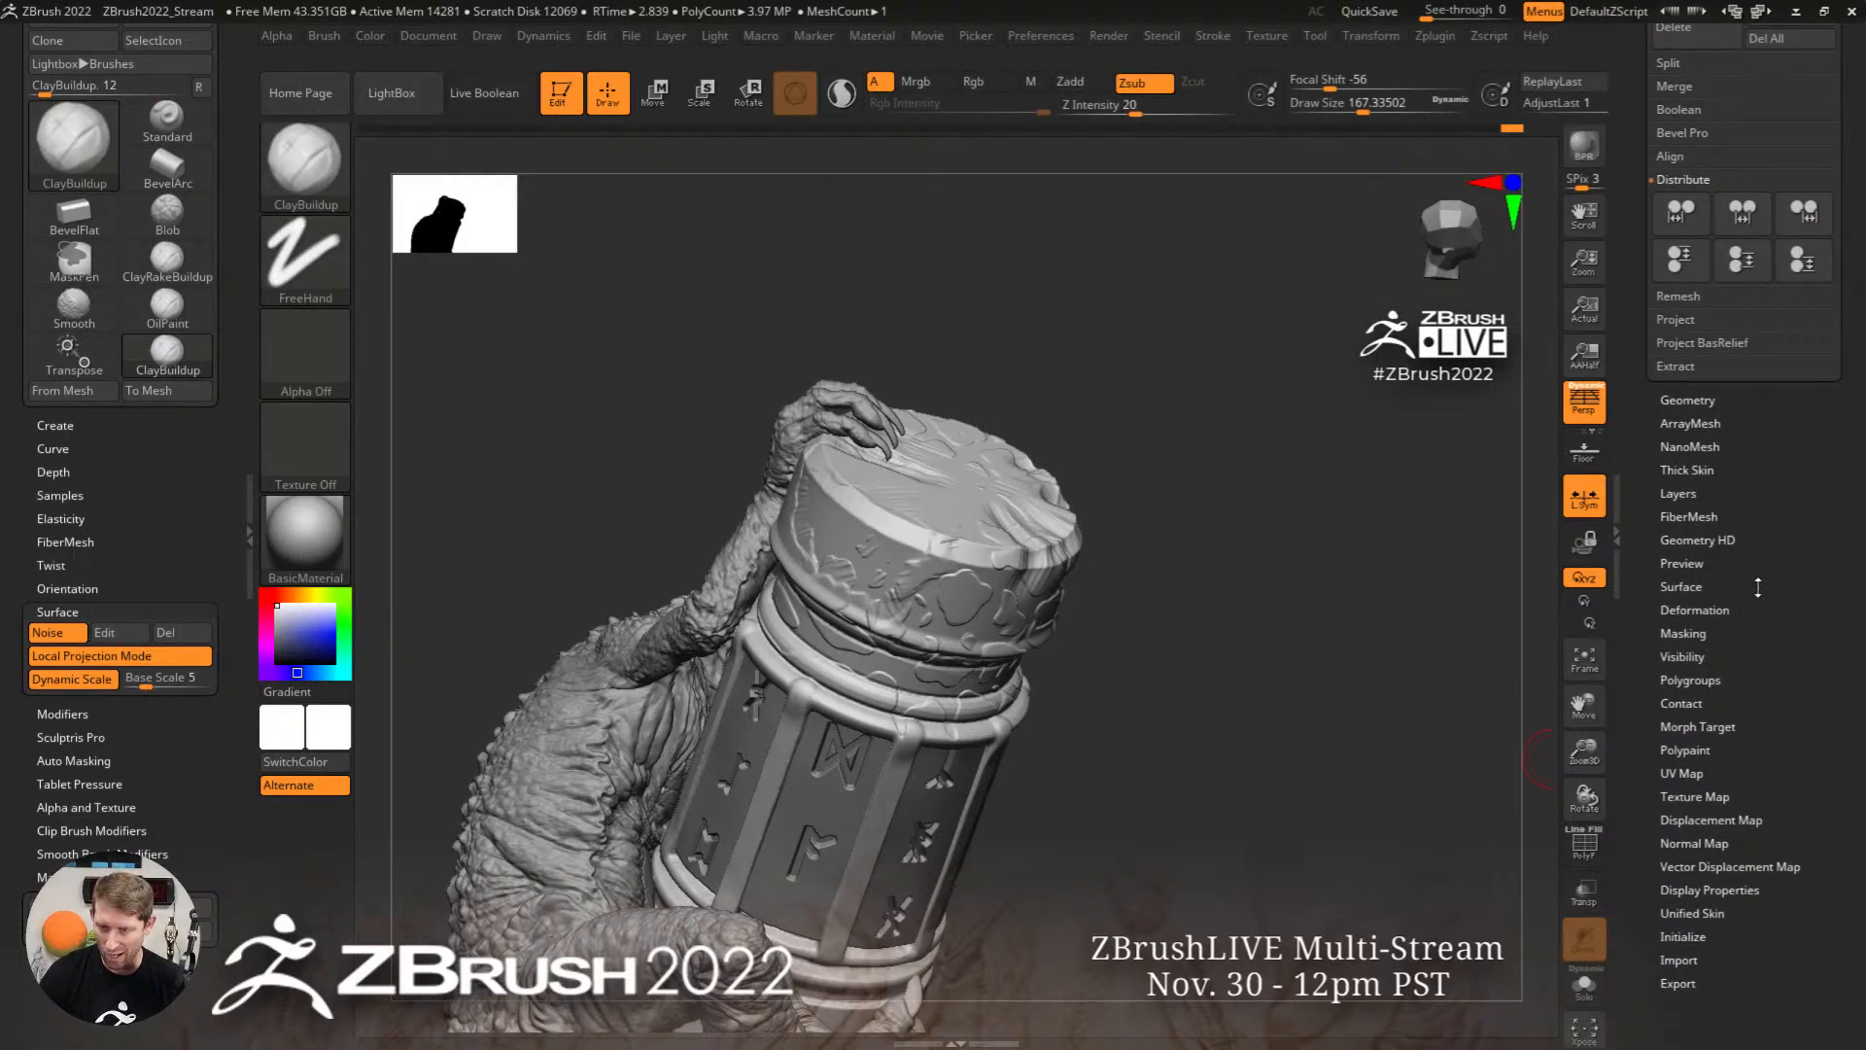
pyautogui.click(1688, 470)
pyautogui.click(1682, 147)
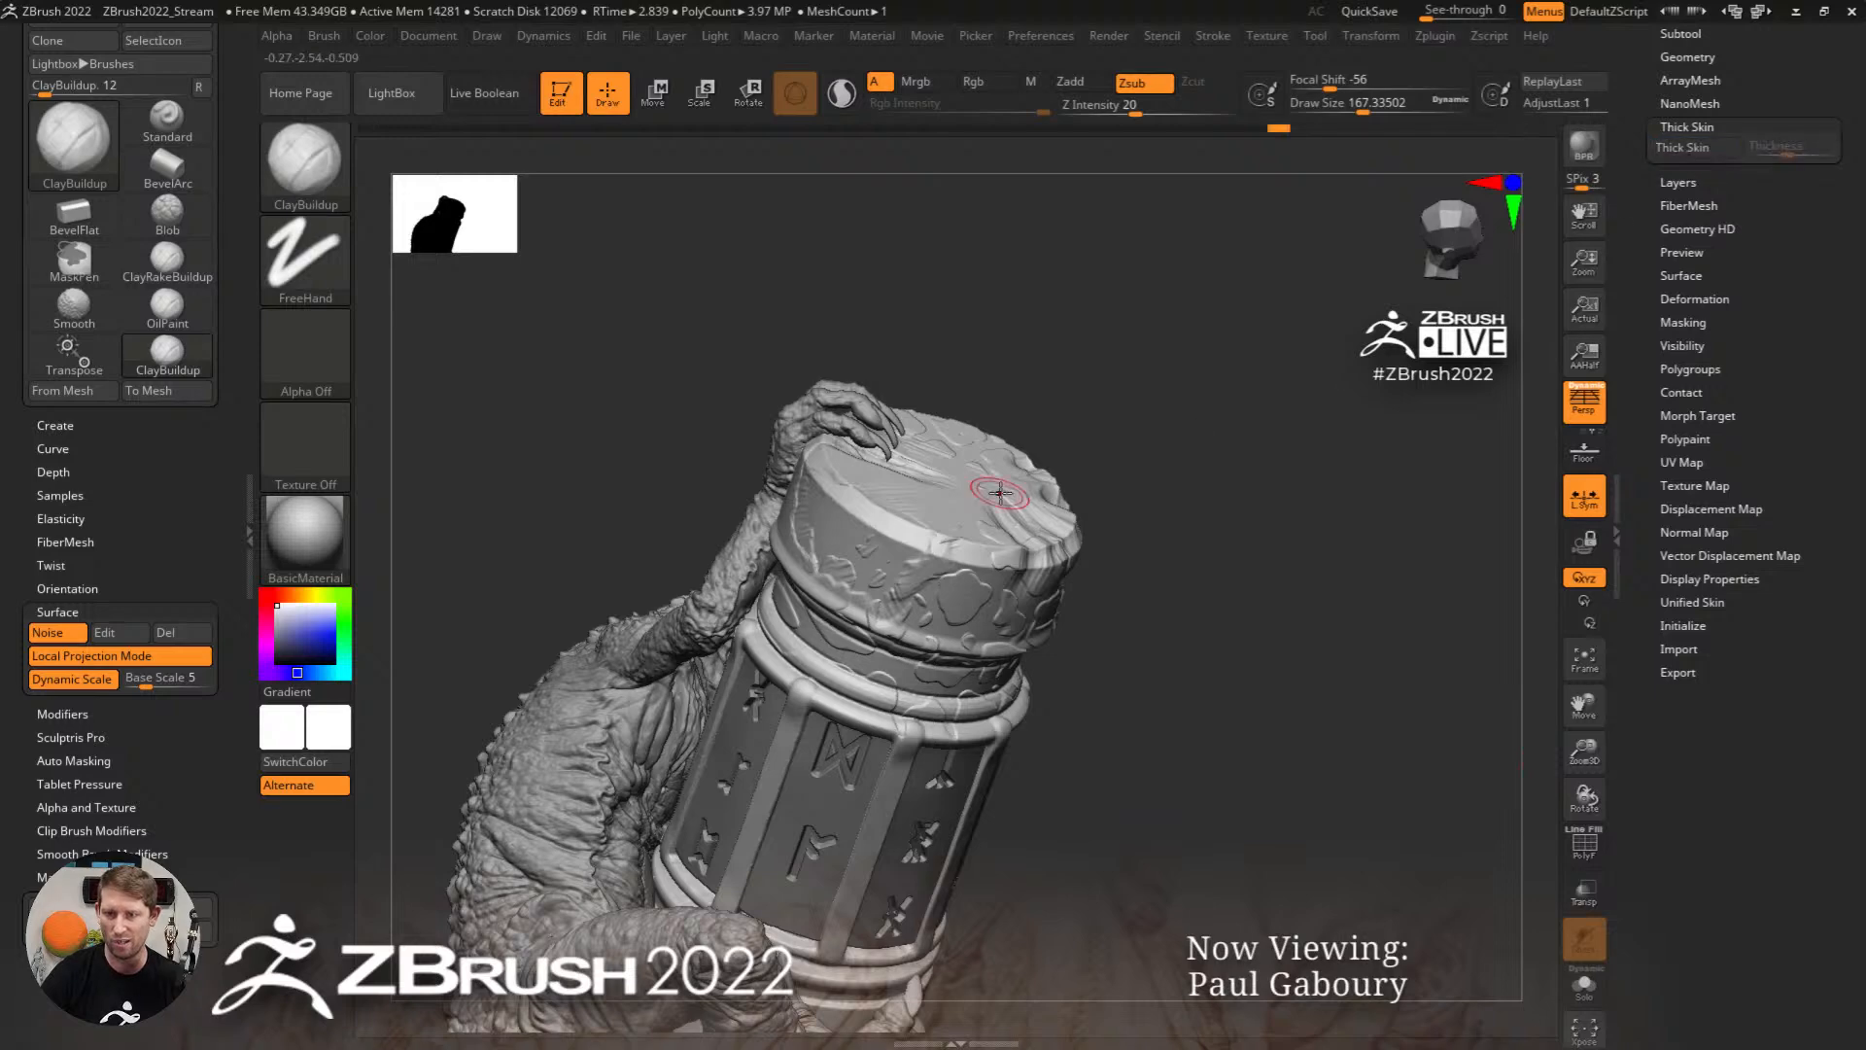
# Step: Carve the stone noise into the column's top at a Draw Size of about 393, then about 207
pyautogui.moveTo(1220, 487)
pyautogui.mouseDown()
pyautogui.moveTo(909, 520)
pyautogui.moveTo(938, 583)
pyautogui.moveTo(933, 486)
pyautogui.moveTo(998, 593)
pyautogui.moveTo(987, 554)
pyautogui.moveTo(1012, 505)
pyautogui.mouseUp()
pyautogui.press('s')
pyautogui.moveTo(1012, 505); pyautogui.dragTo(1062, 520, button='right')
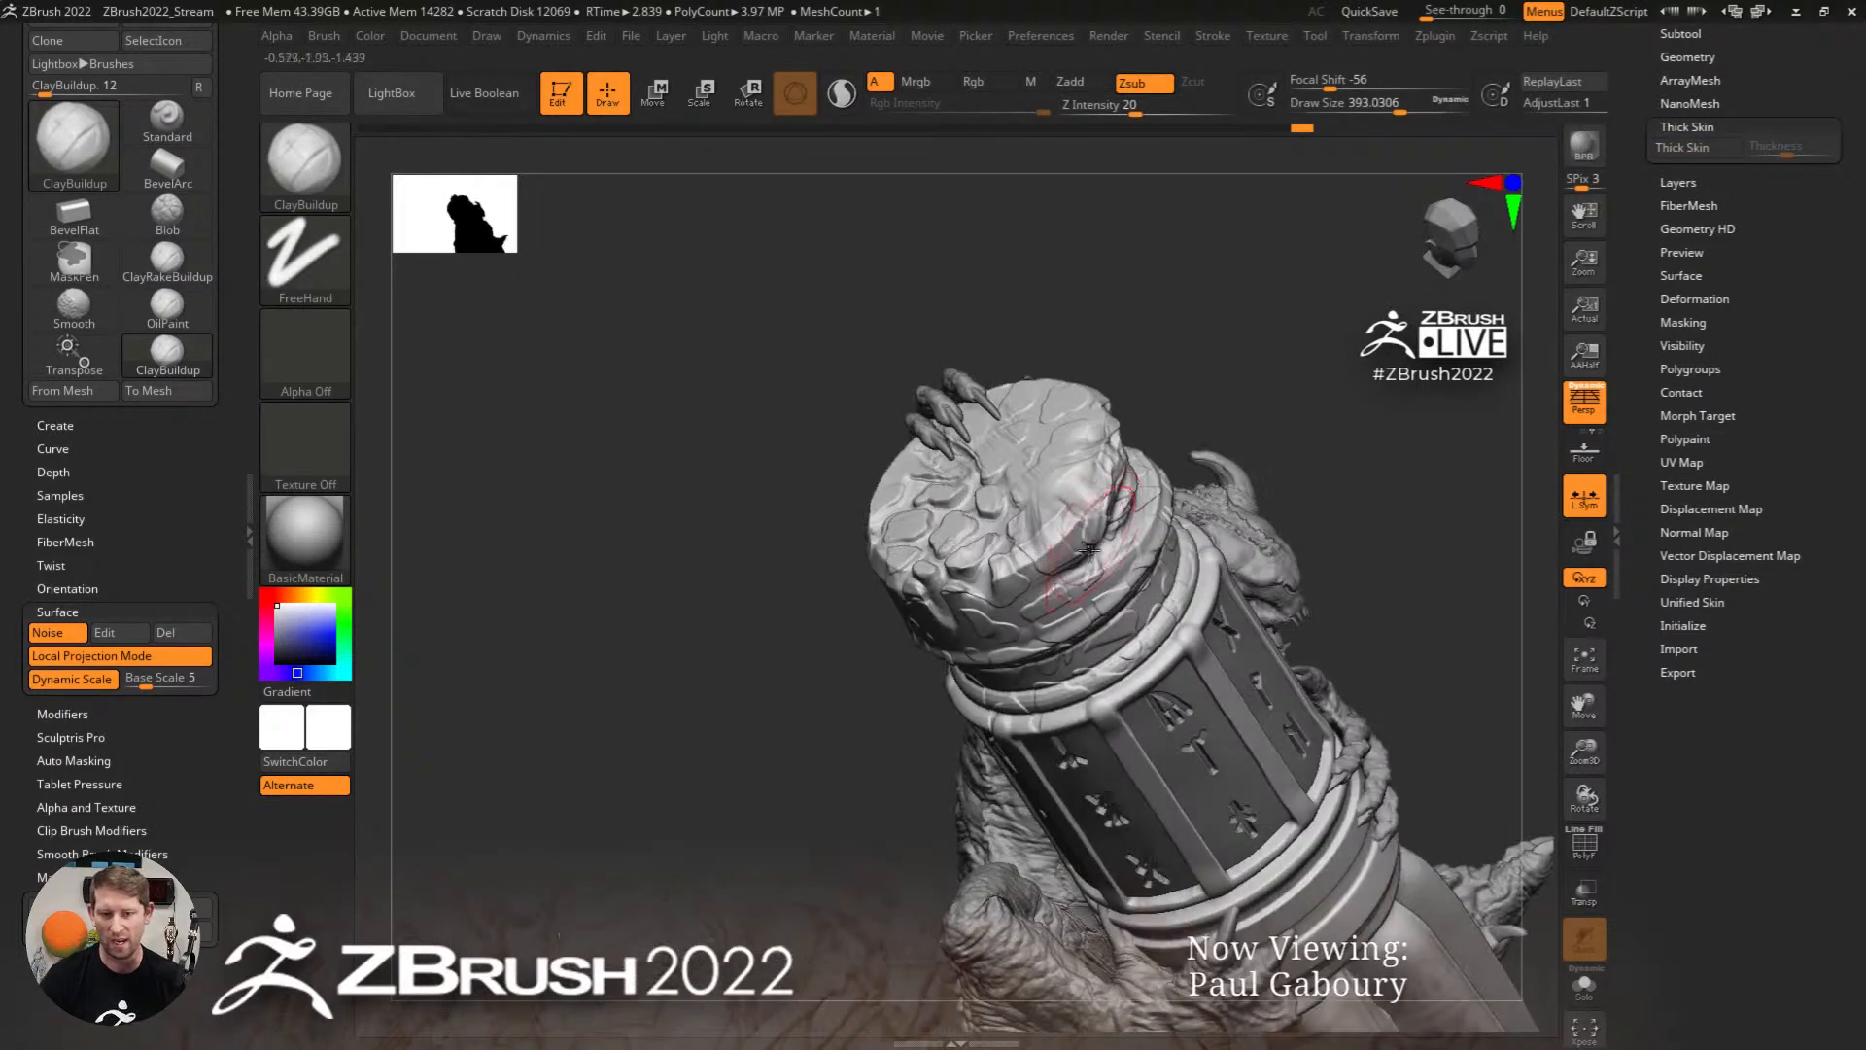
pyautogui.moveTo(1062, 521)
pyautogui.mouseDown()
pyautogui.moveTo(1023, 520)
pyautogui.moveTo(1050, 530)
pyautogui.moveTo(1016, 539)
pyautogui.moveTo(1001, 466)
pyautogui.moveTo(1069, 418)
pyautogui.mouseUp()
pyautogui.press('s')
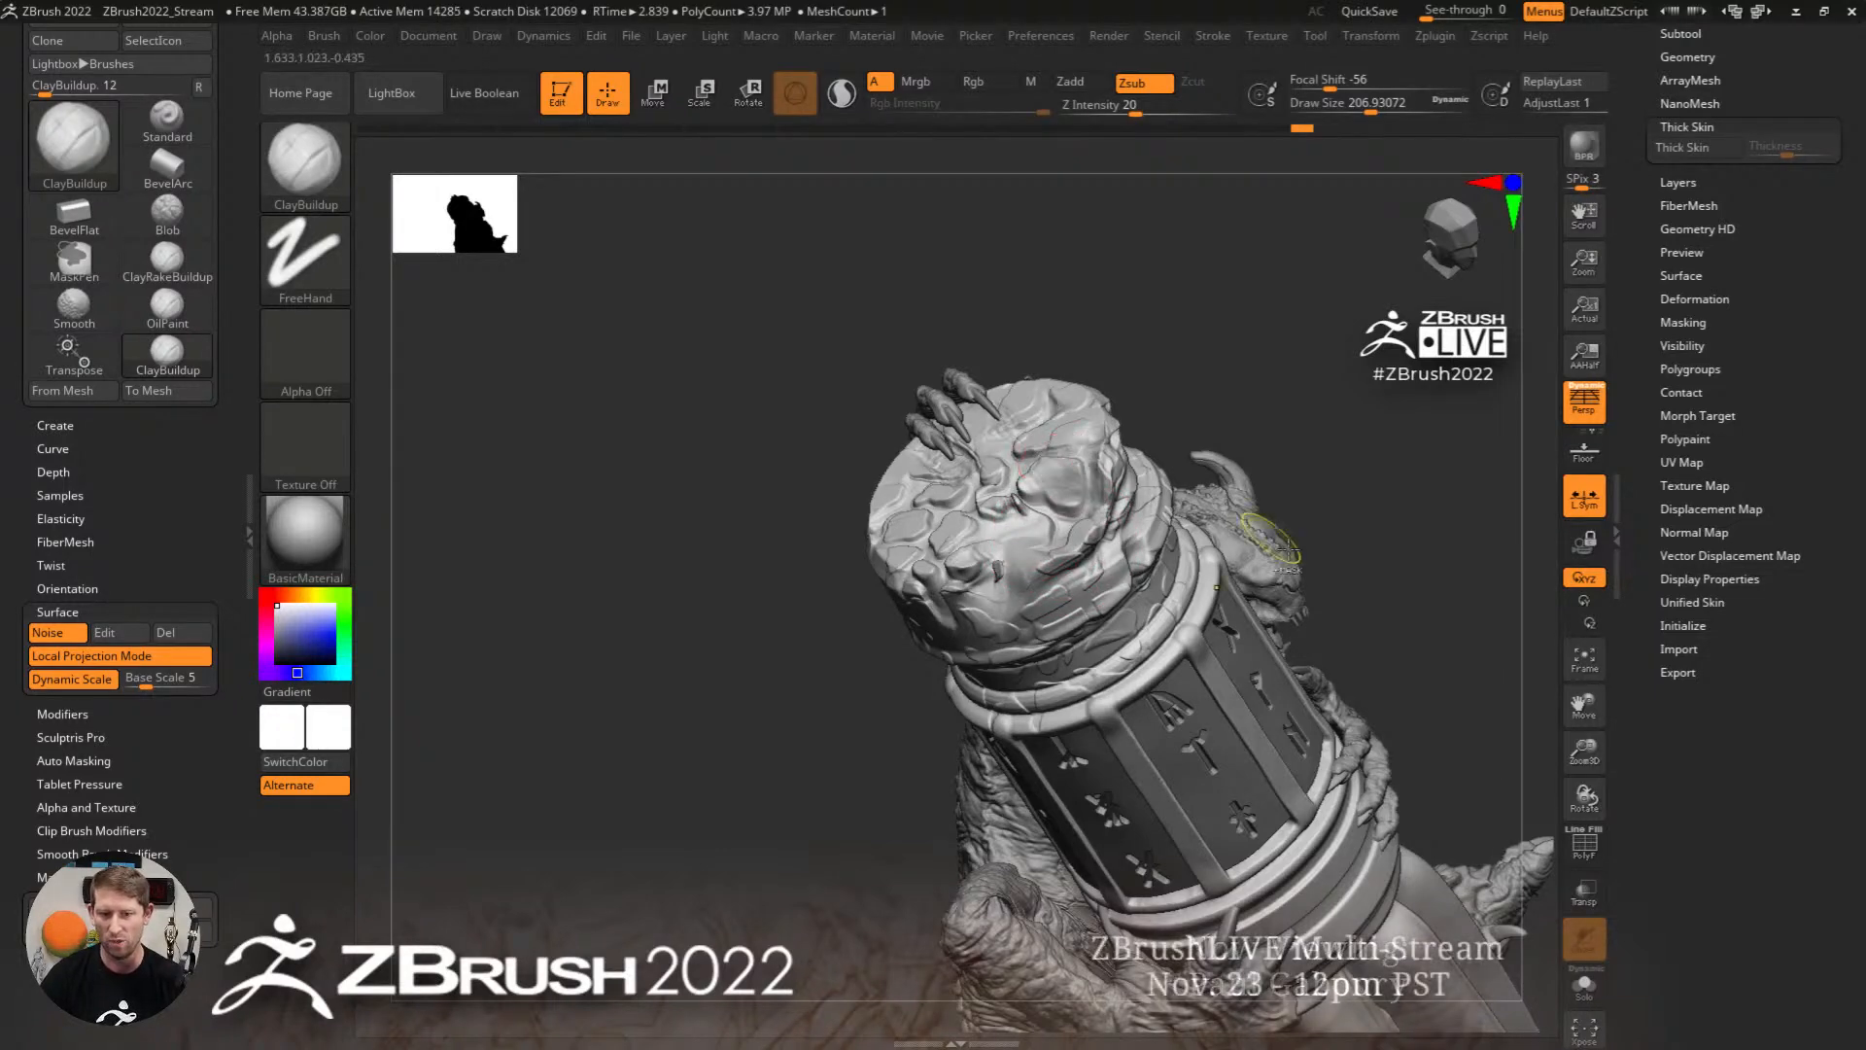
# Step: Switch back to the rounded cube tool and carve the stone noise into its front face at Draw Size 386
pyautogui.keyDown('alt'); pyautogui.moveTo(1263, 486); pyautogui.dragTo(1444, 575, button='right'); pyautogui.keyUp('alt')
pyautogui.press('f')
pyautogui.moveTo(1164, 523)
pyautogui.mouseDown(button='right')
pyautogui.moveTo(1111, 562)
pyautogui.moveTo(1148, 597)
pyautogui.mouseUp(button='right')
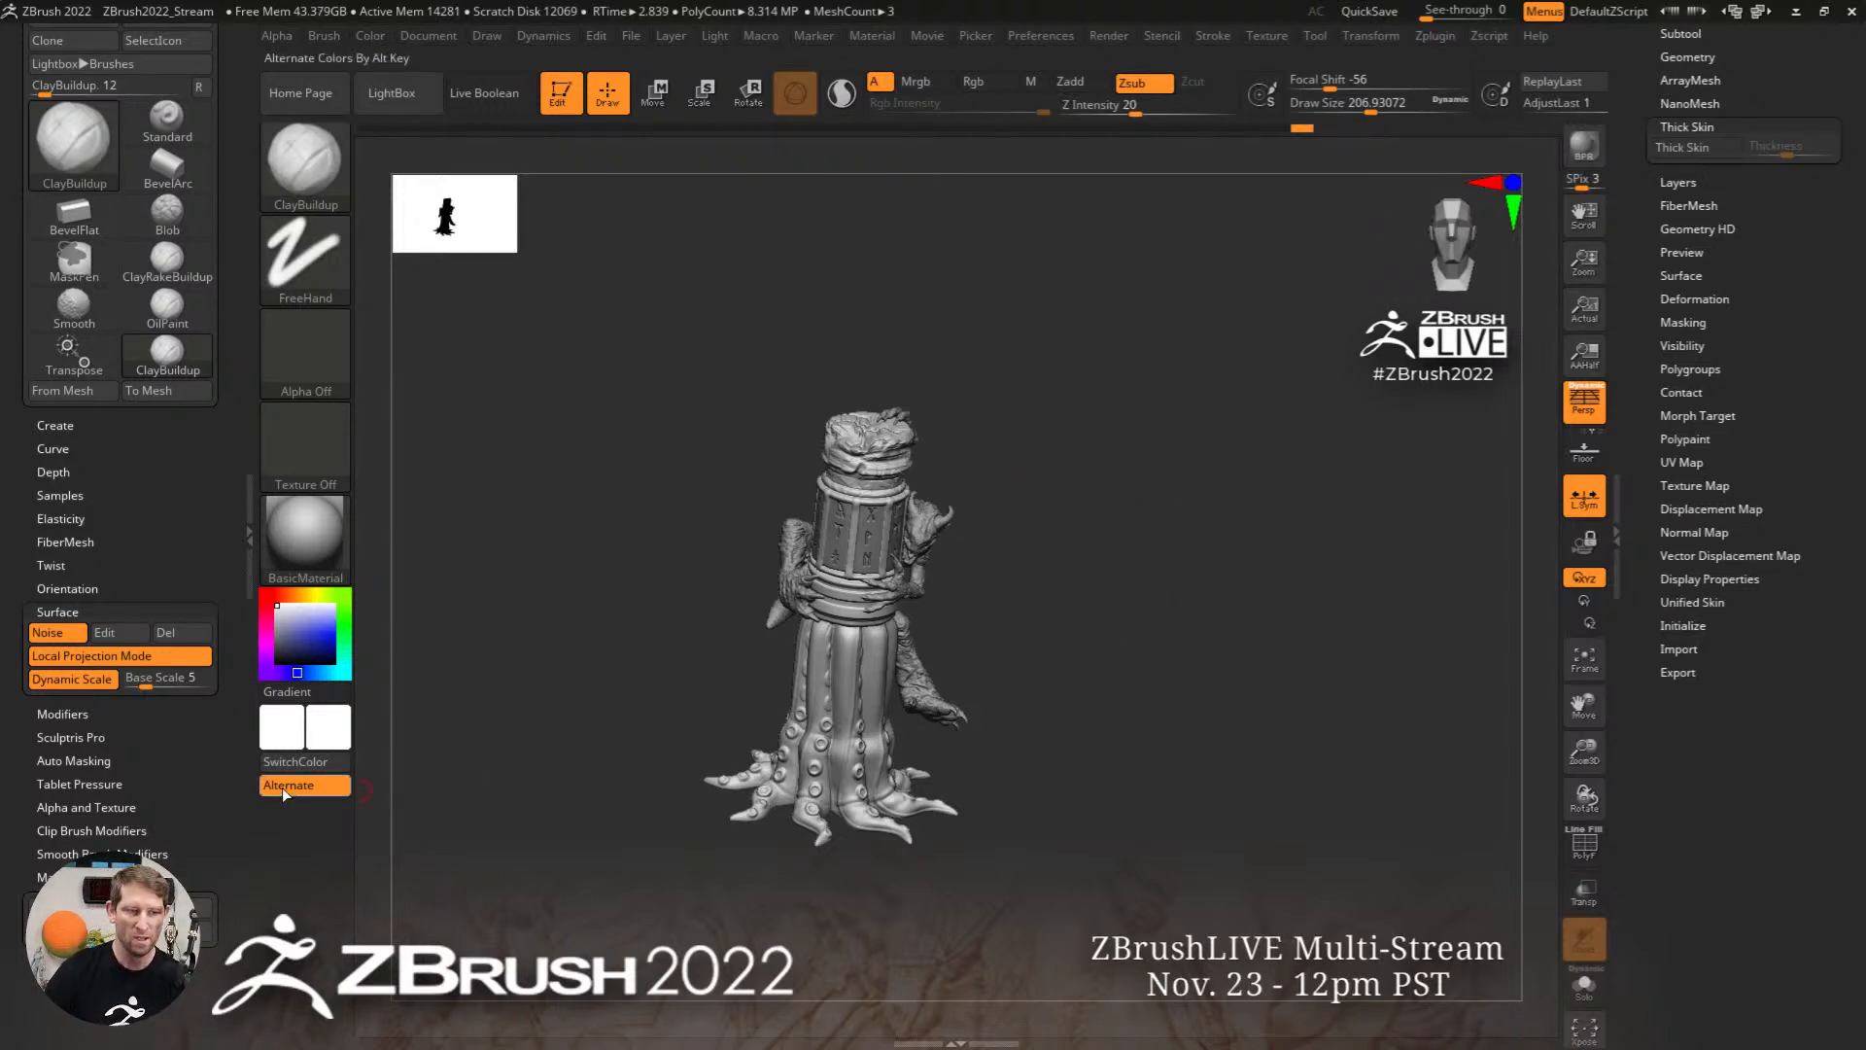
pyautogui.scroll(10, 1728, 381)
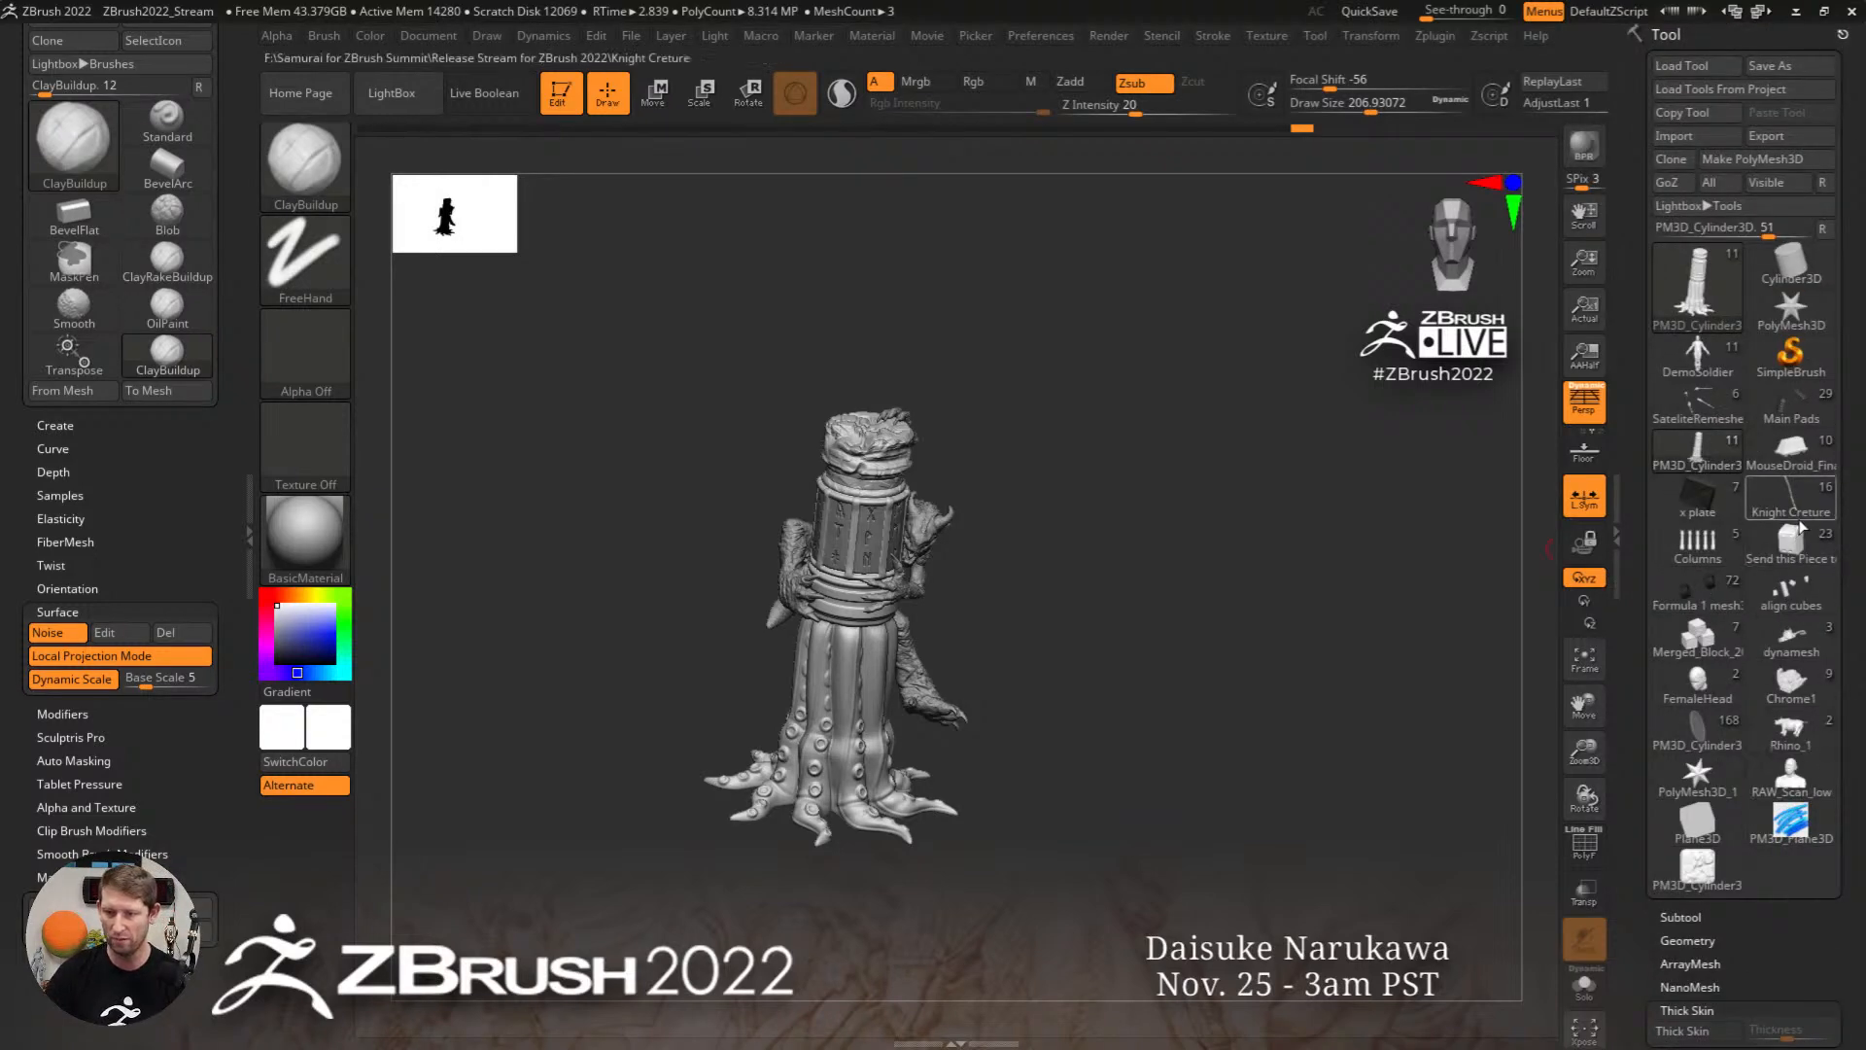
pyautogui.click(1723, 871)
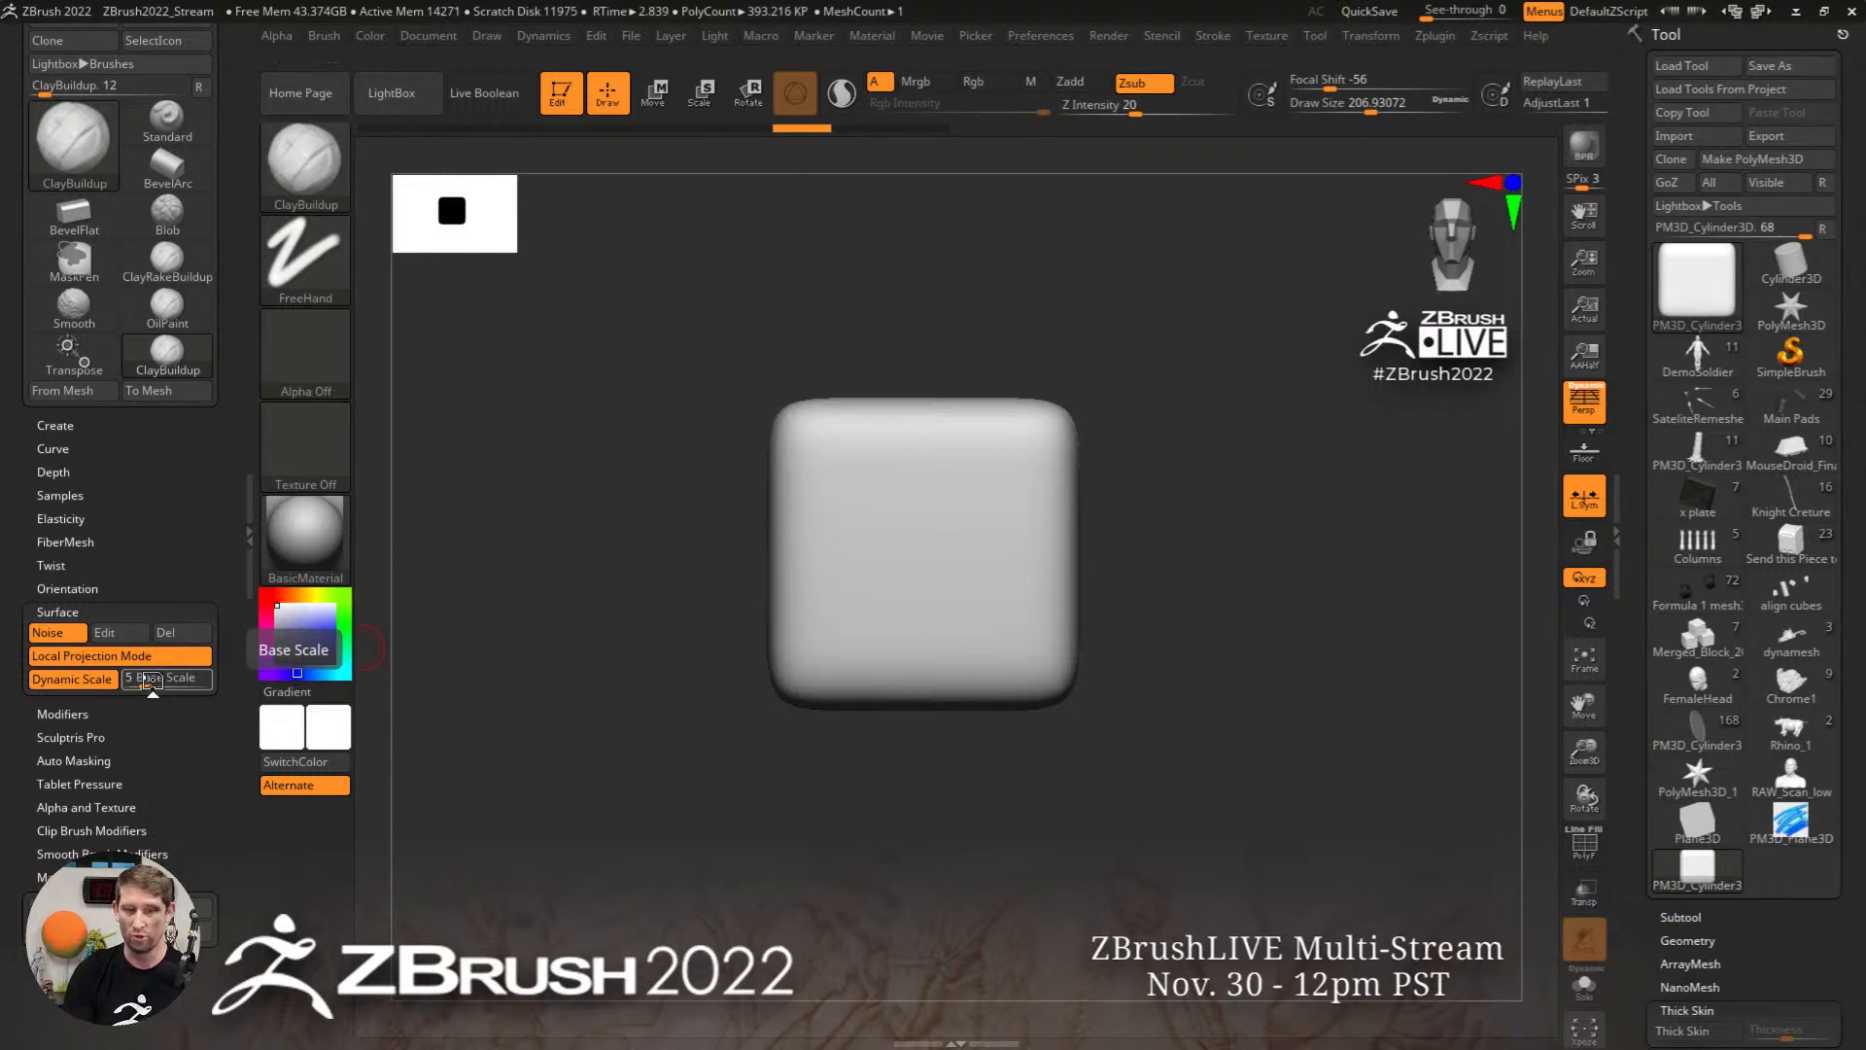
pyautogui.press('s')
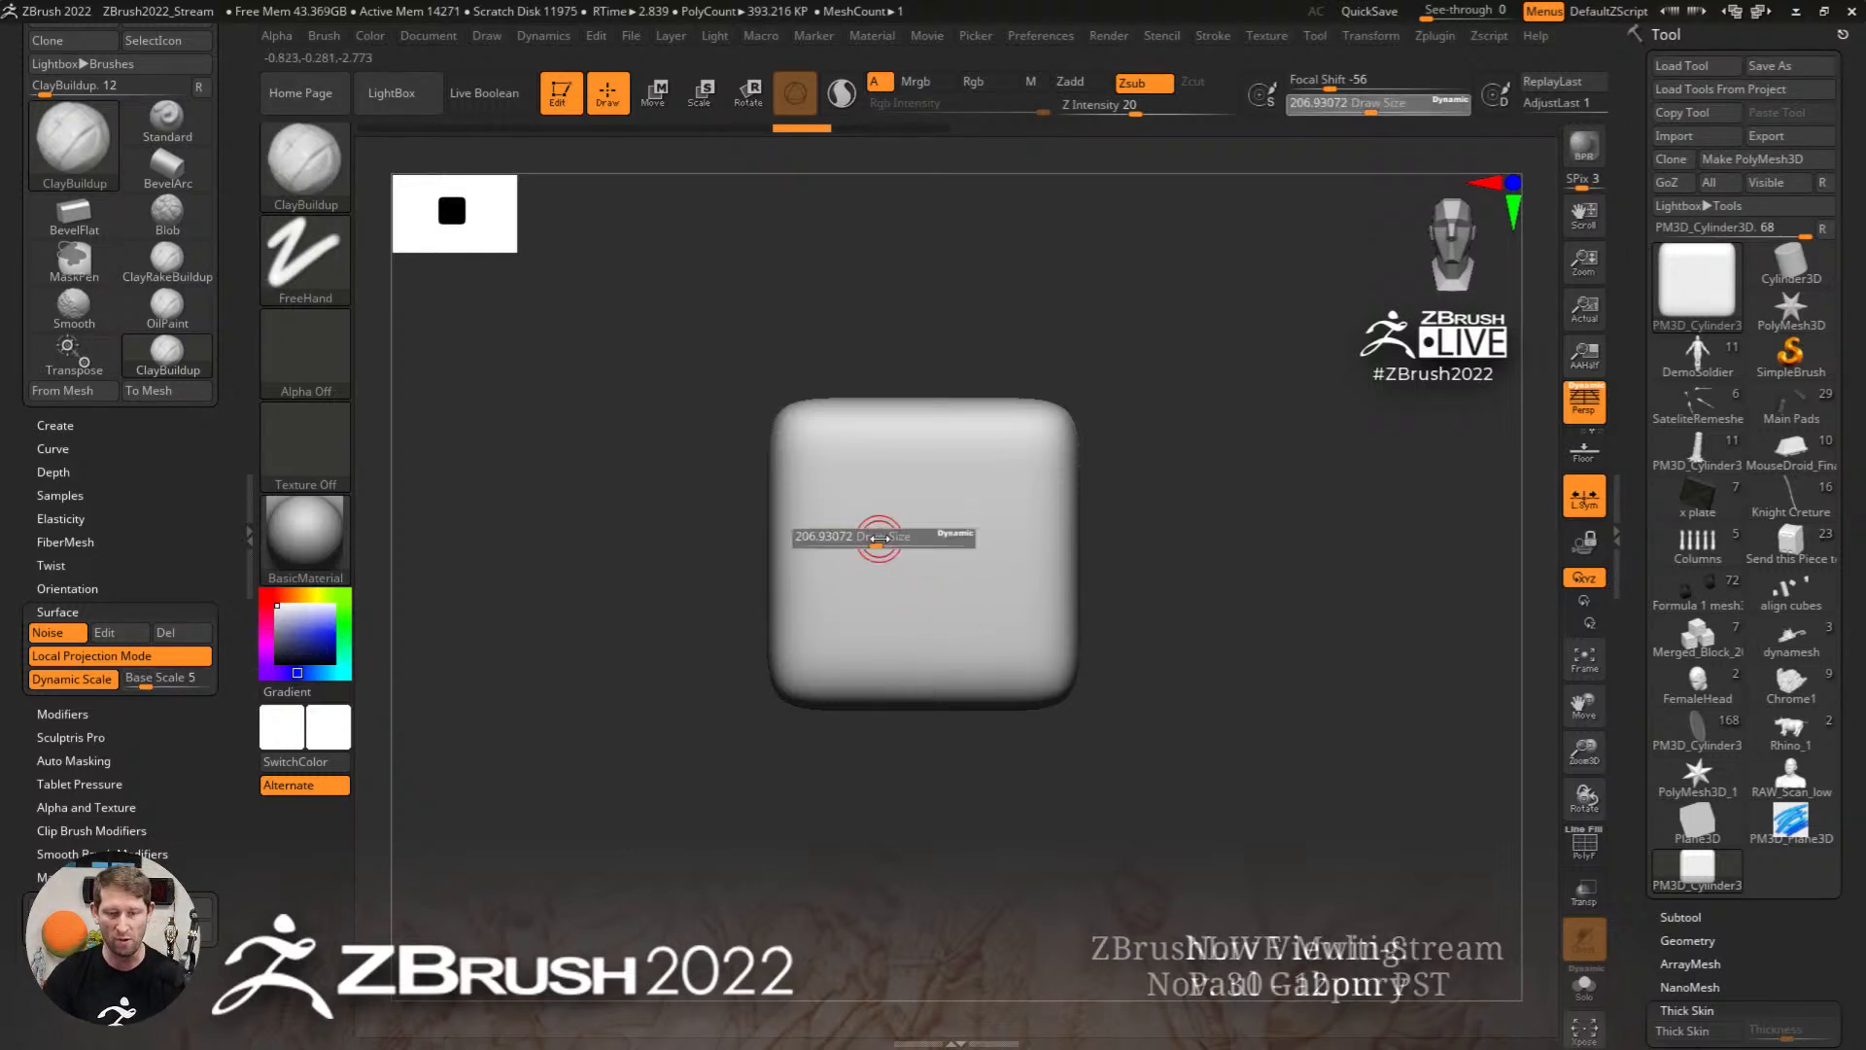
pyautogui.moveTo(900, 538)
pyautogui.mouseDown()
pyautogui.moveTo(937, 500)
pyautogui.moveTo(986, 535)
pyautogui.moveTo(807, 432)
pyautogui.moveTo(789, 553)
pyautogui.moveTo(1029, 654)
pyautogui.moveTo(978, 585)
pyautogui.moveTo(802, 659)
pyautogui.mouseUp()
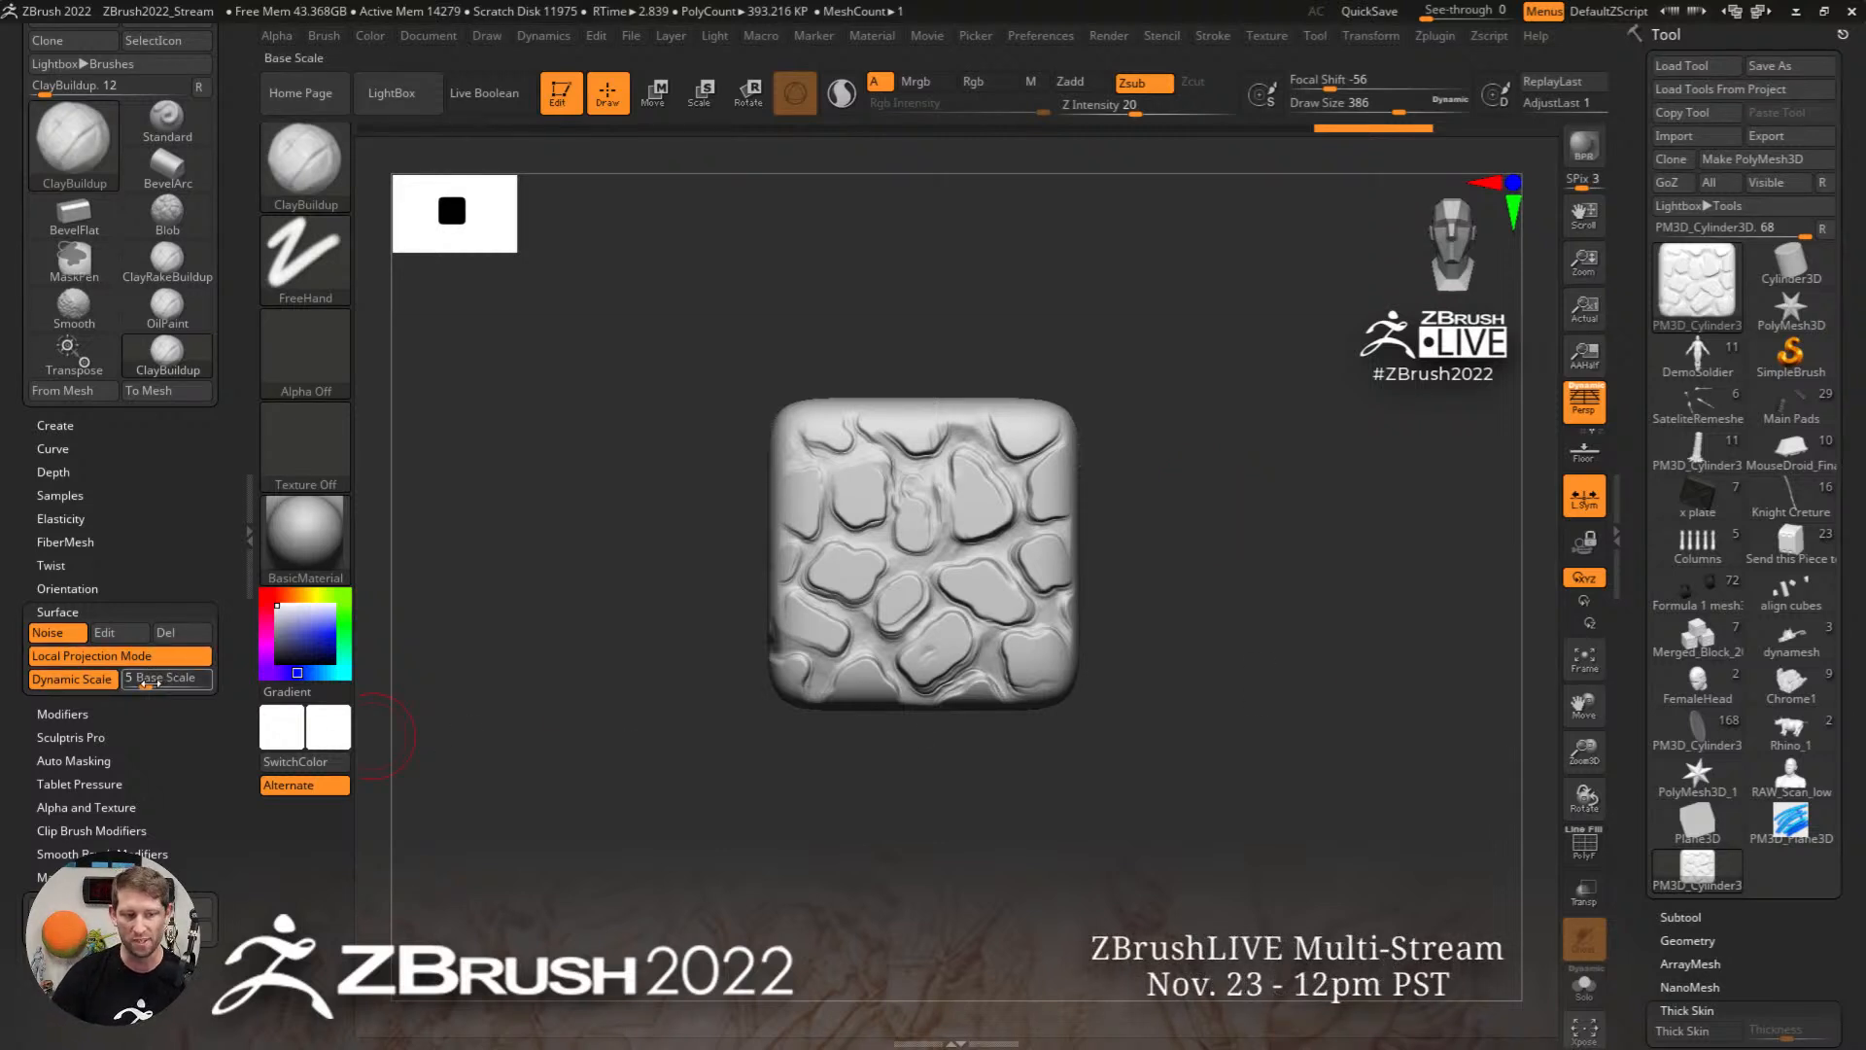
# Step: Set the brush noise Base Scale to 2 and carve the smaller stone pattern into another cube face
pyautogui.moveTo(146, 684); pyautogui.dragTo(158, 685)
pyautogui.write('2')
pyautogui.press('Return')
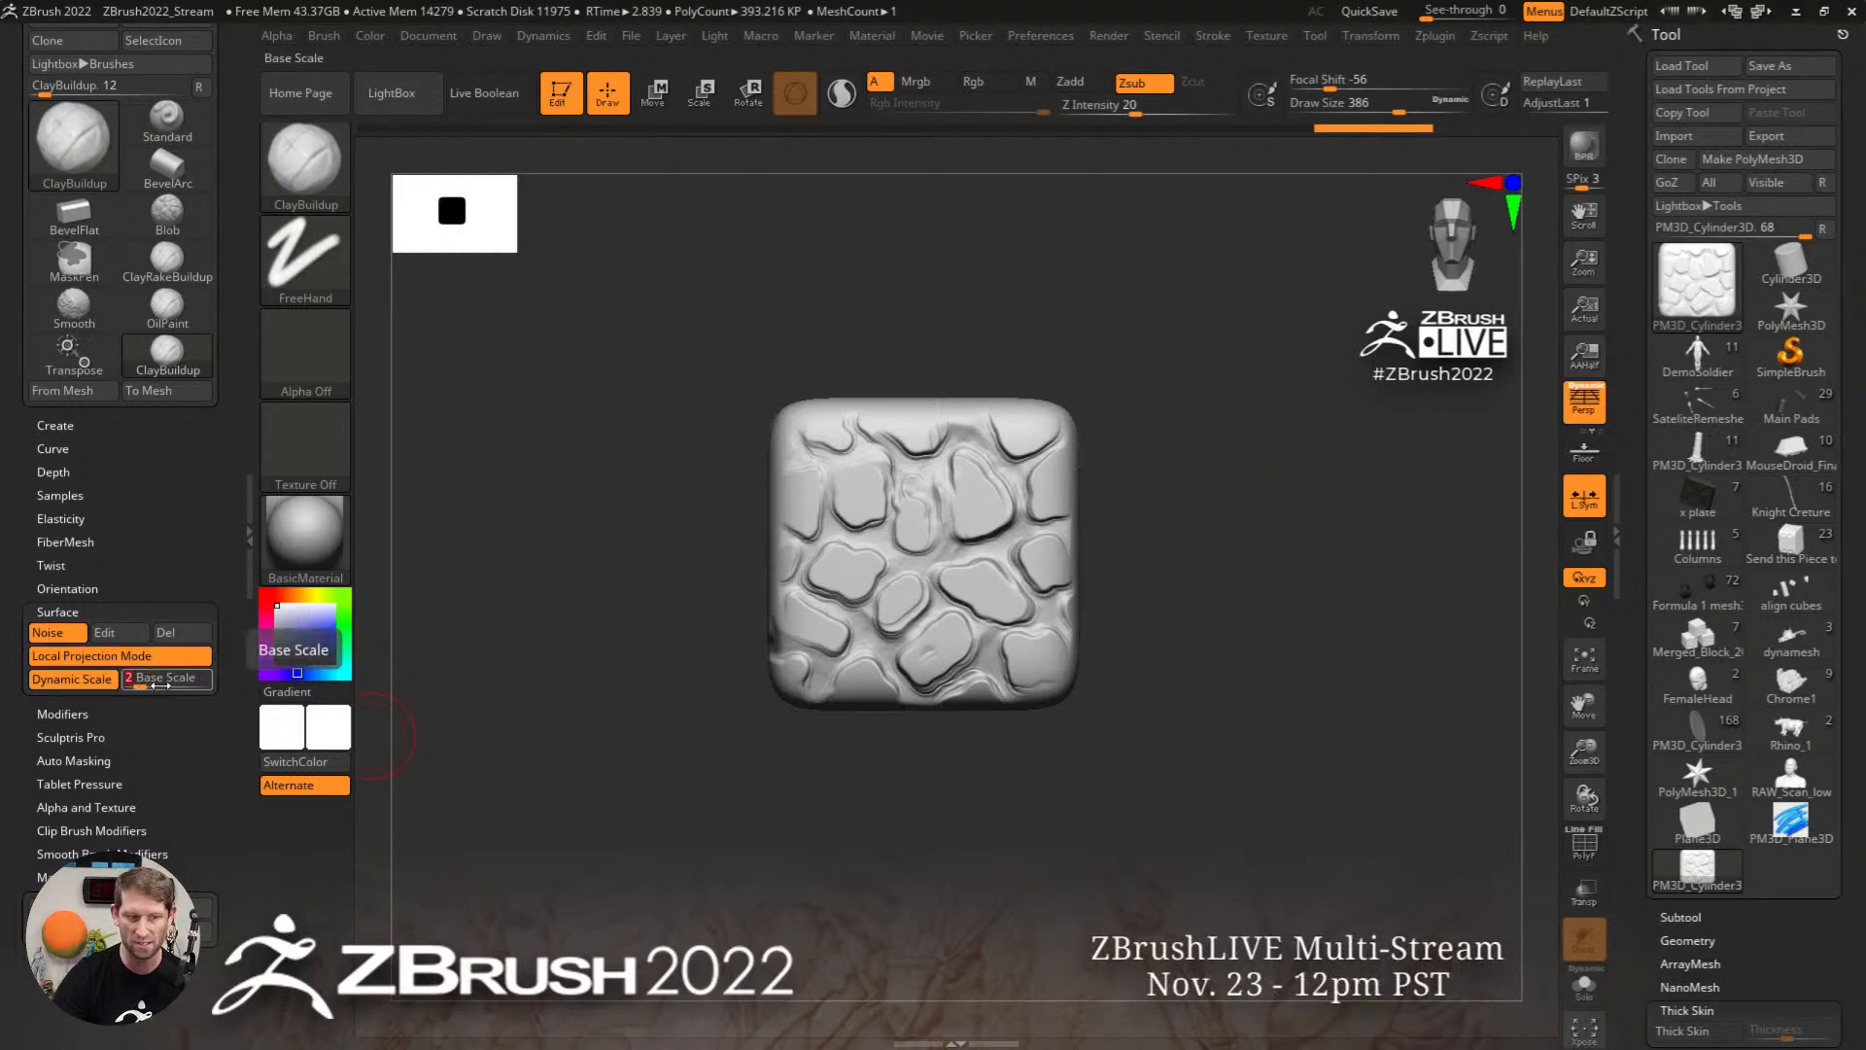
pyautogui.moveTo(1137, 637)
pyautogui.keyDown('shift'); pyautogui.mouseDown()
pyautogui.moveTo(1028, 620)
pyautogui.moveTo(1054, 535)
pyautogui.moveTo(960, 479)
pyautogui.moveTo(1011, 671)
pyautogui.moveTo(1137, 428)
pyautogui.moveTo(1030, 602)
pyautogui.moveTo(861, 504)
pyautogui.moveTo(1132, 425)
pyautogui.mouseUp(); pyautogui.keyUp('shift')
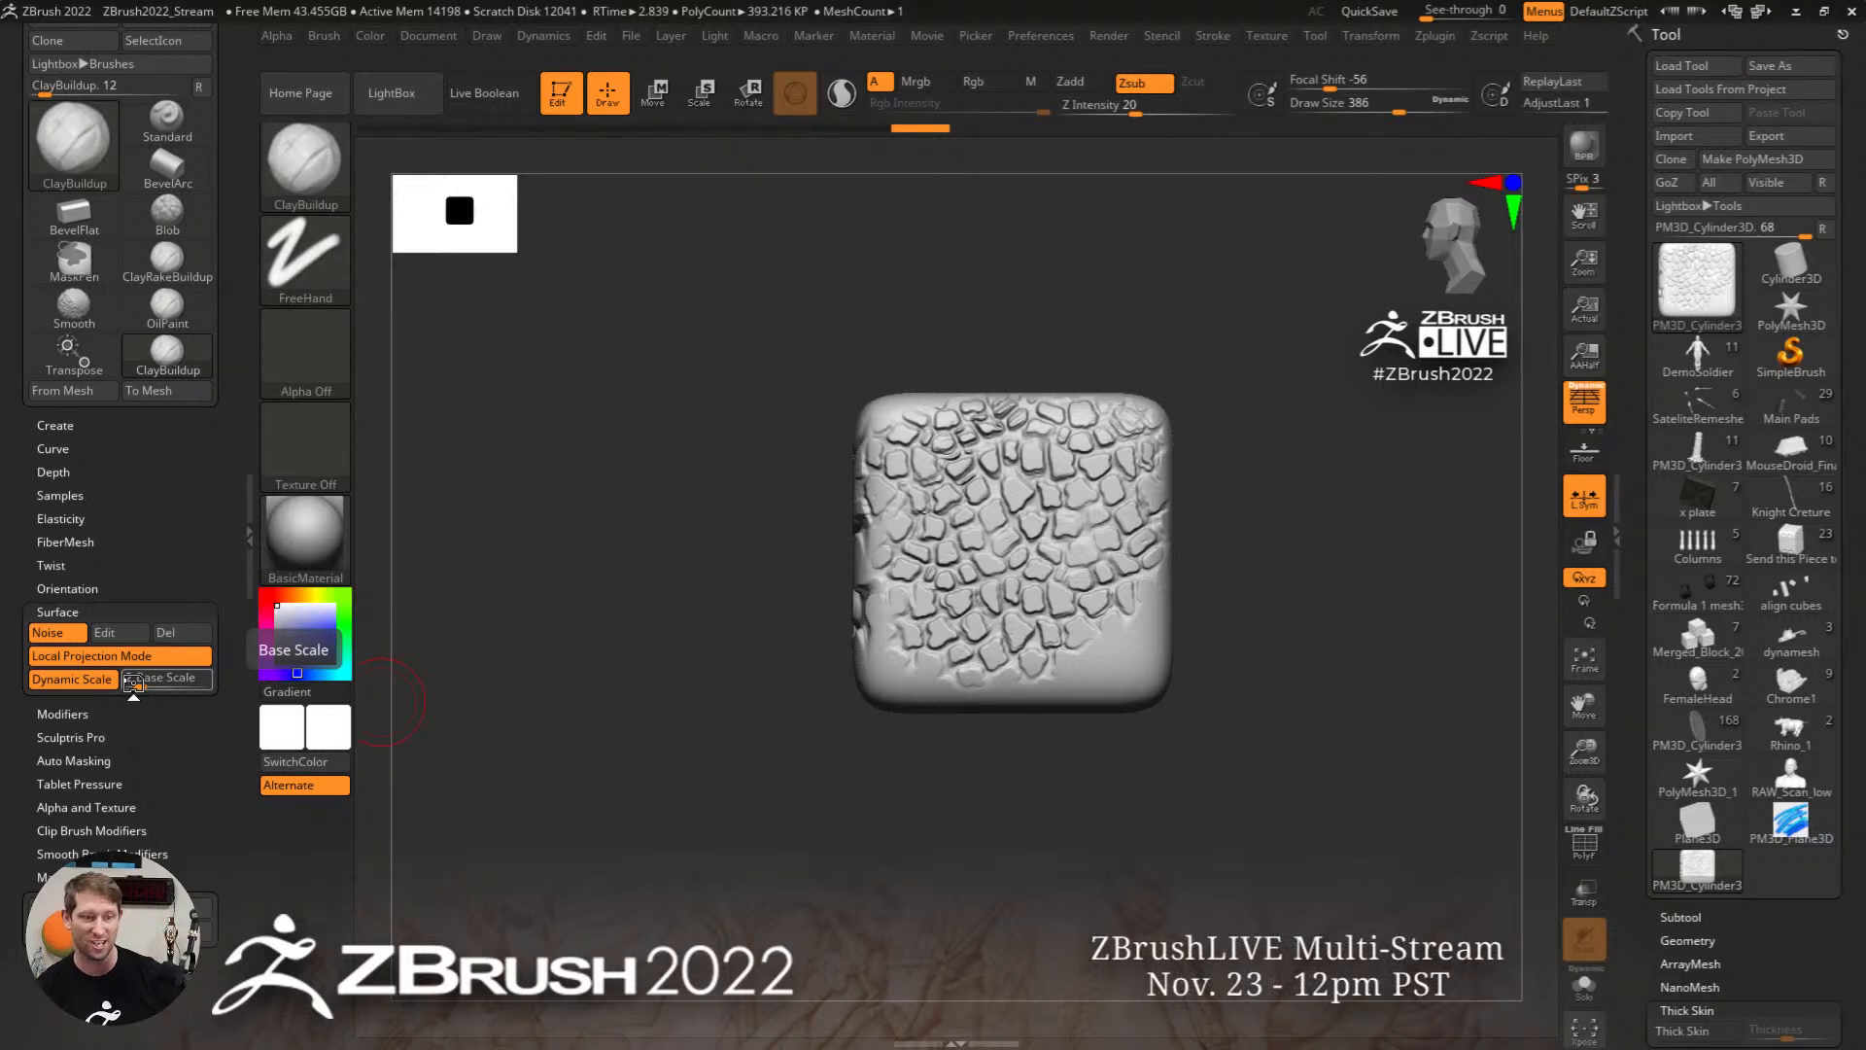
pyautogui.moveTo(133, 680); pyautogui.dragTo(176, 678)
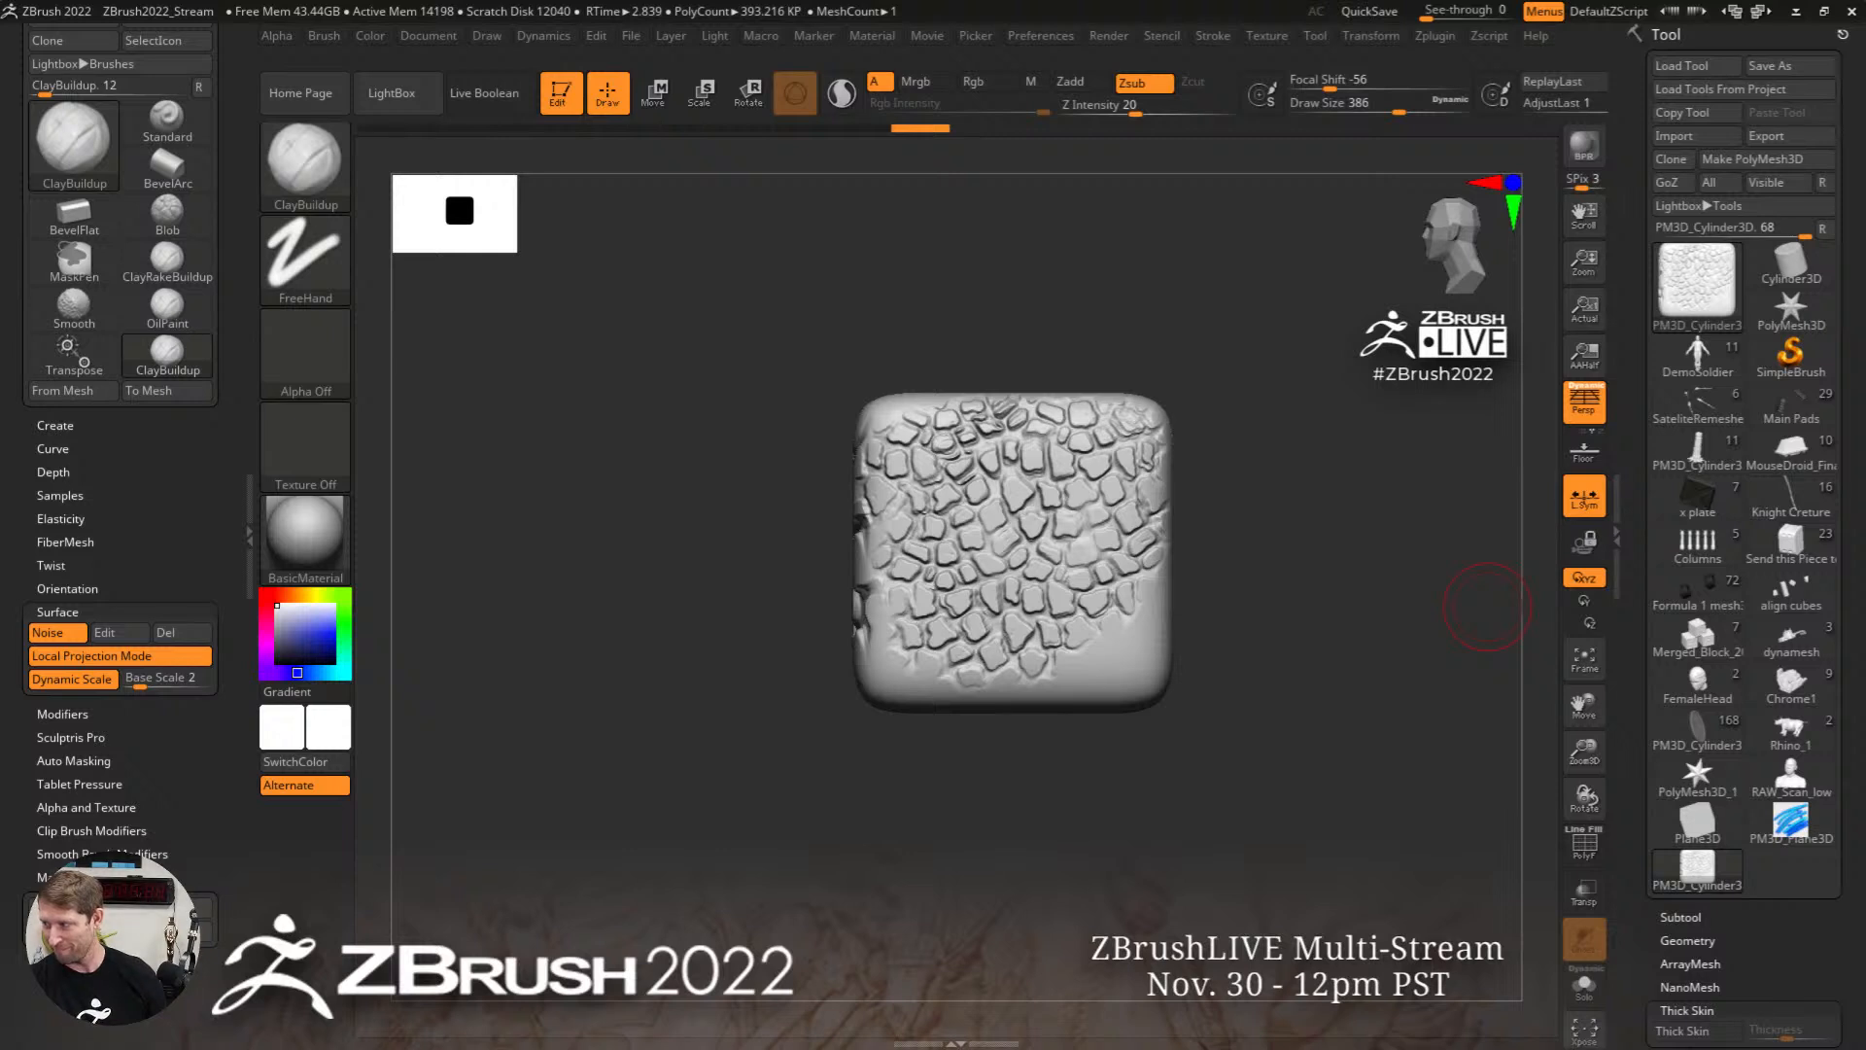
# Step: Switch to the DemoSoldier tool, hide the brush palette beside the canvas and expand the Deformation settings
pyautogui.hotkey('ctrl', 'shift', 't')
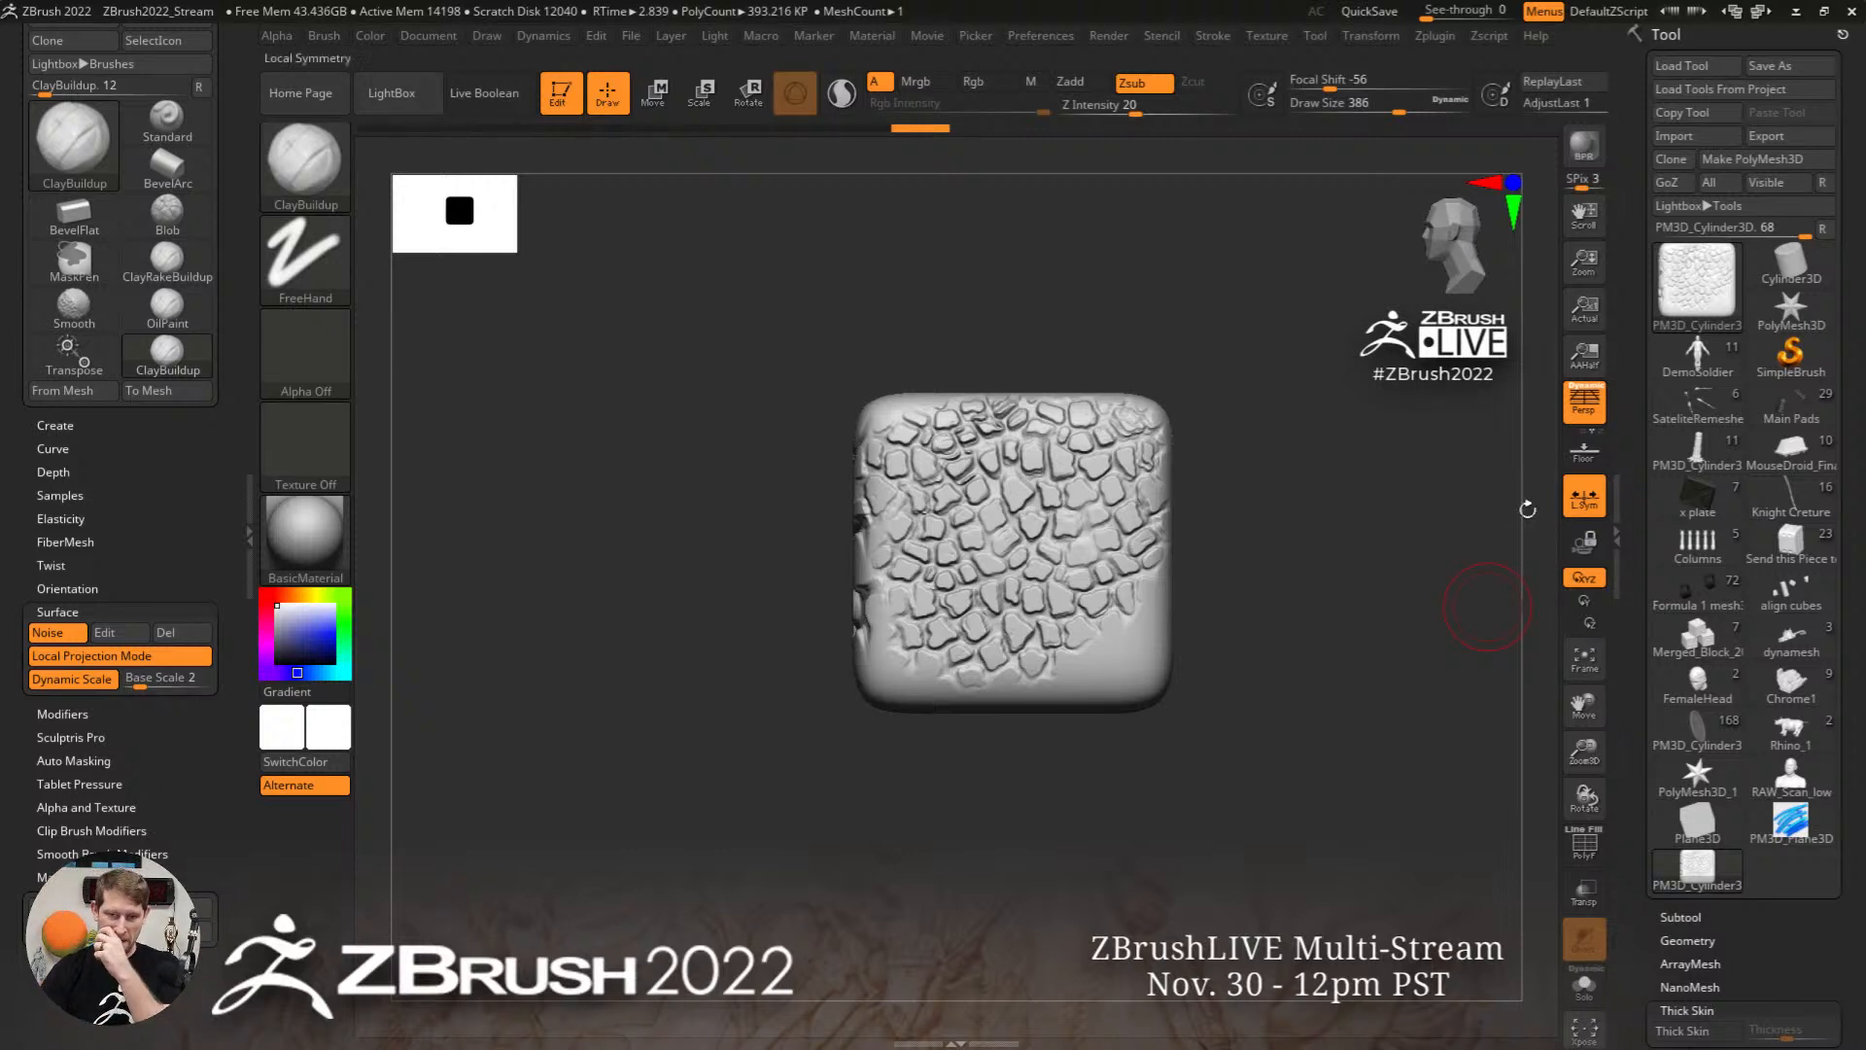
pyautogui.moveTo(1220, 610); pyautogui.dragTo(1146, 622)
pyautogui.click(247, 558)
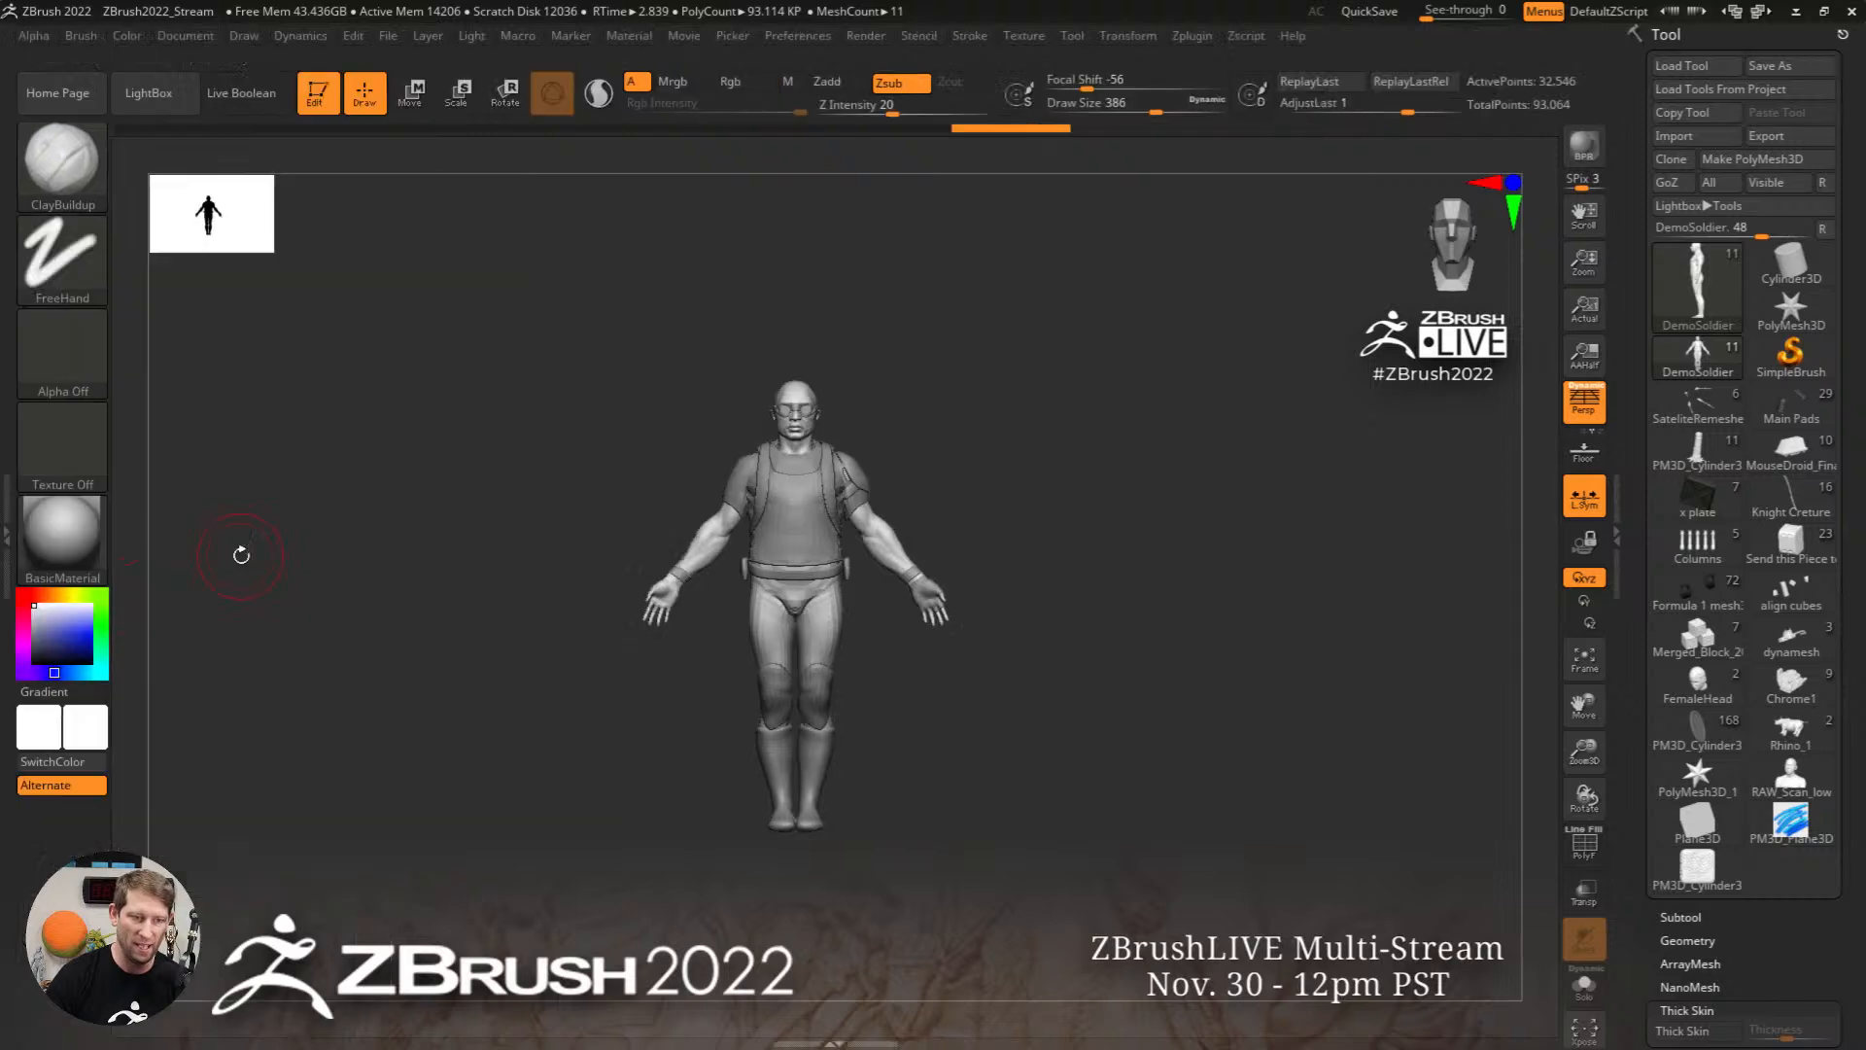
pyautogui.moveTo(1100, 581)
pyautogui.keyDown('alt'); pyautogui.mouseDown(button='right')
pyautogui.moveTo(1176, 637)
pyautogui.moveTo(1179, 591)
pyautogui.moveTo(1404, 783)
pyautogui.mouseUp(button='right'); pyautogui.keyUp('alt')
pyautogui.moveTo(1770, 939); pyautogui.dragTo(1810, 701)
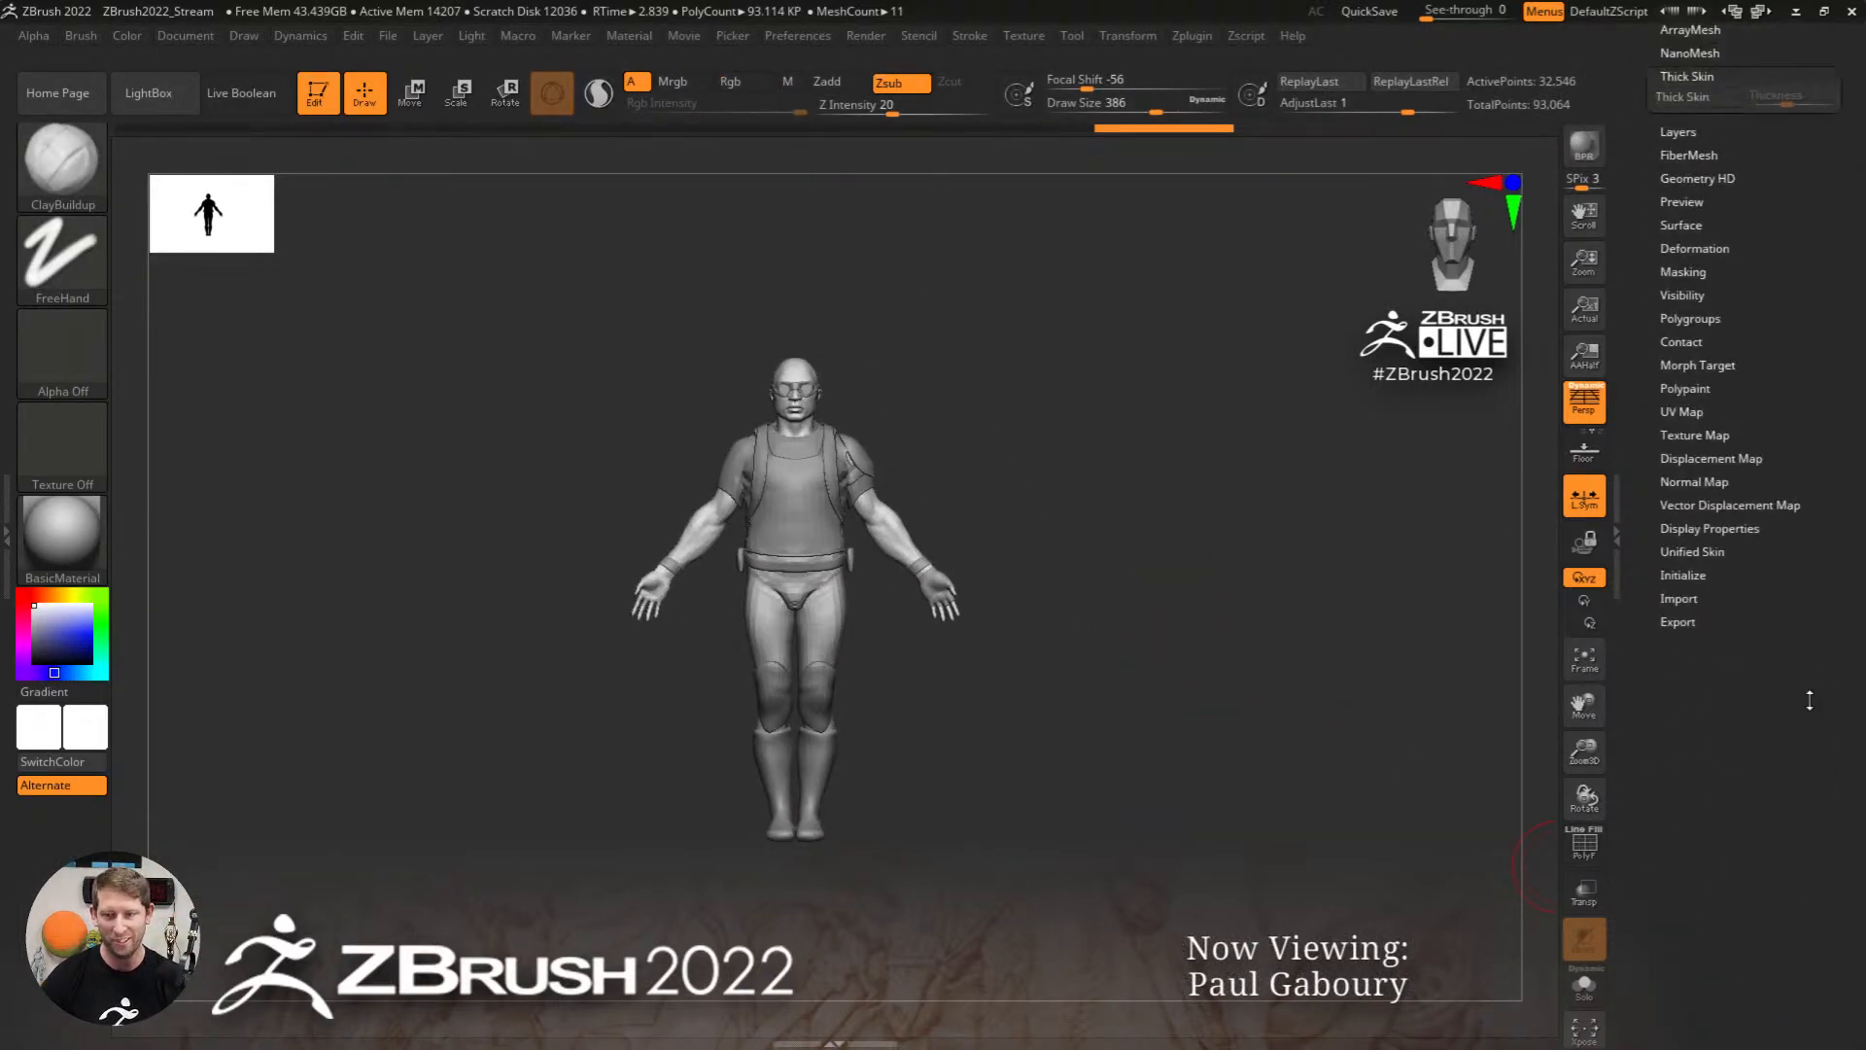
pyautogui.click(1710, 249)
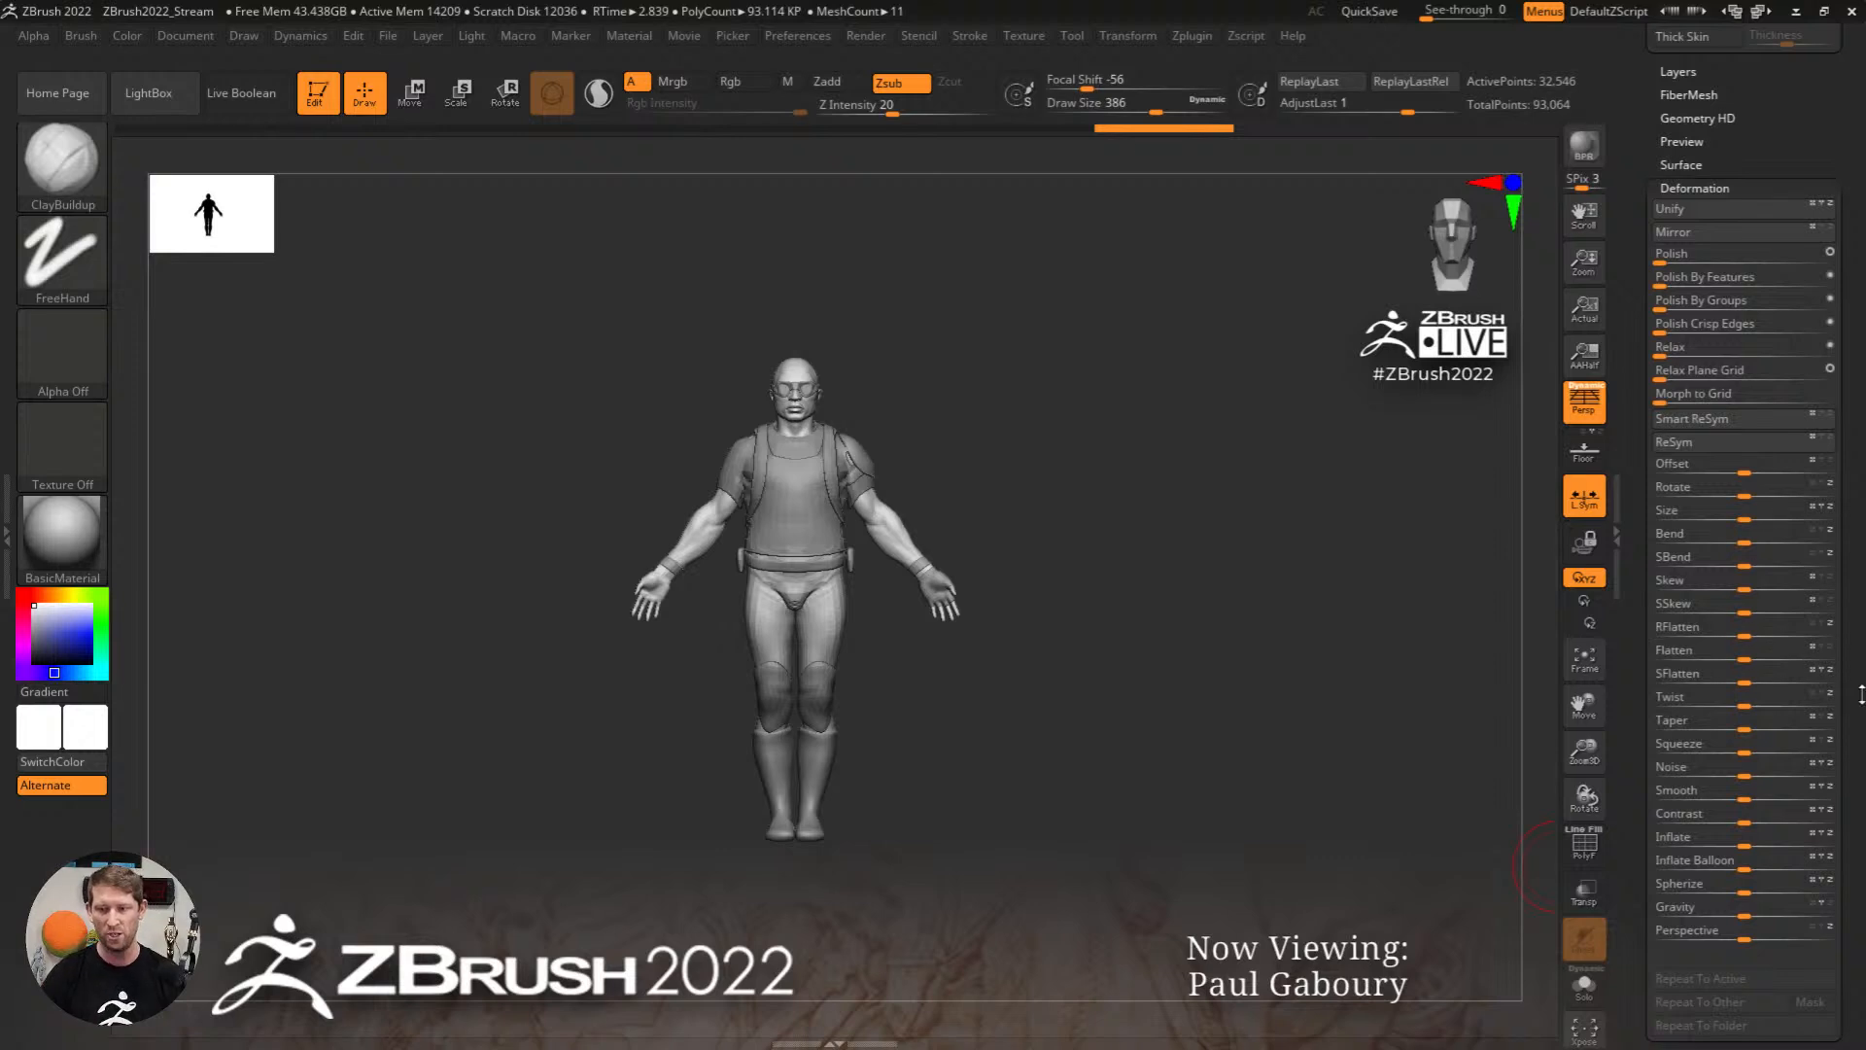
pyautogui.moveTo(1857, 694); pyautogui.dragTo(1856, 572)
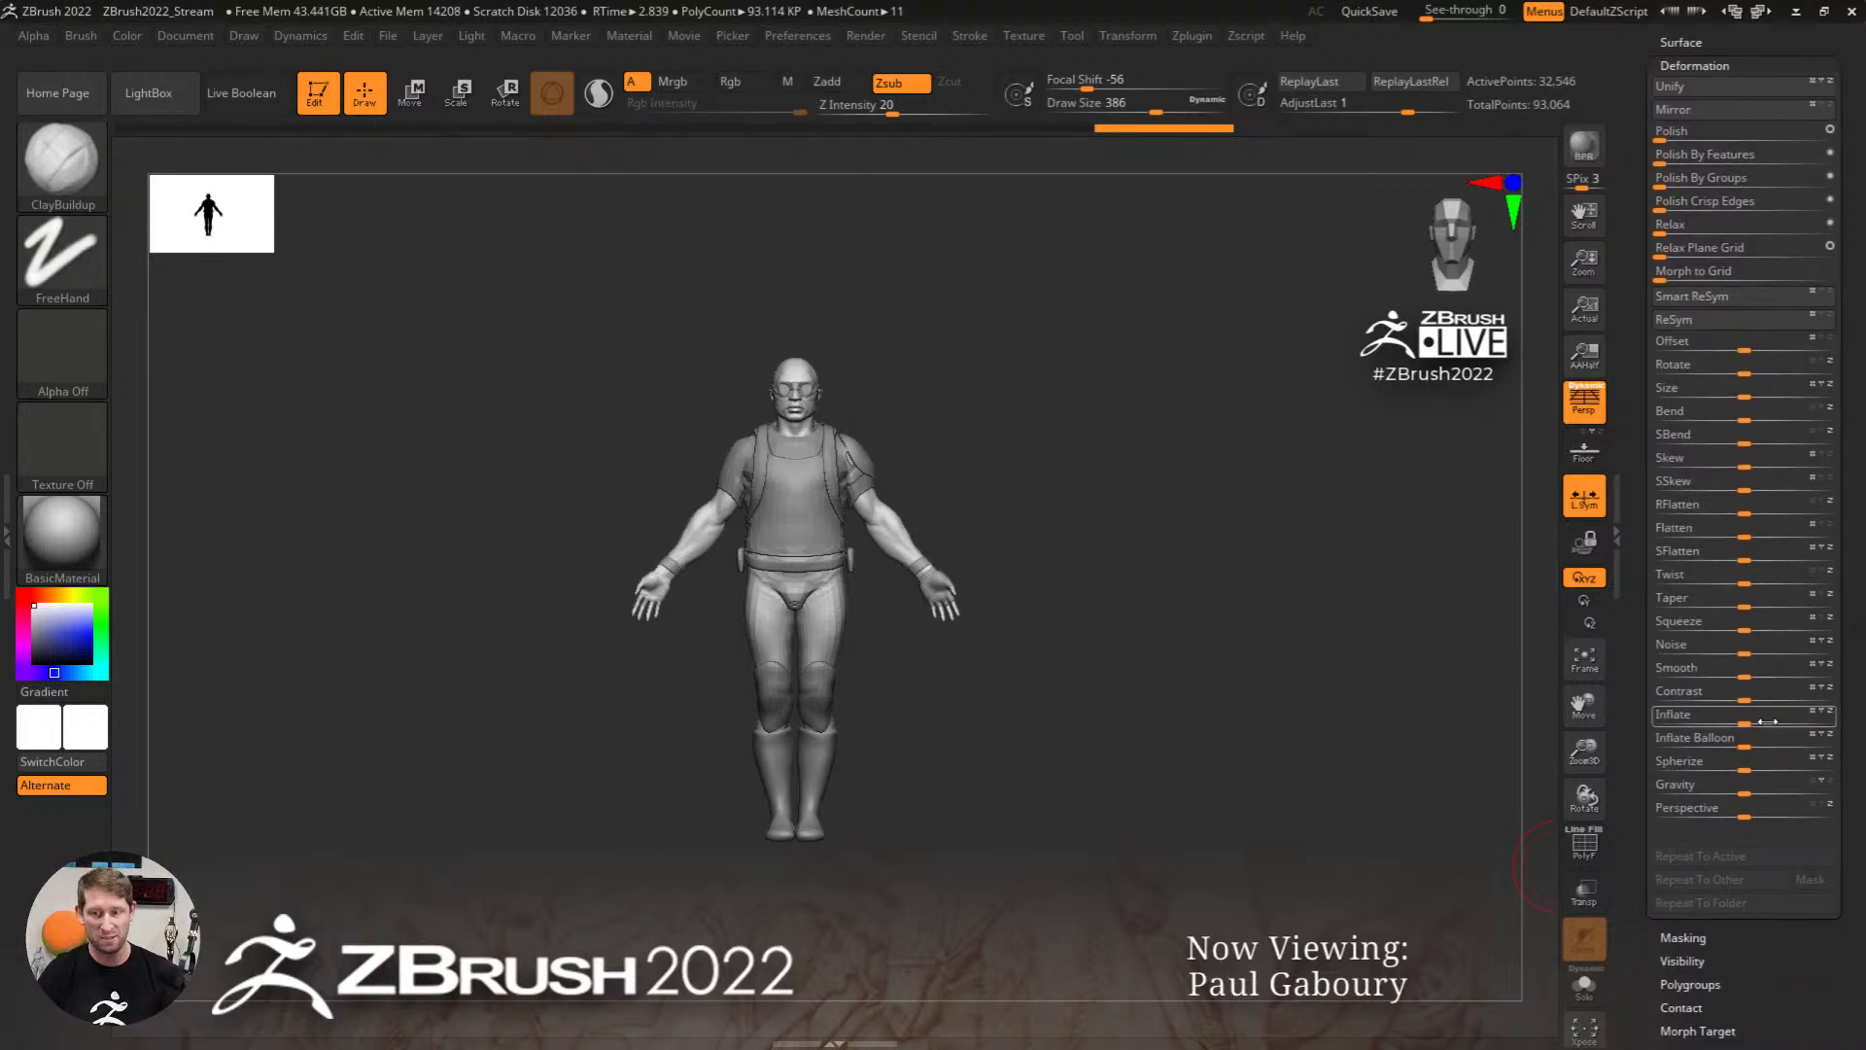
# Step: Try inflating the soldier's body by 46 and repeating that deformation on the other subtools
pyautogui.moveTo(1750, 722)
pyautogui.mouseDown()
pyautogui.moveTo(1798, 722)
pyautogui.moveTo(1770, 722)
pyautogui.mouseUp()
pyautogui.hotkey('ctrl', 'z')
pyautogui.keyDown('ctrl'); pyautogui.moveTo(841, 455); pyautogui.dragTo(837, 478, button='right'); pyautogui.keyUp('ctrl')
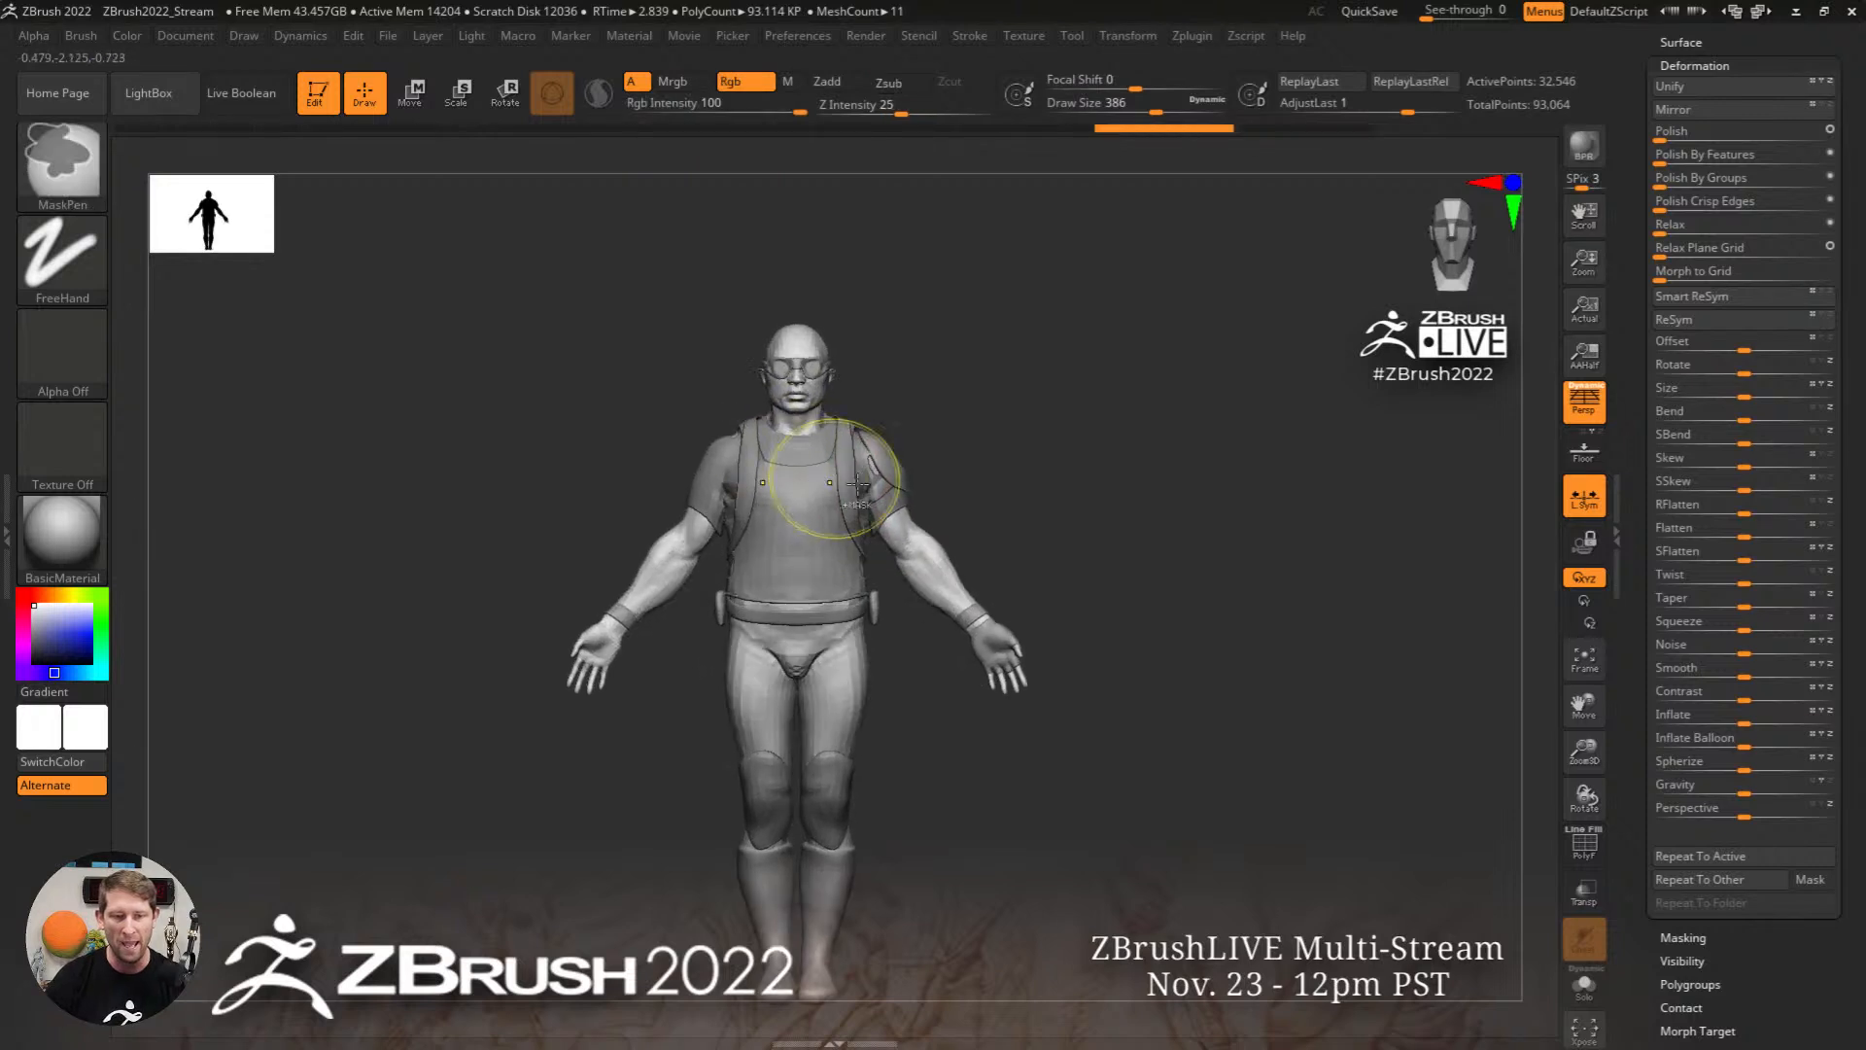
pyautogui.moveTo(1745, 722); pyautogui.dragTo(1778, 722)
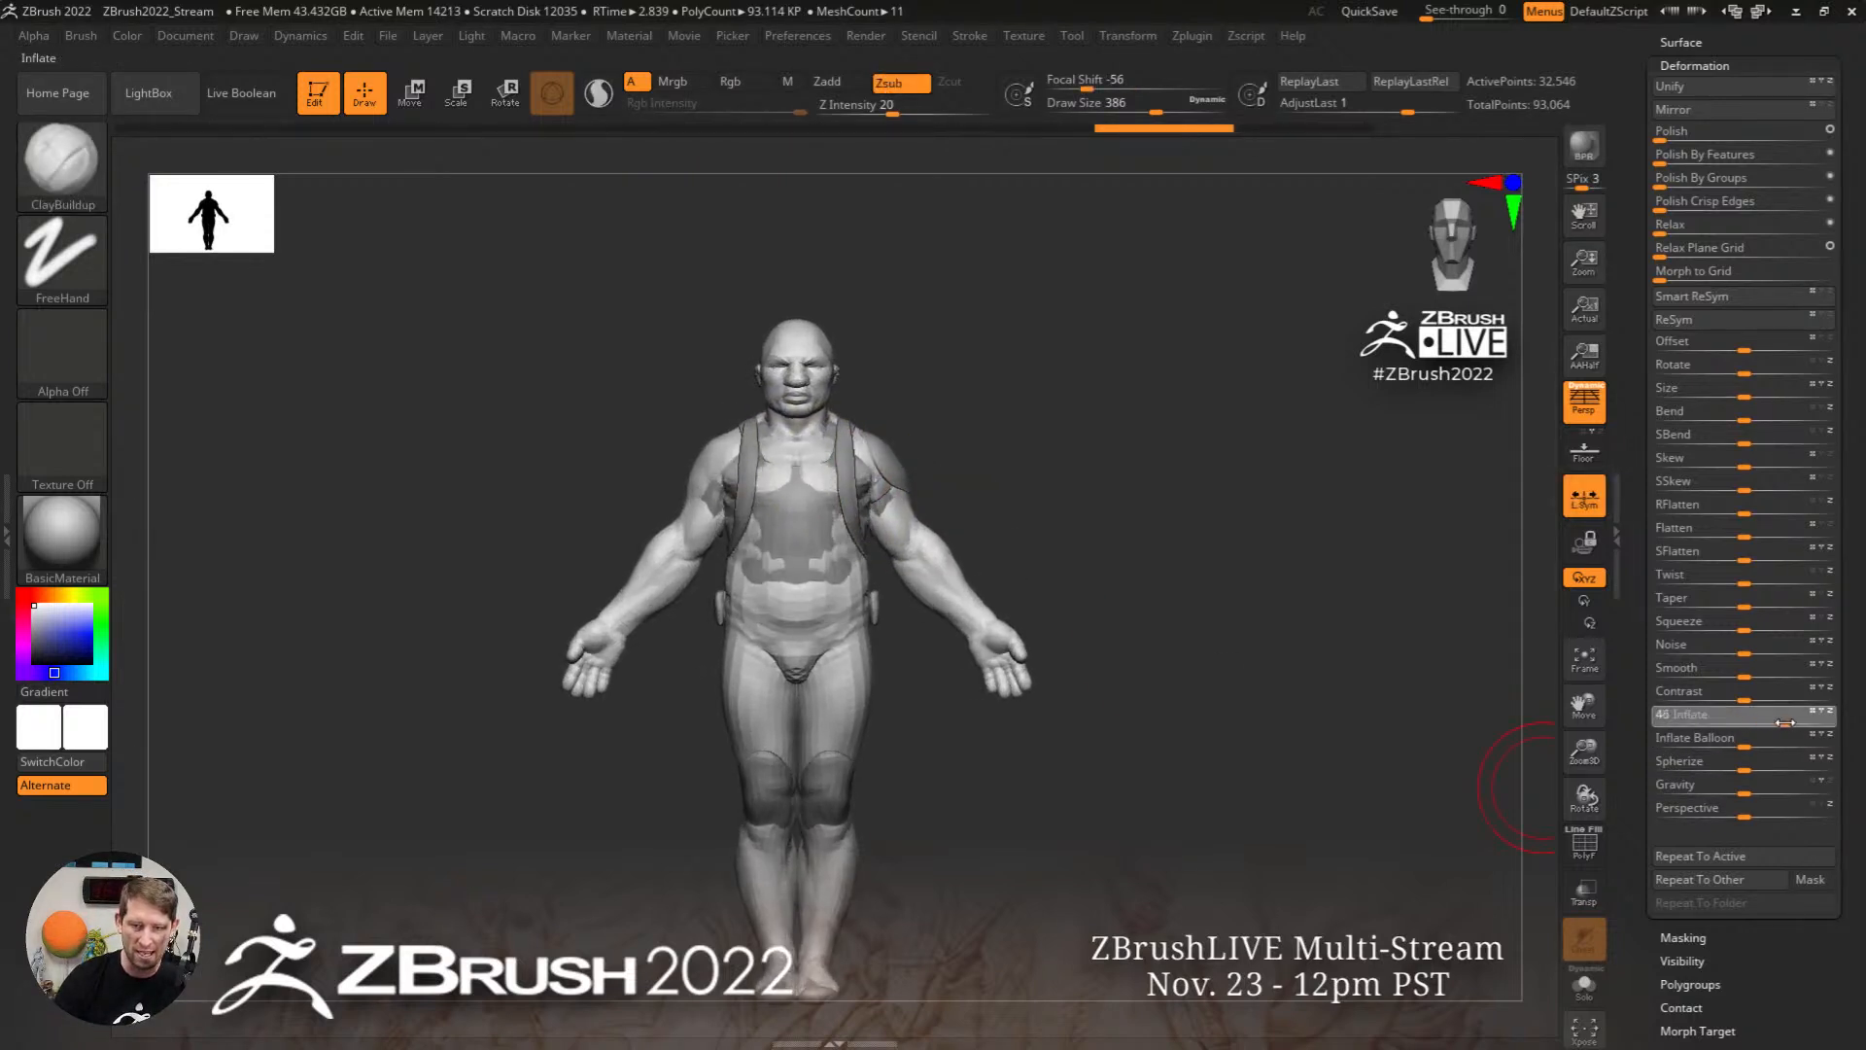
pyautogui.click(1734, 879)
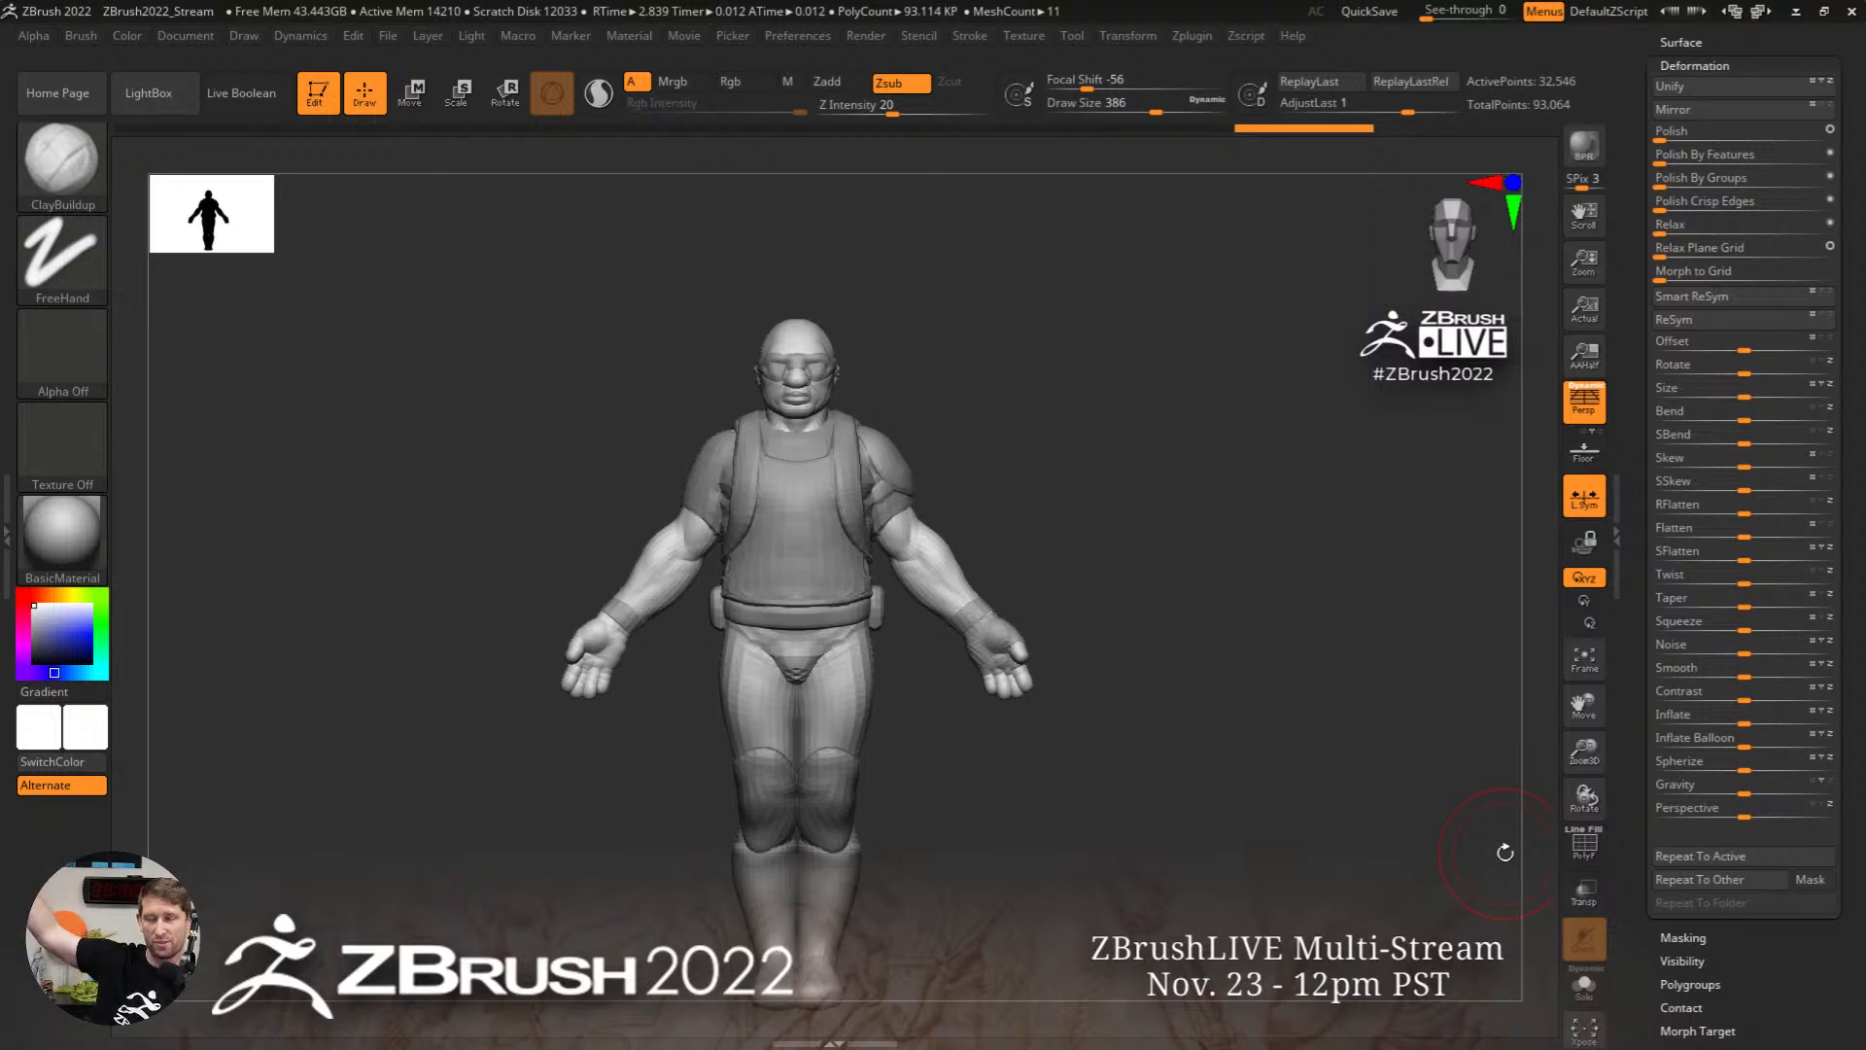
pyautogui.hotkey('ctrl', 'z')
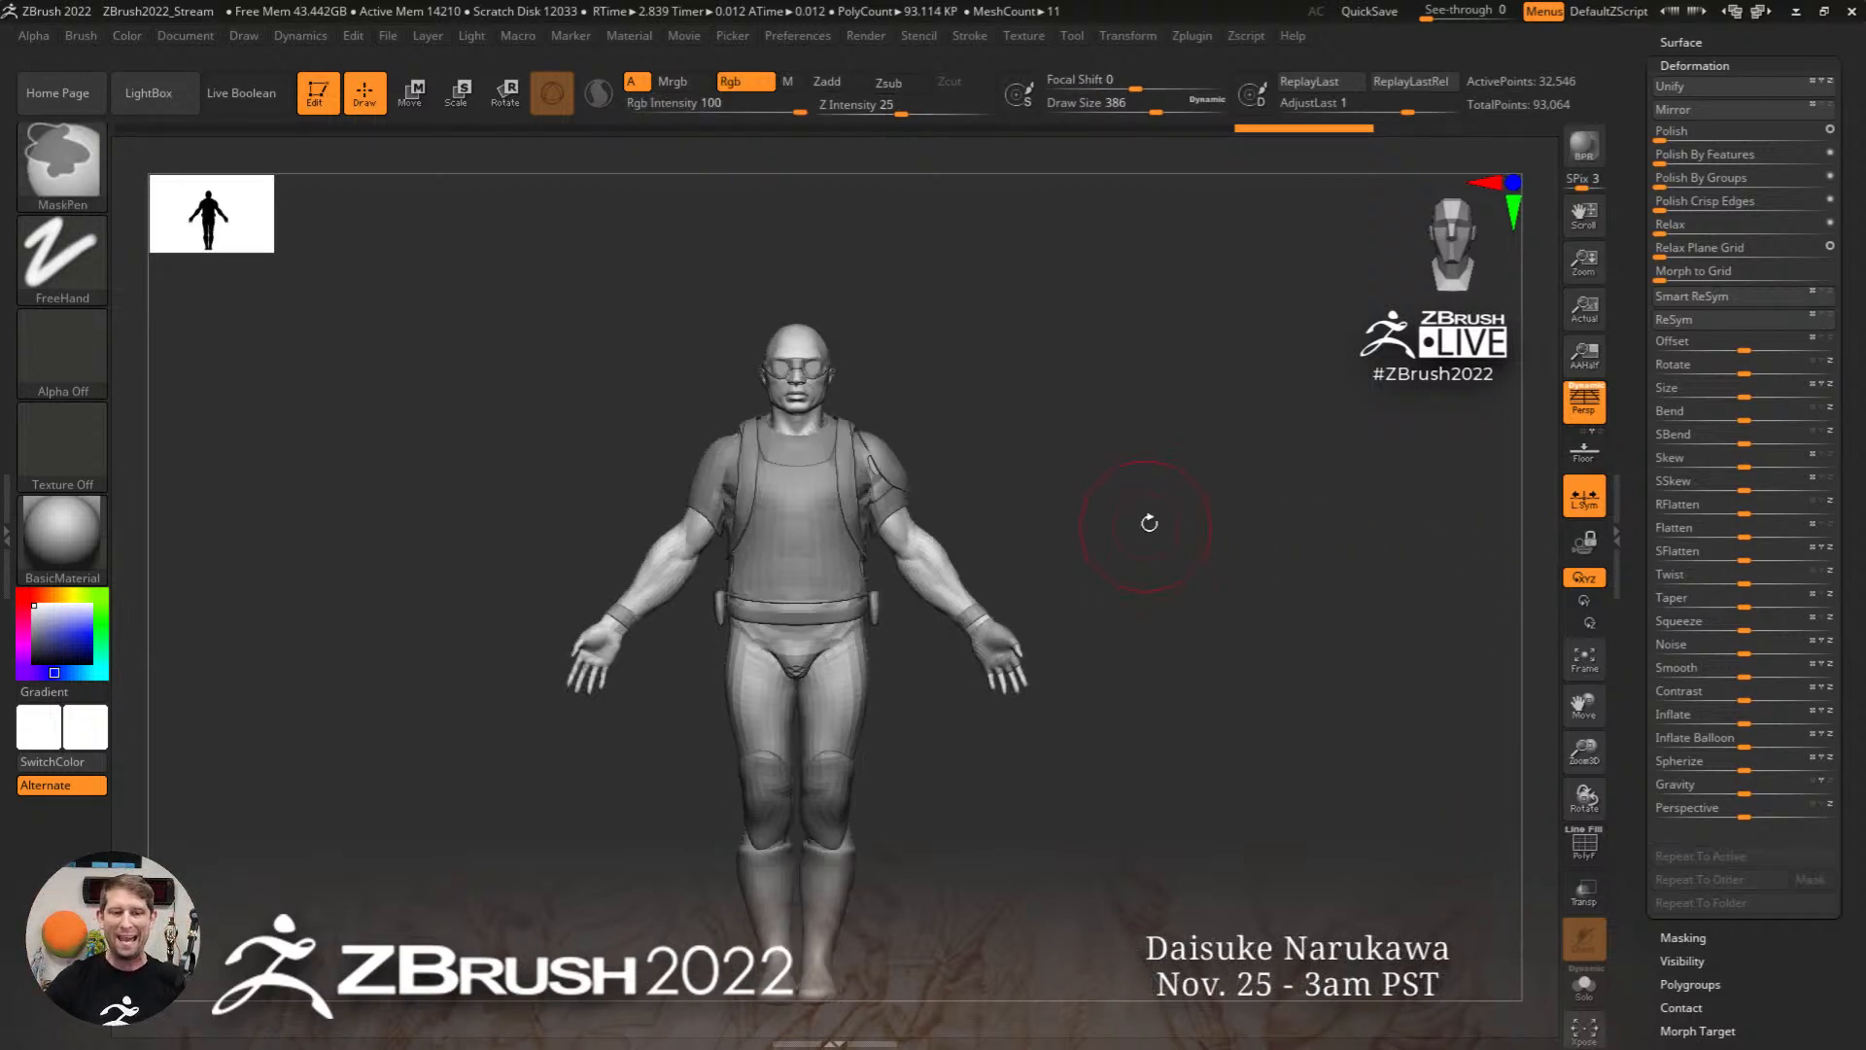
# Step: Show the Gizmo, center it on the unmasked soldier body and reset its orientation
pyautogui.press('w')
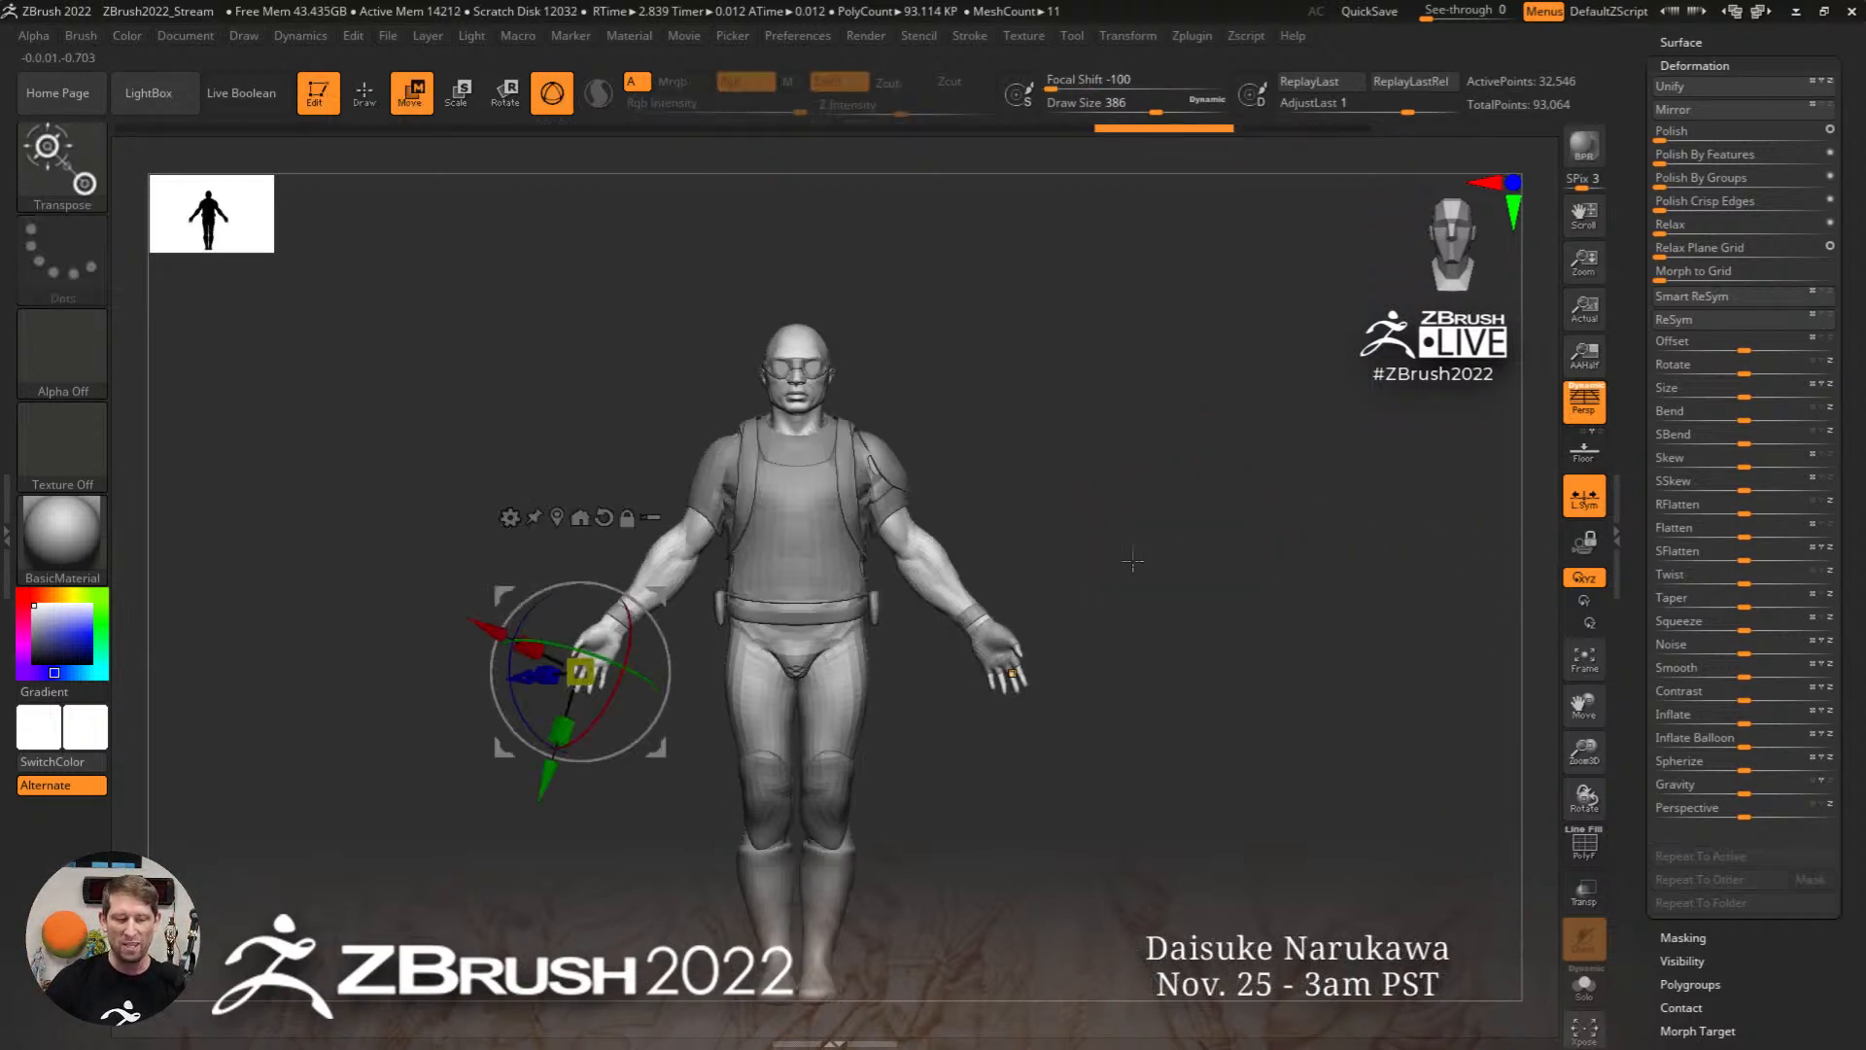
pyautogui.click(567, 517)
pyautogui.click(887, 506)
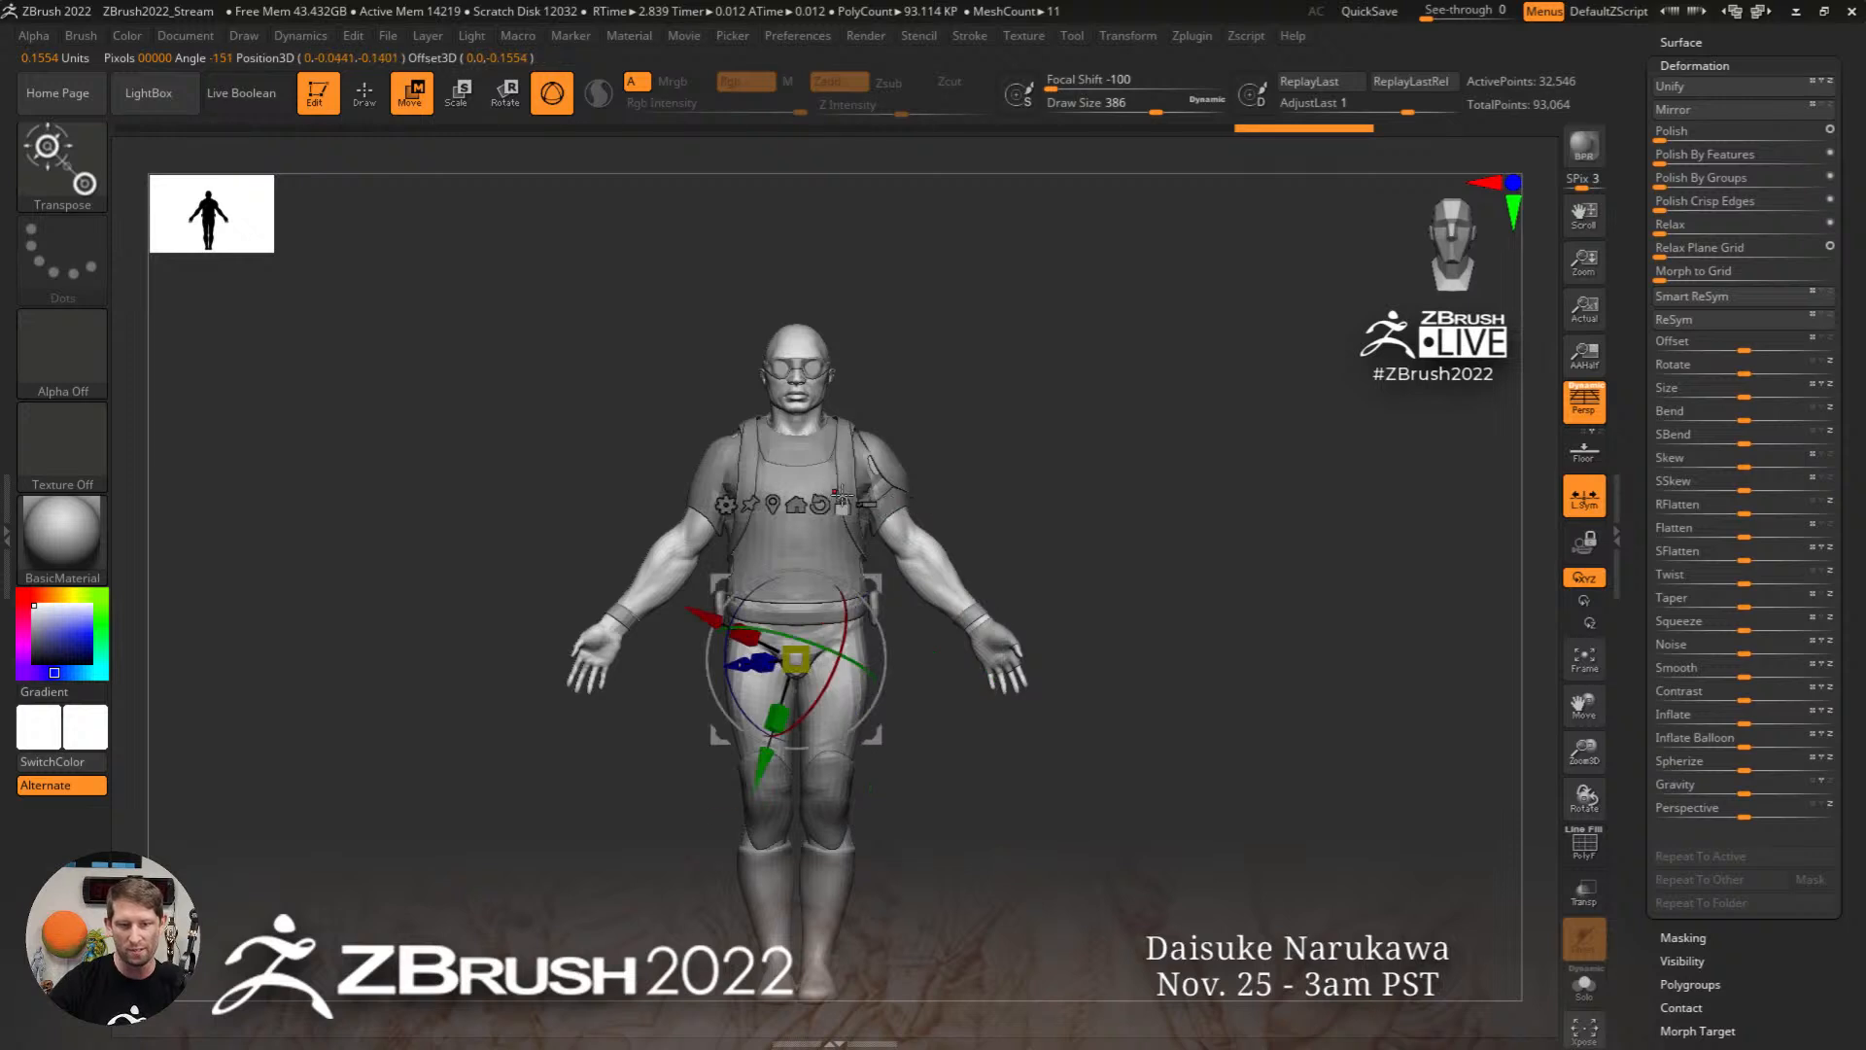
pyautogui.click(820, 505)
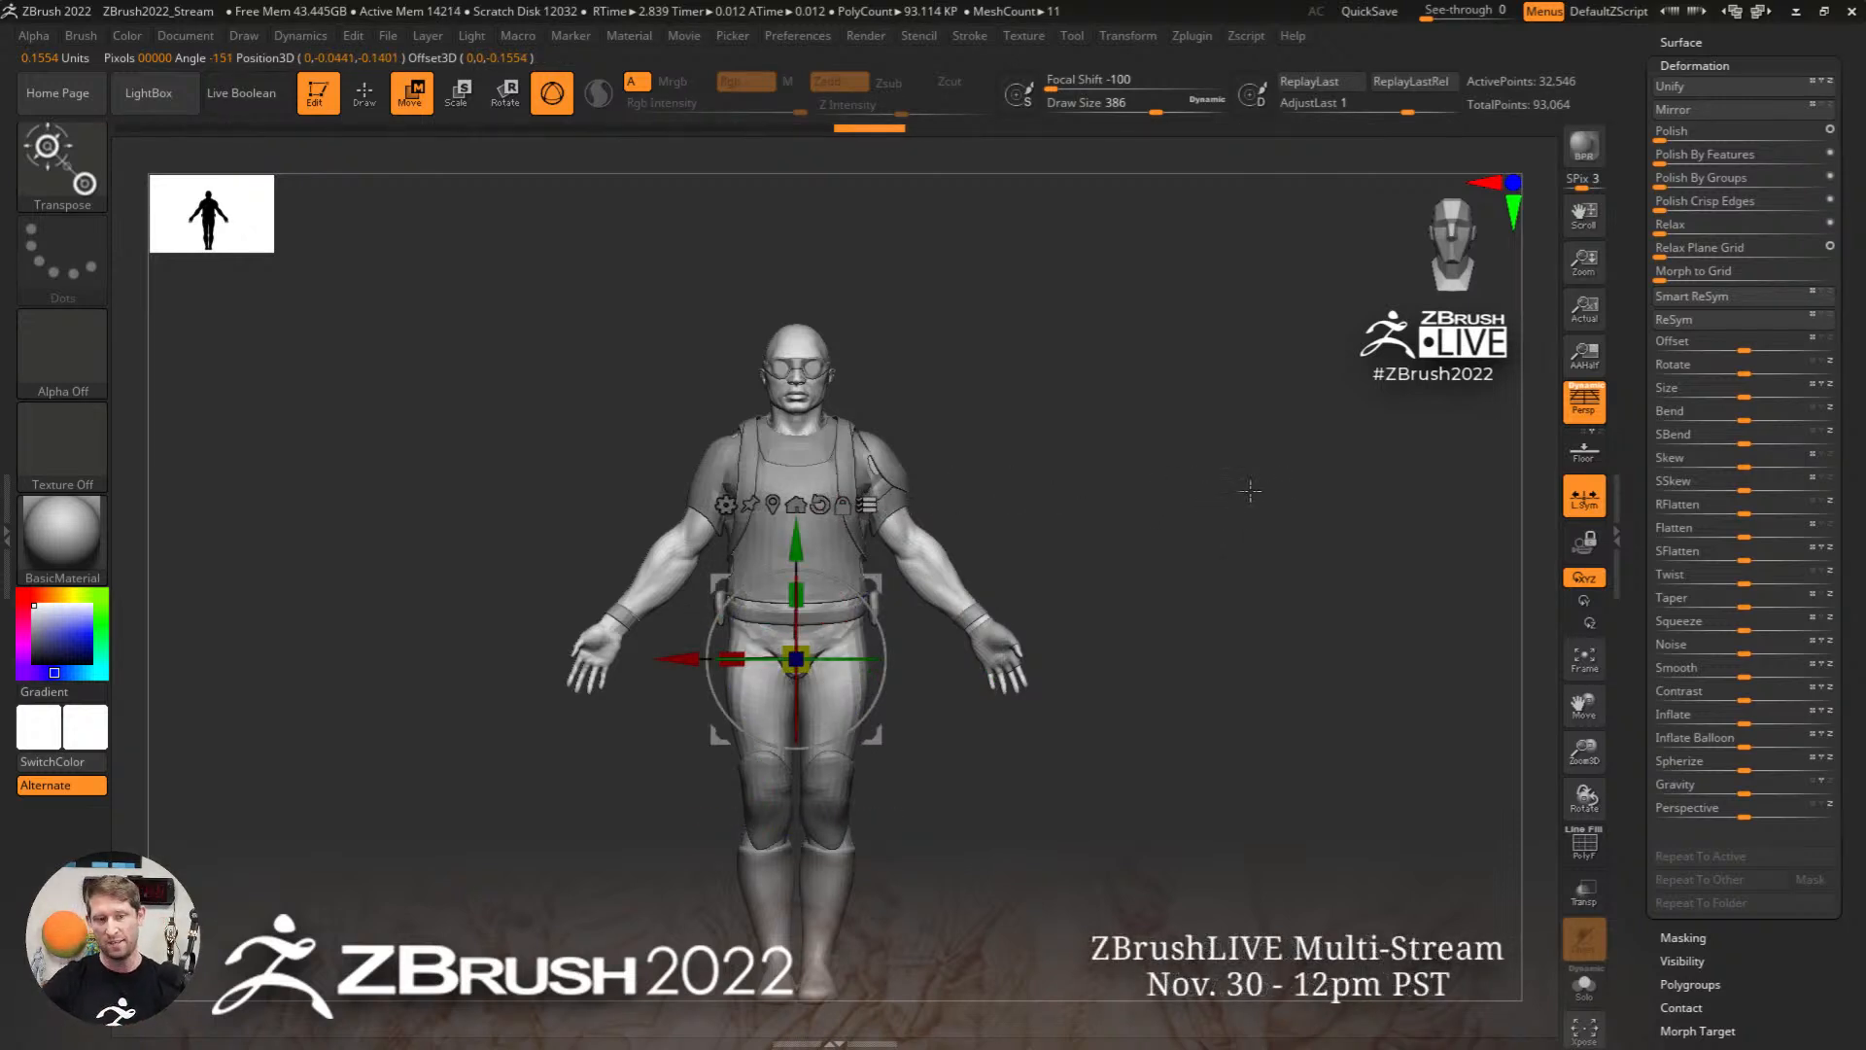
# Step: Turn on Transpose All Selected Subtools and try moving the selected soldier parts together with the Gizmo
pyautogui.click(868, 503)
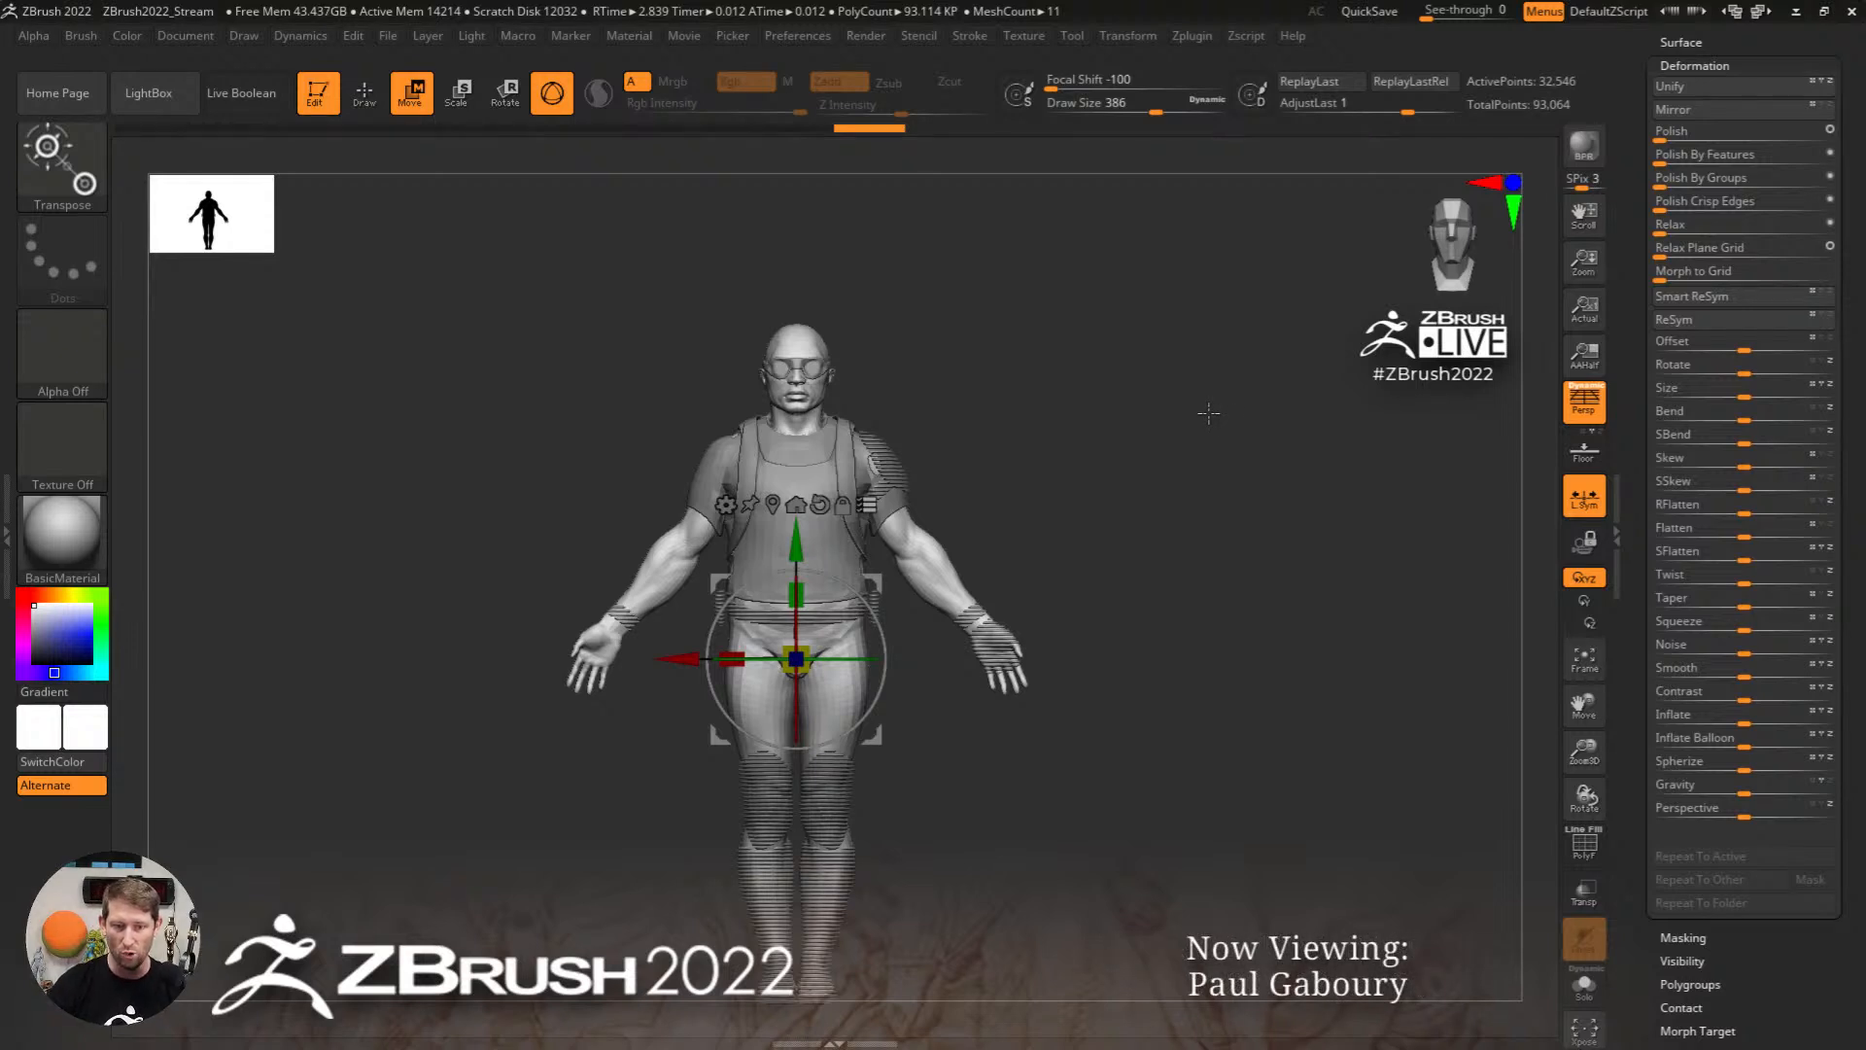
pyautogui.moveTo(874, 736); pyautogui.dragTo(1203, 642)
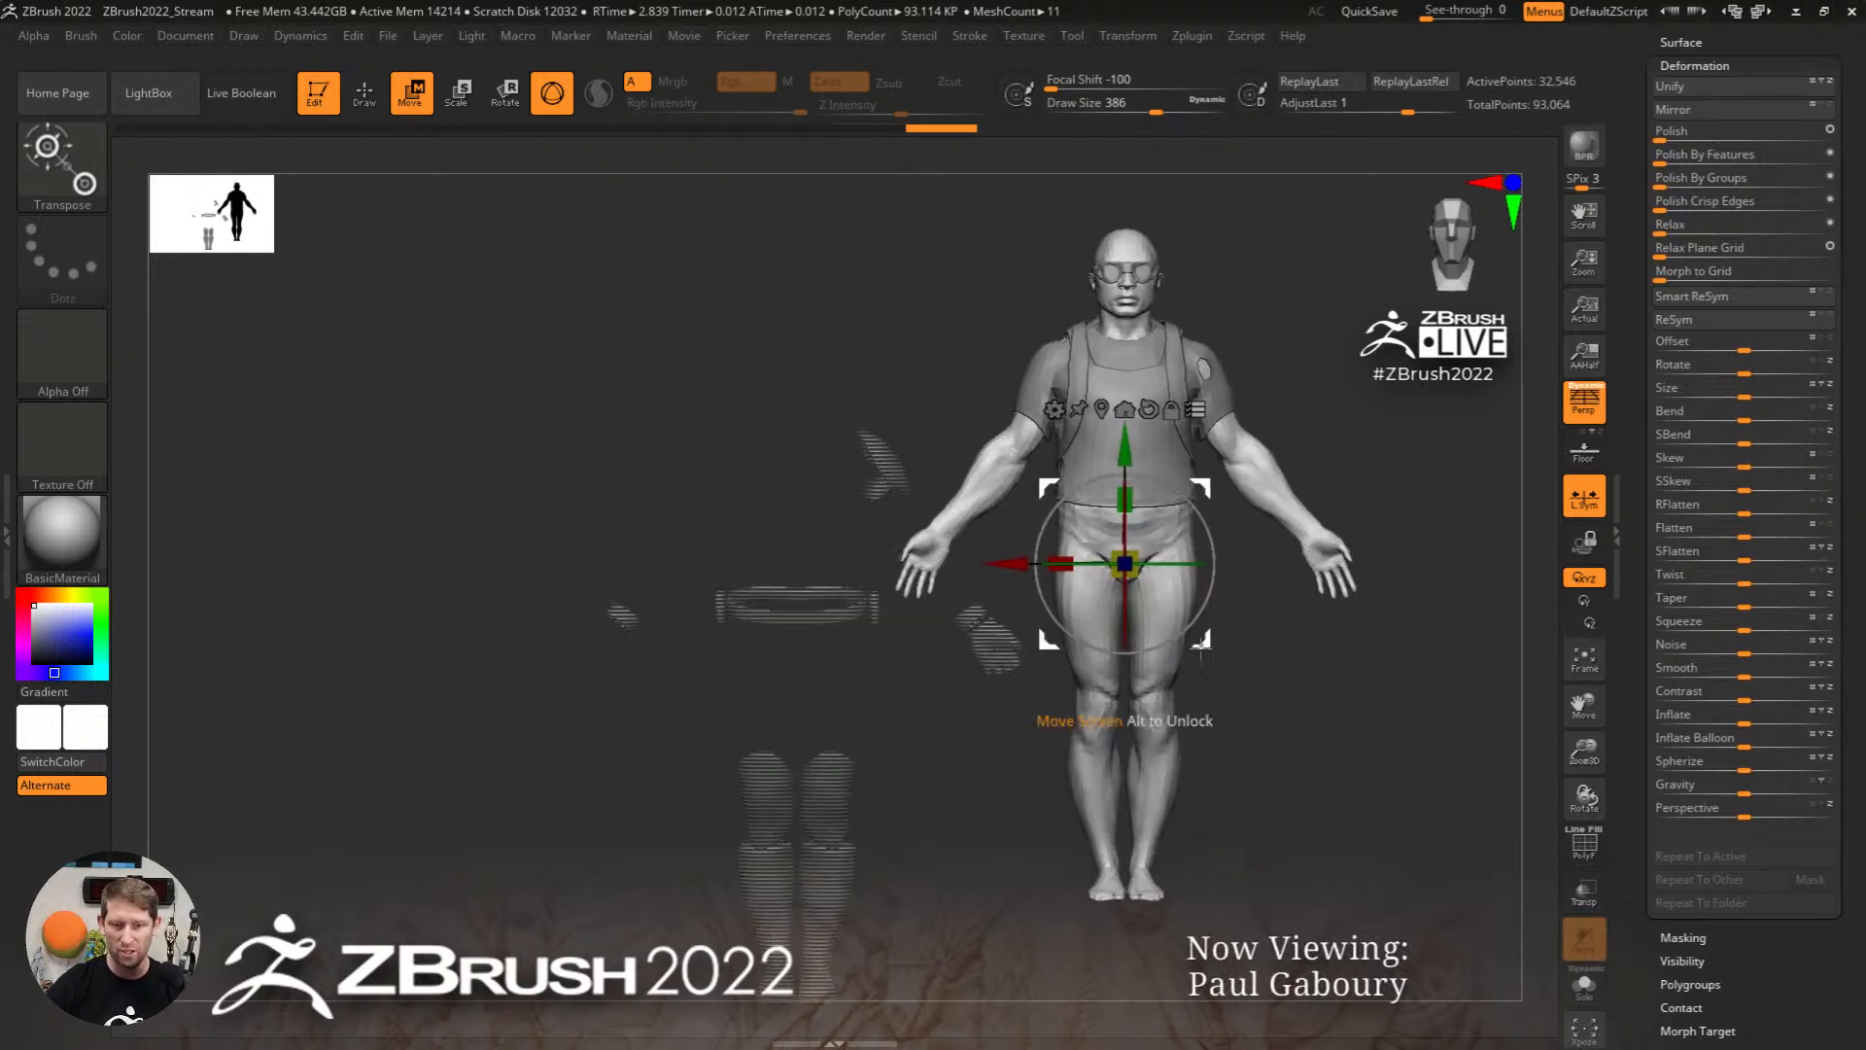
pyautogui.hotkey('ctrl', 'z')
# Step: Remove the soldier's vest and straps from the multi-subtool selection and add them back
pyautogui.hotkey('ctrl', 'shift')
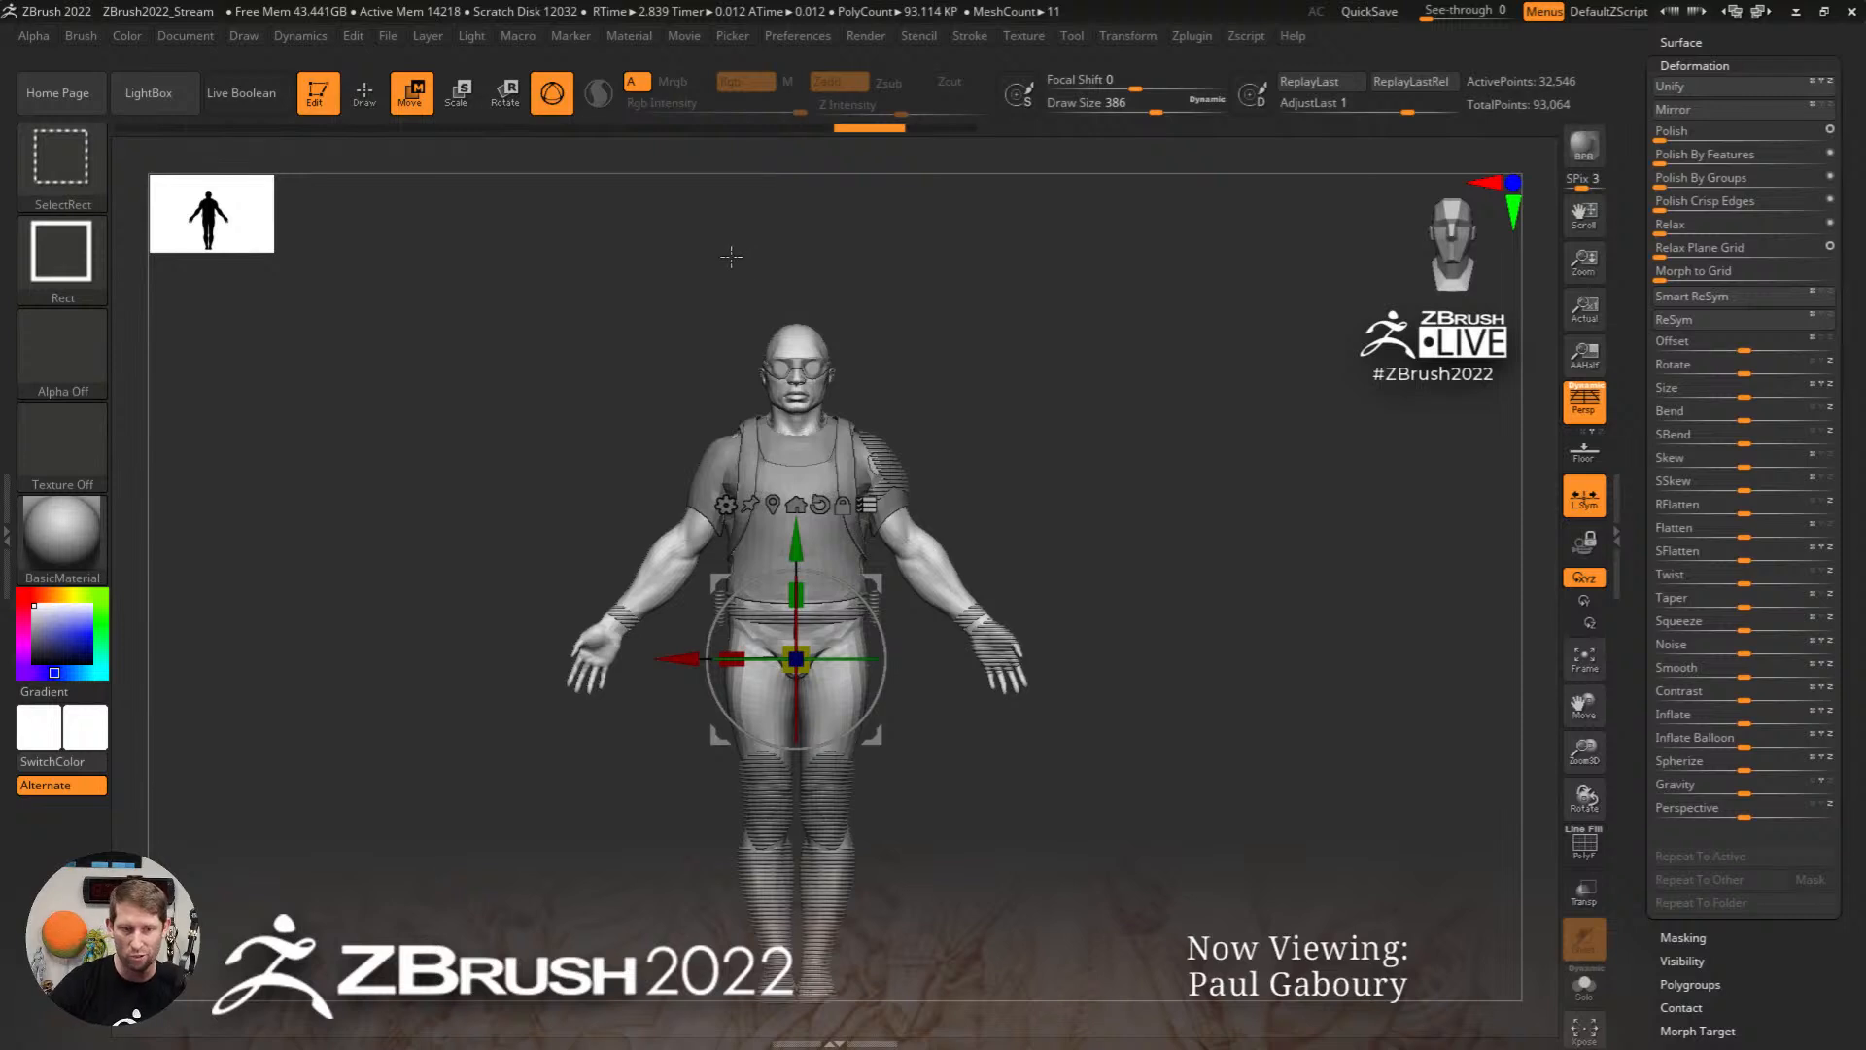
pyautogui.keyDown('ctrl'); pyautogui.keyDown('shift'); pyautogui.moveTo(722, 238); pyautogui.dragTo(827, 572); pyautogui.keyUp('shift'); pyautogui.keyUp('ctrl')
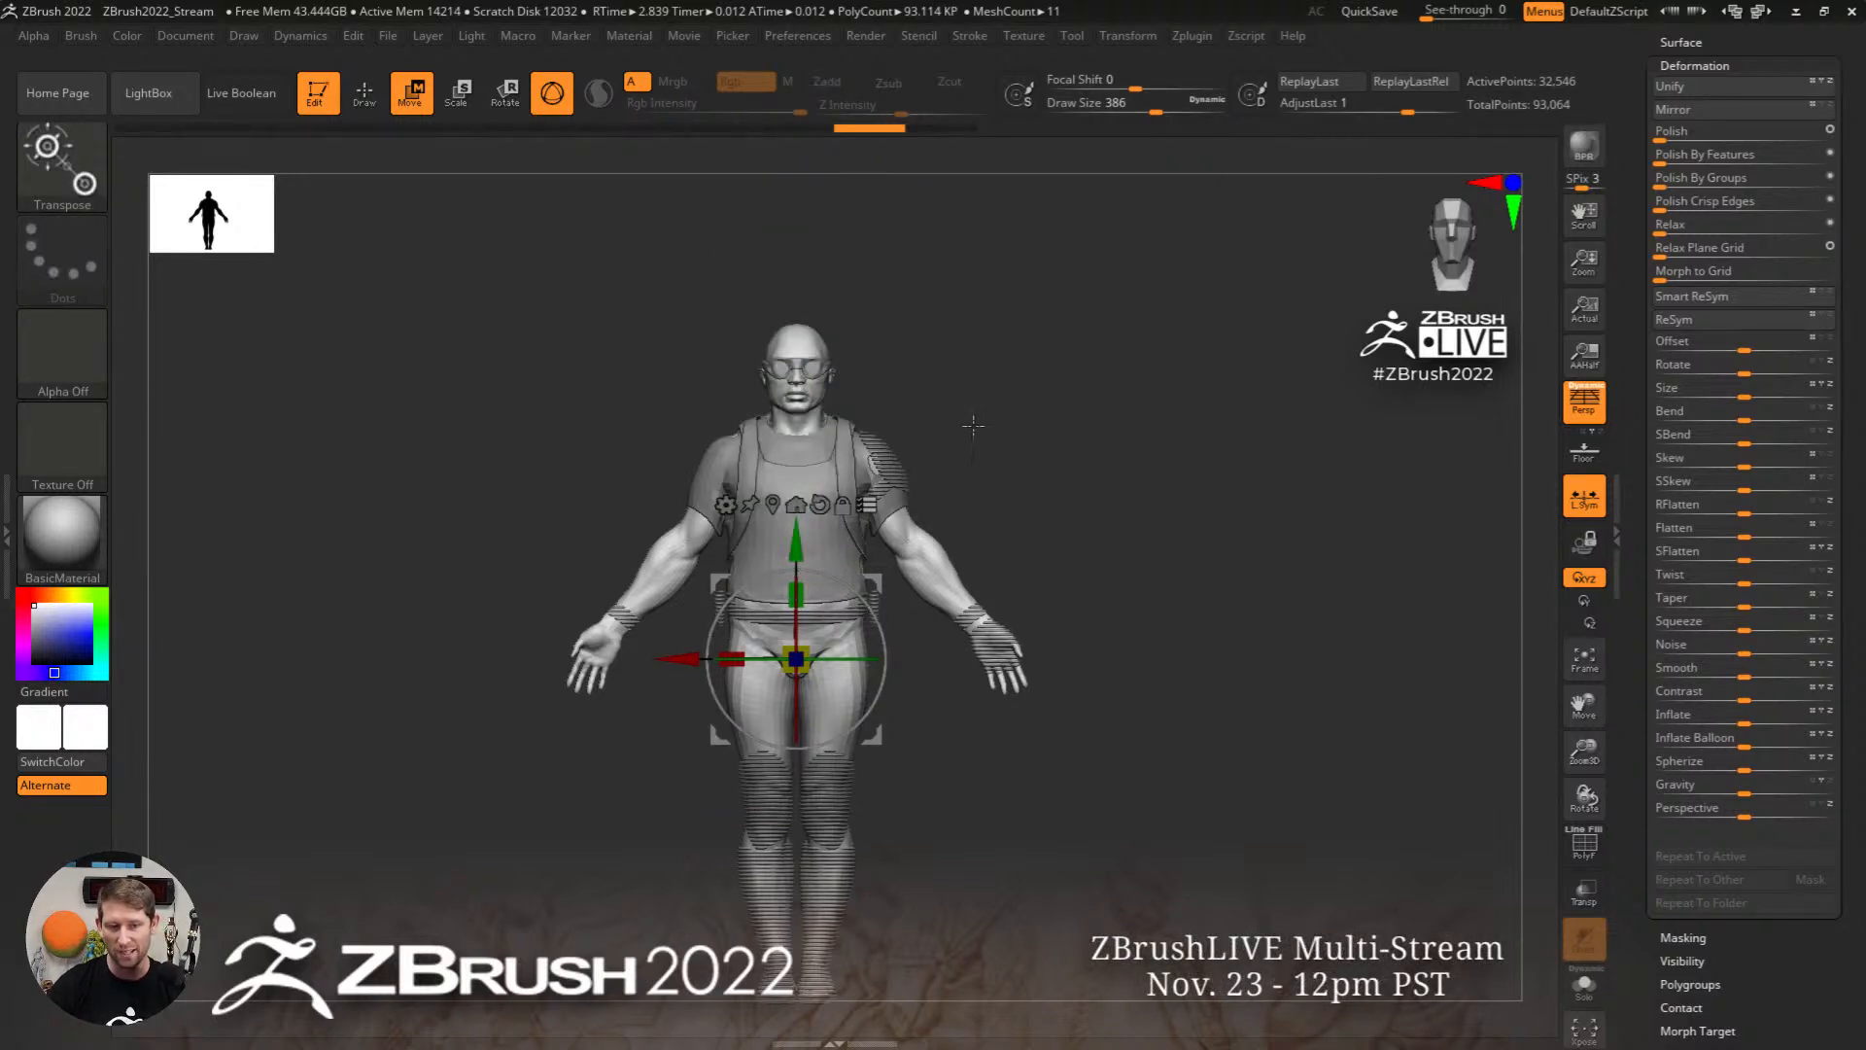
pyautogui.keyDown('ctrl'); pyautogui.moveTo(973, 426); pyautogui.dragTo(976, 453, button='right'); pyautogui.keyUp('ctrl')
pyautogui.keyDown('ctrl'); pyautogui.keyDown('shift'); pyautogui.click(799, 446); pyautogui.keyUp('shift'); pyautogui.keyUp('ctrl')
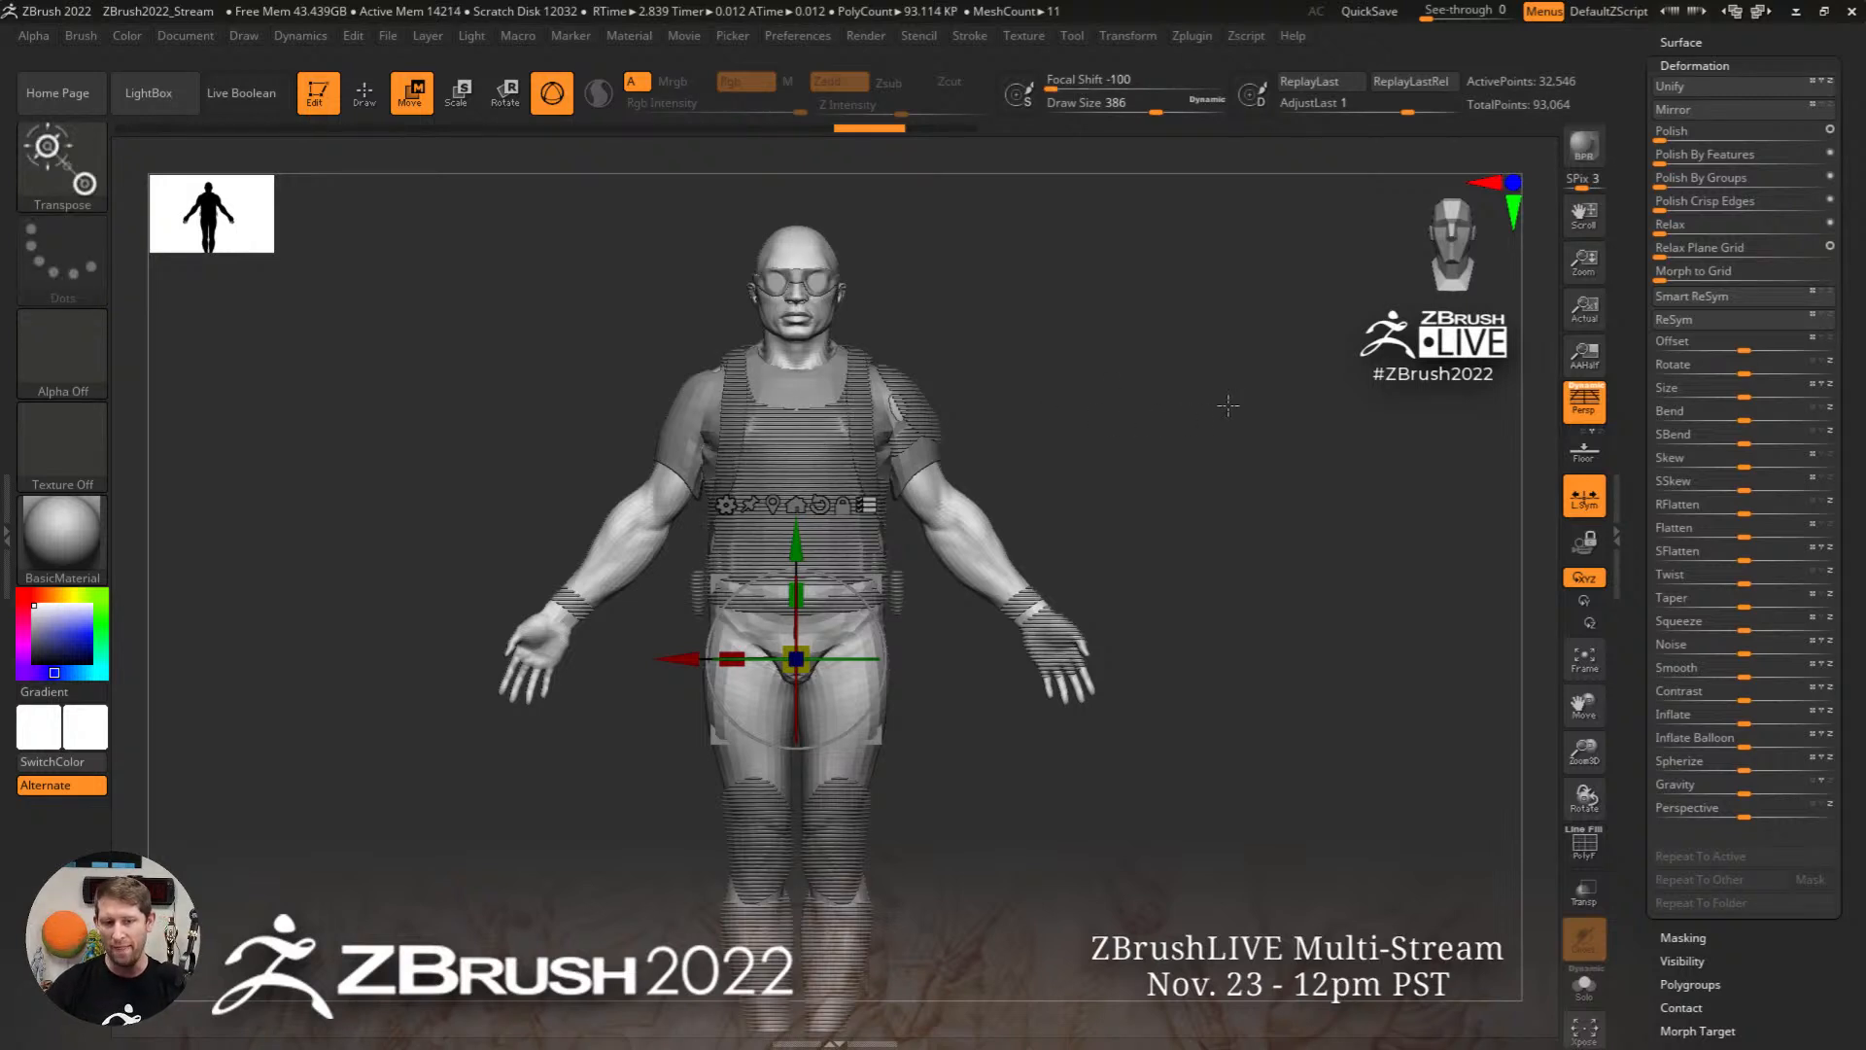
pyautogui.hotkey('ctrl', 'shift')
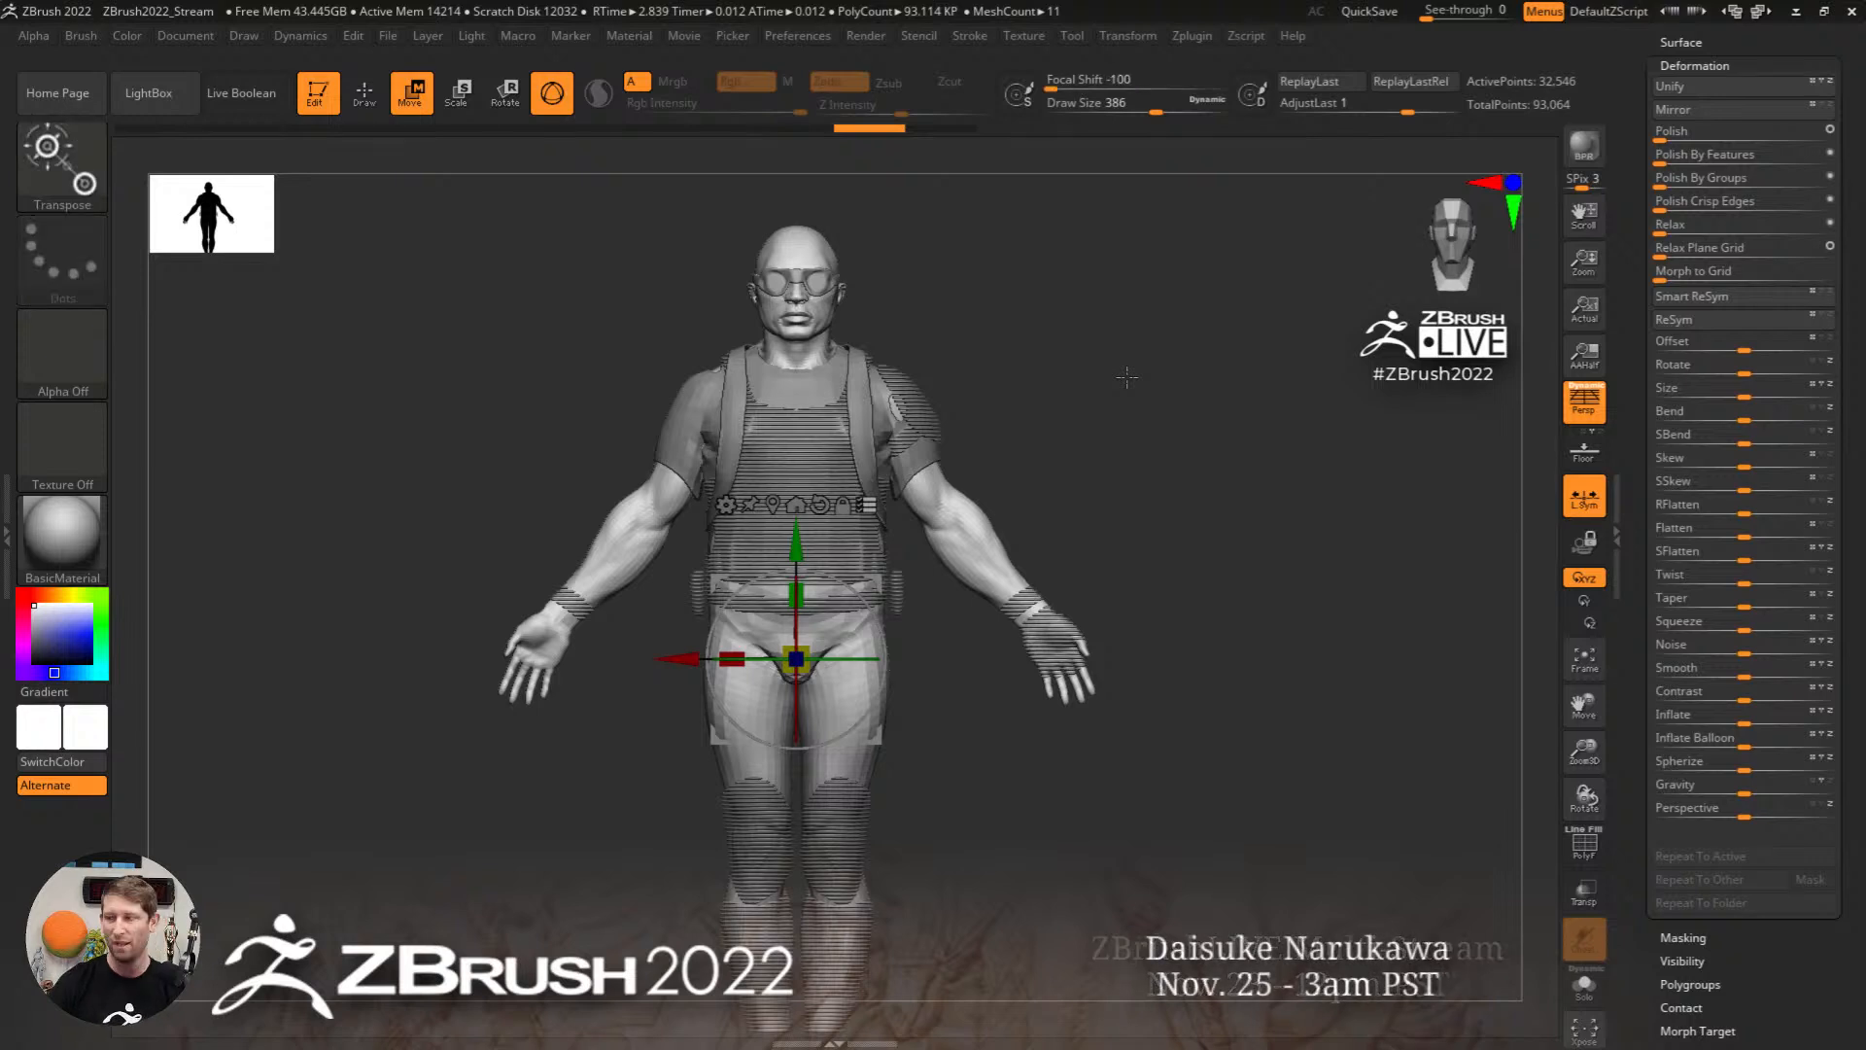
pyautogui.hotkey('ctrl', 'shift')
pyautogui.keyDown('ctrl'); pyautogui.keyDown('shift'); pyautogui.click(811, 456); pyautogui.keyUp('shift'); pyautogui.keyUp('ctrl')
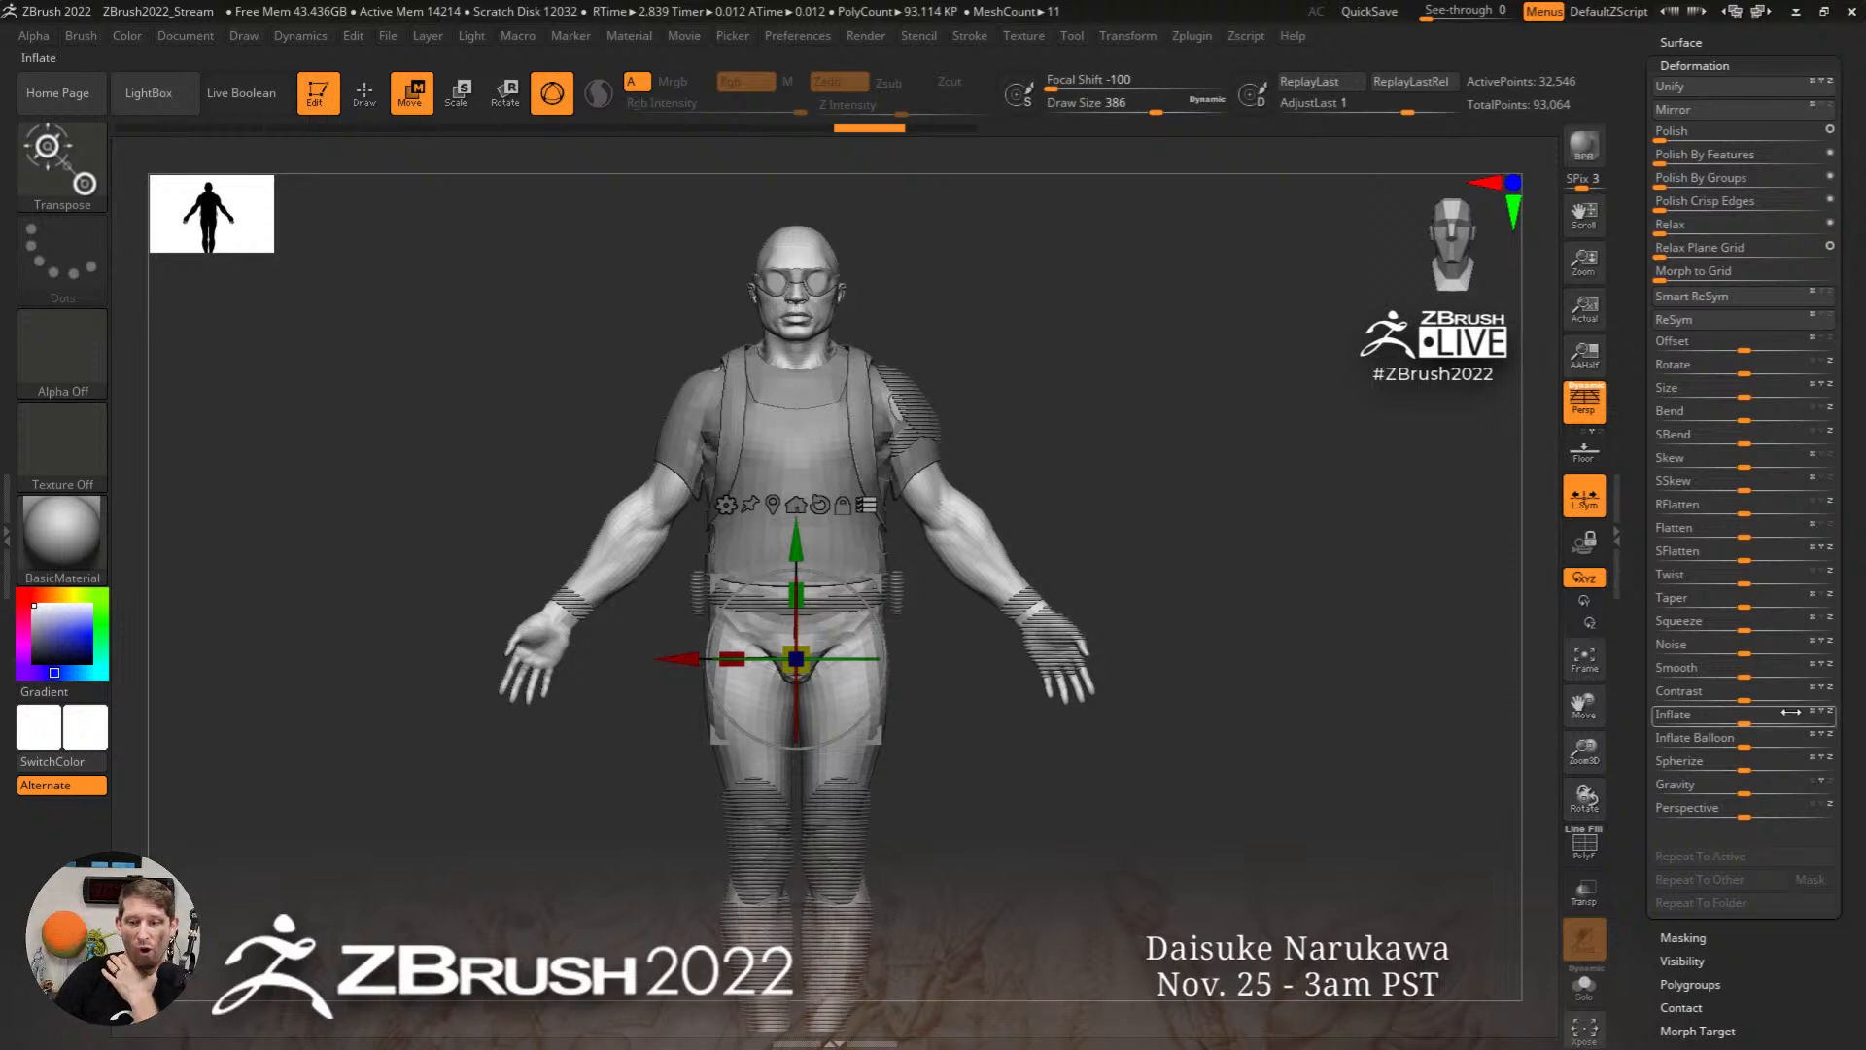
# Step: Try inflating the soldier's body again with only some subtools selected and apply Repeat To Other
pyautogui.moveTo(1750, 722); pyautogui.dragTo(1785, 722)
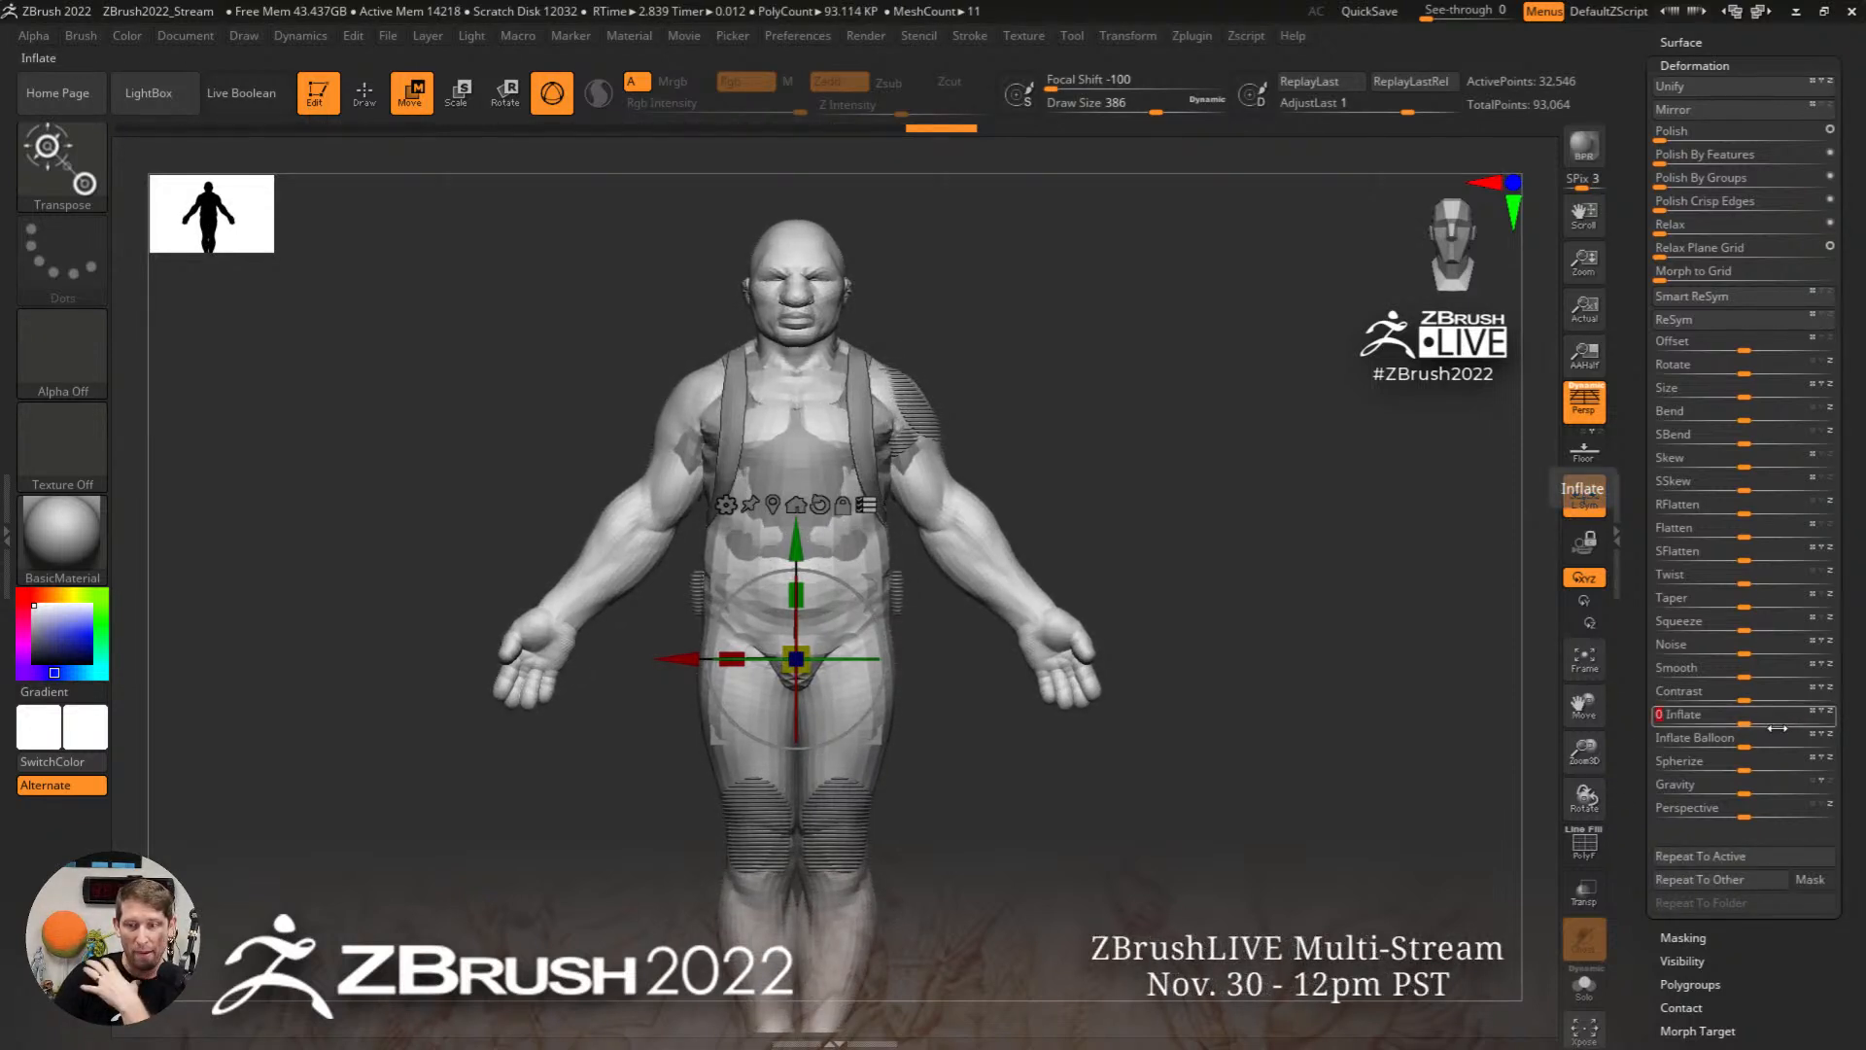
pyautogui.click(1724, 879)
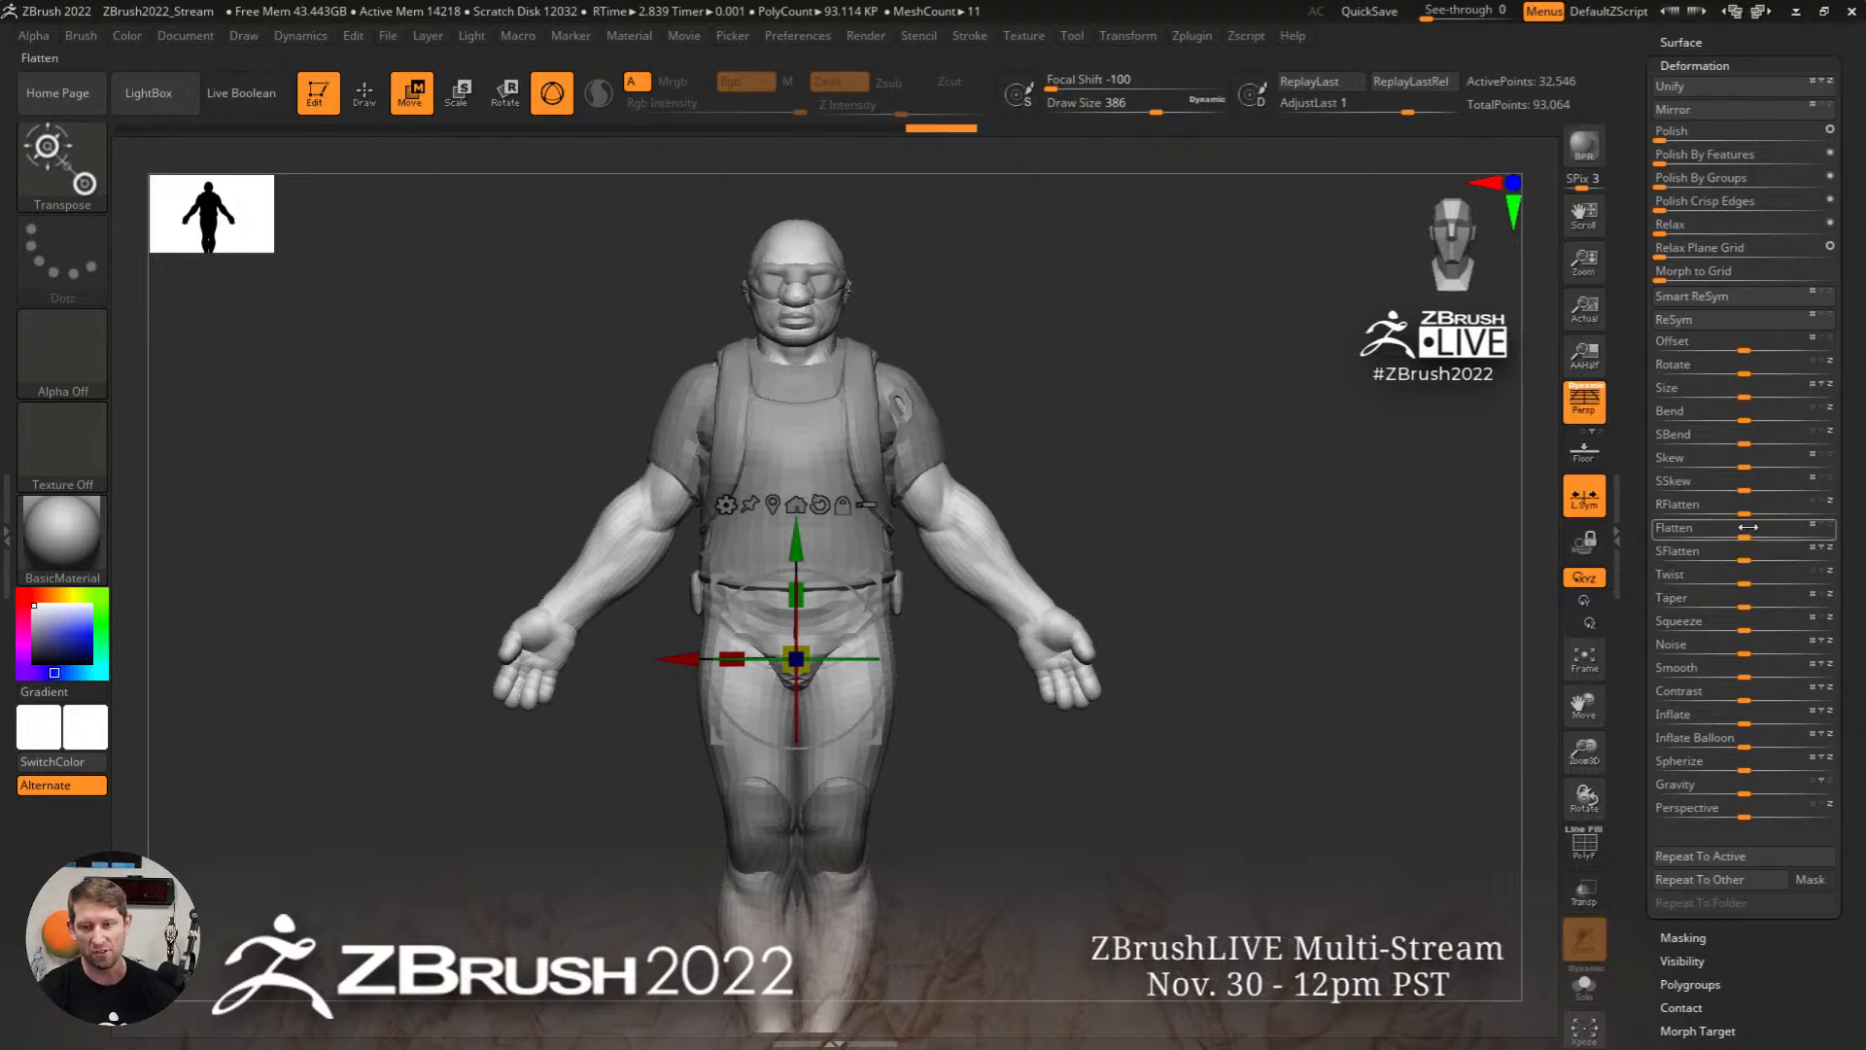
pyautogui.hotkey('ctrl', 'z')
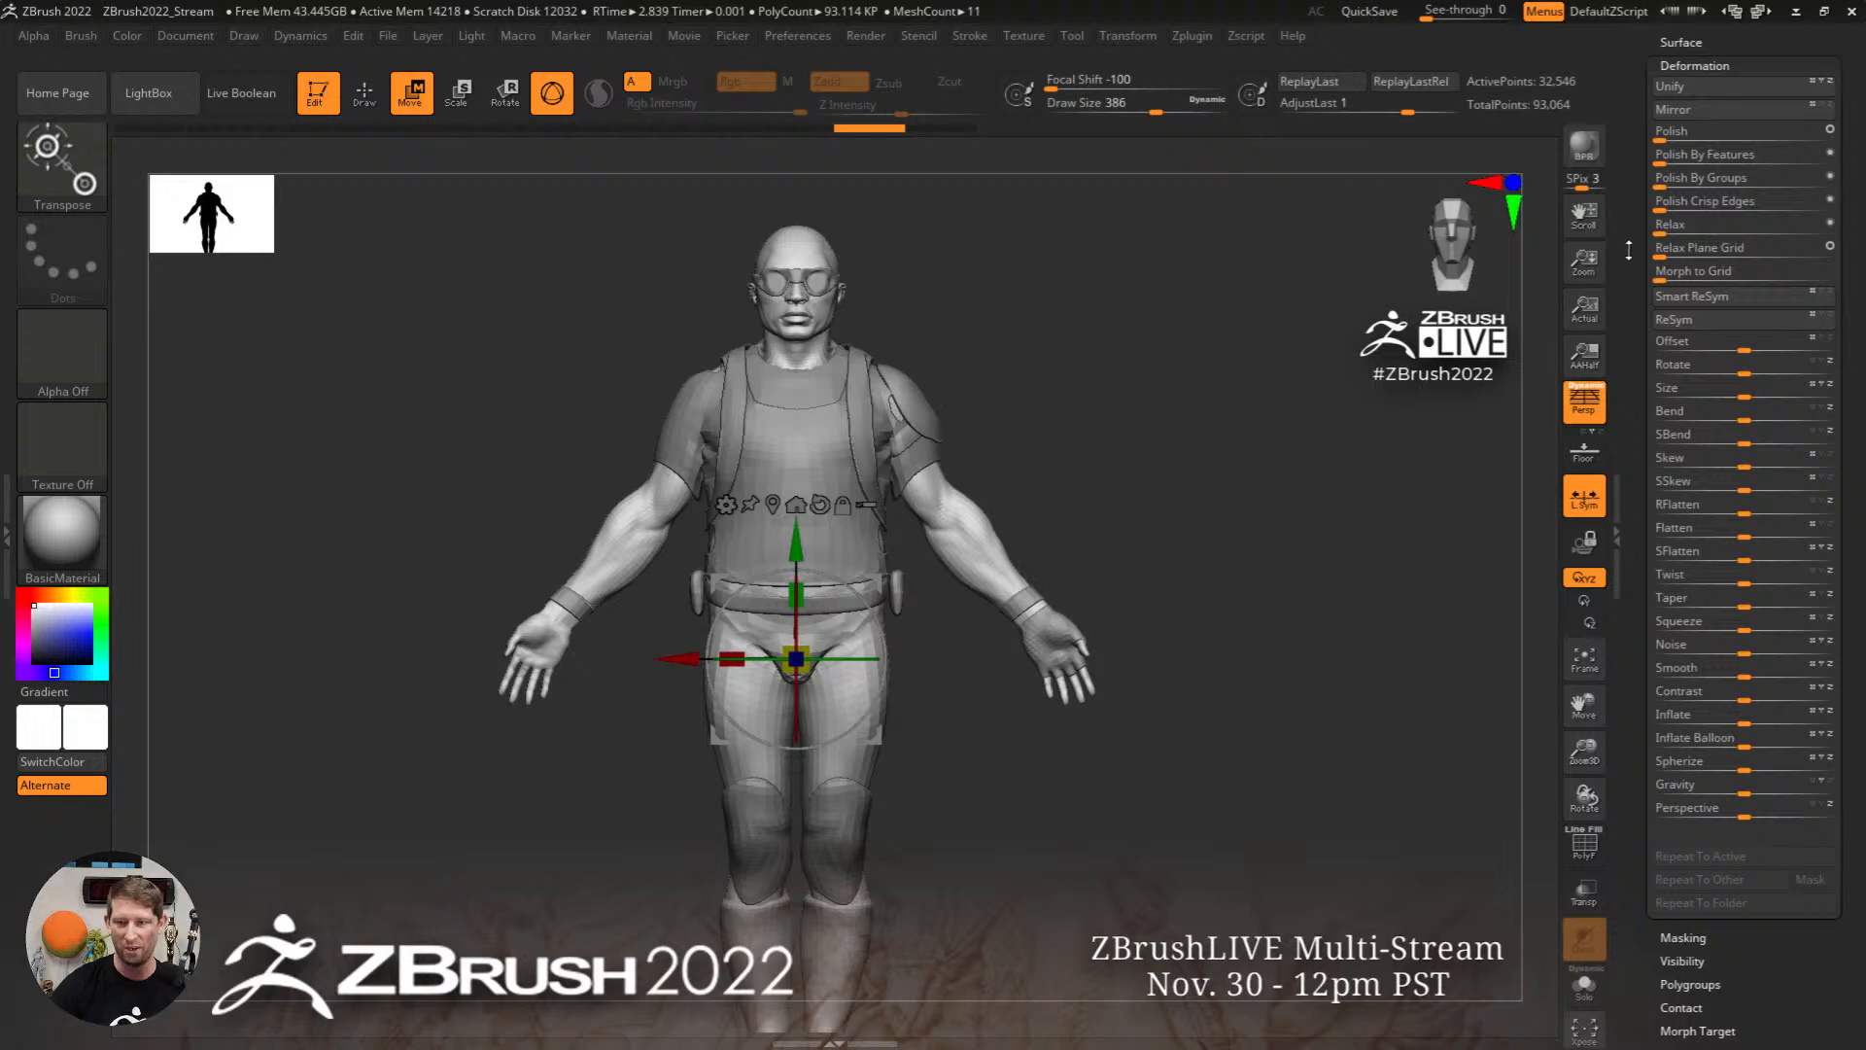
# Step: Switch to the PM3D_Plane3D tool and choose the Standard brush with Draw Size 62
pyautogui.moveTo(1632, 248); pyautogui.dragTo(1607, 585)
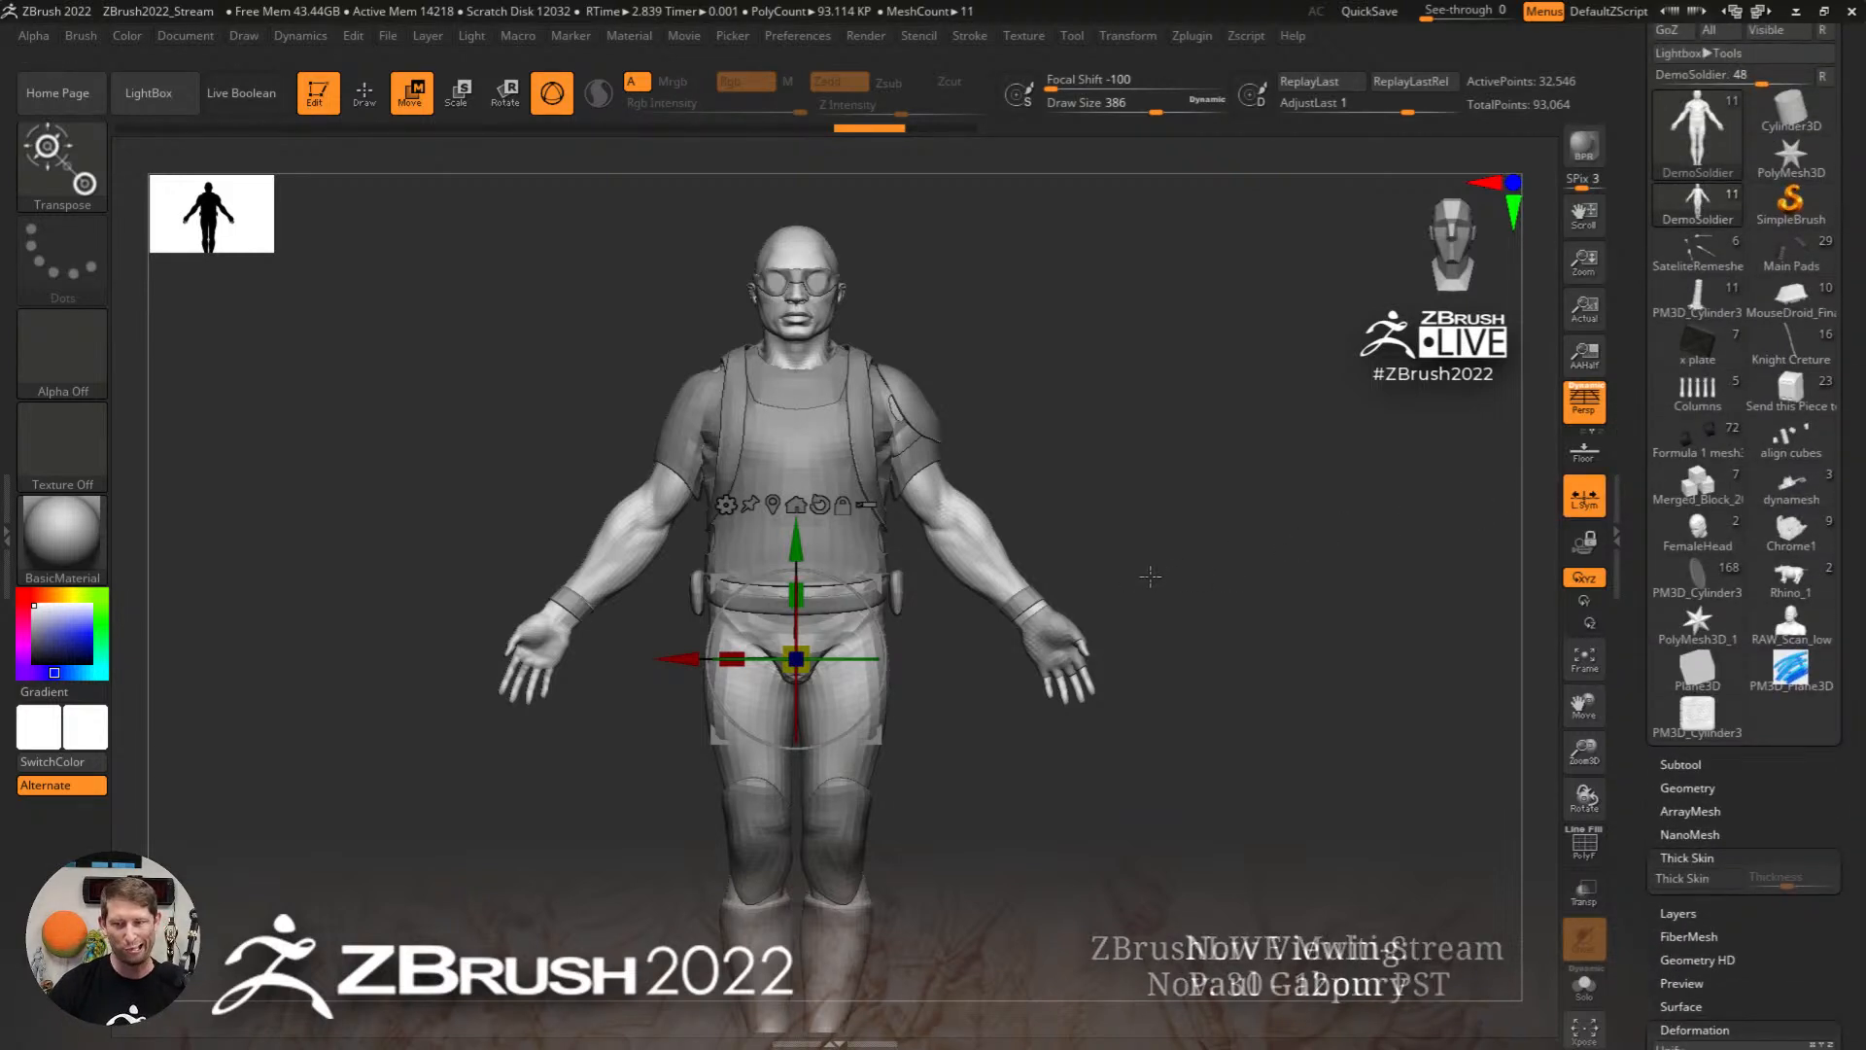
pyautogui.click(1791, 669)
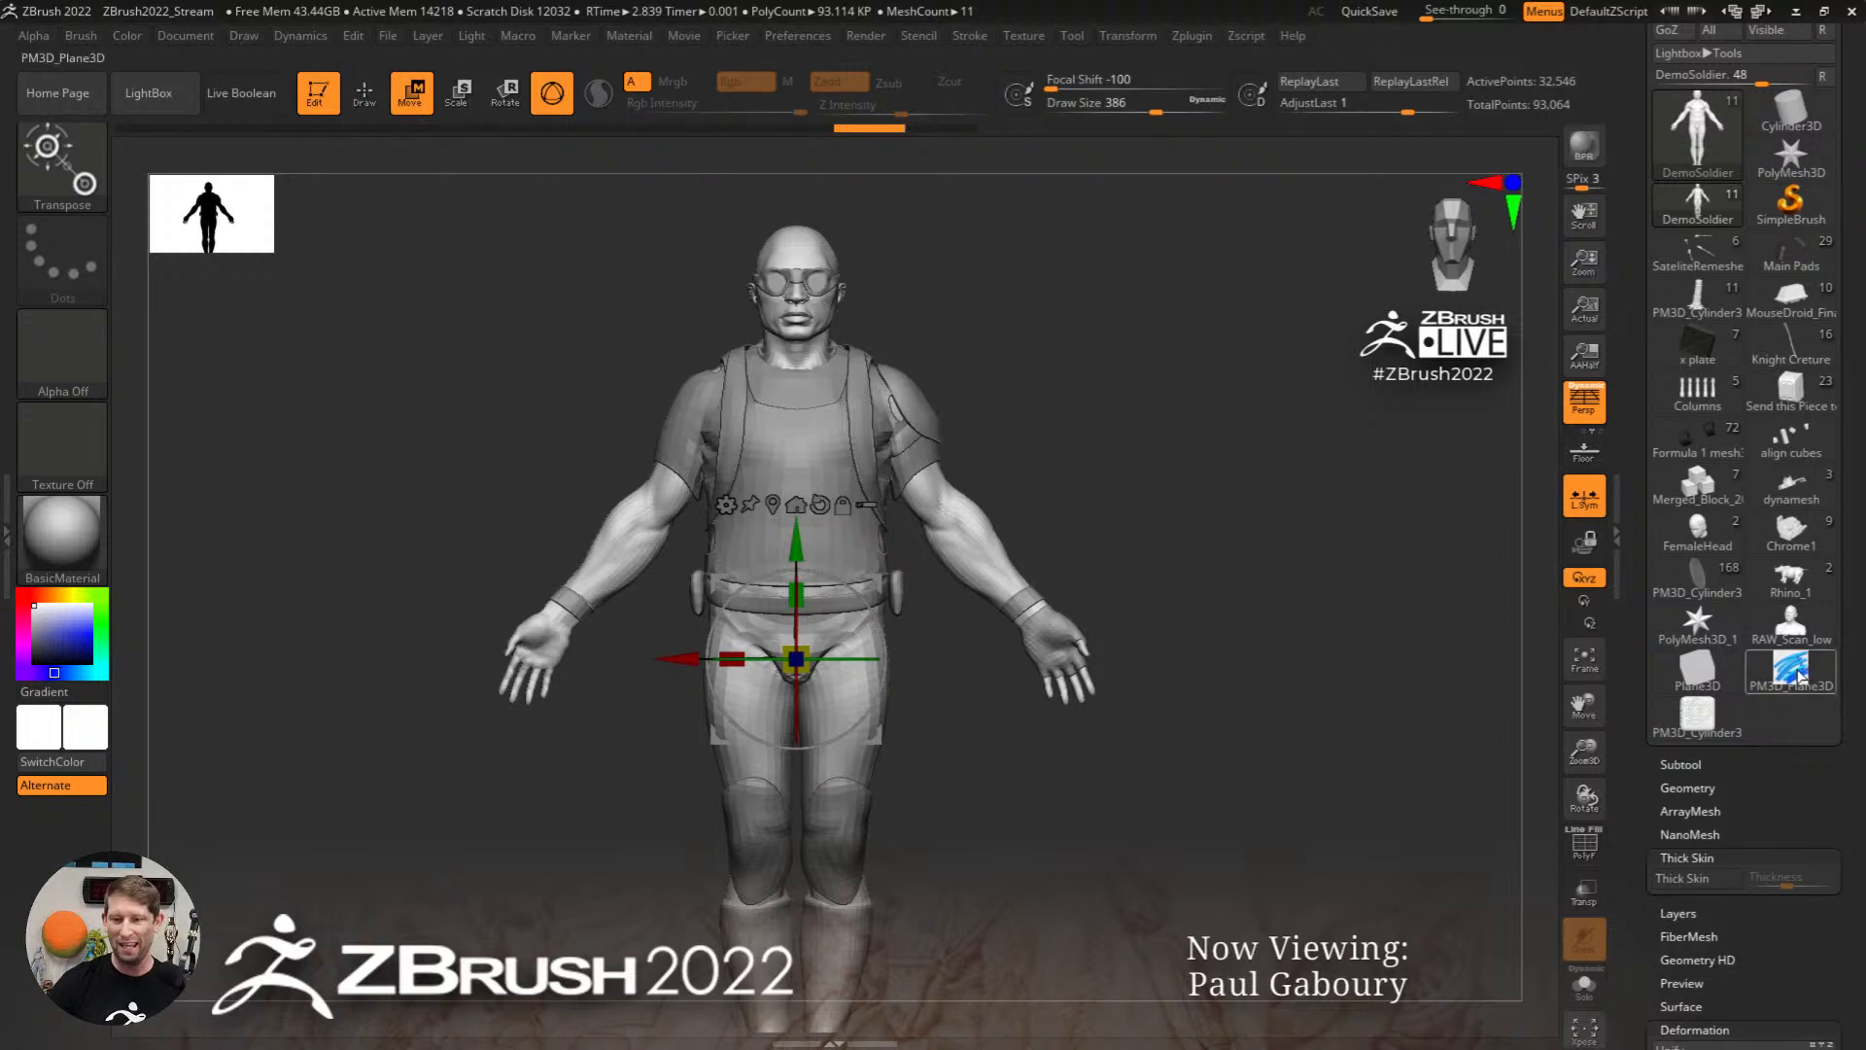
pyautogui.press('ctrl')
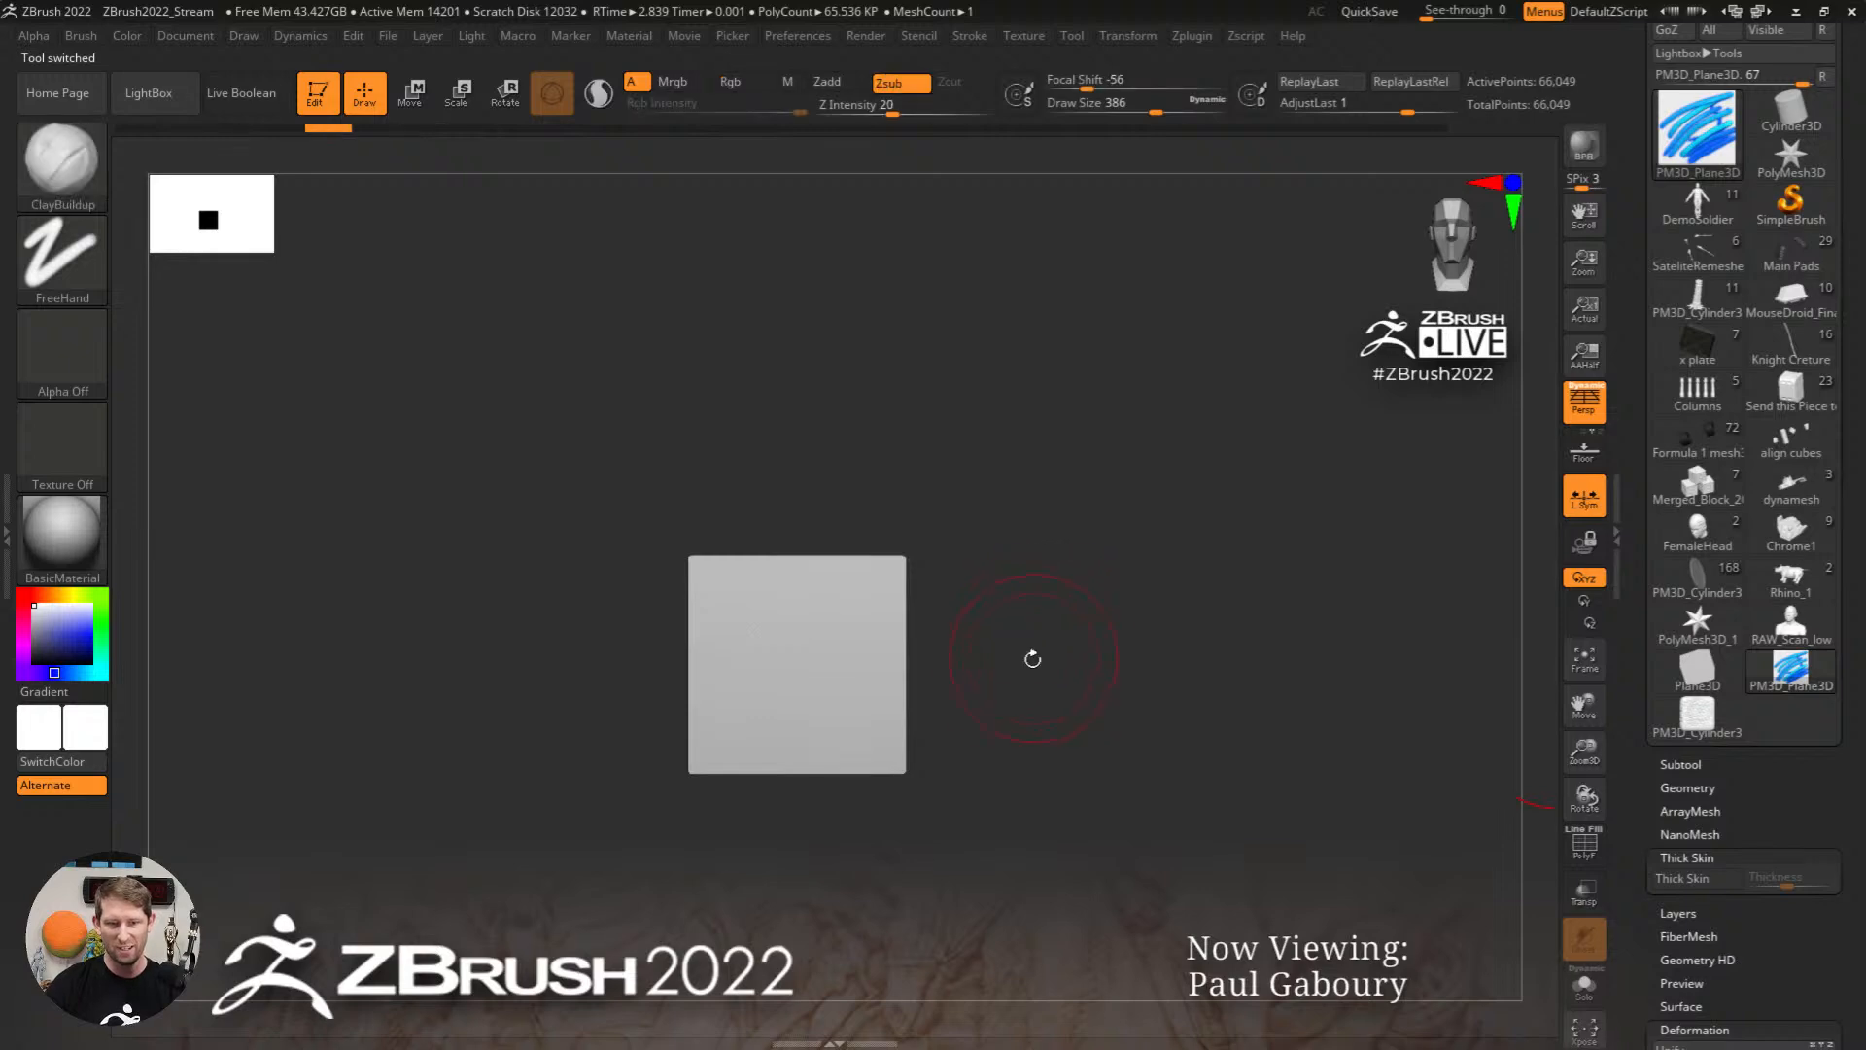
pyautogui.press('b')
pyautogui.press('s')
pyautogui.press('t')
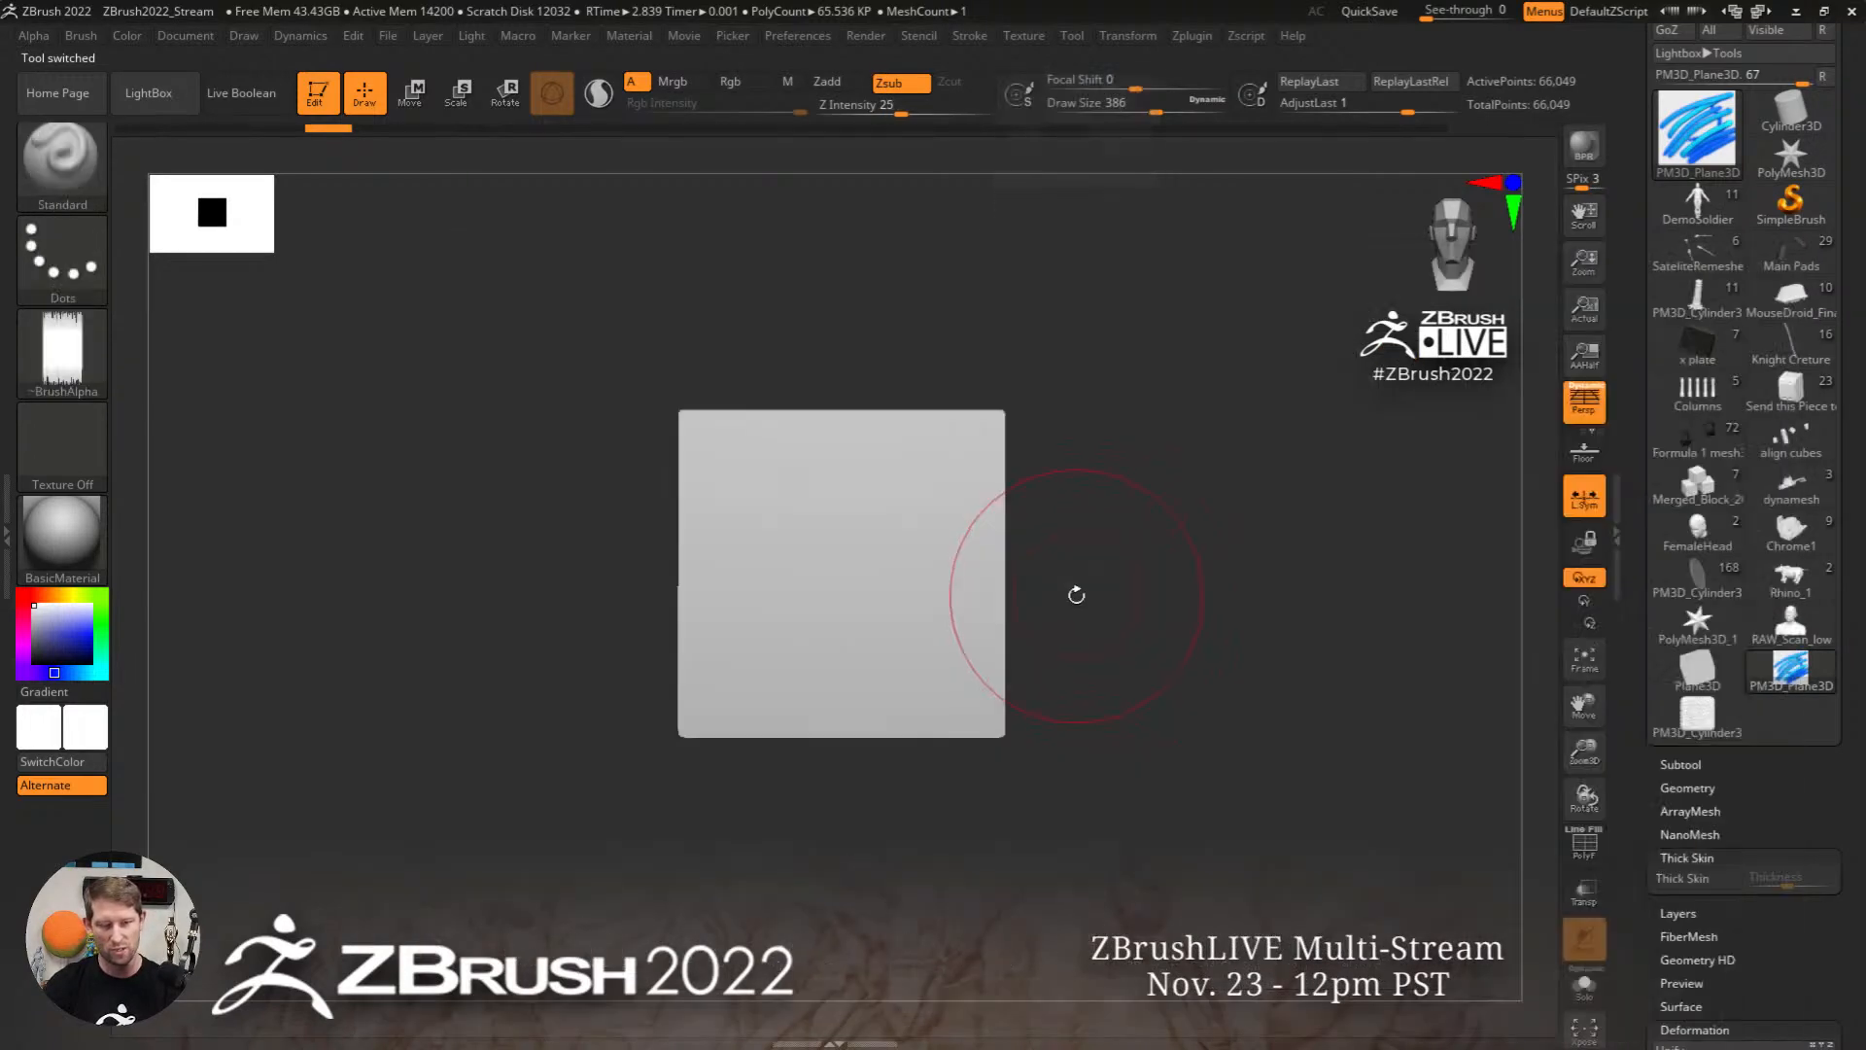
pyautogui.press('s')
pyautogui.moveTo(792, 534); pyautogui.dragTo(737, 545)
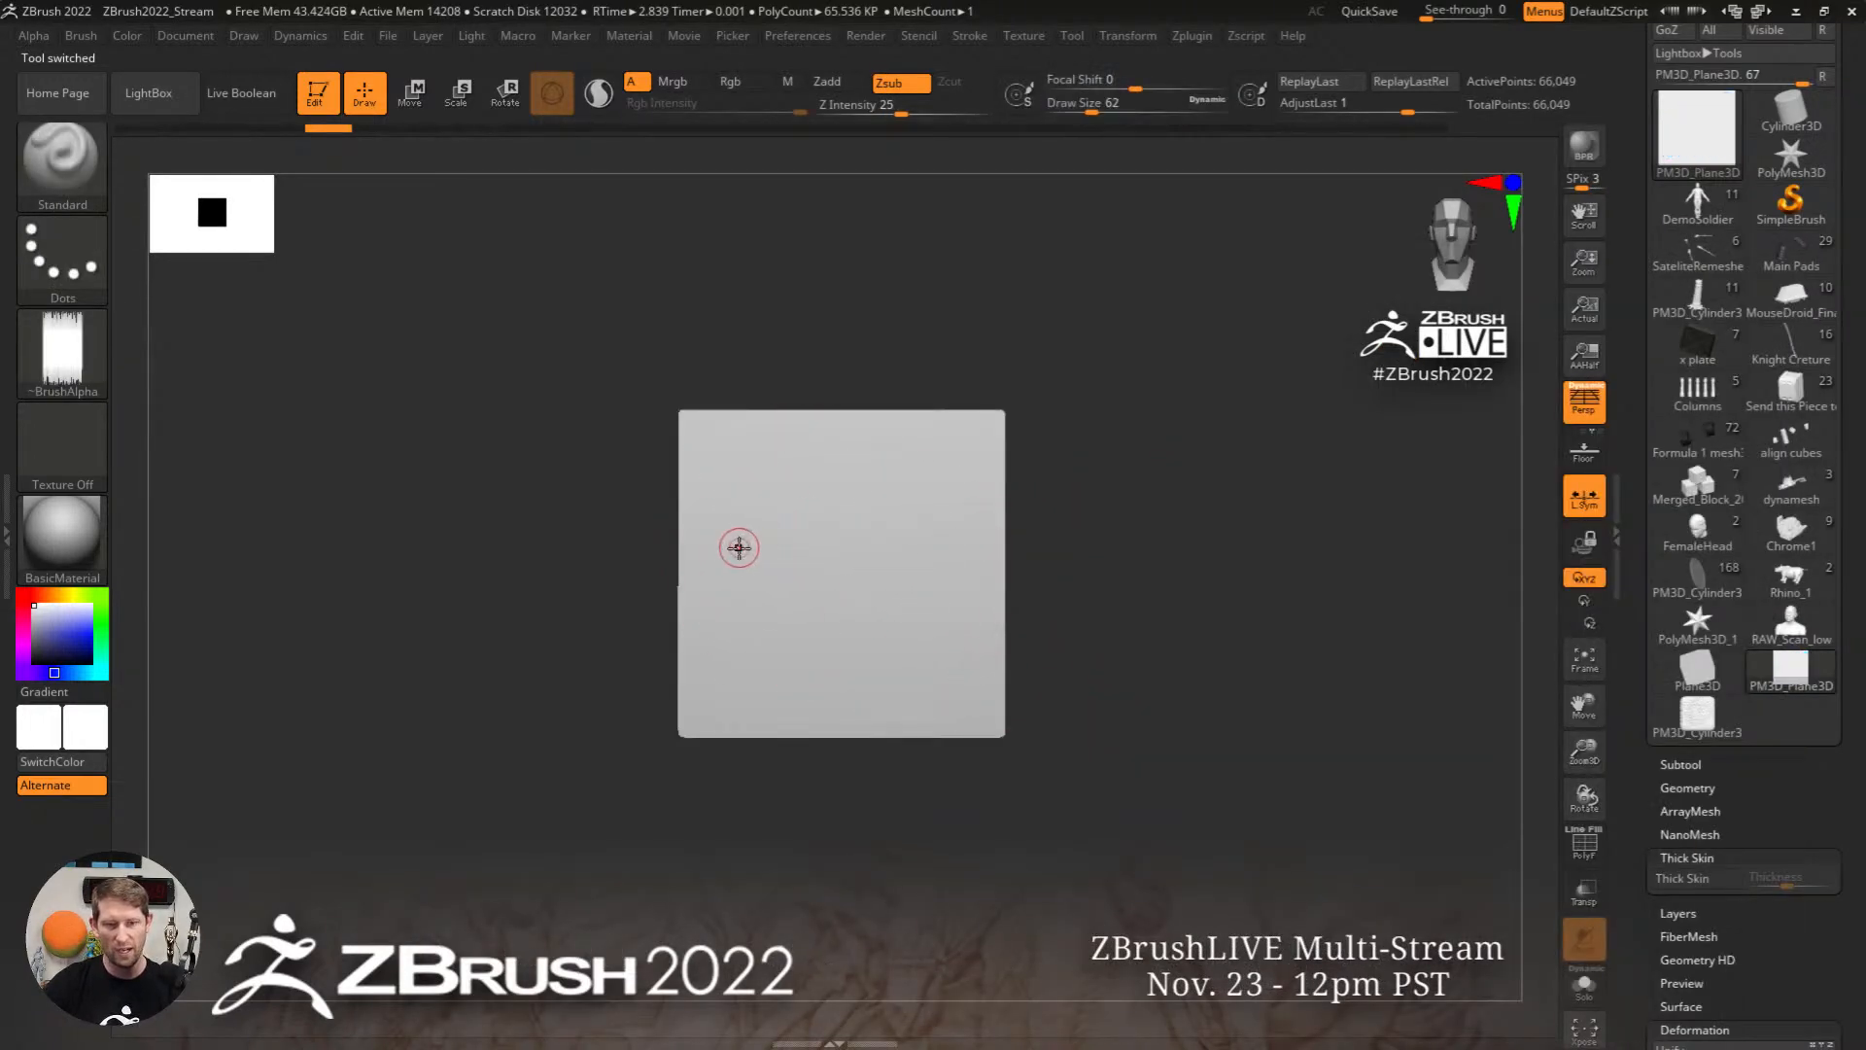
# Step: Set the Standard brush to Zadd and draw two raised diagonal strokes across the plane
pyautogui.moveTo(333, 383)
pyautogui.keyDown('alt'); pyautogui.mouseDown()
pyautogui.moveTo(379, 349)
pyautogui.moveTo(803, 665)
pyautogui.mouseUp(); pyautogui.keyUp('alt')
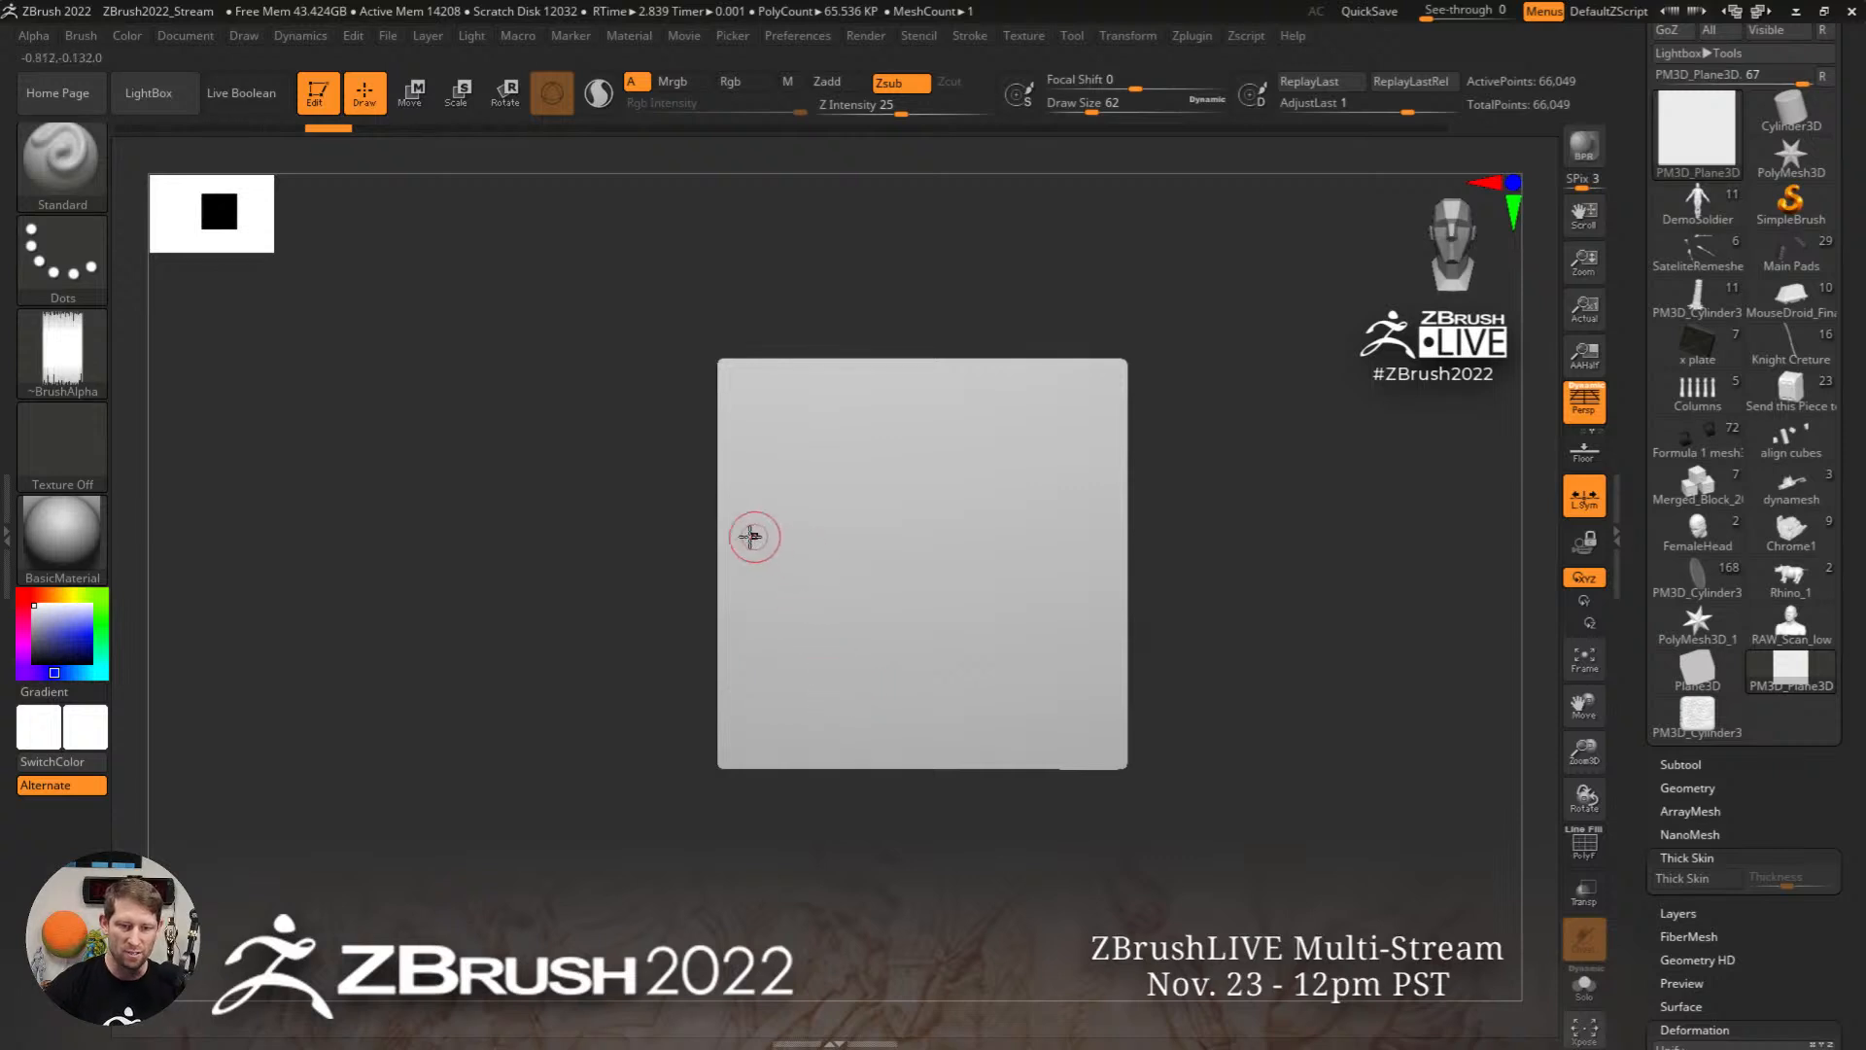
pyautogui.moveTo(750, 533); pyautogui.dragTo(866, 733)
pyautogui.hotkey('ctrl', 'z')
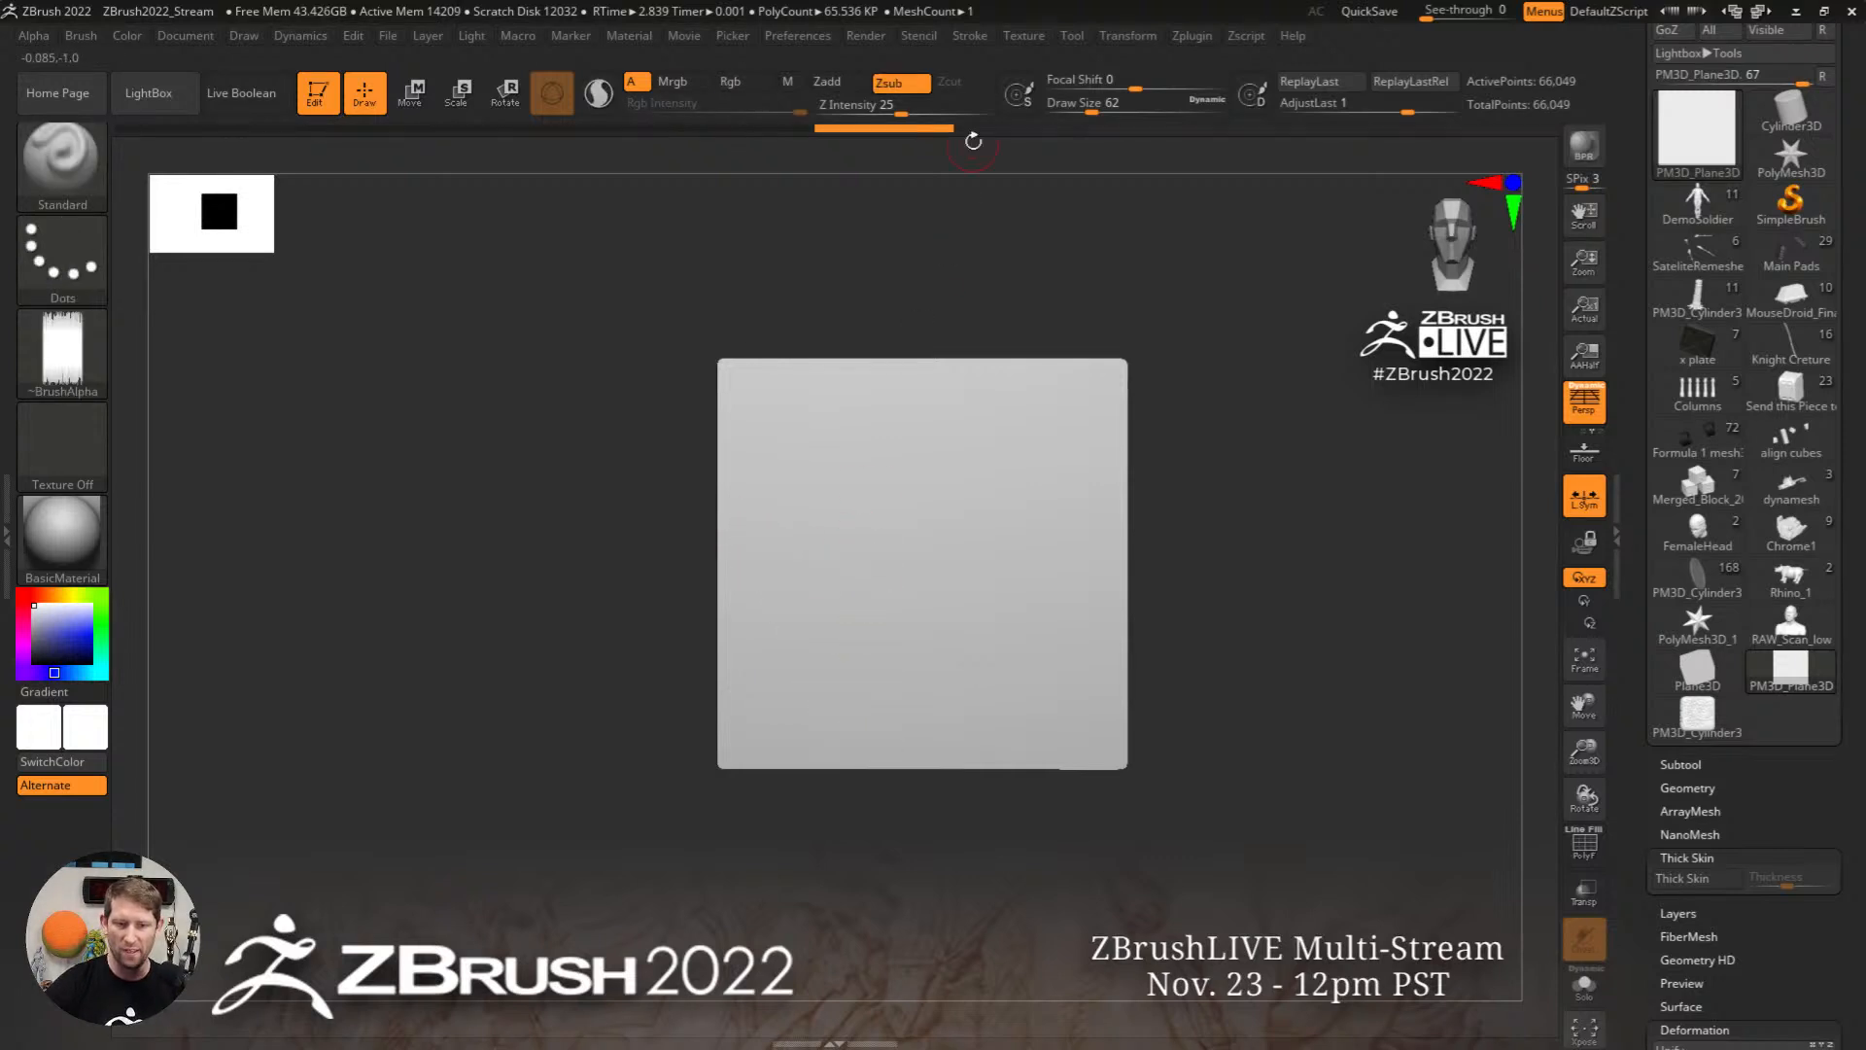
pyautogui.click(827, 82)
pyautogui.moveTo(757, 561); pyautogui.dragTo(908, 743)
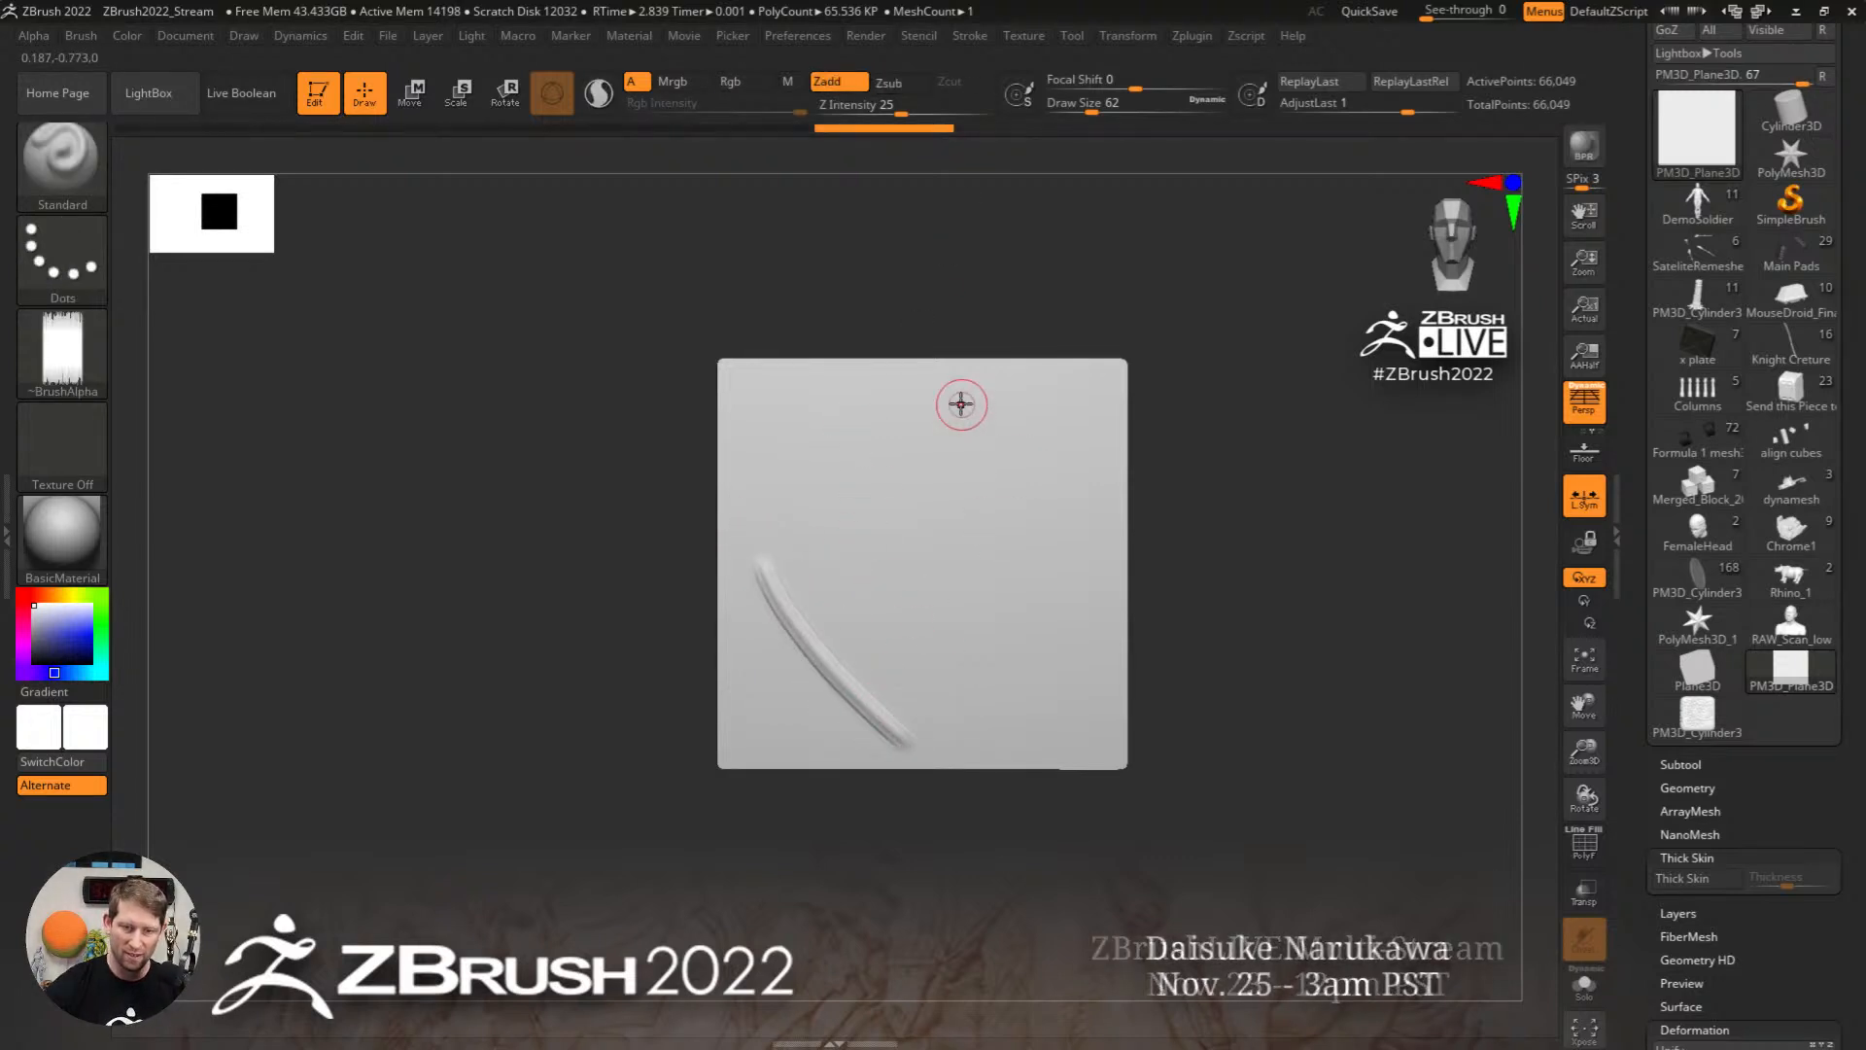
pyautogui.moveTo(961, 404); pyautogui.dragTo(1133, 656)
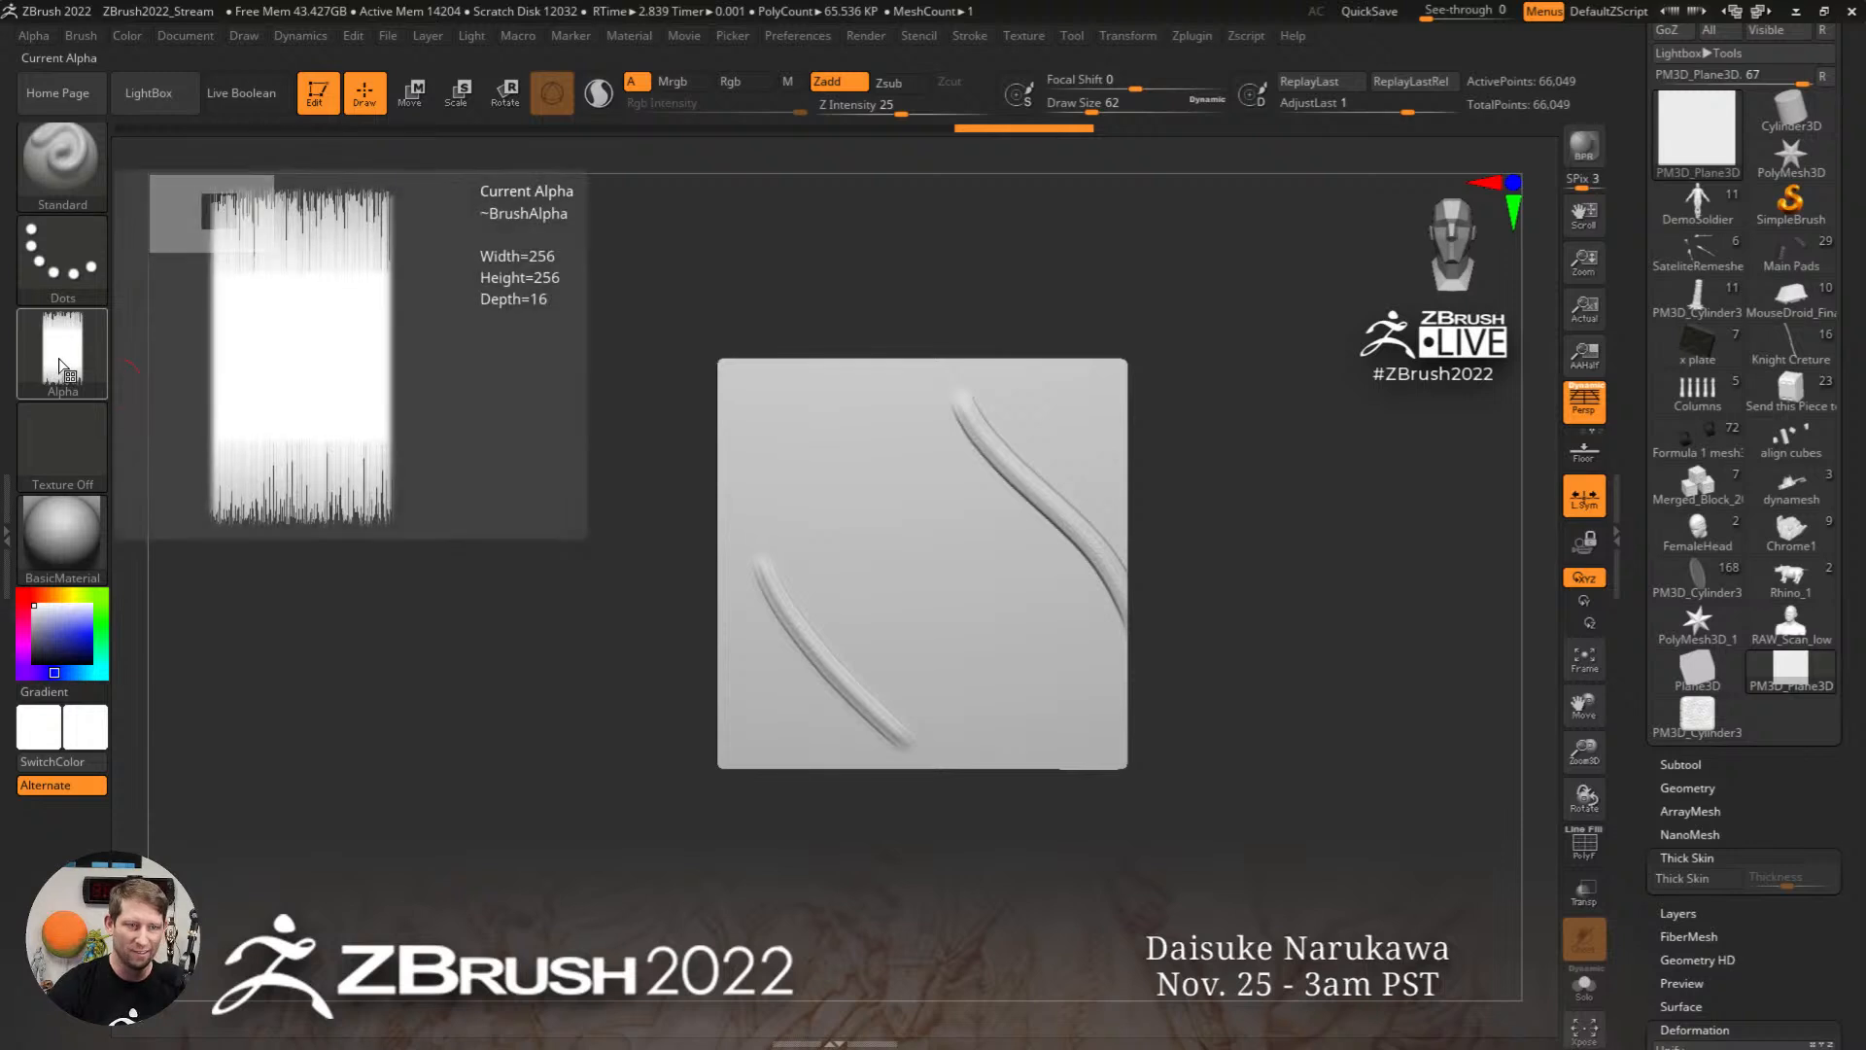
# Step: Adjust Streak Length in the brush alpha's Modify settings and undo the two strokes on the plane
pyautogui.click(35, 36)
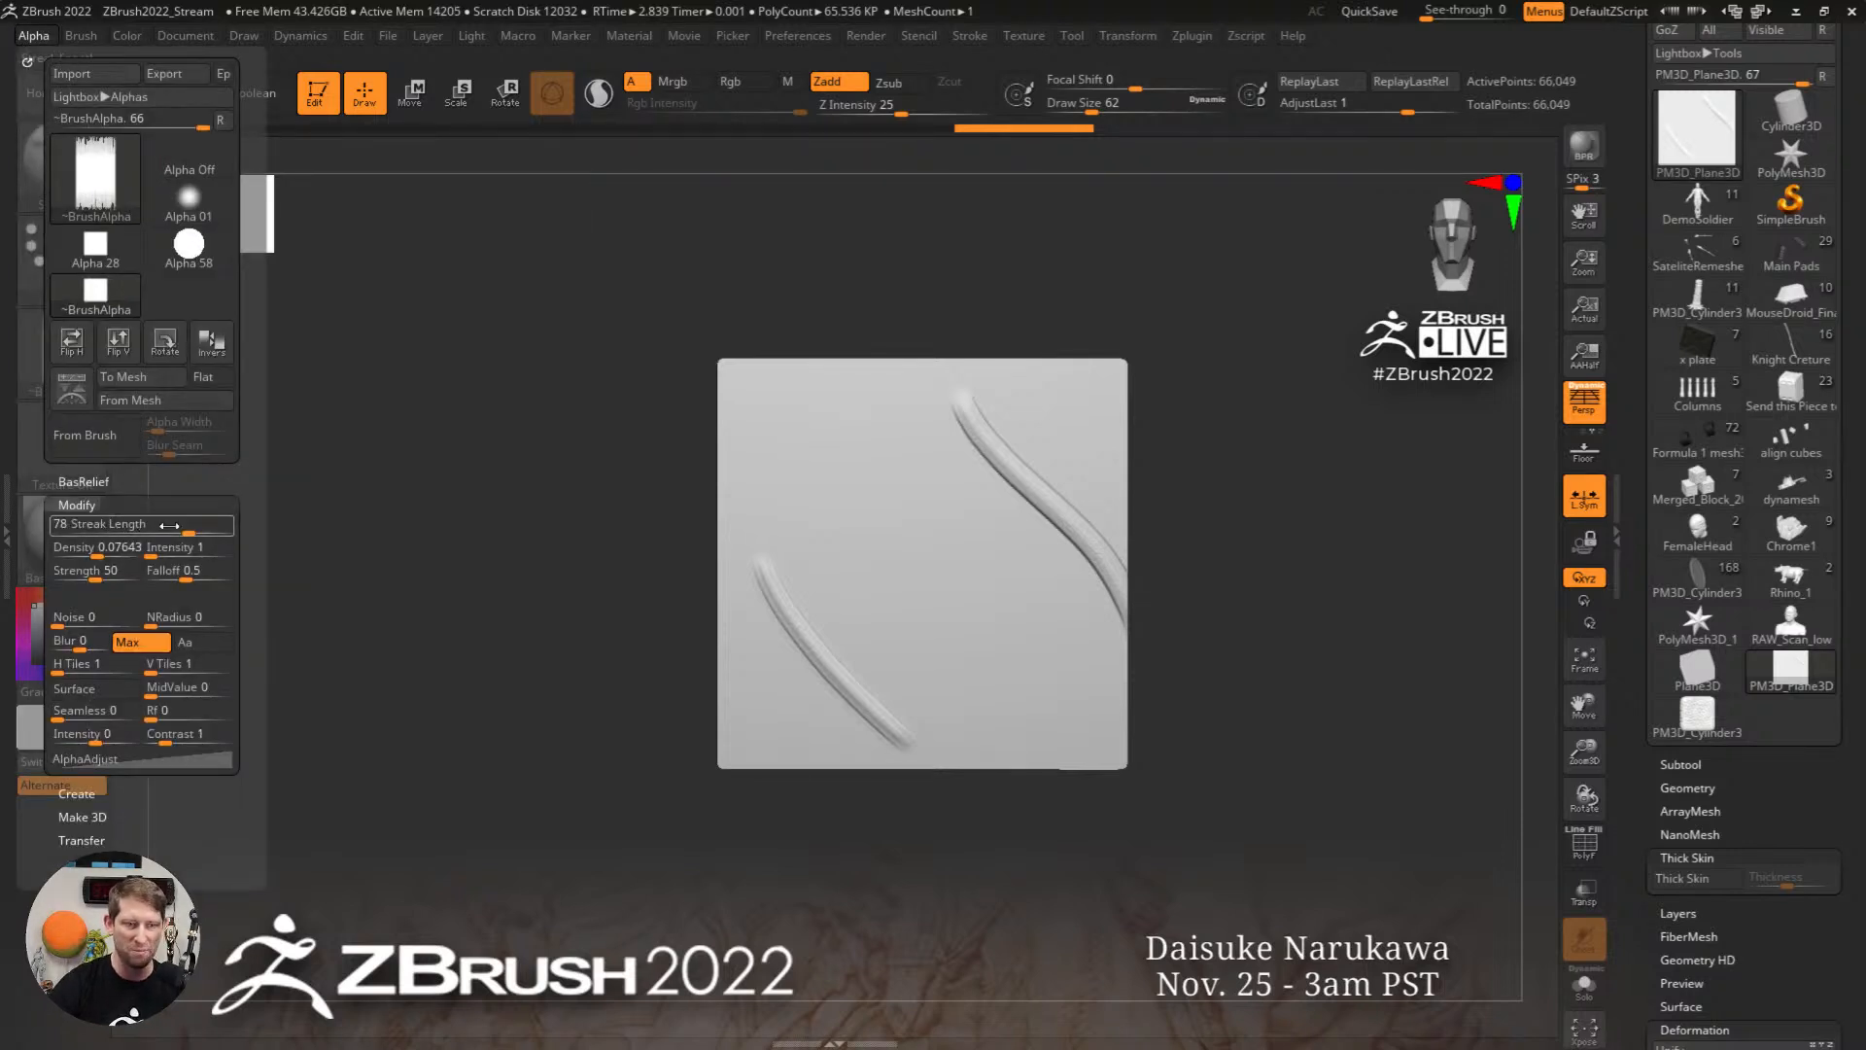
pyautogui.moveTo(188, 531); pyautogui.dragTo(171, 527)
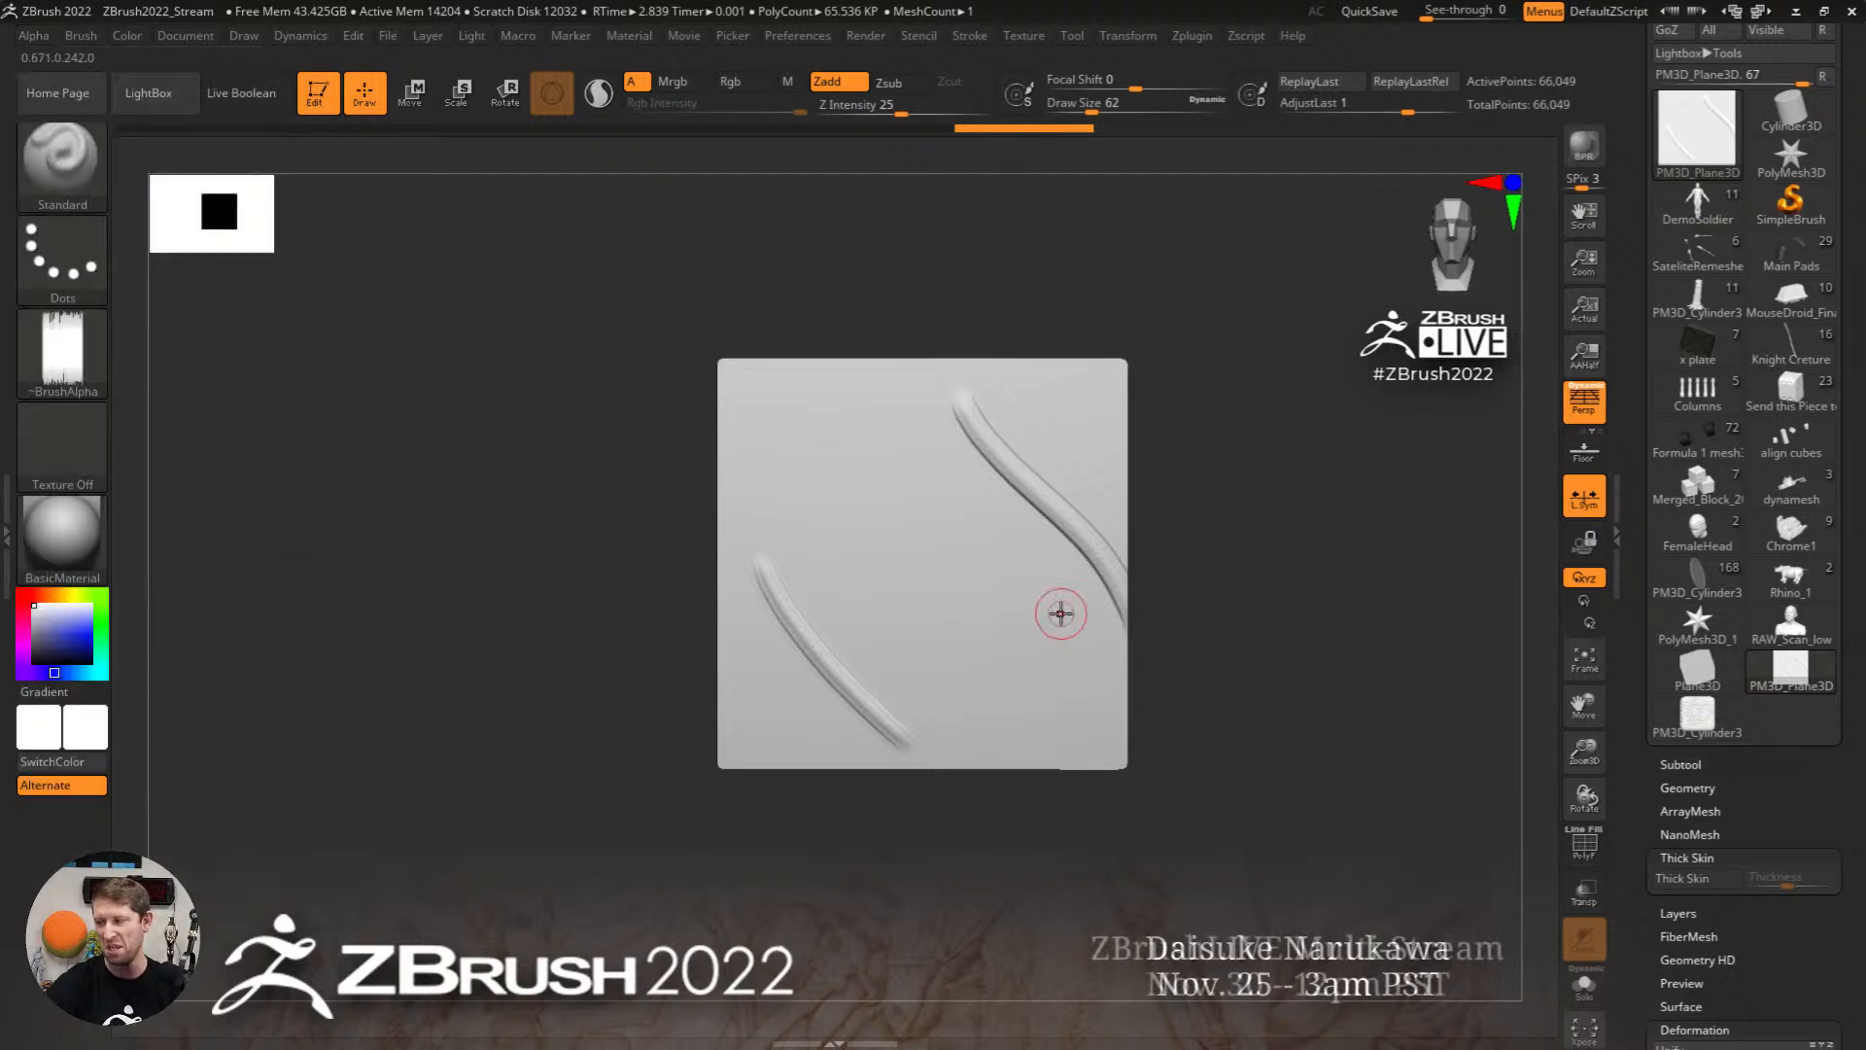
pyautogui.hotkey('ctrl', 'z')
pyautogui.hotkey('ctrl', 'z')
# Step: Reduce the Standard brush's Draw Size to 29
pyautogui.keyDown('alt'); pyautogui.moveTo(893, 551); pyautogui.dragTo(832, 567, button='right'); pyautogui.keyUp('alt')
pyautogui.press('s')
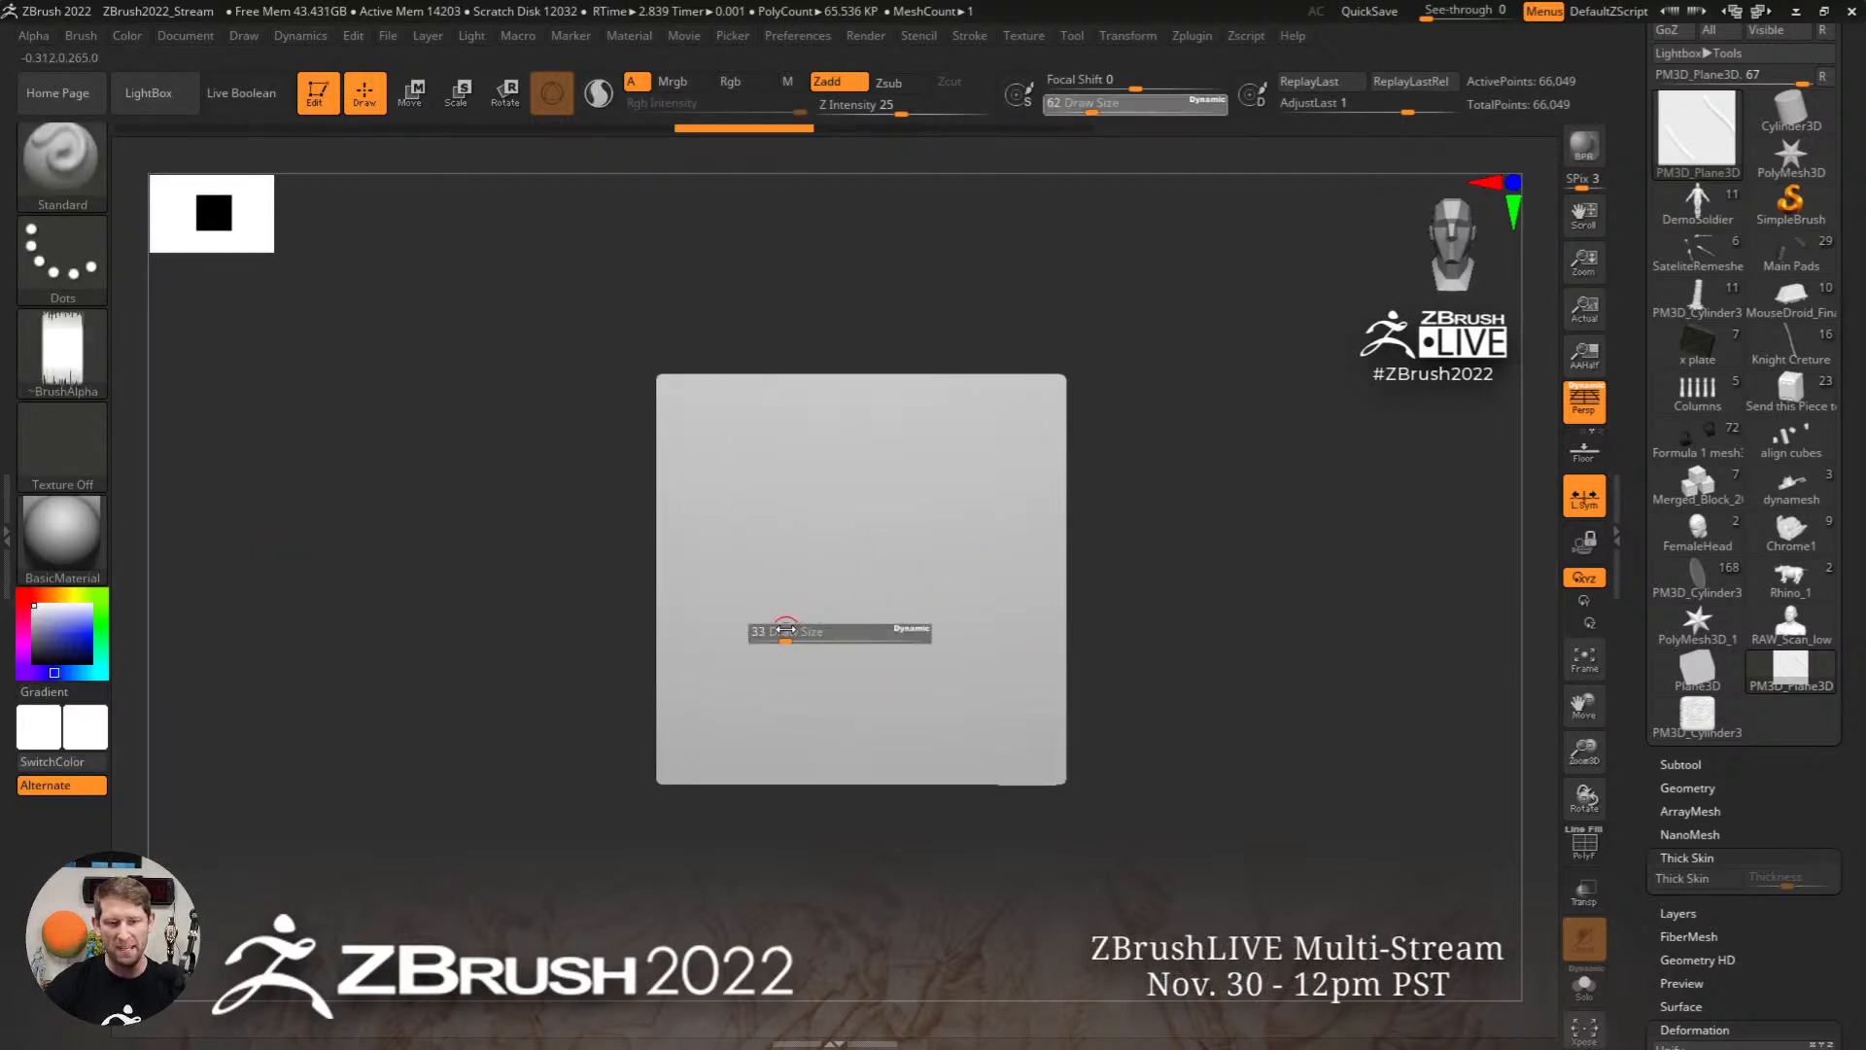
pyautogui.moveTo(787, 630); pyautogui.dragTo(780, 630)
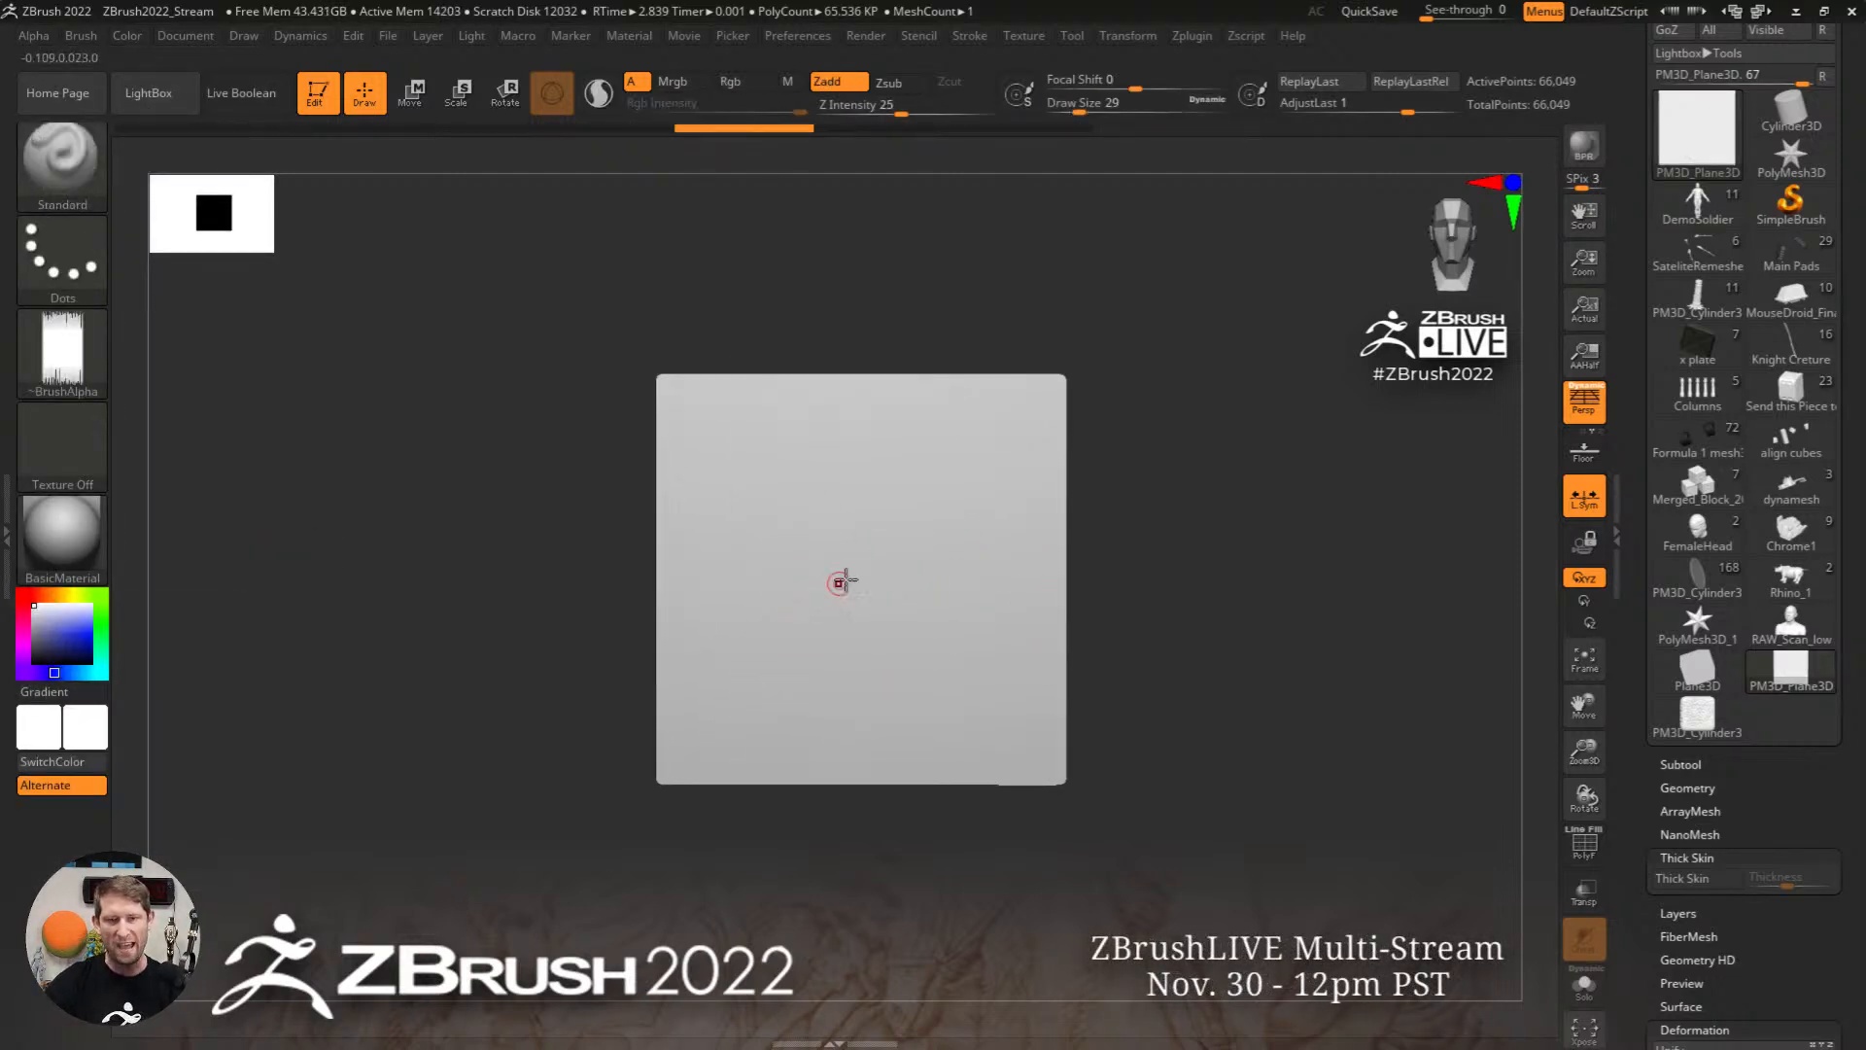
# Step: Dock the Stroke palette in the side tray in place of the Brush palette
pyautogui.click(976, 41)
pyautogui.click(1064, 470)
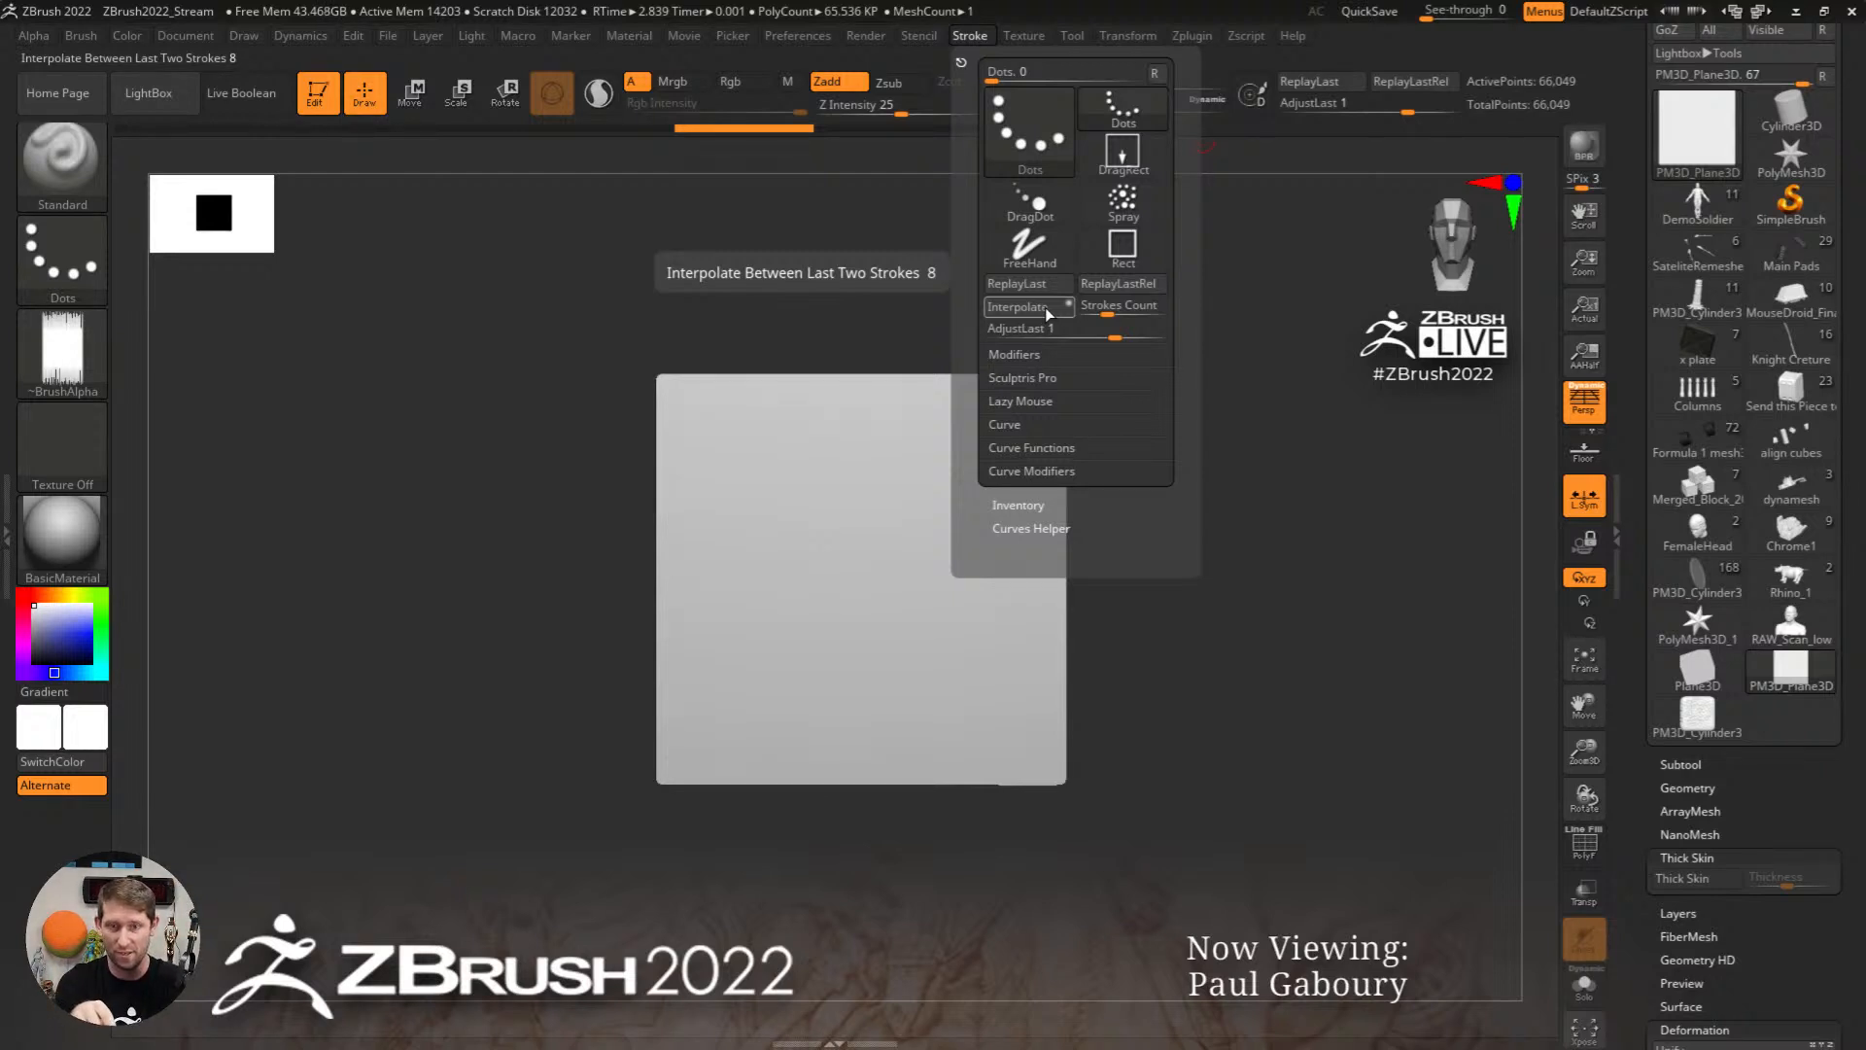
pyautogui.click(8, 530)
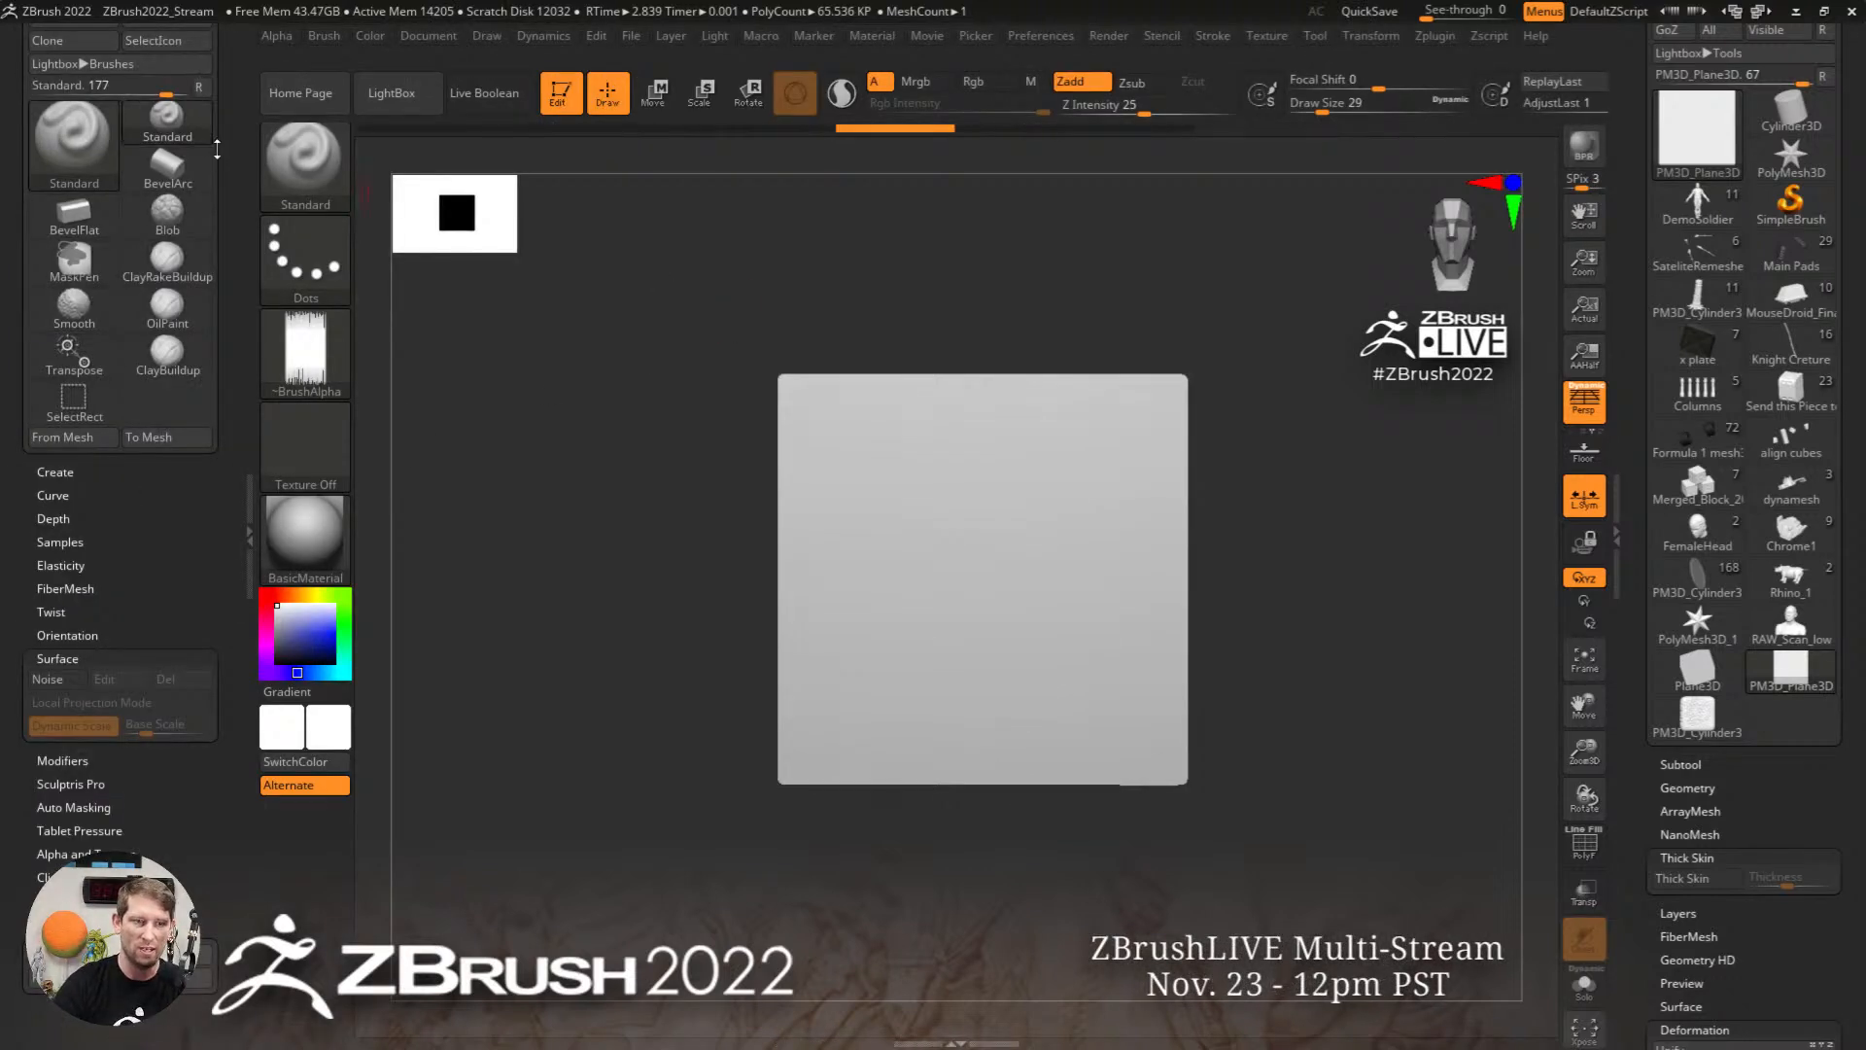
pyautogui.moveTo(234, 147); pyautogui.dragTo(222, 364)
pyautogui.click(215, 36)
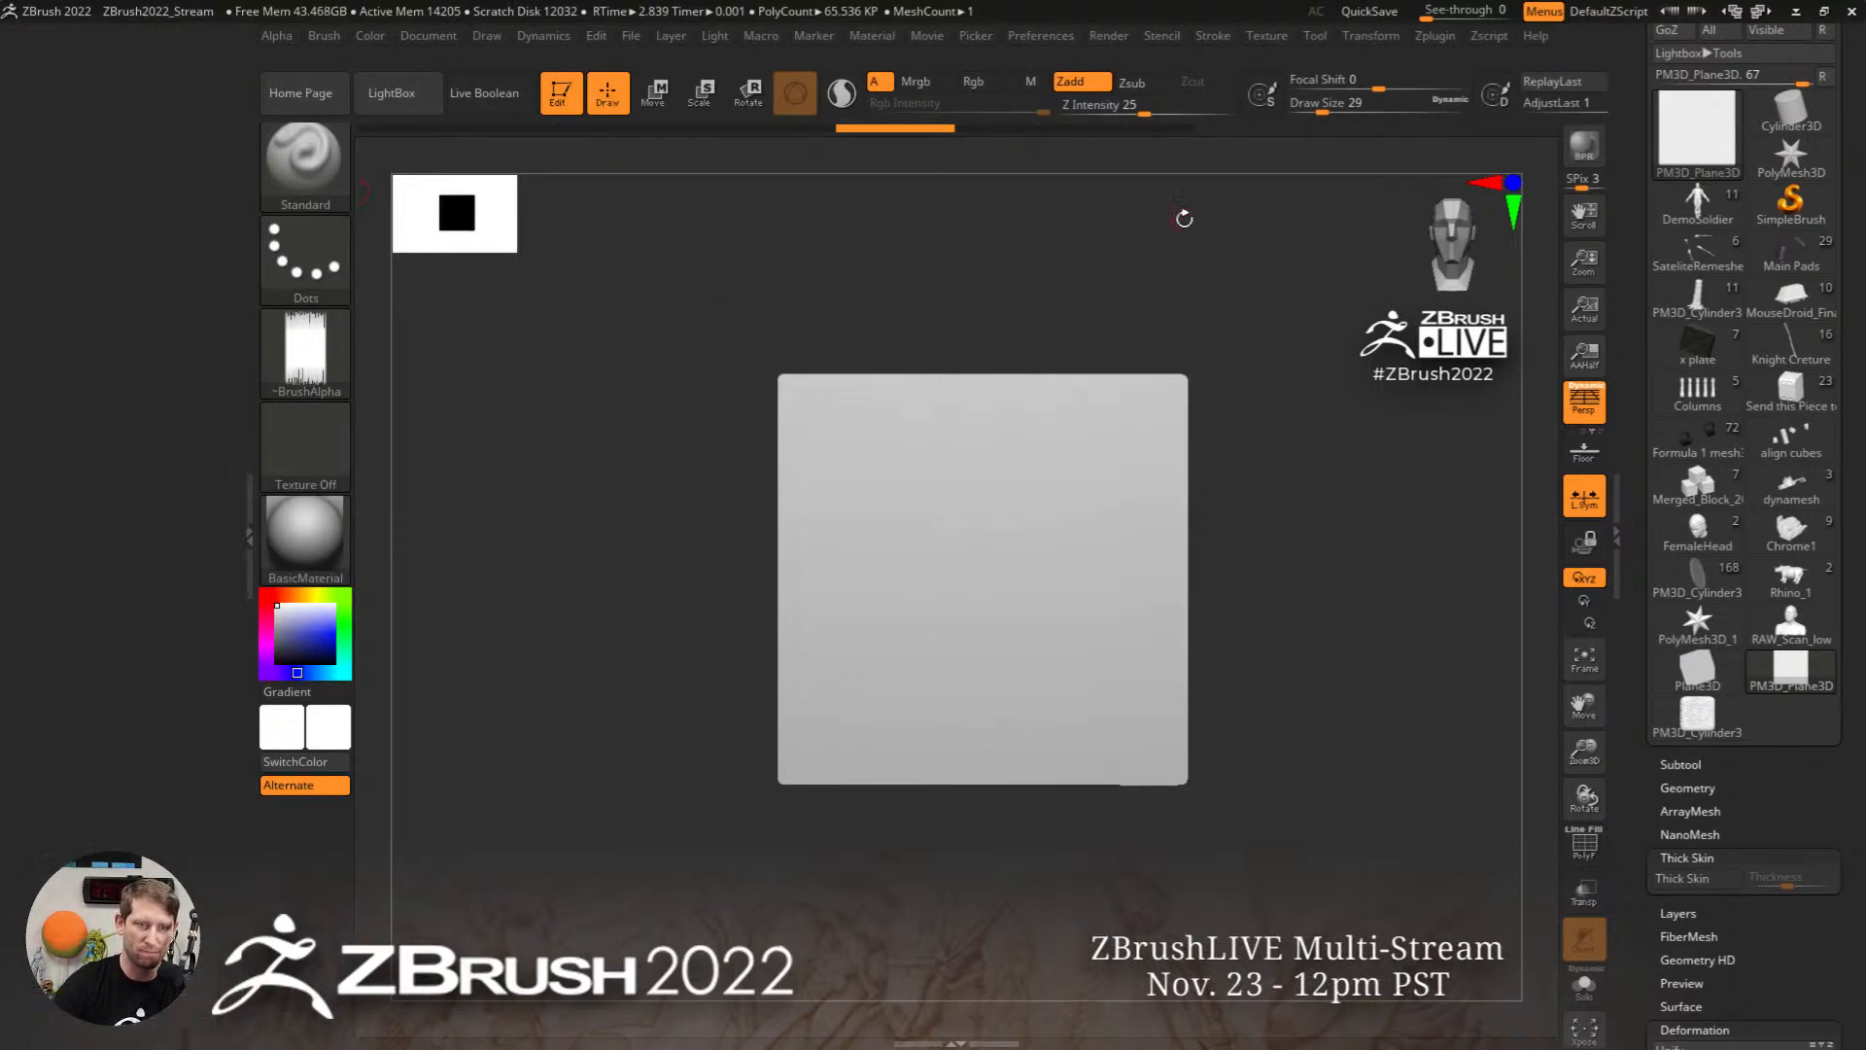
pyautogui.click(1212, 36)
pyautogui.moveTo(1207, 62)
pyautogui.mouseDown()
pyautogui.moveTo(515, 306)
pyautogui.moveTo(97, 292)
pyautogui.mouseUp()
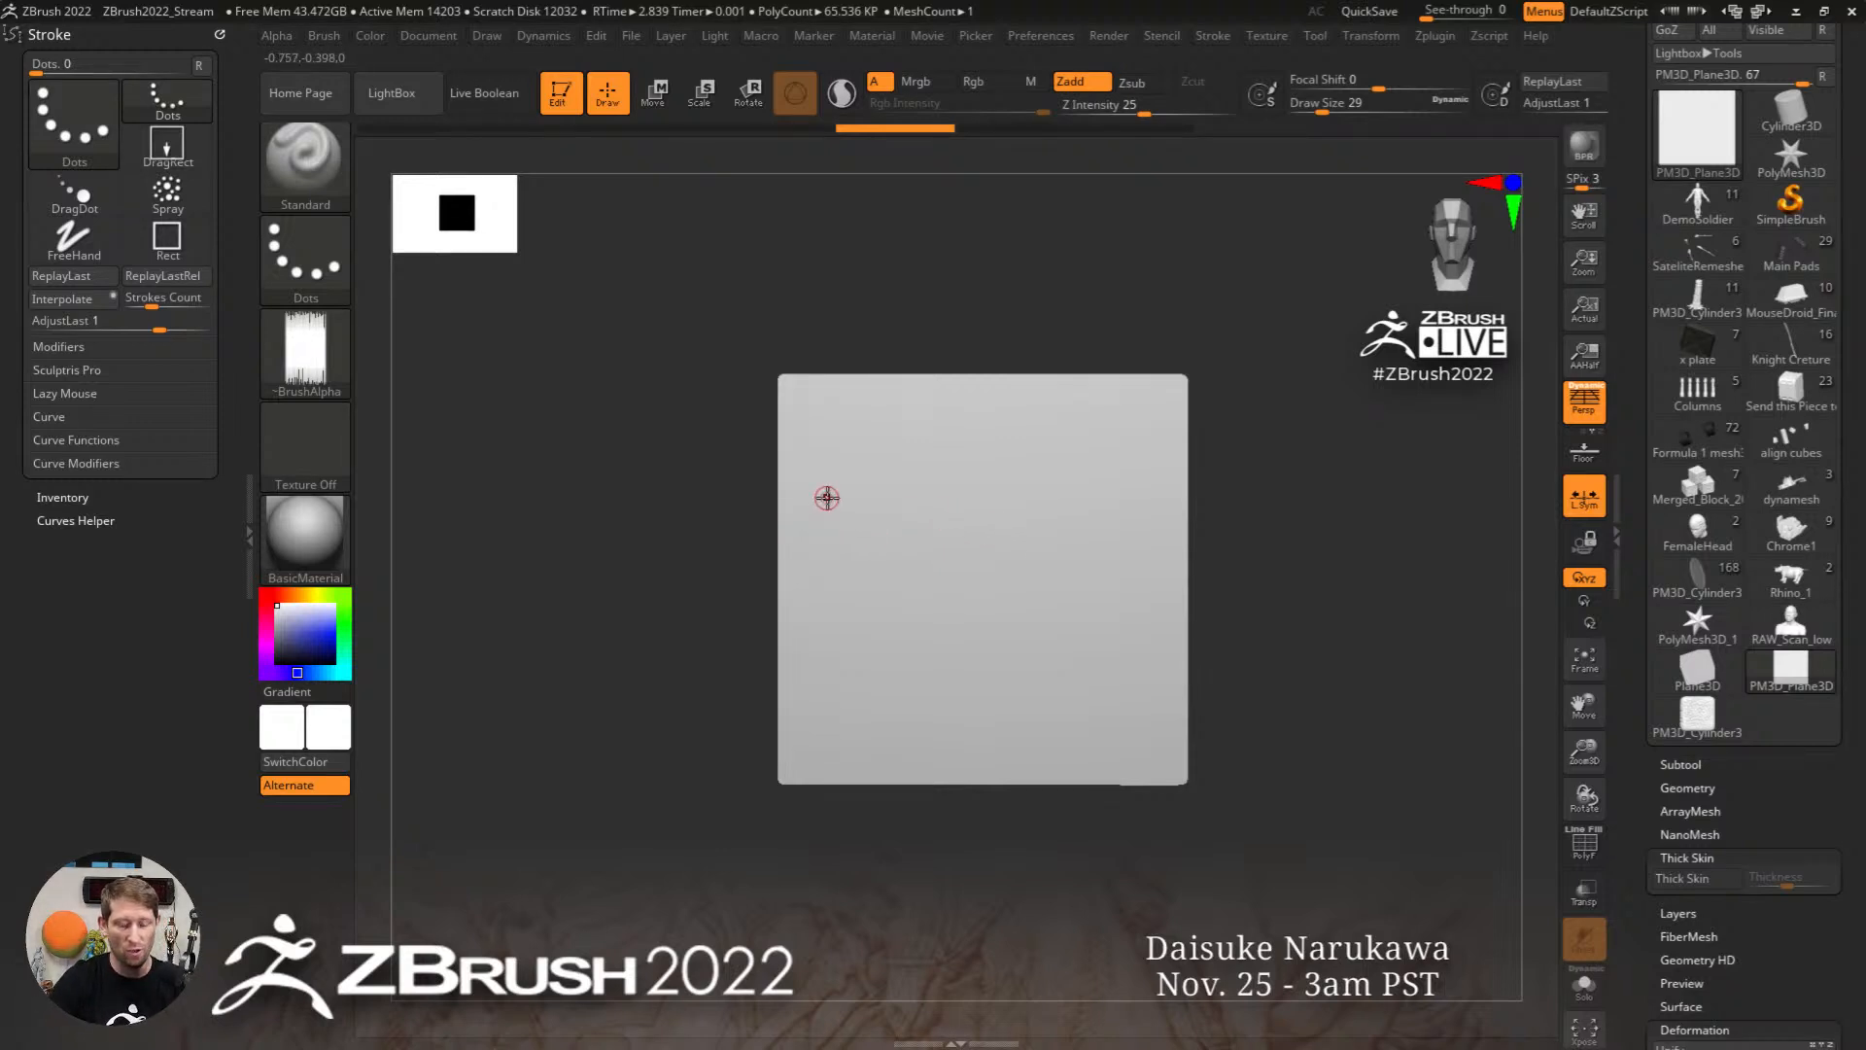
# Step: Draw a straight vertical stroke and a wavy one near opposite edges of the plane and interpolate between them
pyautogui.moveTo(816, 428); pyautogui.dragTo(834, 736)
pyautogui.moveTo(1152, 422)
pyautogui.mouseDown()
pyautogui.moveTo(1107, 490)
pyautogui.moveTo(1129, 751)
pyautogui.mouseUp()
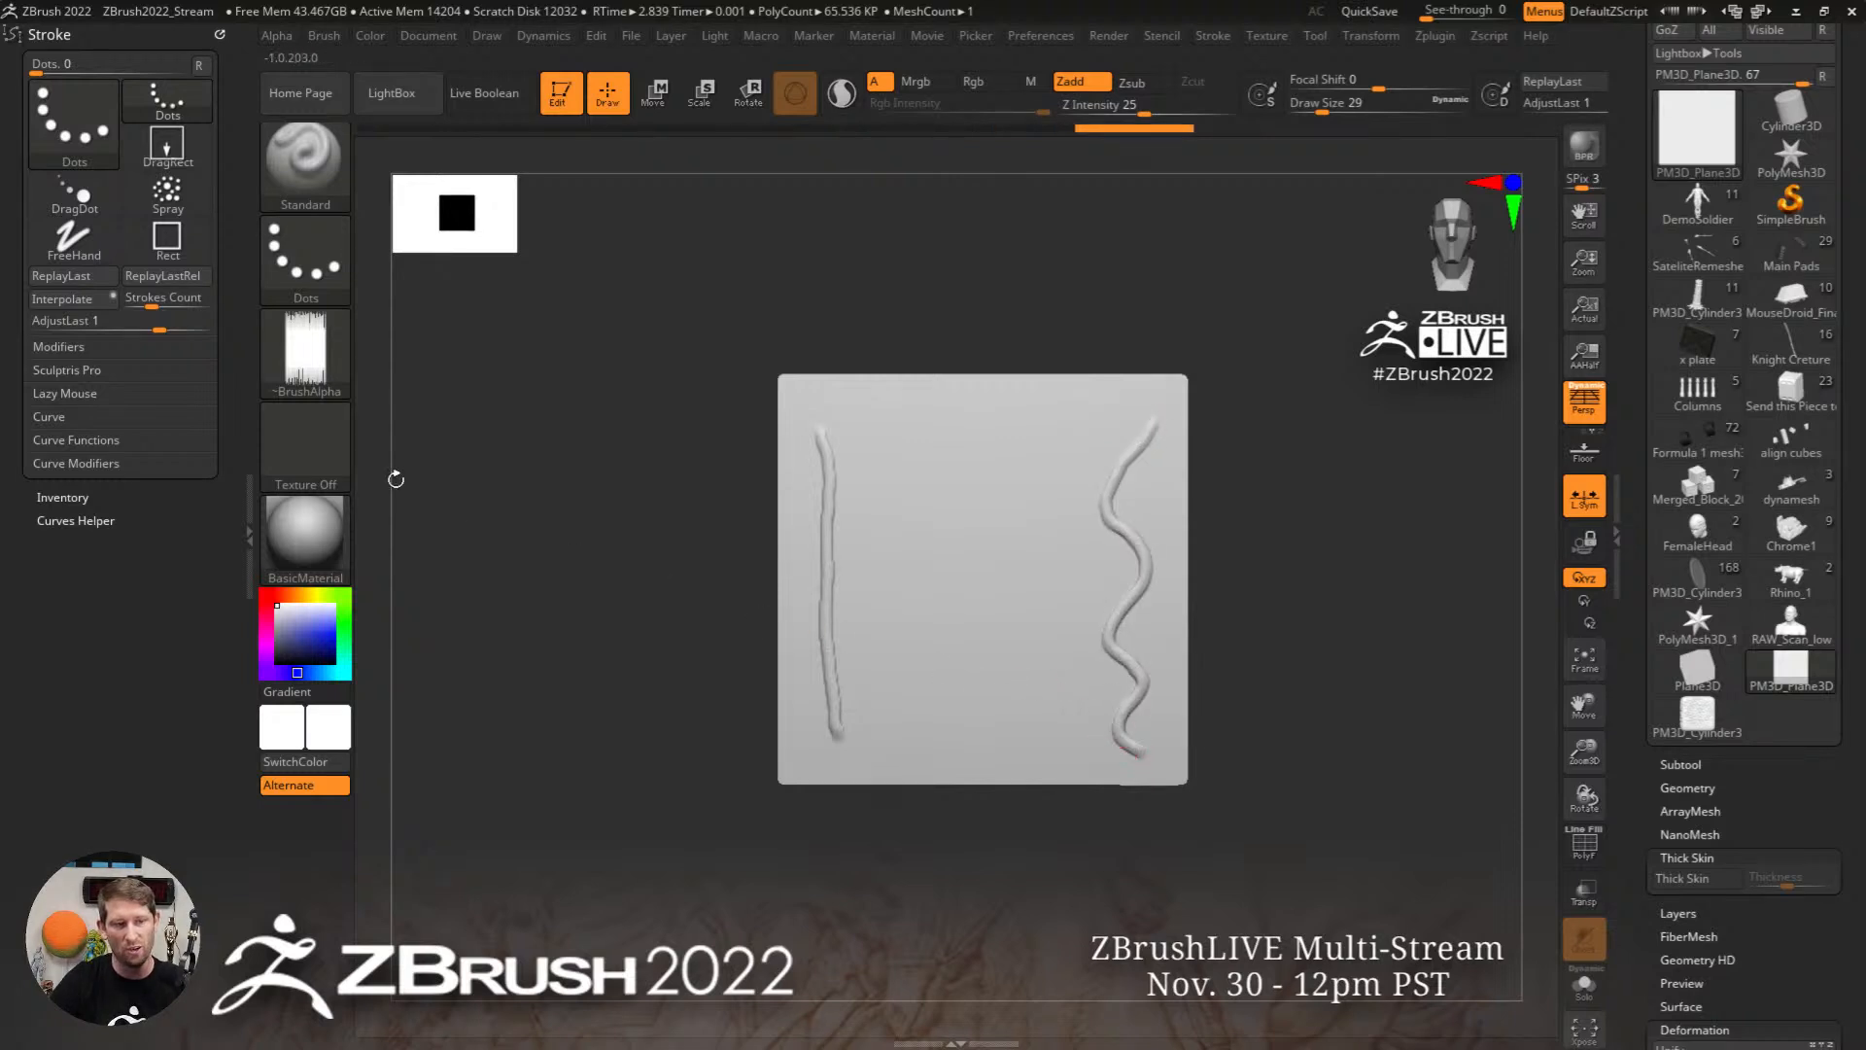
pyautogui.click(82, 309)
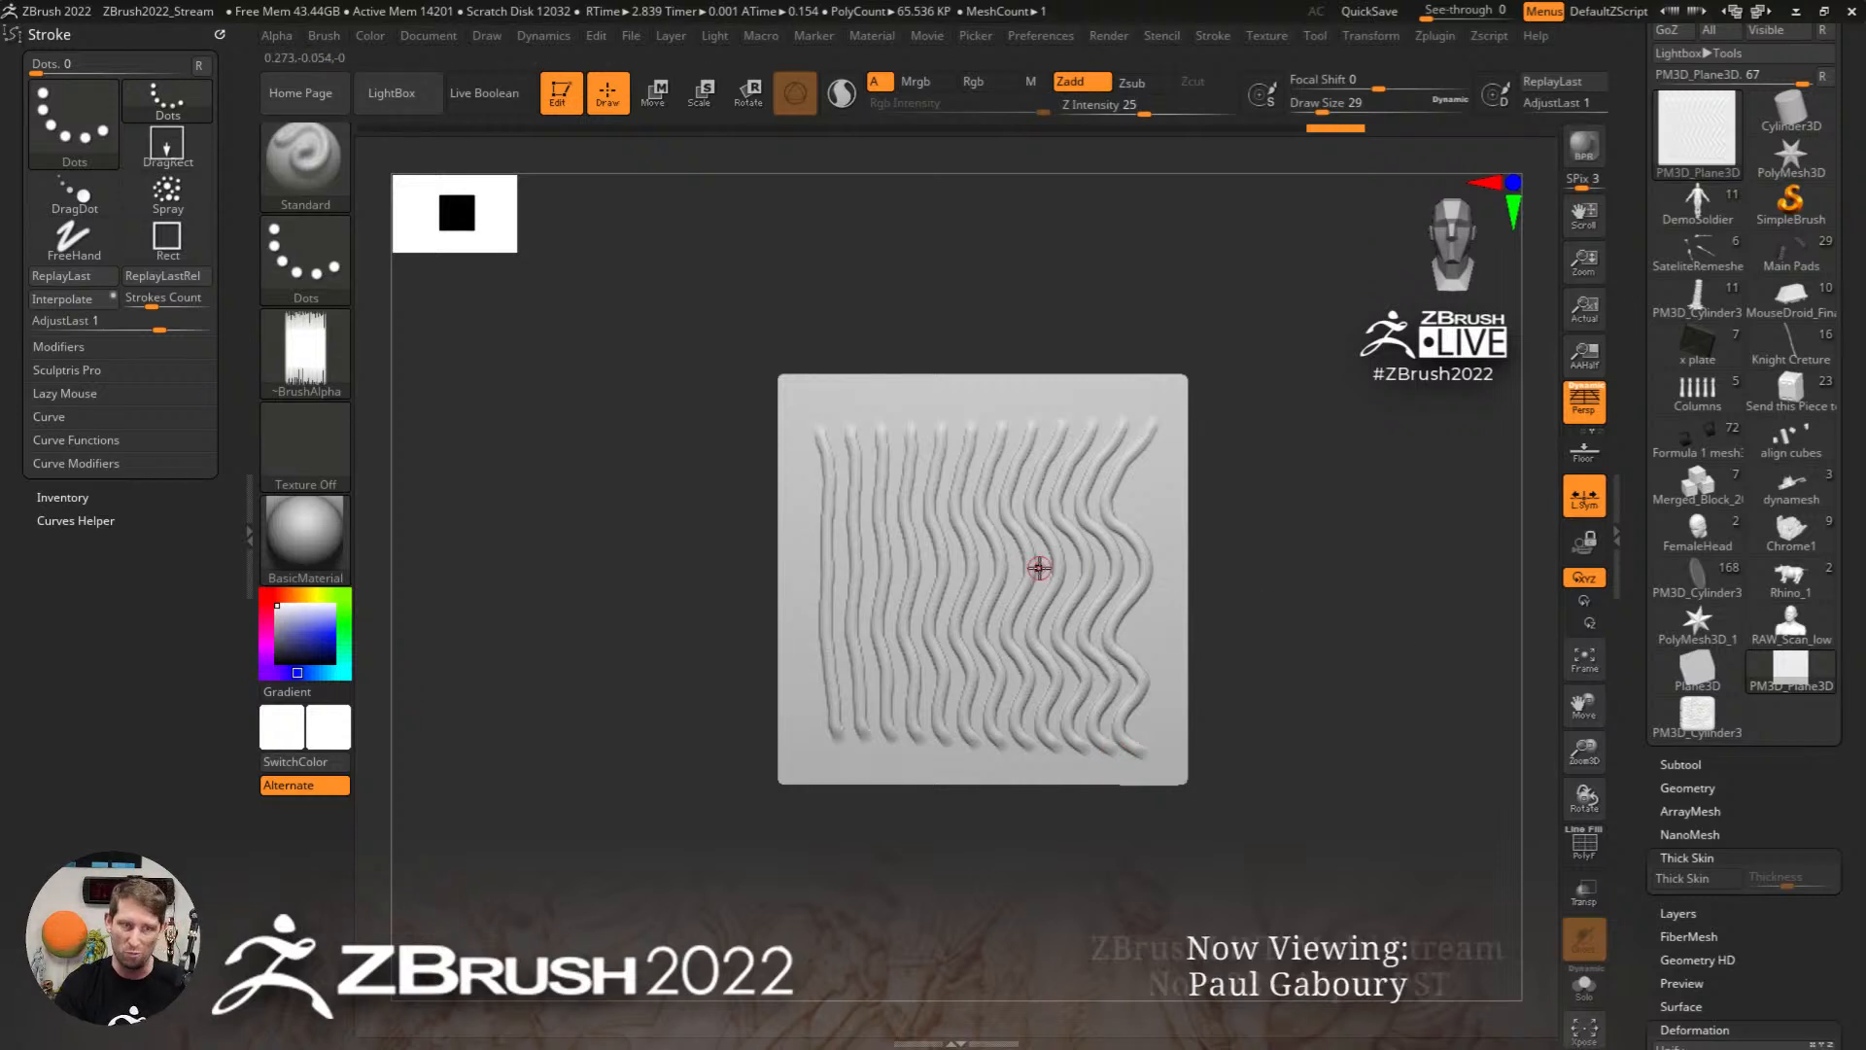
# Step: Redo the interpolation with a Strokes Count of 5 and undo all strokes on the plane
pyautogui.hotkey('ctrl', 'z')
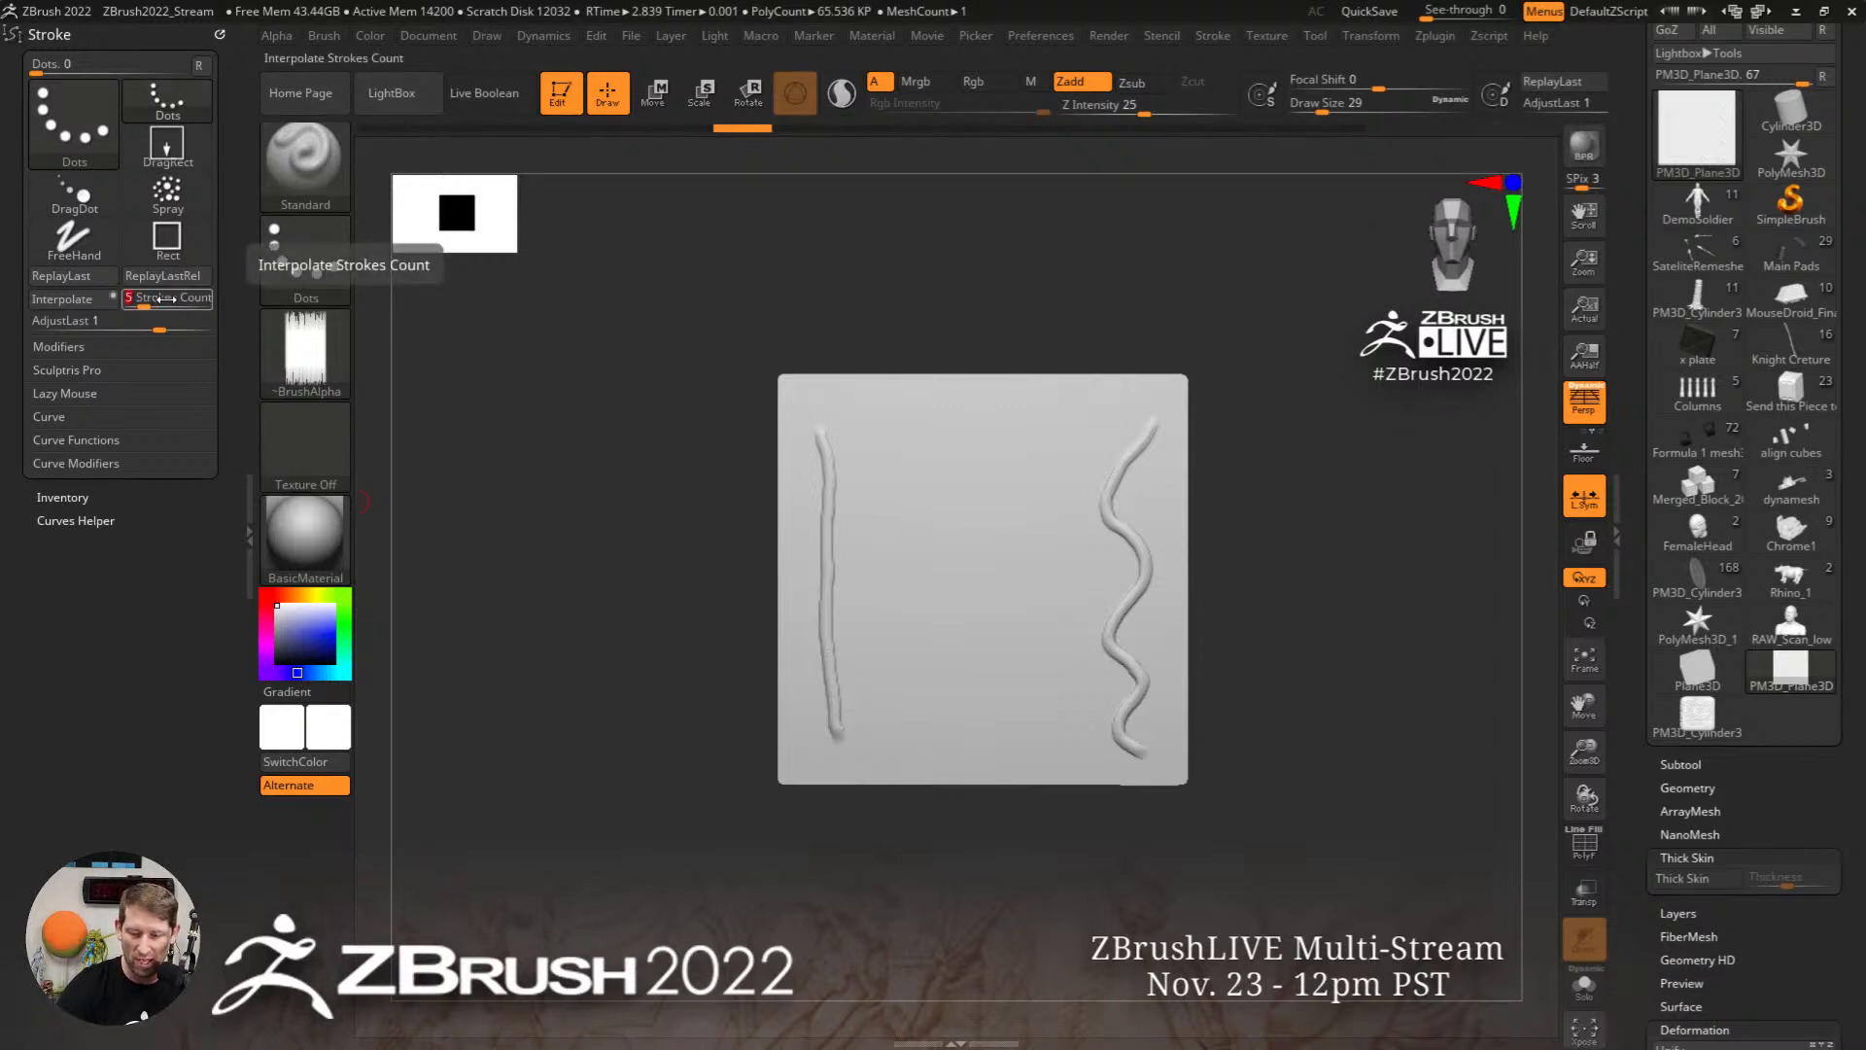
pyautogui.click(96, 299)
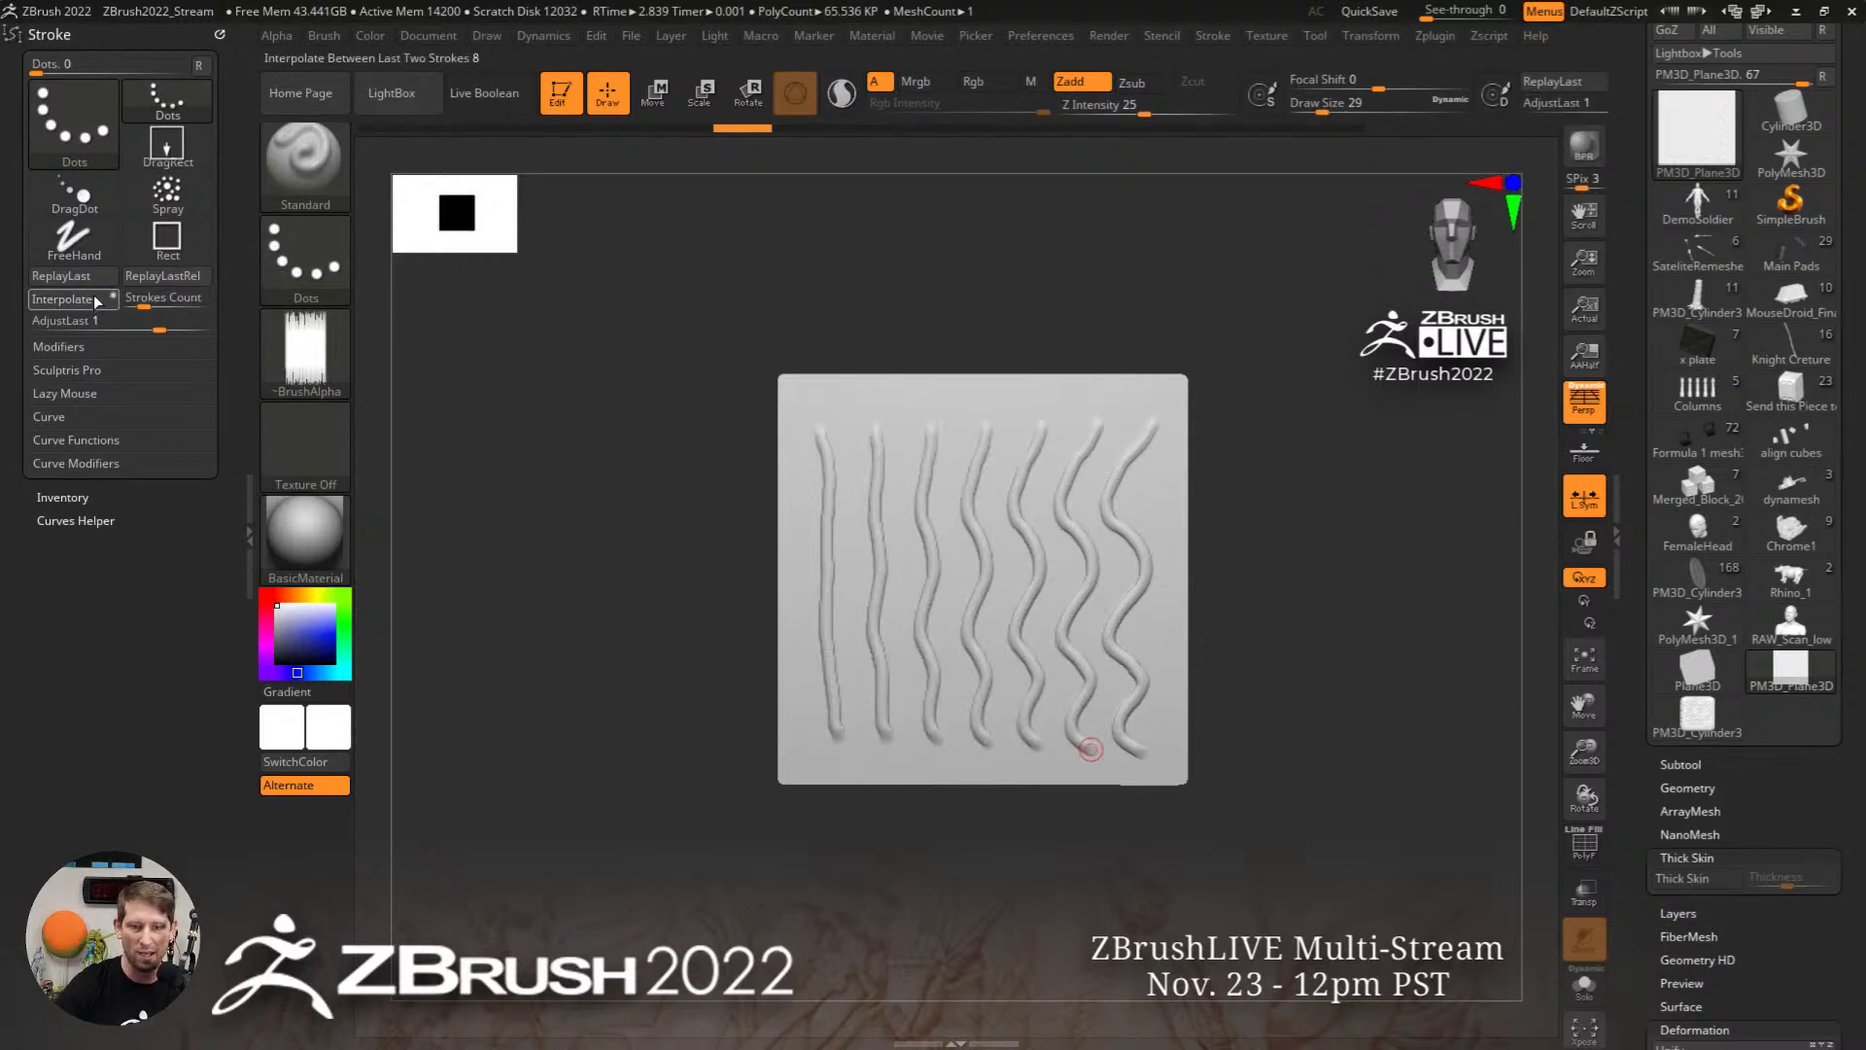
pyautogui.hotkey('ctrl', 'z')
pyautogui.hotkey('ctrl', 'z')
pyautogui.hotkey('ctrl', 'z')
pyautogui.hotkey('ctrl', 'z')
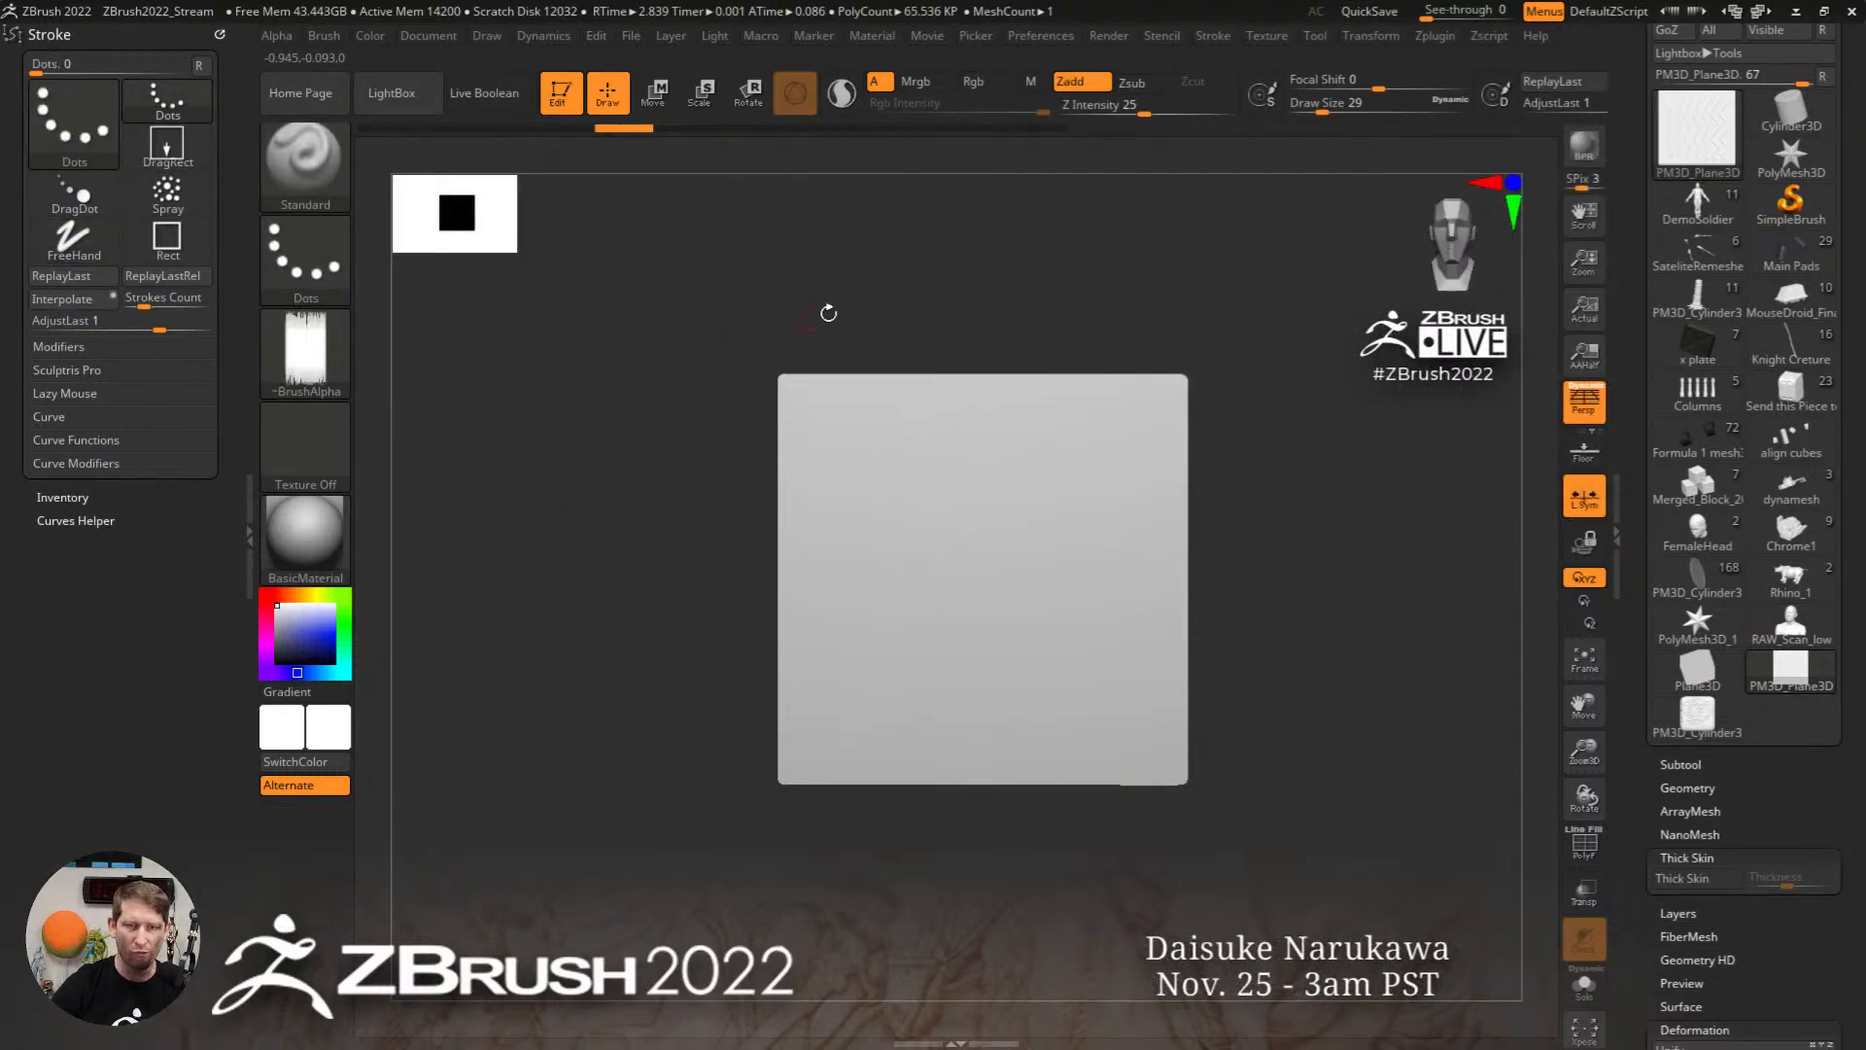
# Step: Turn on Rgb for the Standard brush, pick blue and paint a vertical stroke along the plane's left edge
pyautogui.click(368, 35)
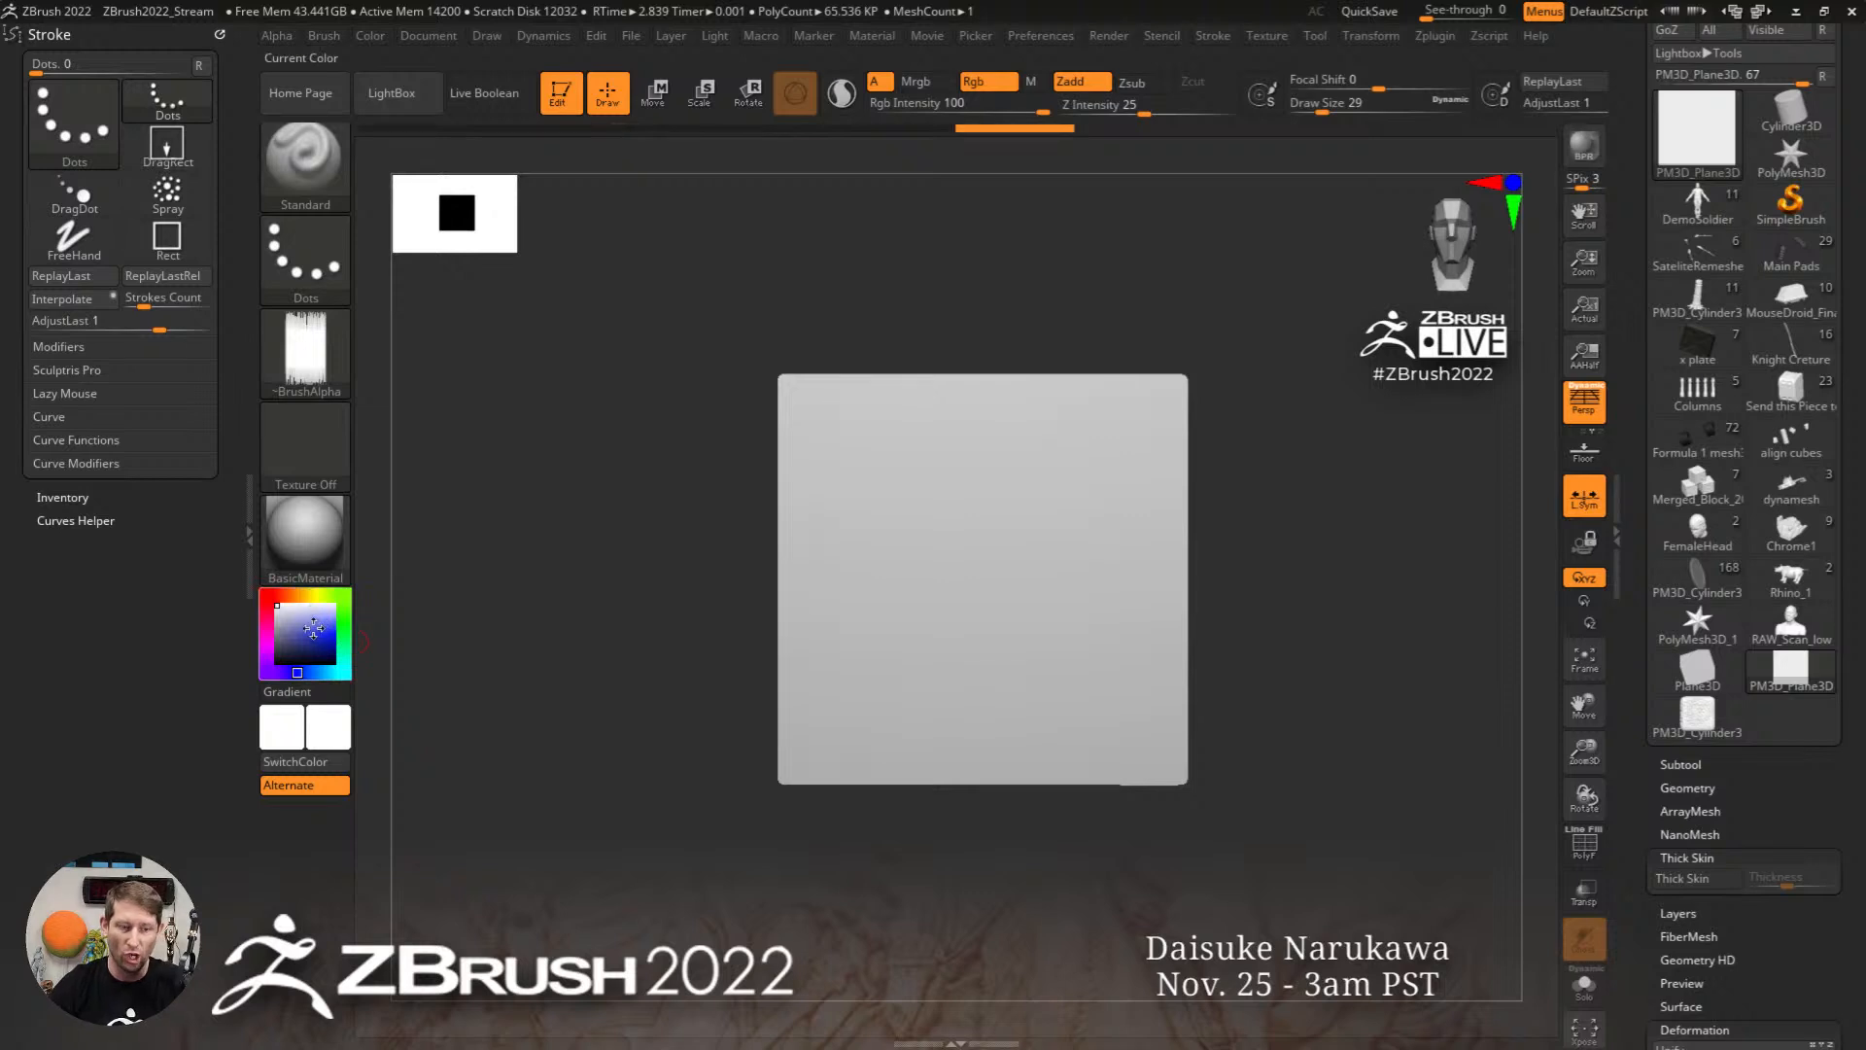
pyautogui.click(333, 632)
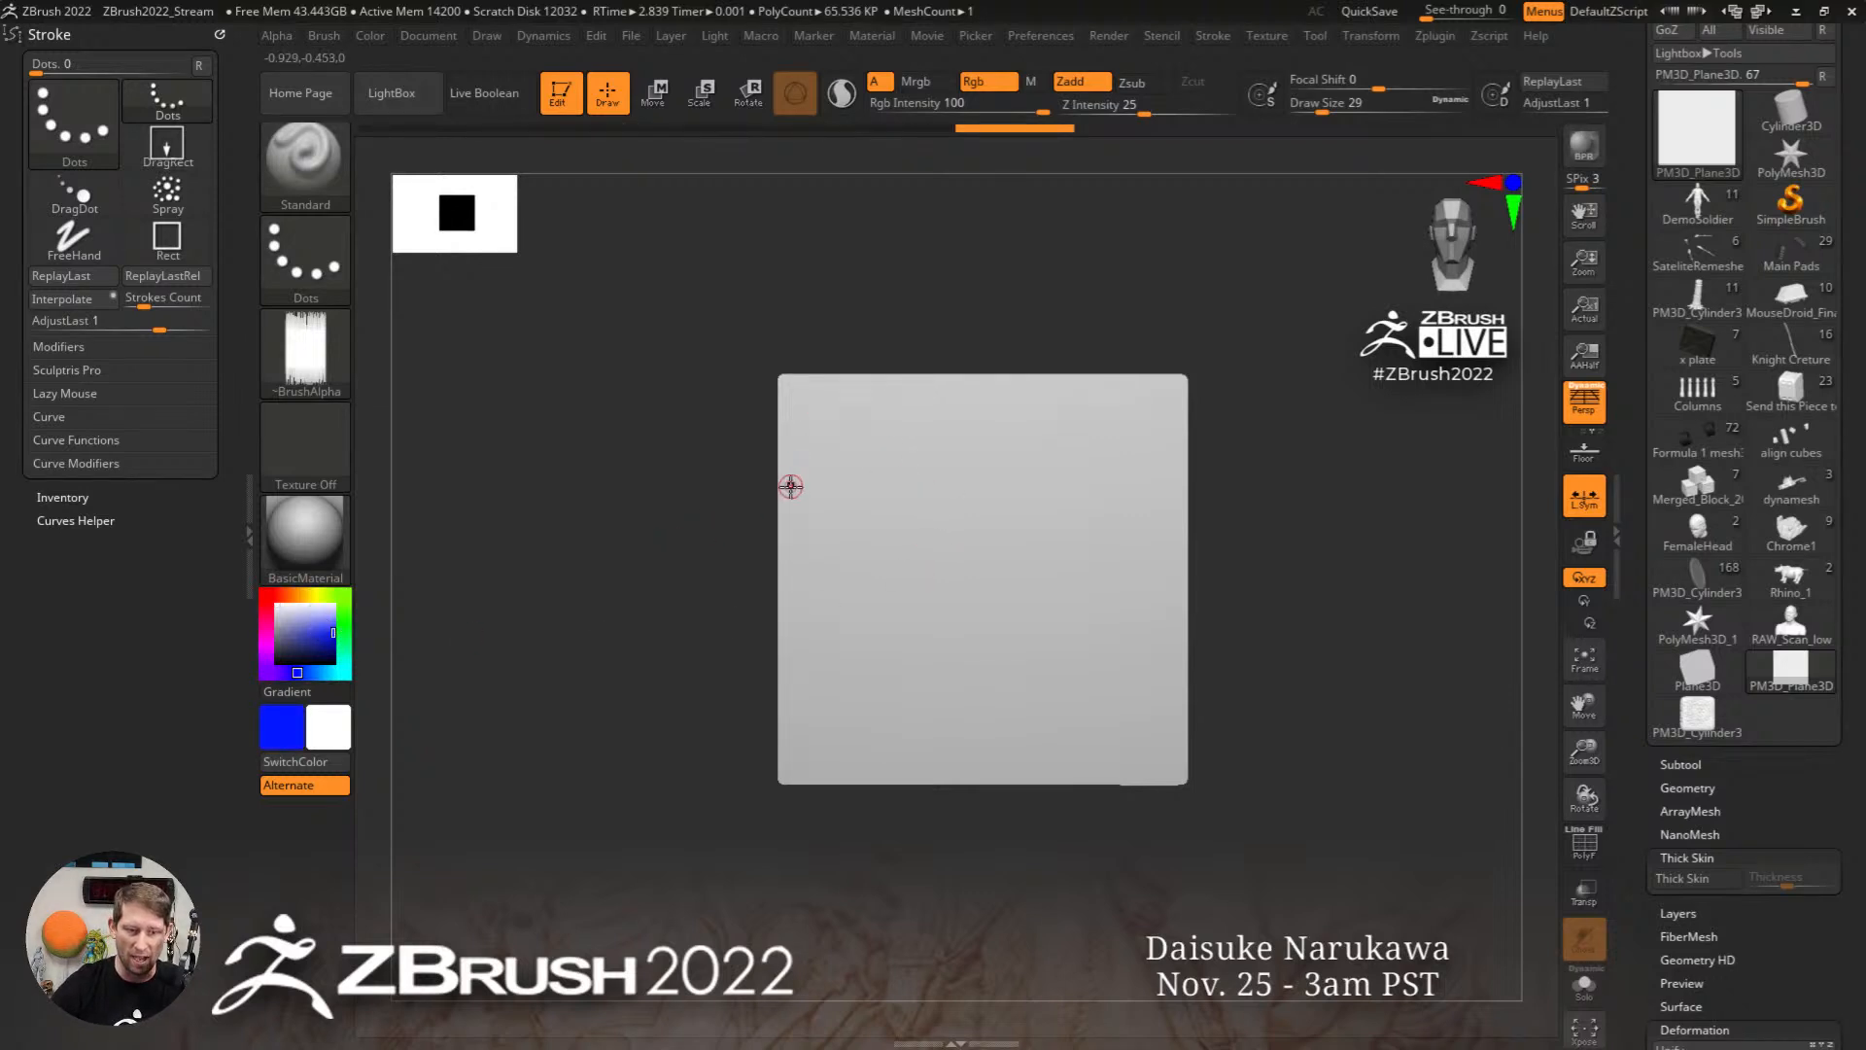
pyautogui.press('v')
pyautogui.moveTo(812, 419); pyautogui.dragTo(839, 740)
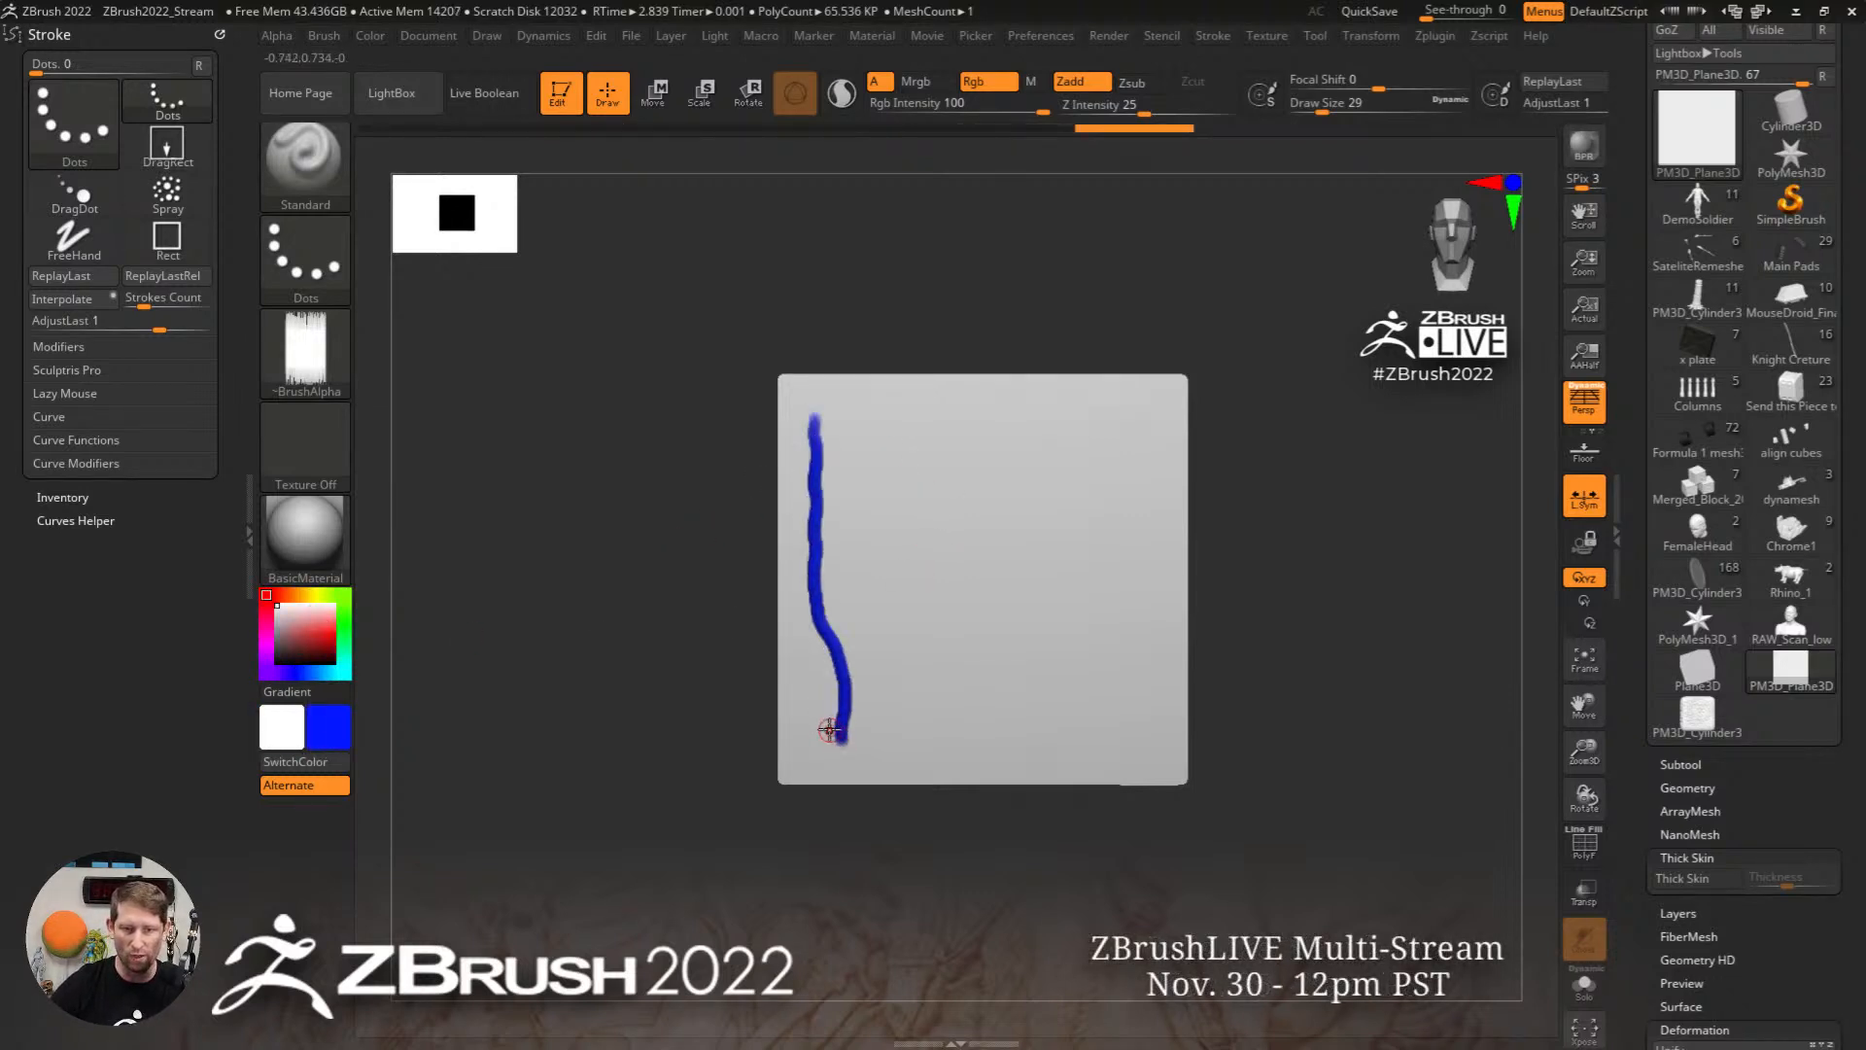
# Step: Choose green, paint a zigzag stroke along the plane's right edge and interpolate between the two coloured strokes
pyautogui.click(341, 729)
pyautogui.click(343, 729)
pyautogui.click(507, 720)
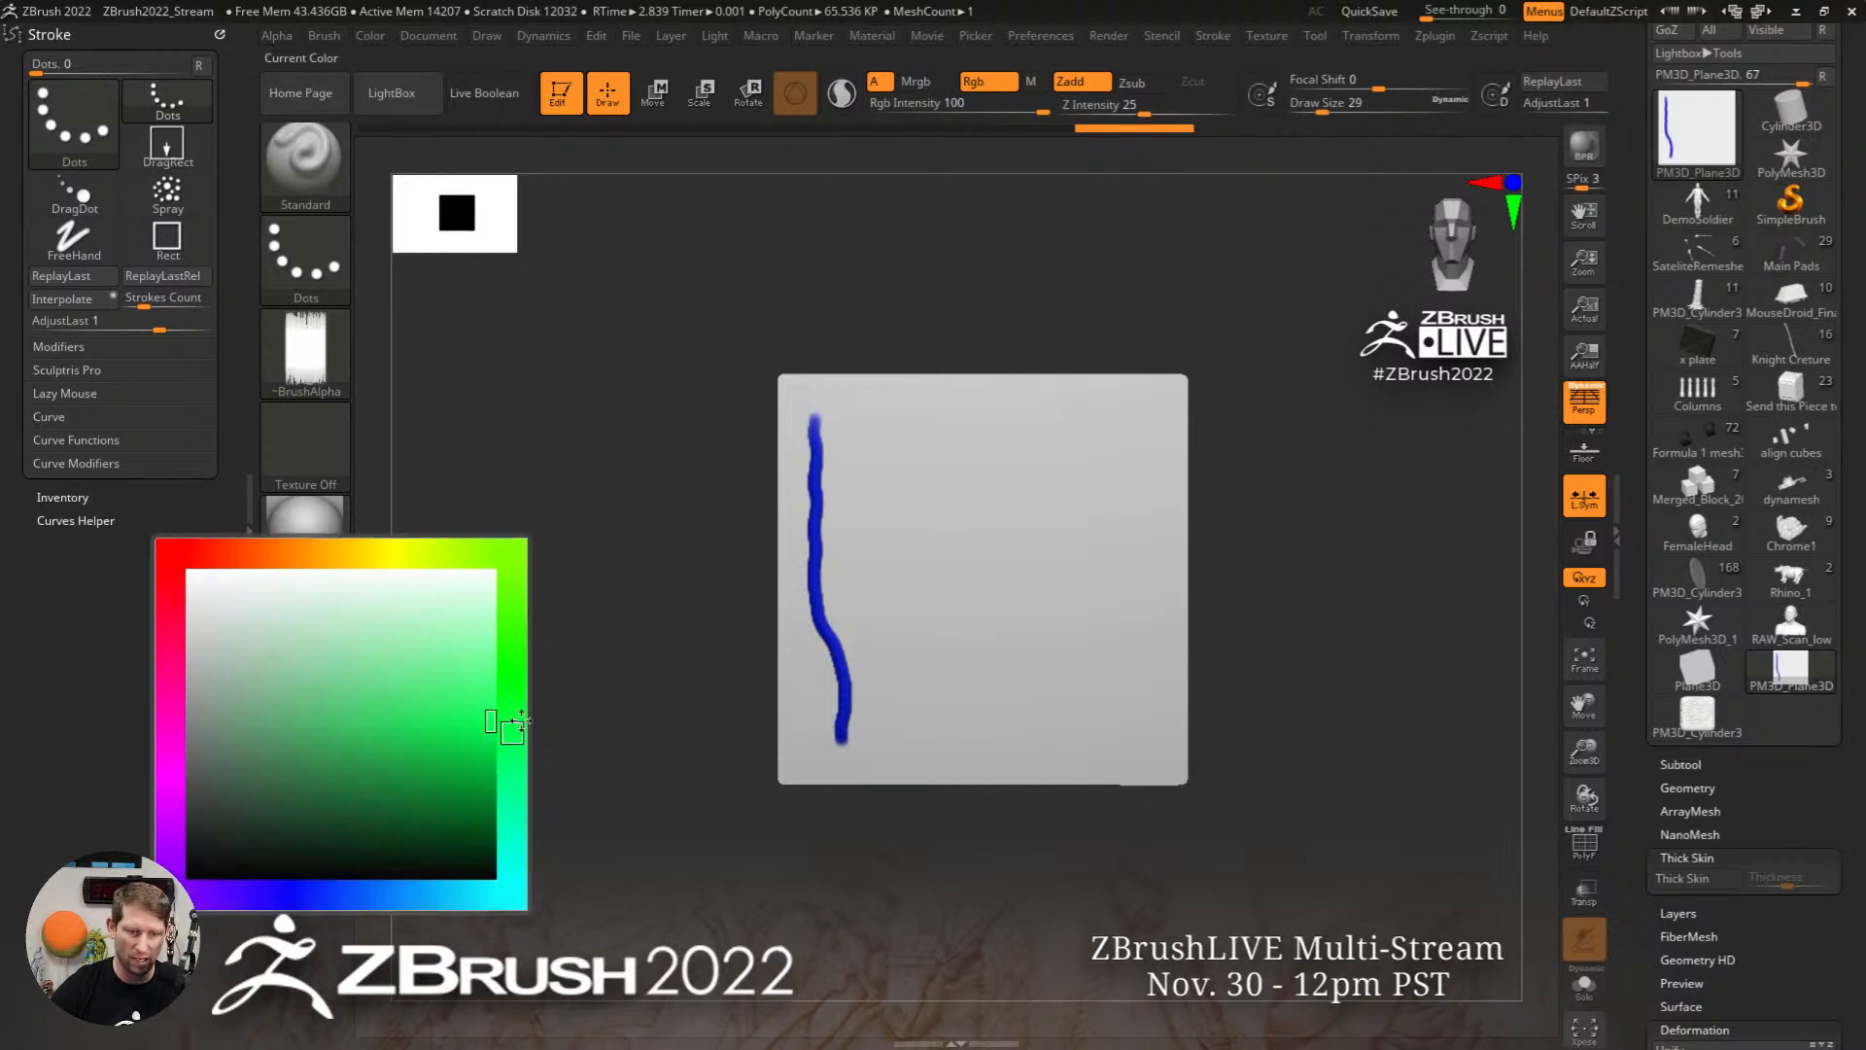
pyautogui.moveTo(1153, 422)
pyautogui.mouseDown()
pyautogui.moveTo(1108, 669)
pyautogui.moveTo(1155, 749)
pyautogui.mouseUp()
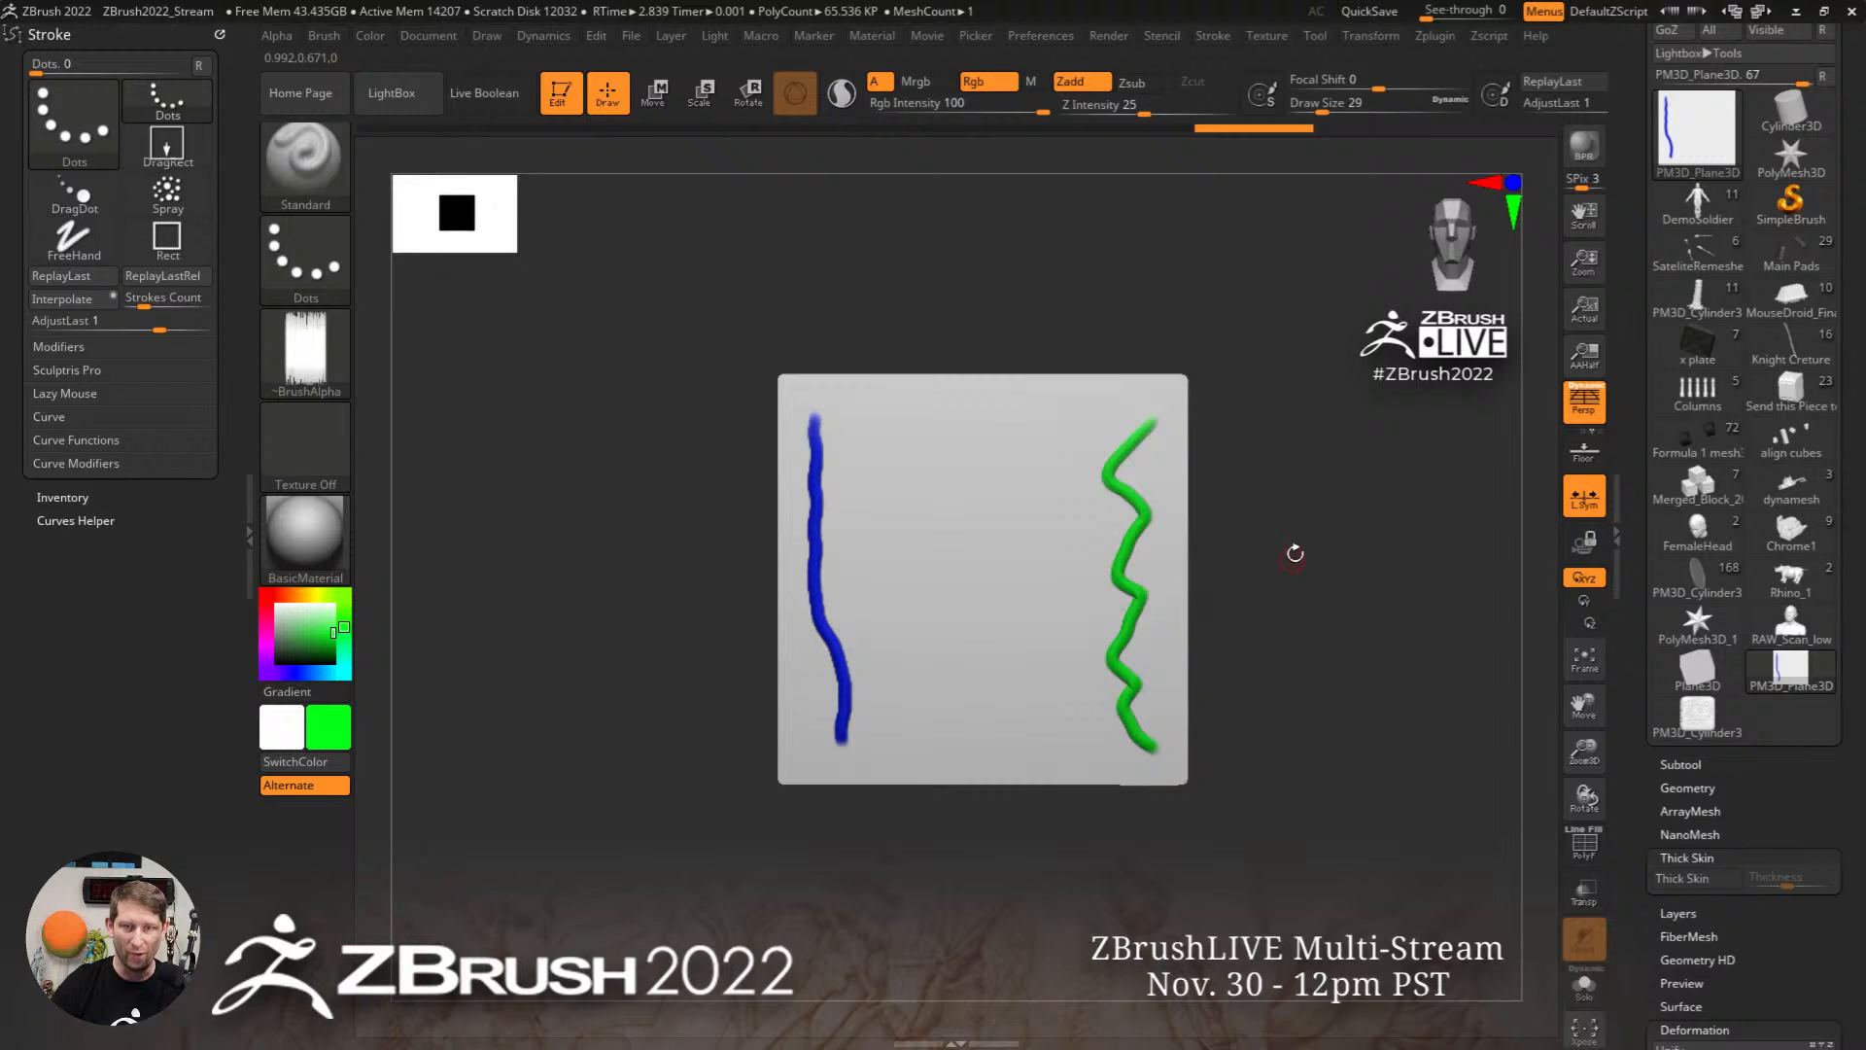
pyautogui.click(68, 299)
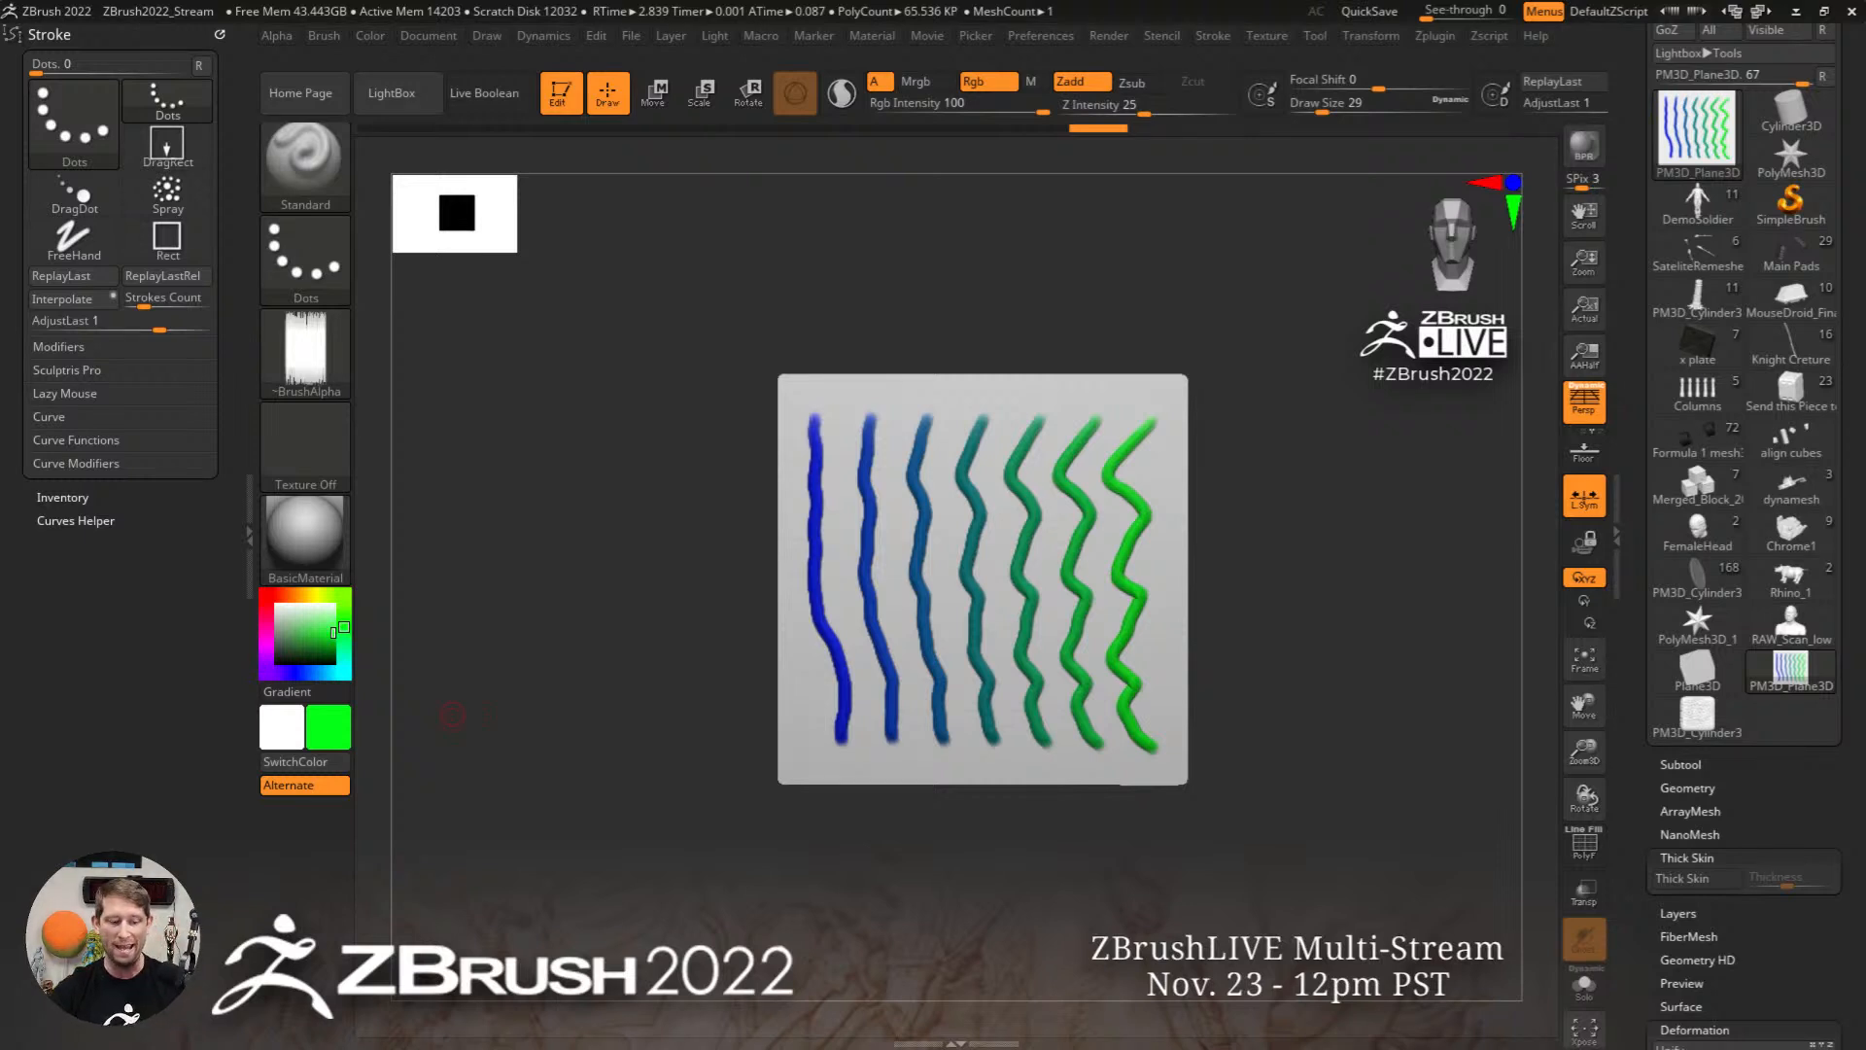
# Step: Undo the interpolated strokes and the blue and green strokes on the plane
pyautogui.hotkey('ctrl', 'z')
pyautogui.hotkey('ctrl', 'z')
pyautogui.hotkey('ctrl', 'z')
pyautogui.hotkey('ctrl', 'z')
pyautogui.hotkey('ctrl', 'z')
pyautogui.hotkey('ctrl', 'z')
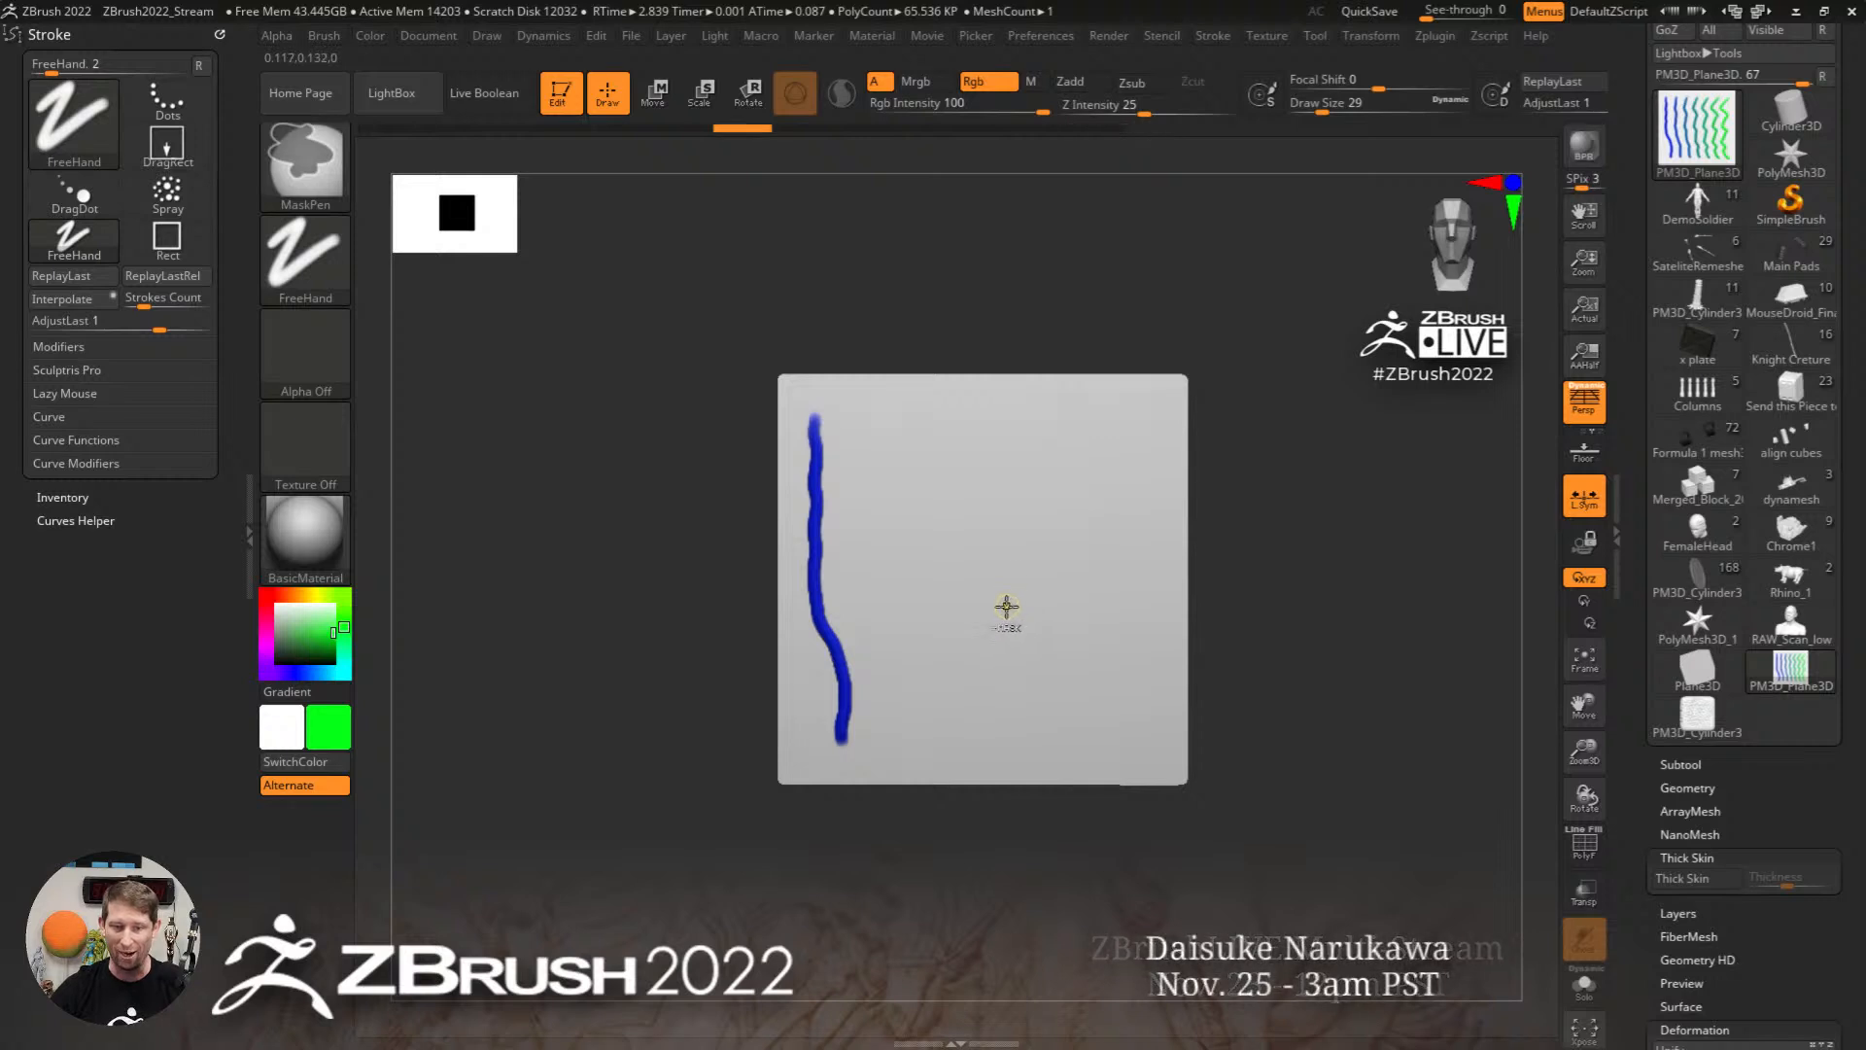
pyautogui.hotkey('ctrl', 'z')
# Step: Set the Draw Size to 83 and paint a thick green stroke down the plane's left side
pyautogui.press('s')
pyautogui.moveTo(842, 494); pyautogui.dragTo(862, 492)
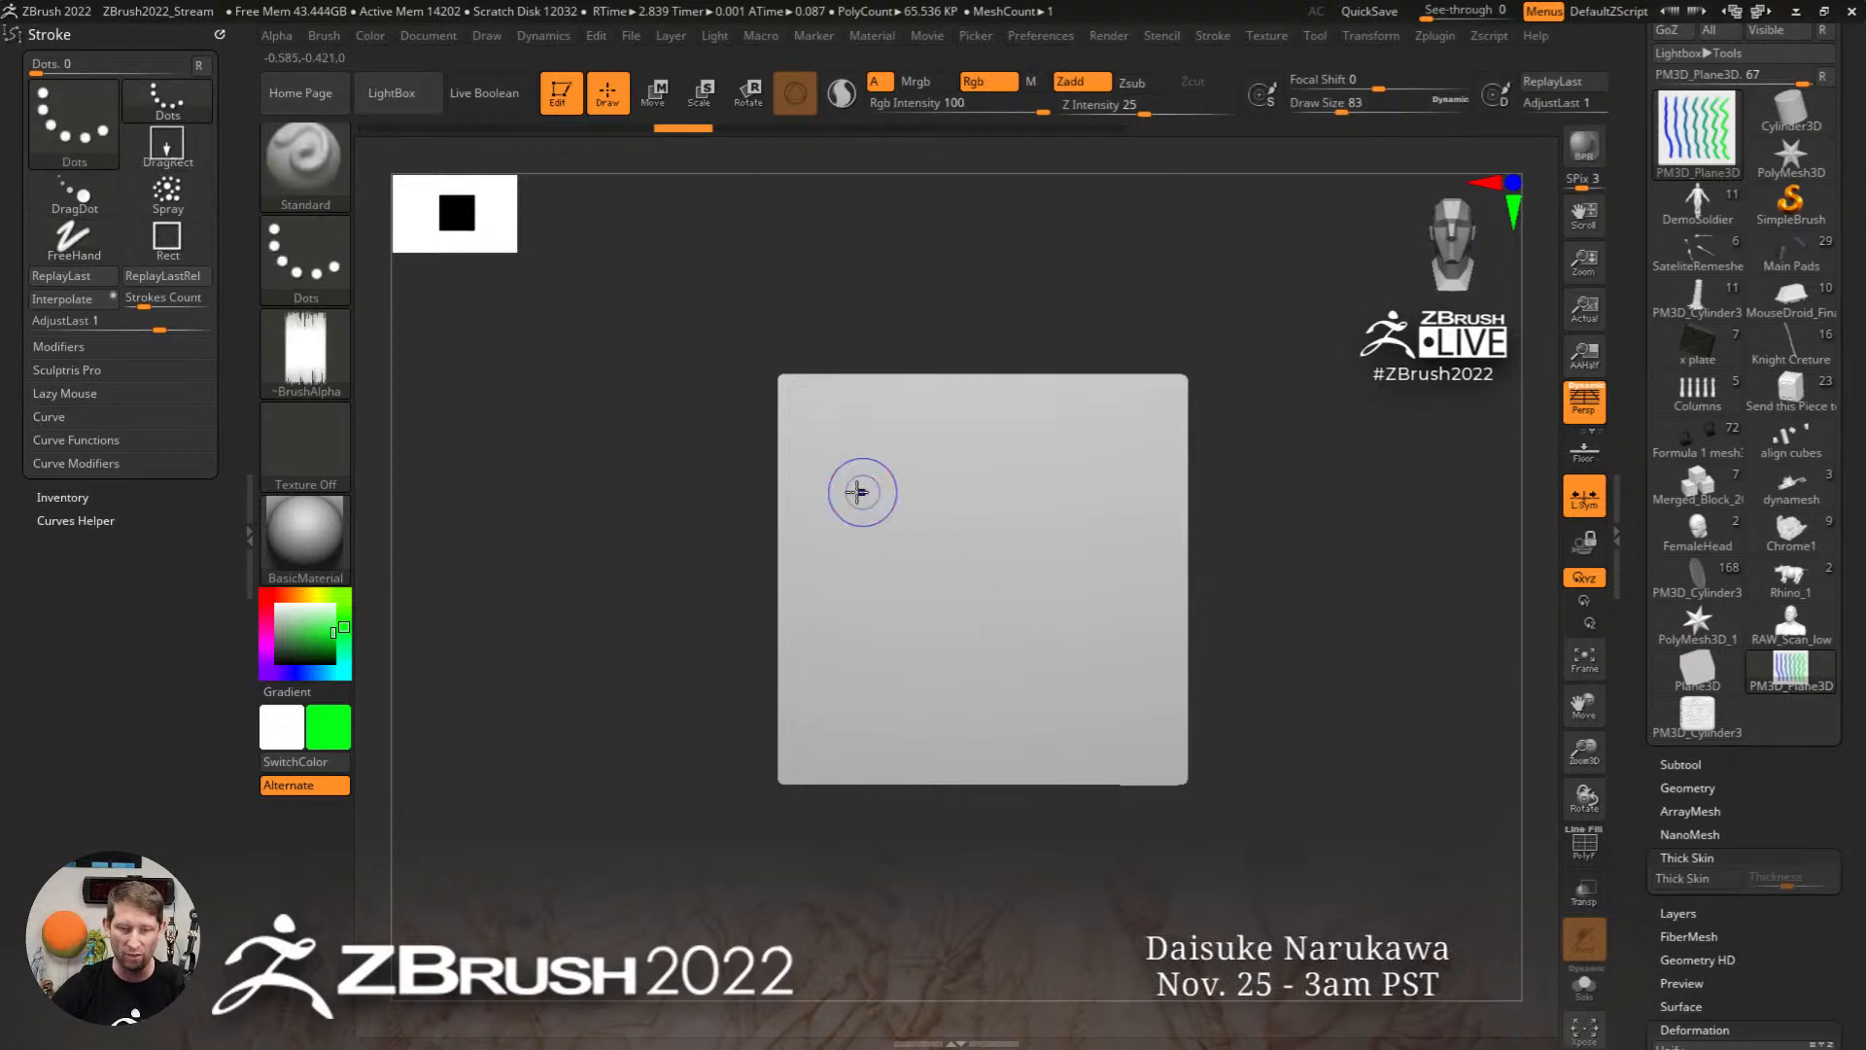
pyautogui.moveTo(829, 404); pyautogui.dragTo(831, 746)
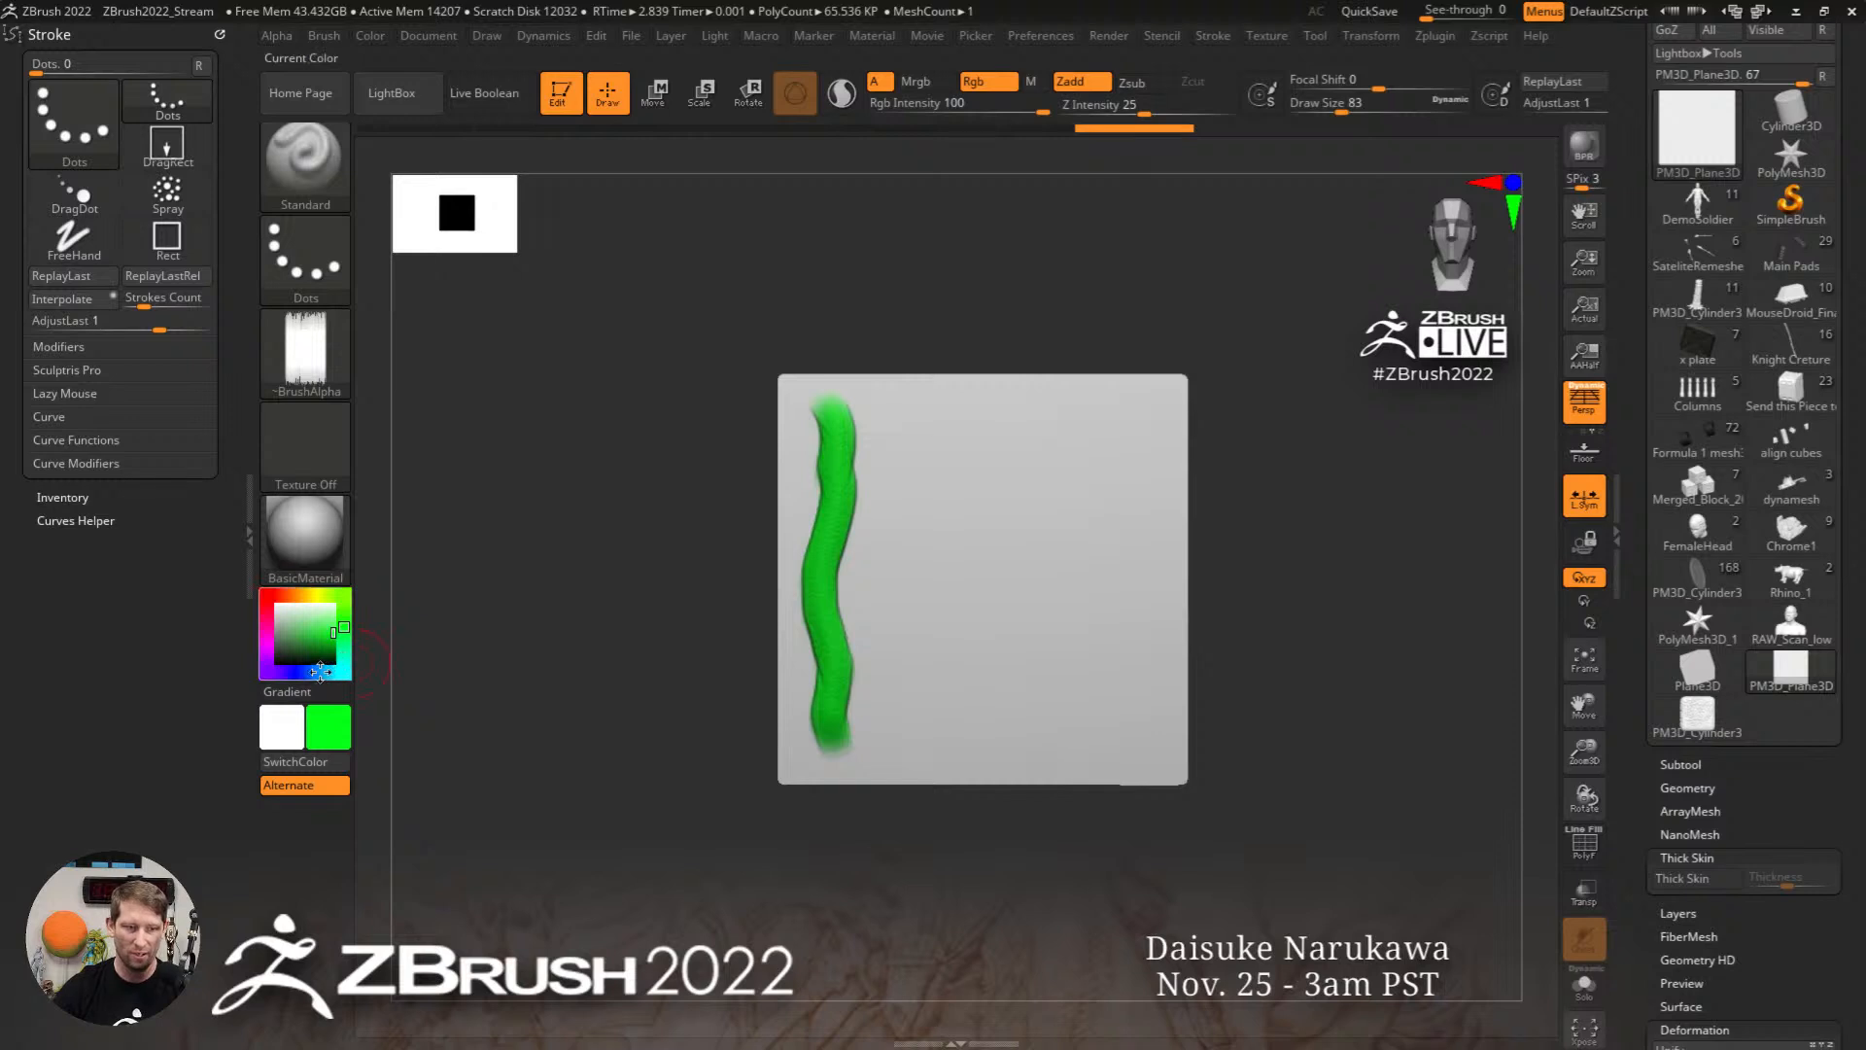
# Step: Paint a thin blue wavy stroke with Draw Size 18 on the plane's right side and interpolate it with the thick green one
pyautogui.moveTo(320, 671); pyautogui.dragTo(303, 672)
pyautogui.press('s')
pyautogui.moveTo(603, 563); pyautogui.dragTo(587, 563)
pyautogui.moveTo(1163, 417)
pyautogui.mouseDown()
pyautogui.moveTo(1136, 698)
pyautogui.moveTo(1150, 768)
pyautogui.mouseUp()
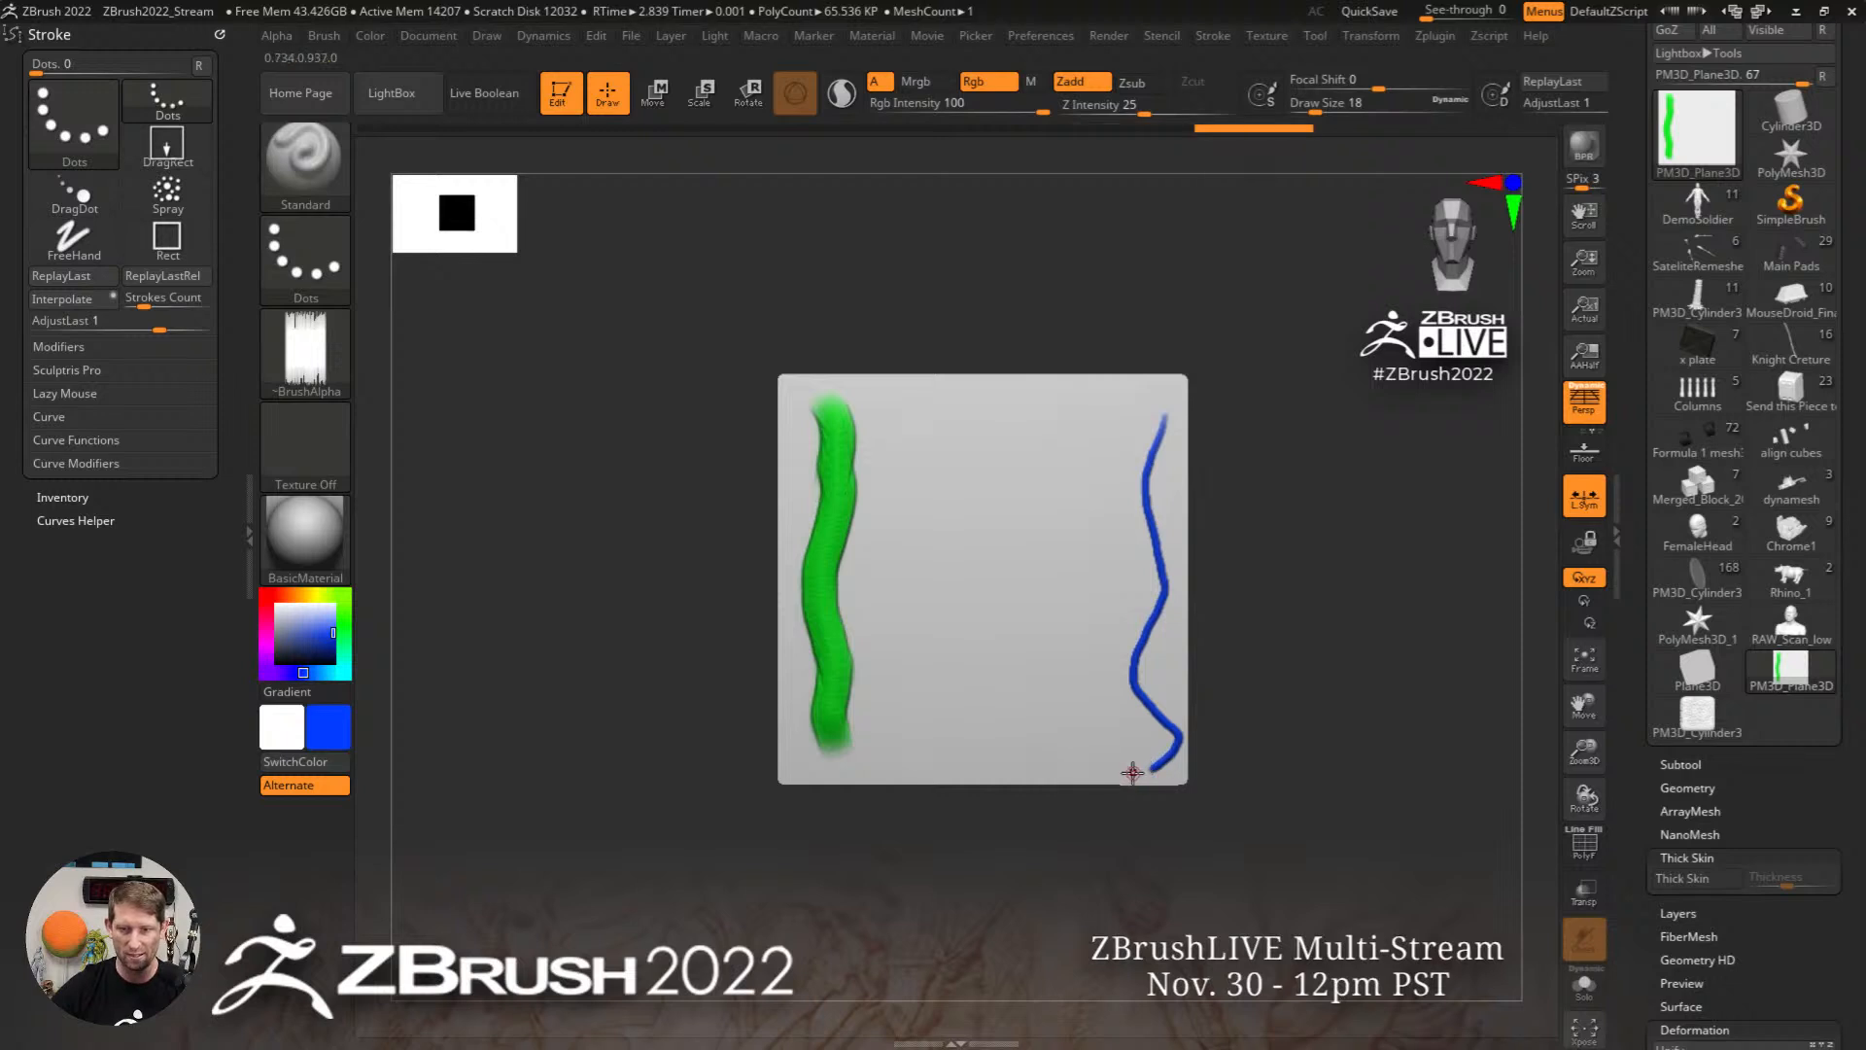
pyautogui.click(62, 298)
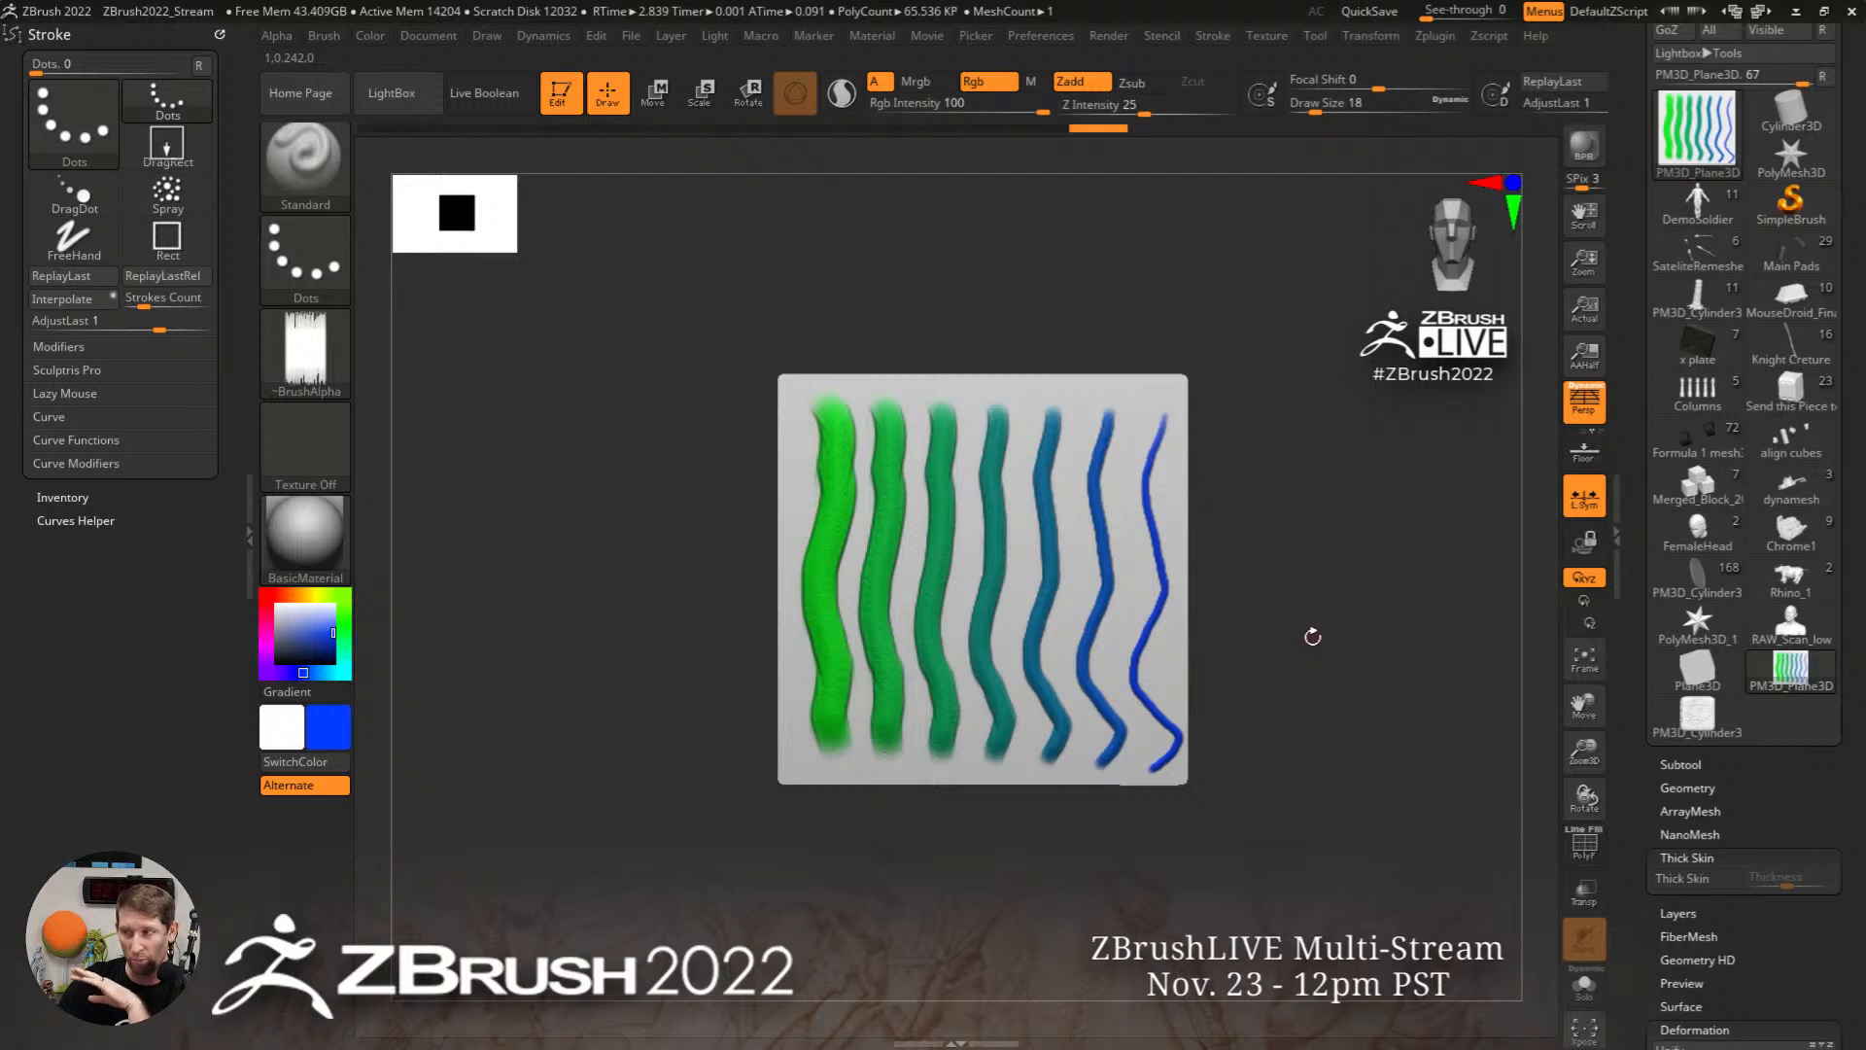
# Step: Undo the thick green stroke, the thin blue stroke and the strokes interpolated between them
pyautogui.hotkey('ctrl', 'z')
pyautogui.hotkey('ctrl', 'z')
pyautogui.hotkey('ctrl', 'z')
pyautogui.hotkey('ctrl', 'z')
pyautogui.hotkey('ctrl', 'z')
pyautogui.hotkey('ctrl', 'z')
pyautogui.hotkey('ctrl', 'z')
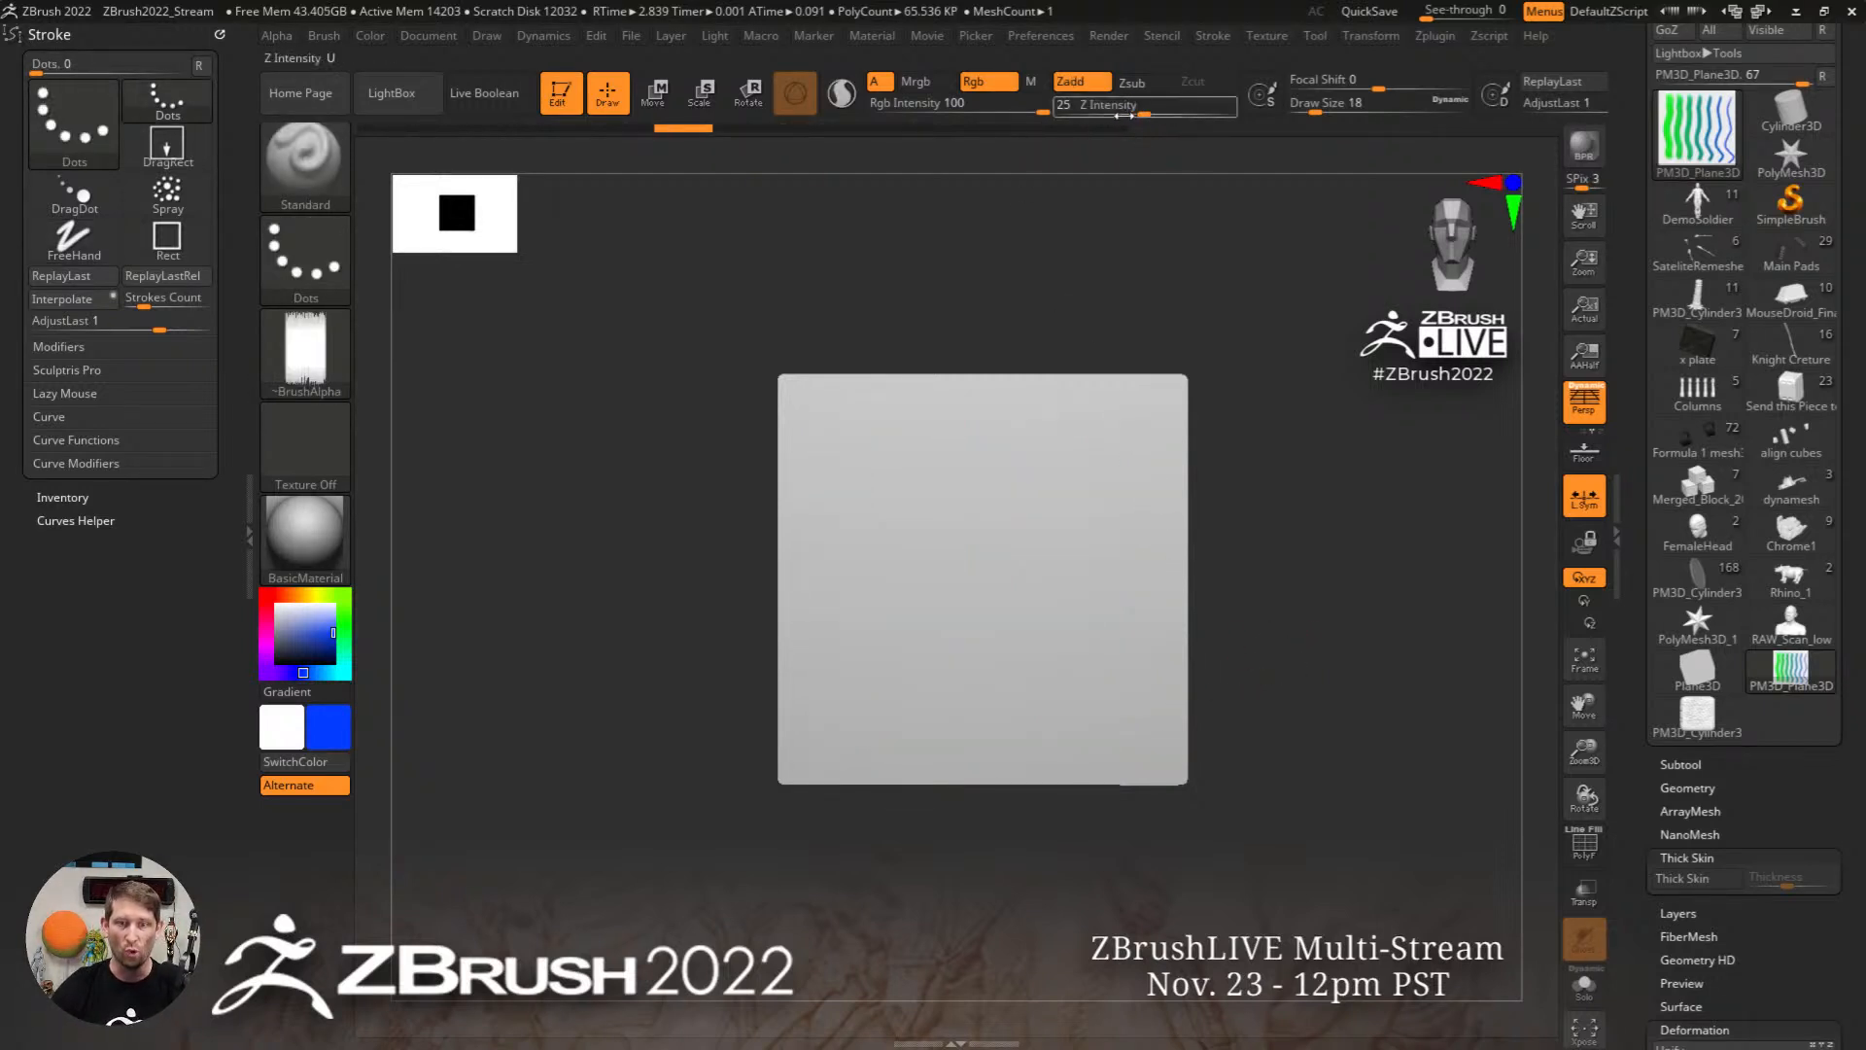
# Step: Set Z Intensity to 72 and Draw Size to 74, and paint a blue stroke down the plane's left side
pyautogui.moveTo(1150, 112); pyautogui.dragTo(1204, 112)
pyautogui.press('s')
pyautogui.moveTo(931, 494); pyautogui.dragTo(918, 494)
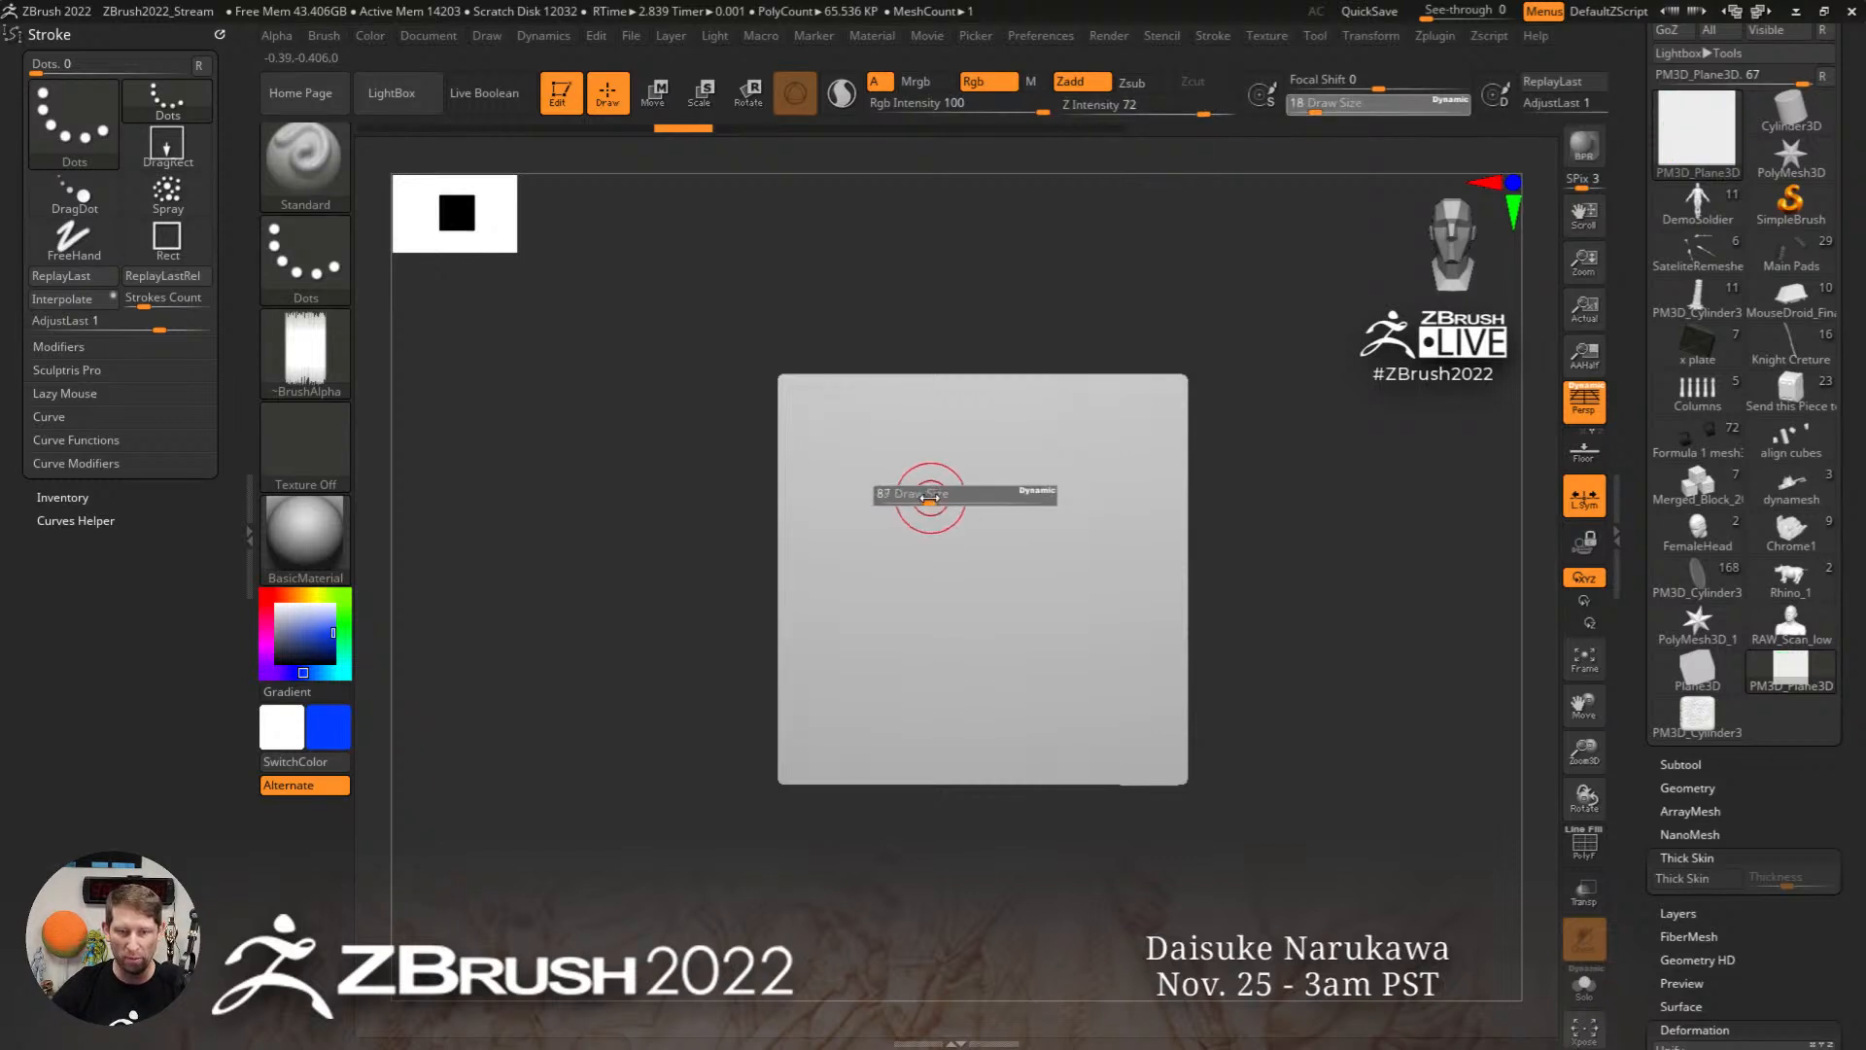
pyautogui.moveTo(827, 412); pyautogui.dragTo(833, 754)
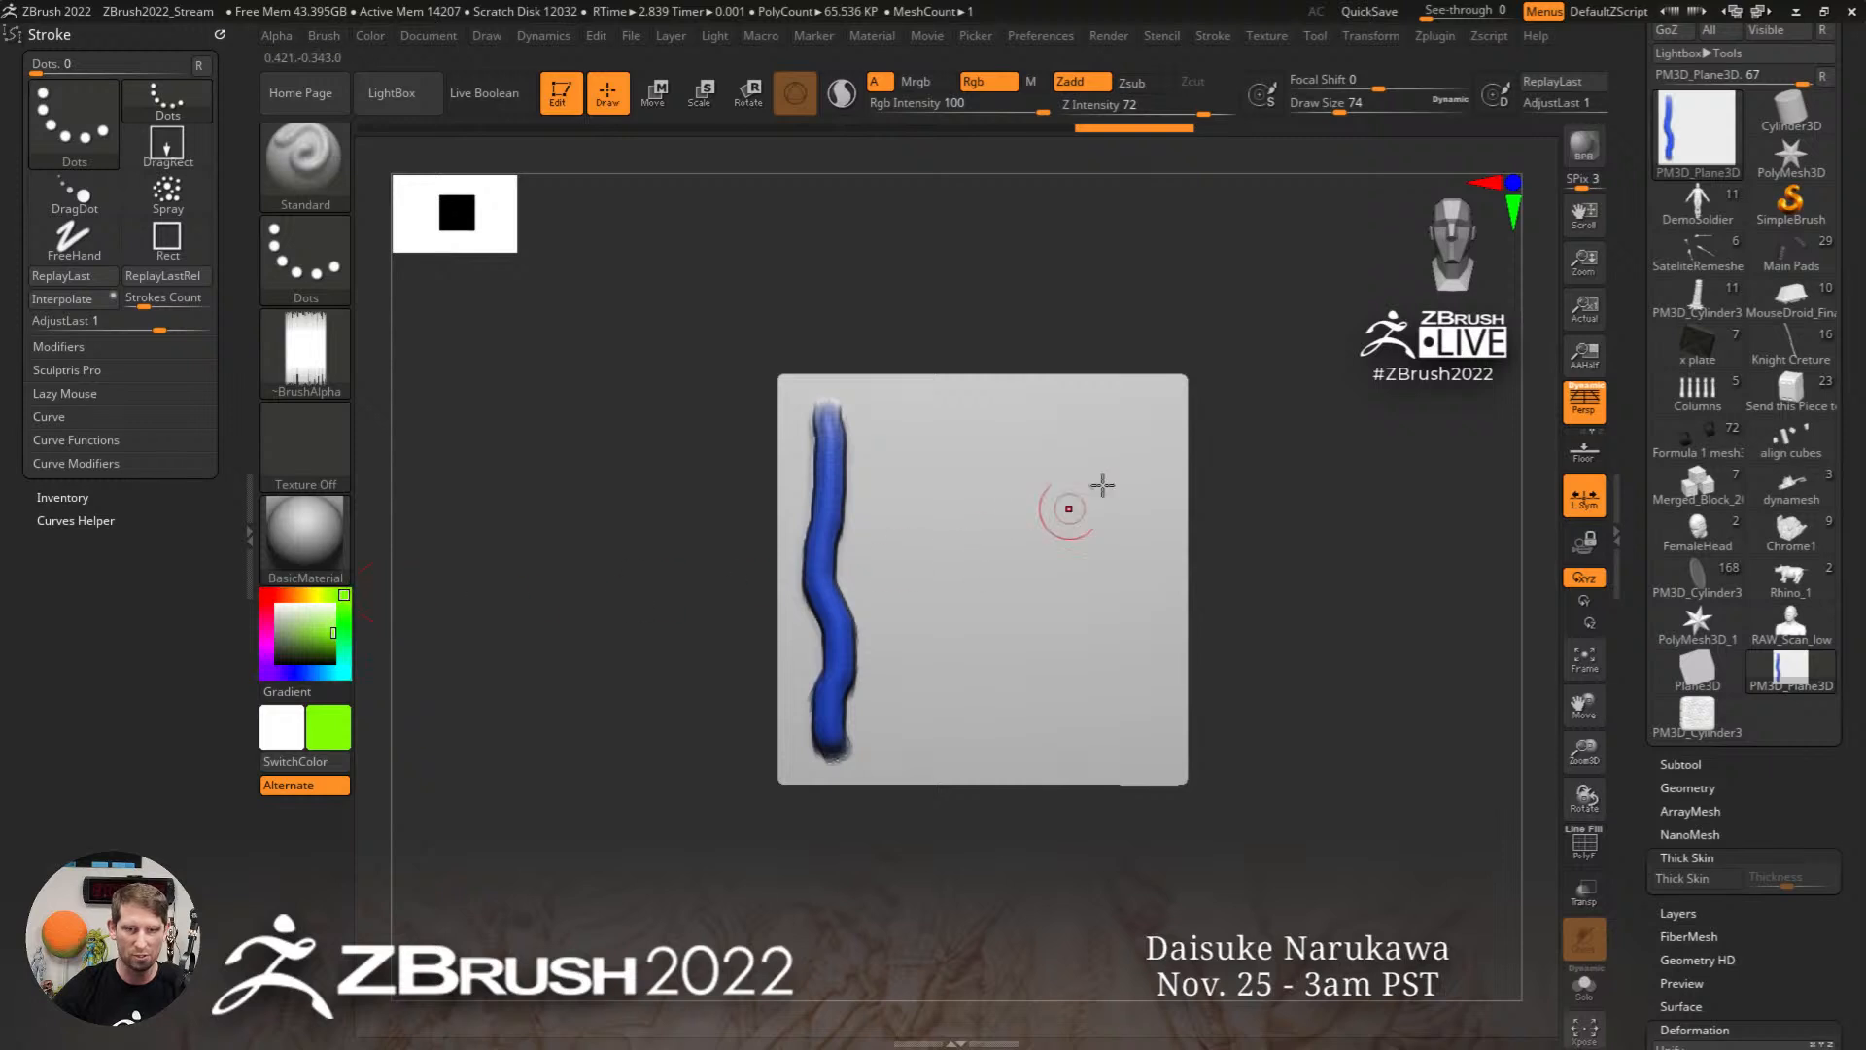
# Step: Paint a lime green stroke down the plane's right side with Z Intensity 14 and Draw Size about 37
pyautogui.moveTo(1201, 109); pyautogui.dragTo(1124, 109)
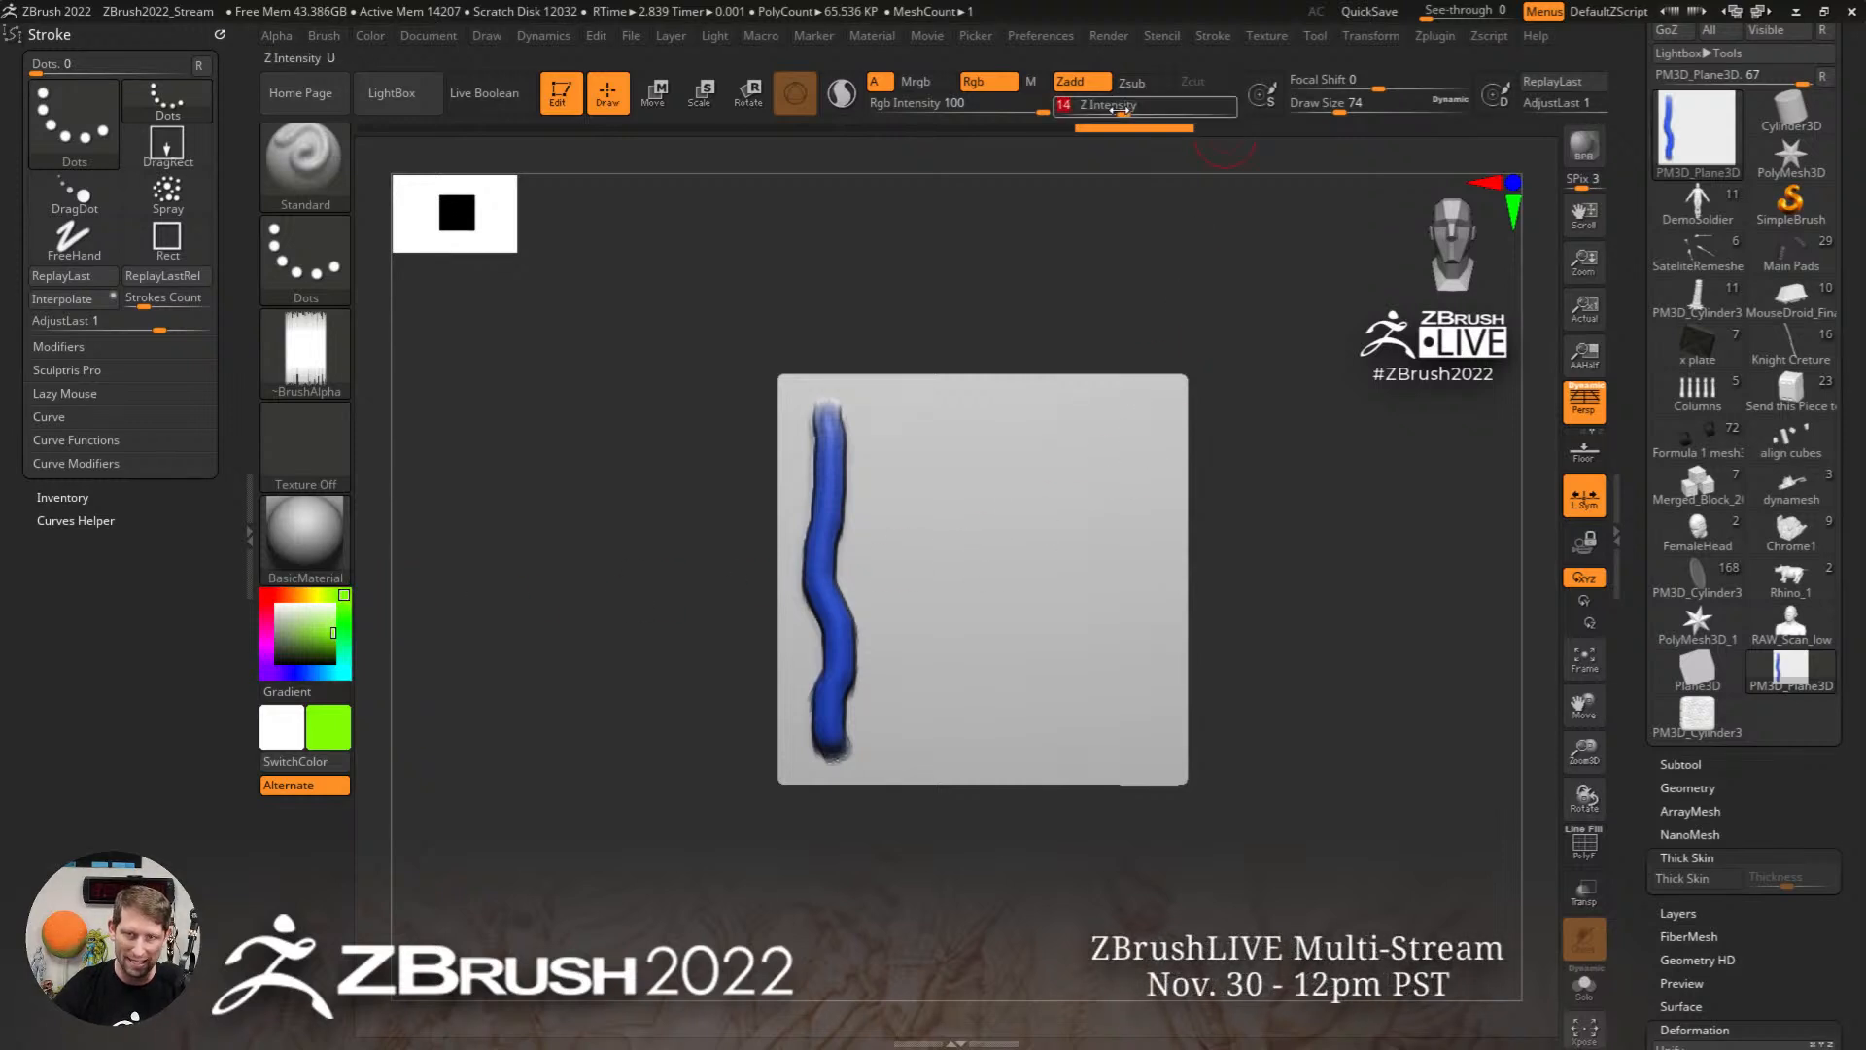
pyautogui.press('s')
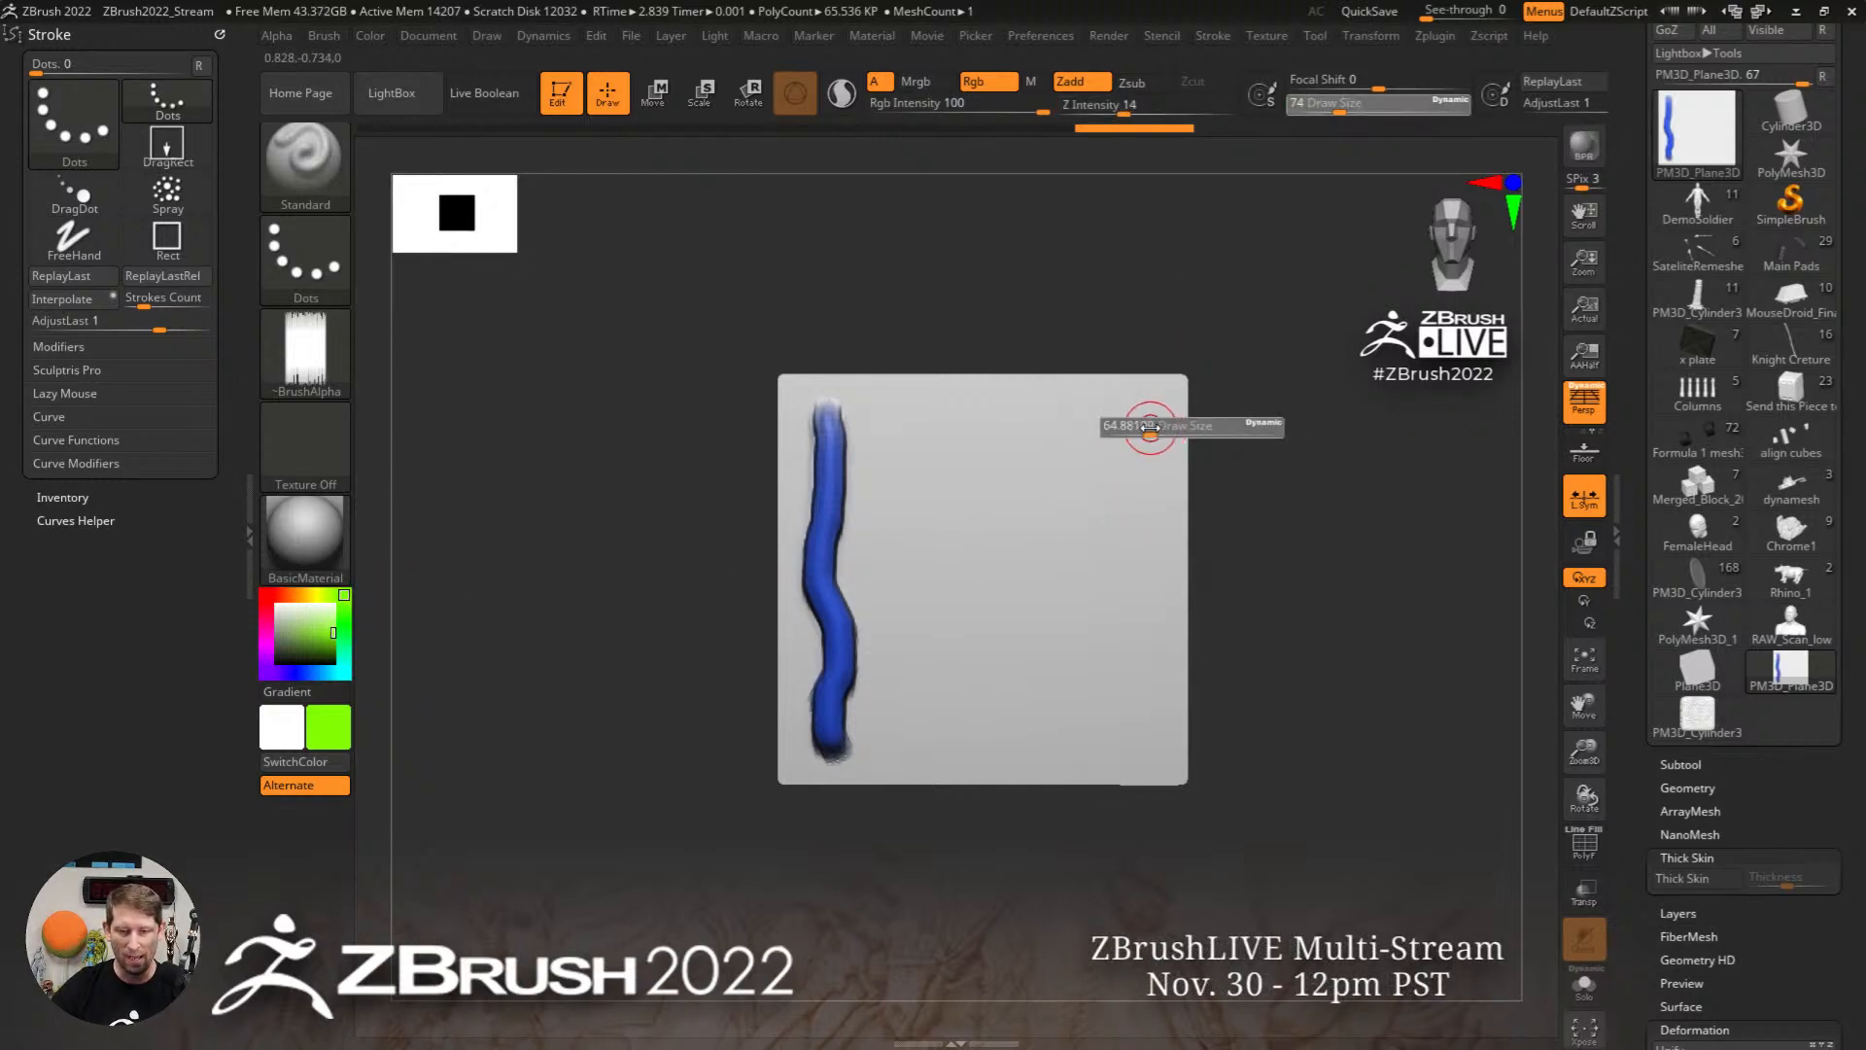
pyautogui.moveTo(1153, 420)
pyautogui.mouseDown()
pyautogui.moveTo(1127, 420)
pyautogui.moveTo(1147, 763)
pyautogui.mouseUp()
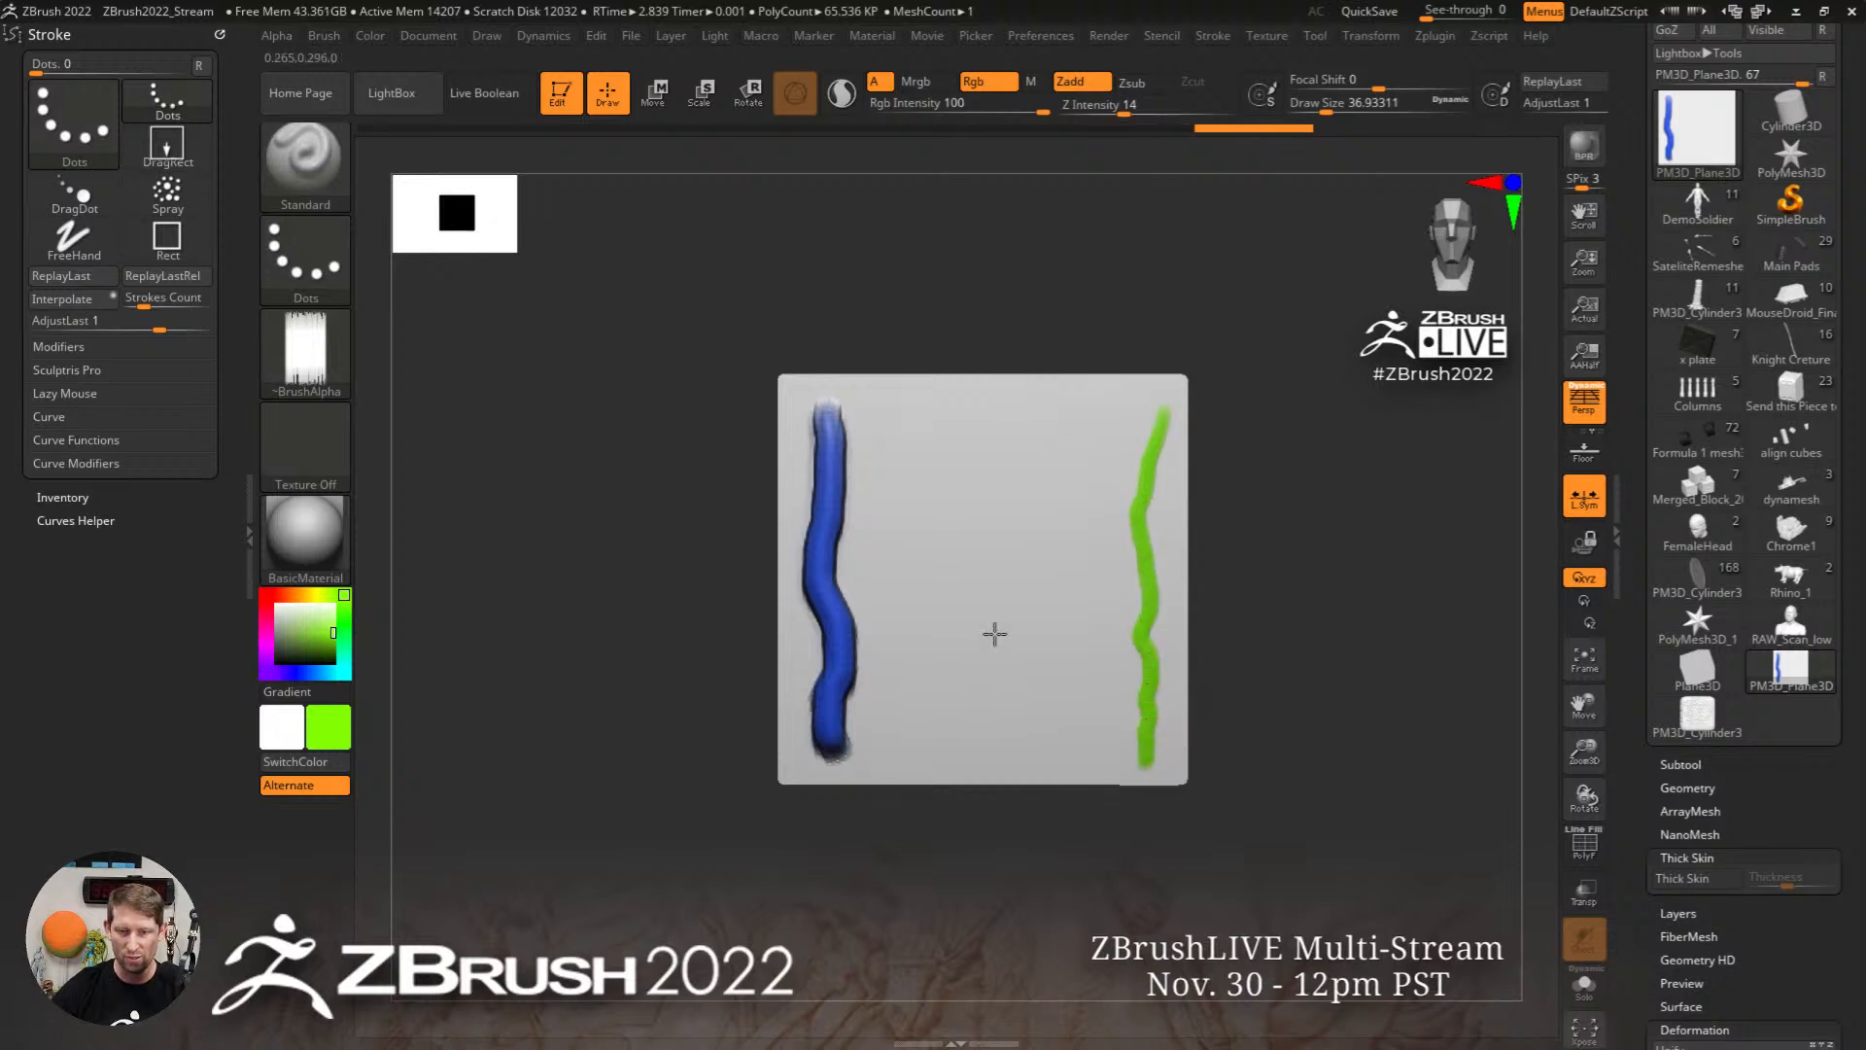
# Step: Interpolate between the blue and lime green strokes with a Strokes Count of 10 and inspect the stroke heights edge-on
pyautogui.click(141, 301)
pyautogui.write('10')
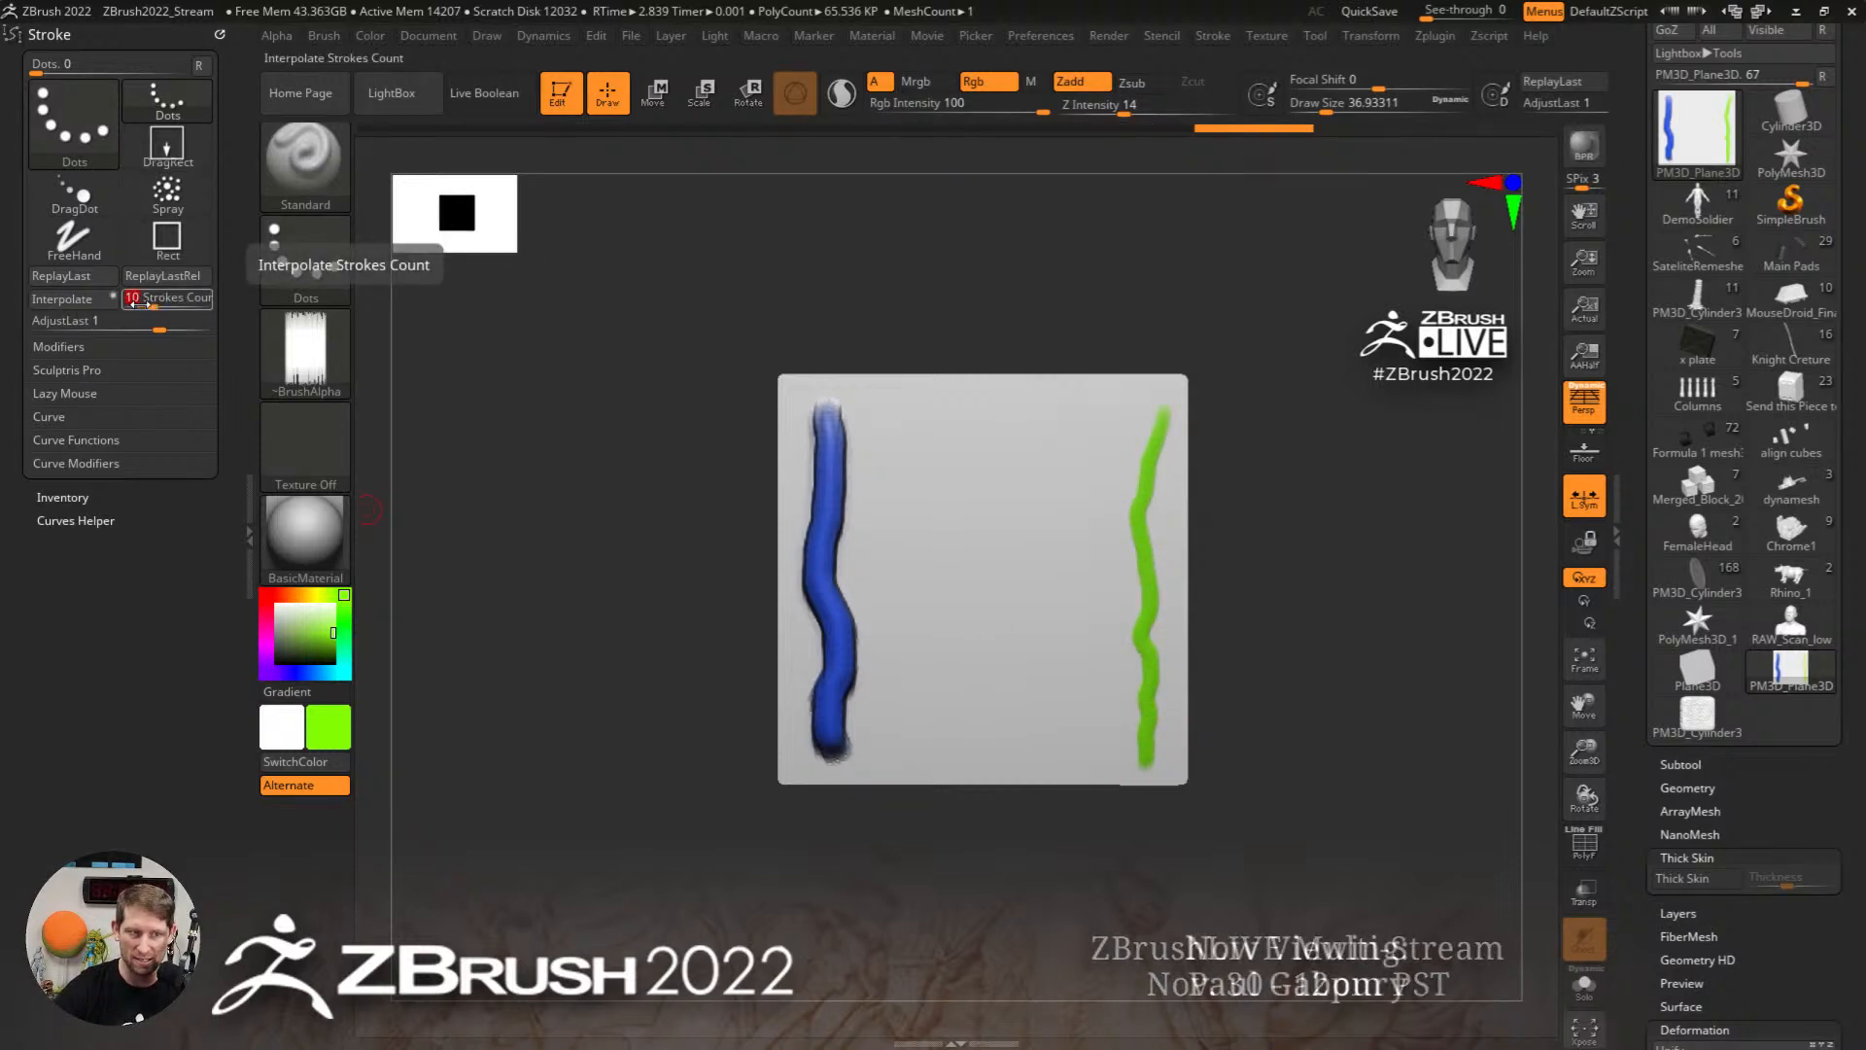
pyautogui.press('Return')
pyautogui.click(86, 305)
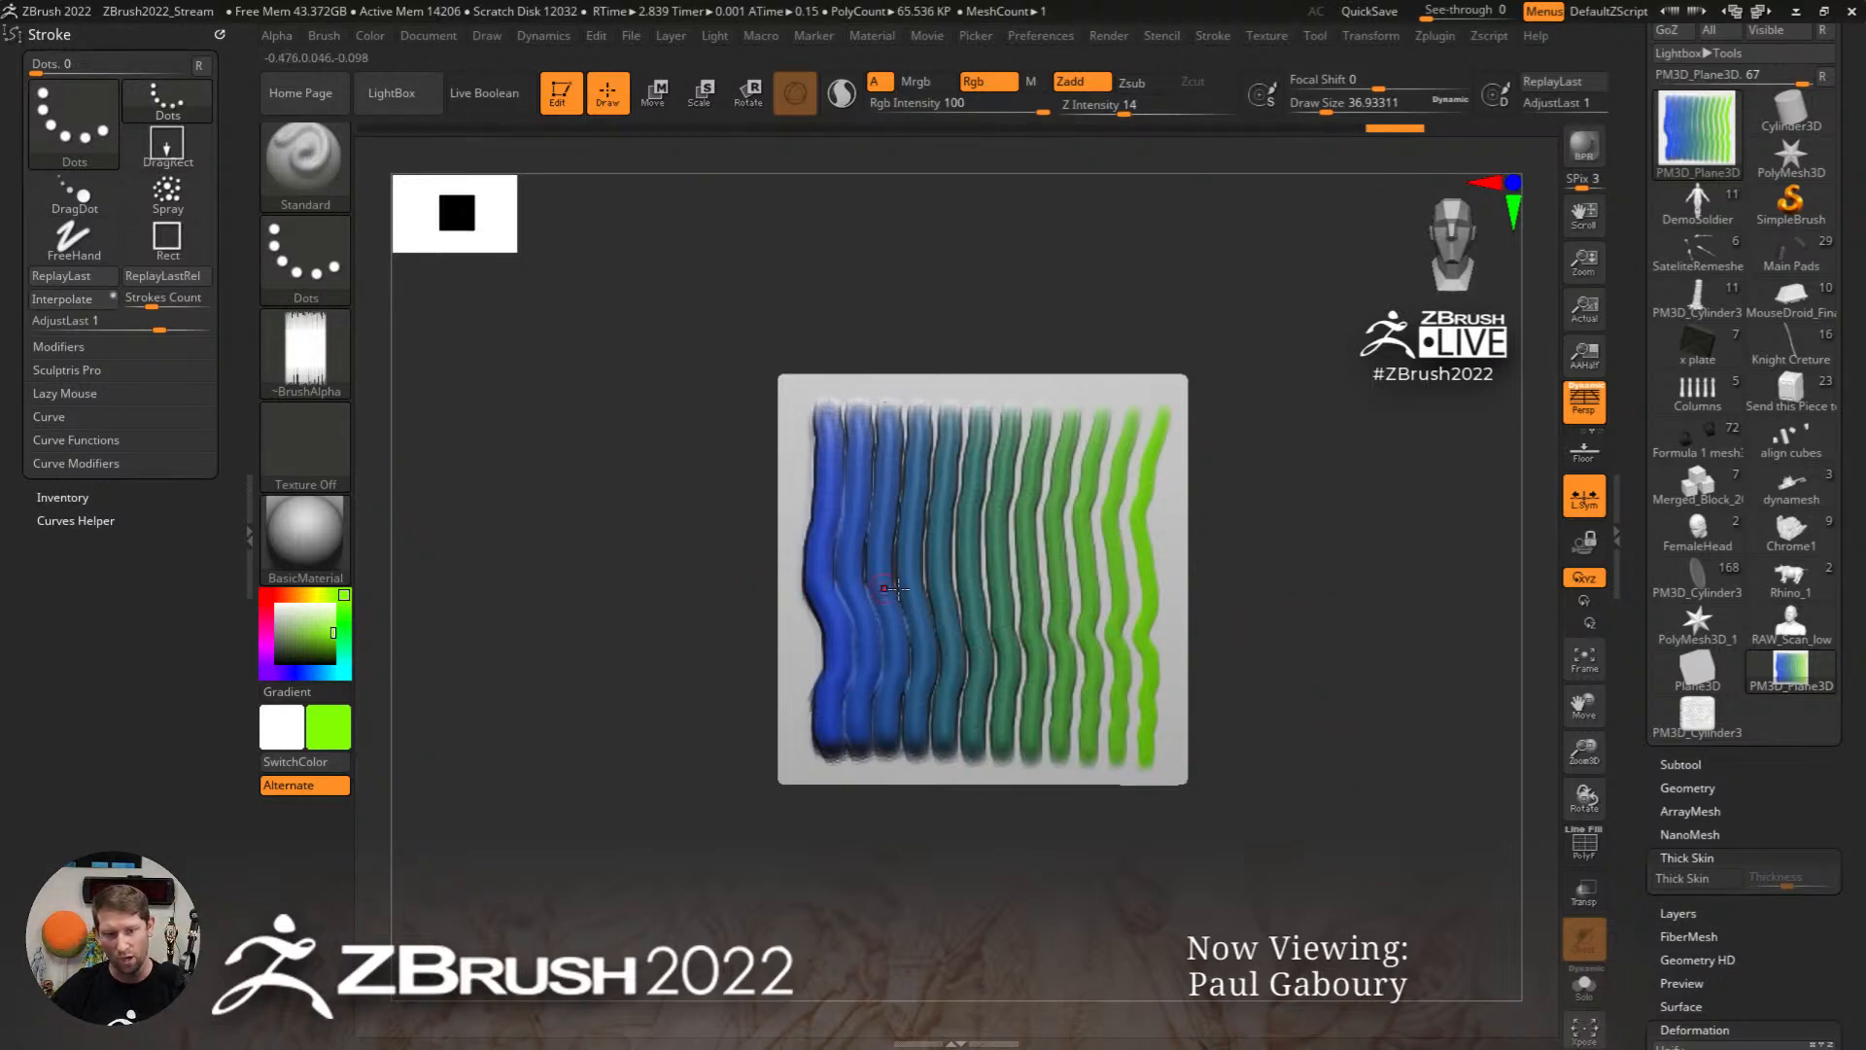
pyautogui.moveTo(1402, 774)
pyautogui.mouseDown()
pyautogui.moveTo(1392, 689)
pyautogui.moveTo(1354, 616)
pyautogui.moveTo(1107, 671)
pyautogui.mouseUp()
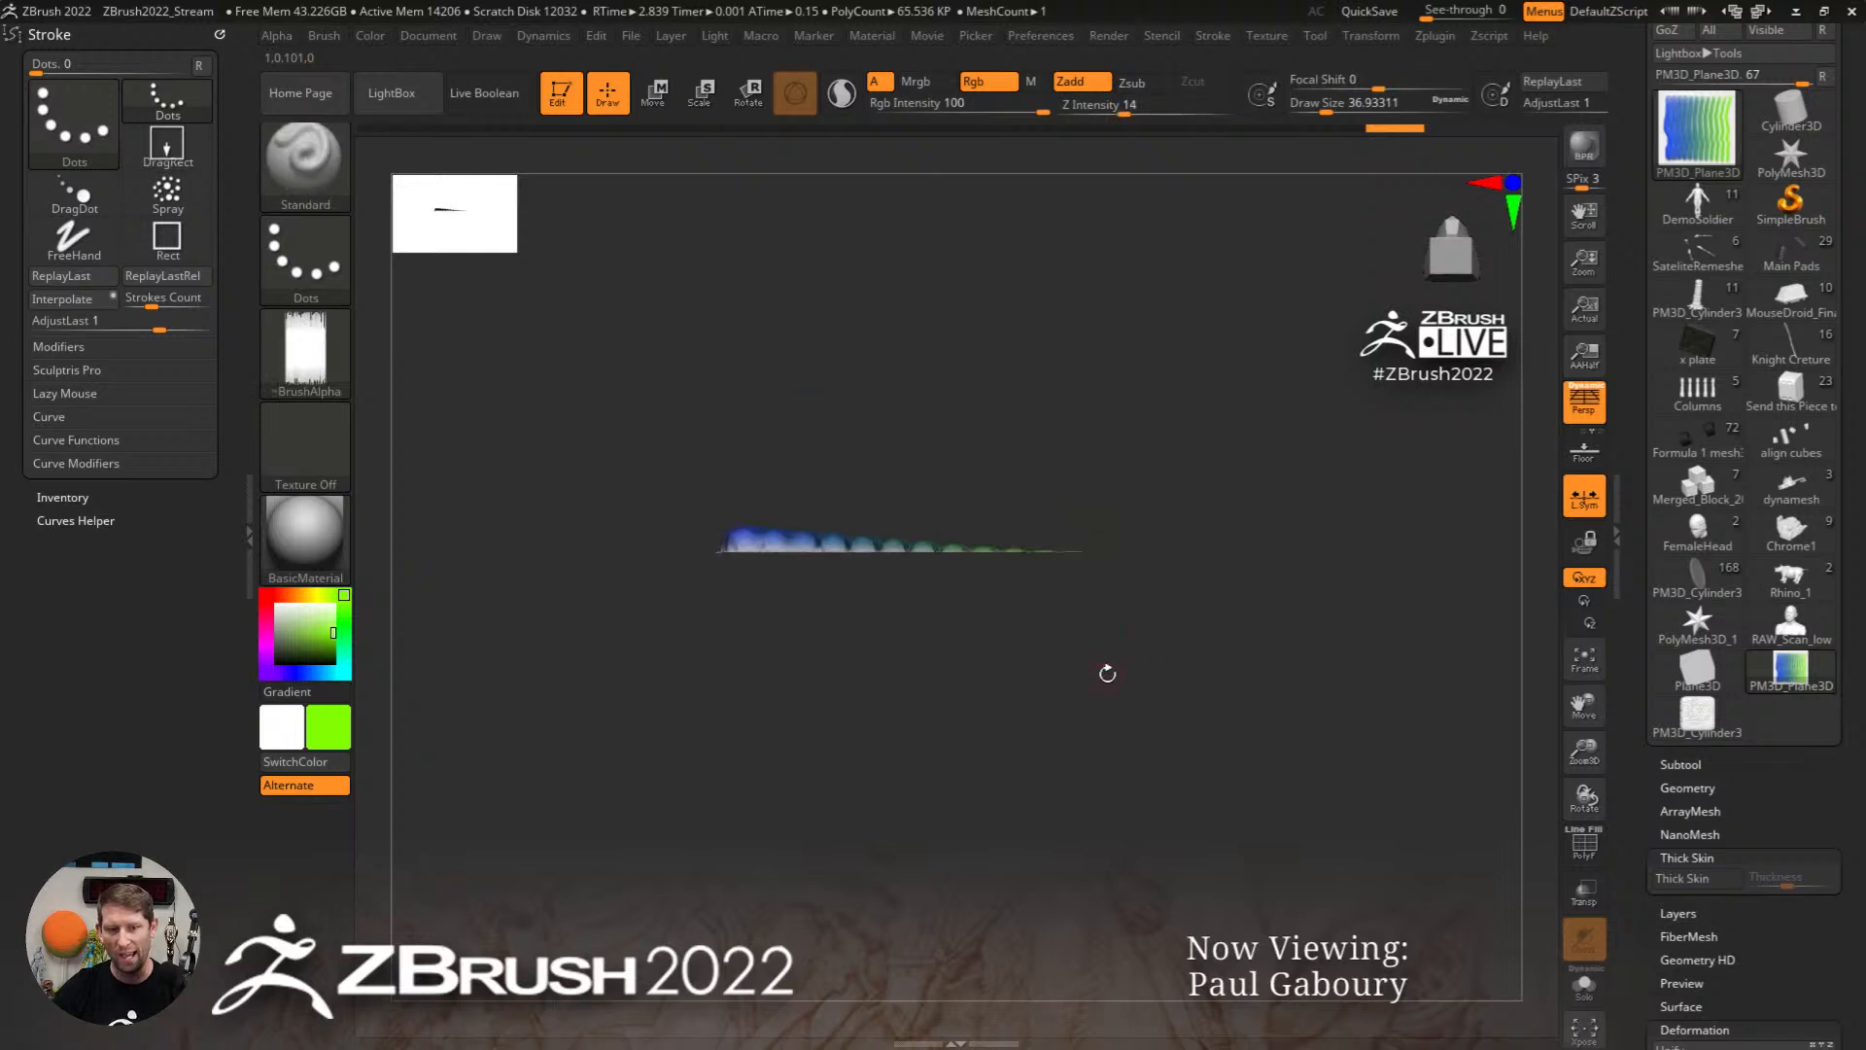
pyautogui.press('ctrl')
pyautogui.moveTo(999, 570)
pyautogui.mouseDown()
pyautogui.moveTo(1104, 645)
pyautogui.moveTo(1211, 628)
pyautogui.mouseUp()
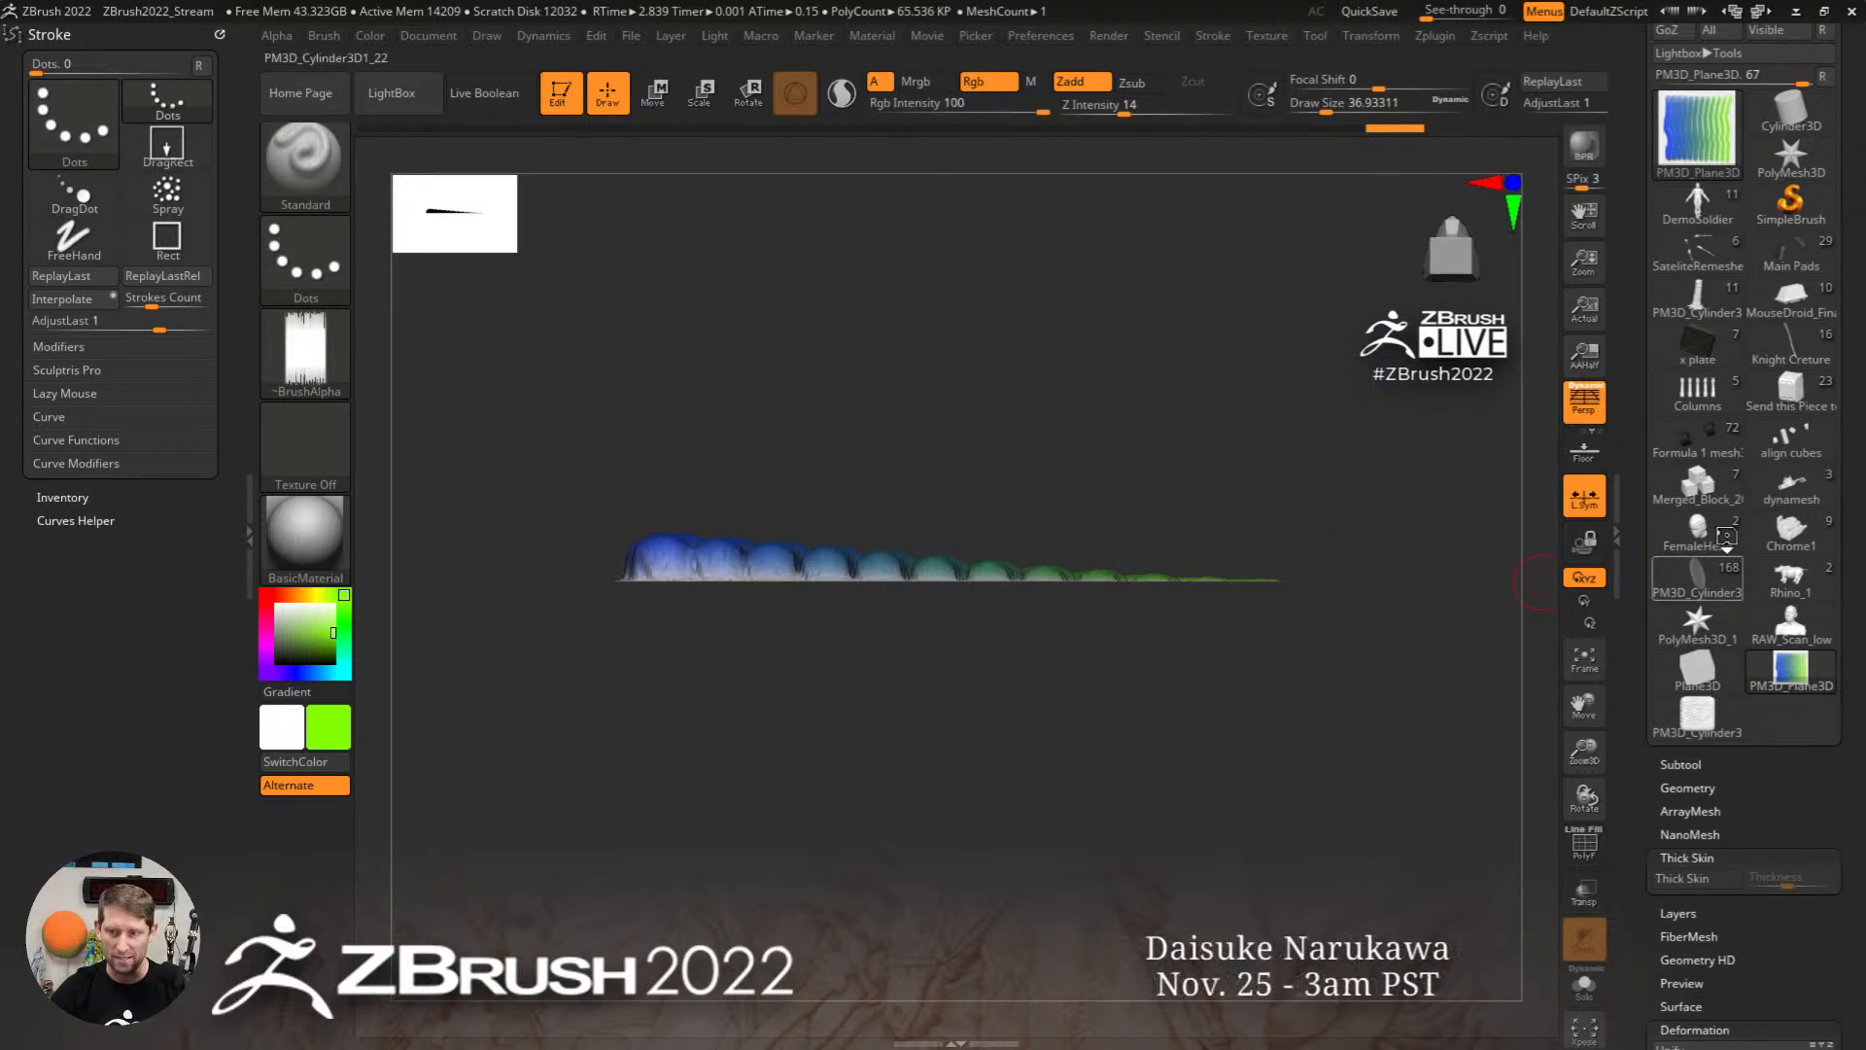
# Step: Switch to the PM3D_Cylinder3D1_22 tool and set the current color to white
pyautogui.click(1784, 669)
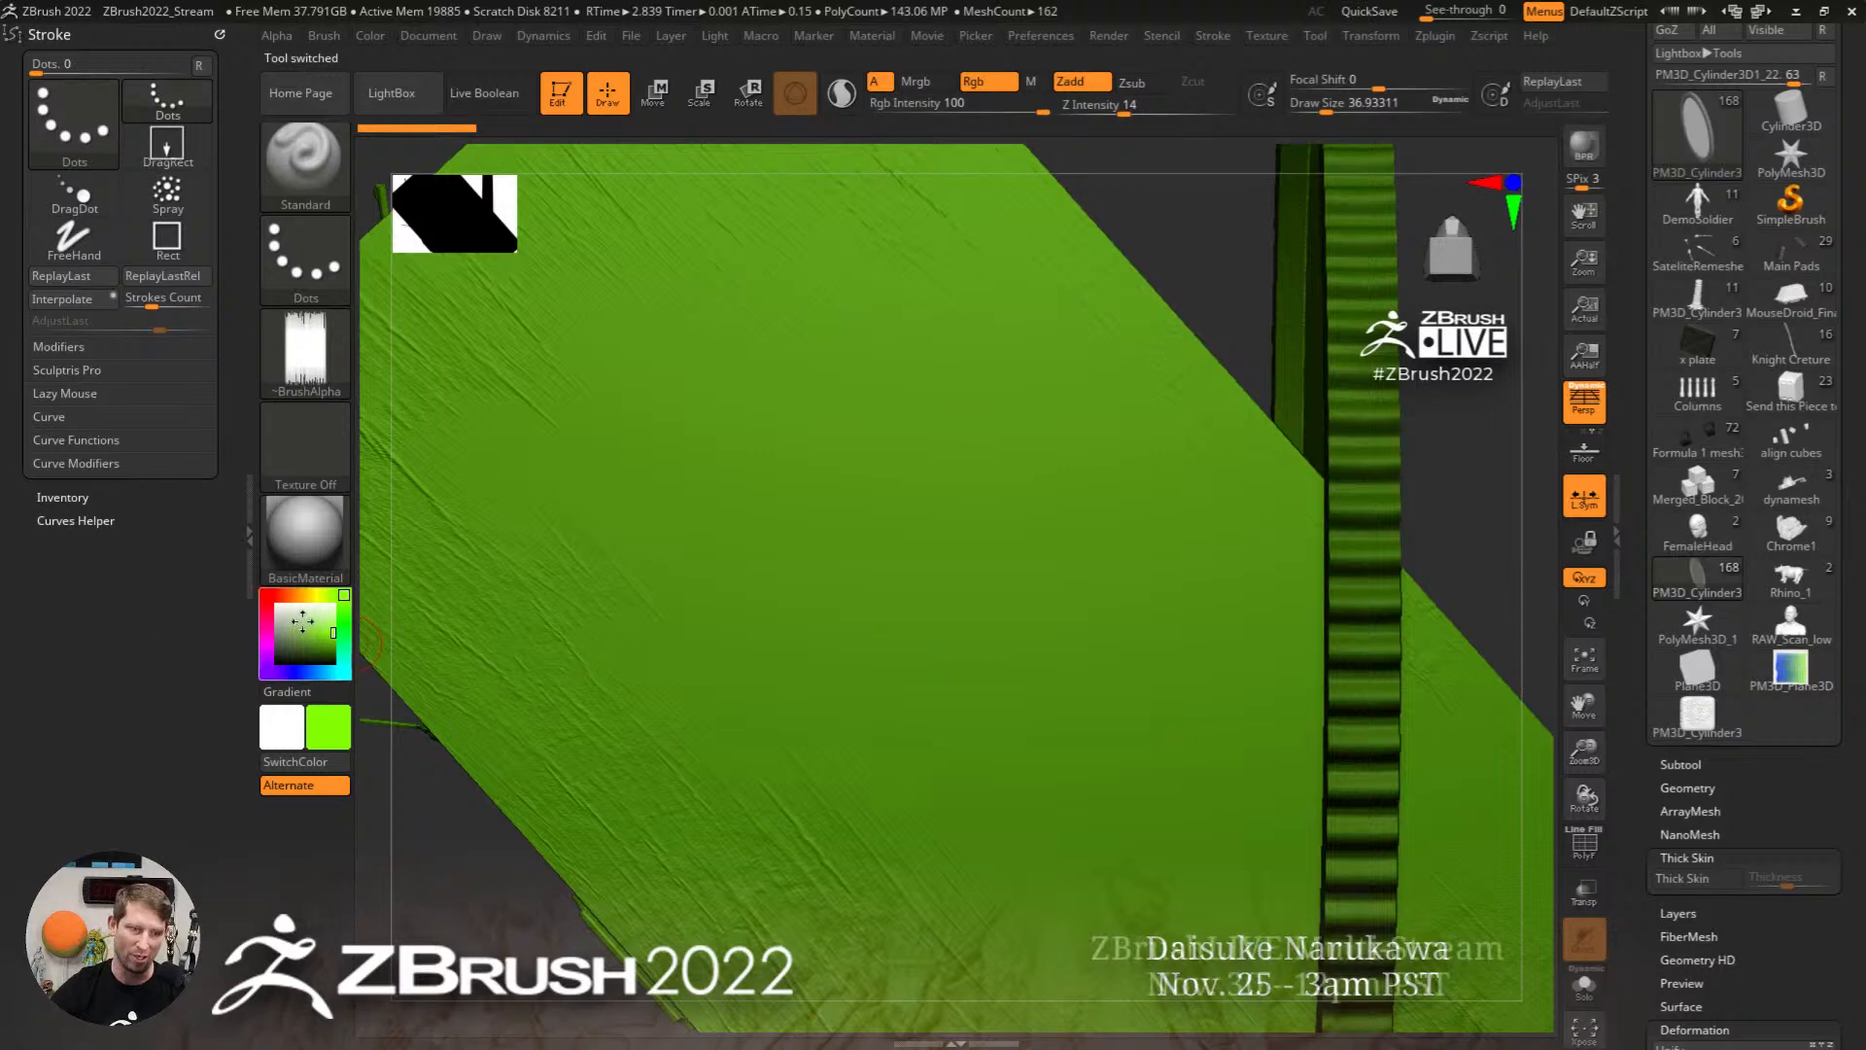
pyautogui.moveTo(303, 622); pyautogui.dragTo(277, 605)
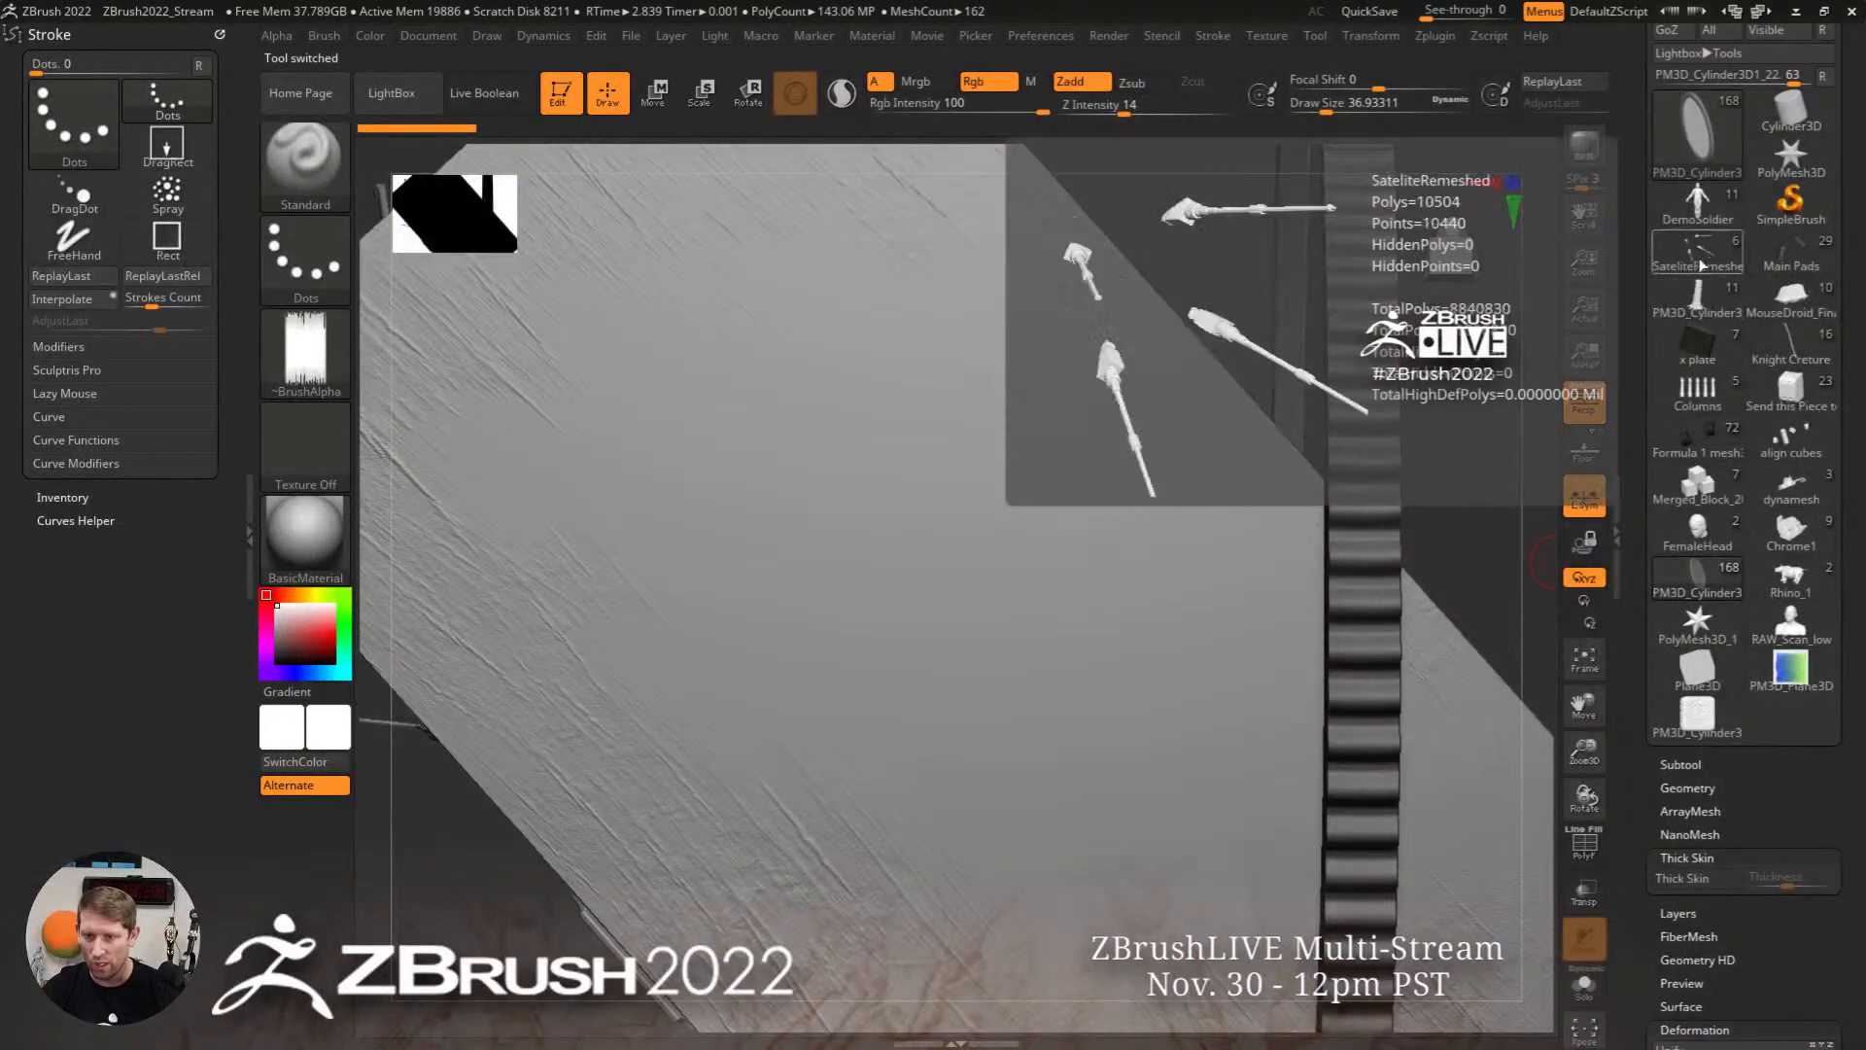
# Step: Switch to the Knight Creture tool
pyautogui.moveTo(1799, 292)
pyautogui.moveTo(1793, 345)
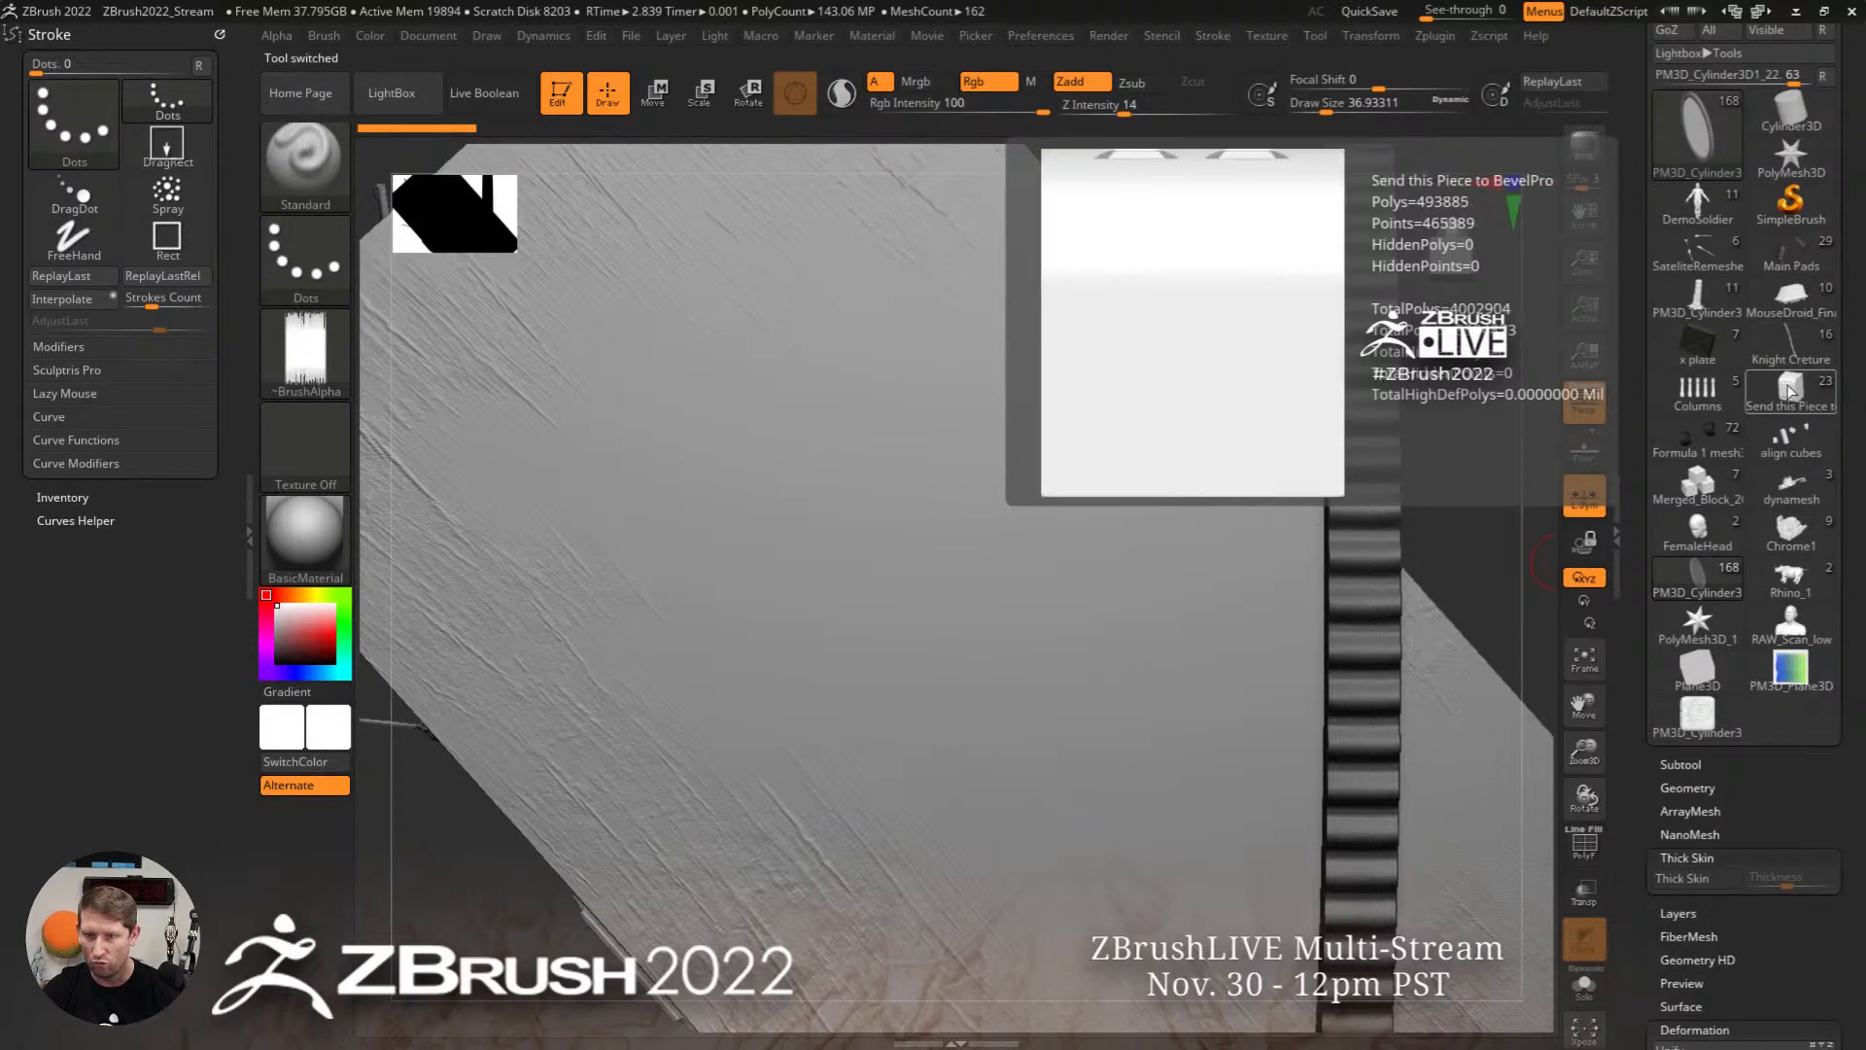
pyautogui.click(1793, 350)
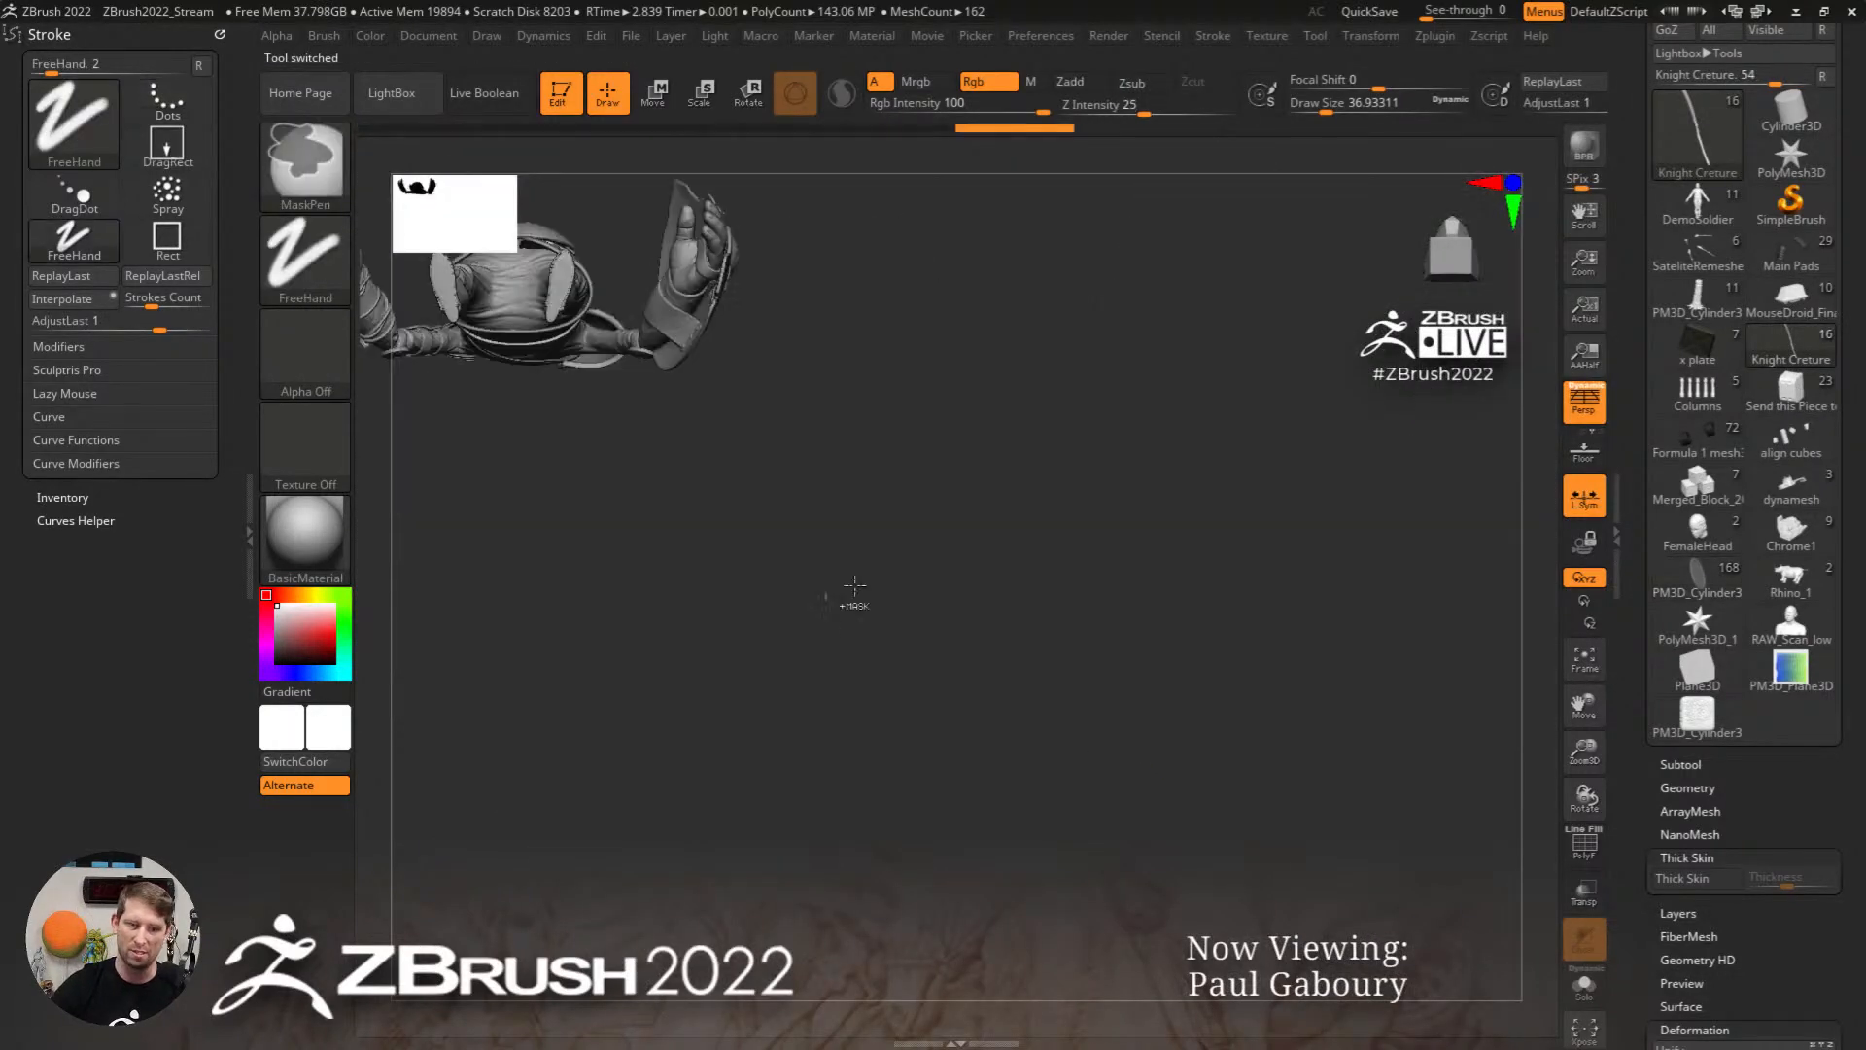
pyautogui.moveTo(898, 735); pyautogui.dragTo(916, 586)
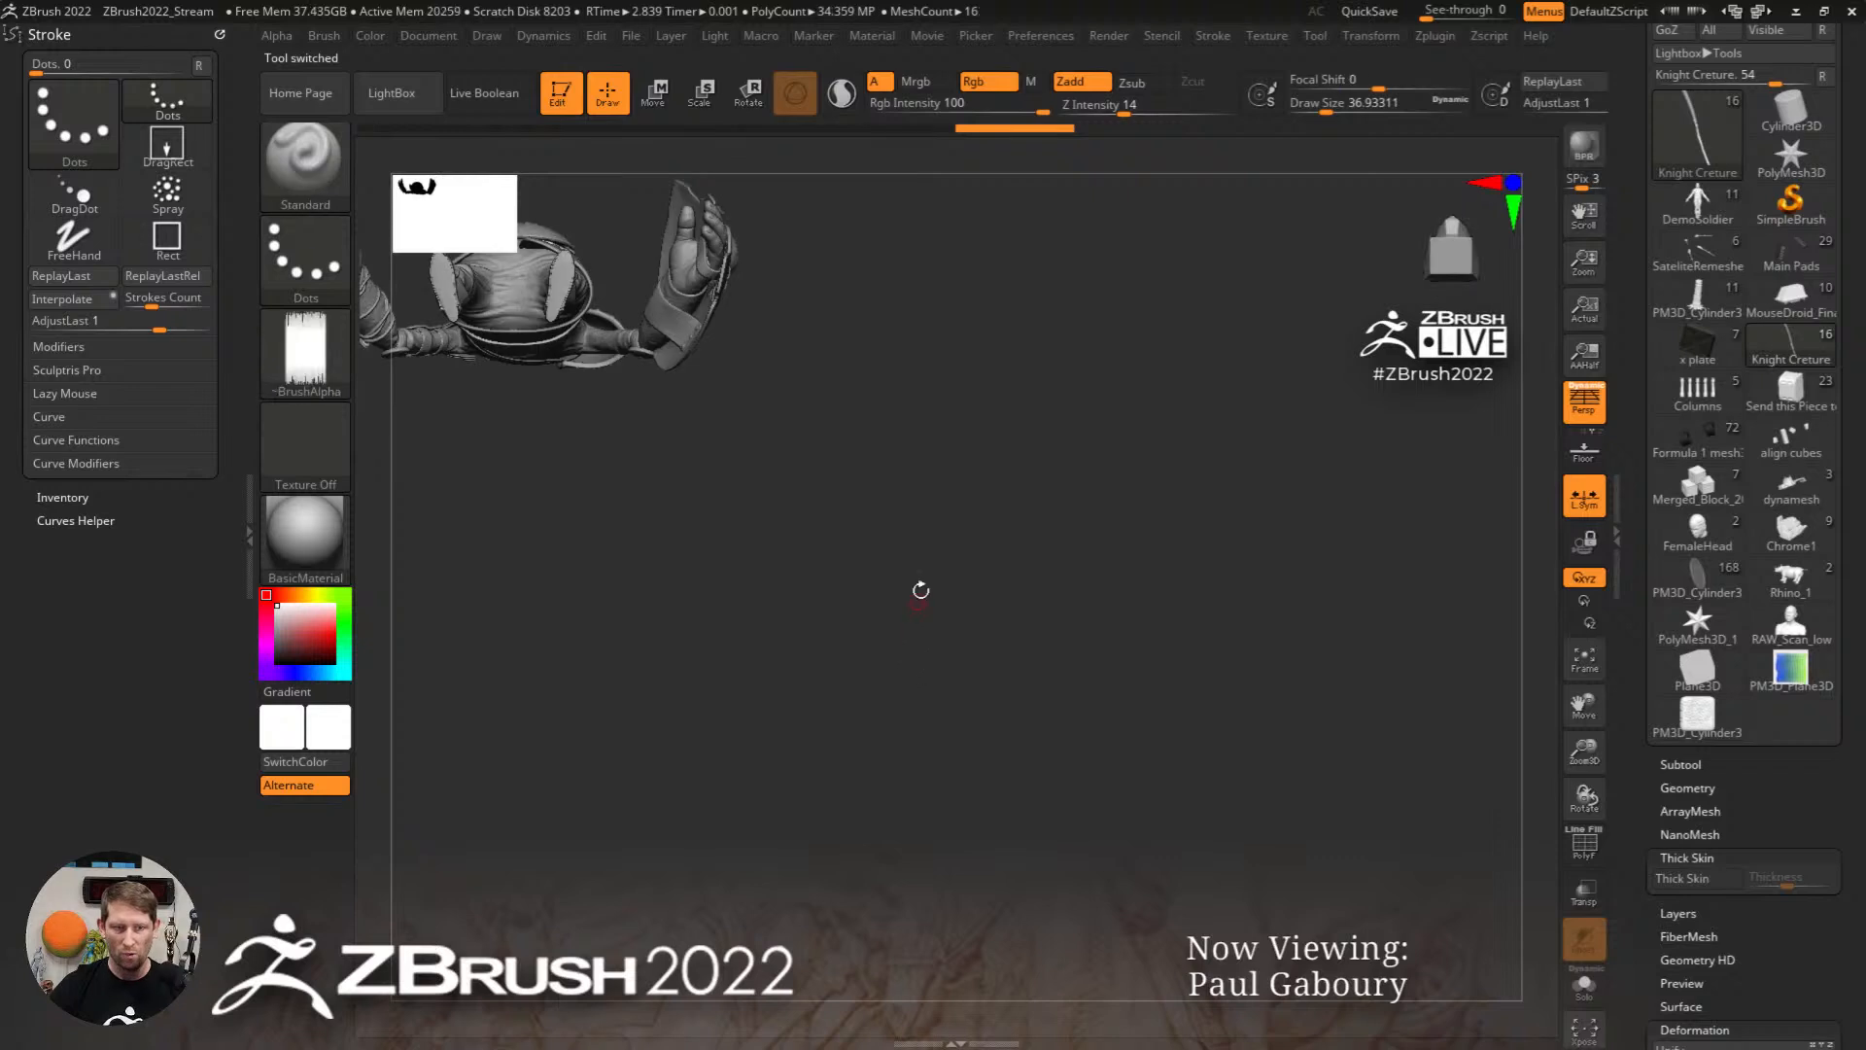
# Step: Bring the whole knight into view, make the shield_high subtool active and frame the shield from the side
pyautogui.moveTo(1319, 647); pyautogui.dragTo(1125, 709)
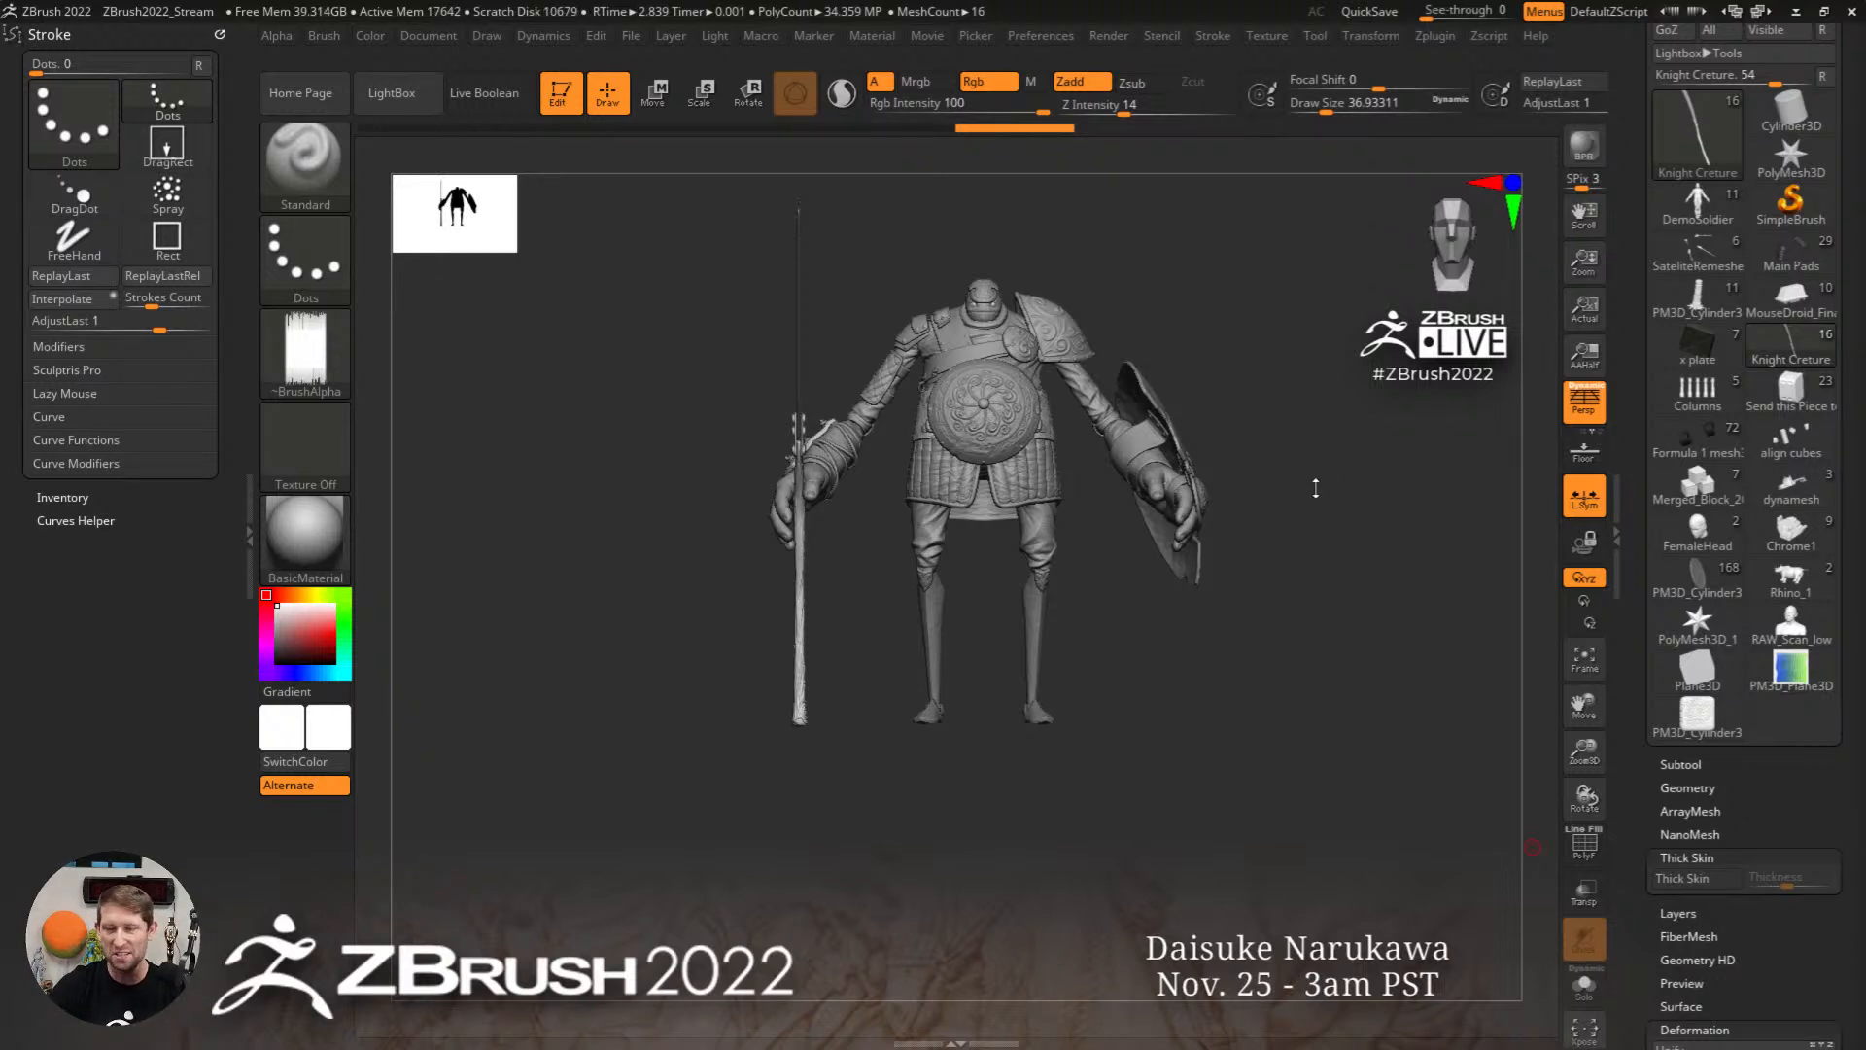
pyautogui.moveTo(1295, 558)
pyautogui.mouseDown()
pyautogui.moveTo(1140, 581)
pyautogui.moveTo(1162, 603)
pyautogui.mouseUp()
pyautogui.keyDown('alt'); pyautogui.click(806, 528); pyautogui.keyUp('alt')
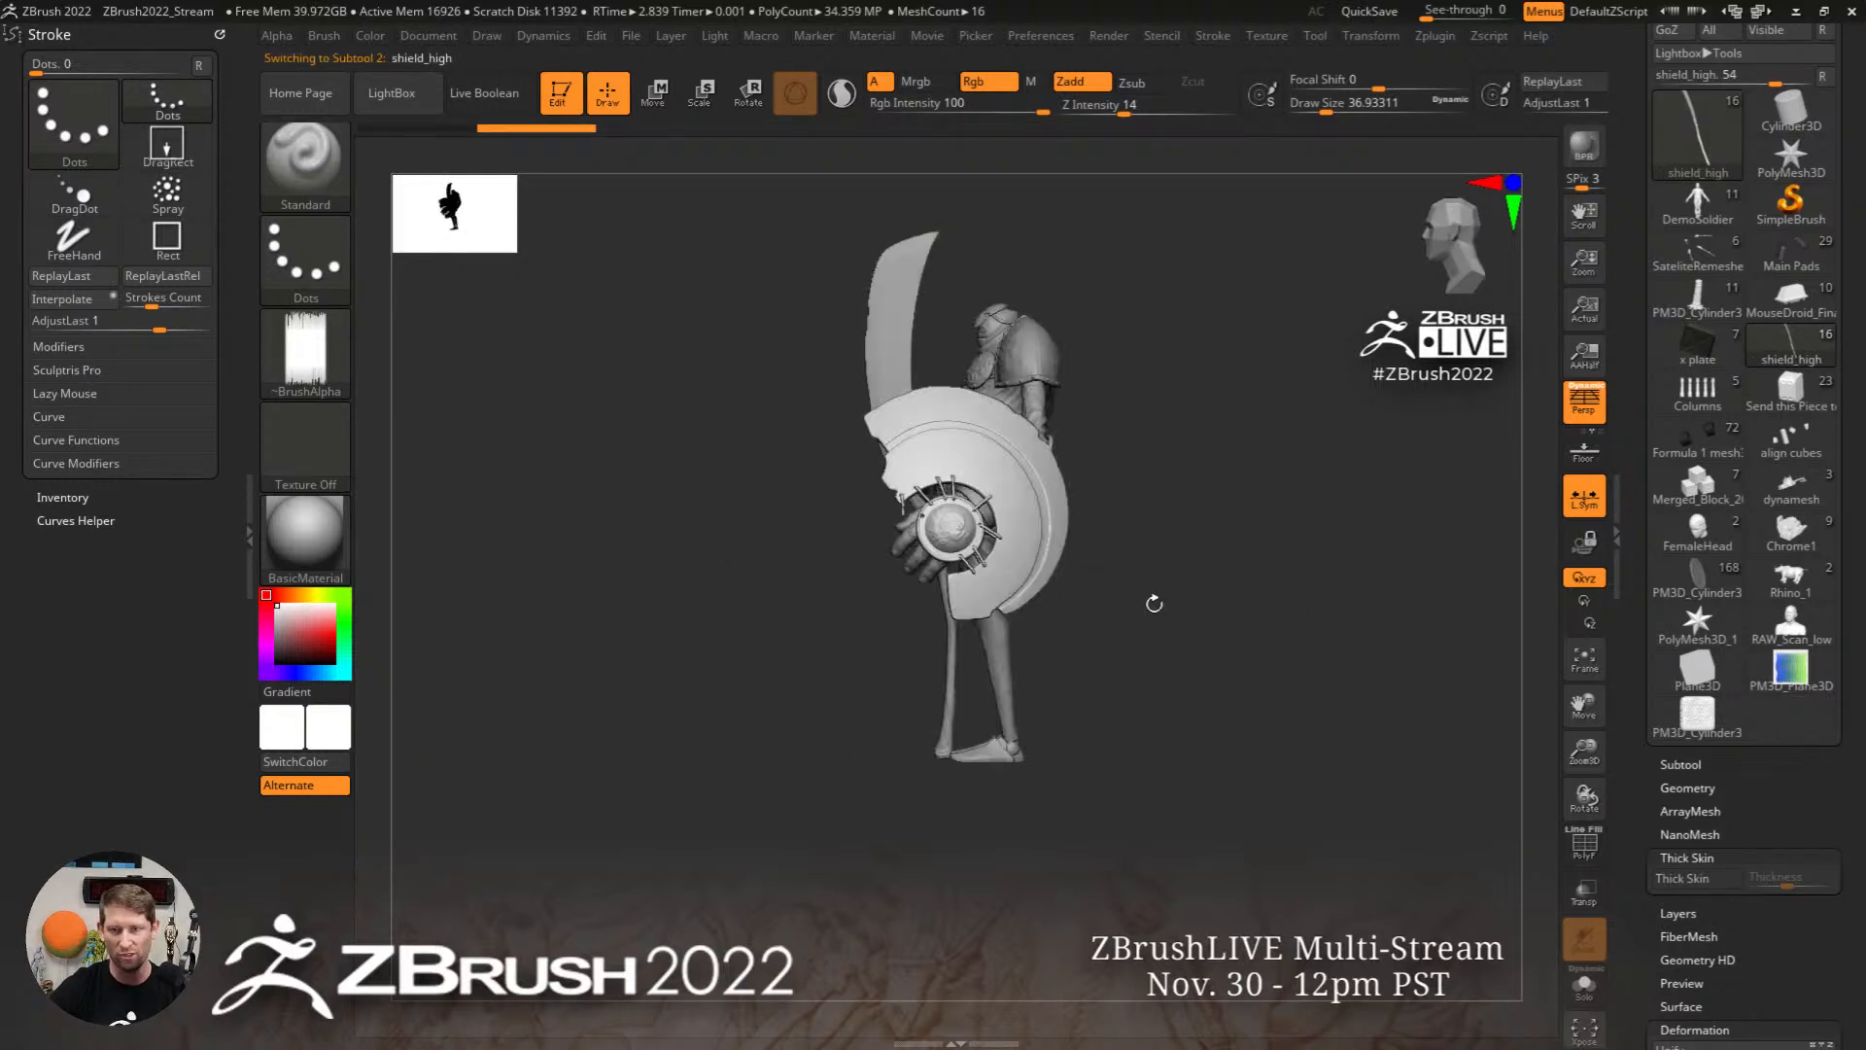
pyautogui.press('ctrl')
pyautogui.keyDown('ctrl'); pyautogui.moveTo(1046, 535); pyautogui.dragTo(1071, 627, button='right'); pyautogui.keyUp('ctrl')
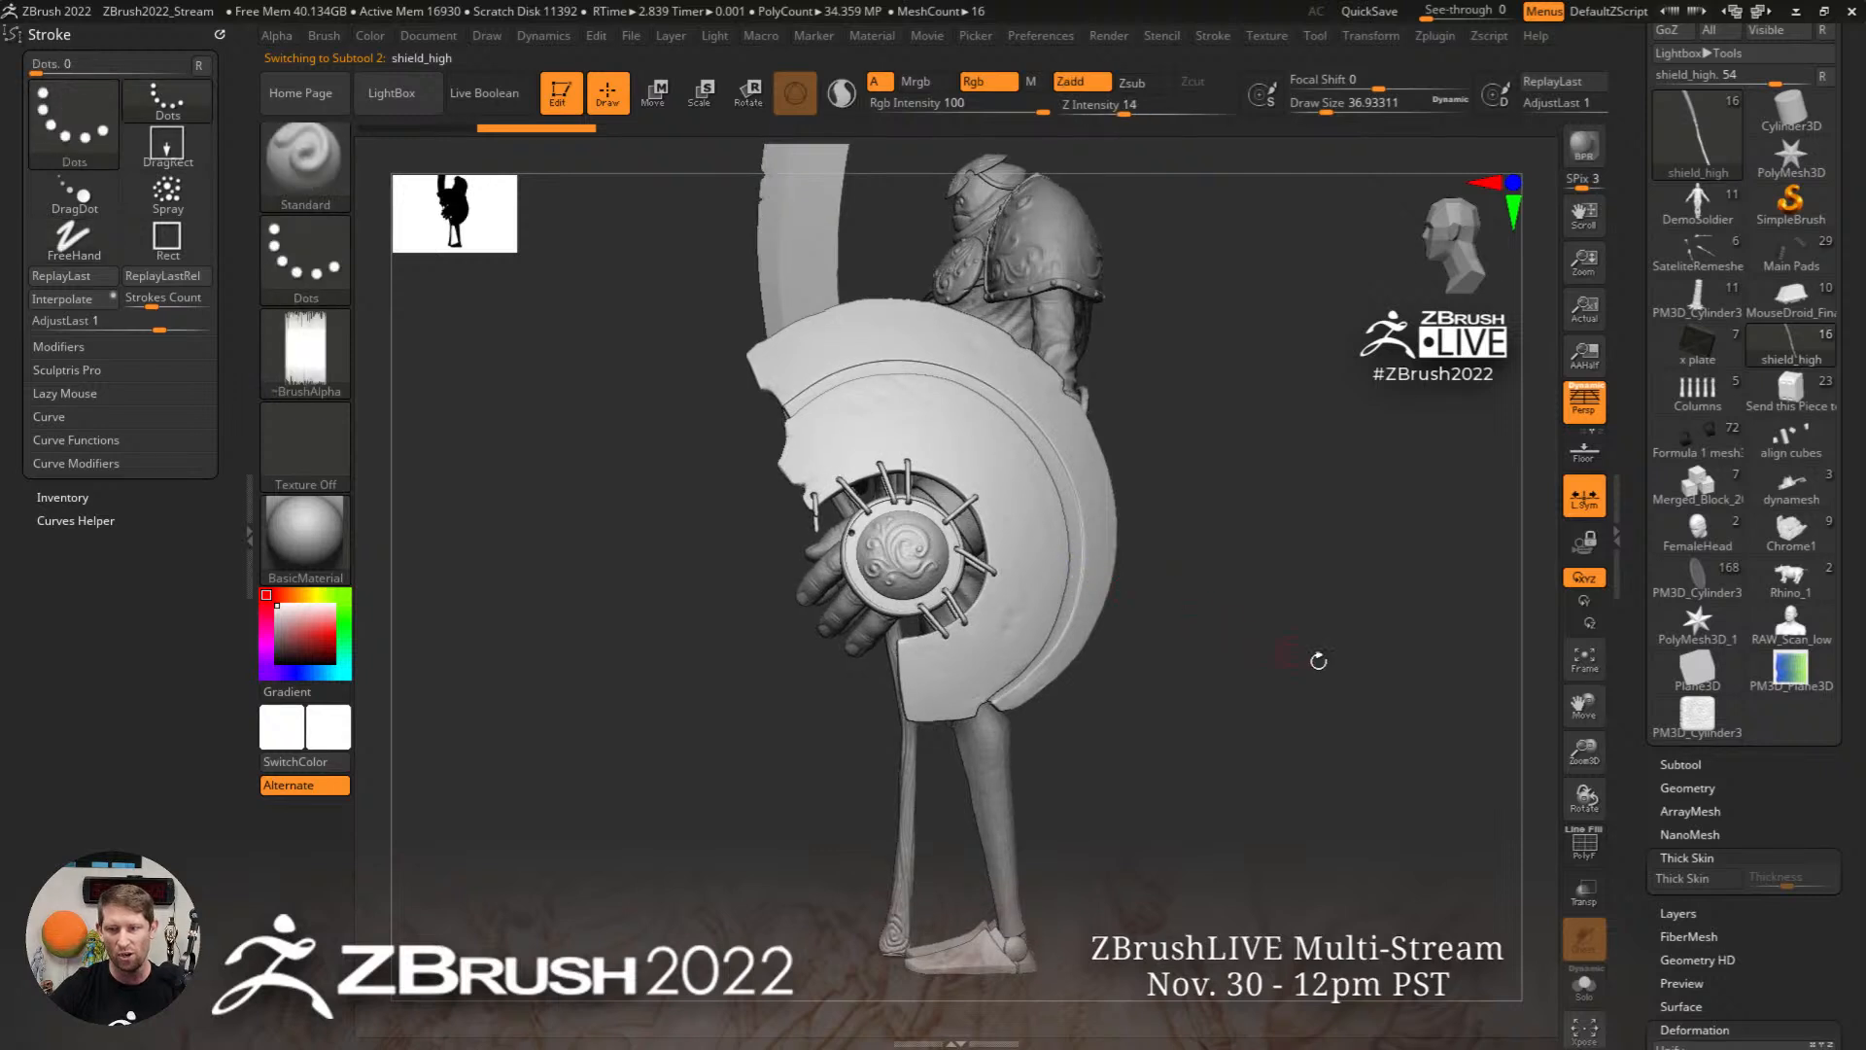
# Step: Show the knight's subtool list and subdivide the shield_high mesh by one level
pyautogui.click(1702, 855)
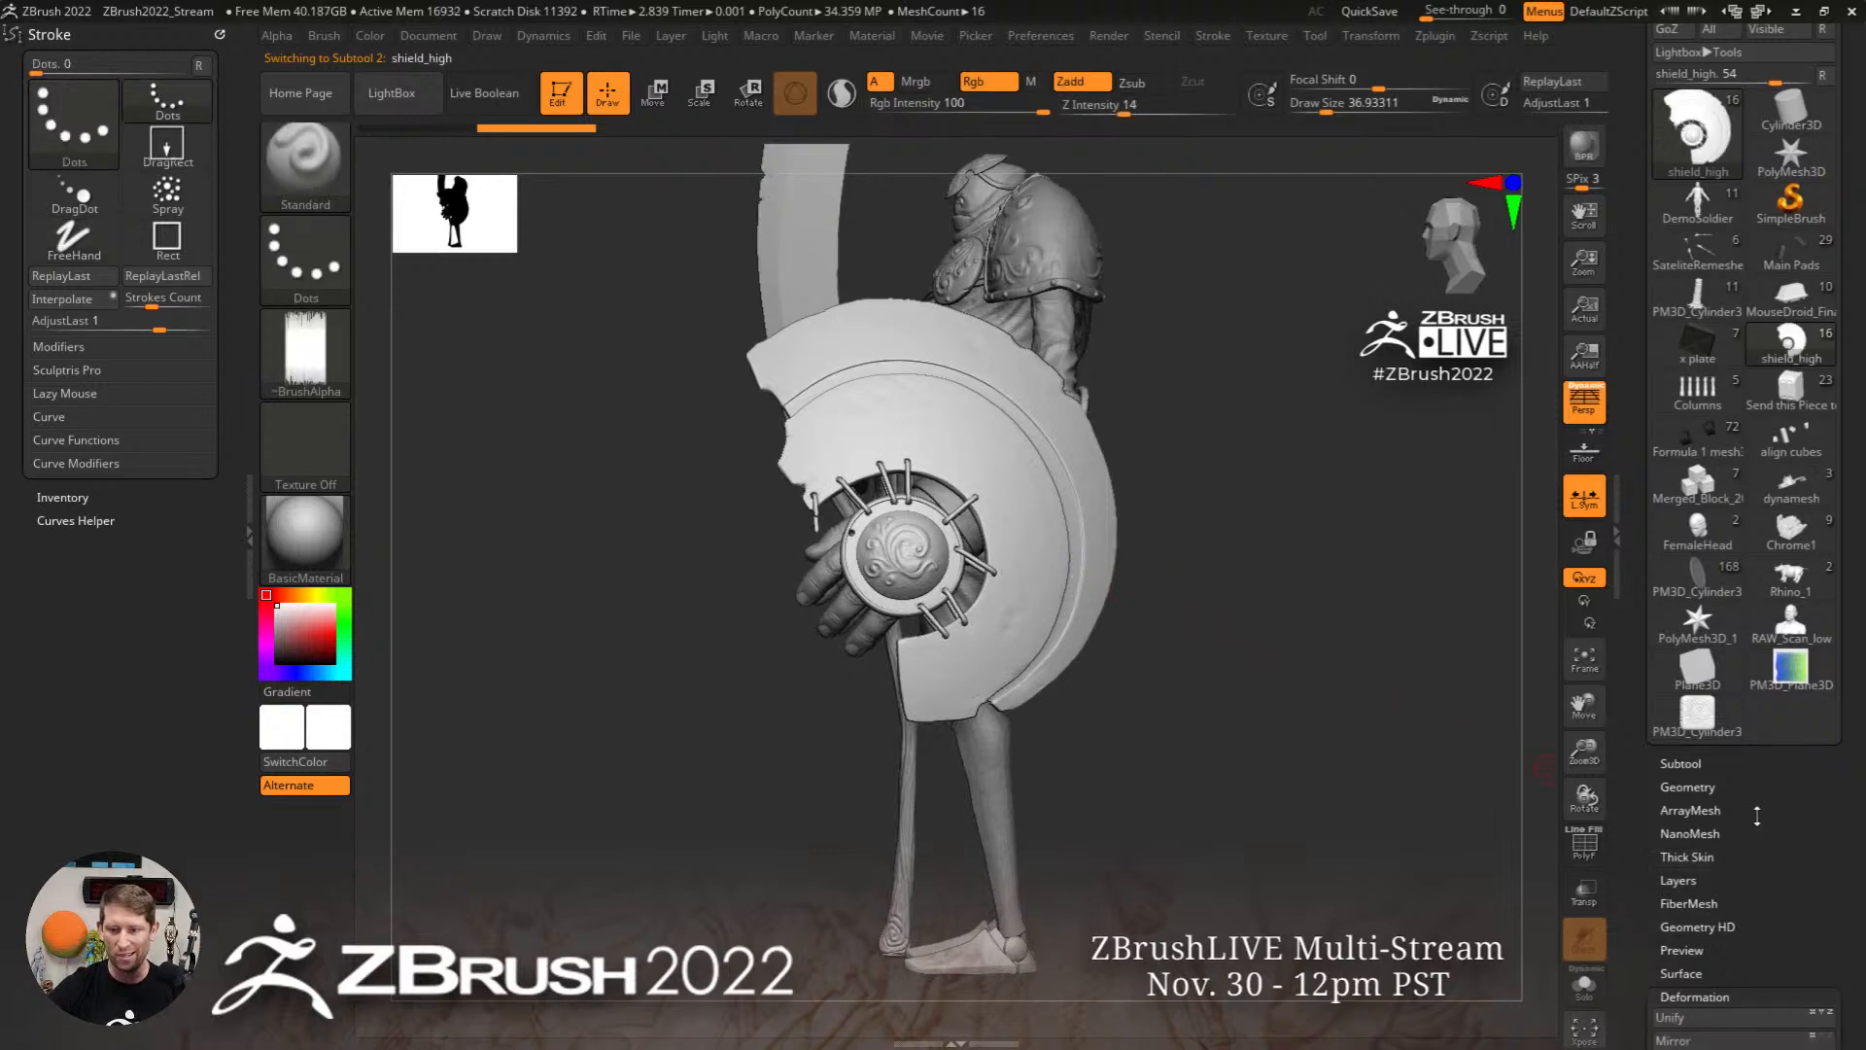
pyautogui.click(1692, 763)
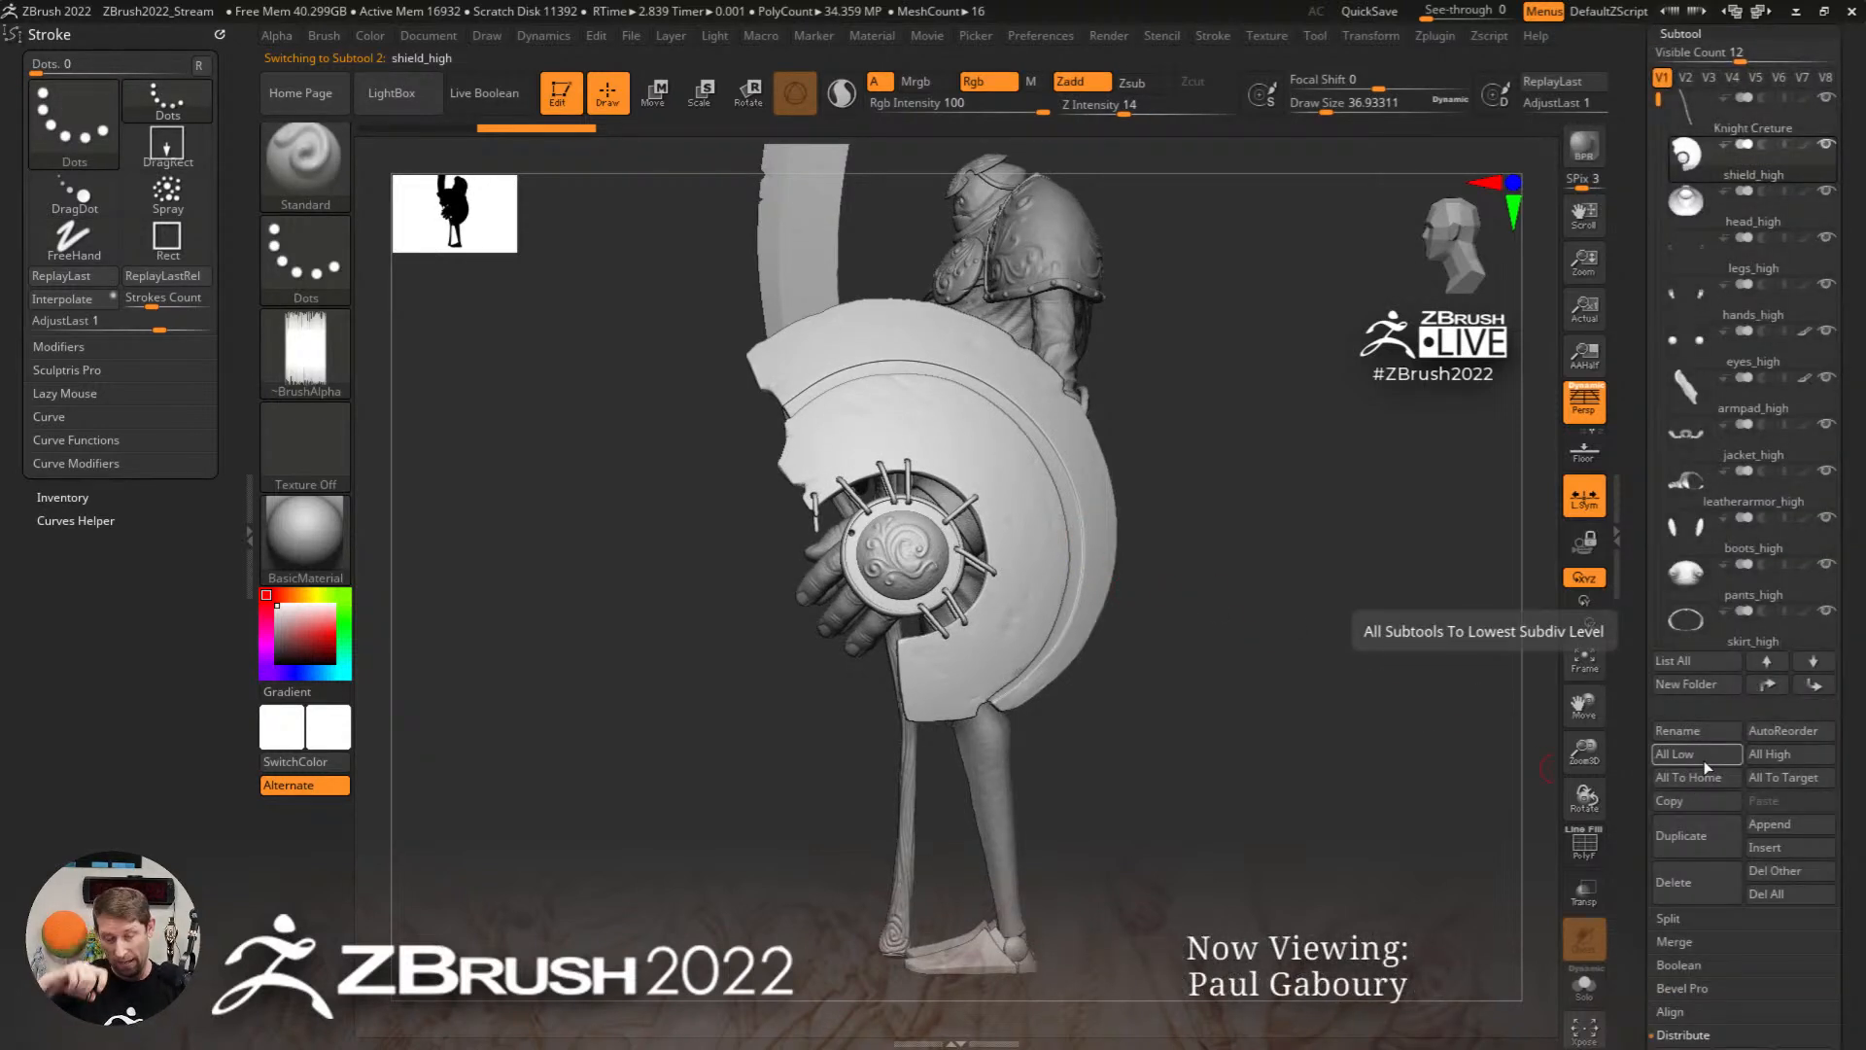
pyautogui.moveTo(1726, 146)
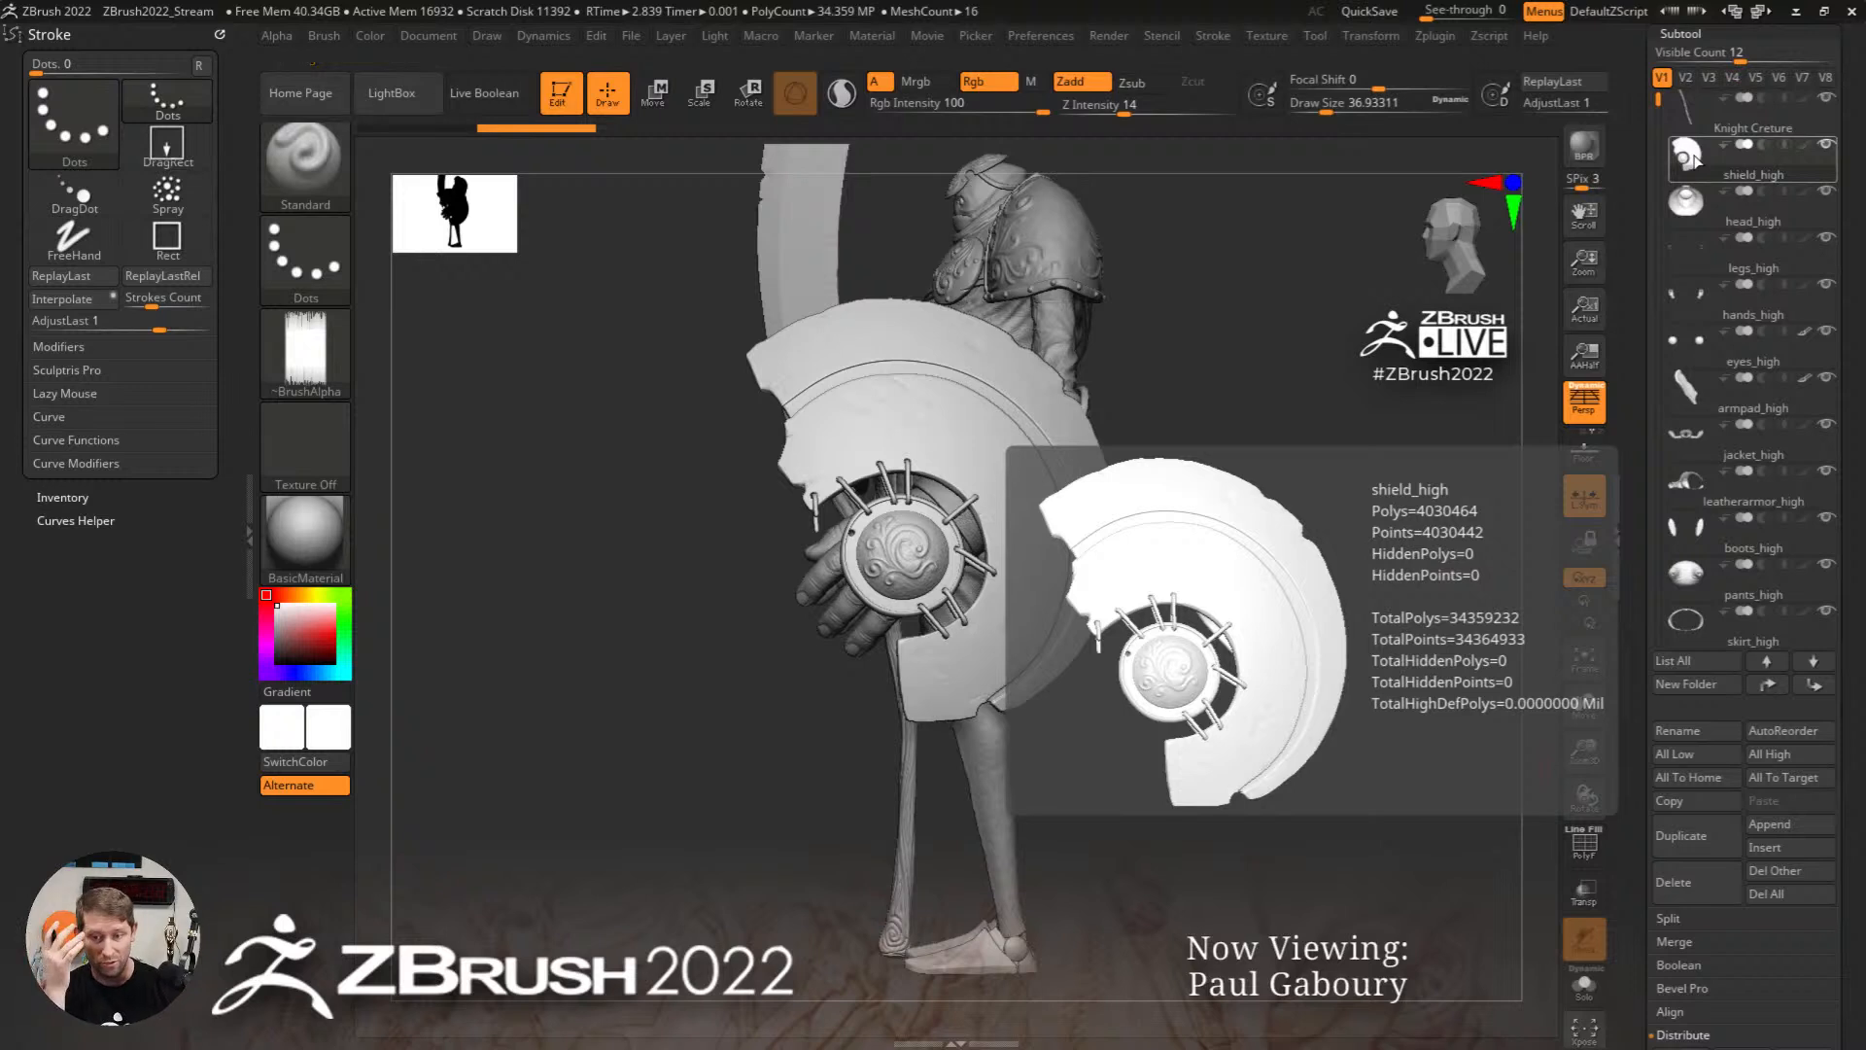
pyautogui.hotkey('ctrl', 'd')
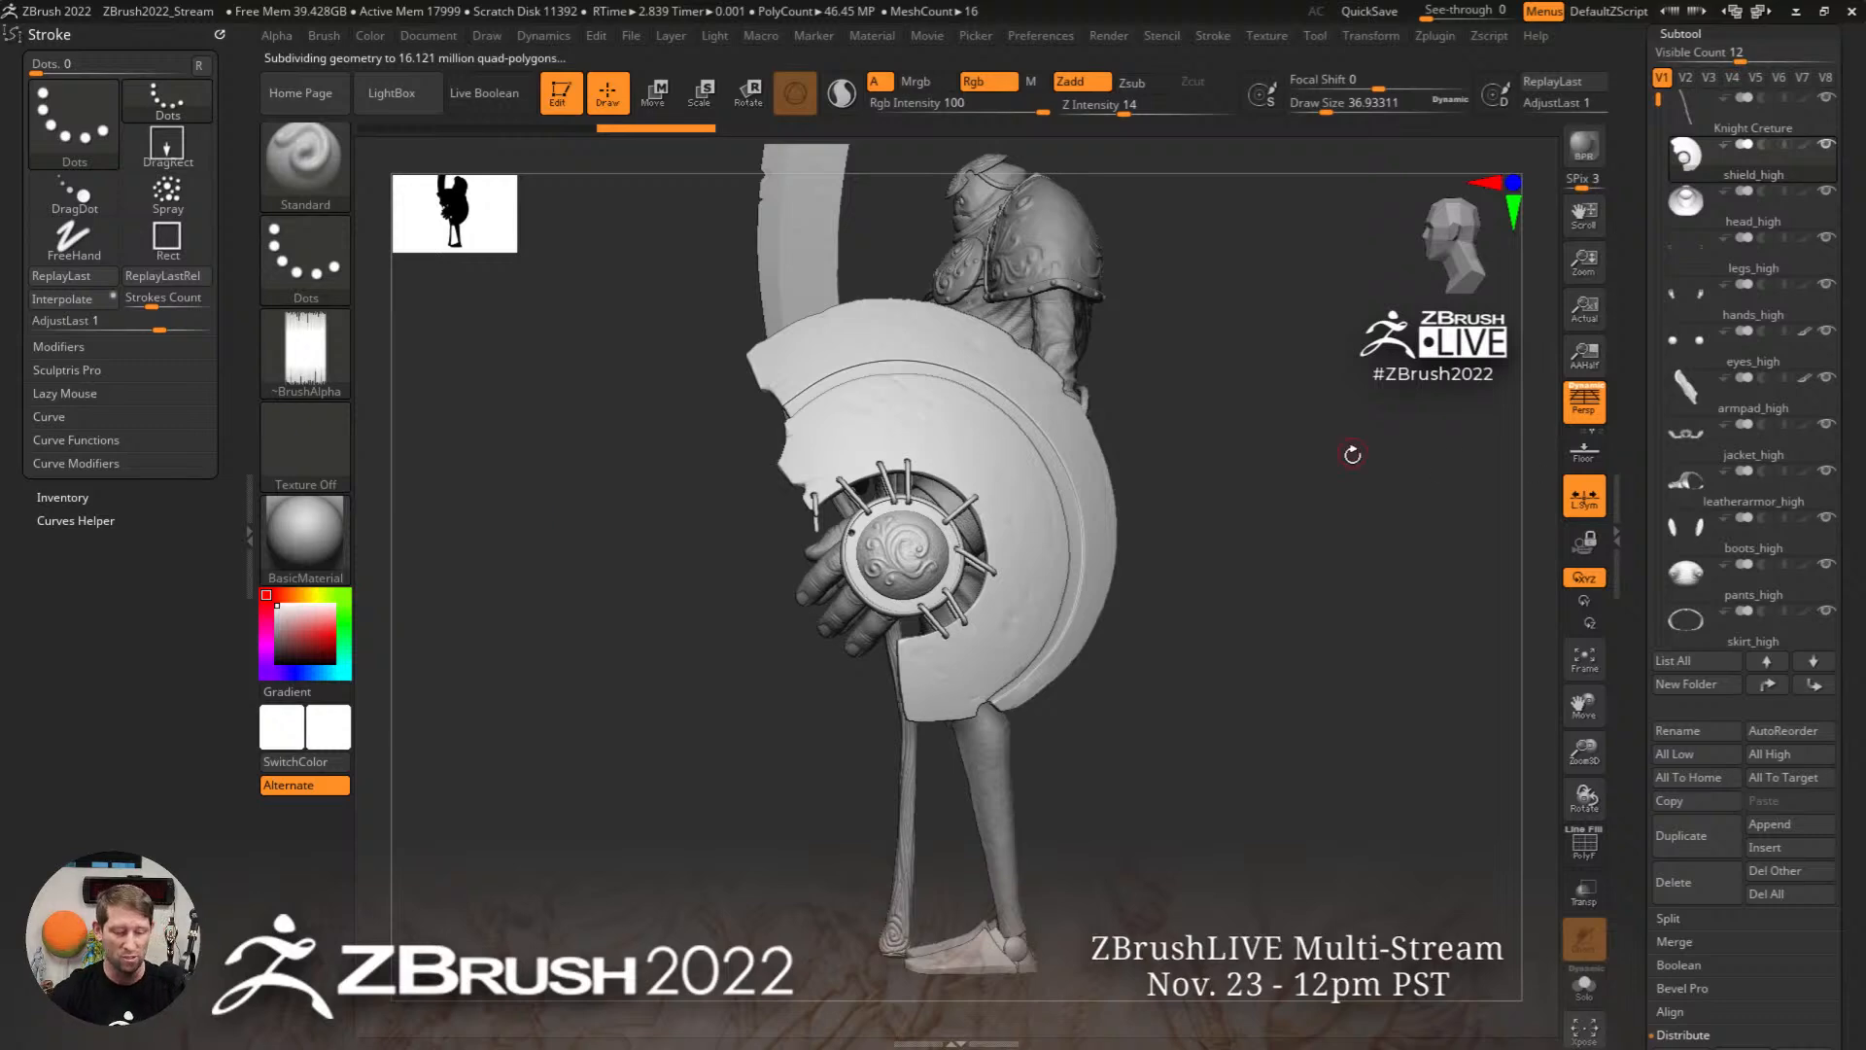
# Step: Switch to the Chisel brush and choose BrushTip 7
pyautogui.press('b')
pyautogui.click(783, 392)
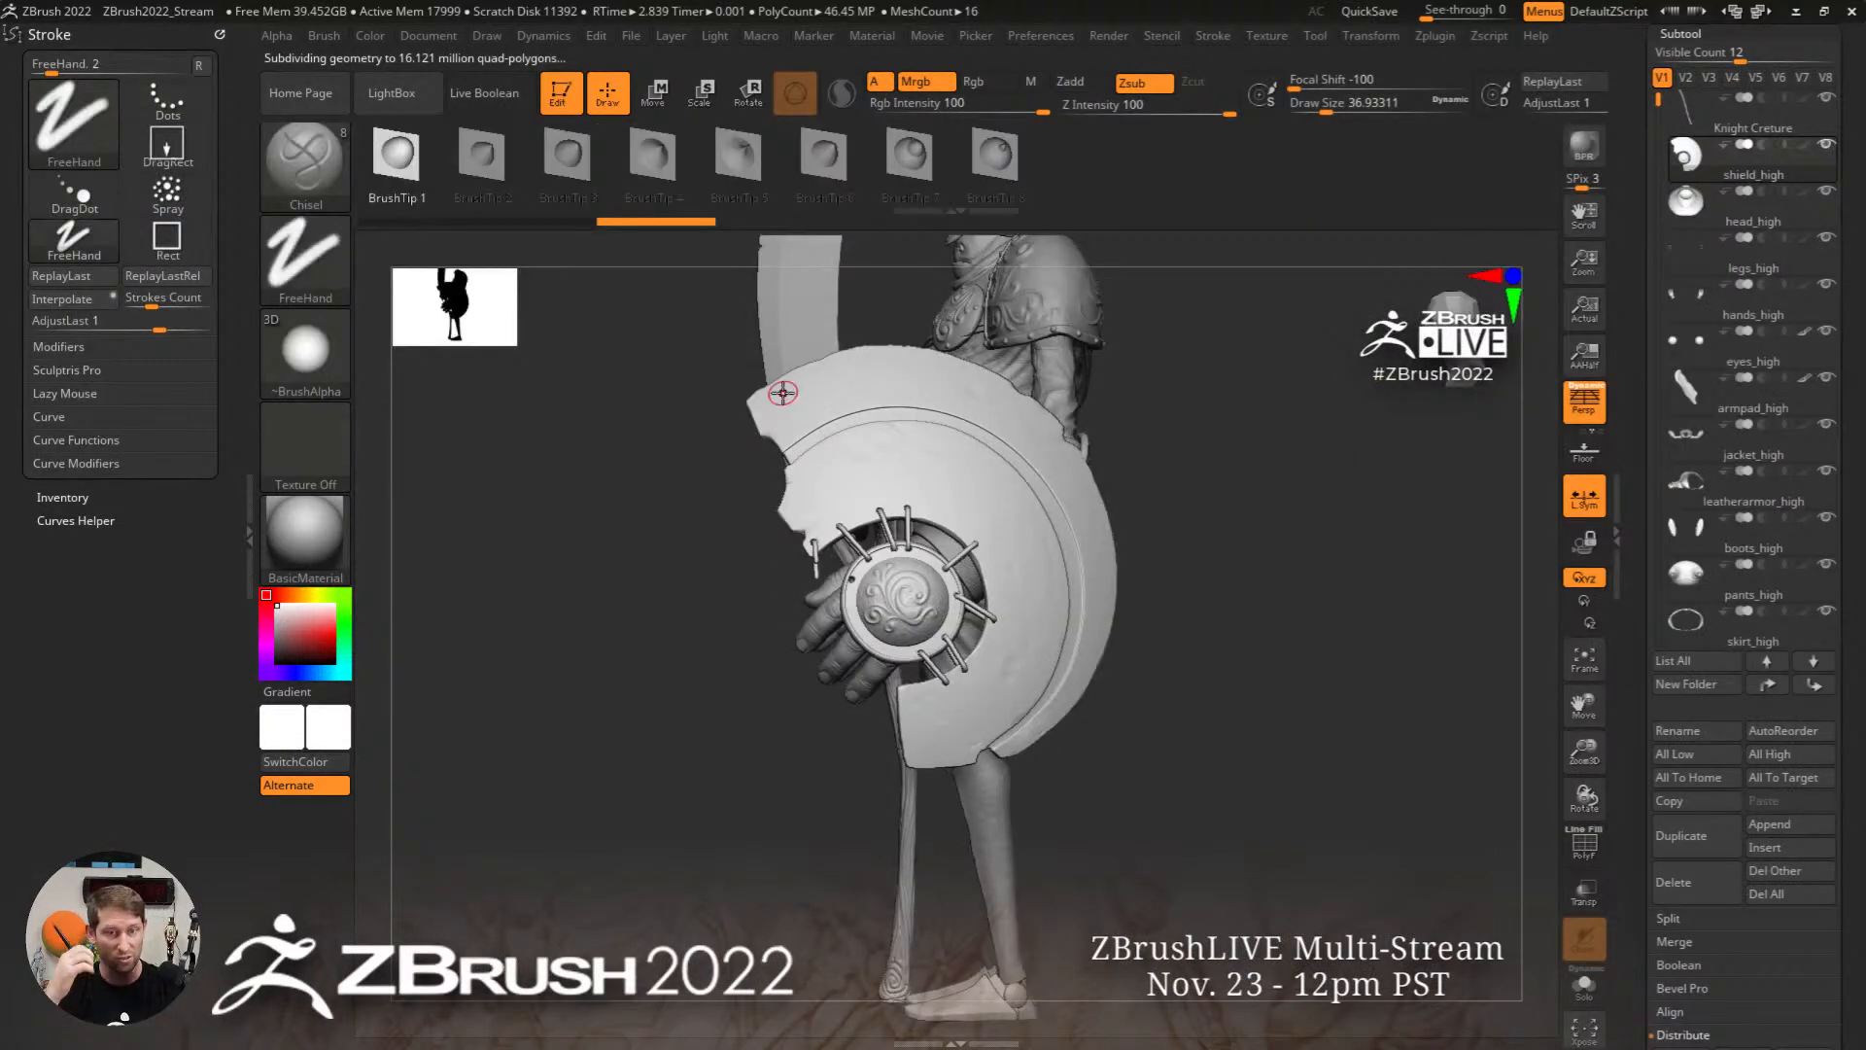
pyautogui.click(918, 167)
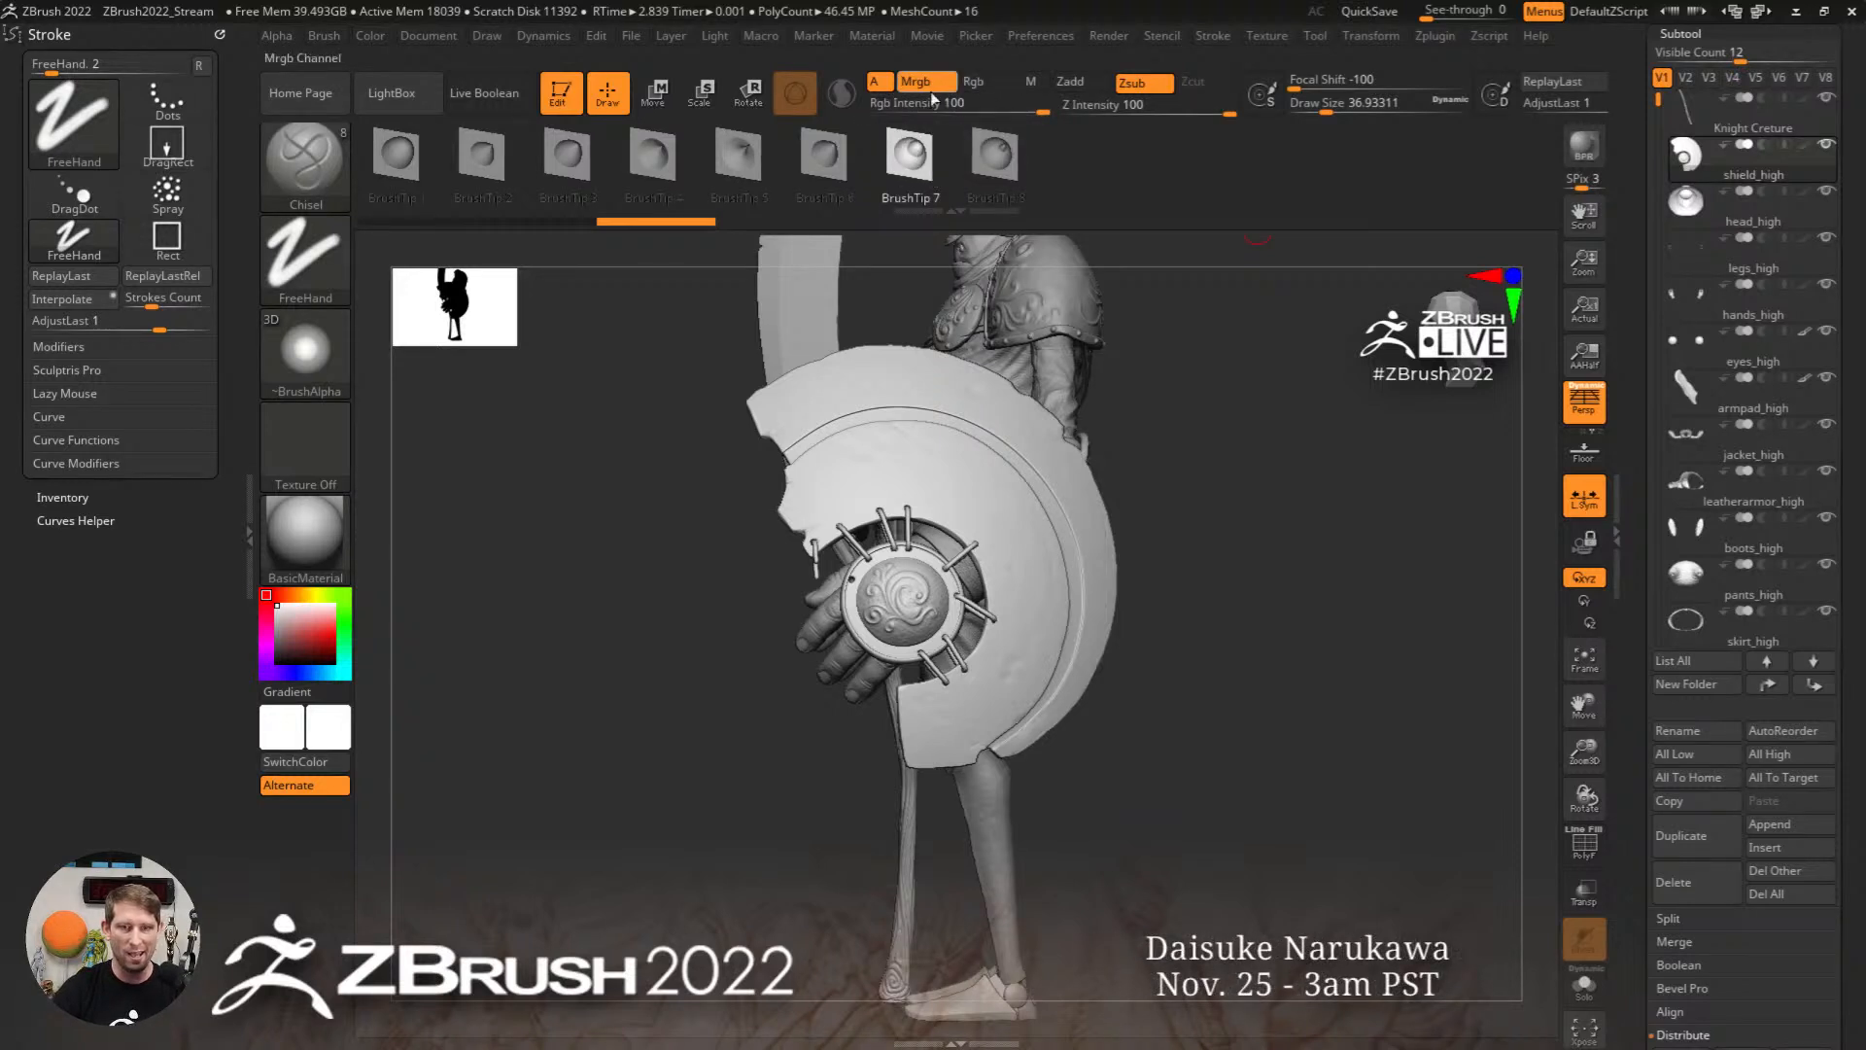
# Step: Set the current color to cyan and the Draw Size to 16 for a close-up of the shield
pyautogui.click(370, 36)
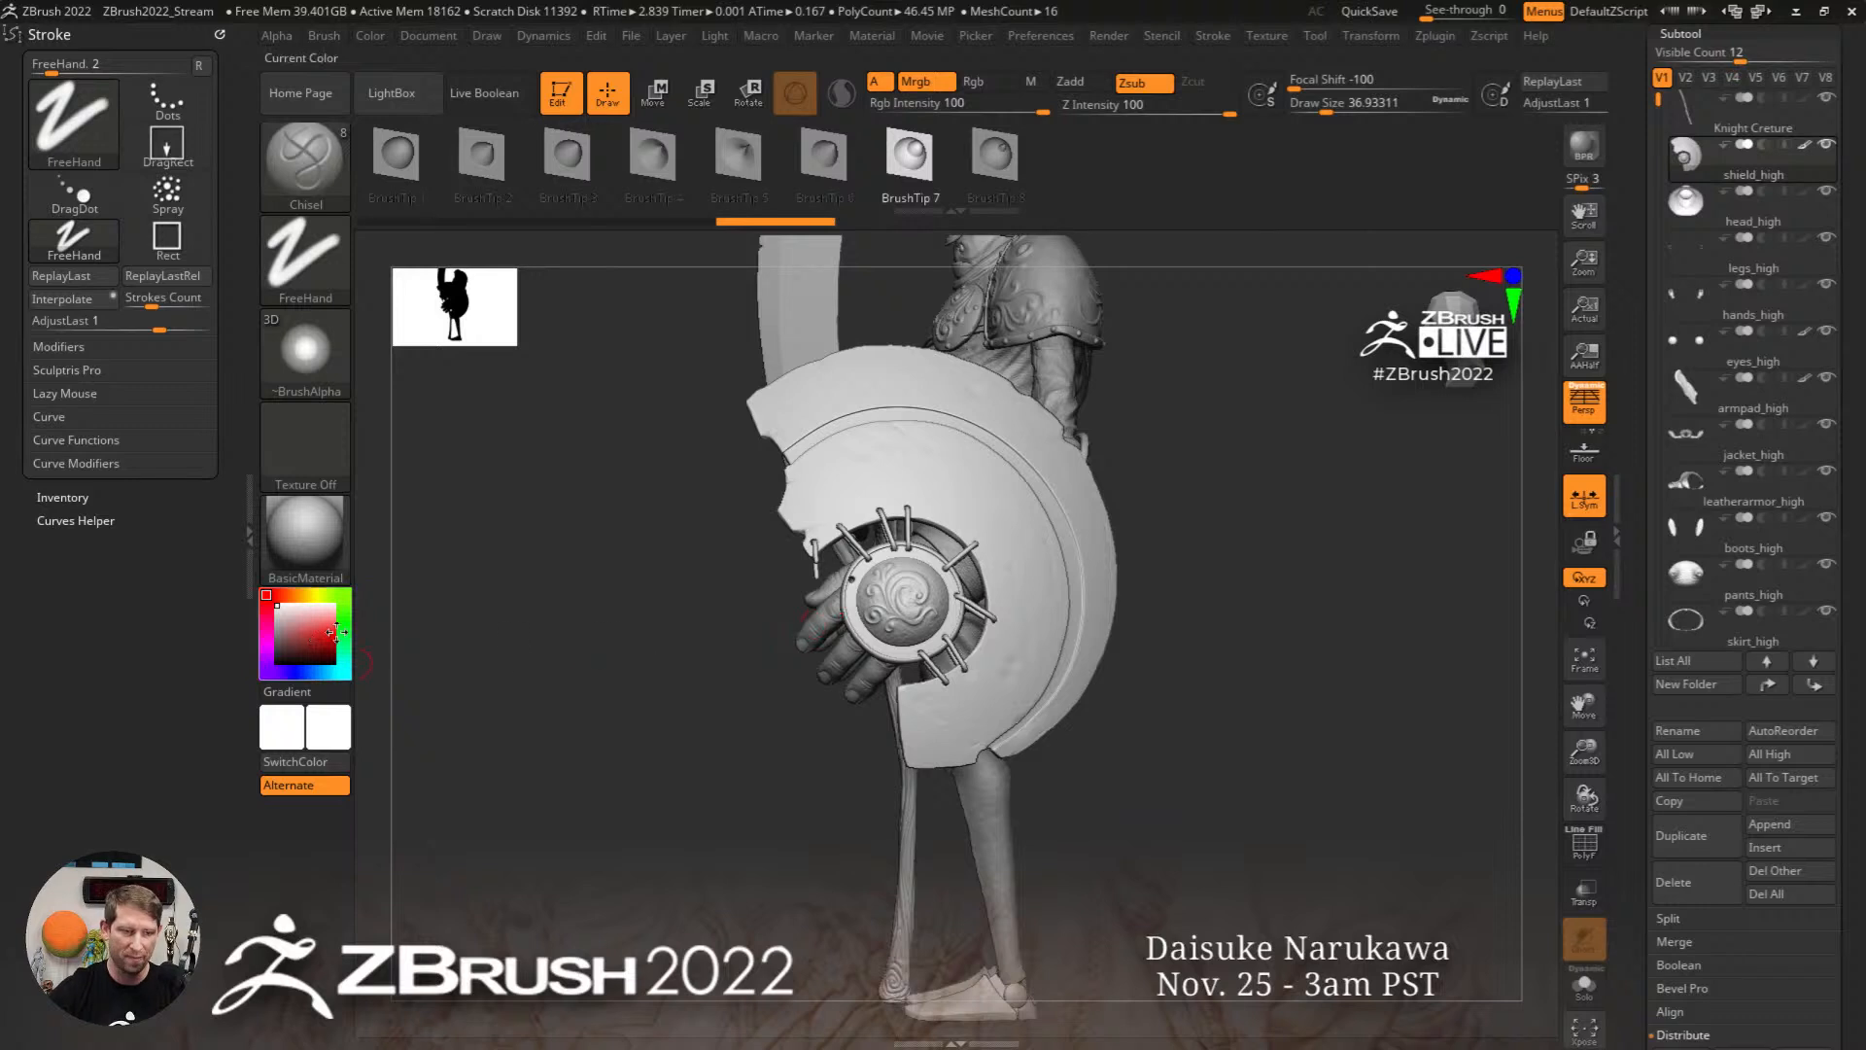
pyautogui.click(343, 672)
pyautogui.keyDown('ctrl'); pyautogui.moveTo(852, 511); pyautogui.dragTo(882, 520, button='right'); pyautogui.keyUp('ctrl')
pyautogui.press('s')
pyautogui.moveTo(866, 498); pyautogui.dragTo(855, 497)
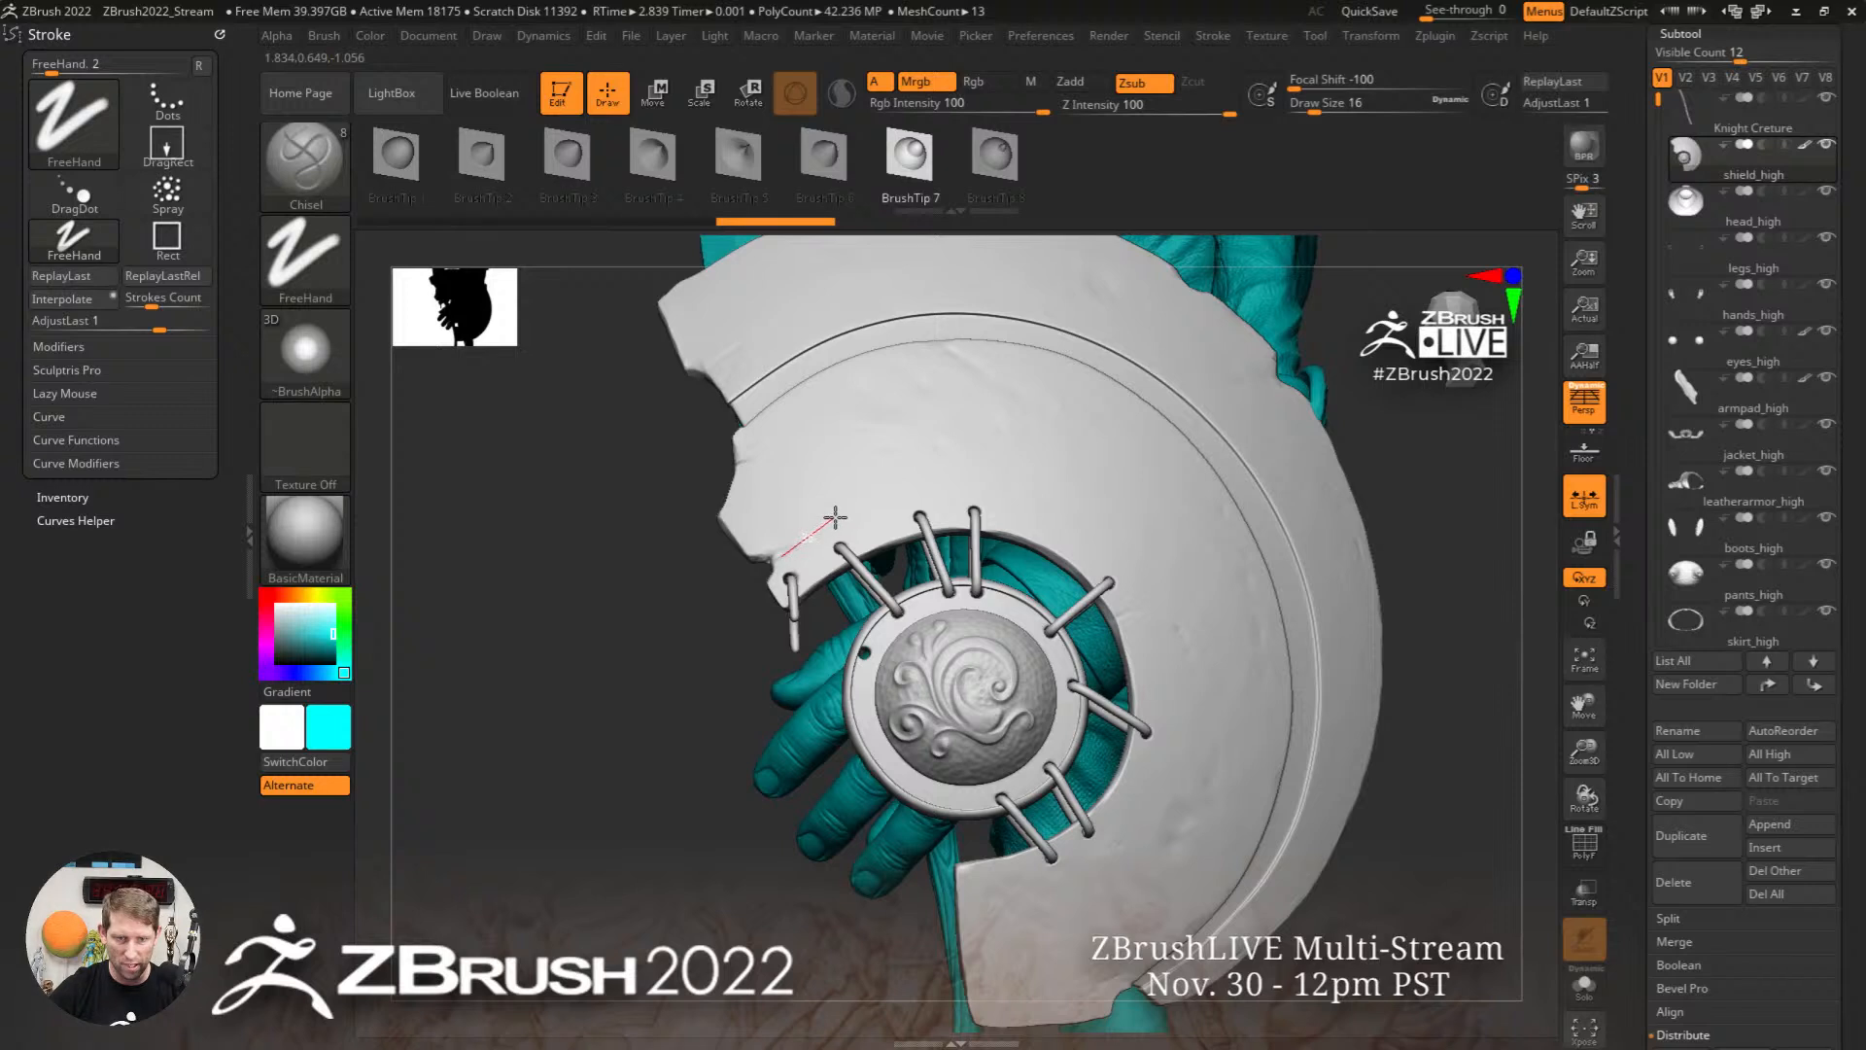
# Step: Keep the Lazy Mouse settings on display with LazyRadius 25 and carve a wavy cyan groove around the shield's central opening
pyautogui.click(1205, 37)
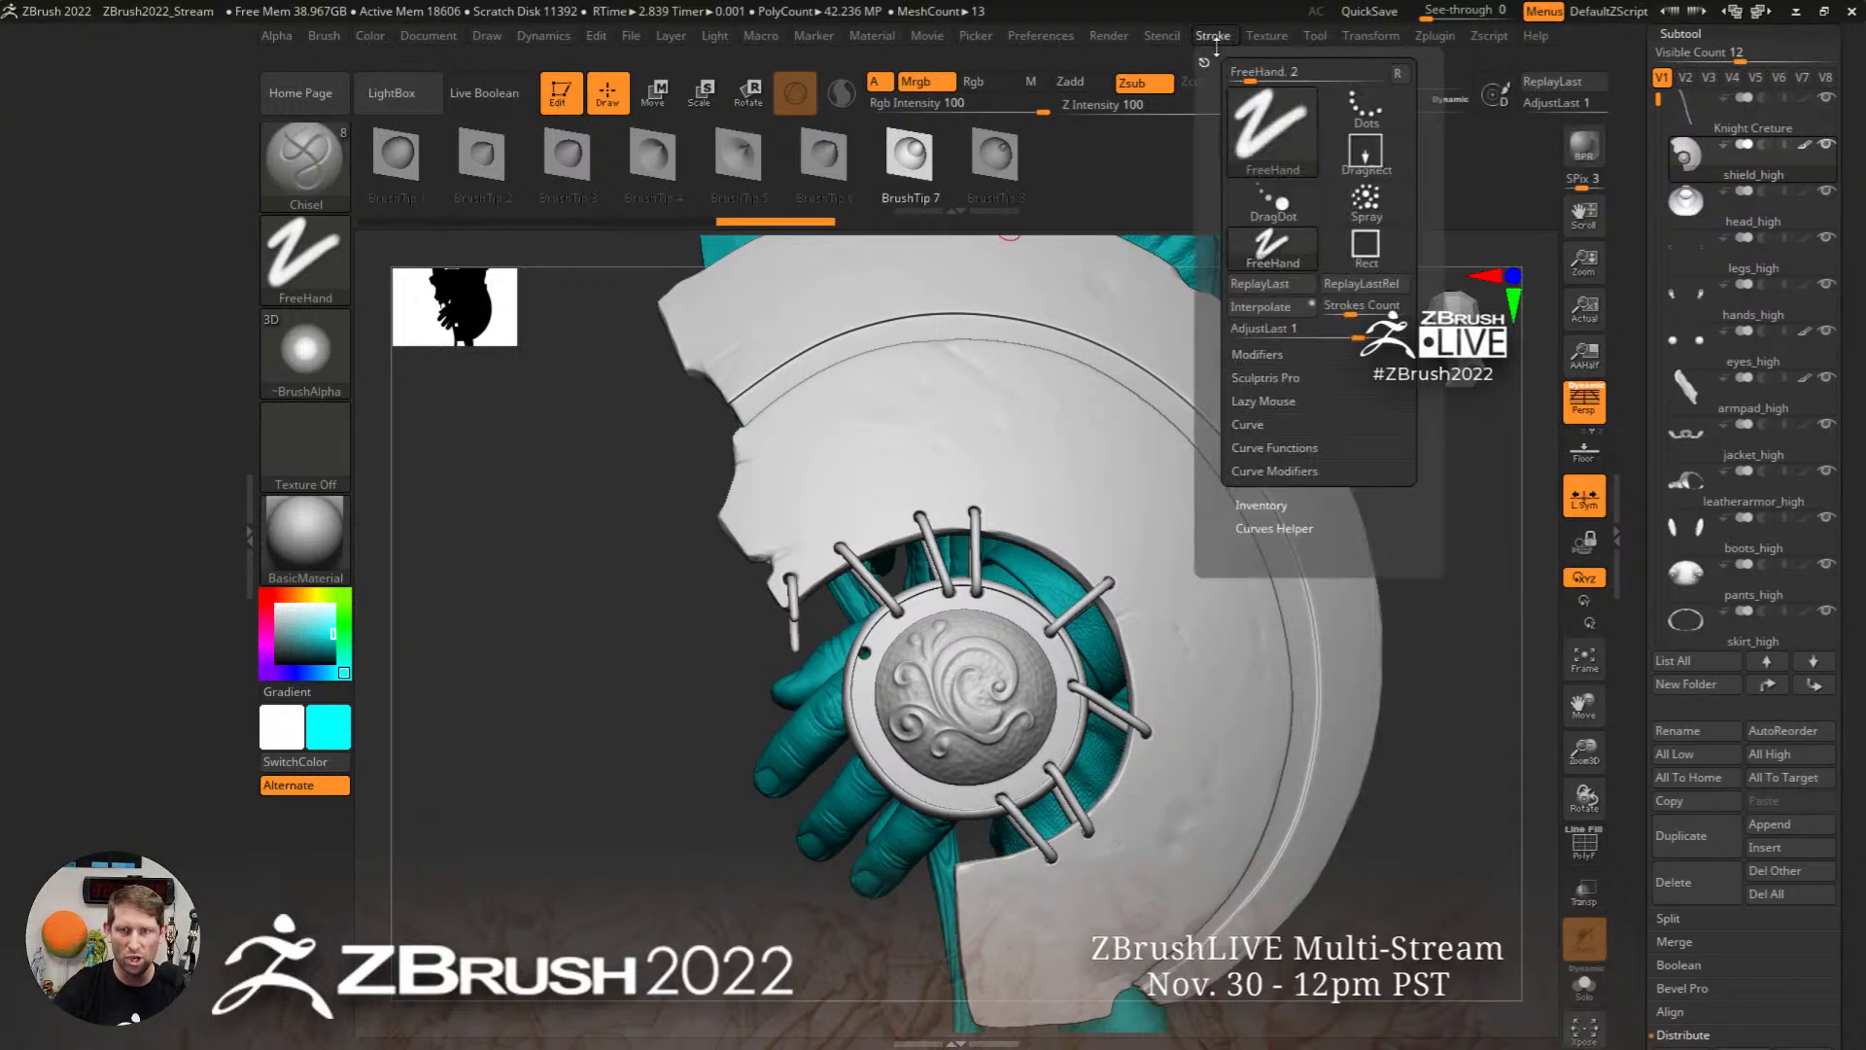
pyautogui.click(1263, 403)
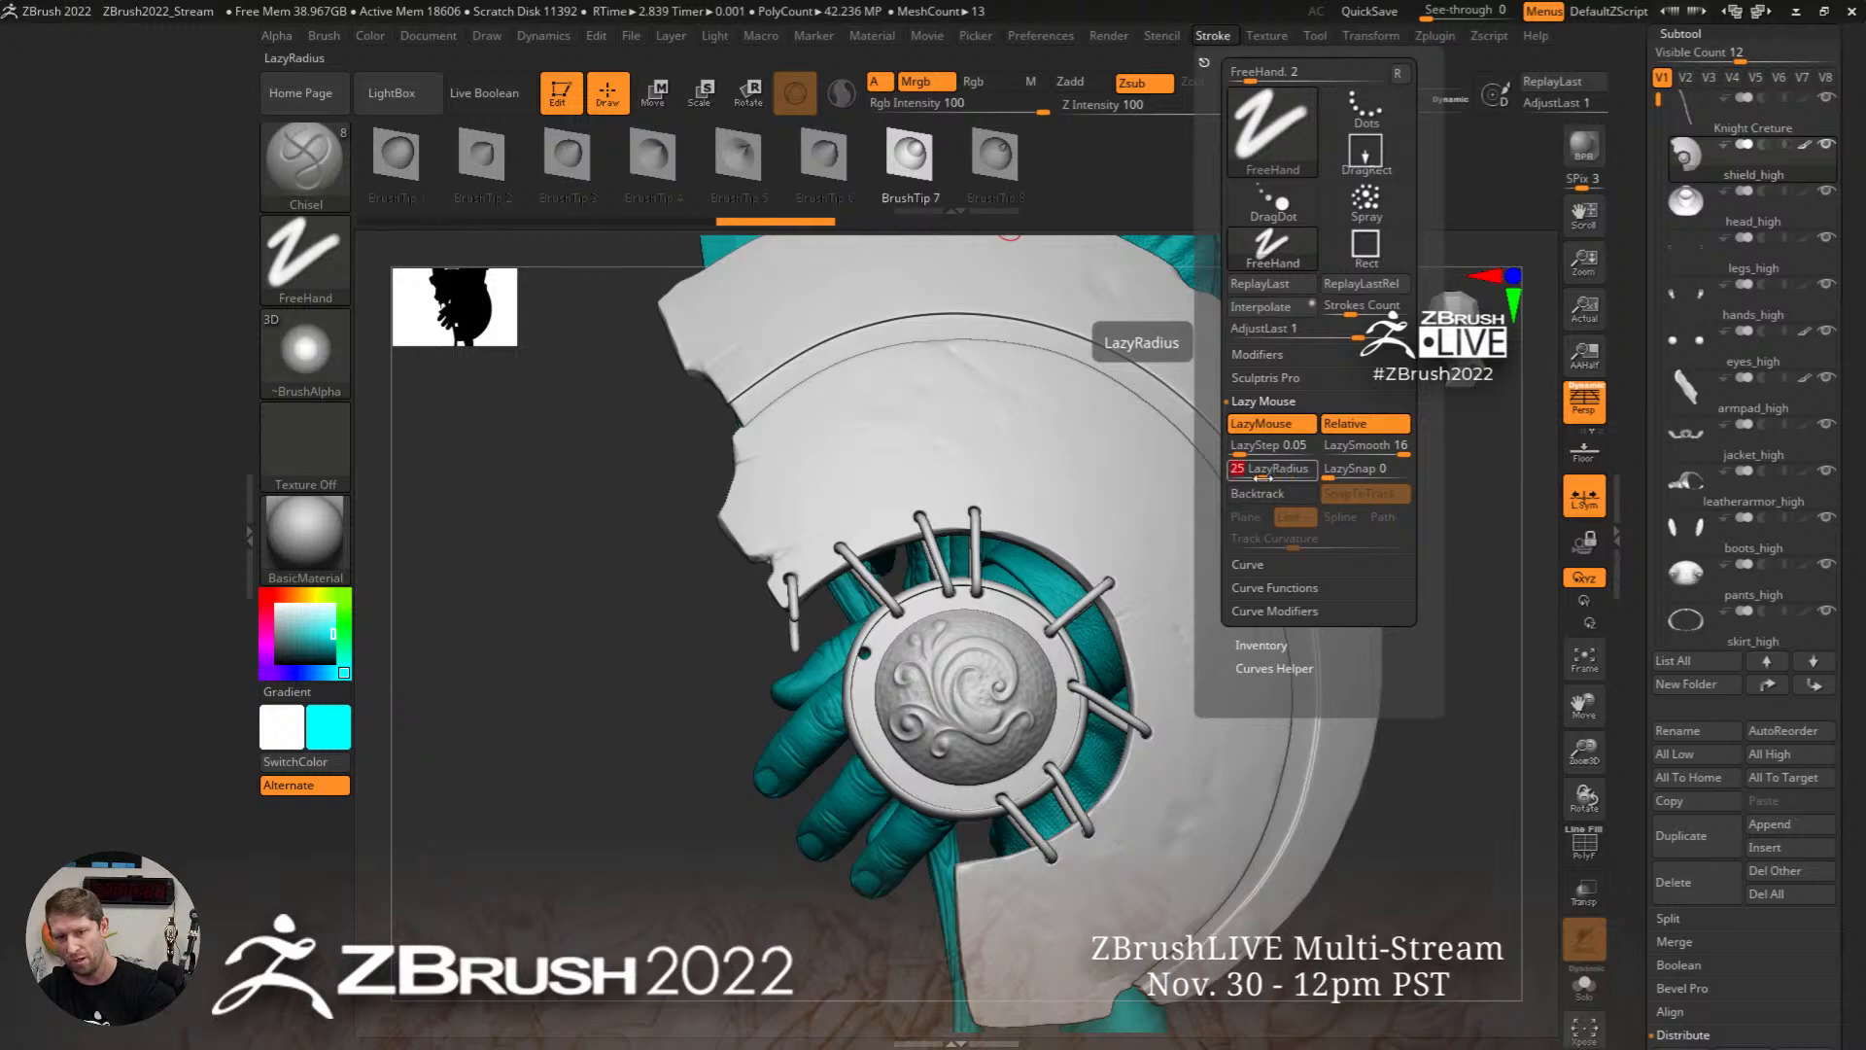
pyautogui.click(1204, 63)
pyautogui.moveTo(792, 561)
pyautogui.mouseDown()
pyautogui.moveTo(848, 505)
pyautogui.moveTo(941, 475)
pyautogui.moveTo(1127, 535)
pyautogui.moveTo(1176, 761)
pyautogui.moveTo(1055, 893)
pyautogui.moveTo(952, 889)
pyautogui.mouseUp()
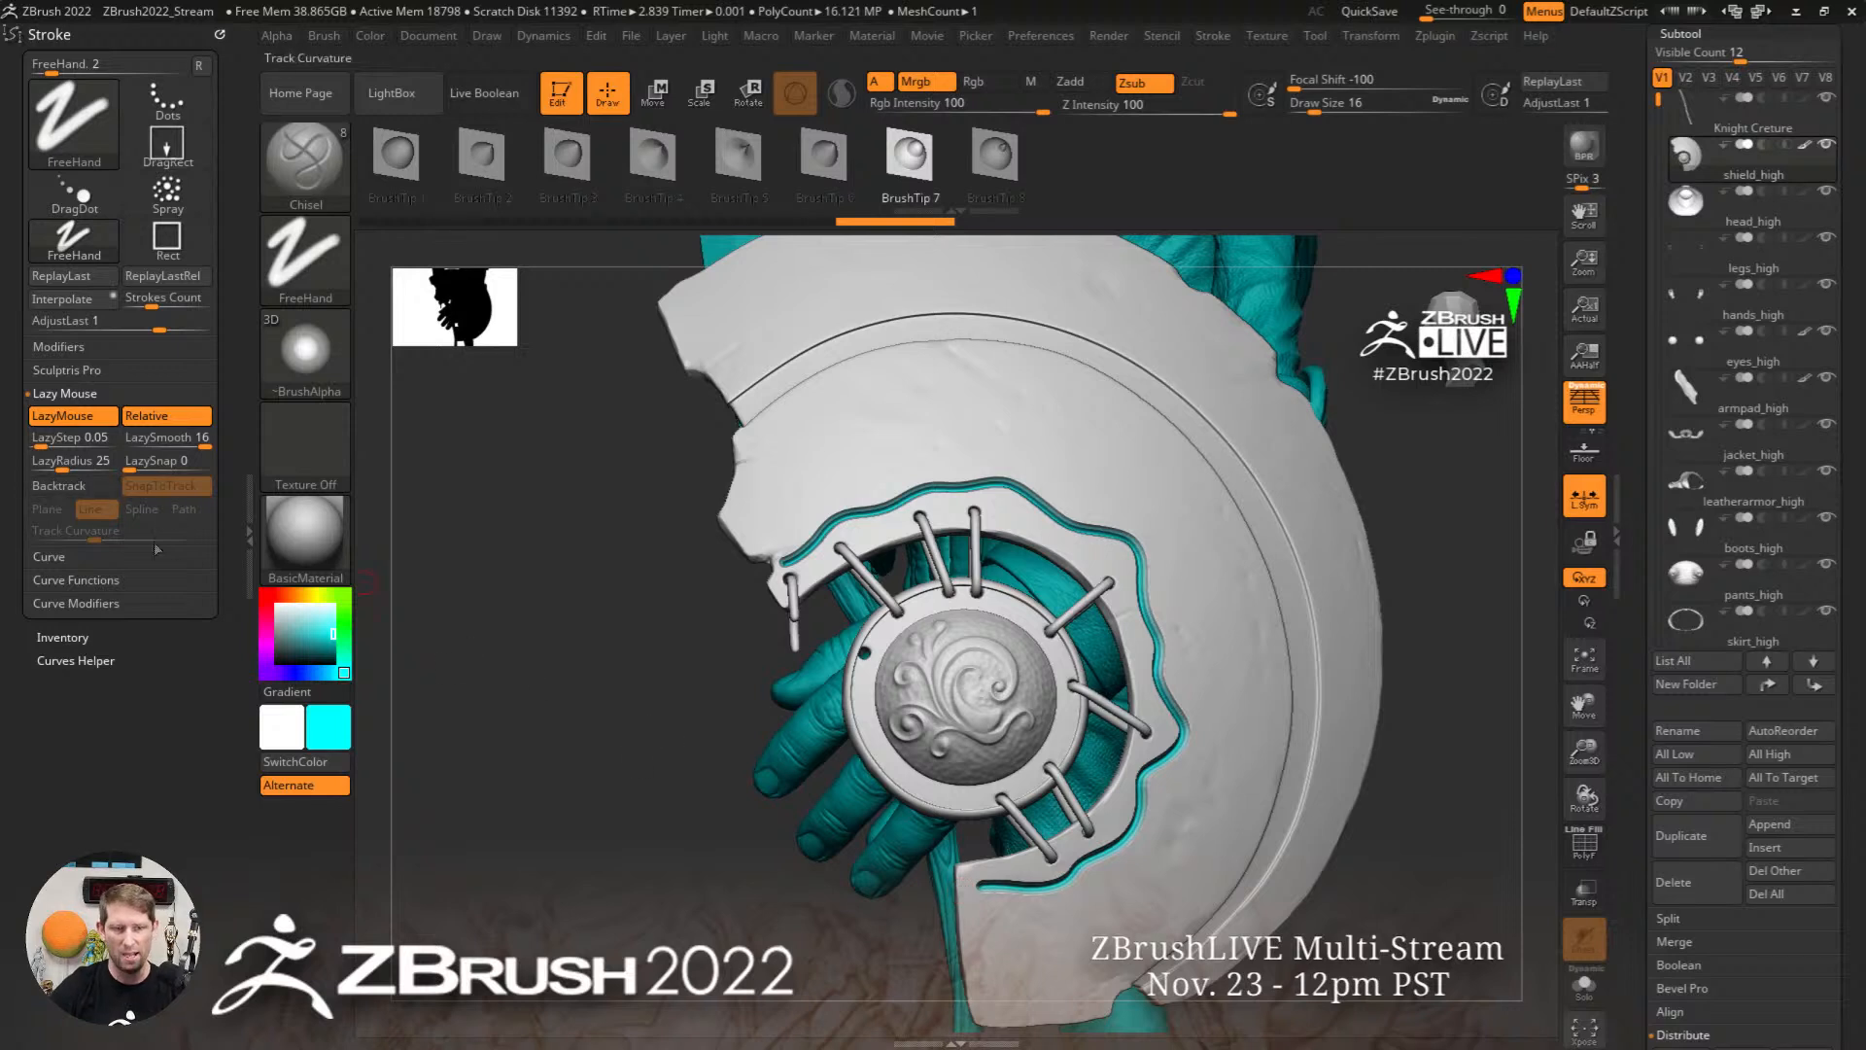
# Step: Set the current color to orange and the Draw Size to 8
pyautogui.click(298, 595)
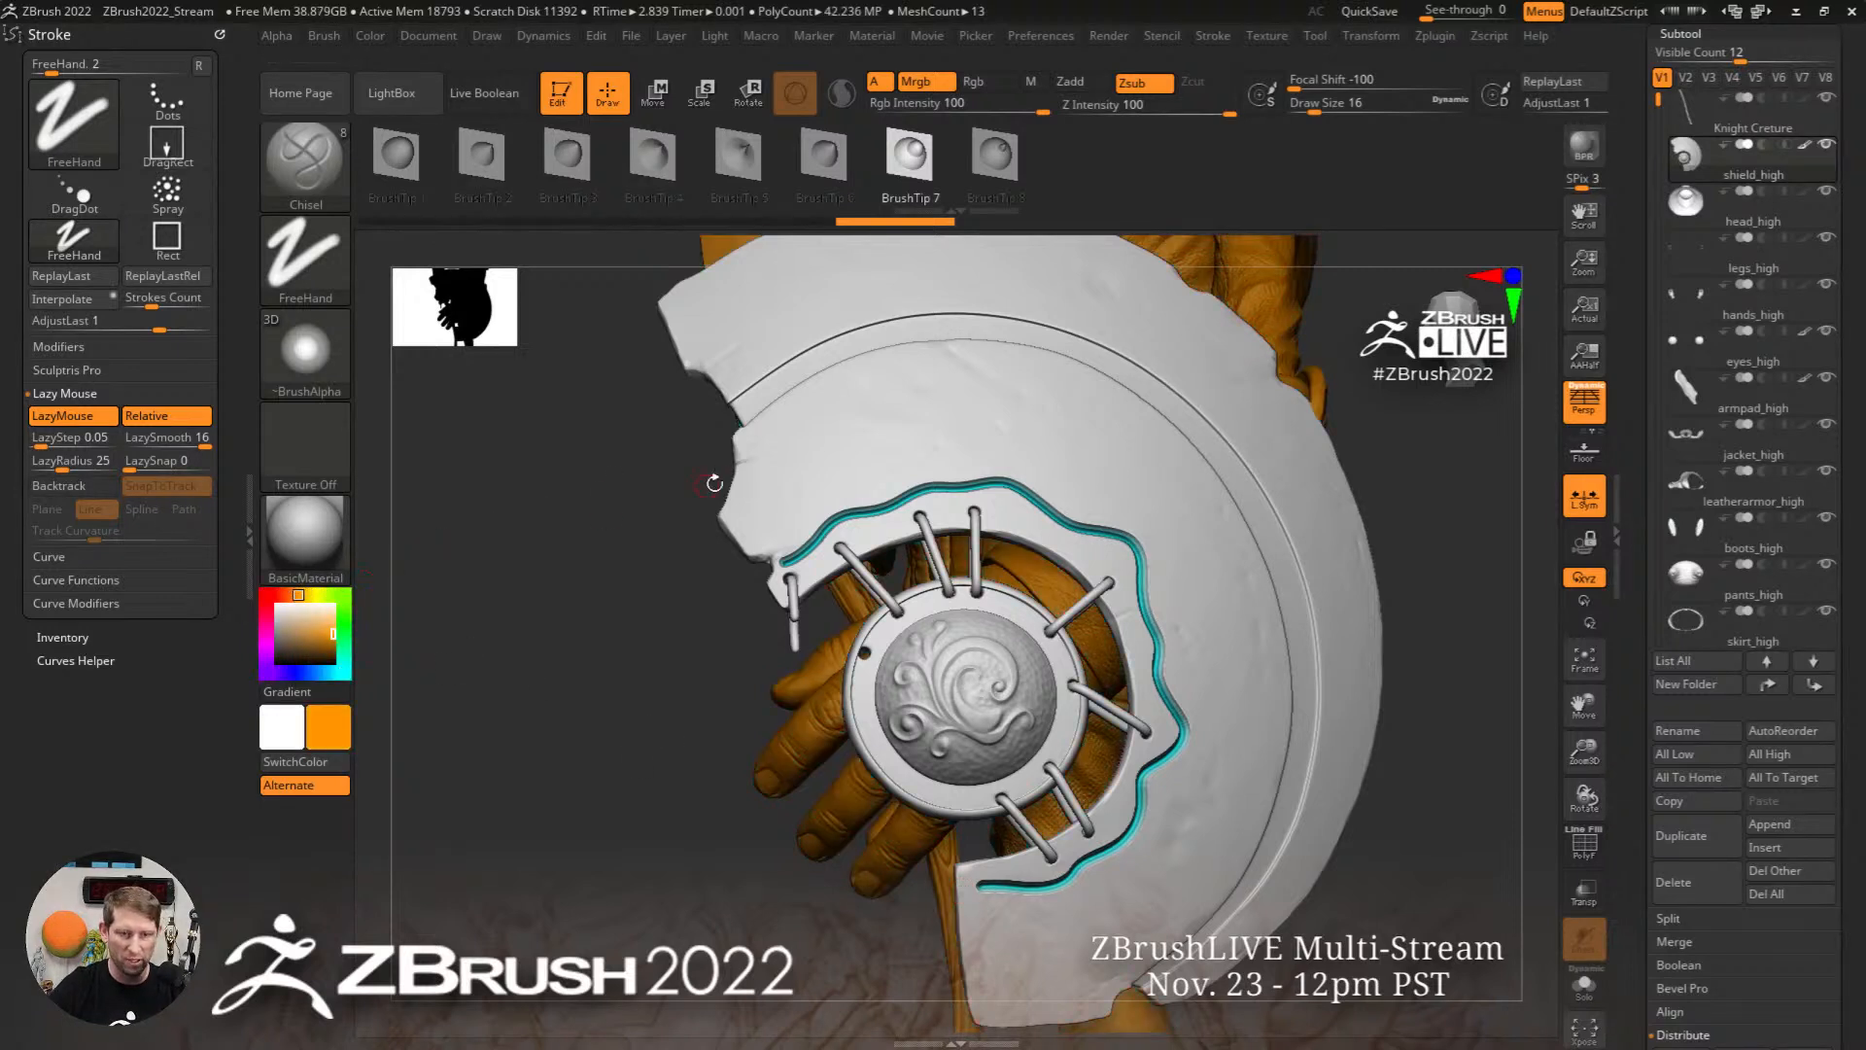
pyautogui.write('s')
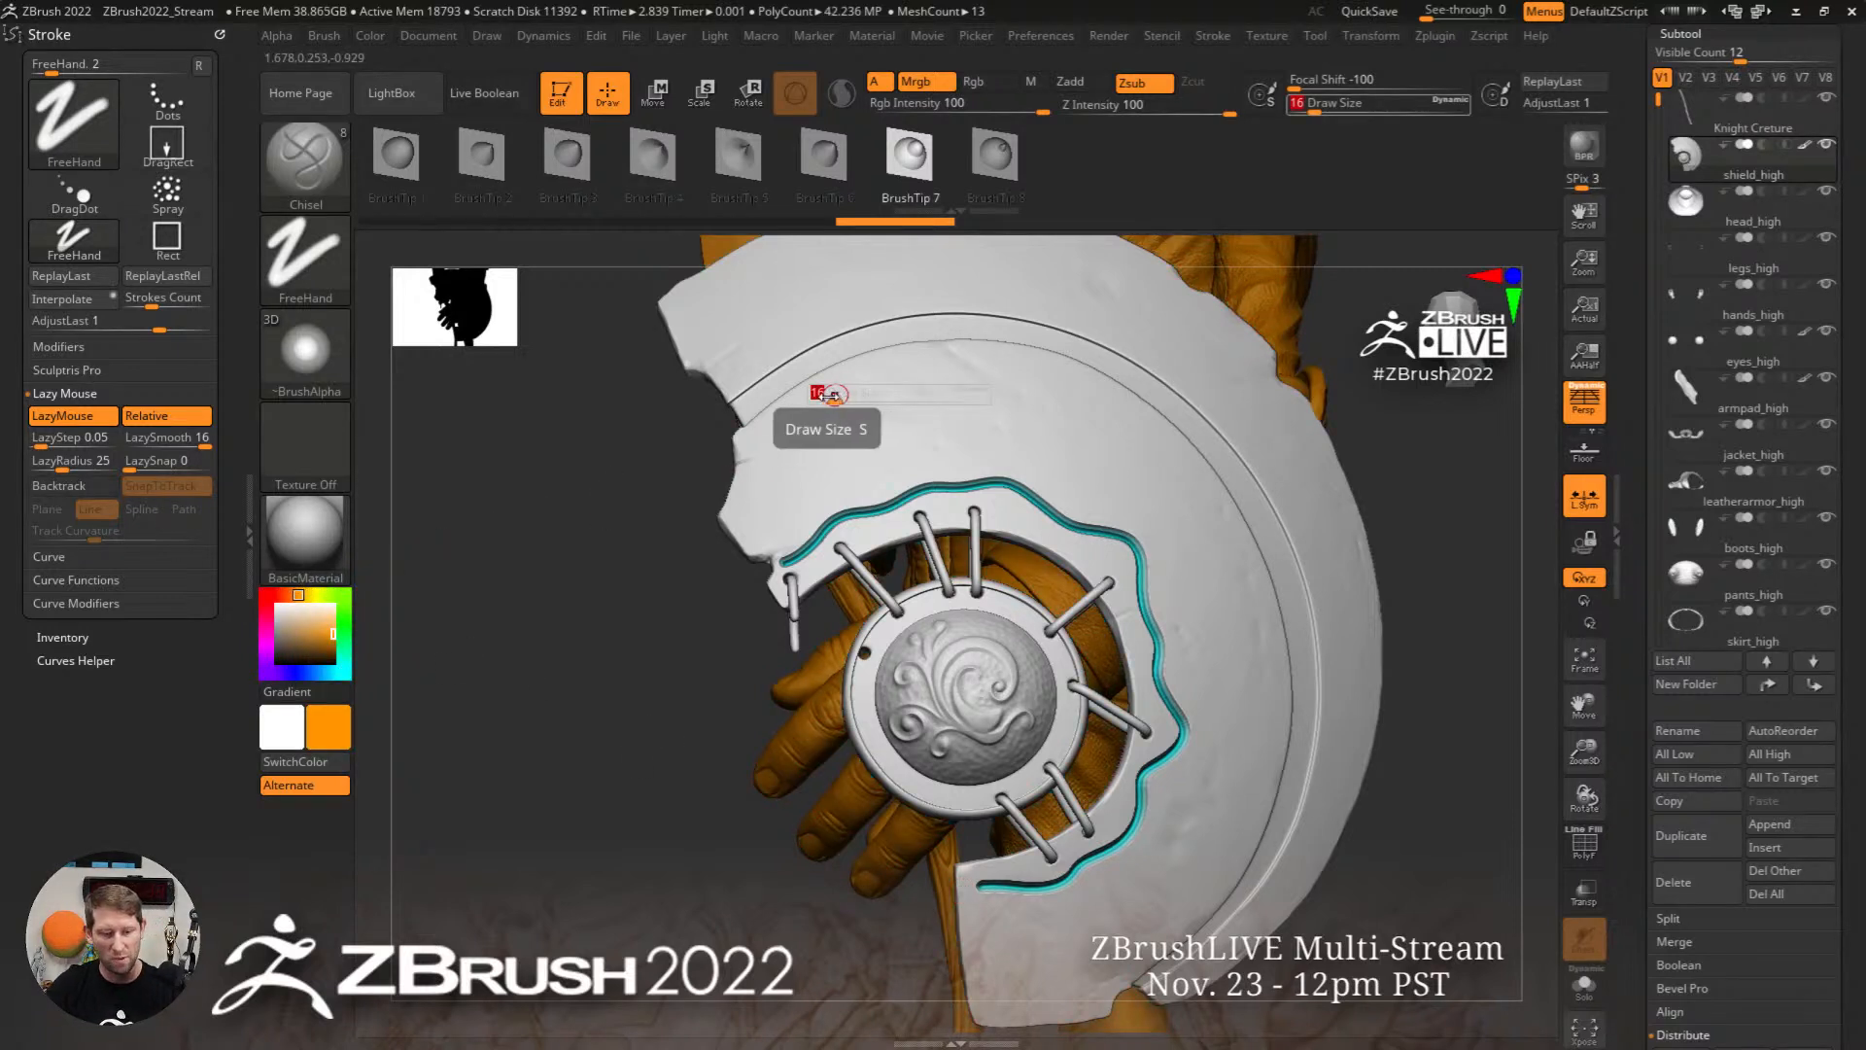
pyautogui.write('8')
pyautogui.press('Return')
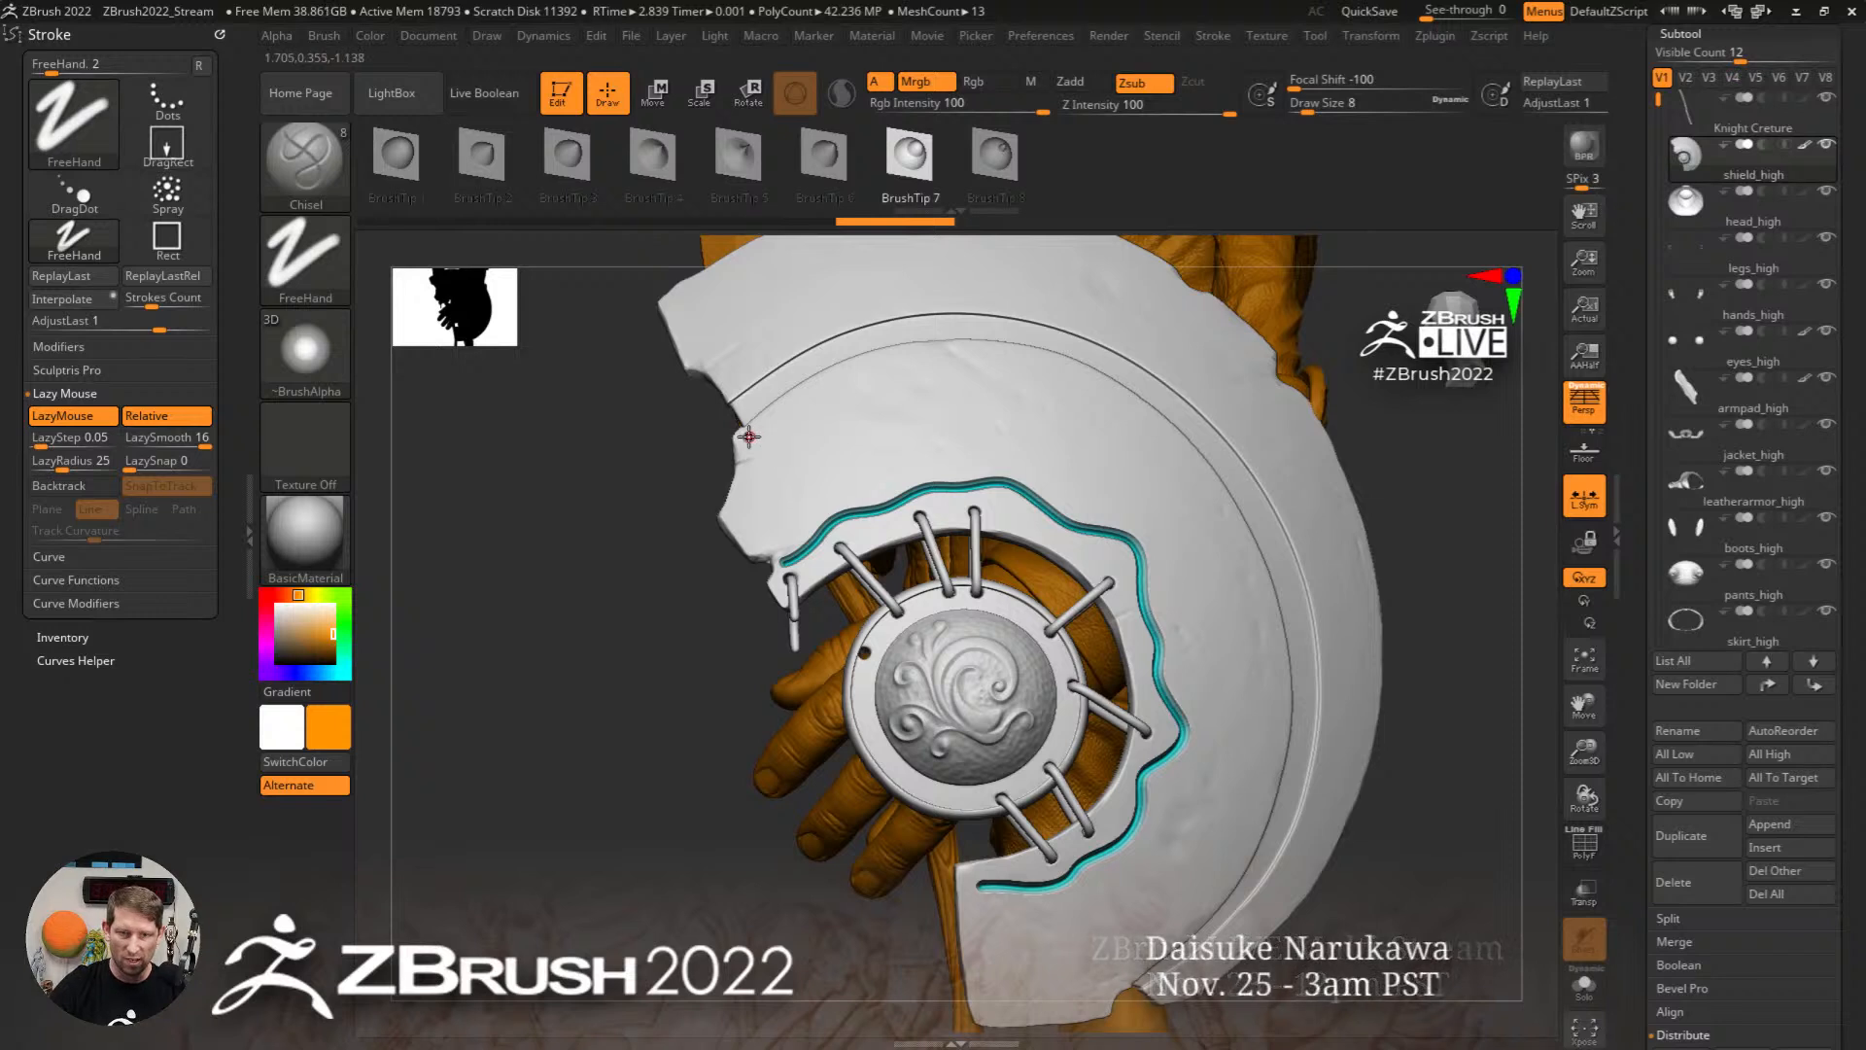
# Step: Carve a long orange groove along the inside of the shield's rim line, from the broken upper edge to the lower end
pyautogui.moveTo(748, 436)
pyautogui.mouseDown()
pyautogui.moveTo(820, 387)
pyautogui.moveTo(937, 349)
pyautogui.mouseUp()
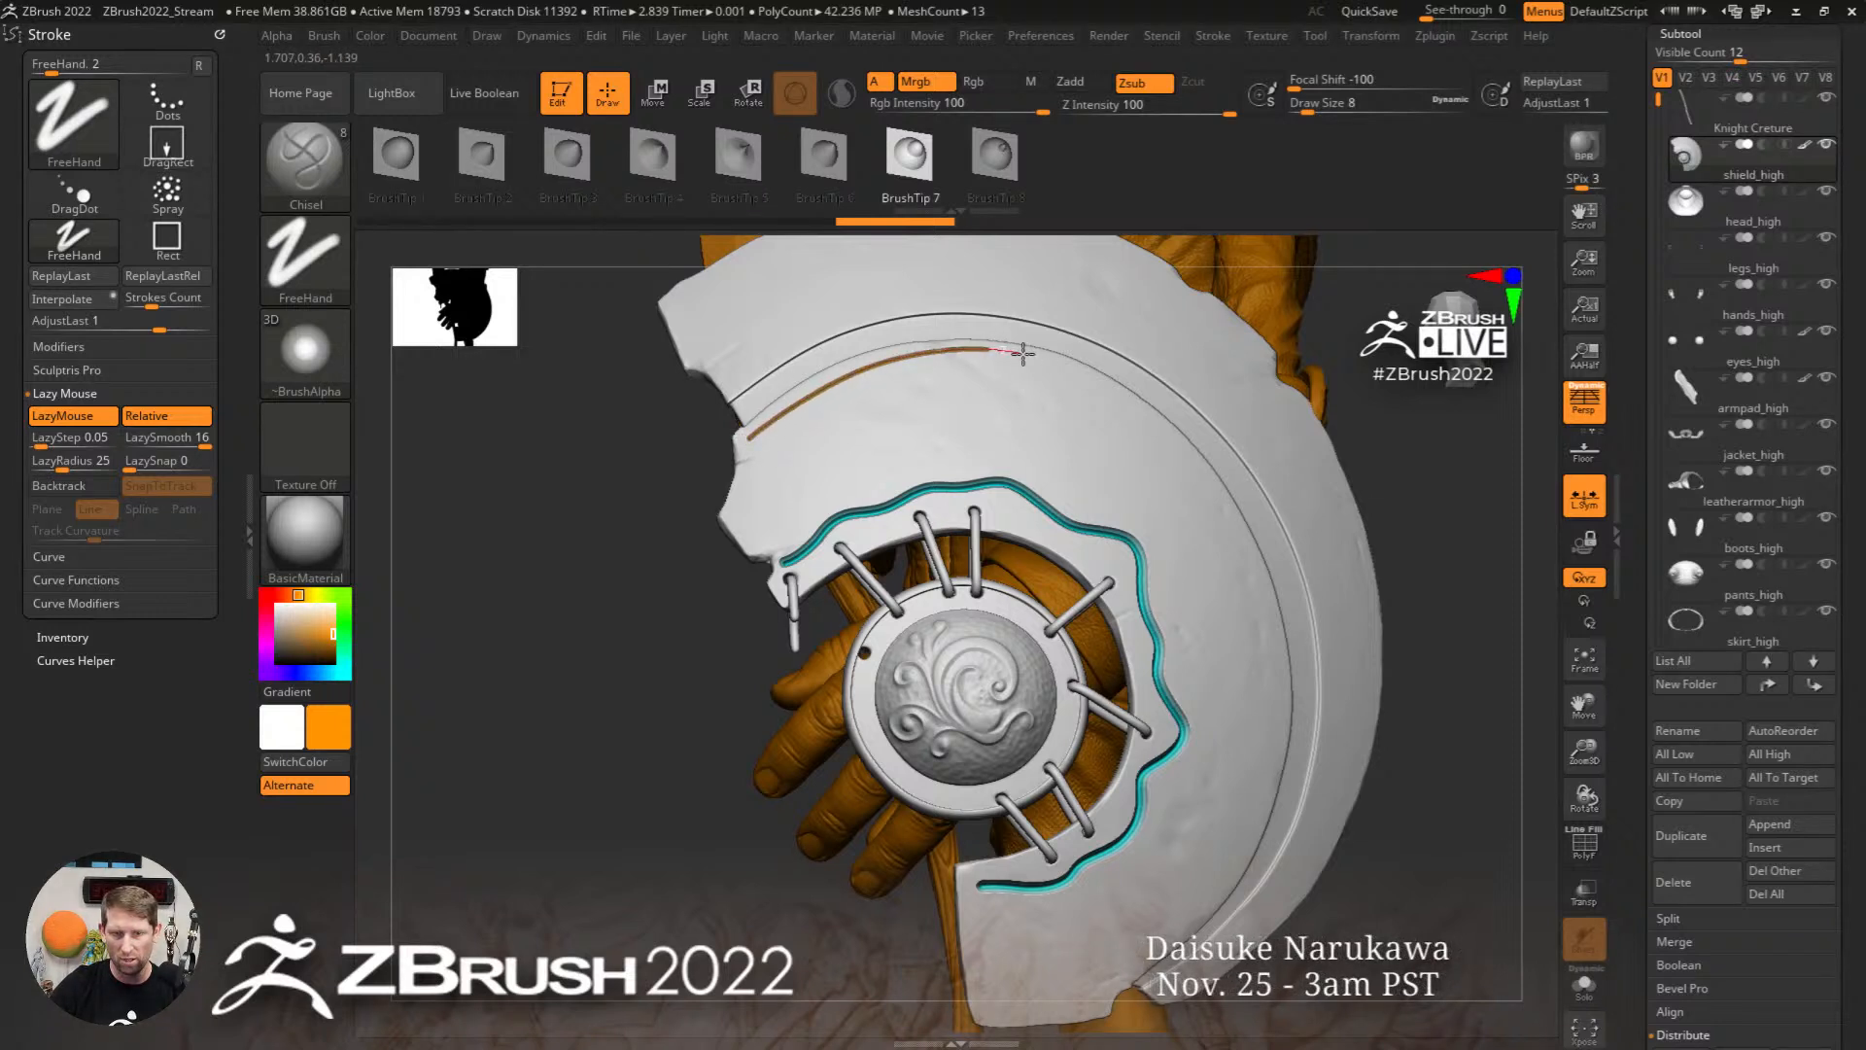
pyautogui.moveTo(1079, 370); pyautogui.dragTo(1222, 503)
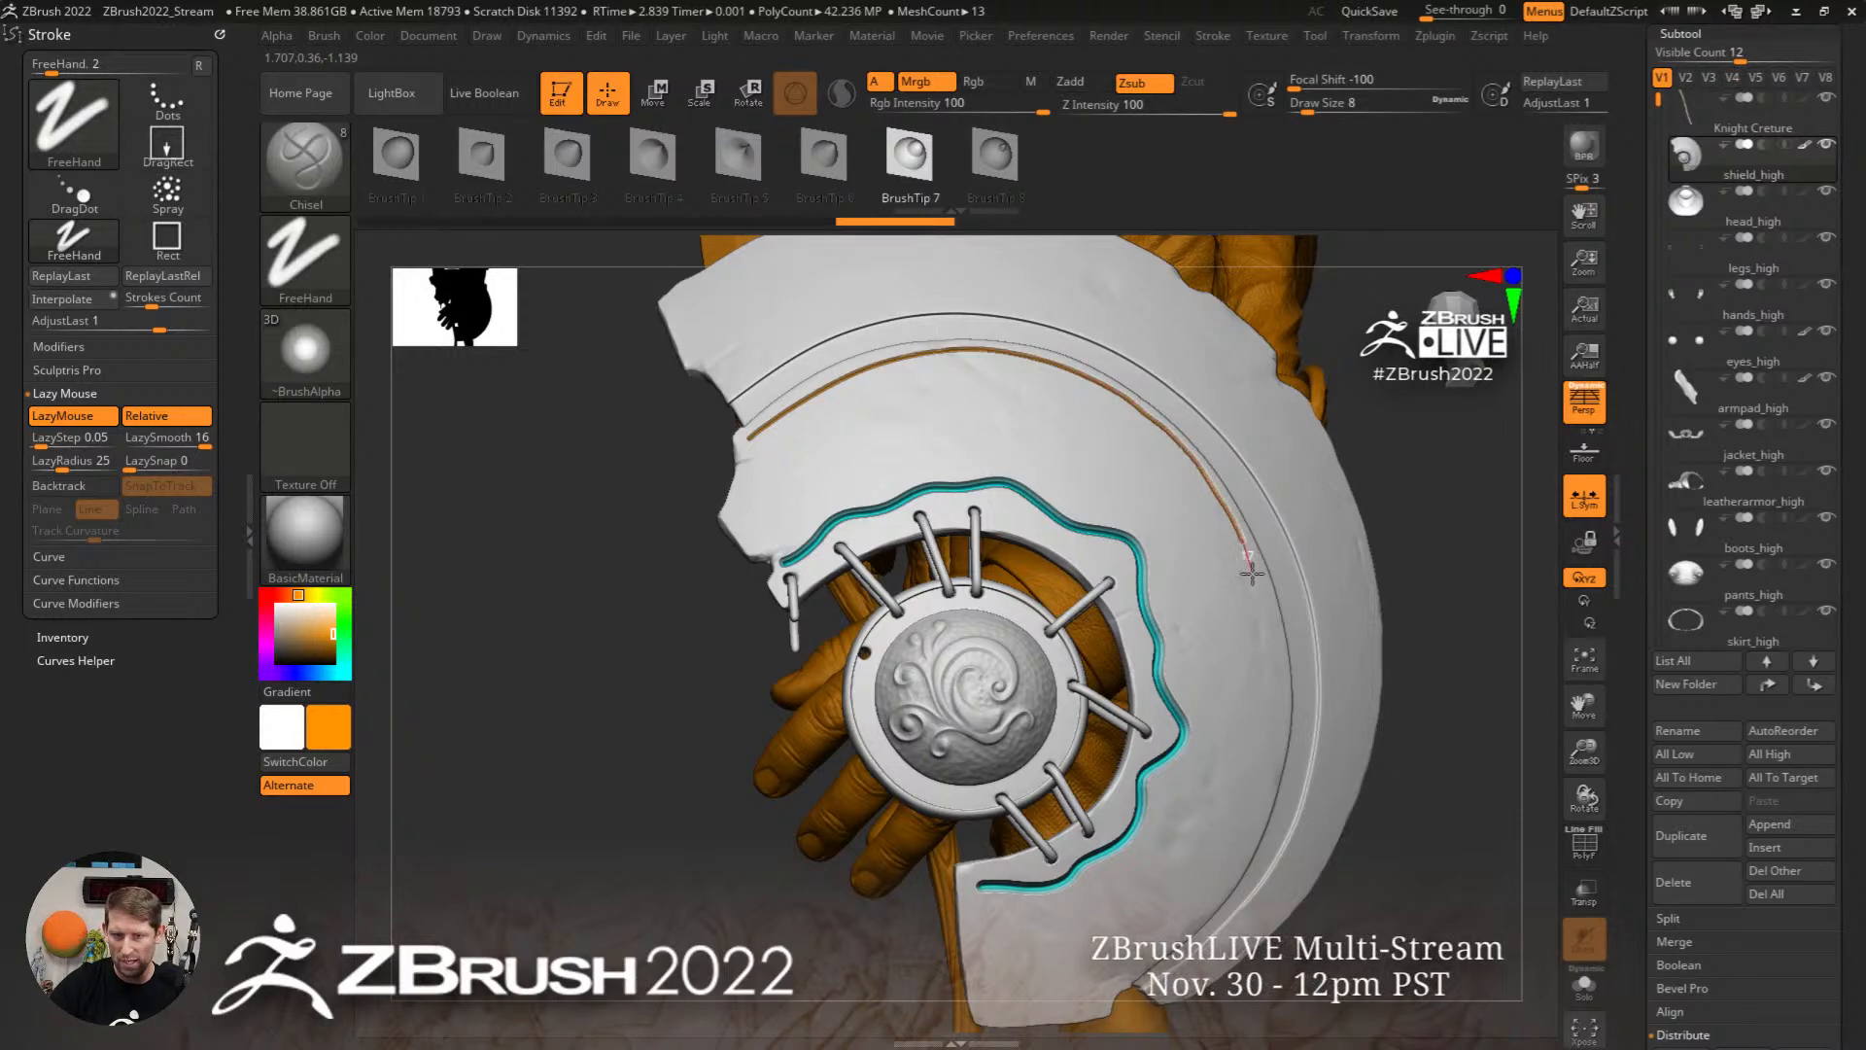
pyautogui.moveTo(1251, 574); pyautogui.dragTo(1266, 620)
pyautogui.moveTo(1269, 693)
pyautogui.mouseDown()
pyautogui.moveTo(1172, 917)
pyautogui.moveTo(1125, 960)
pyautogui.moveTo(977, 996)
pyautogui.mouseUp()
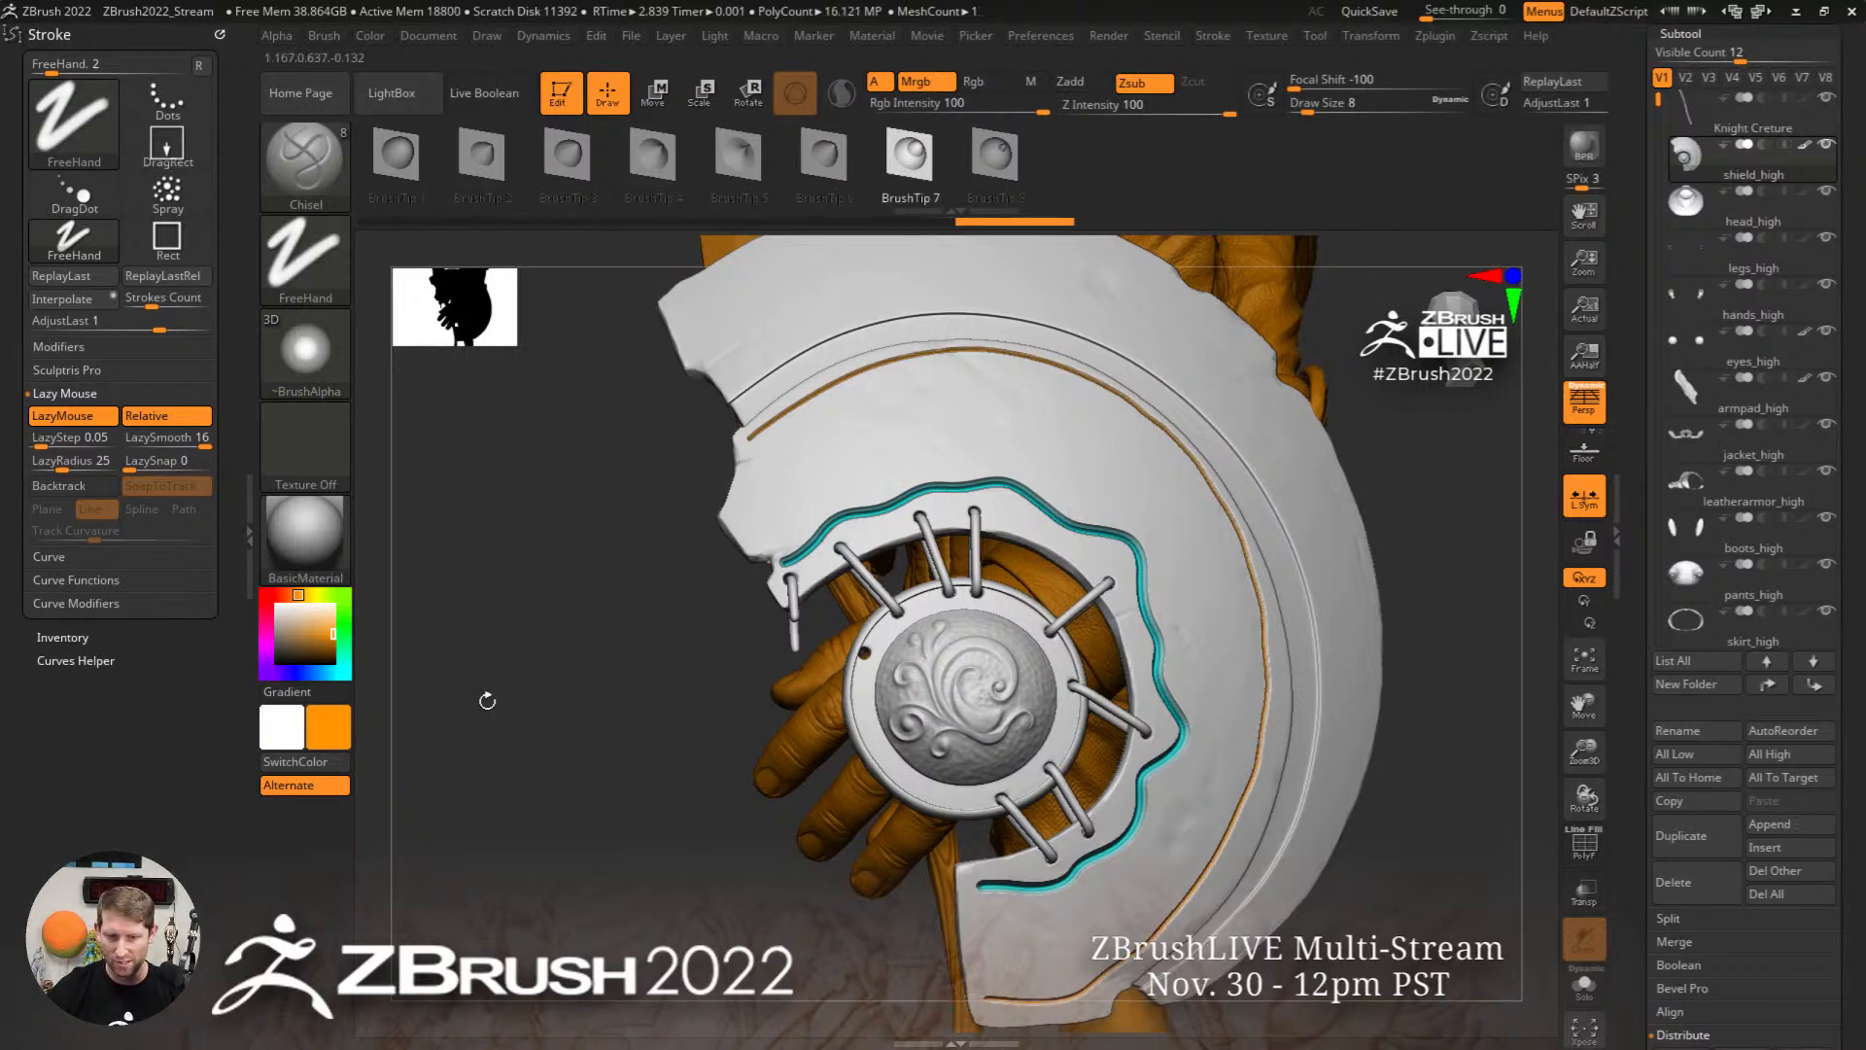
# Step: Interpolate 4 strokes between the two chiseled grooves on the shield and change the secondary color to white
pyautogui.click(168, 302)
pyautogui.write('20')
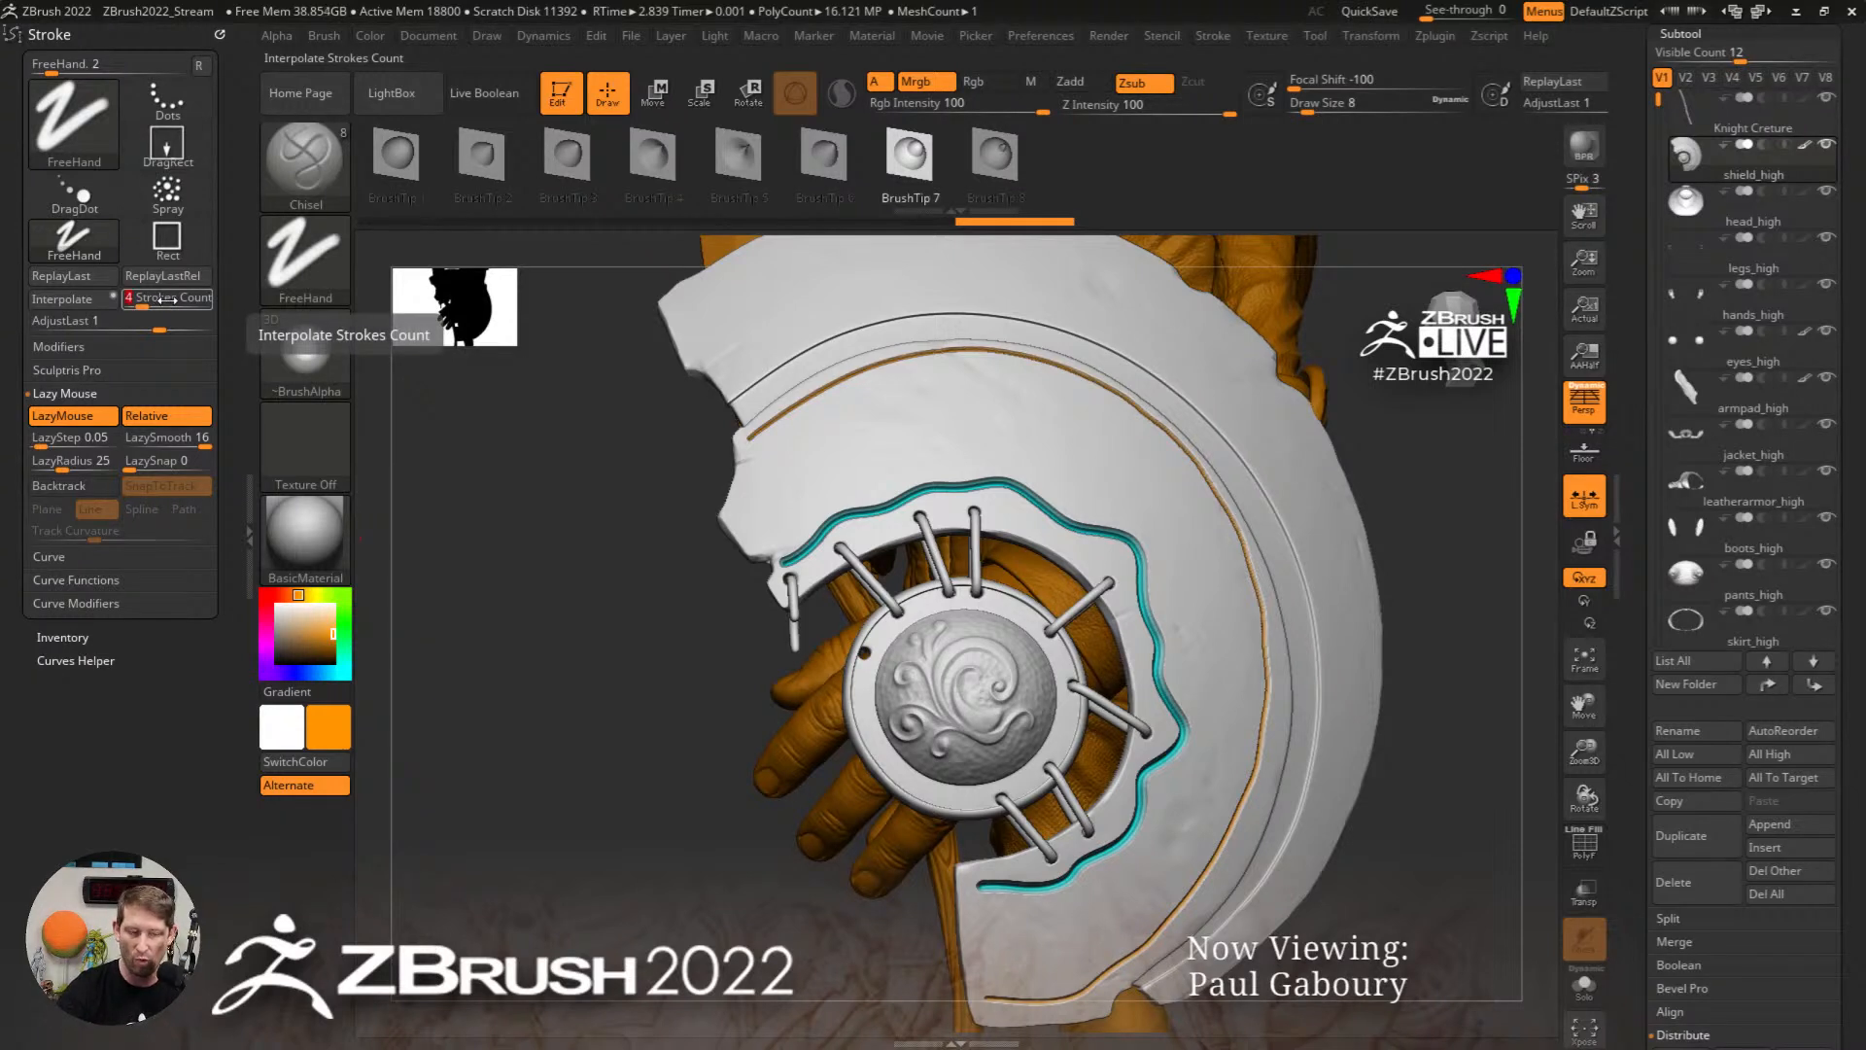
pyautogui.click(85, 301)
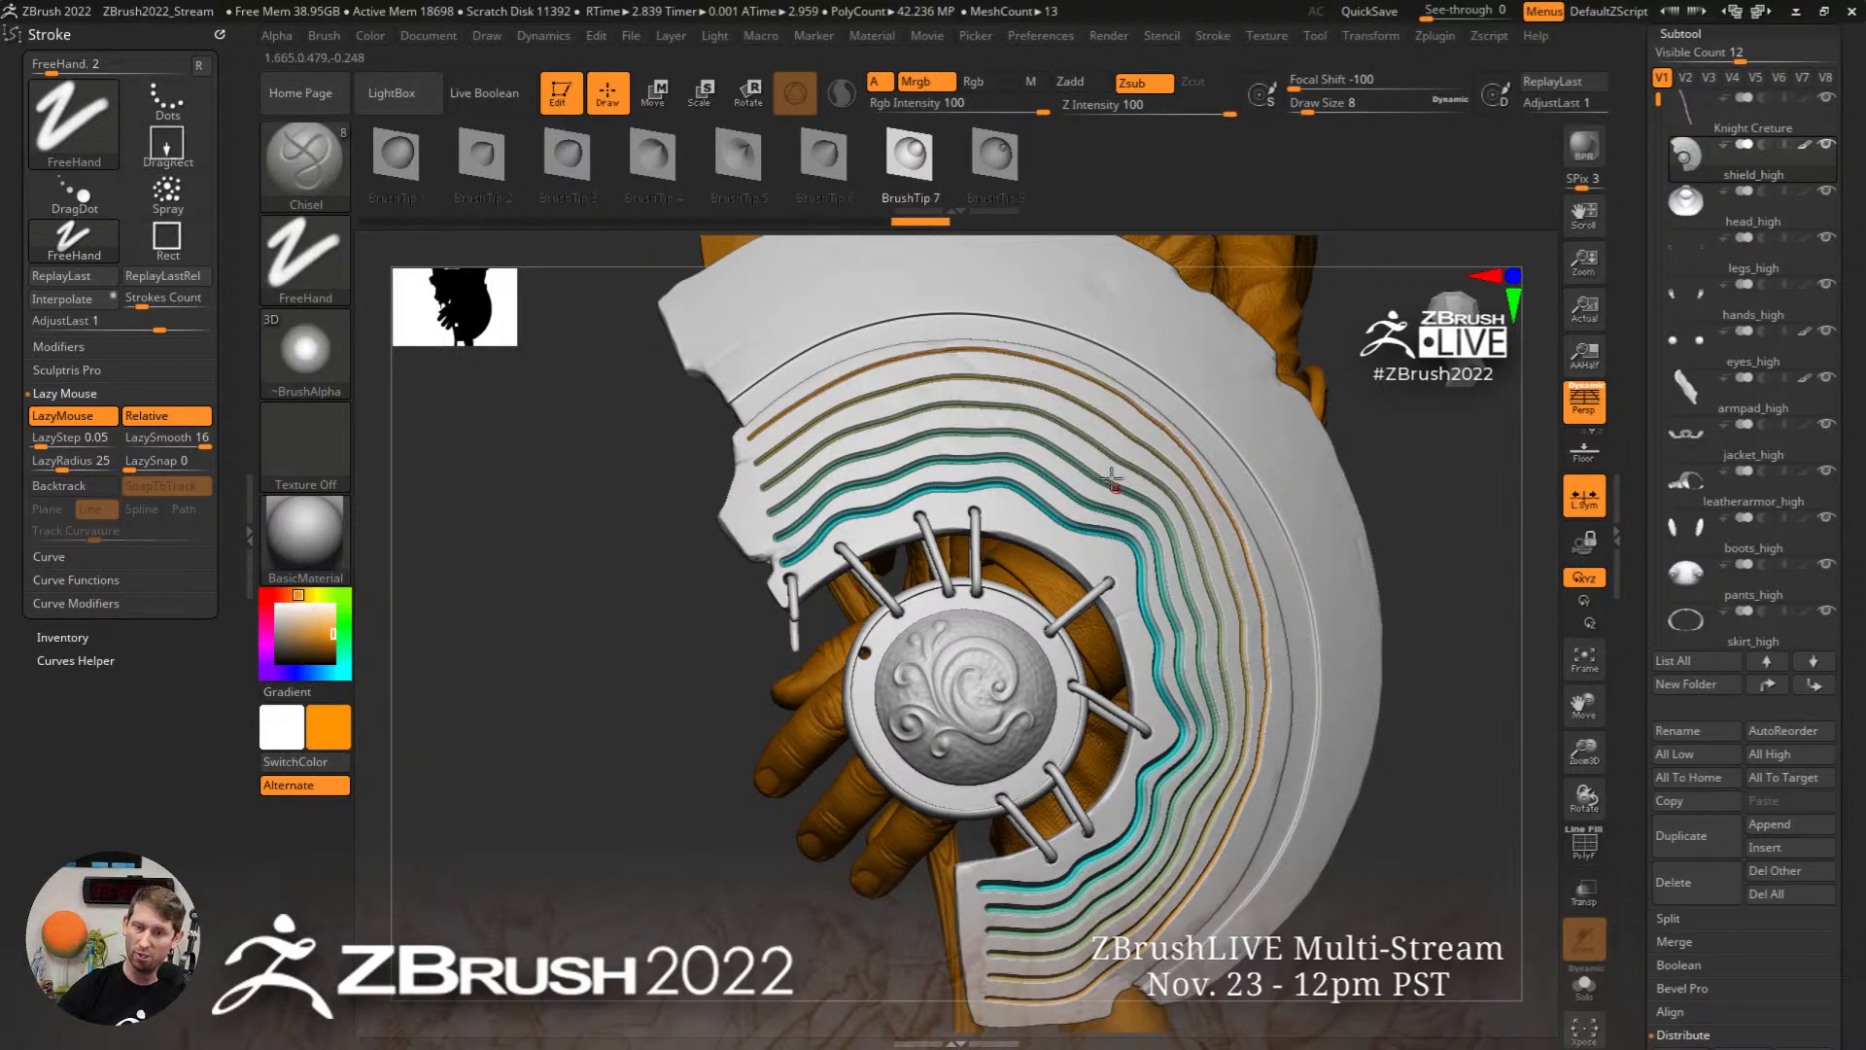
pyautogui.moveTo(285, 630); pyautogui.dragTo(274, 604)
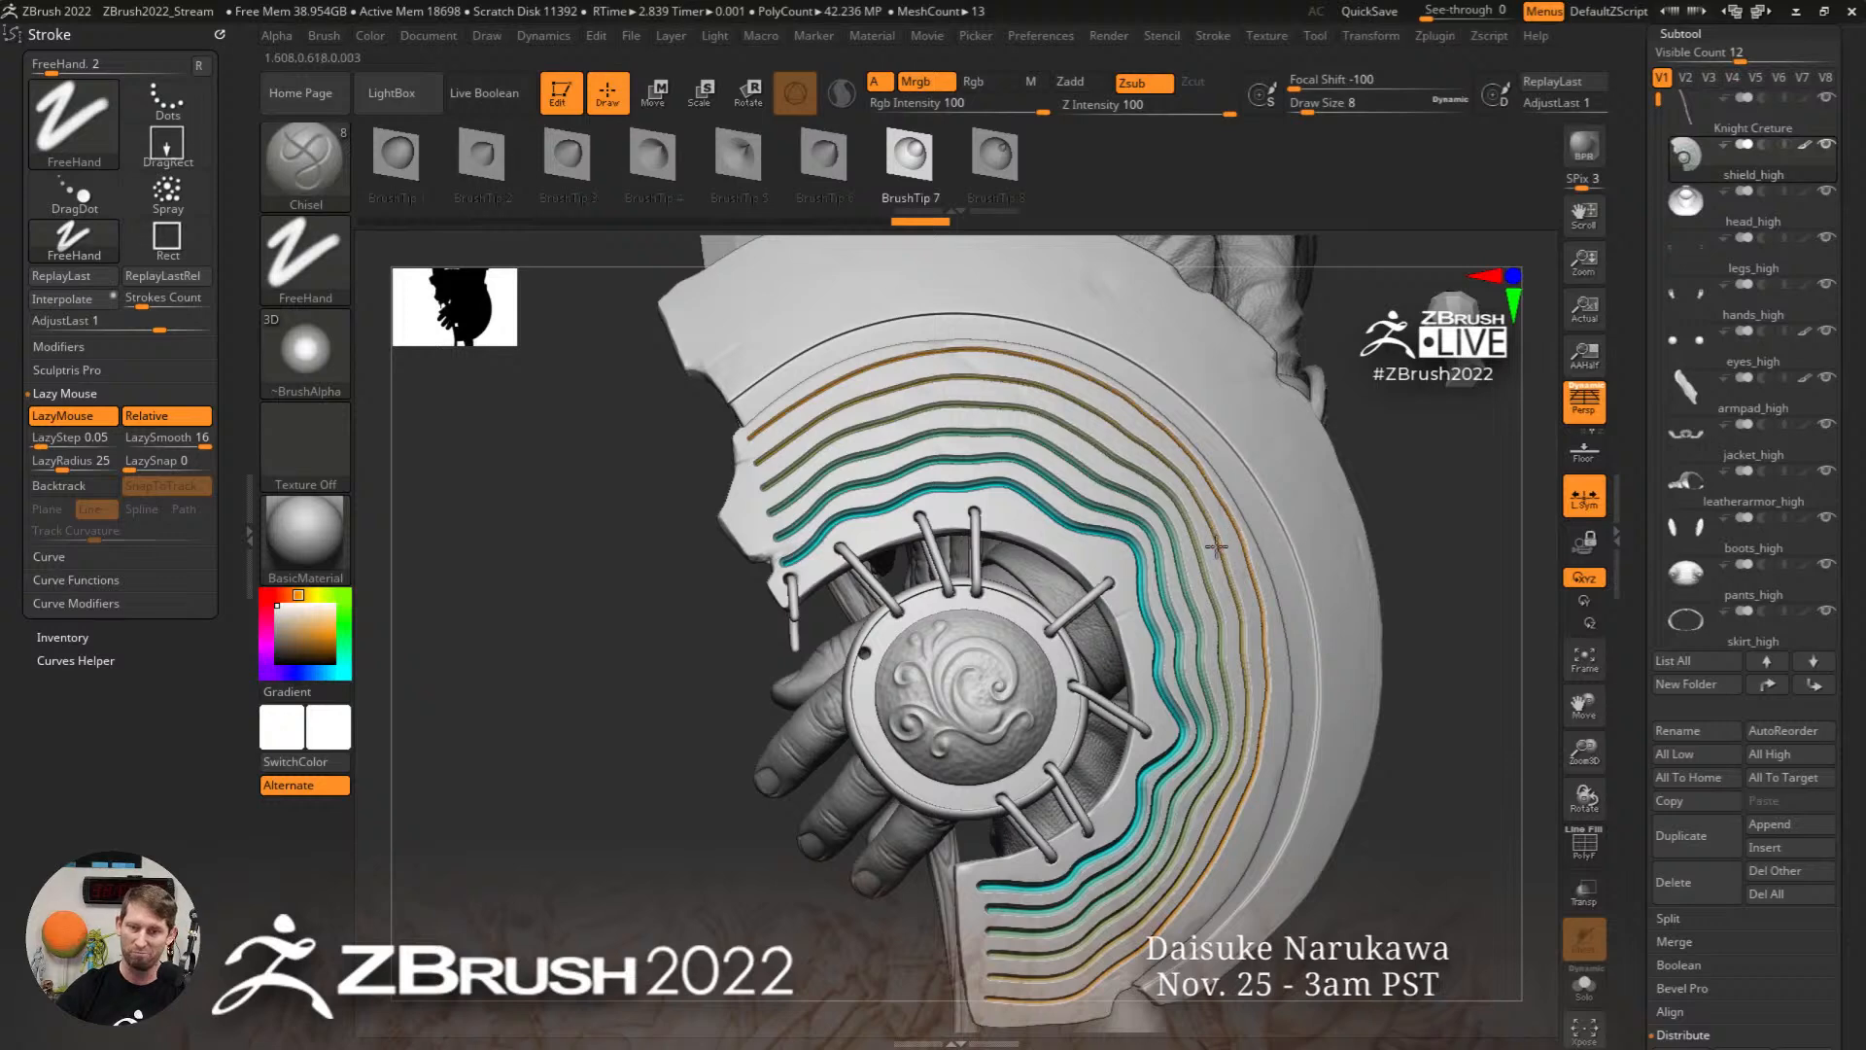
pyautogui.moveTo(1217, 546); pyautogui.dragTo(1203, 548, button='right')
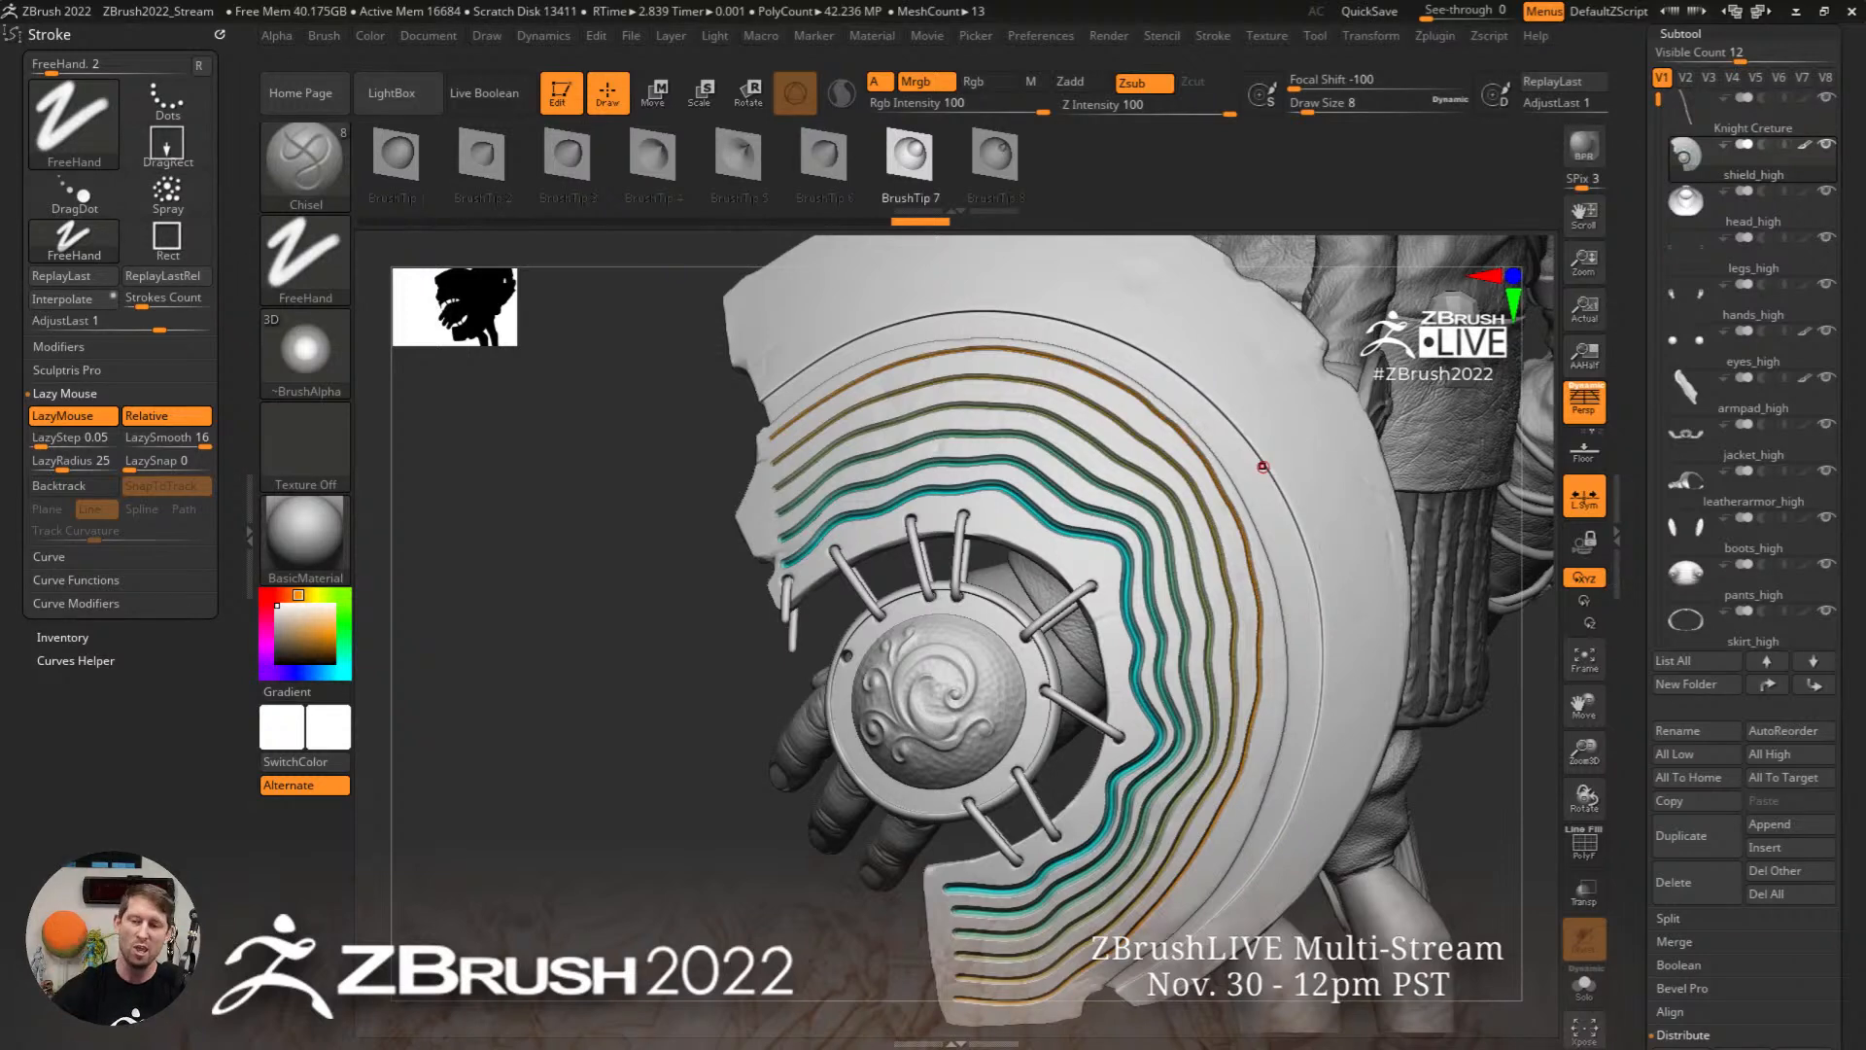
# Step: Switch to the samurai armor model, frame it and make the chest plate front the active subtool
pyautogui.moveTo(1842, 338); pyautogui.dragTo(1842, 547)
pyautogui.click(1791, 404)
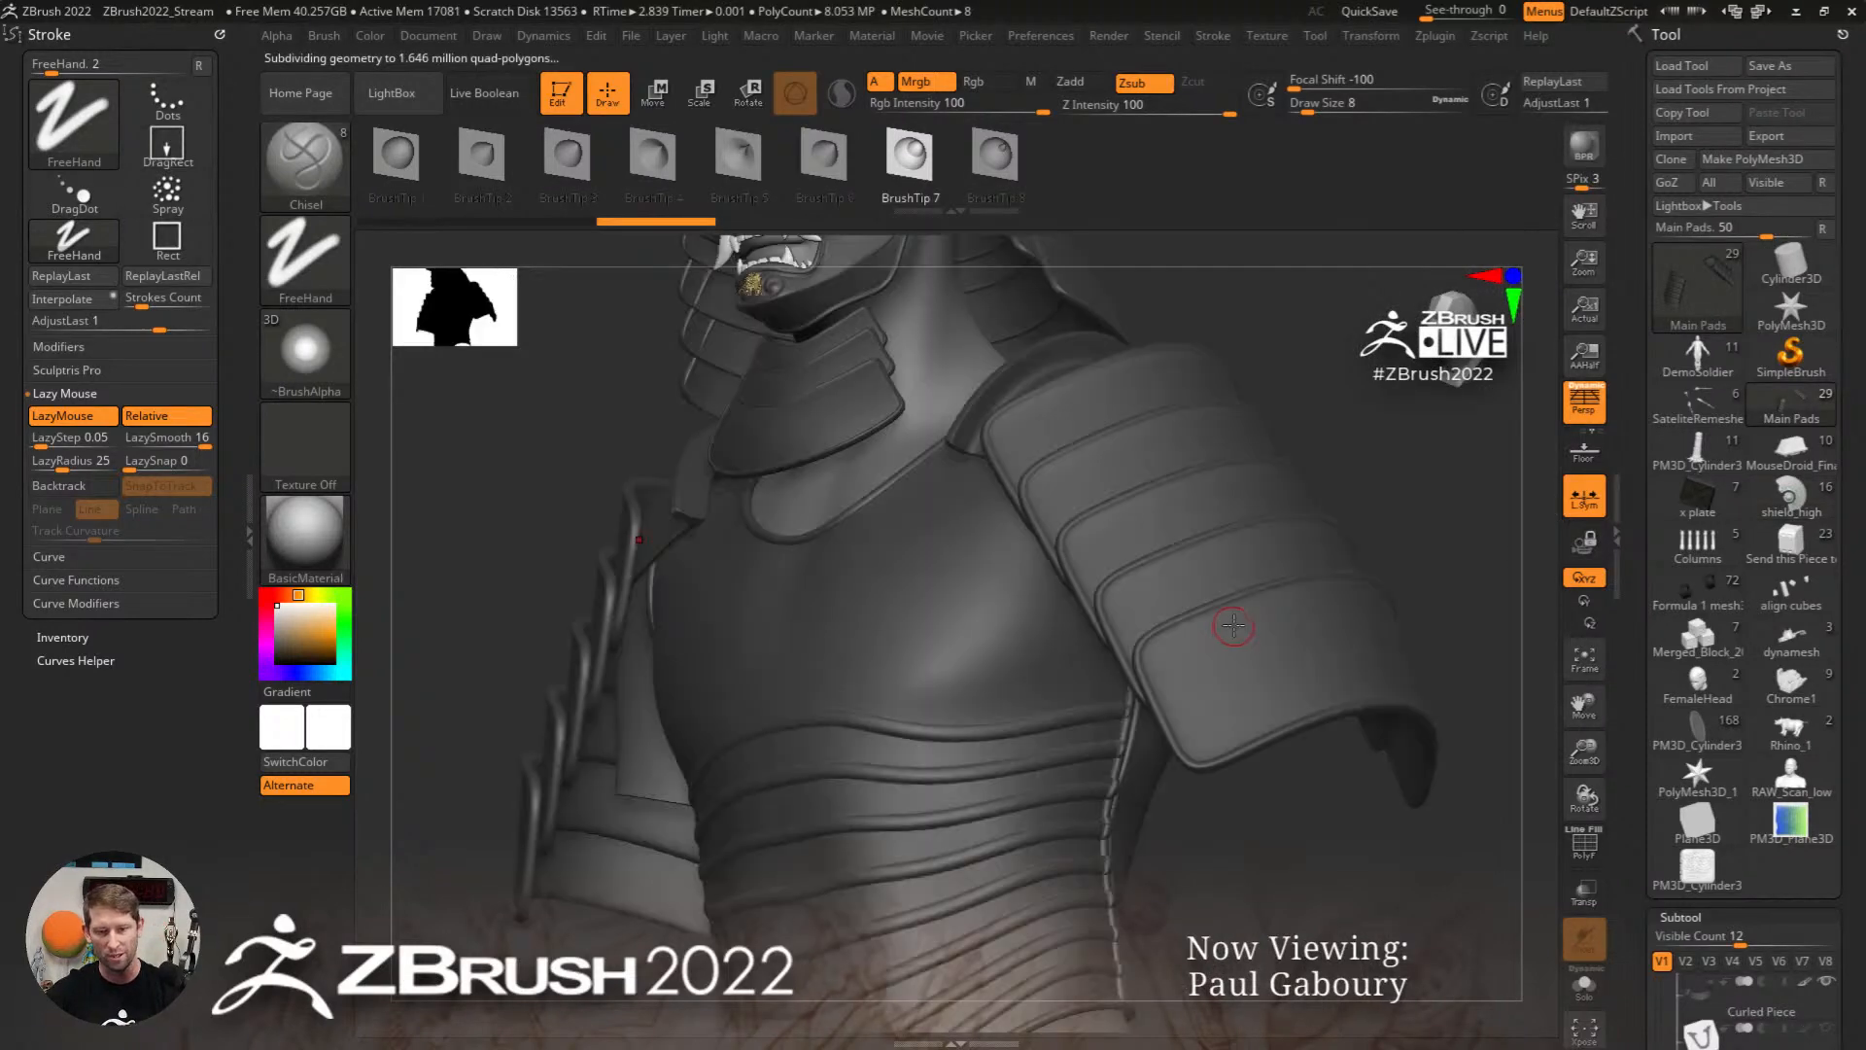
pyautogui.moveTo(1099, 725)
pyautogui.keyDown('ctrl'); pyautogui.mouseDown(button='right')
pyautogui.moveTo(1067, 681)
pyautogui.moveTo(1010, 680)
pyautogui.mouseUp(button='right'); pyautogui.keyUp('ctrl')
pyautogui.moveTo(1010, 680); pyautogui.dragTo(1050, 698, button='right')
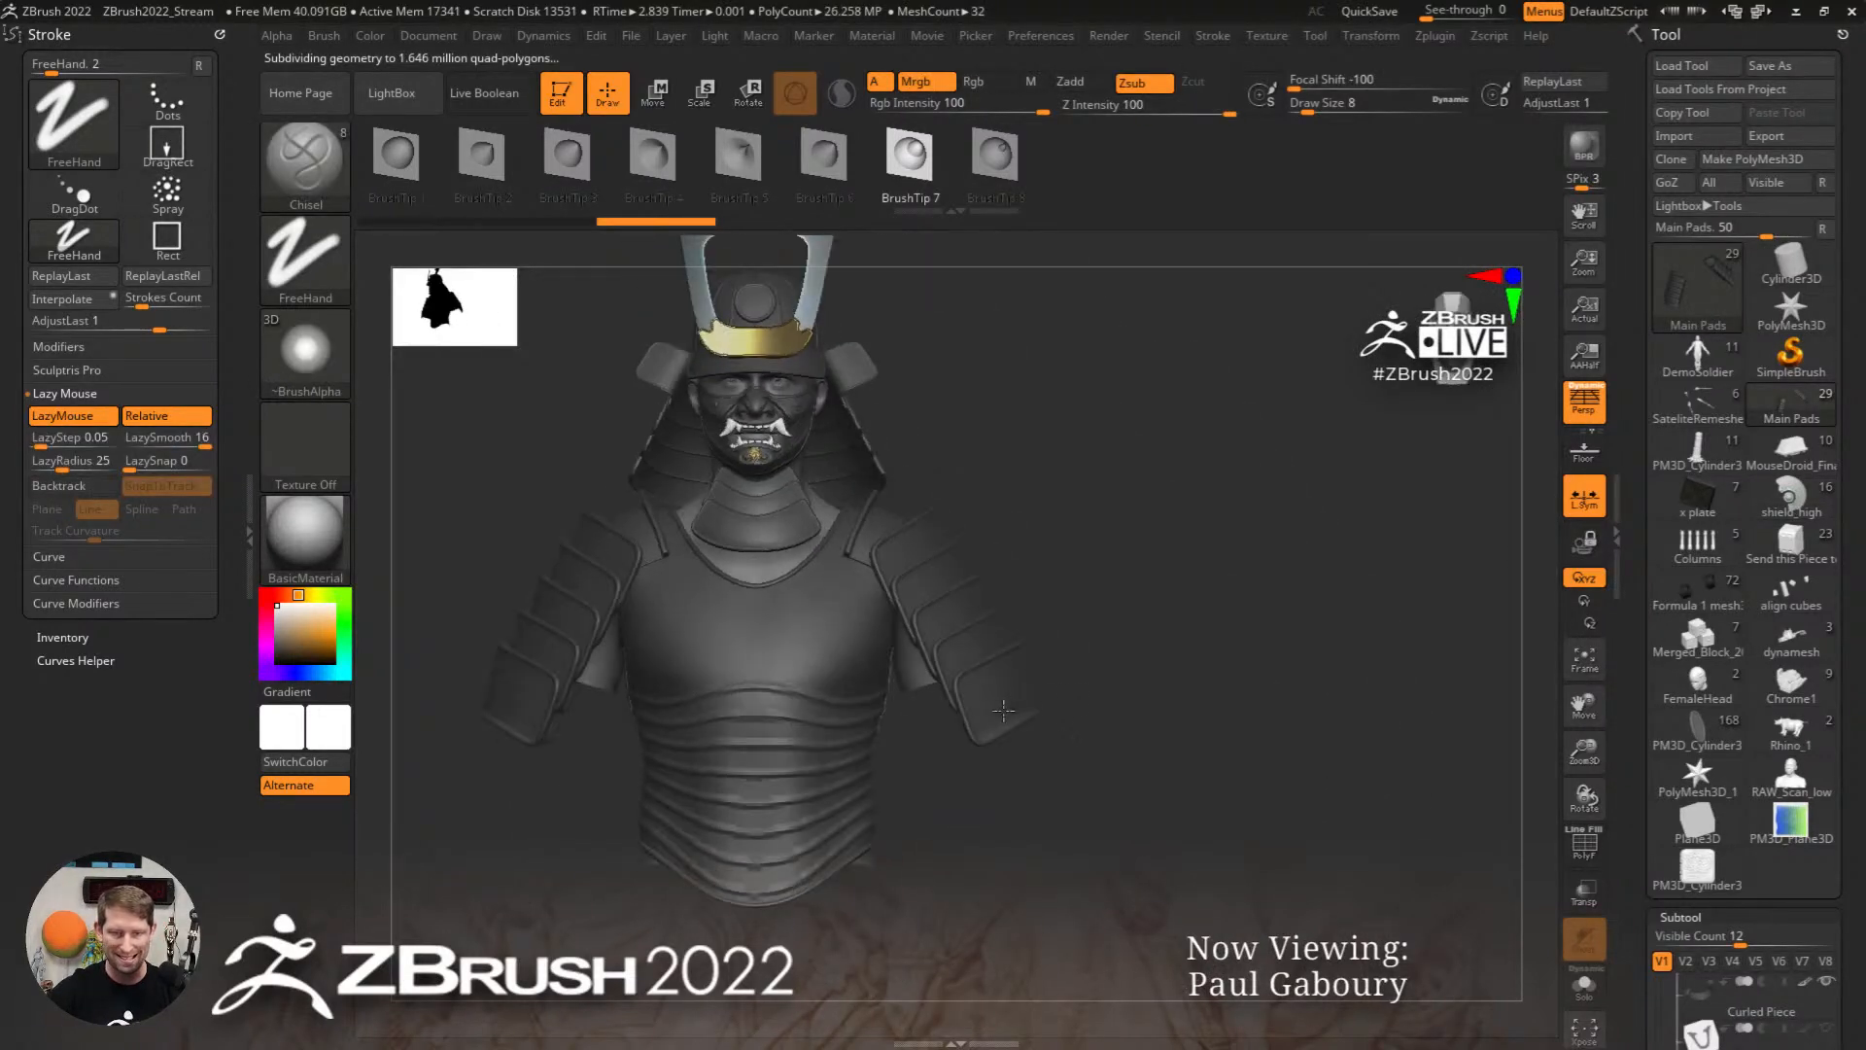
pyautogui.press('f')
pyautogui.keyDown('alt'); pyautogui.click(1004, 606); pyautogui.keyUp('alt')
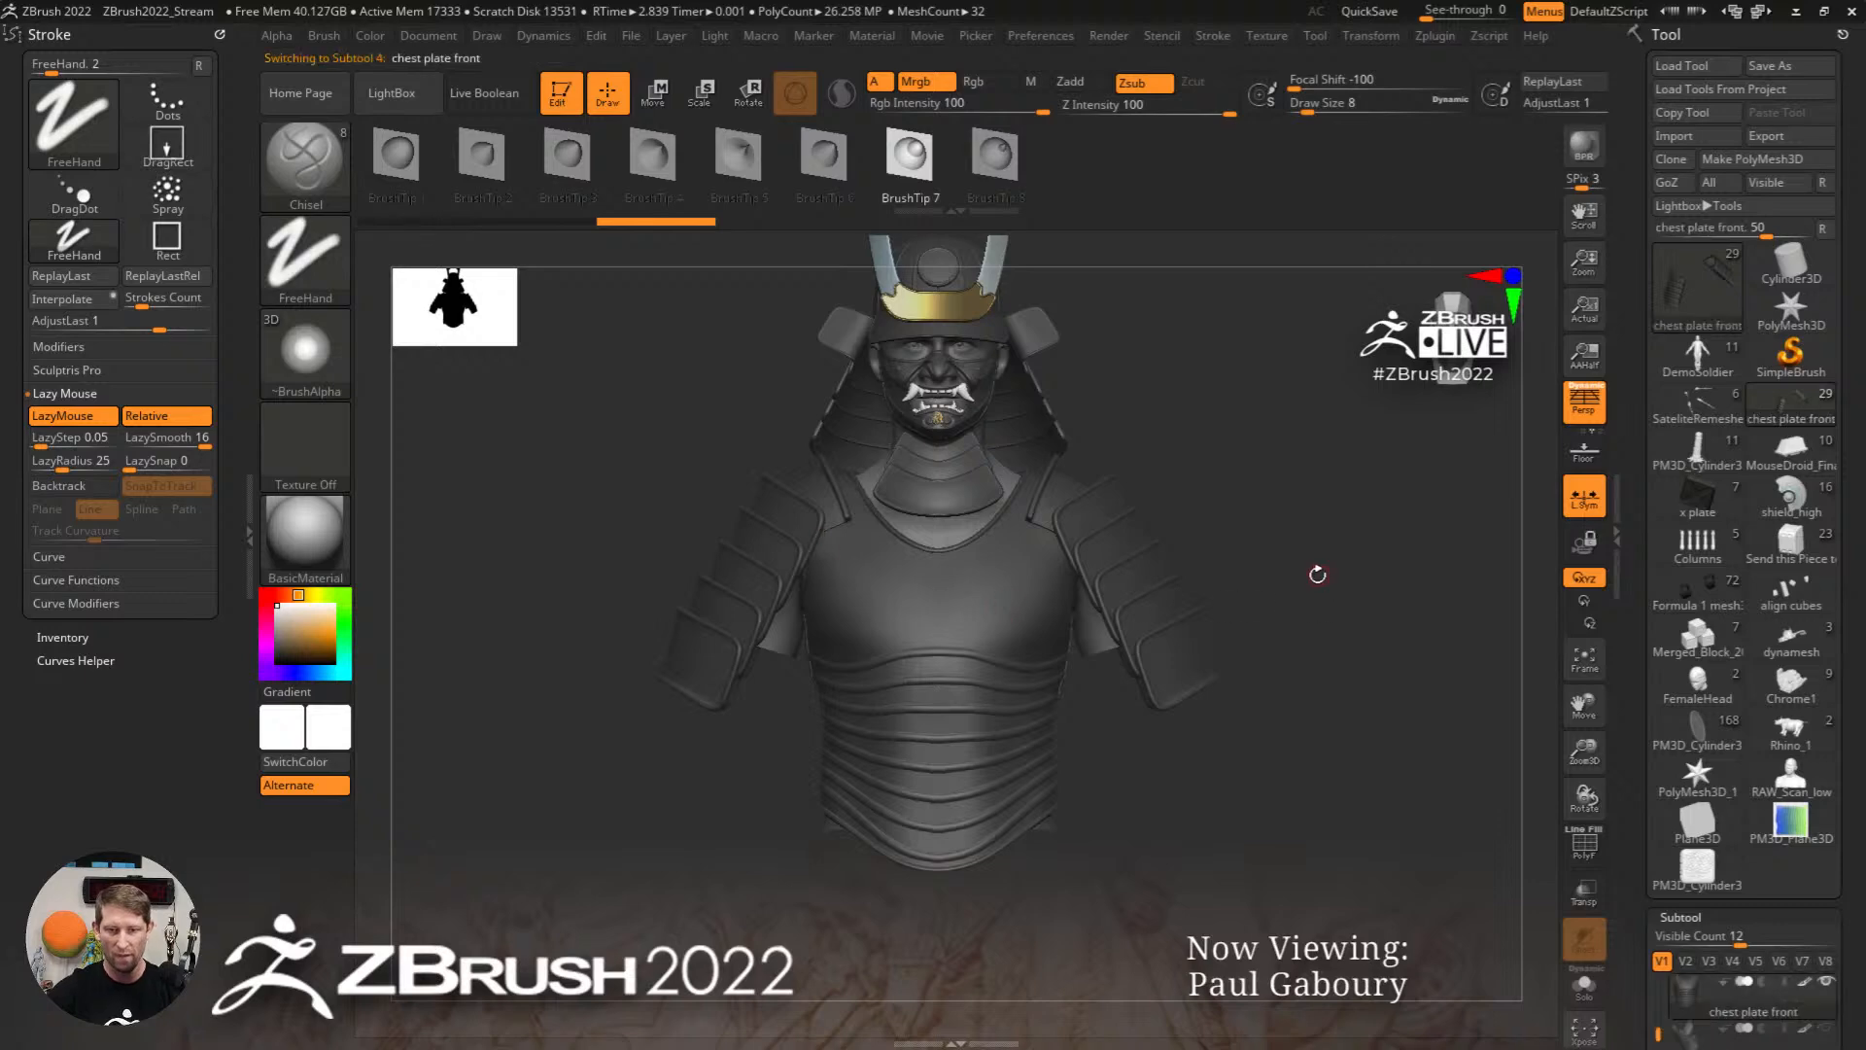
pyautogui.hotkey('shift', 'f')
pyautogui.hotkey('shift', 'f')
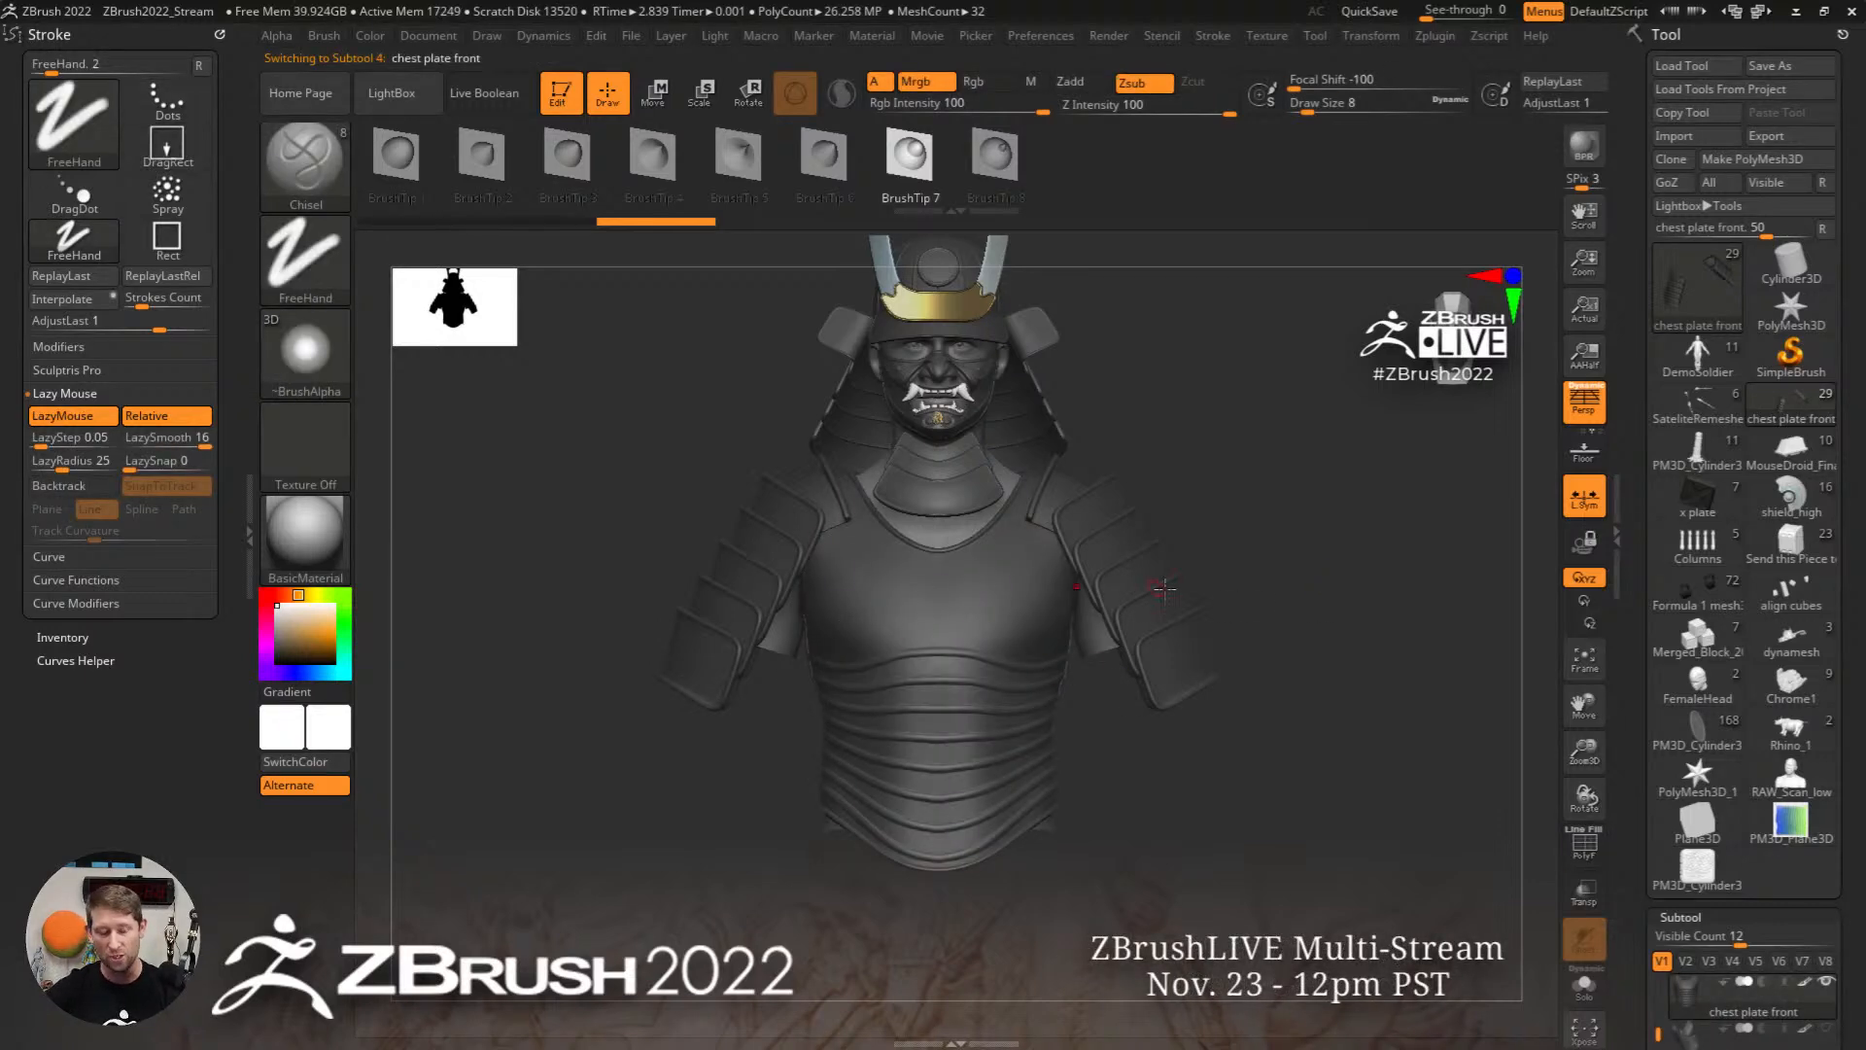
pyautogui.moveTo(1317, 465)
pyautogui.mouseDown()
pyautogui.moveTo(1346, 438)
pyautogui.moveTo(1327, 484)
pyautogui.mouseUp()
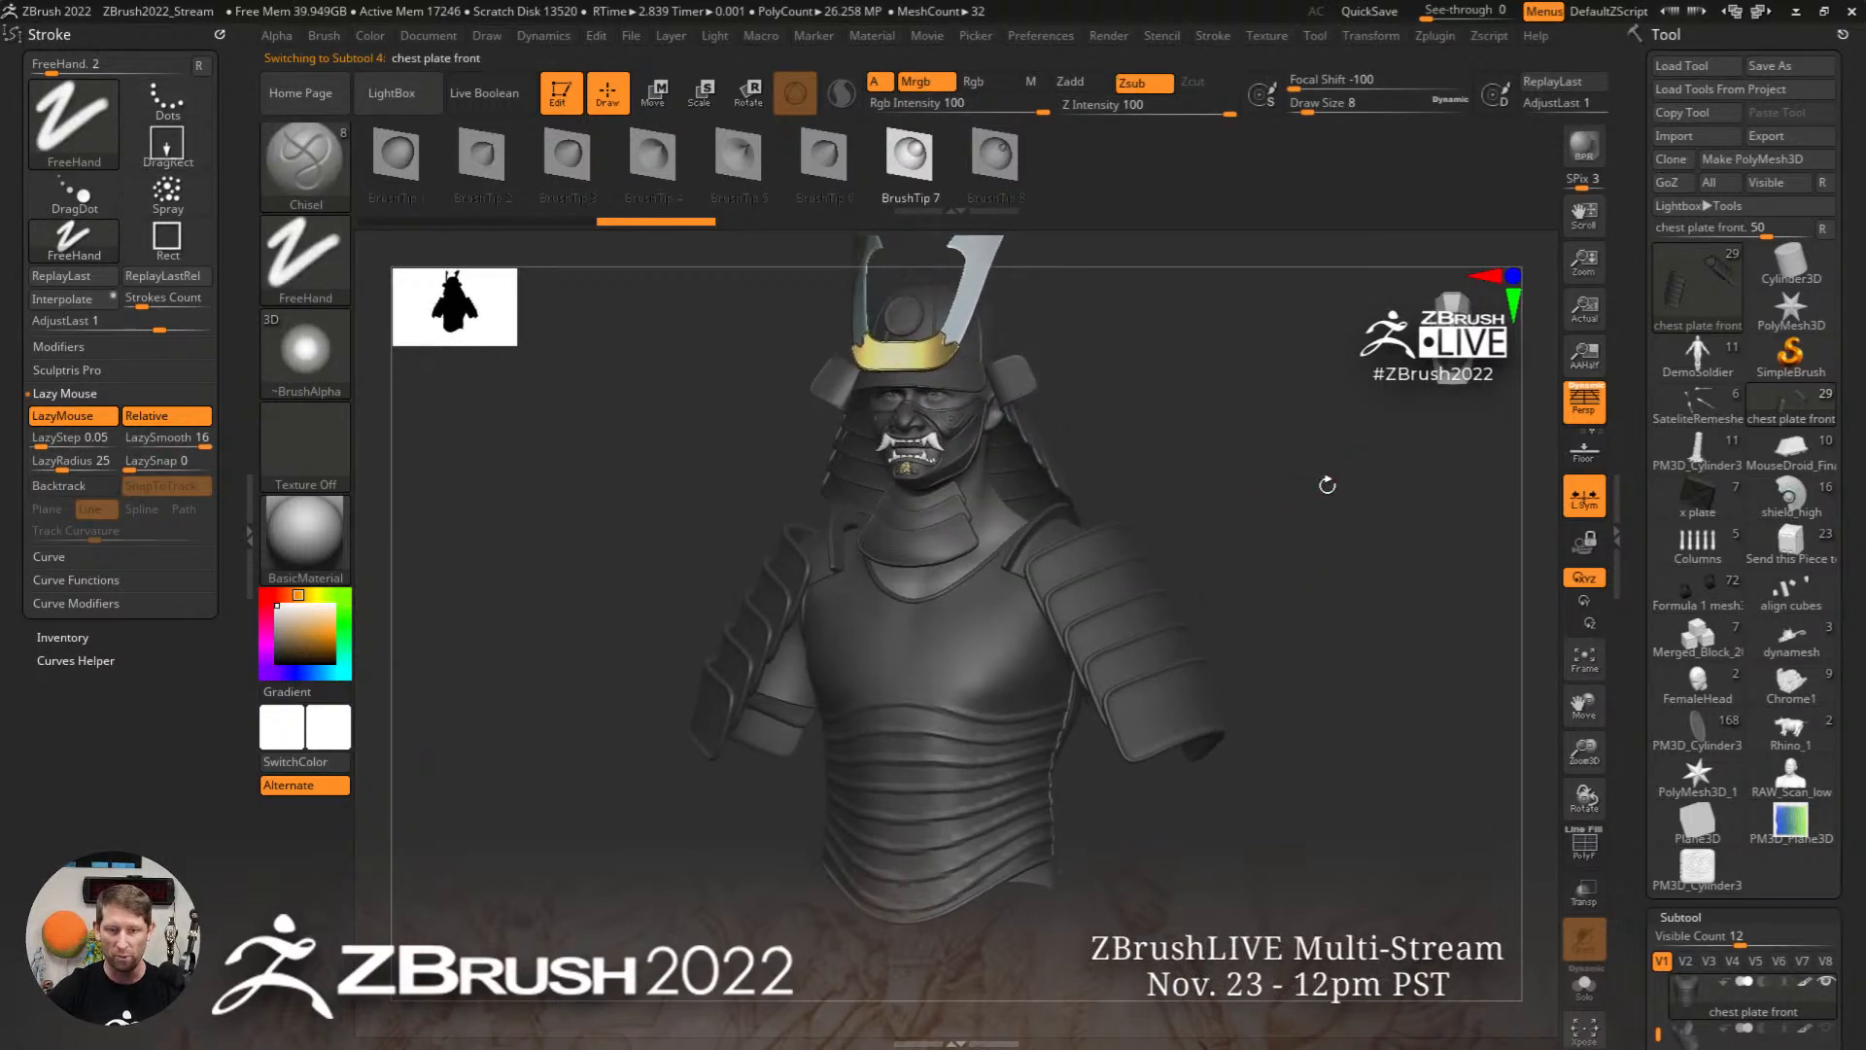
# Step: Select the Pattern01 brush and set its draw size to 37
pyautogui.press('b')
pyautogui.press('p')
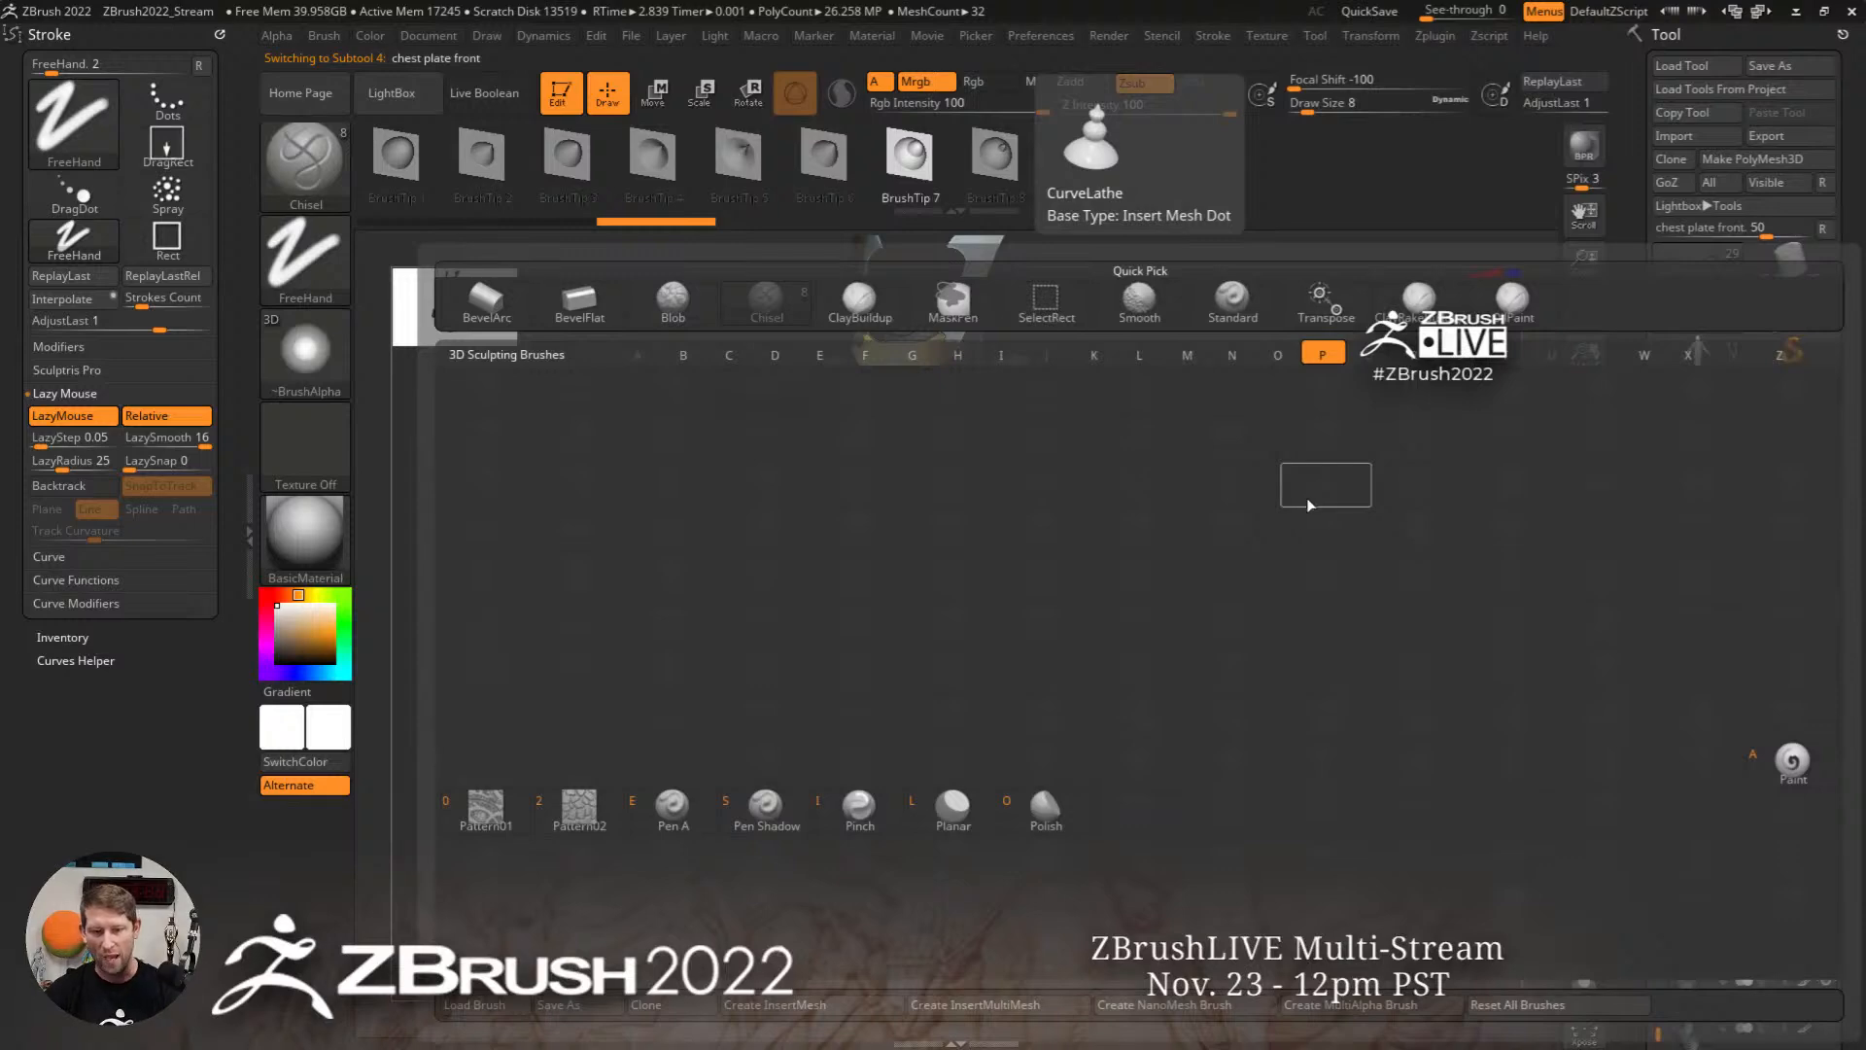
pyautogui.press('b')
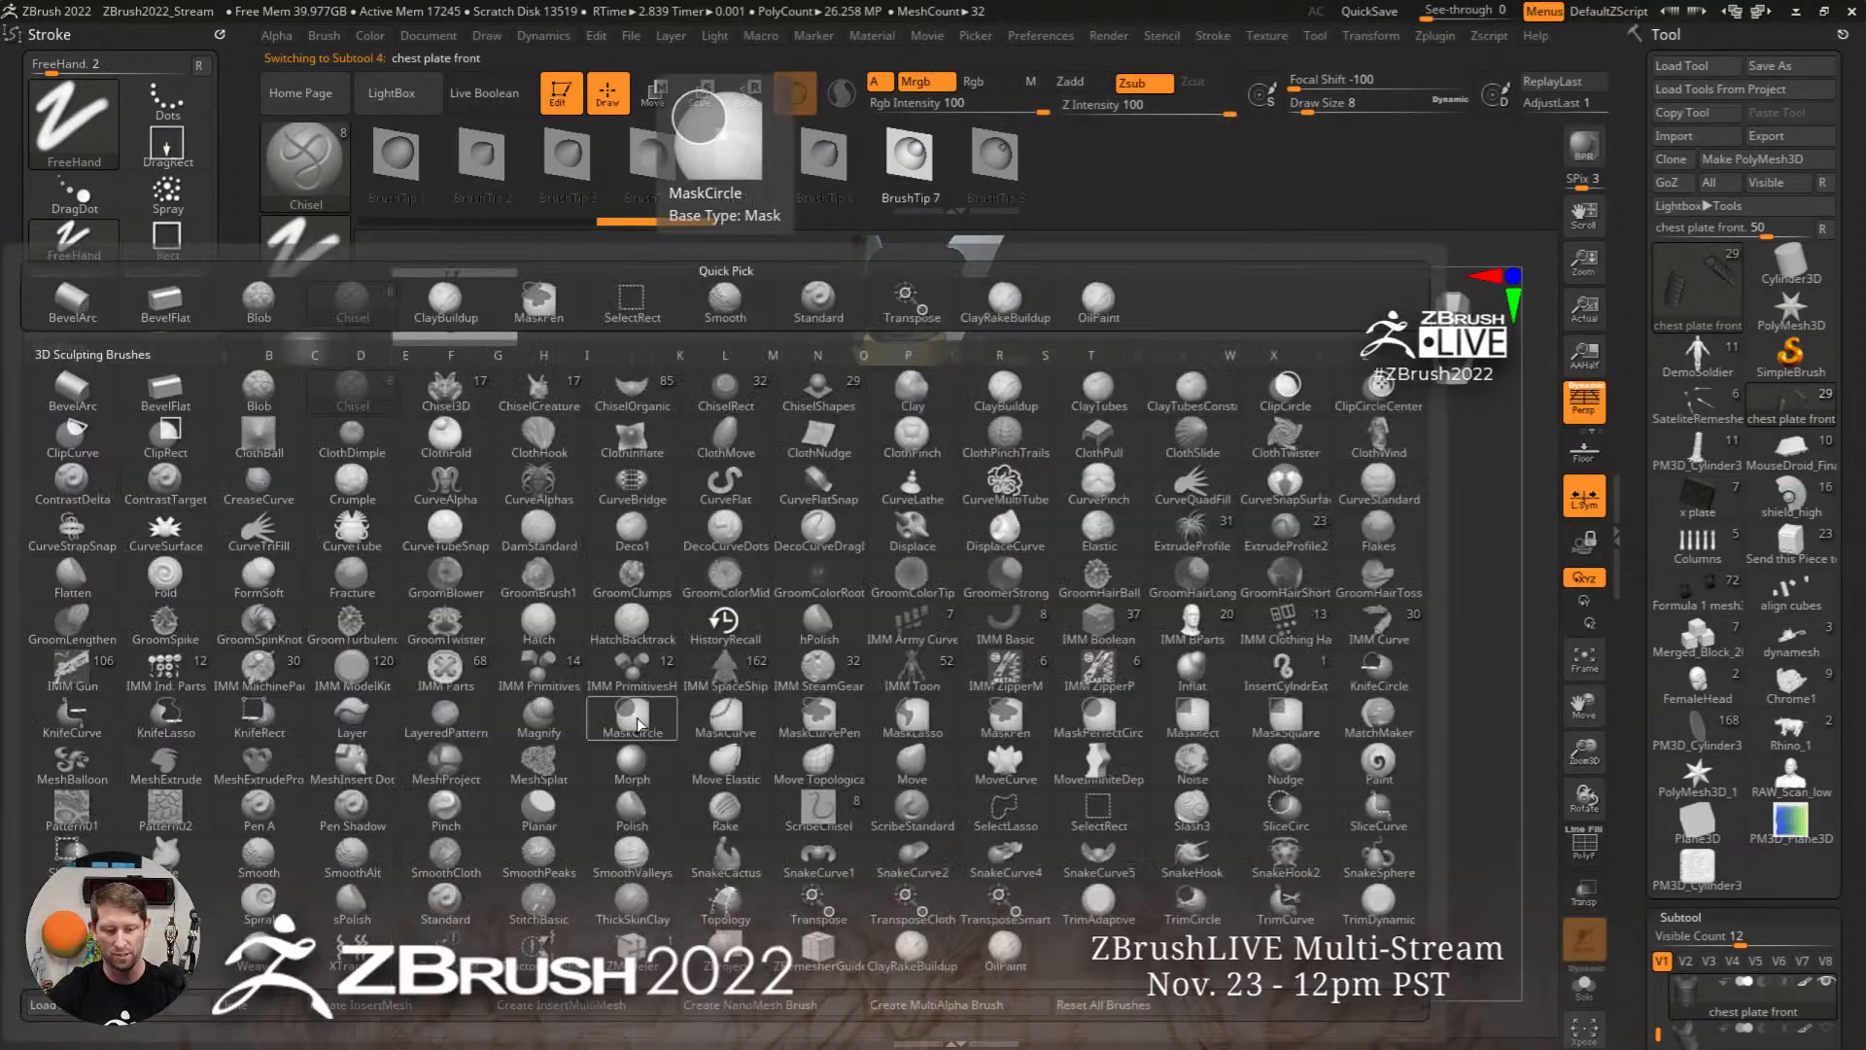
pyautogui.press('p')
pyautogui.click(73, 811)
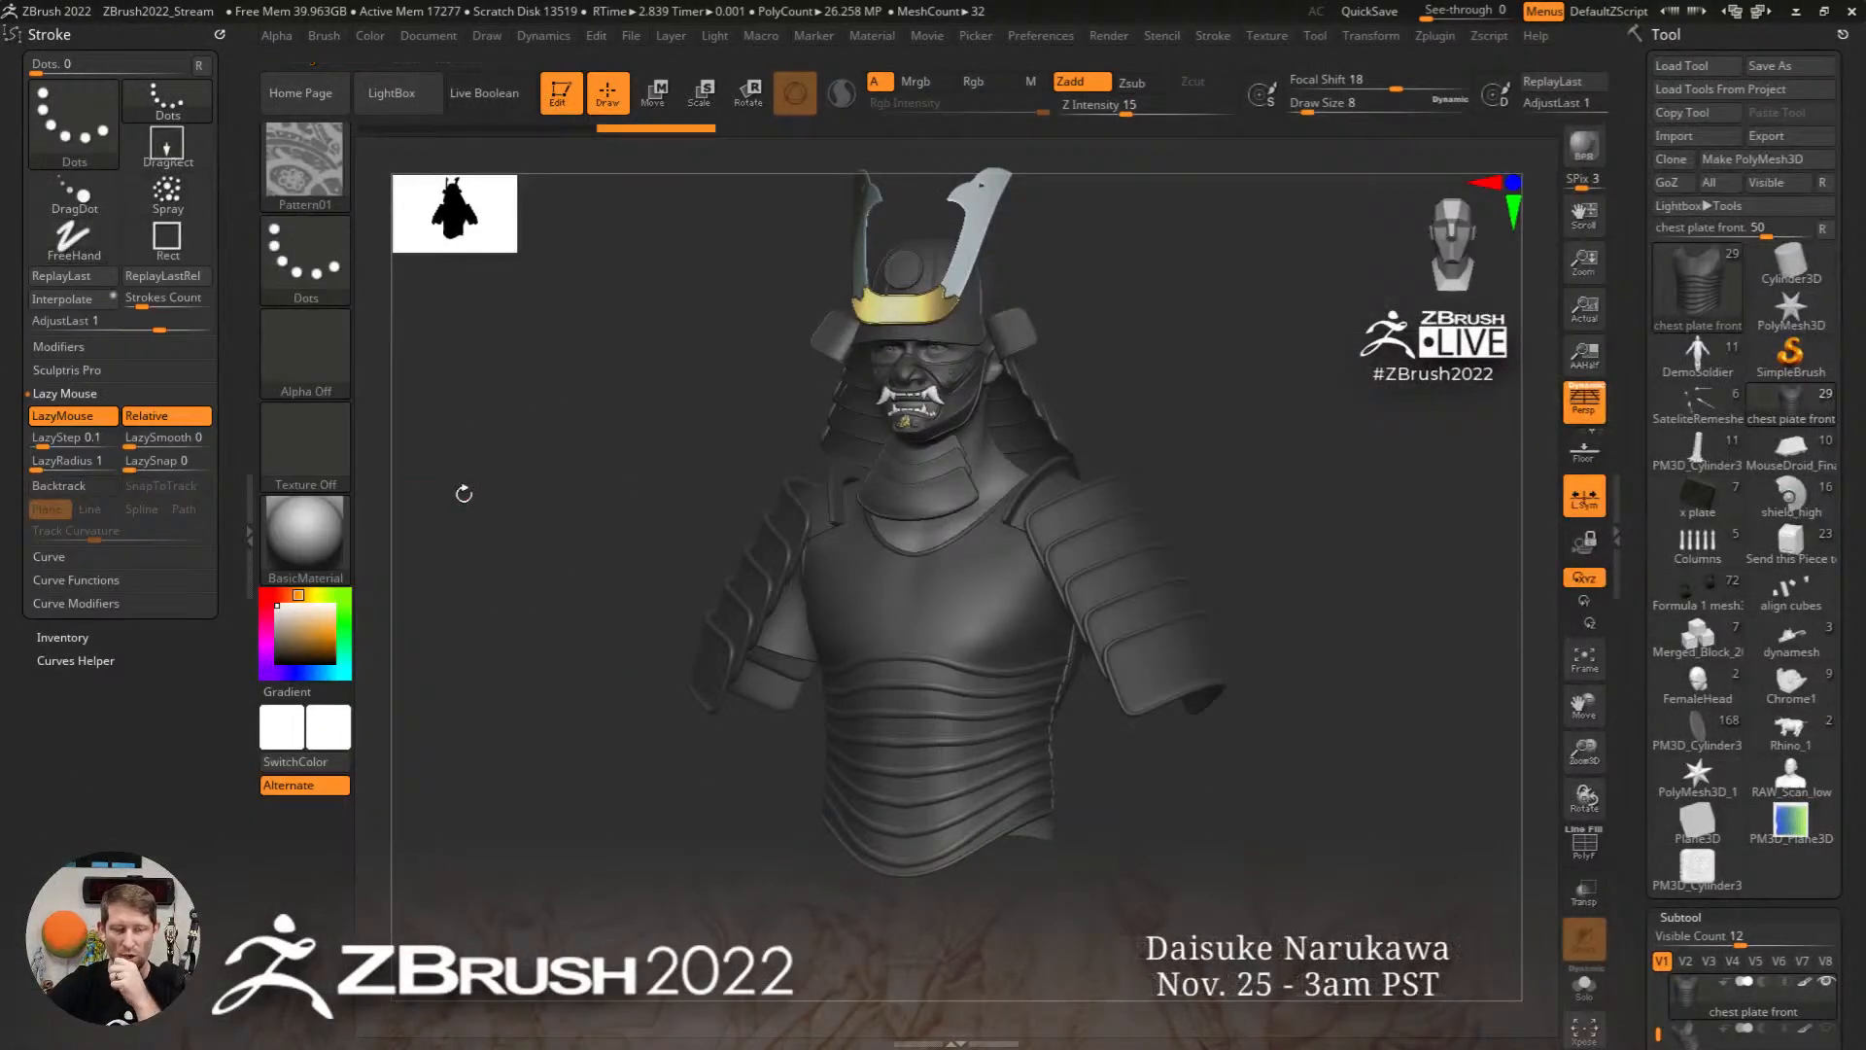
pyautogui.press('s')
pyautogui.moveTo(608, 416)
pyautogui.mouseDown()
pyautogui.moveTo(642, 416)
pyautogui.moveTo(618, 416)
pyautogui.mouseUp()
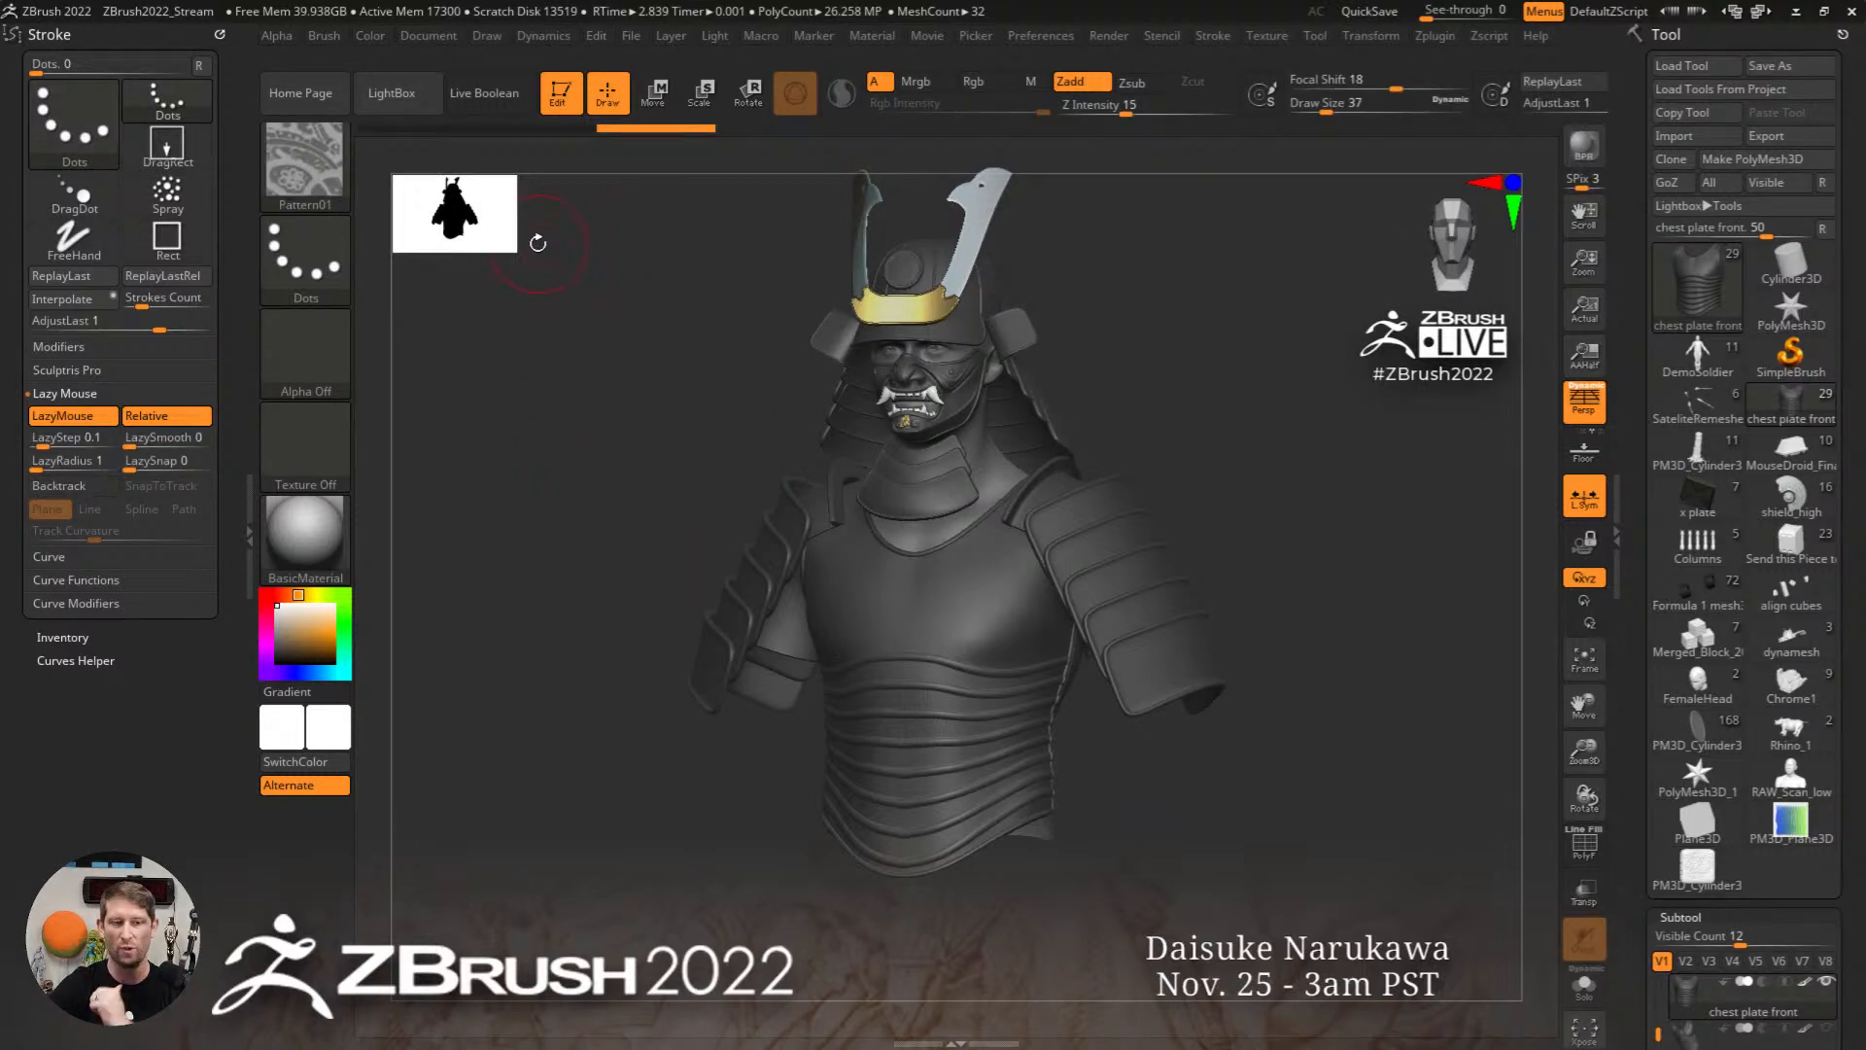
# Step: Try brushing the Pattern01 ornament across the front of the chest plate
pyautogui.click(323, 36)
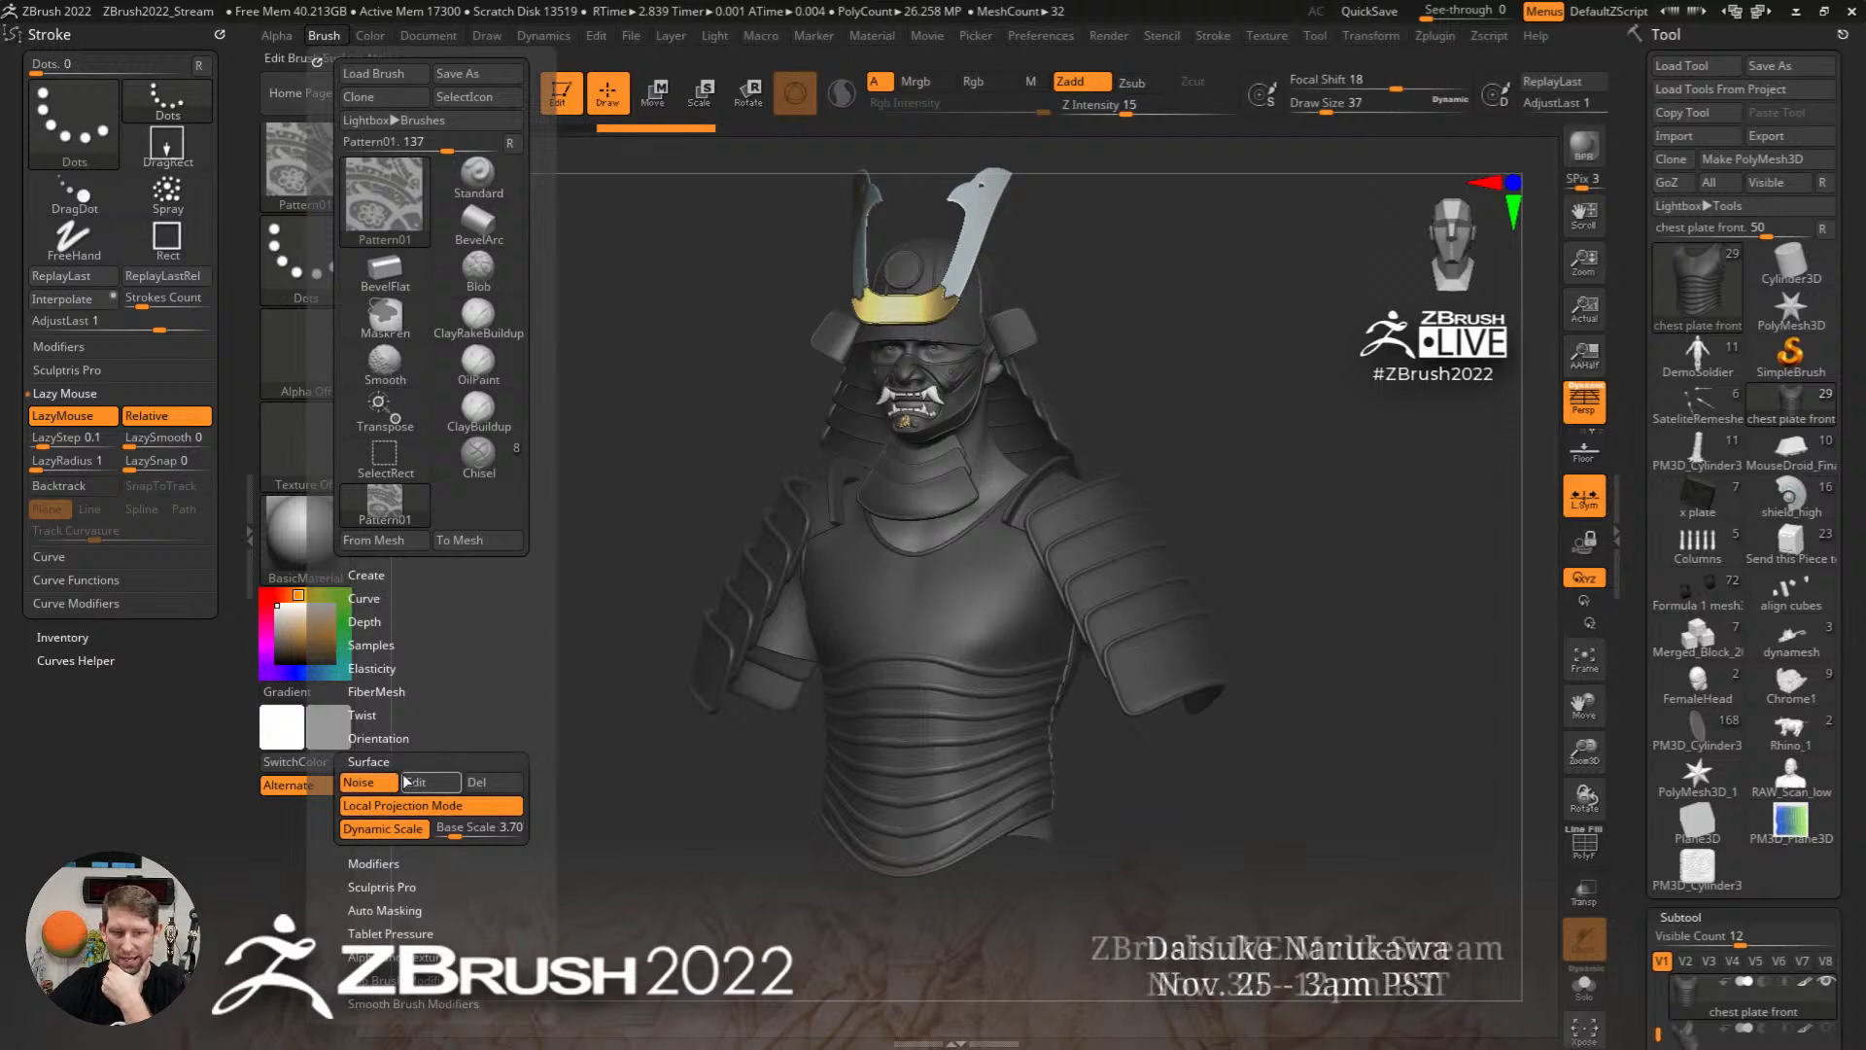
pyautogui.keyDown('ctrl'); pyautogui.moveTo(925, 599); pyautogui.dragTo(963, 637, button='right'); pyautogui.keyUp('ctrl')
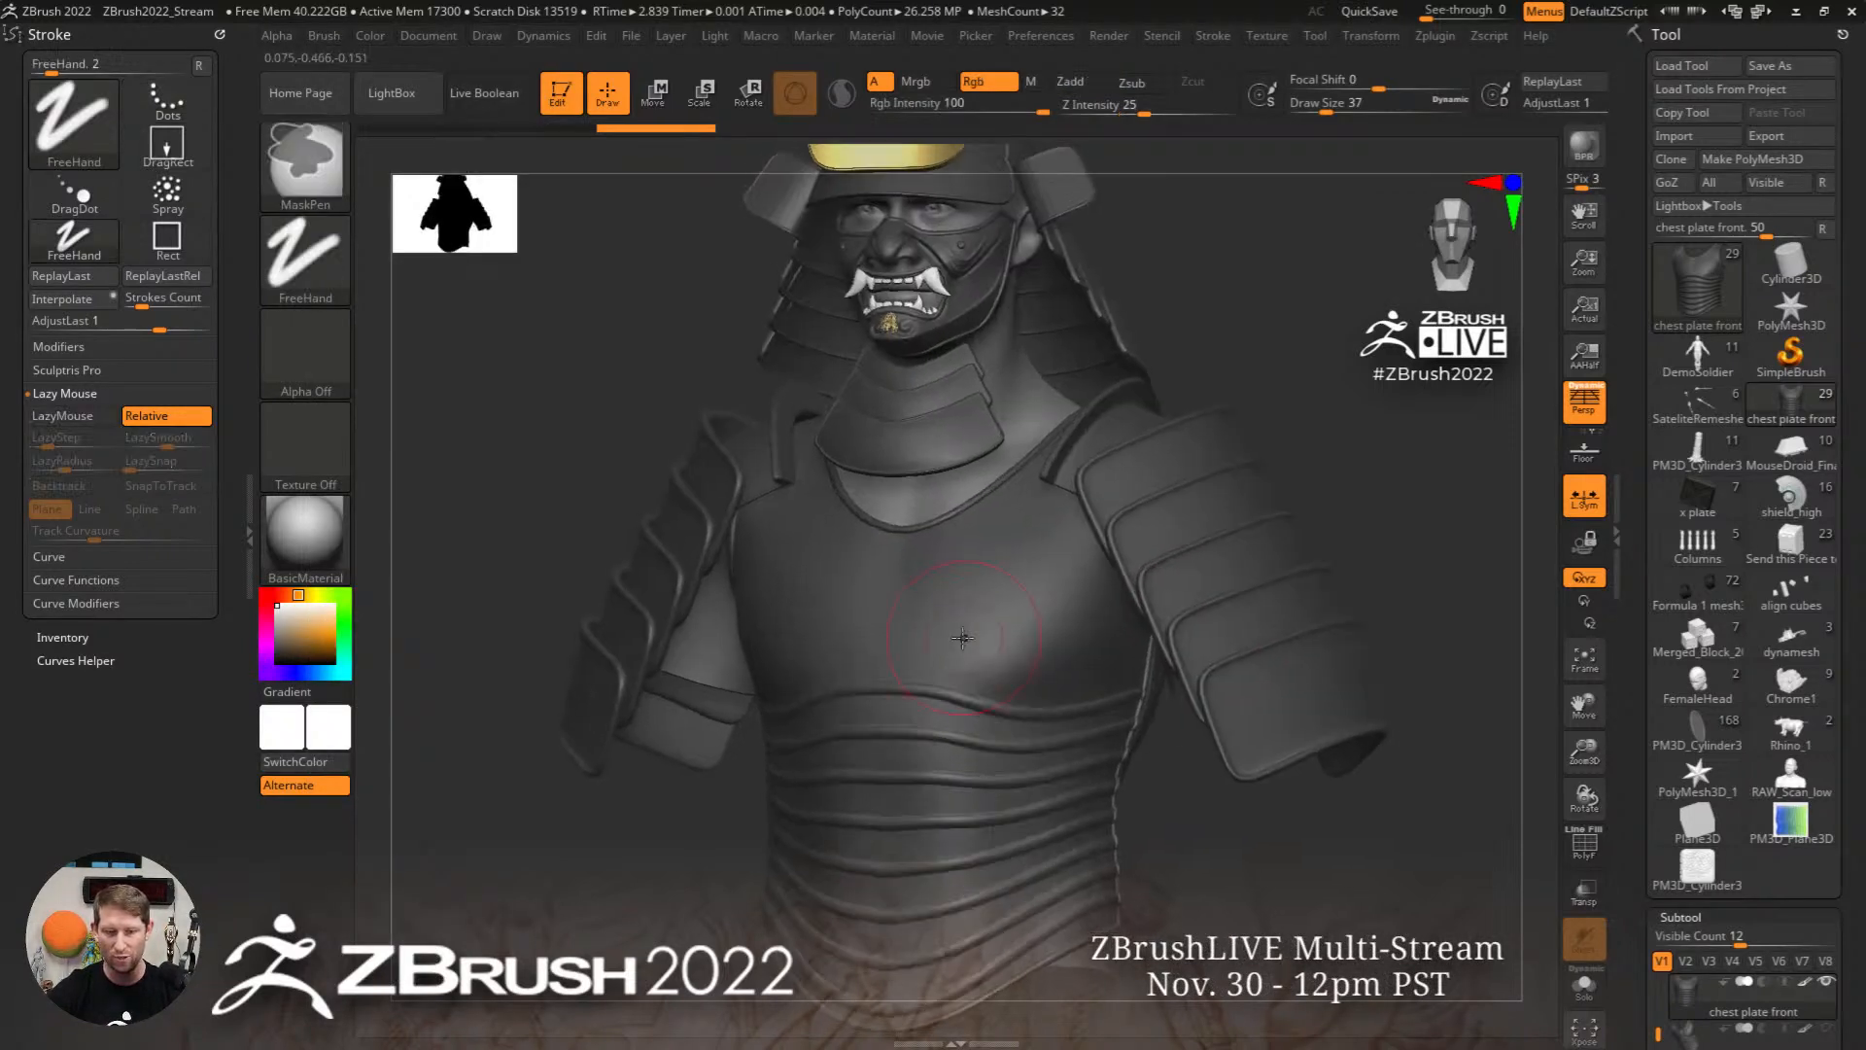
pyautogui.moveTo(962, 637)
pyautogui.mouseDown()
pyautogui.moveTo(909, 680)
pyautogui.moveTo(1085, 638)
pyautogui.mouseUp()
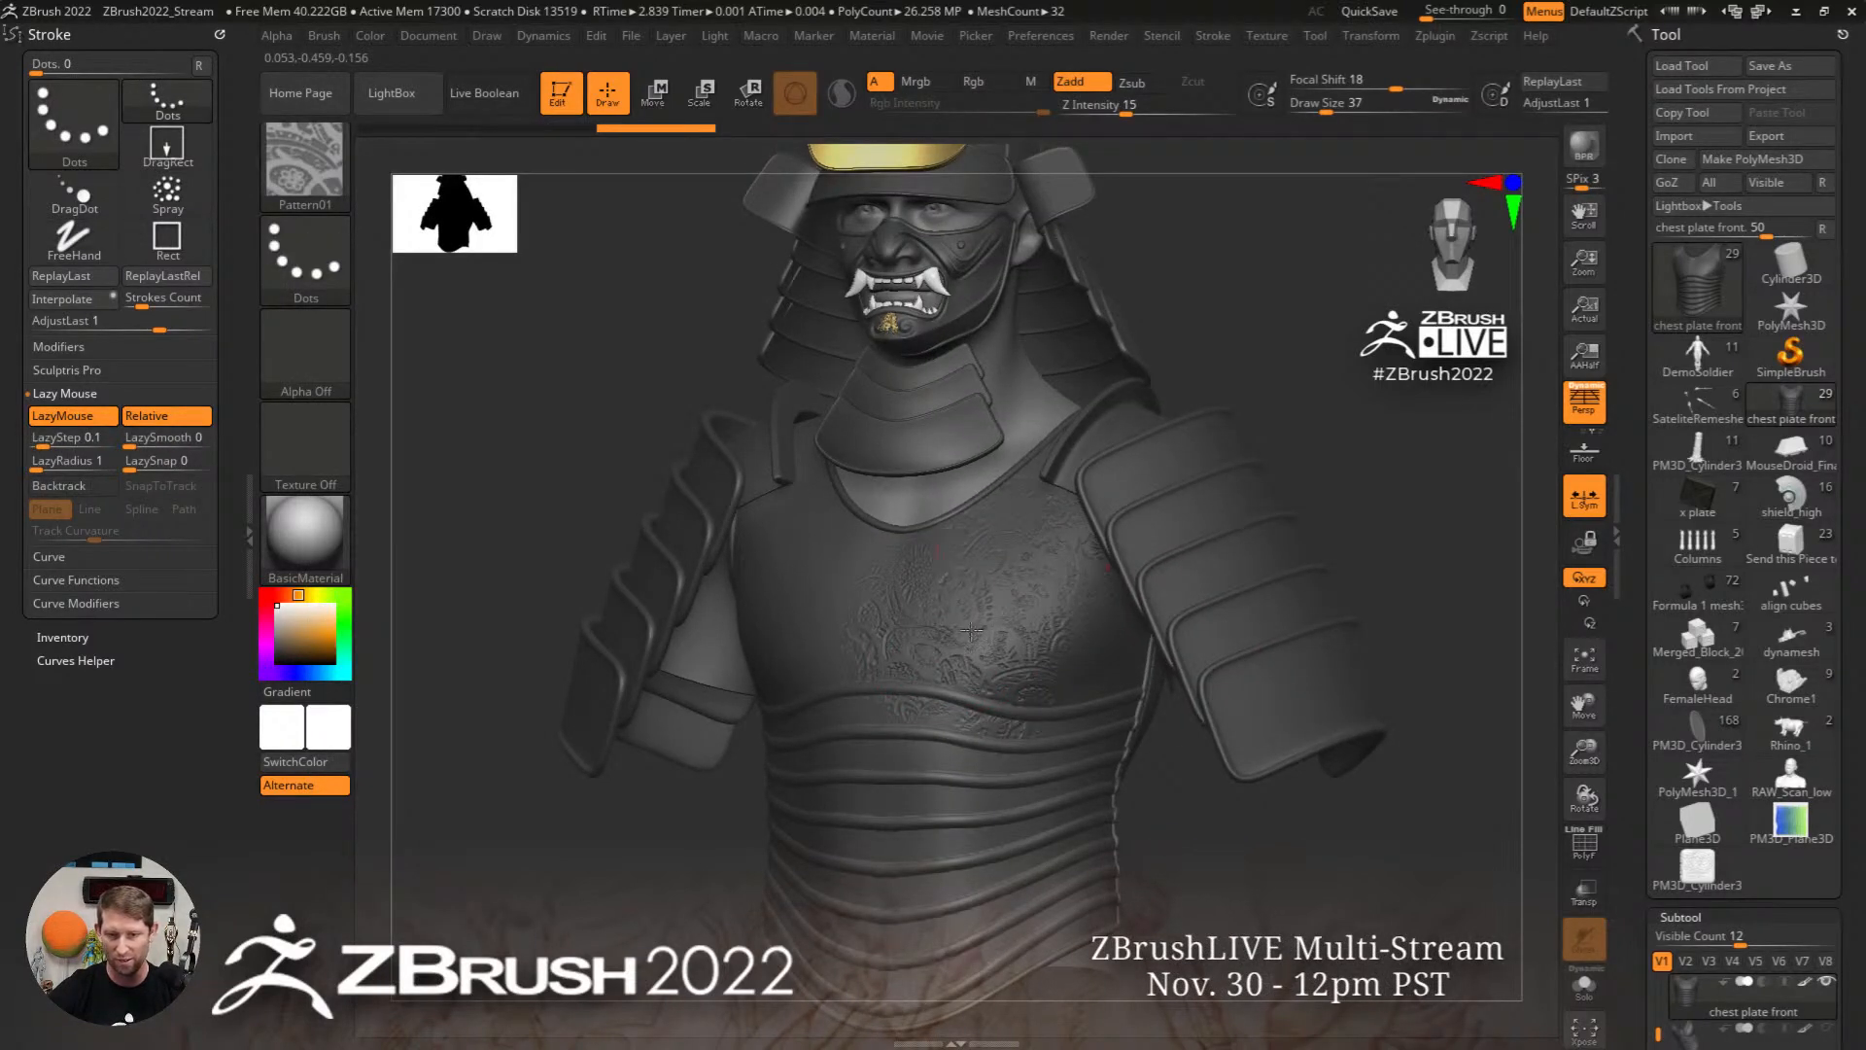
pyautogui.moveTo(970, 632); pyautogui.dragTo(843, 638)
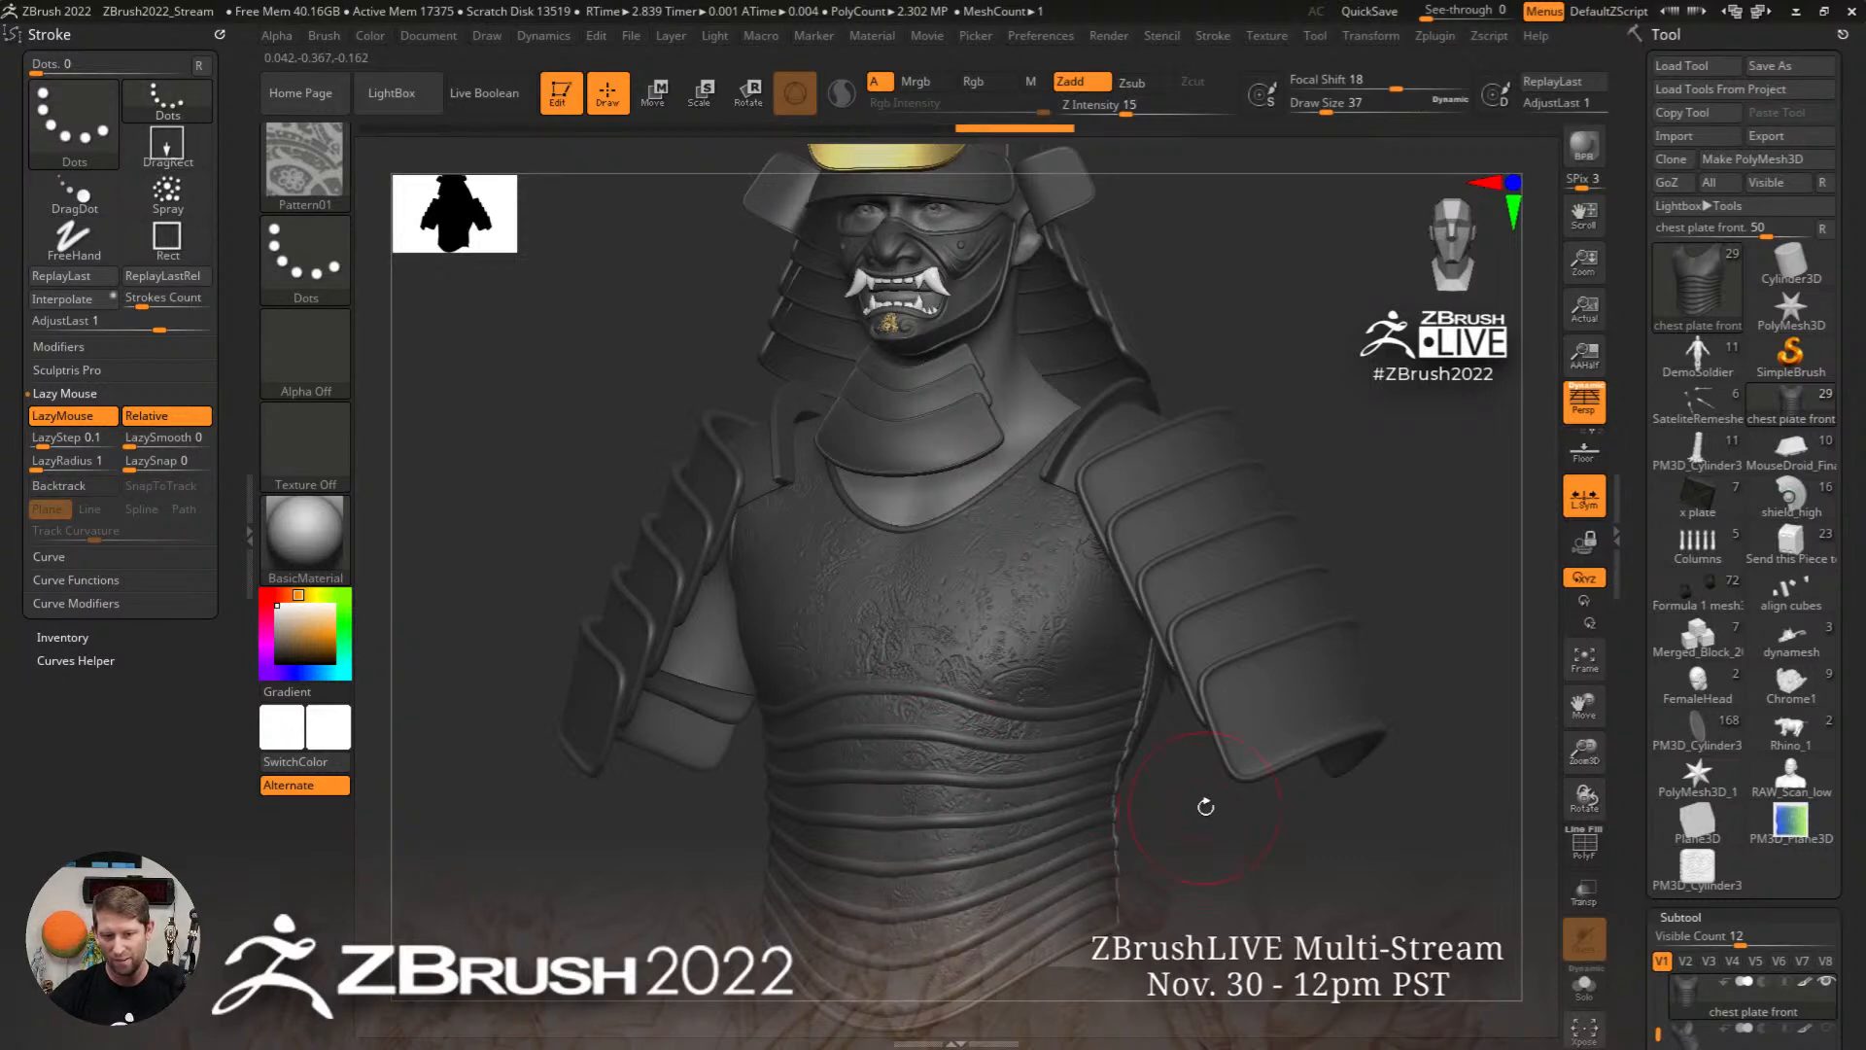
pyautogui.press('ctrl')
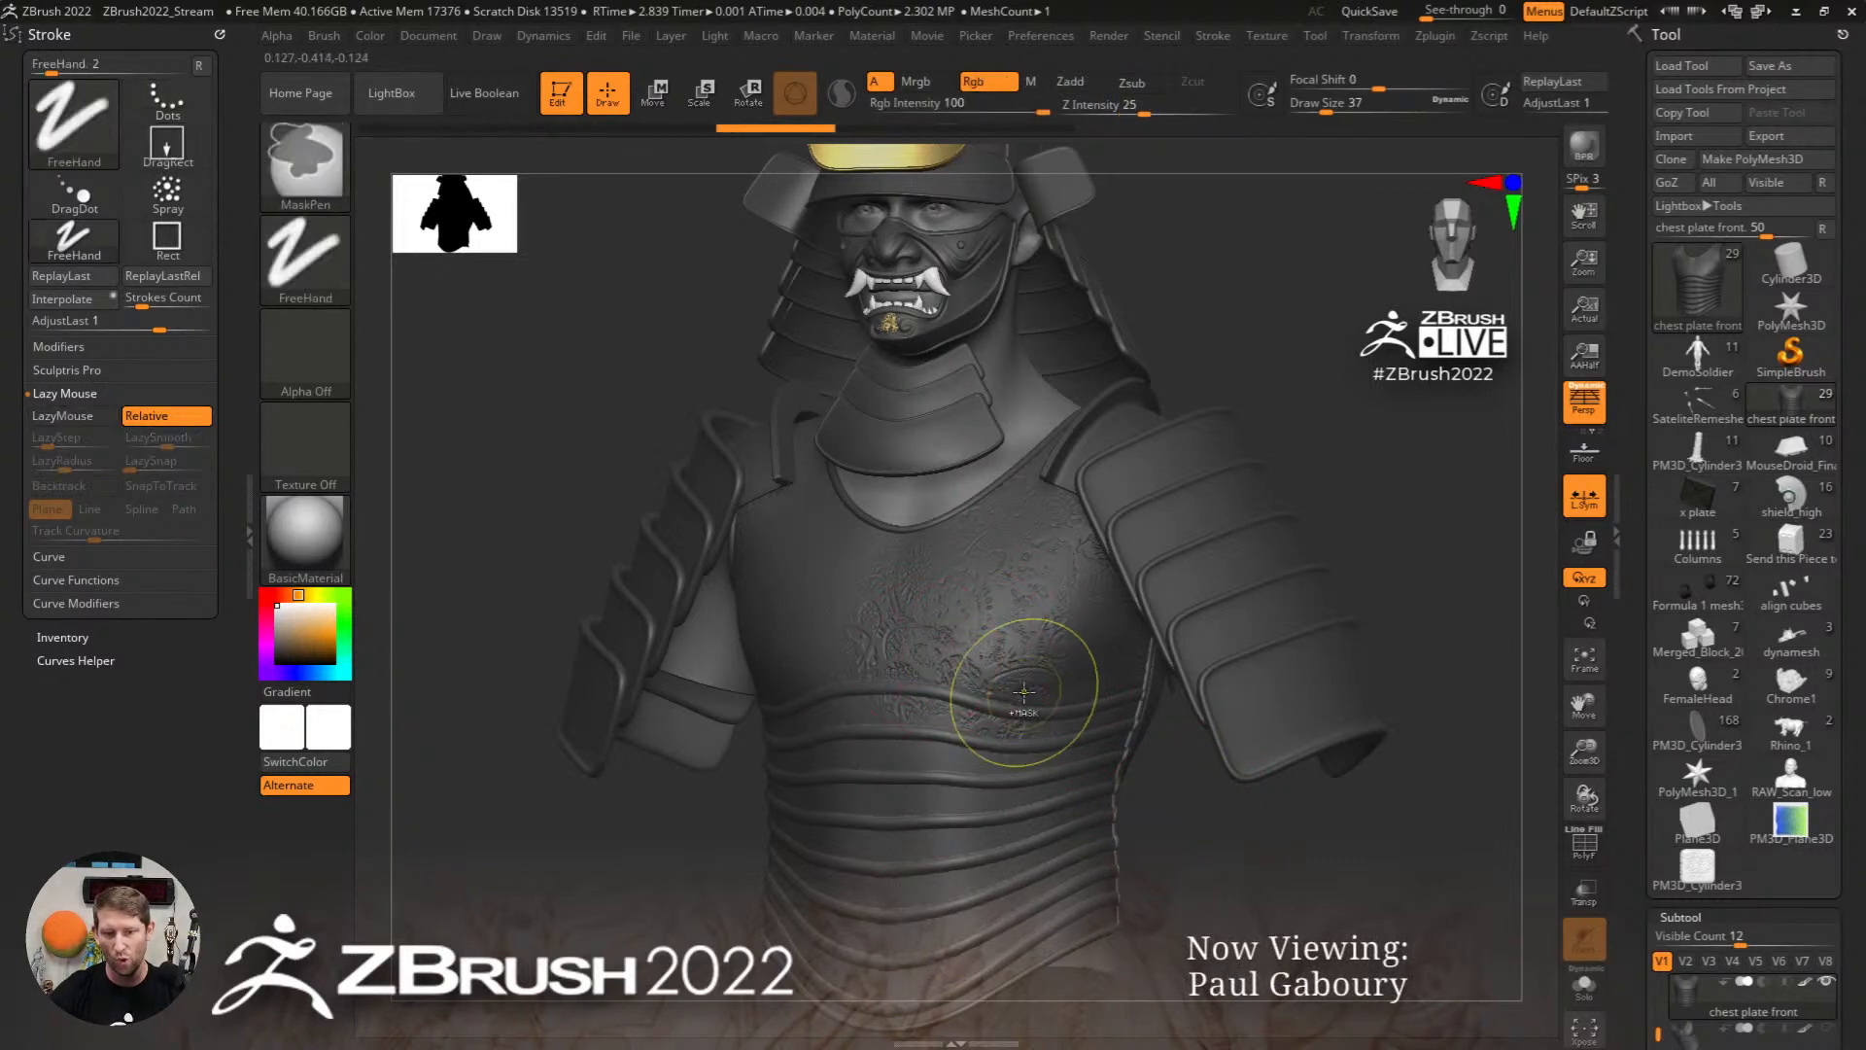
pyautogui.hotkey('ctrl', 'z')
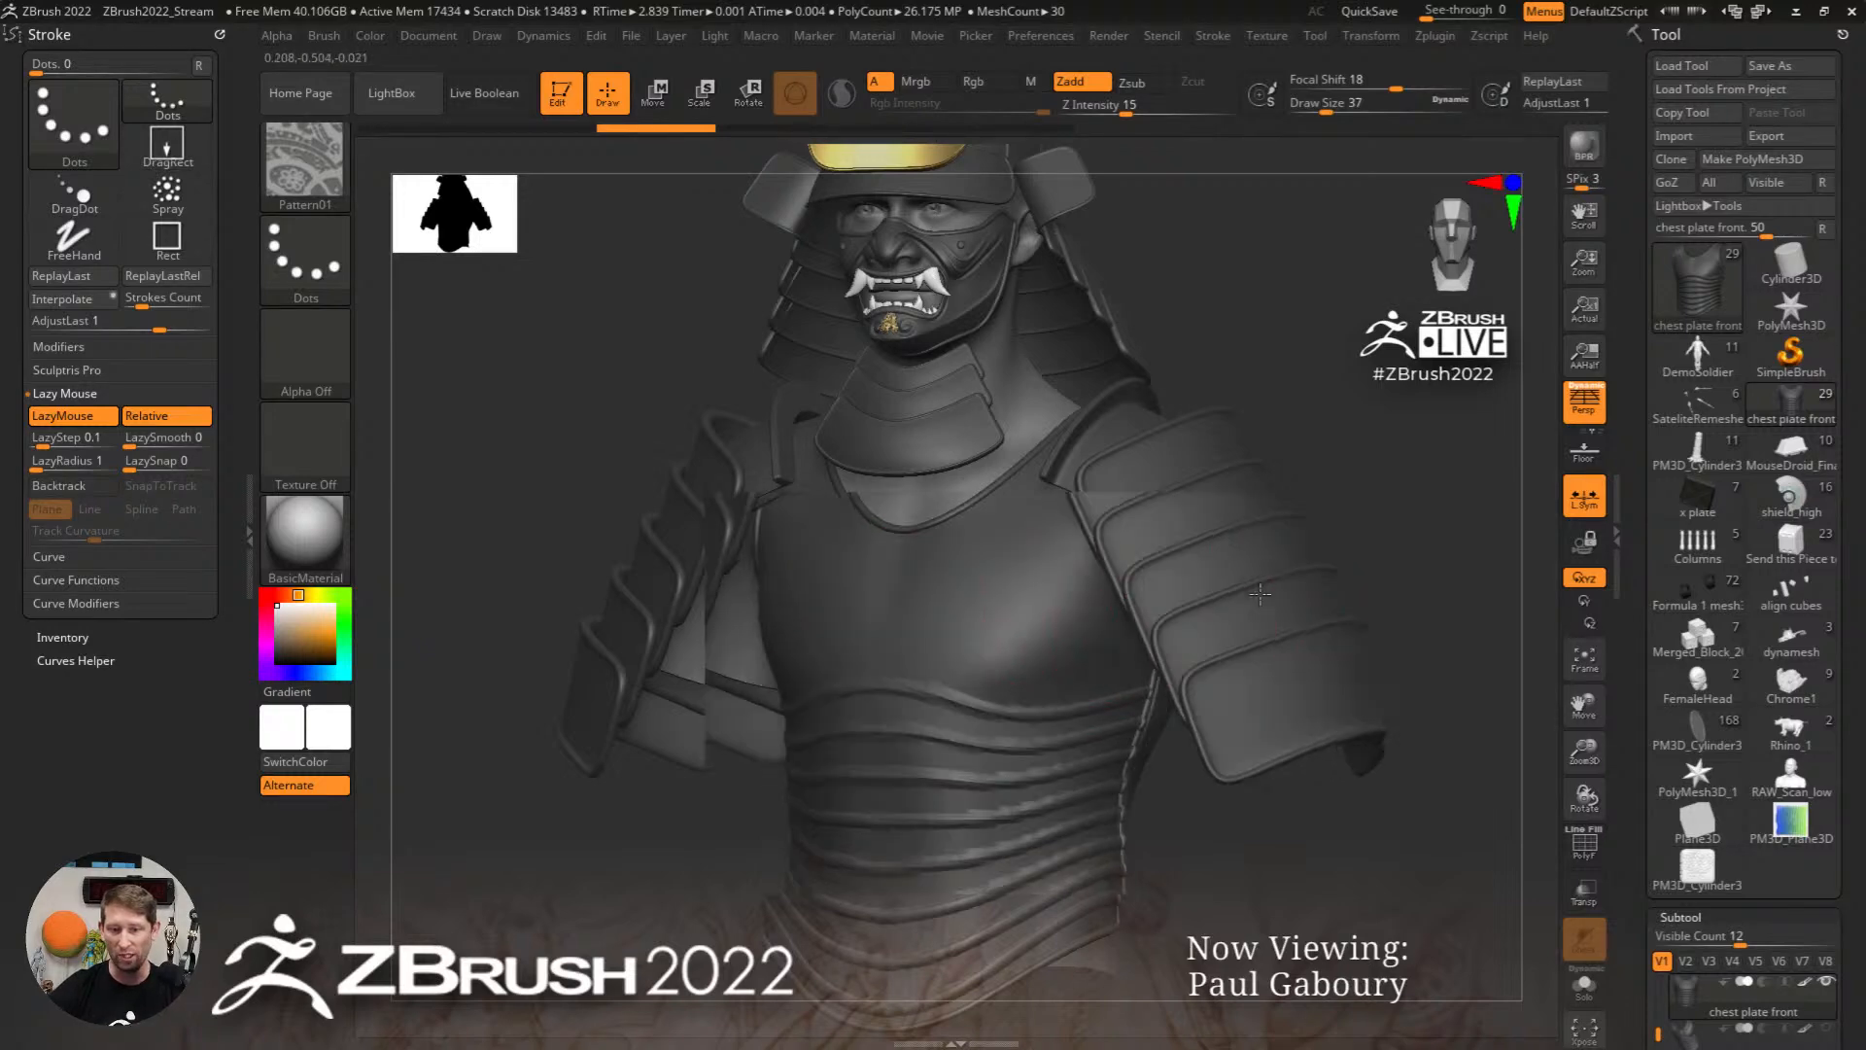
# Step: Make the Main Pads the active subtool and brush the Pattern01 ornament across the layered shoulder pads
pyautogui.moveTo(964, 604); pyautogui.dragTo(1257, 551, button='right')
pyautogui.moveTo(1125, 577); pyautogui.dragTo(1122, 535, button='right')
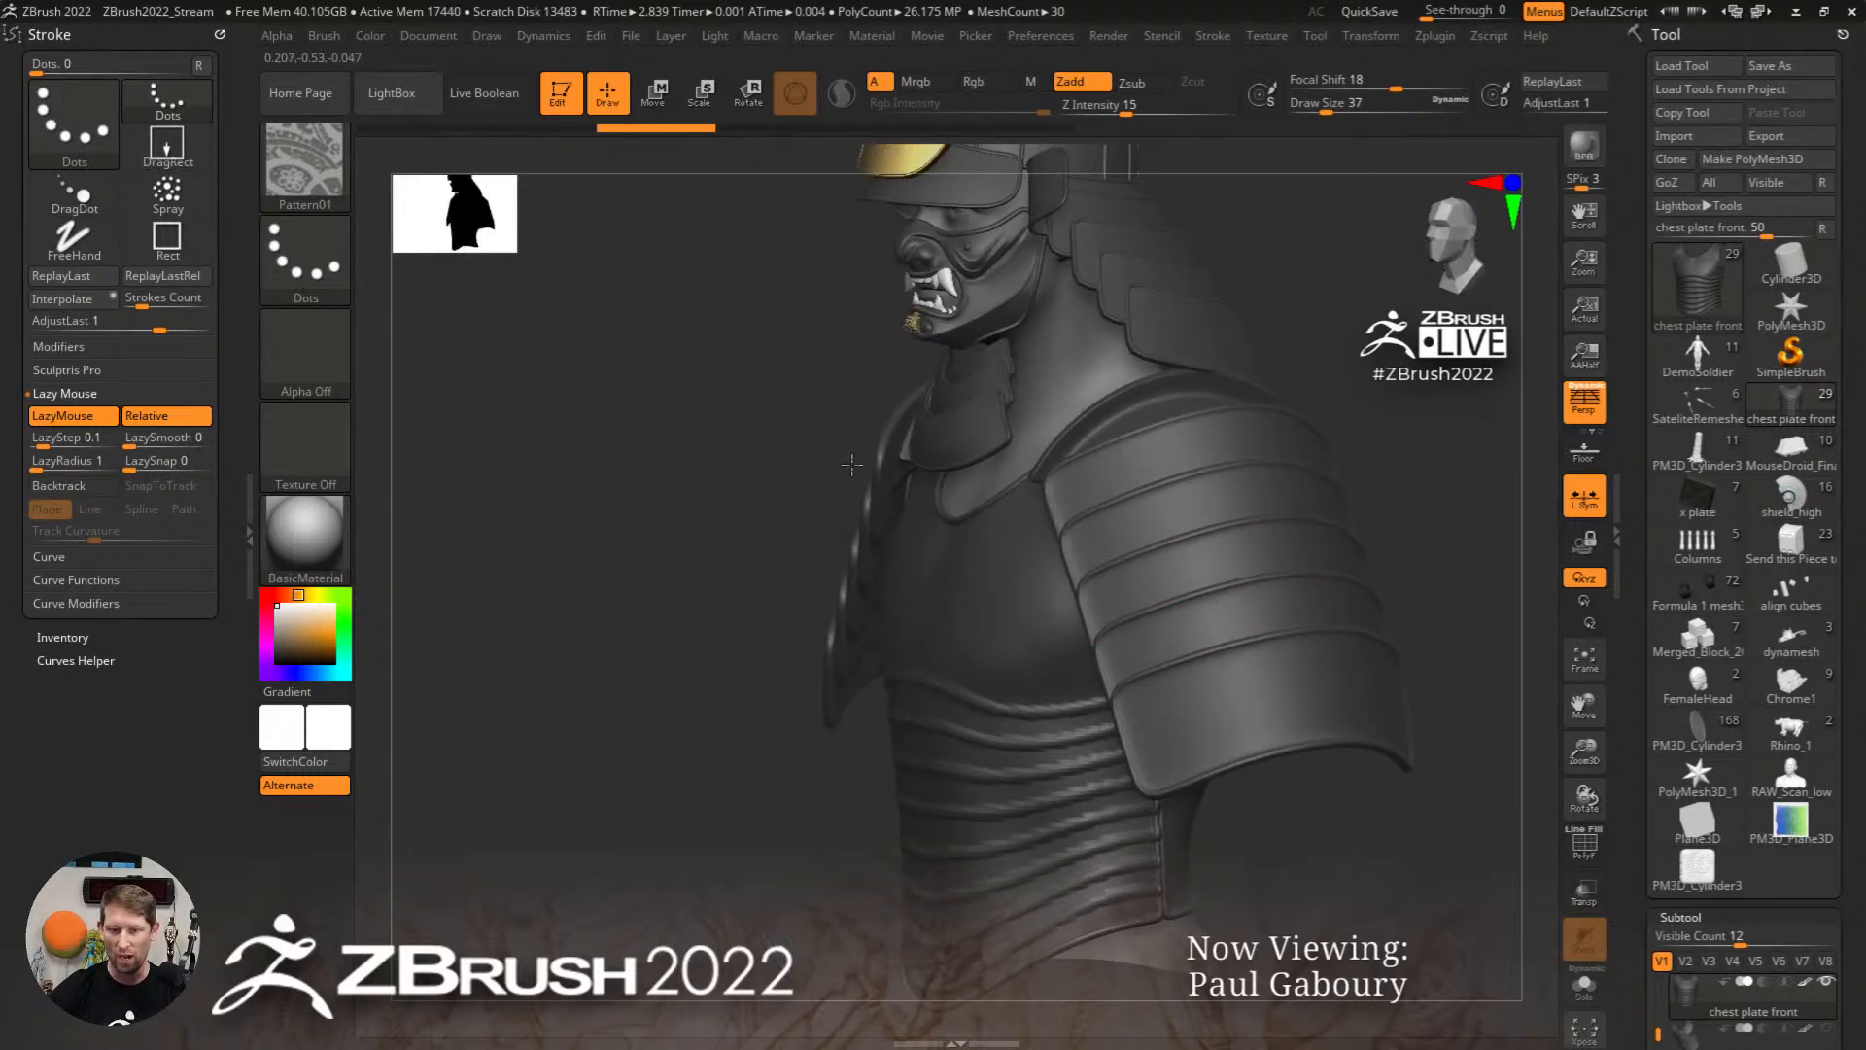
pyautogui.moveTo(852, 465); pyautogui.dragTo(681, 390, button='right')
pyautogui.keyDown('alt'); pyautogui.click(757, 418); pyautogui.keyUp('alt')
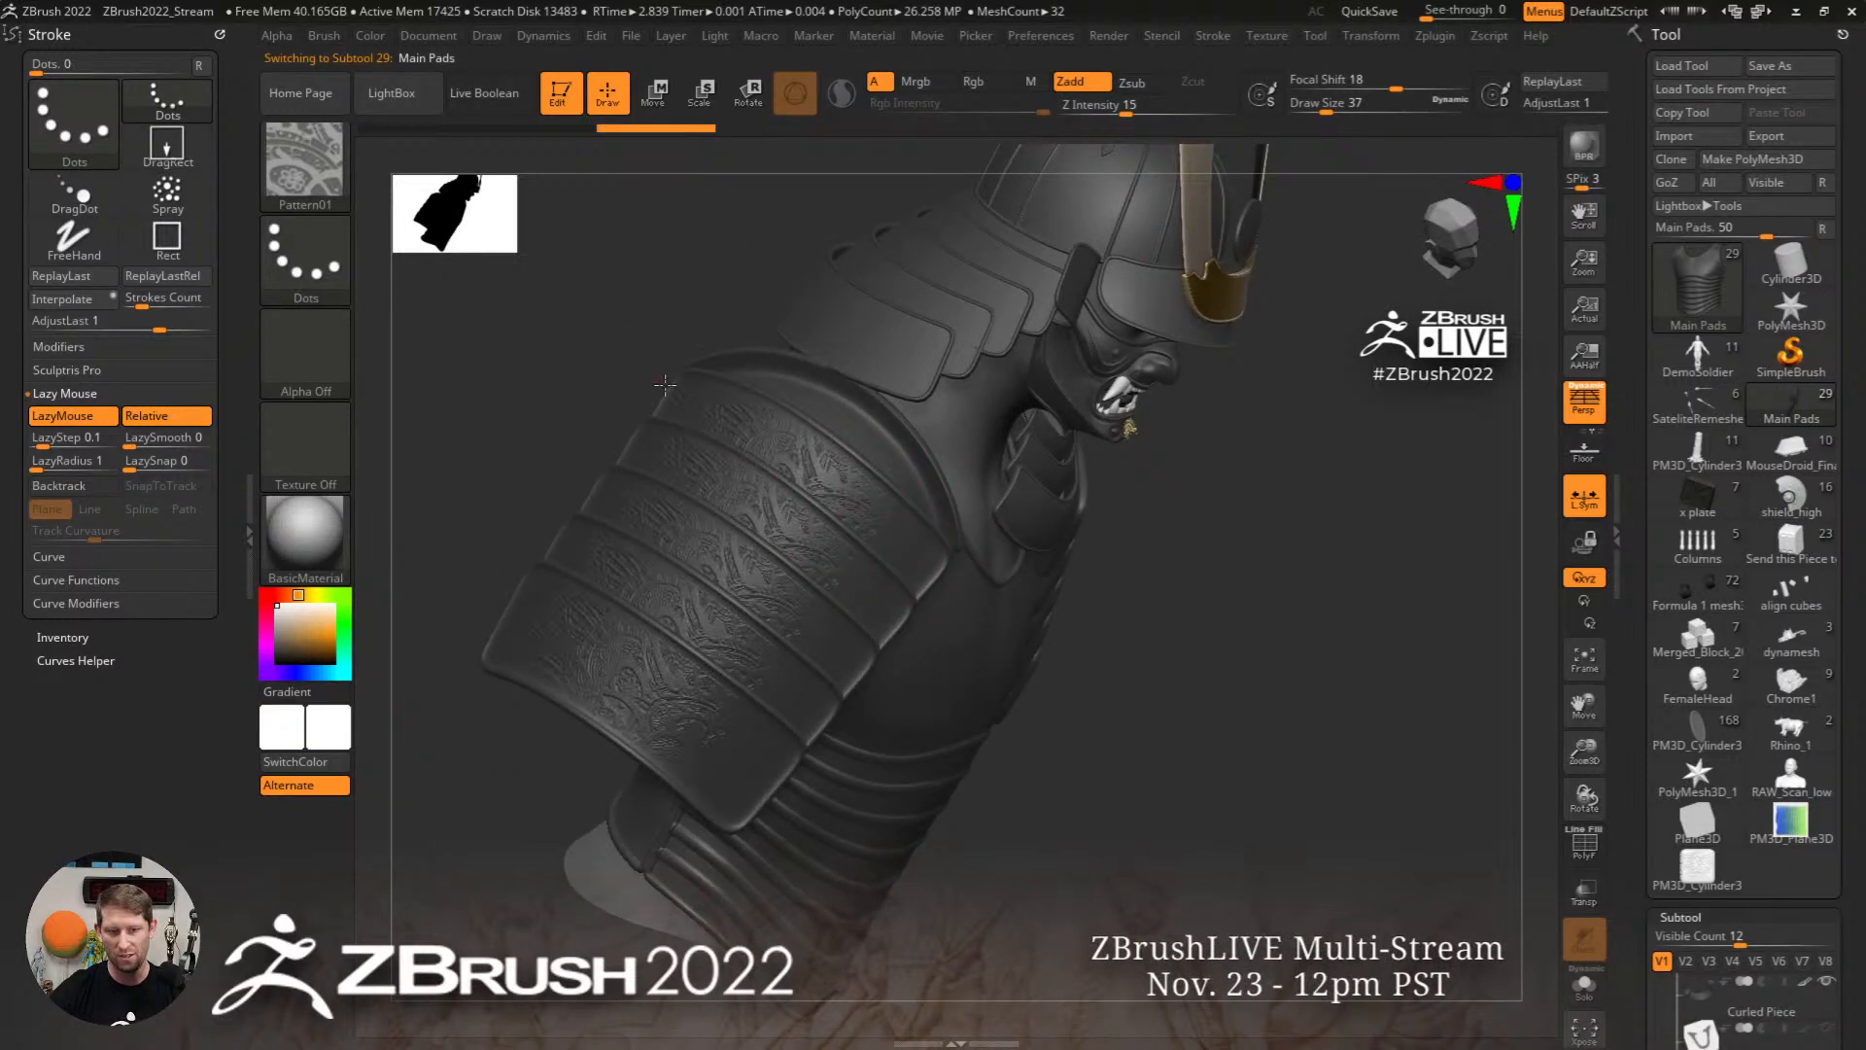
pyautogui.keyDown('ctrl'); pyautogui.keyDown('shift'); pyautogui.click(833, 525); pyautogui.keyUp('shift'); pyautogui.keyUp('ctrl')
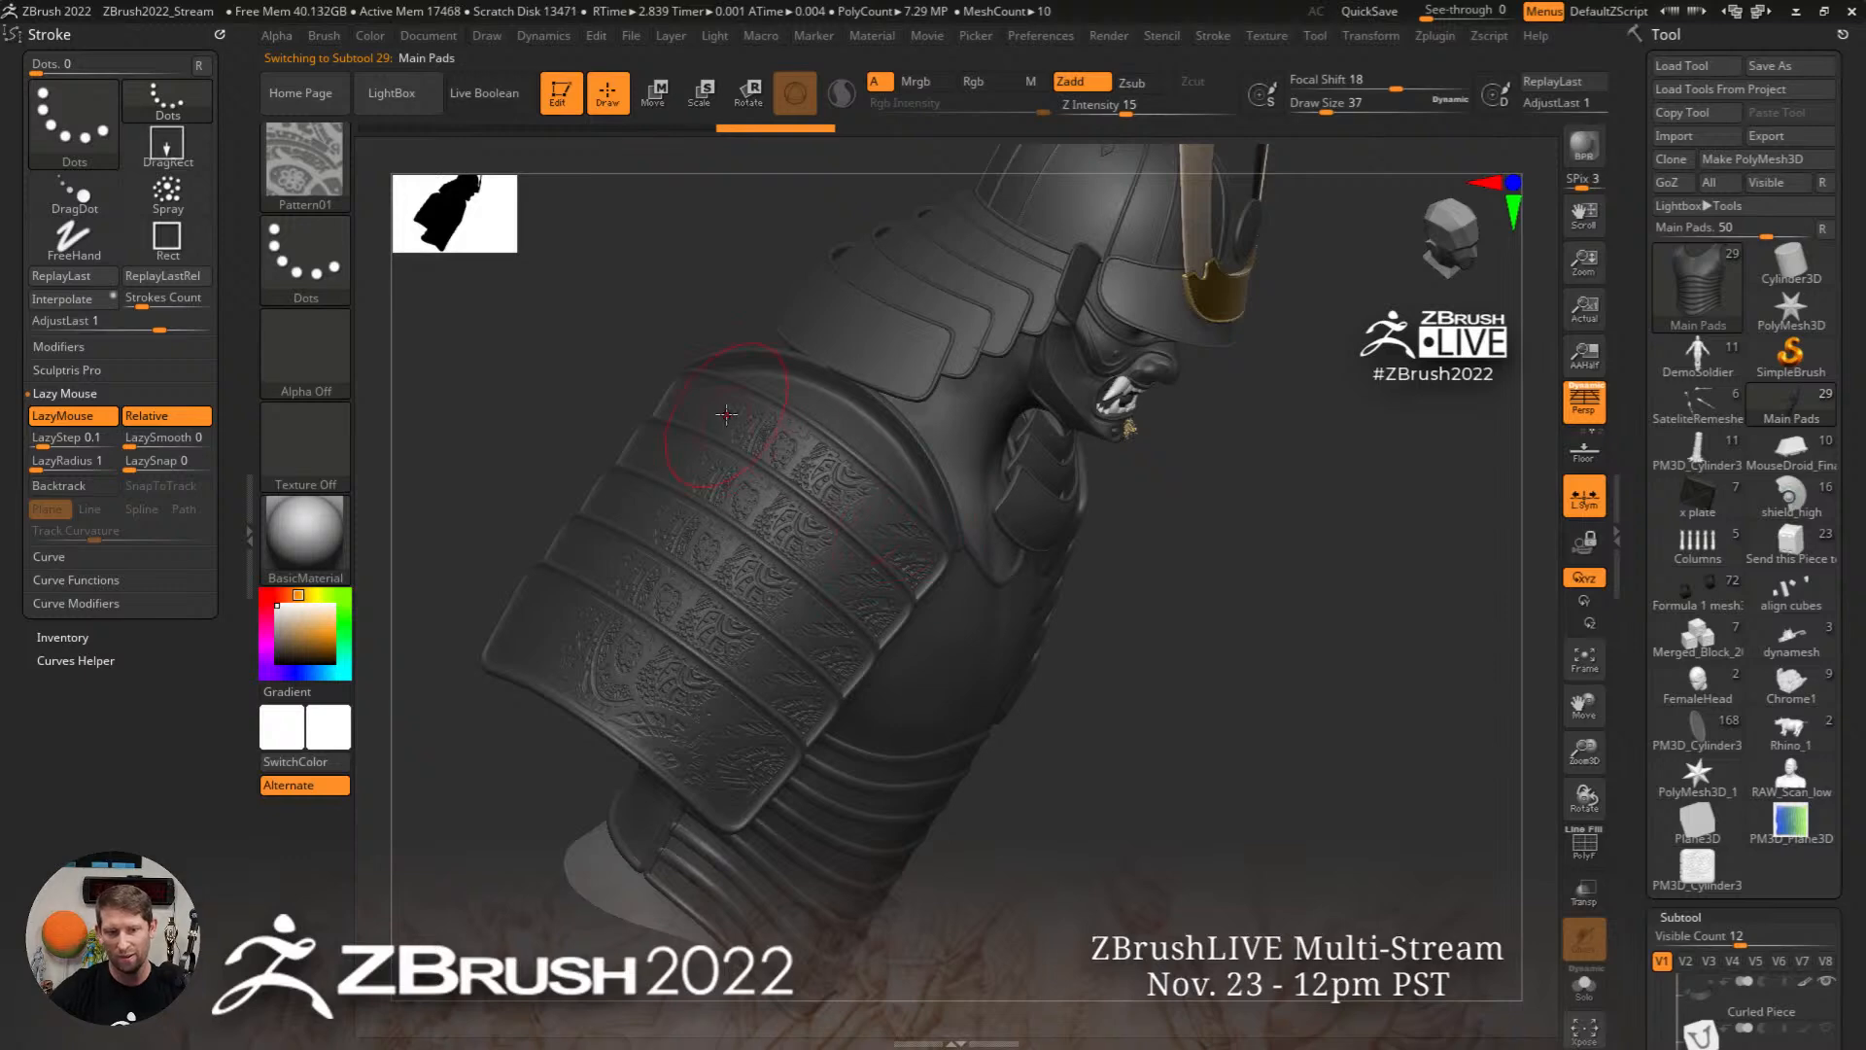
pyautogui.hotkey('ctrl', 'z')
pyautogui.hotkey('ctrl', 'z')
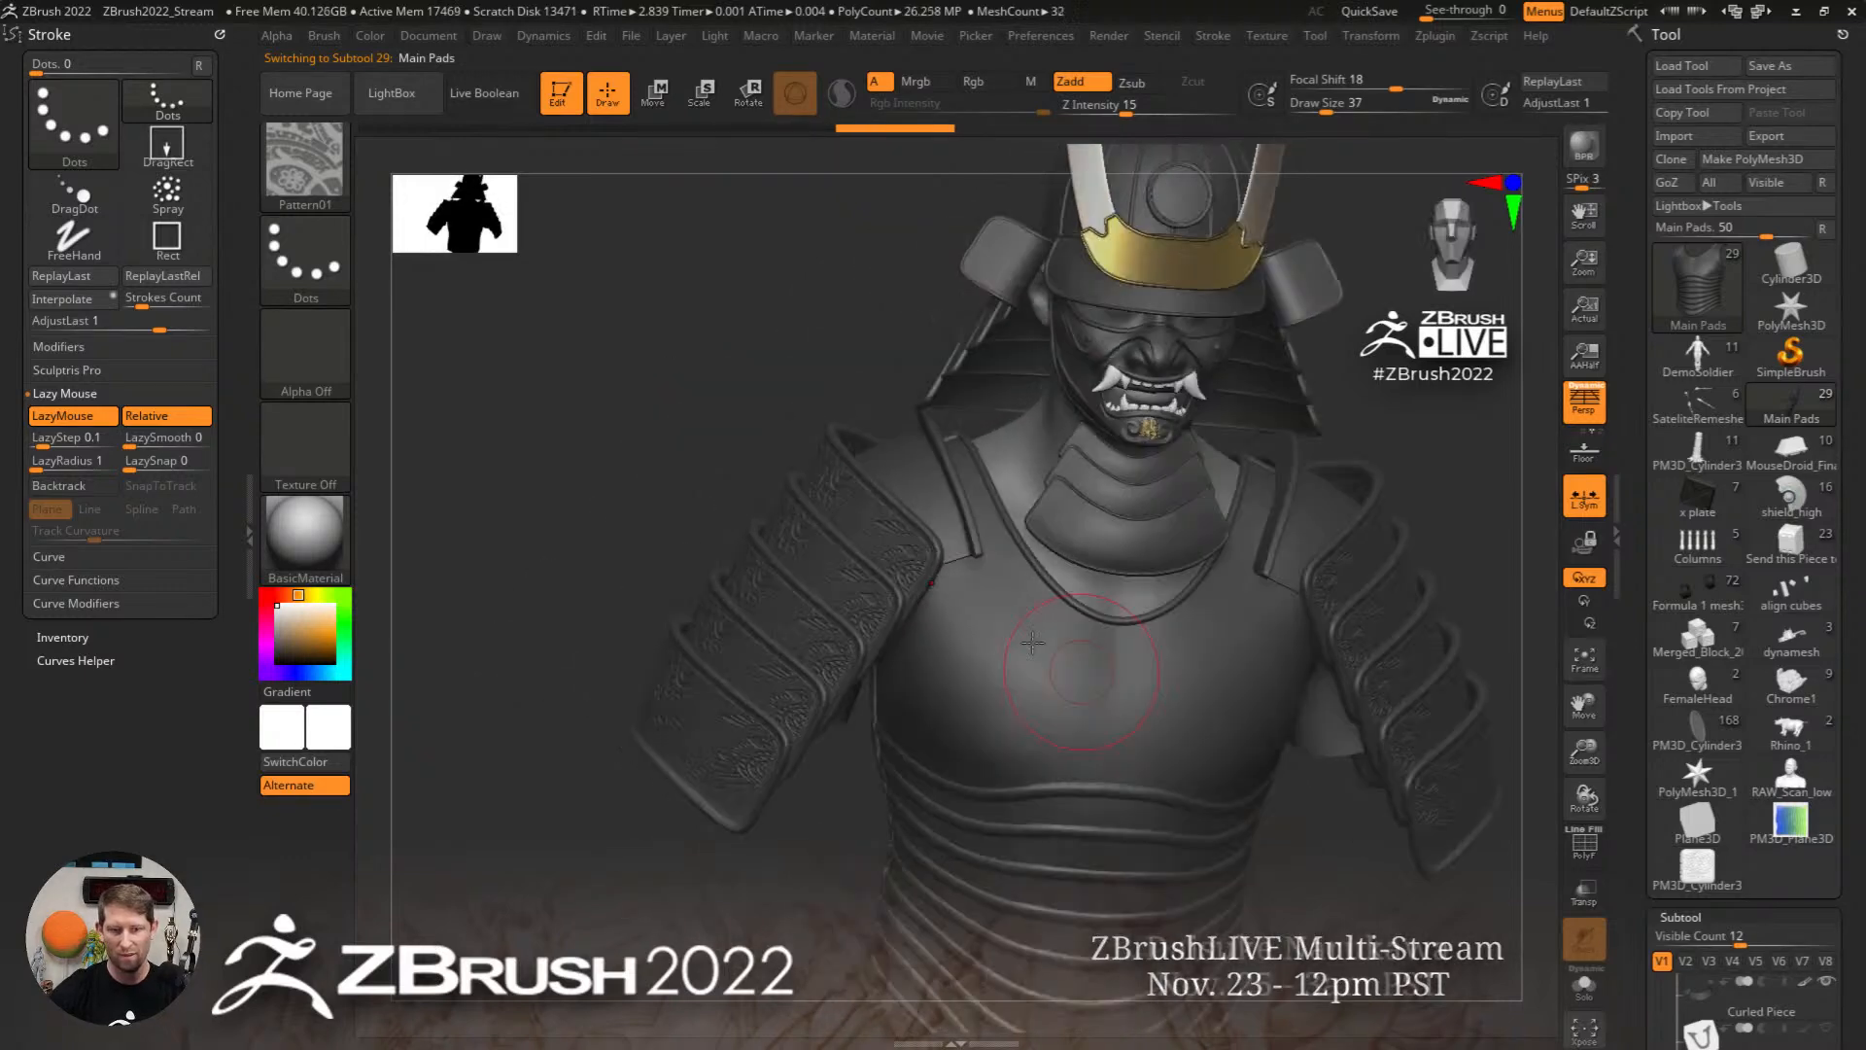
# Step: Make the Shoulder Plate the active subtool and toggle its dynamic subdivision off and on
pyautogui.hotkey('ctrl', 'z')
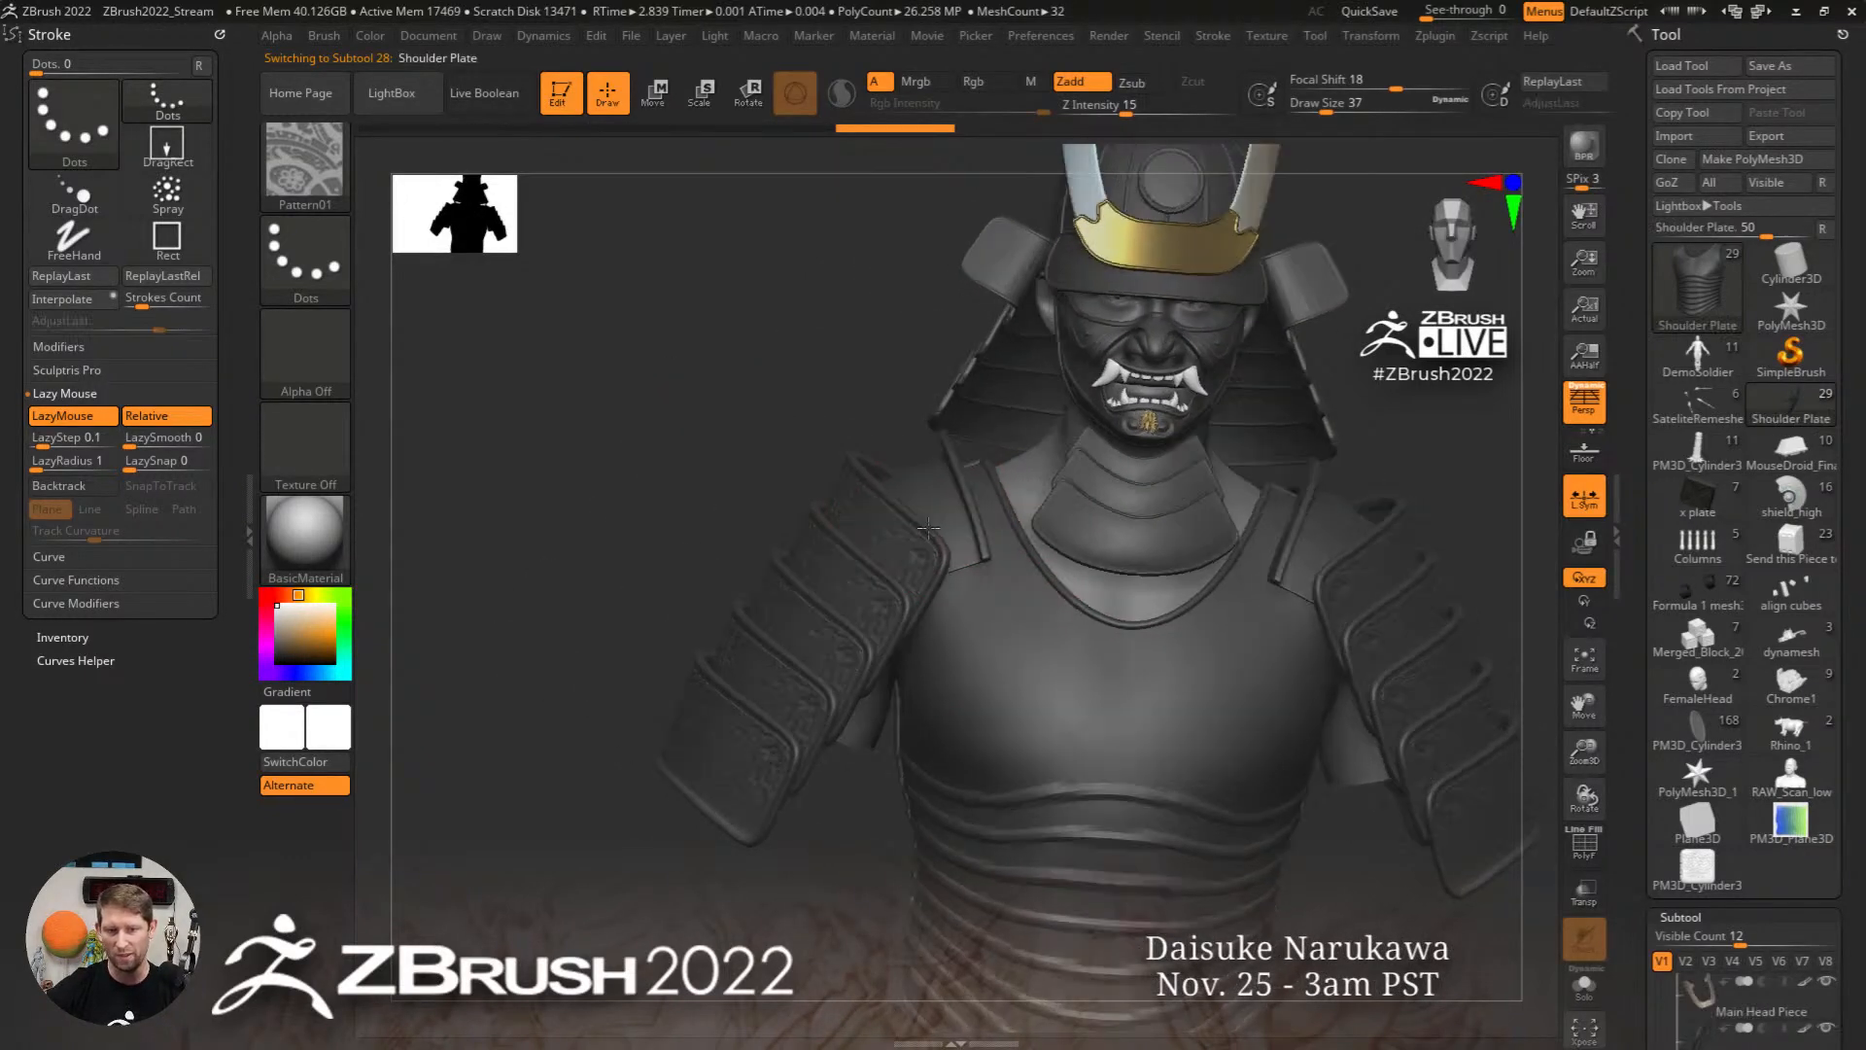
pyautogui.hotkey('ctrl', 'shift', 'z')
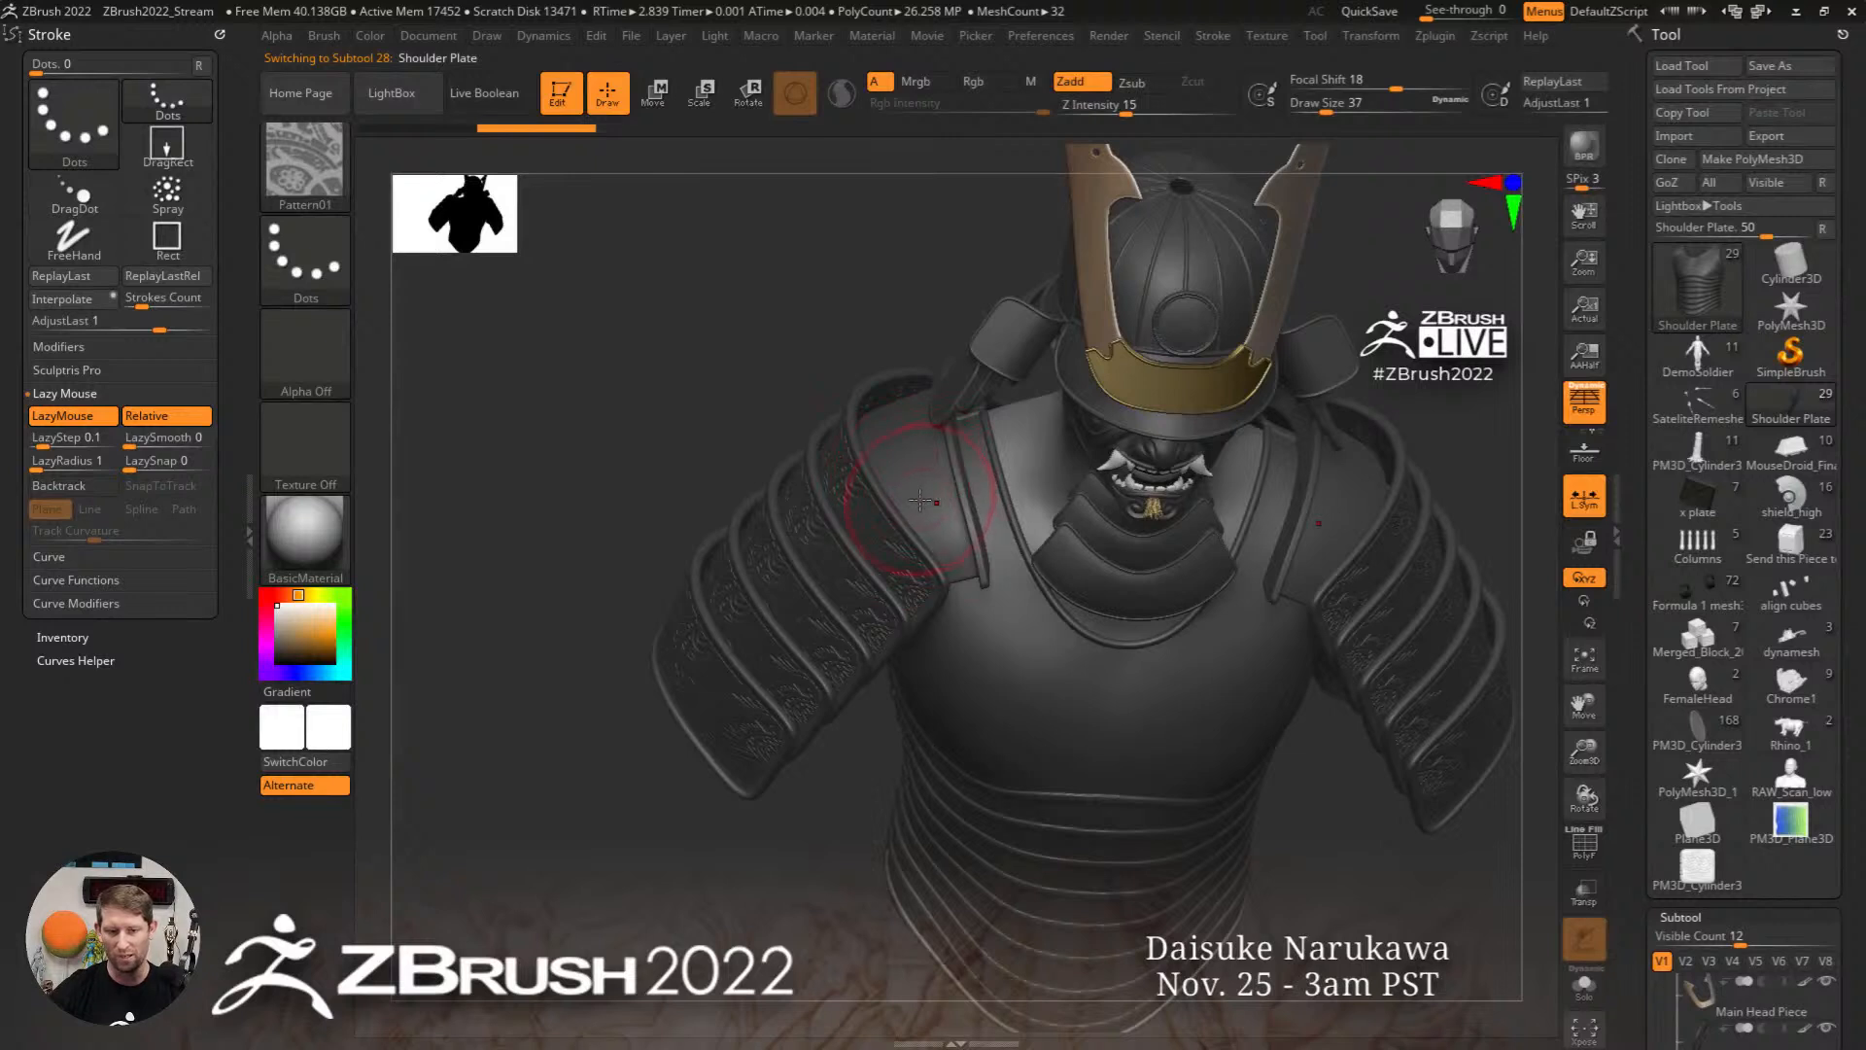
pyautogui.keyDown('alt'); pyautogui.click(918, 500); pyautogui.keyUp('alt')
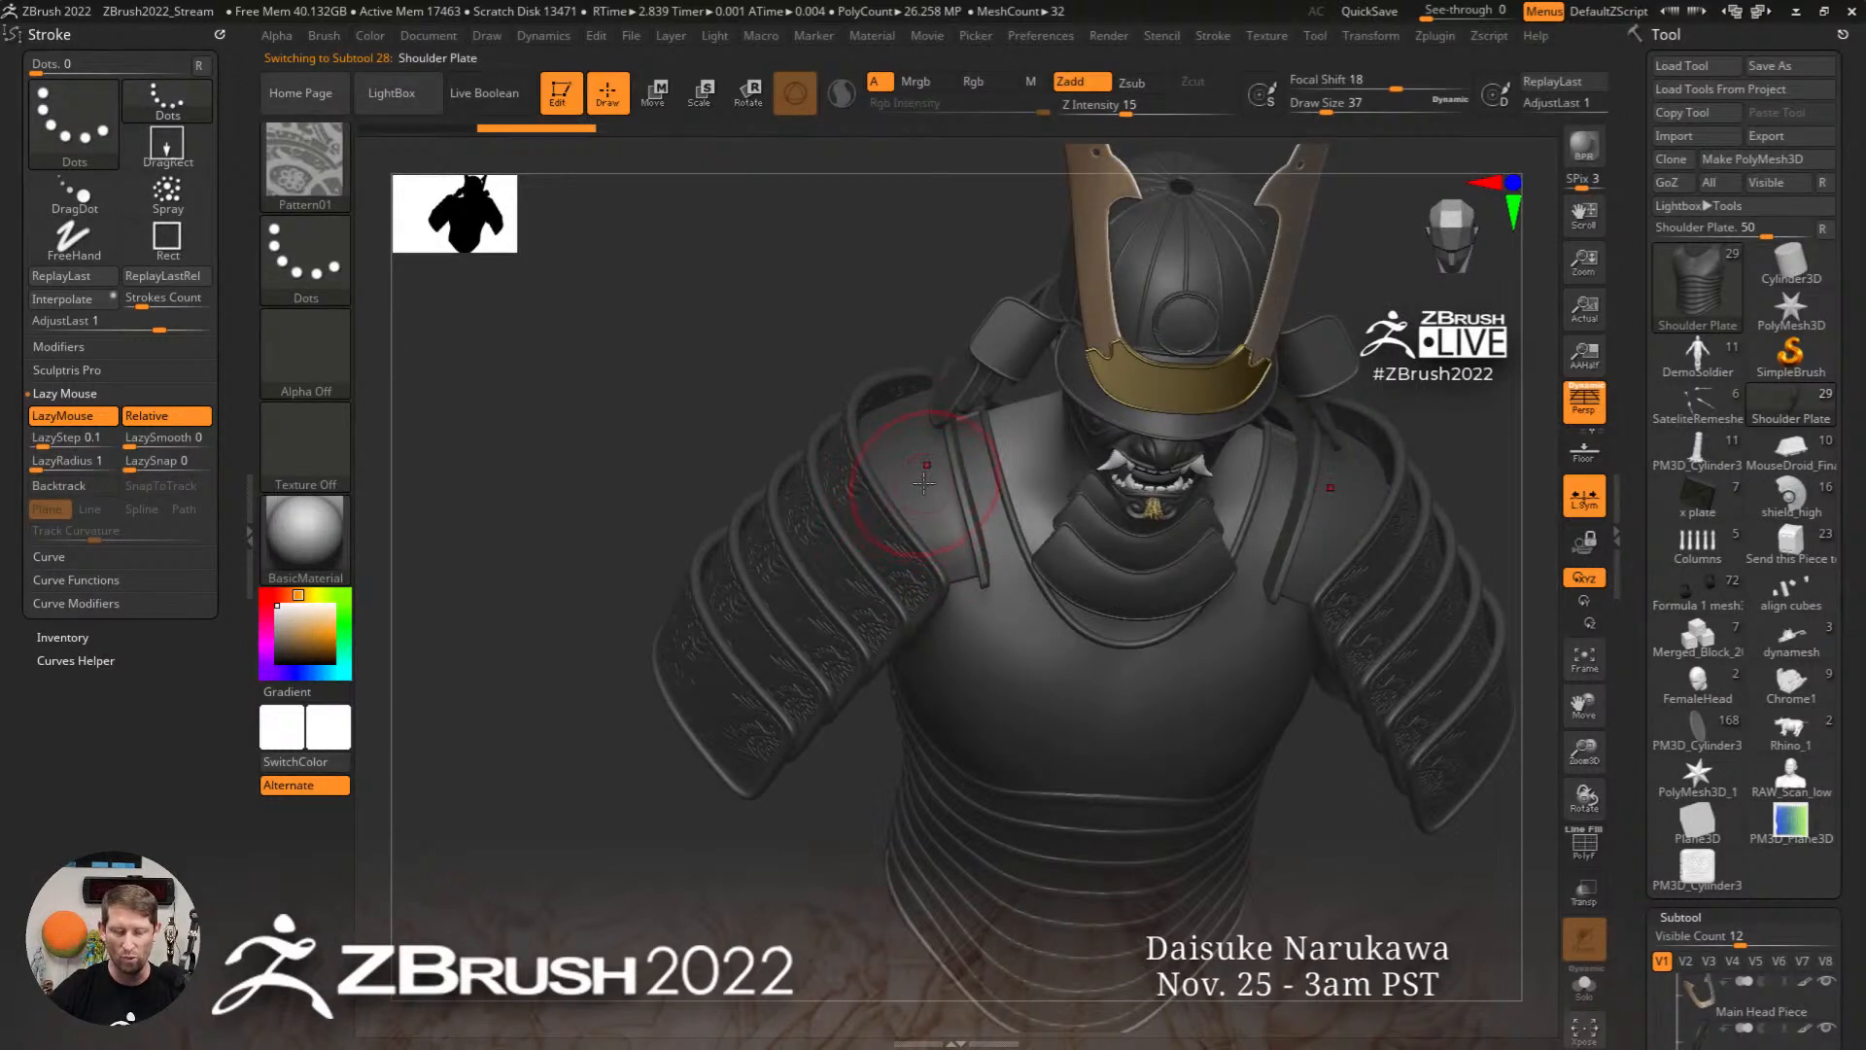
pyautogui.keyDown('ctrl'); pyautogui.click(660, 892); pyautogui.keyUp('ctrl')
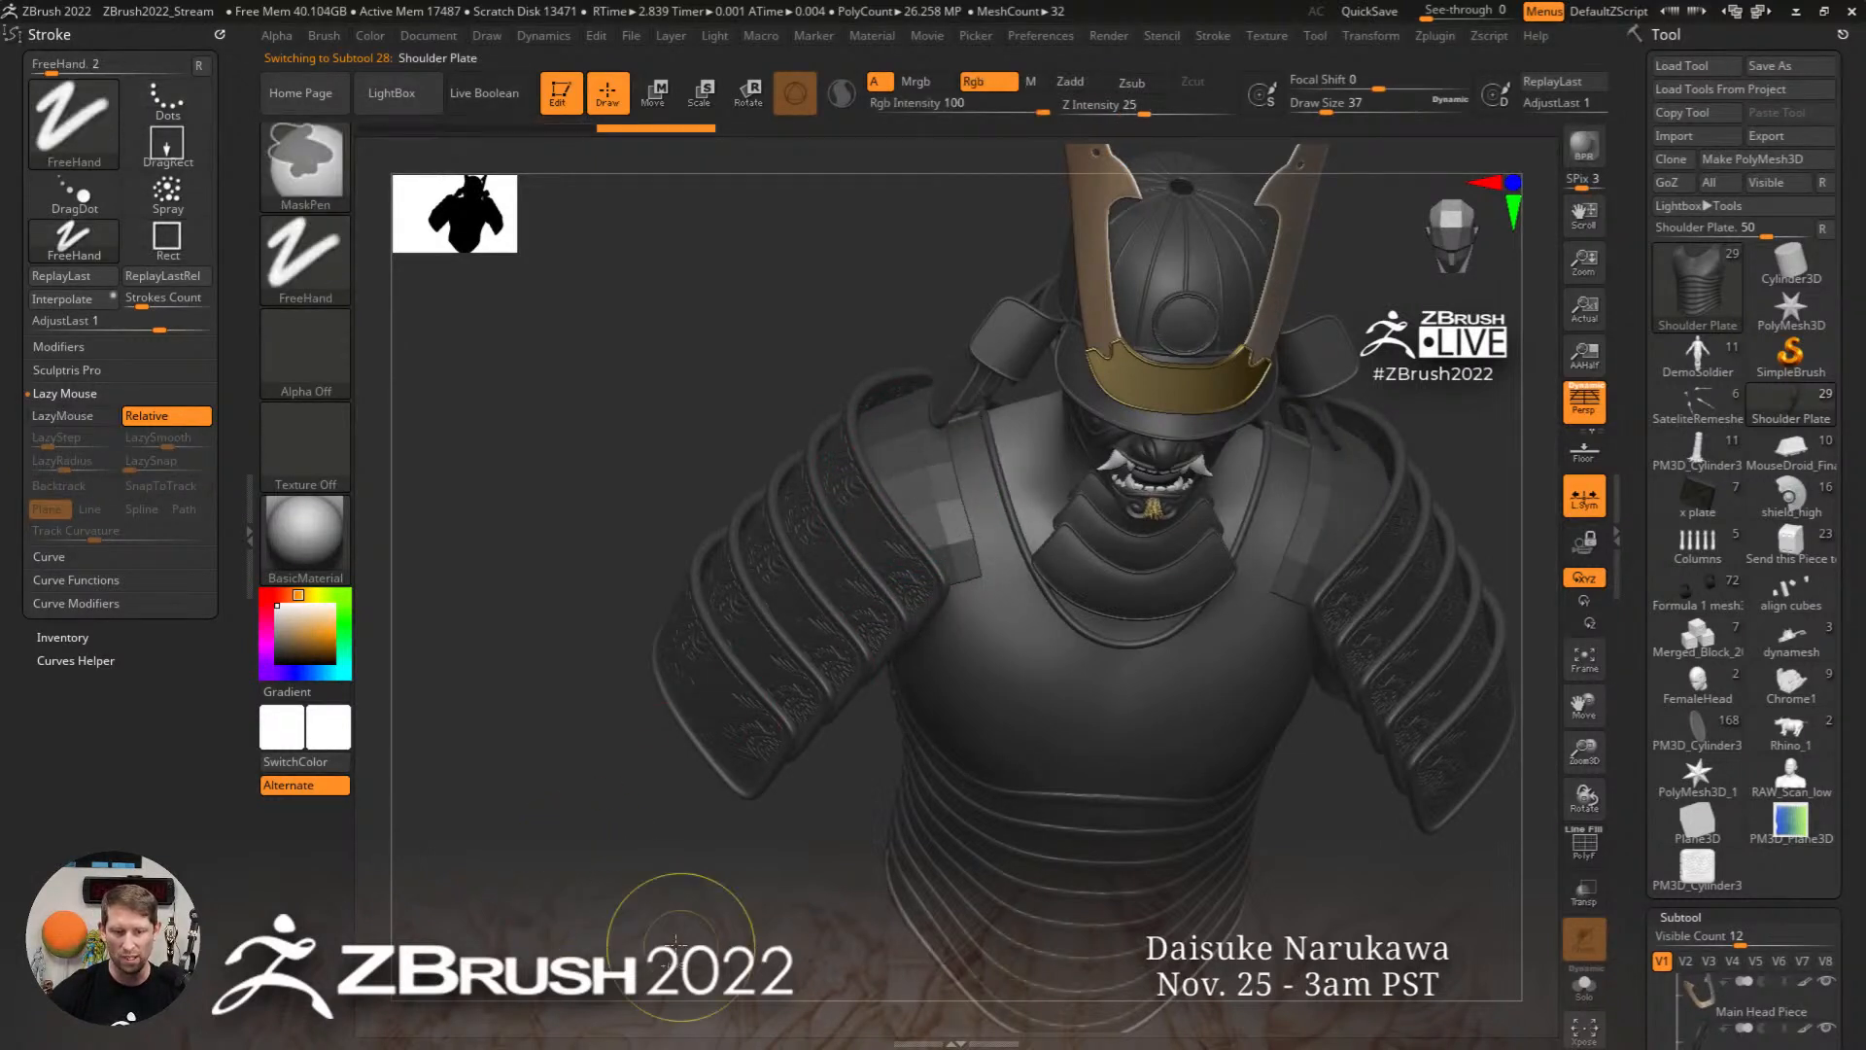
pyautogui.keyDown('ctrl'); pyautogui.click(659, 893); pyautogui.keyUp('ctrl')
pyautogui.keyDown('ctrl'); pyautogui.click(724, 908); pyautogui.keyUp('ctrl')
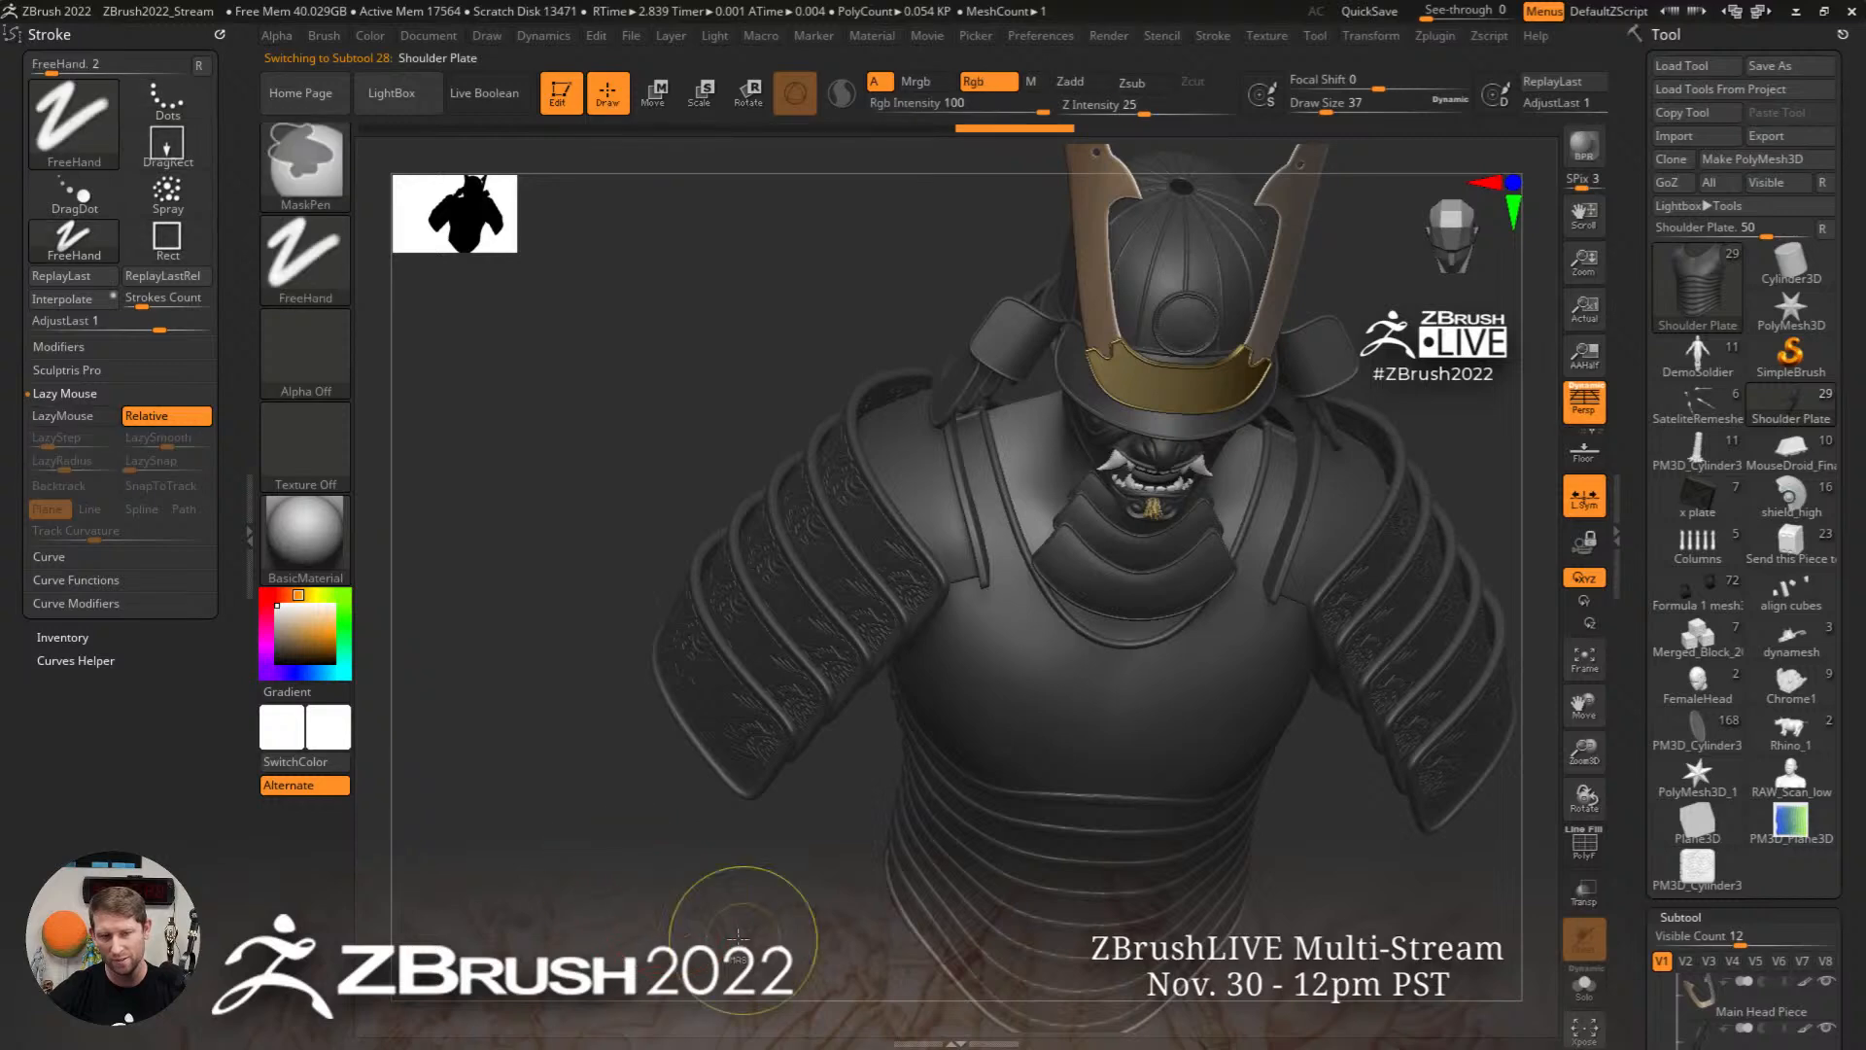
# Step: Give the Shoulder Plate real subdivision levels up to SDiv 5 and brush a pattern stroke over it
pyautogui.scroll(-10, 1851, 872)
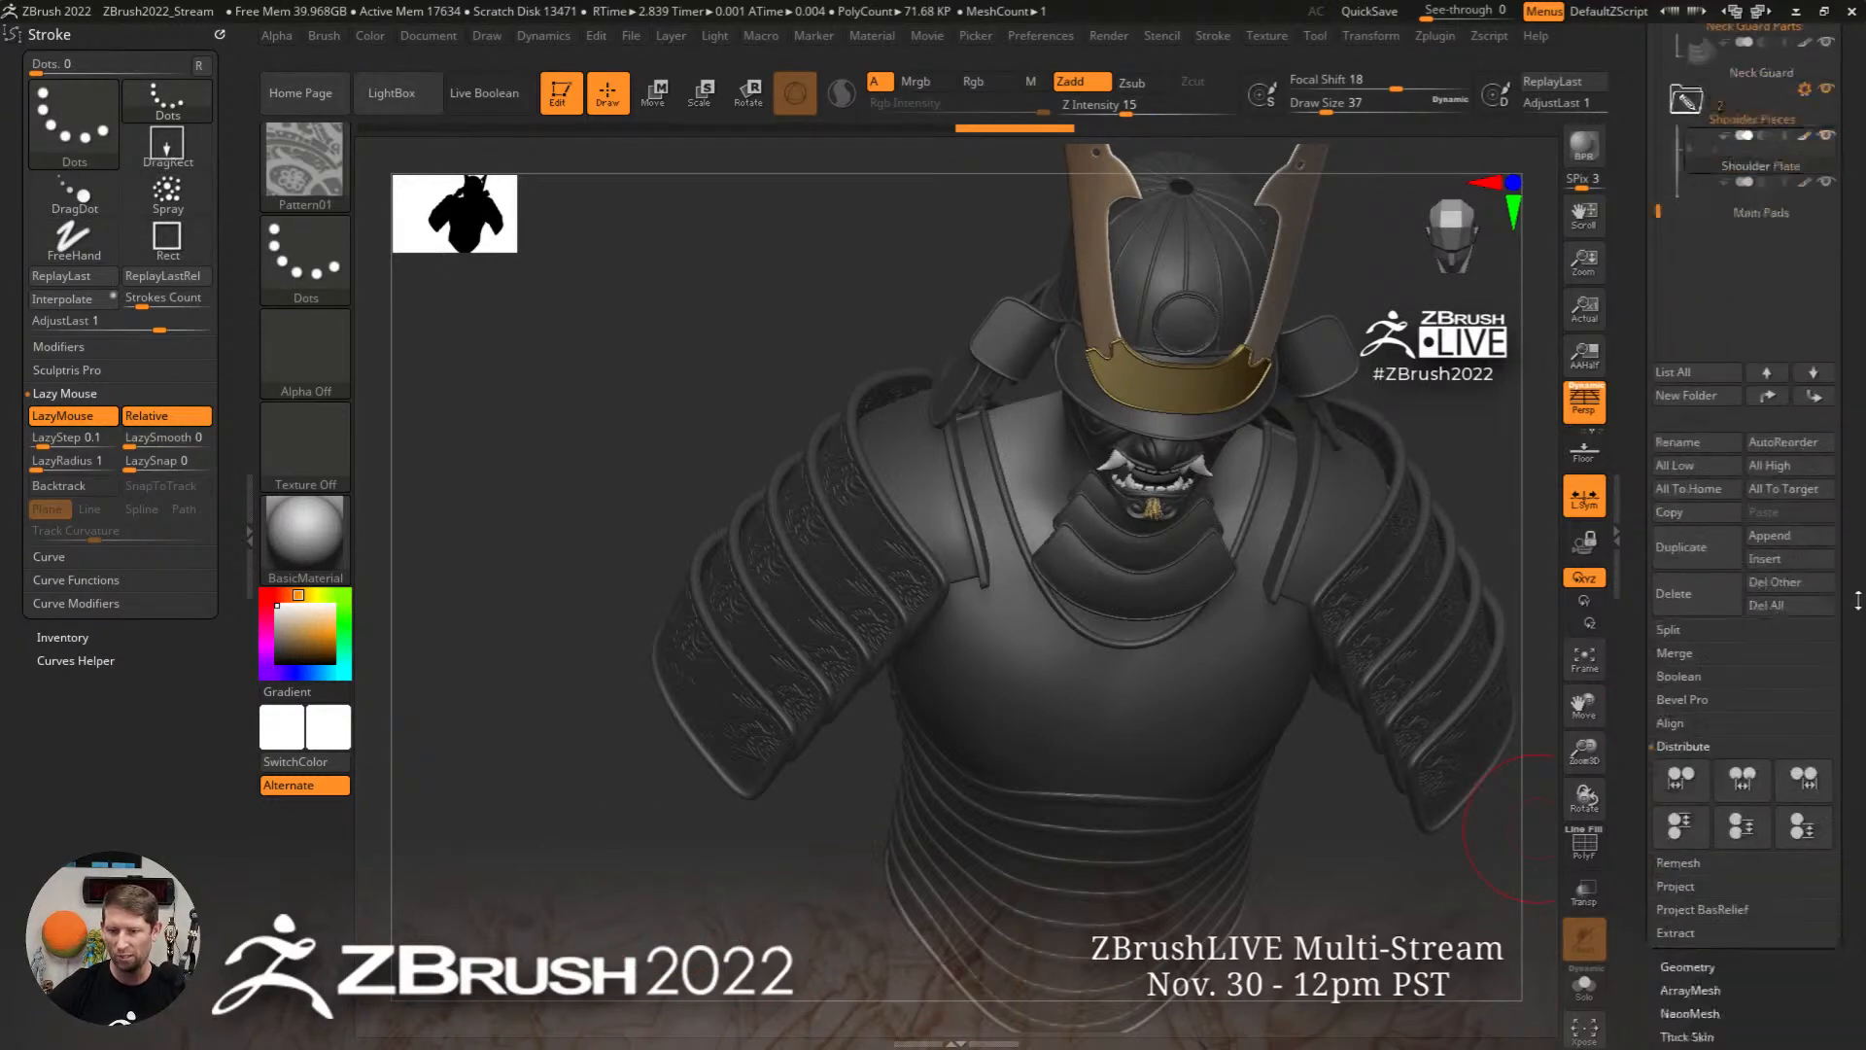
pyautogui.click(1726, 564)
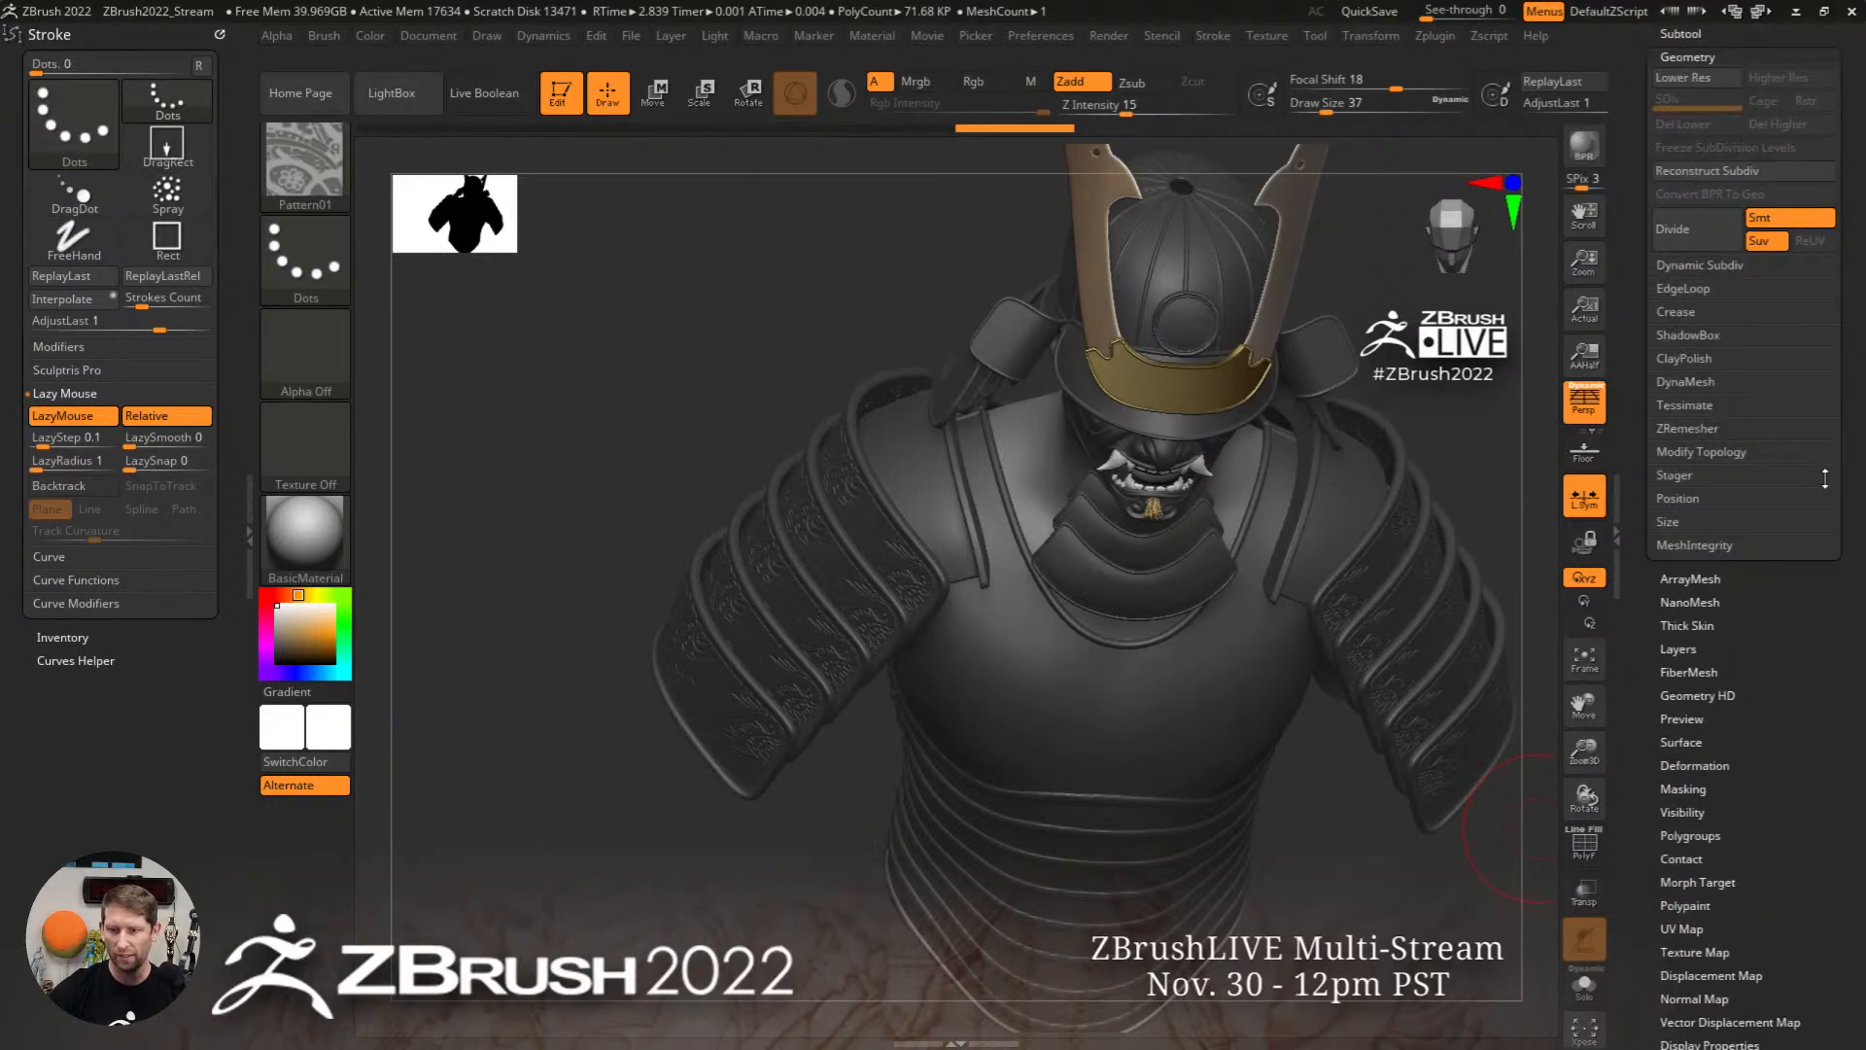
pyautogui.click(1711, 270)
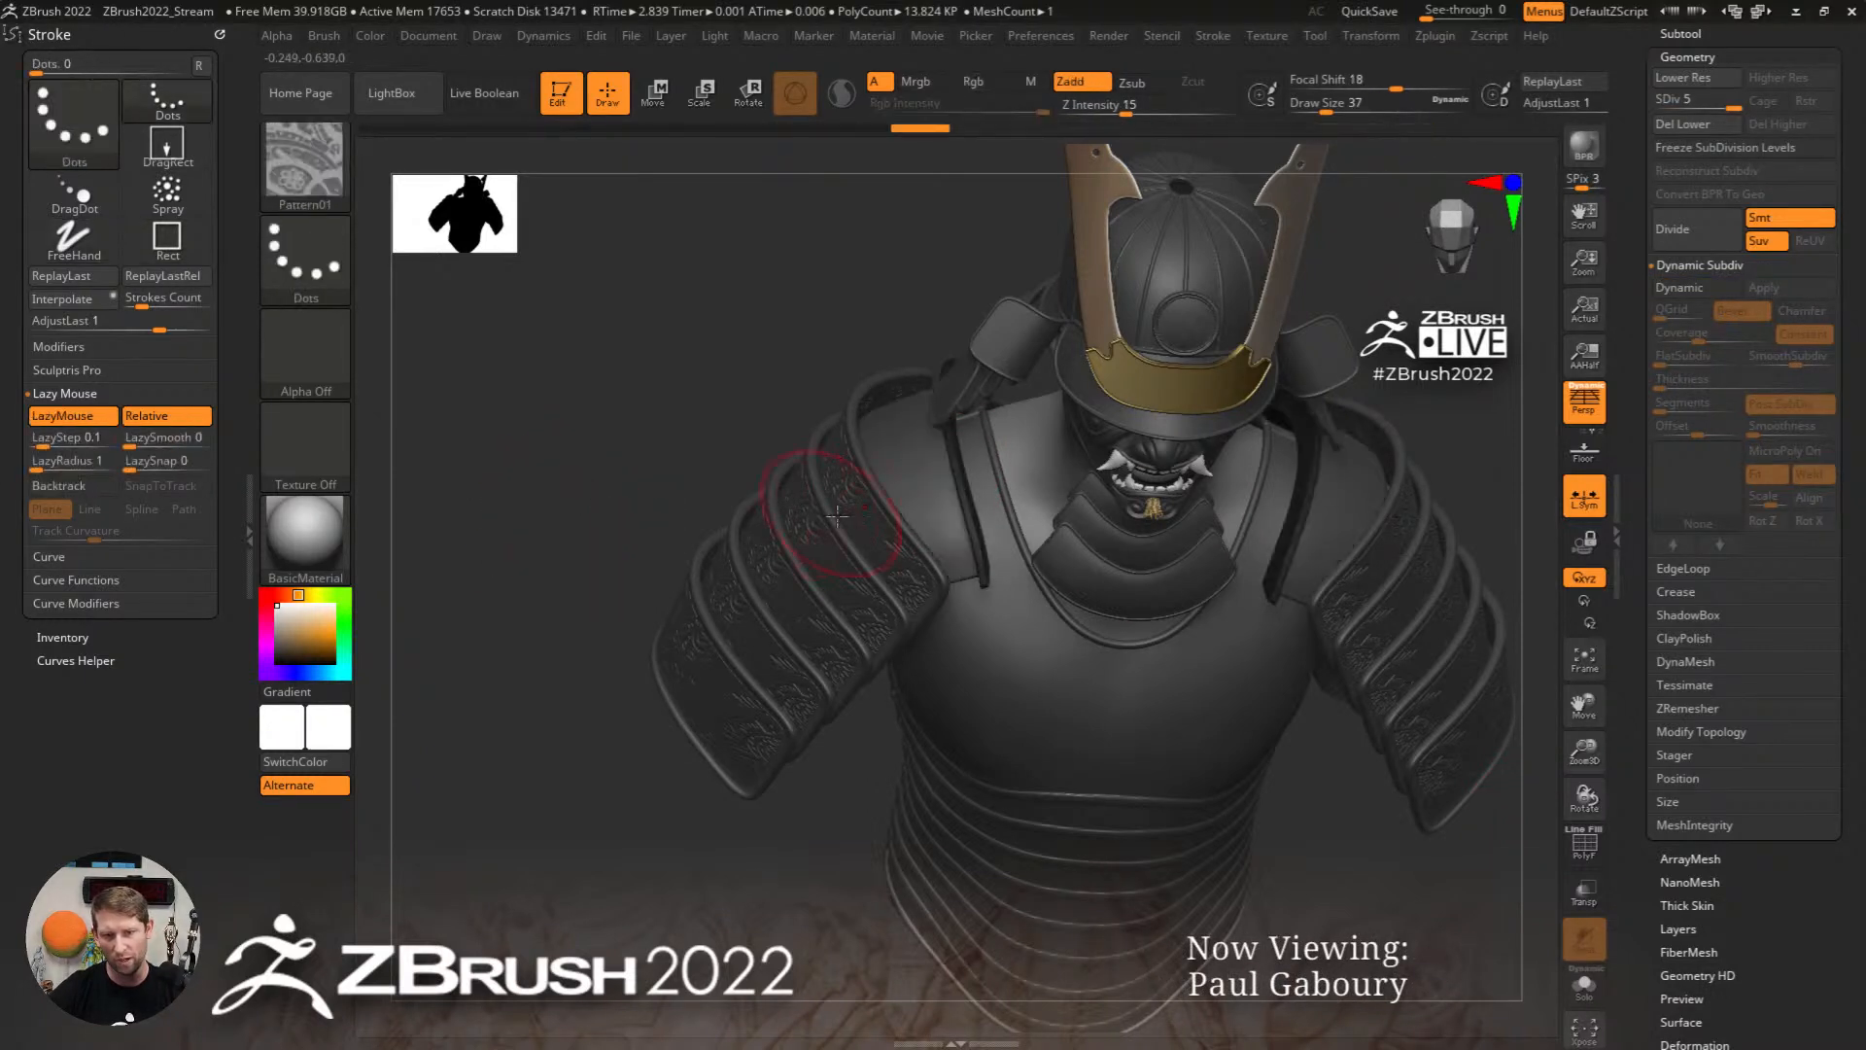
pyautogui.moveTo(836, 515)
pyautogui.mouseDown()
pyautogui.moveTo(887, 470)
pyautogui.moveTo(892, 418)
pyautogui.mouseUp()
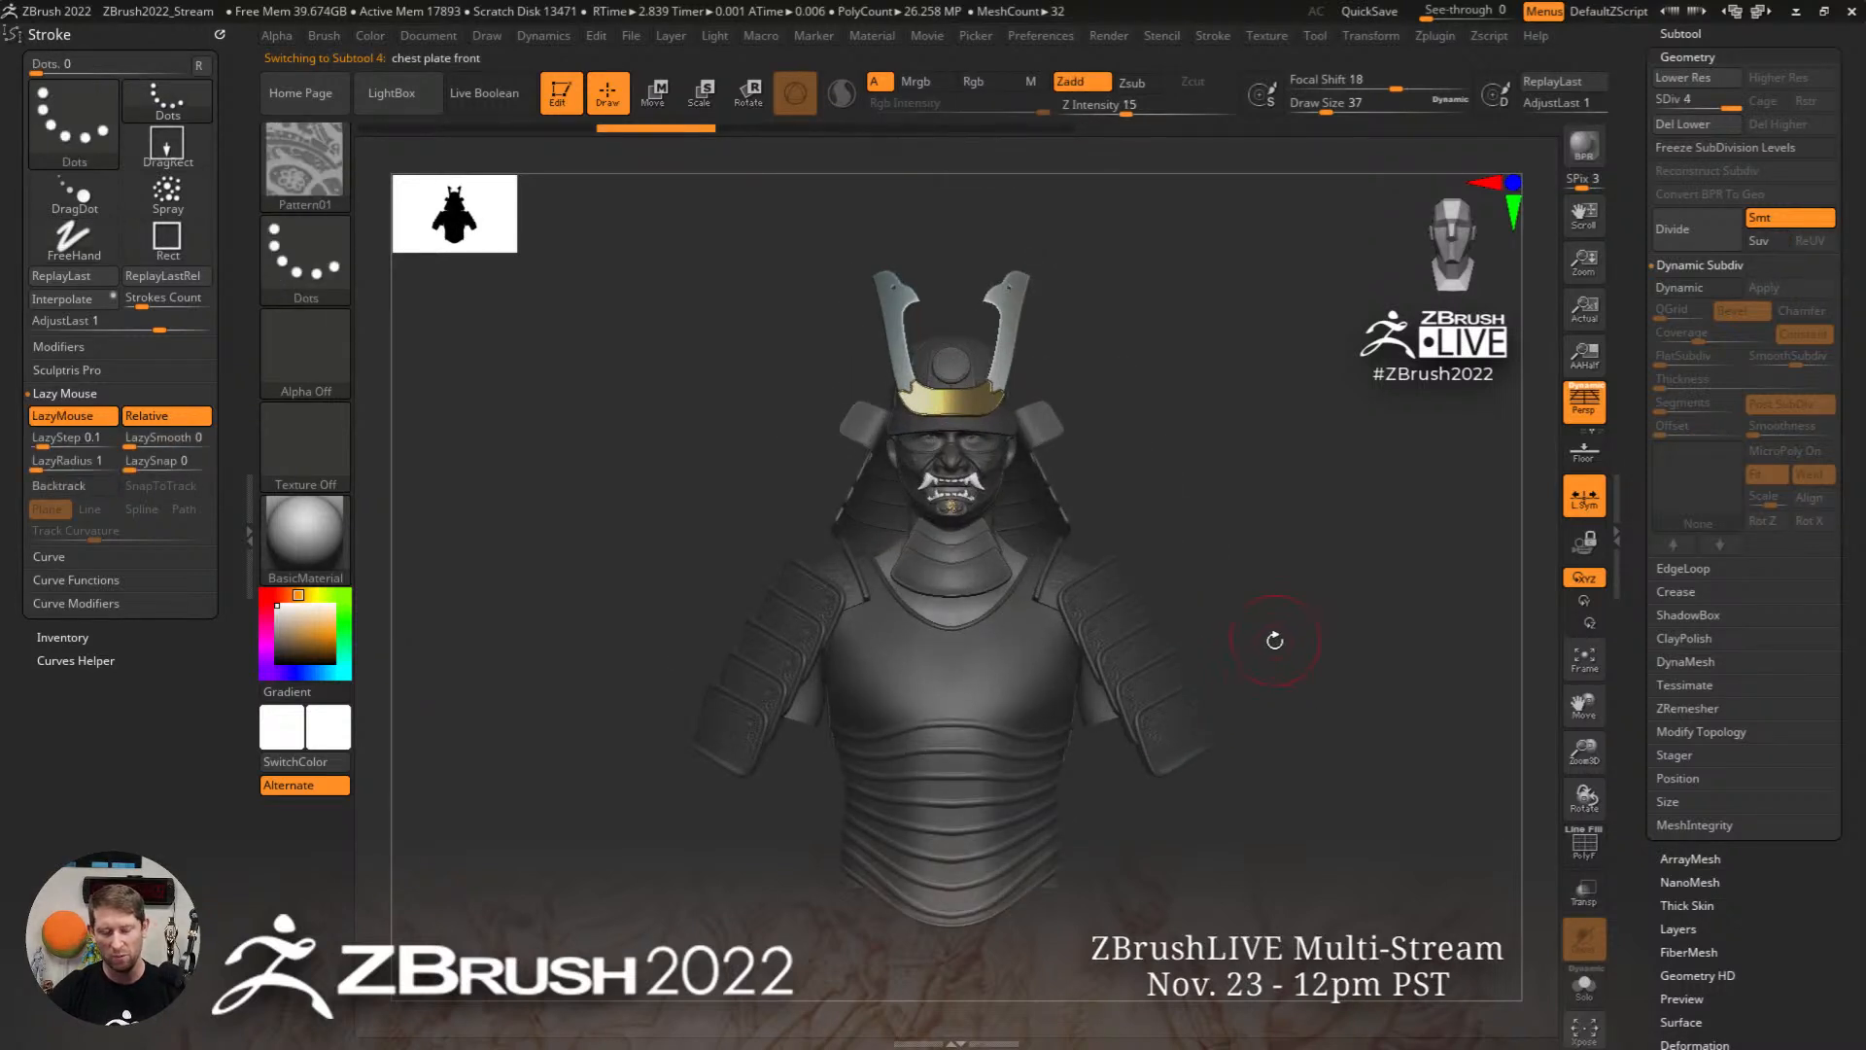
pyautogui.hotkey('shift', 'f')
pyautogui.hotkey('shift', 'f')
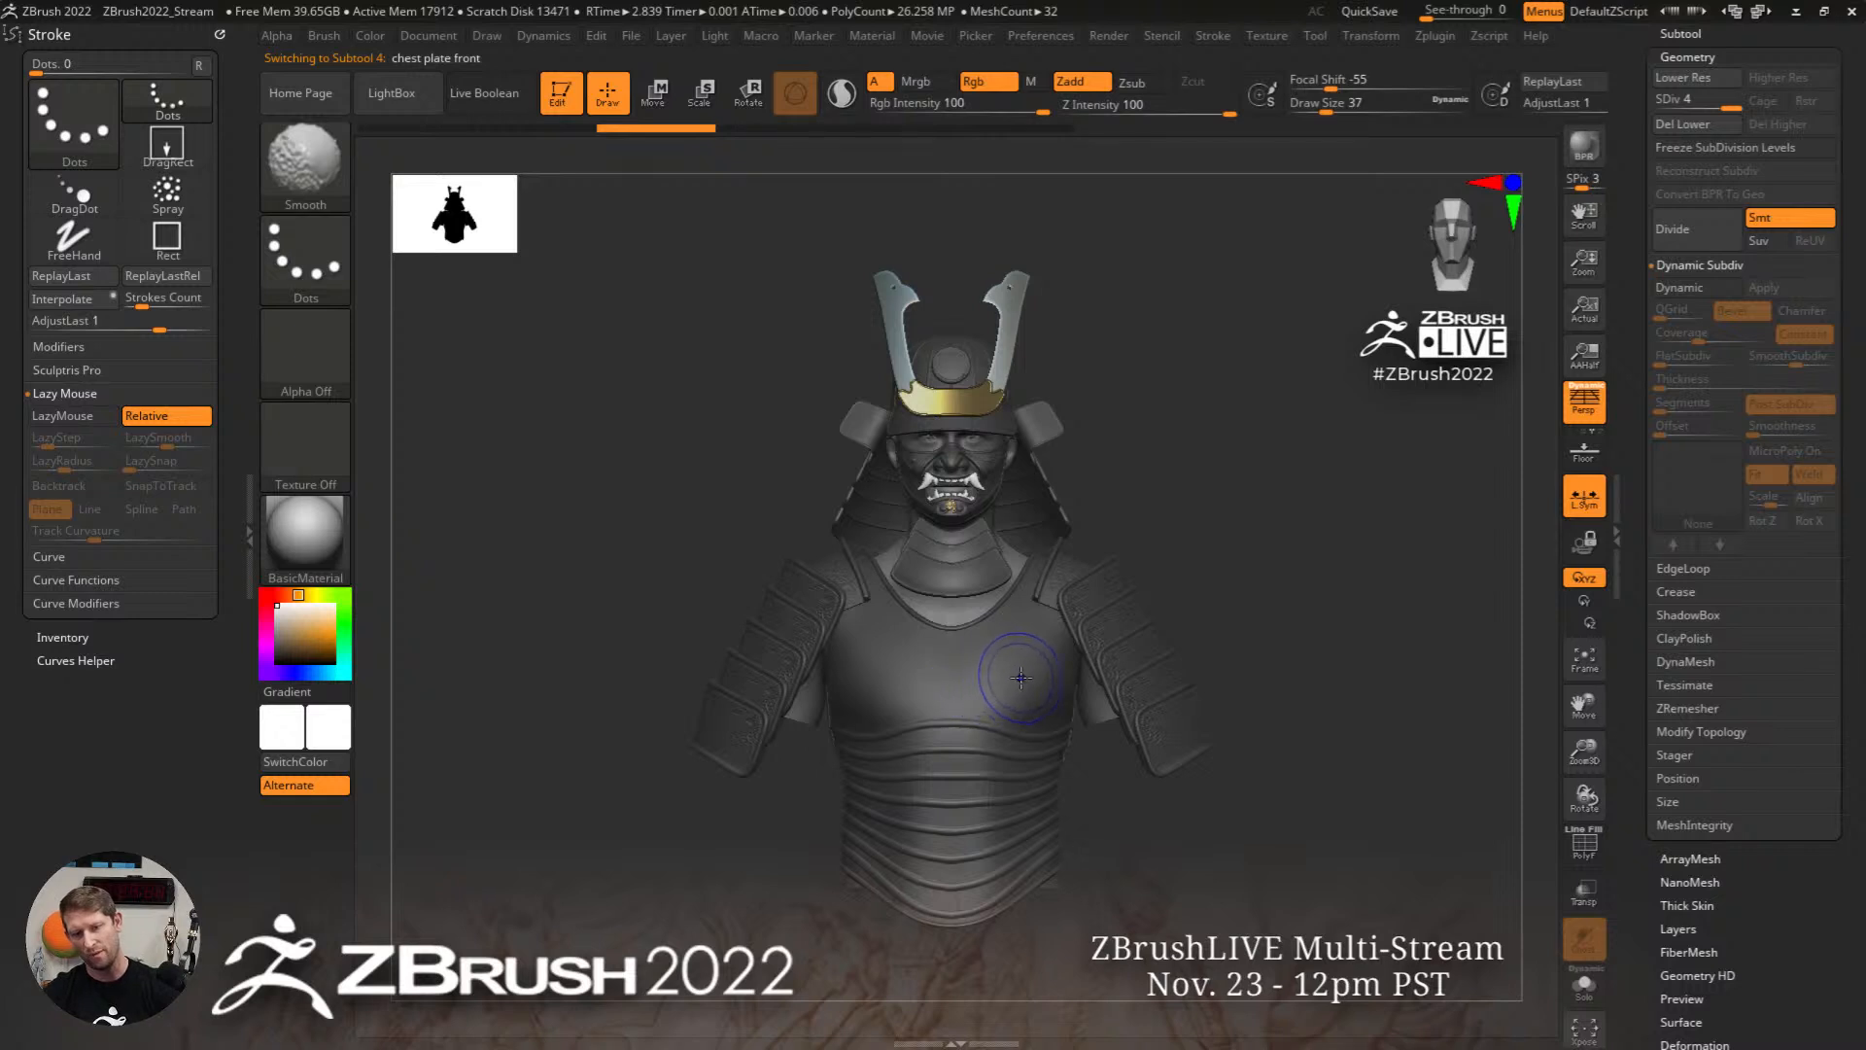
pyautogui.hotkey('ctrl', 'd')
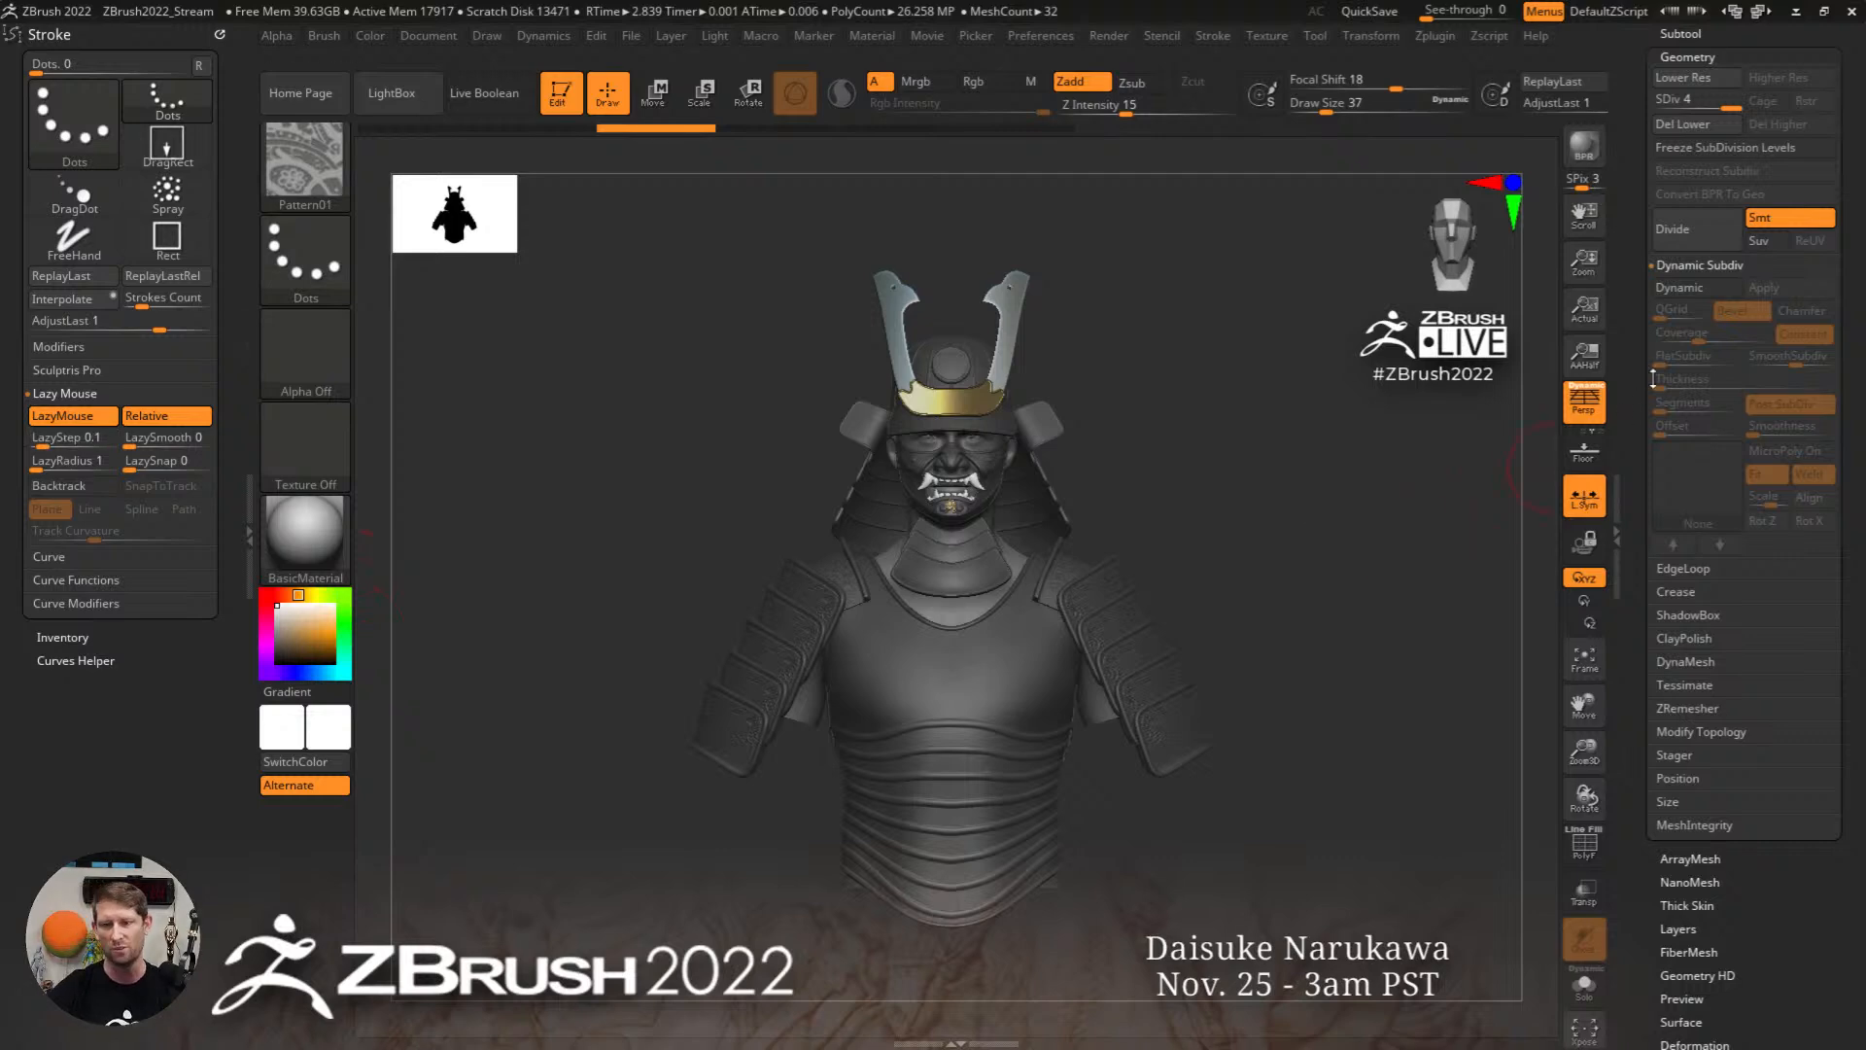
pyautogui.scroll(10, 1652, 379)
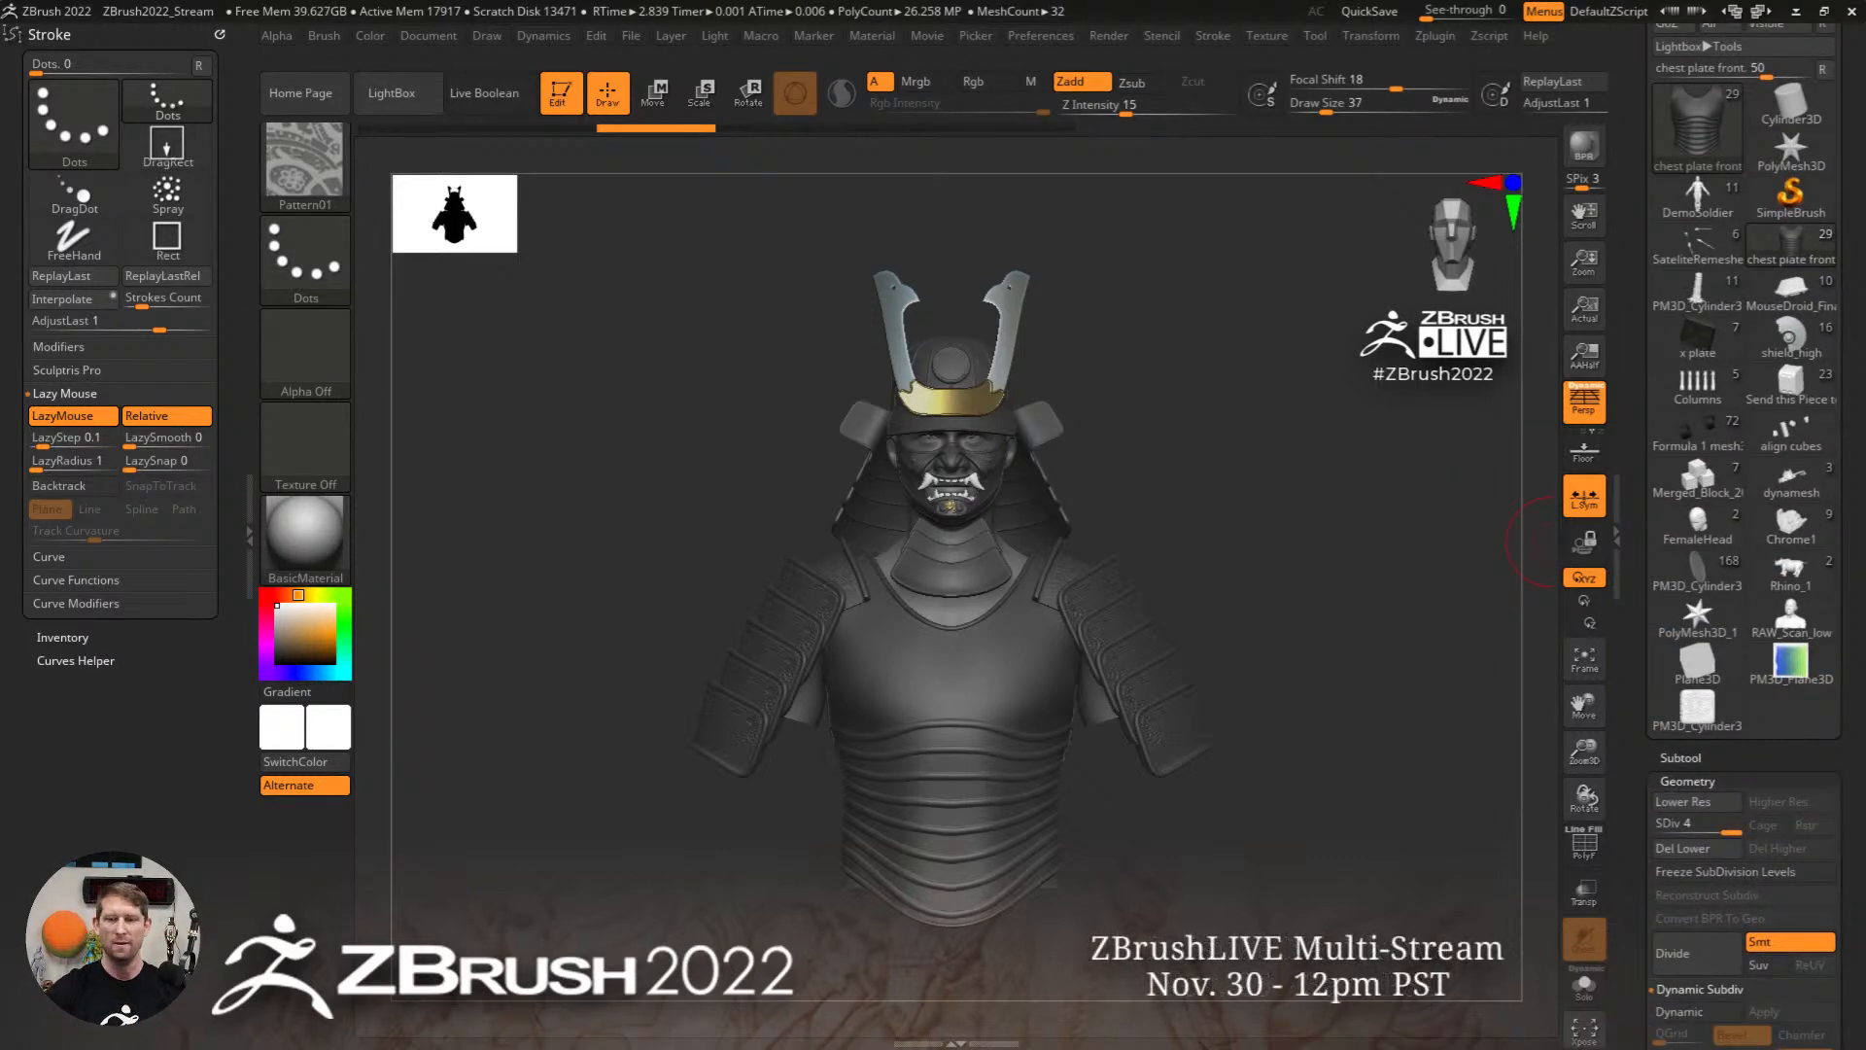
# Step: Switch to the PM3D_Cylinder3D1_22 tool and orient the view so the soldier group sits in front of the coin's face
pyautogui.click(1697, 574)
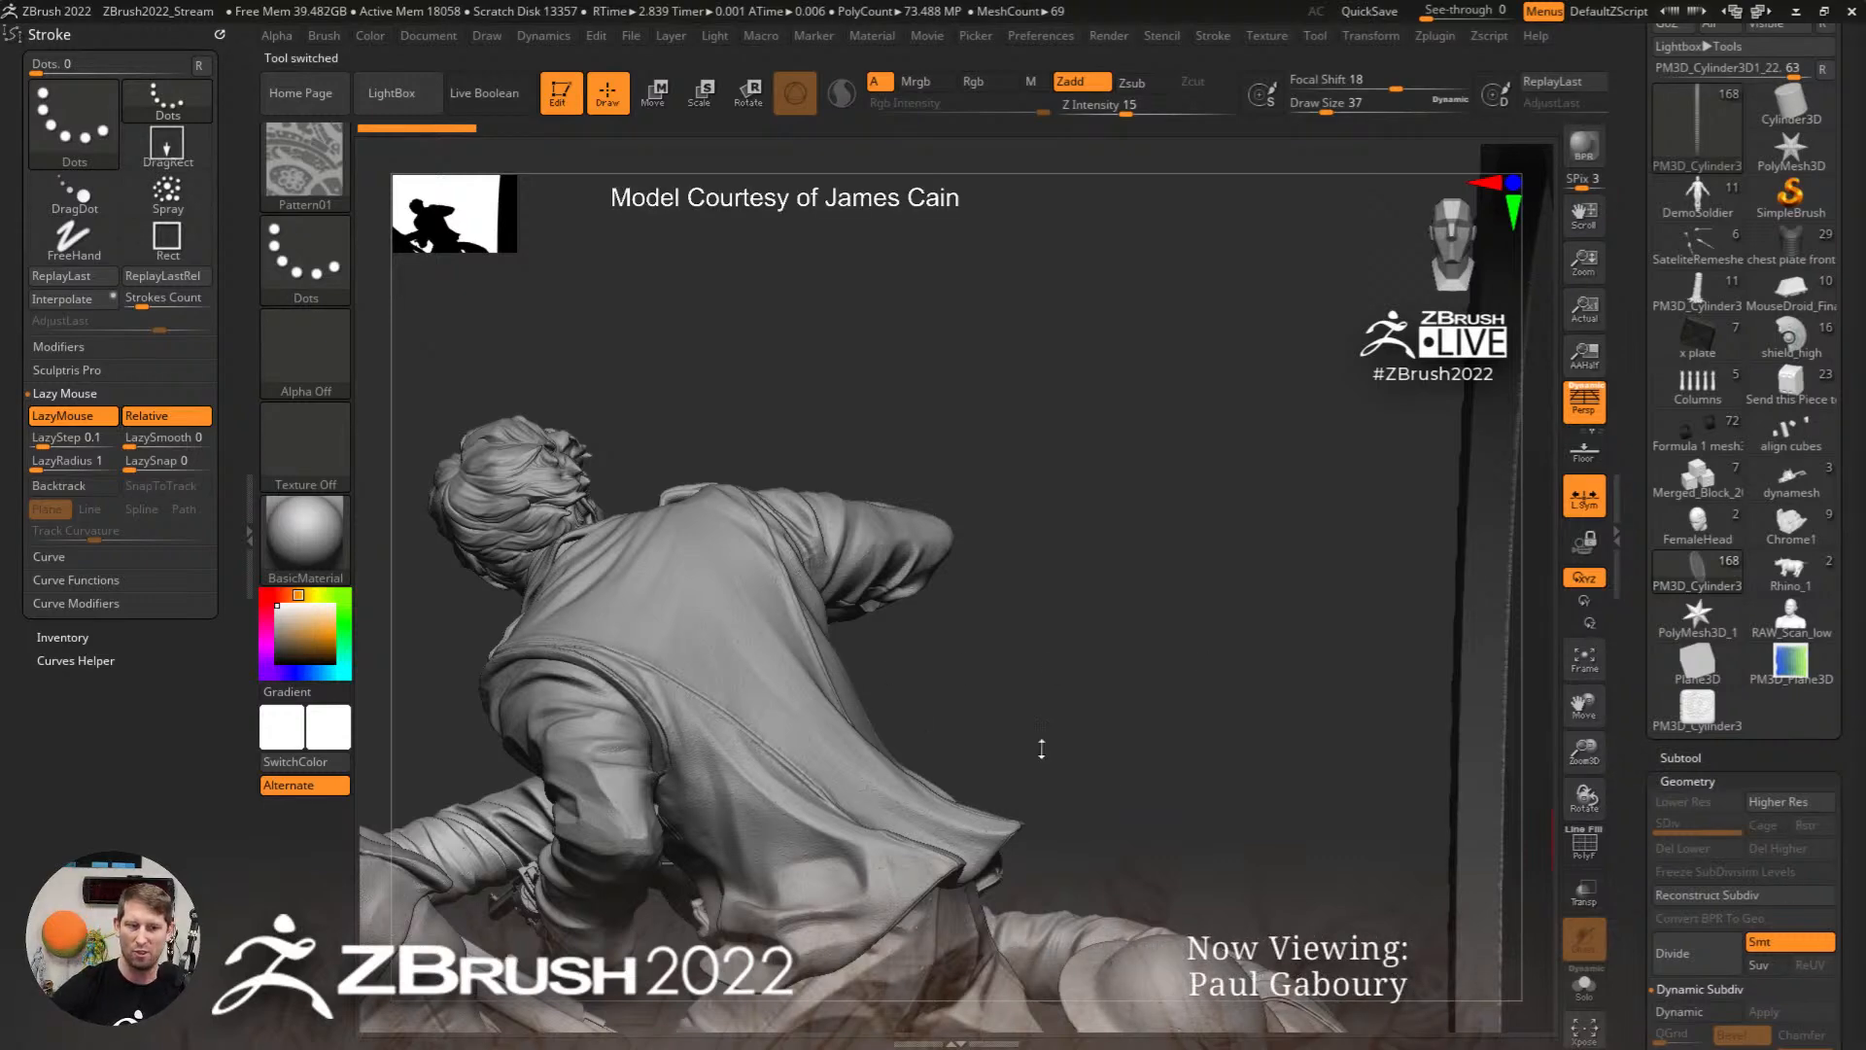
pyautogui.moveTo(1042, 749); pyautogui.dragTo(1096, 674)
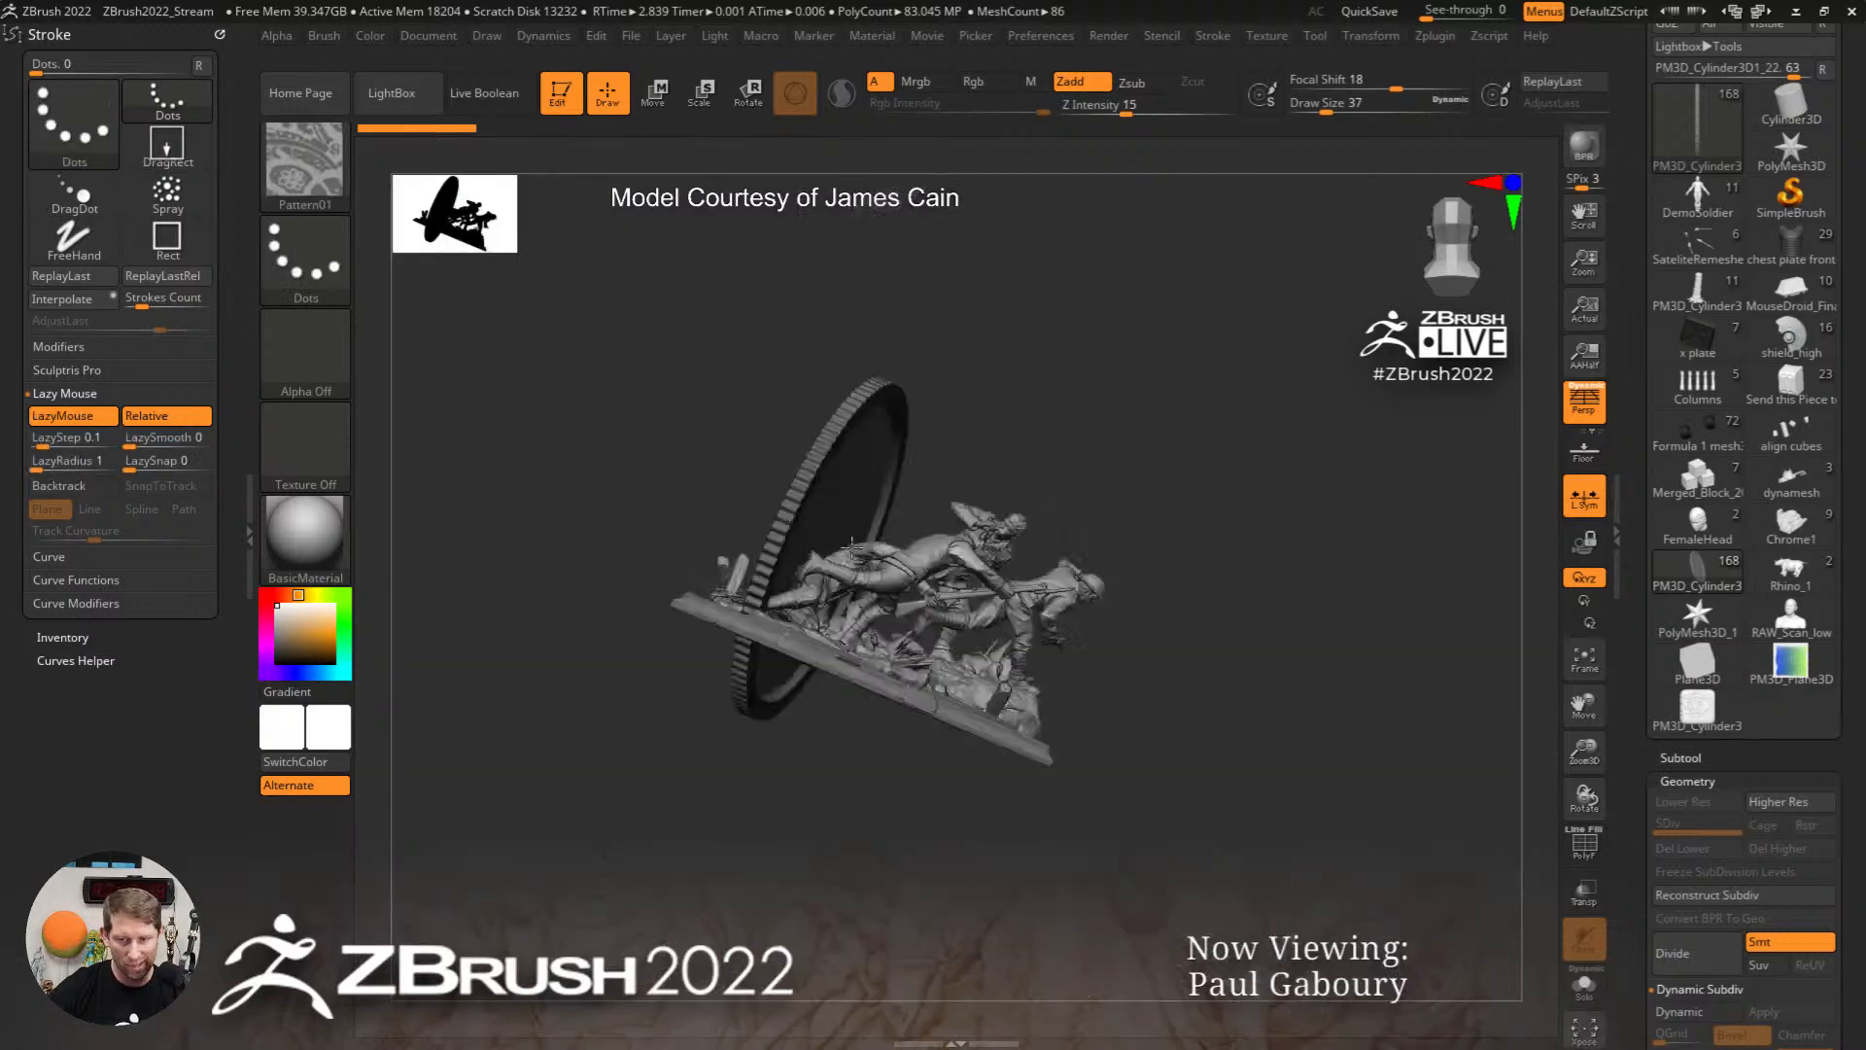
pyautogui.moveTo(989, 630); pyautogui.dragTo(1050, 639)
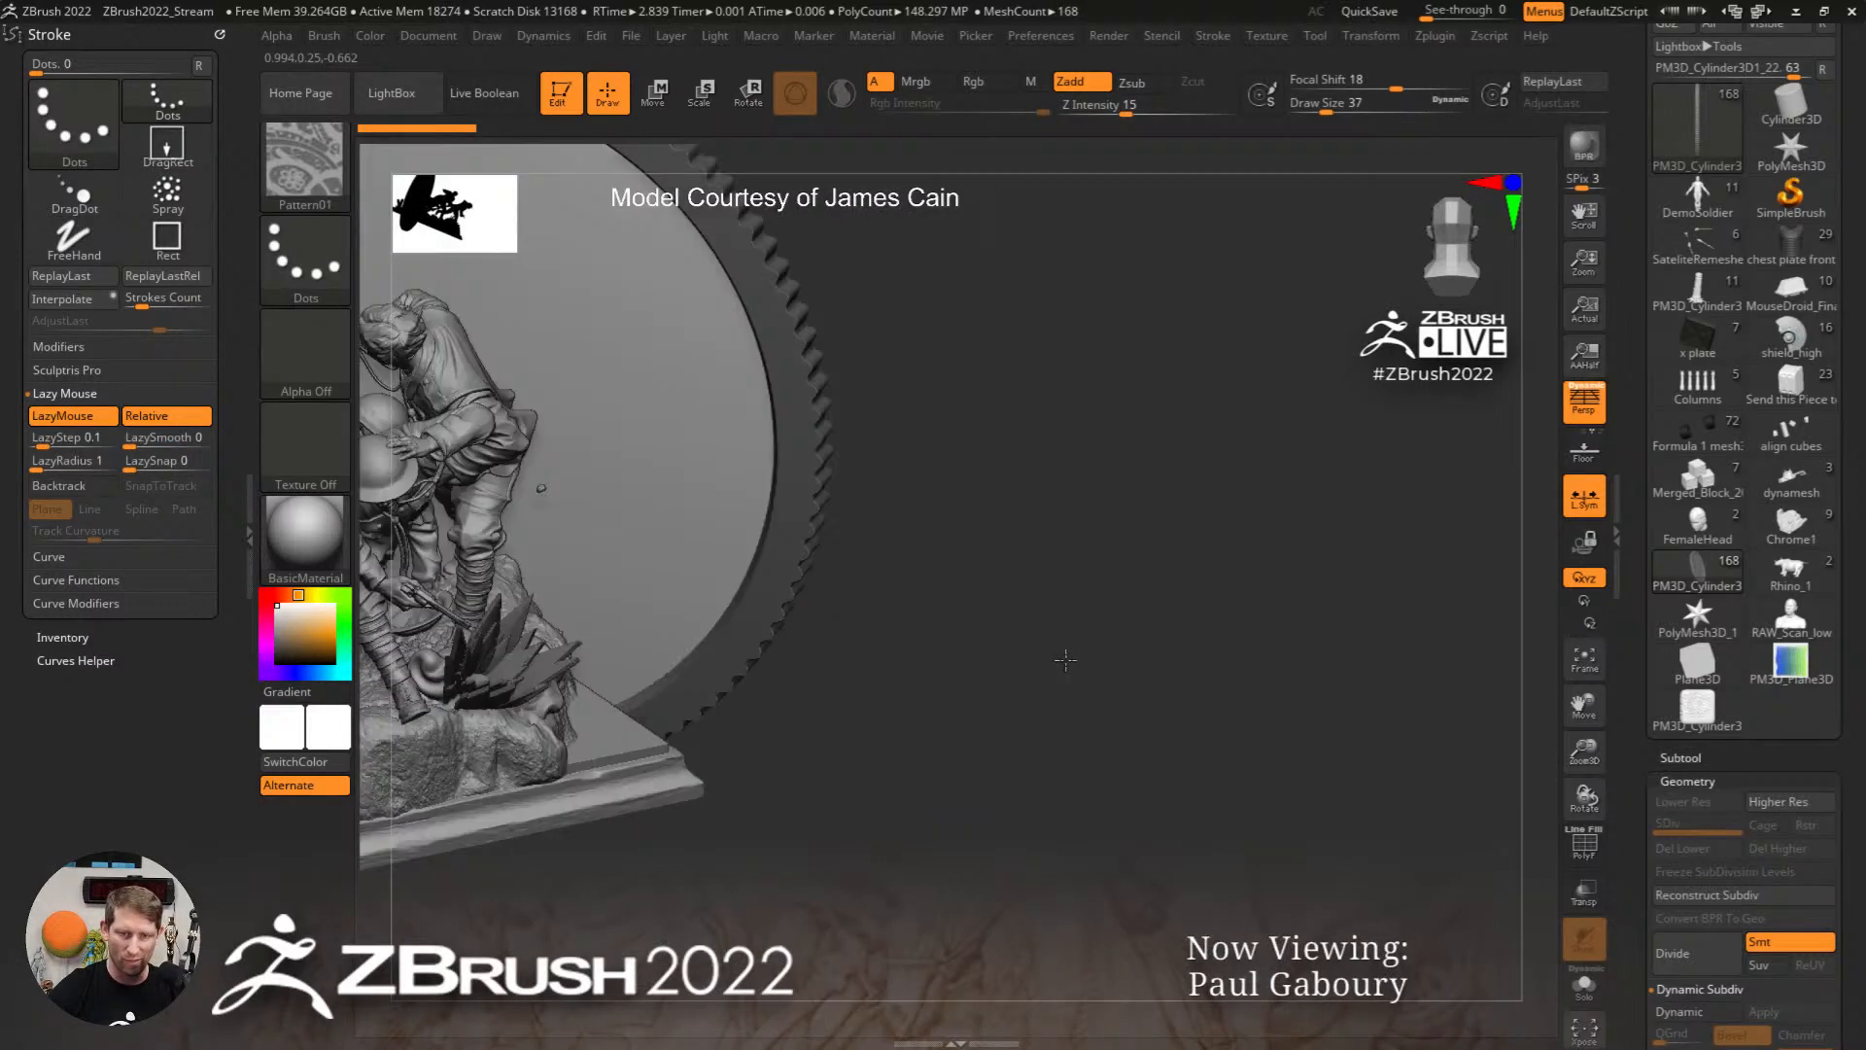
pyautogui.moveTo(1066, 660); pyautogui.dragTo(1070, 658)
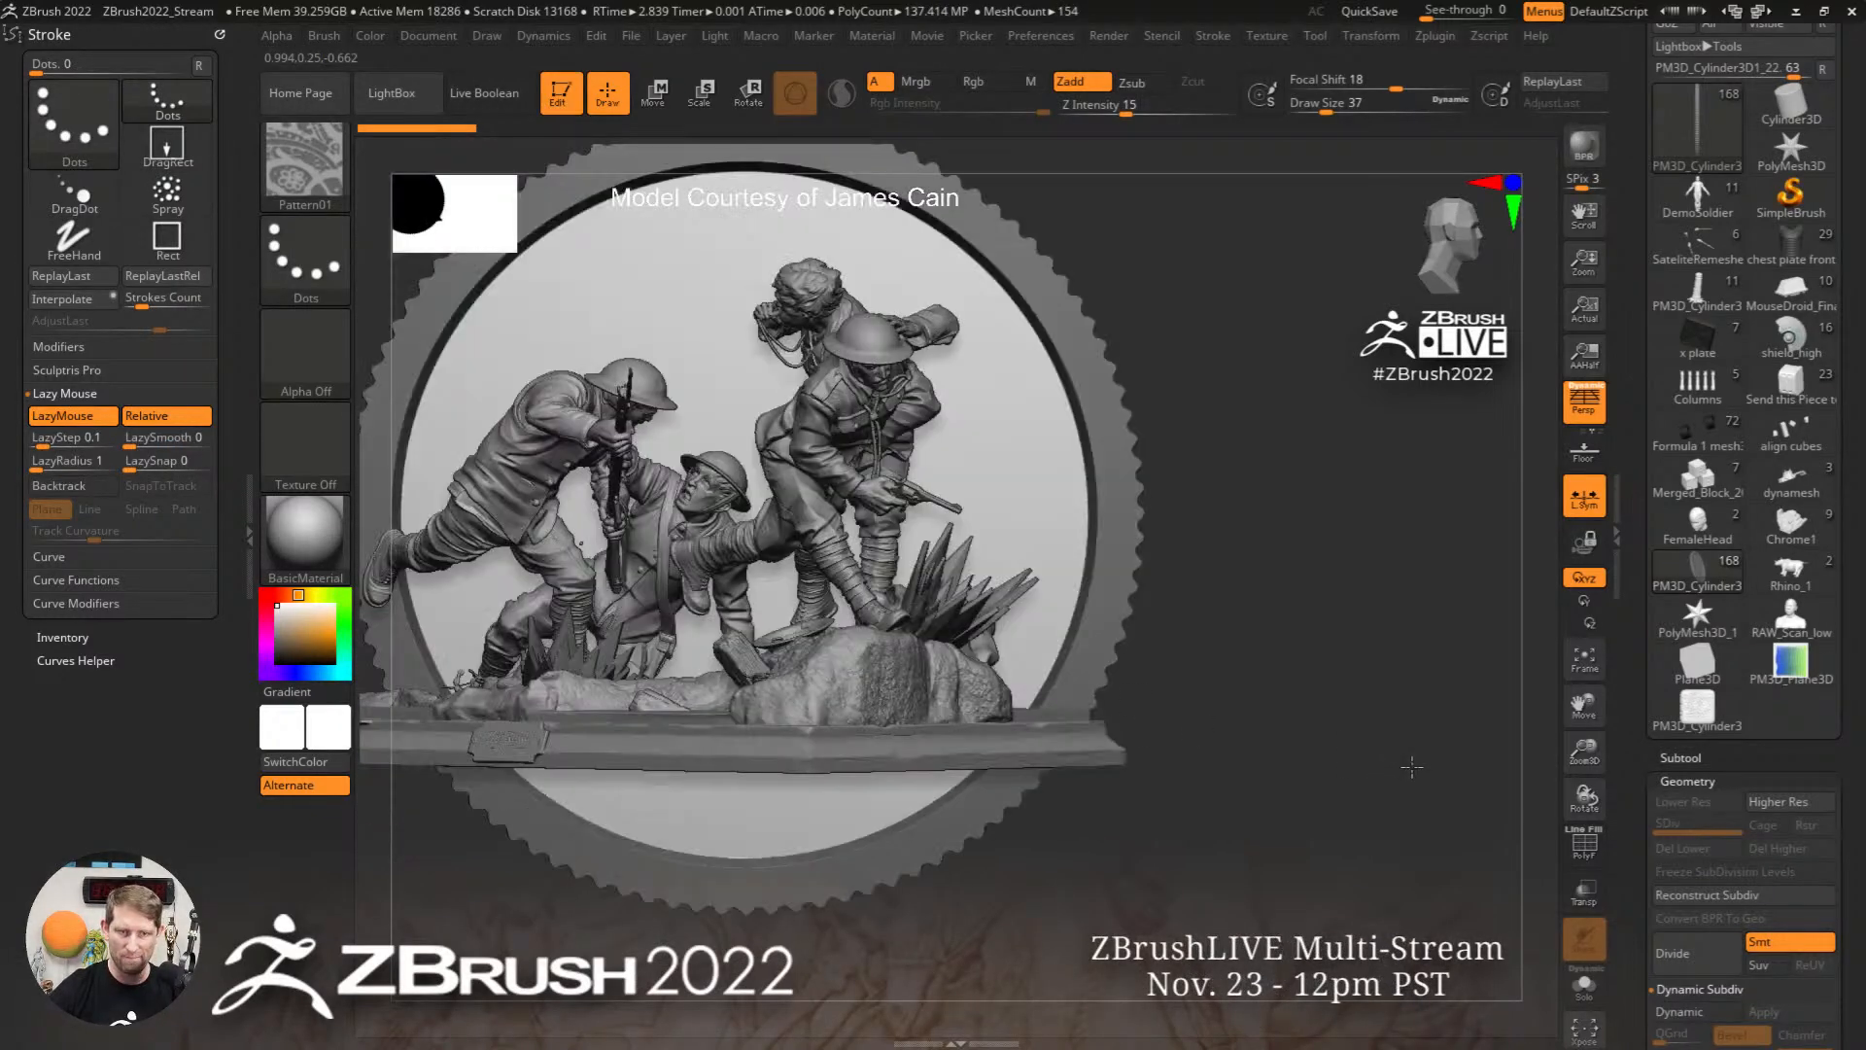
pyautogui.moveTo(1417, 768); pyautogui.dragTo(1605, 837)
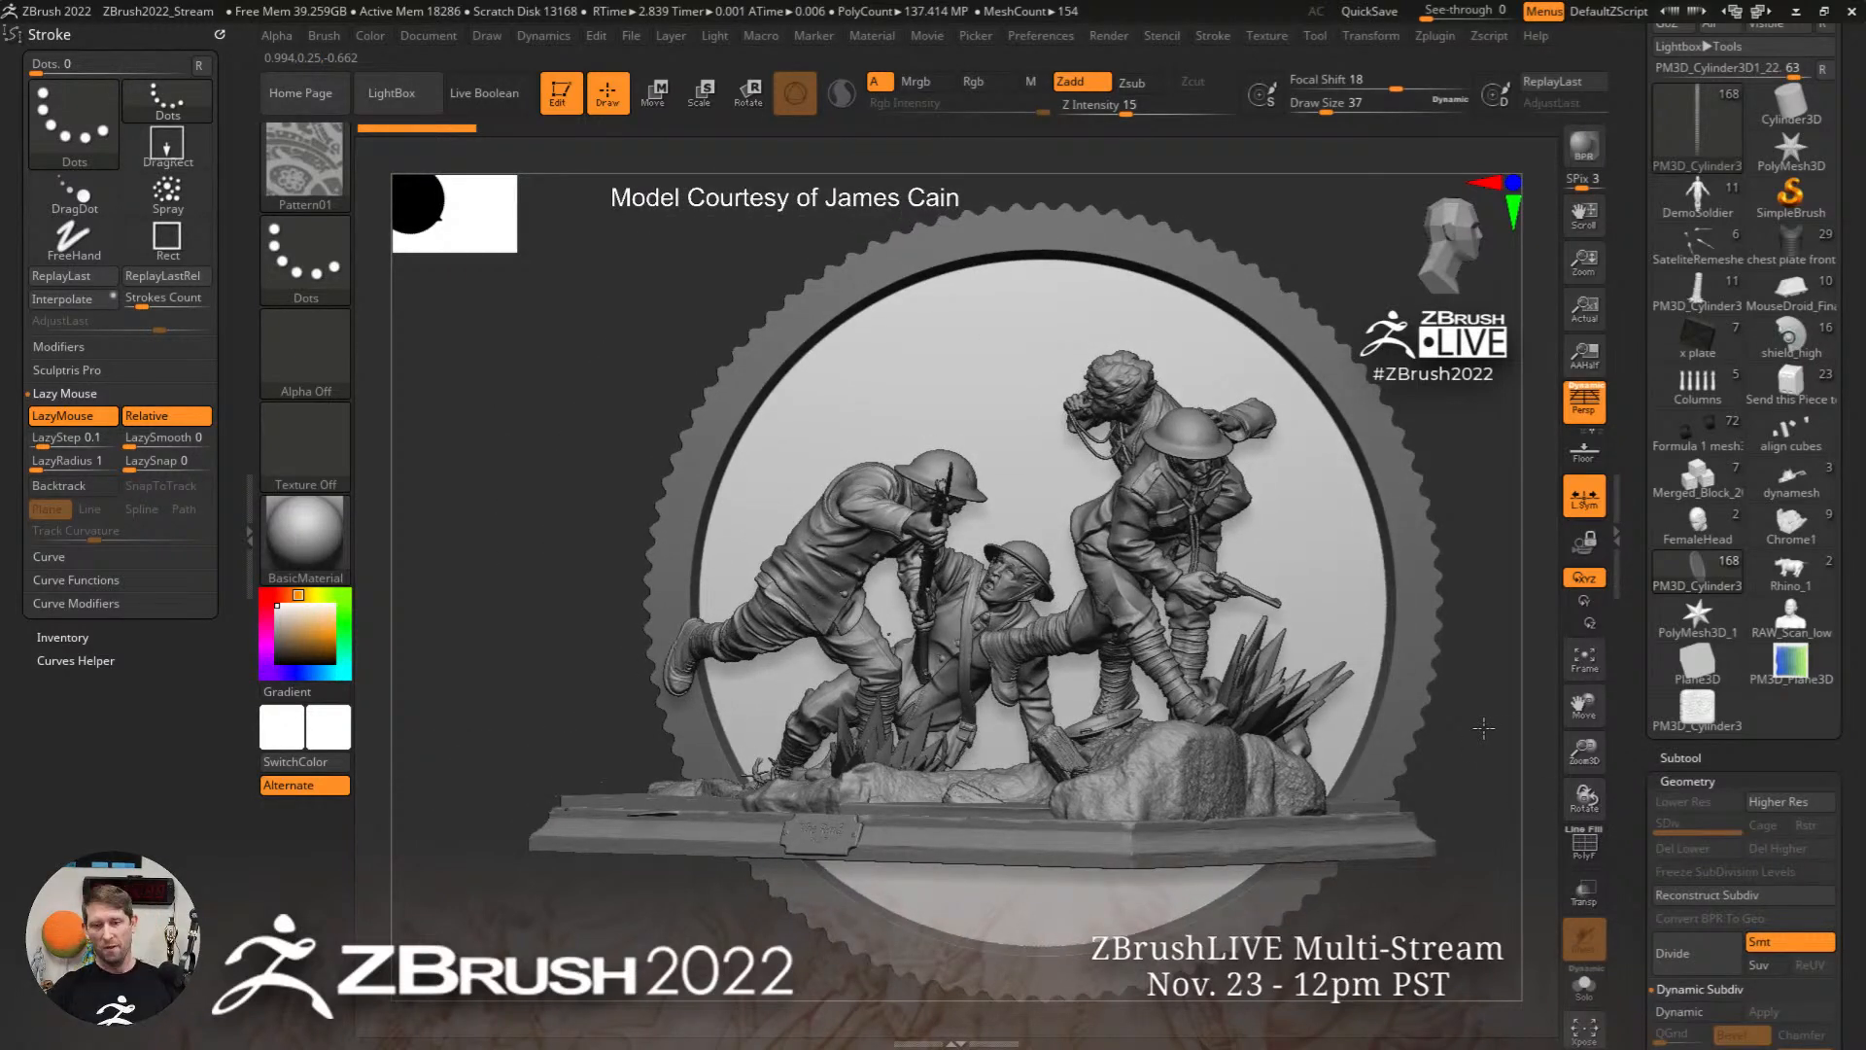
pyautogui.moveTo(1484, 728); pyautogui.dragTo(1484, 727)
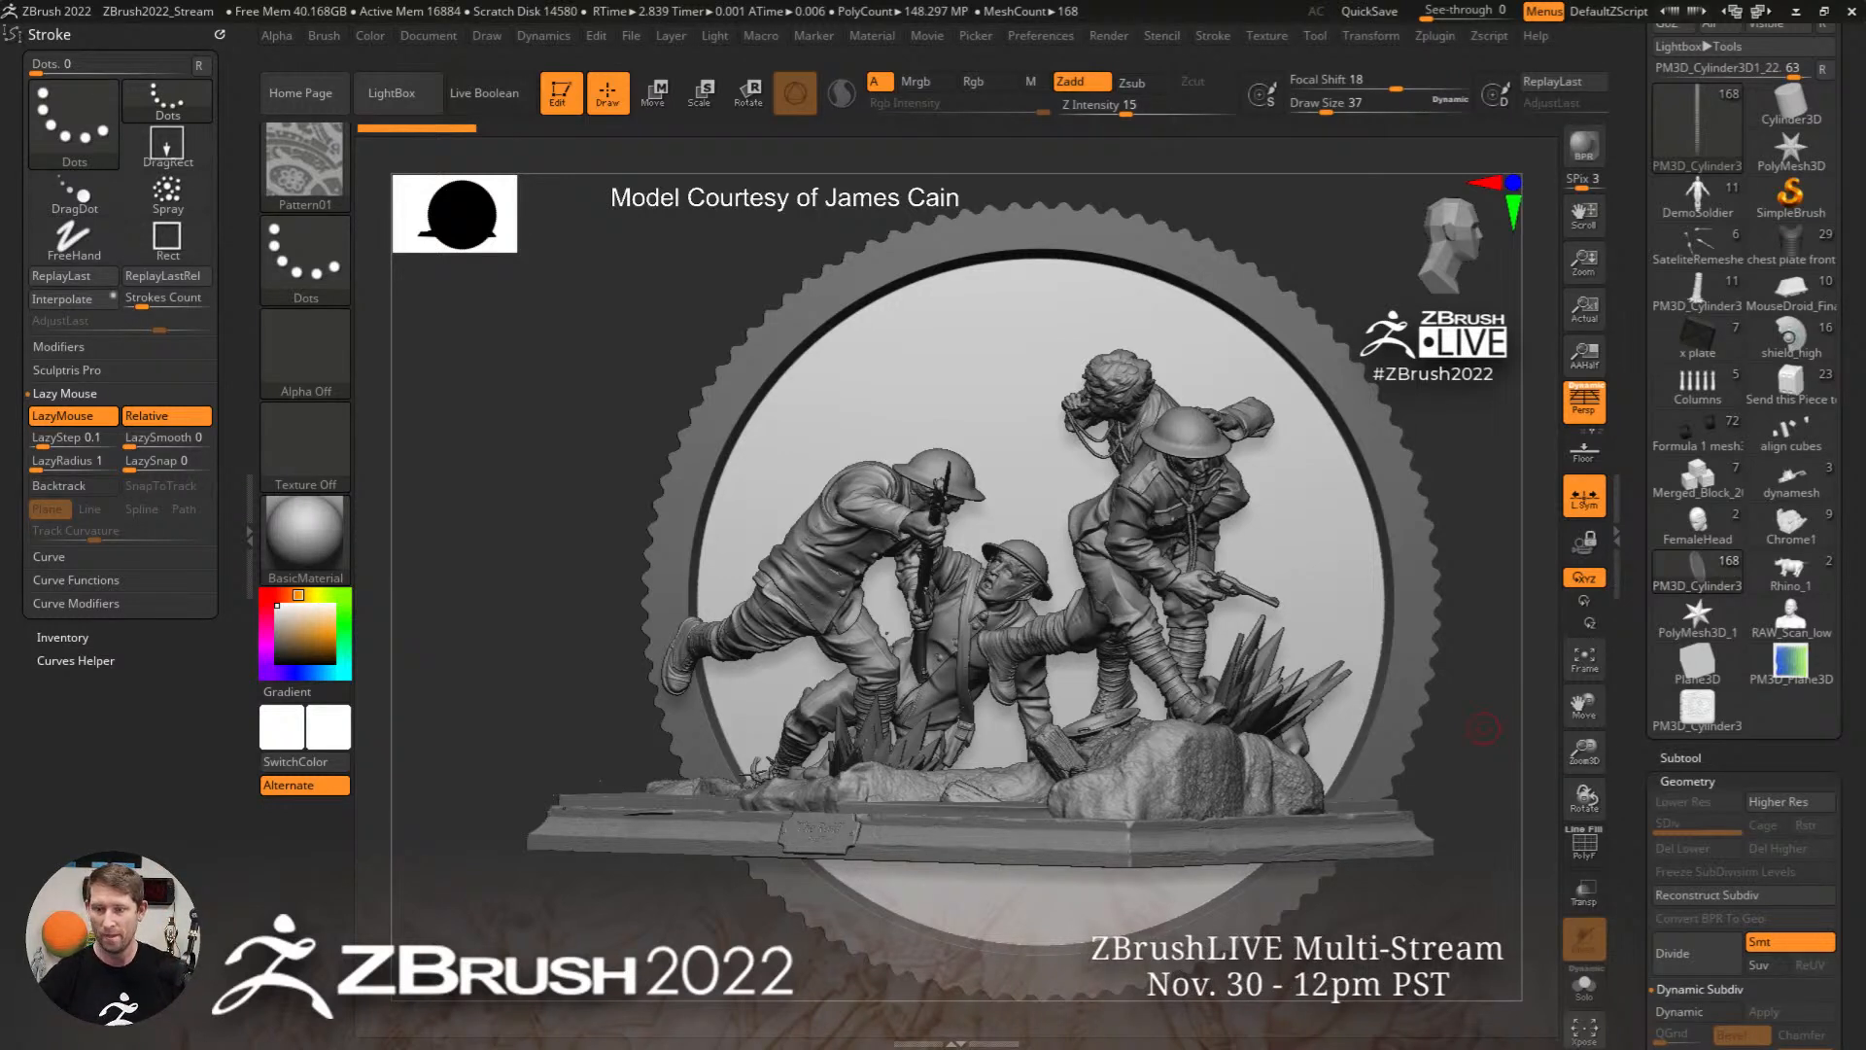
# Step: Project the soldier group as a bas-relief onto the coin subtool, keeping repeat count 1000, step tolerance 0.2, contrast 0 and blur radius 4
pyautogui.click(1681, 757)
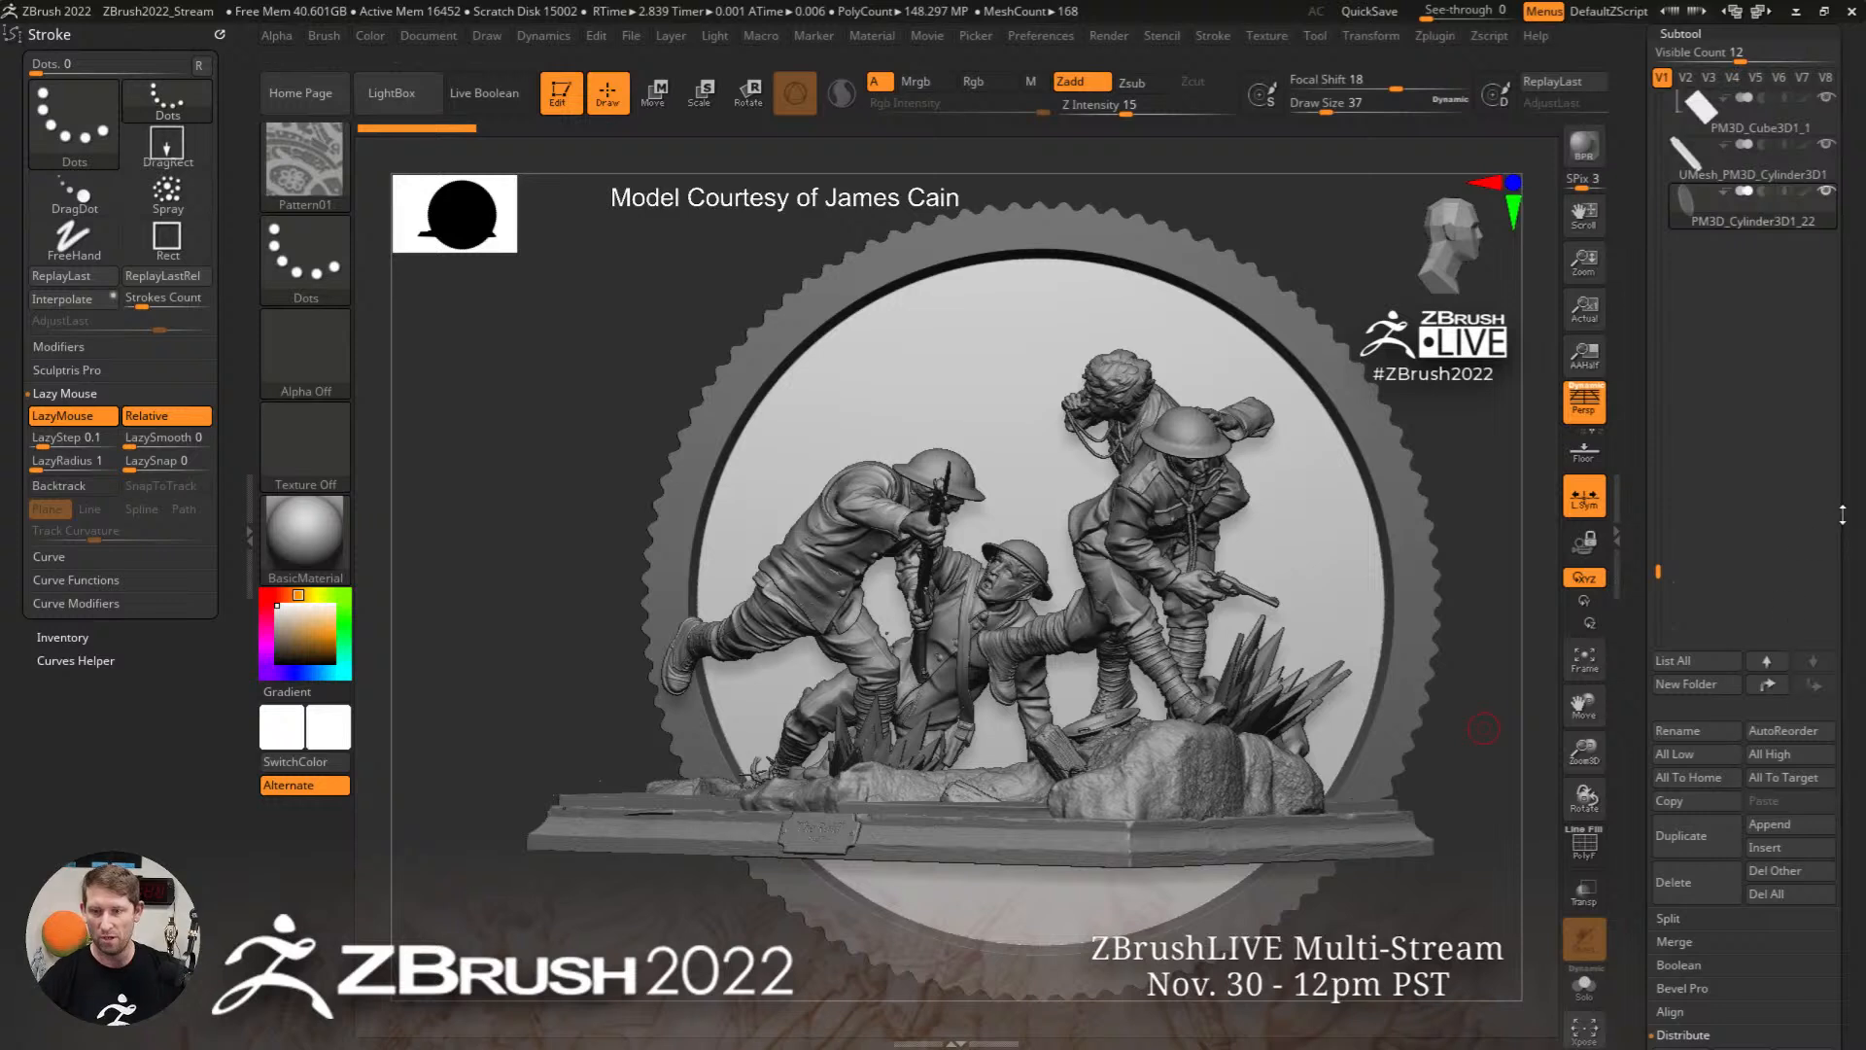
pyautogui.scroll(3, 1749, 466)
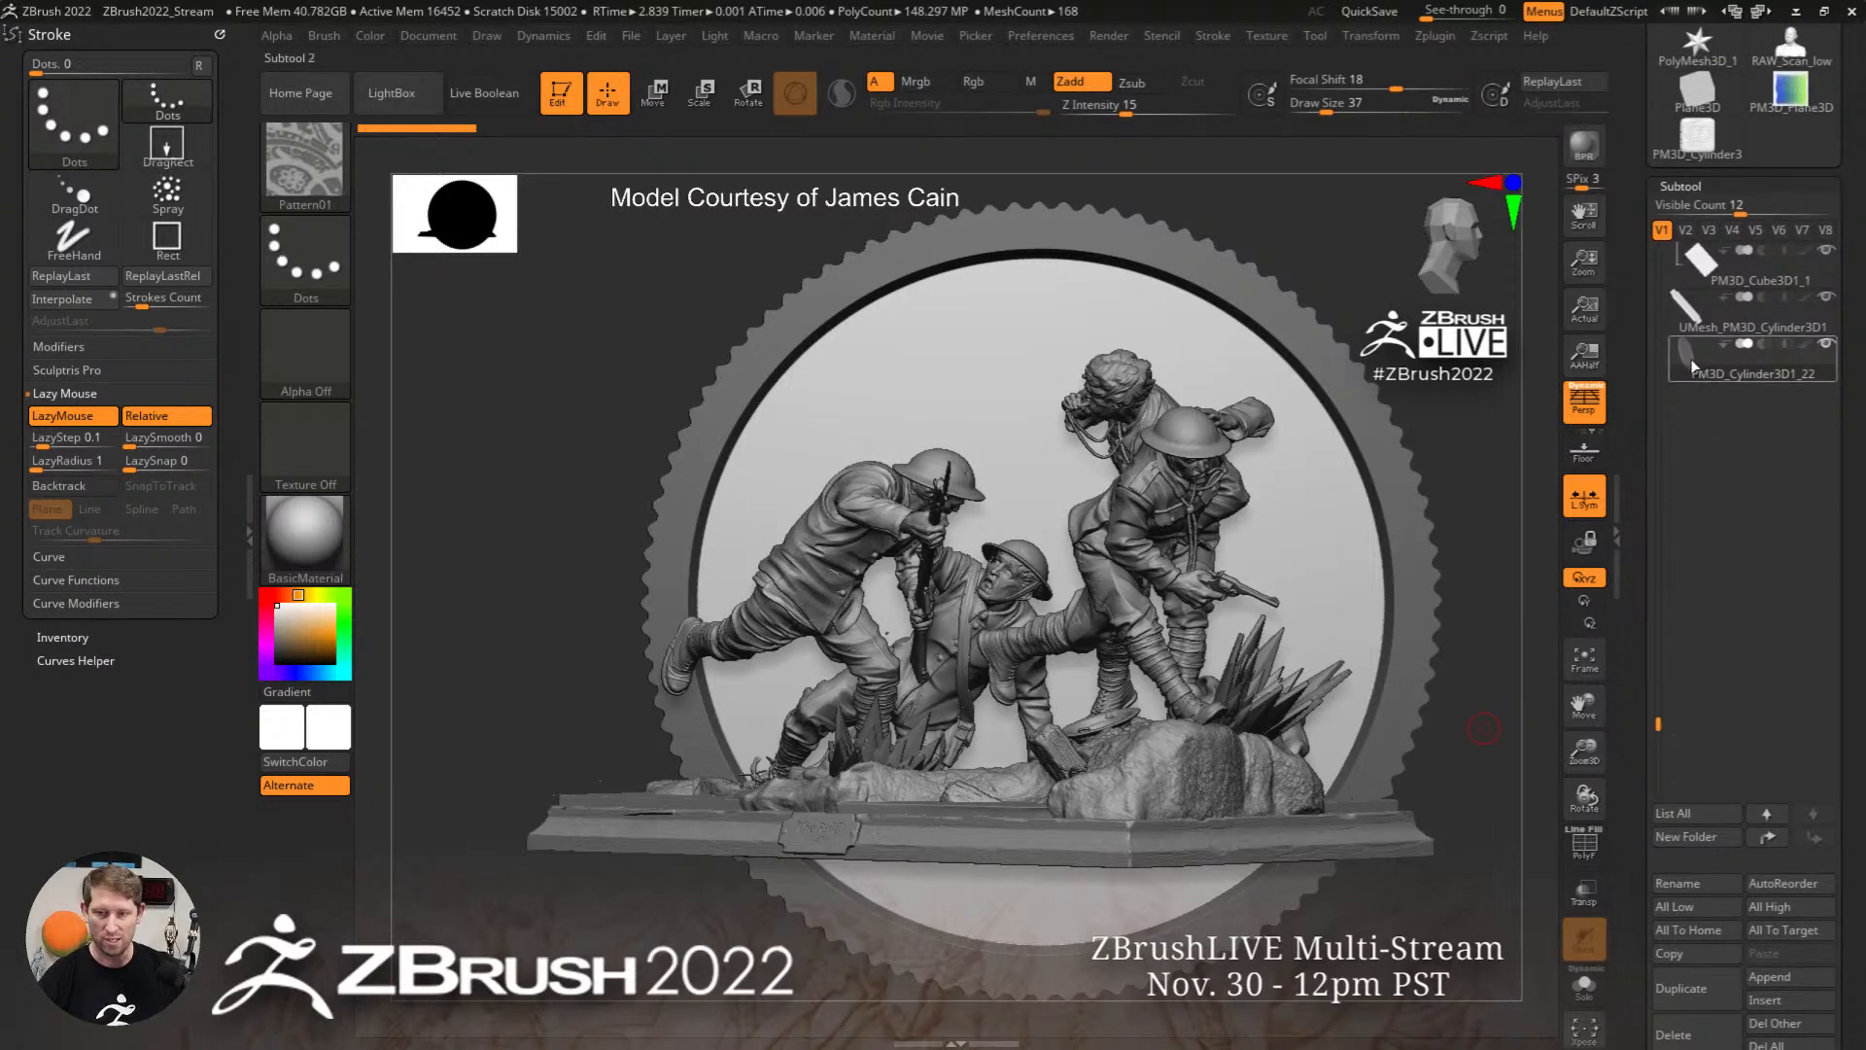
pyautogui.moveTo(1686, 364)
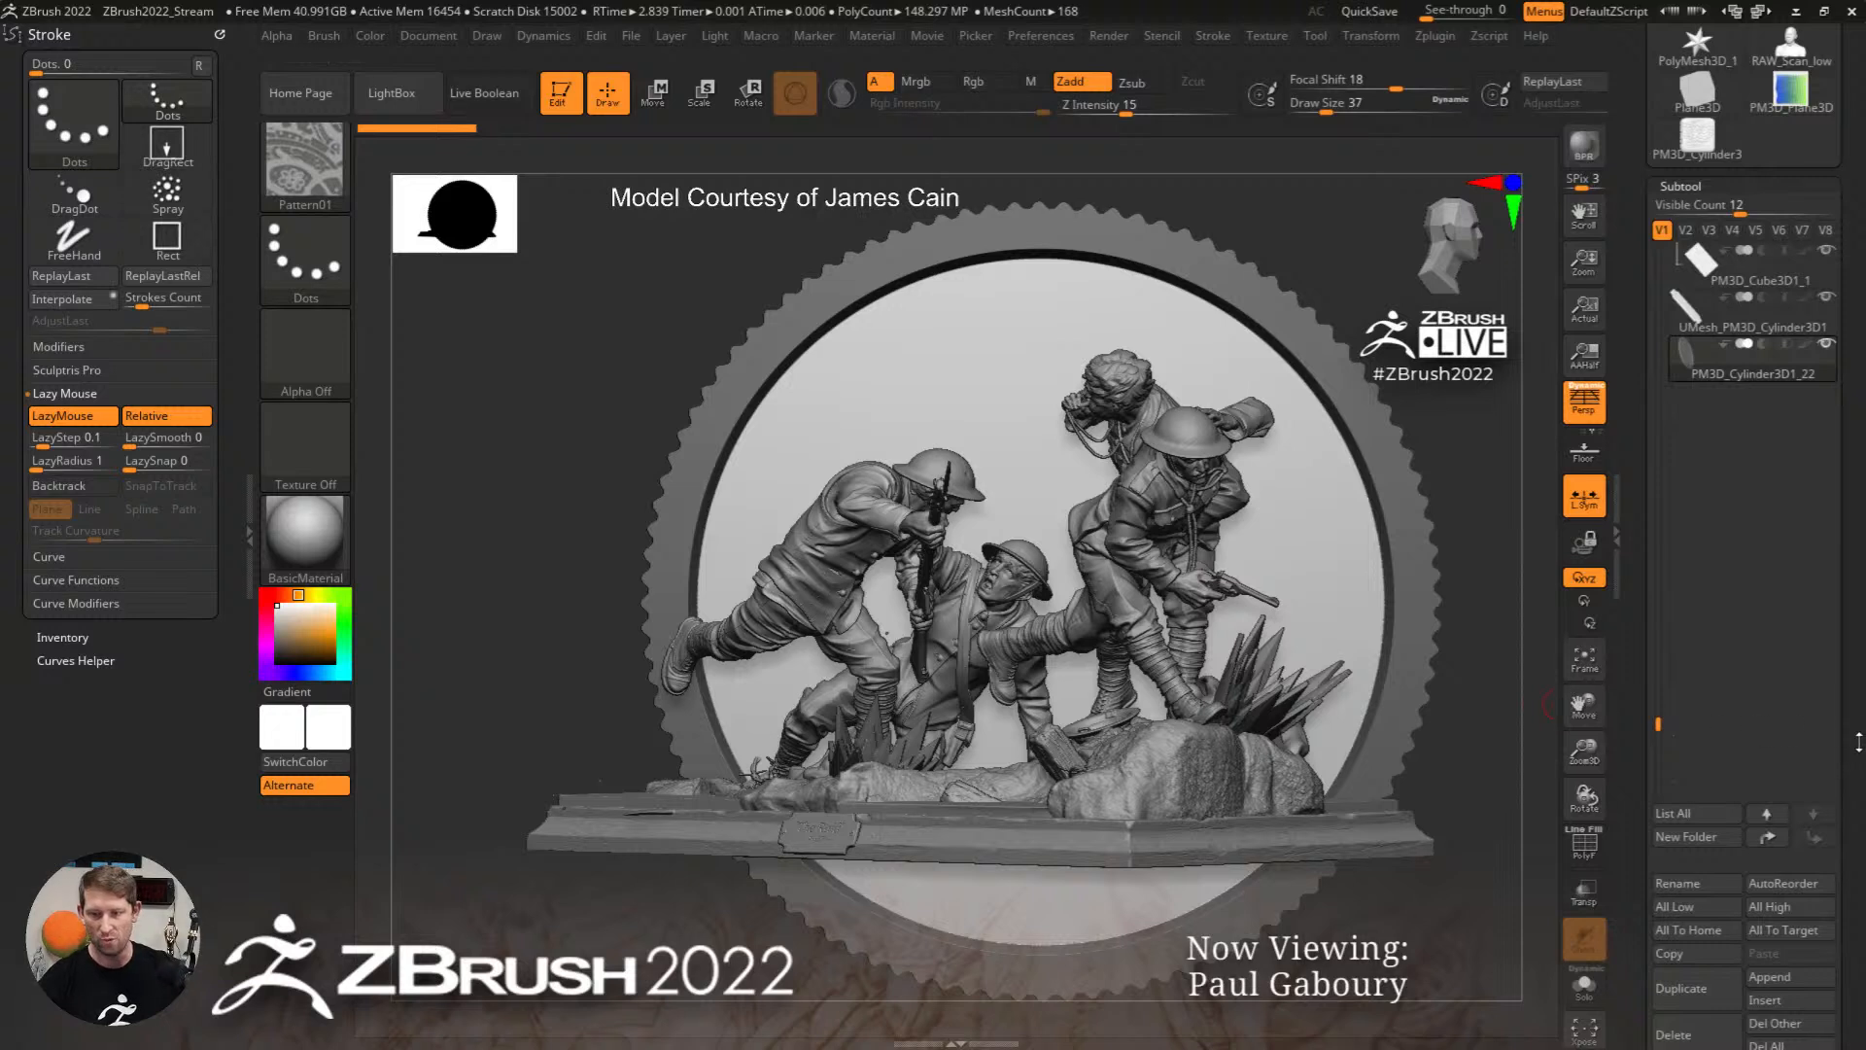
pyautogui.scroll(-10, 1858, 741)
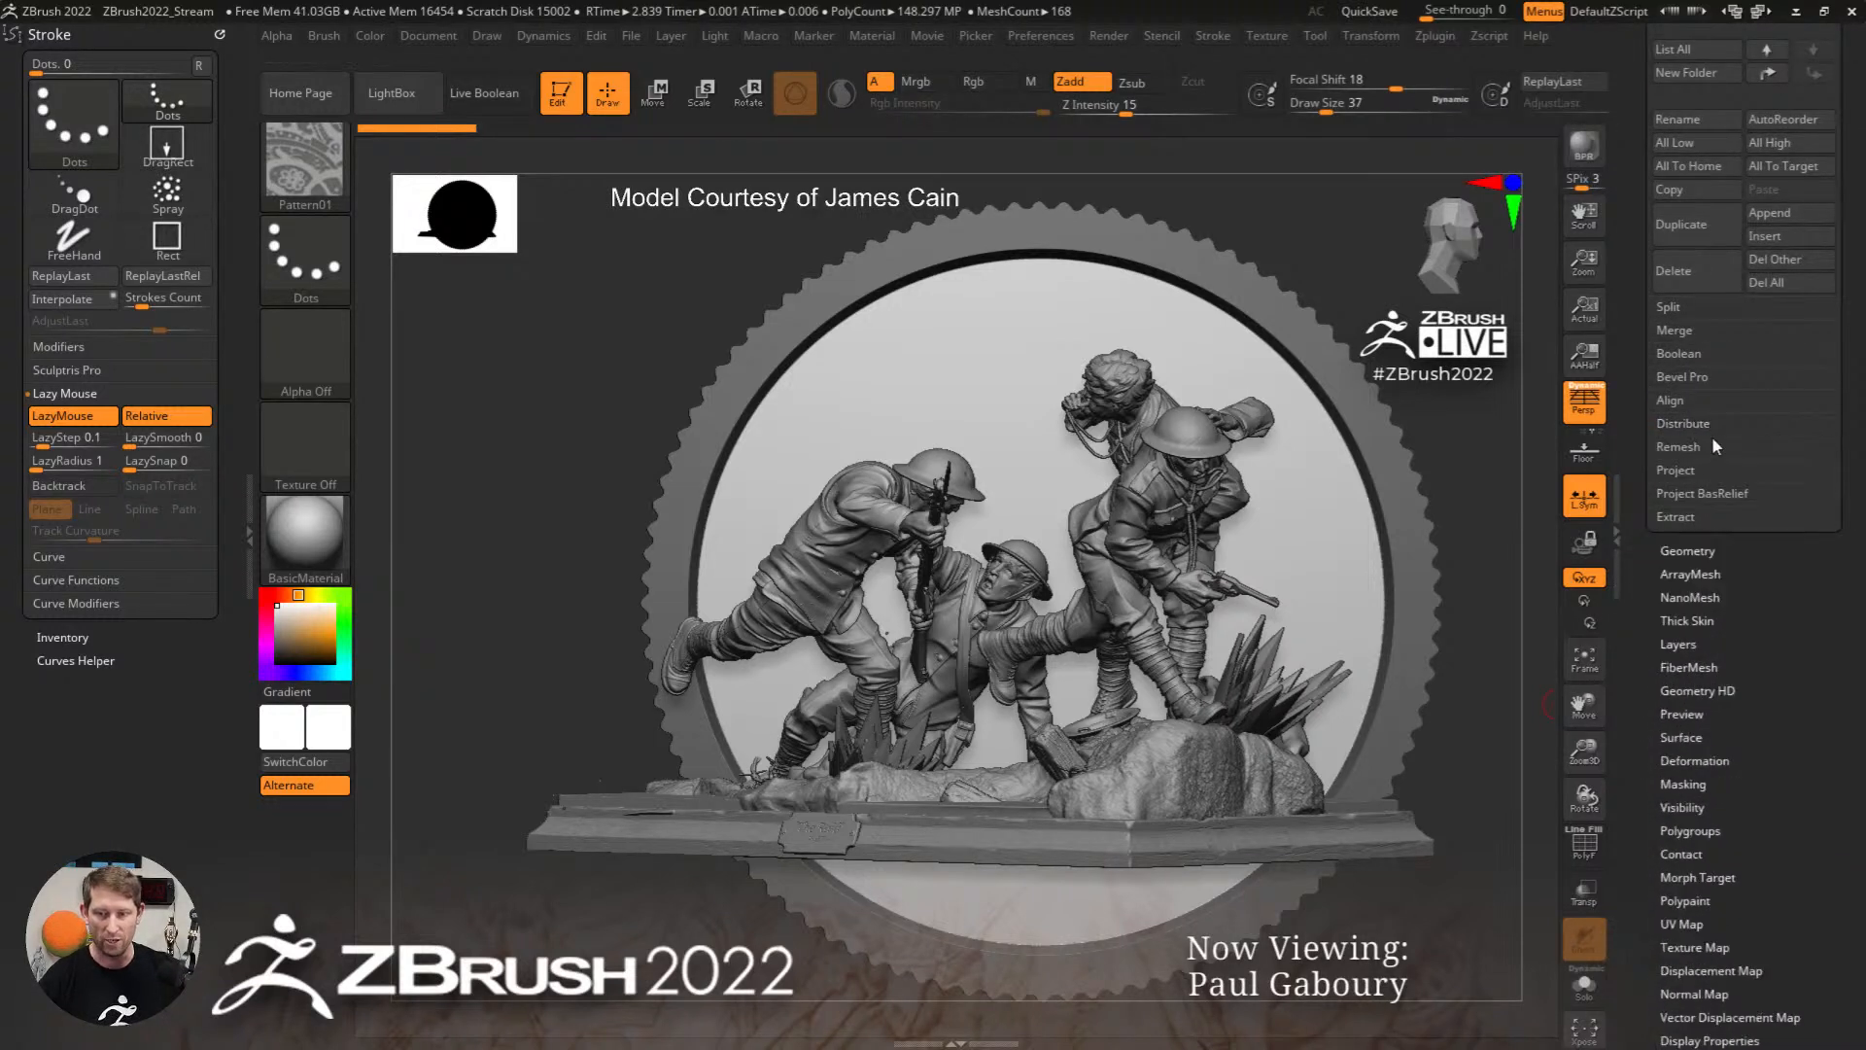
pyautogui.click(1721, 493)
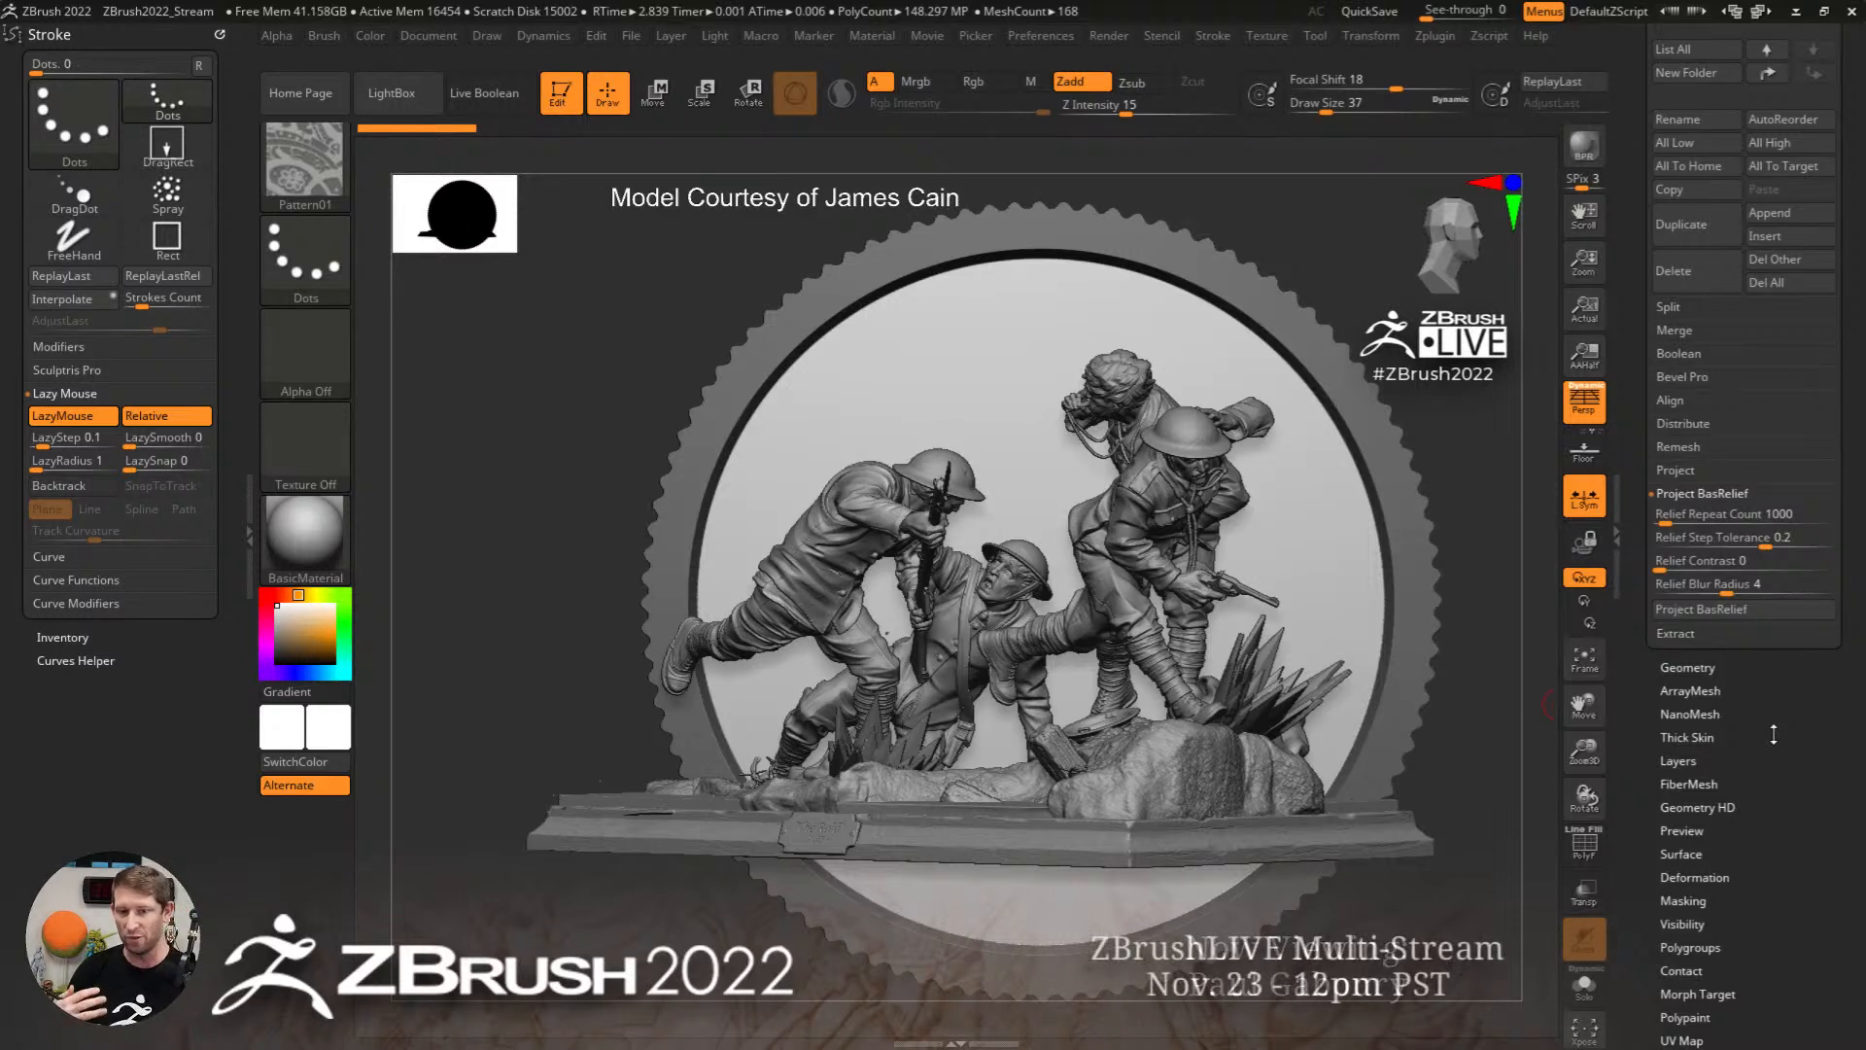
pyautogui.click(1747, 612)
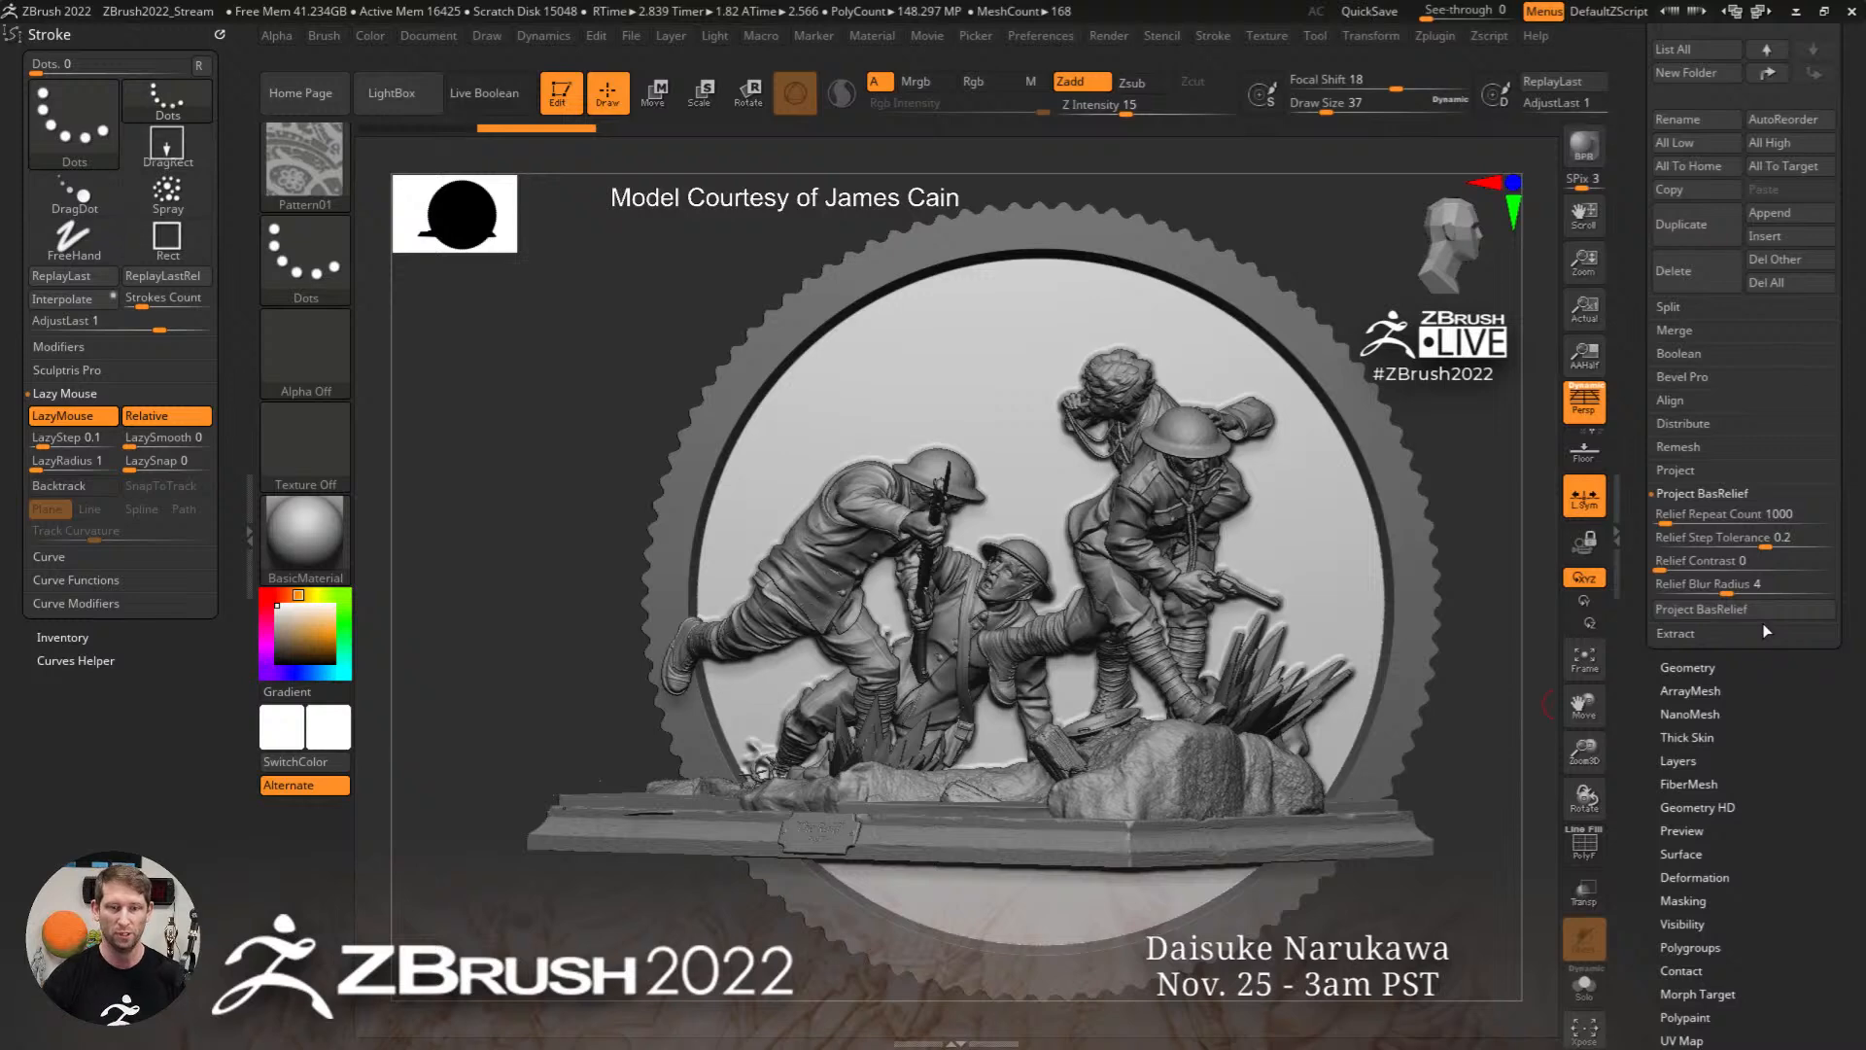
# Step: Isolate the coin subtool and examine the projected relief on its face
pyautogui.click(250, 530)
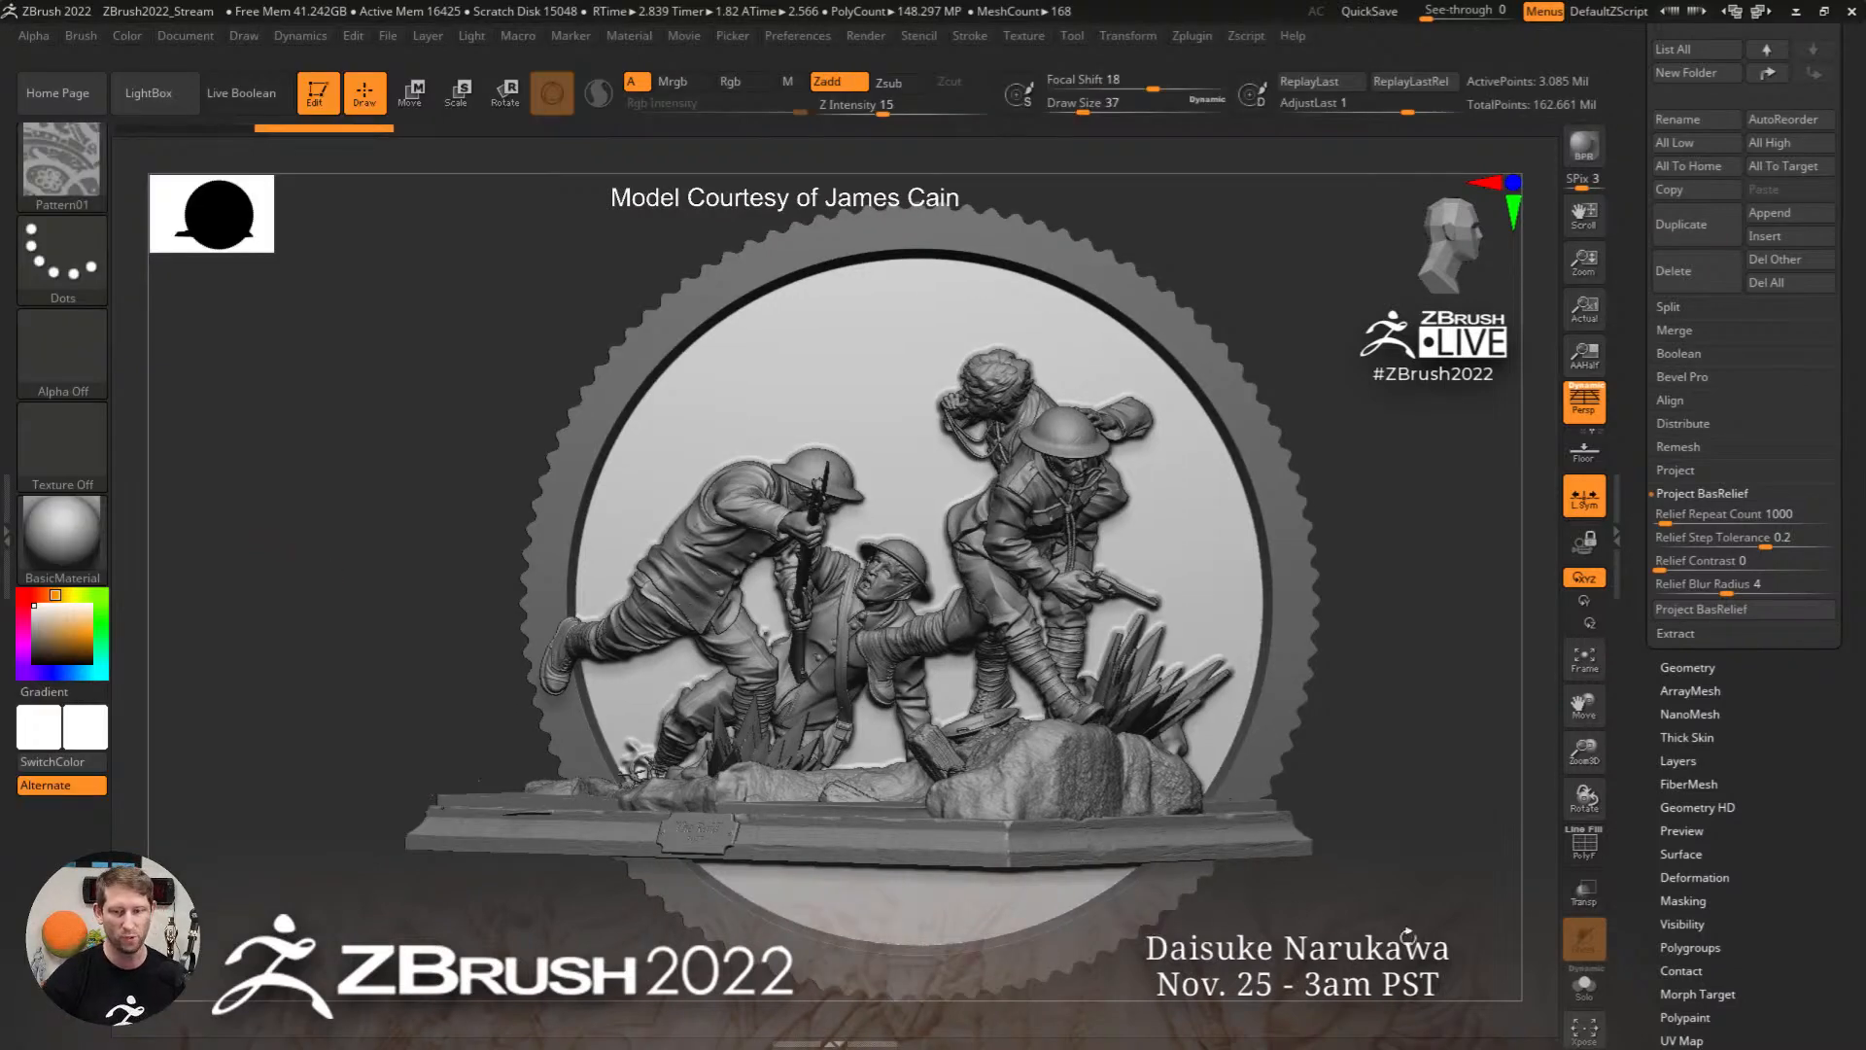
pyautogui.click(1584, 984)
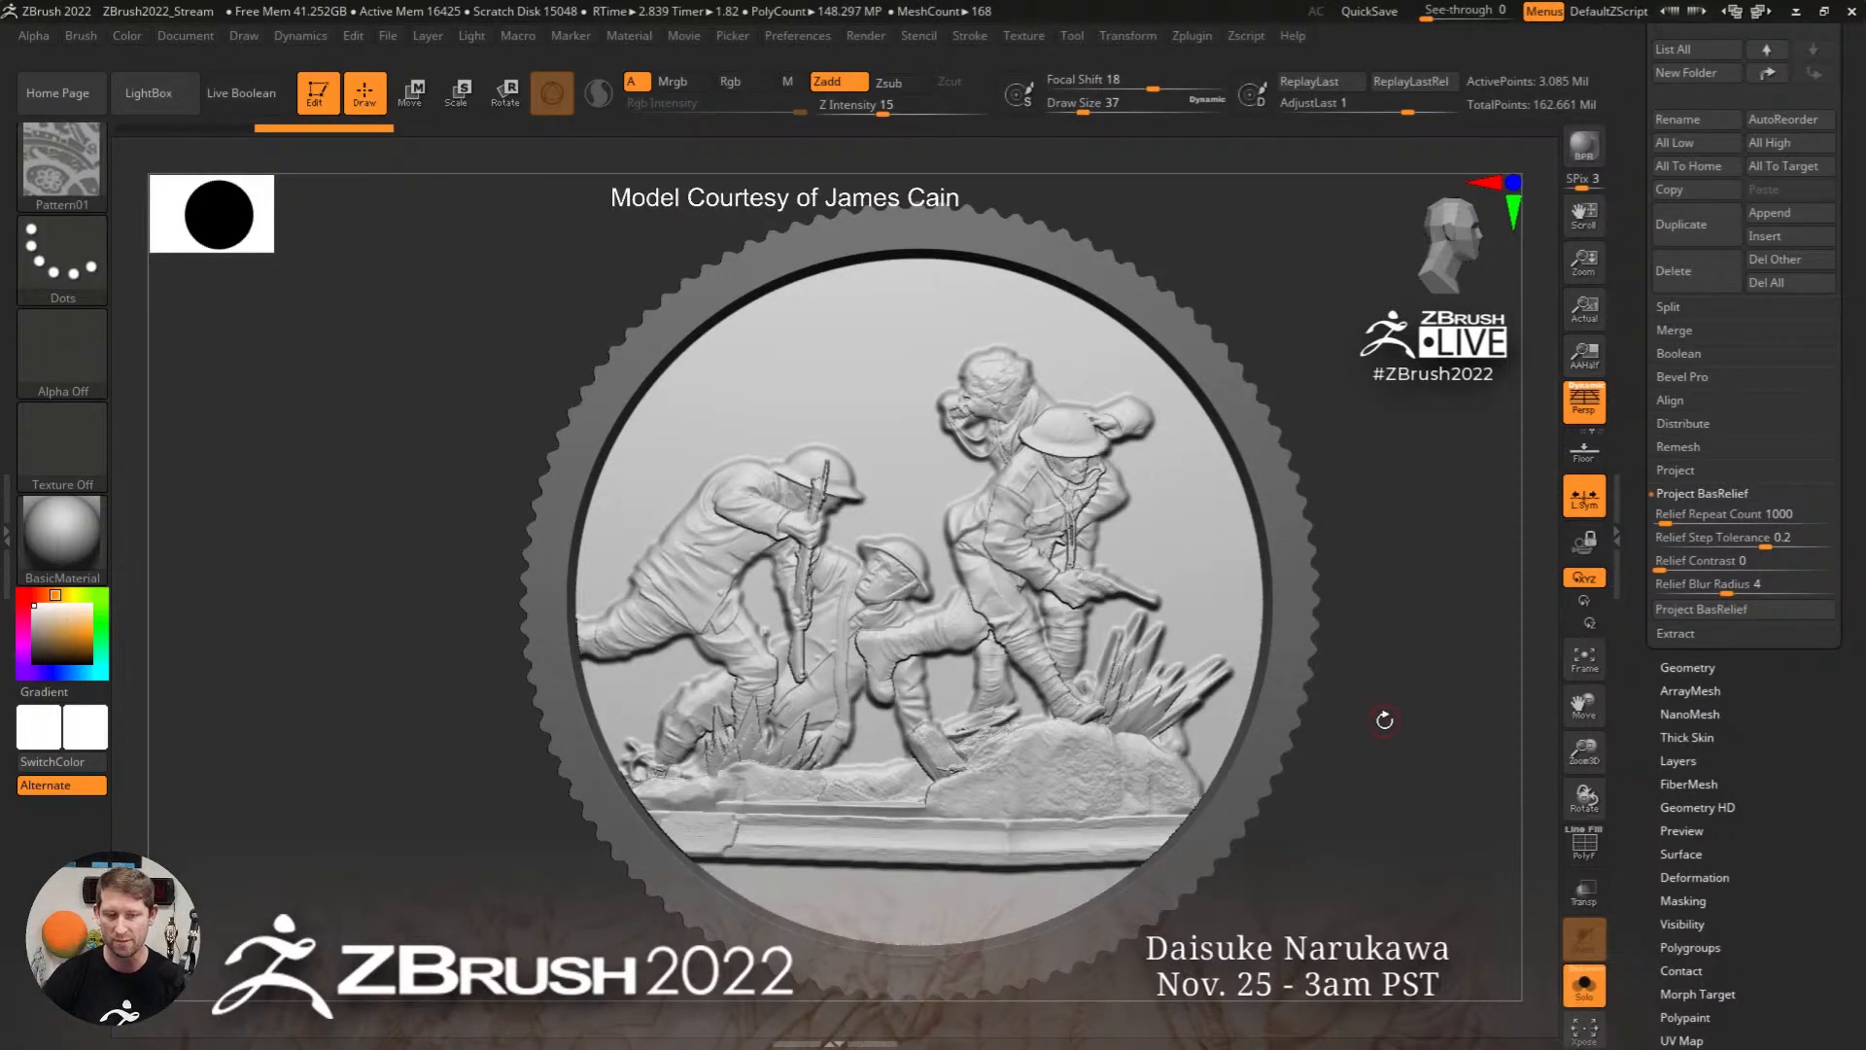
pyautogui.moveTo(1402, 704); pyautogui.dragTo(1420, 663)
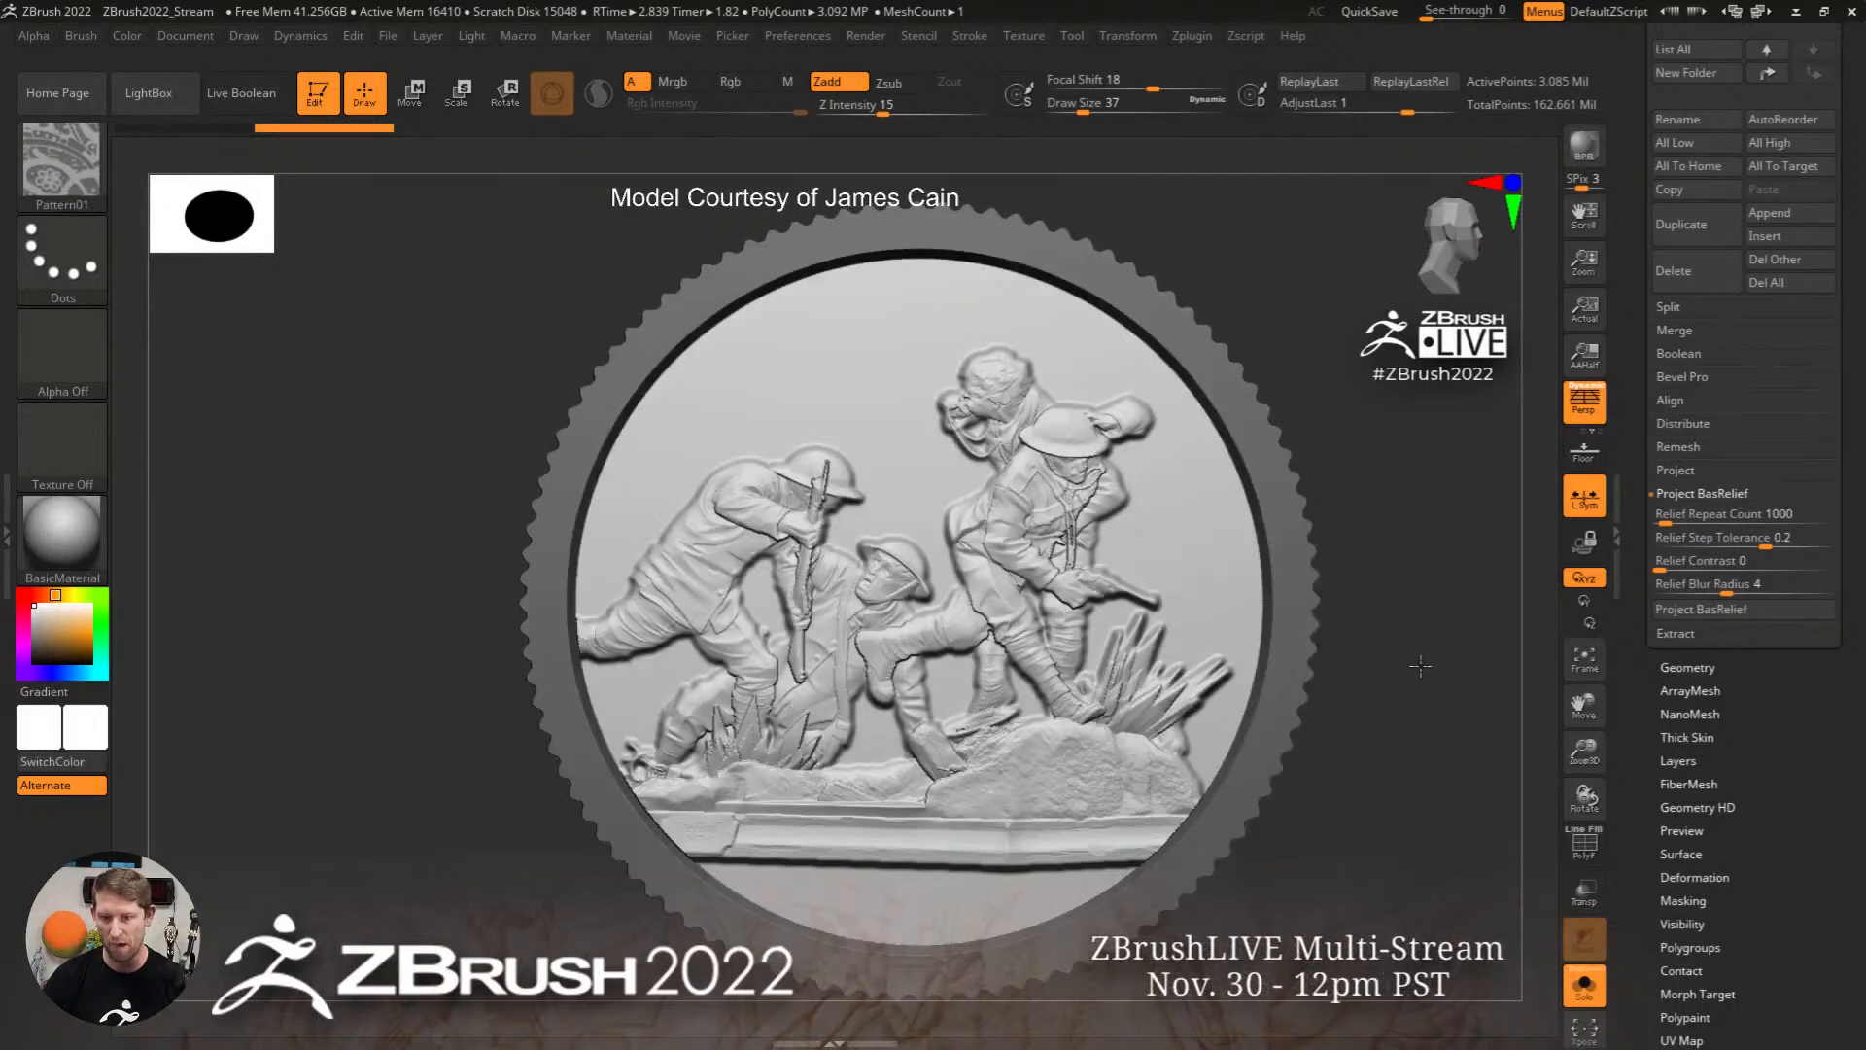
pyautogui.keyDown('ctrl'); pyautogui.moveTo(1328, 727); pyautogui.dragTo(1282, 696, button='right'); pyautogui.keyUp('ctrl')
pyautogui.moveTo(1282, 697)
pyautogui.keyDown('alt'); pyautogui.mouseDown(button='right')
pyautogui.moveTo(1230, 675)
pyautogui.moveTo(1266, 701)
pyautogui.moveTo(1328, 700)
pyautogui.moveTo(1294, 681)
pyautogui.mouseUp(button='right'); pyautogui.keyUp('alt')
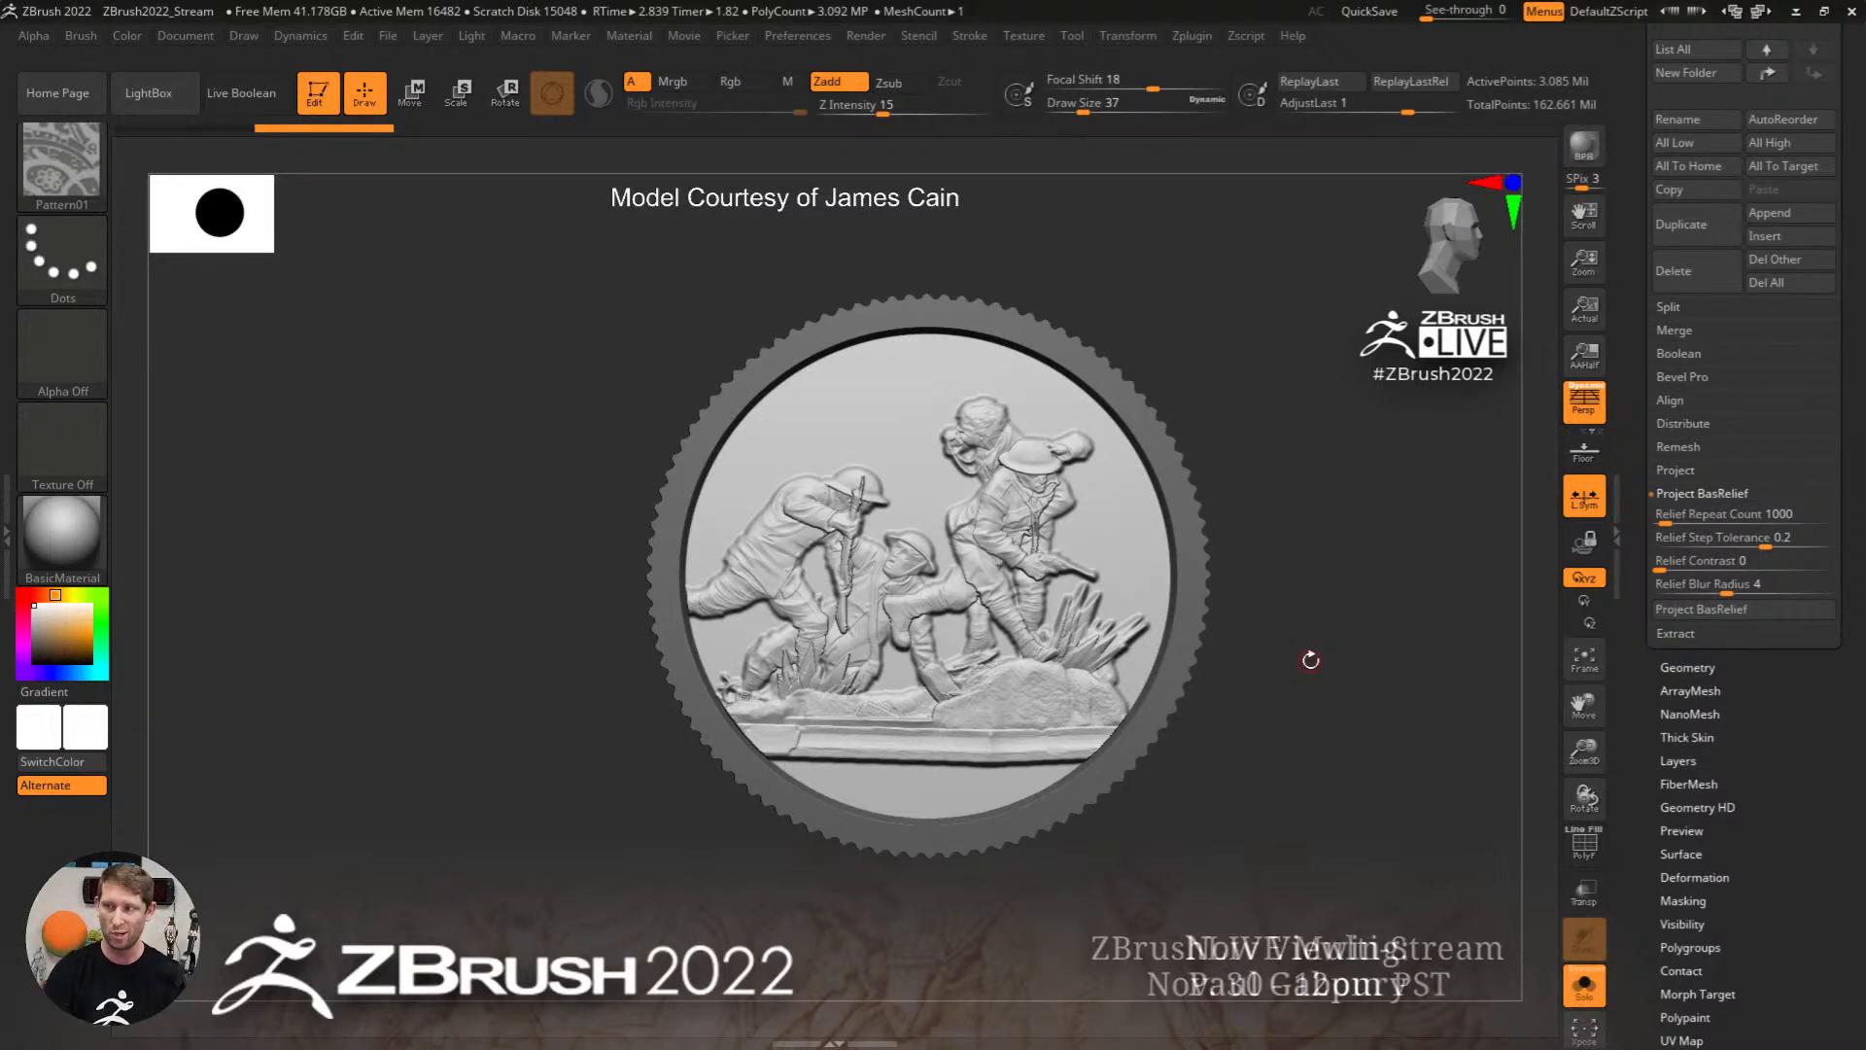
# Step: Apply Mask By Normals to the isolated coin
pyautogui.moveTo(1794, 808); pyautogui.dragTo(1803, 667)
pyautogui.click(1692, 574)
pyautogui.moveTo(1860, 729); pyautogui.dragTo(1860, 605)
pyautogui.moveTo(918, 766)
pyautogui.mouseDown(button='right')
pyautogui.moveTo(988, 762)
pyautogui.moveTo(917, 633)
pyautogui.moveTo(1030, 680)
pyautogui.moveTo(1004, 627)
pyautogui.moveTo(966, 632)
pyautogui.moveTo(989, 724)
pyautogui.moveTo(962, 720)
pyautogui.moveTo(1064, 623)
pyautogui.mouseUp(button='right')
pyautogui.keyDown('ctrl'); pyautogui.moveTo(1063, 623); pyautogui.dragTo(1054, 583, button='right'); pyautogui.keyUp('ctrl')
pyautogui.keyDown('alt'); pyautogui.moveTo(1027, 658); pyautogui.dragTo(980, 658, button='right'); pyautogui.keyUp('alt')
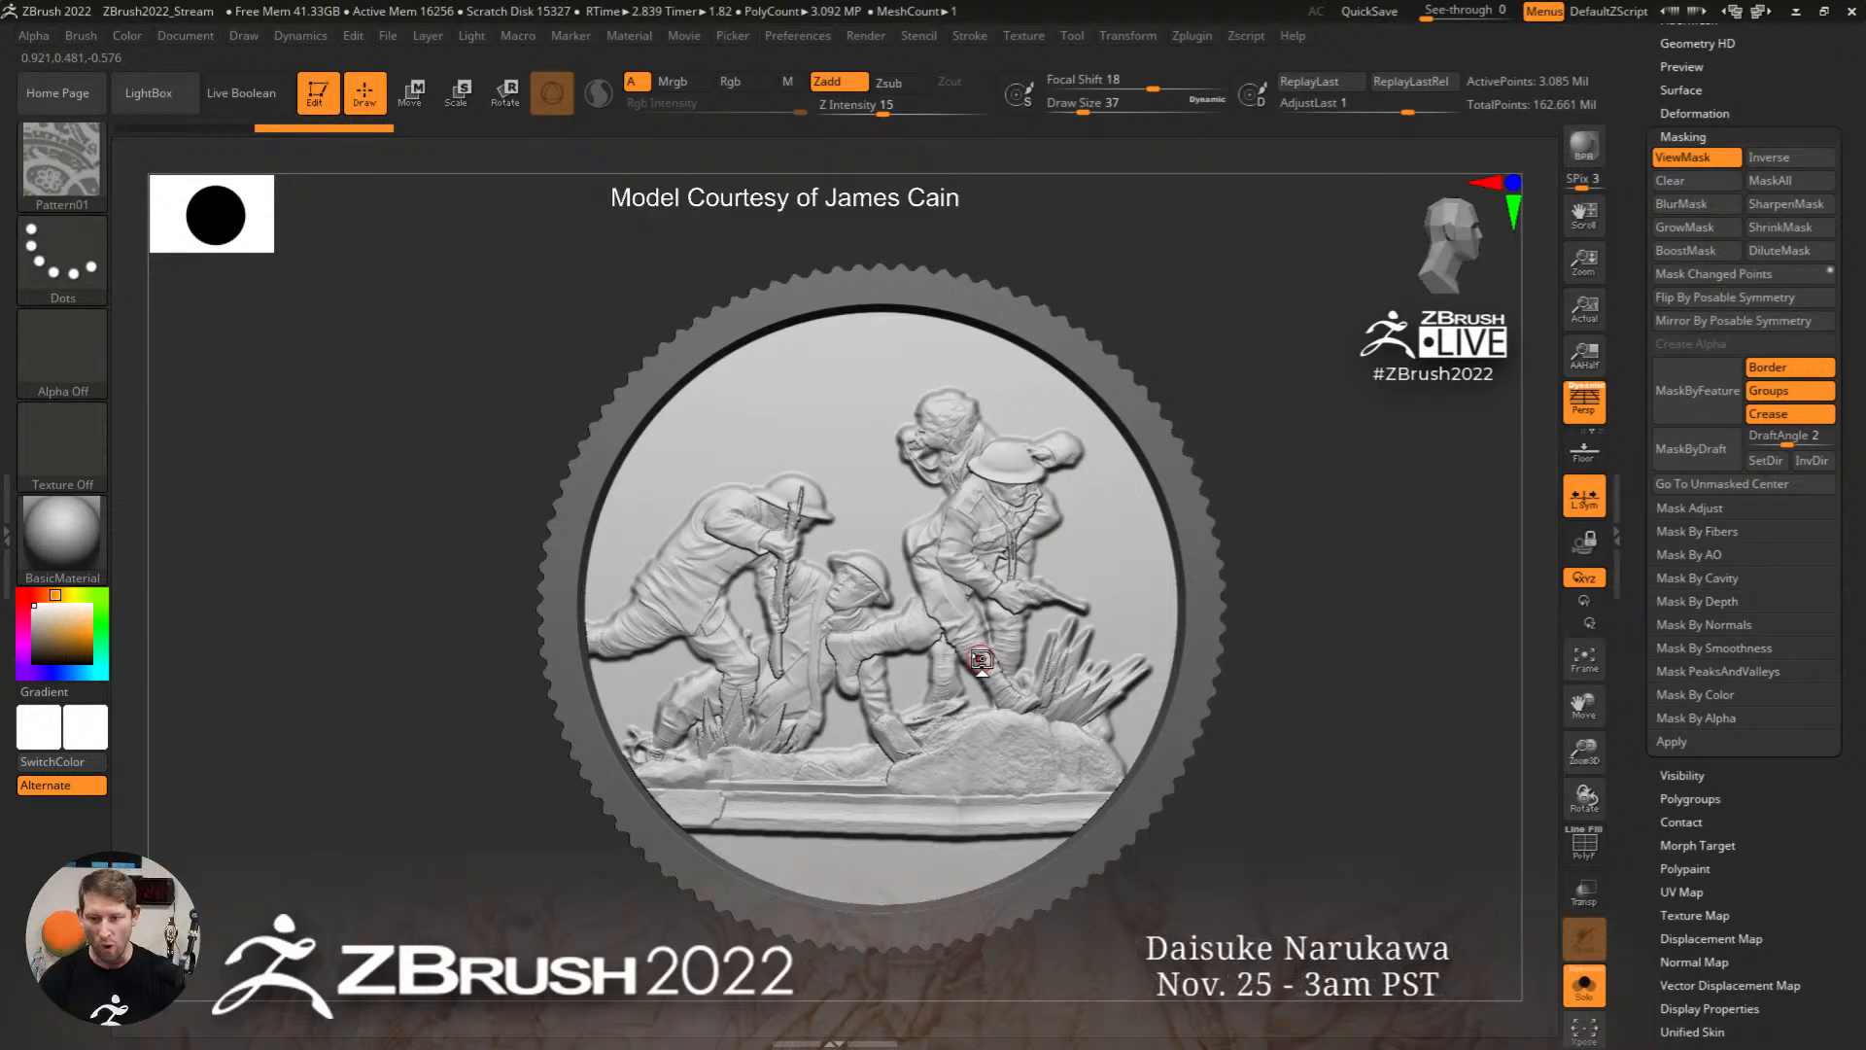
pyautogui.click(1701, 625)
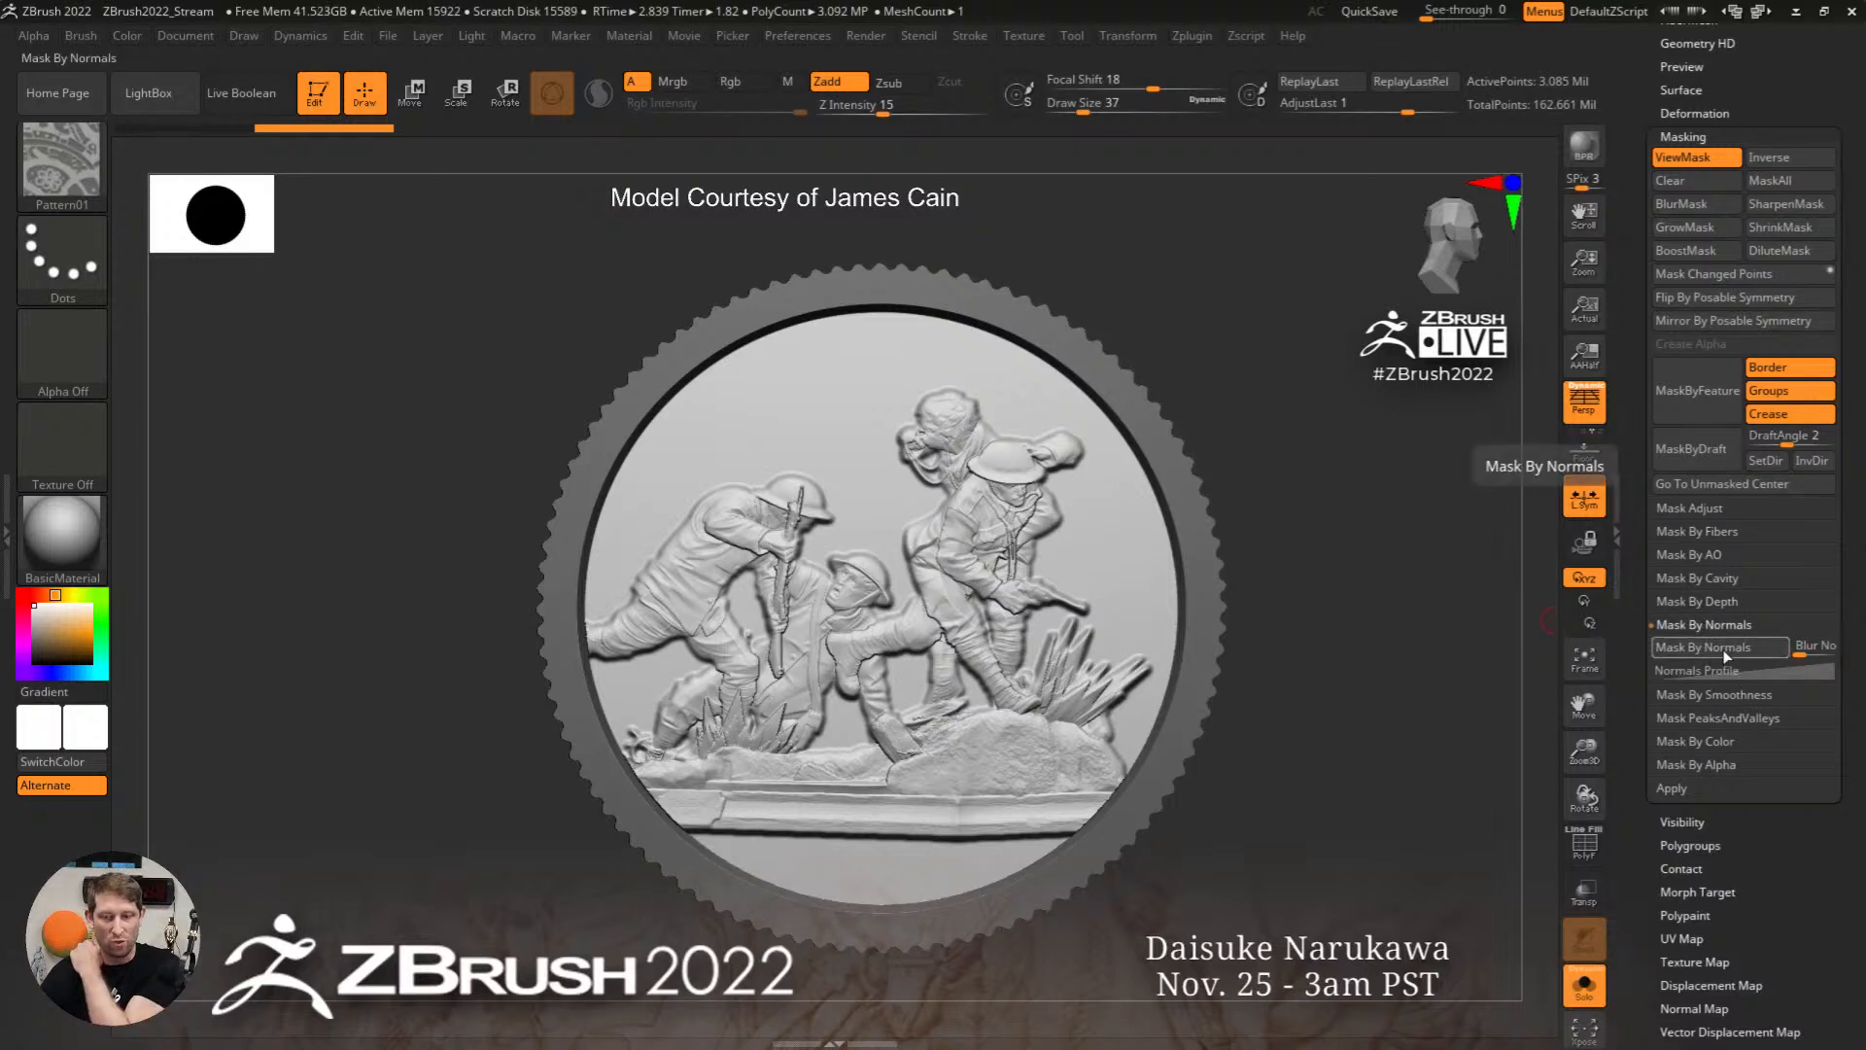
pyautogui.moveTo(914, 743); pyautogui.dragTo(1015, 717, button='right')
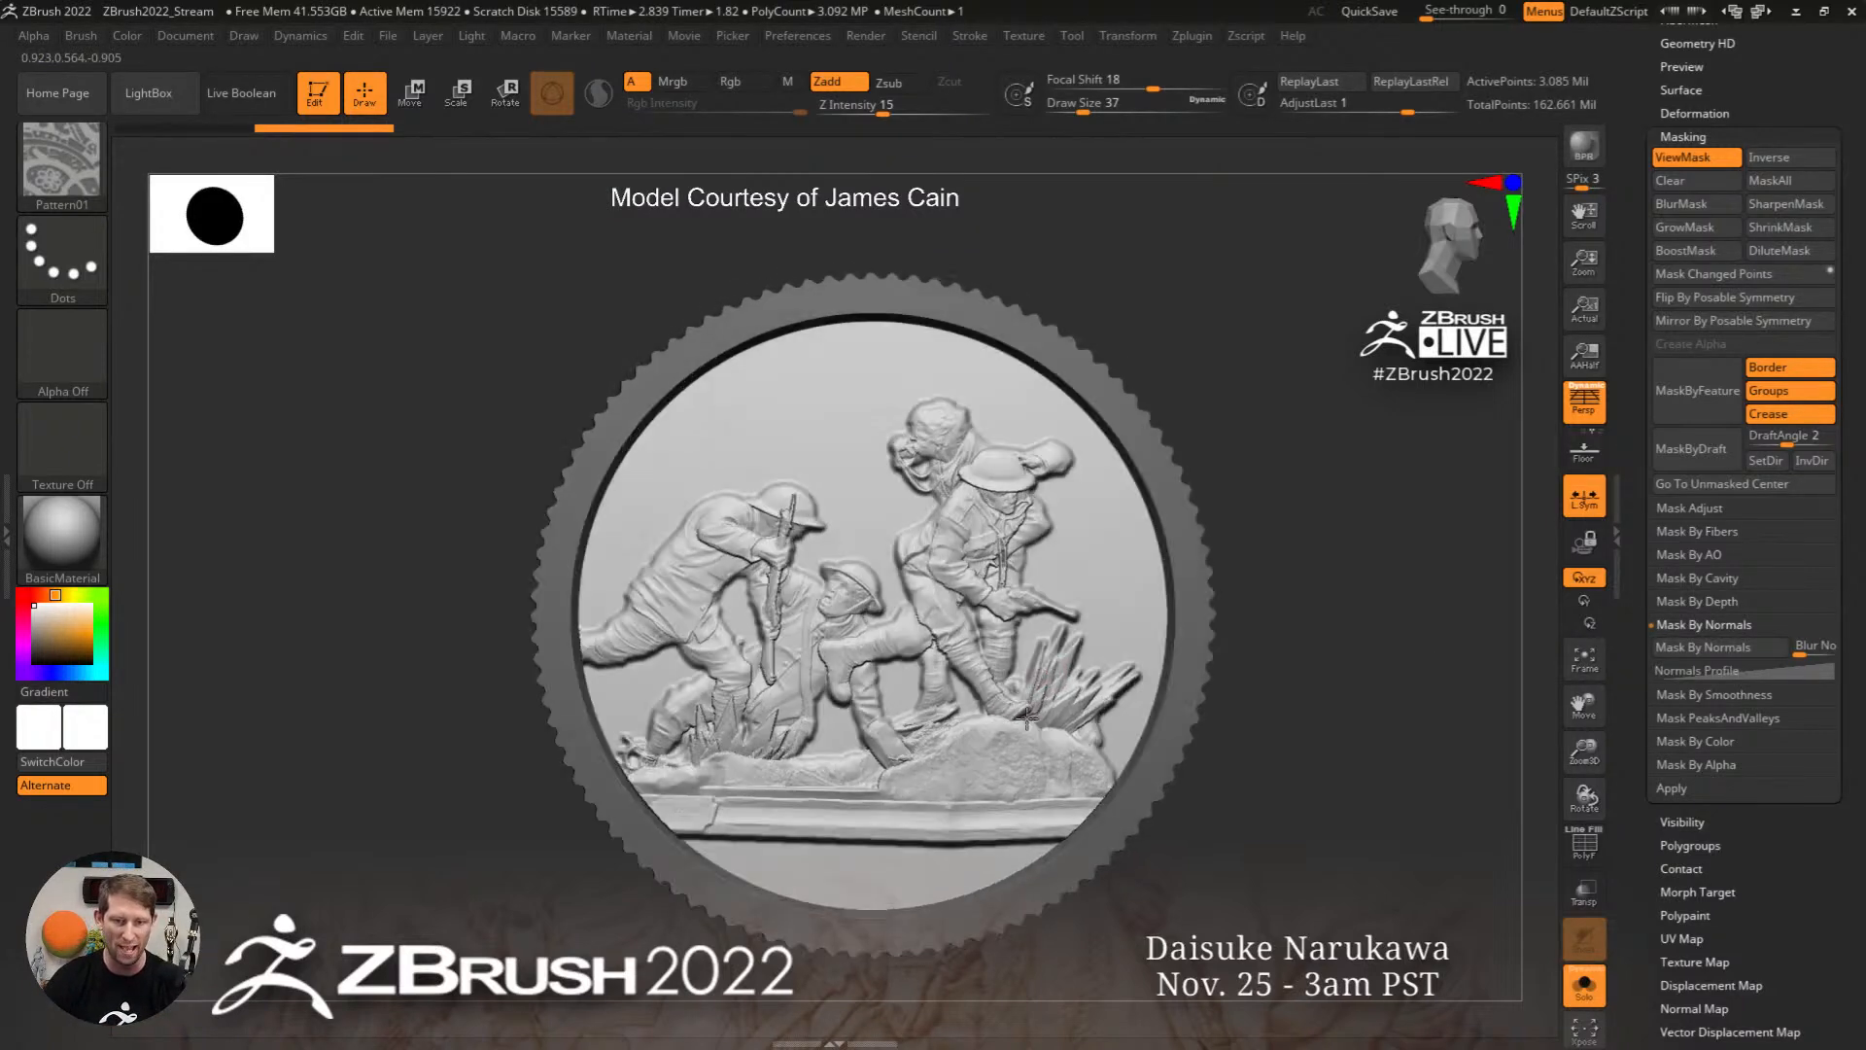
pyautogui.click(1737, 650)
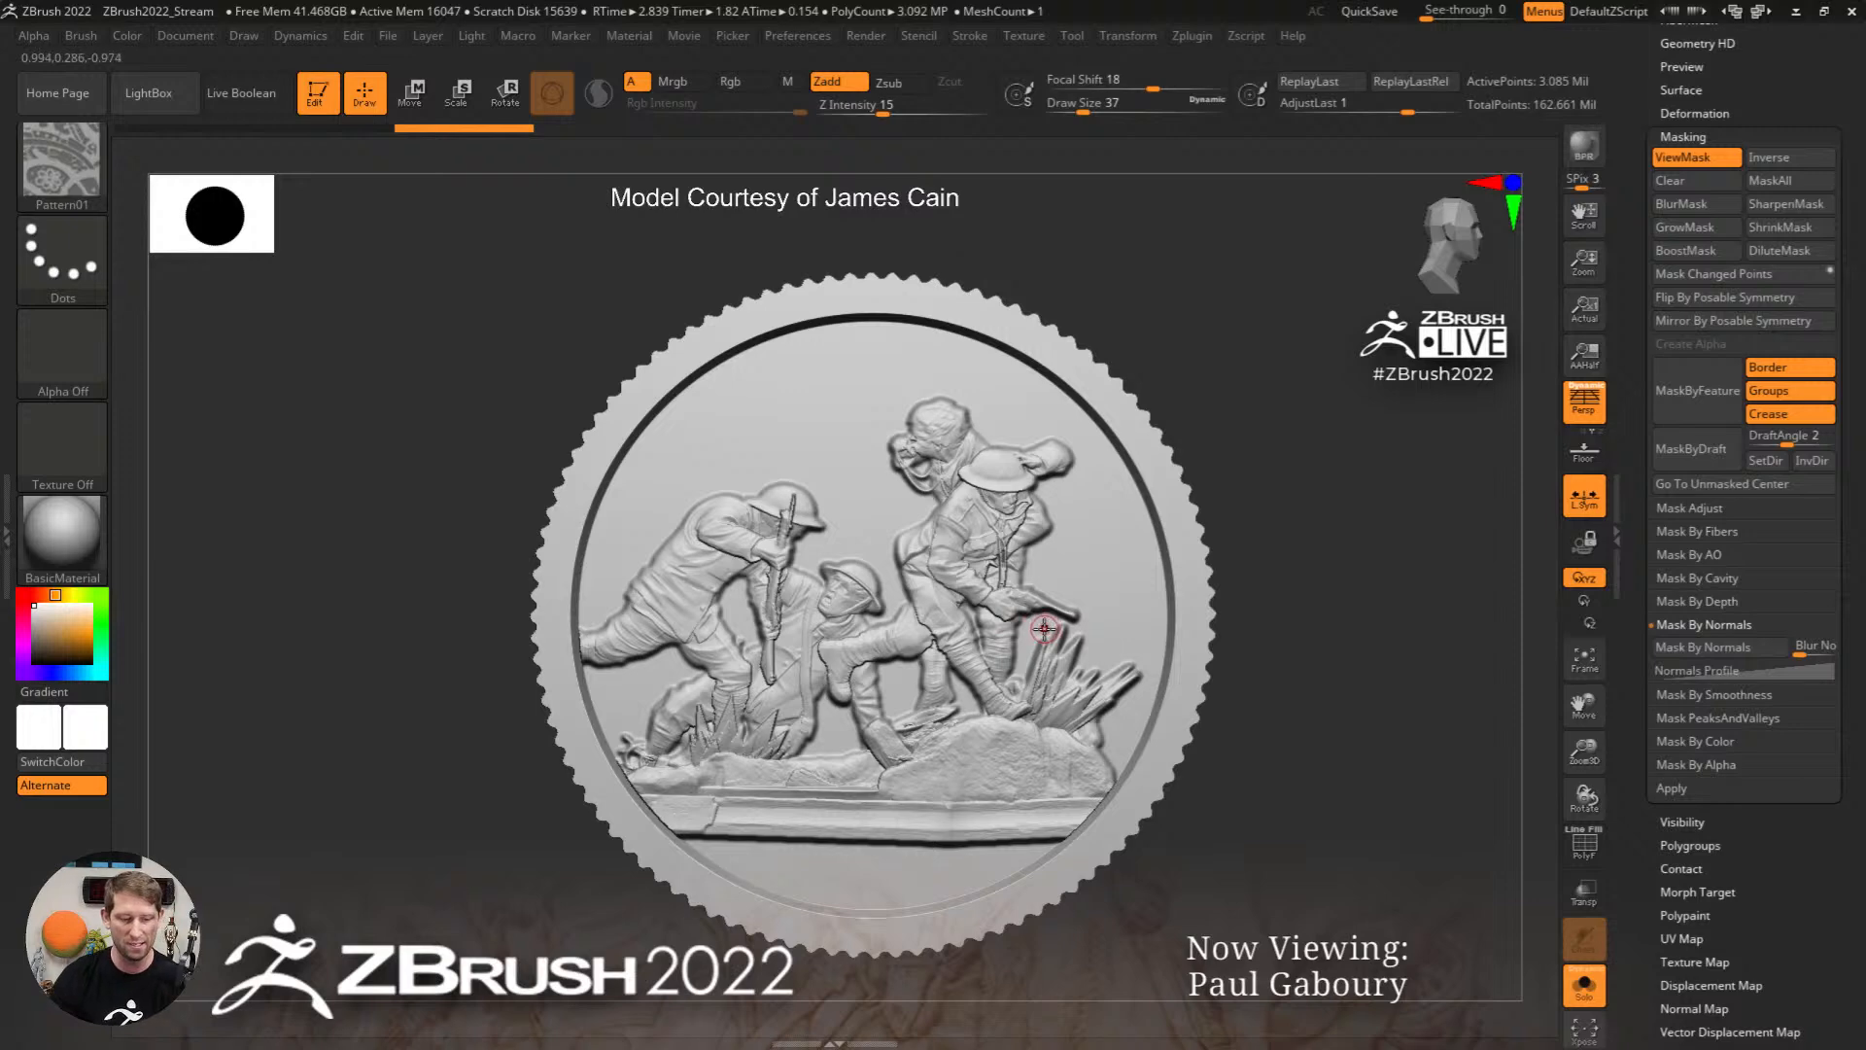
# Step: Try moving the coin's unmasked relief along its depth axis with the gizmo after resetting the gizmo orientation
pyautogui.press('w')
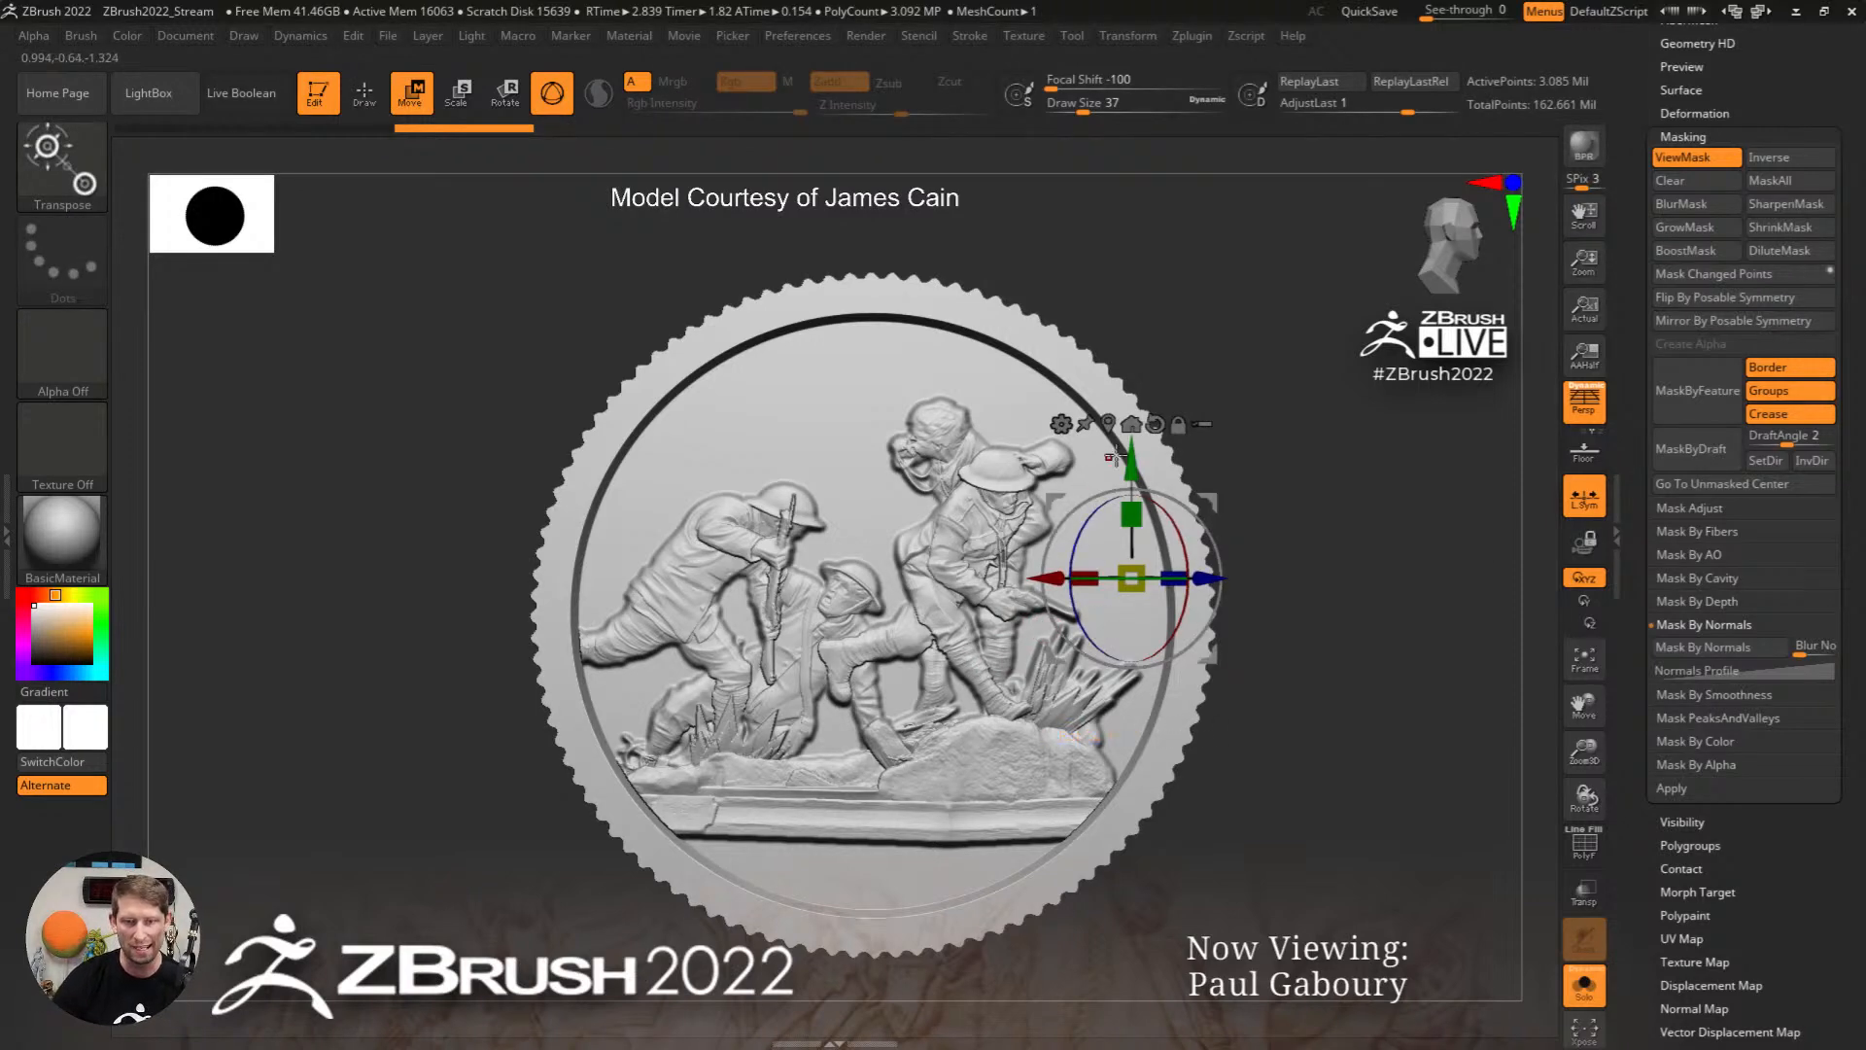
pyautogui.click(1154, 424)
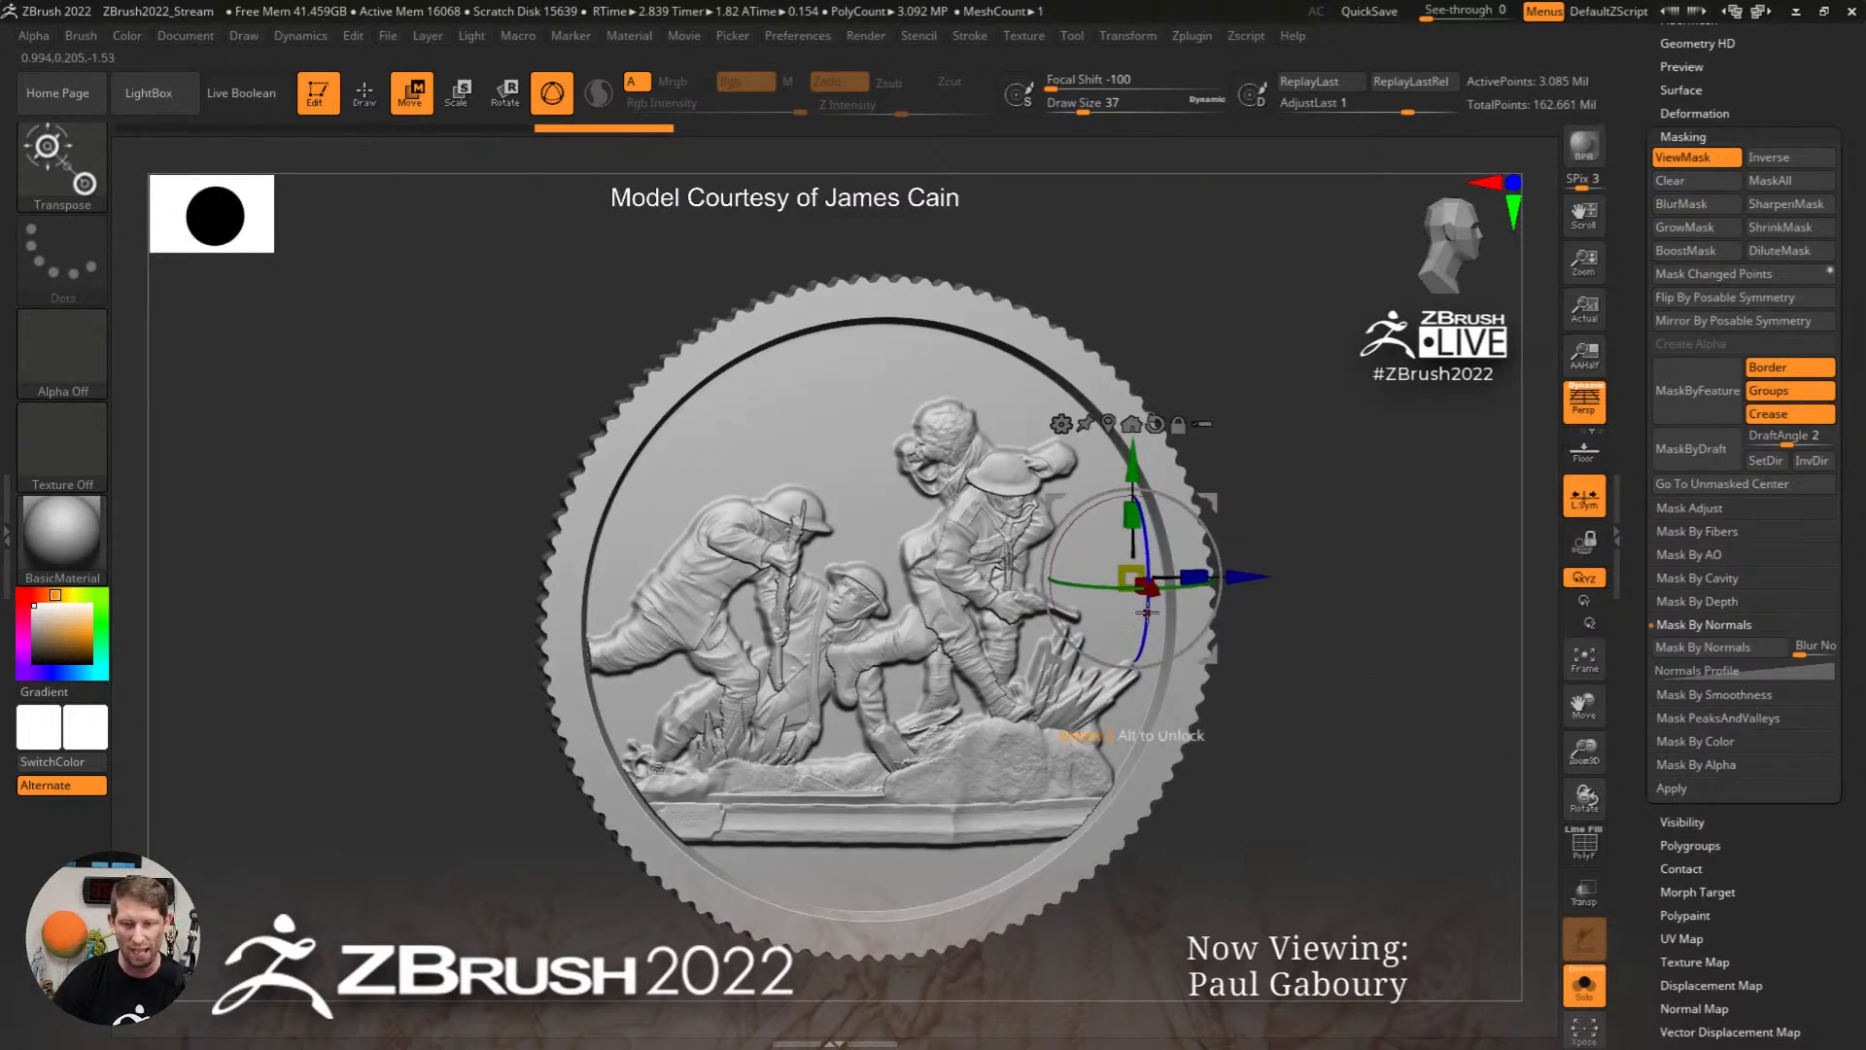
pyautogui.moveTo(1162, 595); pyautogui.dragTo(1147, 595)
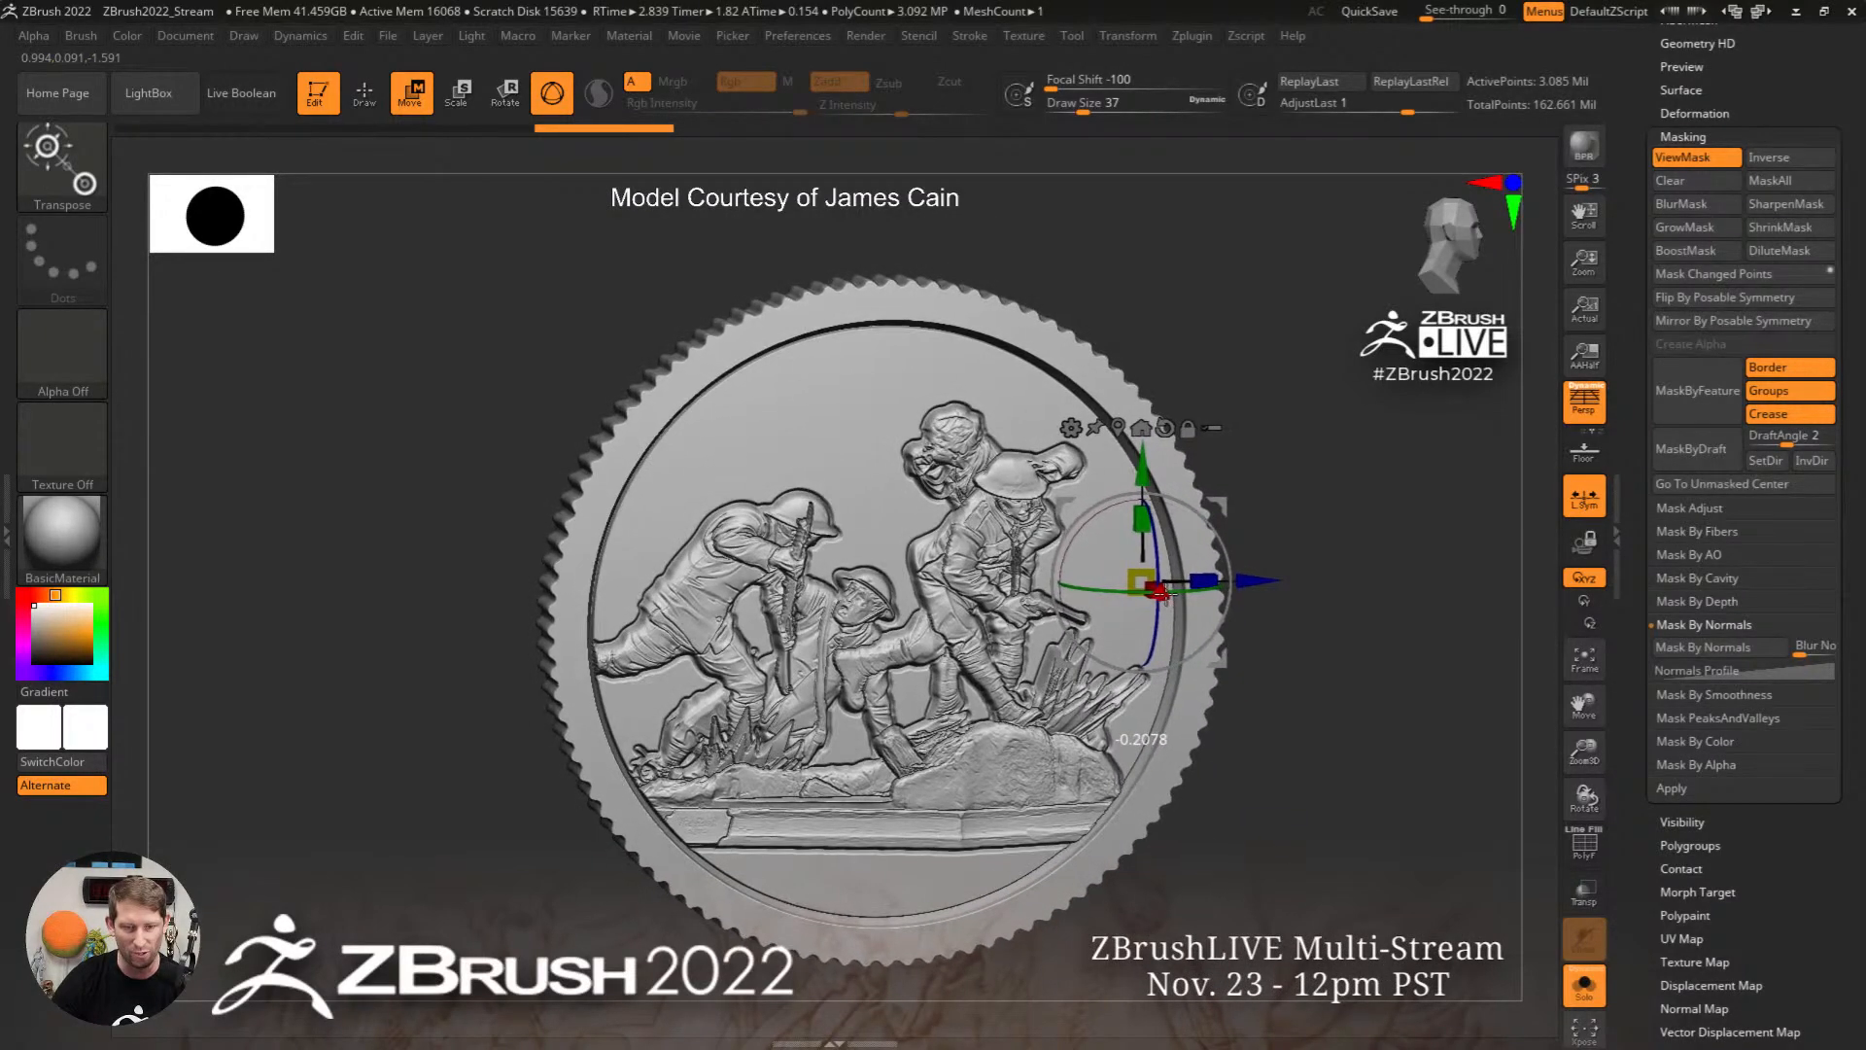
pyautogui.moveTo(1152, 593); pyautogui.dragTo(1163, 593)
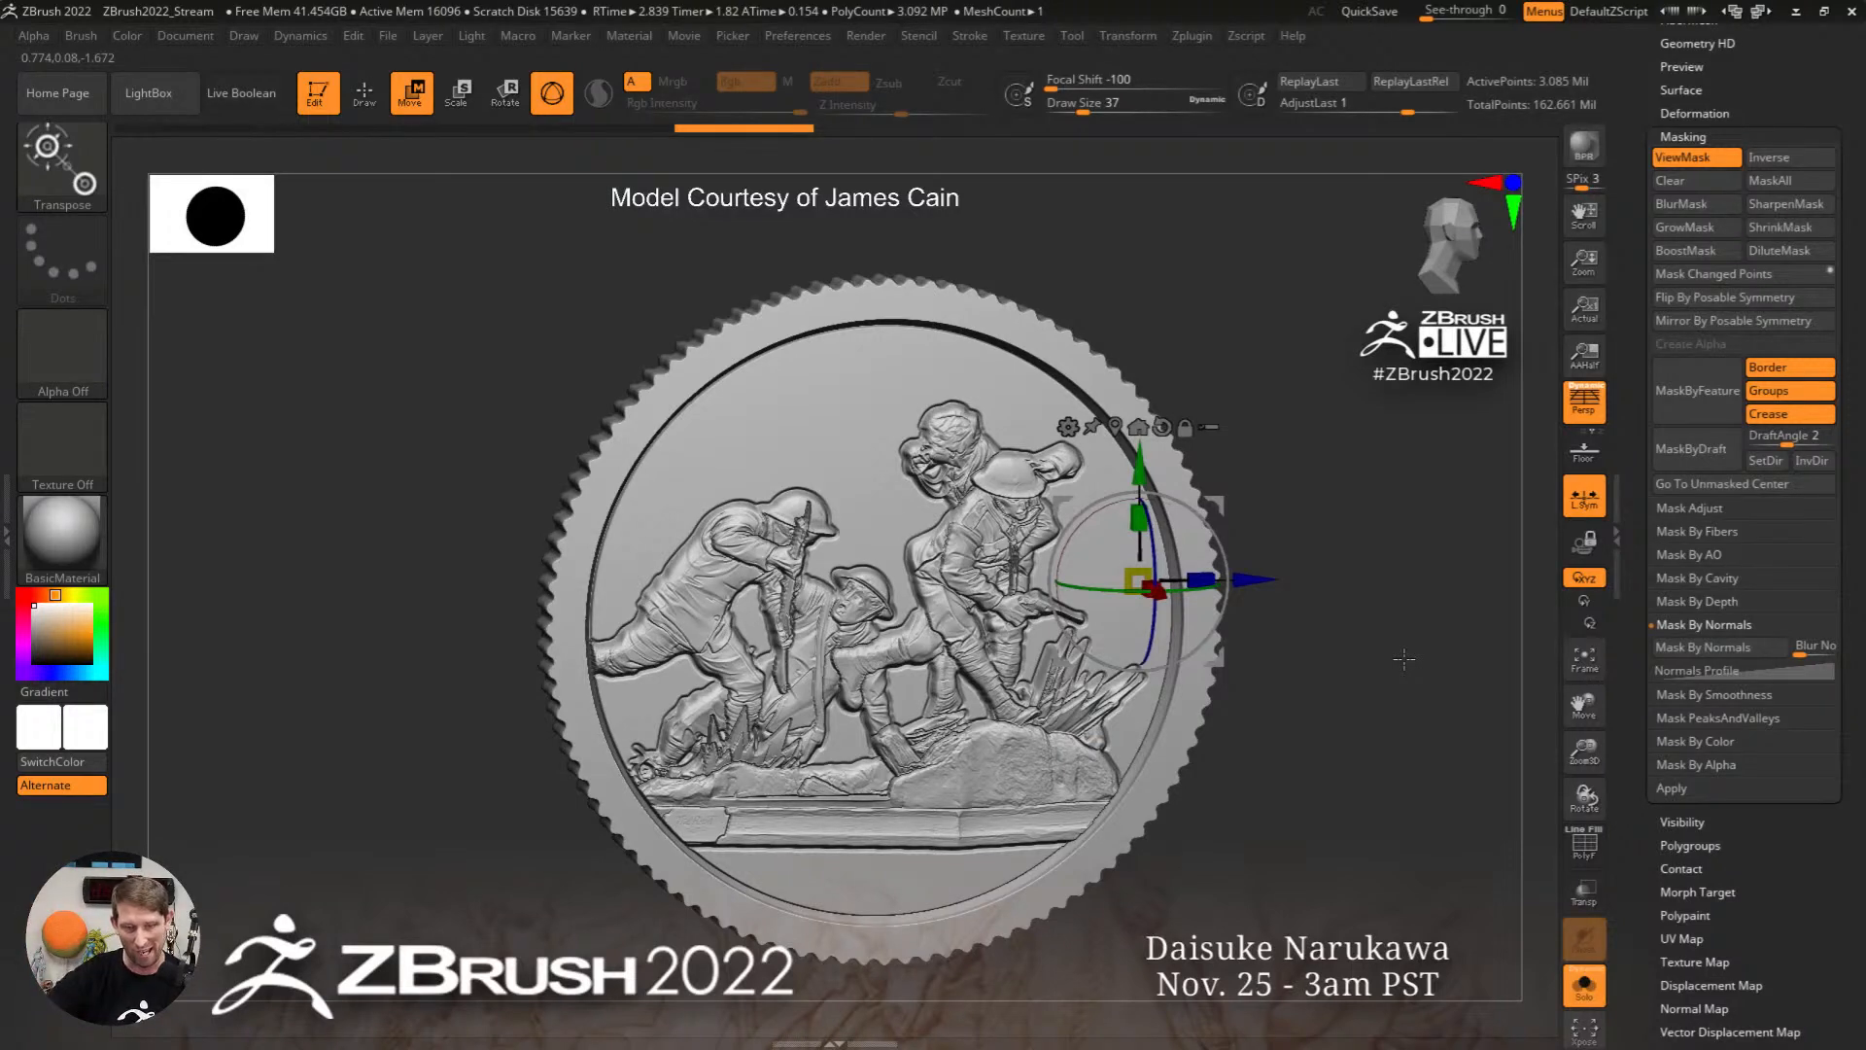
pyautogui.keyDown('shift'); pyautogui.moveTo(1403, 659); pyautogui.dragTo(1312, 727); pyautogui.keyUp('shift')
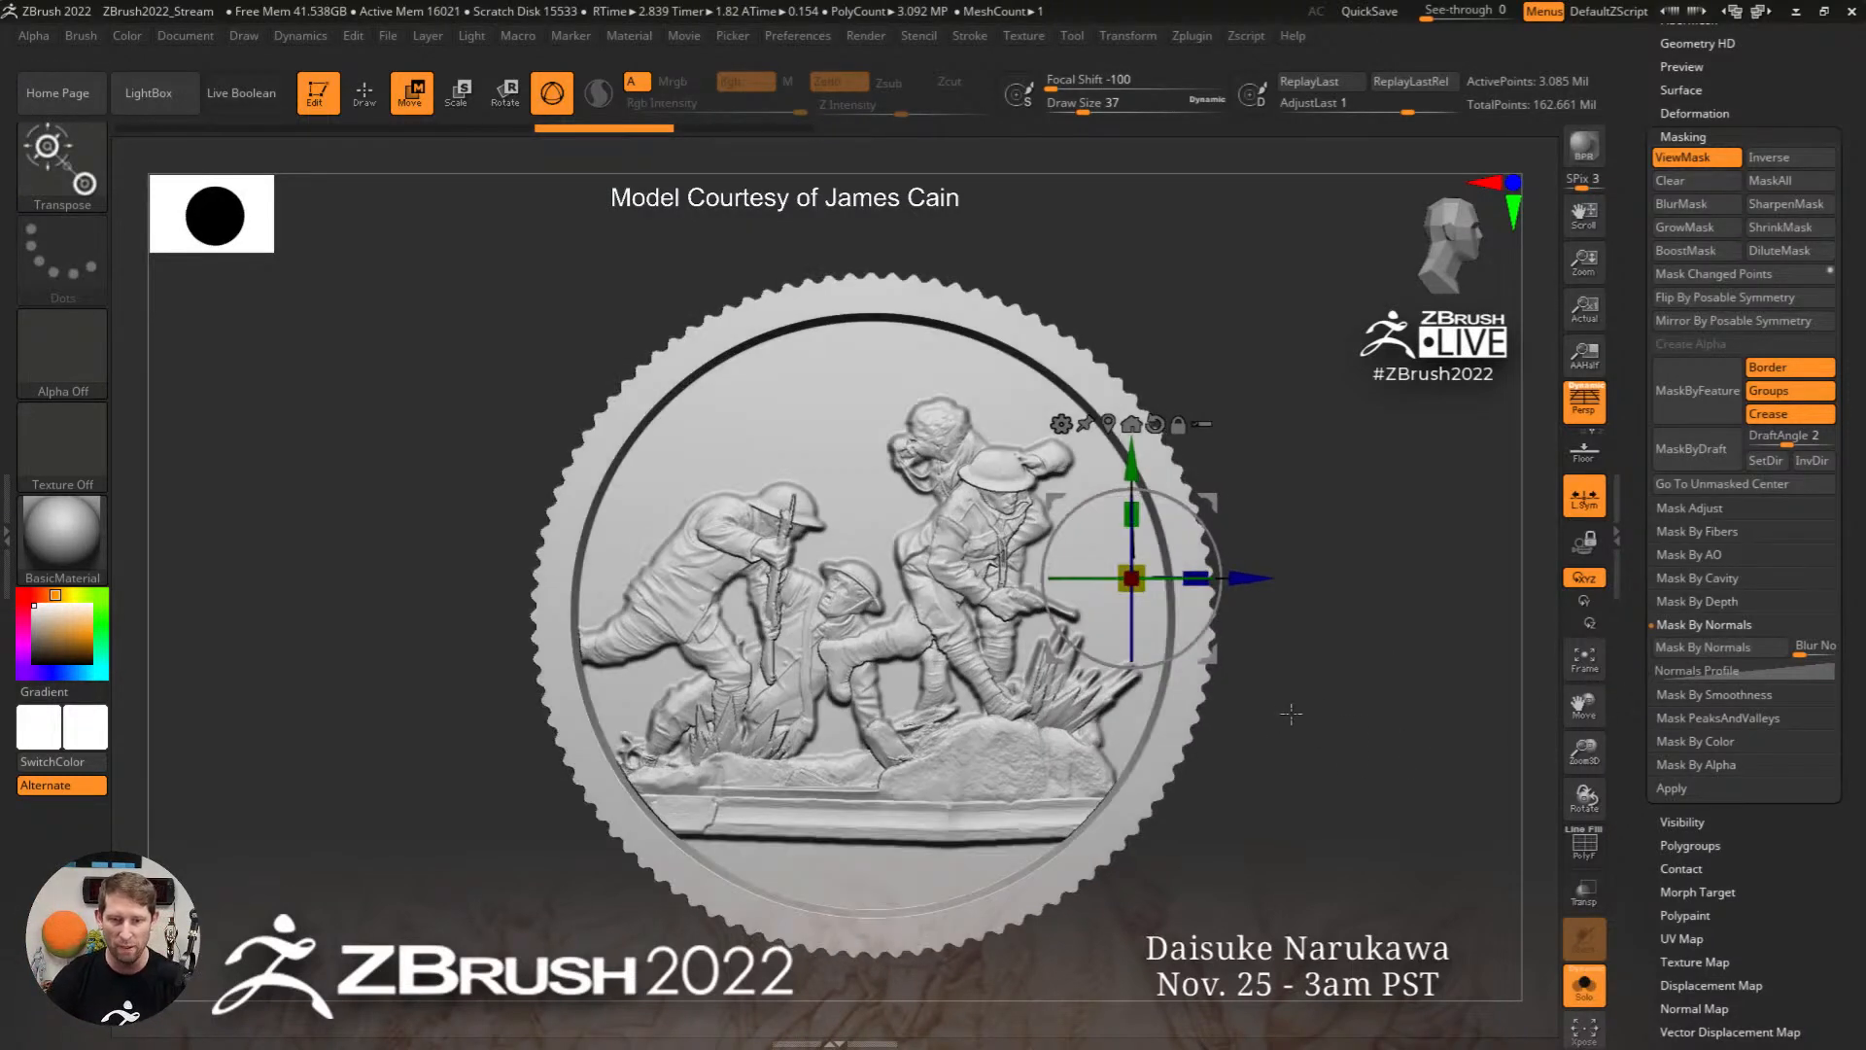
pyautogui.press('q')
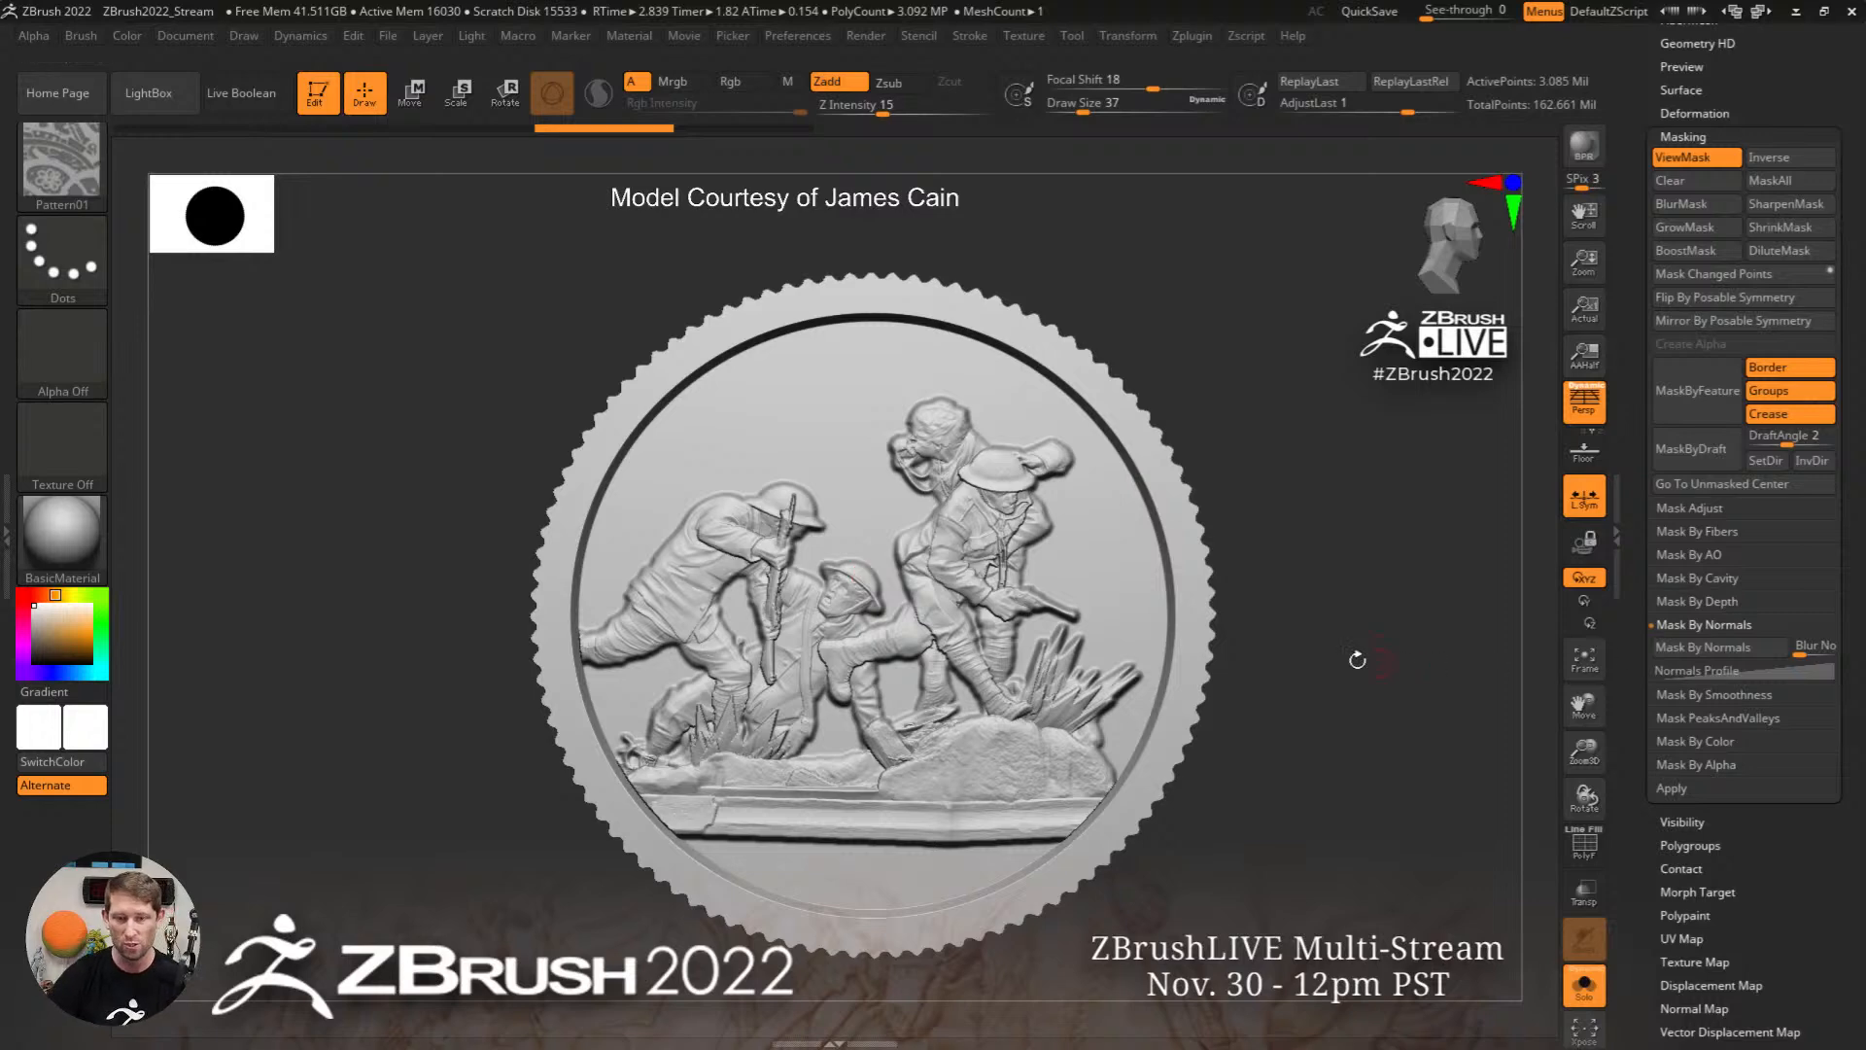
# Step: Invert and hide the coin's mask, and redisplay the soldier group in front of the coin
pyautogui.keyDown('ctrl'); pyautogui.click(1361, 646); pyautogui.keyUp('ctrl')
pyautogui.hotkey('ctrl', 'h')
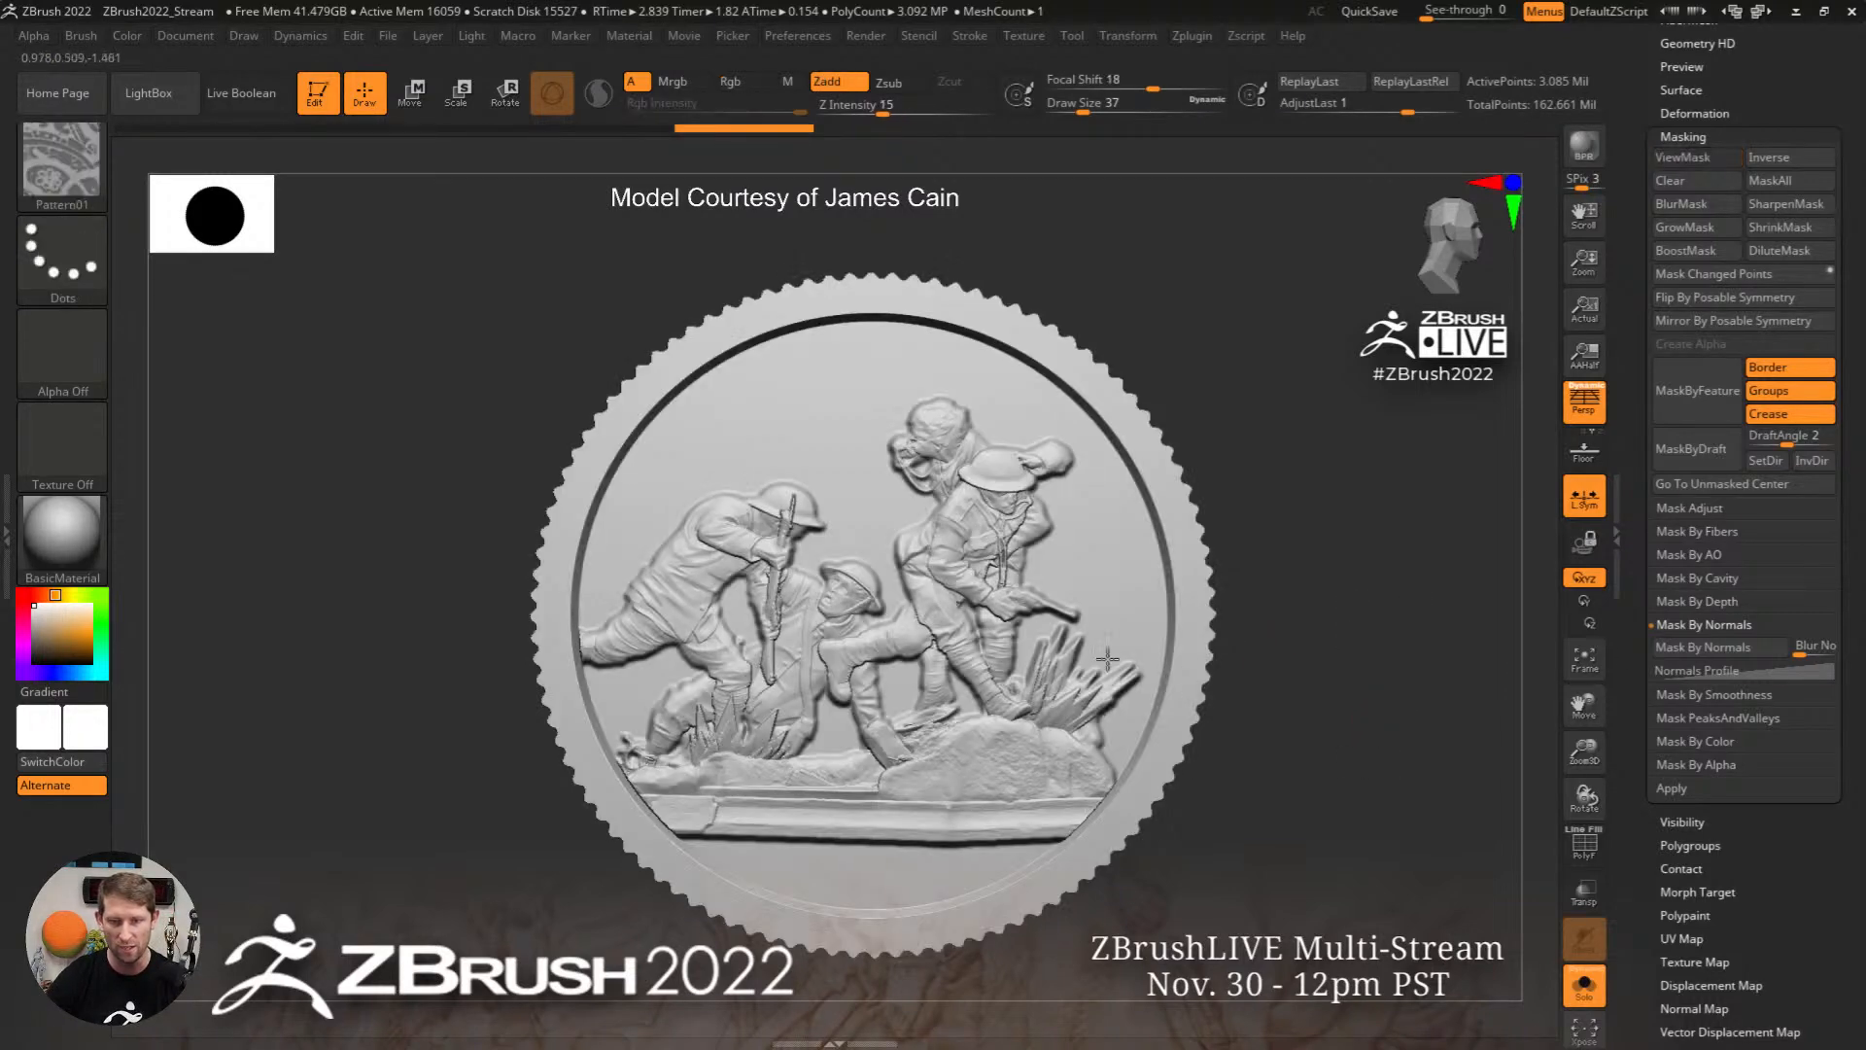
pyautogui.keyDown('ctrl'); pyautogui.moveTo(1107, 659); pyautogui.dragTo(880, 442, button='right'); pyautogui.keyUp('ctrl')
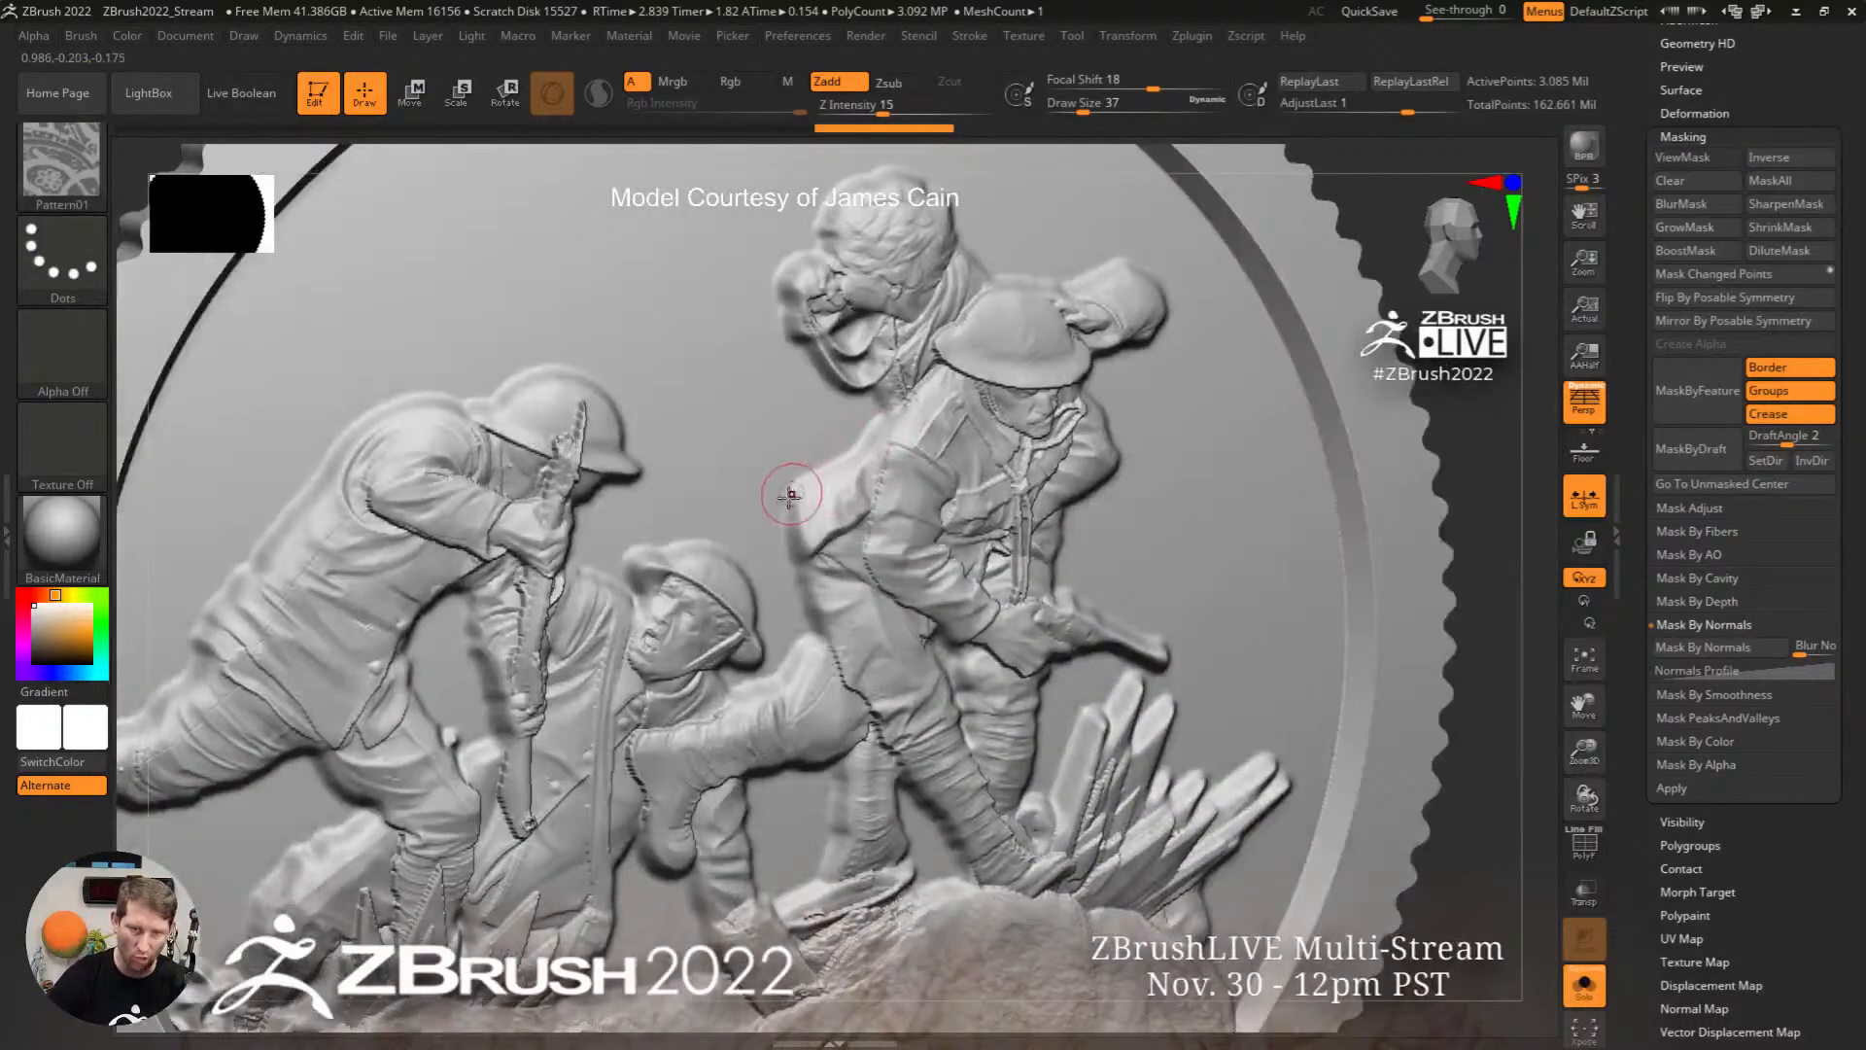
pyautogui.press('f')
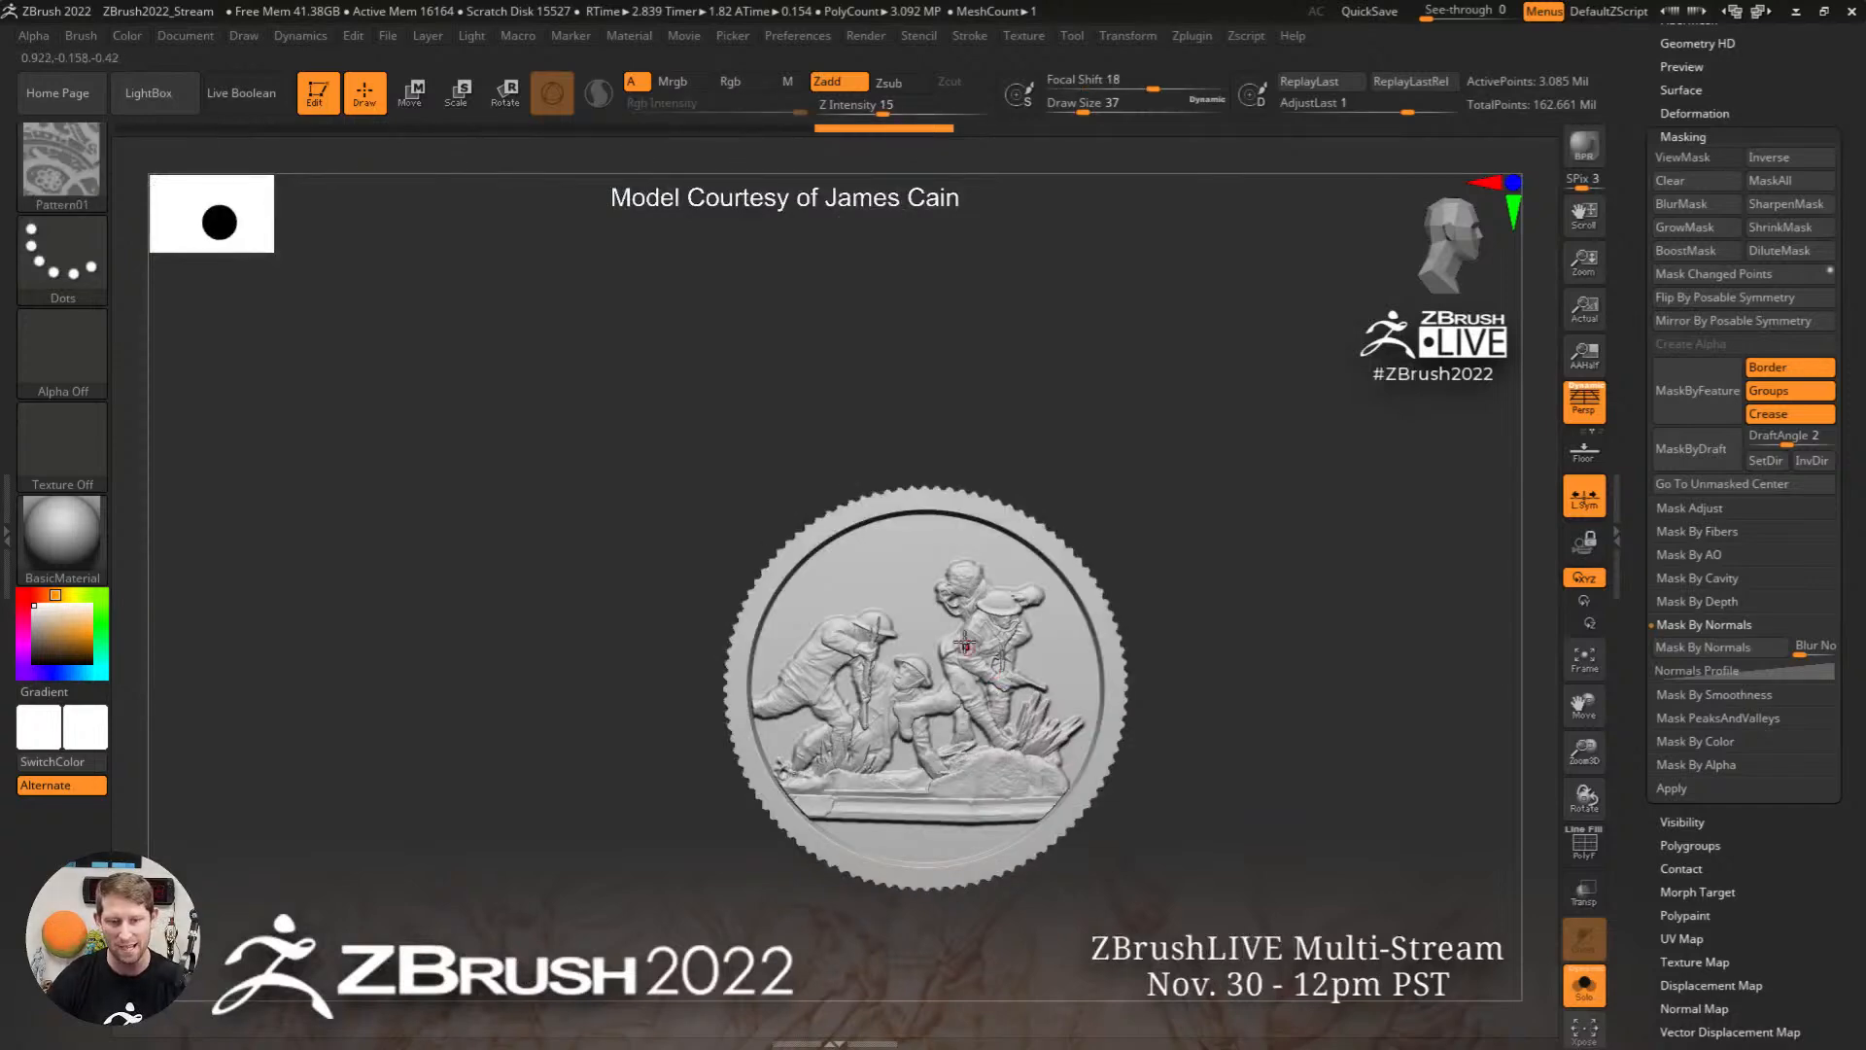
pyautogui.moveTo(965, 643)
pyautogui.keyDown('ctrl'); pyautogui.mouseDown(button='right')
pyautogui.moveTo(933, 544)
pyautogui.moveTo(972, 583)
pyautogui.moveTo(950, 670)
pyautogui.moveTo(952, 583)
pyautogui.moveTo(955, 600)
pyautogui.mouseUp(button='right'); pyautogui.keyUp('ctrl')
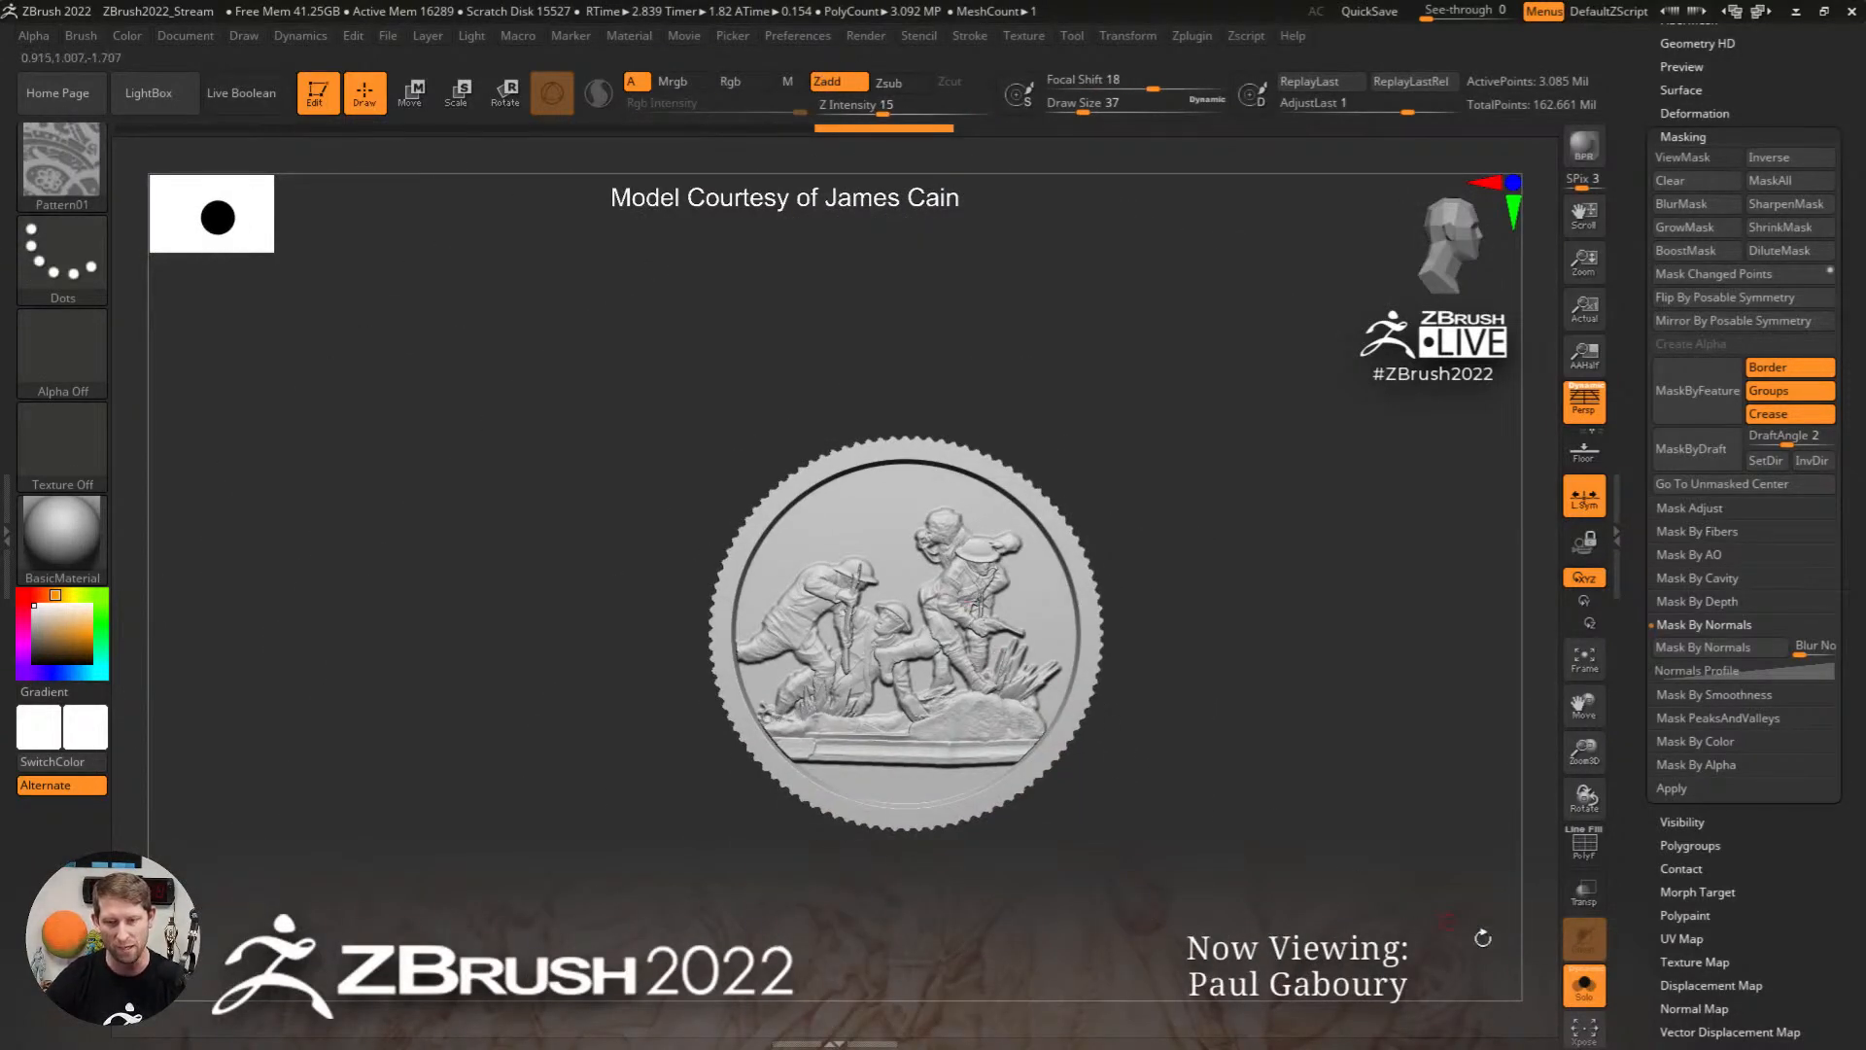
pyautogui.click(1584, 985)
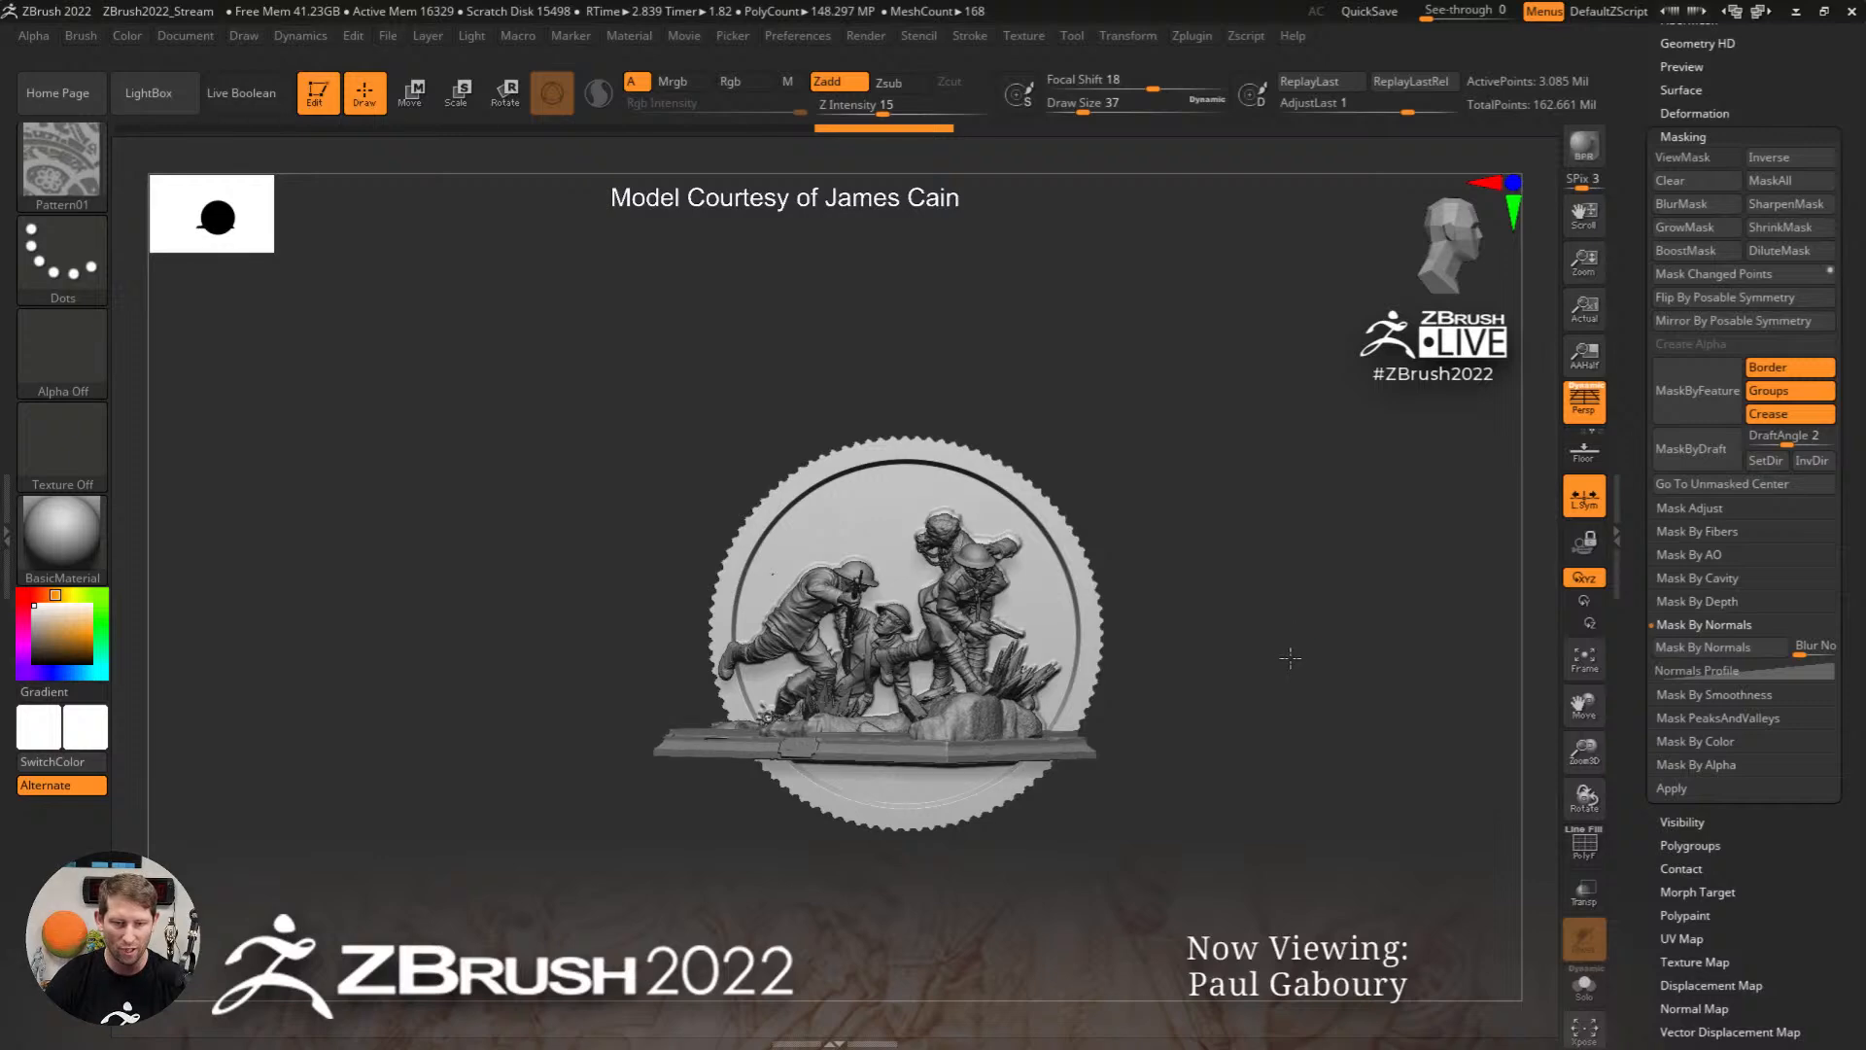
pyautogui.moveTo(1290, 657)
pyautogui.mouseDown(button='right')
pyautogui.moveTo(1268, 673)
pyautogui.moveTo(1300, 665)
pyautogui.mouseUp(button='right')
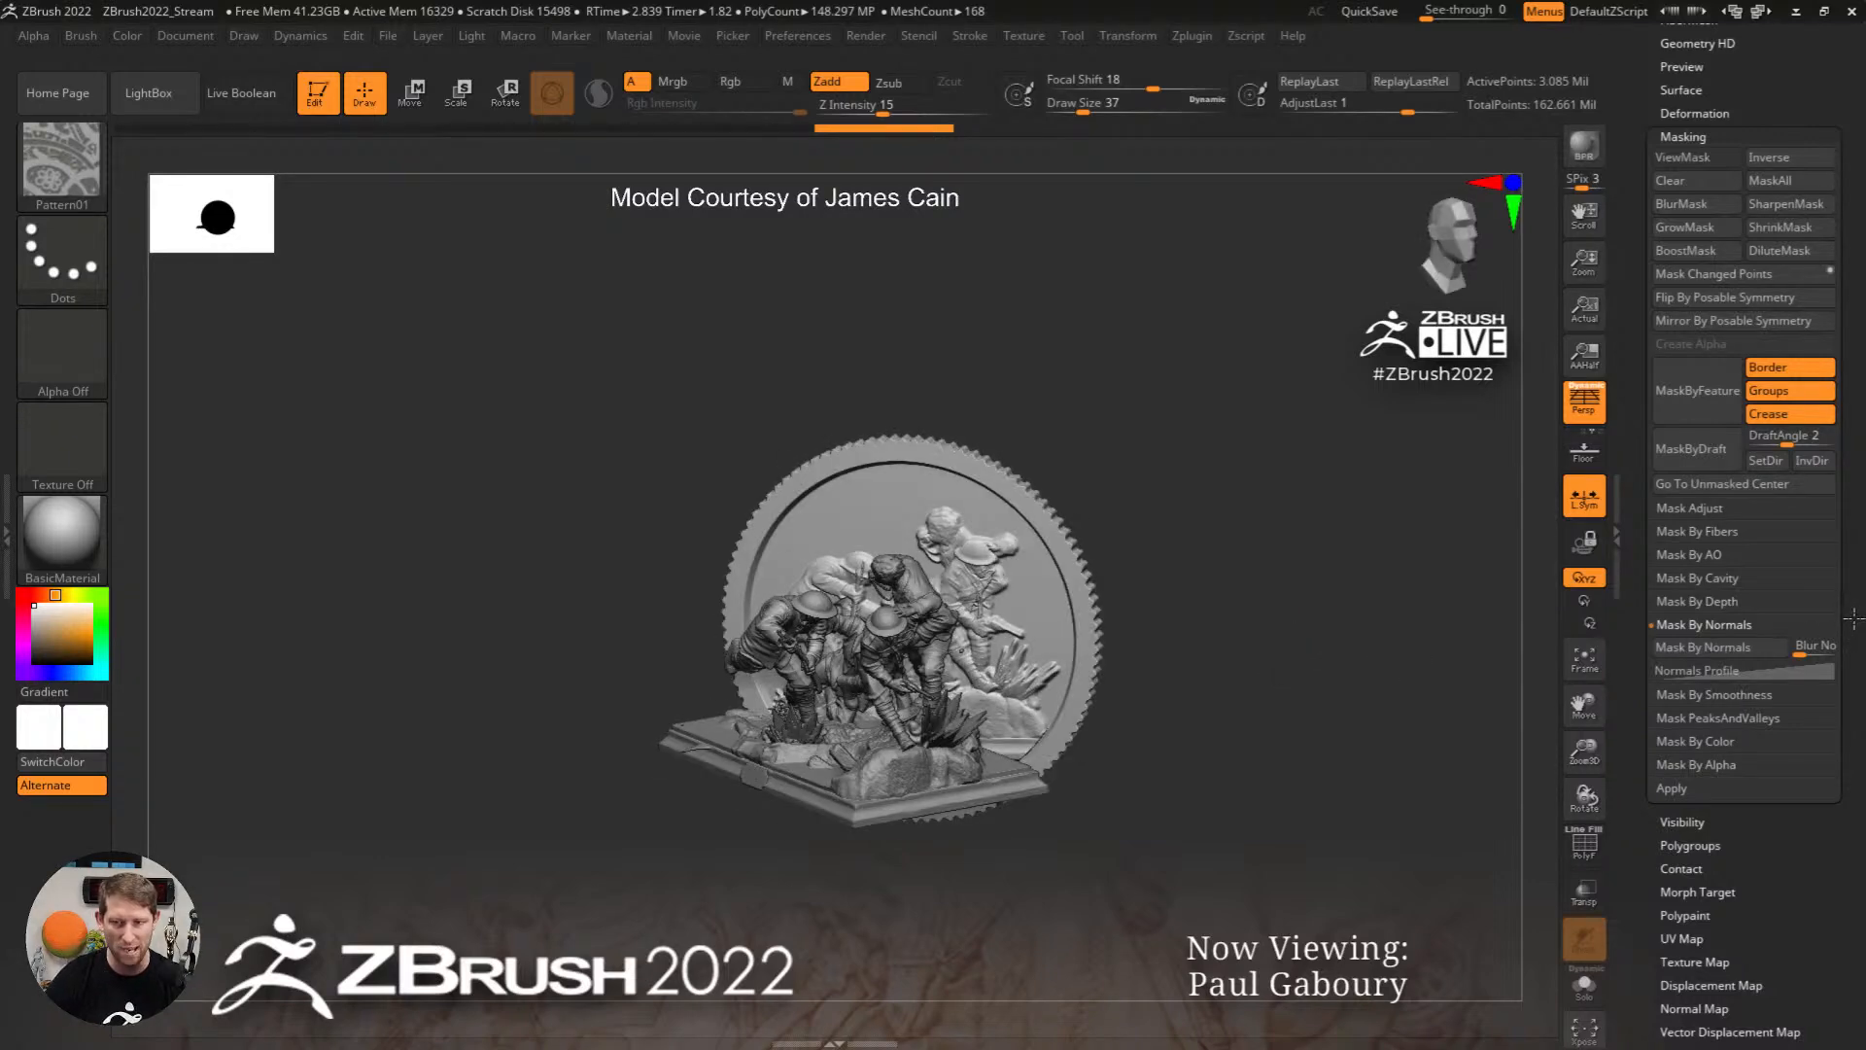
# Step: Switch to the Rhino_1 tool, frame it, and view the rhino and its coin from above
pyautogui.scroll(10, 1739, 583)
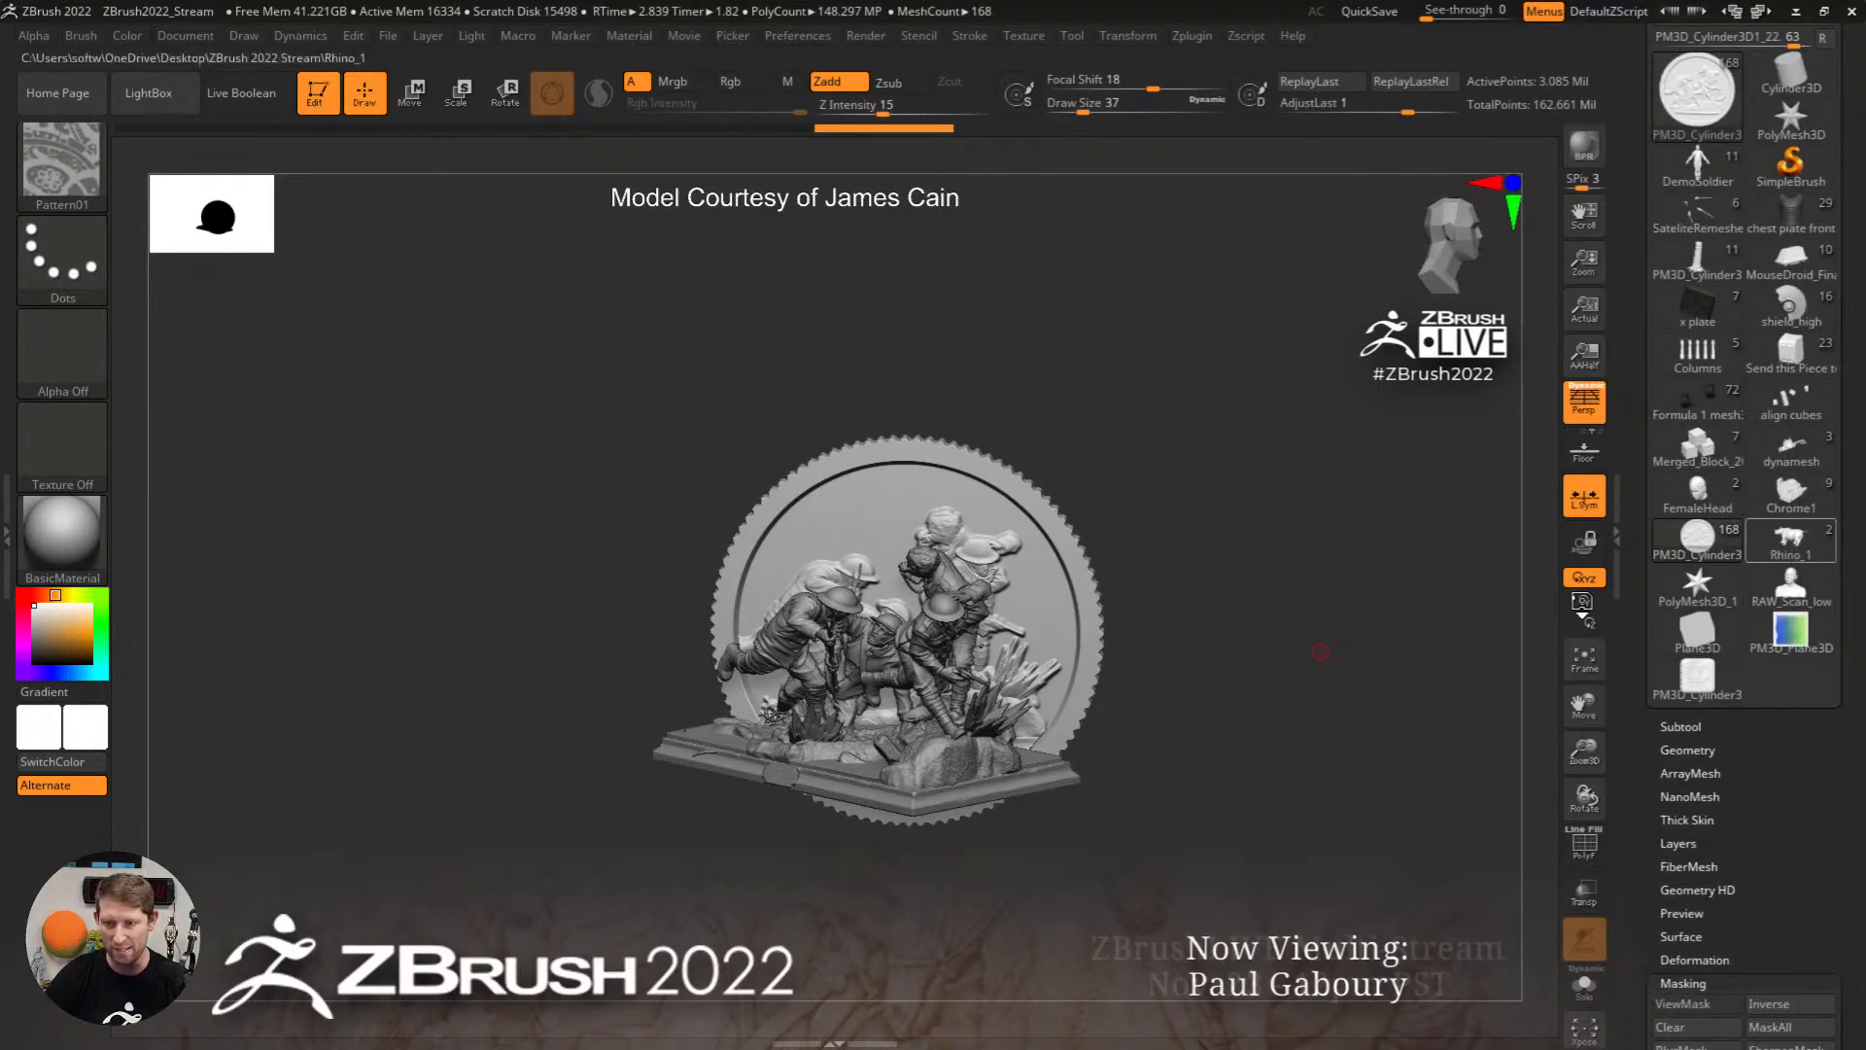
pyautogui.click(1789, 539)
pyautogui.press('f')
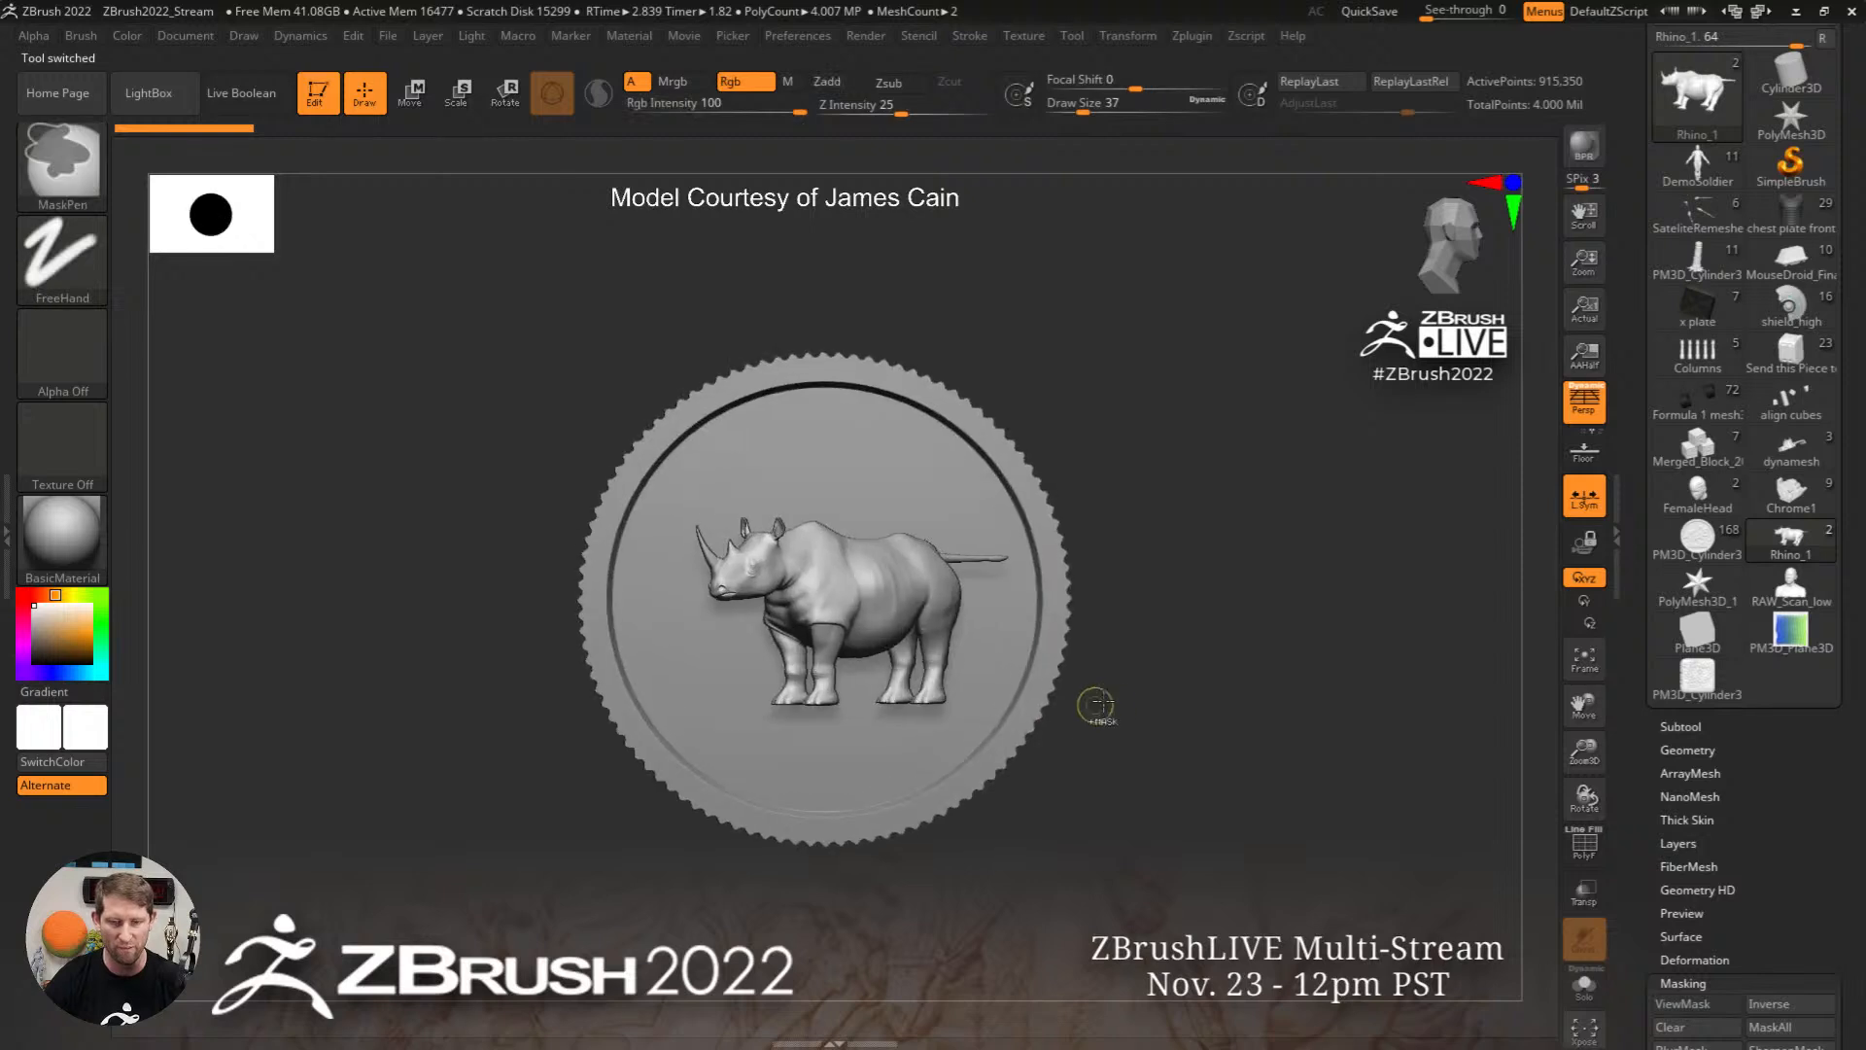
pyautogui.press('ctrl')
pyautogui.moveTo(1264, 606); pyautogui.dragTo(616, 860)
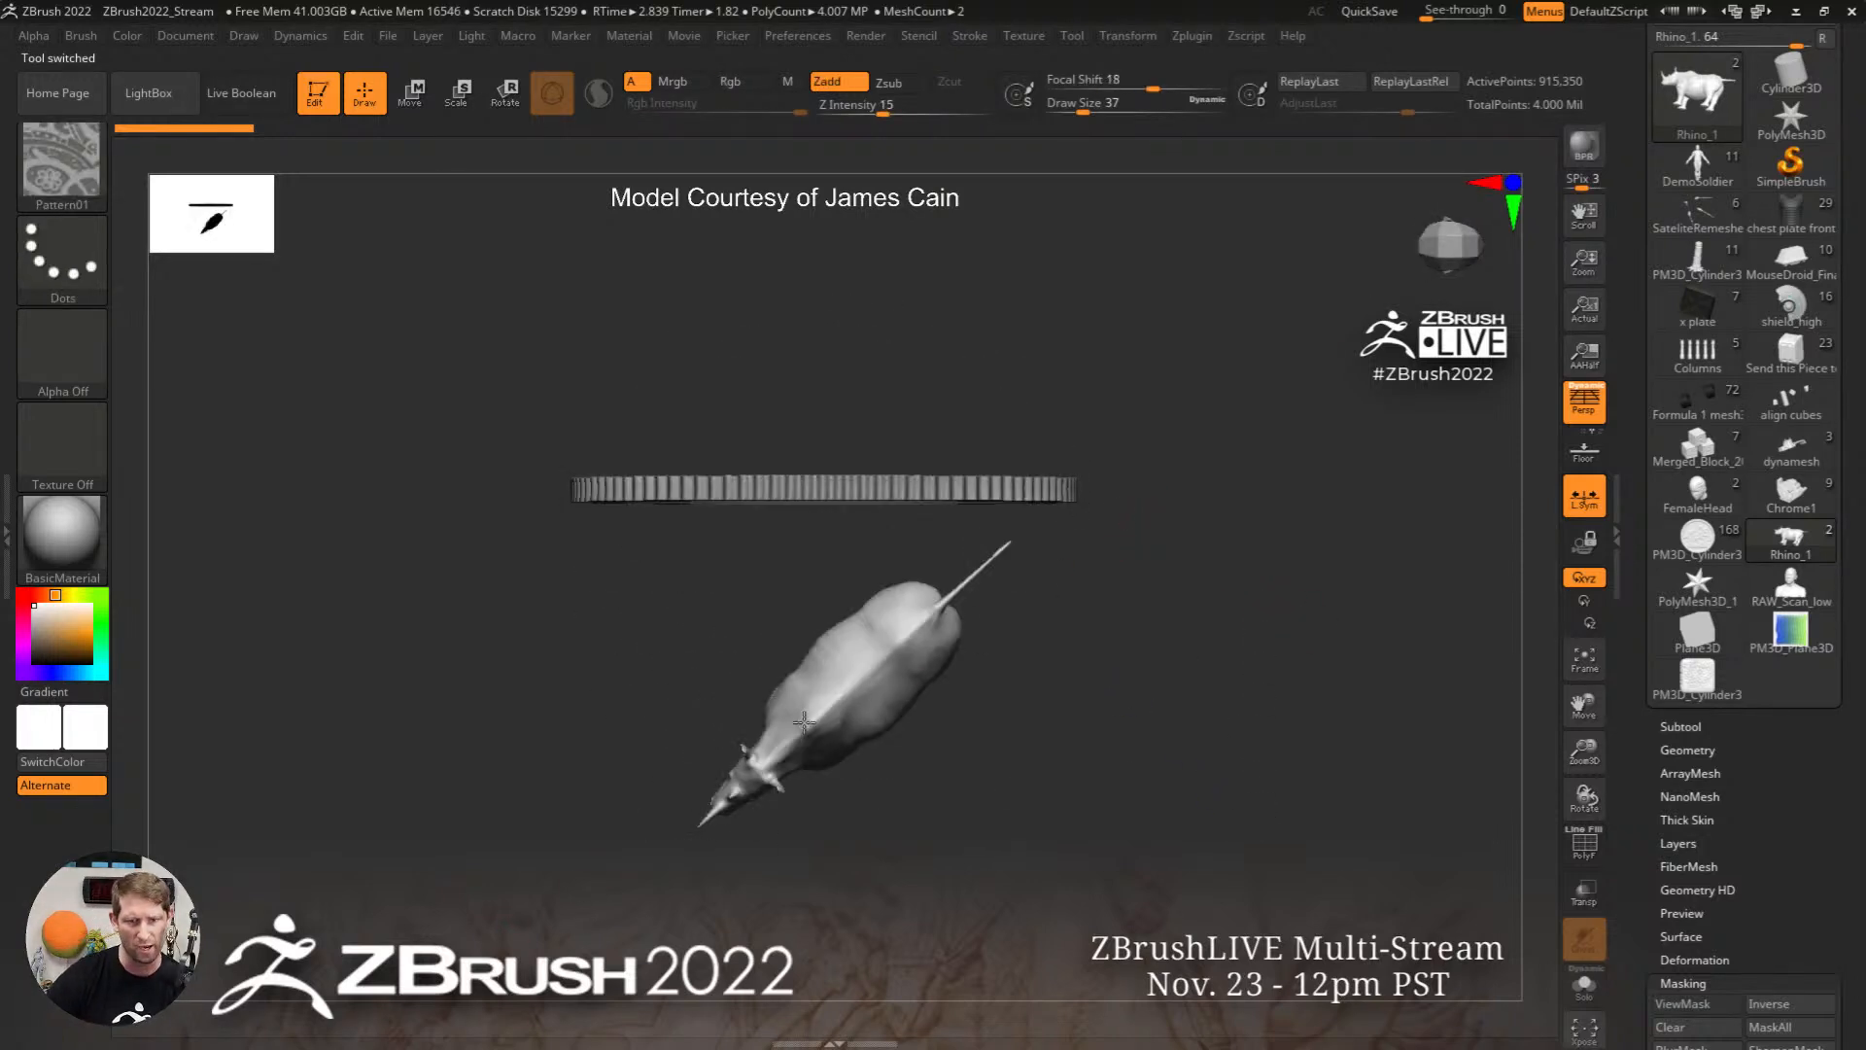
# Step: Try turning the rhino into a side profile in front of the coin with the gizmo, and undo it
pyautogui.keyDown('shift'); pyautogui.moveTo(725, 874); pyautogui.dragTo(1207, 554); pyautogui.keyUp('shift')
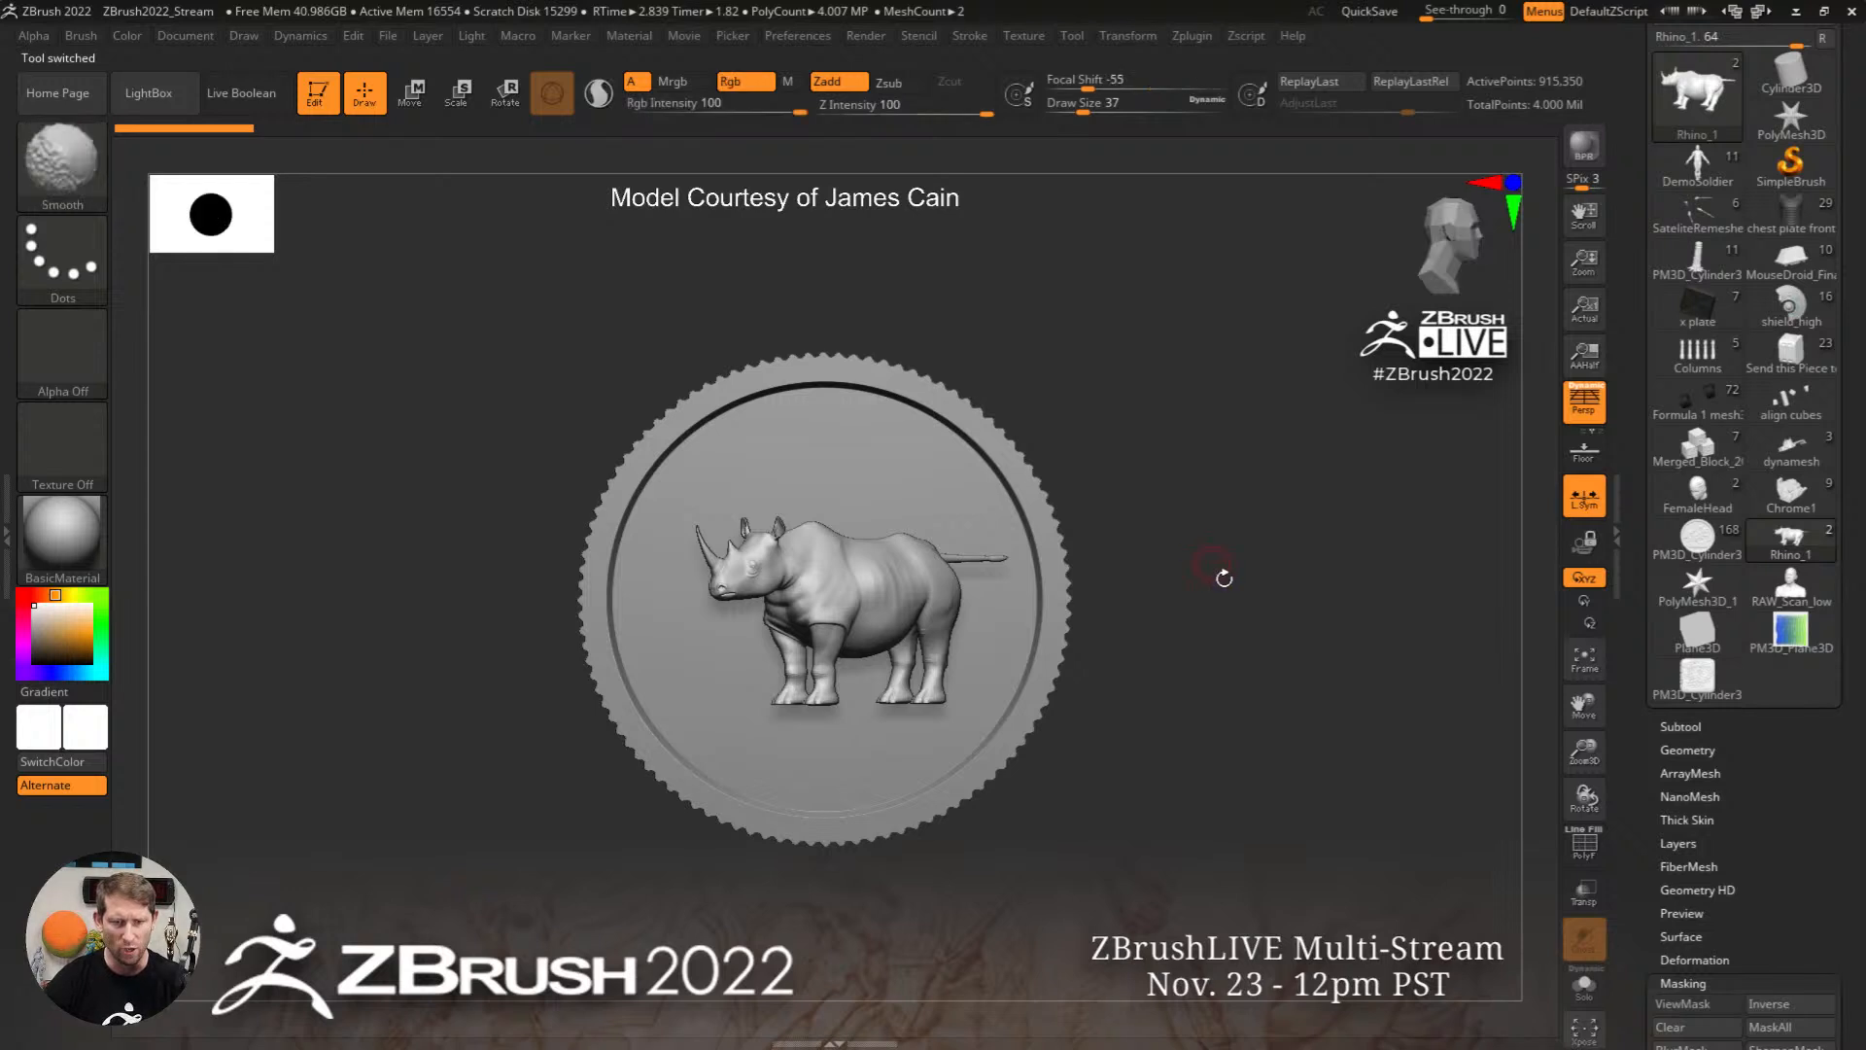
pyautogui.press('w')
pyautogui.moveTo(1033, 654)
pyautogui.mouseDown()
pyautogui.moveTo(1095, 675)
pyautogui.moveTo(943, 646)
pyautogui.moveTo(904, 685)
pyautogui.moveTo(865, 685)
pyautogui.moveTo(970, 714)
pyautogui.moveTo(867, 695)
pyautogui.moveTo(781, 581)
pyautogui.moveTo(1074, 658)
pyautogui.mouseUp()
pyautogui.hotkey('ctrl', 'z')
pyautogui.hotkey('ctrl', 'z')
pyautogui.hotkey('ctrl', 'z')
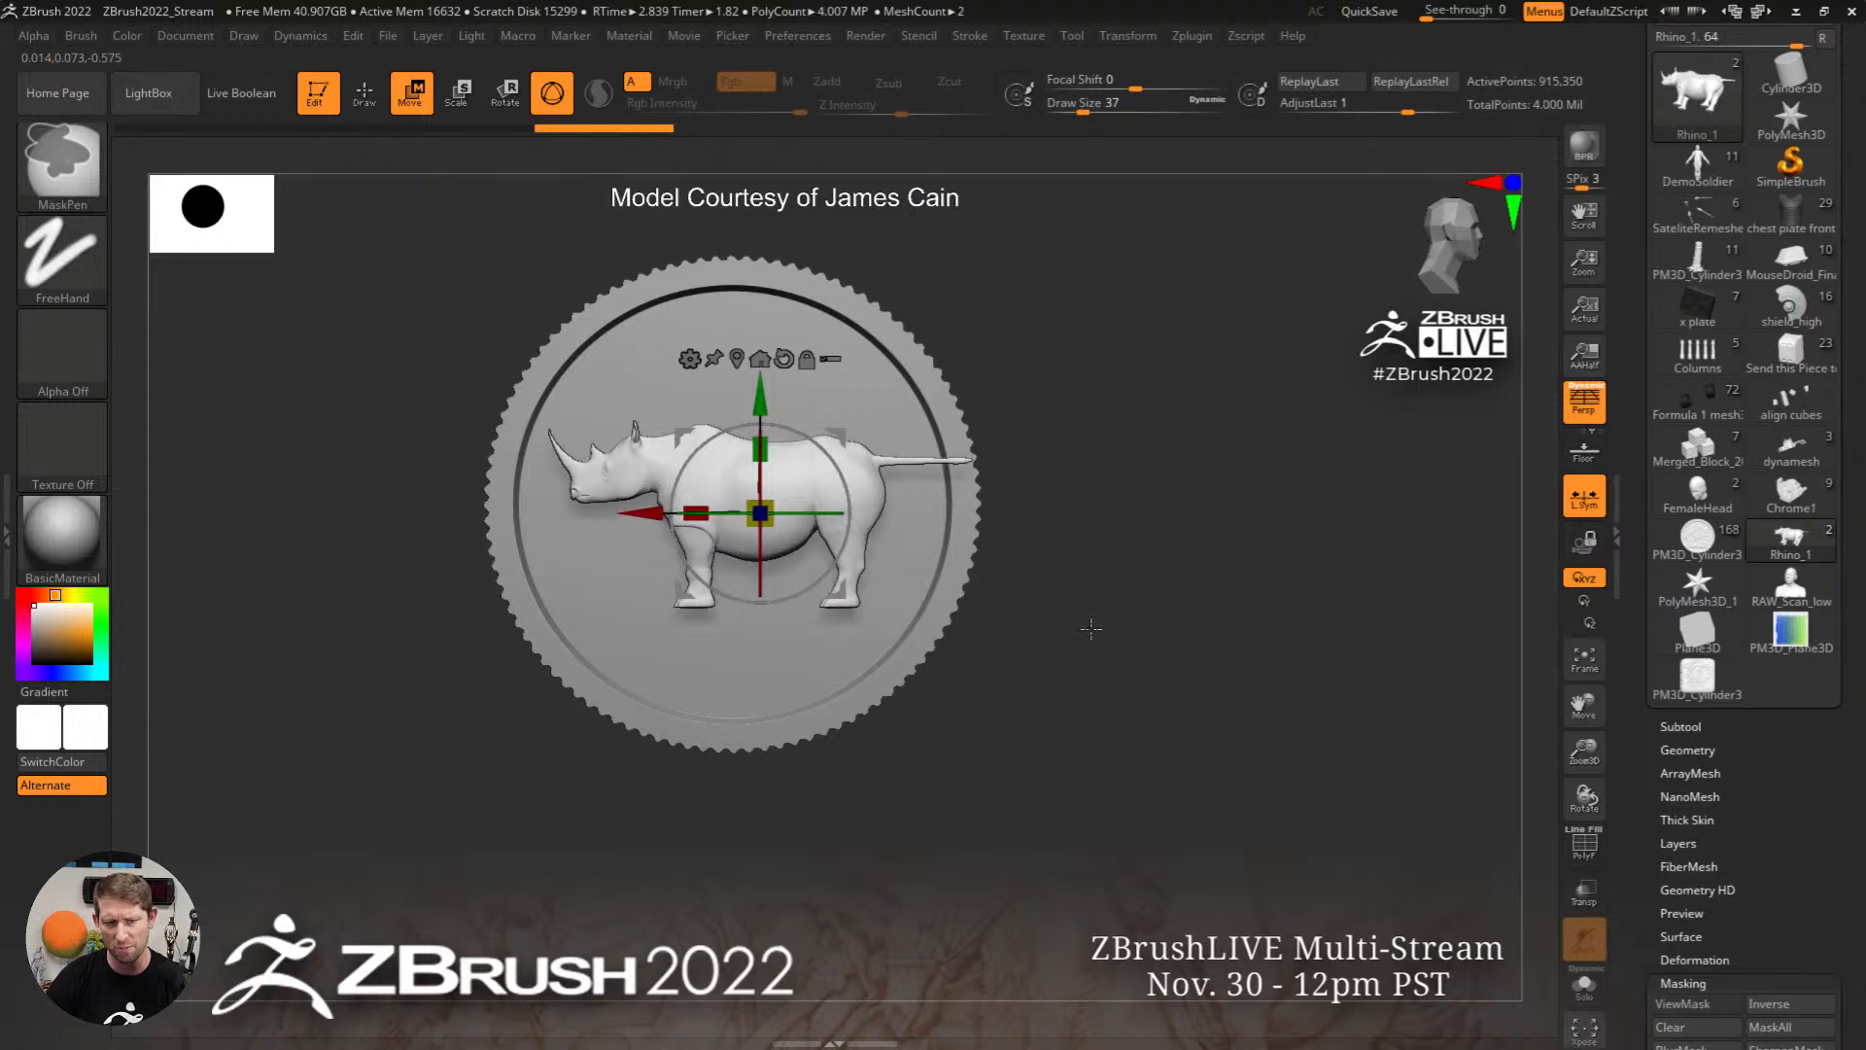
pyautogui.hotkey('ctrl', 'z')
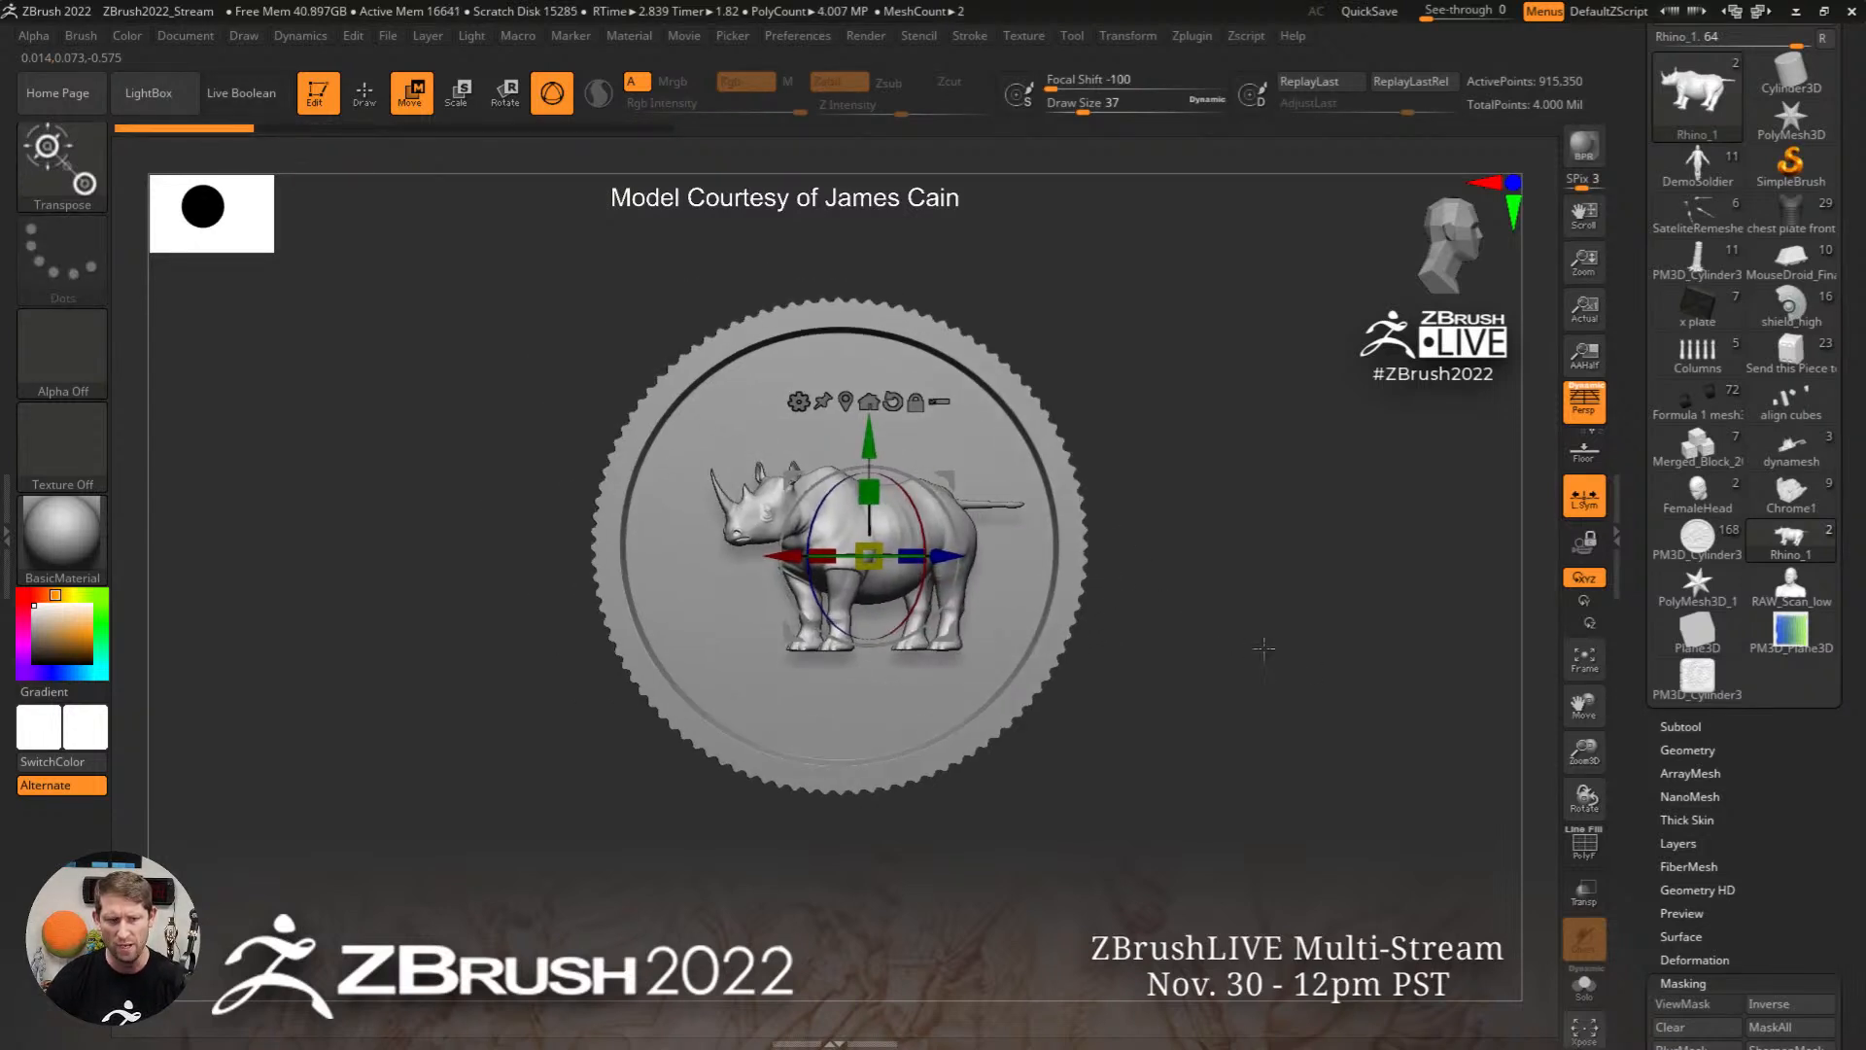
# Step: Project the rhino onto the coin's unmasked face with Project BasRelief, check the isolated coin, and undo the projection
pyautogui.press('q')
pyautogui.keyDown('alt'); pyautogui.click(1045, 671); pyautogui.keyUp('alt')
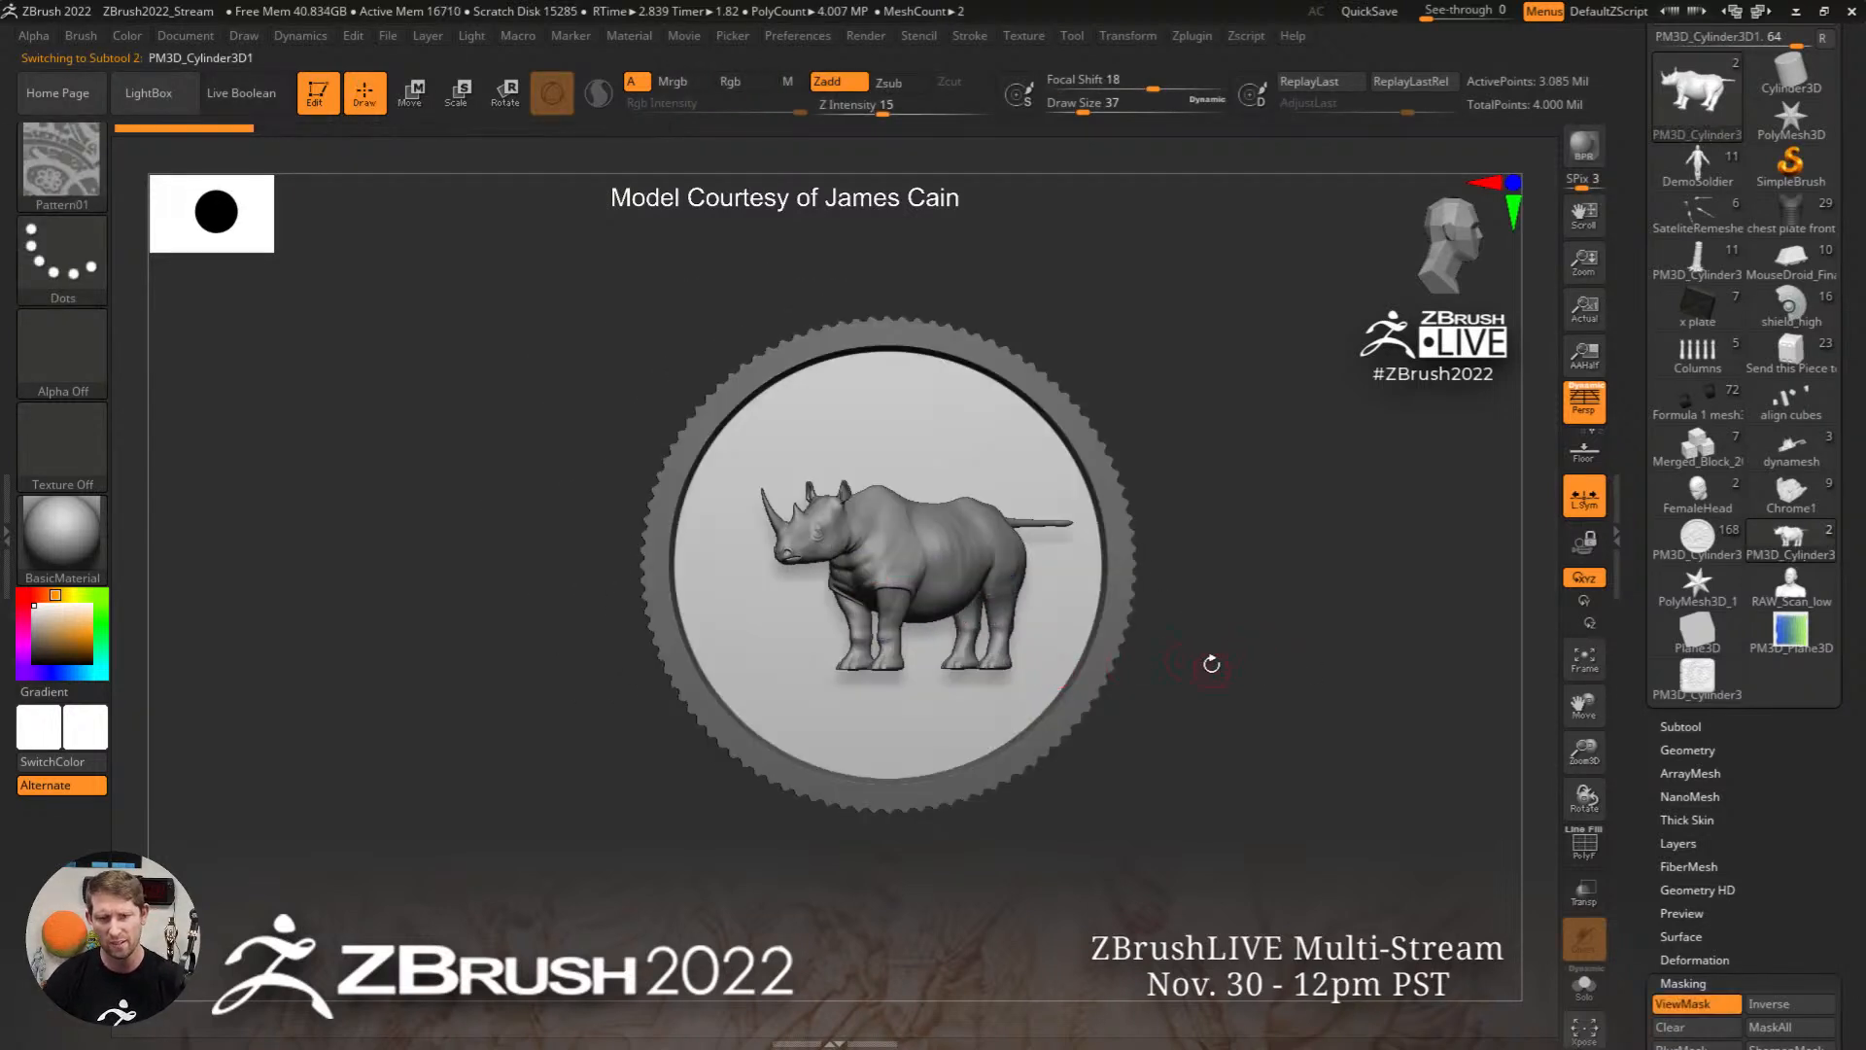
pyautogui.click(1679, 726)
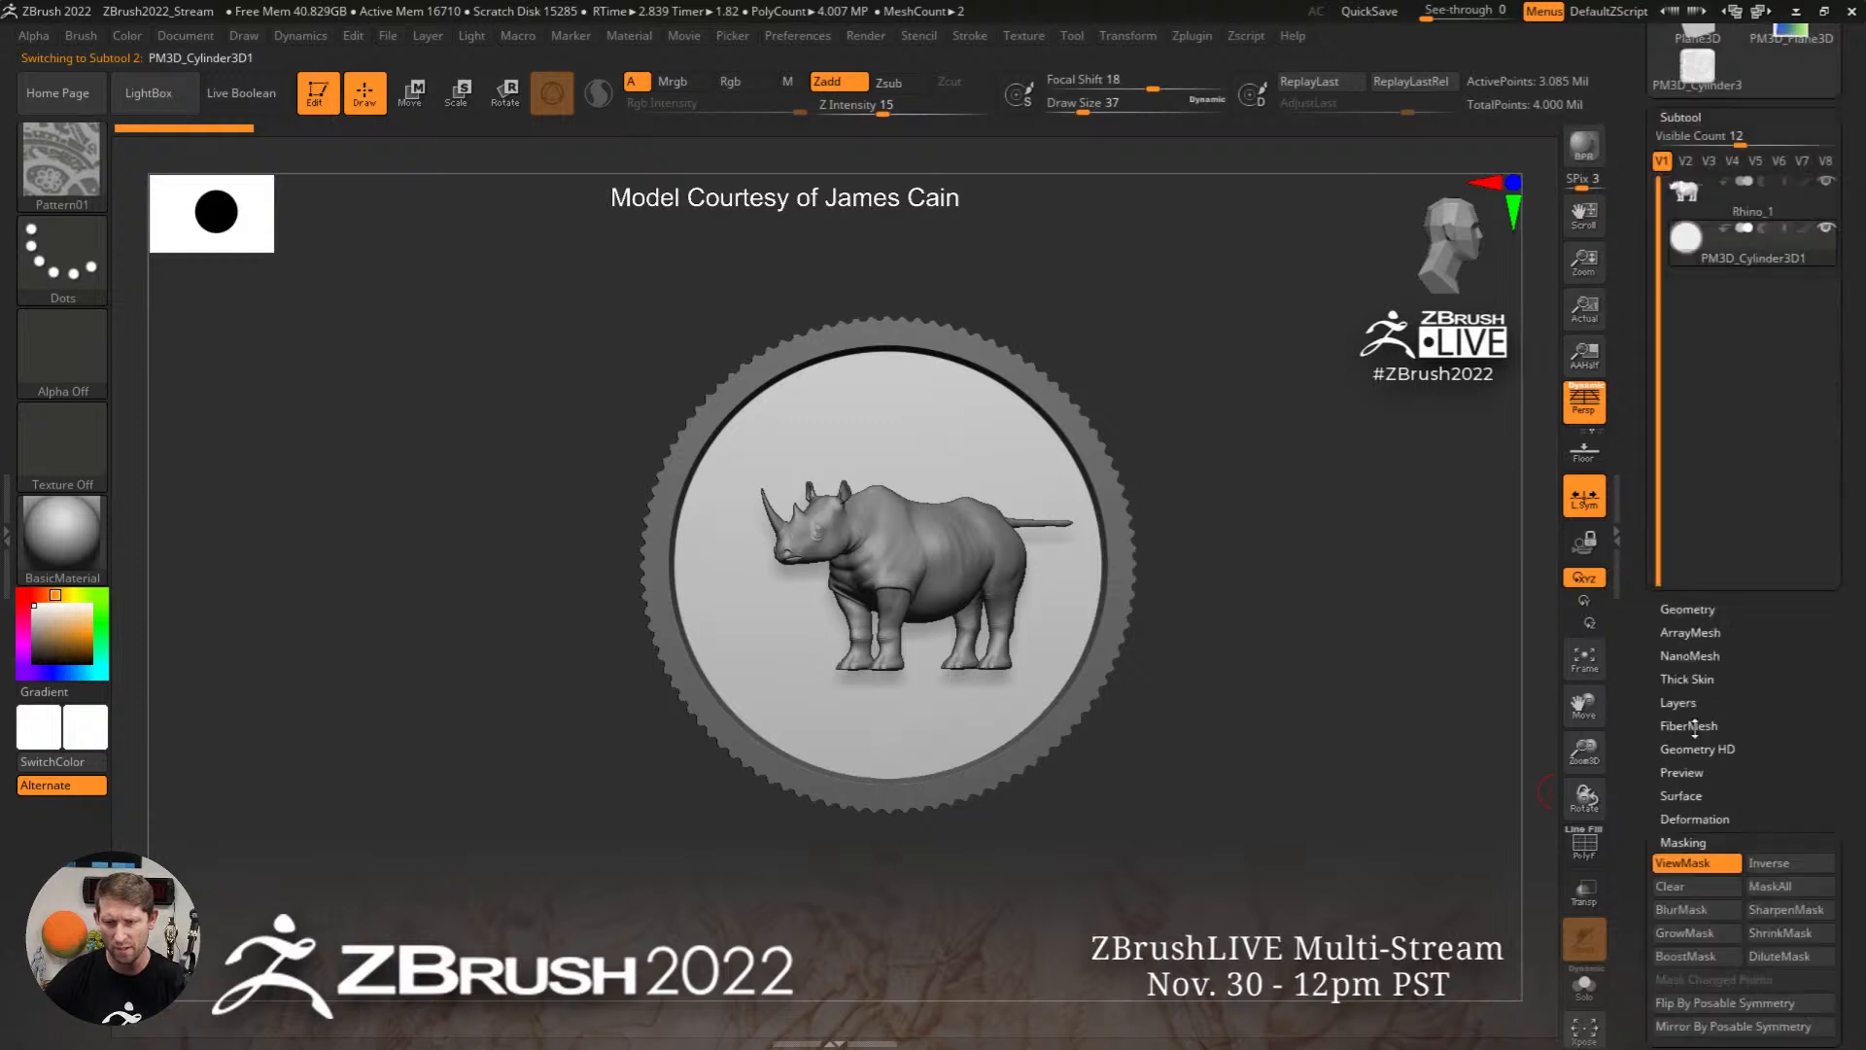
pyautogui.click(1737, 497)
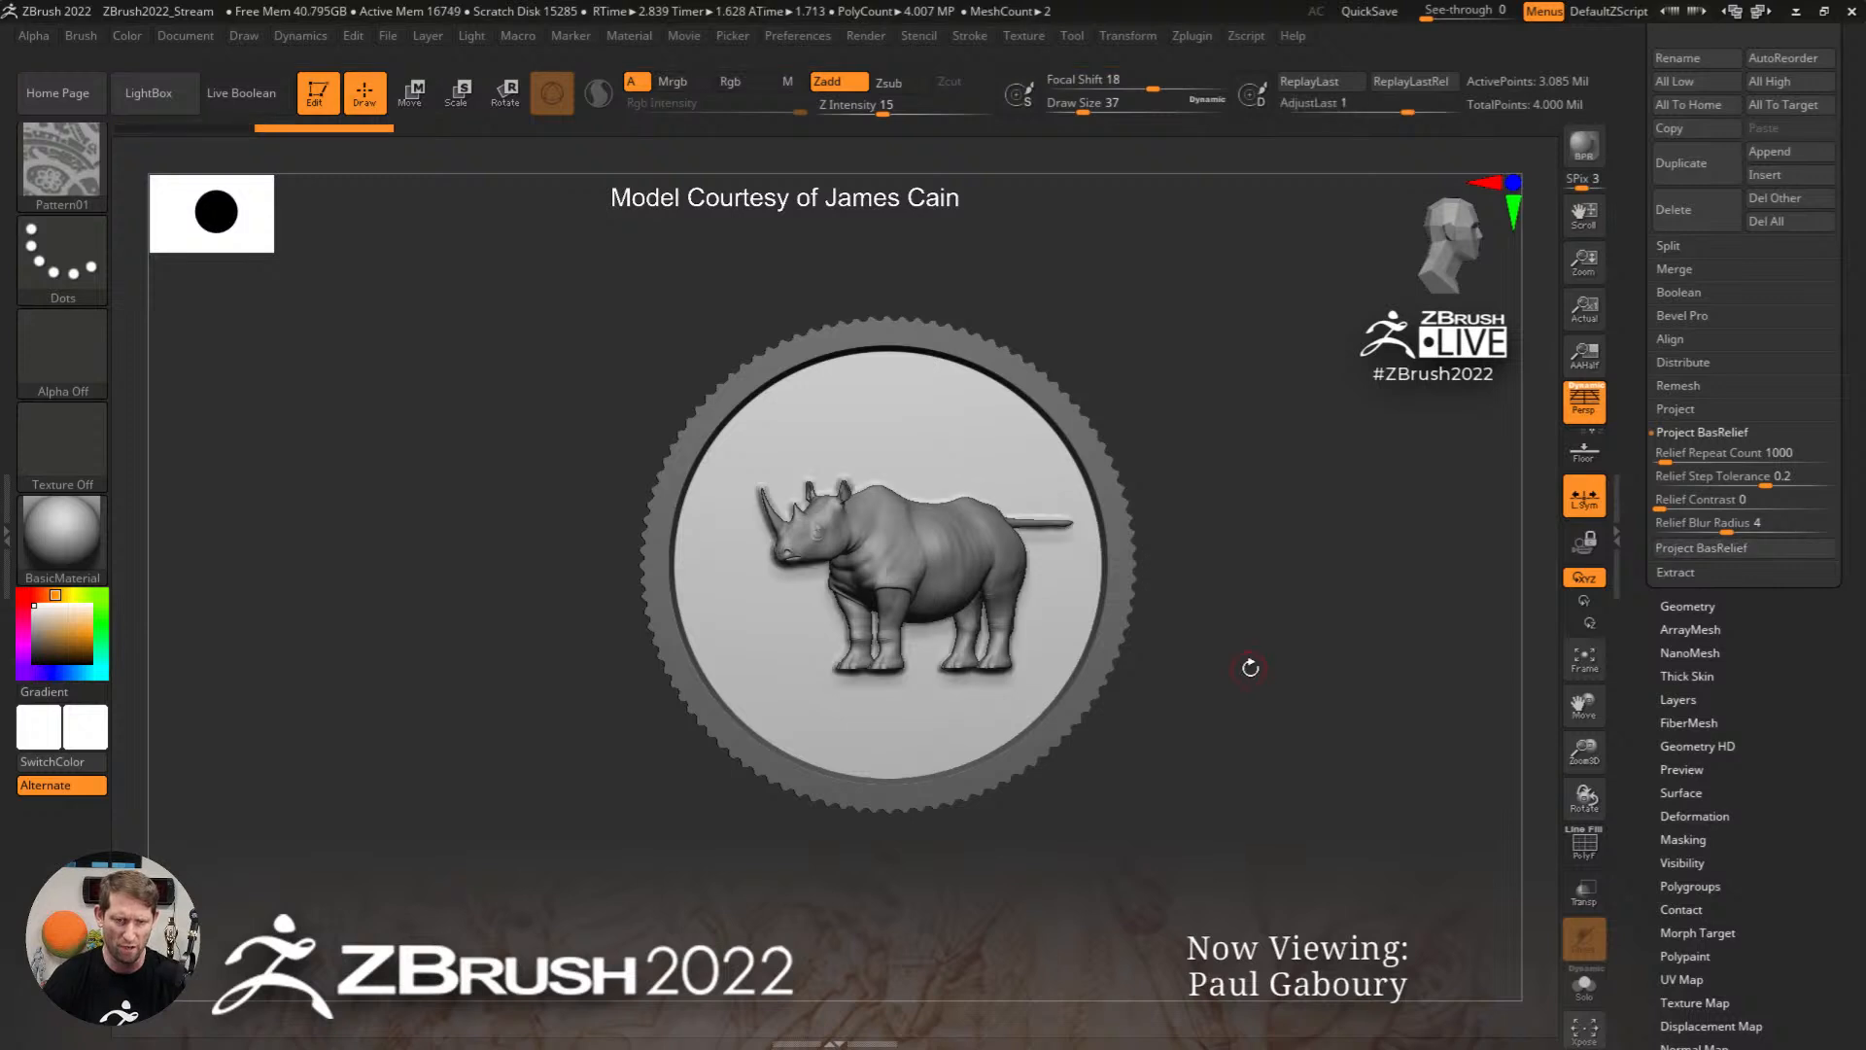
pyautogui.click(1584, 987)
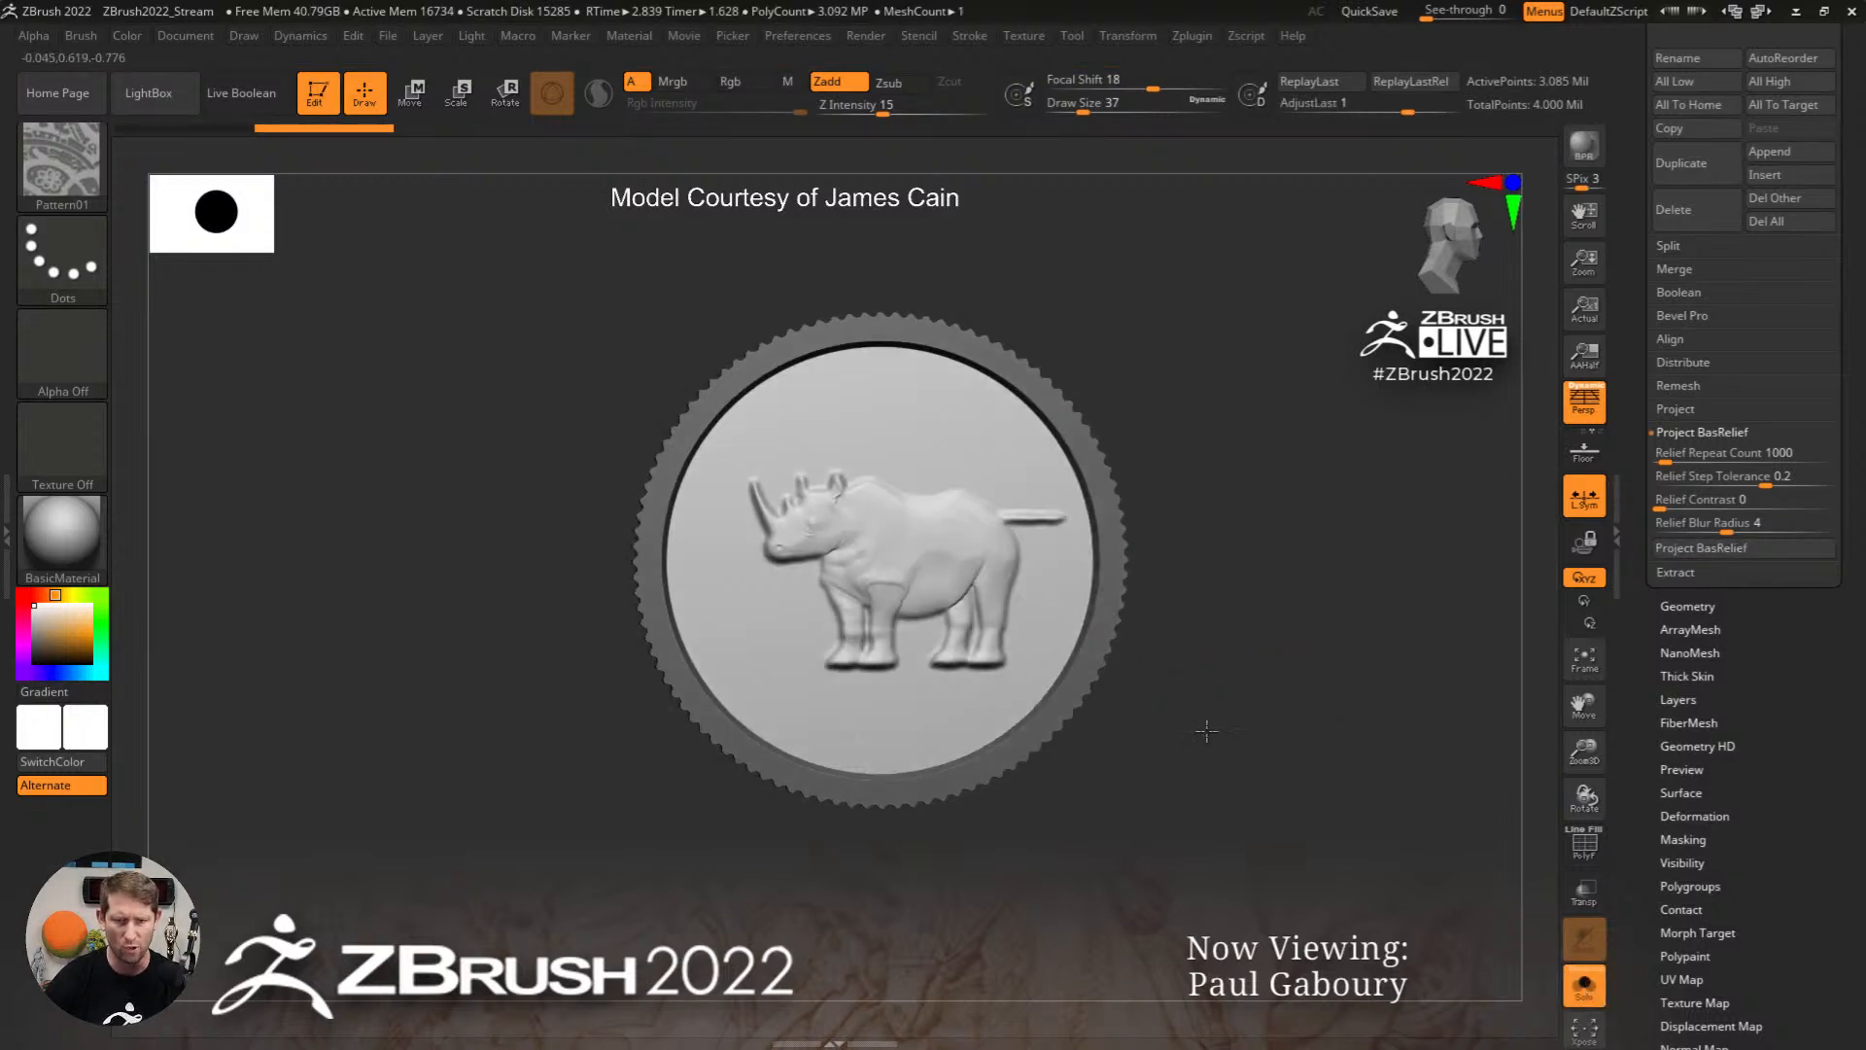
pyautogui.hotkey('ctrl', 'z')
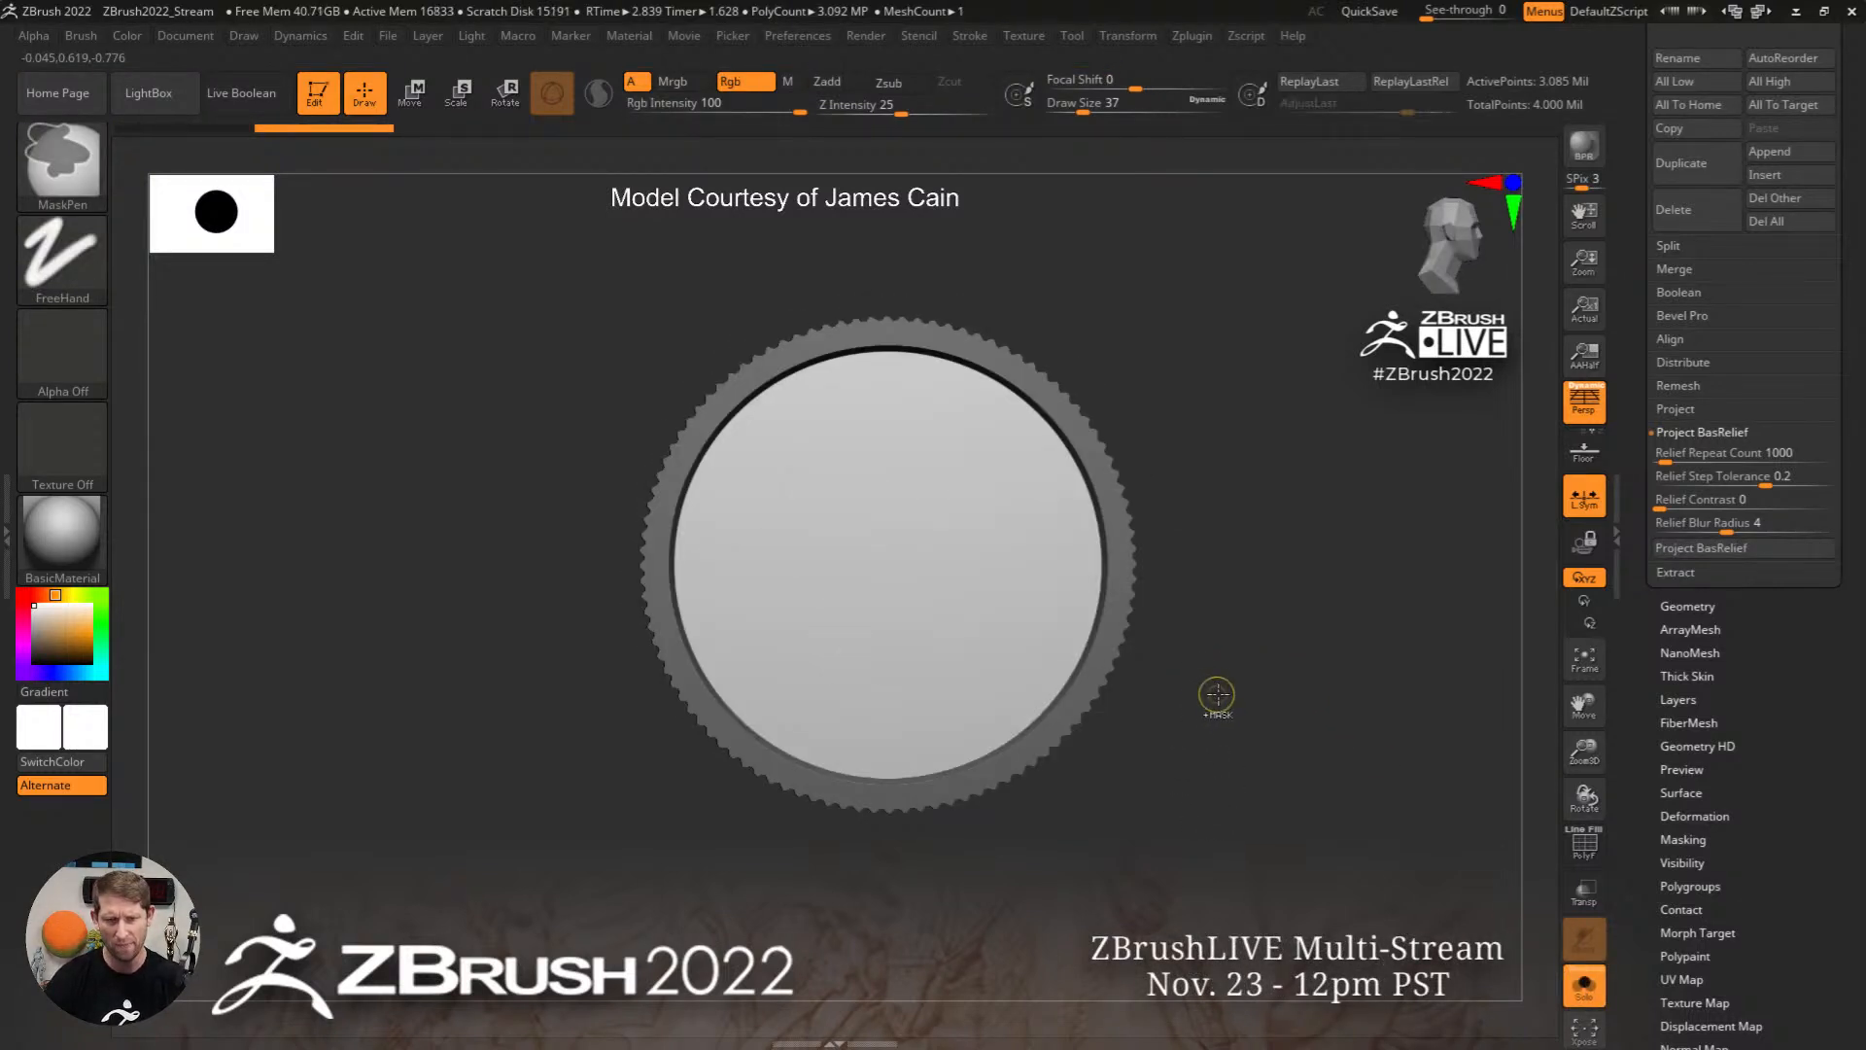
pyautogui.click(1602, 1001)
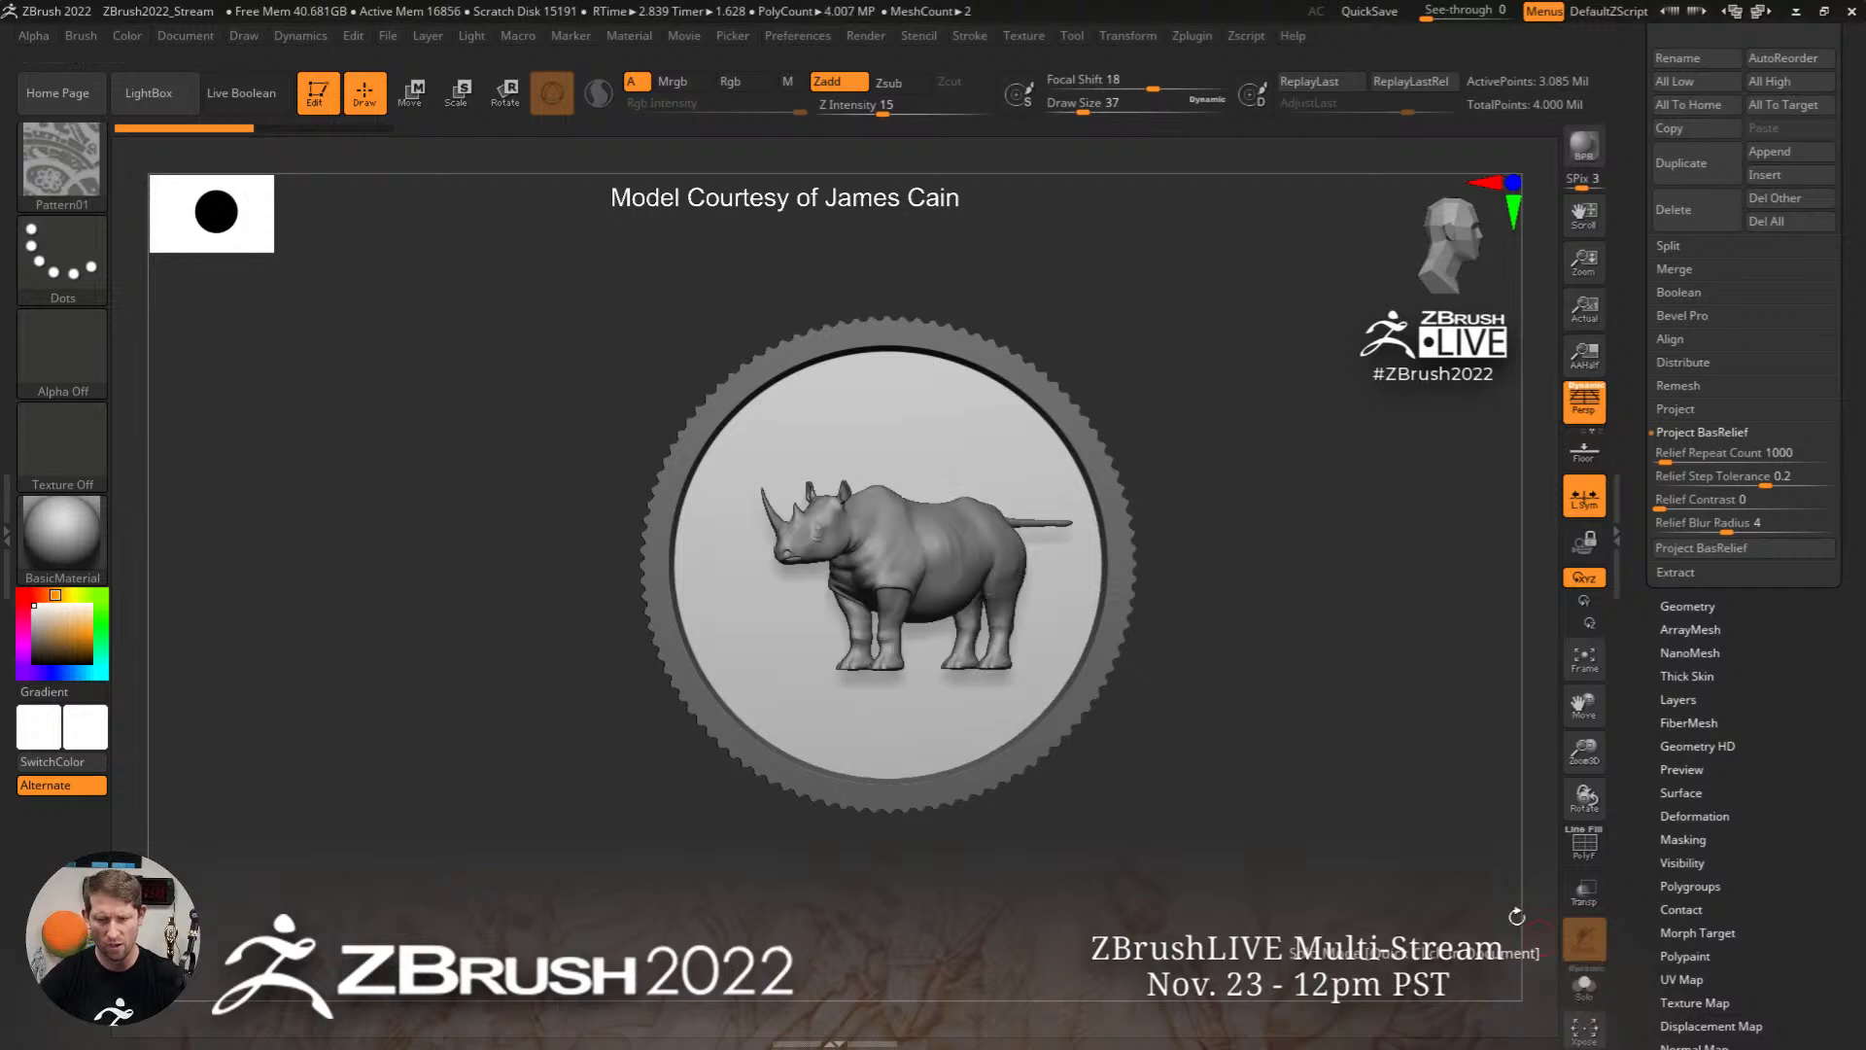
# Step: Scale up the rhino with the gizmo and reposition it so its head and shoulder overlap the coin's face
pyautogui.press('w')
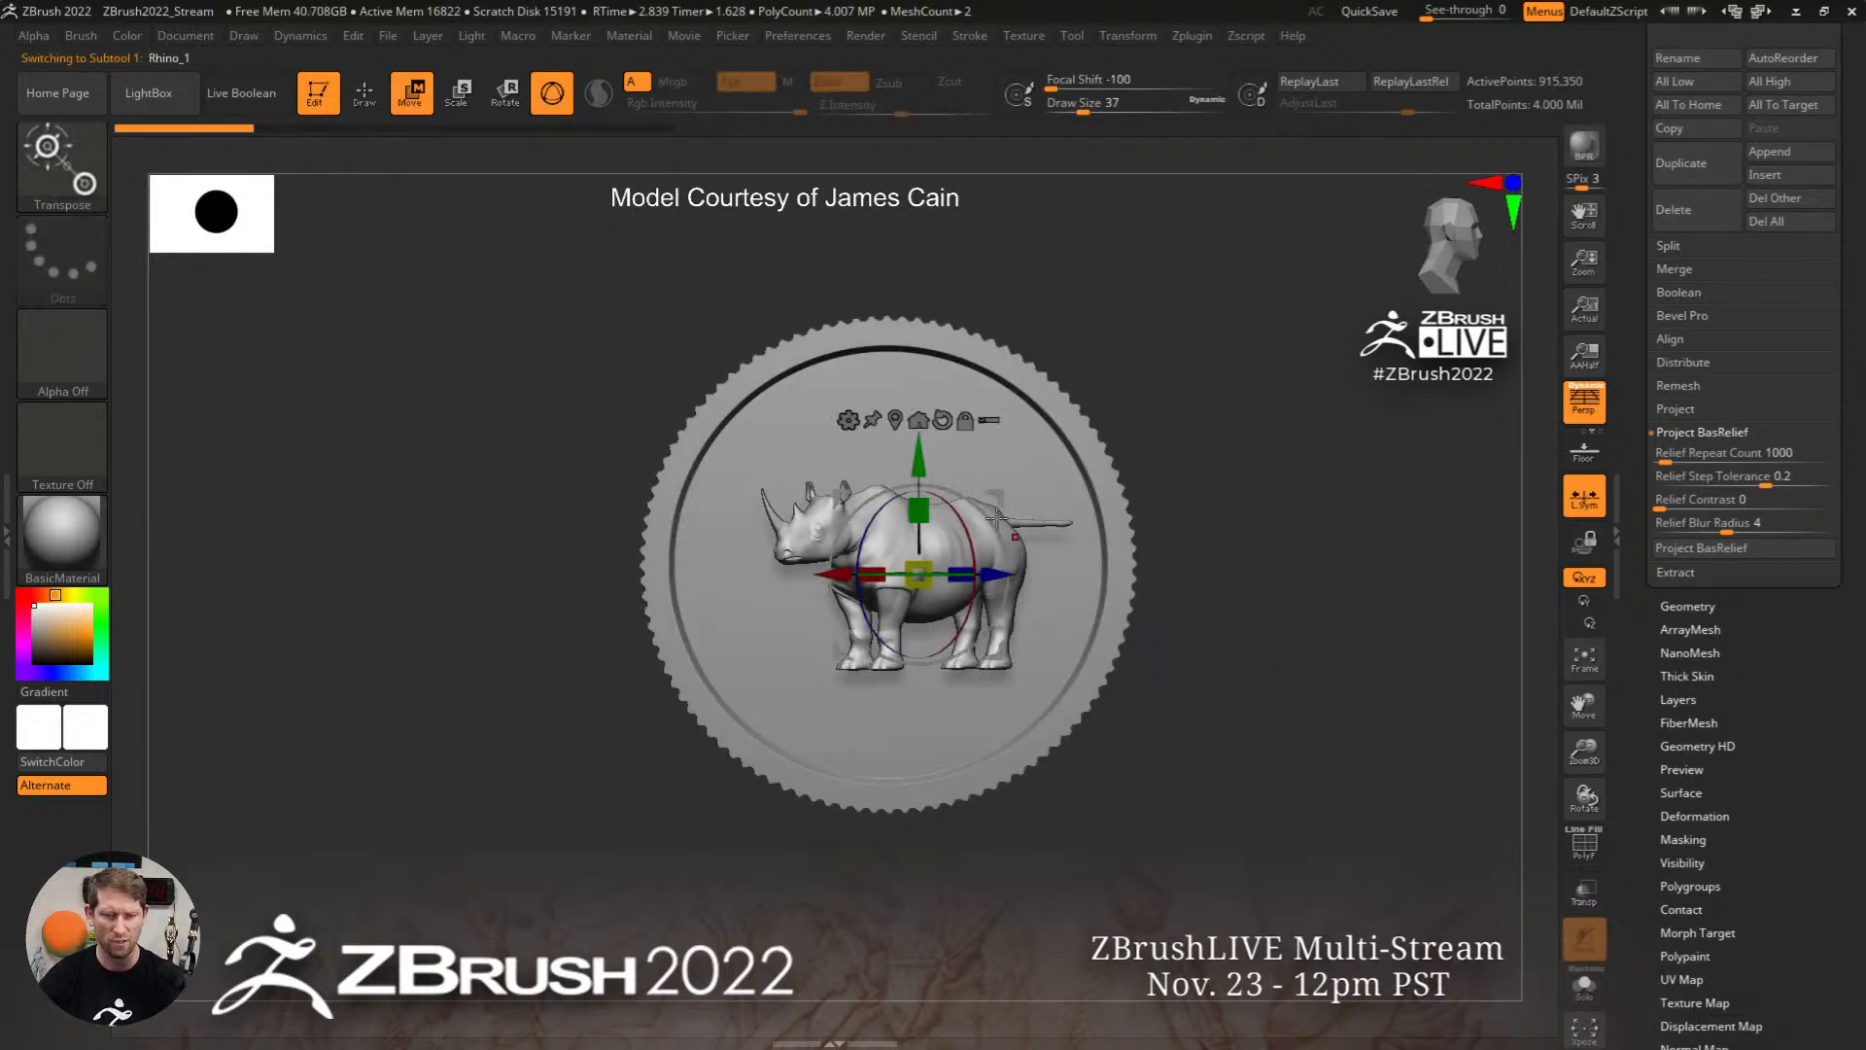
pyautogui.click(942, 421)
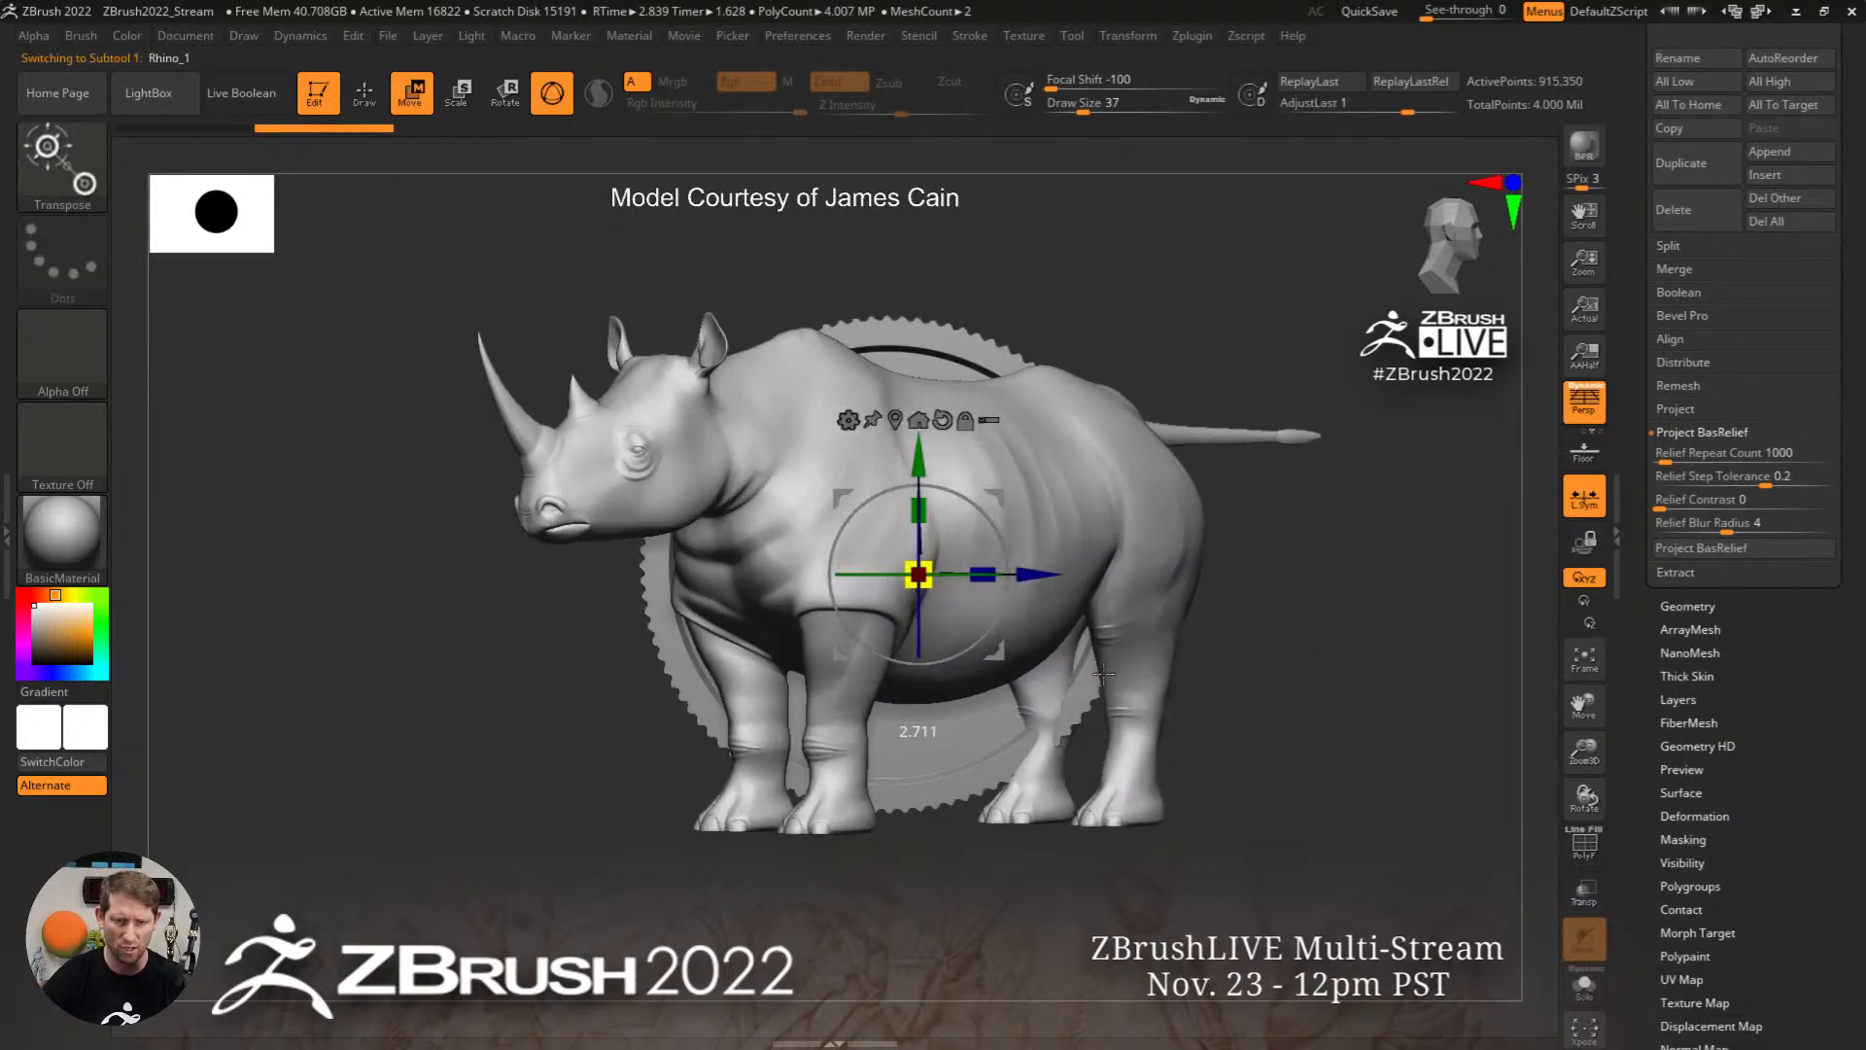
pyautogui.moveTo(1007, 673); pyautogui.dragTo(1250, 758)
pyautogui.press('q')
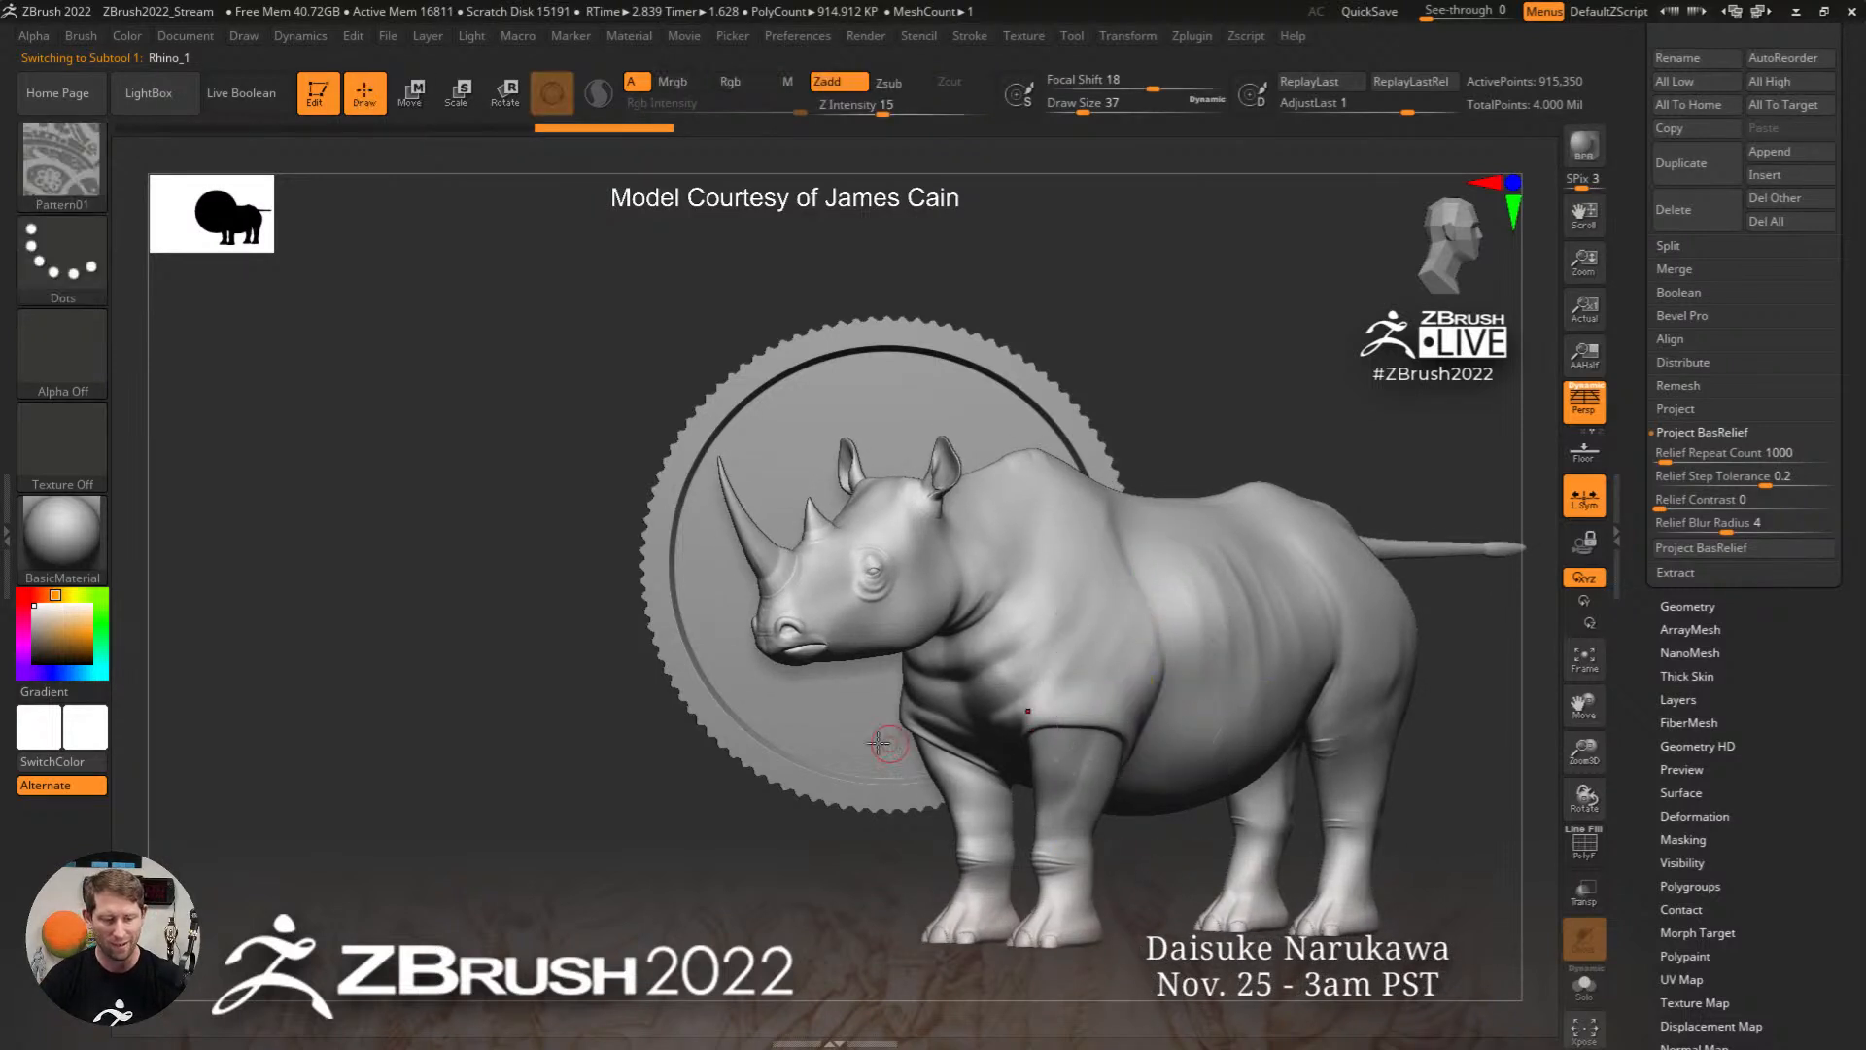
# Step: Project the enlarged rhino onto the coin with Project BasRelief and inspect the coin on its own
pyautogui.keyDown('alt'); pyautogui.click(831, 727); pyautogui.keyUp('alt')
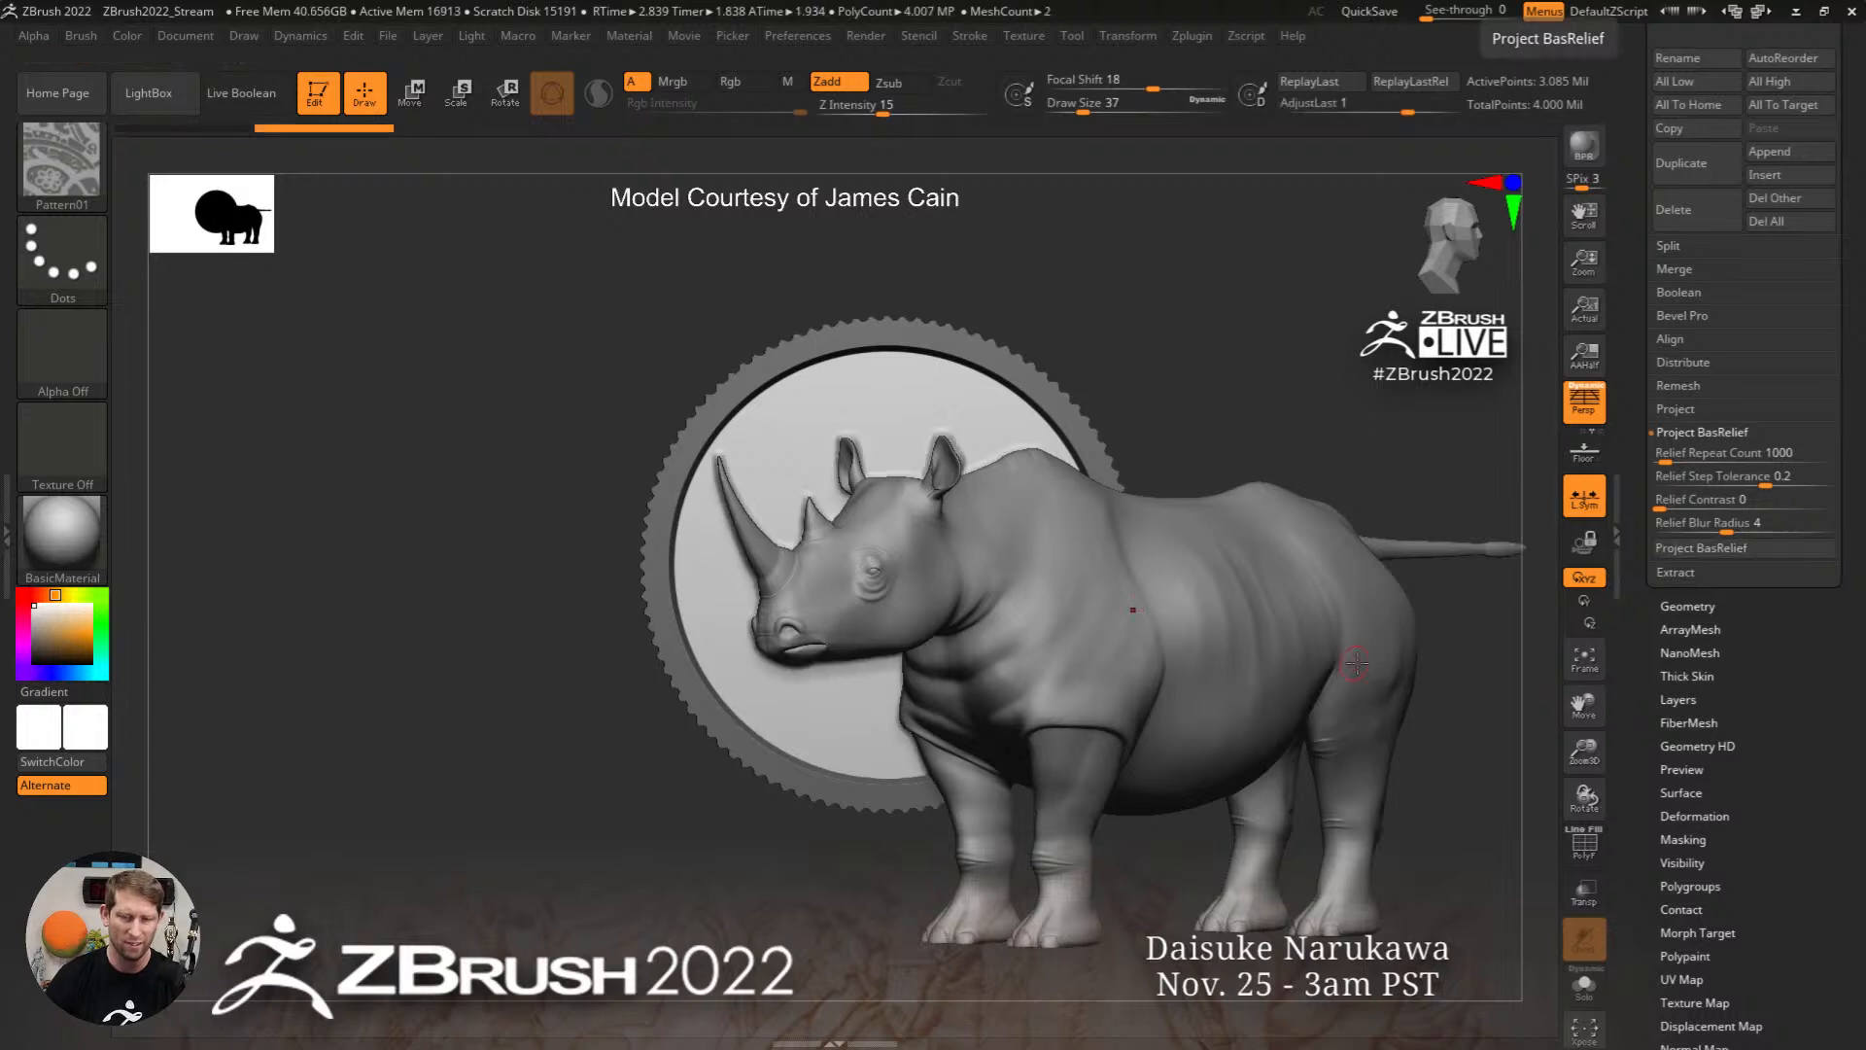
pyautogui.click(1584, 989)
pyautogui.moveTo(1260, 719)
pyautogui.mouseDown()
pyautogui.moveTo(1320, 619)
pyautogui.moveTo(1247, 741)
pyautogui.mouseUp()
pyautogui.moveTo(1305, 661); pyautogui.dragTo(1307, 654)
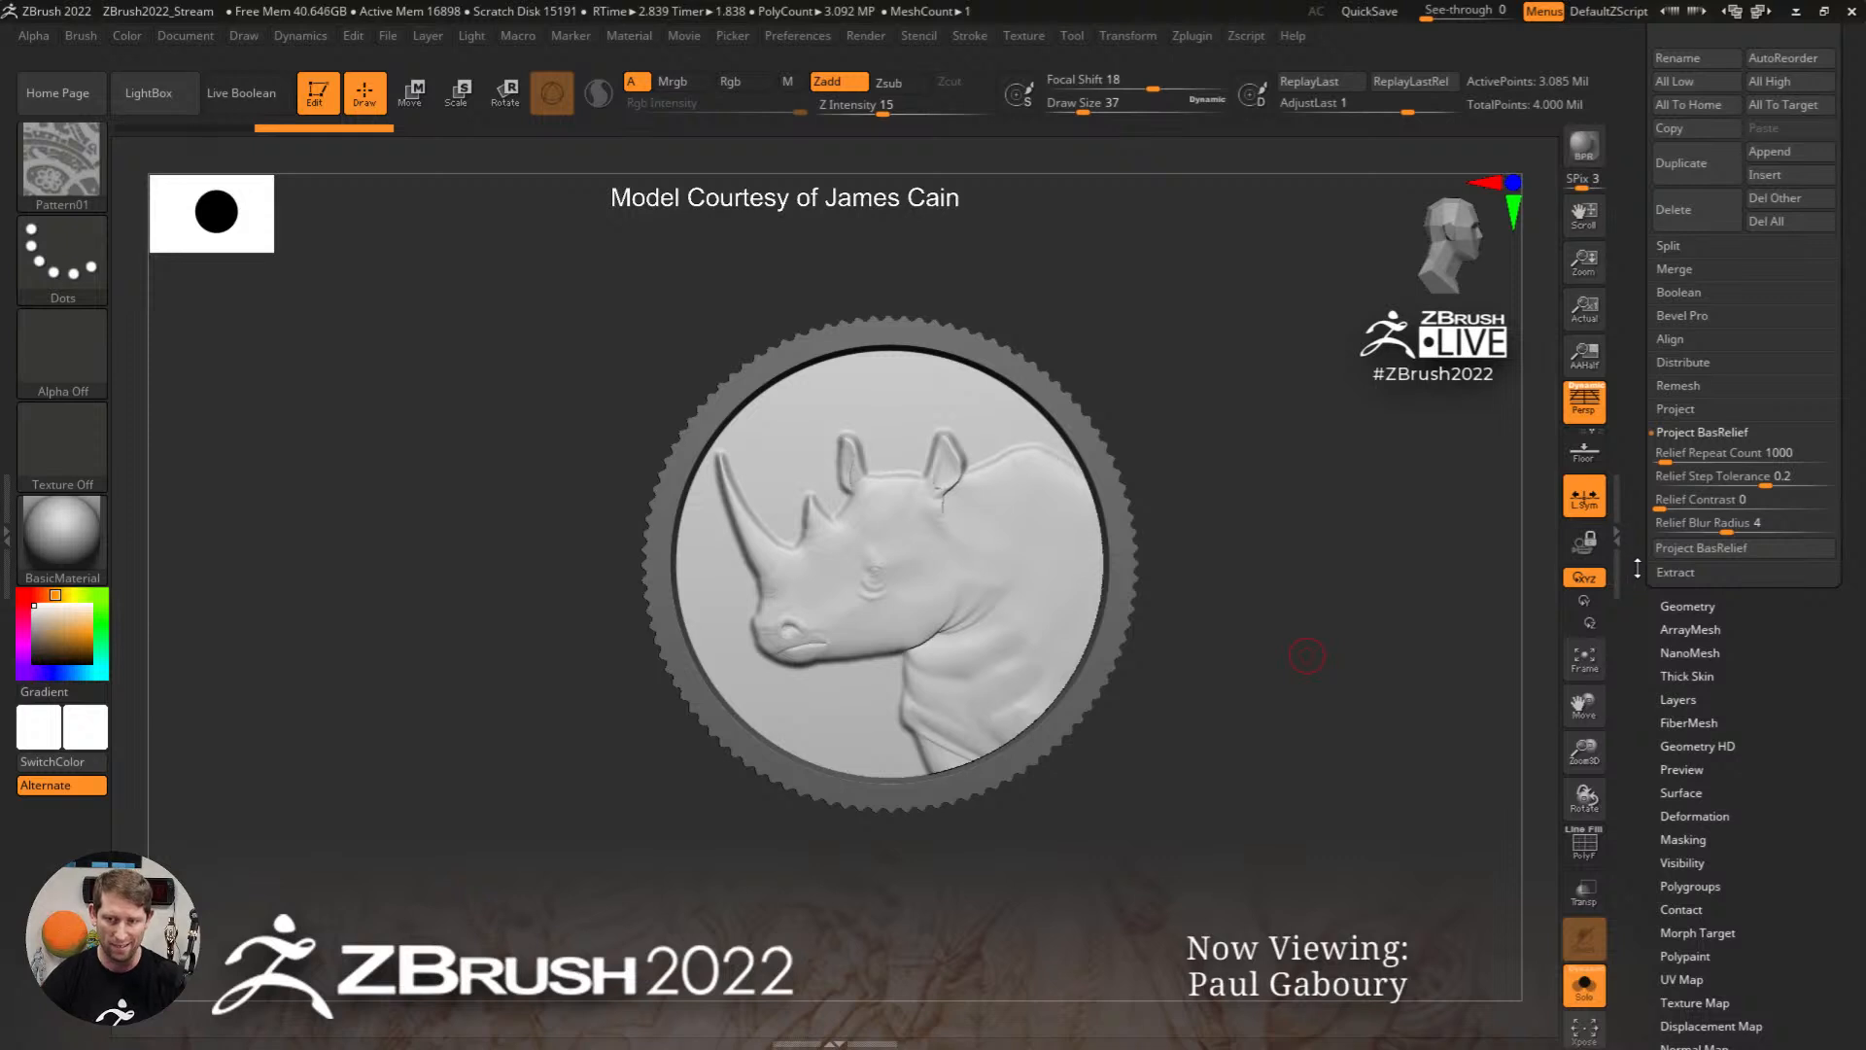
# Step: Switch to the SateliteRemeshed tool, turn off Solo, and view the whole satellite
pyautogui.moveTo(1637, 568); pyautogui.dragTo(1671, 914)
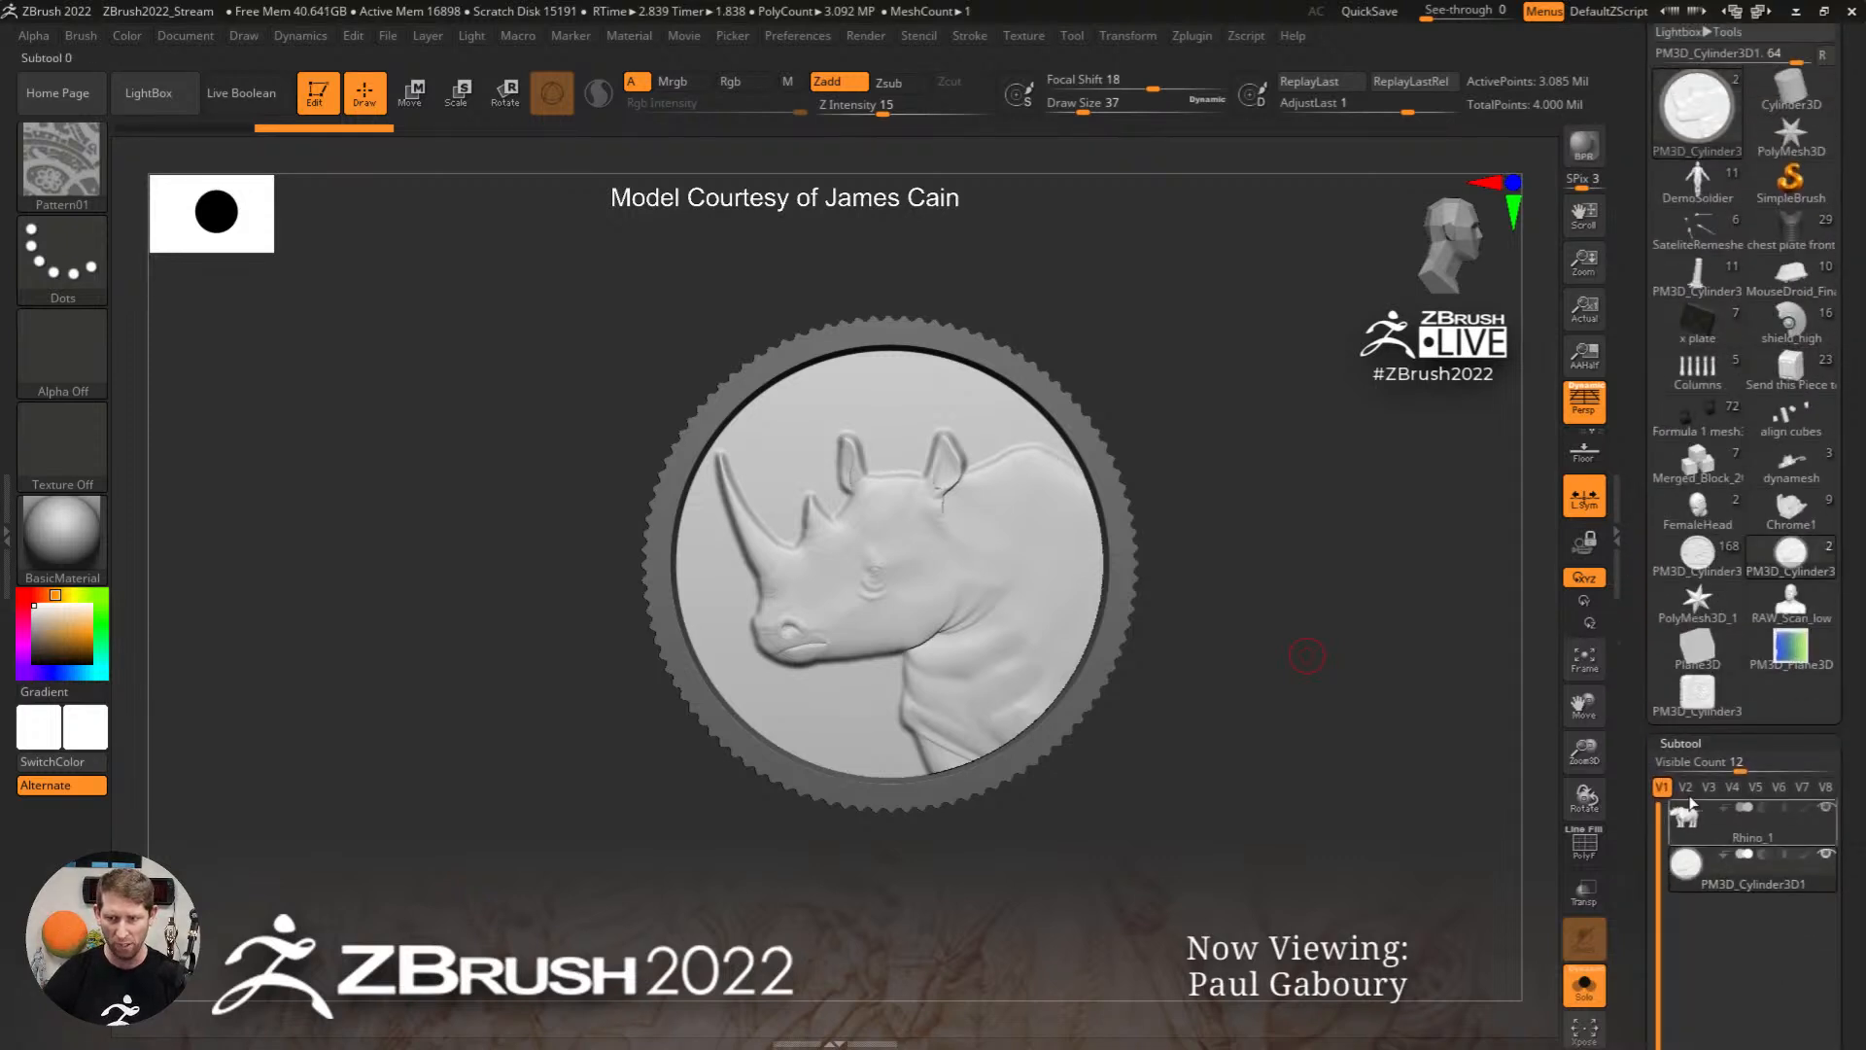
pyautogui.click(1698, 231)
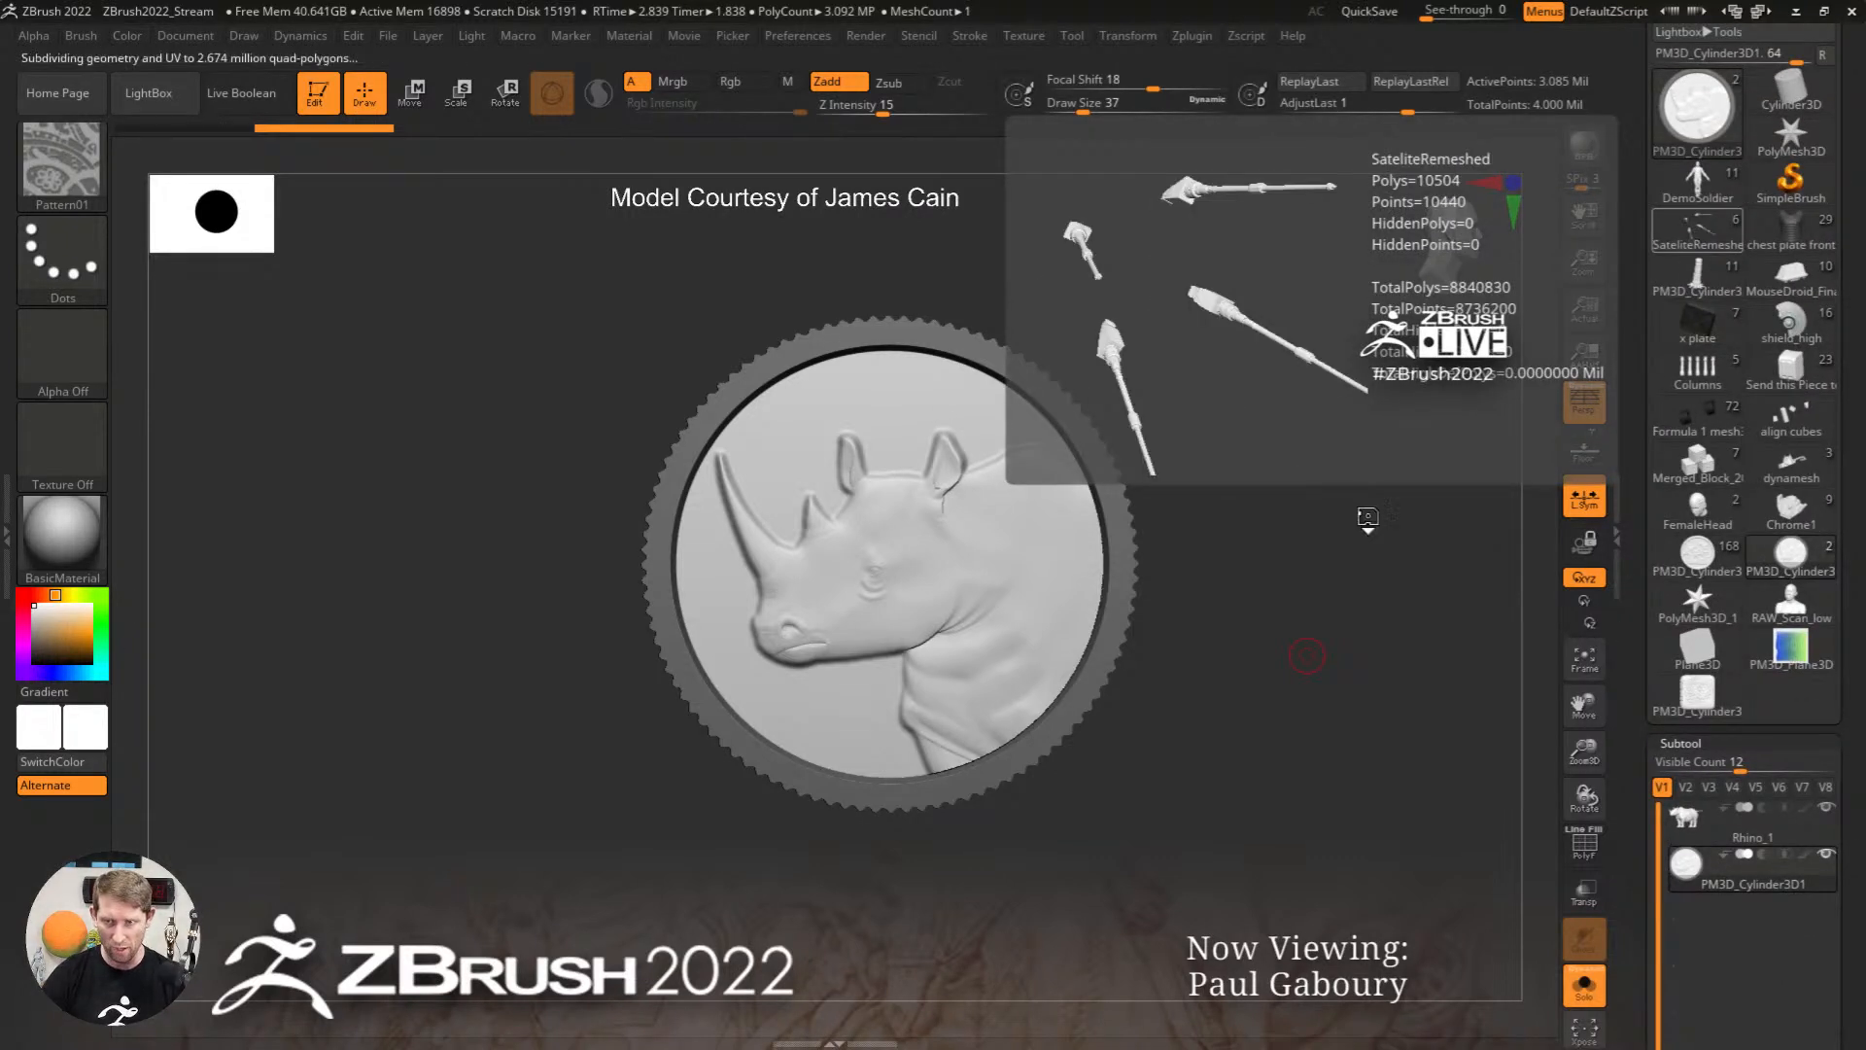
pyautogui.click(1598, 996)
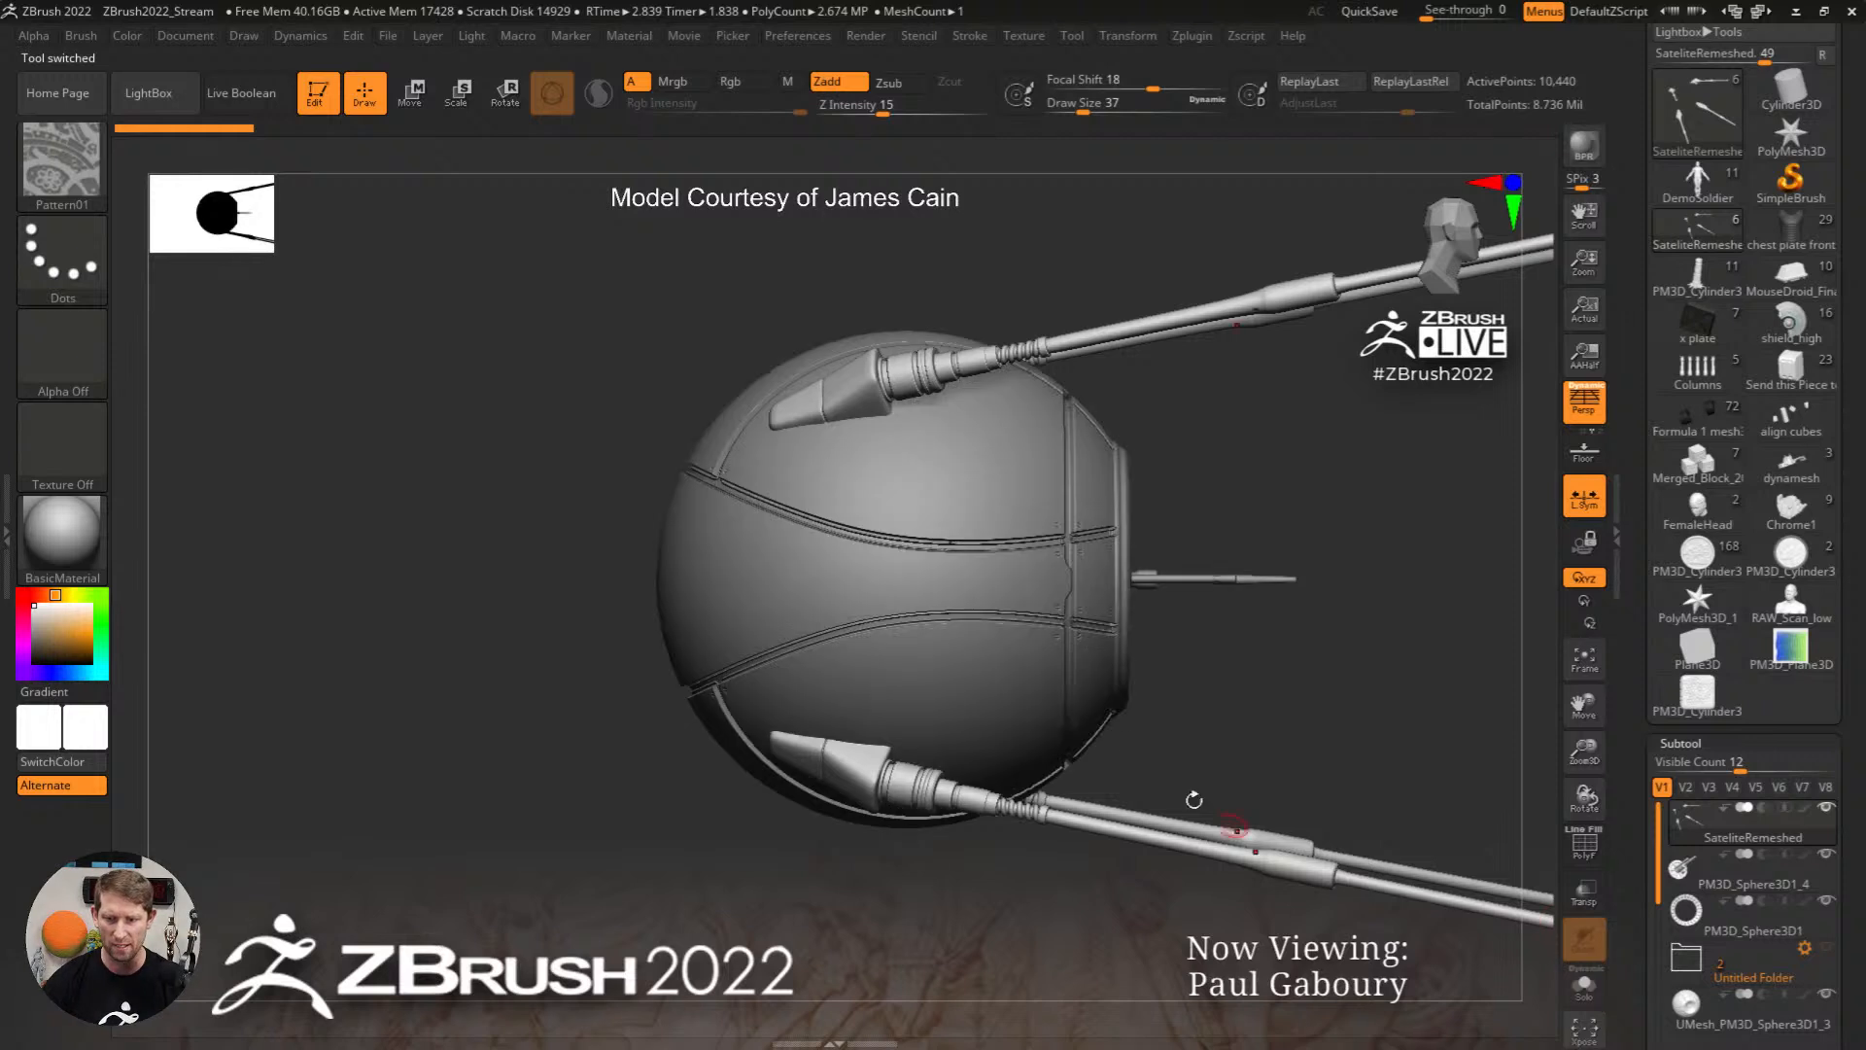
pyautogui.keyDown('ctrl'); pyautogui.moveTo(1205, 644); pyautogui.dragTo(1293, 598, button='right'); pyautogui.keyUp('ctrl')
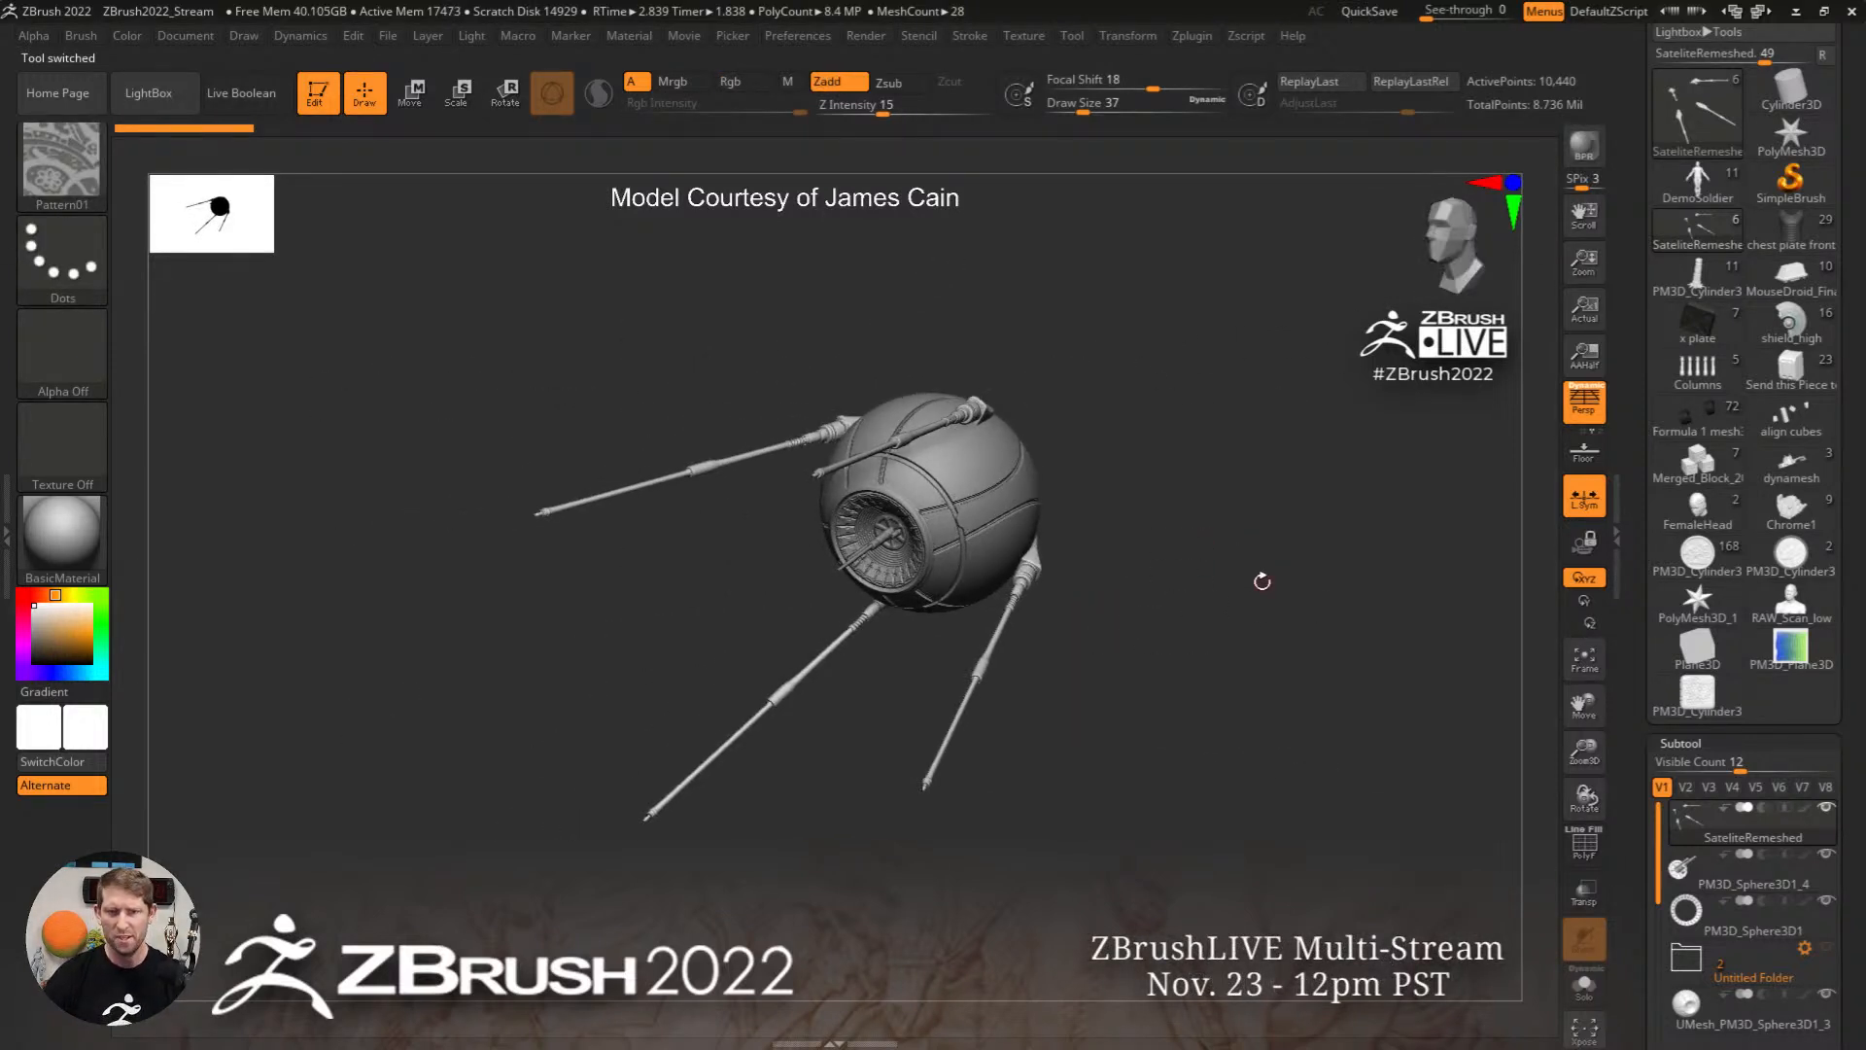
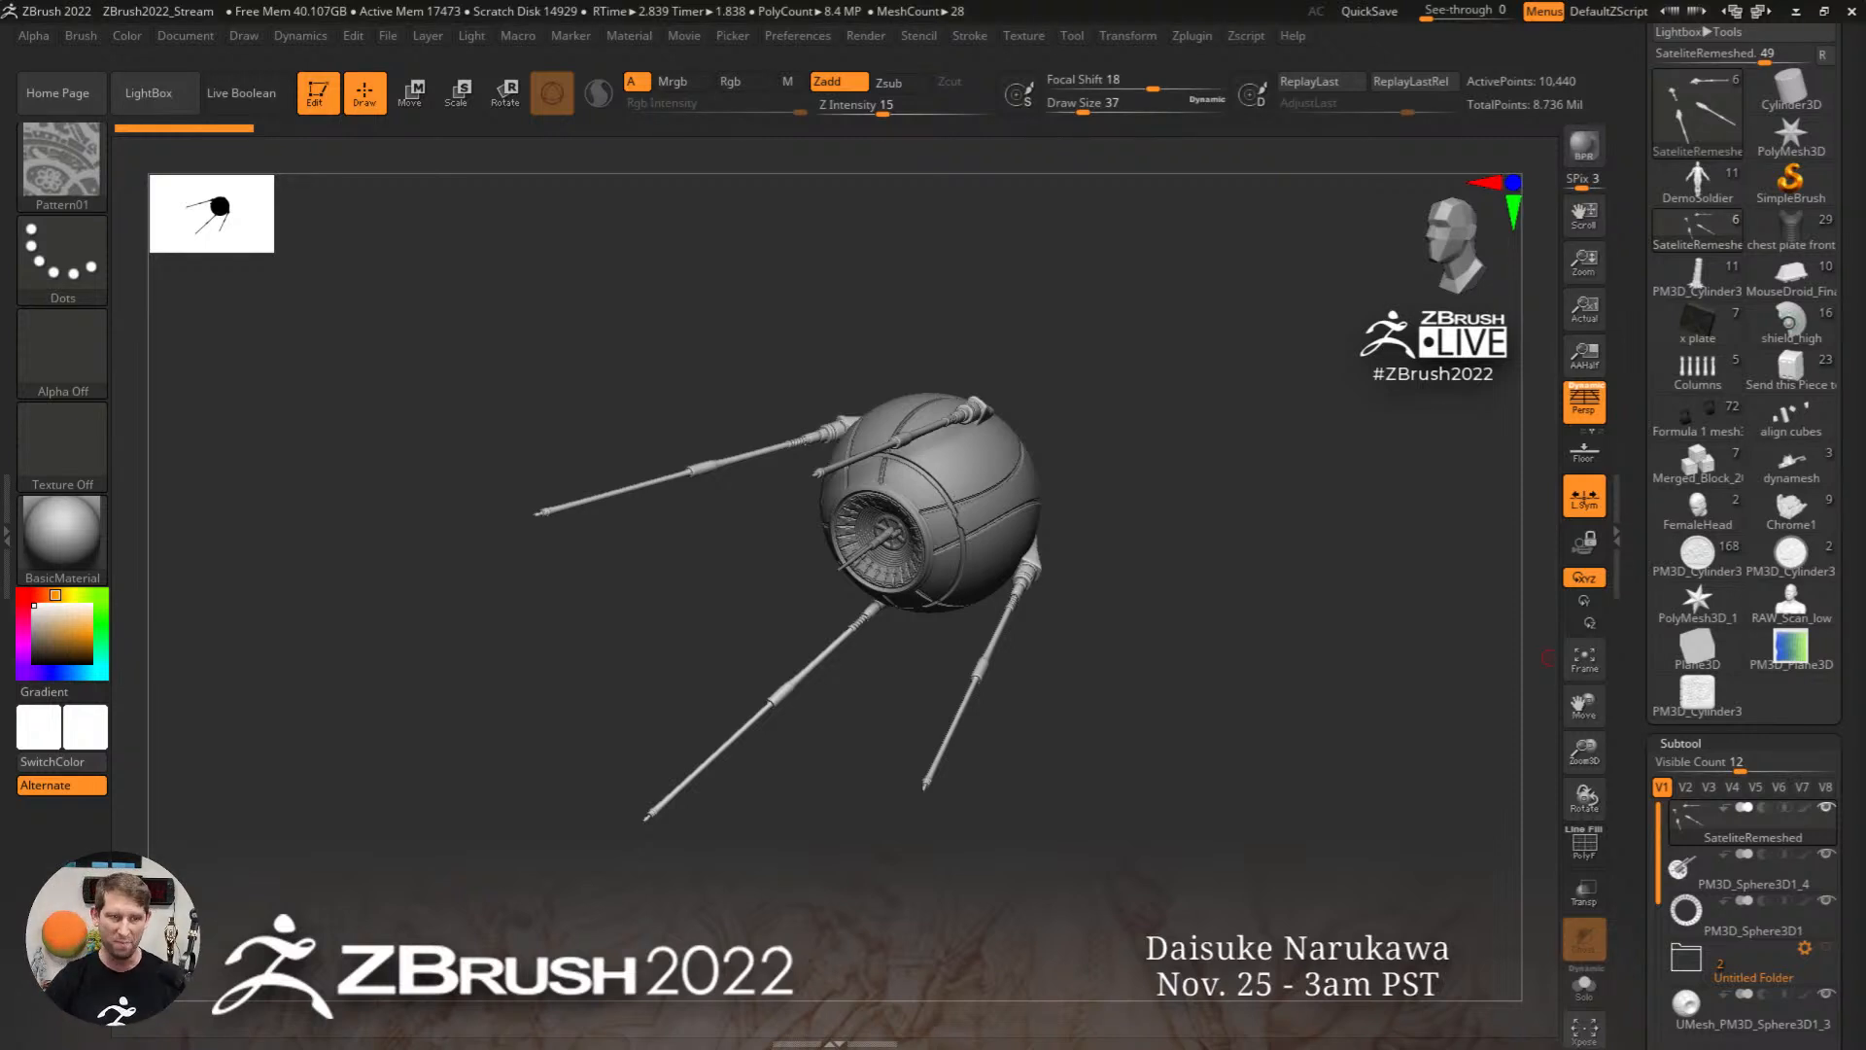
# Step: Angle the view of the satellite and choose the Standard brush with the DragRect stroke
pyautogui.moveTo(1137, 528); pyautogui.dragTo(1190, 533)
pyautogui.press('b')
pyautogui.press('s')
pyautogui.press('t')
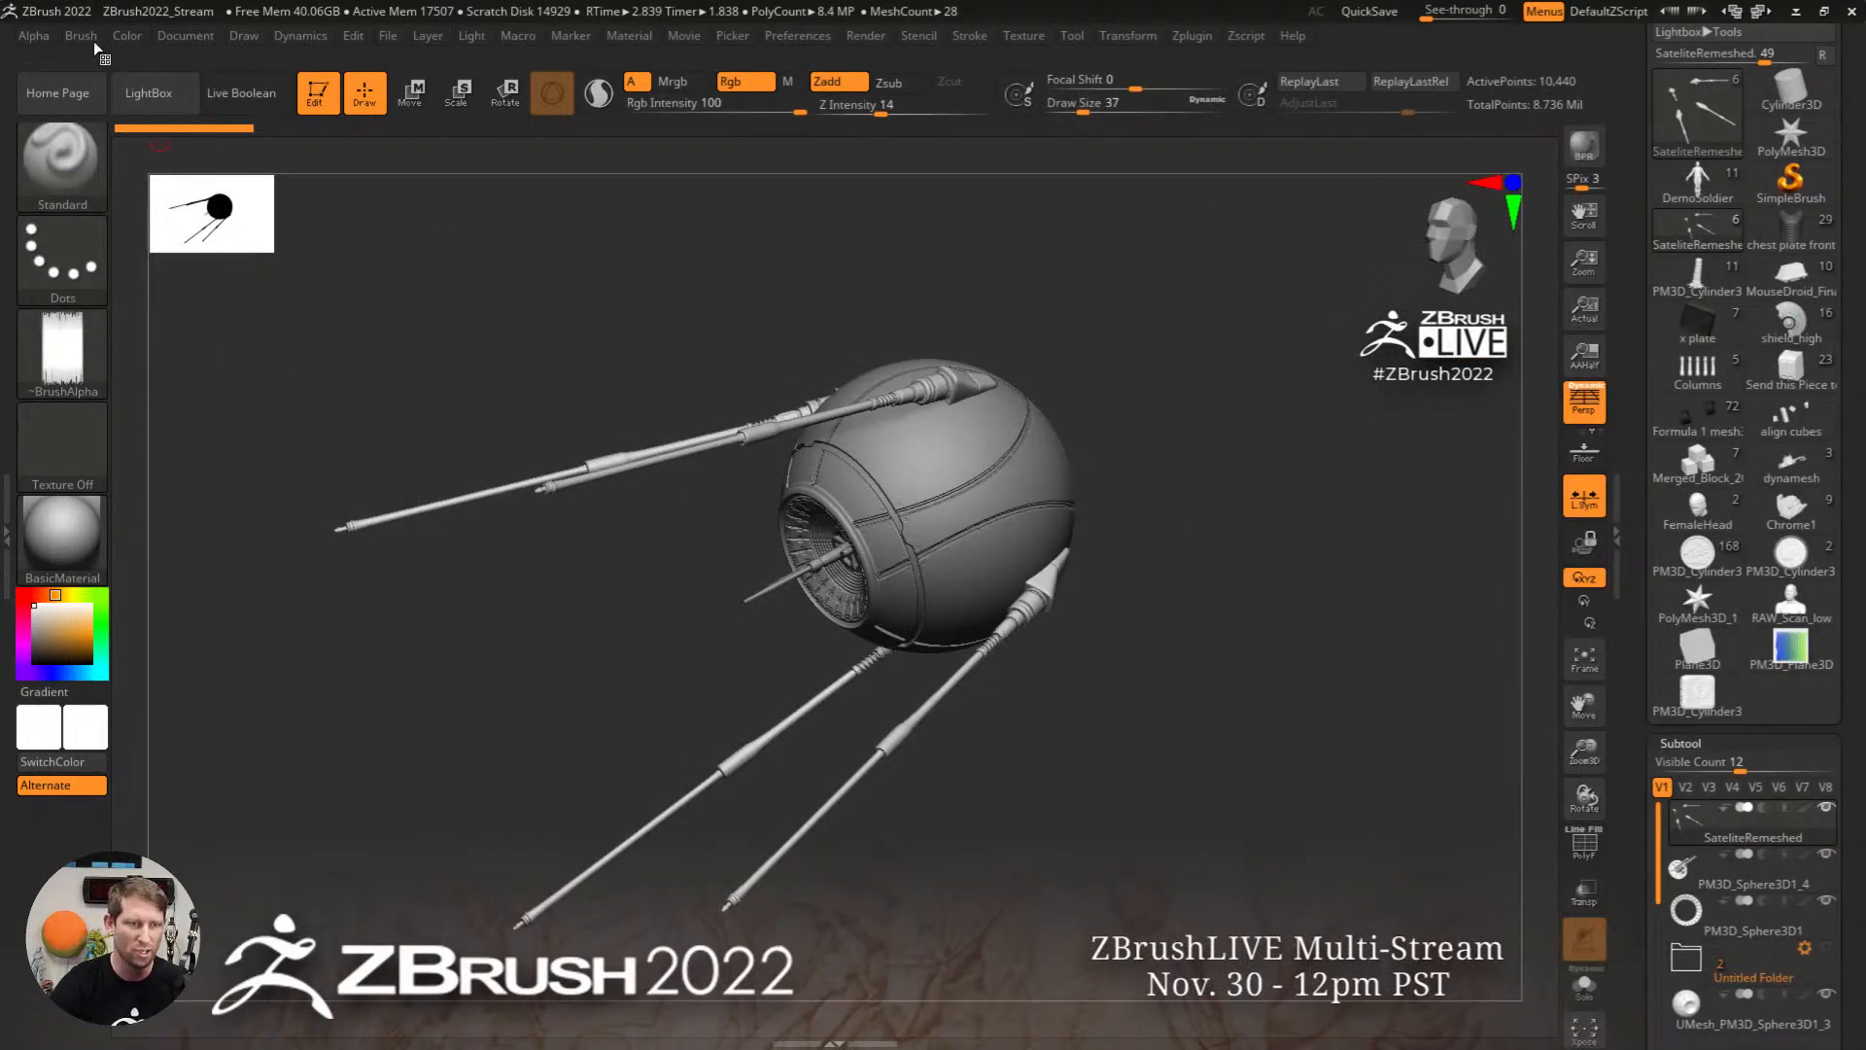
pyautogui.click(35, 33)
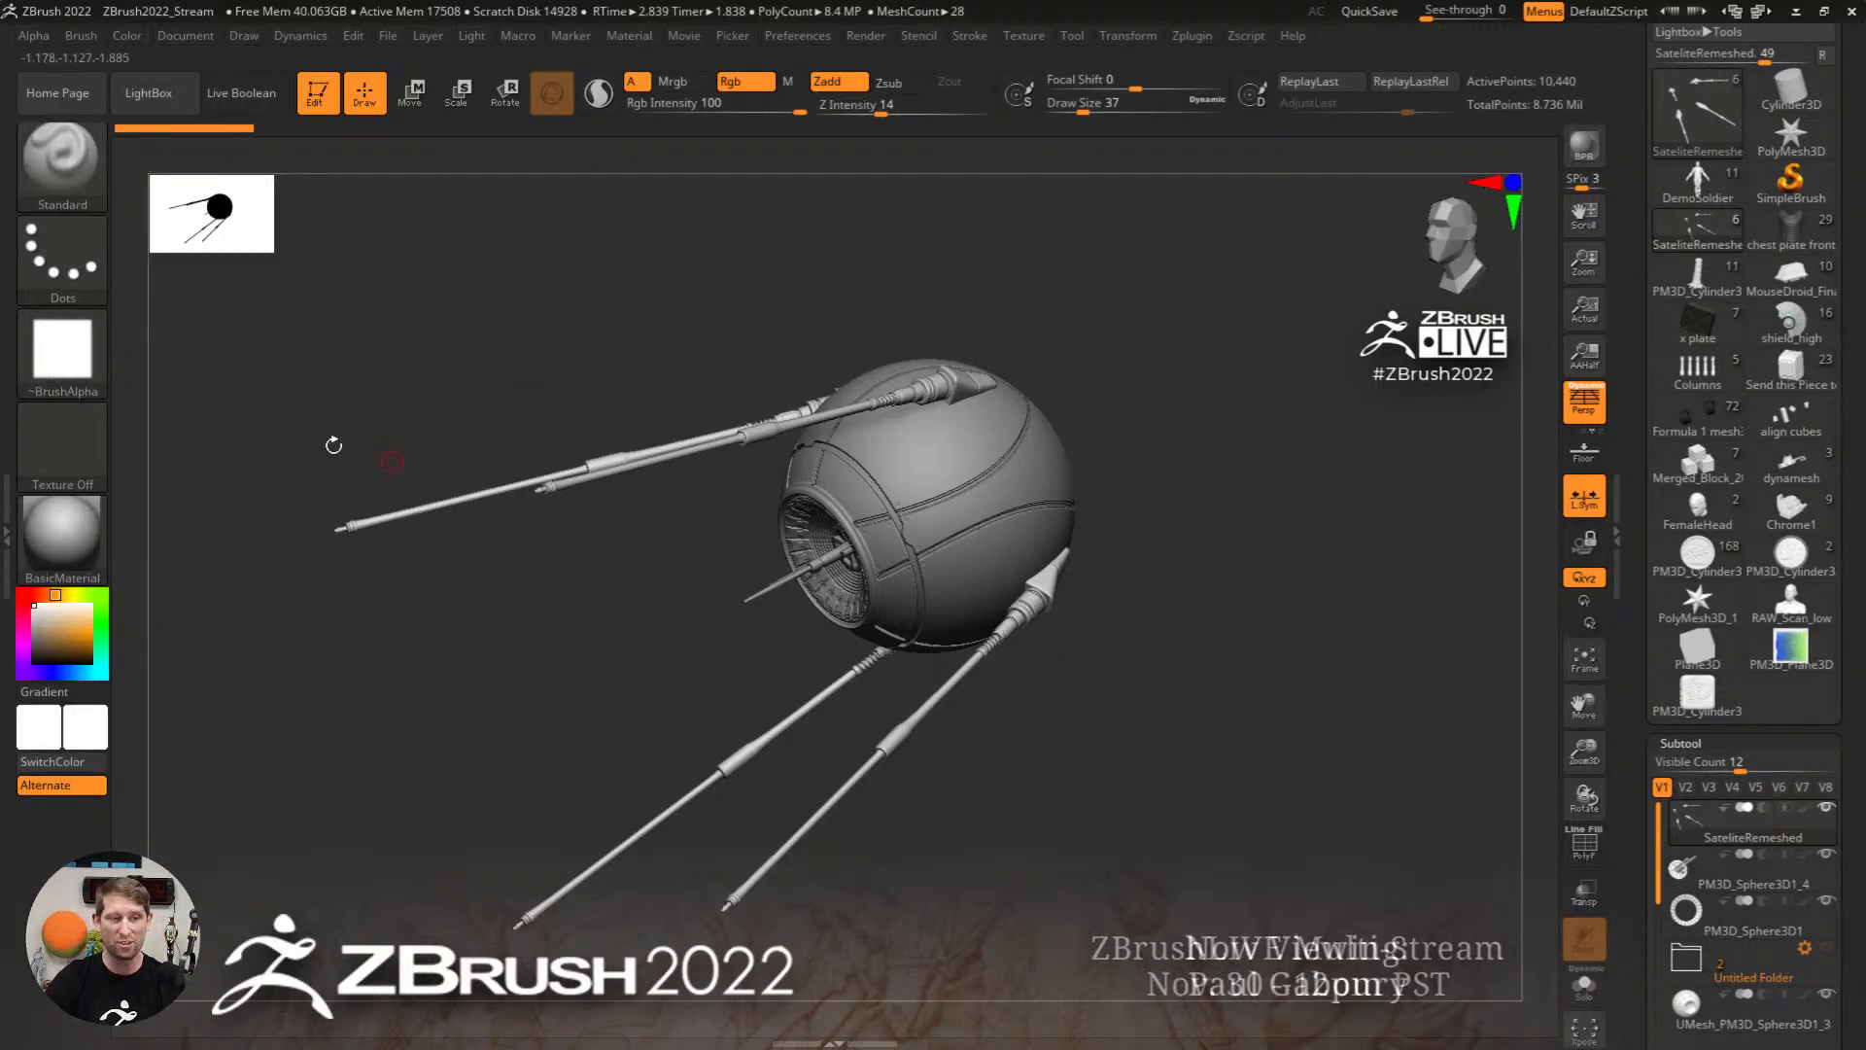
pyautogui.click(62, 255)
pyautogui.click(275, 275)
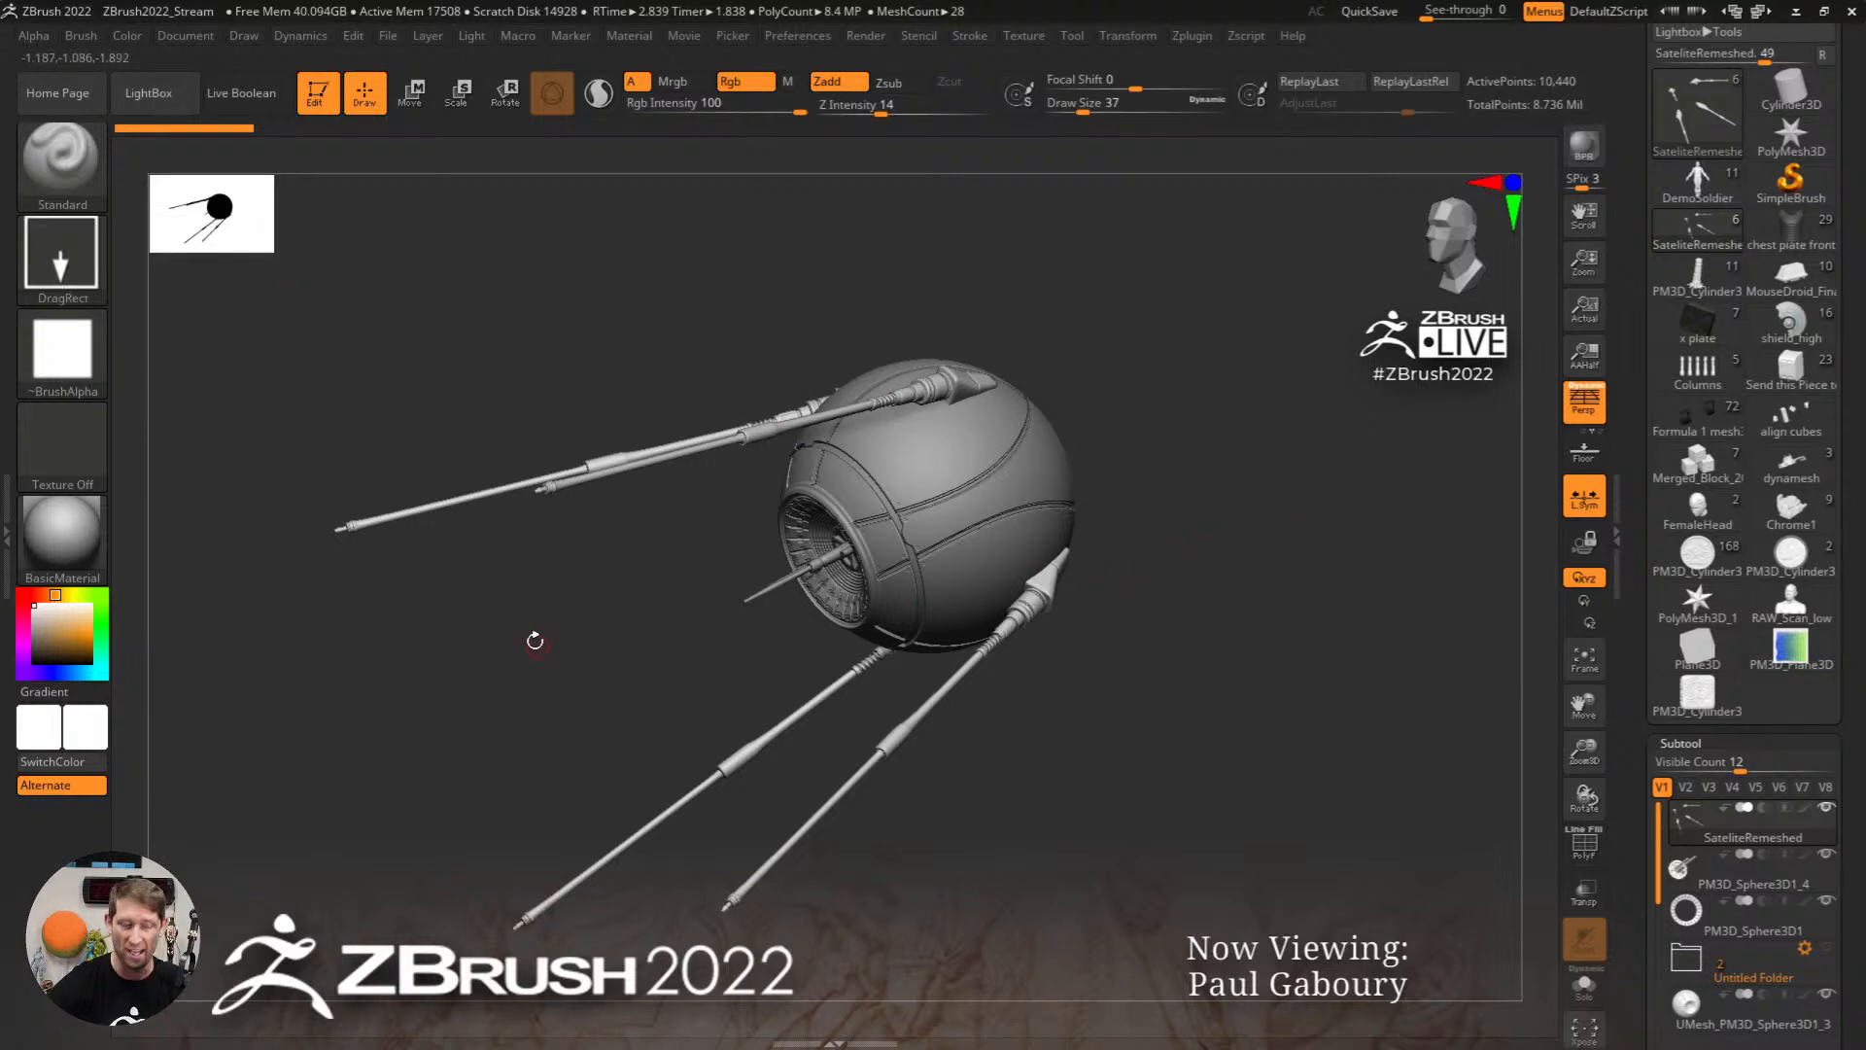
# Step: Set the alpha's Relief Contrast to 0.2 and make a bas-relief alpha from the current satellite view
pyautogui.click(35, 33)
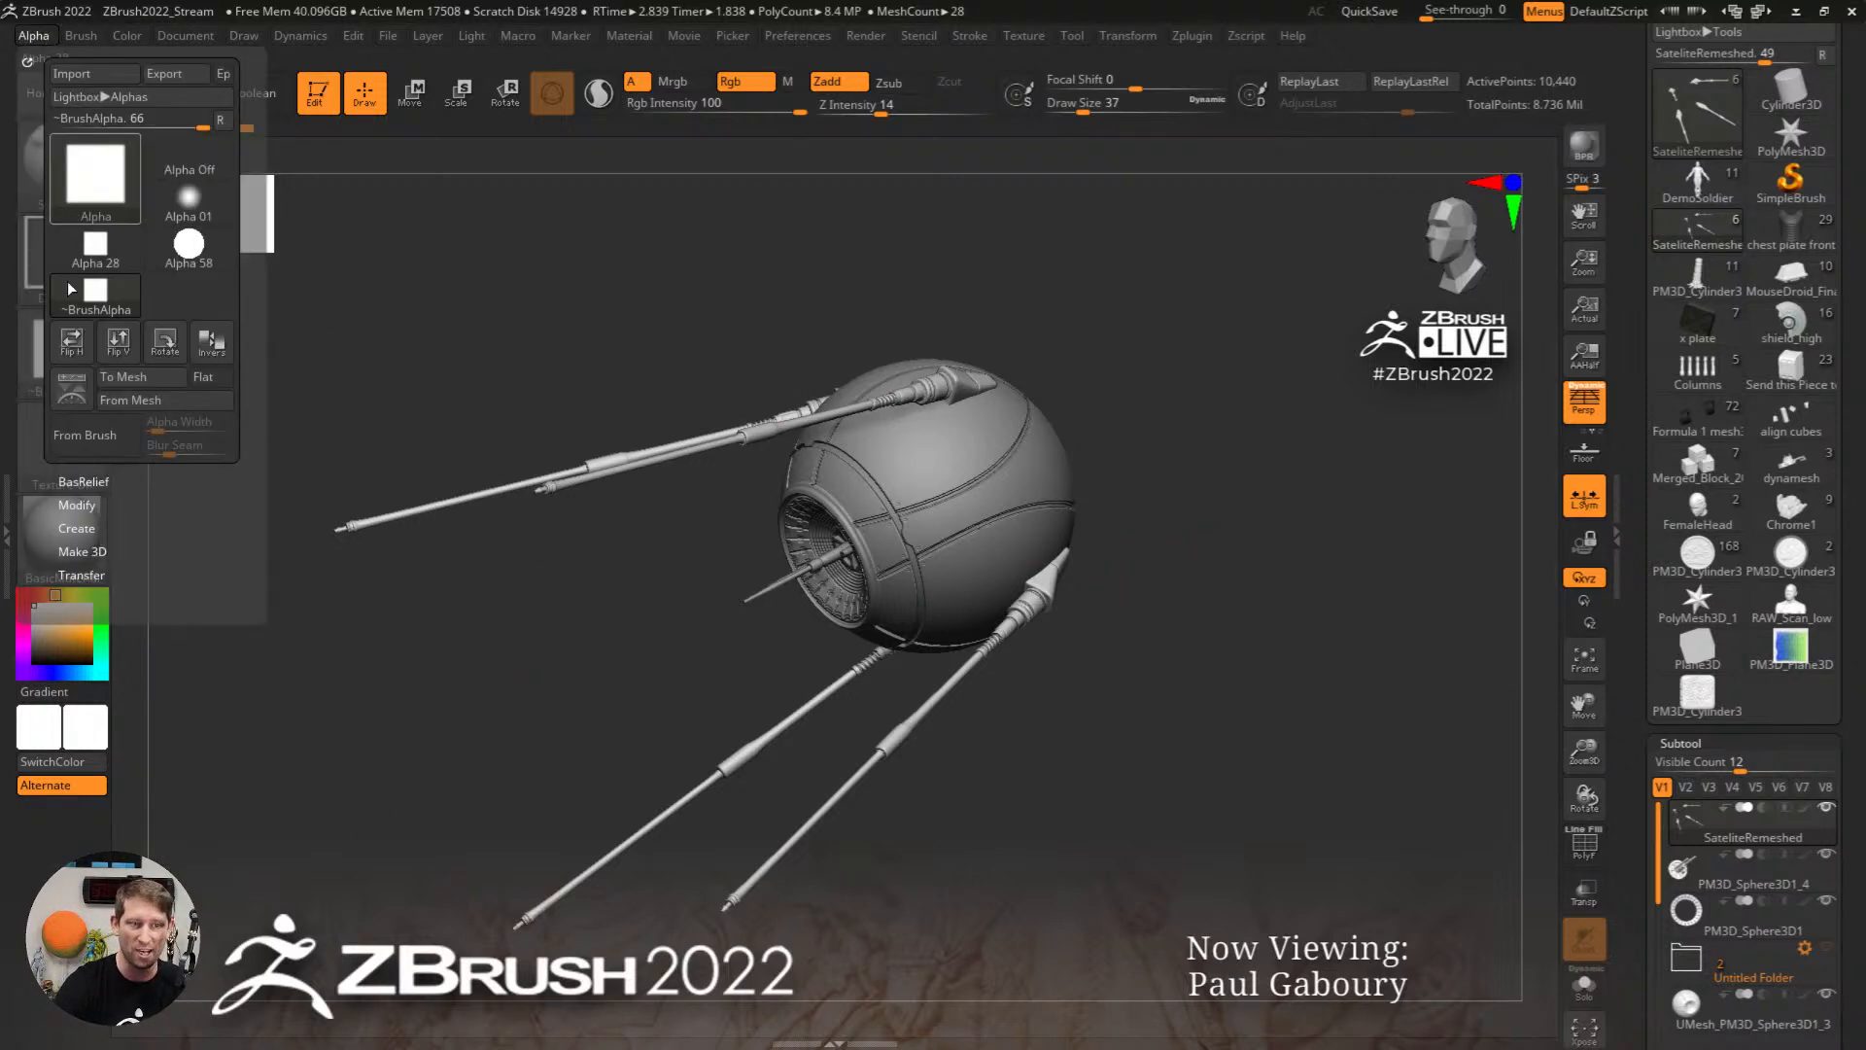
pyautogui.click(104, 483)
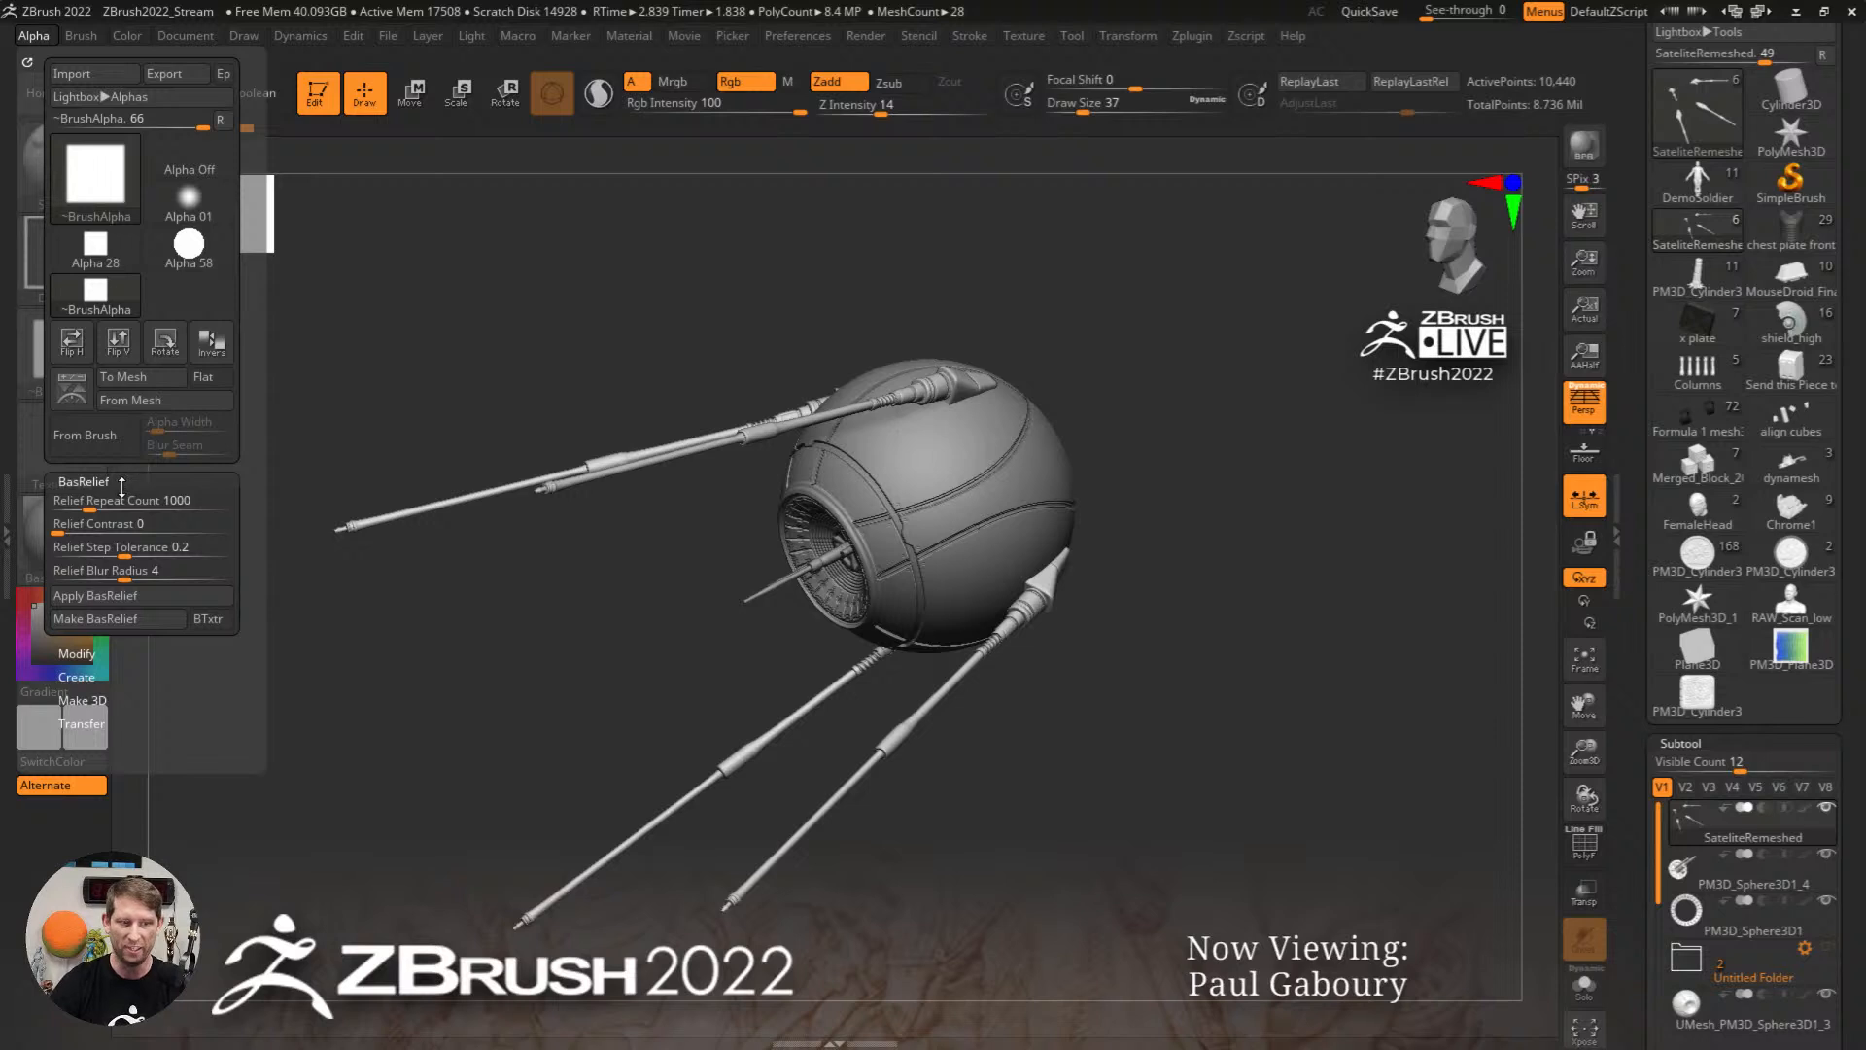
pyautogui.moveTo(125, 526); pyautogui.dragTo(127, 534)
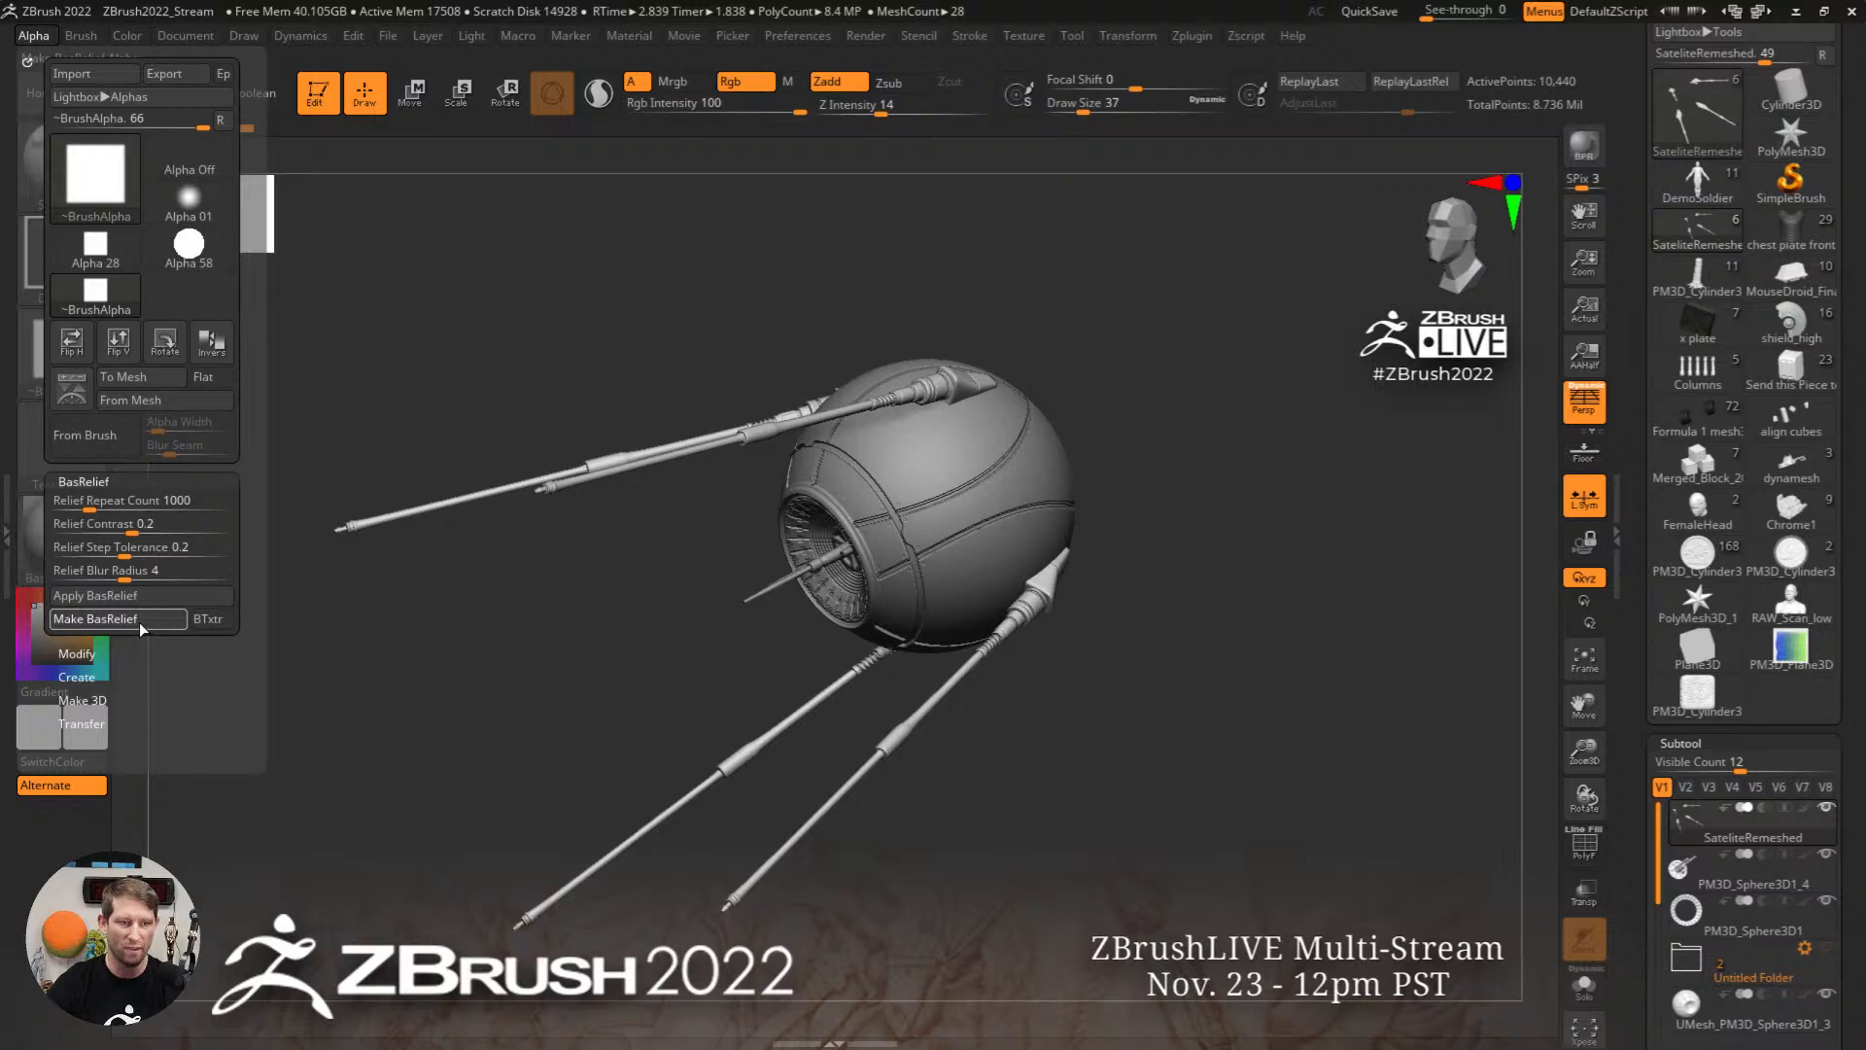
pyautogui.click(140, 628)
pyautogui.moveTo(190, 286)
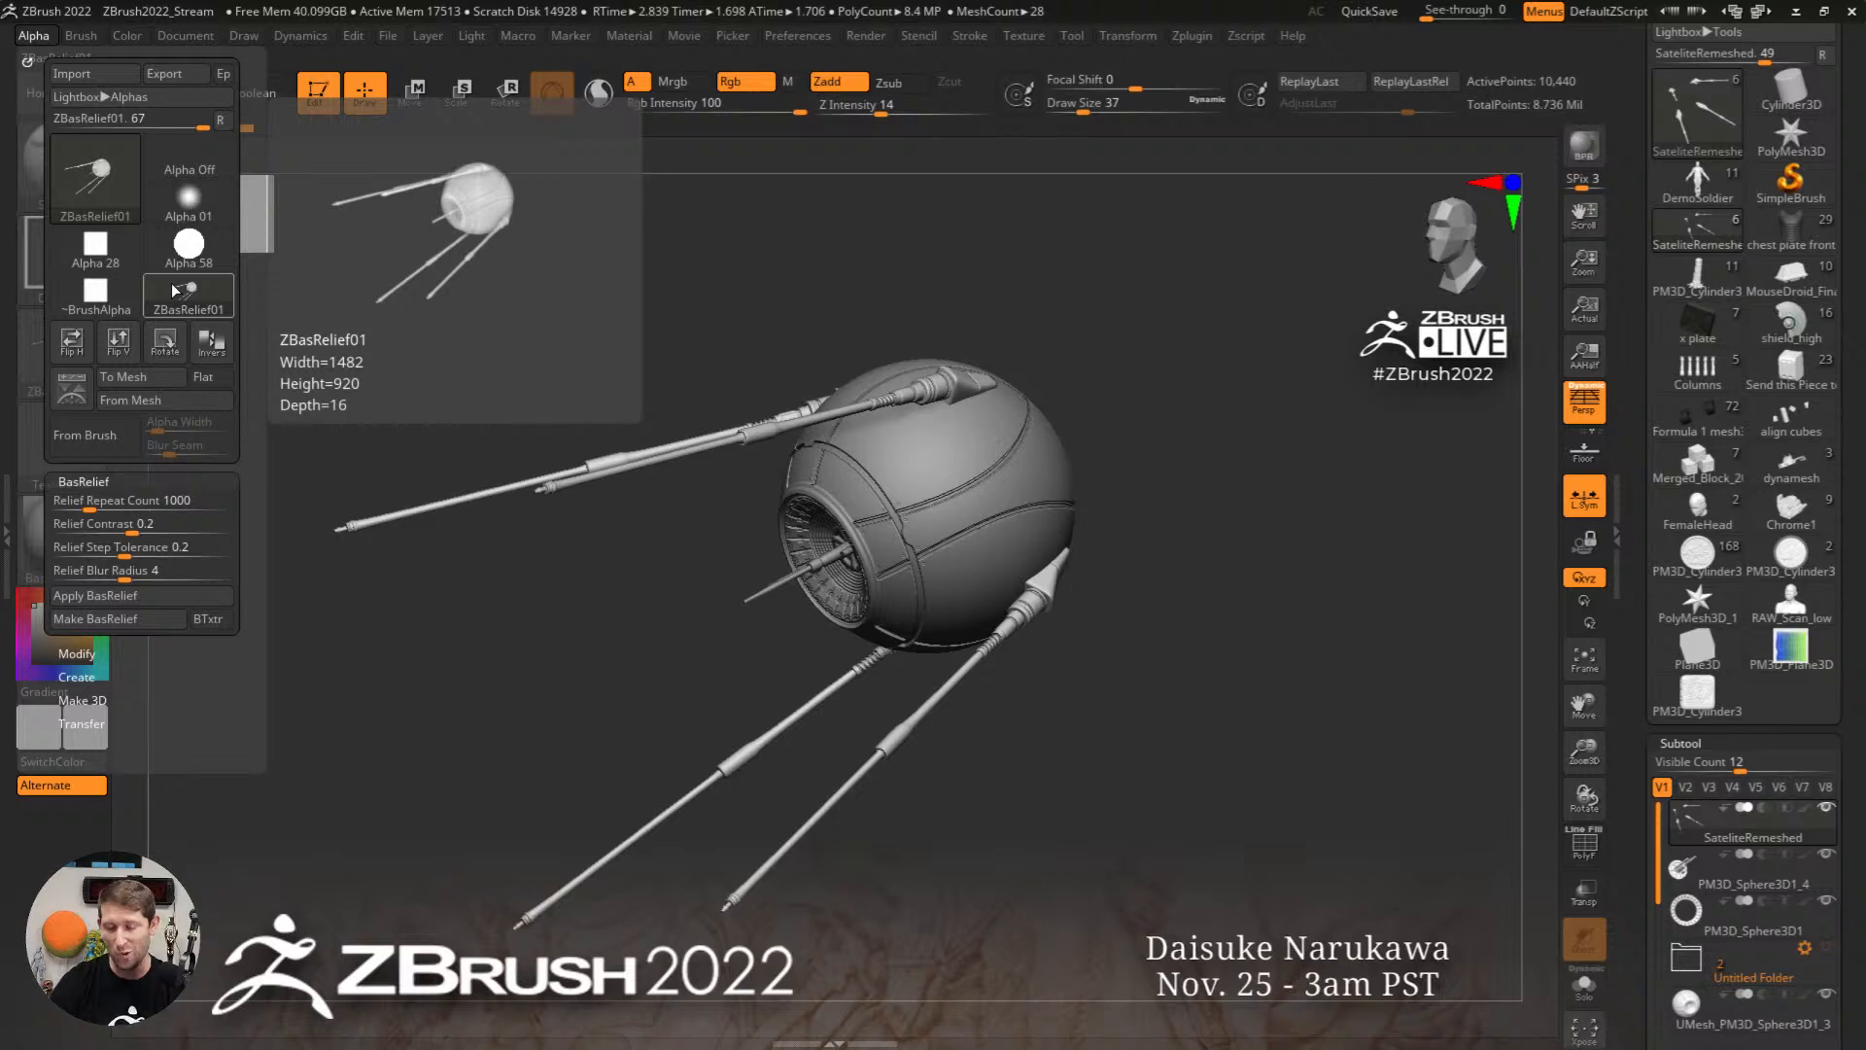
# Step: Select the satellite's spherical body, face its smooth central panel, and set the brush's Focal Shift to -100
pyautogui.keyDown('alt'); pyautogui.click(1047, 478); pyautogui.keyUp('alt')
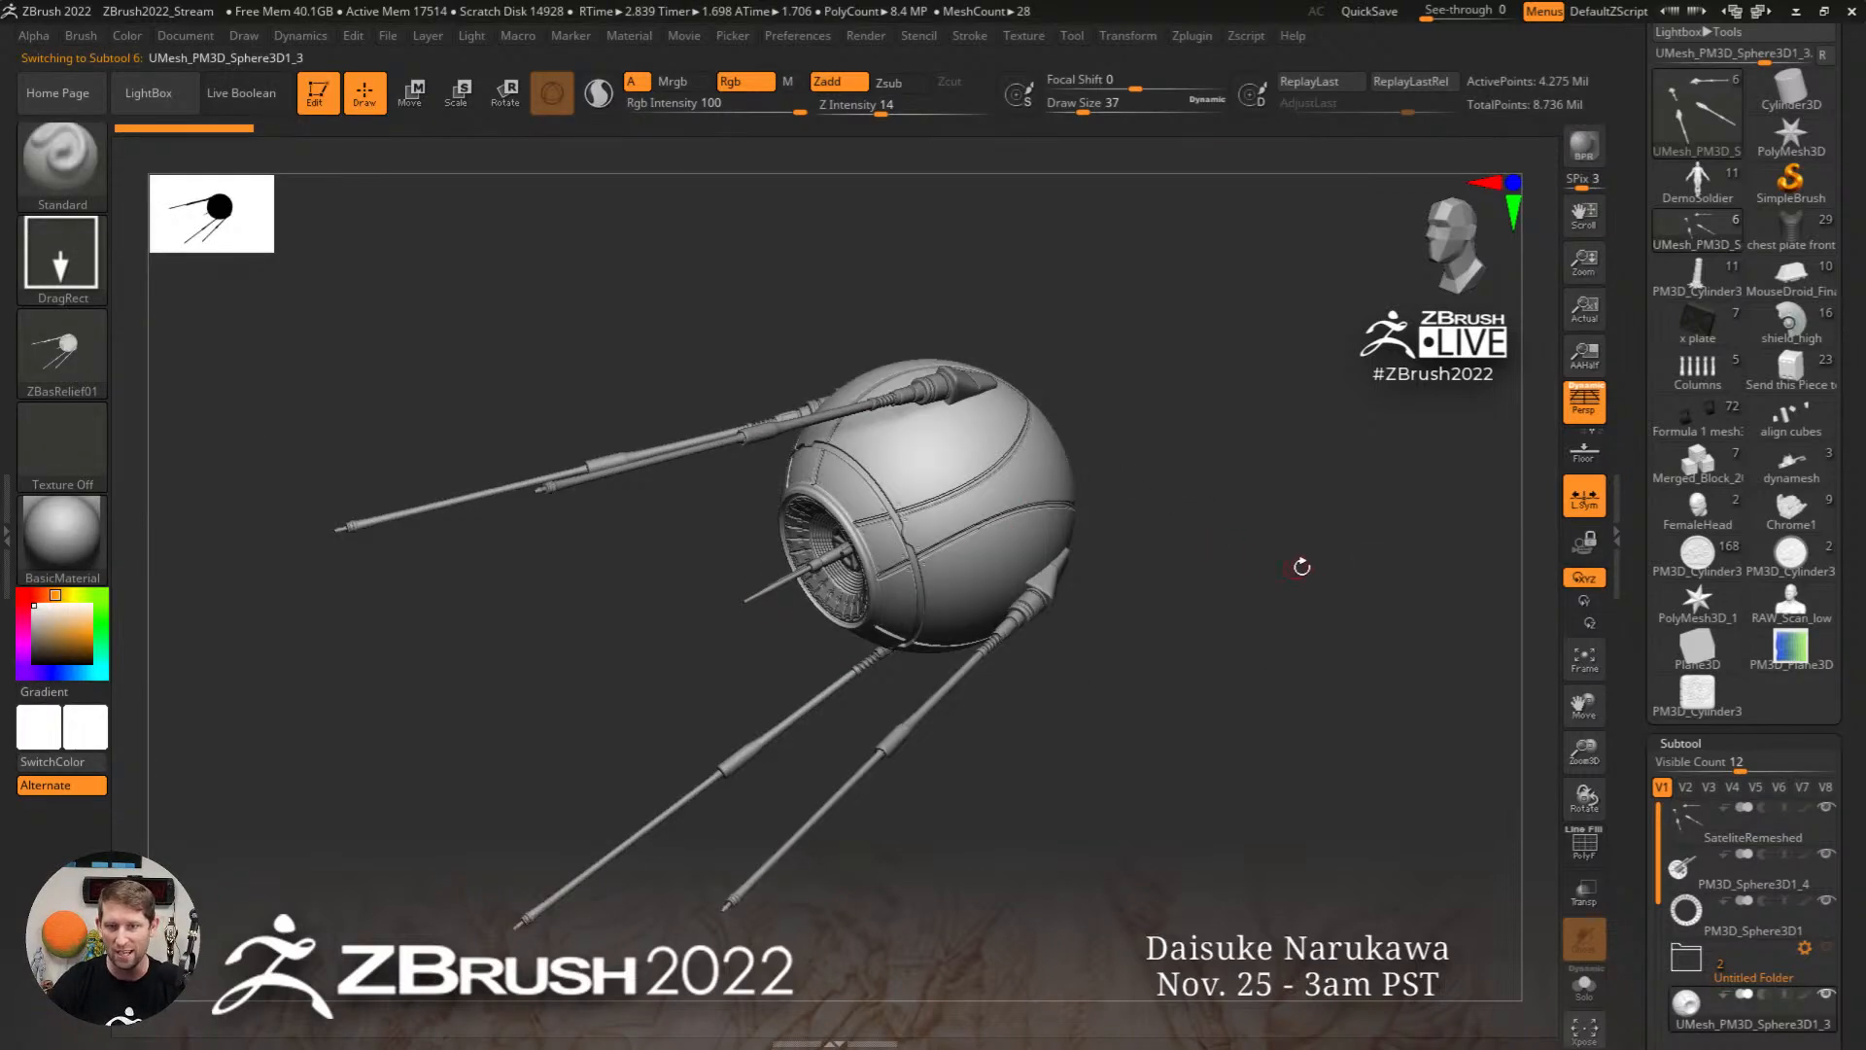
pyautogui.moveTo(1302, 567); pyautogui.dragTo(1192, 471)
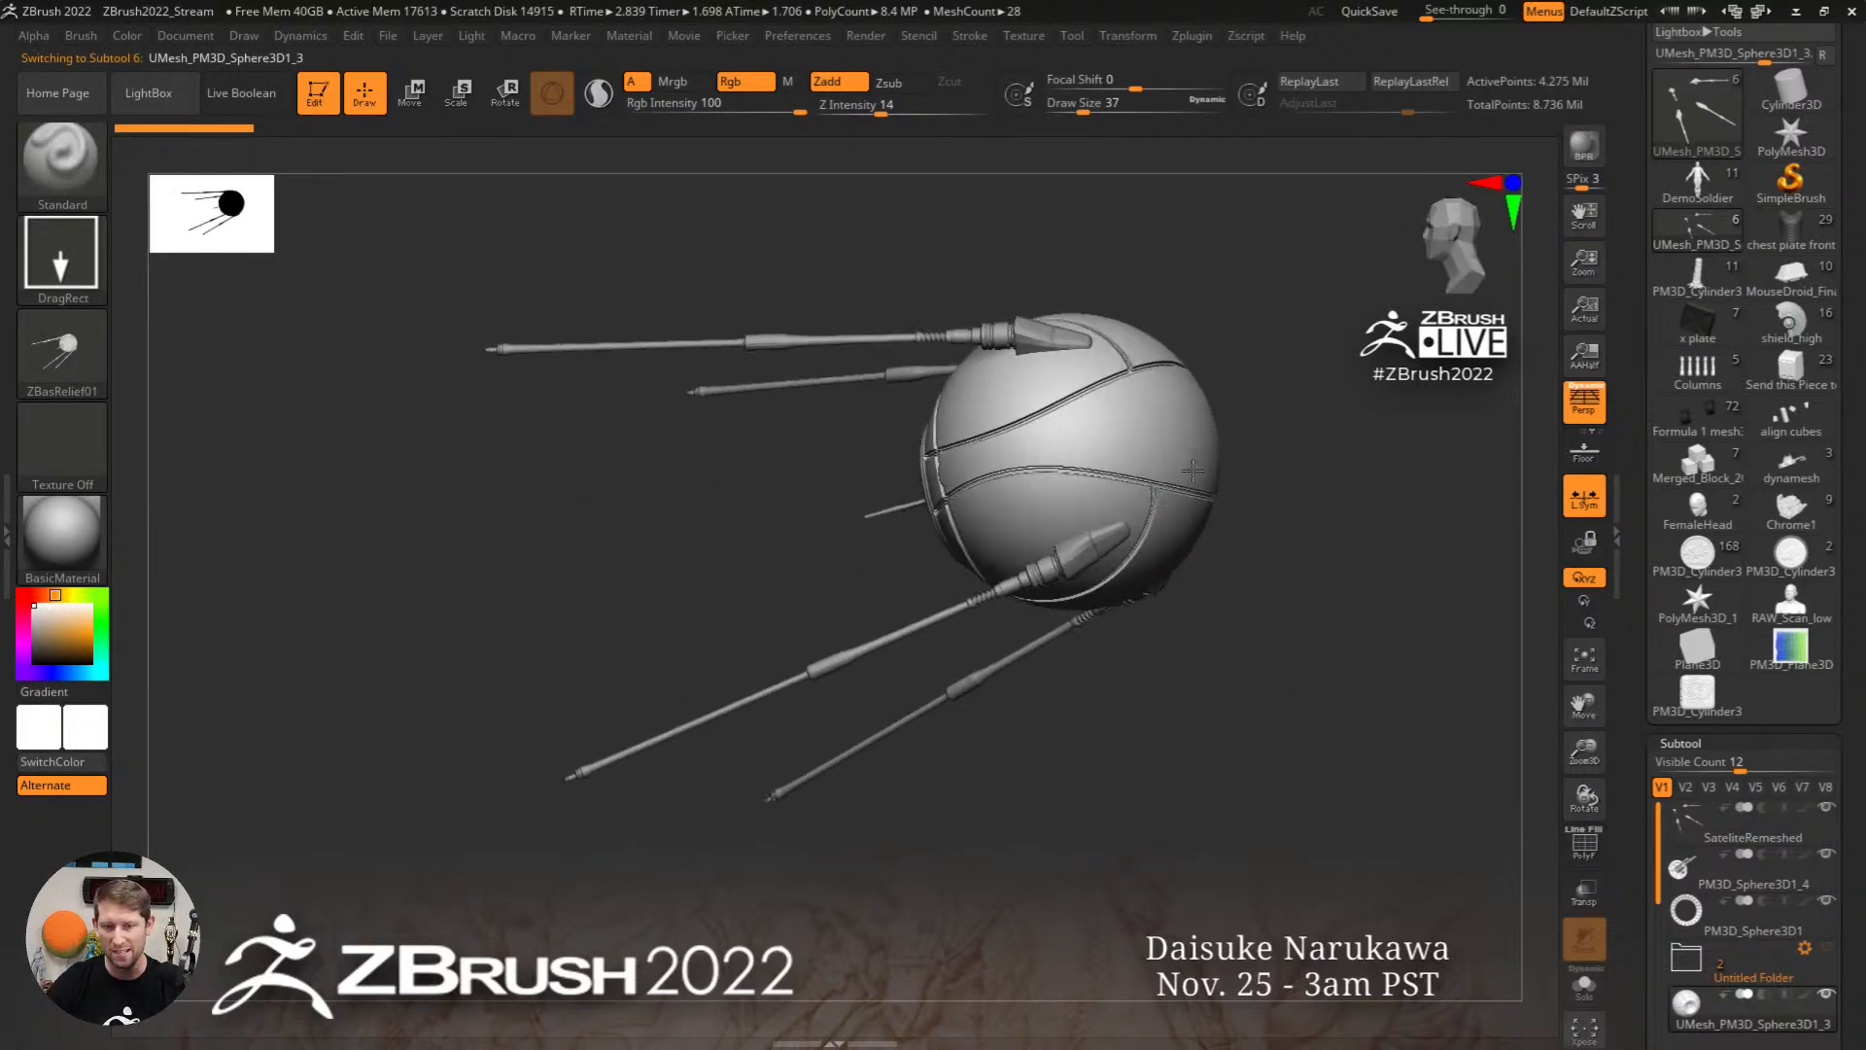
pyautogui.moveTo(1192, 470); pyautogui.dragTo(1127, 549, button='right')
pyautogui.keyDown('ctrl'); pyautogui.moveTo(1127, 549); pyautogui.dragTo(1060, 478, button='right'); pyautogui.keyUp('ctrl')
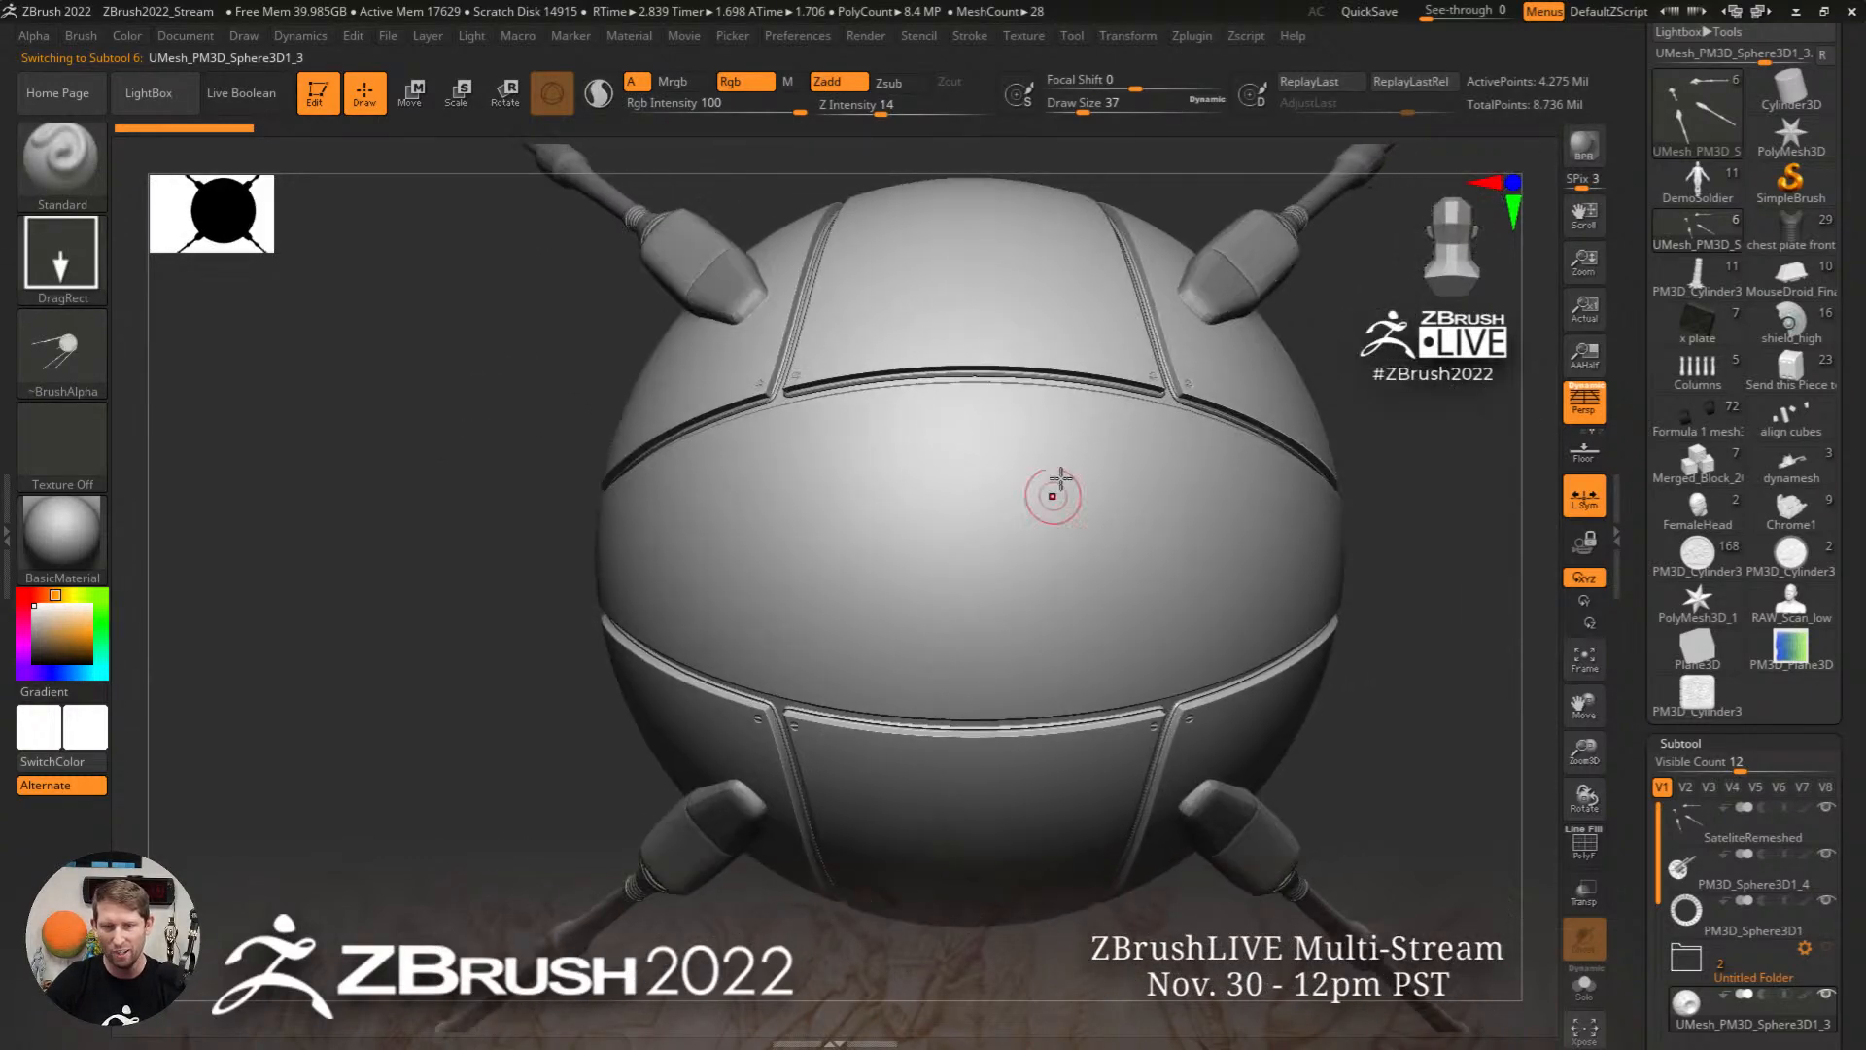
pyautogui.moveTo(1137, 87); pyautogui.dragTo(1049, 87)
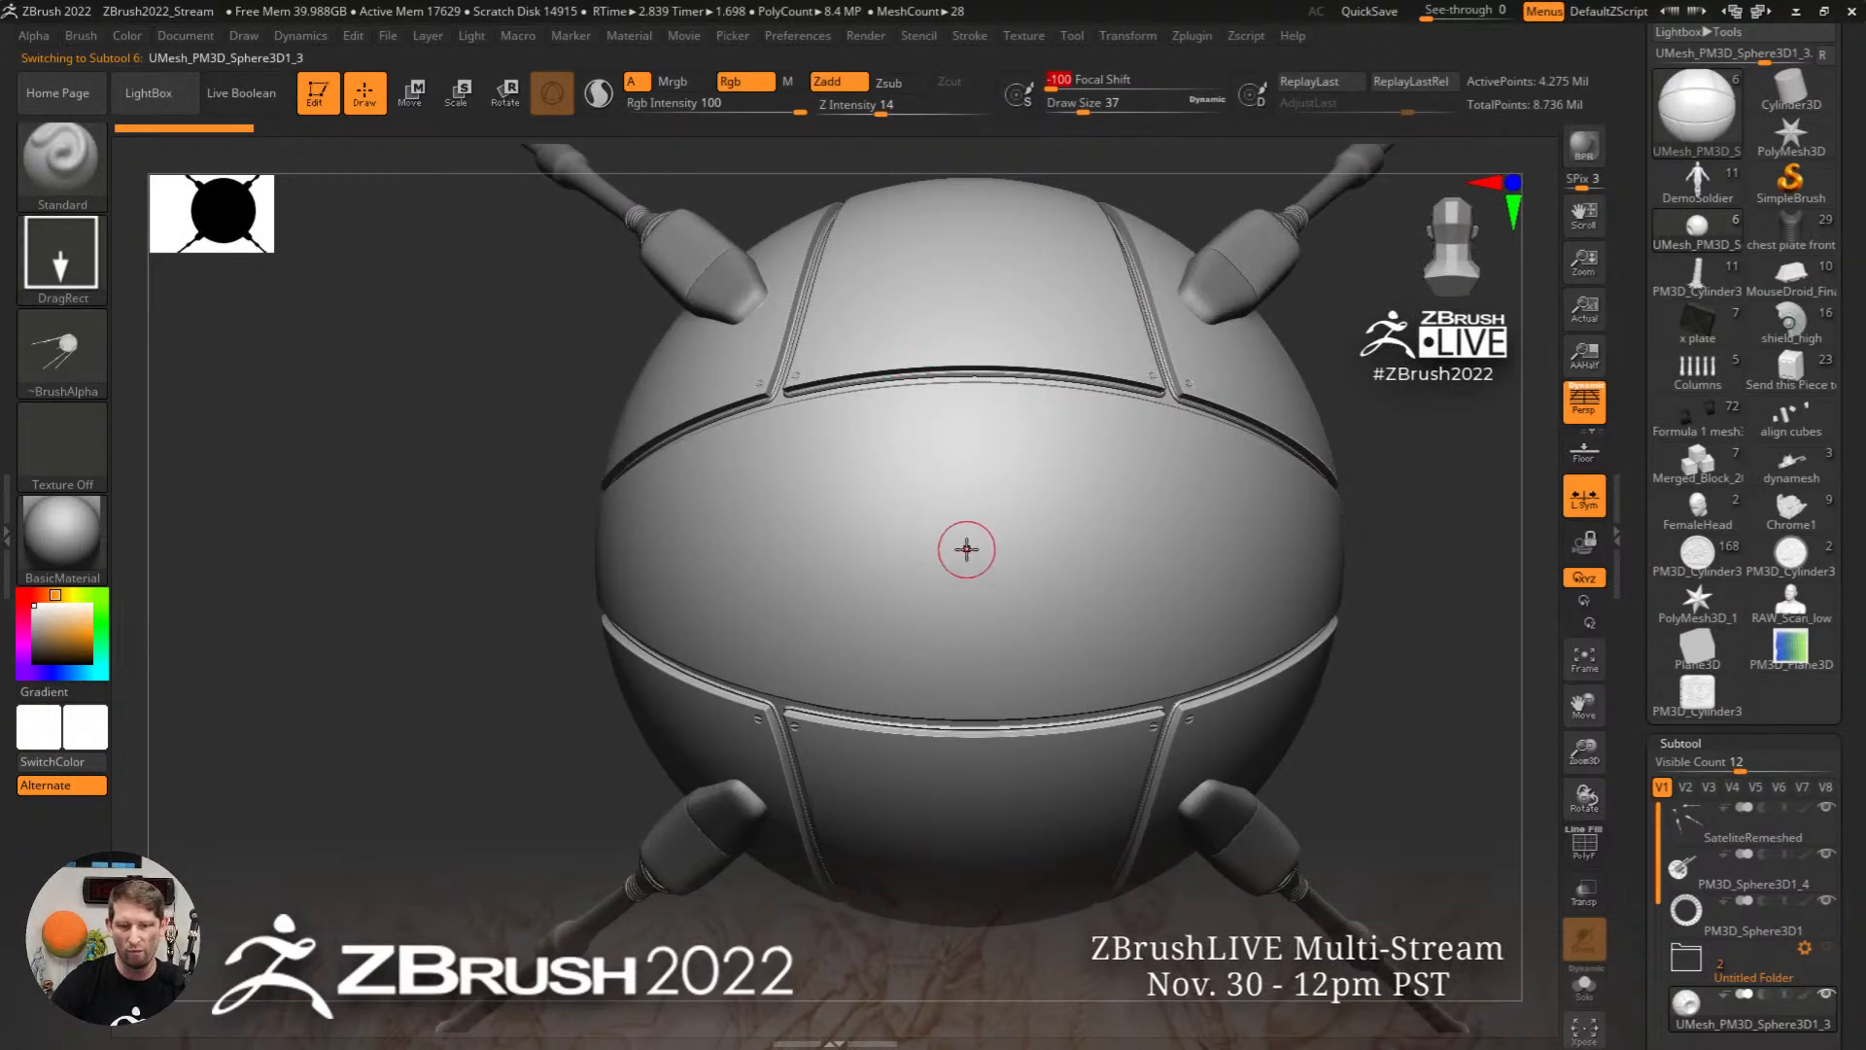
# Step: Try stamping the satellite relief alpha on the sphere's central panel, undoing the test stamps
pyautogui.moveTo(1083, 551); pyautogui.dragTo(1097, 194)
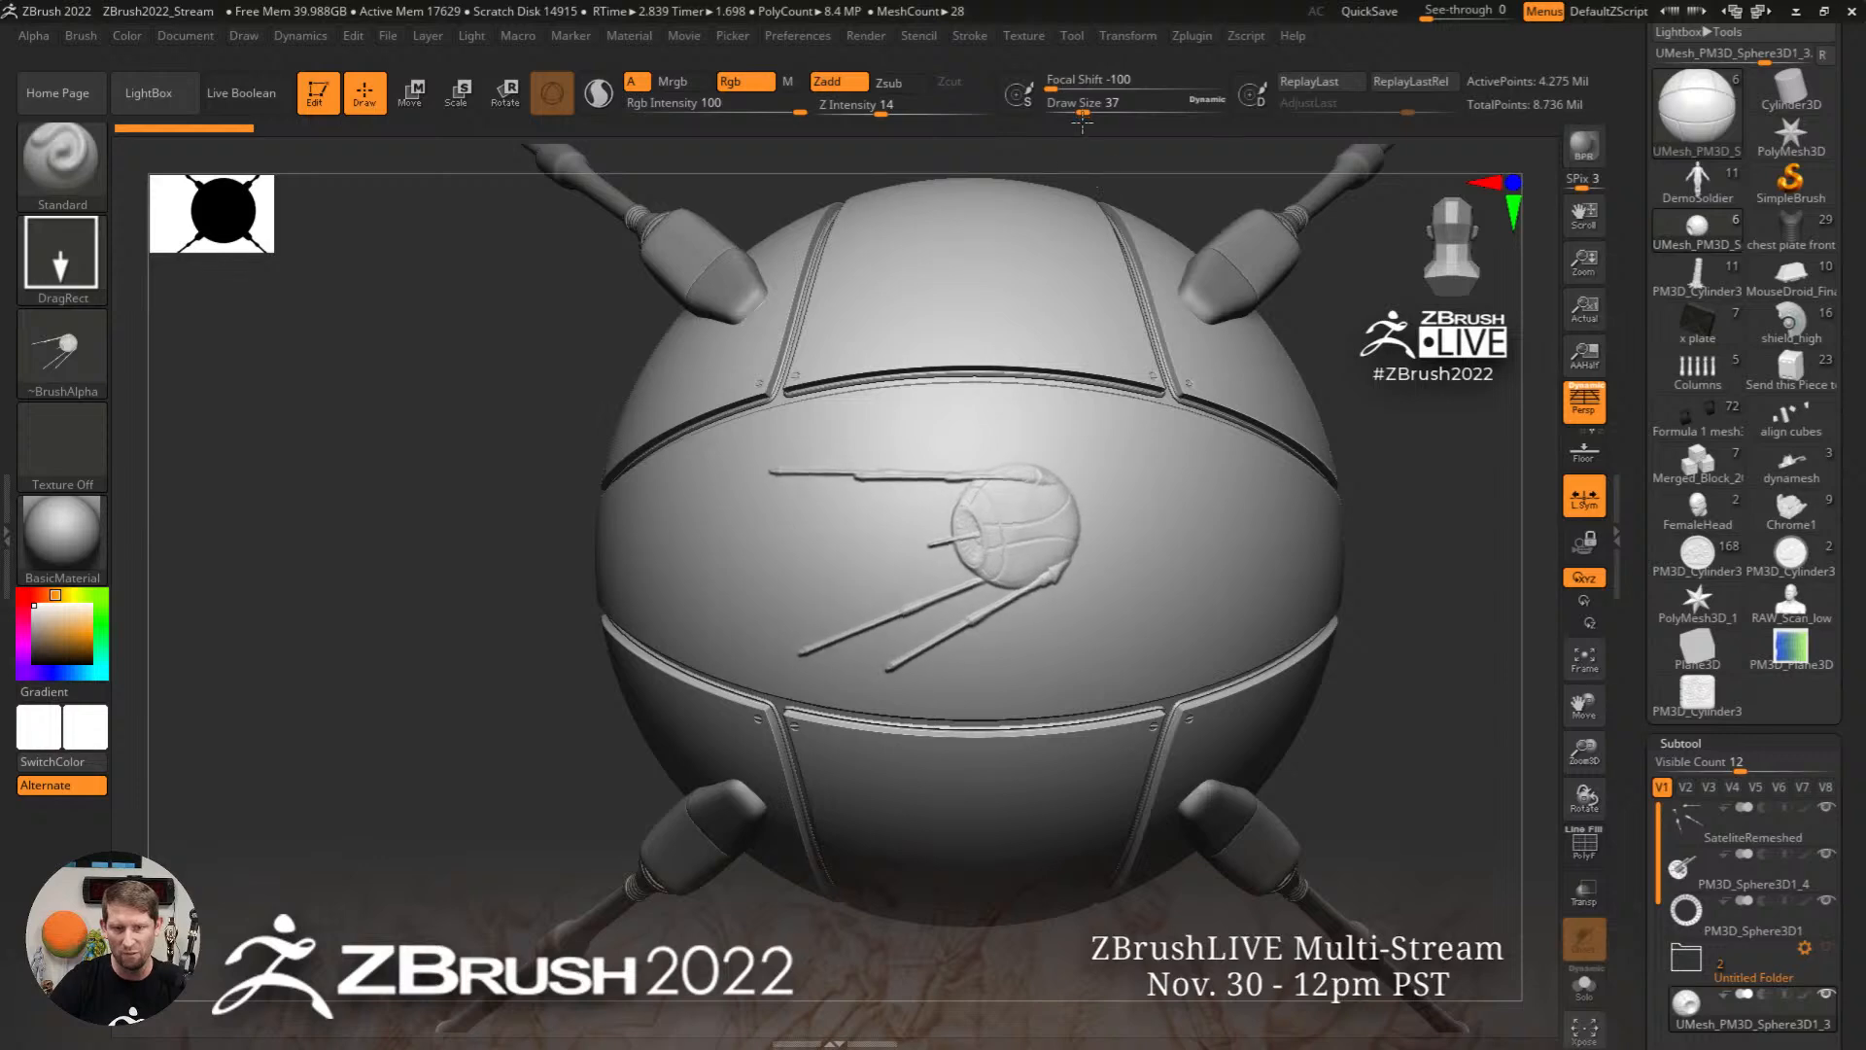
pyautogui.hotkey('ctrl', 'z')
pyautogui.moveTo(924, 537); pyautogui.dragTo(984, 281)
pyautogui.moveTo(1011, 466); pyautogui.dragTo(1066, 596, button='right')
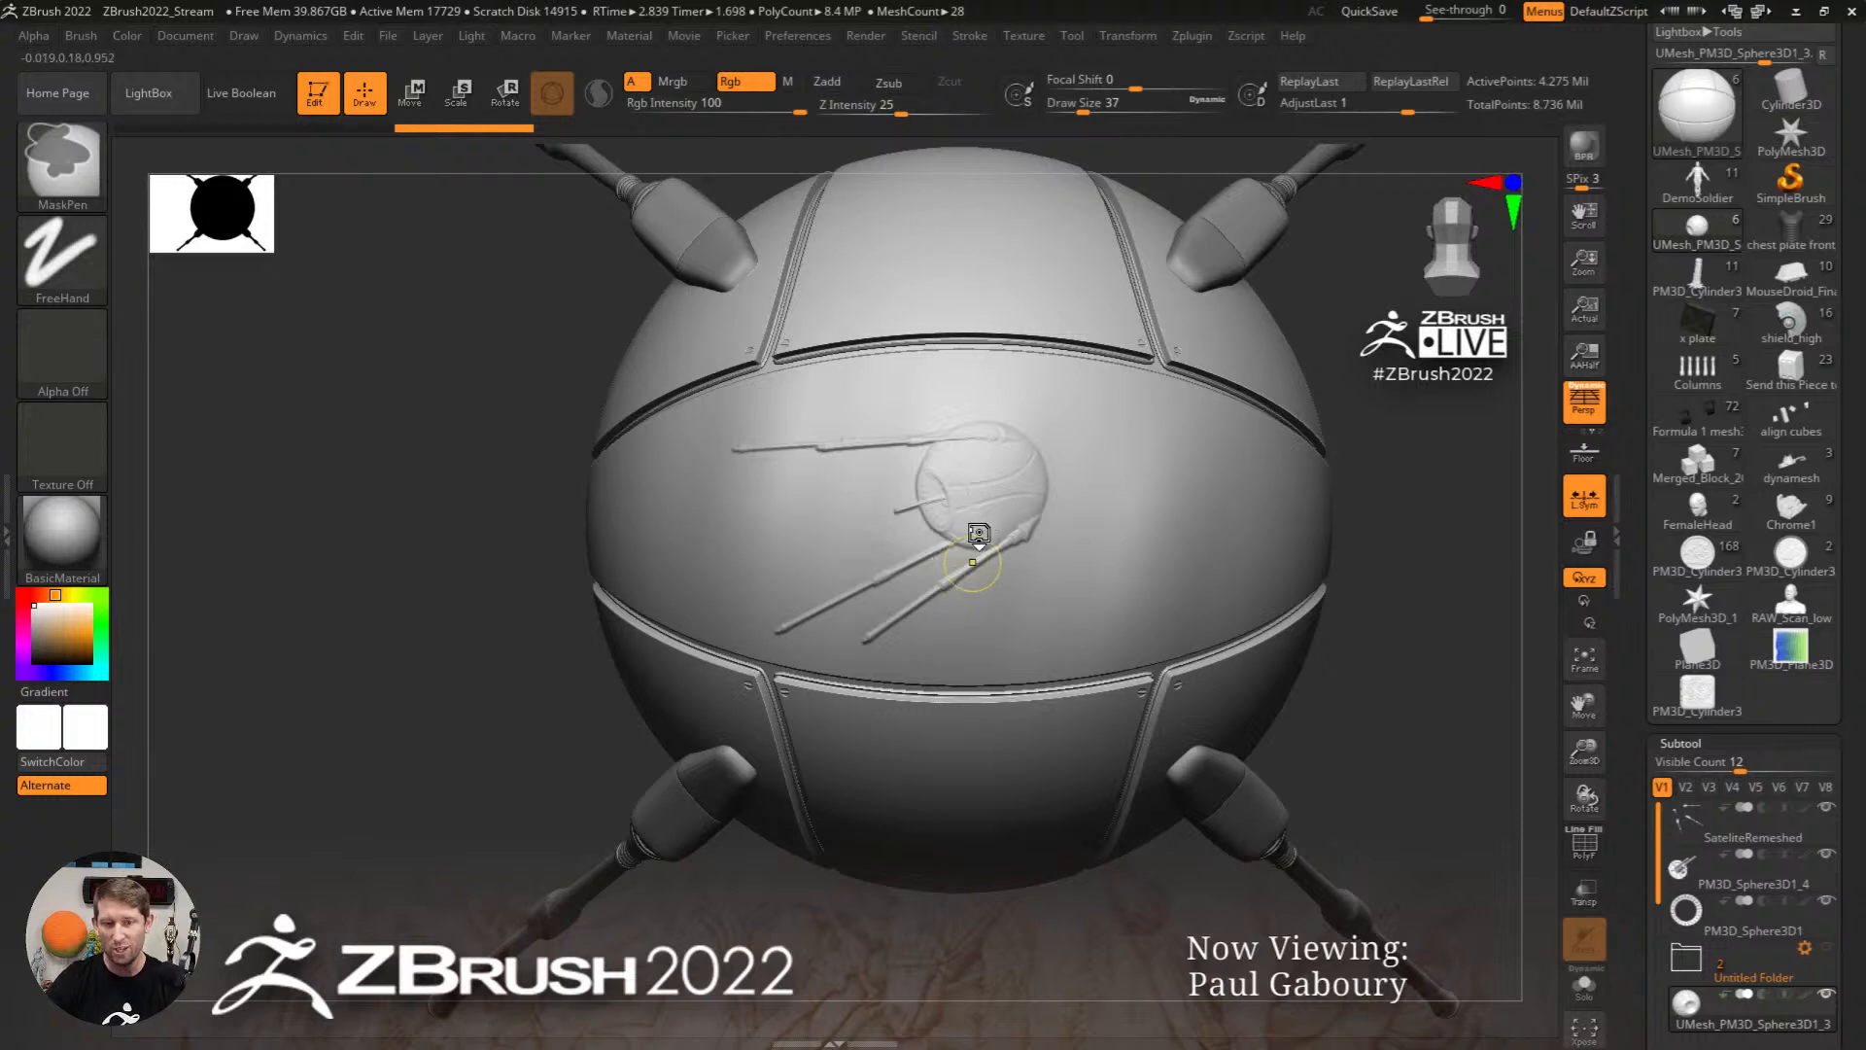
pyautogui.hotkey('ctrl', 'z')
pyautogui.moveTo(969, 530); pyautogui.dragTo(1013, 126)
pyautogui.hotkey('ctrl', 'z')
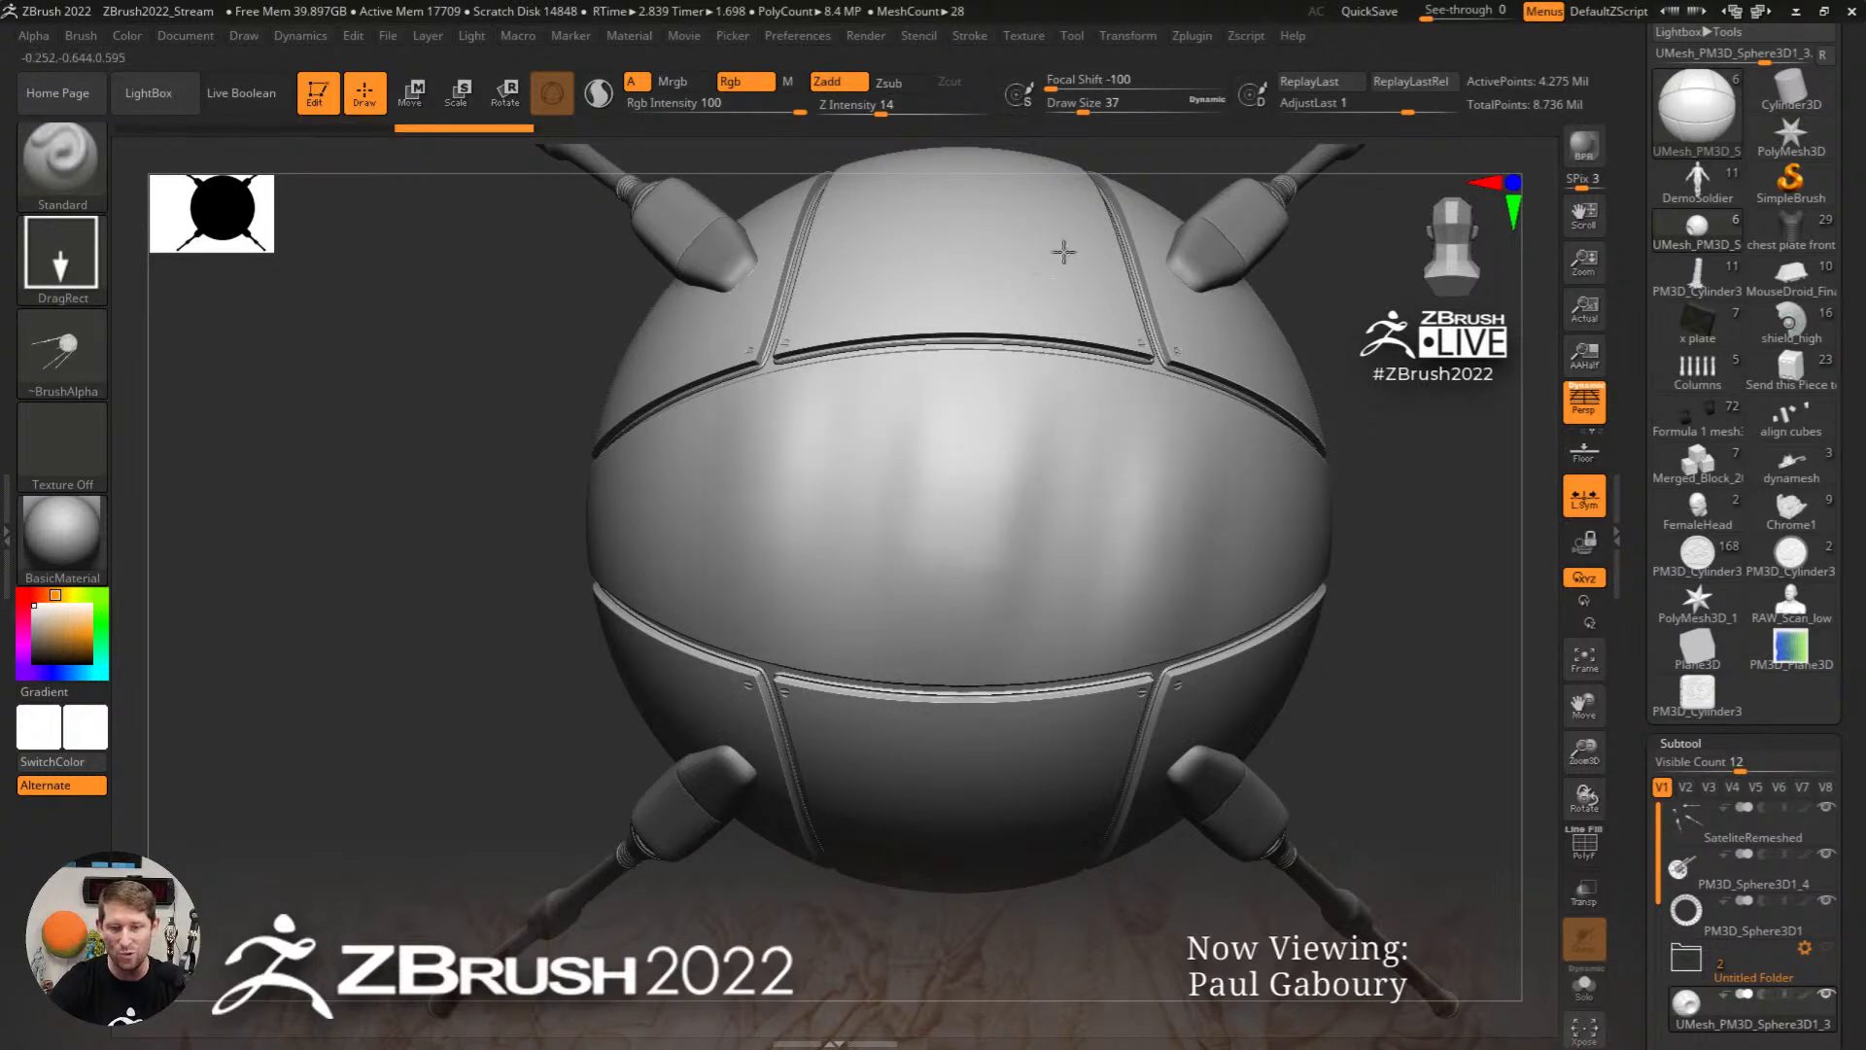
# Step: Stamp the satellite relief on the sphere's central panel and strengthen the stroke with AdjustLast
pyautogui.moveTo(967, 542); pyautogui.dragTo(953, 169)
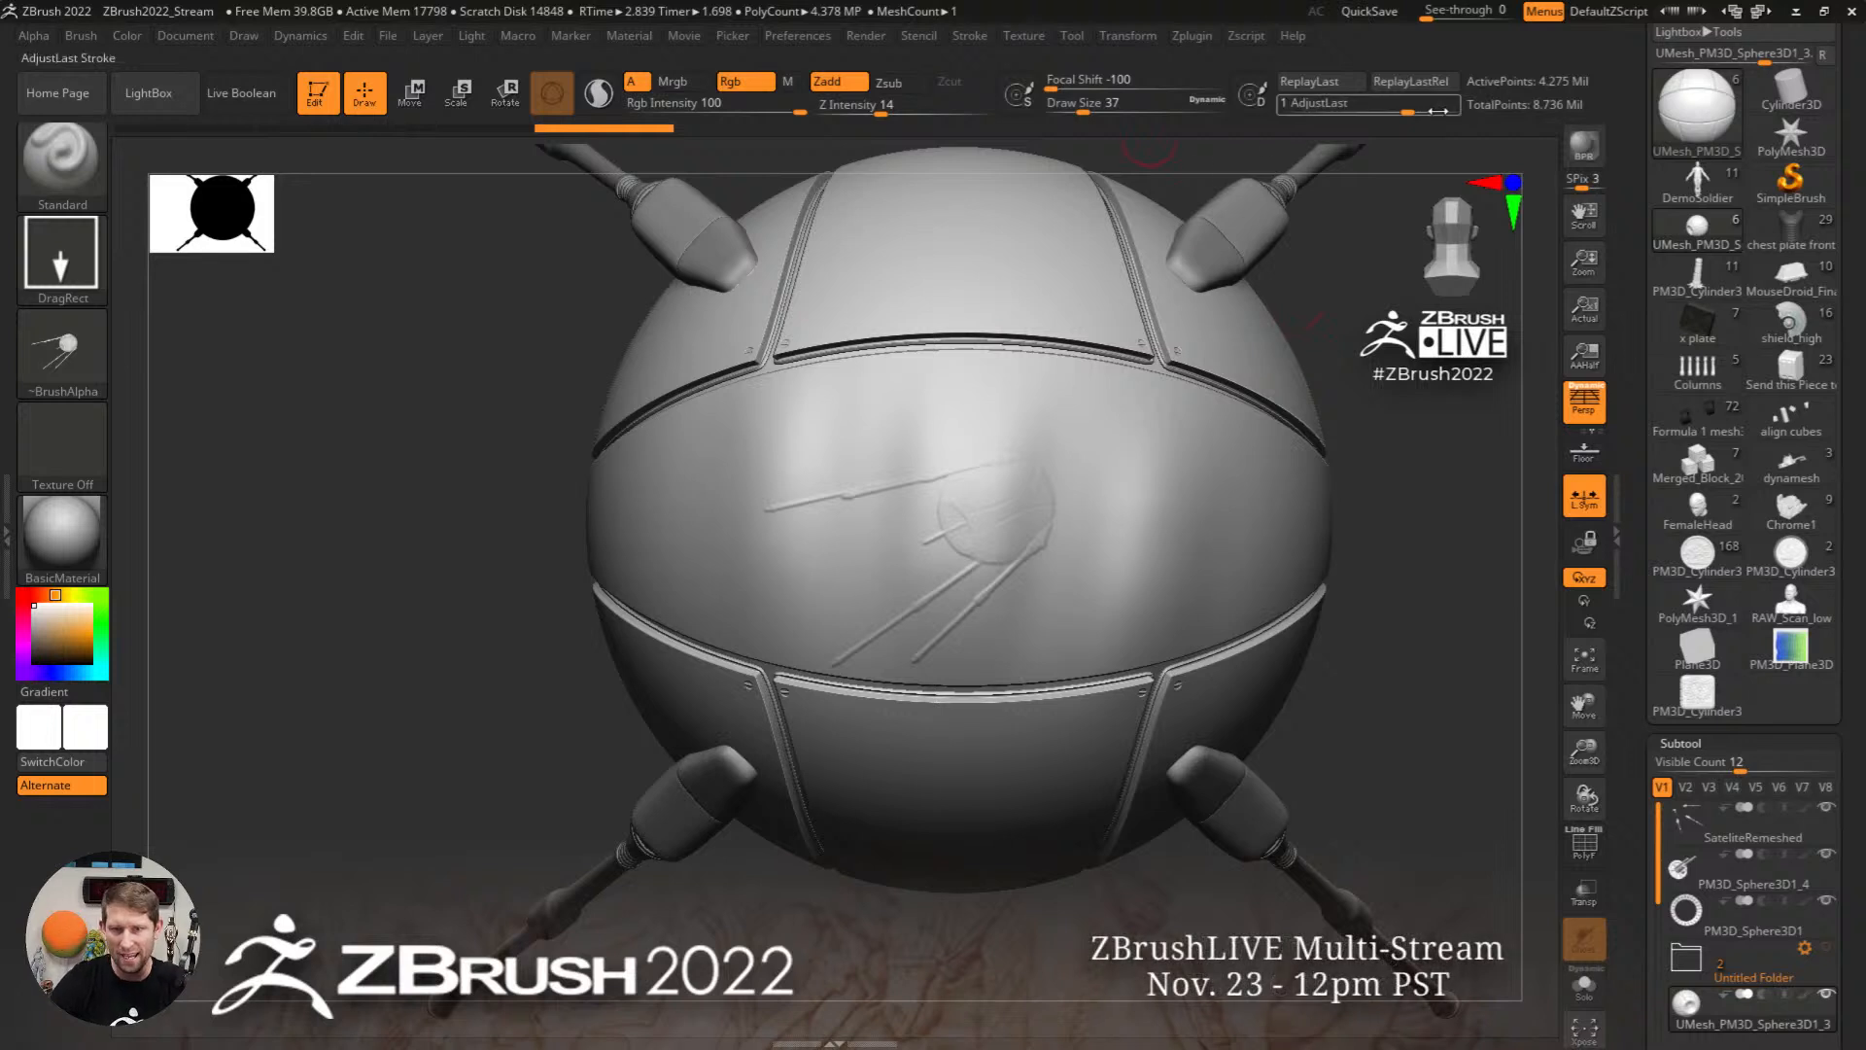
pyautogui.moveTo(1411, 110); pyautogui.dragTo(1462, 108)
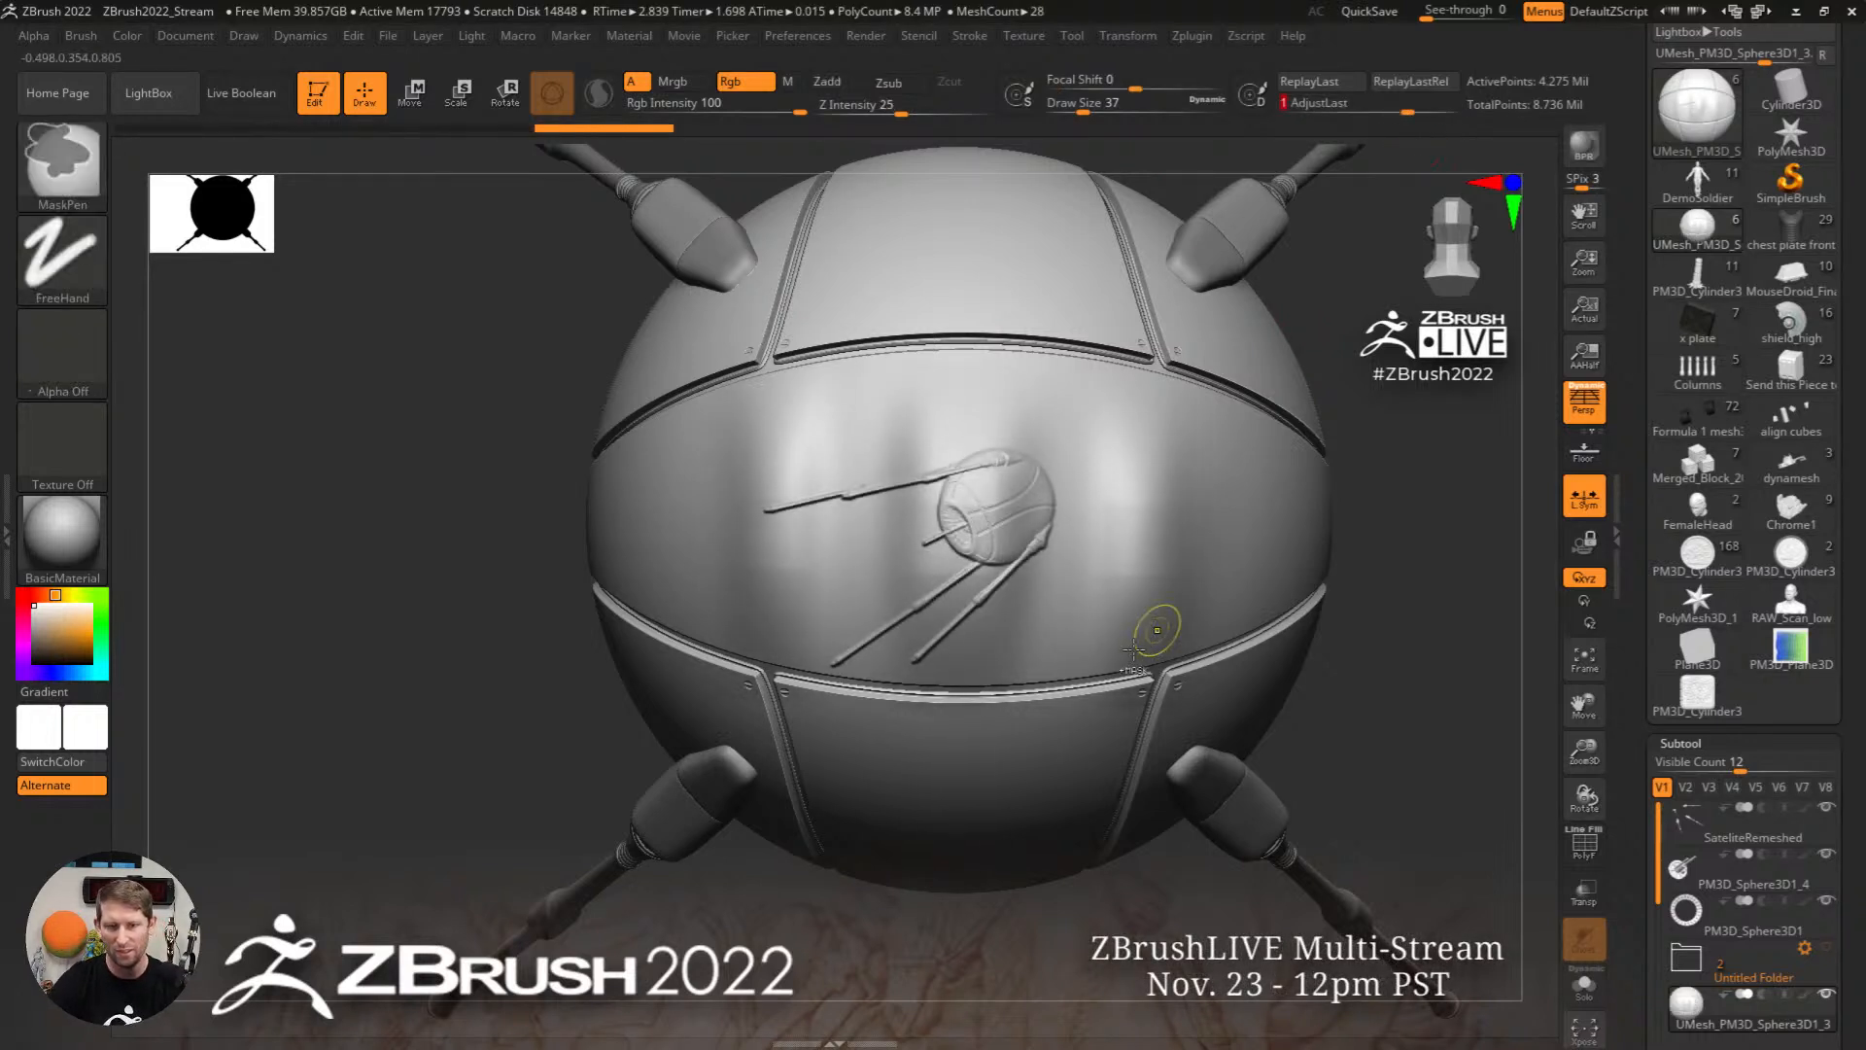
# Step: Undo the last satellite stamp and open the Standard brush's Alpha and Texture settings
pyautogui.hotkey('ctrl', 'z')
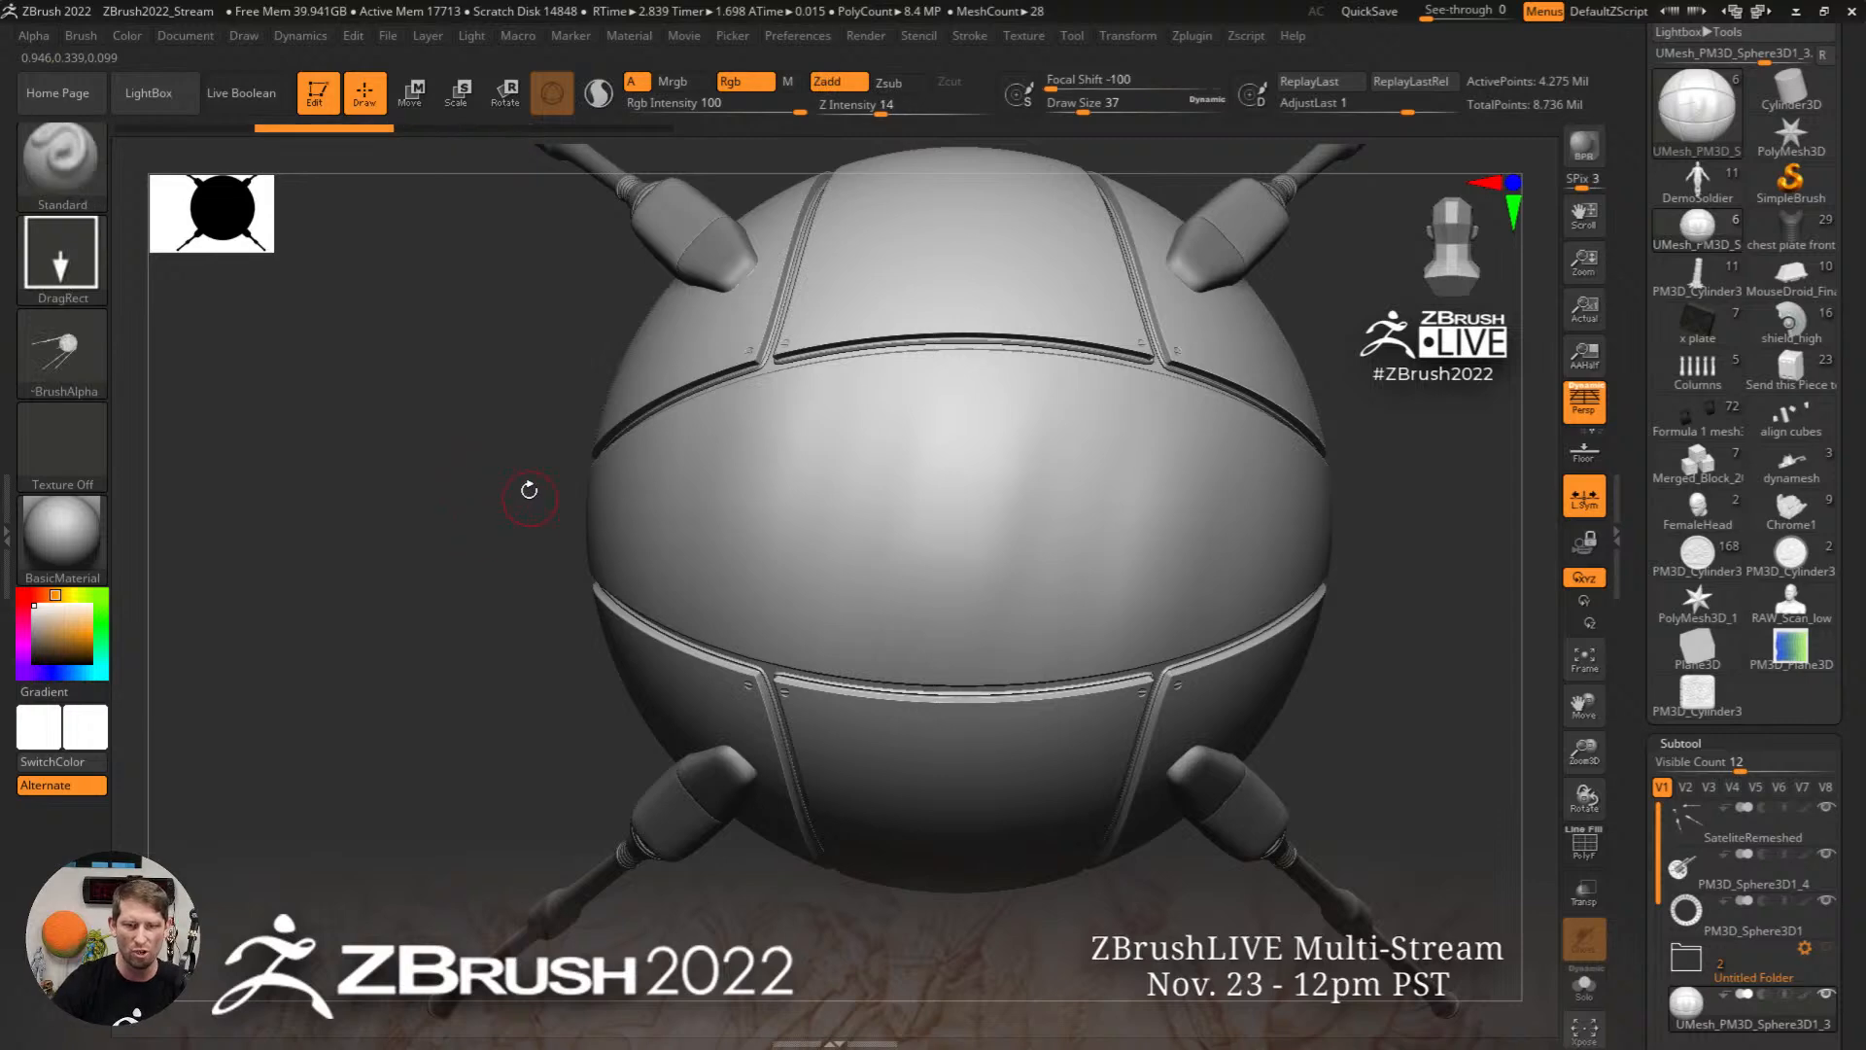
pyautogui.click(81, 36)
pyautogui.scroll(-5, 226, 538)
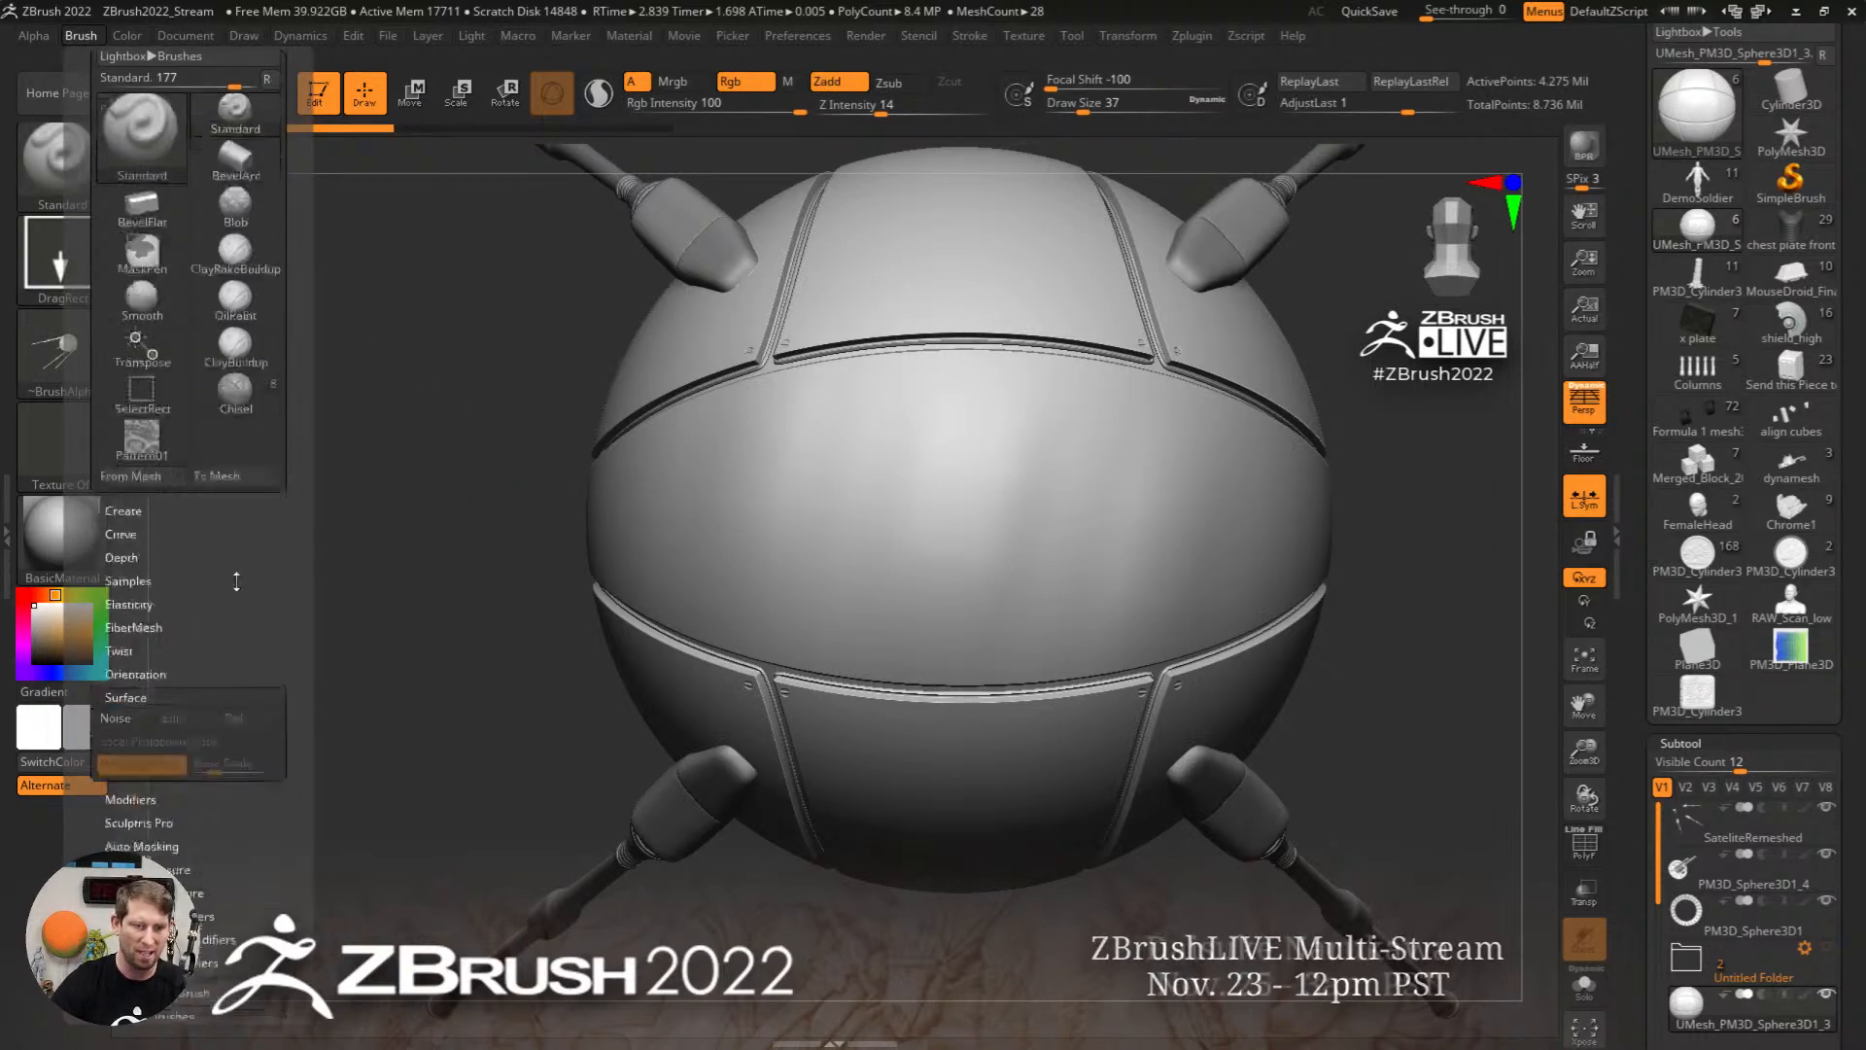
pyautogui.click(159, 562)
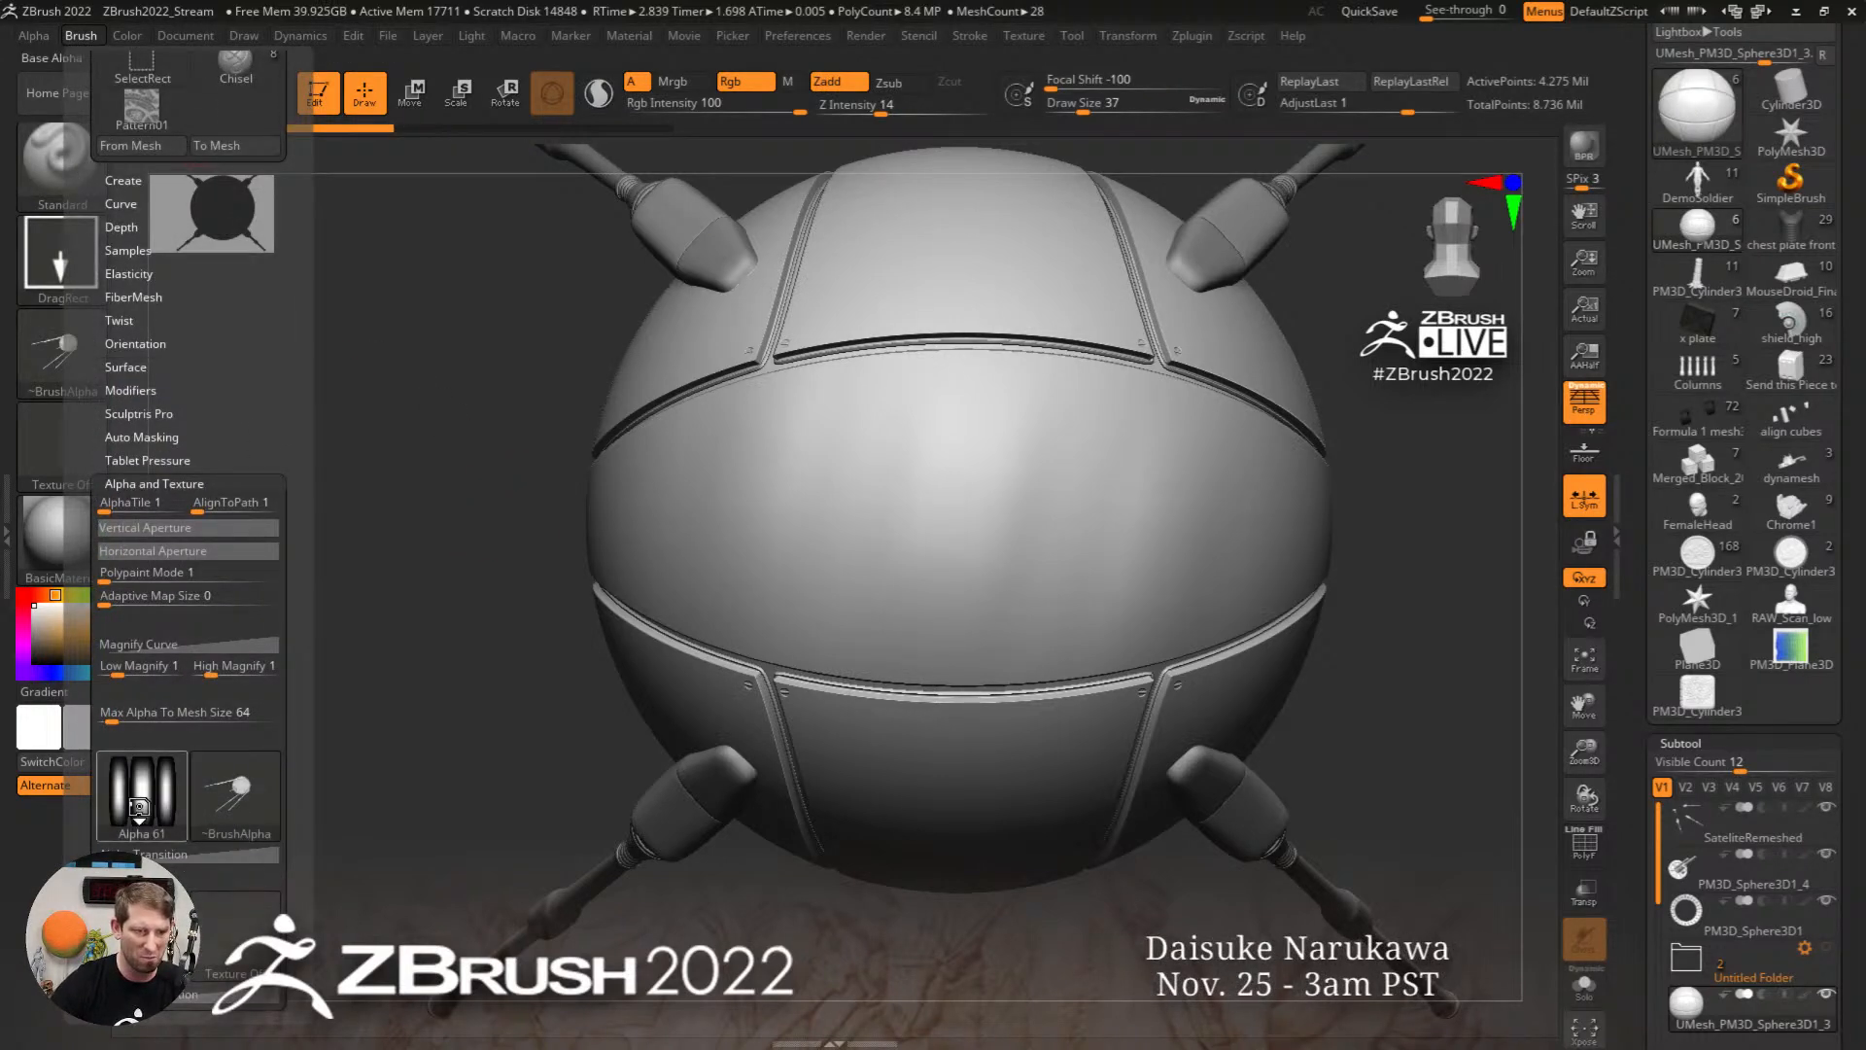
pyautogui.click(141, 795)
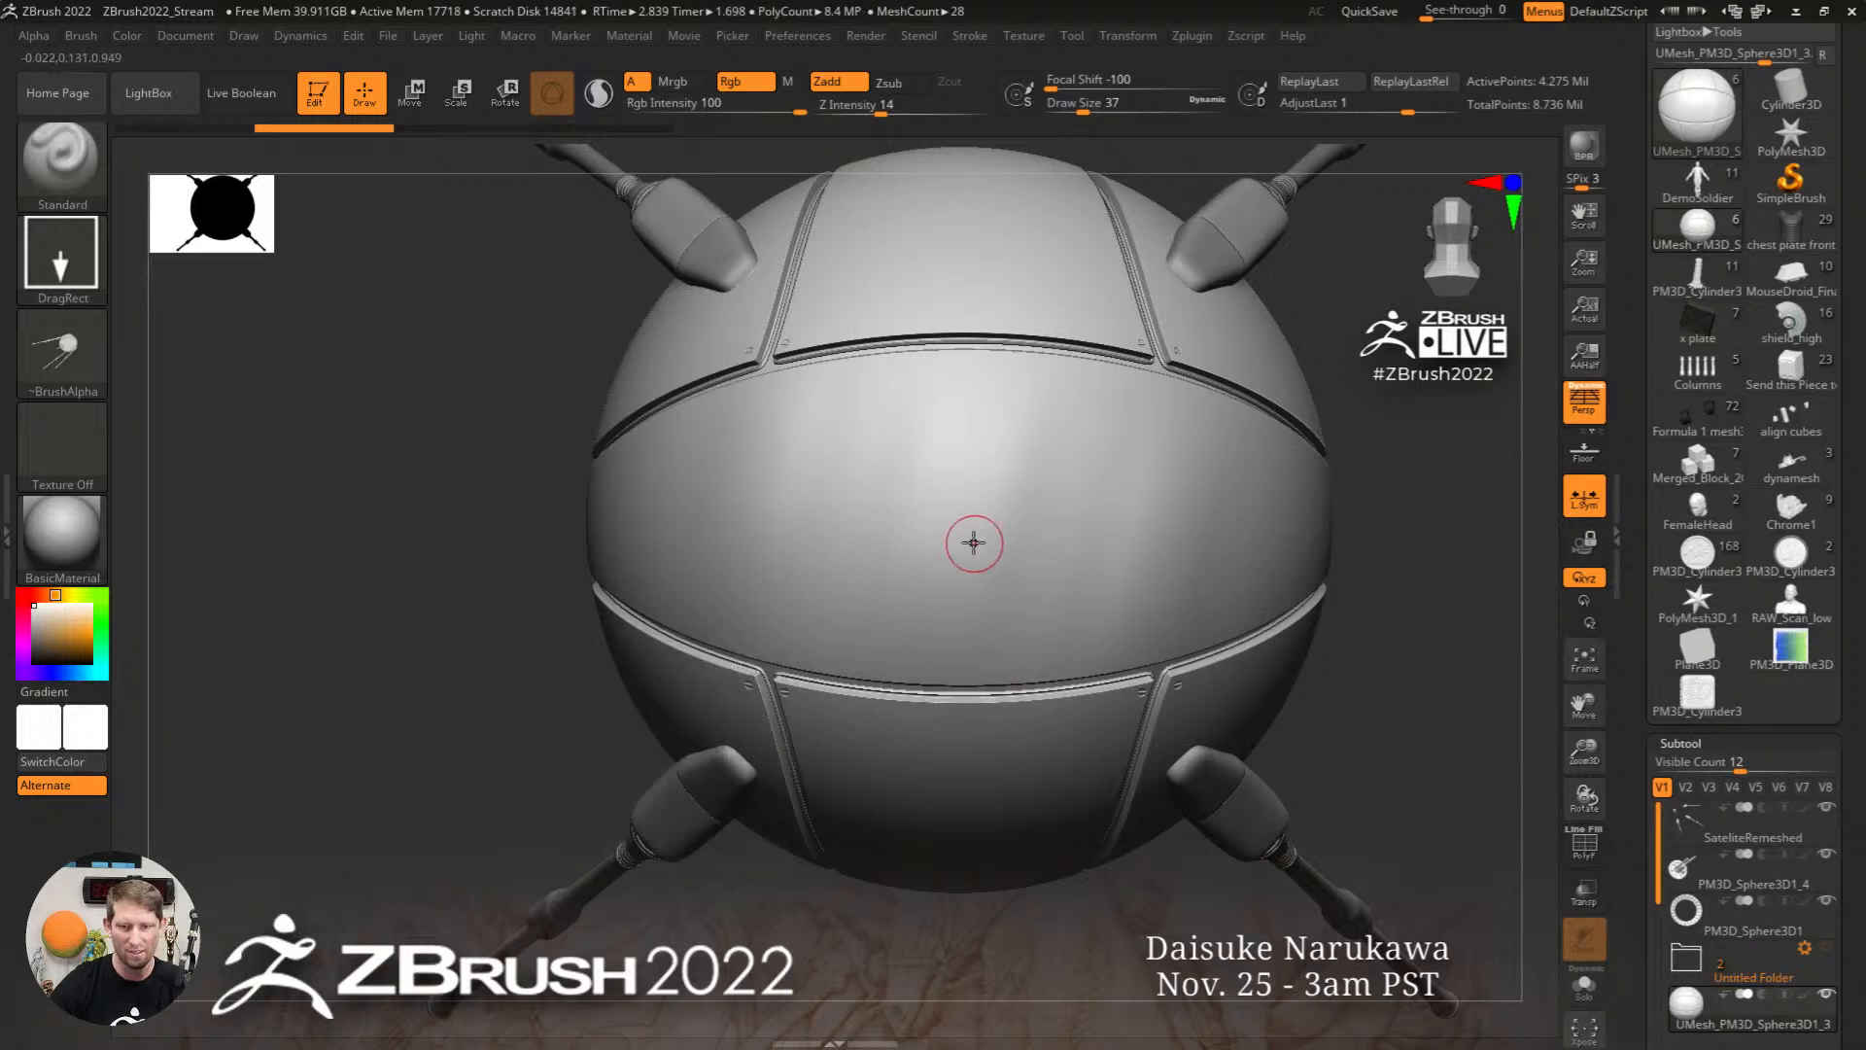
# Step: Stamp the satellite relief again on the sphere's central panel and adjust the stroke's strength with AdjustLast
pyautogui.moveTo(971, 530); pyautogui.dragTo(1010, 438)
pyautogui.moveTo(1029, 256); pyautogui.dragTo(1056, 136)
pyautogui.moveTo(1416, 113)
pyautogui.mouseDown()
pyautogui.moveTo(1362, 116)
pyautogui.moveTo(1444, 107)
pyautogui.mouseUp()
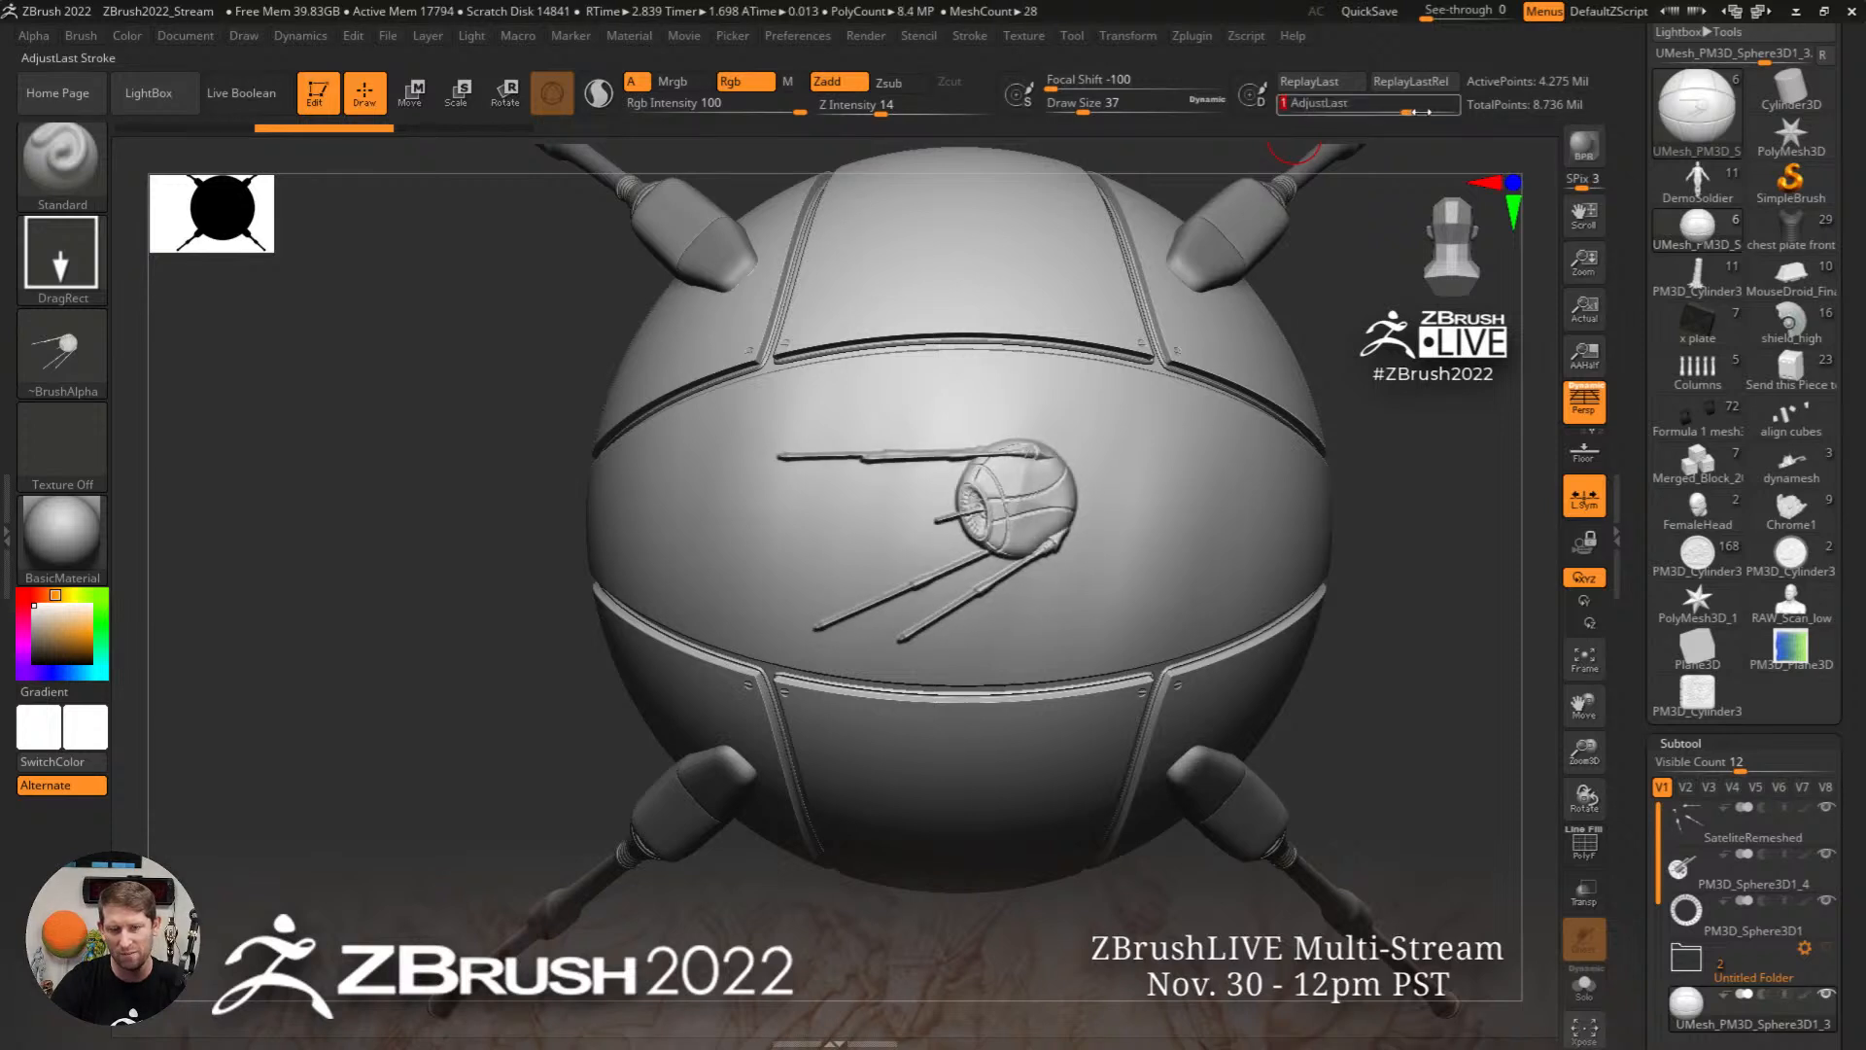
pyautogui.moveTo(1391, 632)
pyautogui.keyDown('ctrl'); pyautogui.mouseDown(button='right')
pyautogui.moveTo(1285, 616)
pyautogui.moveTo(1322, 565)
pyautogui.moveTo(1301, 611)
pyautogui.mouseUp(button='right'); pyautogui.keyUp('ctrl')
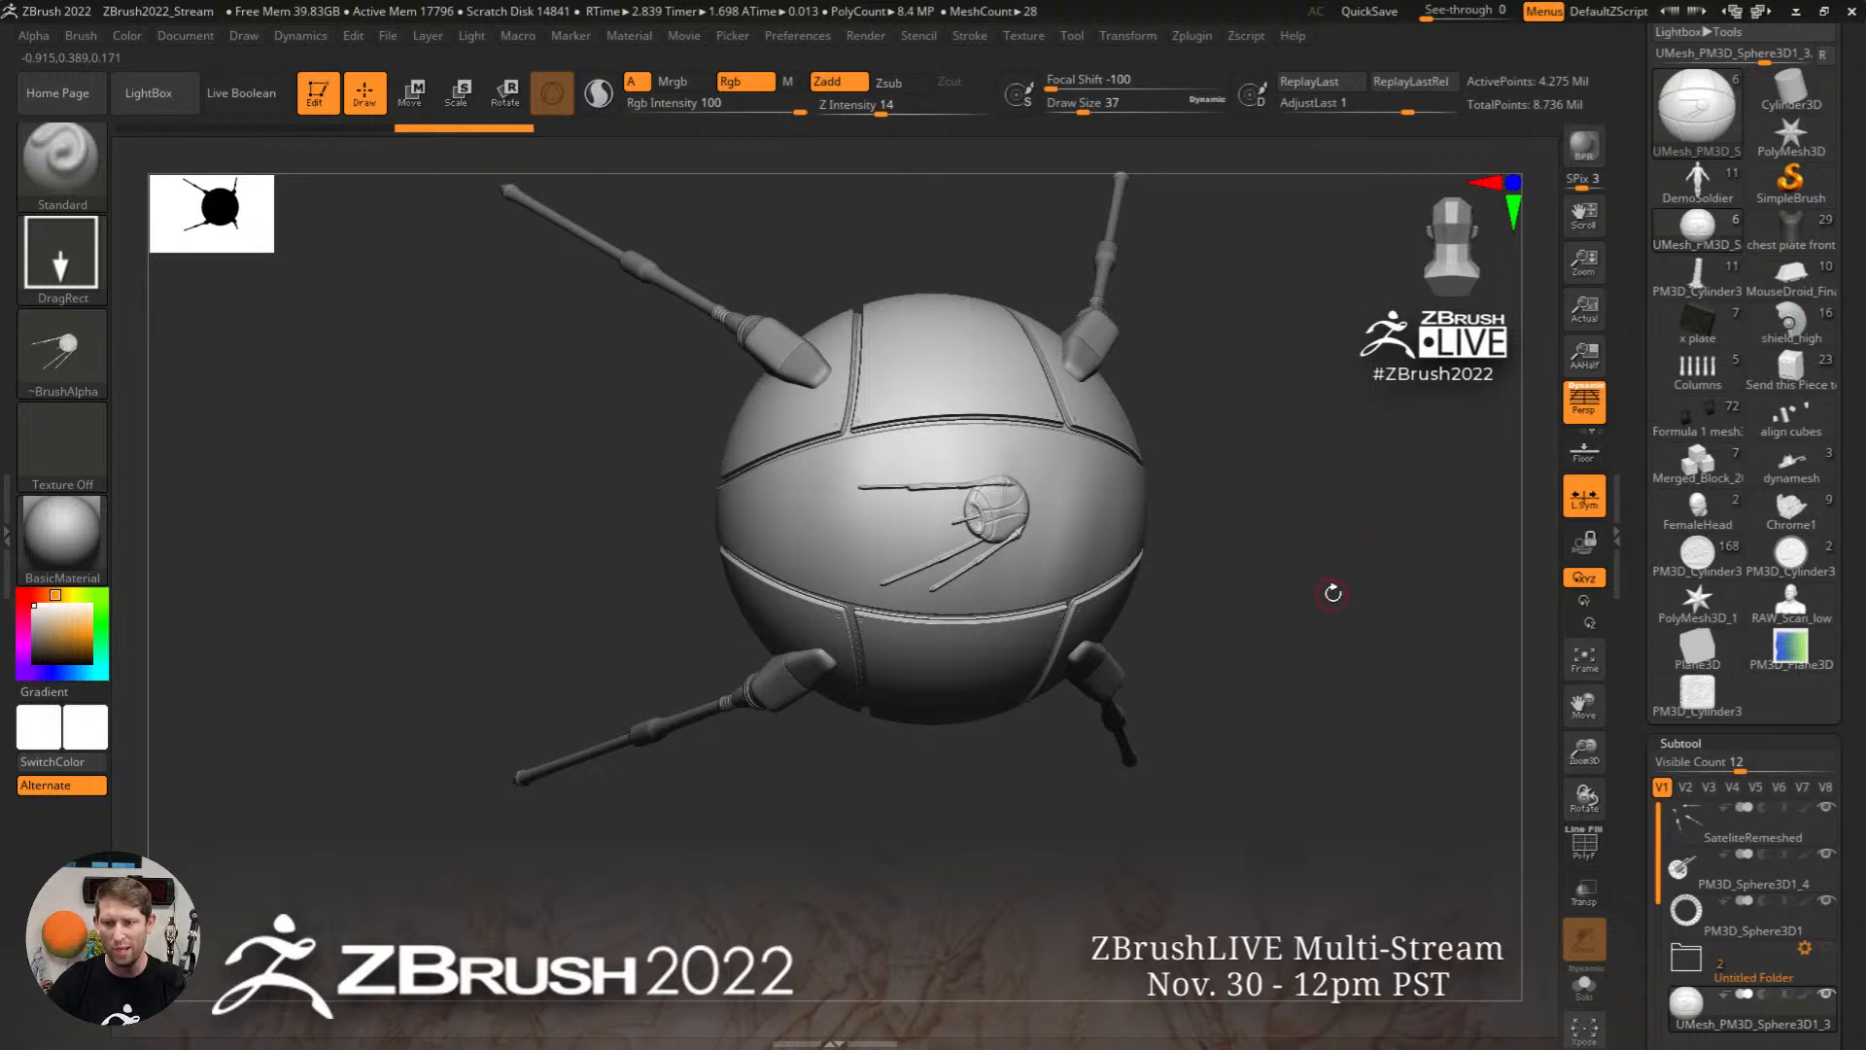
# Step: Switch to the soldiers-and-coin model, select the sculpture's base subtool, and hide the coin disc and its ridged ring
pyautogui.click(1697, 554)
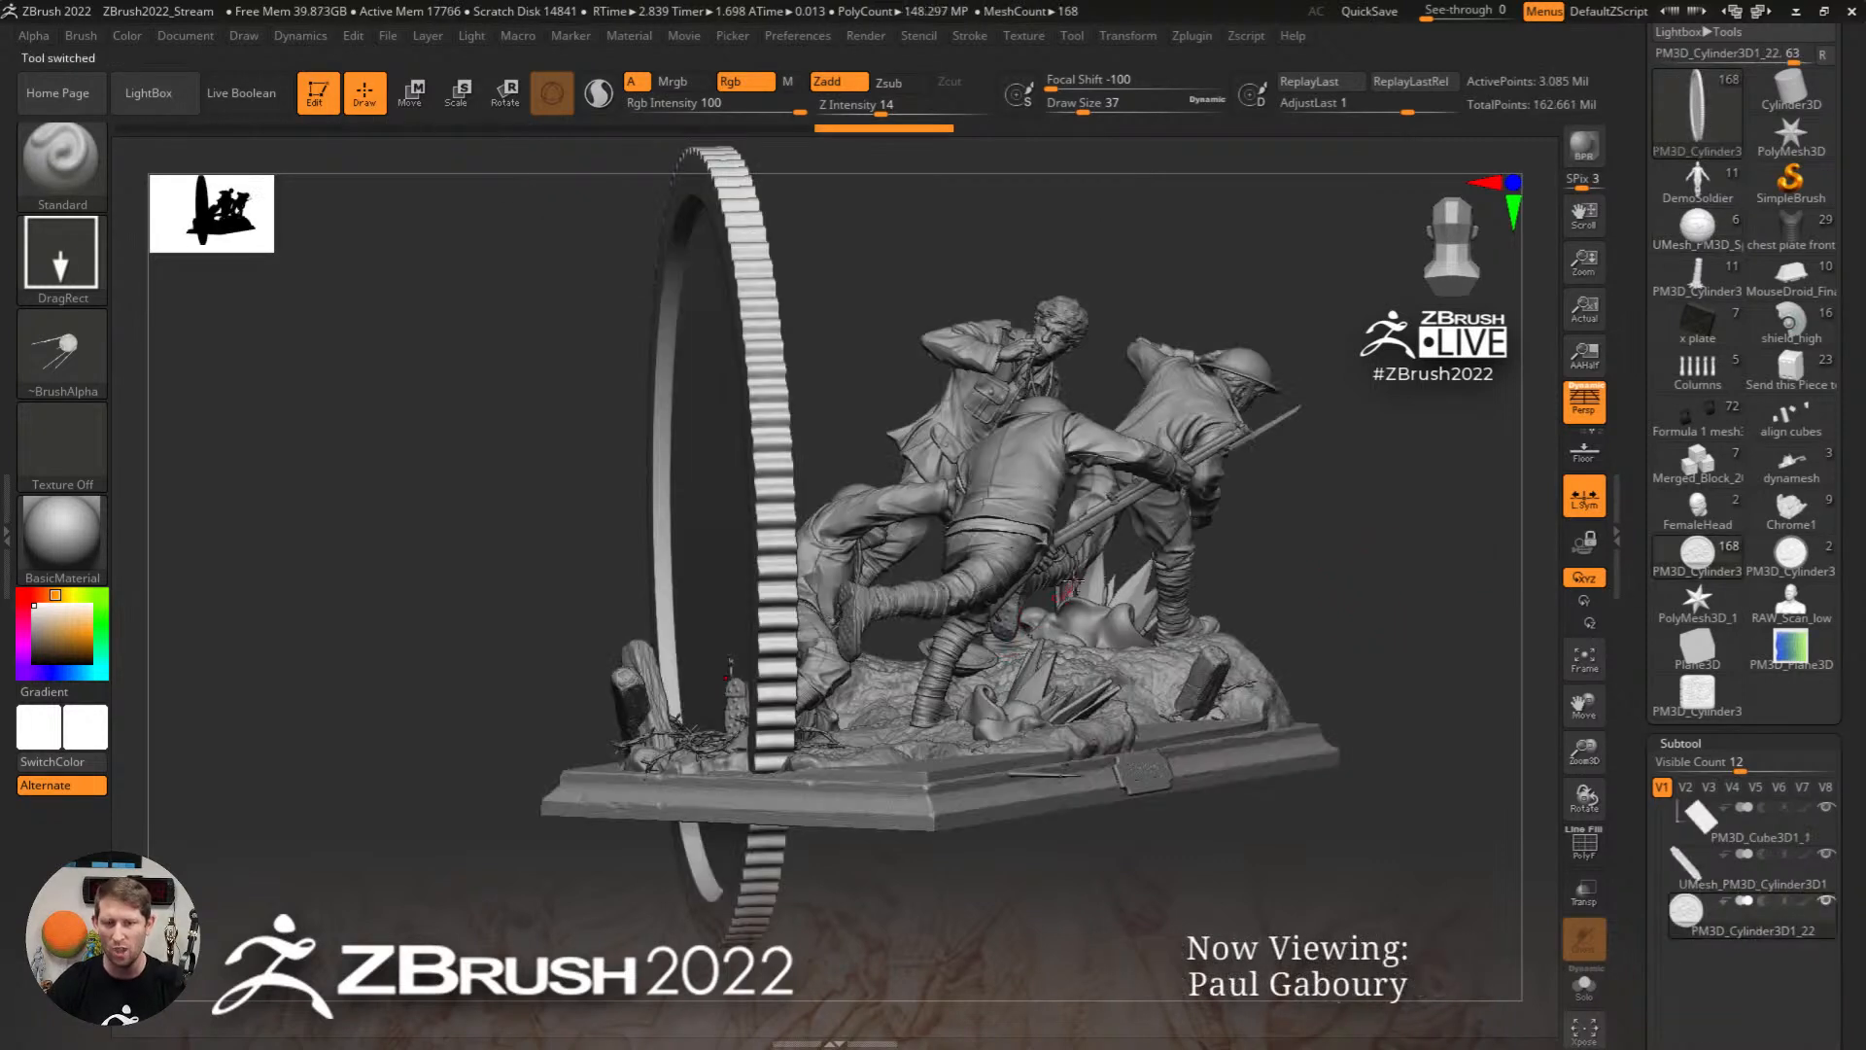
pyautogui.keyDown('ctrl'); pyautogui.moveTo(1174, 592); pyautogui.dragTo(1197, 589, button='right'); pyautogui.keyUp('ctrl')
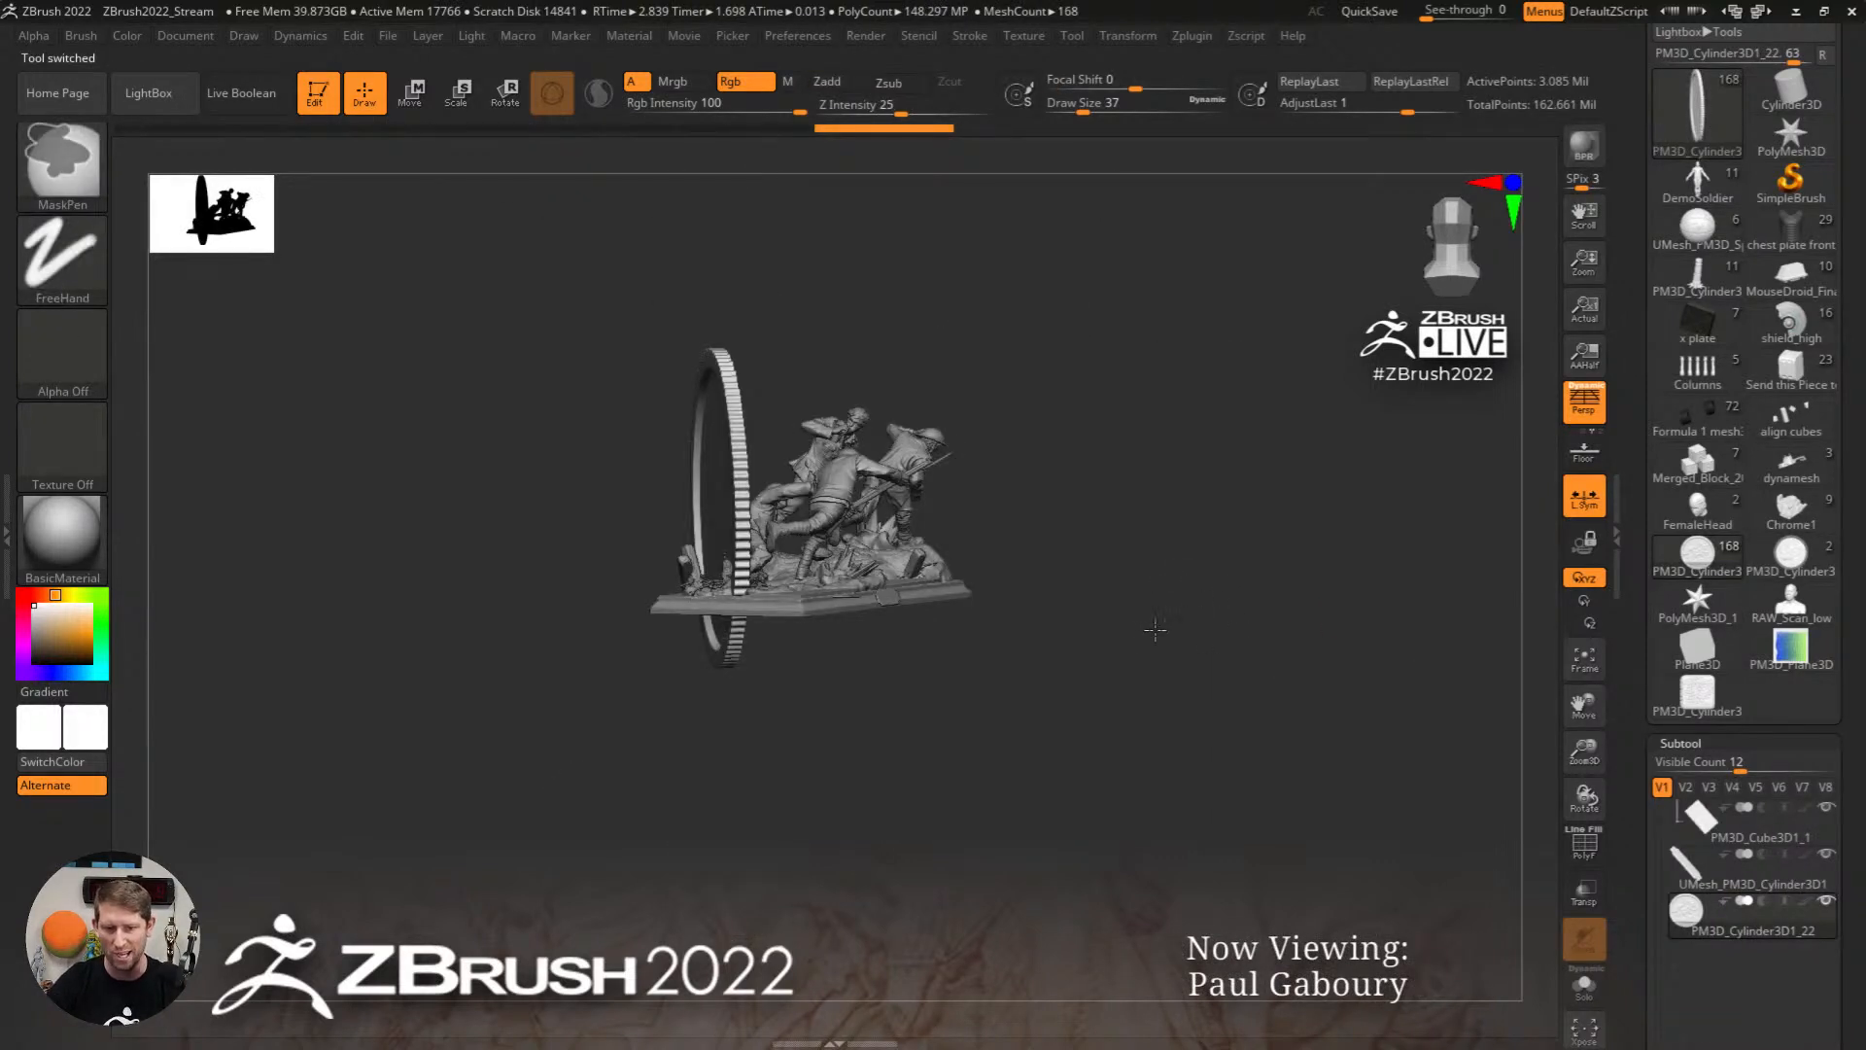
pyautogui.moveTo(1154, 630)
pyautogui.mouseDown()
pyautogui.moveTo(1115, 625)
pyautogui.moveTo(1156, 636)
pyautogui.mouseUp()
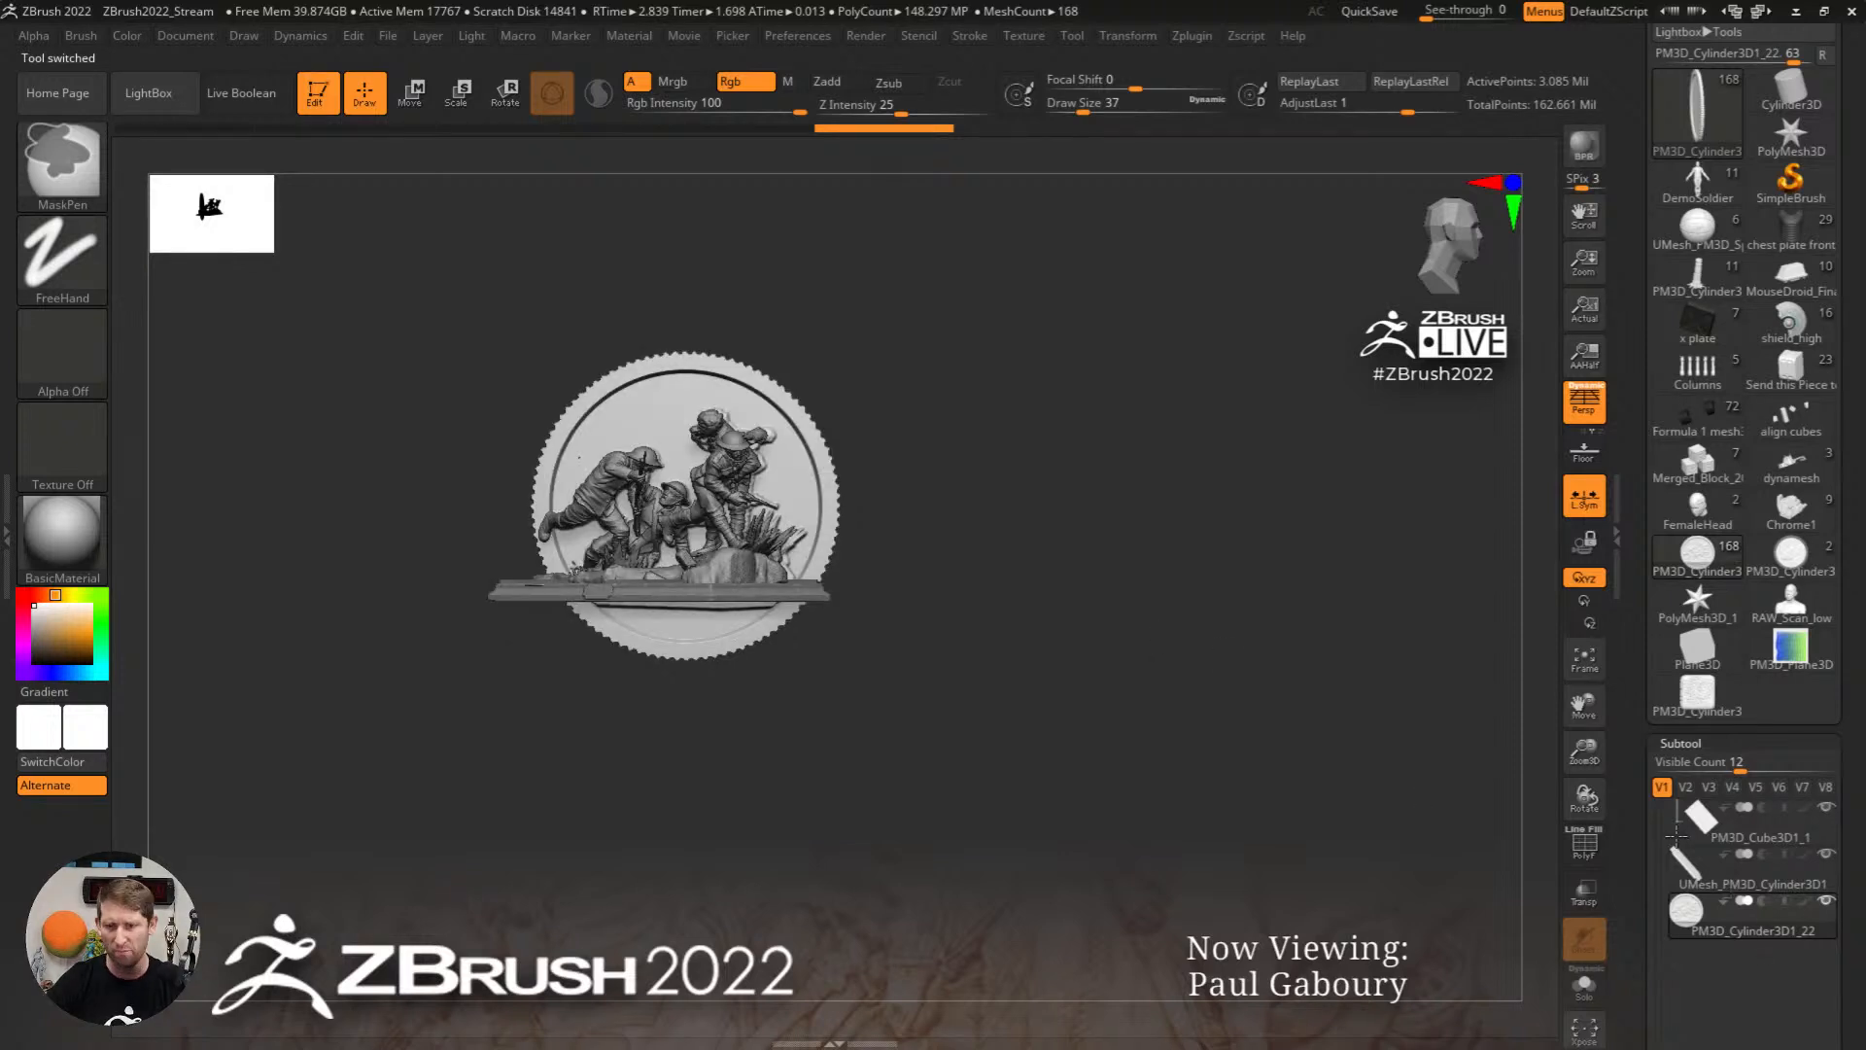
pyautogui.click(1674, 833)
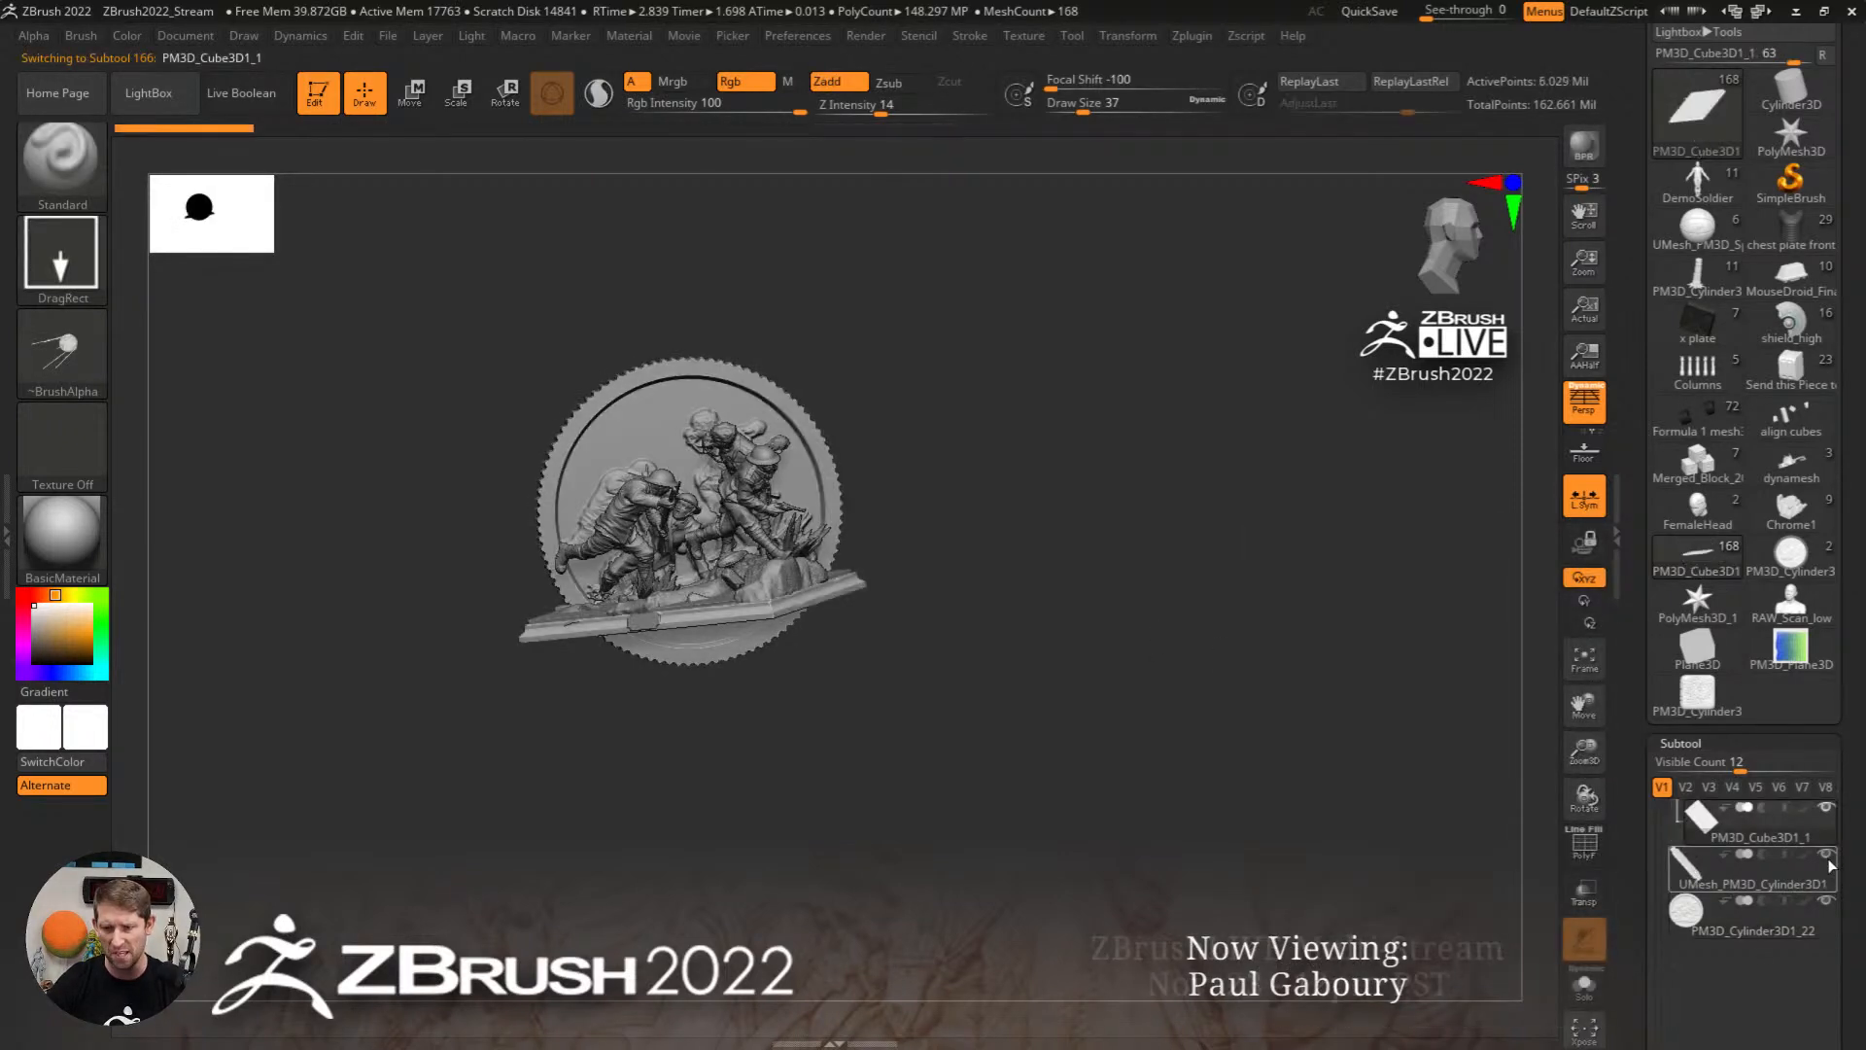
pyautogui.click(1826, 901)
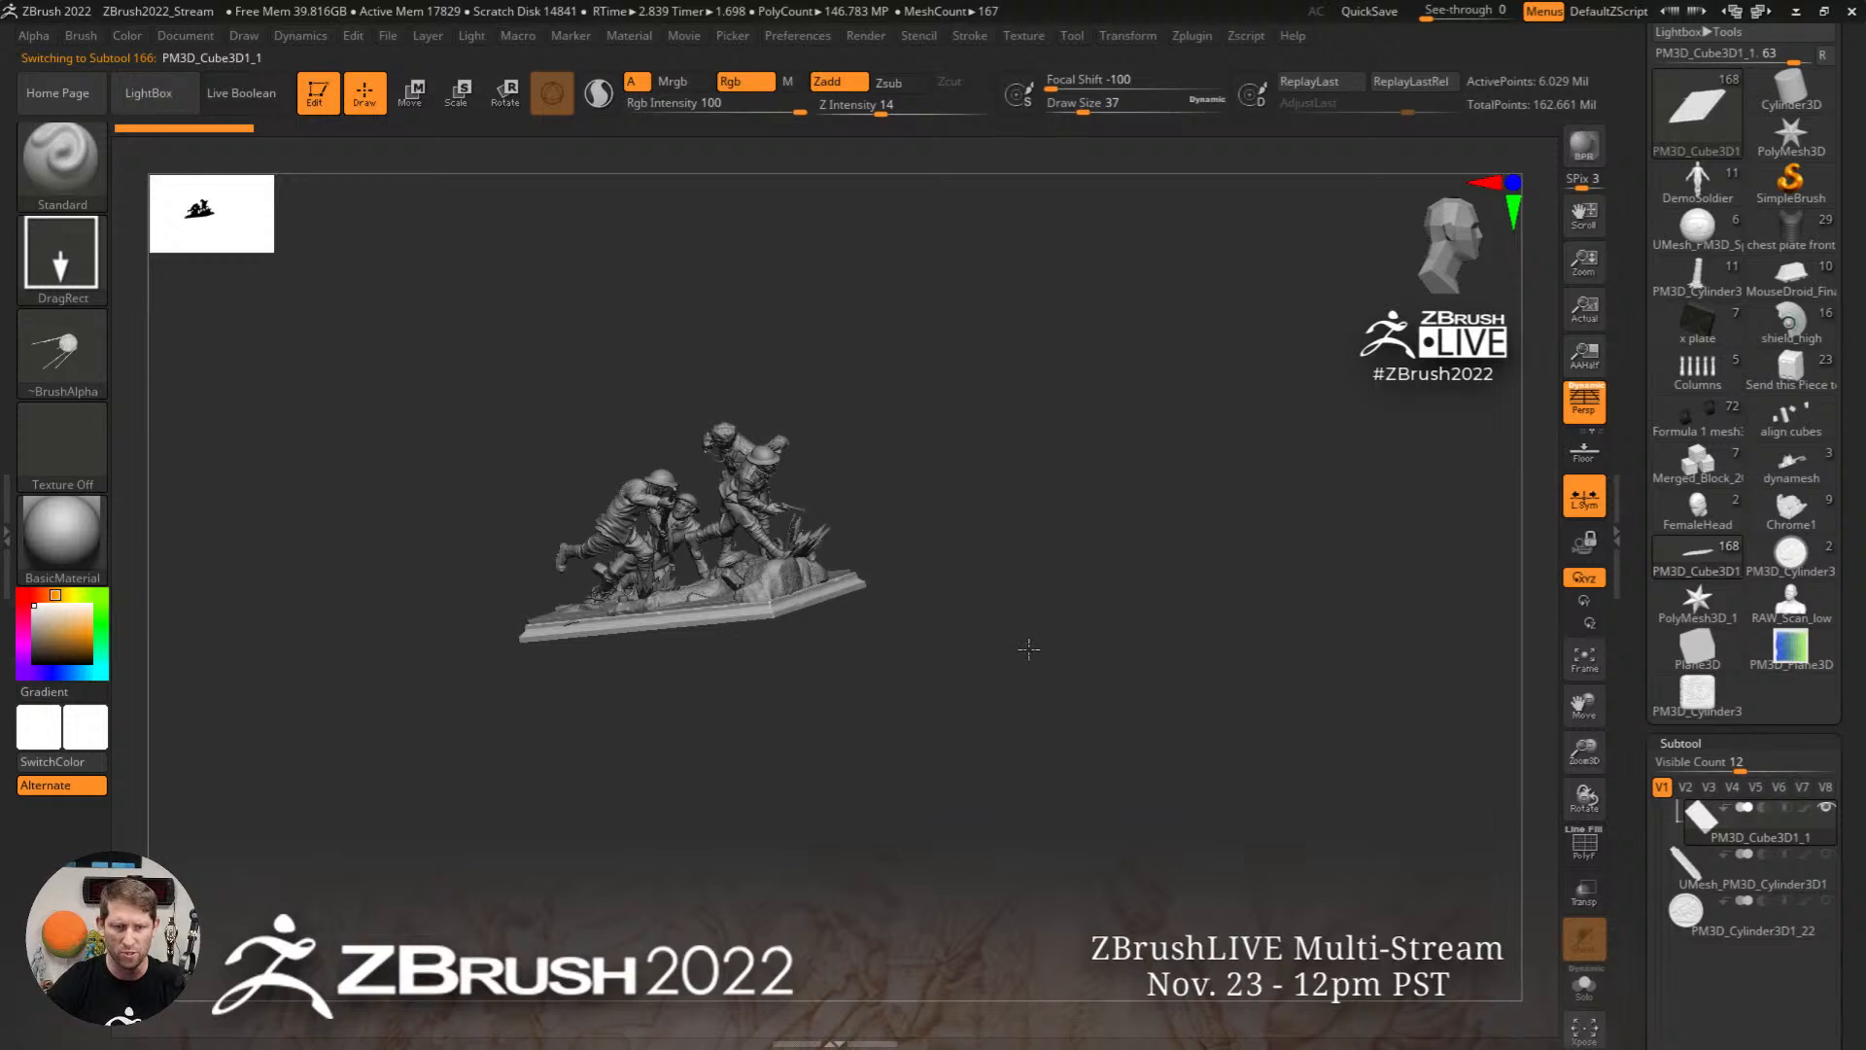
pyautogui.keyDown('shift'); pyautogui.moveTo(1026, 649); pyautogui.dragTo(1023, 650); pyautogui.keyUp('shift')
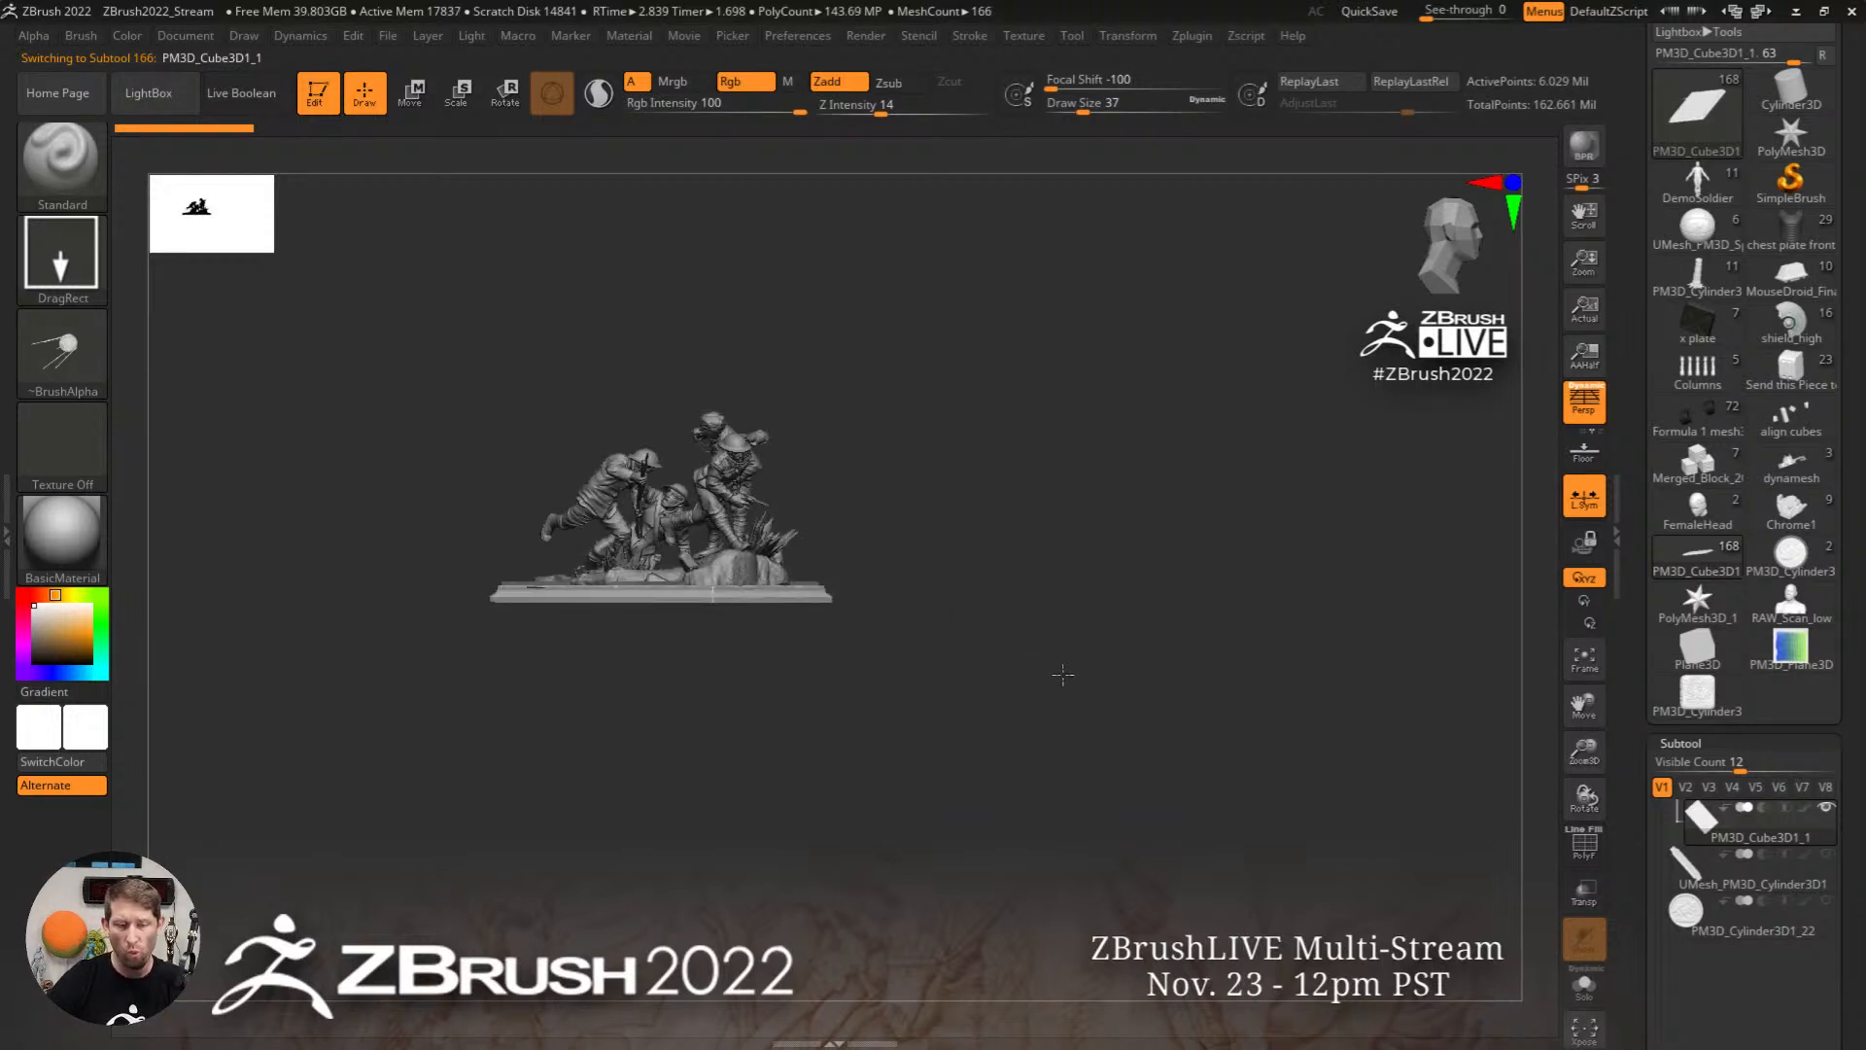
# Step: Frame the soldiers sculpture front-on and make a bas-relief alpha from that view
pyautogui.keyDown('alt'); pyautogui.moveTo(1064, 675); pyautogui.dragTo(1135, 692); pyautogui.keyUp('alt')
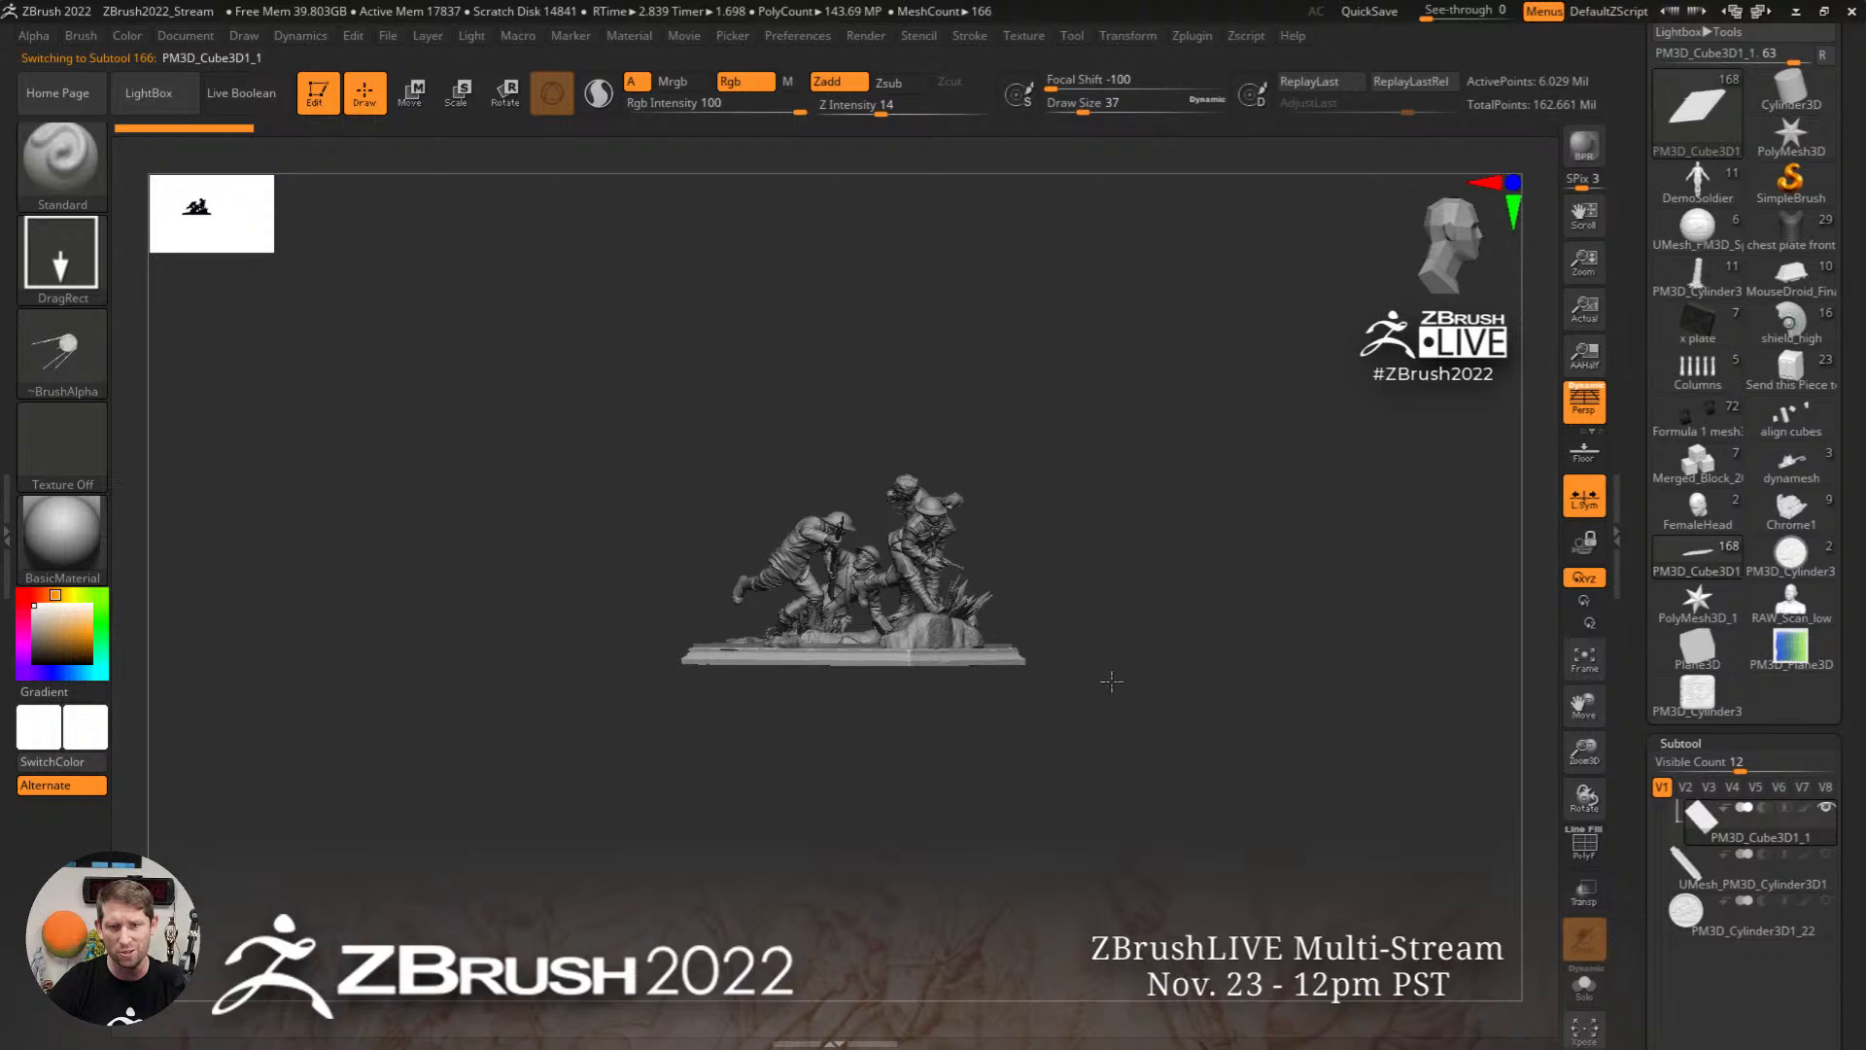
pyautogui.moveTo(1112, 680)
pyautogui.keyDown('ctrl'); pyautogui.mouseDown(button='right')
pyautogui.moveTo(986, 661)
pyautogui.moveTo(1050, 717)
pyautogui.moveTo(1017, 697)
pyautogui.mouseUp(button='right'); pyautogui.keyUp('ctrl')
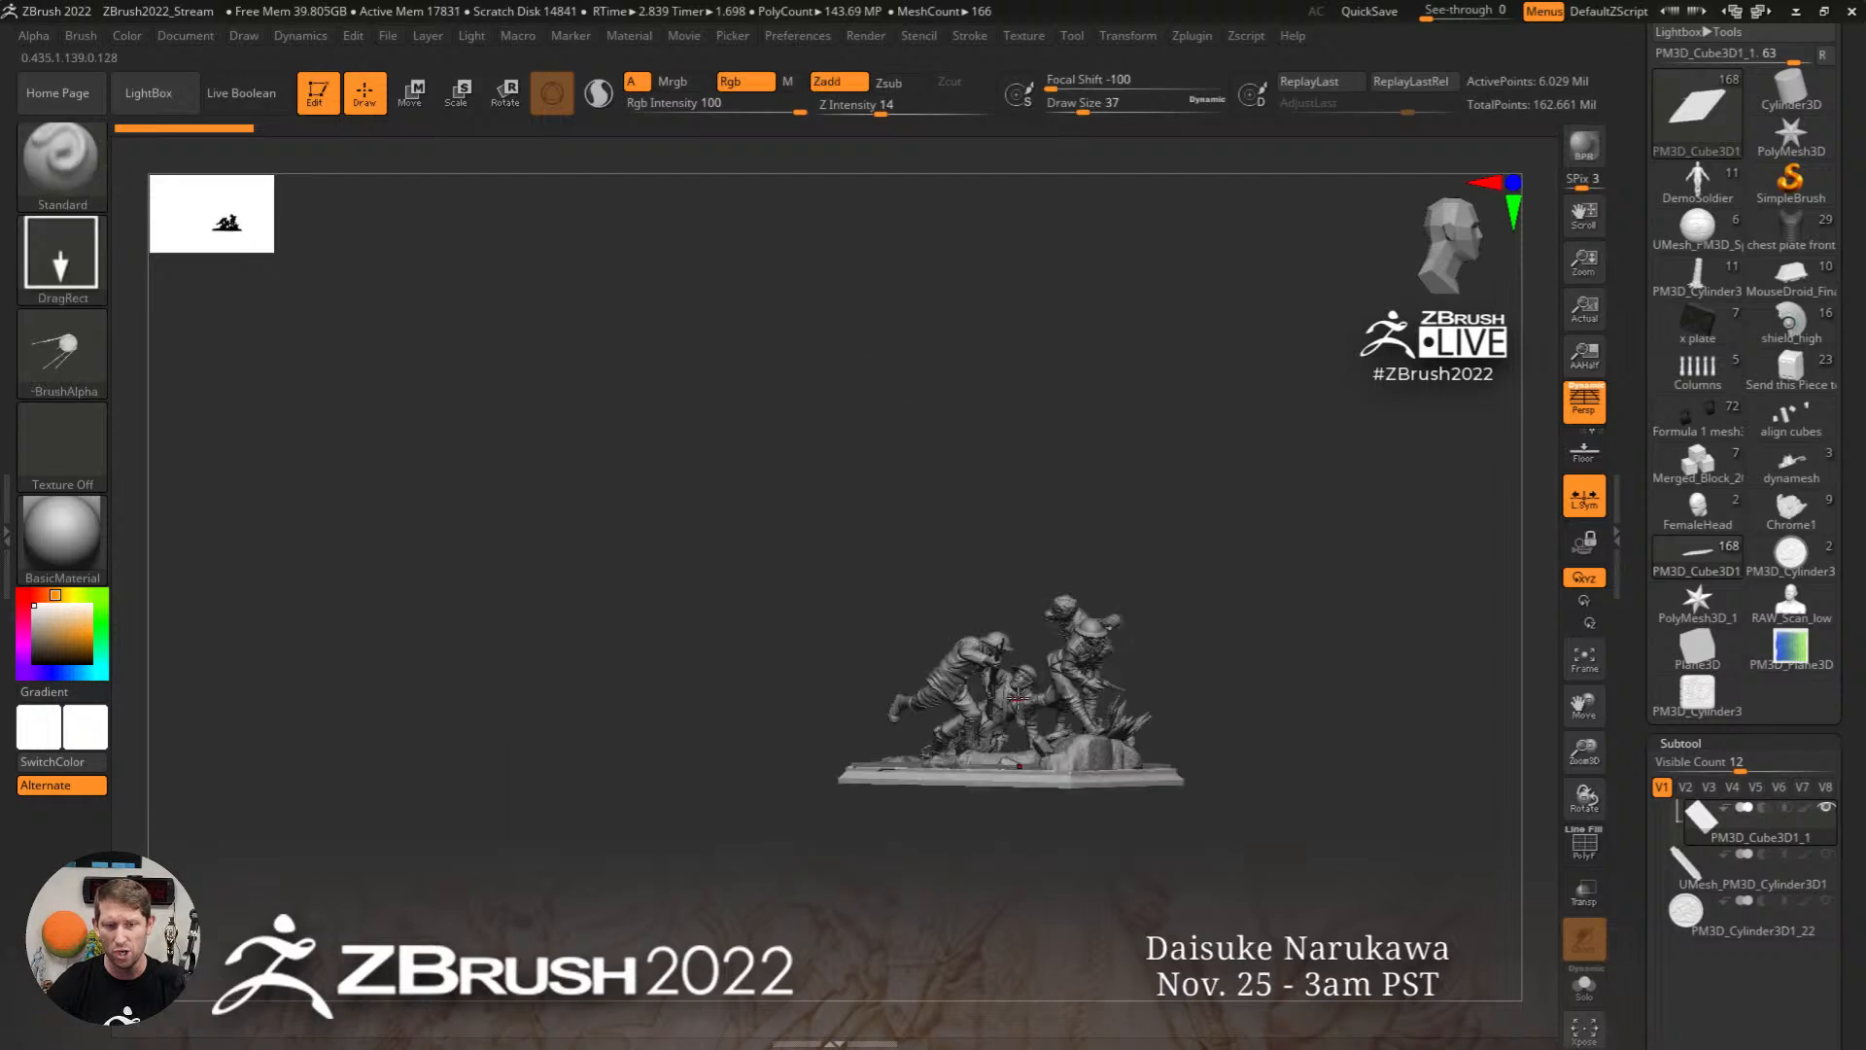
pyautogui.keyDown('ctrl'); pyautogui.moveTo(899, 590); pyautogui.dragTo(911, 586, button='right'); pyautogui.keyUp('ctrl')
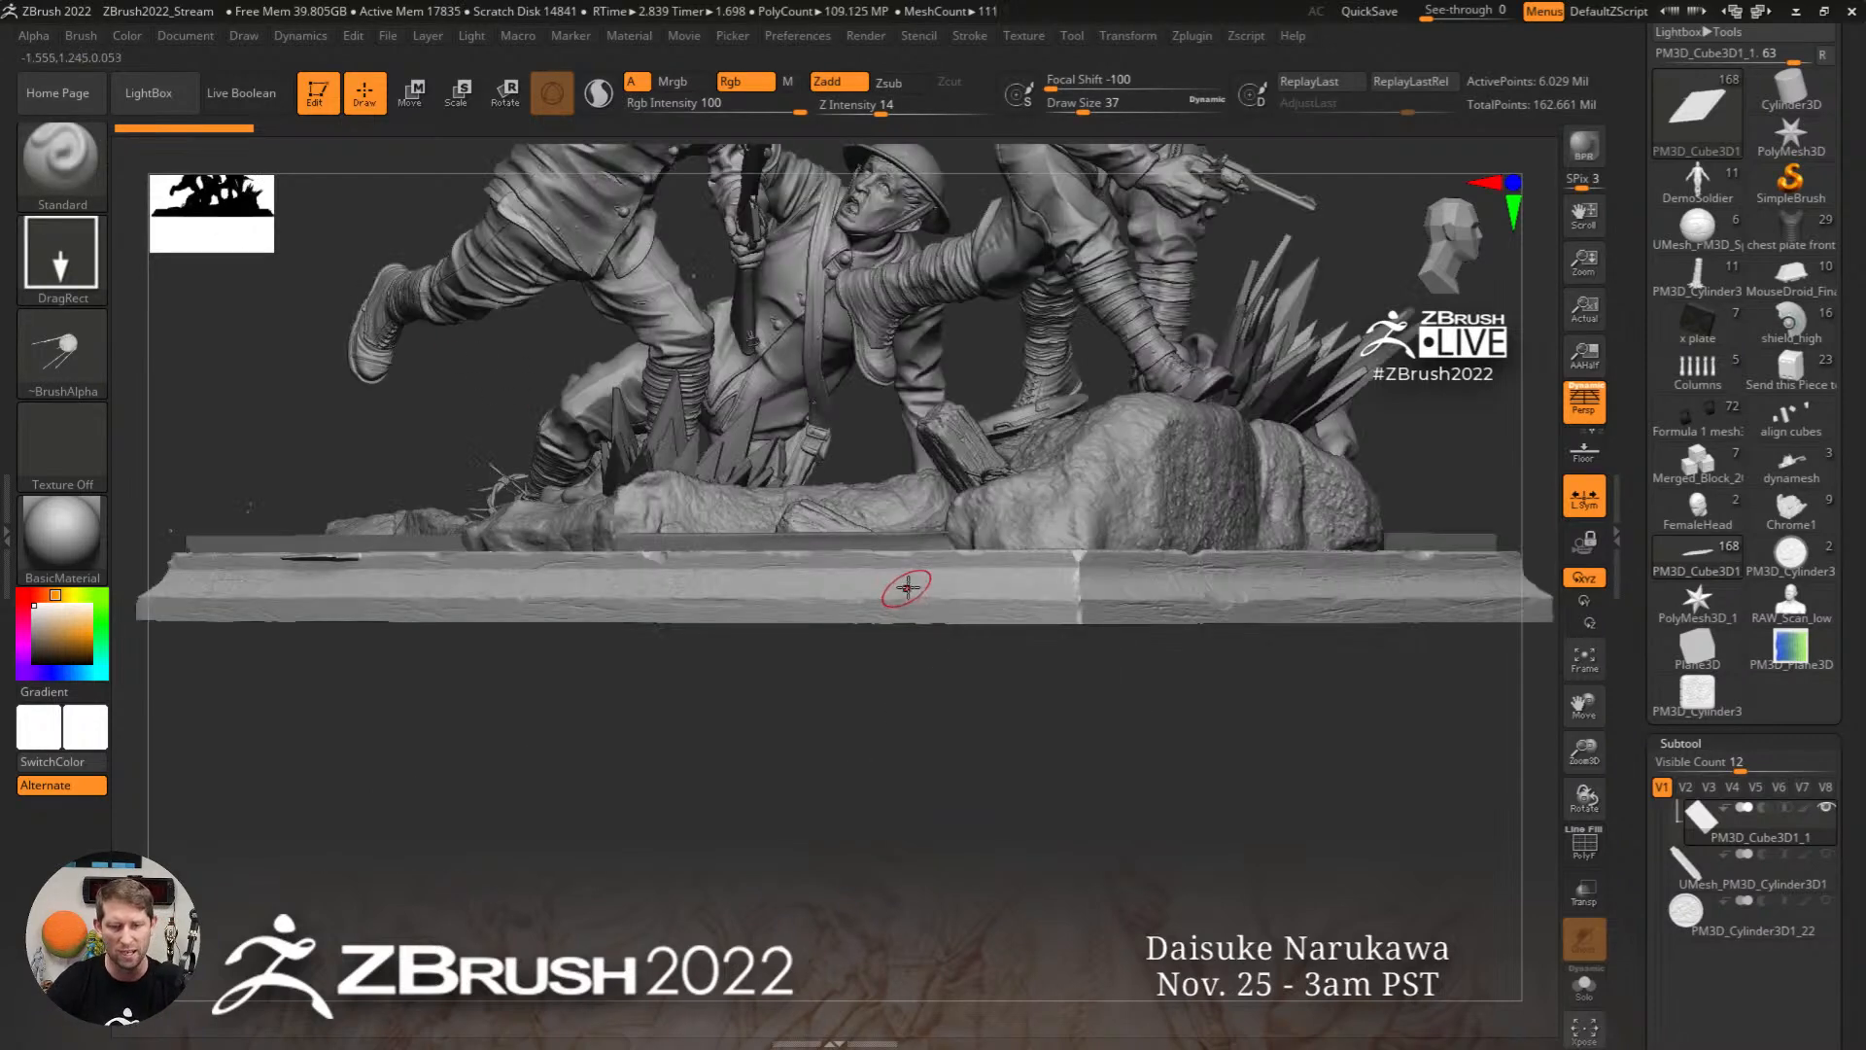
pyautogui.press('f')
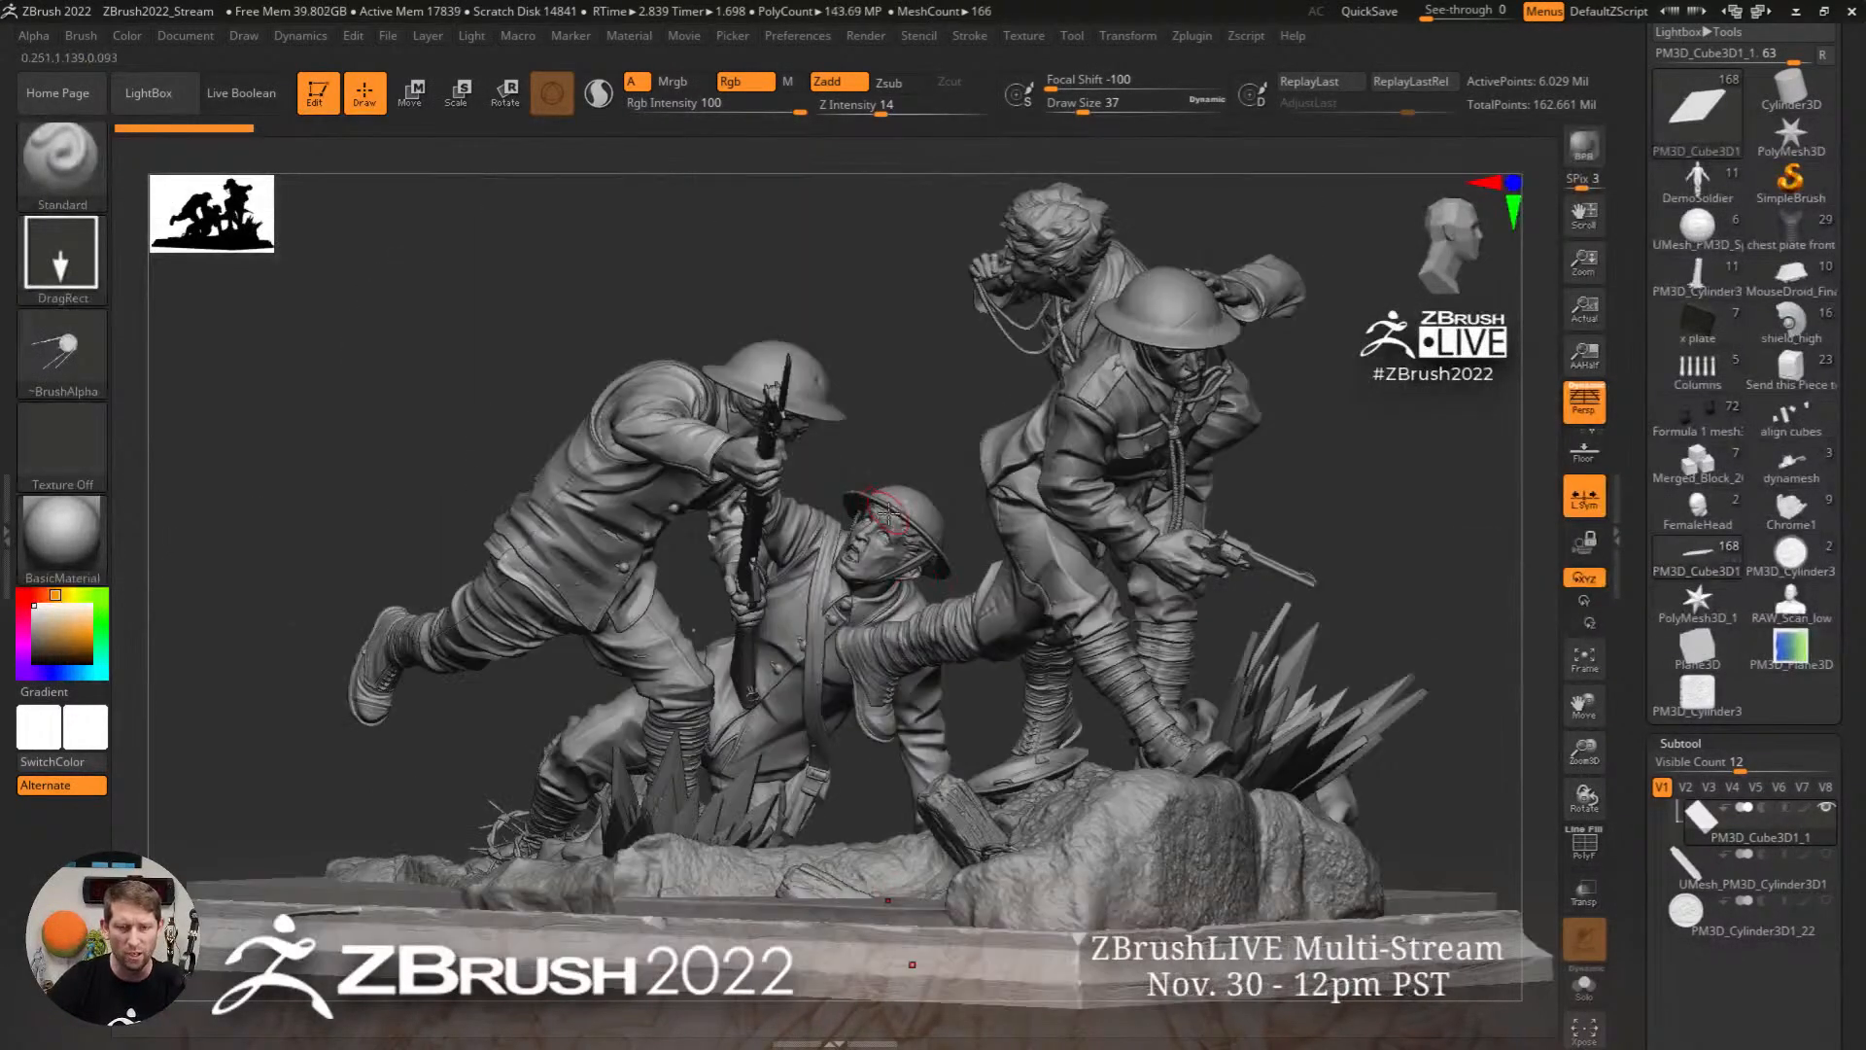
pyautogui.click(184, 36)
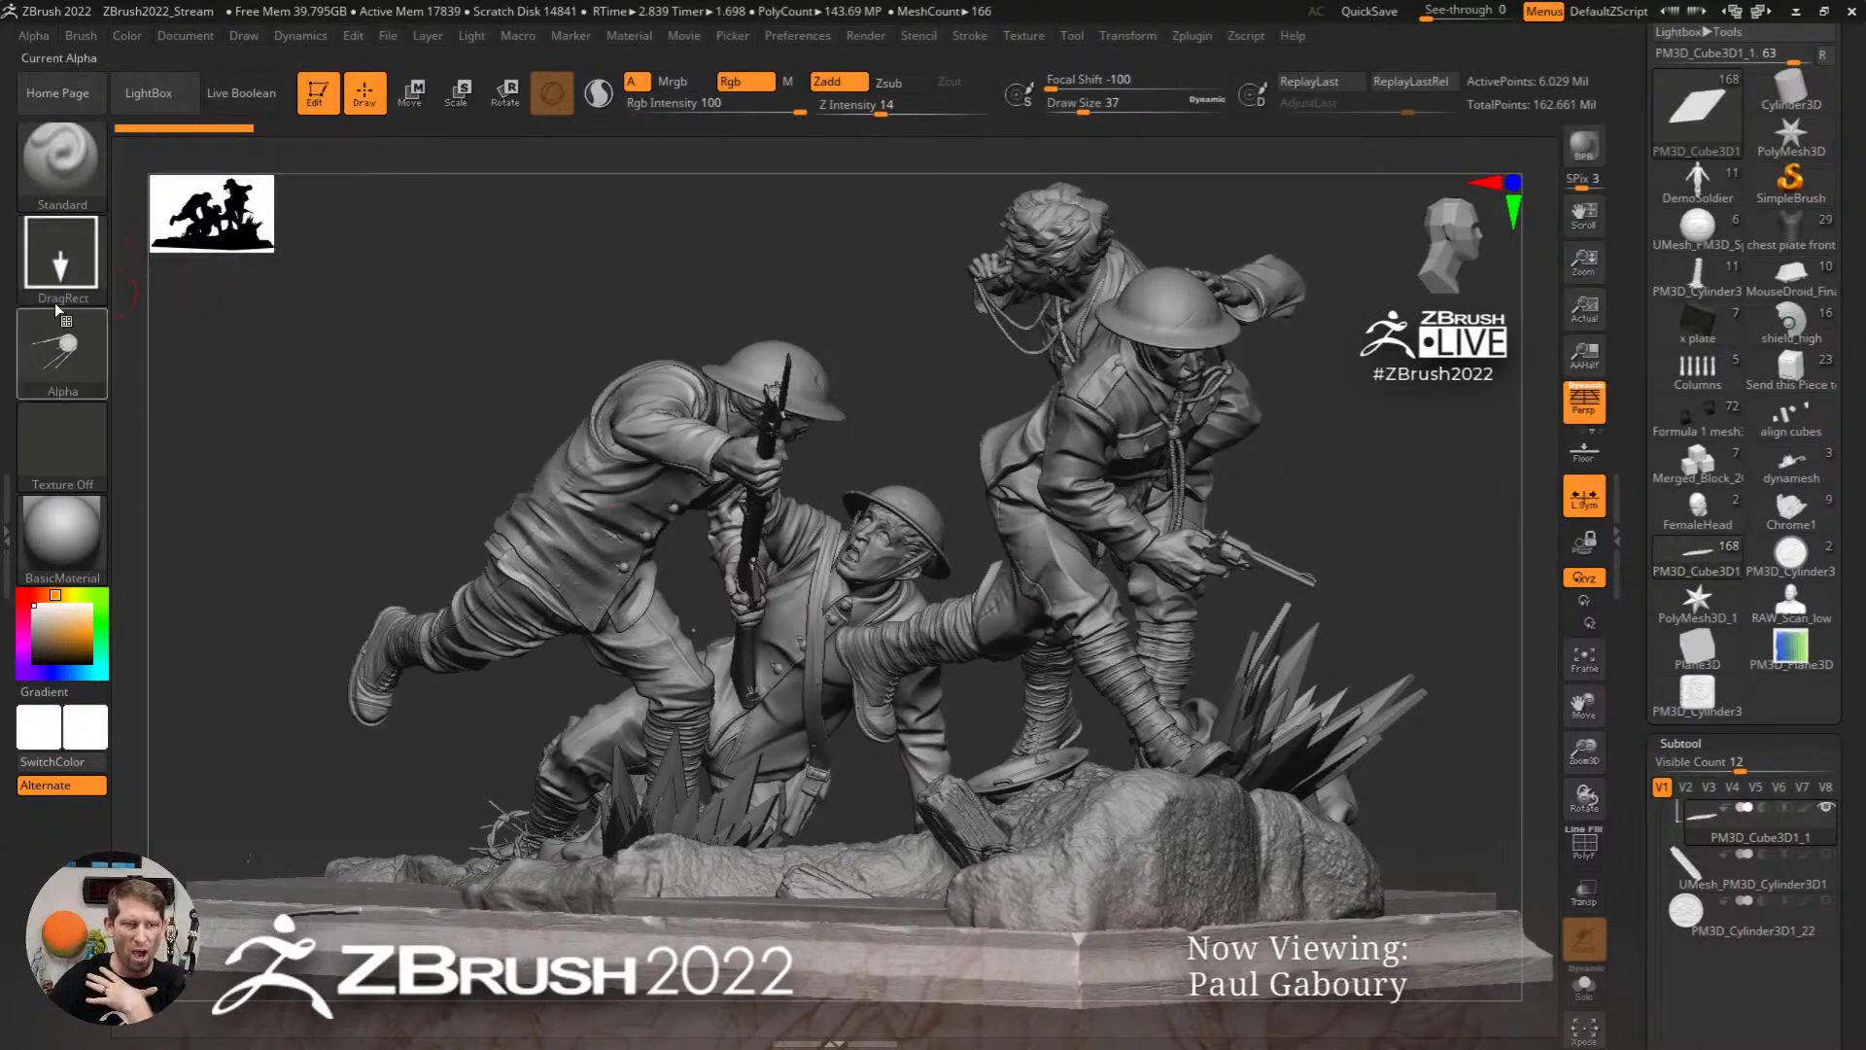
pyautogui.click(33, 37)
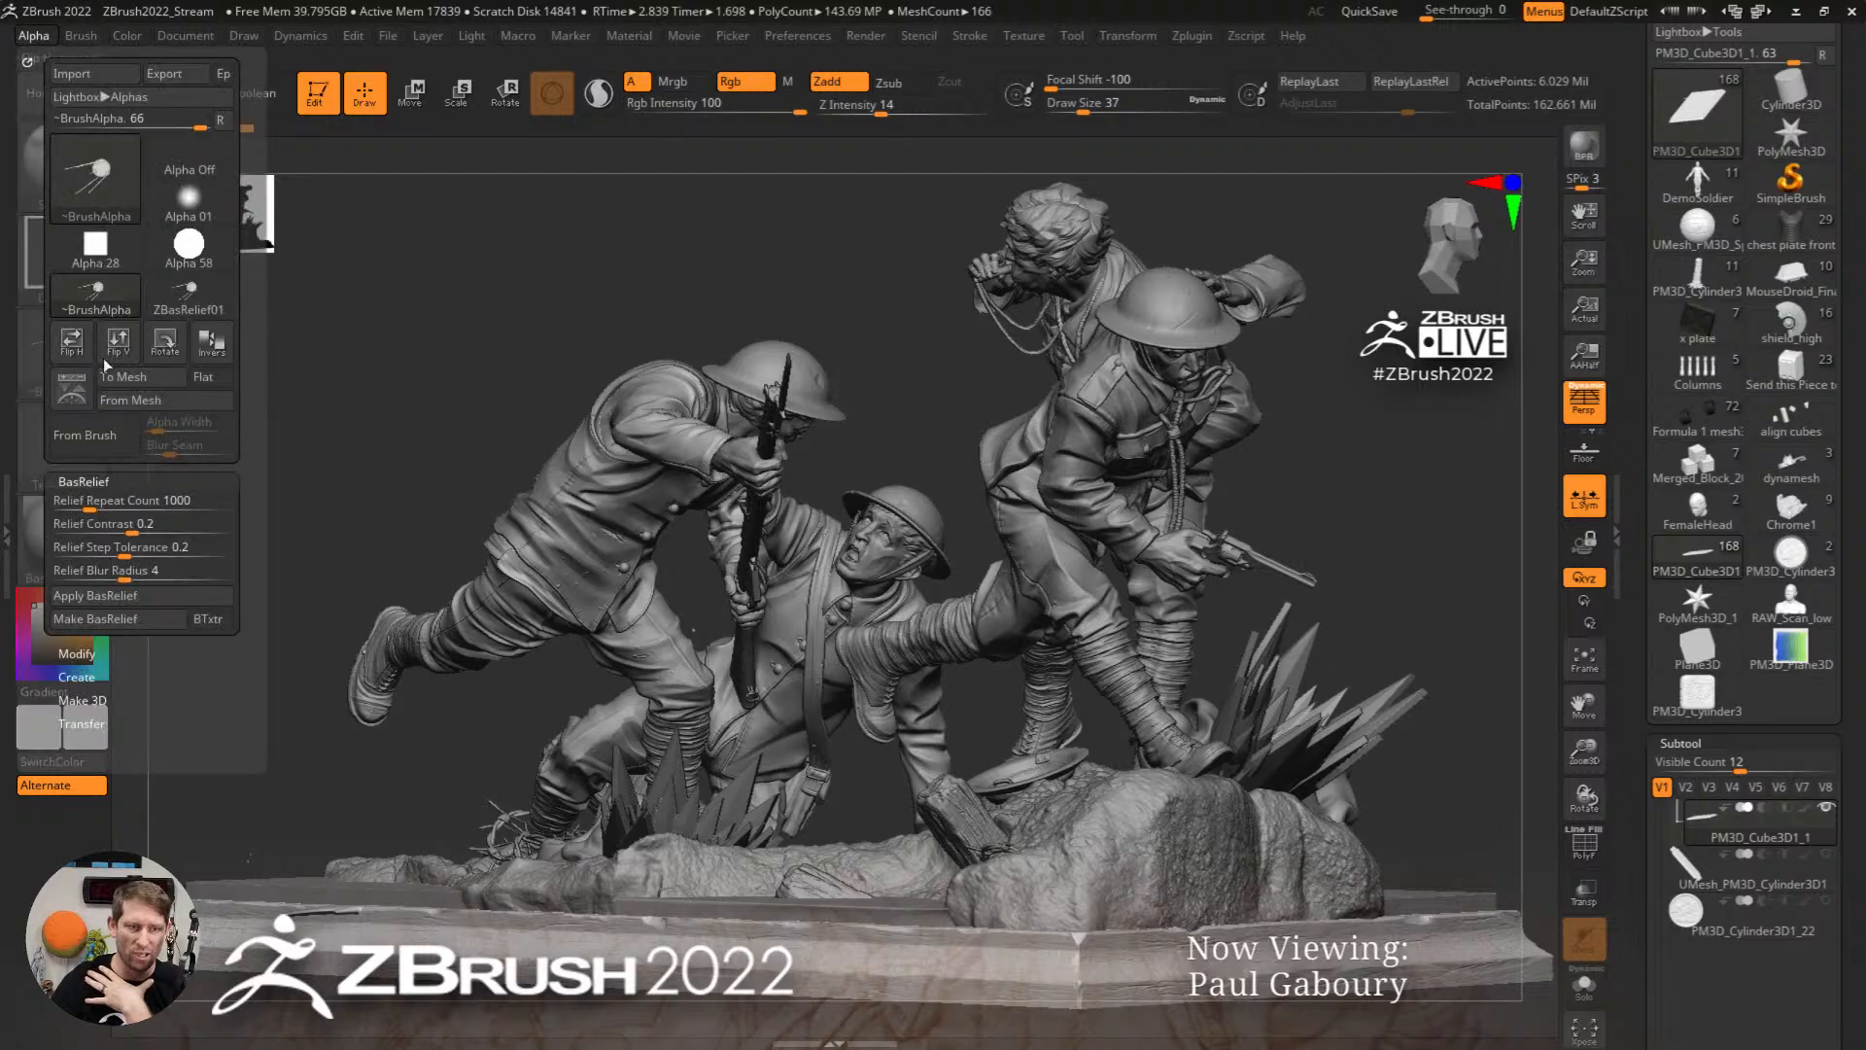
pyautogui.click(144, 623)
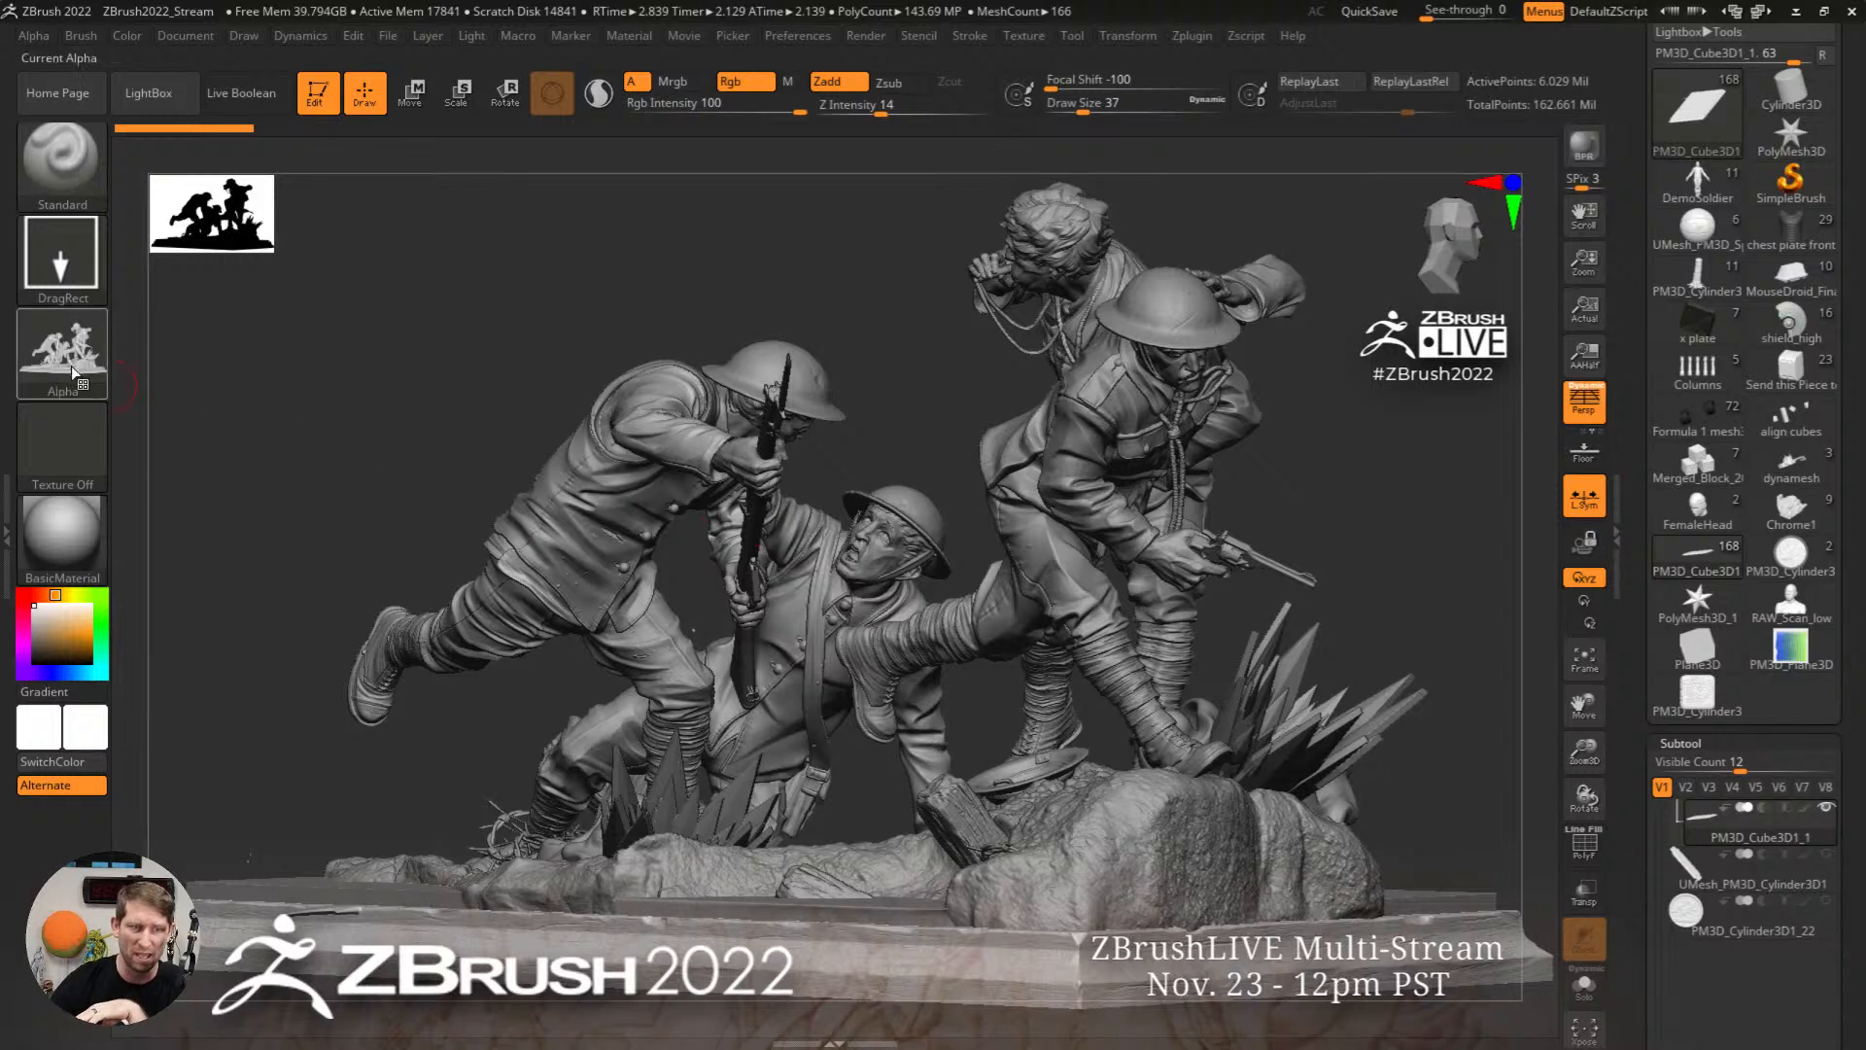
pyautogui.moveTo(72, 369)
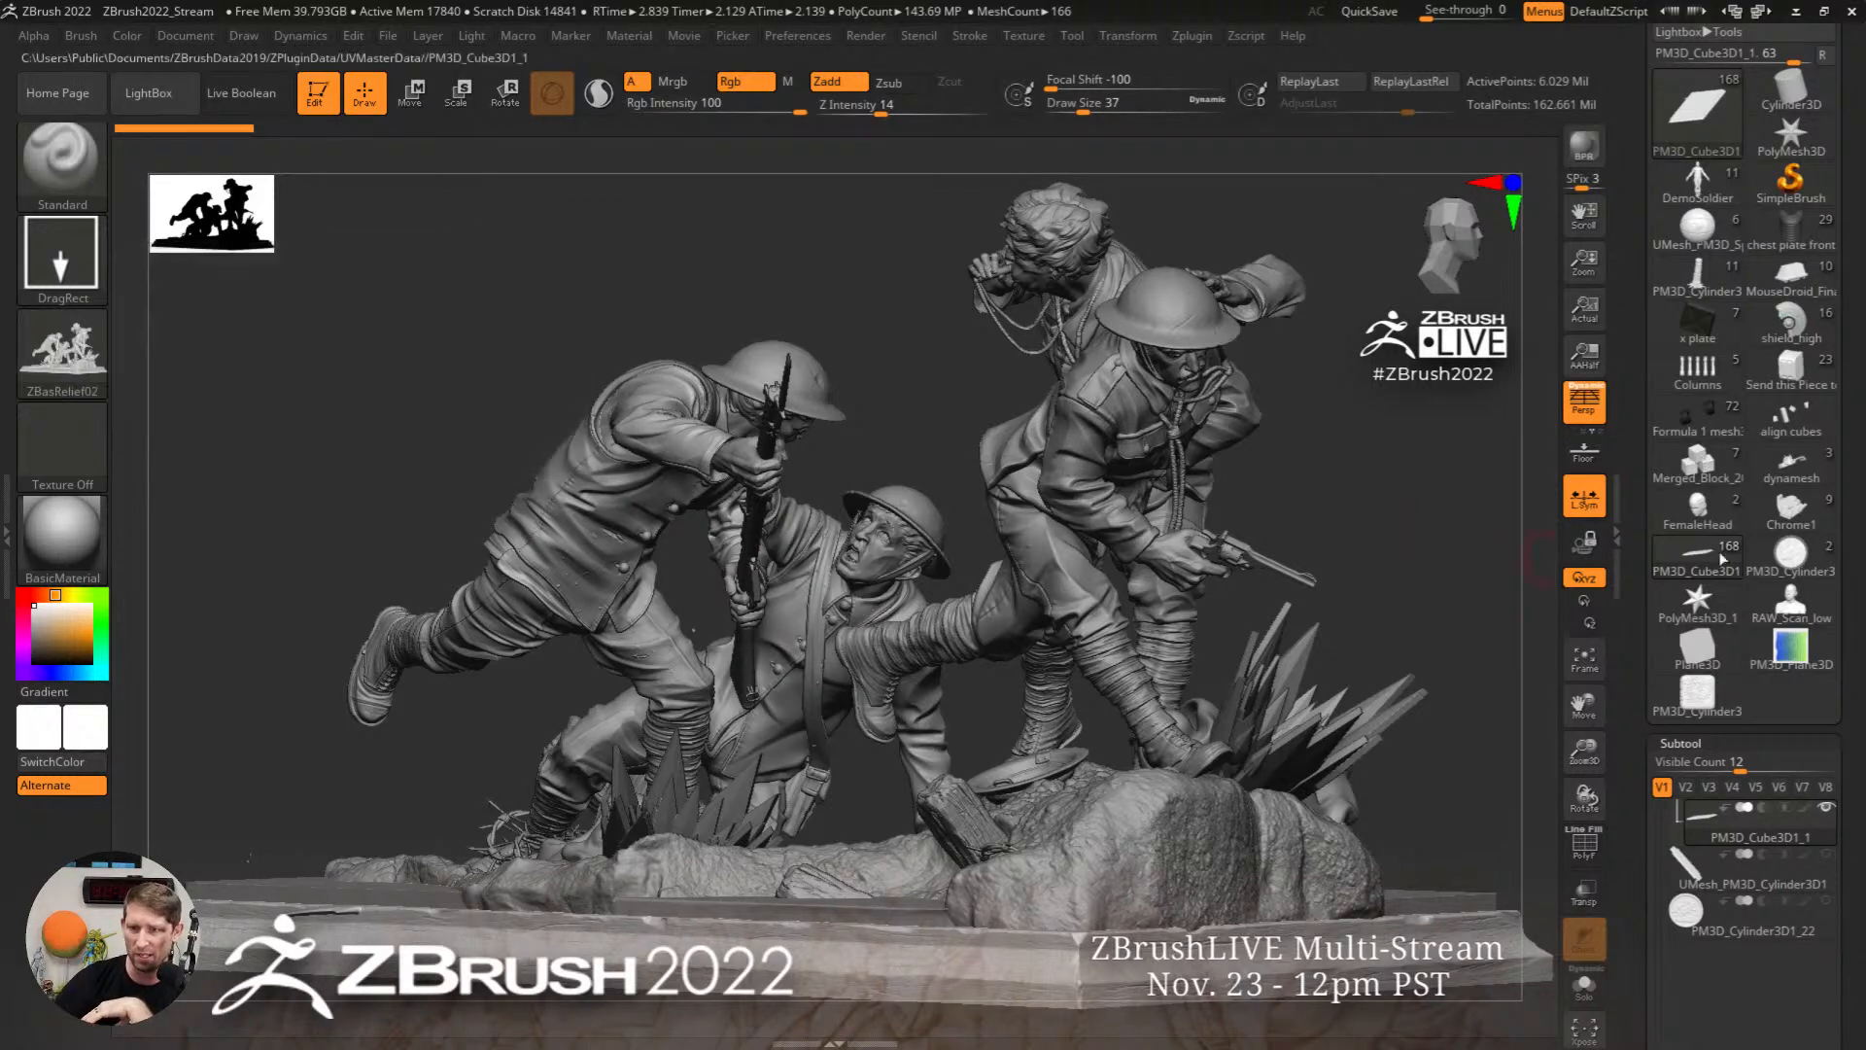
# Step: Convert a Cylinder3D primitive to a PolyMesh3D and subdivide it to 2.031 million polygons
pyautogui.click(1805, 101)
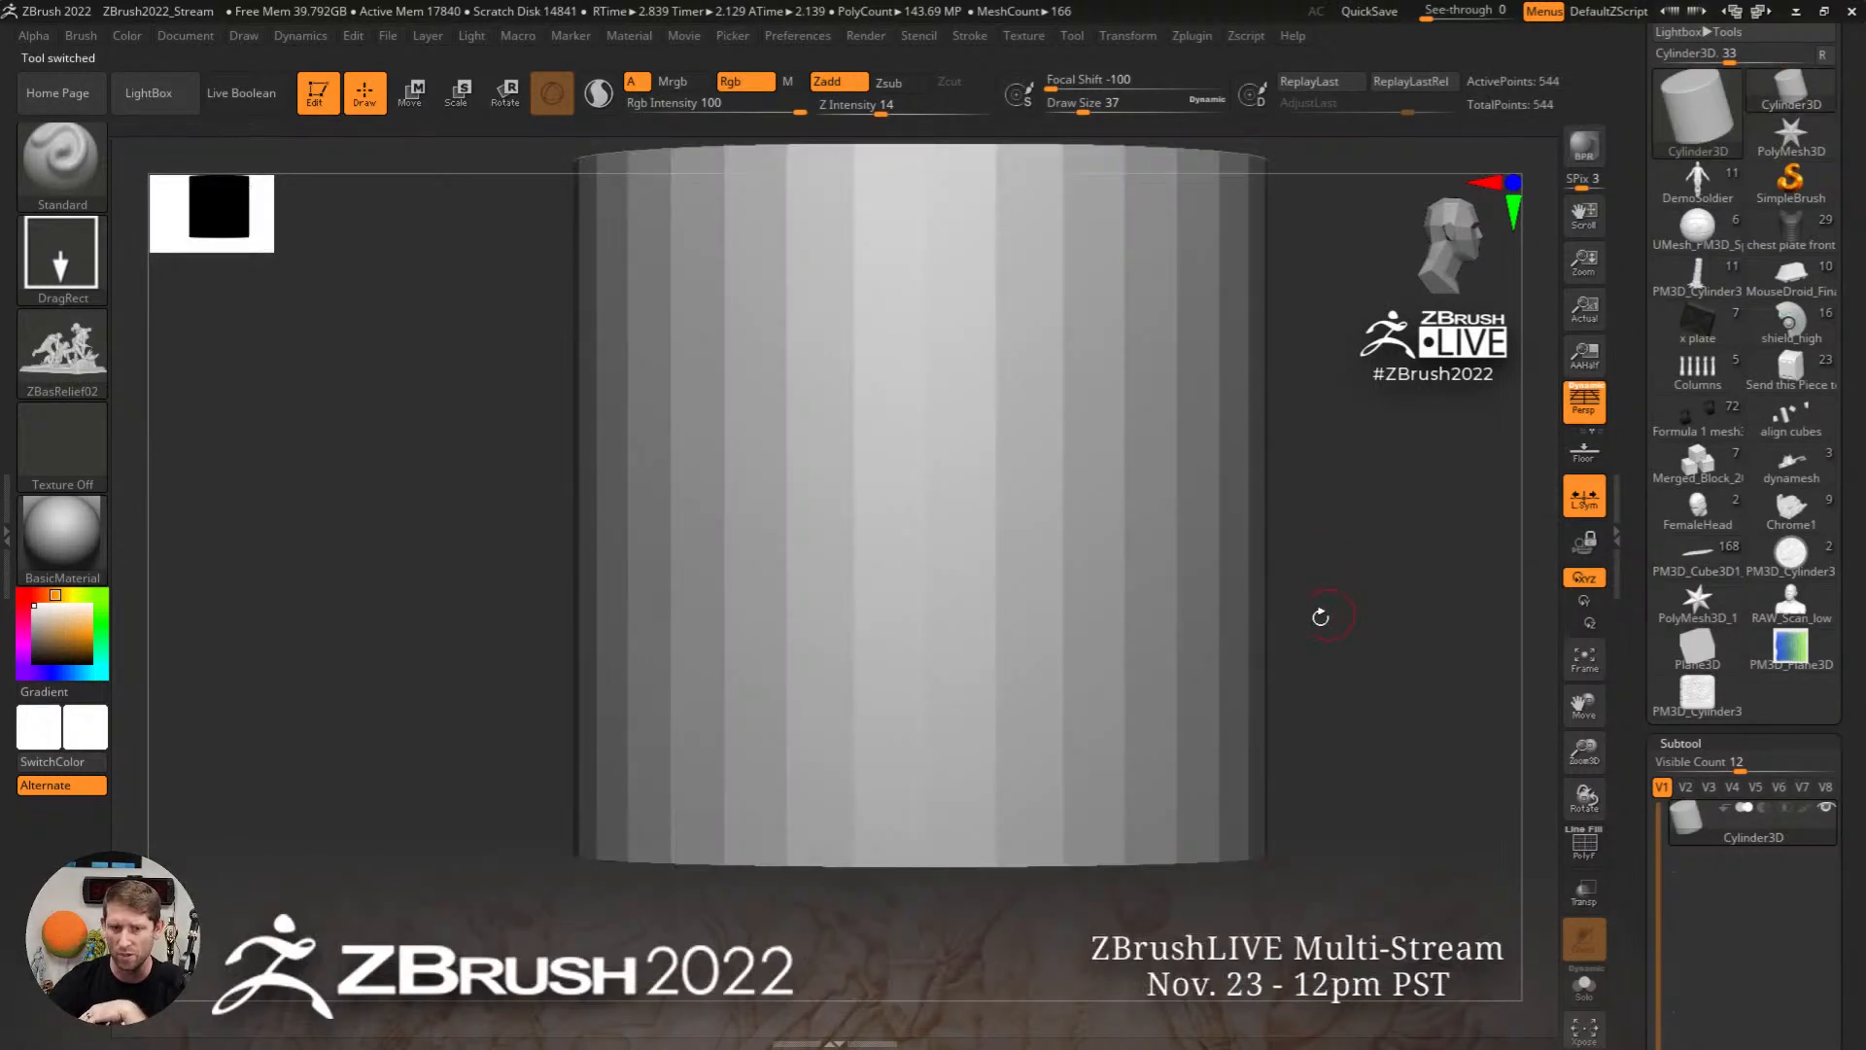
pyautogui.keyDown('alt'); pyautogui.moveTo(1396, 610); pyautogui.dragTo(1188, 672); pyautogui.keyUp('alt')
pyautogui.moveTo(1836, 419); pyautogui.dragTo(1836, 593)
pyautogui.click(1749, 158)
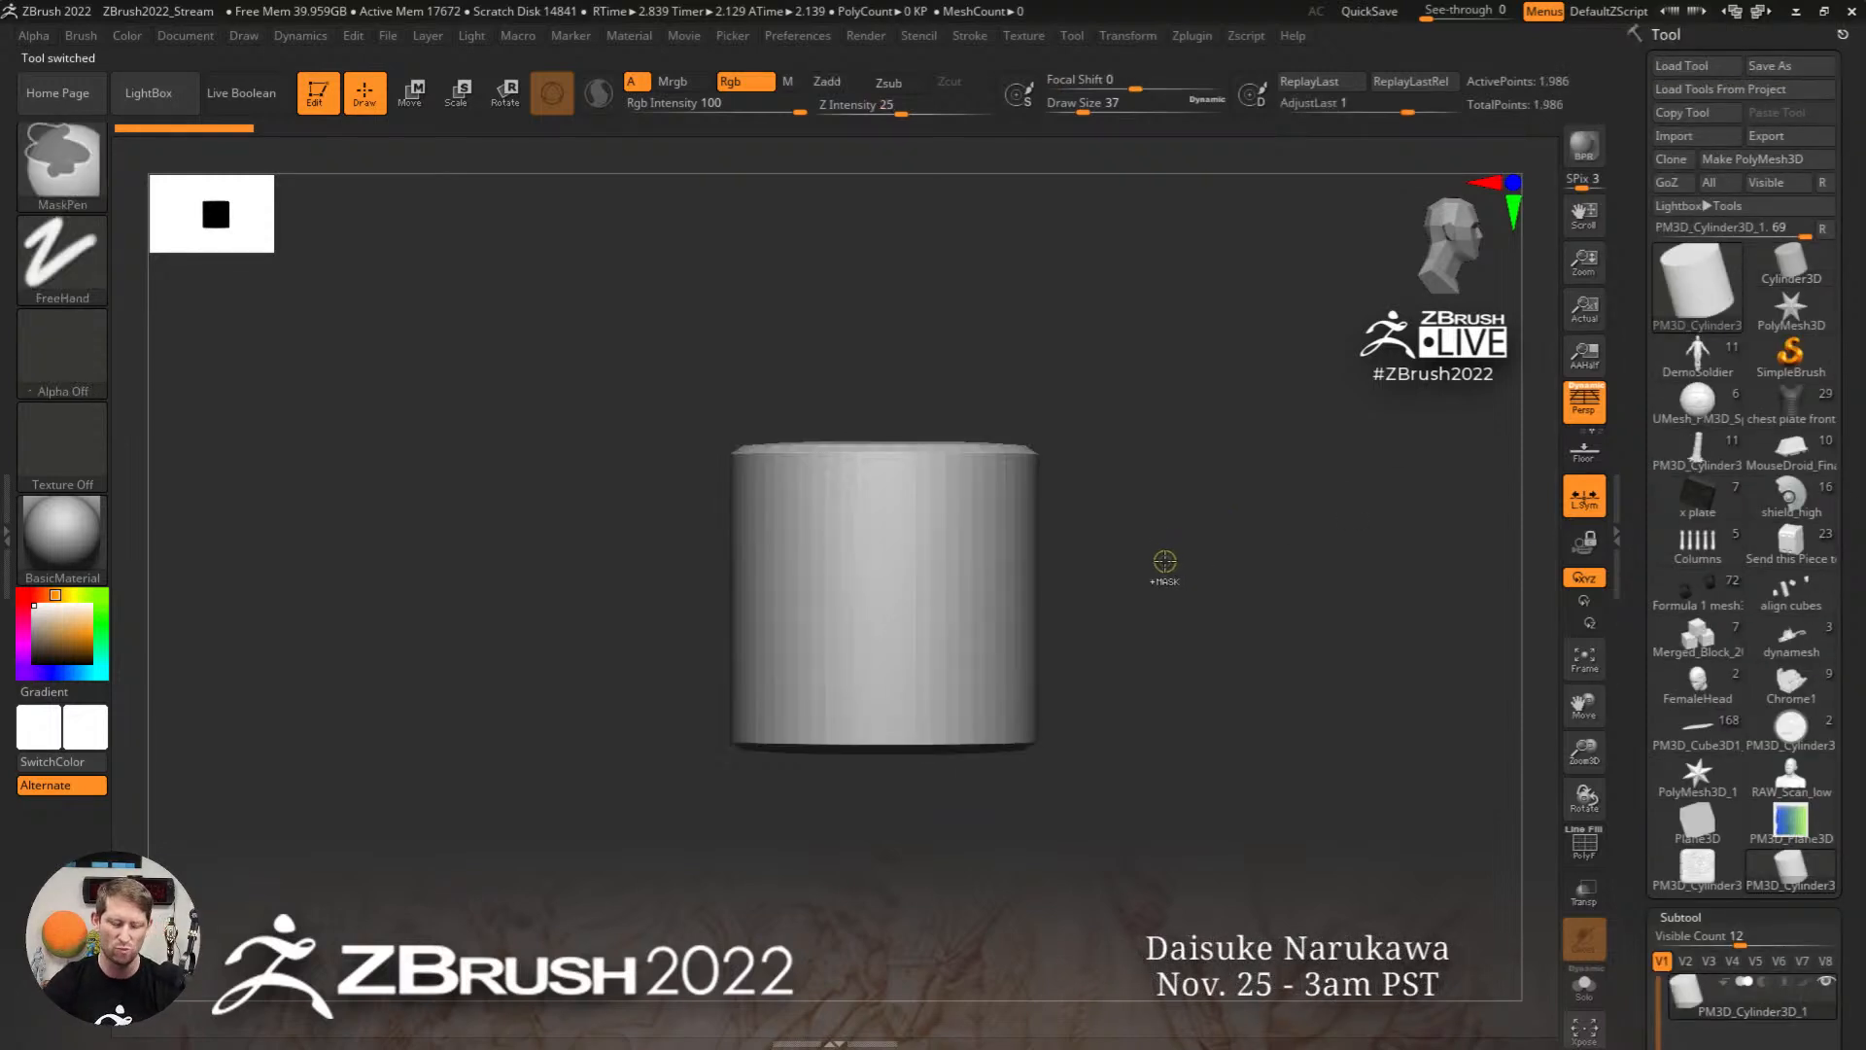
pyautogui.hotkey('ctrl', 'd')
pyautogui.hotkey('ctrl', 'd')
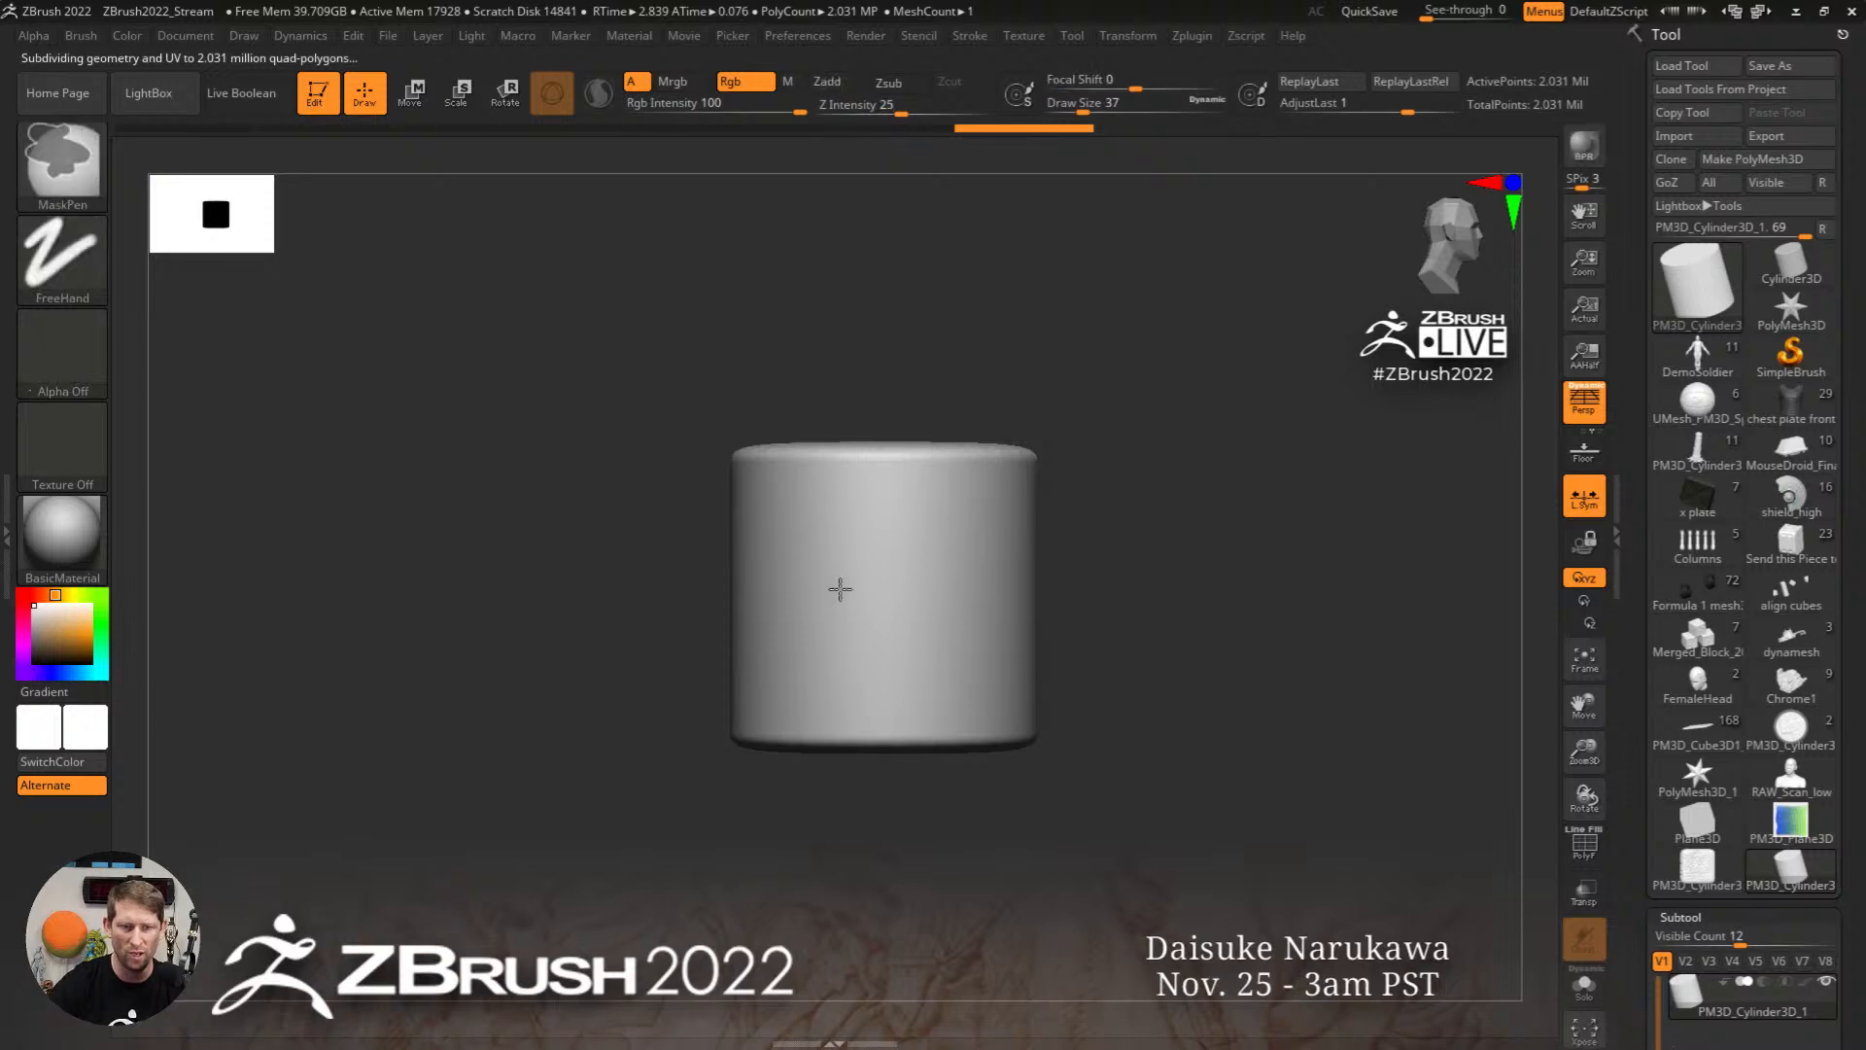
# Step: Stamp the soldiers relief across the cylinder's side and strengthen the stroke with AdjustLast
pyautogui.press('f')
pyautogui.moveTo(912, 612)
pyautogui.mouseDown()
pyautogui.moveTo(945, 441)
pyautogui.moveTo(904, 301)
pyautogui.mouseUp()
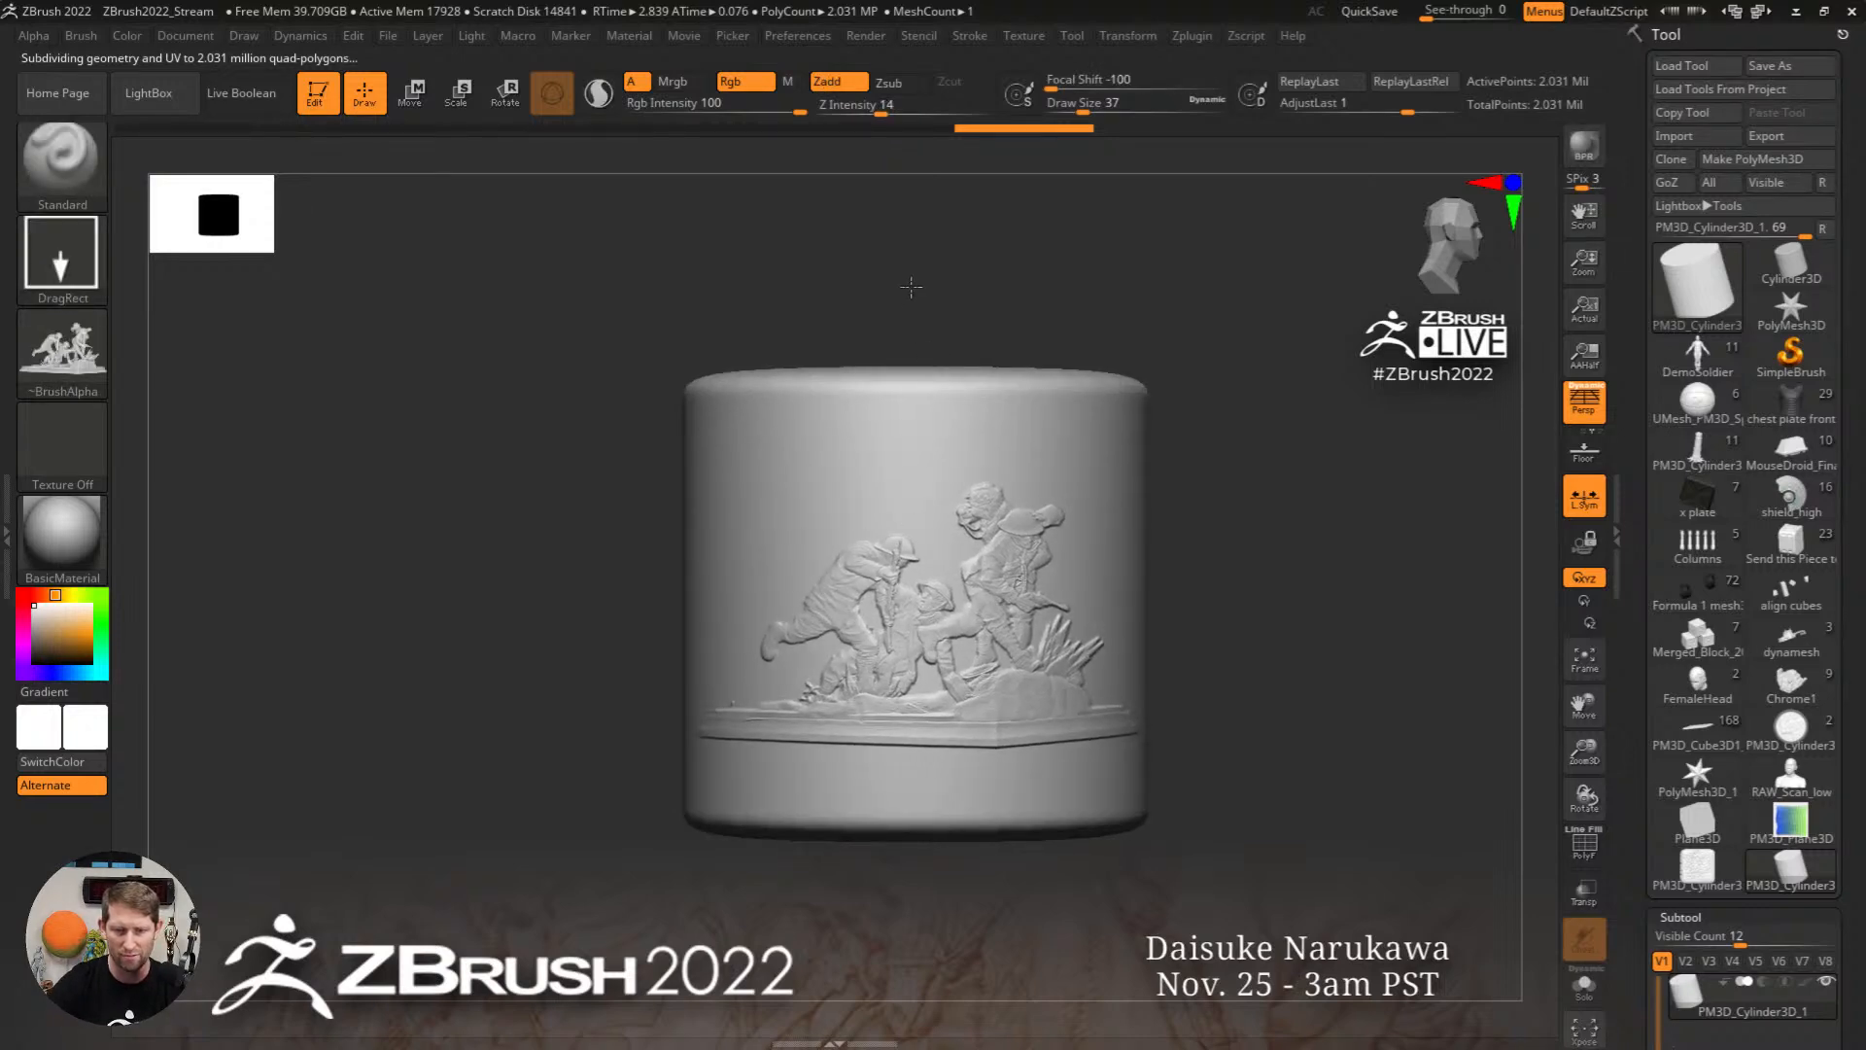
pyautogui.moveTo(1350, 729); pyautogui.dragTo(1263, 622)
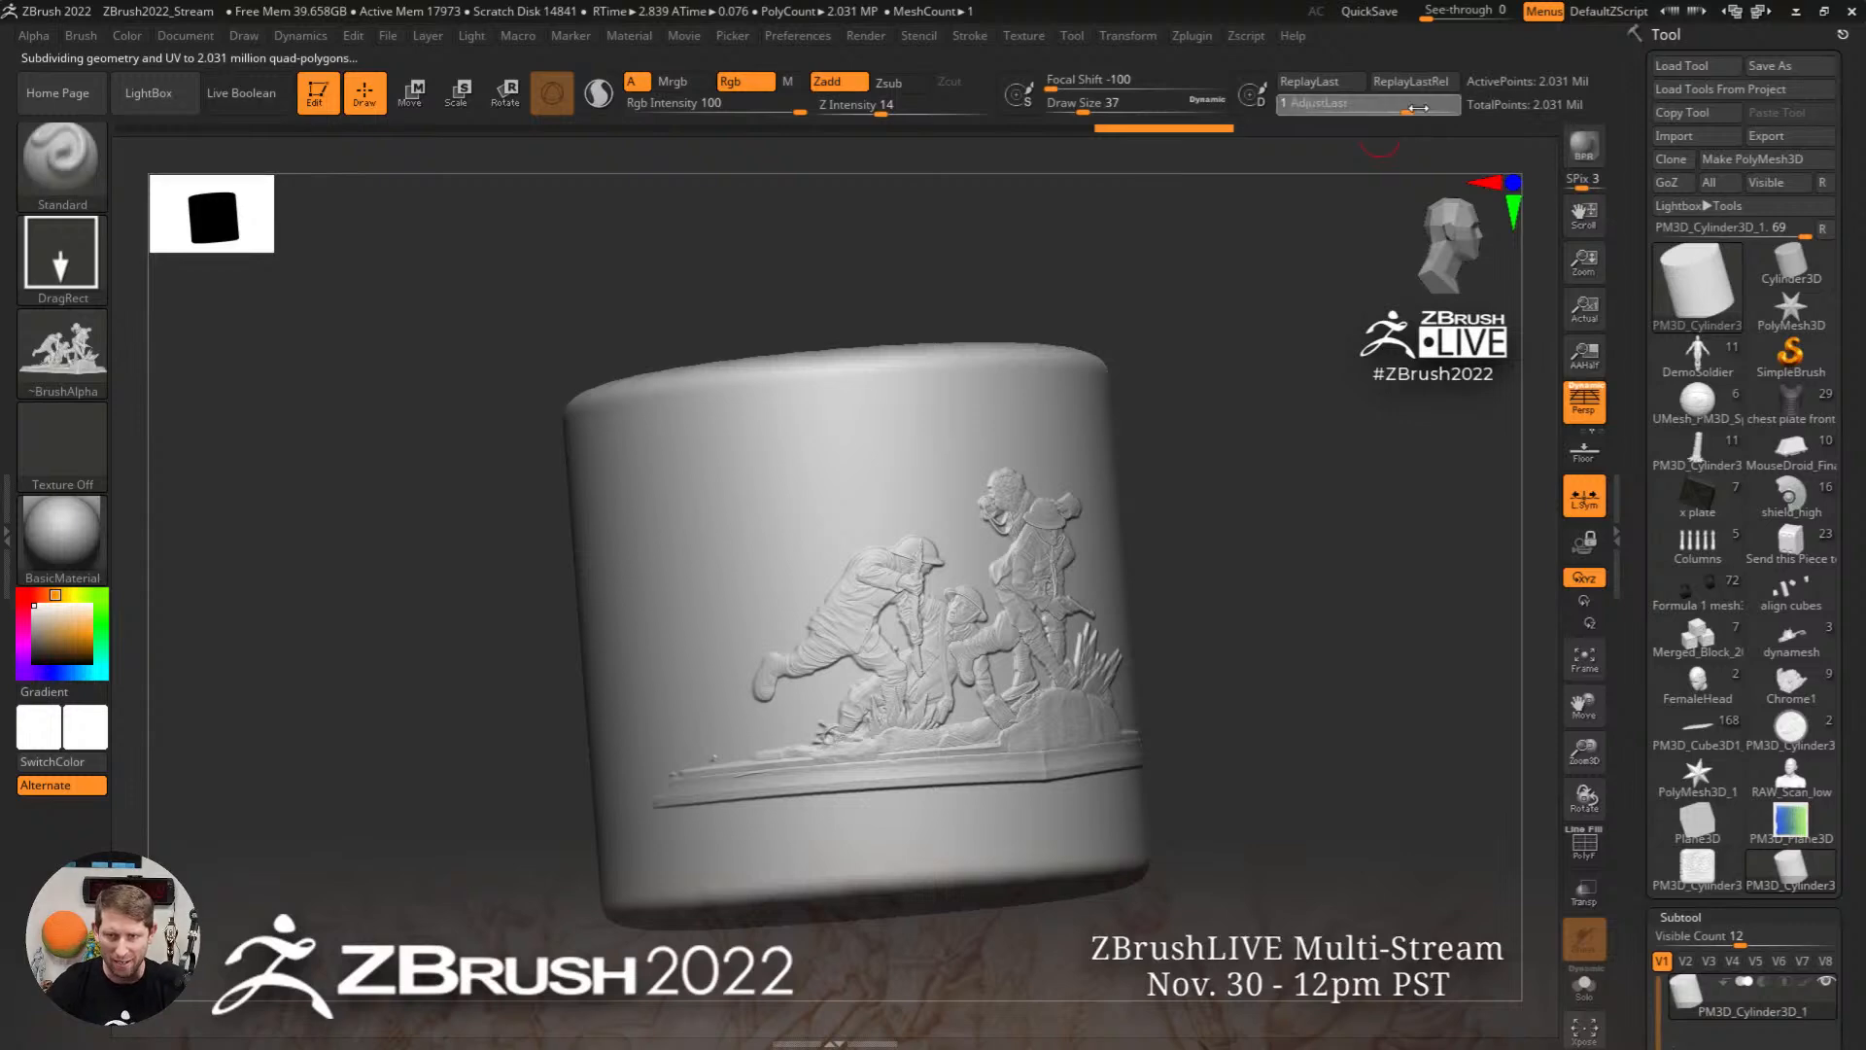
pyautogui.click(1405, 113)
pyautogui.keyDown('shift'); pyautogui.moveTo(1332, 542); pyautogui.dragTo(1285, 592); pyautogui.keyUp('shift')
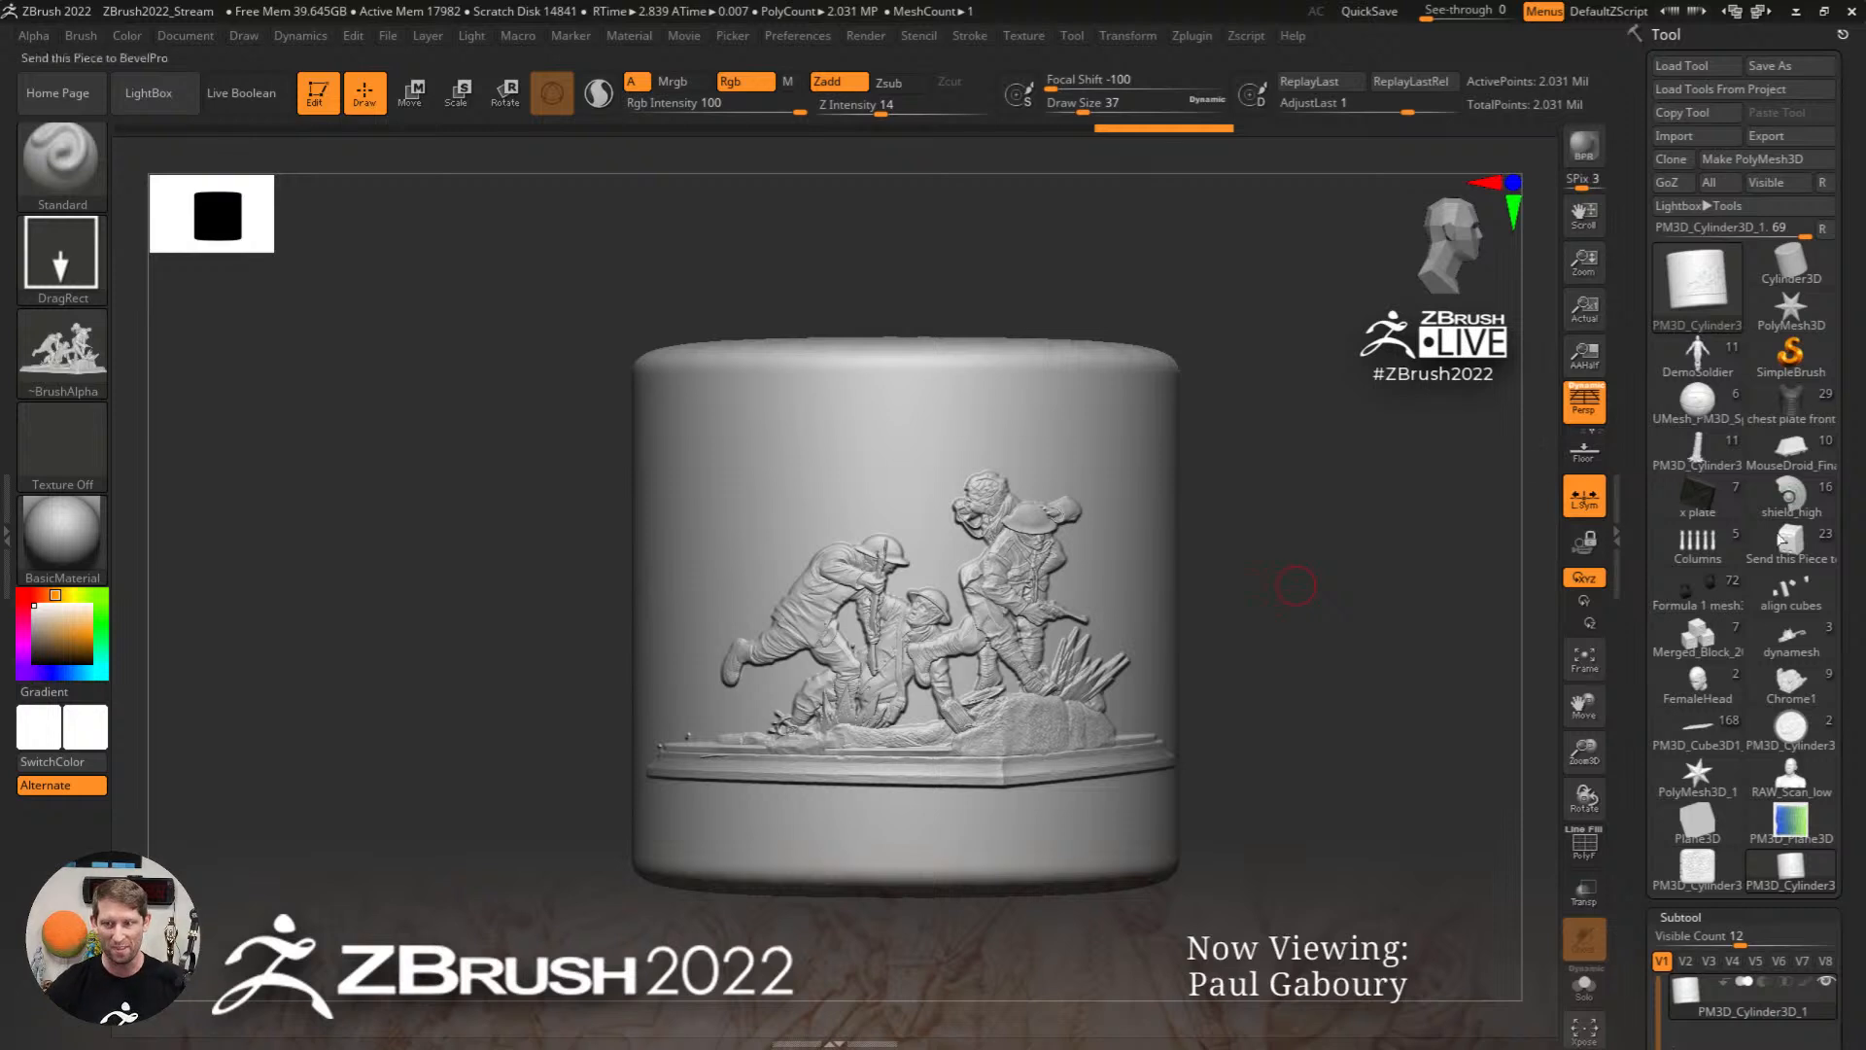
# Step: Switch to the samurai armor model, face its front chest plate, and check the plate's polygon wireframe
pyautogui.click(1789, 403)
pyautogui.moveTo(1206, 593); pyautogui.dragTo(1046, 470)
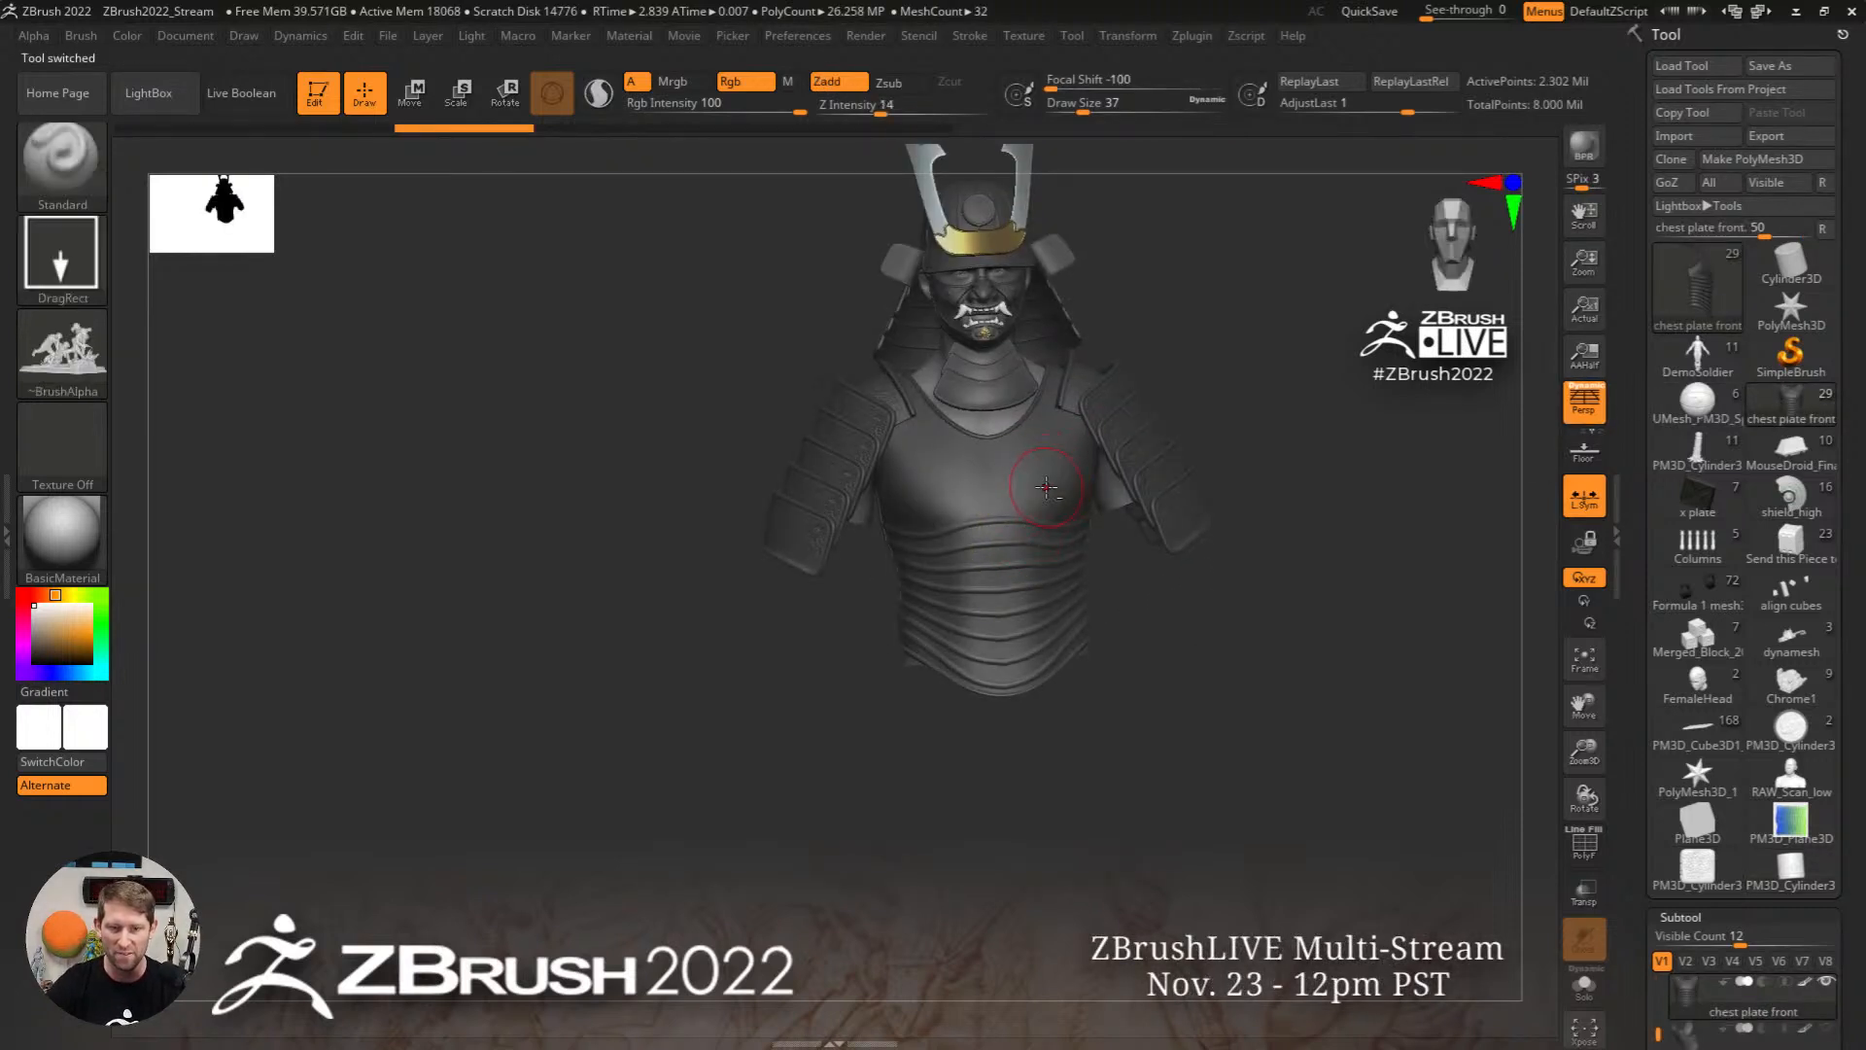
pyautogui.moveTo(1166, 625); pyautogui.dragTo(1045, 606)
pyautogui.hotkey('shift', 'f')
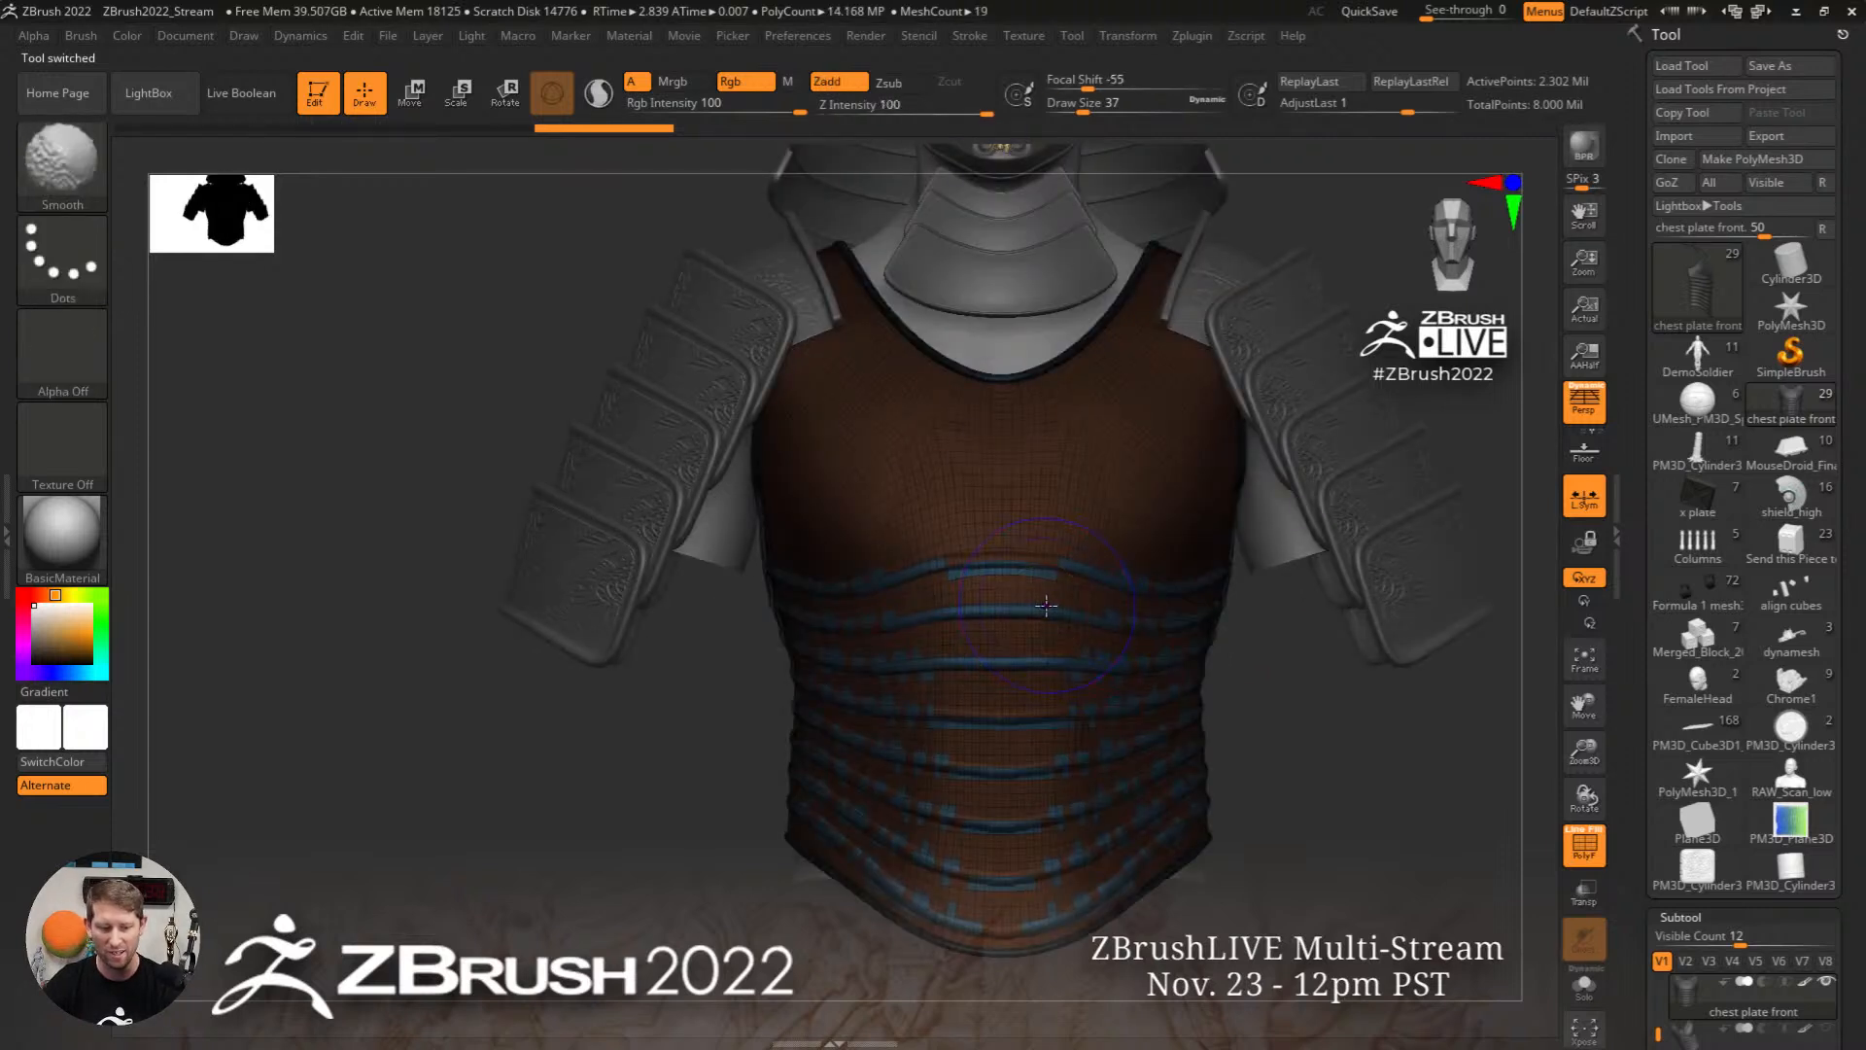
pyautogui.hotkey('shift', 'f')
# Step: Try stamping the soldiers relief across the upper chest plate, undoing the test stamp
pyautogui.moveTo(1010, 471); pyautogui.dragTo(1005, 148)
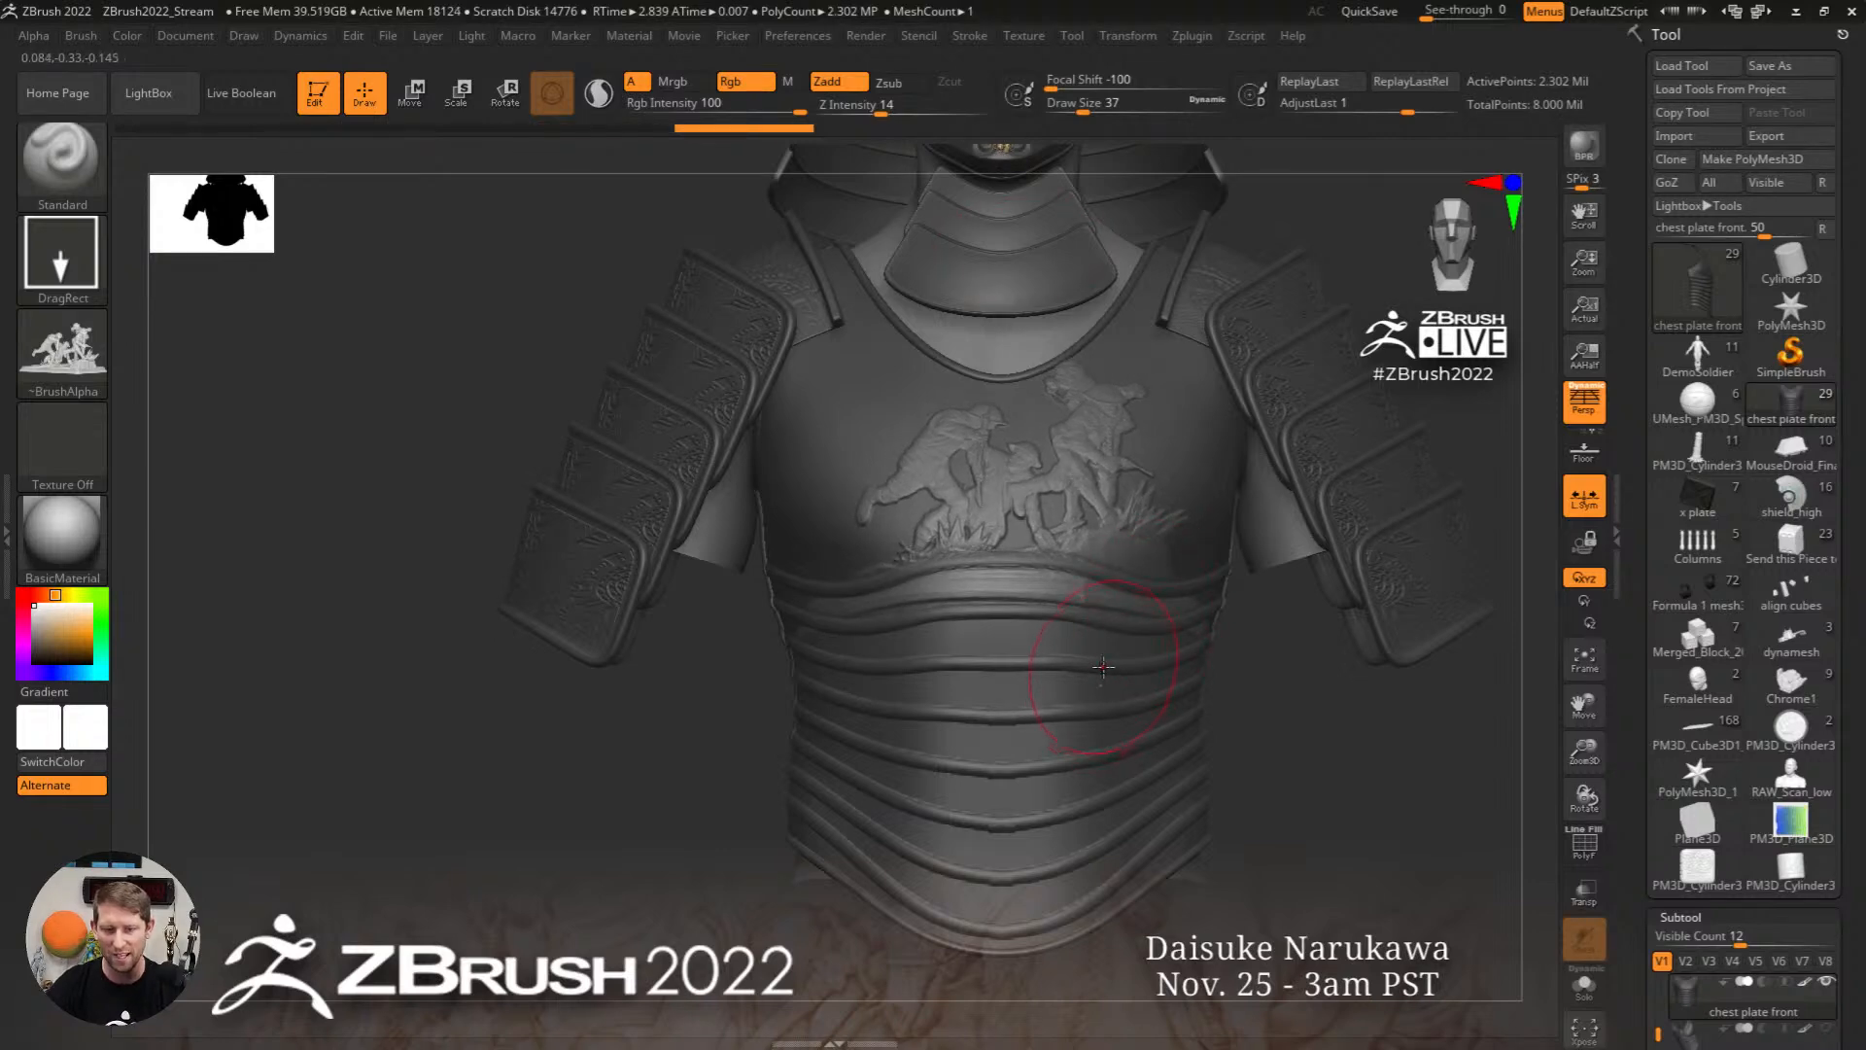
pyautogui.moveTo(1096, 632)
pyautogui.mouseDown(button='right')
pyautogui.moveTo(1166, 647)
pyautogui.moveTo(1115, 660)
pyautogui.mouseUp(button='right')
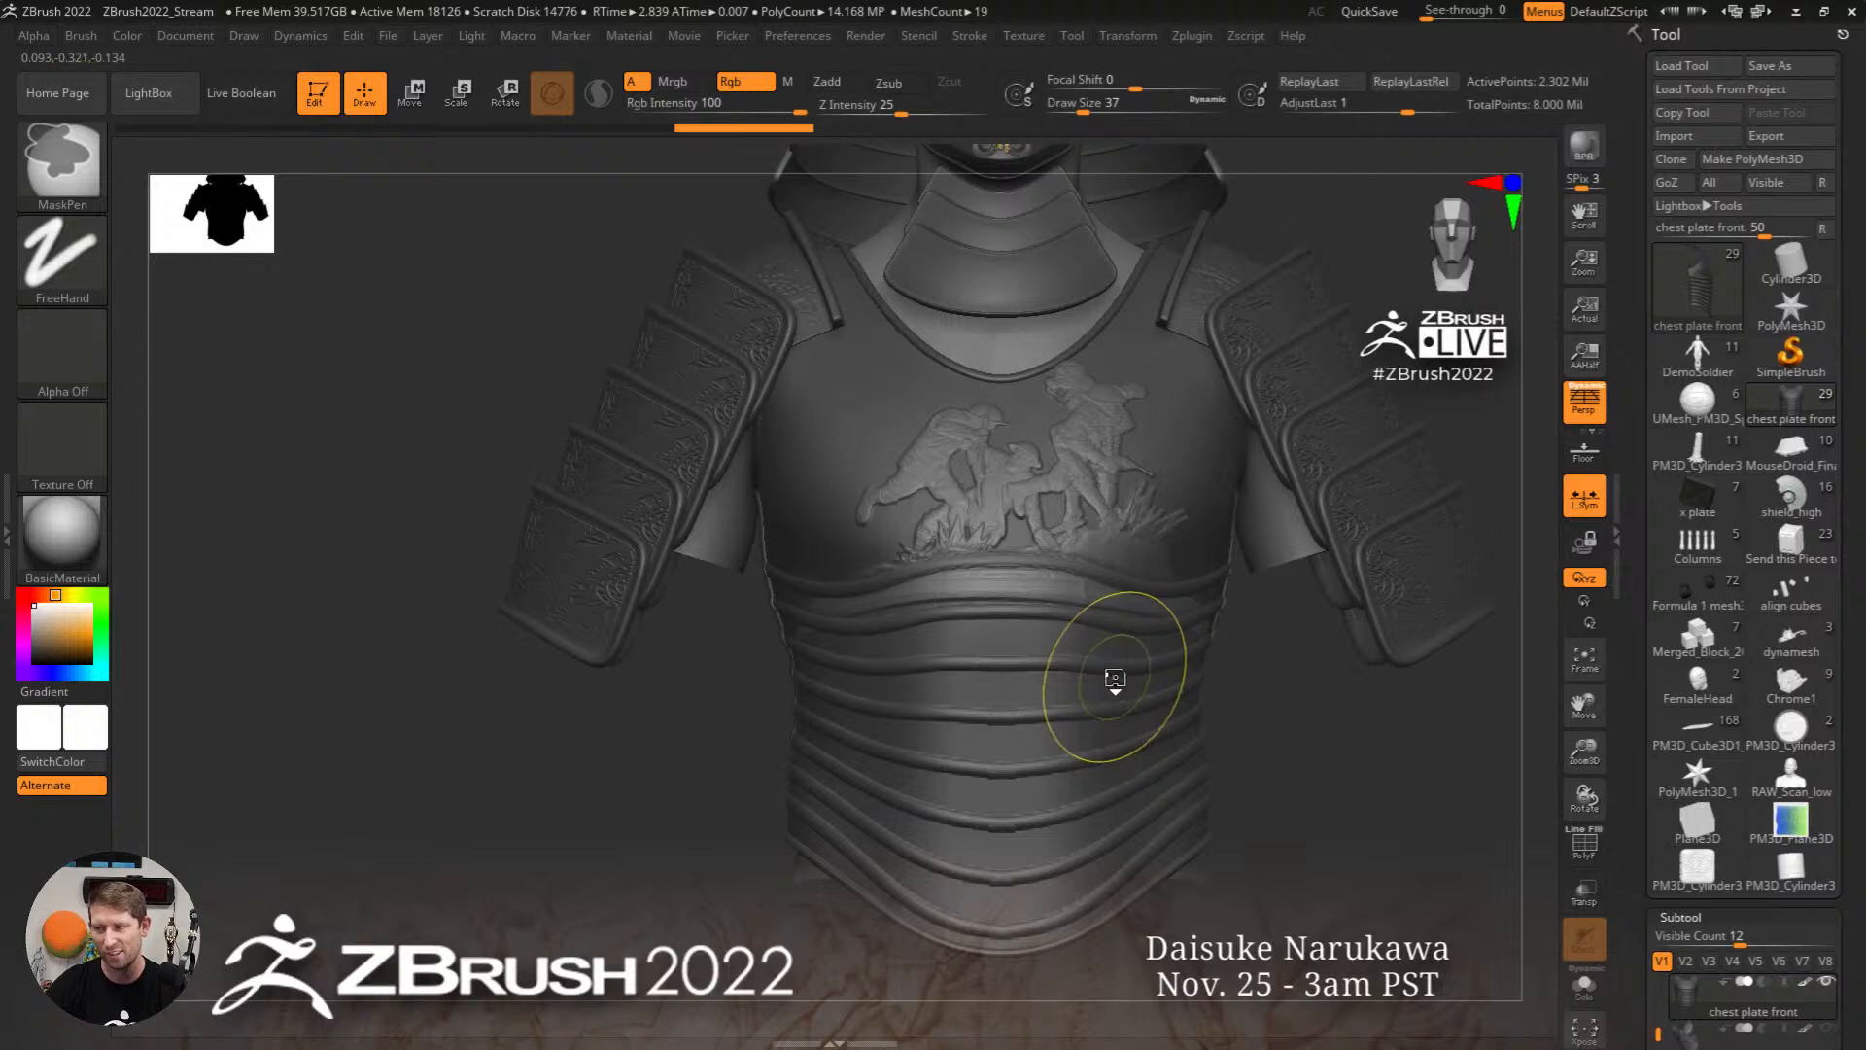
pyautogui.hotkey('ctrl', 'z')
# Step: Stamp the soldiers relief only within a small unmasked rectangle at the chest plate's center, clearing the mask after stamping
pyautogui.moveTo(581, 792)
pyautogui.keyDown('ctrl'); pyautogui.mouseDown()
pyautogui.moveTo(643, 853)
pyautogui.moveTo(1170, 559)
pyautogui.moveTo(1065, 525)
pyautogui.moveTo(1025, 340)
pyautogui.moveTo(1035, 254)
pyautogui.moveTo(936, 179)
pyautogui.moveTo(918, 243)
pyautogui.mouseUp(); pyautogui.keyUp('ctrl')
pyautogui.keyDown('ctrl'); pyautogui.click(1332, 765); pyautogui.keyUp('ctrl')
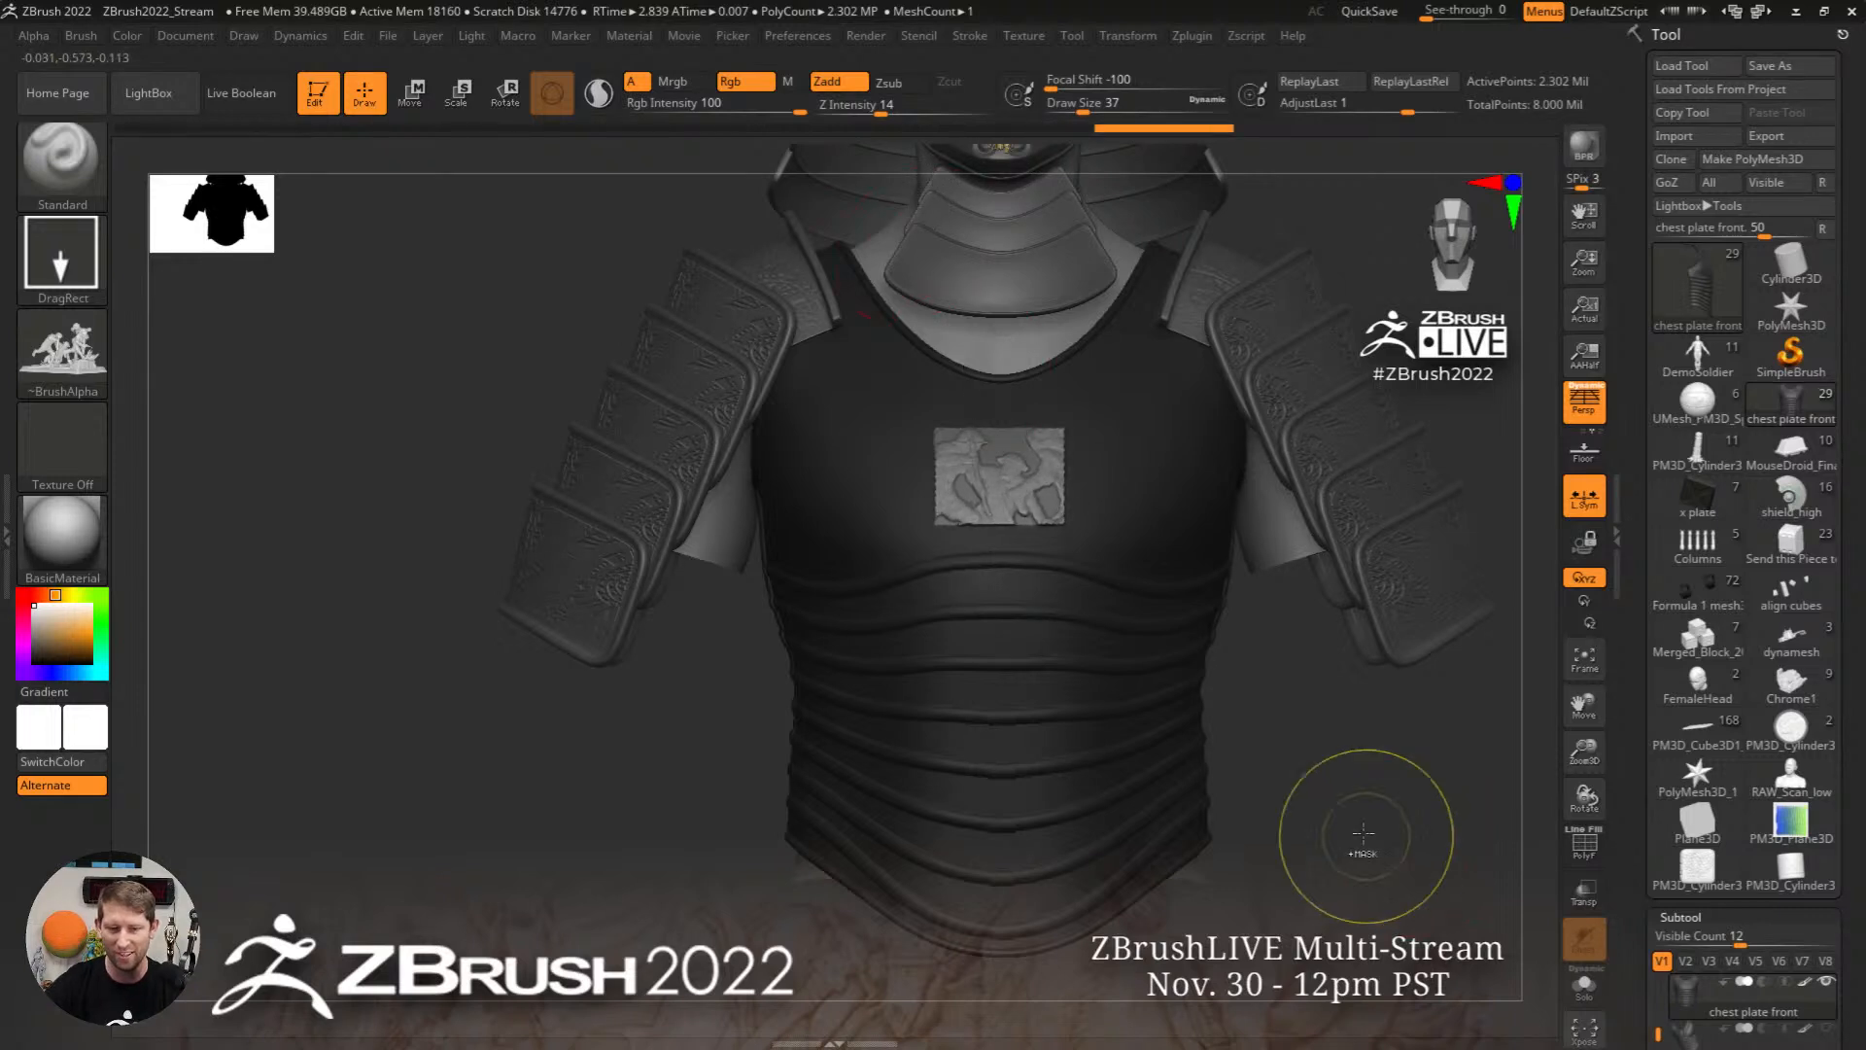
pyautogui.keyDown('ctrl'); pyautogui.moveTo(1360, 806); pyautogui.dragTo(1418, 831); pyautogui.keyUp('ctrl')
pyautogui.keyDown('ctrl'); pyautogui.moveTo(1327, 779); pyautogui.dragTo(1344, 774, button='right'); pyautogui.keyUp('ctrl')
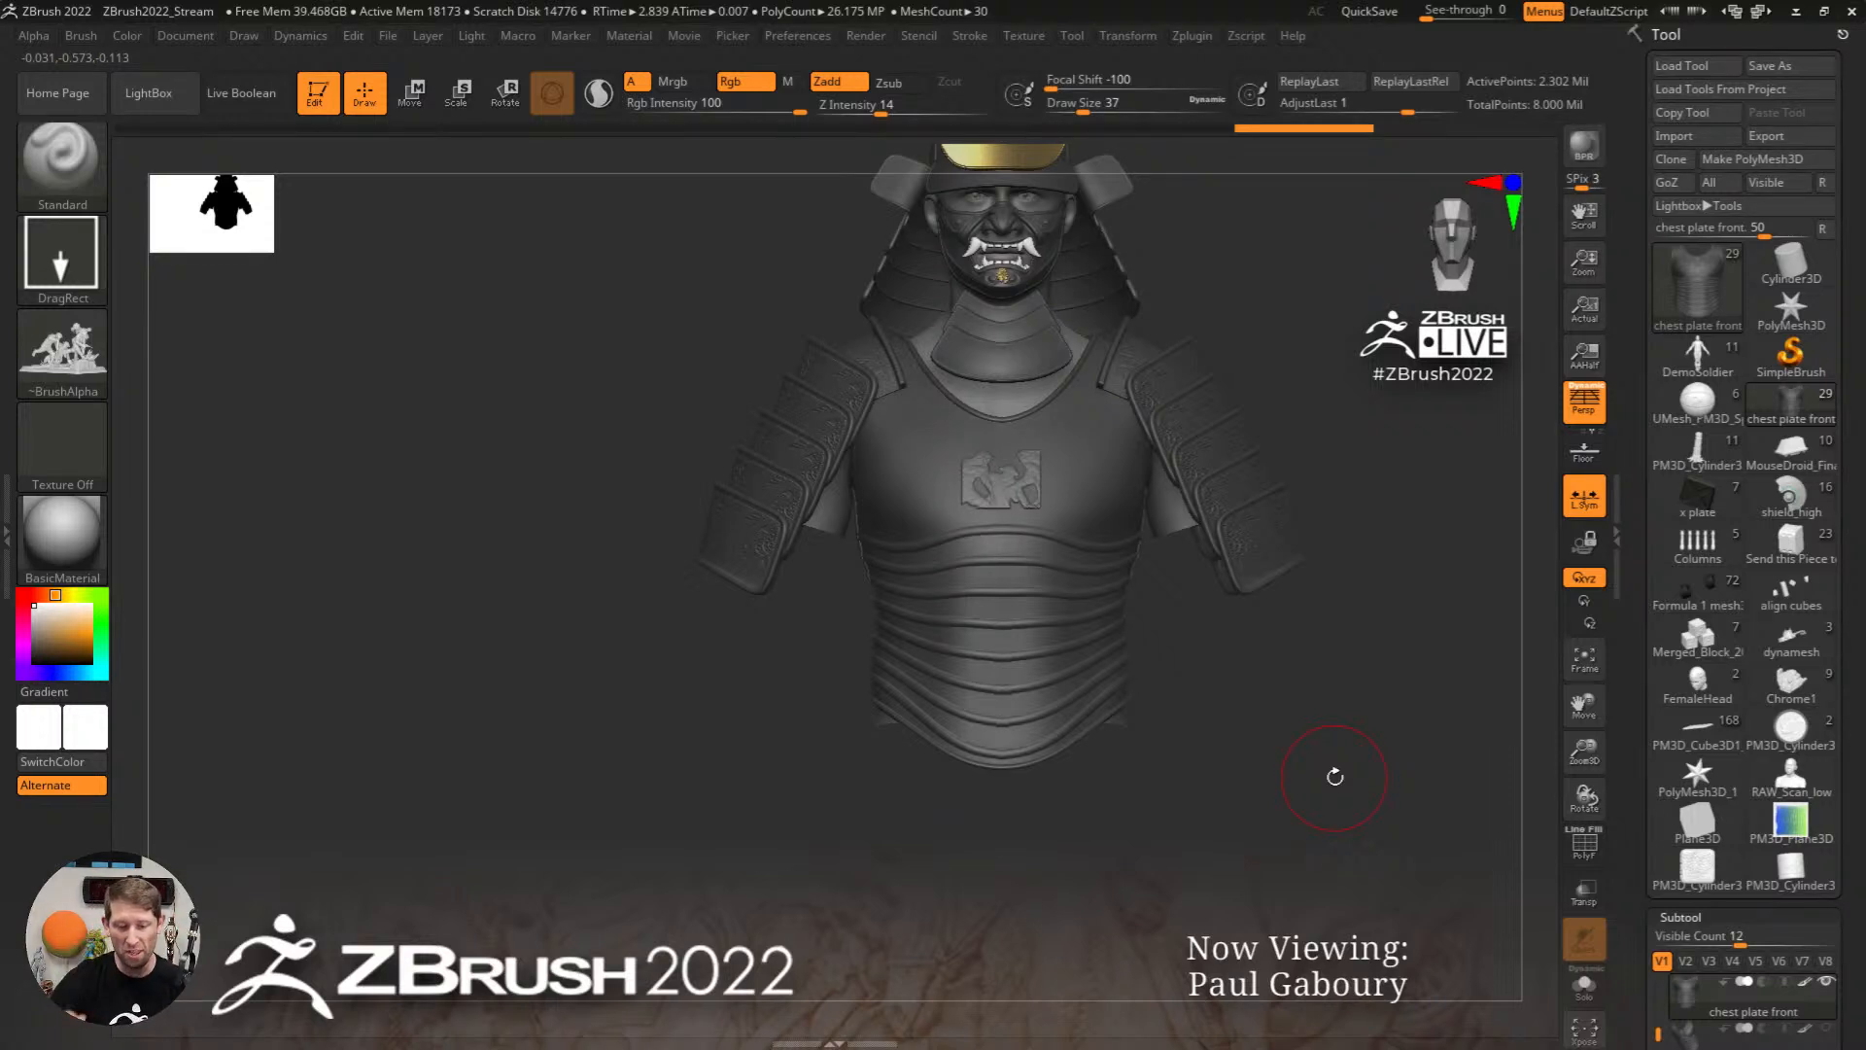
# Step: Open the Kotelnikoff Earthquake project from the DemoProjects folder
pyautogui.press(',')
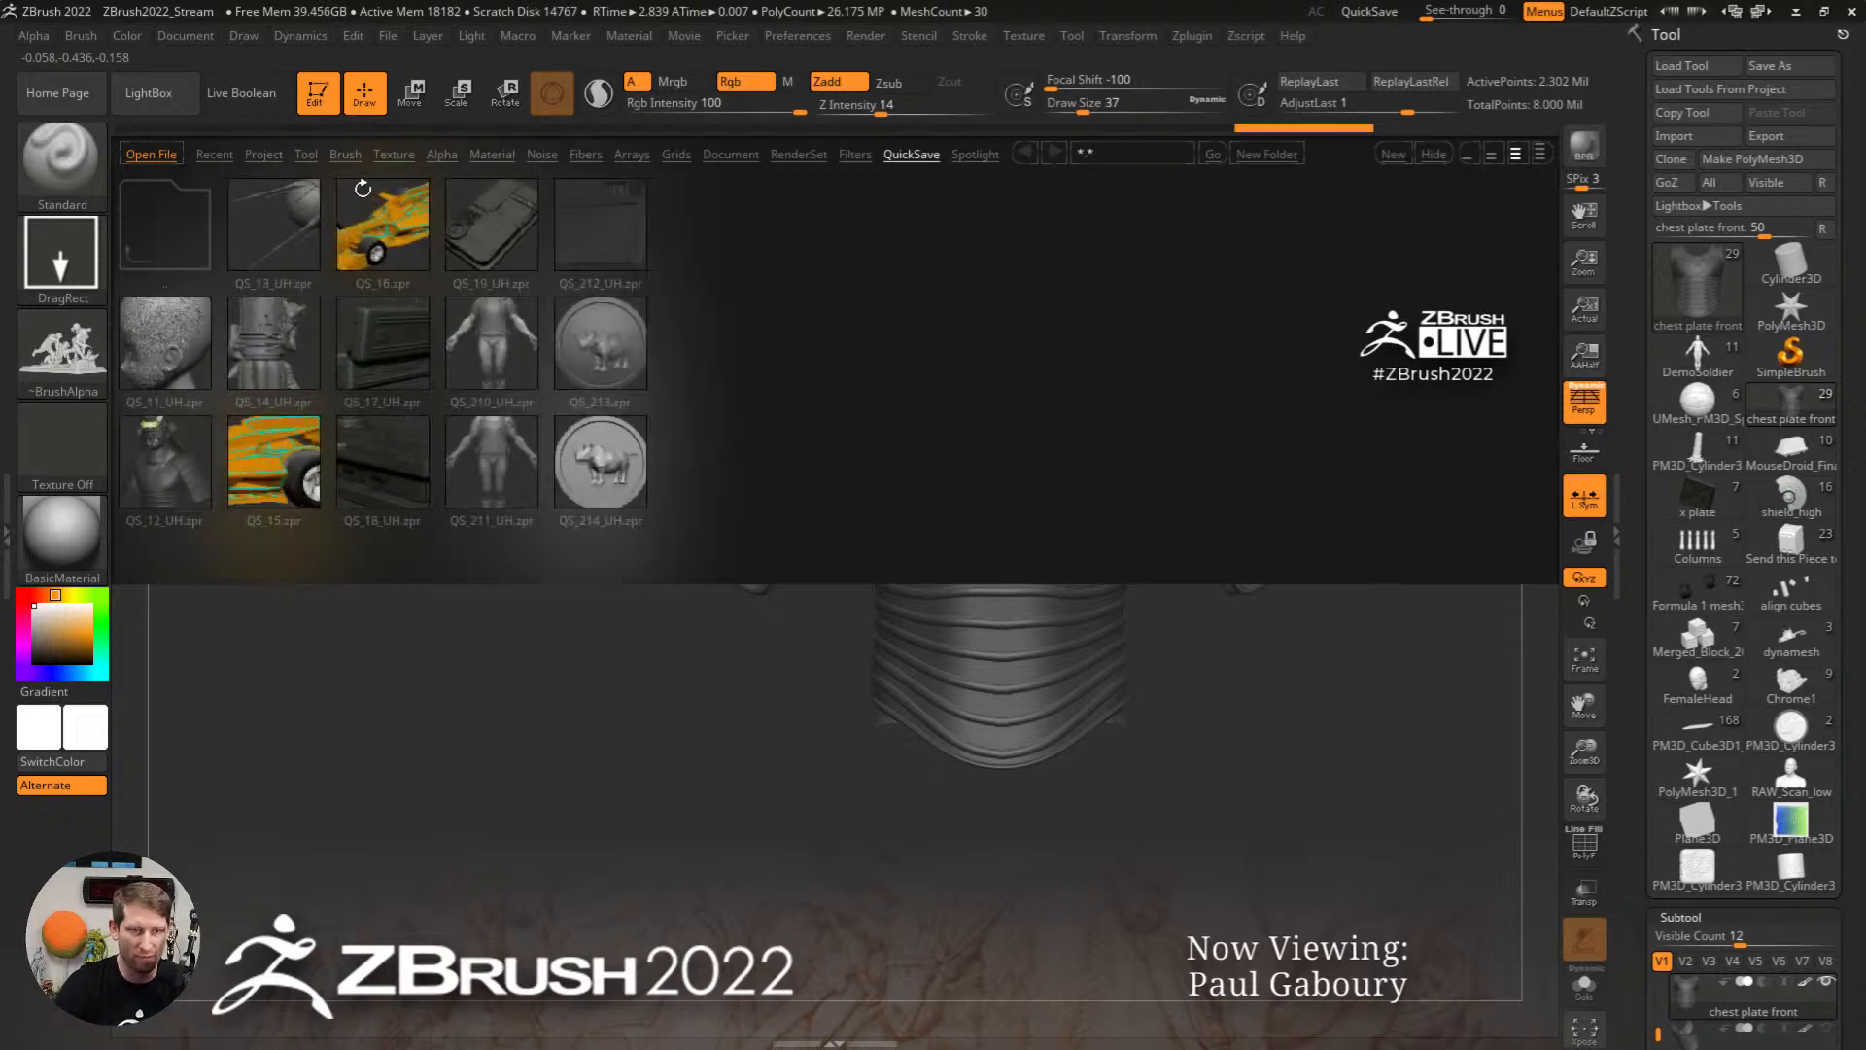
pyautogui.click(264, 155)
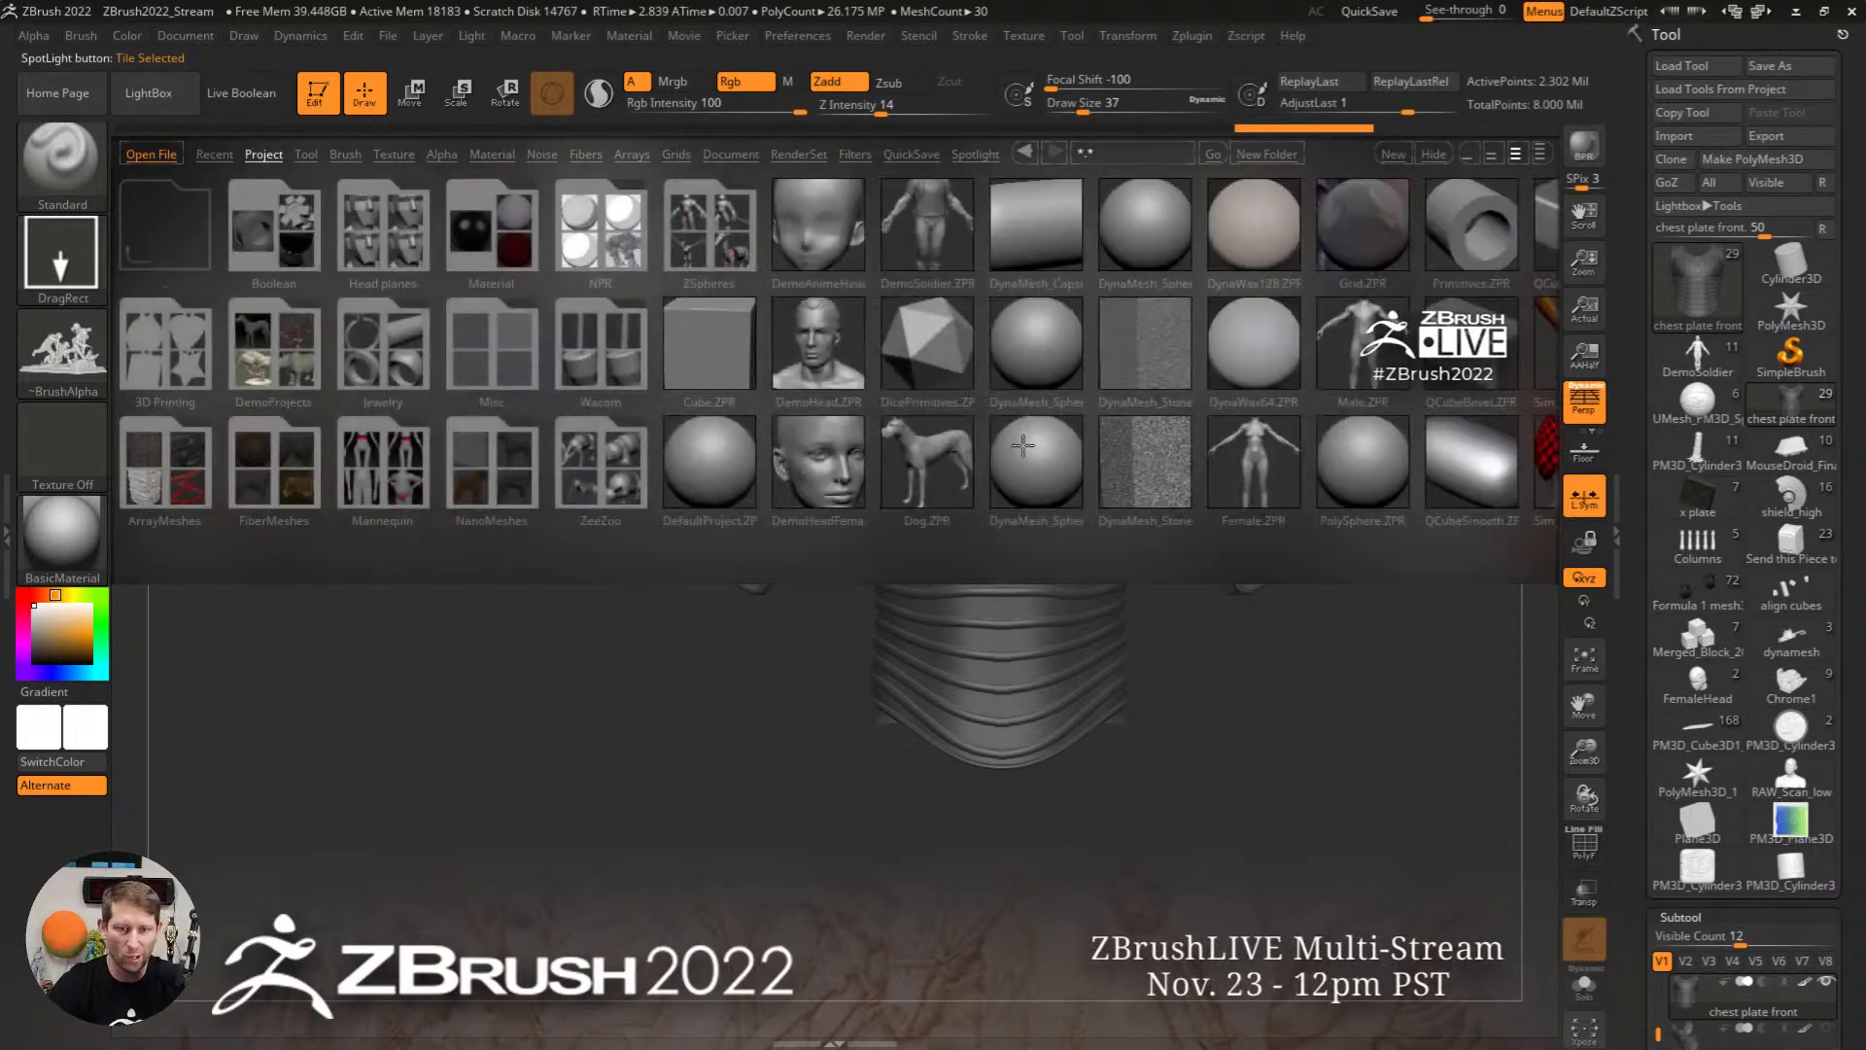
pyautogui.doubleClick(268, 351)
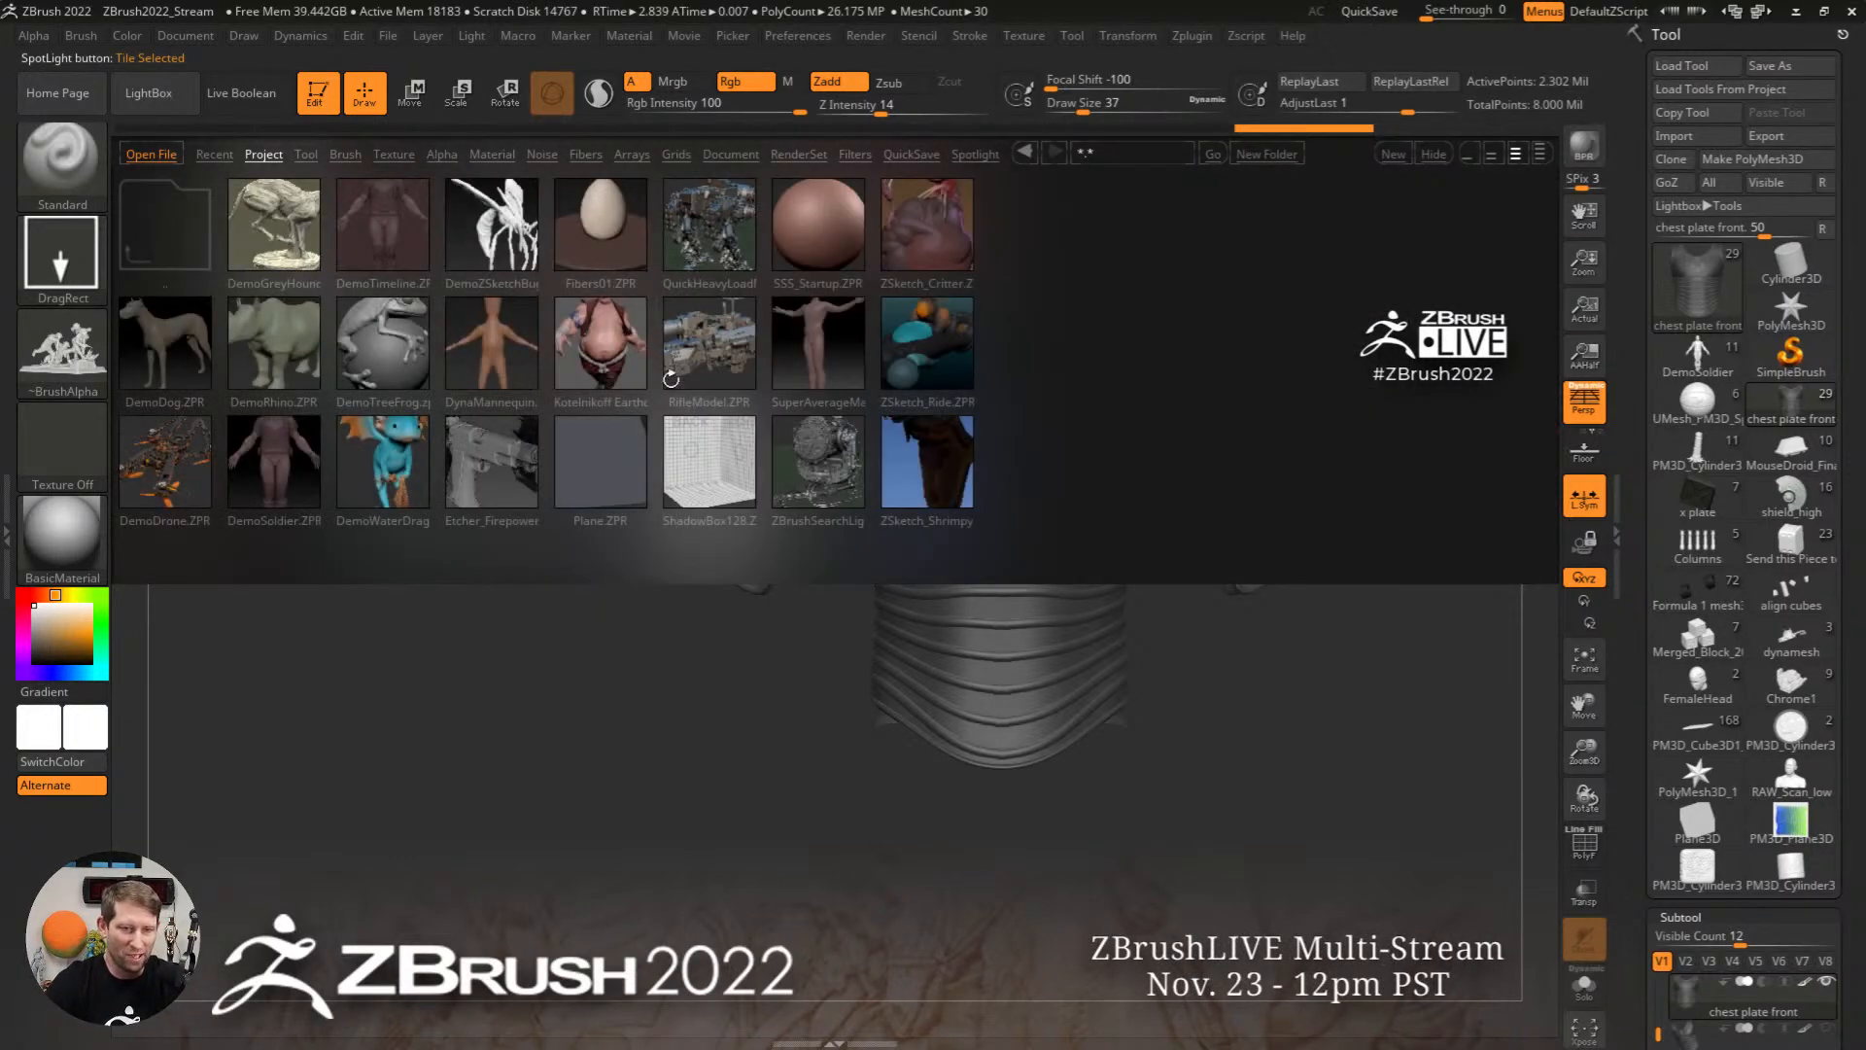
pyautogui.doubleClick(601, 345)
pyautogui.click(1015, 604)
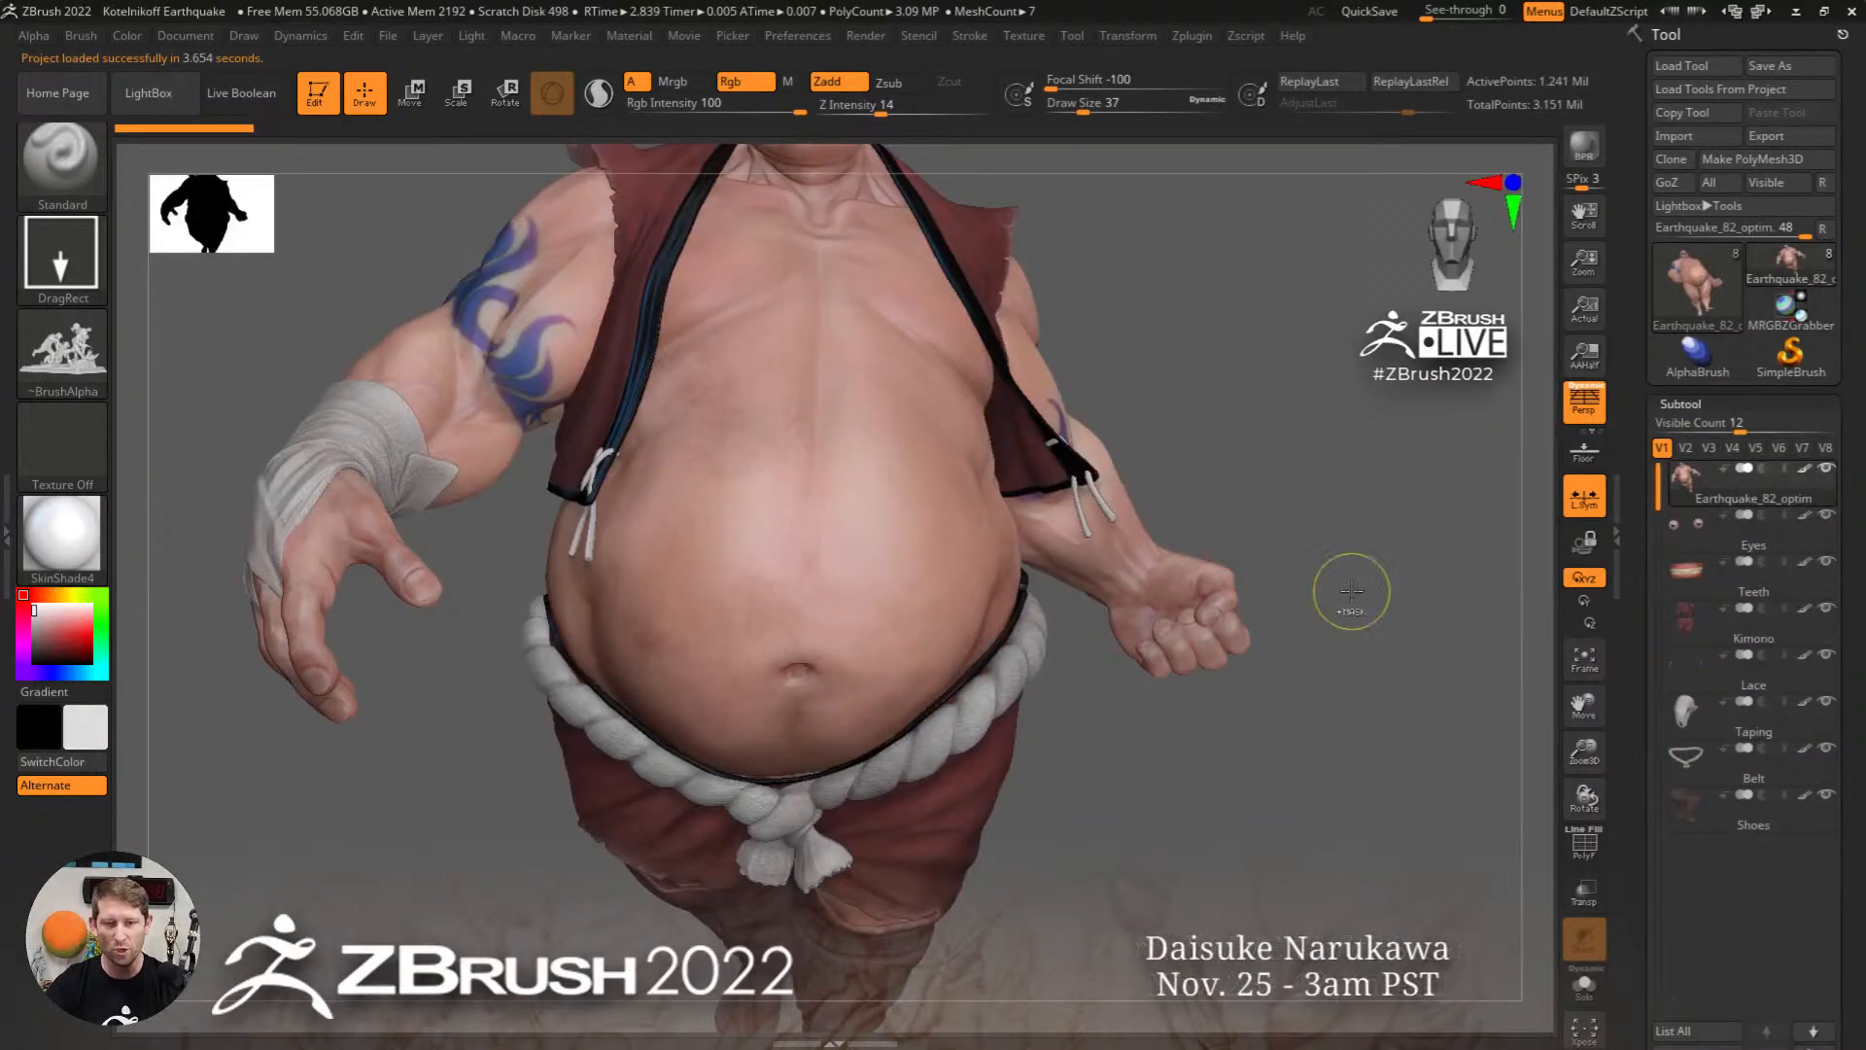
# Step: Make a bas-relief alpha of the whole Earthquake character from the front, capturing its colour texture with BTxtr
pyautogui.keyDown('ctrl'); pyautogui.moveTo(1350, 592); pyautogui.dragTo(1138, 592, button='right'); pyautogui.keyUp('ctrl')
pyautogui.click(1680, 403)
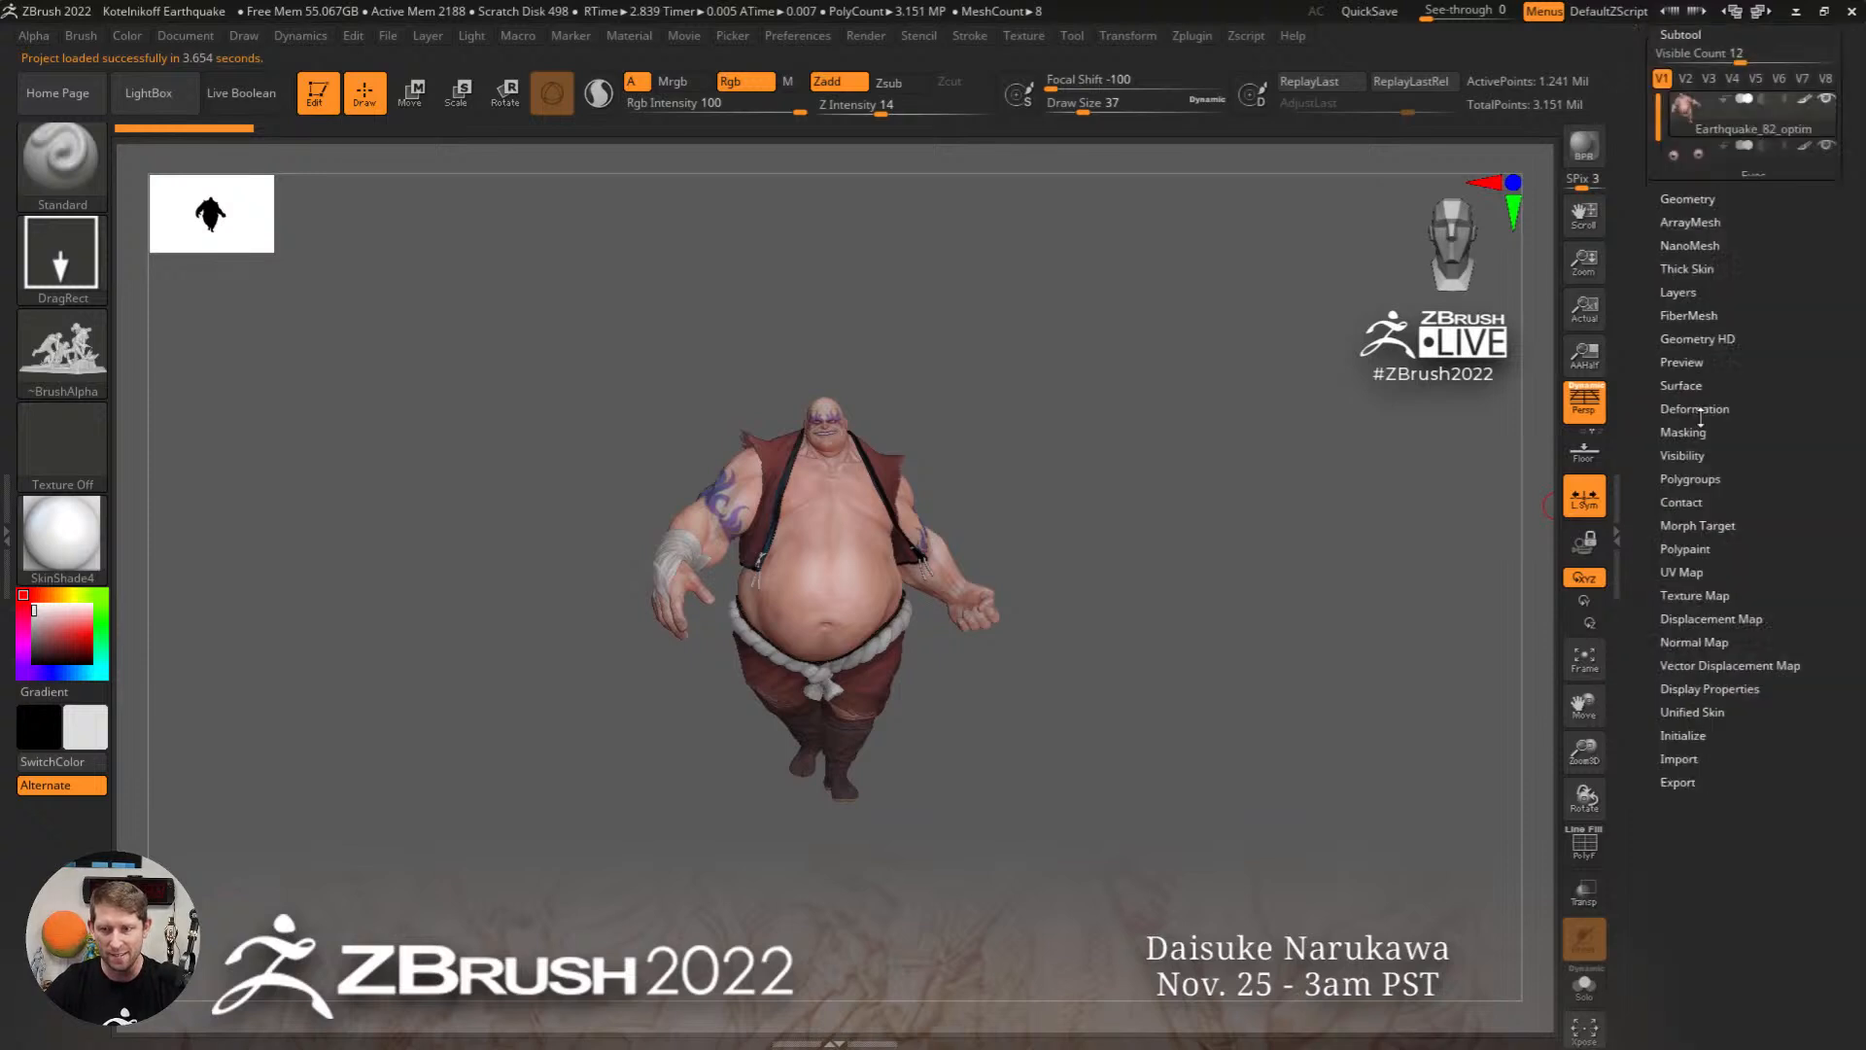
pyautogui.keyDown('shift'); pyautogui.click(1735, 457); pyautogui.keyUp('shift')
pyautogui.click(1697, 513)
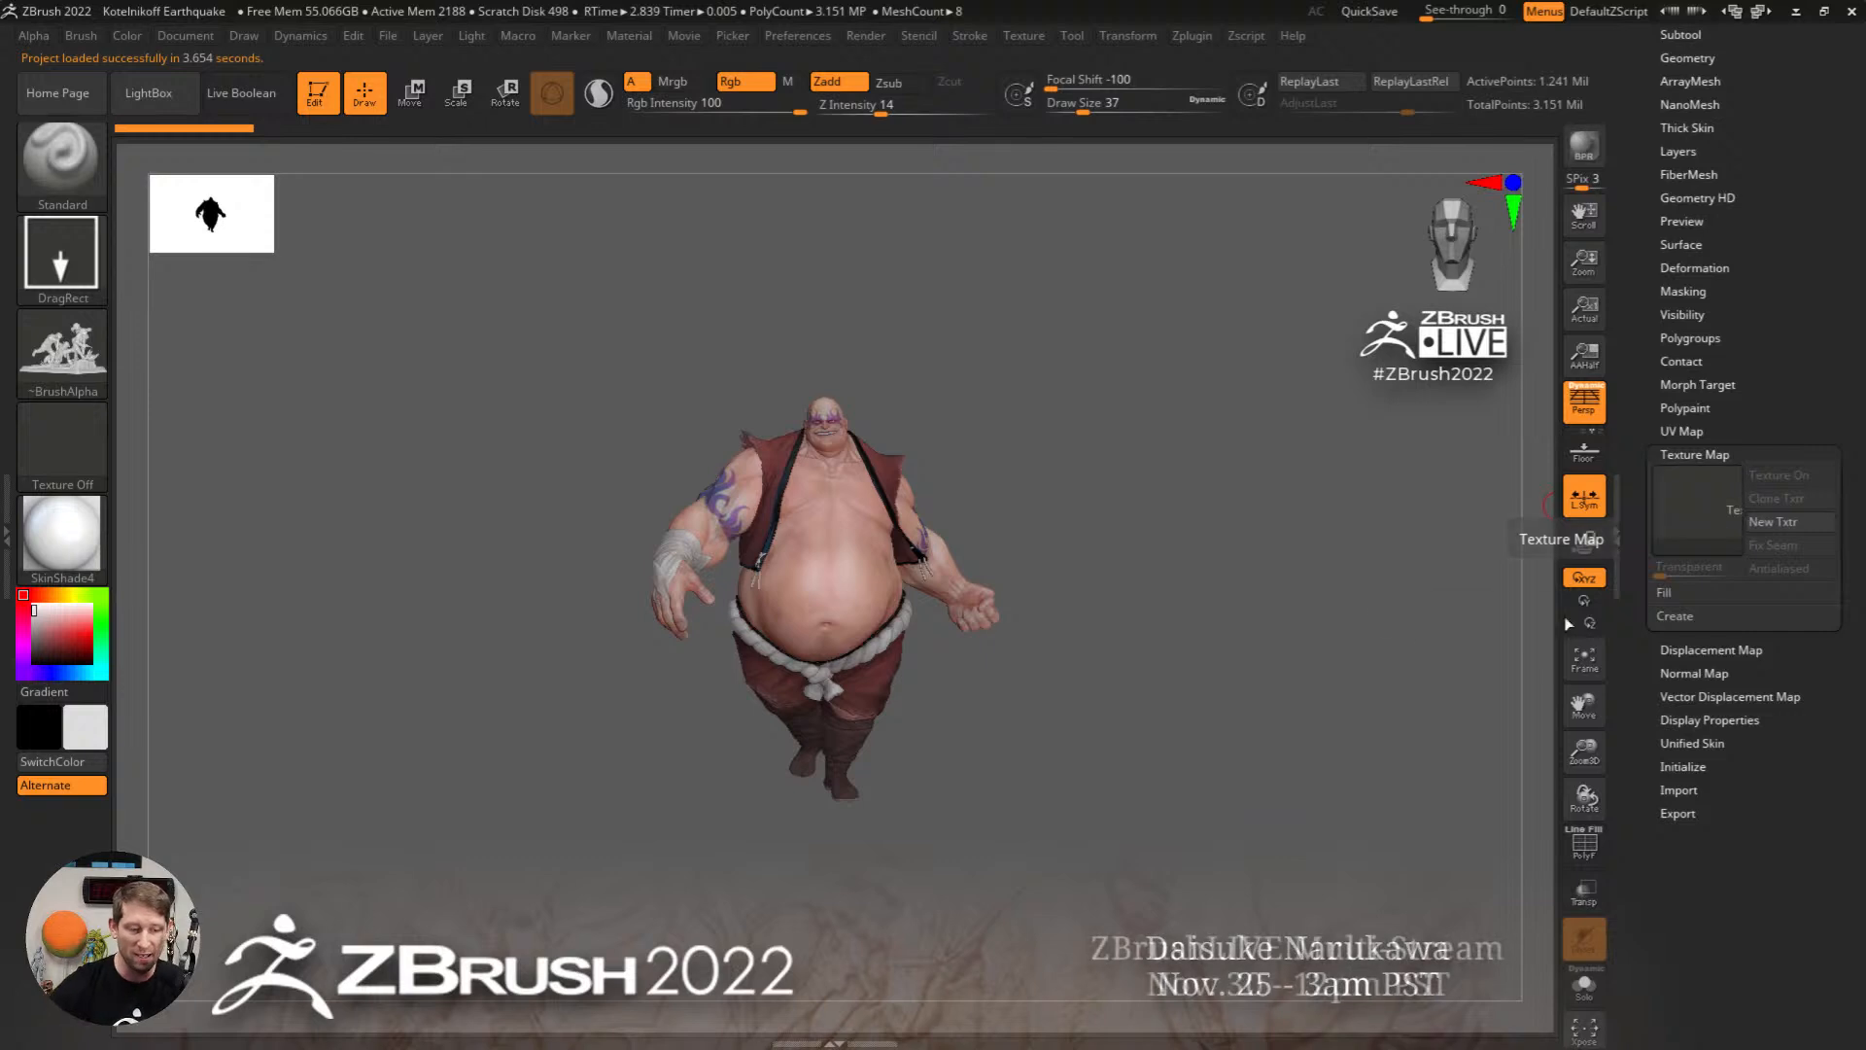
pyautogui.keyDown('ctrl'); pyautogui.moveTo(948, 767); pyautogui.dragTo(949, 692, button='right'); pyautogui.keyUp('ctrl')
pyautogui.keyDown('alt'); pyautogui.moveTo(1049, 661); pyautogui.dragTo(1091, 680, button='right'); pyautogui.keyUp('alt')
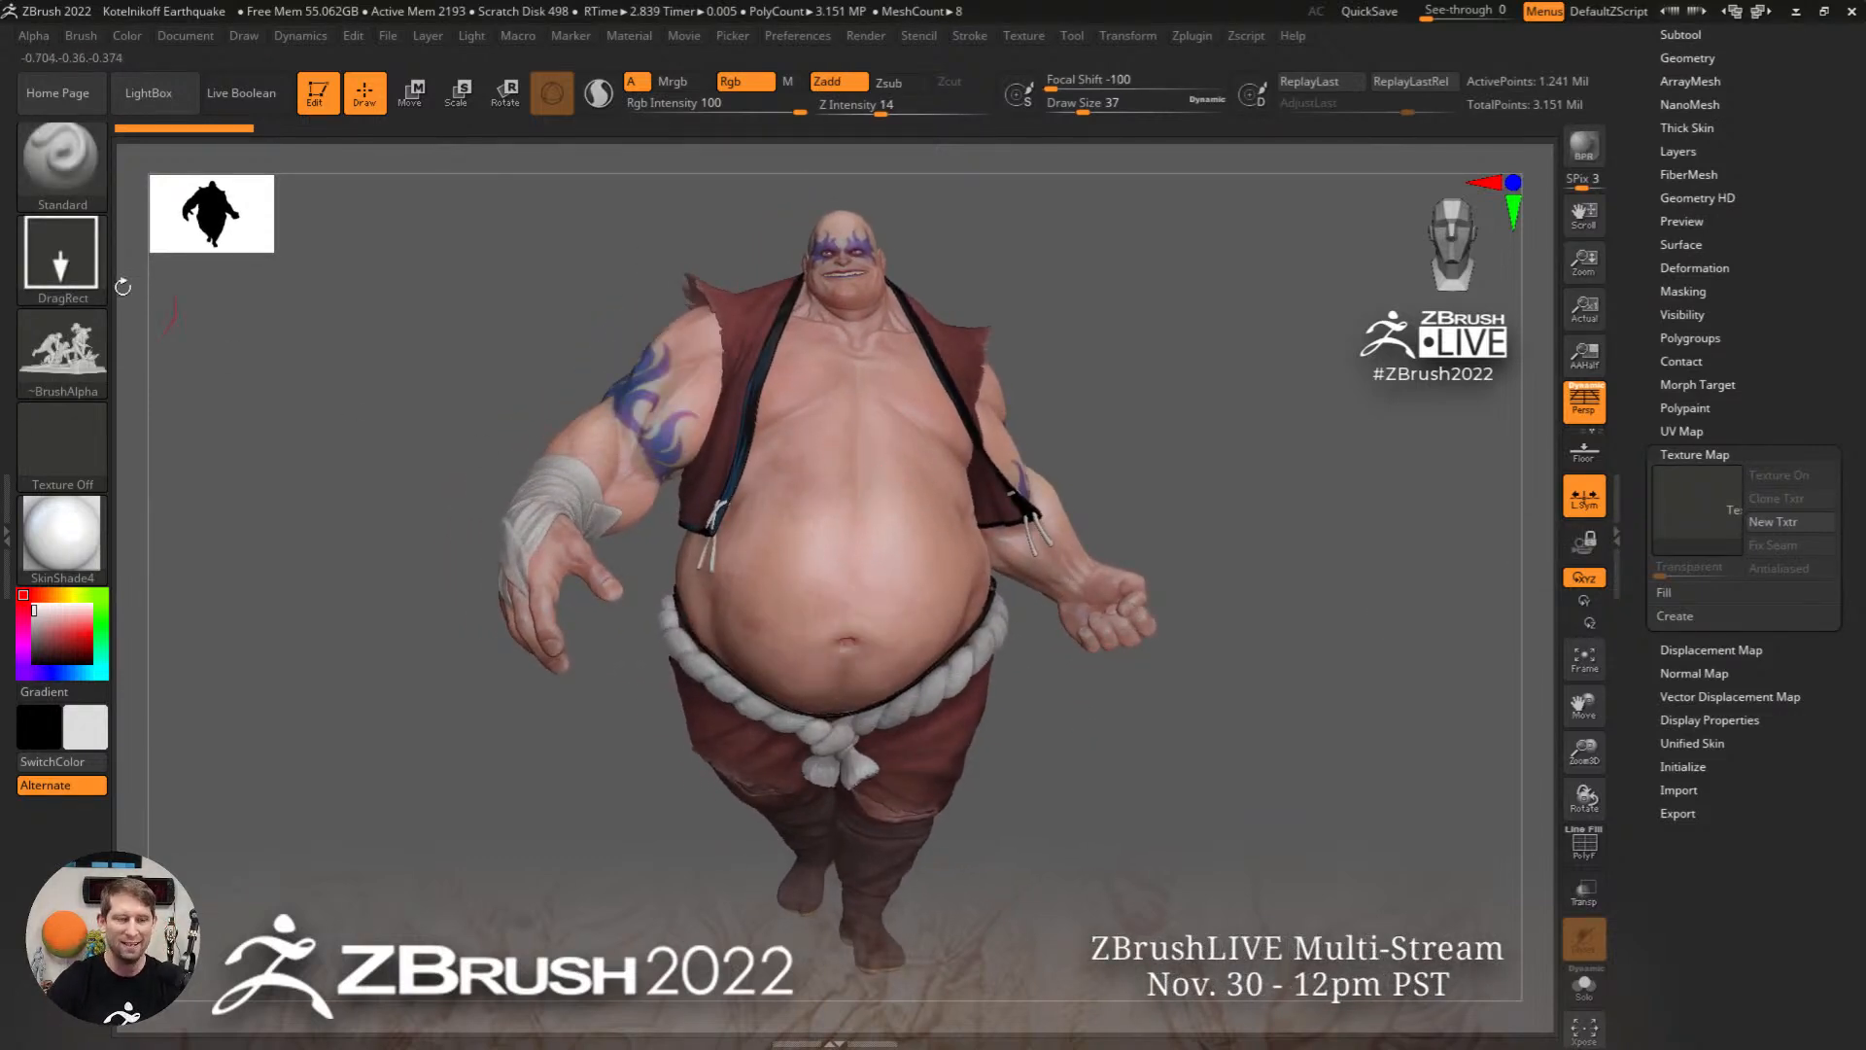
pyautogui.click(35, 35)
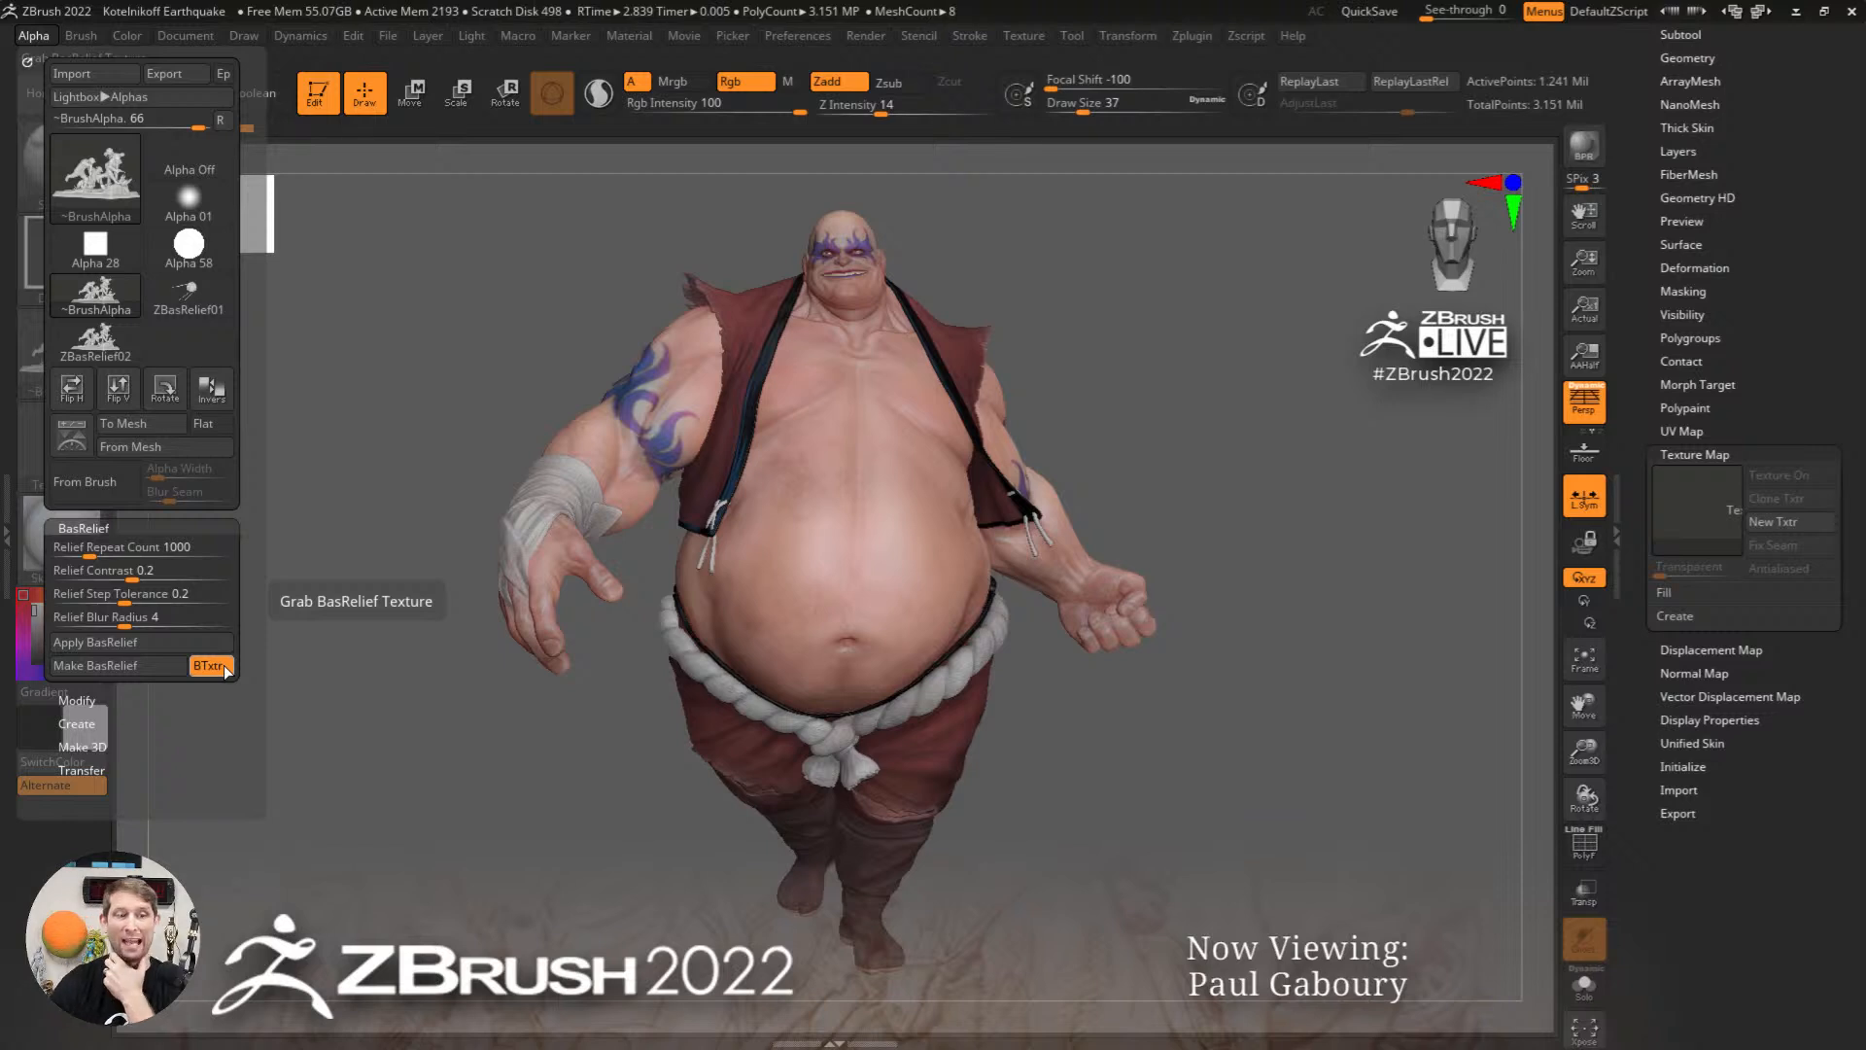
pyautogui.click(50, 35)
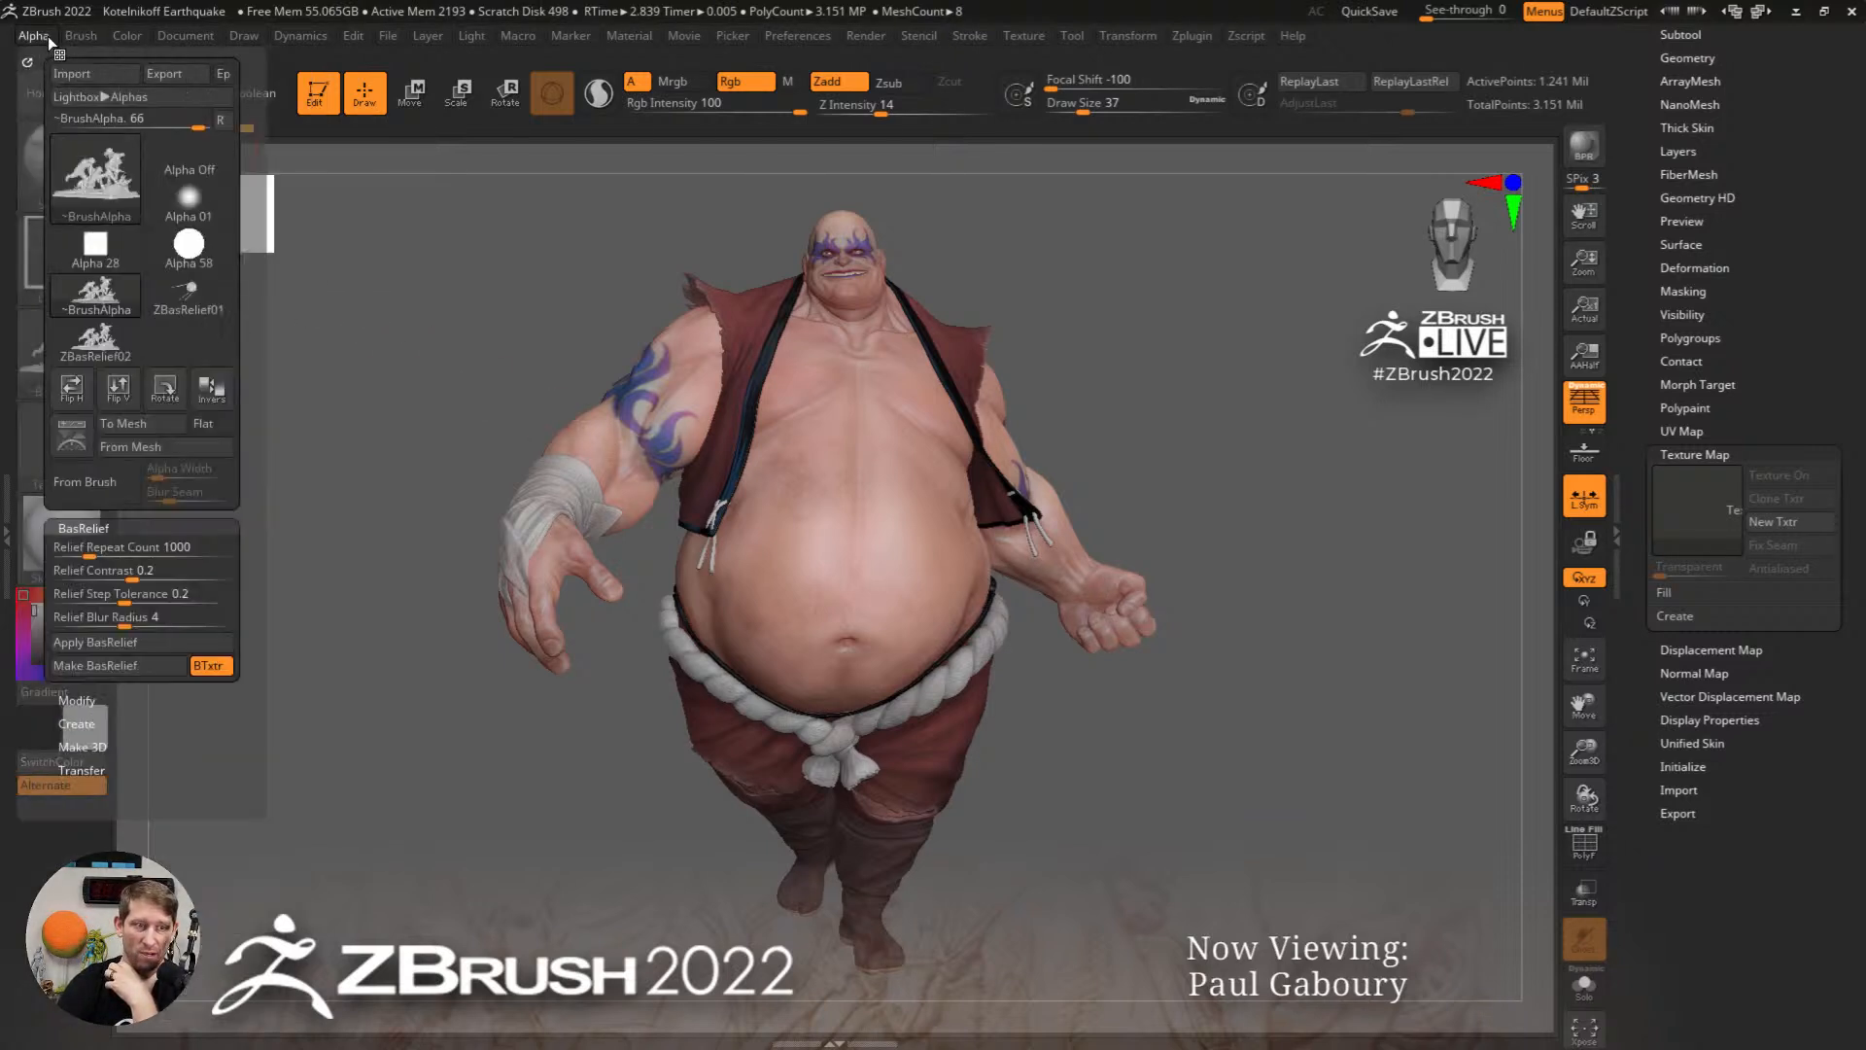
pyautogui.click(138, 668)
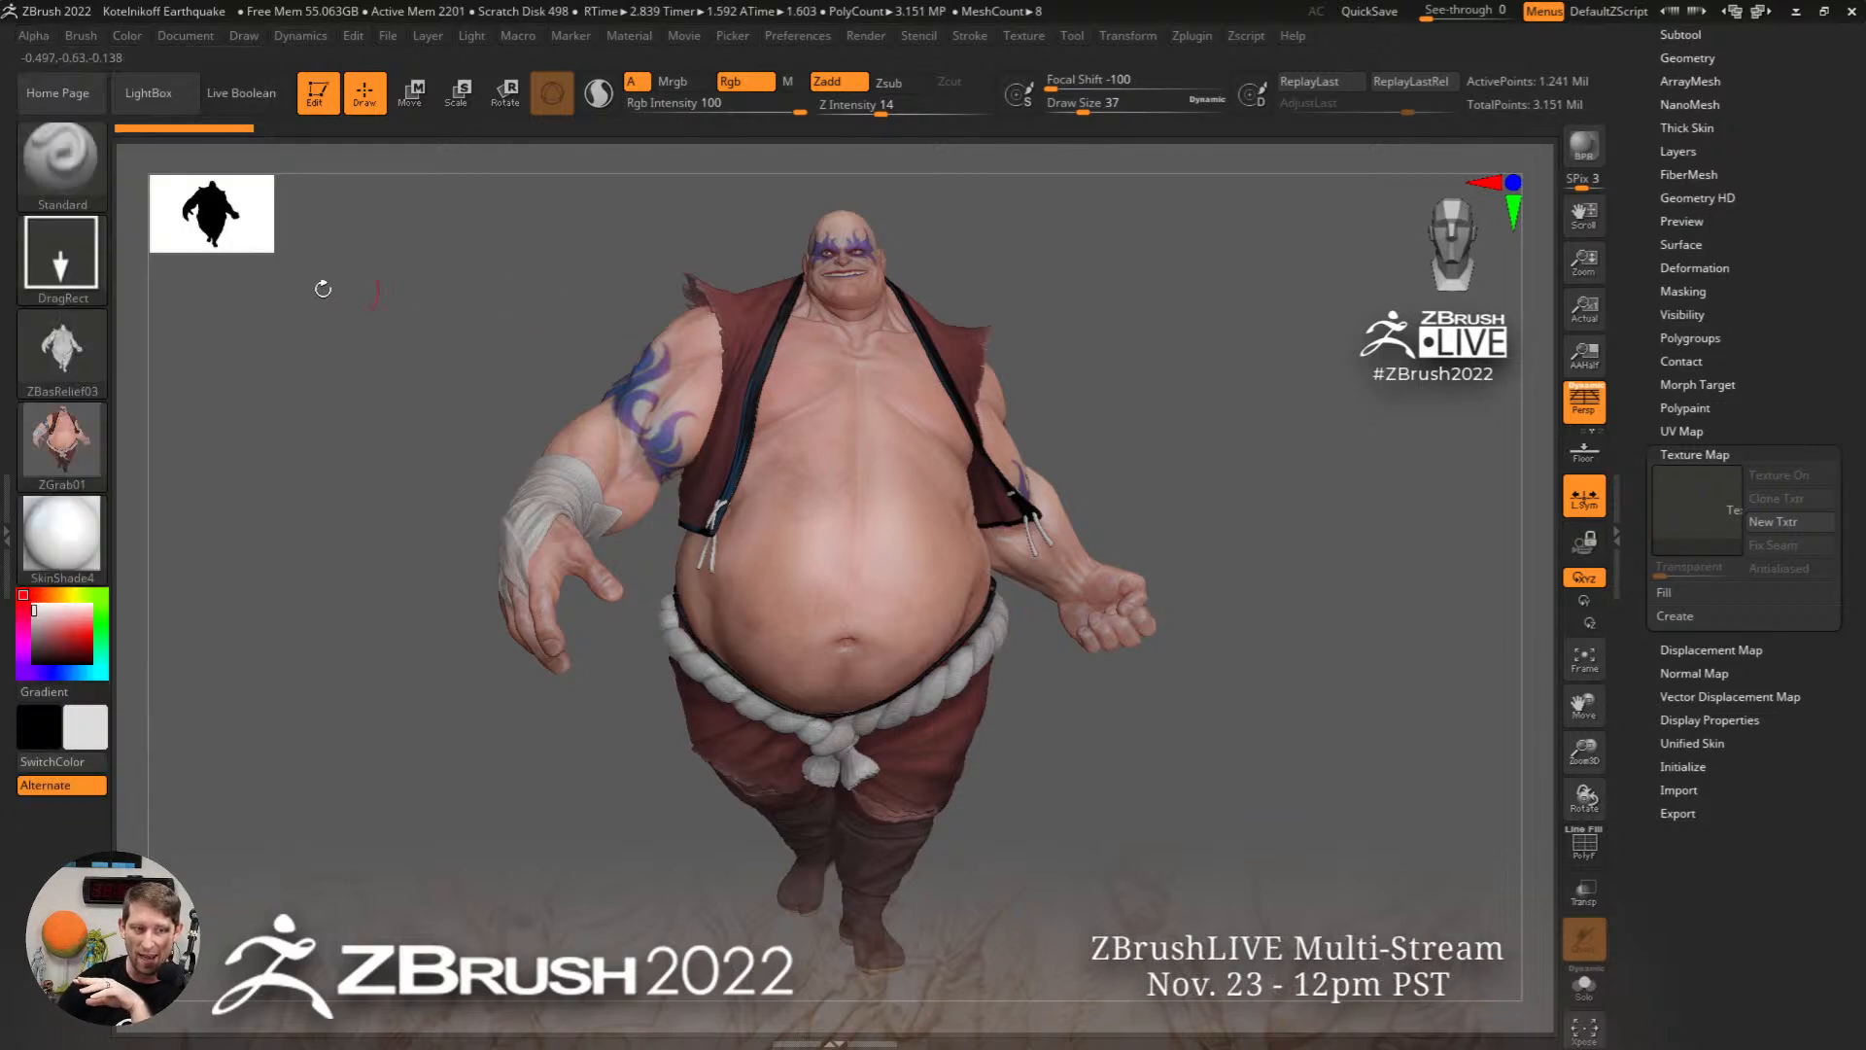
pyautogui.moveTo(73, 421)
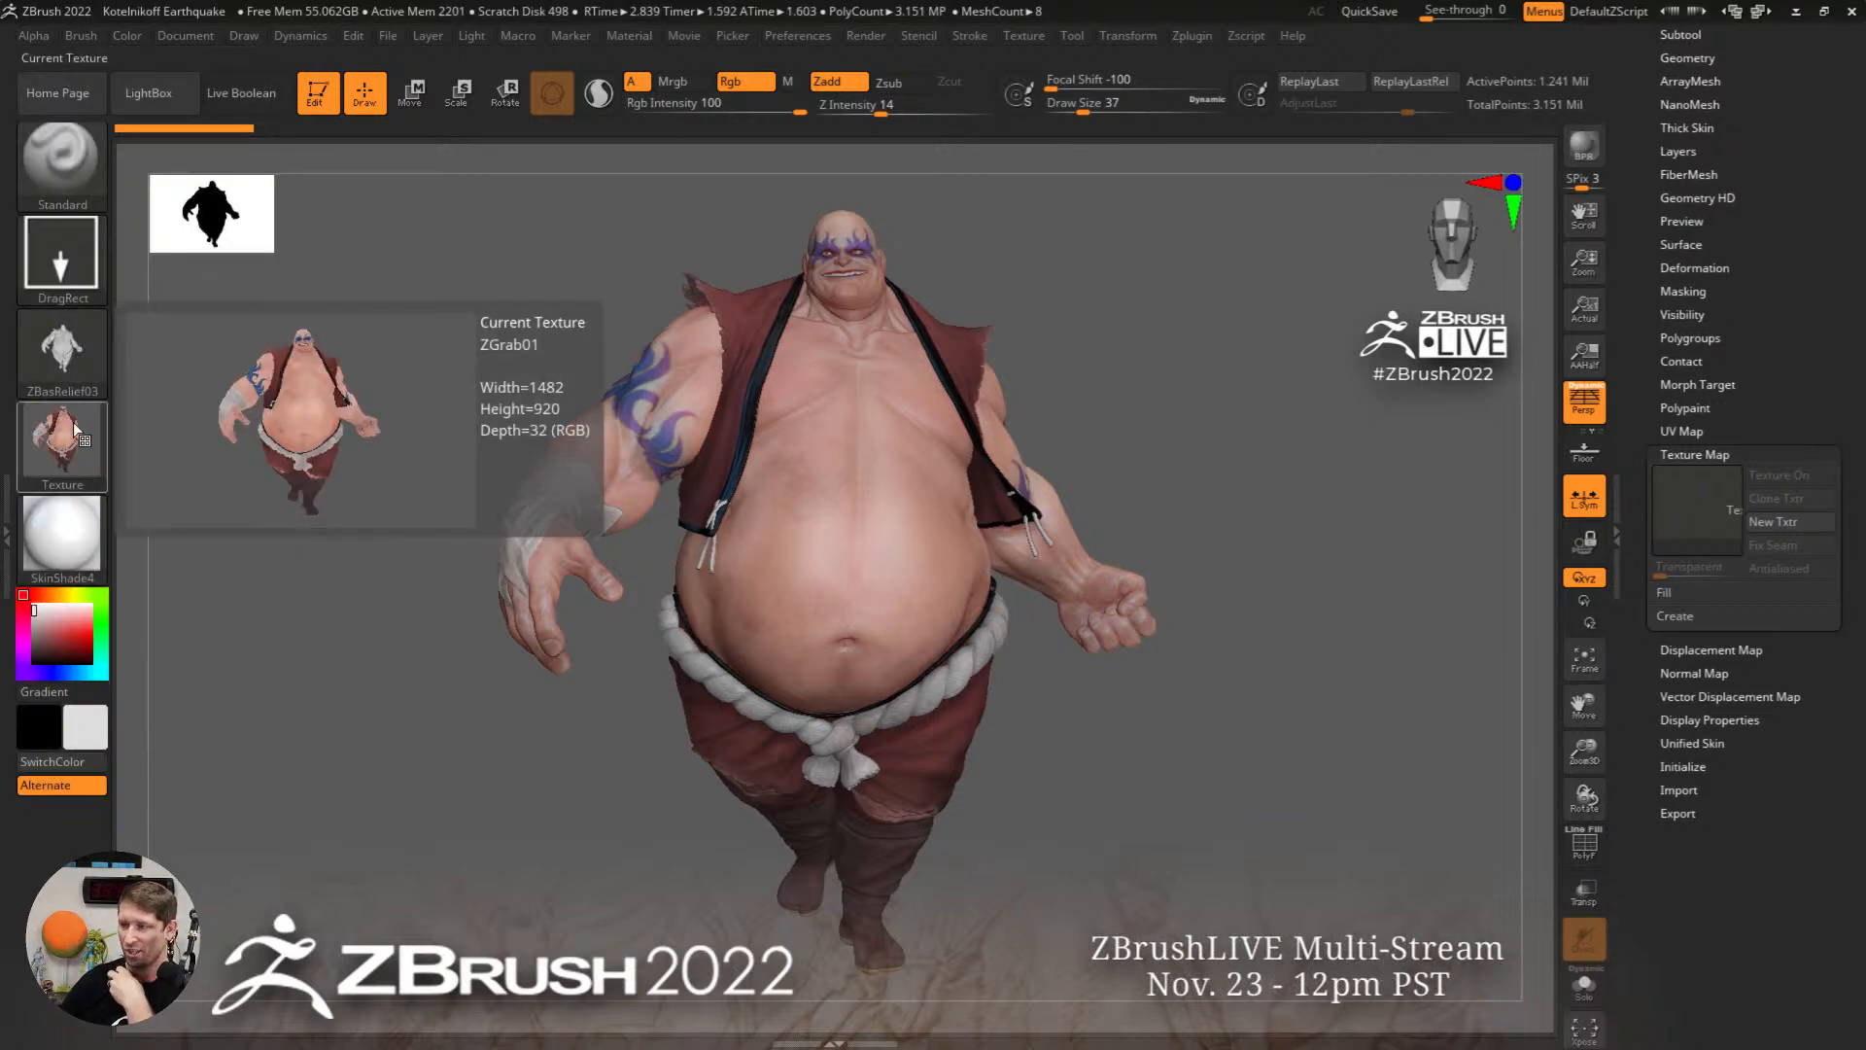
# Step: Switch to a polymesh cylinder and subdivide it to 2.031 million polygons, undoing a test stamp on its side
pyautogui.moveTo(1801, 274); pyautogui.dragTo(1801, 642)
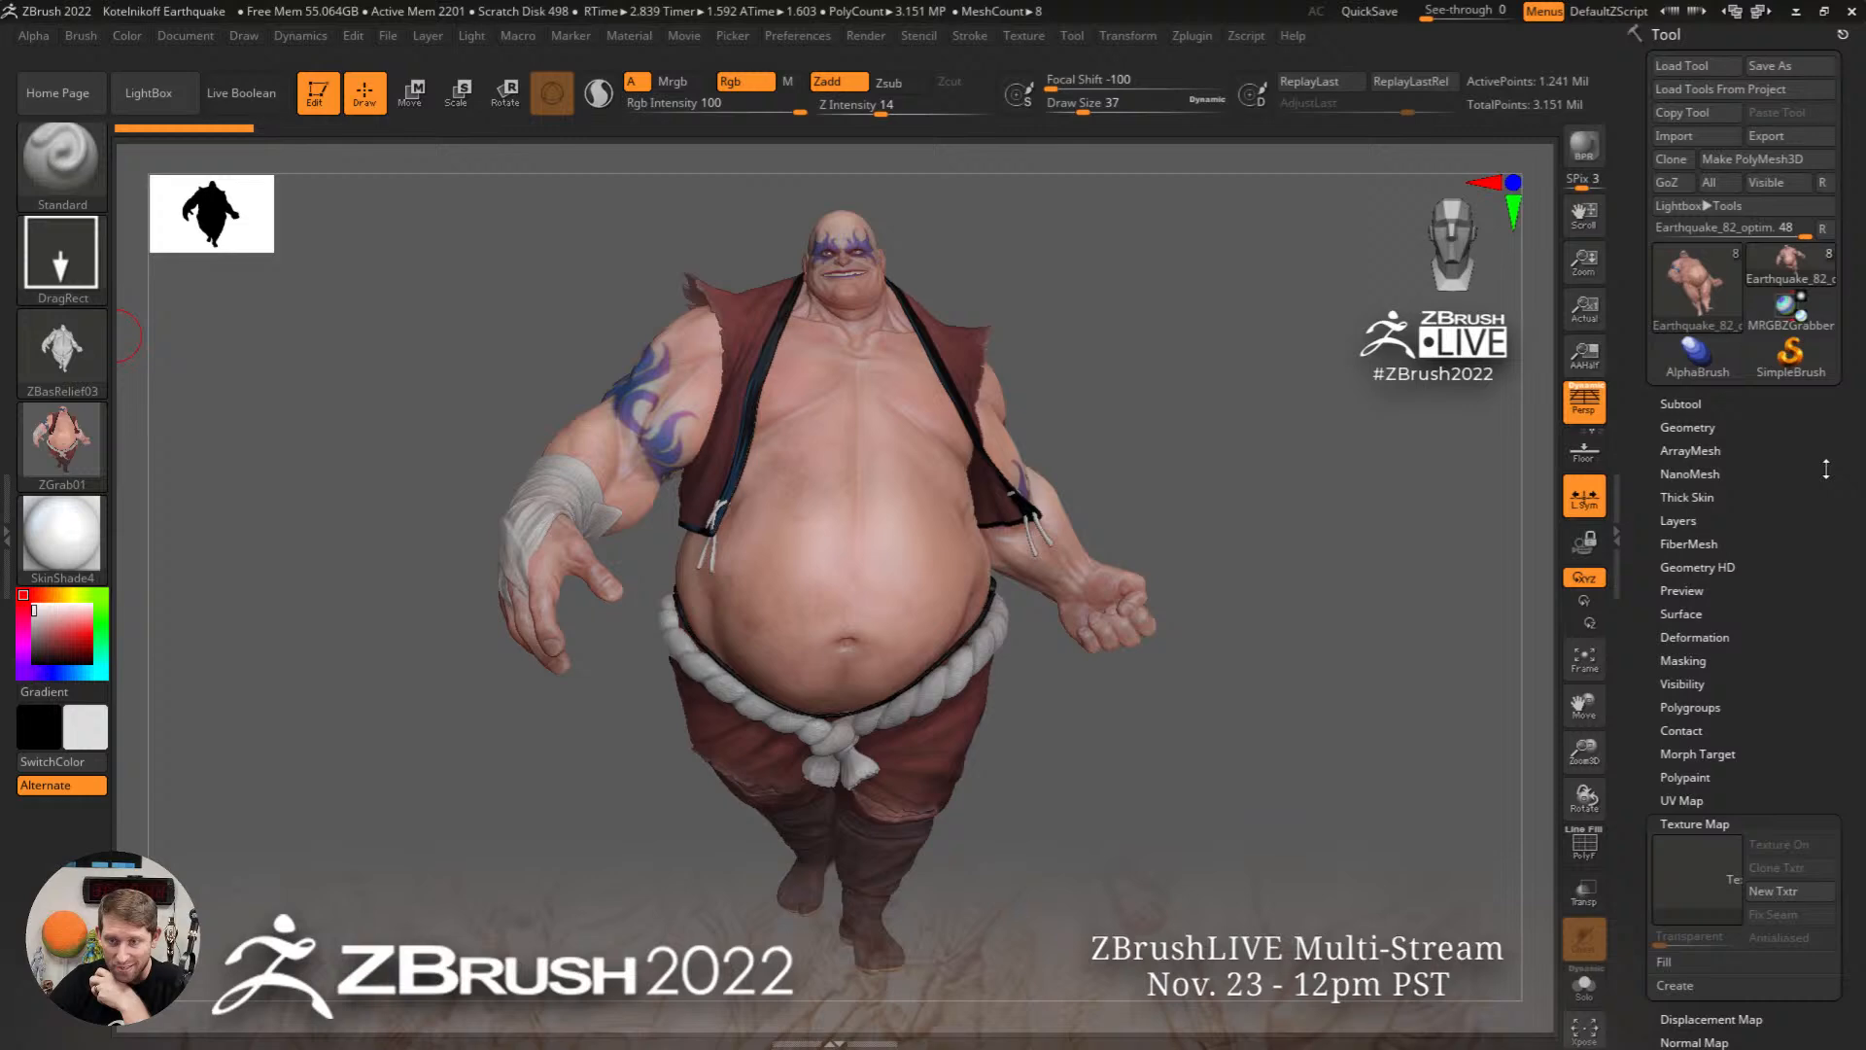
pyautogui.click(1696, 284)
pyautogui.click(1210, 378)
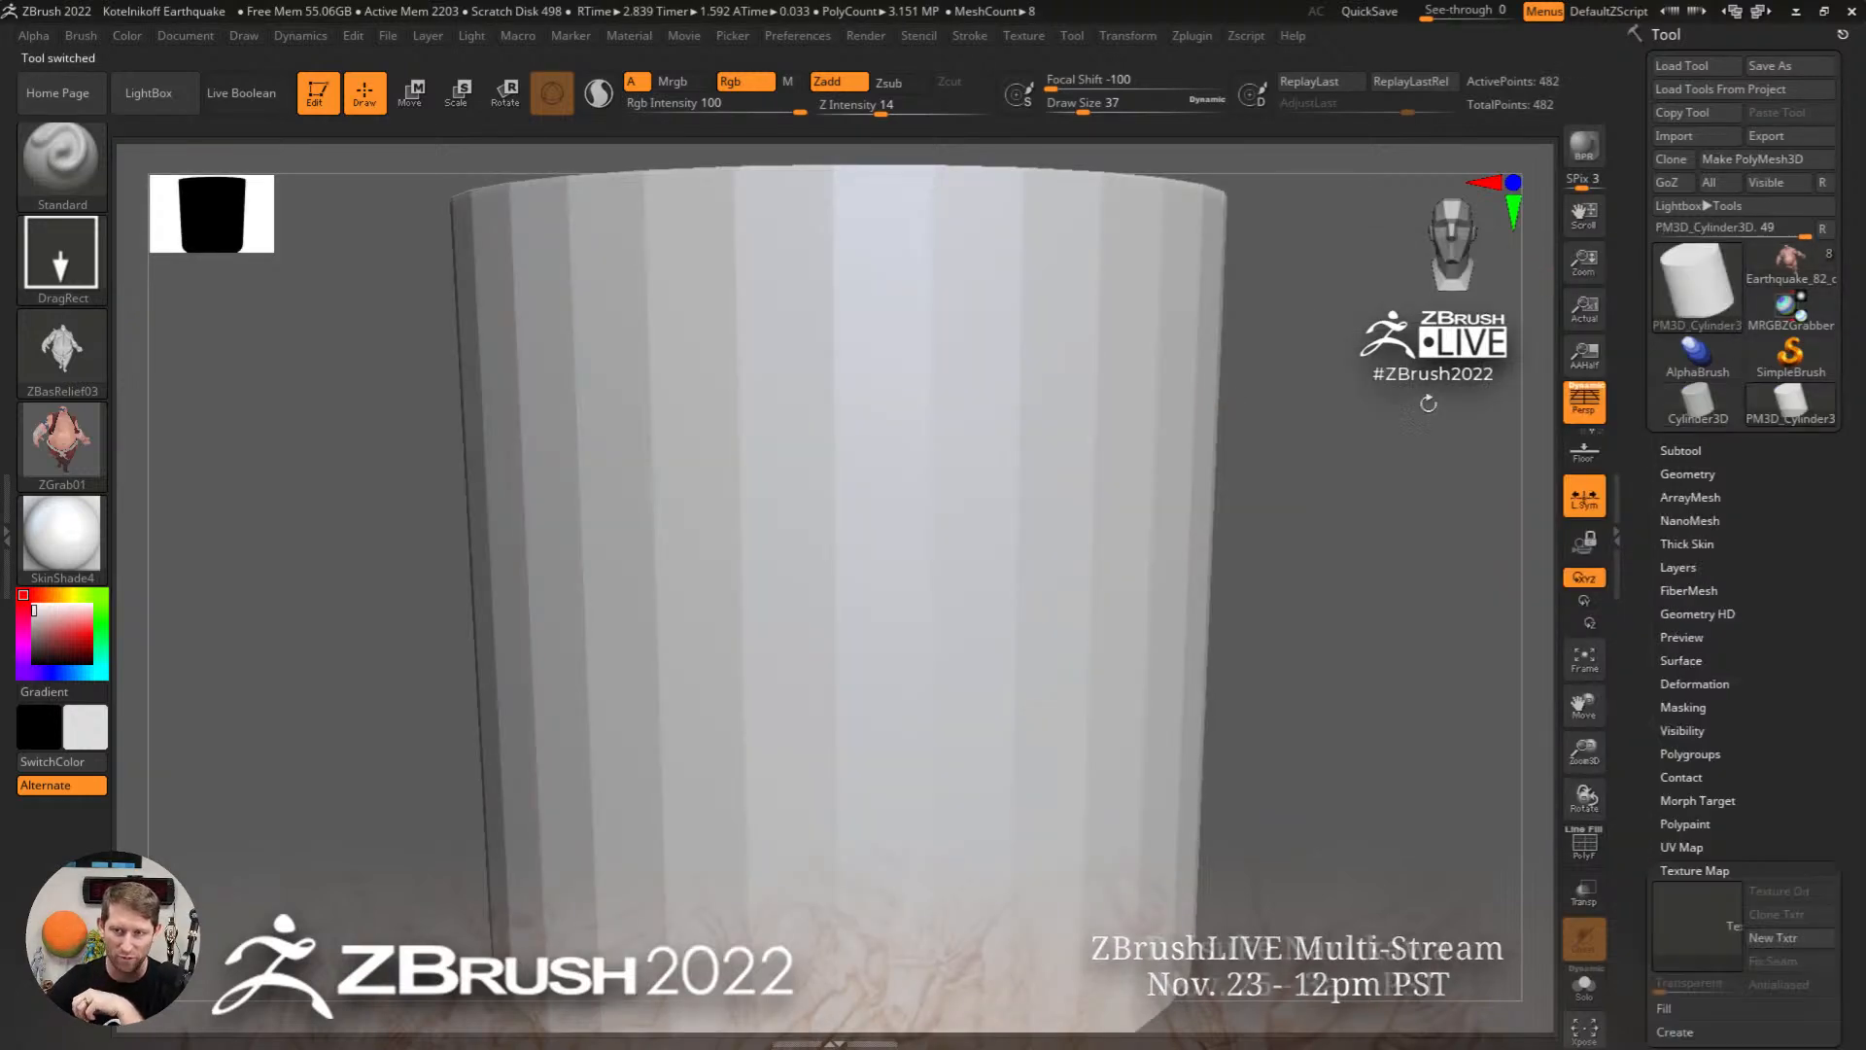
pyautogui.hotkey('ctrl', 'd')
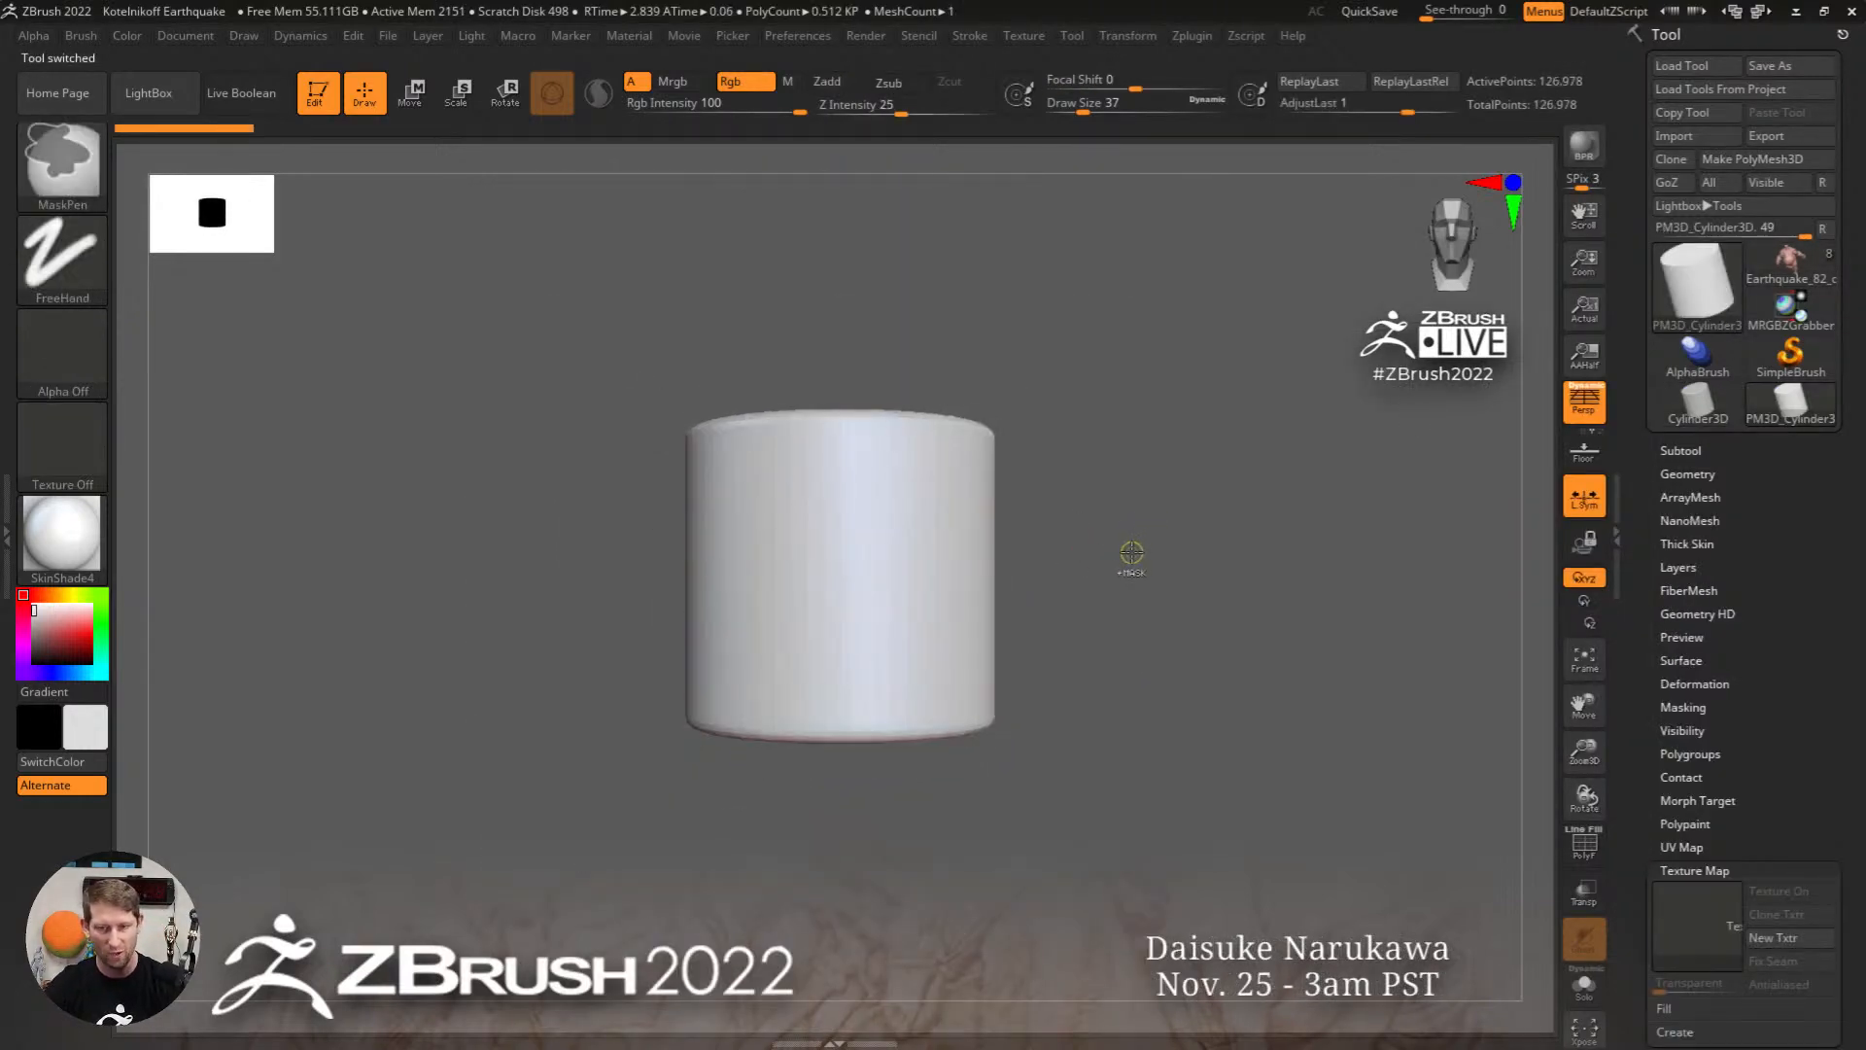
pyautogui.keyDown('ctrl'); pyautogui.moveTo(916, 581); pyautogui.dragTo(912, 623, button='right'); pyautogui.keyUp('ctrl')
pyautogui.moveTo(855, 576); pyautogui.dragTo(1007, 482)
pyautogui.hotkey('ctrl', 'z')
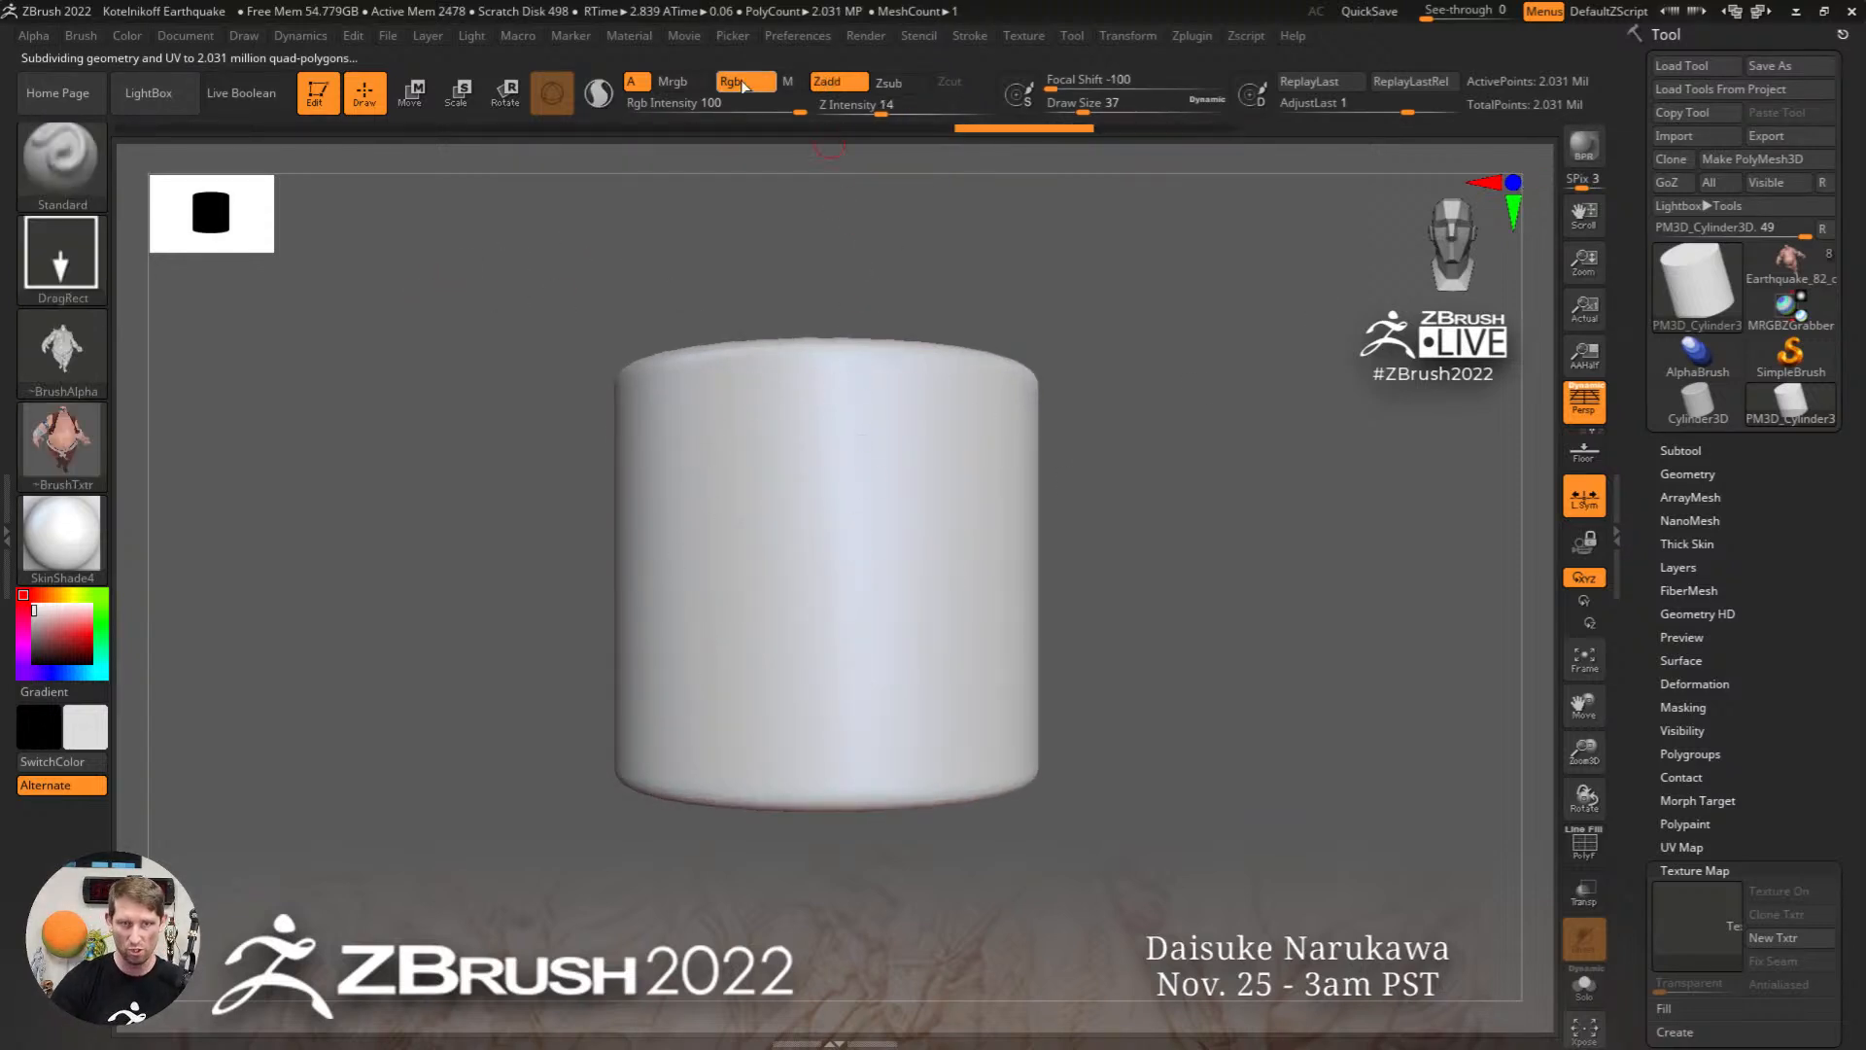
# Step: Turn off the brush texture and fill the cylinder with solid light grey, RGB 220
pyautogui.click(131, 41)
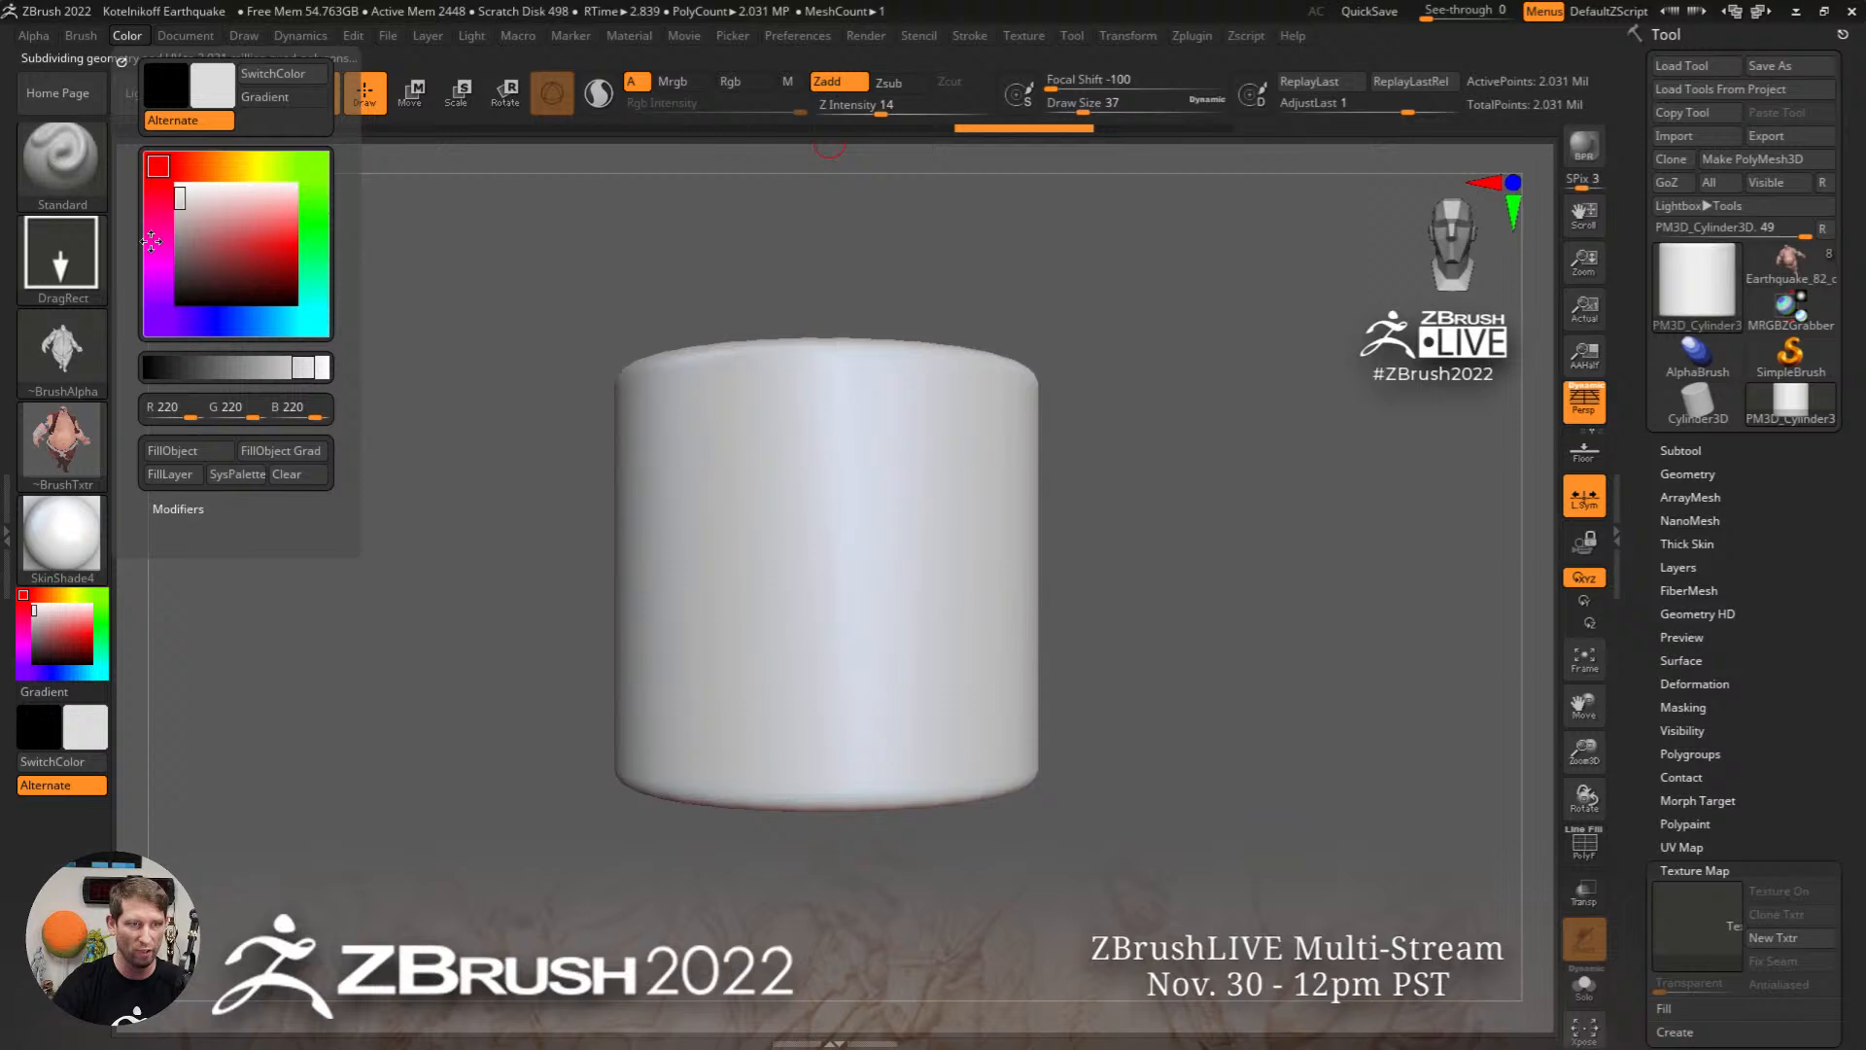
pyautogui.click(70, 429)
pyautogui.click(183, 532)
pyautogui.click(131, 37)
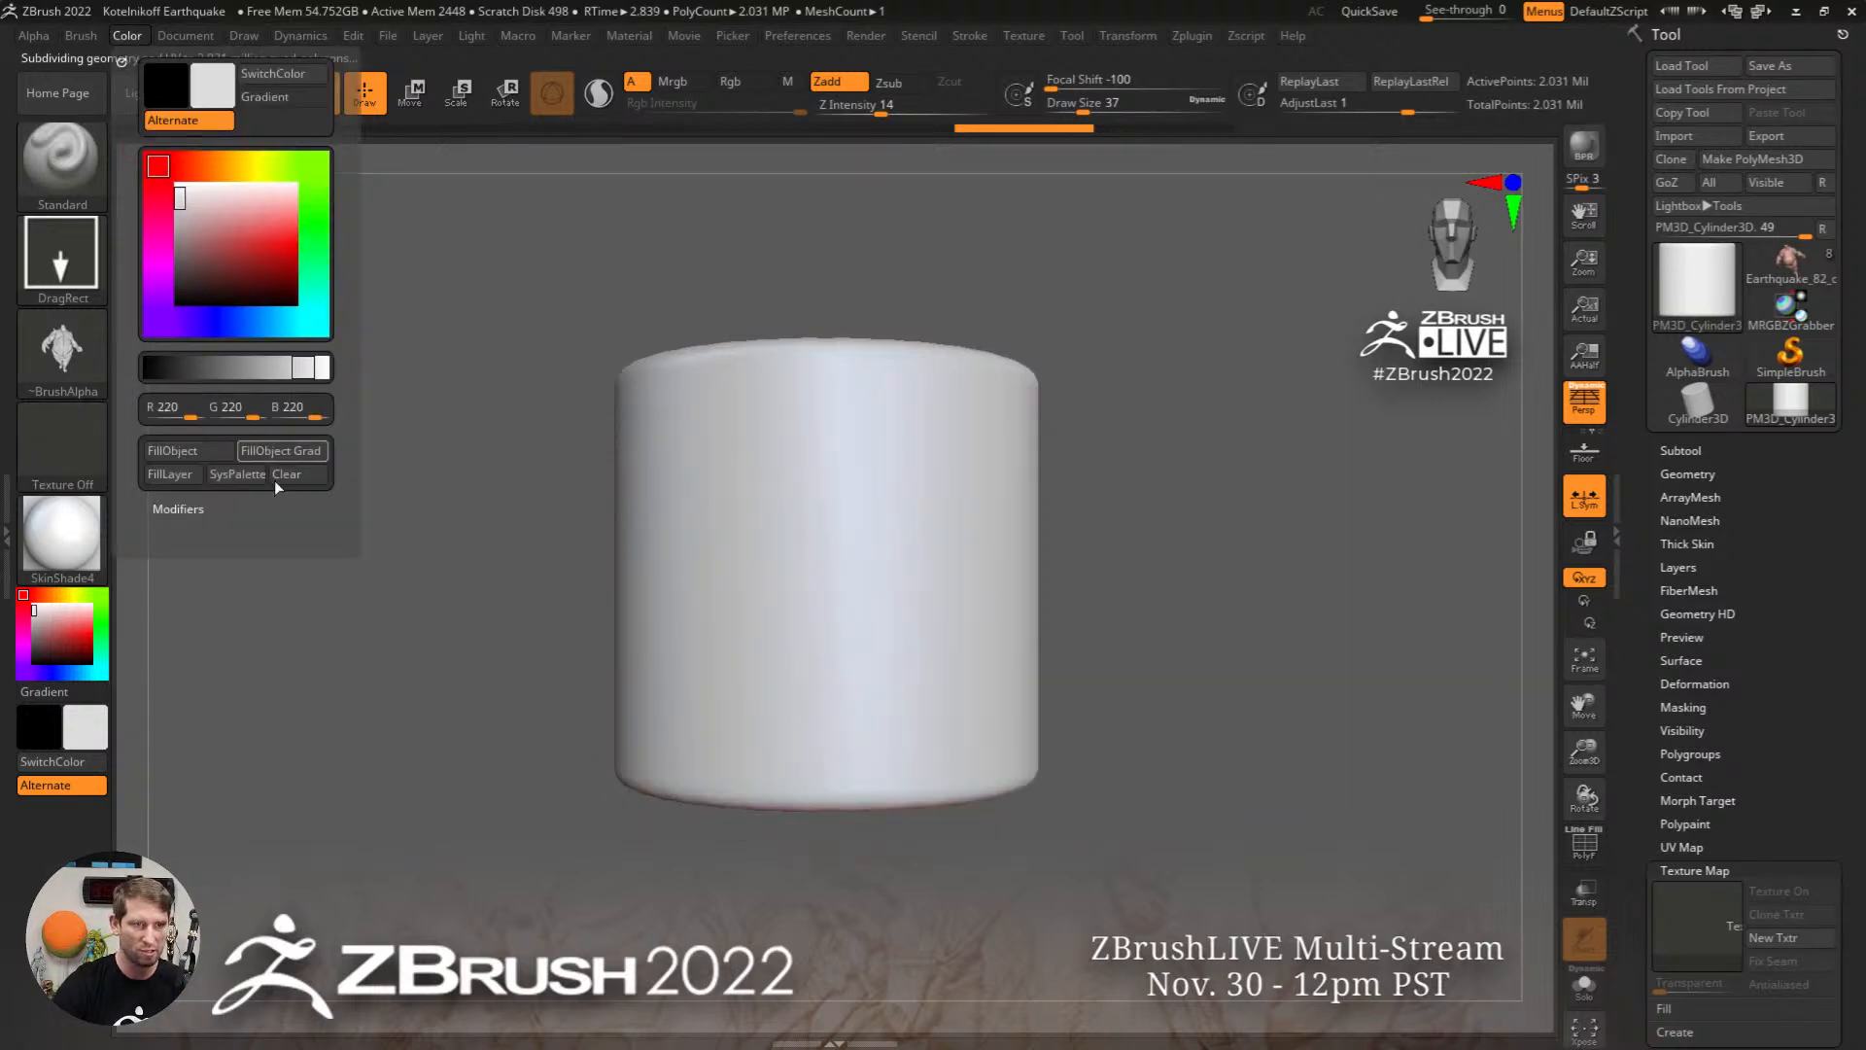
pyautogui.click(210, 451)
# Step: Reselect the ZGrab01 texture, enable Rgb, and stamp the coloured character relief onto the middle of the cylinder's side
pyautogui.click(62, 445)
pyautogui.click(712, 479)
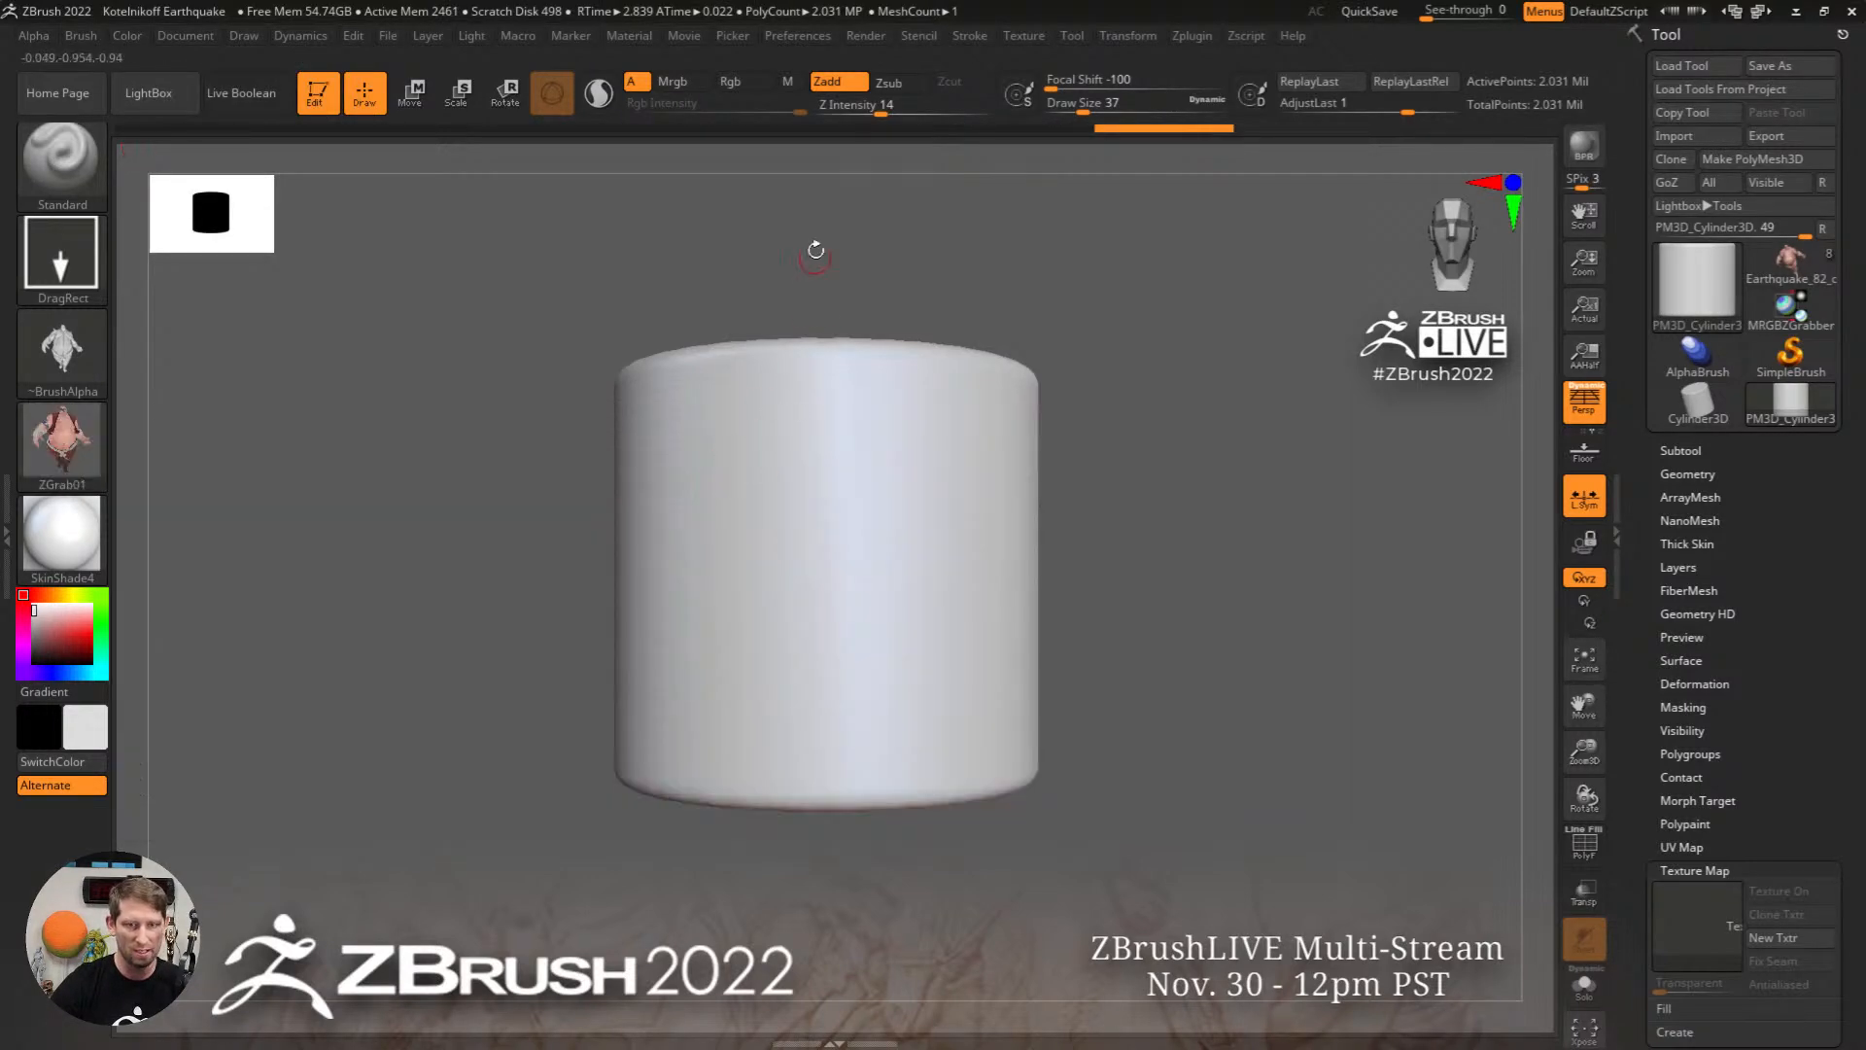
pyautogui.click(770, 85)
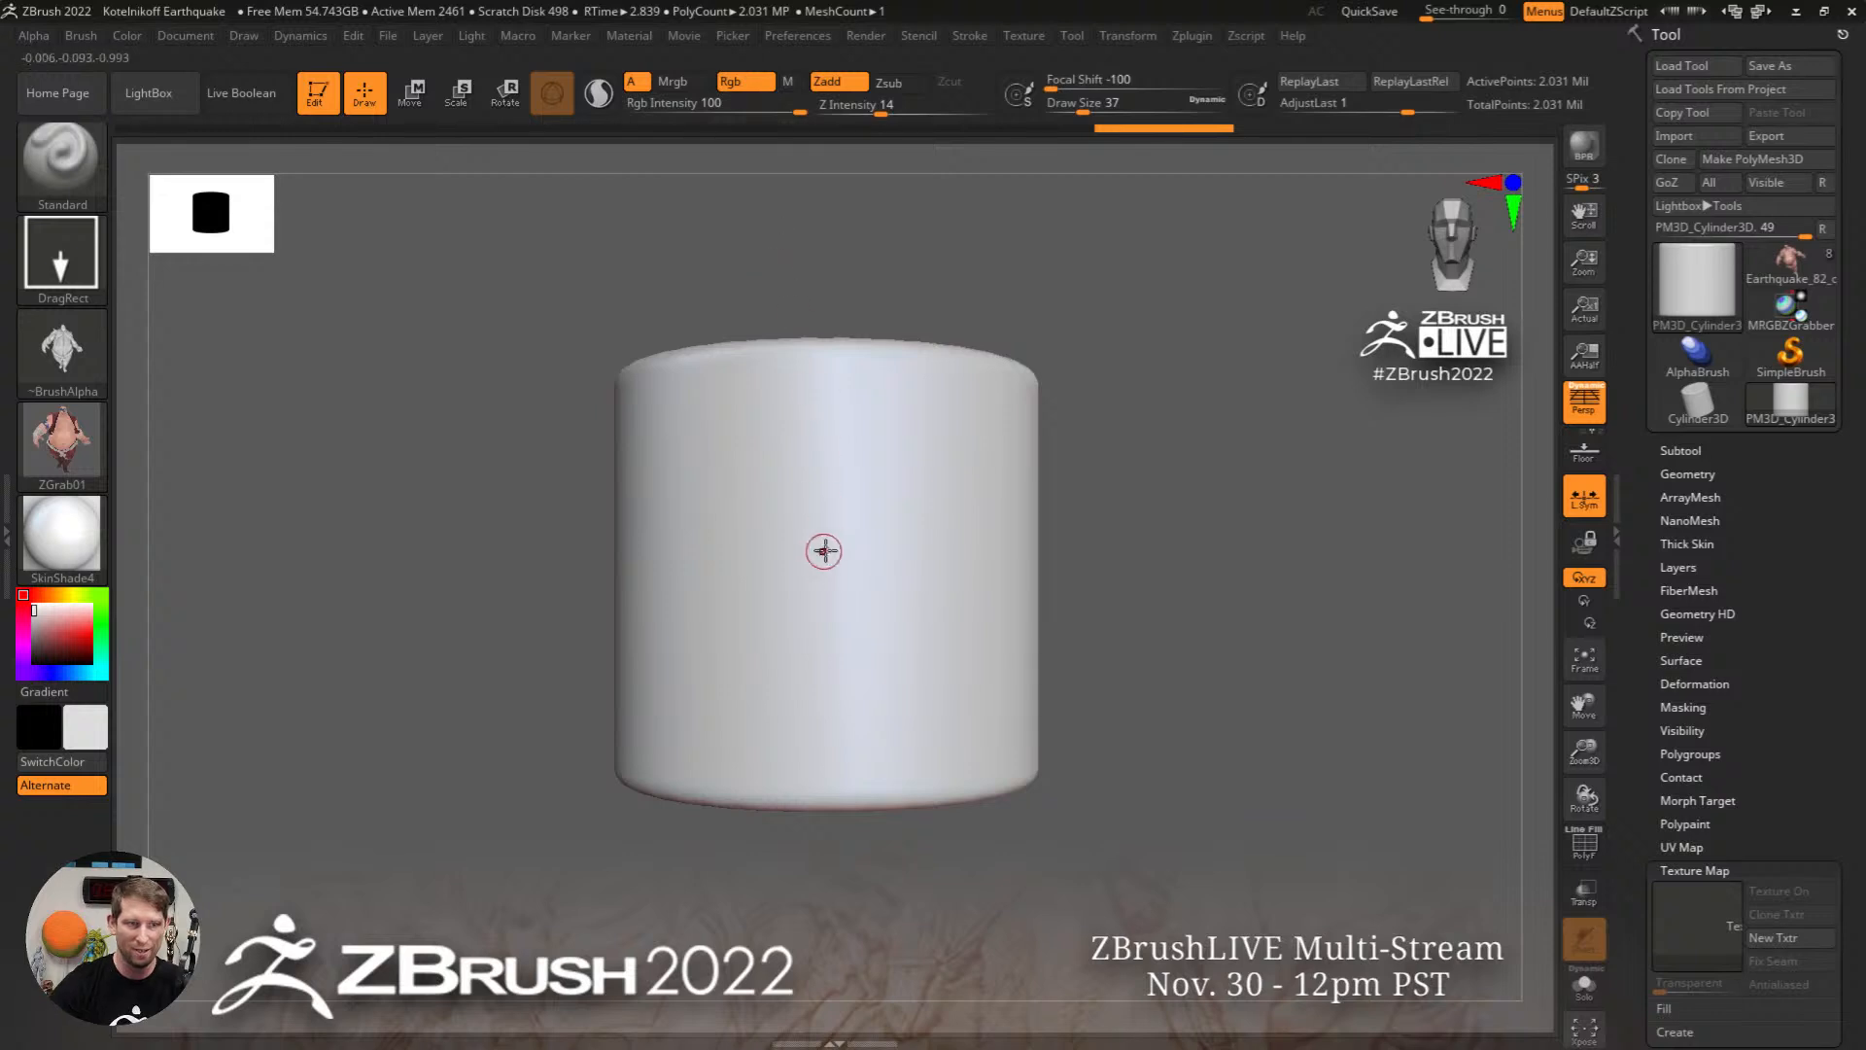
pyautogui.moveTo(832, 567); pyautogui.dragTo(836, 104)
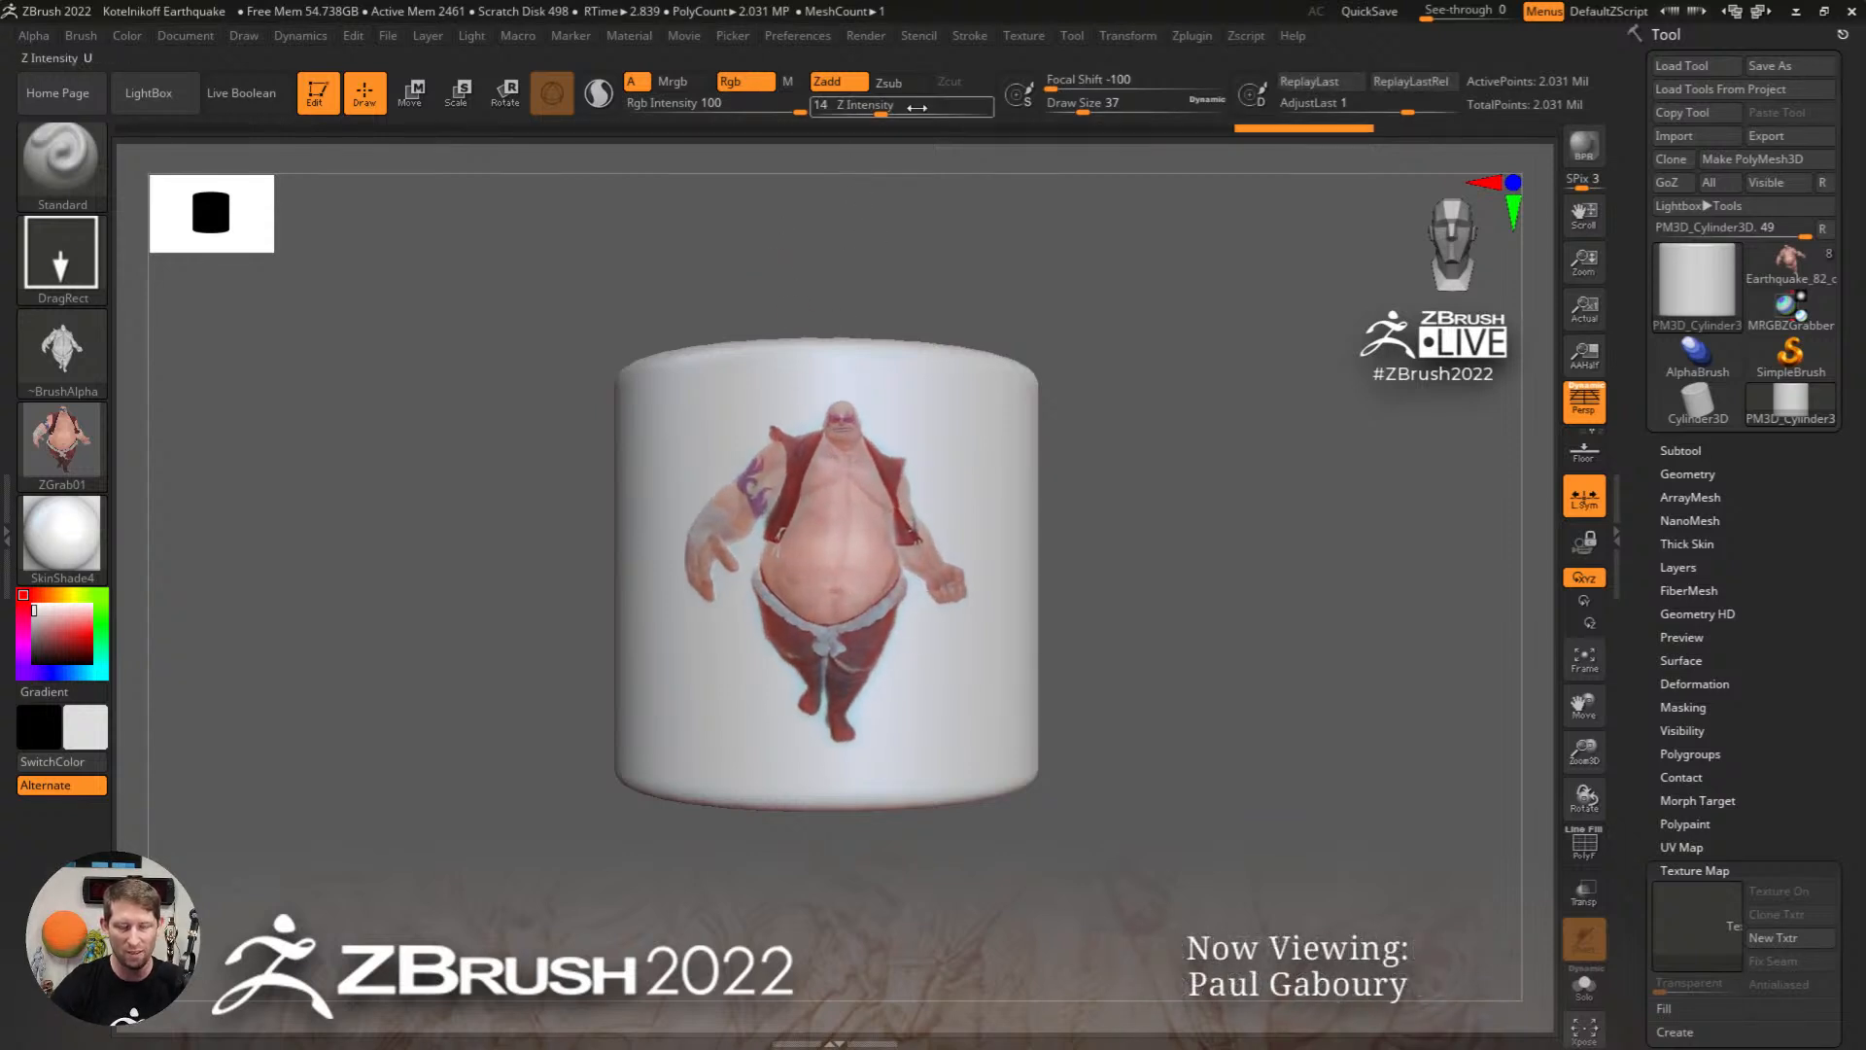
# Step: Turn off WaxPreview in the render properties
pyautogui.press('ctrl')
pyautogui.click(865, 35)
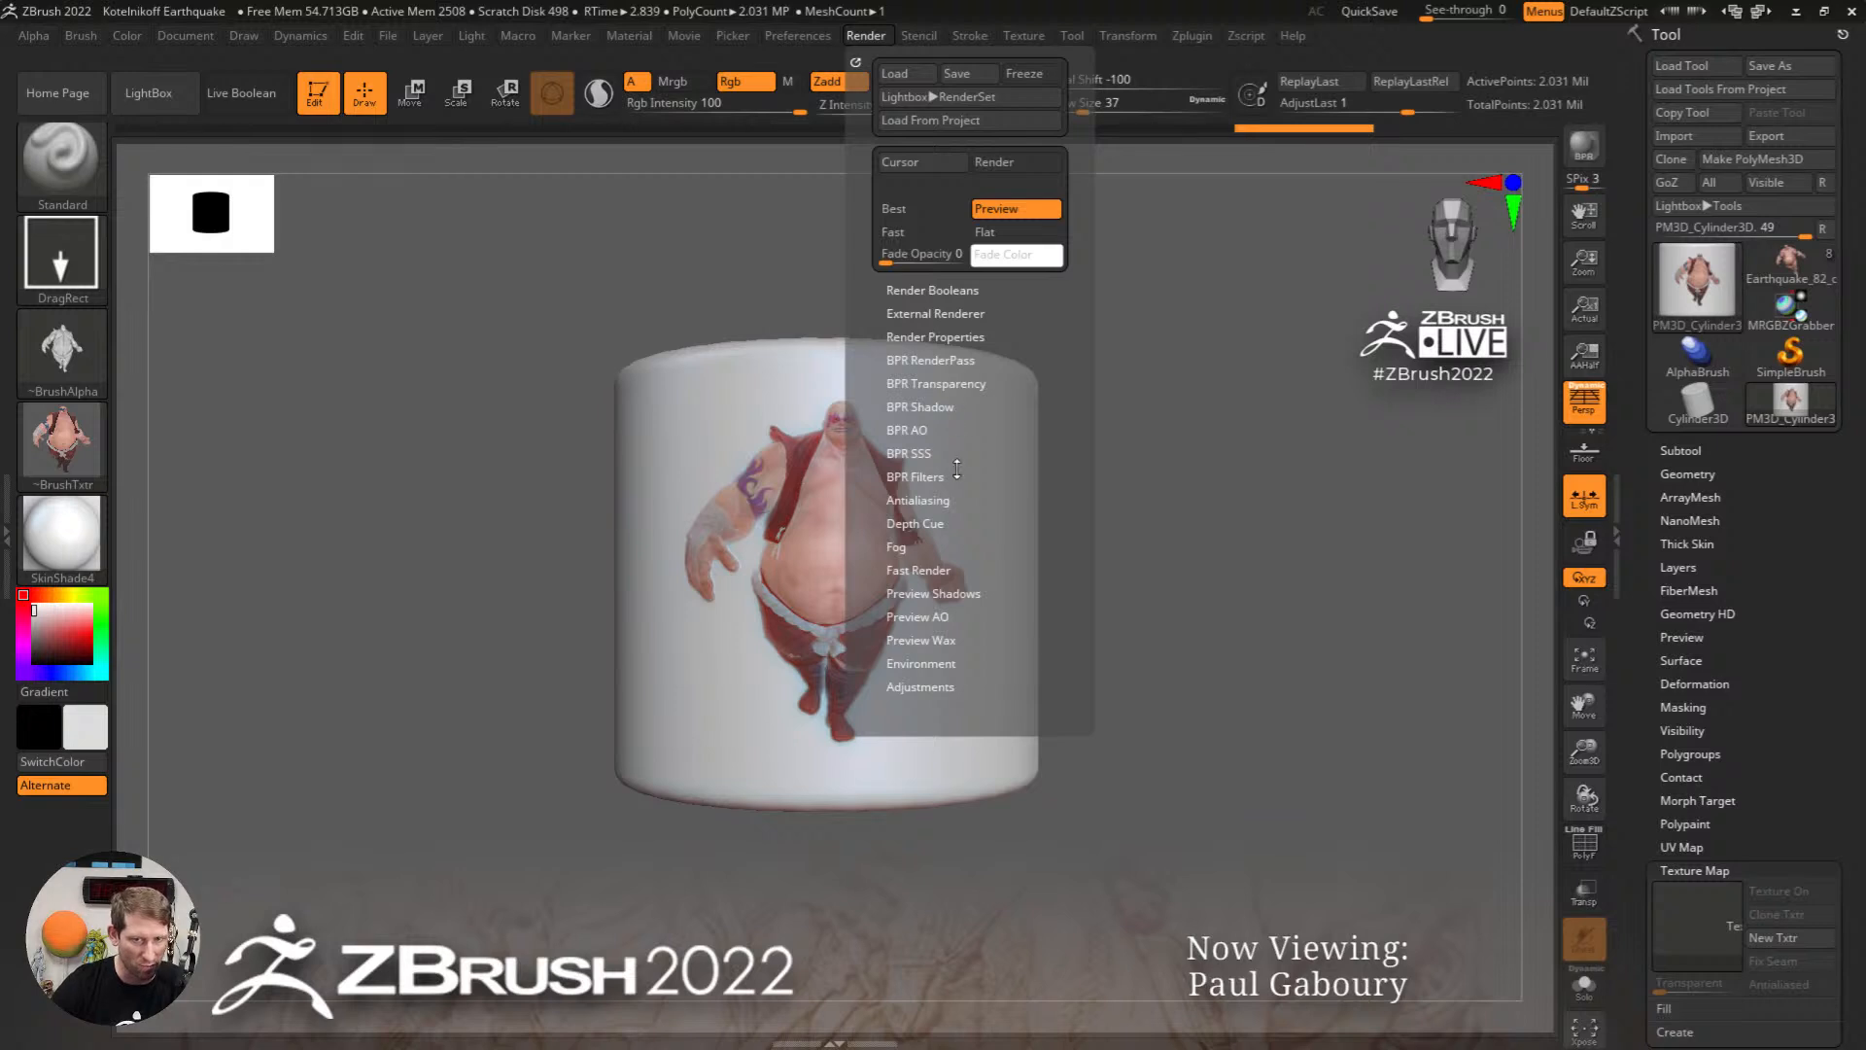
pyautogui.click(975, 337)
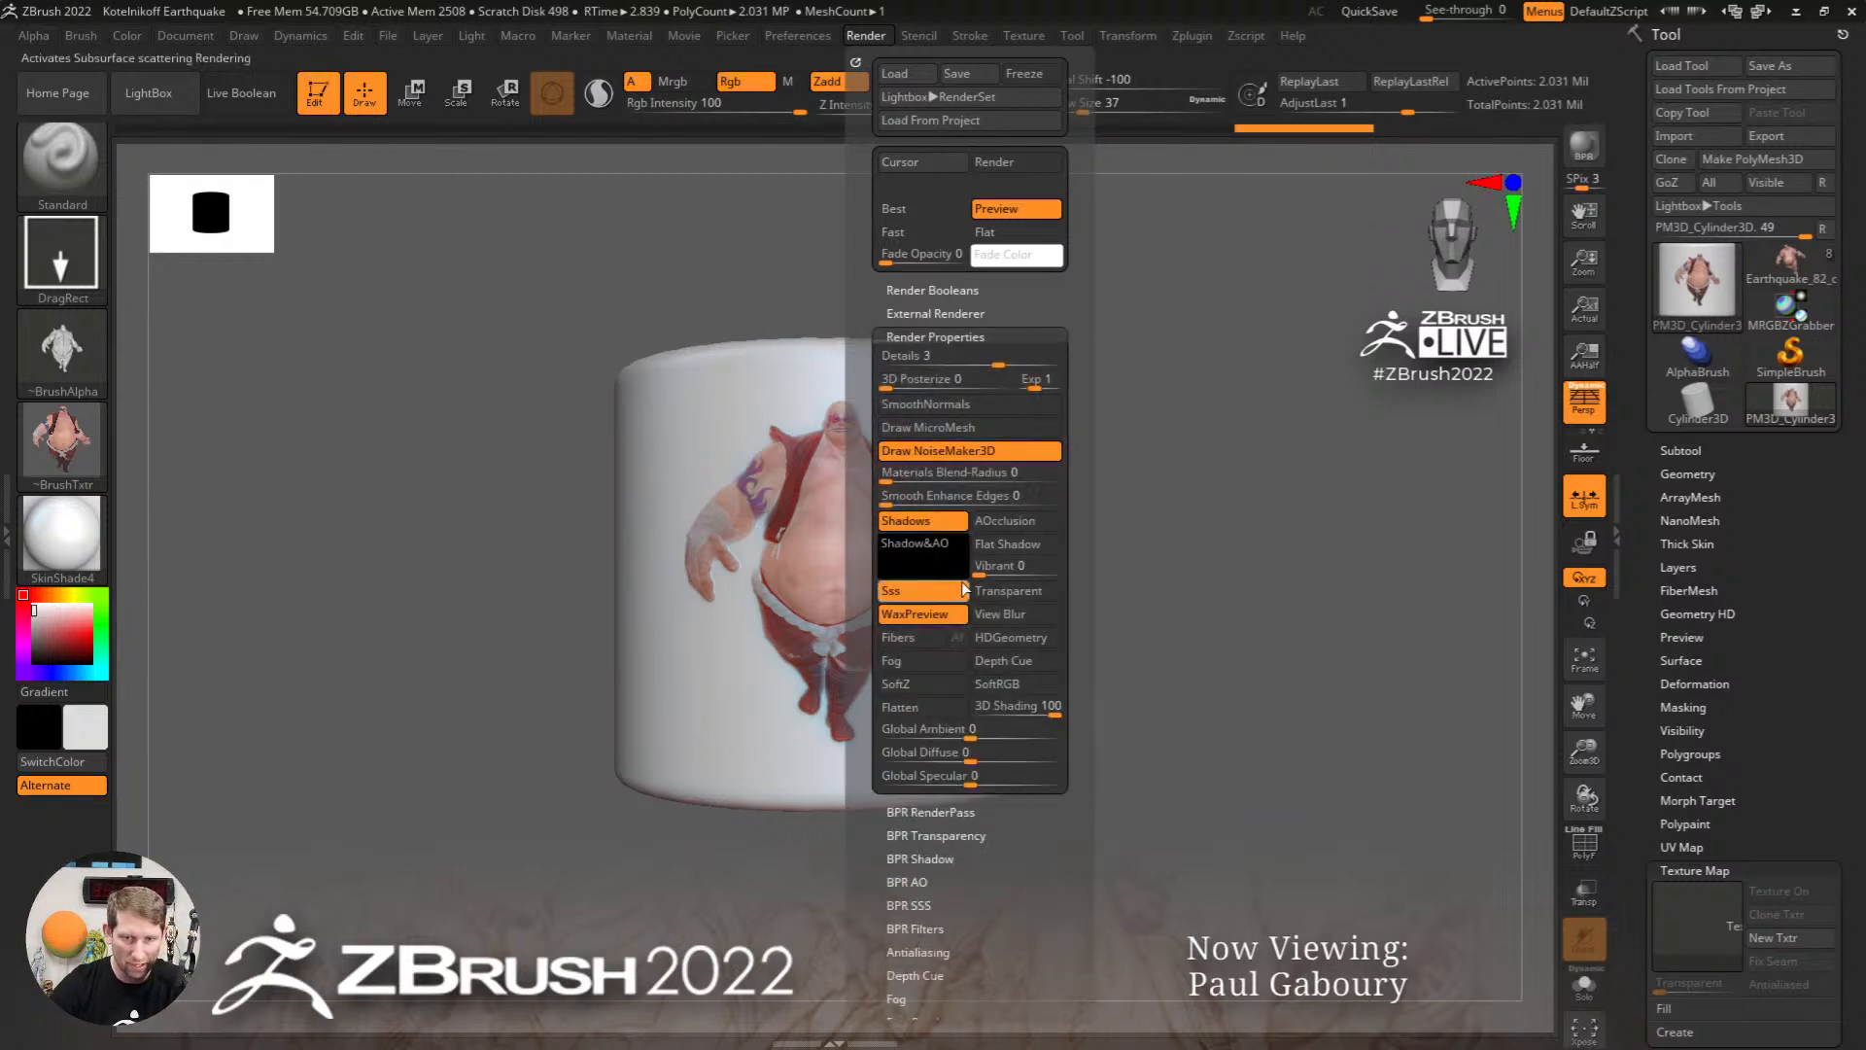
pyautogui.moveTo(1075, 542)
pyautogui.mouseDown()
pyautogui.moveTo(1166, 540)
pyautogui.moveTo(1042, 563)
pyautogui.mouseUp()
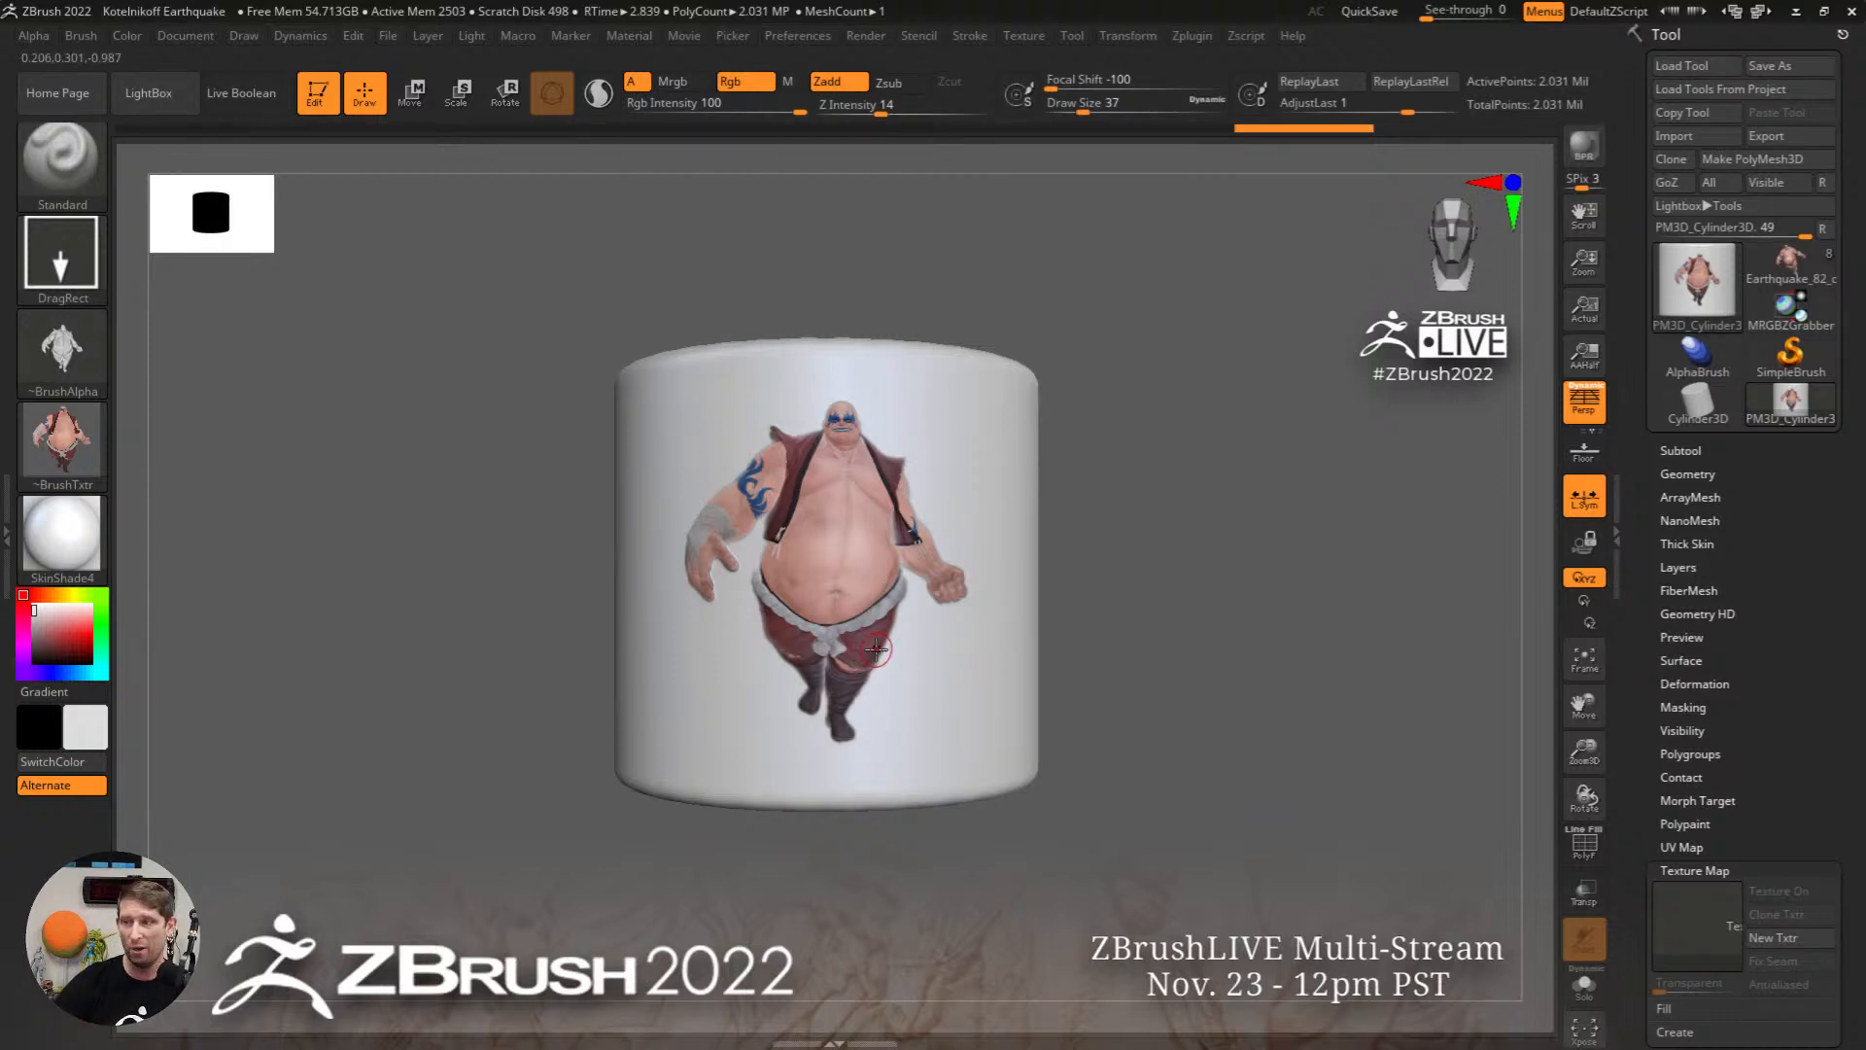
# Step: Try stamping a larger coloured character relief on a clean side of the cylinder, undoing the stamping
pyautogui.moveTo(754, 633)
pyautogui.keyDown('alt'); pyautogui.mouseDown(button='right')
pyautogui.moveTo(966, 621)
pyautogui.moveTo(1172, 679)
pyautogui.mouseUp(button='right'); pyautogui.keyUp('alt')
pyautogui.moveTo(874, 637); pyautogui.dragTo(904, 60)
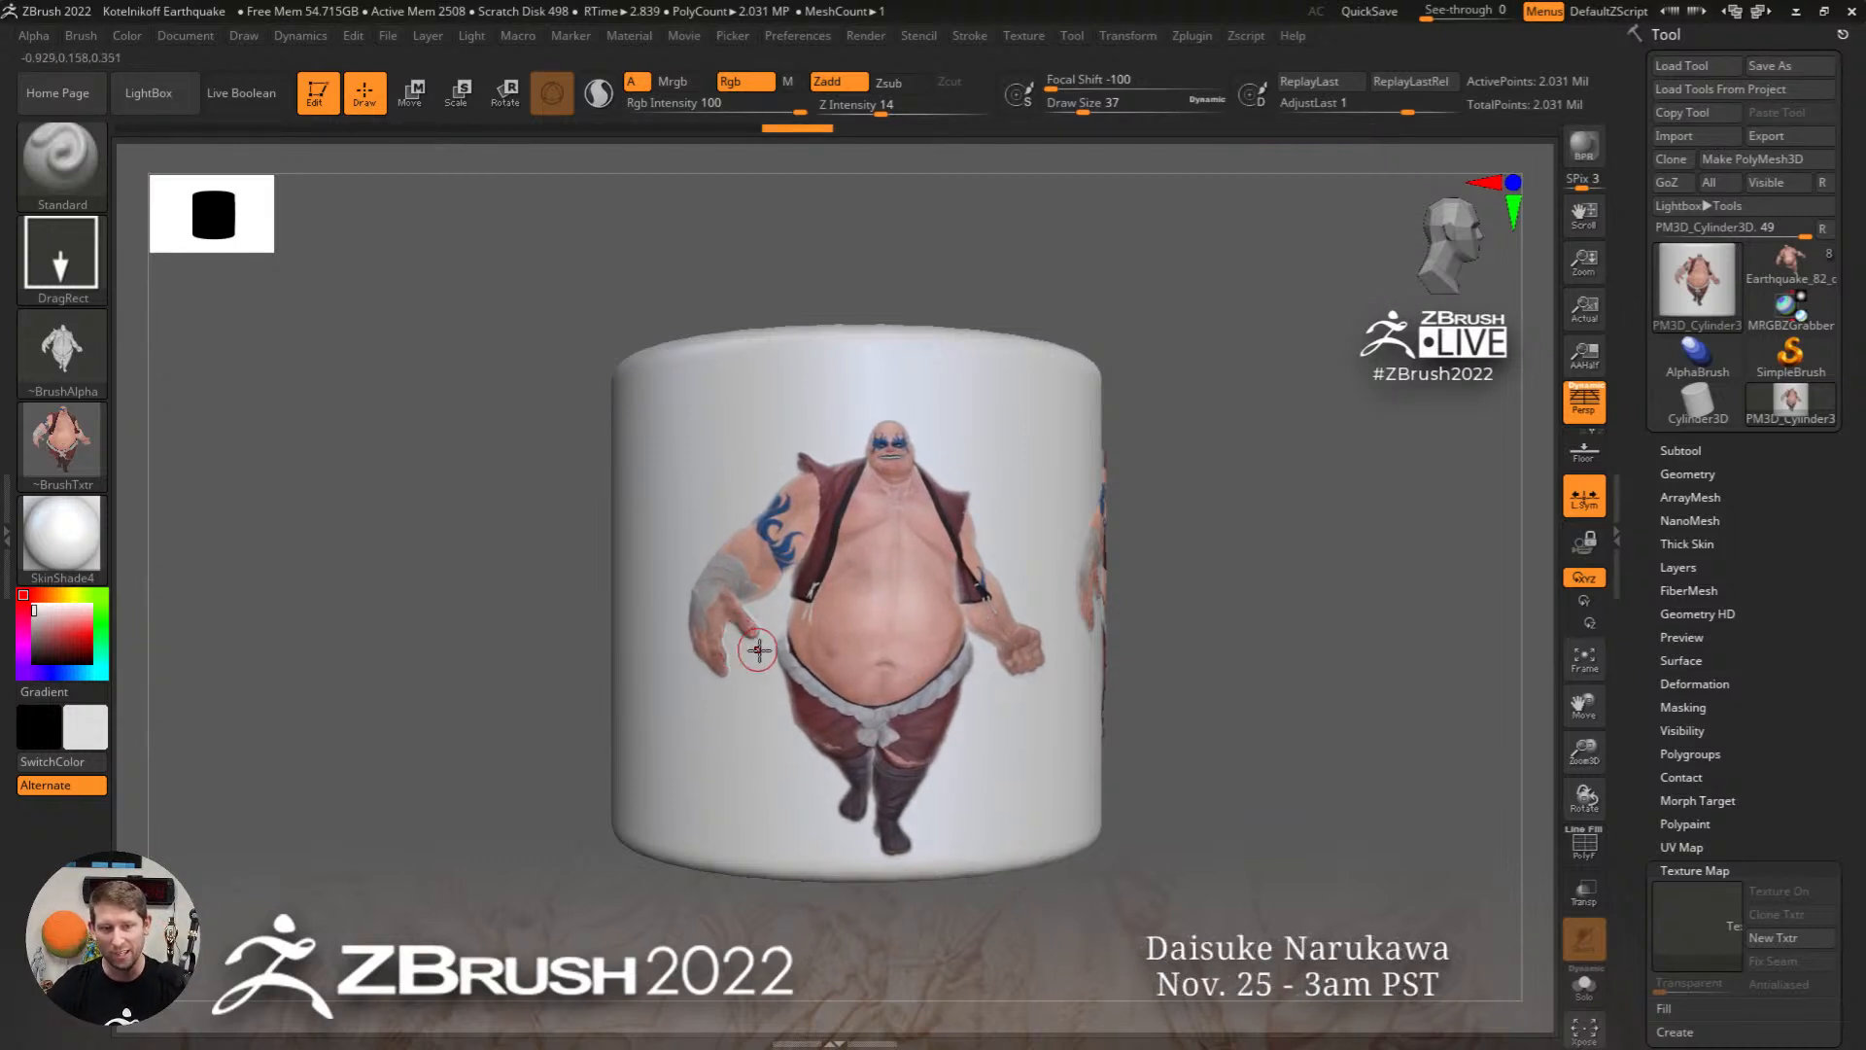
pyautogui.hotkey('ctrl', 'z')
pyautogui.hotkey('ctrl', 'z')
# Step: Switch back to the Earthquake character, face its front, and make a new bas-relief alpha with Relief Blur Radius 0
pyautogui.click(1790, 260)
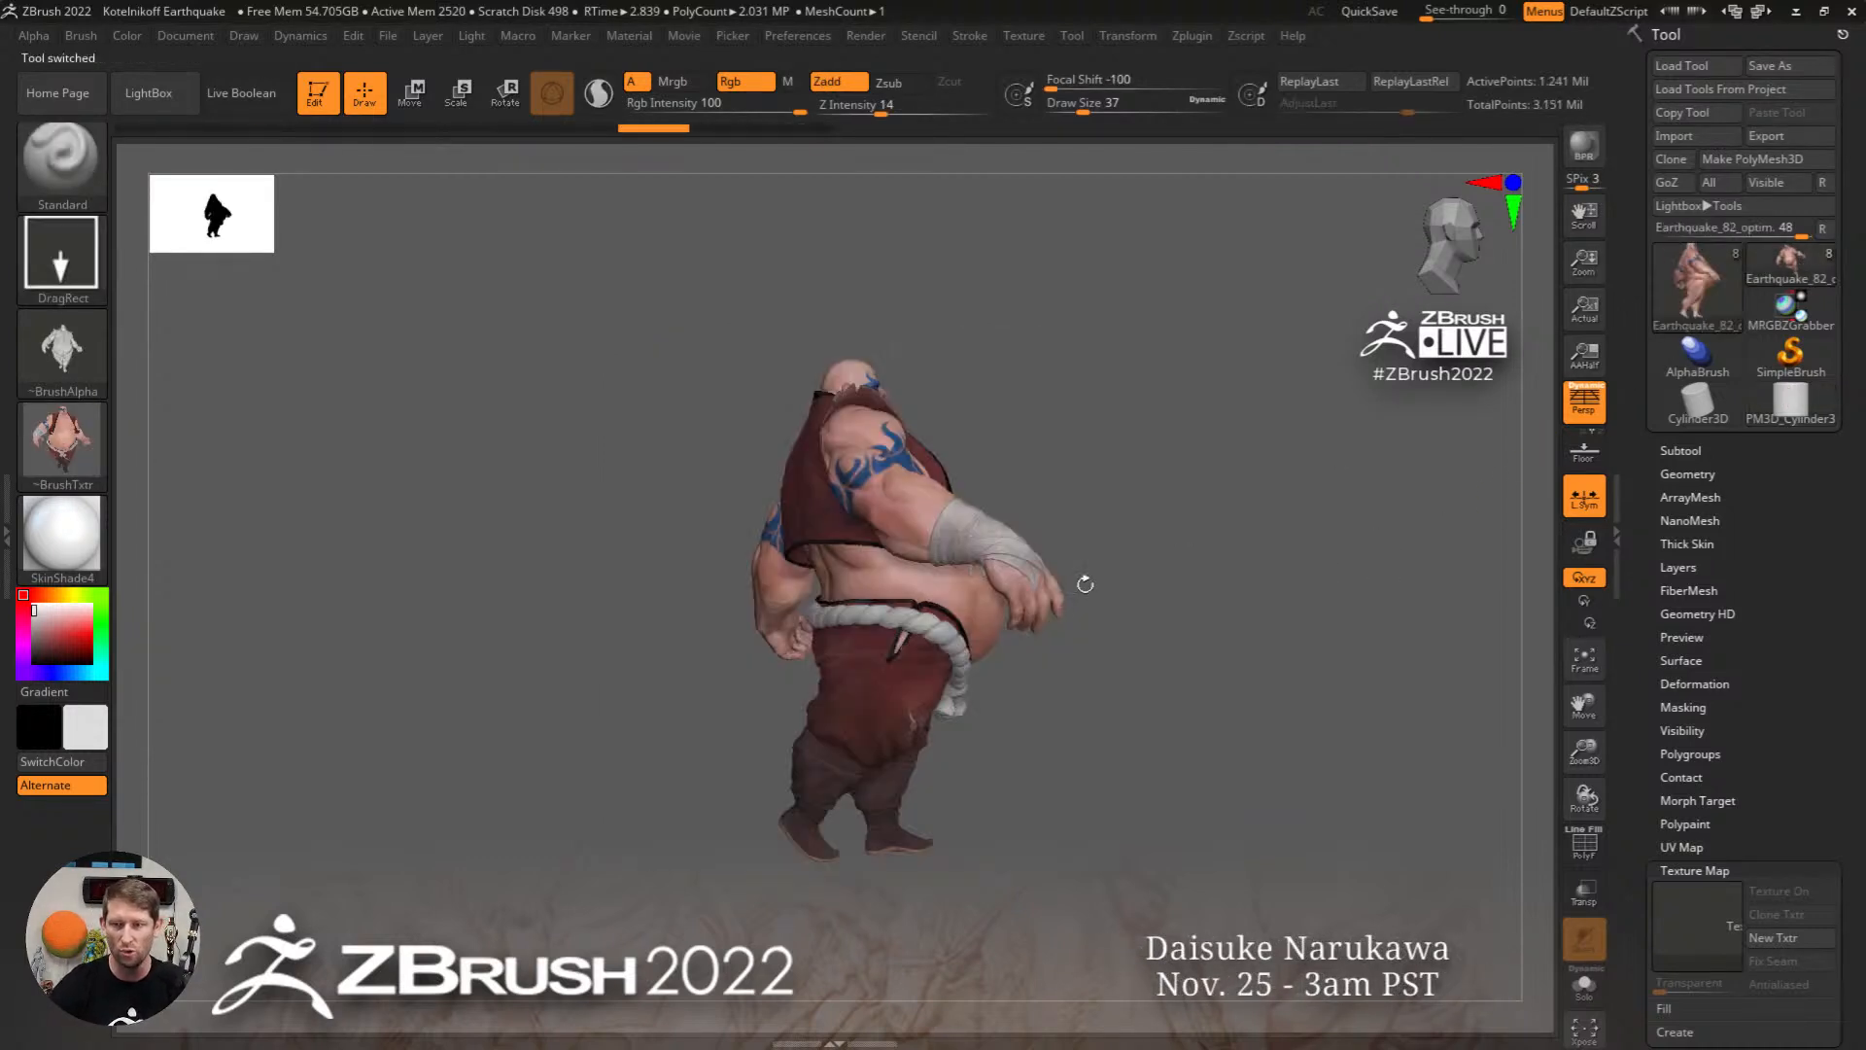
pyautogui.moveTo(1083, 583)
pyautogui.mouseDown(button='right')
pyautogui.moveTo(942, 624)
pyautogui.moveTo(733, 603)
pyautogui.moveTo(804, 542)
pyautogui.moveTo(849, 587)
pyautogui.mouseUp(button='right')
pyautogui.click(1668, 449)
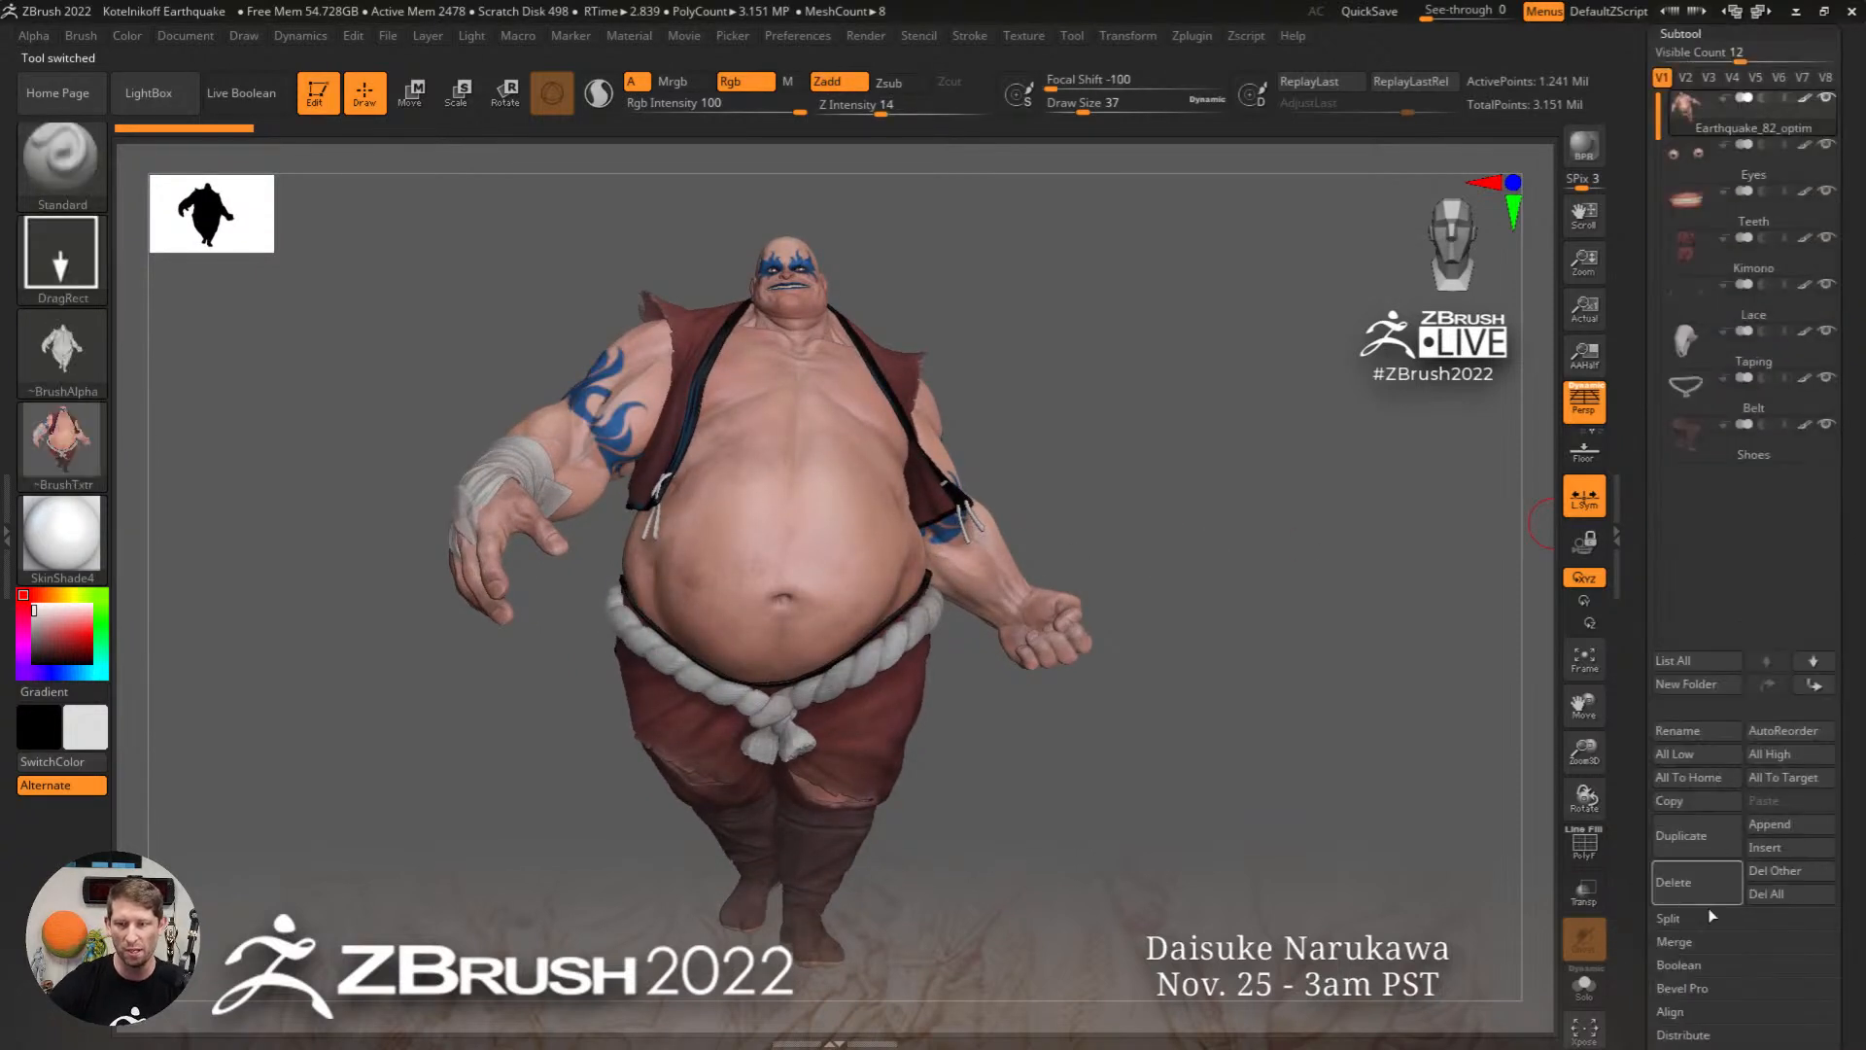
pyautogui.click(34, 36)
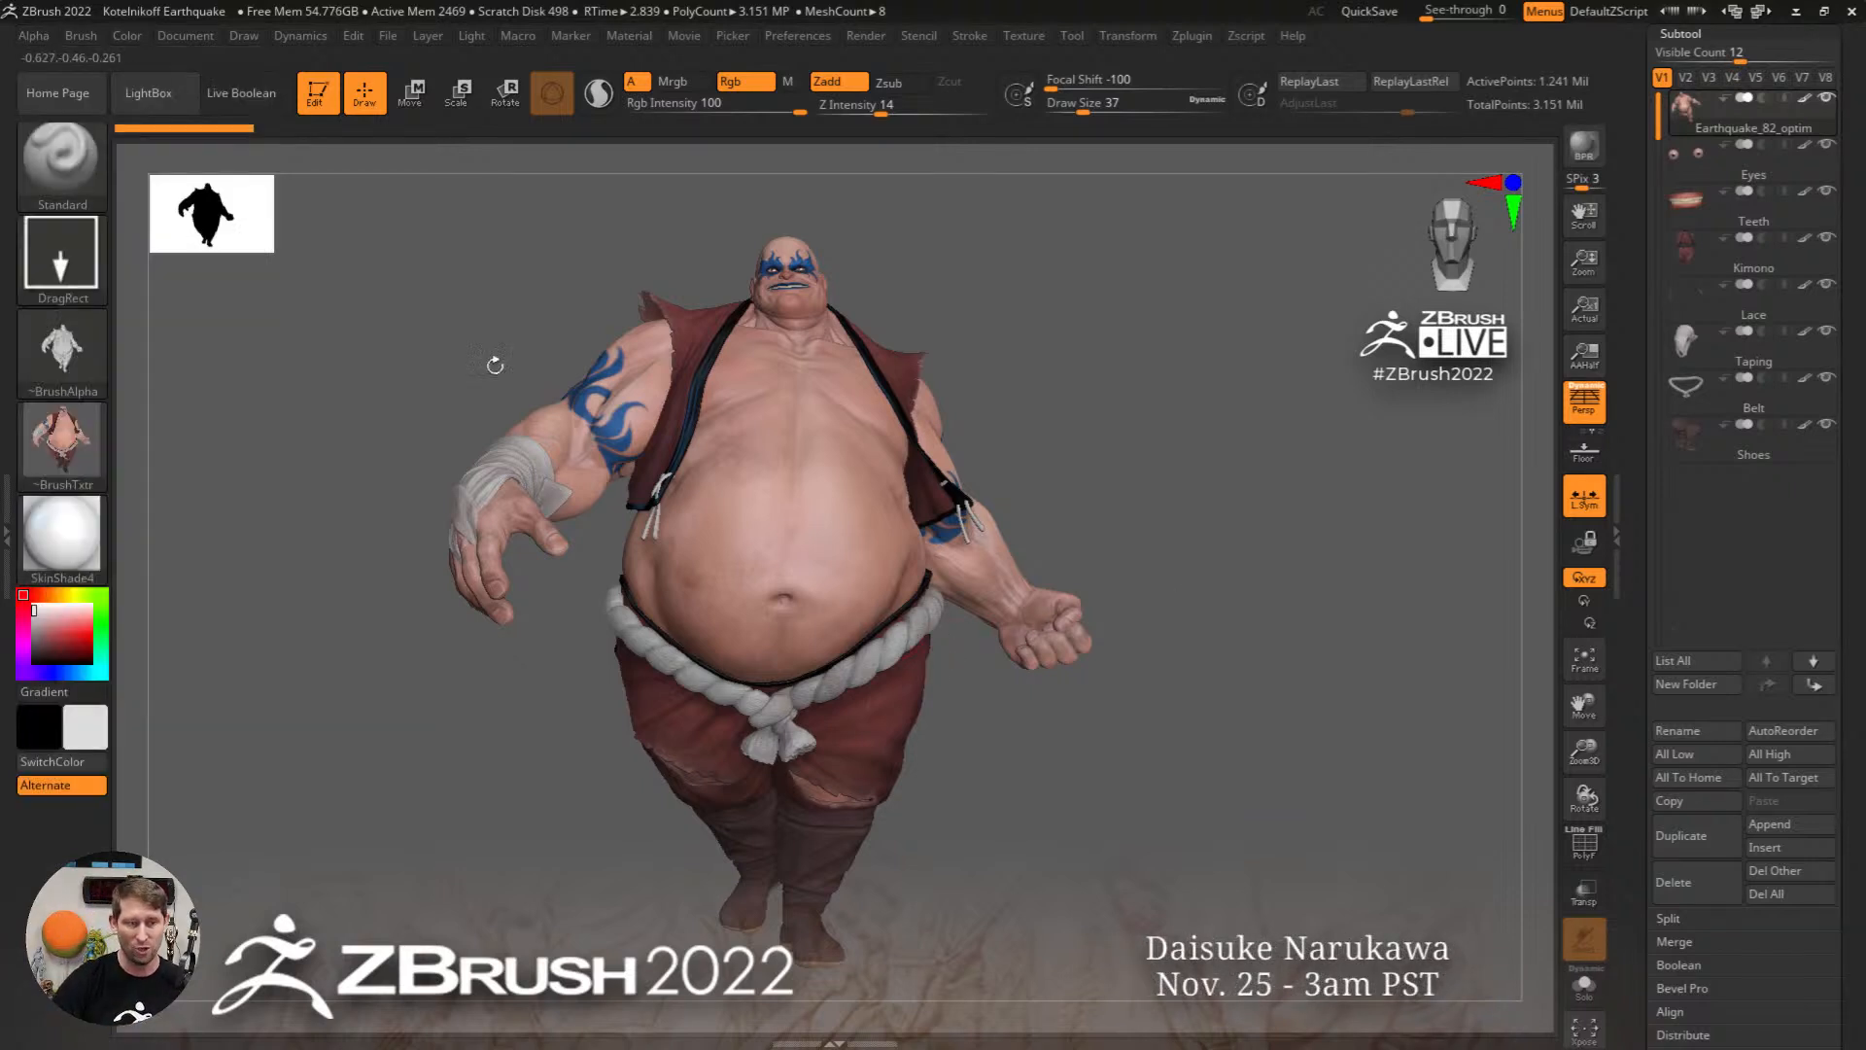
pyautogui.click(39, 35)
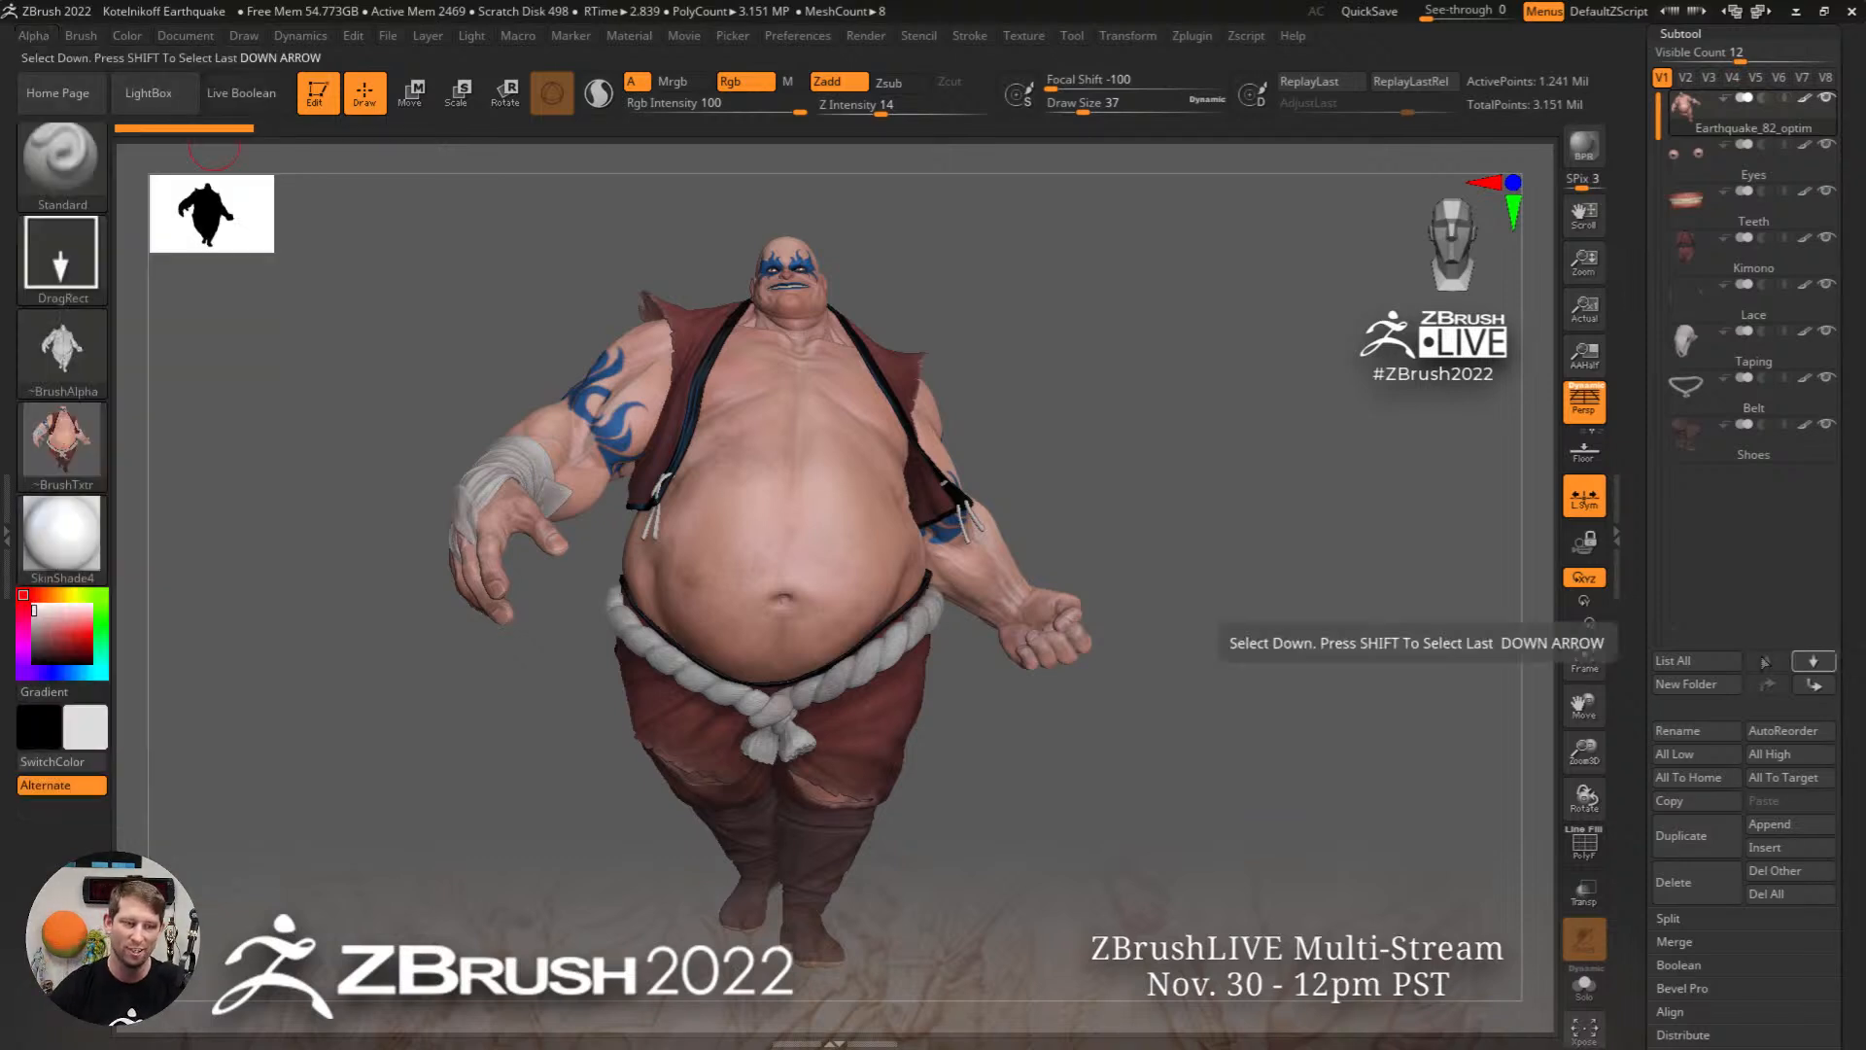
pyautogui.click(88, 39)
pyautogui.click(34, 35)
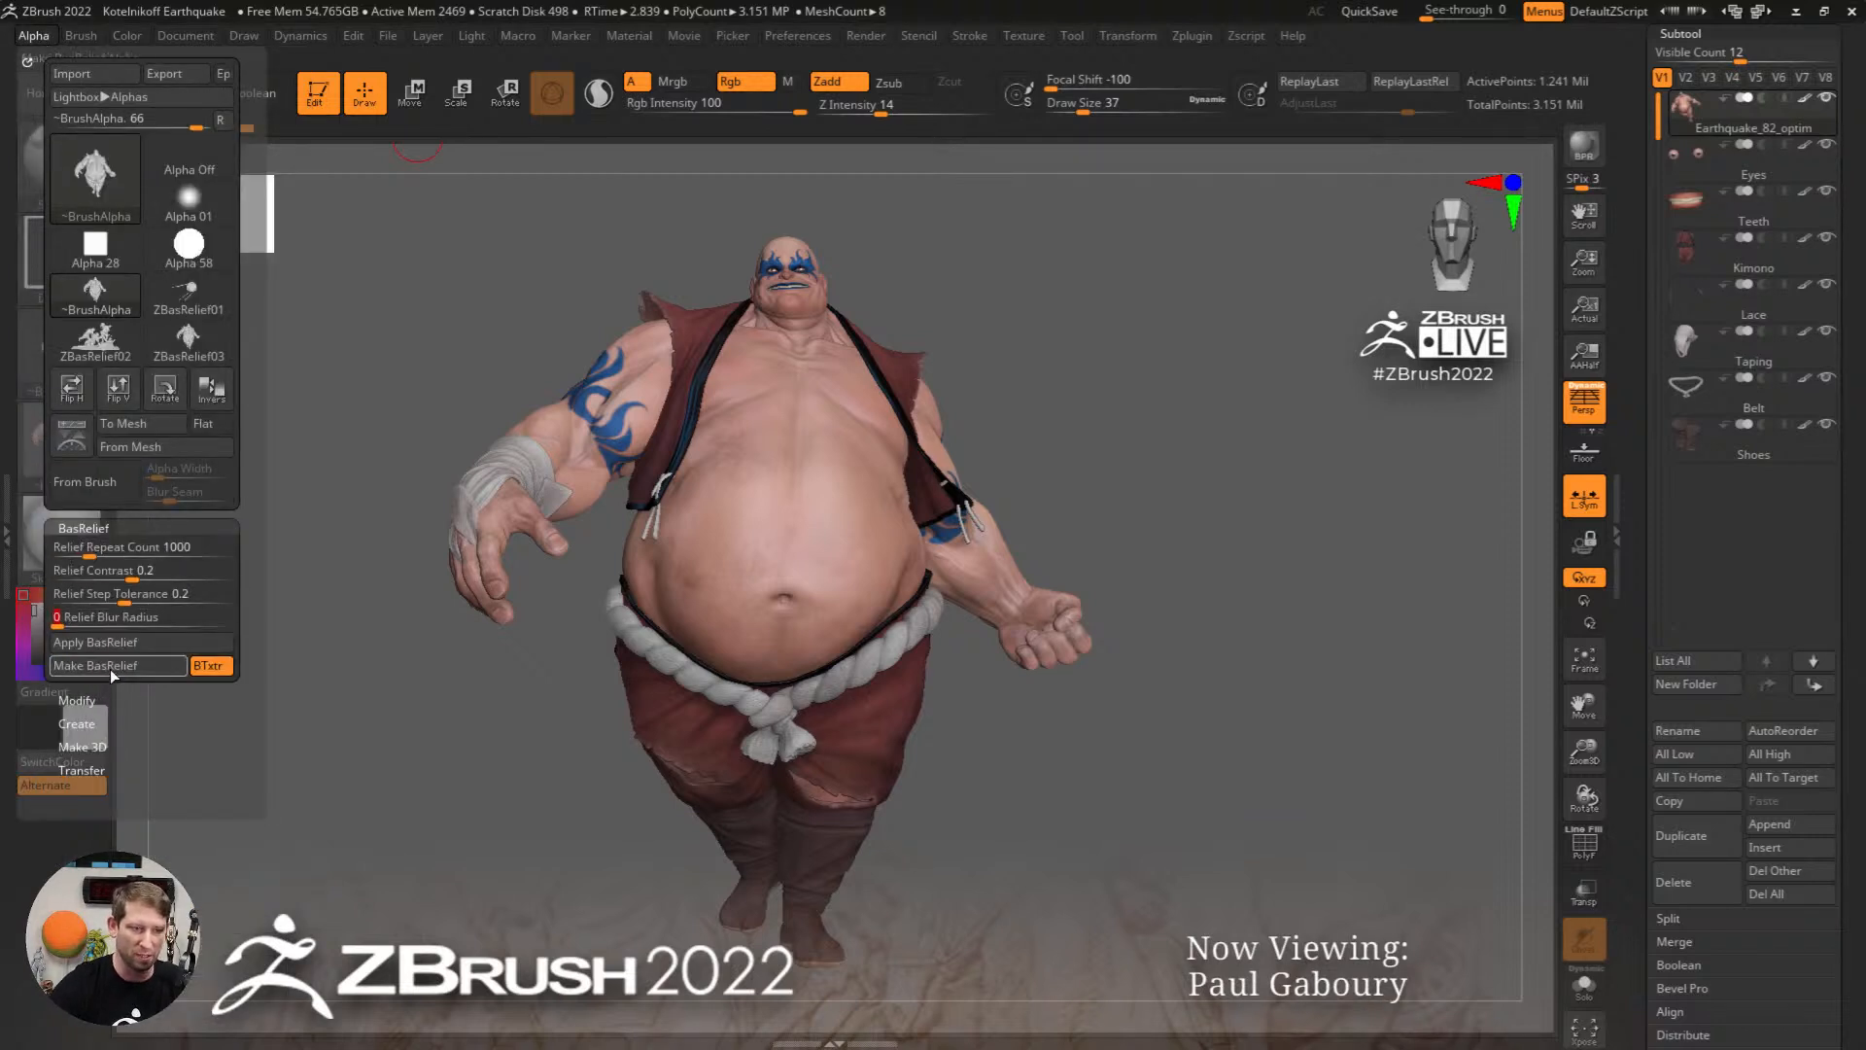
pyautogui.click(124, 719)
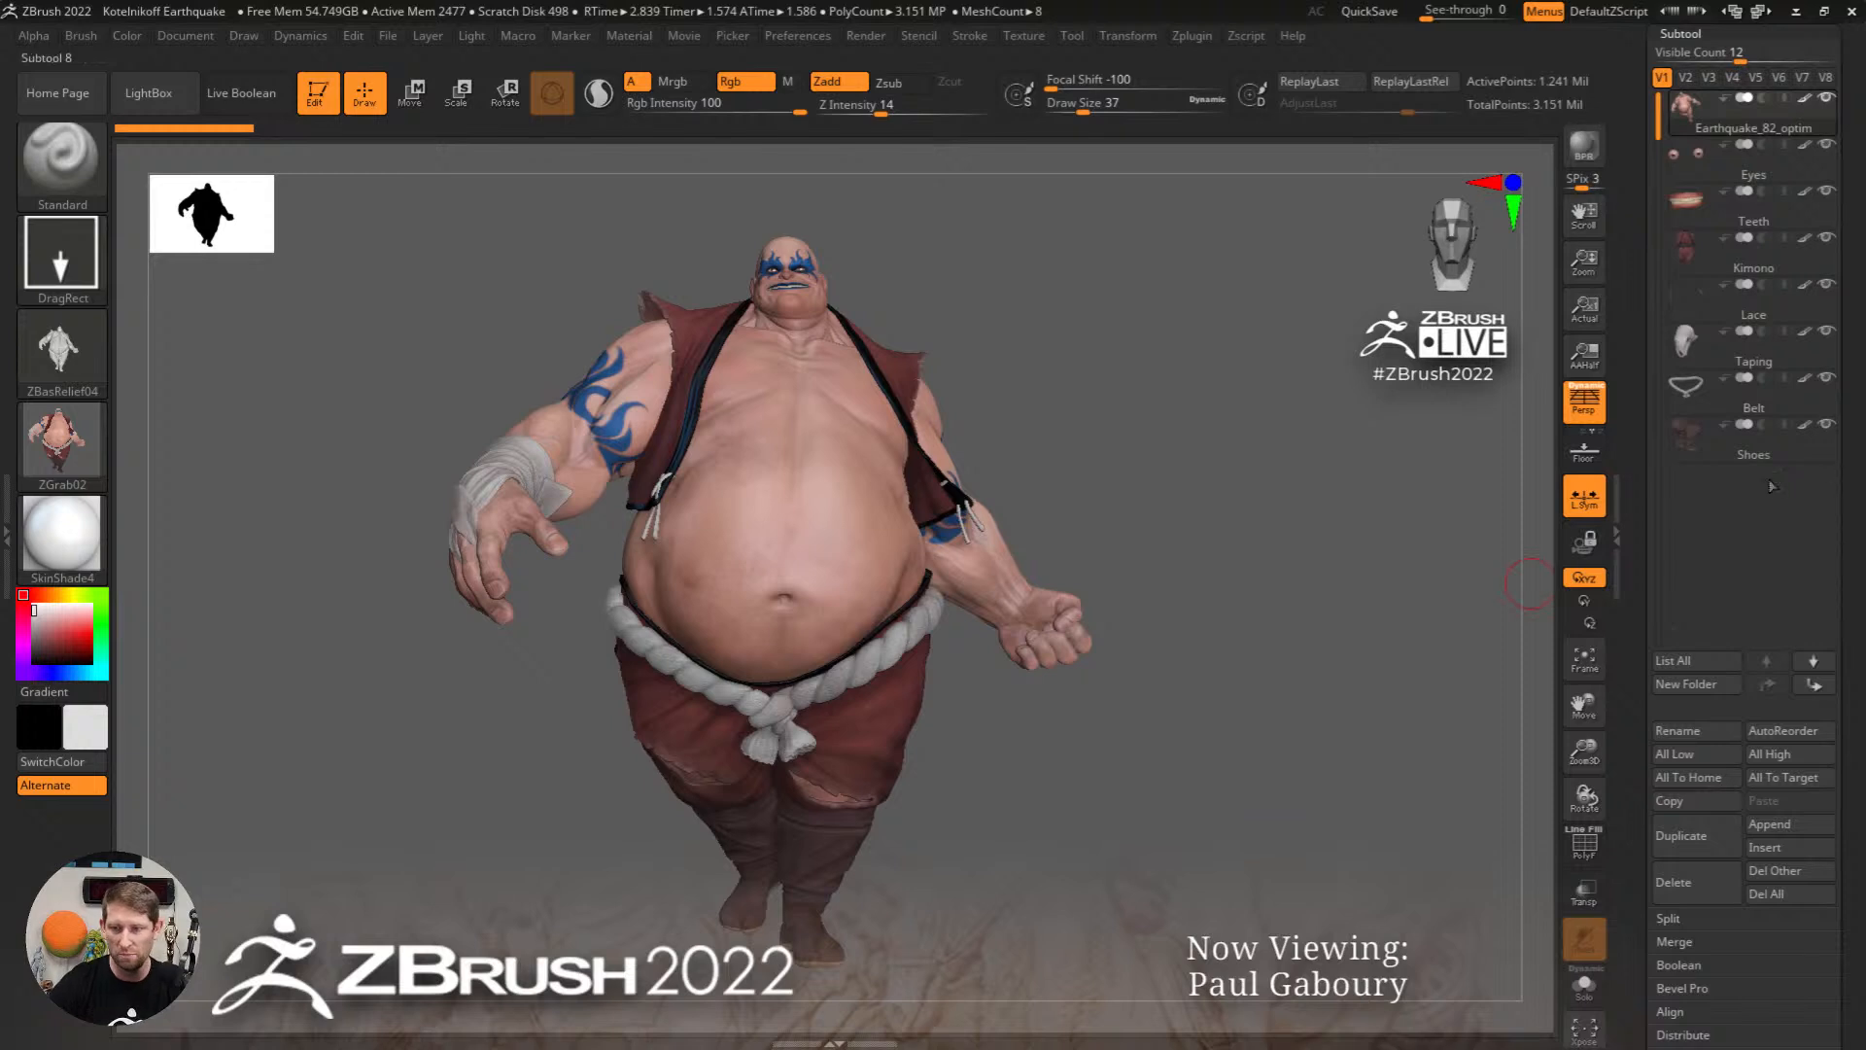
# Step: Switch to the polymesh cylinder and stamp the new coloured character relief on its side
pyautogui.moveTo(1858, 444); pyautogui.dragTo(1856, 859)
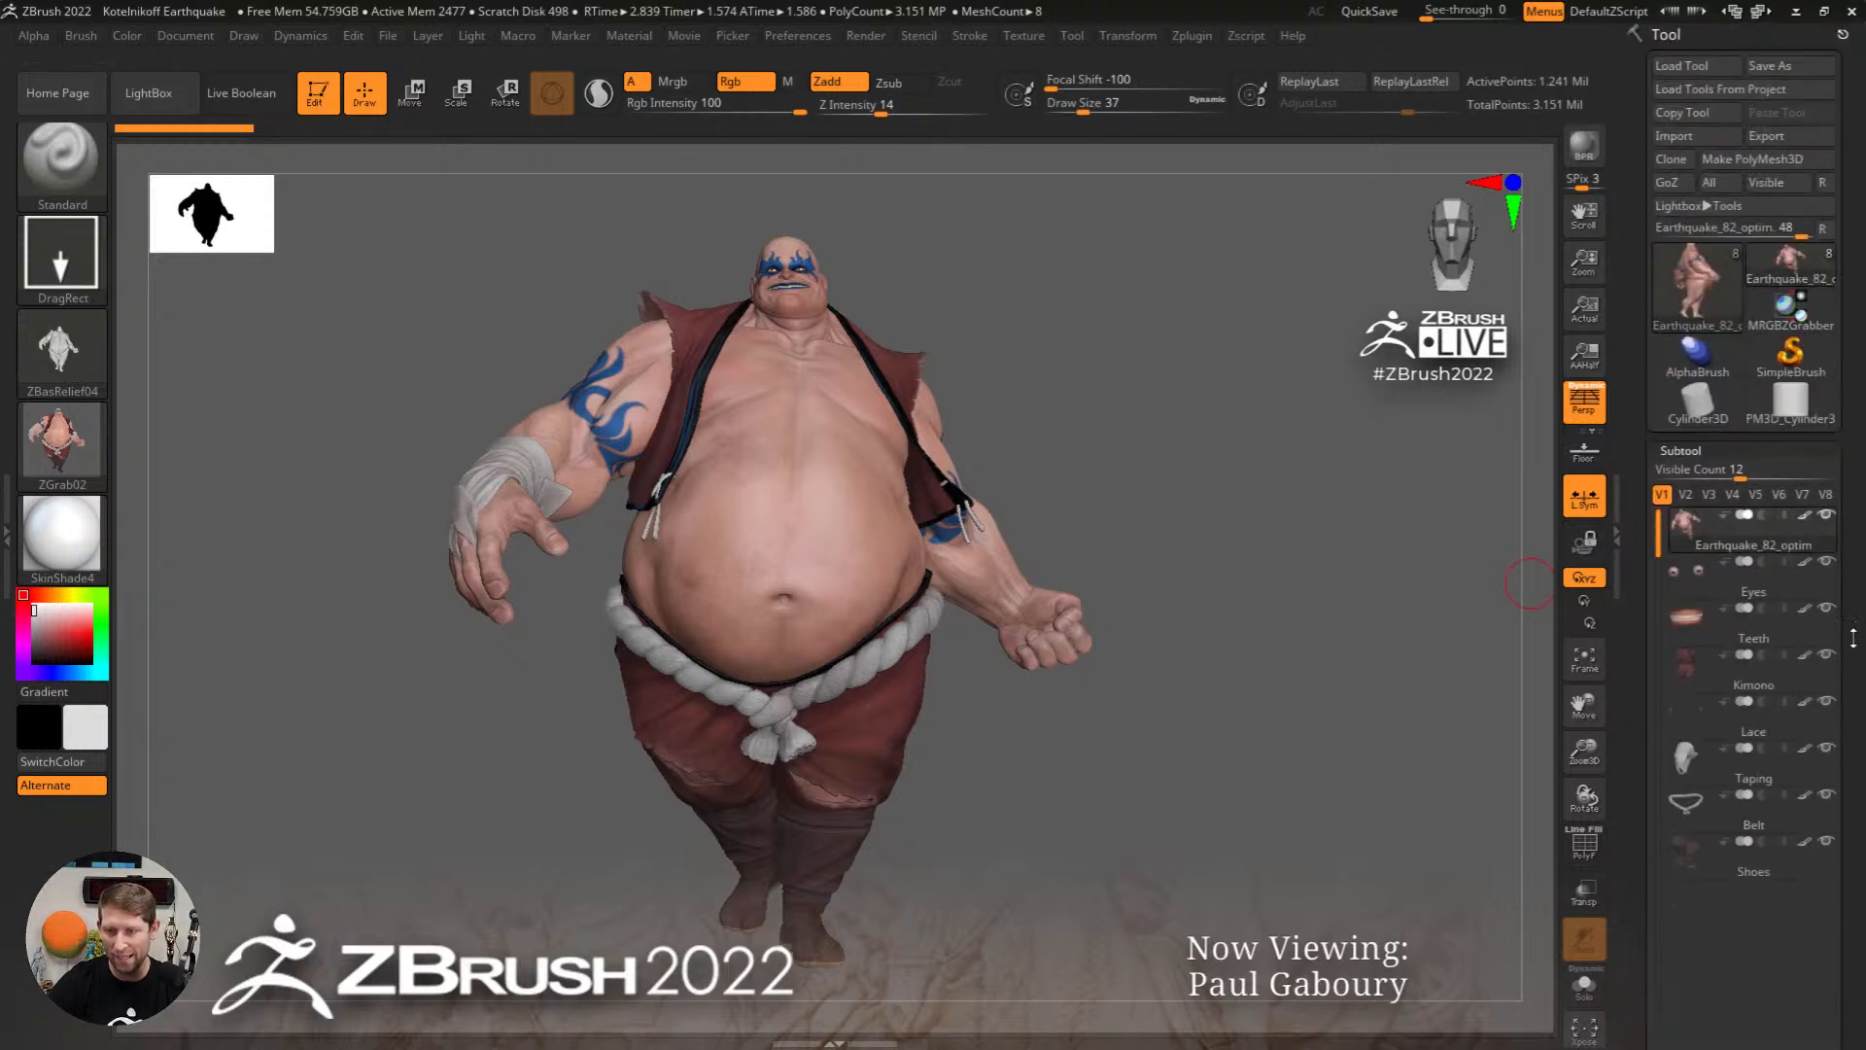
pyautogui.click(1811, 412)
pyautogui.moveTo(763, 576); pyautogui.dragTo(676, 741)
pyautogui.moveTo(676, 741); pyautogui.dragTo(825, 744, button='right')
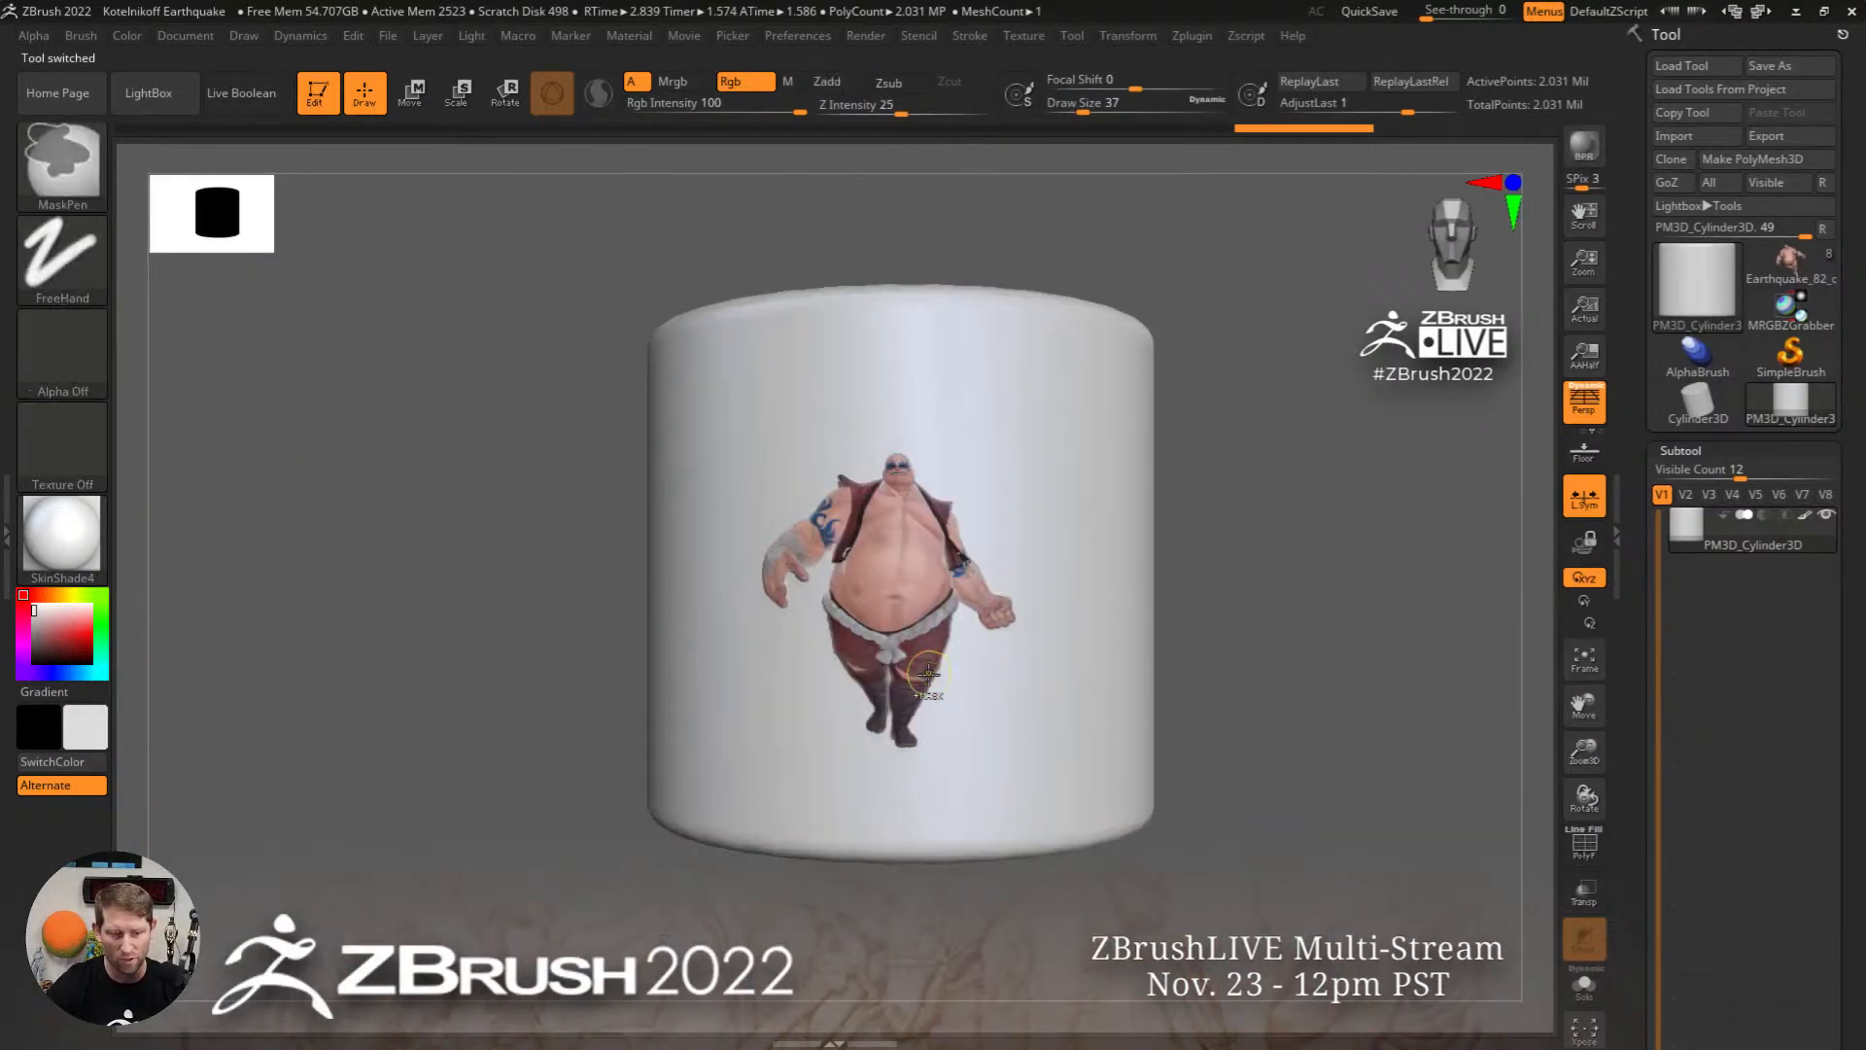
# Step: Remove the stamp, subdivide the cylinder to 8.126 million polygons, and restamp the coloured character larger on its side
pyautogui.hotkey('ctrl', 'z')
pyautogui.hotkey('ctrl', 'z')
pyautogui.hotkey('ctrl', 'shift', 'z')
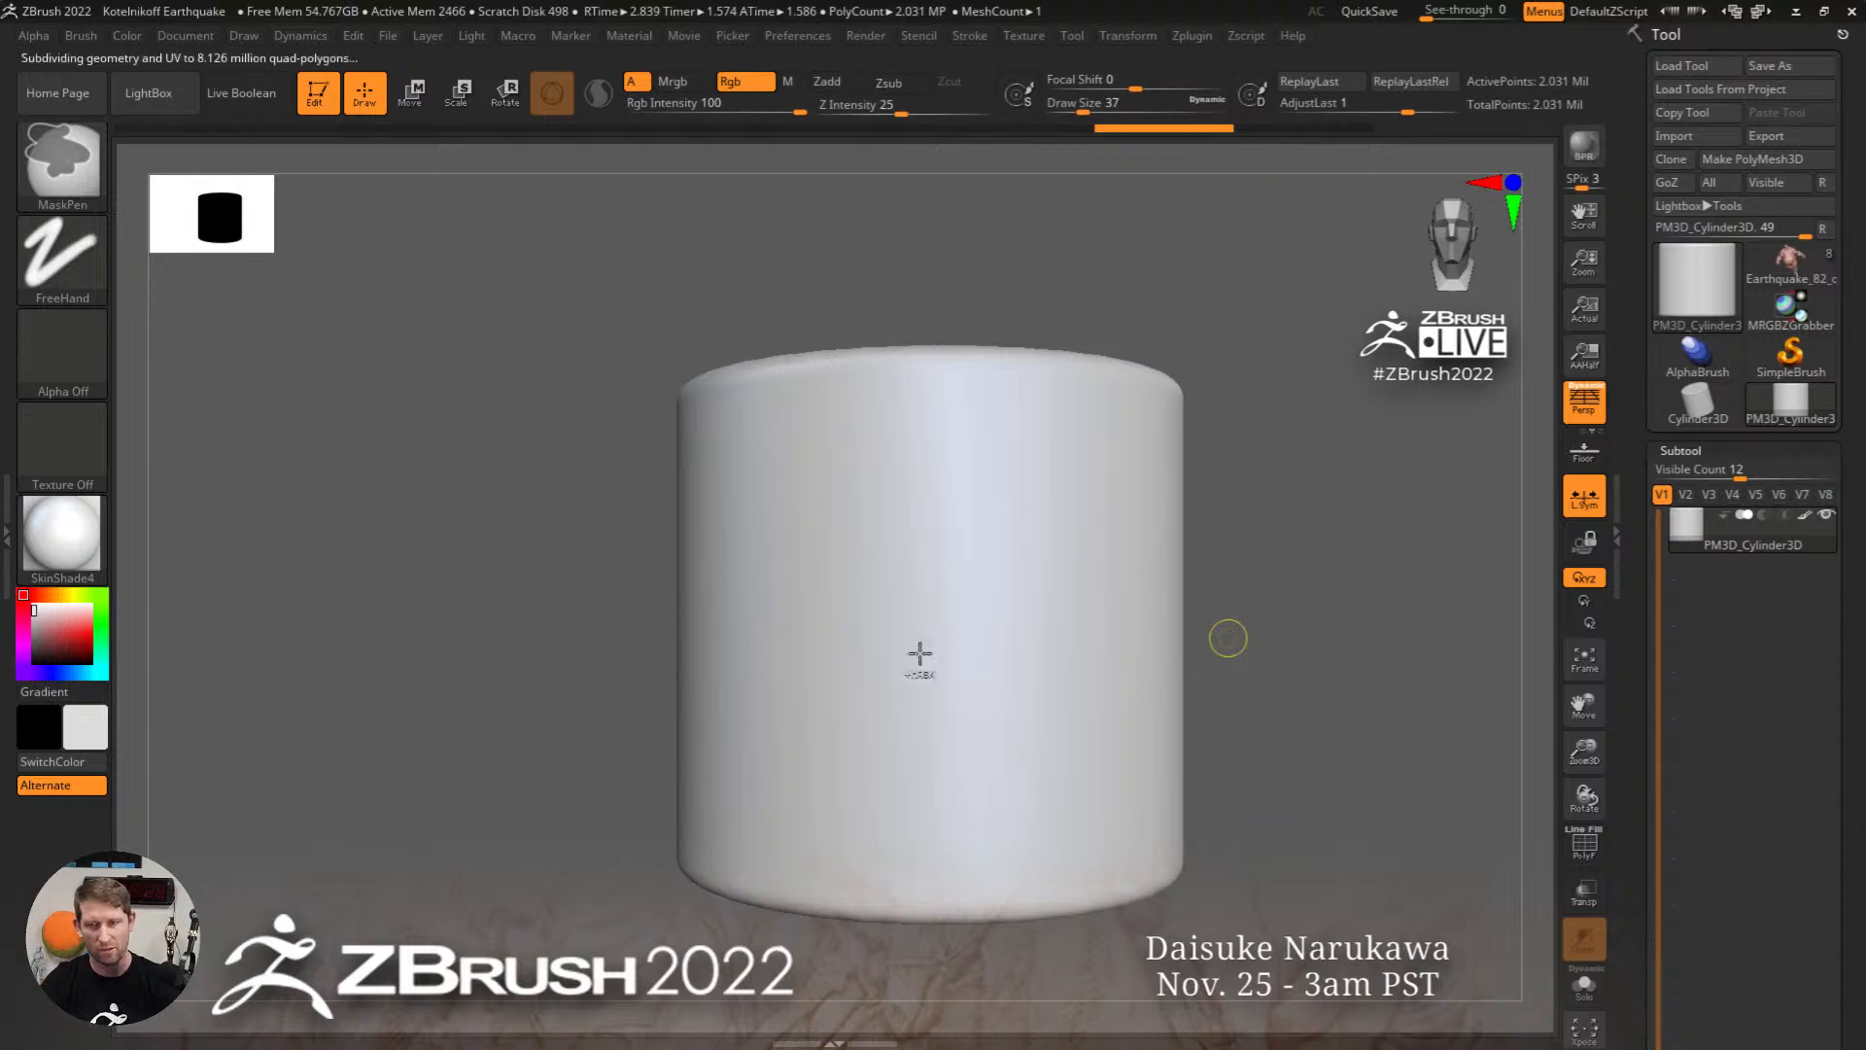
pyautogui.hotkey('ctrl', 'shift', 'z')
pyautogui.hotkey('ctrl', 'z')
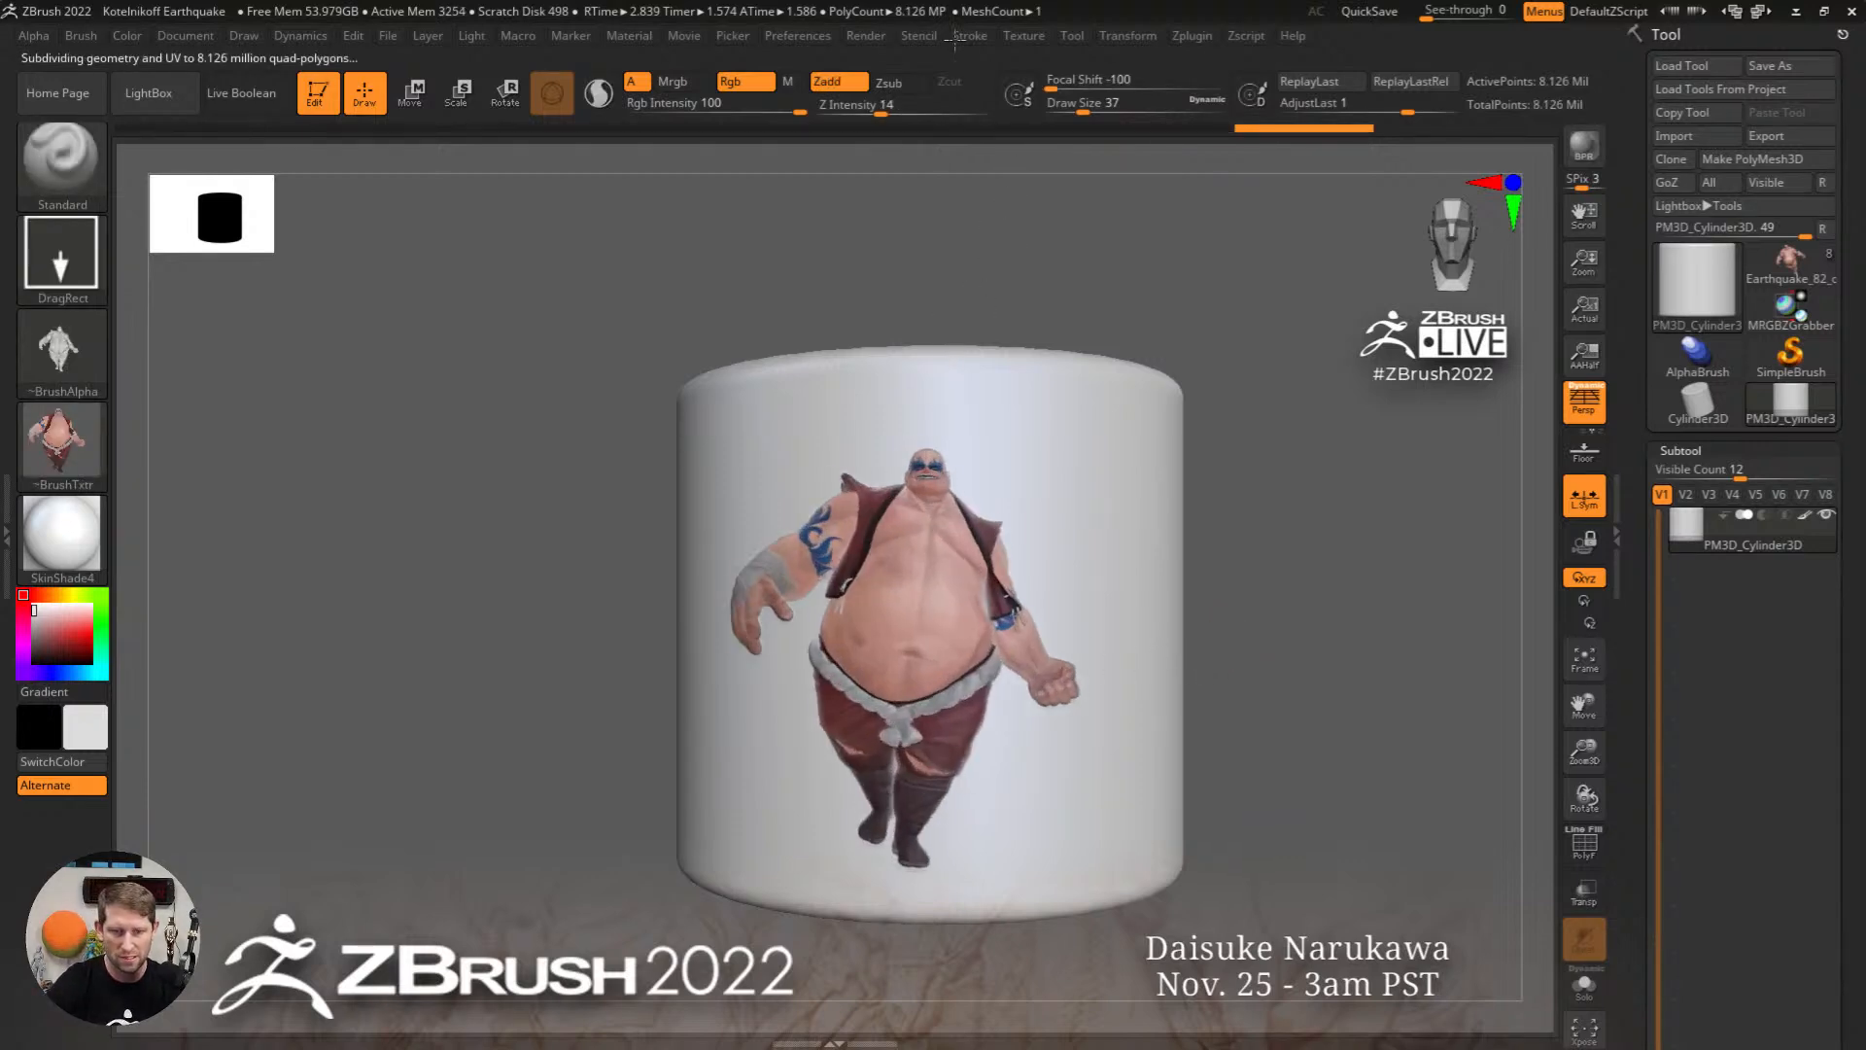
pyautogui.hotkey('ctrl', 'z')
pyautogui.hotkey('ctrl', 'z')
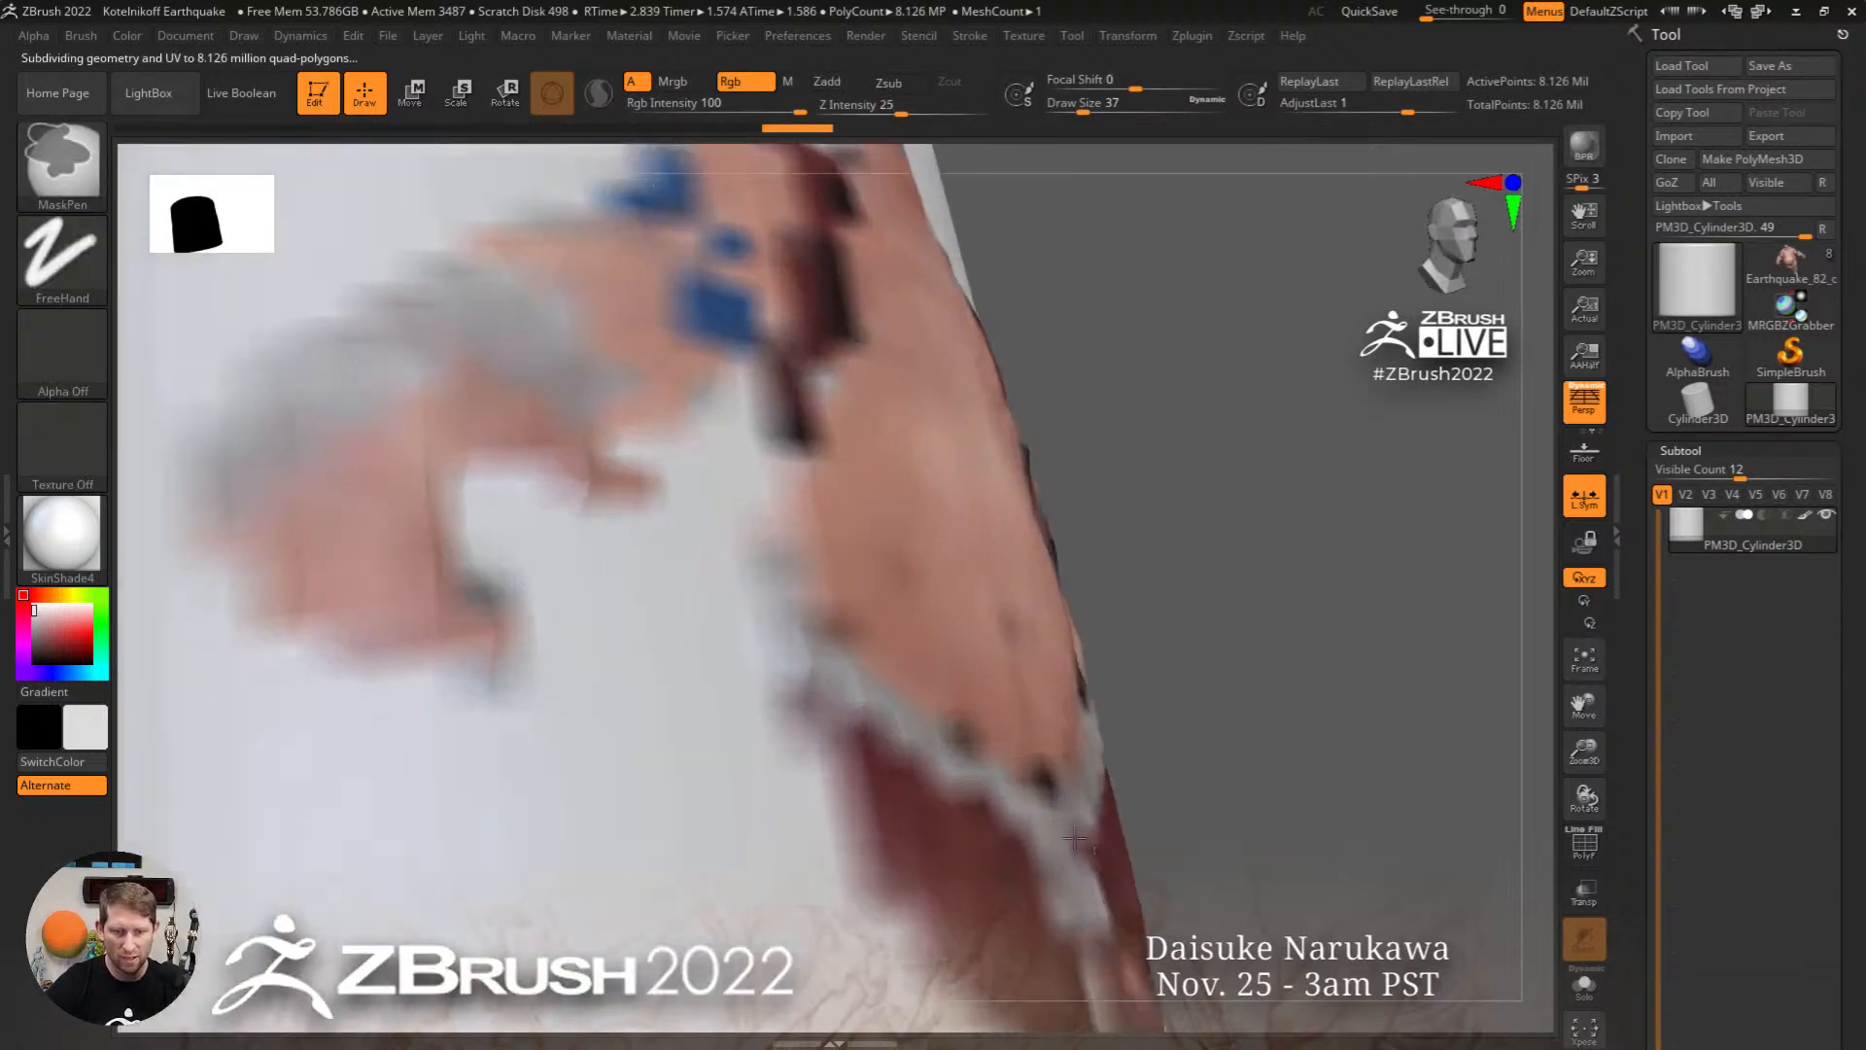
# Step: Hide the cylinder's polypaint, redo the undone changes, and inspect the bare relief stamped on its side
pyautogui.hotkey('ctrl', 'shift', 'z')
pyautogui.click(1804, 515)
pyautogui.hotkey('ctrl', 'shift', 'z')
pyautogui.hotkey('ctrl', 'shift', 'z')
pyautogui.hotkey('ctrl', 'shift', 'z')
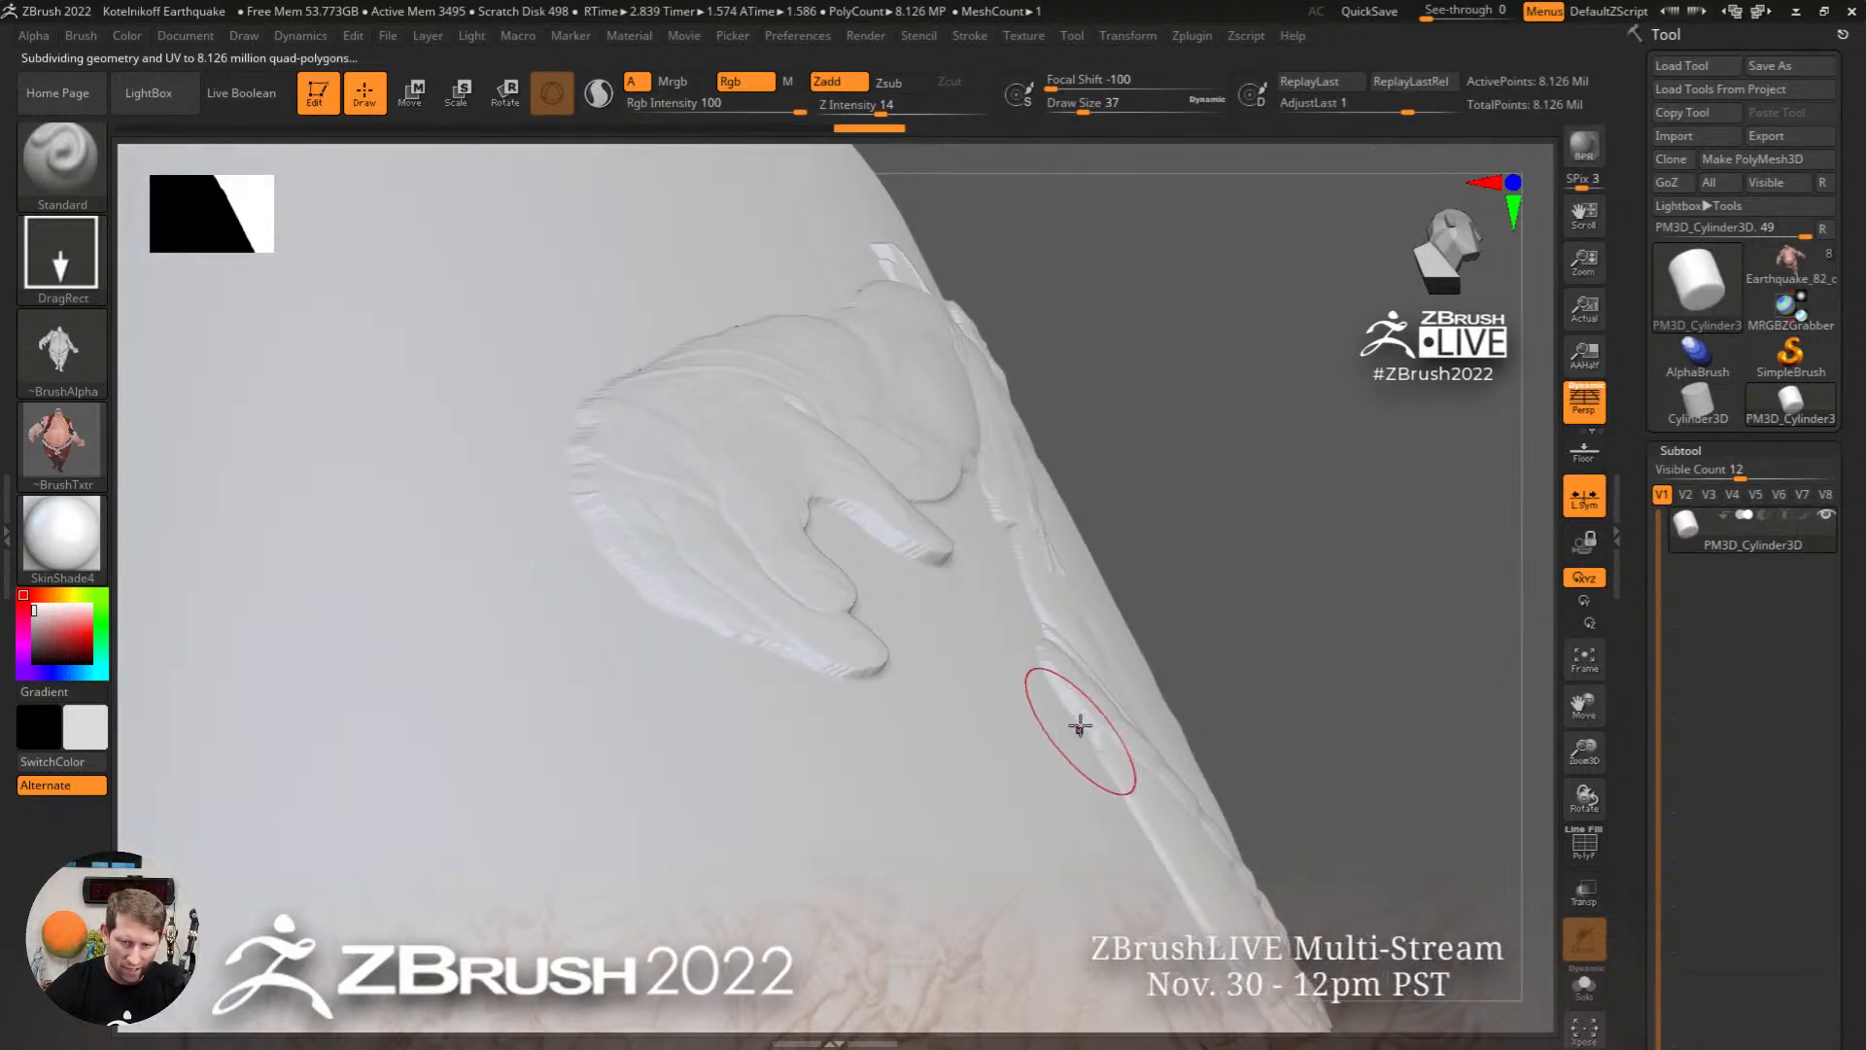
pyautogui.moveTo(1243, 645)
pyautogui.keyDown('ctrl'); pyautogui.mouseDown(button='right')
pyautogui.moveTo(837, 667)
pyautogui.moveTo(936, 654)
pyautogui.moveTo(978, 720)
pyautogui.moveTo(1045, 722)
pyautogui.moveTo(816, 738)
pyautogui.moveTo(976, 736)
pyautogui.mouseUp(button='right'); pyautogui.keyUp('ctrl')
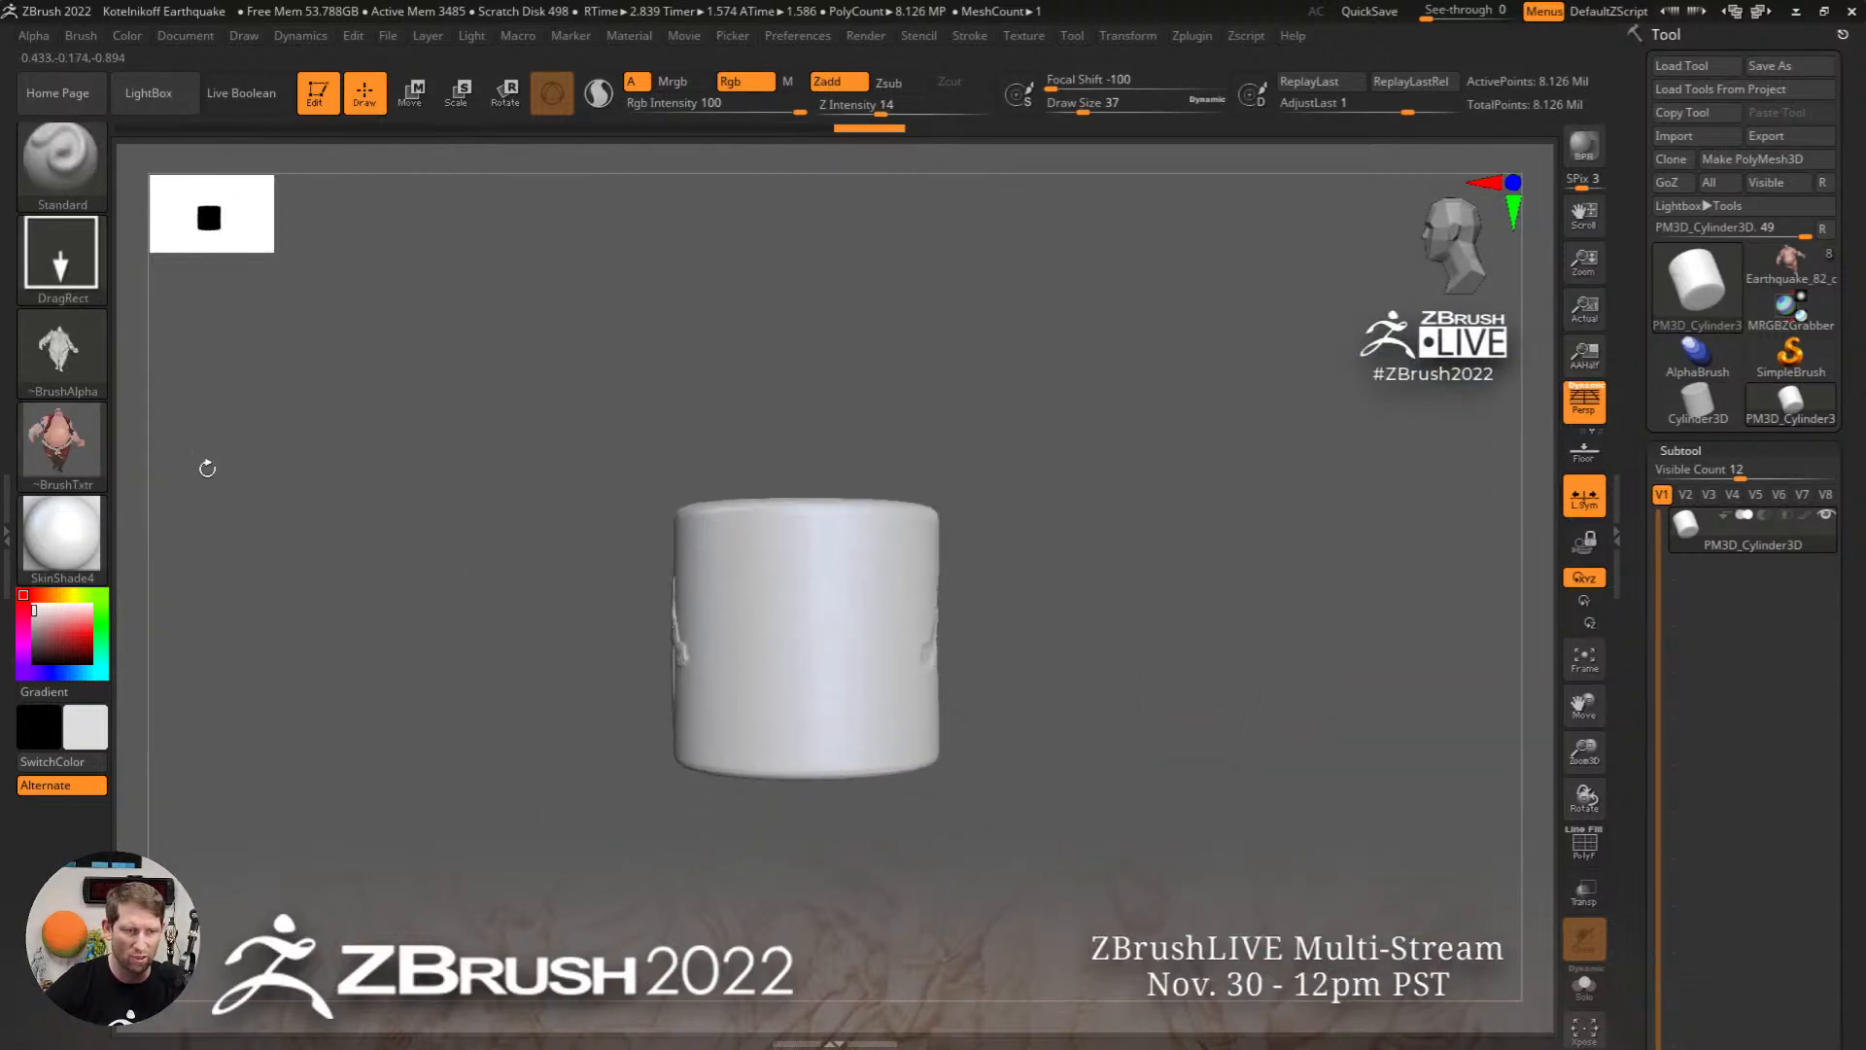
# Step: Choose the ZBasRelief03 alpha and stamp it large on a clean side of the cylinder
pyautogui.click(61, 351)
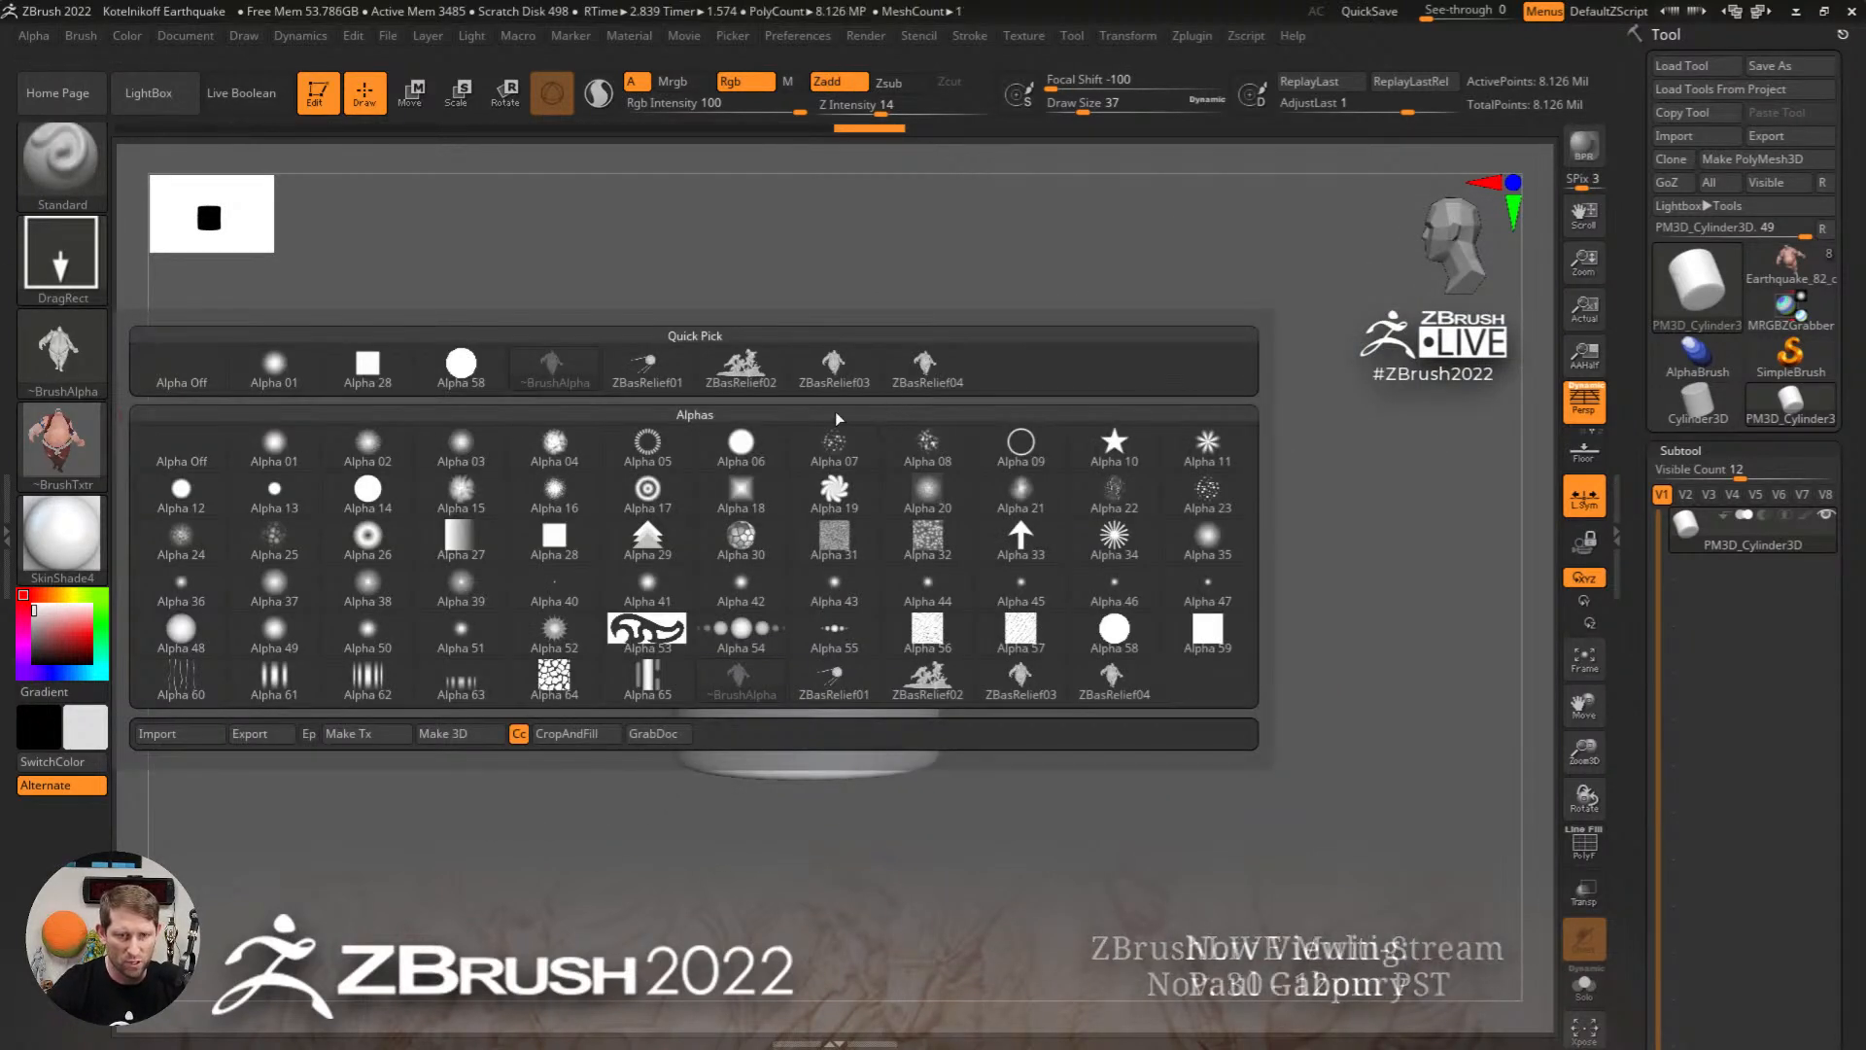
pyautogui.click(842, 381)
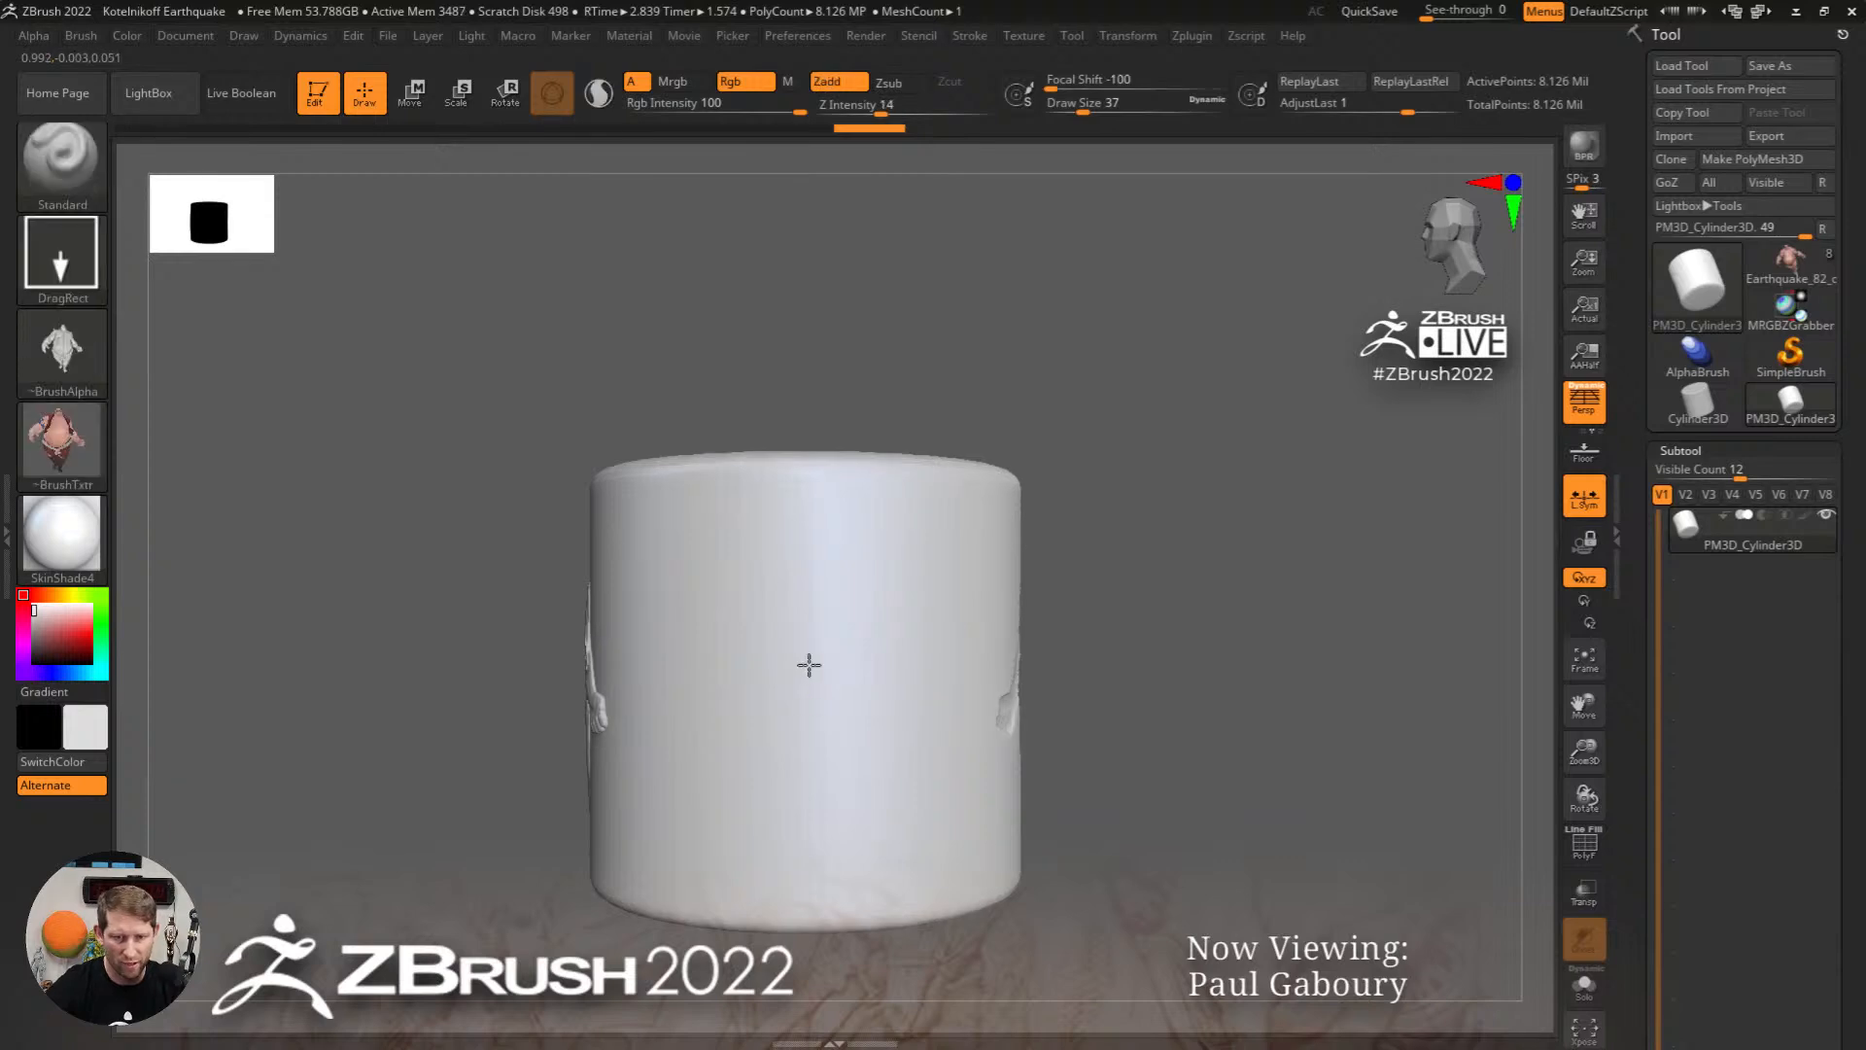
pyautogui.moveTo(807, 662); pyautogui.dragTo(818, 158)
pyautogui.moveTo(759, 812)
pyautogui.mouseDown(button='right')
pyautogui.moveTo(791, 674)
pyautogui.moveTo(846, 690)
pyautogui.mouseUp(button='right')
pyautogui.keyDown('ctrl'); pyautogui.moveTo(845, 690); pyautogui.dragTo(979, 957, button='right'); pyautogui.keyUp('ctrl')
pyautogui.moveTo(796, 874); pyautogui.dragTo(782, 831, button='right')
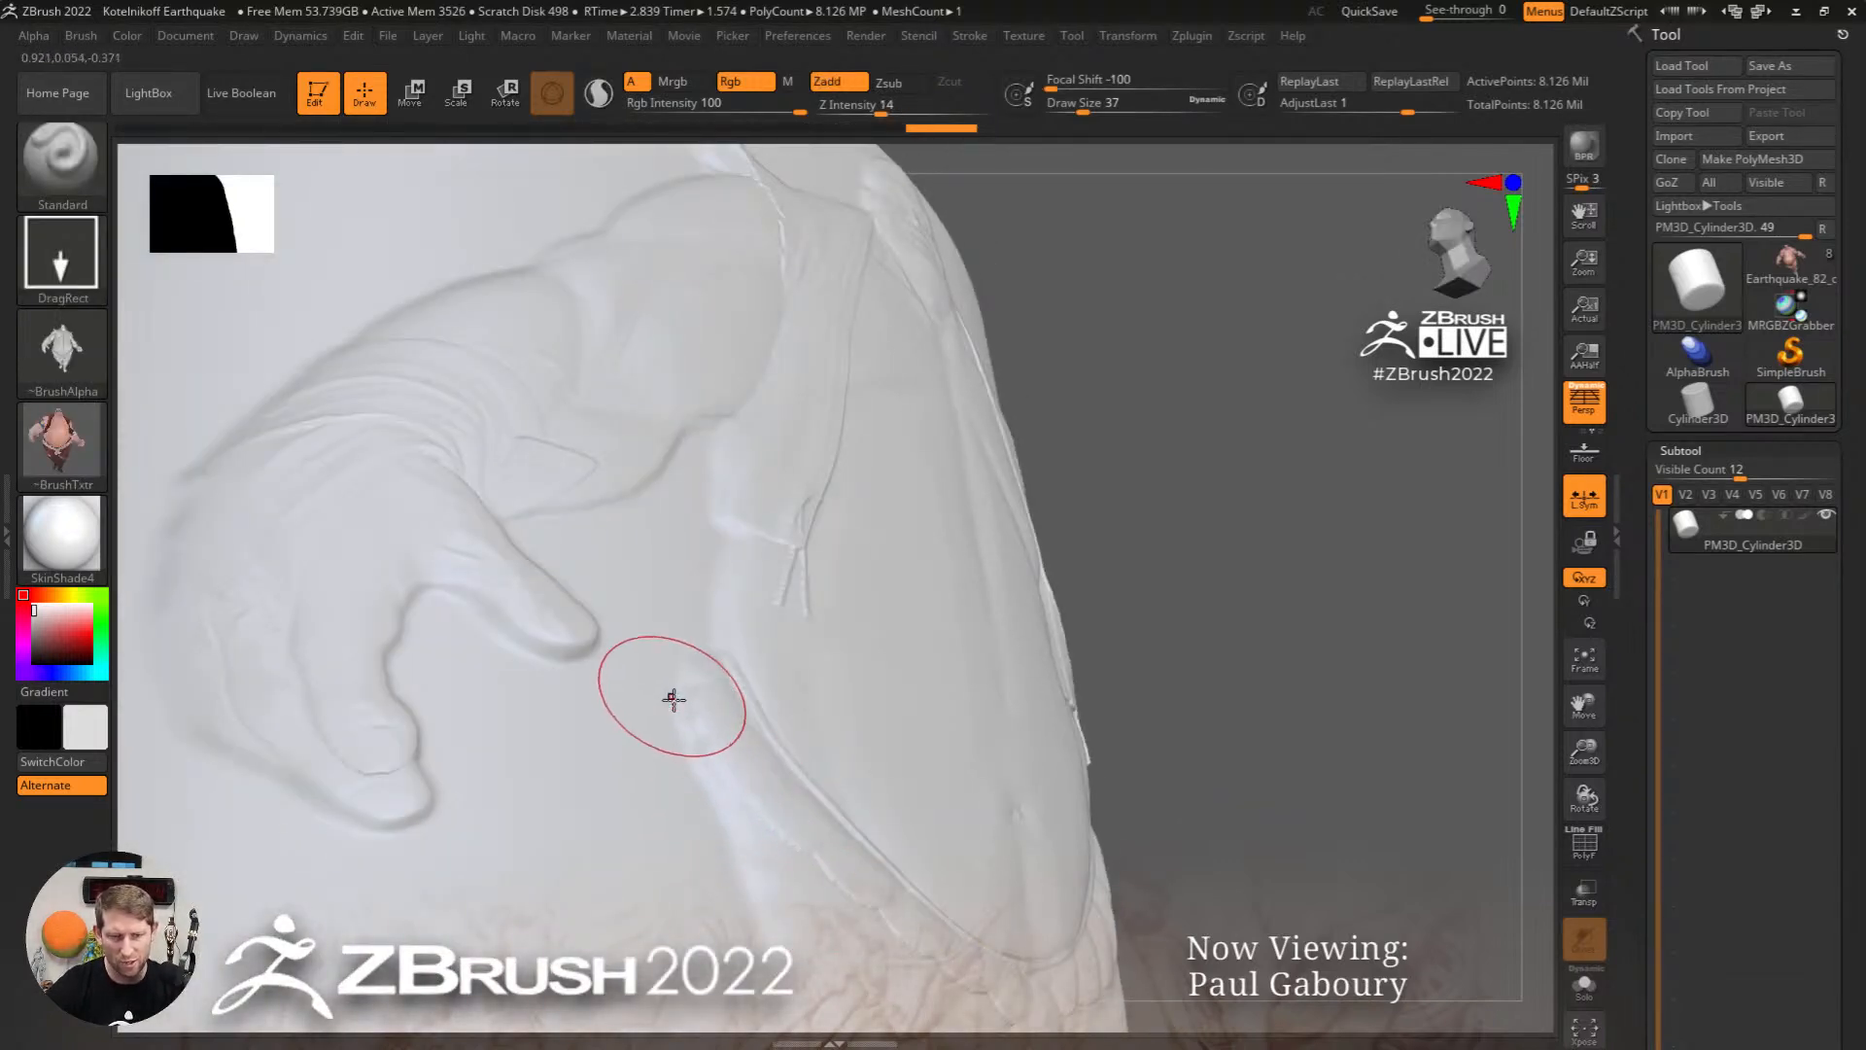
# Step: Set the active colour to a dark grey and inspect the new relief on the cylinder's side
pyautogui.click(33, 635)
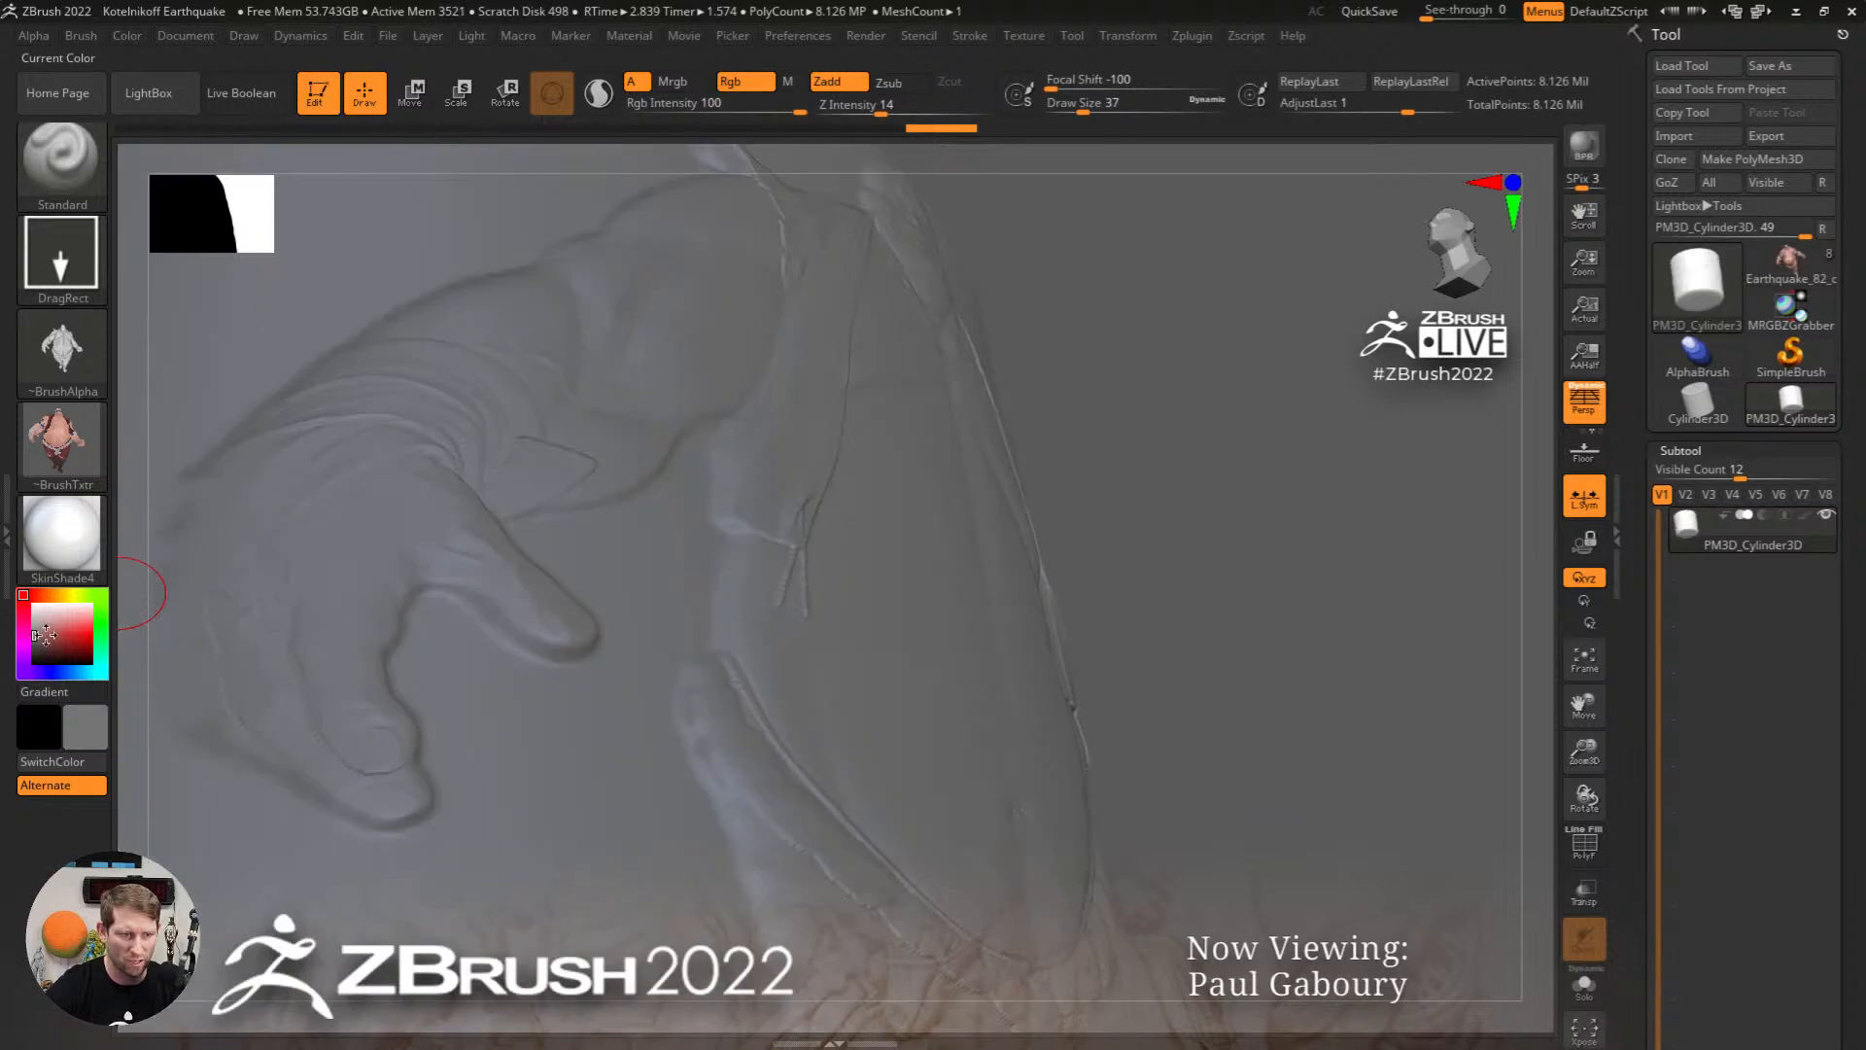
pyautogui.click(33, 642)
pyautogui.keyDown('ctrl'); pyautogui.moveTo(663, 789); pyautogui.dragTo(707, 668, button='right'); pyautogui.keyUp('ctrl')
pyautogui.keyDown('alt'); pyautogui.moveTo(706, 669); pyautogui.dragTo(797, 591, button='right'); pyautogui.keyUp('alt')
pyautogui.keyDown('ctrl'); pyautogui.moveTo(888, 753); pyautogui.dragTo(1030, 699, button='right'); pyautogui.keyUp('ctrl')
pyautogui.keyDown('ctrl'); pyautogui.moveTo(1031, 699); pyautogui.dragTo(972, 634, button='right'); pyautogui.keyUp('ctrl')
pyautogui.keyDown('alt'); pyautogui.moveTo(972, 634); pyautogui.dragTo(863, 552, button='right'); pyautogui.keyUp('alt')
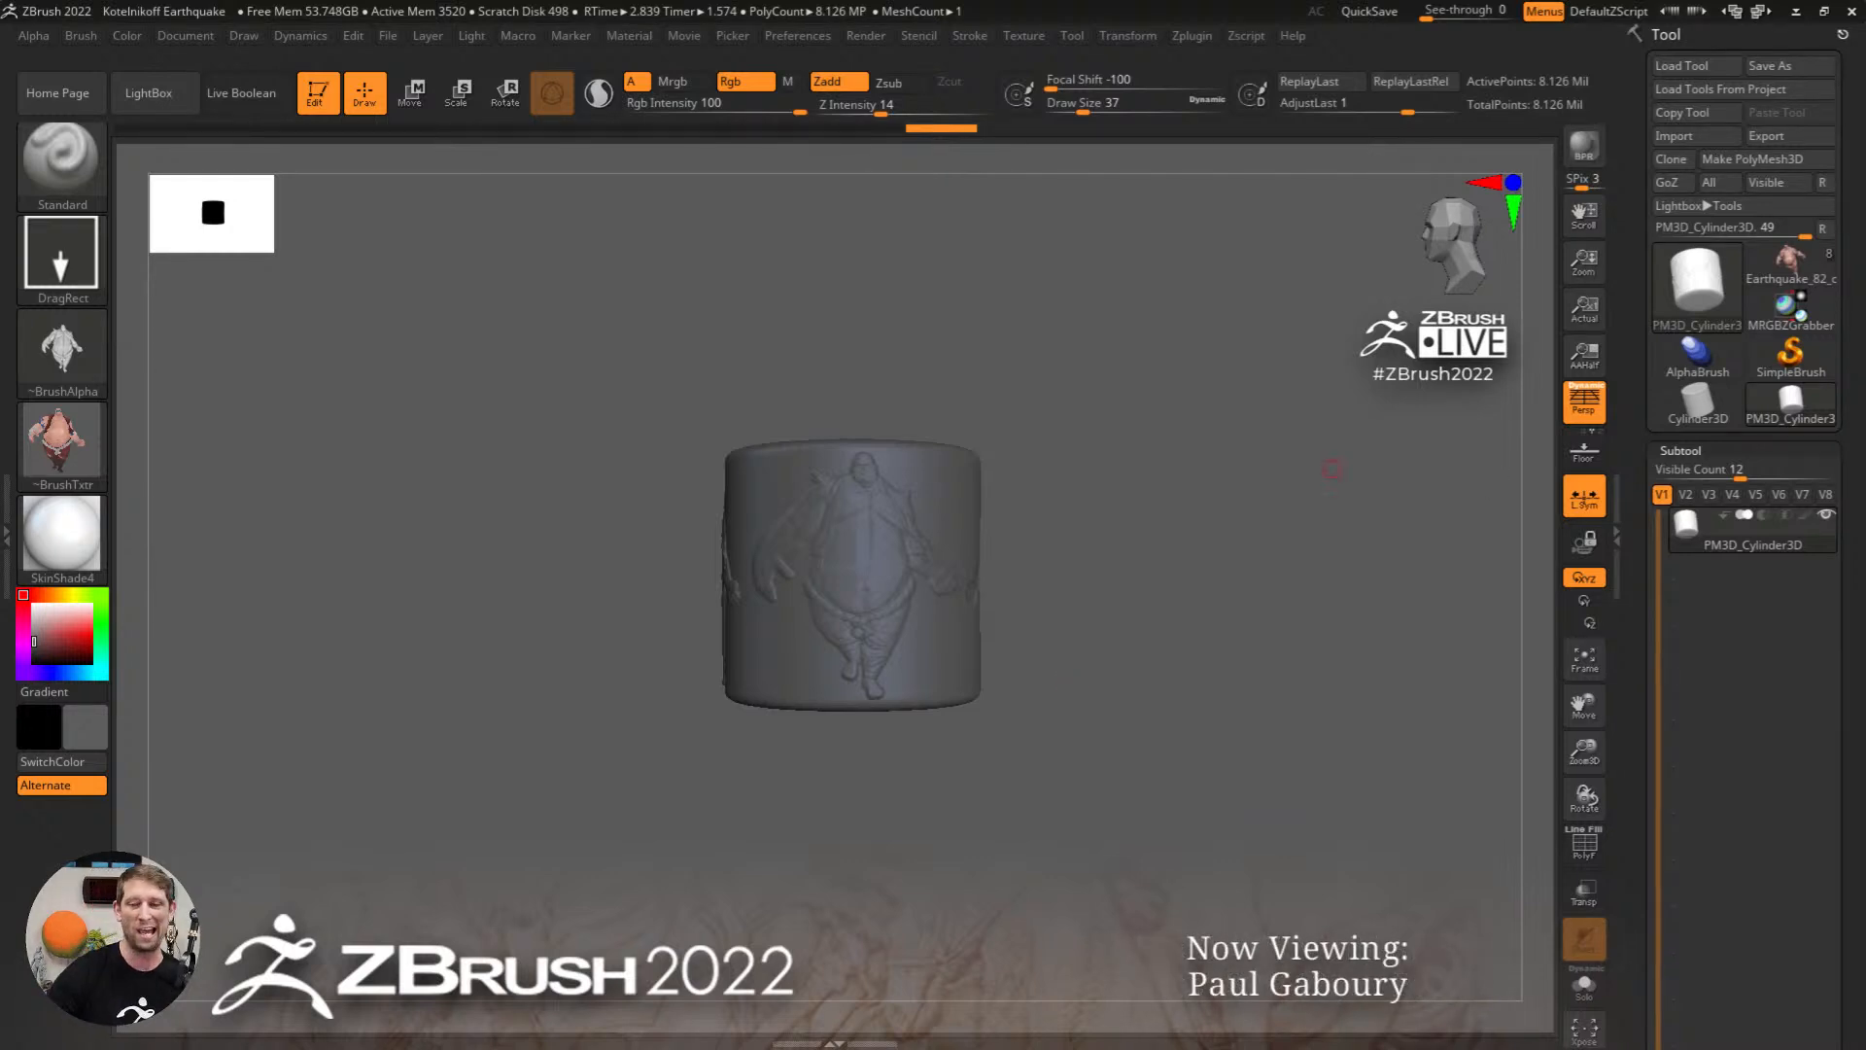
# Step: Open the BasRelief01 project, discarding the changes to the current project
pyautogui.click(1678, 450)
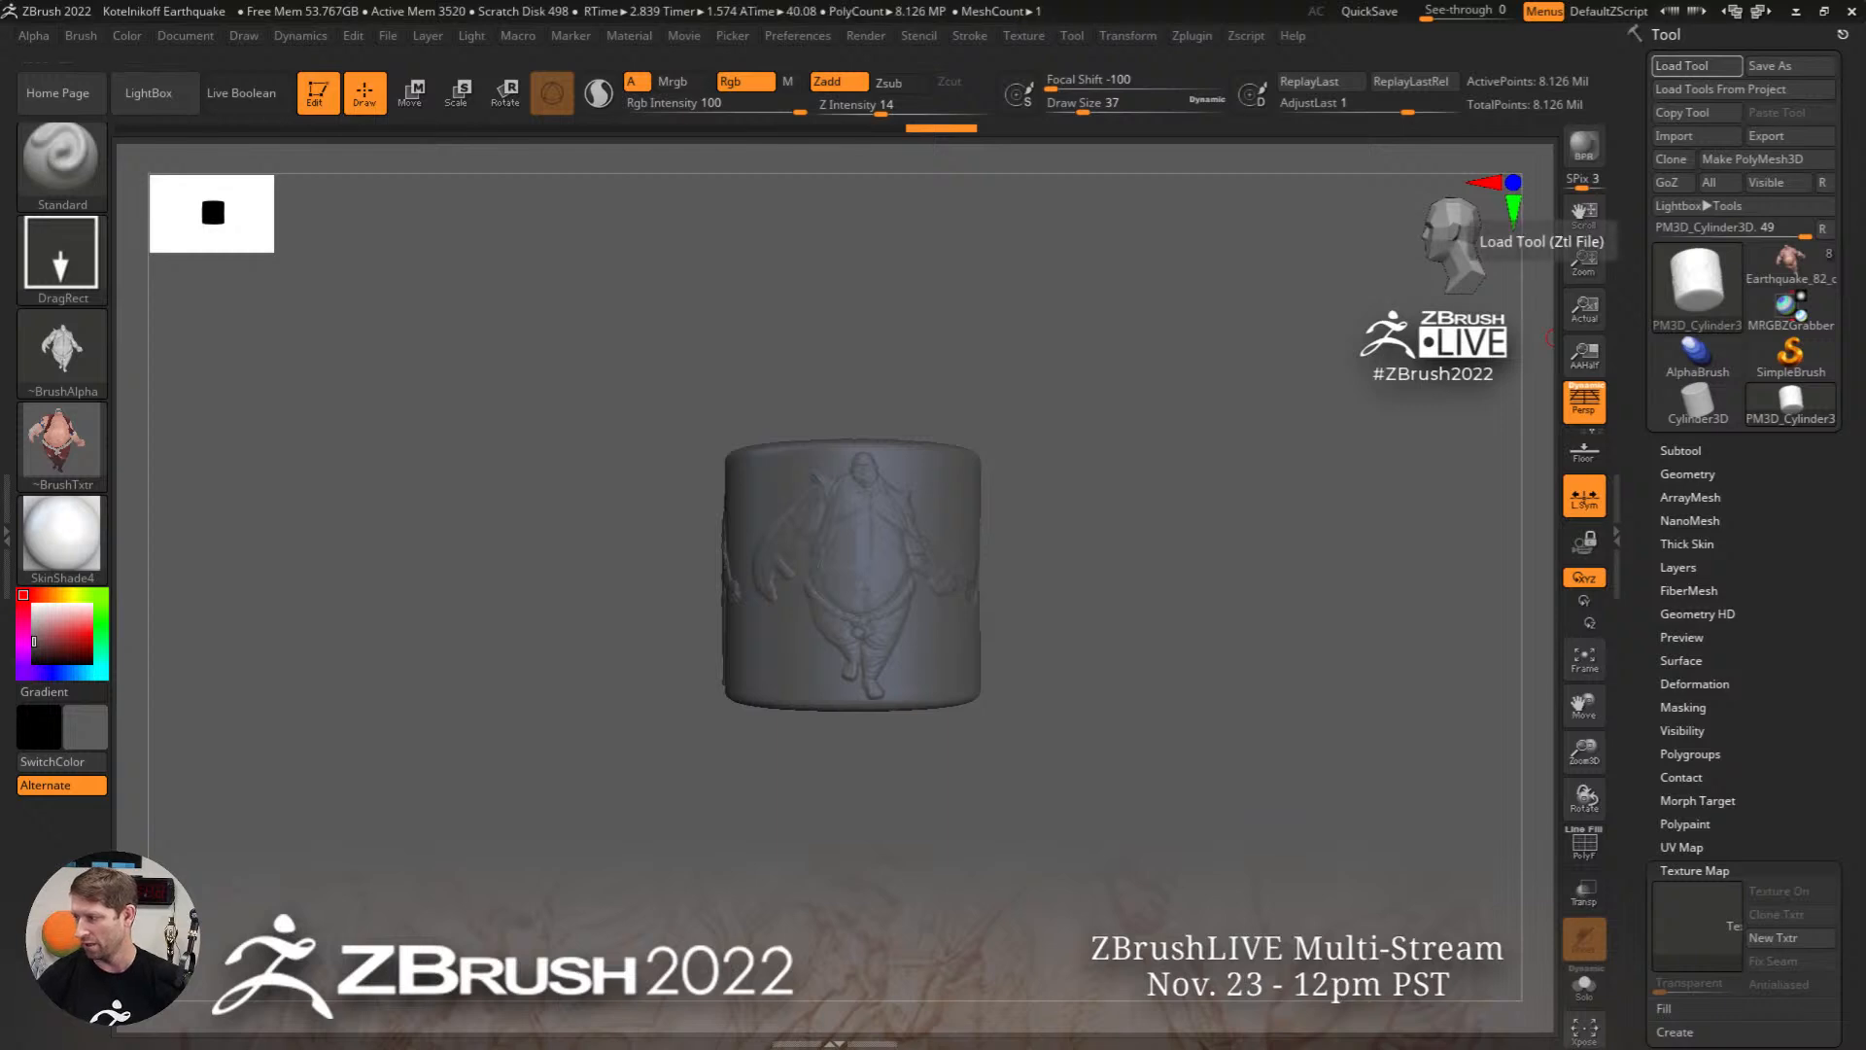
pyautogui.hotkey('ctrl', 'o')
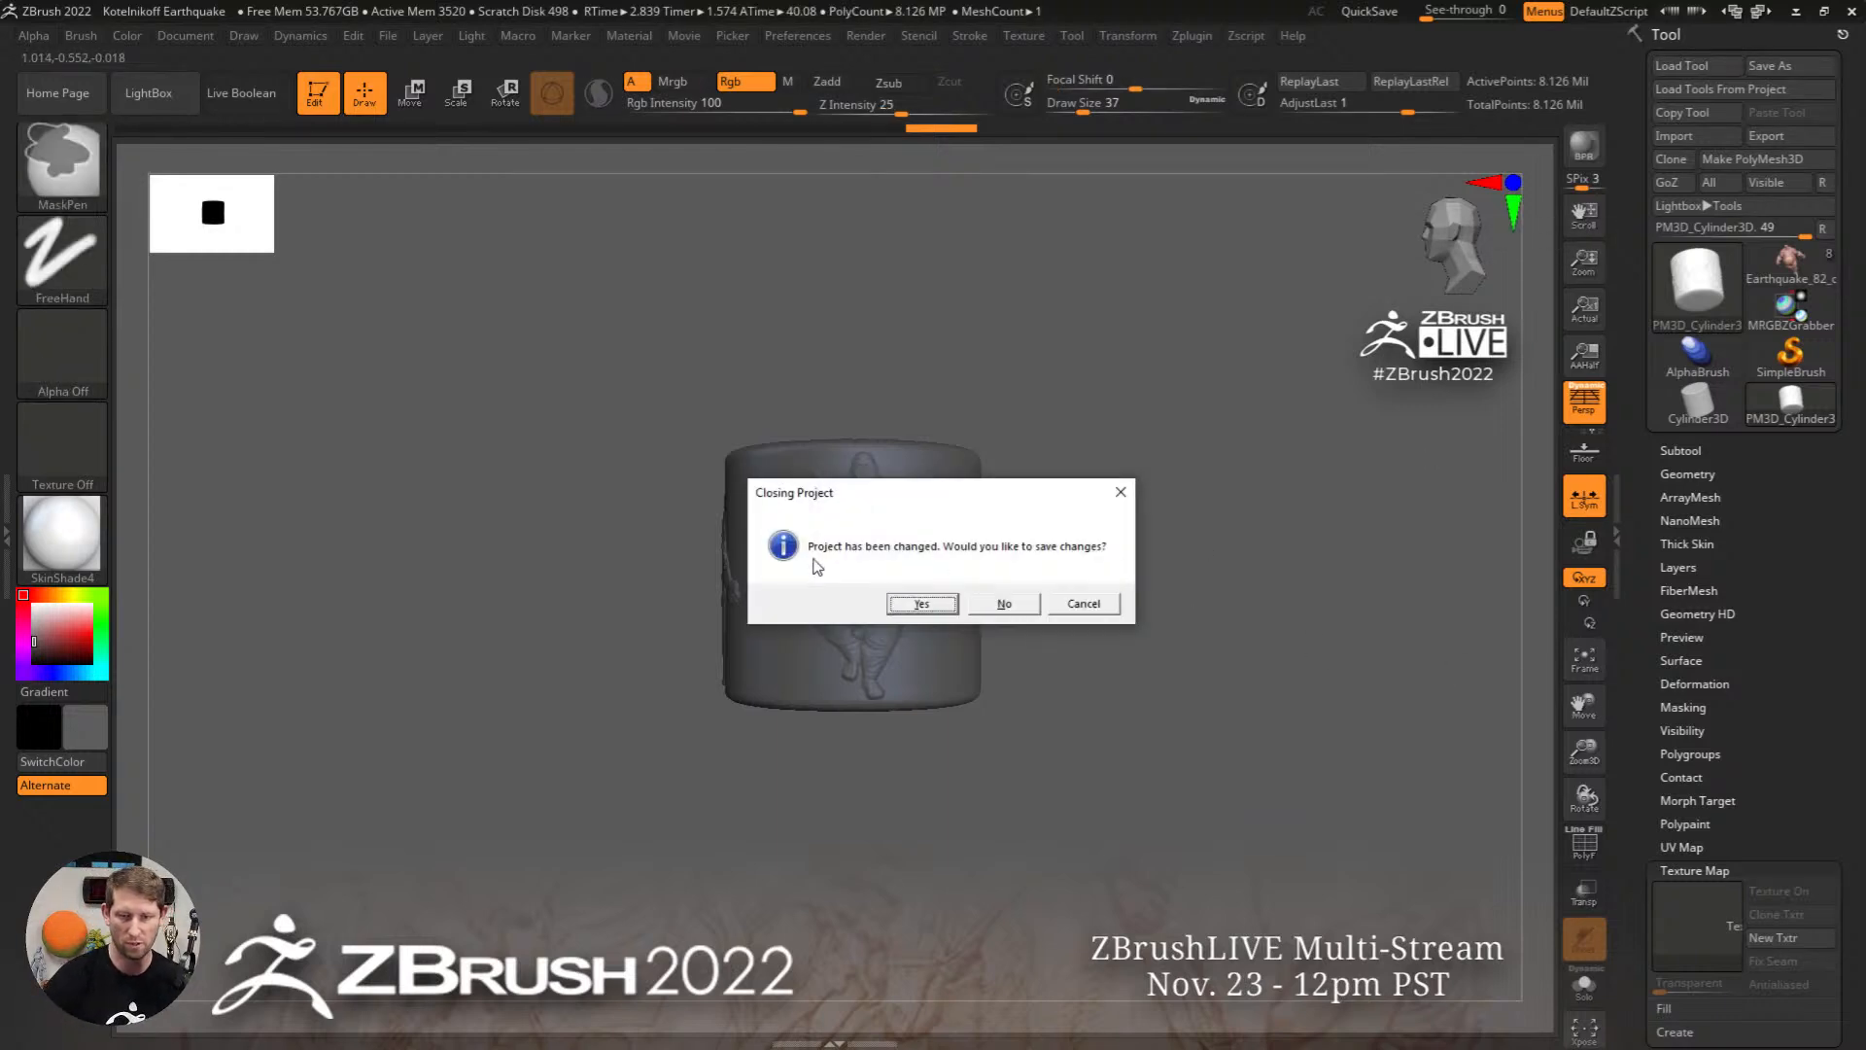
pyautogui.click(1002, 602)
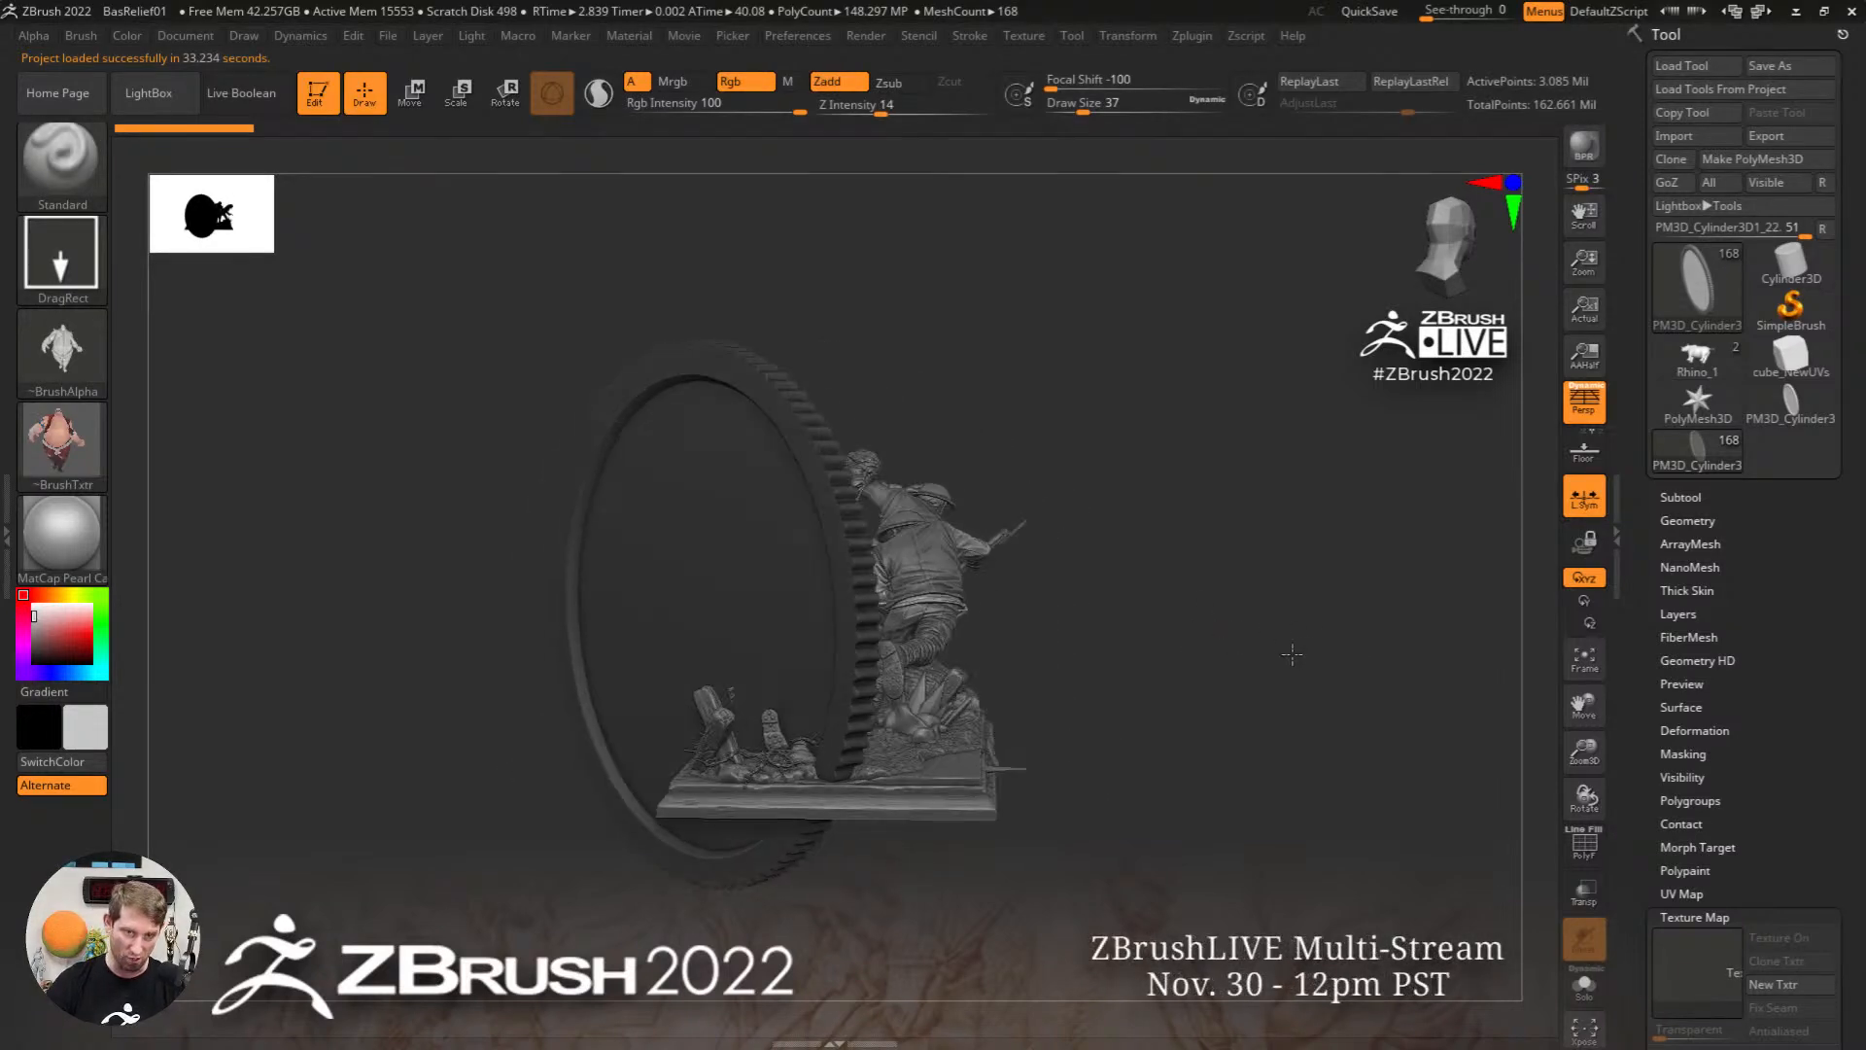
# Step: Project the soldiers sculpture onto the coin as a bas-relief with Relief Contrast 0.2, and isolate the coin
pyautogui.moveTo(1292, 653)
pyautogui.mouseDown()
pyautogui.moveTo(1158, 651)
pyautogui.moveTo(1253, 649)
pyautogui.mouseUp()
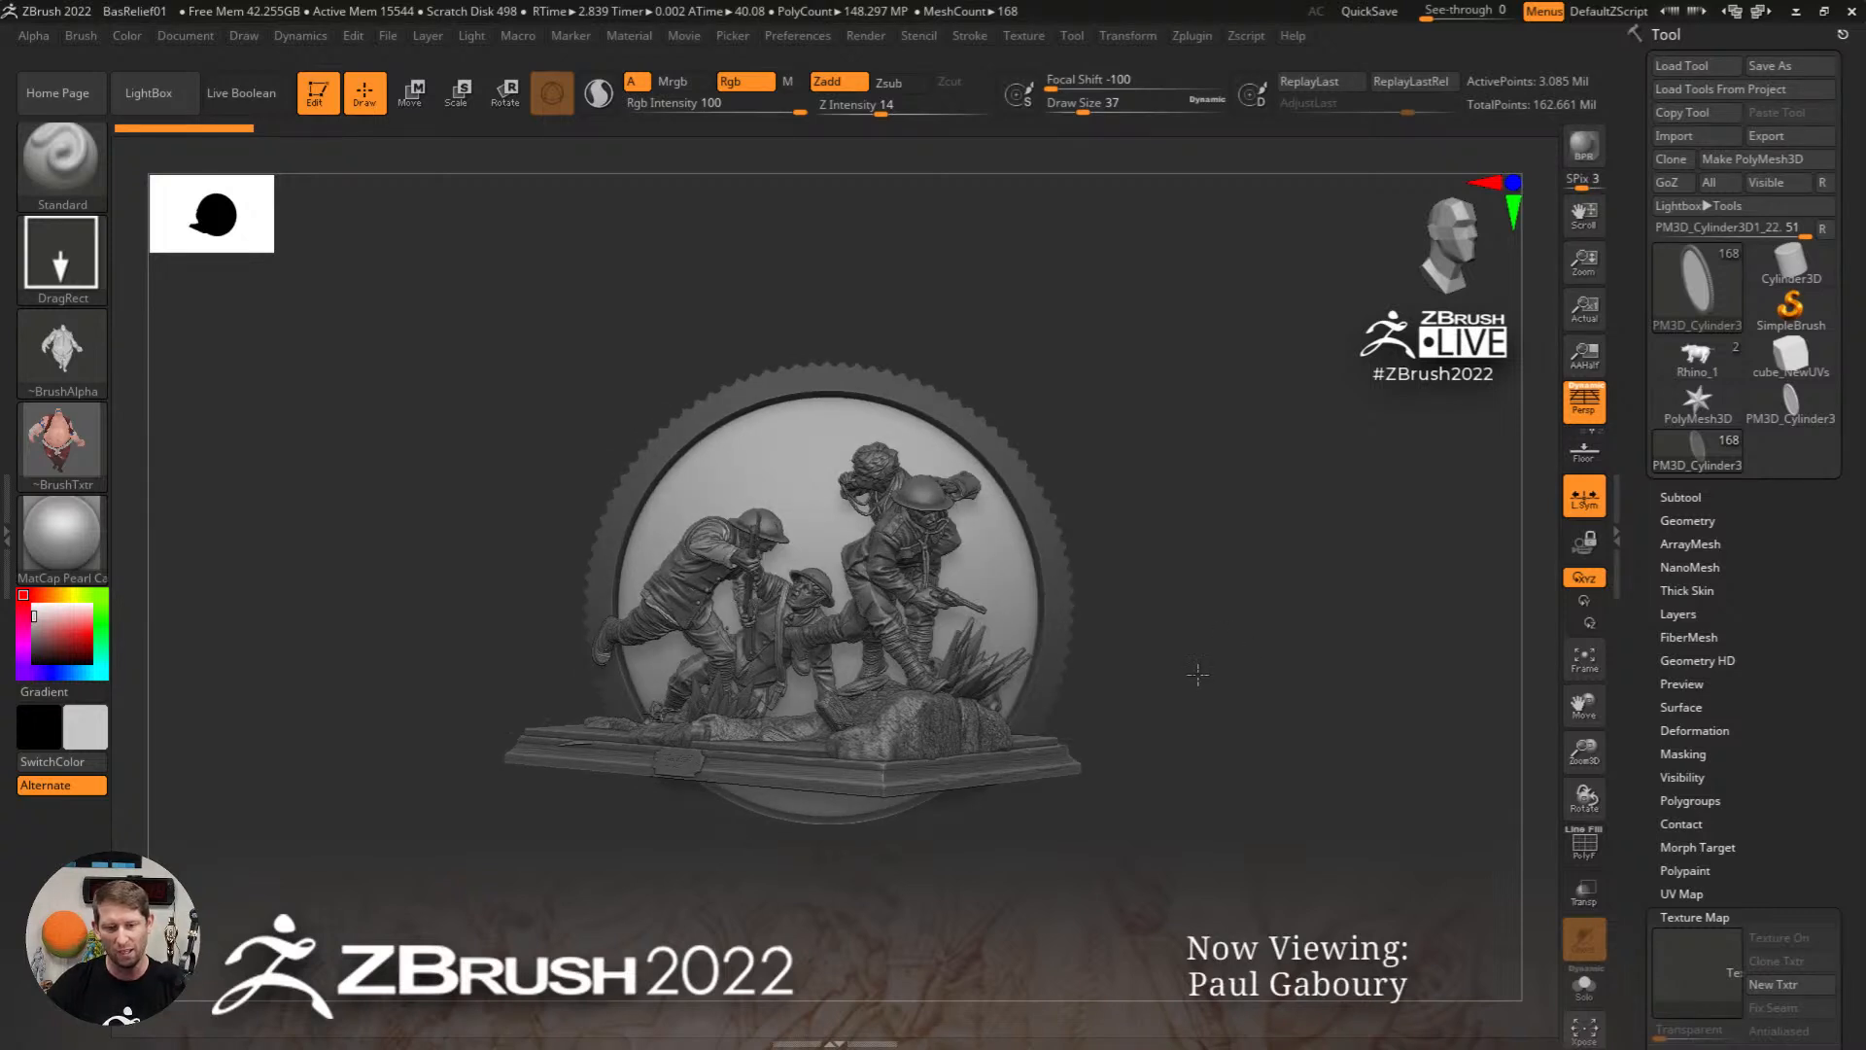
pyautogui.moveTo(1198, 674); pyautogui.dragTo(1243, 649)
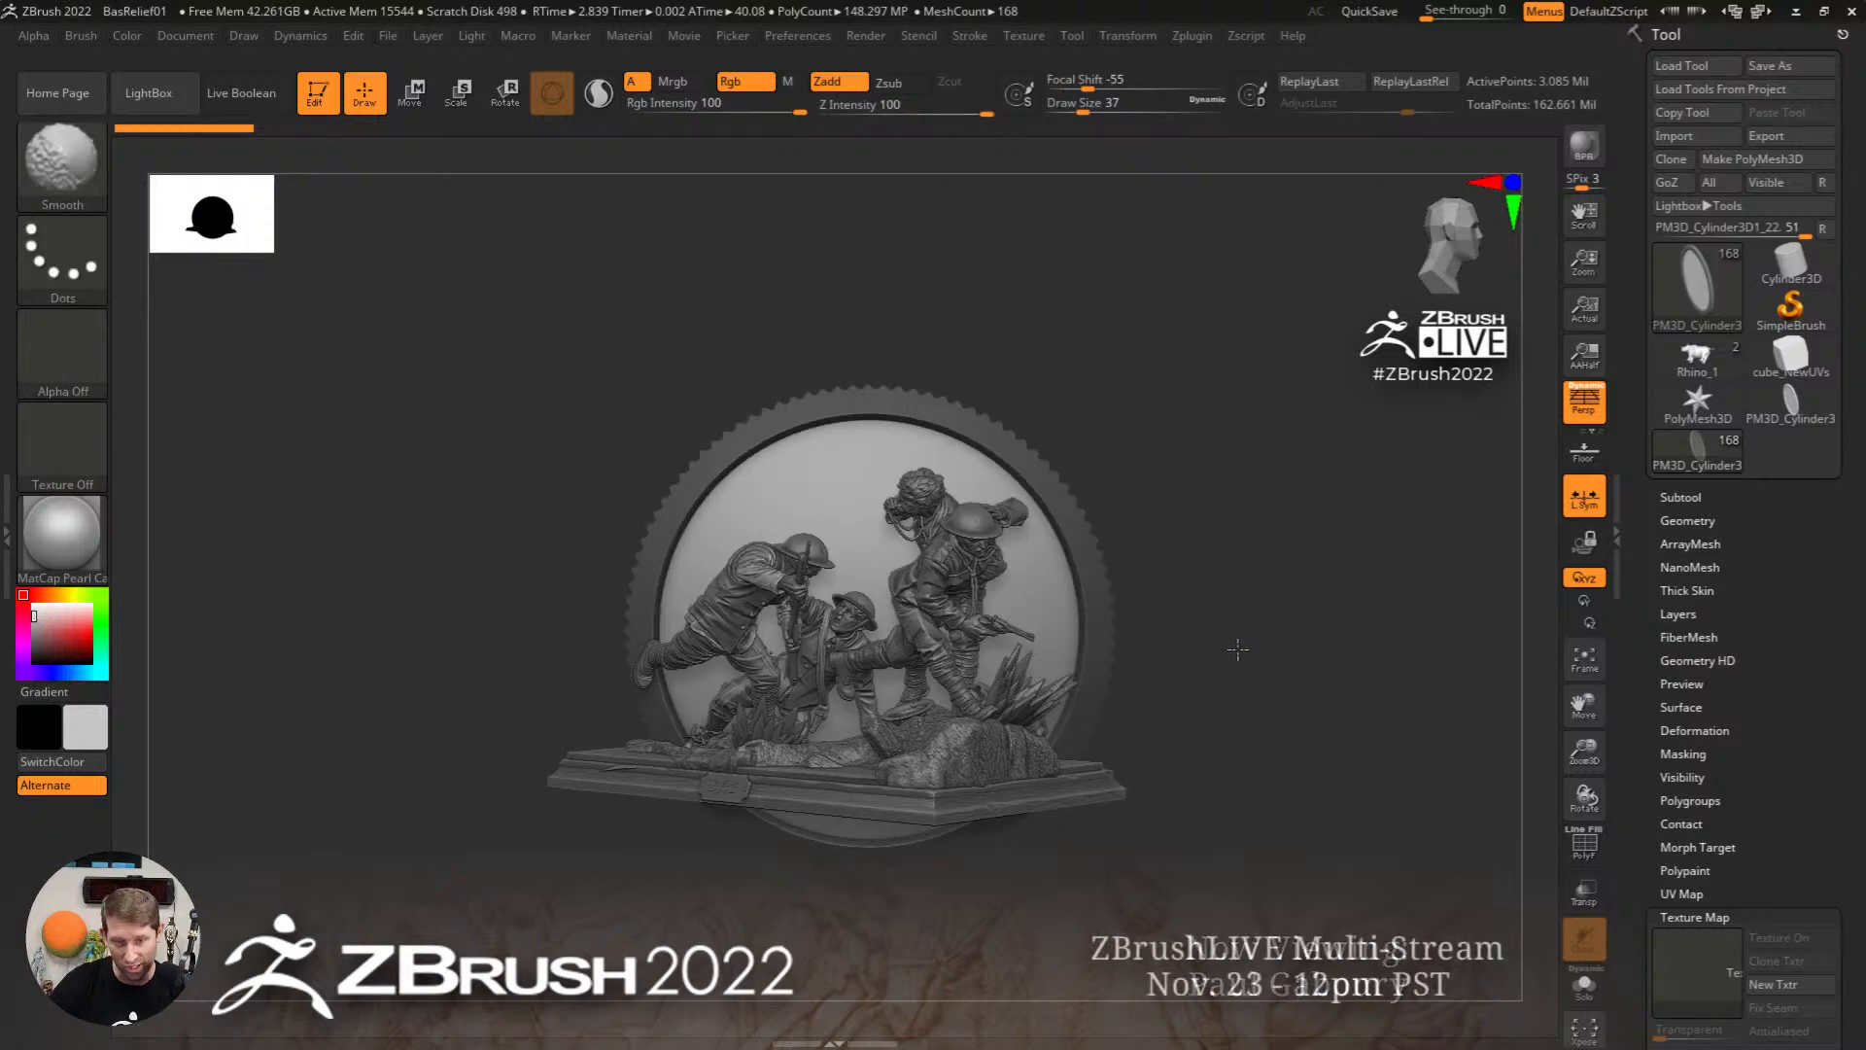
pyautogui.click(1681, 496)
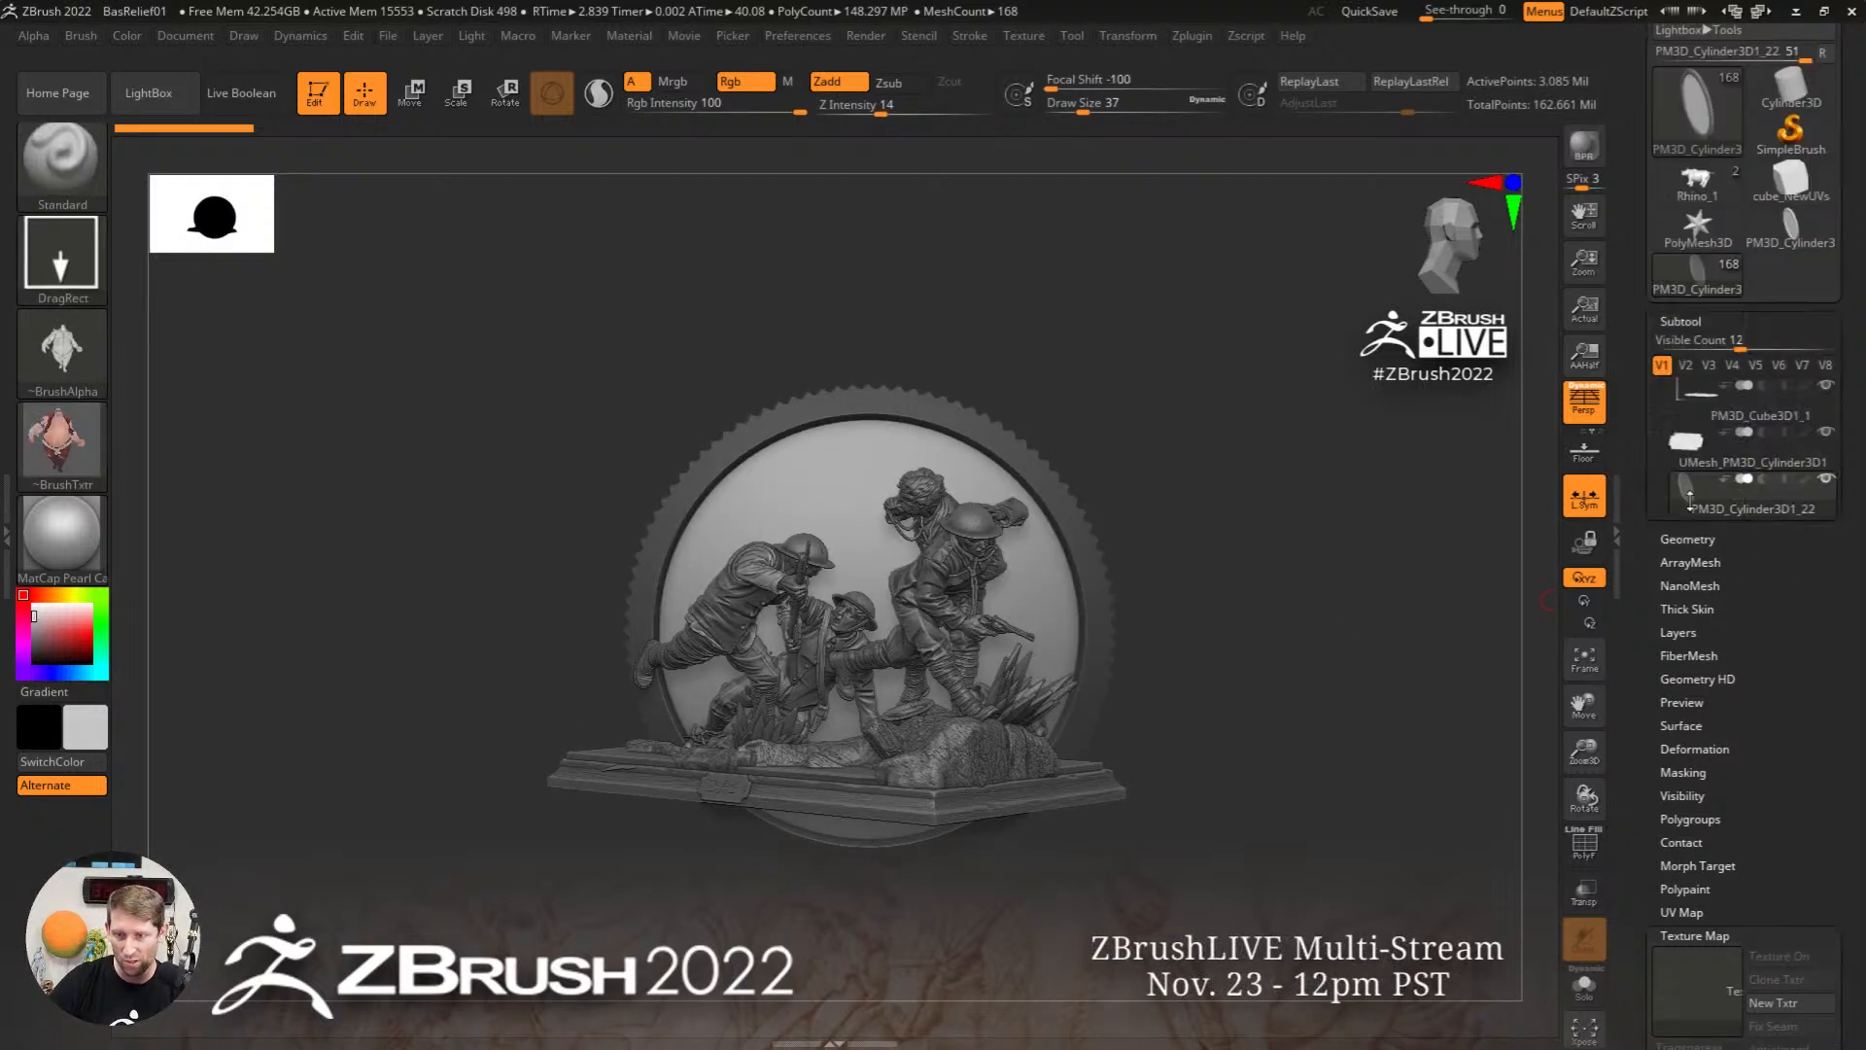
pyautogui.scroll(-5, 1800, 548)
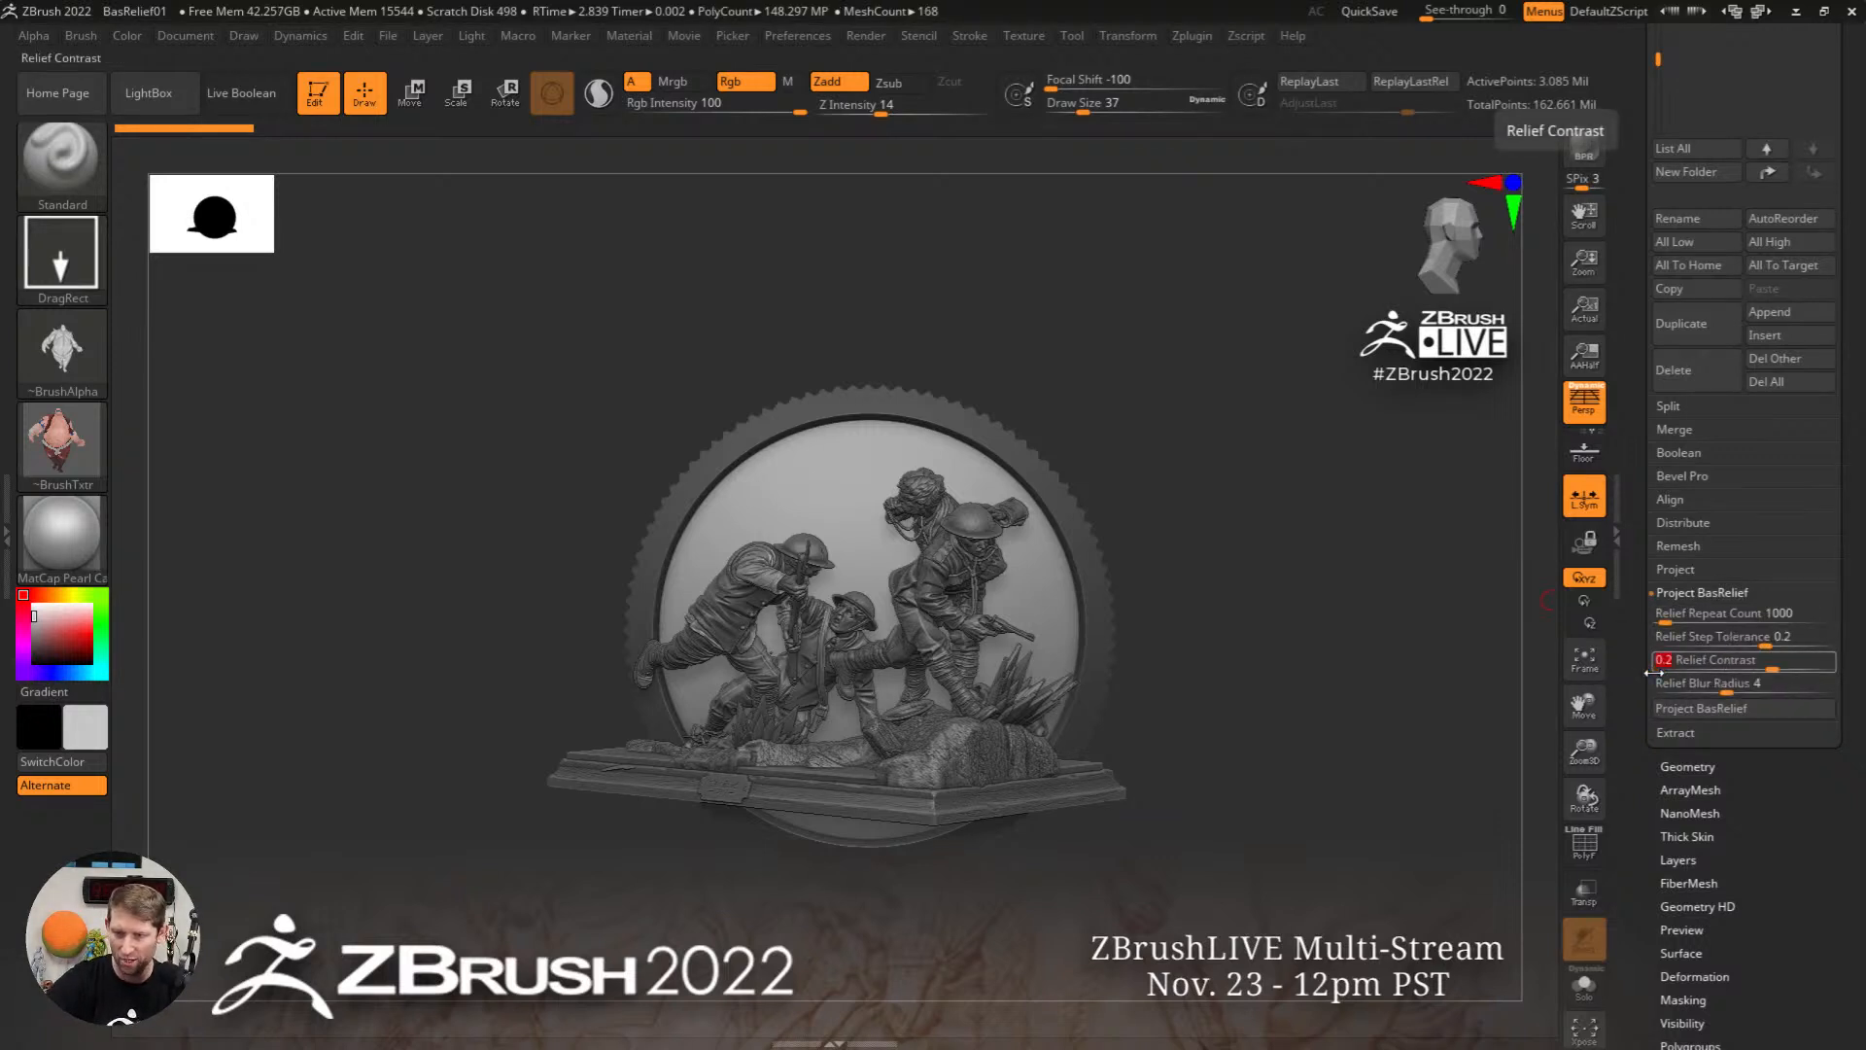
pyautogui.press('Return')
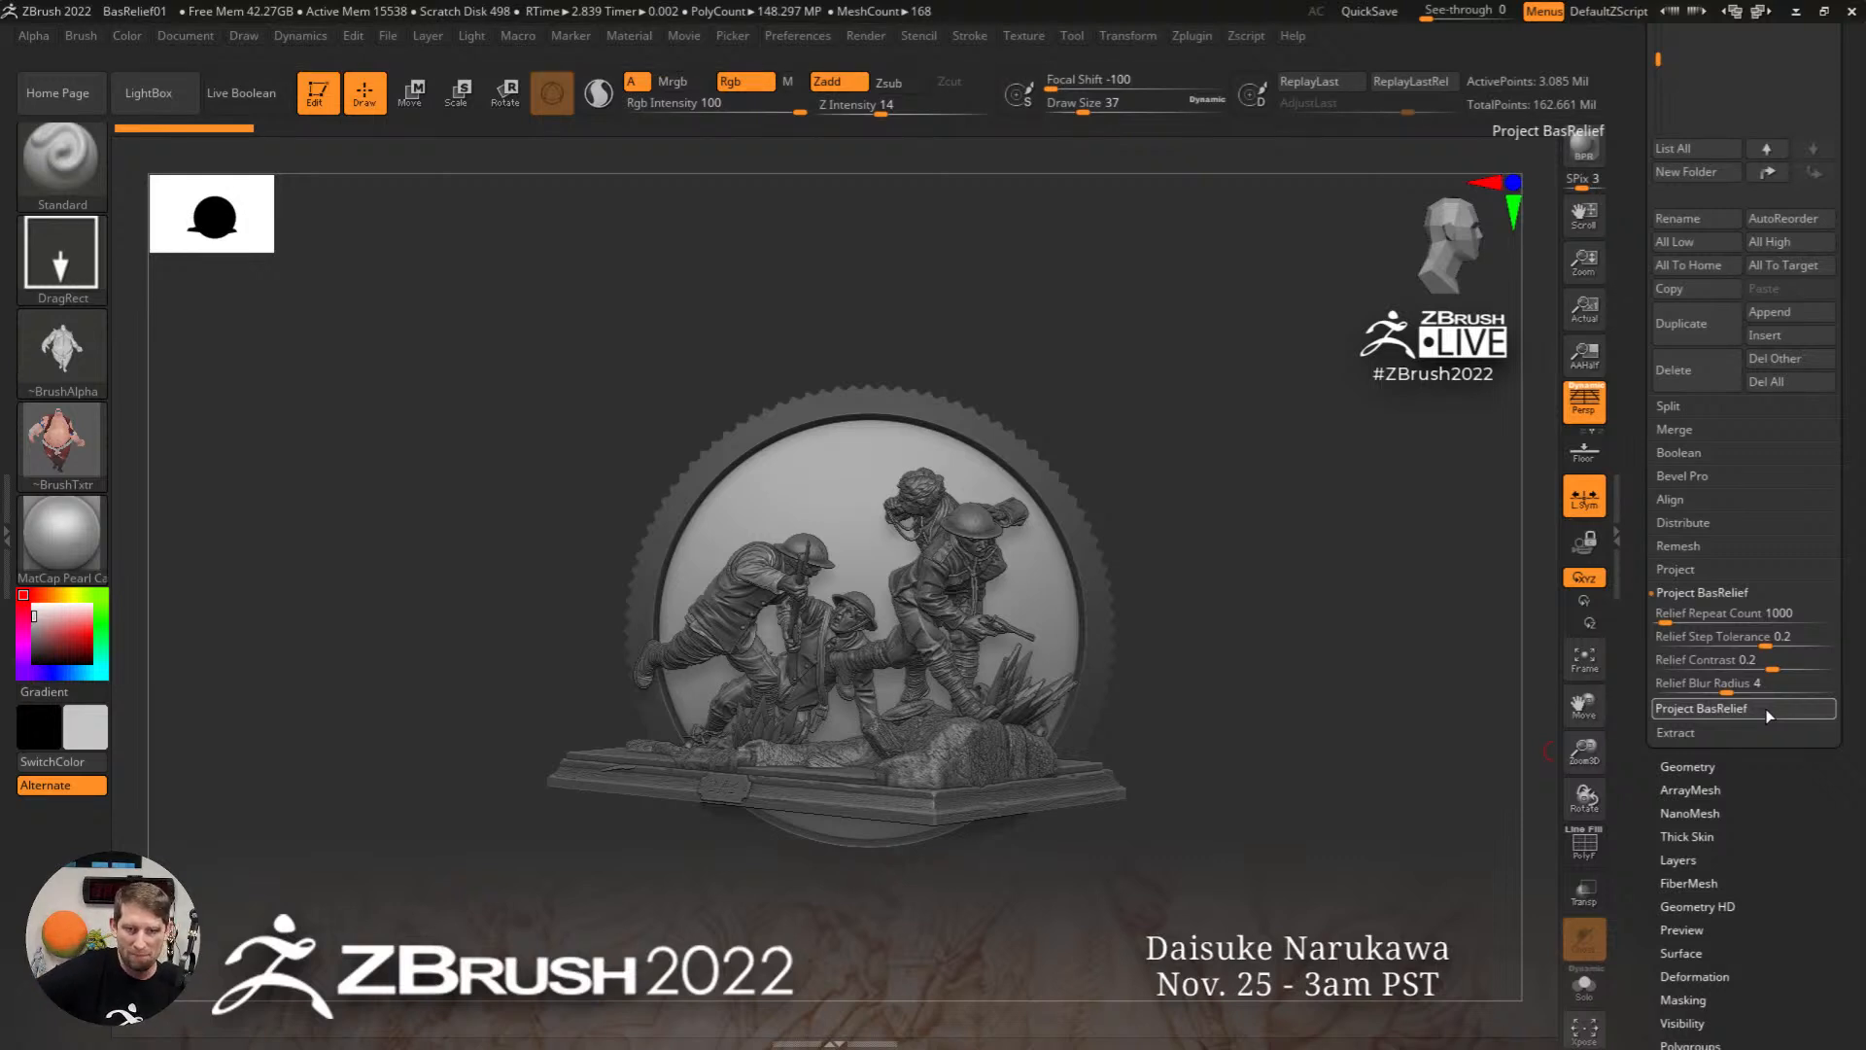
pyautogui.click(1584, 983)
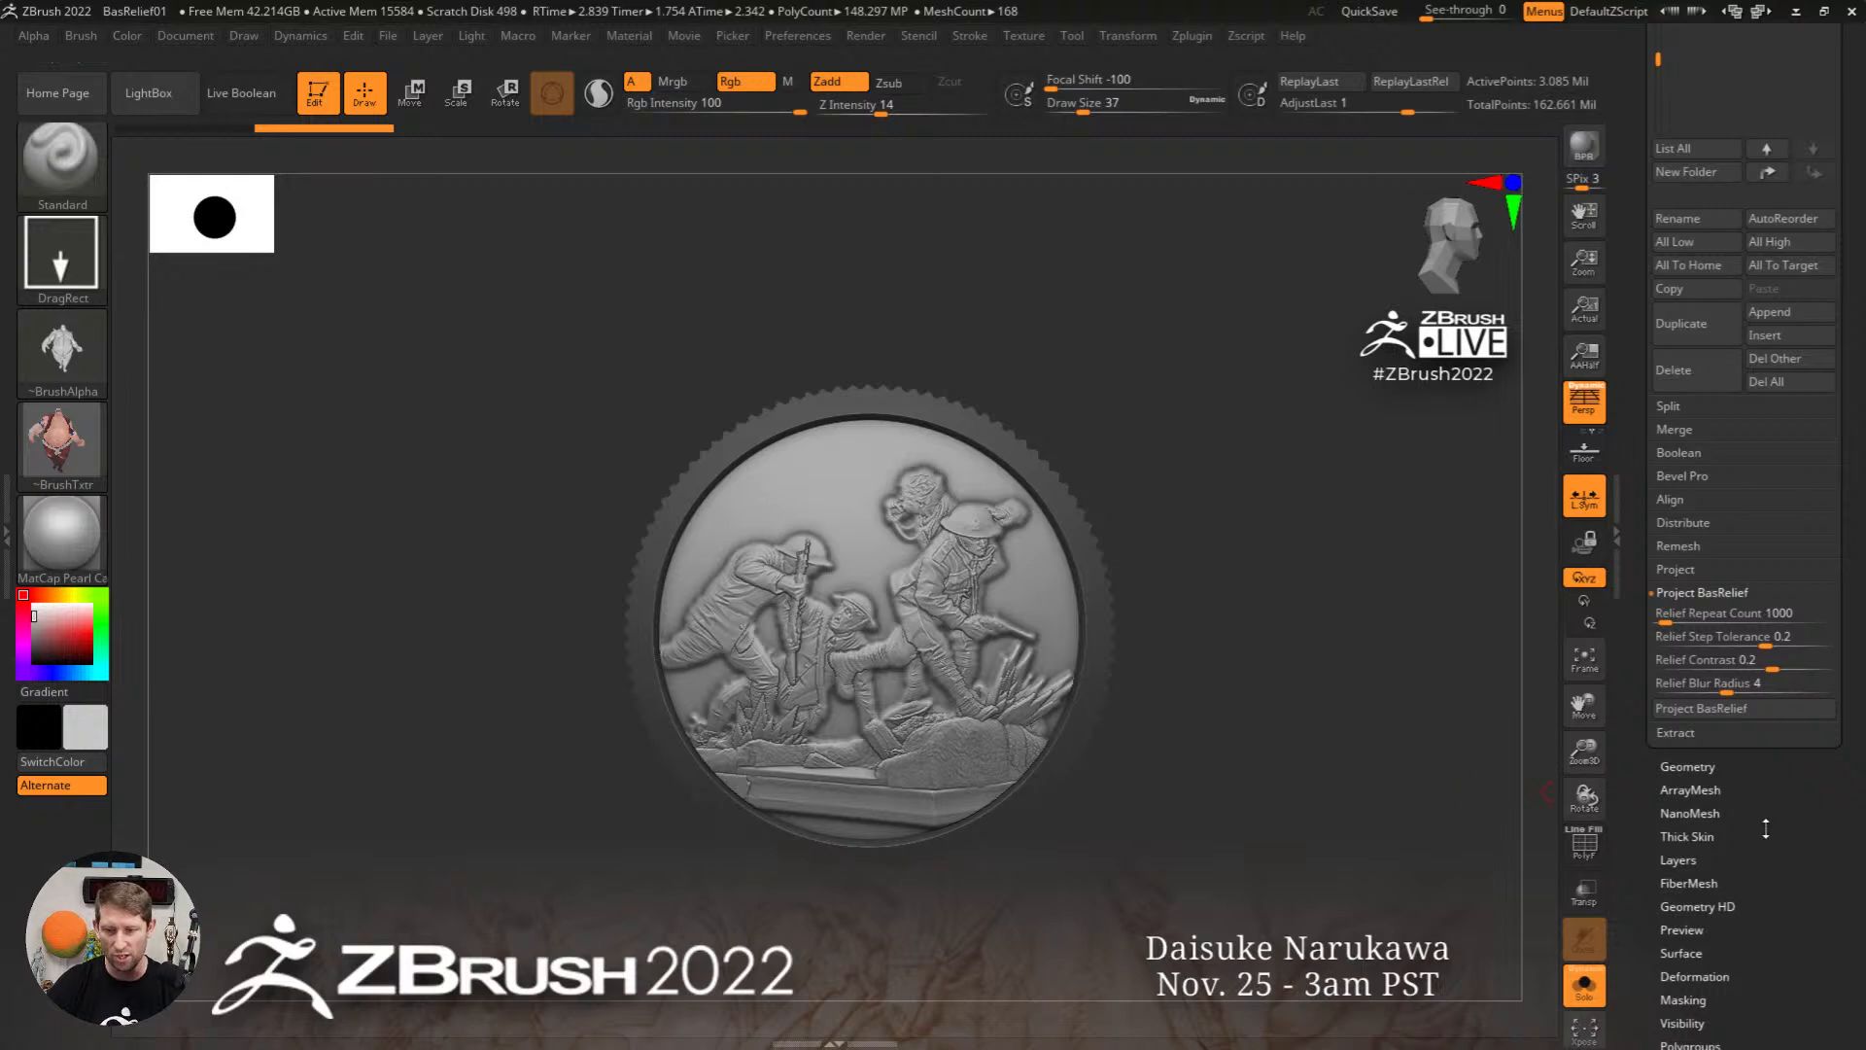
# Step: Mask the changed points on the coin
pyautogui.scroll(-3, 1745, 928)
pyautogui.click(1722, 868)
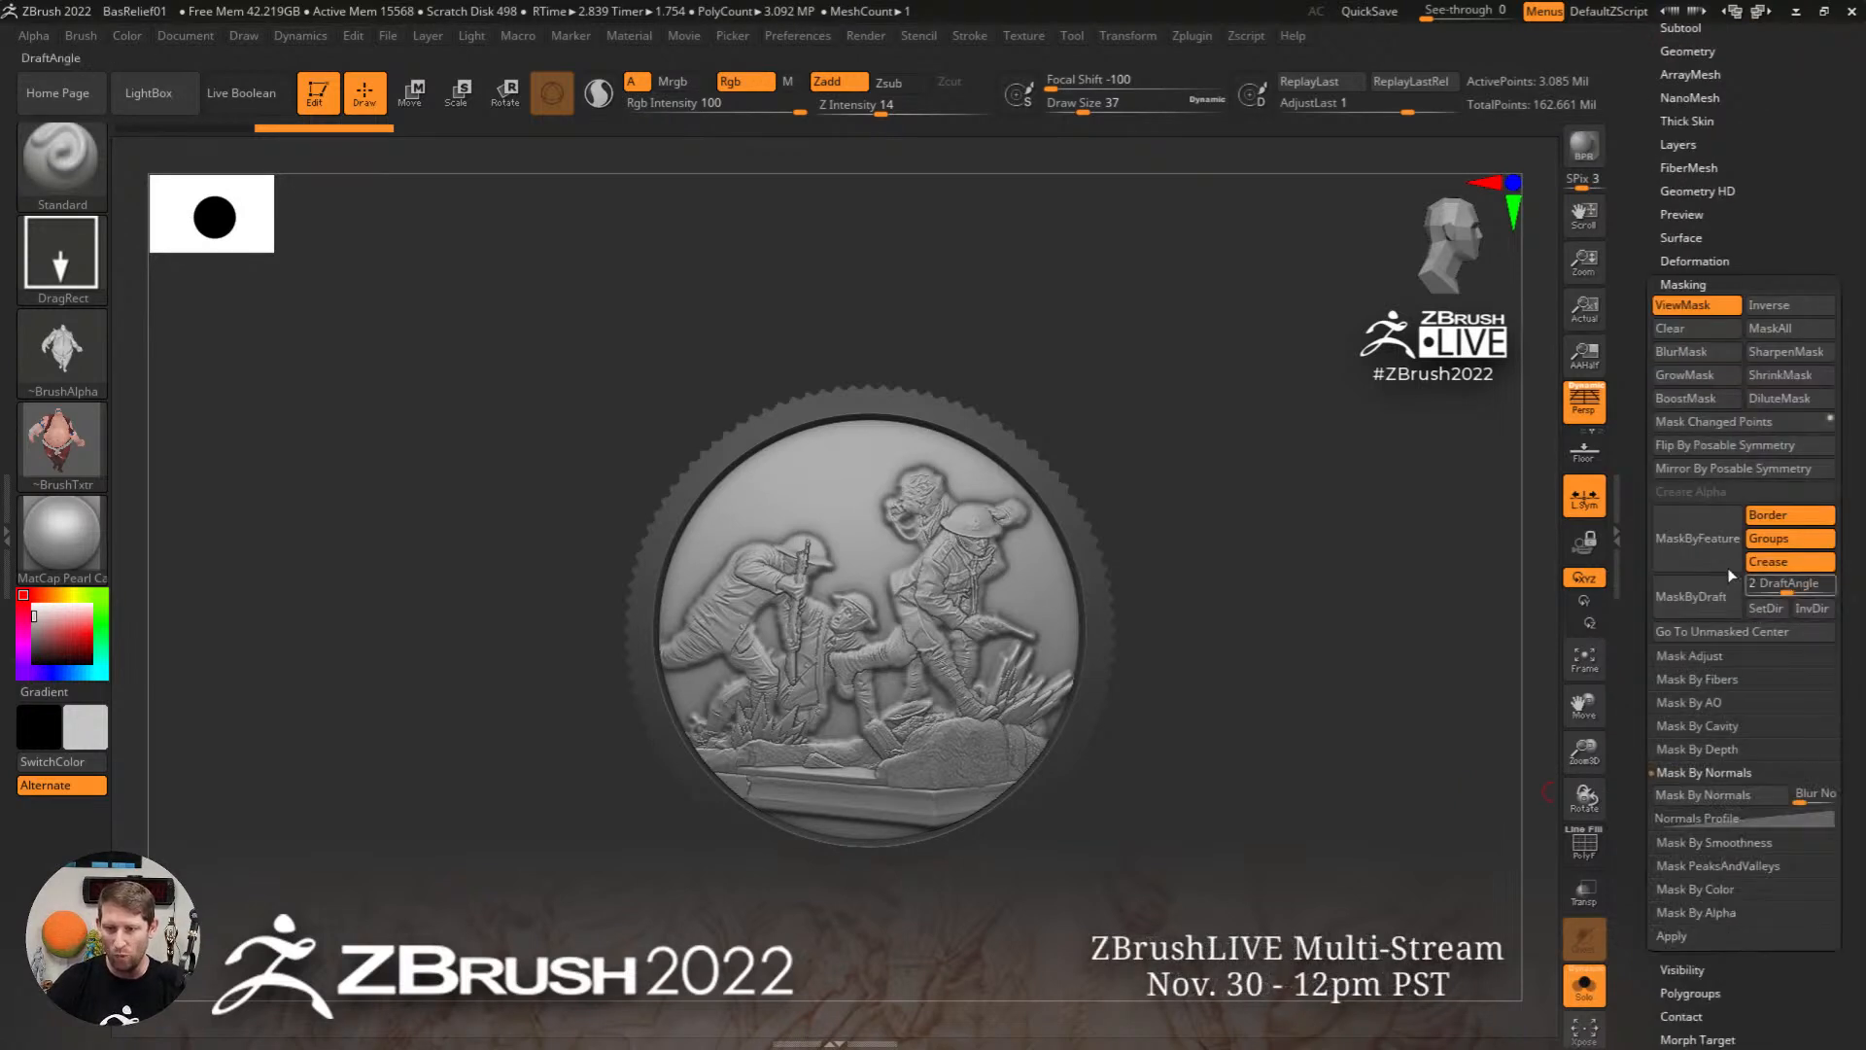
pyautogui.click(1736, 424)
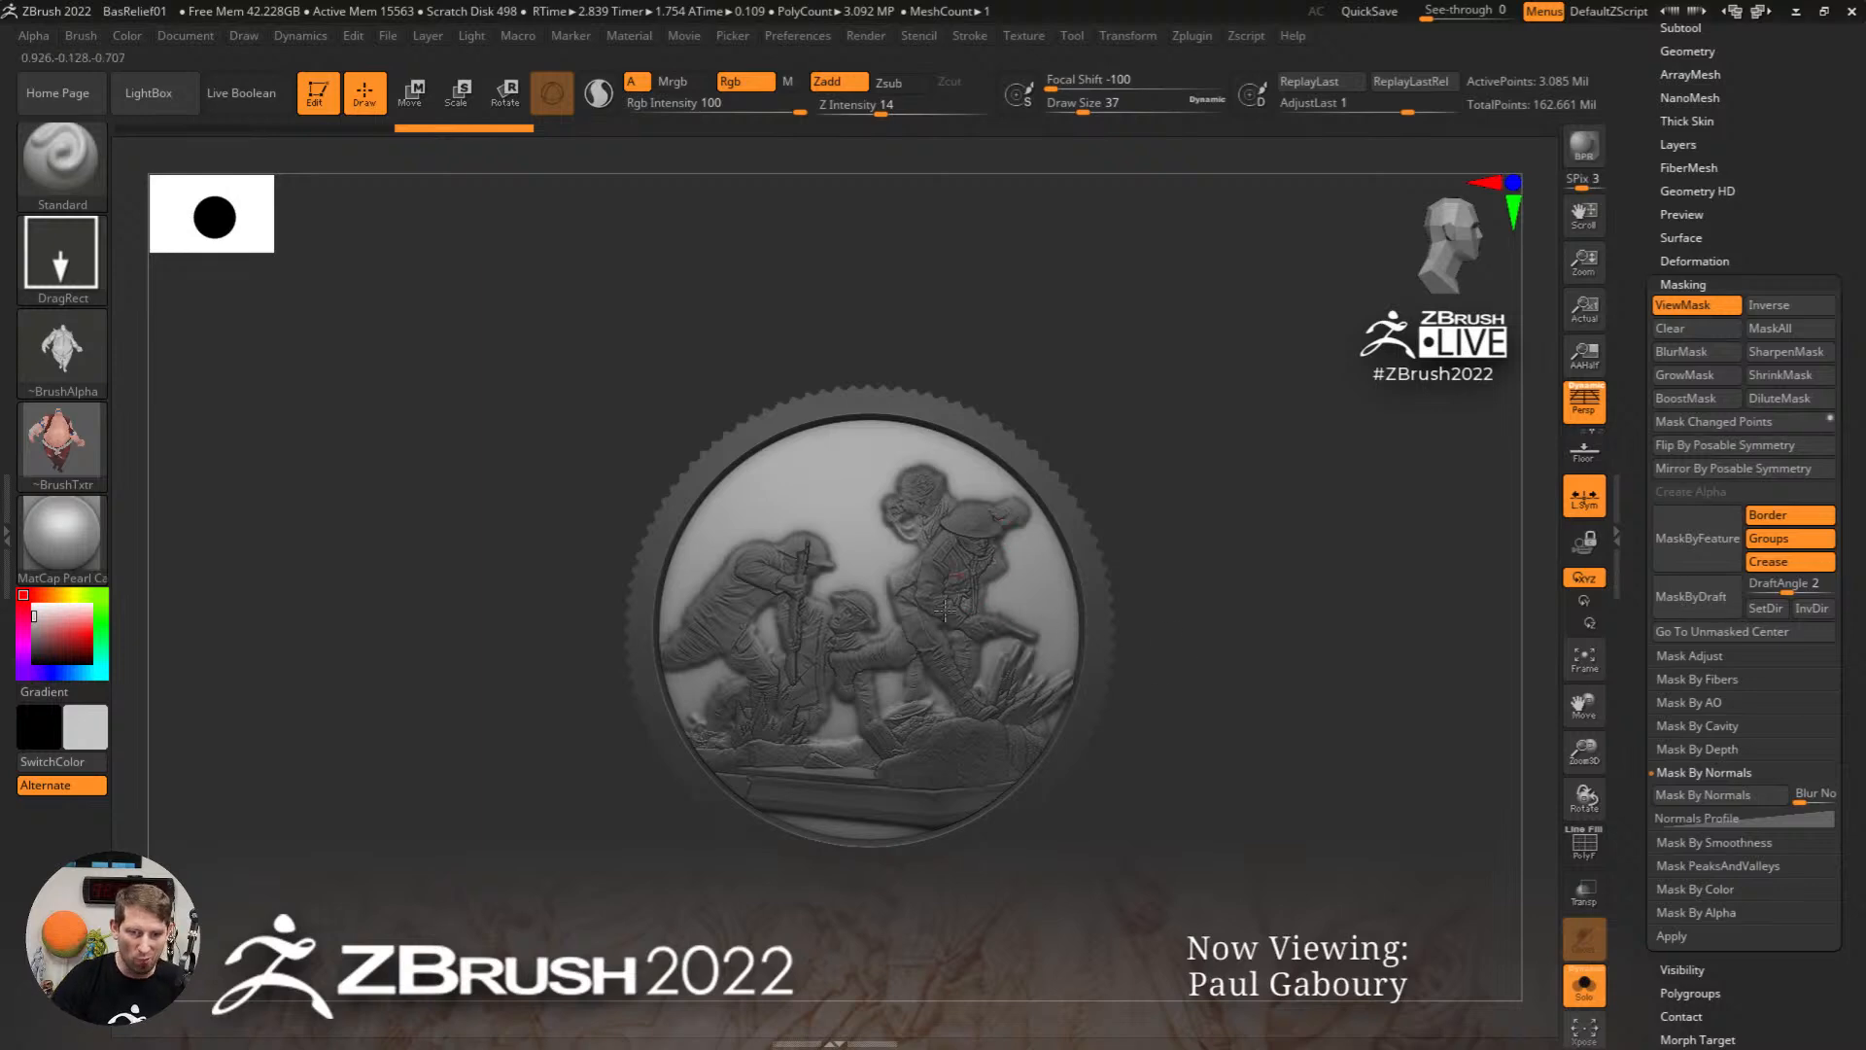
# Step: Invert the coin's mask, inspect the relief from an angle, and invert the mask back
pyautogui.keyDown('ctrl'); pyautogui.moveTo(1298, 655); pyautogui.dragTo(1320, 625); pyautogui.keyUp('ctrl')
pyautogui.moveTo(1320, 625)
pyautogui.keyDown('ctrl'); pyautogui.mouseDown(button='right')
pyautogui.moveTo(1263, 603)
pyautogui.moveTo(813, 594)
pyautogui.mouseUp(button='right'); pyautogui.keyUp('ctrl')
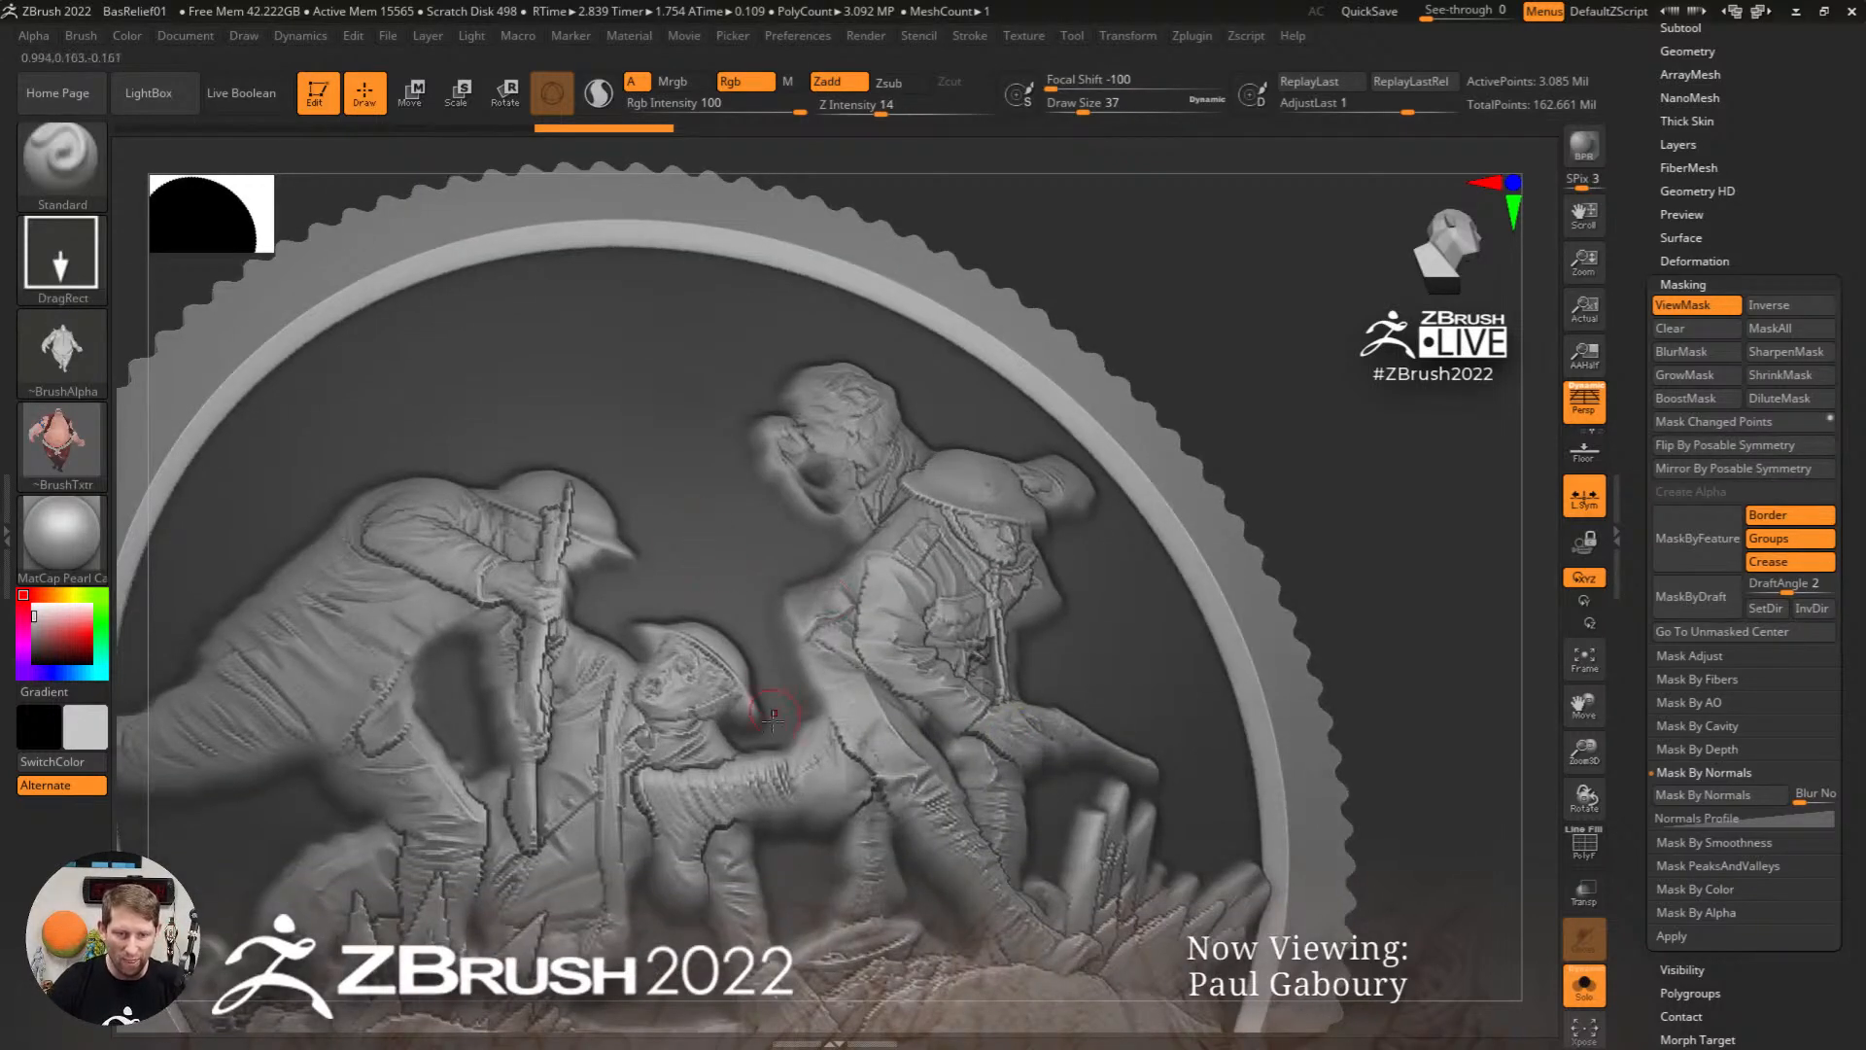
pyautogui.keyDown('ctrl'); pyautogui.moveTo(1379, 624); pyautogui.dragTo(1068, 555, button='right'); pyautogui.keyUp('ctrl')
pyautogui.keyDown('ctrl'); pyautogui.click(1405, 592); pyautogui.keyUp('ctrl')
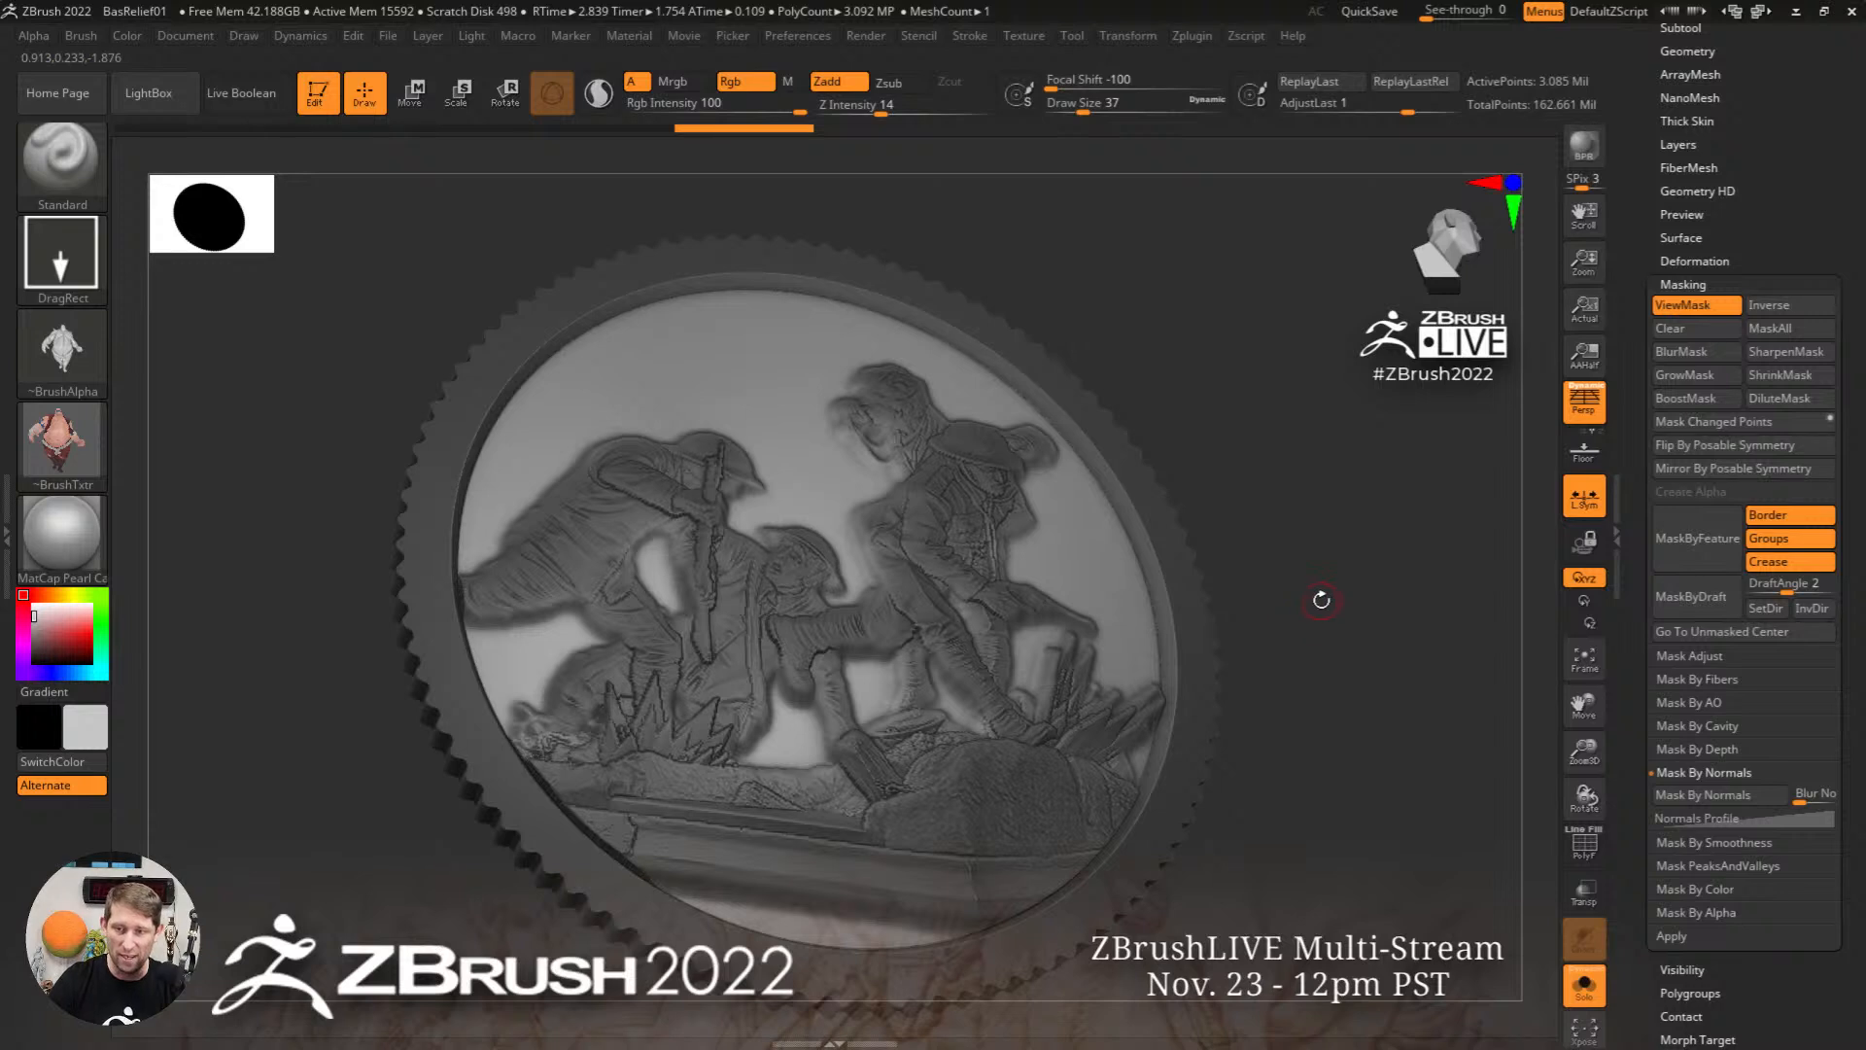
pyautogui.keyDown('ctrl'); pyautogui.moveTo(1312, 587); pyautogui.dragTo(1218, 612, button='right'); pyautogui.keyUp('ctrl')
pyautogui.keyDown('shift'); pyautogui.moveTo(1219, 612); pyautogui.dragTo(1199, 639, button='right'); pyautogui.keyUp('shift')
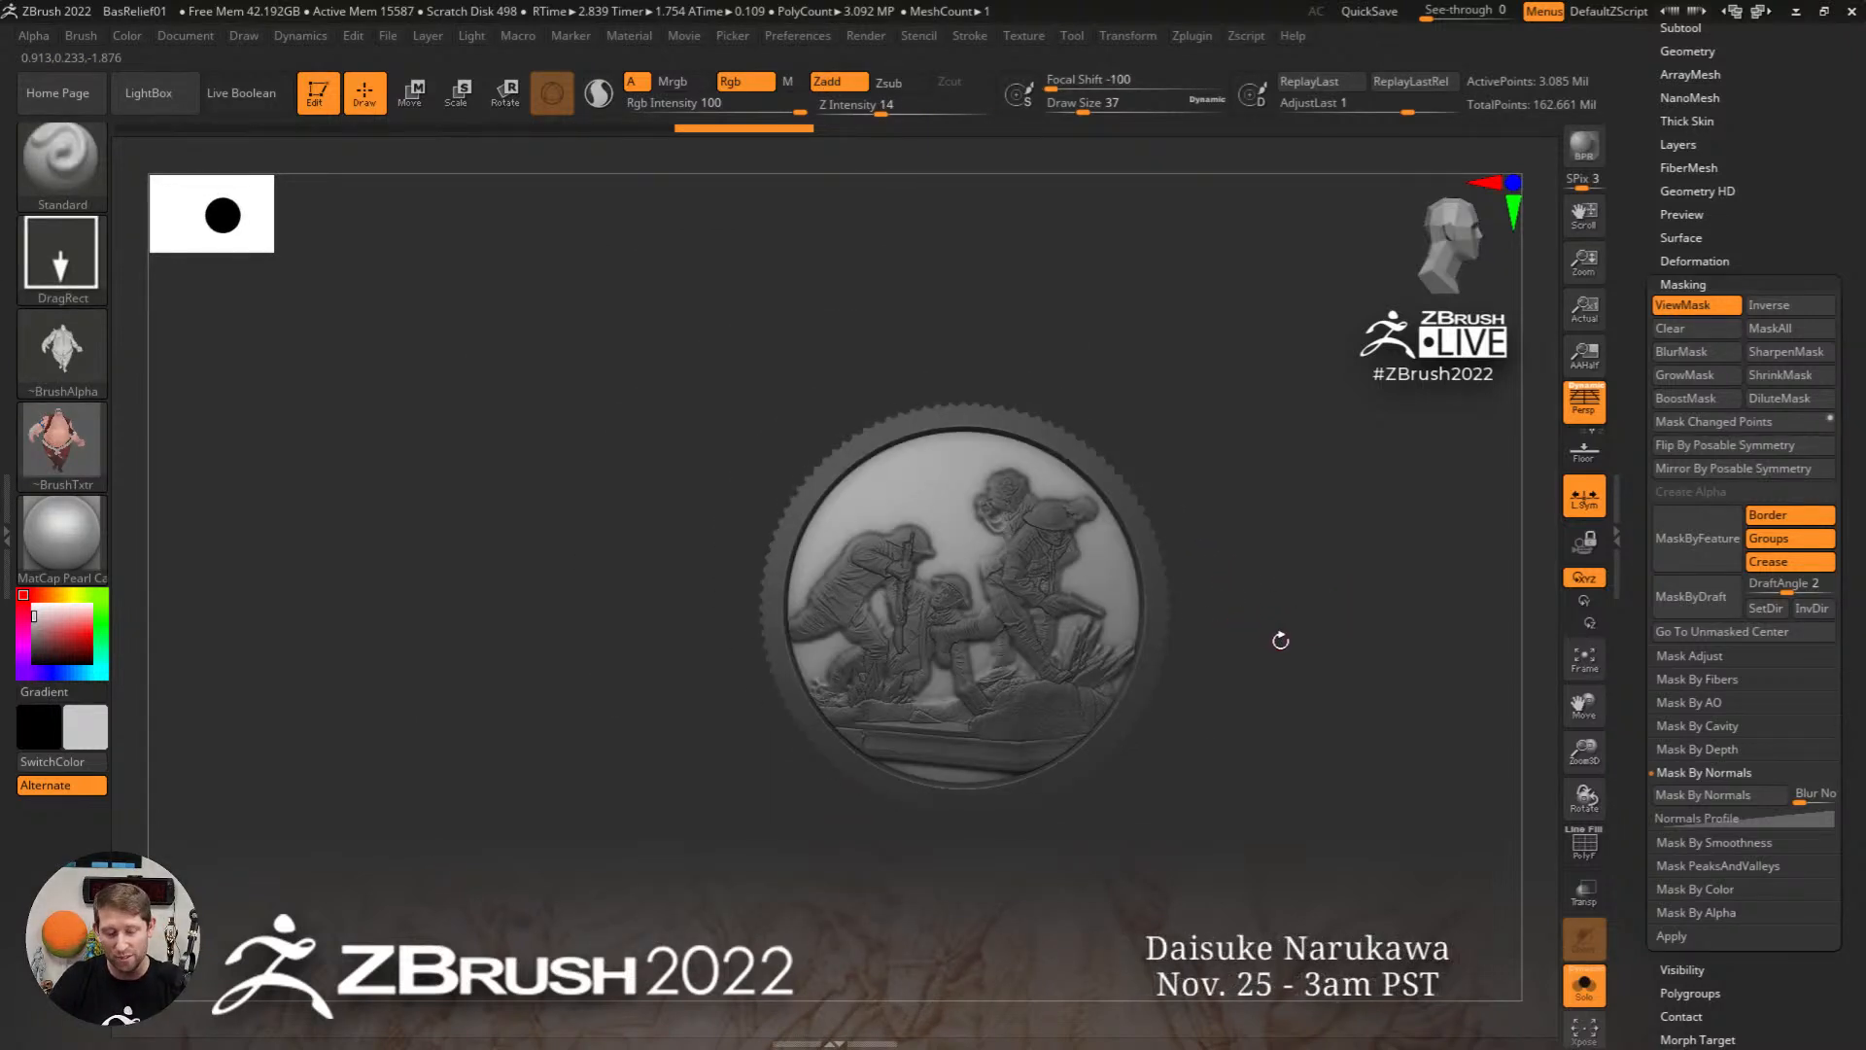
# Step: Try to move the coin's unmasked background inward by about 0.0083 with the gizmo, and clear the mask
pyautogui.press('w')
pyautogui.moveTo(1270, 625); pyautogui.dragTo(1375, 671, button='right')
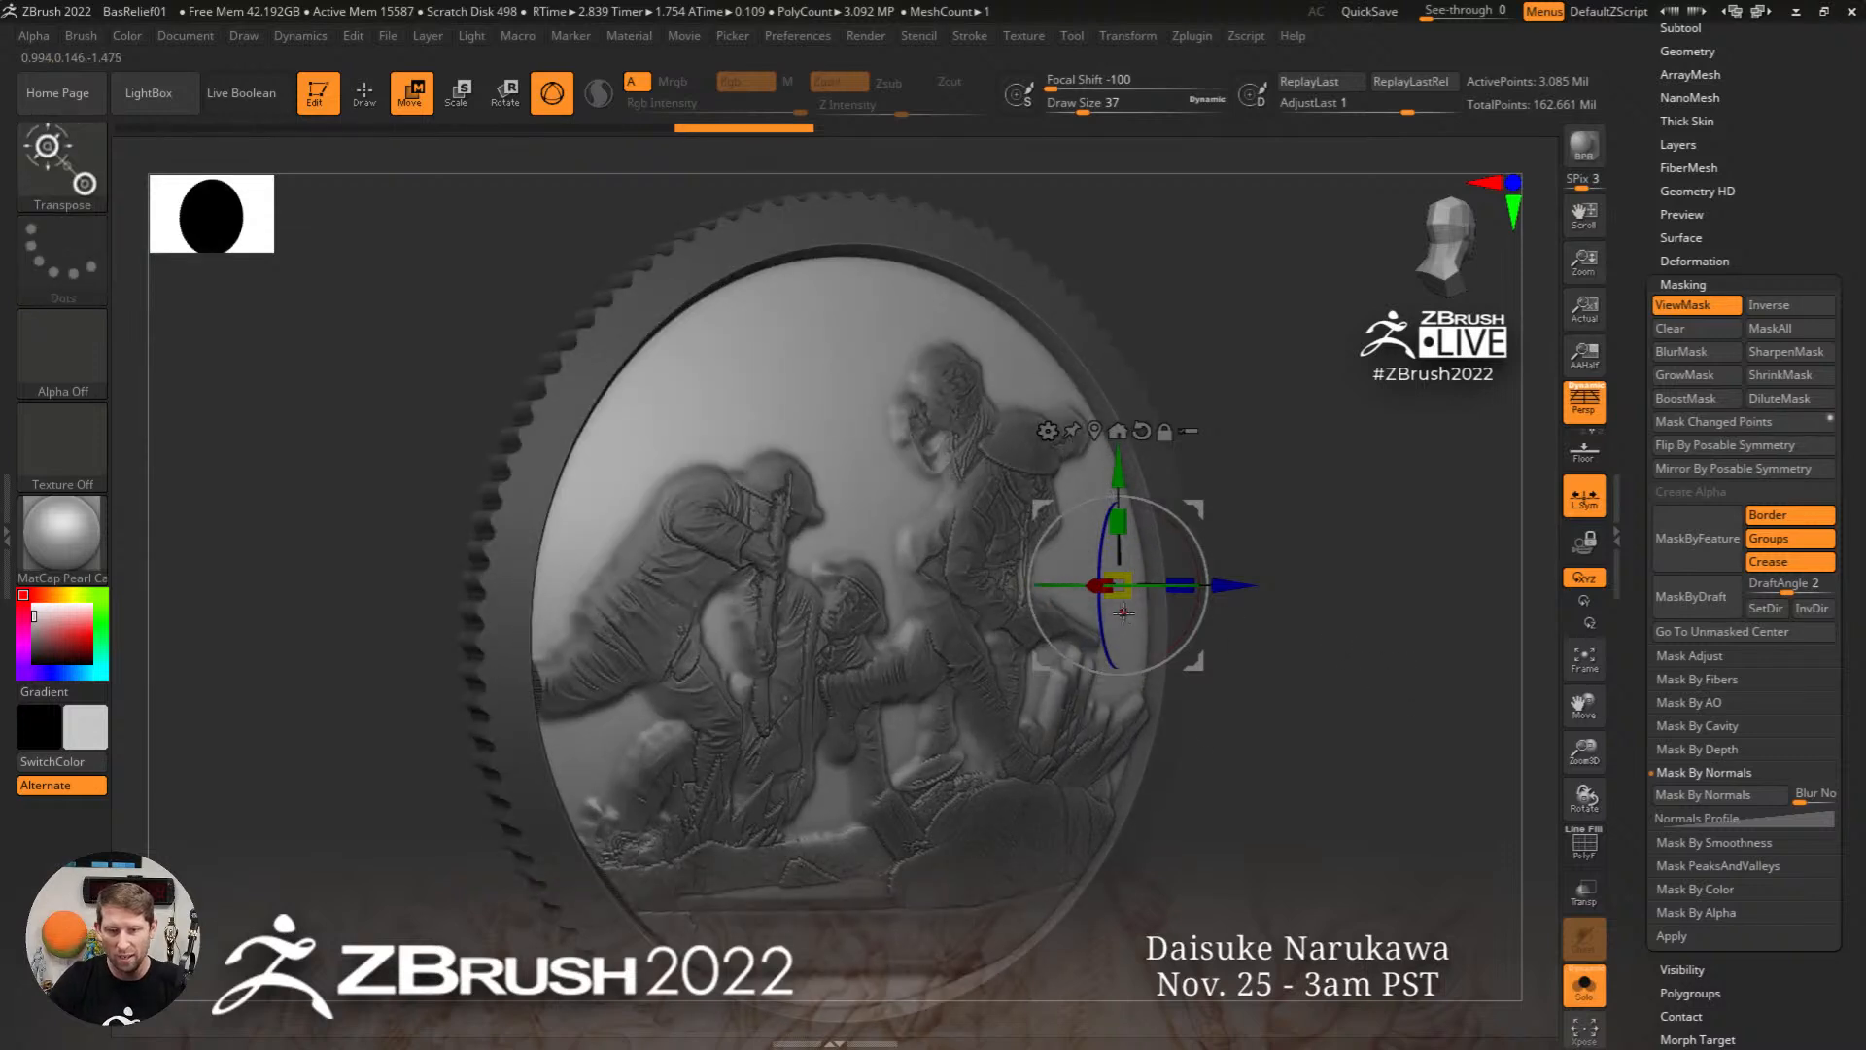
pyautogui.moveTo(1121, 589)
pyautogui.mouseDown()
pyautogui.moveTo(1199, 630)
pyautogui.moveTo(1164, 627)
pyautogui.moveTo(1231, 635)
pyautogui.mouseUp()
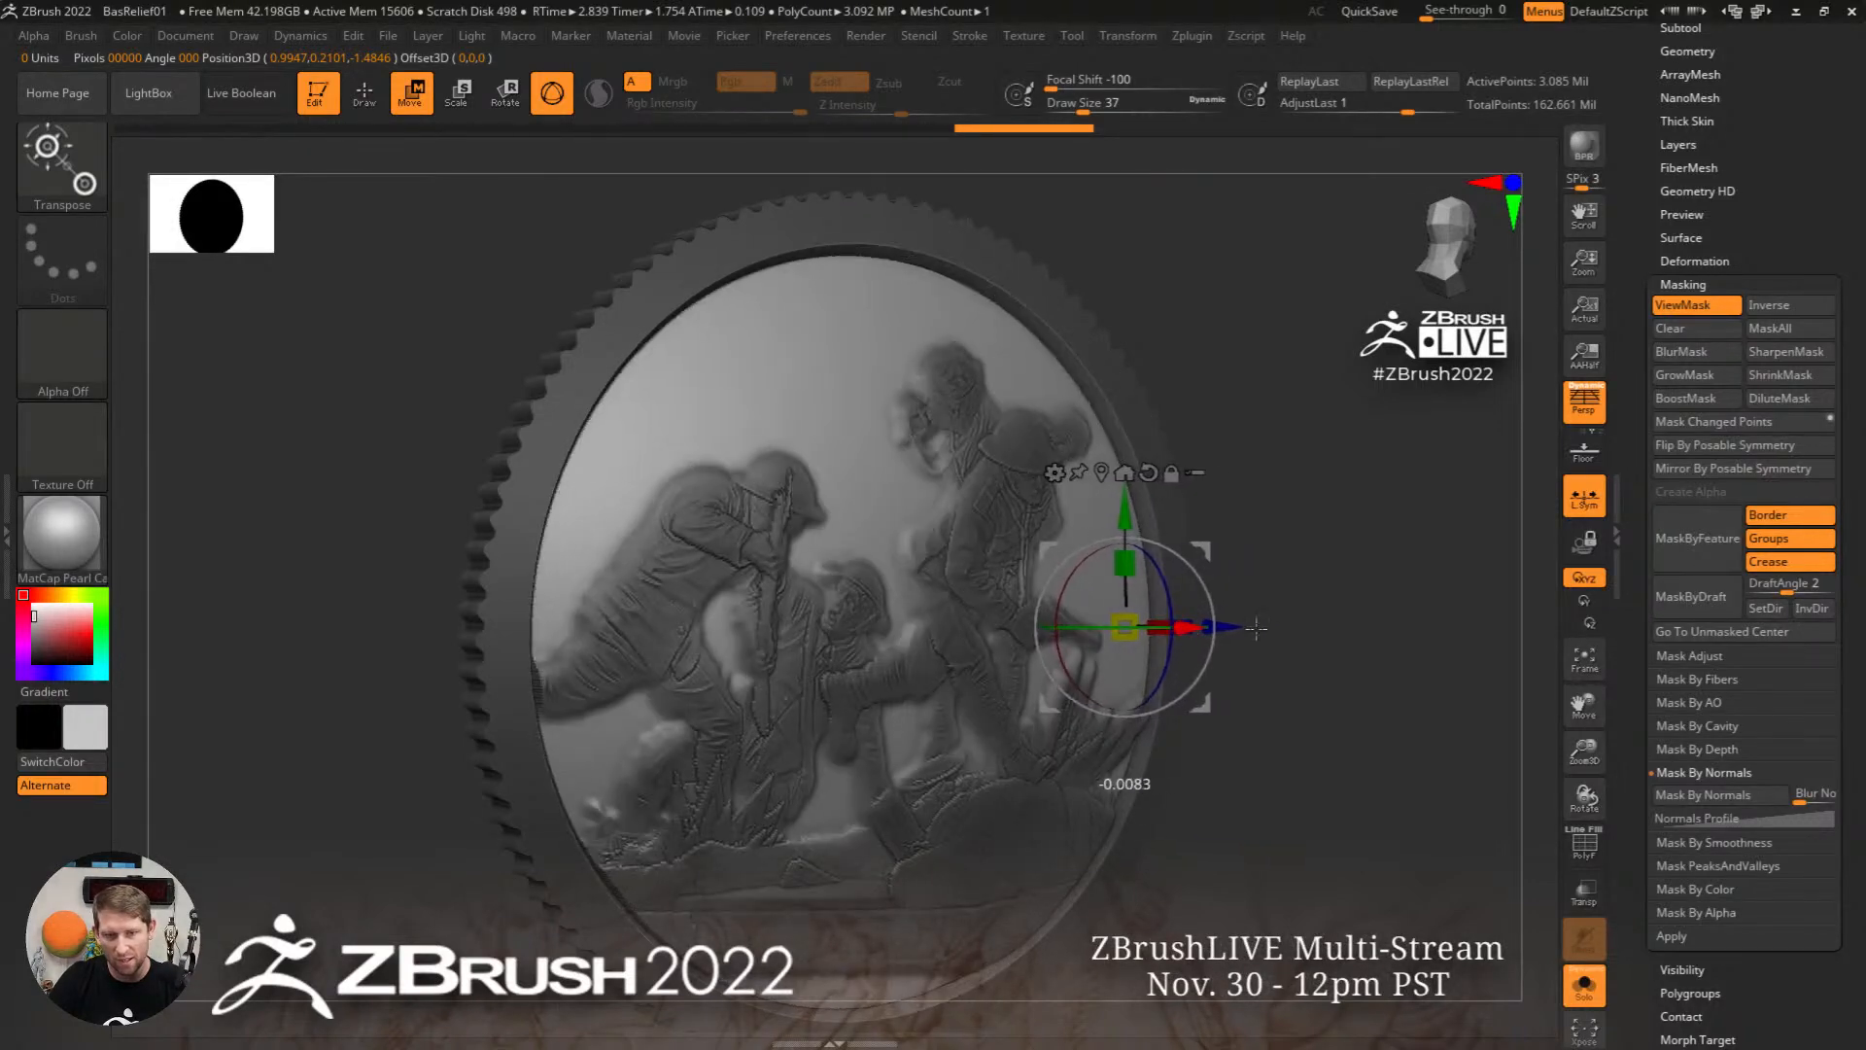
pyautogui.press('ctrl')
pyautogui.keyDown('ctrl'); pyautogui.moveTo(1389, 595); pyautogui.dragTo(1414, 629); pyautogui.keyUp('ctrl')
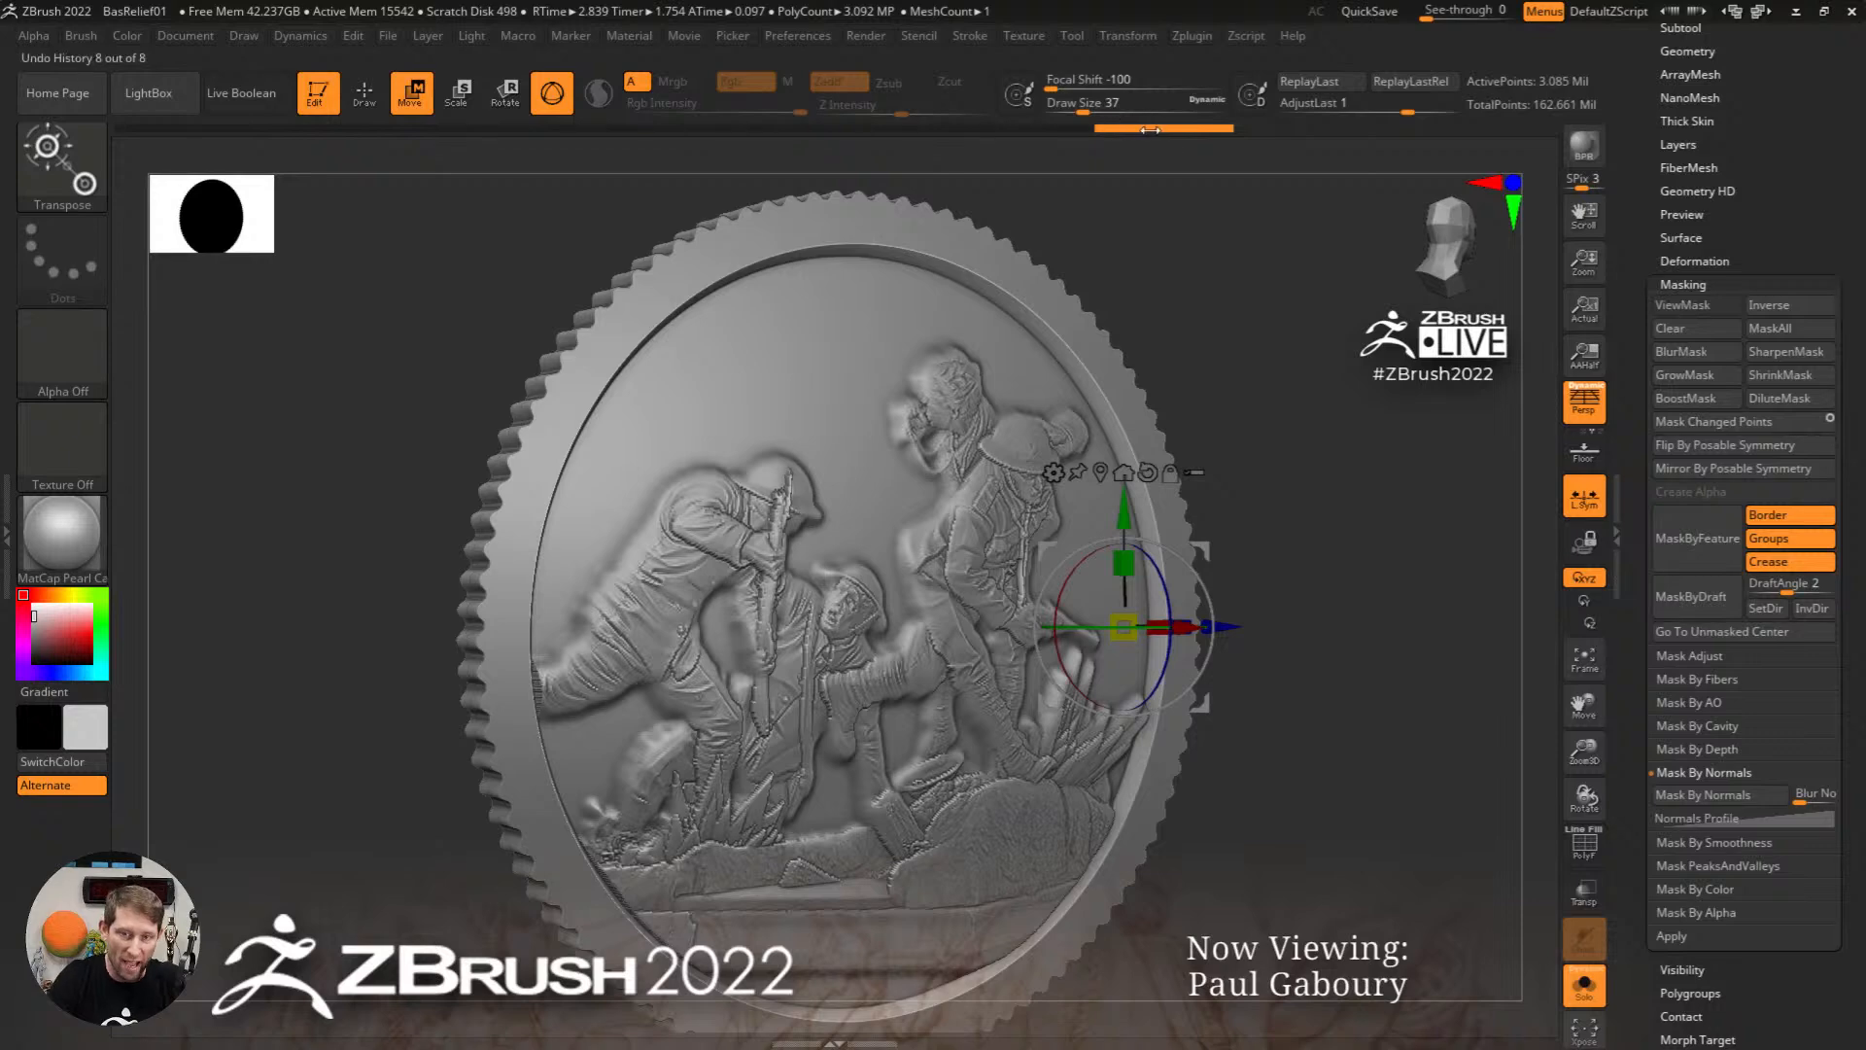
# Step: Step the undo history back to the changed-points mask, clear the mask, and return to Draw mode with the coin framed
pyautogui.moveTo(1150, 129); pyautogui.dragTo(324, 140)
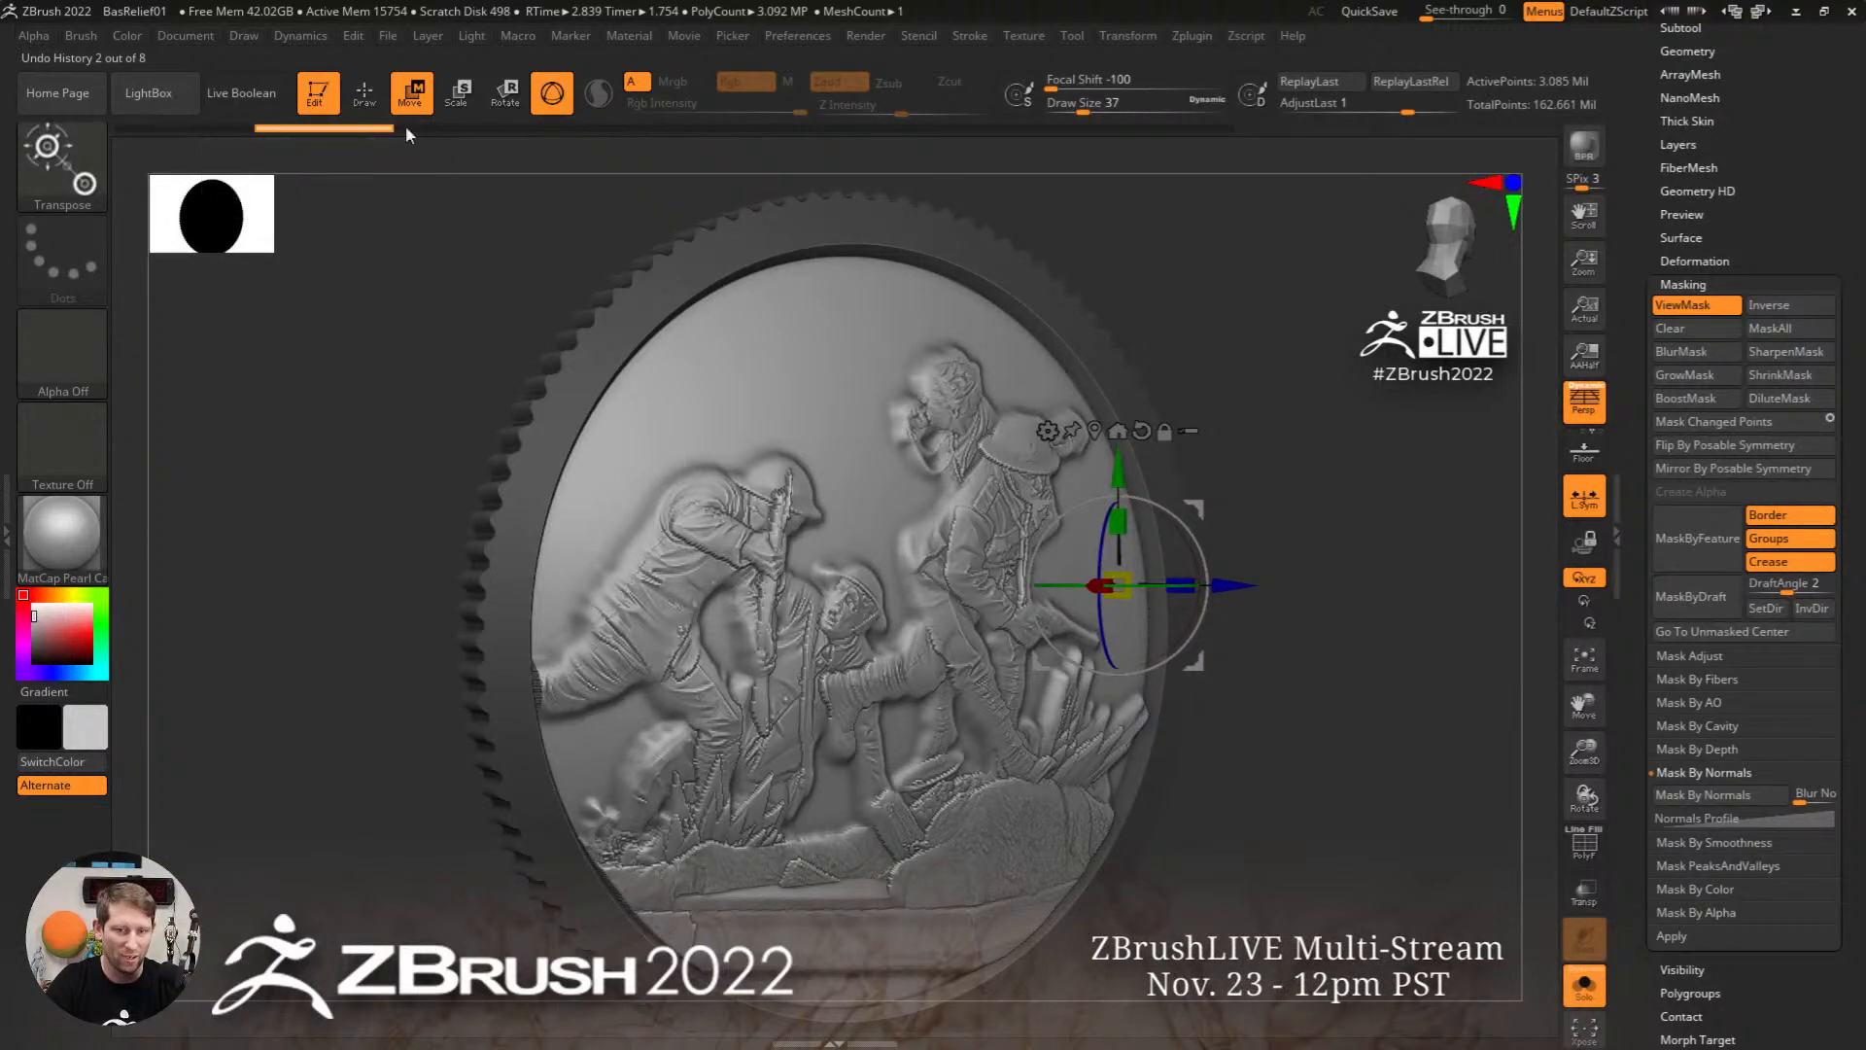
pyautogui.click(498, 132)
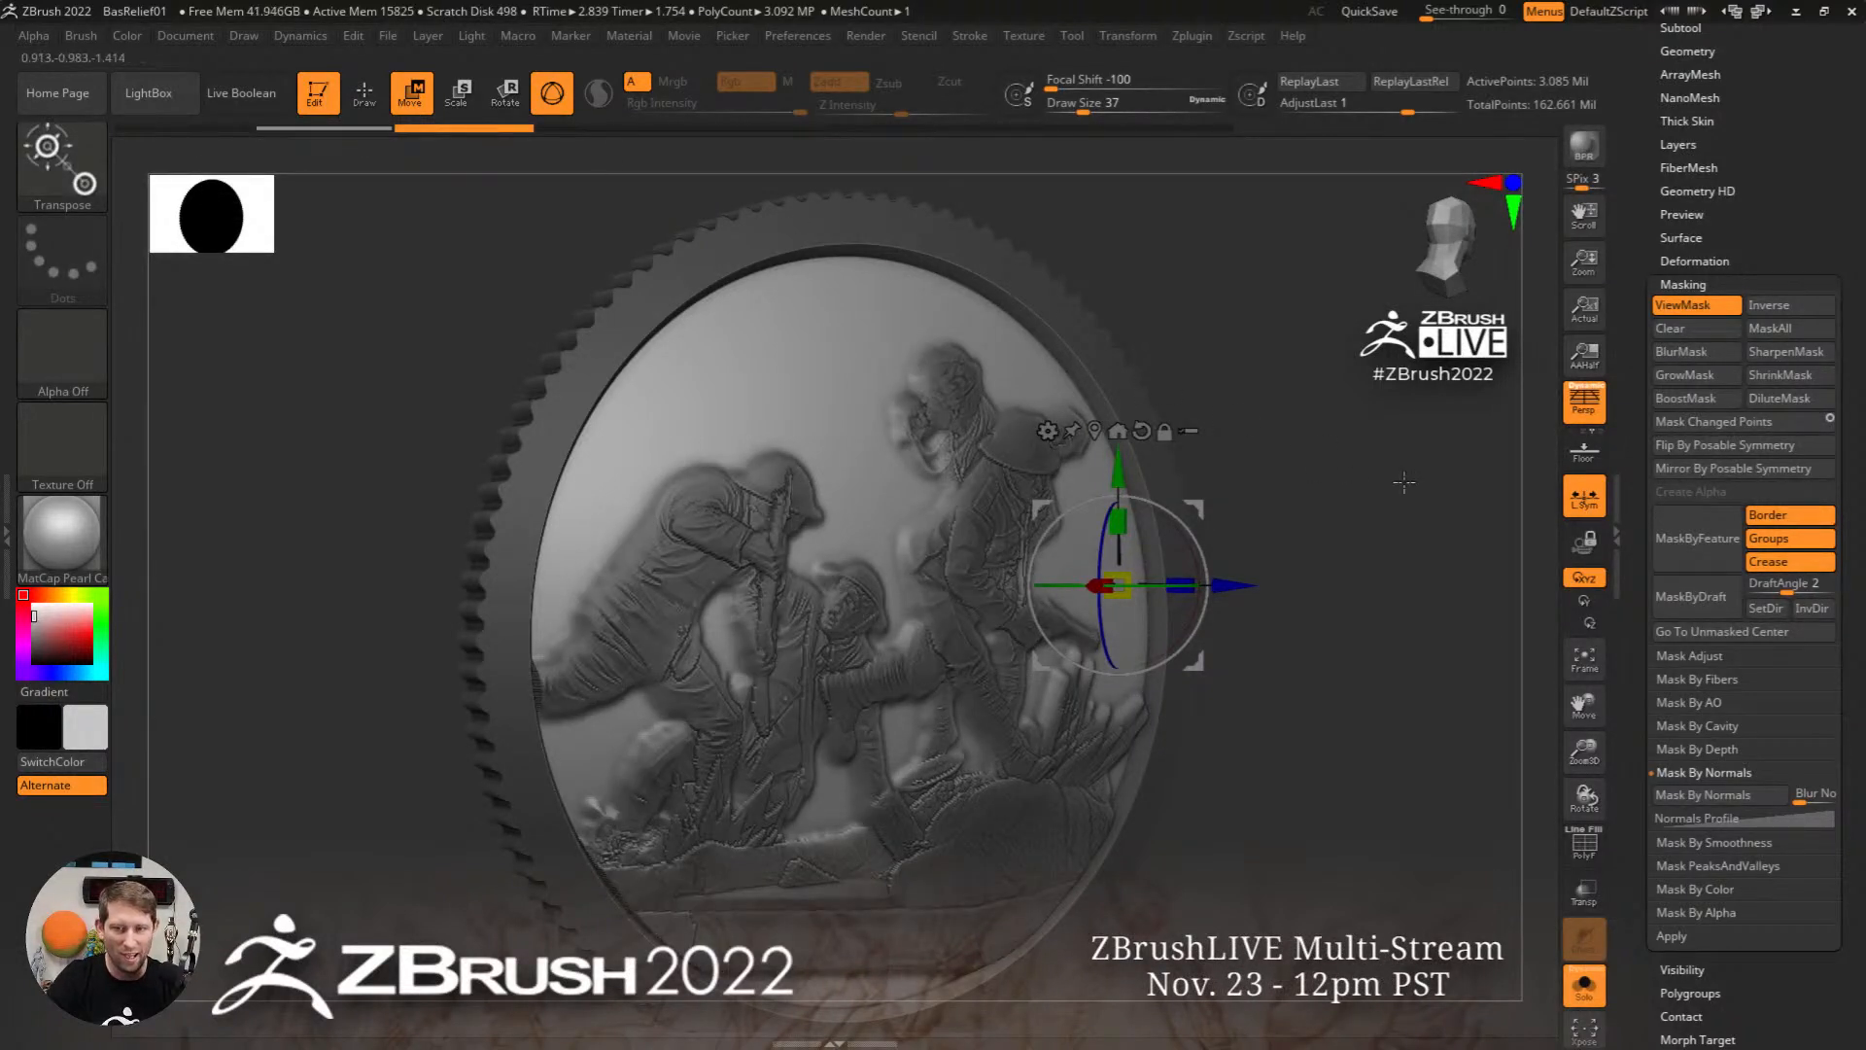
pyautogui.keyDown('ctrl'); pyautogui.moveTo(1396, 476); pyautogui.dragTo(1380, 548); pyautogui.keyUp('ctrl')
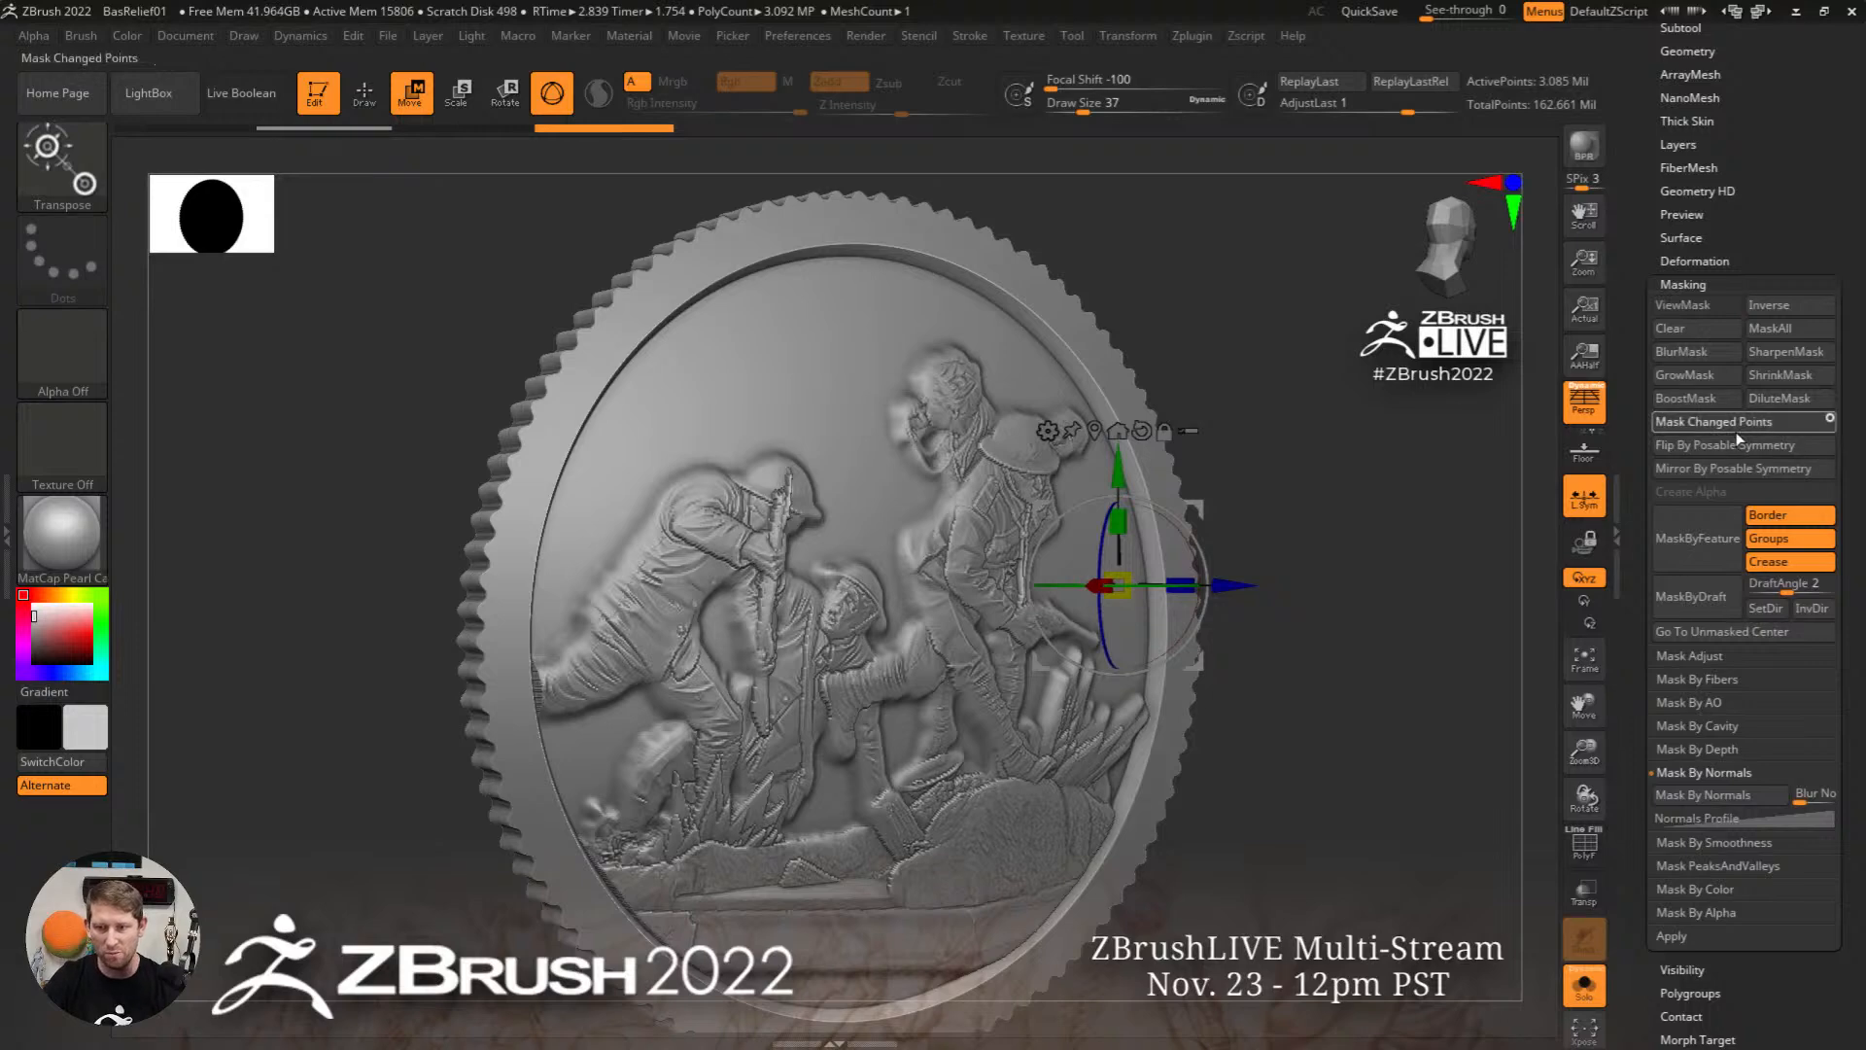
pyautogui.press('q')
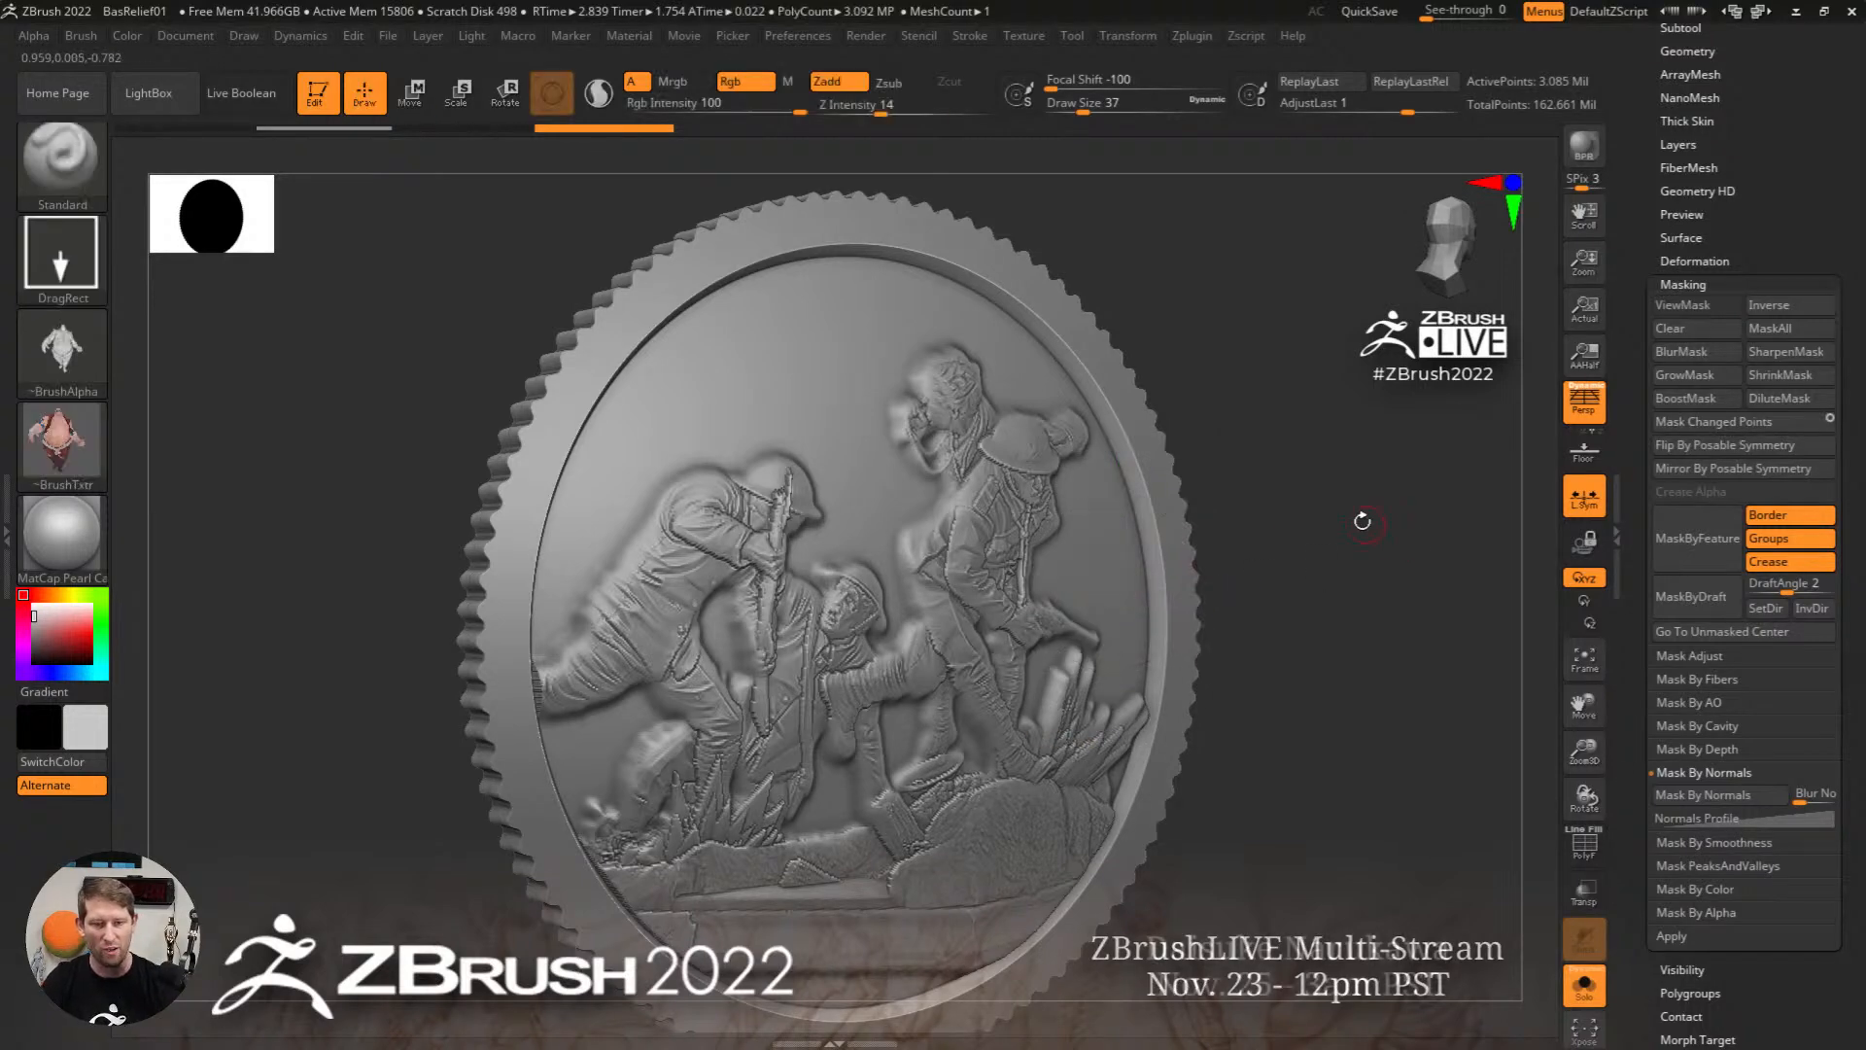
pyautogui.press('f')
pyautogui.moveTo(1282, 518); pyautogui.dragTo(1171, 481)
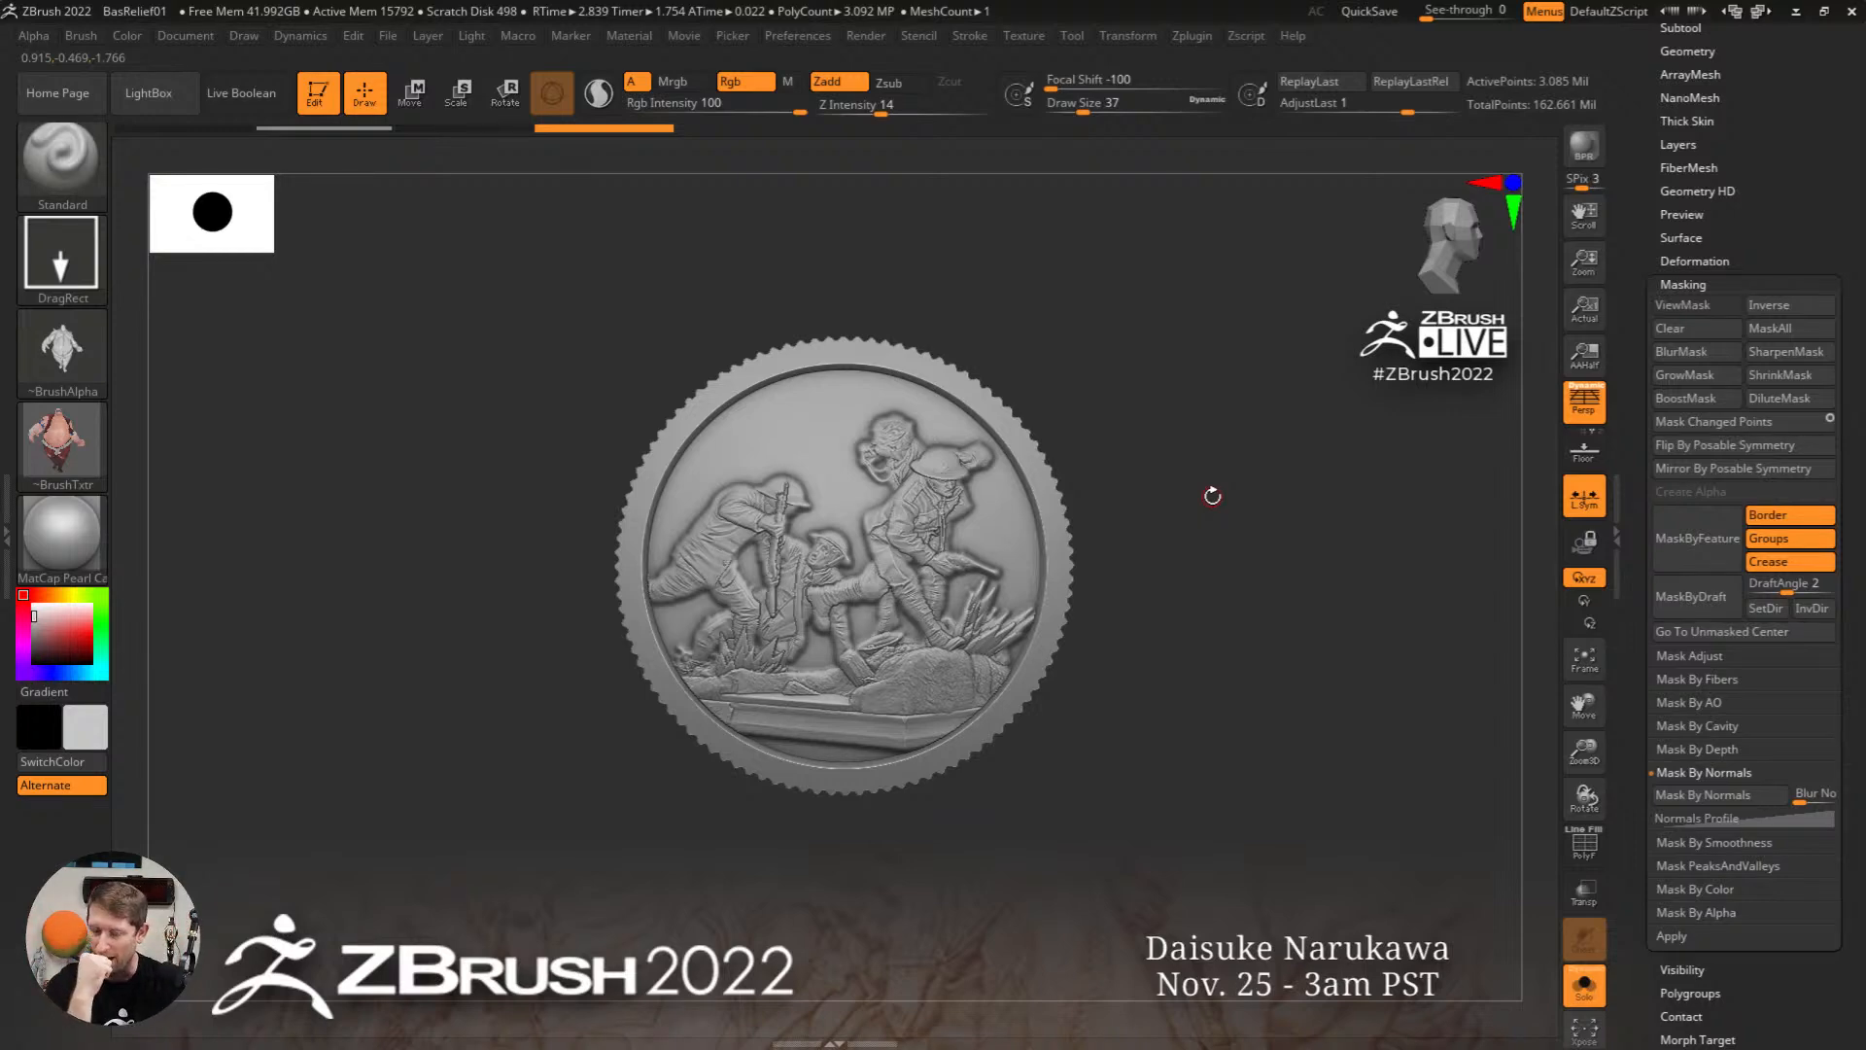
# Step: Load the Dog.ZTL sample tool from LightBox and turn the dog to face front
pyautogui.press(',')
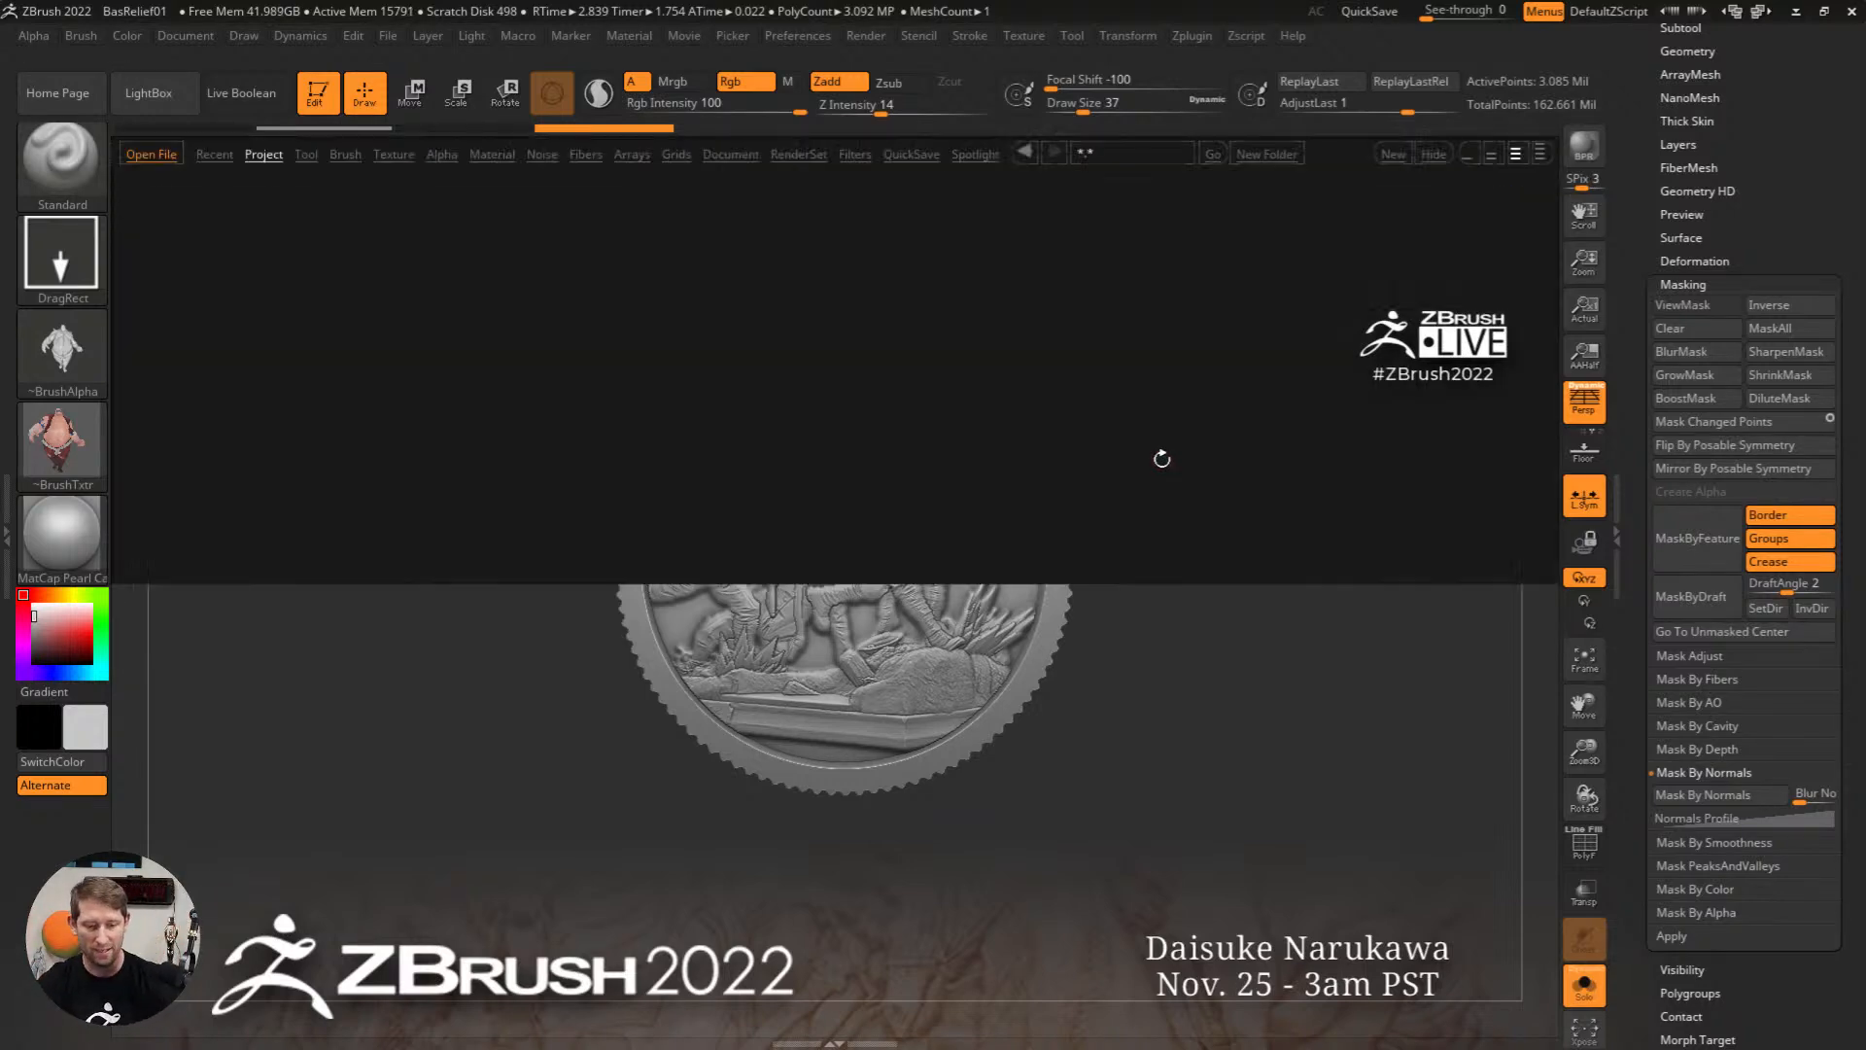
pyautogui.click(306, 157)
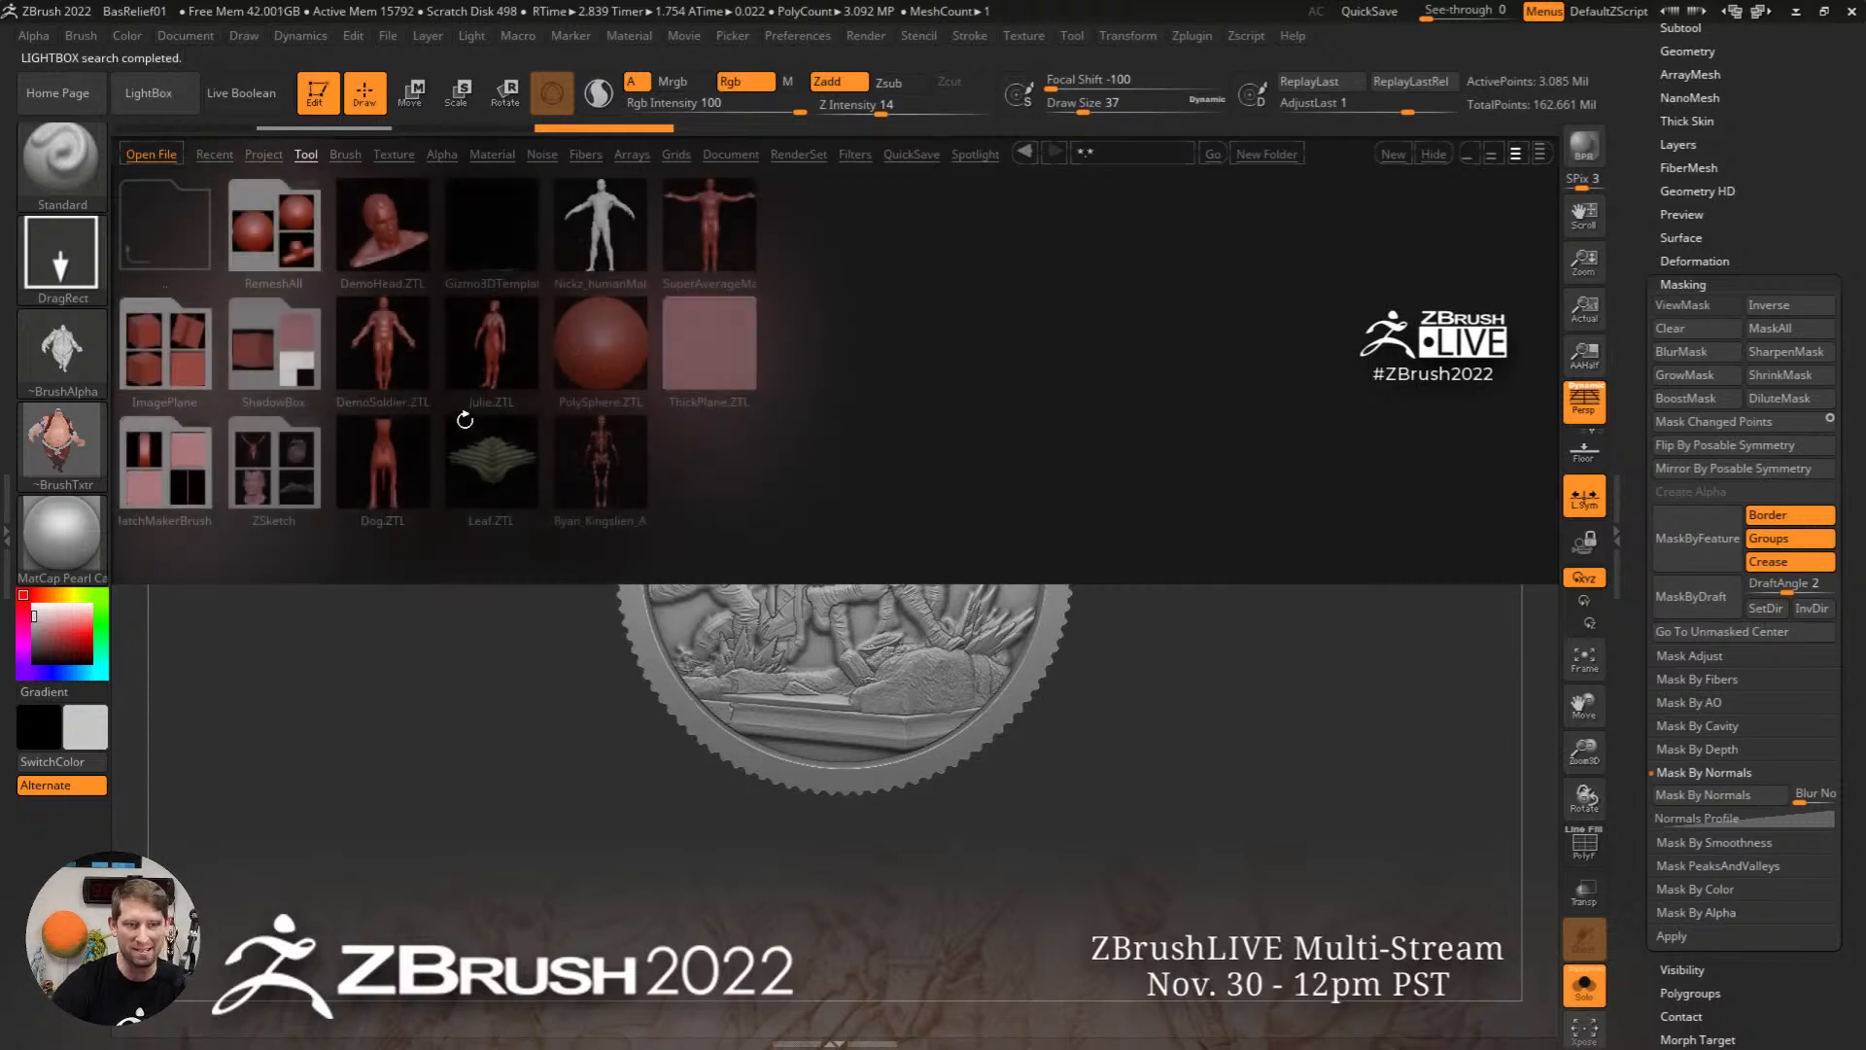
pyautogui.doubleClick(409, 459)
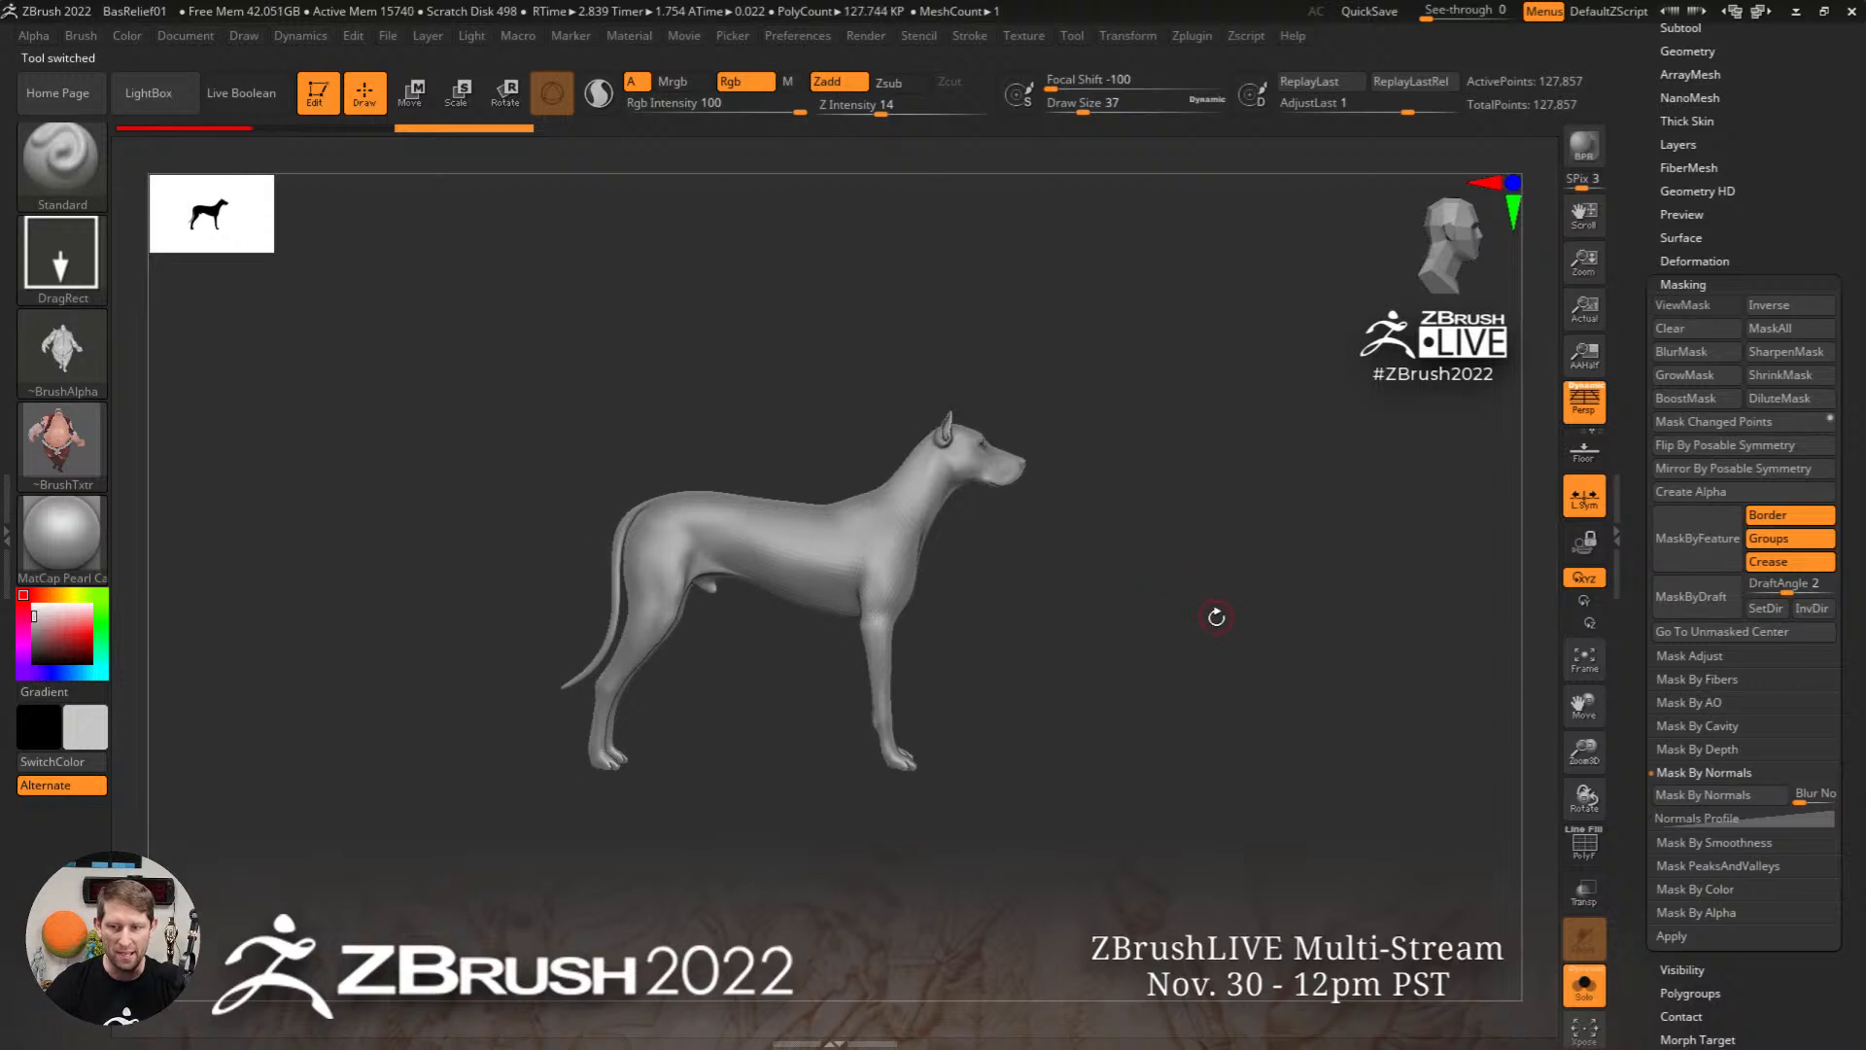
pyautogui.keyDown('shift'); pyautogui.moveTo(1216, 617); pyautogui.dragTo(1117, 646); pyautogui.keyUp('shift')
# Step: Open the Mask By Depth settings and turn perspective off with the dog framed from the front
pyautogui.click(1739, 774)
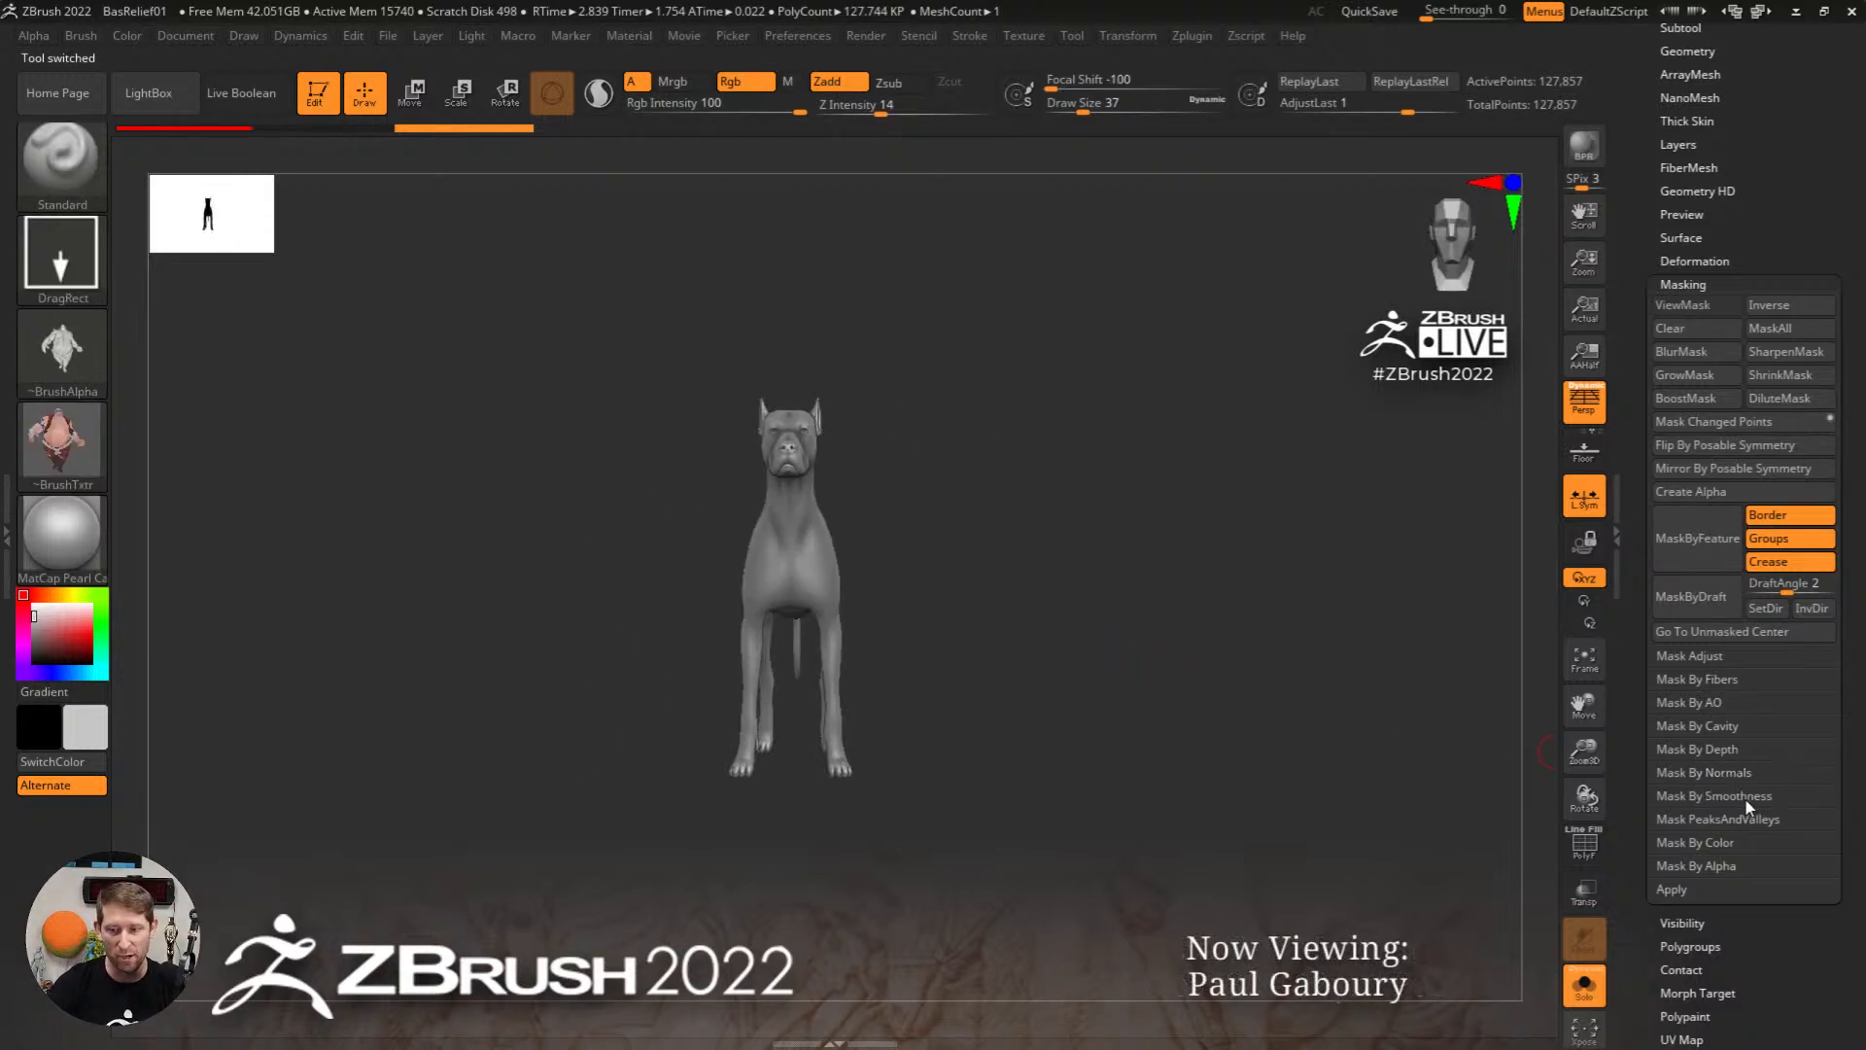
pyautogui.click(1720, 751)
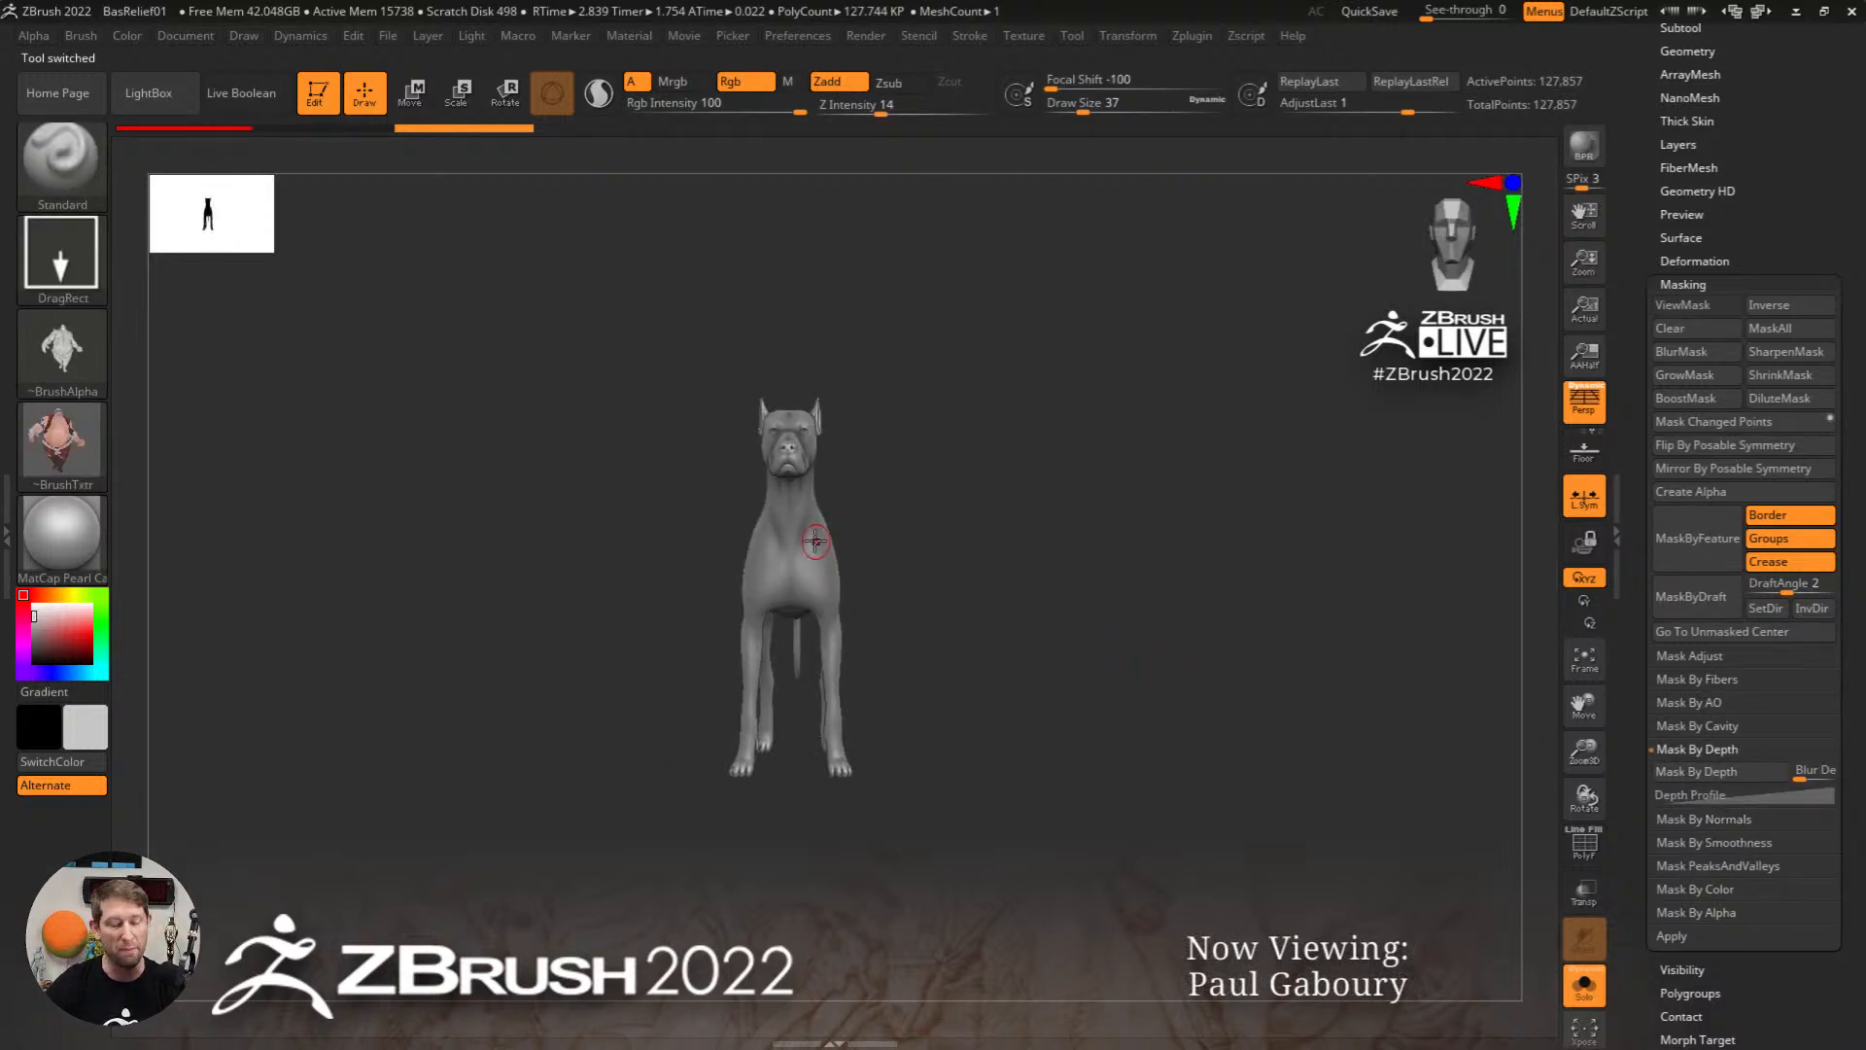
pyautogui.moveTo(814, 541); pyautogui.dragTo(1142, 446)
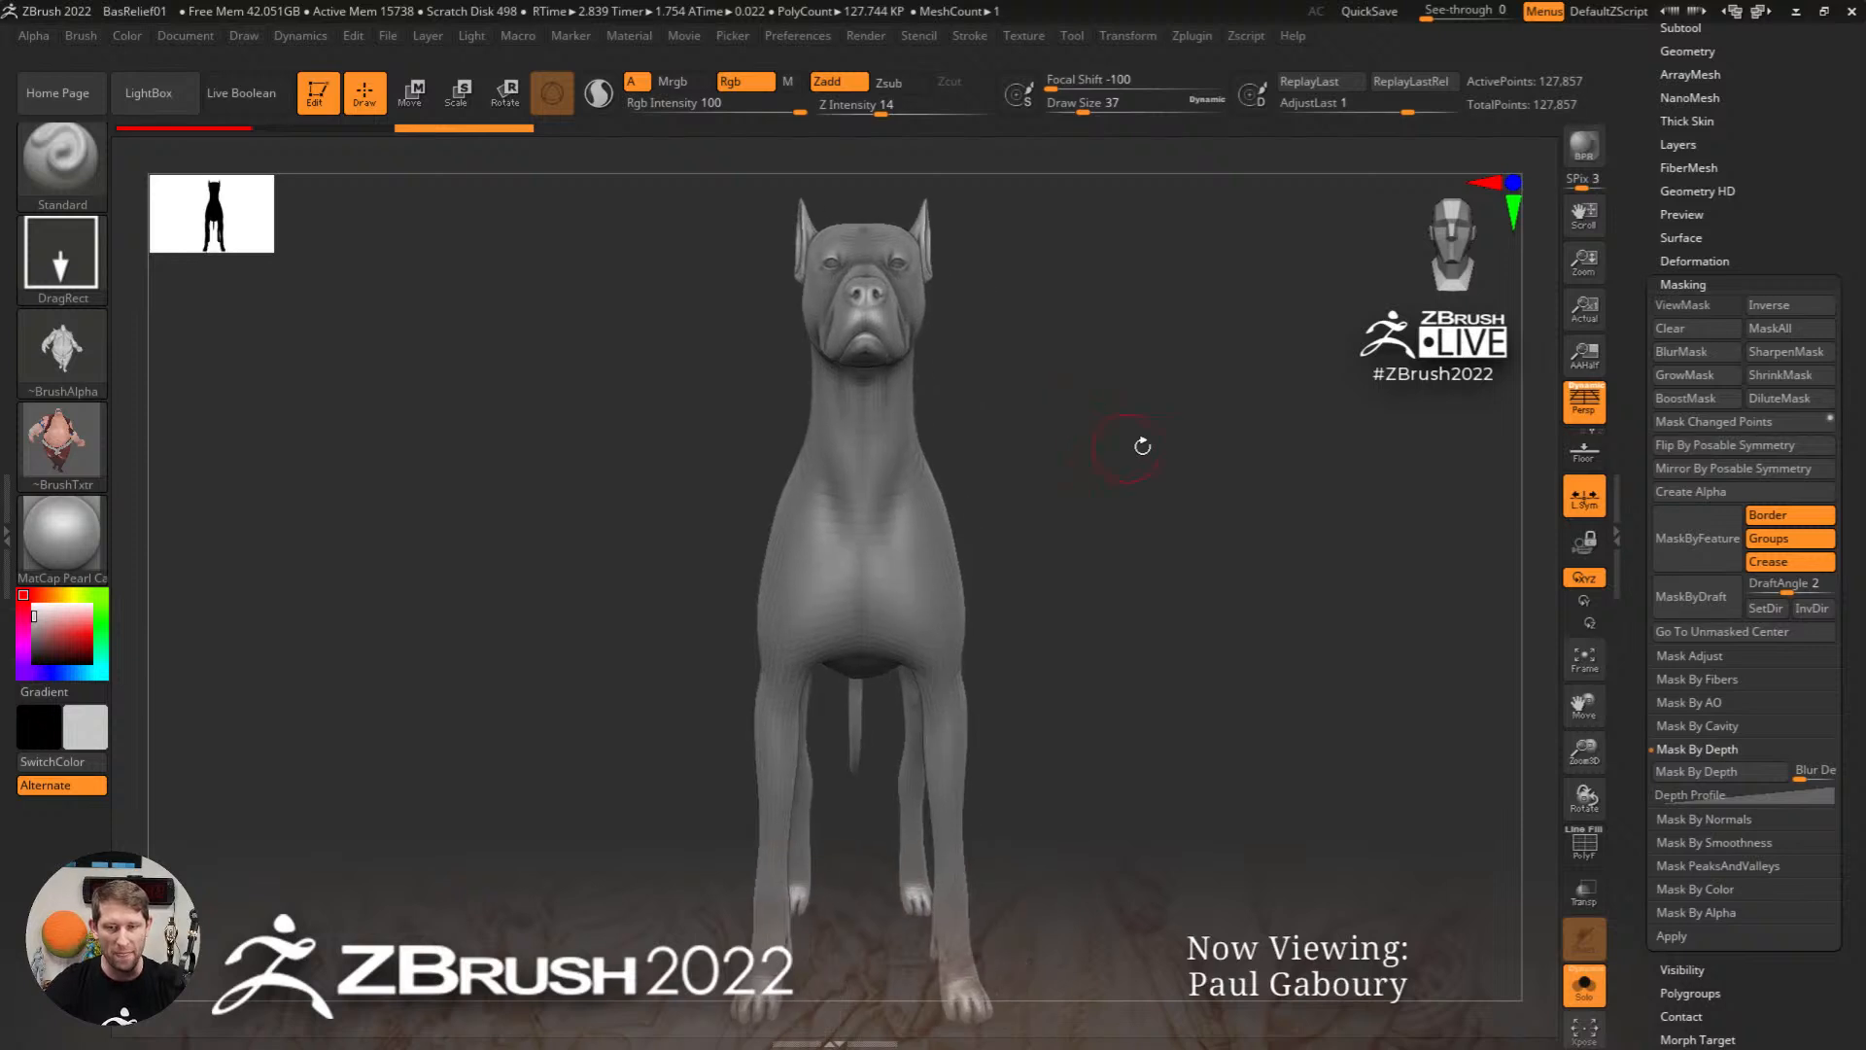
pyautogui.press('p')
pyautogui.moveTo(1142, 446)
pyautogui.keyDown('ctrl'); pyautogui.mouseDown(button='right')
pyautogui.moveTo(1125, 517)
pyautogui.moveTo(1055, 518)
pyautogui.moveTo(1043, 495)
pyautogui.moveTo(1087, 550)
pyautogui.moveTo(1145, 513)
pyautogui.moveTo(1133, 471)
pyautogui.moveTo(958, 540)
pyautogui.mouseUp(button='right'); pyautogui.keyUp('ctrl')
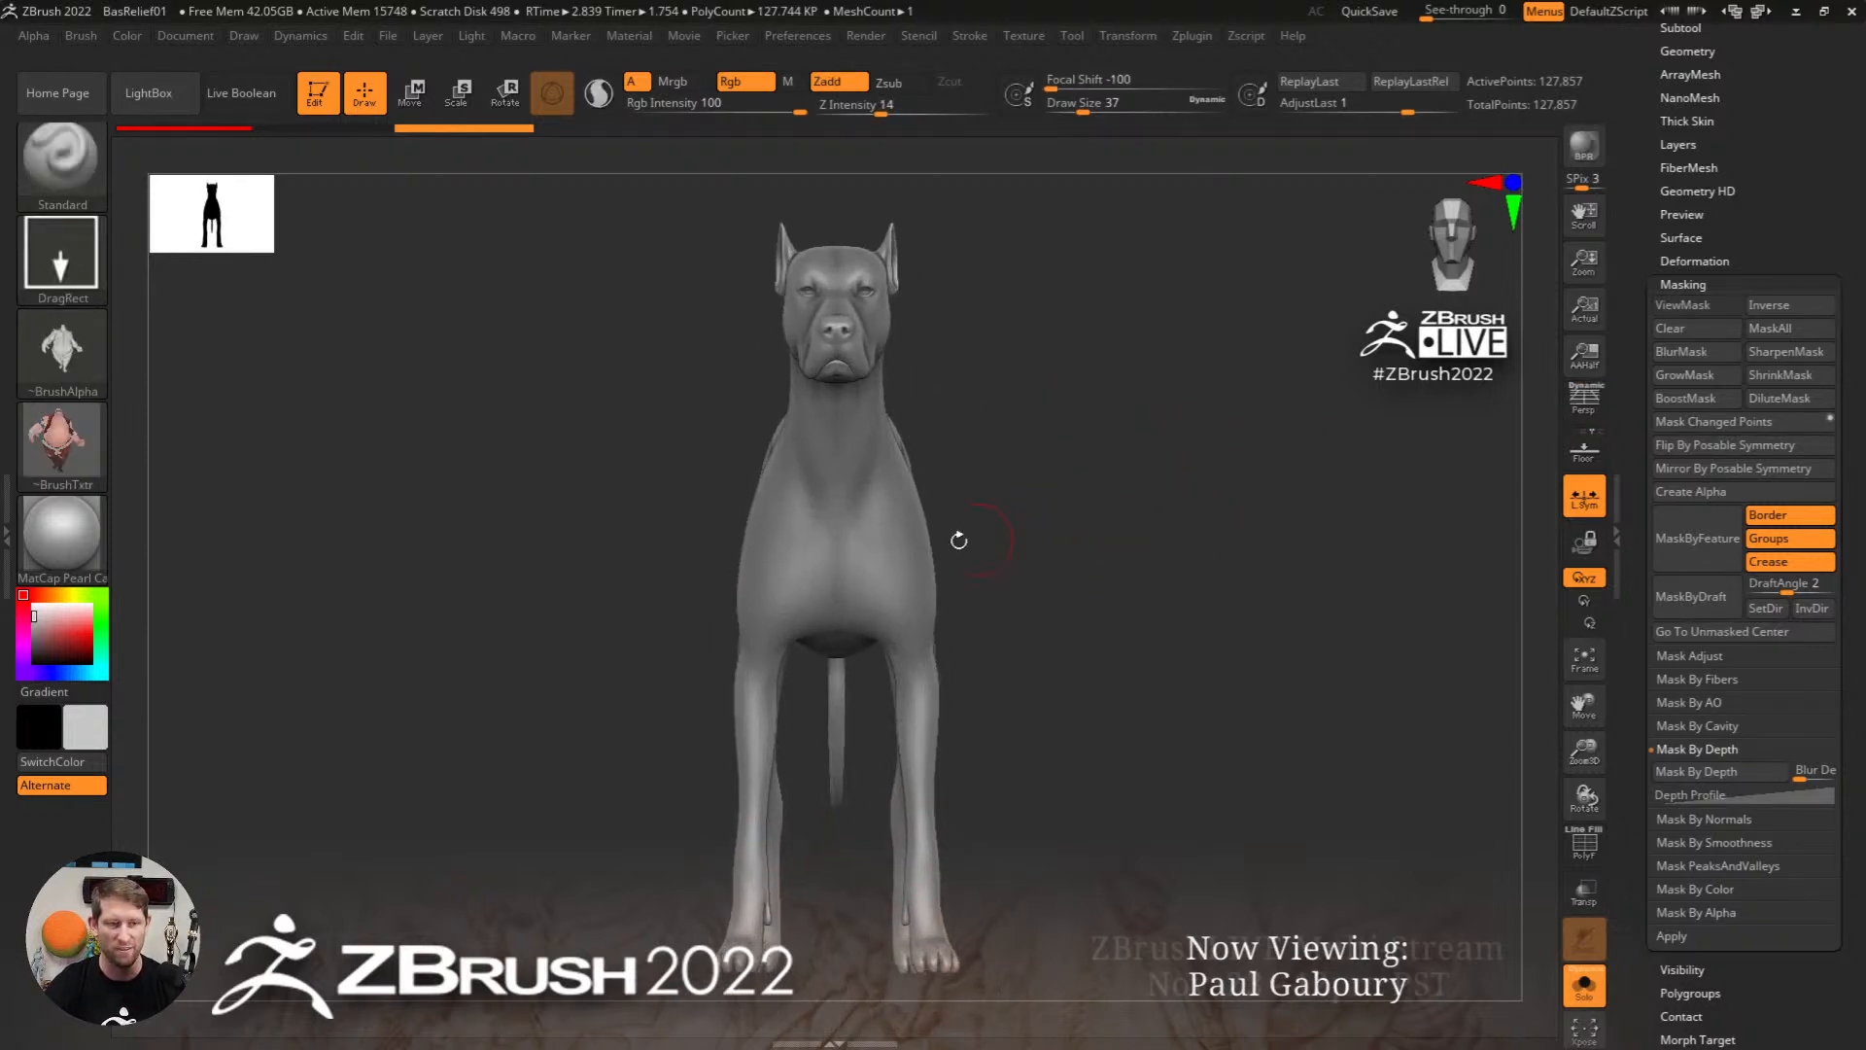
# Step: Switch the material to BasicMaterial, apply Mask By Depth to the front-facing dog, and inspect the mask from the side
pyautogui.press('m')
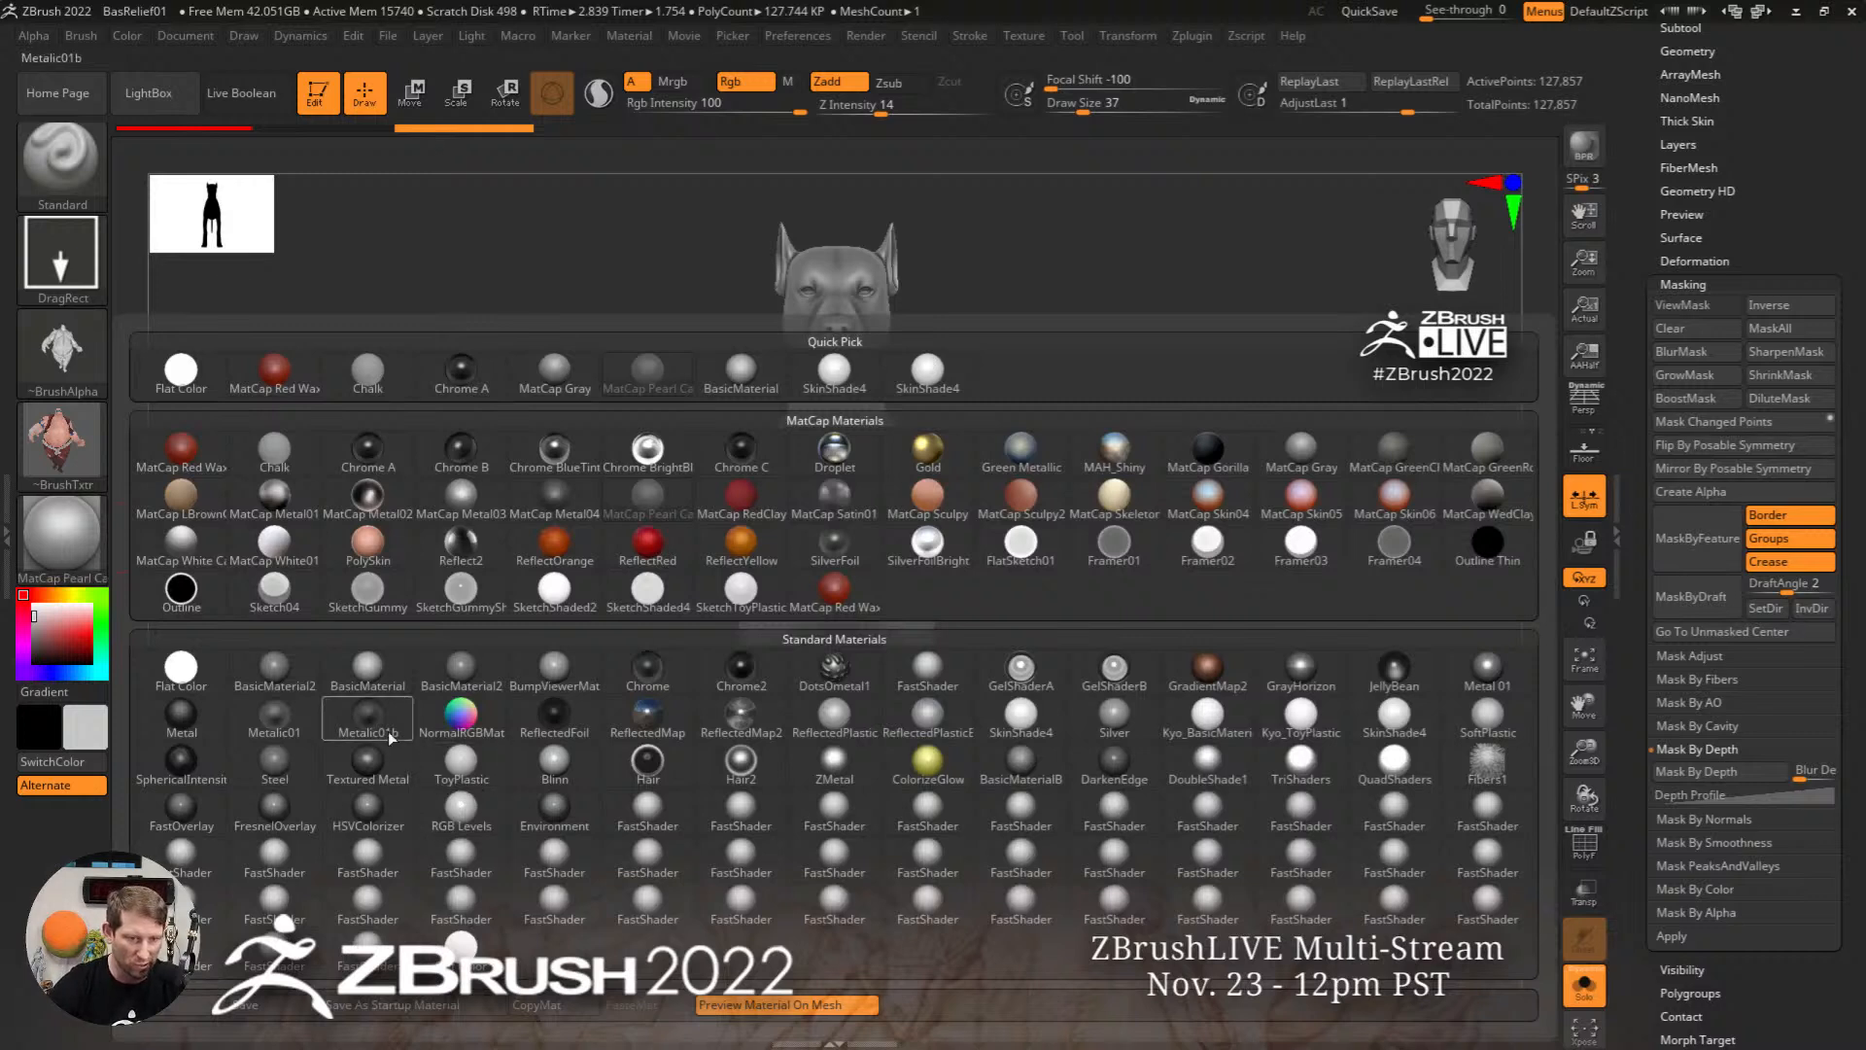
pyautogui.click(368, 668)
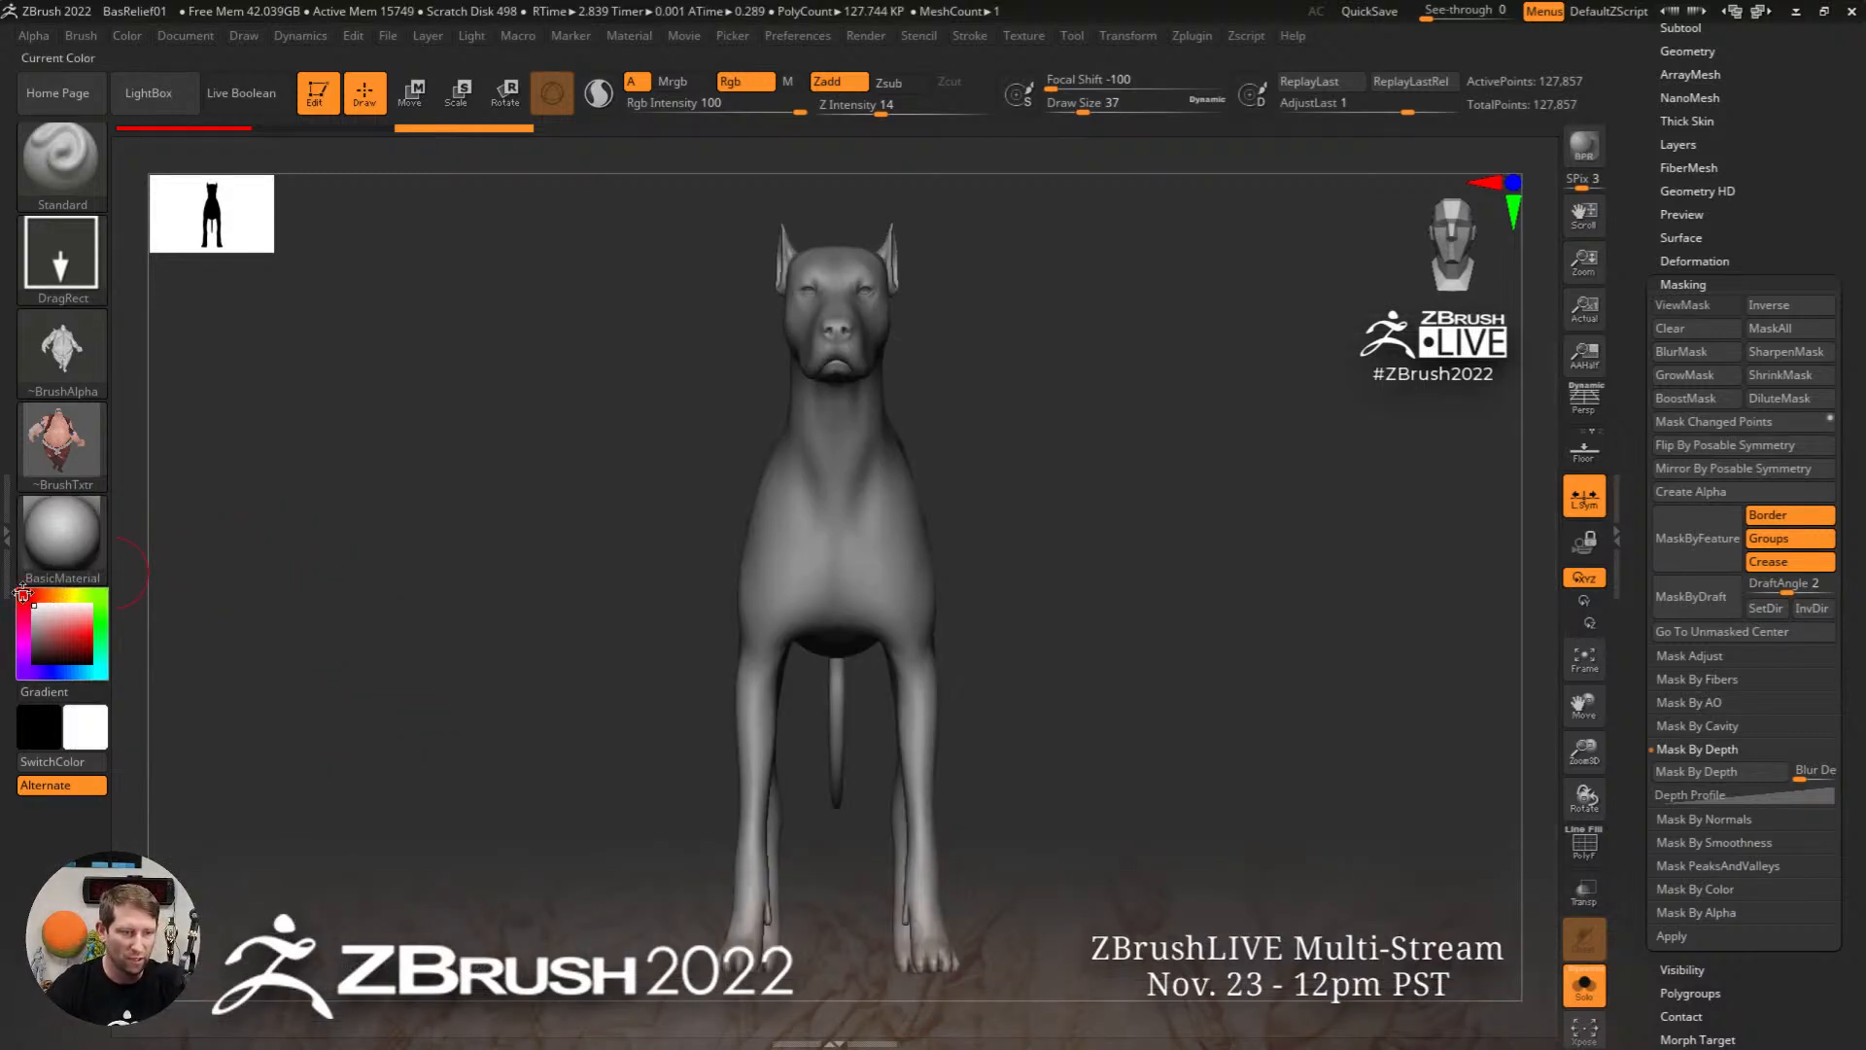
pyautogui.click(1718, 771)
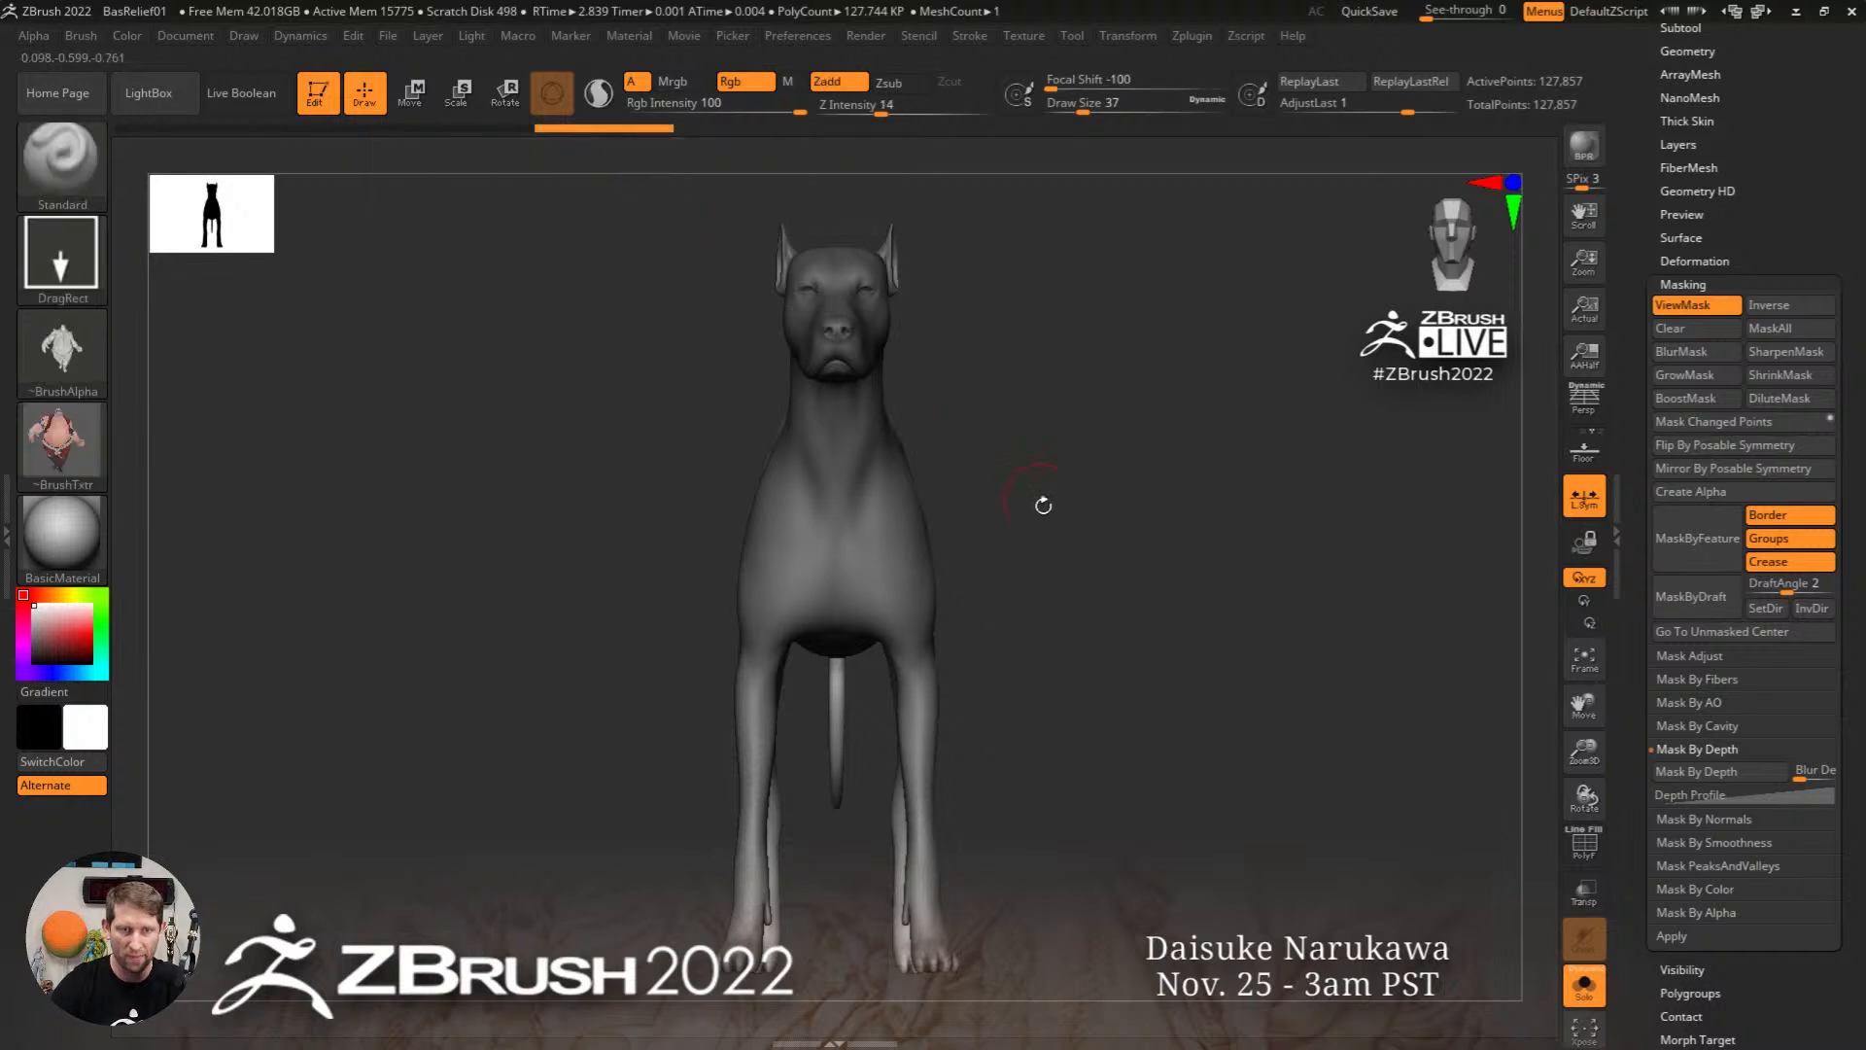
pyautogui.keyDown('shift'); pyautogui.moveTo(1041, 505); pyautogui.dragTo(1176, 535); pyautogui.keyUp('shift')
pyautogui.keyDown('alt'); pyautogui.moveTo(1009, 381); pyautogui.dragTo(1199, 425); pyautogui.keyUp('alt')
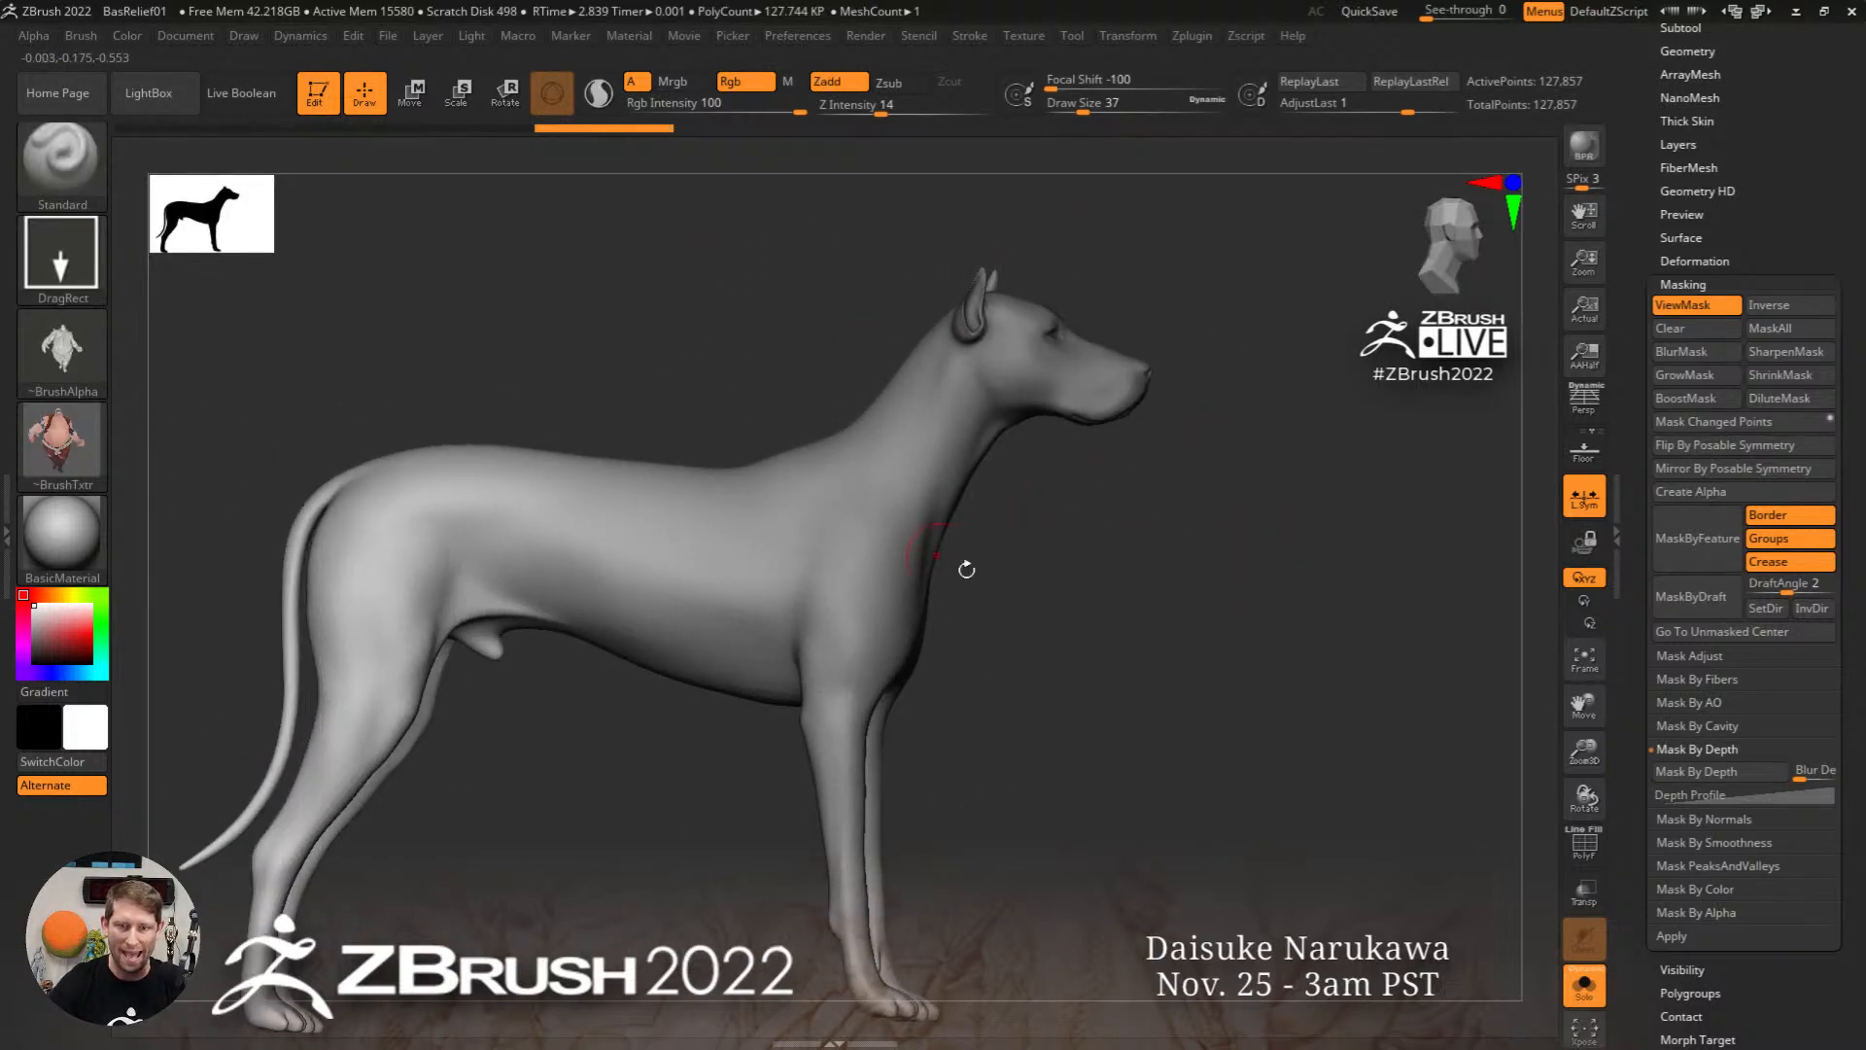
pyautogui.keyDown('alt'); pyautogui.moveTo(567, 649); pyautogui.dragTo(699, 607); pyautogui.keyUp('alt')
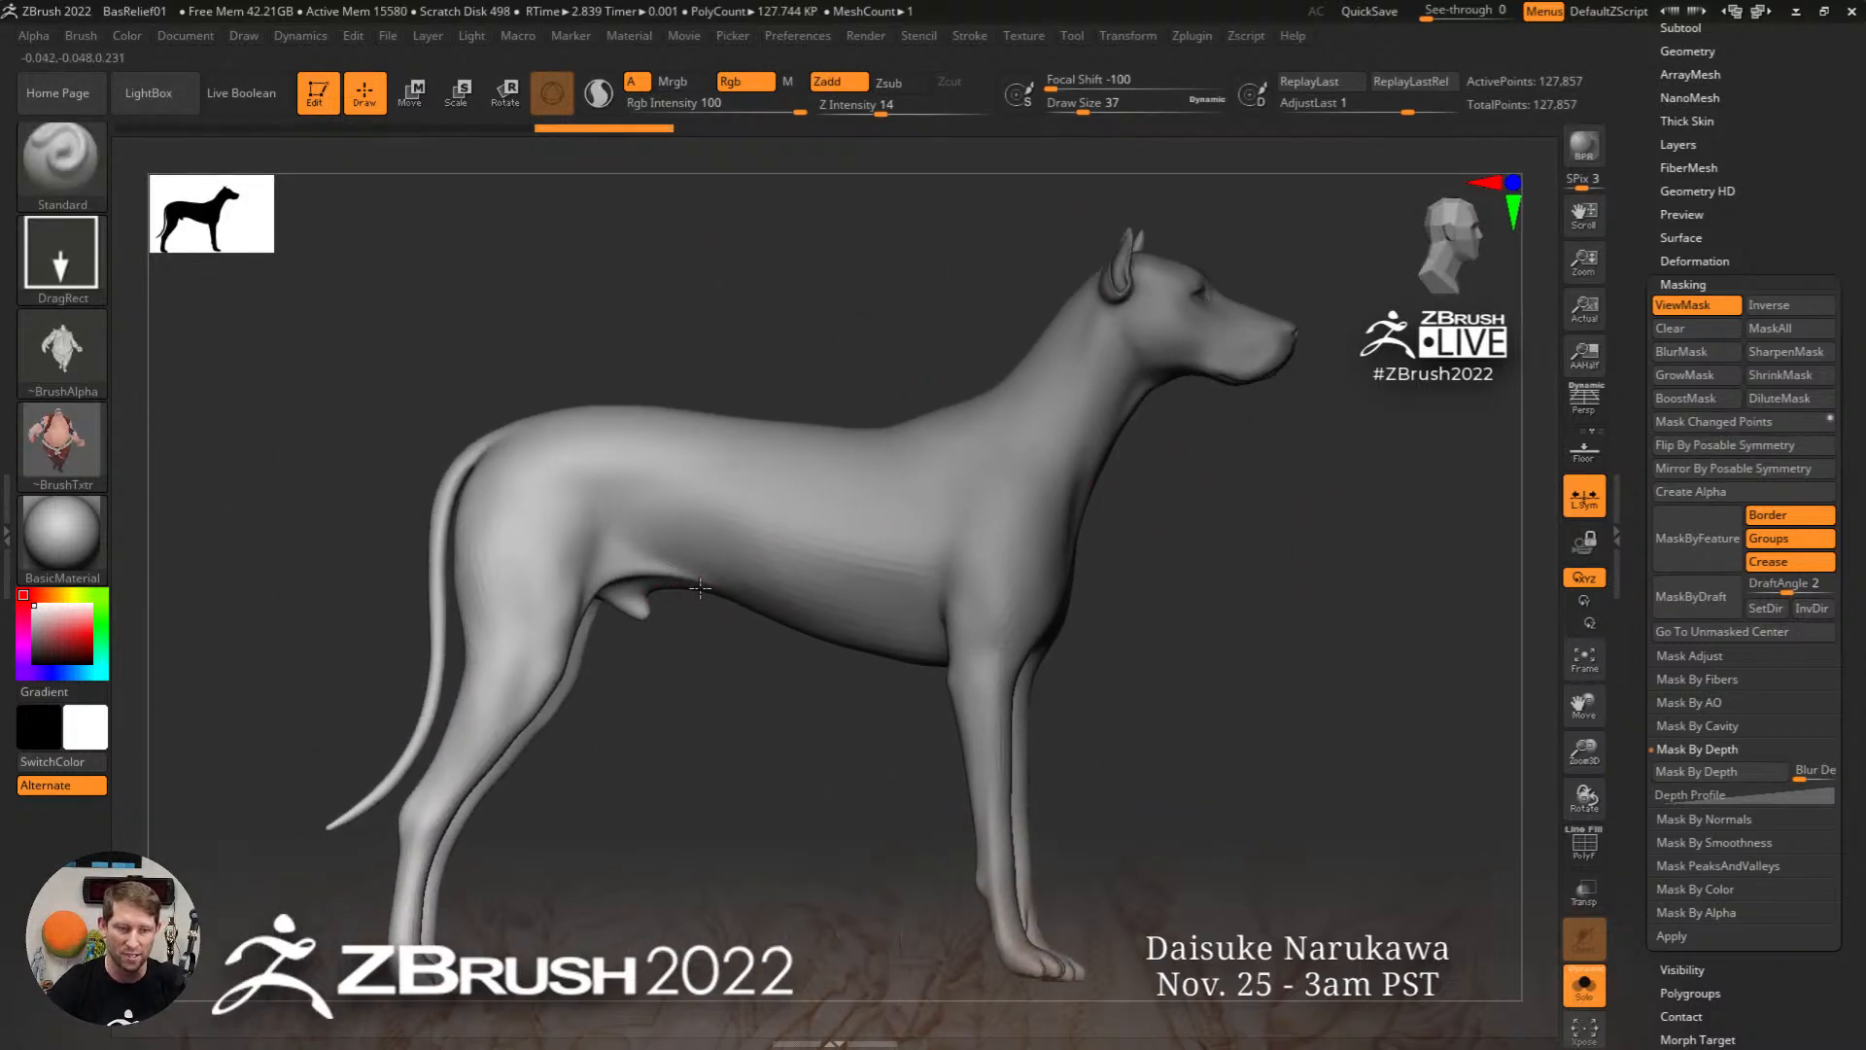
# Step: Invert the dog's depth mask, try a gizmo move and undo it, and hide the mask
pyautogui.keyDown('ctrl'); pyautogui.click(1215, 652); pyautogui.keyUp('ctrl')
pyautogui.keyDown('ctrl'); pyautogui.moveTo(1312, 645); pyautogui.dragTo(1227, 623, button='right'); pyautogui.keyUp('ctrl')
pyautogui.press('w')
pyautogui.keyDown('shift'); pyautogui.moveTo(1058, 622); pyautogui.dragTo(1030, 621); pyautogui.keyUp('shift')
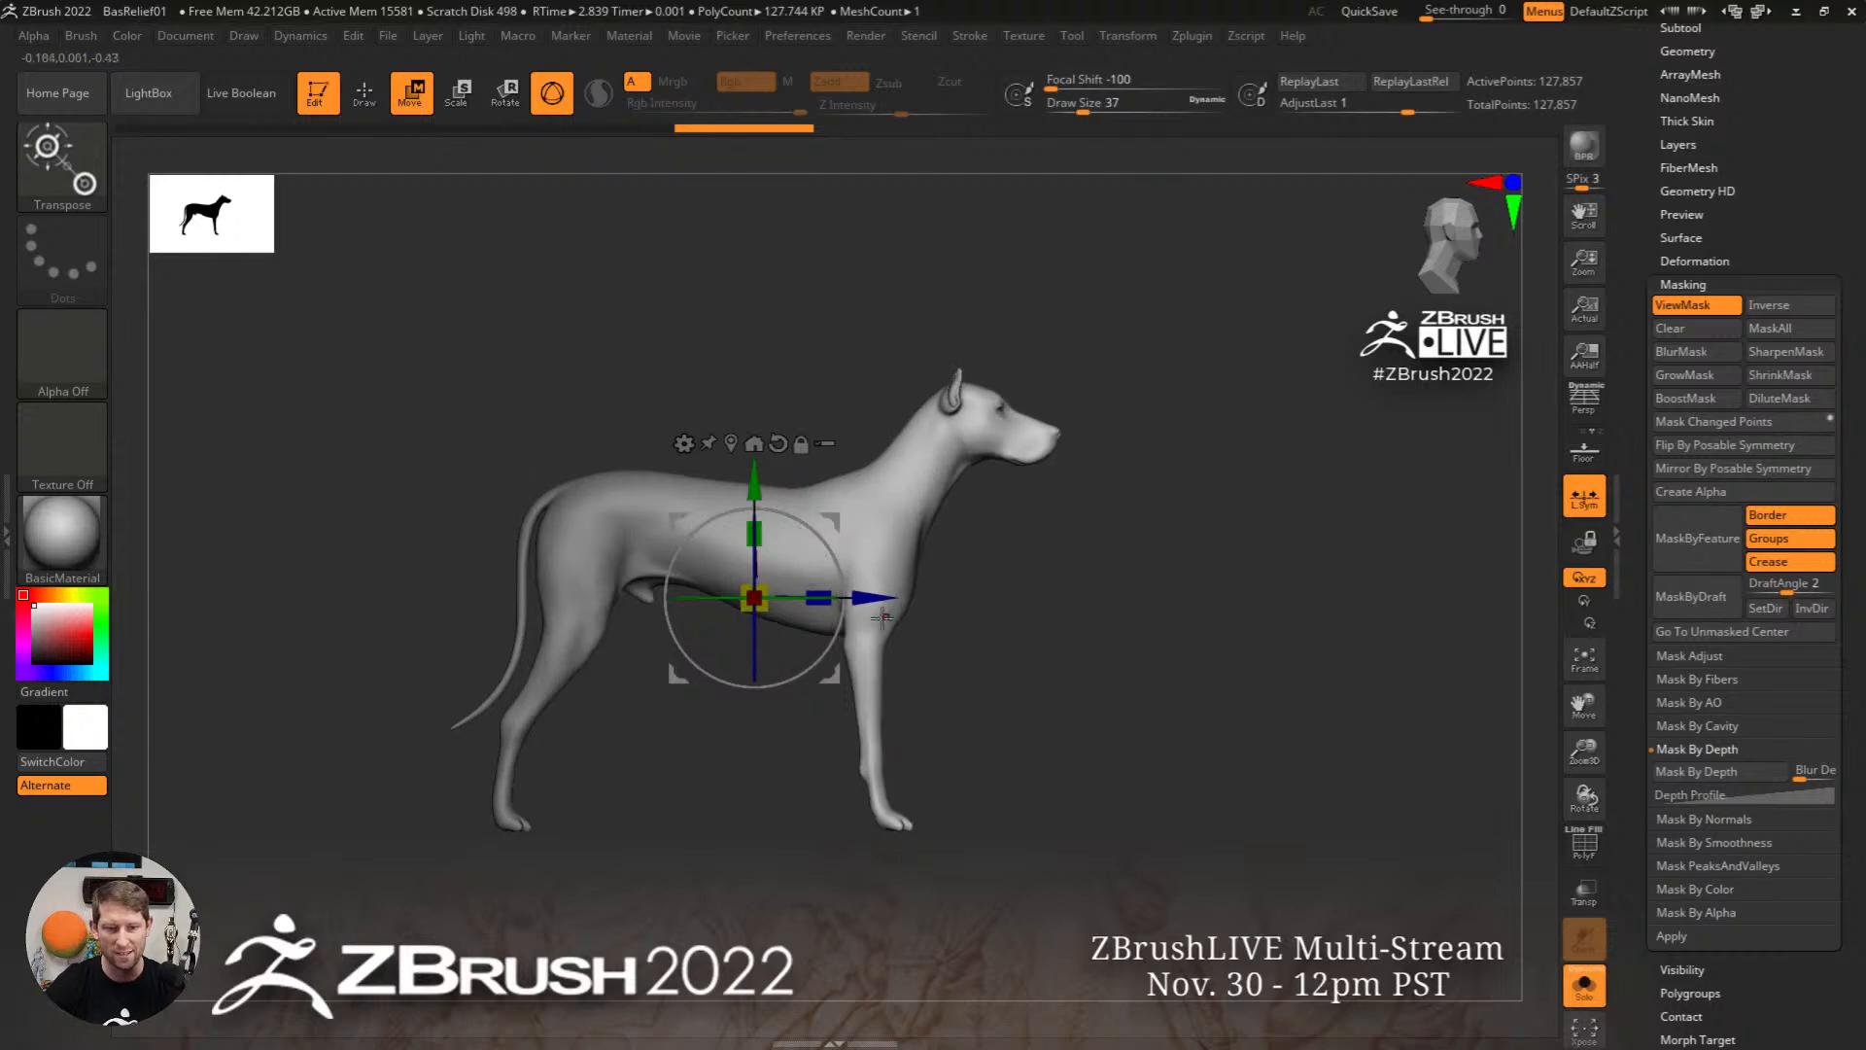
pyautogui.moveTo(754, 597)
pyautogui.mouseDown()
pyautogui.moveTo(855, 670)
pyautogui.moveTo(777, 622)
pyautogui.moveTo(1030, 748)
pyautogui.moveTo(998, 654)
pyautogui.mouseUp()
pyautogui.hotkey('ctrl', 'z')
pyautogui.hotkey('ctrl', 'h')
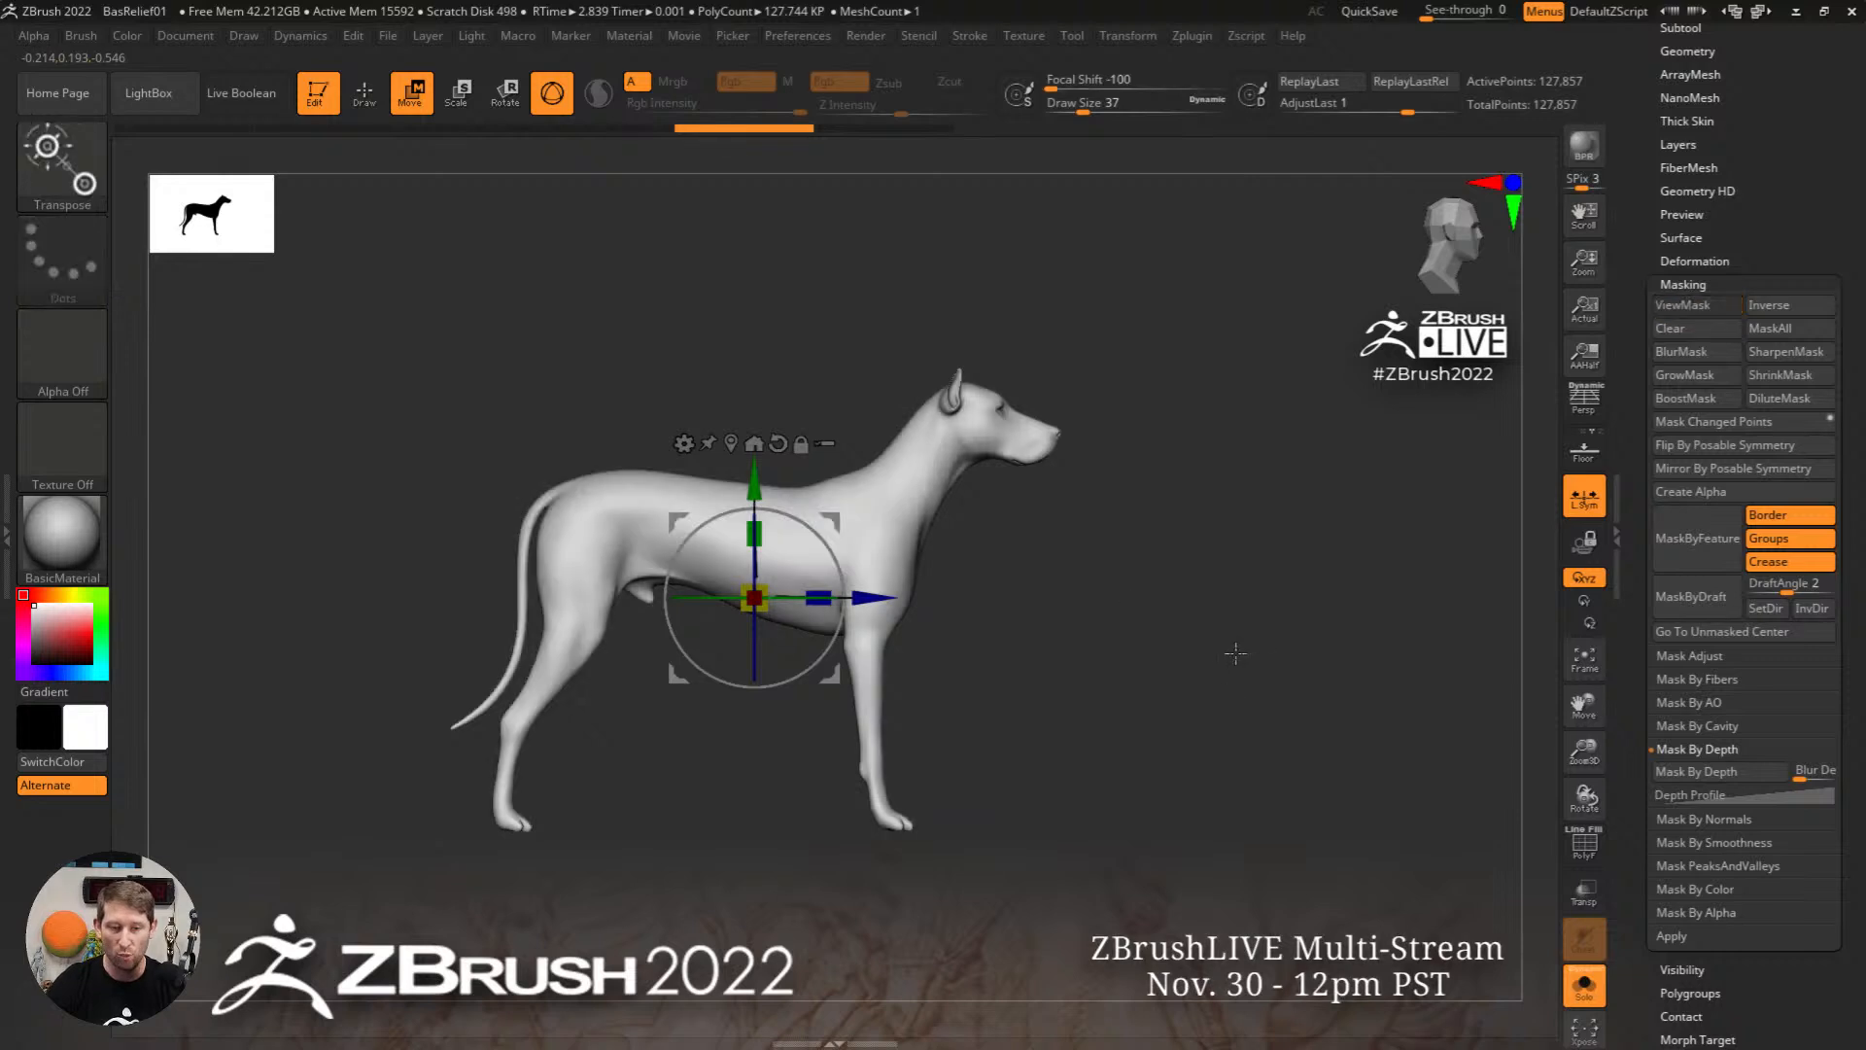
# Step: Return to Draw mode with the whole dog framed from the front, and turn the brush texture off
pyautogui.keyDown('shift'); pyautogui.moveTo(1235, 652); pyautogui.dragTo(1076, 643); pyautogui.keyUp('shift')
pyautogui.press('q')
pyautogui.press('f')
pyautogui.moveTo(1034, 613)
pyautogui.keyDown('alt'); pyautogui.mouseDown(button='right')
pyautogui.moveTo(1136, 647)
pyautogui.moveTo(983, 570)
pyautogui.moveTo(1145, 575)
pyautogui.moveTo(1126, 575)
pyautogui.mouseUp(button='right'); pyautogui.keyUp('alt')
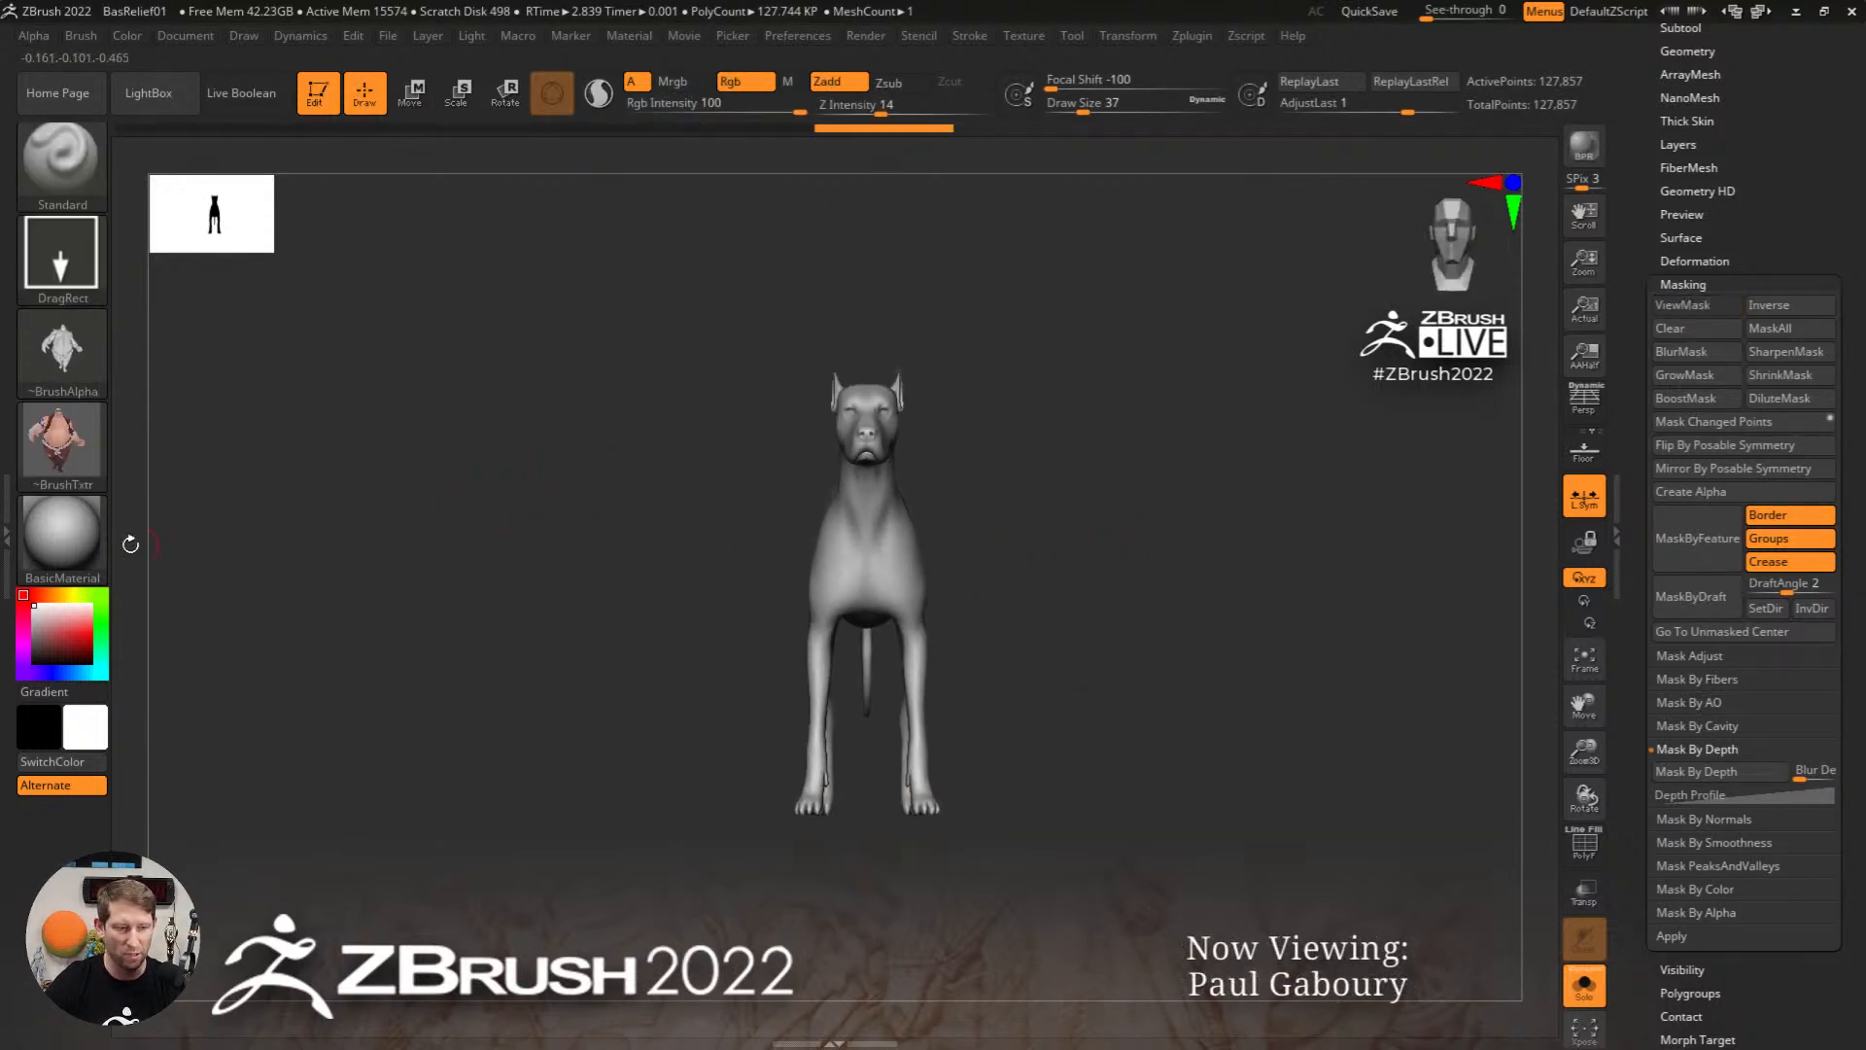
pyautogui.click(61, 442)
pyautogui.click(191, 472)
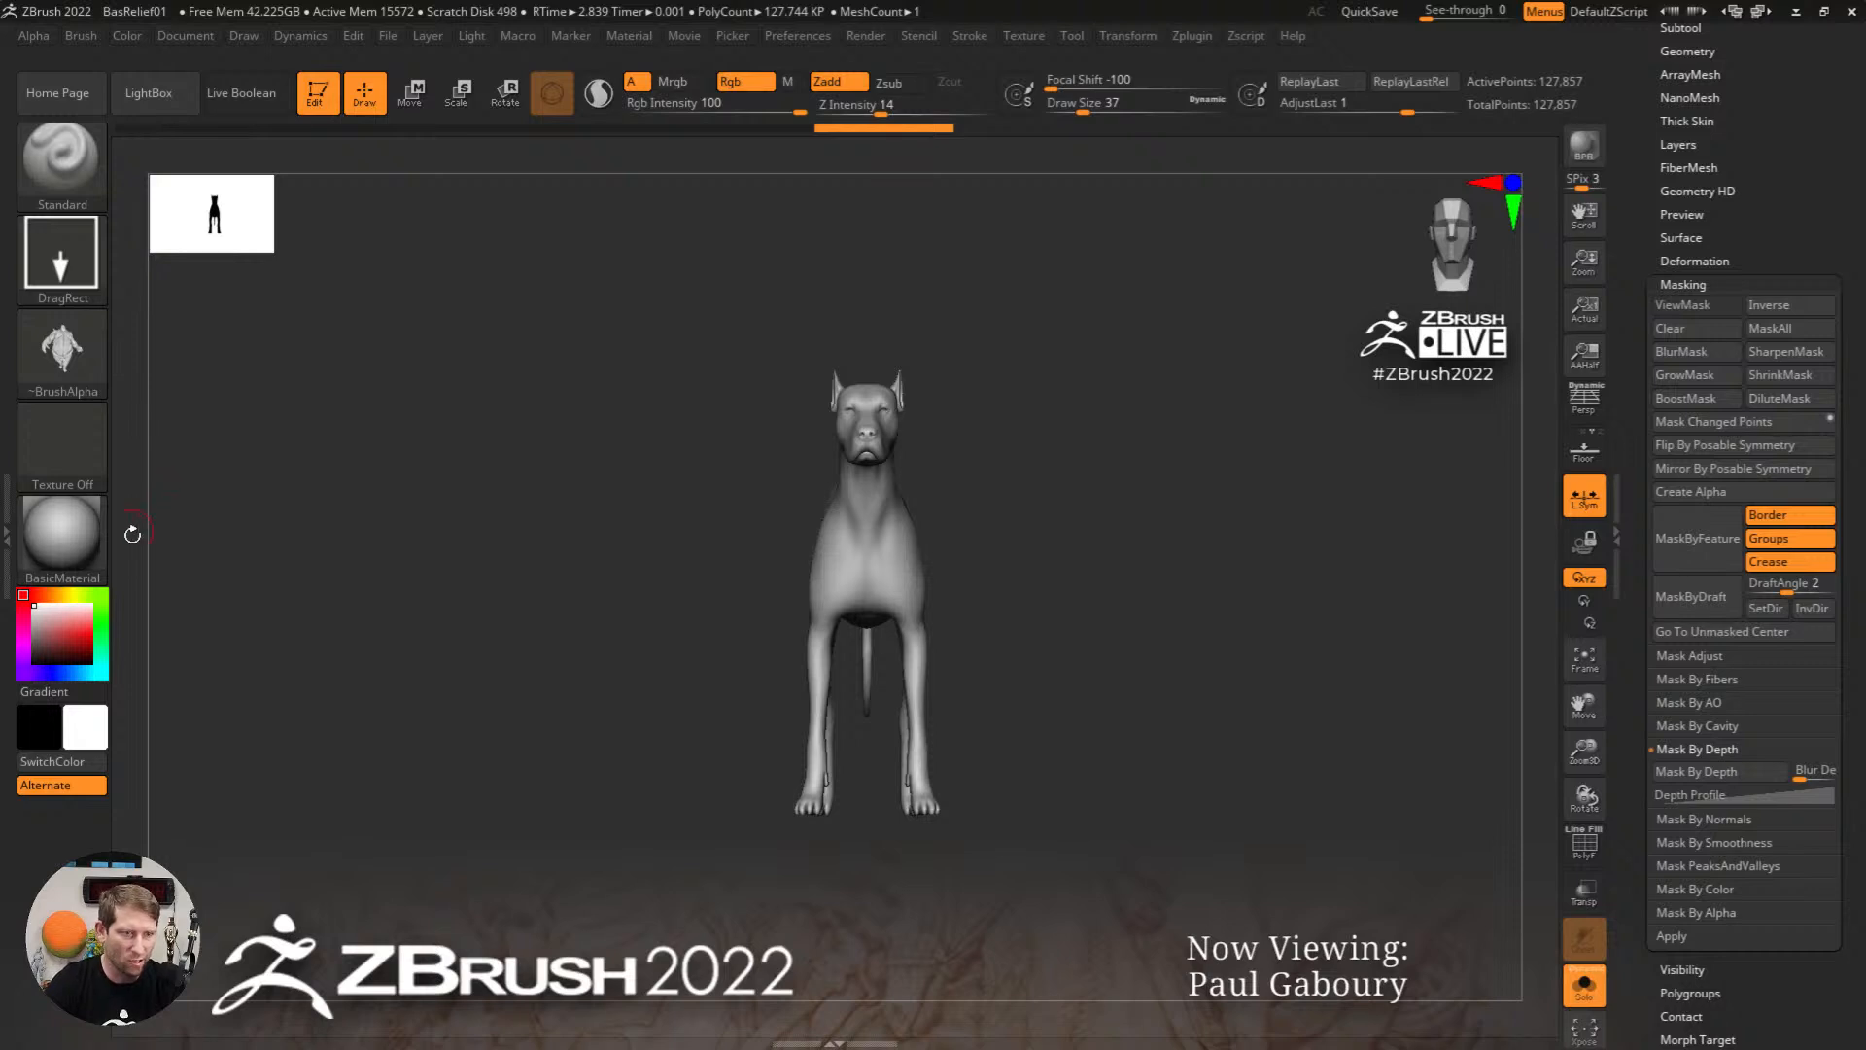
# Step: Pick red (R 255, G 4, B 4) and fill the whole dog with it
pyautogui.moveTo(73, 628); pyautogui.dragTo(91, 632)
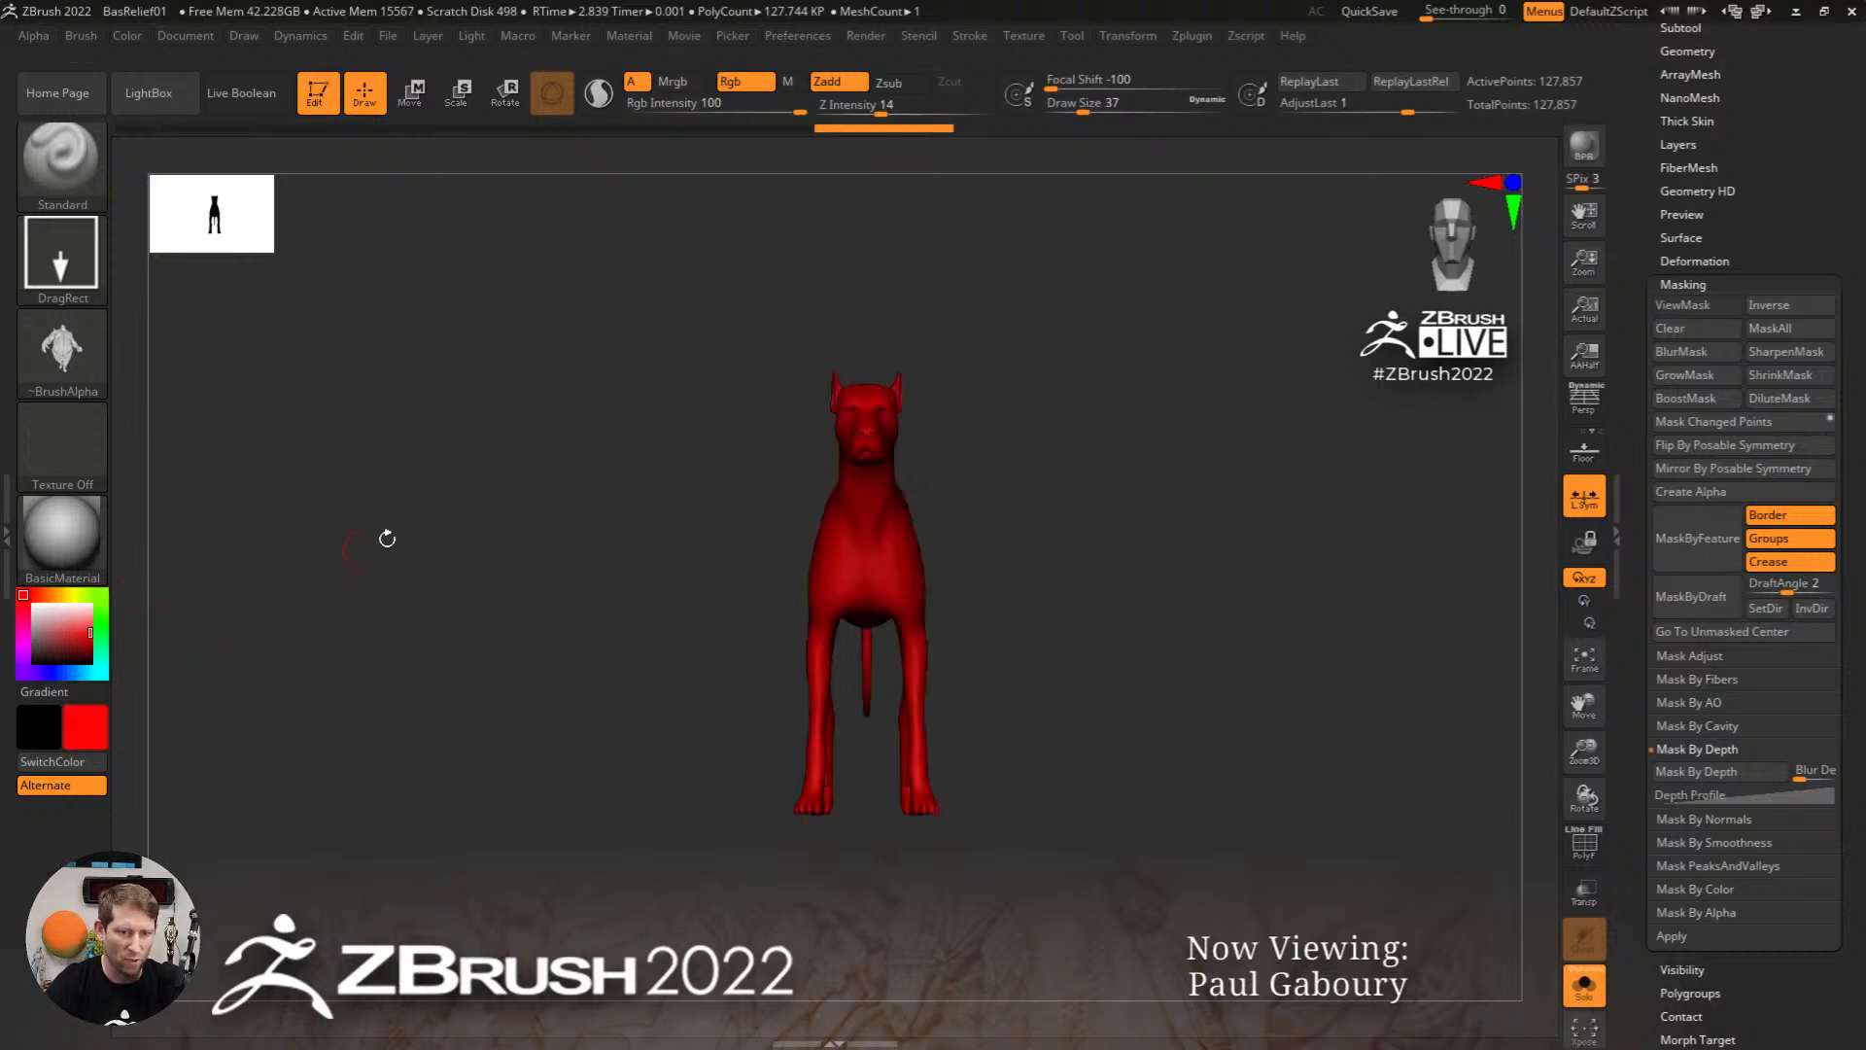
pyautogui.click(126, 37)
pyautogui.click(200, 452)
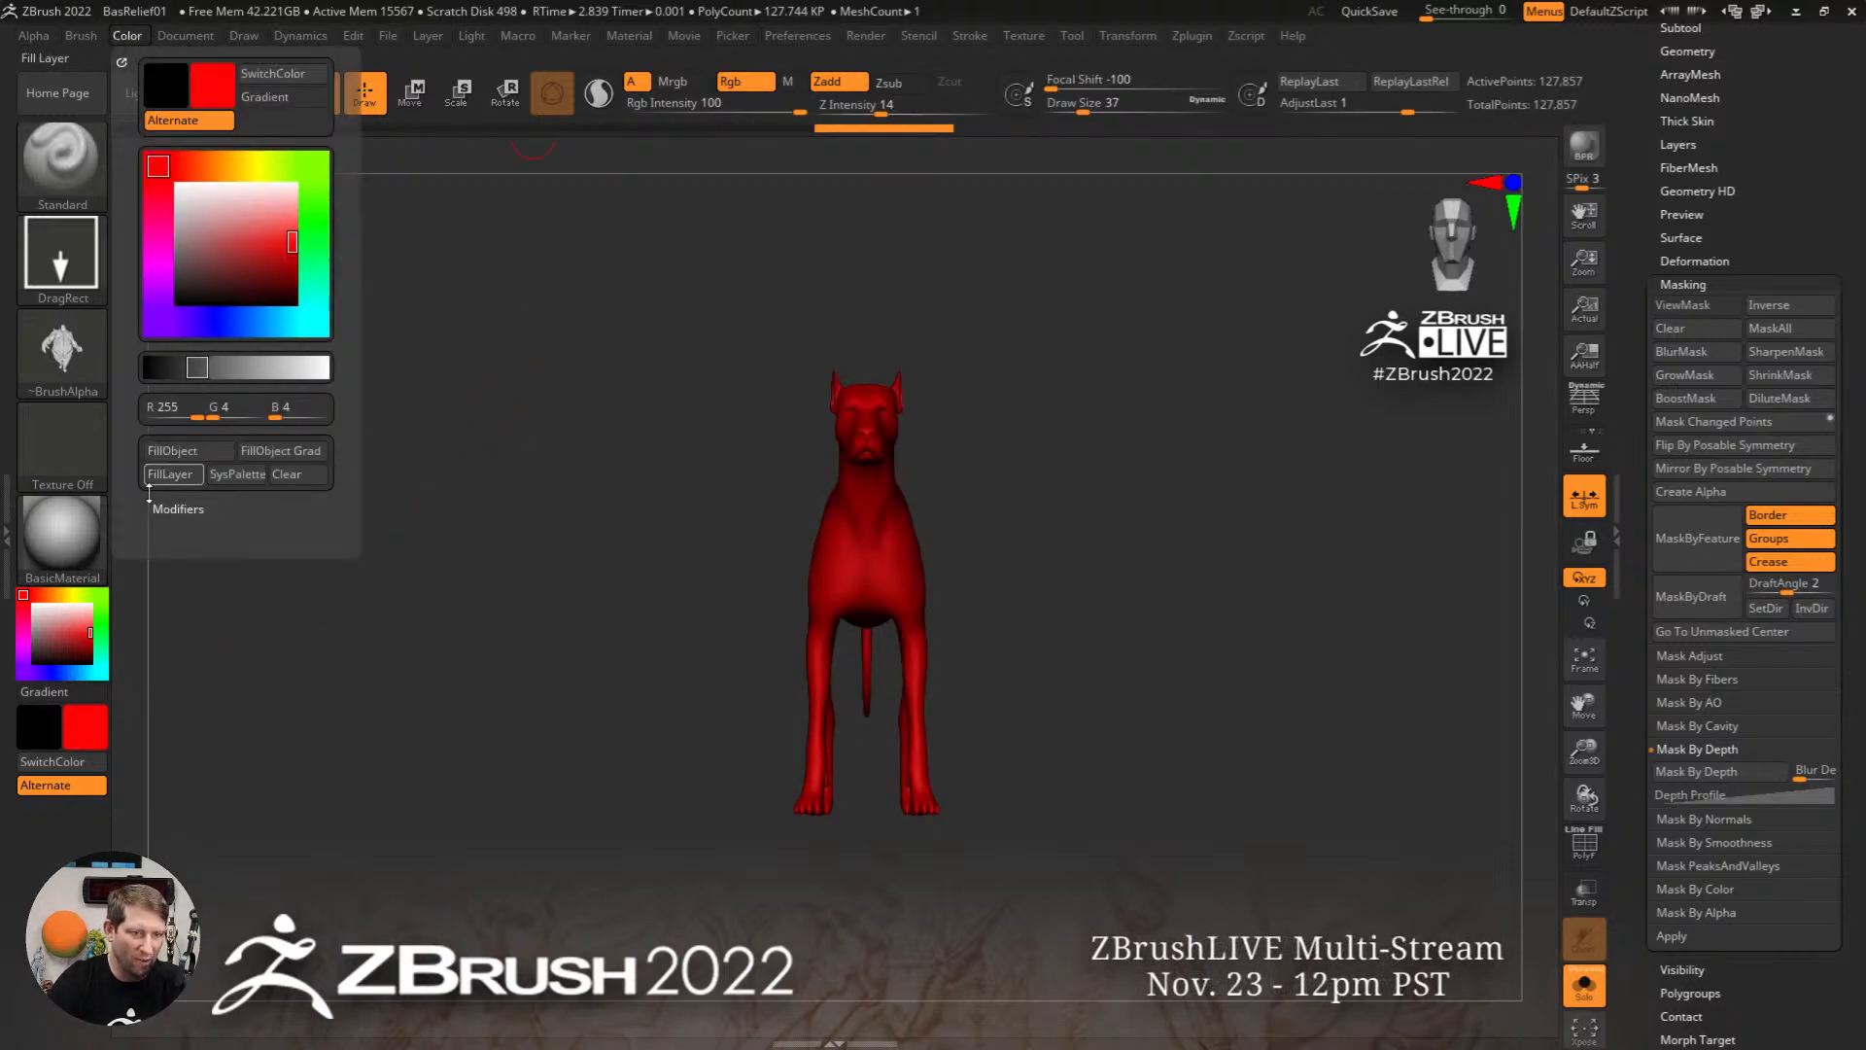
# Step: Turn the brush alpha off, set the stroke to FreeHand, and mask the front-facing dog by depth
pyautogui.click(76, 356)
pyautogui.click(173, 367)
pyautogui.click(60, 255)
pyautogui.click(368, 276)
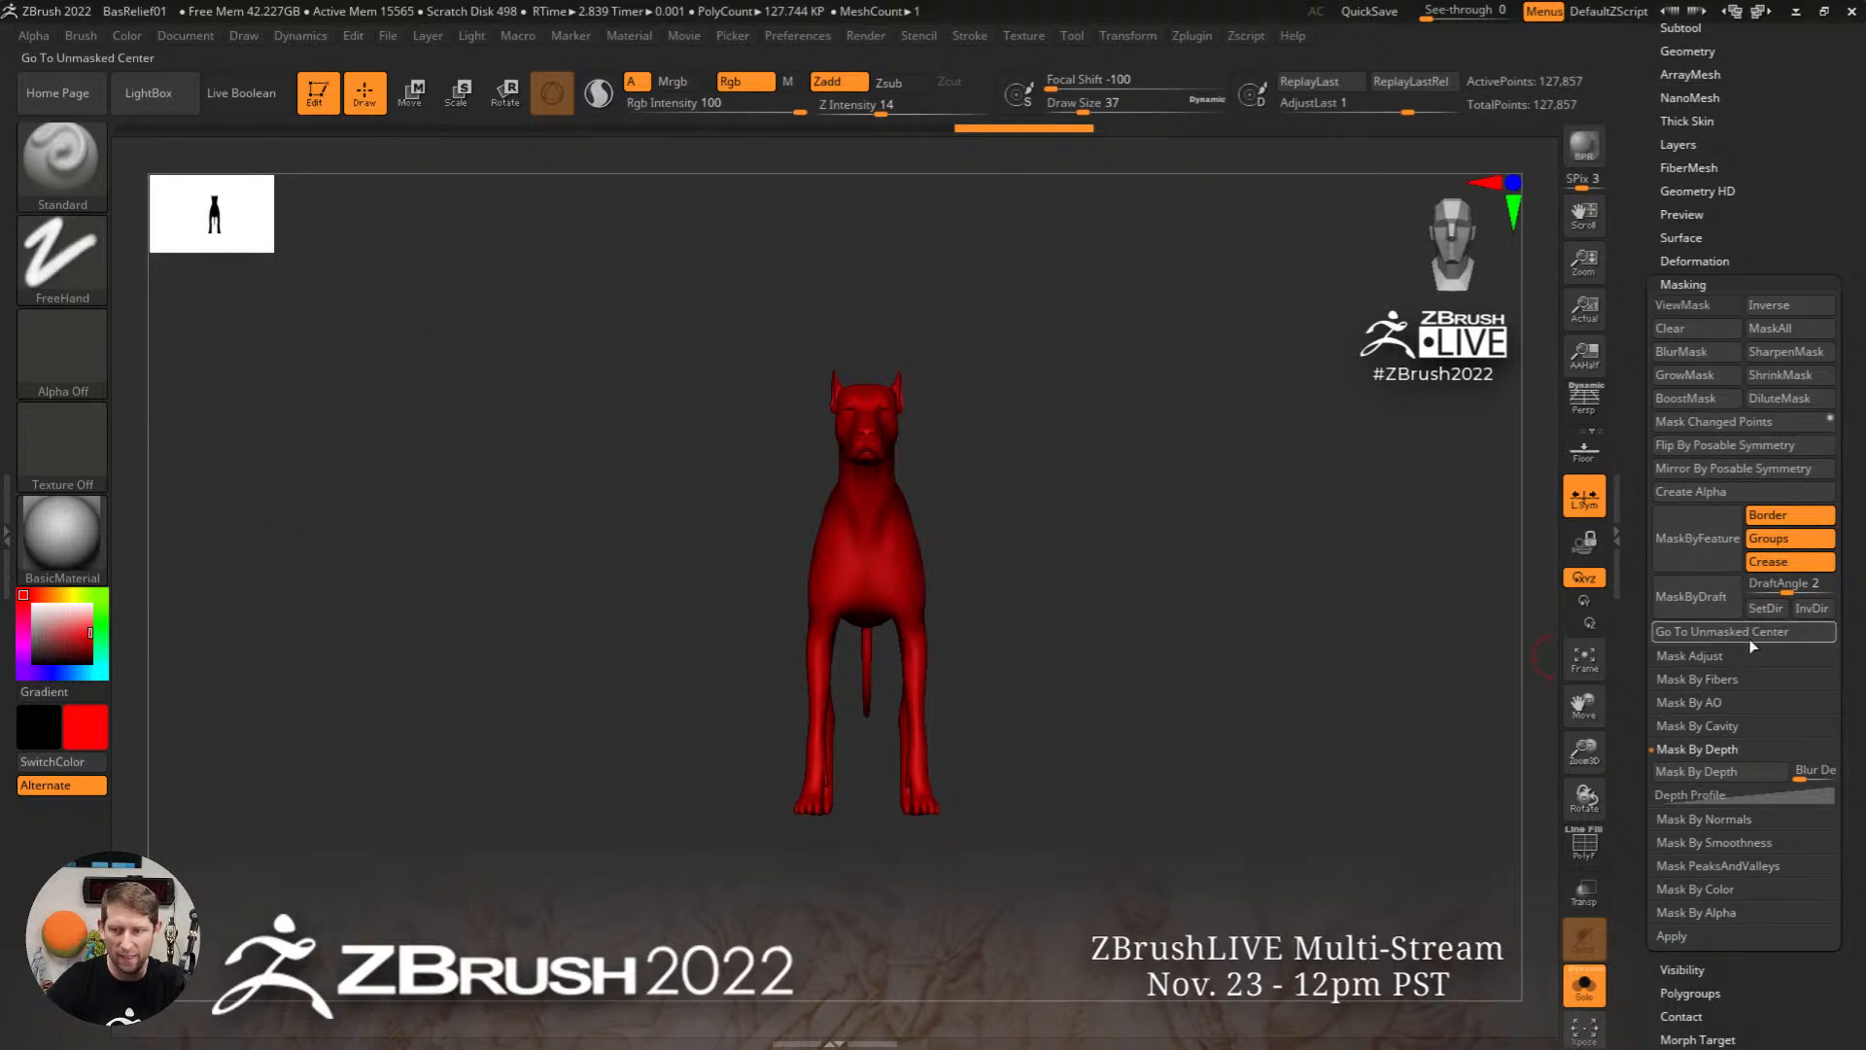
pyautogui.click(1716, 773)
pyautogui.keyDown('ctrl'); pyautogui.click(895, 684); pyautogui.keyUp('ctrl')
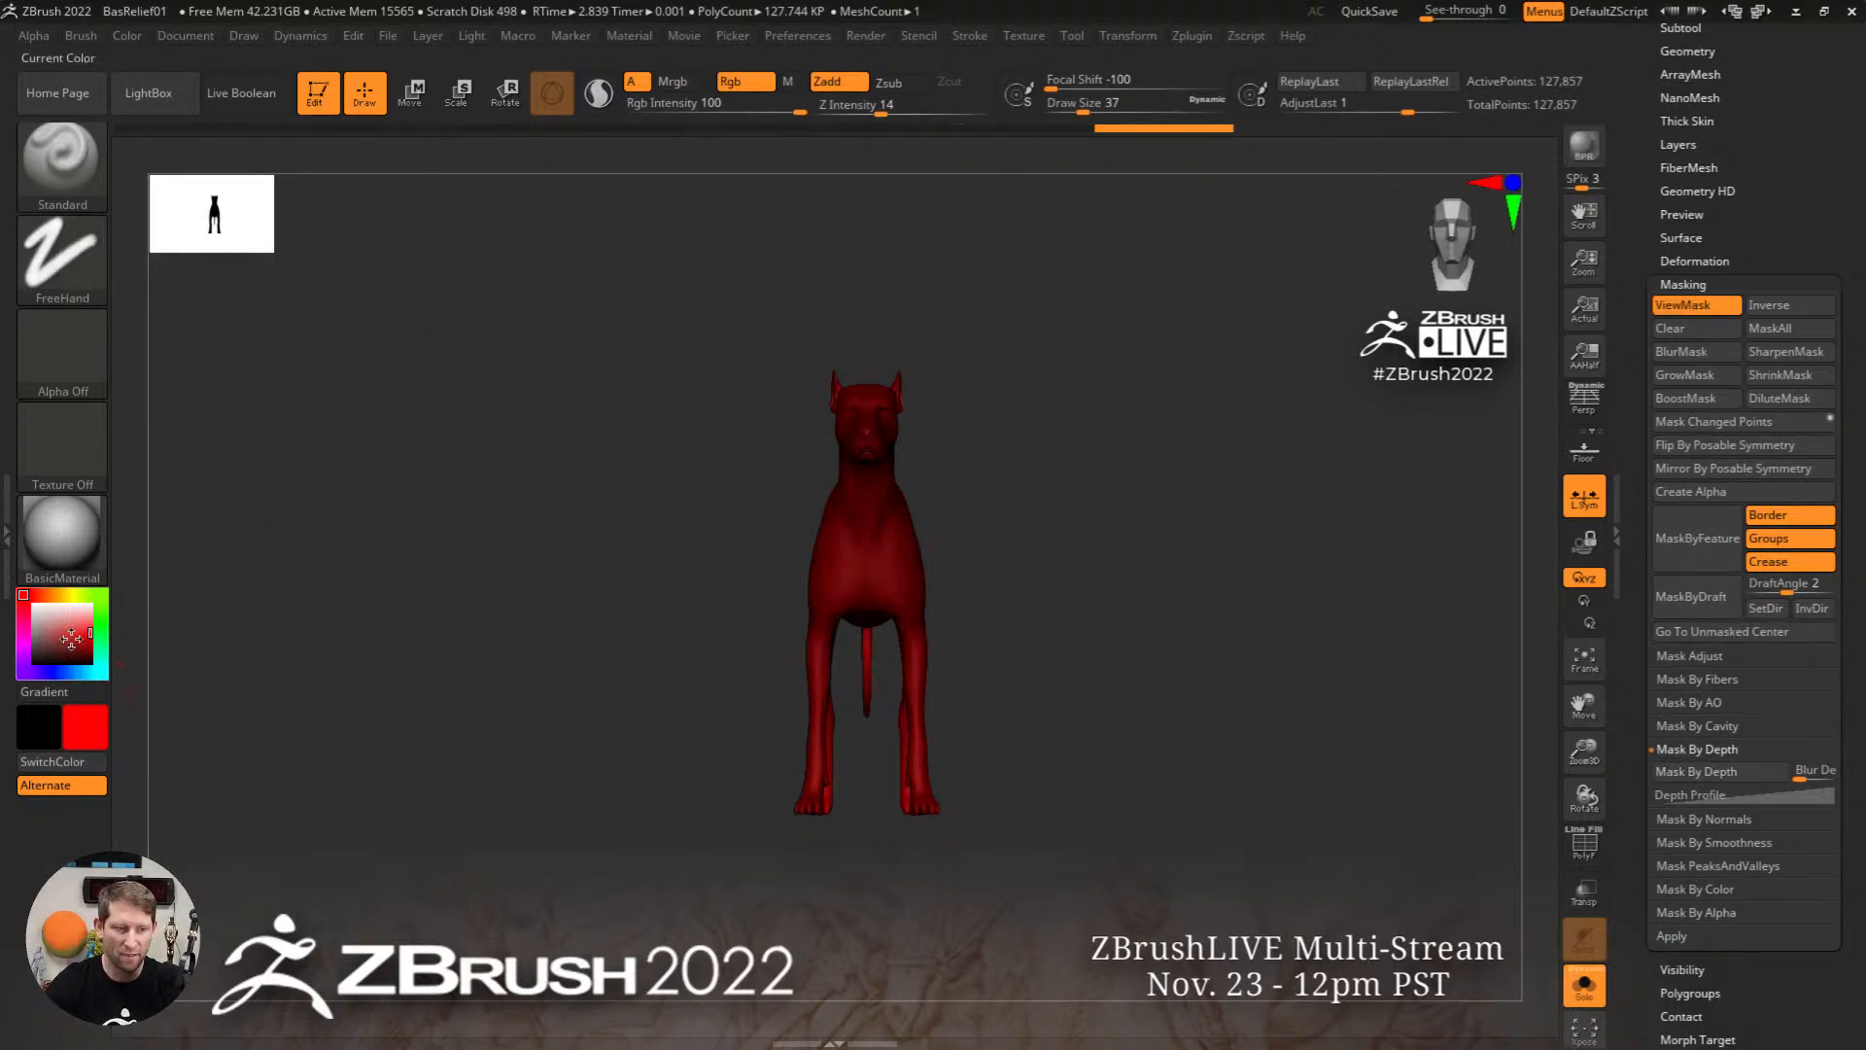
# Step: Fill the dog's unmasked areas with blue (R 4, G 49, B 255) and hide the mask to view the gradient
pyautogui.click(58, 672)
pyautogui.moveTo(996, 580); pyautogui.dragTo(1121, 575)
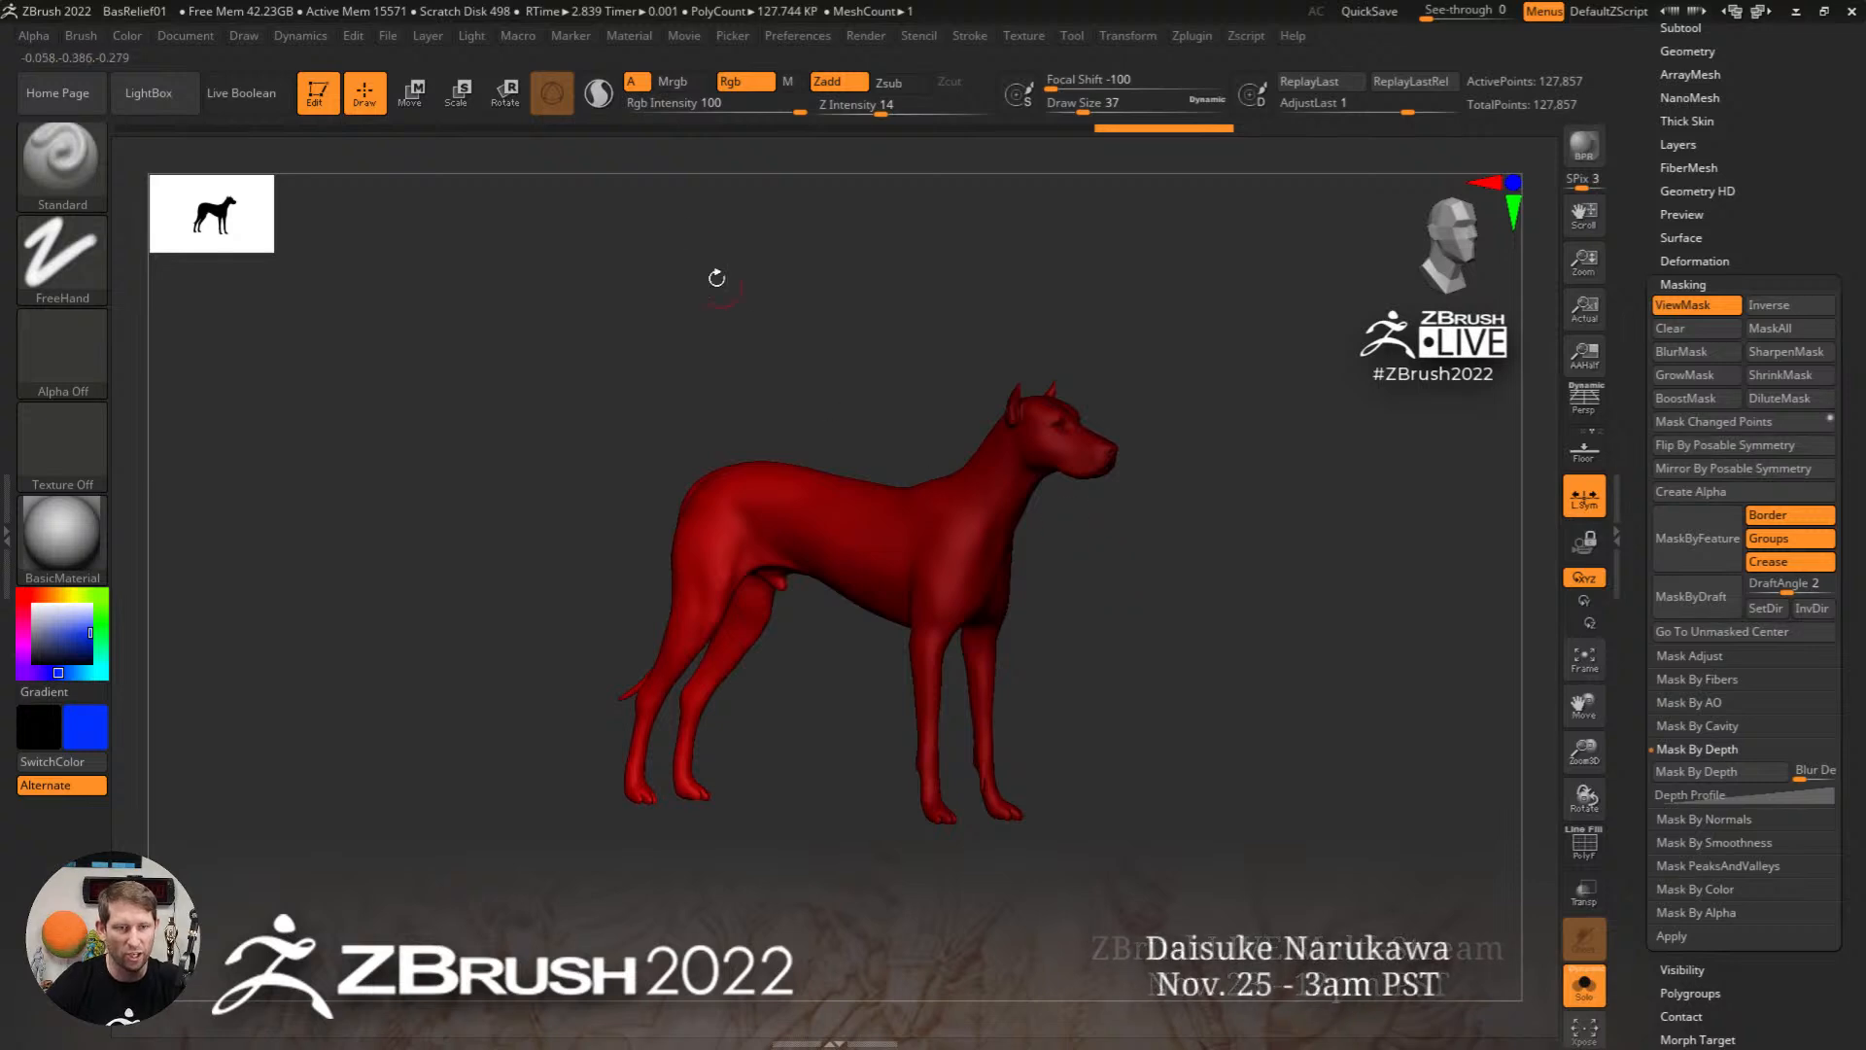
pyautogui.click(142, 37)
pyautogui.click(192, 450)
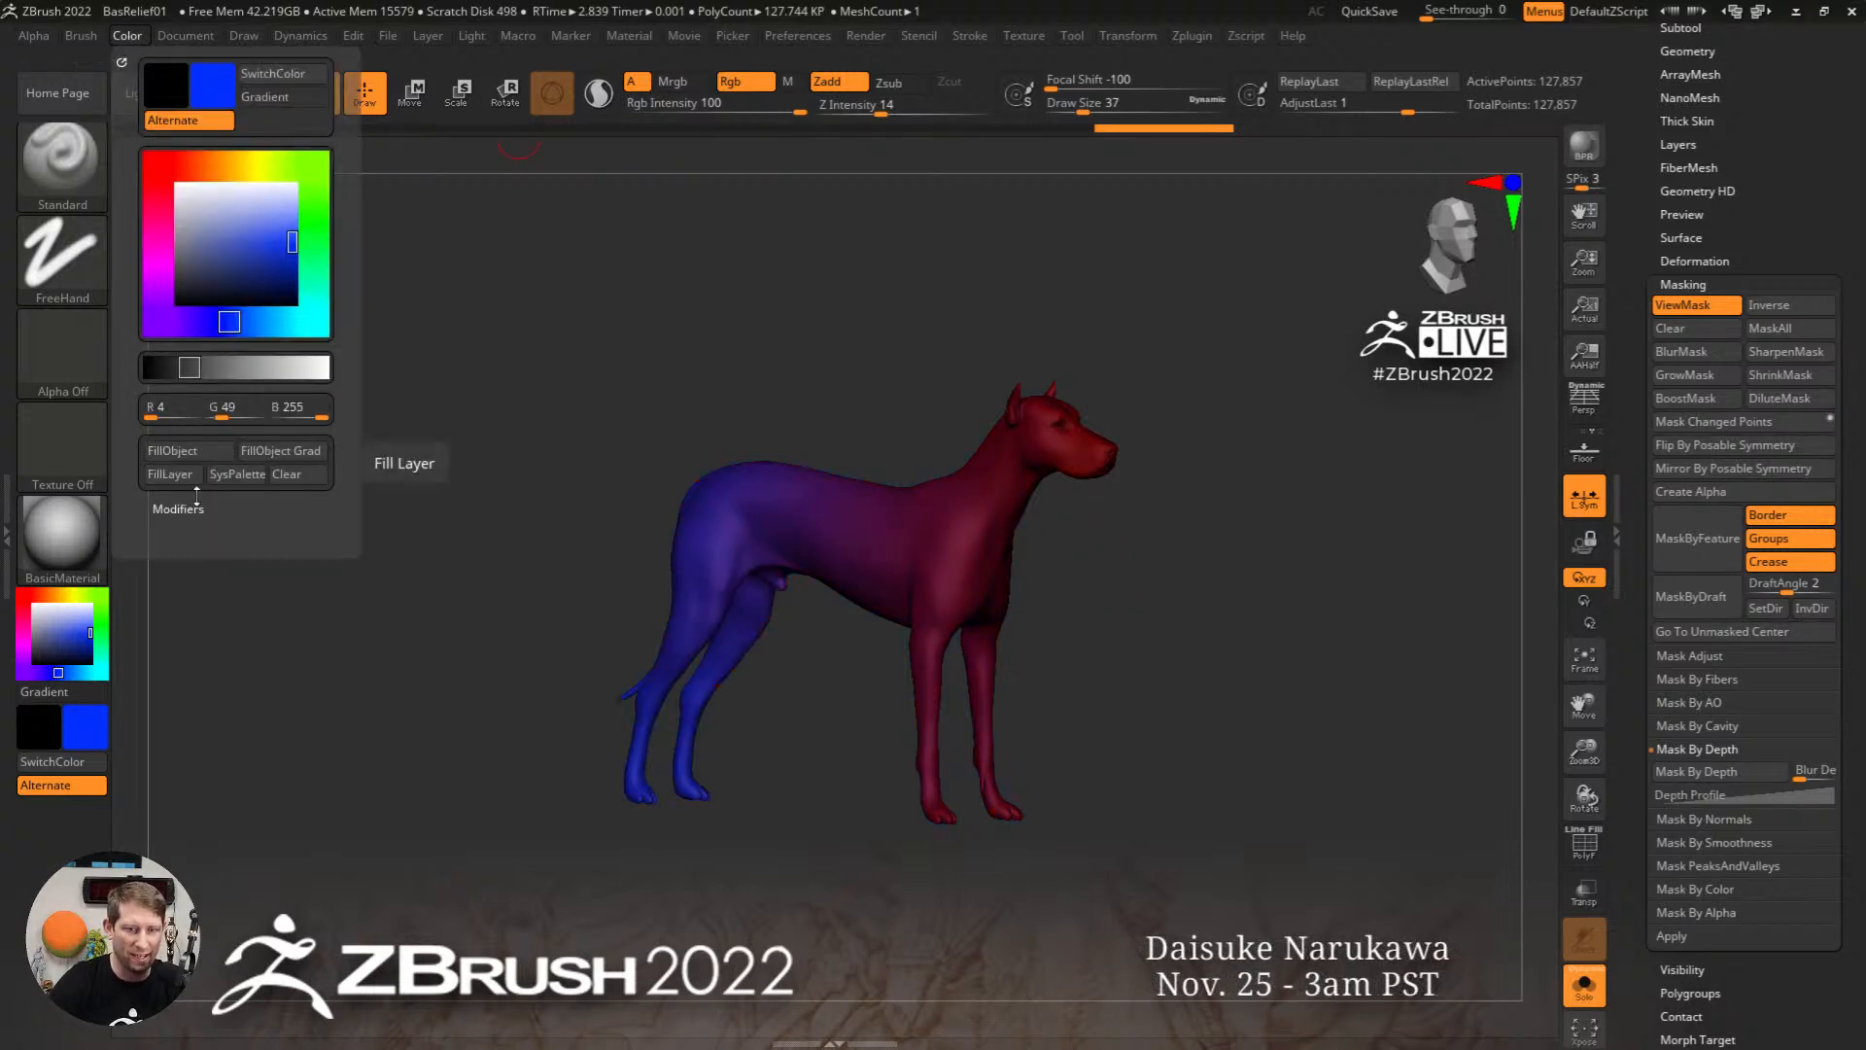
pyautogui.moveTo(1176, 577); pyautogui.dragTo(1273, 587)
pyautogui.hotkey('ctrl', 'h')
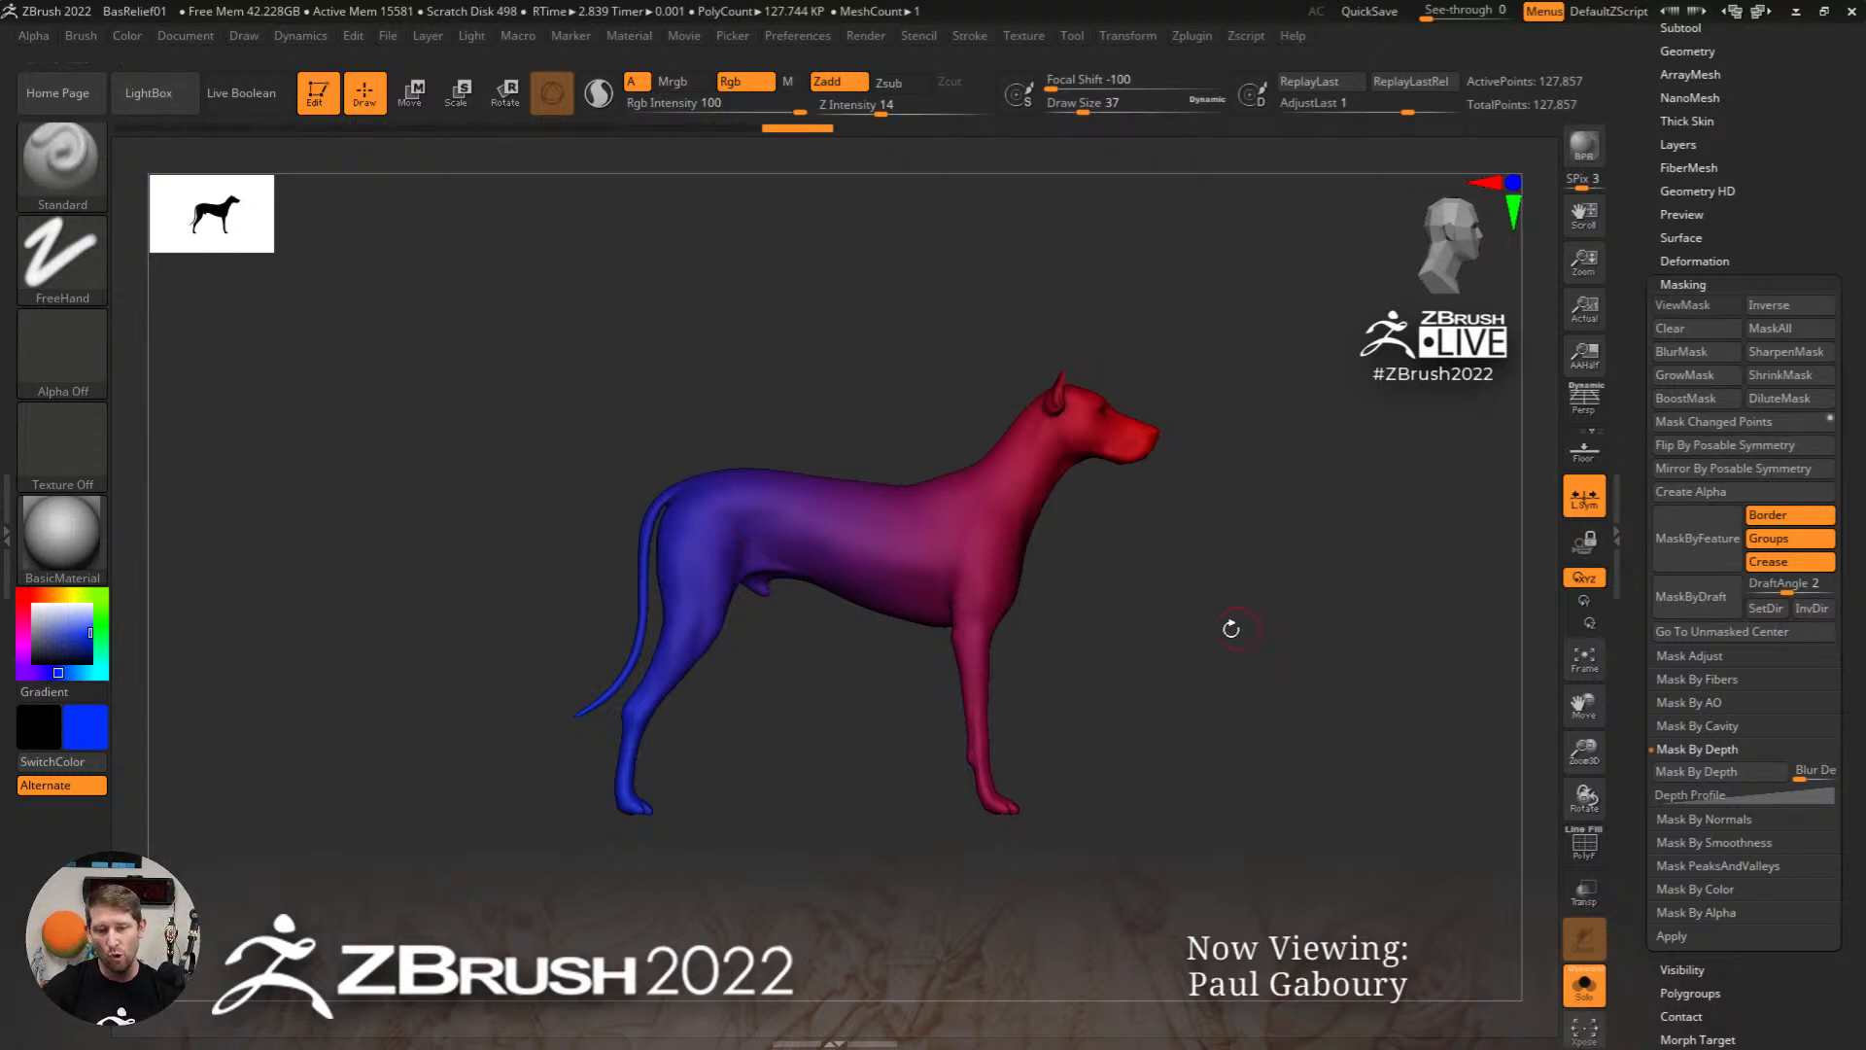
# Step: Set the color to white, bow the Depth Profile curve upward, and mask the front-facing dog by depth
pyautogui.keyDown('shift'); pyautogui.moveTo(1255, 582); pyautogui.dragTo(1190, 614); pyautogui.keyUp('shift')
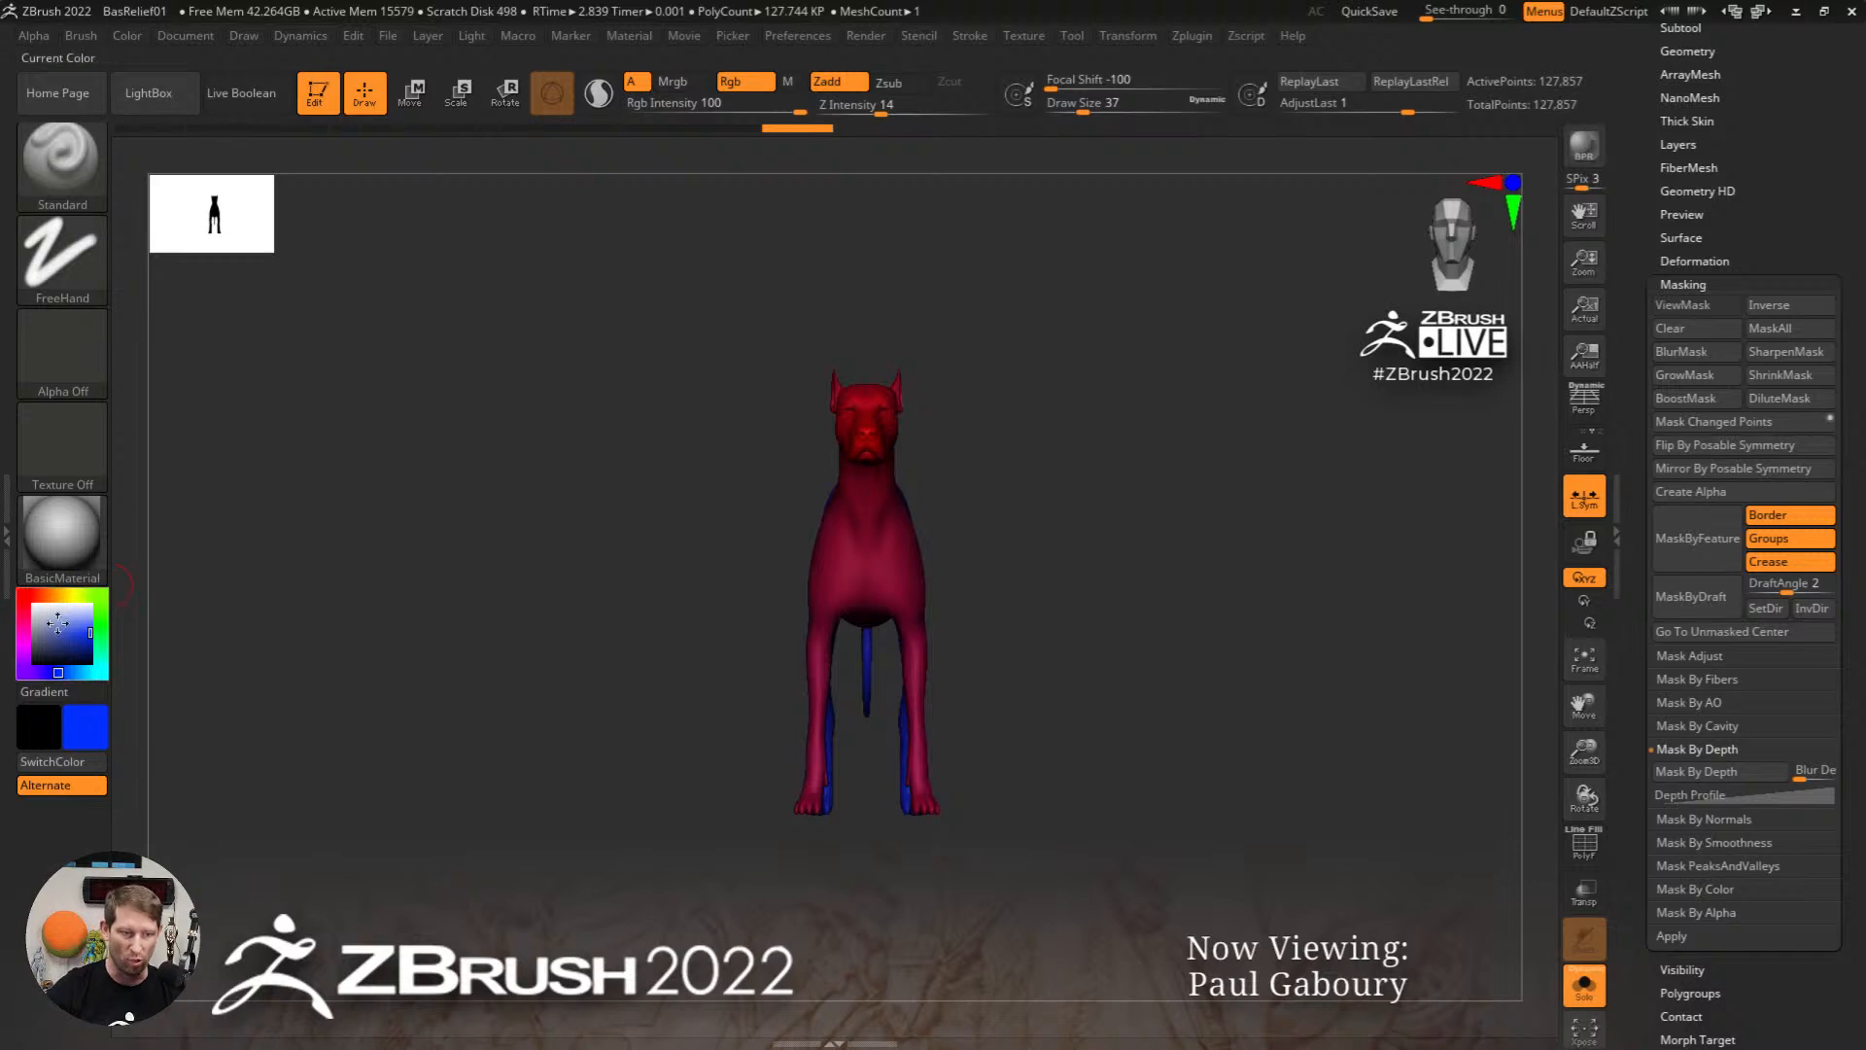
pyautogui.click(34, 604)
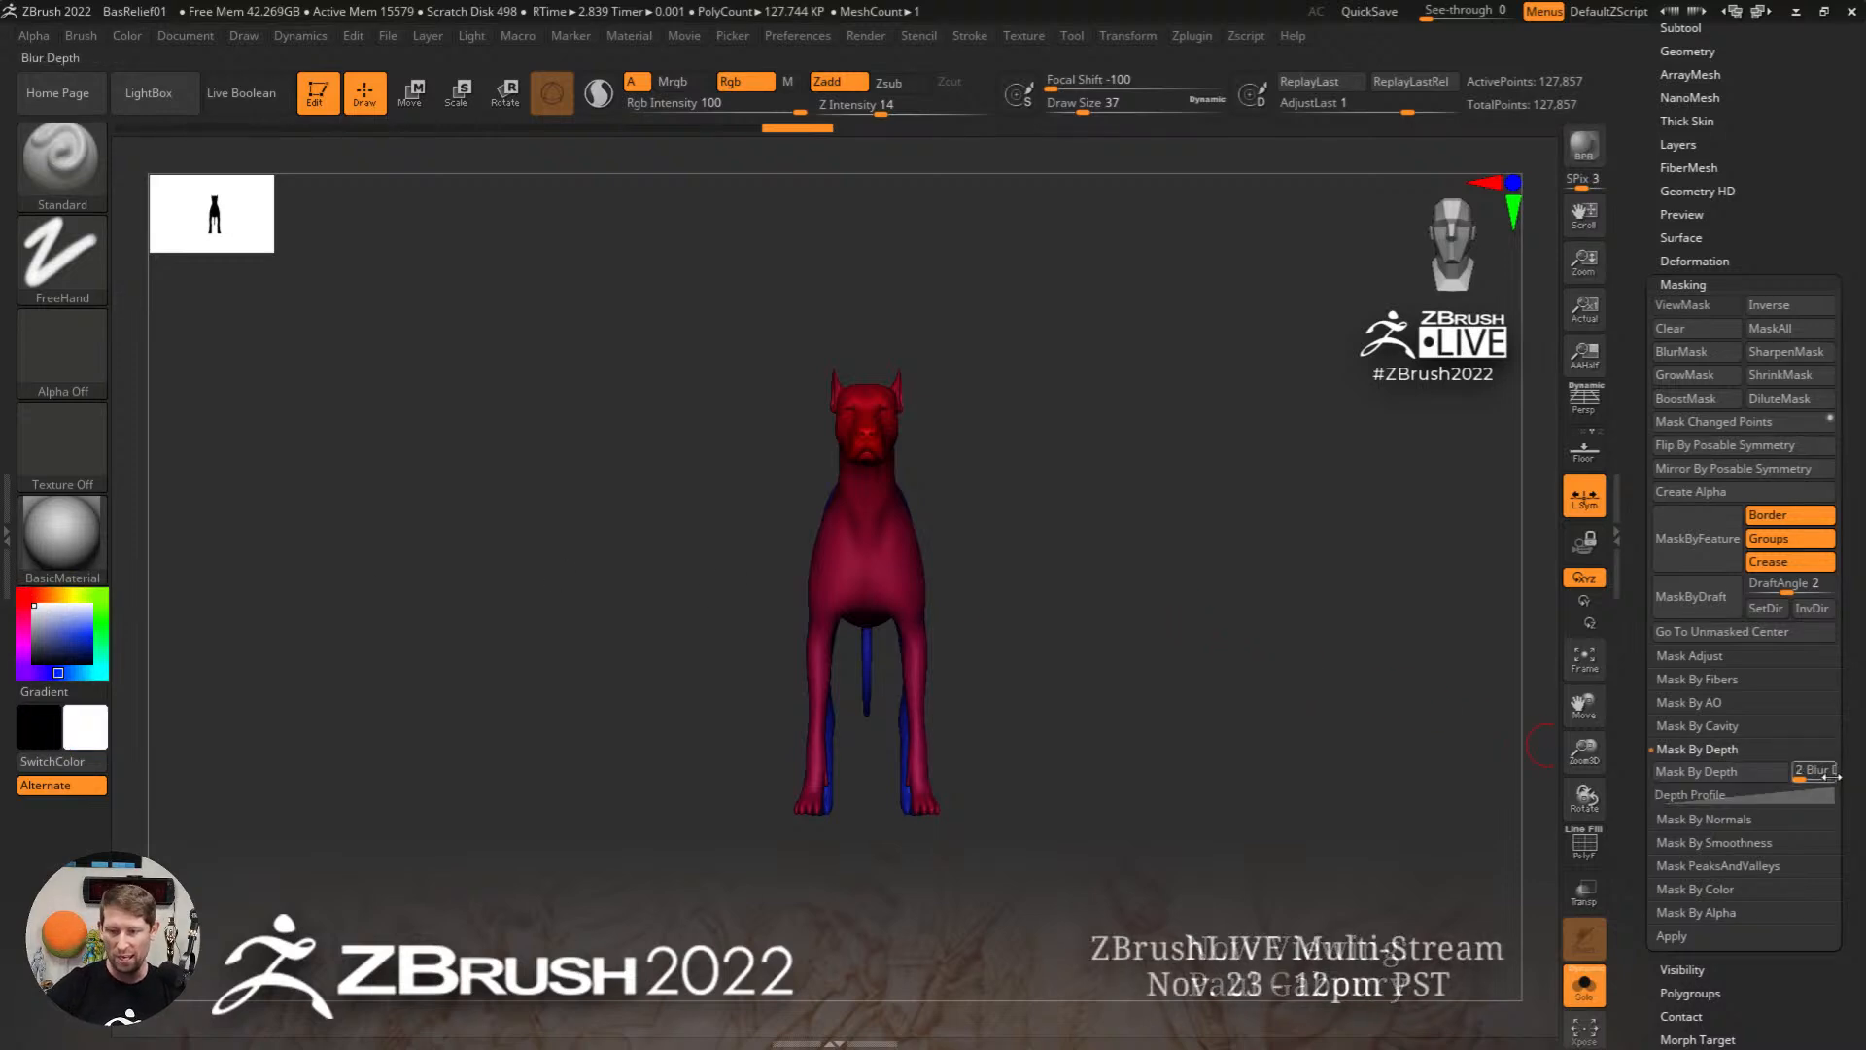
pyautogui.click(1748, 771)
pyautogui.moveTo(1856, 1013); pyautogui.dragTo(1856, 696)
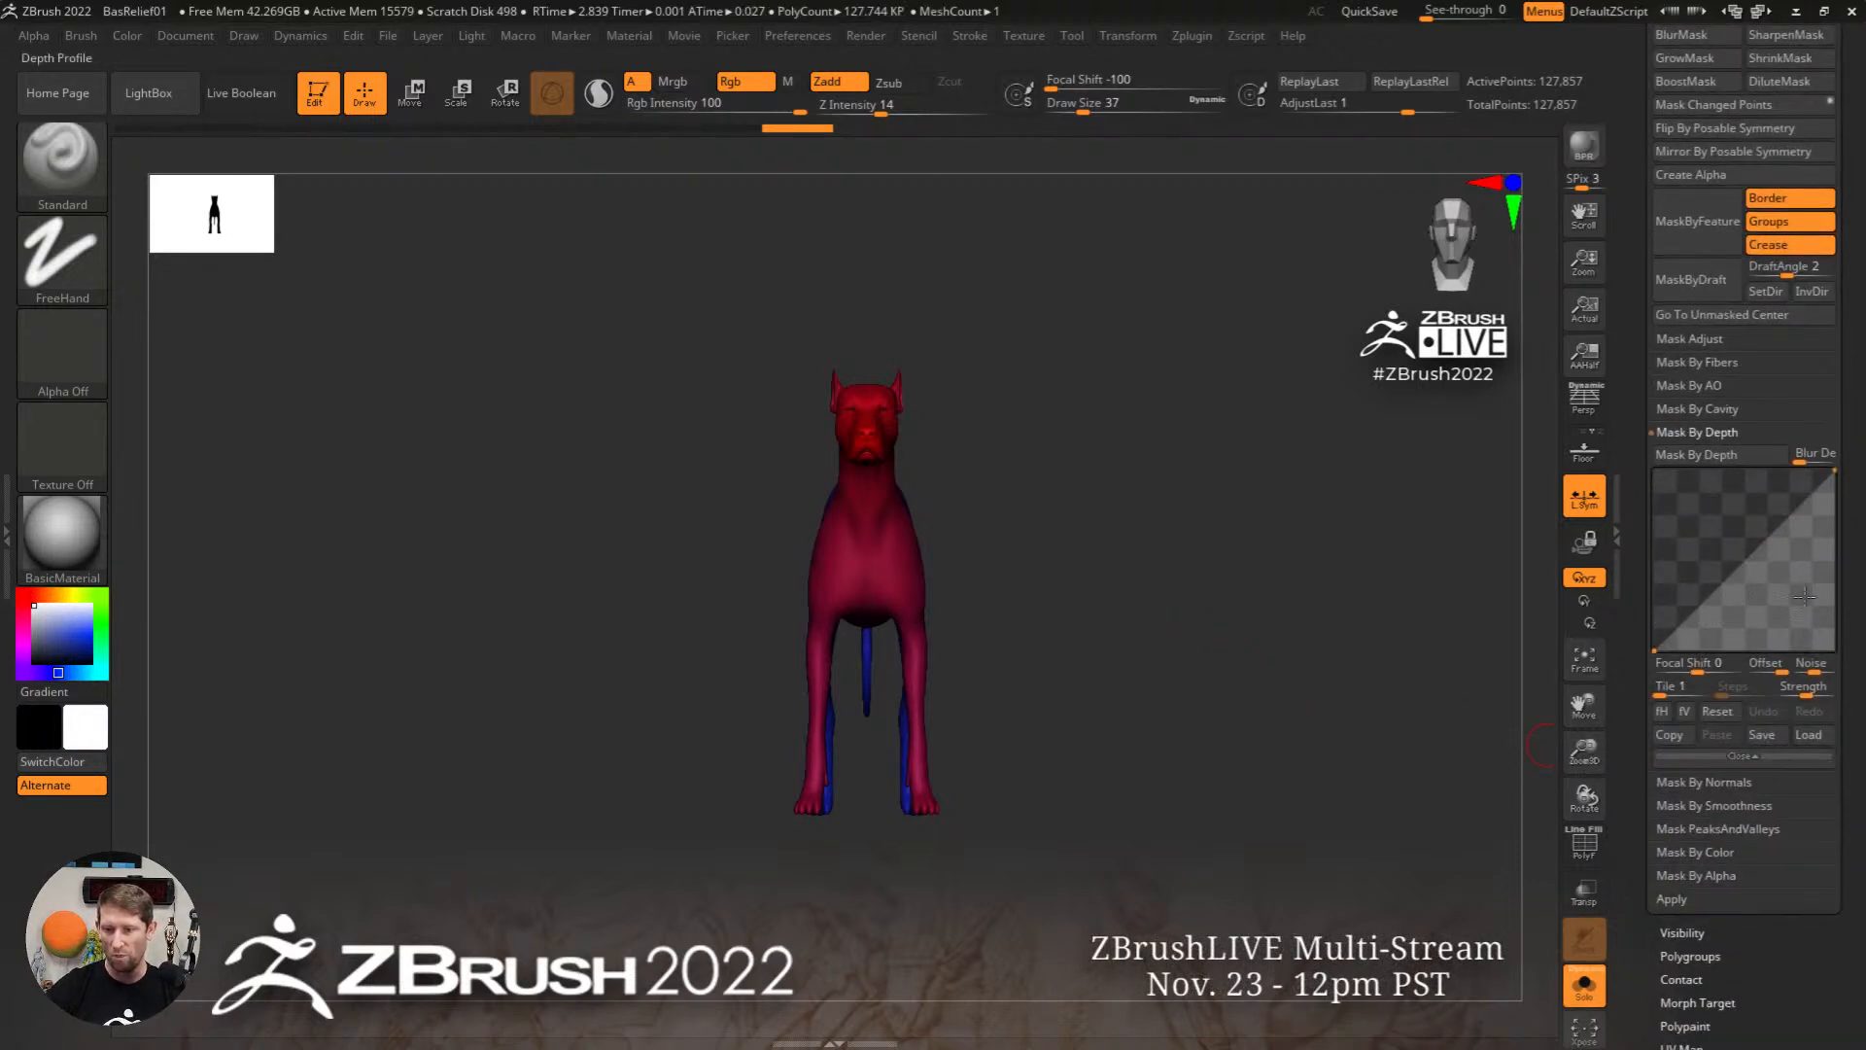
pyautogui.moveTo(1755, 562); pyautogui.dragTo(1682, 501)
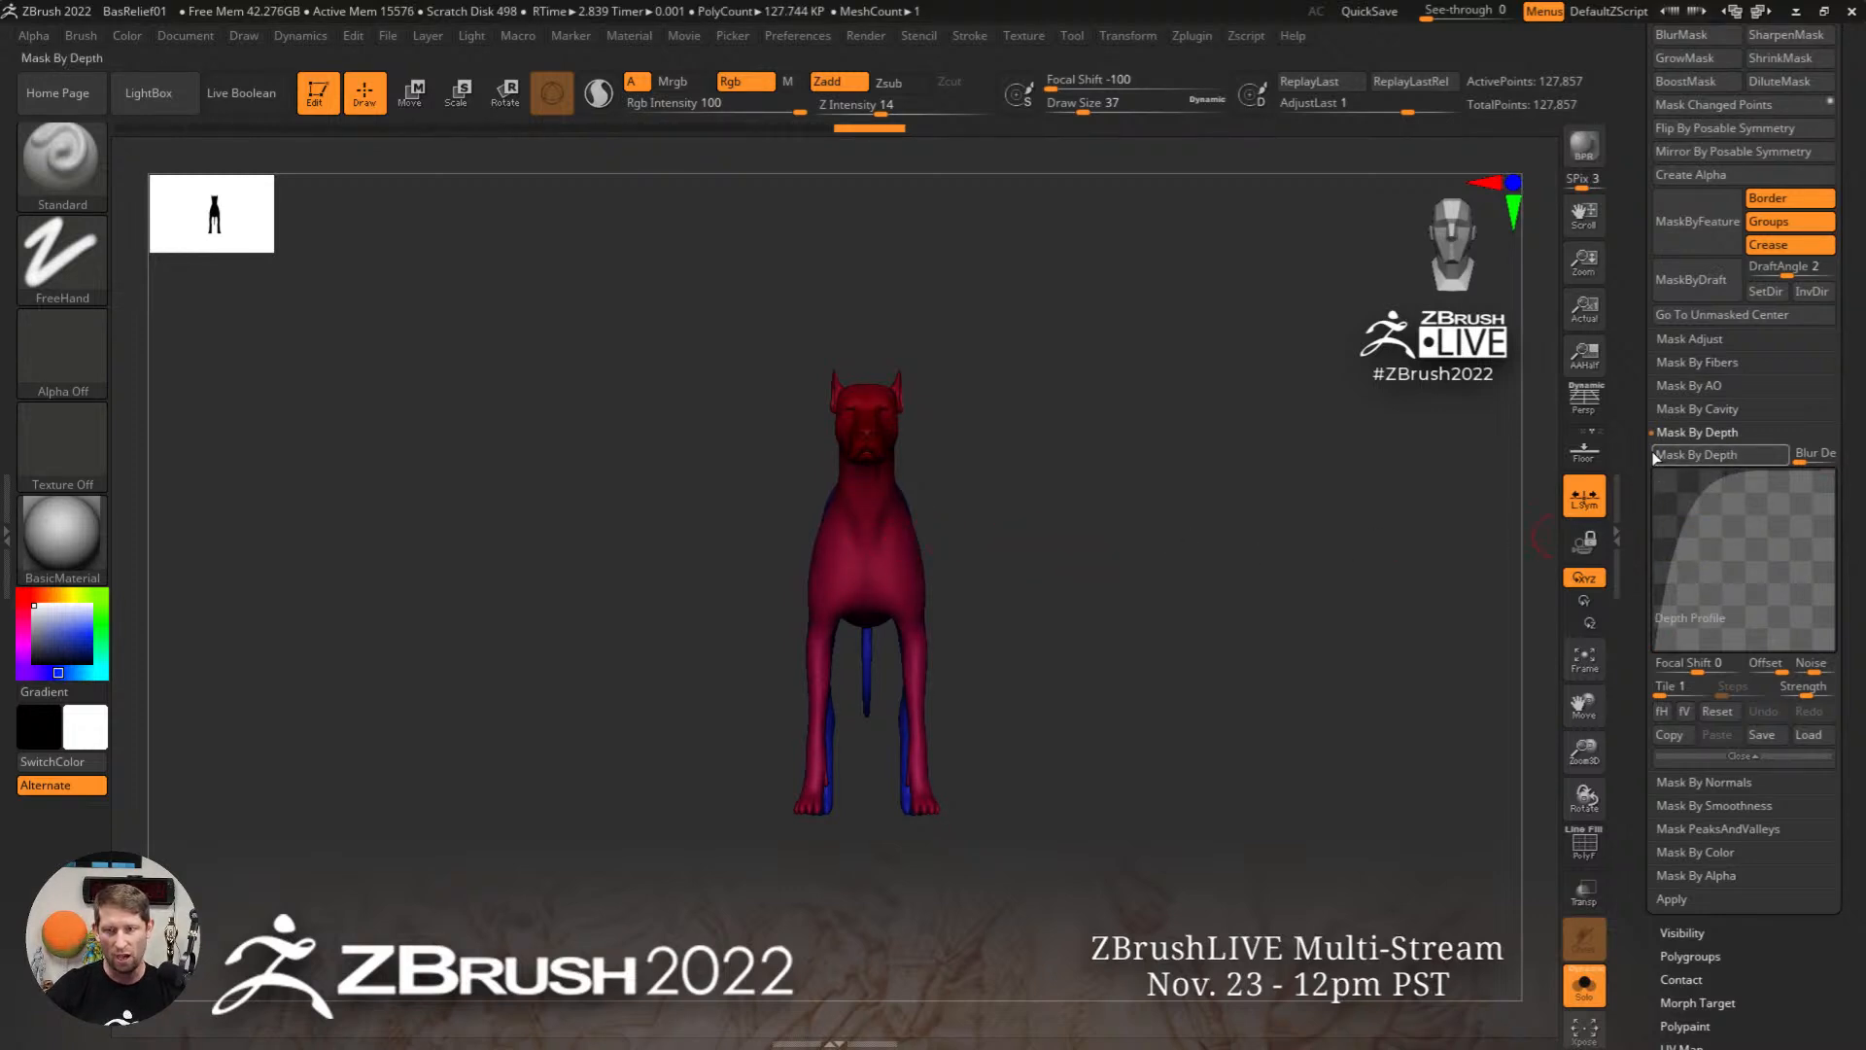
# Step: Turn off the Dog subtool's polypaint and go back to the masking settings
pyautogui.scroll(10, 1711, 391)
pyautogui.press('shift')
pyautogui.click(1680, 351)
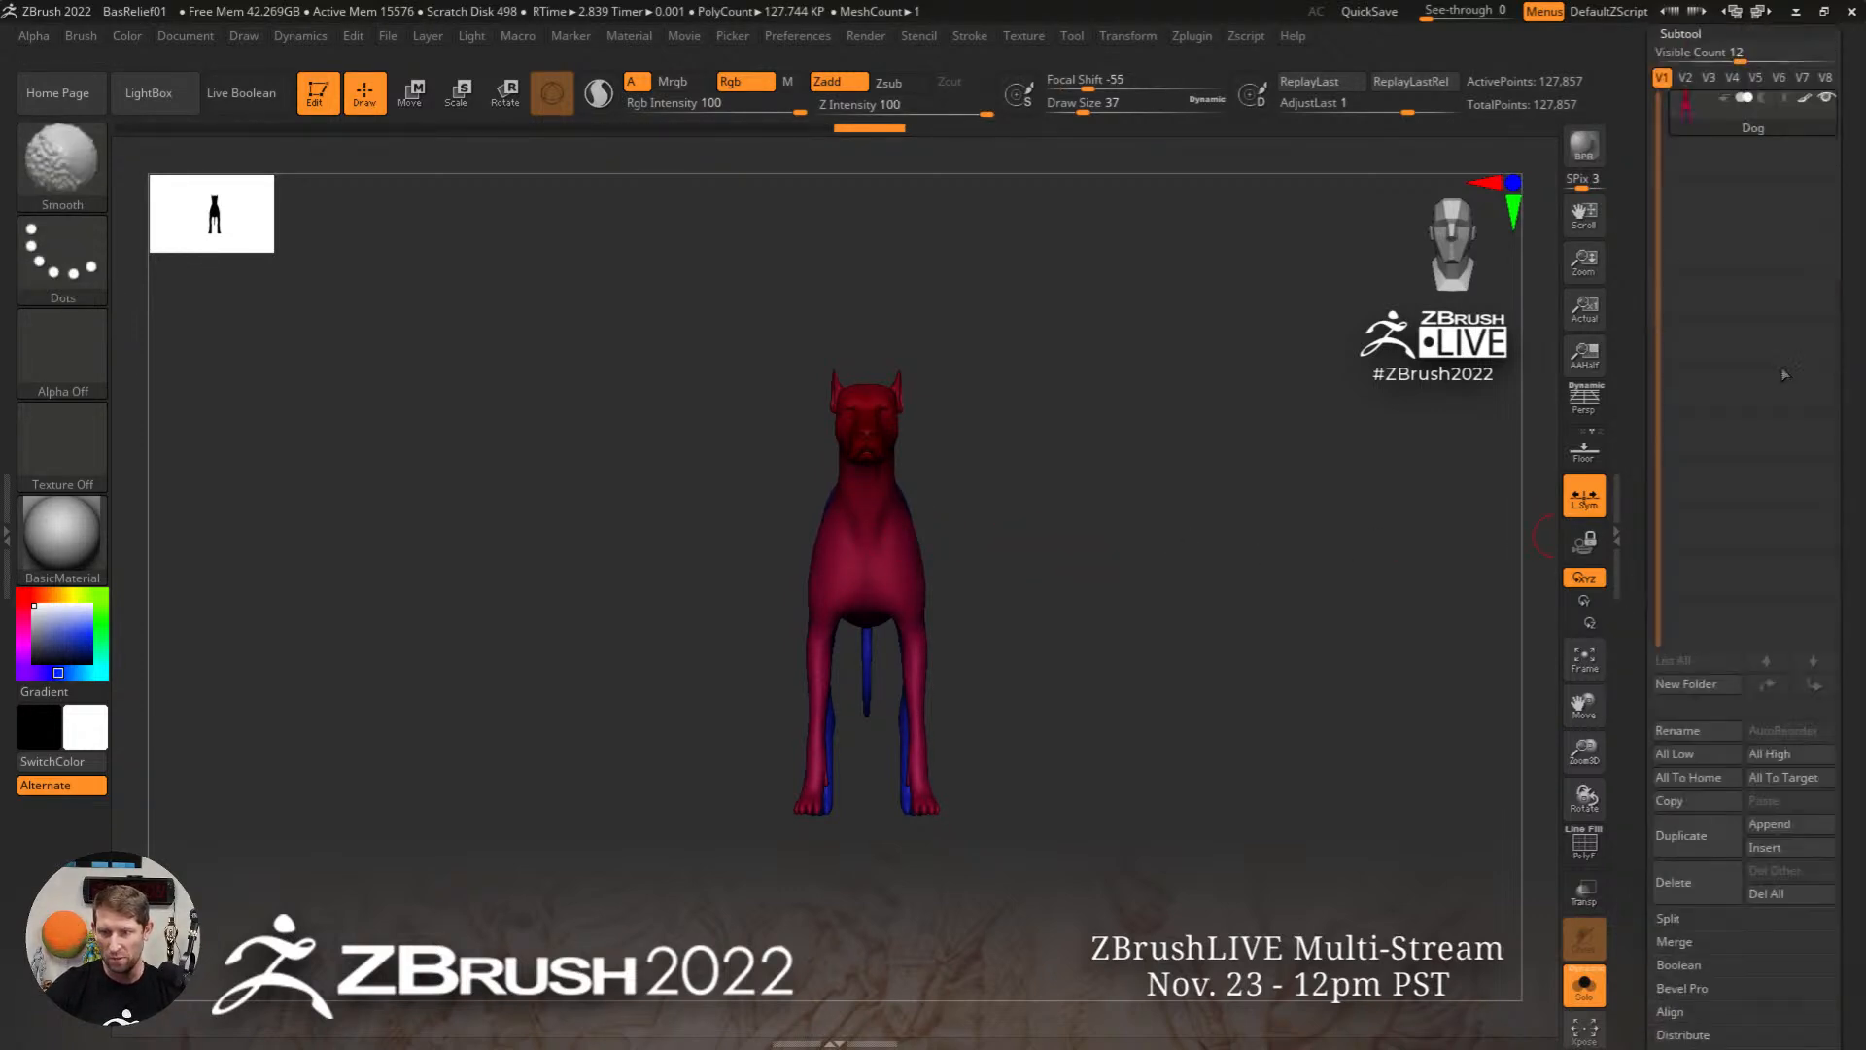
pyautogui.click(1692, 38)
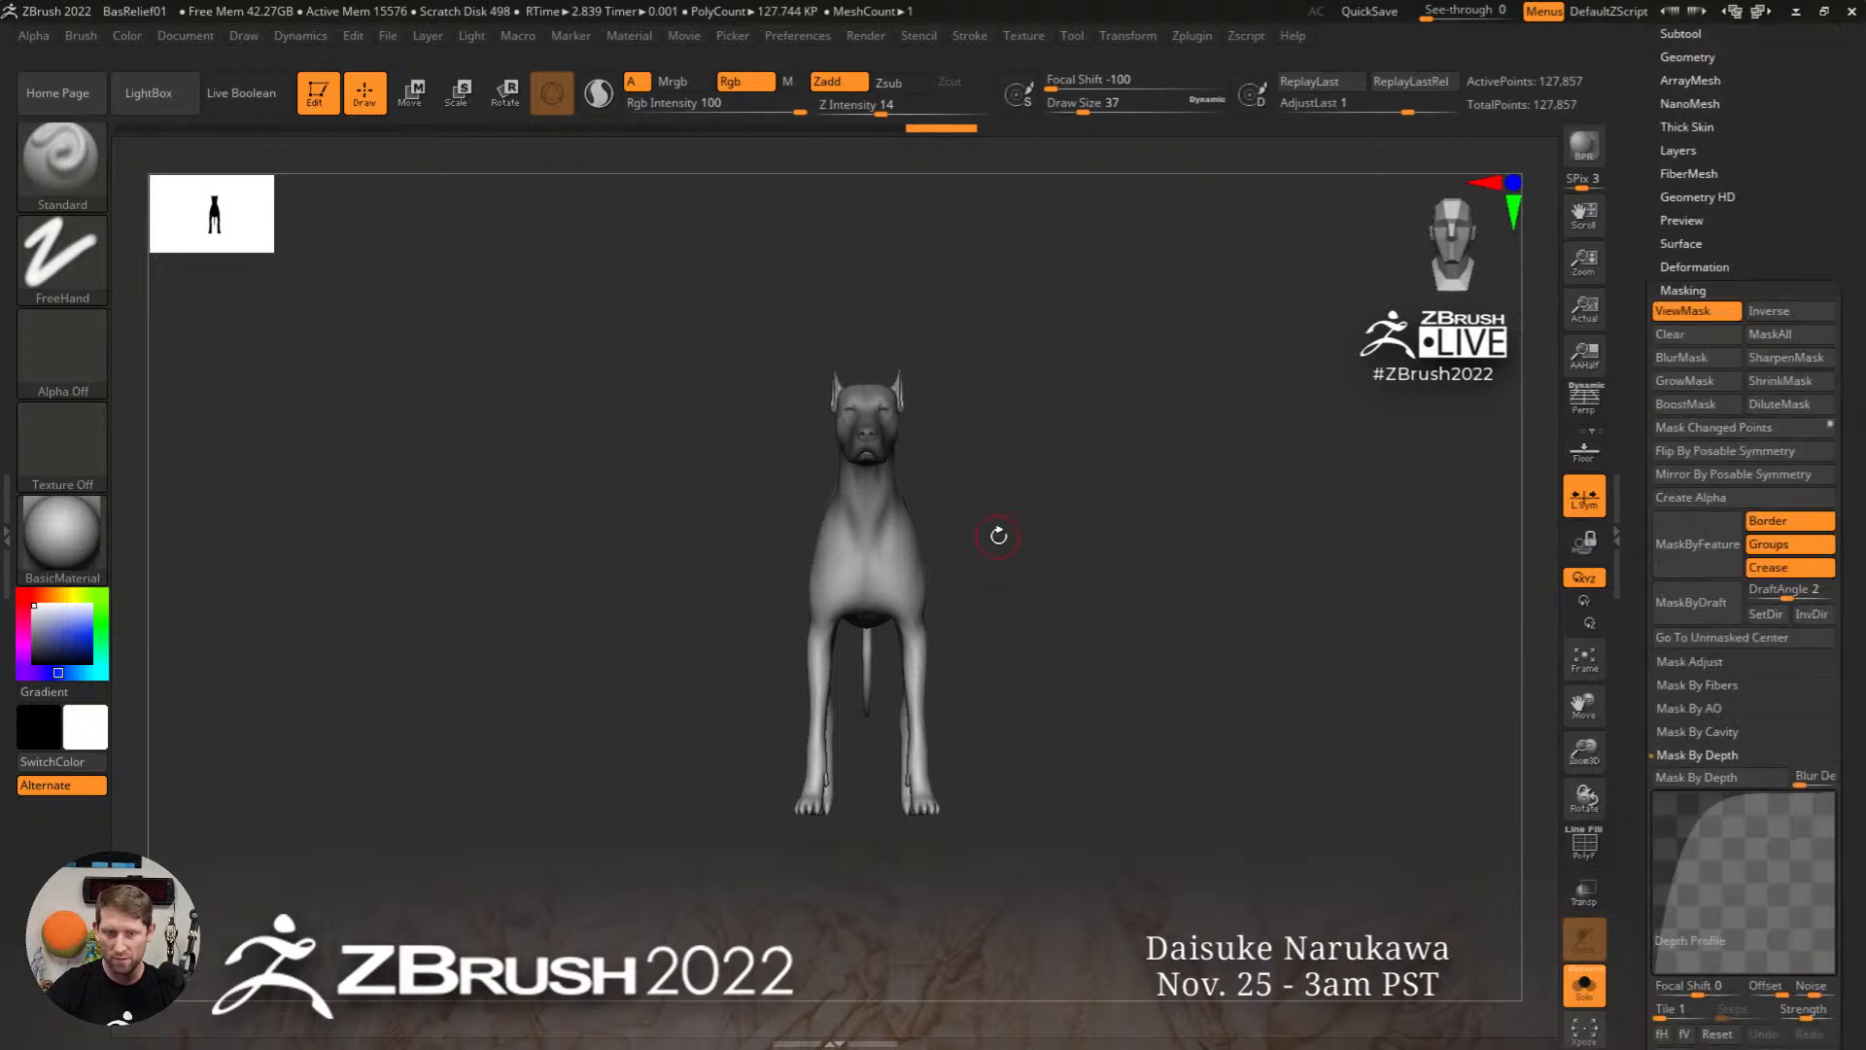
# Step: Invert the dog's depth mask so the head is left unmasked, and inspect it from an angle
pyautogui.moveTo(1000, 534); pyautogui.dragTo(1116, 386)
pyautogui.keyDown('ctrl'); pyautogui.click(1215, 554); pyautogui.keyUp('ctrl')
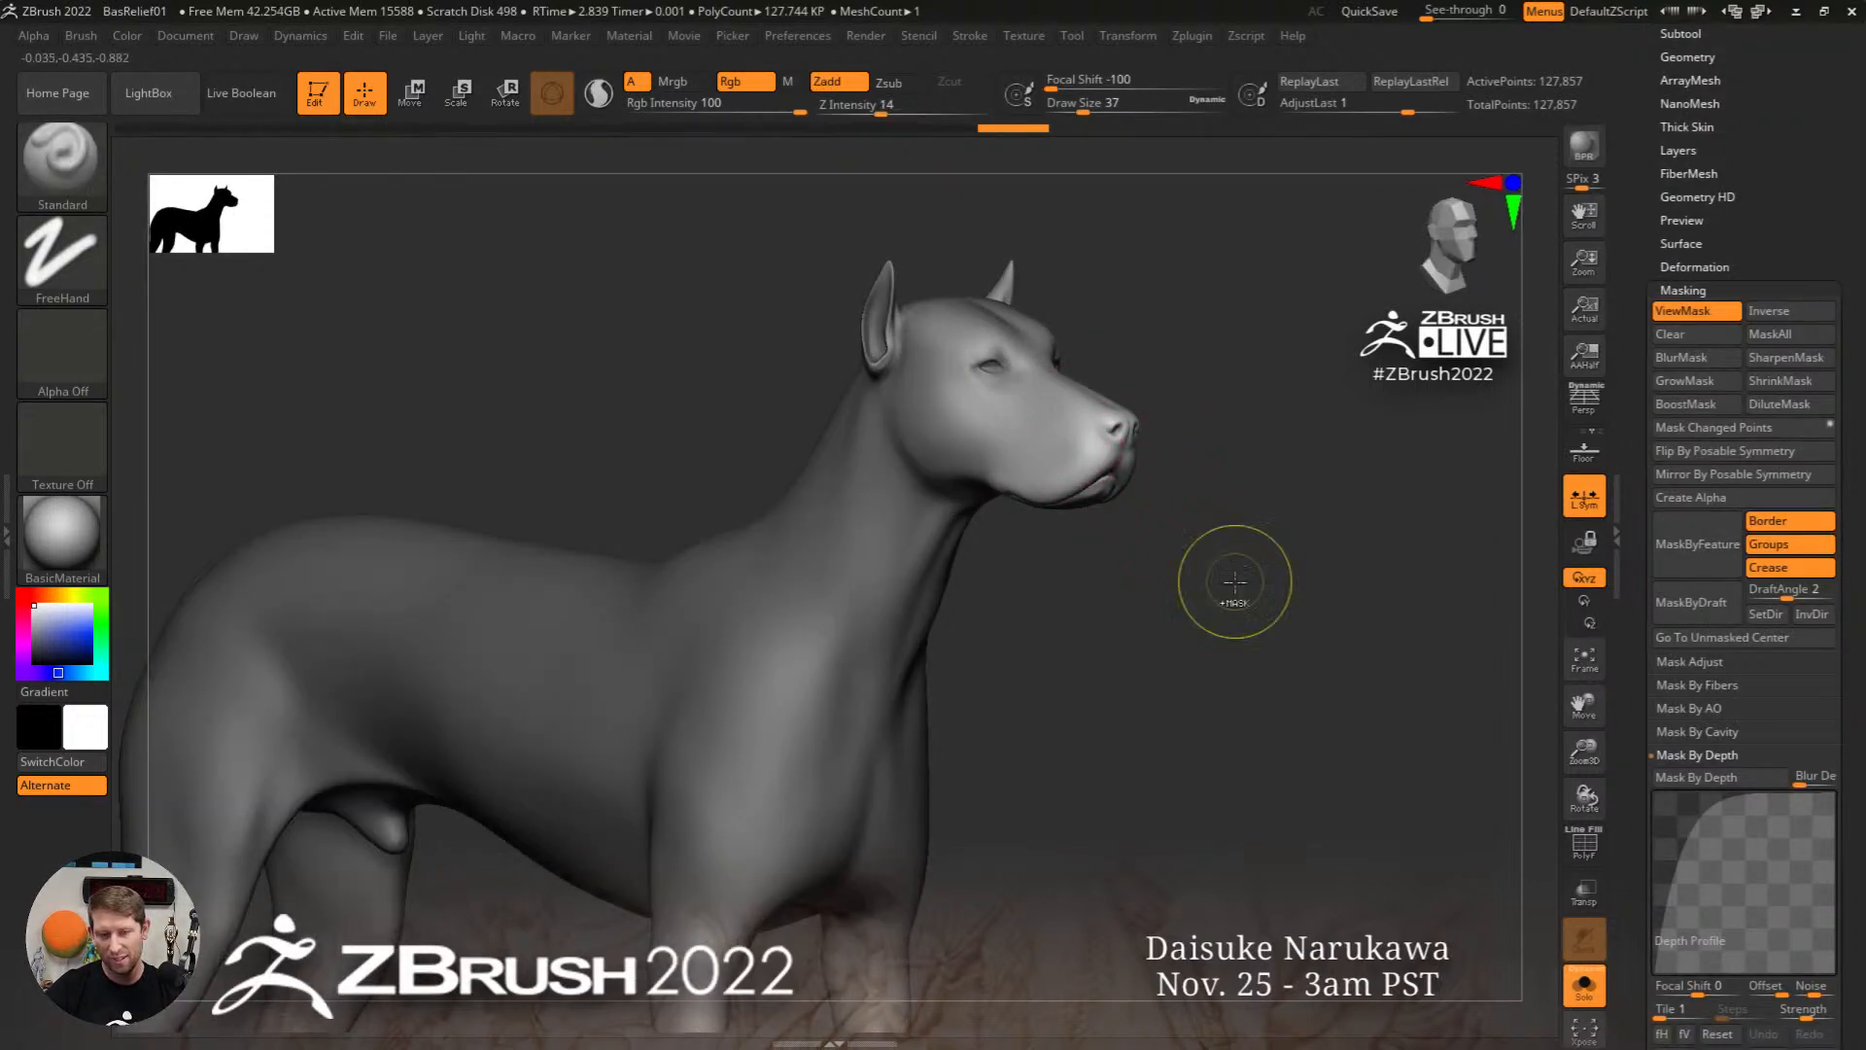
pyautogui.keyDown('ctrl'); pyautogui.moveTo(1236, 580); pyautogui.dragTo(1200, 579, button='right'); pyautogui.keyUp('ctrl')
pyautogui.keyDown('ctrl'); pyautogui.click(1200, 579); pyautogui.keyUp('ctrl')
pyautogui.keyDown('ctrl'); pyautogui.click(1182, 535); pyautogui.keyUp('ctrl')
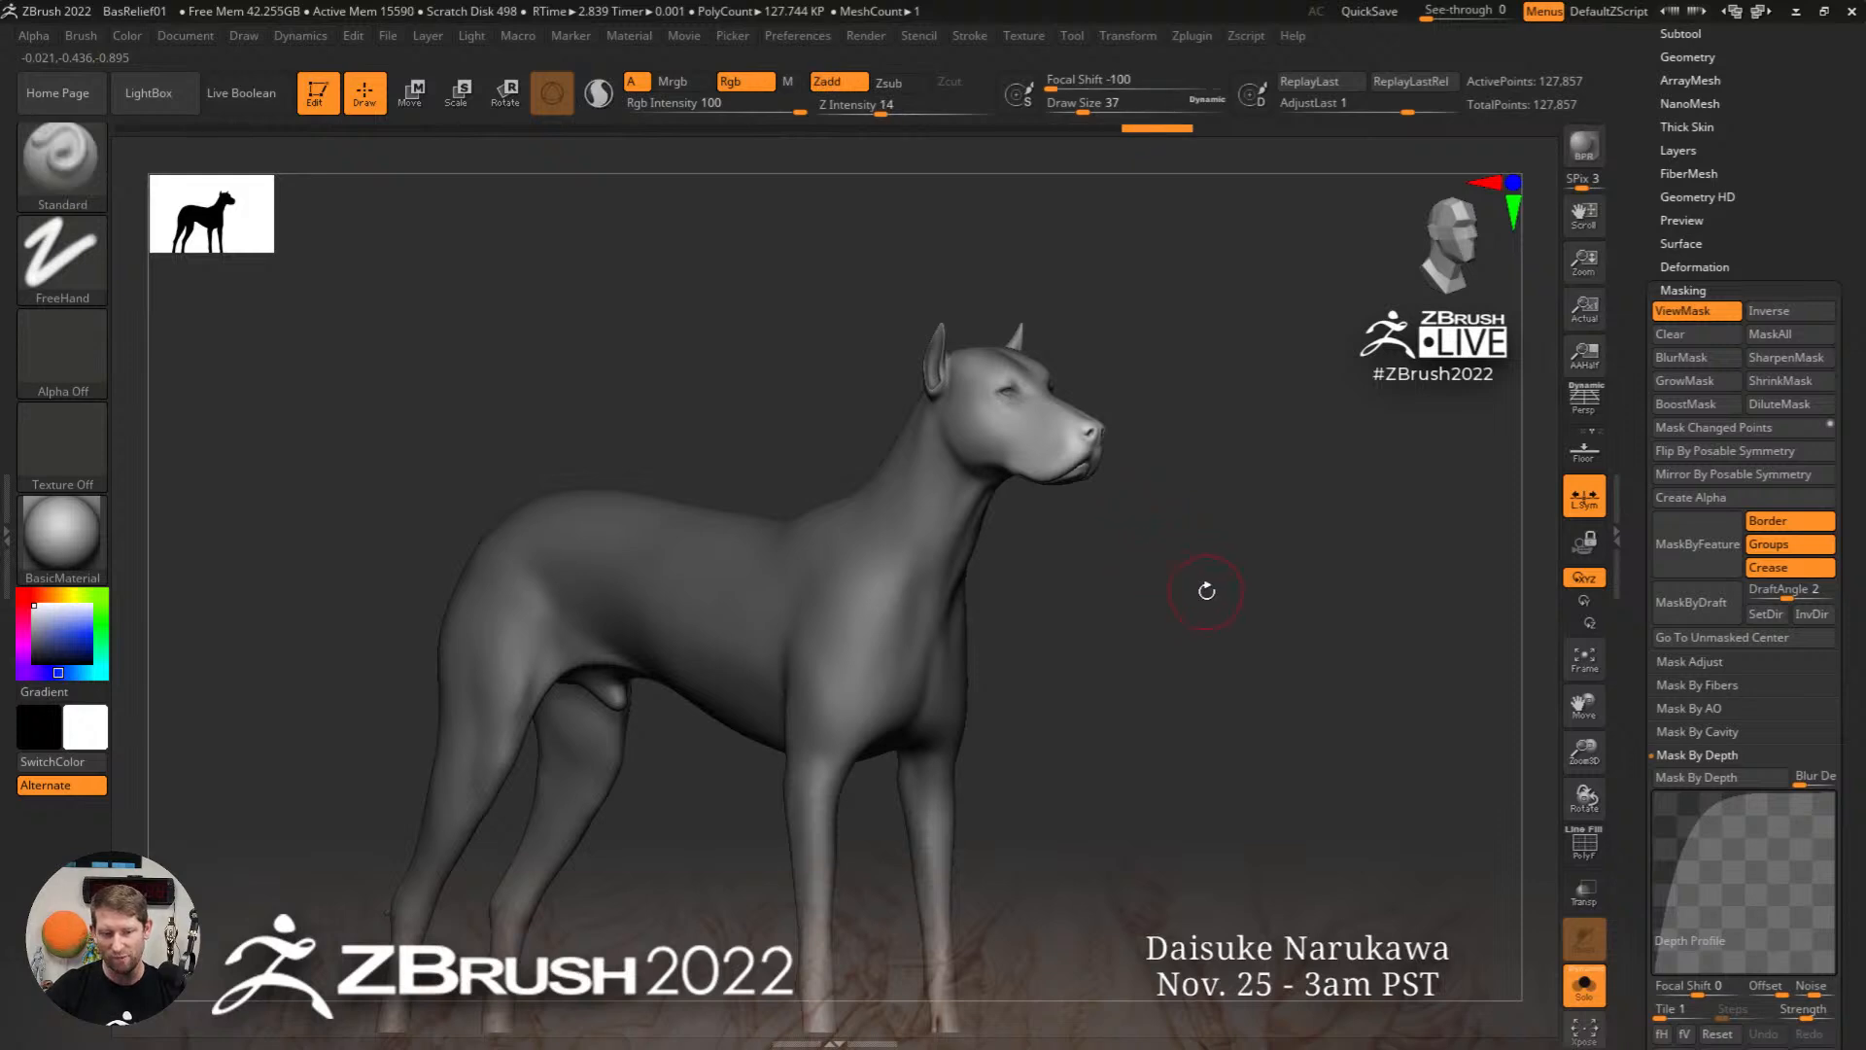
# Step: Try to move the dog's unmasked head forward by about 0.2579 with the gizmo, and undo the moves
pyautogui.press('w')
pyautogui.moveTo(989, 727); pyautogui.dragTo(1041, 724)
pyautogui.hotkey('ctrl', 'z')
pyautogui.keyDown('shift'); pyautogui.moveTo(1042, 721); pyautogui.dragTo(1068, 740, button='right'); pyautogui.keyUp('shift')
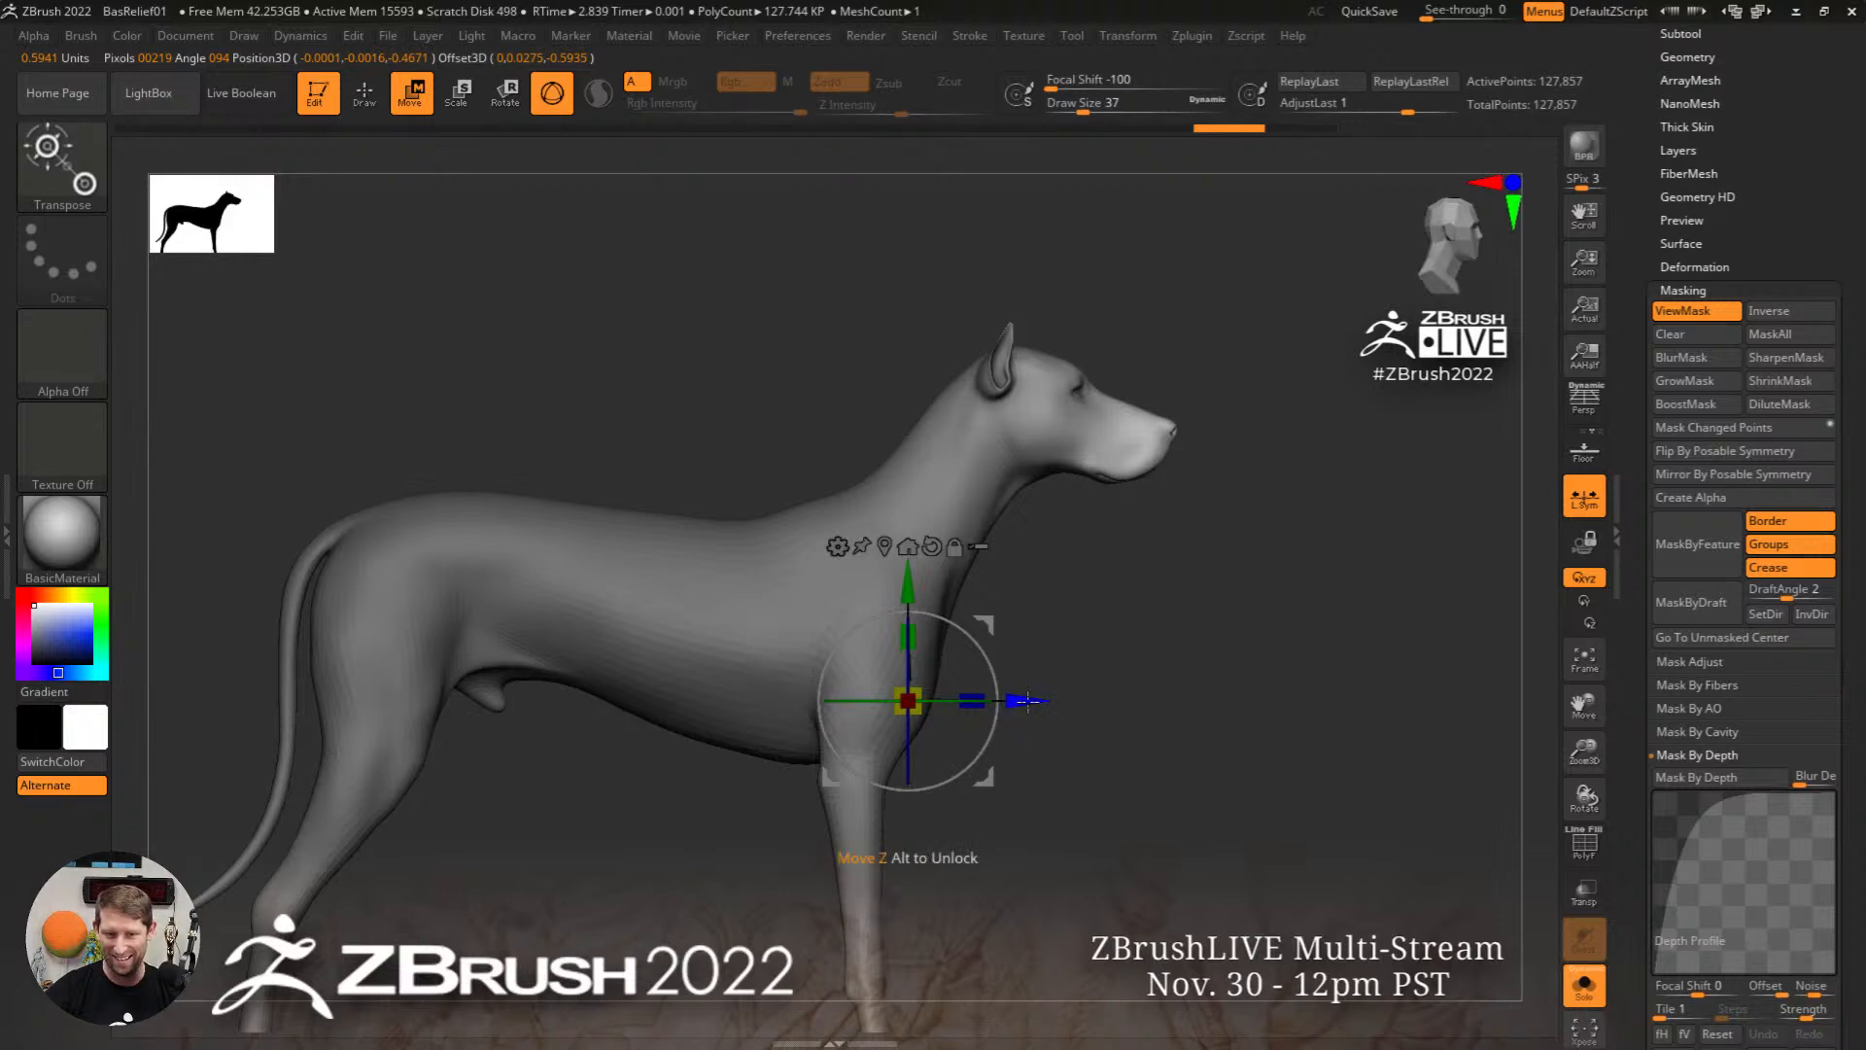
pyautogui.moveTo(1045, 708); pyautogui.dragTo(1290, 715)
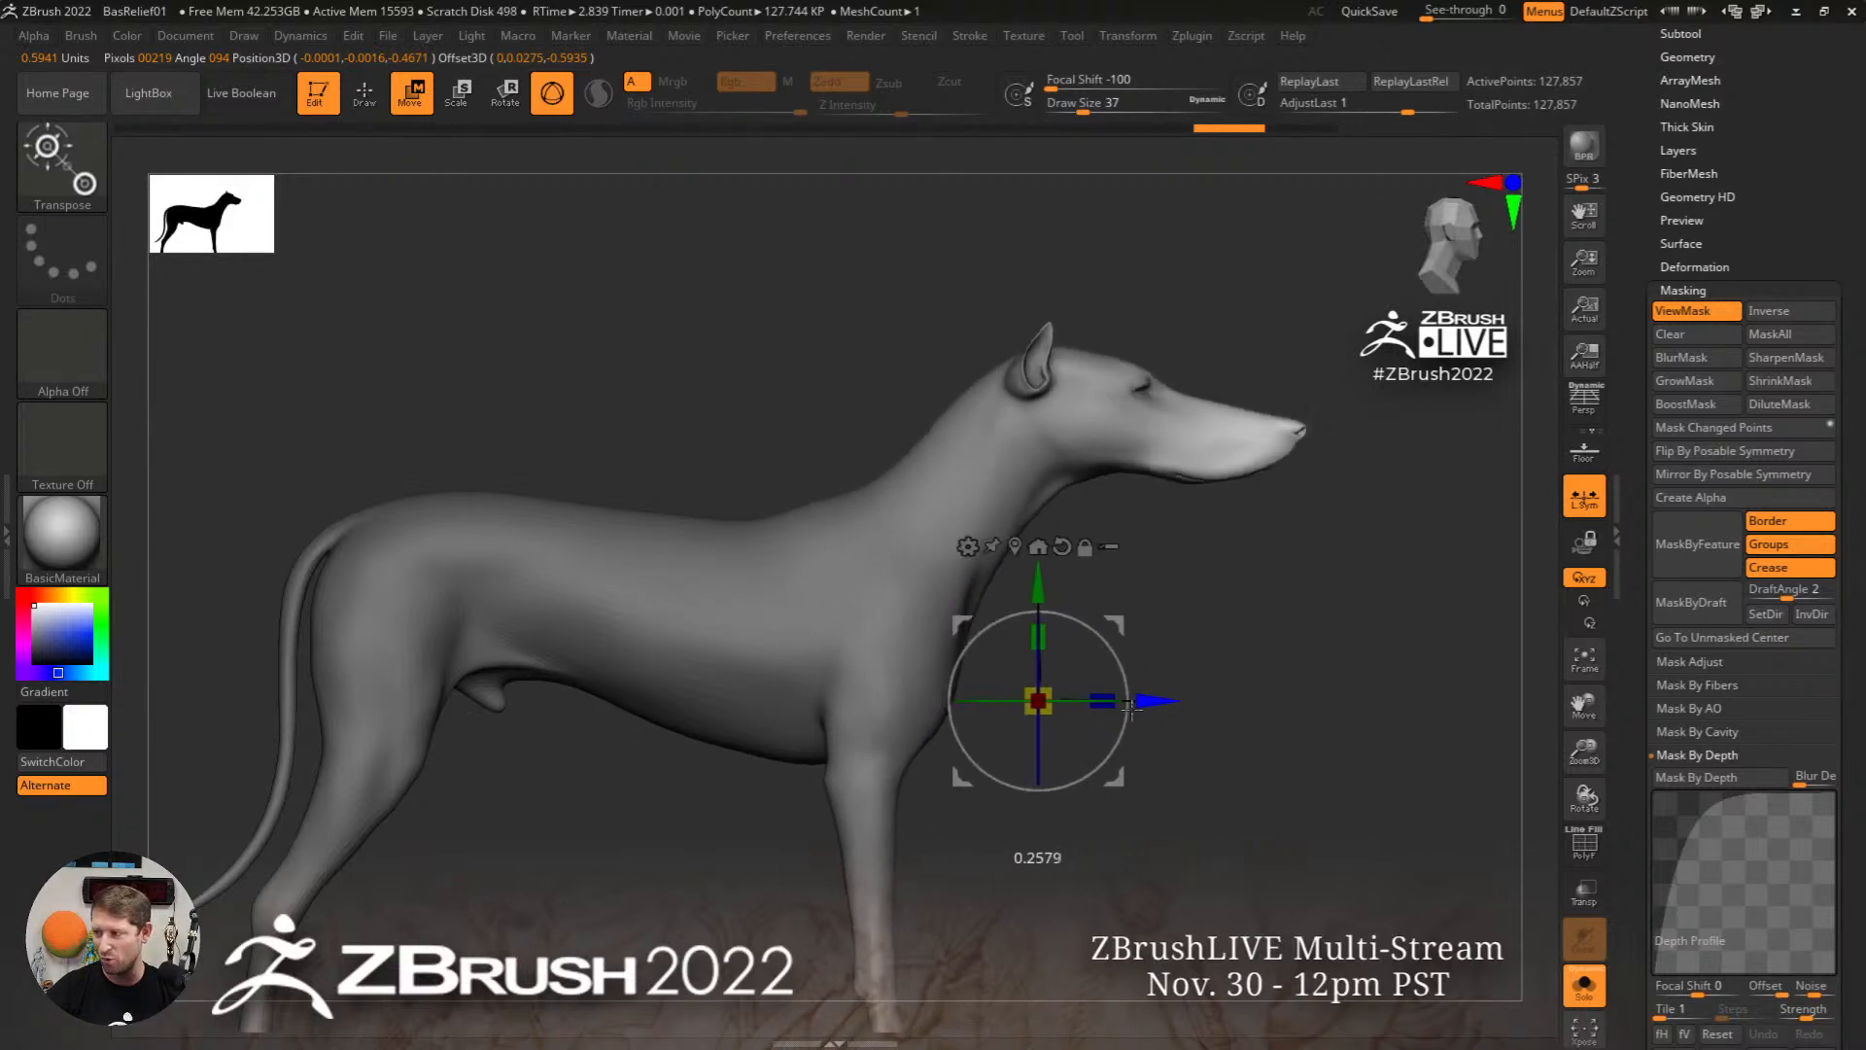
pyautogui.hotkey('ctrl', 'z')
pyautogui.hotkey('ctrl', 'z')
pyautogui.keyDown('ctrl'); pyautogui.moveTo(1281, 704); pyautogui.dragTo(1191, 650, button='right'); pyautogui.keyUp('ctrl')
pyautogui.hotkey('ctrl', 'z')
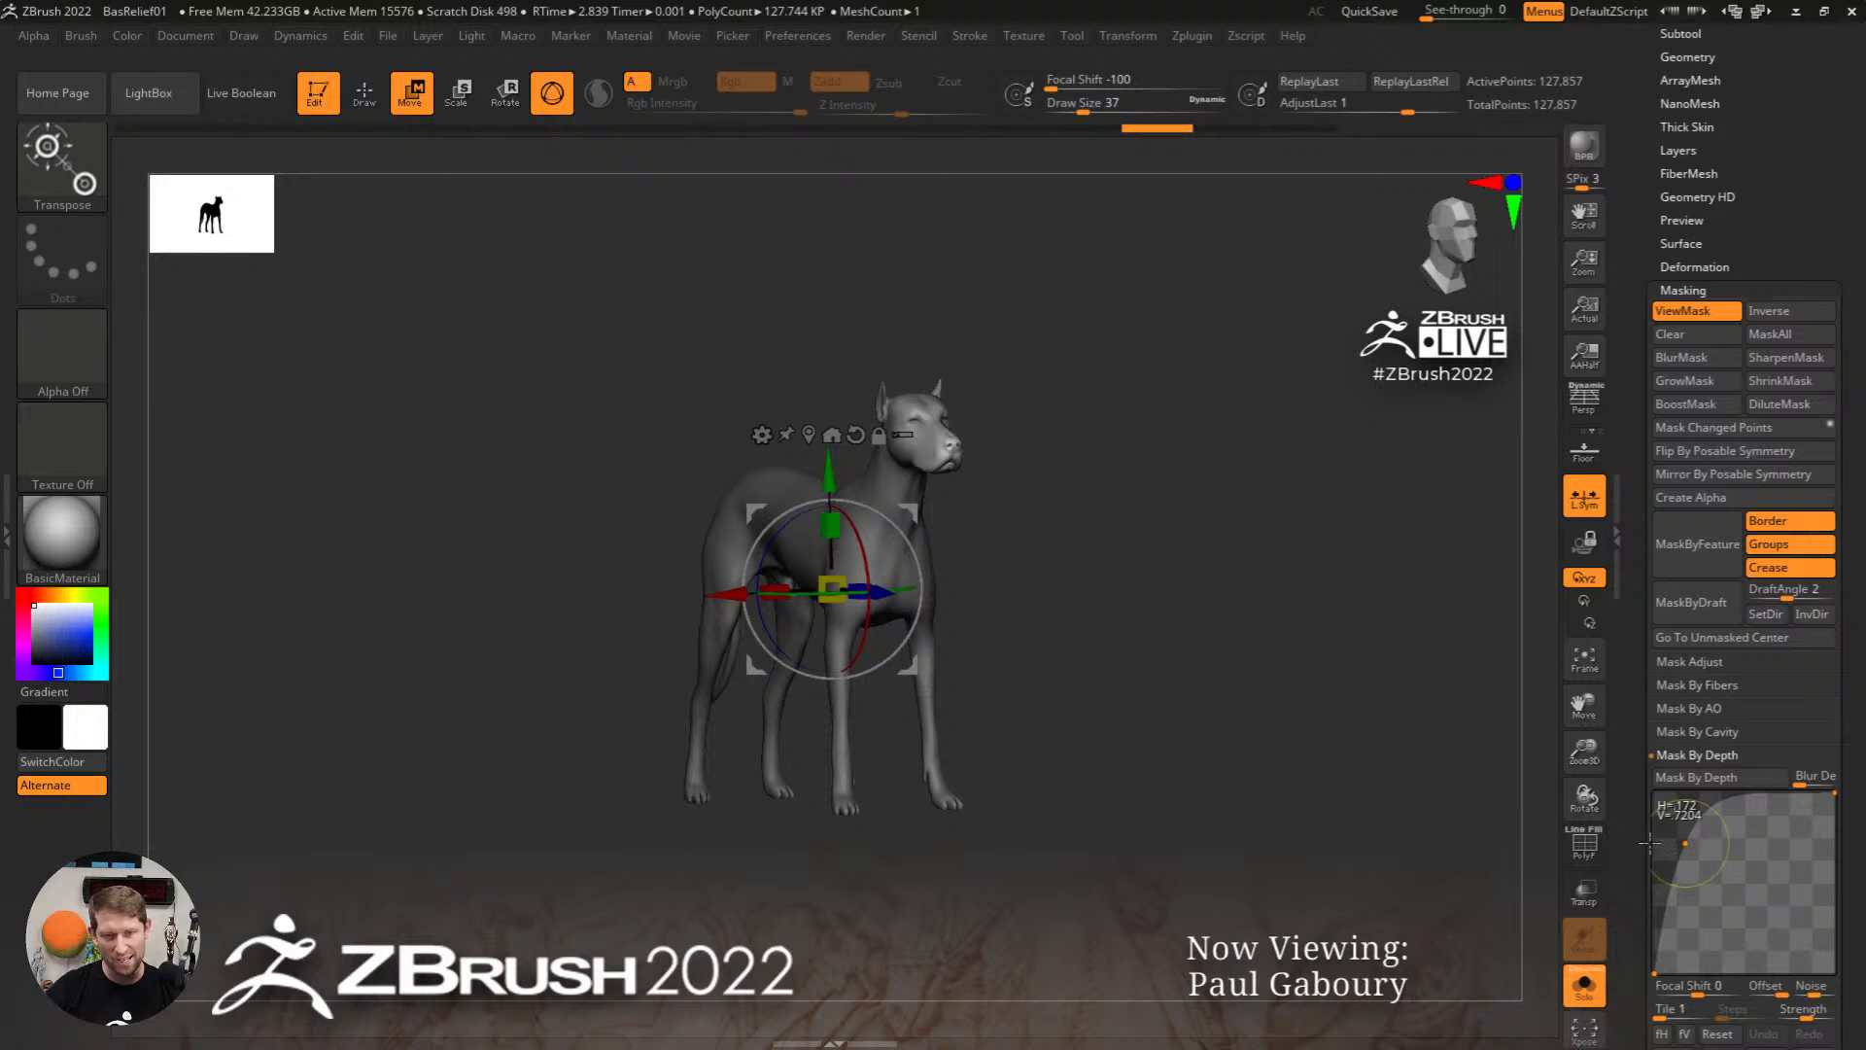
# Step: Clear the mask, bend the Depth Profile curve down to its lower right, and reapply Mask By Depth from the front
pyautogui.keyDown('ctrl'); pyautogui.moveTo(1351, 748); pyautogui.dragTo(1254, 784); pyautogui.keyUp('ctrl')
pyautogui.keyDown('shift'); pyautogui.moveTo(1245, 783); pyautogui.dragTo(1200, 783, button='right'); pyautogui.keyUp('shift')
pyautogui.moveTo(1685, 844); pyautogui.dragTo(1819, 946)
pyautogui.click(1711, 783)
pyautogui.moveTo(1054, 632); pyautogui.dragTo(1234, 608, button='right')
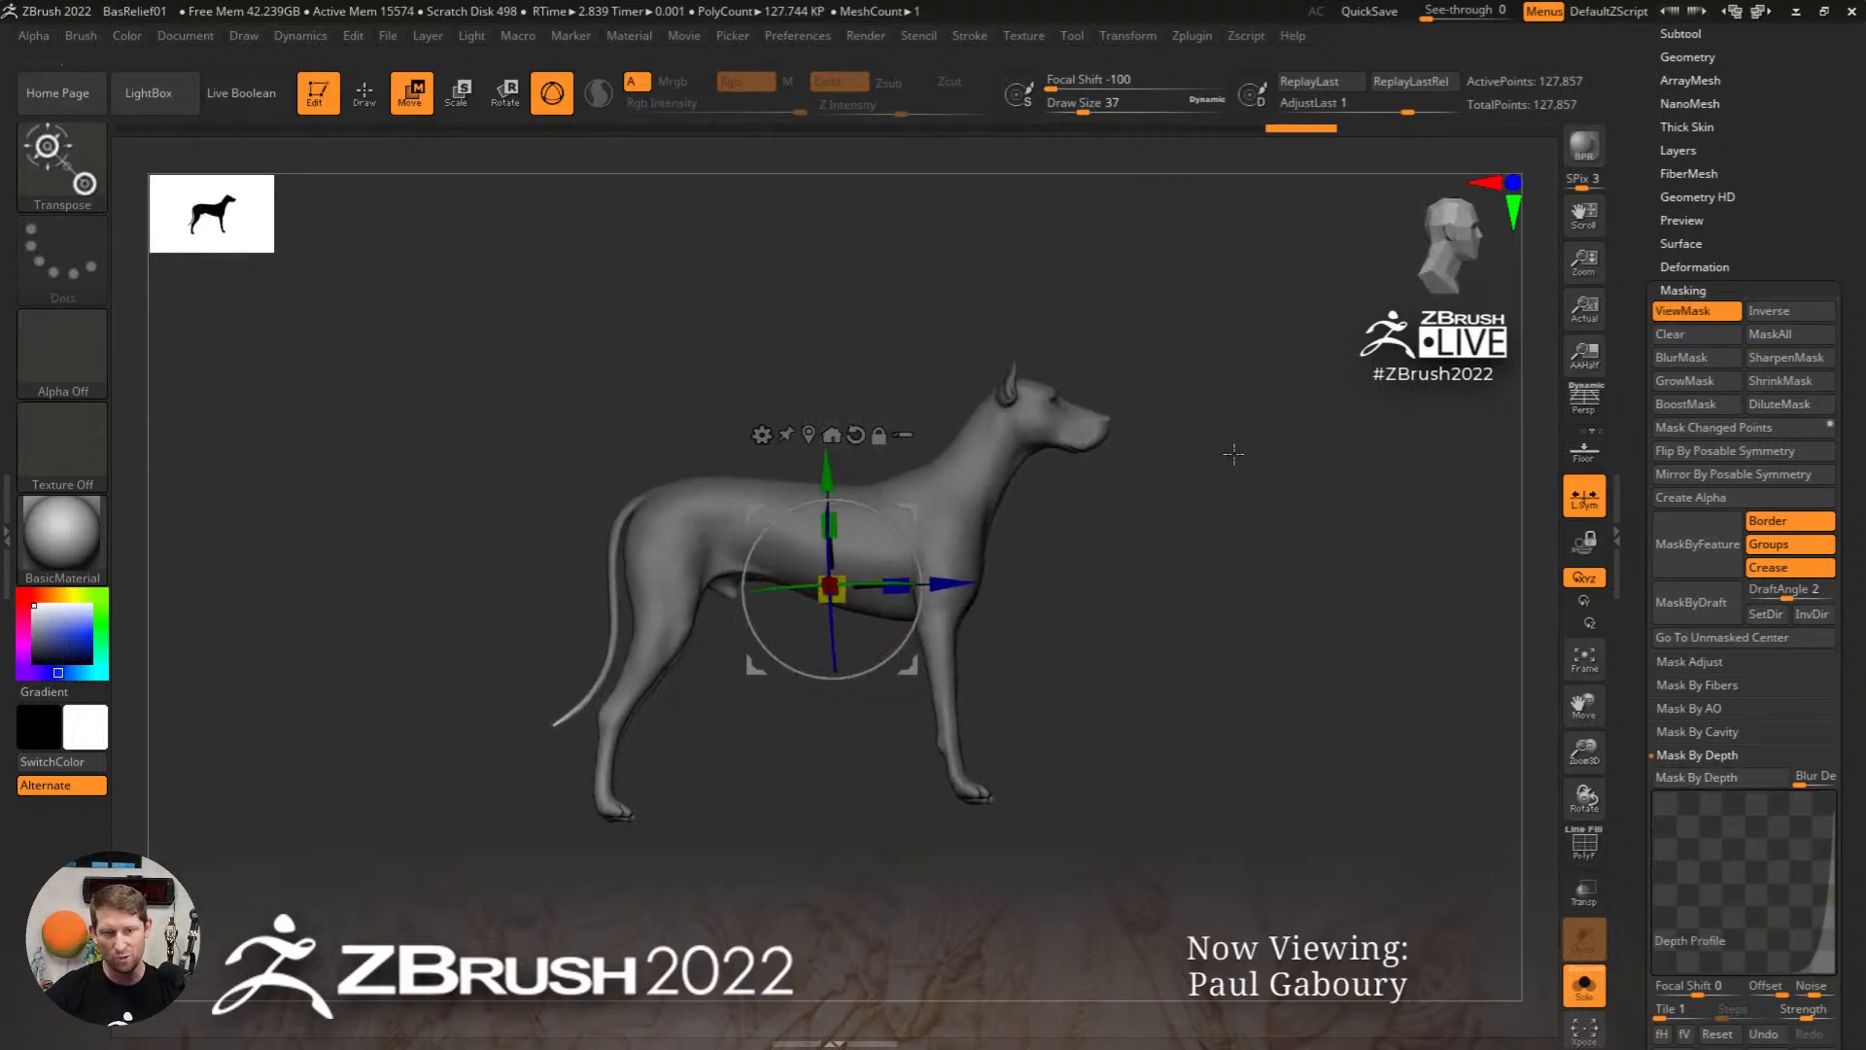
# Step: Compare the new depth mask with its inverse, try to move the dog with the gizmo, and undo the move
pyautogui.keyDown('ctrl'); pyautogui.click(1274, 602); pyautogui.keyUp('ctrl')
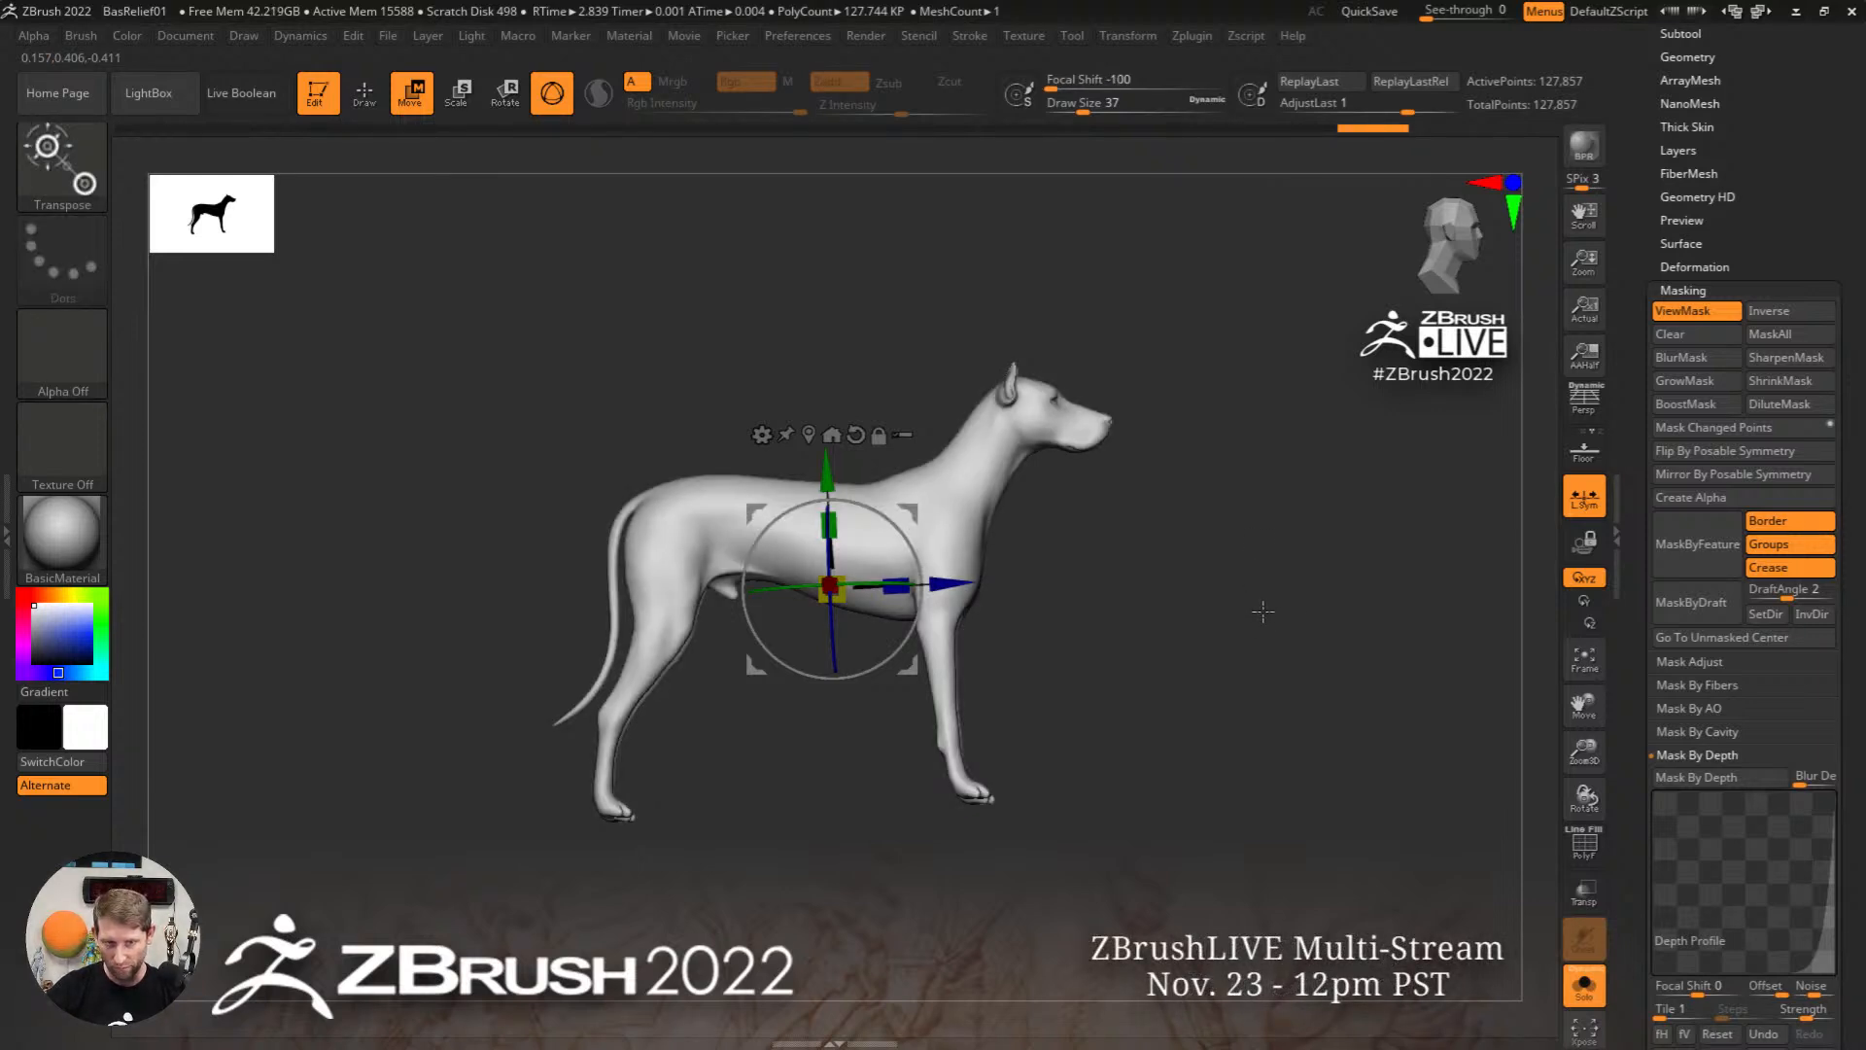
pyautogui.keyDown('ctrl'); pyautogui.click(1278, 615); pyautogui.keyUp('ctrl')
pyautogui.moveTo(1285, 618); pyautogui.dragTo(1228, 641)
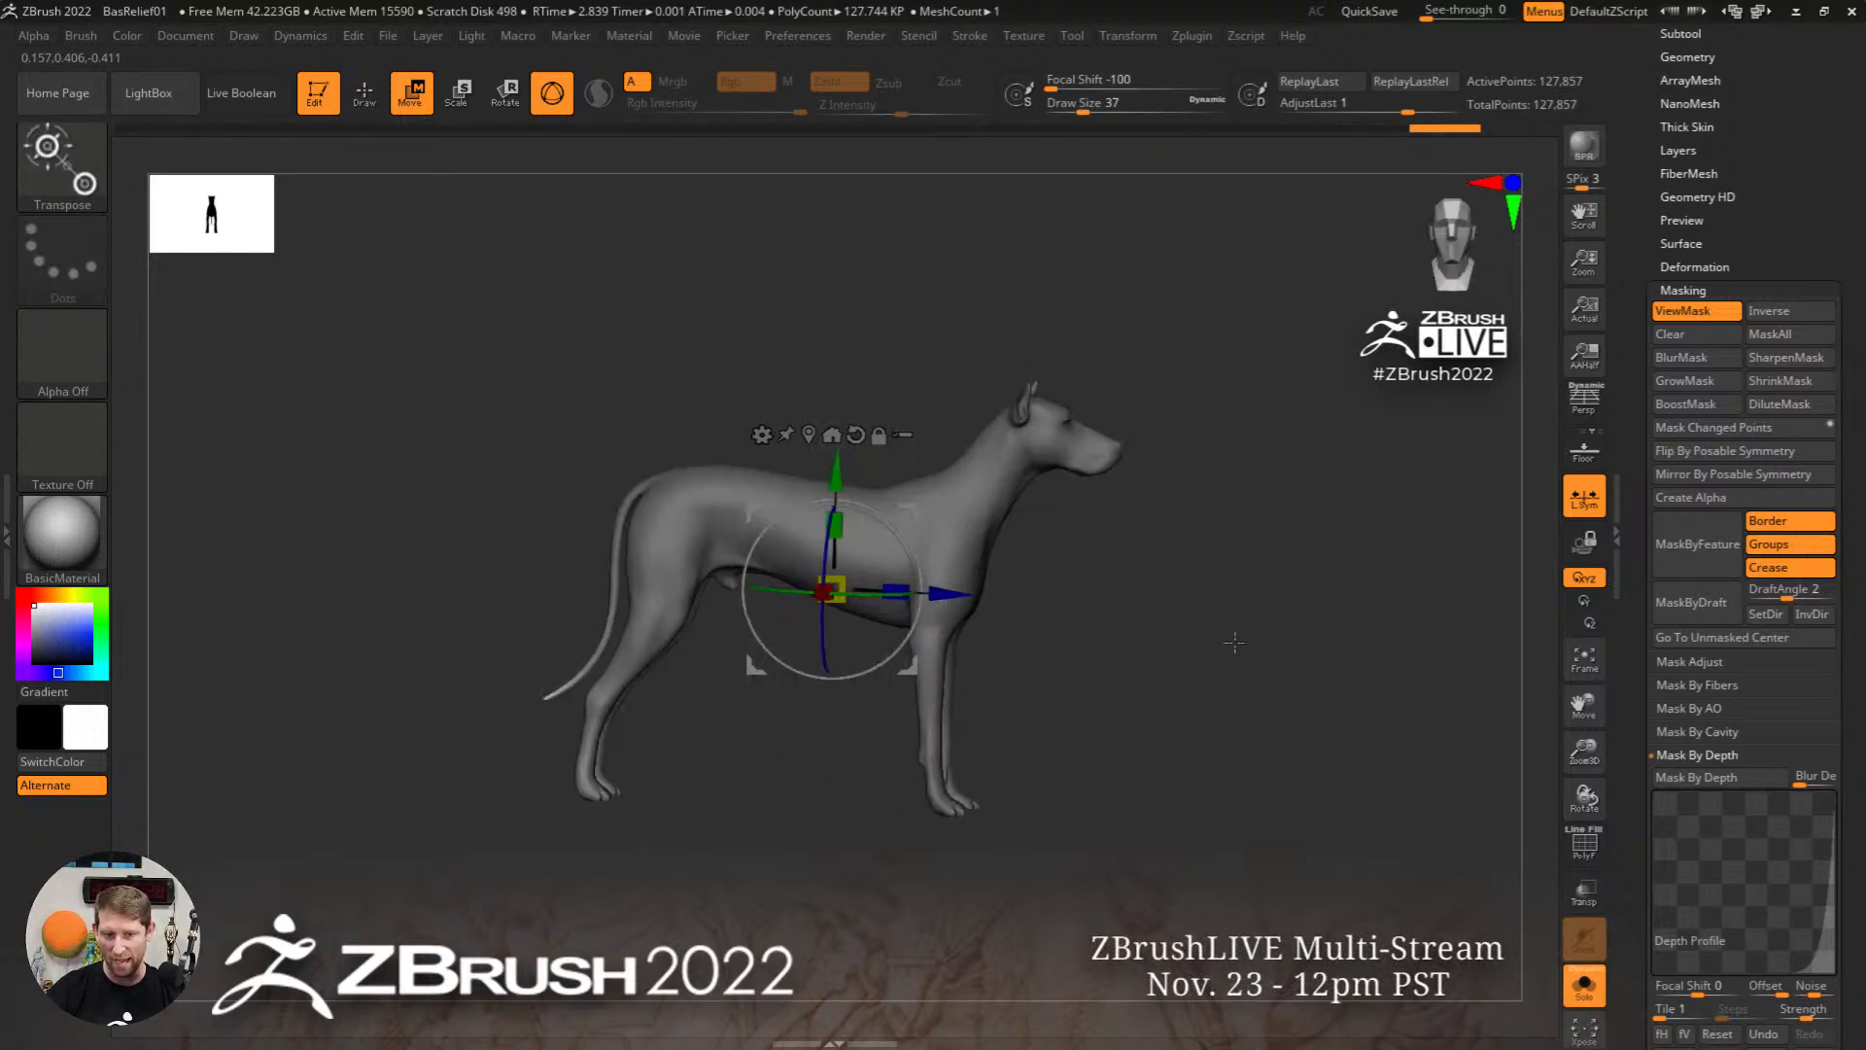
pyautogui.moveTo(820, 607); pyautogui.dragTo(1079, 627)
pyautogui.keyDown('ctrl'); pyautogui.click(1079, 627); pyautogui.keyUp('ctrl')
pyautogui.moveTo(832, 591); pyautogui.dragTo(945, 635)
pyautogui.hotkey('ctrl', 'z')
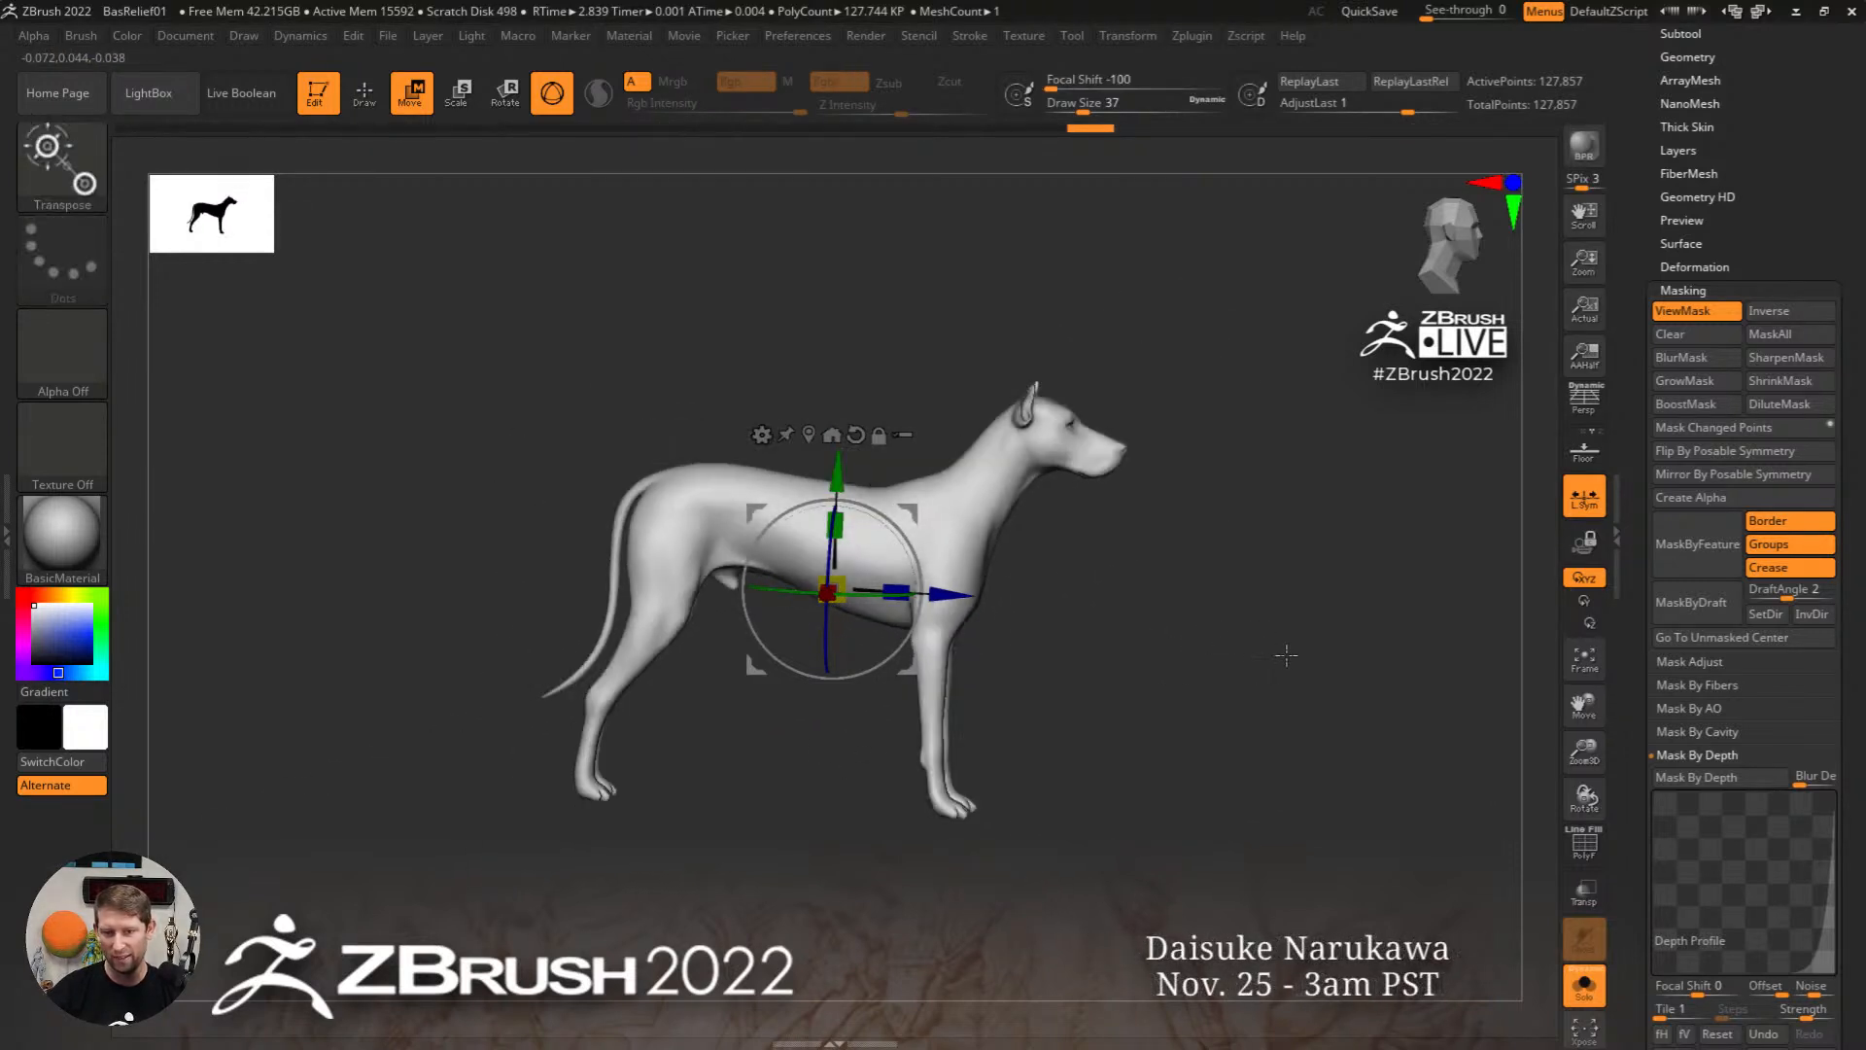
# Step: Load the DemoHead model from the tool library in place of the dog and subdivide it to level 5
pyautogui.press('q')
pyautogui.moveTo(1257, 658); pyautogui.dragTo(1112, 583)
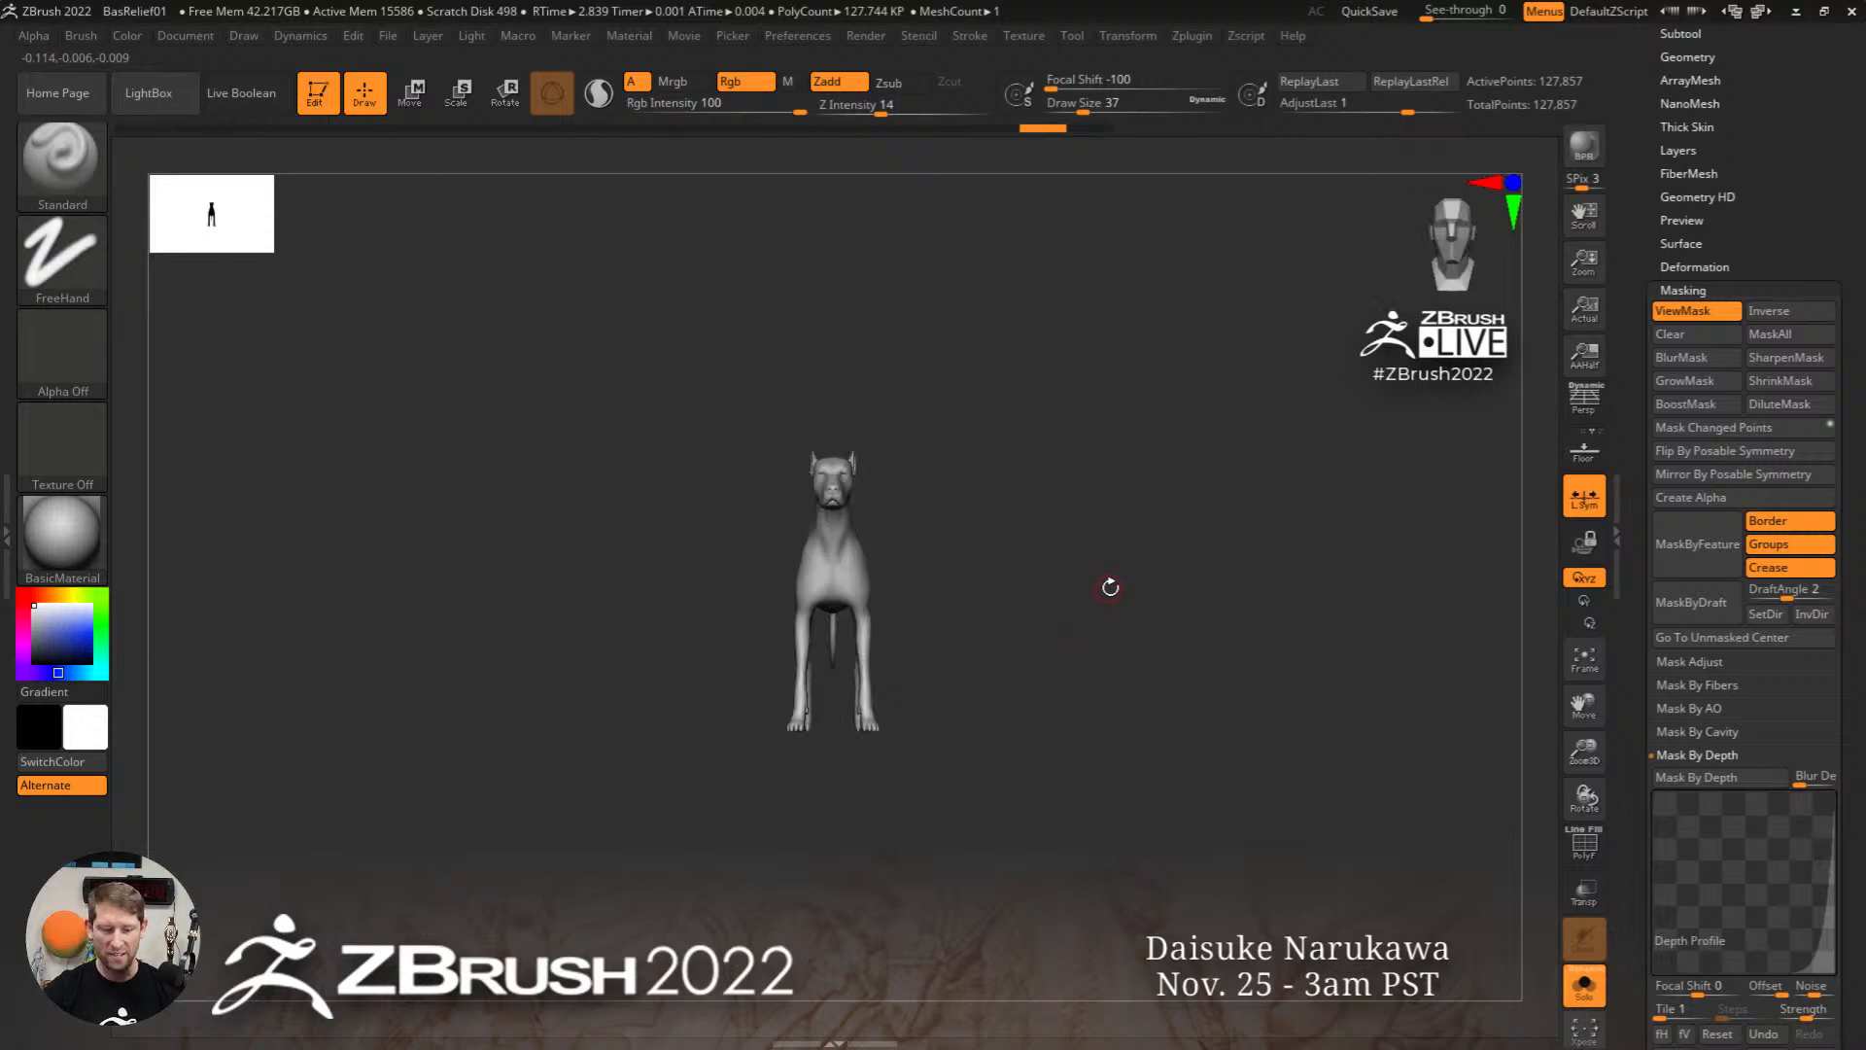
pyautogui.press(',')
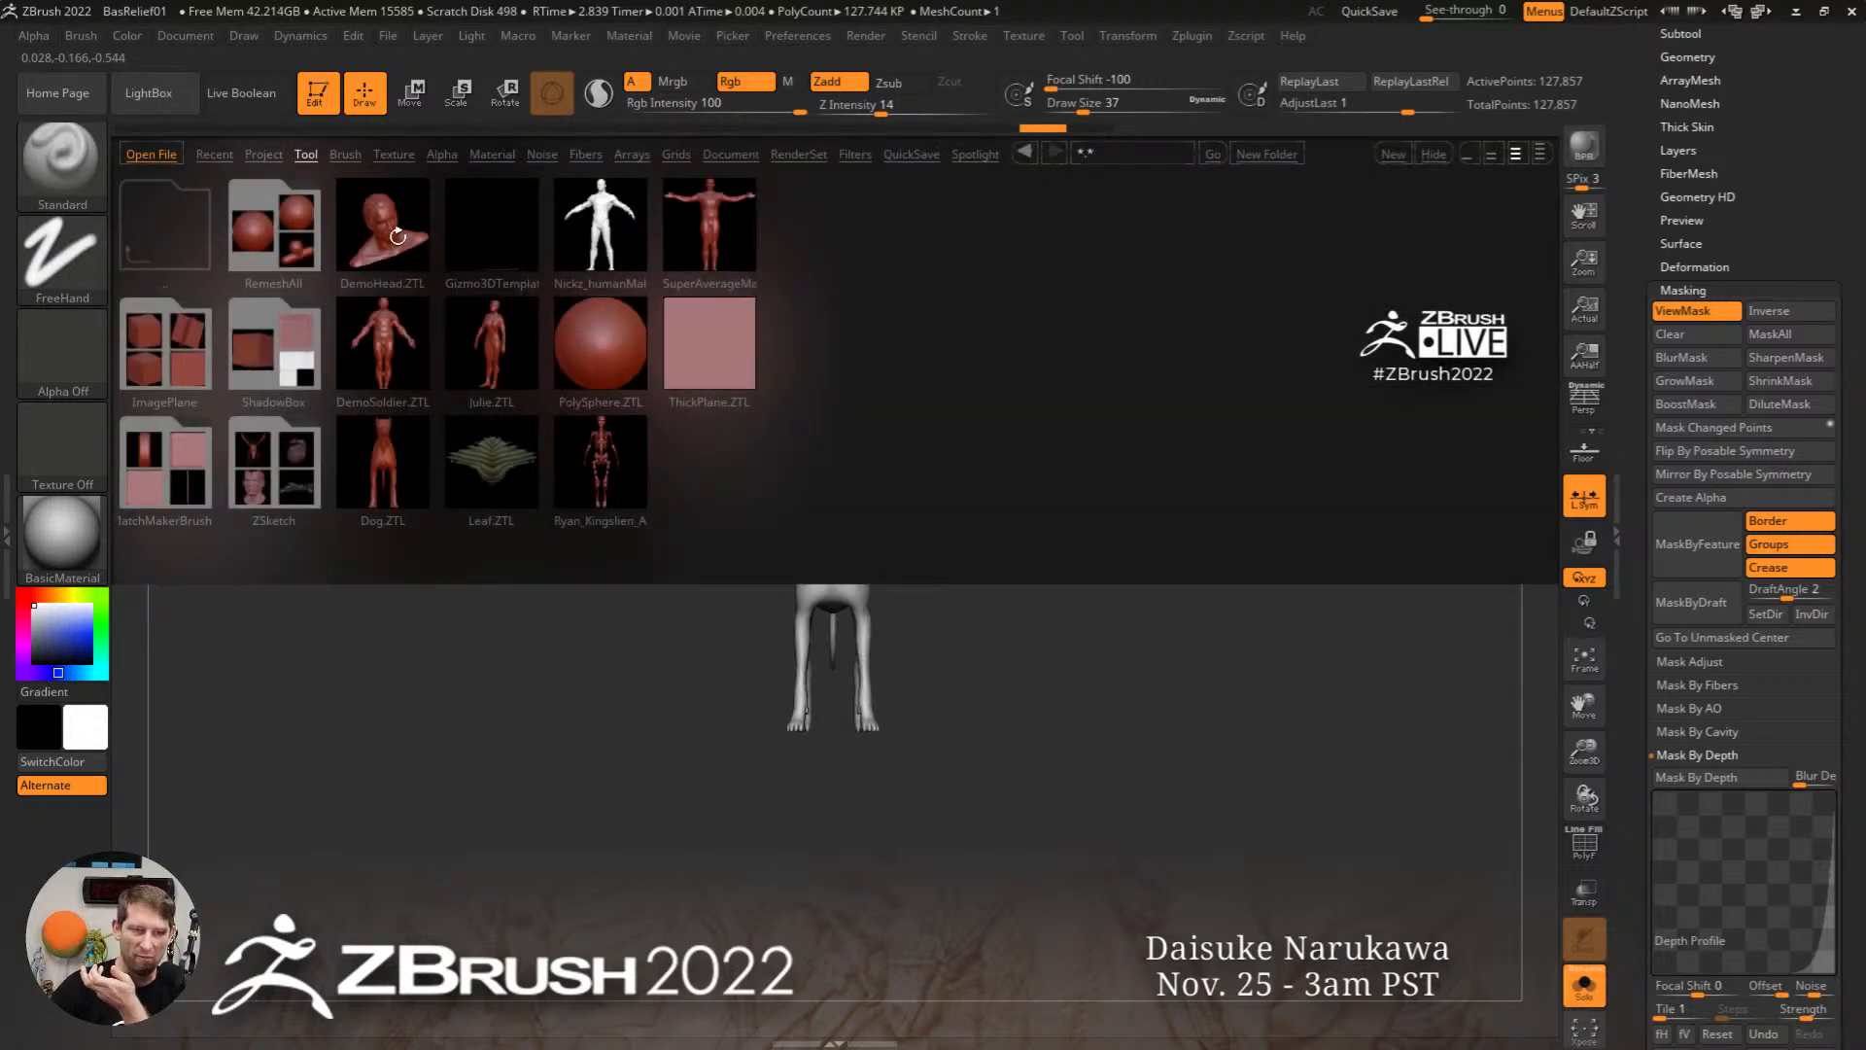
pyautogui.doubleClick(398, 237)
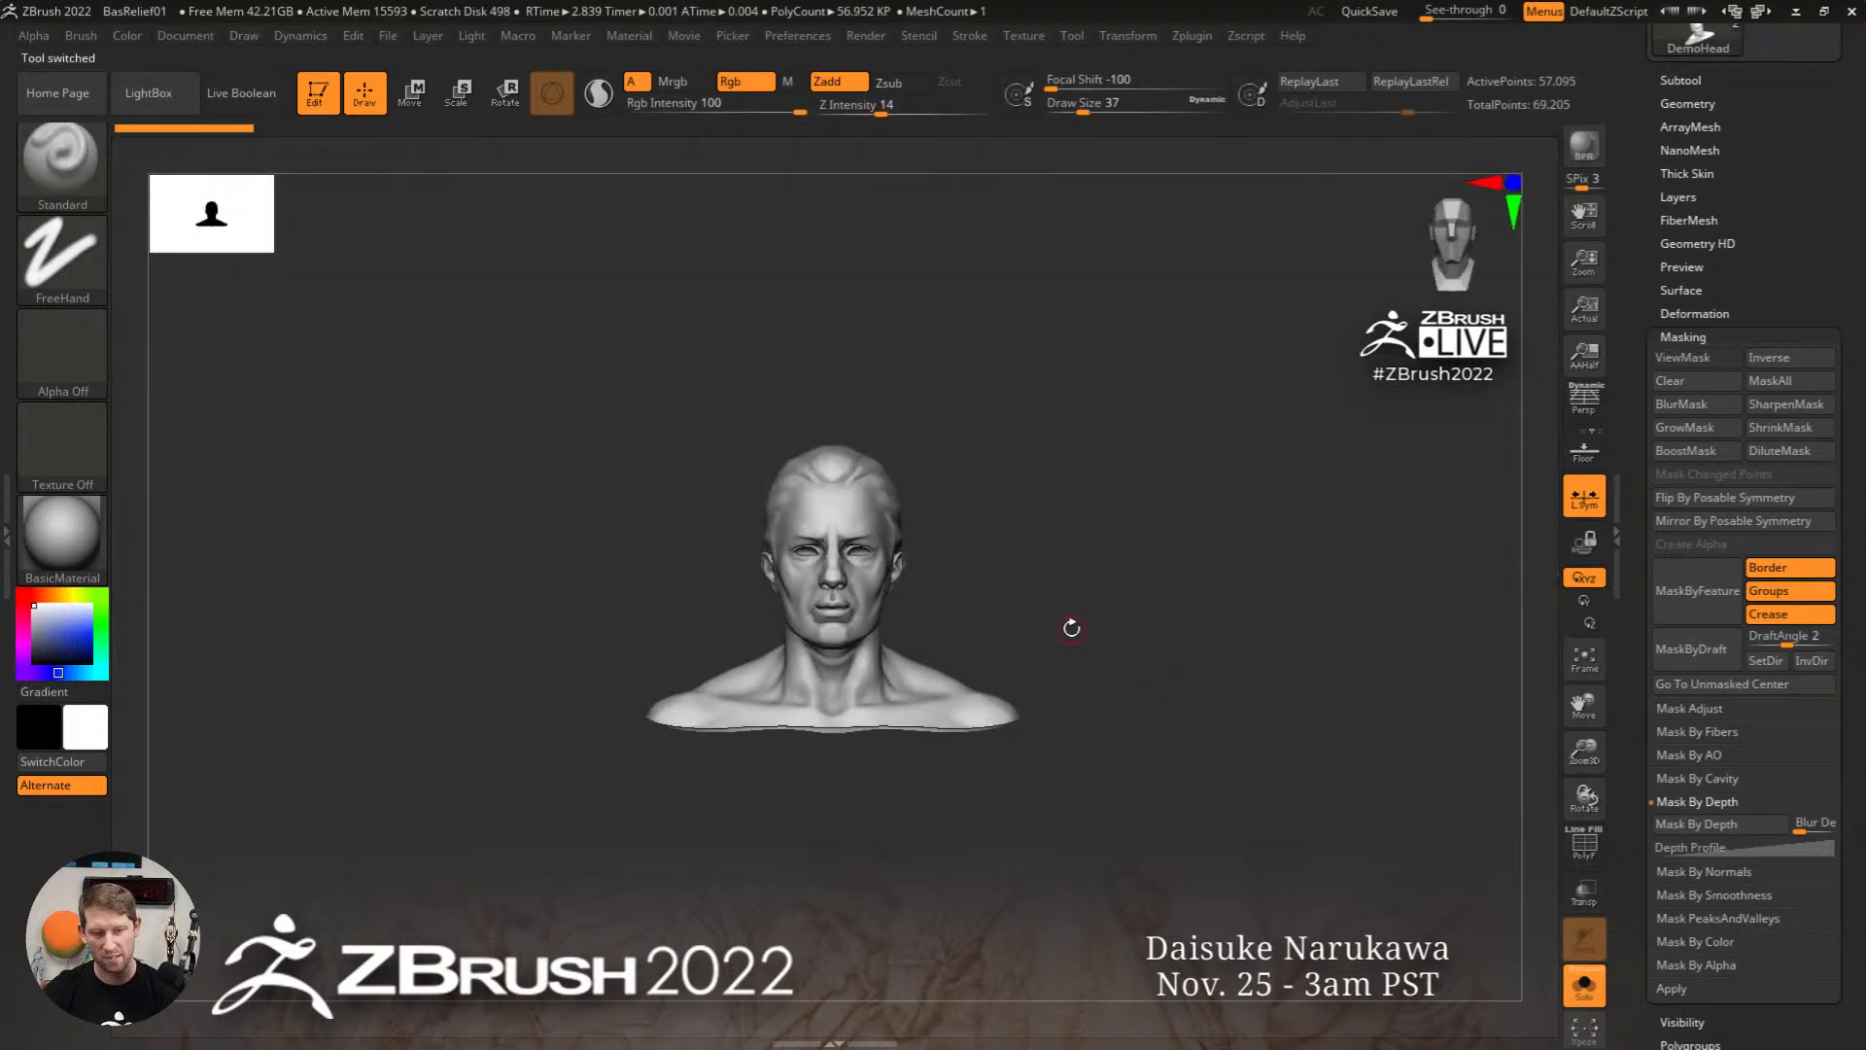
pyautogui.hotkey('ctrl', 'd')
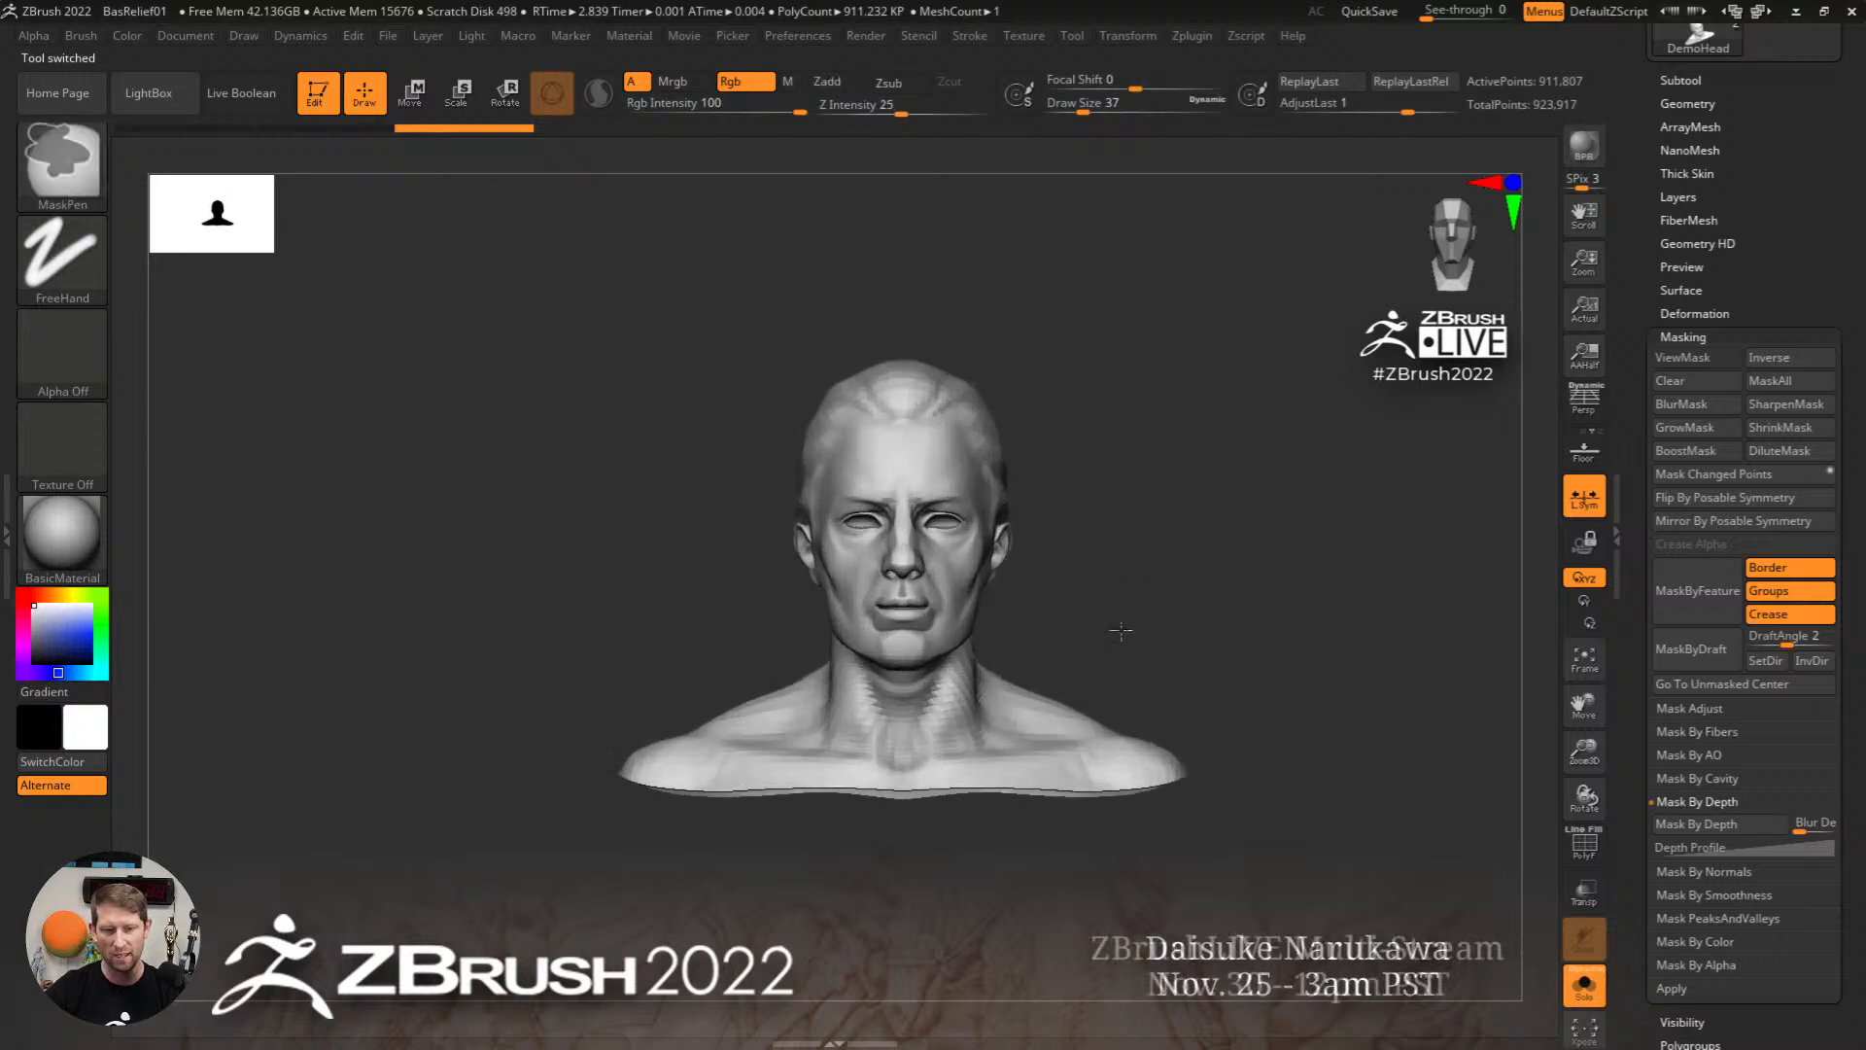
# Step: Apply Mask By Depth to the head from the front, and turn it to its profile with the move gizmo active
pyautogui.click(1697, 823)
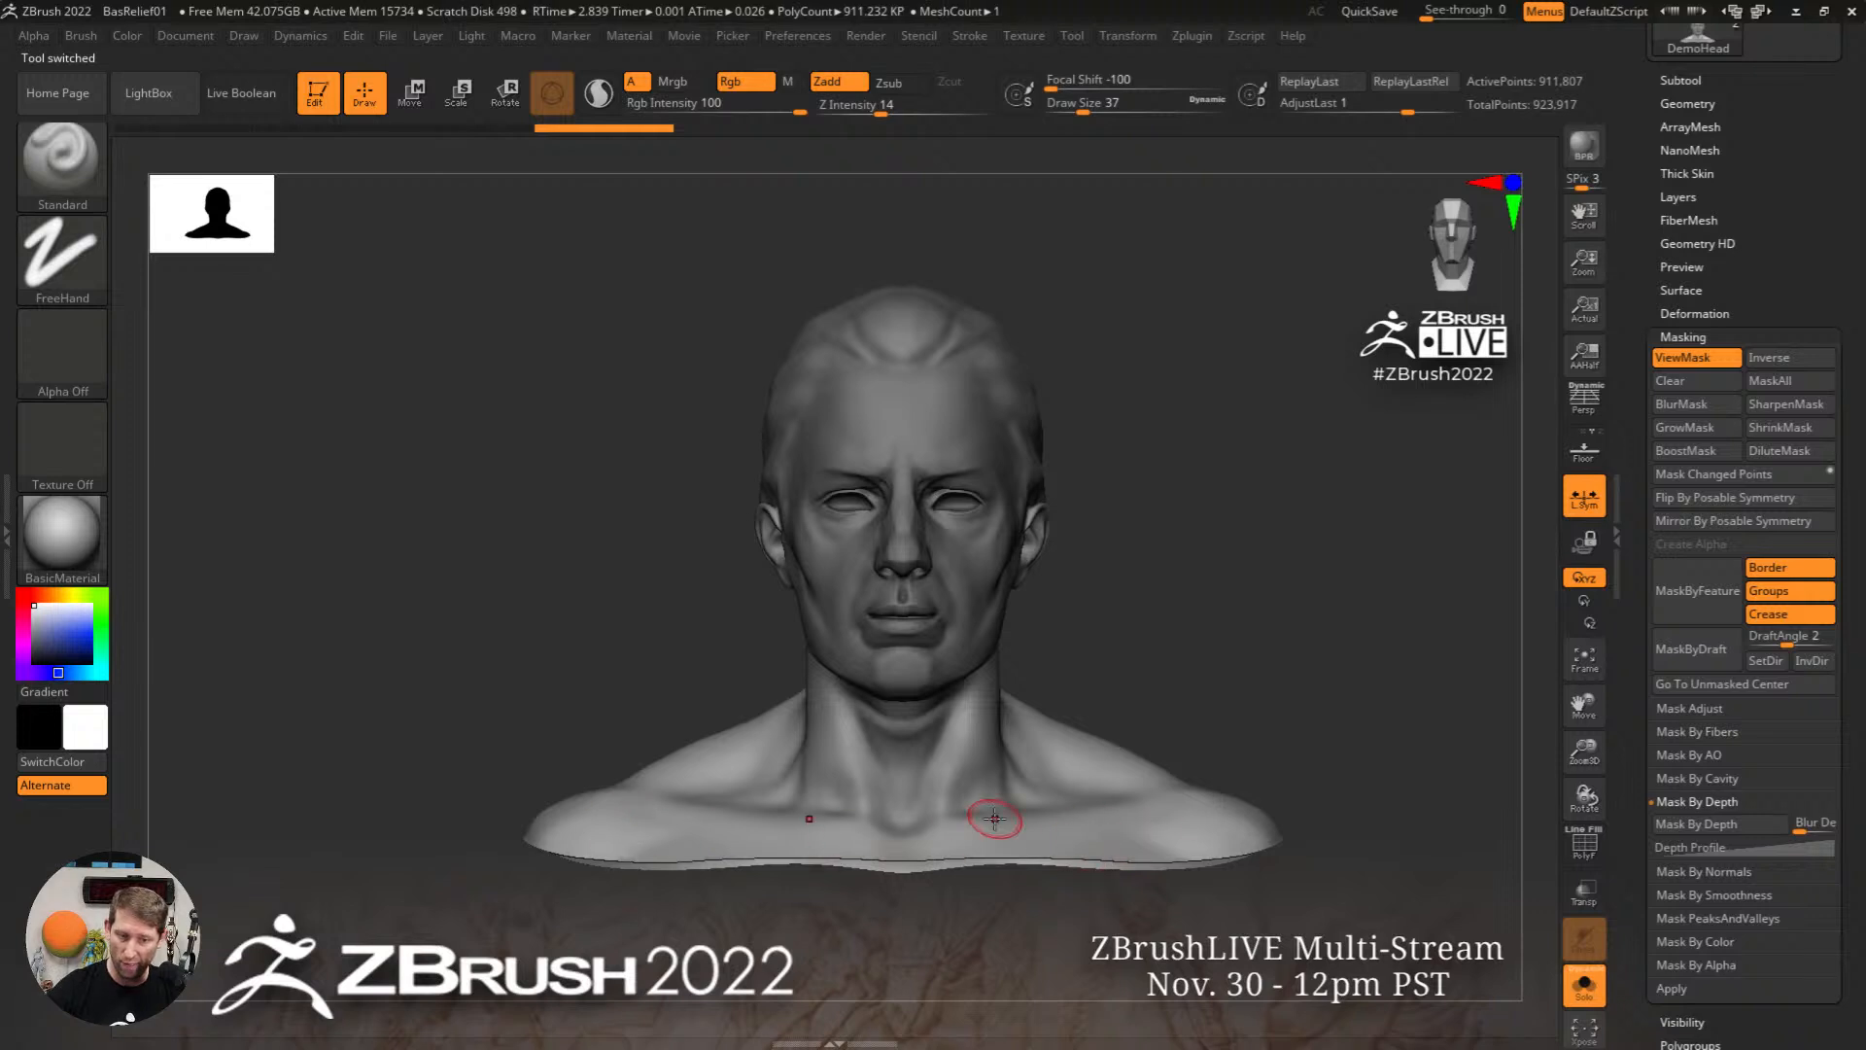
pyautogui.moveTo(917, 791); pyautogui.dragTo(1062, 772)
pyautogui.press('w')
pyautogui.moveTo(1337, 716); pyautogui.dragTo(1195, 708)
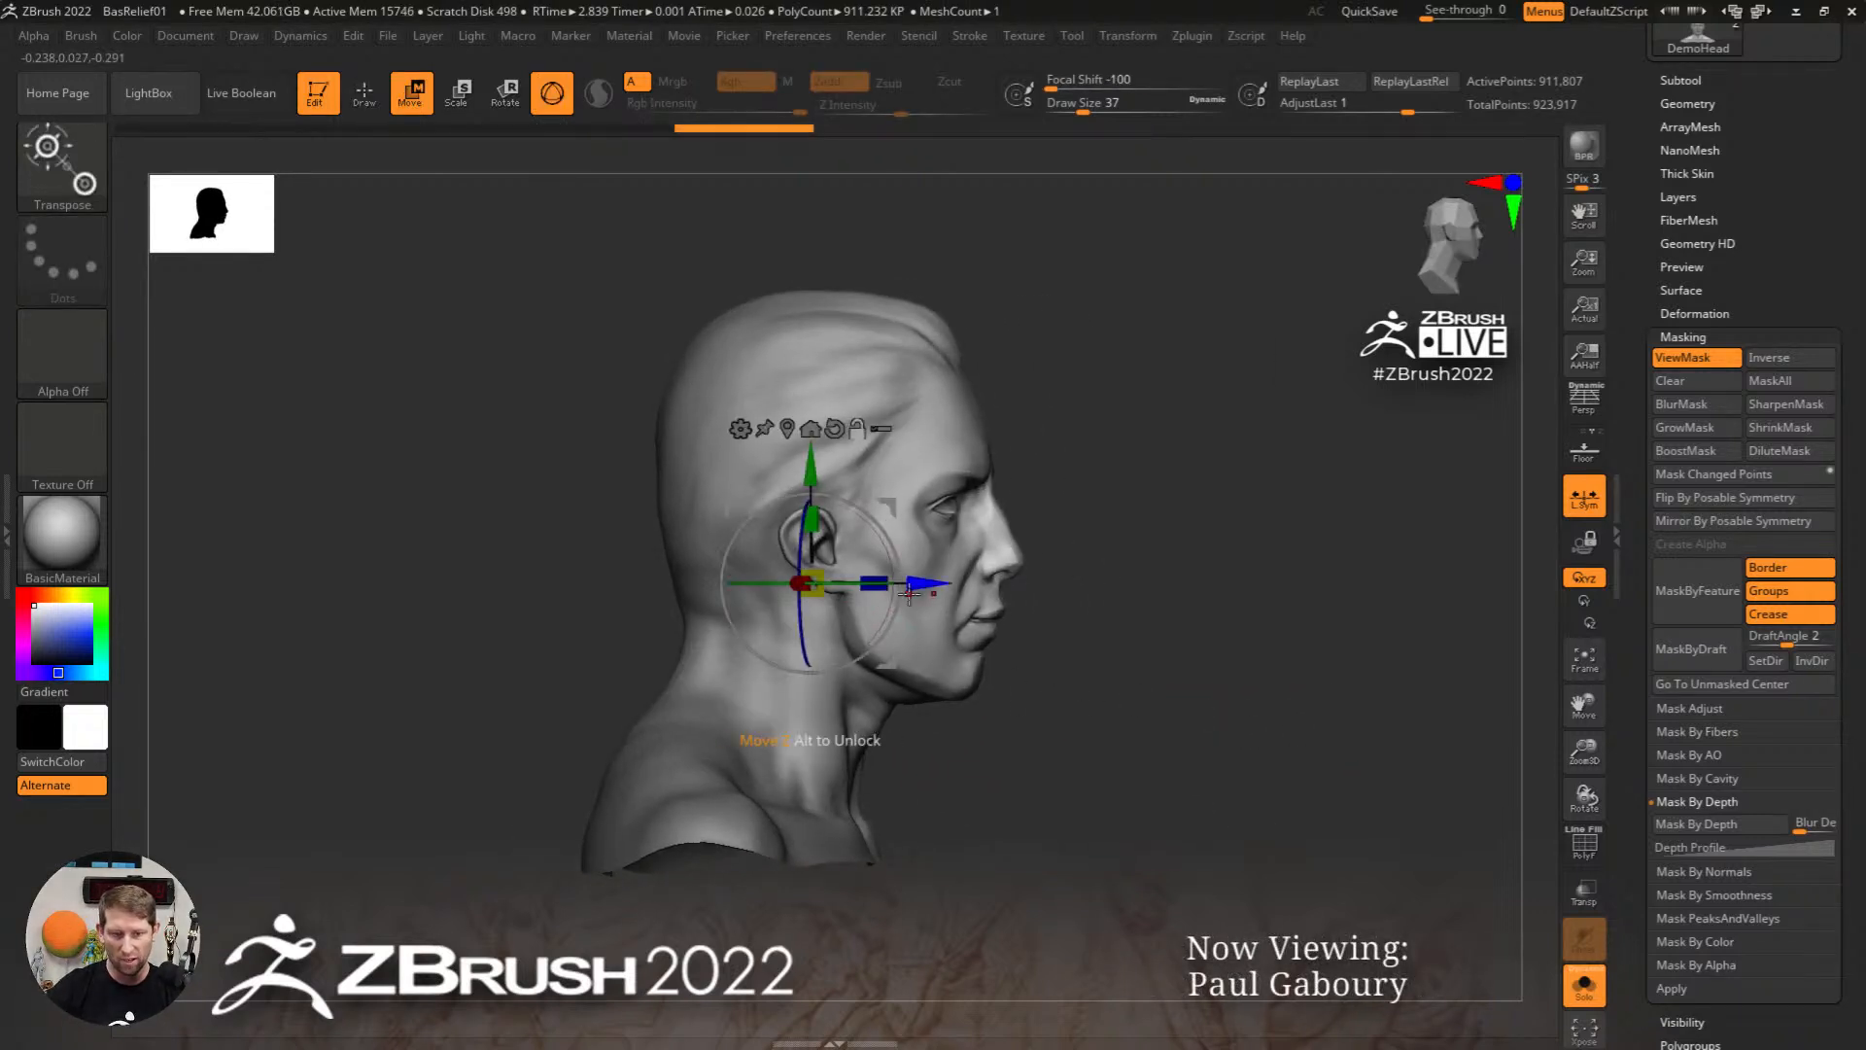
# Step: Reshape the depth-masked head with the gizmo in profile view, and clear the mask
pyautogui.click(967, 585)
pyautogui.moveTo(972, 595)
pyautogui.mouseDown()
pyautogui.moveTo(1030, 661)
pyautogui.moveTo(969, 587)
pyautogui.mouseUp()
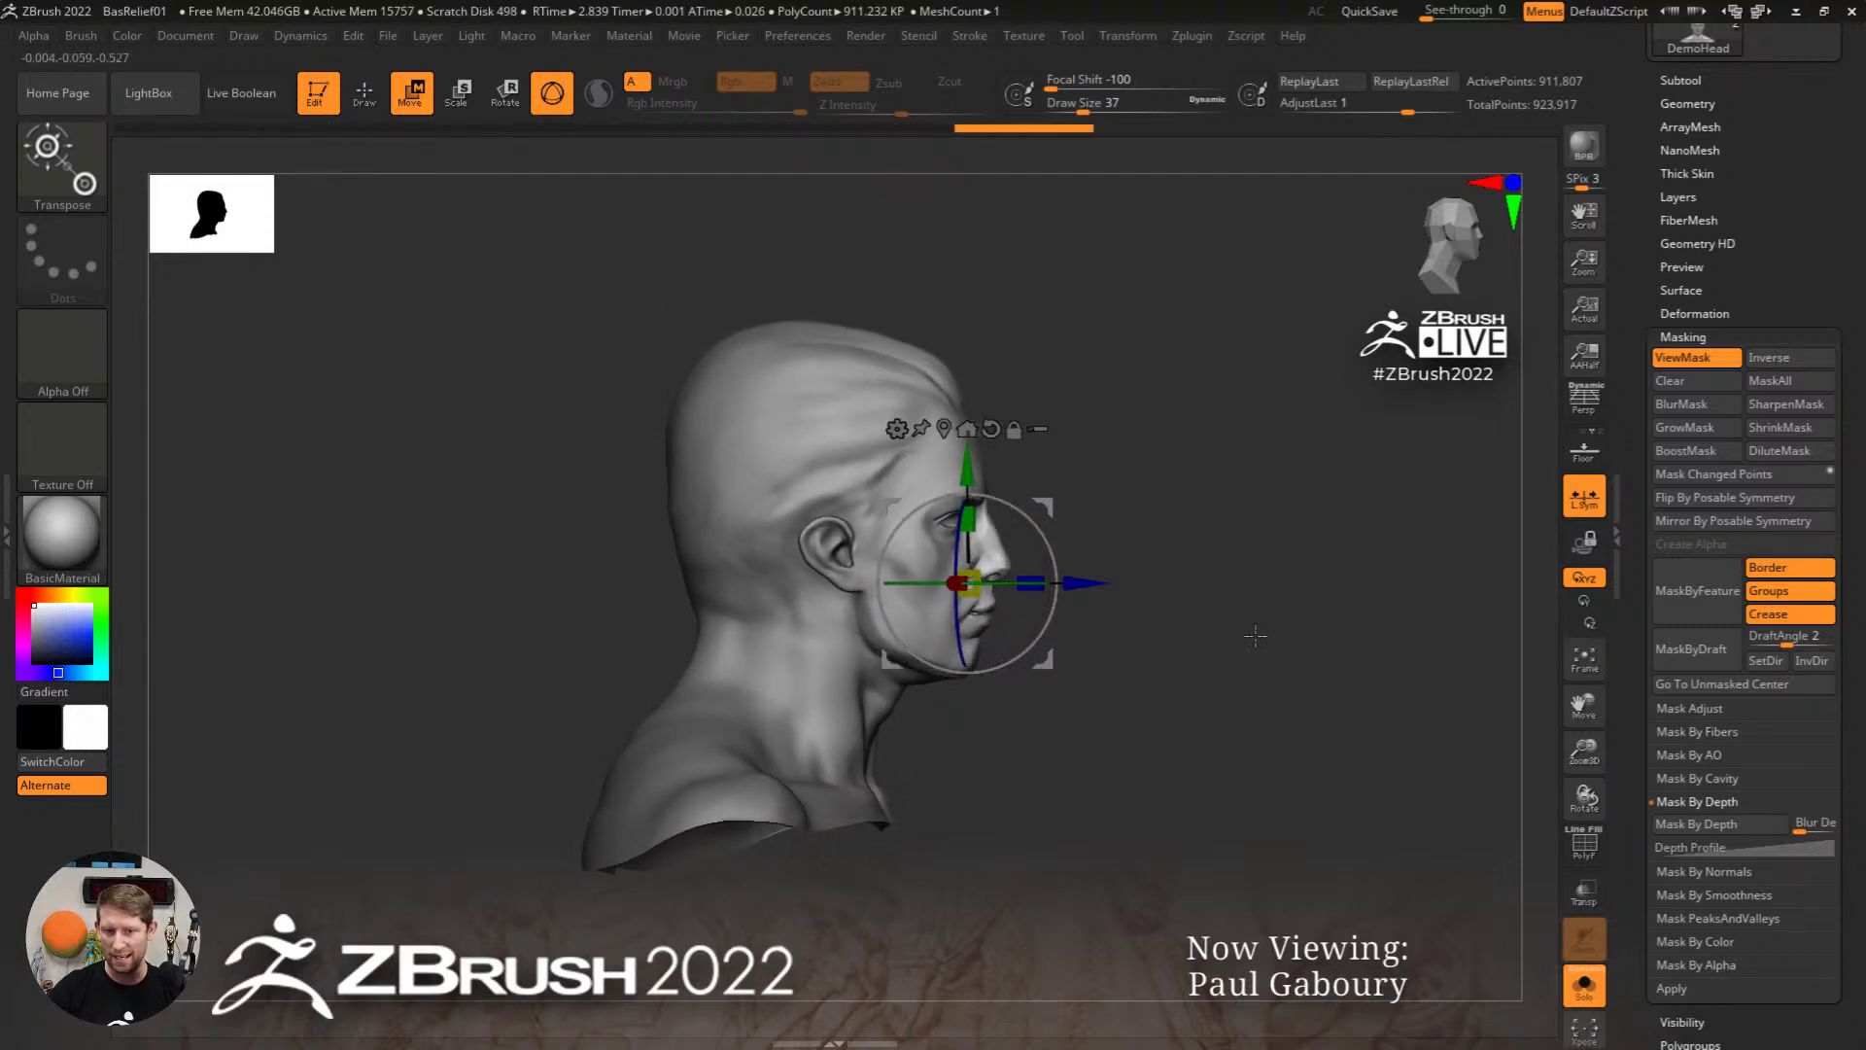
pyautogui.keyDown('ctrl'); pyautogui.moveTo(1256, 651); pyautogui.dragTo(1258, 679); pyautogui.keyUp('ctrl')
pyautogui.press('q')
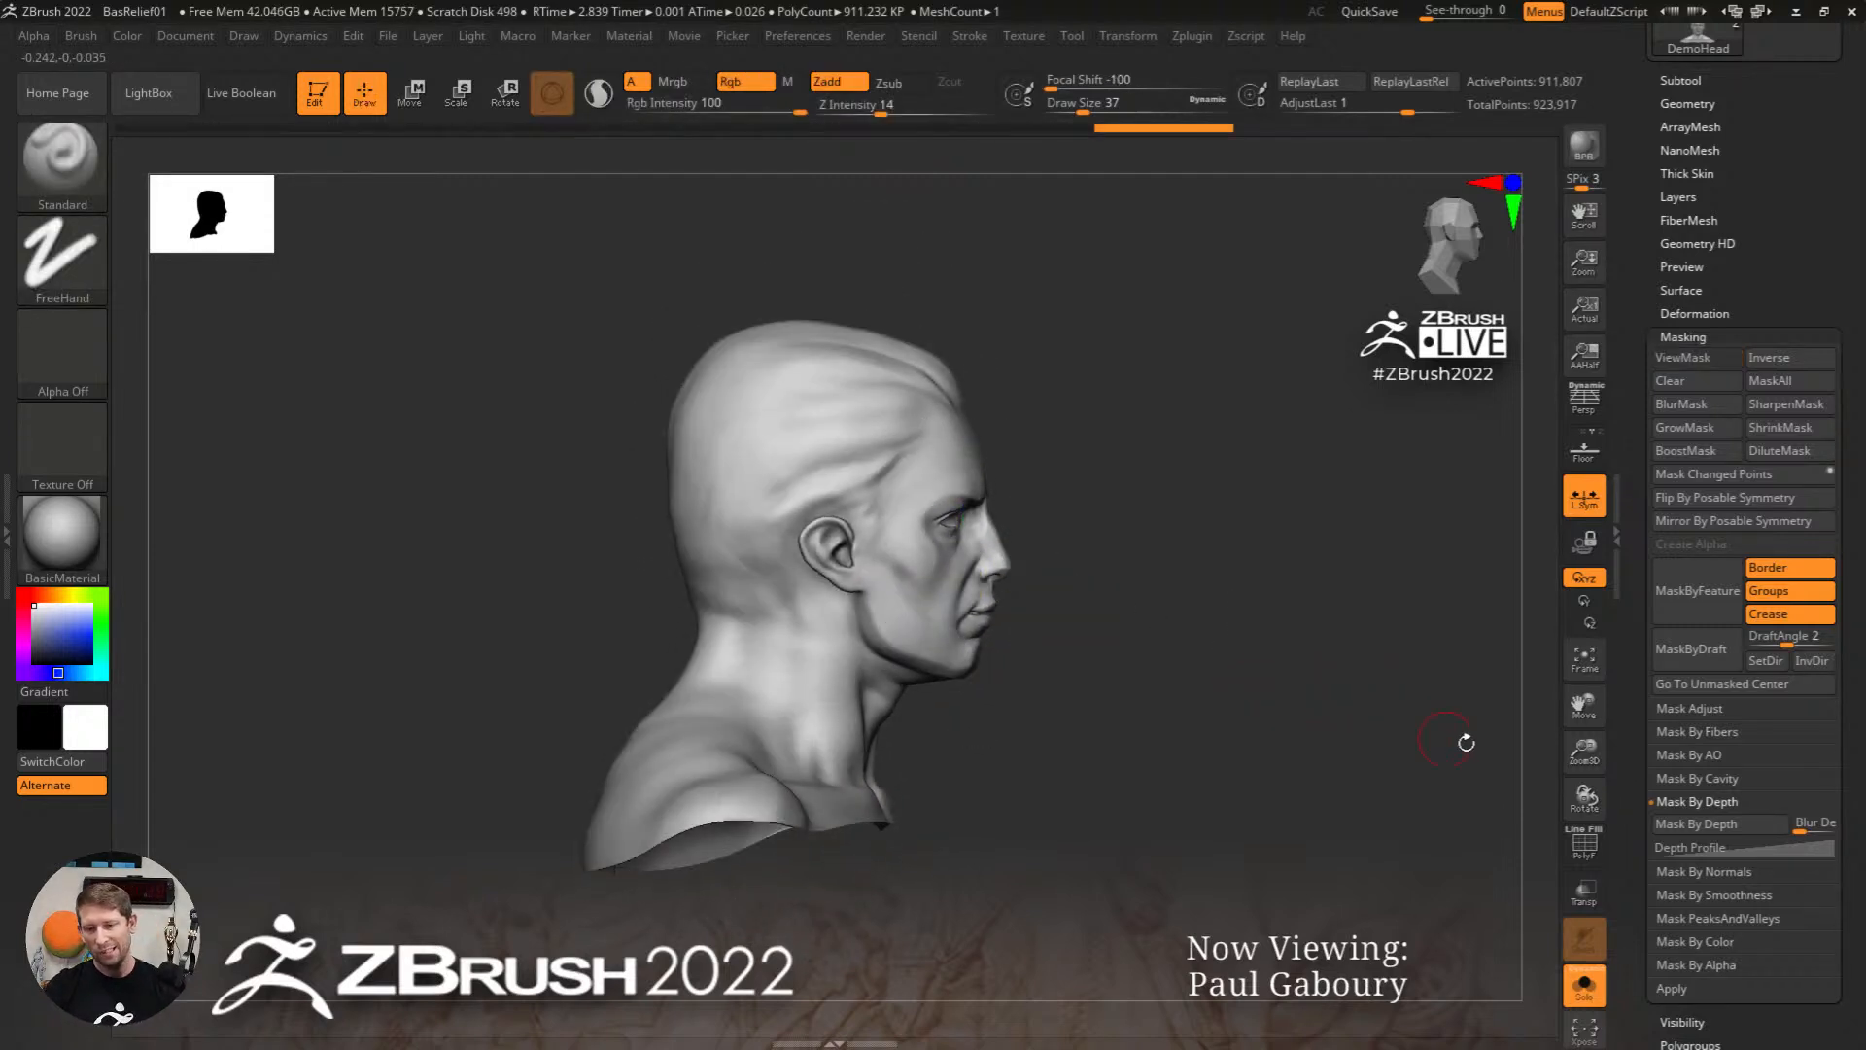
# Step: Look through the masking options, including the Mask By Normals settings and its profile curve
pyautogui.click(1736, 802)
pyautogui.click(1720, 826)
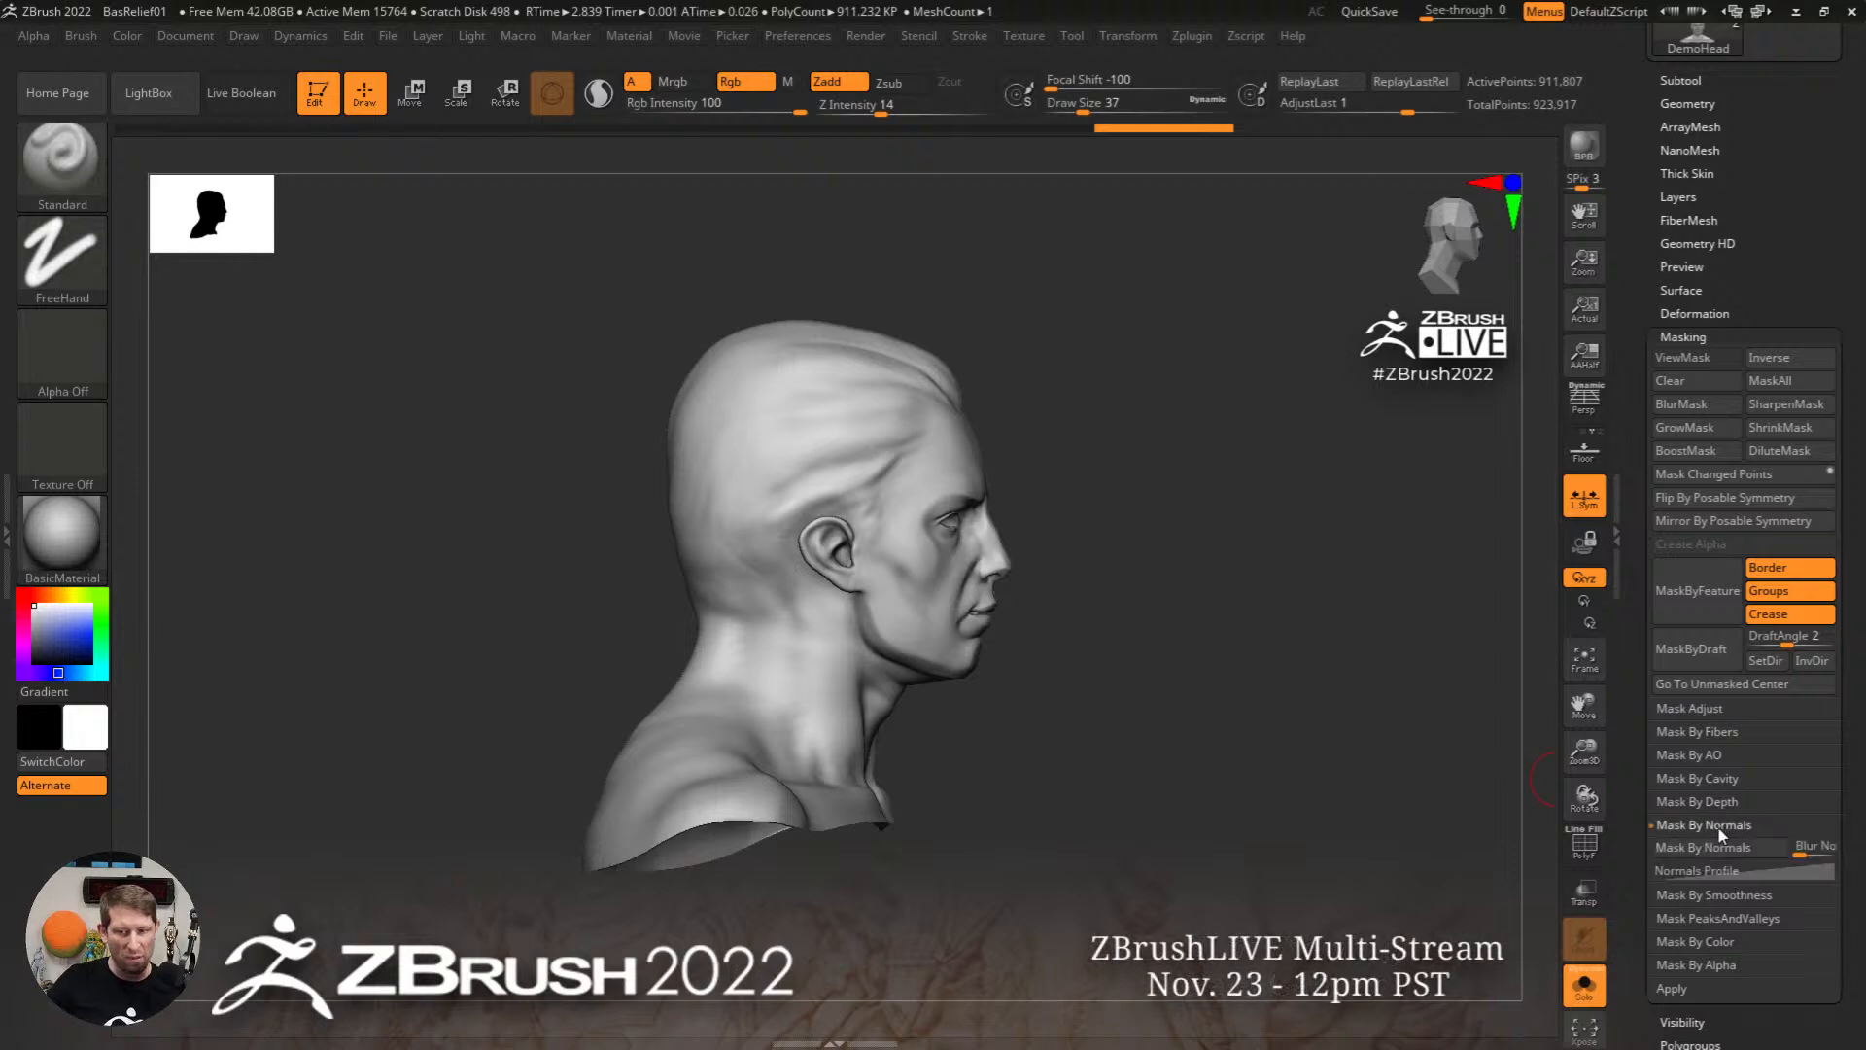
pyautogui.click(1732, 824)
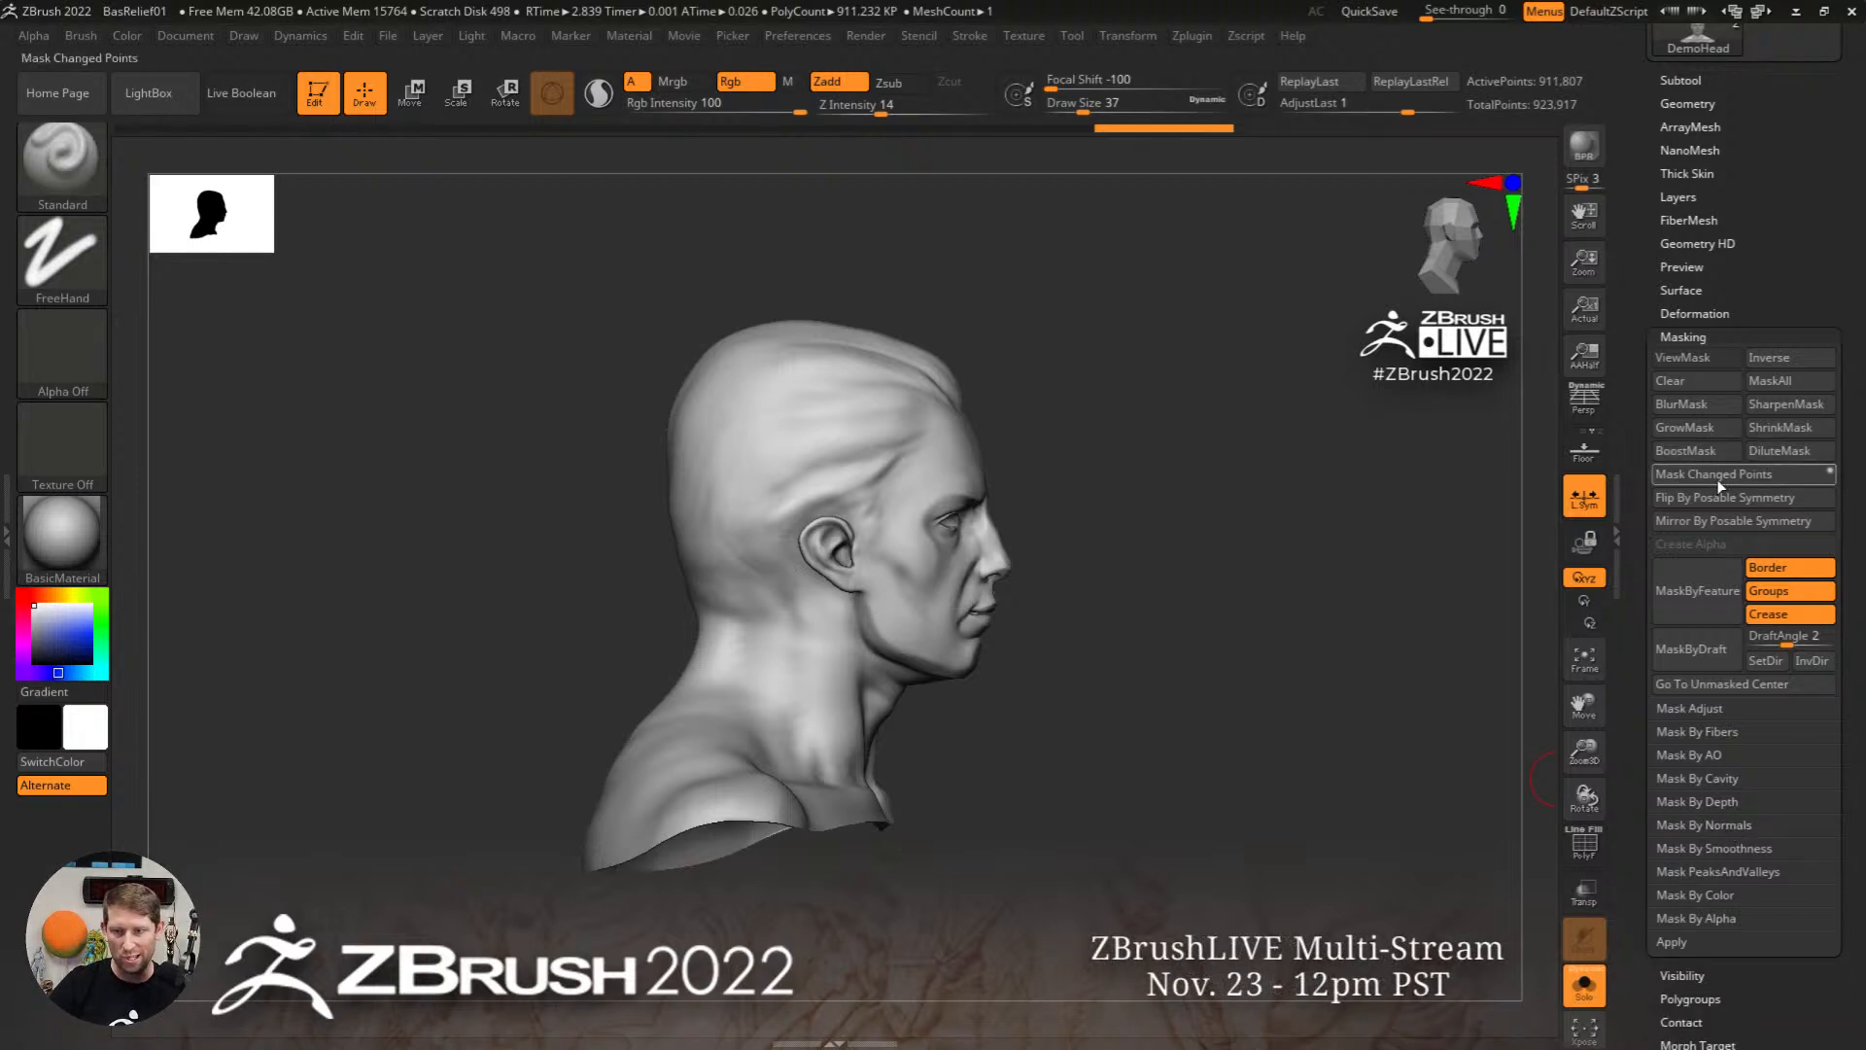
pyautogui.scroll(5, 1852, 508)
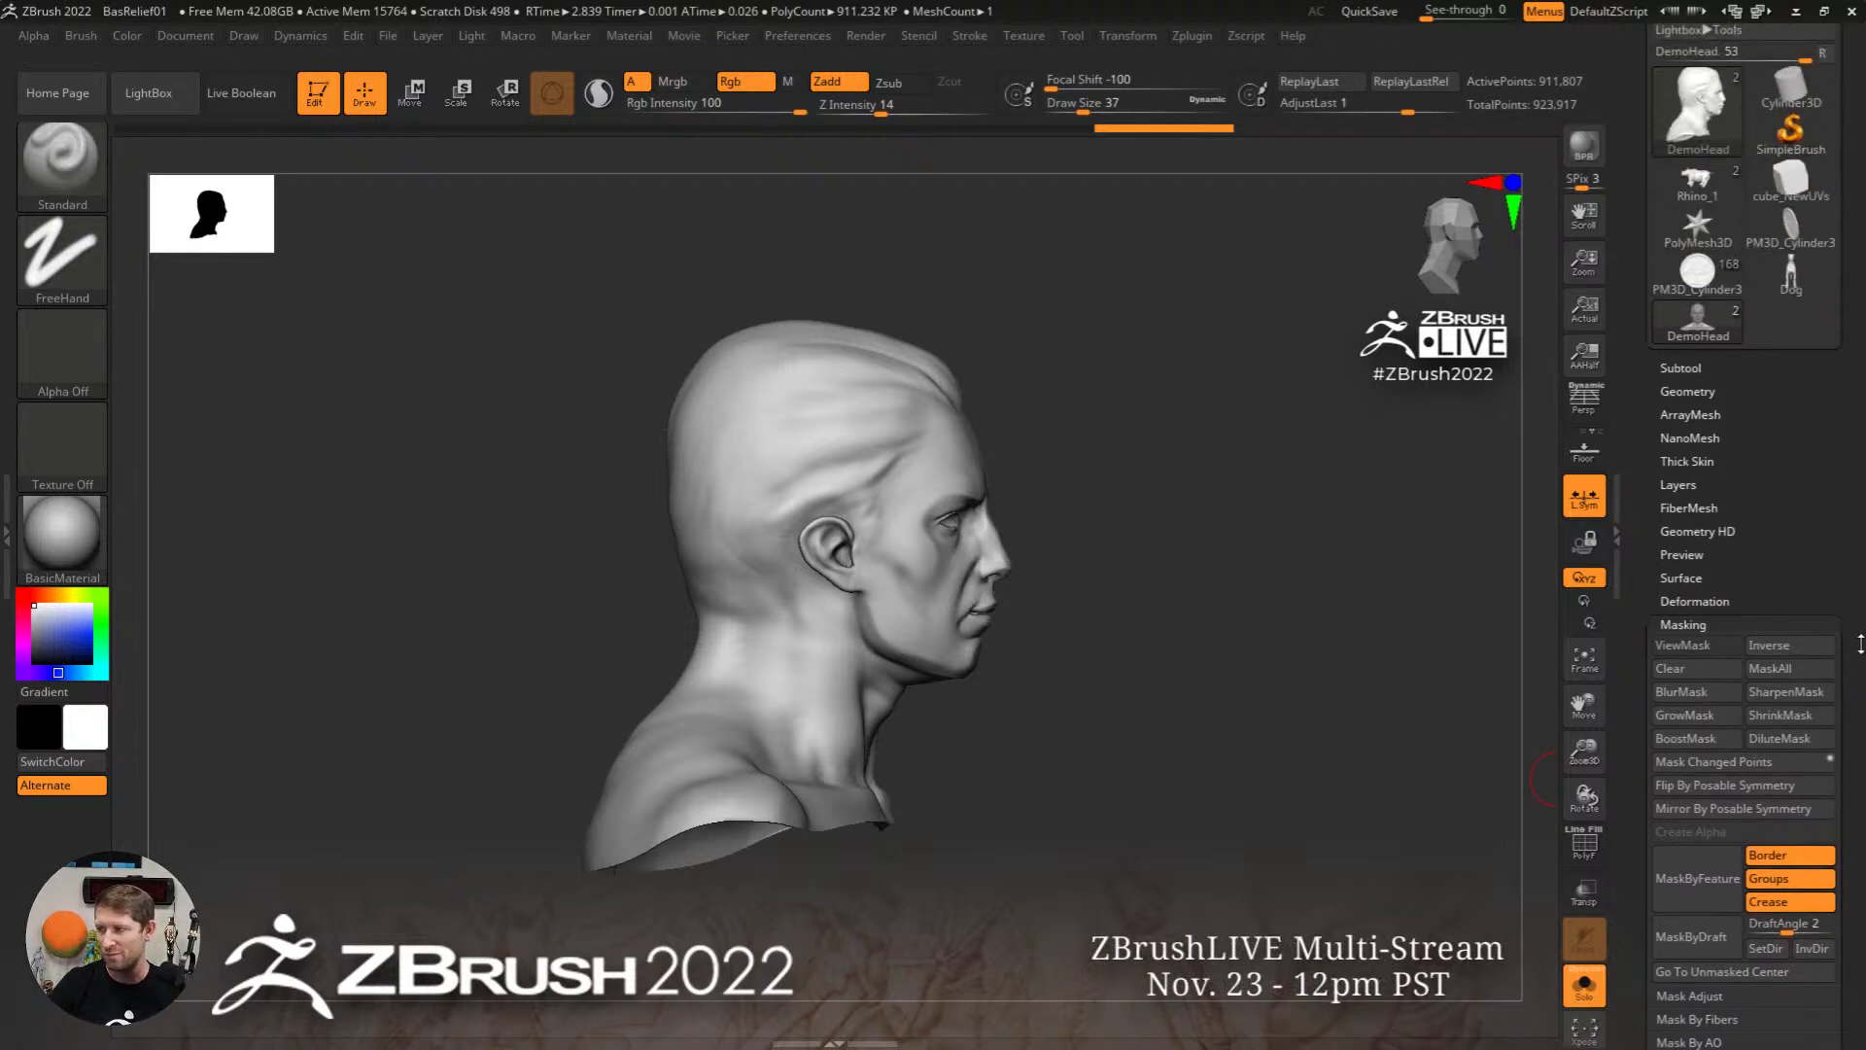
# Step: Return the head to the front view, invert its mask, and collapse the Masking settings
pyautogui.keyDown('ctrl'); pyautogui.moveTo(1033, 672); pyautogui.dragTo(903, 631, button='right'); pyautogui.keyUp('ctrl')
pyautogui.keyDown('ctrl'); pyautogui.moveTo(904, 631); pyautogui.dragTo(1051, 643, button='right'); pyautogui.keyUp('ctrl')
pyautogui.keyDown('ctrl'); pyautogui.click(1061, 650); pyautogui.keyUp('ctrl')
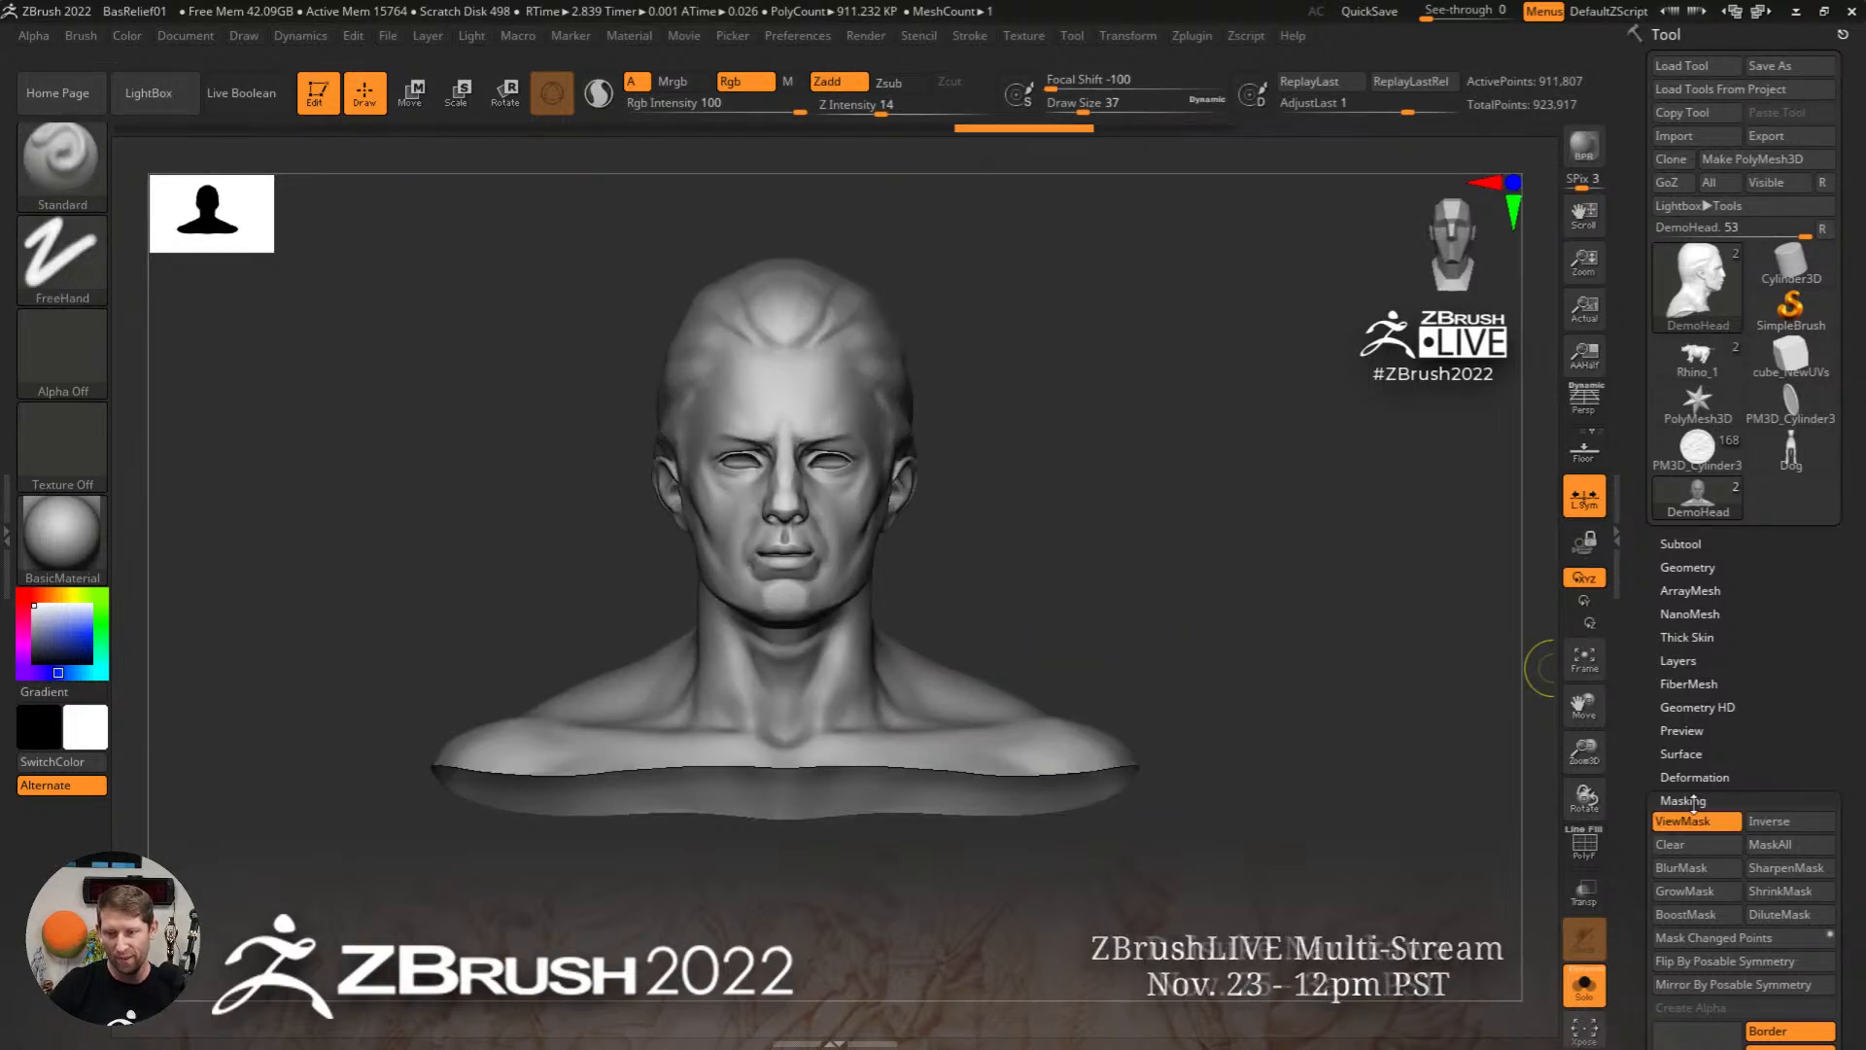
pyautogui.click(1692, 799)
pyautogui.moveTo(1815, 474); pyautogui.dragTo(1818, 578)
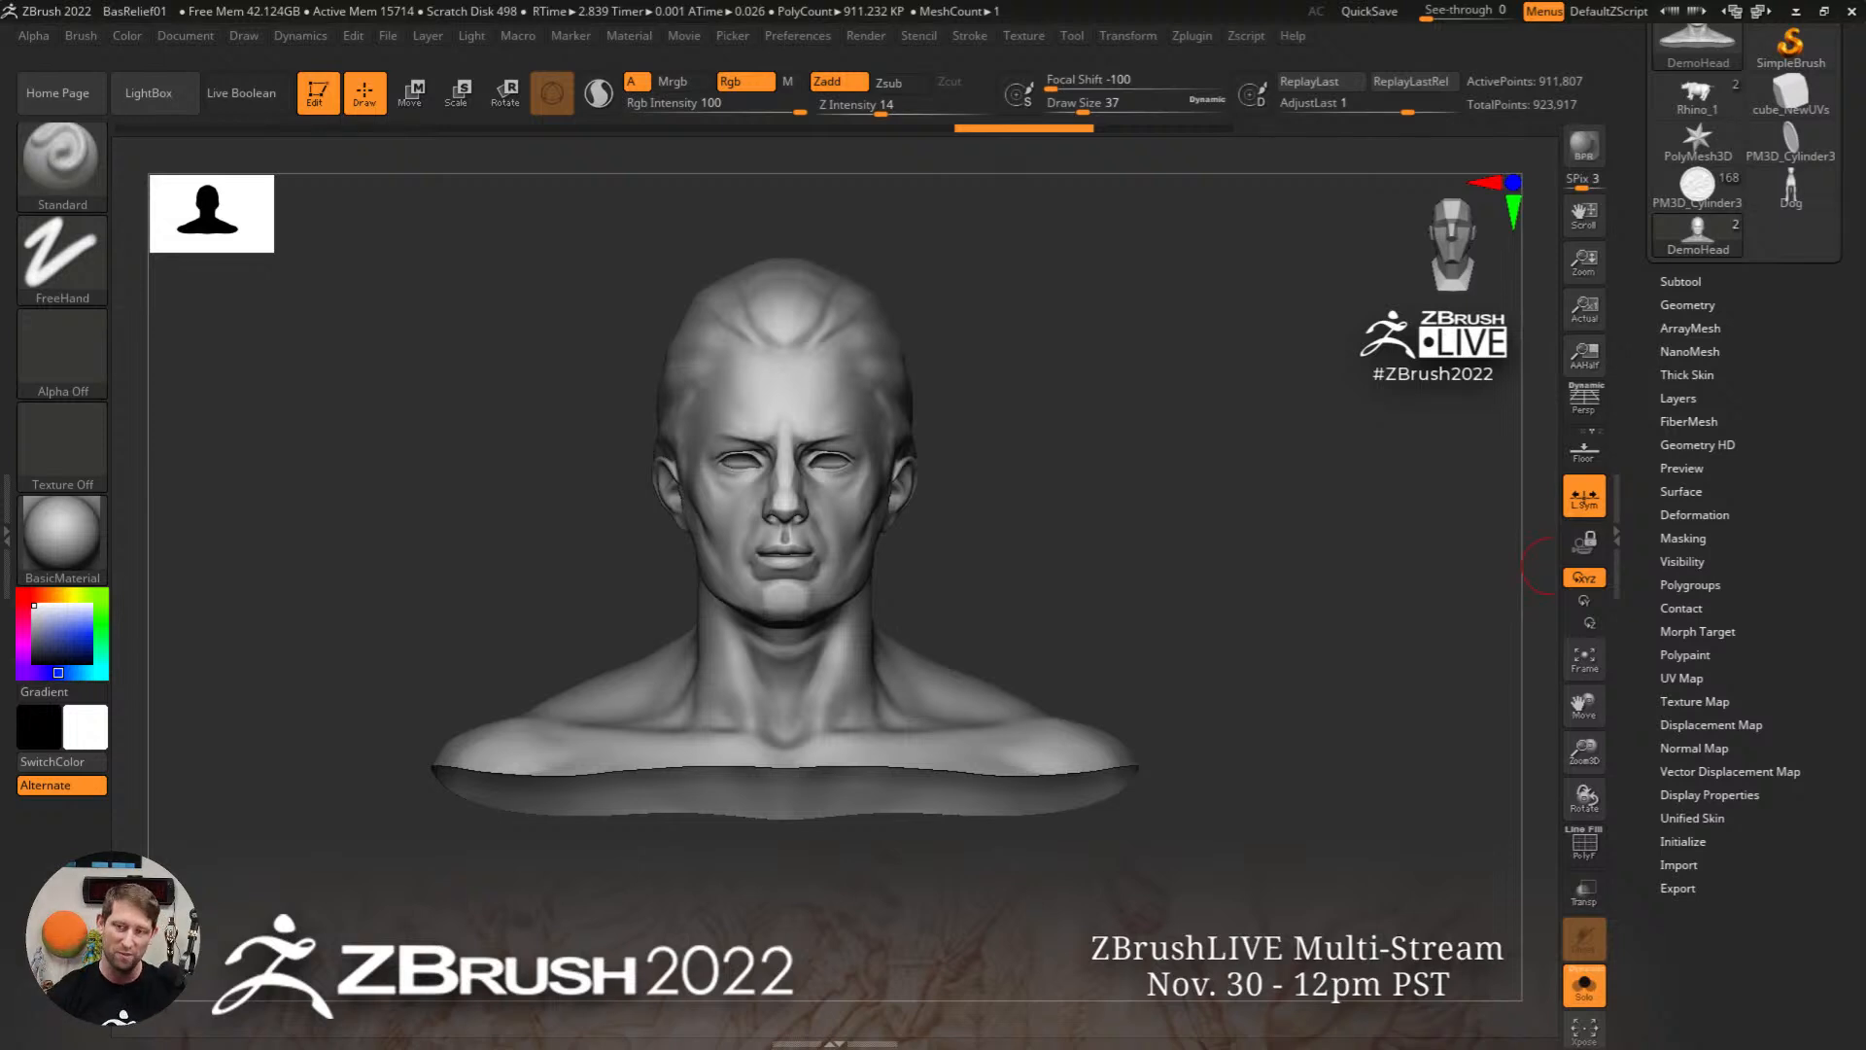
# Step: Review the Subtool settings for Project BasRelief and Bevel Pro
pyautogui.click(1680, 281)
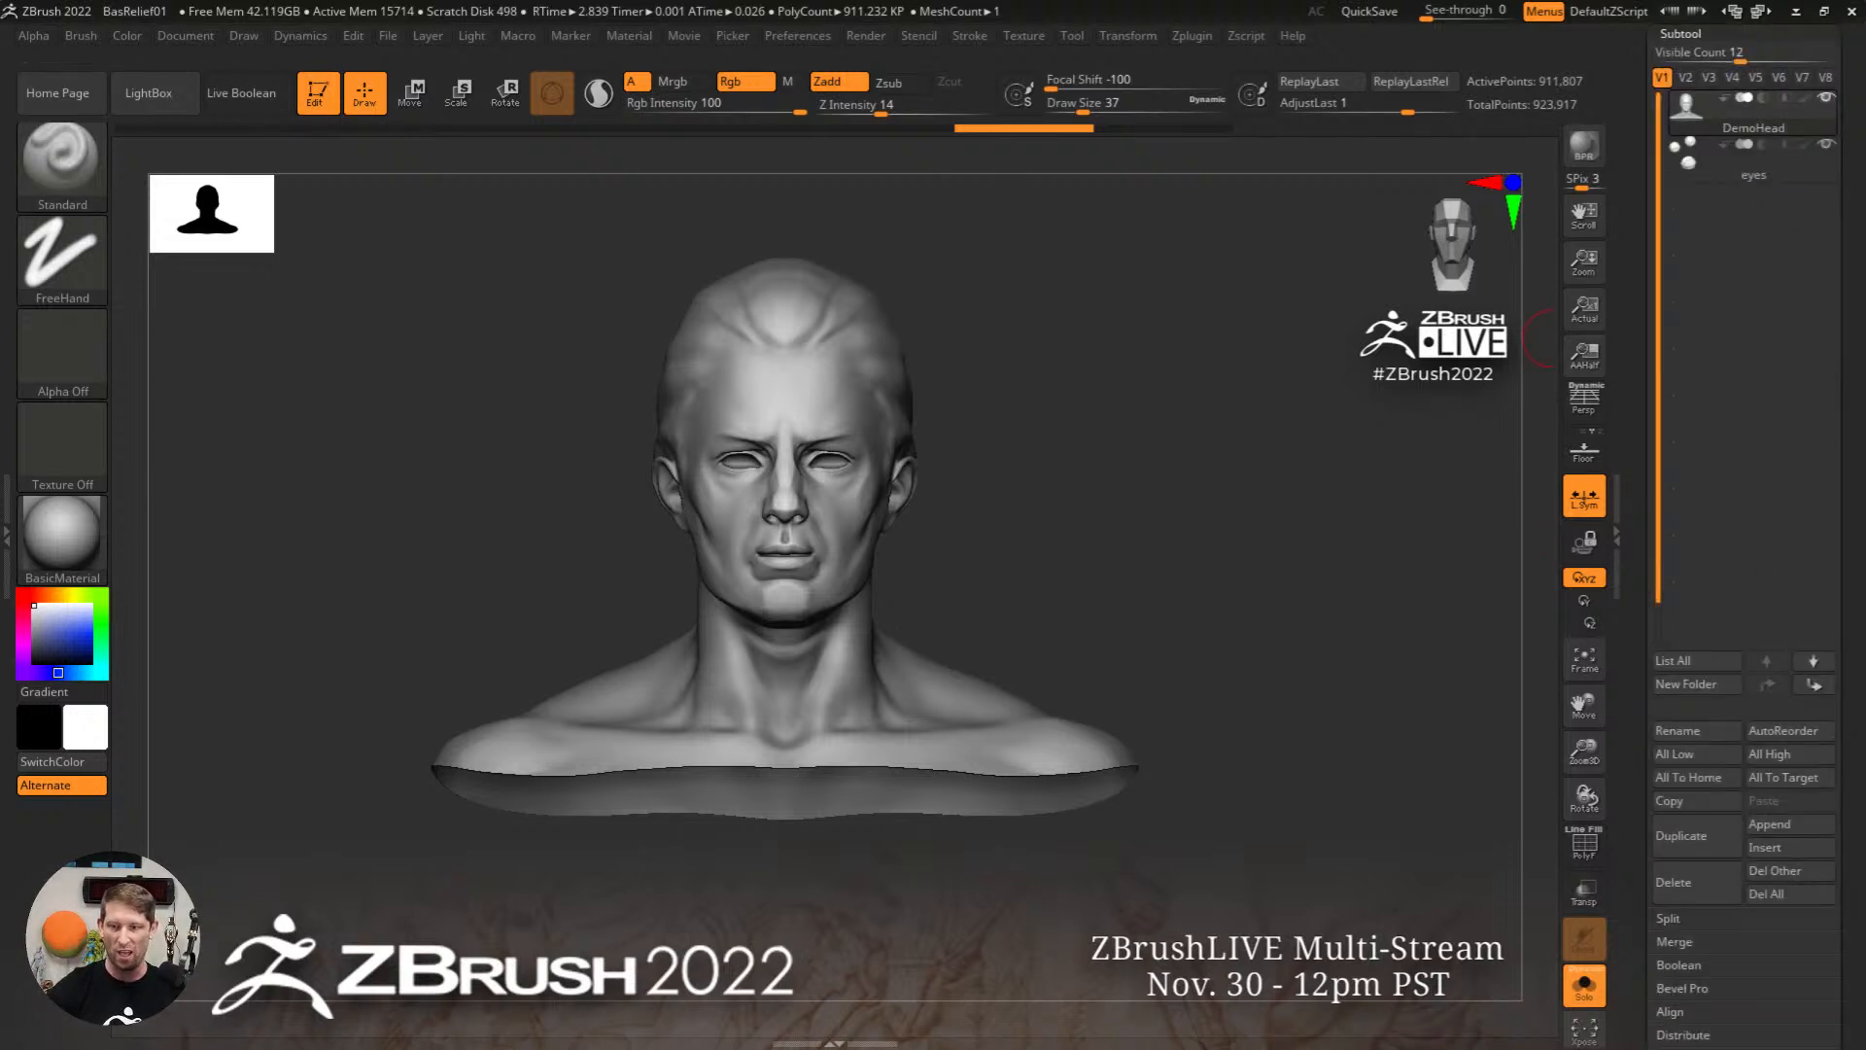
pyautogui.click(1699, 501)
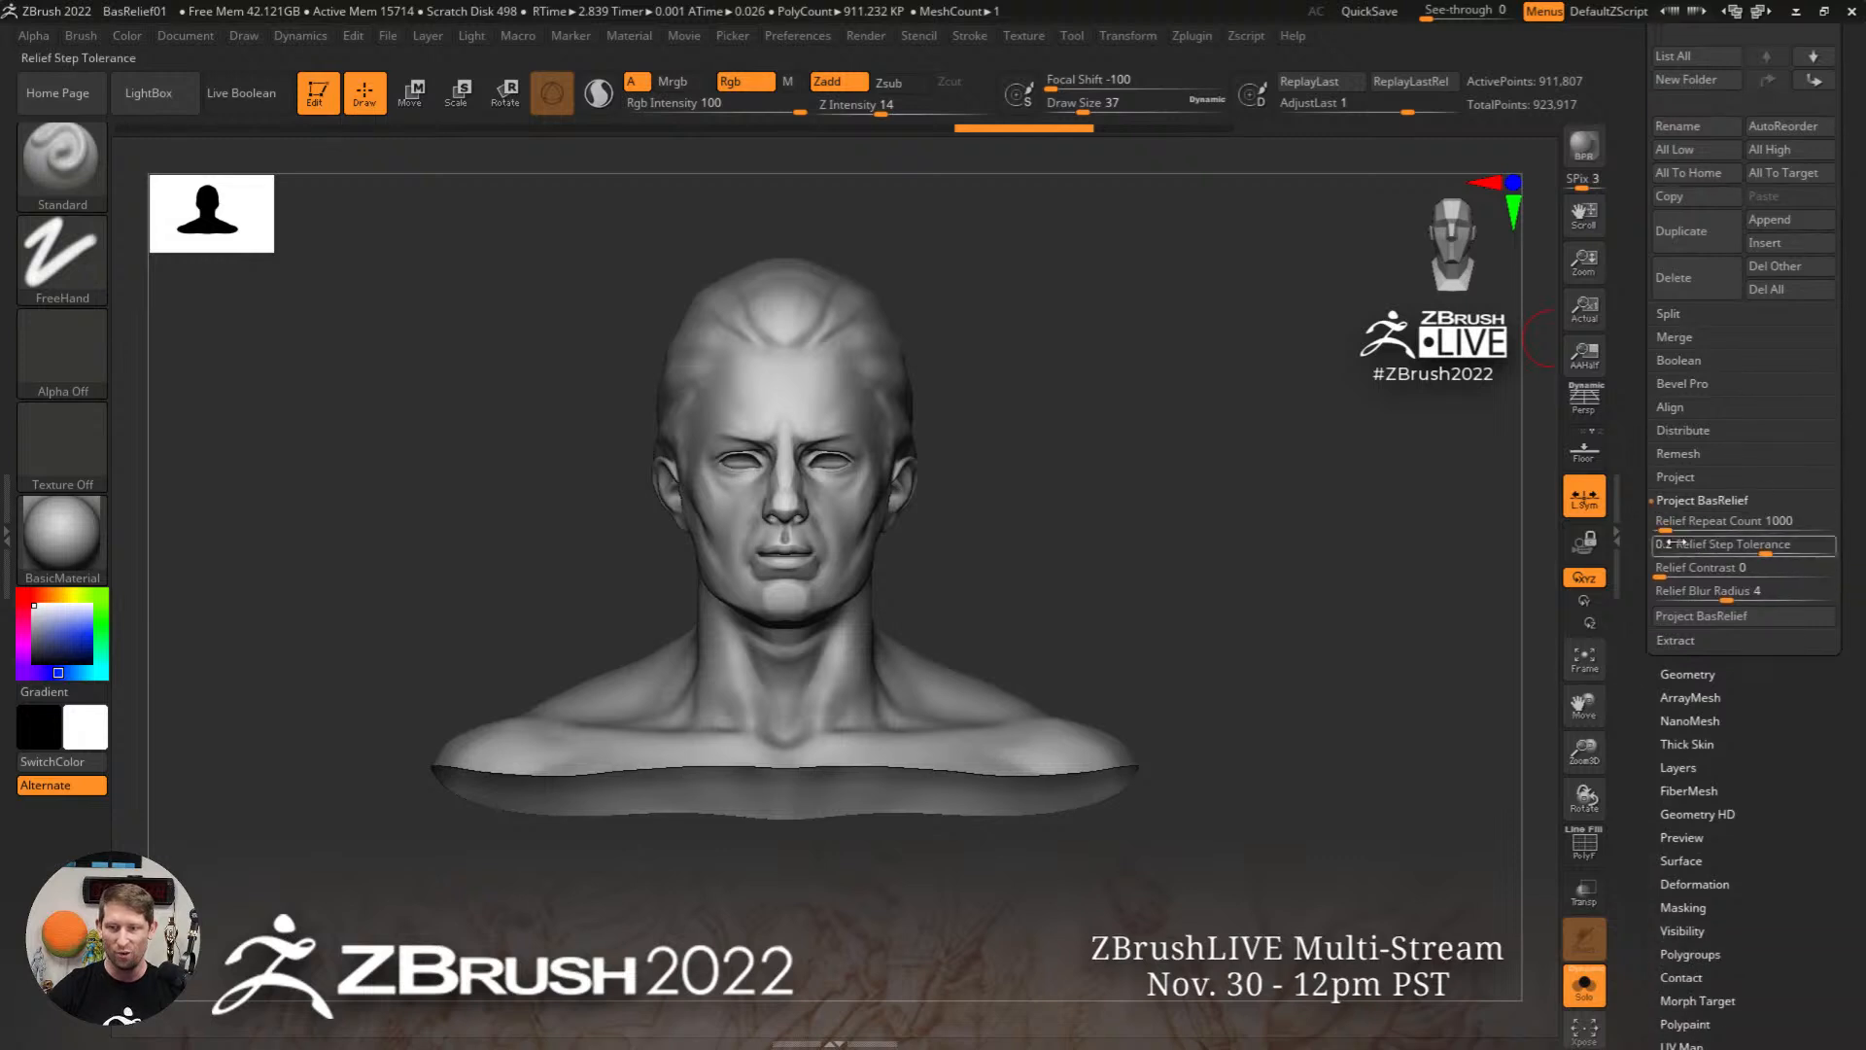
pyautogui.click(1699, 500)
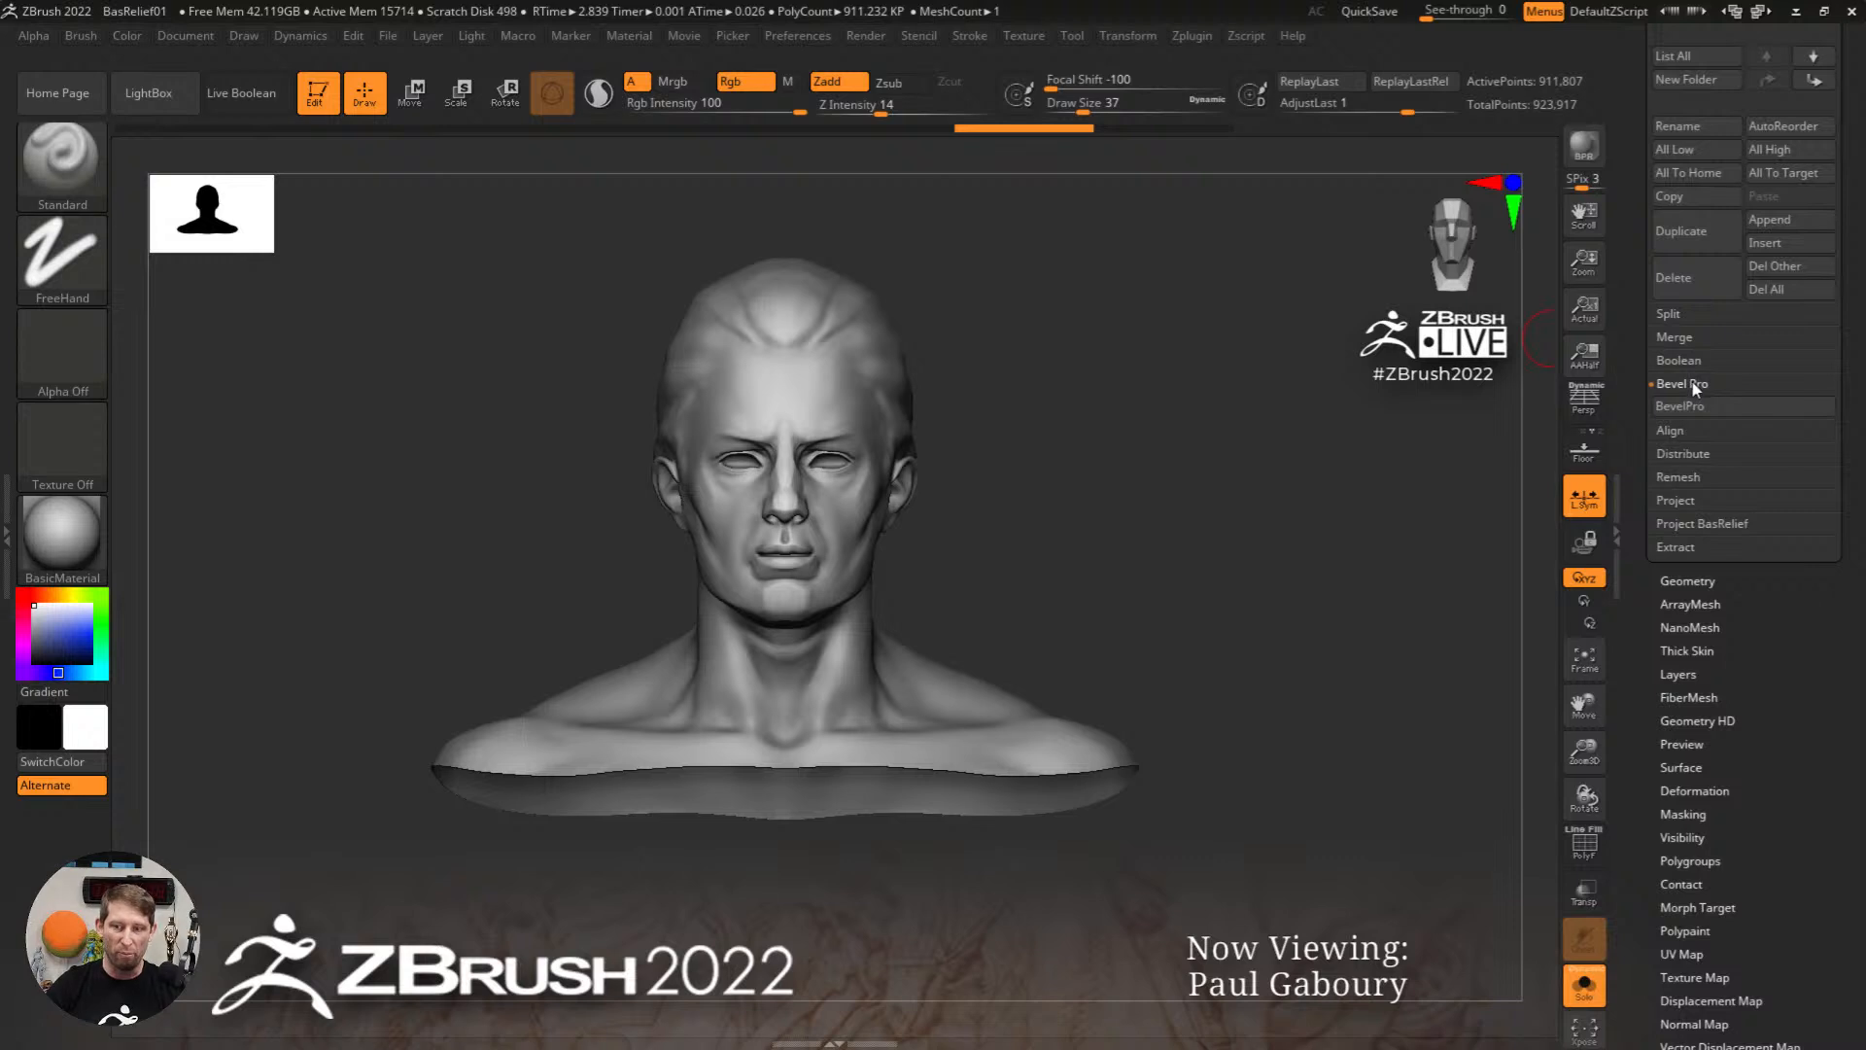
pyautogui.moveTo(1846, 409); pyautogui.dragTo(1839, 581)
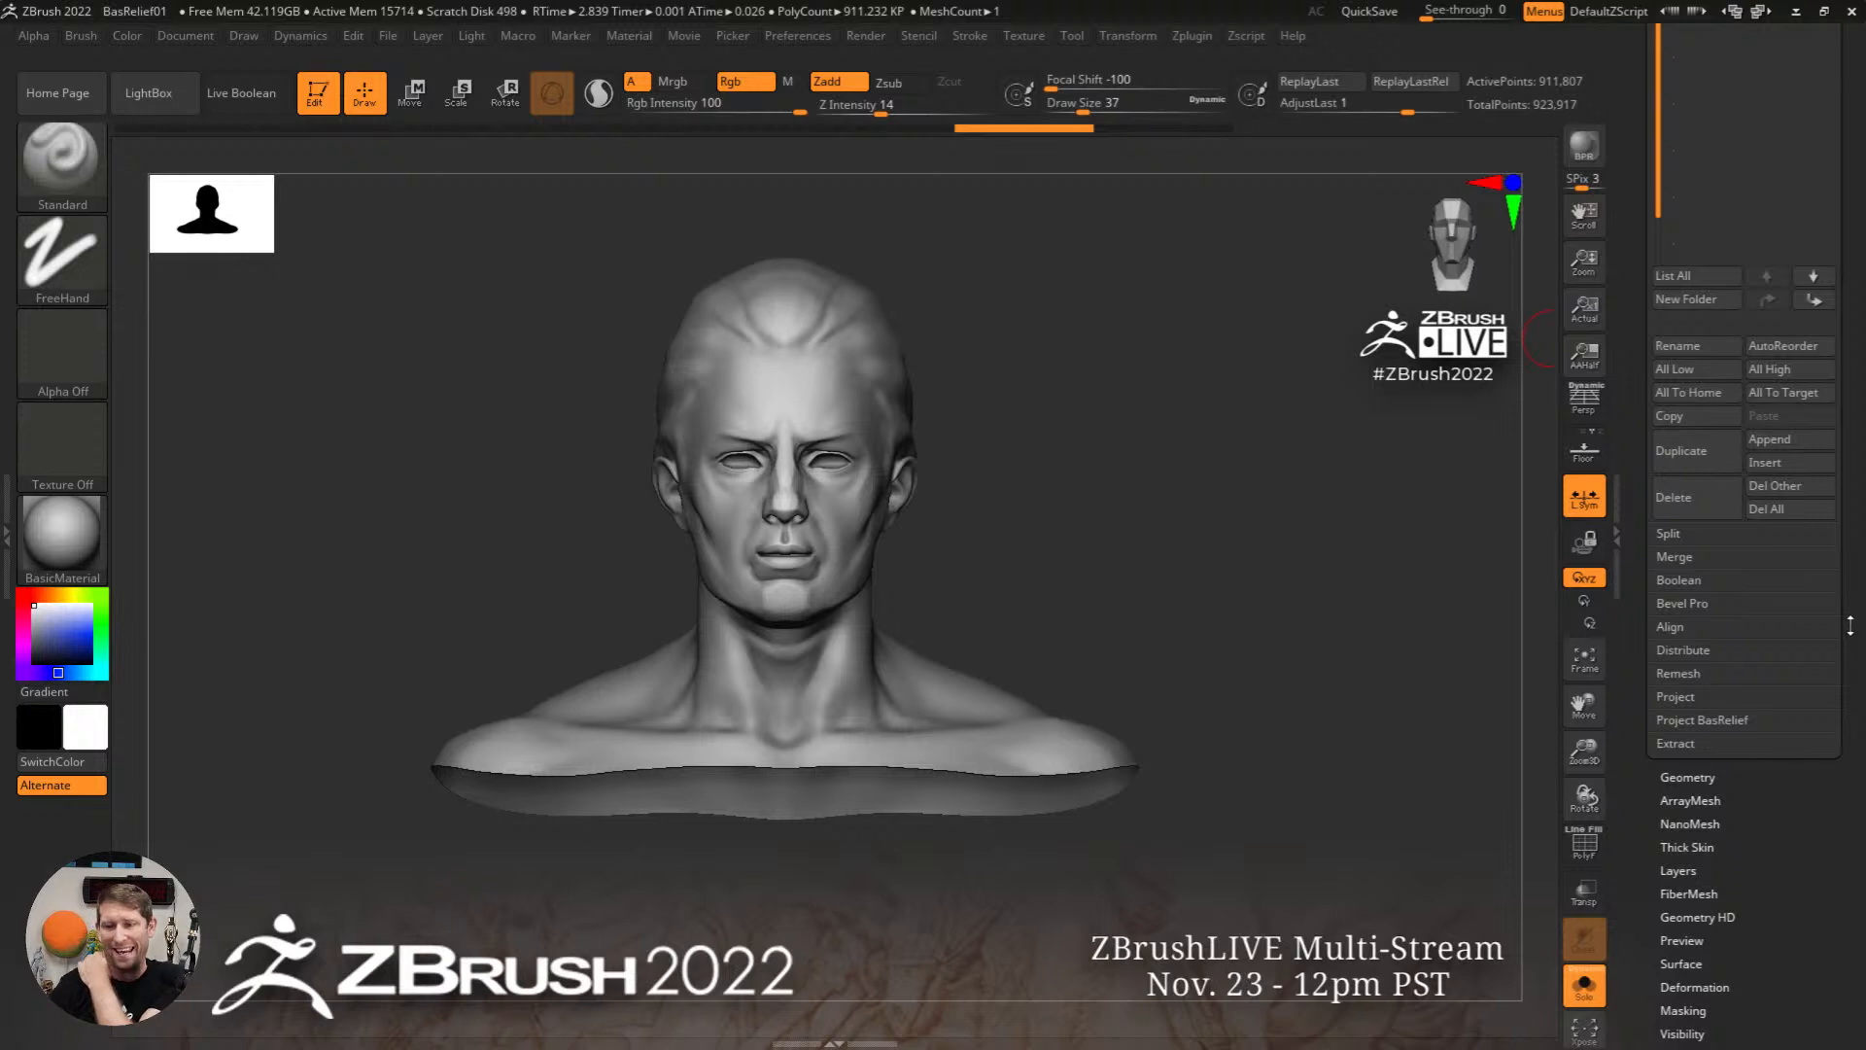
pyautogui.moveTo(1847, 600); pyautogui.dragTo(1843, 1043)
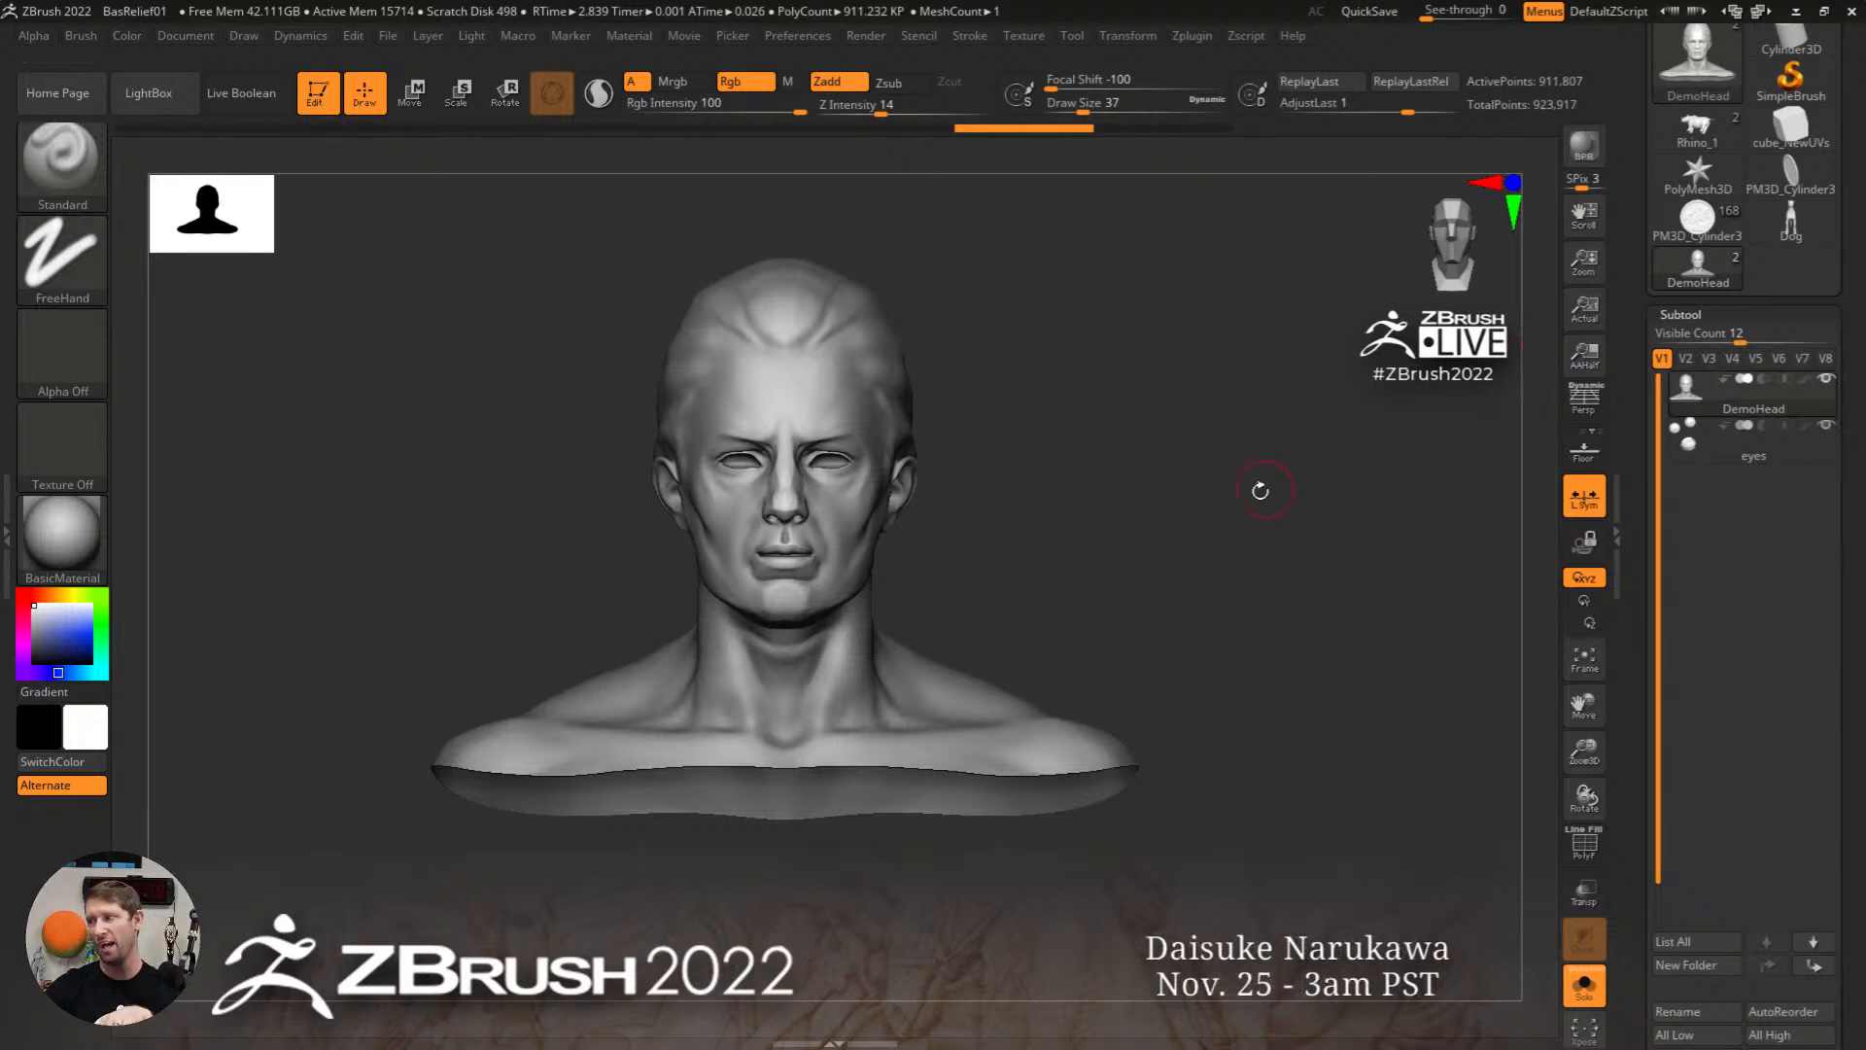
pyautogui.moveTo(1852, 777); pyautogui.dragTo(1820, 537)
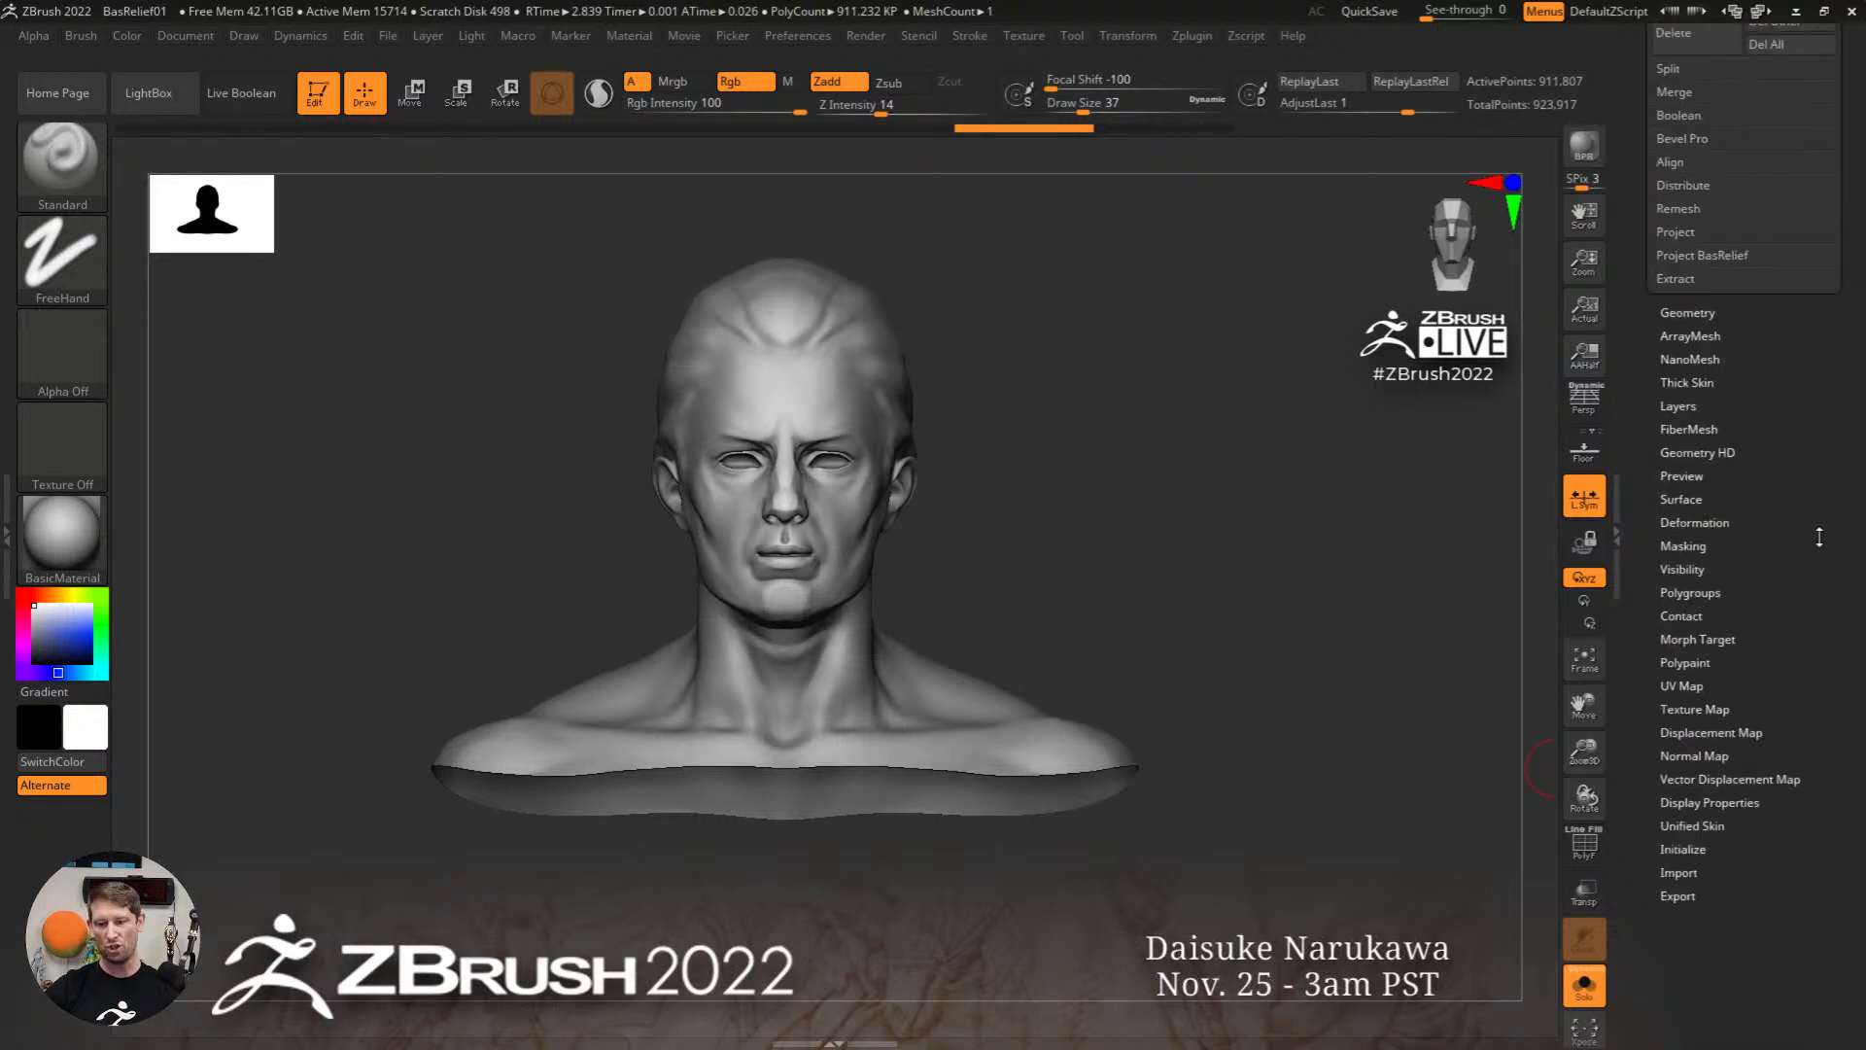
# Step: Review the Stager options in the Geometry settings and the stroke interpolation options
pyautogui.click(1688, 312)
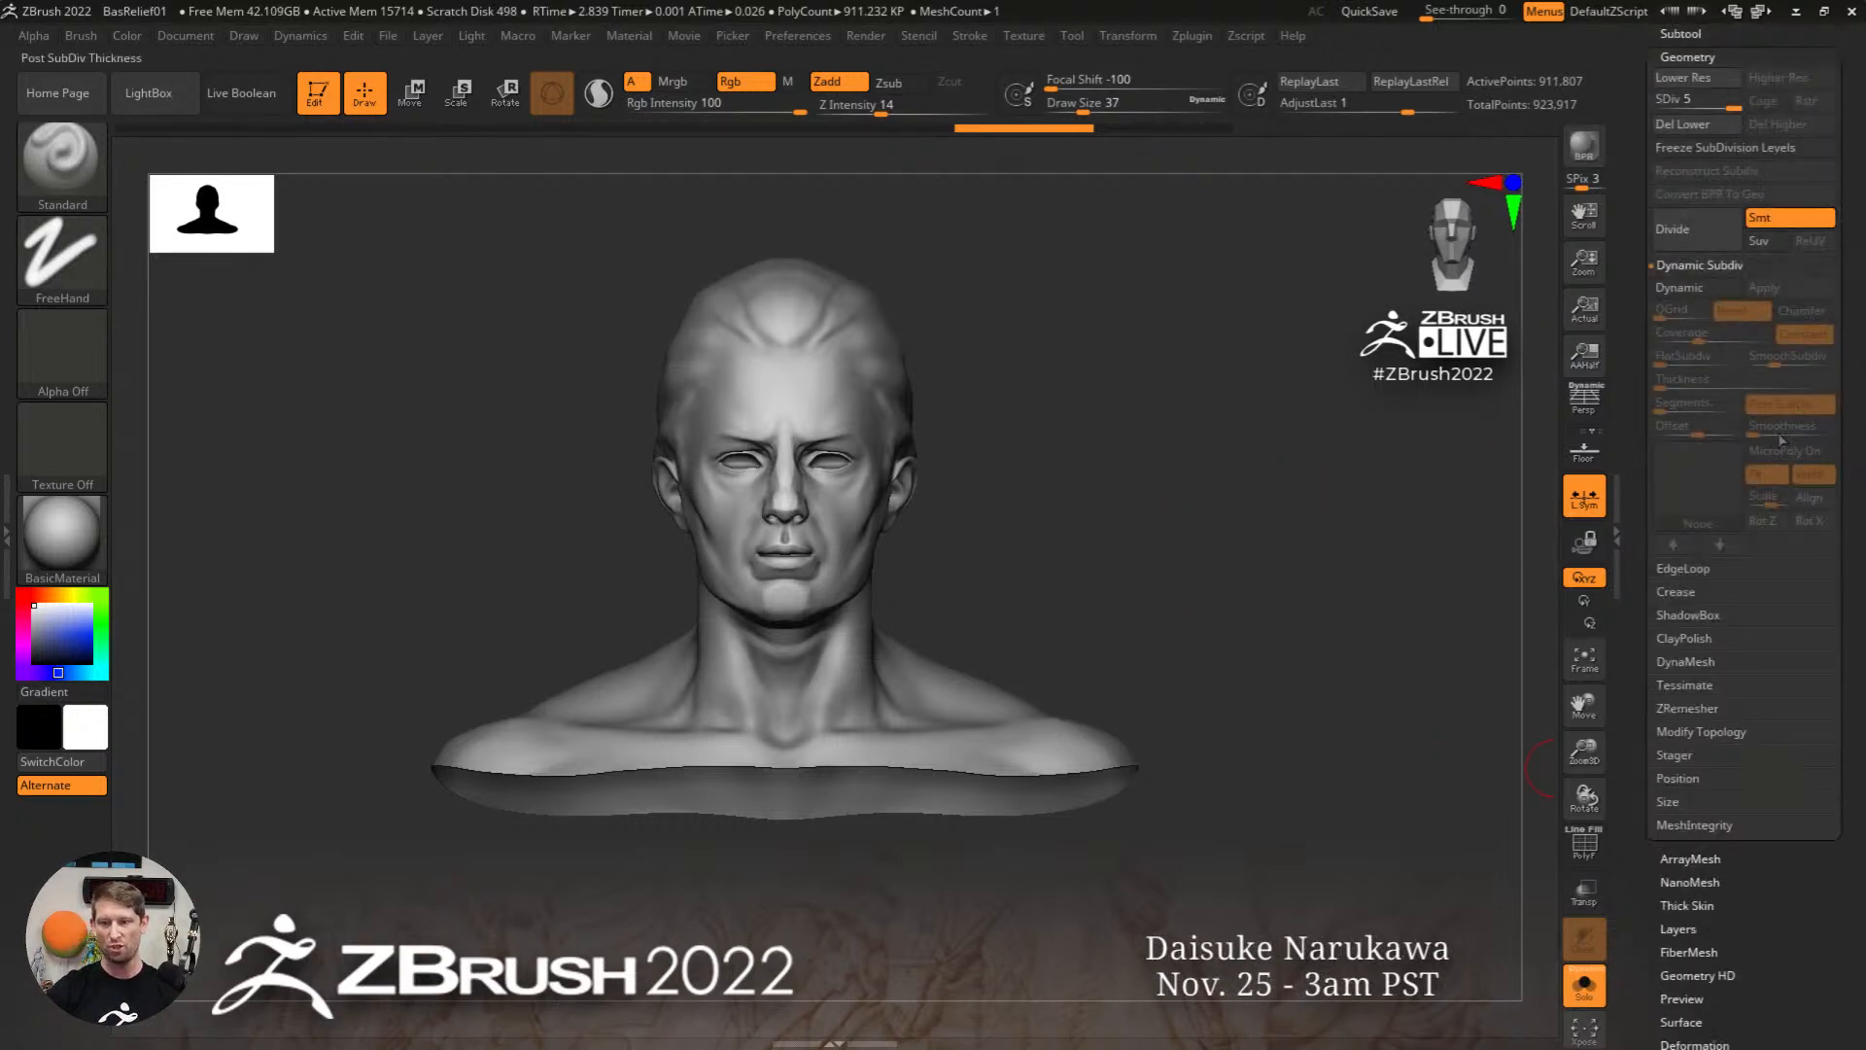
pyautogui.click(1675, 757)
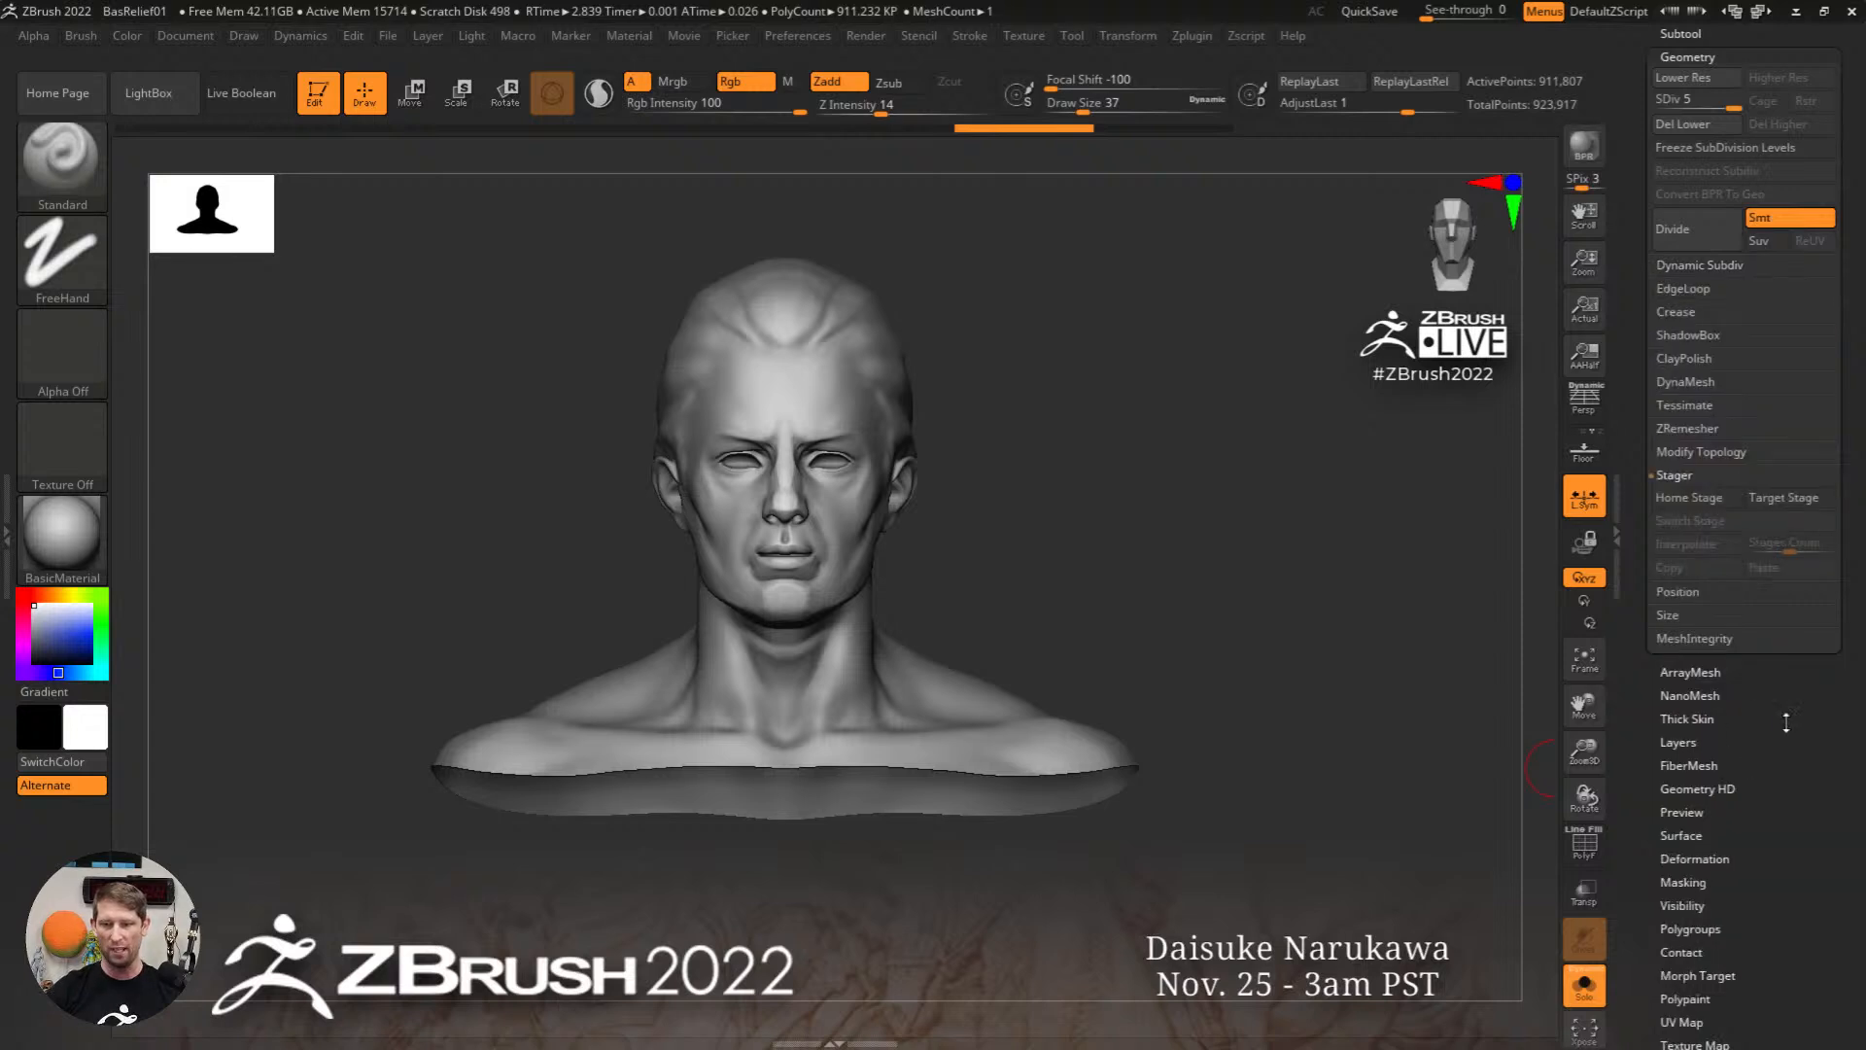
pyautogui.click(1016, 35)
pyautogui.click(968, 35)
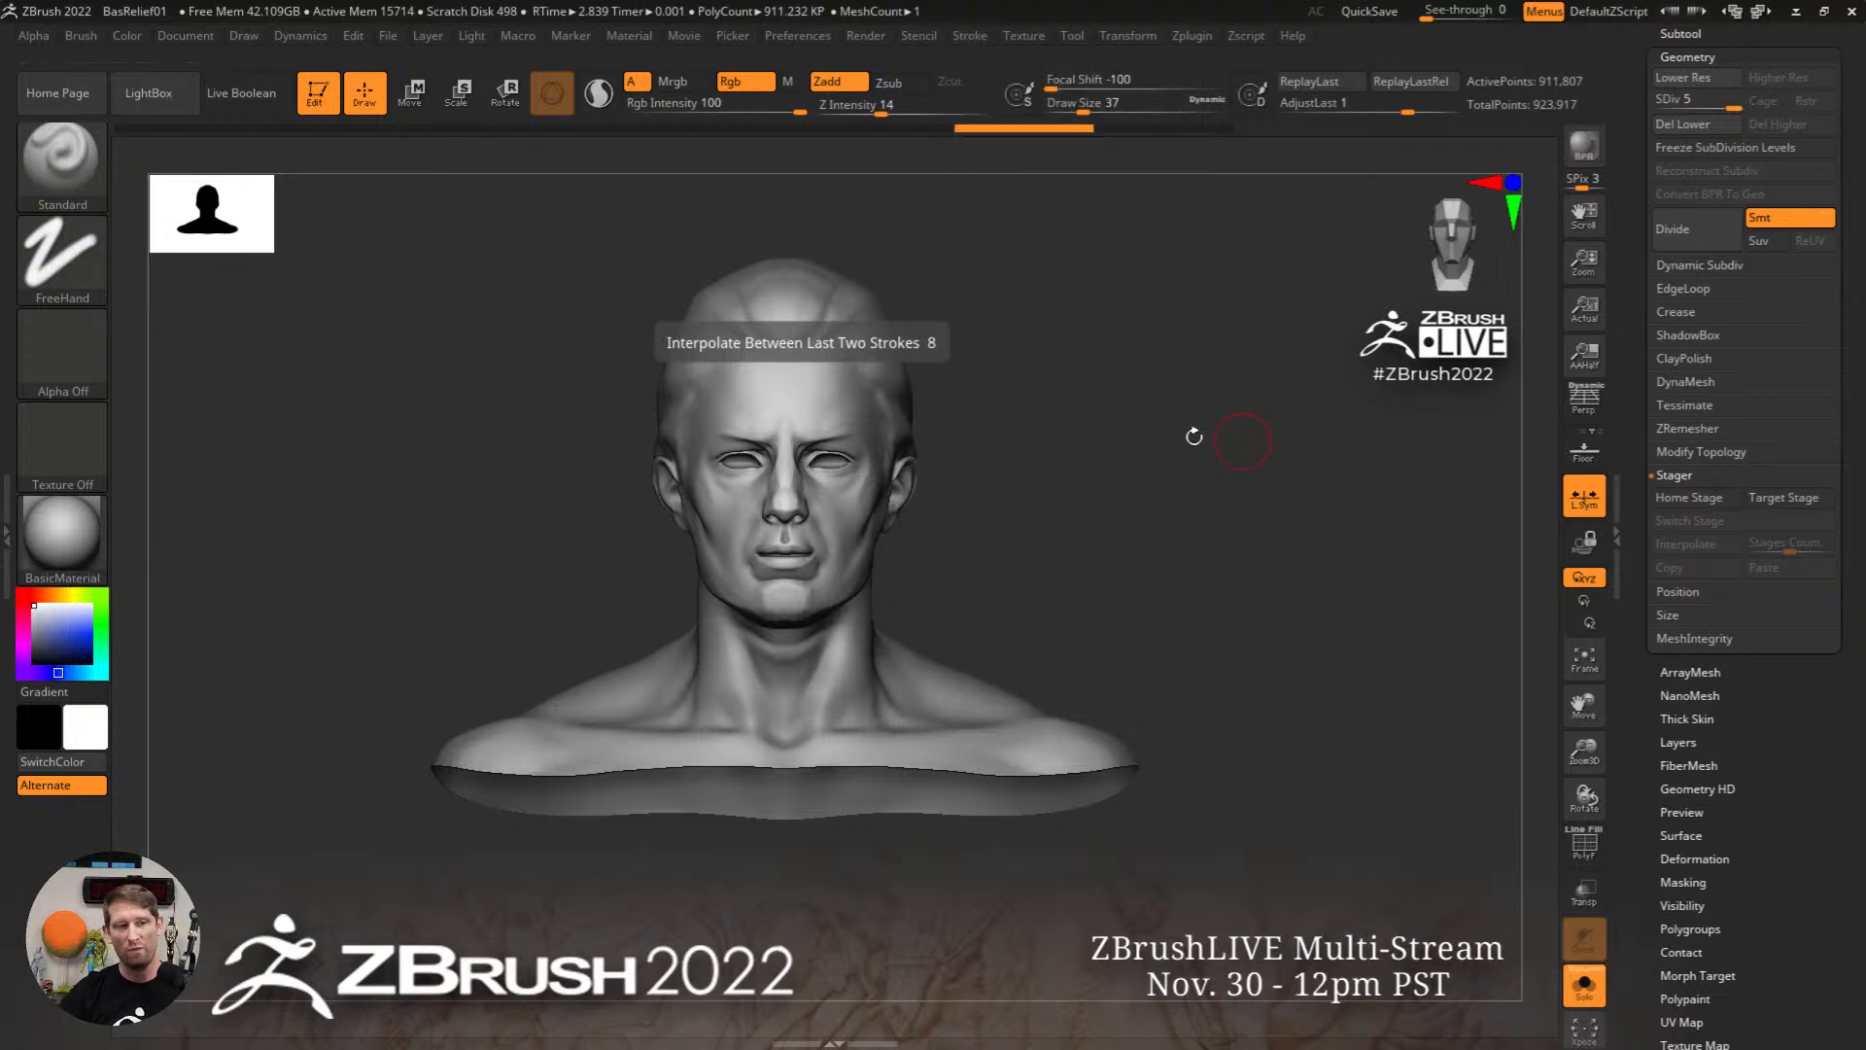
# Step: Review the brush settings for Alpha and Texture, including Magnify Curve, and the brush's Surface noise options
pyautogui.click(82, 37)
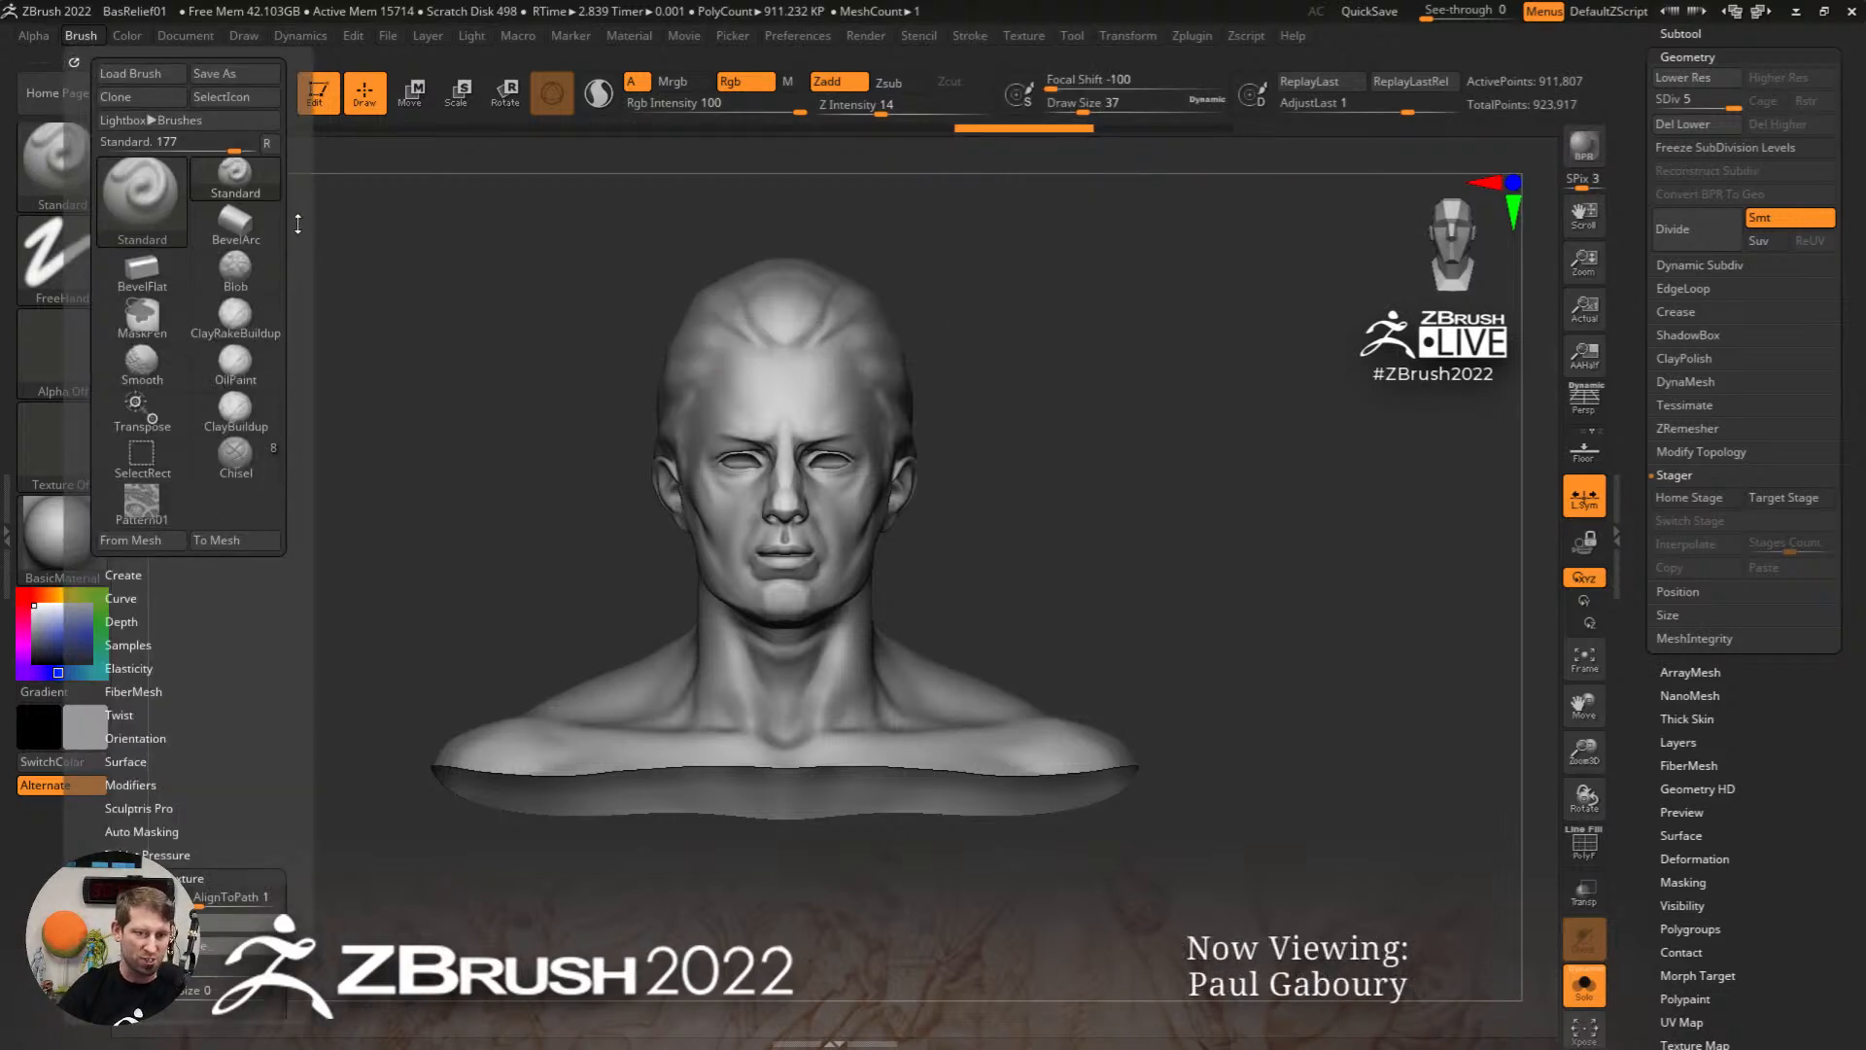
pyautogui.click(269, 147)
pyautogui.scroll(-5, 226, 601)
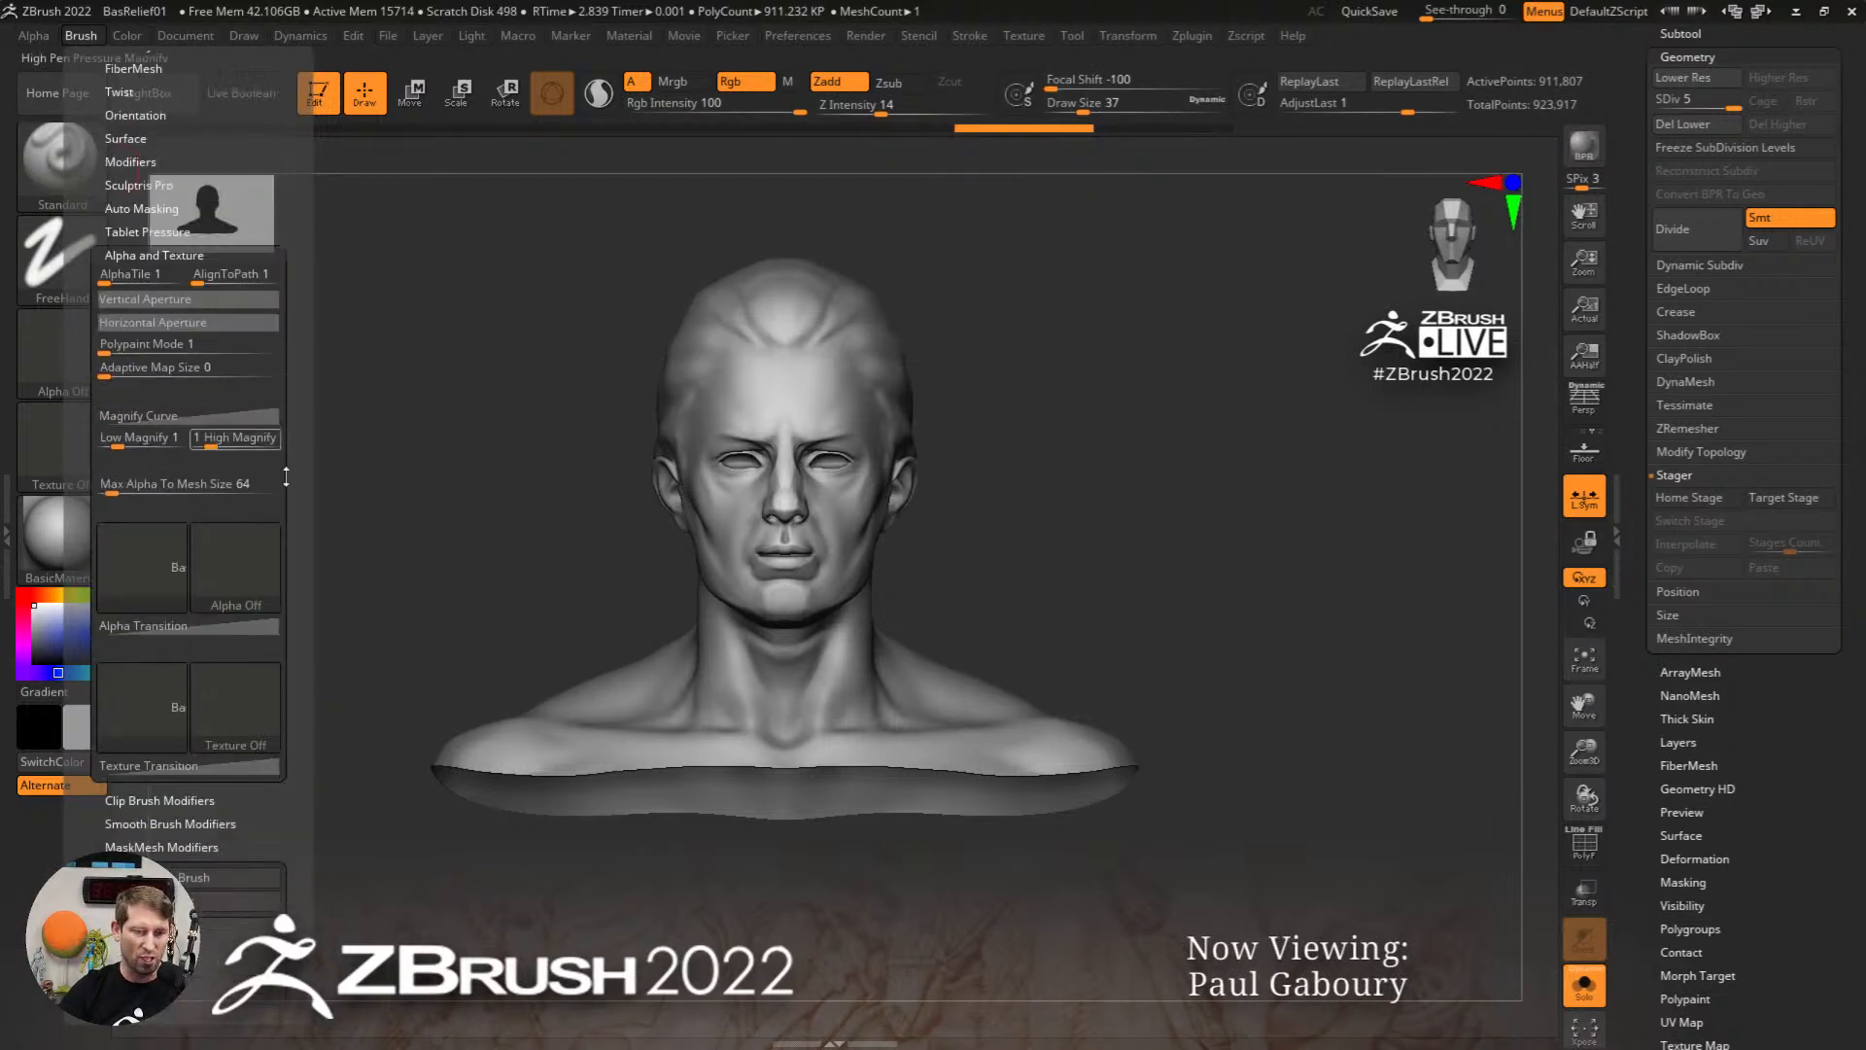
pyautogui.scroll(5, 286, 648)
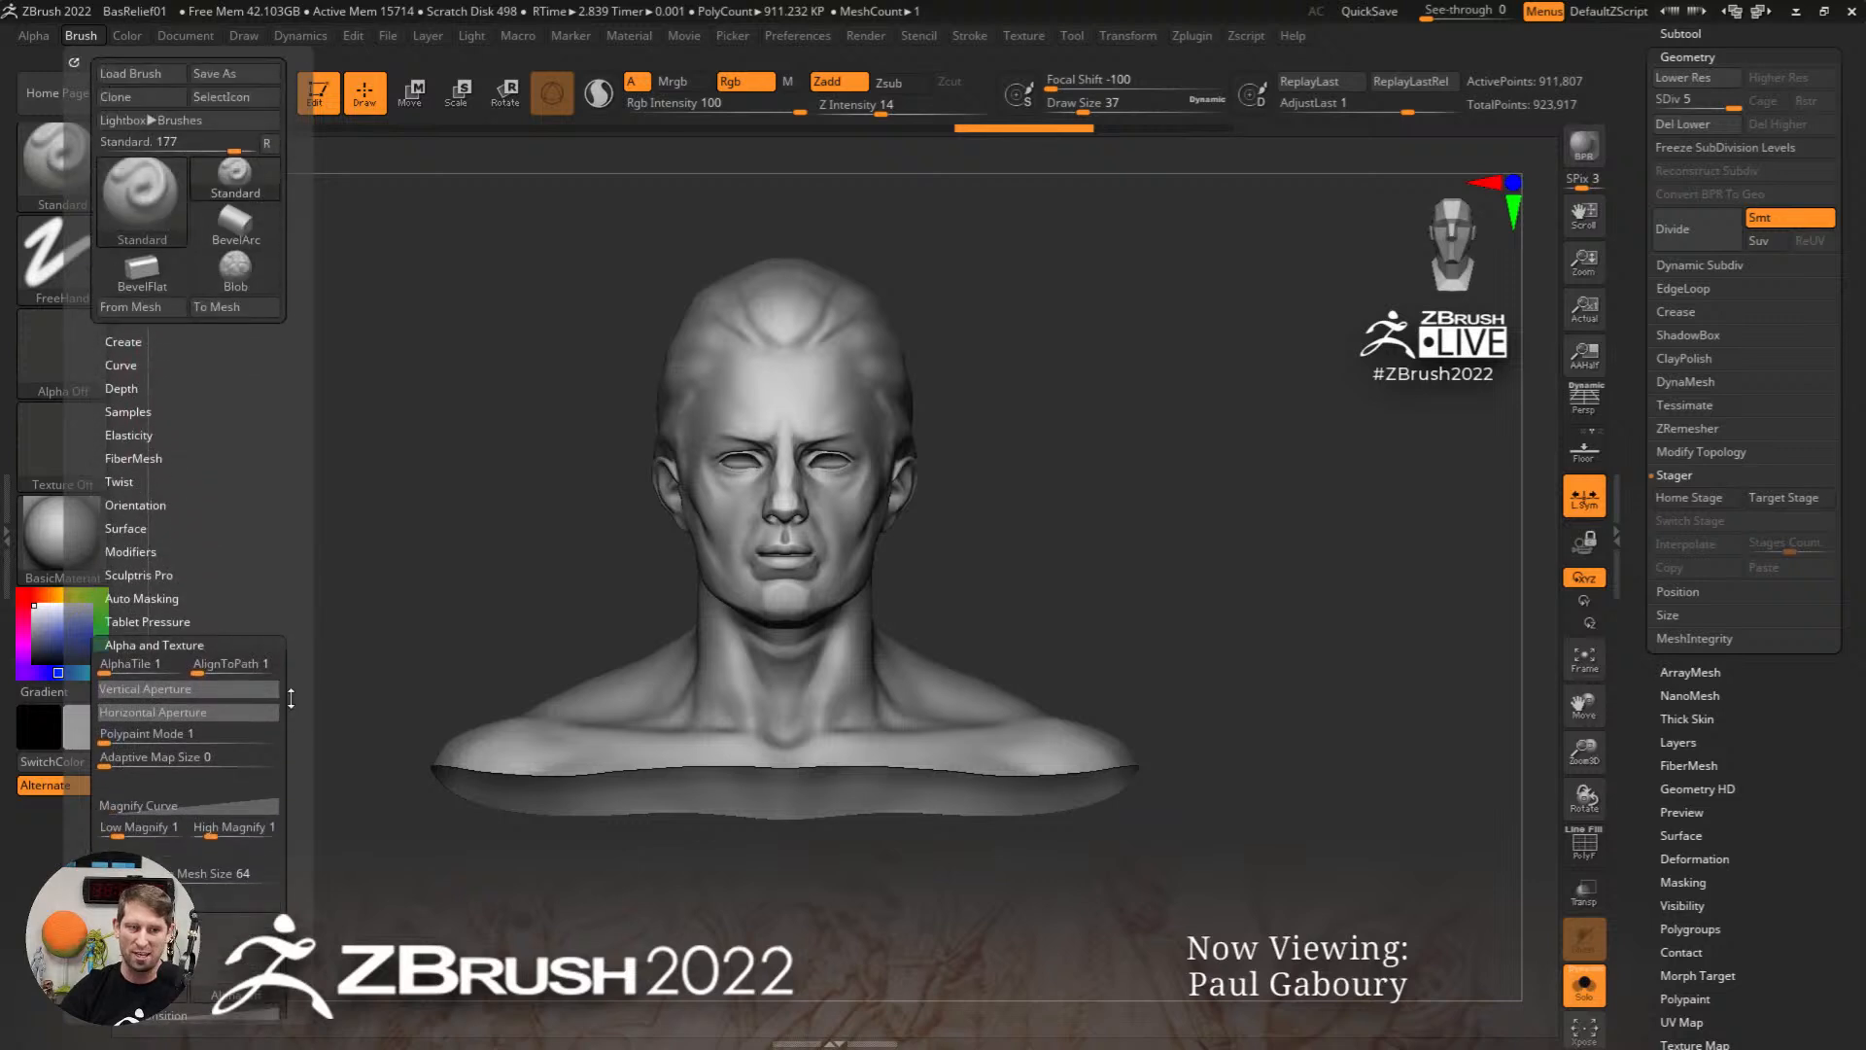
pyautogui.click(127, 527)
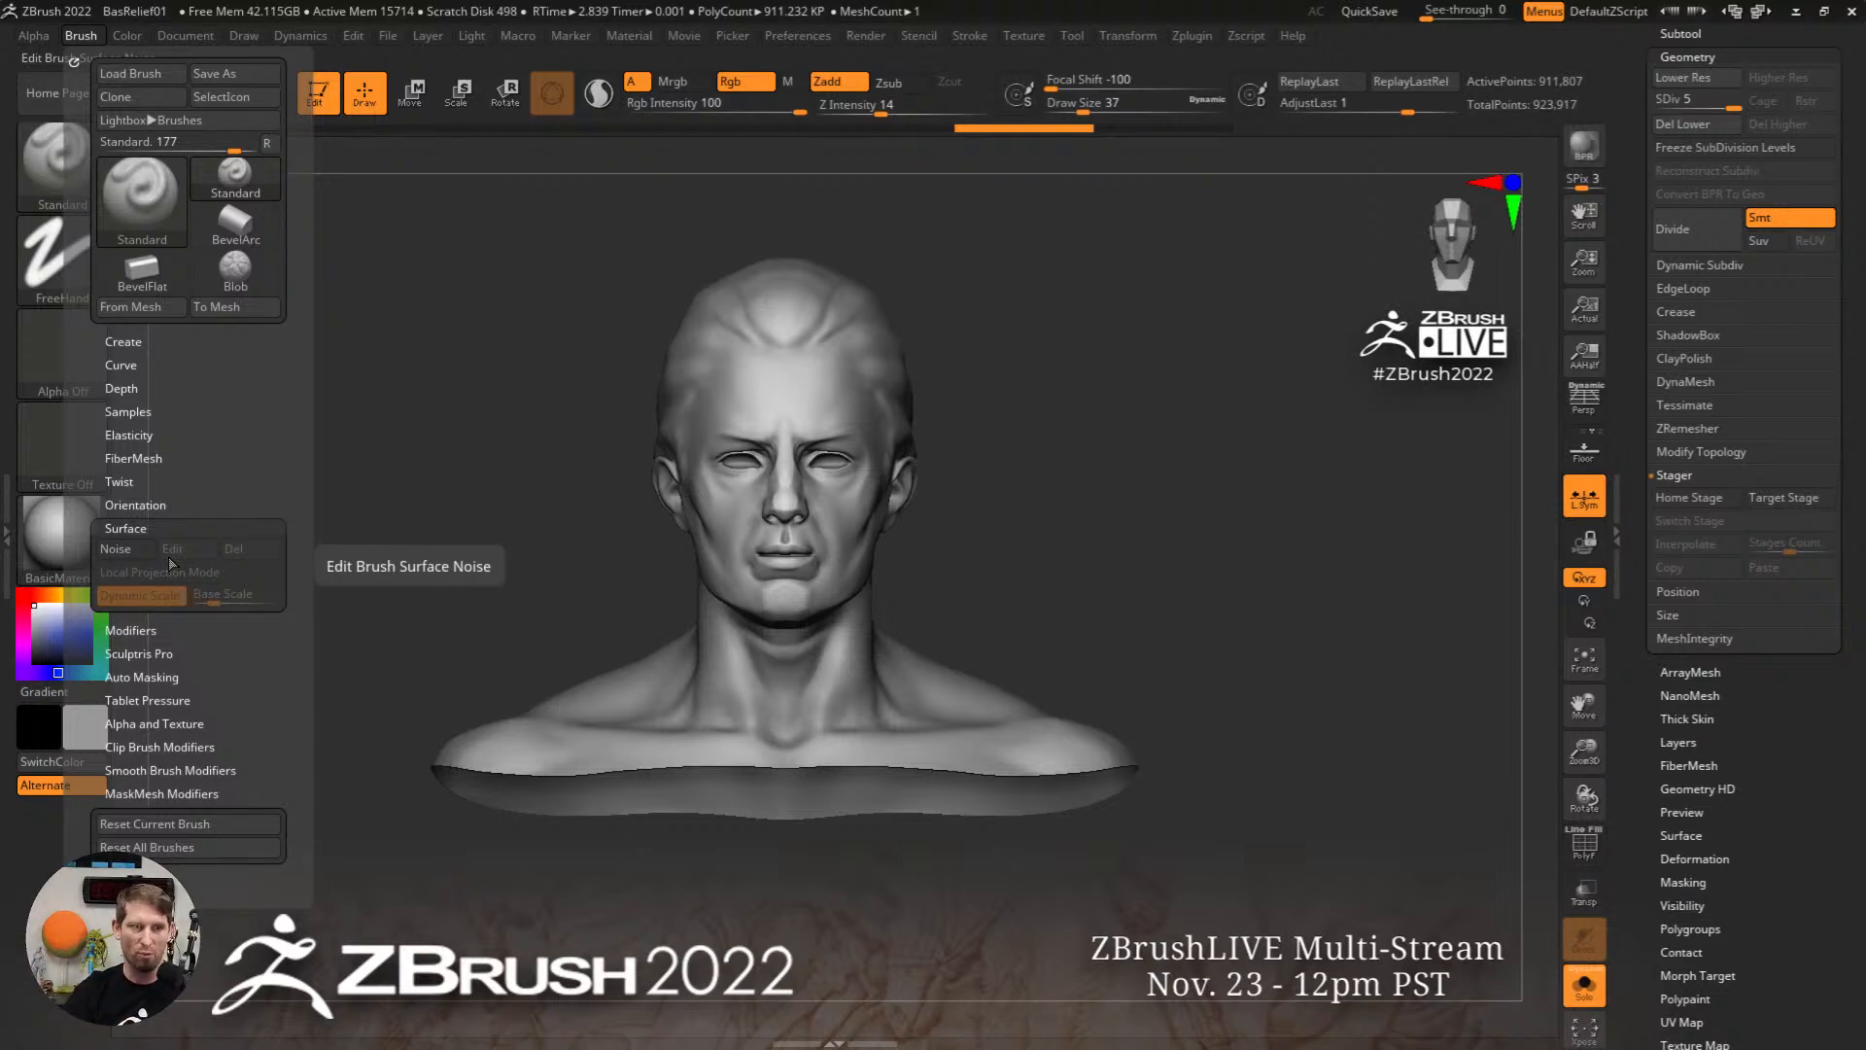
# Step: Review the drawing settings for perspective, camera and Model Opacity, and look at the Deformation options
pyautogui.click(244, 36)
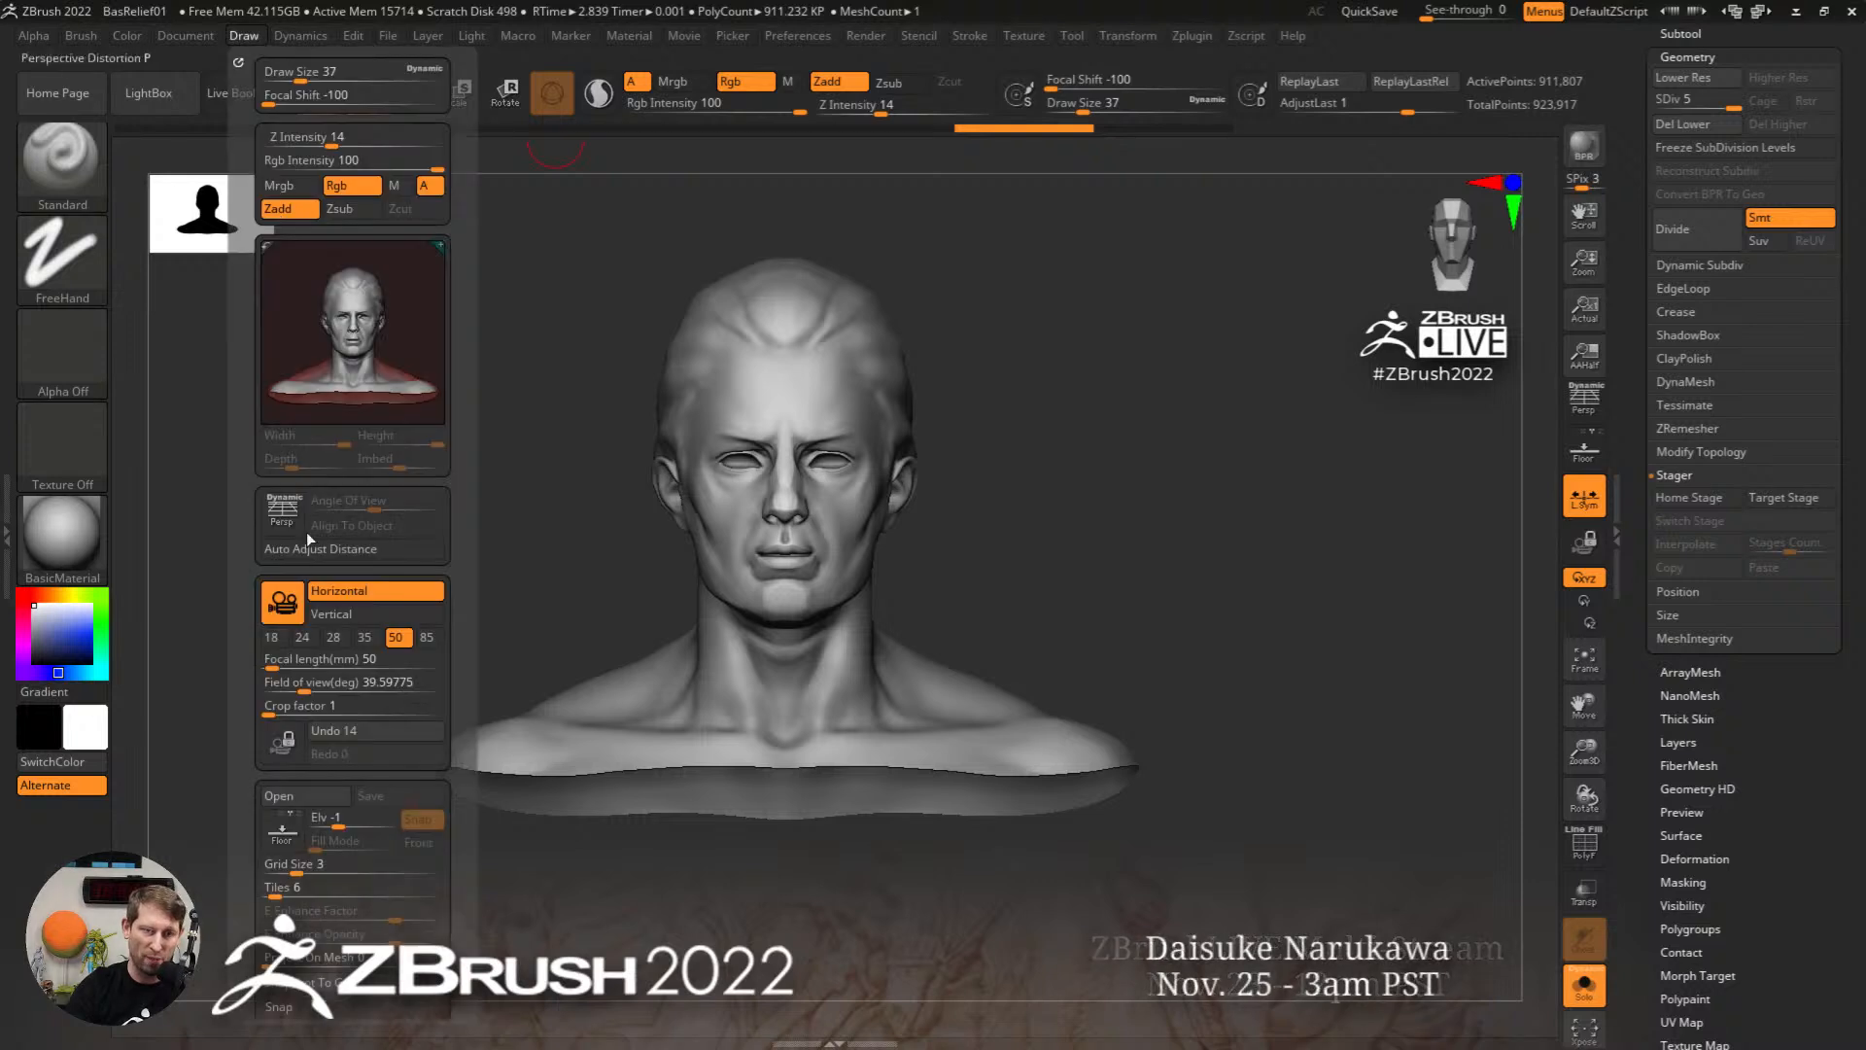
pyautogui.scroll(-8, 454, 641)
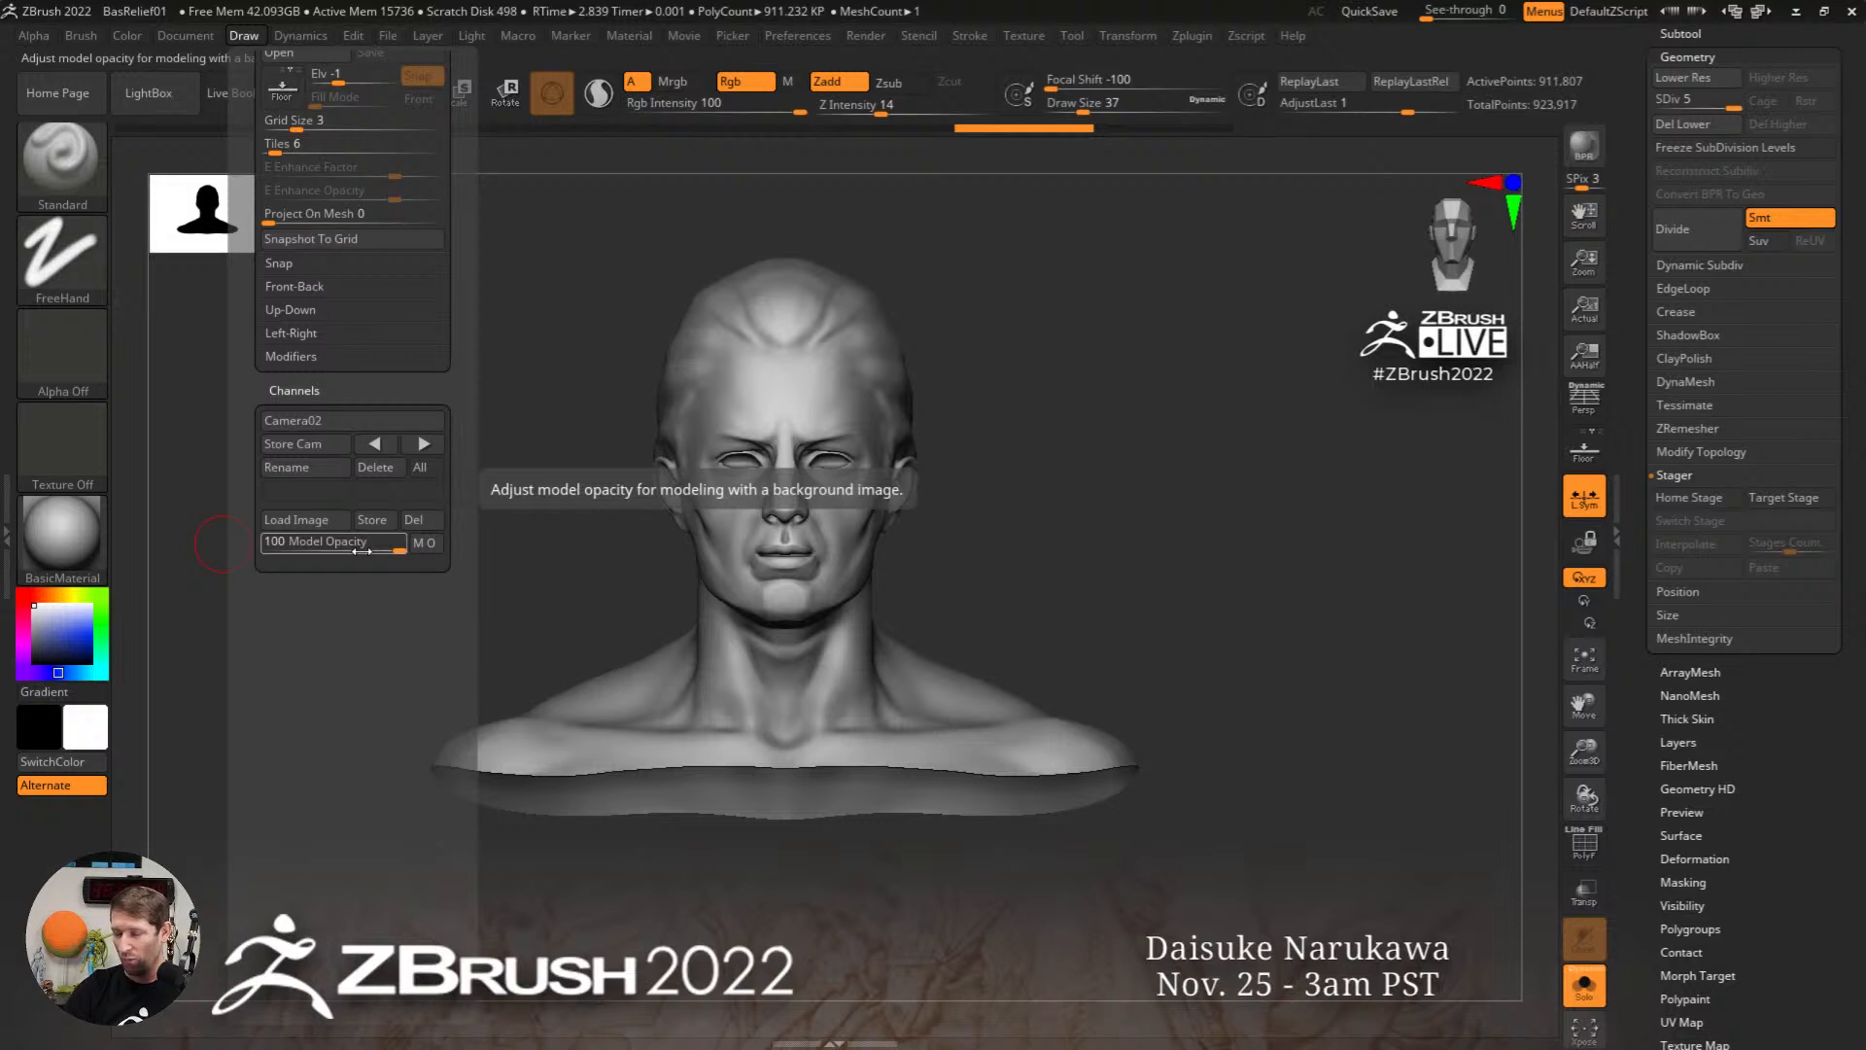
pyautogui.press('w')
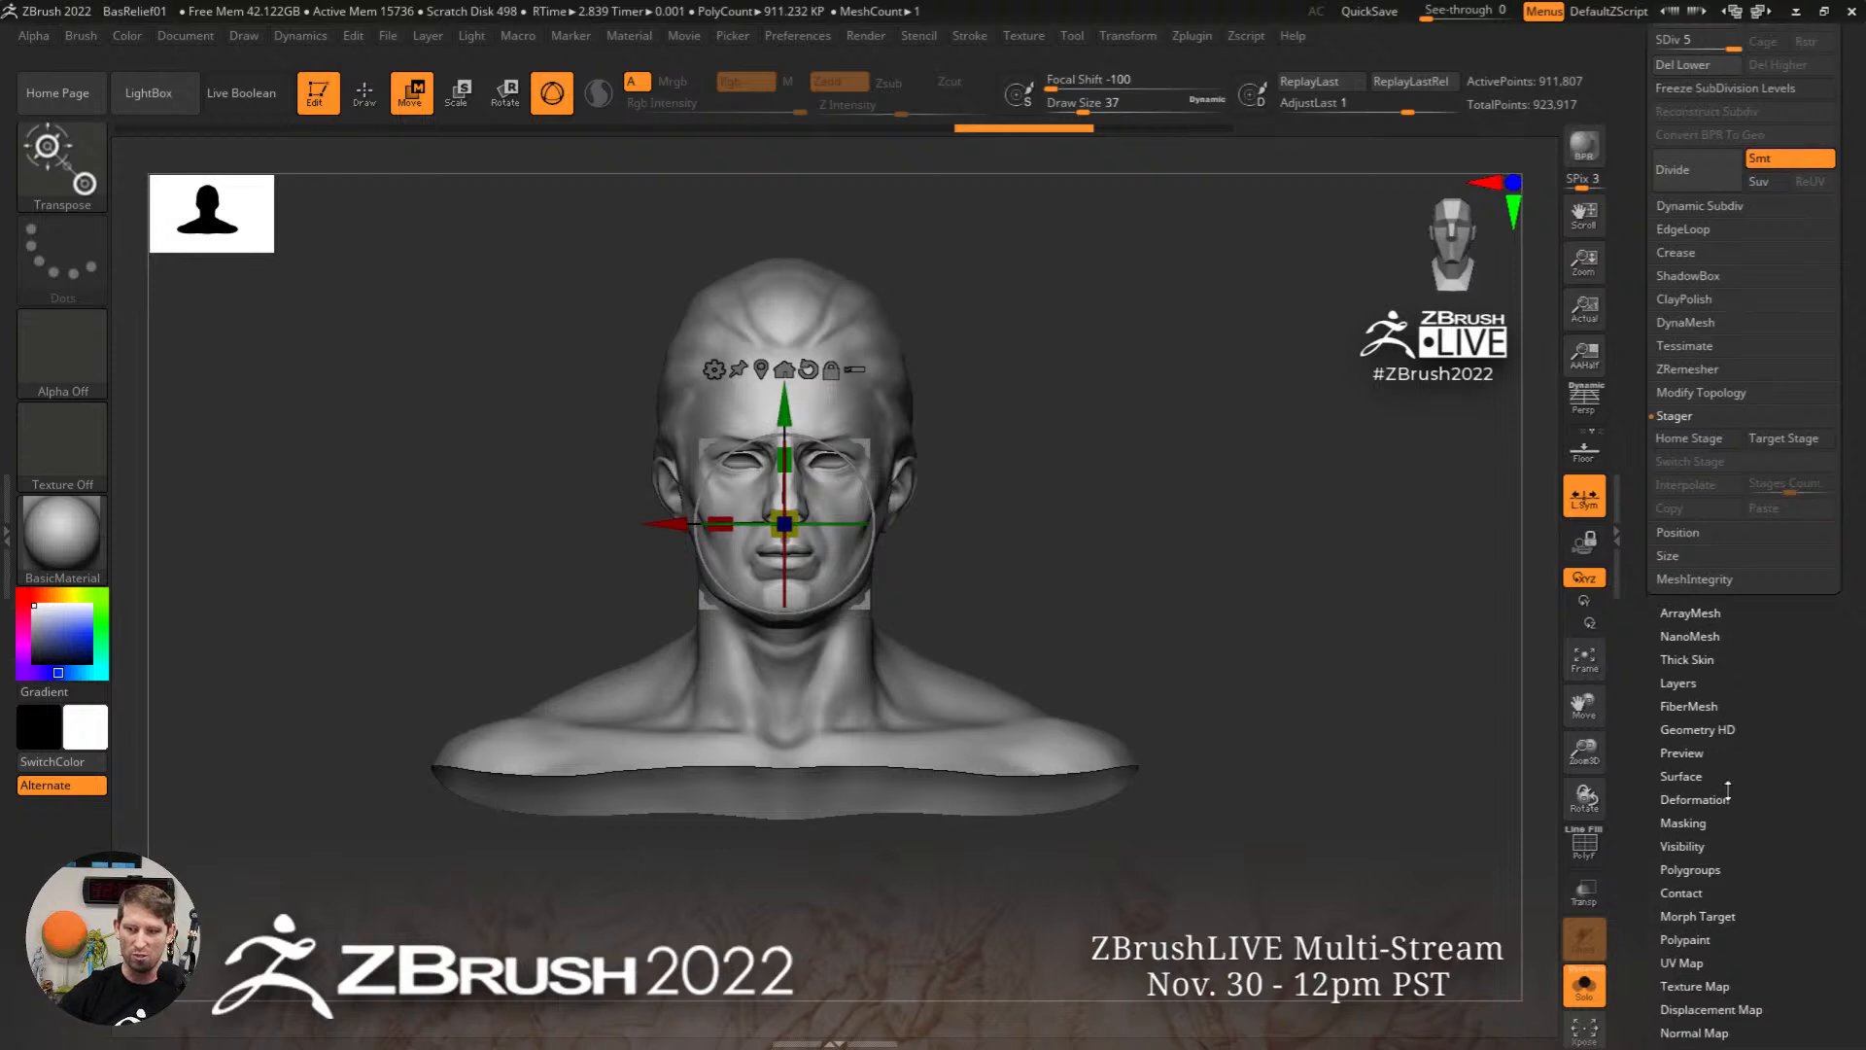
pyautogui.click(1717, 805)
pyautogui.click(1720, 187)
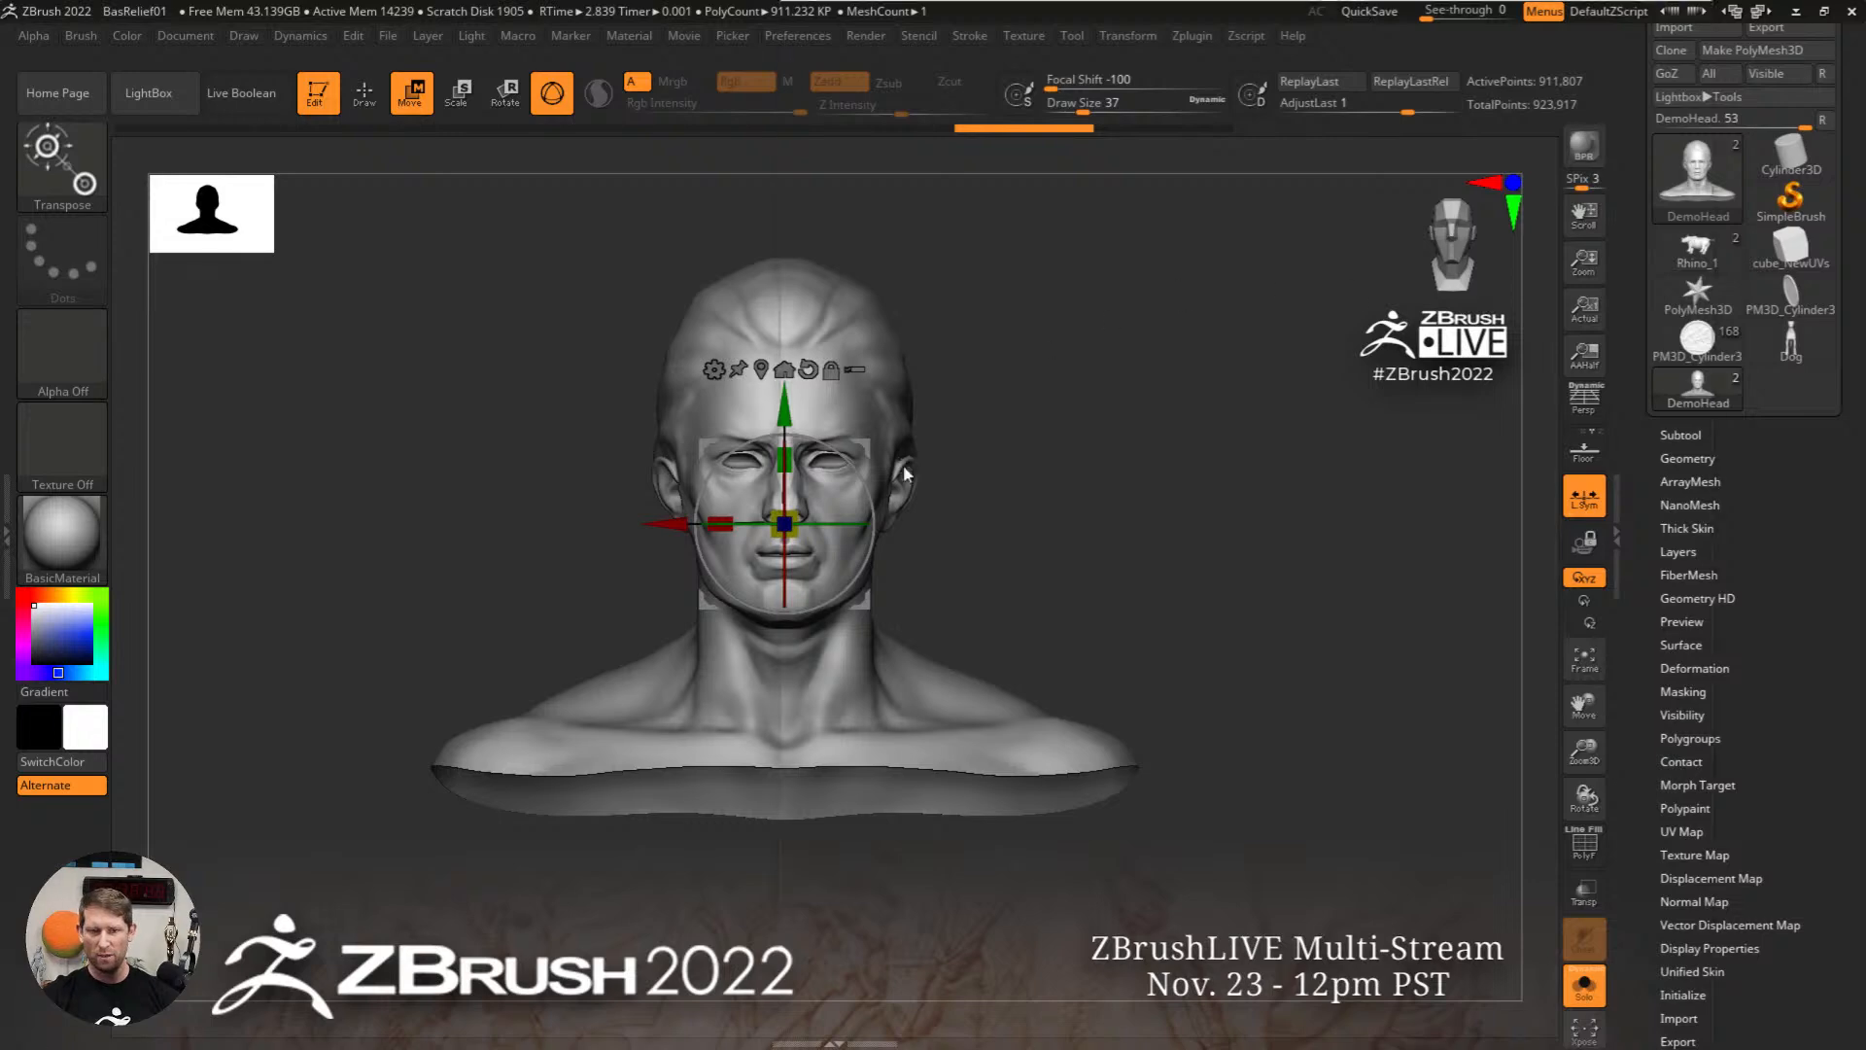
# Step: Switch to the web browser and open the ZBrush overview page on pixologic.com from the 3D Software section
pyautogui.hotkey('alt', 'Tab')
pyautogui.click(1639, 29)
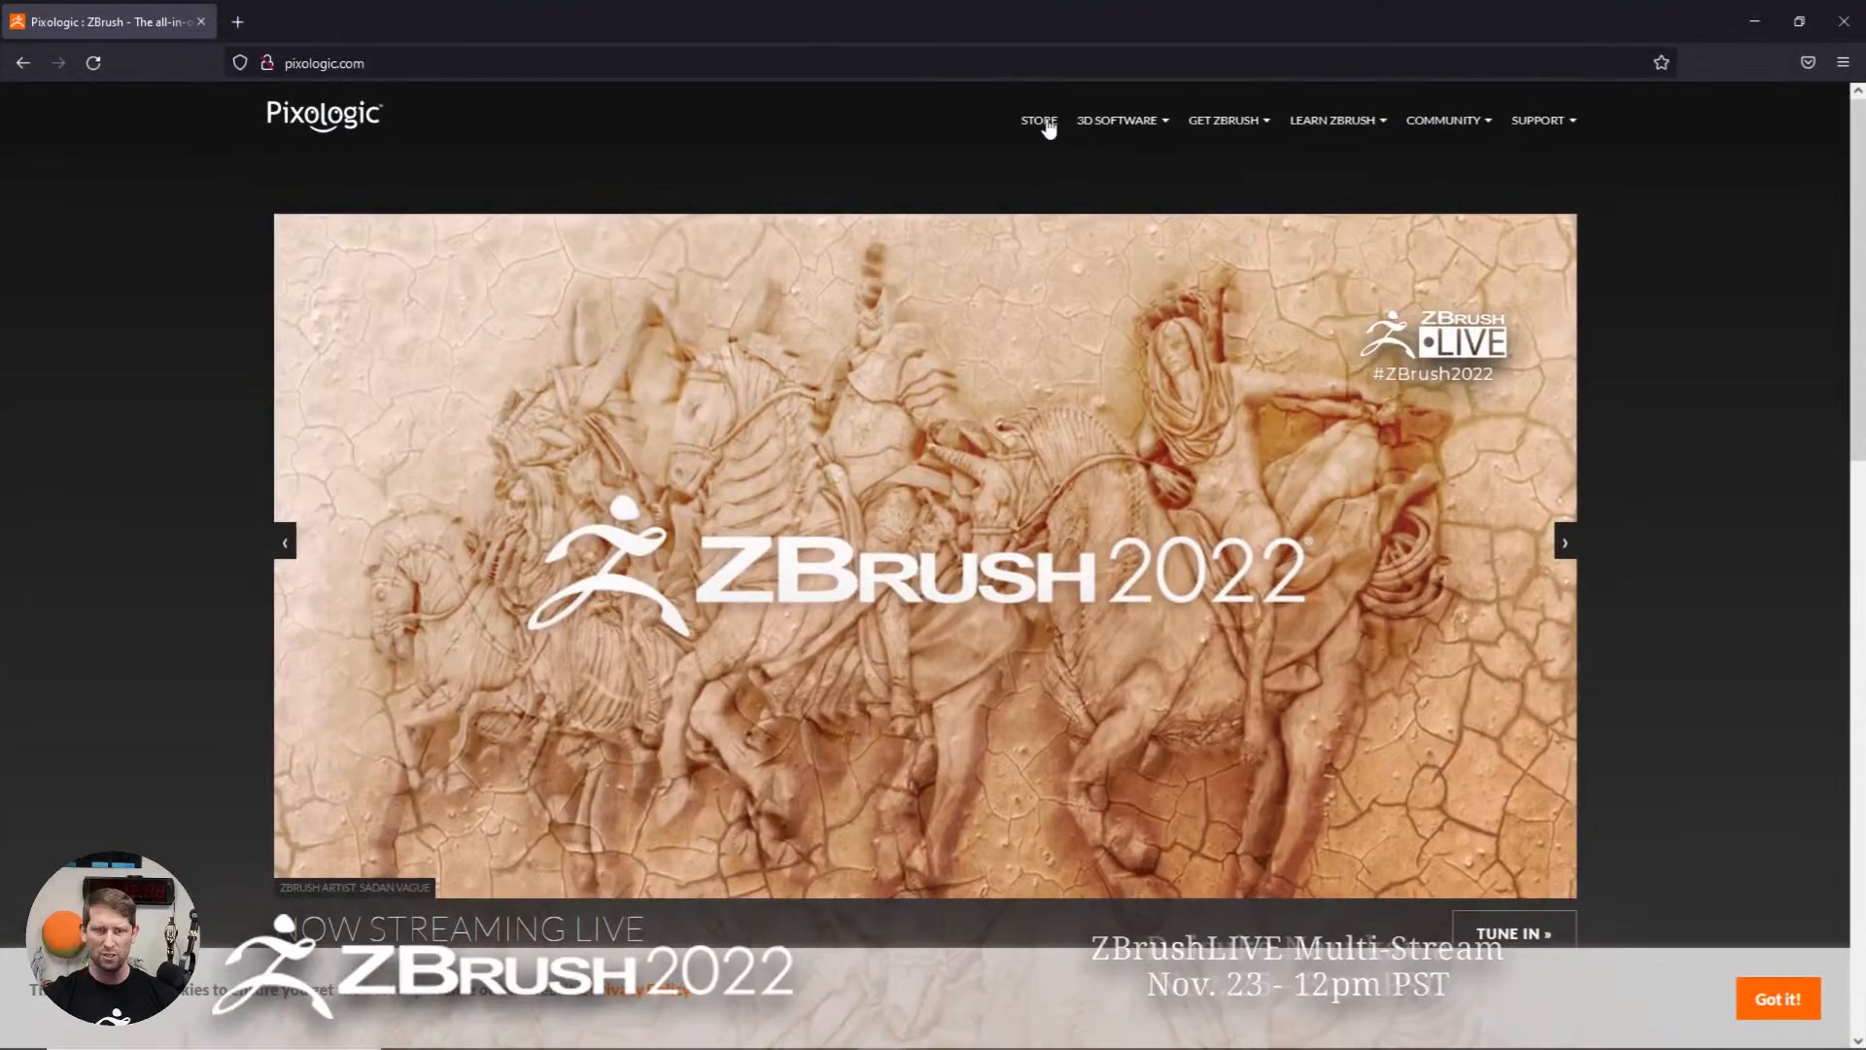
pyautogui.moveTo(1123, 123)
pyautogui.click(1131, 194)
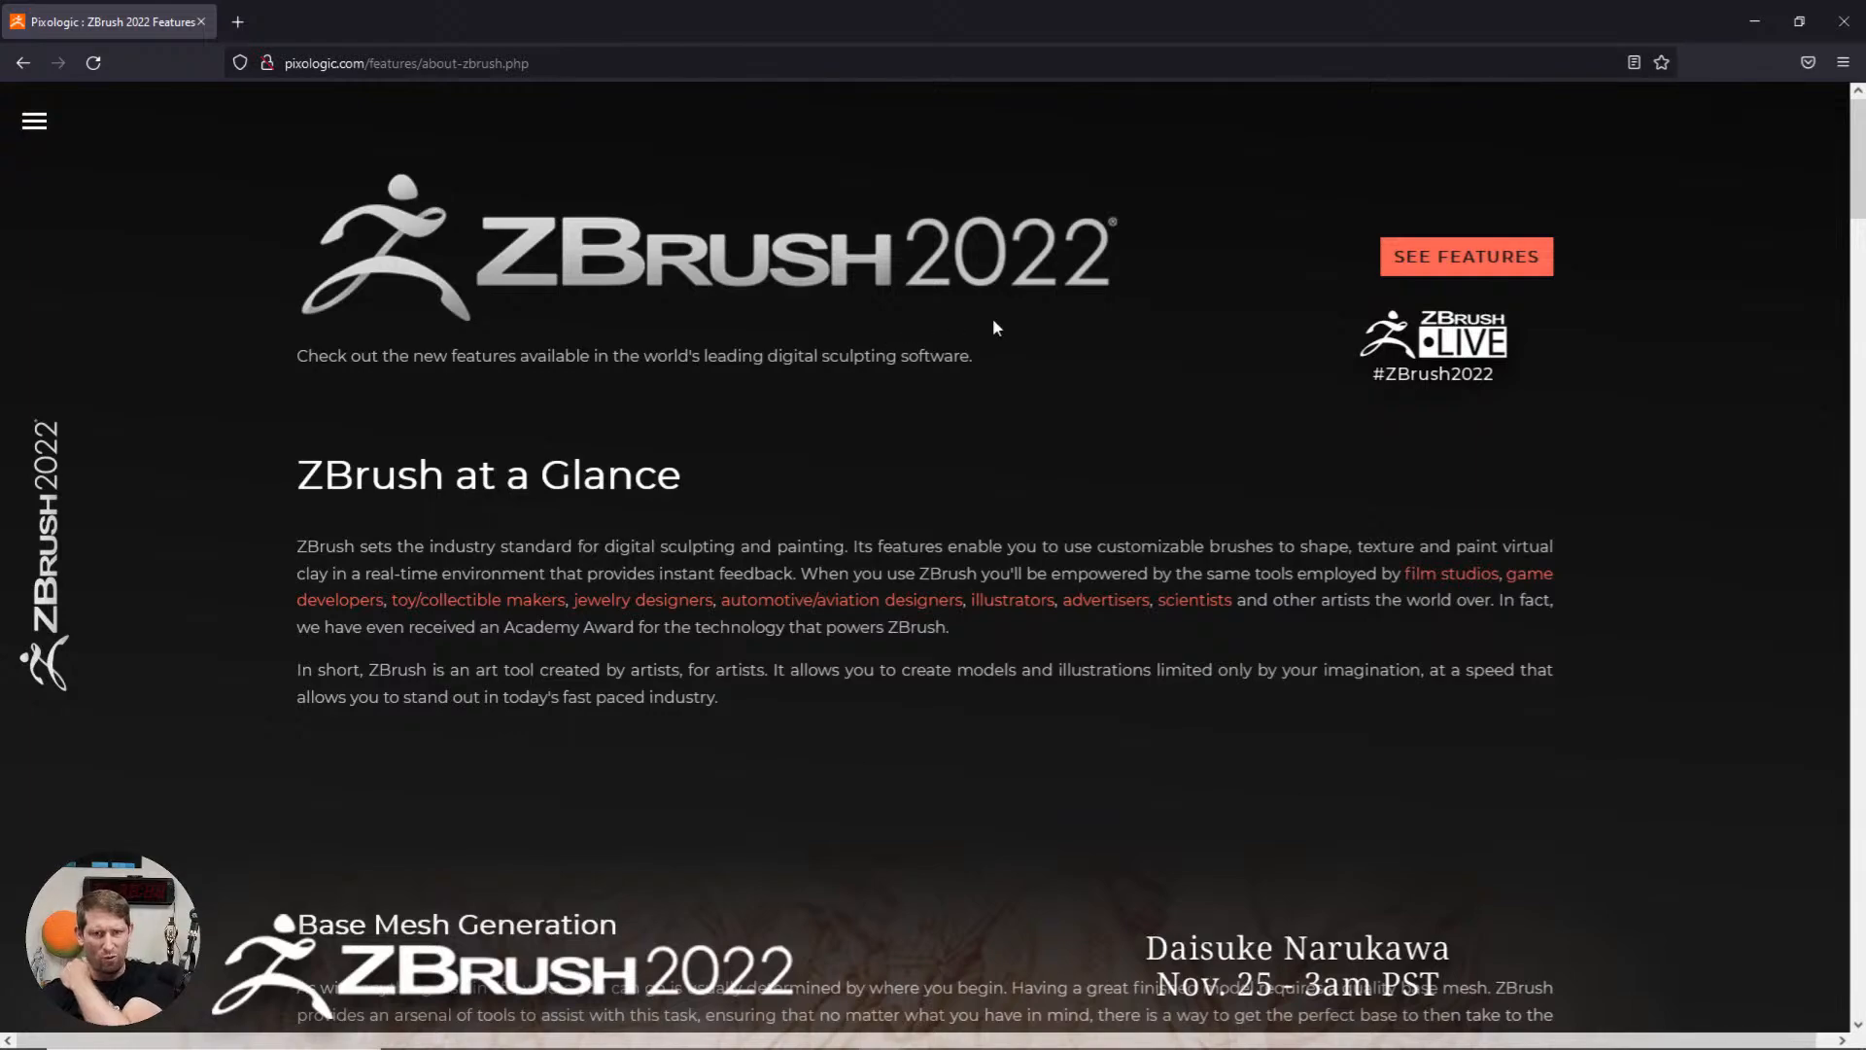
pyautogui.scroll(-10, 1039, 350)
pyautogui.scroll(10, 1049, 428)
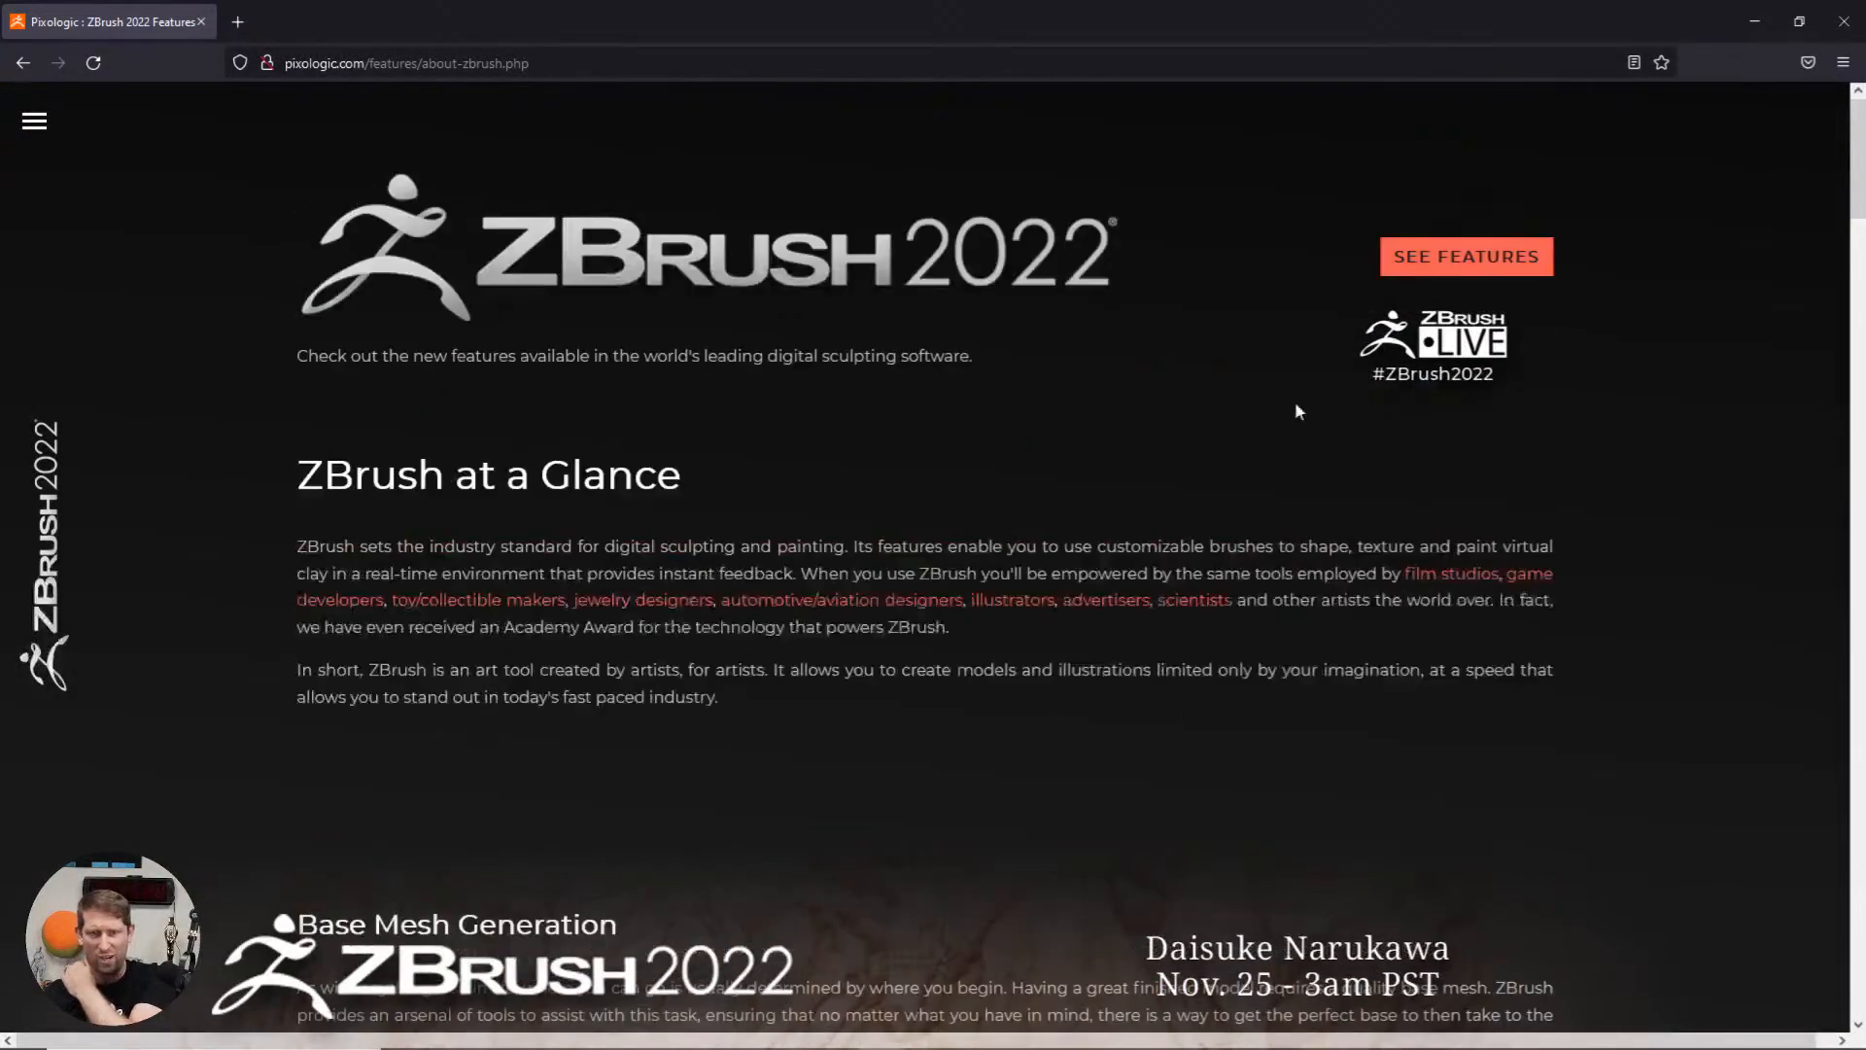
# Step: Open the ZBrush 2022 features page and read down to the Become a Master of Bas Relief section
pyautogui.click(1466, 256)
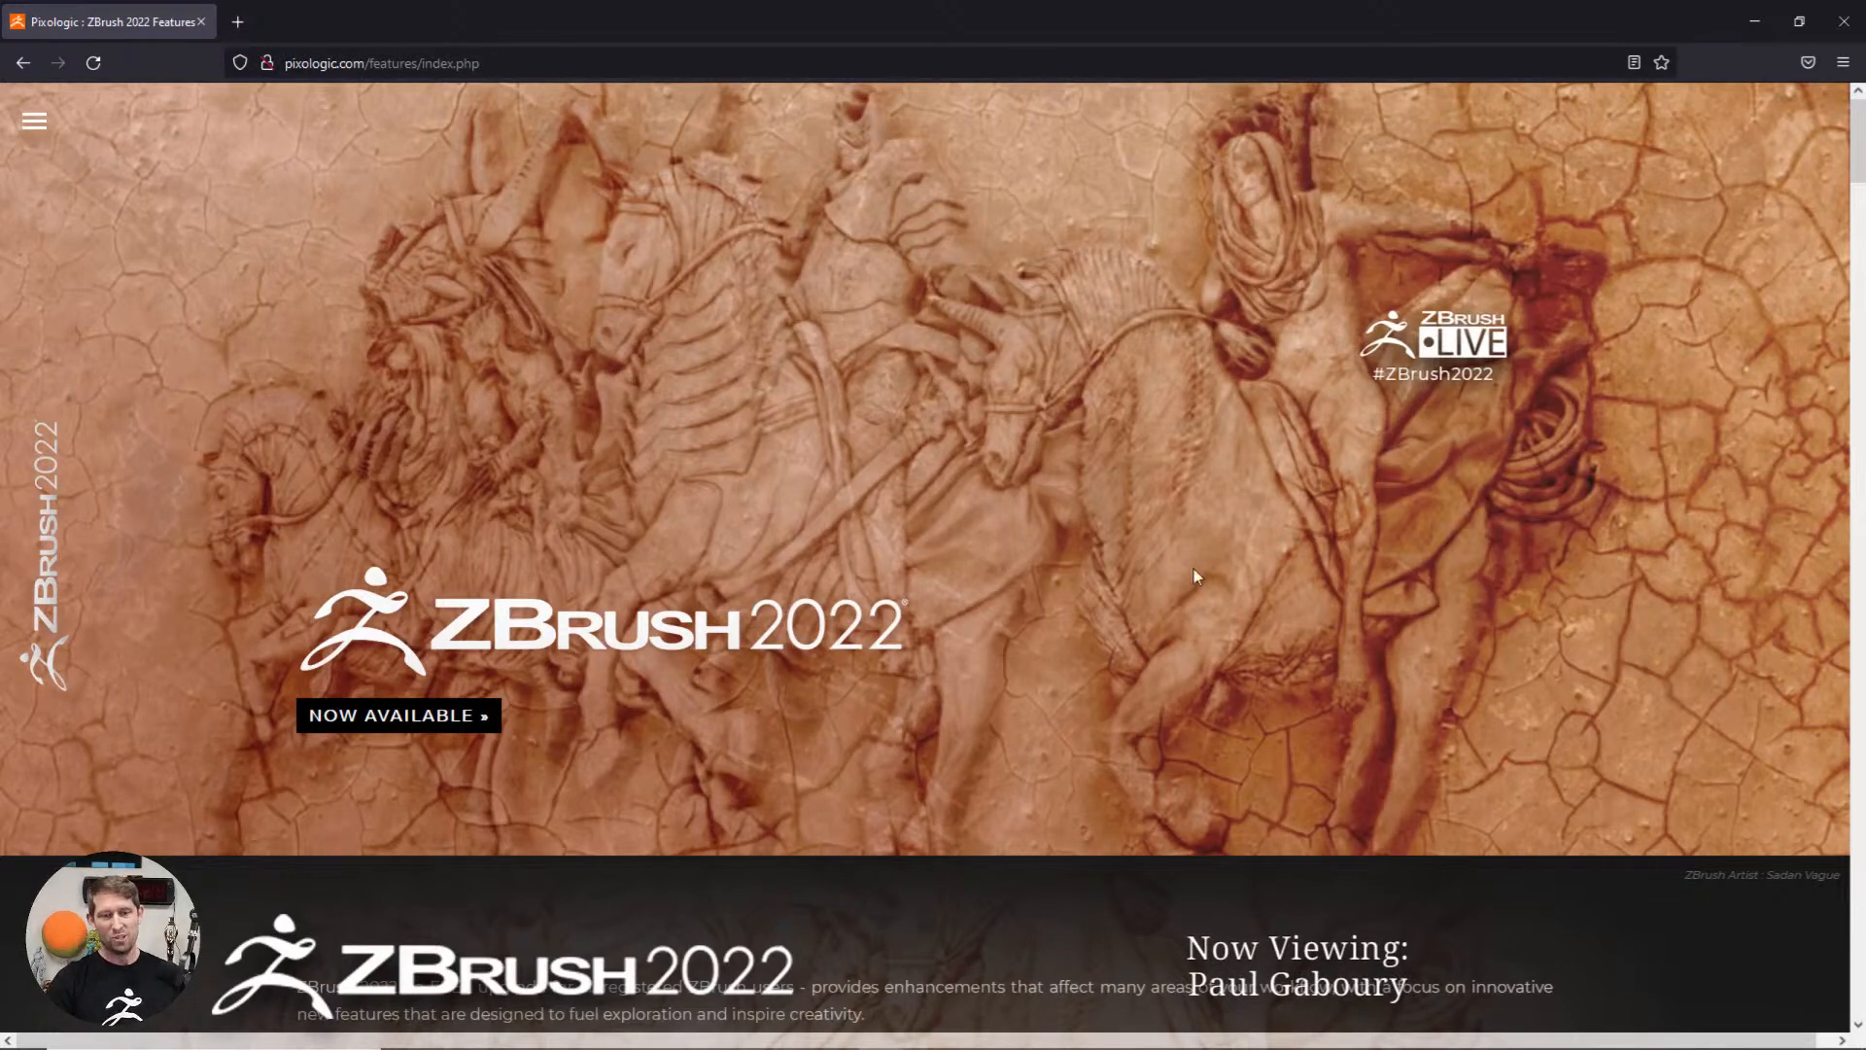
pyautogui.scroll(-5, 1180, 521)
pyautogui.scroll(-12, 1171, 525)
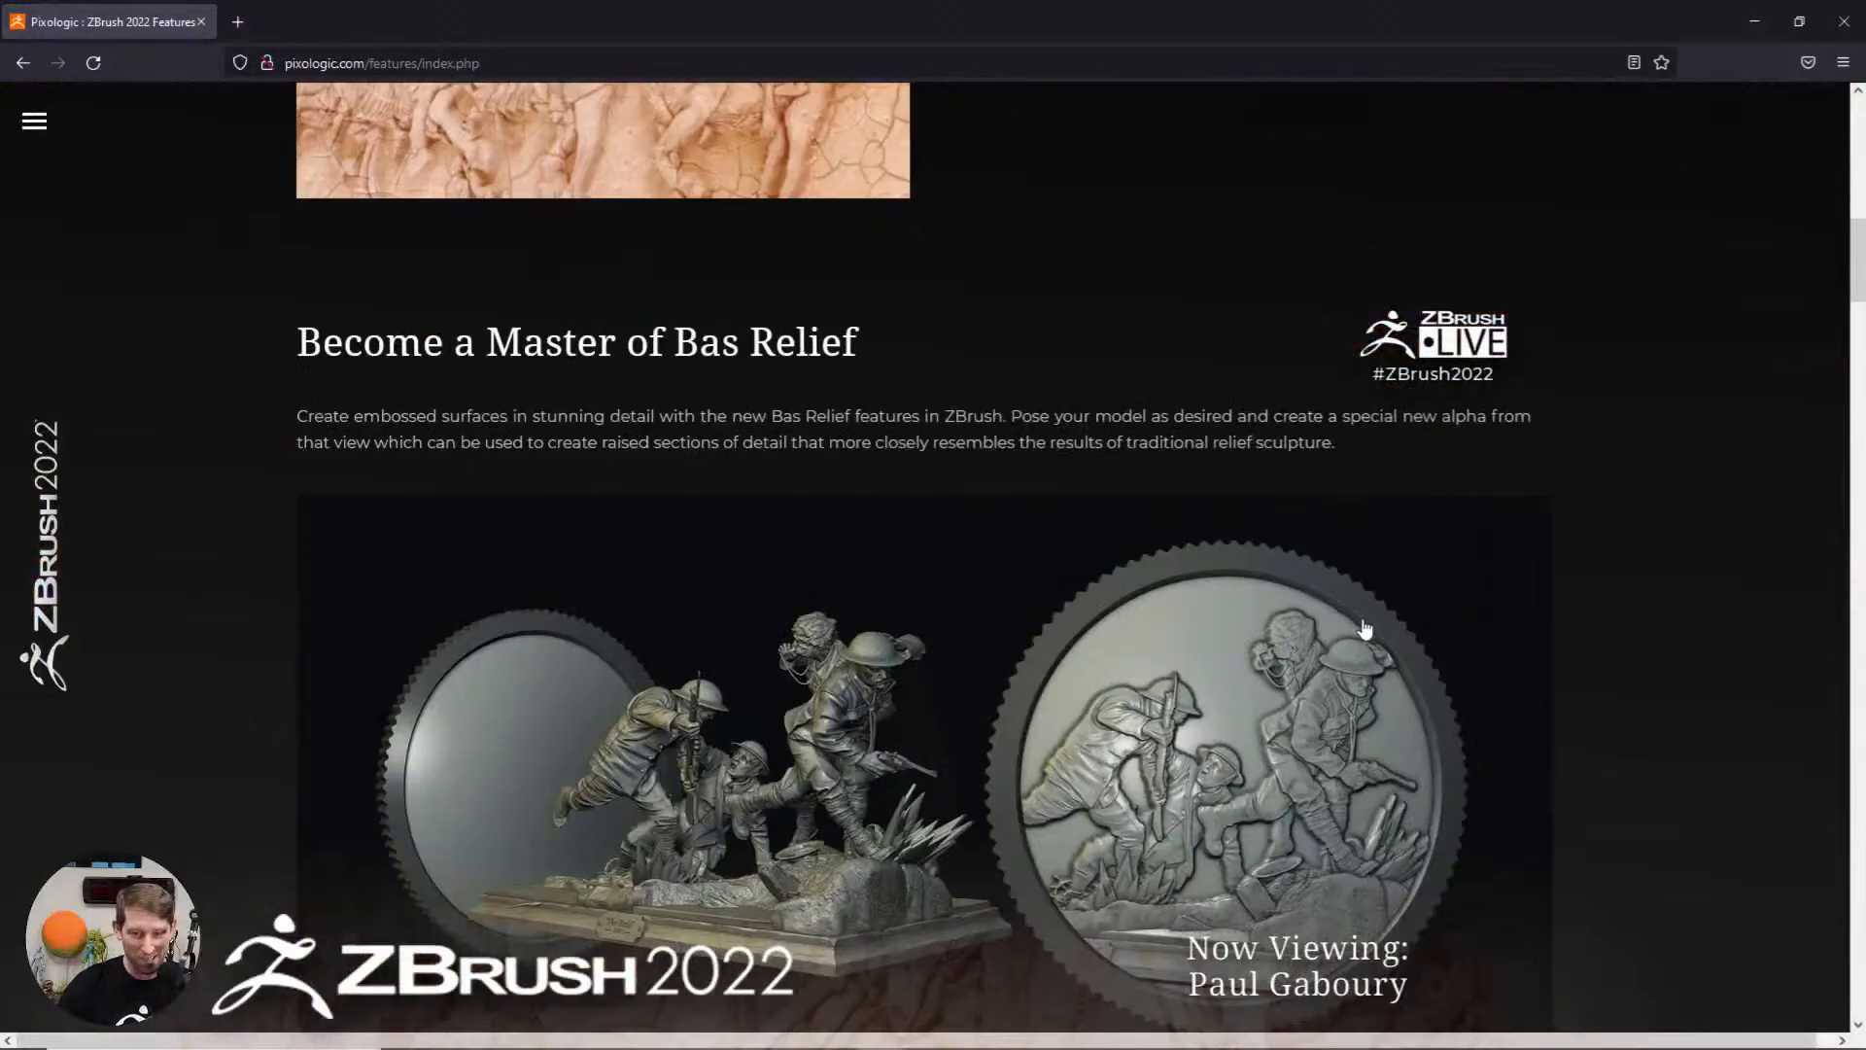
# Step: Read through the features page from the Bas Relief section to the Knife brush section, New Ways to Slice and Dice
pyautogui.scroll(-3, 1373, 626)
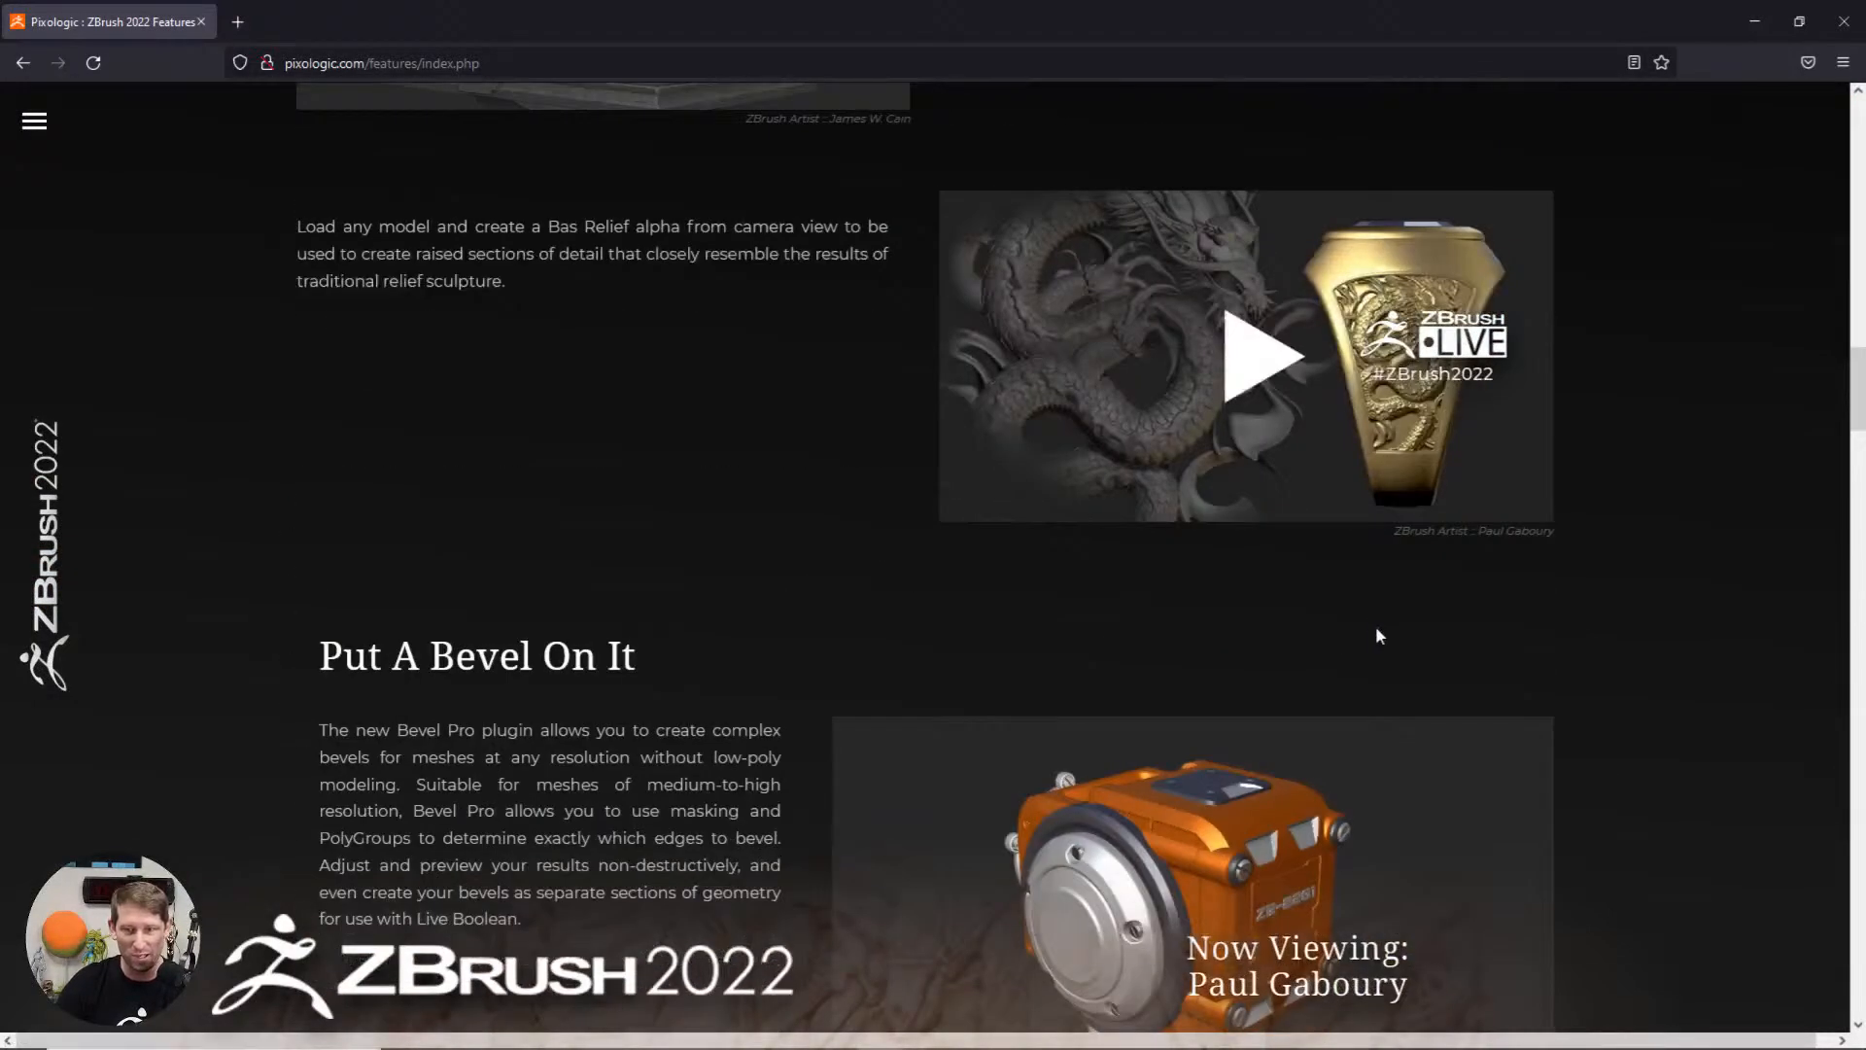
pyautogui.scroll(2, 1374, 626)
pyautogui.scroll(-3, 1341, 612)
pyautogui.scroll(-10, 1360, 612)
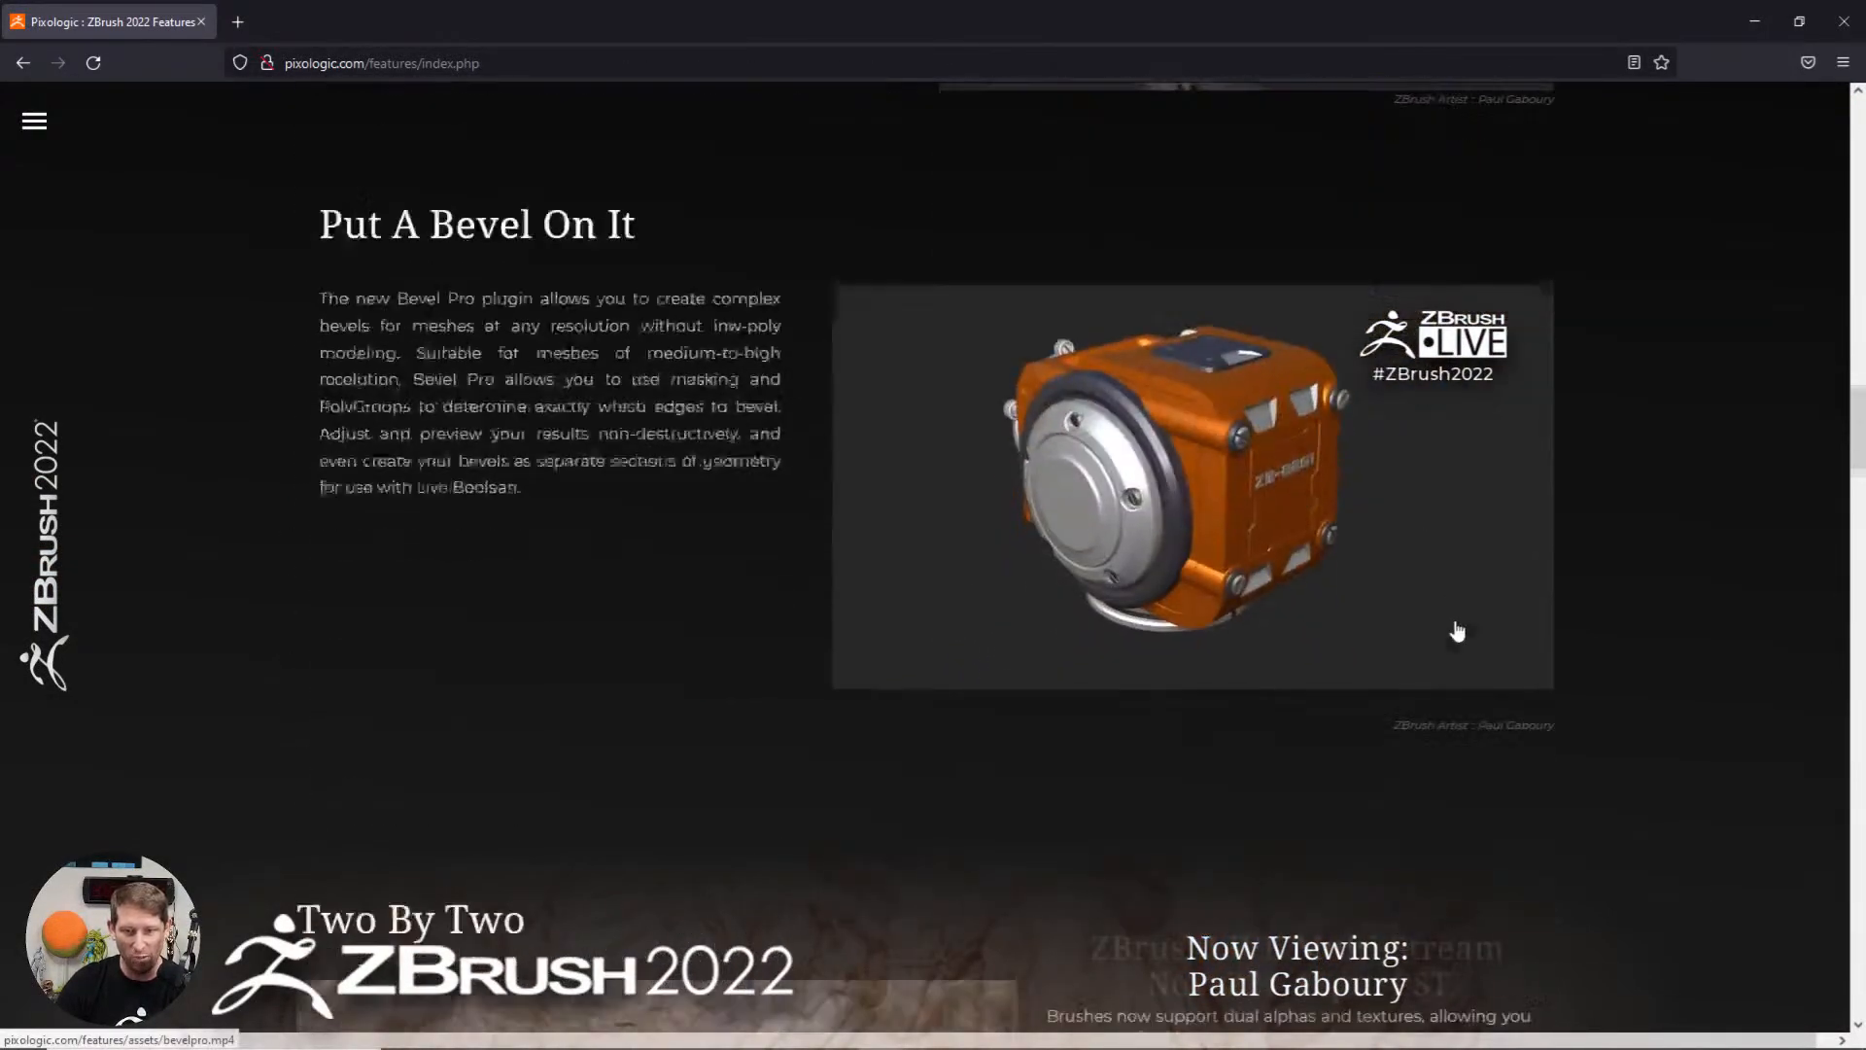
pyautogui.scroll(-20, 1455, 622)
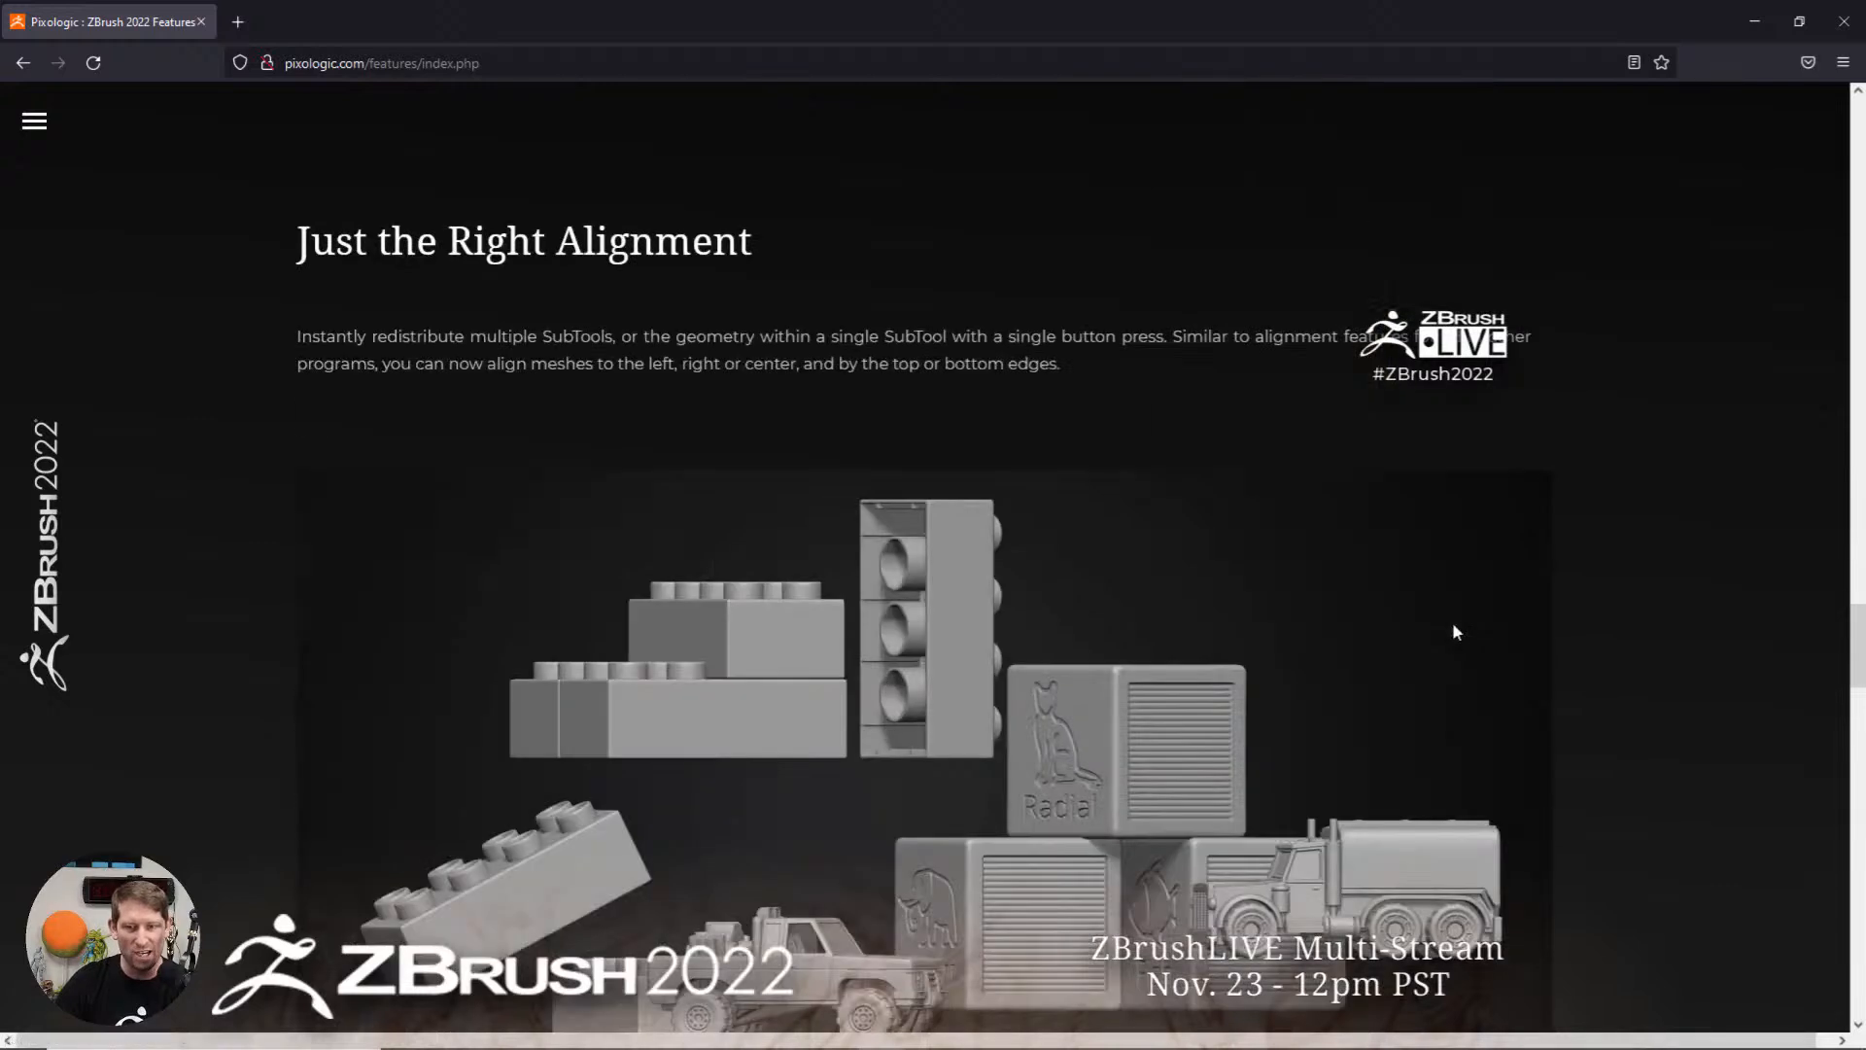
pyautogui.scroll(4, 1389, 634)
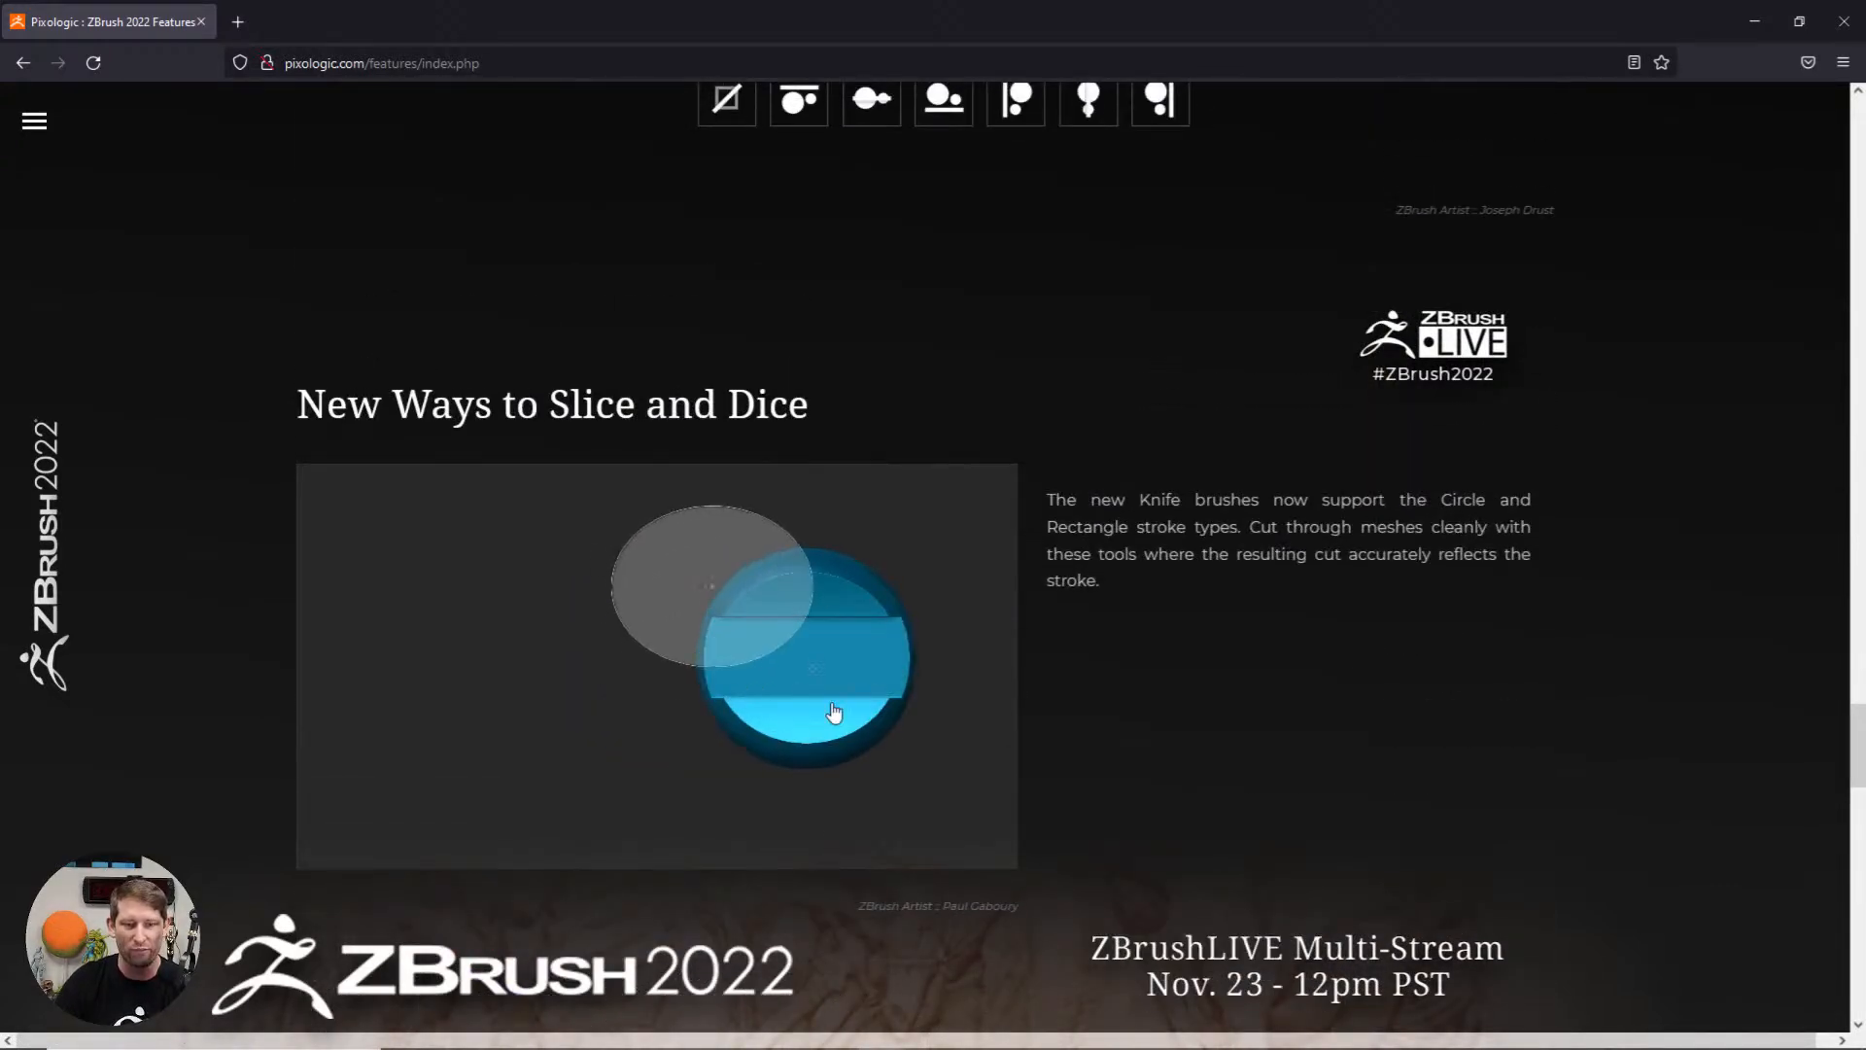
# Step: Switch back to ZBrush, load the PolySphere tool and delete its lower subdivision levels
pyautogui.click(1754, 21)
pyautogui.press('q')
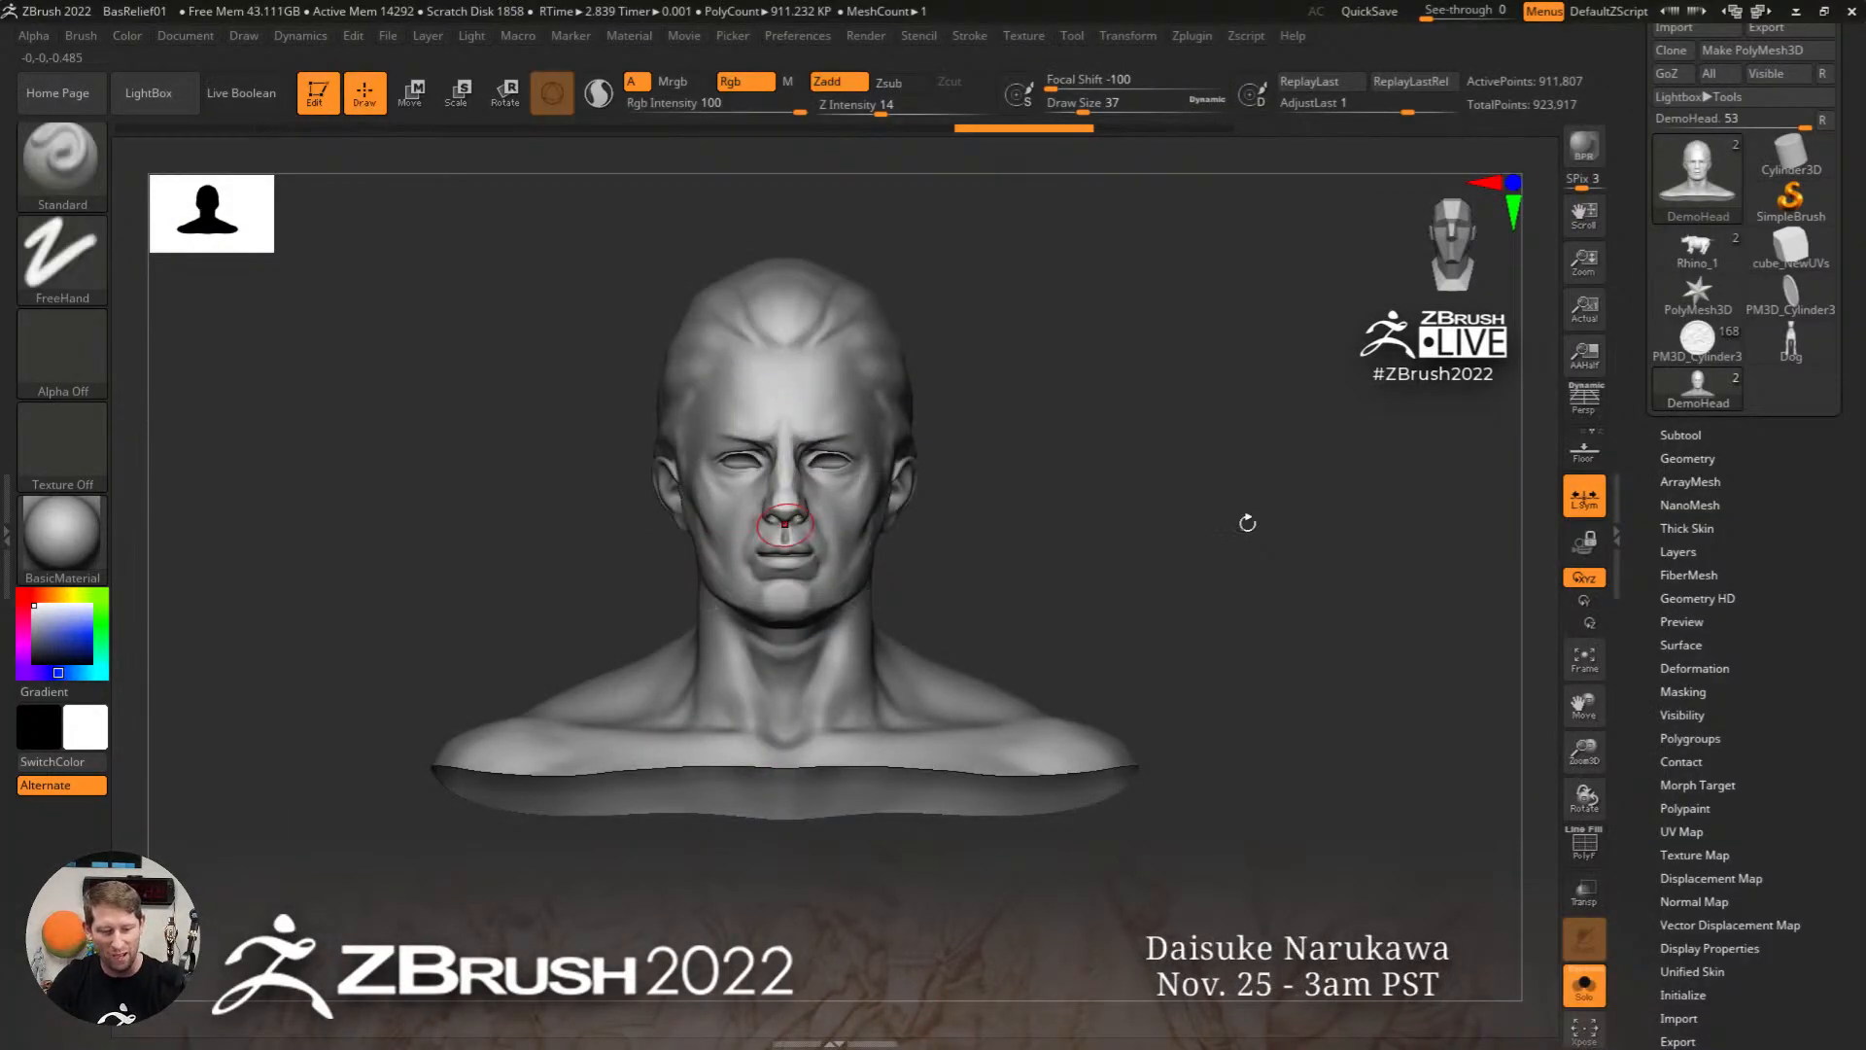
pyautogui.press(',')
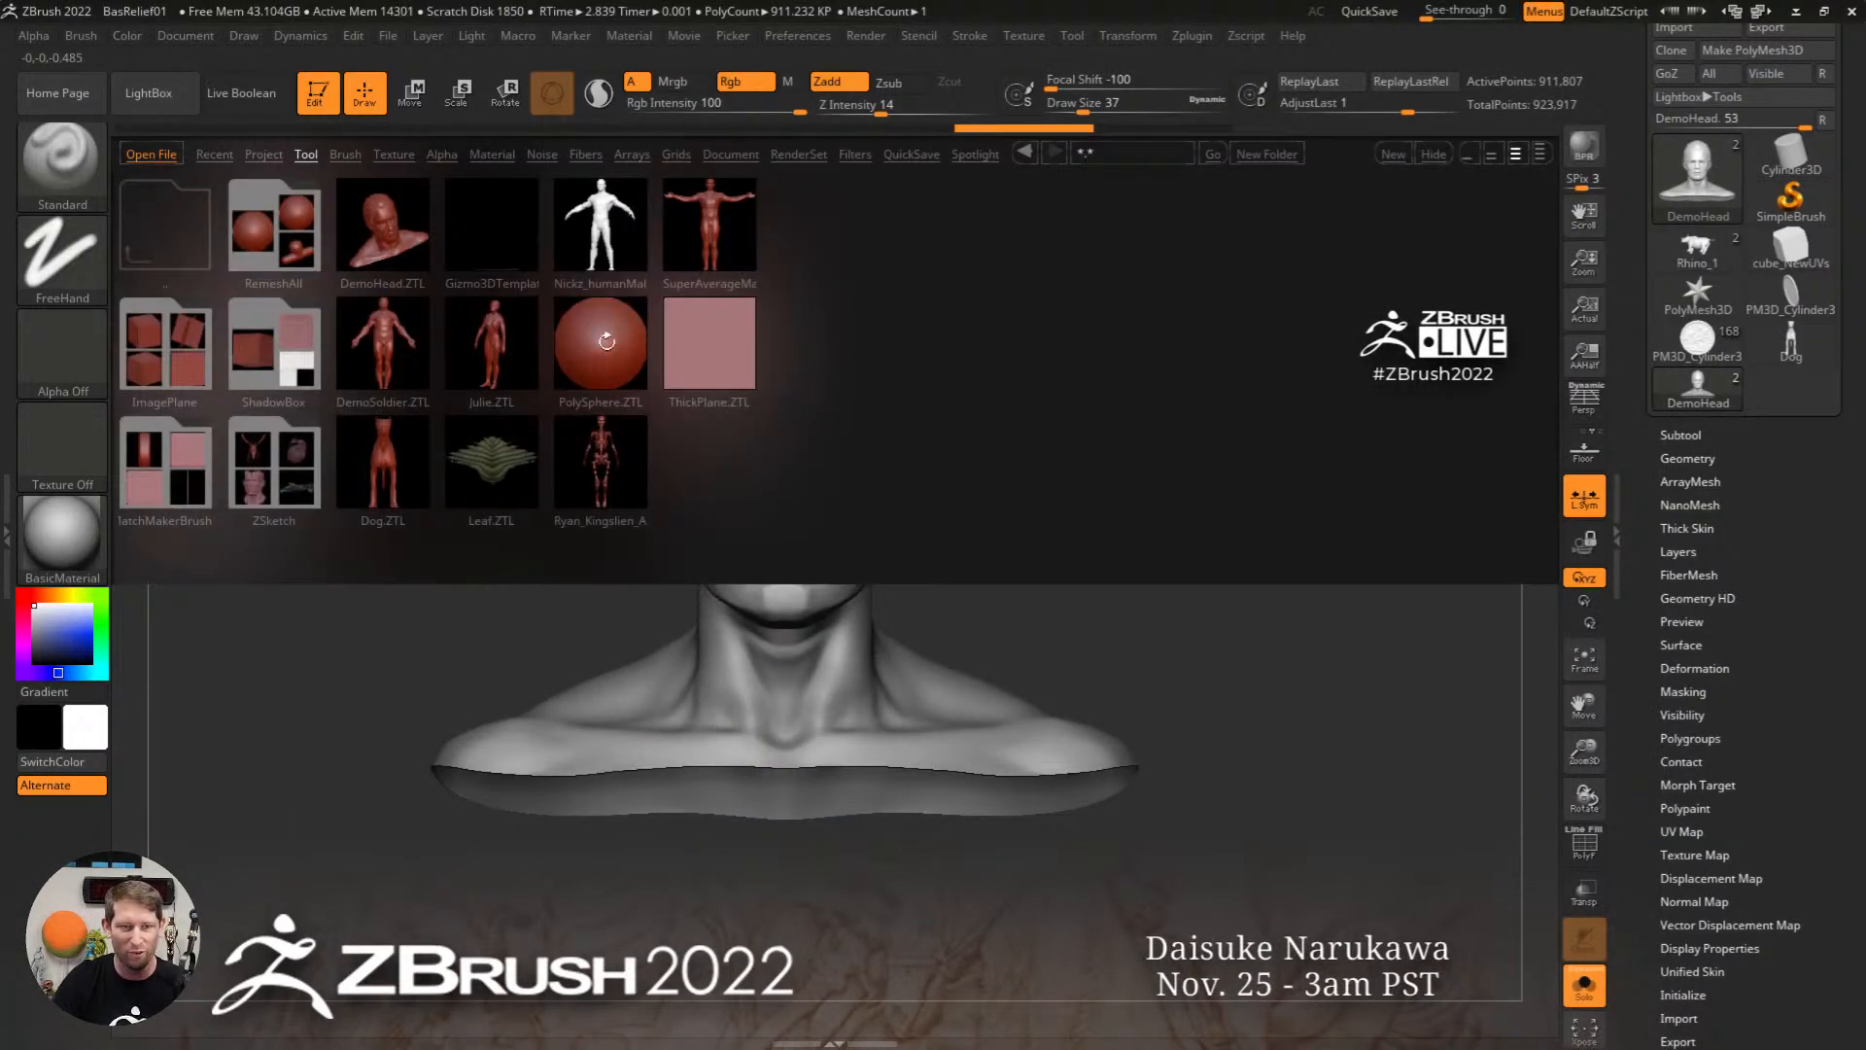
pyautogui.doubleClick(603, 342)
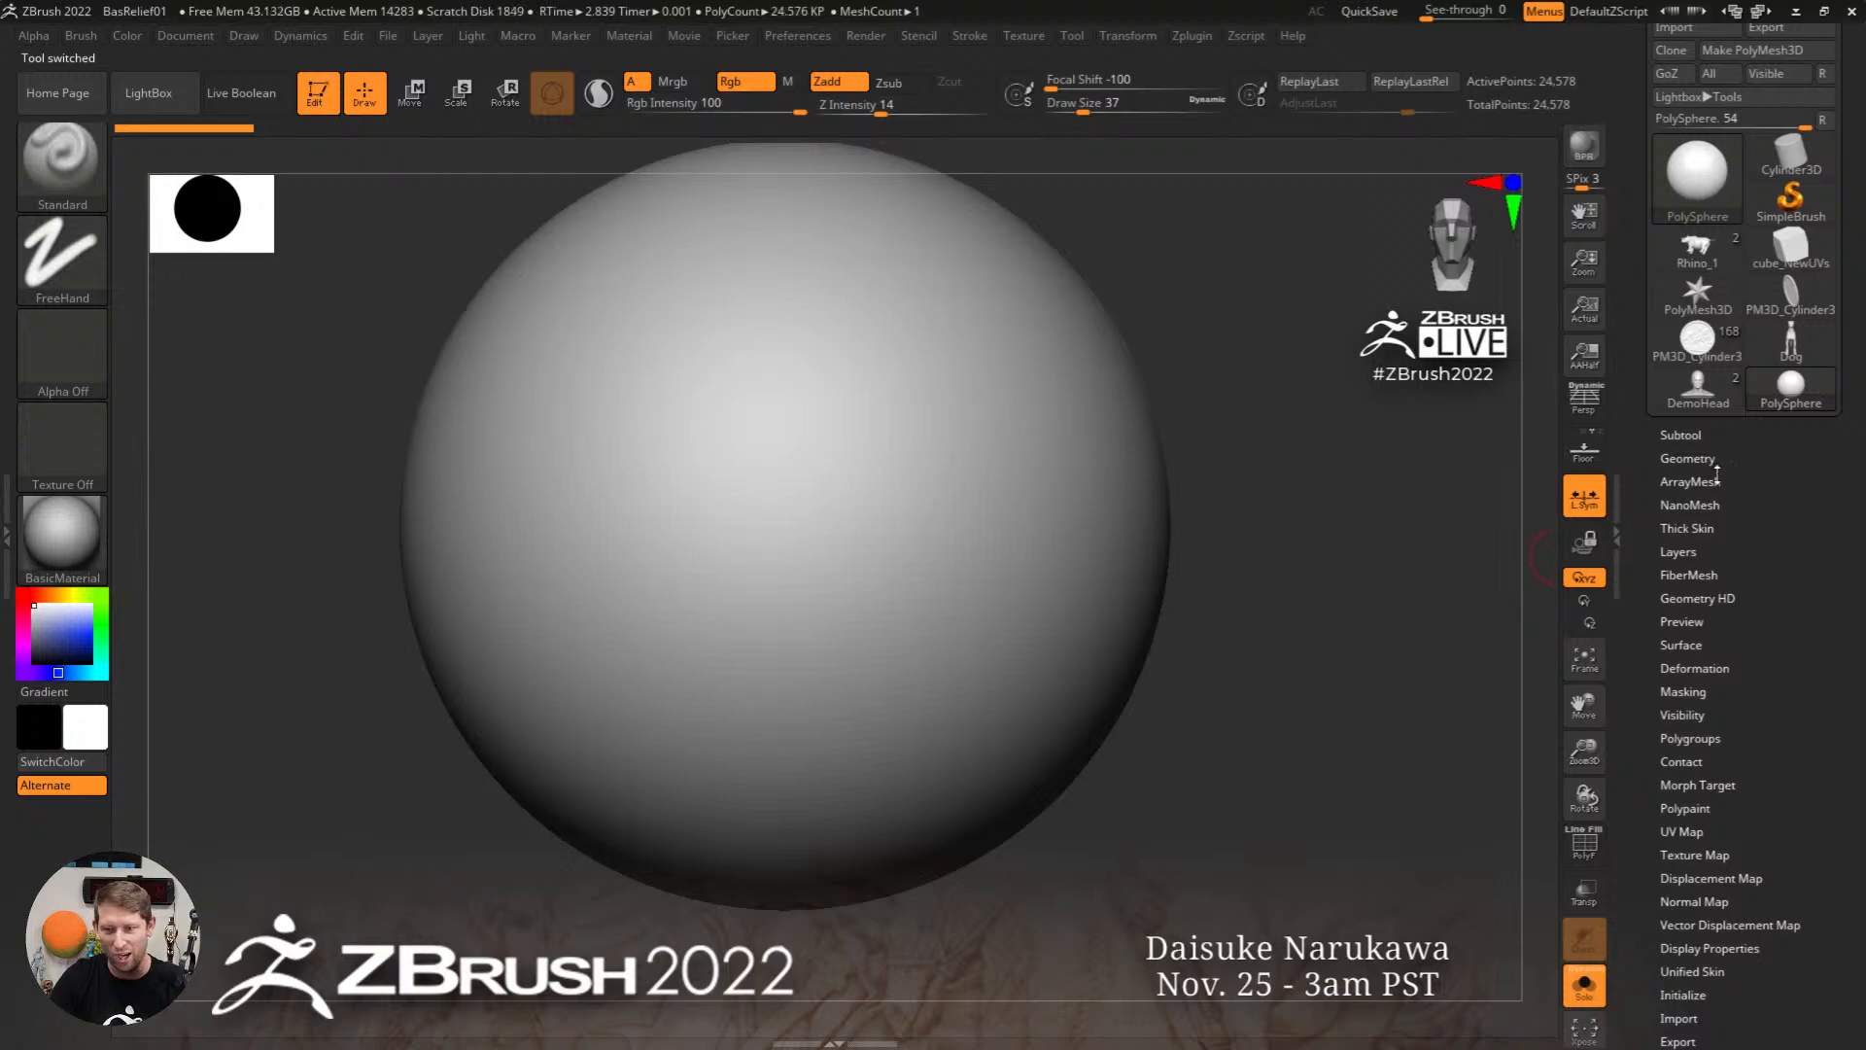
pyautogui.click(1711, 457)
pyautogui.click(1714, 519)
pyautogui.keyDown('ctrl'); pyautogui.moveTo(1133, 521); pyautogui.dragTo(924, 583, button='right'); pyautogui.keyUp('ctrl')
# Step: Cut a symmetrical rectangular notch into each side of the sphere at mid-height with the KnifeRect brush
pyautogui.hotkey('ctrl', 'shift', 'b')
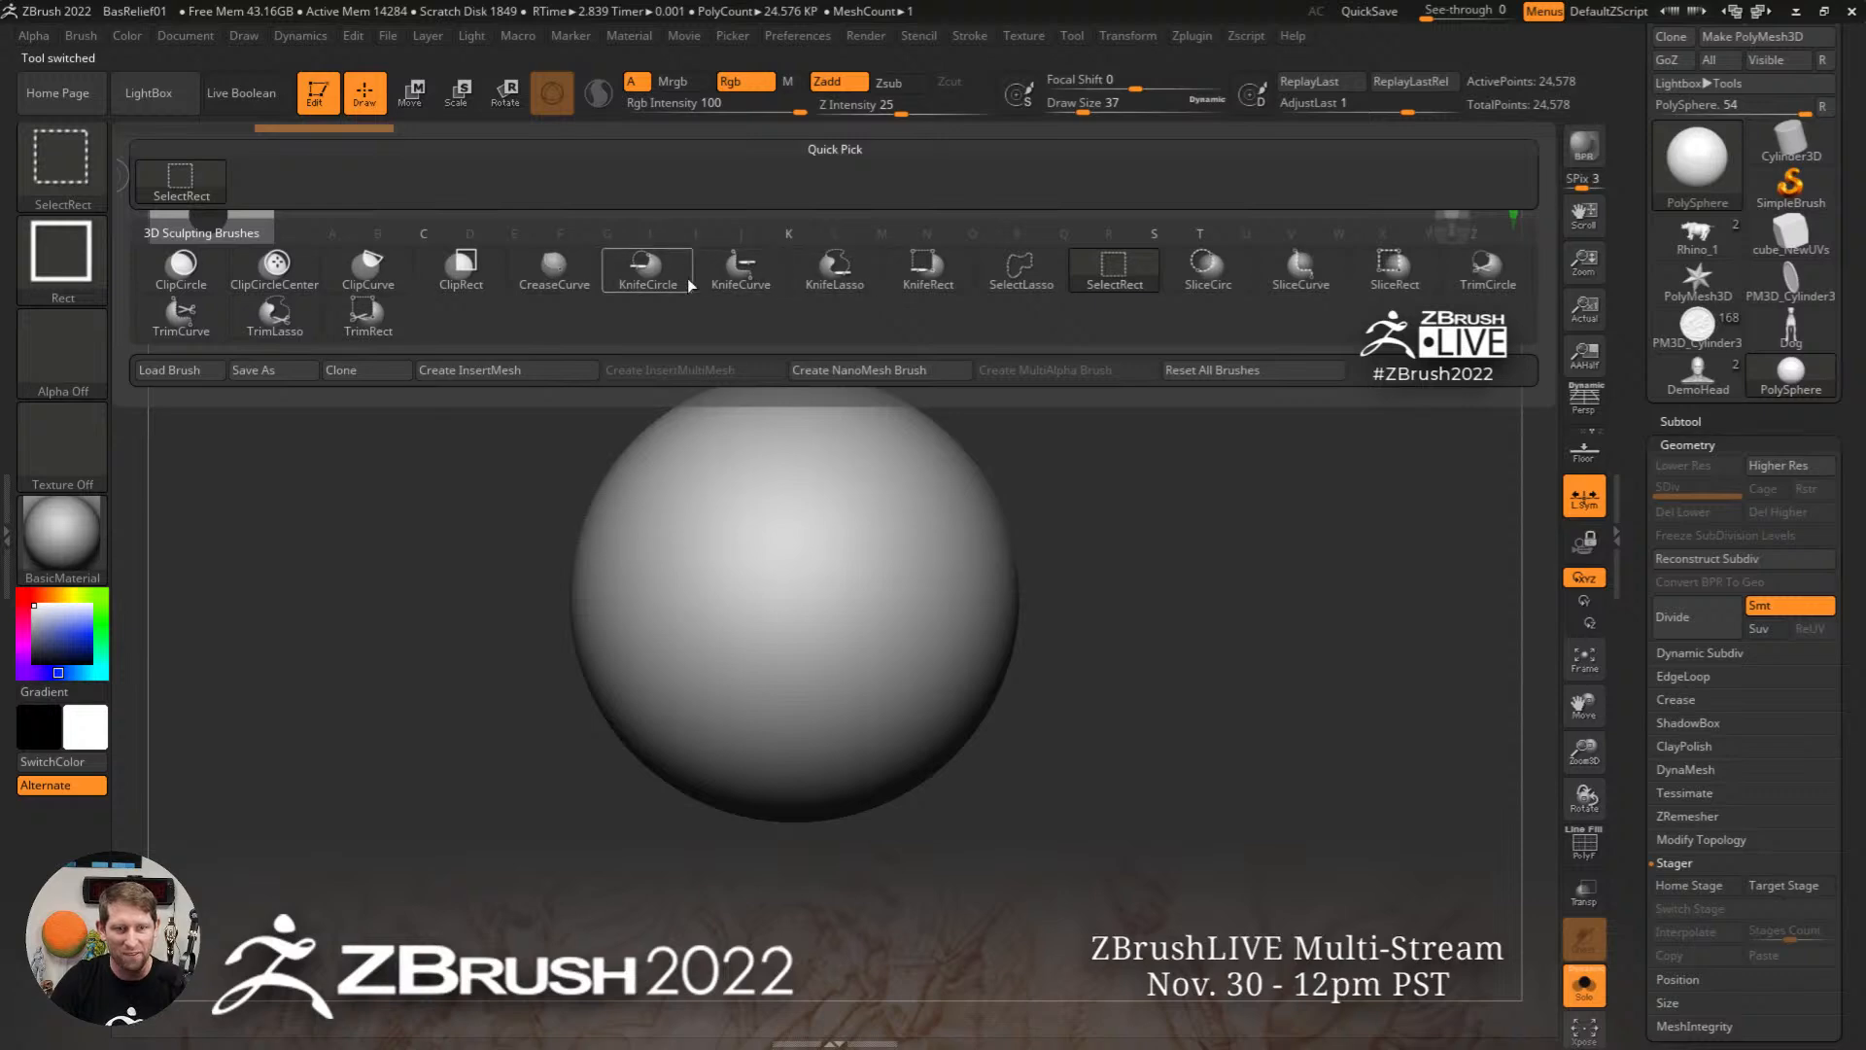
pyautogui.moveTo(644, 285)
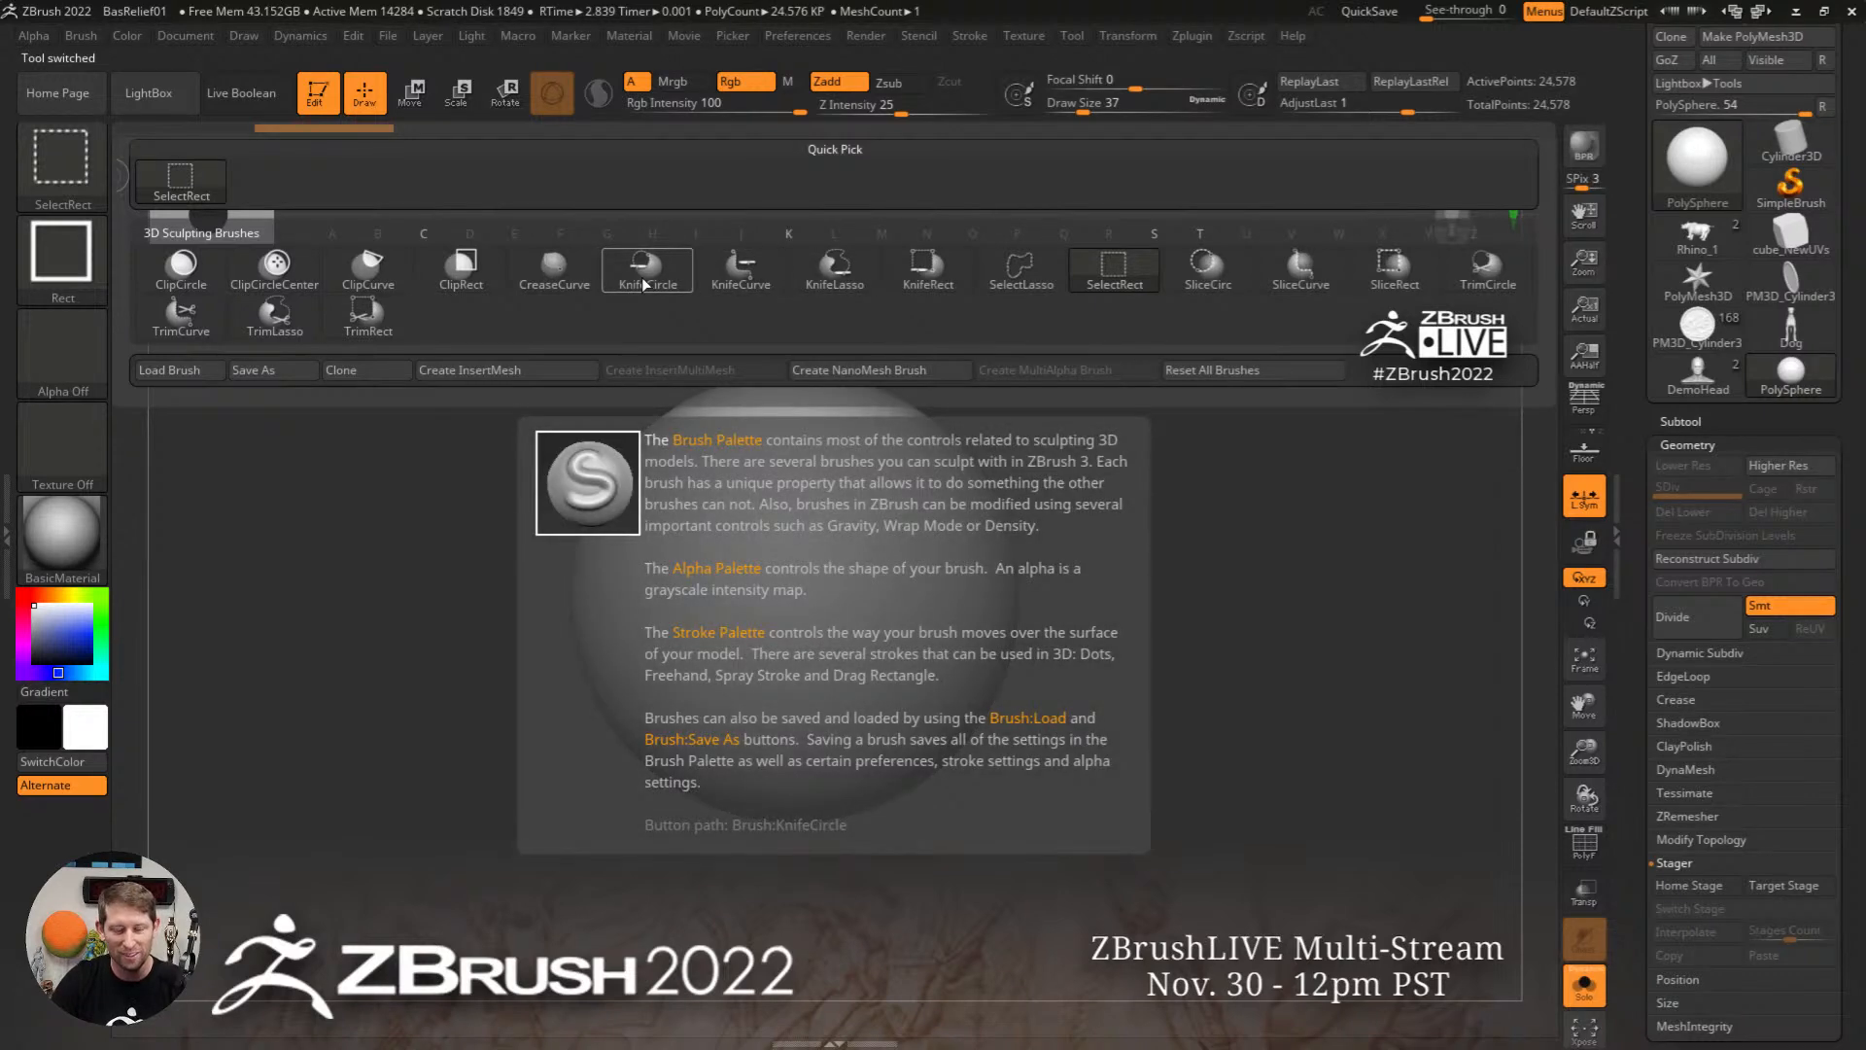
pyautogui.click(910, 279)
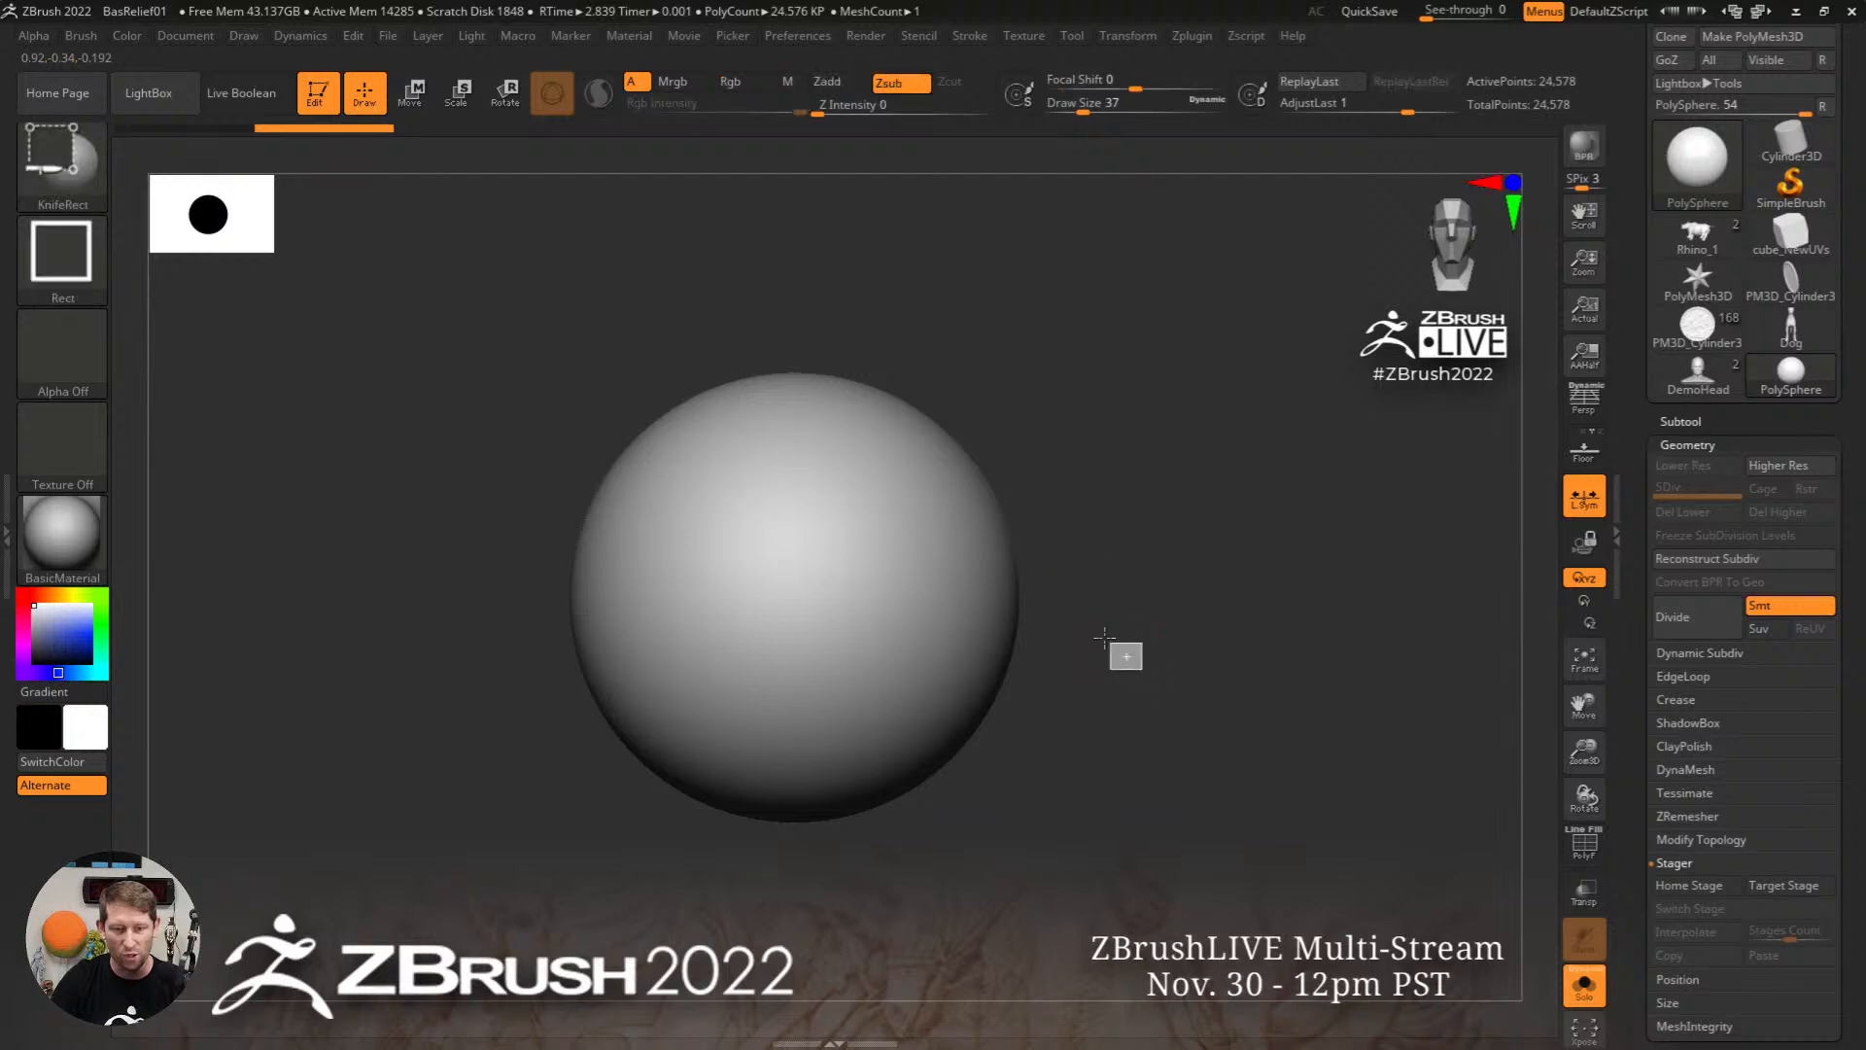
pyautogui.moveTo(1141, 671); pyautogui.dragTo(878, 545)
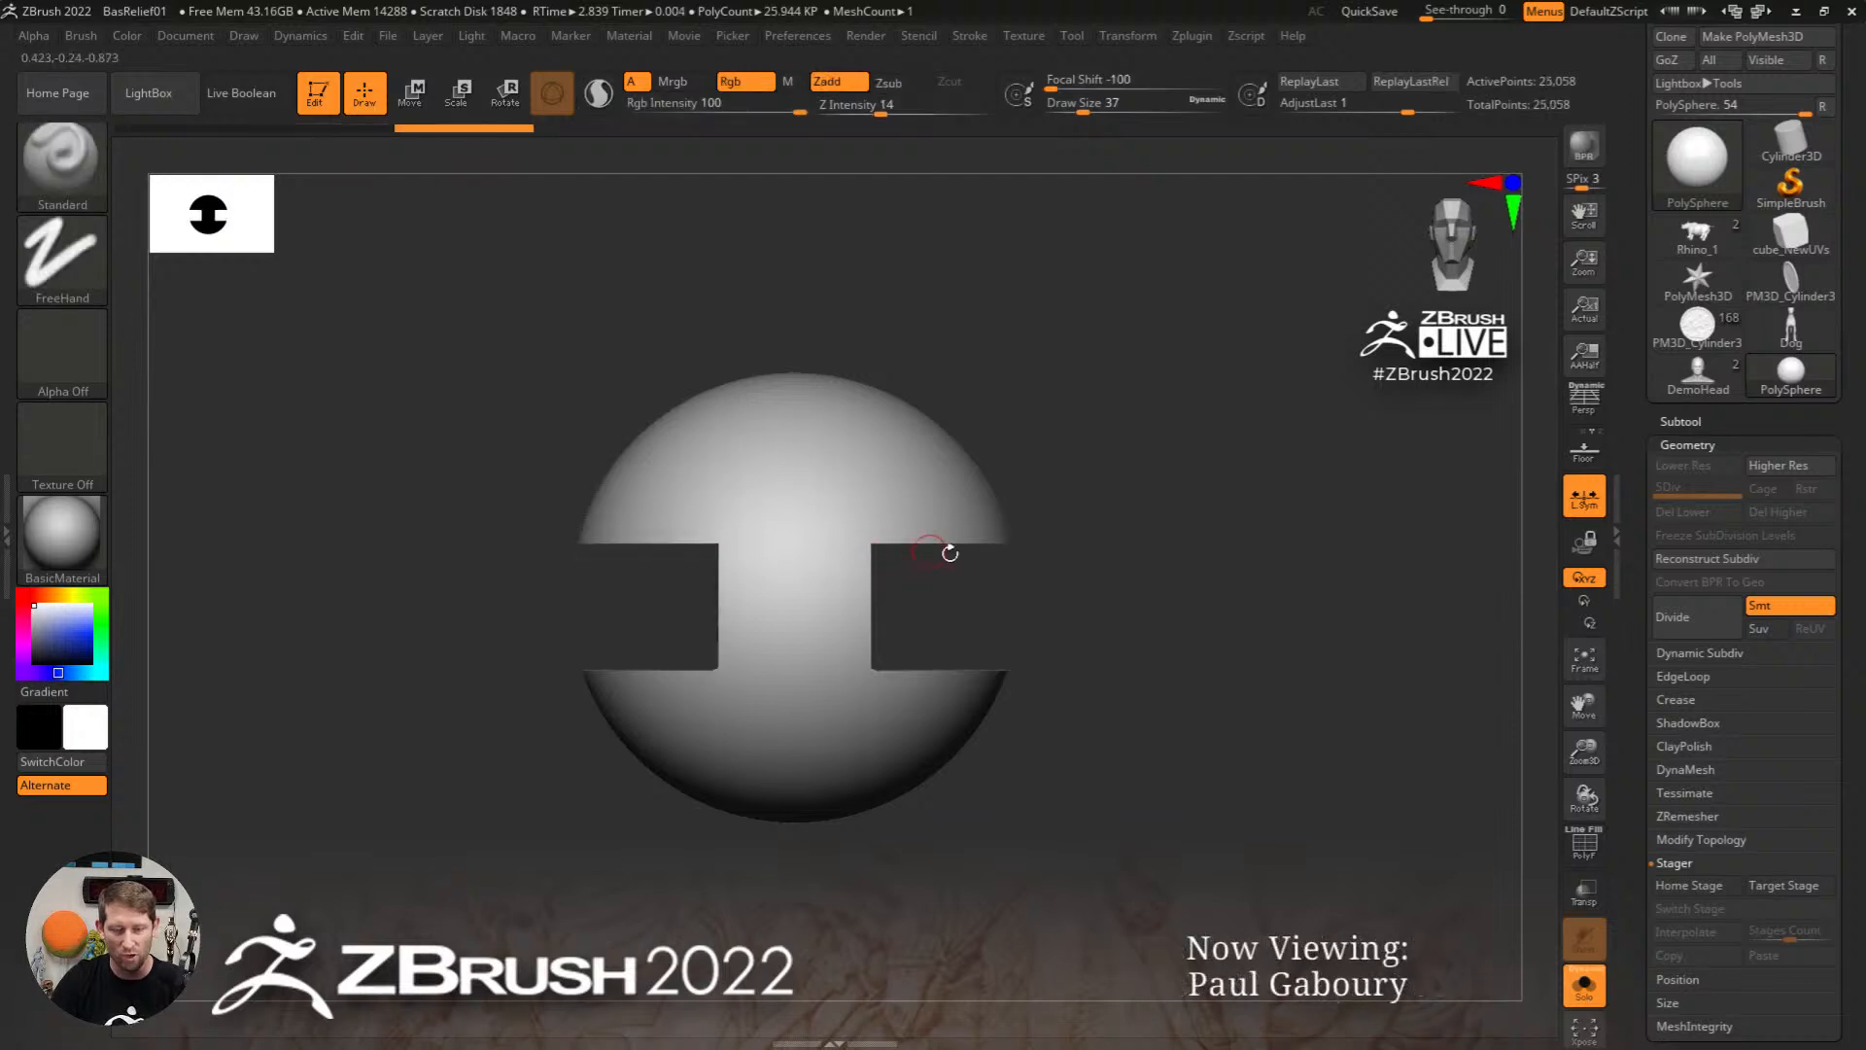
# Step: Cut away the sphere's outer sides symmetrically with a large KnifeCircle stroke
pyautogui.click(86, 146)
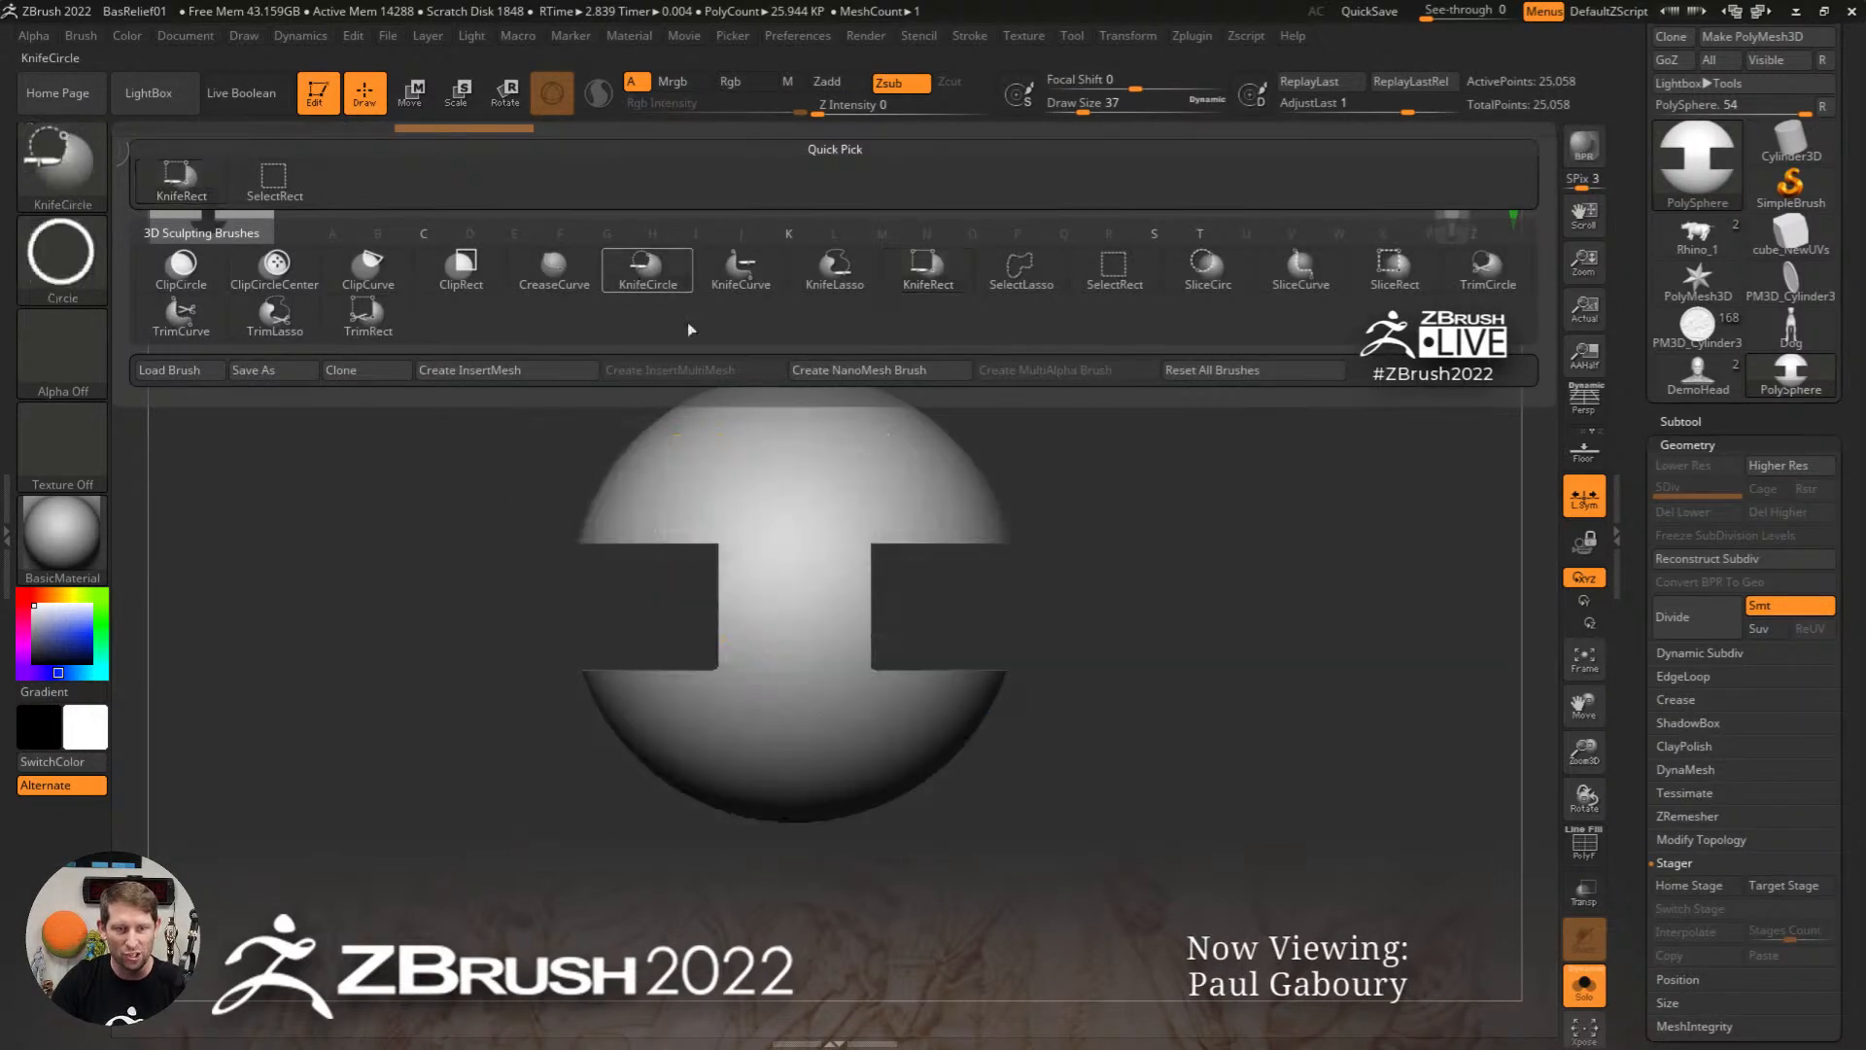
pyautogui.click(644, 268)
pyautogui.moveTo(1244, 816)
pyautogui.mouseDown()
pyautogui.moveTo(869, 309)
pyautogui.moveTo(920, 272)
pyautogui.mouseUp()
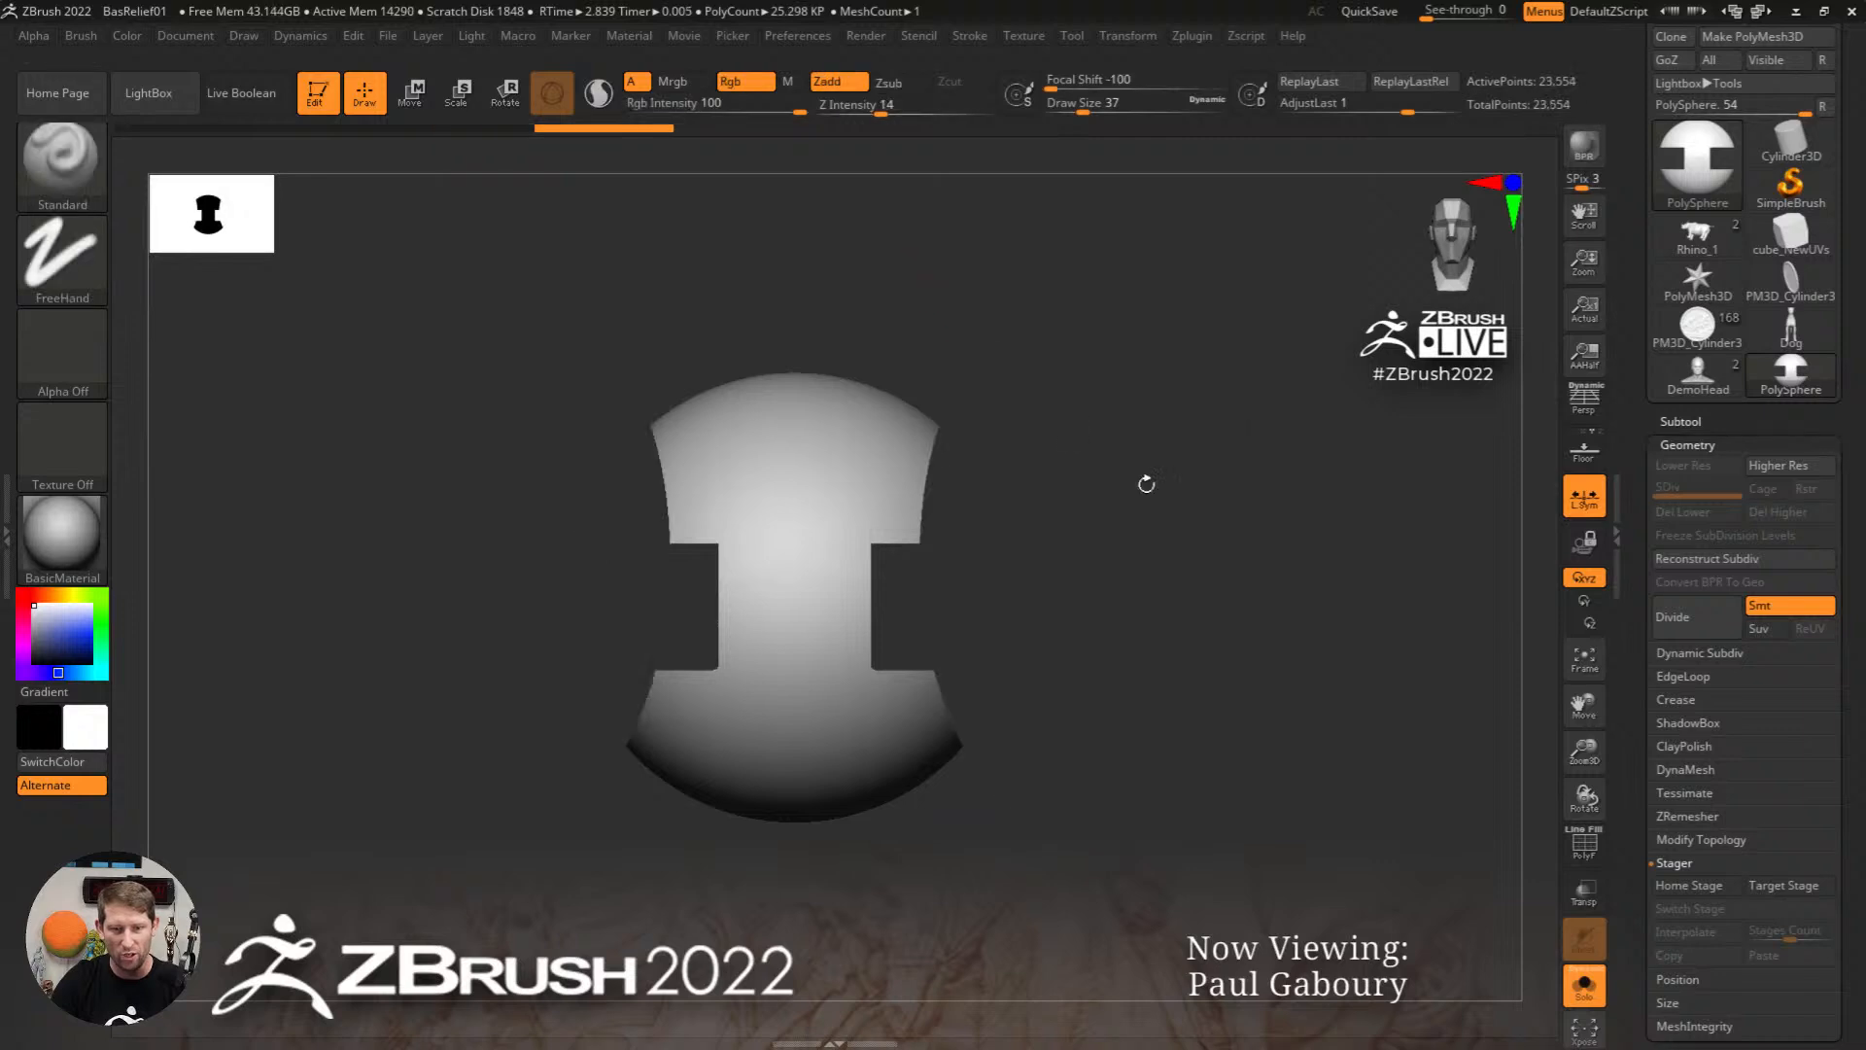
pyautogui.moveTo(1146, 479)
pyautogui.mouseDown()
pyautogui.moveTo(1108, 583)
pyautogui.moveTo(895, 534)
pyautogui.mouseUp()
# Step: Slice off the front and back of the shape in side view with the KnifeRect brush
pyautogui.click(80, 196)
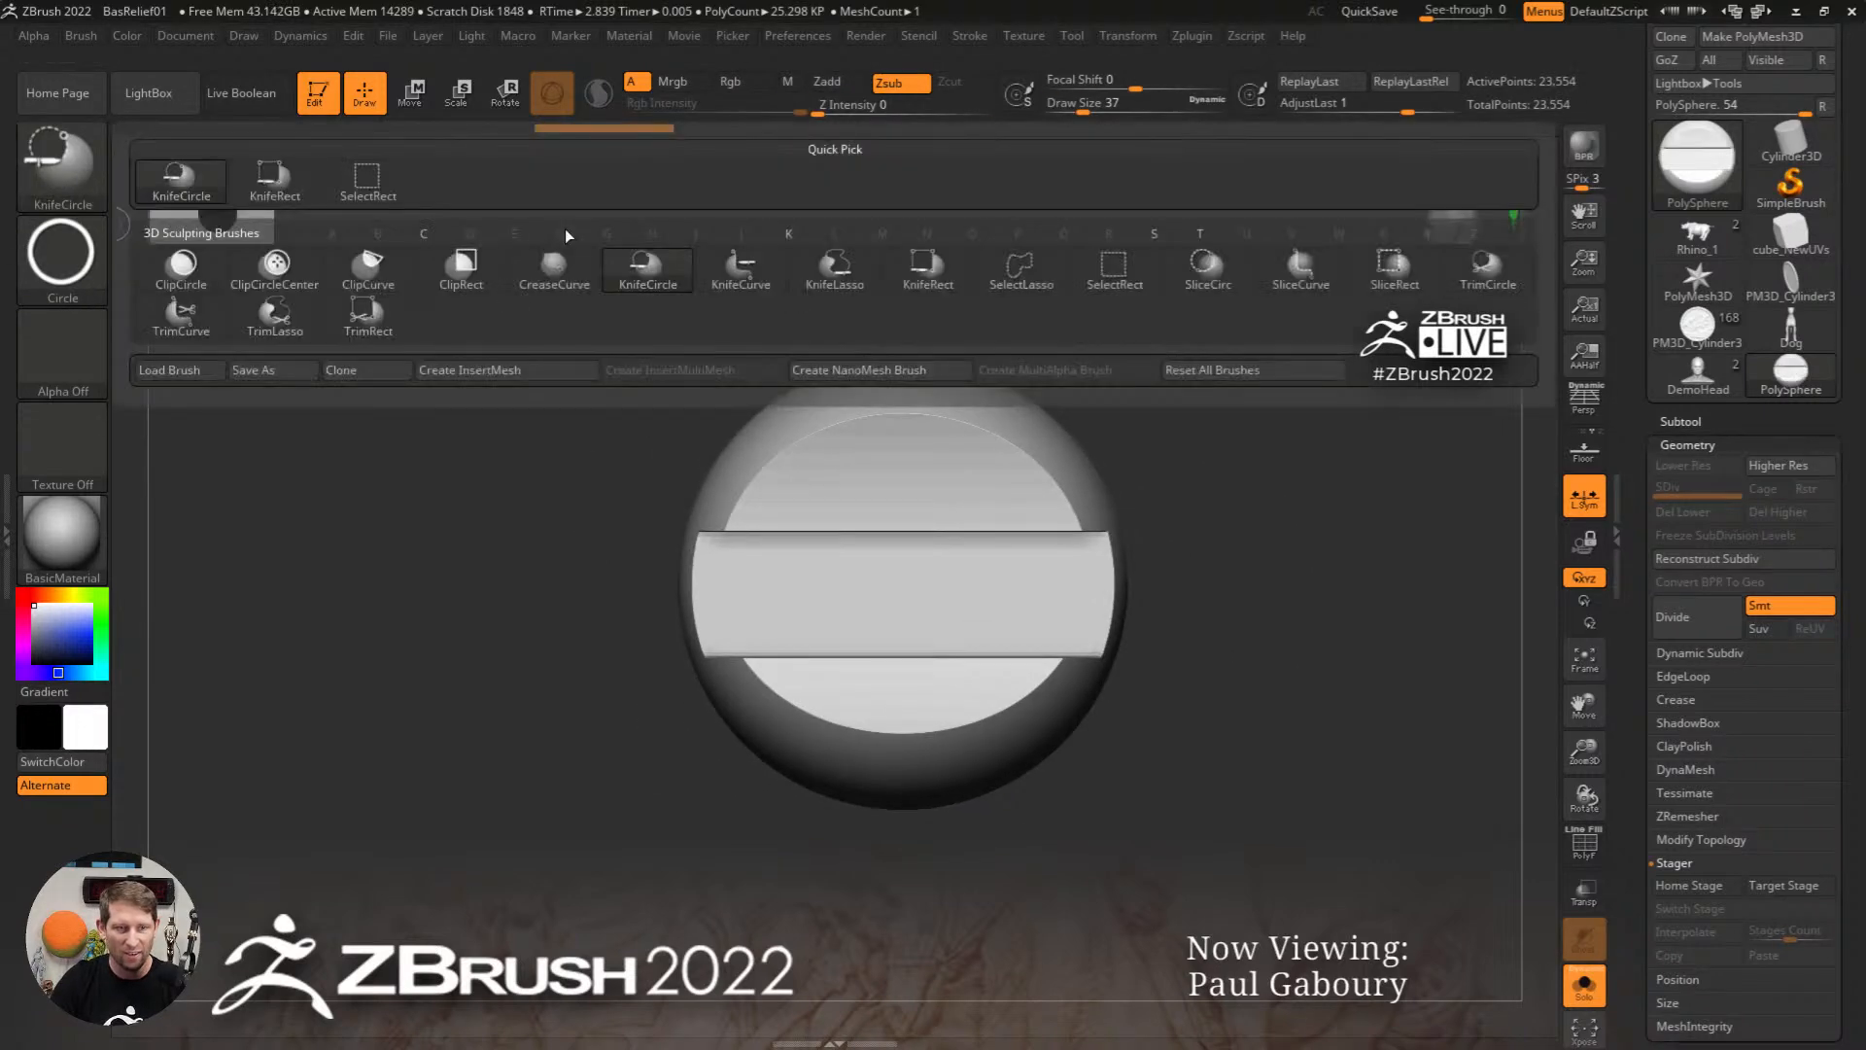
pyautogui.click(928, 275)
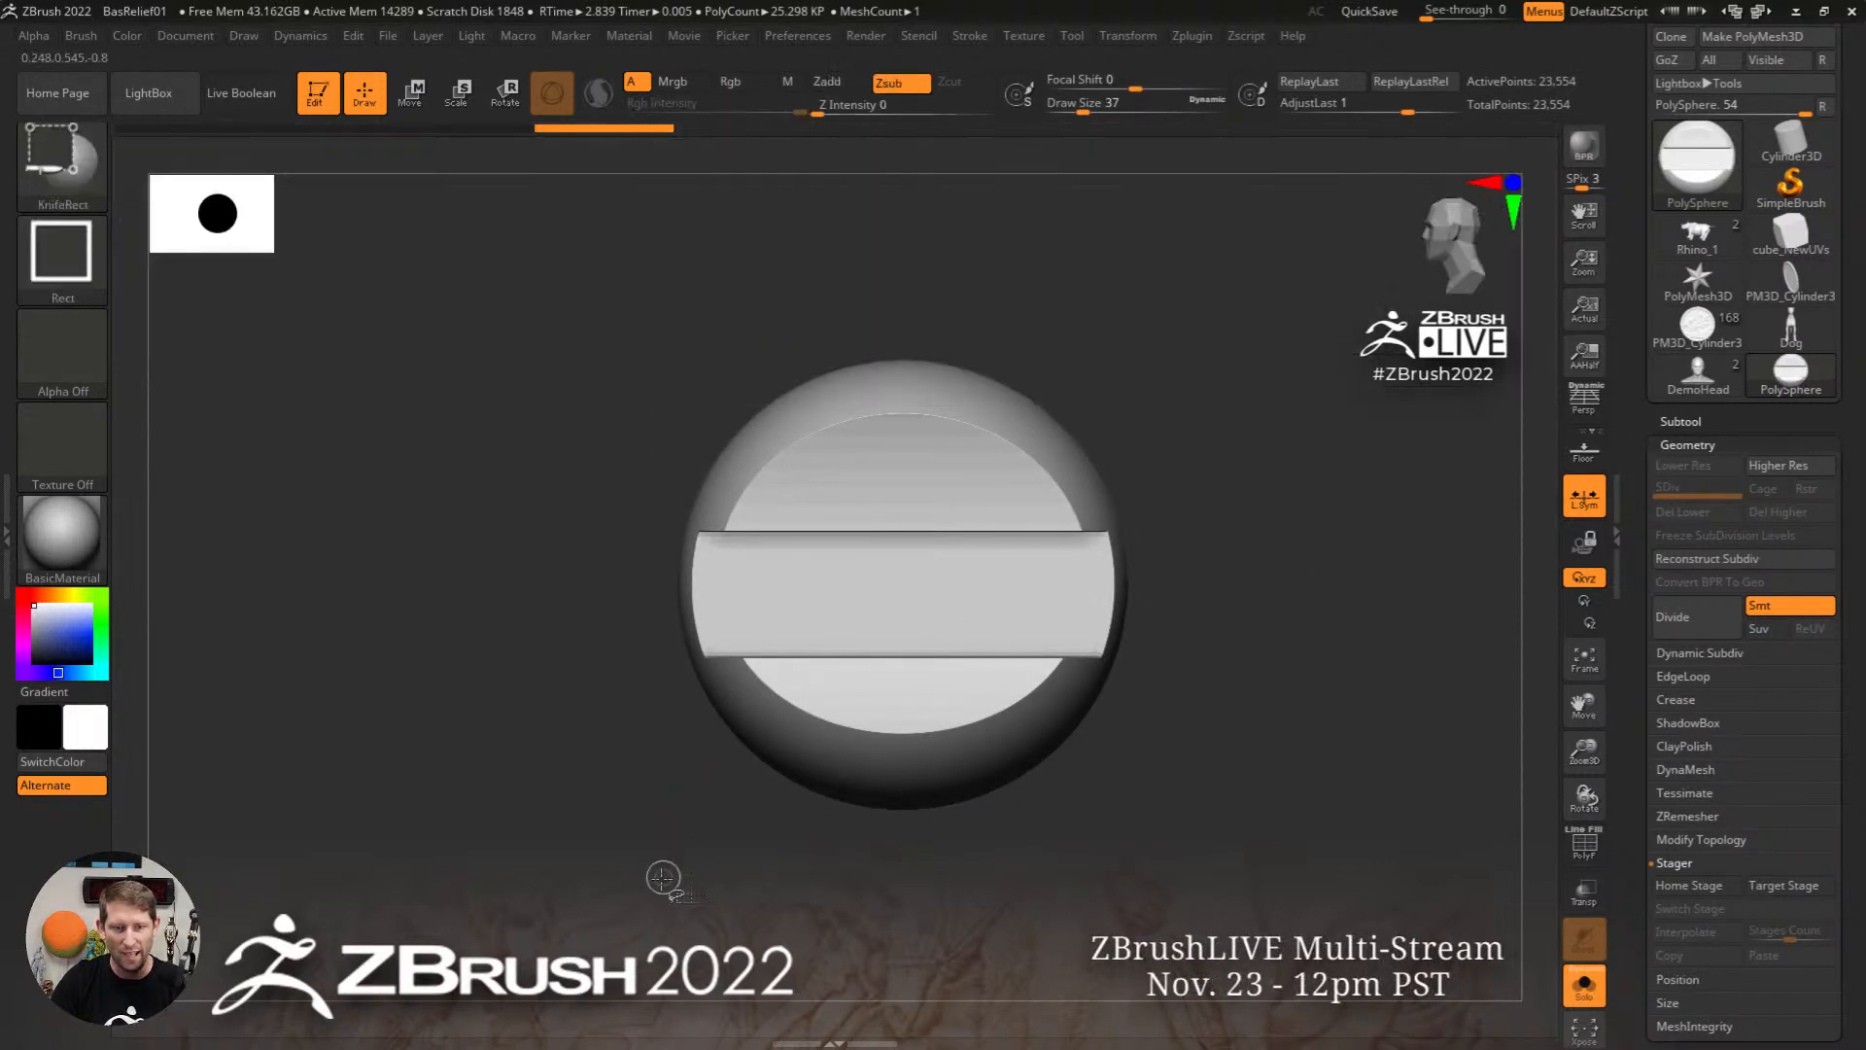
pyautogui.keyDown('ctrl'); pyautogui.keyDown('shift'); pyautogui.moveTo(604, 913); pyautogui.dragTo(783, 316); pyautogui.keyUp('shift'); pyautogui.keyUp('ctrl')
pyautogui.keyDown('ctrl'); pyautogui.keyDown('shift'); pyautogui.moveTo(1170, 931); pyautogui.dragTo(1003, 289); pyautogui.keyUp('shift'); pyautogui.keyUp('ctrl')
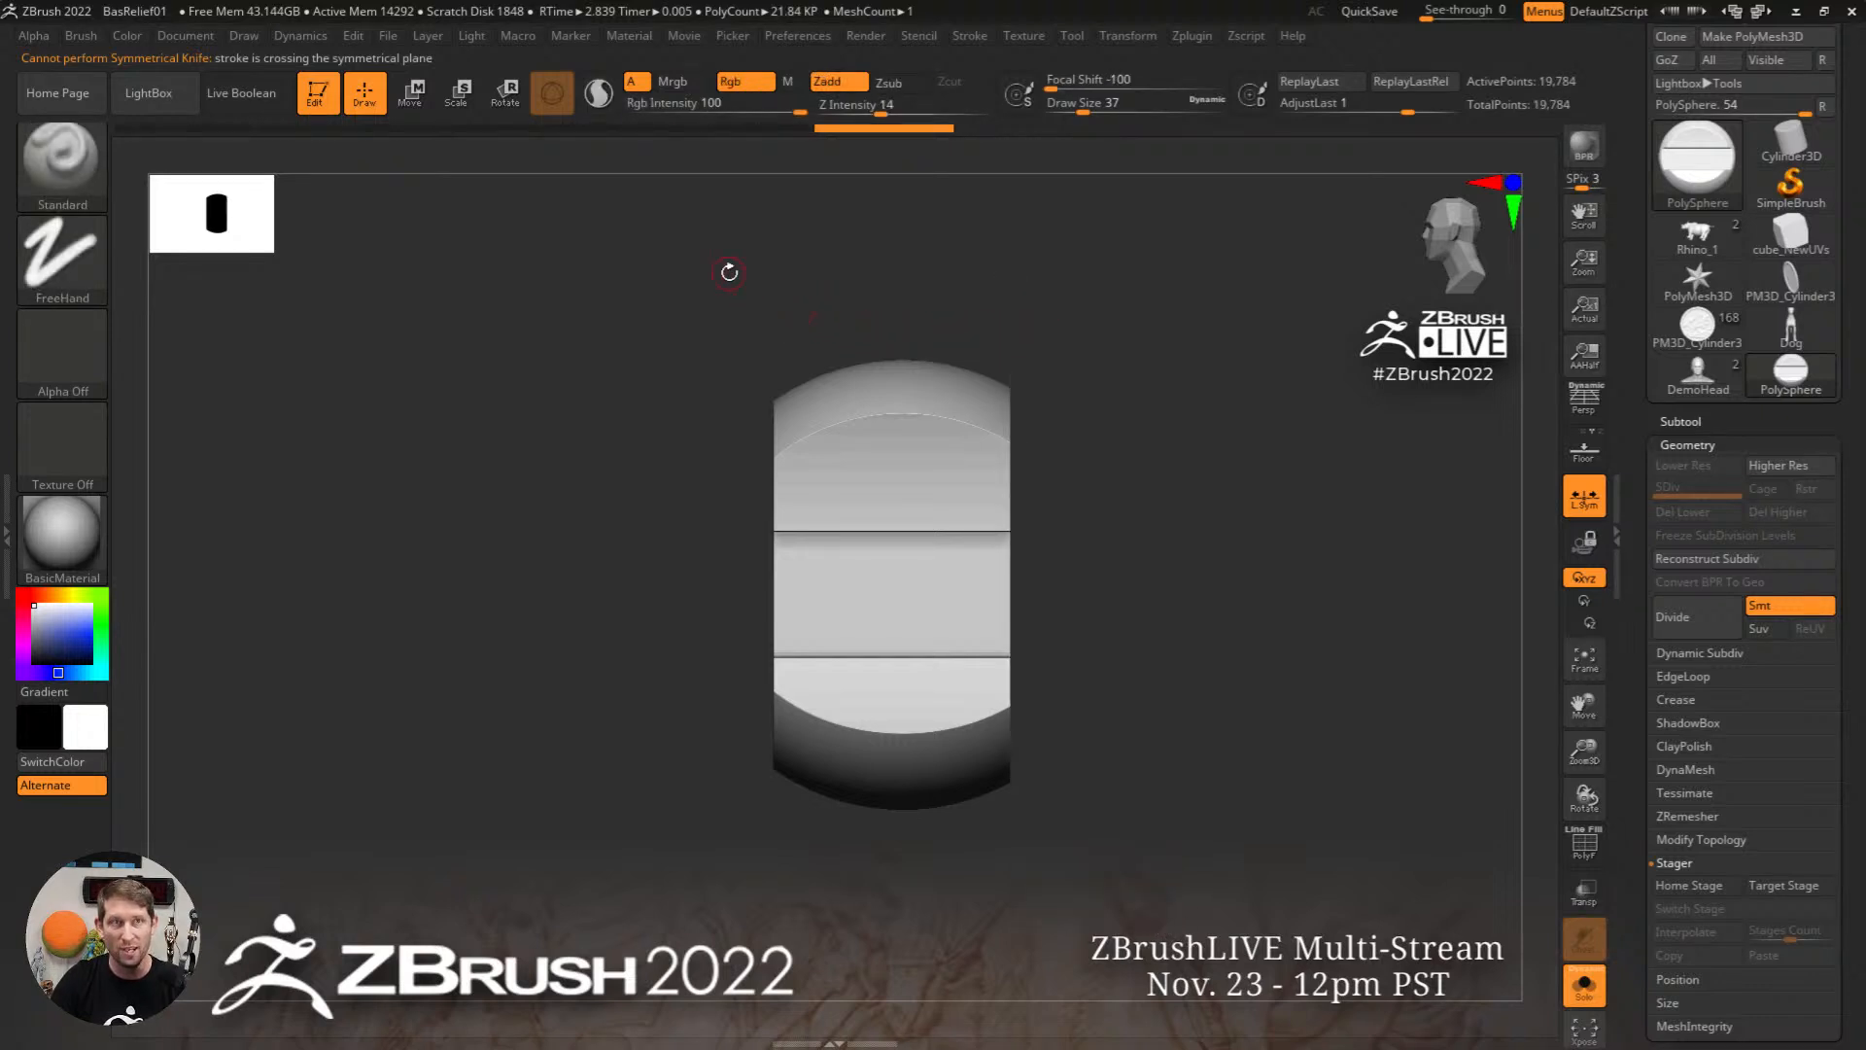
# Step: Cut off the rounded top and bottom with KnifeRect strokes and make another rectangular cut from the upper side
pyautogui.keyDown('ctrl'); pyautogui.keyDown('shift'); pyautogui.moveTo(497, 254); pyautogui.dragTo(1081, 455); pyautogui.keyUp('shift'); pyautogui.keyUp('ctrl')
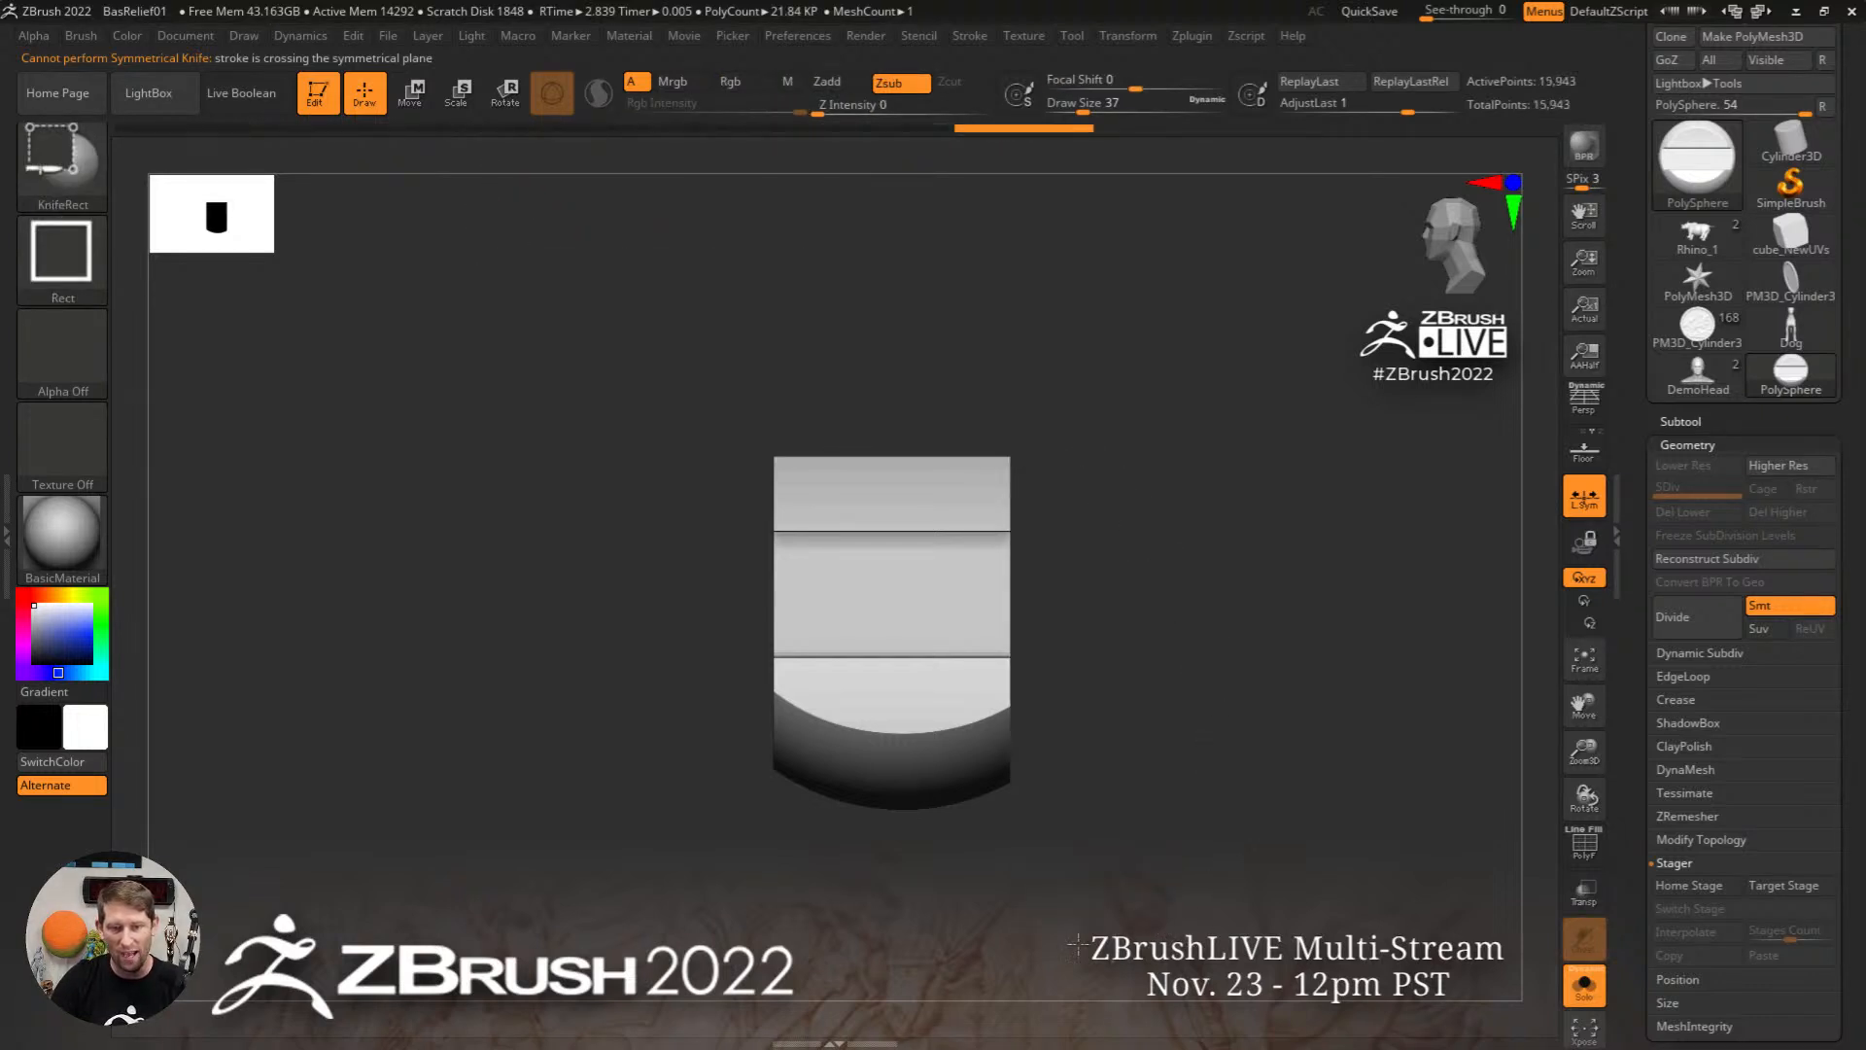
pyautogui.keyDown('ctrl'); pyautogui.keyDown('shift'); pyautogui.moveTo(1088, 944); pyautogui.dragTo(662, 691); pyautogui.keyUp('shift'); pyautogui.keyUp('ctrl')
pyautogui.moveTo(693, 303)
pyautogui.keyDown('ctrl'); pyautogui.keyDown('shift'); pyautogui.mouseDown()
pyautogui.moveTo(774, 573)
pyautogui.moveTo(924, 570)
pyautogui.moveTo(929, 593)
pyautogui.mouseUp(); pyautogui.keyUp('shift'); pyautogui.keyUp('ctrl')
pyautogui.moveTo(1147, 474)
pyautogui.mouseDown()
pyautogui.moveTo(1083, 499)
pyautogui.moveTo(1199, 633)
pyautogui.moveTo(1122, 745)
pyautogui.moveTo(1058, 479)
pyautogui.moveTo(1017, 421)
pyautogui.moveTo(1013, 483)
pyautogui.mouseUp()
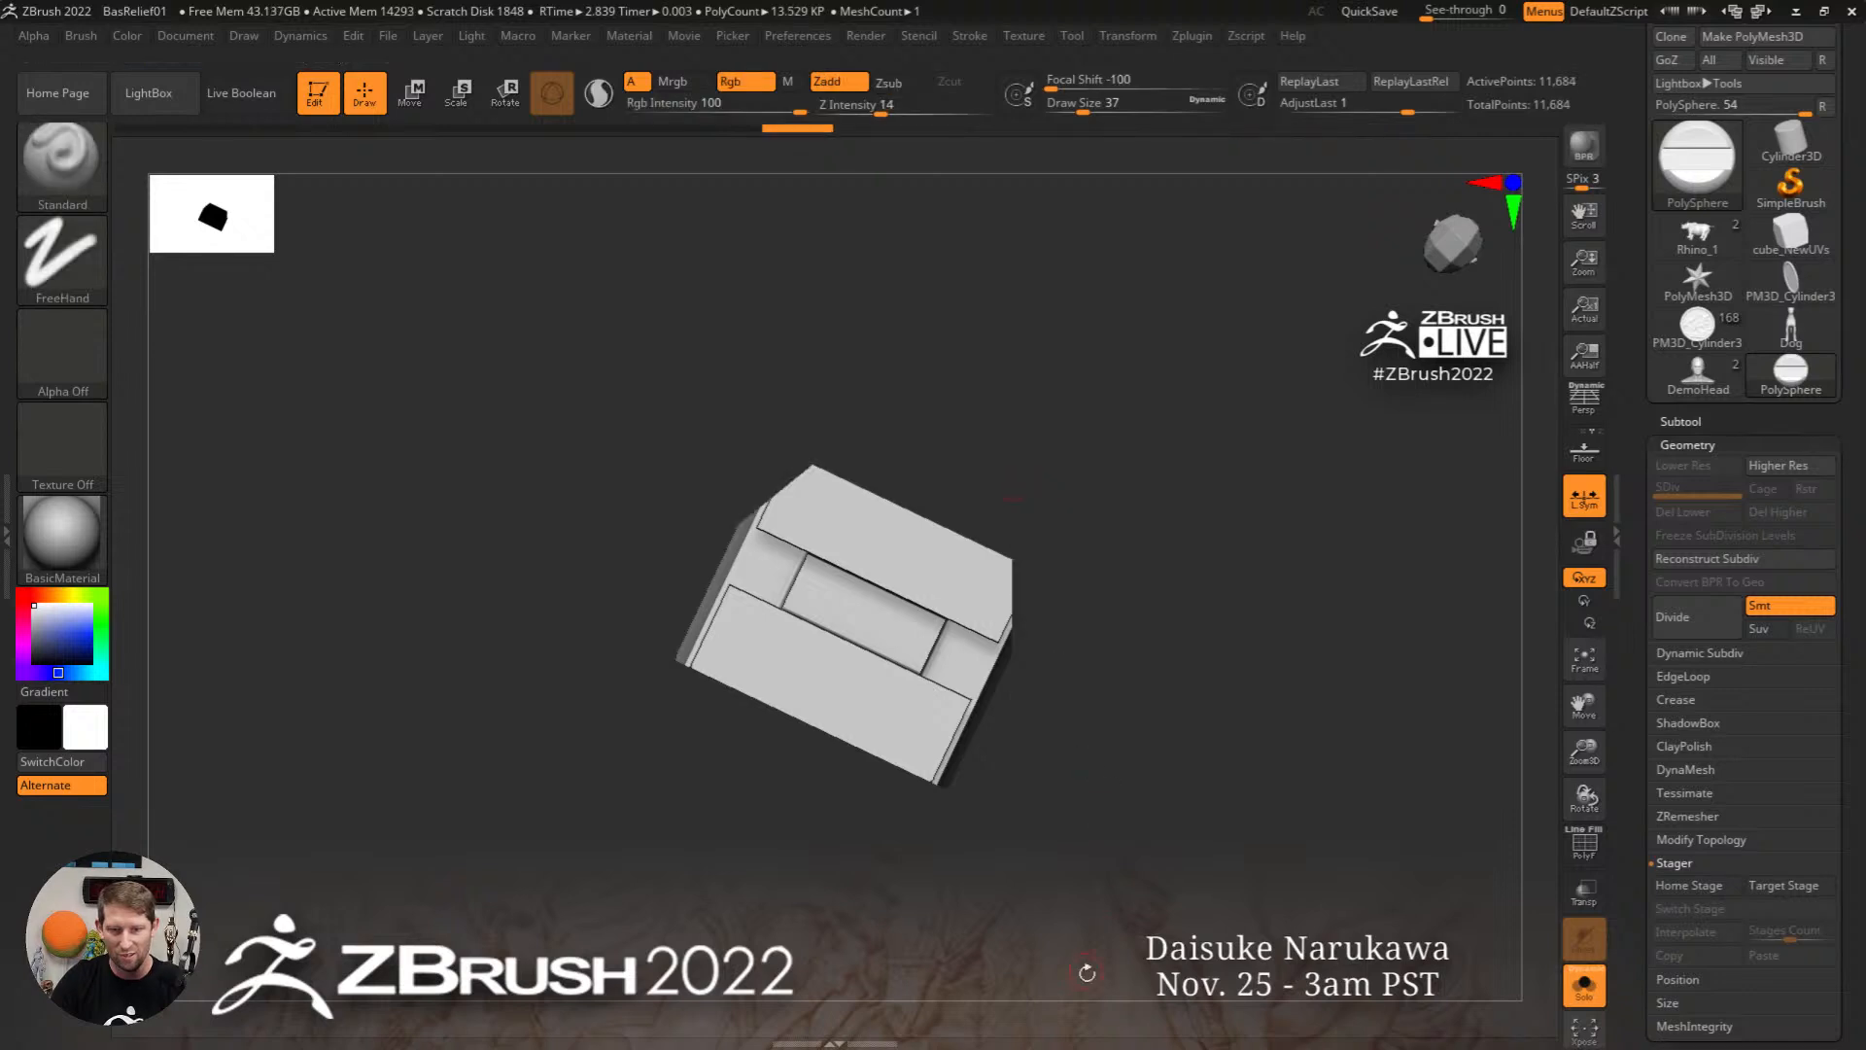
# Step: Trim the block's corners with KnifeRect cuts made from tilted views
pyautogui.keyDown('ctrl'); pyautogui.keyDown('shift'); pyautogui.moveTo(1020, 929); pyautogui.dragTo(866, 761); pyautogui.keyUp('shift'); pyautogui.keyUp('ctrl')
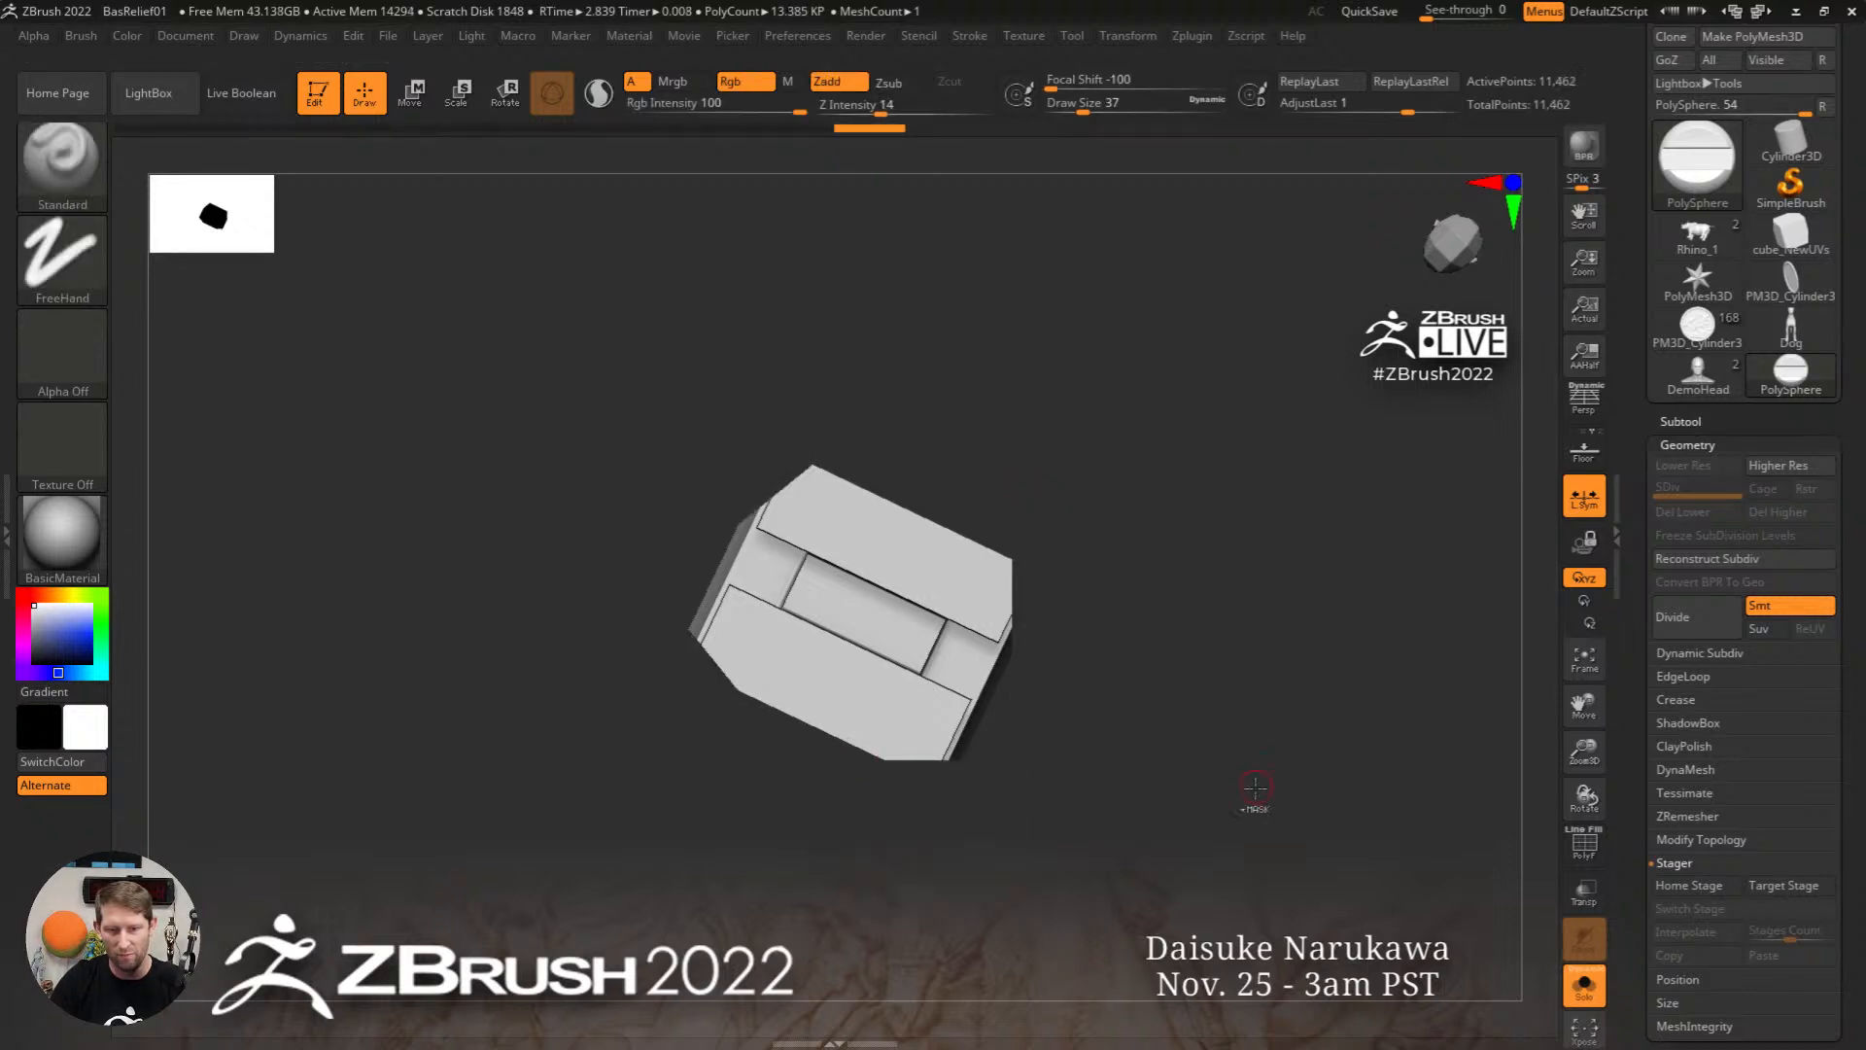
pyautogui.moveTo(1252, 807); pyautogui.dragTo(1133, 667)
pyautogui.keyDown('alt'); pyautogui.moveTo(1153, 736); pyautogui.dragTo(1089, 654); pyautogui.keyUp('alt')
pyautogui.moveTo(1089, 654)
pyautogui.keyDown('ctrl'); pyautogui.mouseDown(button='right')
pyautogui.moveTo(1108, 725)
pyautogui.moveTo(1146, 617)
pyautogui.moveTo(1110, 552)
pyautogui.mouseUp(button='right'); pyautogui.keyUp('ctrl')
pyautogui.keyDown('ctrl'); pyautogui.keyDown('shift'); pyautogui.moveTo(633, 532); pyautogui.dragTo(840, 830); pyautogui.keyUp('shift'); pyautogui.keyUp('ctrl')
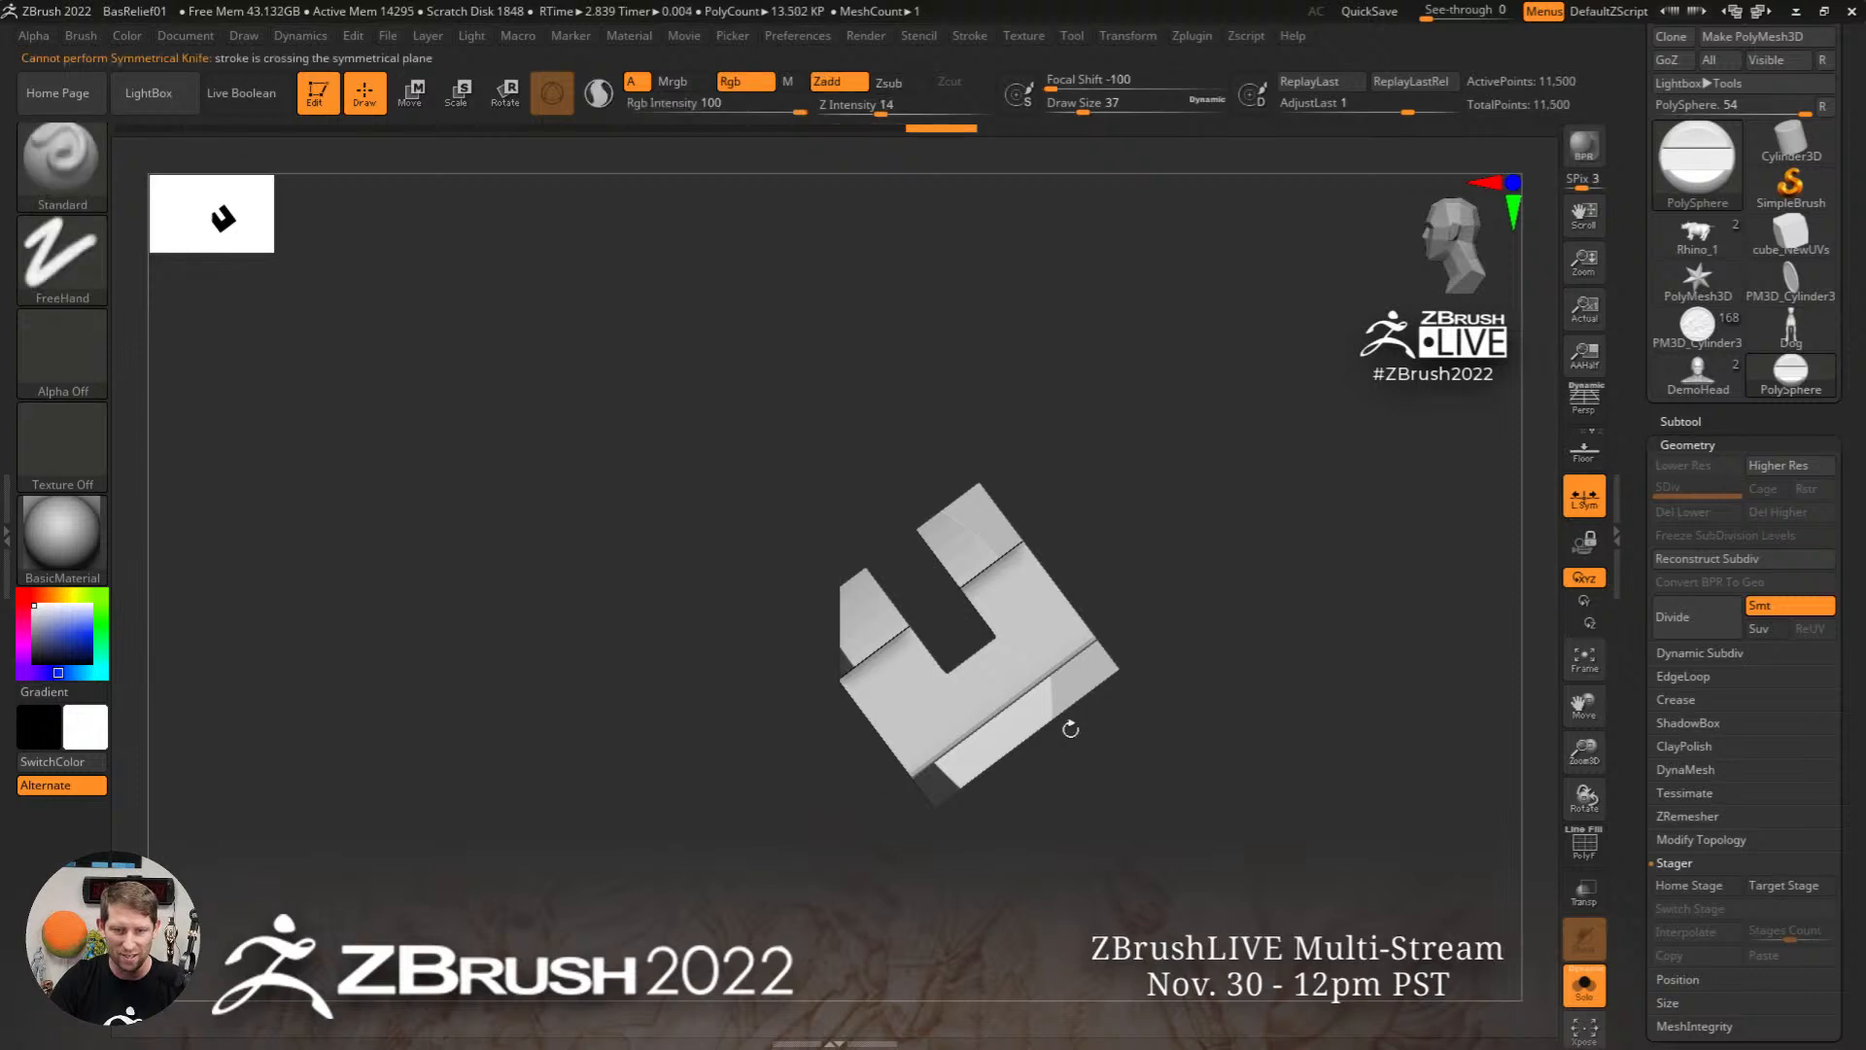
pyautogui.moveTo(1222, 705); pyautogui.dragTo(1100, 602, button='right')
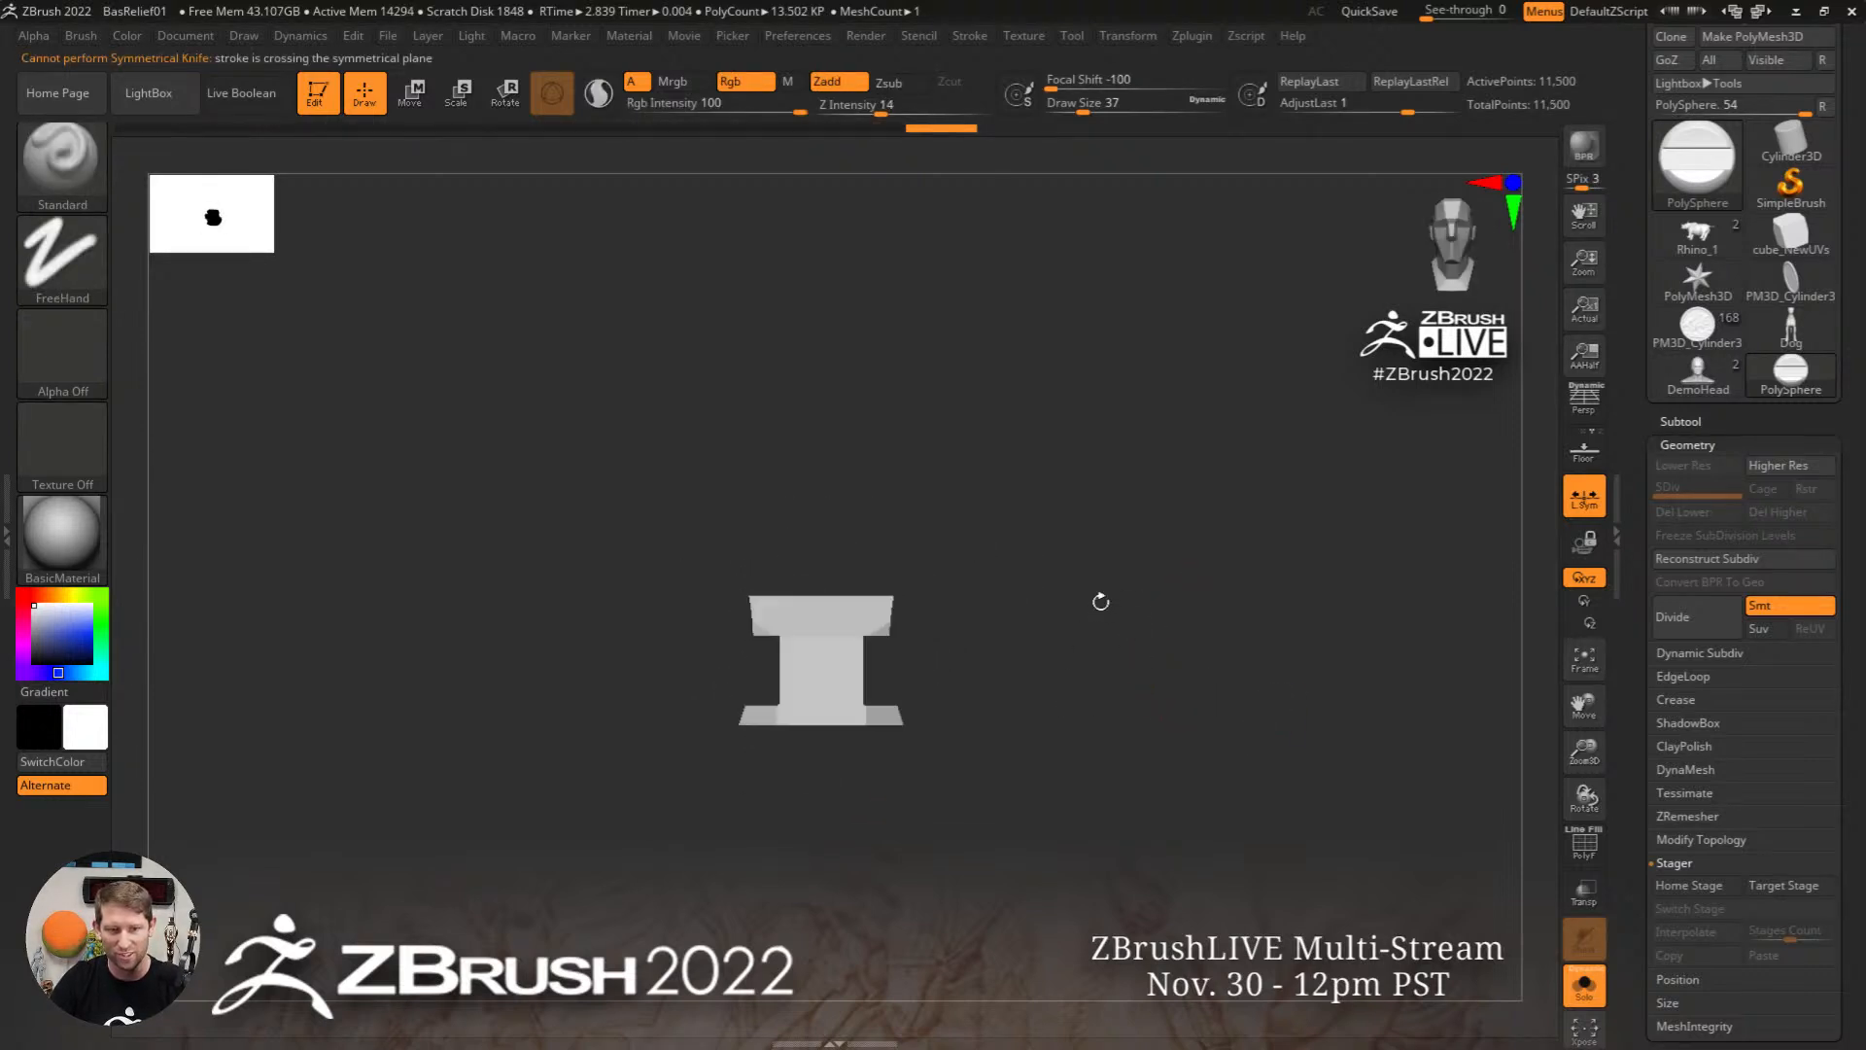
# Step: Cut a rounded notch into the top of the block with the KnifeCircle brush
pyautogui.keyDown('ctrl'); pyautogui.keyDown('shift'); pyautogui.click(37, 160); pyautogui.keyUp('shift'); pyautogui.keyUp('ctrl')
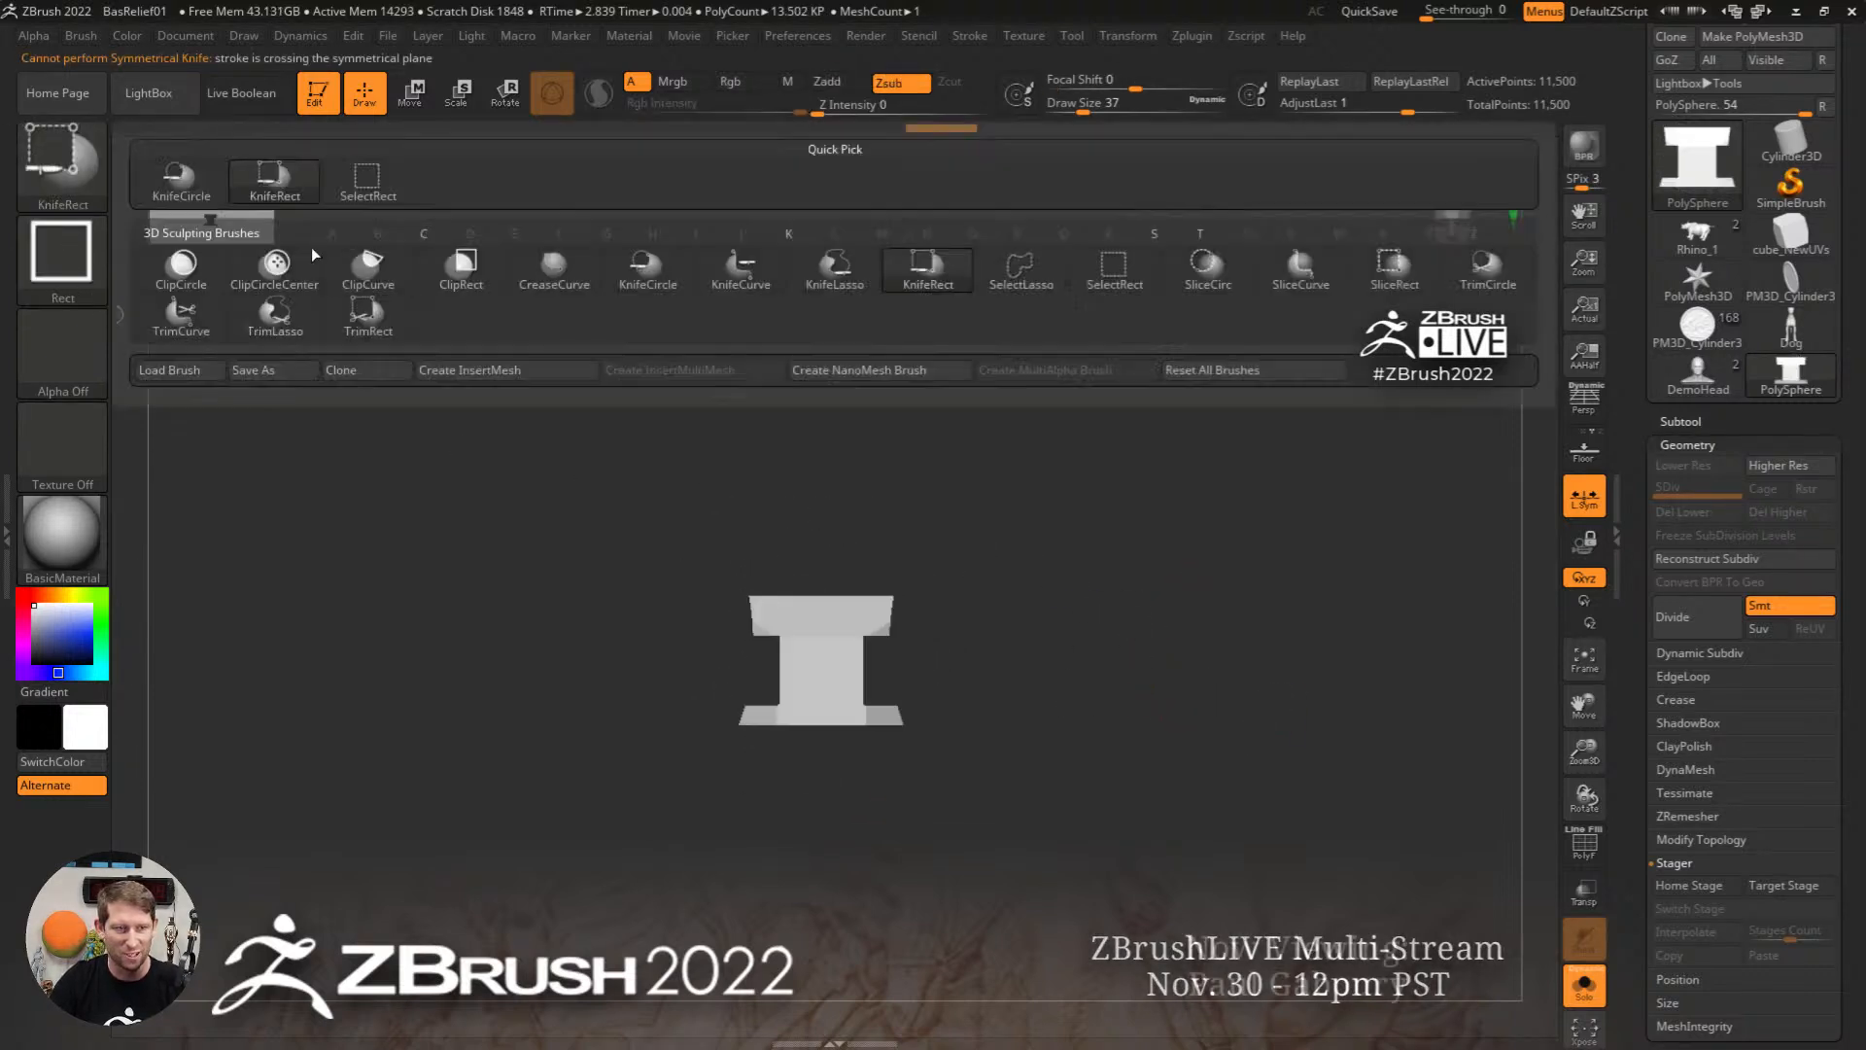
pyautogui.click(645, 267)
pyautogui.moveTo(734, 481); pyautogui.dragTo(848, 620)
pyautogui.moveTo(1107, 696)
pyautogui.mouseDown()
pyautogui.moveTo(1069, 753)
pyautogui.moveTo(1117, 826)
pyautogui.moveTo(1082, 677)
pyautogui.mouseUp()
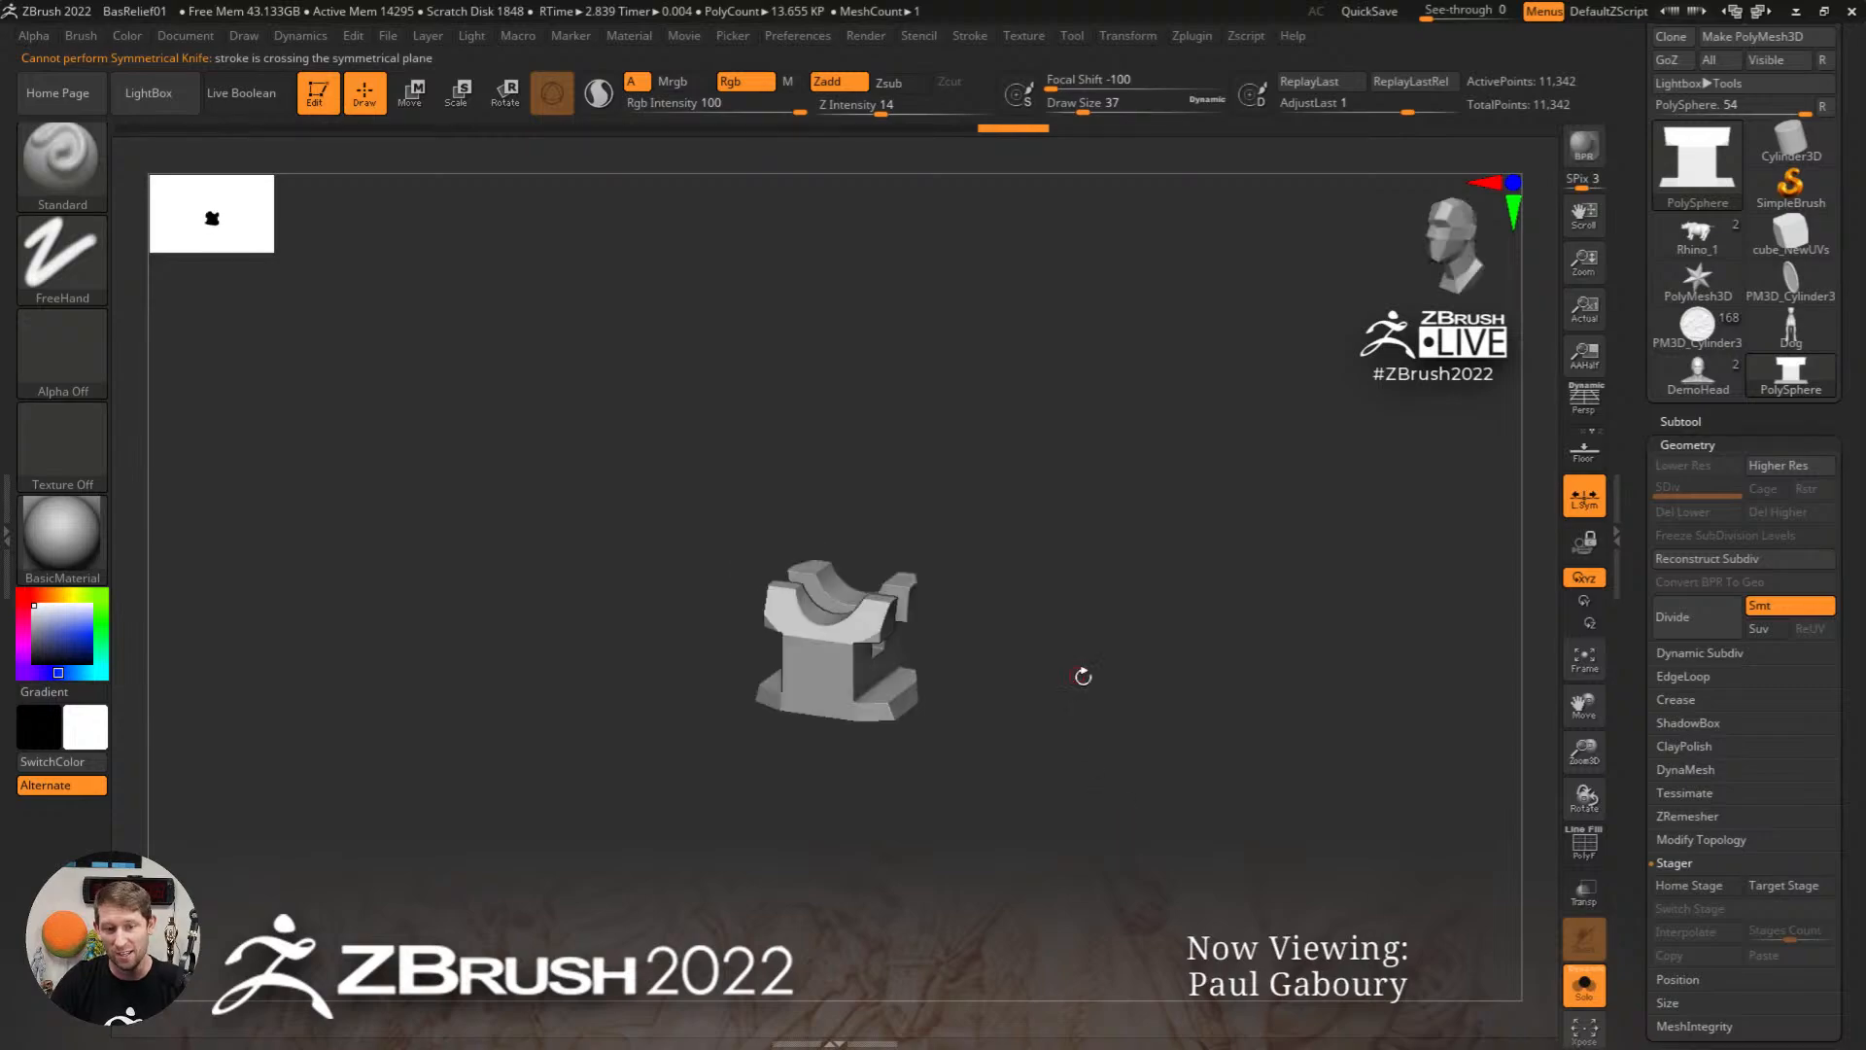
pyautogui.keyDown('ctrl'); pyautogui.moveTo(1120, 712); pyautogui.dragTo(1222, 779, button='right'); pyautogui.keyUp('ctrl')
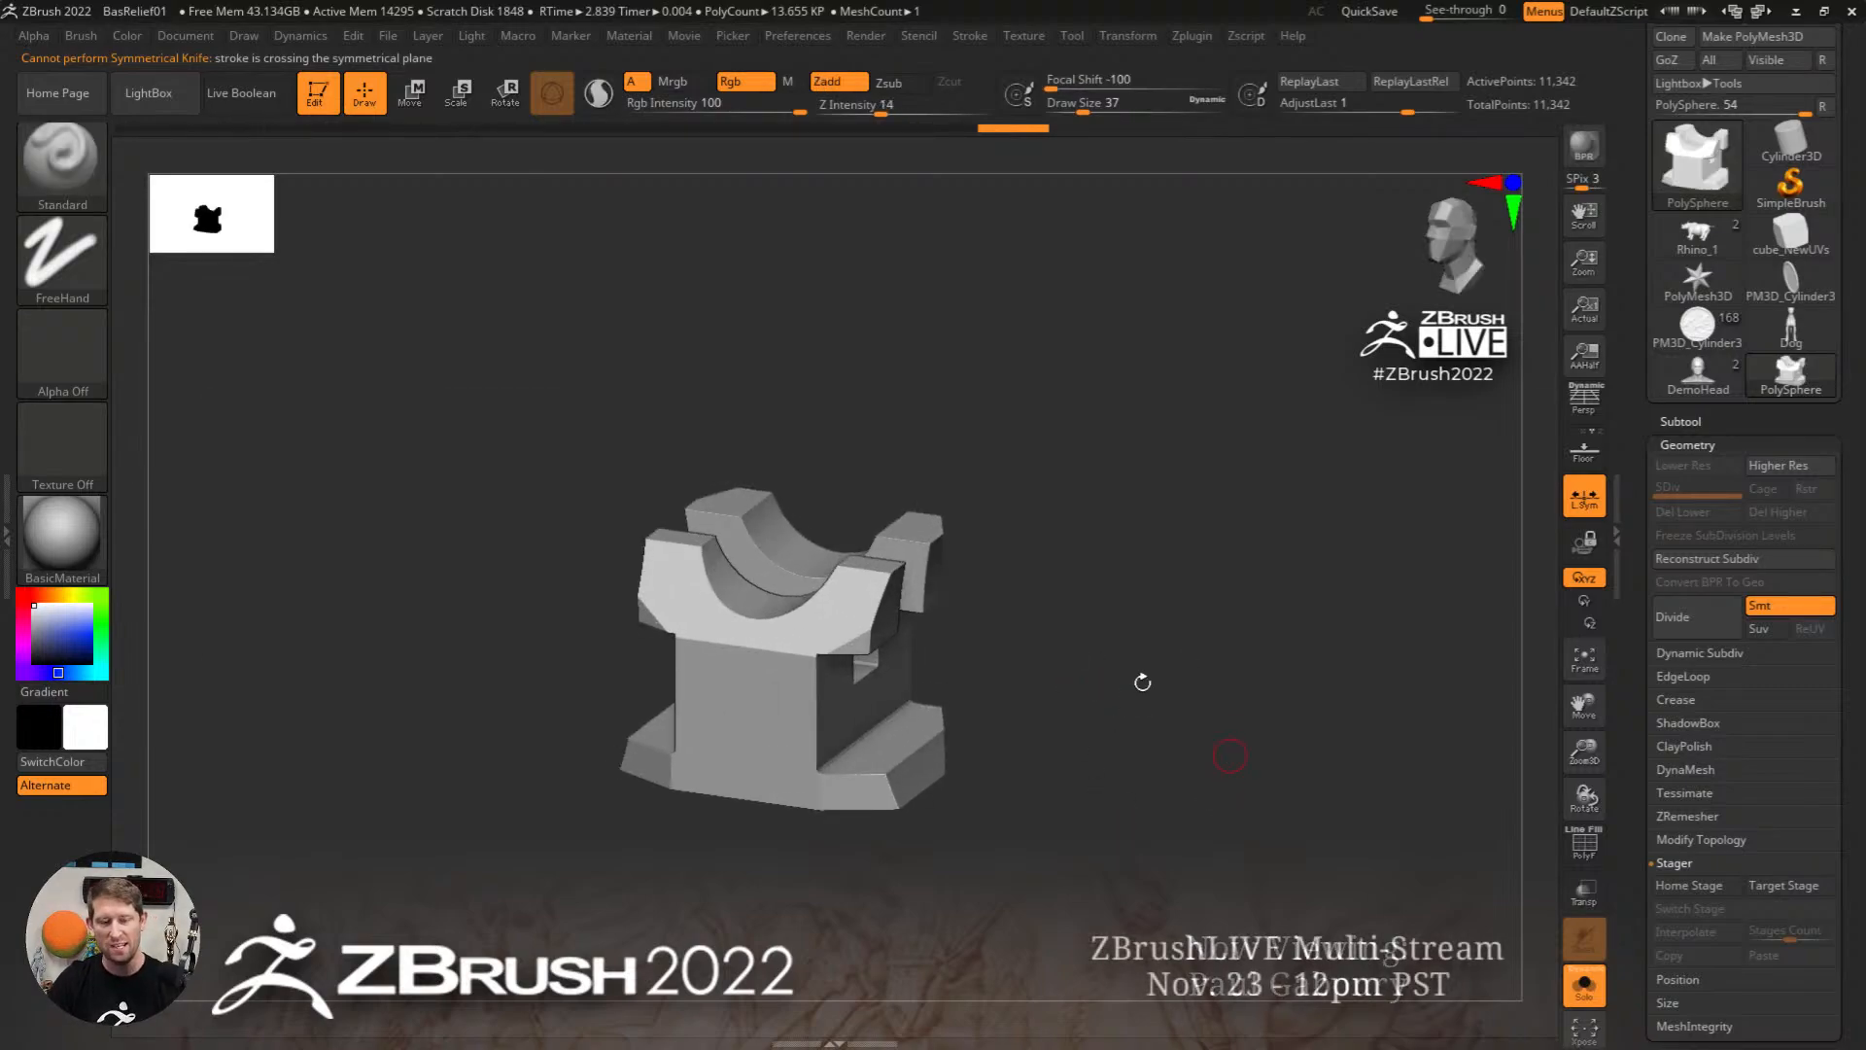
# Step: Switch to the web browser, return to the top of the ZBrush 2022 features page and select its address
pyautogui.hotkey('alt', 'Tab')
pyautogui.click(796, 535)
pyautogui.scroll(-5, 1176, 715)
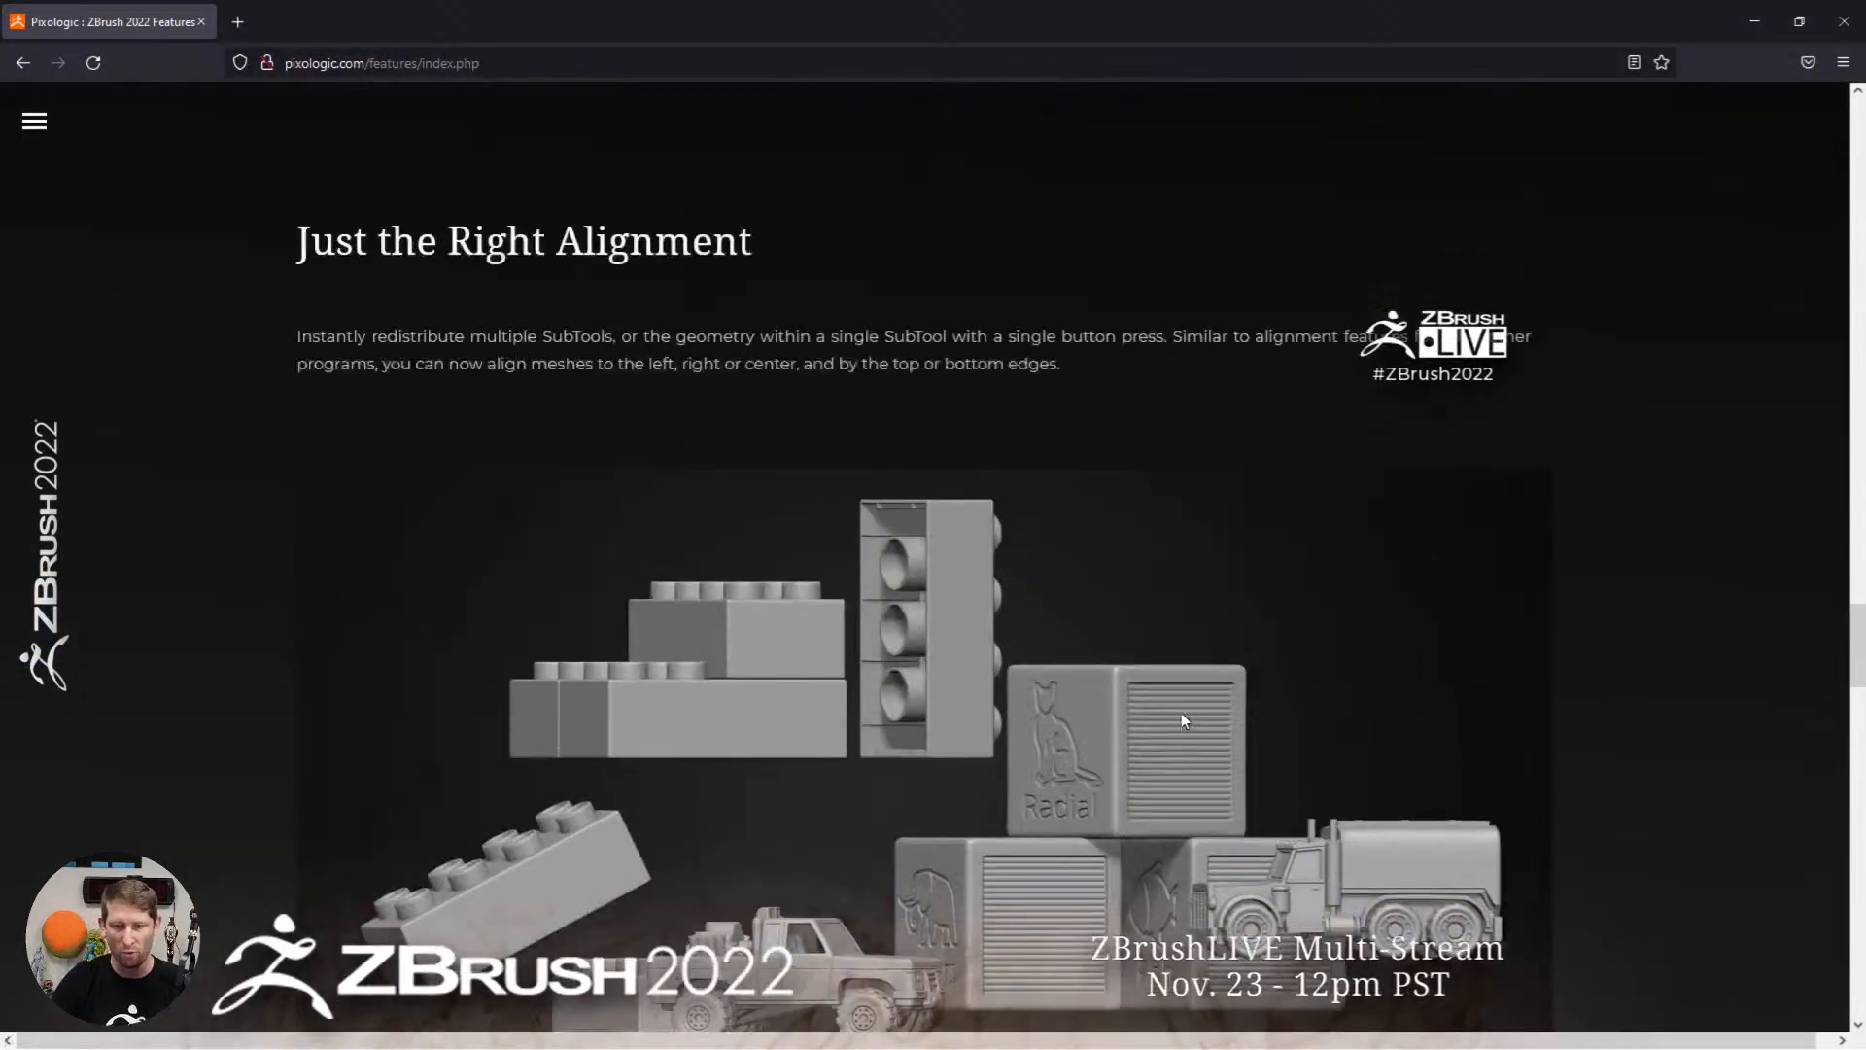
pyautogui.scroll(15, 1181, 714)
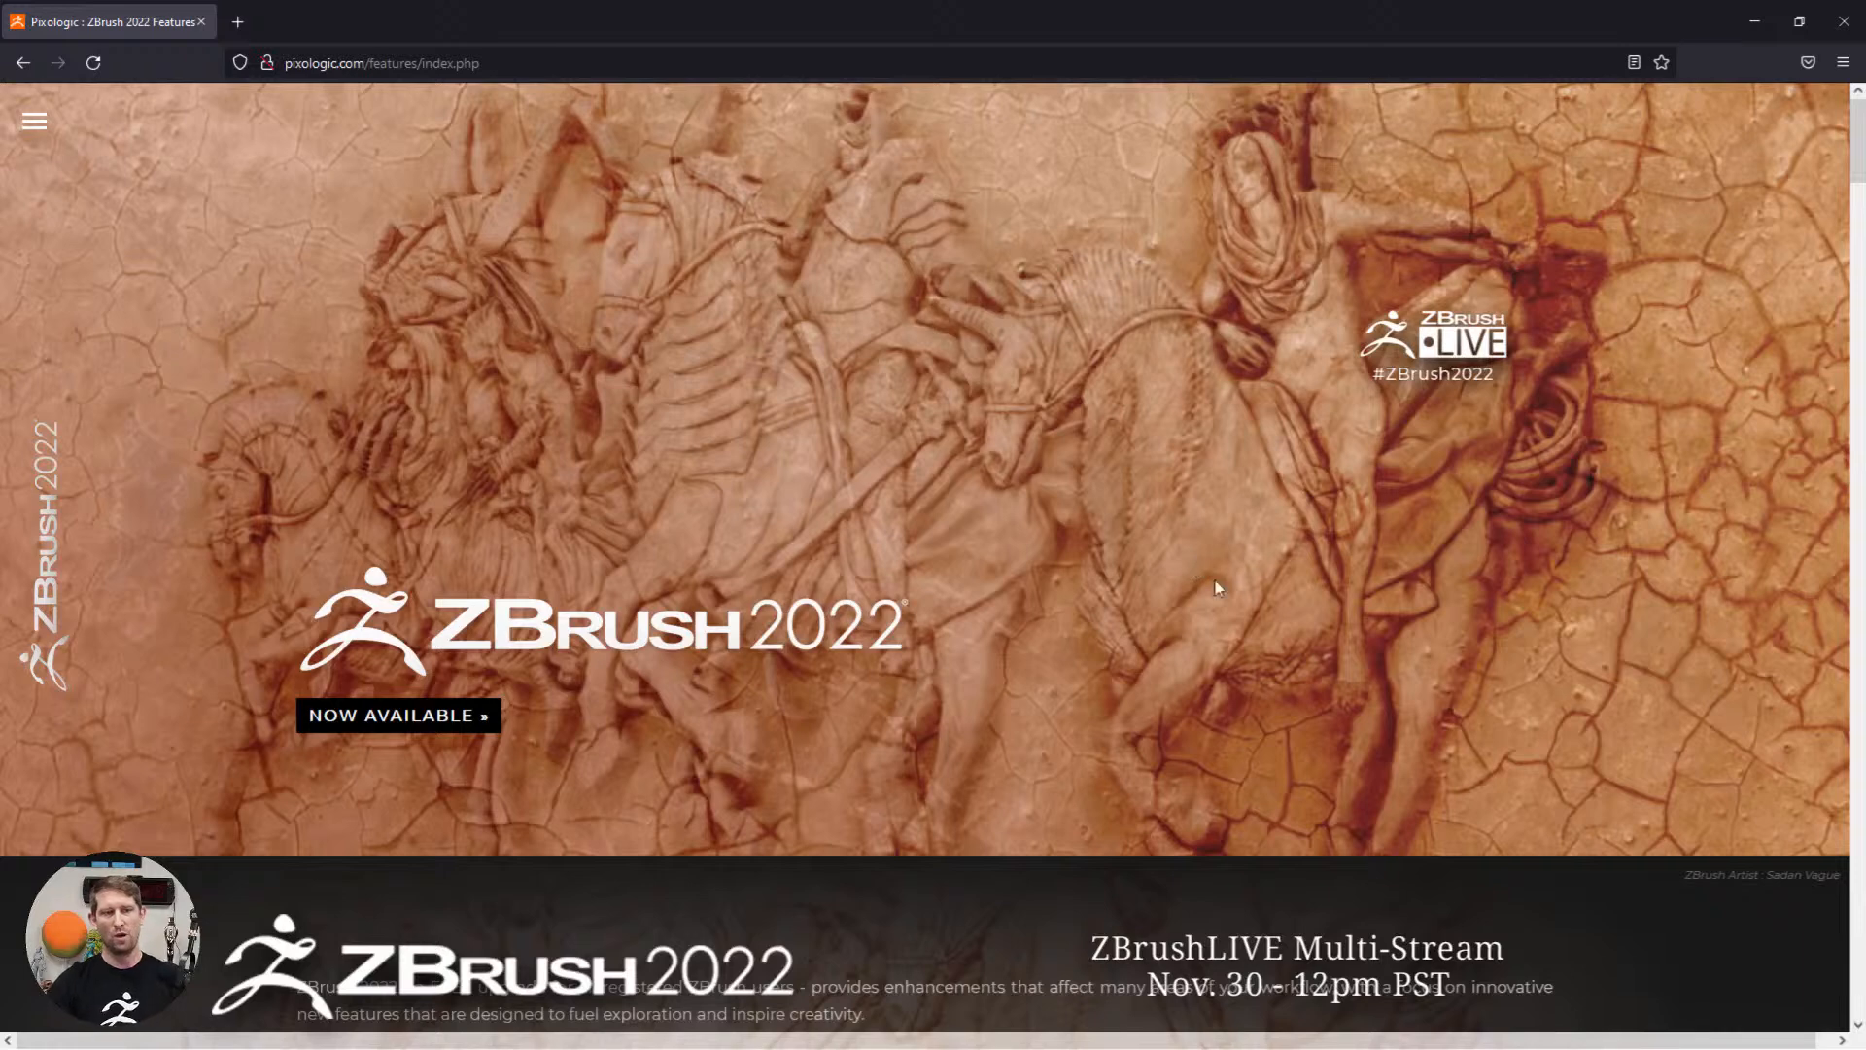
pyautogui.click(535, 64)
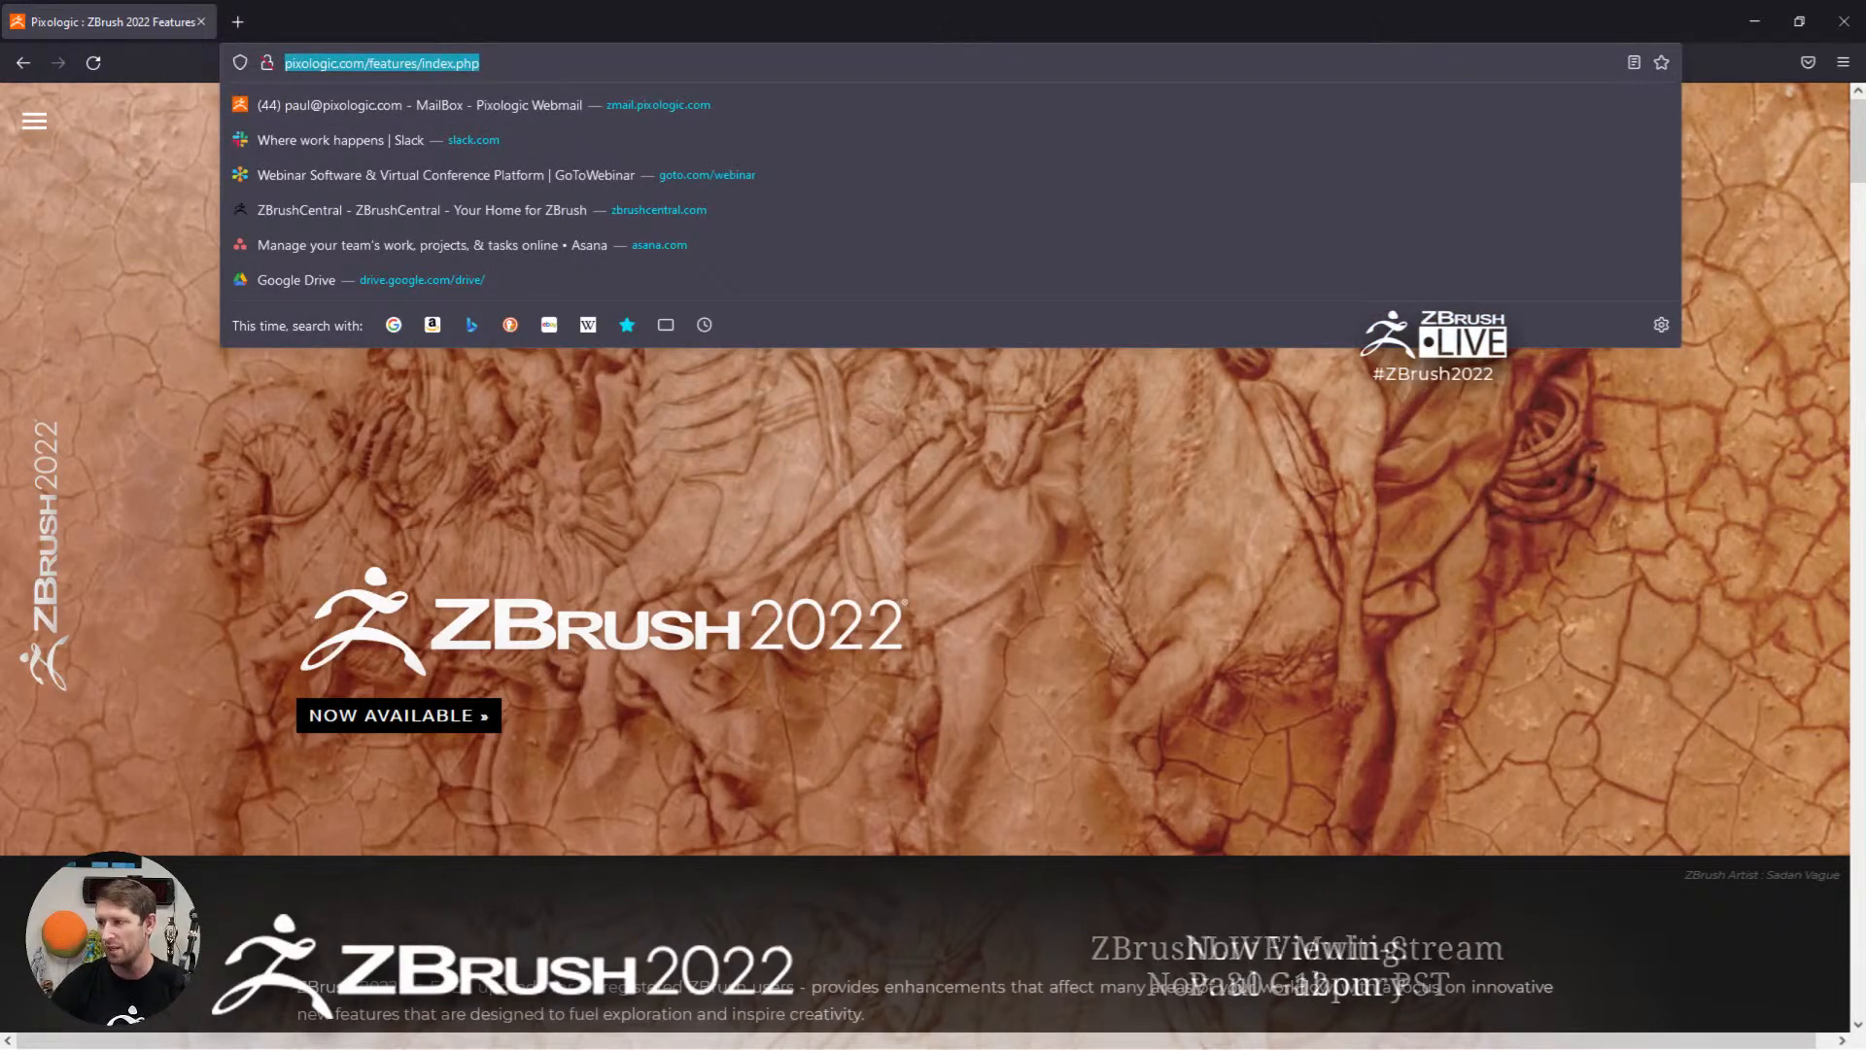
pyautogui.hotkey('alt', 'Tab')
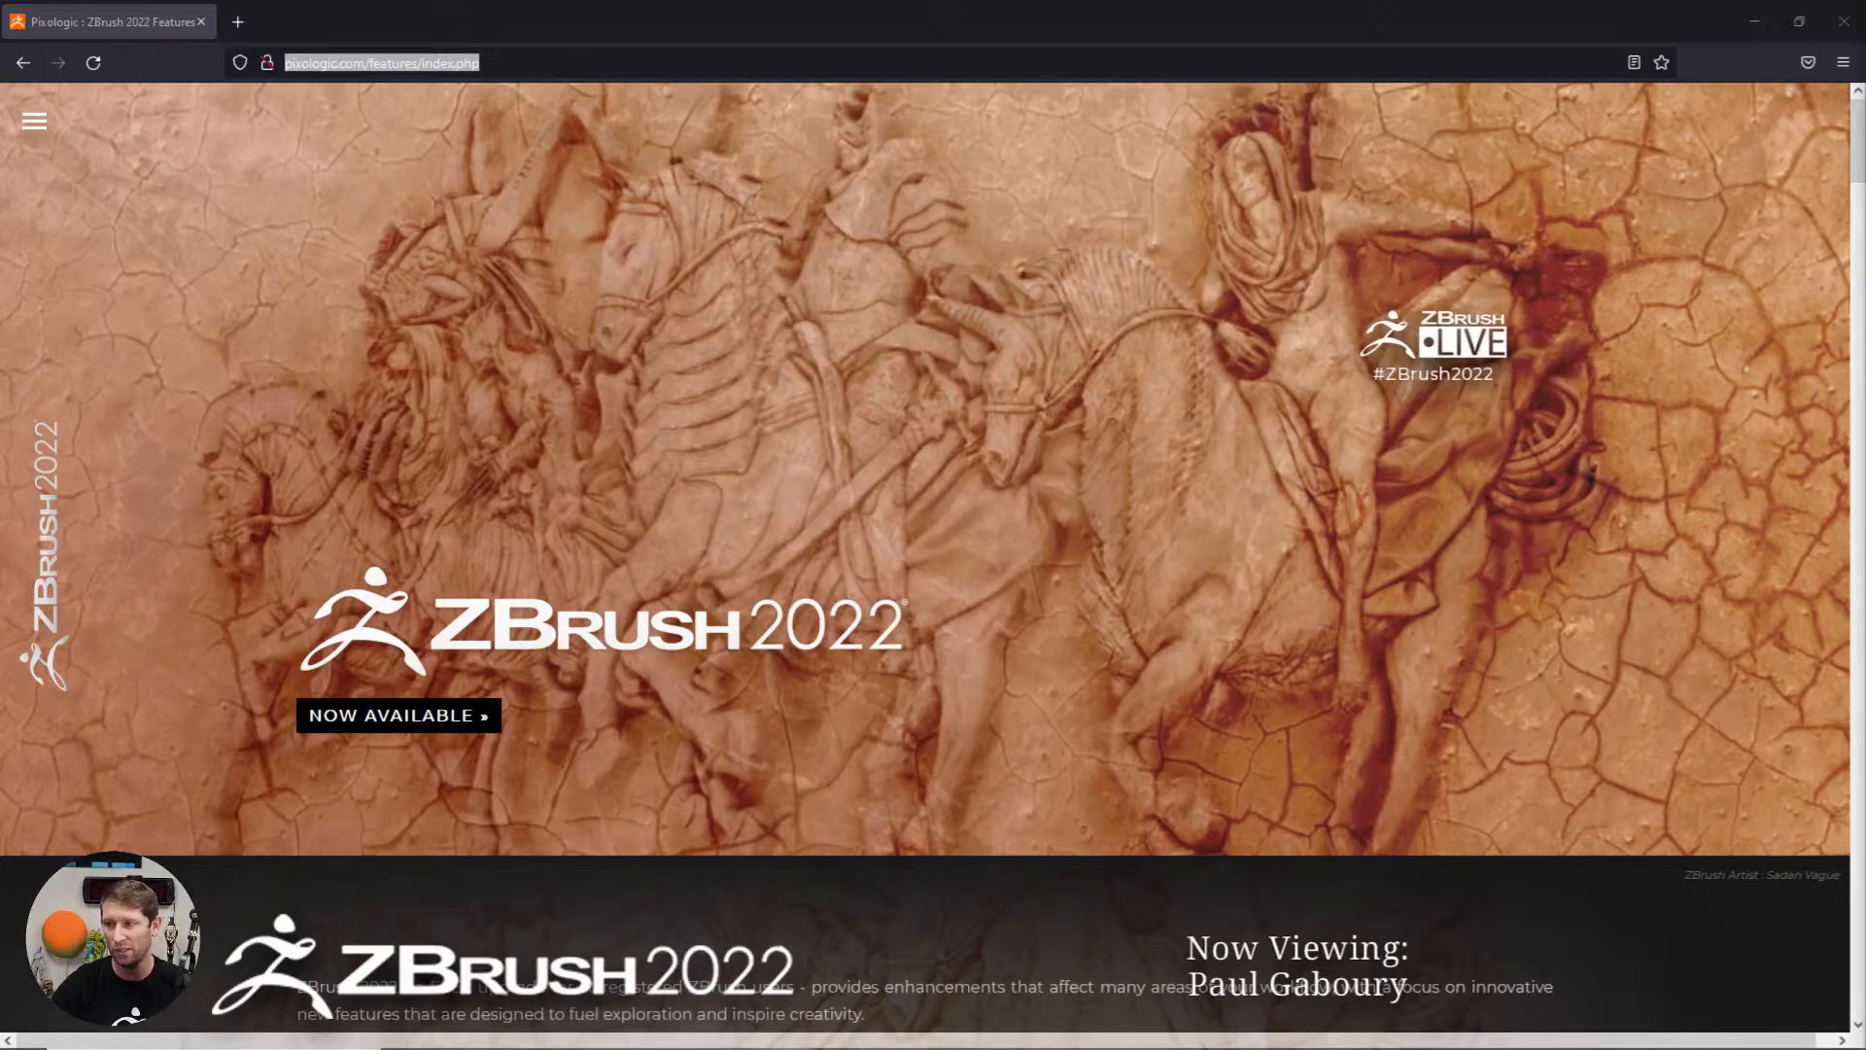
# Step: Go to the Just the Right Alignment section and preview different alignment options on the sample toy scene
pyautogui.scroll(-20, 860, 608)
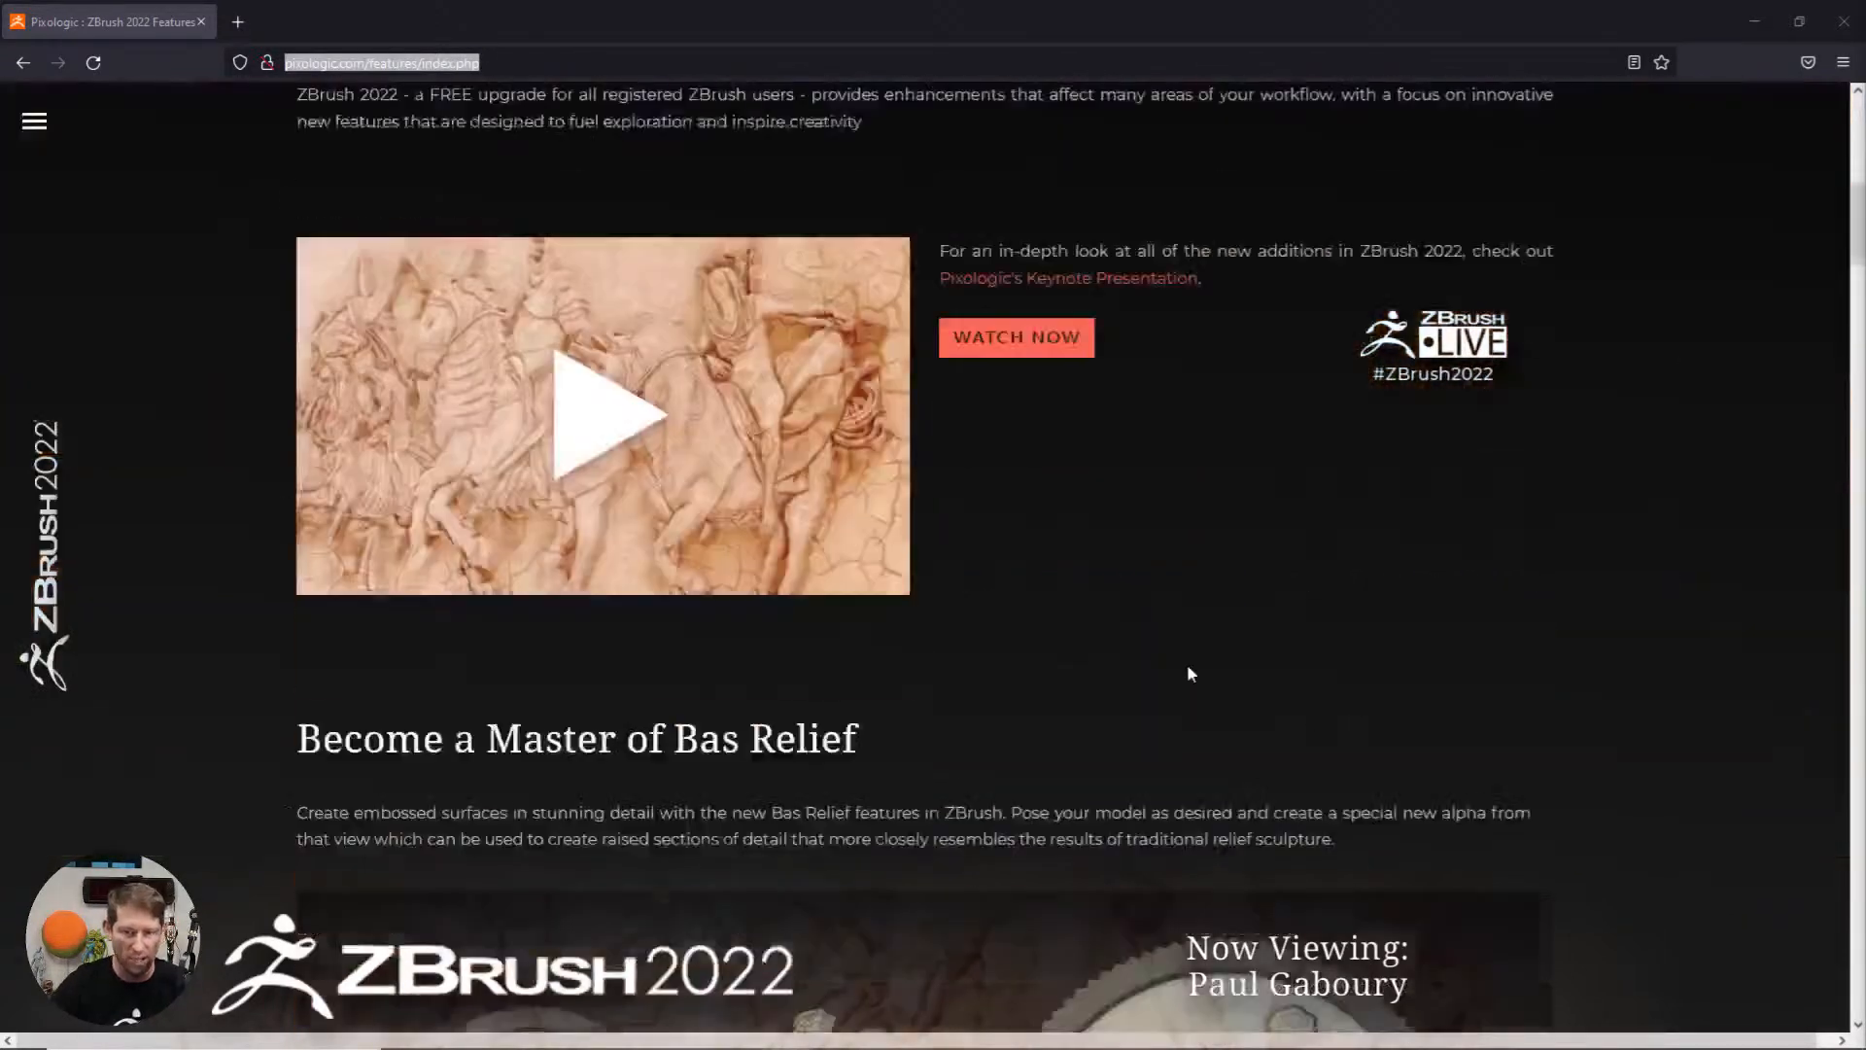
pyautogui.scroll(-20, 1302, 765)
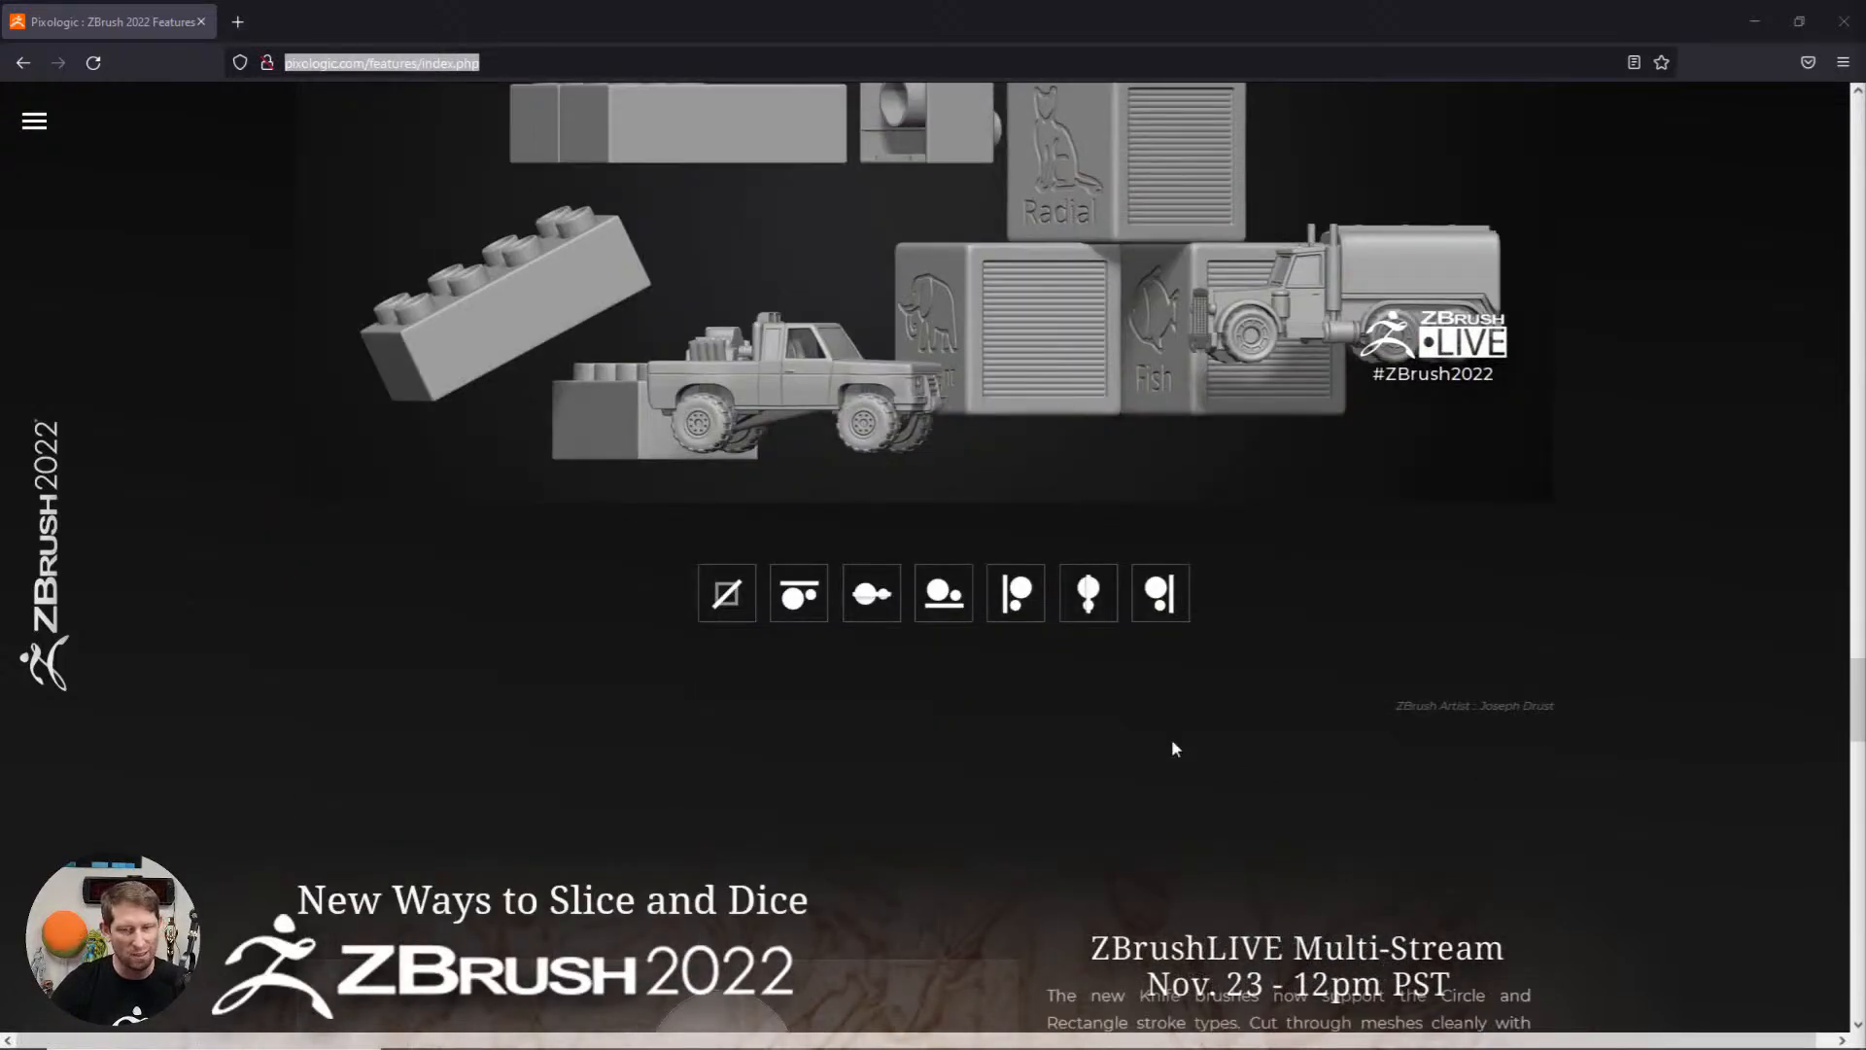
pyautogui.click(1015, 593)
pyautogui.scroll(2, 1147, 685)
pyautogui.click(941, 791)
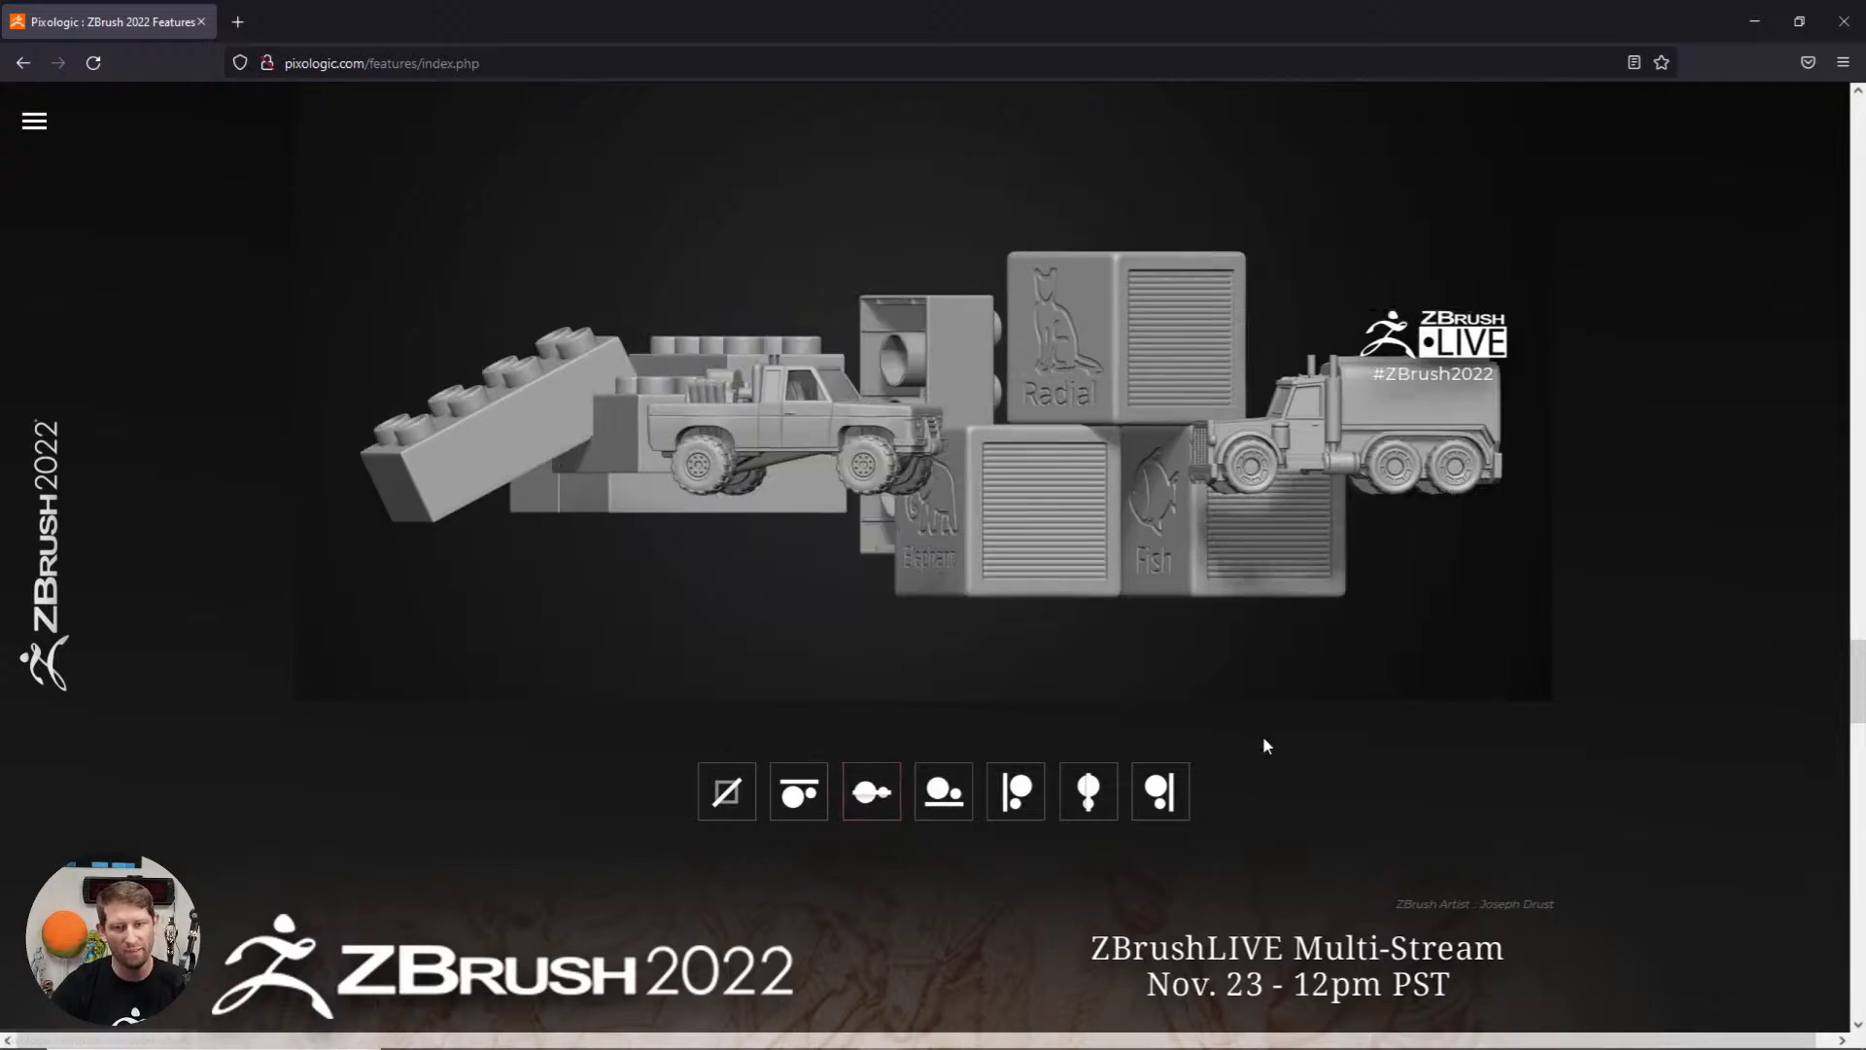
# Step: View the Quick Access to XMD ToolBox section of the features page and switch back to ZBrush
pyautogui.scroll(-20, 1259, 743)
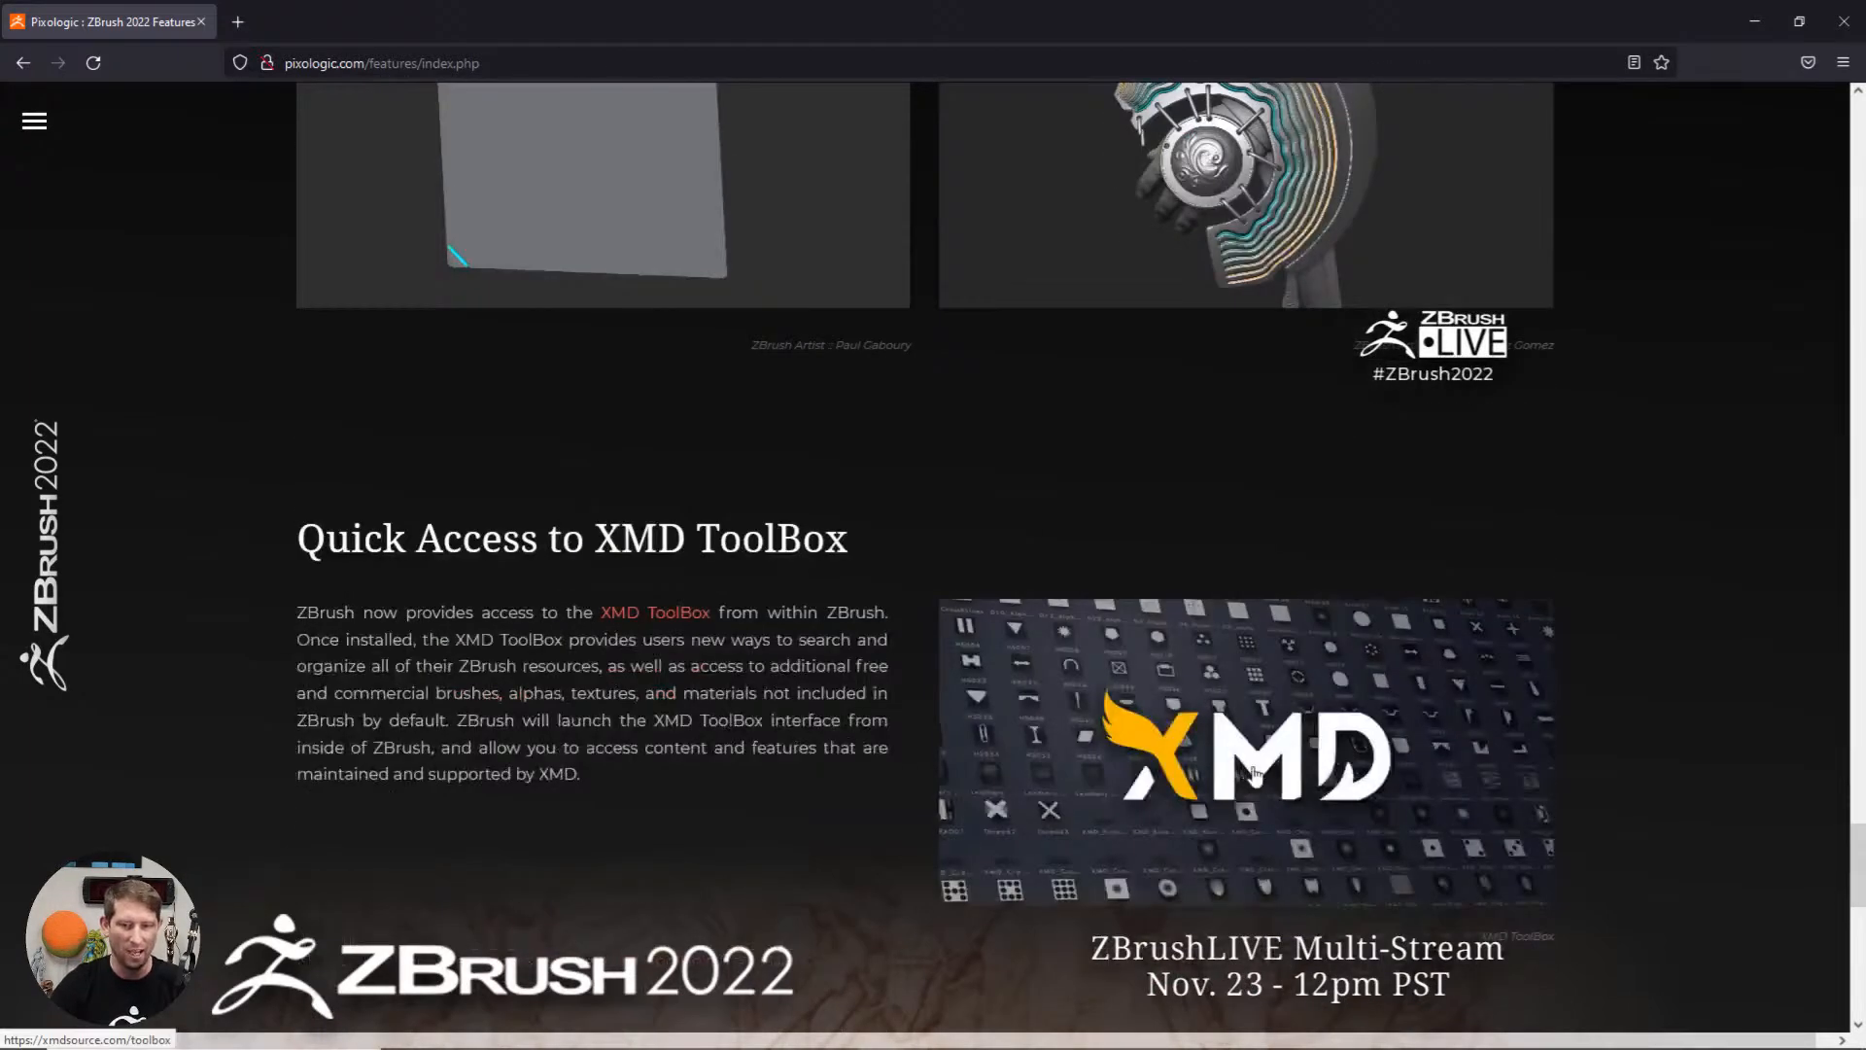
pyautogui.scroll(-3, 1244, 768)
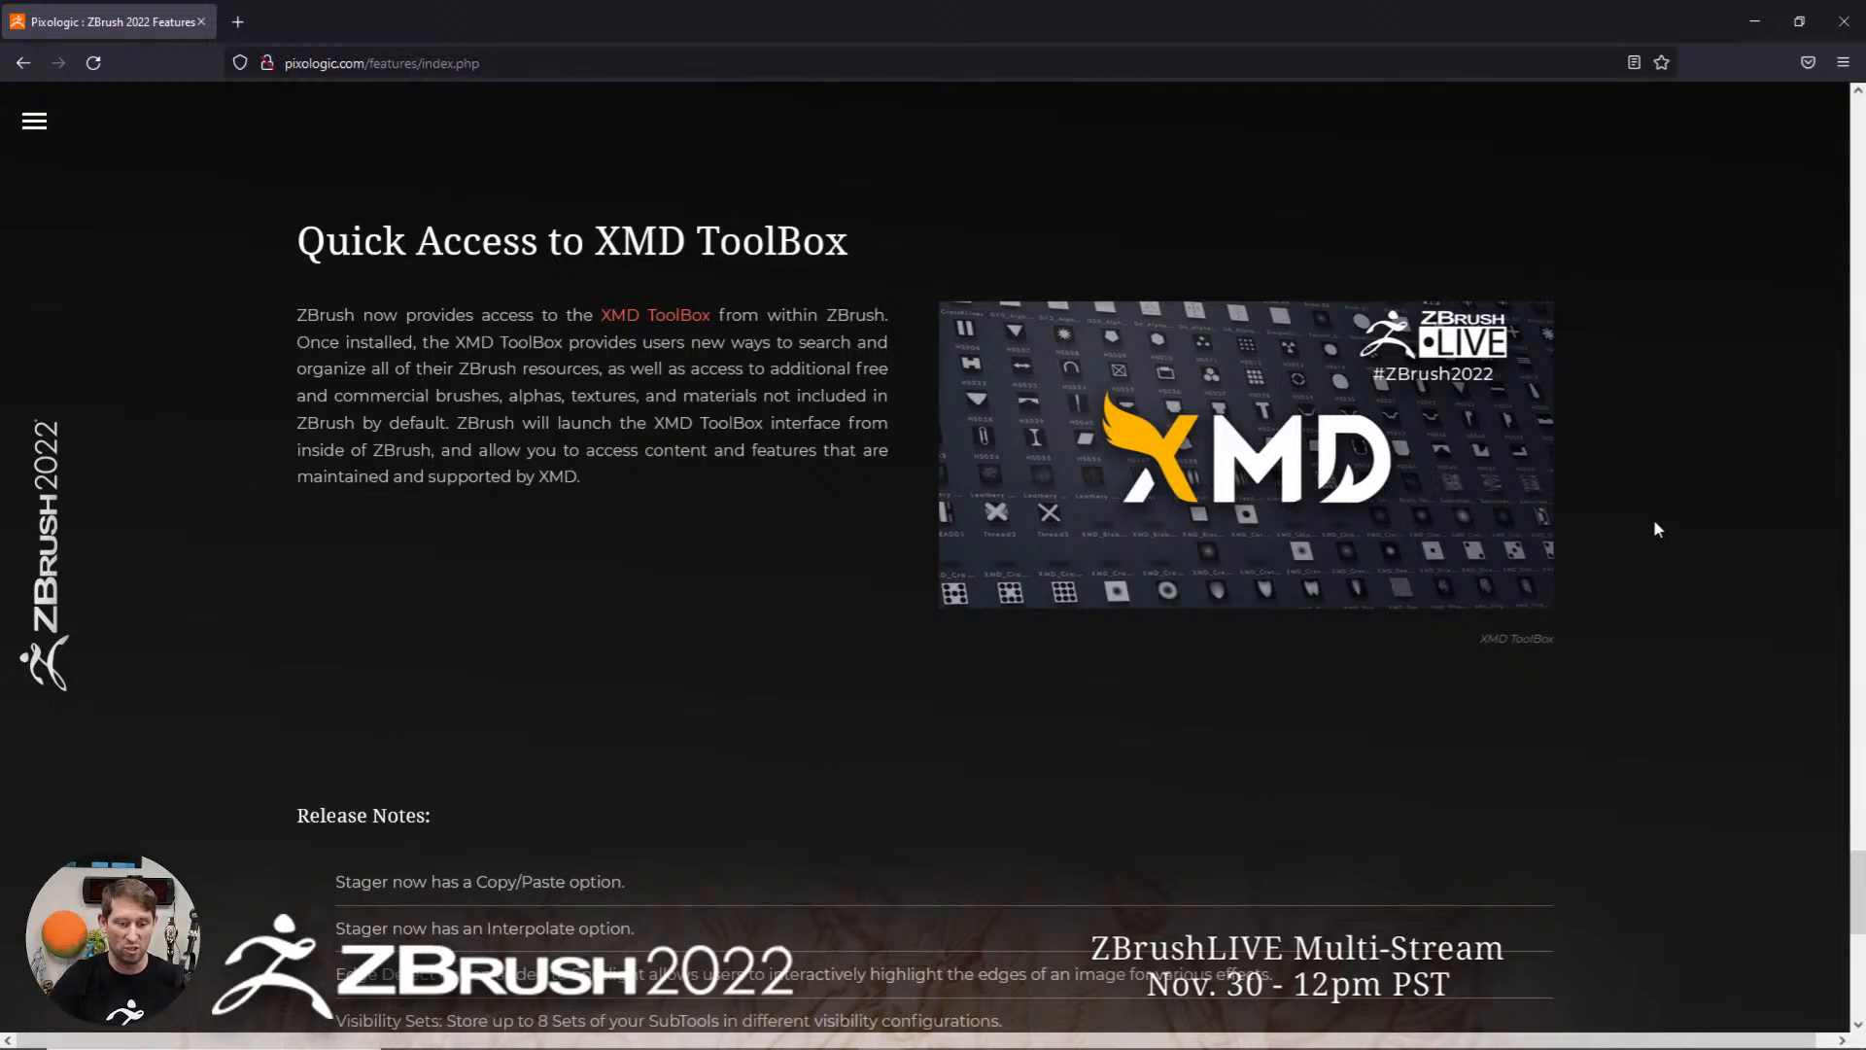
pyautogui.hotkey('alt', 'Tab')
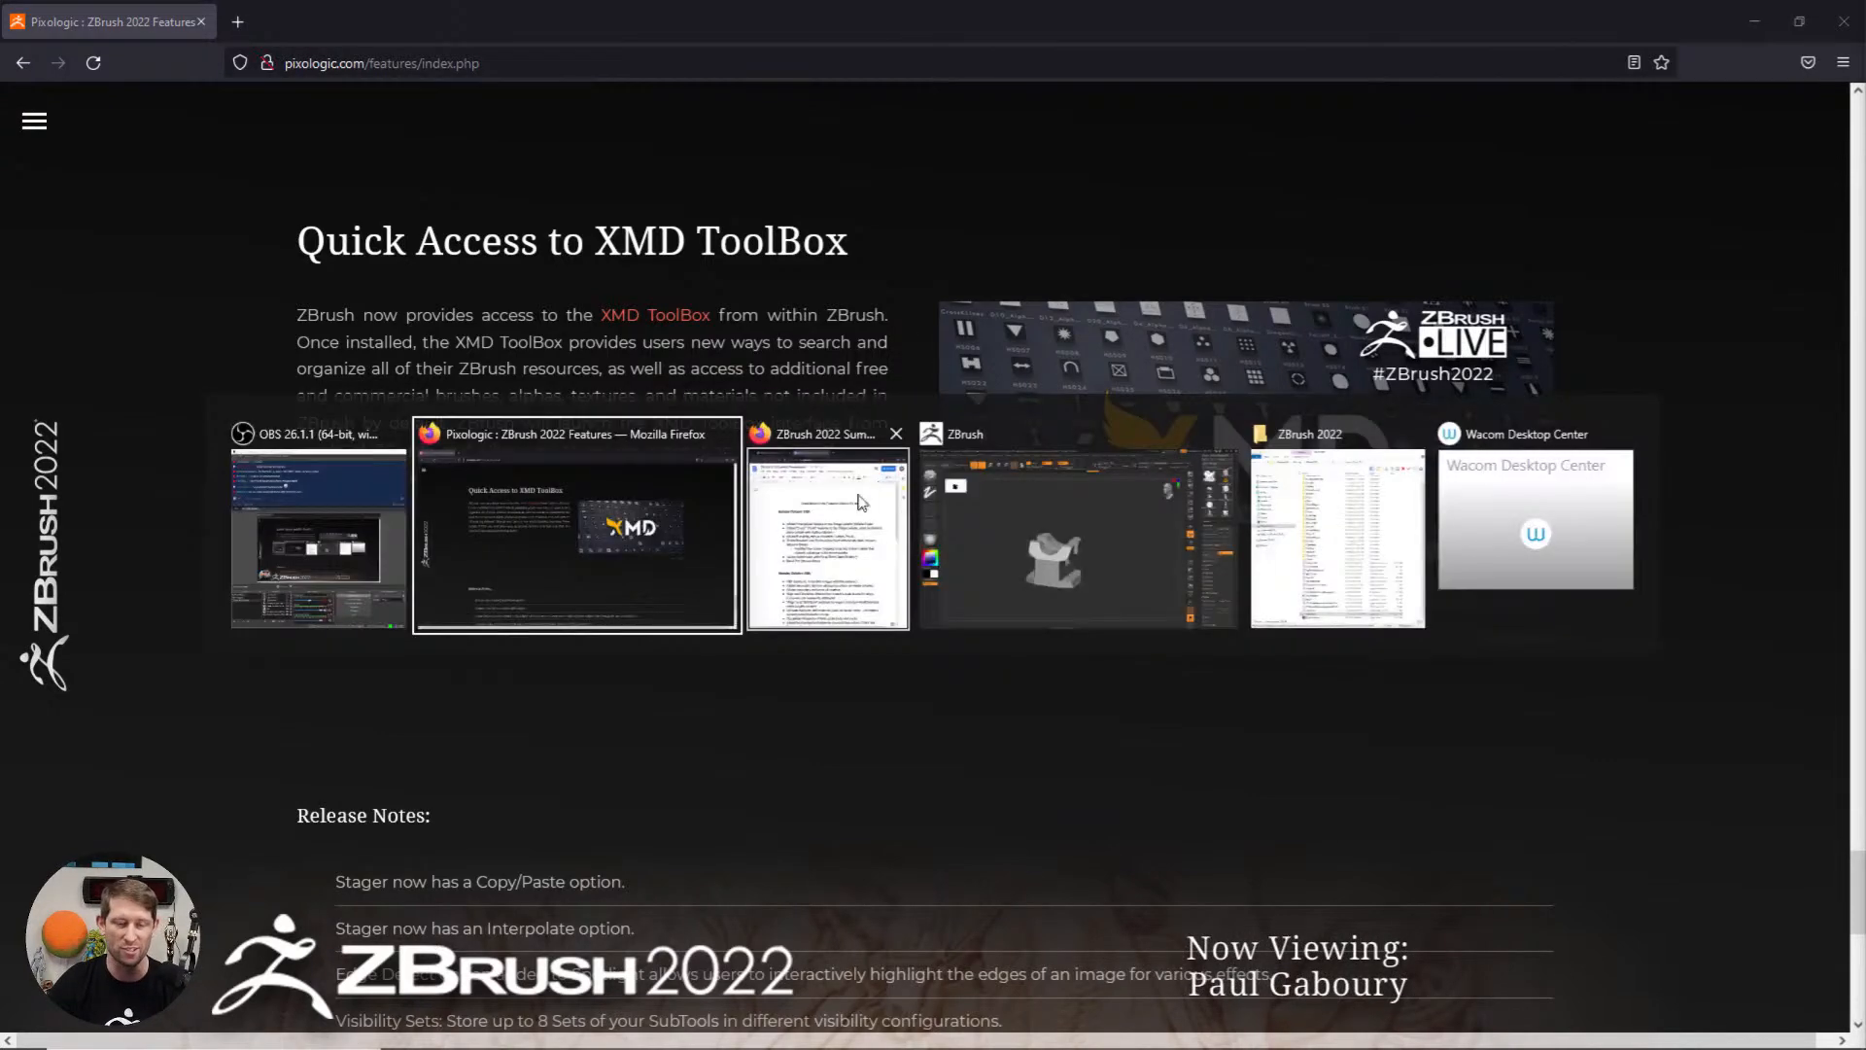
pyautogui.click(1045, 604)
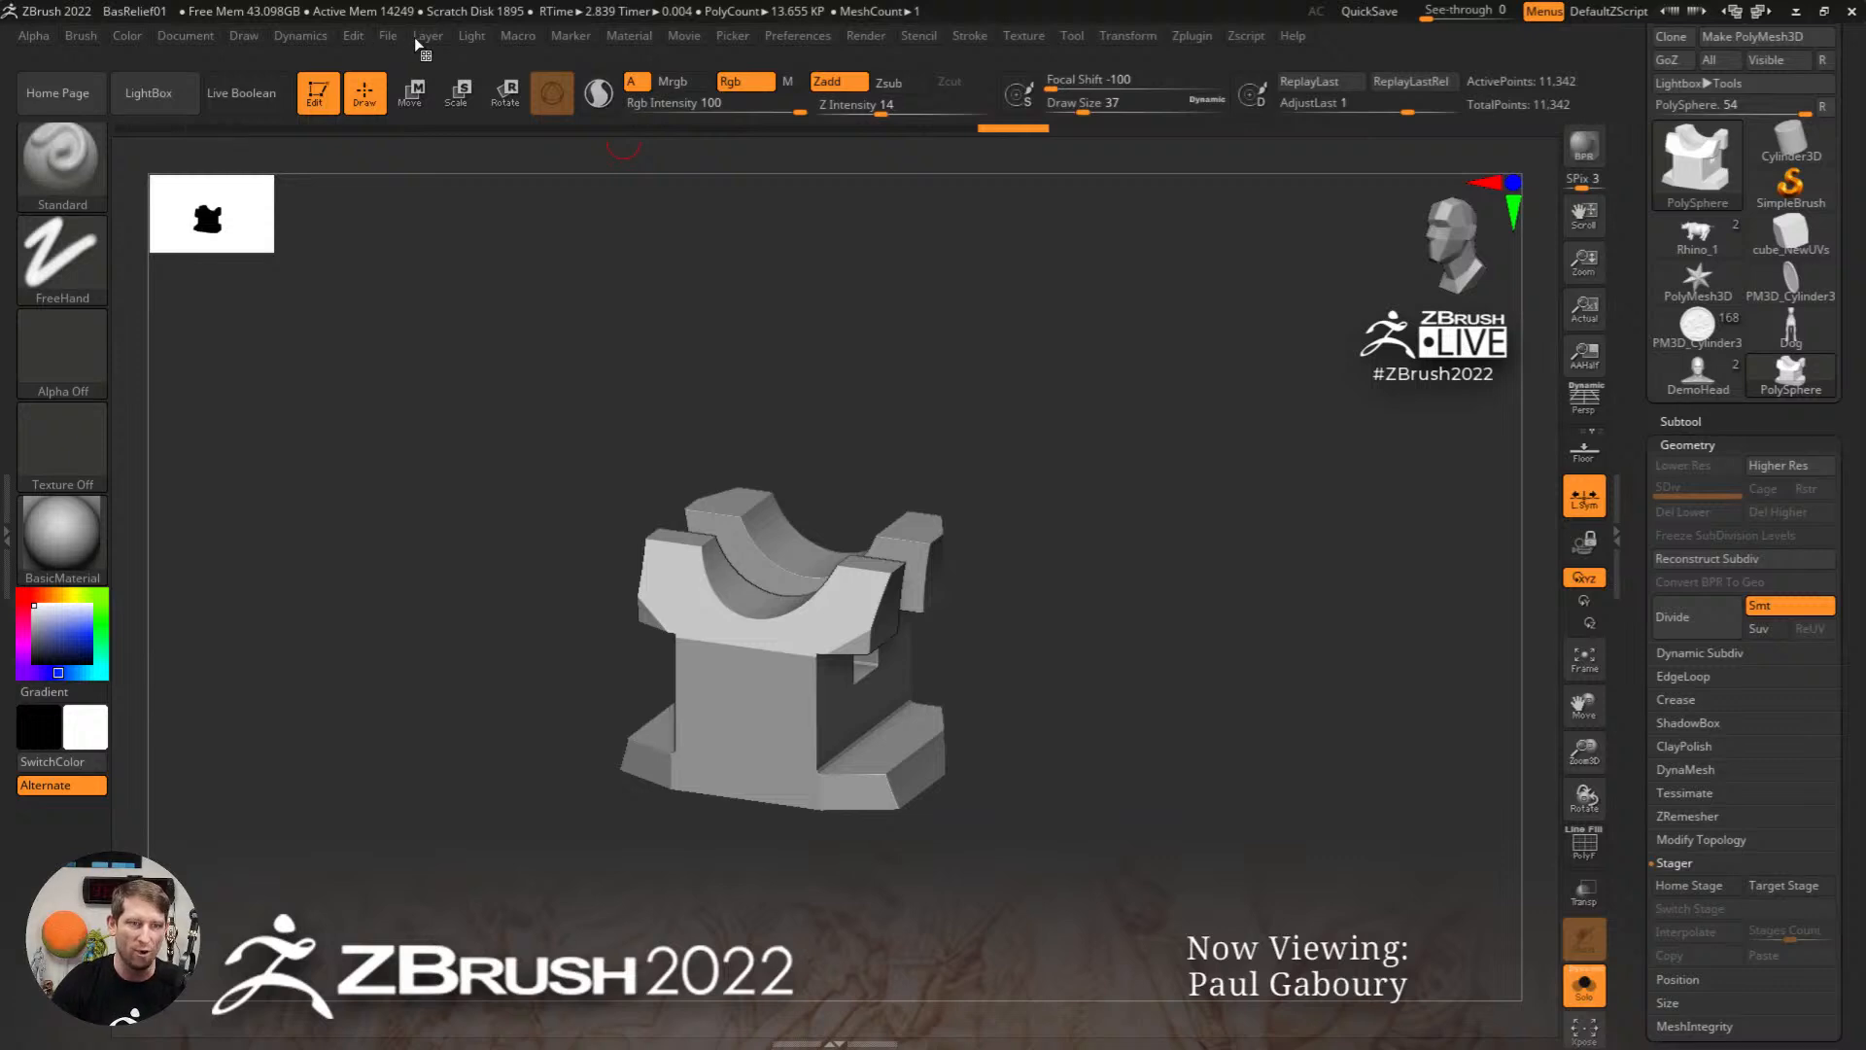
# Step: Locate the Open XMD ToolBox command, then switch to the web browser and read the Release Notes on the ZBrush 2022 features page
pyautogui.click(389, 36)
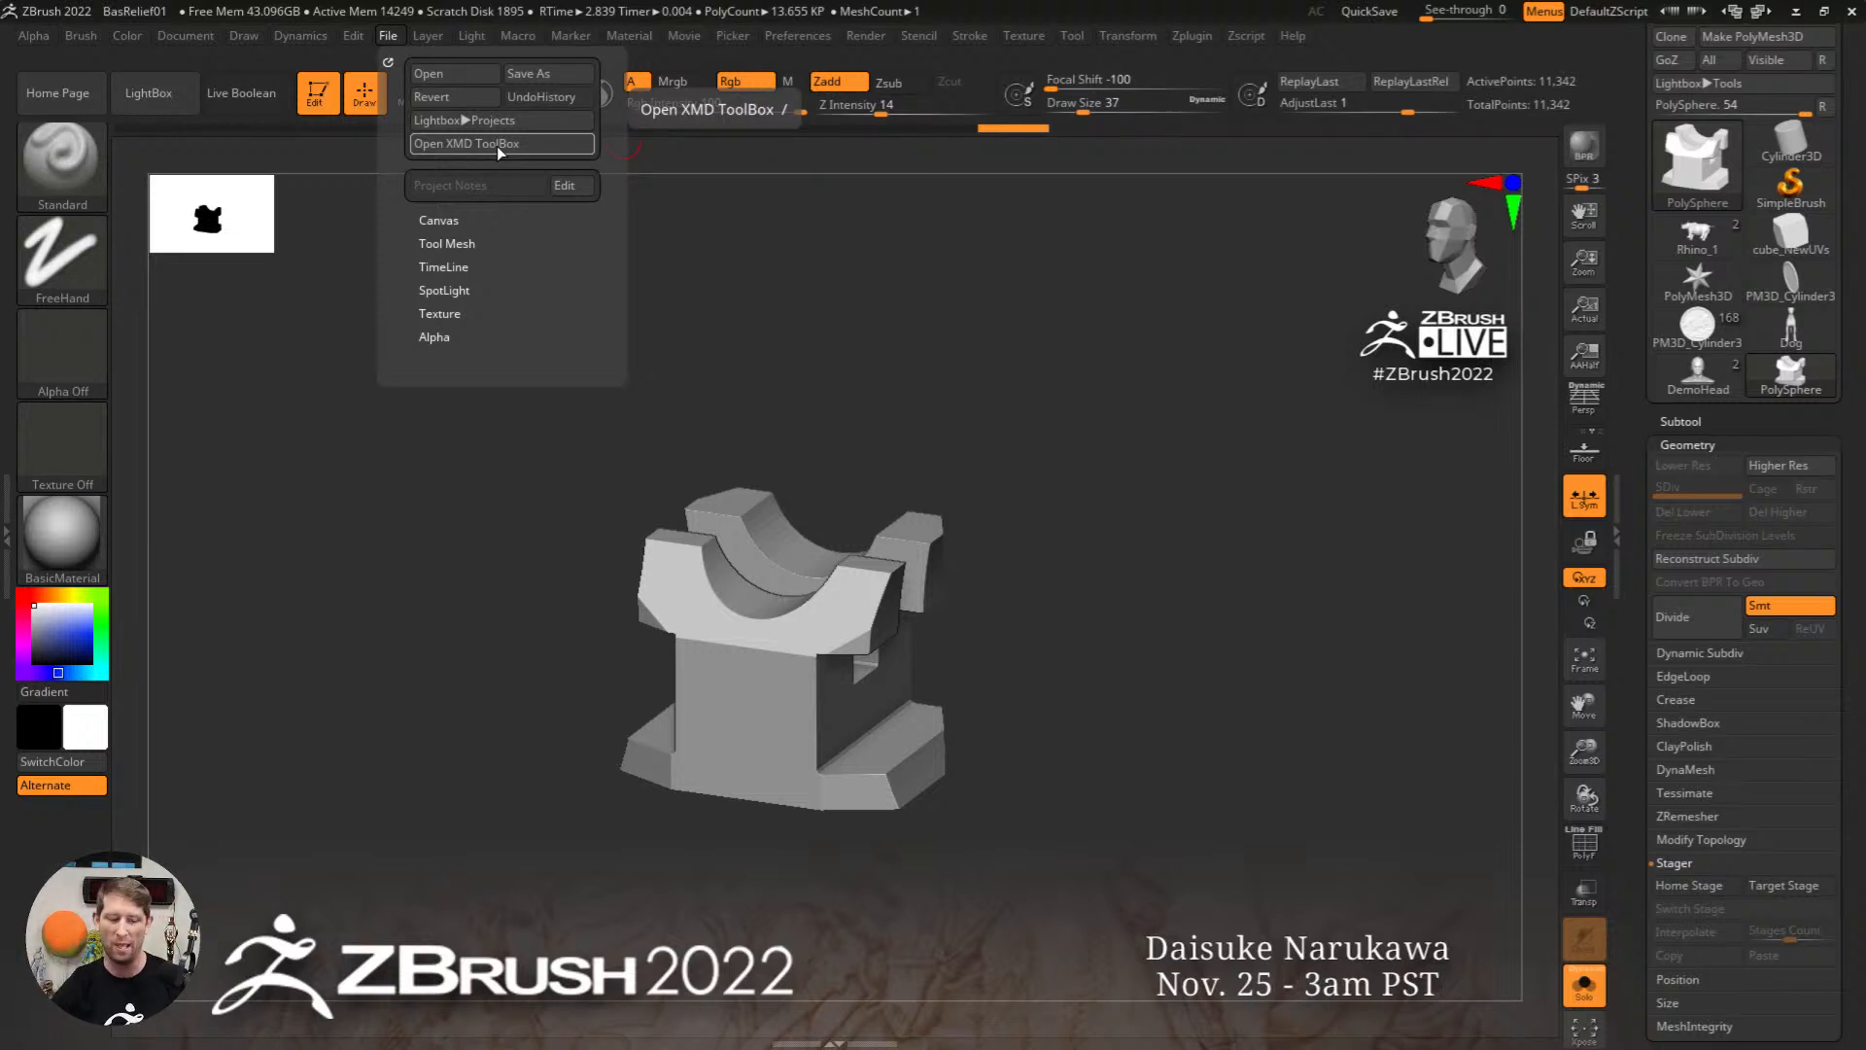
pyautogui.hotkey('alt', 'Tab')
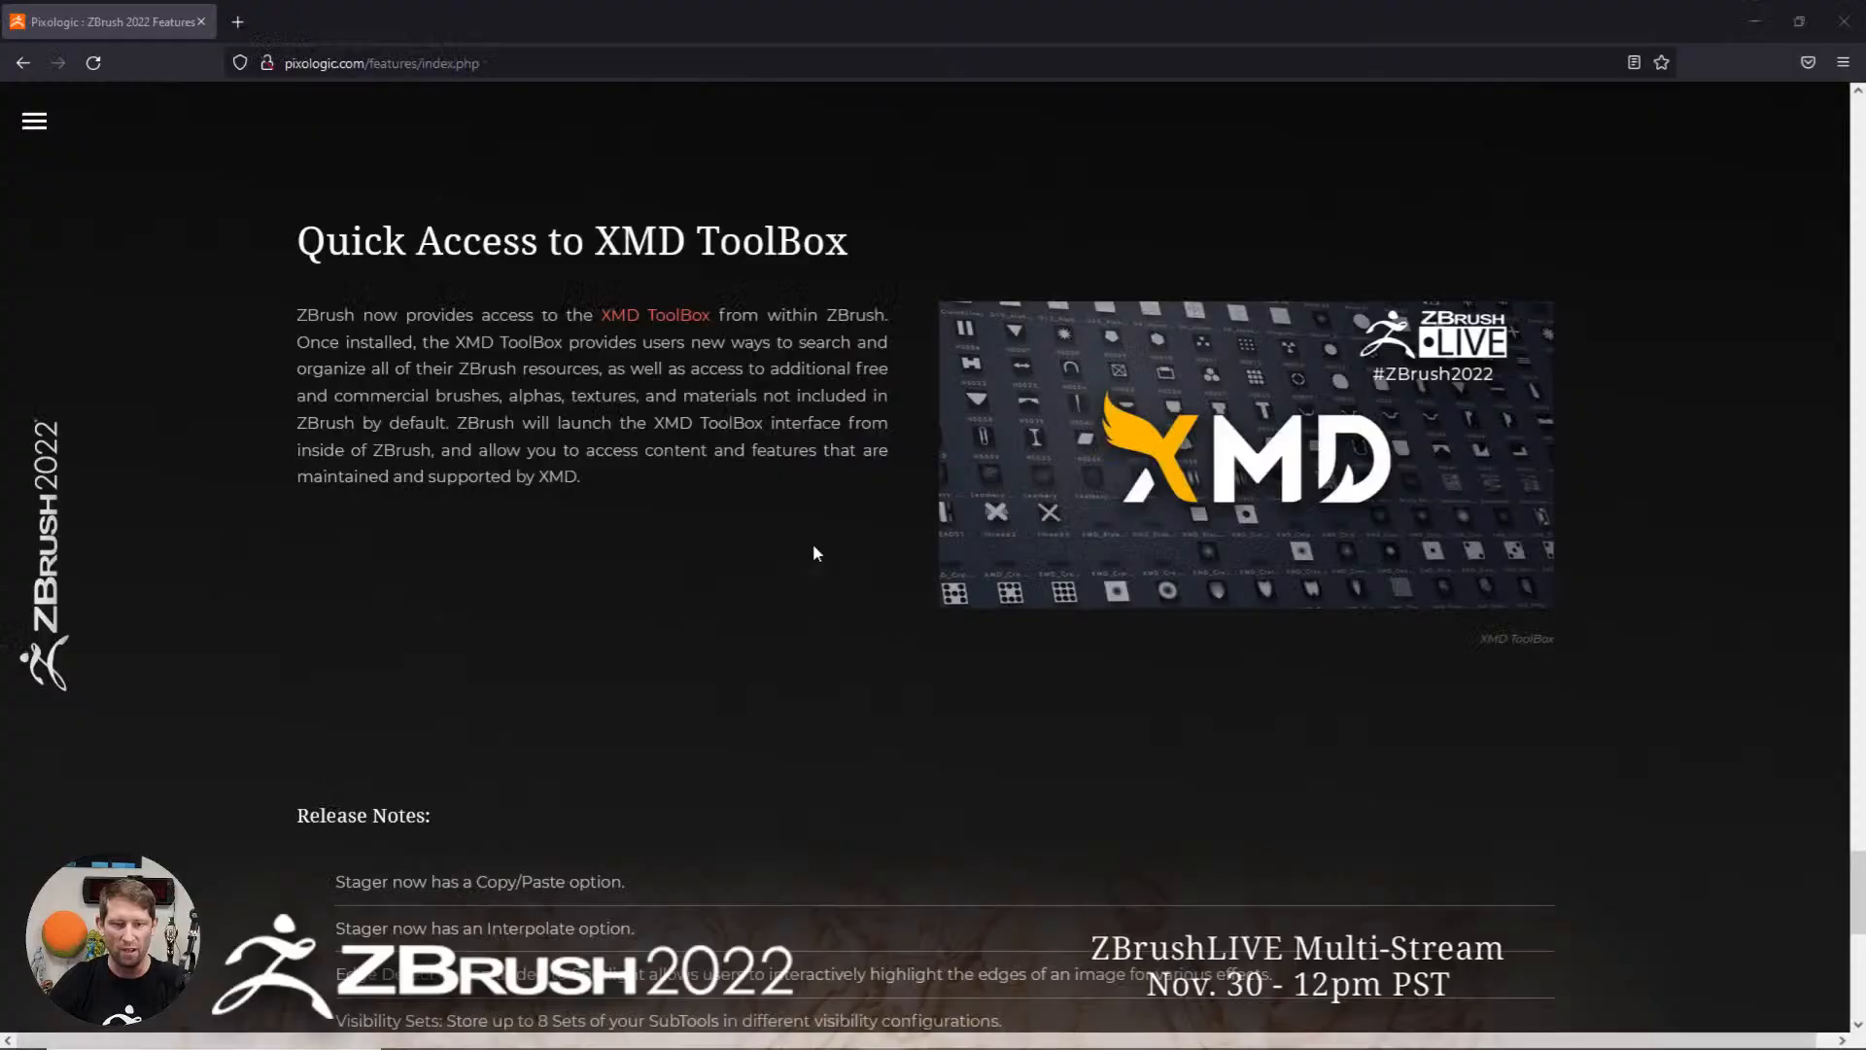
pyautogui.scroll(-4, 816, 553)
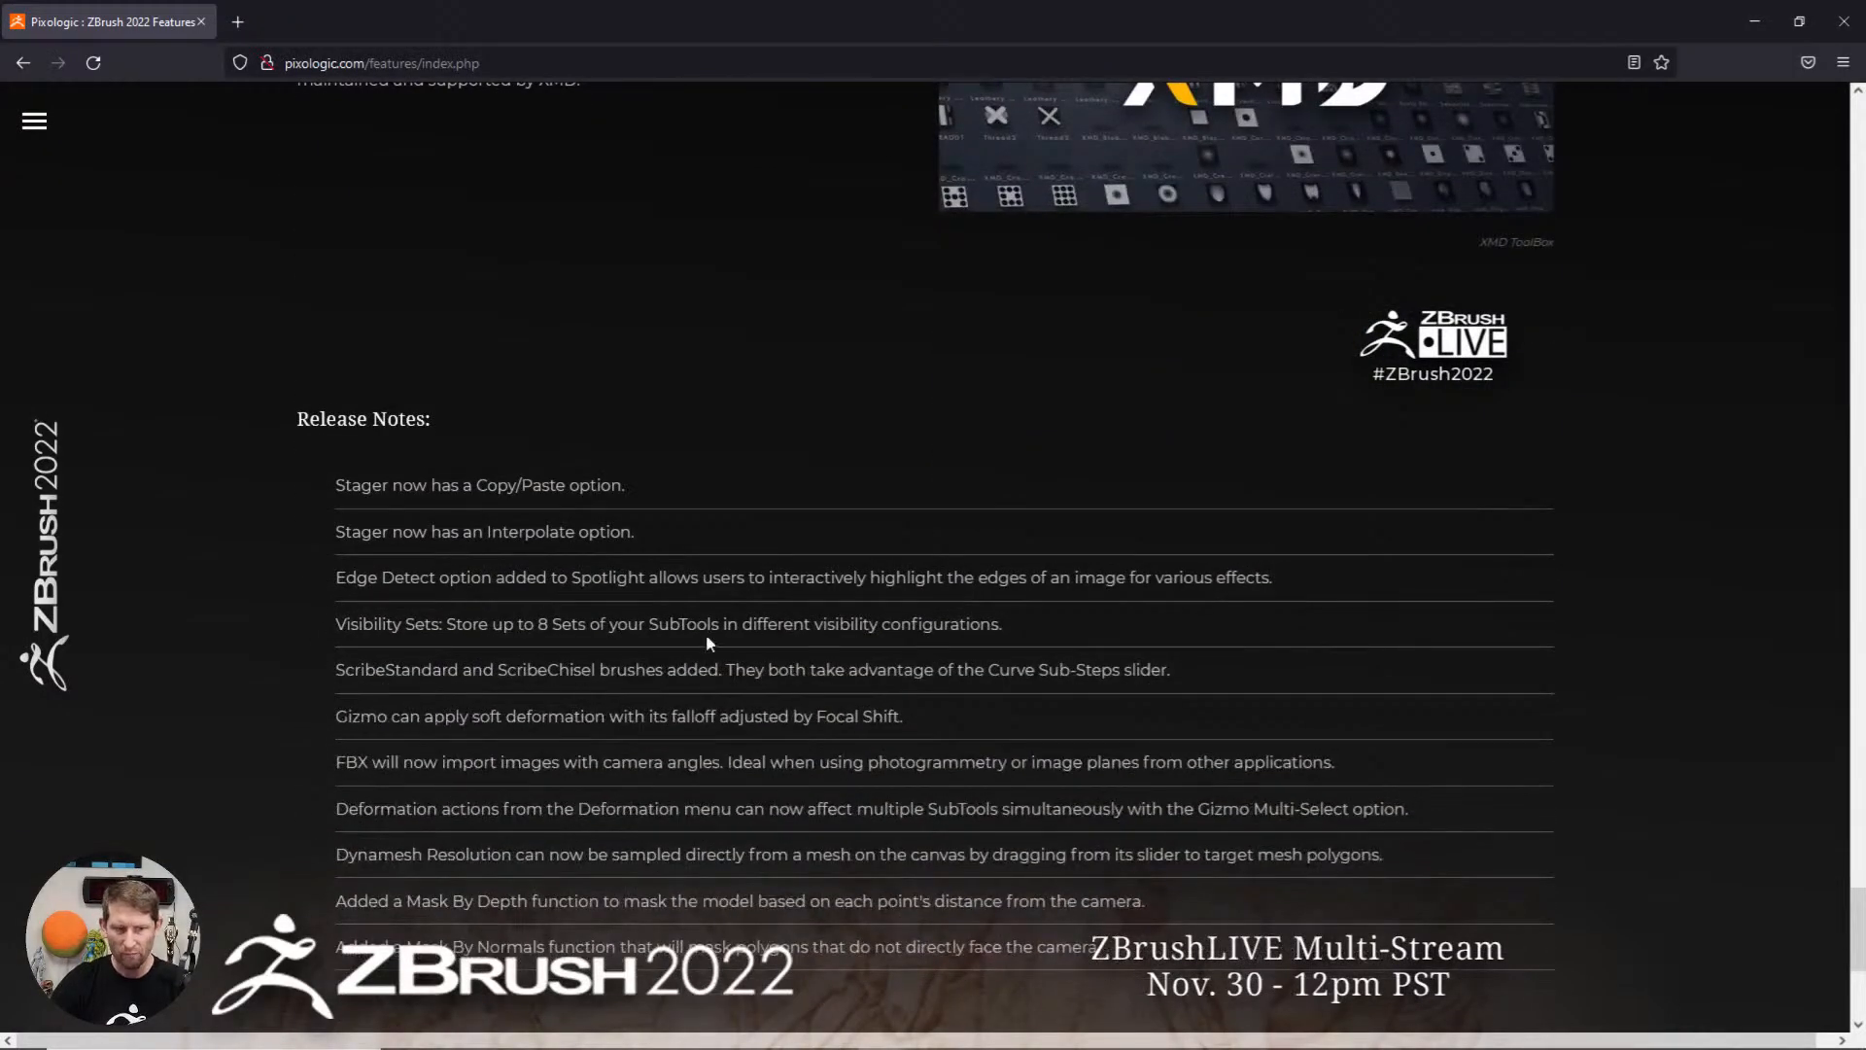
pyautogui.scroll(-1, 706, 635)
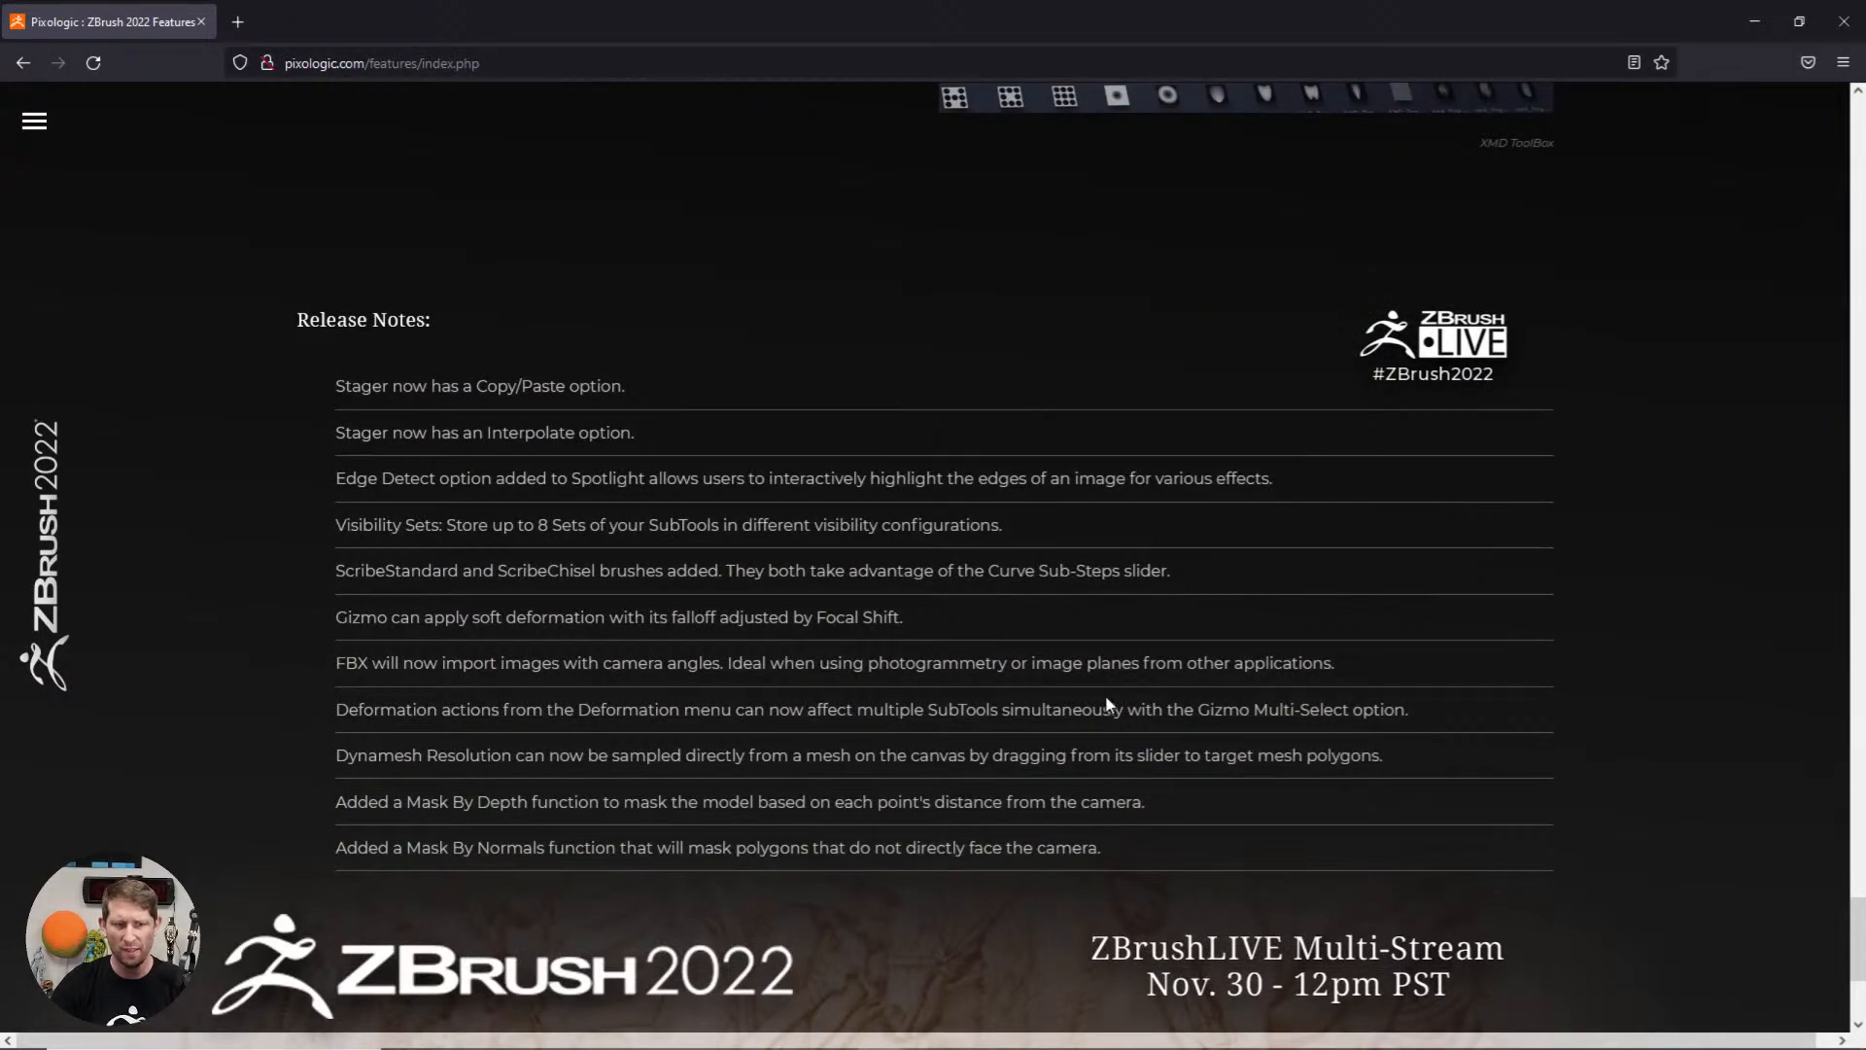
pyautogui.scroll(-2, 1105, 701)
# Step: Return to the top of the features page and go to zbrushcentral.com
pyautogui.scroll(15, 1039, 731)
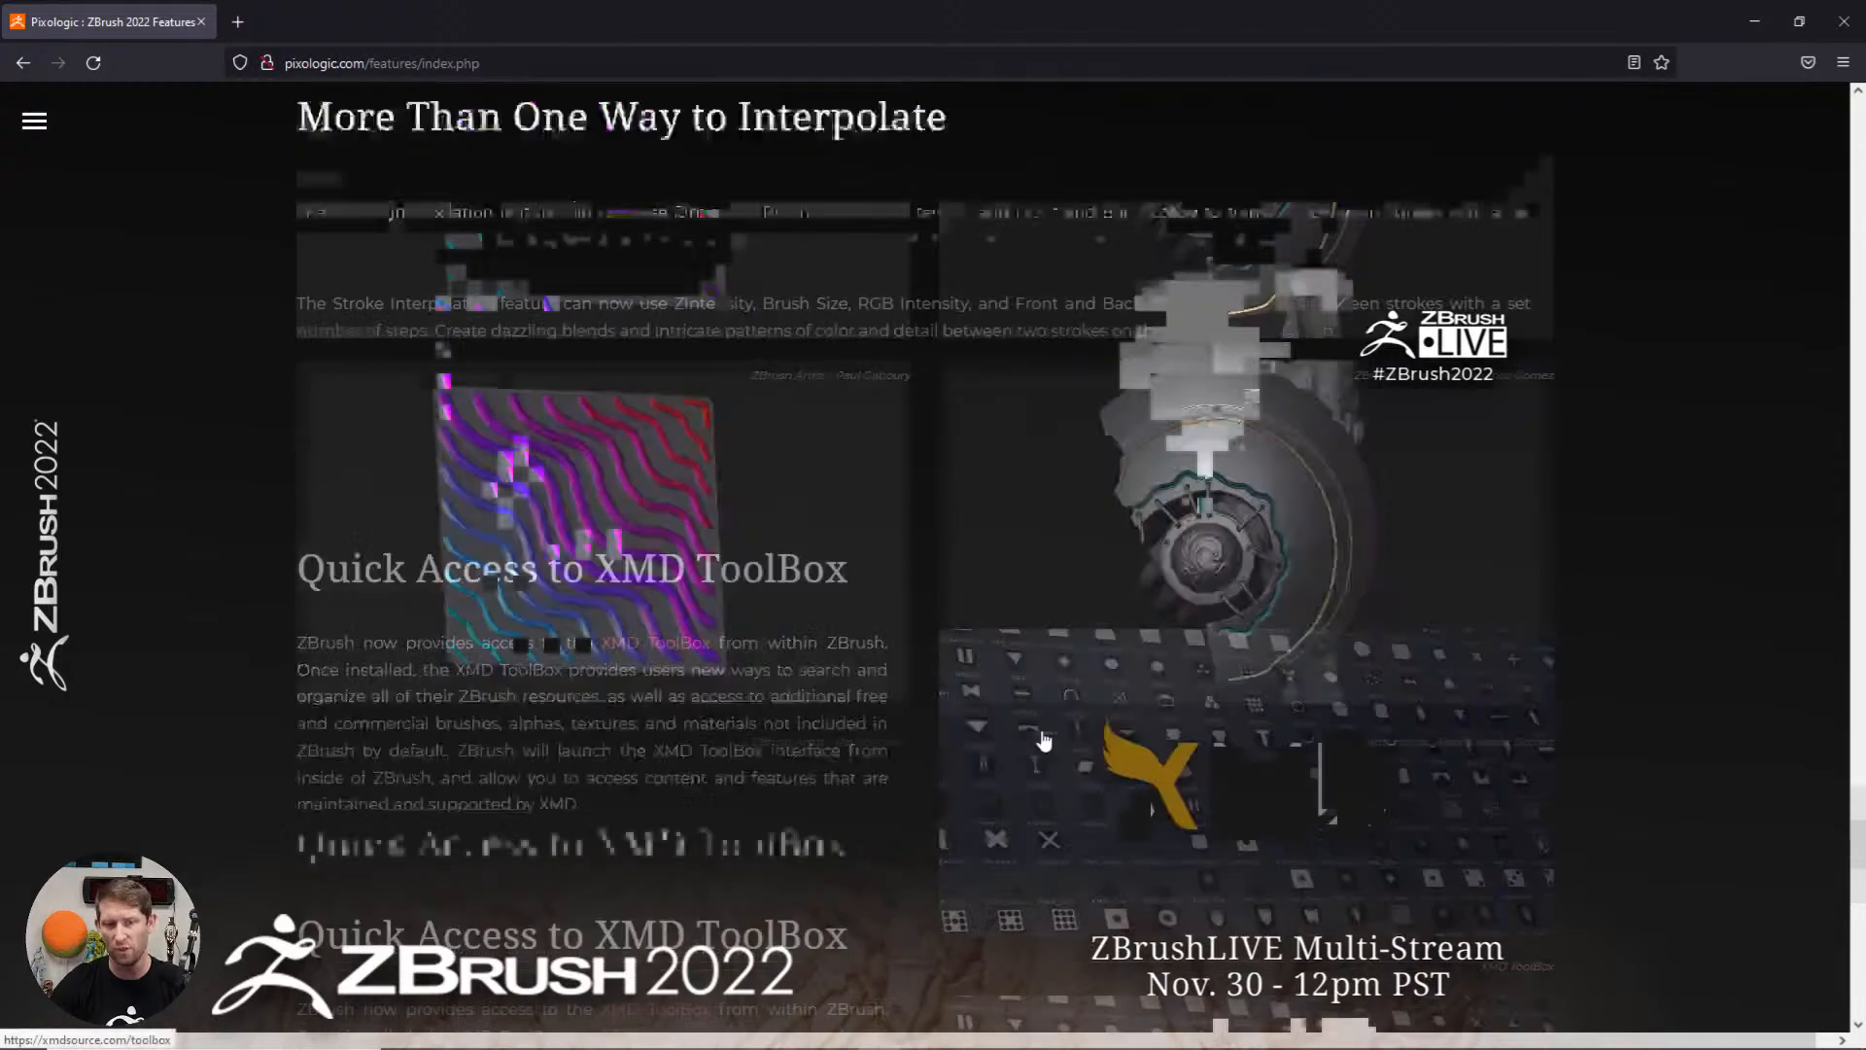
pyautogui.scroll(-3, 998, 770)
pyautogui.scroll(10, 1062, 775)
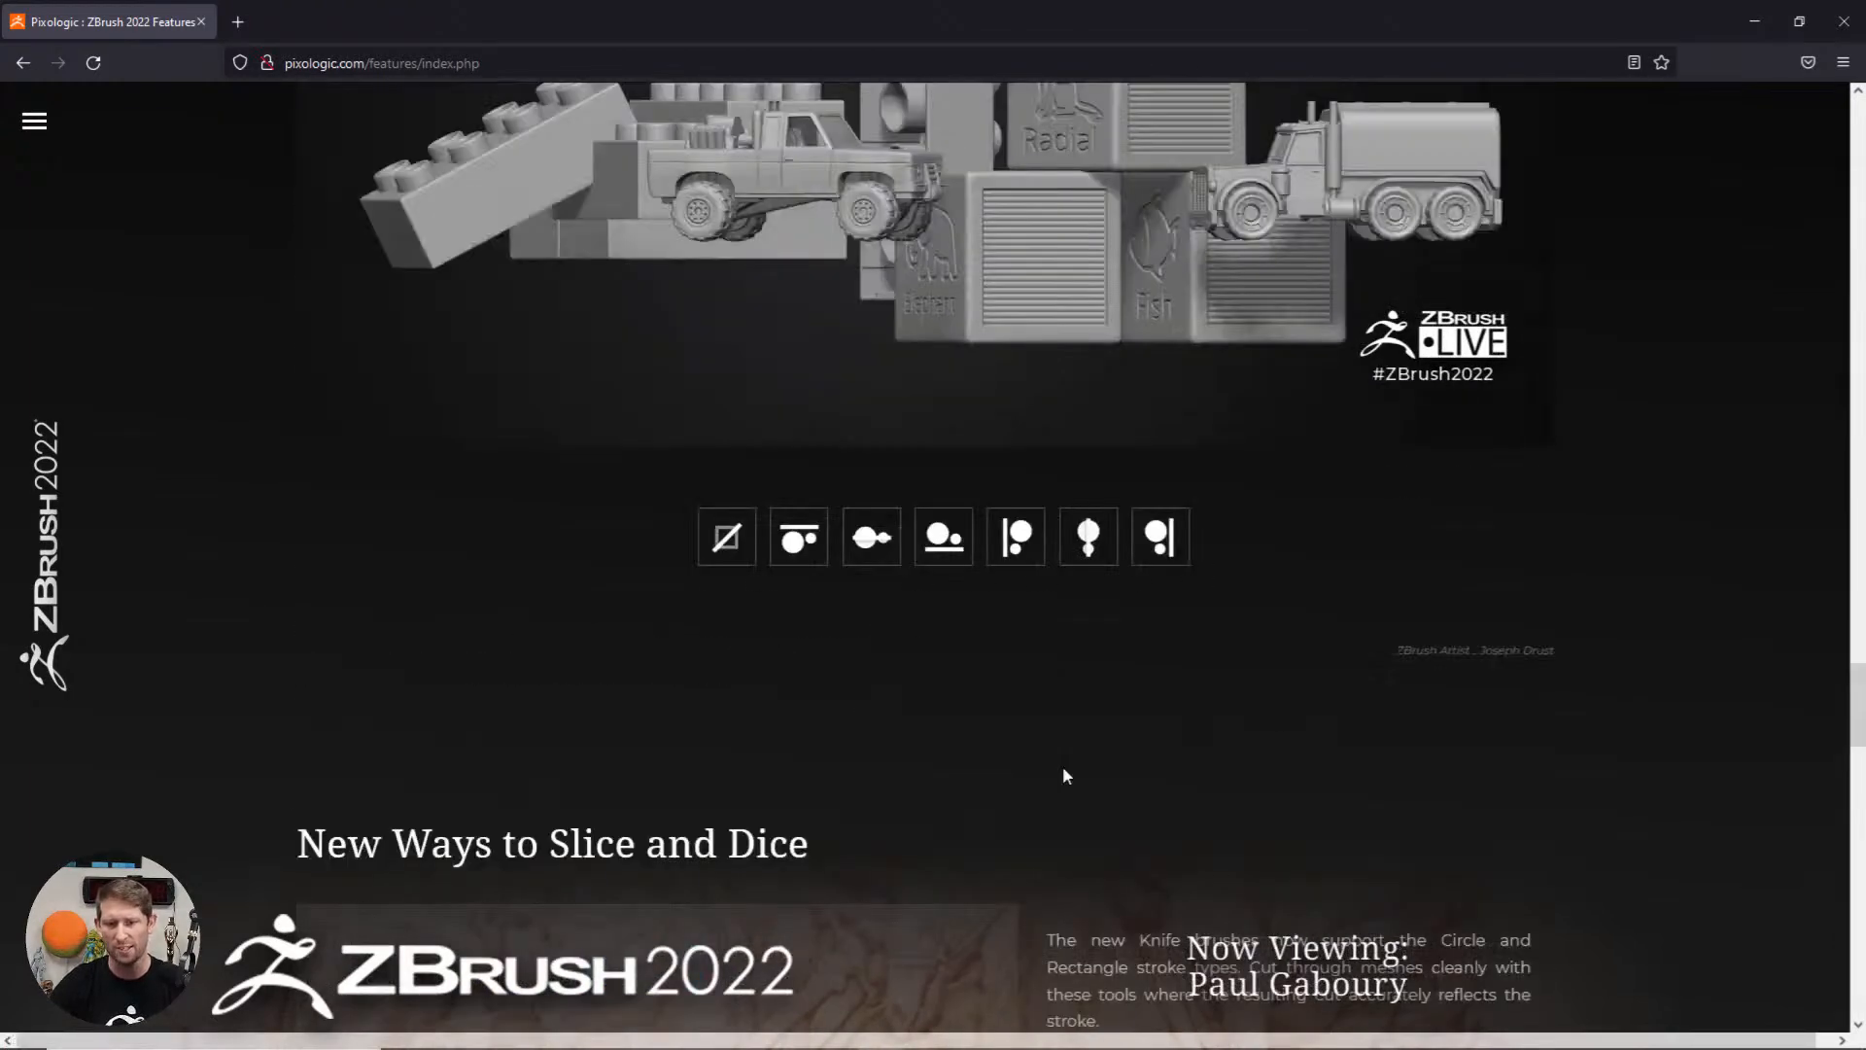
pyautogui.scroll(10, 1066, 775)
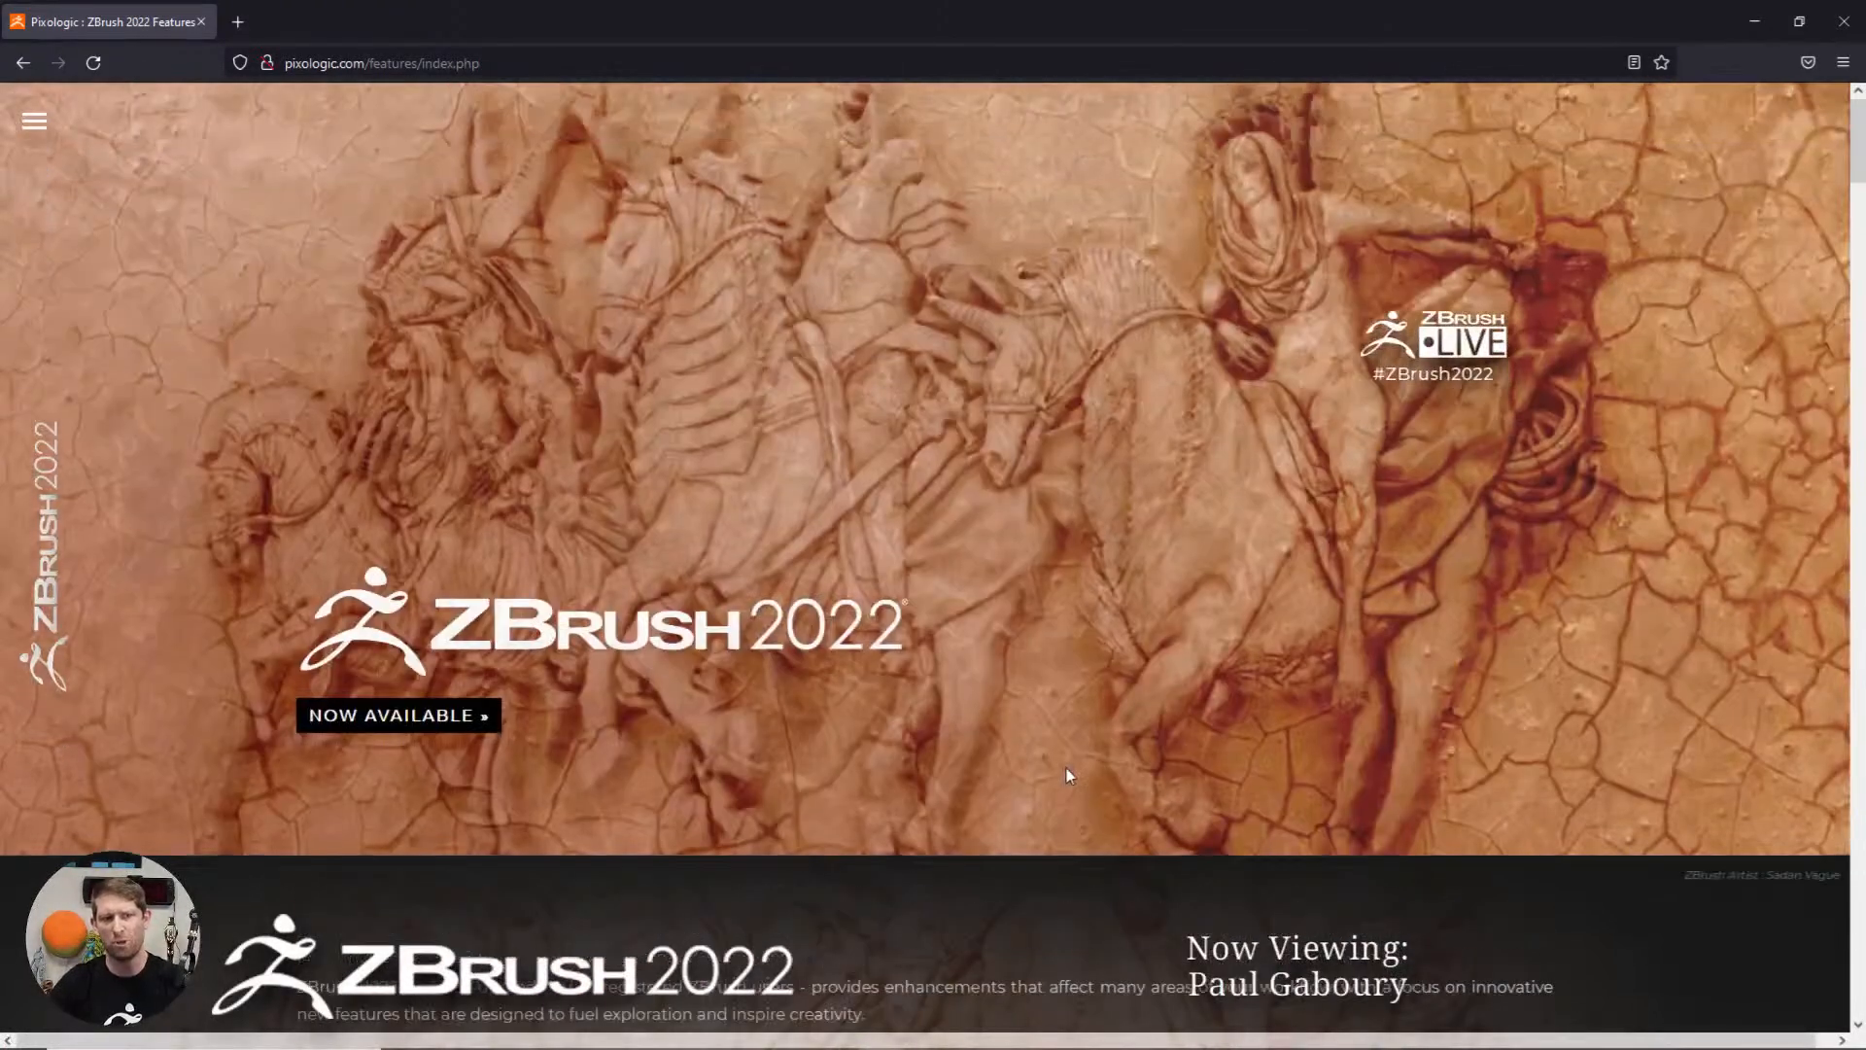
pyautogui.click(701, 59)
pyautogui.write('zbrush')
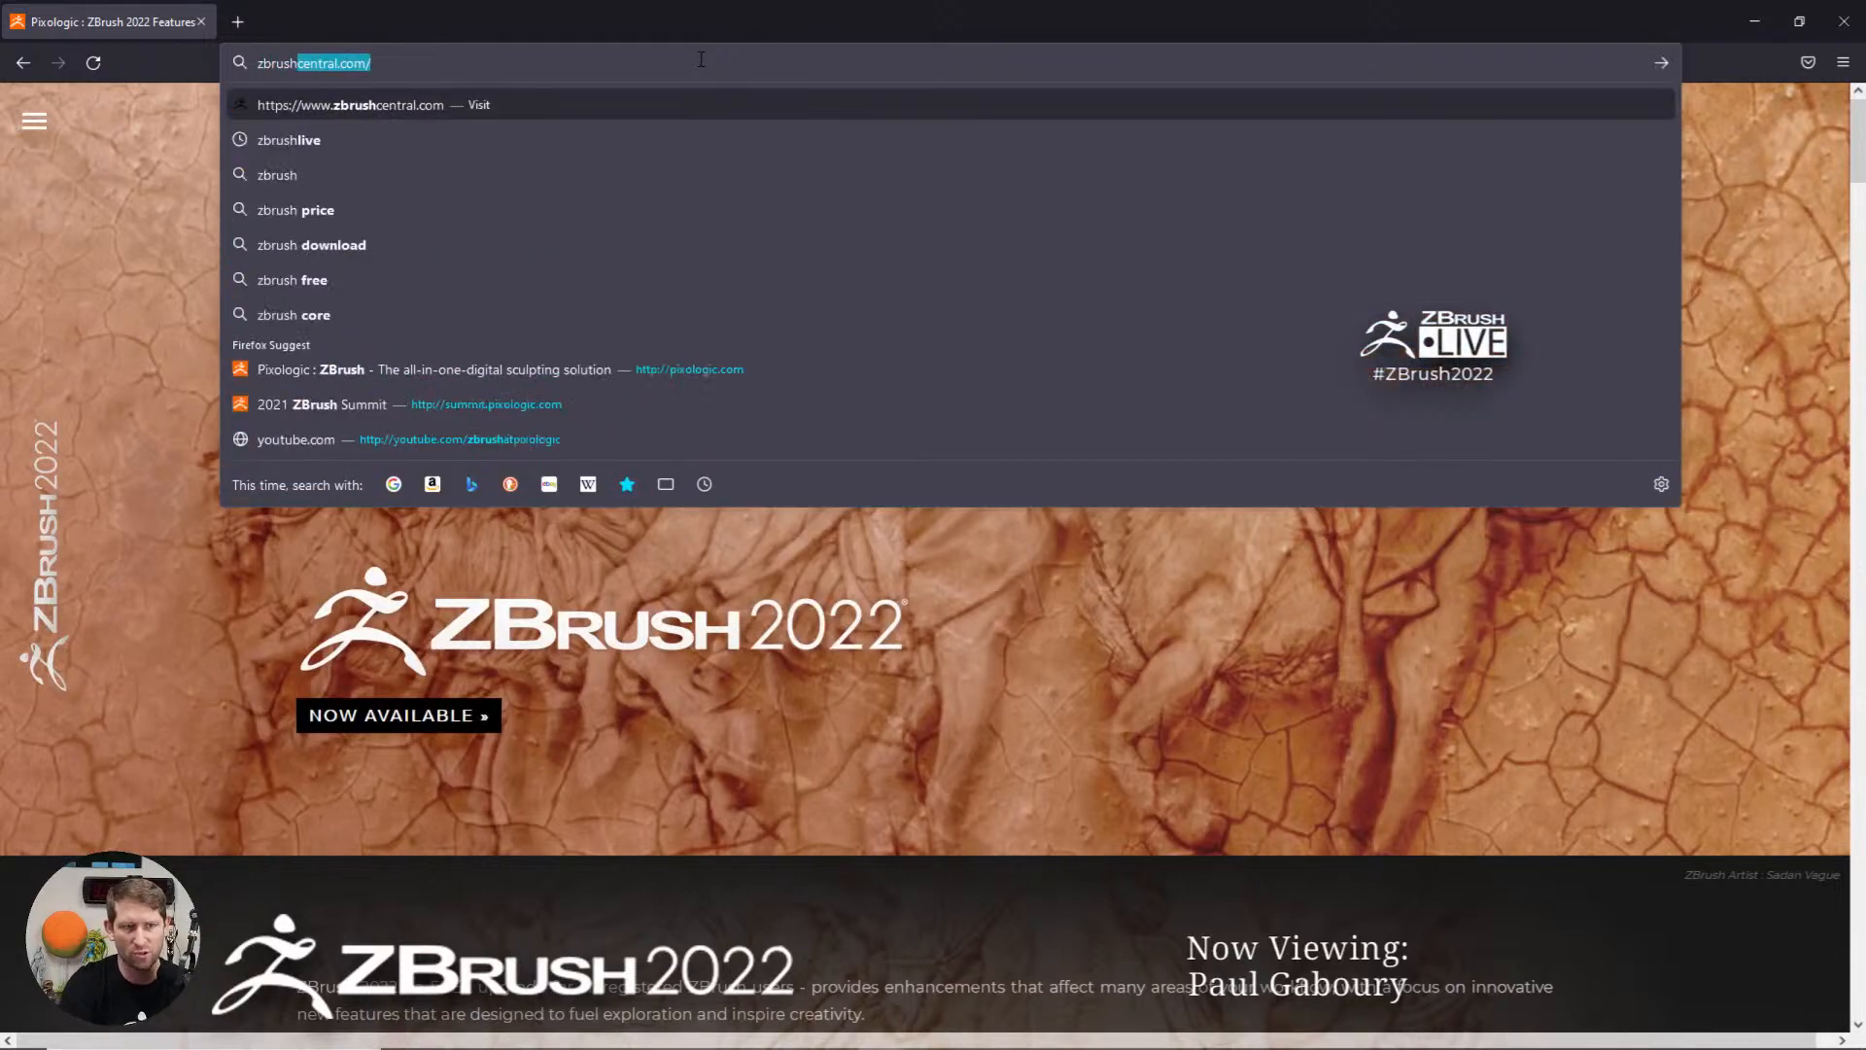
pyautogui.press('Return')
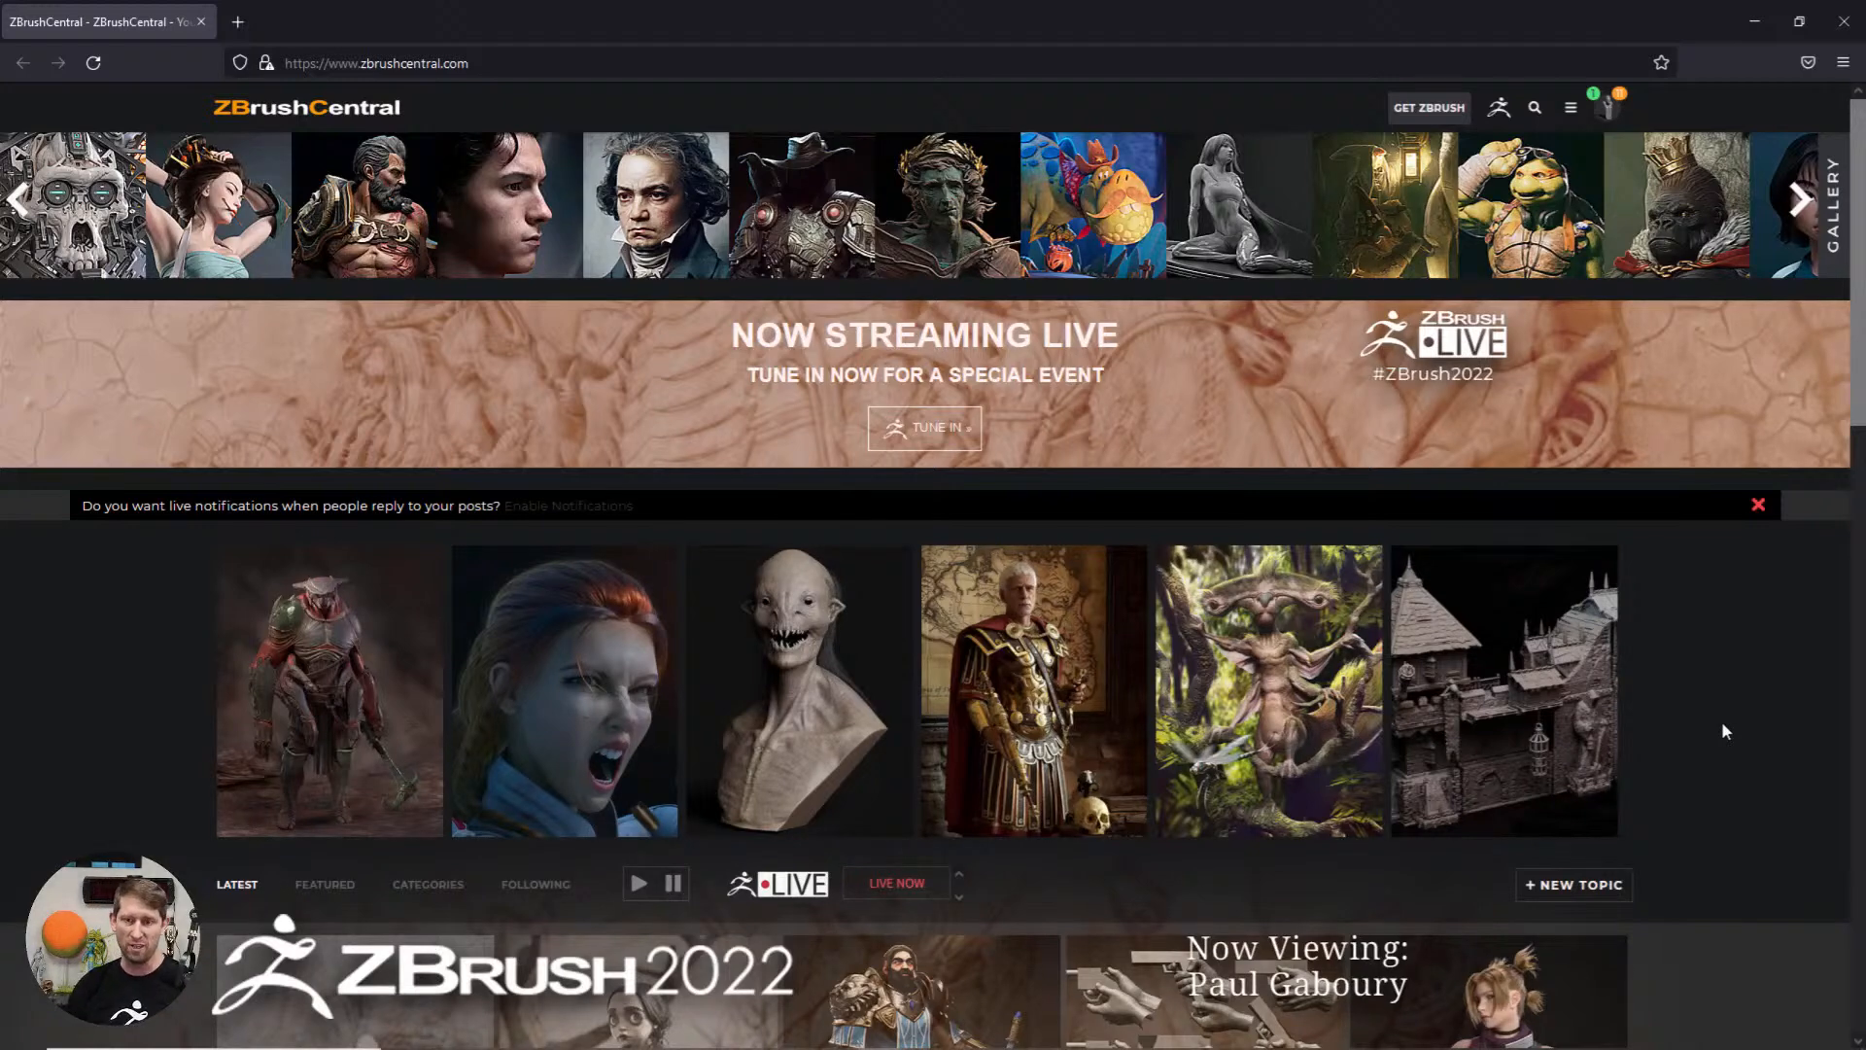
# Step: Go to the zbrushlive.com website
pyautogui.click(569, 68)
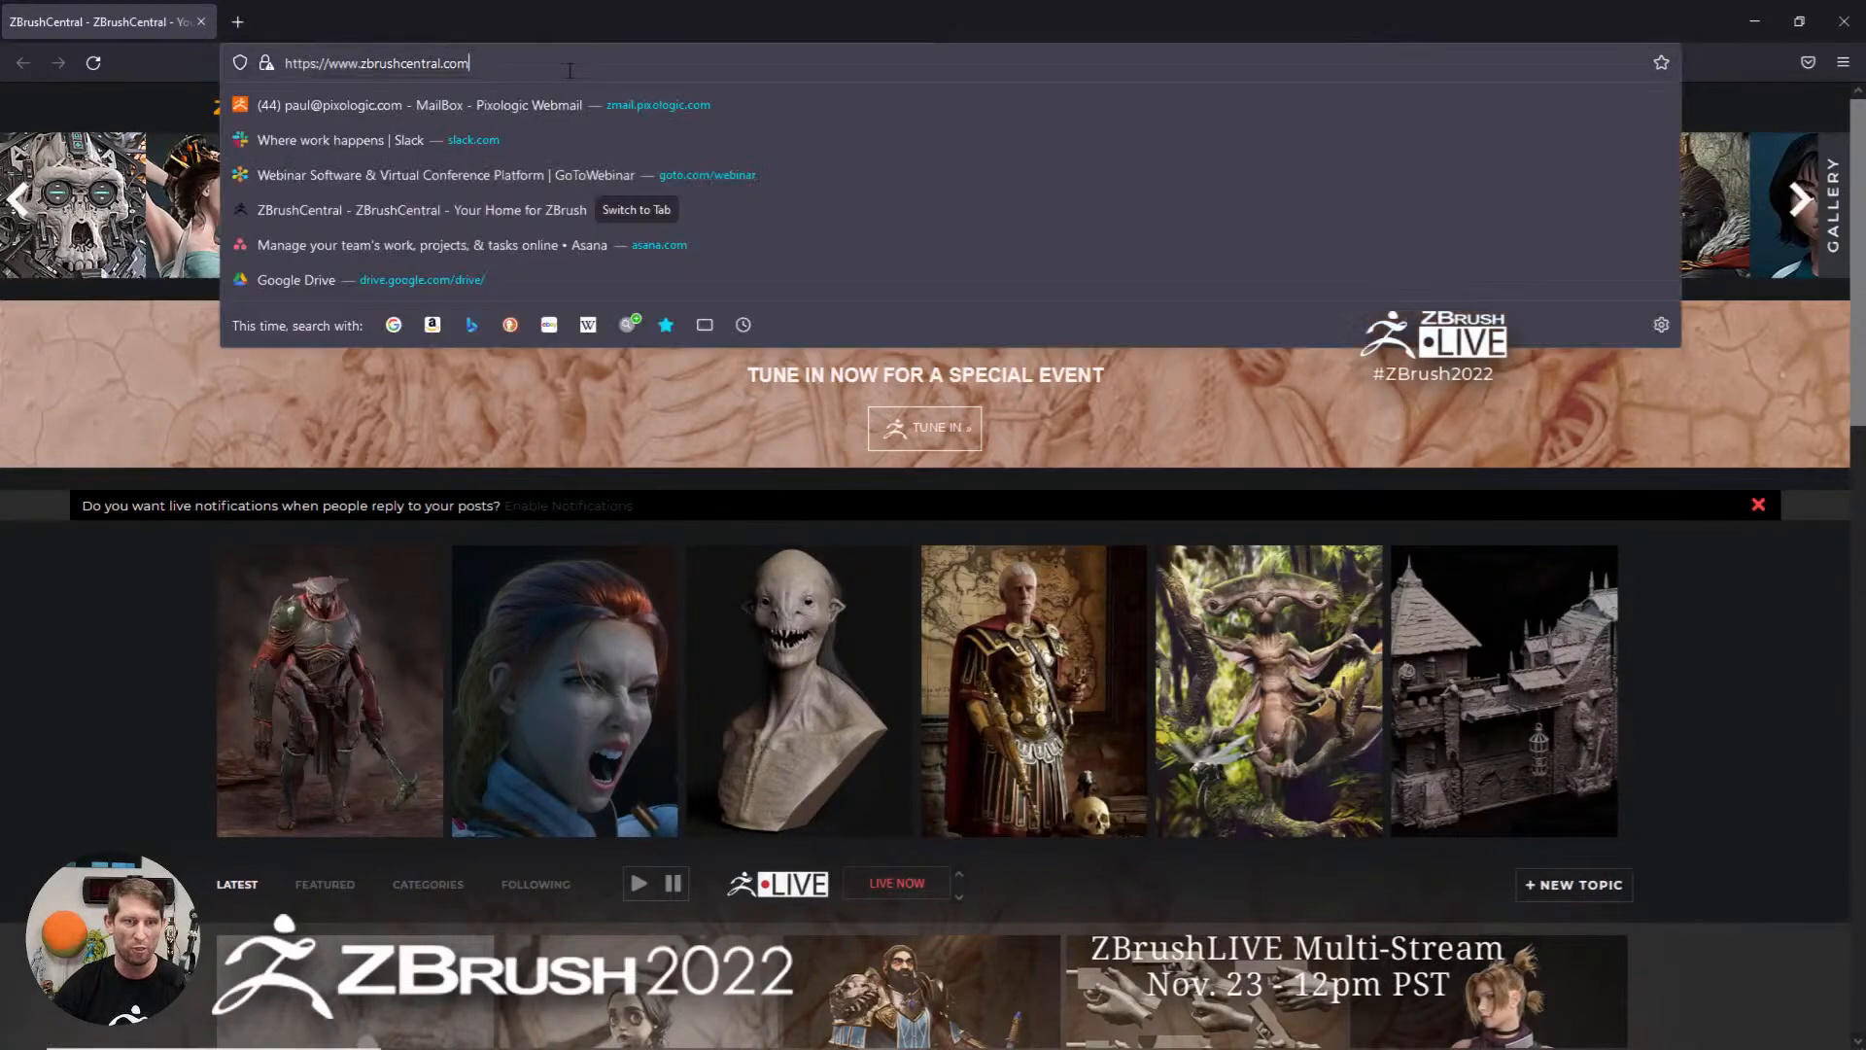
pyautogui.write('zbru')
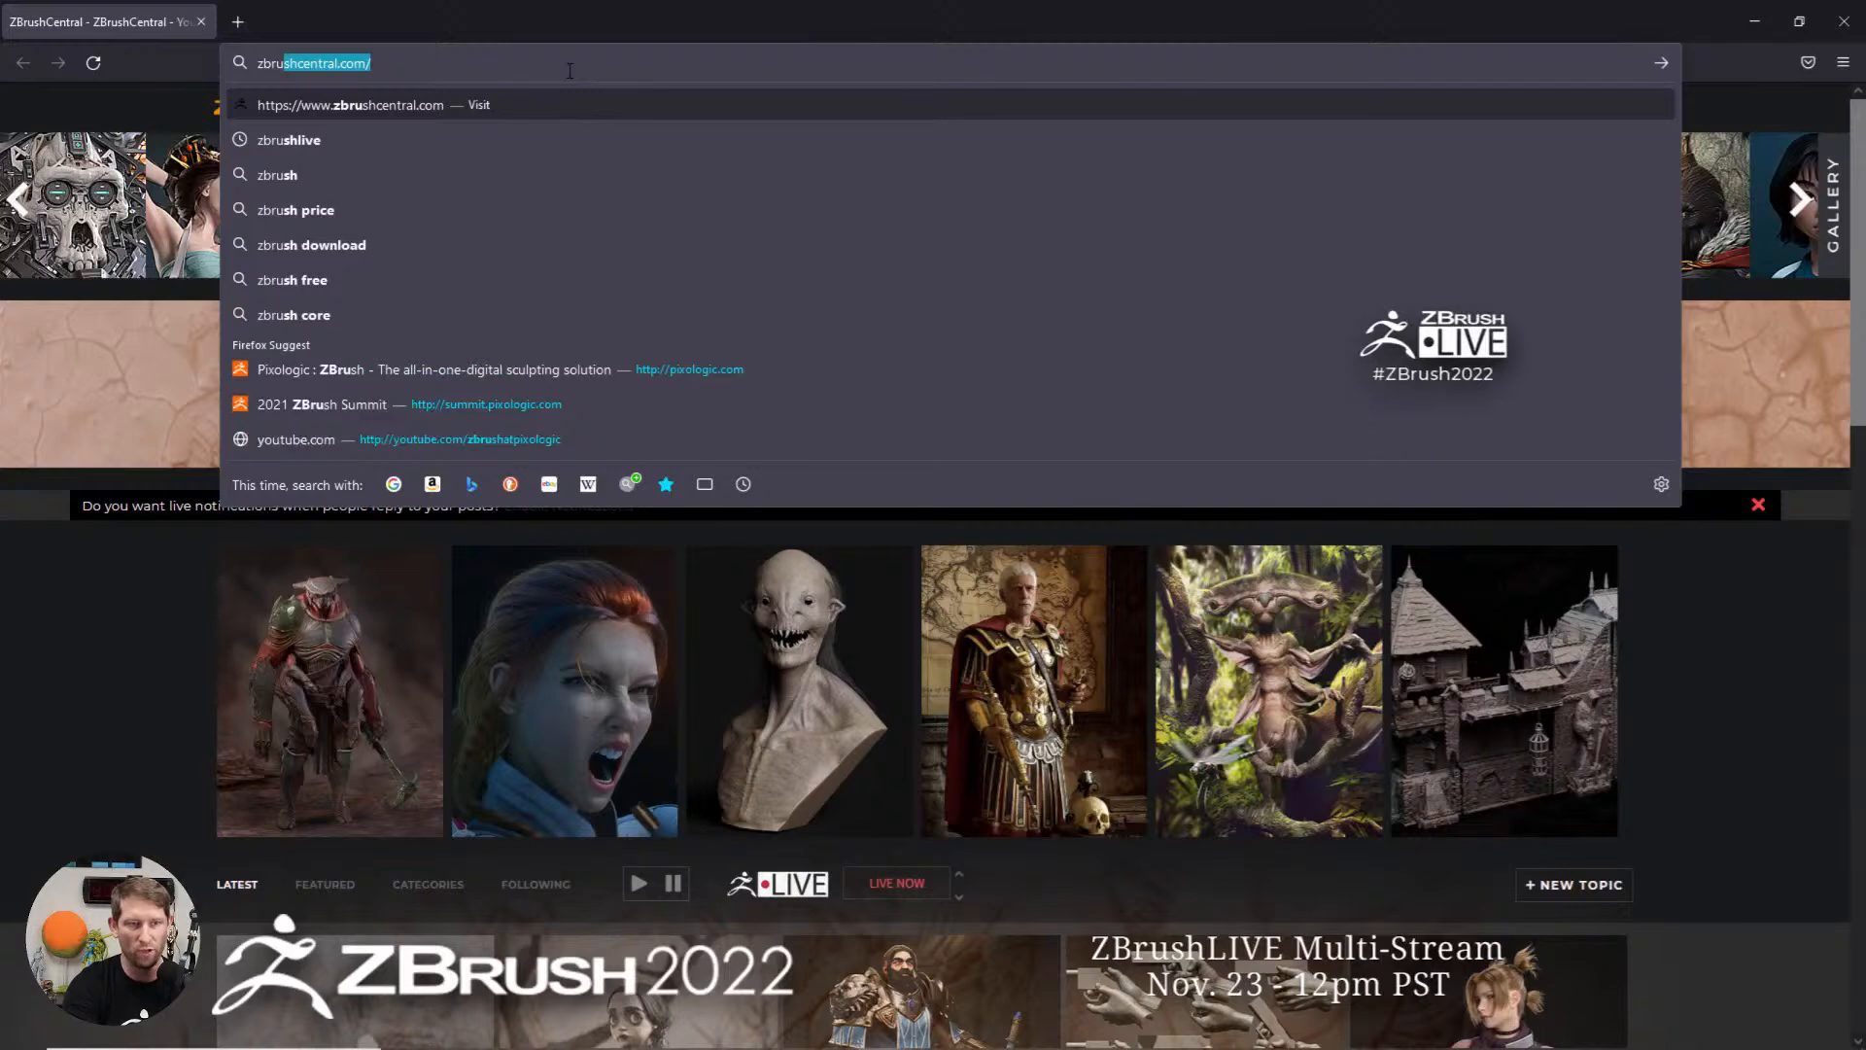
pyautogui.write('shliv')
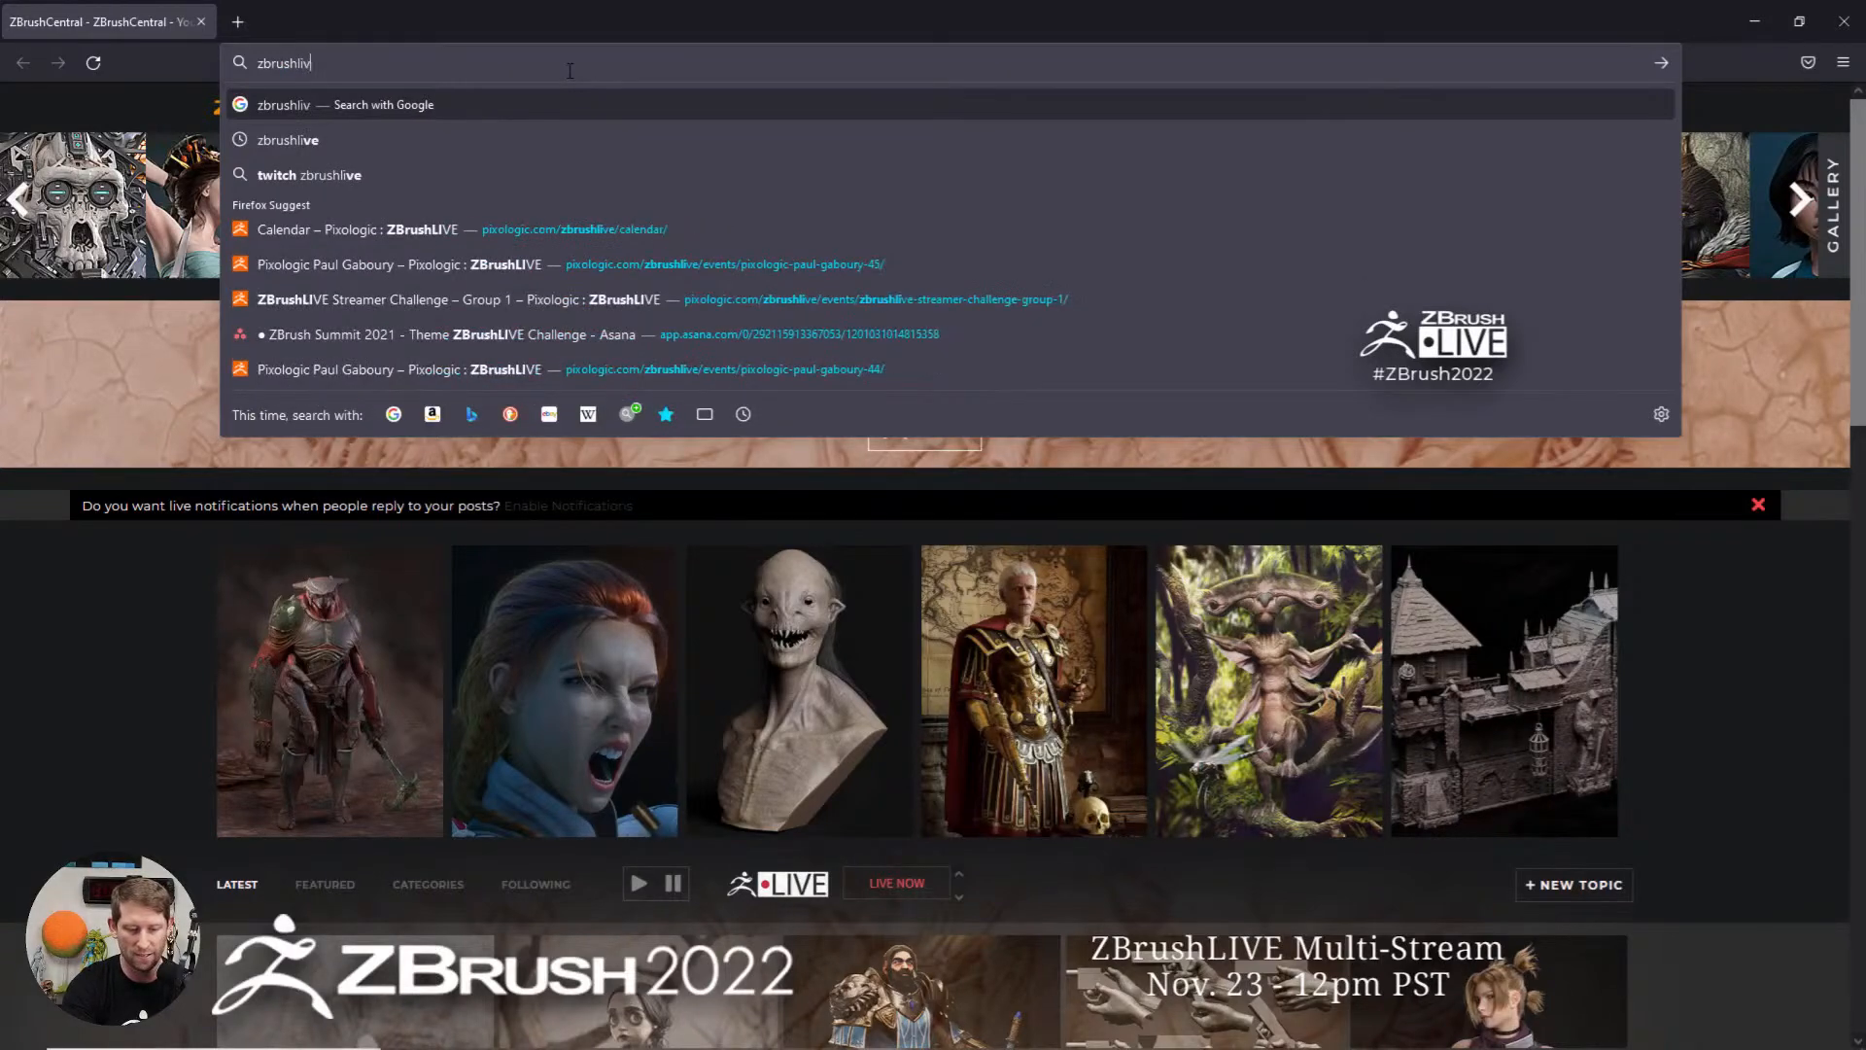
pyautogui.write('e.com')
pyautogui.press('Return')
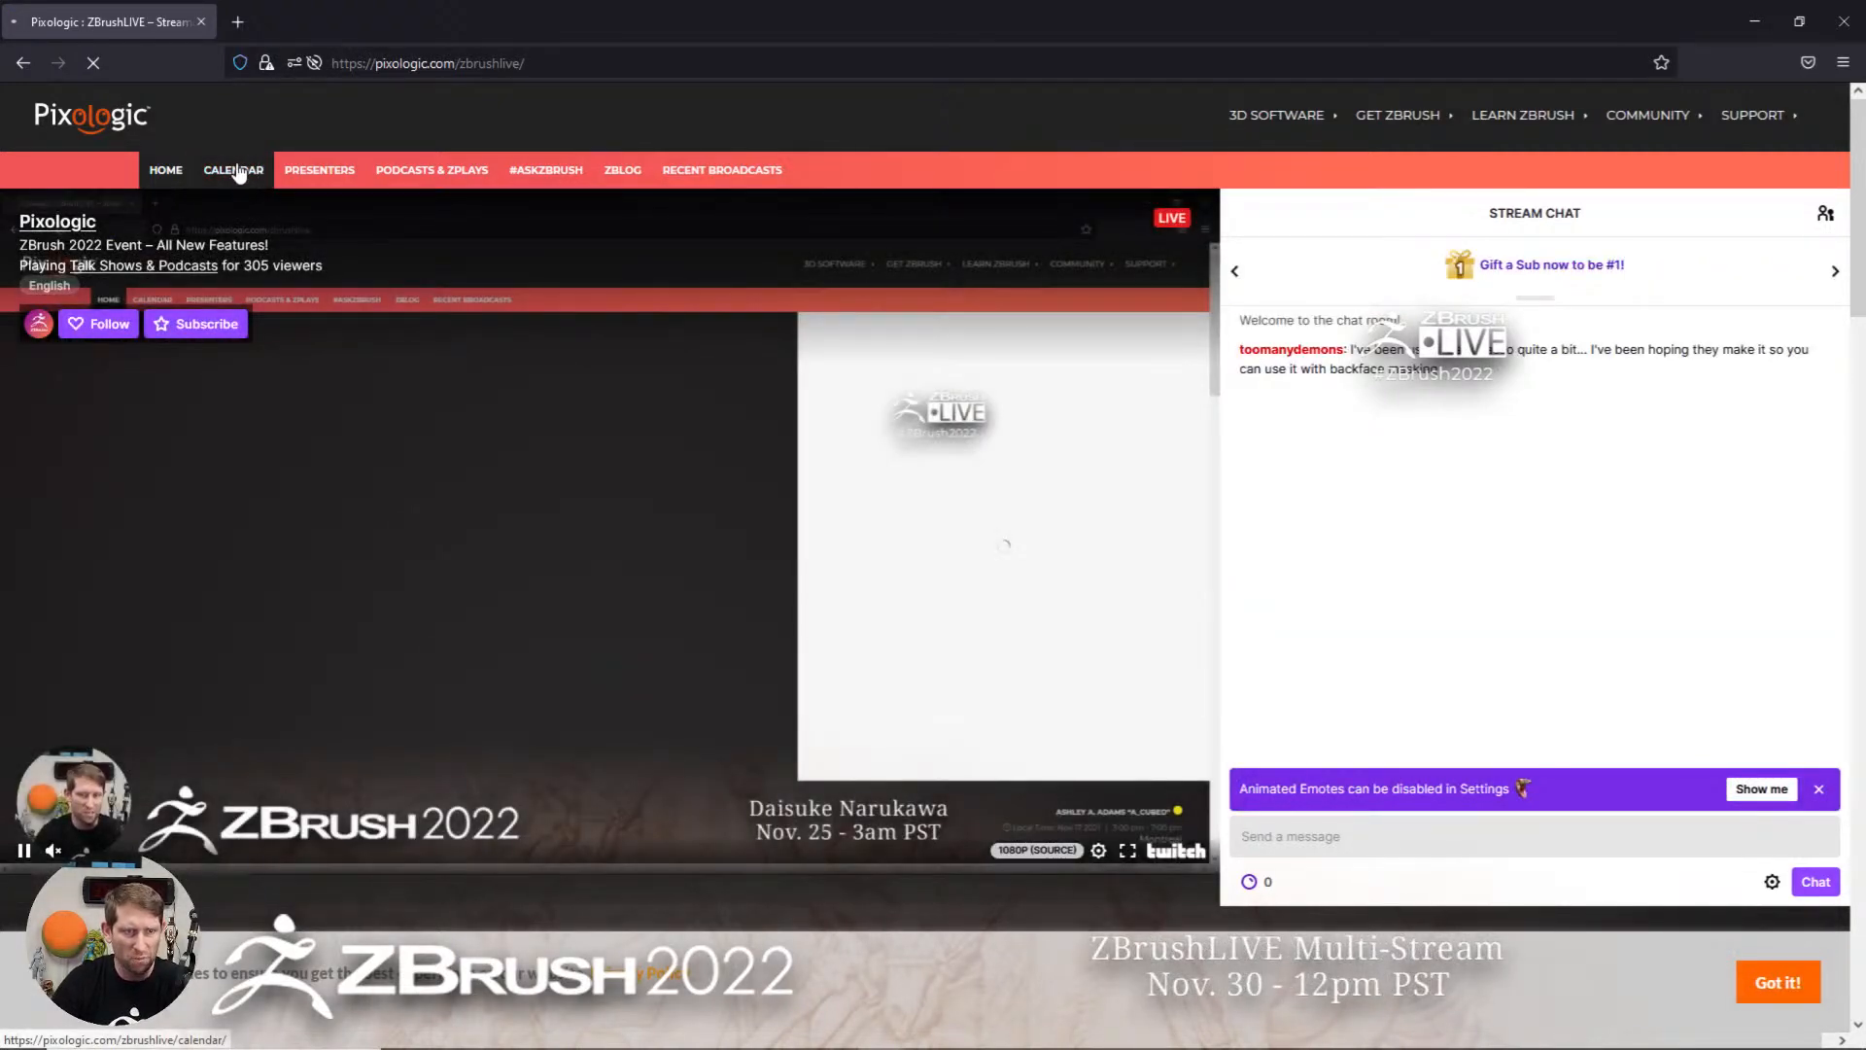
# Step: Show the ZBrushLIVE schedule as a monthly calendar and open the ZBrushLIVE Multi-Stream event of November 23
pyautogui.click(232, 171)
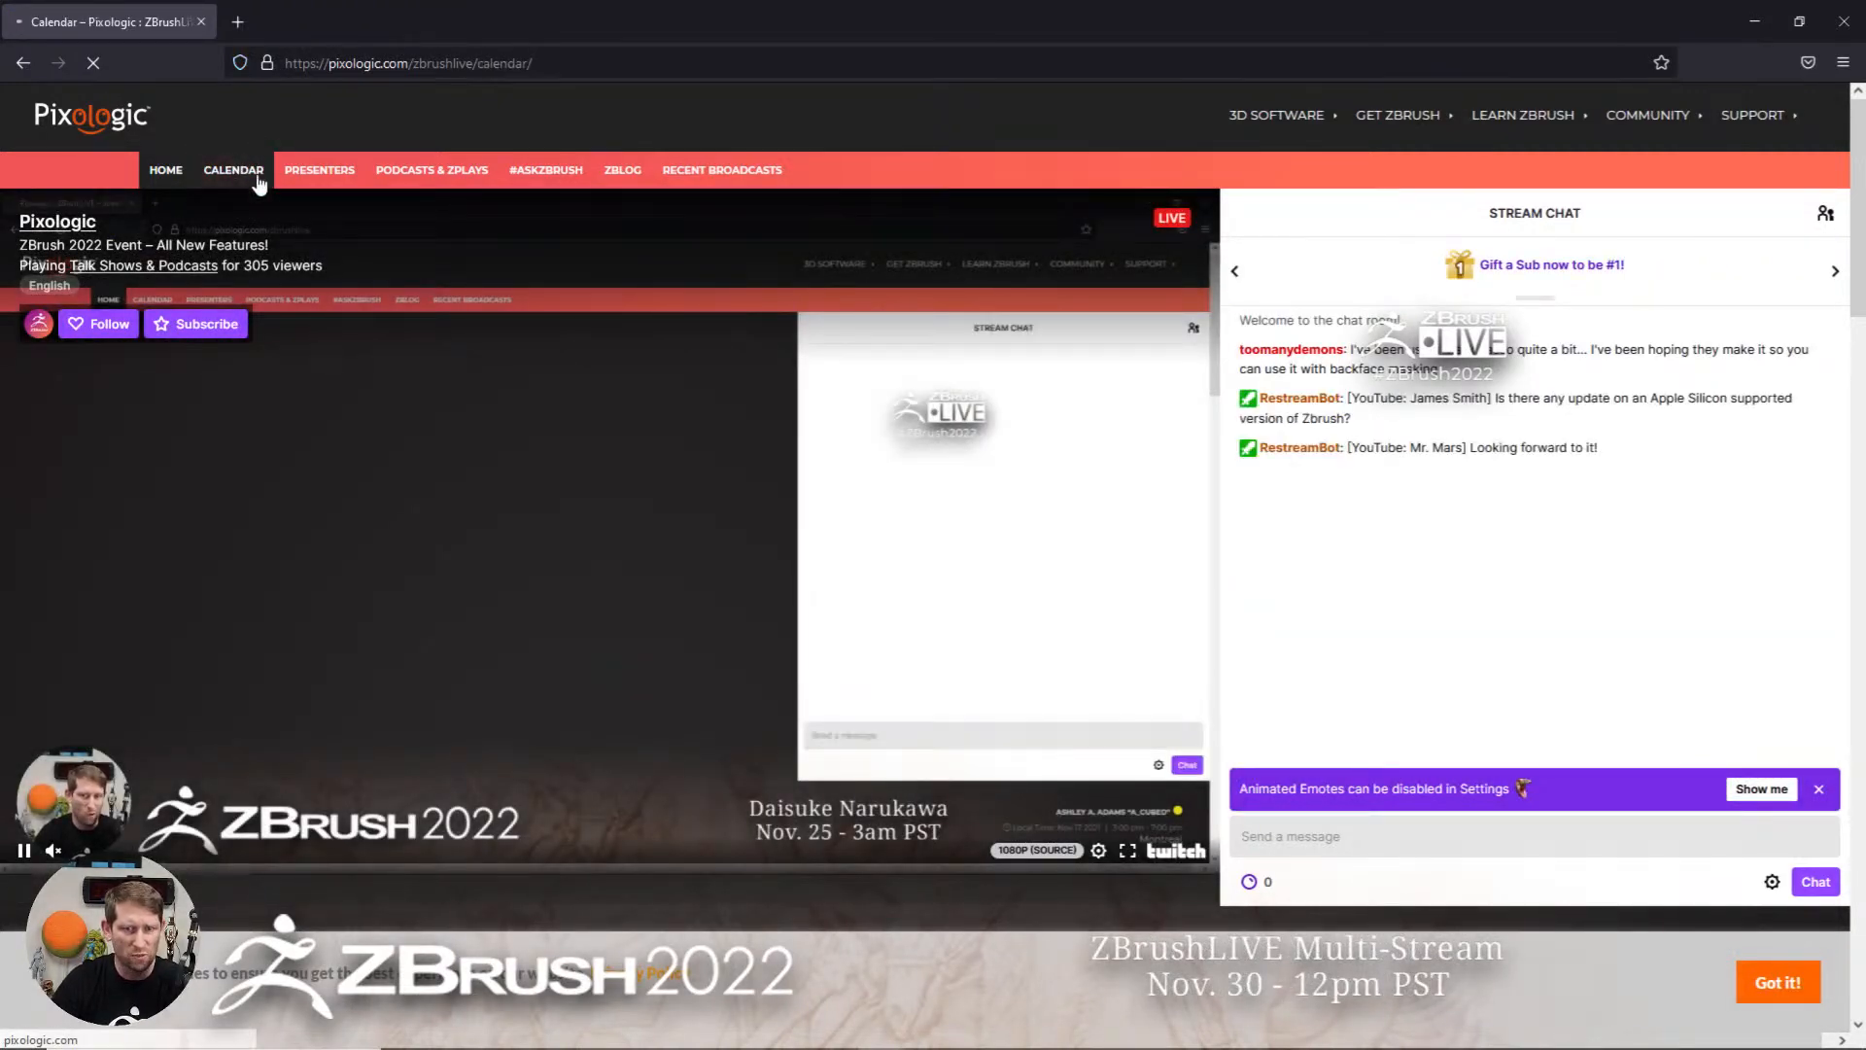
pyautogui.click(321, 299)
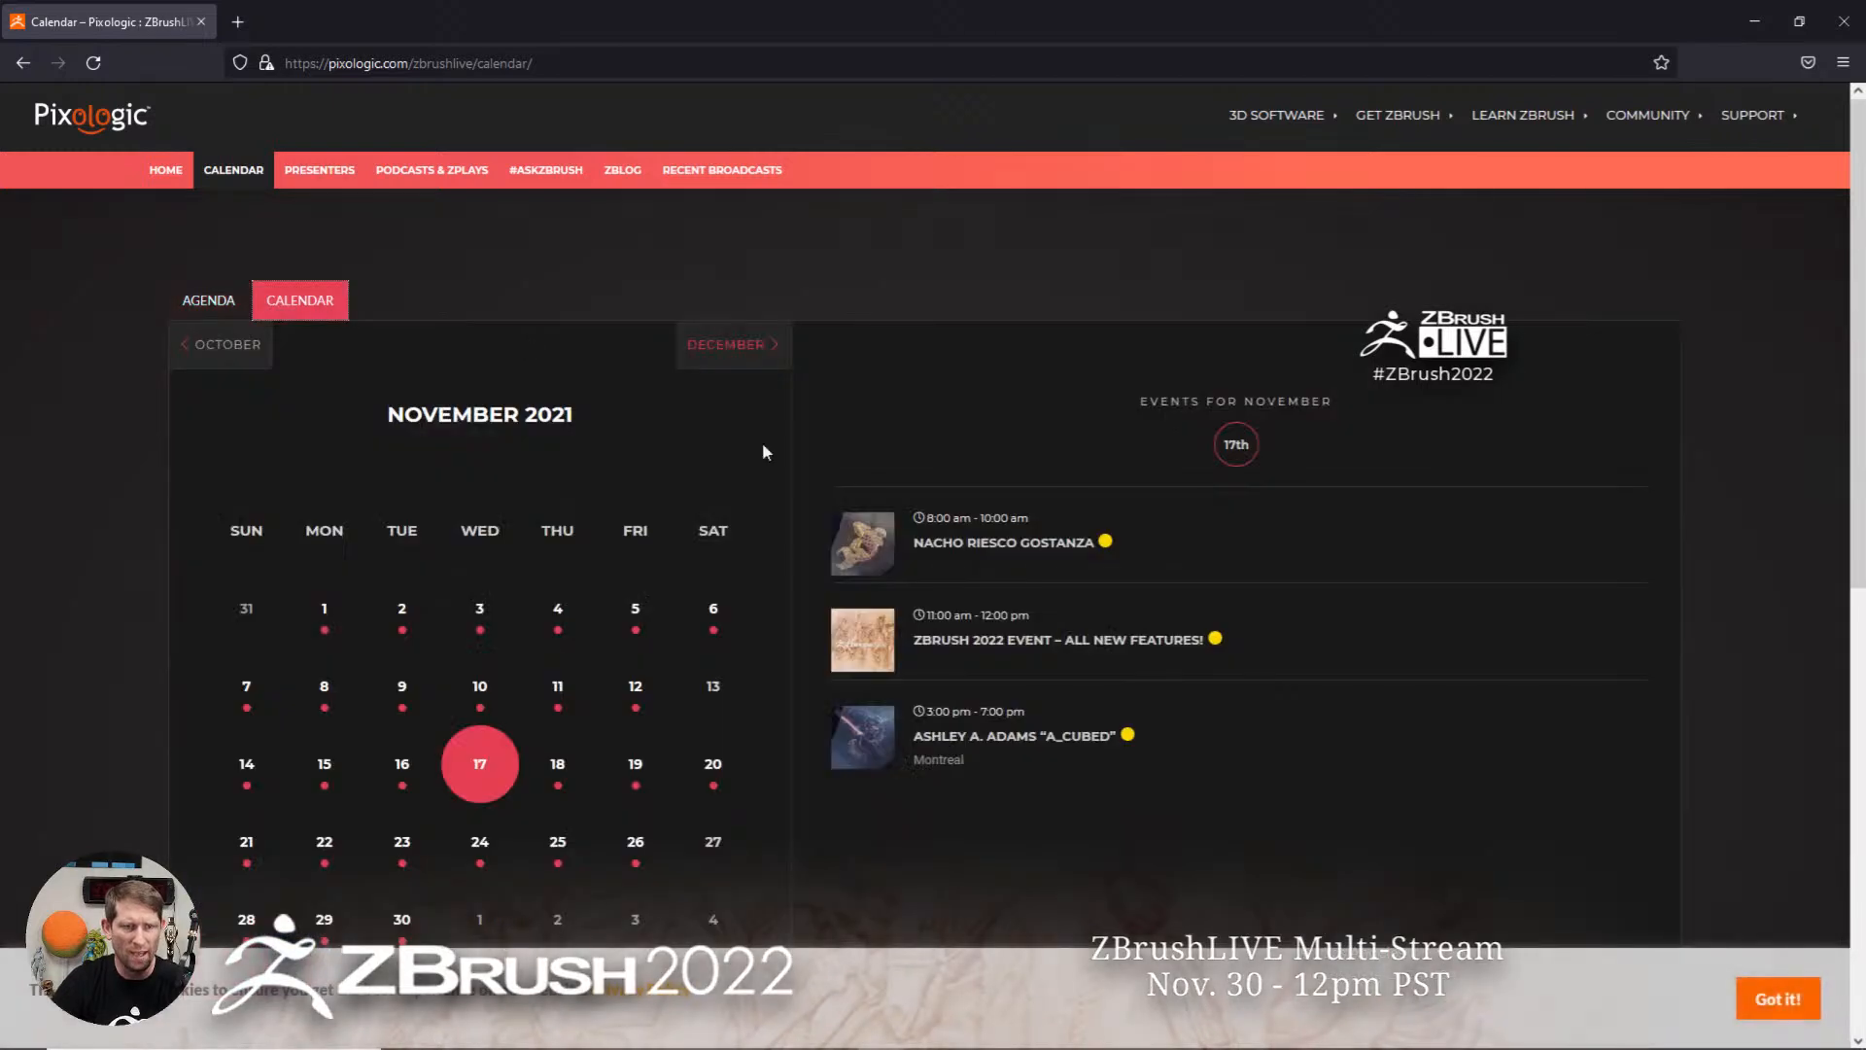
pyautogui.scroll(-2, 762, 450)
pyautogui.click(405, 654)
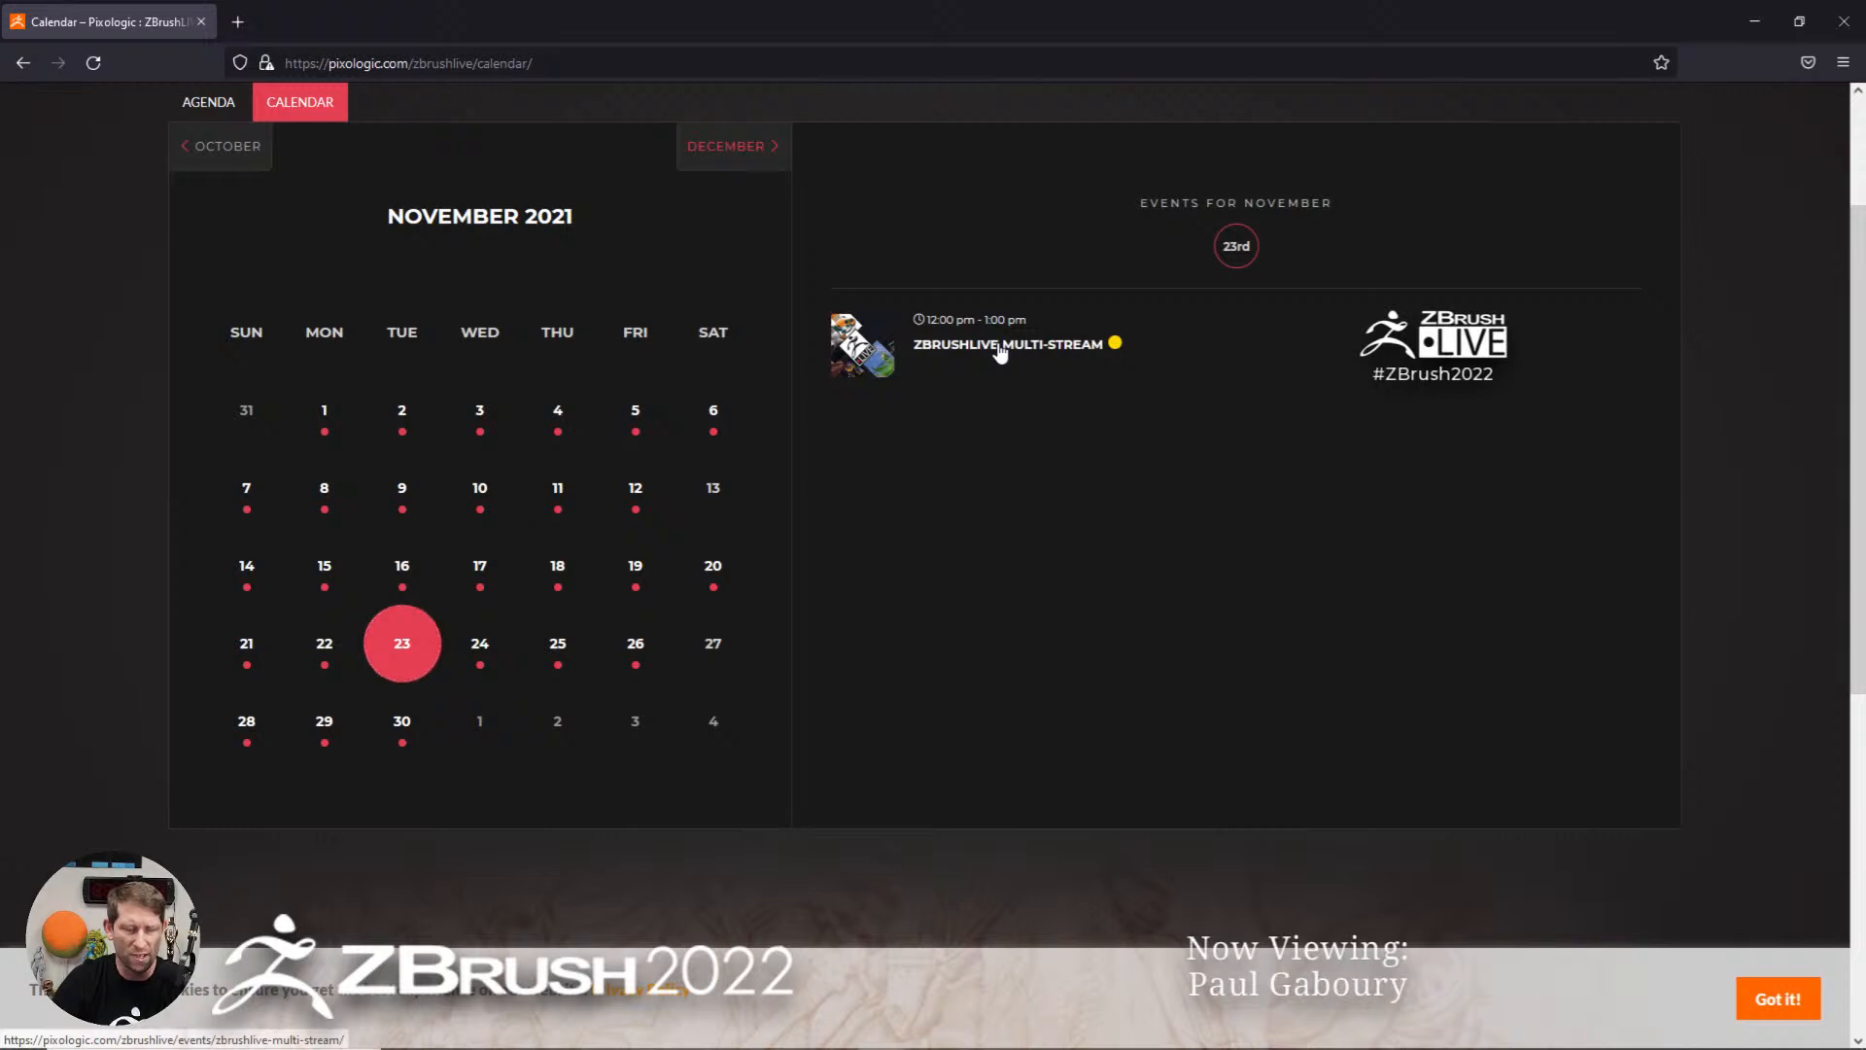
pyautogui.click(1001, 346)
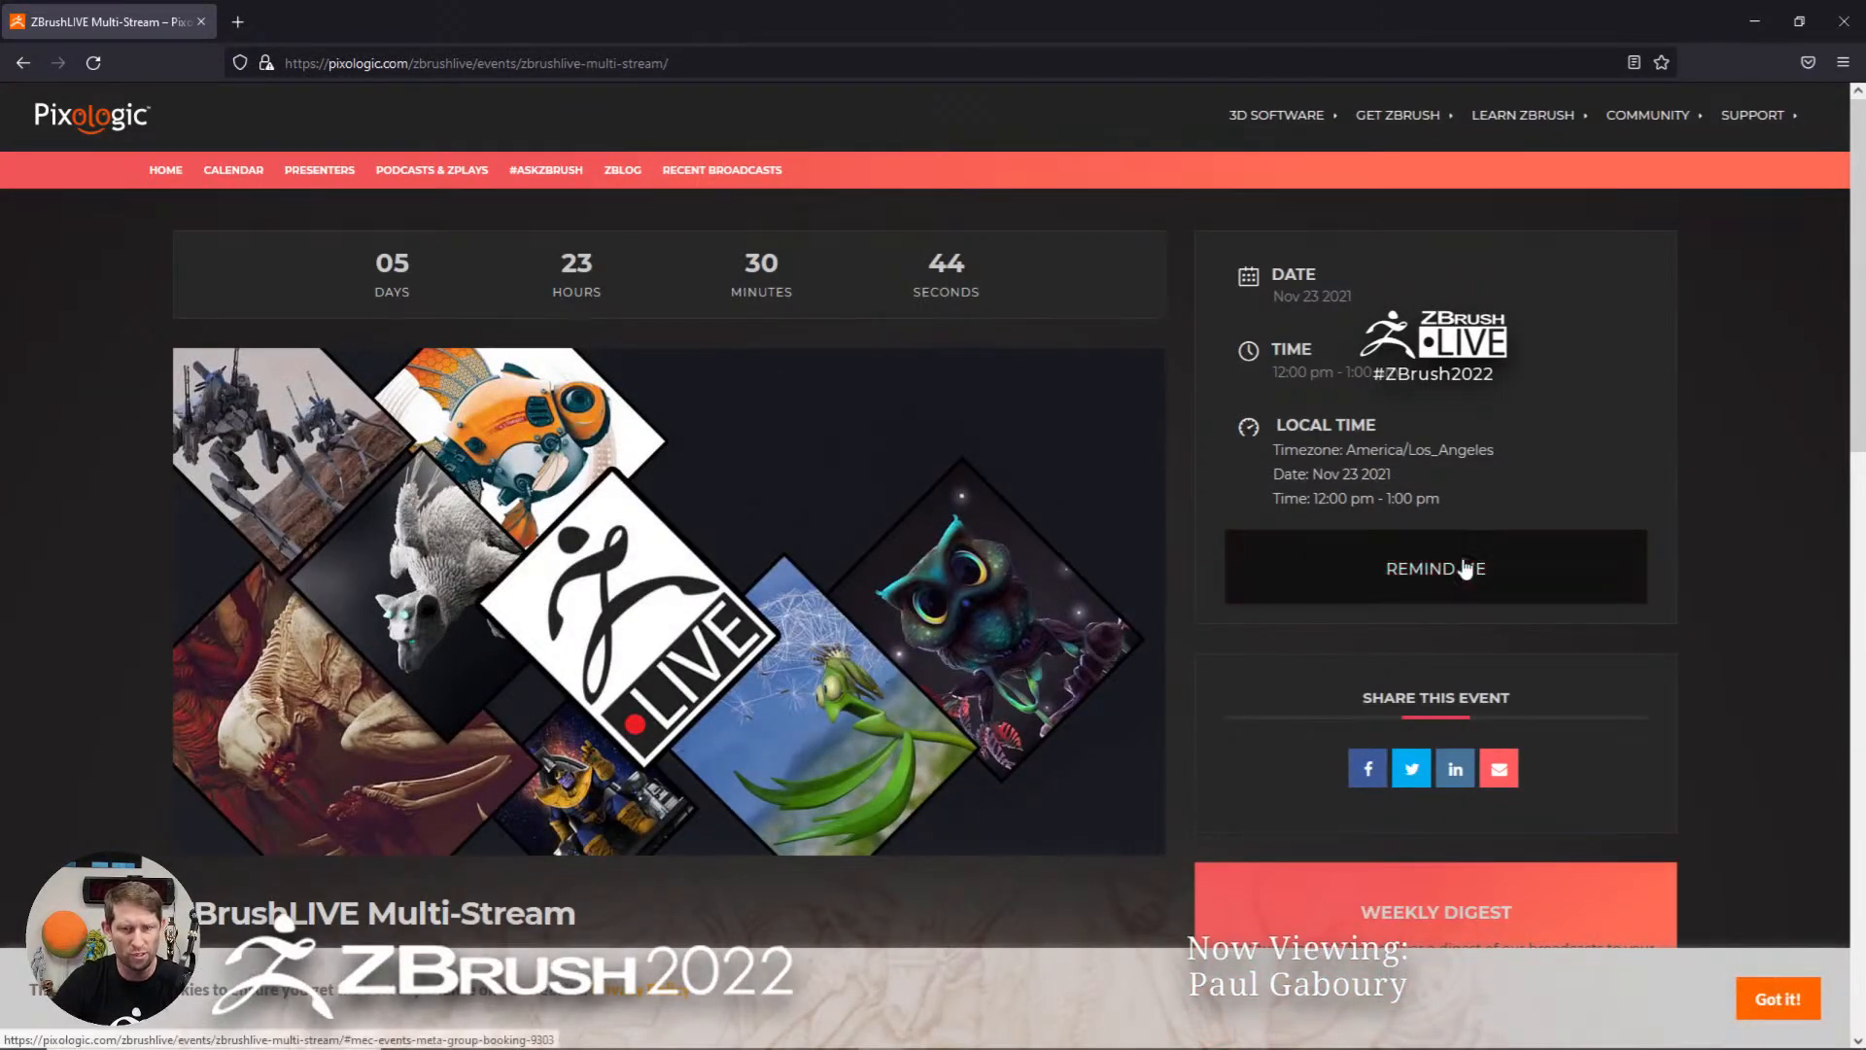
# Step: Go back from the event page to the monthly calendar and list the events for November 30
pyautogui.click(31, 63)
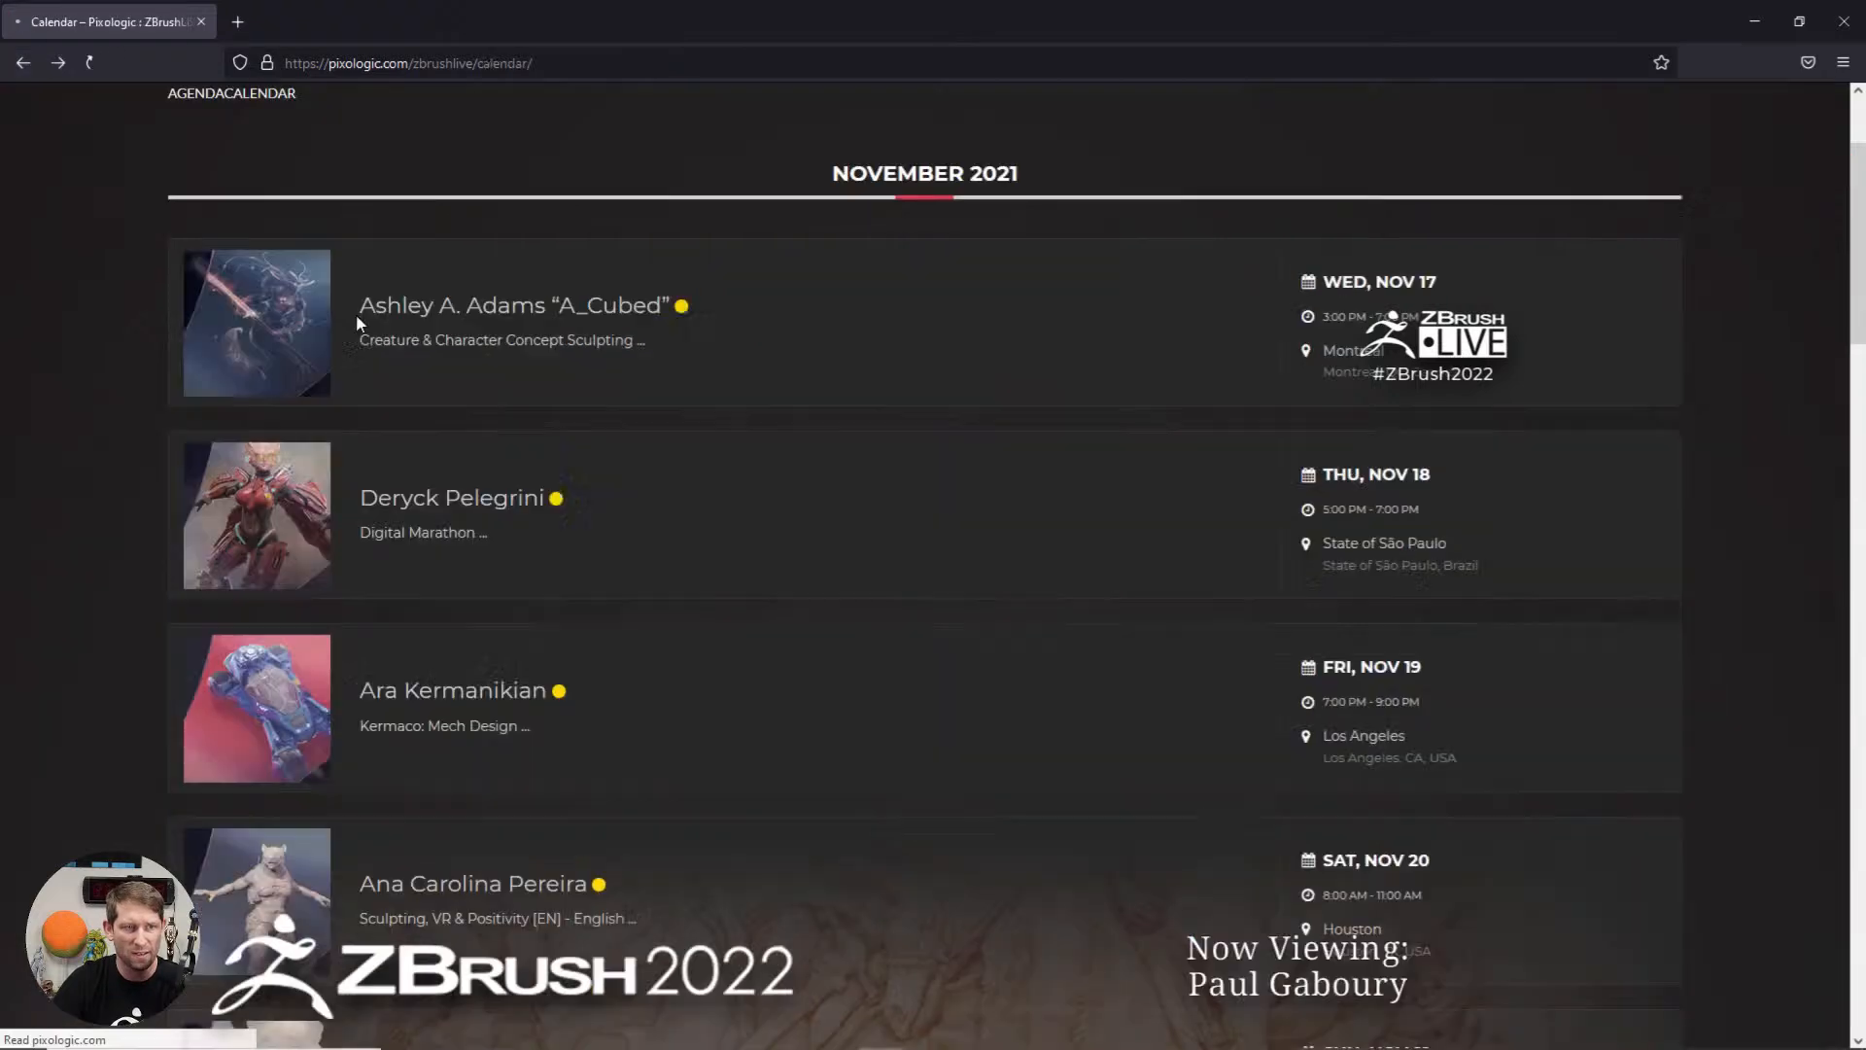
pyautogui.click(299, 192)
pyautogui.scroll(-2, 466, 680)
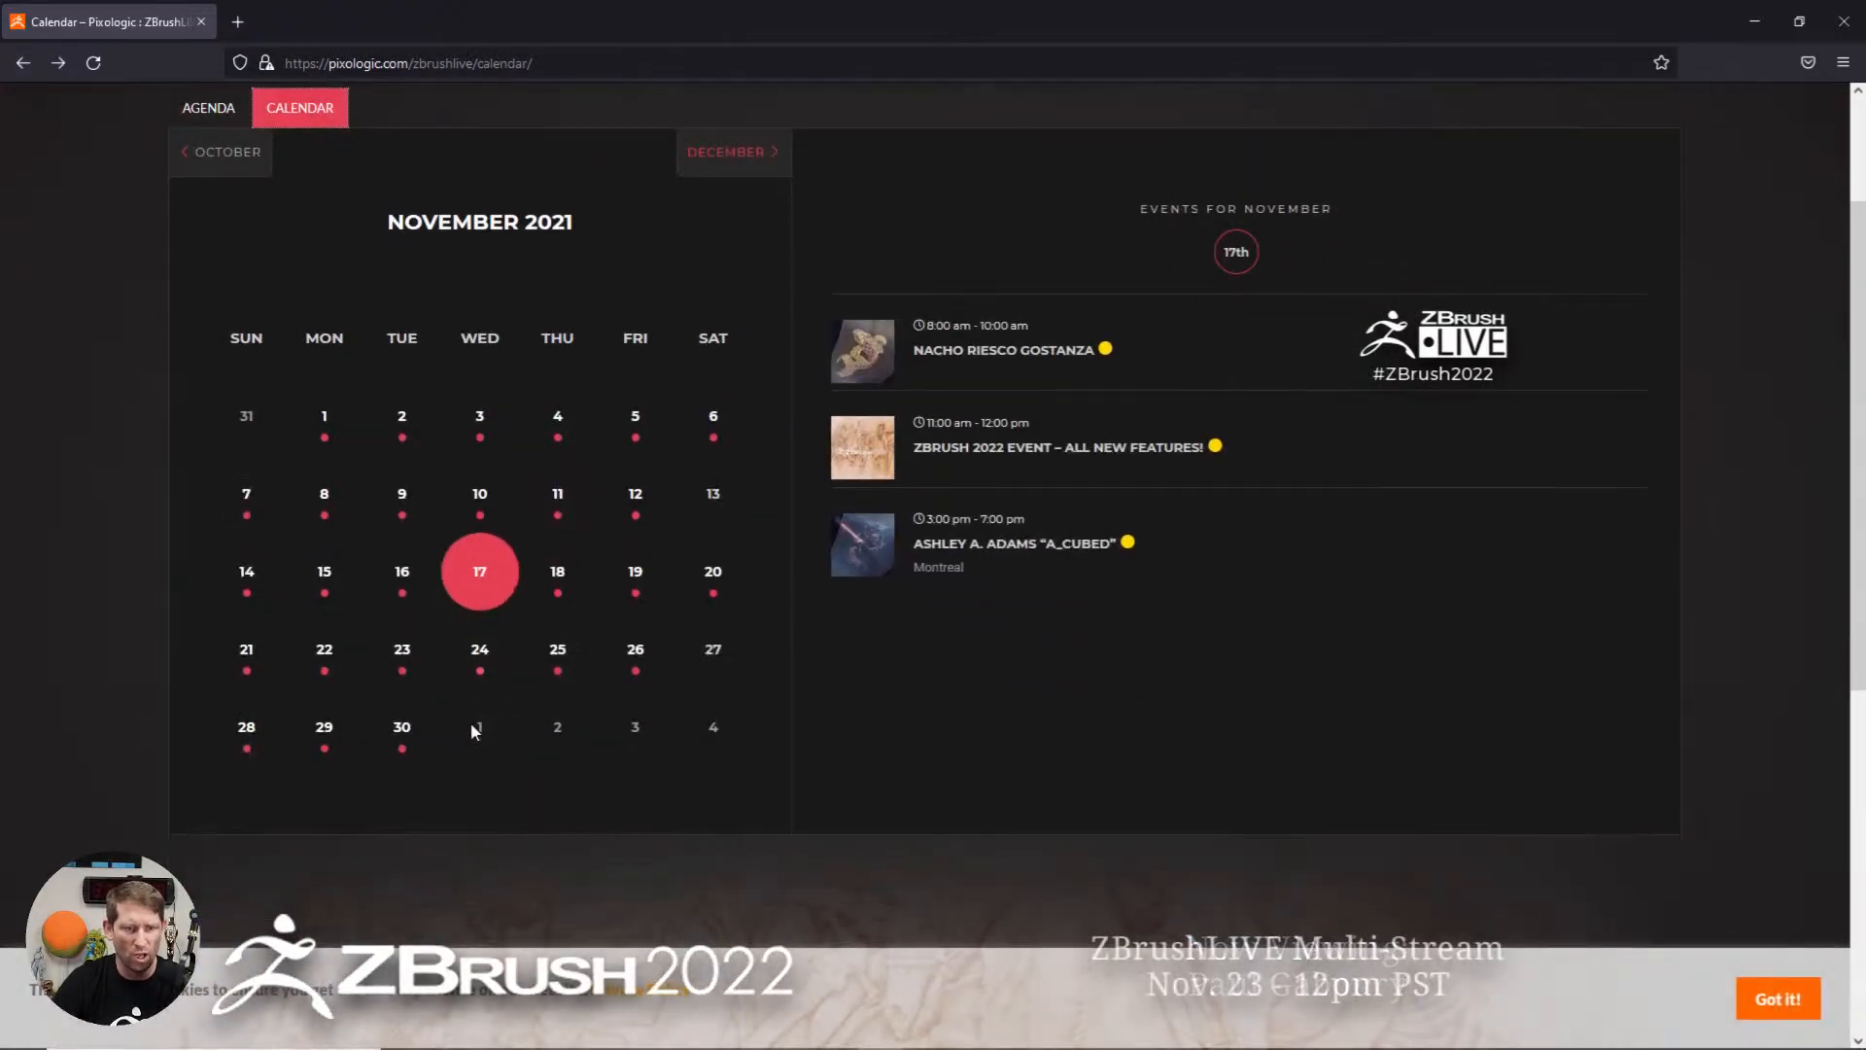
pyautogui.click(402, 719)
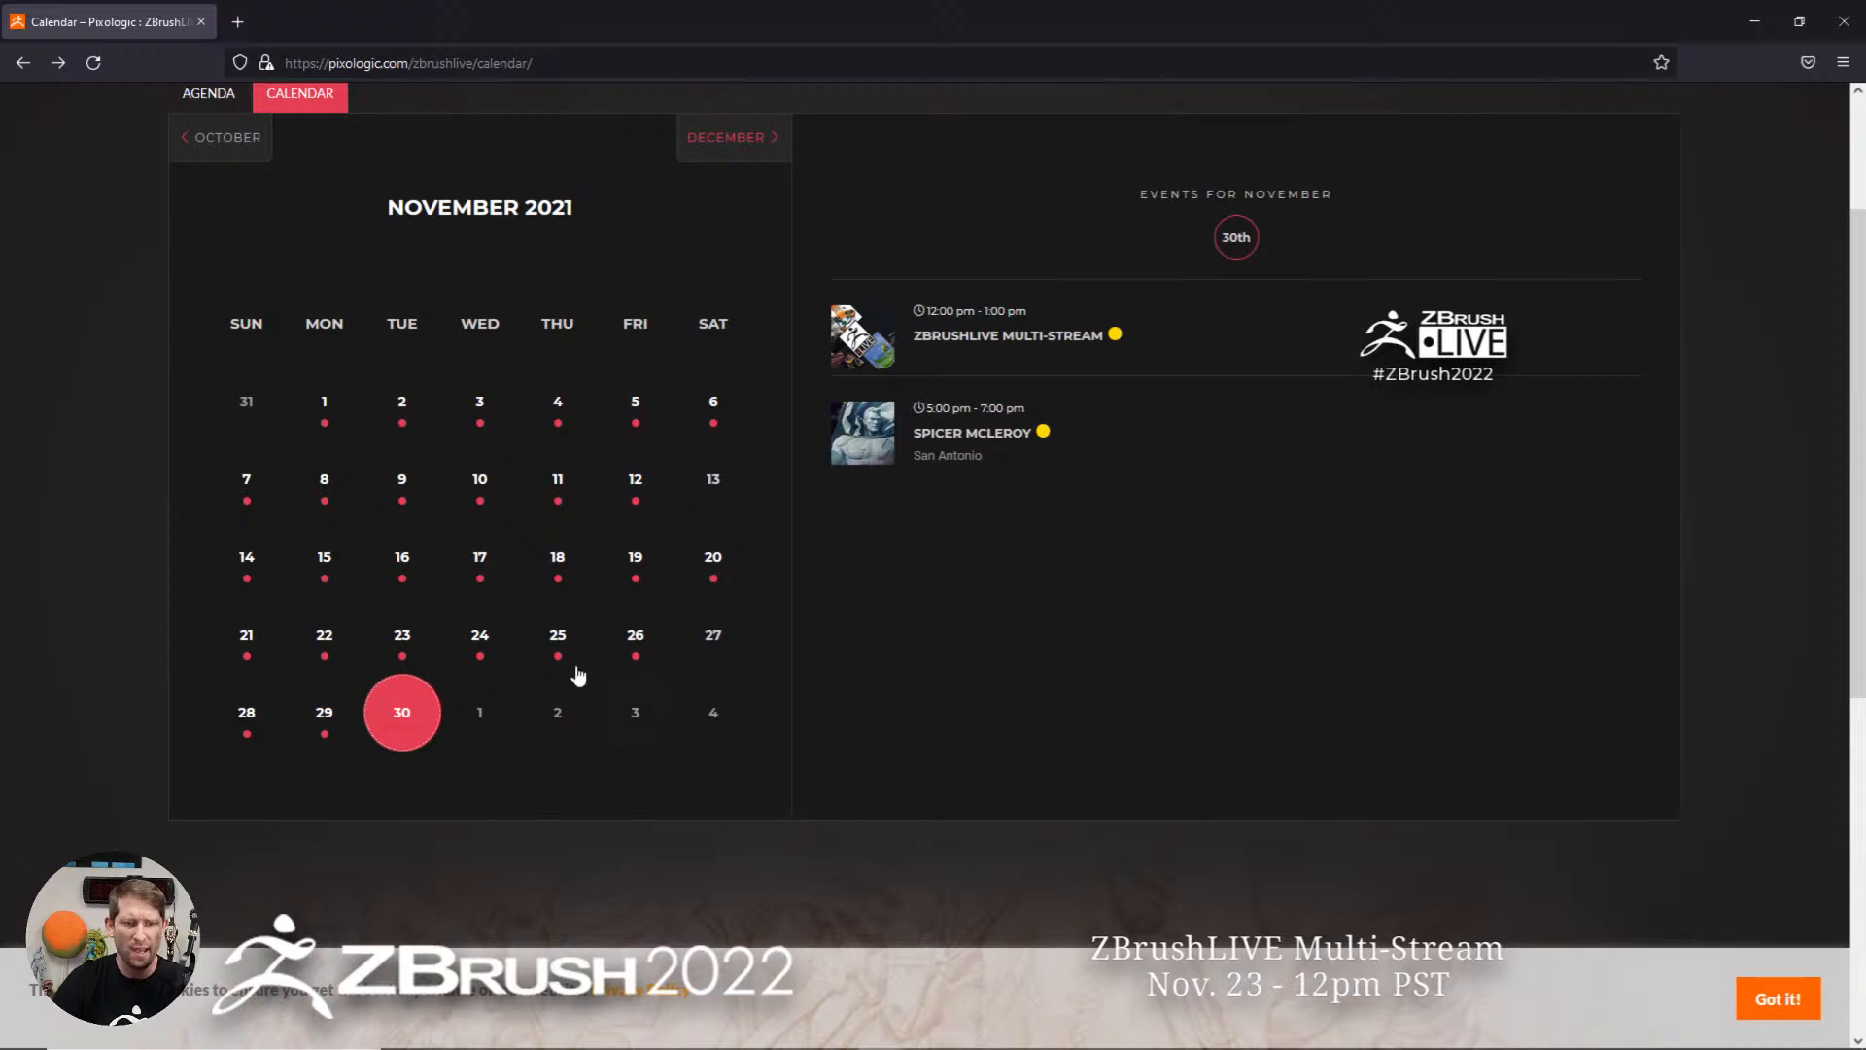
# Step: List the events for November 25 and highlight the time slot of the first event
pyautogui.click(555, 643)
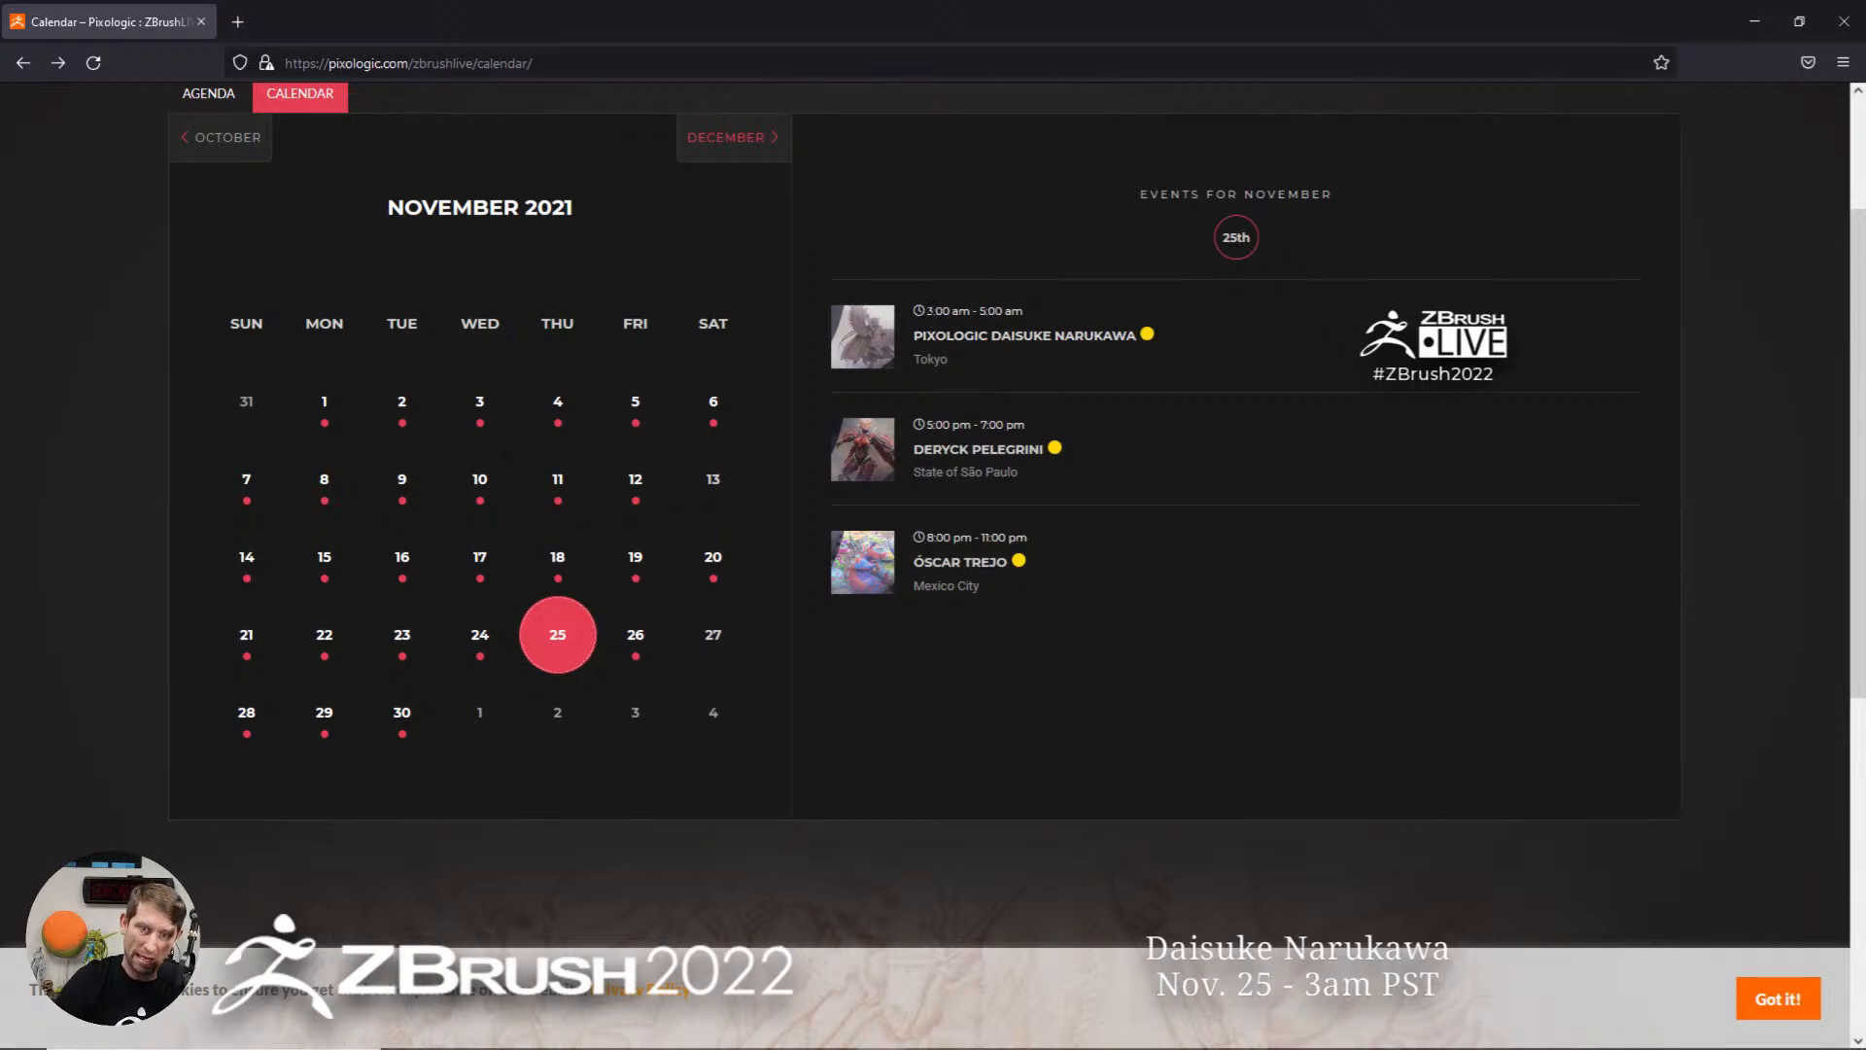
pyautogui.moveTo(926, 311); pyautogui.dragTo(1024, 315)
pyautogui.click(1731, 399)
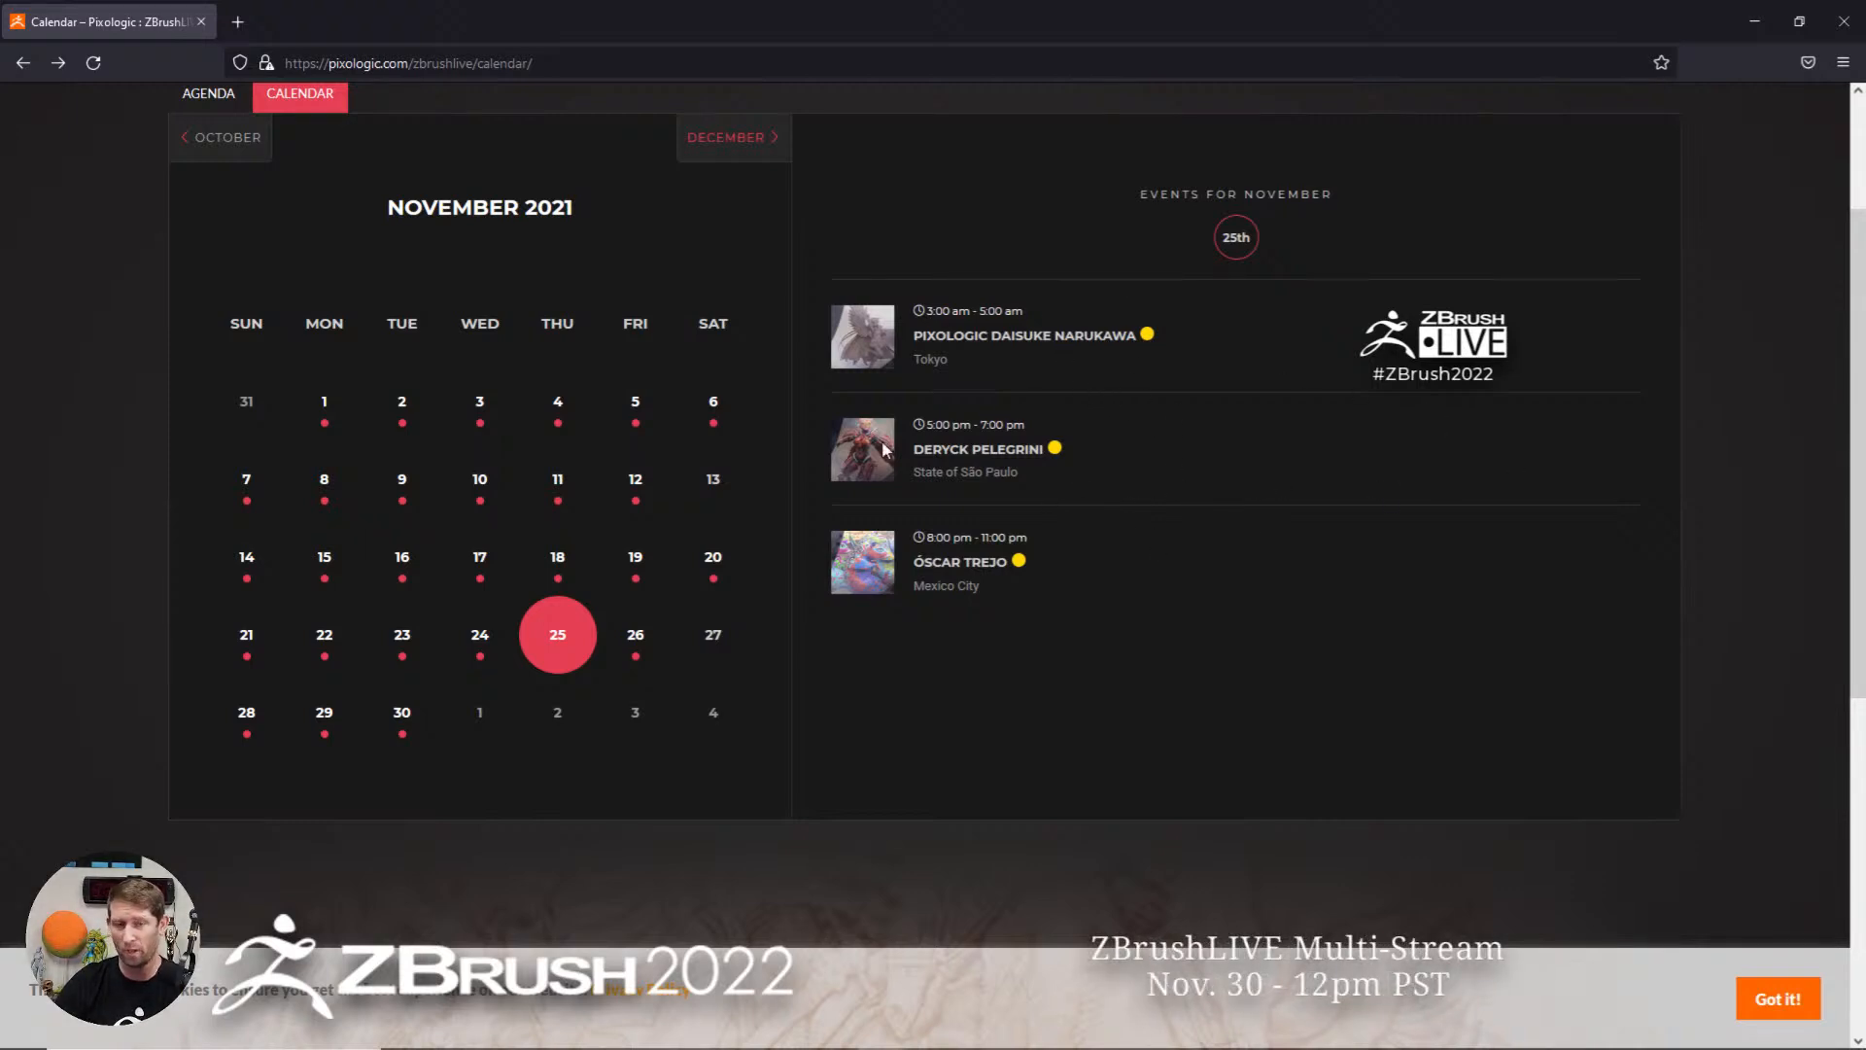
# Step: Close both browser windows to return to ZBrush
pyautogui.click(1833, 31)
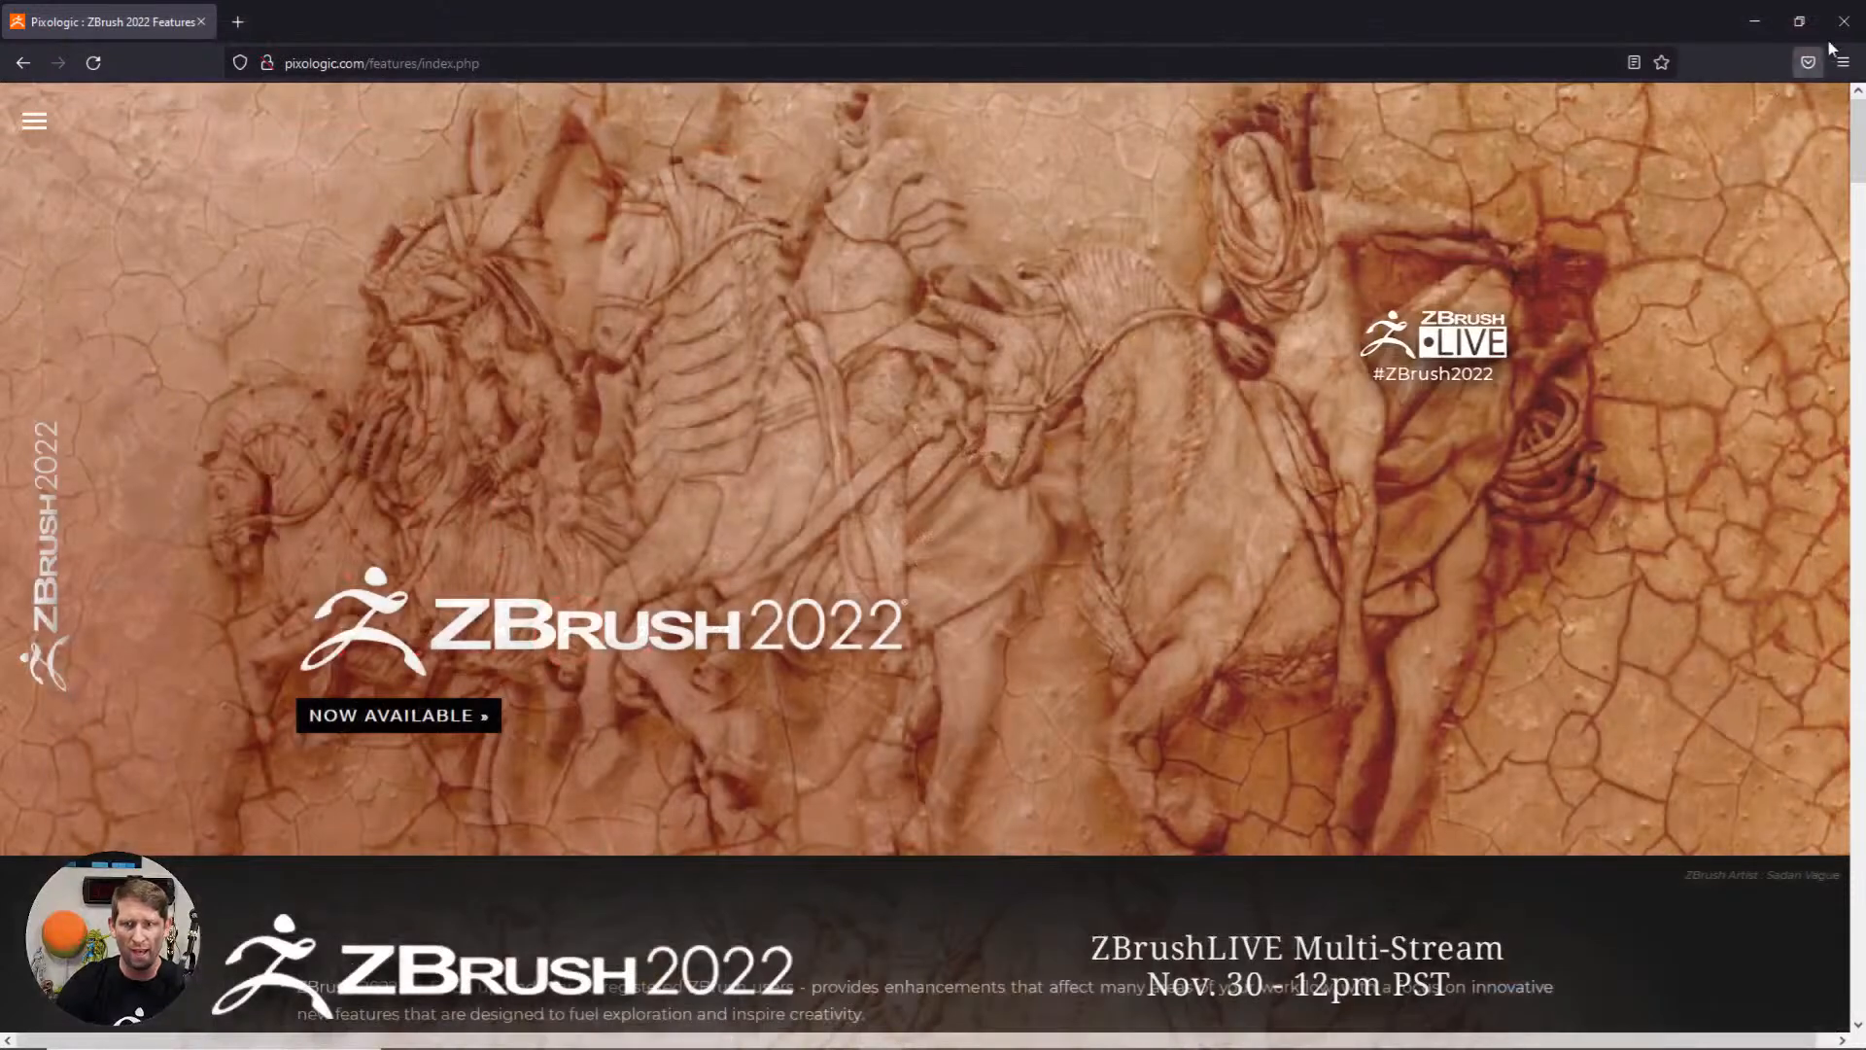
pyautogui.click(1835, 40)
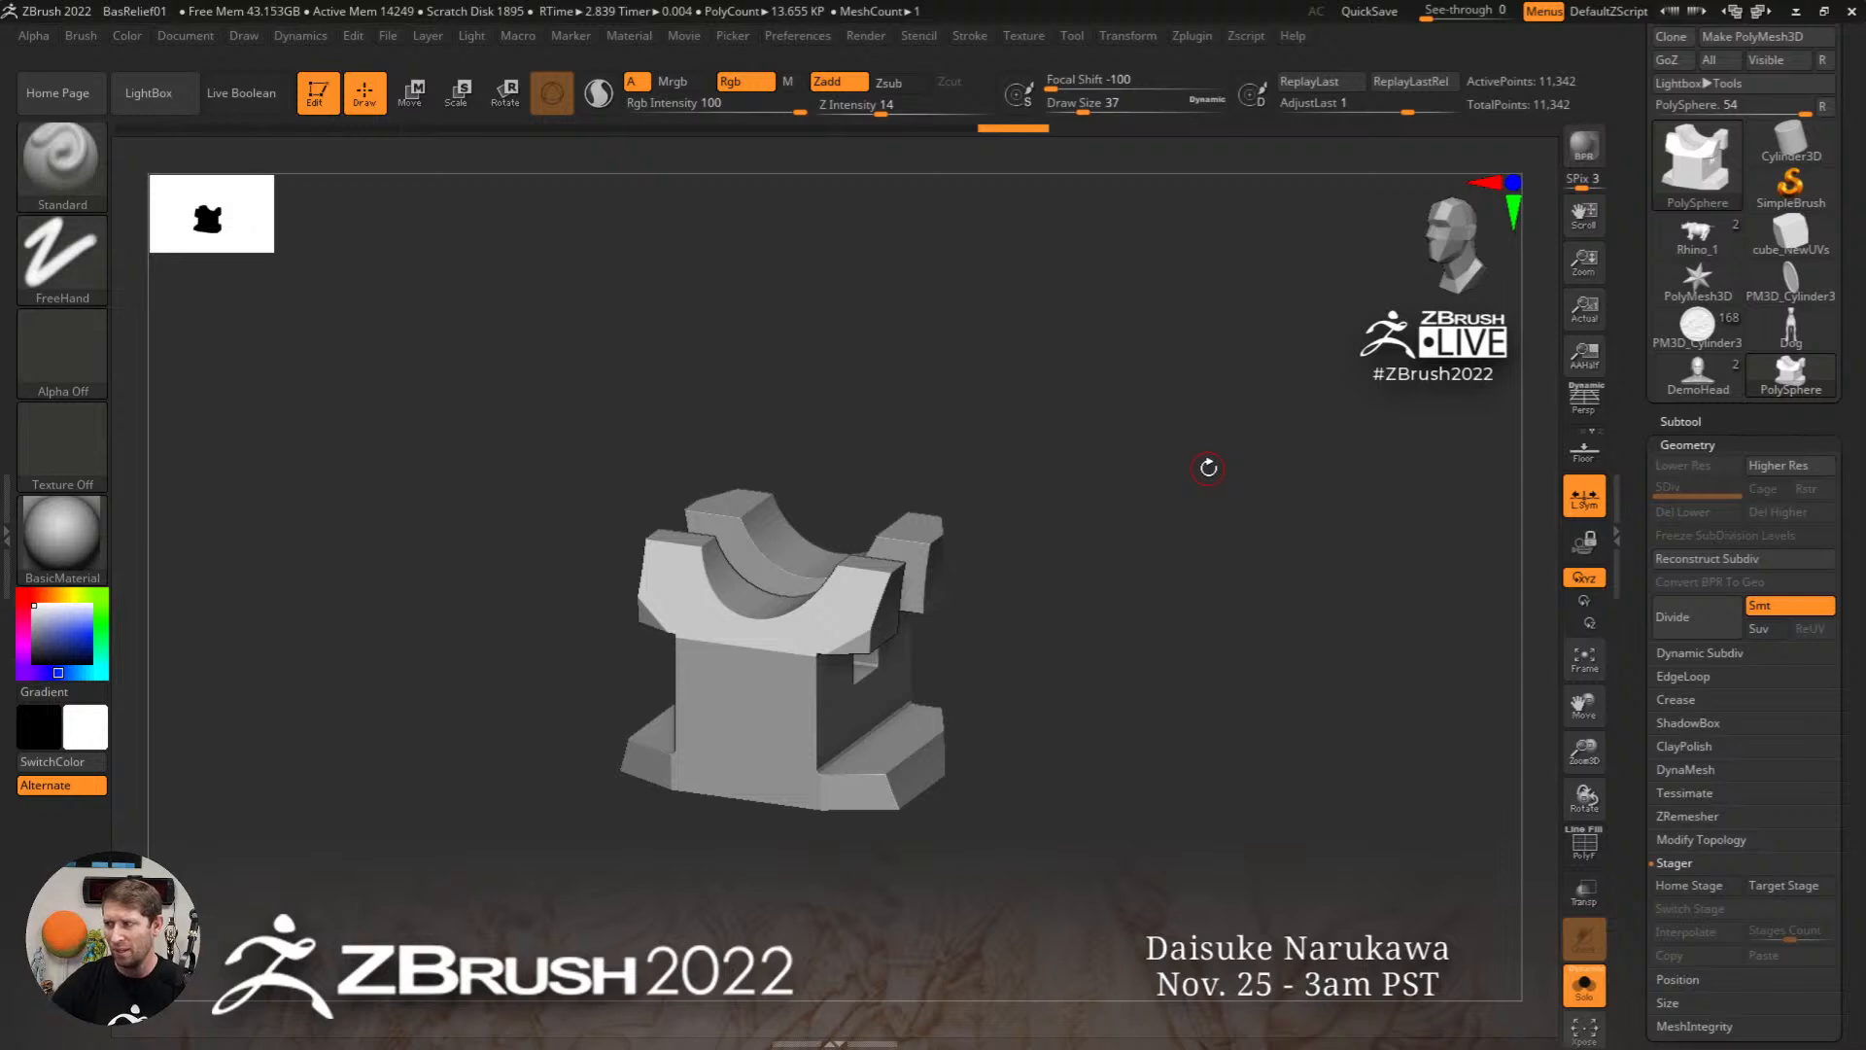
pyautogui.moveTo(1790, 329)
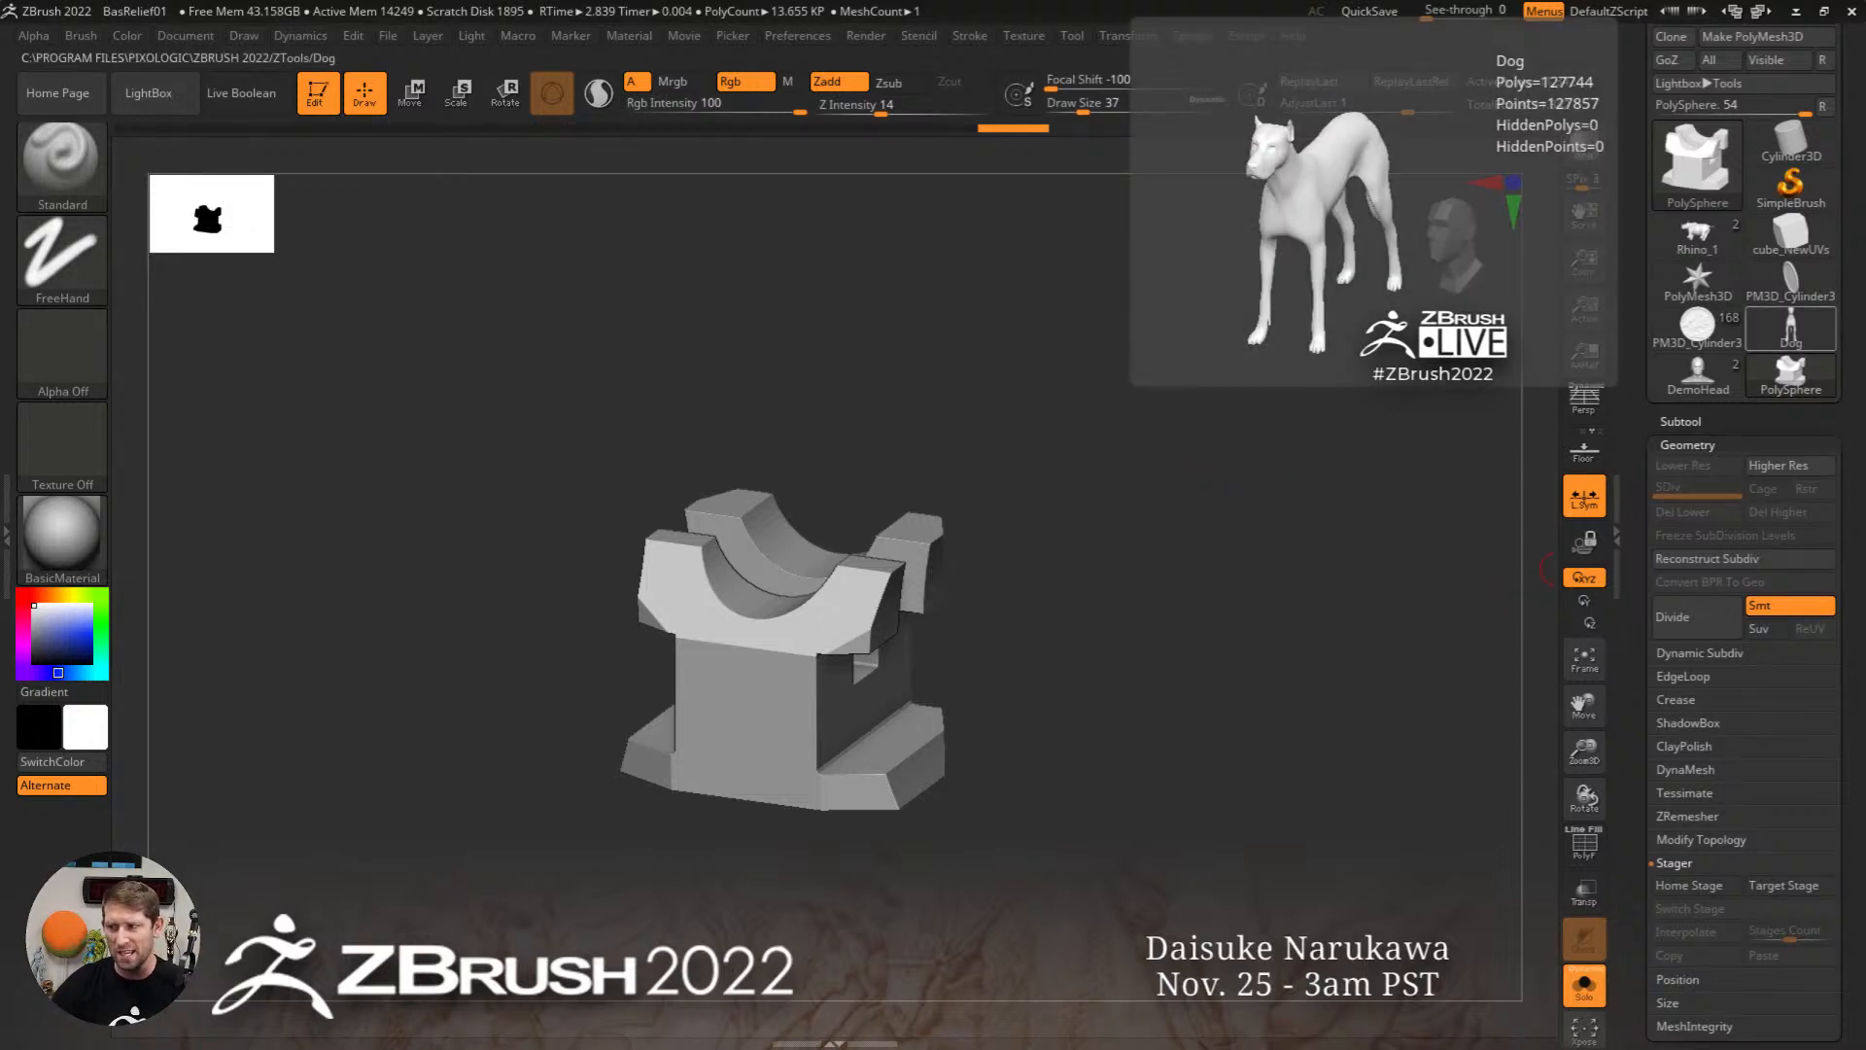